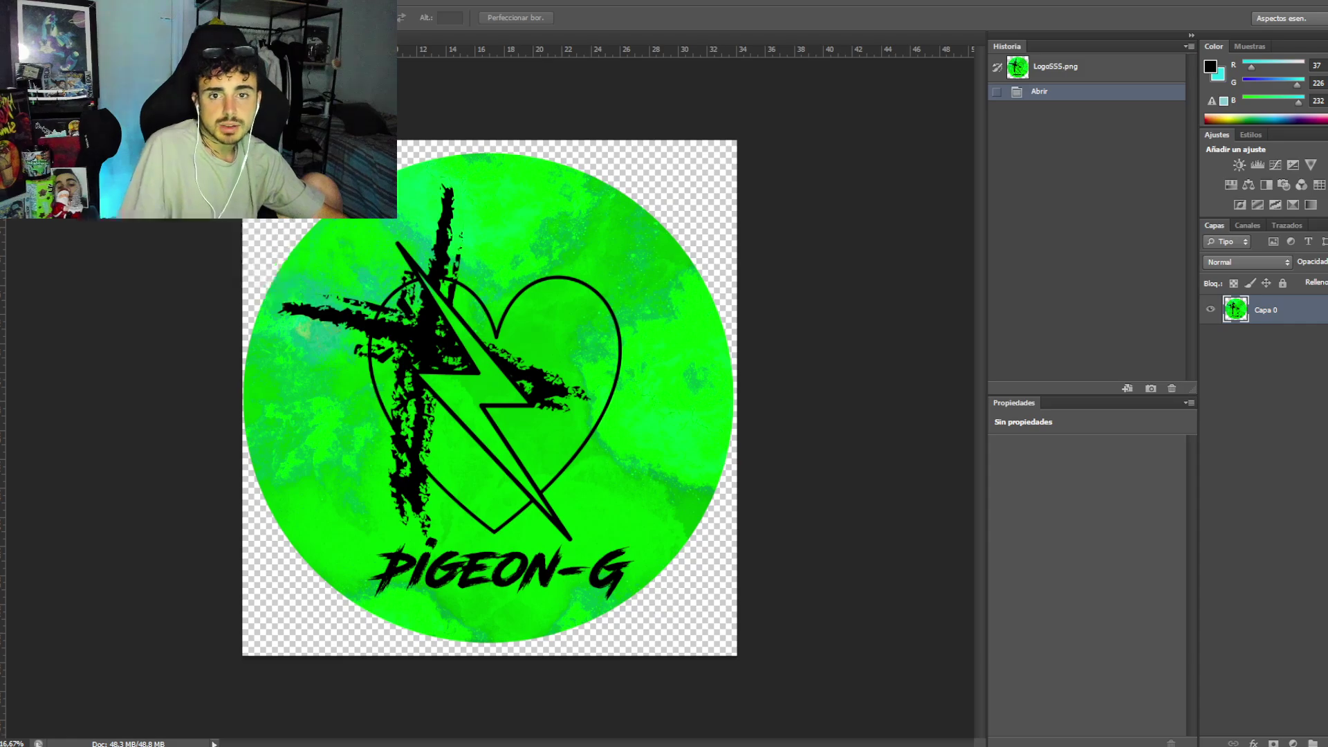
Step: Open Reemplazar color and sample the logo's green circle
{"action": "key", "text": "alt+e"}
{"action": "key", "text": "Right"}
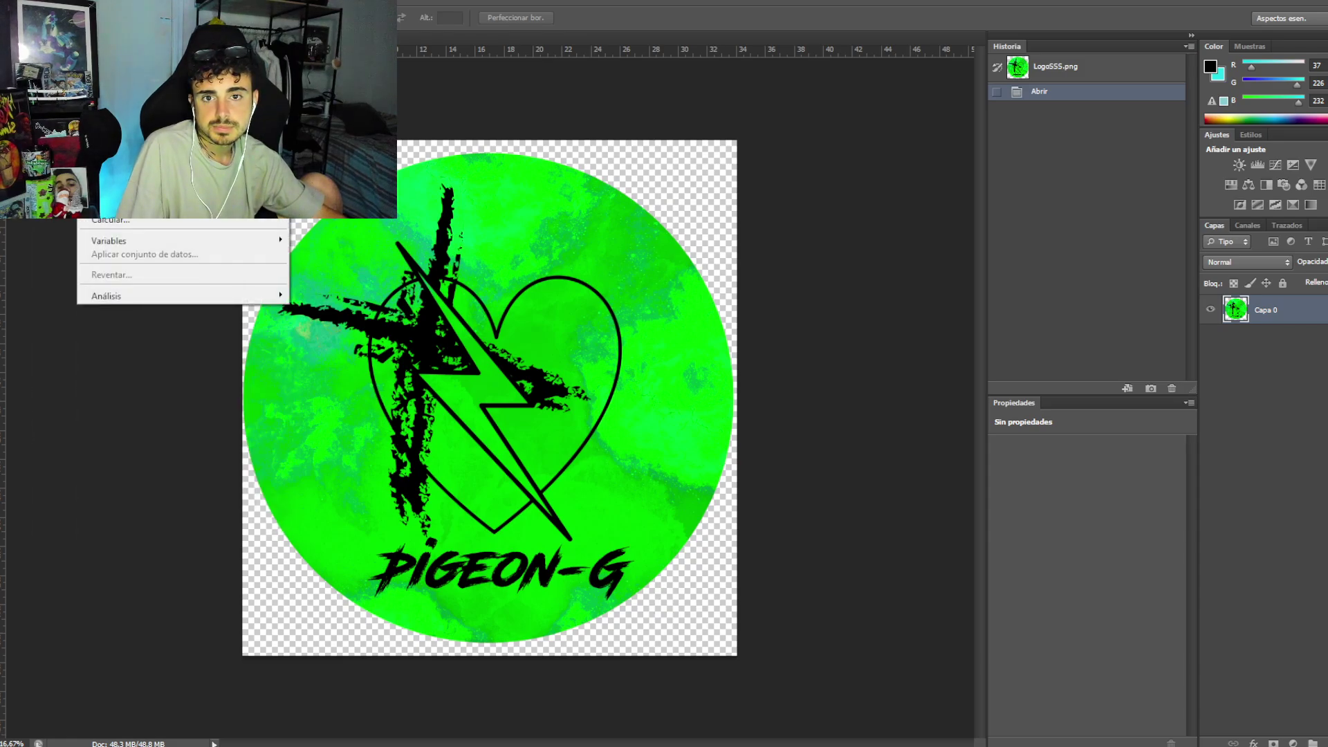
{"action": "mouse_move", "coordinate": [207, 31]}
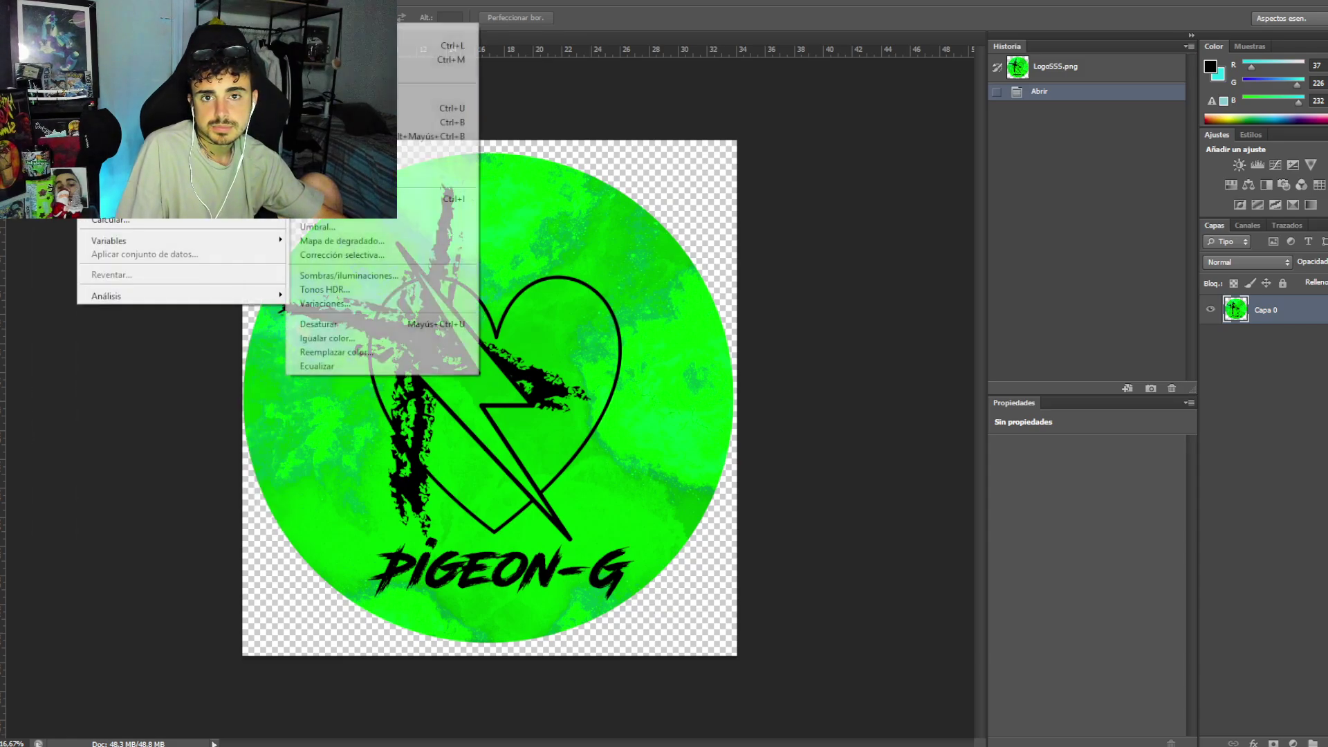
{"action": "left_click", "coordinate": [346, 352]}
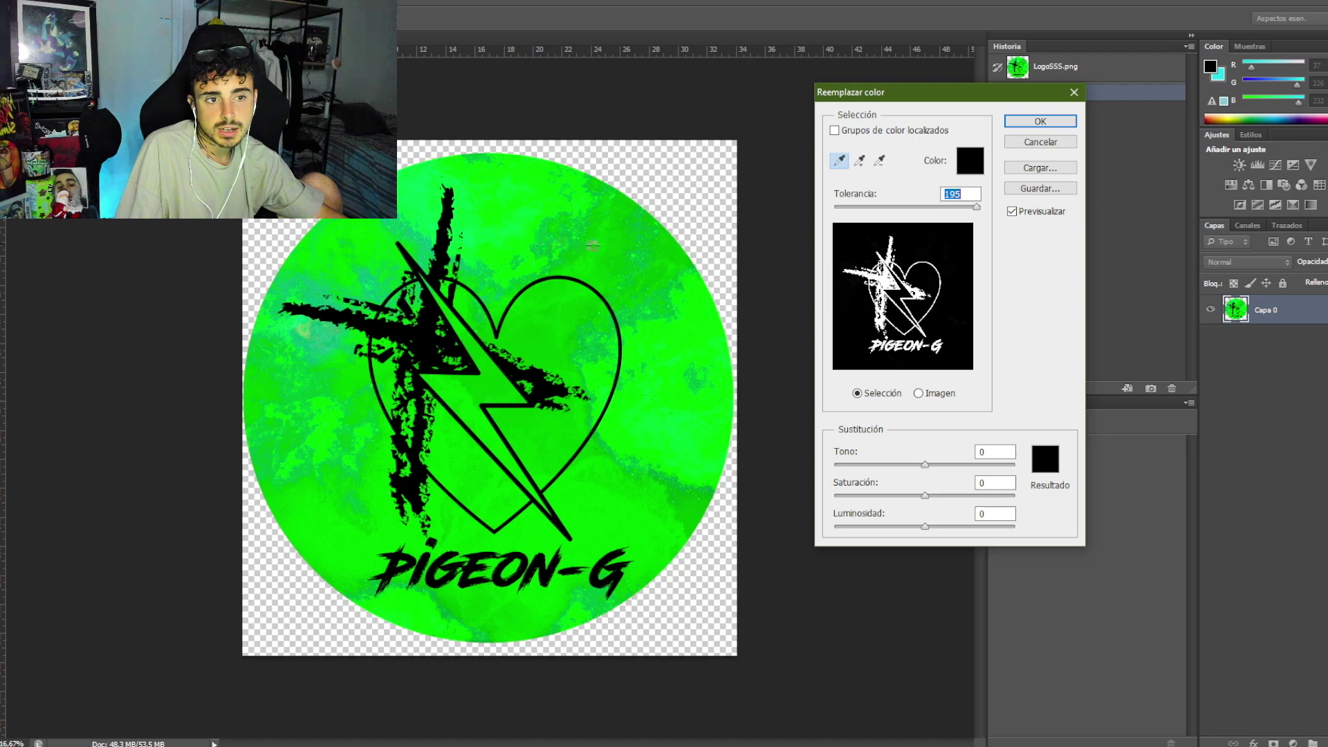
{"action": "left_click", "coordinate": [594, 244]}
Step: Set the Resultado colour to blue 0048ff and apply the replacement to the logo
{"action": "left_click", "coordinate": [1045, 459]}
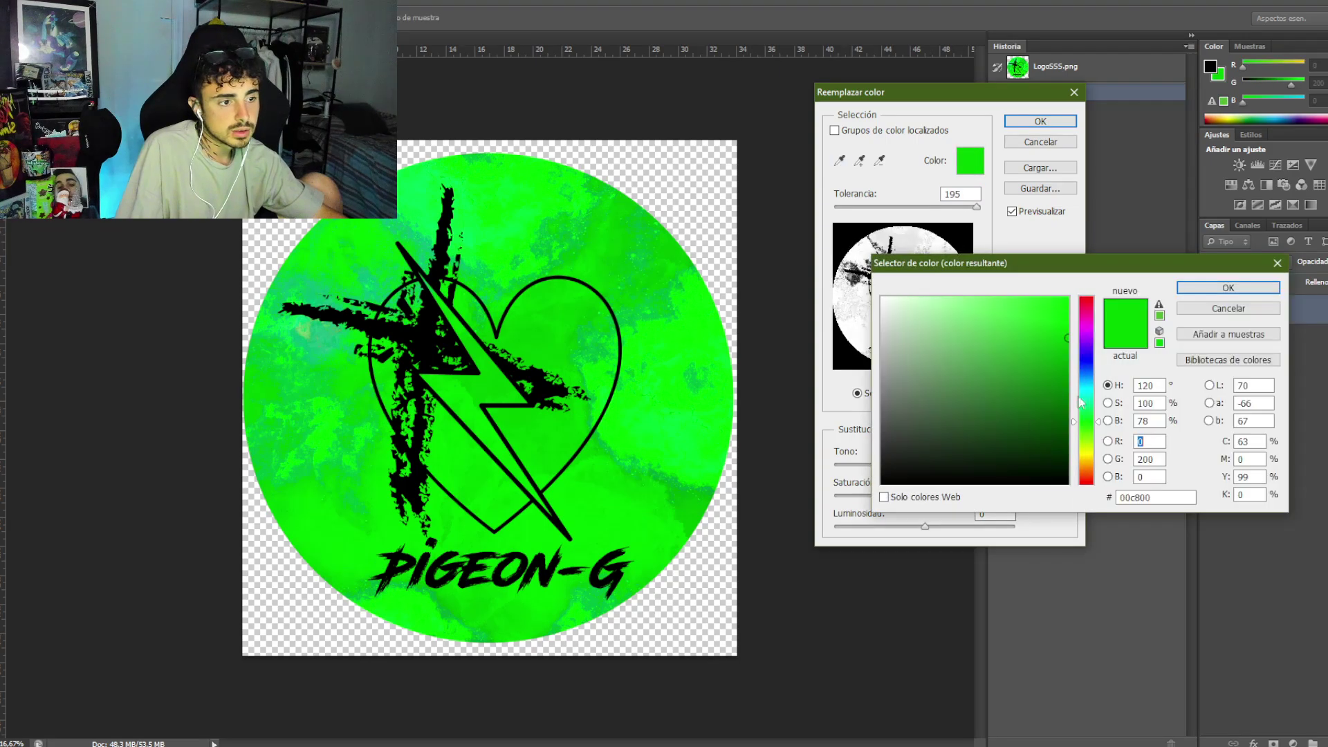
{"action": "left_click_drag", "start_coordinate": [1081, 401], "coordinate": [1093, 379]}
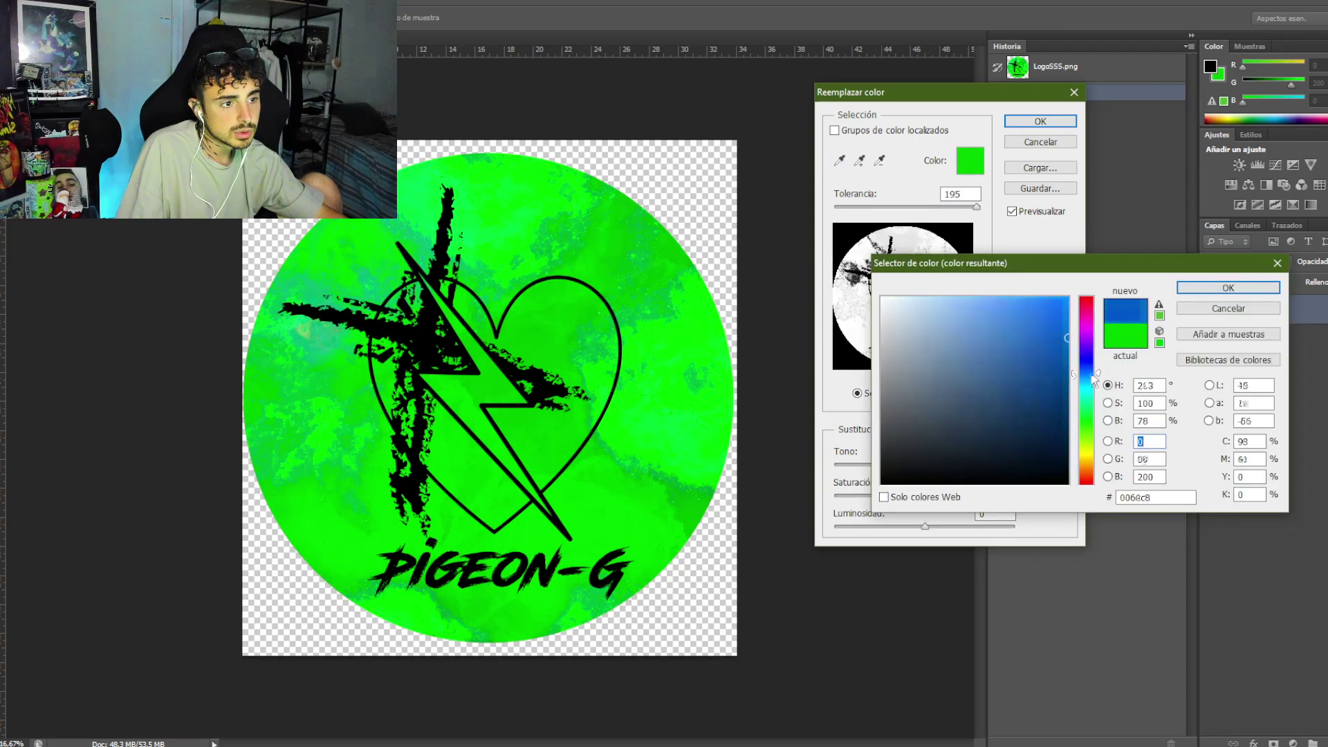
{"action": "left_click", "coordinate": [1067, 298]}
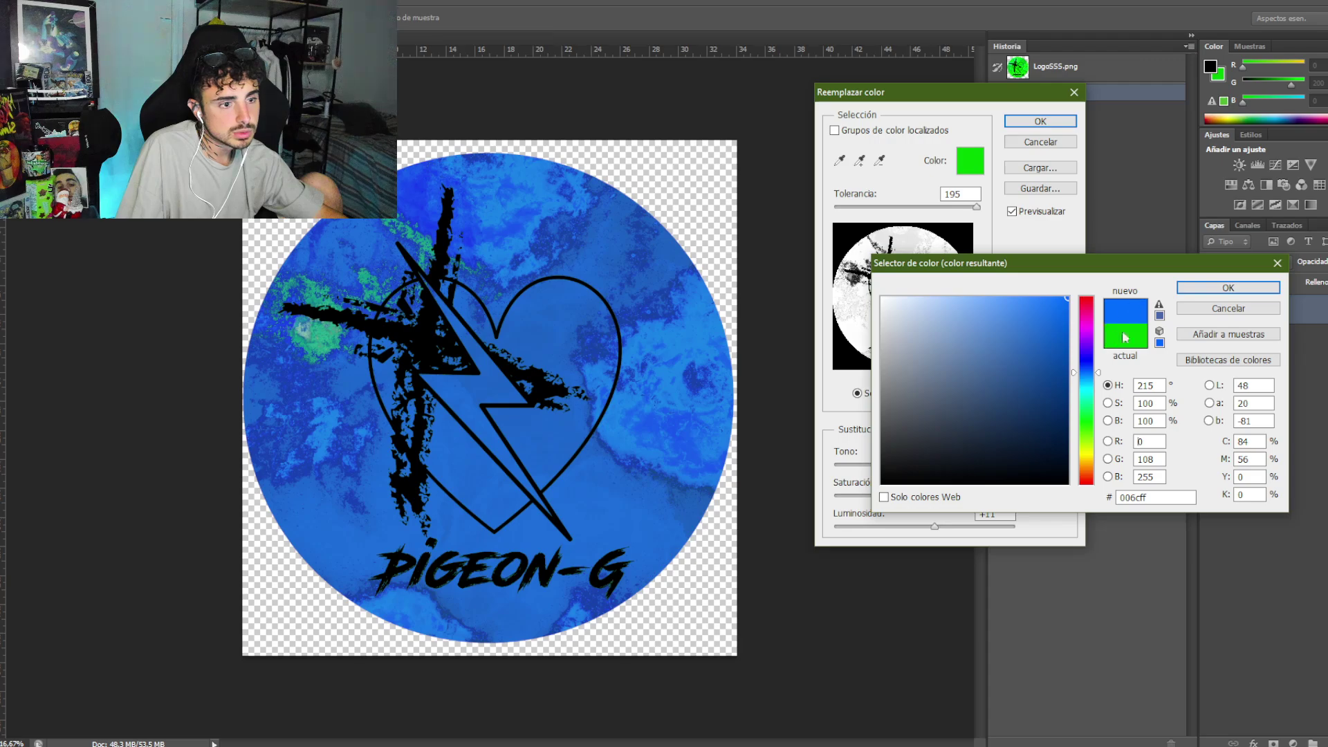
{"action": "left_click", "coordinate": [1087, 367]}
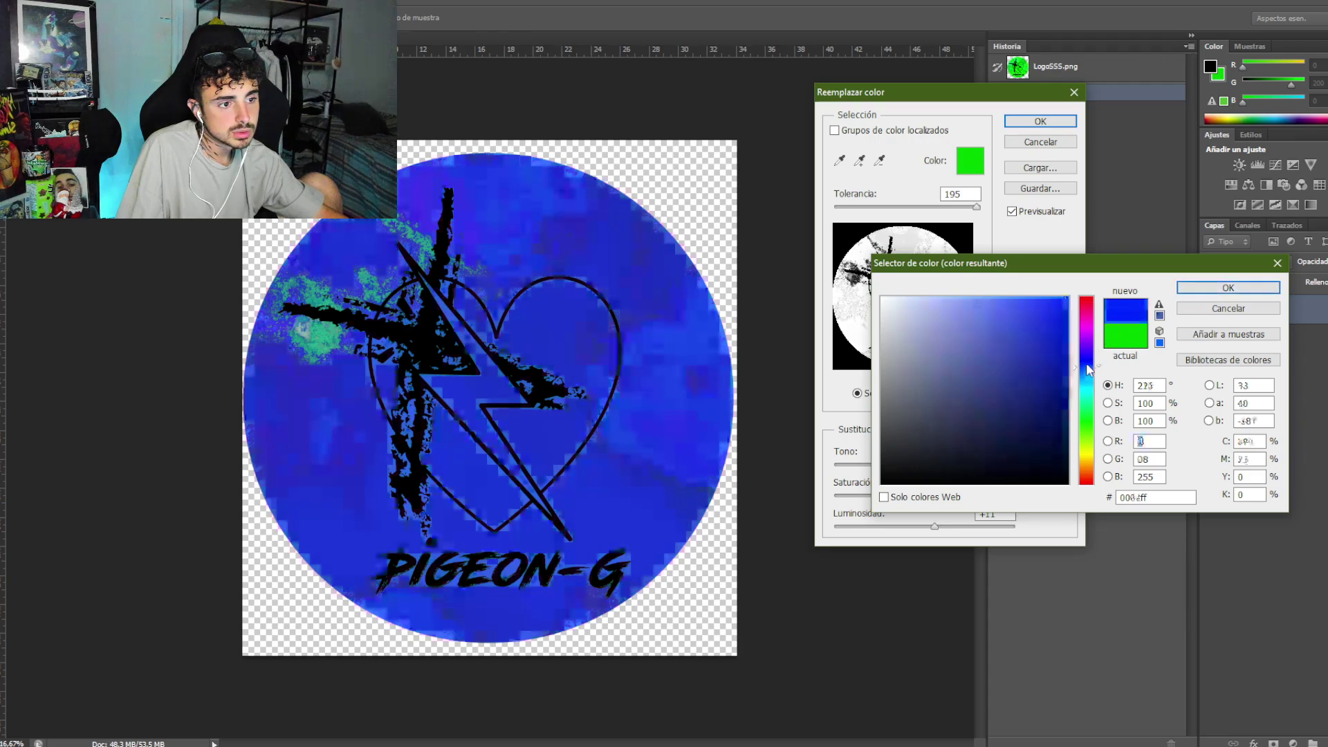
{"action": "left_click", "coordinate": [1087, 365]}
{"action": "left_click", "coordinate": [1084, 367]}
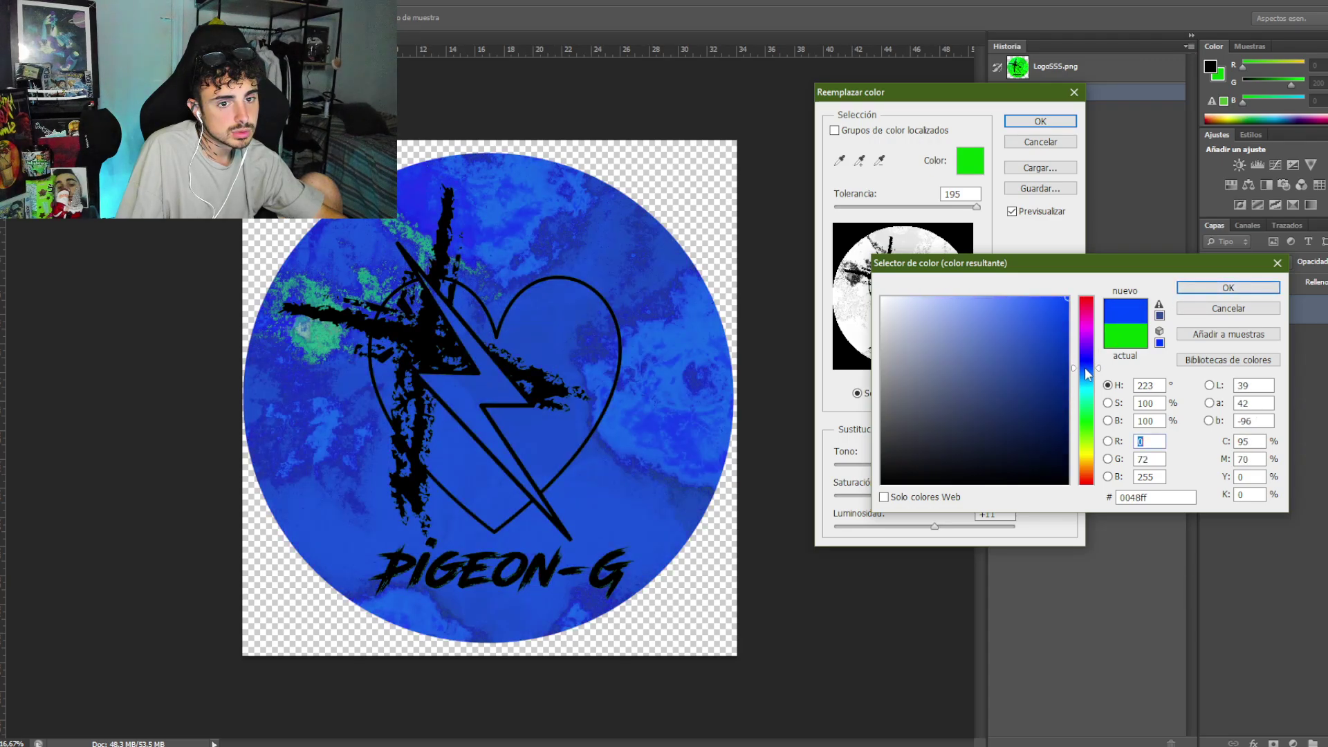
{"action": "left_click", "coordinate": [1218, 287]}
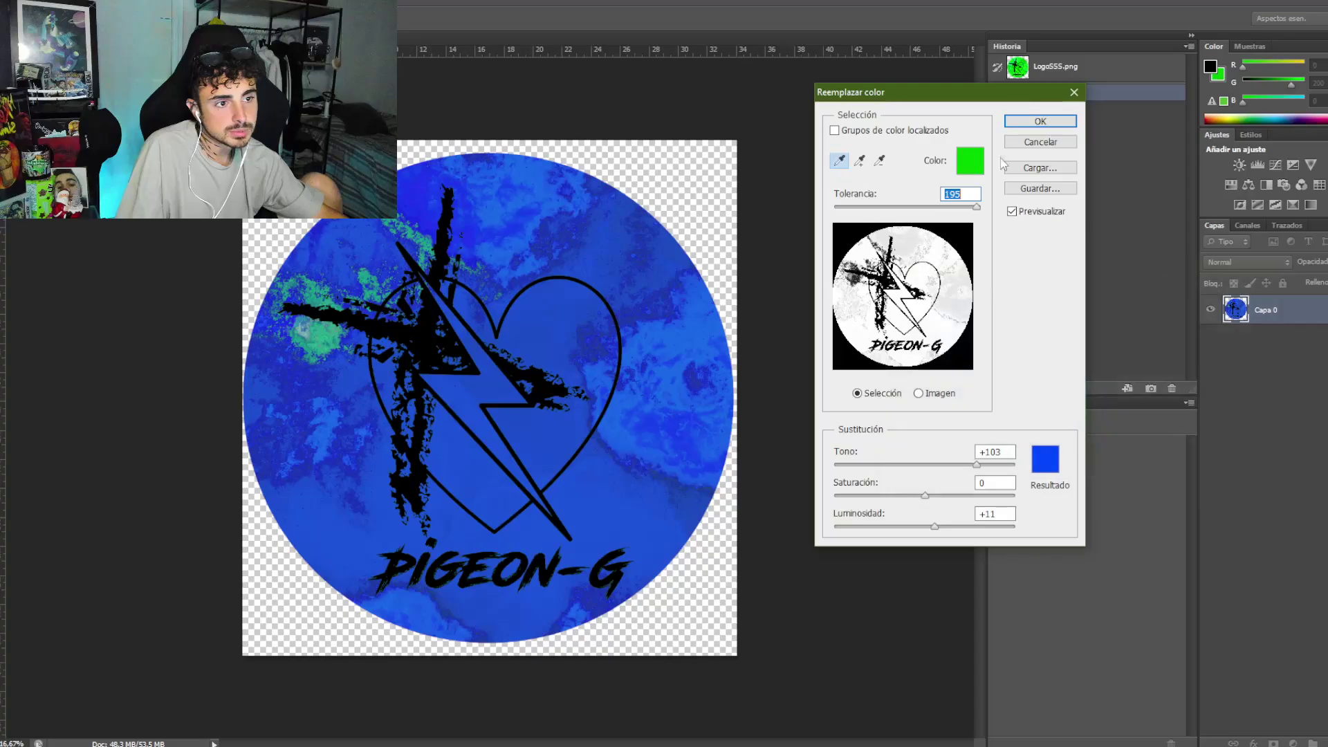
{"action": "left_click", "coordinate": [1040, 122]}
{"action": "key", "text": "alt+e"}
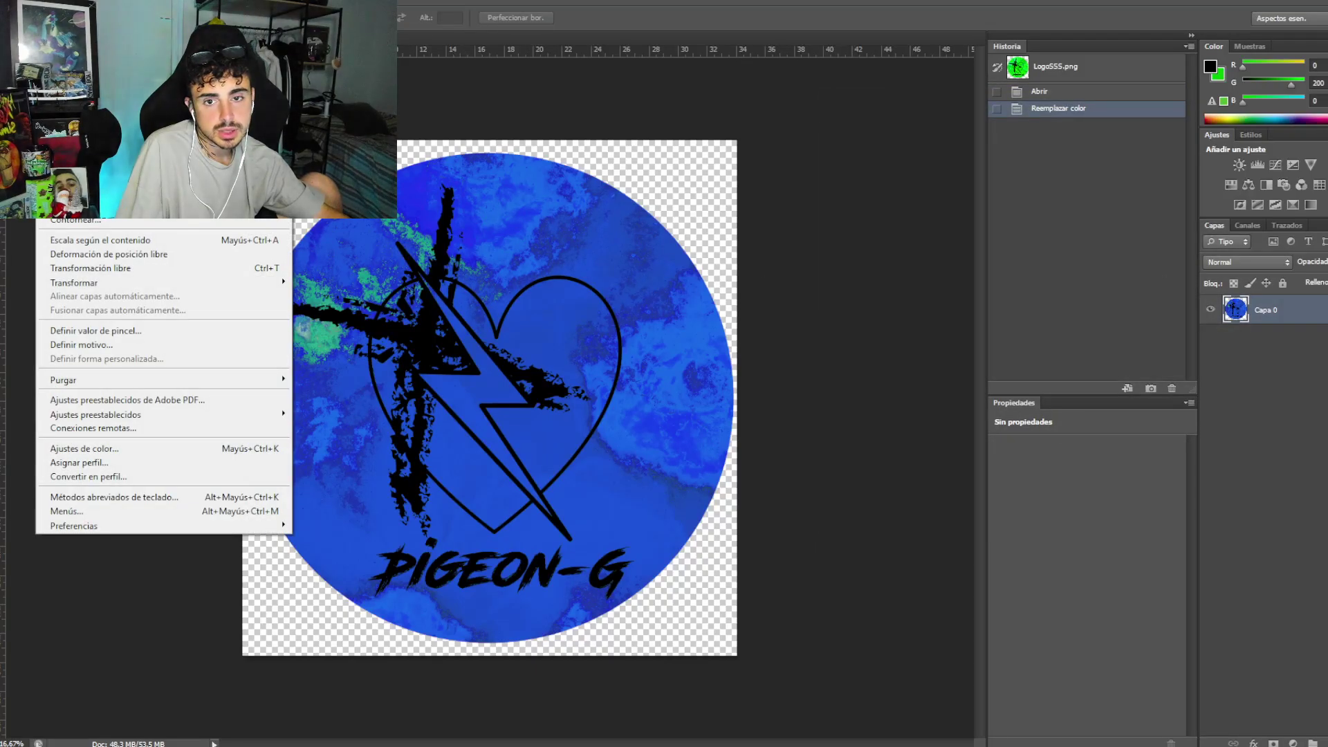
Step: Reopen Reemplazar color and sample the leftover teal specks near the cross
{"action": "key", "text": "Right"}
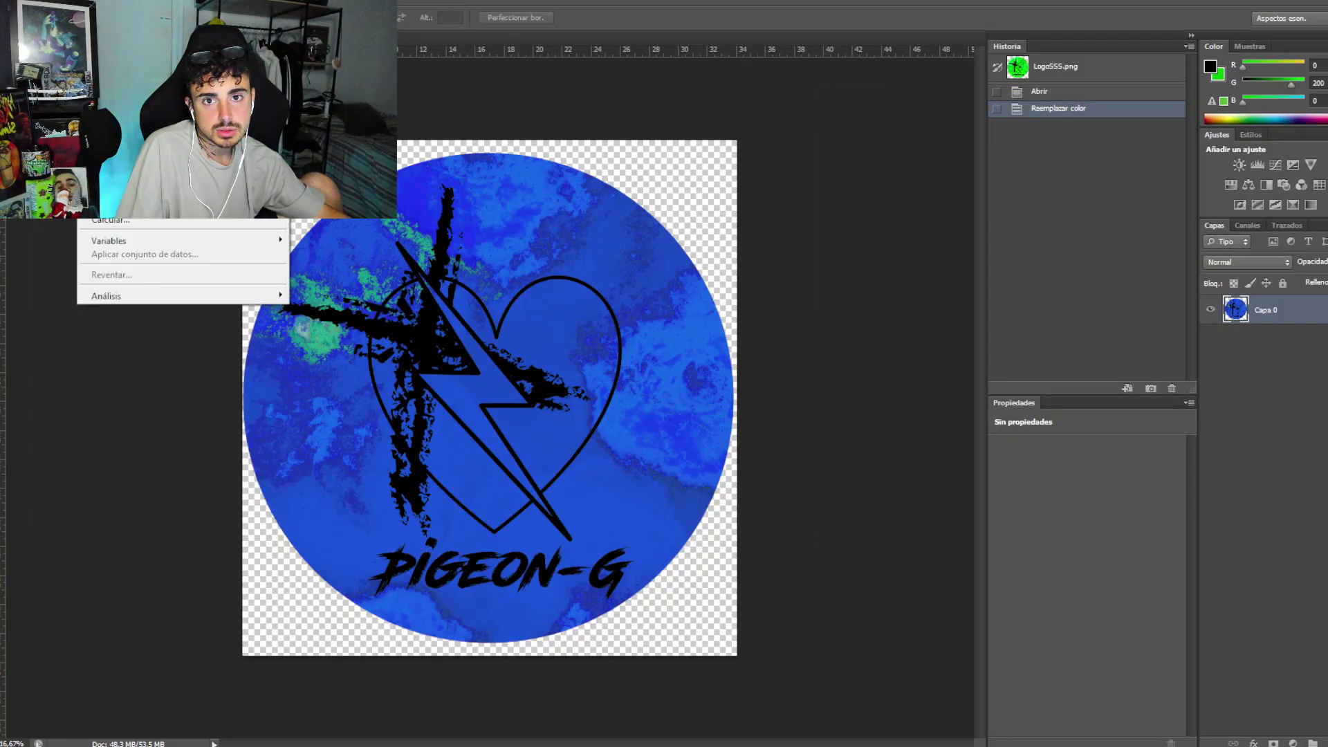
{"action": "left_click", "coordinate": [386, 351]}
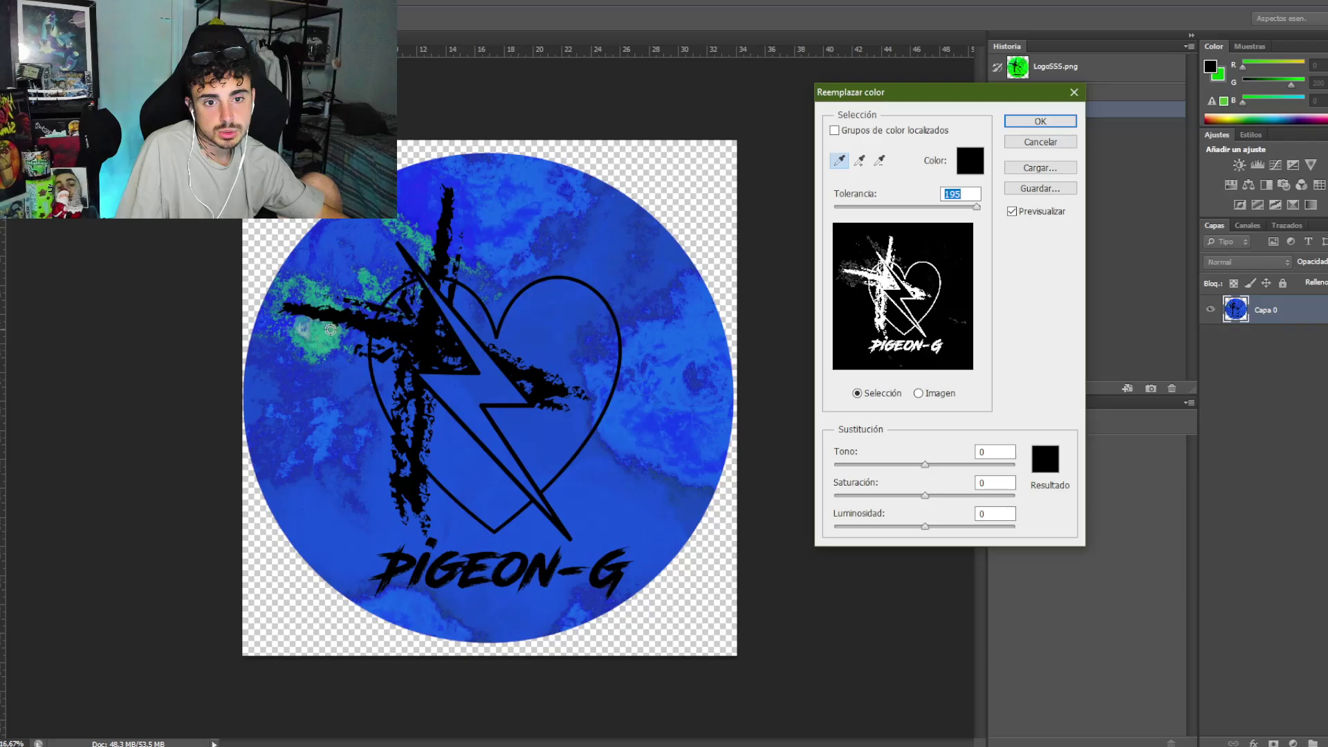
{"action": "left_click", "coordinate": [321, 331]}
Step: Pick blue 008aff as the Resultado colour and apply the second replacement
{"action": "left_click", "coordinate": [1045, 458]}
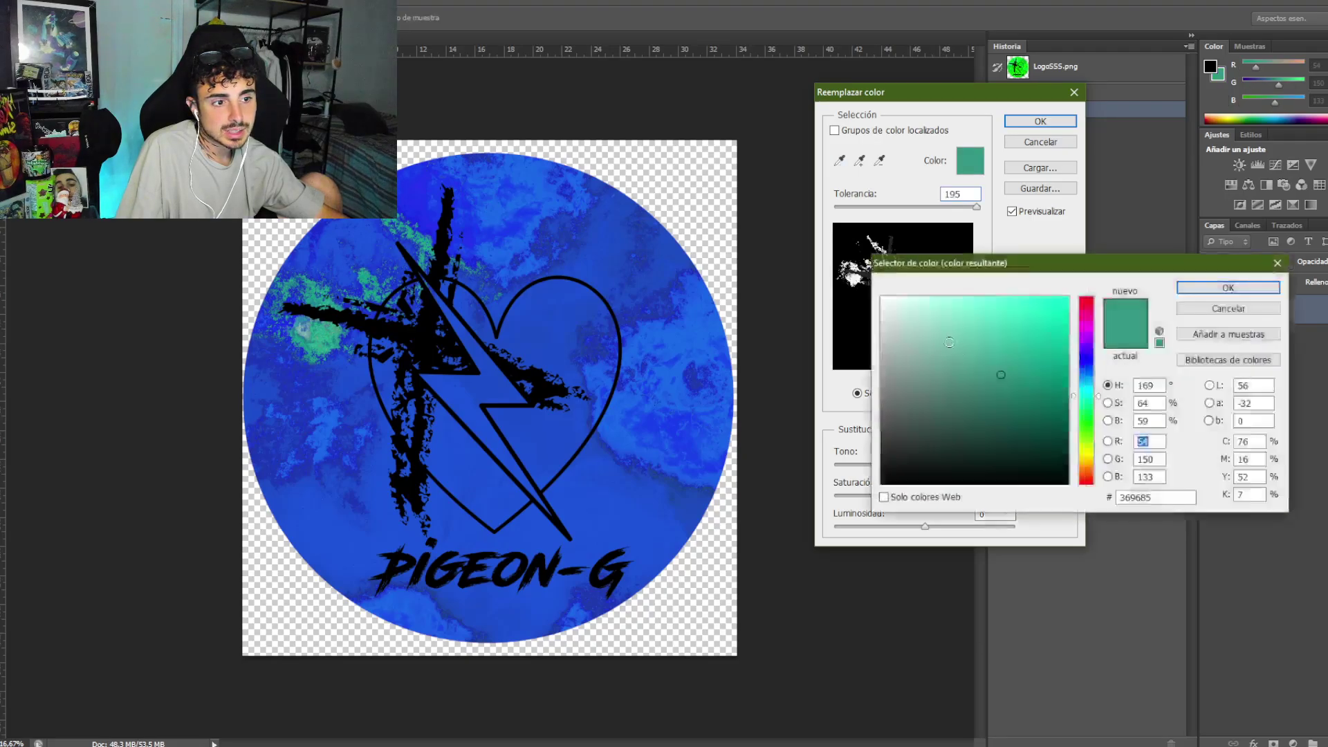
{"action": "left_click_drag", "start_coordinate": [1097, 405], "coordinate": [1097, 384]}
{"action": "left_click_drag", "start_coordinate": [1037, 325], "coordinate": [1115, 268]}
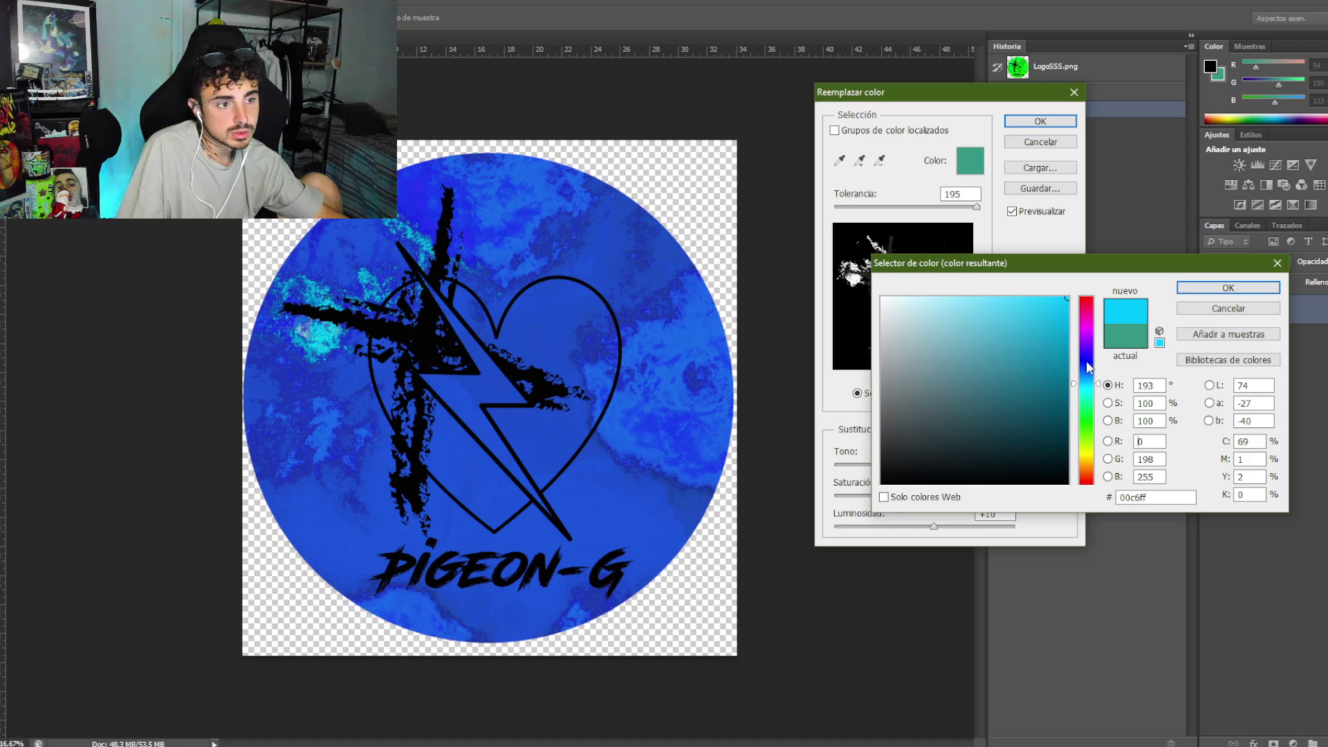
{"action": "left_click", "coordinate": [1090, 378]}
{"action": "left_click_drag", "start_coordinate": [1092, 380], "coordinate": [1093, 378]}
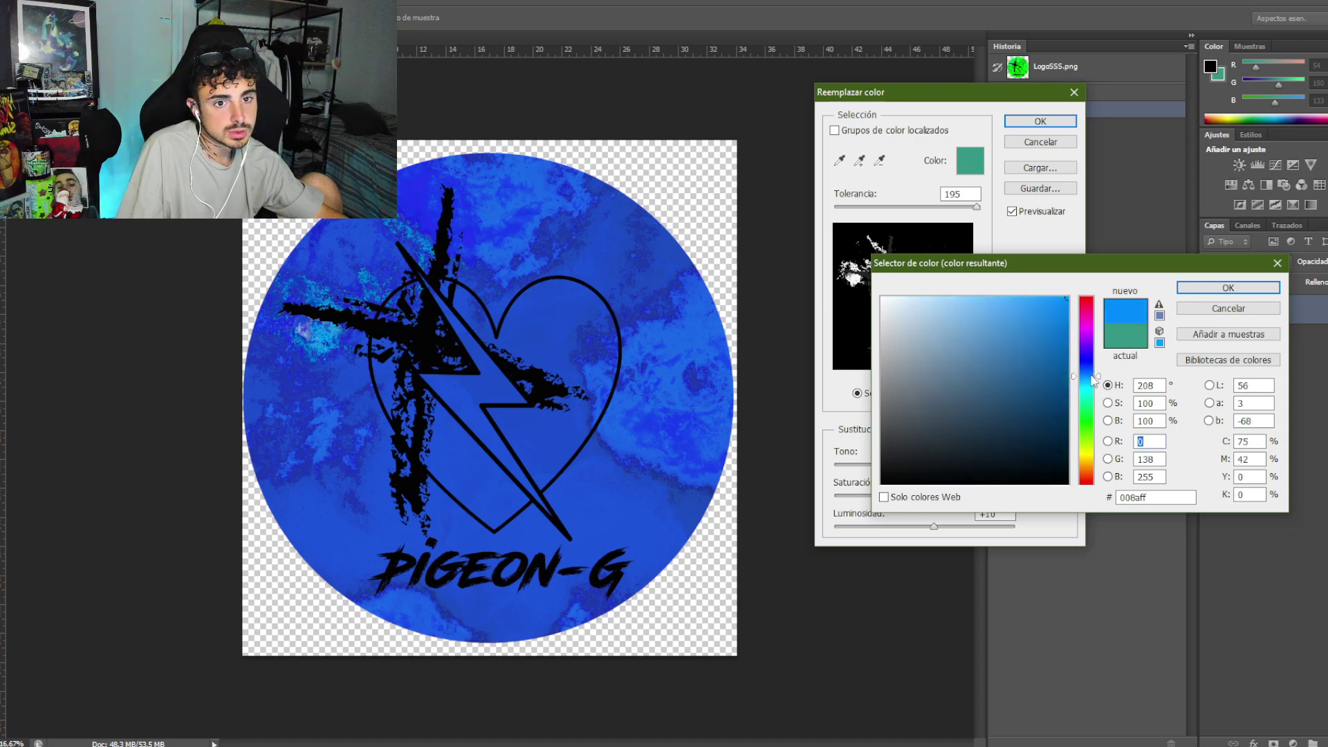
{"action": "left_click", "coordinate": [1228, 288]}
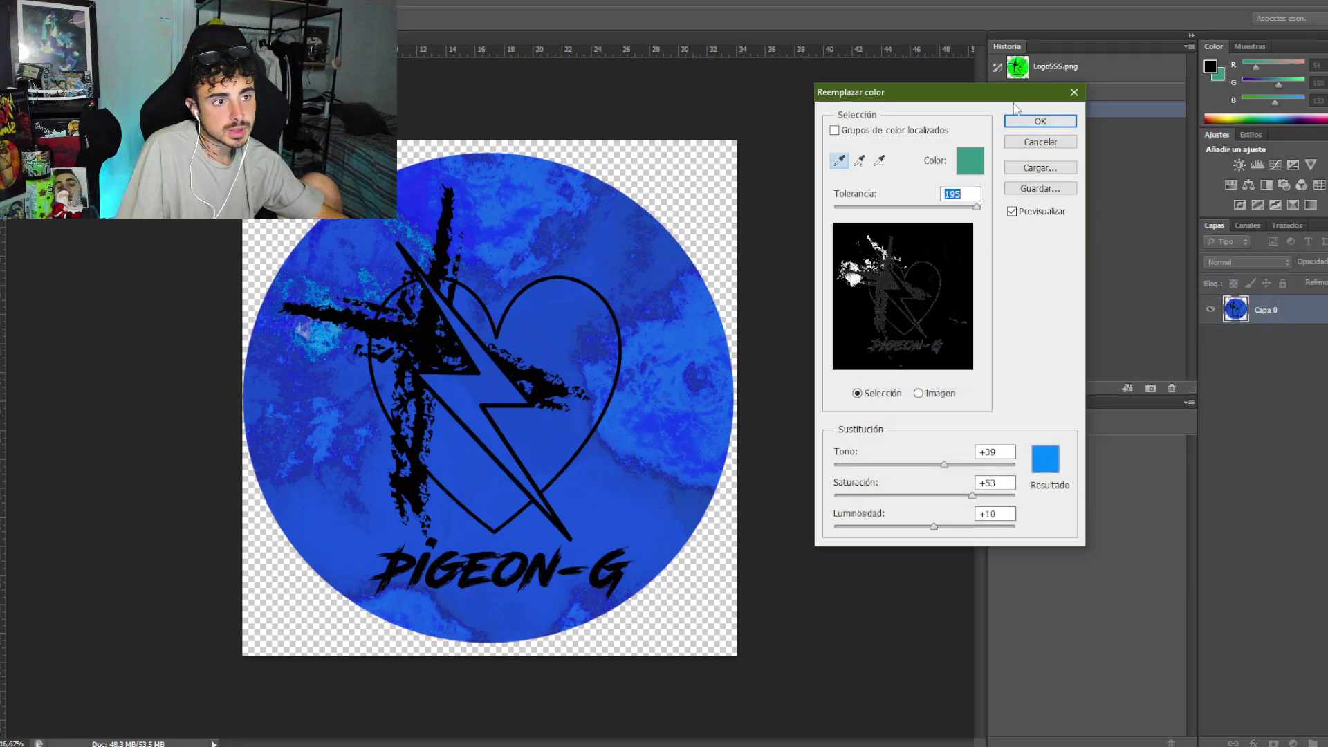
{"action": "left_click", "coordinate": [1038, 121]}
{"action": "left_click", "coordinate": [31, 8]}
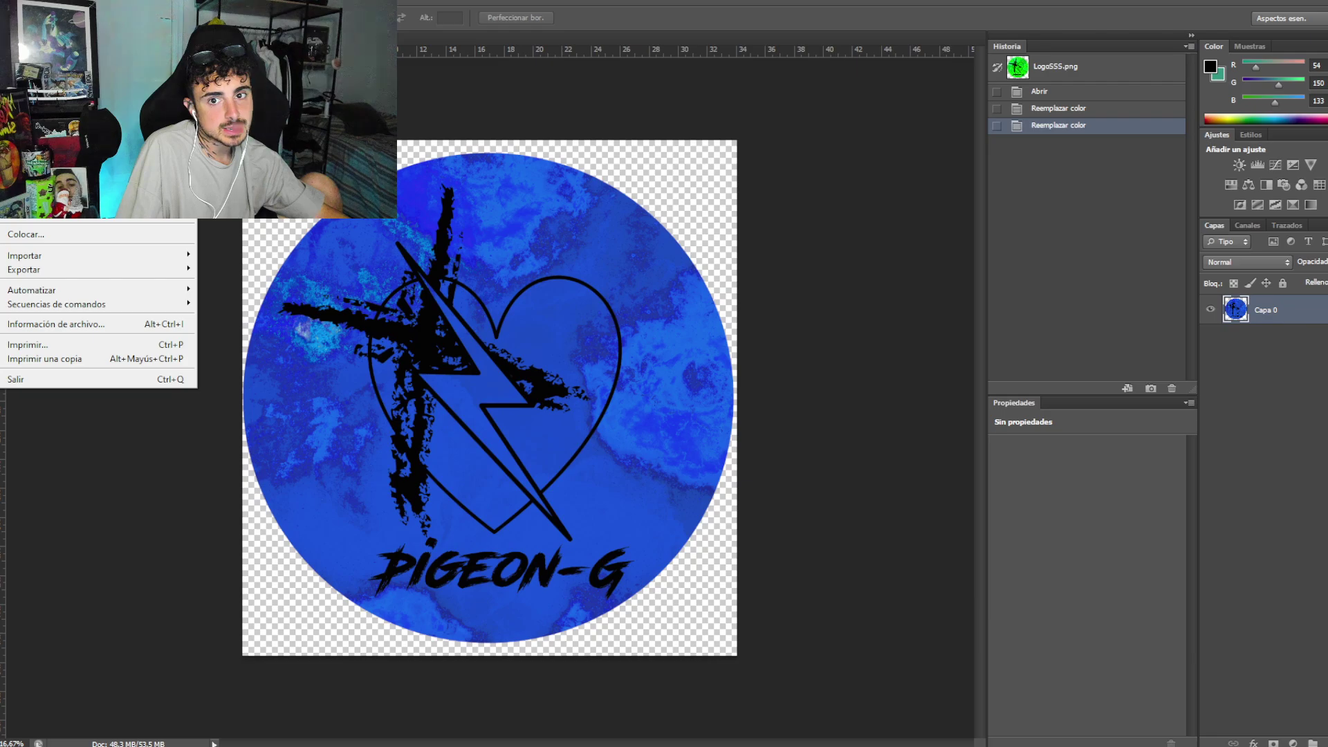
Step: Save the recoloured logo with Ctrl+S and dismiss the background-saving notice
{"action": "key", "text": "Escape"}
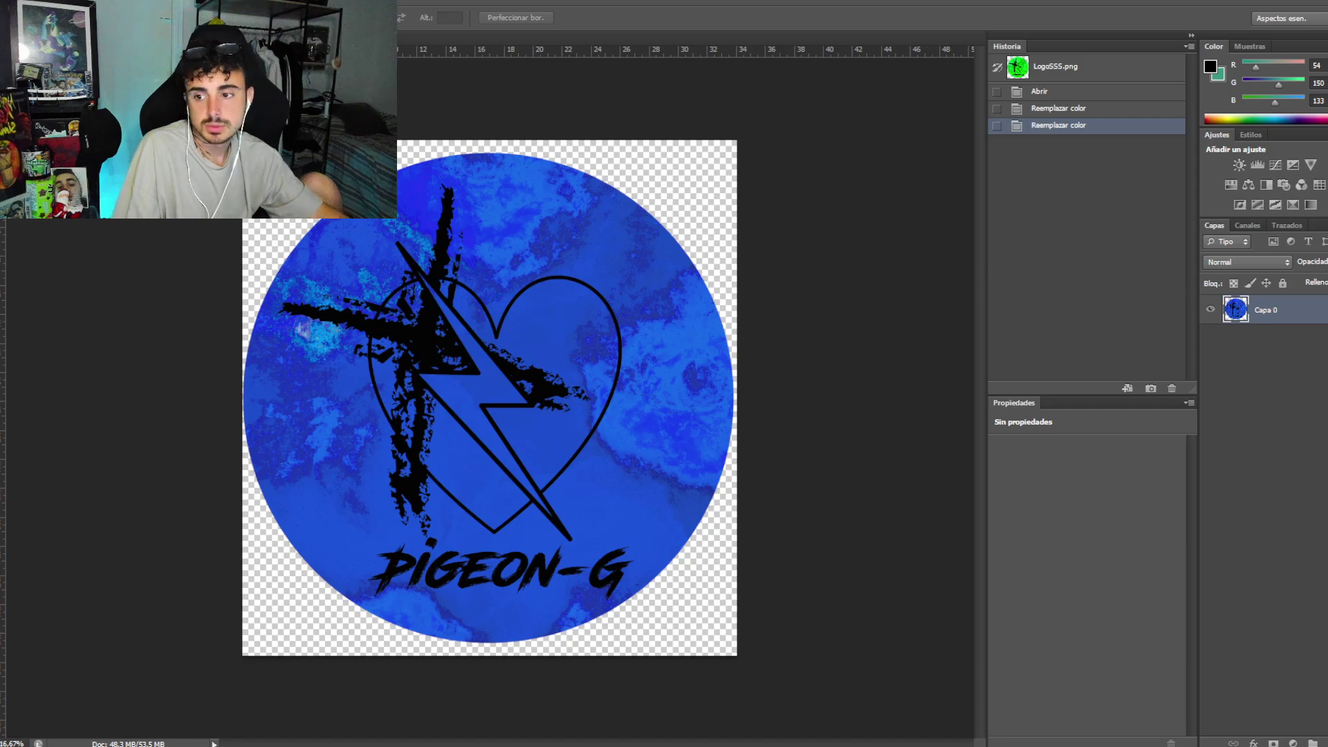
{"action": "key", "text": "ctrl+s"}
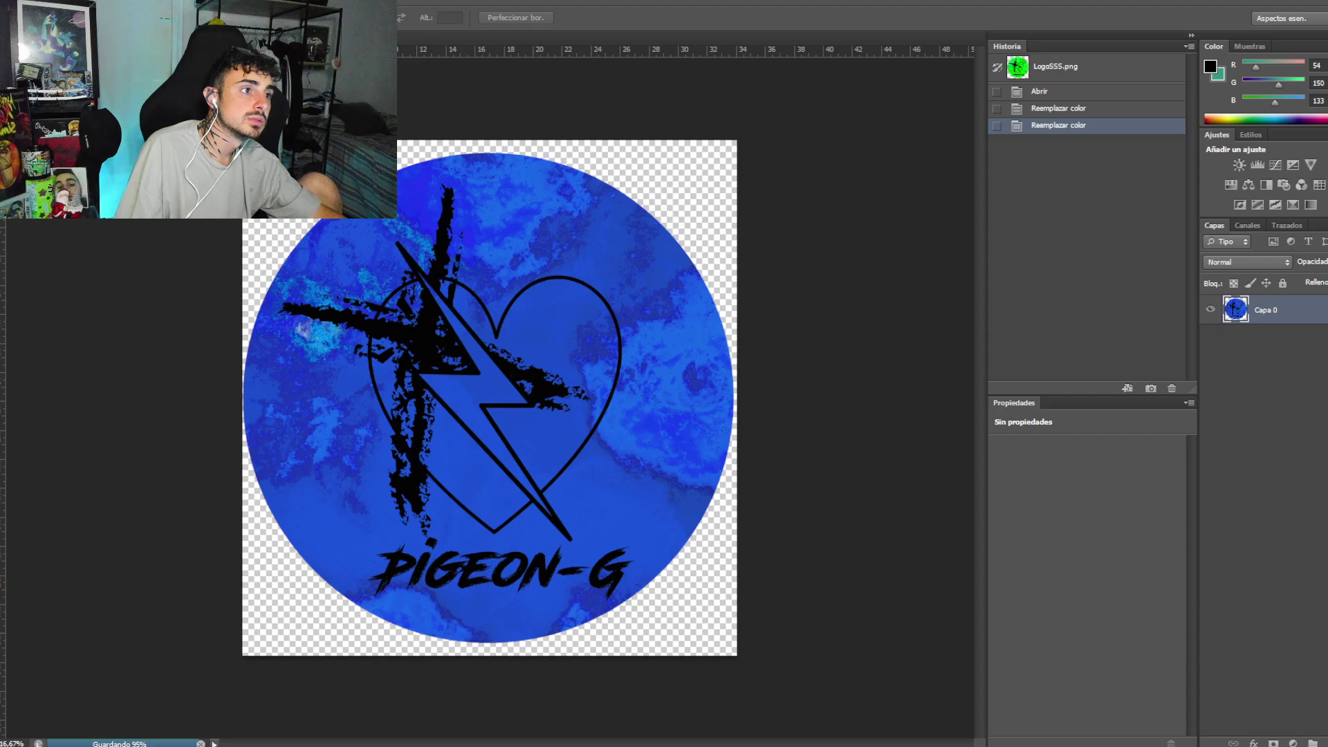
{"action": "key", "text": "ctrl+w"}
{"action": "key", "text": "Return"}
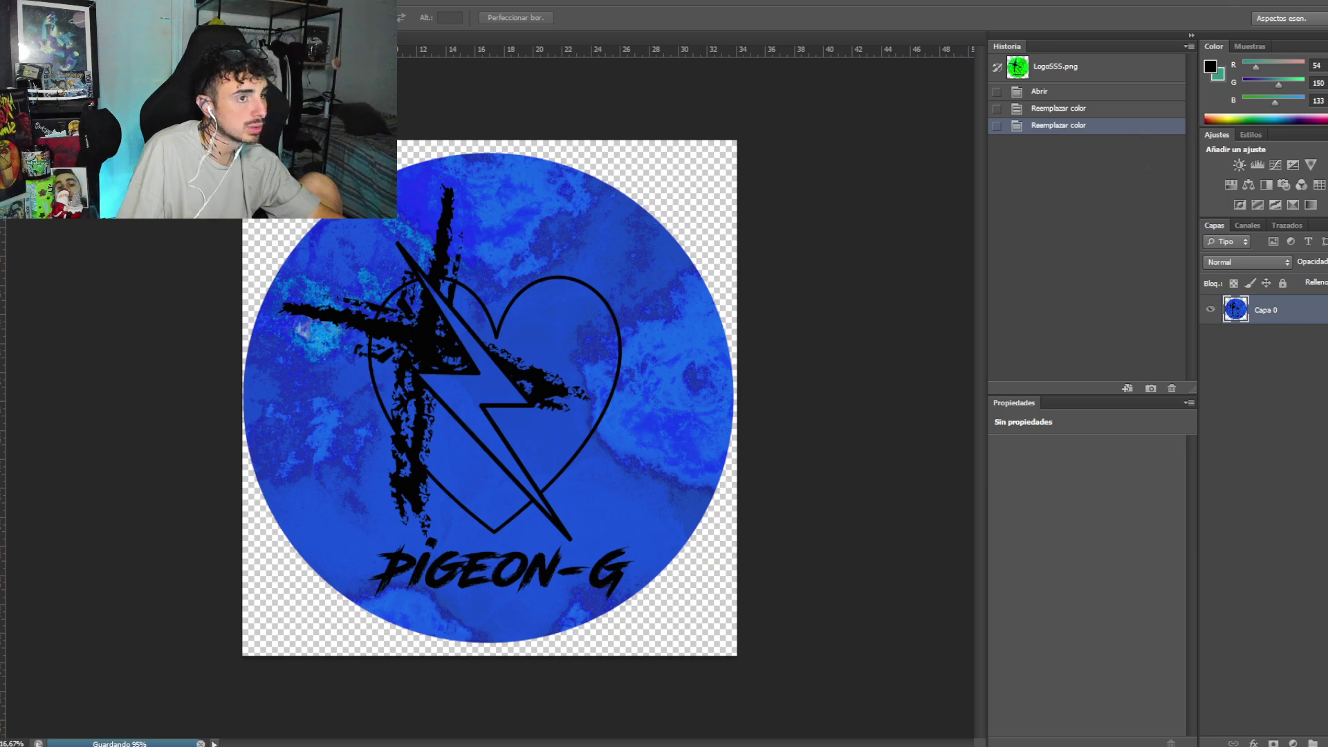
{"action": "key", "text": "ctrl+q"}
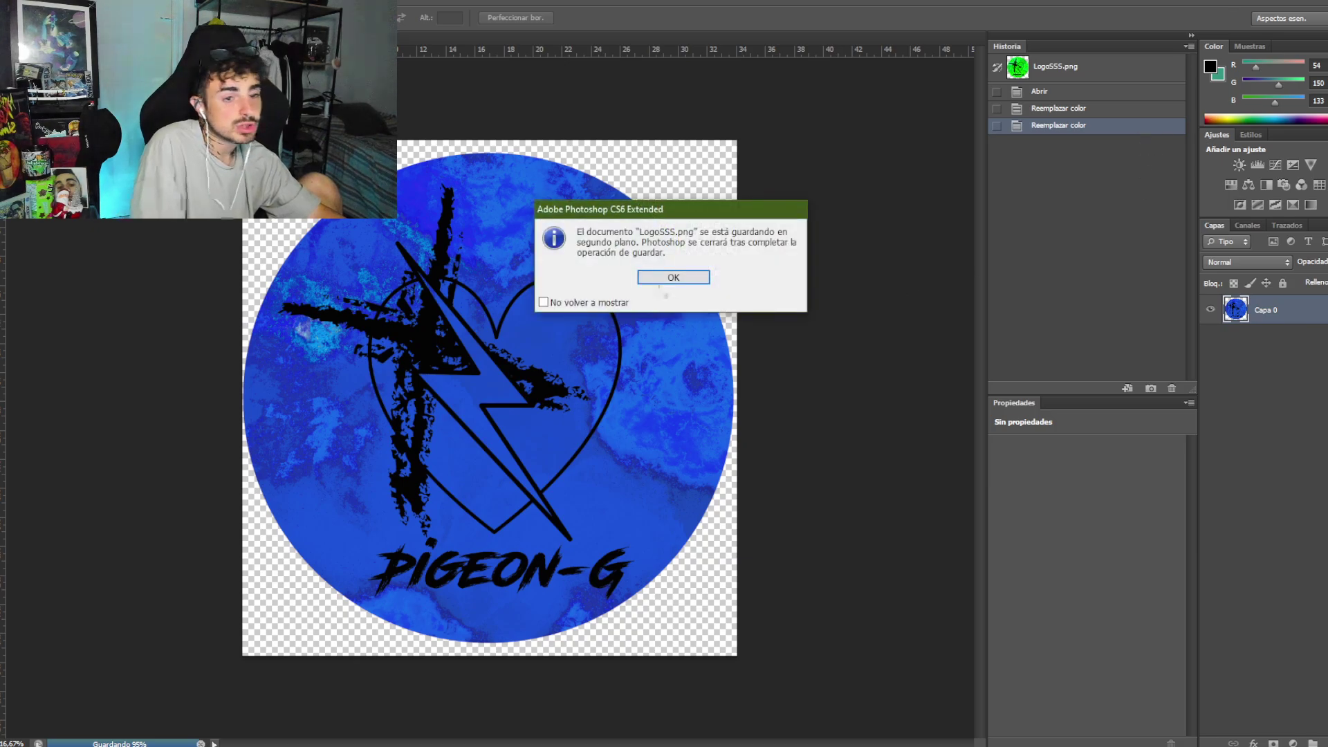
{"action": "left_click", "coordinate": [664, 278]}
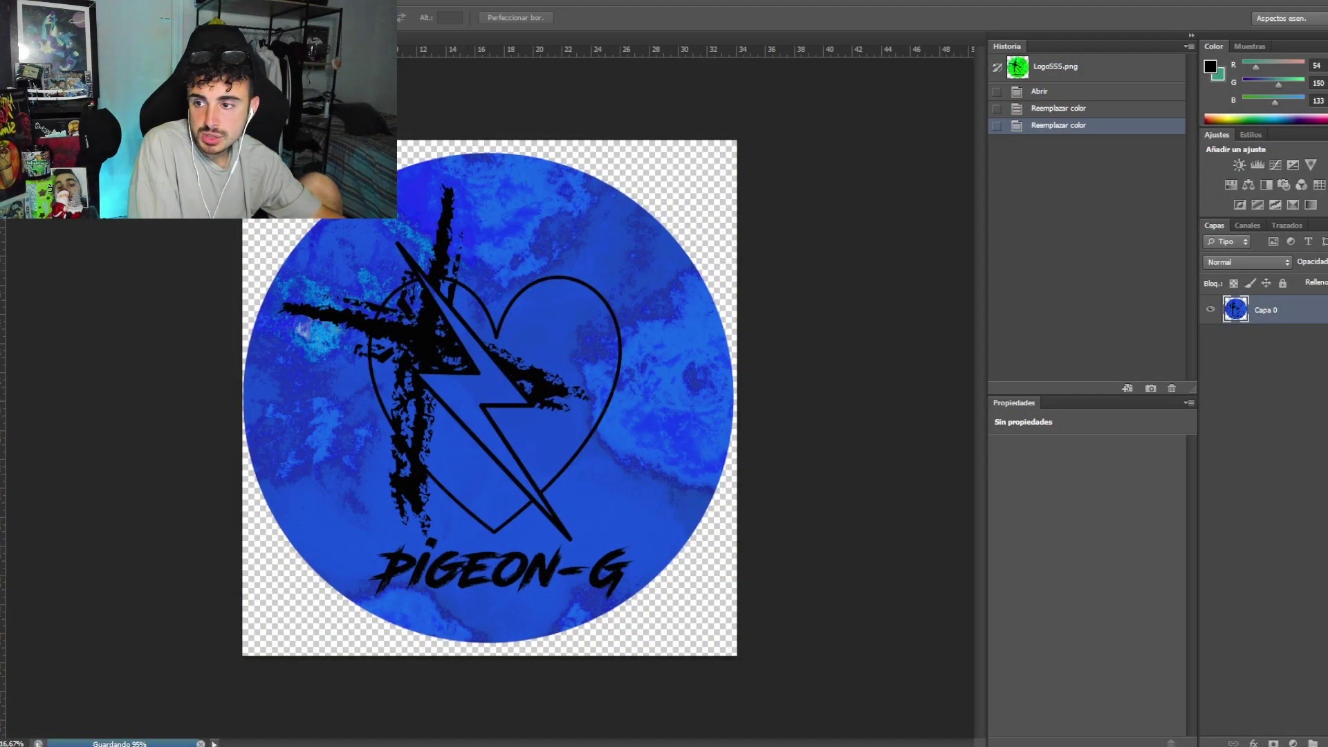
Step: Retry saving the logo as LogoSSS.png via Save As, clearing the save error
{"action": "left_click", "coordinate": [18, 7]}
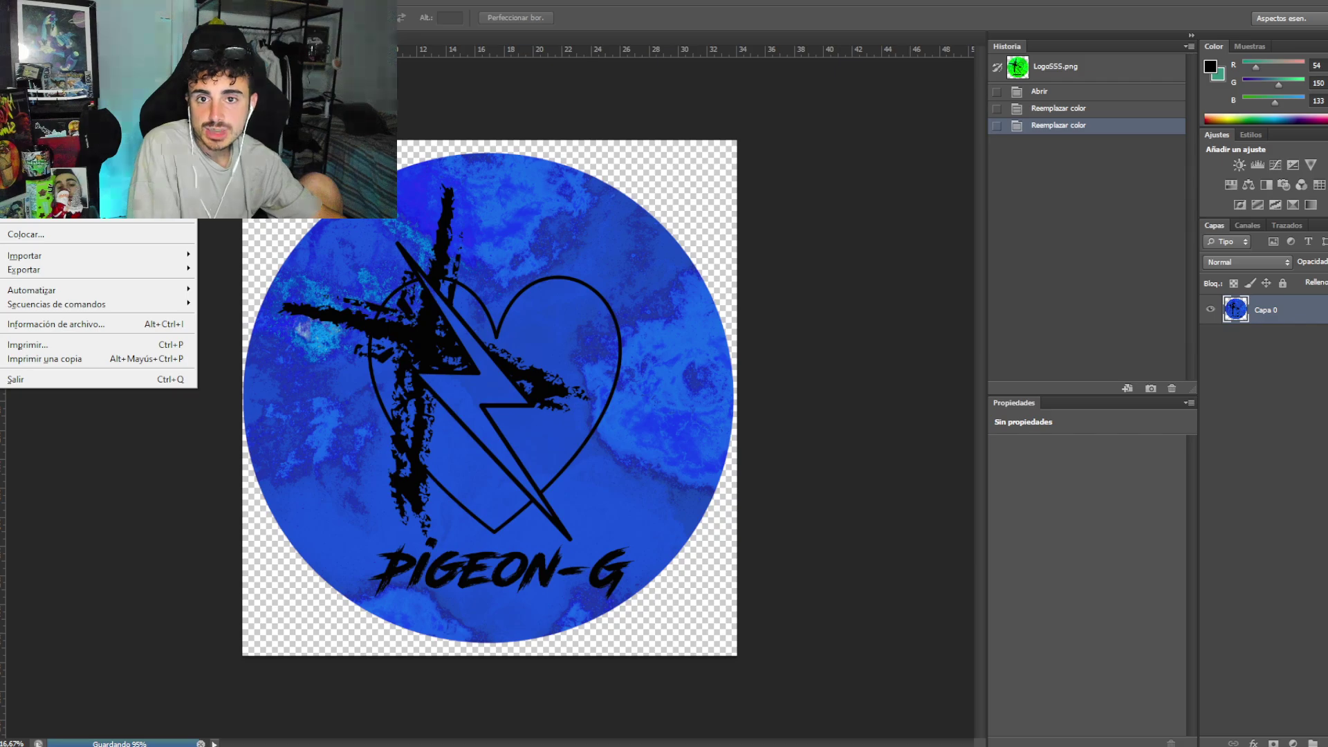
{"action": "left_click", "coordinate": [41, 173]}
{"action": "left_click", "coordinate": [688, 288]}
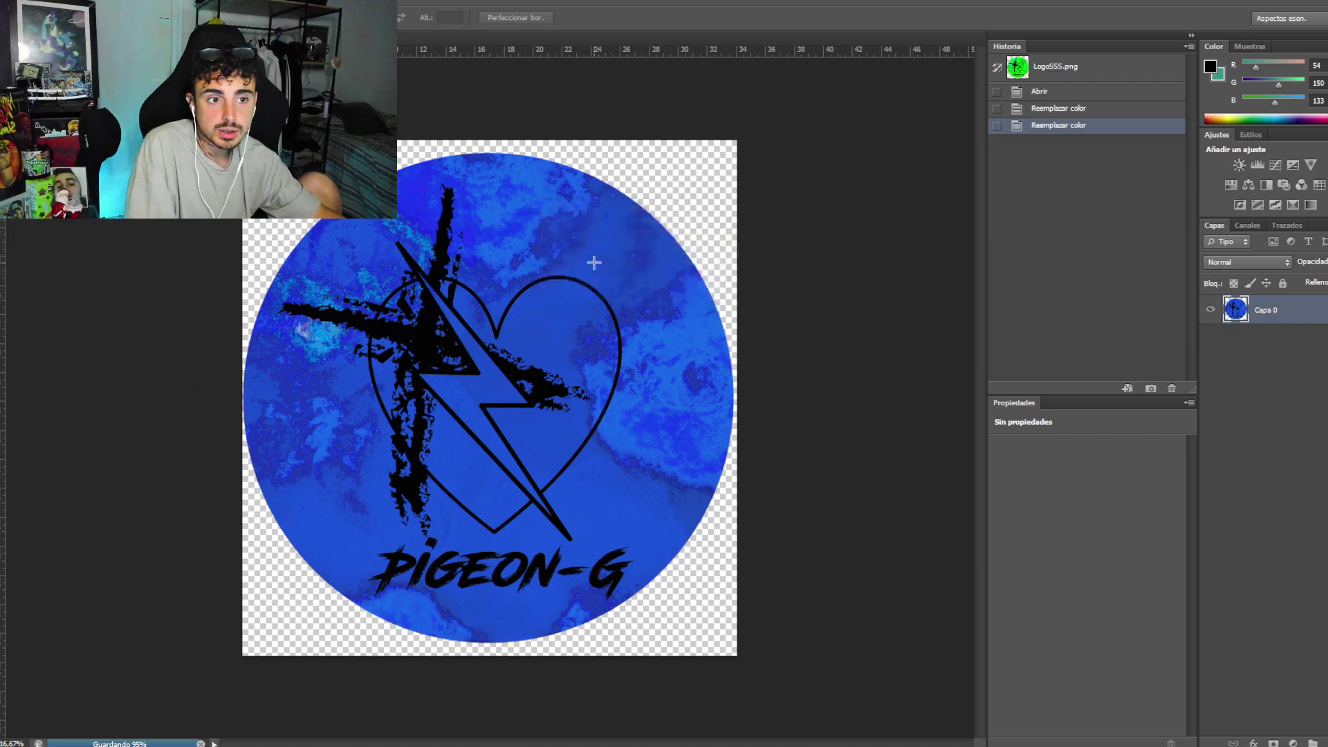
{"action": "left_click", "coordinate": [18, 7]}
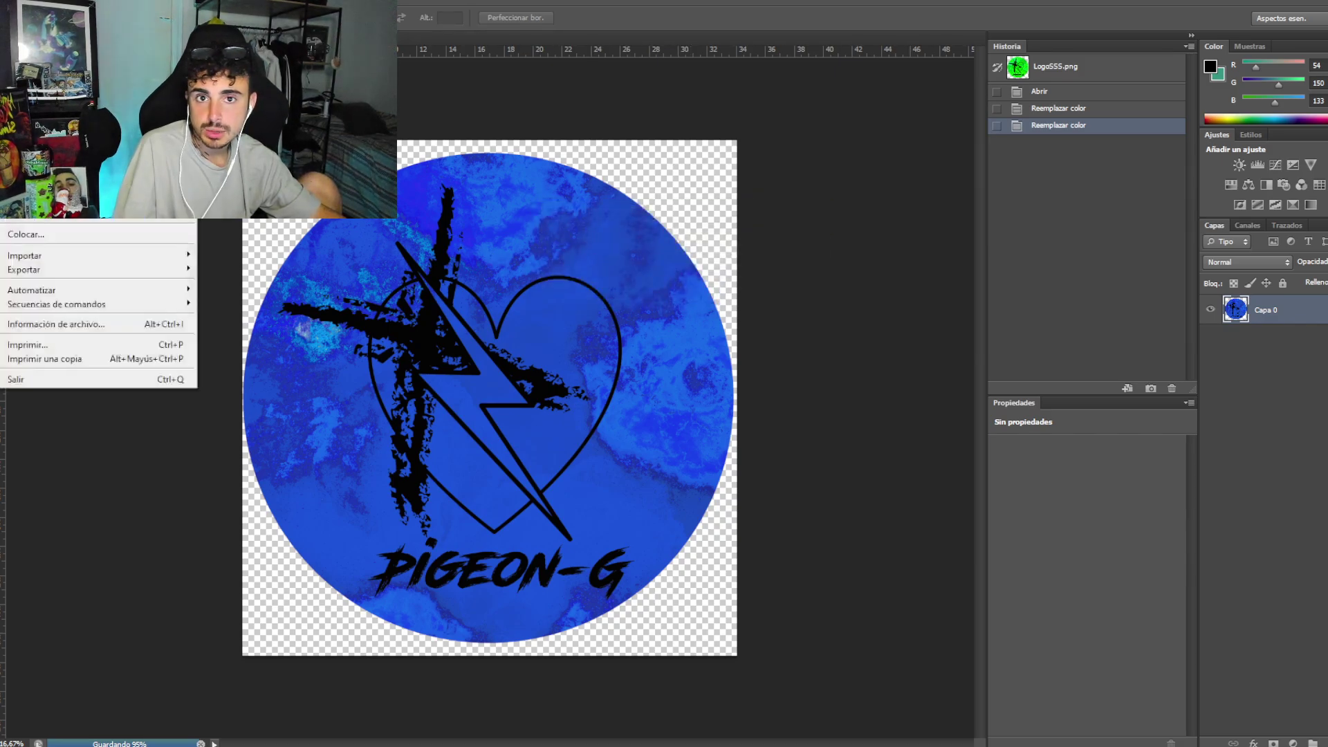
{"action": "left_click", "coordinate": [836, 702]}
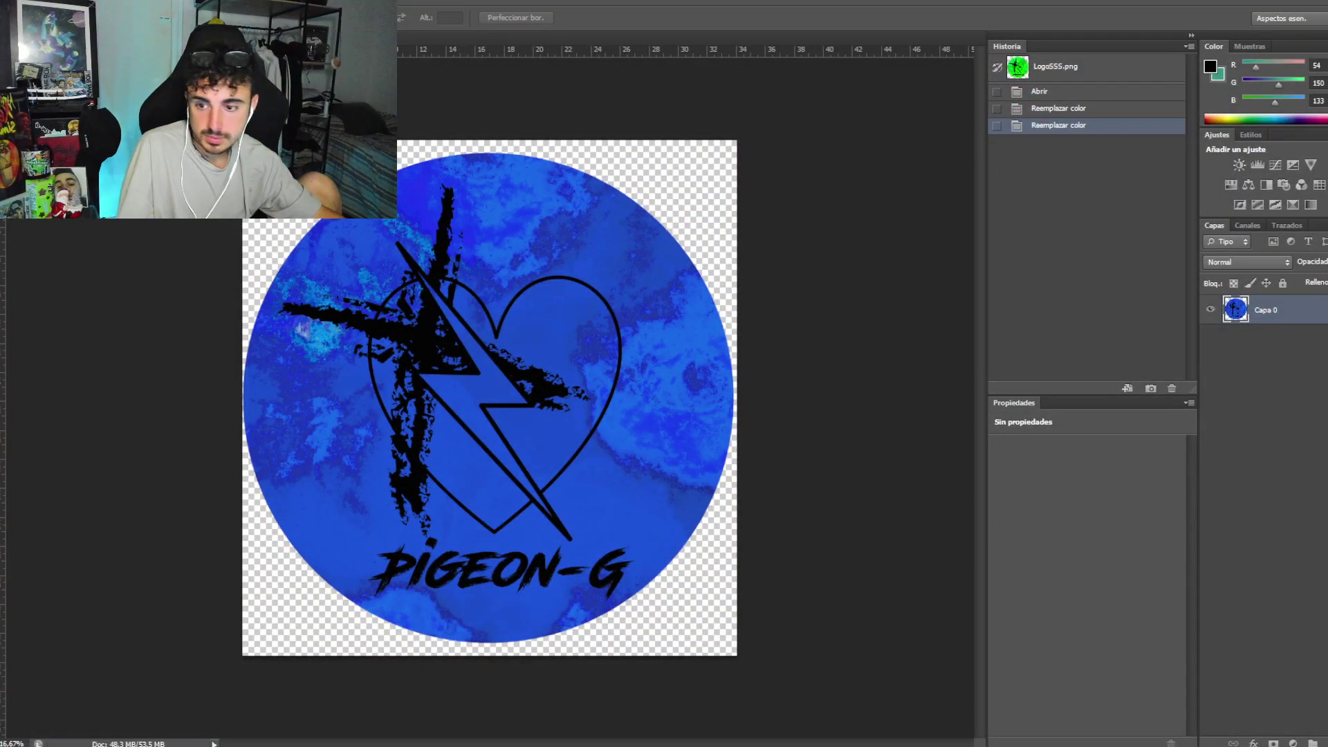
{"action": "left_click", "coordinate": [49, 8]}
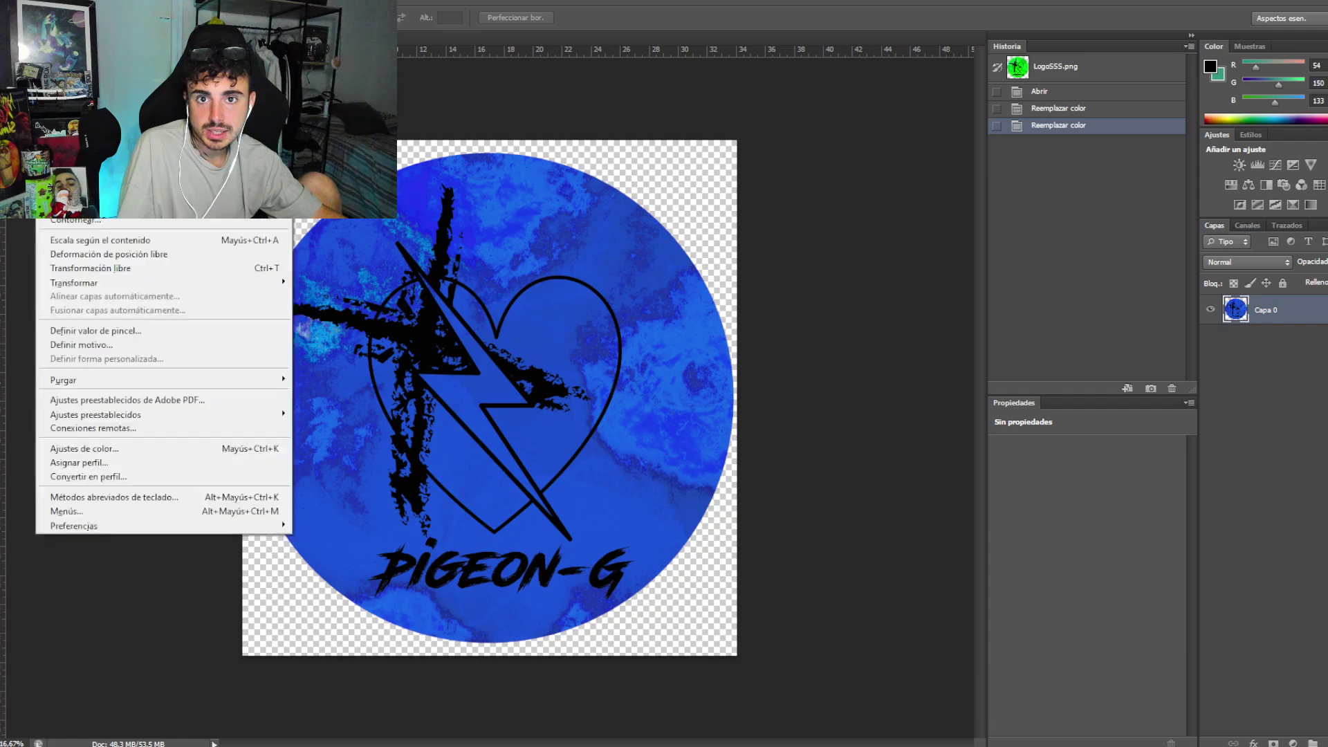
{"action": "mouse_move", "coordinate": [16, 8]}
{"action": "key", "text": "ctrl+s"}
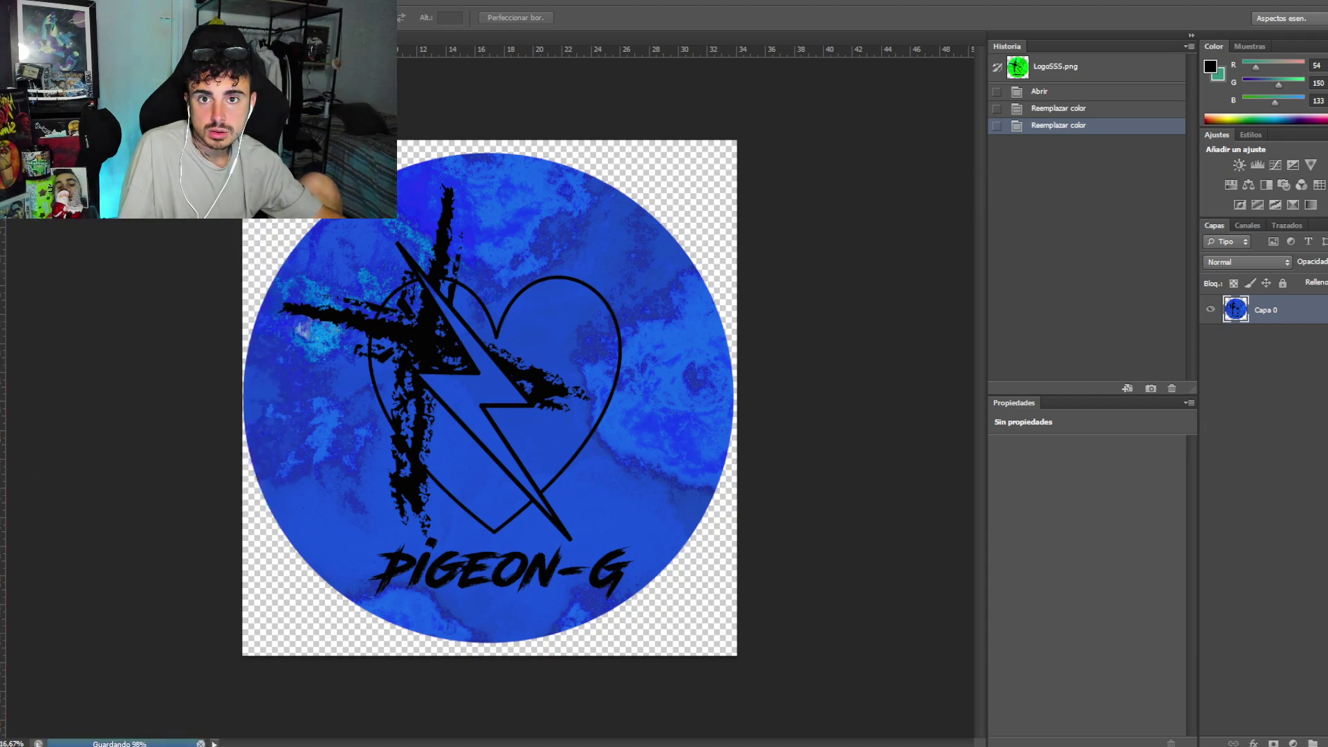
{"action": "left_click", "coordinate": [15, 8]}
{"action": "key", "text": "ctrl+shift+s"}
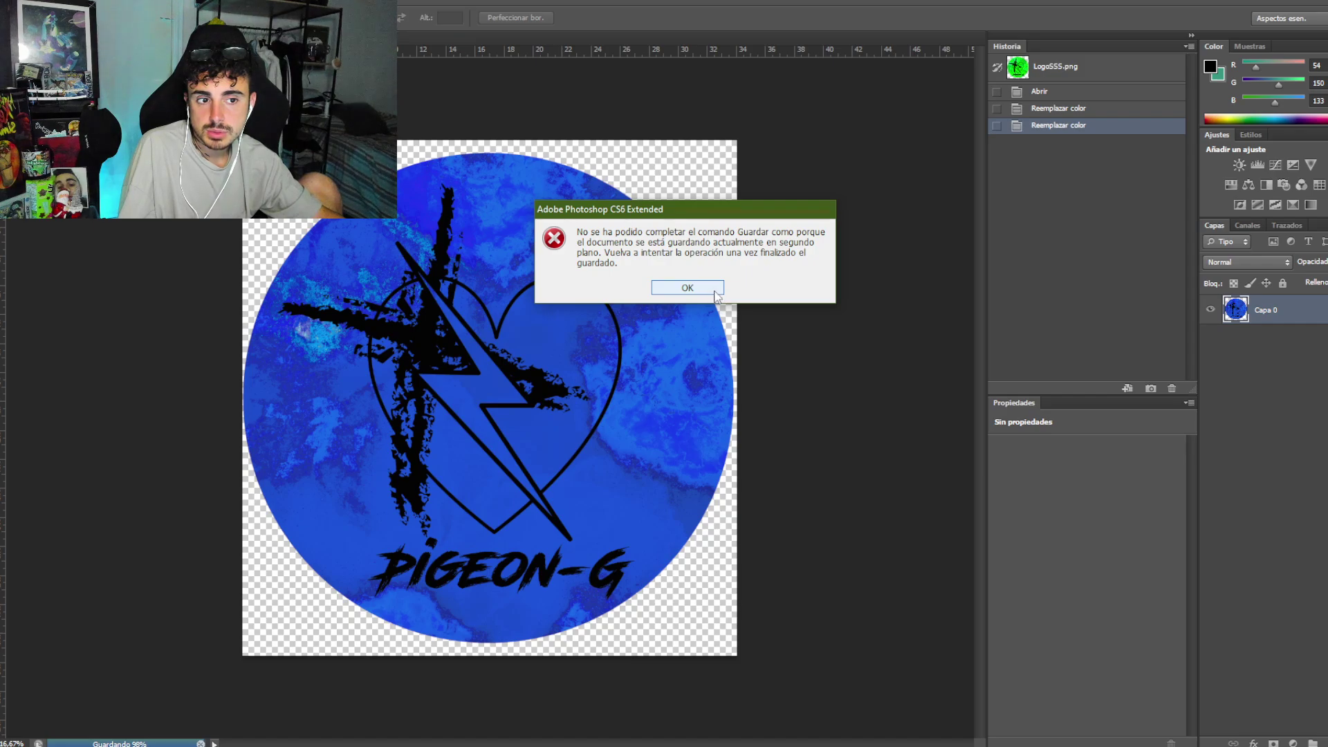
Step: Dismiss the background-save error and quit Photoshop, declining to save further changes
{"action": "left_click", "coordinate": [715, 291]}
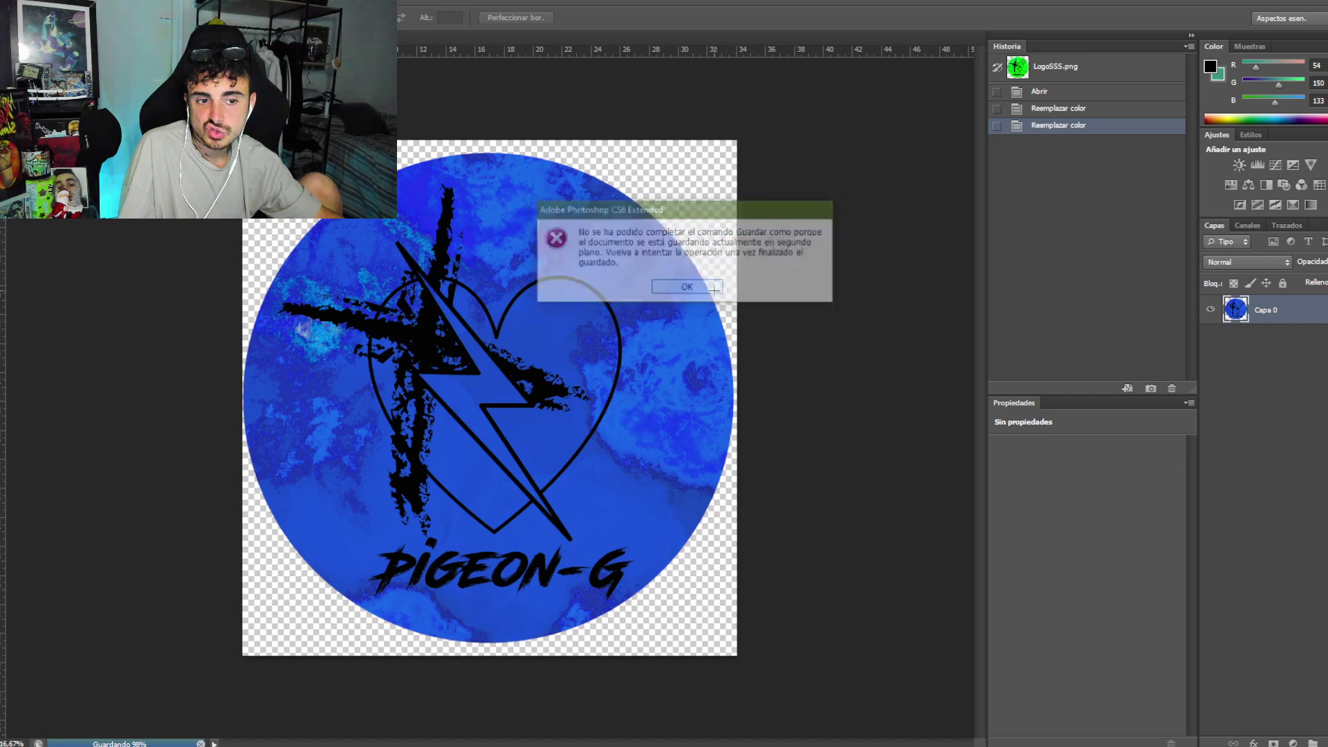
{"action": "key", "text": "alt+f"}
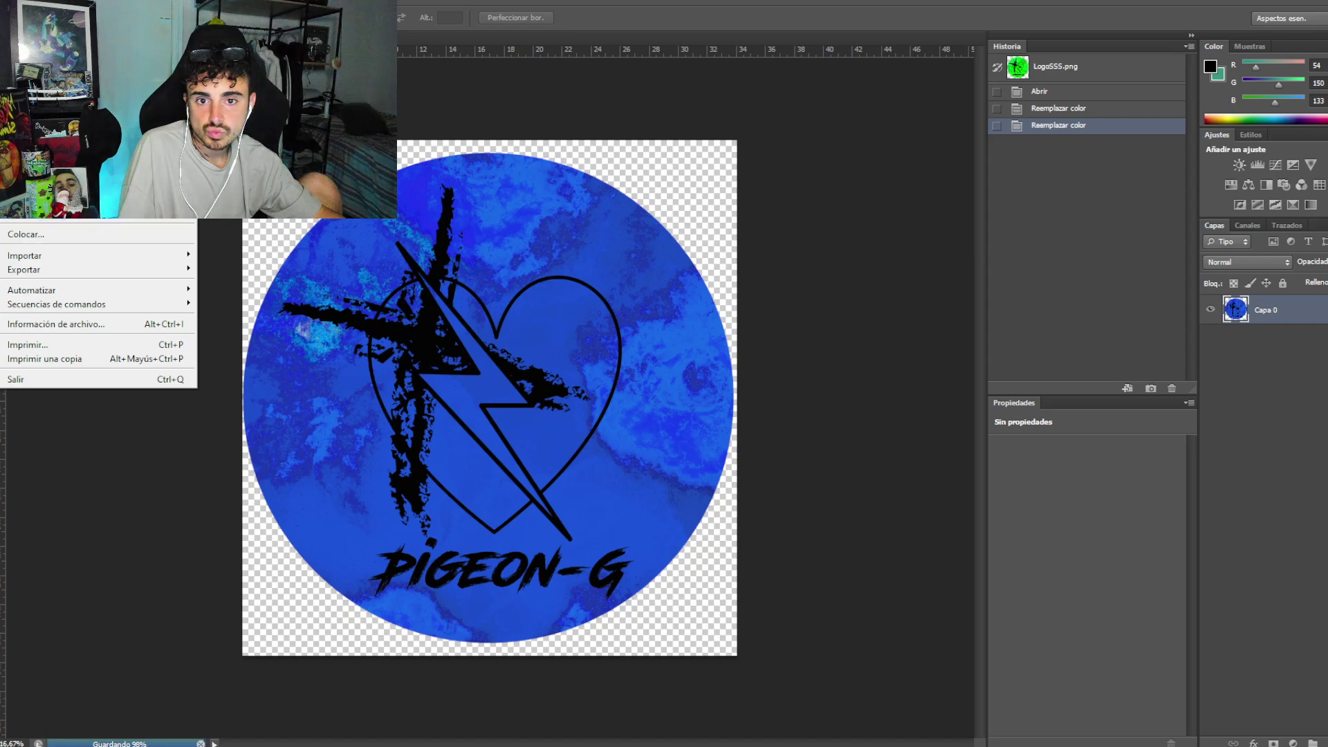
{"action": "key", "text": "Escape"}
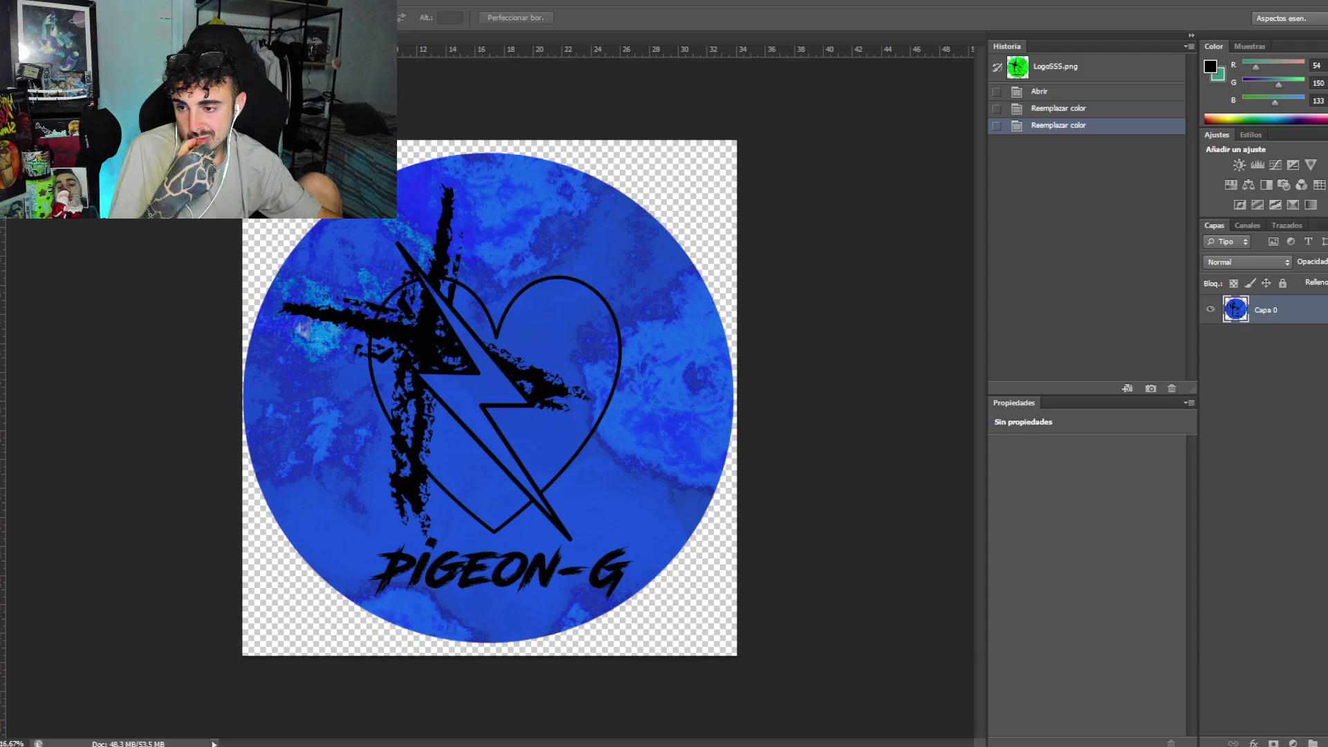
{"action": "key", "text": "ctrl+q"}
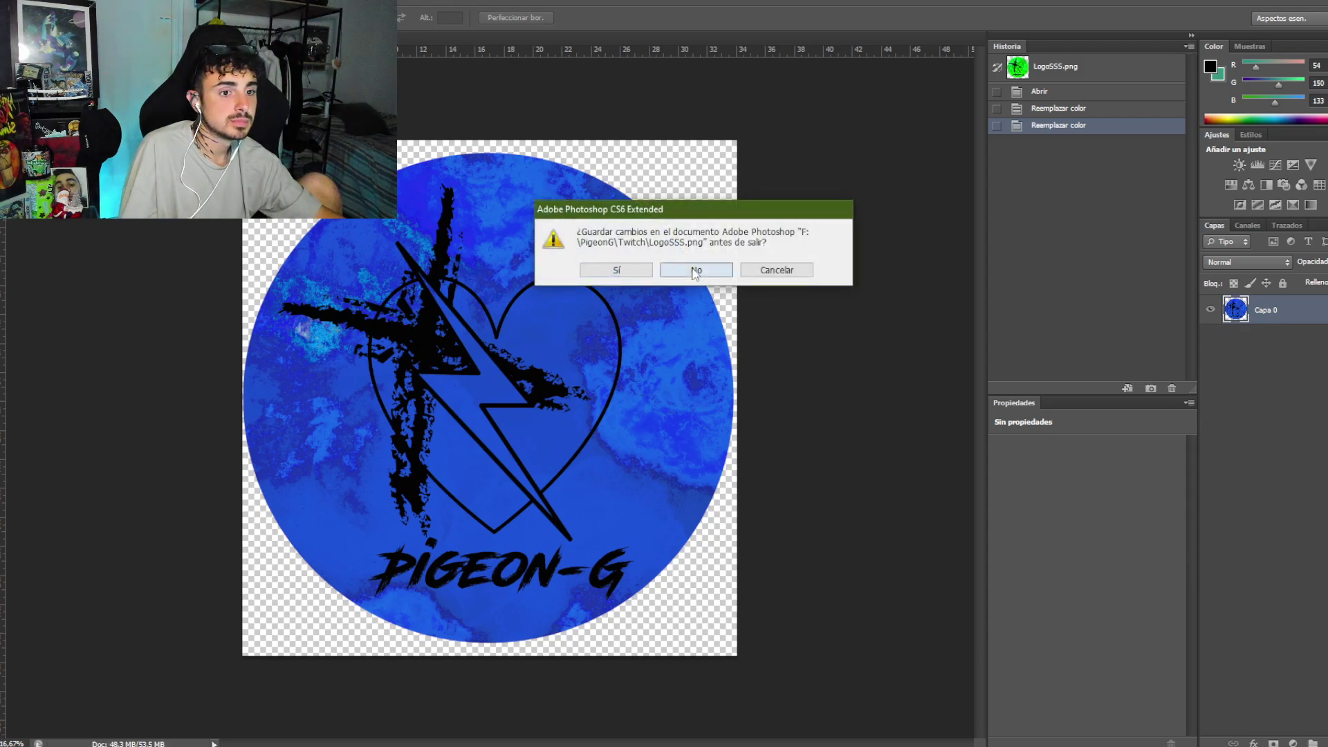
{"action": "left_click", "coordinate": [694, 270]}
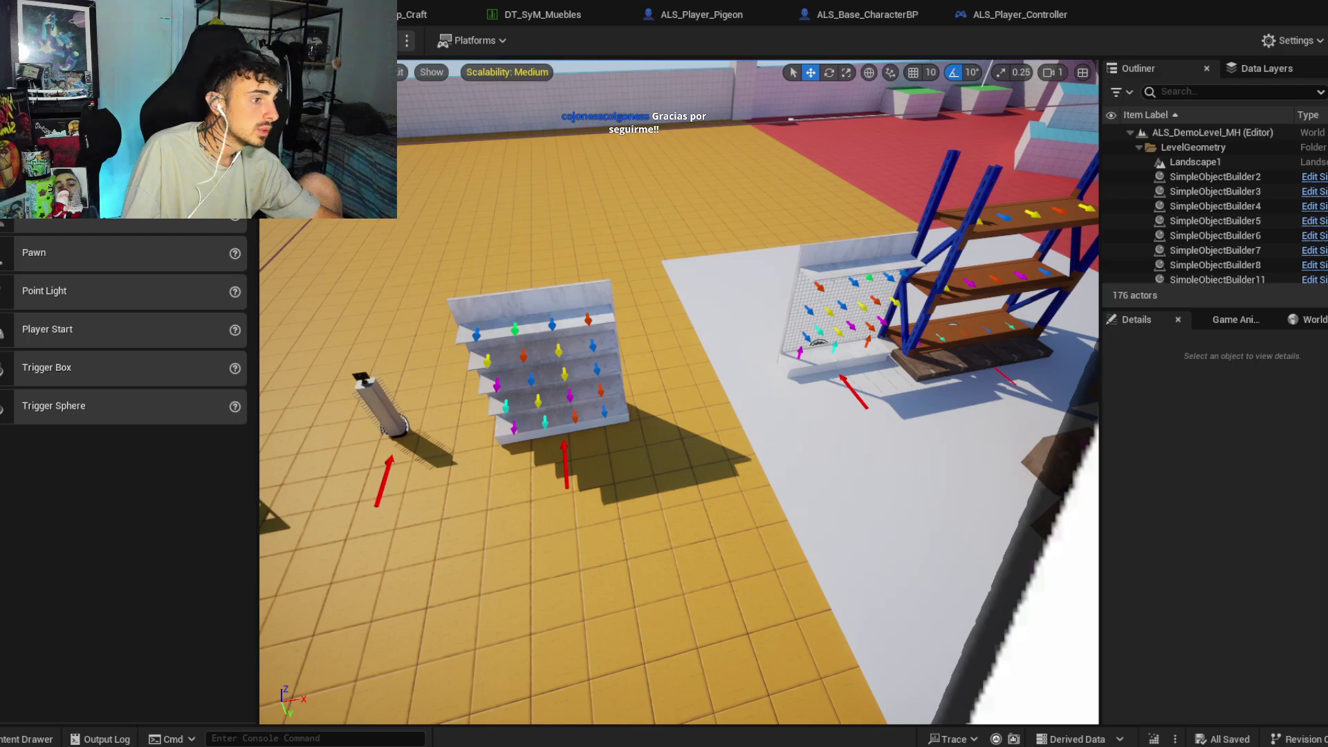
Step: In the Twitch dashboard's Canal > Marca settings, change the accent colour from #FF6600 to #007AFF
{"action": "key", "text": "alt+Tab"}
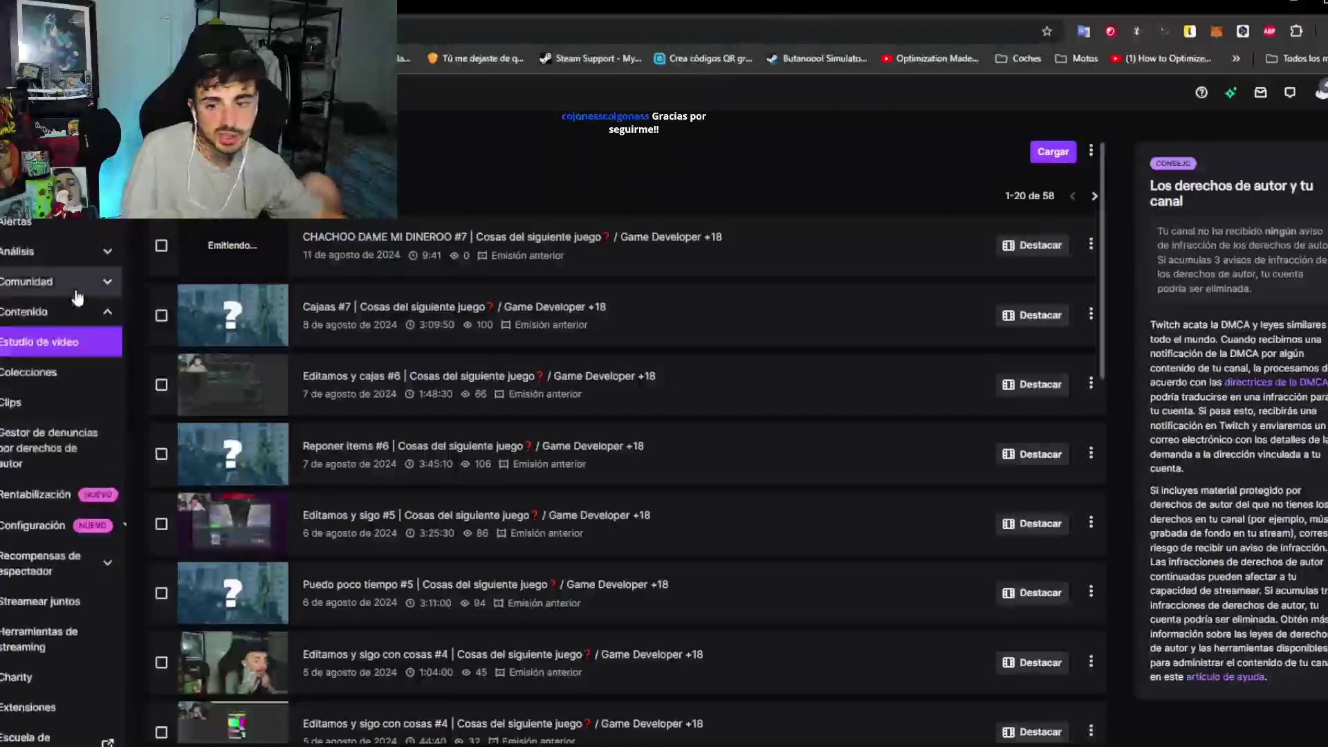
{"action": "scroll", "coordinate": [62, 343], "scroll_direction": "down", "scroll_amount": 1}
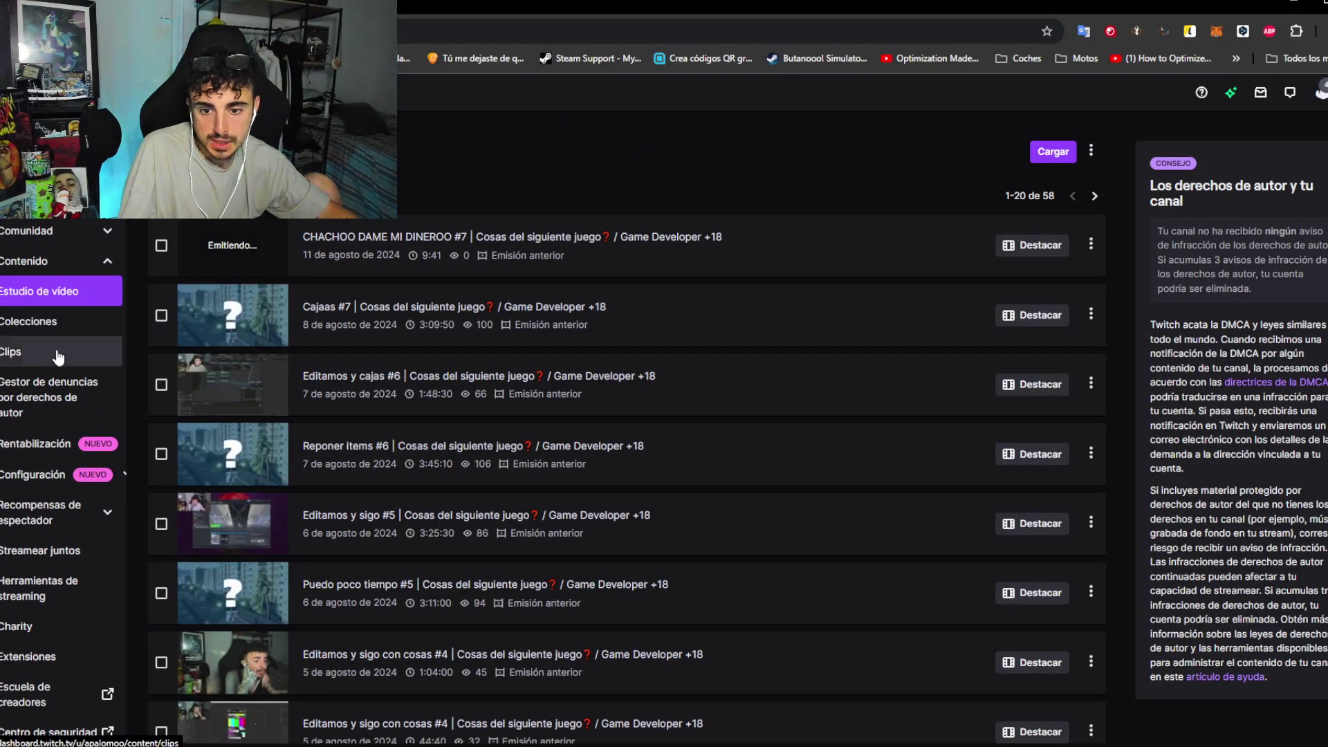
{"action": "left_click", "coordinate": [64, 478]}
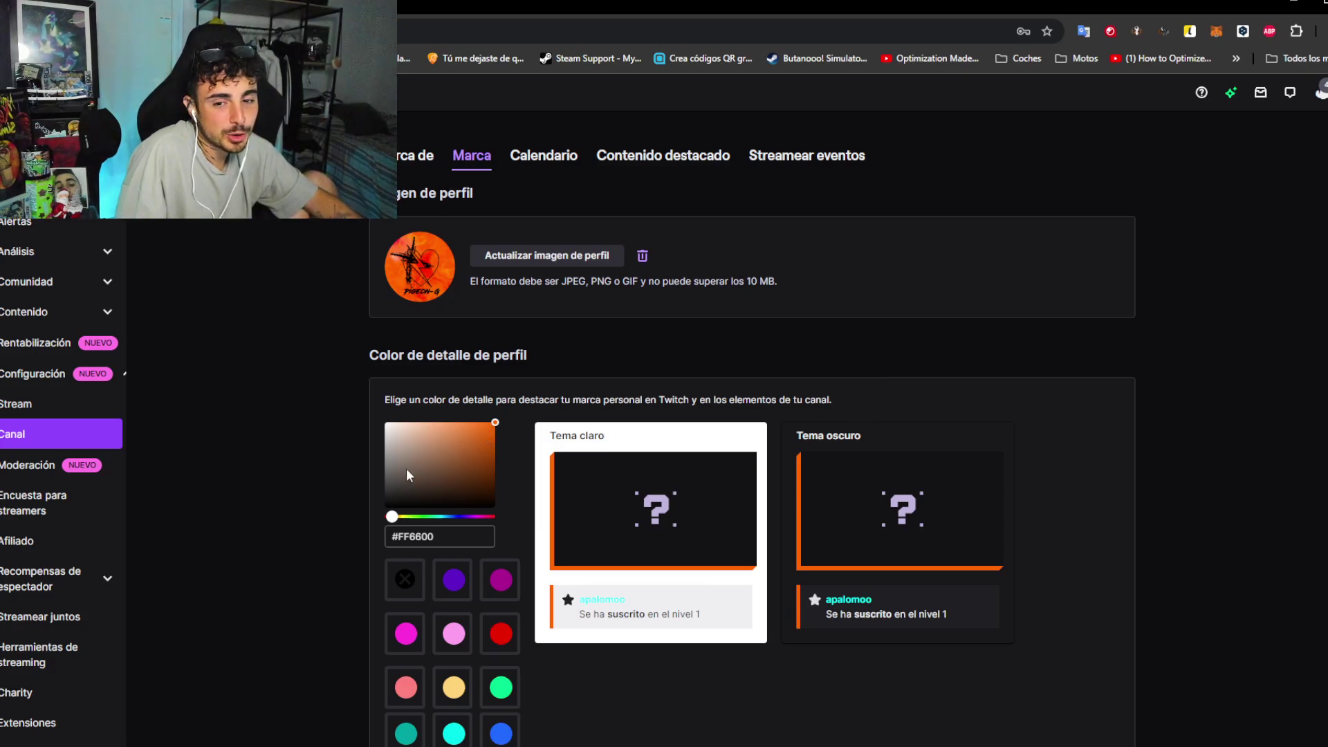
{"action": "left_click_drag", "start_coordinate": [391, 516], "coordinate": [450, 516]}
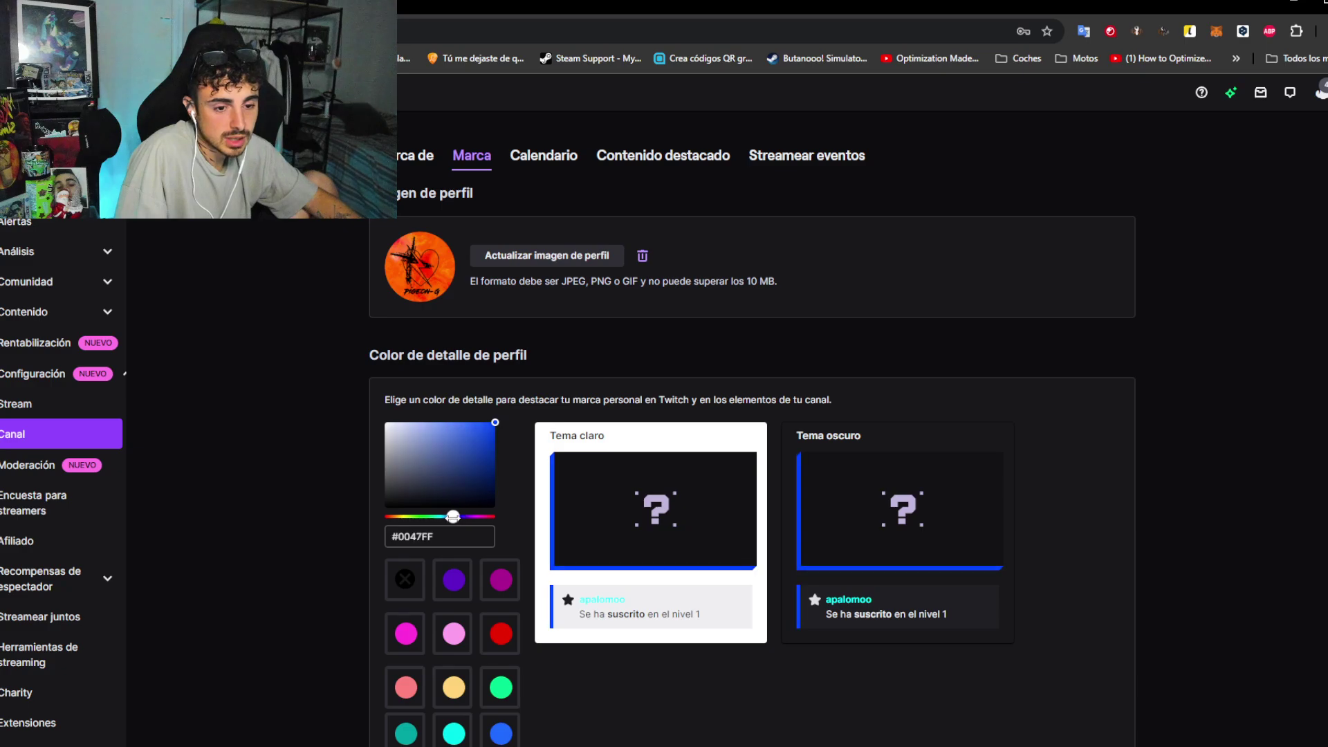
Step: Upload Logo_BaS from the Twitch folder as the profile picture and save it
{"action": "left_click", "coordinate": [496, 263]}
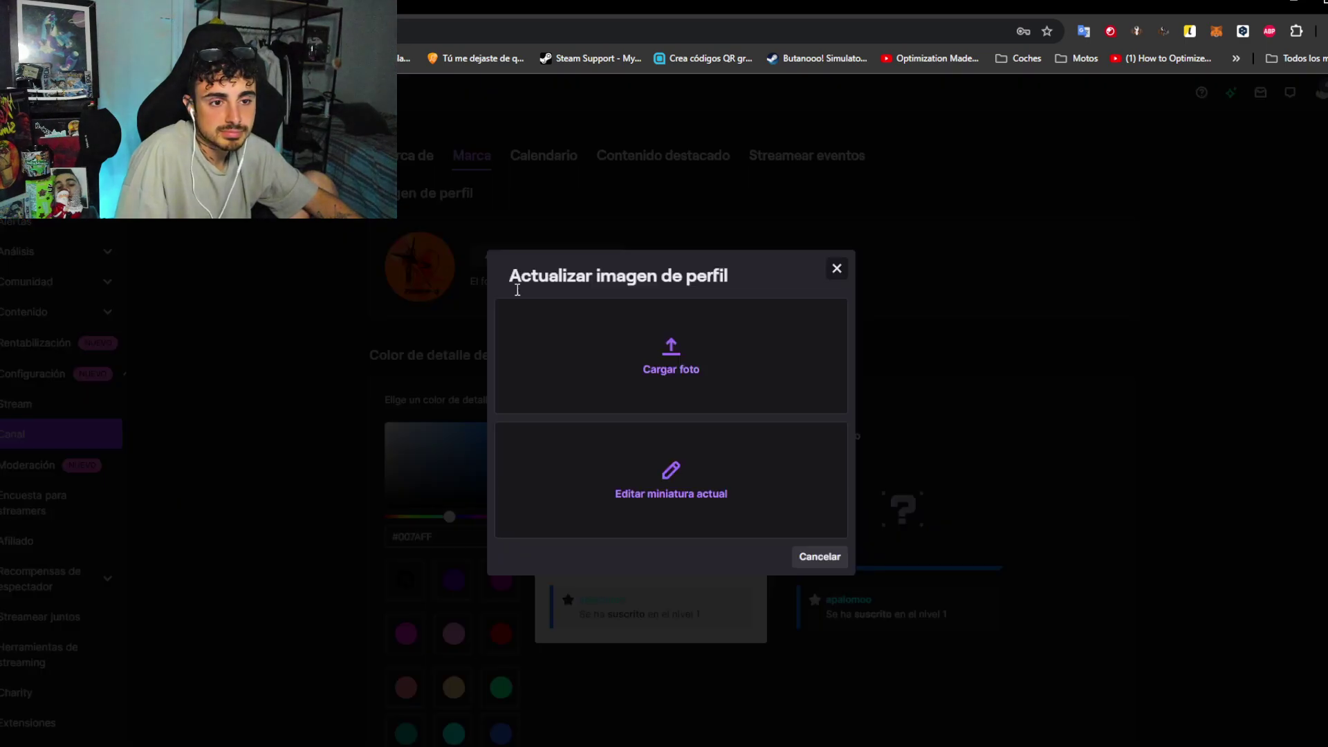
{"action": "left_click", "coordinate": [647, 372]}
{"action": "key", "text": "alt+Up"}
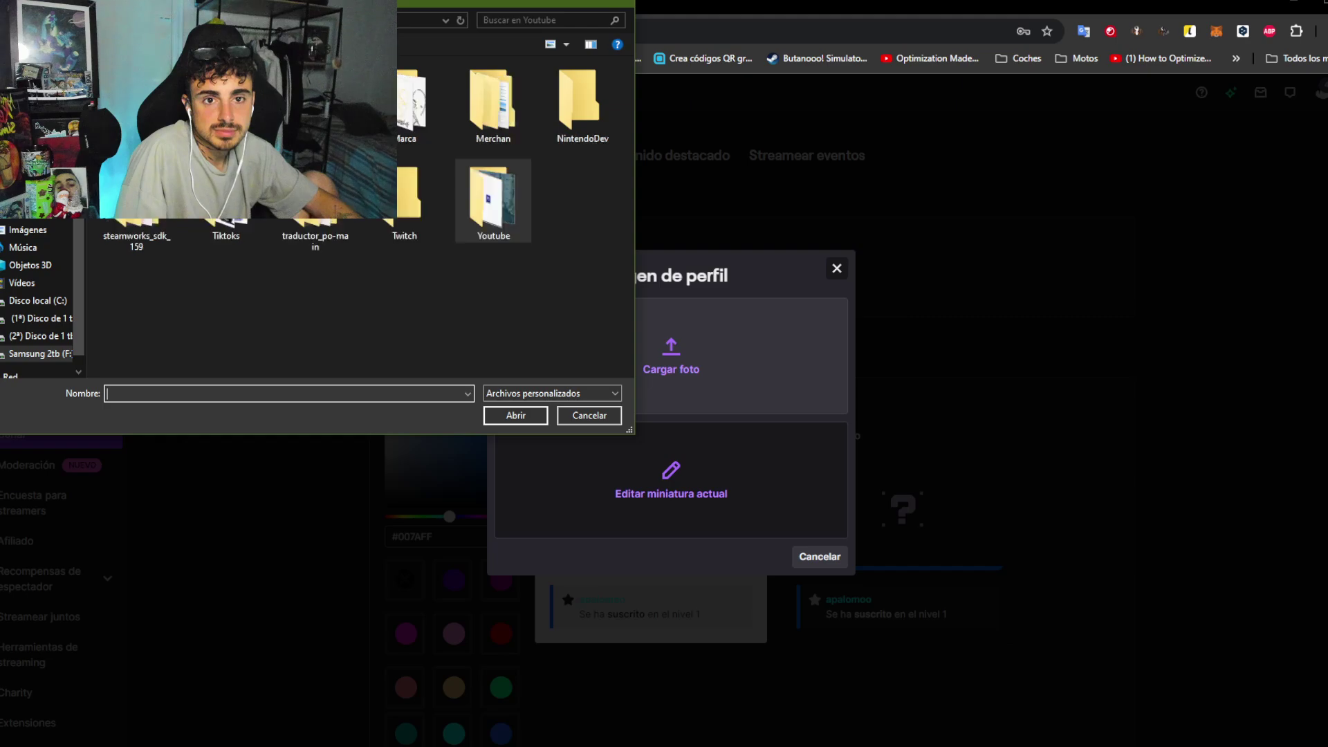
{"action": "double_click", "coordinate": [405, 217]}
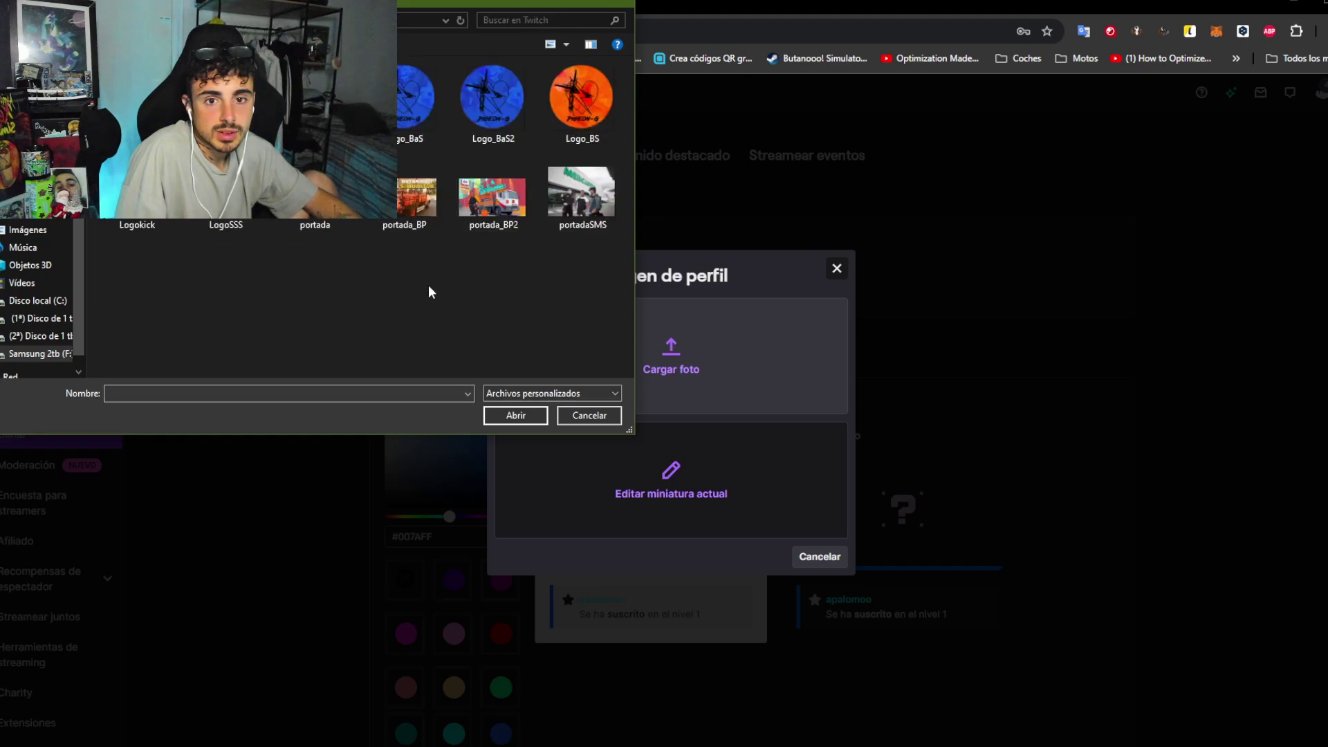
{"action": "left_click", "coordinate": [225, 194]}
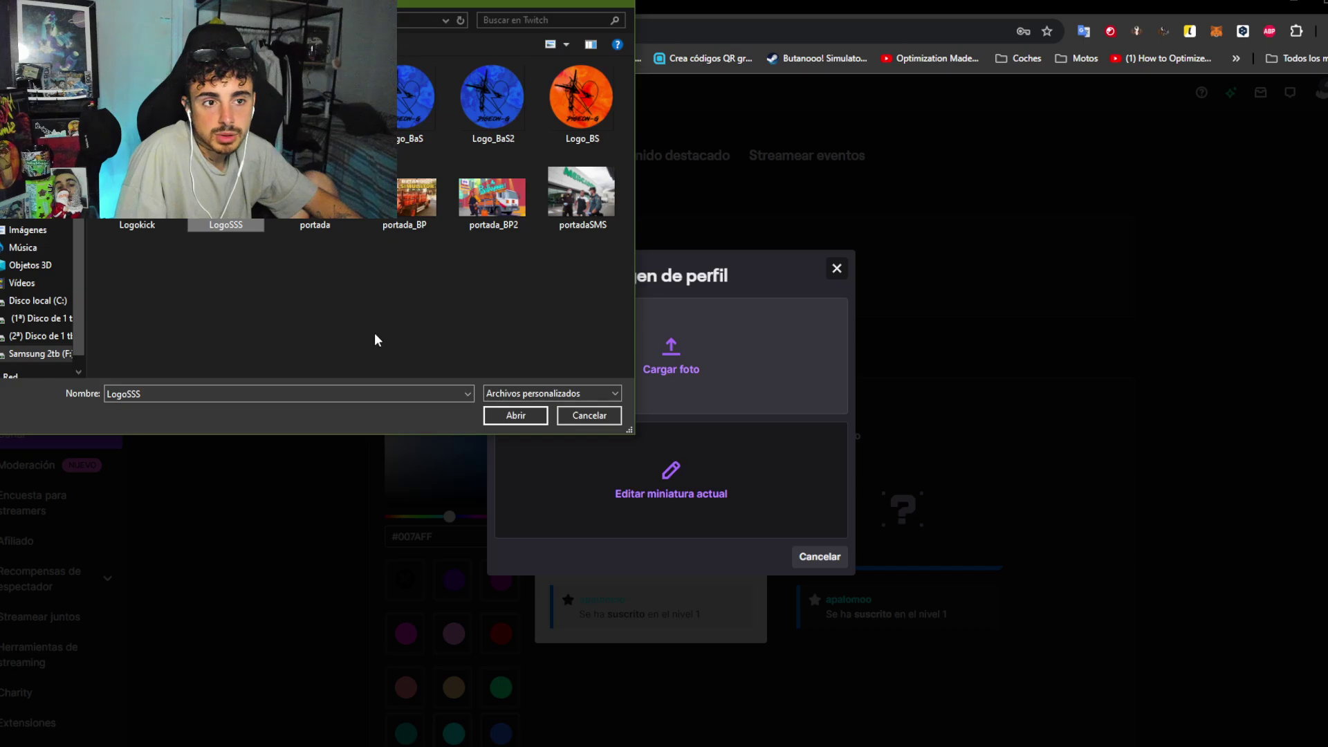
{"action": "left_click", "coordinate": [415, 304]}
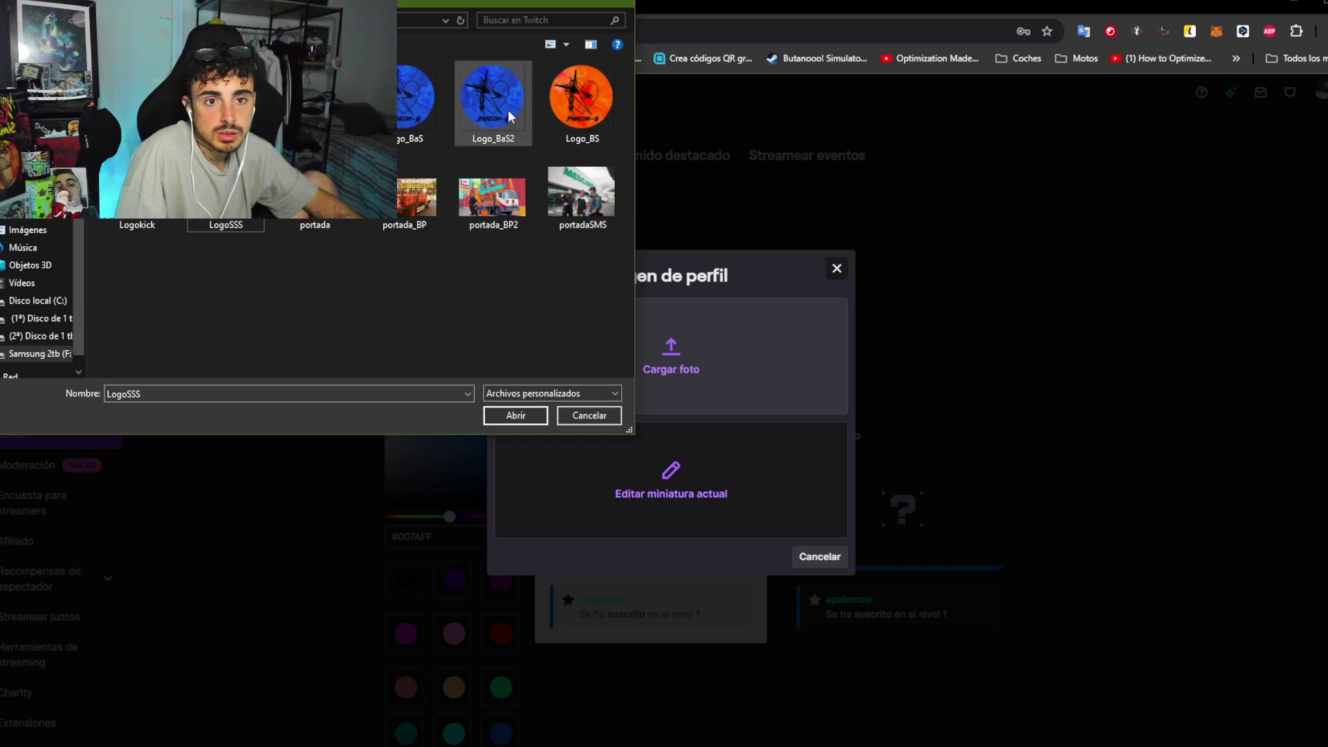
{"action": "mouse_move", "coordinate": [502, 100]}
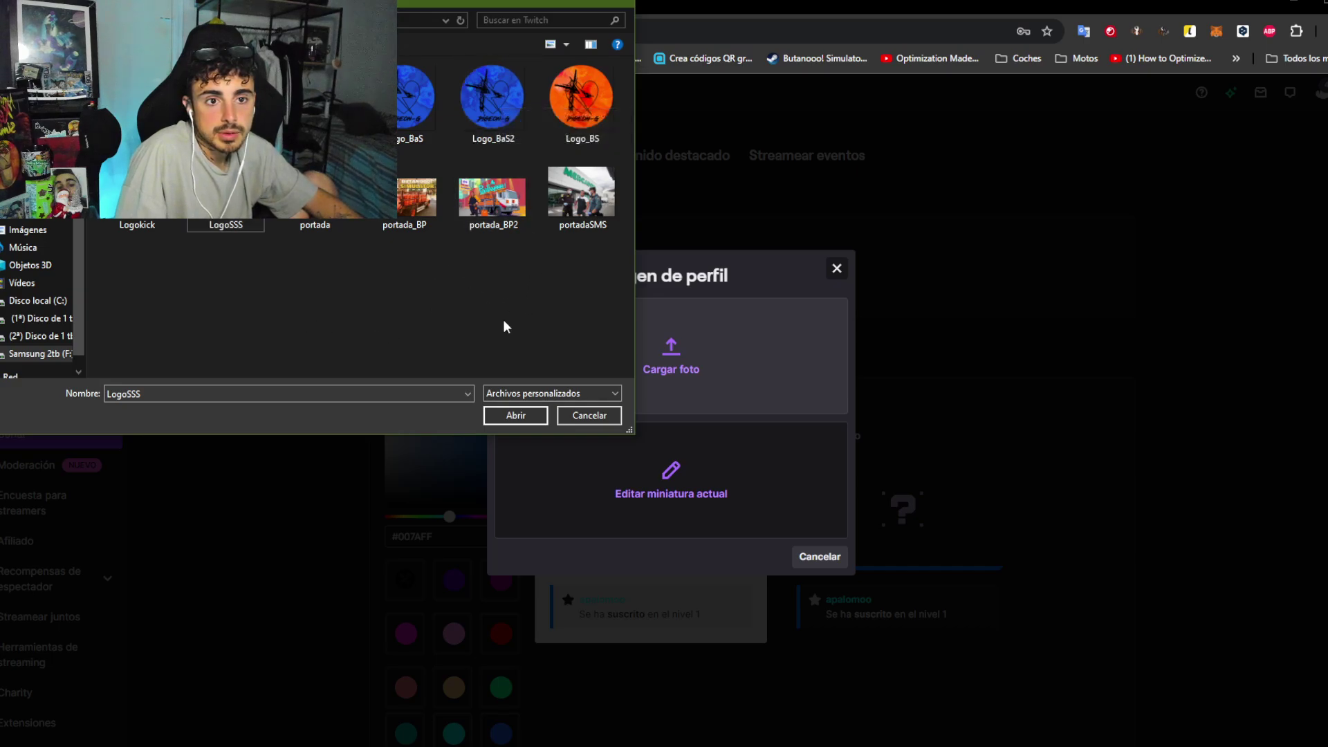
{"action": "left_click", "coordinate": [419, 100]}
{"action": "left_click", "coordinate": [512, 413]}
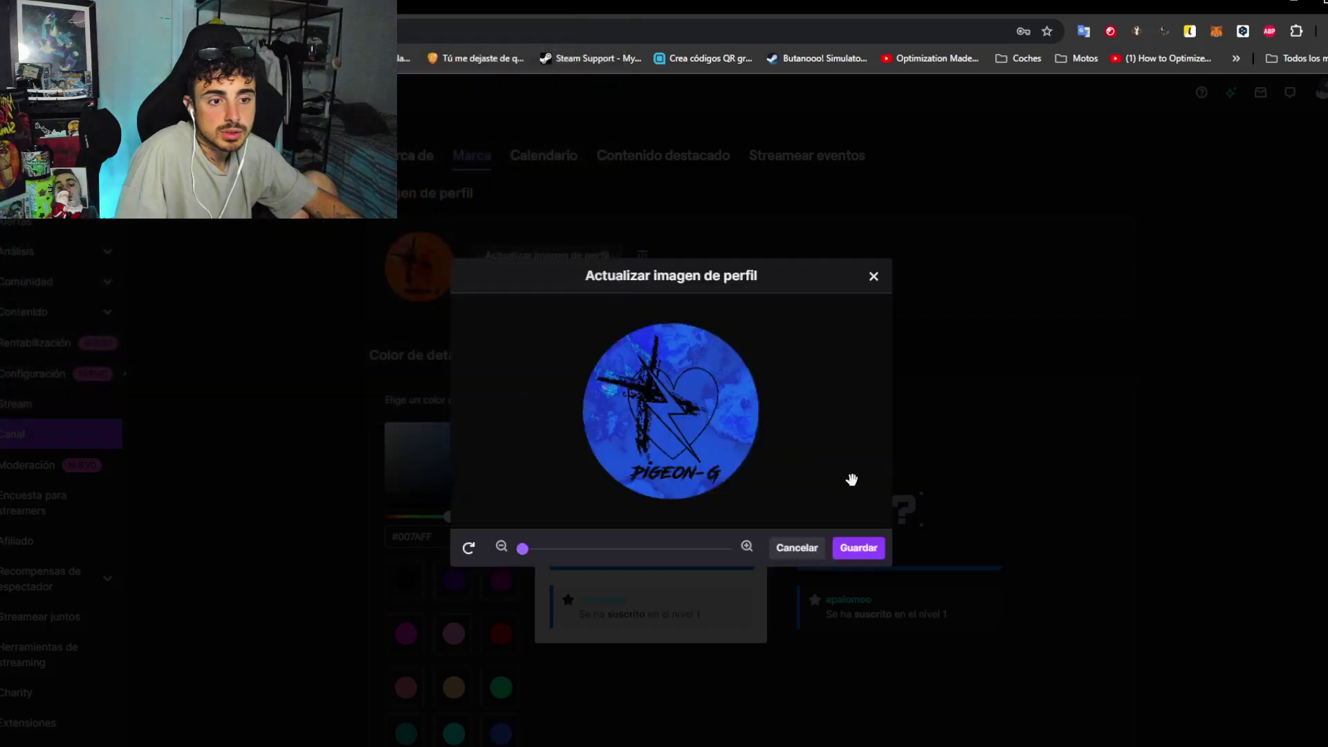
{"action": "left_click", "coordinate": [867, 553]}
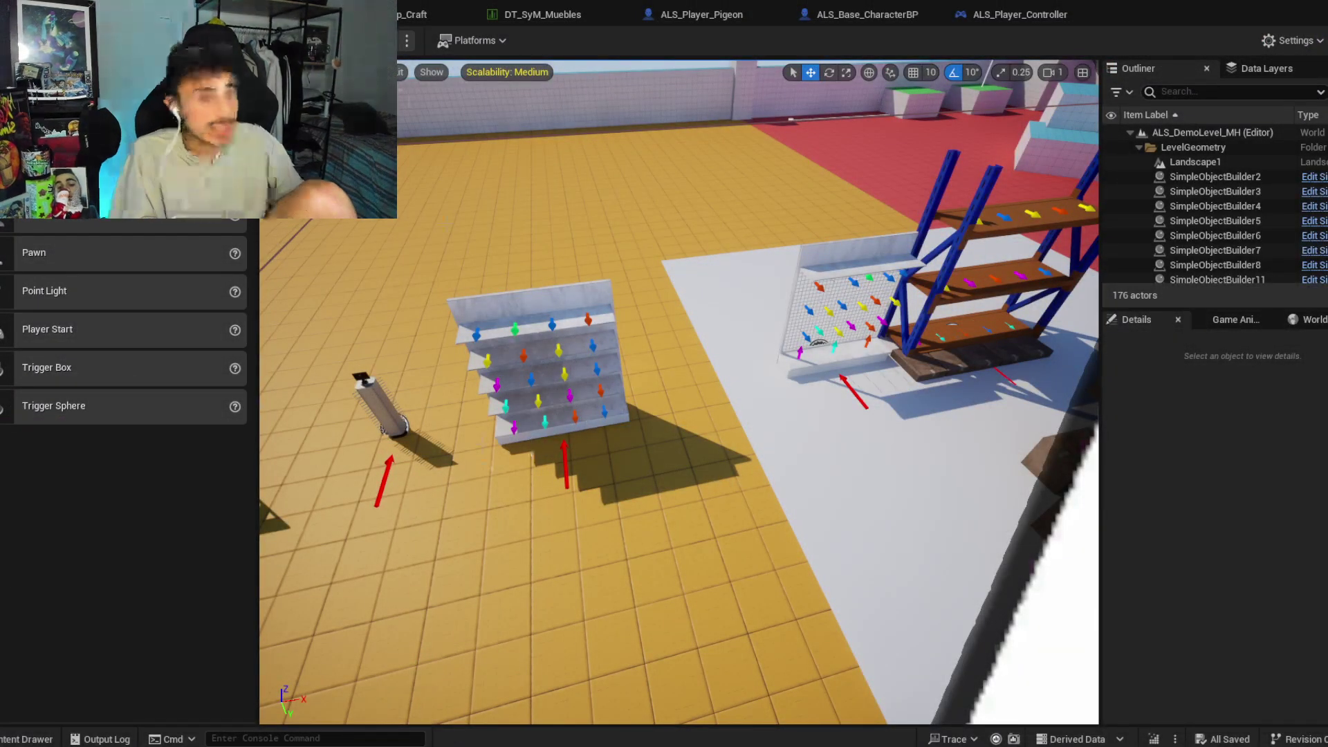
Step: Delete the three cardboard boxes on the floor beside the pigeon player
{"action": "right_click_drag", "start_coordinate": [678, 388], "coordinate": [569, 183]}
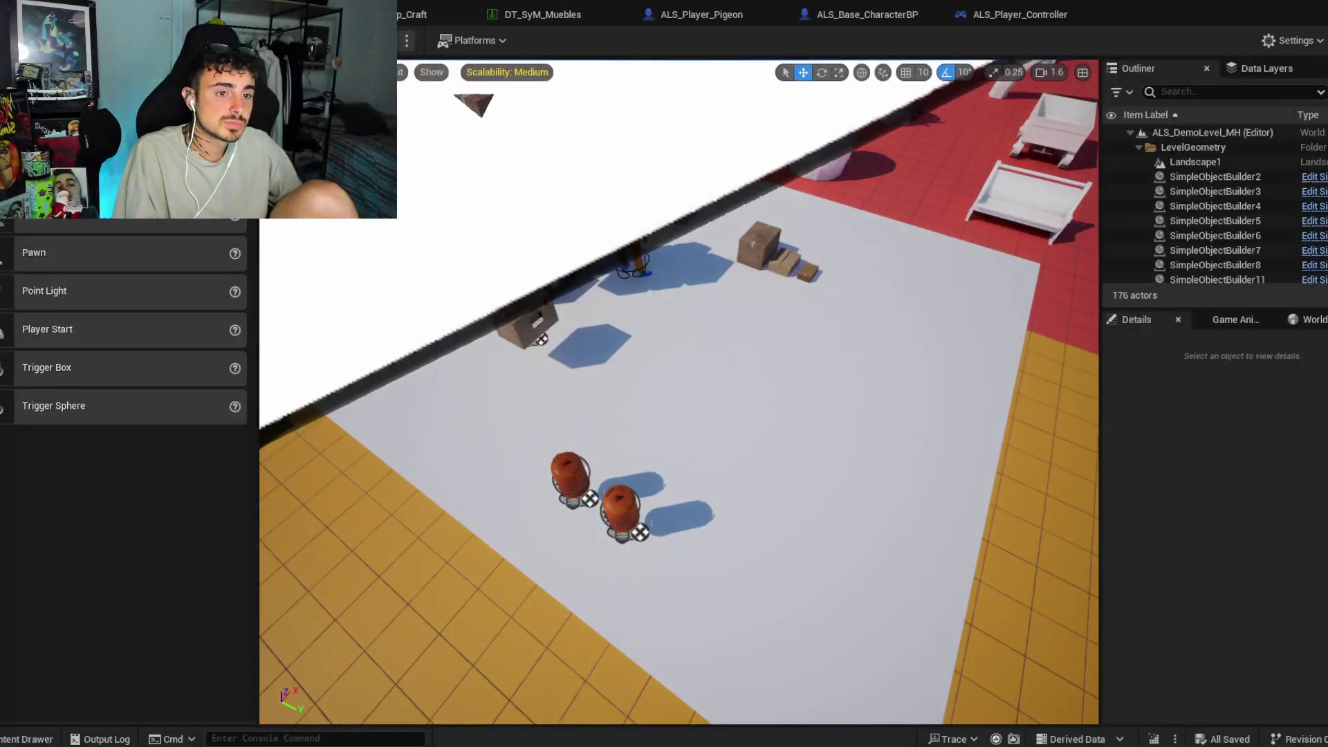
{"action": "left_click", "coordinate": [632, 247]}
{"action": "key", "text": "f"}
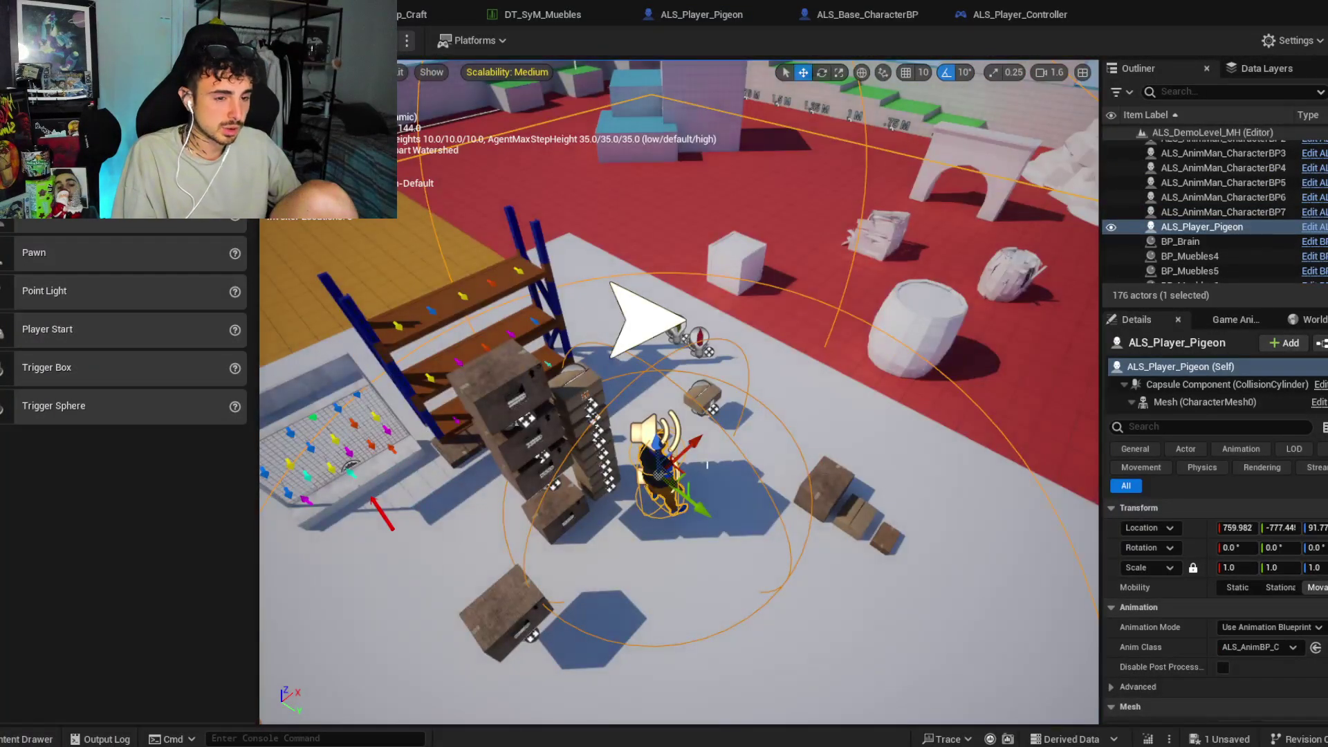
{"action": "left_click_drag", "start_coordinate": [693, 467], "coordinate": [724, 483]}
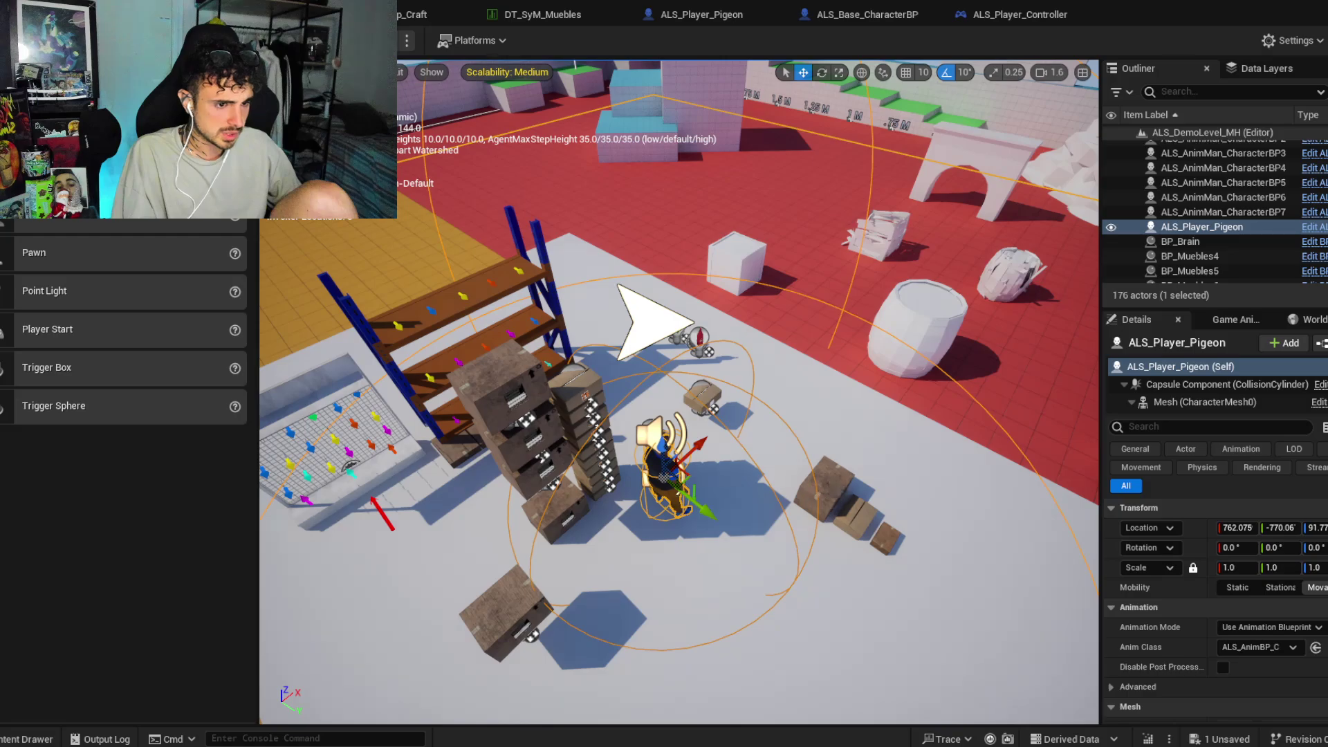
{"action": "left_click", "coordinate": [844, 495]}
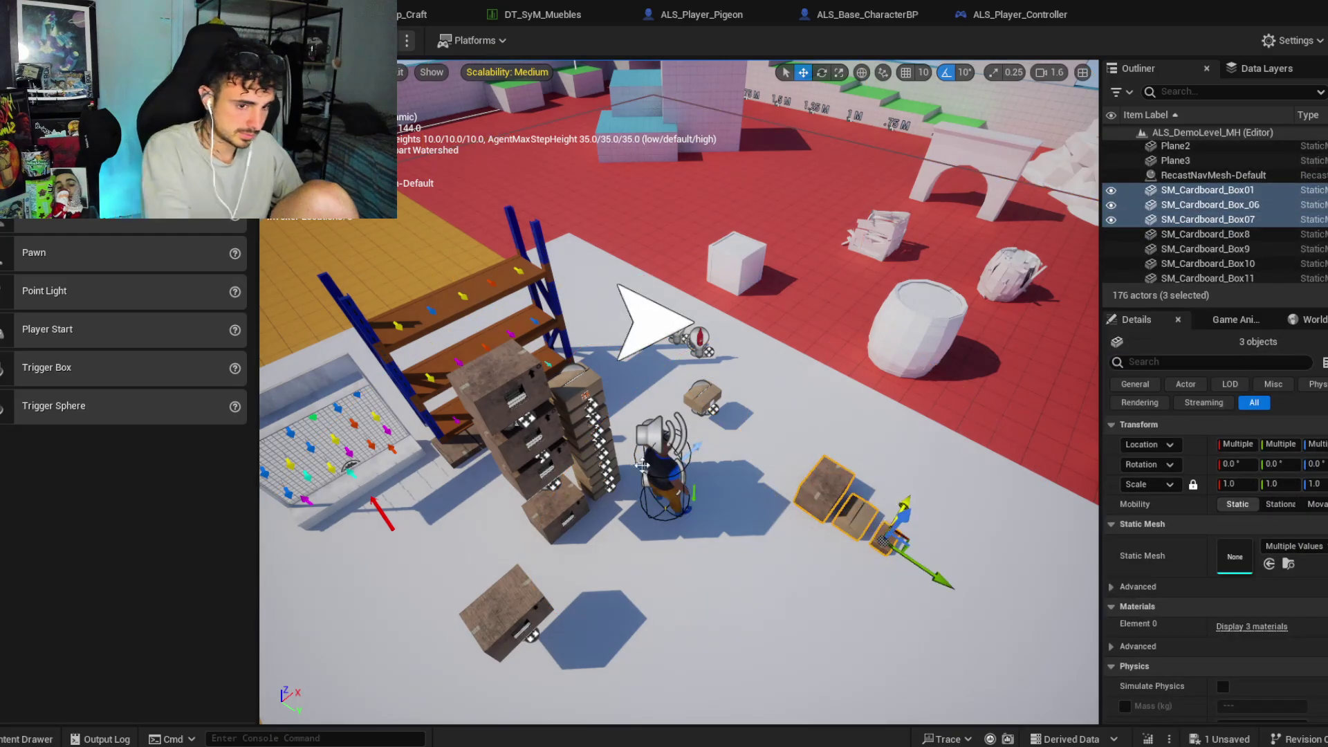
{"action": "key", "text": "Delete"}
Step: Delete the cardboard boxes on the shelf, leaving 168 actors in the level
{"action": "right_click_drag", "start_coordinate": [891, 527], "coordinate": [664, 388]}
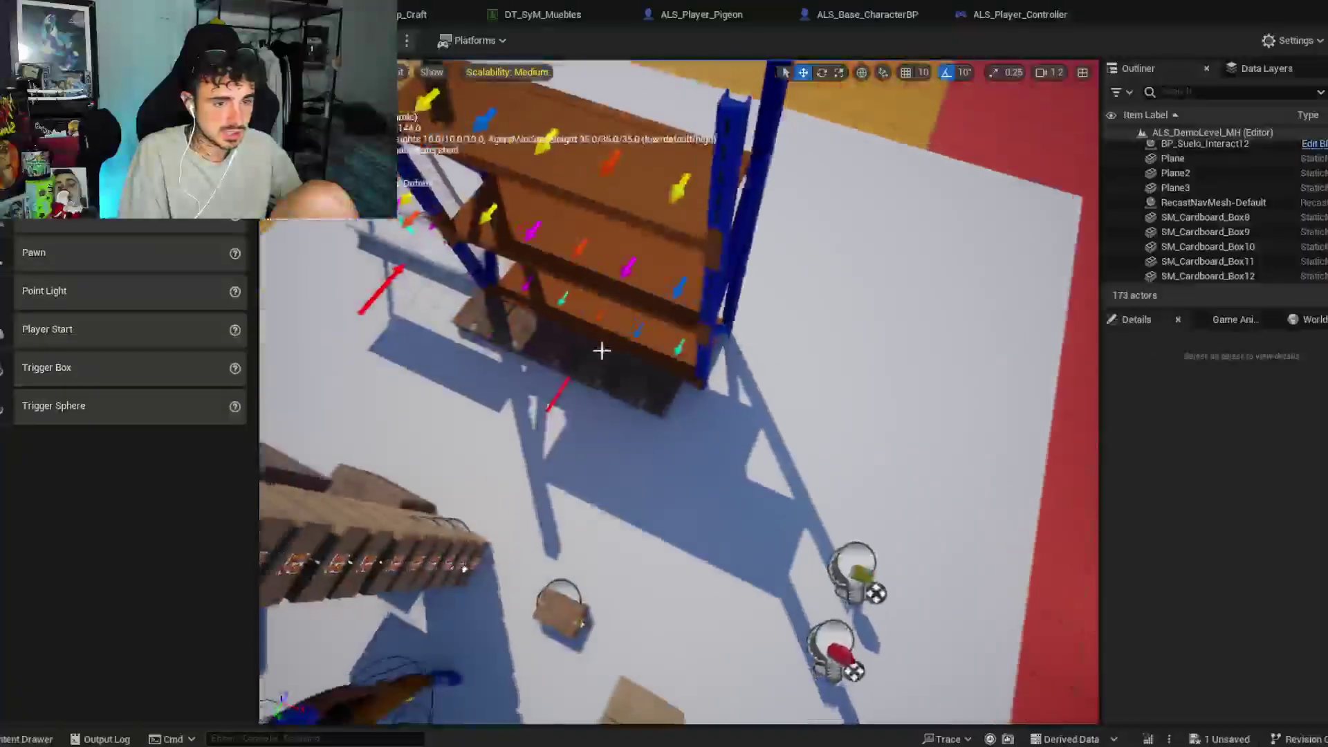
{"action": "left_click", "coordinate": [558, 346]}
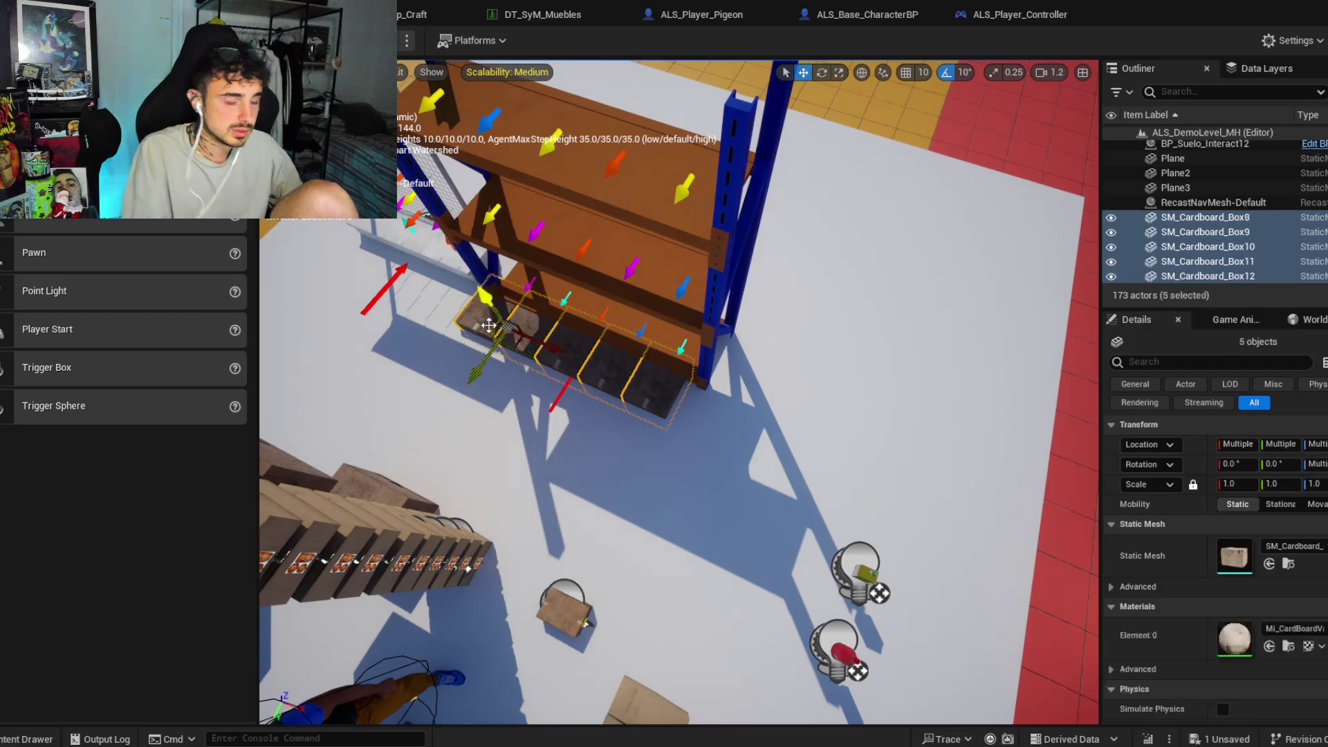
{"action": "key", "text": "Delete"}
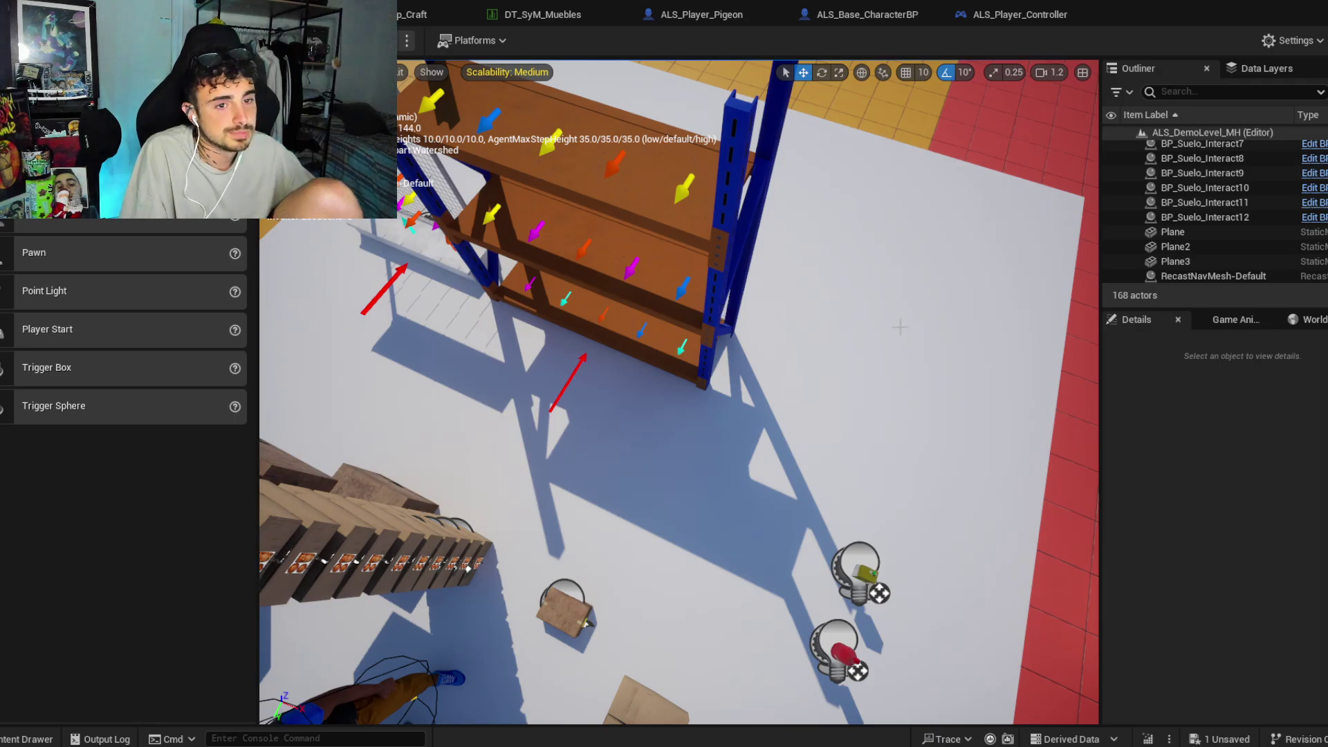
{"action": "scroll", "coordinate": [899, 326], "scroll_direction": "down", "scroll_amount": 5}
{"action": "scroll", "coordinate": [339, 407], "scroll_direction": "up", "scroll_amount": 5}
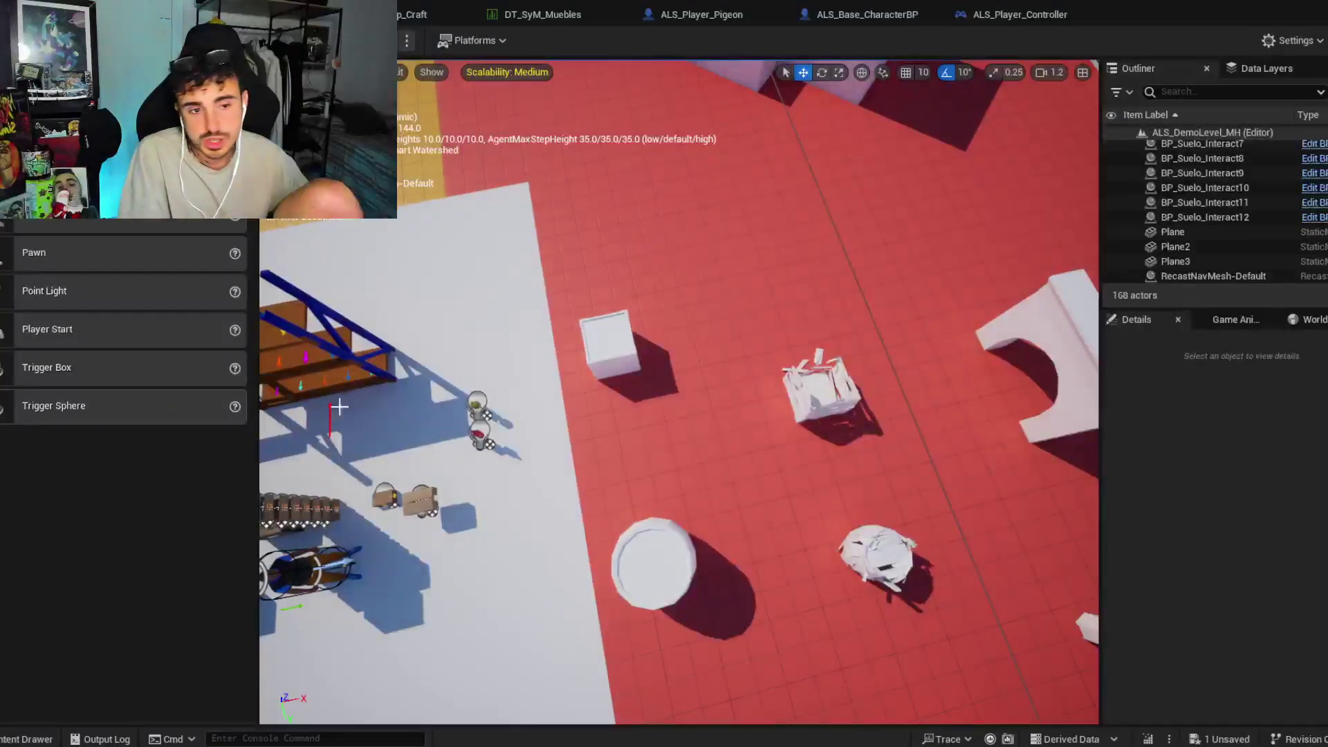
{"action": "mouse_move", "coordinate": [723, 380]}
{"action": "right_mouse_down"}
{"action": "mouse_move", "coordinate": [719, 297]}
{"action": "mouse_move", "coordinate": [636, 317]}
{"action": "mouse_move", "coordinate": [664, 387]}
{"action": "right_mouse_up"}
{"action": "left_click", "coordinate": [637, 316]}
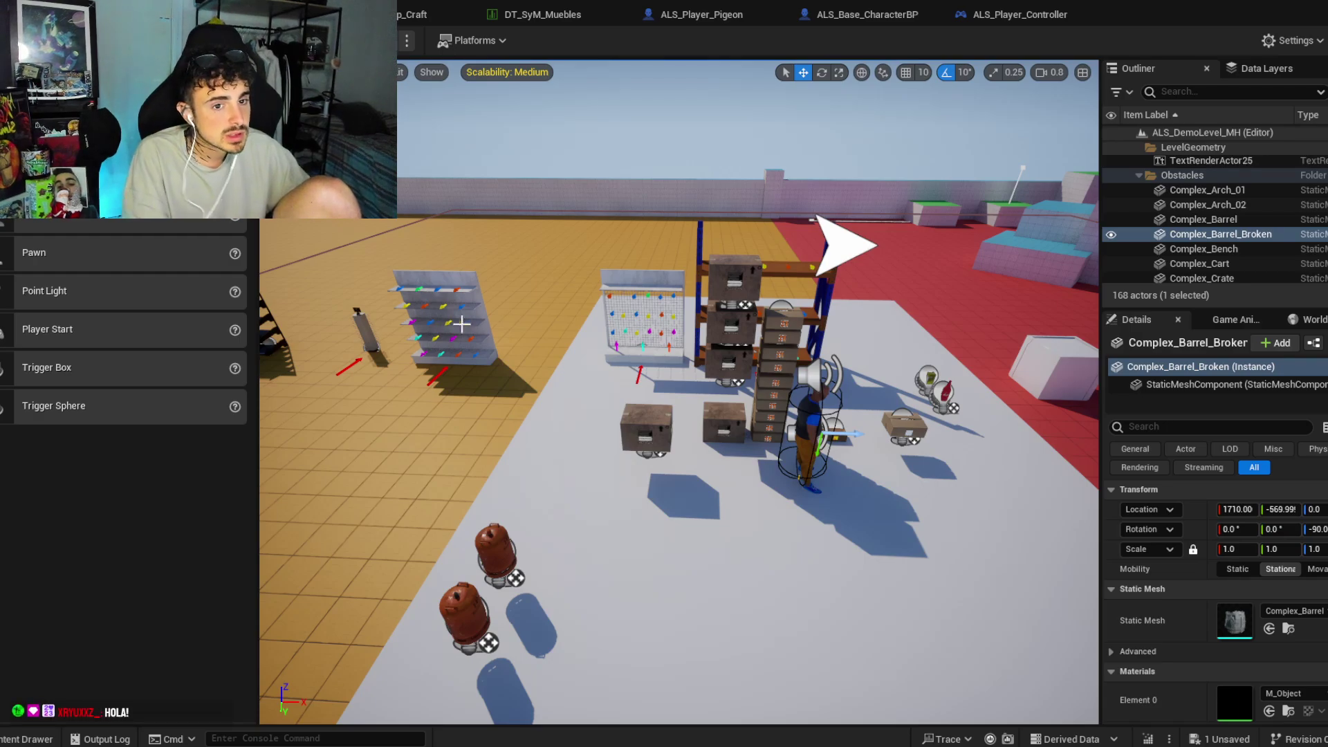
{"action": "mouse_move", "coordinate": [444, 322]}
{"action": "right_mouse_down"}
{"action": "mouse_move", "coordinate": [444, 290]}
{"action": "mouse_move", "coordinate": [429, 291]}
{"action": "right_mouse_up"}
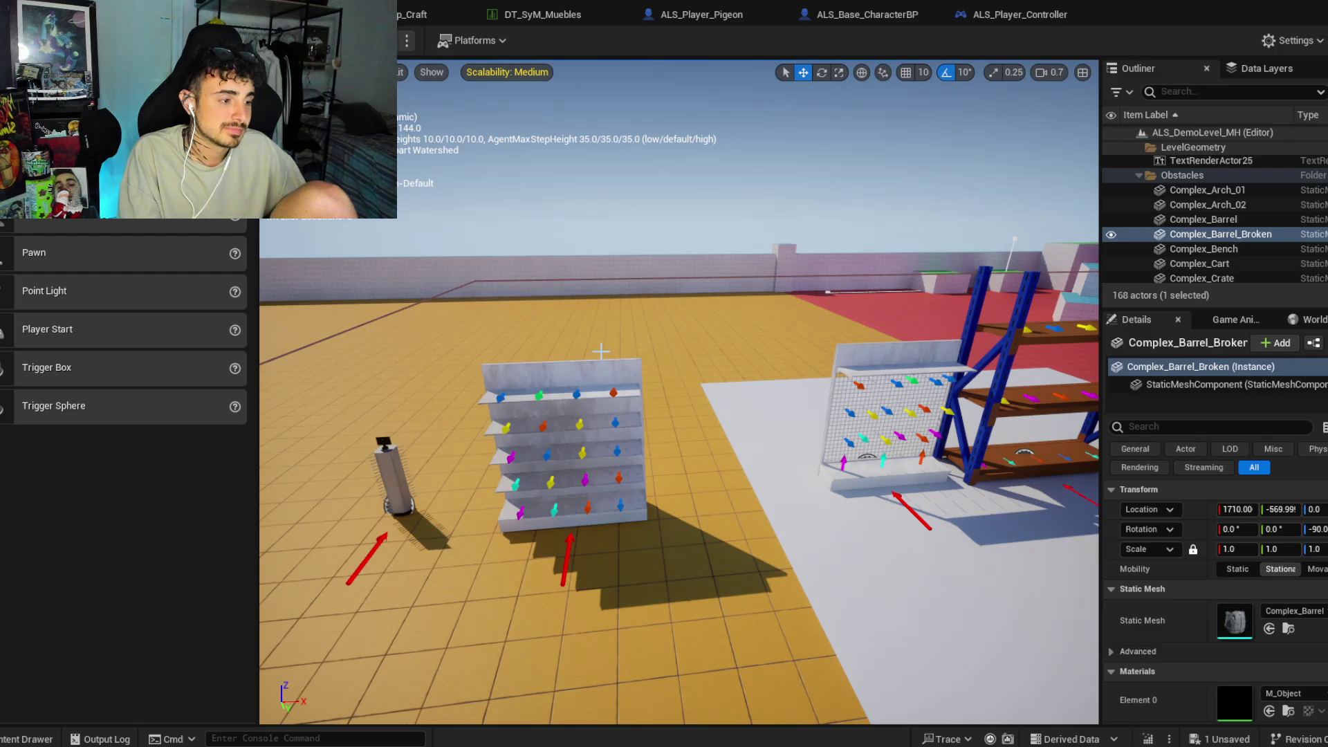
{"action": "right_click_drag", "start_coordinate": [601, 351], "coordinate": [601, 351]}
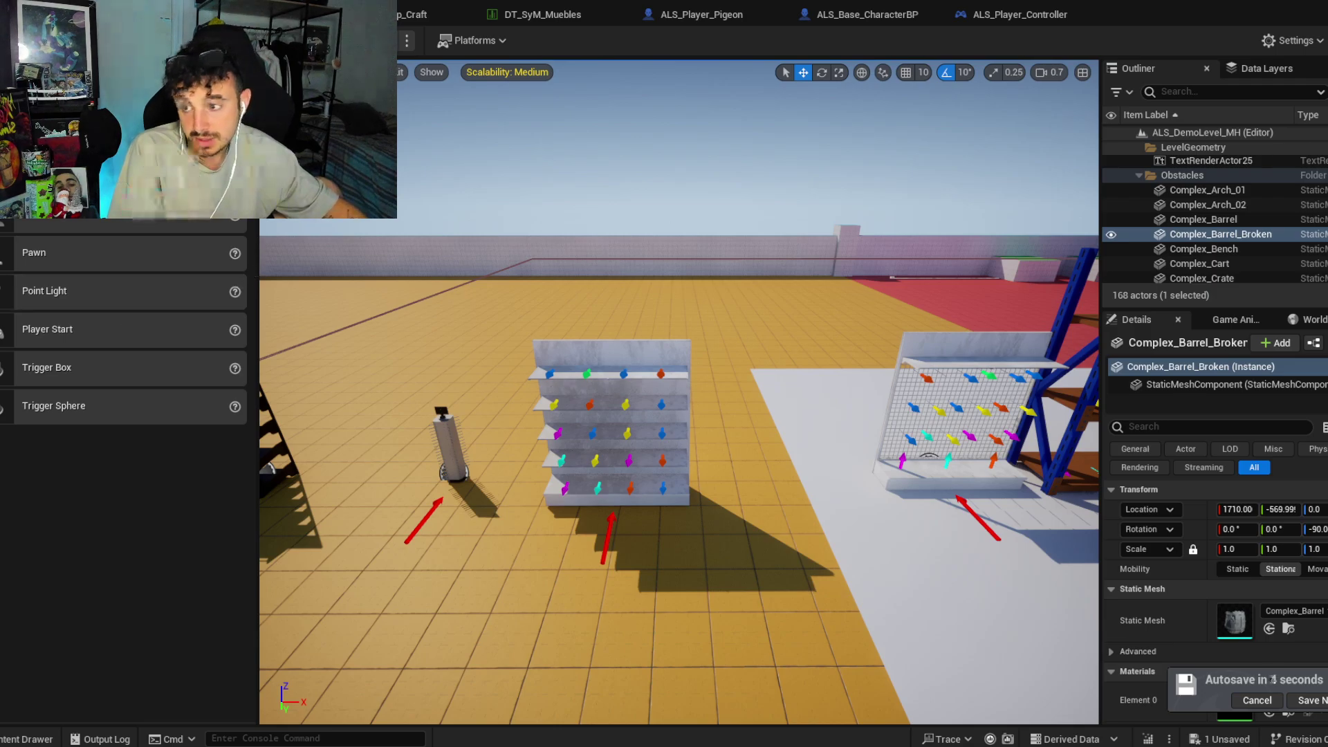
{"action": "key", "text": "p"}
{"action": "key", "text": "p"}
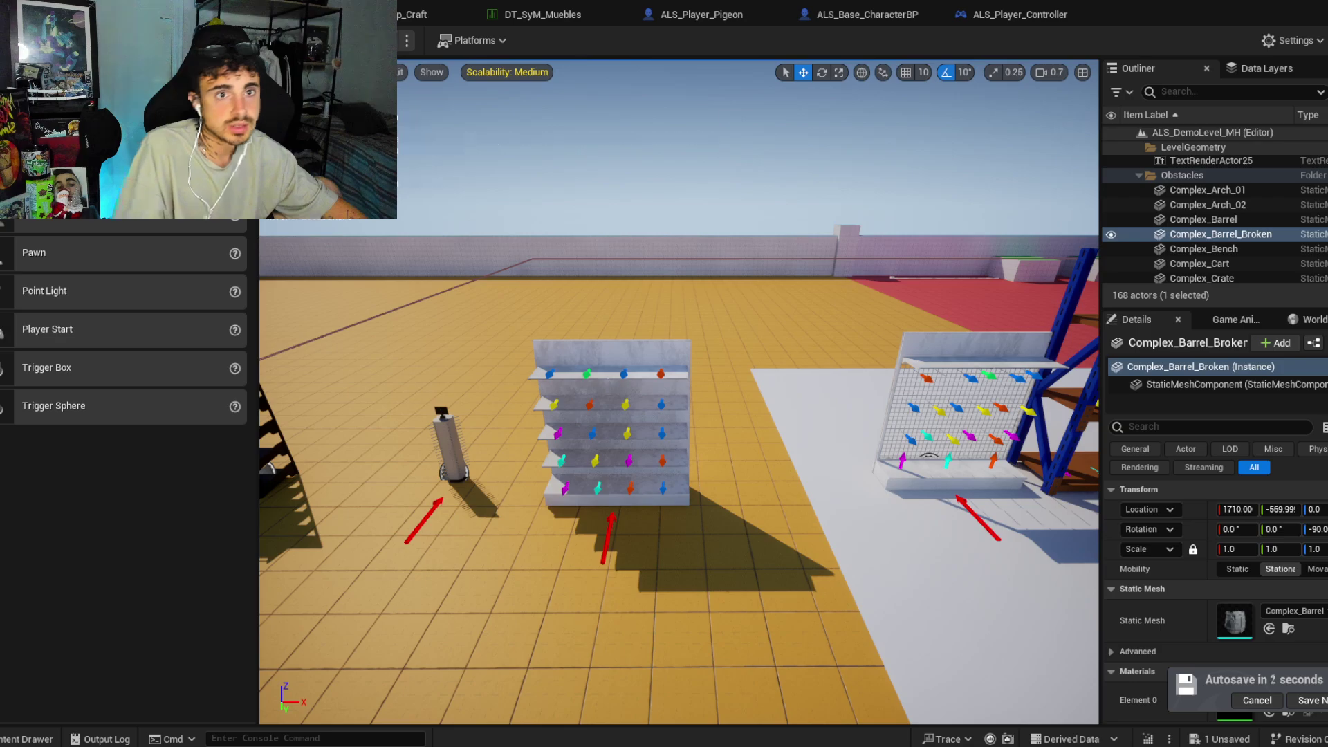
{"action": "key", "text": "p"}
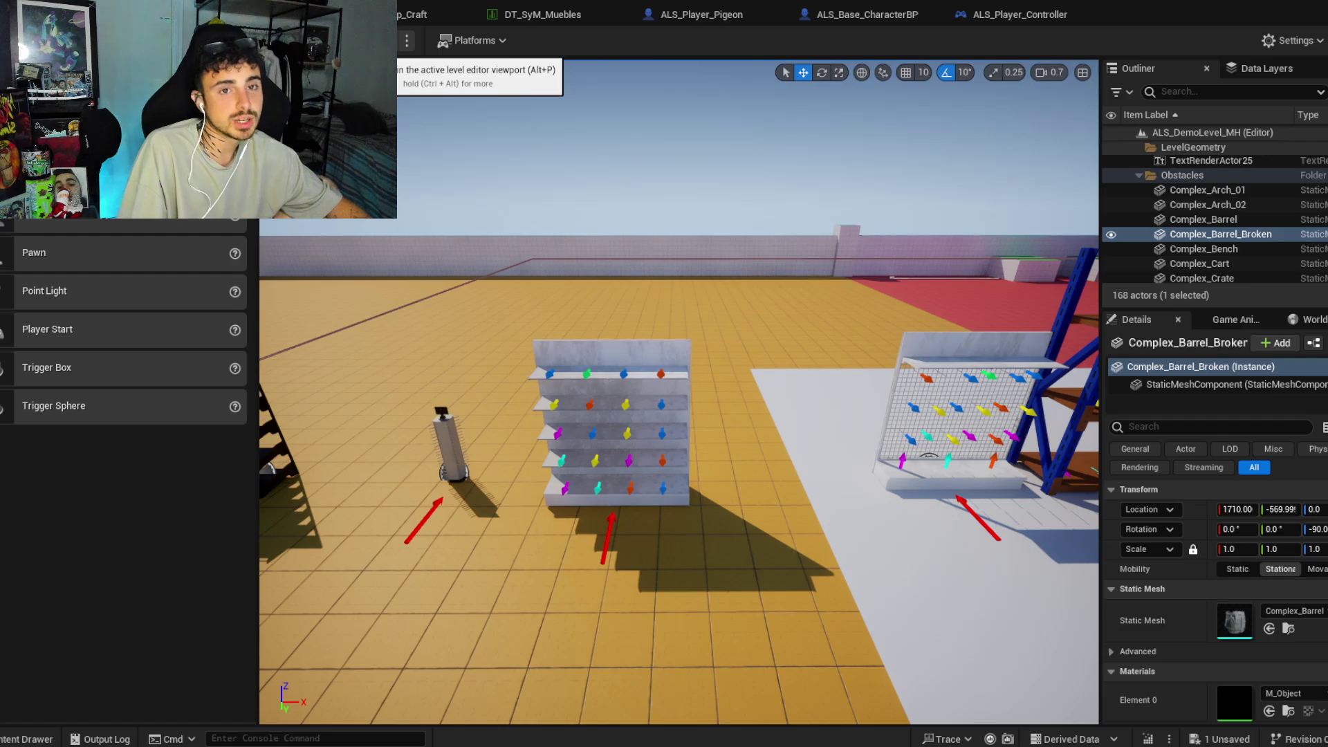
{"action": "key", "text": "p"}
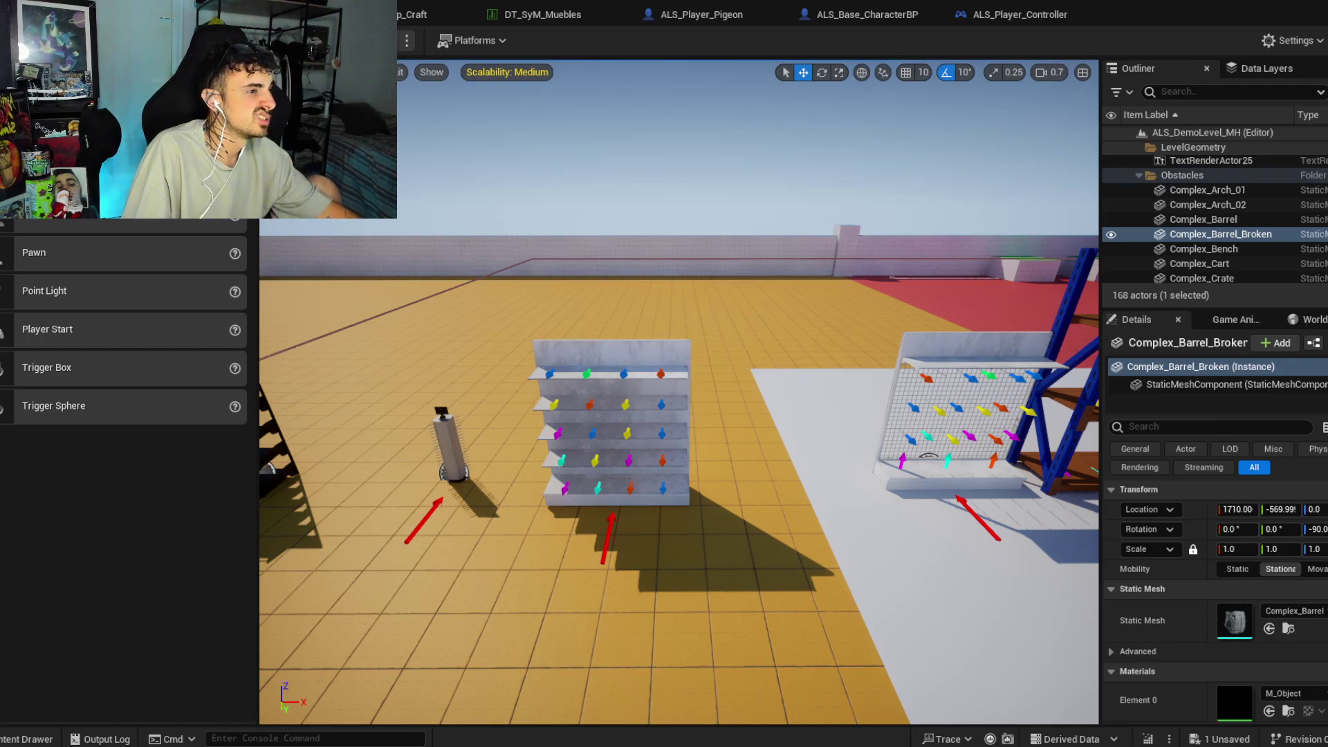
Step: Launch Play in Editor with Alt+P, proceeding despite the blueprint compilation errors
{"action": "key", "text": "alt+p"}
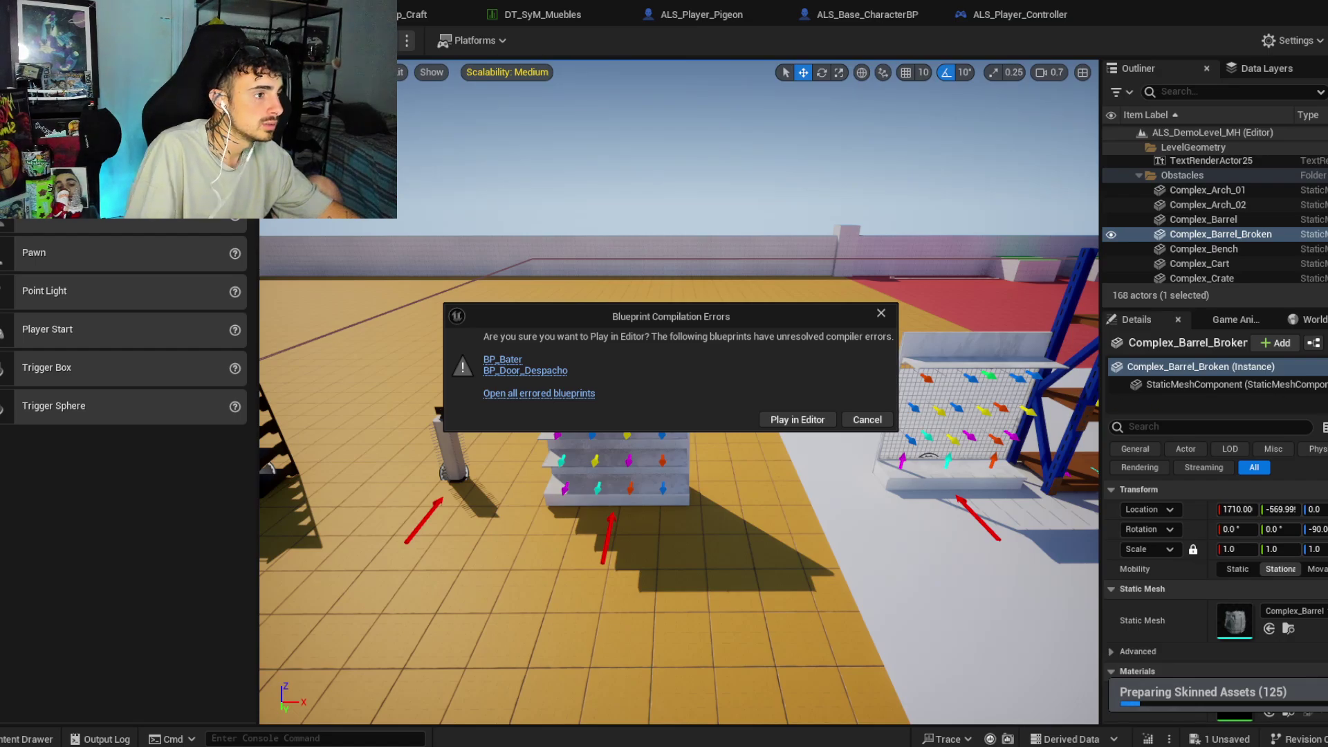
{"action": "left_click", "coordinate": [797, 419]}
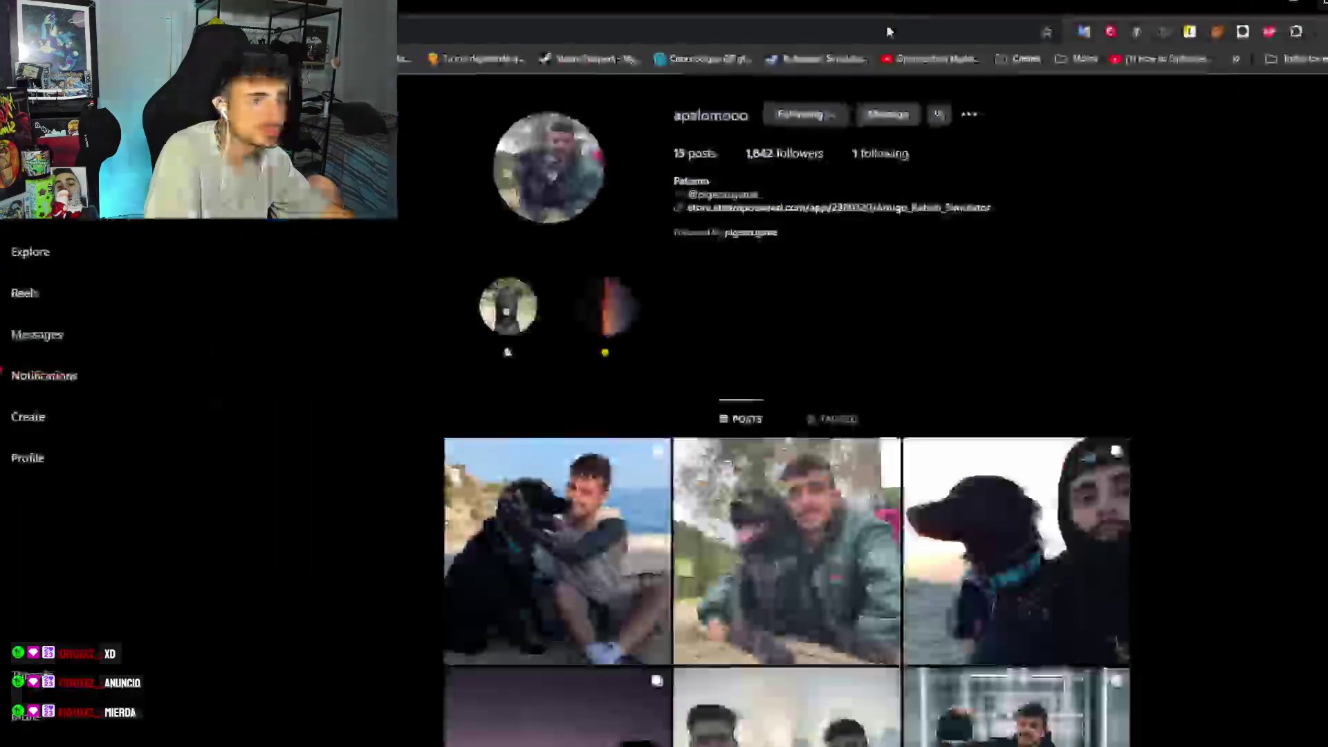
{"action": "scroll", "coordinate": [865, 393], "scroll_direction": "down", "scroll_amount": 5}
{"action": "scroll", "coordinate": [864, 393], "scroll_direction": "down", "scroll_amount": 5}
{"action": "left_click", "coordinate": [1002, 290]}
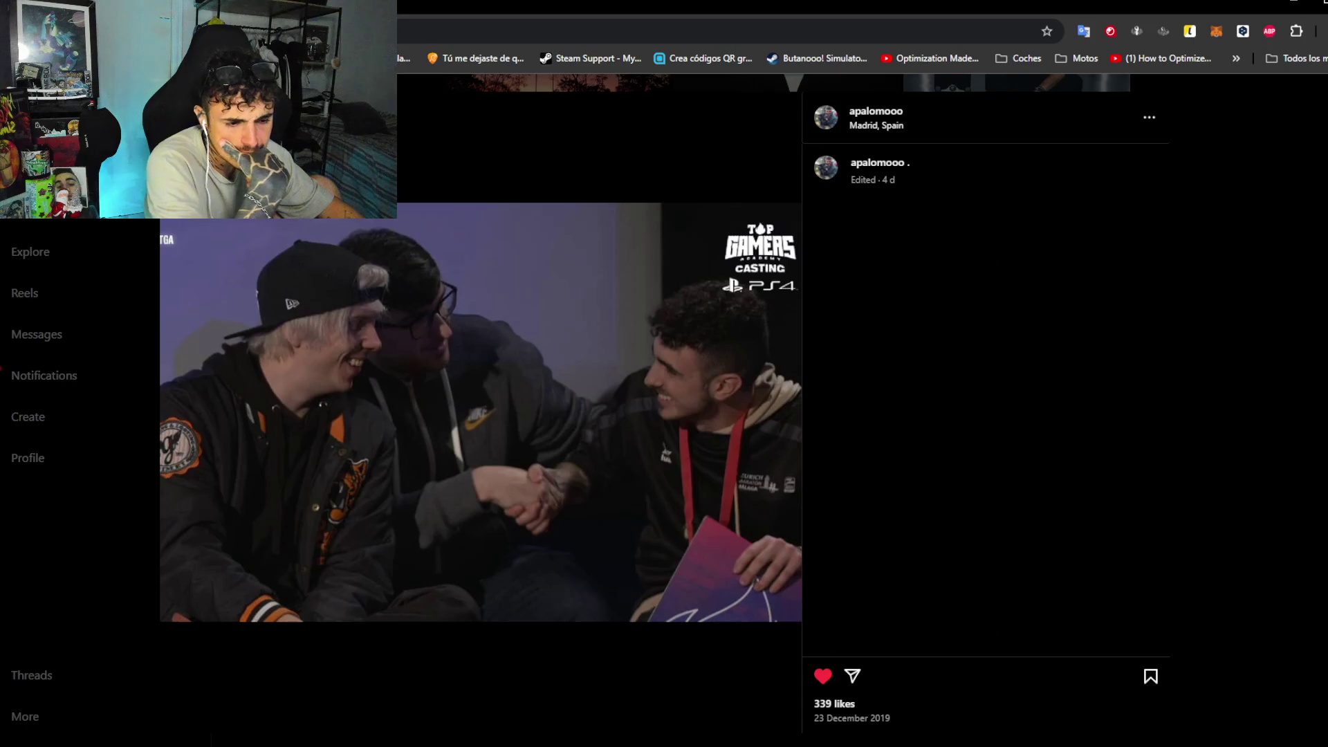
{"action": "left_click_drag", "start_coordinate": [903, 728], "coordinate": [813, 730]}
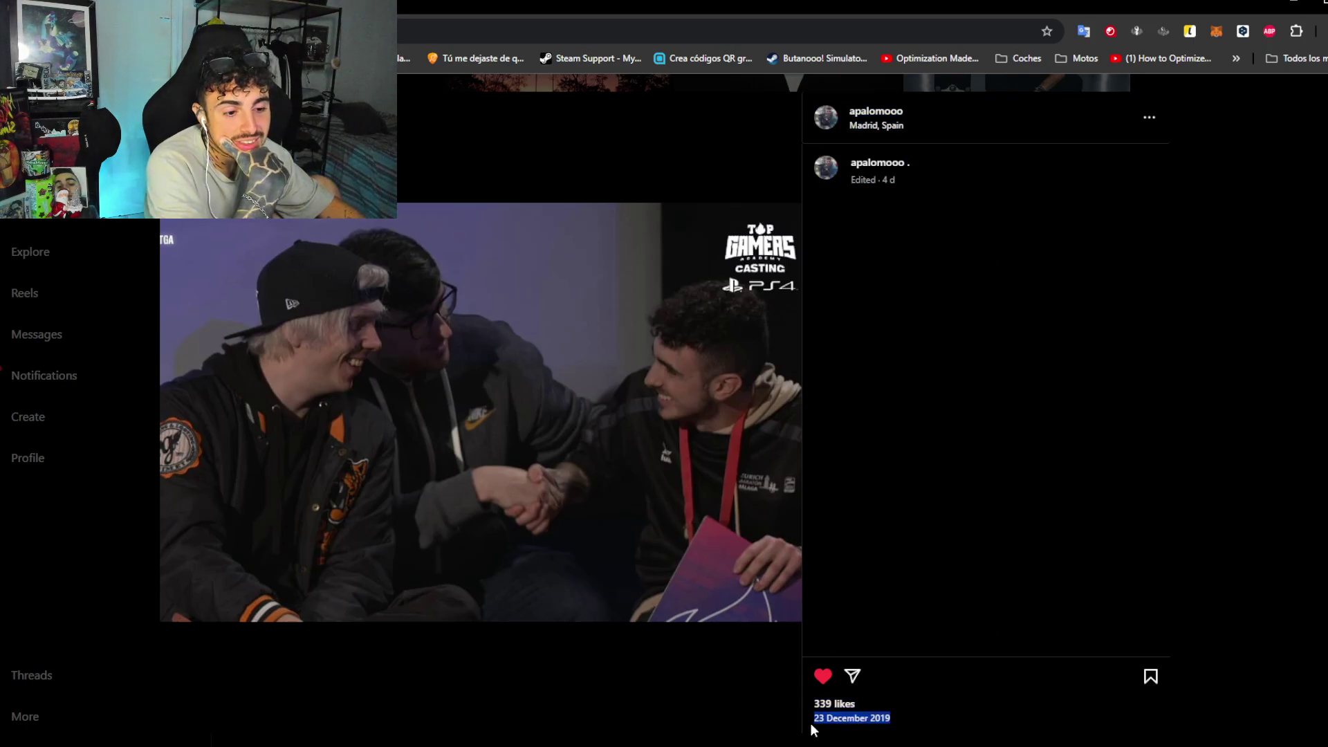
{"action": "left_click", "coordinate": [918, 717]}
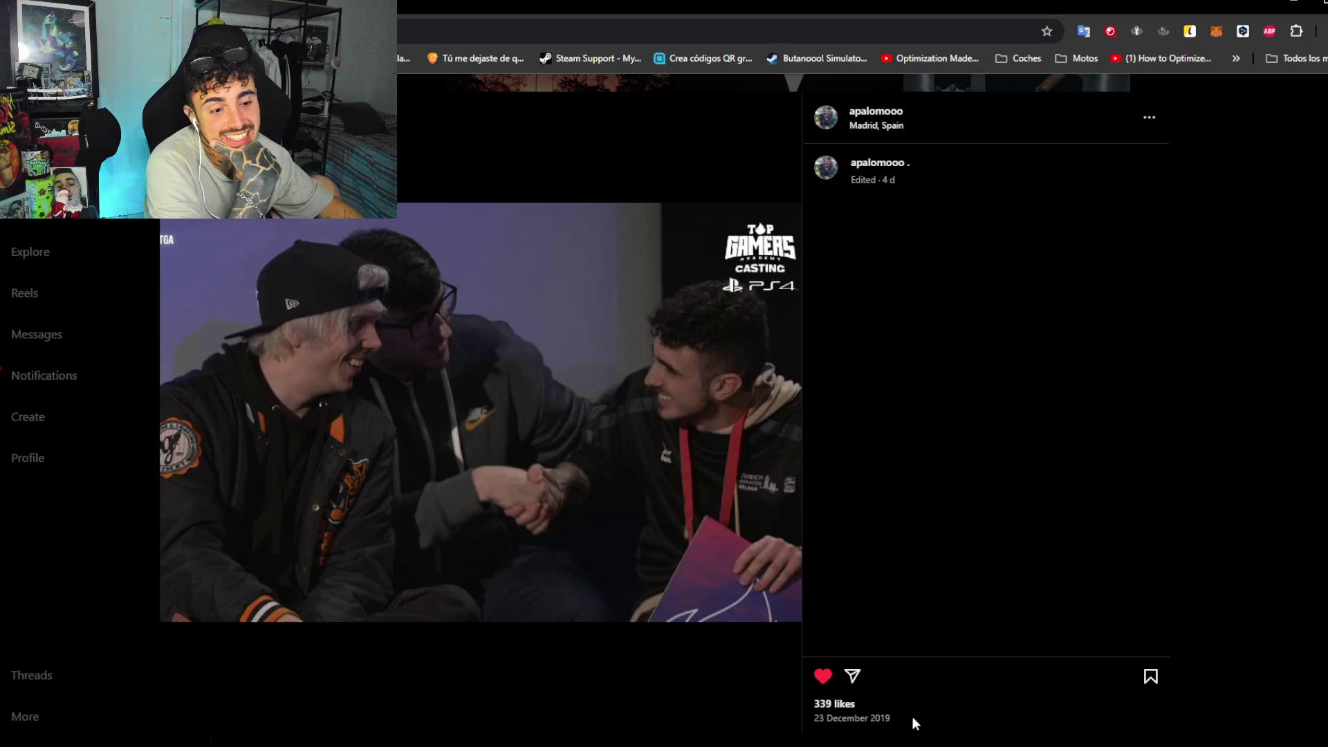
{"action": "left_click_drag", "start_coordinate": [911, 718], "coordinate": [820, 722]}
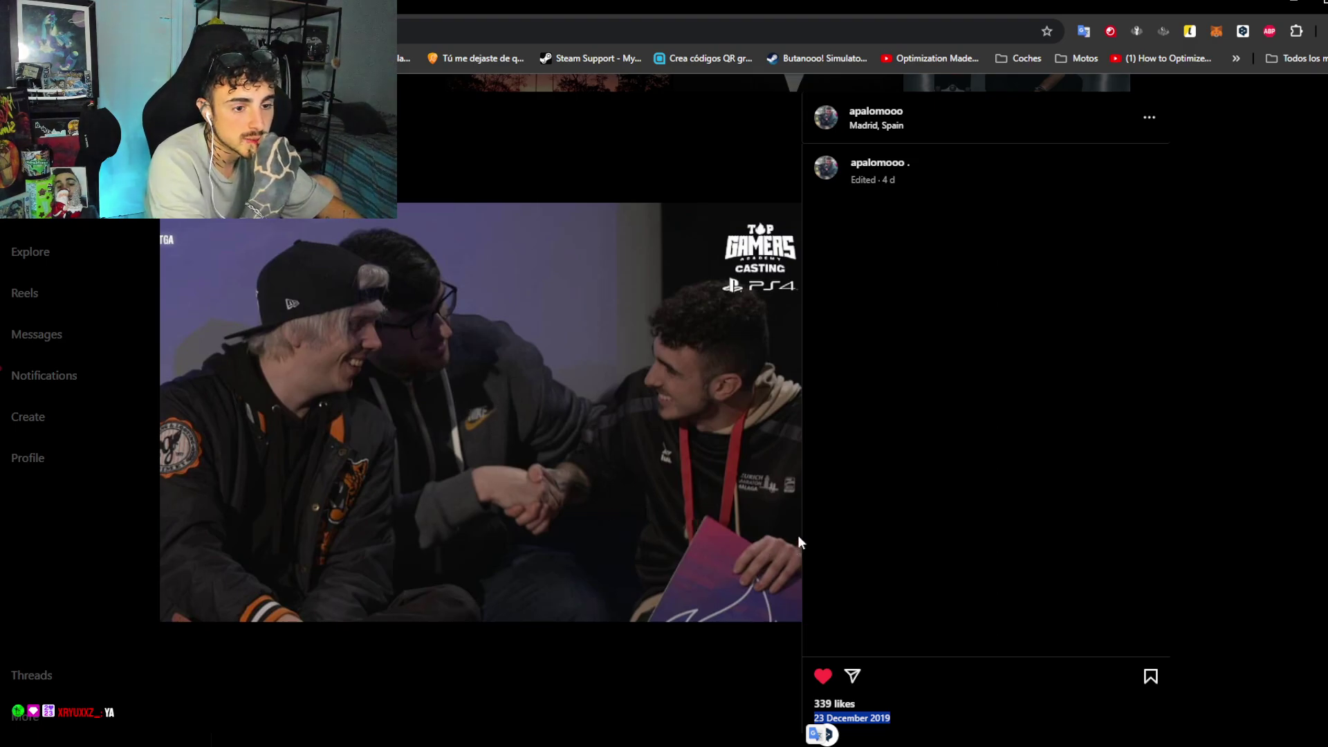
{"action": "left_click", "coordinate": [716, 689]}
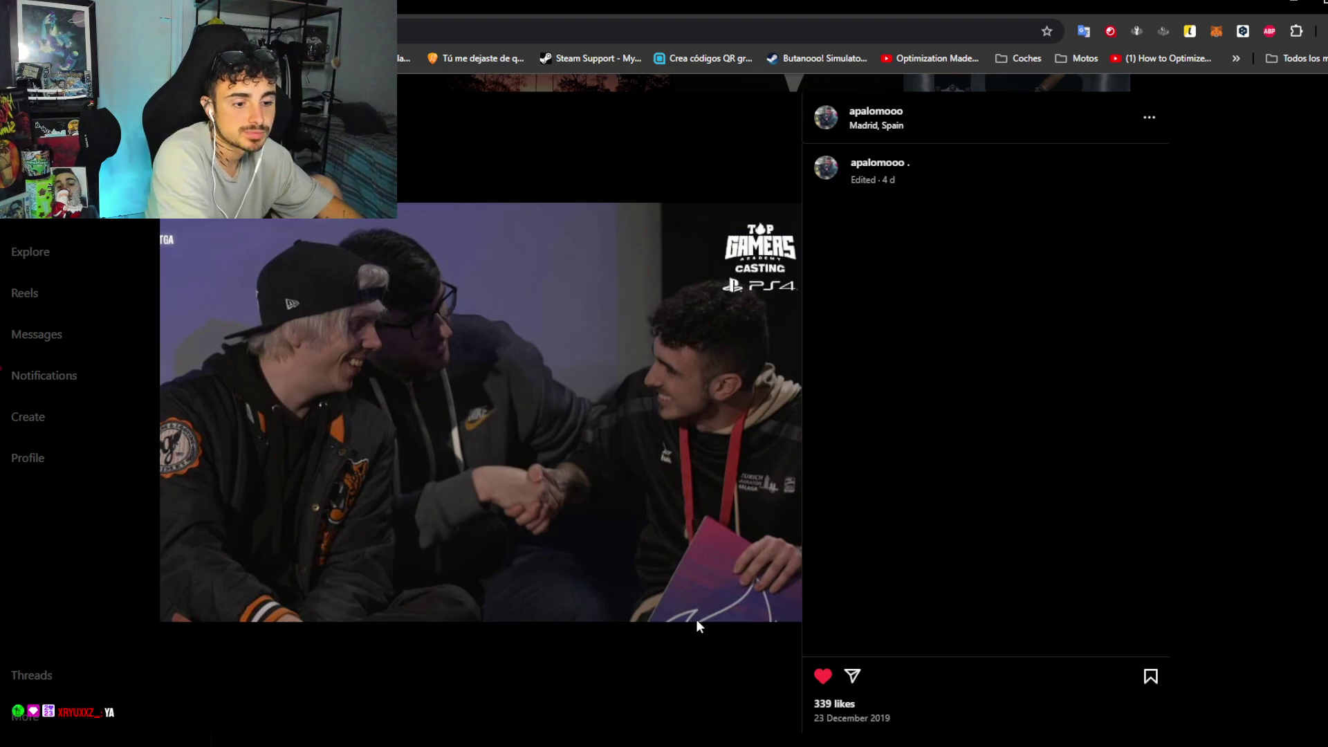
{"action": "left_click", "coordinate": [73, 287]}
{"action": "scroll", "coordinate": [697, 521], "scroll_direction": "up", "scroll_amount": 8}
{"action": "scroll", "coordinate": [692, 524], "scroll_direction": "up", "scroll_amount": 5}
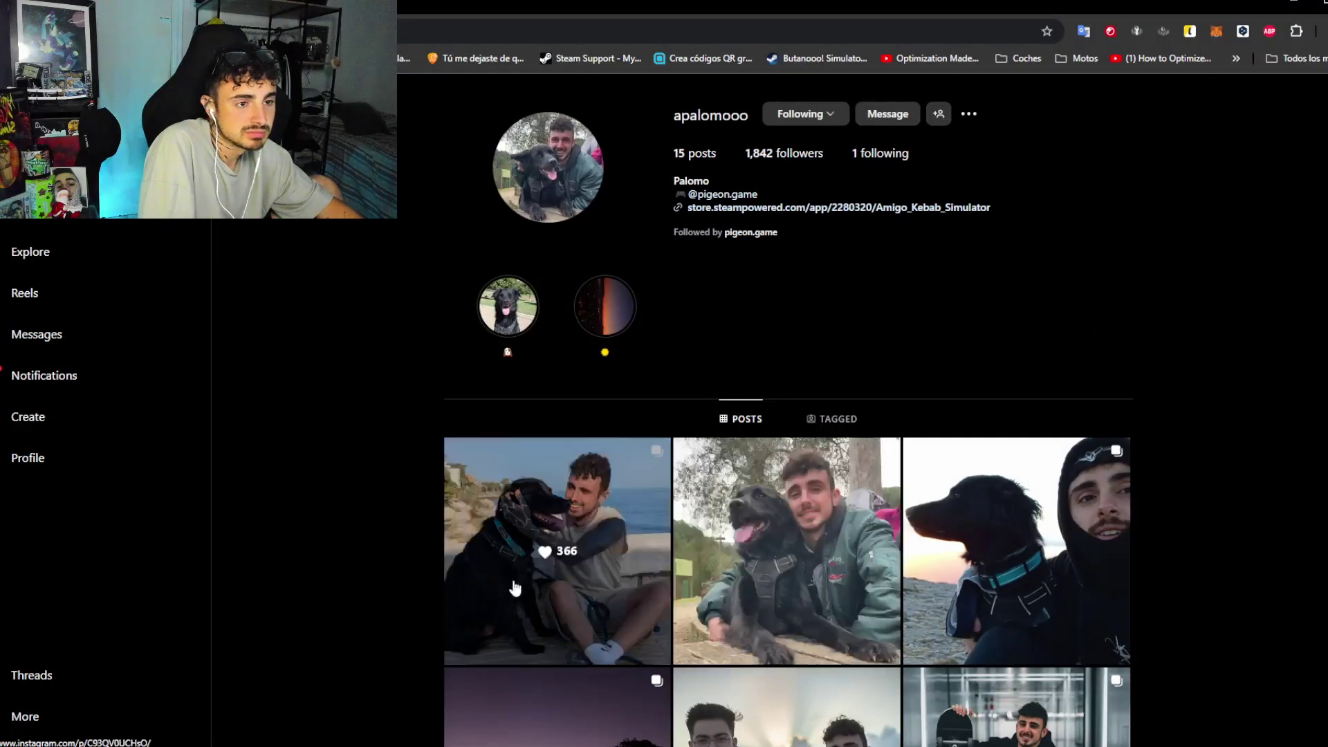
{"action": "scroll", "coordinate": [553, 589], "scroll_direction": "down", "scroll_amount": 2}
{"action": "scroll", "coordinate": [602, 590], "scroll_direction": "up", "scroll_amount": 2}
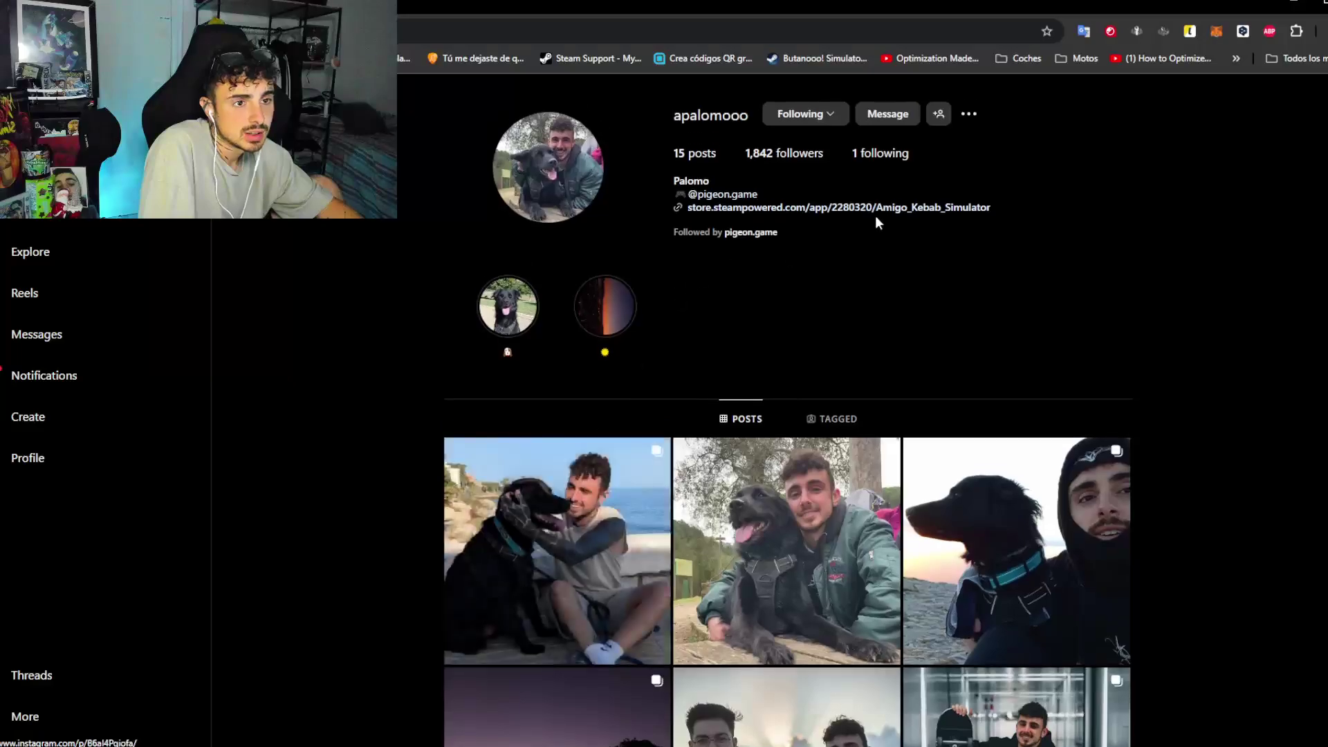
{"action": "left_click", "coordinate": [845, 208]}
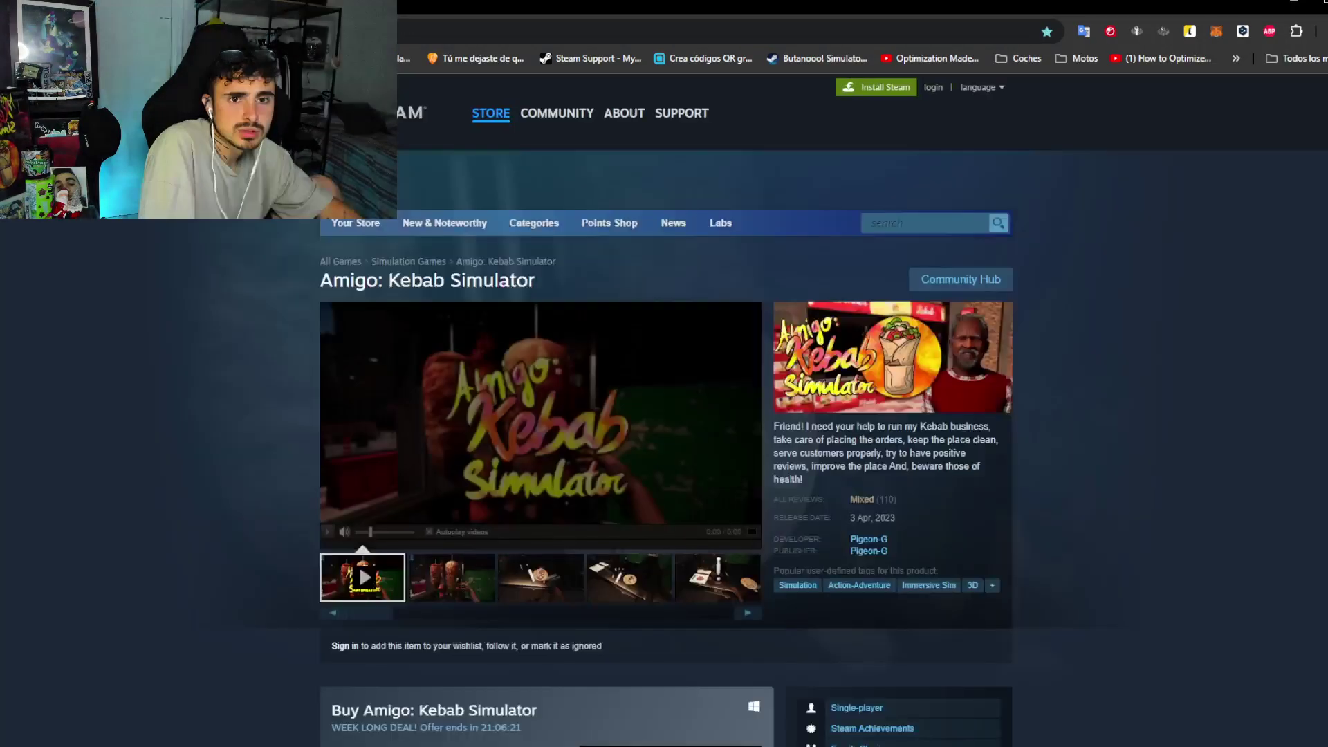
{"action": "scroll", "coordinate": [239, 434], "scroll_direction": "down", "scroll_amount": 5}
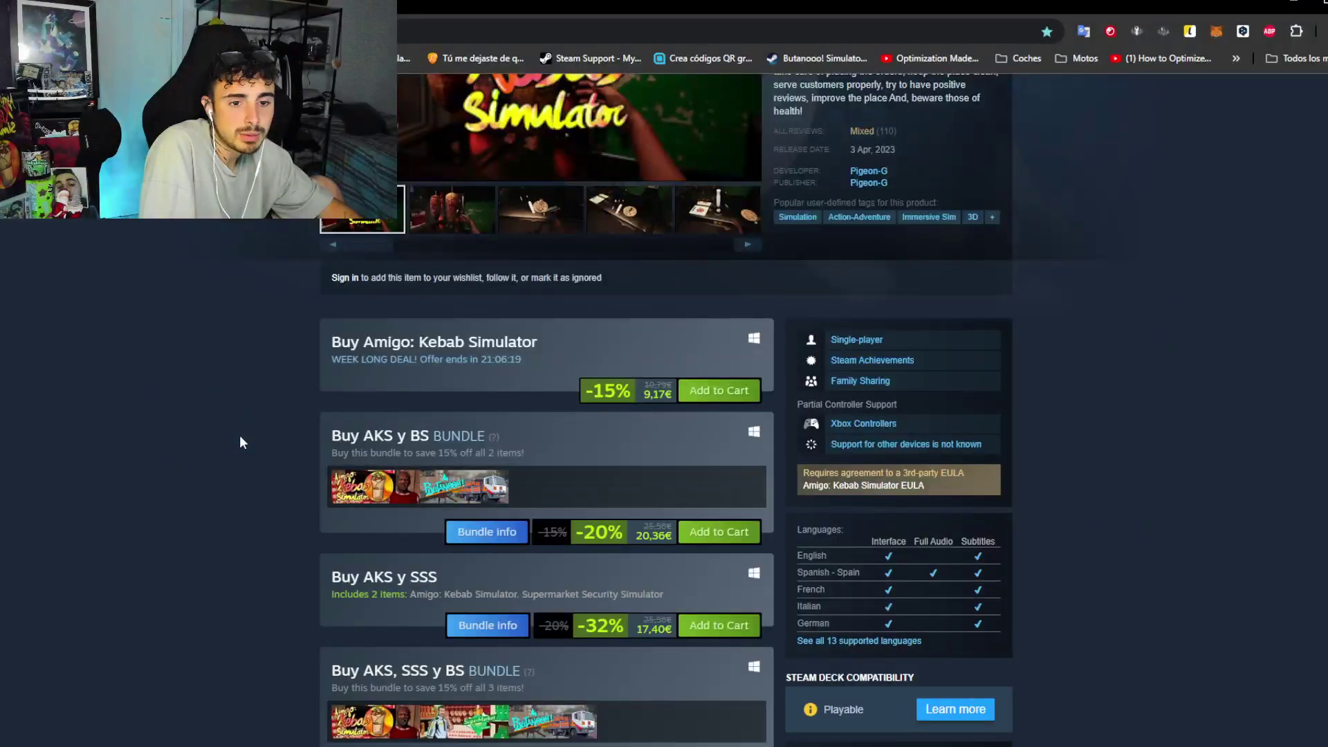
{"action": "scroll", "coordinate": [240, 436], "scroll_direction": "down", "scroll_amount": 5}
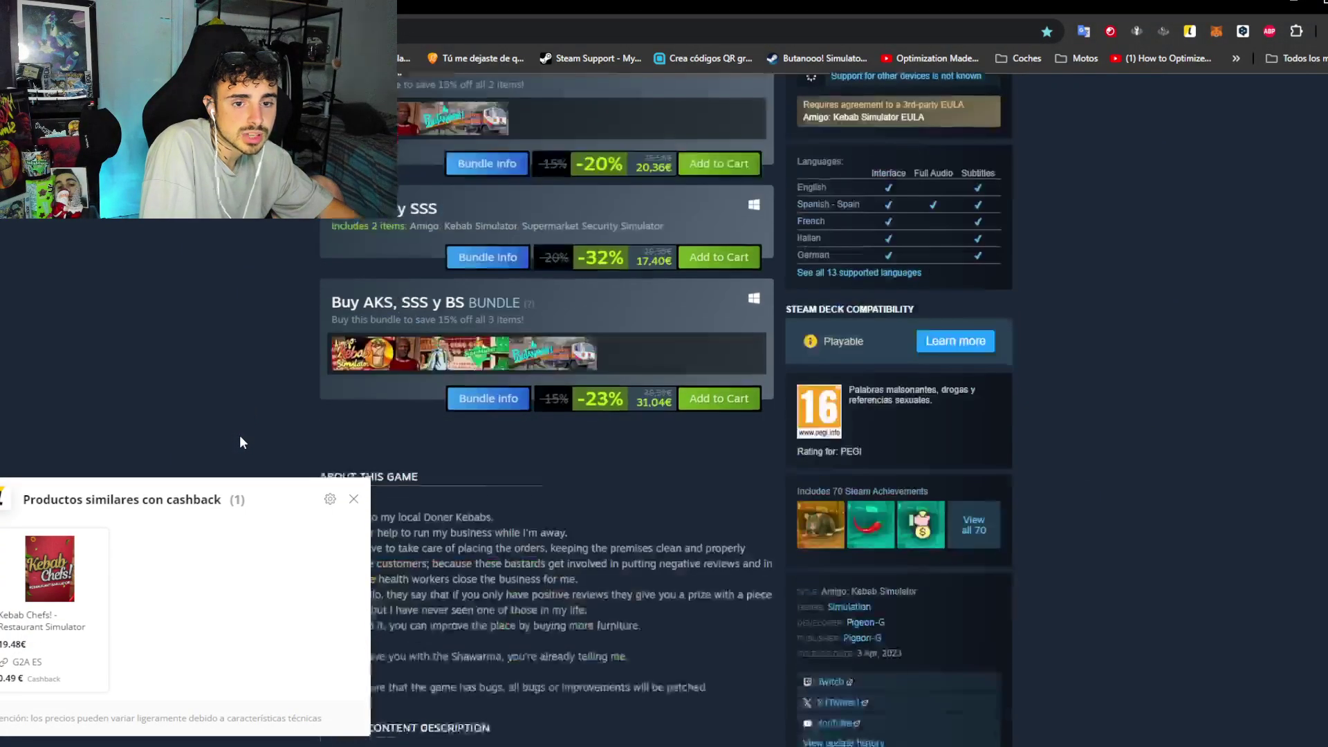
{"action": "left_click", "coordinate": [353, 501]}
{"action": "scroll", "coordinate": [277, 466], "scroll_direction": "down", "scroll_amount": 4}
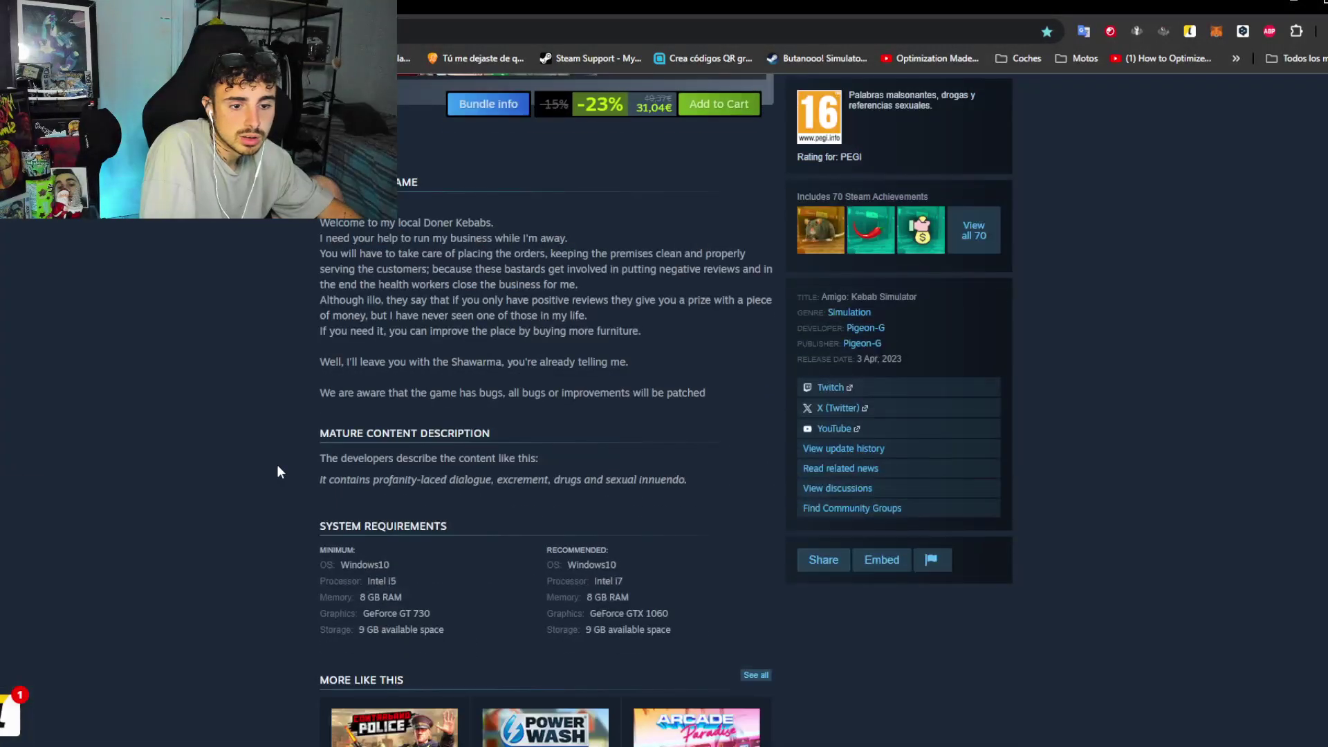
{"action": "scroll", "coordinate": [278, 471], "scroll_direction": "down", "scroll_amount": 5}
{"action": "scroll", "coordinate": [277, 470], "scroll_direction": "up", "scroll_amount": 5}
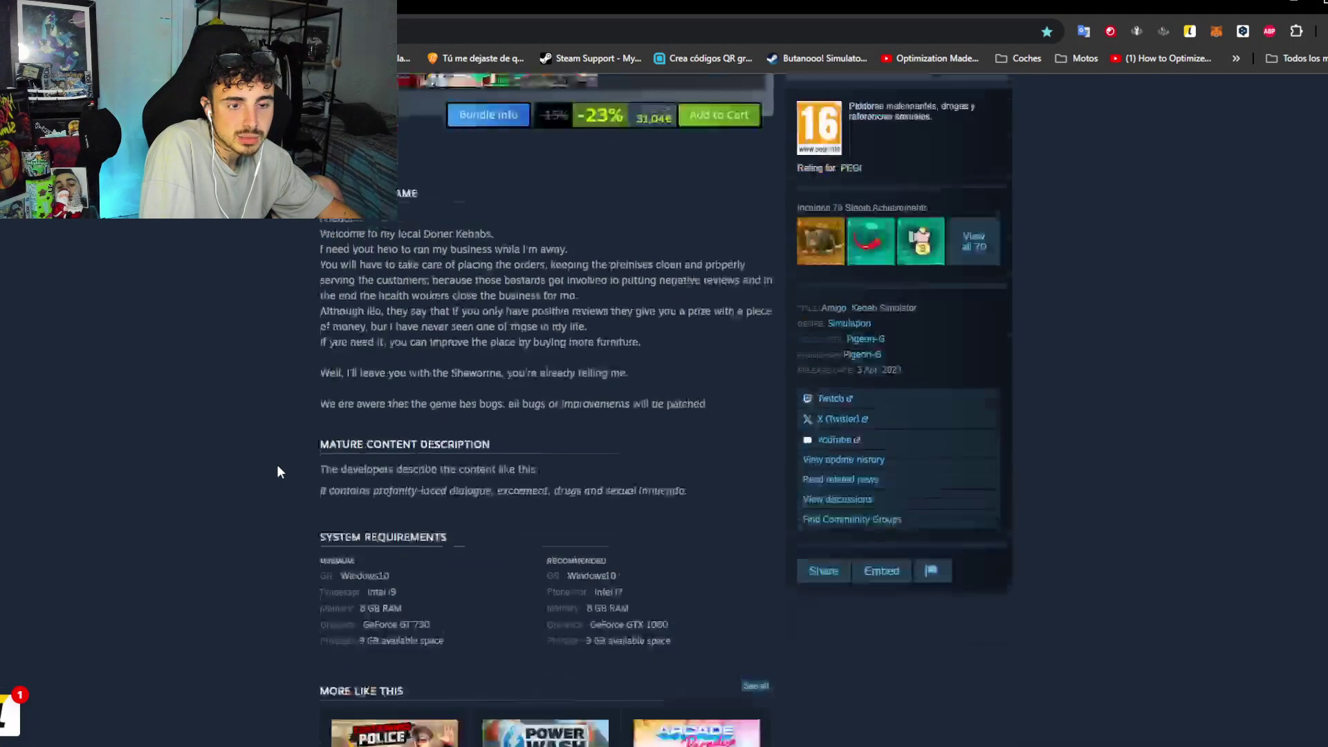
{"action": "scroll", "coordinate": [276, 463], "scroll_direction": "up", "scroll_amount": 10}
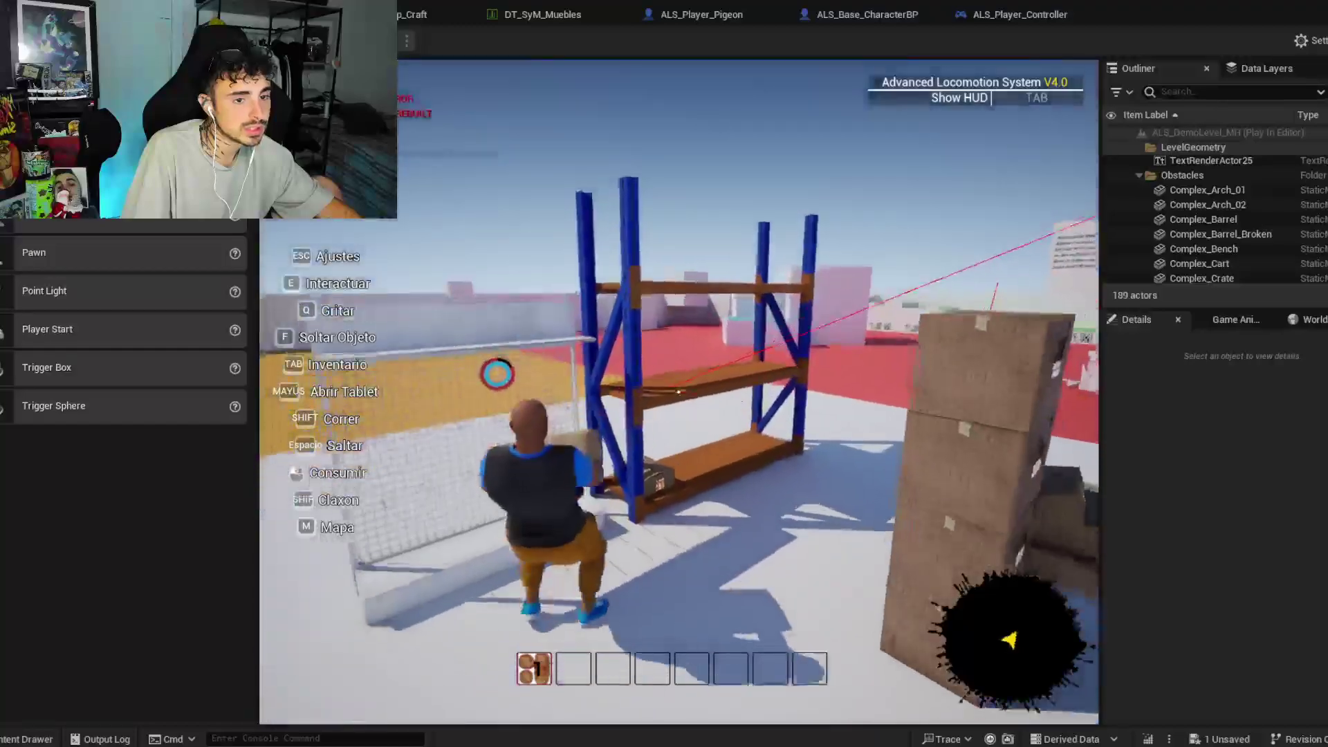
Step: Drop a box by the shelf, pick it up, place it on the shelving, then exit play
{"action": "key", "text": "f"}
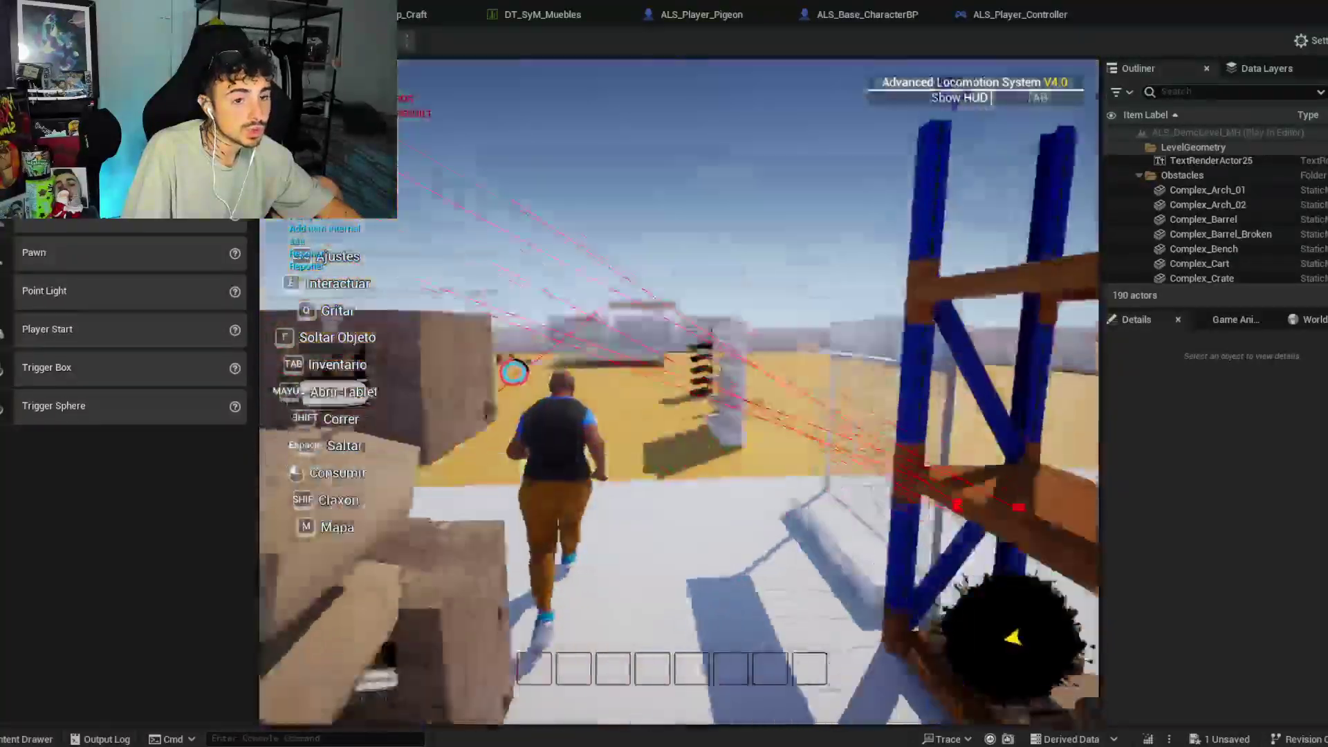
{"action": "key", "text": "e"}
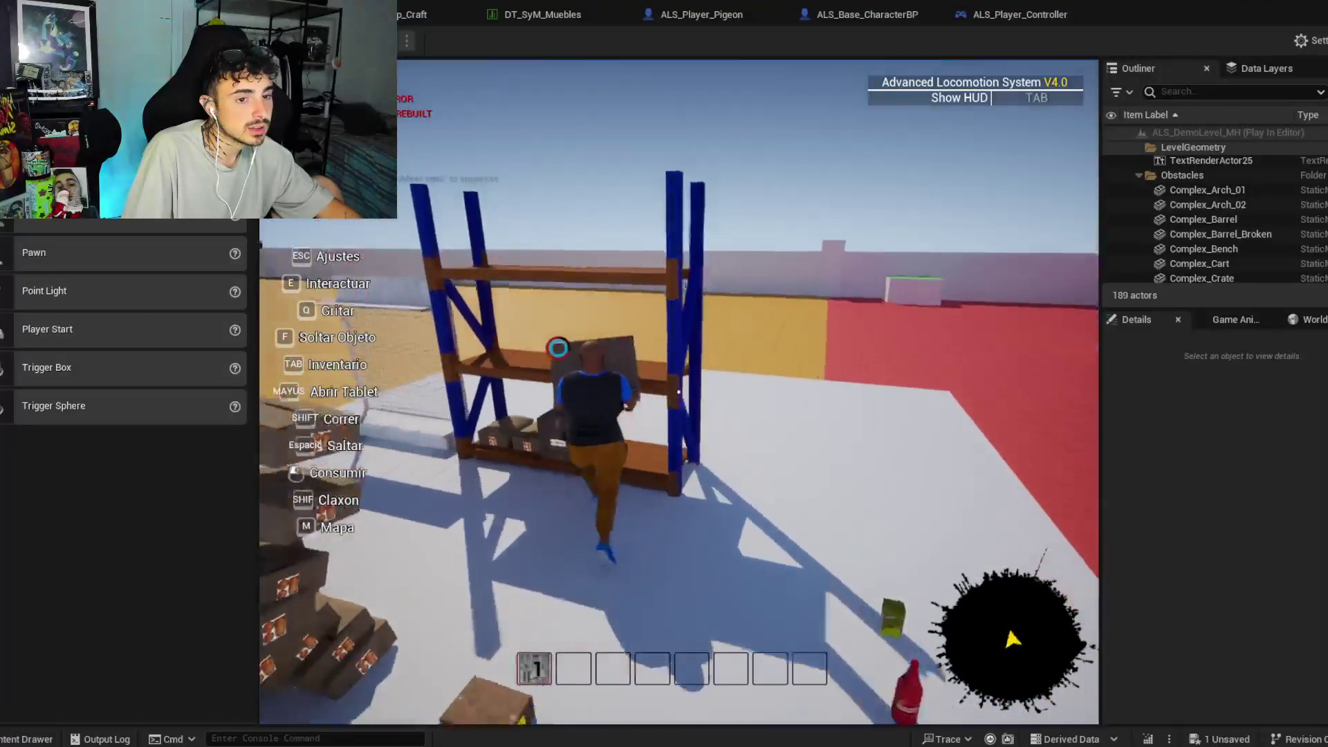
{"action": "key", "text": "e"}
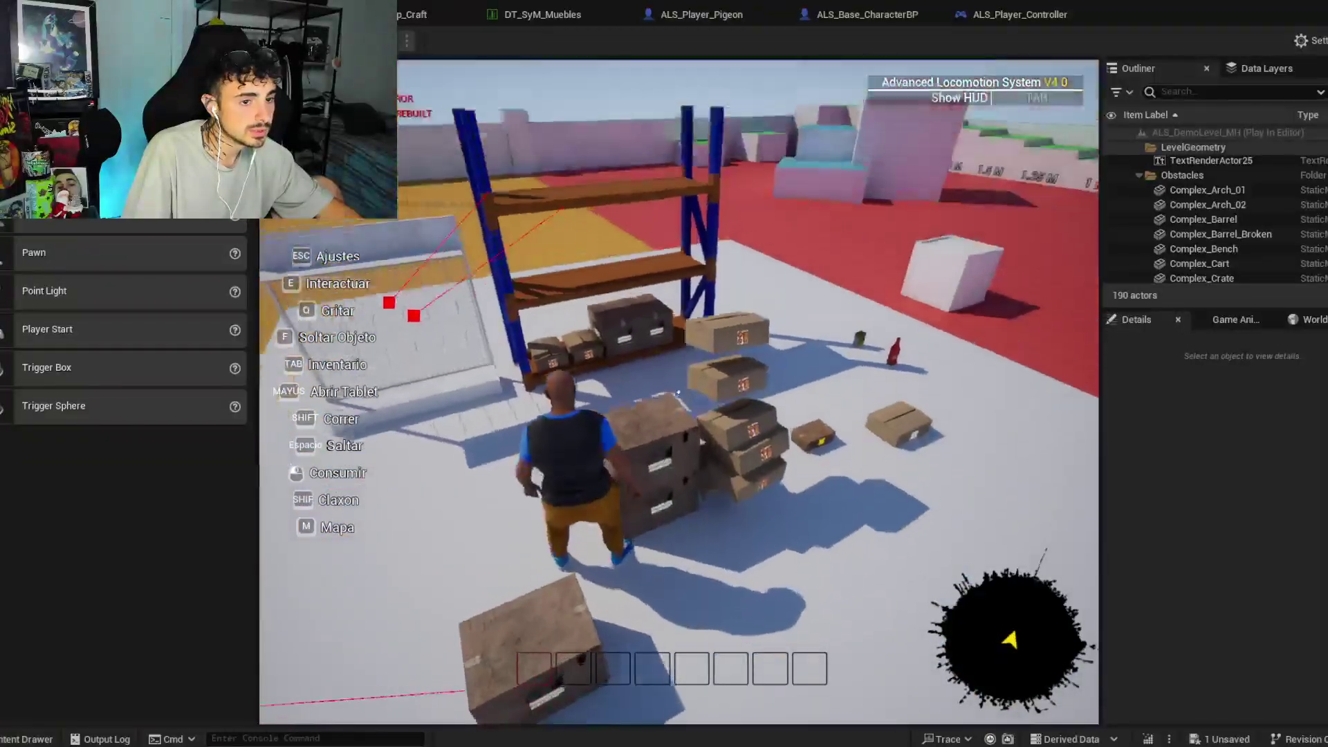
{"action": "key", "text": "e"}
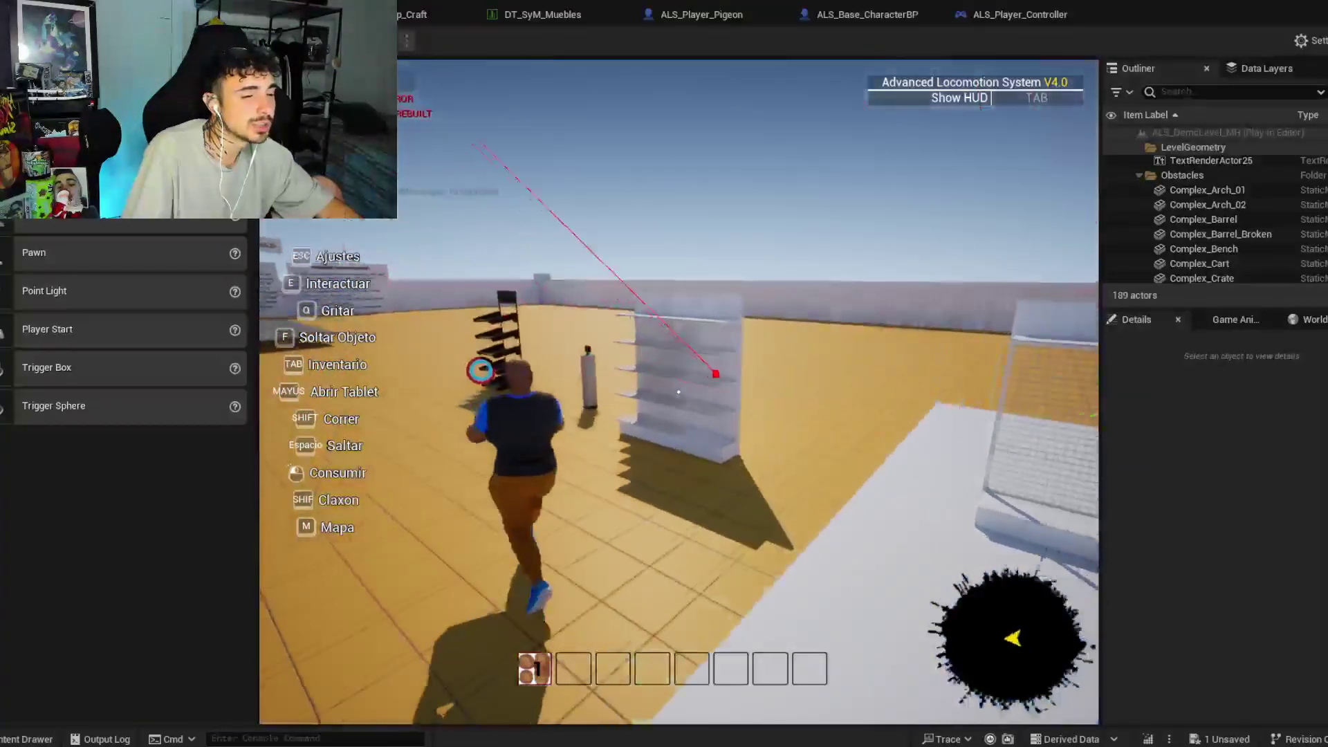
{"action": "key", "text": "Escape"}
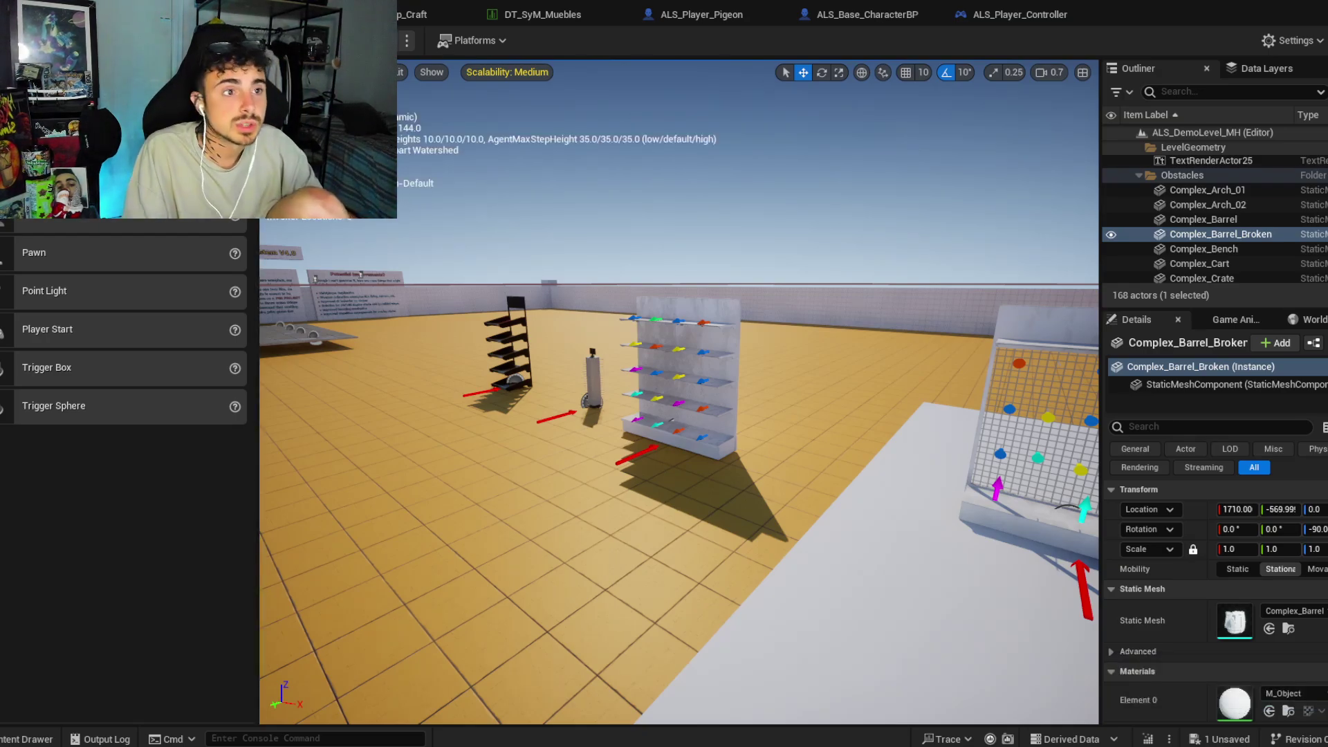
Step: Locate the shelf's BP_Muebles blueprint, open it and show its Options Interact function graph
{"action": "key", "text": "ctrl+space"}
{"action": "left_click", "coordinate": [662, 383]}
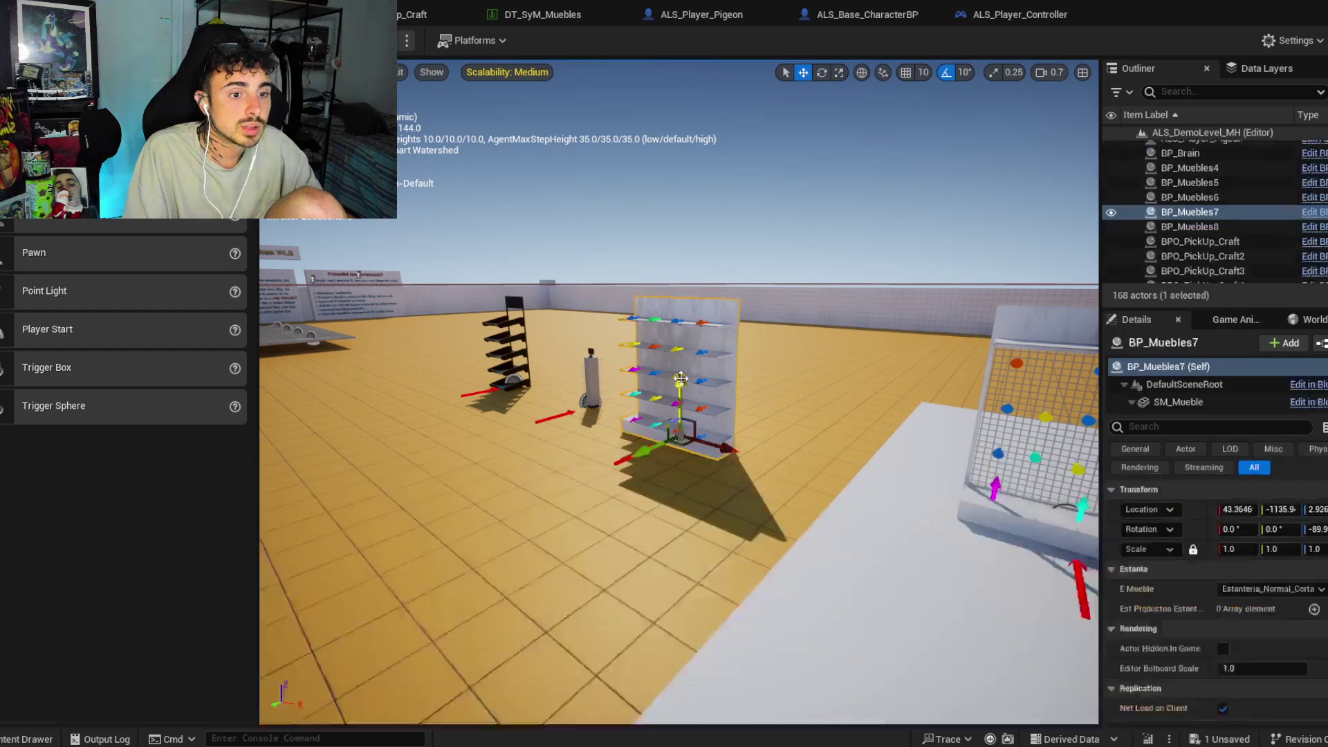
{"action": "key", "text": "ctrl+b"}
{"action": "double_click", "coordinate": [921, 633]}
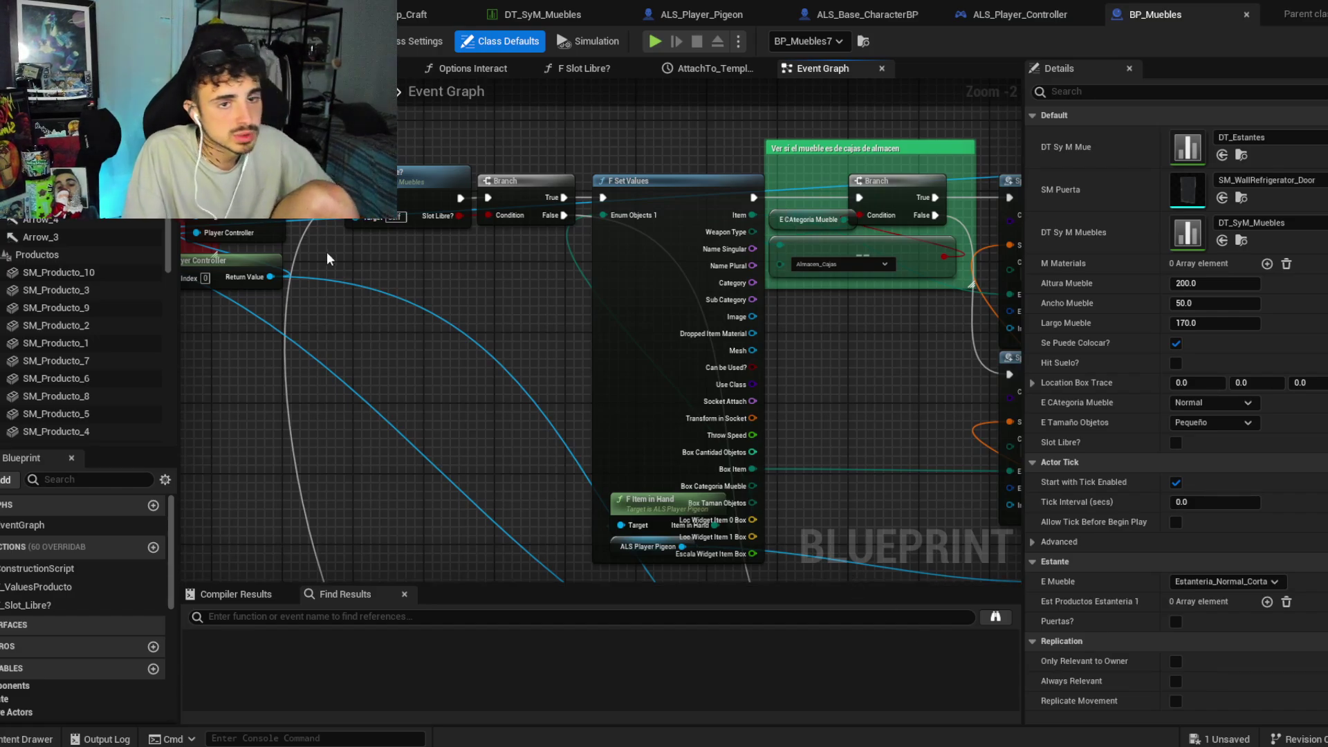
{"action": "scroll", "coordinate": [526, 156], "scroll_direction": "down", "scroll_amount": 2}
{"action": "scroll", "coordinate": [526, 156], "scroll_direction": "down", "scroll_amount": 1}
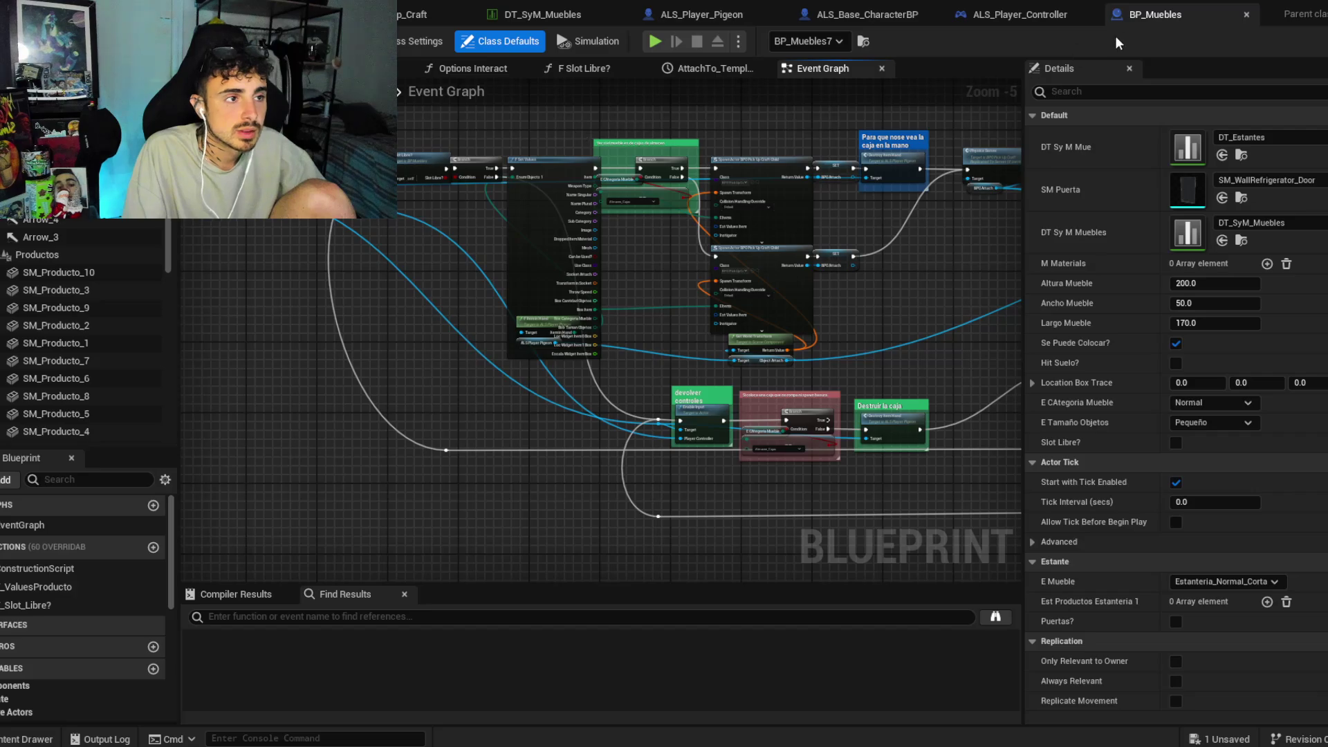
{"action": "scroll", "coordinate": [408, 325], "scroll_direction": "down", "scroll_amount": 3}
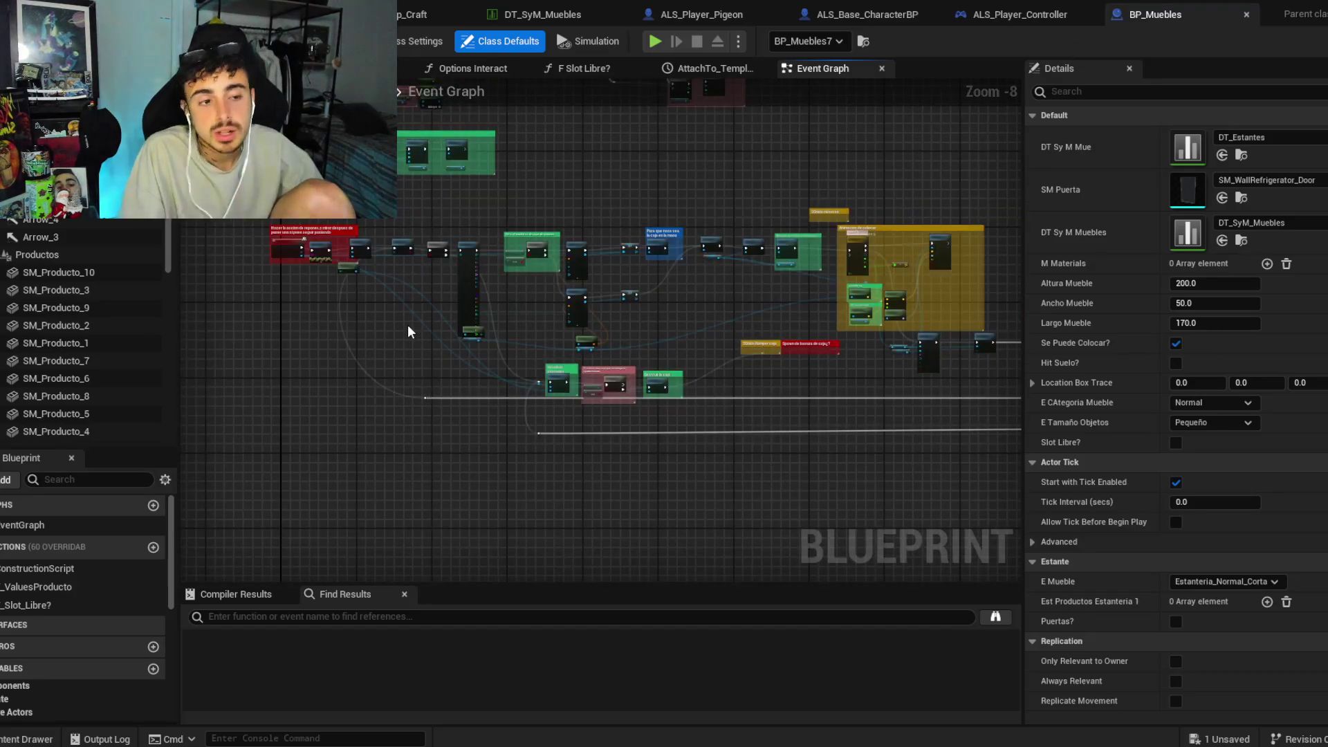
{"action": "left_click", "coordinate": [474, 68]}
{"action": "scroll", "coordinate": [511, 296], "scroll_direction": "up", "scroll_amount": 4}
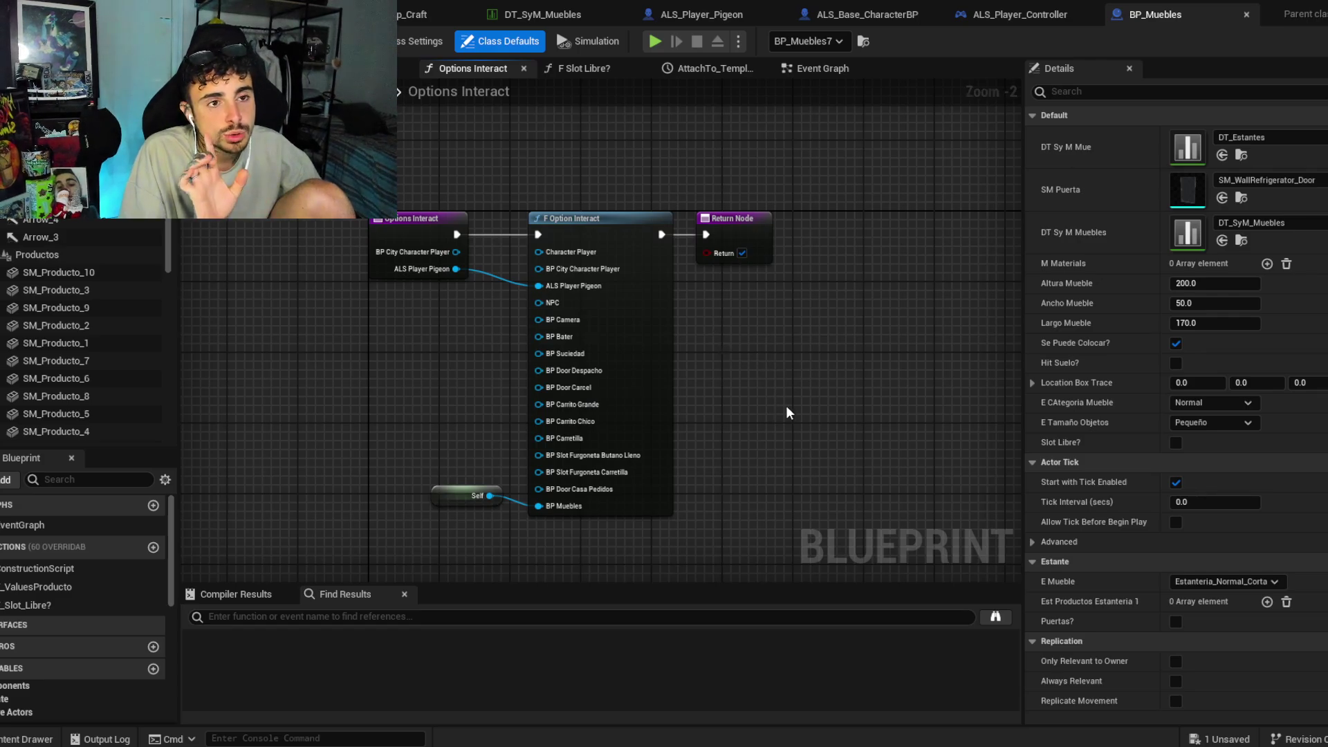
Step: In the F Option Interact graph, select the furniture-check nodes and move them right and down
{"action": "double_click", "coordinate": [631, 341]}
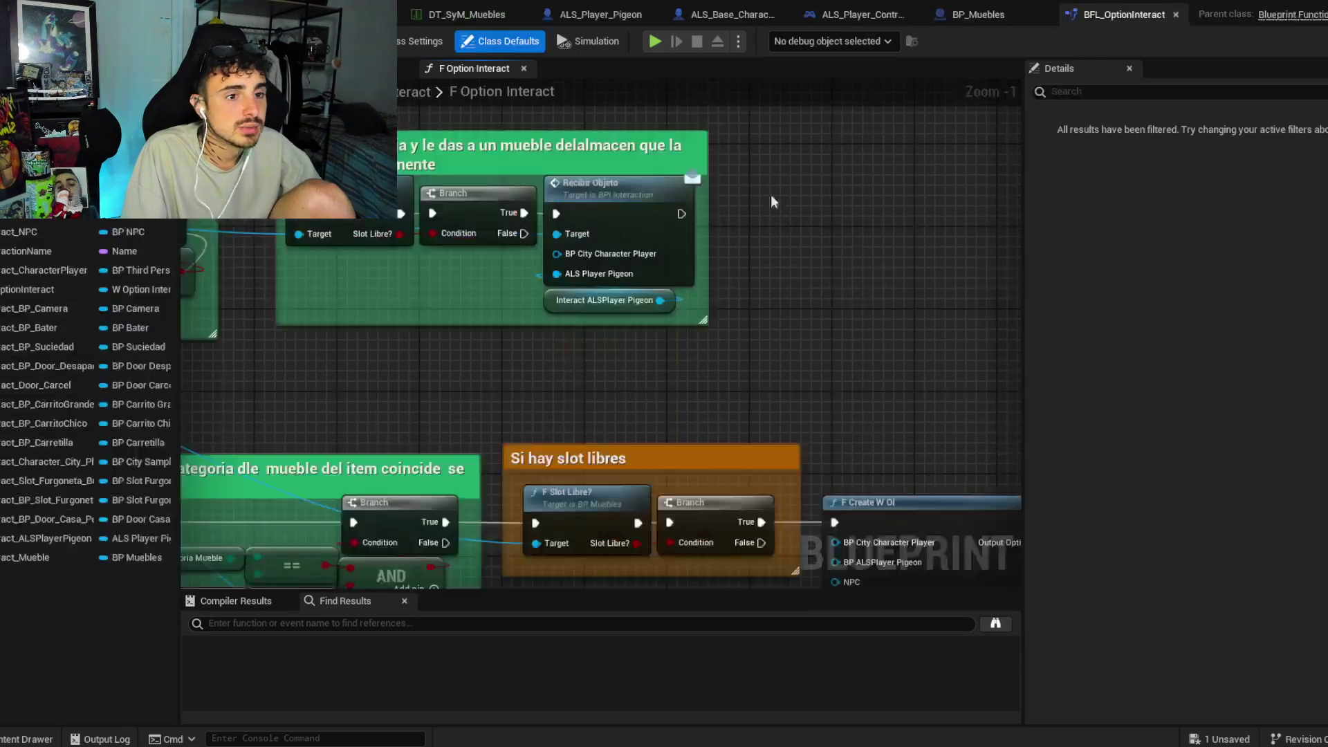
{"action": "scroll", "coordinate": [828, 287], "scroll_direction": "down", "scroll_amount": 1}
{"action": "scroll", "coordinate": [859, 316], "scroll_direction": "down", "scroll_amount": 2}
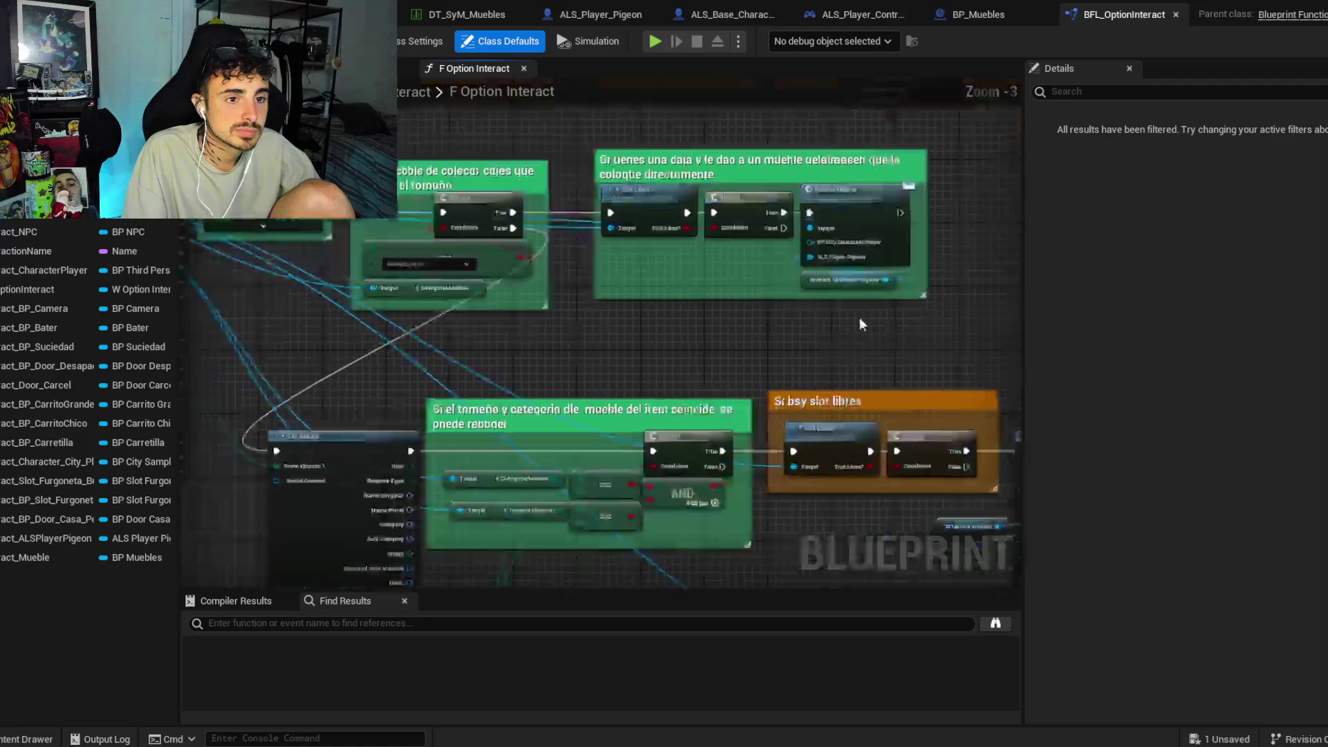
{"action": "scroll", "coordinate": [751, 330], "scroll_direction": "down", "scroll_amount": 2}
{"action": "scroll", "coordinate": [751, 331], "scroll_direction": "up", "scroll_amount": 4}
{"action": "scroll", "coordinate": [435, 439], "scroll_direction": "down", "scroll_amount": 4}
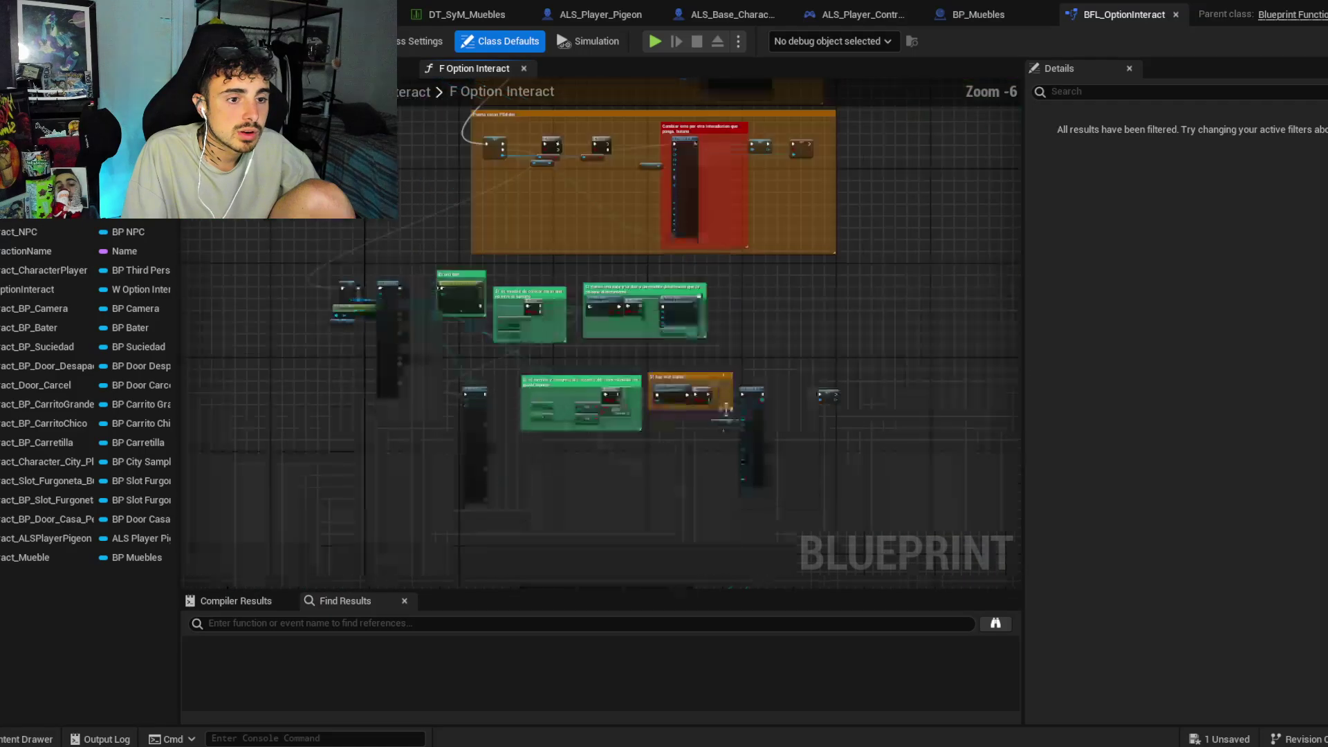
{"action": "right_click_drag", "start_coordinate": [696, 242], "coordinate": [695, 463]}
{"action": "scroll", "coordinate": [695, 463], "scroll_direction": "up", "scroll_amount": 5}
{"action": "scroll", "coordinate": [591, 169], "scroll_direction": "down", "scroll_amount": 5}
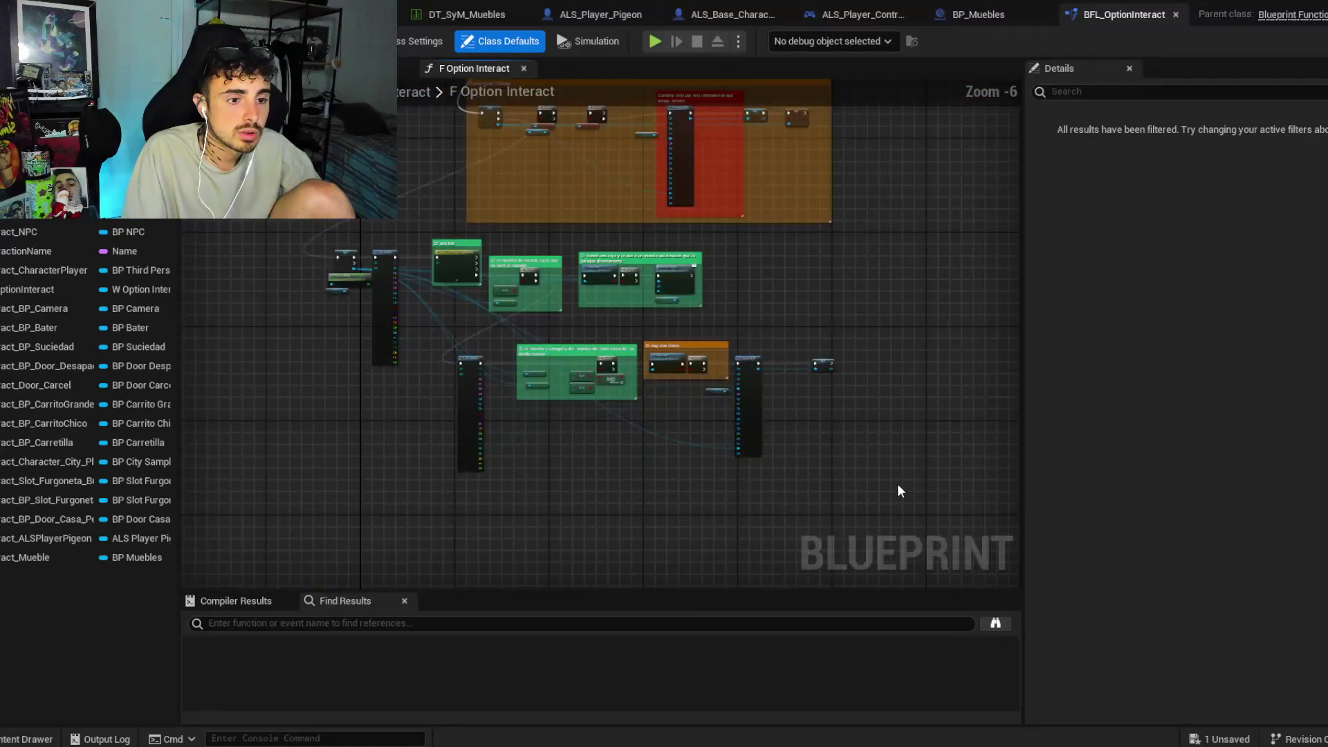
{"action": "mouse_move", "coordinate": [900, 493]}
{"action": "left_mouse_down"}
{"action": "mouse_move", "coordinate": [342, 249]}
{"action": "mouse_move", "coordinate": [839, 466]}
{"action": "left_mouse_up"}
{"action": "left_click_drag", "start_coordinate": [374, 262], "coordinate": [540, 282]}
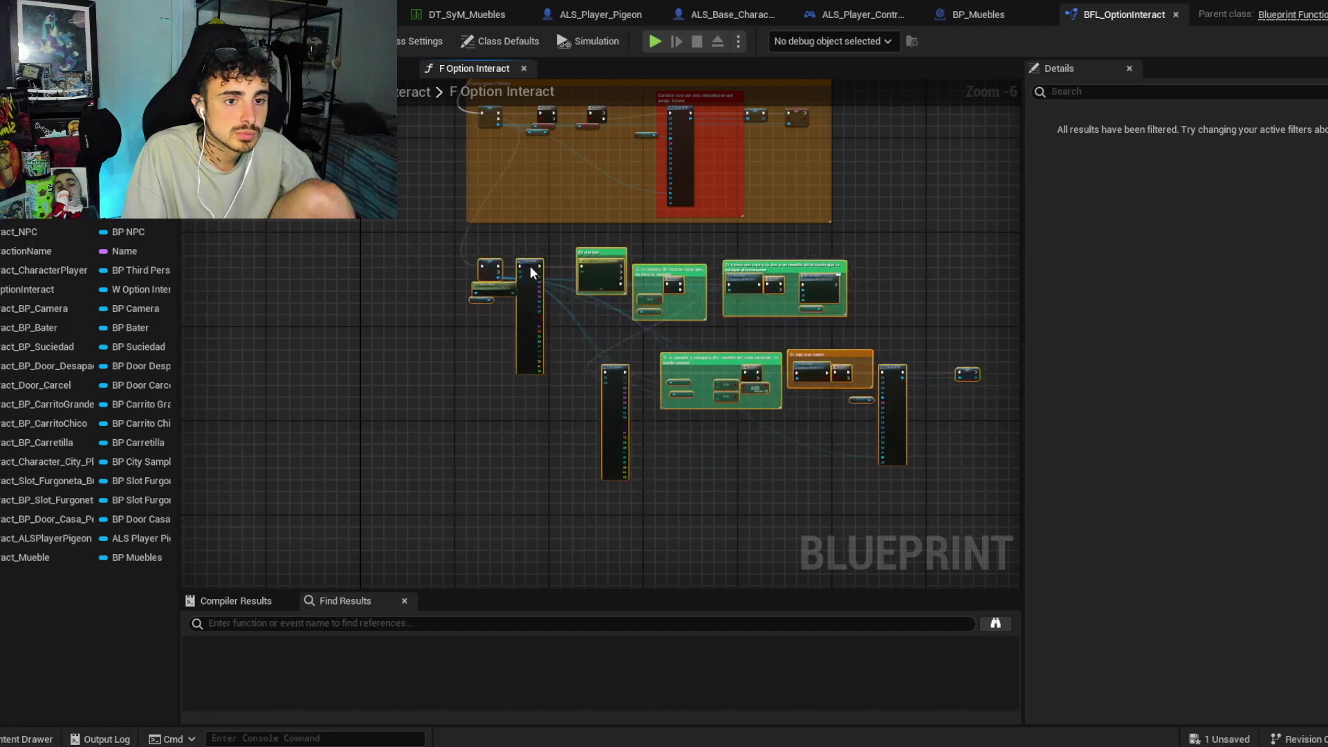
Step: Wrap the selected nodes in a new comment titled Muebles
{"action": "key", "text": "c"}
{"action": "scroll", "coordinate": [541, 289], "scroll_direction": "up", "scroll_amount": 4}
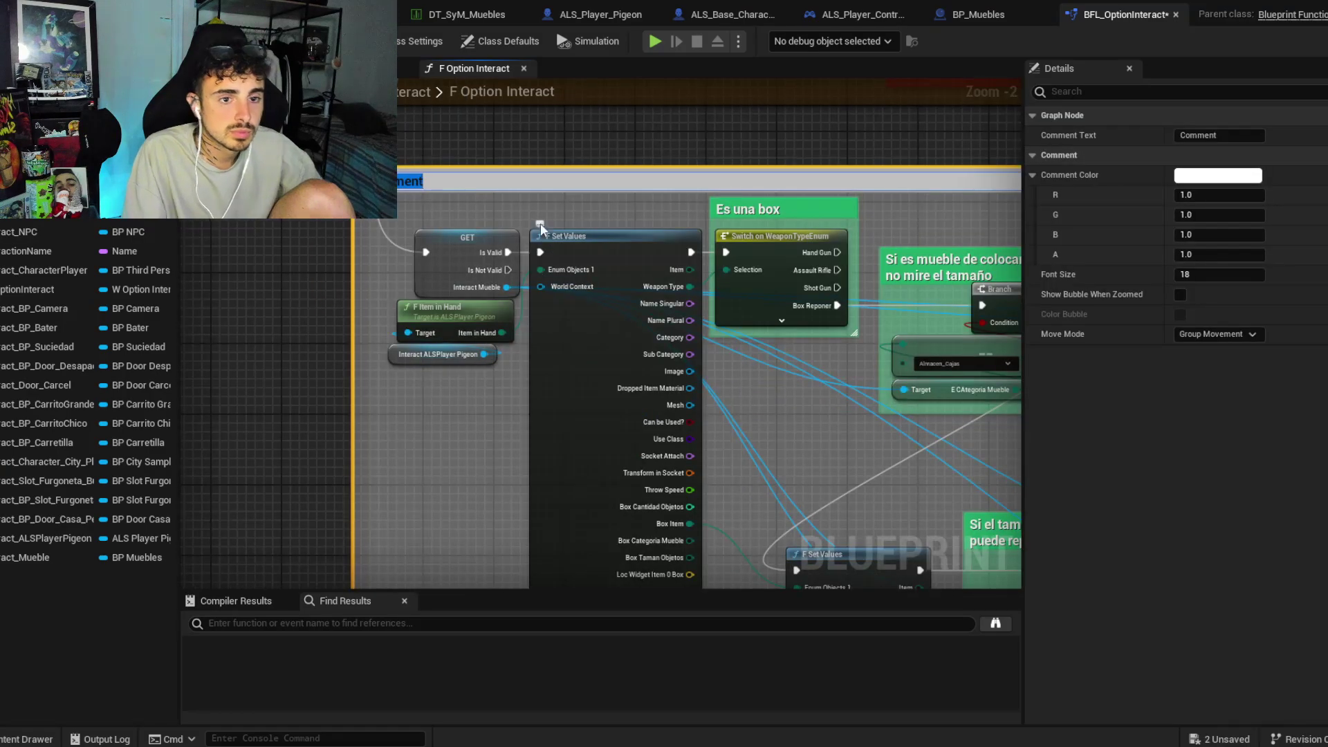
{"action": "type", "text": "Interact"}
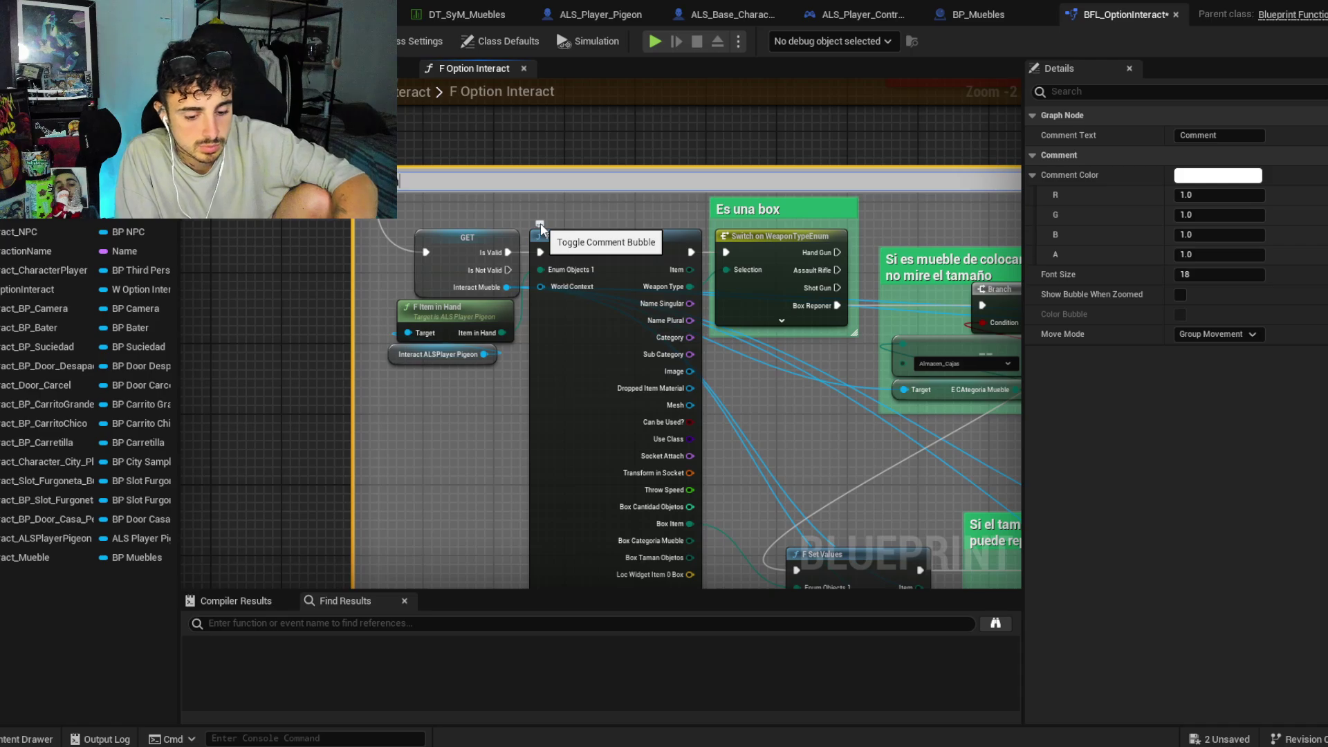
{"action": "key", "text": "Return"}
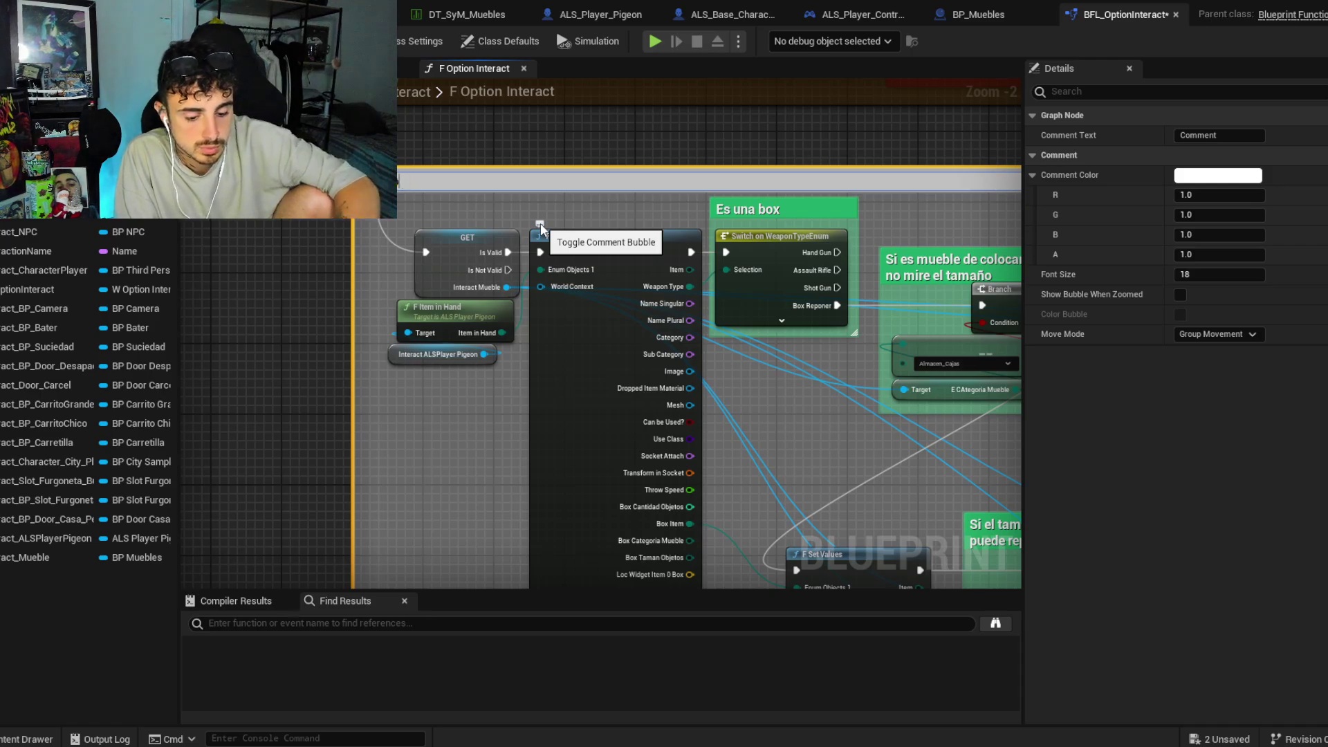
{"action": "key", "text": "Return"}
Step: Set the Muebles comment's colour to light green
{"action": "left_click", "coordinate": [1217, 175]}
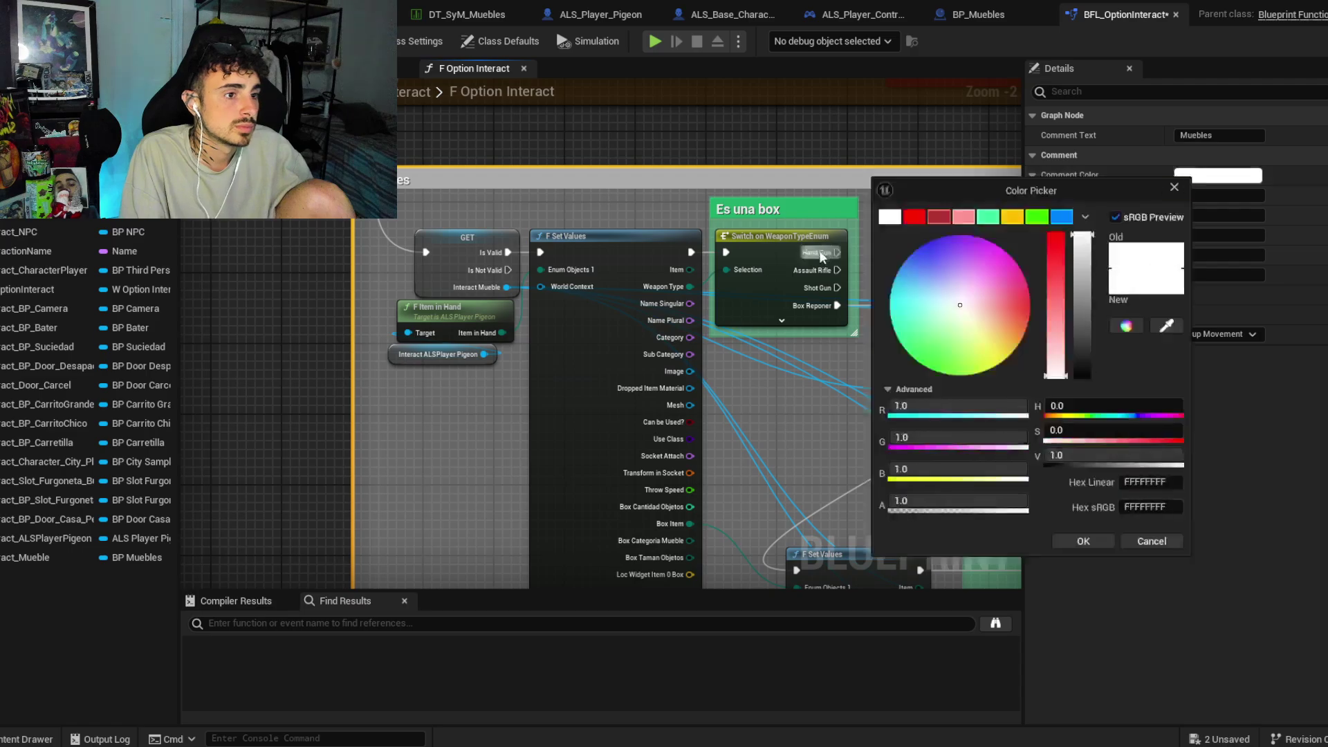
{"action": "left_click", "coordinate": [990, 222]}
{"action": "left_click", "coordinate": [1080, 540]}
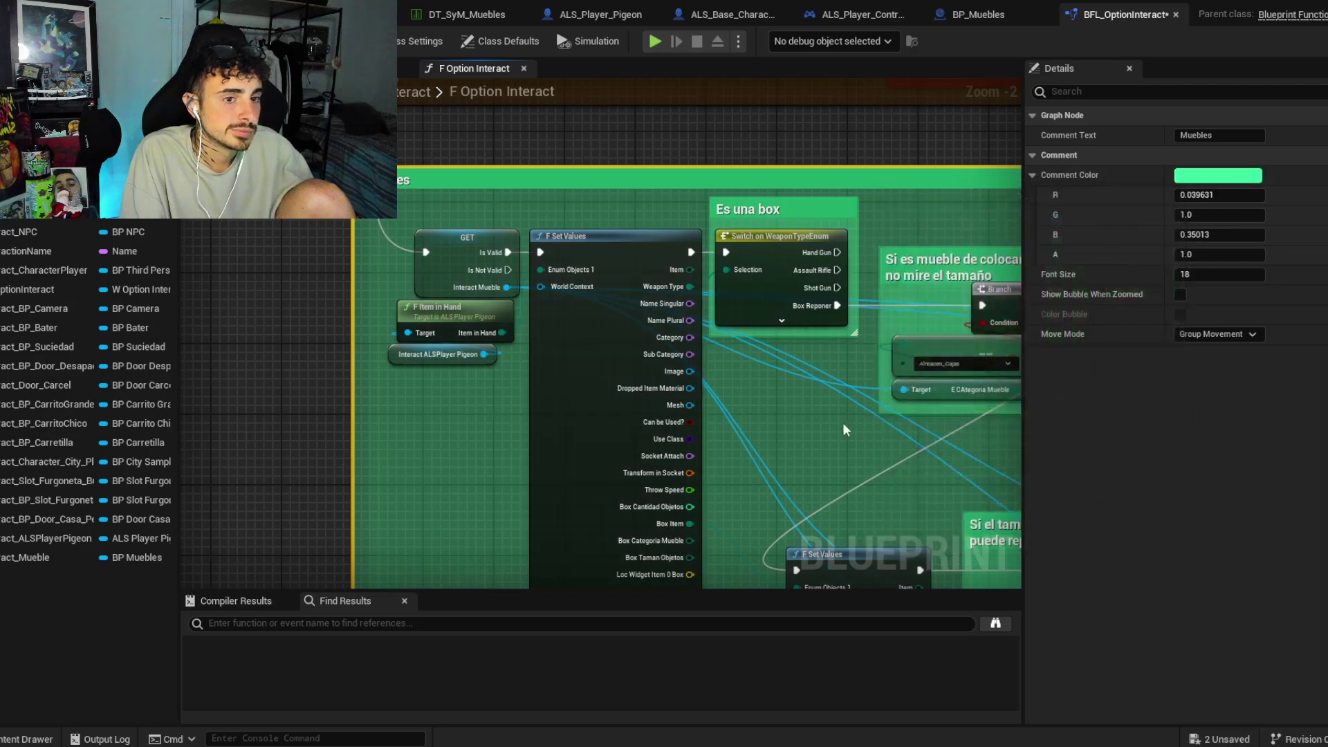
{"action": "scroll", "coordinate": [588, 354], "scroll_direction": "down", "scroll_amount": 2}
{"action": "scroll", "coordinate": [595, 254], "scroll_direction": "up", "scroll_amount": 2}
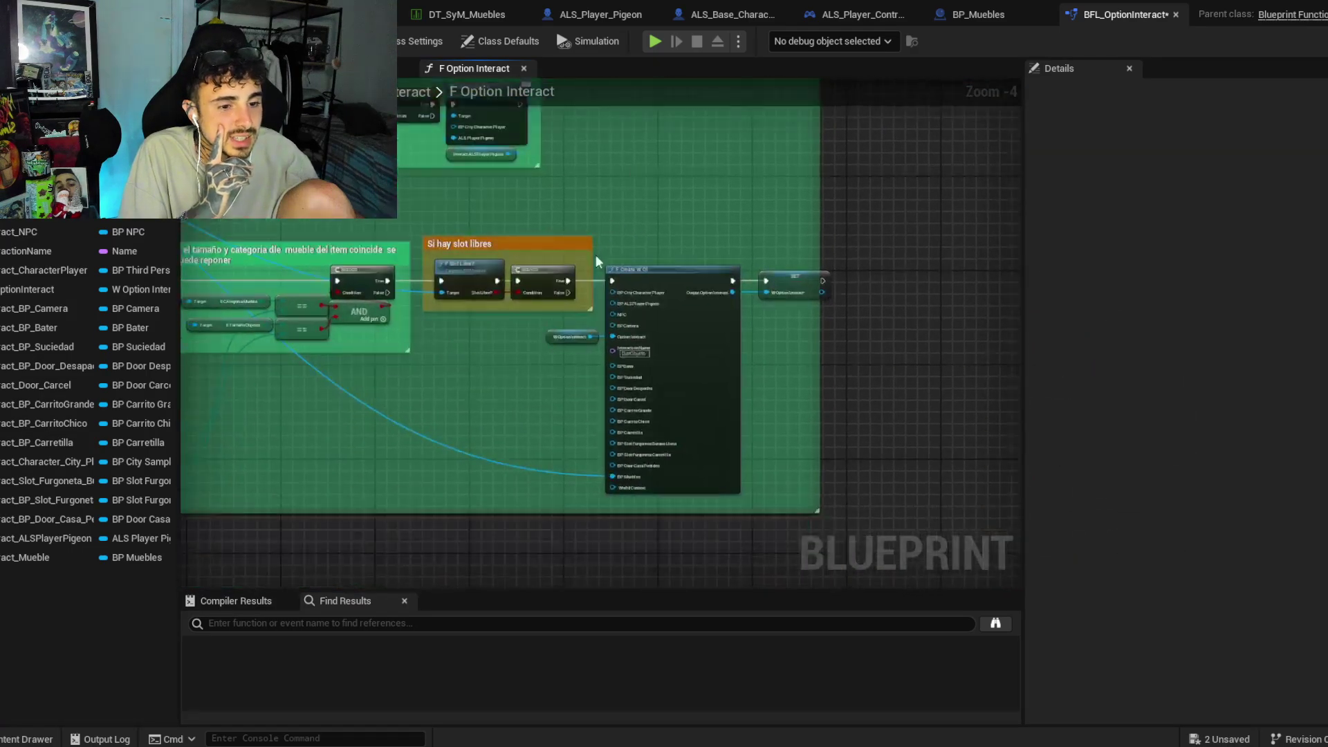
{"action": "scroll", "coordinate": [595, 255], "scroll_direction": "up", "scroll_amount": 1}
{"action": "scroll", "coordinate": [624, 313], "scroll_direction": "up", "scroll_amount": 1}
{"action": "scroll", "coordinate": [625, 313], "scroll_direction": "up", "scroll_amount": 1}
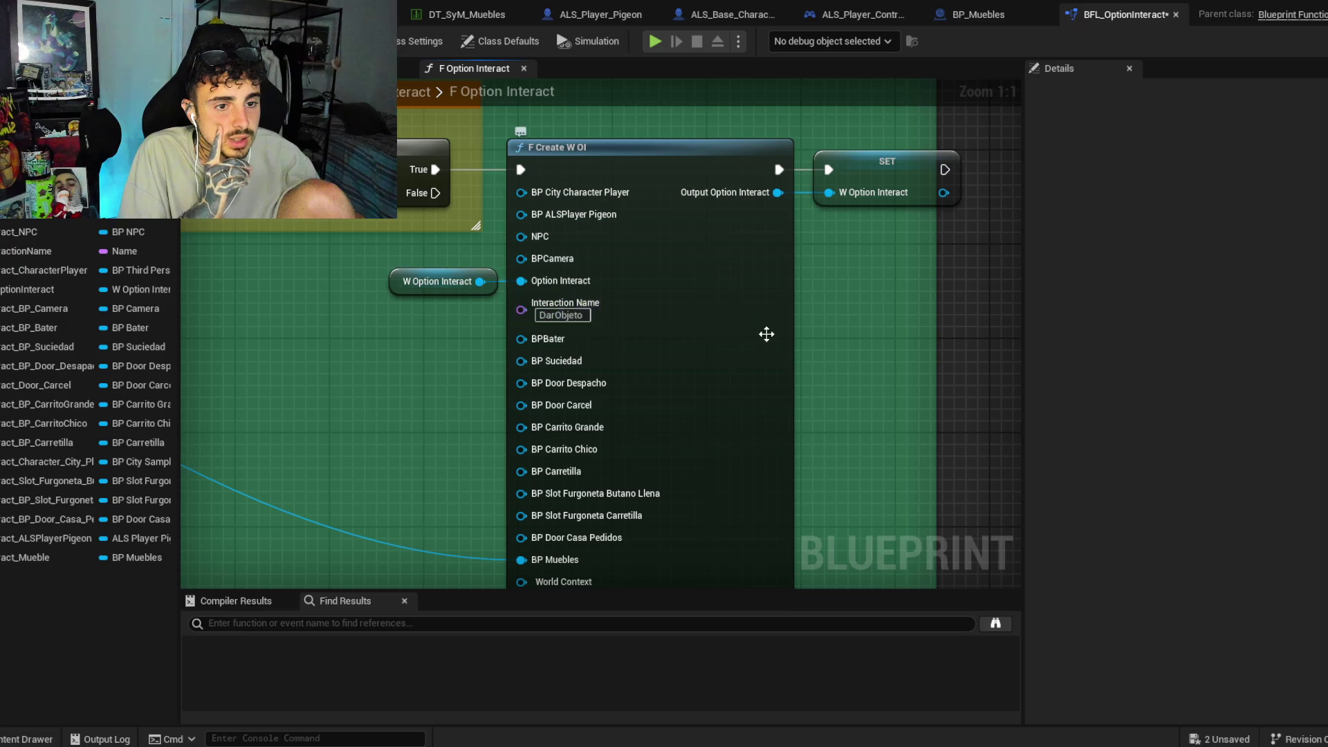
Step: Open the F Create W OI function graph and bring the Add Option Interact nodes into view
{"action": "double_click", "coordinate": [720, 283]}
{"action": "scroll", "coordinate": [608, 396], "scroll_direction": "down", "scroll_amount": 3}
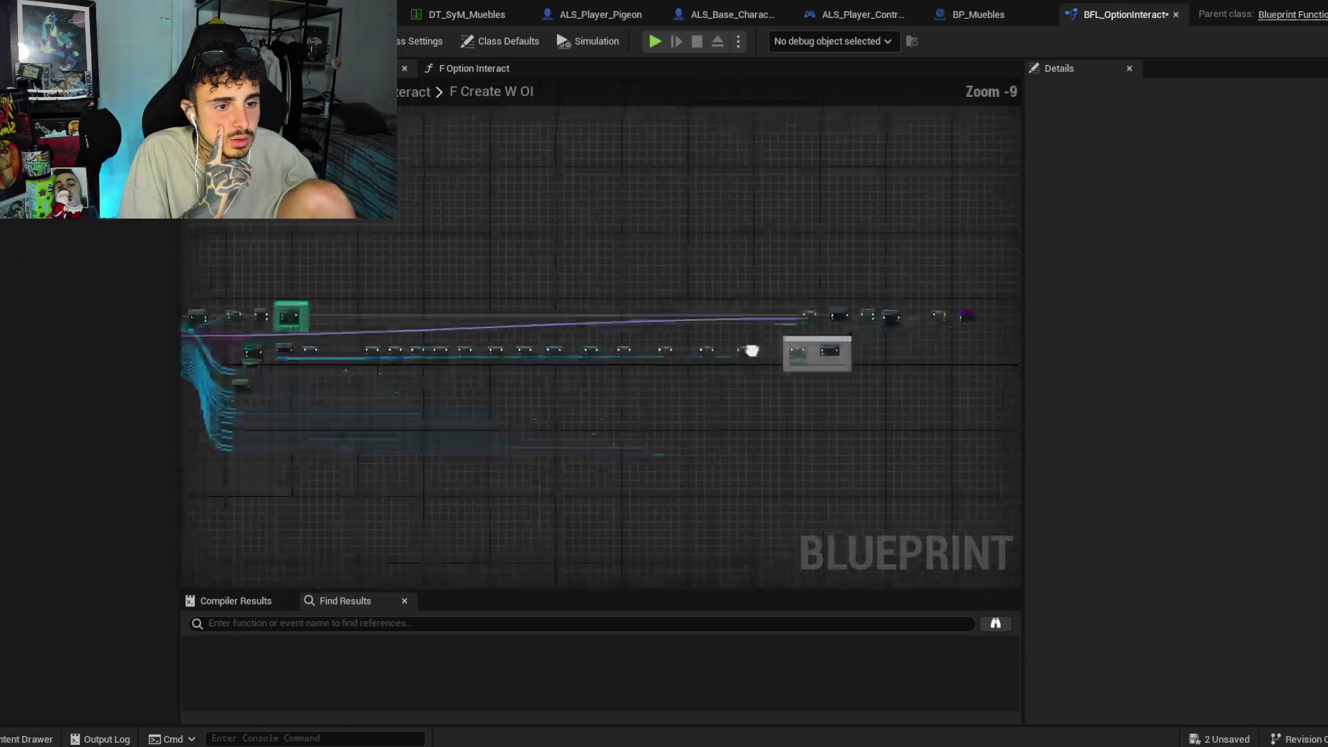
{"action": "scroll", "coordinate": [219, 300], "scroll_direction": "up", "scroll_amount": 3}
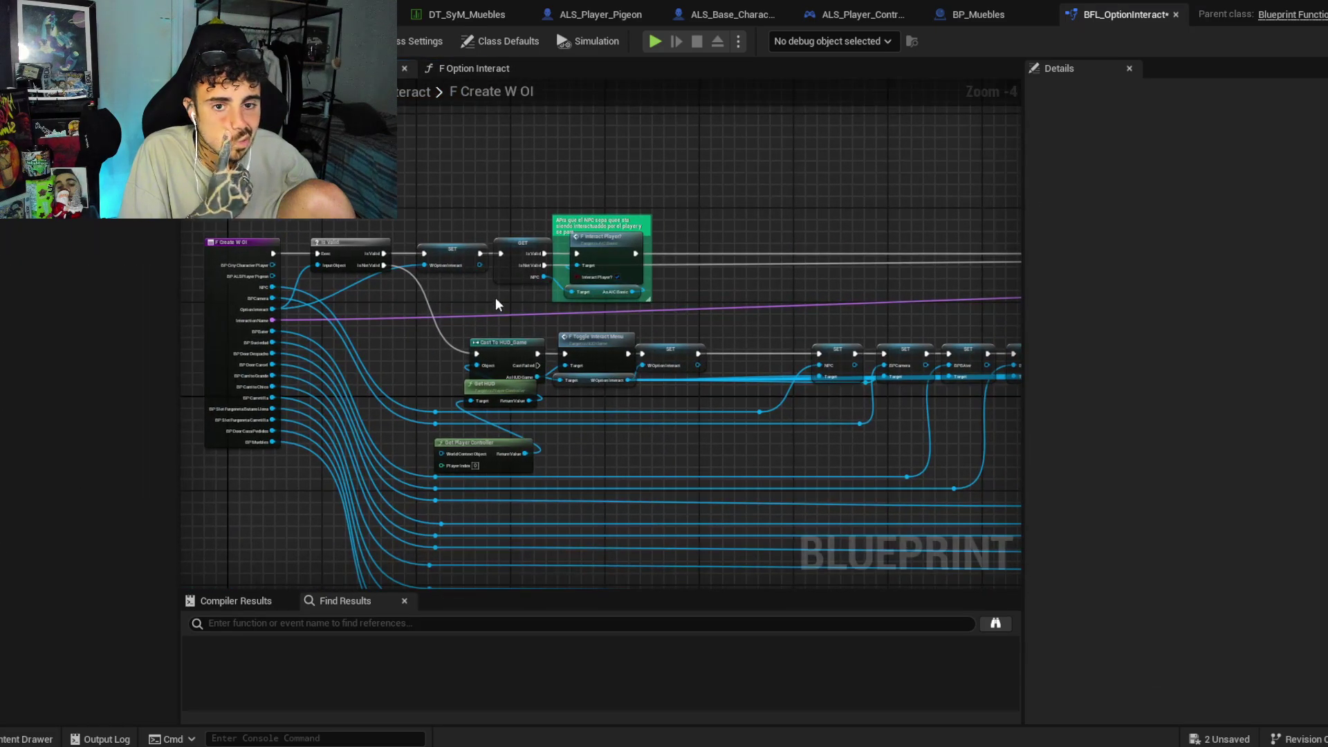
{"action": "scroll", "coordinate": [668, 284], "scroll_direction": "up", "scroll_amount": 1}
{"action": "scroll", "coordinate": [682, 311], "scroll_direction": "up", "scroll_amount": 1}
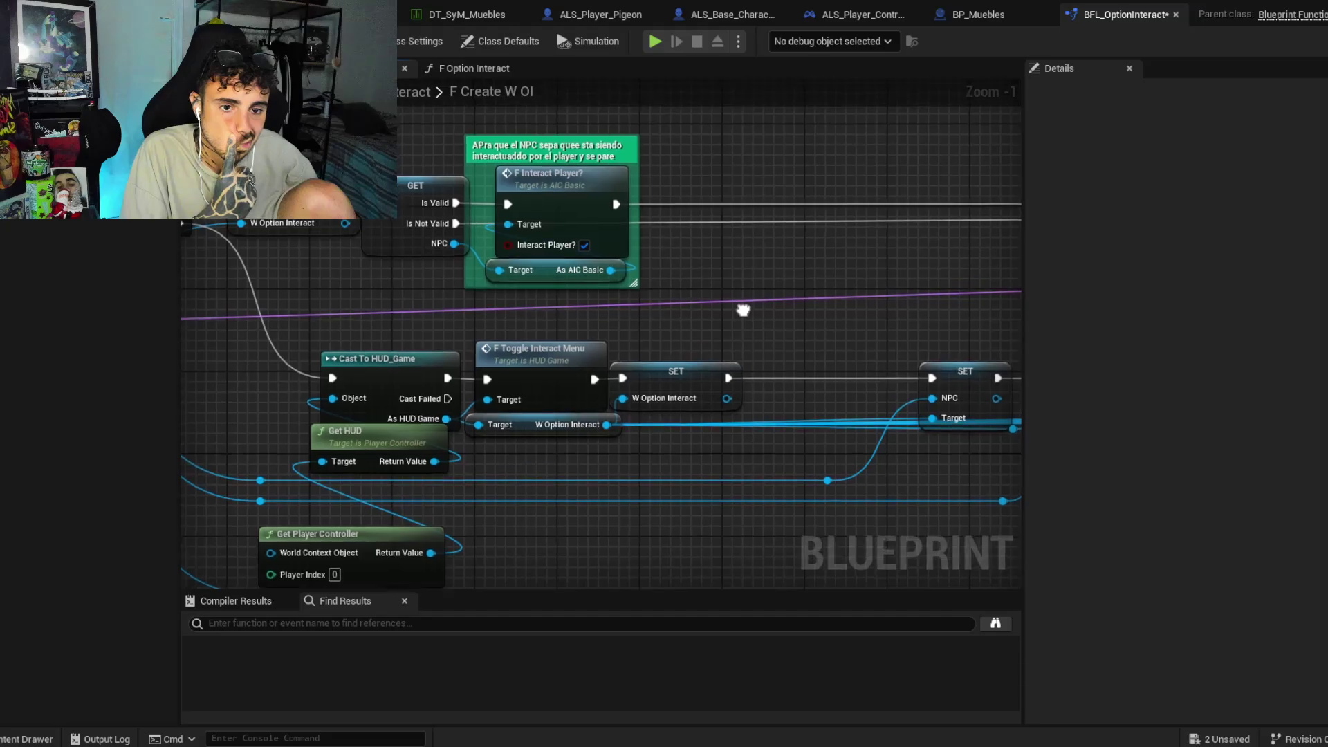
{"action": "scroll", "coordinate": [730, 297], "scroll_direction": "up", "scroll_amount": 1}
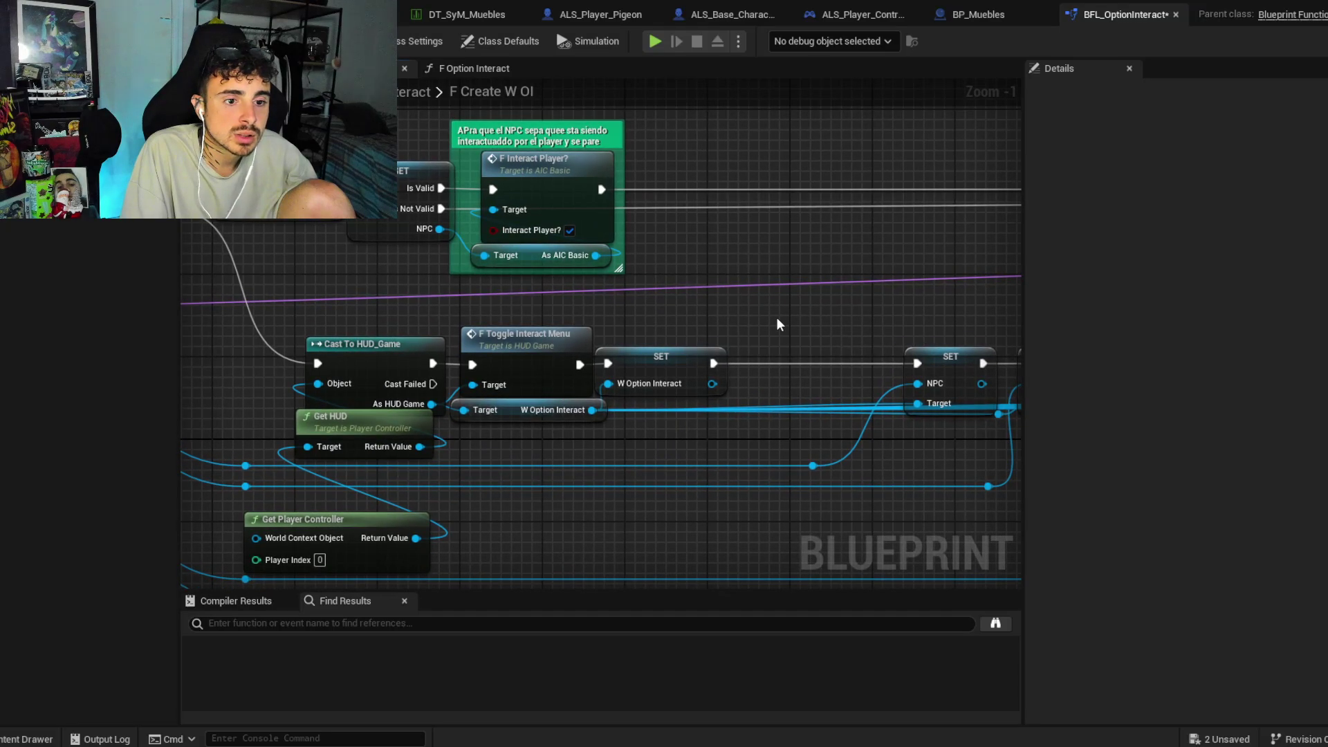
{"action": "right_click_drag", "start_coordinate": [790, 320], "coordinate": [275, 312]}
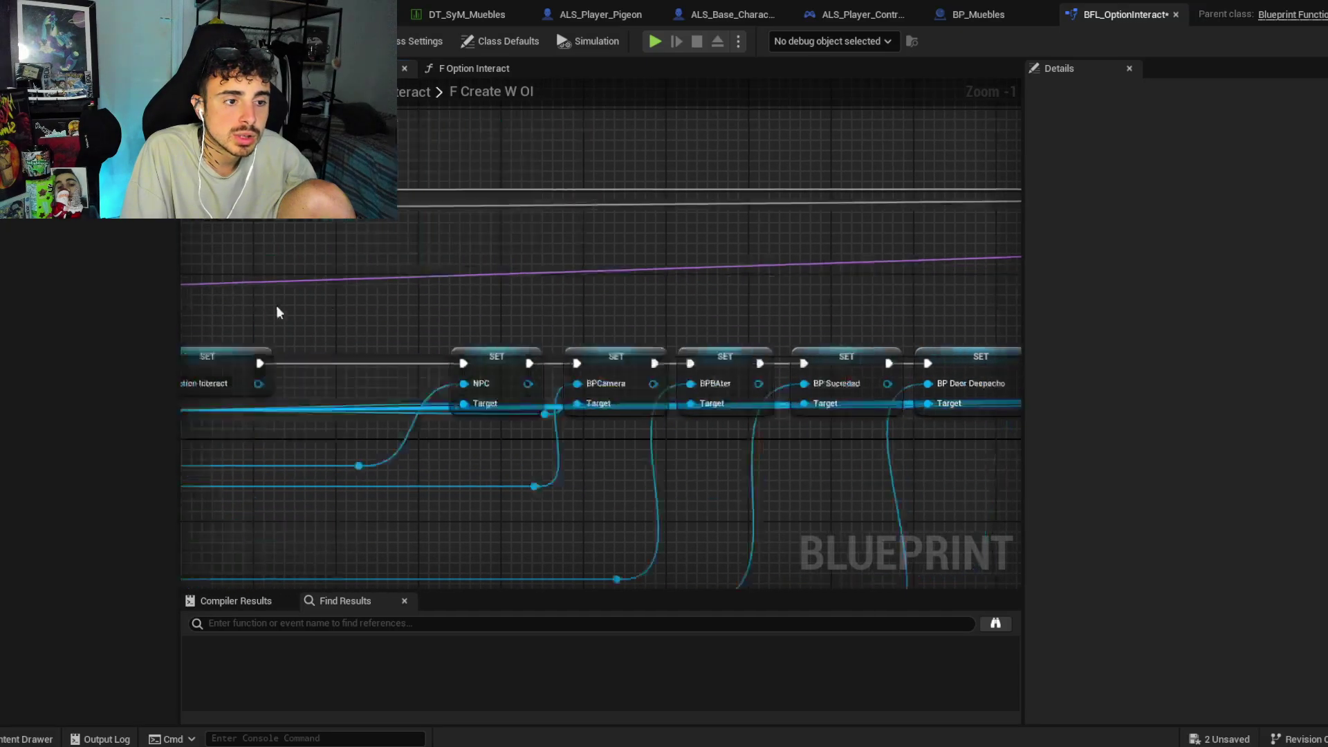
{"action": "scroll", "coordinate": [816, 269], "scroll_direction": "down", "scroll_amount": 5}
{"action": "scroll", "coordinate": [483, 286], "scroll_direction": "up", "scroll_amount": 4}
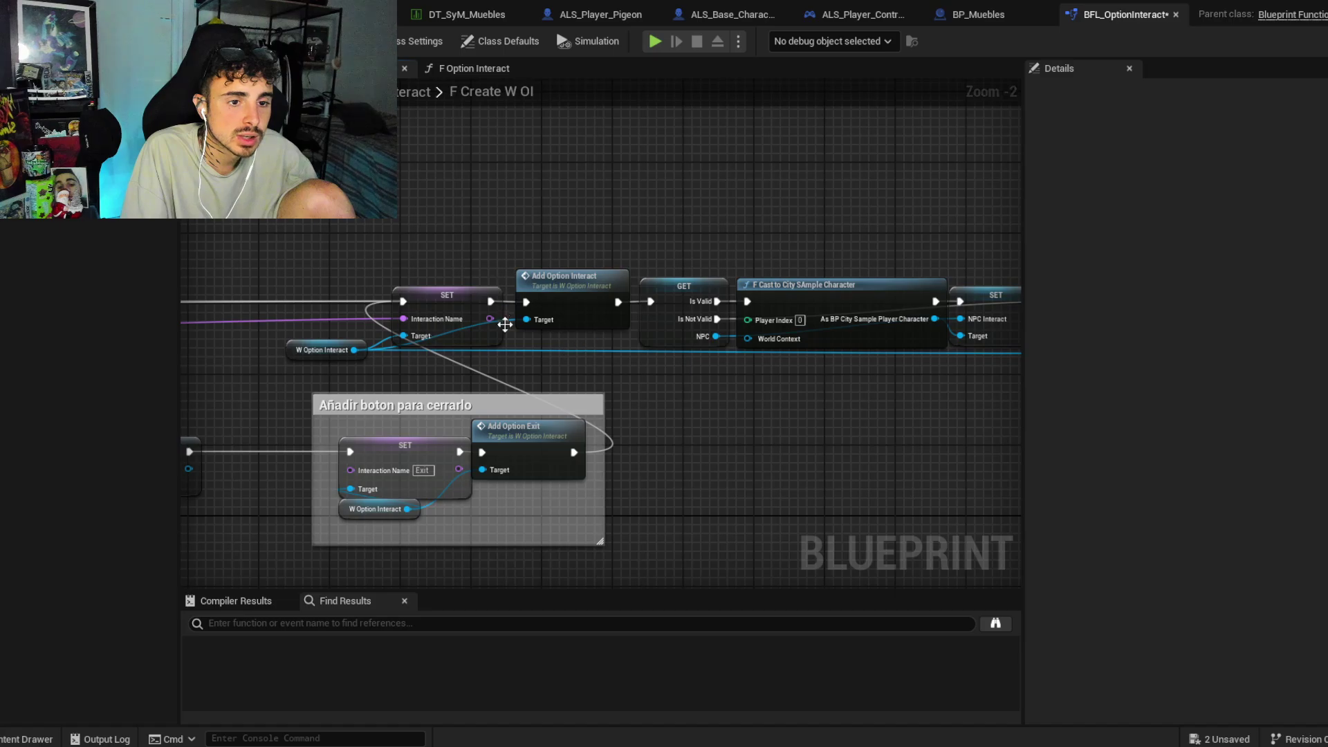
{"action": "scroll", "coordinate": [631, 382], "scroll_direction": "down", "scroll_amount": 2}
{"action": "scroll", "coordinate": [791, 341], "scroll_direction": "up", "scroll_amount": 2}
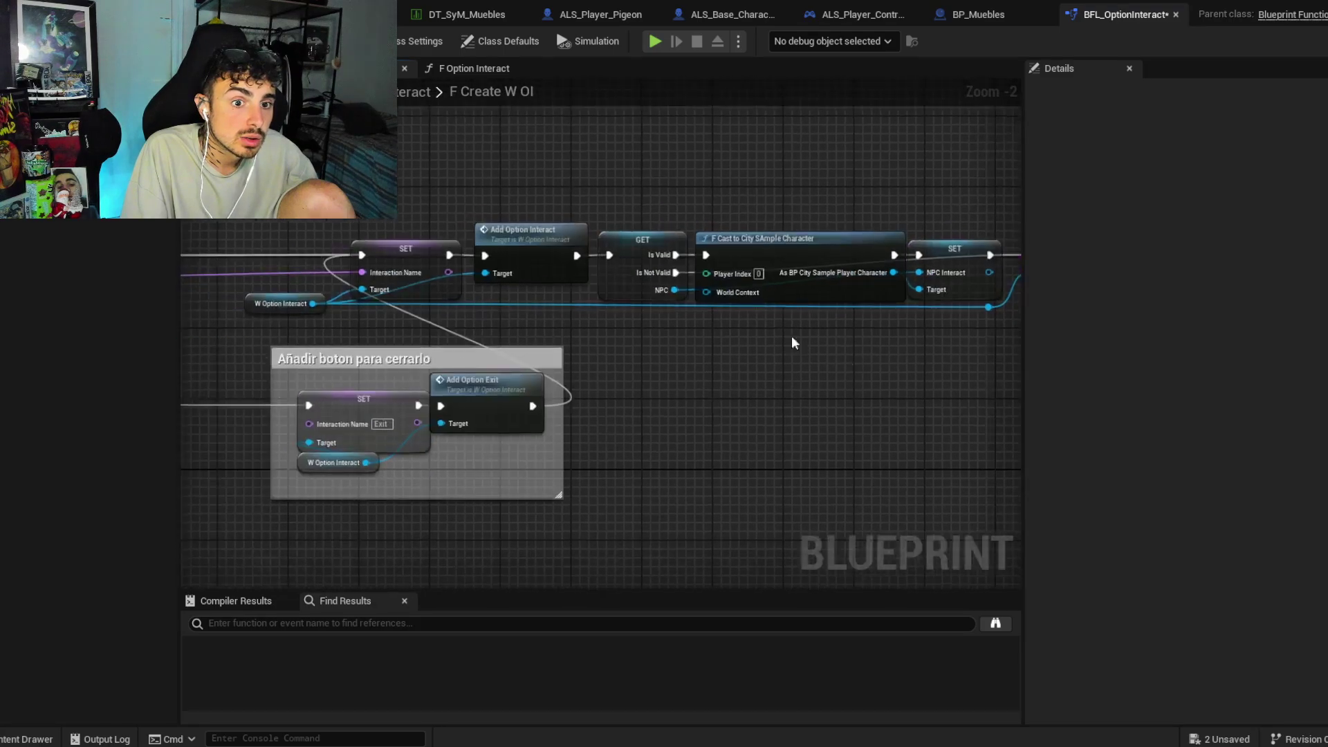
Step: Open the Add Option Interact event and locate its Data Table default, DT_OptionInteract, in the project files
{"action": "double_click", "coordinate": [514, 235]}
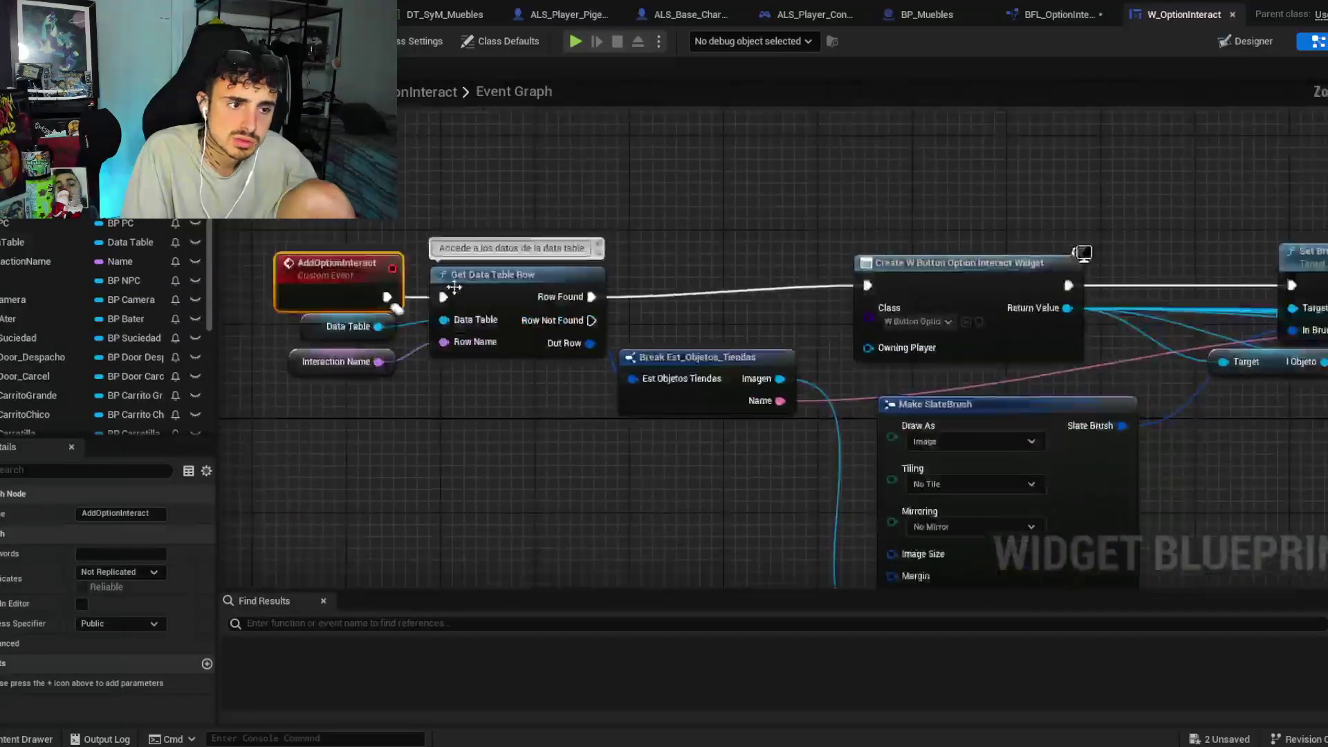
{"action": "scroll", "coordinate": [625, 363], "scroll_direction": "down", "scroll_amount": 3}
{"action": "right_click_drag", "start_coordinate": [560, 406], "coordinate": [577, 409]}
{"action": "scroll", "coordinate": [523, 338], "scroll_direction": "up", "scroll_amount": 3}
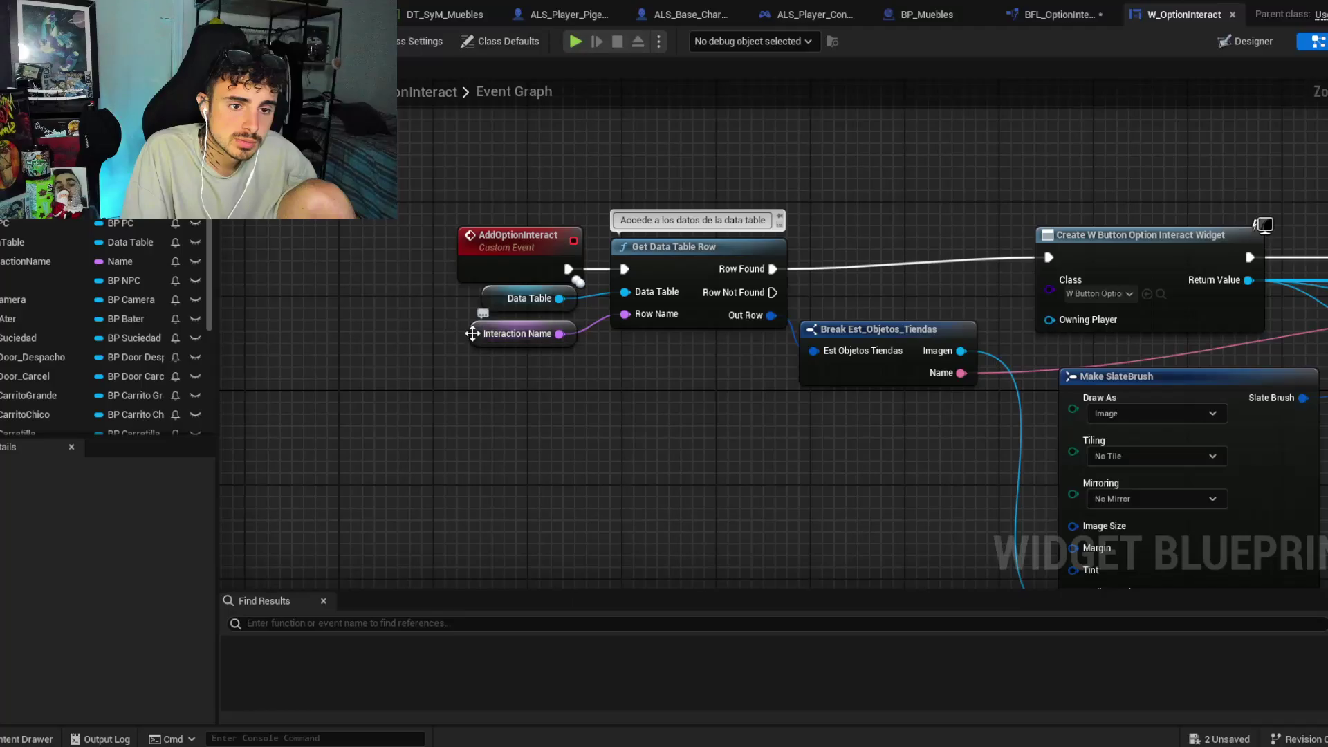
{"action": "left_click", "coordinate": [488, 309]}
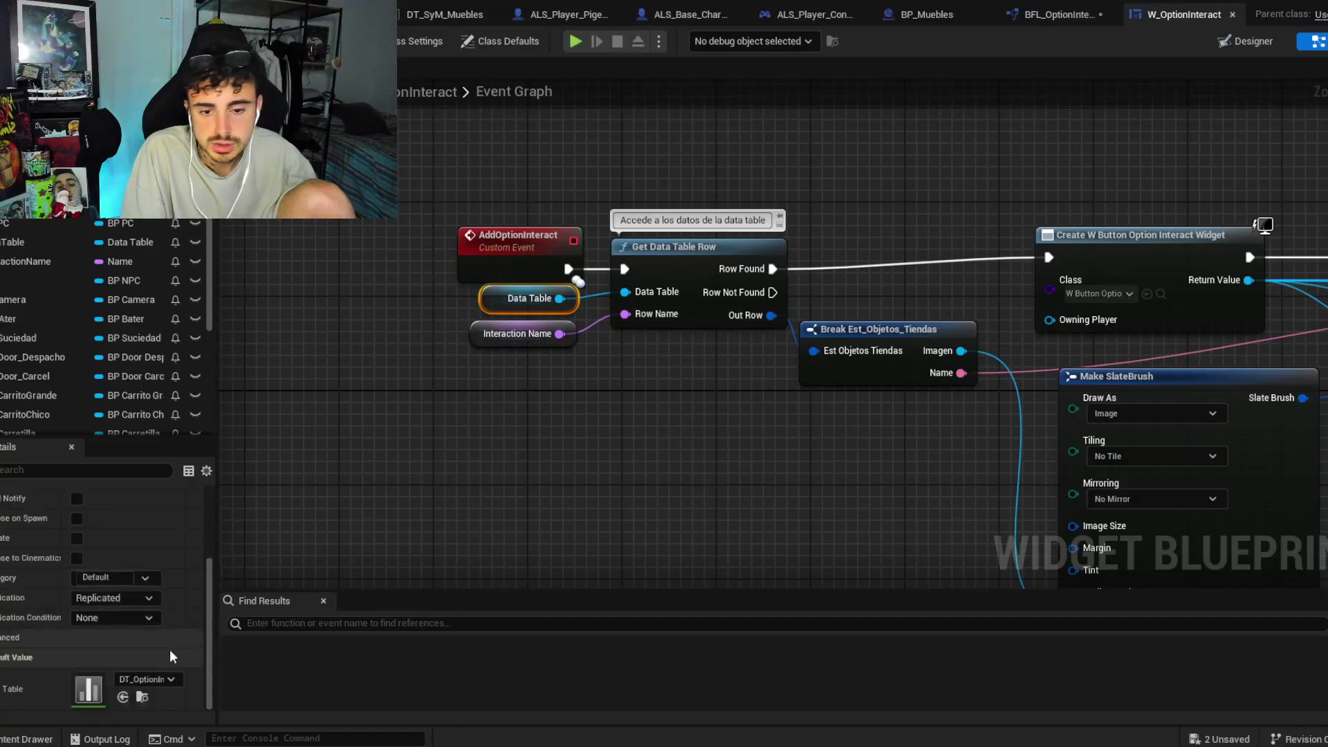
{"action": "left_click", "coordinate": [143, 694]}
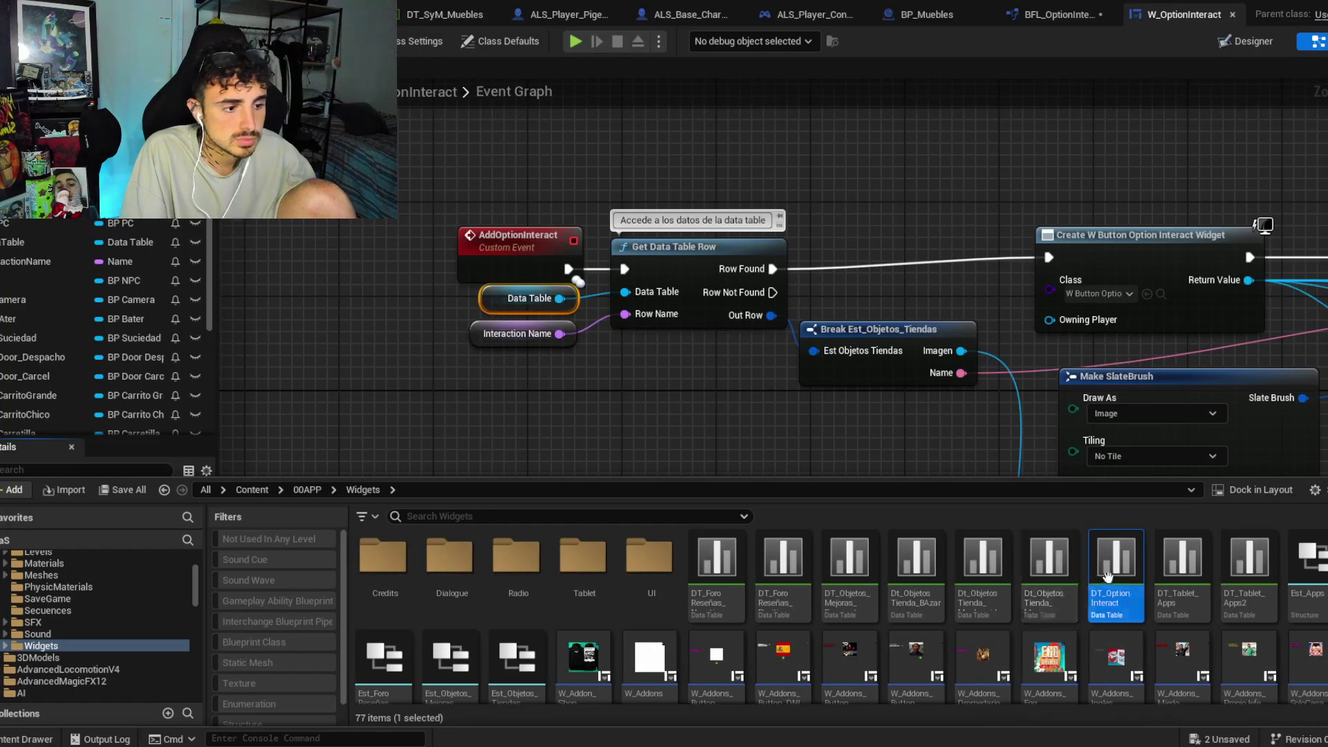
{"action": "key", "text": "ctrl+space"}
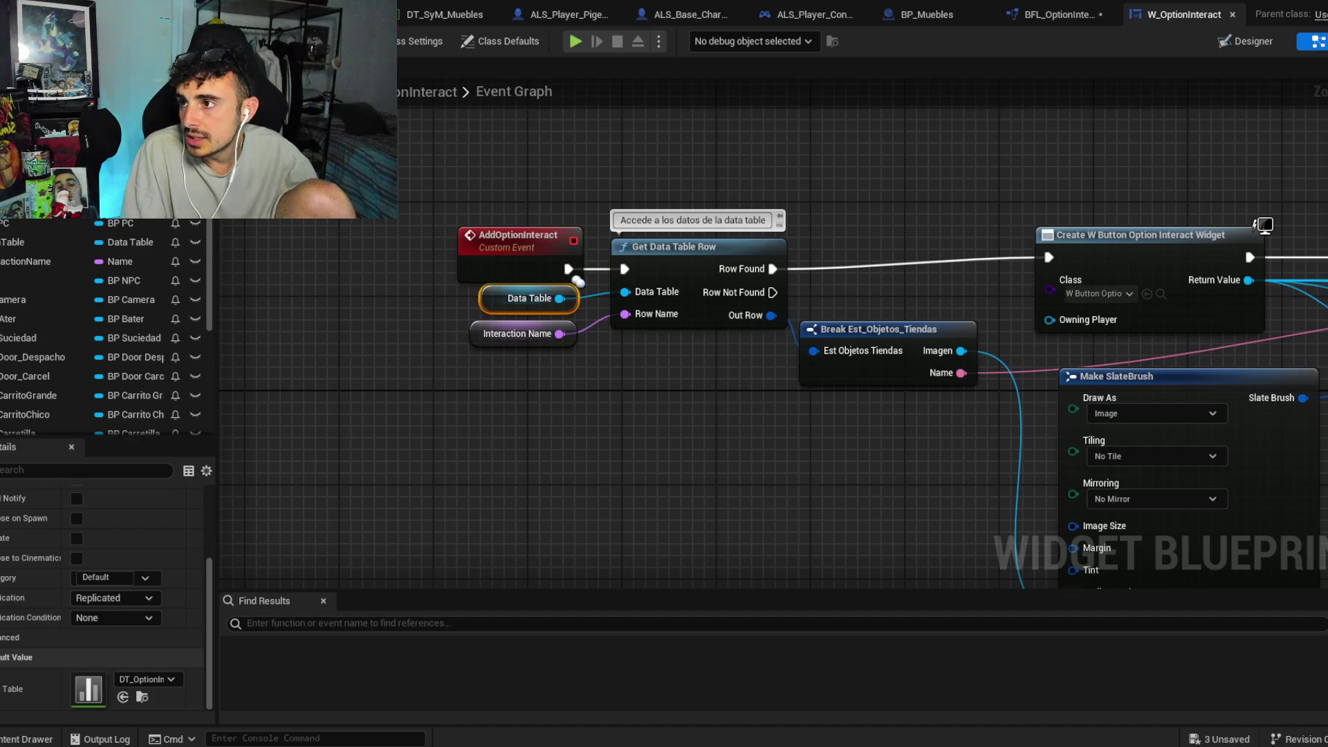
Step: Open DT_OptionInteract and rename the Habla_0 row to Mover_Mueble
{"action": "double_click", "coordinate": [578, 281]}
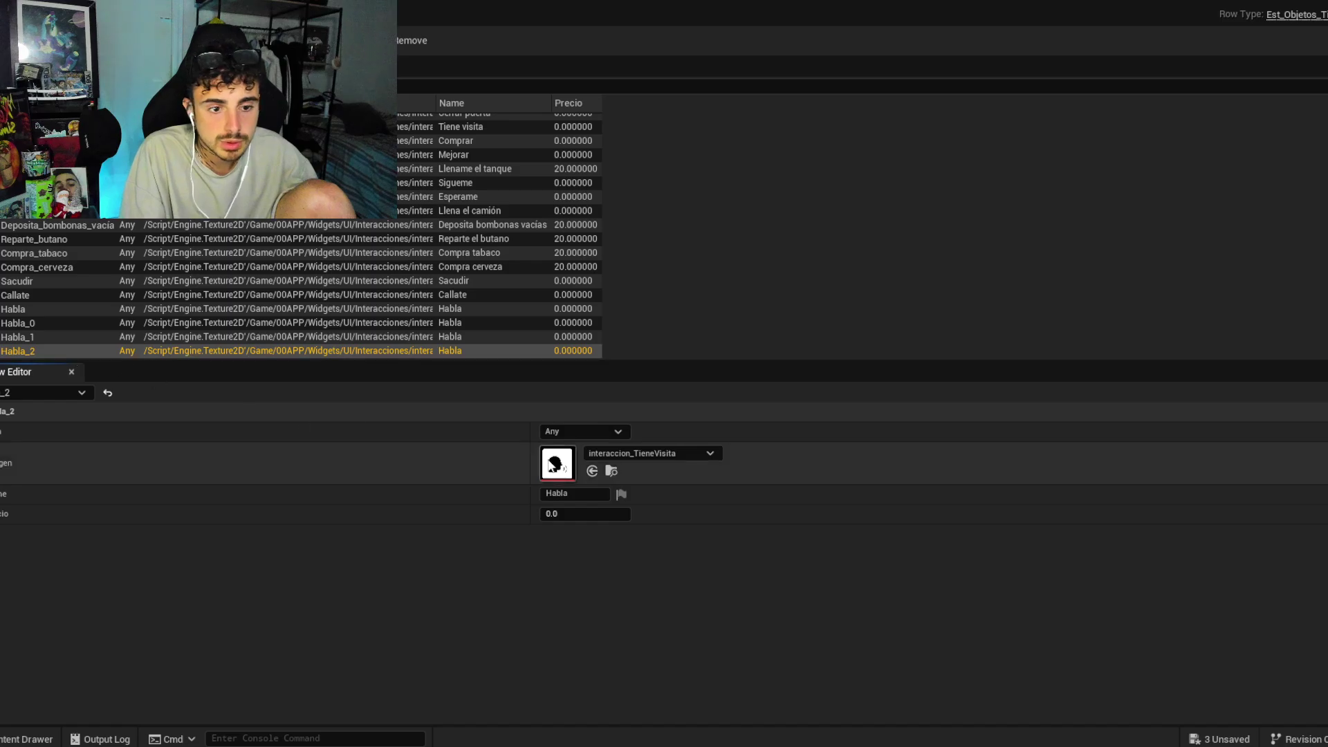
{"action": "left_click", "coordinate": [38, 325]}
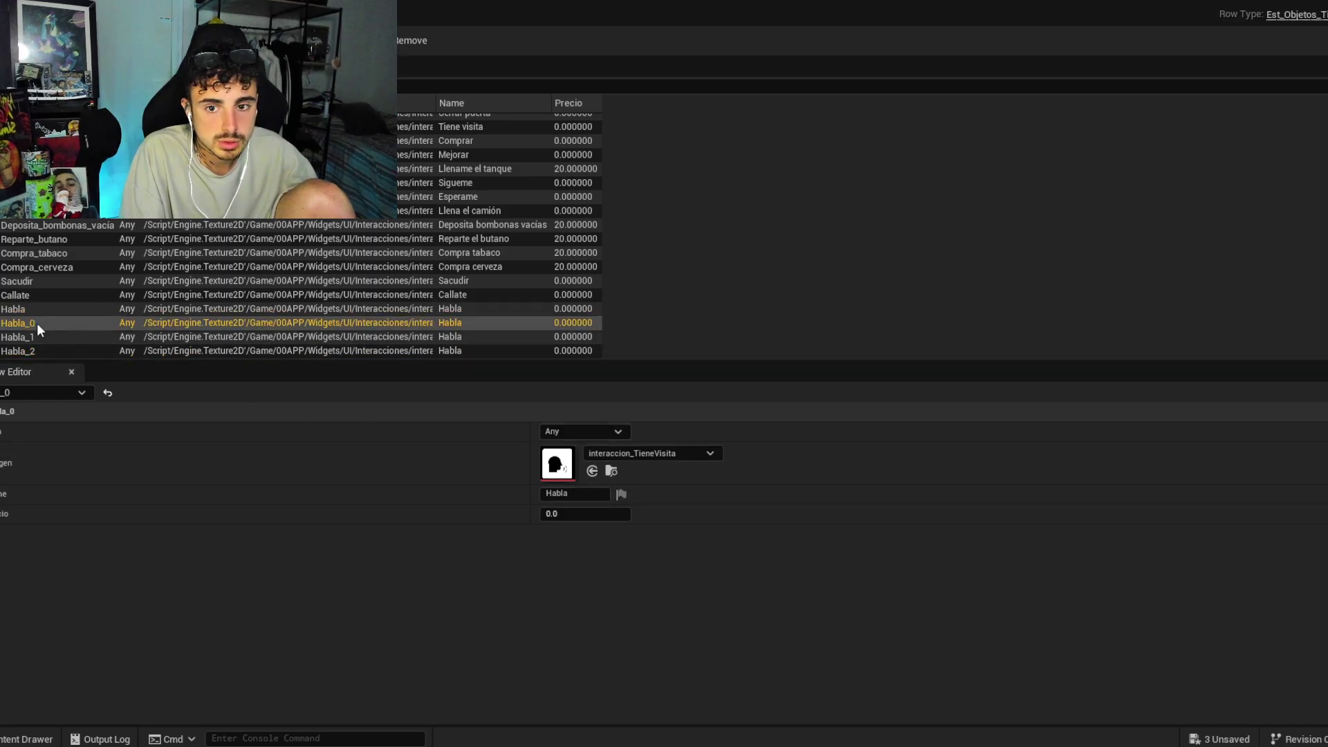
{"action": "double_click", "coordinate": [23, 329]}
{"action": "type", "text": "Mover_"}
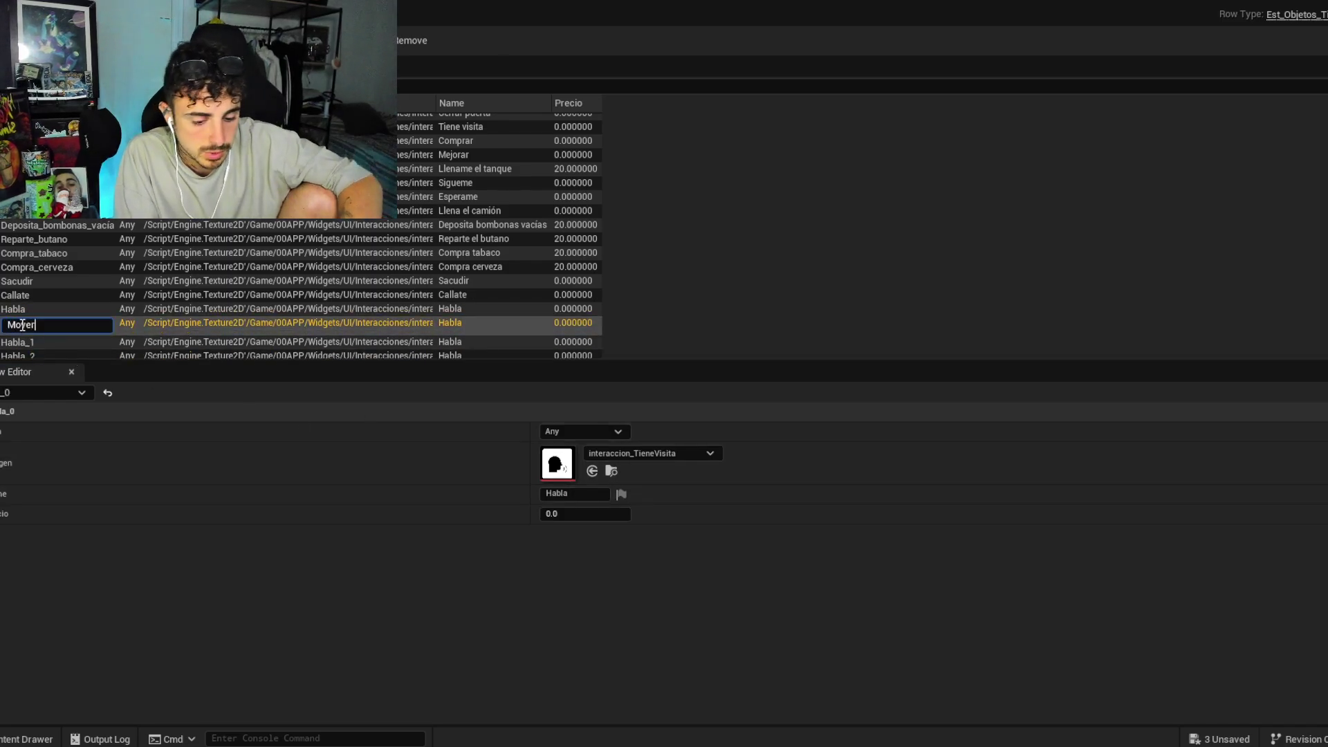
{"action": "type", "text": "Mueble"}
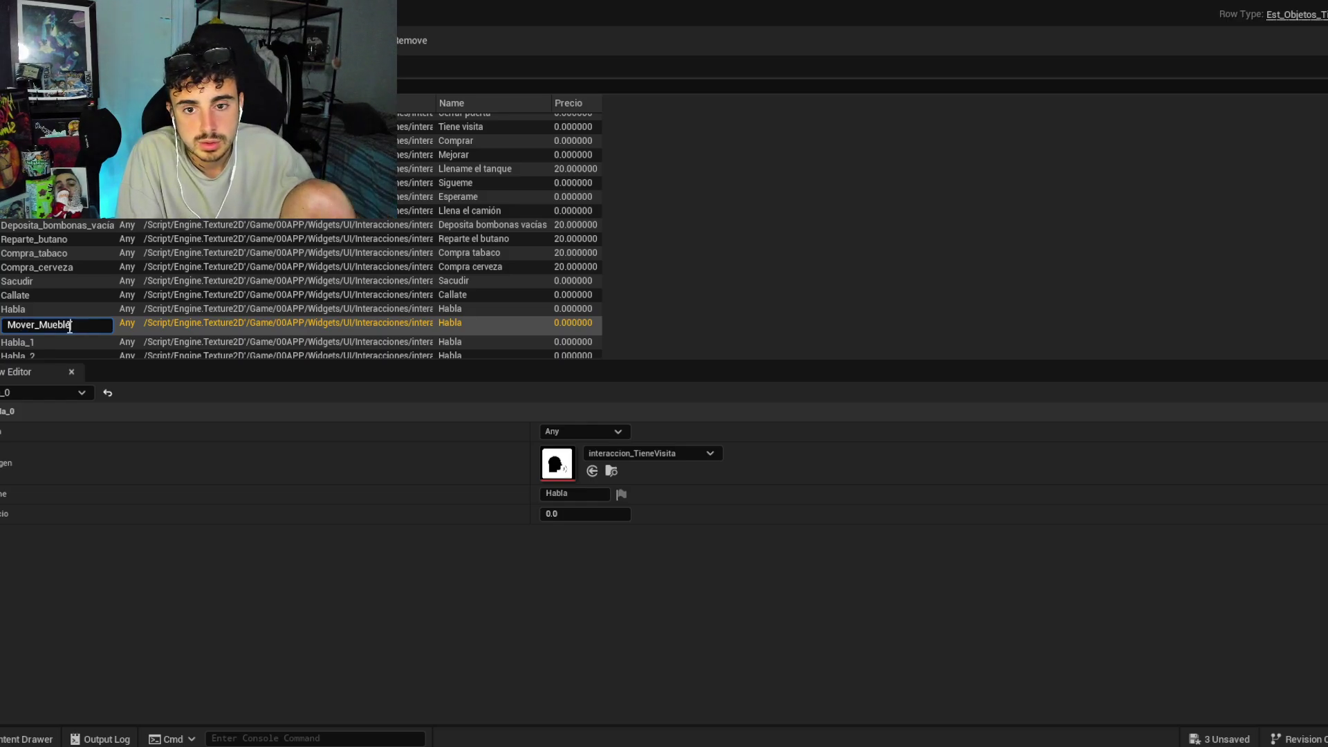
{"action": "key", "text": "Return"}
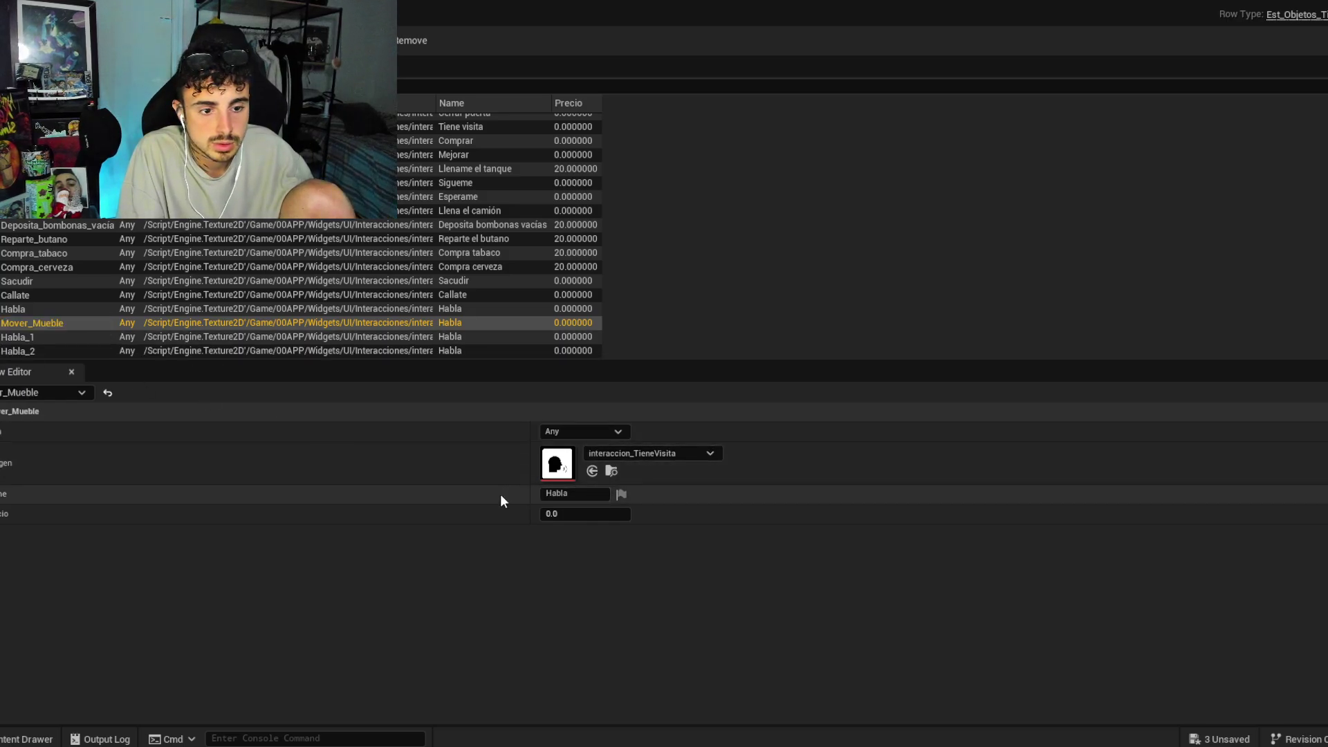
{"action": "type", "text": "Mover_Mueble"}
{"action": "key", "text": "Return"}
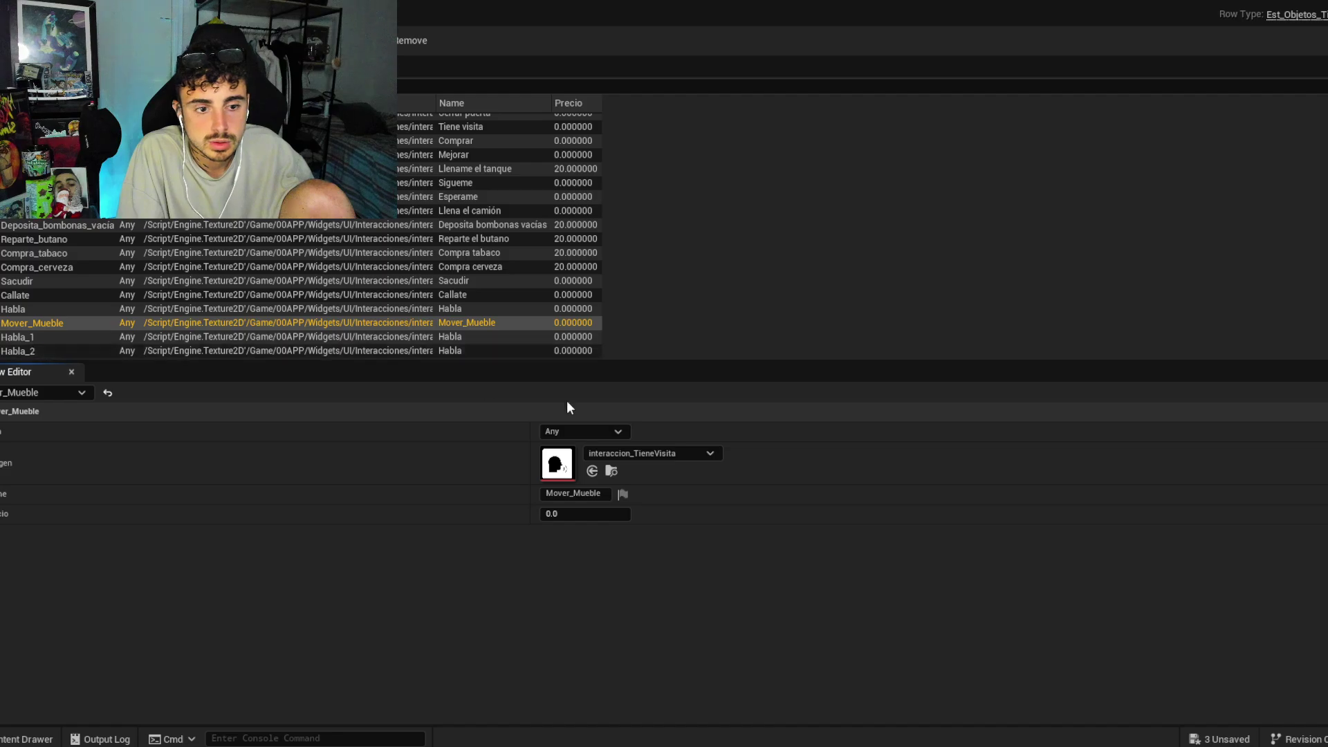
Step: Set the Mover_Mueble row's Imagen to the interaccion_CogerObjeto texture
{"action": "left_click", "coordinate": [649, 455]}
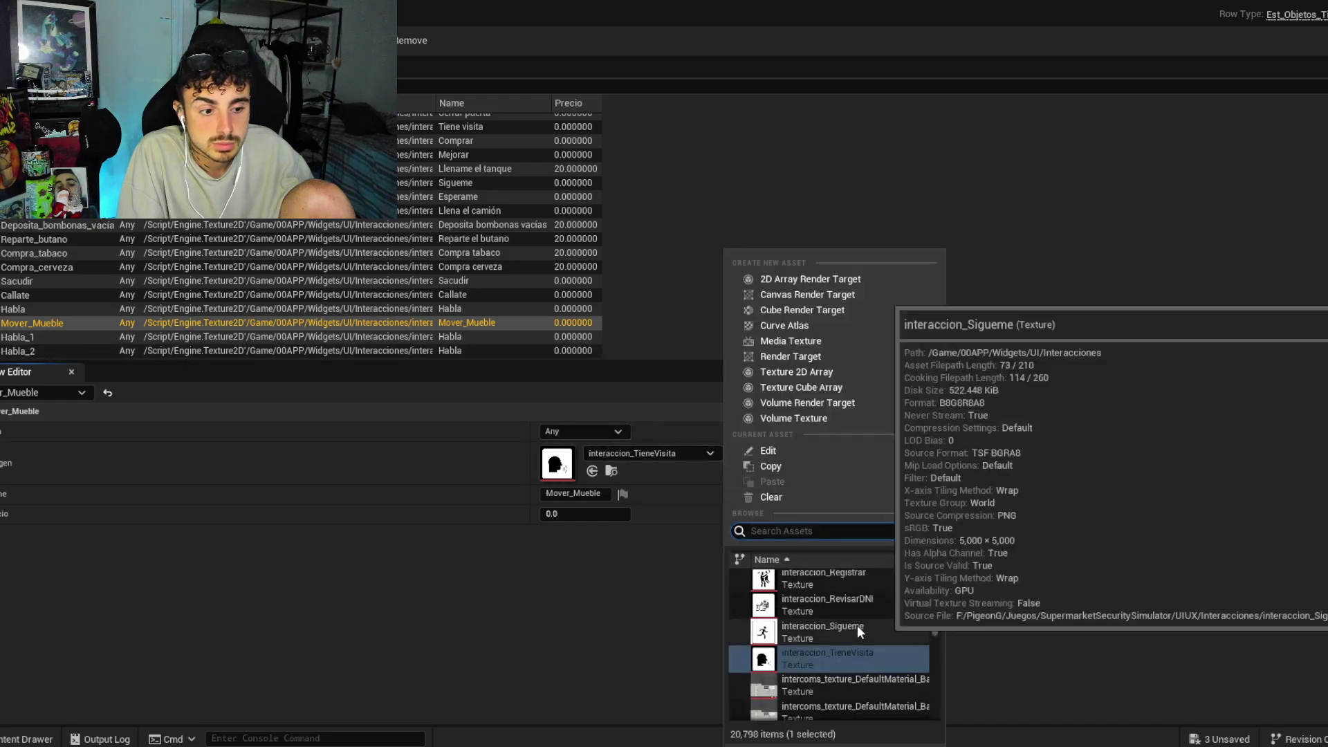
{"action": "scroll", "coordinate": [860, 653], "scroll_direction": "up", "scroll_amount": 2}
{"action": "scroll", "coordinate": [862, 654], "scroll_direction": "up", "scroll_amount": 2}
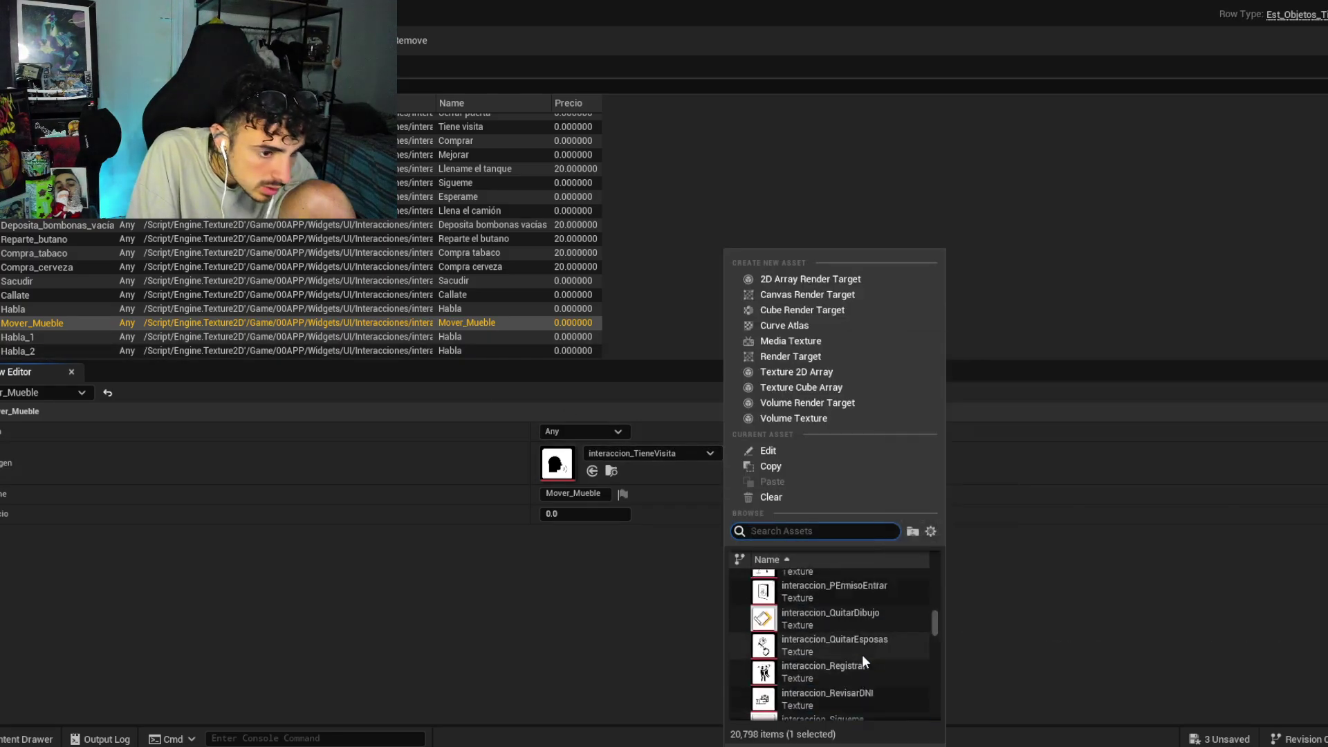
{"action": "scroll", "coordinate": [862, 654], "scroll_direction": "up", "scroll_amount": 3}
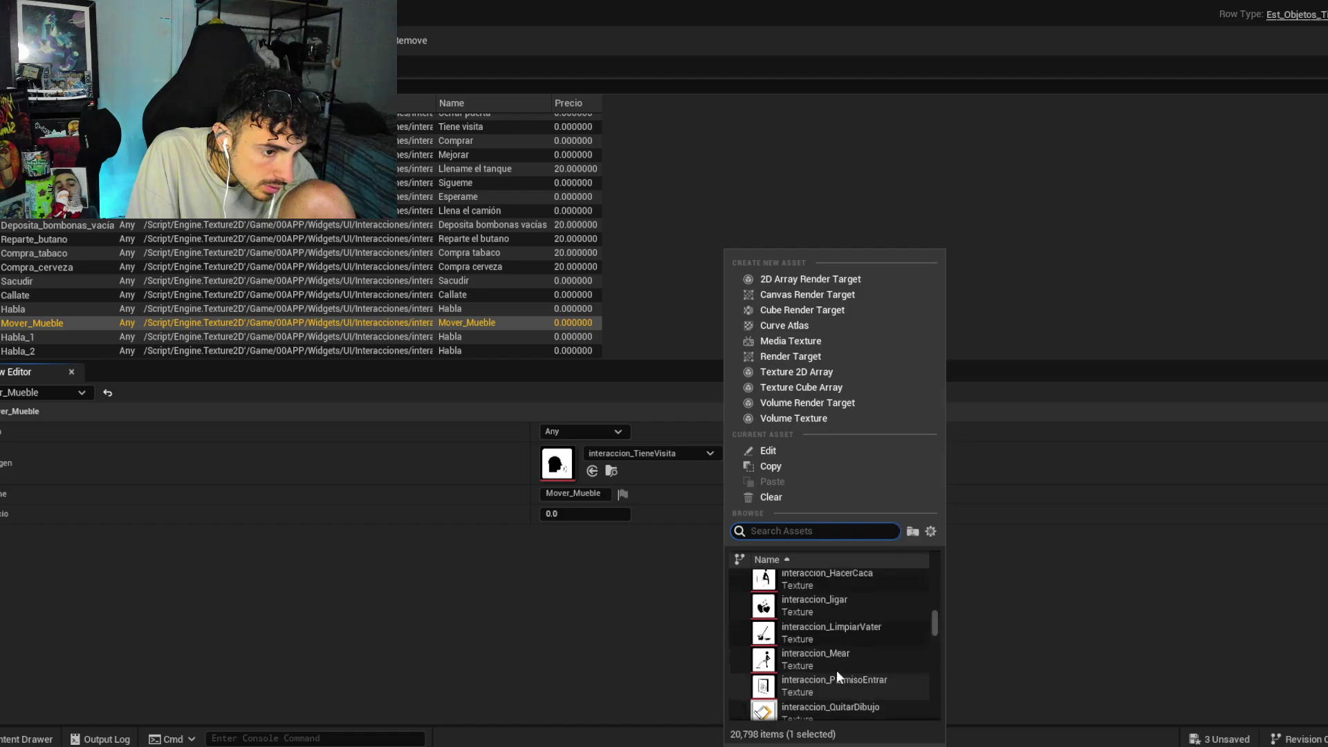
{"action": "scroll", "coordinate": [837, 669], "scroll_direction": "up", "scroll_amount": 4}
{"action": "scroll", "coordinate": [837, 670], "scroll_direction": "up", "scroll_amount": 4}
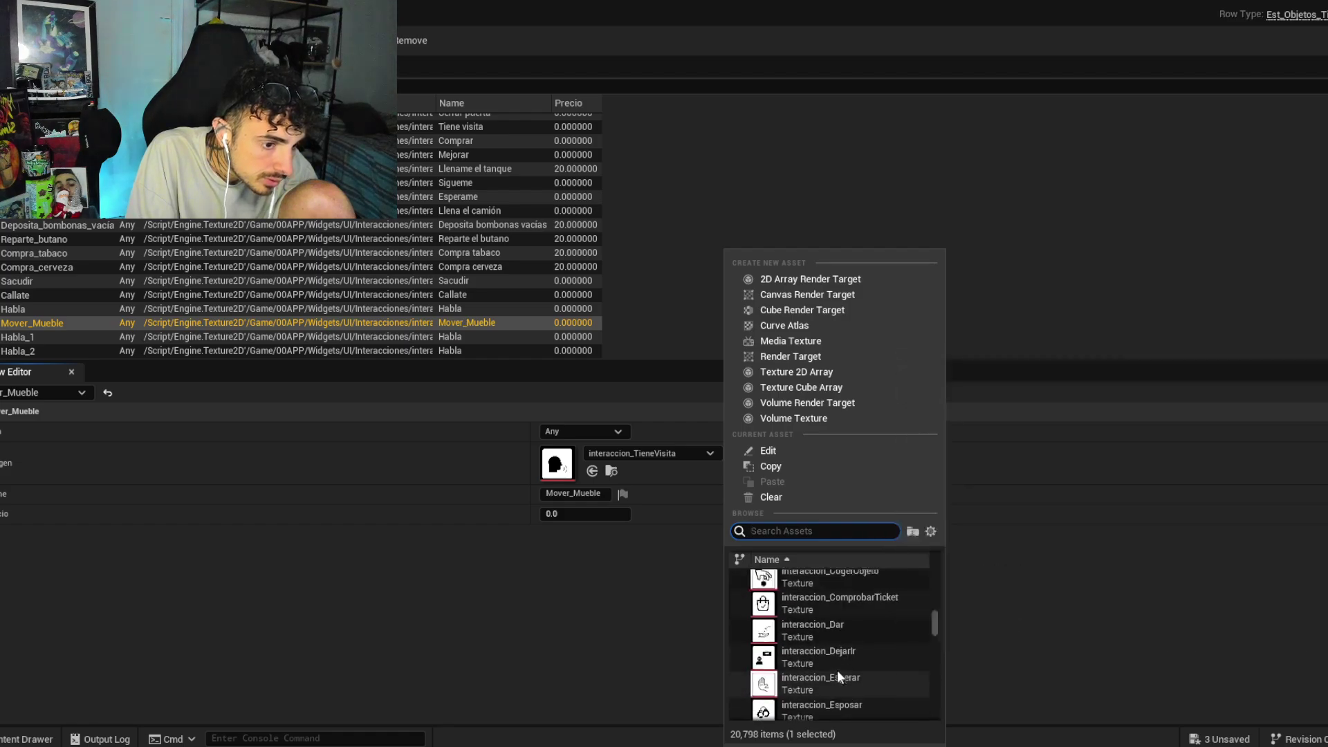
{"action": "scroll", "coordinate": [840, 662], "scroll_direction": "up", "scroll_amount": 2}
{"action": "left_click", "coordinate": [828, 630]}
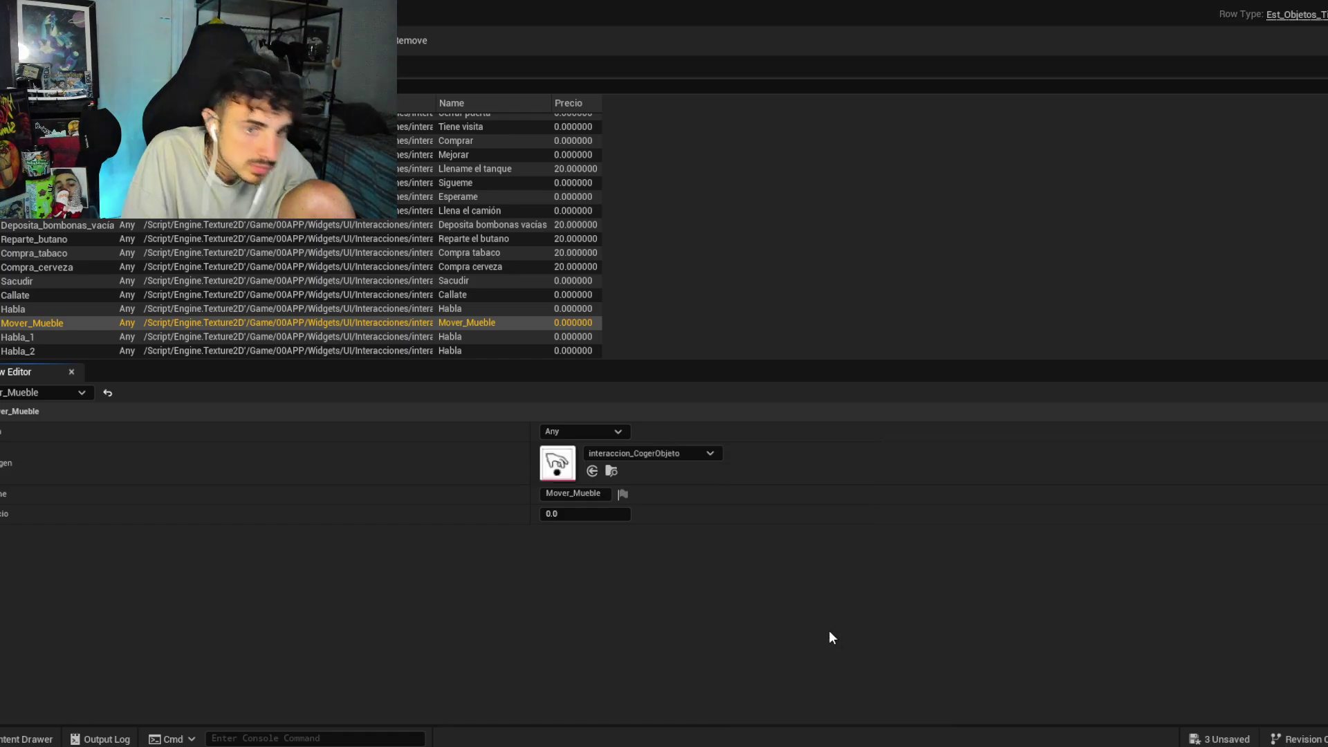
{"action": "double_click", "coordinate": [21, 338]}
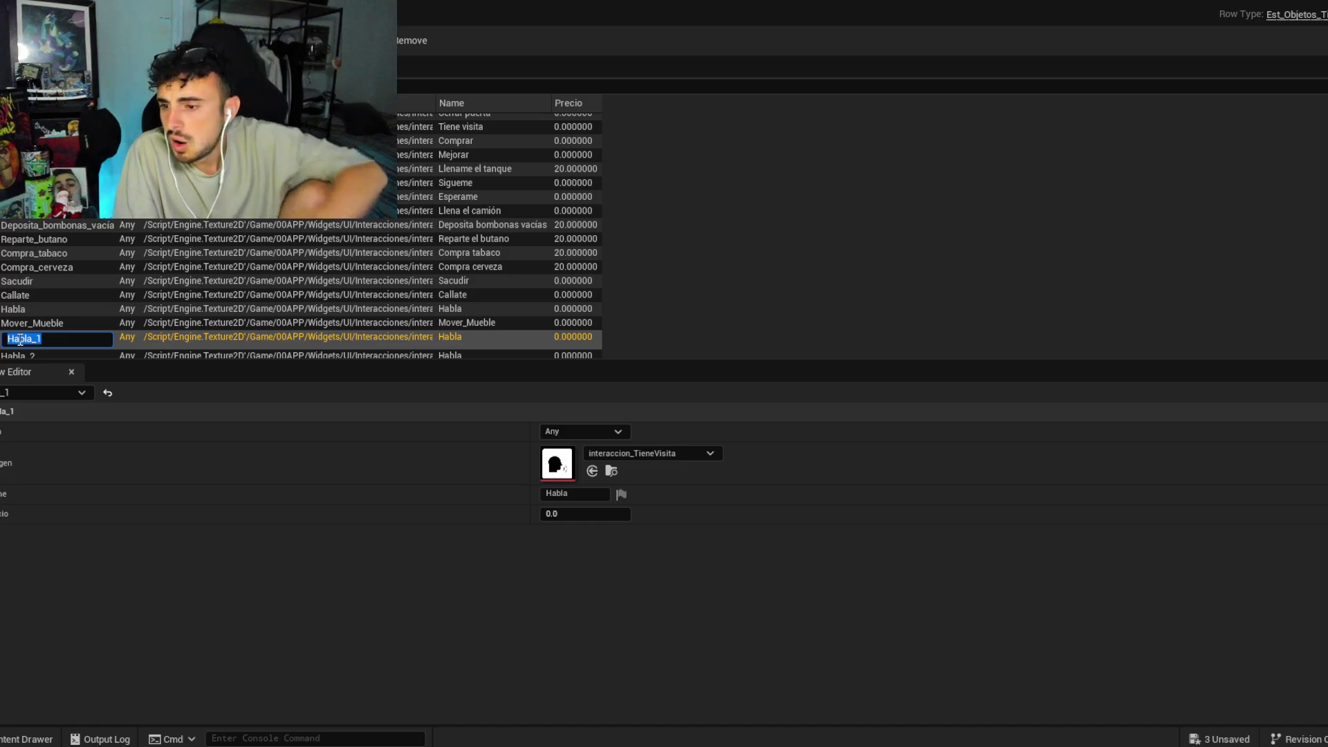
Step: Rename the Habla_1 row to Desmontar_Mueble
{"action": "type", "text": "Mover_Mueble"}
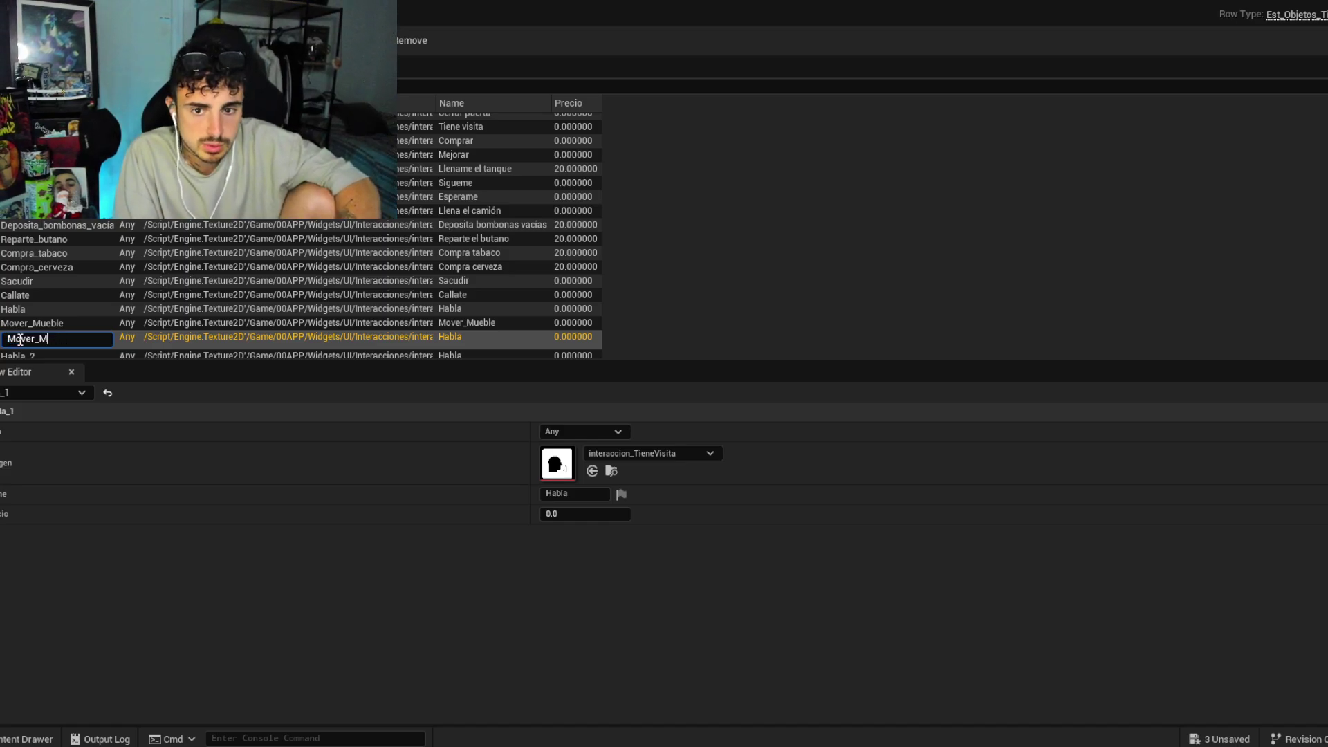
{"action": "key", "text": "BackSpace"}
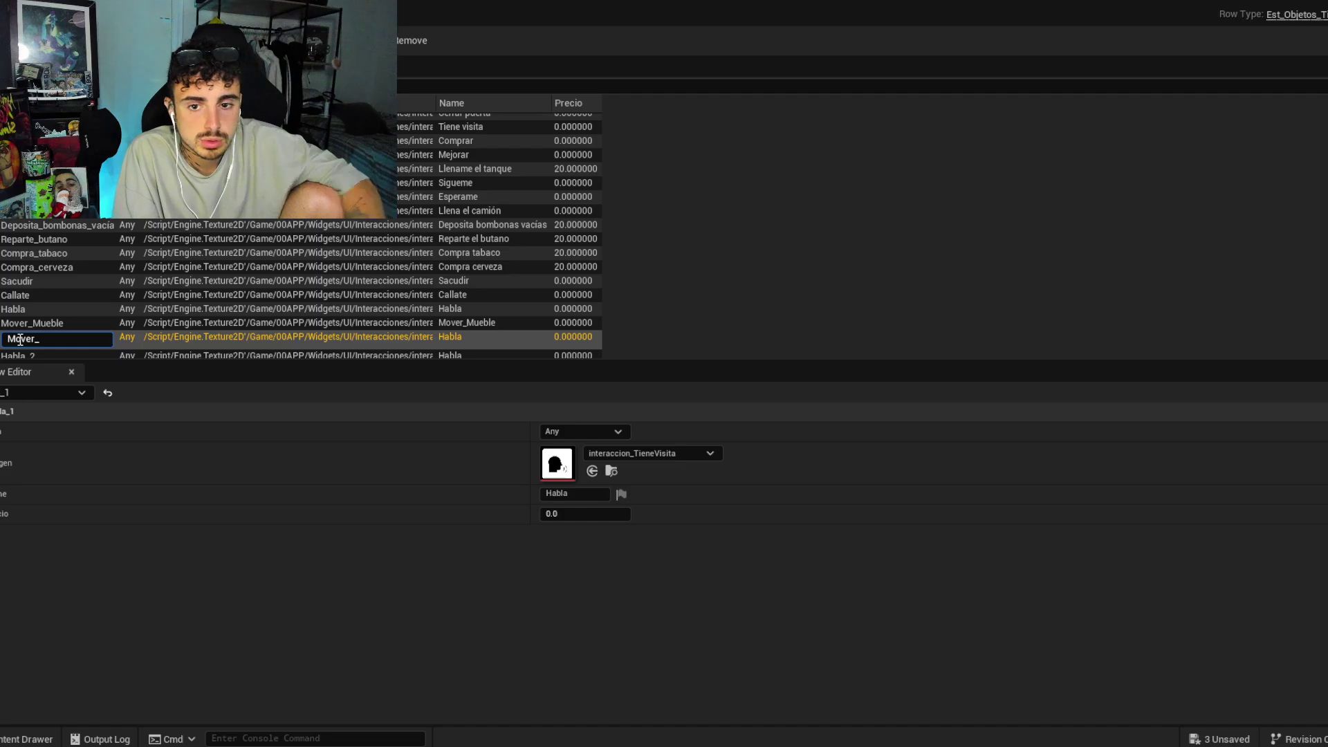
{"action": "type", "text": "Mover_Mueble"}
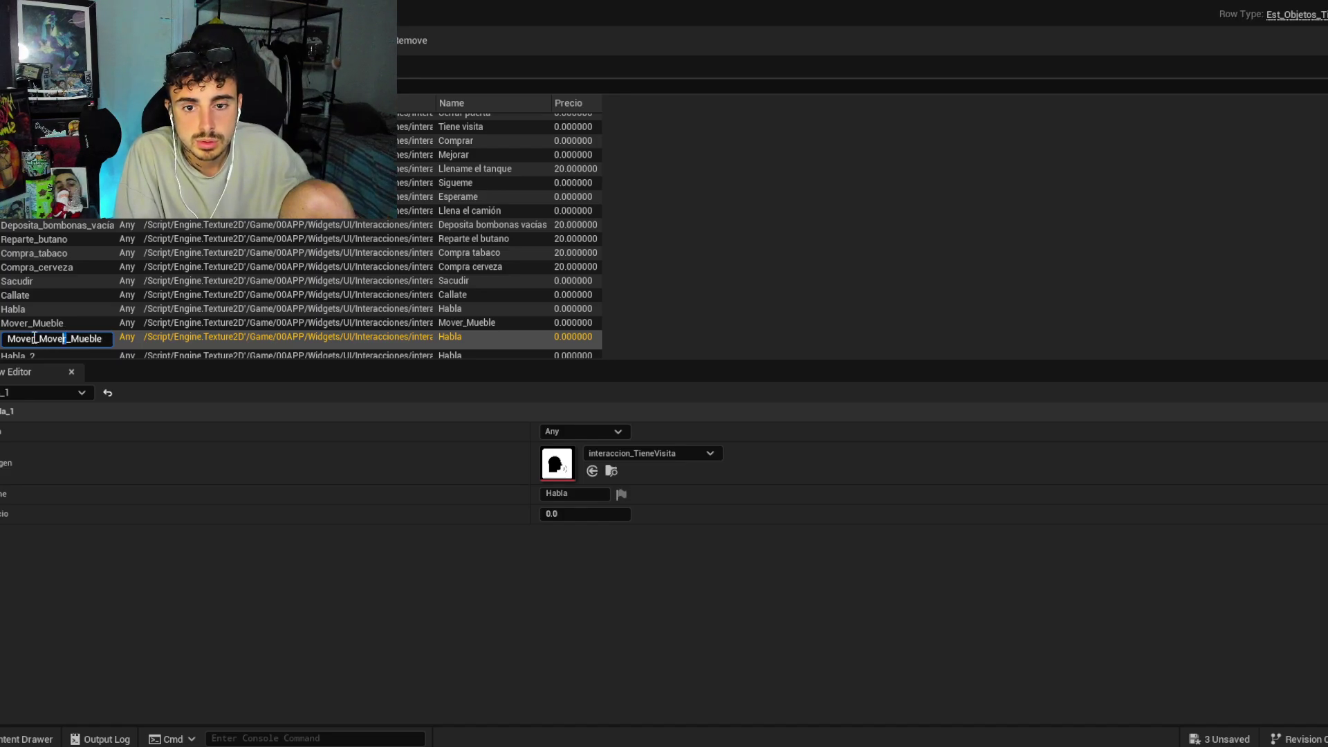
{"action": "type", "text": "Desmont"}
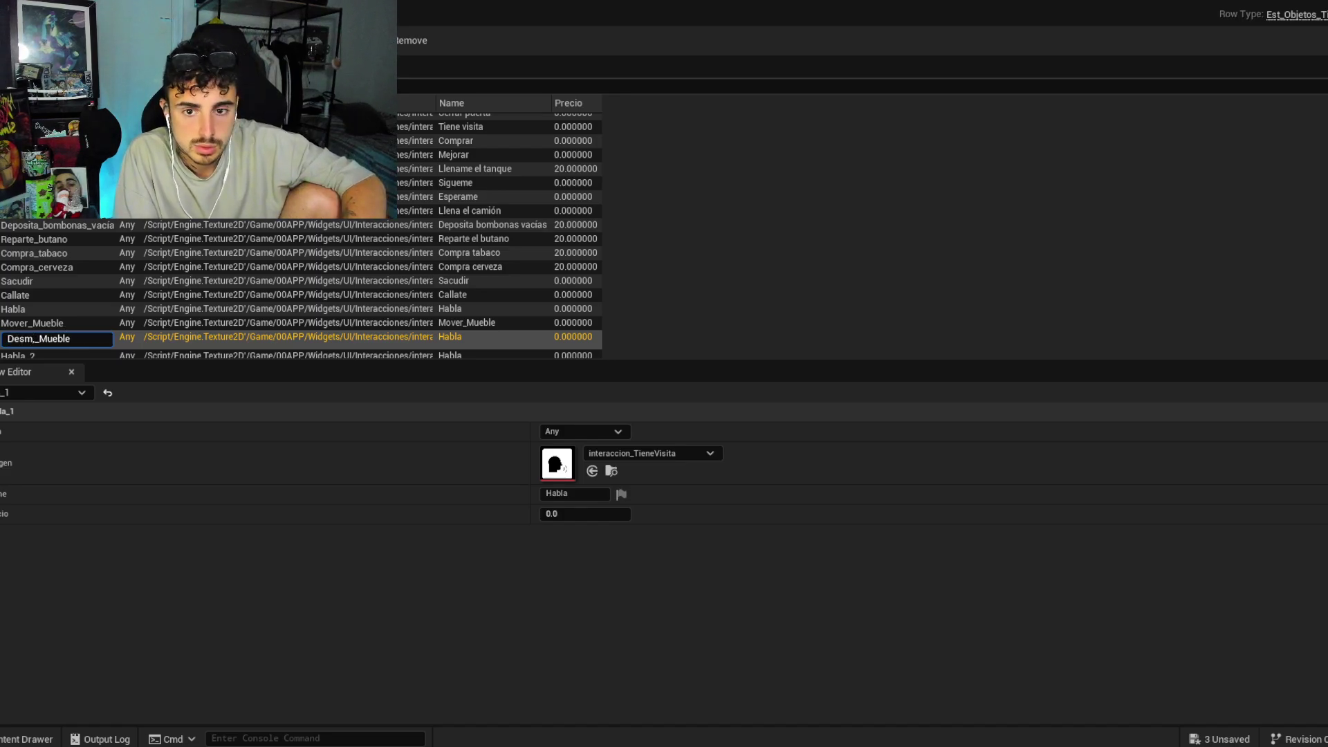
{"action": "type", "text": "at"}
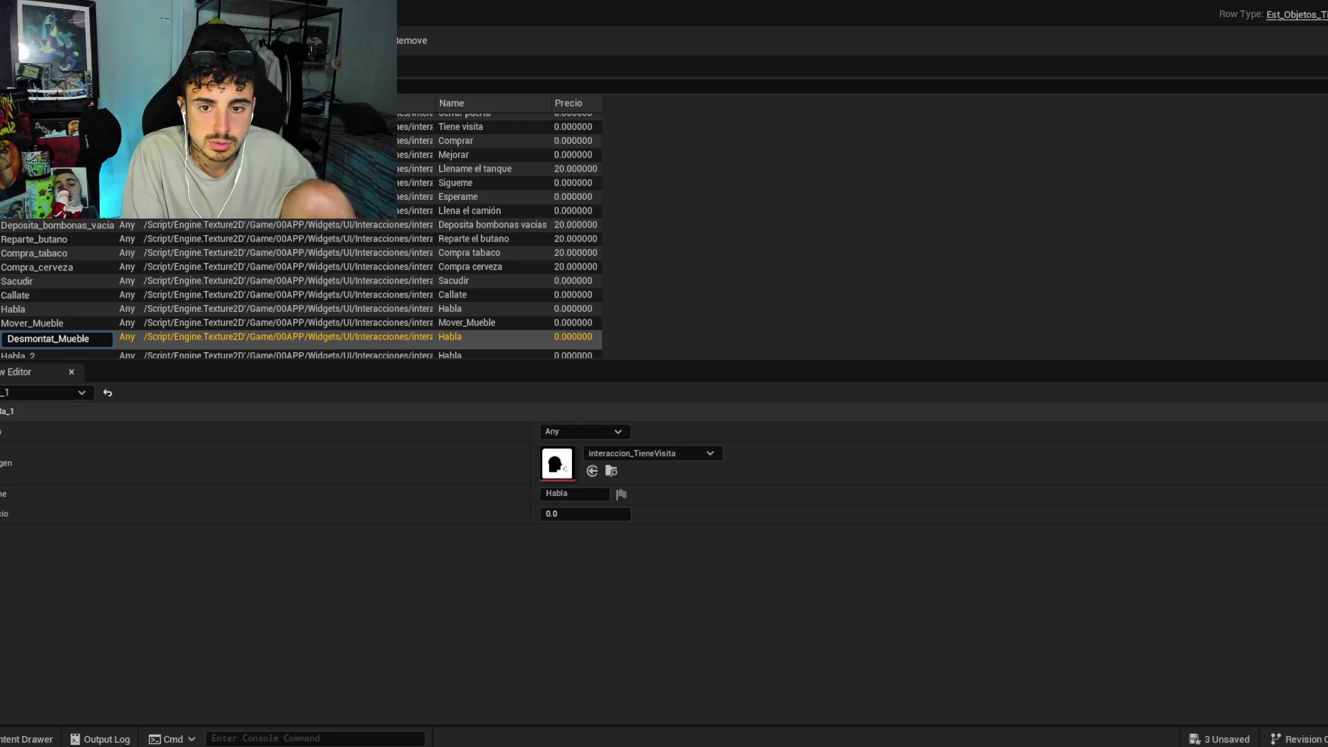
{"action": "key", "text": "BackSpace"}
{"action": "type", "text": "r"}
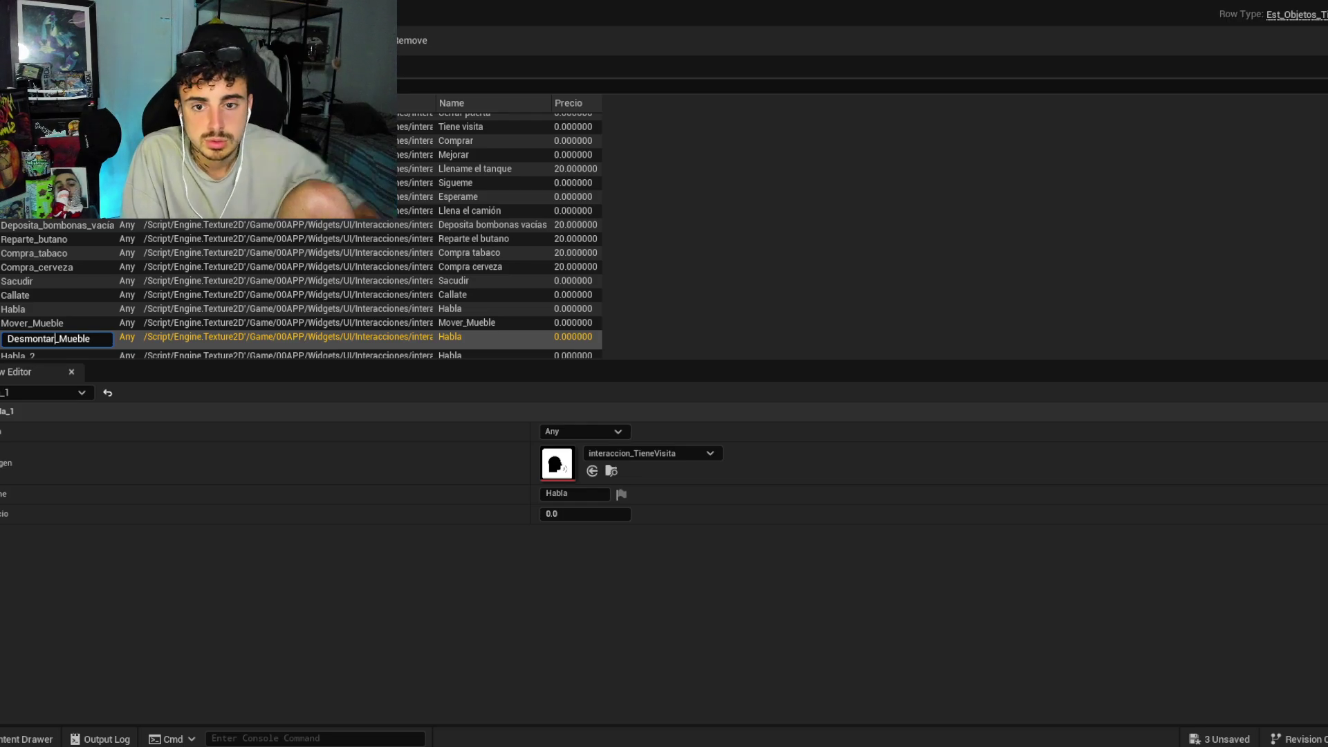
{"action": "key", "text": "Return"}
Step: Set the Desmontar_Mueble row's Imagen to the interaccion_Arreglar texture
{"action": "left_click", "coordinate": [658, 454]}
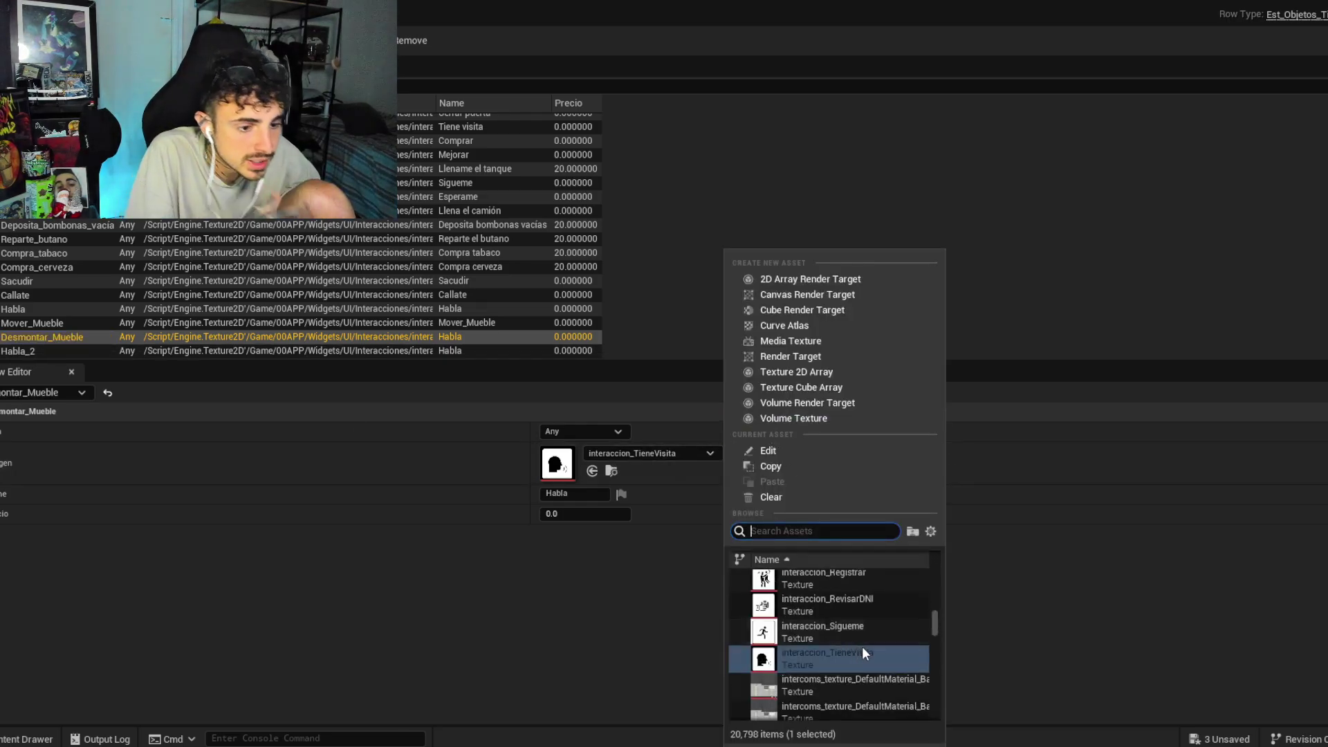
{"action": "scroll", "coordinate": [872, 647], "scroll_direction": "down", "scroll_amount": 2}
{"action": "scroll", "coordinate": [885, 654], "scroll_direction": "down", "scroll_amount": 2}
{"action": "scroll", "coordinate": [898, 666], "scroll_direction": "up", "scroll_amount": 2}
{"action": "scroll", "coordinate": [899, 666], "scroll_direction": "up", "scroll_amount": 2}
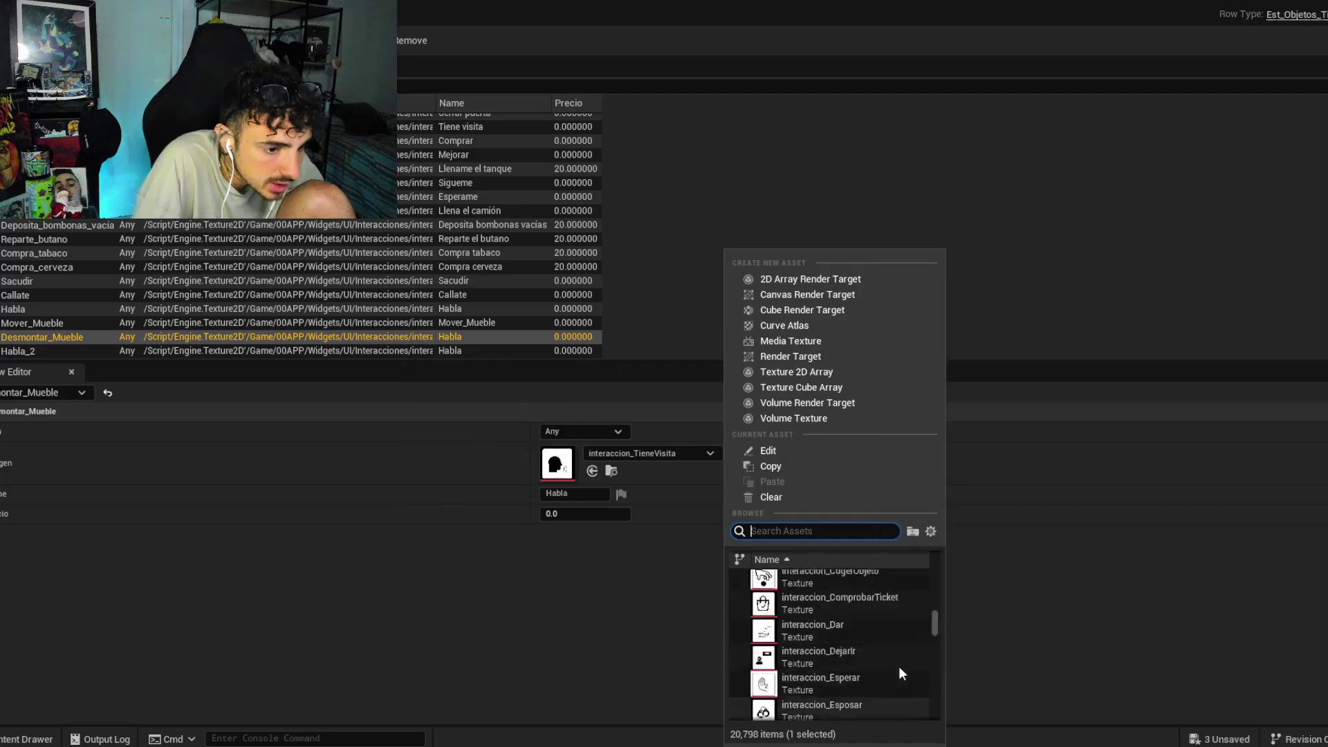
{"action": "scroll", "coordinate": [898, 666], "scroll_direction": "up", "scroll_amount": 2}
{"action": "scroll", "coordinate": [849, 617], "scroll_direction": "up", "scroll_amount": 2}
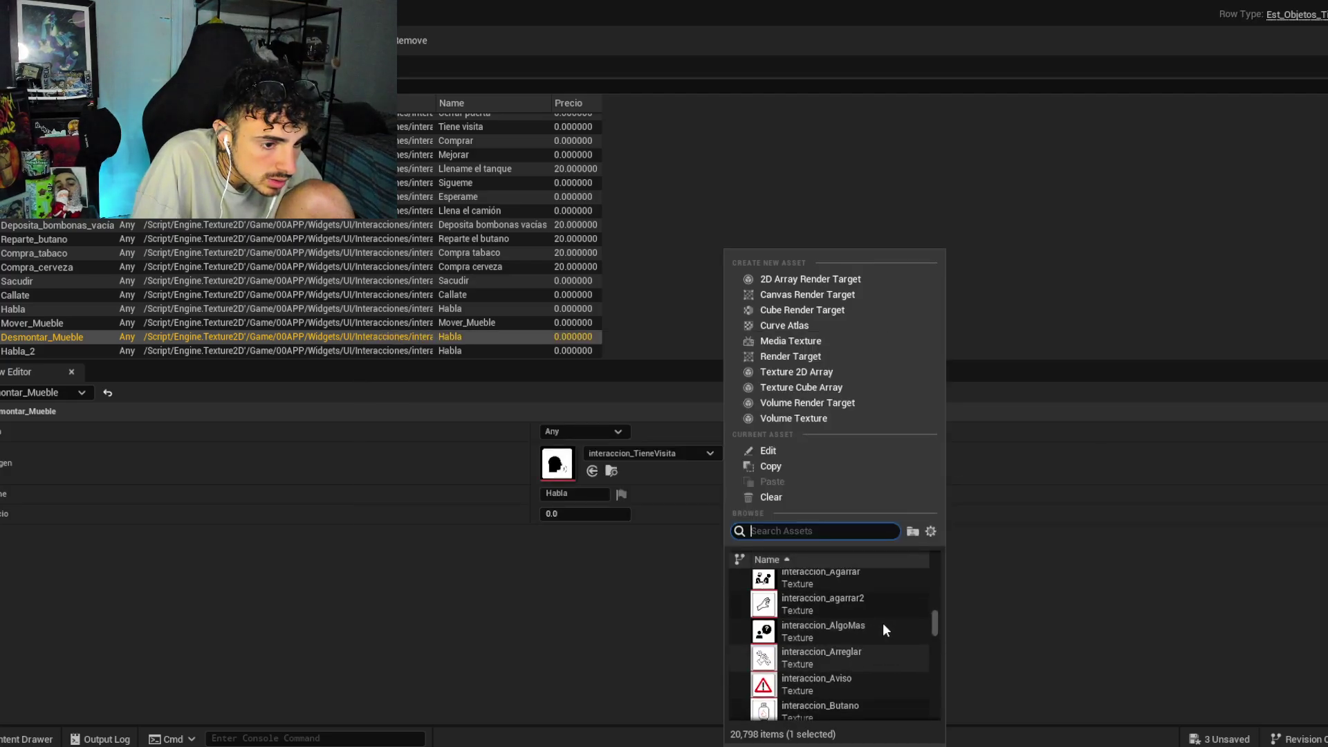
{"action": "left_click", "coordinate": [830, 651]}
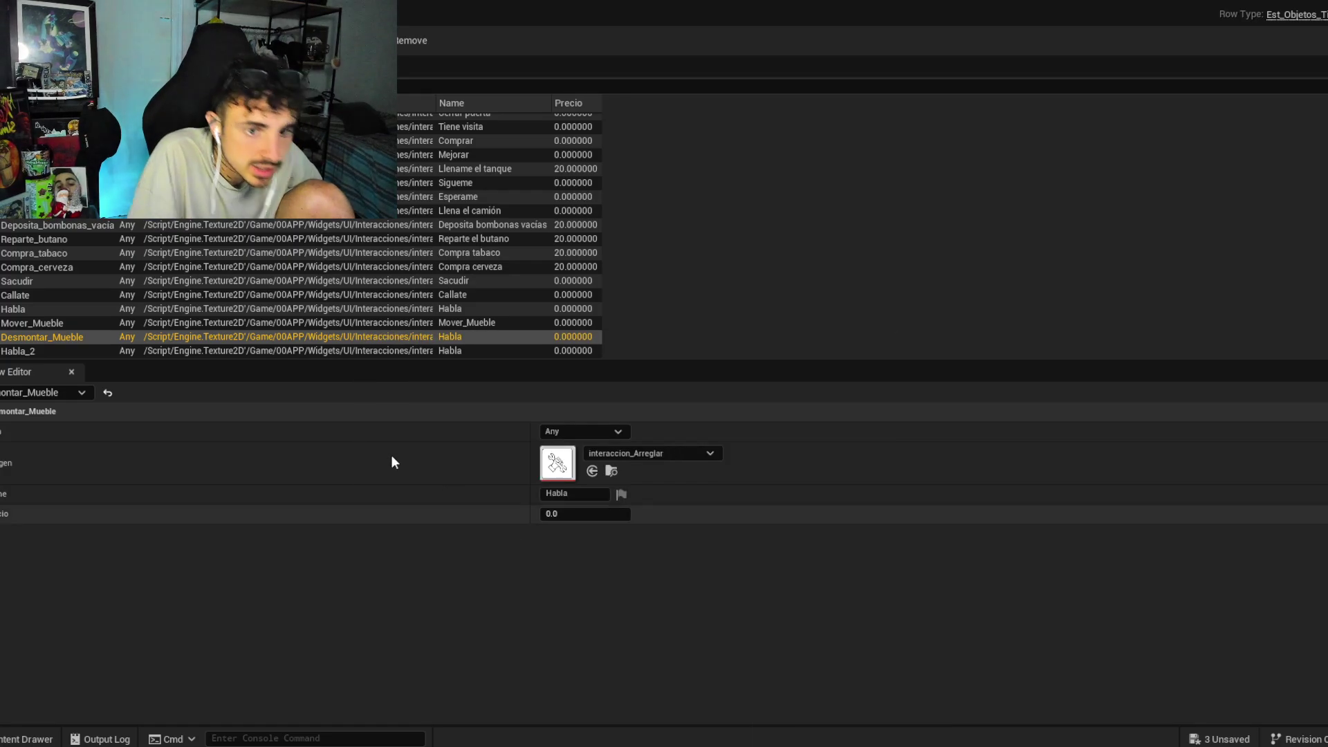
{"action": "double_click", "coordinate": [41, 351]}
{"action": "type", "text": "Mover_Mueble"}
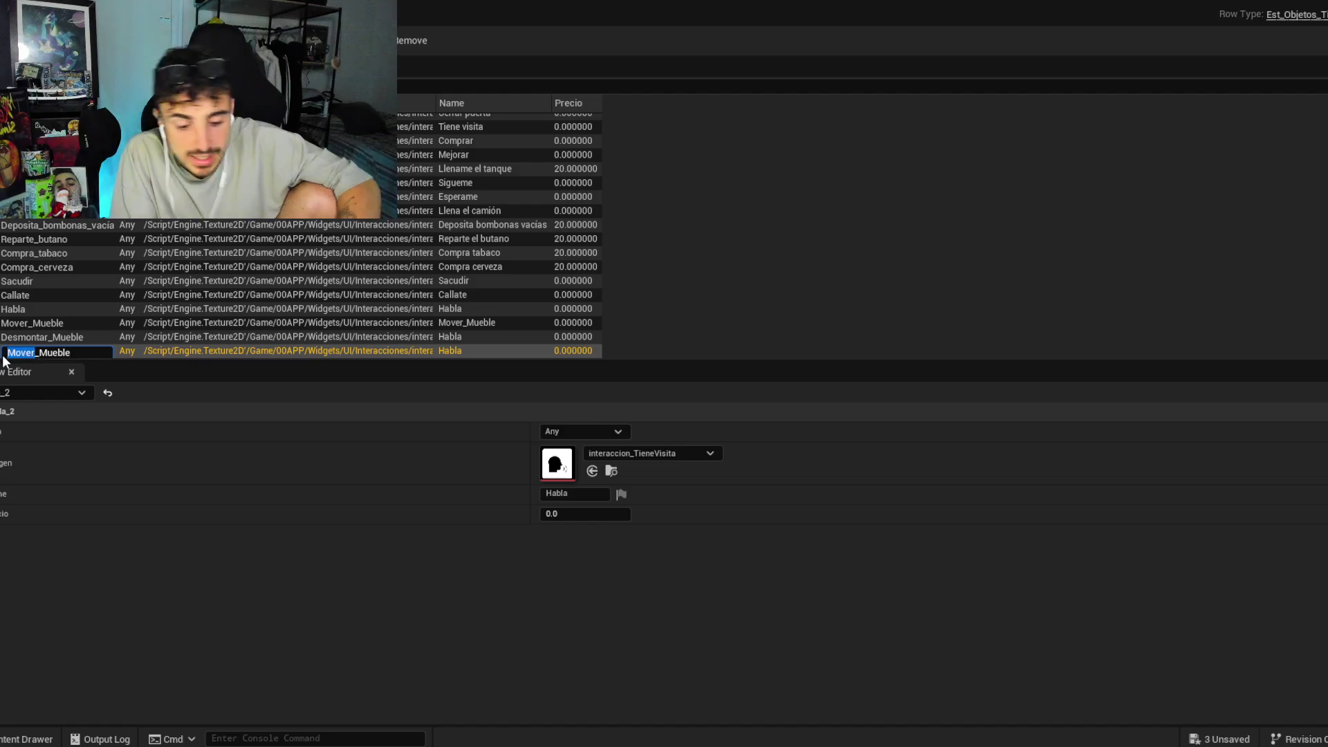
Step: Name the Habla_2 row Vender_Mueble and pick the interaccion_ComprobarTicket texture as its Imagen
{"action": "type", "text": "Vender"}
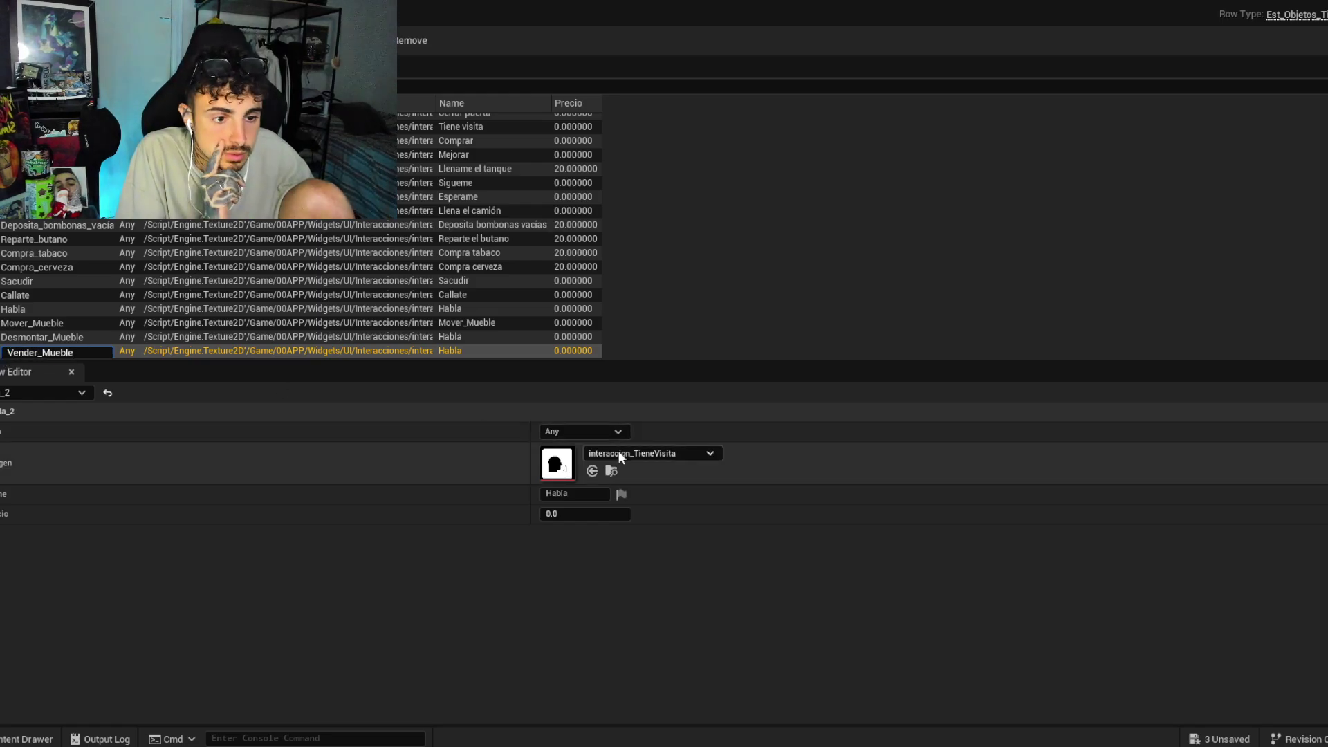
{"action": "key", "text": "Return"}
{"action": "left_click", "coordinate": [639, 457]}
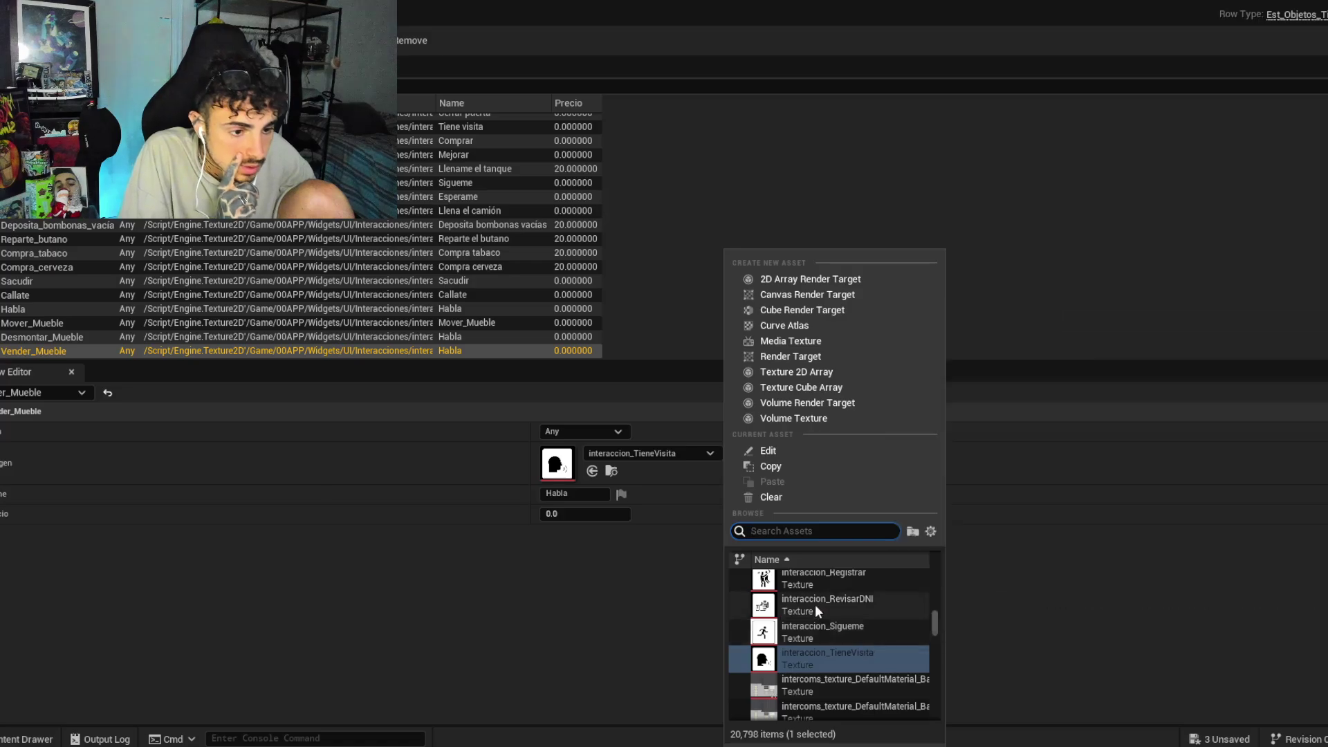
{"action": "scroll", "coordinate": [848, 628], "scroll_direction": "up", "scroll_amount": 2}
{"action": "scroll", "coordinate": [853, 631], "scroll_direction": "up", "scroll_amount": 2}
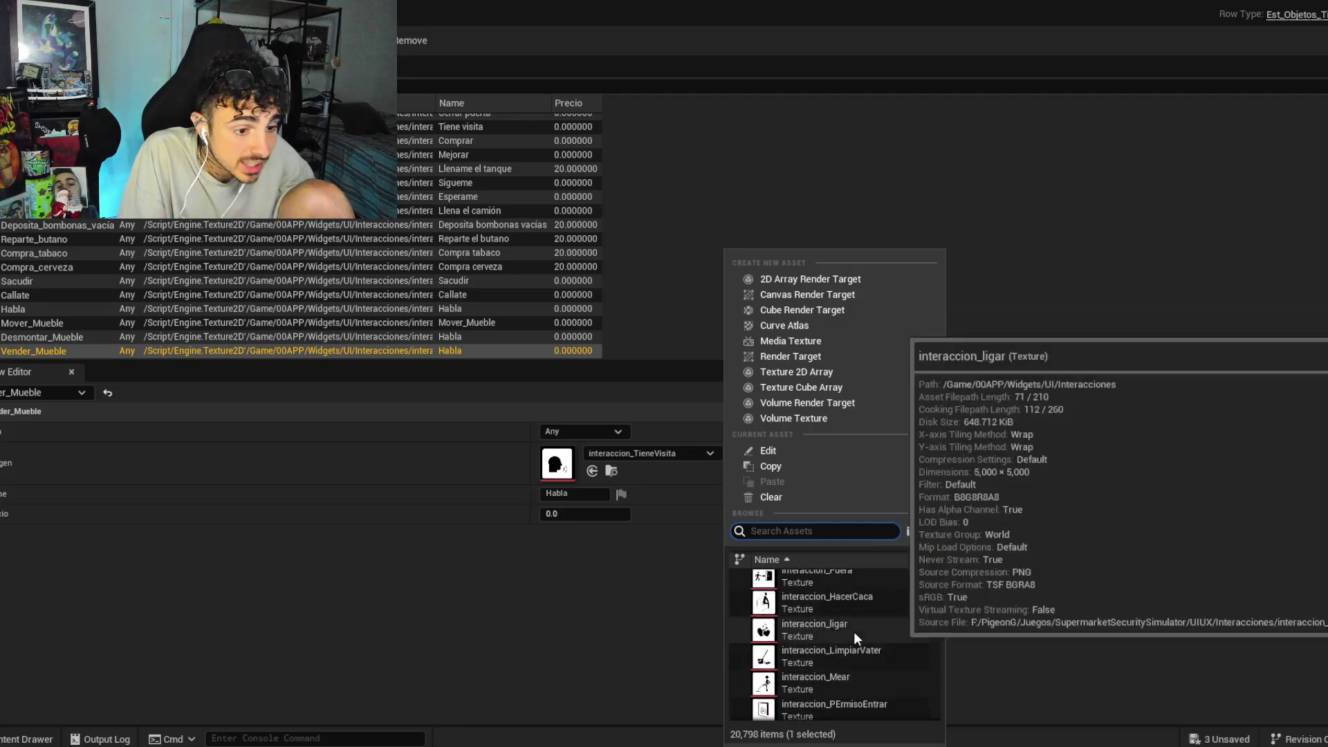
{"action": "scroll", "coordinate": [853, 632], "scroll_direction": "up", "scroll_amount": 2}
{"action": "scroll", "coordinate": [853, 632], "scroll_direction": "up", "scroll_amount": 2}
{"action": "scroll", "coordinate": [854, 632], "scroll_direction": "up", "scroll_amount": 2}
{"action": "scroll", "coordinate": [855, 633], "scroll_direction": "up", "scroll_amount": 2}
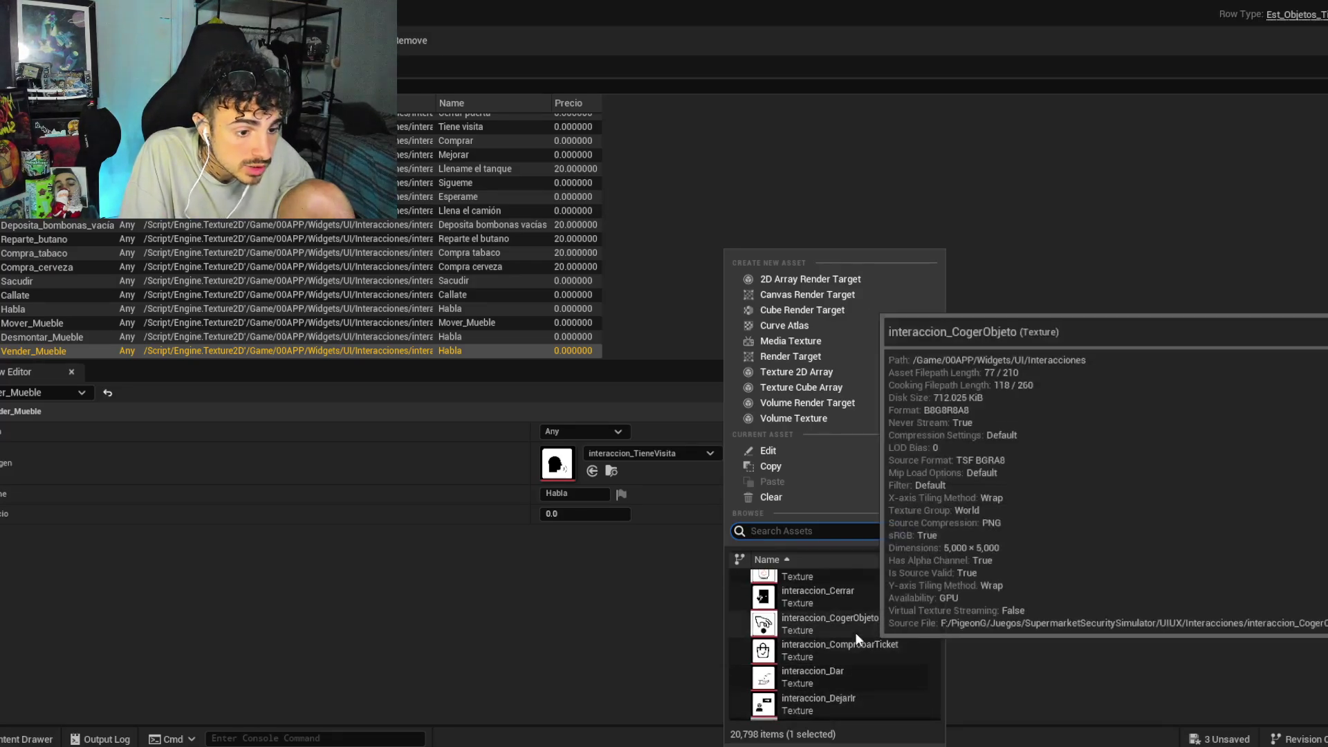
{"action": "scroll", "coordinate": [854, 632], "scroll_direction": "up", "scroll_amount": 2}
{"action": "scroll", "coordinate": [855, 632], "scroll_direction": "up", "scroll_amount": 2}
{"action": "scroll", "coordinate": [854, 632], "scroll_direction": "up", "scroll_amount": 2}
{"action": "scroll", "coordinate": [855, 632], "scroll_direction": "up", "scroll_amount": 2}
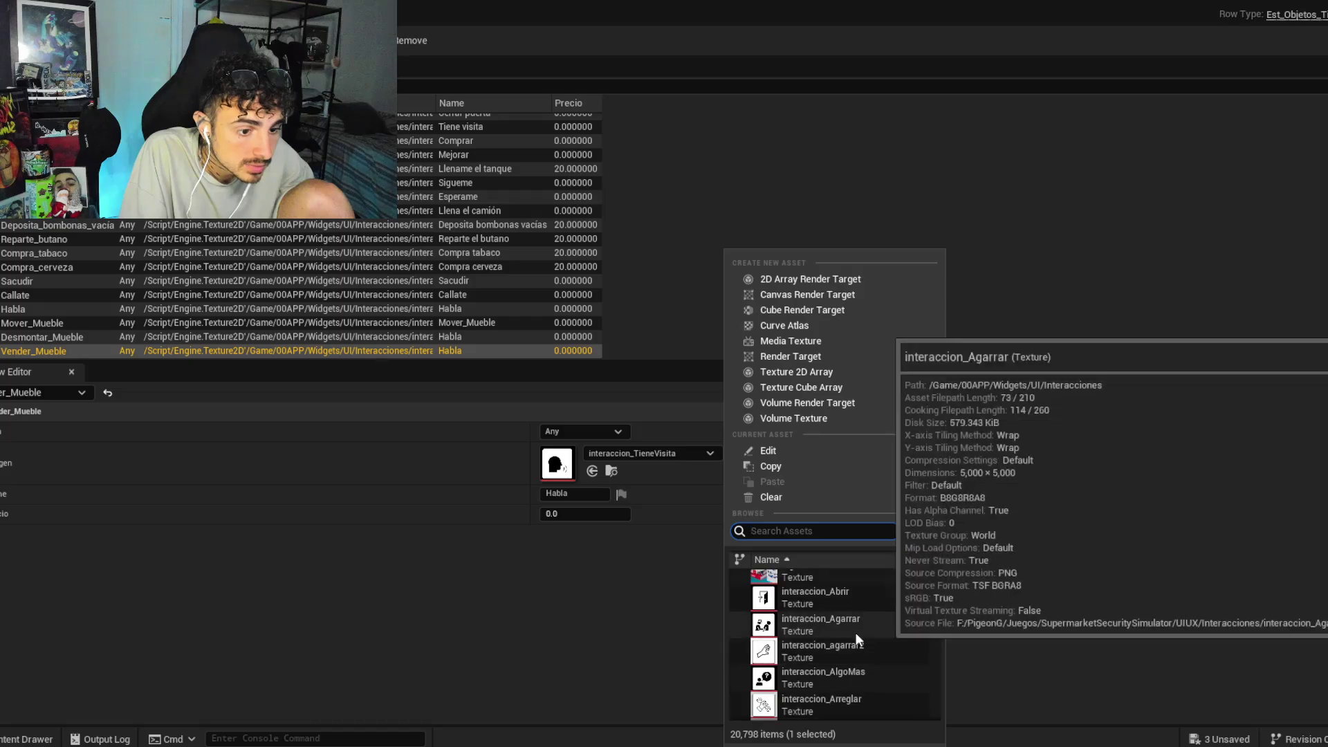
{"action": "scroll", "coordinate": [854, 632], "scroll_direction": "up", "scroll_amount": 2}
{"action": "scroll", "coordinate": [855, 632], "scroll_direction": "up", "scroll_amount": 2}
{"action": "scroll", "coordinate": [855, 632], "scroll_direction": "up", "scroll_amount": 2}
{"action": "scroll", "coordinate": [855, 632], "scroll_direction": "down", "scroll_amount": 4}
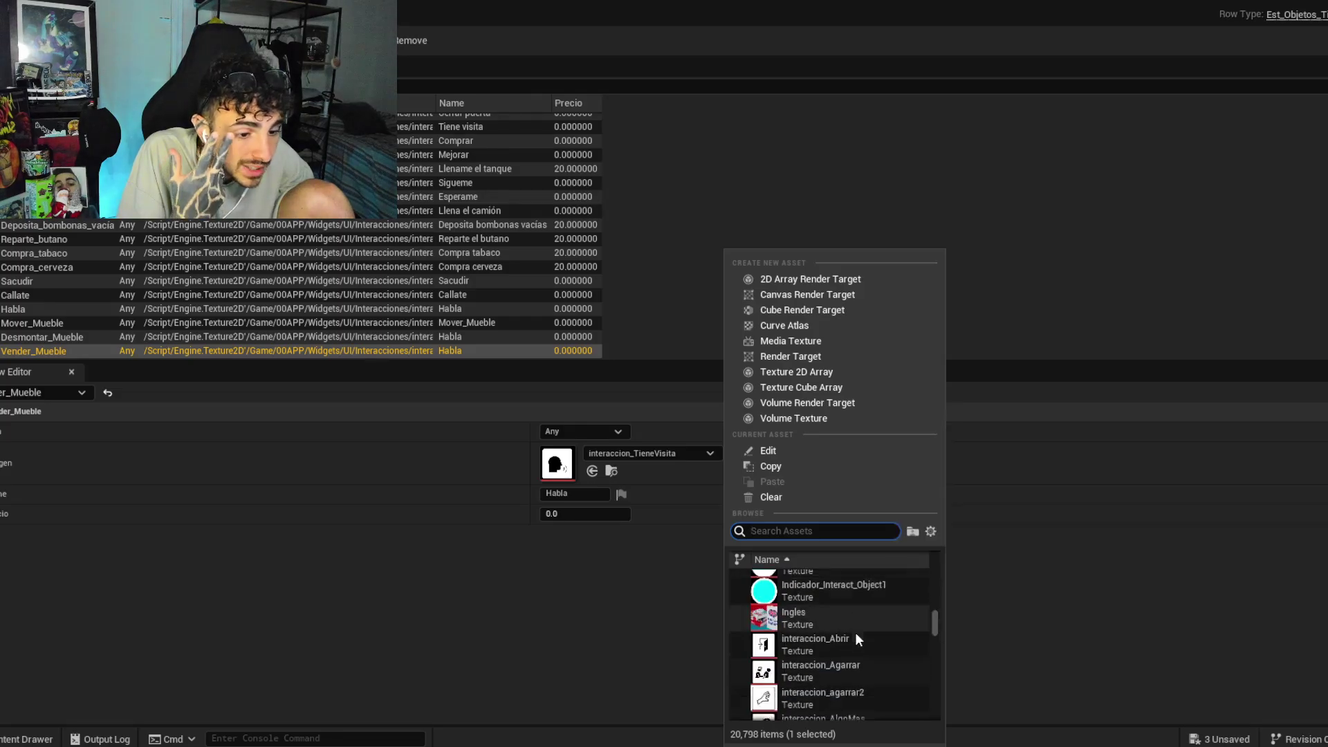
{"action": "scroll", "coordinate": [855, 632], "scroll_direction": "down", "scroll_amount": 3}
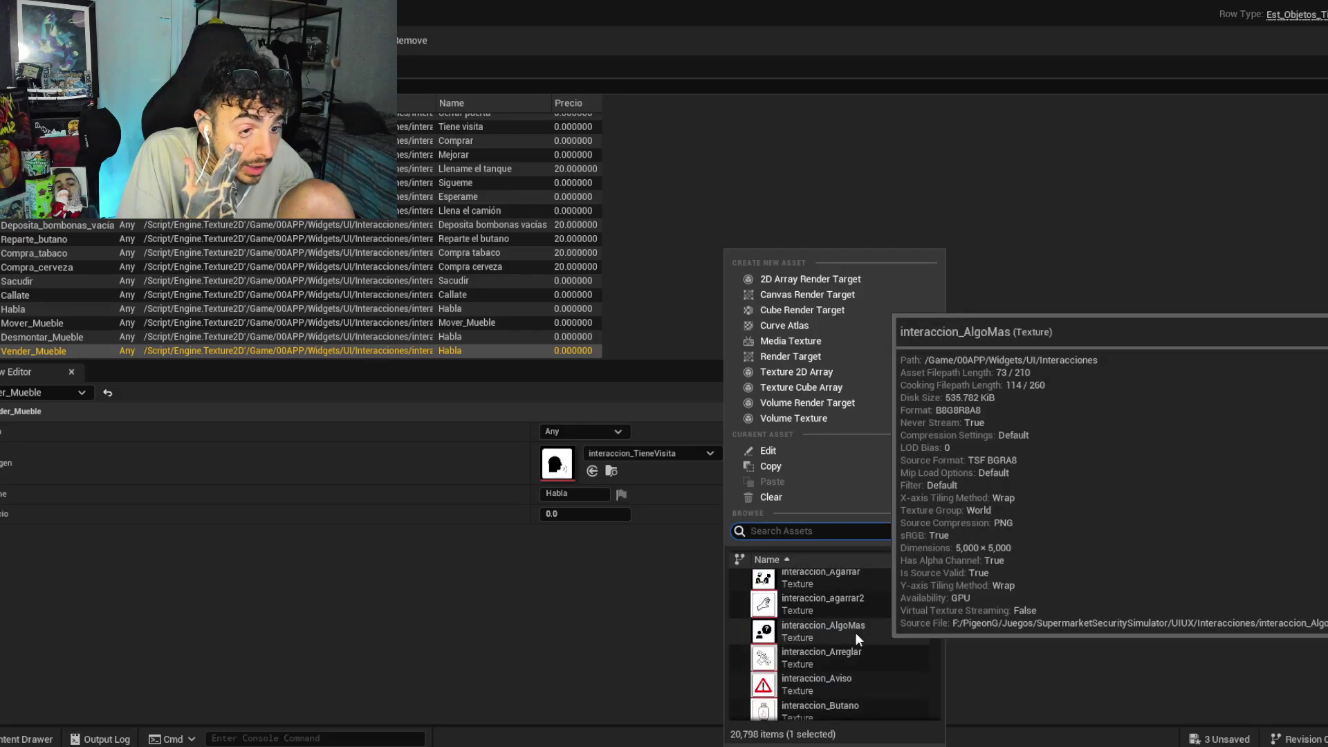
{"action": "scroll", "coordinate": [855, 632], "scroll_direction": "down", "scroll_amount": 3}
{"action": "scroll", "coordinate": [854, 632], "scroll_direction": "down", "scroll_amount": 2}
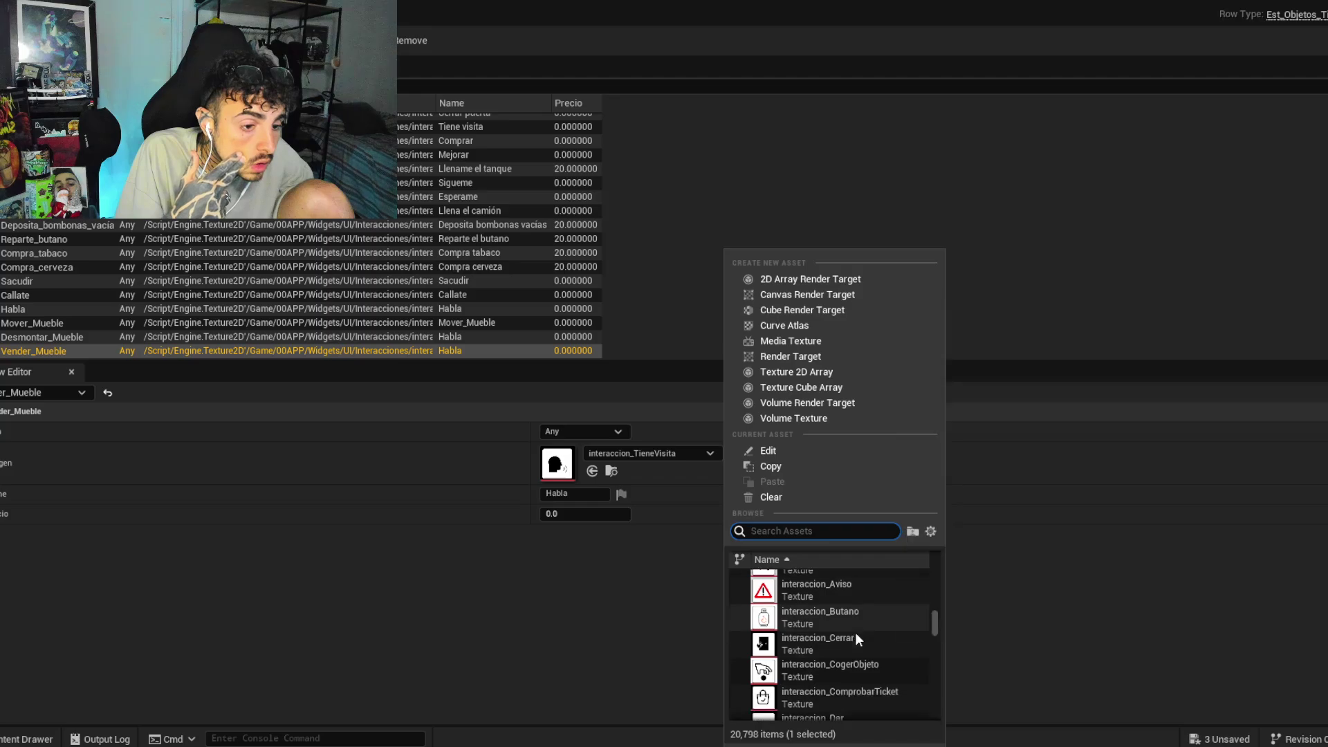
{"action": "scroll", "coordinate": [855, 632], "scroll_direction": "down", "scroll_amount": 2}
{"action": "left_click", "coordinate": [854, 630]}
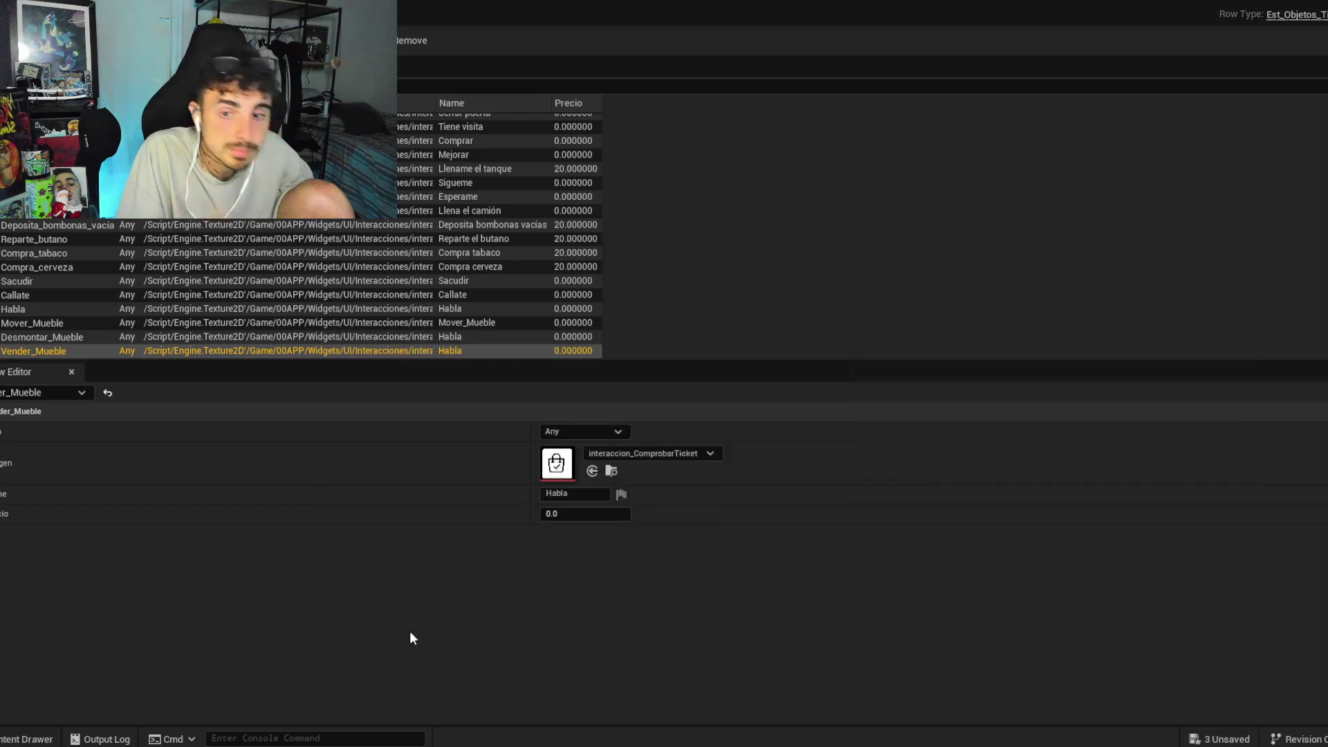
Step: Change the Vender_Mueble row's Name field from Habla to Vender
{"action": "double_click", "coordinate": [33, 352]}
{"action": "key", "text": "ctrl+c"}
{"action": "left_click", "coordinate": [560, 493]}
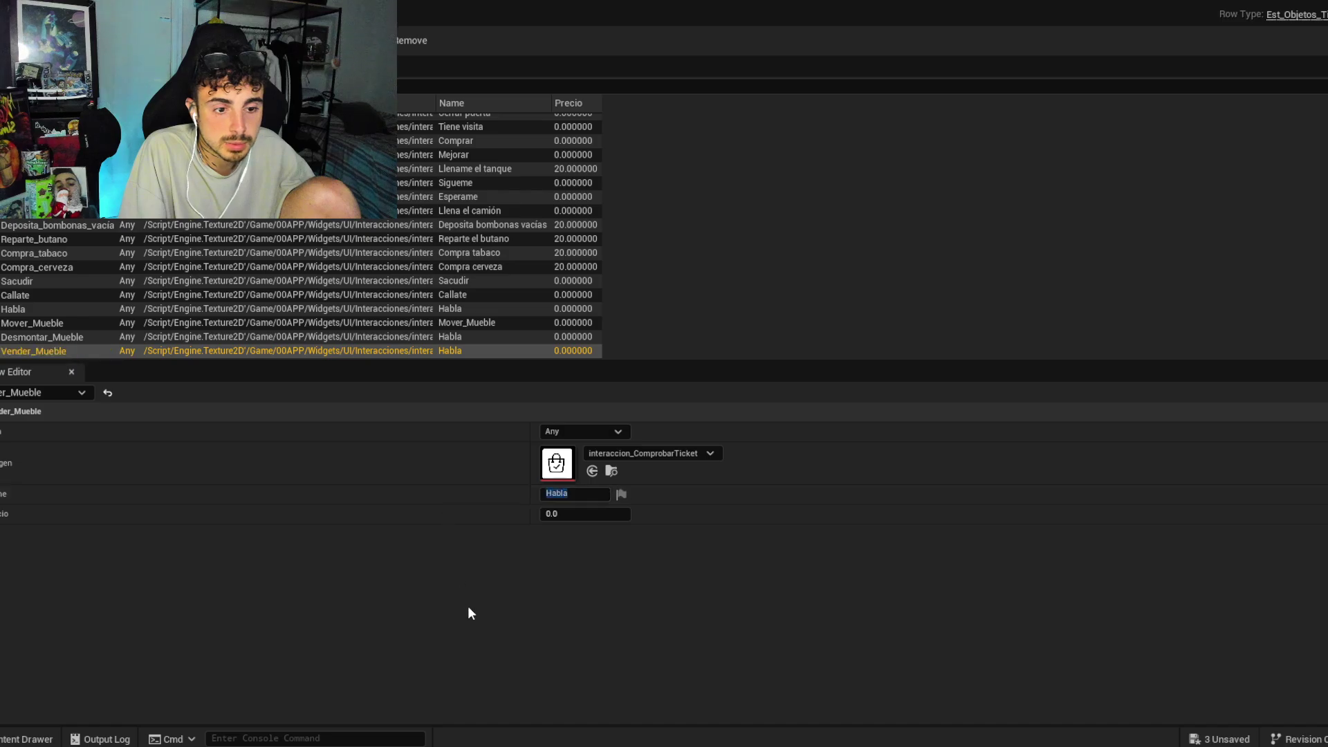
{"action": "key", "text": "ctrl+v"}
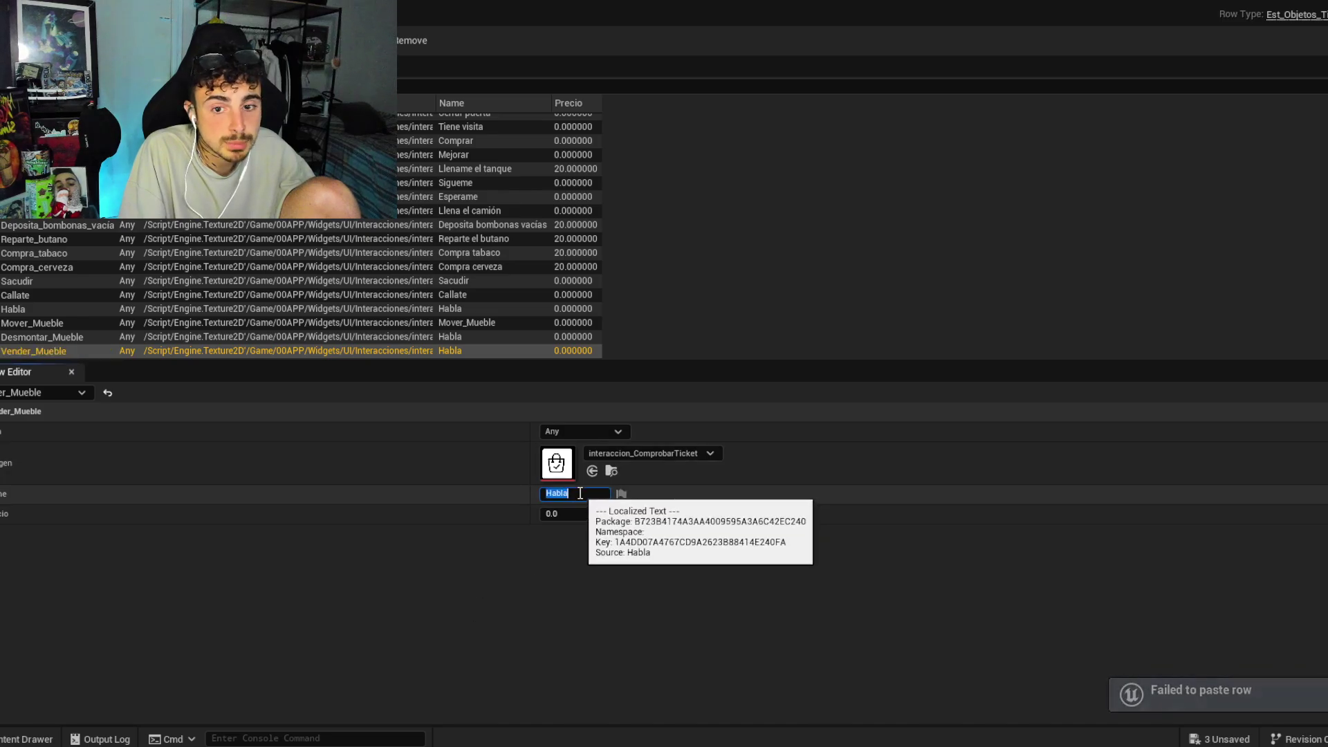
{"action": "key", "text": "ctrl+v"}
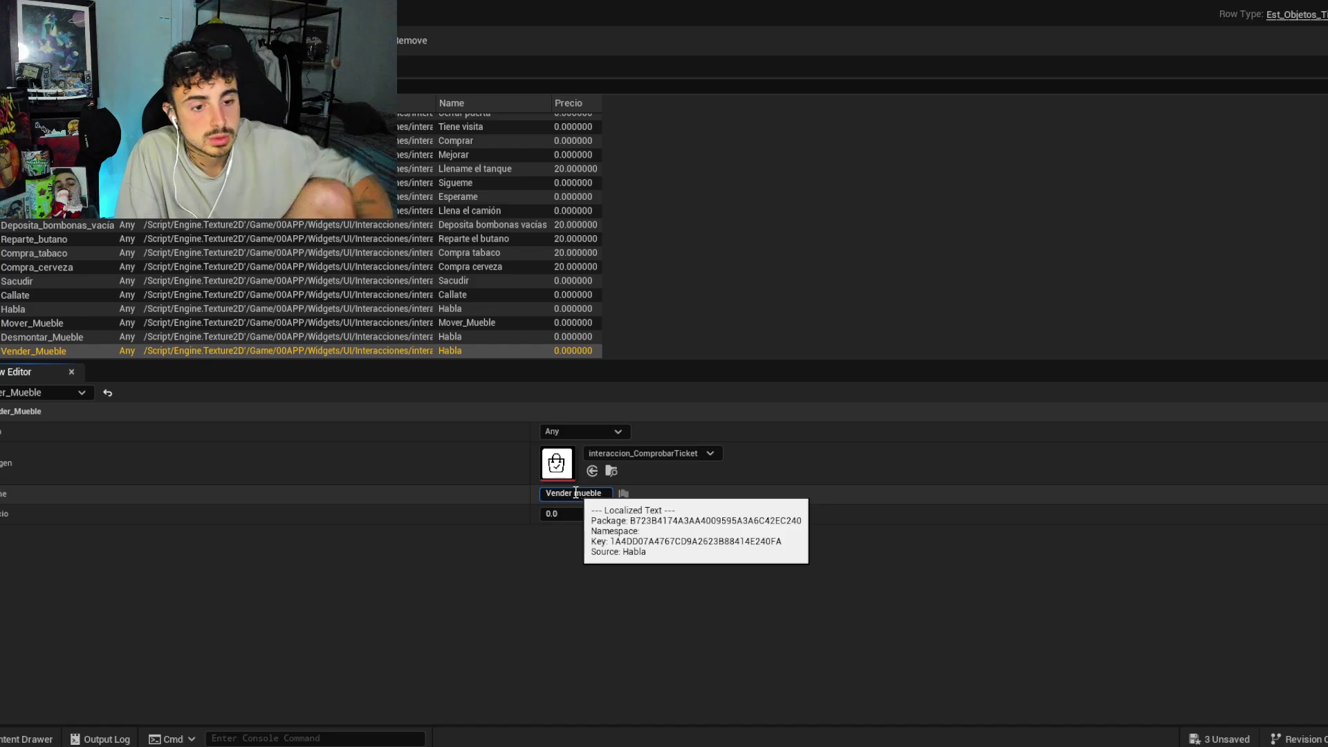
{"action": "left_click", "coordinate": [576, 492]}
{"action": "key", "text": "BackSpace"}
{"action": "double_click", "coordinate": [576, 493]}
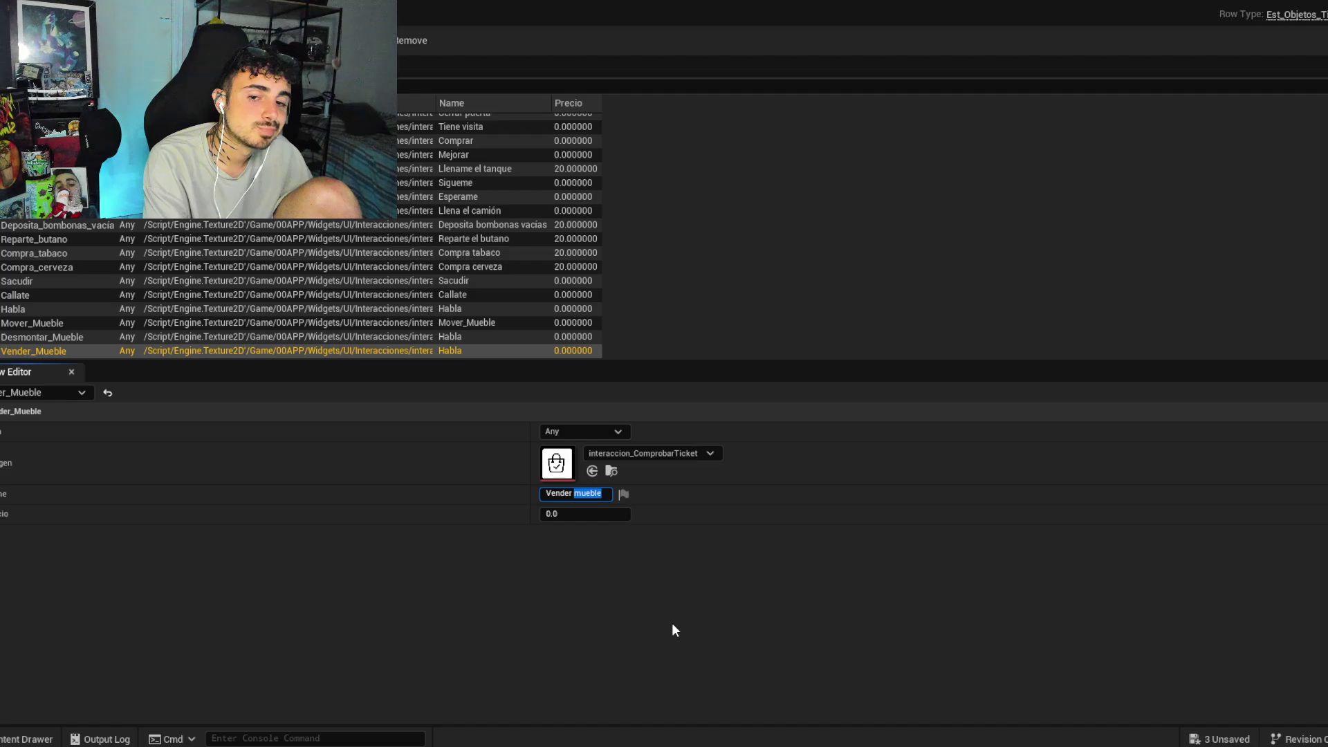
{"action": "key", "text": "BackSpace"}
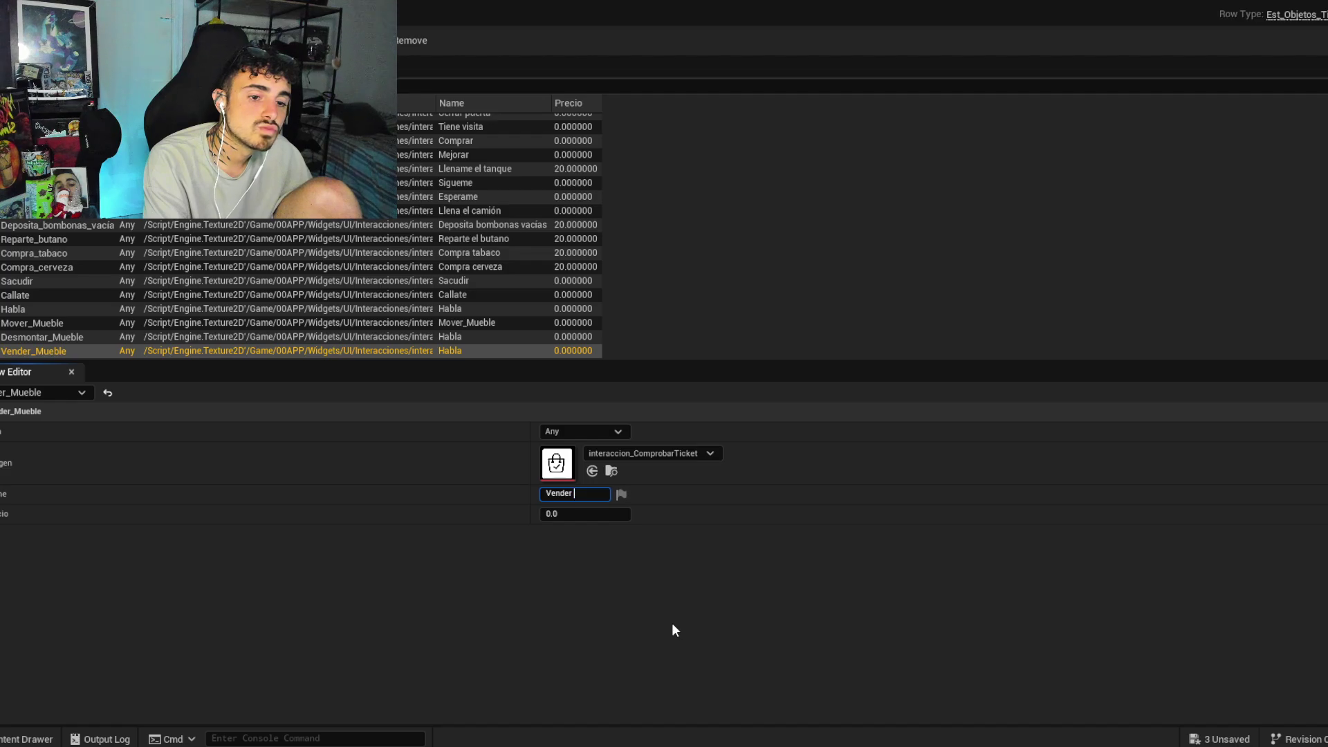
{"action": "key", "text": "BackSpace"}
{"action": "key", "text": "Return"}
Step: Set the Desmontar_Mueble and Mover_Mueble Names to Desmontar and Mover, then return to BFL_OptionInteract
{"action": "left_click", "coordinate": [45, 338]}
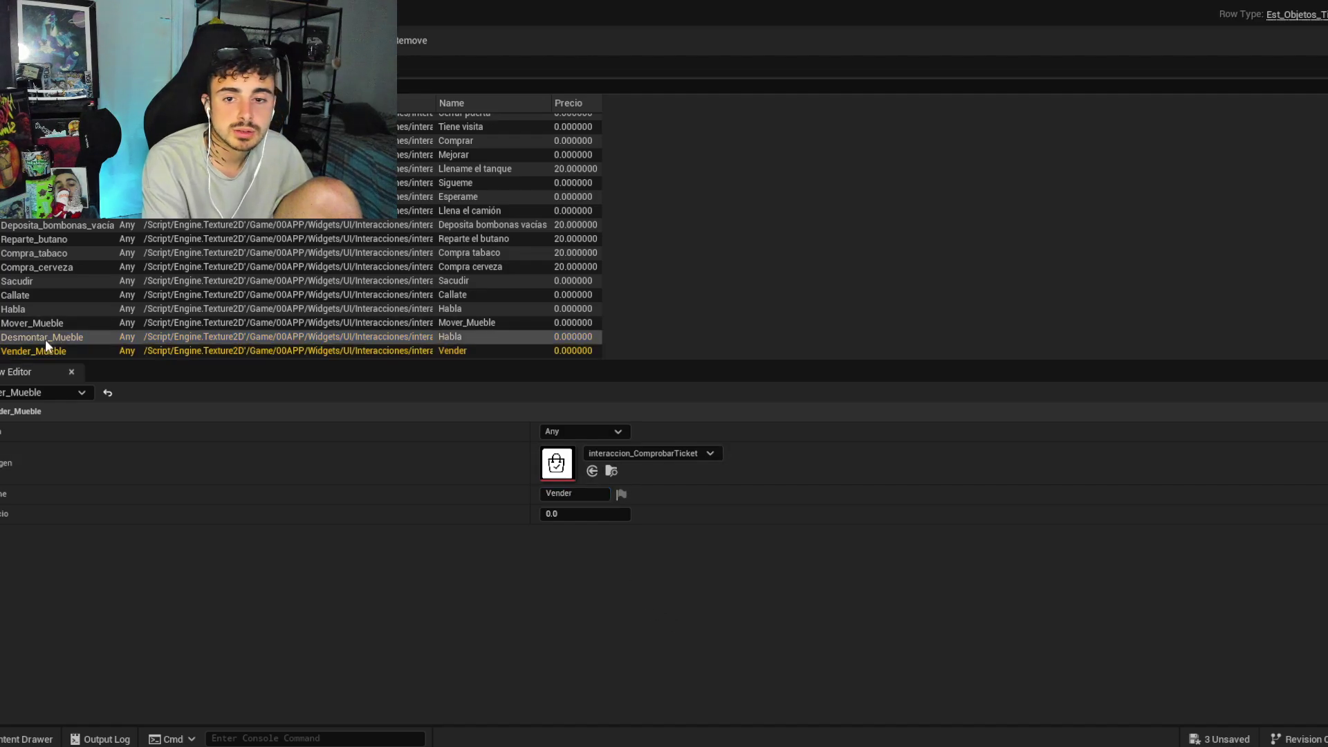
{"action": "double_click", "coordinate": [566, 493]}
{"action": "type", "text": "De"}
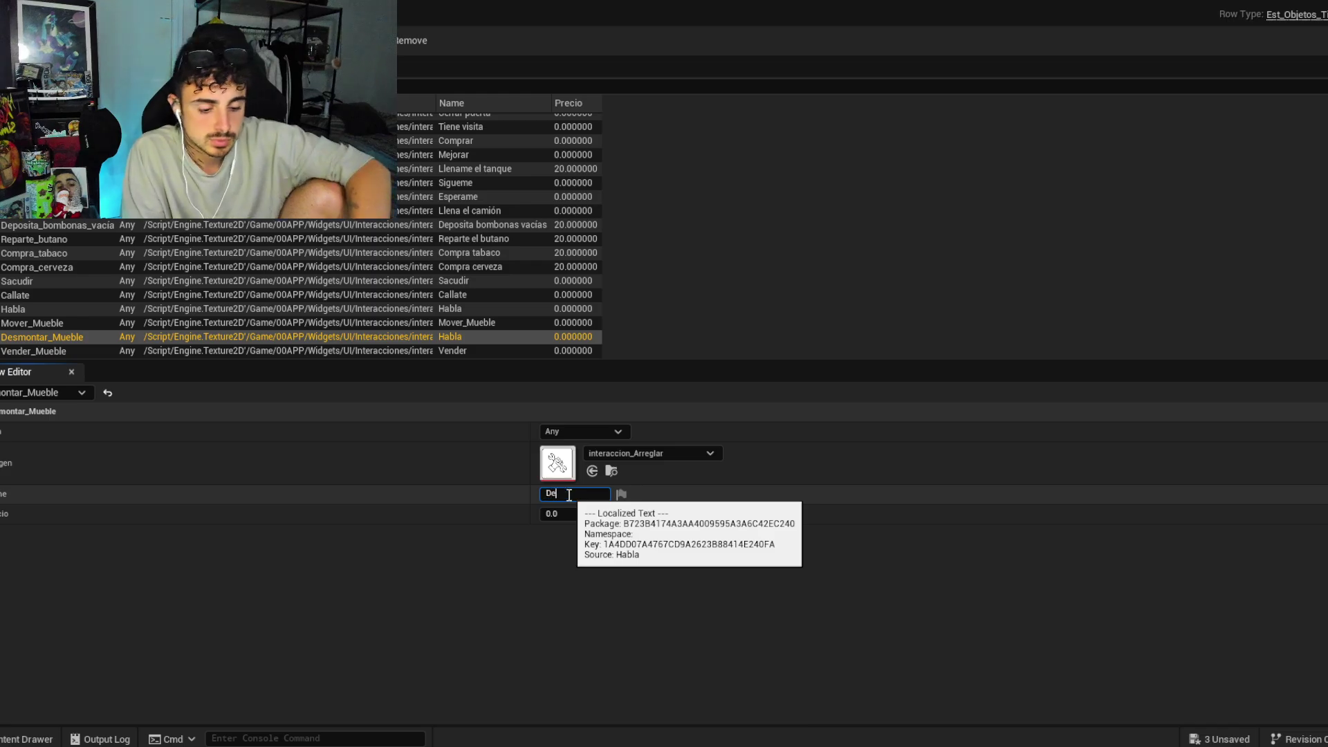
{"action": "type", "text": "smontar"}
{"action": "key", "text": "Return"}
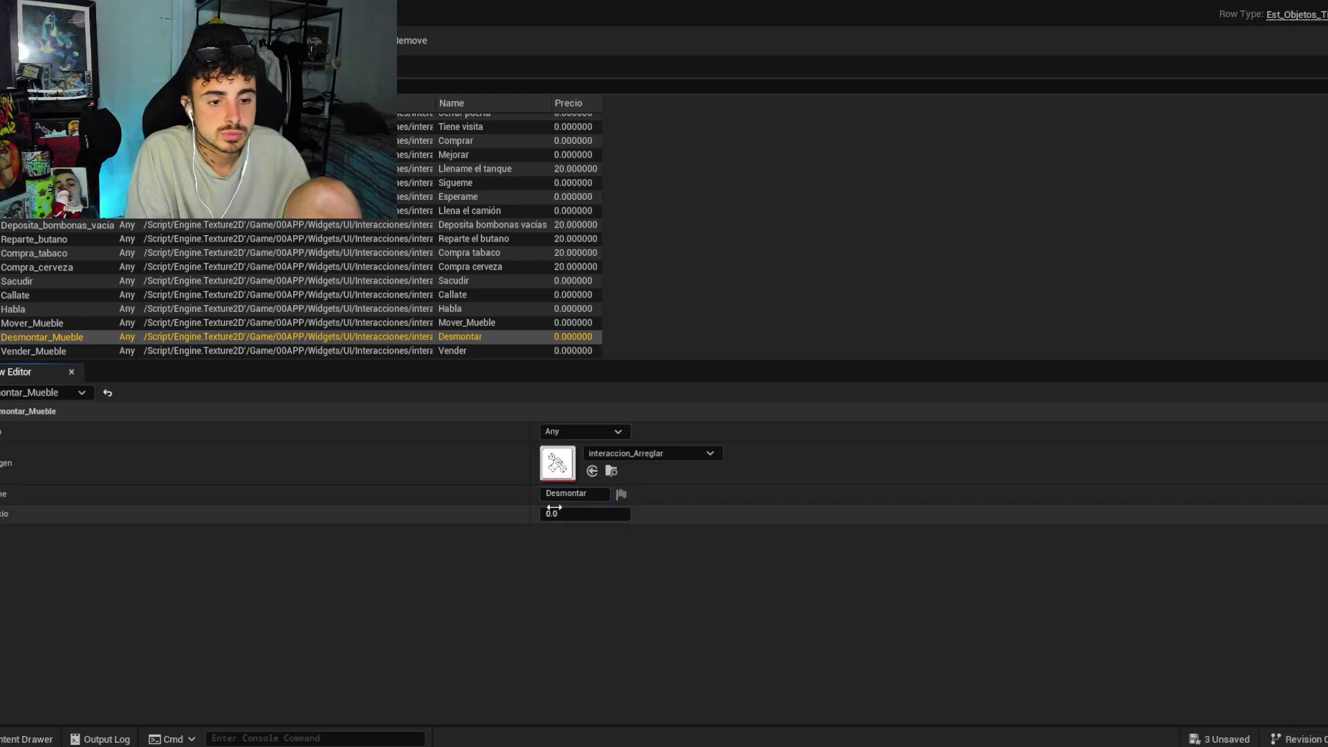
{"action": "left_click", "coordinate": [61, 320]}
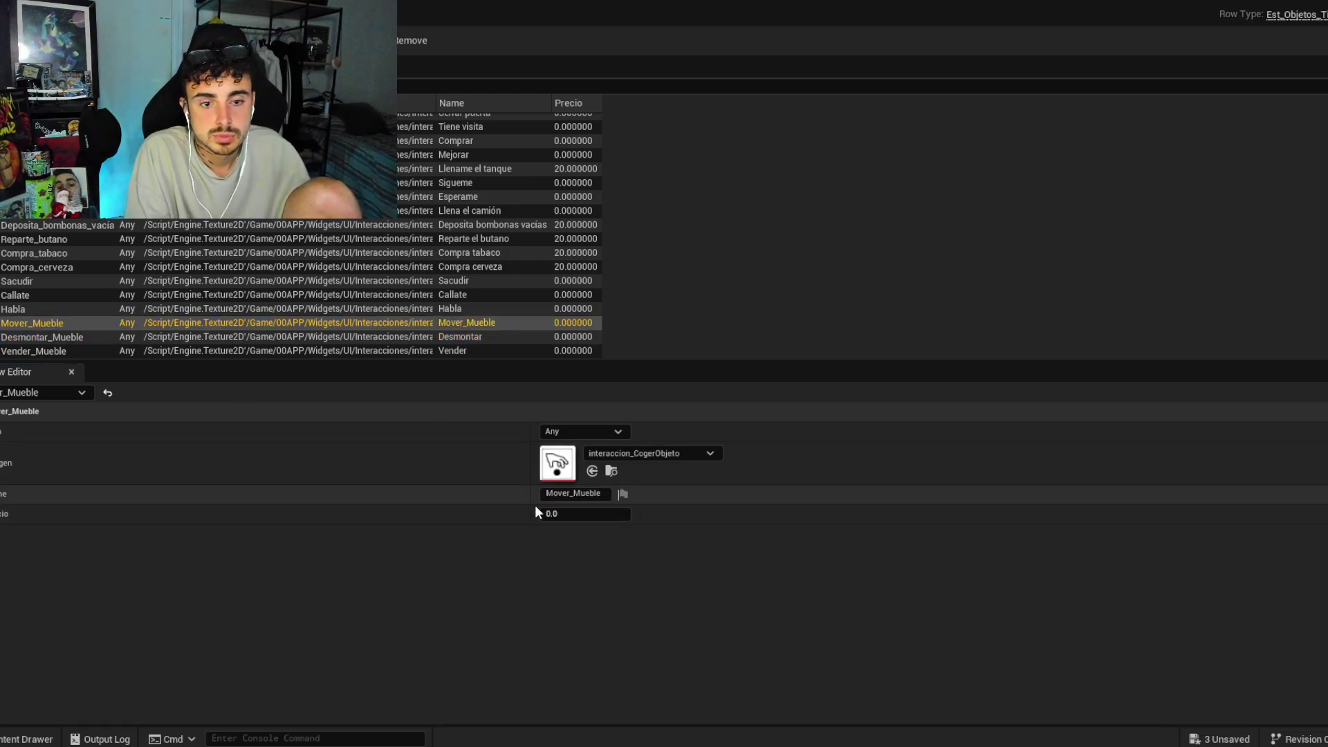
{"action": "double_click", "coordinate": [576, 495]}
{"action": "type", "text": "Mover"}
{"action": "key", "text": "Return"}
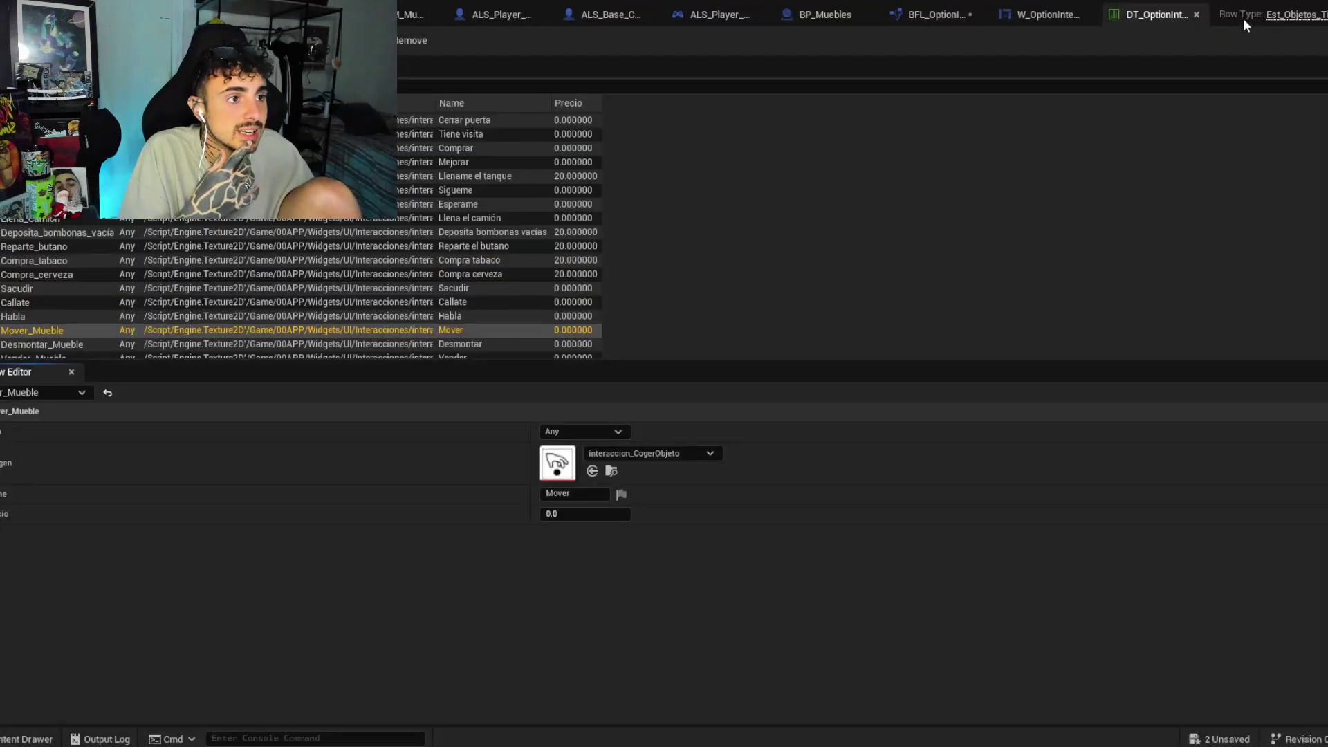
{"action": "left_click", "coordinate": [1064, 14]}
{"action": "left_click", "coordinate": [934, 14]}
Step: Save the function library and open the F Option Interact graph, centering its comment groups
{"action": "scroll", "coordinate": [695, 336], "scroll_direction": "down", "scroll_amount": 5}
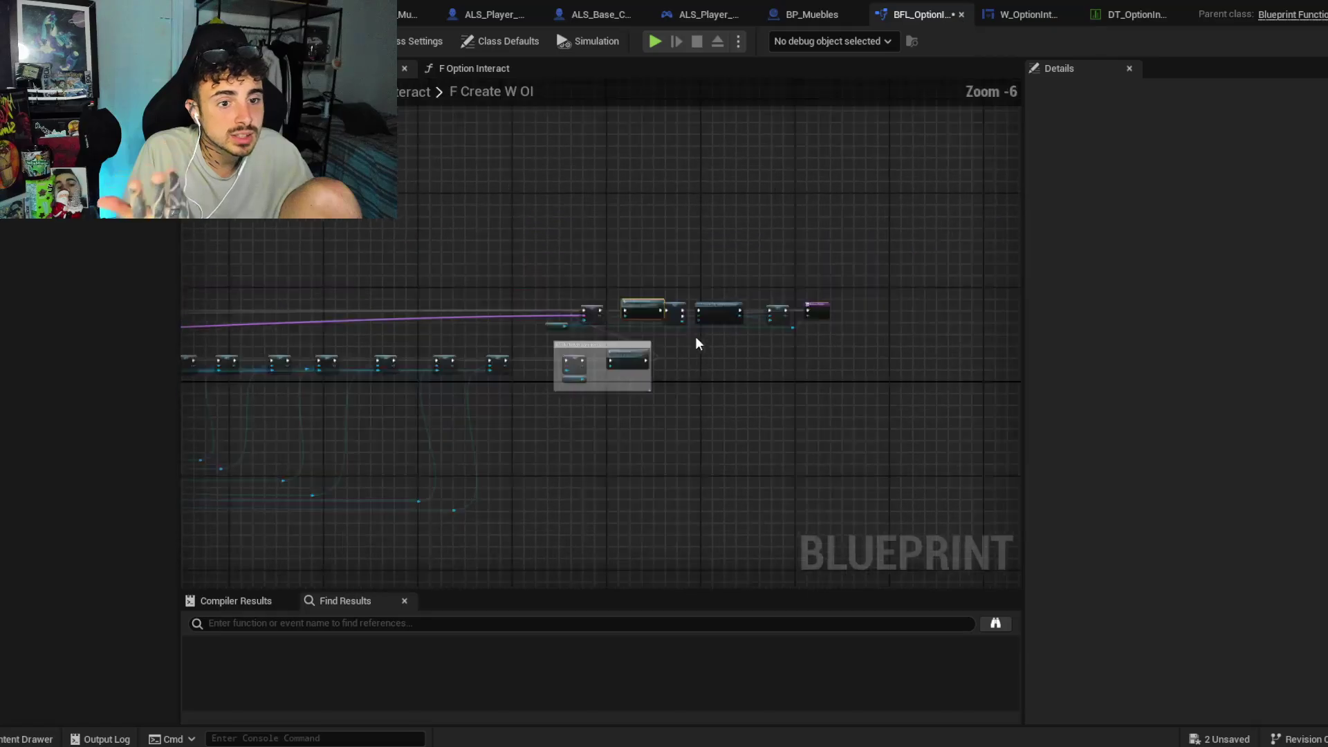
{"action": "key", "text": "ctrl+s"}
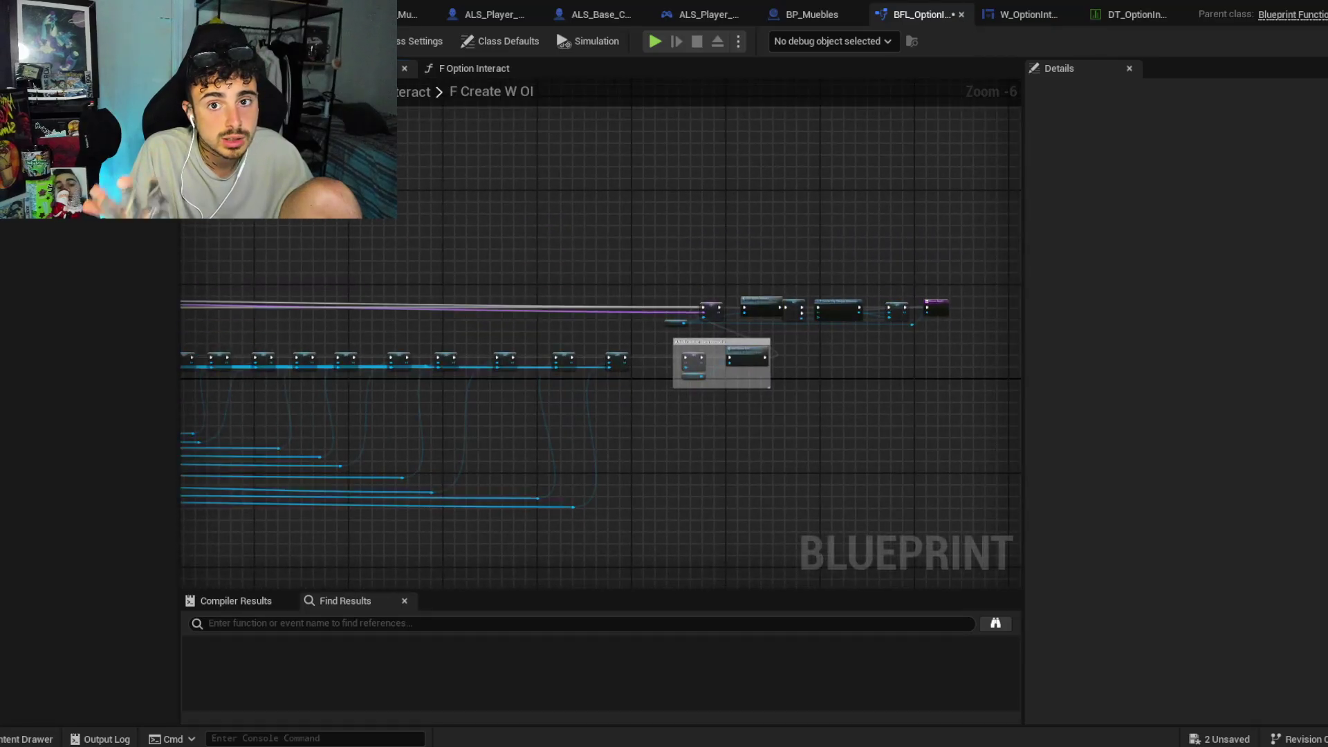
{"action": "right_click_drag", "start_coordinate": [339, 183], "coordinate": [583, 175]}
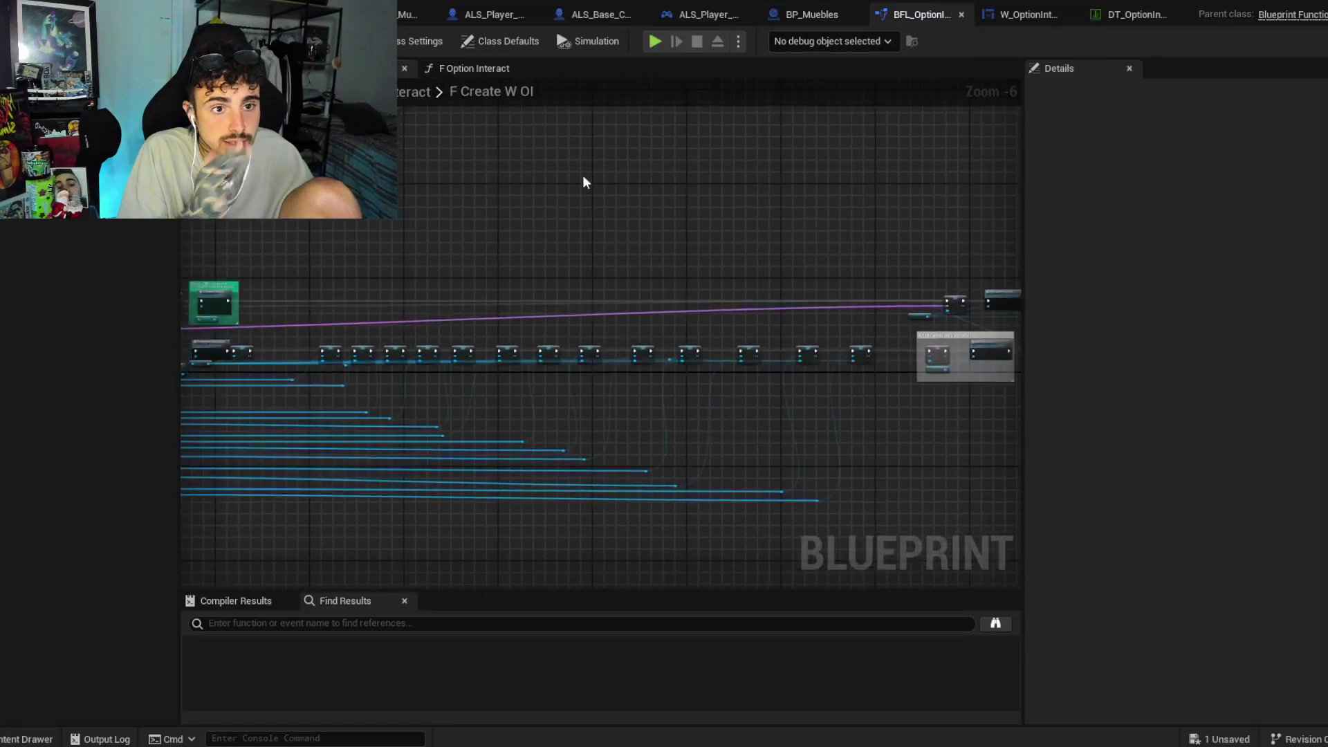
{"action": "left_click", "coordinate": [476, 68]}
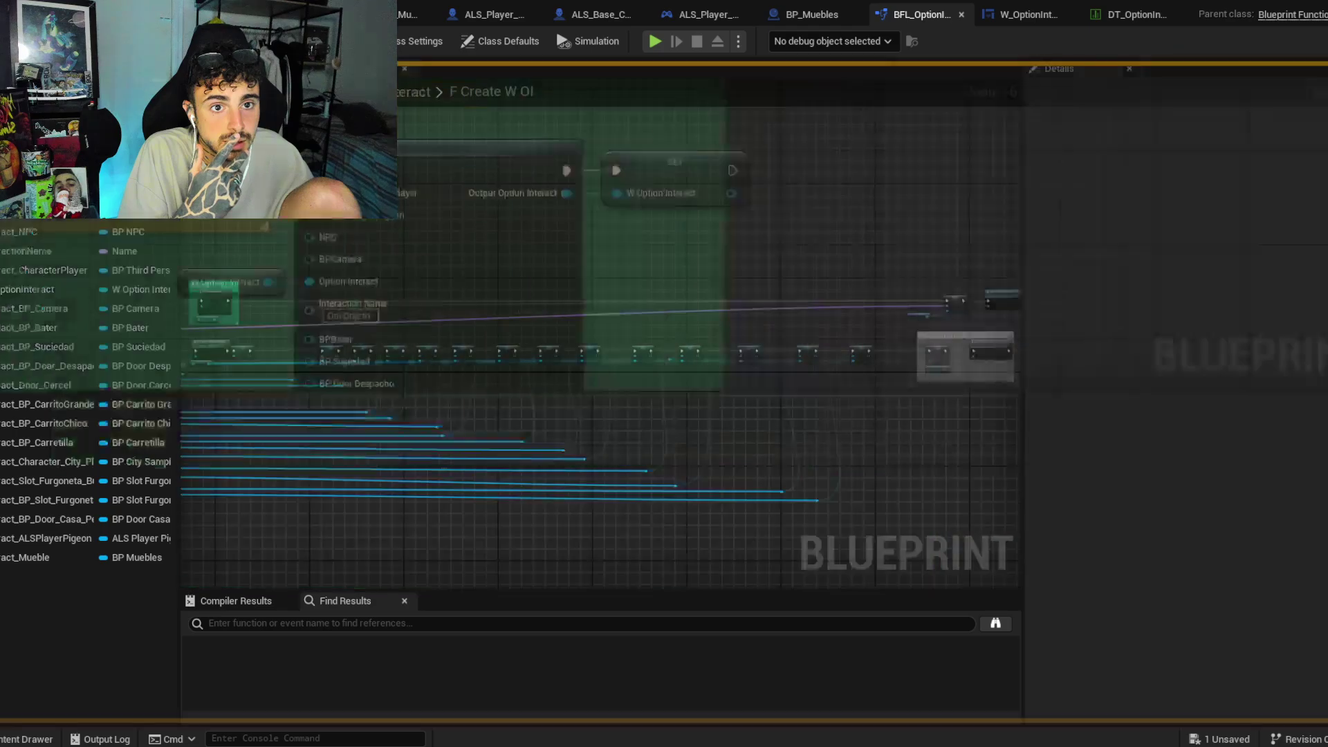
{"action": "scroll", "coordinate": [591, 311], "scroll_direction": "down", "scroll_amount": 6}
{"action": "scroll", "coordinate": [591, 312], "scroll_direction": "down", "scroll_amount": 1}
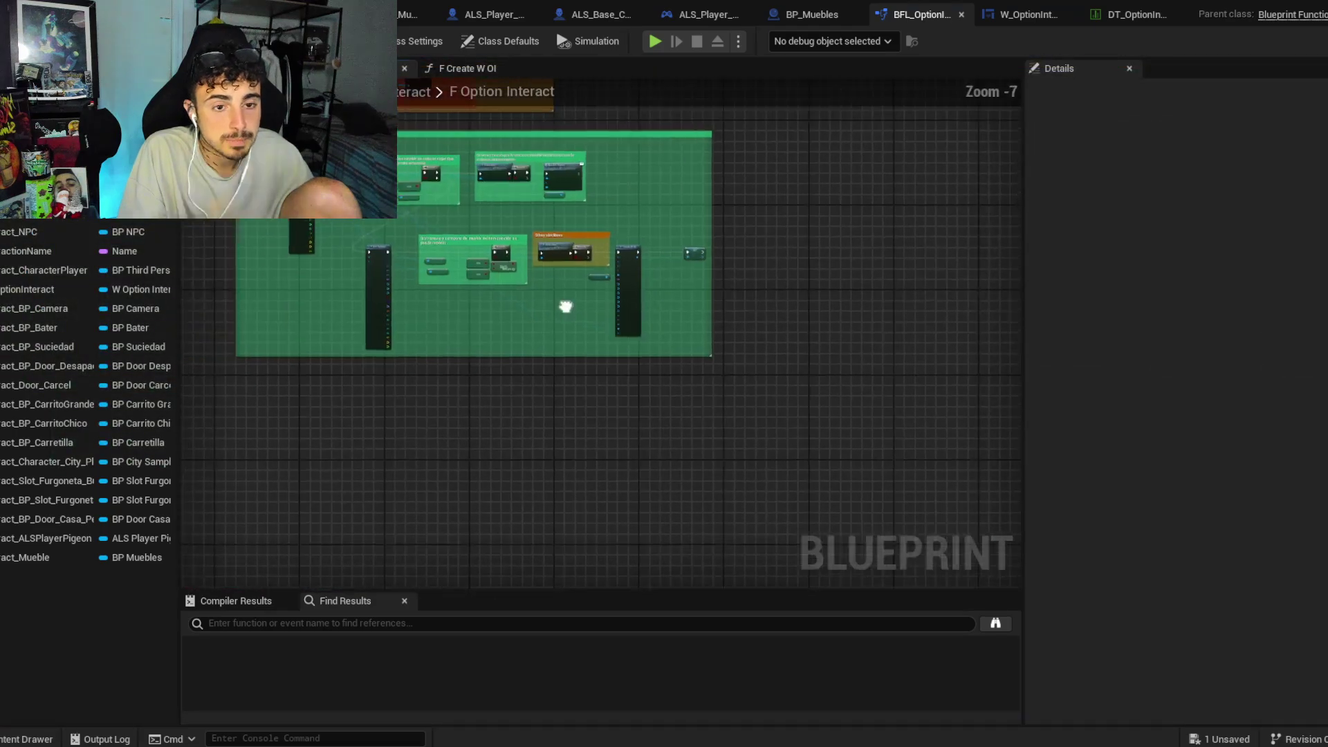
{"action": "right_click_drag", "start_coordinate": [564, 303], "coordinate": [688, 321]}
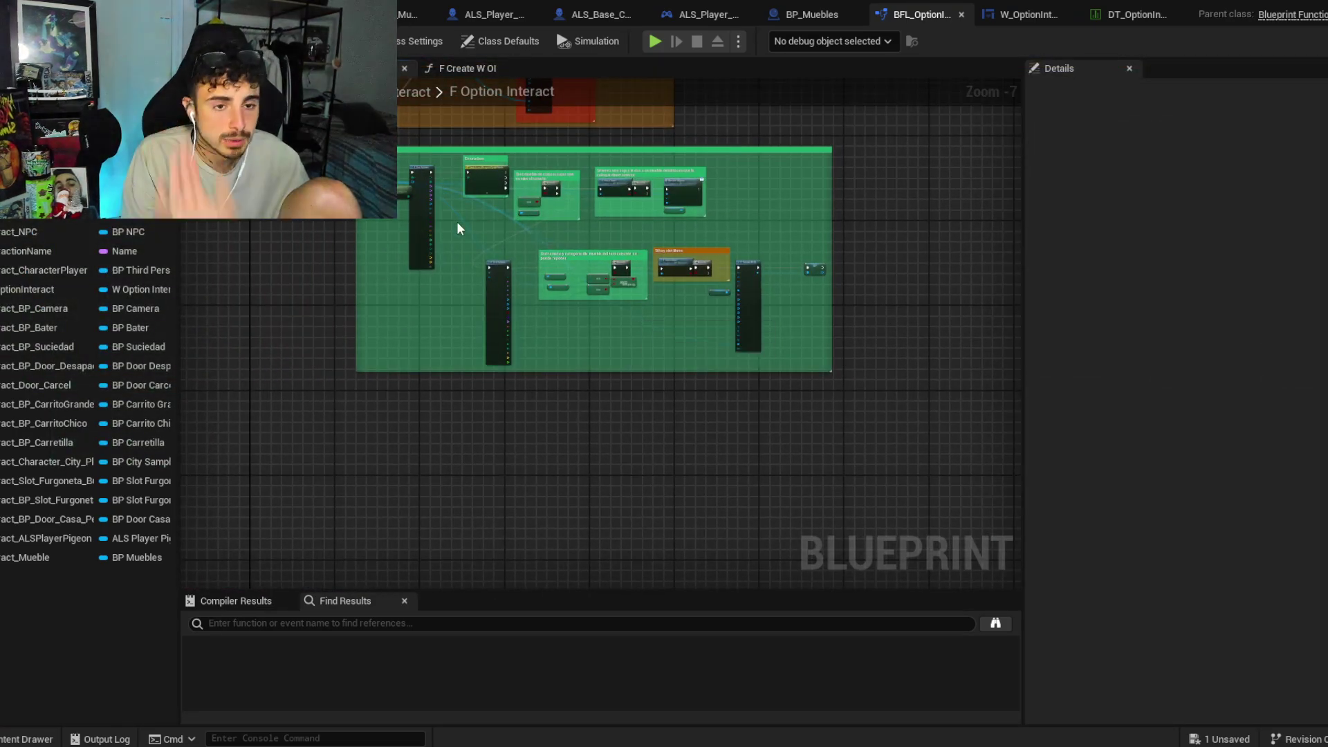
{"action": "right_click_drag", "start_coordinate": [456, 222], "coordinate": [478, 293]}
{"action": "scroll", "coordinate": [434, 264], "scroll_direction": "up", "scroll_amount": 5}
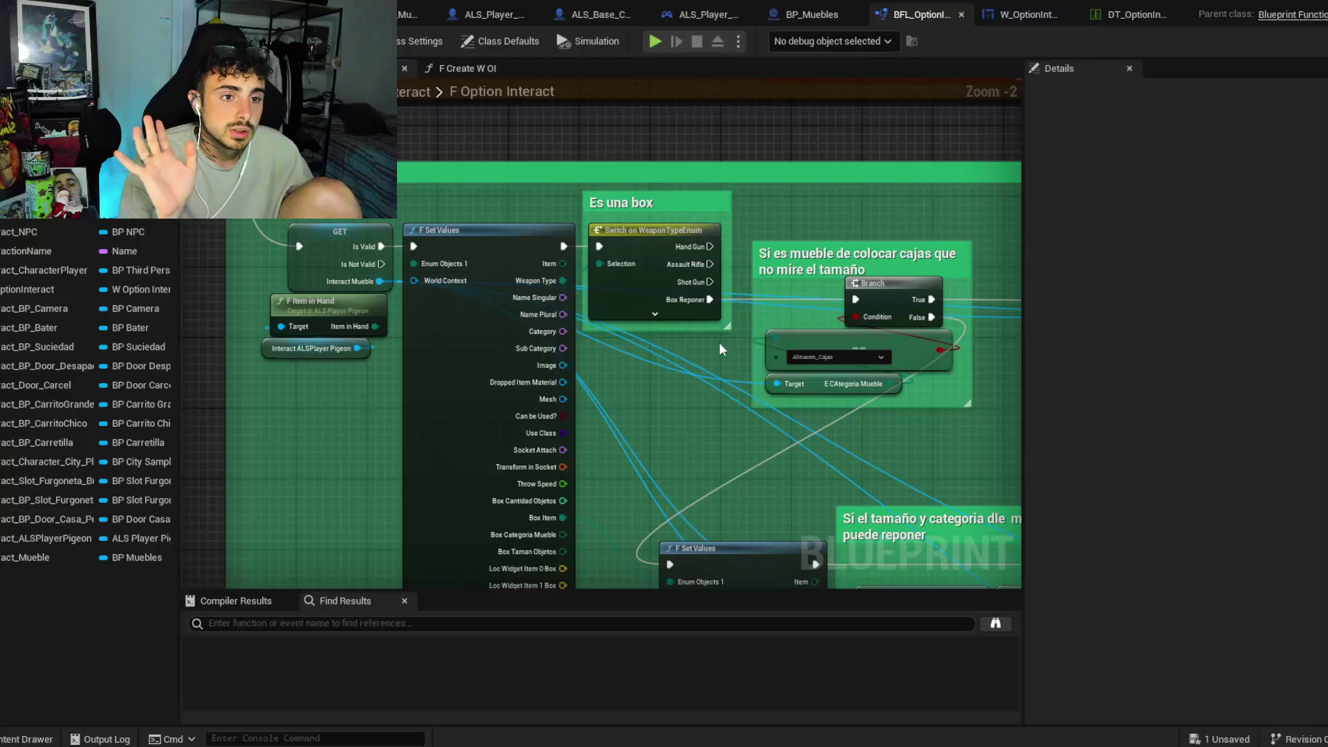
{"action": "right_click_drag", "start_coordinate": [720, 342], "coordinate": [557, 297]}
{"action": "scroll", "coordinate": [537, 280], "scroll_direction": "down", "scroll_amount": 2}
{"action": "scroll", "coordinate": [536, 280], "scroll_direction": "down", "scroll_amount": 1}
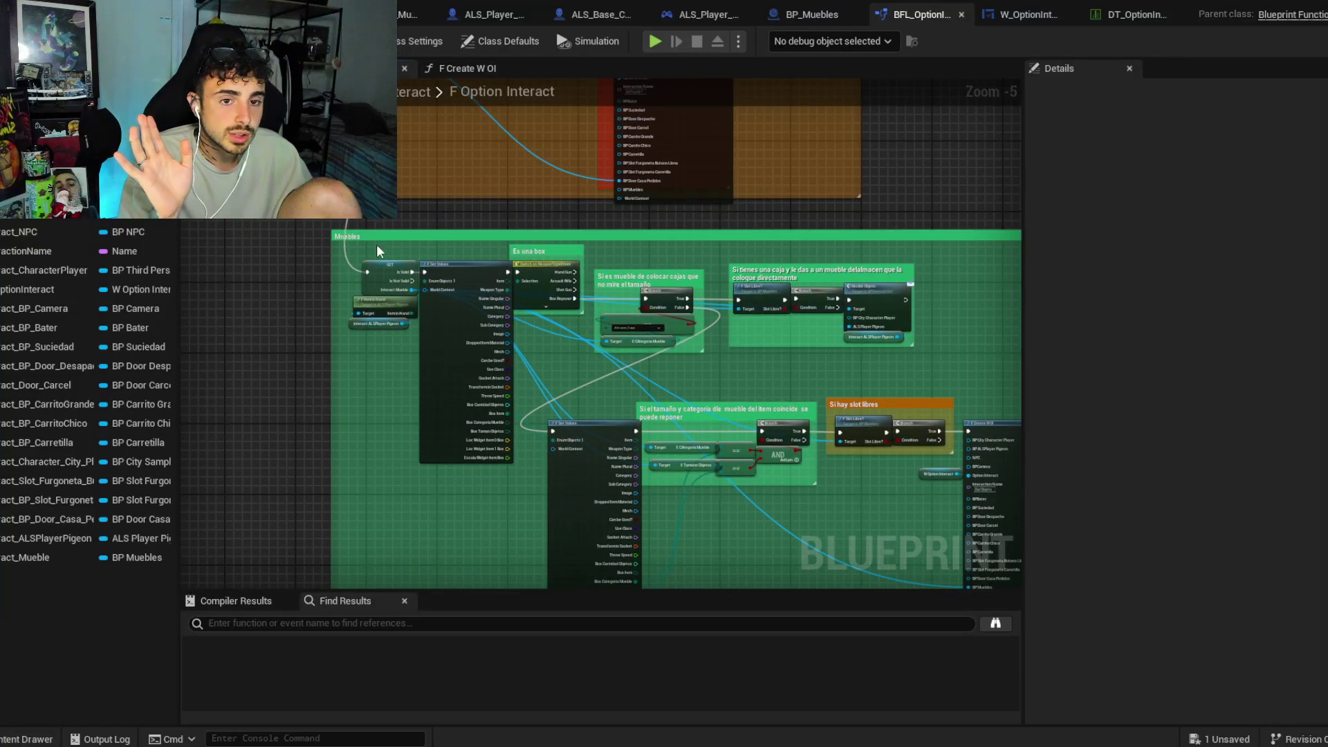
Step: Shift the 'Si tienes una caja' box-handover comment group slightly left
{"action": "left_click", "coordinate": [338, 237]}
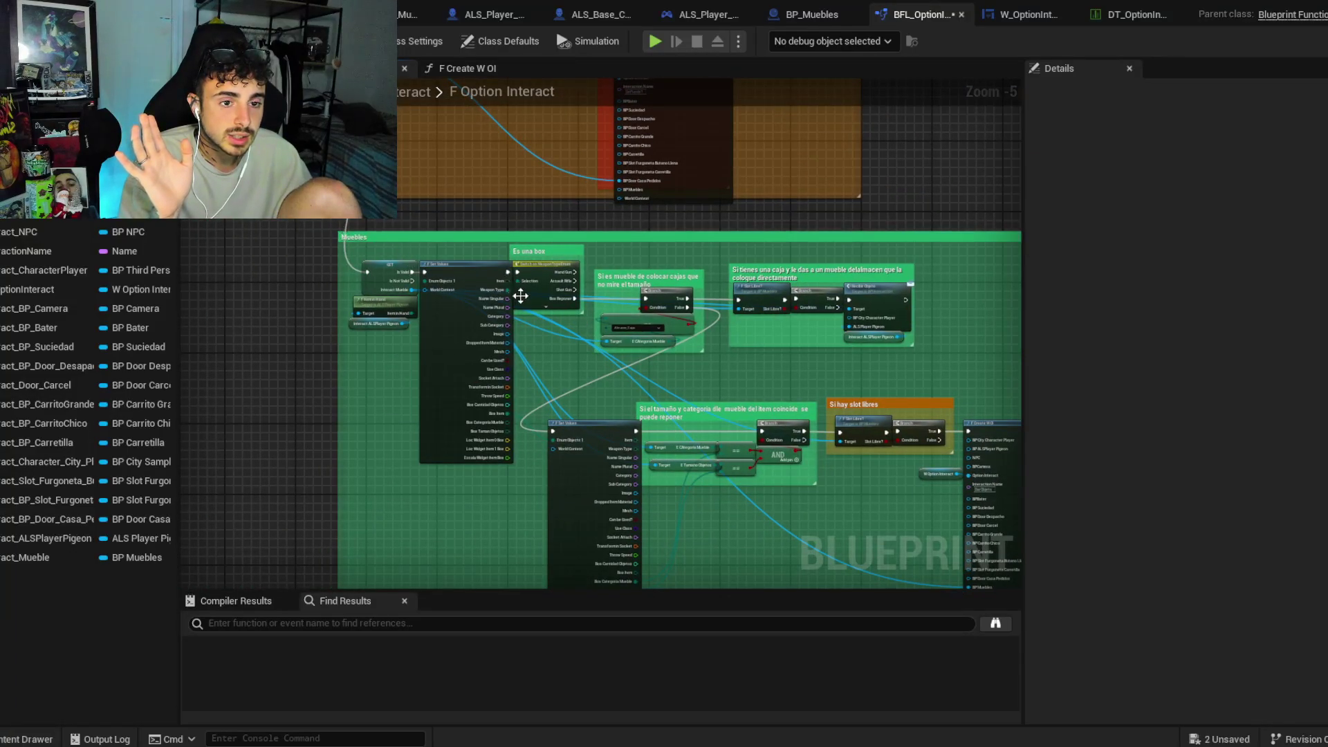
{"action": "scroll", "coordinate": [522, 293], "scroll_direction": "up", "scroll_amount": 3}
{"action": "right_click_drag", "start_coordinate": [881, 336], "coordinate": [615, 264]}
{"action": "scroll", "coordinate": [546, 164], "scroll_direction": "down", "scroll_amount": 1}
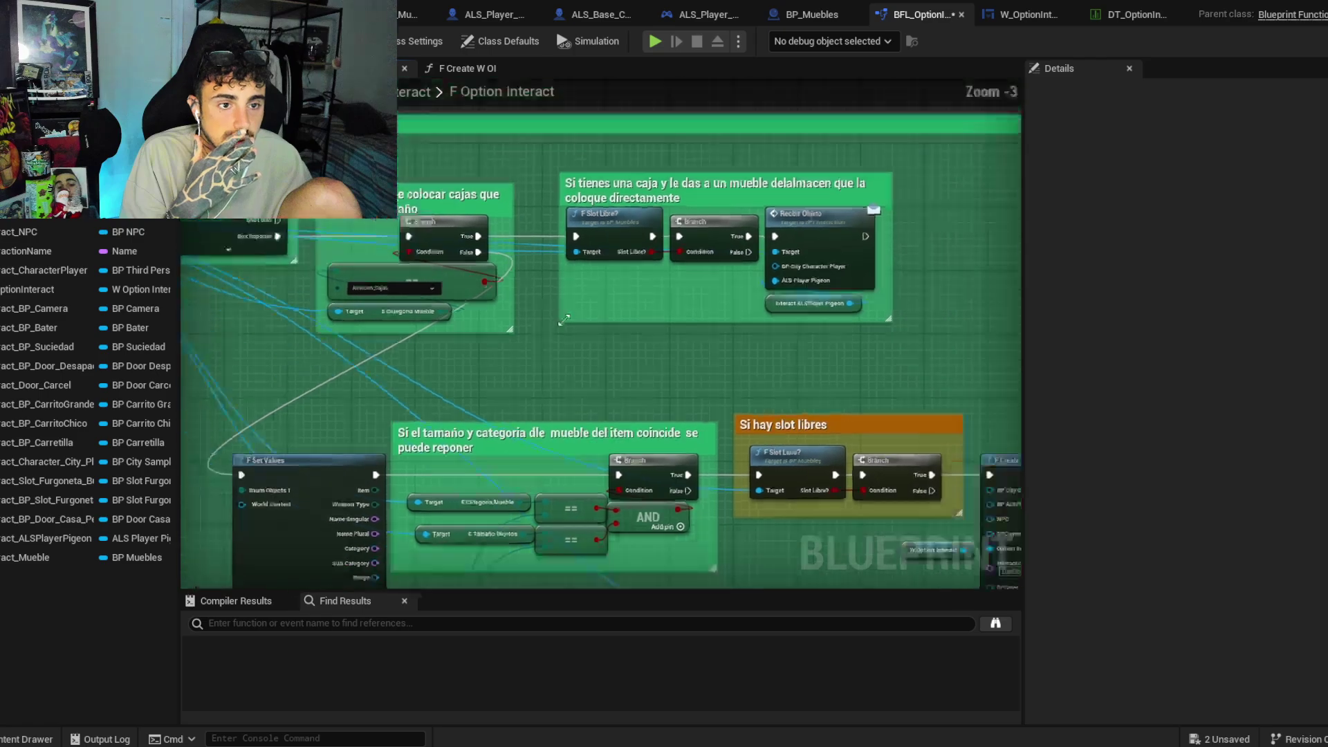
{"action": "left_click_drag", "start_coordinate": [758, 192], "coordinate": [715, 188]}
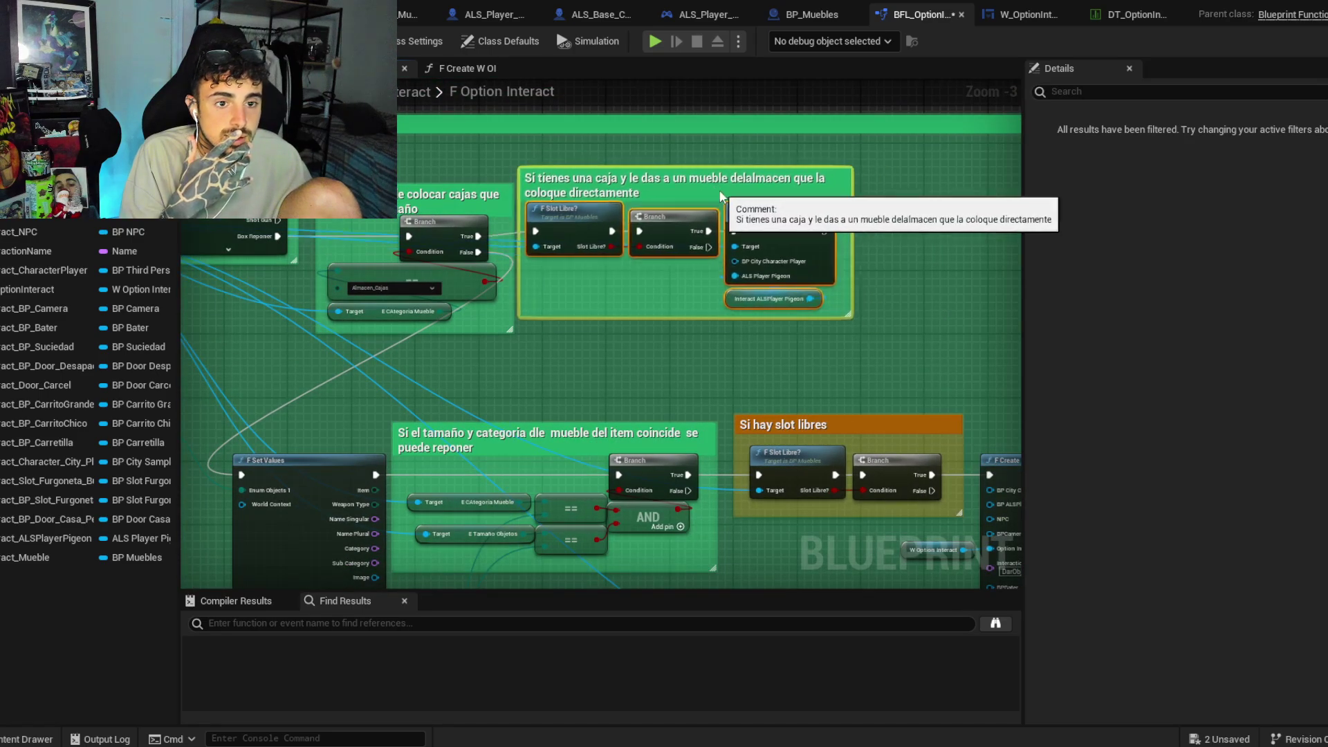
{"action": "left_click", "coordinate": [631, 321]}
{"action": "right_click_drag", "start_coordinate": [631, 328], "coordinate": [632, 183]}
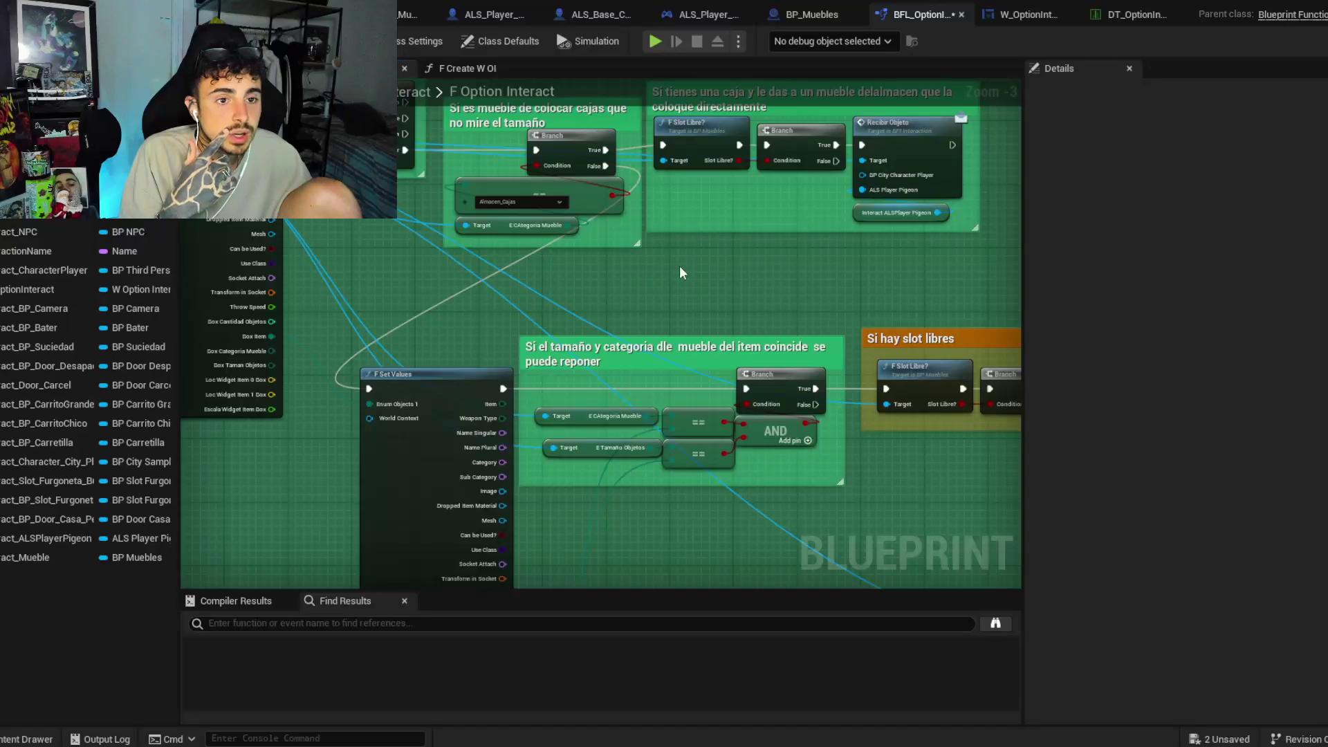
{"action": "right_click_drag", "start_coordinate": [732, 300], "coordinate": [706, 254]}
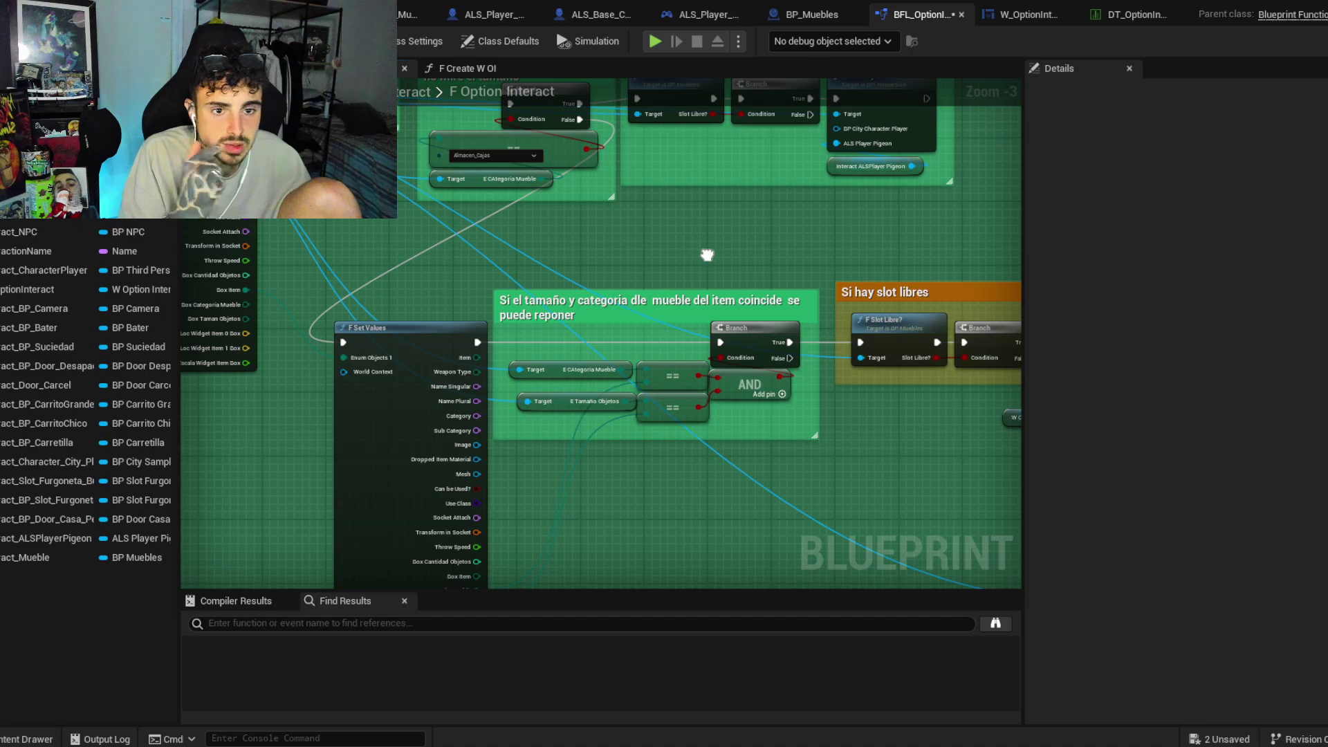
{"action": "right_click_drag", "start_coordinate": [707, 255], "coordinate": [831, 286]}
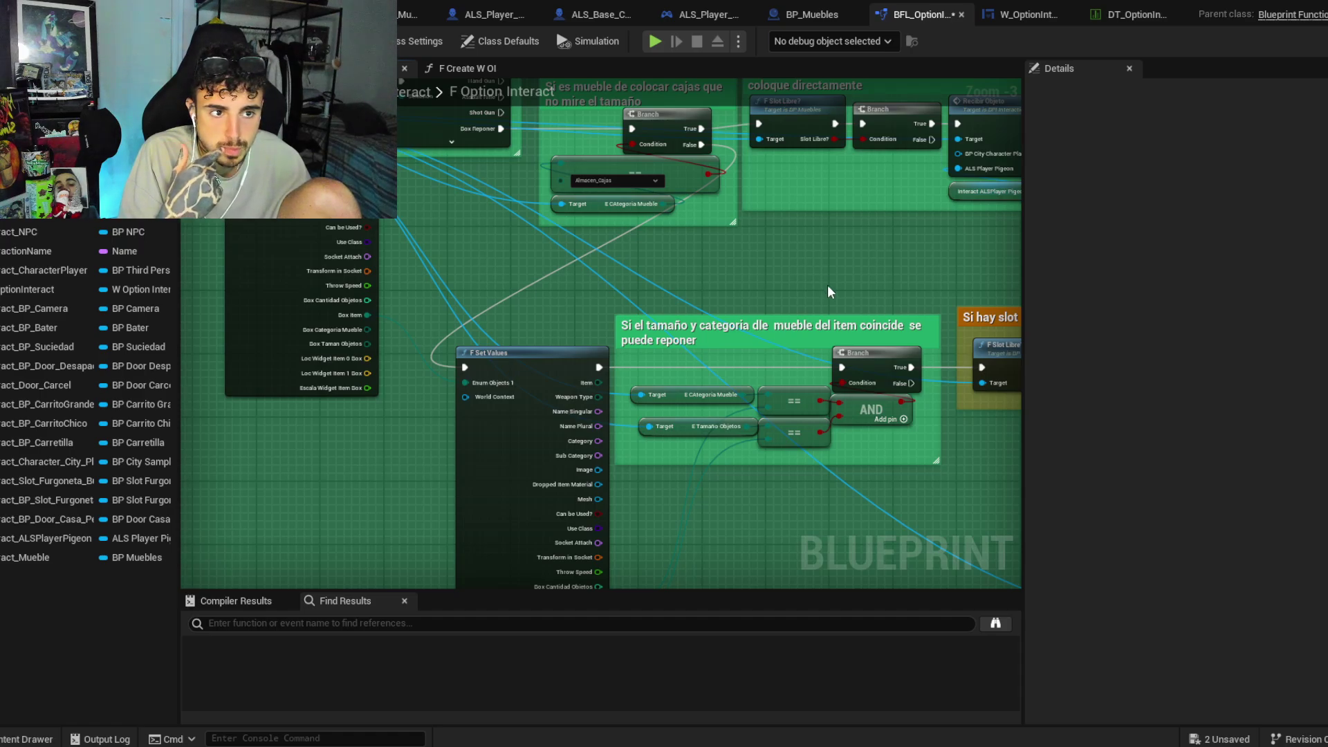
{"action": "right_click_drag", "start_coordinate": [827, 285], "coordinate": [521, 339]}
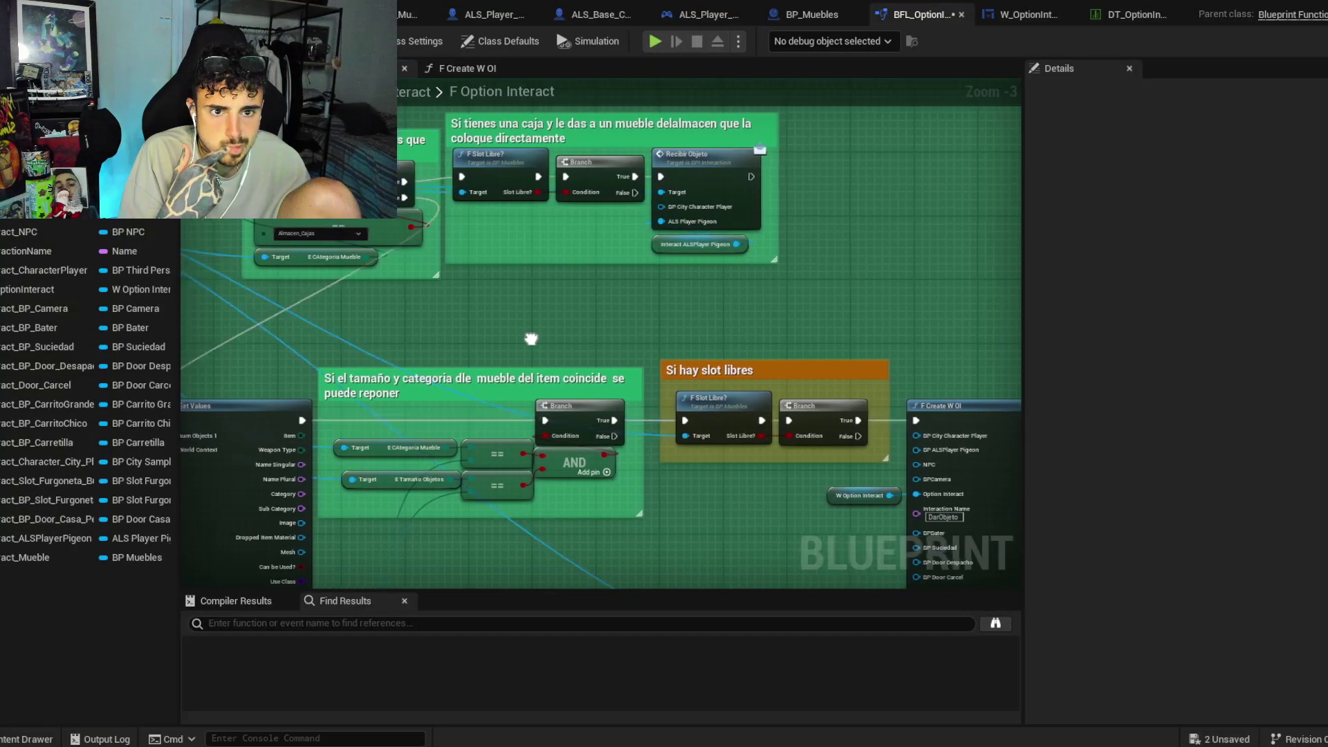
{"action": "right_click_drag", "start_coordinate": [521, 339], "coordinate": [655, 406]}
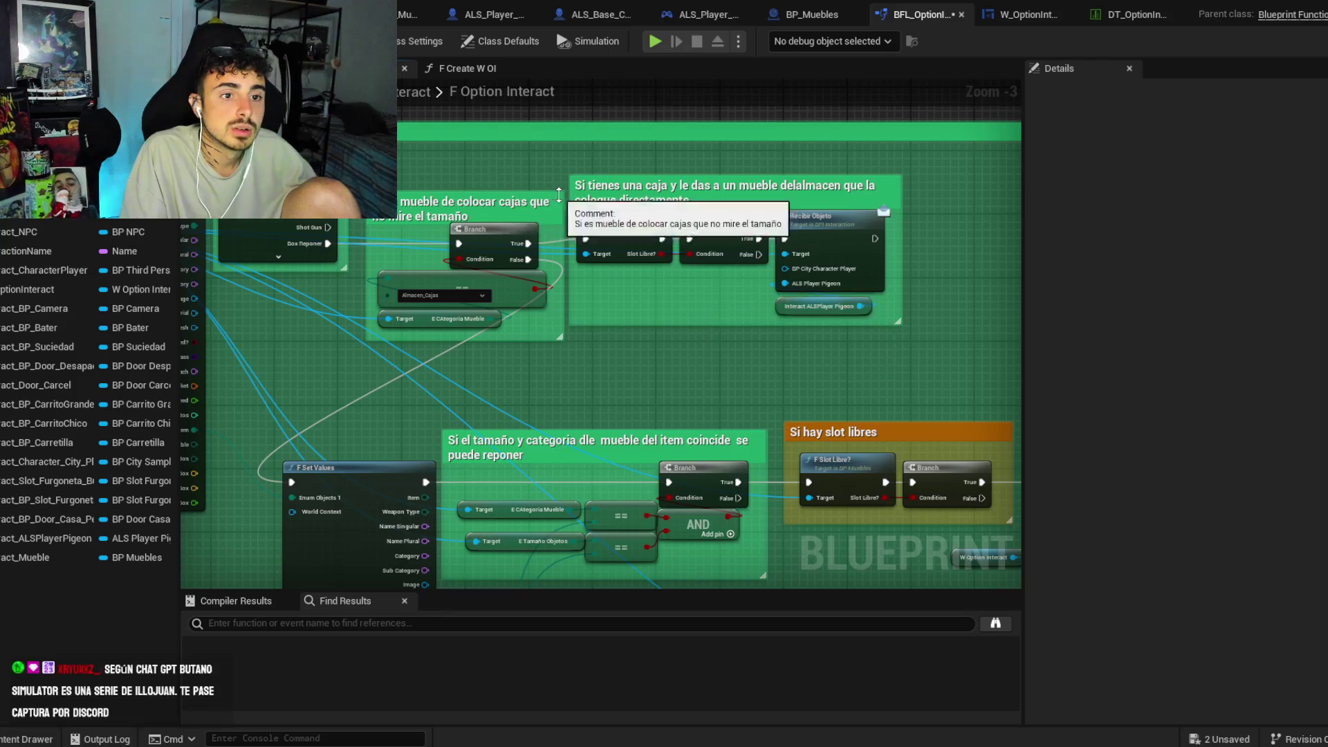
Step: Enlarge the box-placing comment around the handover comment and retitle it 'Si es un mueble del almacen'
{"action": "left_click_drag", "start_coordinate": [559, 194], "coordinate": [1104, 134]}
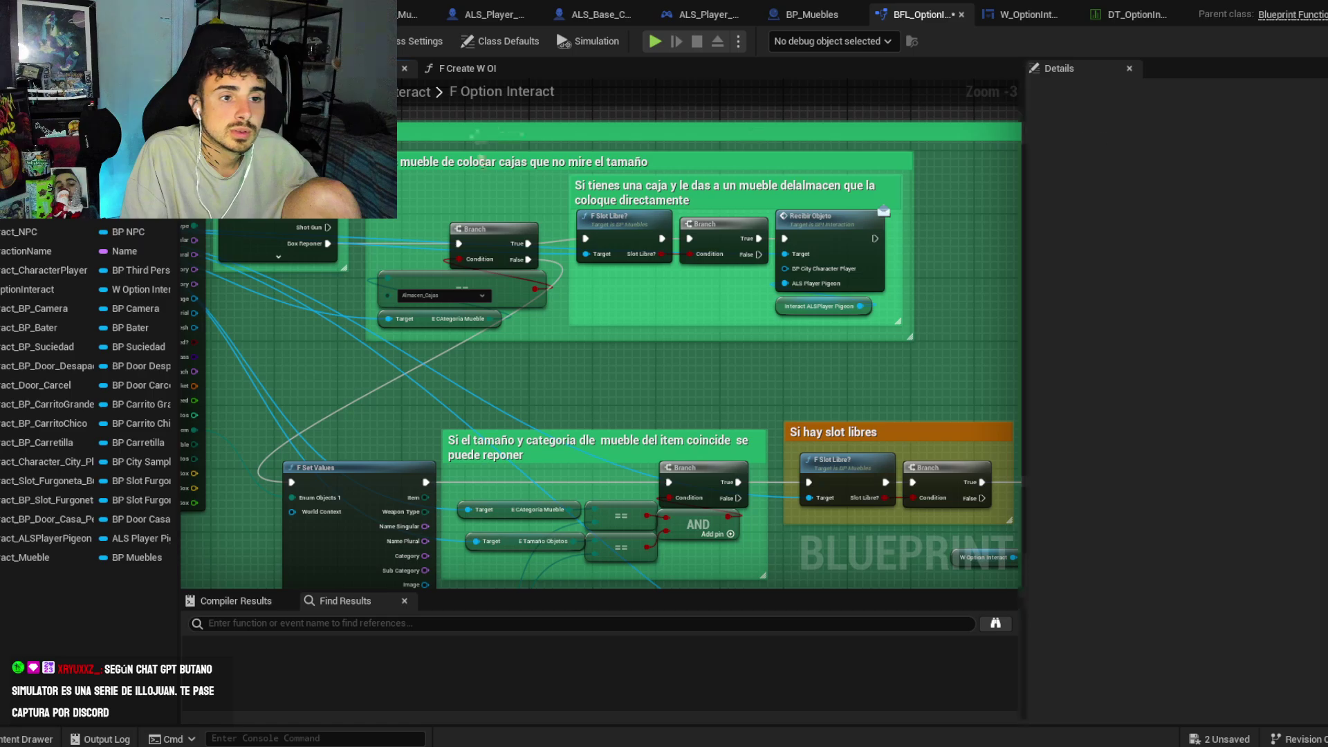
{"action": "left_click", "coordinate": [481, 161]}
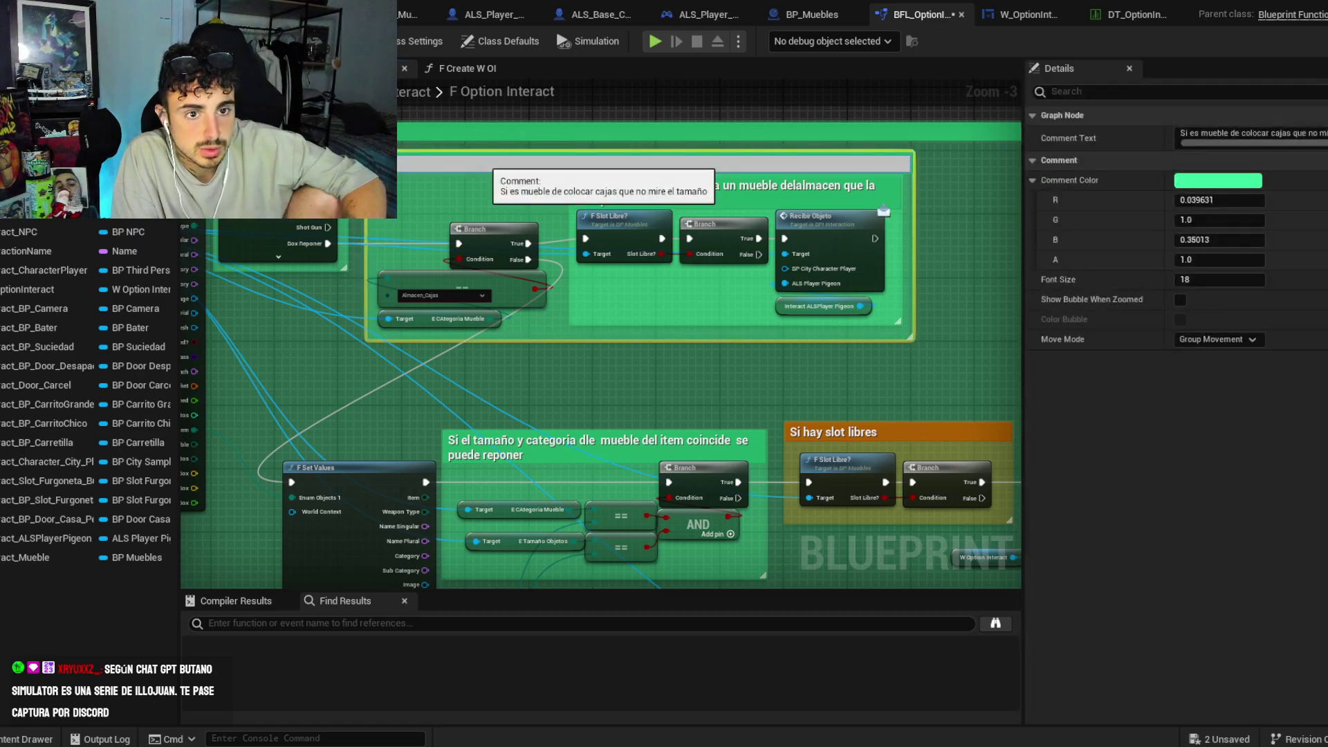
{"action": "type", "text": "Si es un mueble del alma"}
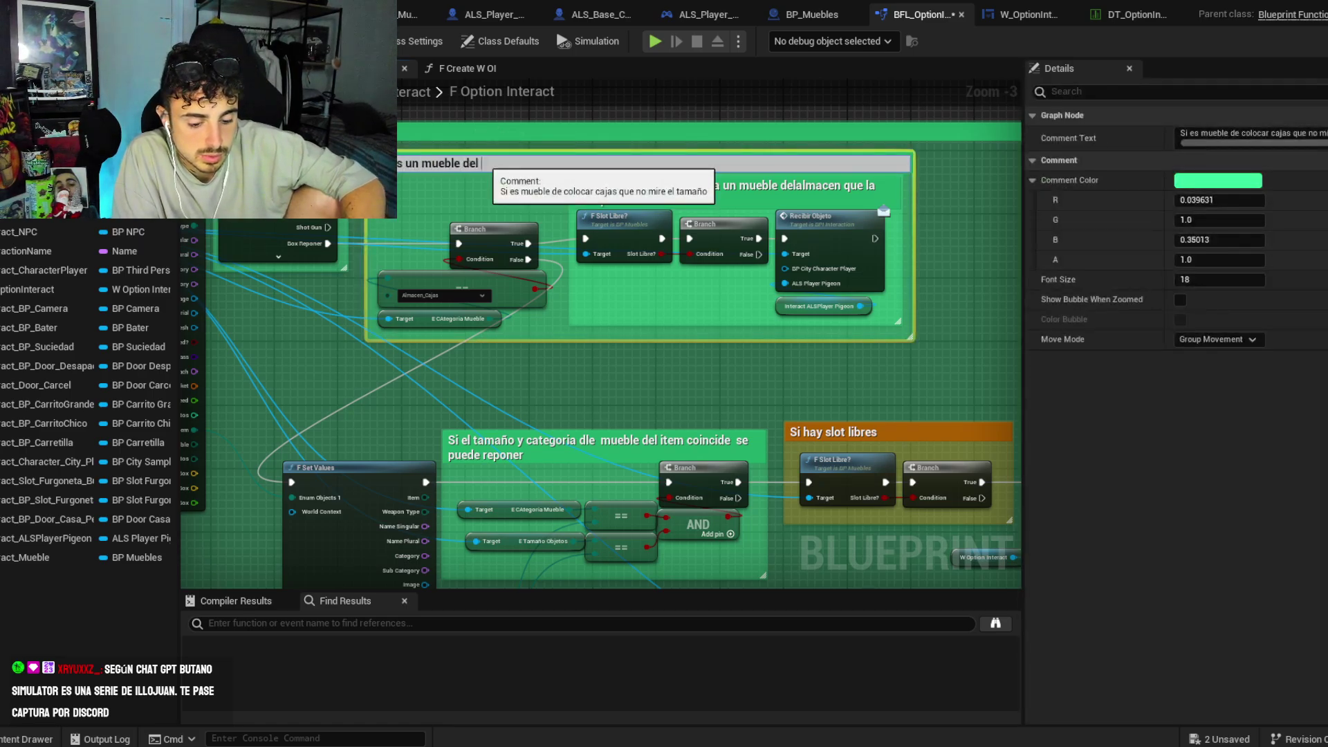
{"action": "type", "text": "cen"}
{"action": "key", "text": "Return"}
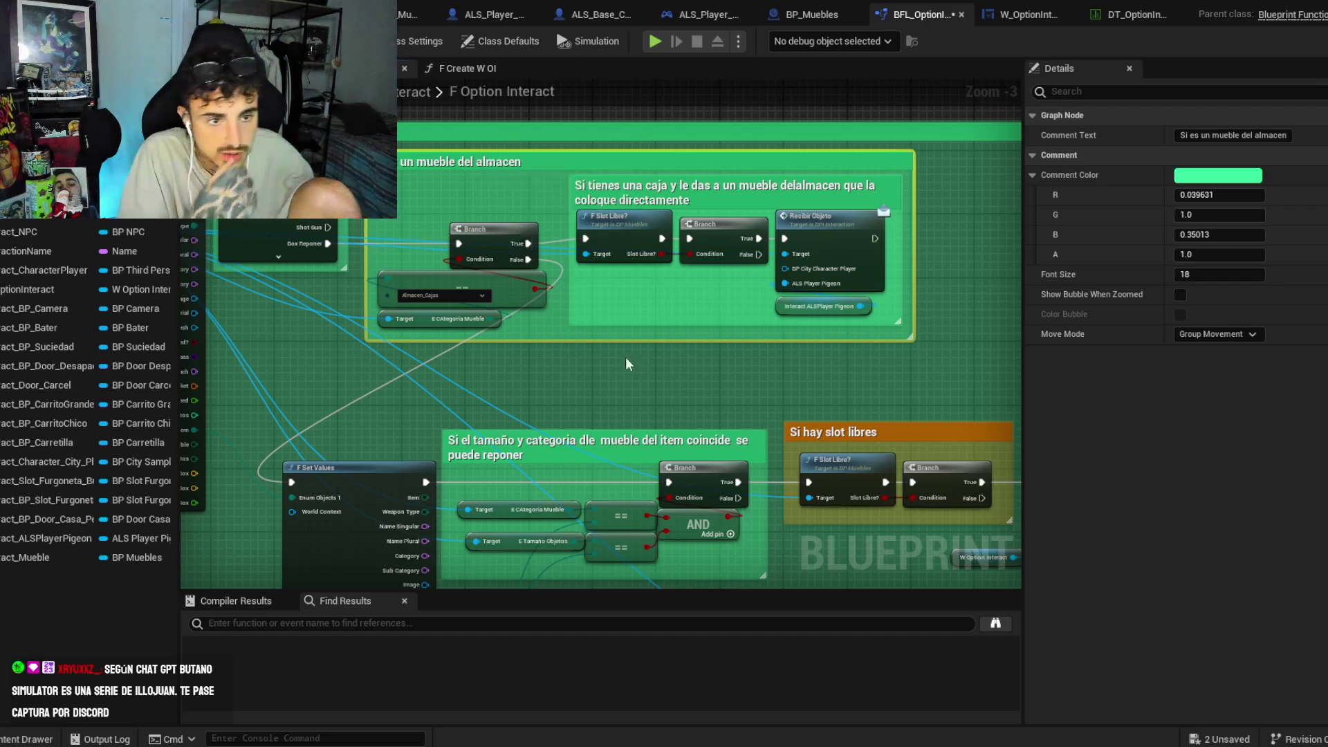
Step: Correct 'dle' to 'del' in the item size and category comment title
{"action": "right_click_drag", "start_coordinate": [572, 394], "coordinate": [534, 256]}
{"action": "right_click_drag", "start_coordinate": [375, 304], "coordinate": [343, 228]}
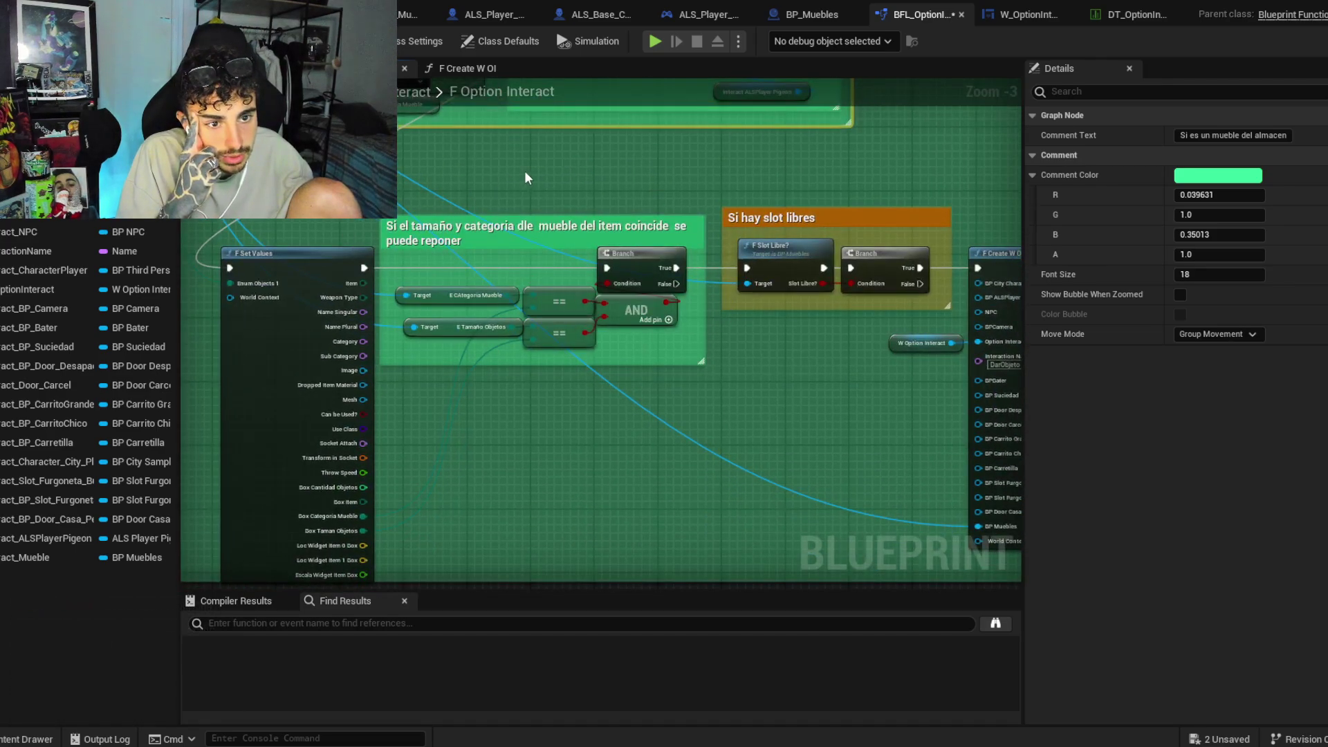
{"action": "left_click", "coordinate": [520, 227]}
{"action": "double_click", "coordinate": [520, 227]}
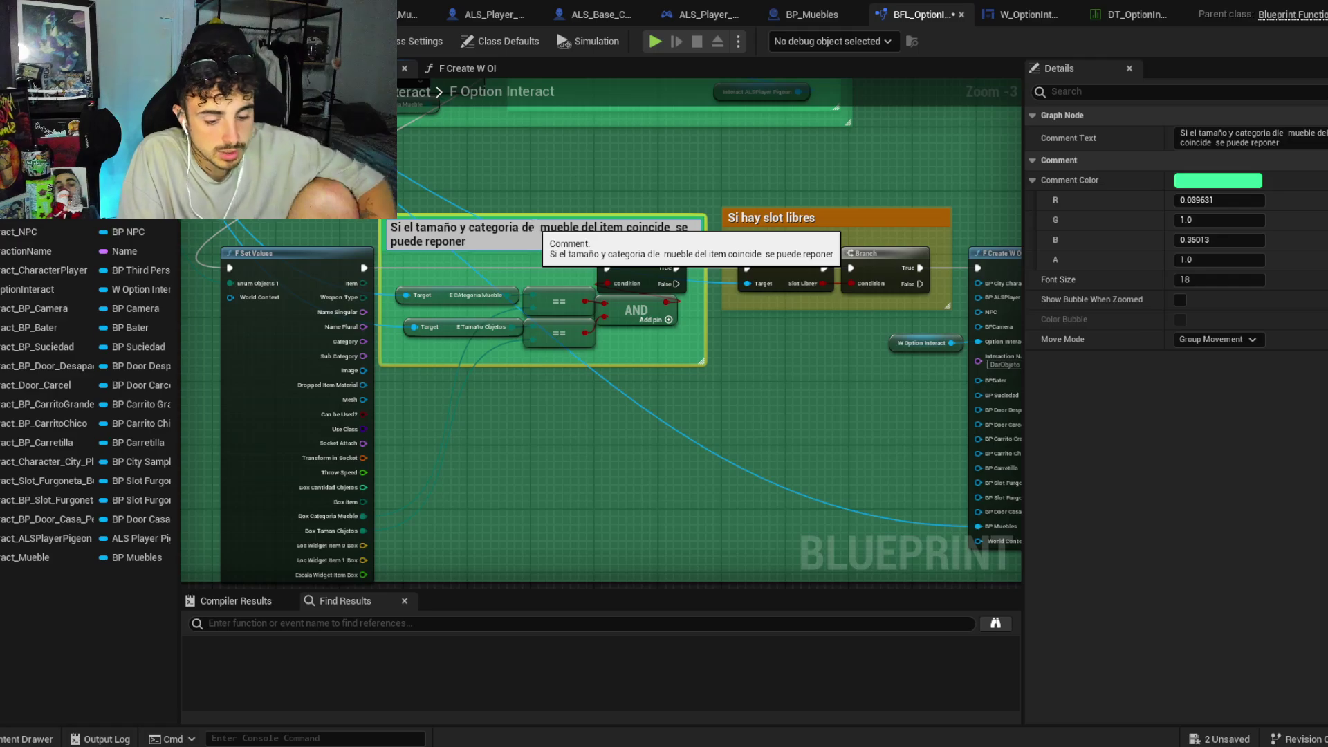
{"action": "key", "text": "Delete"}
{"action": "key", "text": "Right"}
{"action": "type", "text": "l"}
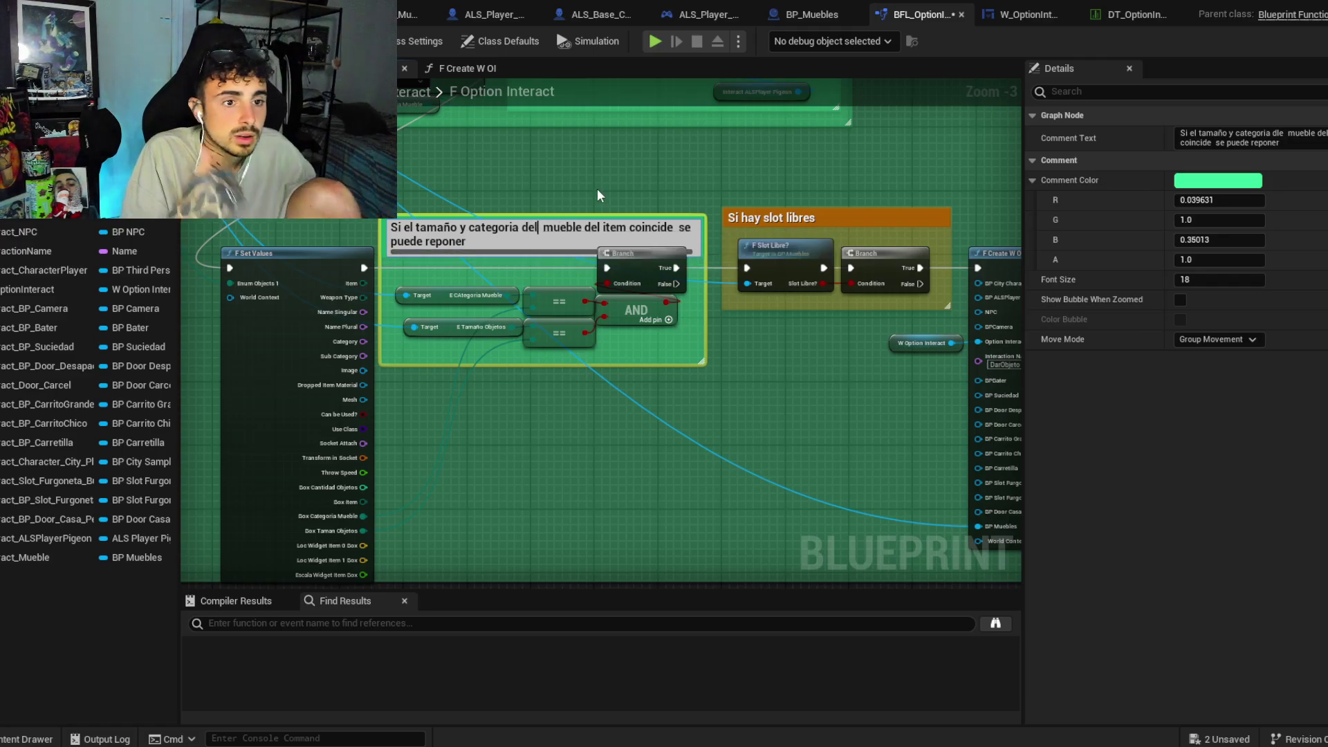
{"action": "key", "text": "Return"}
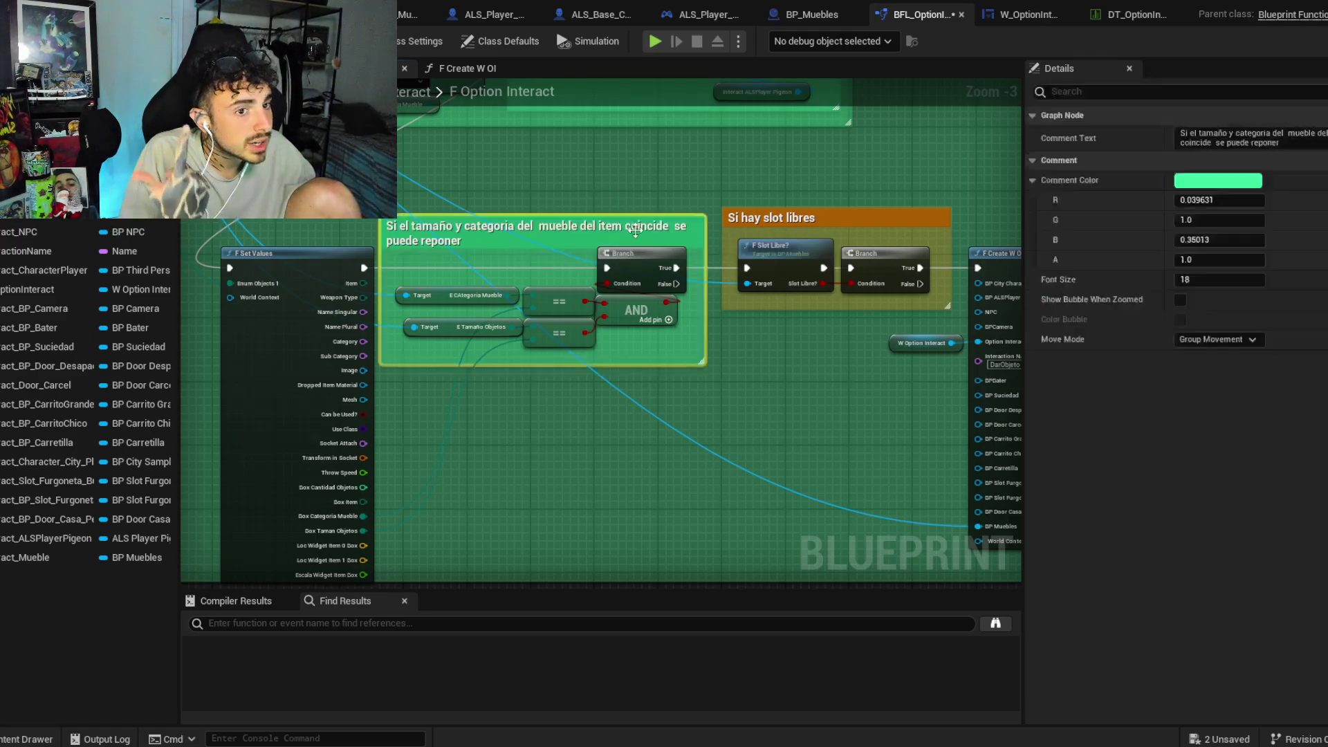
Step: Set that comment's font size to 10 in the Details panel
{"action": "left_click", "coordinate": [1032, 180]}
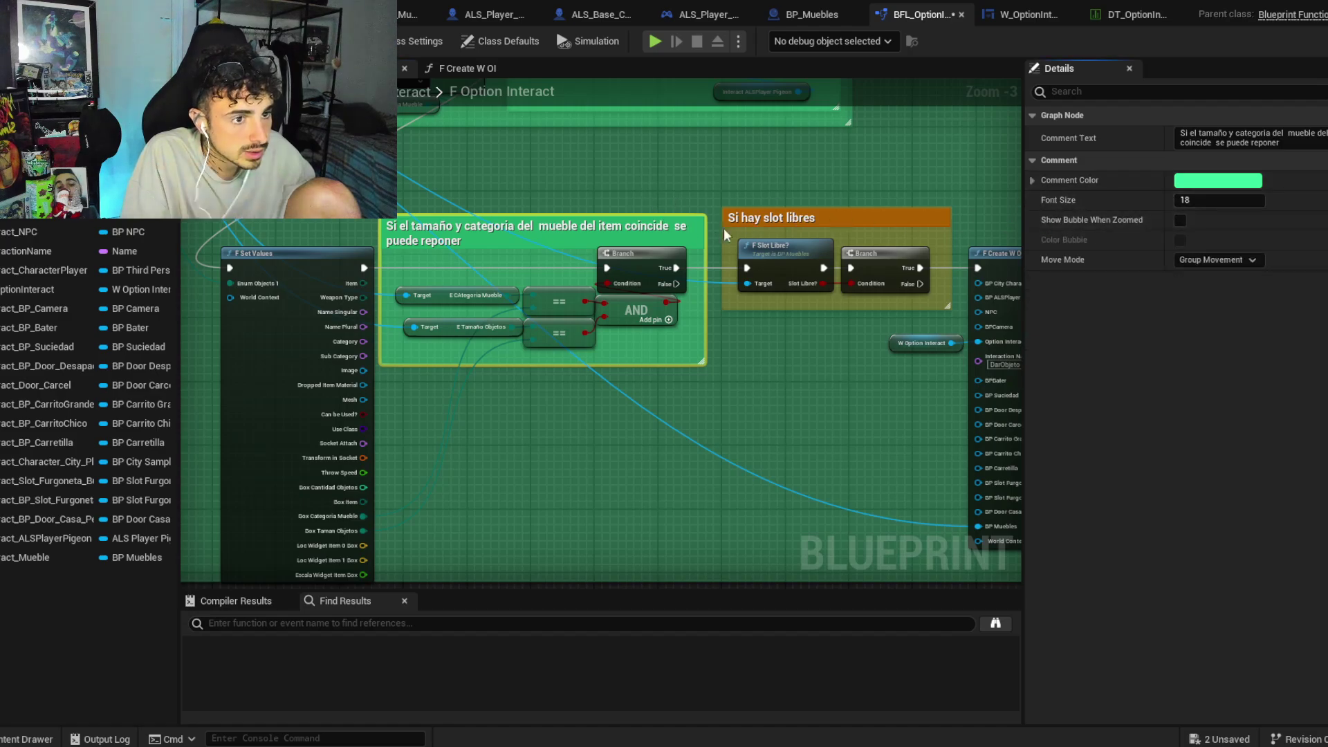
{"action": "left_click", "coordinate": [1204, 202]}
{"action": "type", "text": "10"}
{"action": "key", "text": "Return"}
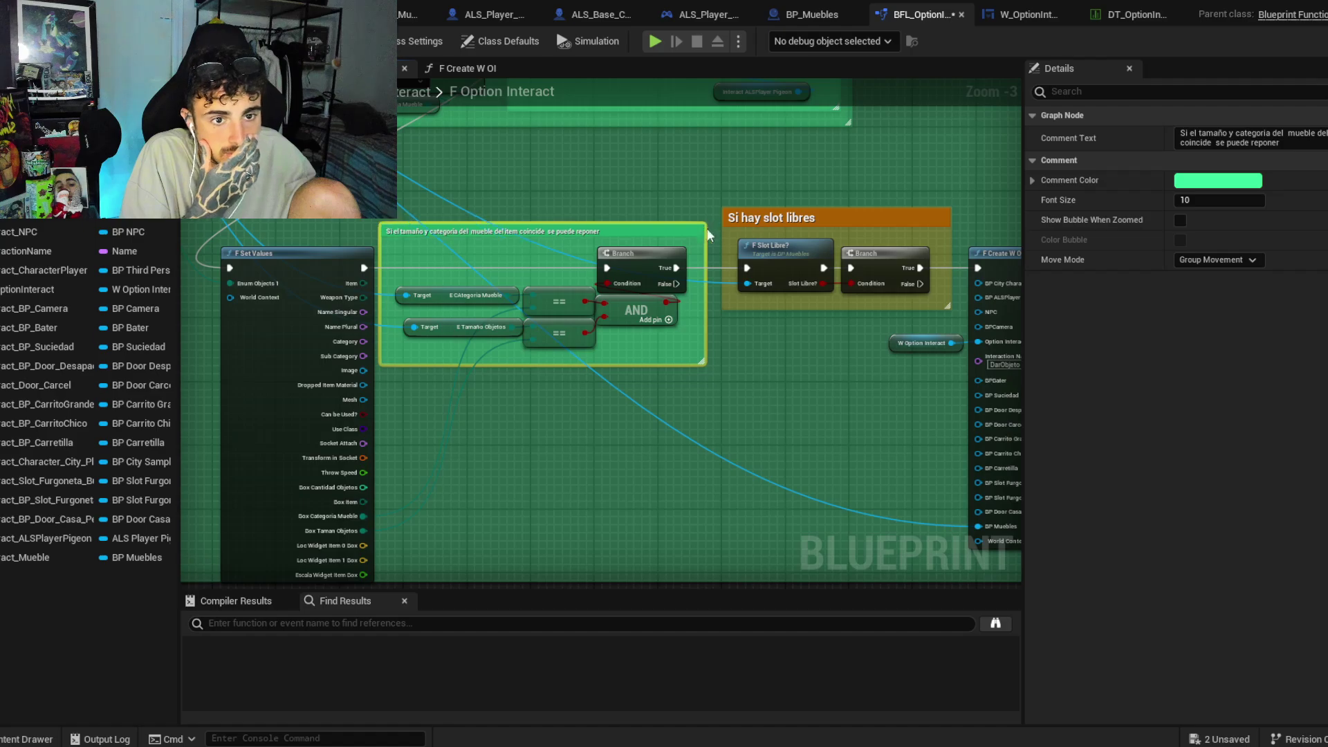
{"action": "left_click", "coordinate": [657, 181]}
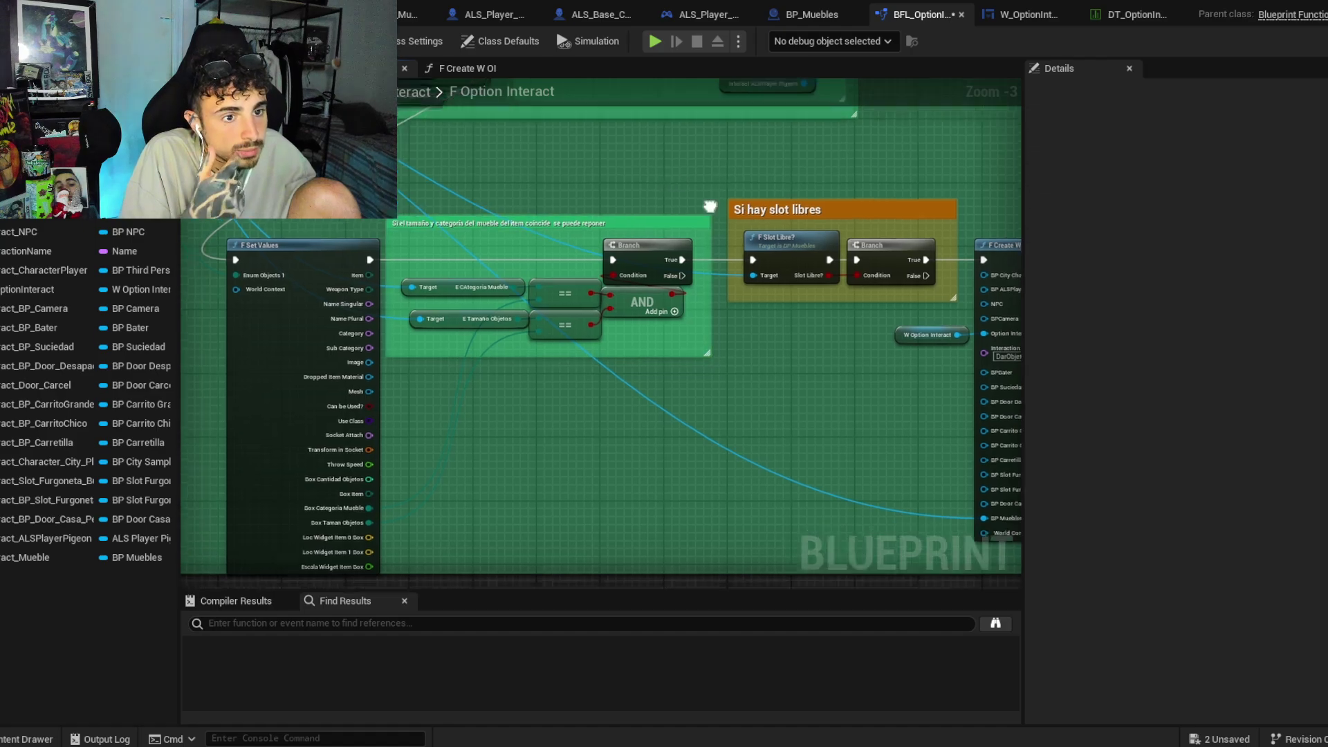
{"action": "scroll", "coordinate": [638, 246], "scroll_direction": "down", "scroll_amount": 3}
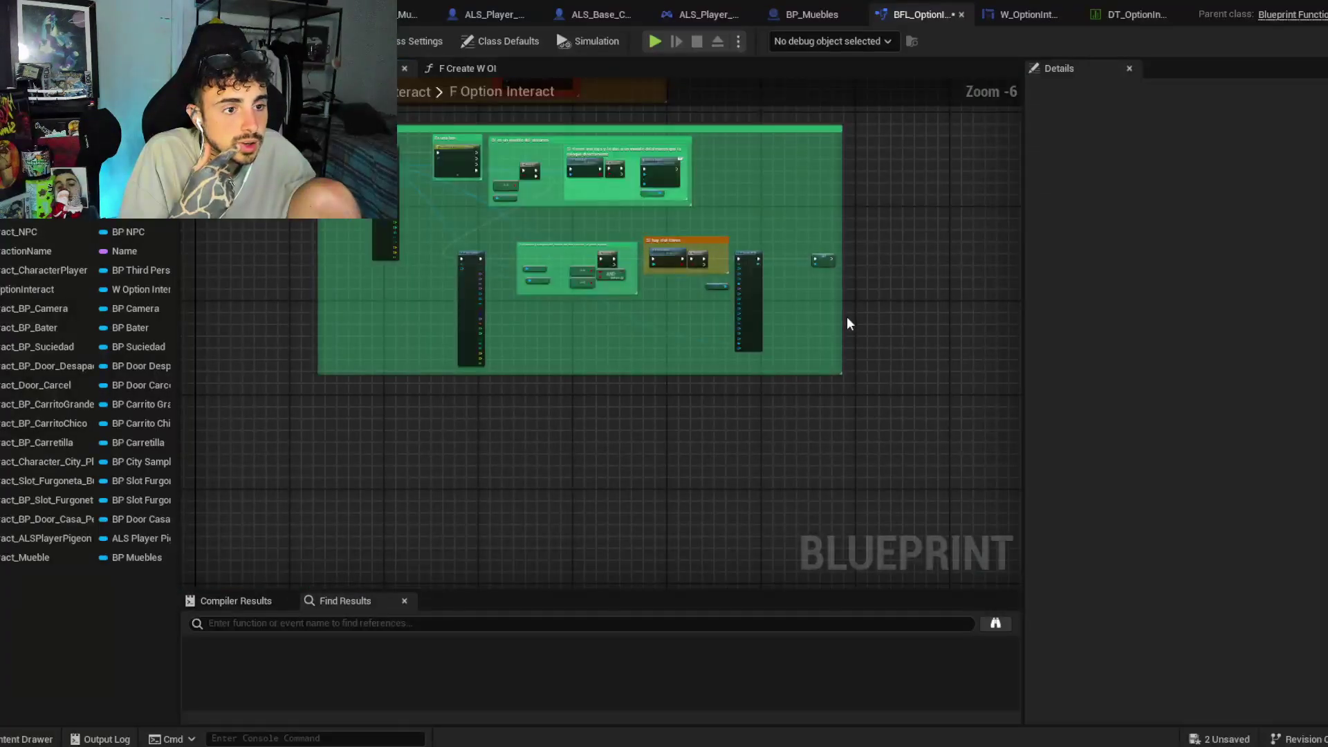
Step: Shift the F Set Values node and its comment group to the right
{"action": "left_click_drag", "start_coordinate": [851, 371], "coordinate": [460, 231]}
{"action": "scroll", "coordinate": [484, 247], "scroll_direction": "up", "scroll_amount": 3}
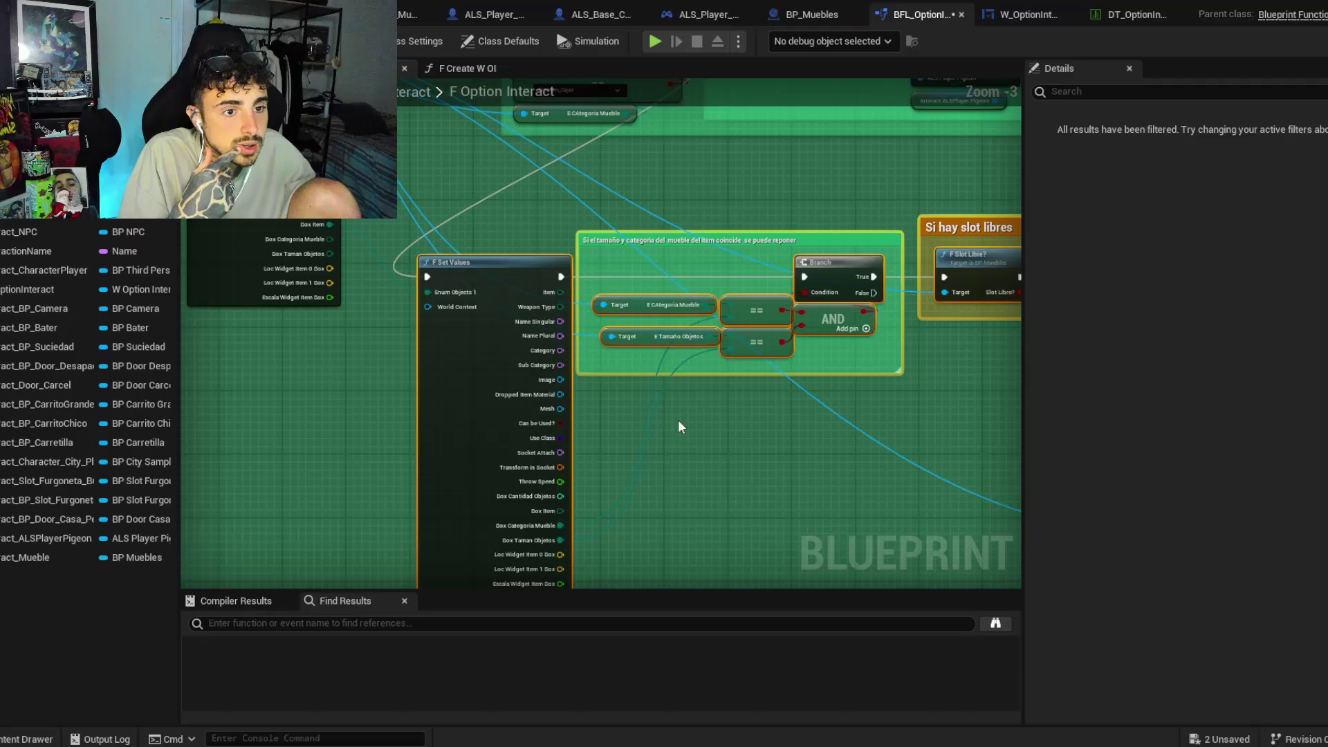
{"action": "scroll", "coordinate": [677, 427], "scroll_direction": "down", "scroll_amount": 2}
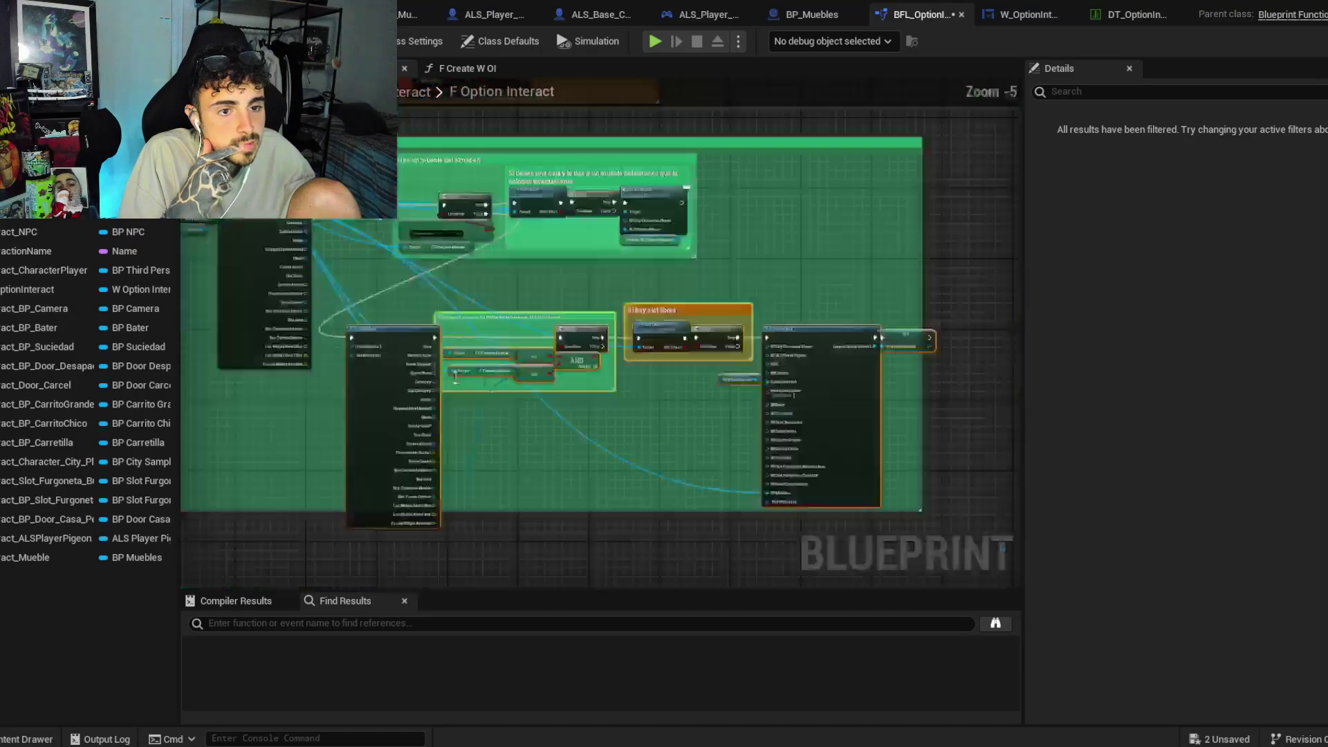
{"action": "left_click_drag", "start_coordinate": [389, 339], "coordinate": [546, 338]}
{"action": "scroll", "coordinate": [442, 296], "scroll_direction": "up", "scroll_amount": 3}
{"action": "scroll", "coordinate": [480, 346], "scroll_direction": "down", "scroll_amount": 1}
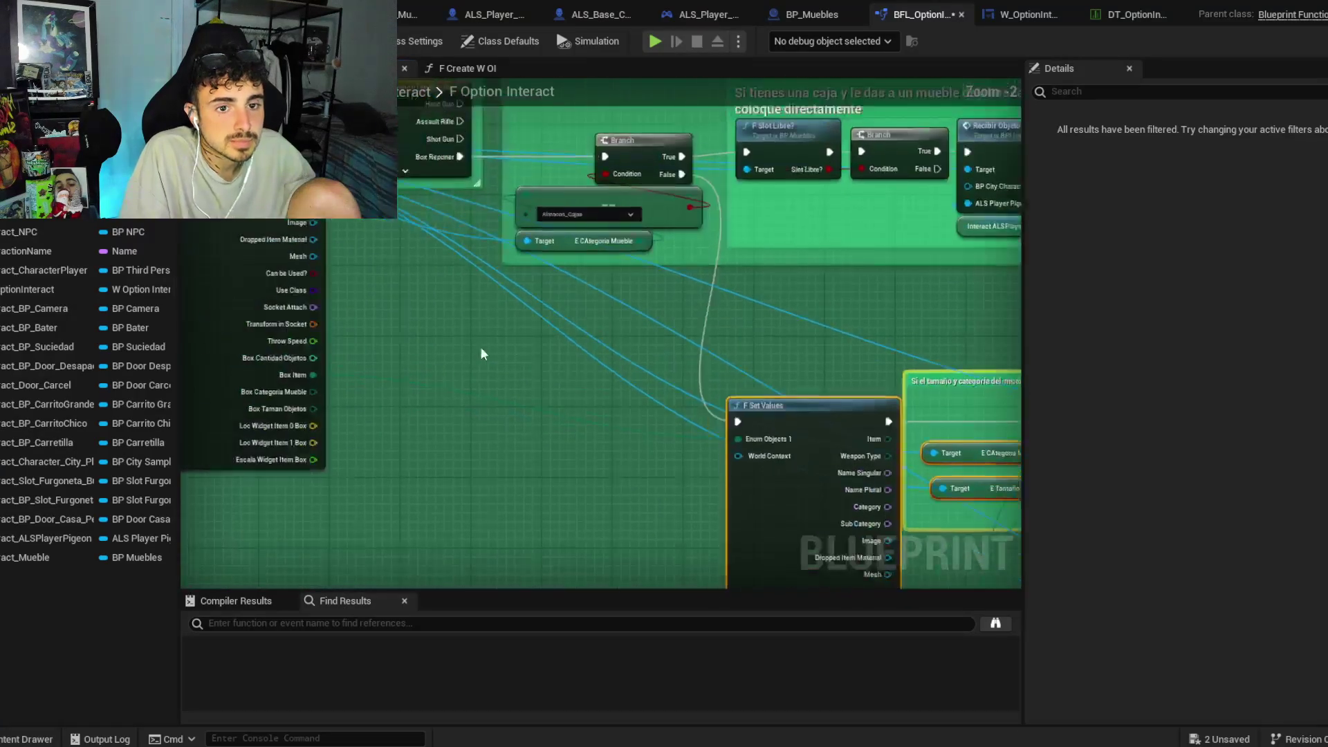
{"action": "scroll", "coordinate": [549, 350], "scroll_direction": "down", "scroll_amount": 3}
{"action": "scroll", "coordinate": [548, 335], "scroll_direction": "up", "scroll_amount": 3}
{"action": "right_click_drag", "start_coordinate": [548, 335], "coordinate": [524, 314]}
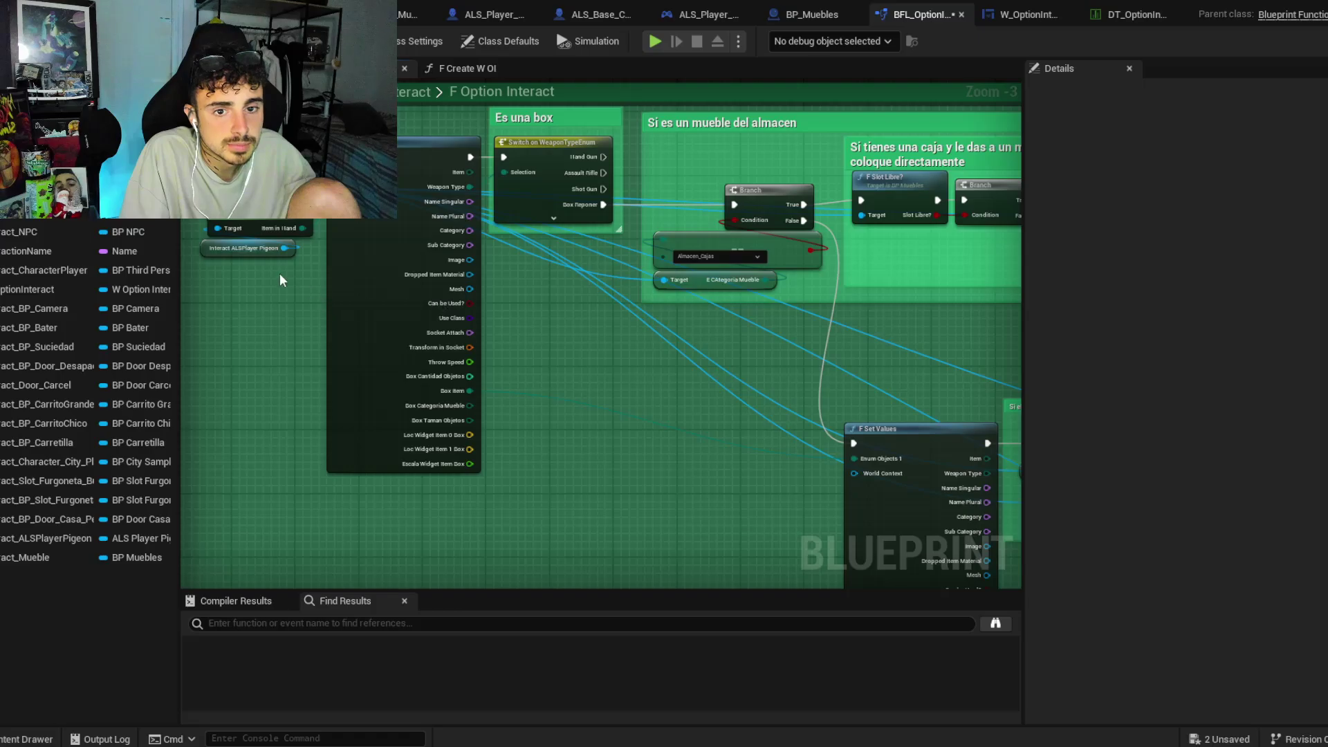
{"action": "left_click", "coordinate": [253, 247]}
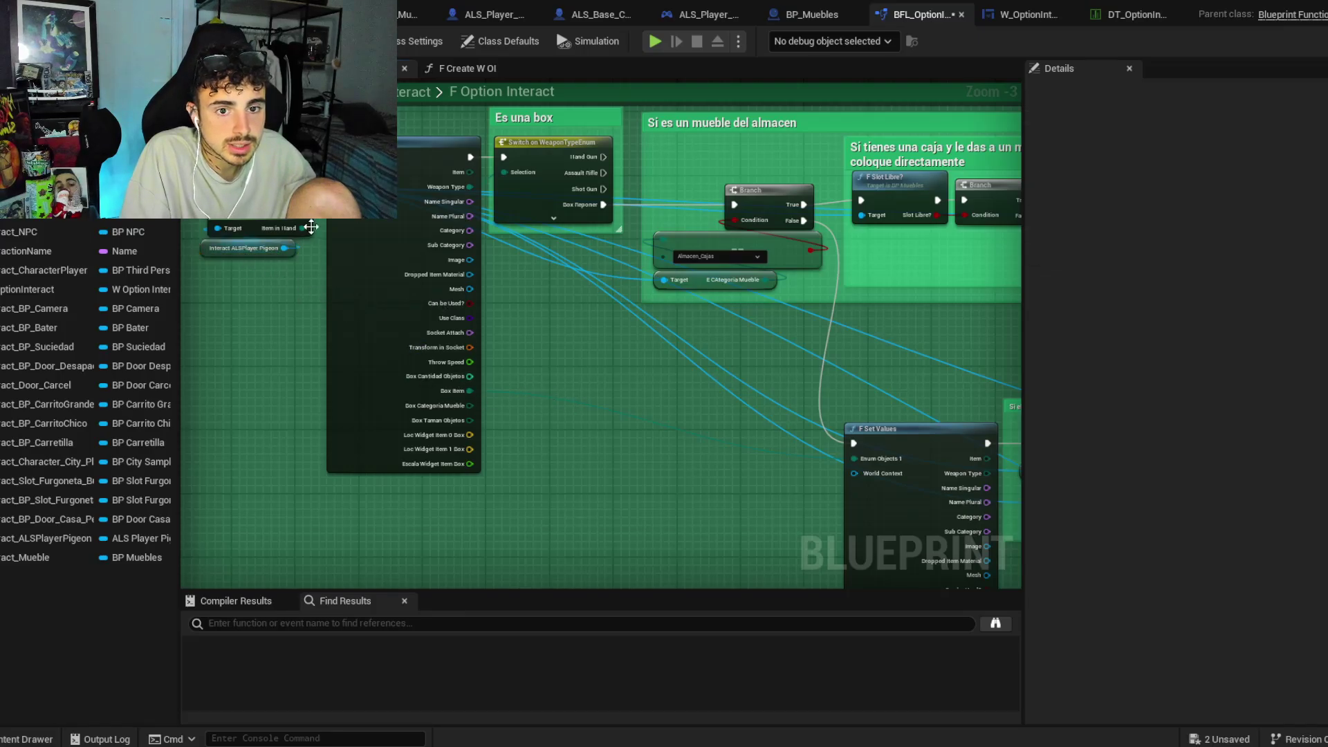
Step: Compare the item enum with Equal (==), branch on it, and drive F Set Values from False
{"action": "left_click_drag", "start_coordinate": [470, 391], "coordinate": [476, 373]}
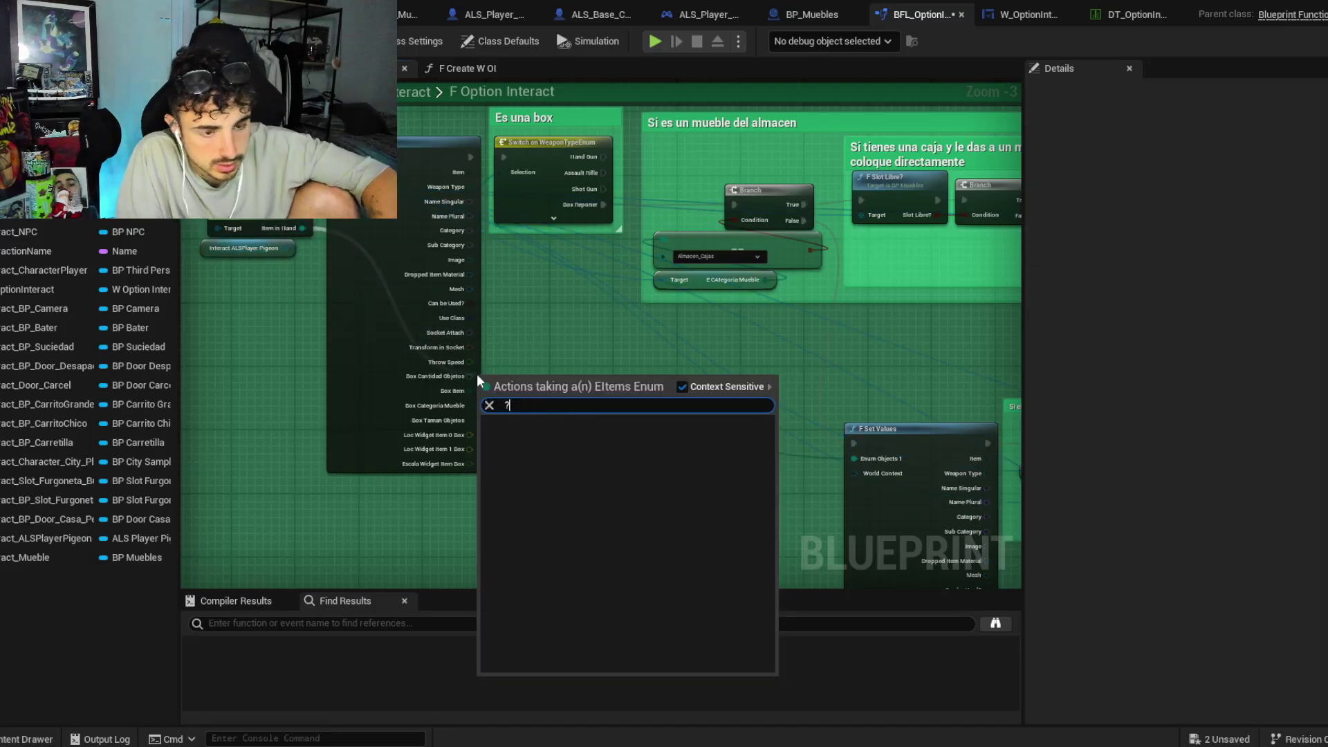
{"action": "type", "text": "=="}
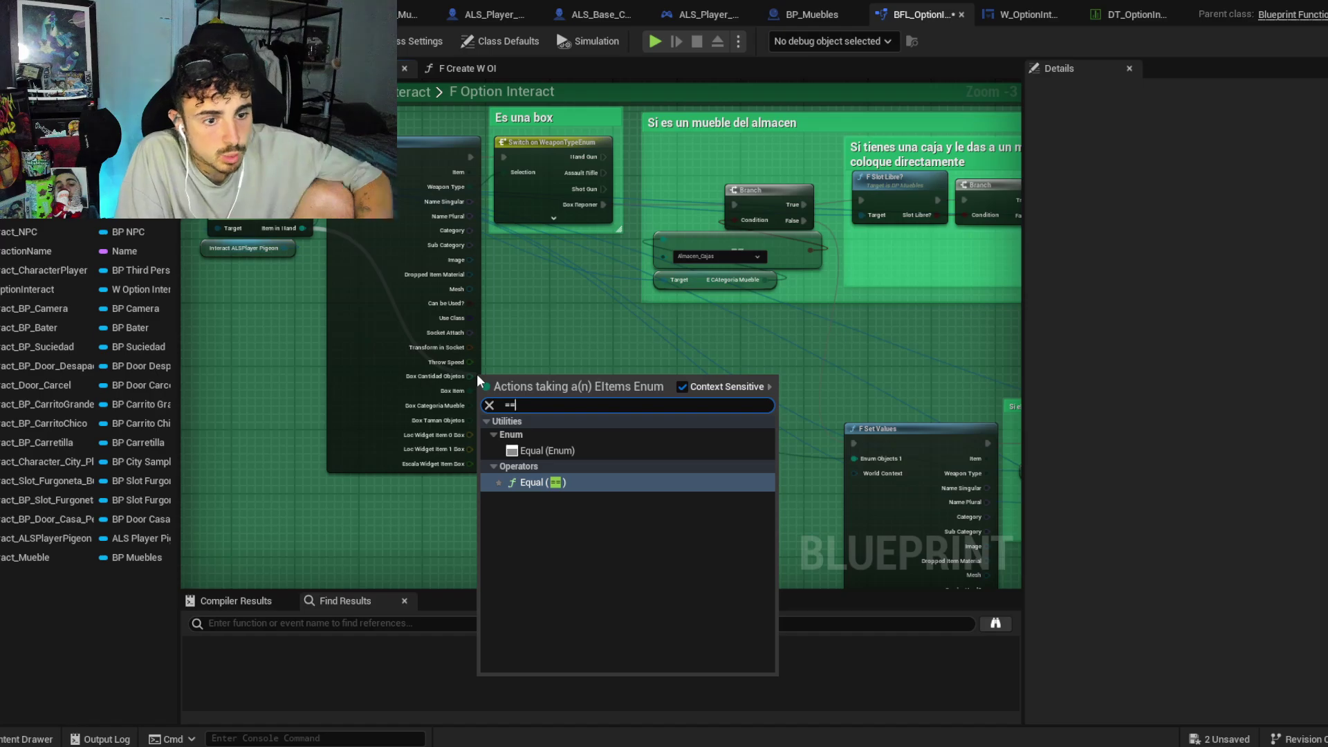
{"action": "key", "text": "Return"}
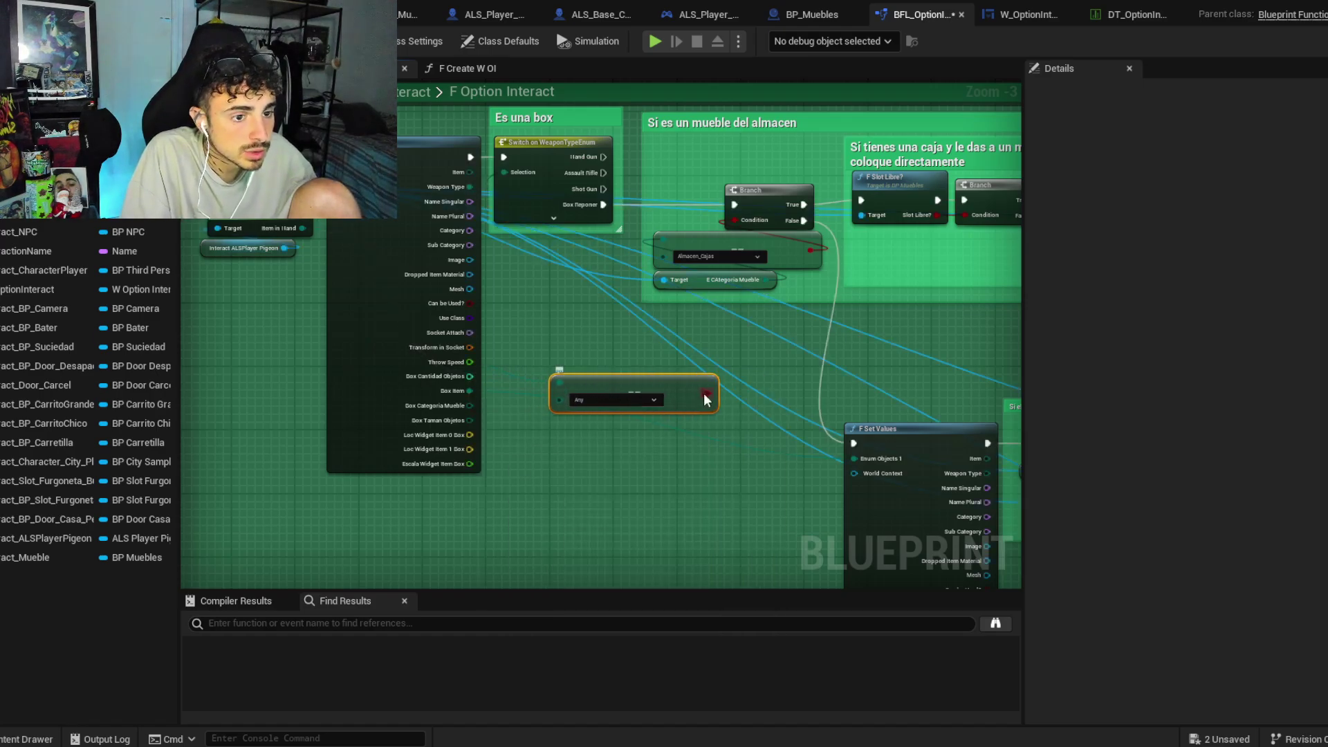
{"action": "mouse_move", "coordinate": [707, 393]}
{"action": "left_mouse_down"}
{"action": "mouse_move", "coordinate": [706, 366]}
{"action": "mouse_move", "coordinate": [635, 333]}
{"action": "left_mouse_up"}
{"action": "type", "text": "branch"}
{"action": "key", "text": "Return"}
{"action": "right_click_drag", "start_coordinate": [700, 331], "coordinate": [568, 273]}
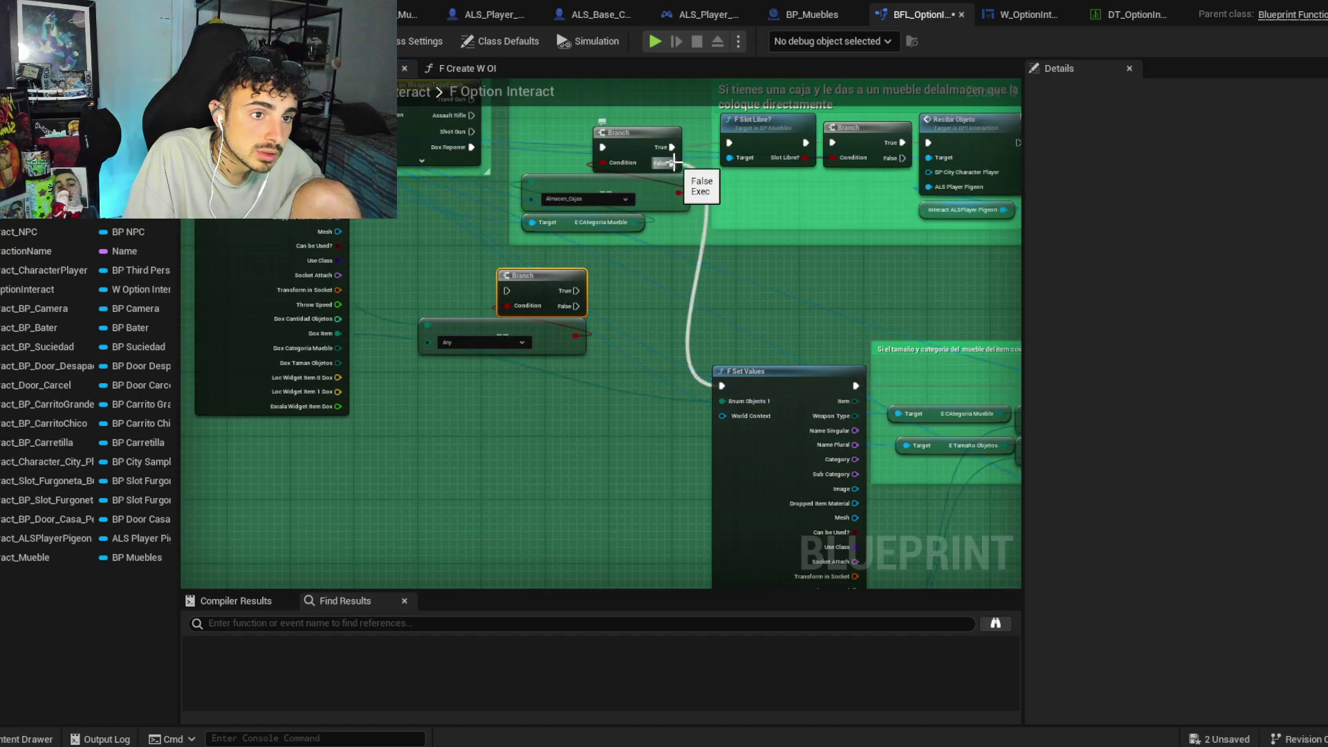
{"action": "left_click_drag", "start_coordinate": [675, 162], "coordinate": [575, 306], "text": "ctrl"}
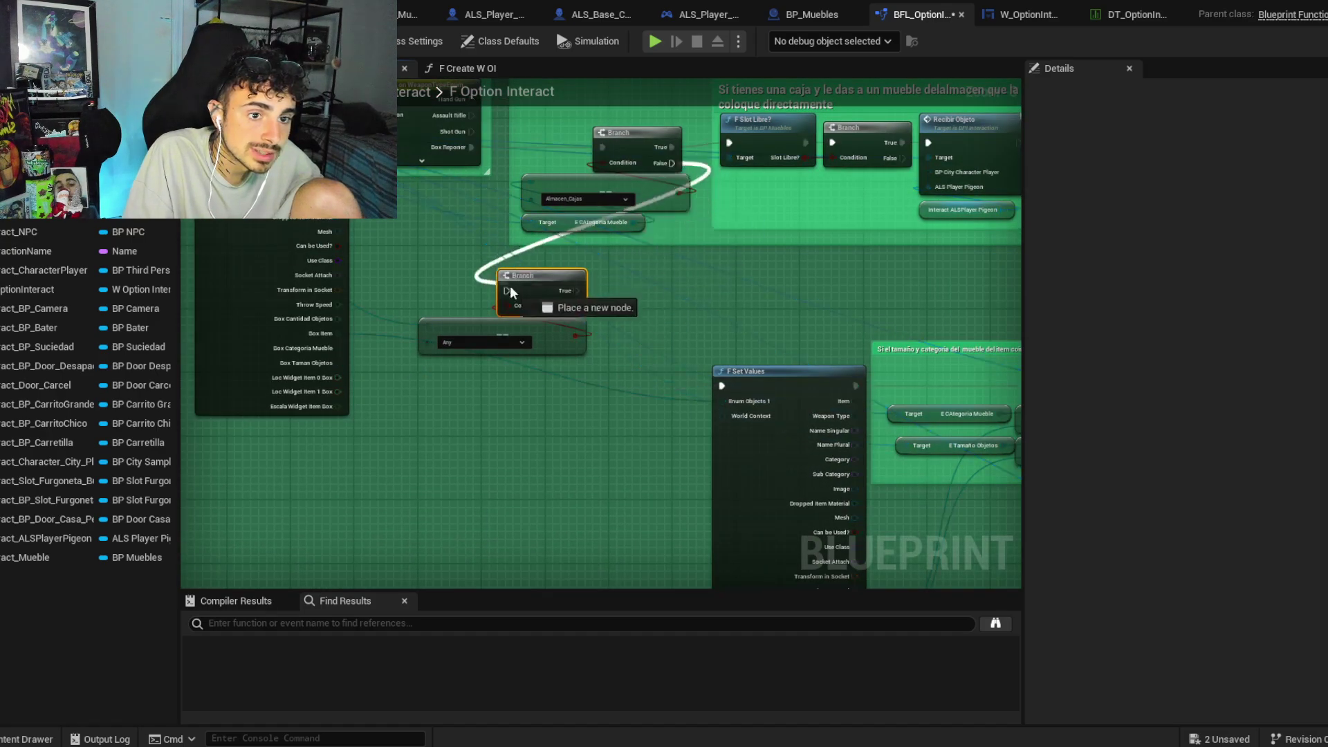
{"action": "scroll", "coordinate": [512, 292], "scroll_direction": "down", "scroll_amount": 5}
Step: Reposition the new nodes and wrap Branch and Equal in comment 'Si no tiene nada en la mano'
{"action": "left_click_drag", "start_coordinate": [643, 354], "coordinate": [413, 267]}
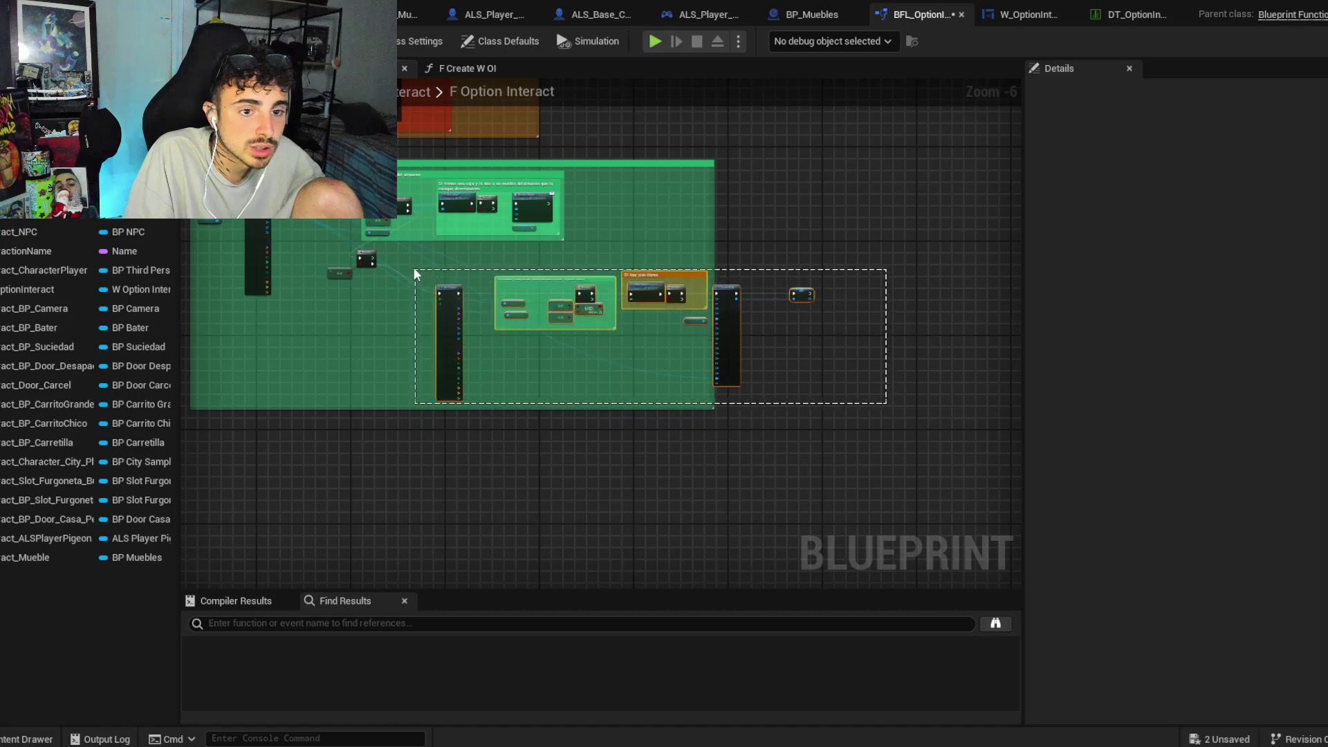
{"action": "left_click_drag", "start_coordinate": [450, 325], "coordinate": [366, 407]}
{"action": "scroll", "coordinate": [426, 284], "scroll_direction": "up", "scroll_amount": 3}
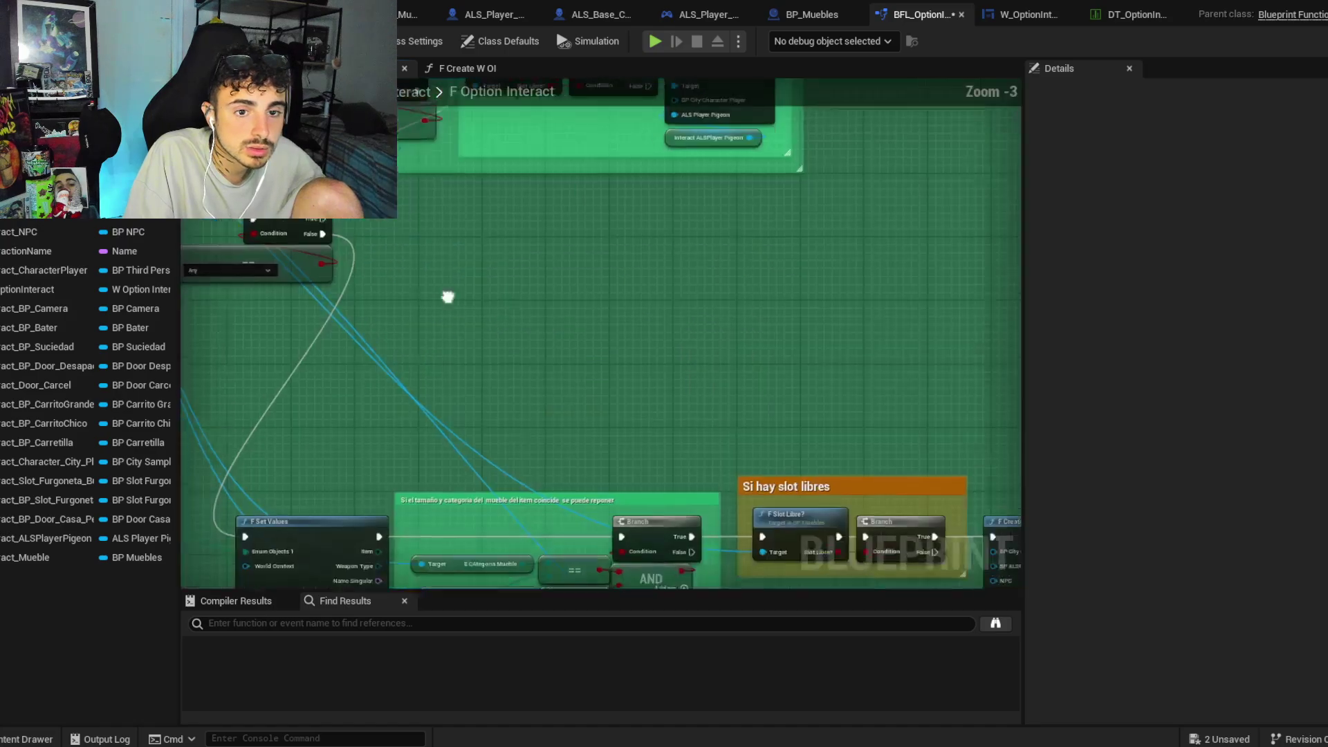
{"action": "left_click_drag", "start_coordinate": [504, 367], "coordinate": [334, 267]}
{"action": "mouse_move", "coordinate": [451, 280]}
{"action": "left_mouse_down"}
{"action": "mouse_move", "coordinate": [599, 280]}
{"action": "mouse_move", "coordinate": [605, 295]}
{"action": "left_mouse_up"}
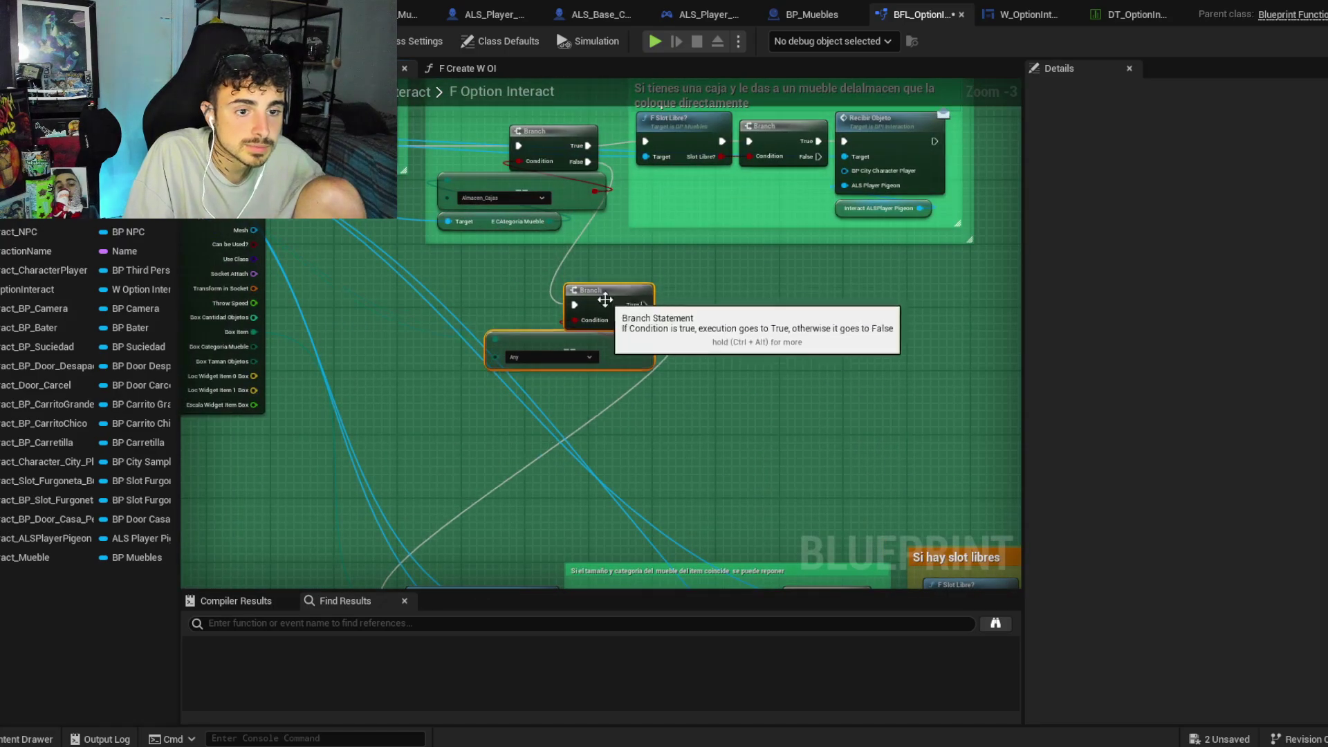
{"action": "type", "text": "cSi no ti"}
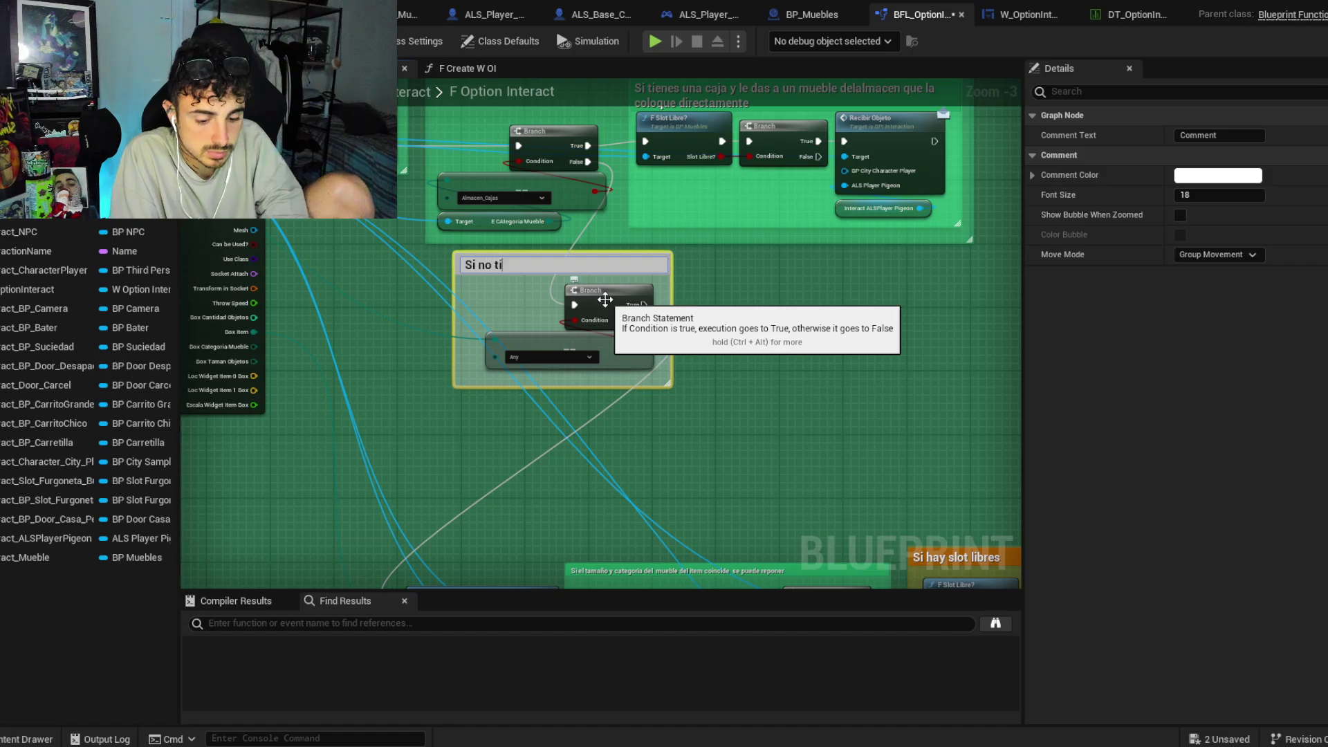
{"action": "type", "text": "nada "}
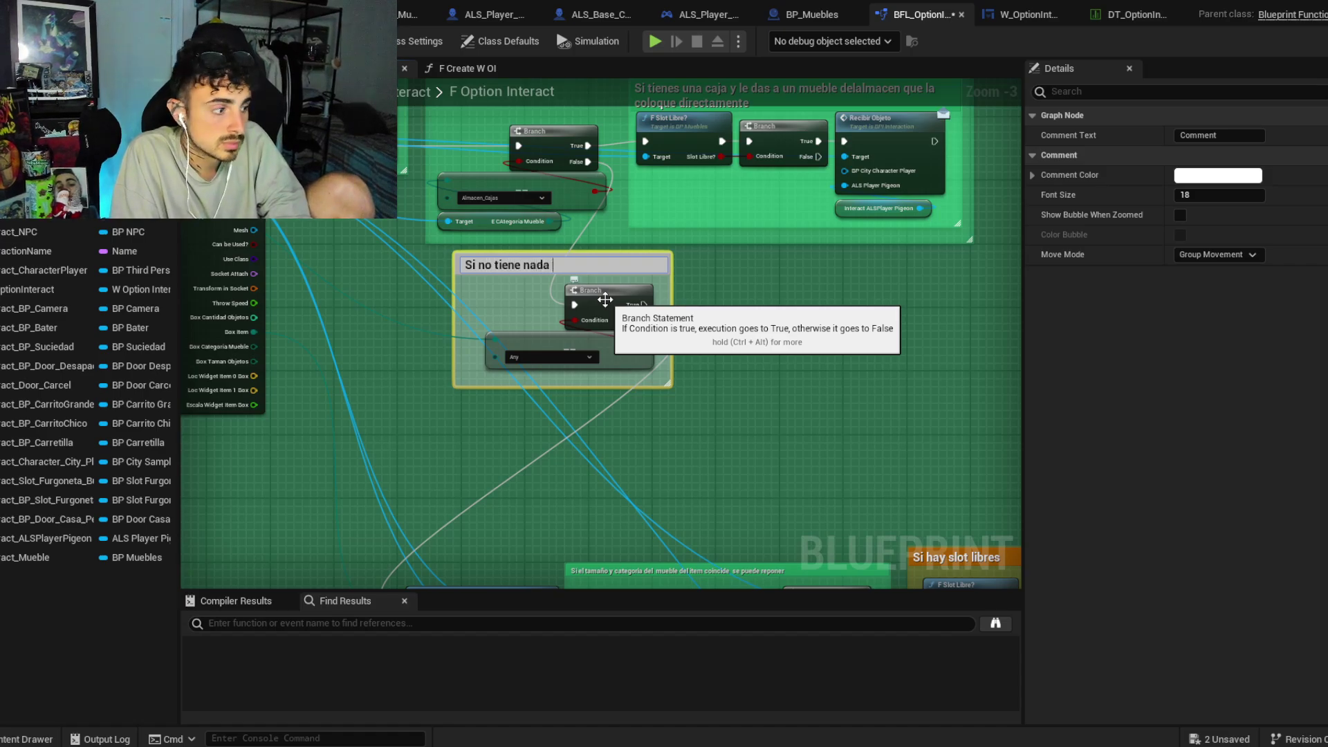
{"action": "type", "text": "o"}
{"action": "key", "text": "Return"}
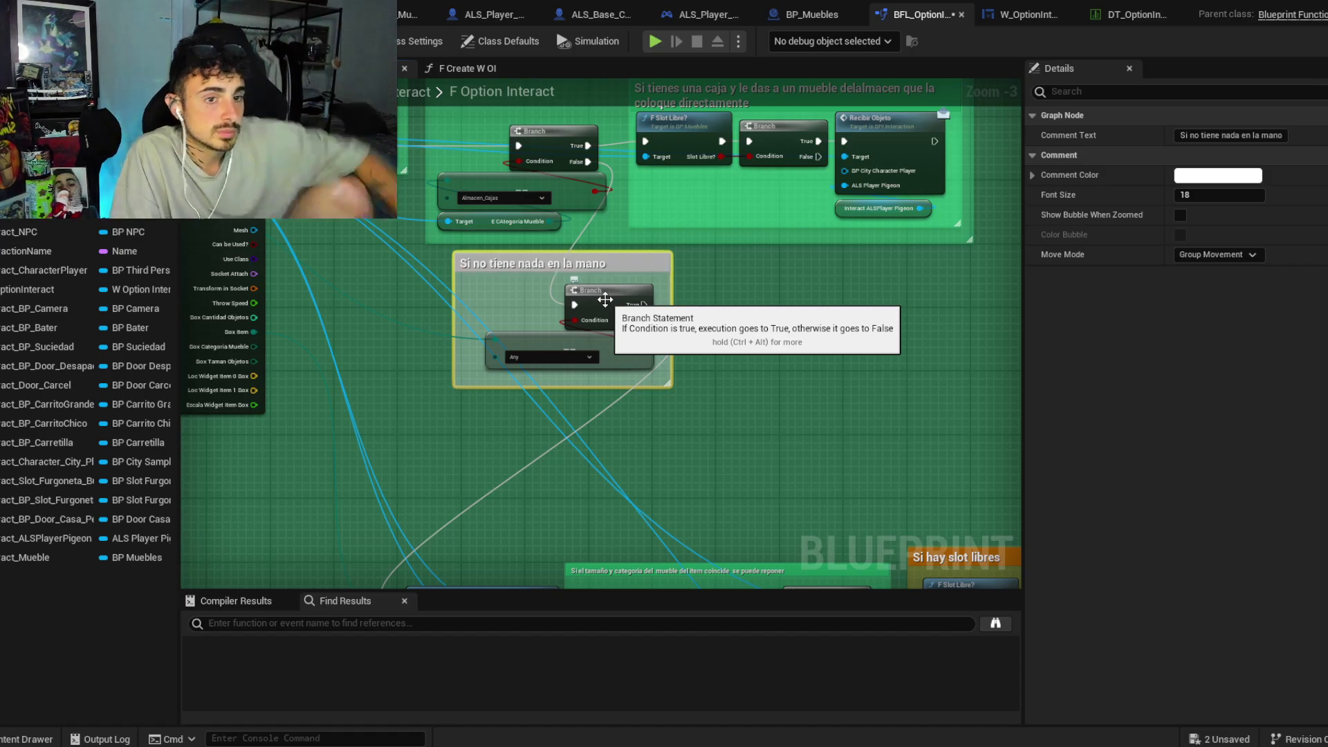
Step: Move the Set Values node group slightly down
{"action": "scroll", "coordinate": [557, 256], "scroll_direction": "down", "scroll_amount": 2}
{"action": "right_click_drag", "start_coordinate": [555, 249], "coordinate": [479, 218]}
{"action": "left_click_drag", "start_coordinate": [351, 299], "coordinate": [886, 432]}
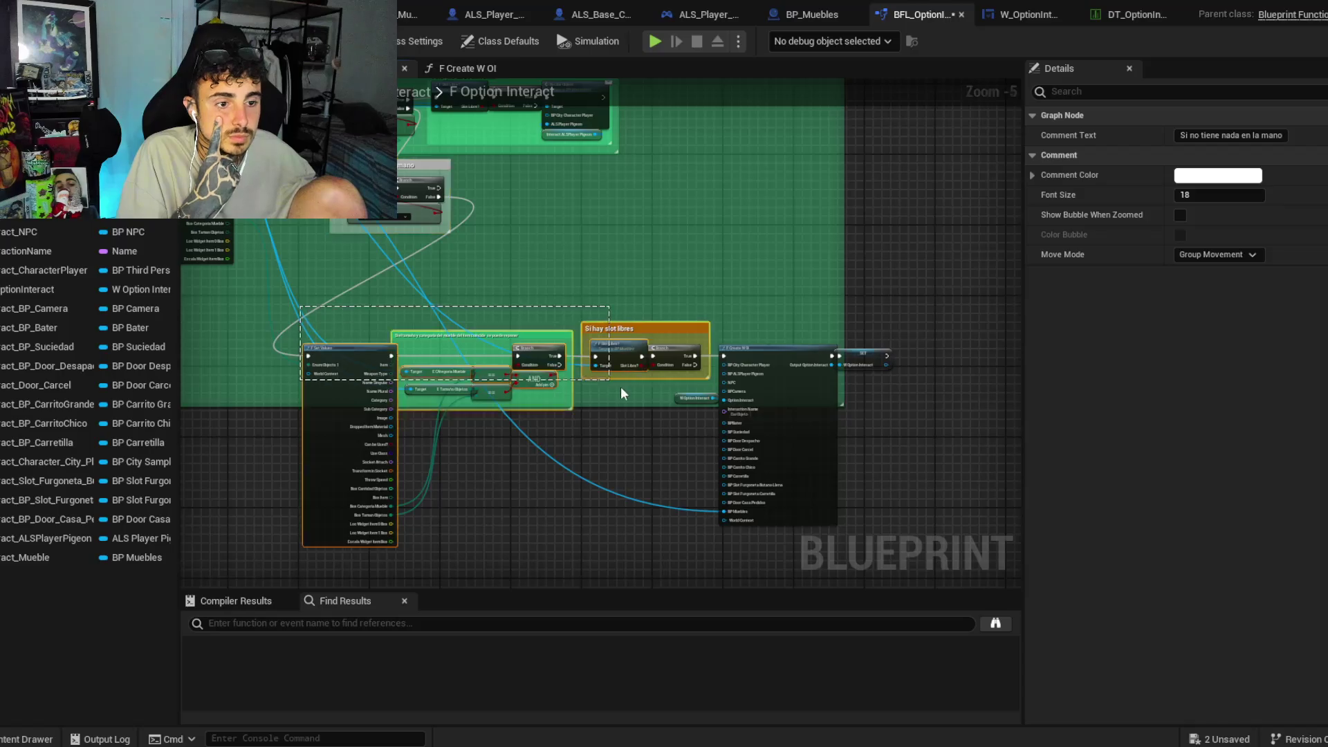
{"action": "left_click_drag", "start_coordinate": [354, 349], "coordinate": [358, 381]}
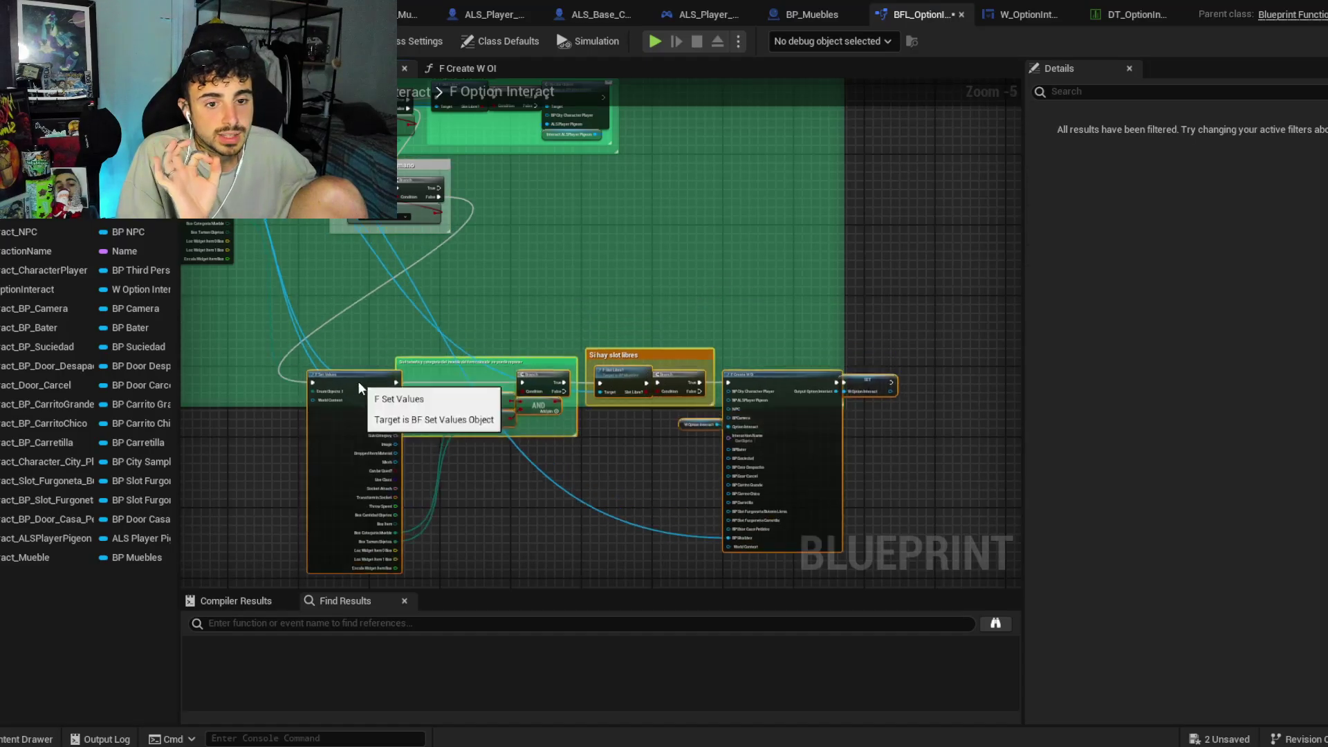
{"action": "left_click", "coordinate": [495, 256]}
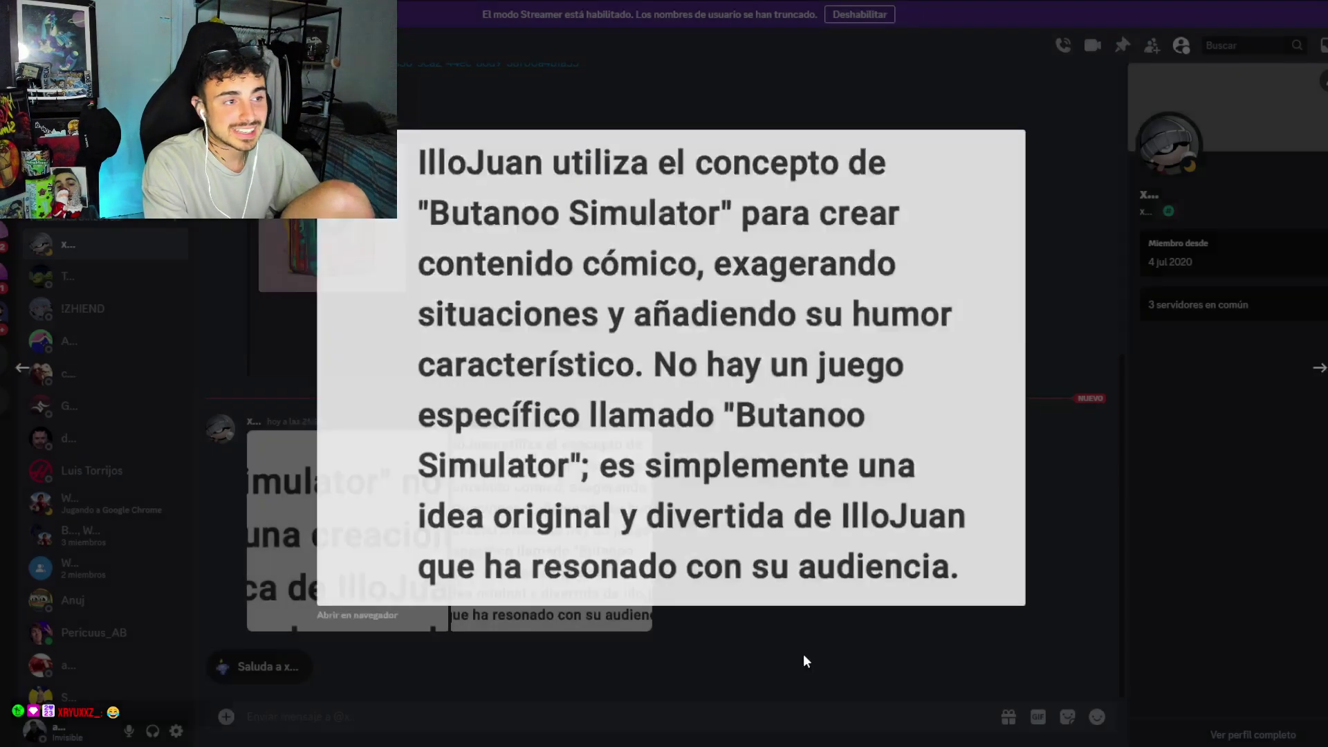
Step: Close the enlarged image in the Discord DM and switch back to Unreal Engine
{"action": "left_click", "coordinate": [803, 653]}
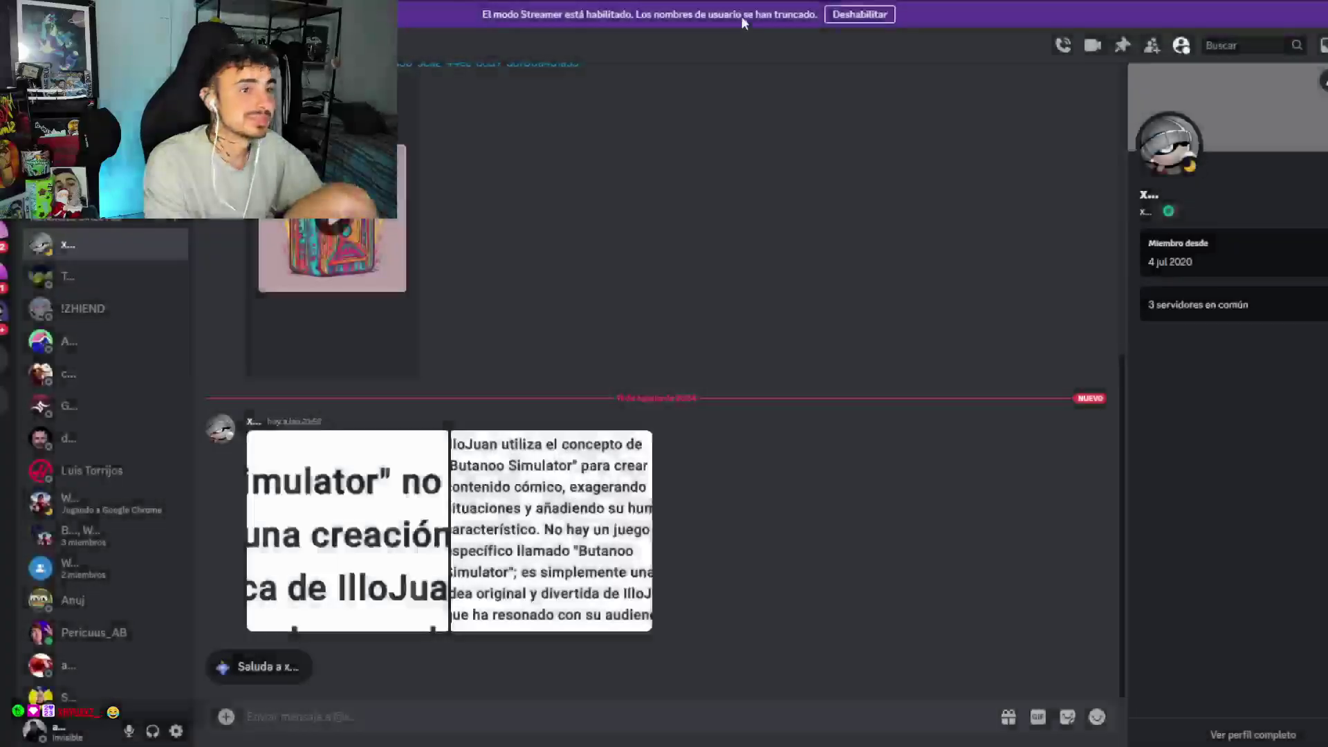
{"action": "key", "text": "alt+Tab"}
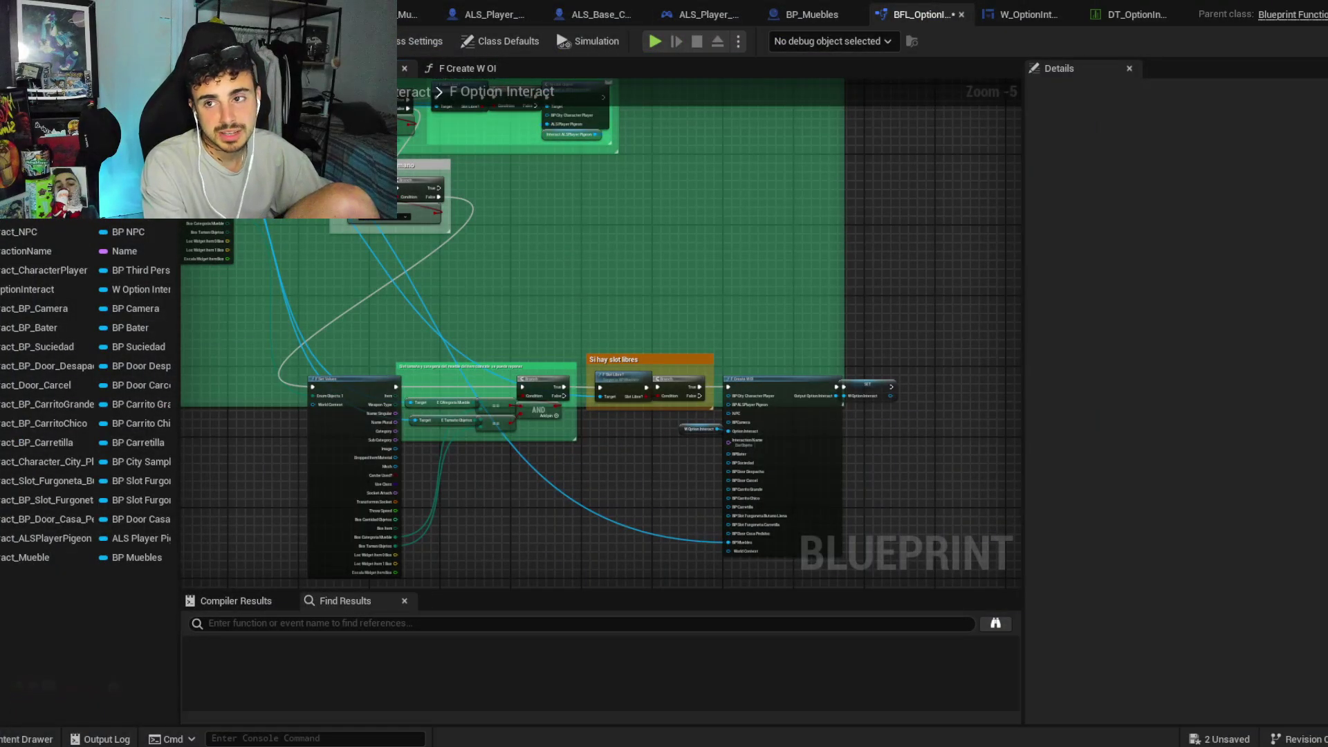
Step: Reframe the Set Values-to-SET chain and nudge SET W_OptionInteract a few pixels left
{"action": "right_click_drag", "start_coordinate": [637, 446], "coordinate": [643, 415]}
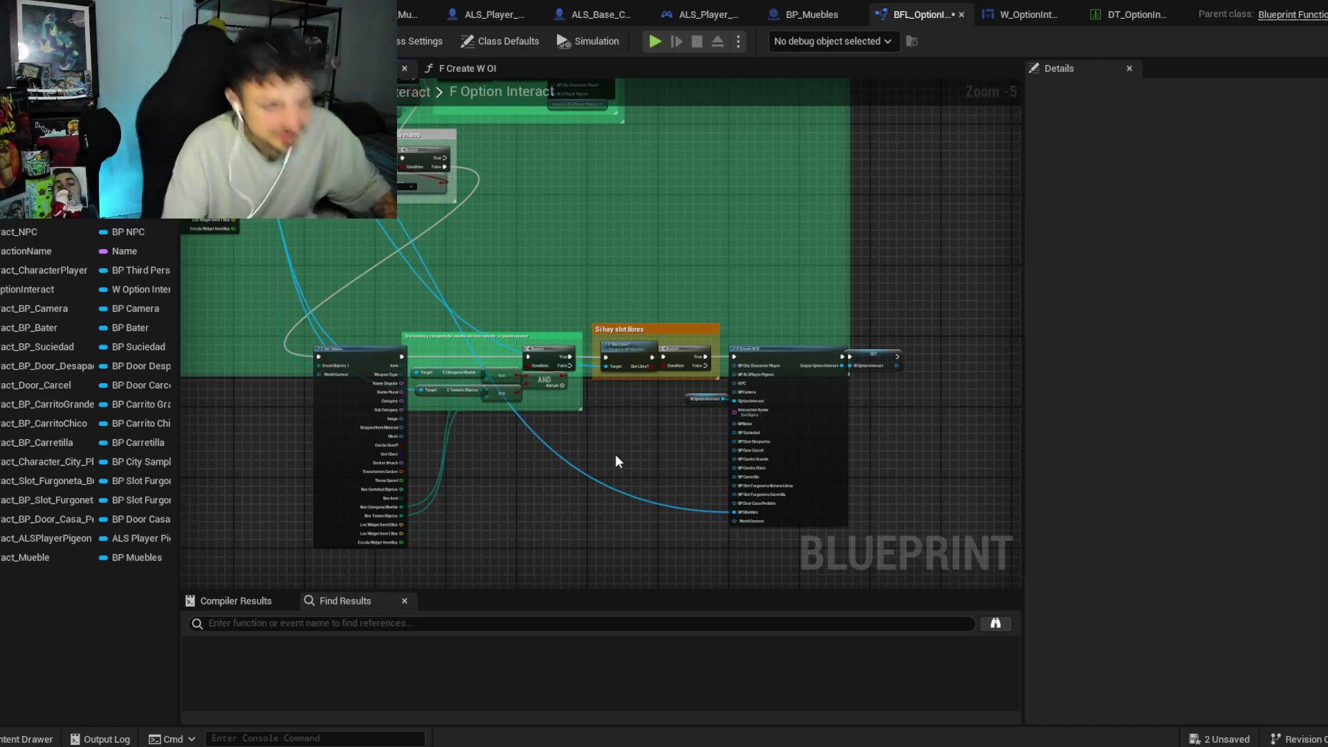
{"action": "left_click_drag", "start_coordinate": [940, 489], "coordinate": [309, 355]}
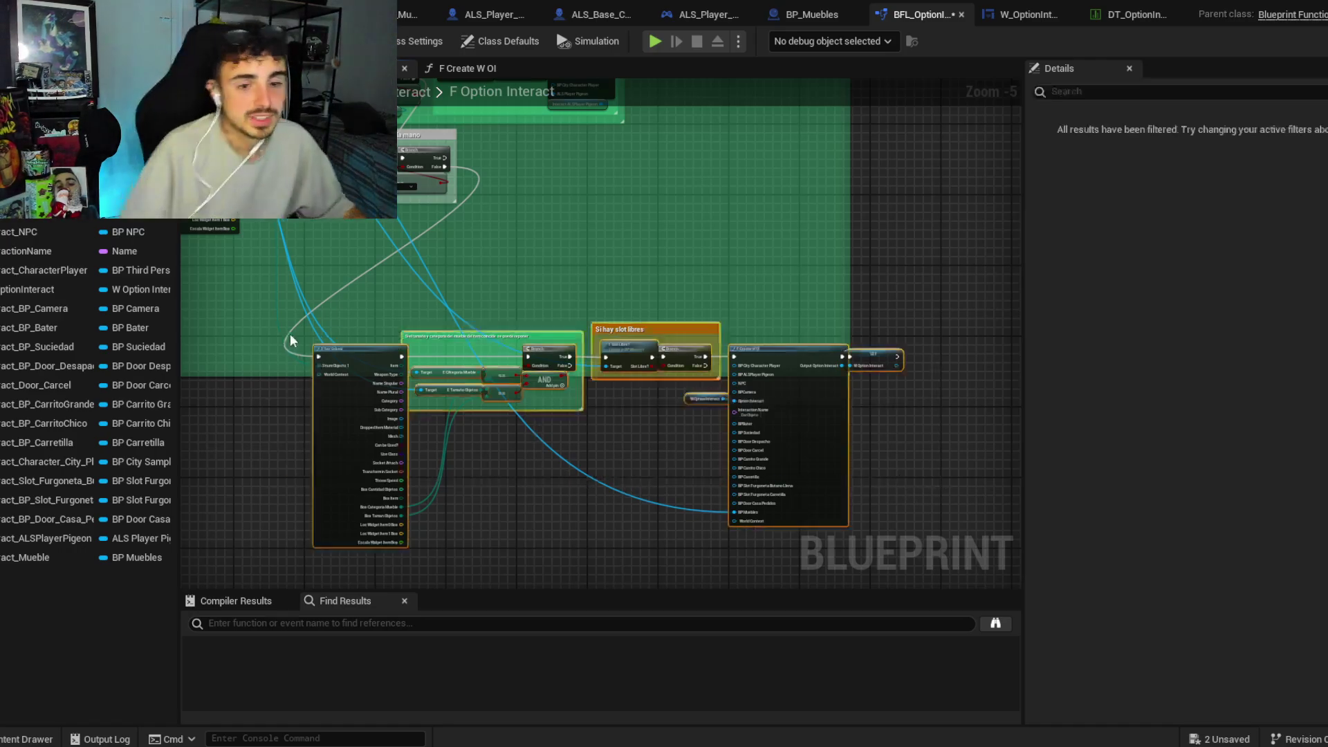
{"action": "scroll", "coordinate": [309, 355], "scroll_direction": "up", "scroll_amount": 1}
{"action": "right_click_drag", "start_coordinate": [605, 293], "coordinate": [575, 371]}
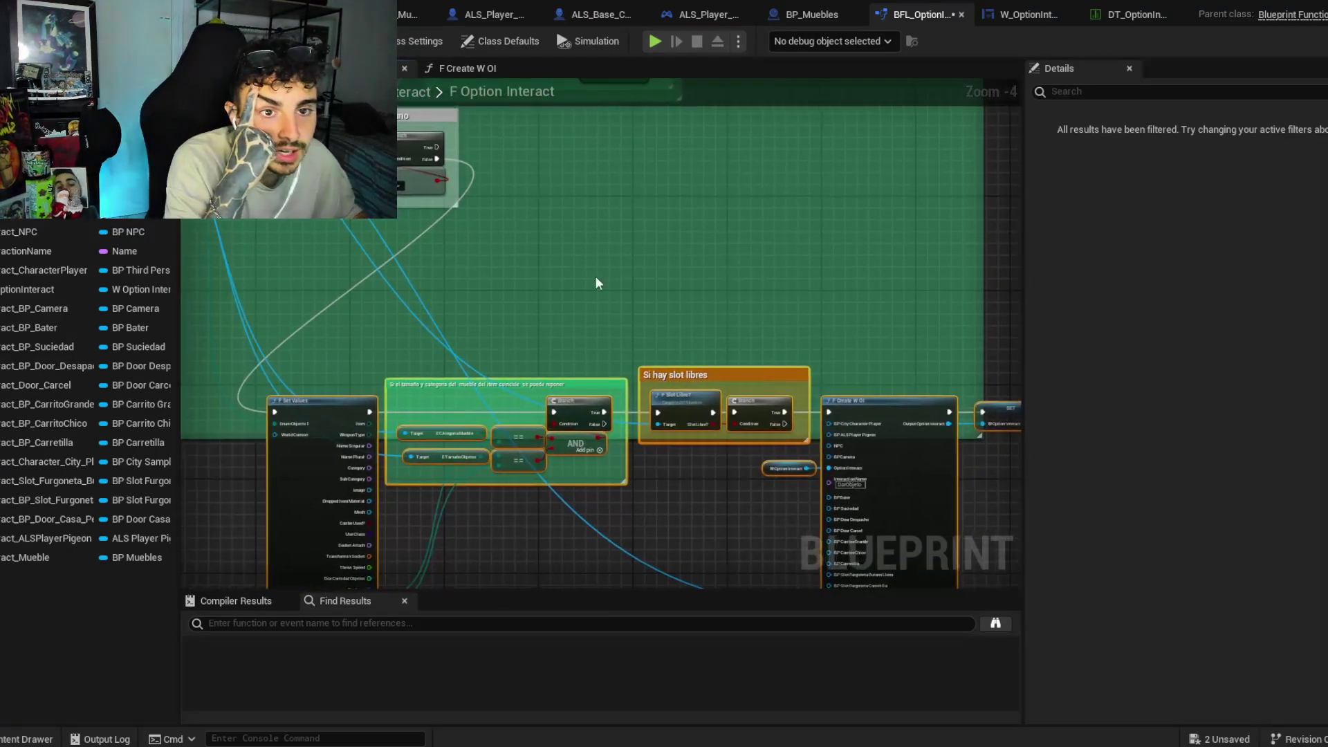
{"action": "right_click_drag", "start_coordinate": [868, 373], "coordinate": [634, 350]}
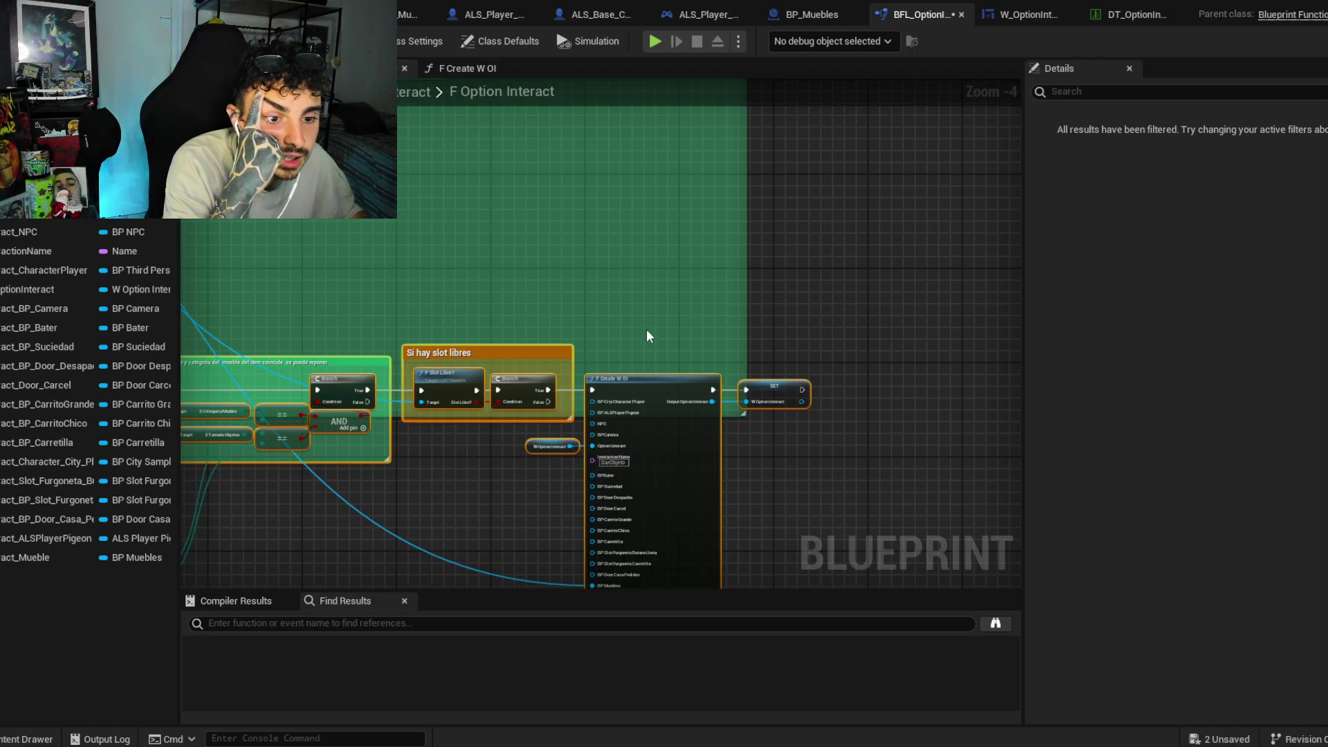
{"action": "left_click", "coordinate": [646, 329]}
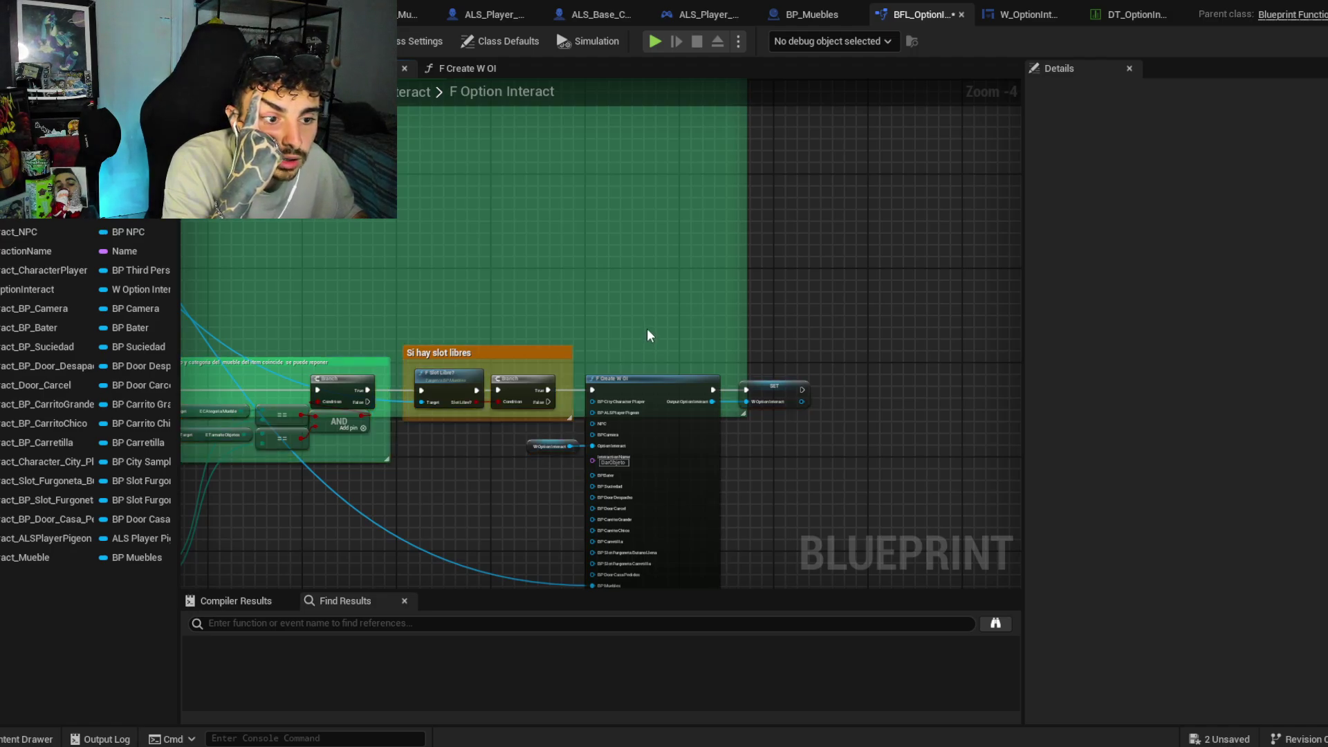
{"action": "left_click_drag", "start_coordinate": [775, 385], "coordinate": [770, 385]}
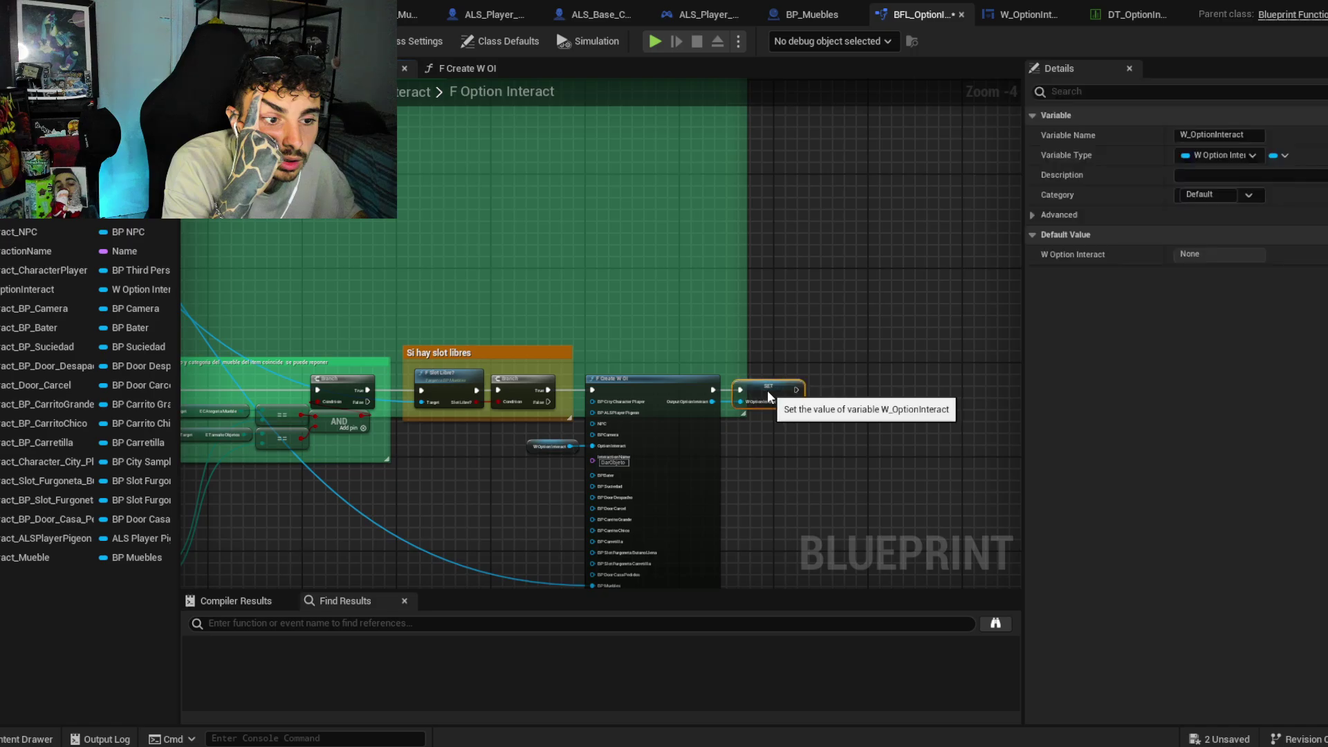
{"action": "scroll", "coordinate": [679, 330], "scroll_direction": "down", "scroll_amount": 1}
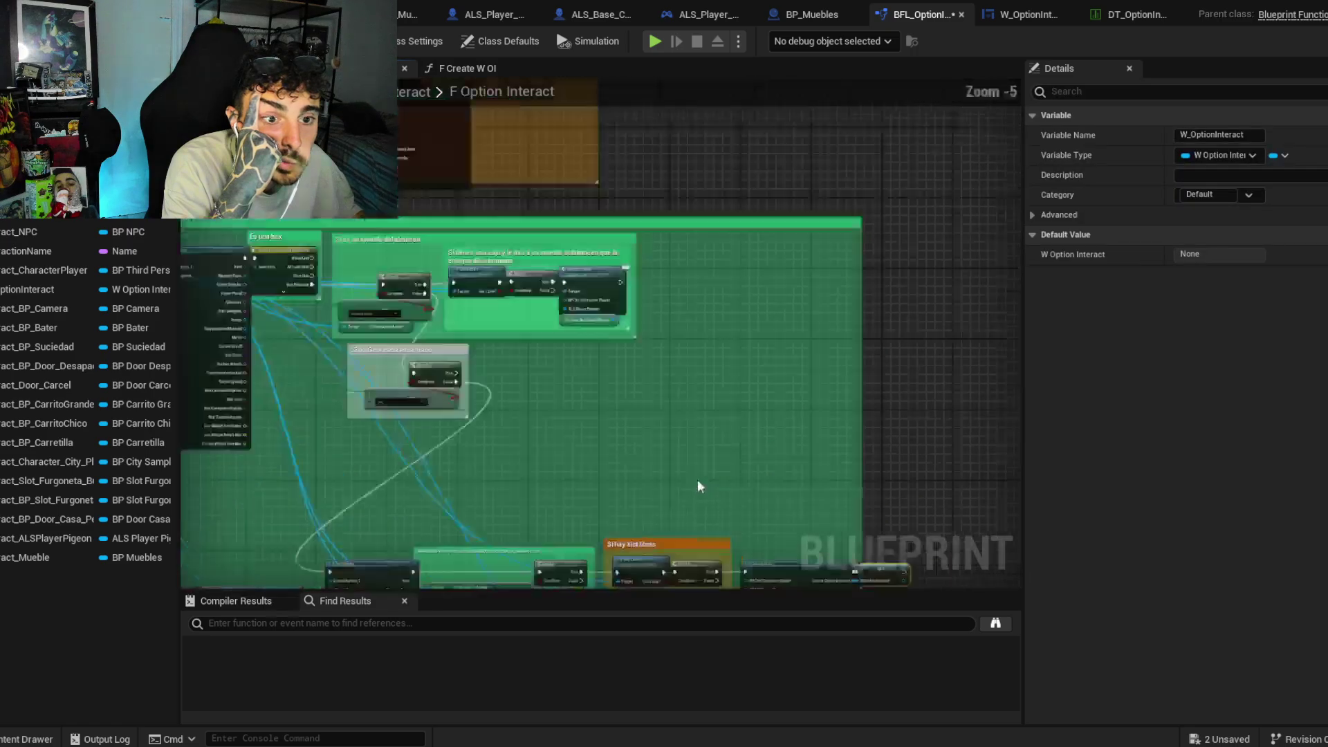
{"action": "scroll", "coordinate": [677, 431], "scroll_direction": "down", "scroll_amount": 1}
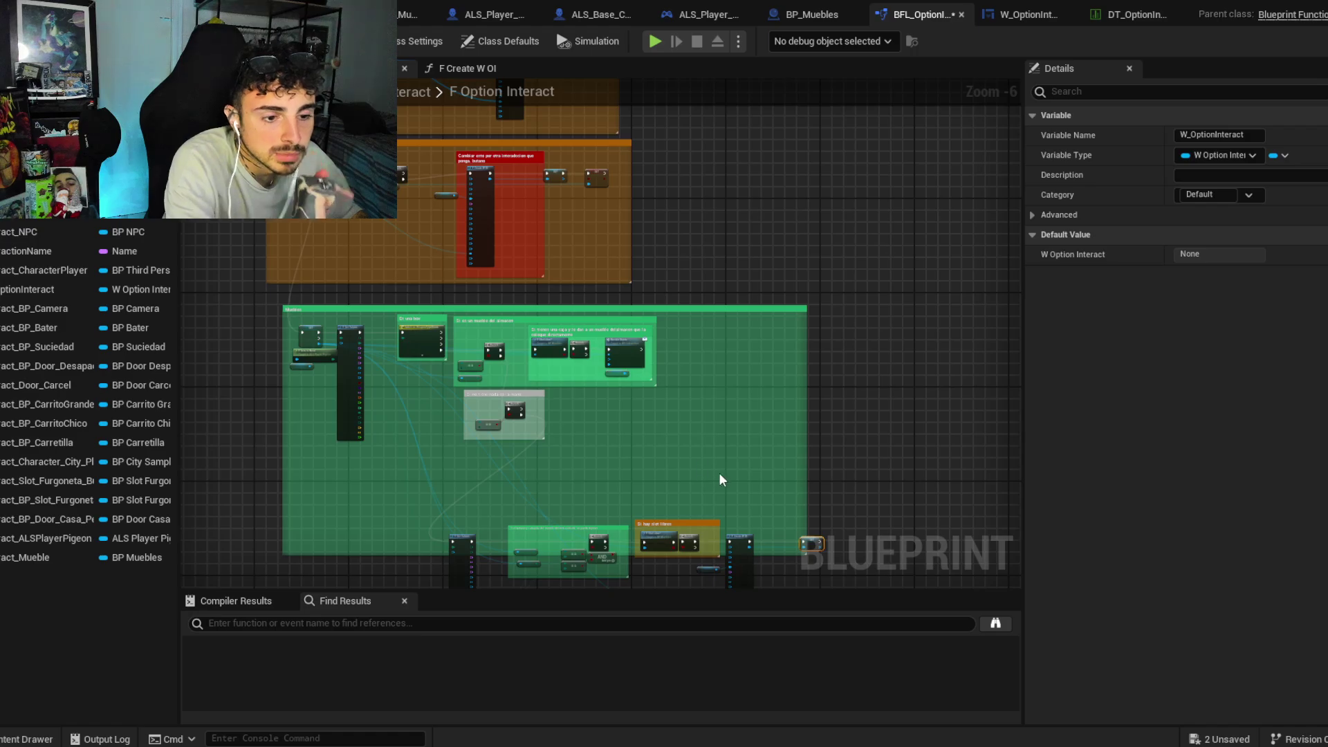
{"action": "scroll", "coordinate": [719, 472], "scroll_direction": "up", "scroll_amount": 1}
{"action": "scroll", "coordinate": [760, 478], "scroll_direction": "up", "scroll_amount": 1}
{"action": "left_click", "coordinate": [816, 479]}
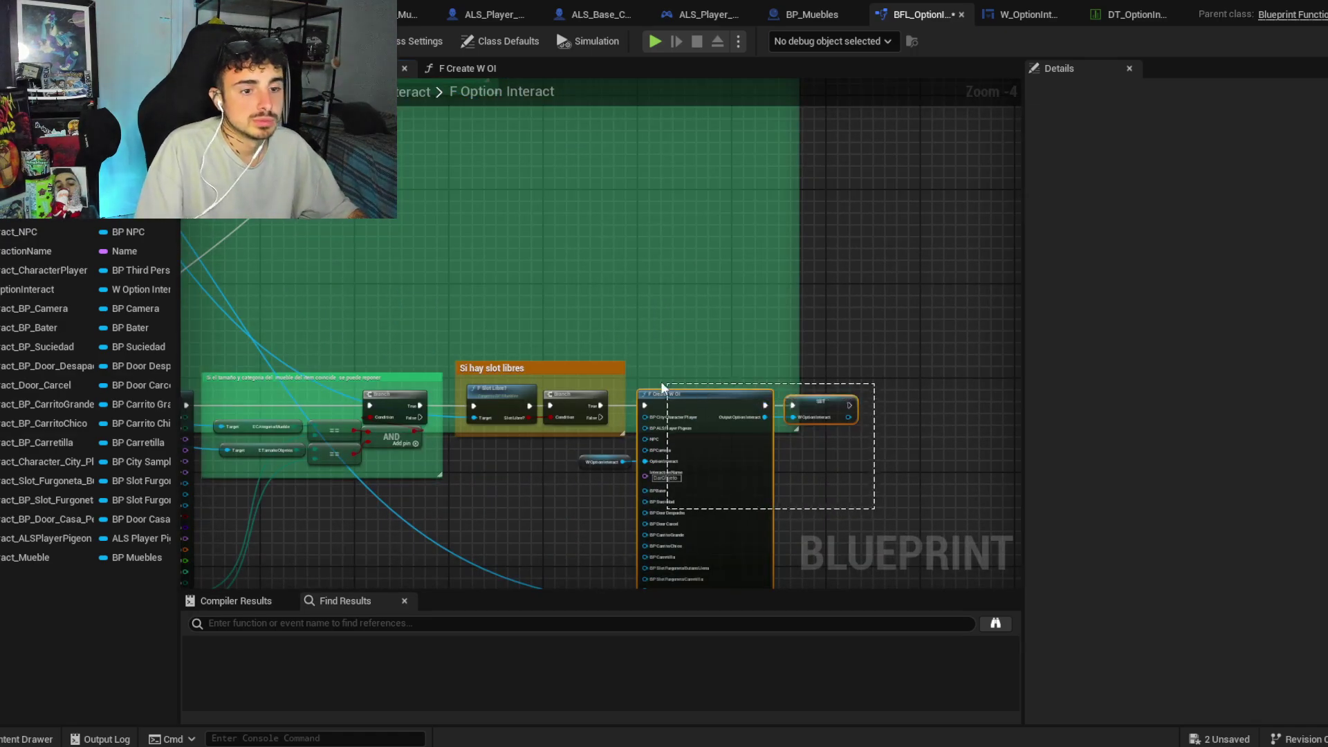
{"action": "left_click_drag", "start_coordinate": [767, 453], "coordinate": [630, 367]}
{"action": "right_click_drag", "start_coordinate": [653, 337], "coordinate": [688, 421]}
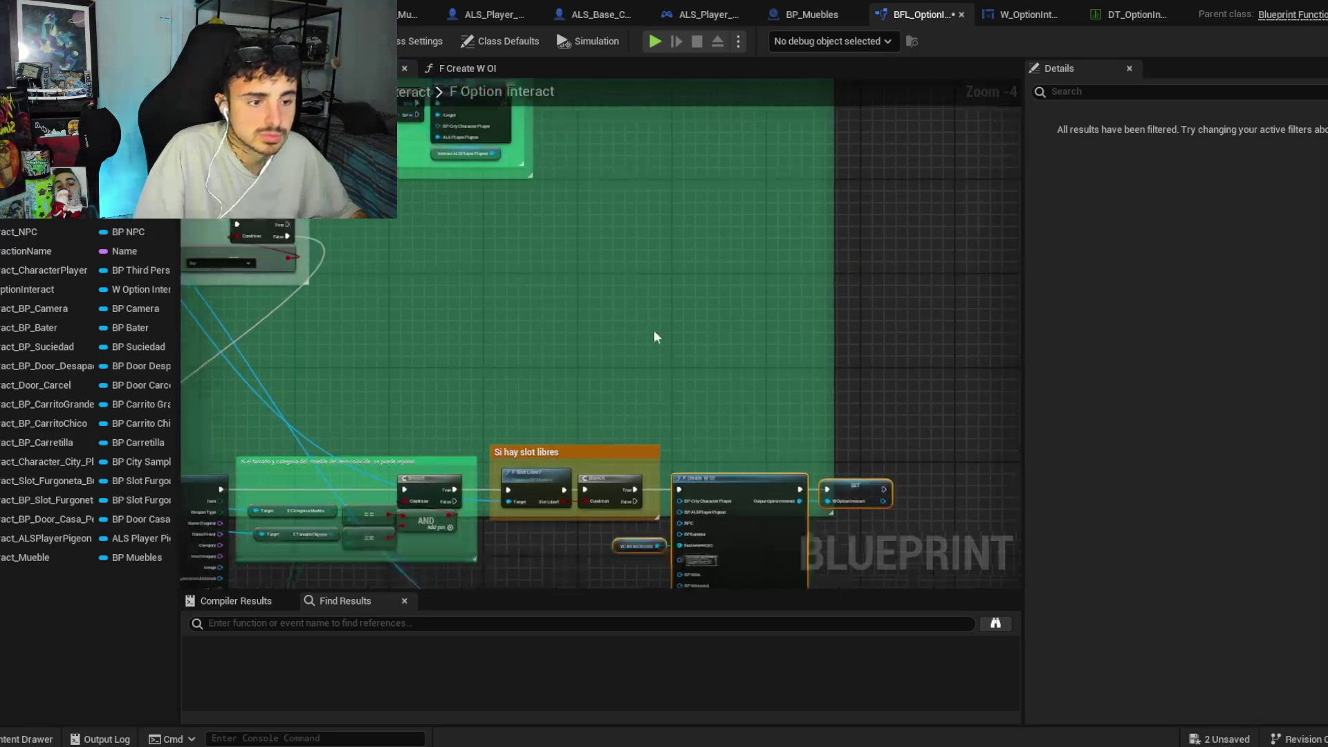
{"action": "scroll", "coordinate": [664, 346], "scroll_direction": "down", "scroll_amount": 2}
{"action": "scroll", "coordinate": [679, 401], "scroll_direction": "down", "scroll_amount": 2}
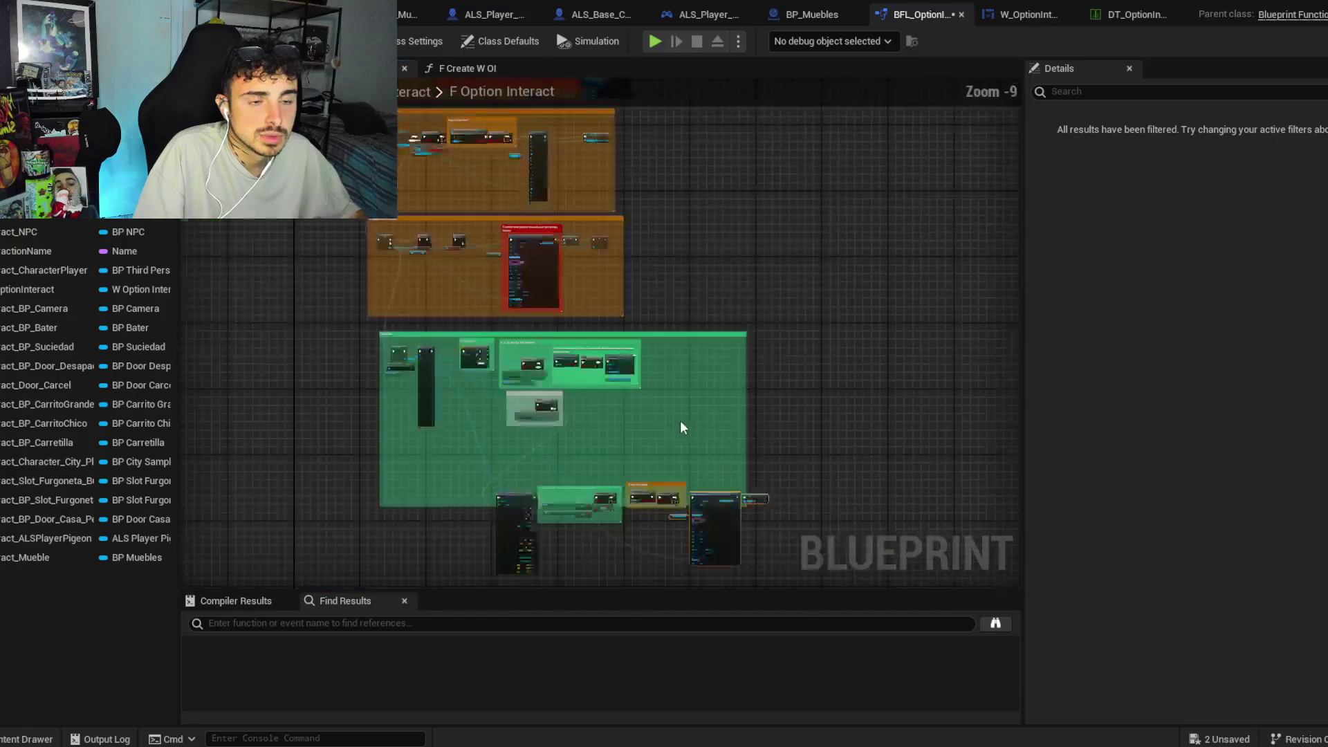
{"action": "scroll", "coordinate": [692, 484], "scroll_direction": "down", "scroll_amount": 1}
{"action": "scroll", "coordinate": [733, 388], "scroll_direction": "down", "scroll_amount": 3}
{"action": "scroll", "coordinate": [733, 443], "scroll_direction": "up", "scroll_amount": 4}
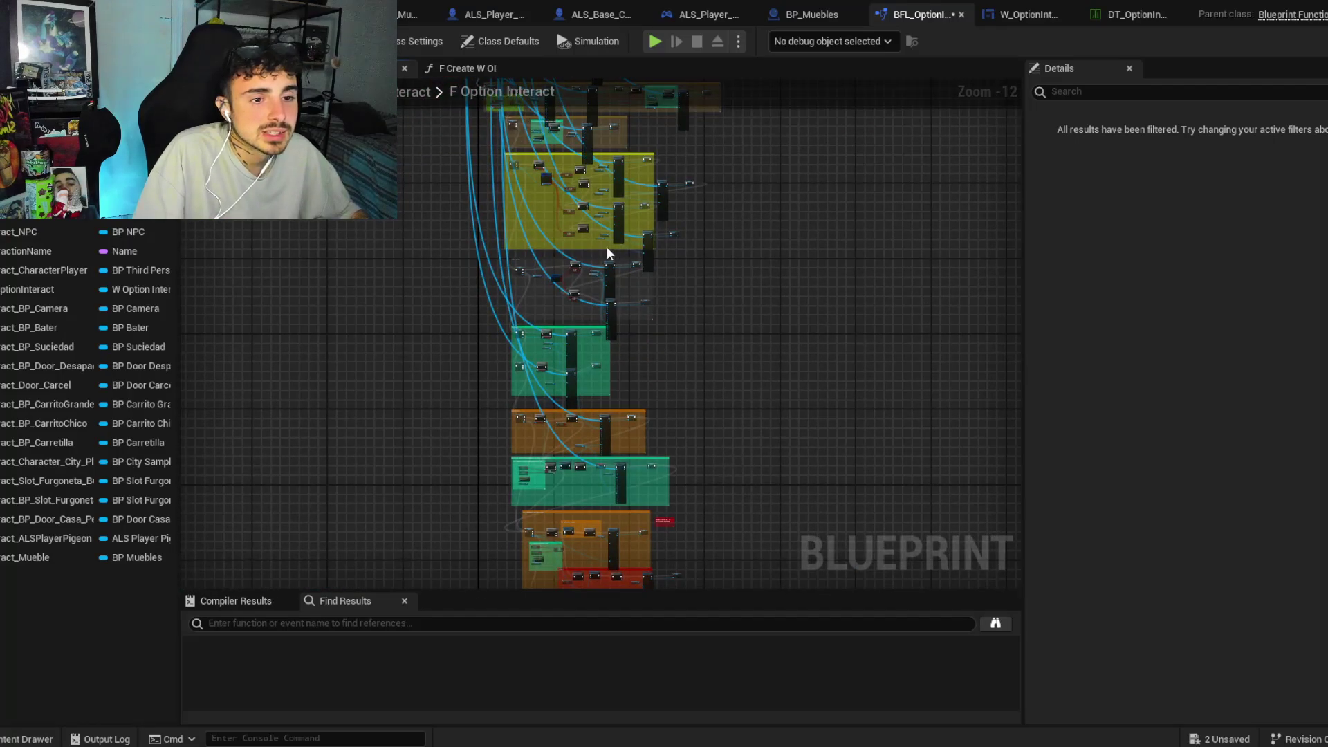
{"action": "scroll", "coordinate": [595, 277], "scroll_direction": "up", "scroll_amount": 2}
{"action": "scroll", "coordinate": [585, 296], "scroll_direction": "up", "scroll_amount": 1}
{"action": "scroll", "coordinate": [608, 311], "scroll_direction": "up", "scroll_amount": 2}
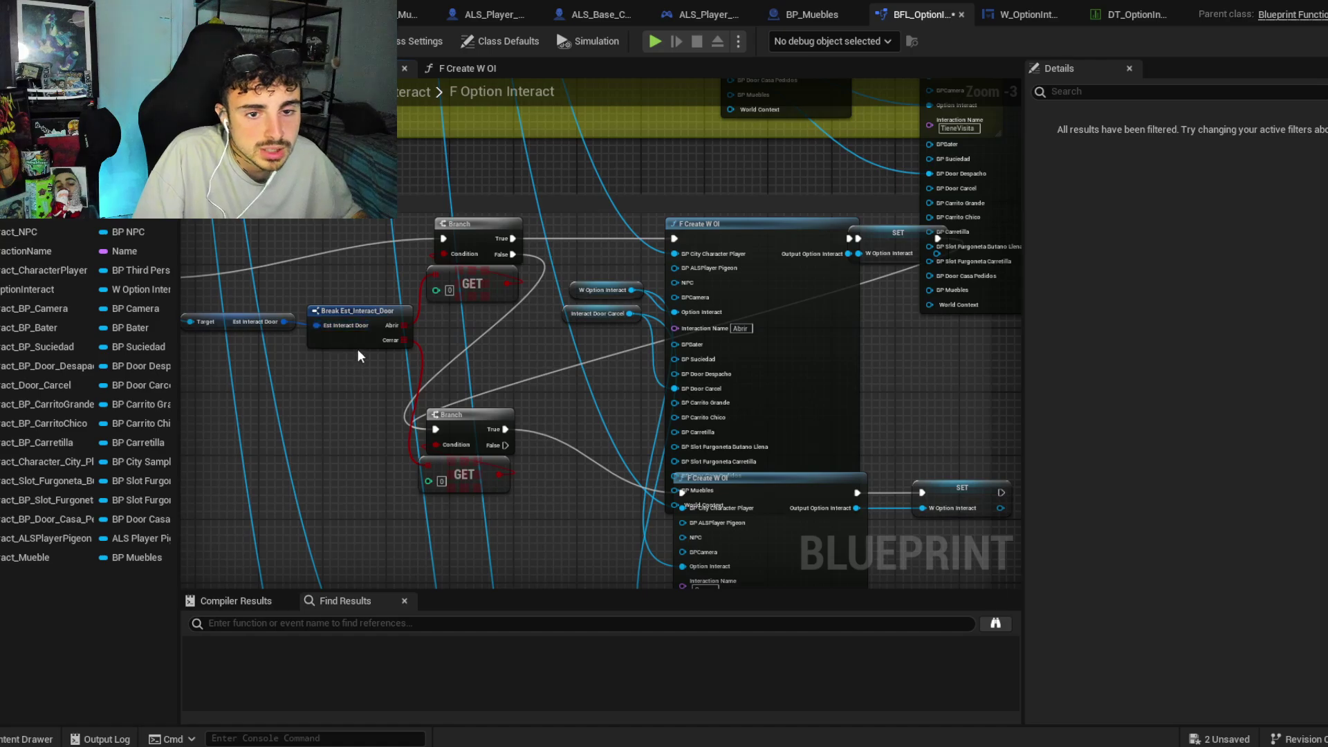
{"action": "scroll", "coordinate": [359, 356], "scroll_direction": "down", "scroll_amount": 3}
{"action": "scroll", "coordinate": [603, 418], "scroll_direction": "down", "scroll_amount": 5}
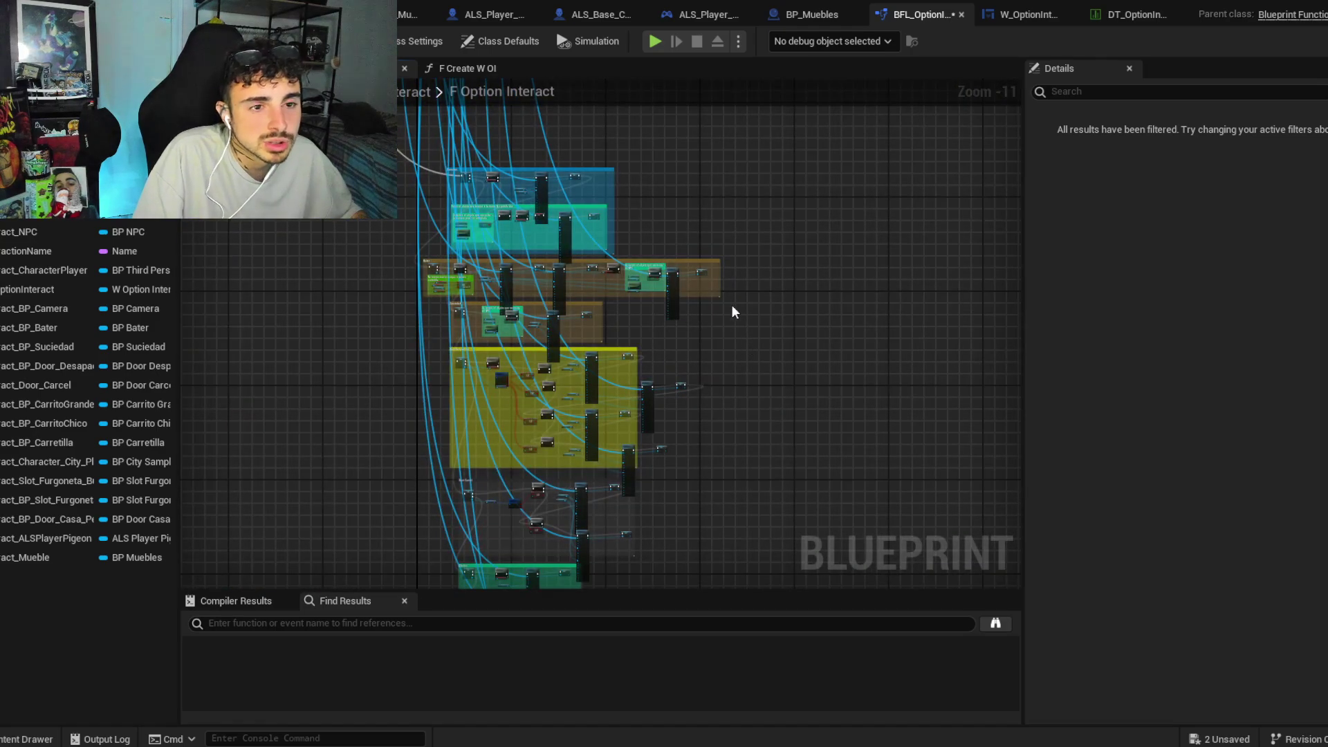
{"action": "scroll", "coordinate": [731, 304], "scroll_direction": "down", "scroll_amount": 1}
{"action": "mouse_move", "coordinate": [686, 480]}
{"action": "right_mouse_down"}
{"action": "mouse_move", "coordinate": [739, 382]}
{"action": "mouse_move", "coordinate": [620, 279]}
{"action": "mouse_move", "coordinate": [662, 130]}
{"action": "right_mouse_up"}
{"action": "scroll", "coordinate": [620, 279], "scroll_direction": "up", "scroll_amount": 7}
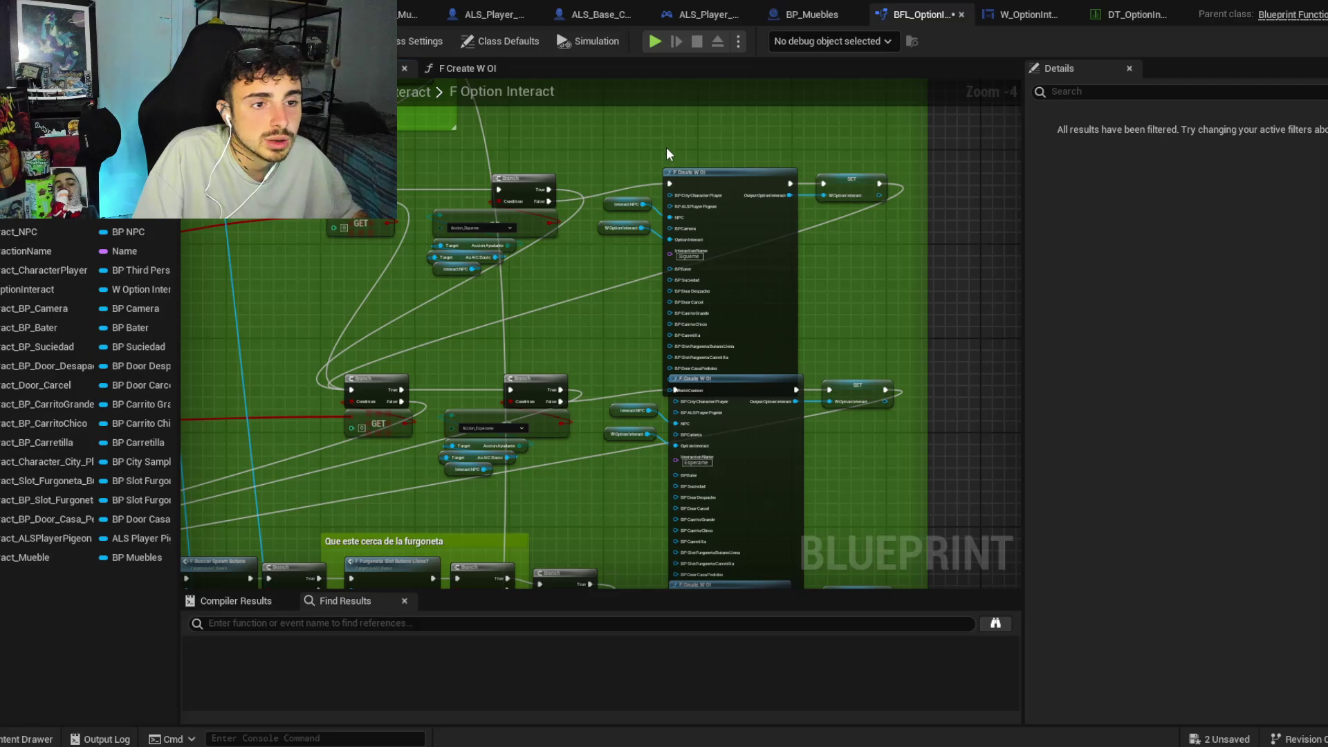
{"action": "left_click", "coordinate": [607, 208]}
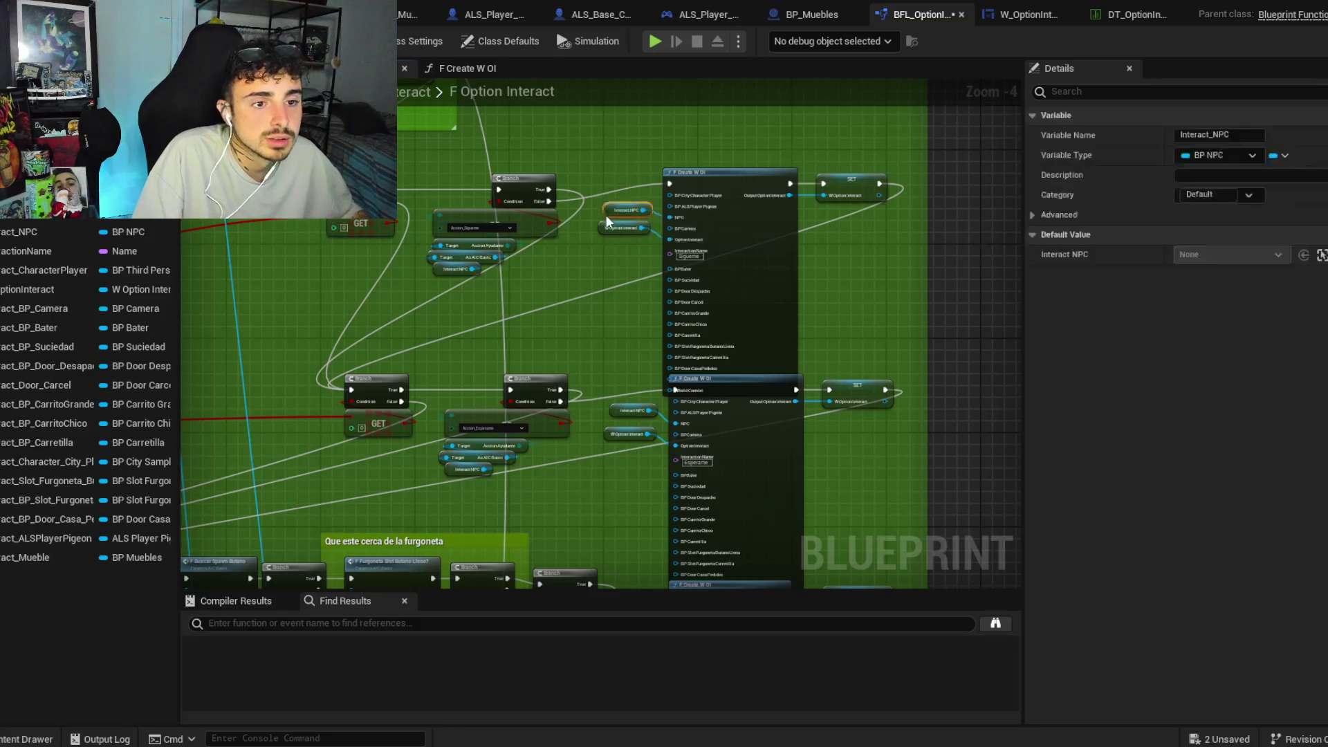
{"action": "mouse_move", "coordinate": [571, 278]}
{"action": "right_mouse_down"}
{"action": "mouse_move", "coordinate": [617, 228]}
{"action": "mouse_move", "coordinate": [804, 302]}
{"action": "mouse_move", "coordinate": [803, 288]}
{"action": "right_mouse_up"}
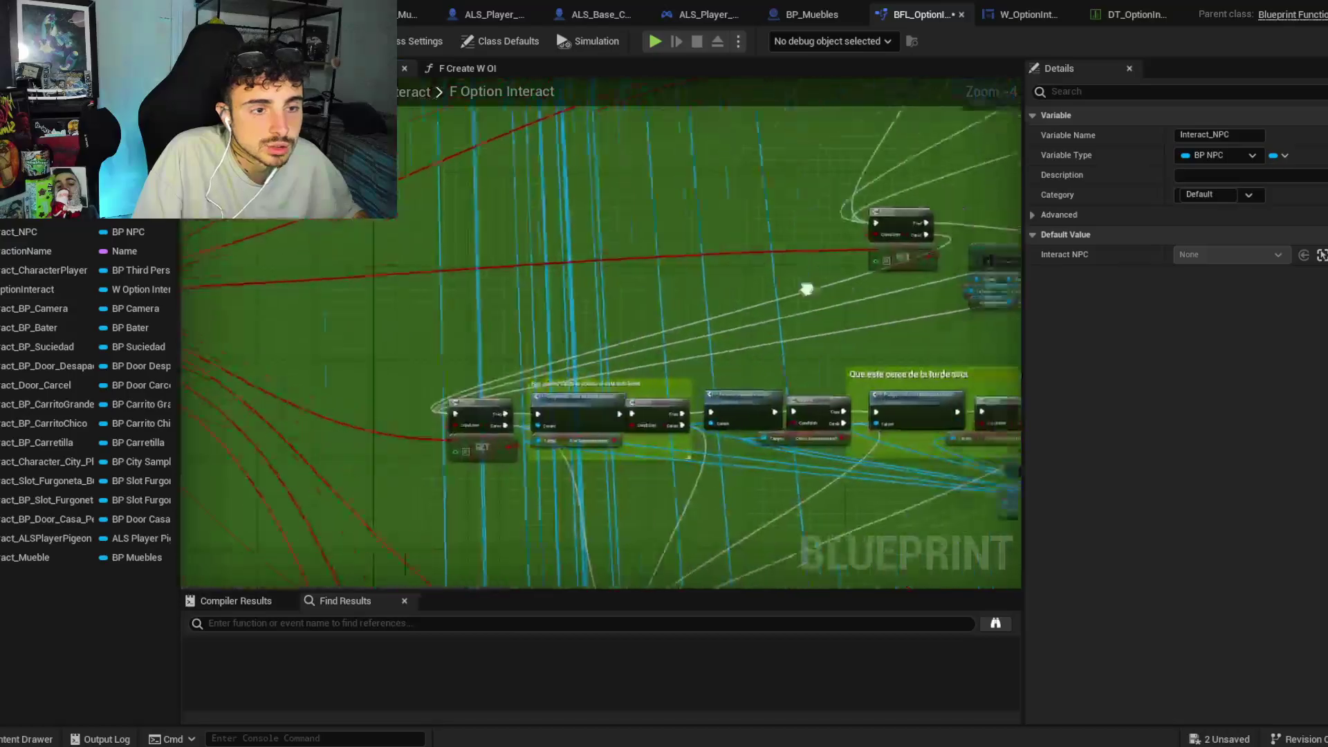
{"action": "scroll", "coordinate": [459, 276], "scroll_direction": "down", "scroll_amount": 1}
{"action": "scroll", "coordinate": [859, 355], "scroll_direction": "down", "scroll_amount": 4}
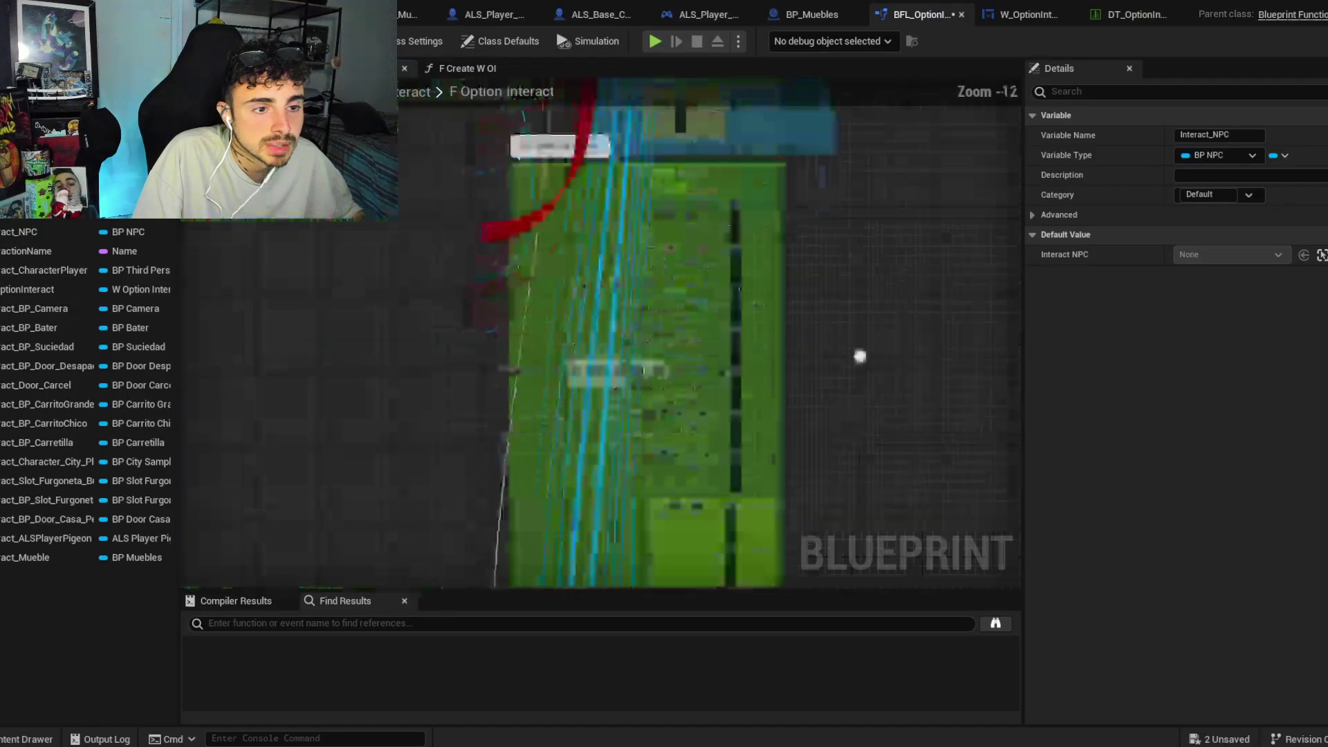
{"action": "scroll", "coordinate": [862, 216], "scroll_direction": "down", "scroll_amount": 3}
{"action": "mouse_move", "coordinate": [761, 237]}
{"action": "right_mouse_down"}
{"action": "mouse_move", "coordinate": [873, 155]}
{"action": "mouse_move", "coordinate": [872, 69]}
{"action": "right_mouse_up"}
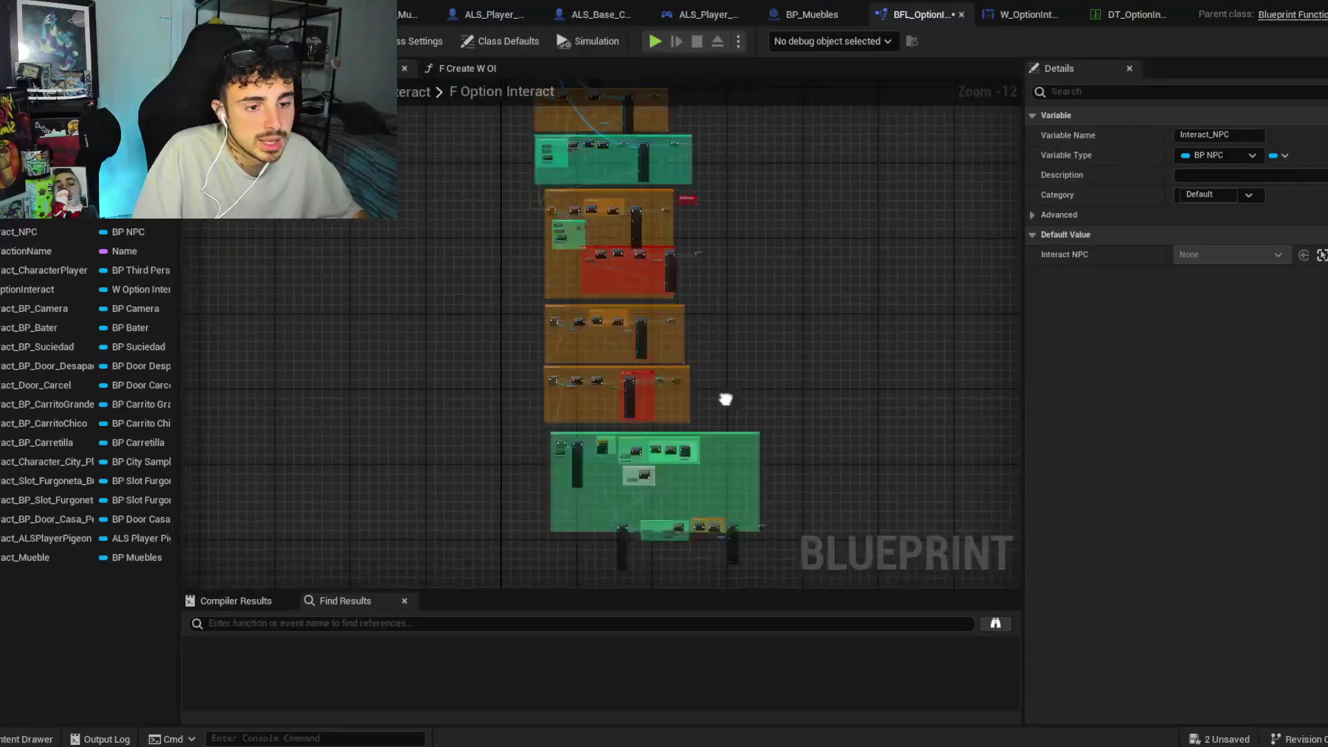
{"action": "scroll", "coordinate": [679, 437], "scroll_direction": "up", "scroll_amount": 2}
{"action": "scroll", "coordinate": [679, 437], "scroll_direction": "up", "scroll_amount": 3}
{"action": "scroll", "coordinate": [636, 477], "scroll_direction": "up", "scroll_amount": 1}
{"action": "scroll", "coordinate": [636, 480], "scroll_direction": "up", "scroll_amount": 3}
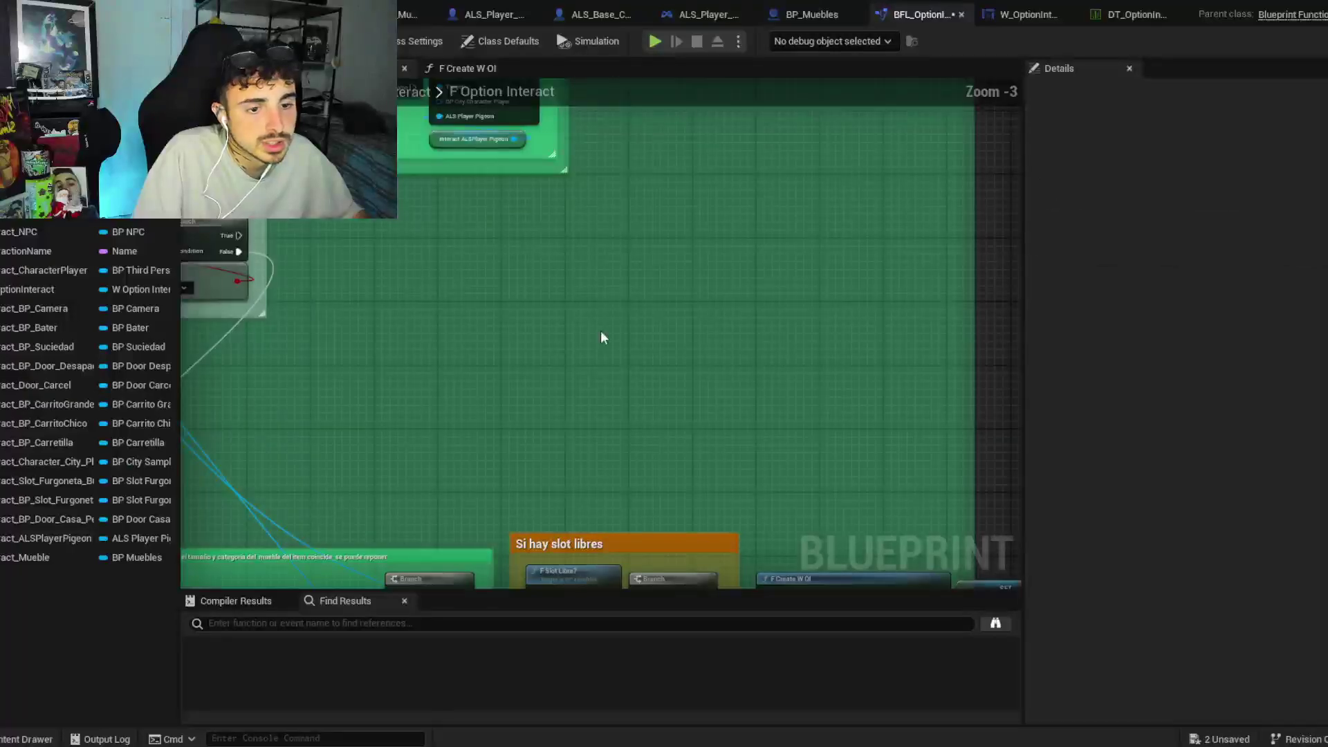
Step: Paste the Create W OI and SET nodes and connect the Branch True output to them
{"action": "key", "text": "ctrl+v"}
{"action": "left_click_drag", "start_coordinate": [688, 311], "coordinate": [717, 176]}
{"action": "right_click_drag", "start_coordinate": [716, 177], "coordinate": [737, 224]}
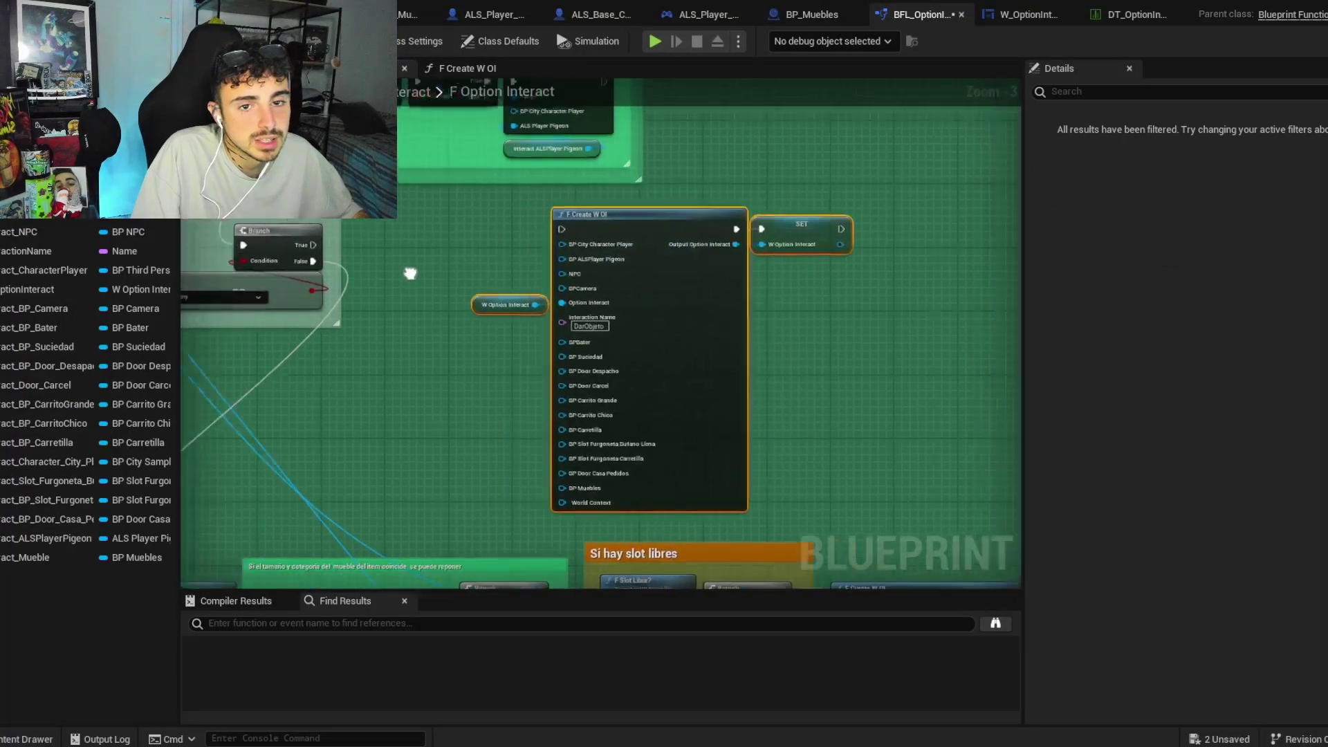
{"action": "left_click_drag", "start_coordinate": [363, 246], "coordinate": [618, 230]}
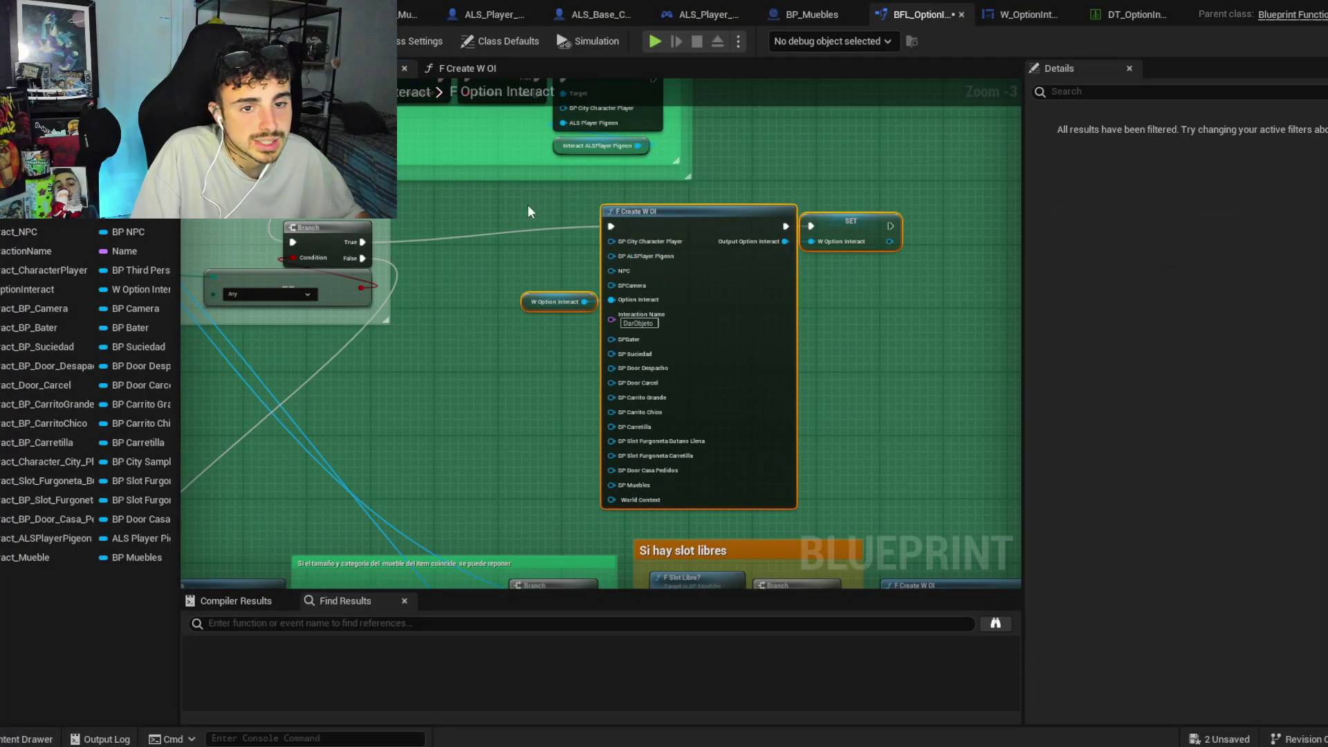
{"action": "left_click_drag", "start_coordinate": [738, 297], "coordinate": [689, 305]}
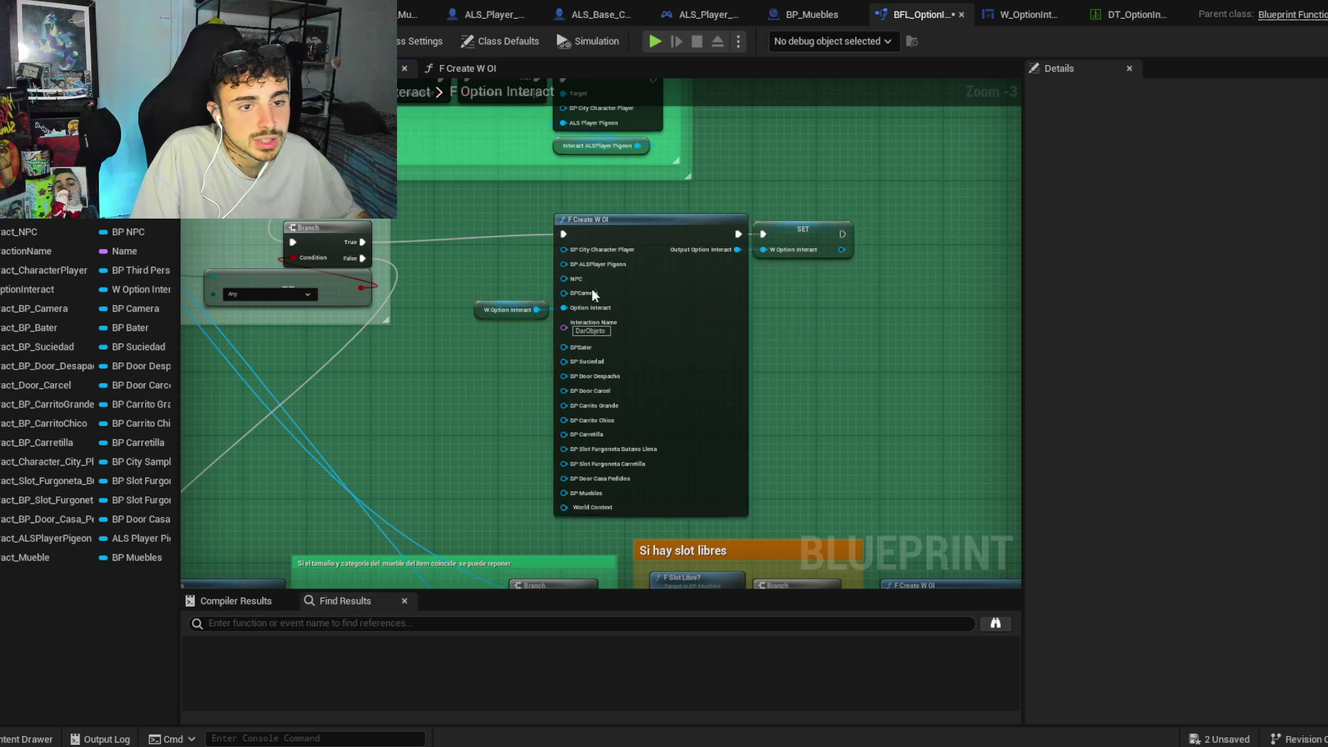
Step: Check the DT_OptionInteract table in a floating window, then return to BFL_OptionInteract
{"action": "scroll", "coordinate": [594, 297], "scroll_direction": "up", "scroll_amount": 2}
{"action": "left_click_drag", "start_coordinate": [1134, 15], "coordinate": [407, 240]}
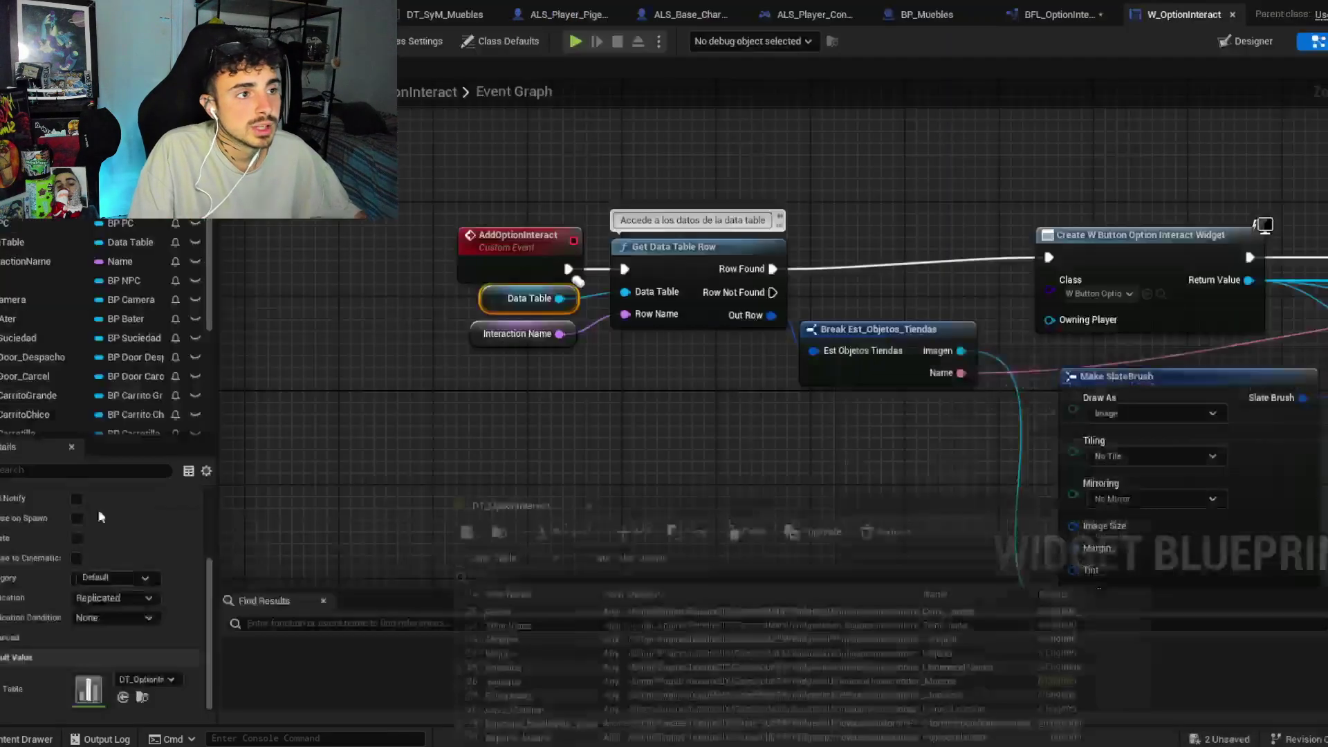
{"action": "left_click", "coordinate": [774, 127]}
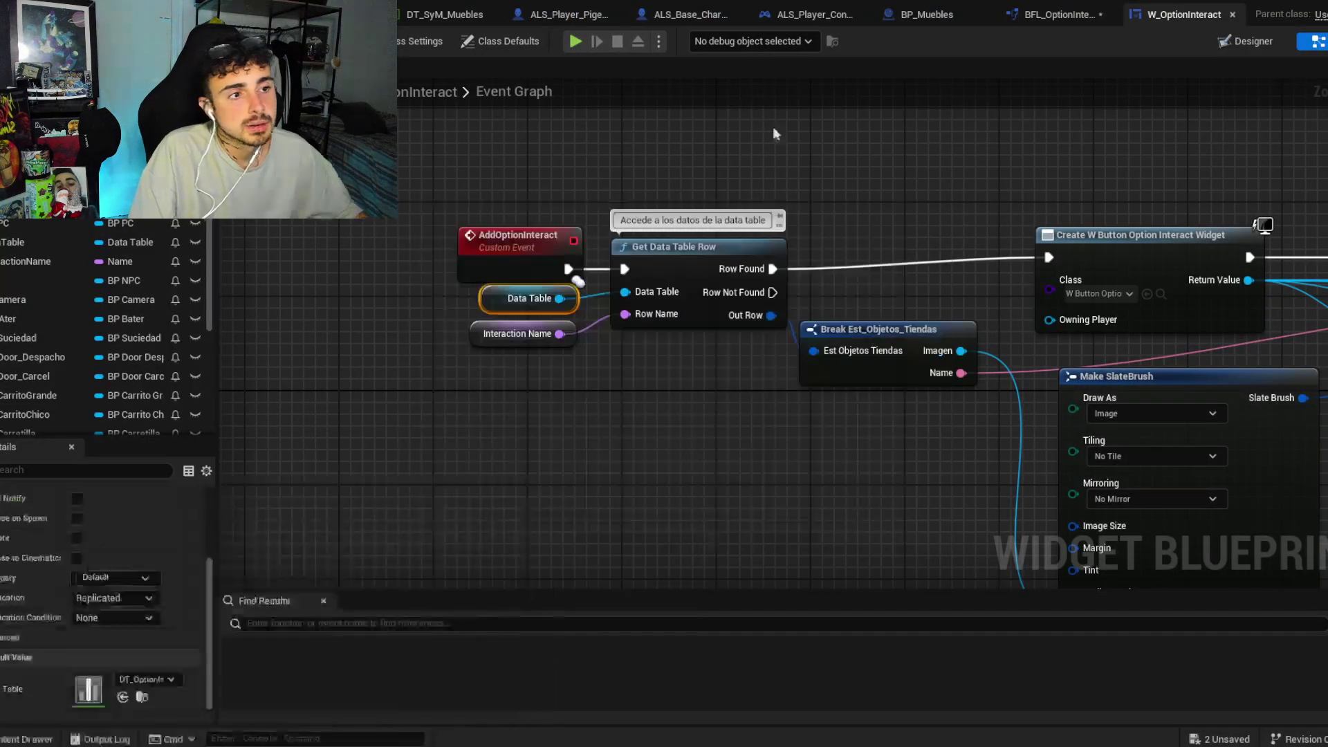
{"action": "left_click", "coordinate": [1059, 14]}
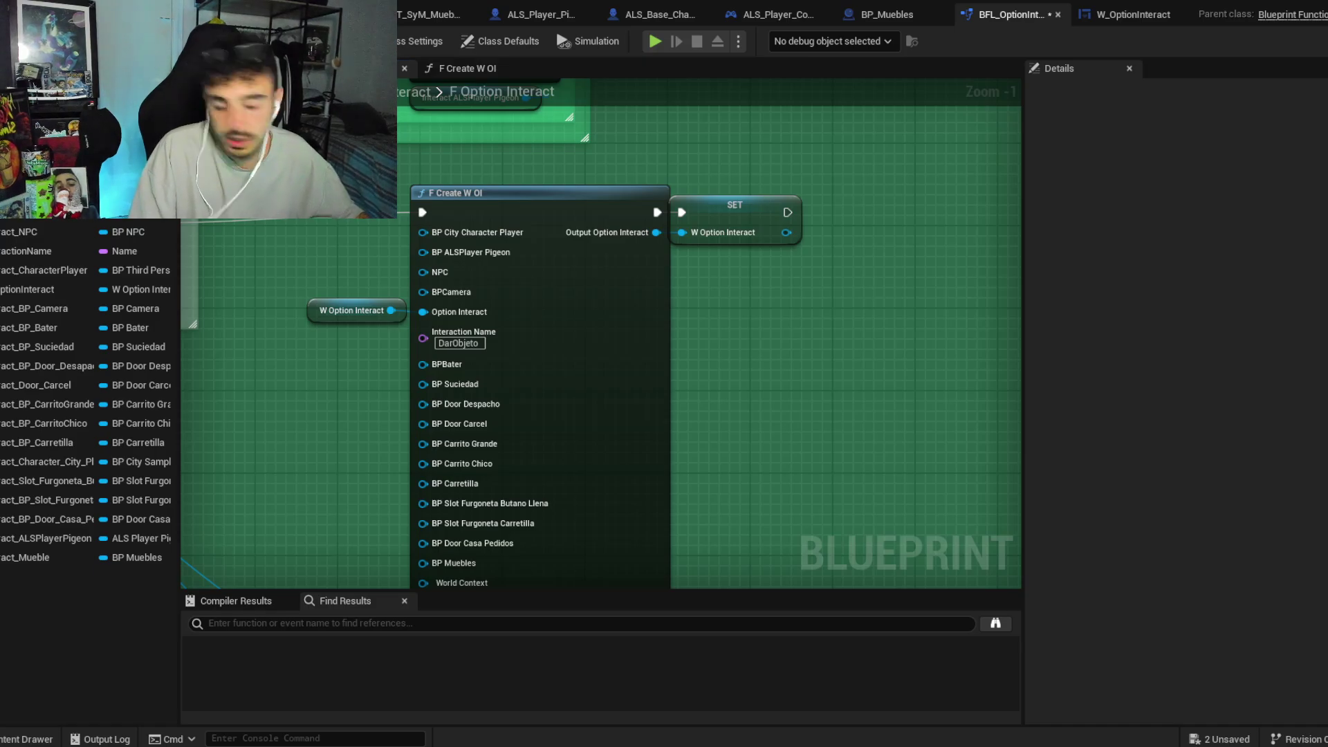
Step: Rename the new node's interaction name from DarObjeto to Mover_Mueble
{"action": "right_click_drag", "start_coordinate": [626, 334], "coordinate": [683, 317]}
{"action": "left_click", "coordinate": [524, 325]}
{"action": "type", "text": "Mover_Mueble"}
{"action": "key", "text": "Return"}
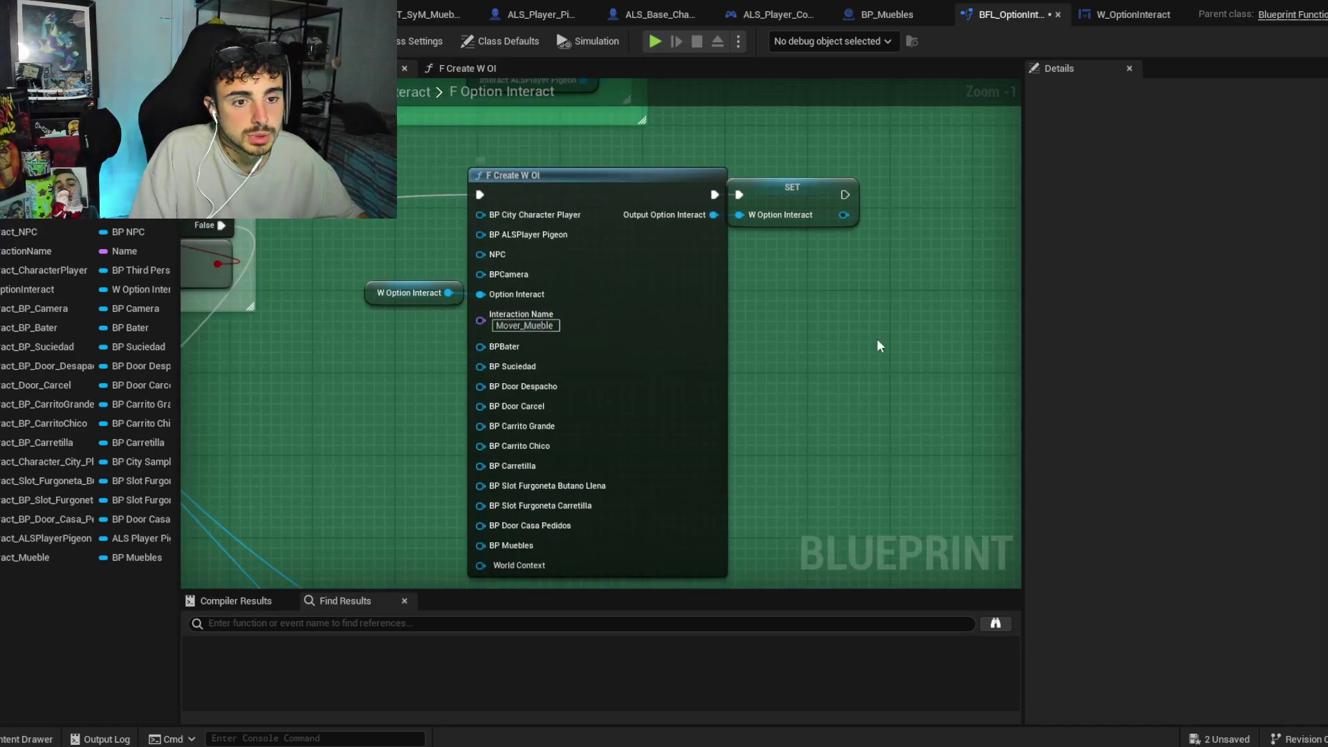
{"action": "scroll", "coordinate": [700, 345], "scroll_direction": "down", "scroll_amount": 2}
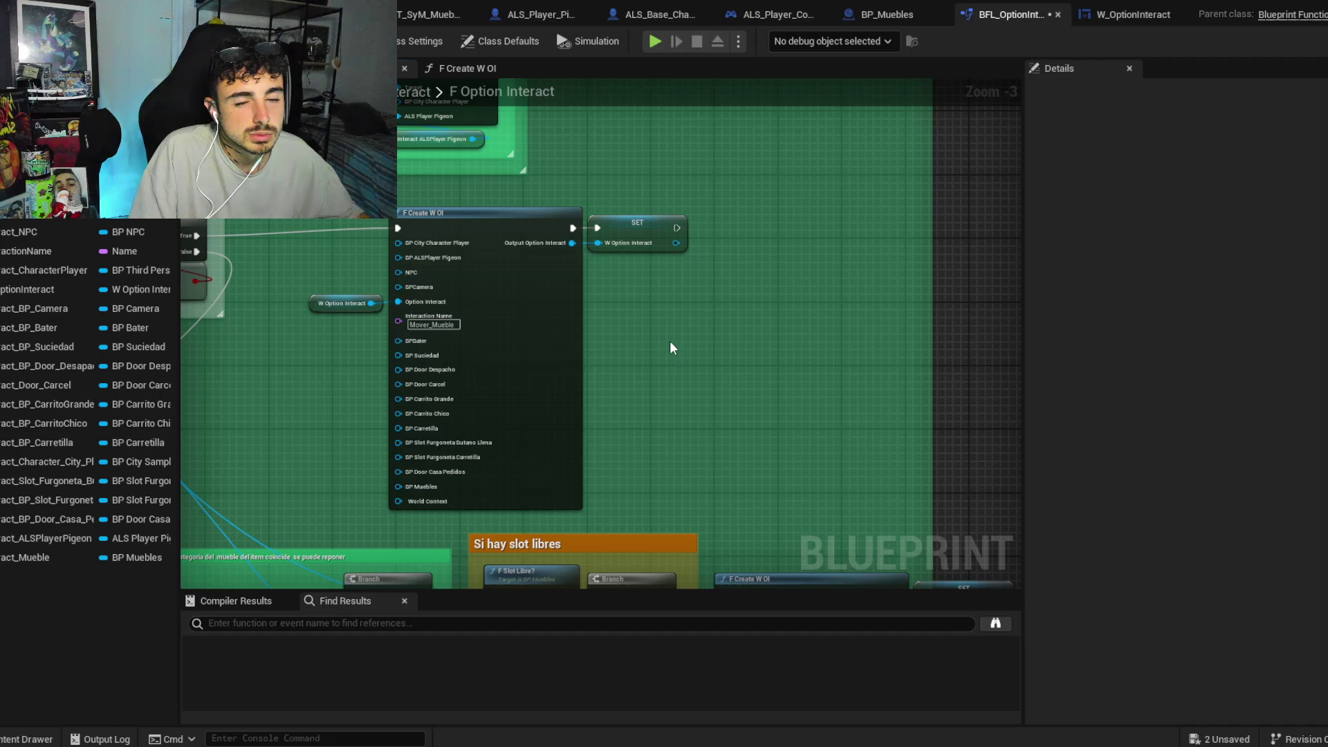
Step: Duplicate the Mover_Mueble Create W OI and SET nodes and place the copy to the right
{"action": "left_click_drag", "start_coordinate": [670, 343], "coordinate": [520, 218]}
{"action": "key", "text": "ctrl+v"}
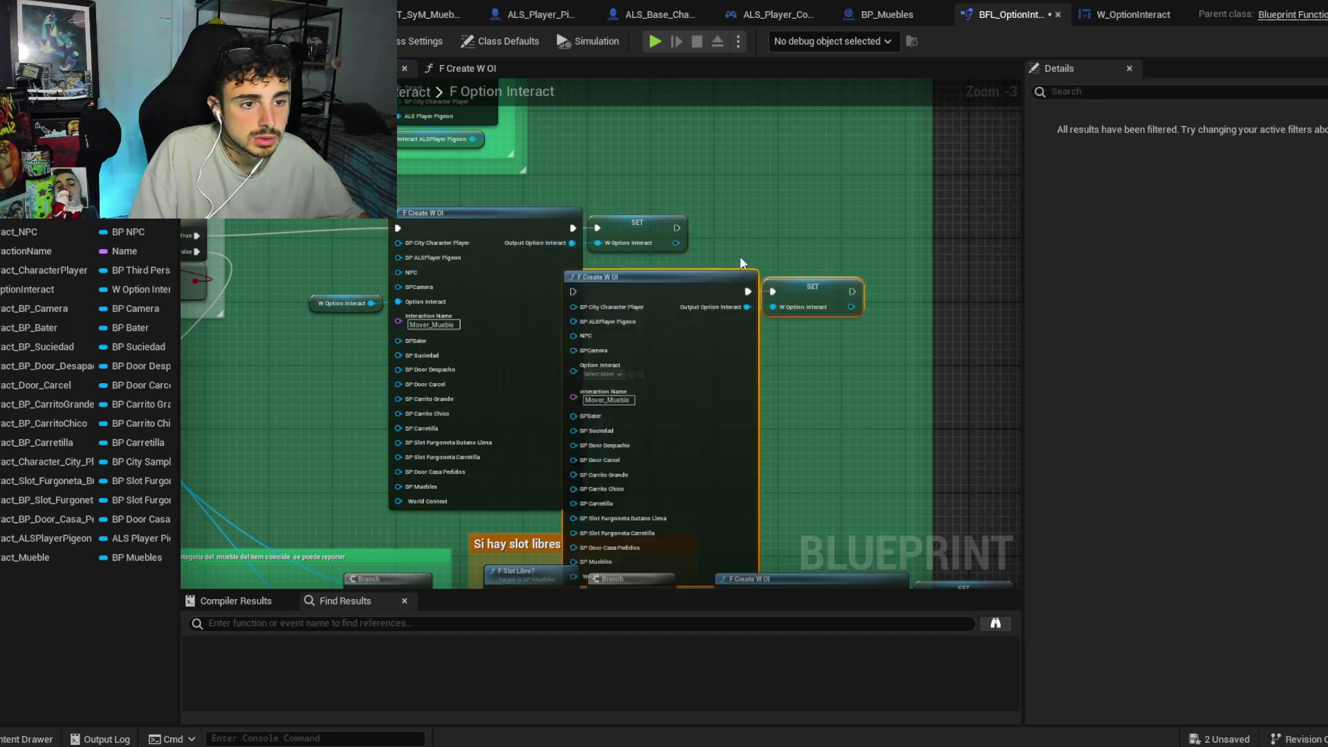
{"action": "left_click_drag", "start_coordinate": [740, 256], "coordinate": [903, 249]}
{"action": "right_click_drag", "start_coordinate": [899, 484], "coordinate": [972, 261]}
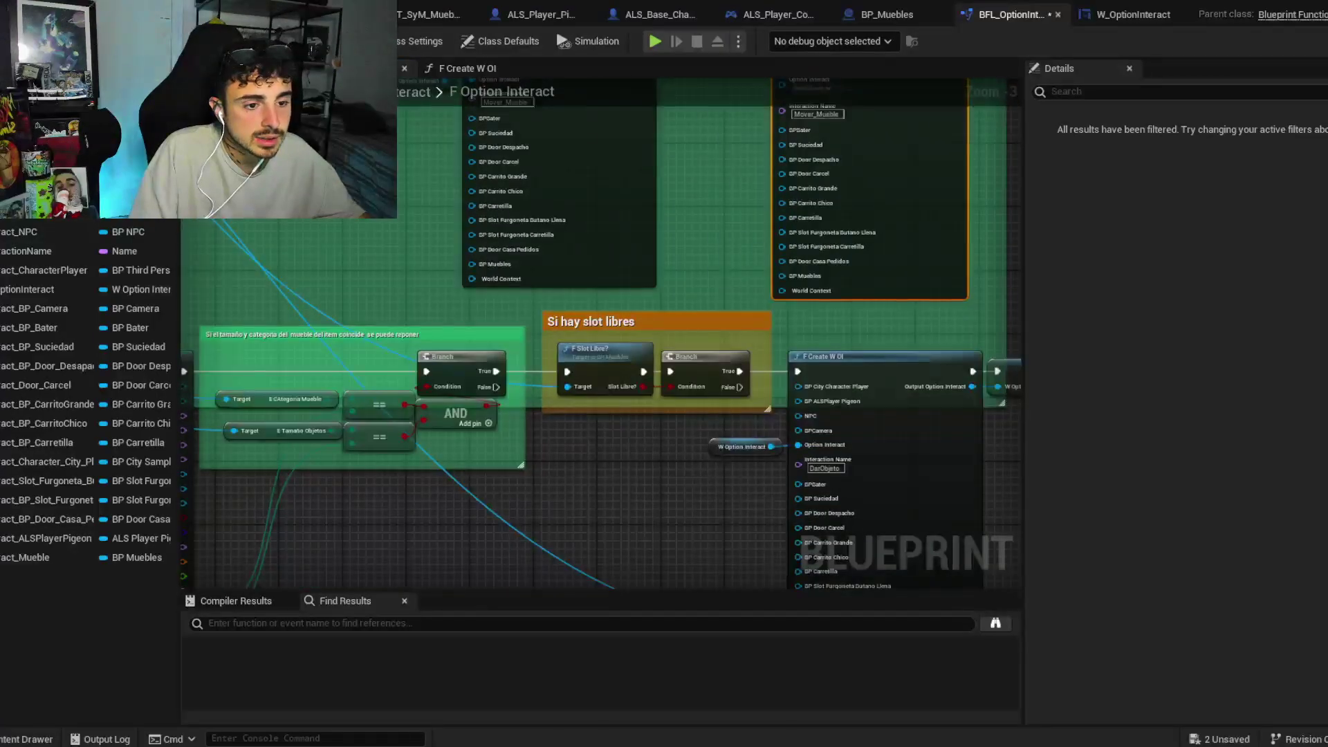
{"action": "right_click_drag", "start_coordinate": [769, 519], "coordinate": [713, 410]}
{"action": "scroll", "coordinate": [713, 410], "scroll_direction": "down", "scroll_amount": 3}
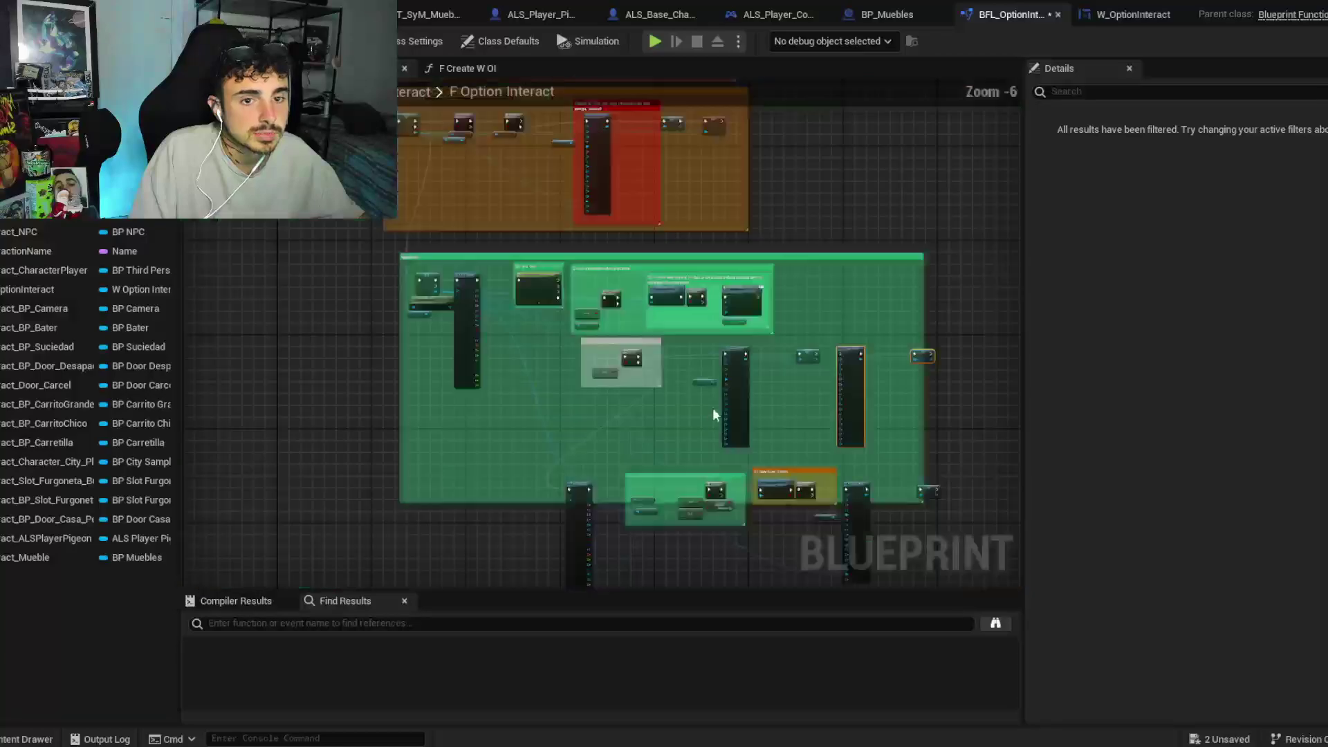
{"action": "scroll", "coordinate": [591, 343], "scroll_direction": "up", "scroll_amount": 3}
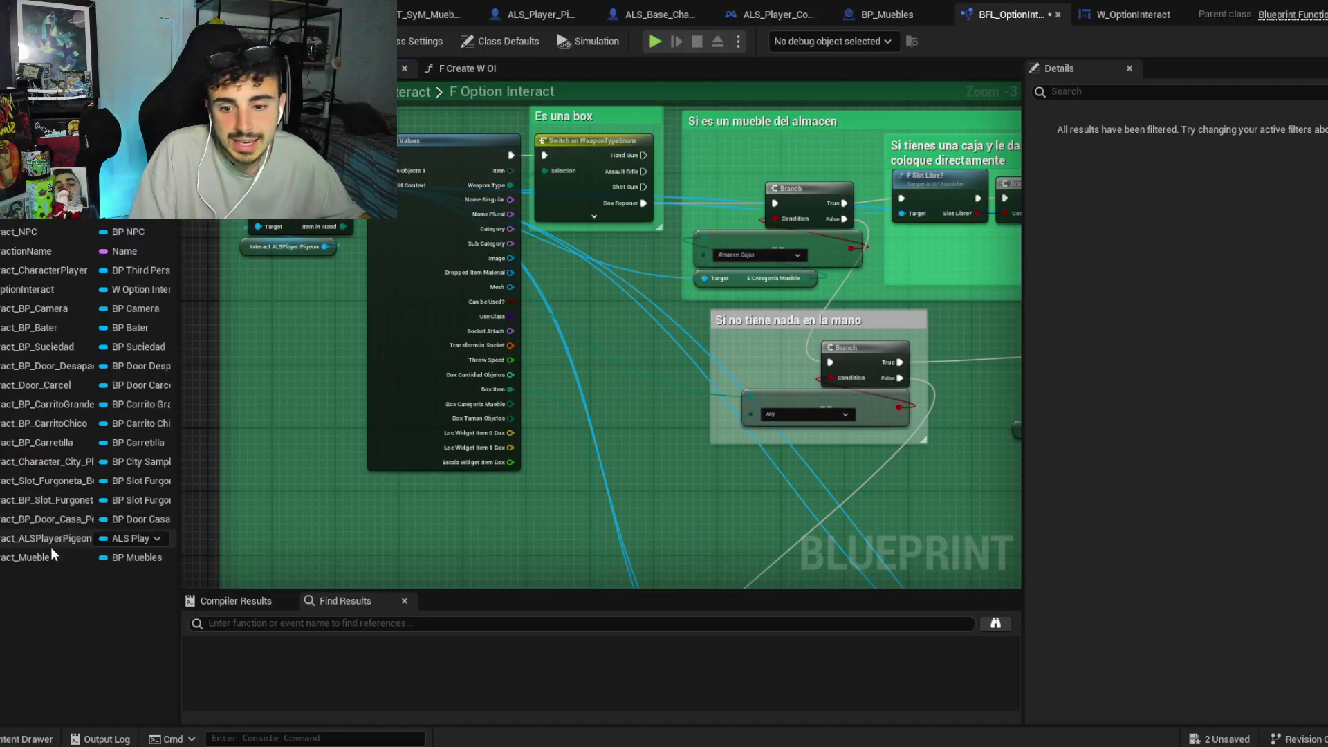
Step: Add an Interact_Mueble getter and wire it into both nodes' BP Muebles inputs
{"action": "left_click_drag", "start_coordinate": [42, 563], "coordinate": [1322, 515]}
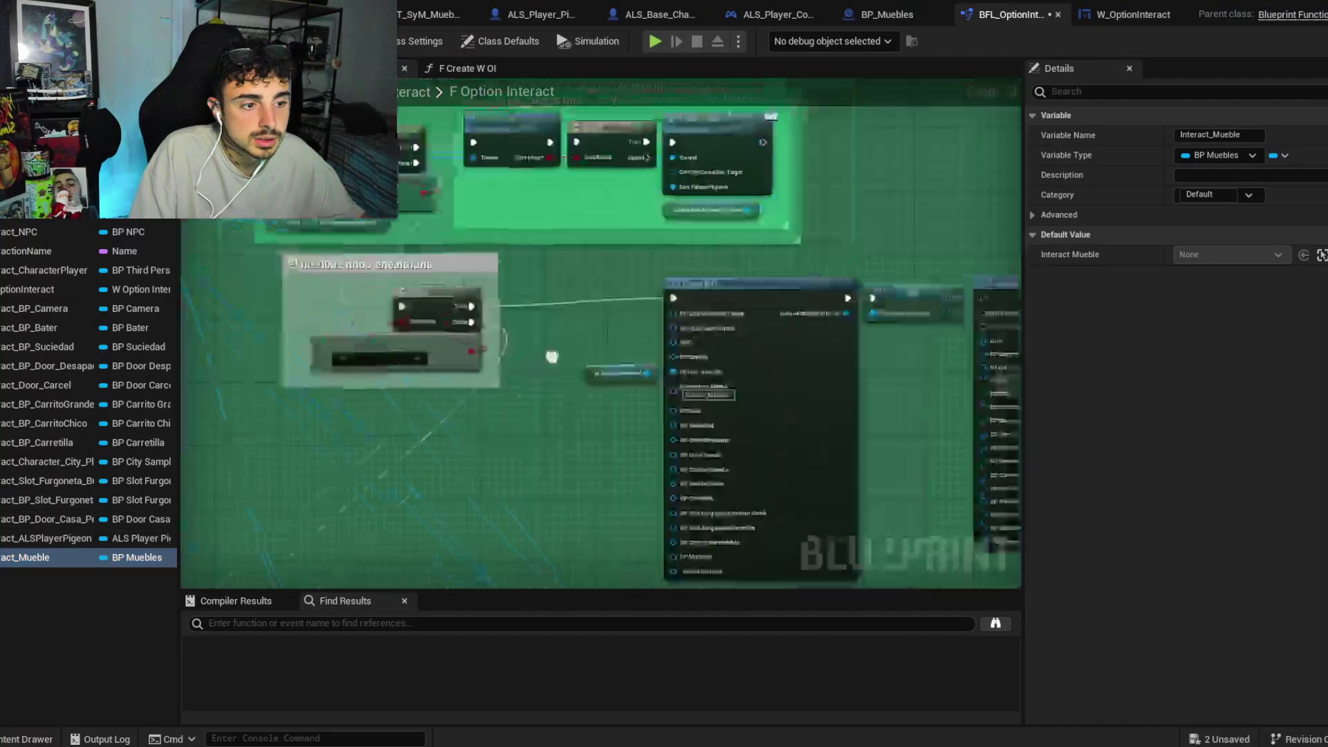
{"action": "left_click_drag", "start_coordinate": [952, 424], "coordinate": [301, 457]}
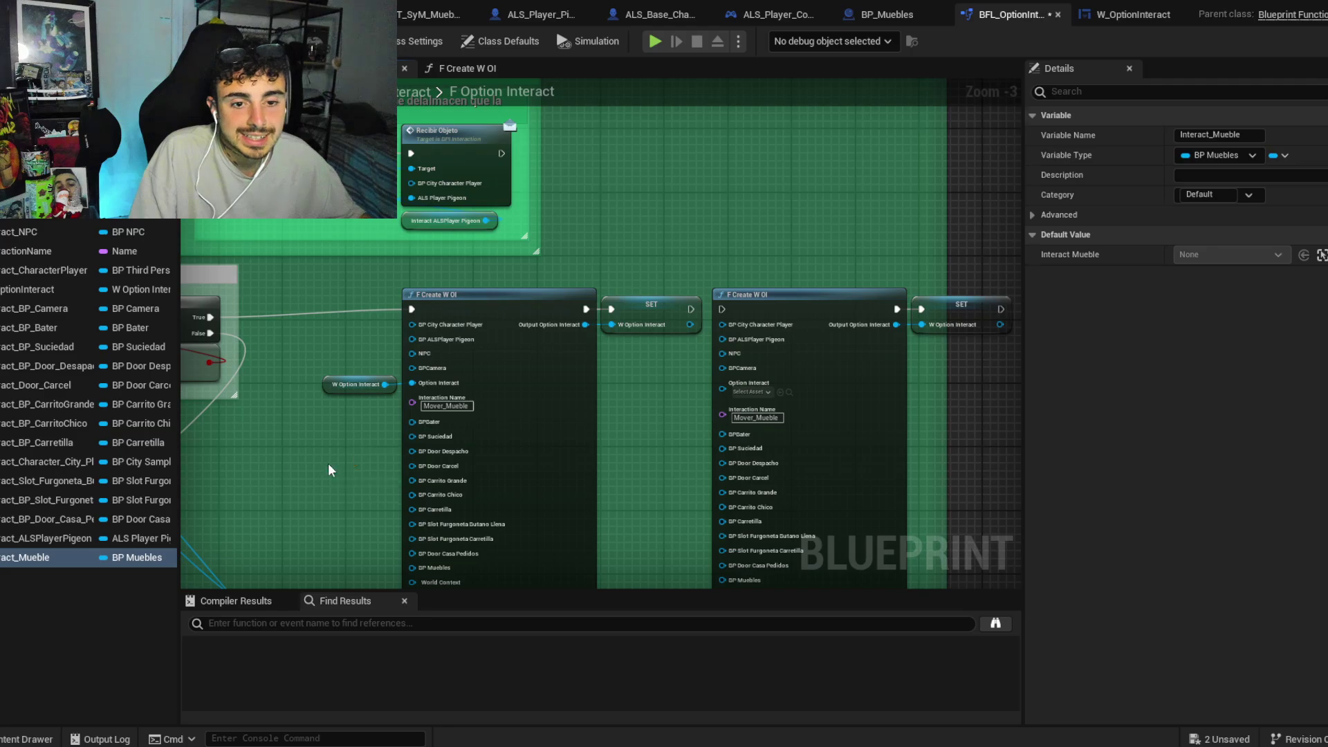
{"action": "scroll", "coordinate": [328, 469], "scroll_direction": "up", "scroll_amount": 3}
{"action": "right_click_drag", "start_coordinate": [390, 366], "coordinate": [397, 240]}
{"action": "left_click_drag", "start_coordinate": [396, 237], "coordinate": [492, 410]}
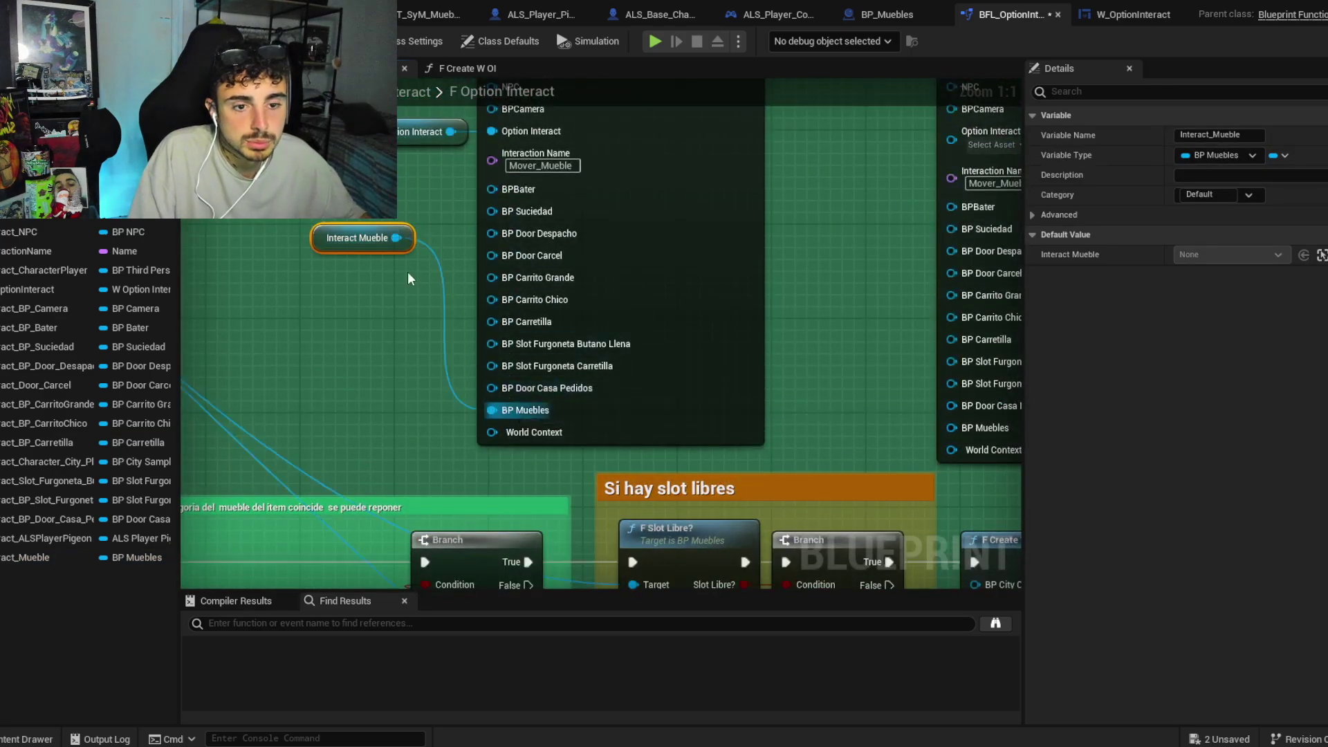
{"action": "left_click_drag", "start_coordinate": [396, 237], "coordinate": [952, 428]}
{"action": "scroll", "coordinate": [951, 428], "scroll_direction": "down", "scroll_amount": 3}
{"action": "right_click_drag", "start_coordinate": [814, 329], "coordinate": [640, 377]}
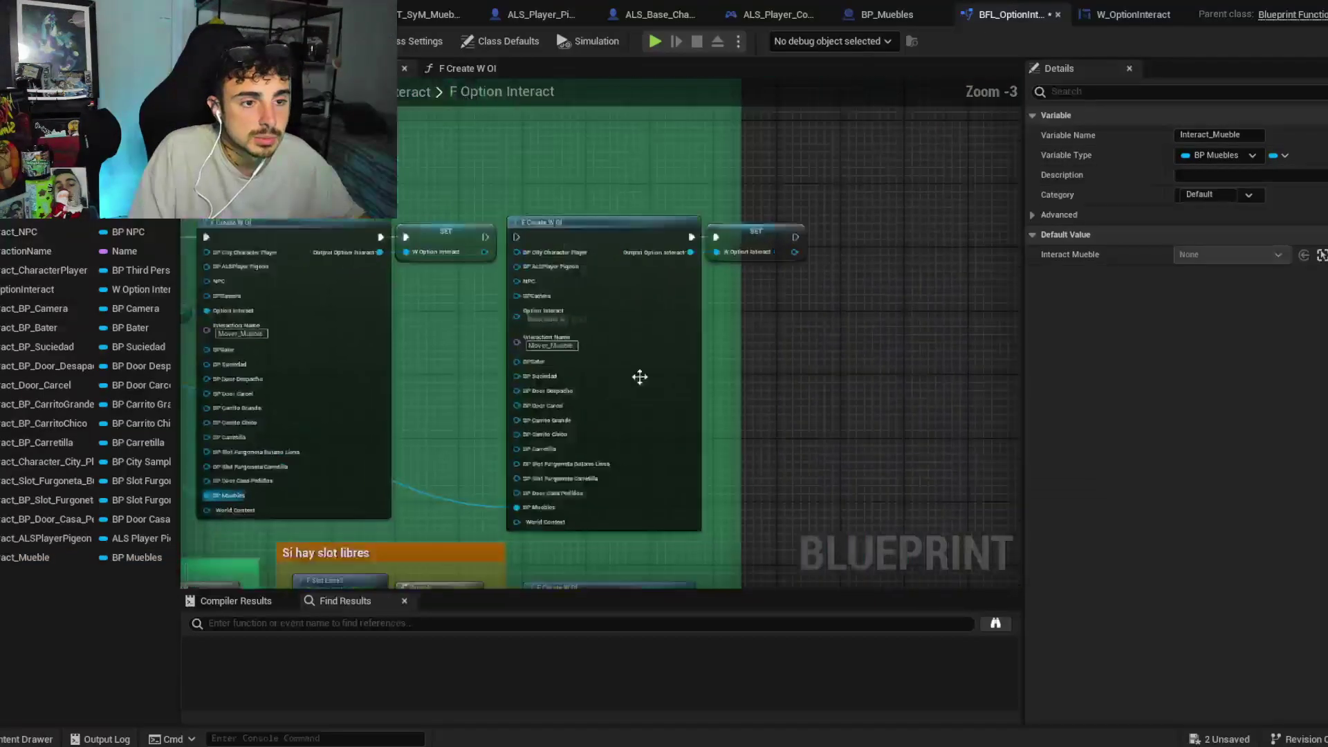
Step: Copy the second Create W OI and SET pair to make a third at the chain's end
{"action": "left_click_drag", "start_coordinate": [806, 345], "coordinate": [642, 232]}
{"action": "key", "text": "ctrl+c"}
{"action": "key", "text": "ctrl+v"}
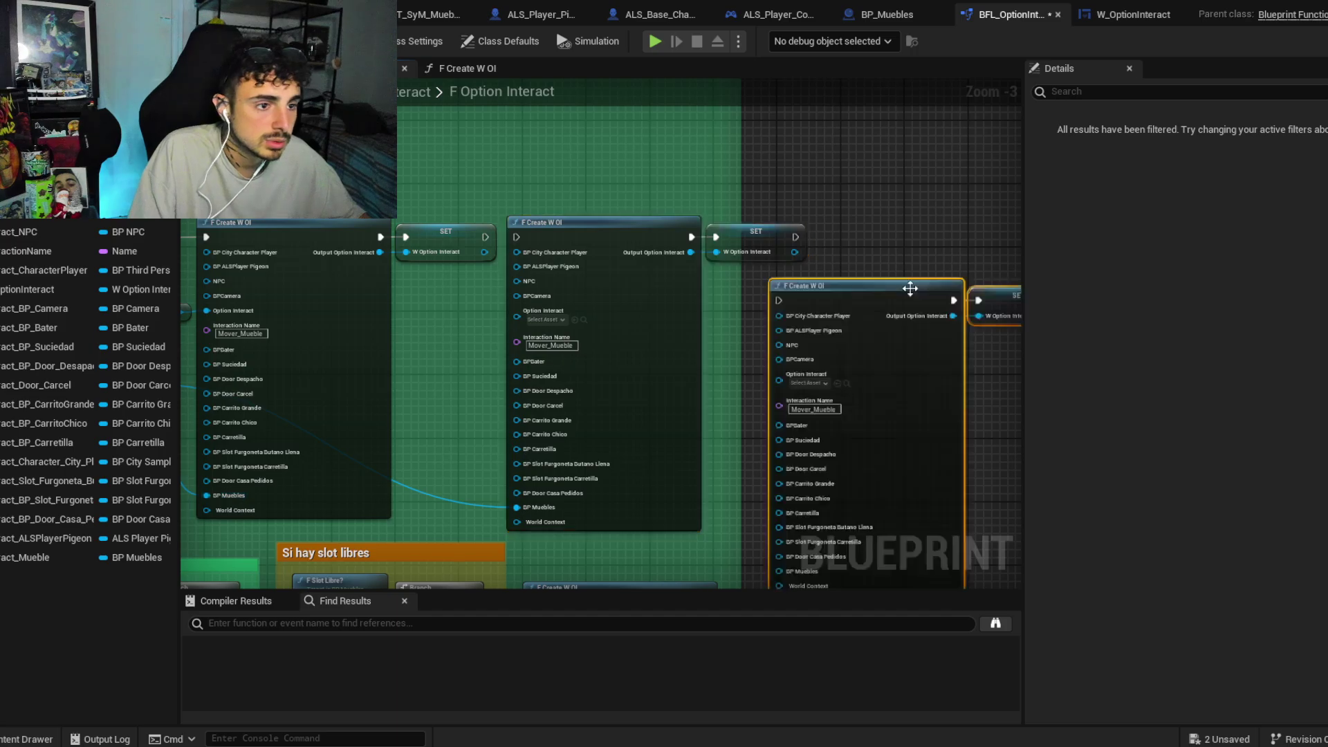
{"action": "left_click_drag", "start_coordinate": [864, 291], "coordinate": [802, 230]}
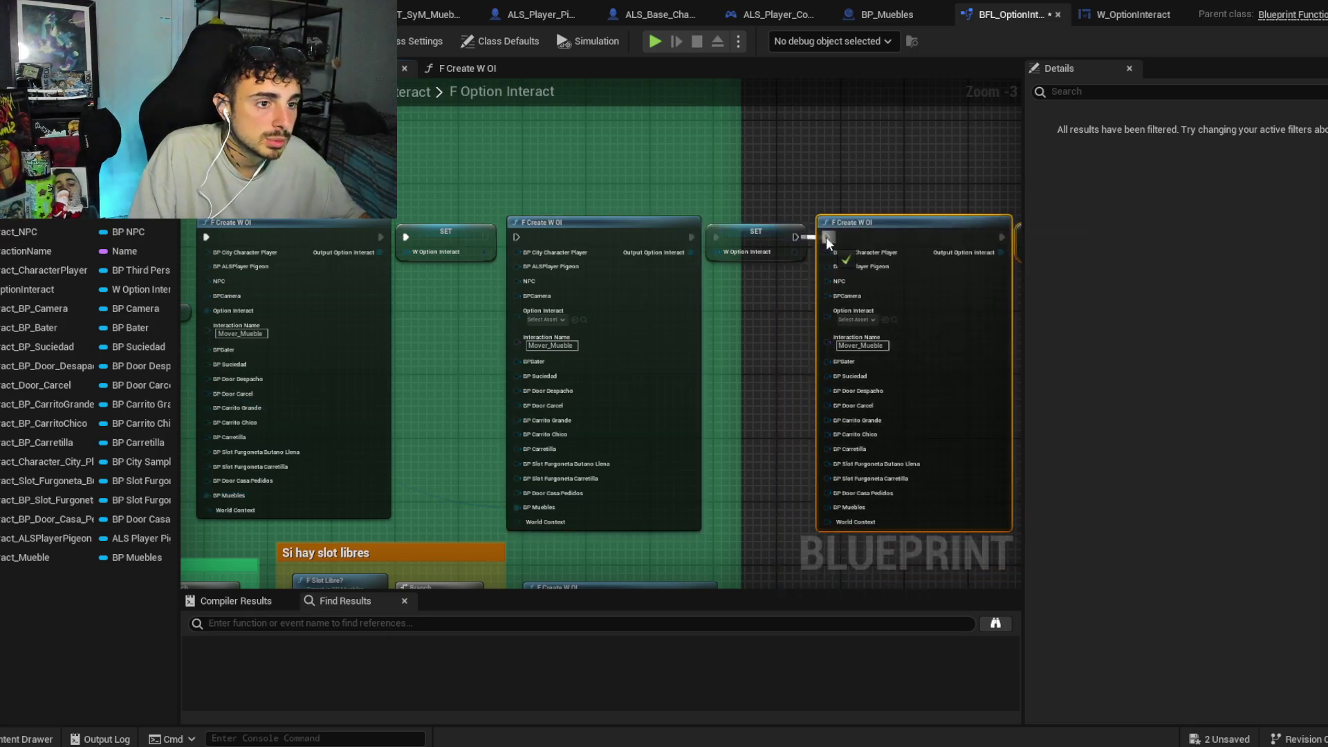
{"action": "right_click_drag", "start_coordinate": [576, 204], "coordinate": [677, 204]}
{"action": "left_click", "coordinate": [556, 192]}
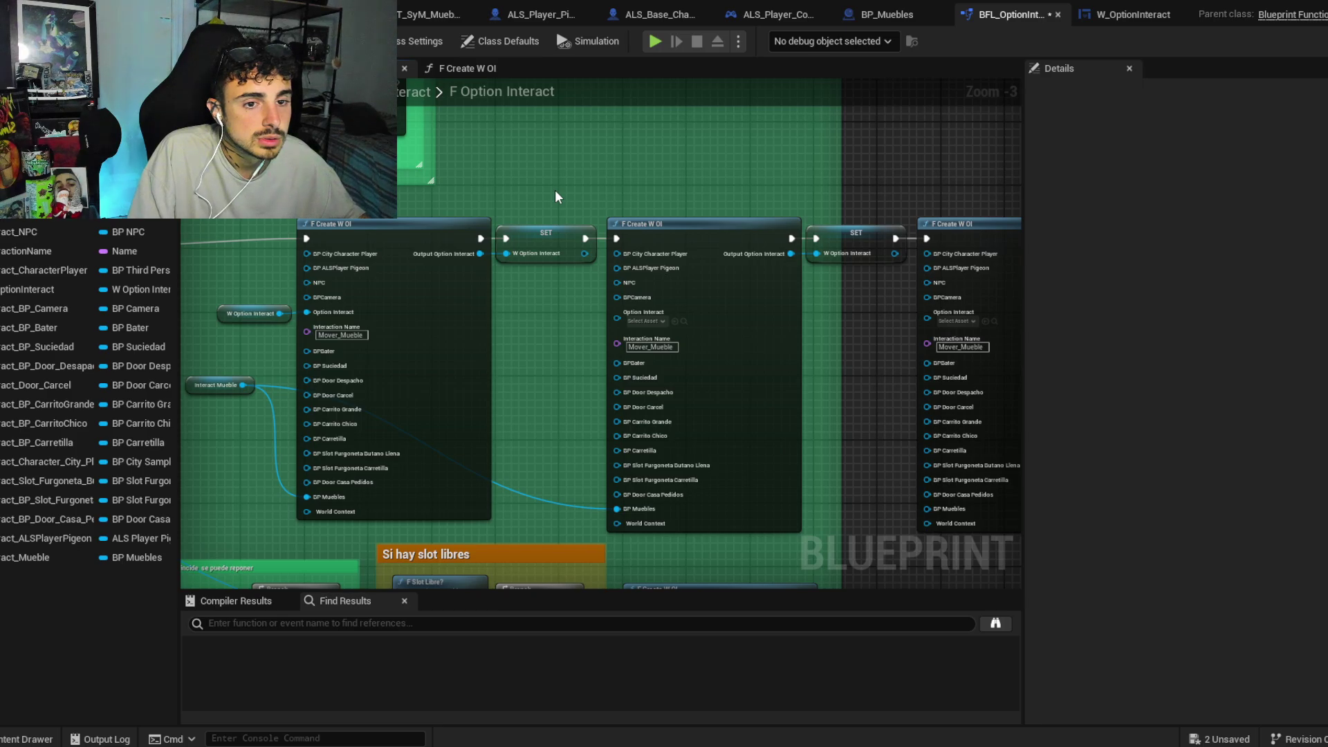
{"action": "left_click", "coordinate": [546, 242]}
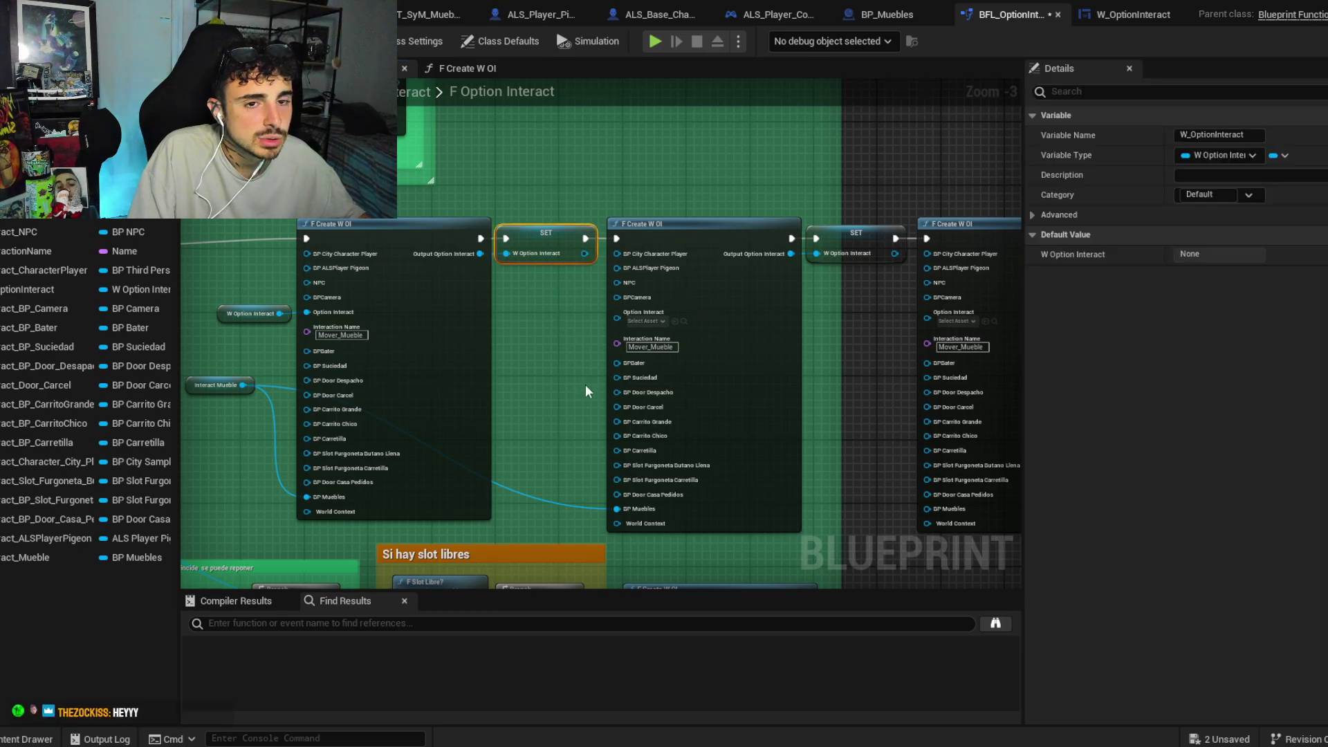
{"action": "scroll", "coordinate": [585, 385], "scroll_direction": "down", "scroll_amount": 4}
{"action": "scroll", "coordinate": [575, 393], "scroll_direction": "up", "scroll_amount": 2}
{"action": "right_click_drag", "start_coordinate": [569, 338], "coordinate": [538, 253]}
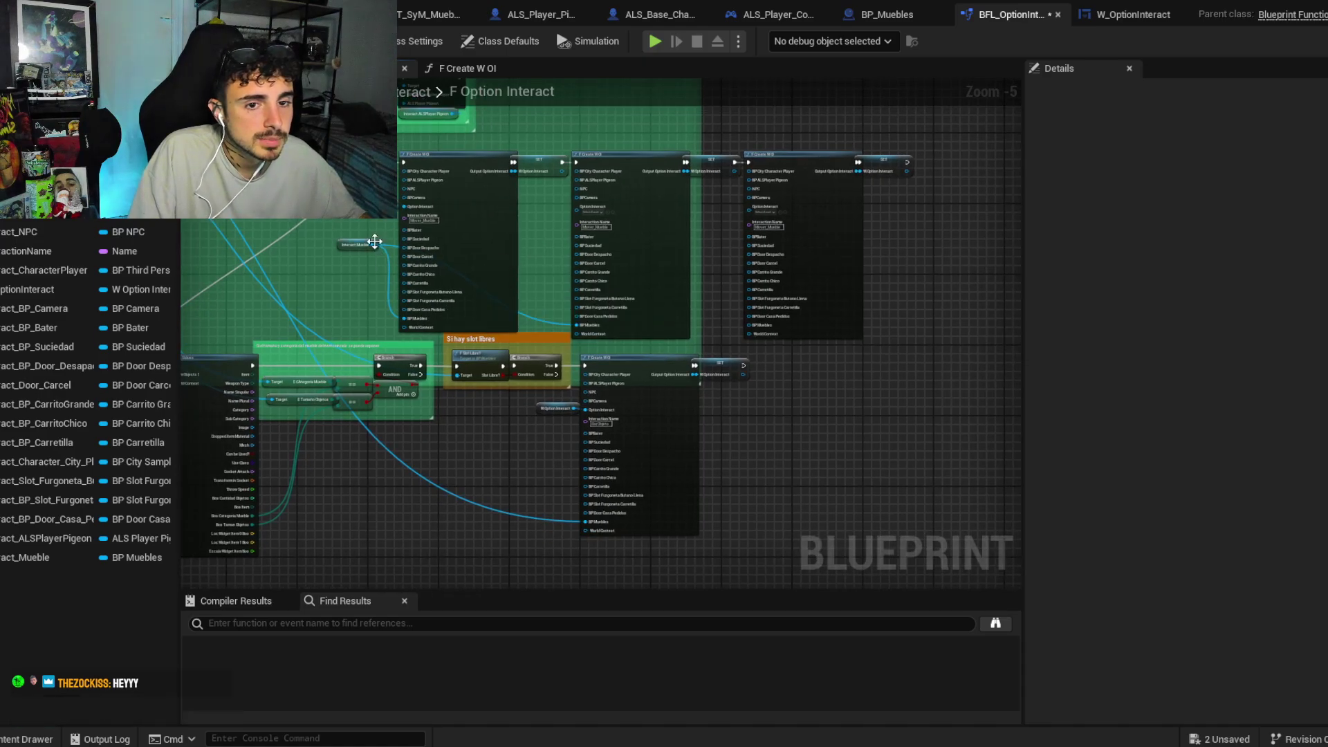
Step: Wire Interact Mueble and W Option Interact into the third node's BP Muebles and Option Interact
{"action": "left_click_drag", "start_coordinate": [373, 245], "coordinate": [747, 325]}
{"action": "scroll", "coordinate": [463, 141], "scroll_direction": "up", "scroll_amount": 1}
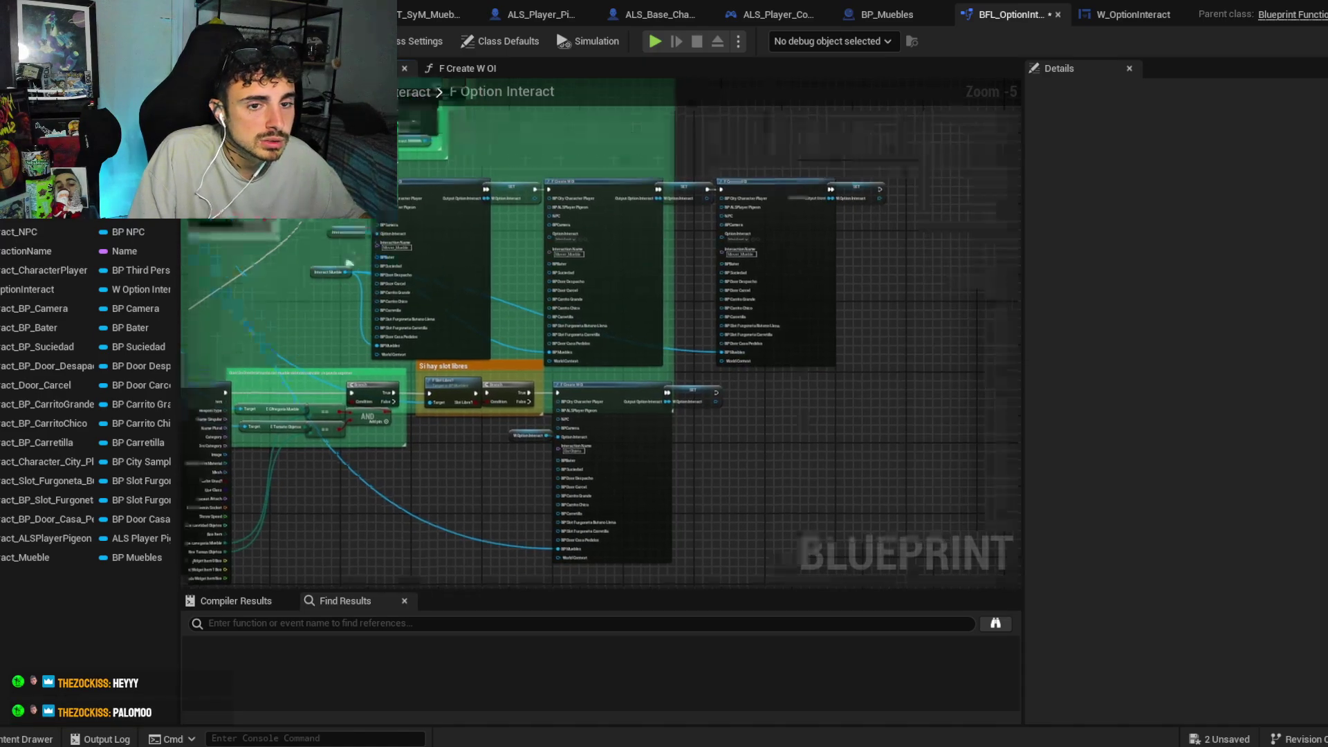
{"action": "left_click_drag", "start_coordinate": [368, 223], "coordinate": [854, 231]}
{"action": "scroll", "coordinate": [619, 261], "scroll_direction": "up", "scroll_amount": 2}
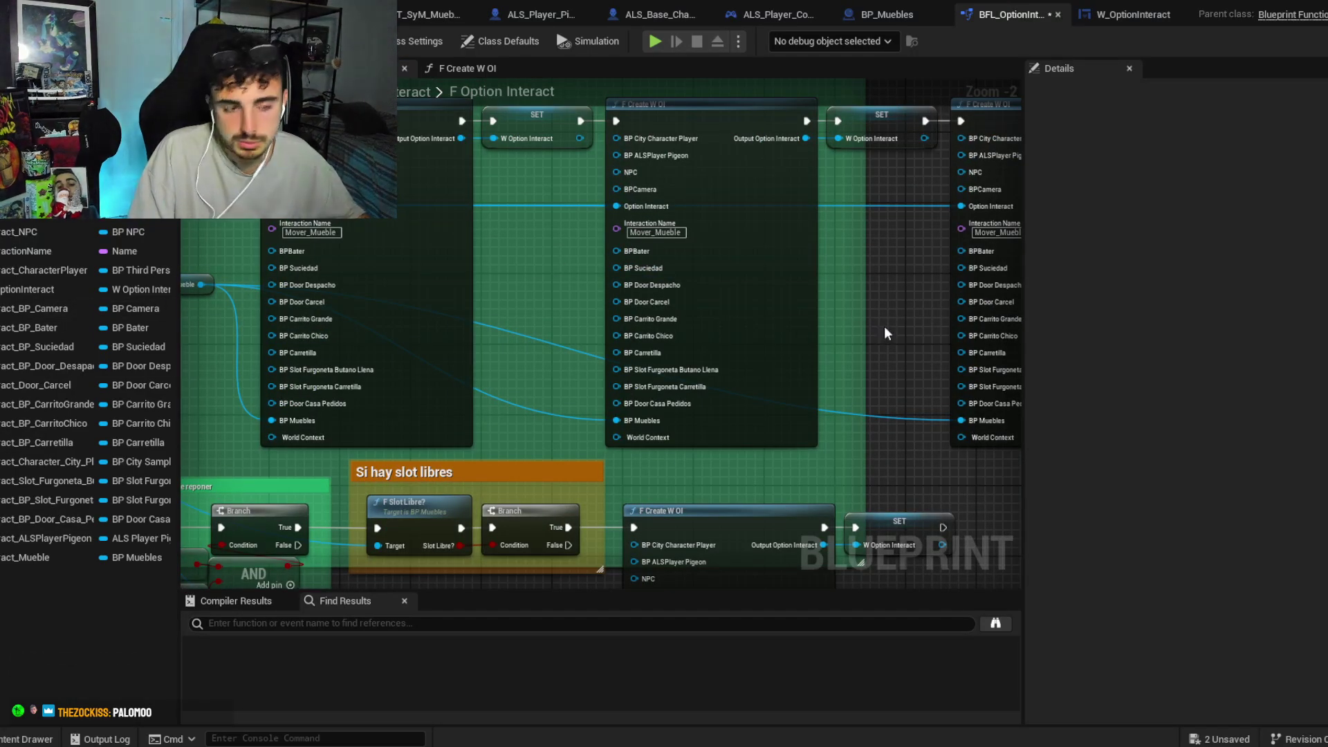
Step: Name the second and third interactions Desmontar_Mueble and Vender_Mueble
{"action": "key", "text": "ctrl+v"}
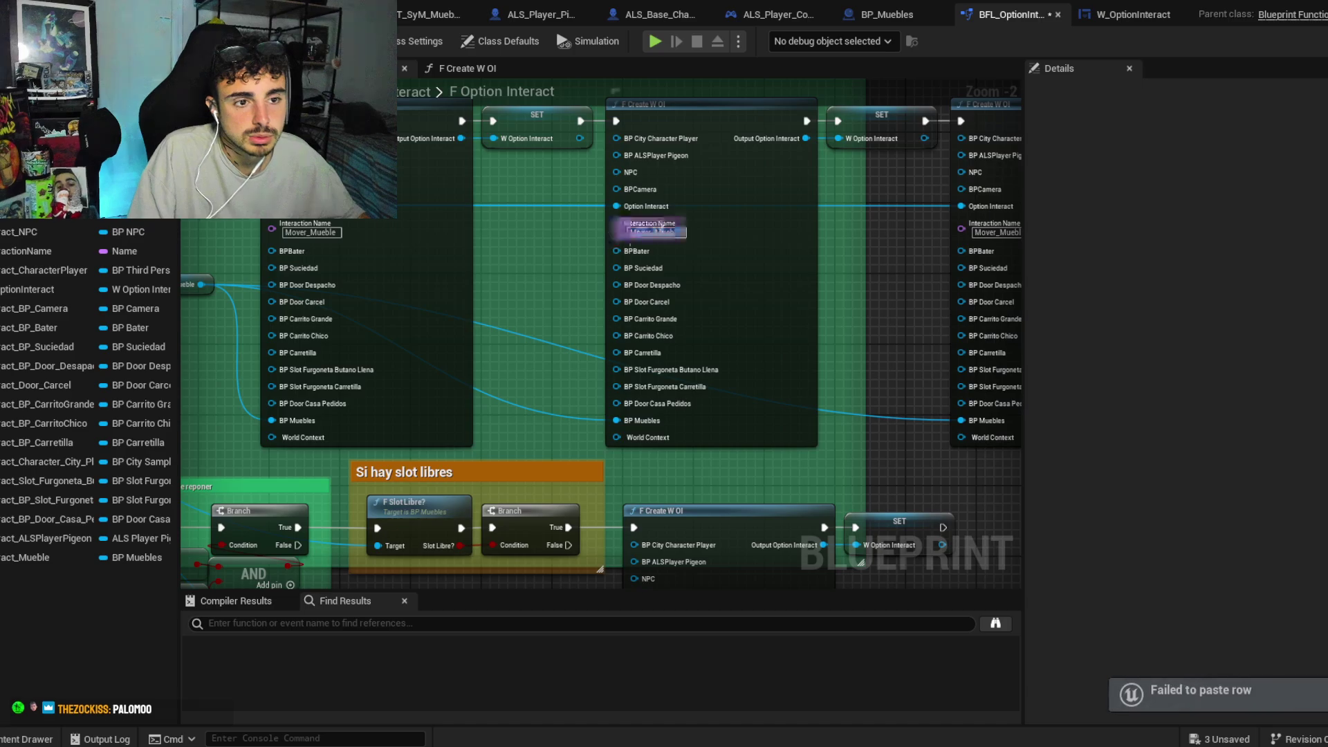
{"action": "right_click_drag", "start_coordinate": [542, 253], "coordinate": [527, 255]}
{"action": "right_click_drag", "start_coordinate": [711, 252], "coordinate": [501, 253]}
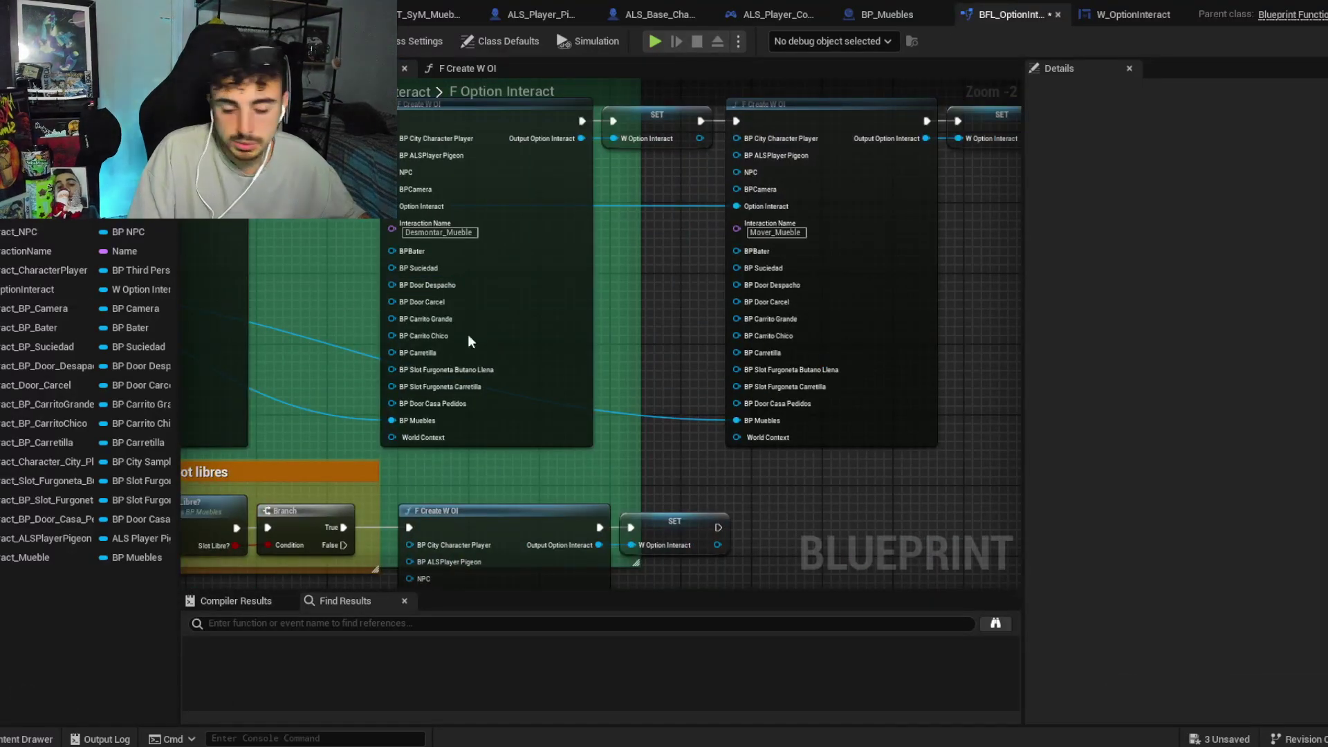
{"action": "type", "text": "Vender_Mueble"}
{"action": "key", "text": "Return"}
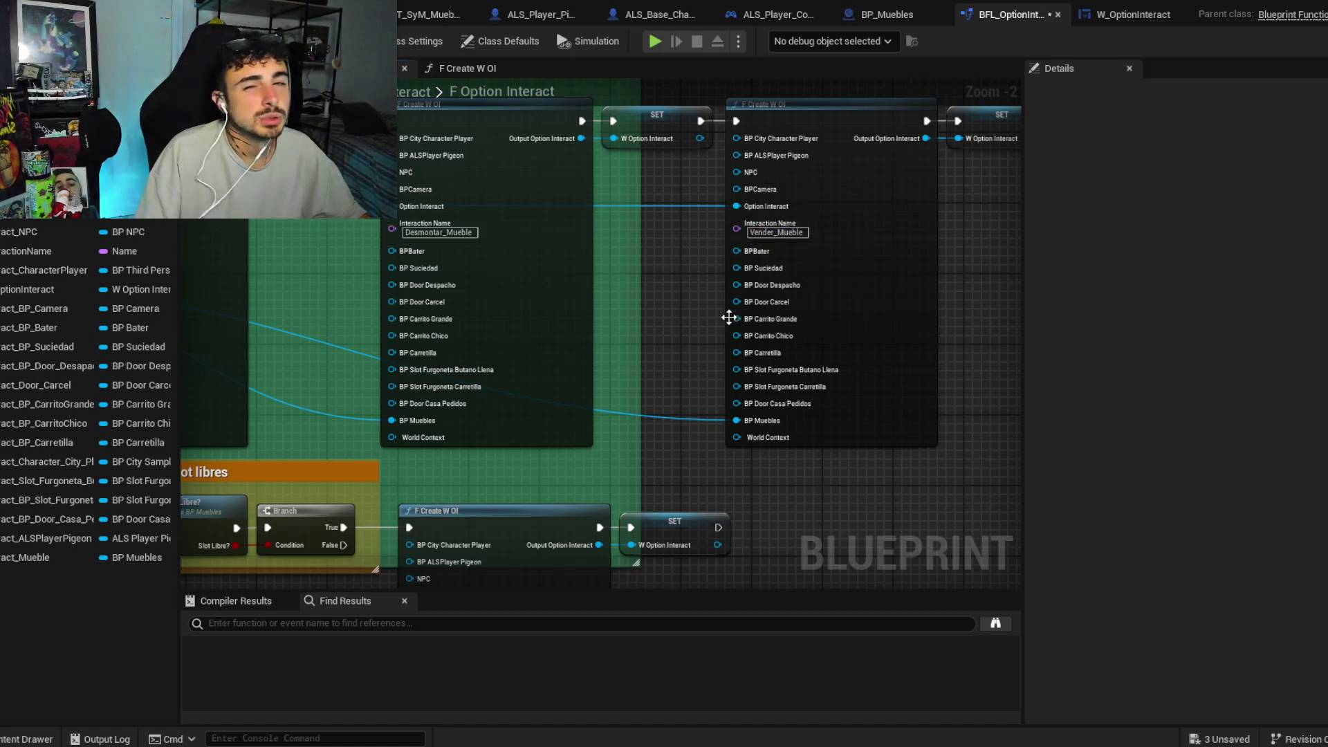
{"action": "left_click", "coordinate": [729, 317]}
{"action": "key", "text": "ctrl+space"}
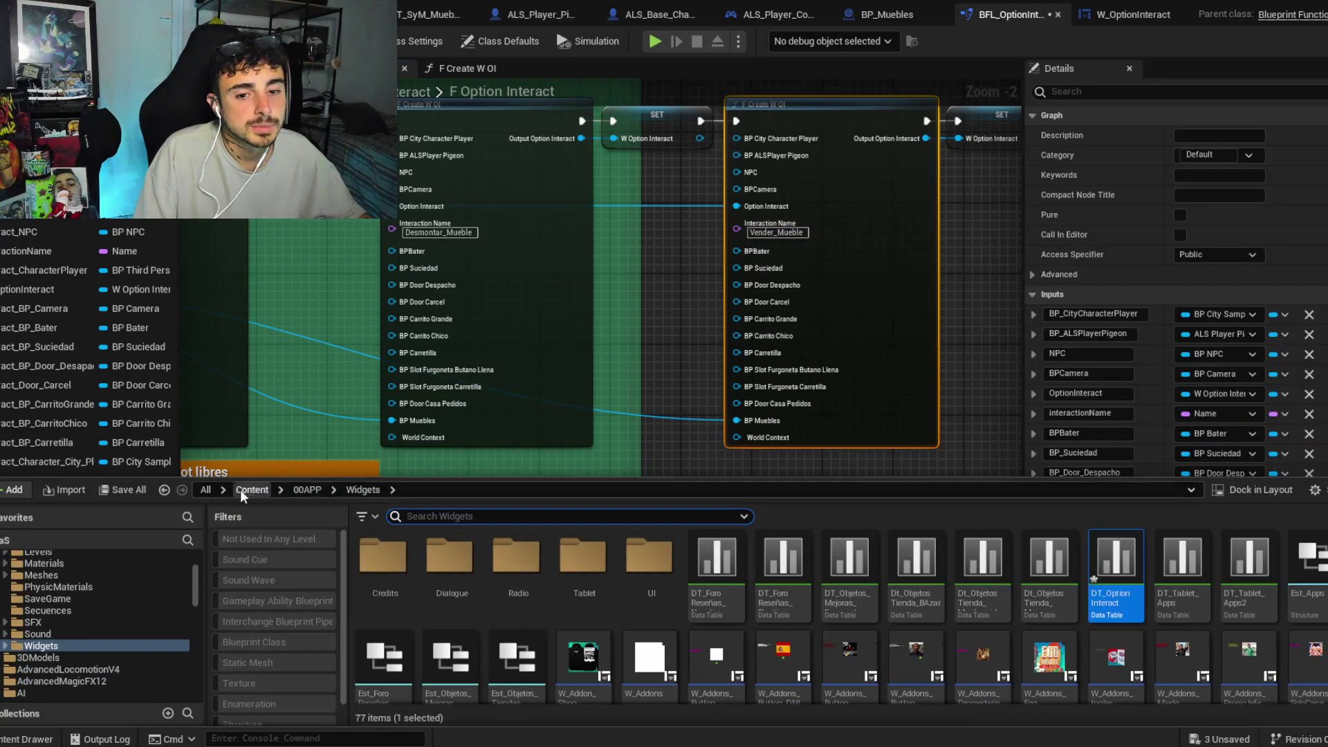
Step: Search the Content folder for 'bpi in' and open the BPI_Interaction interface
{"action": "left_click", "coordinate": [252, 489]}
{"action": "left_click", "coordinate": [550, 519]}
{"action": "type", "text": "b"}
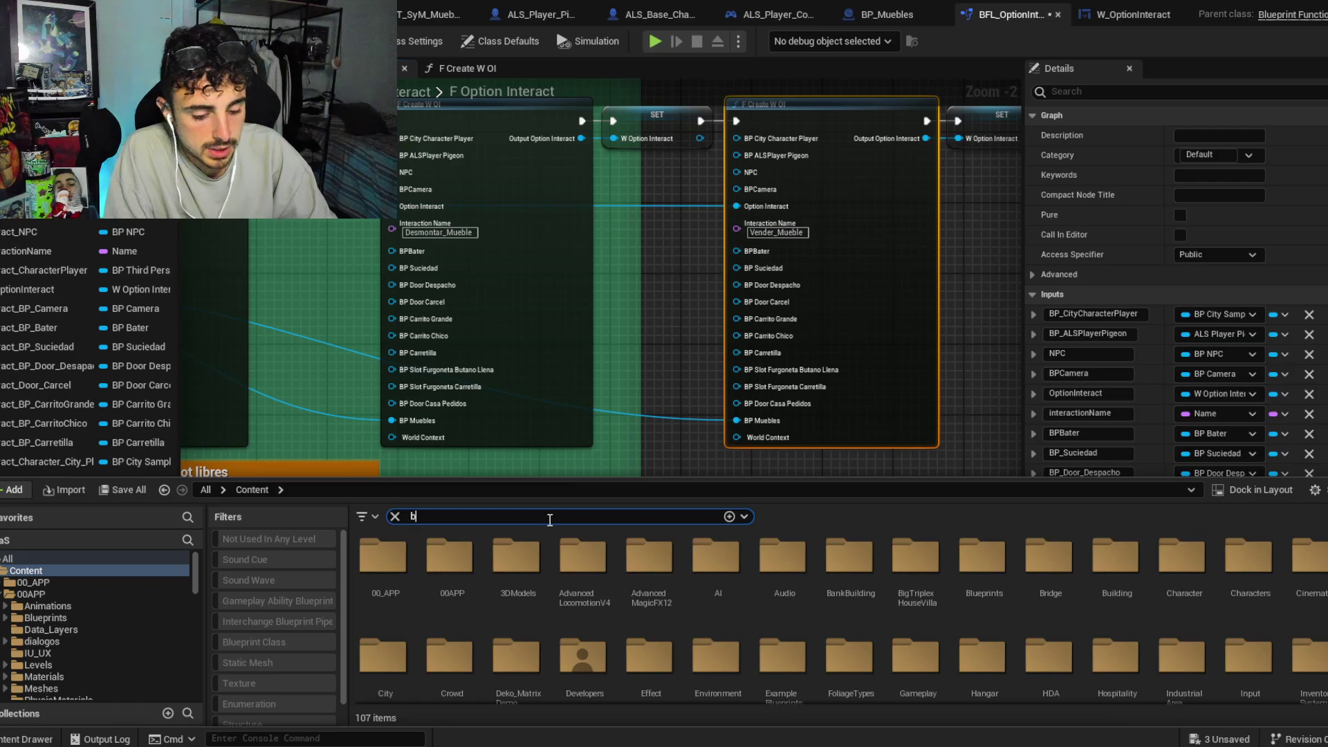
{"action": "type", "text": "pi in"}
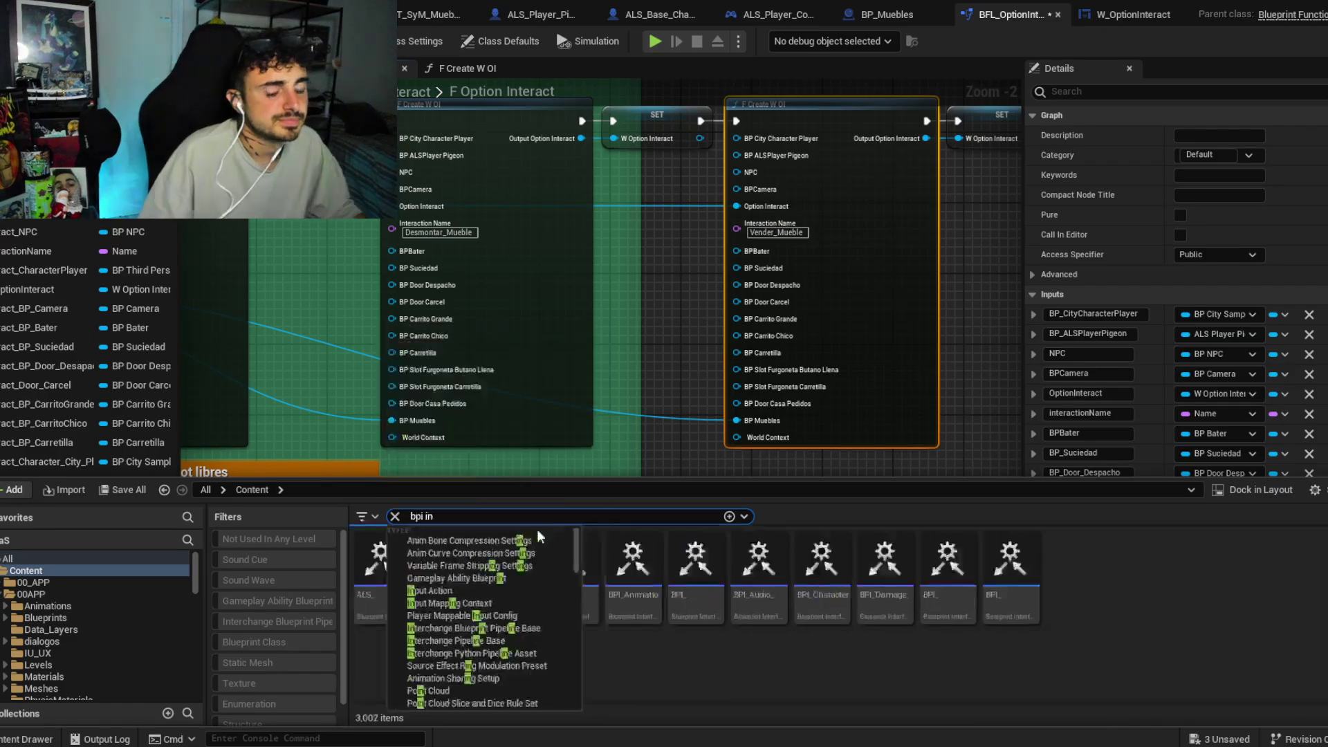
{"action": "left_click", "coordinate": [816, 675]}
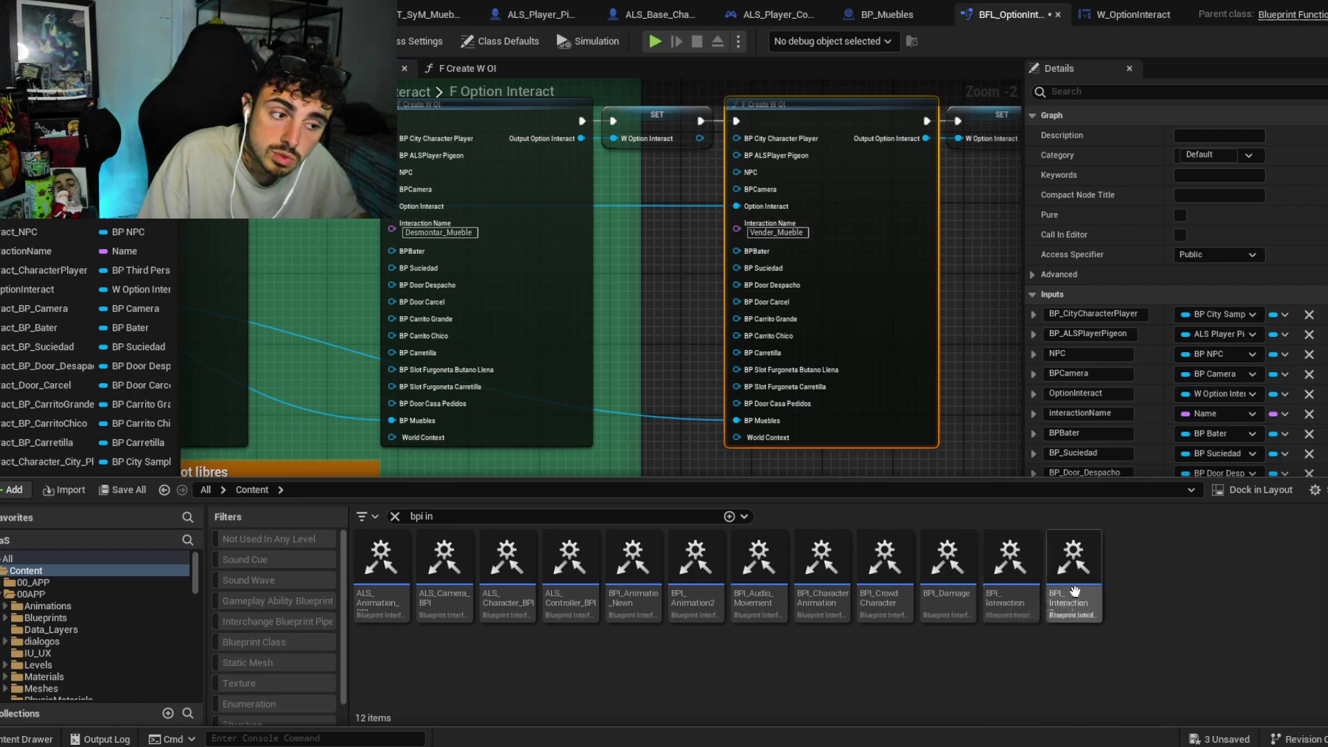
{"action": "mouse_move", "coordinate": [1074, 592]}
{"action": "mouse_move", "coordinate": [1032, 586]}
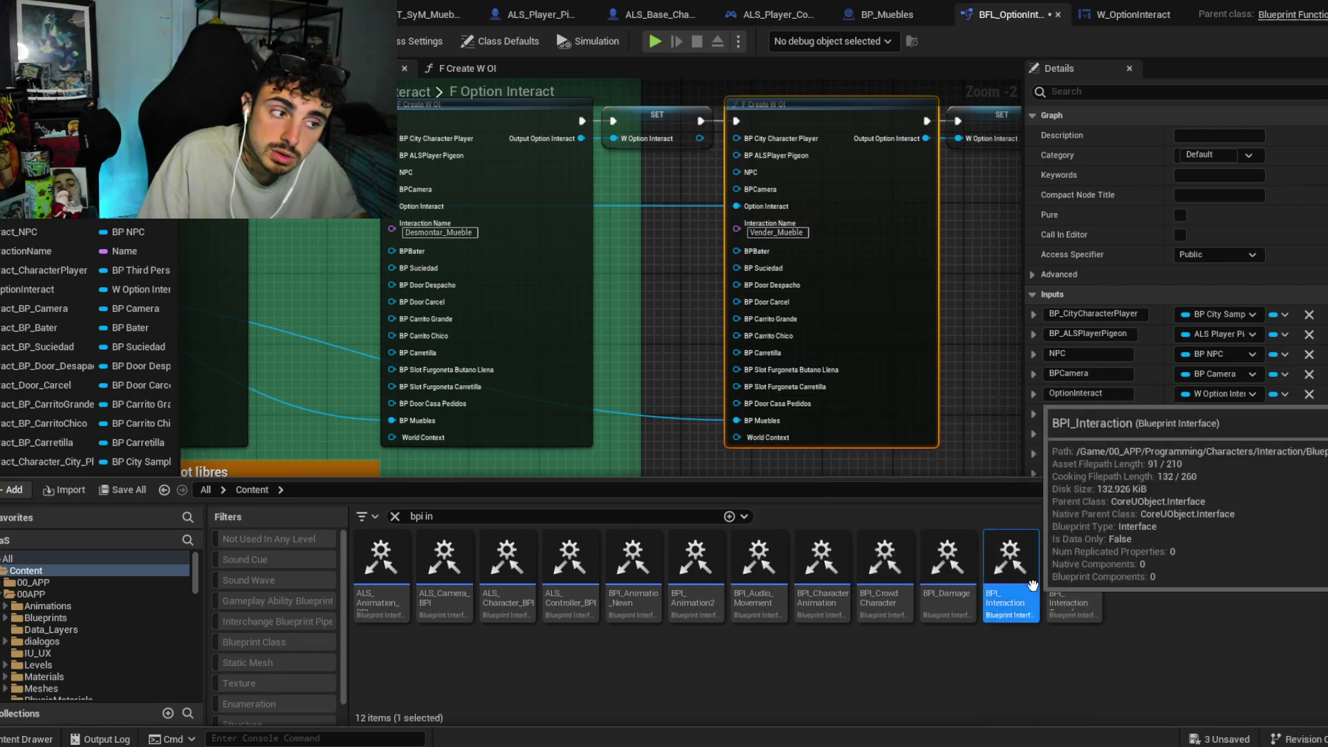
{"action": "key", "text": "ctrl+space"}
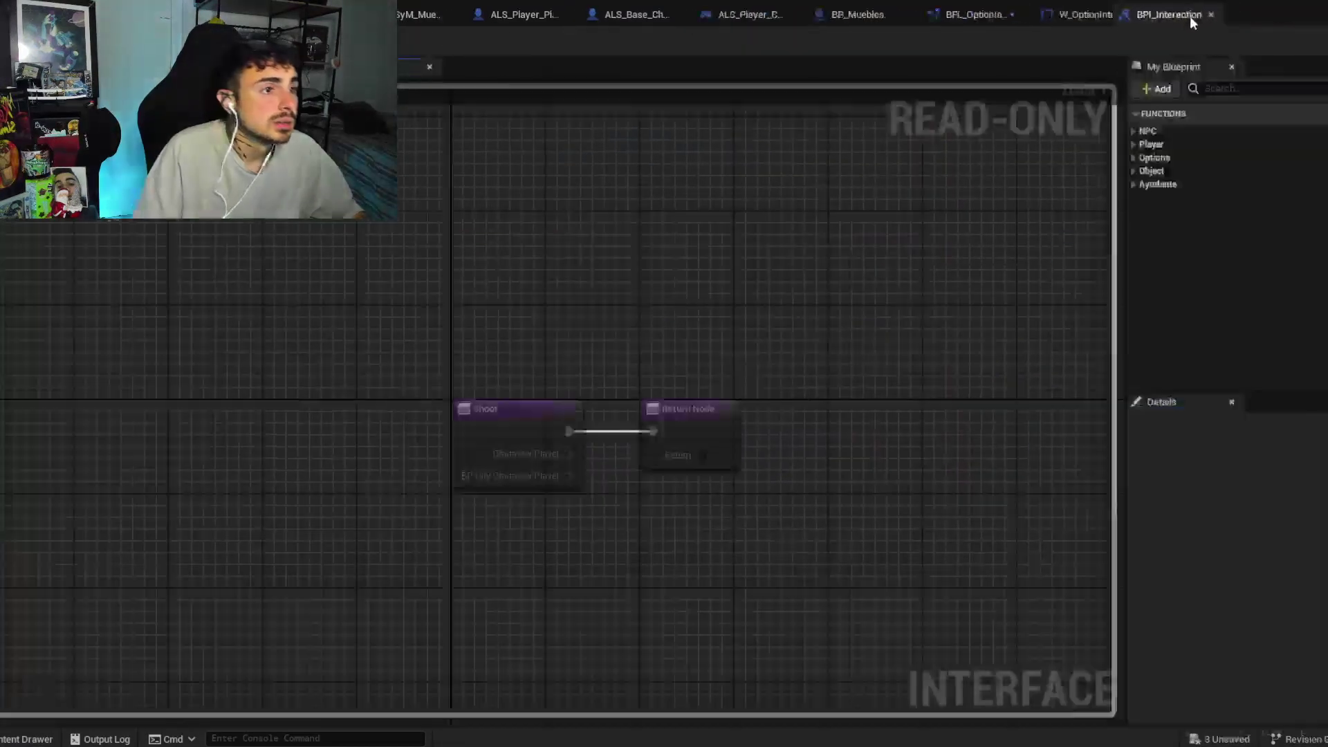
Step: Expand the Ayudante, Object, Options, Player and NPC function groups
{"action": "left_click", "coordinate": [1135, 185]}
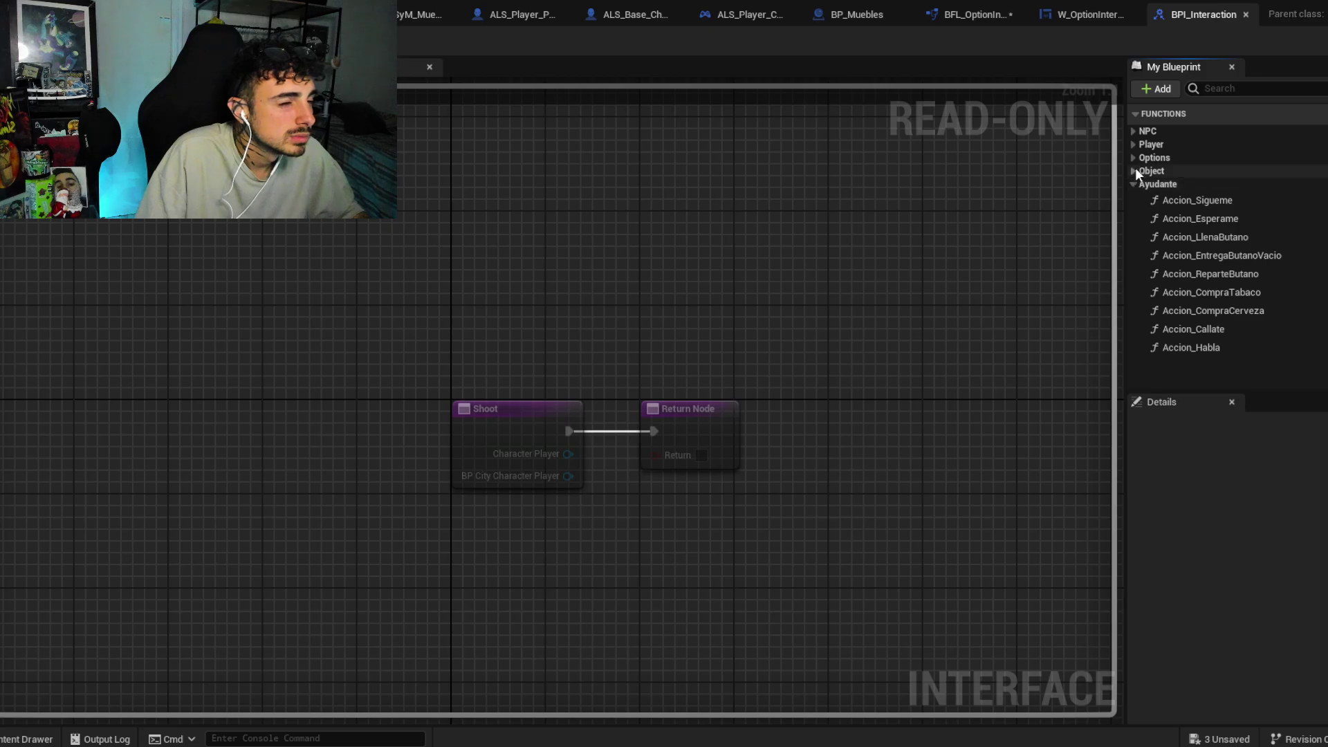
{"action": "left_click", "coordinate": [1134, 171]}
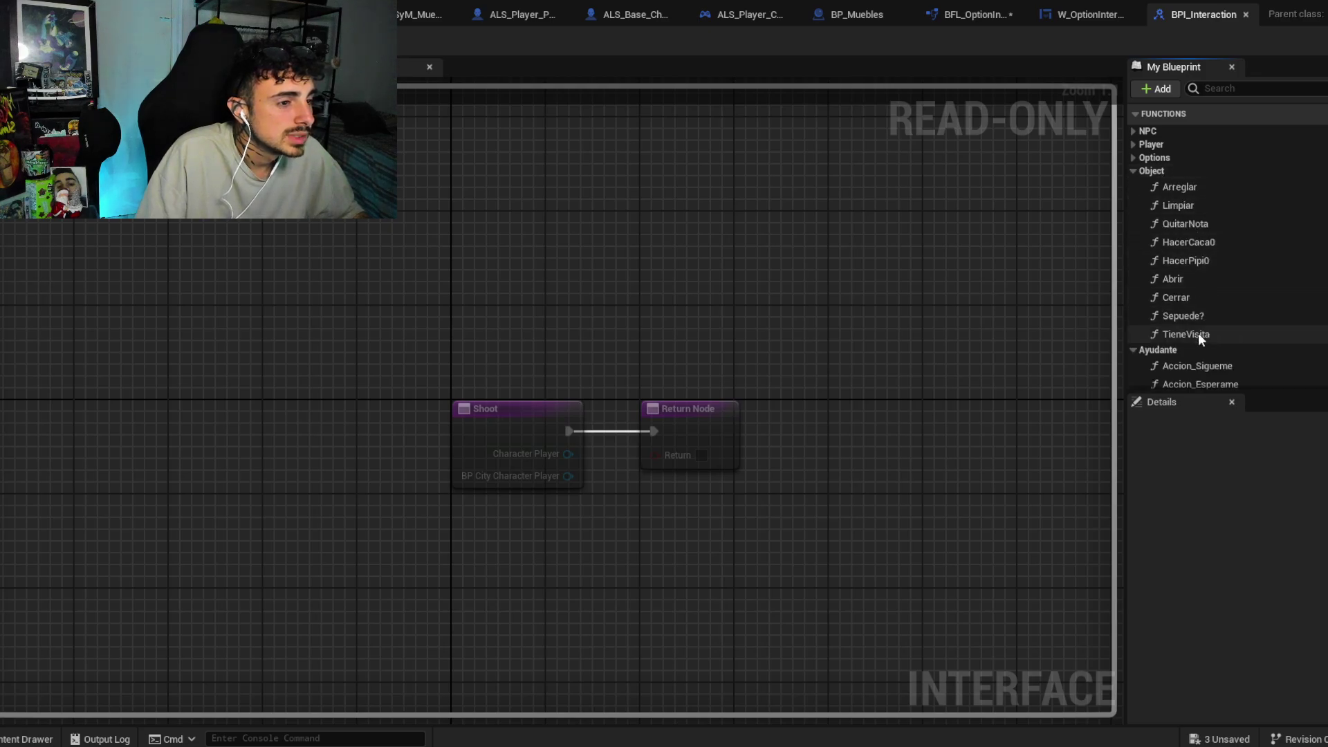
{"action": "left_click", "coordinate": [1132, 157]}
{"action": "left_click", "coordinate": [1133, 144]}
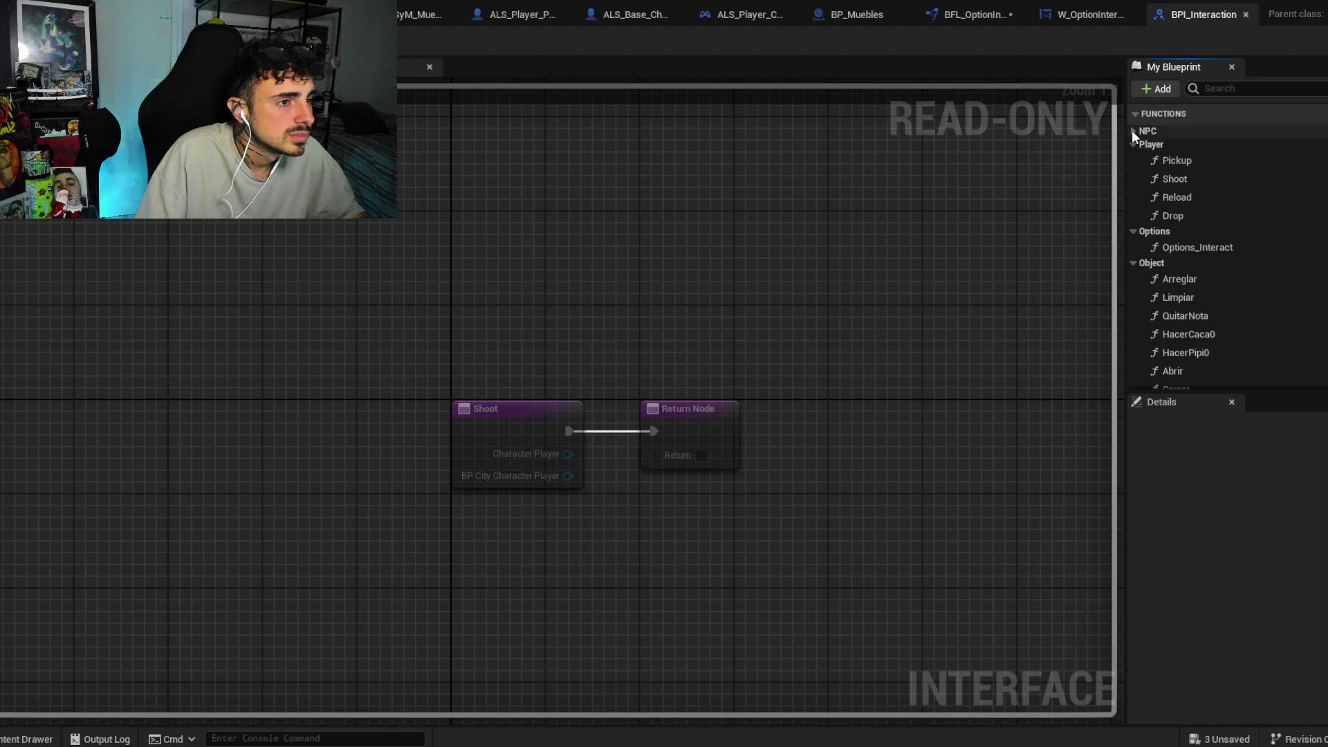
{"action": "left_click", "coordinate": [1133, 130]}
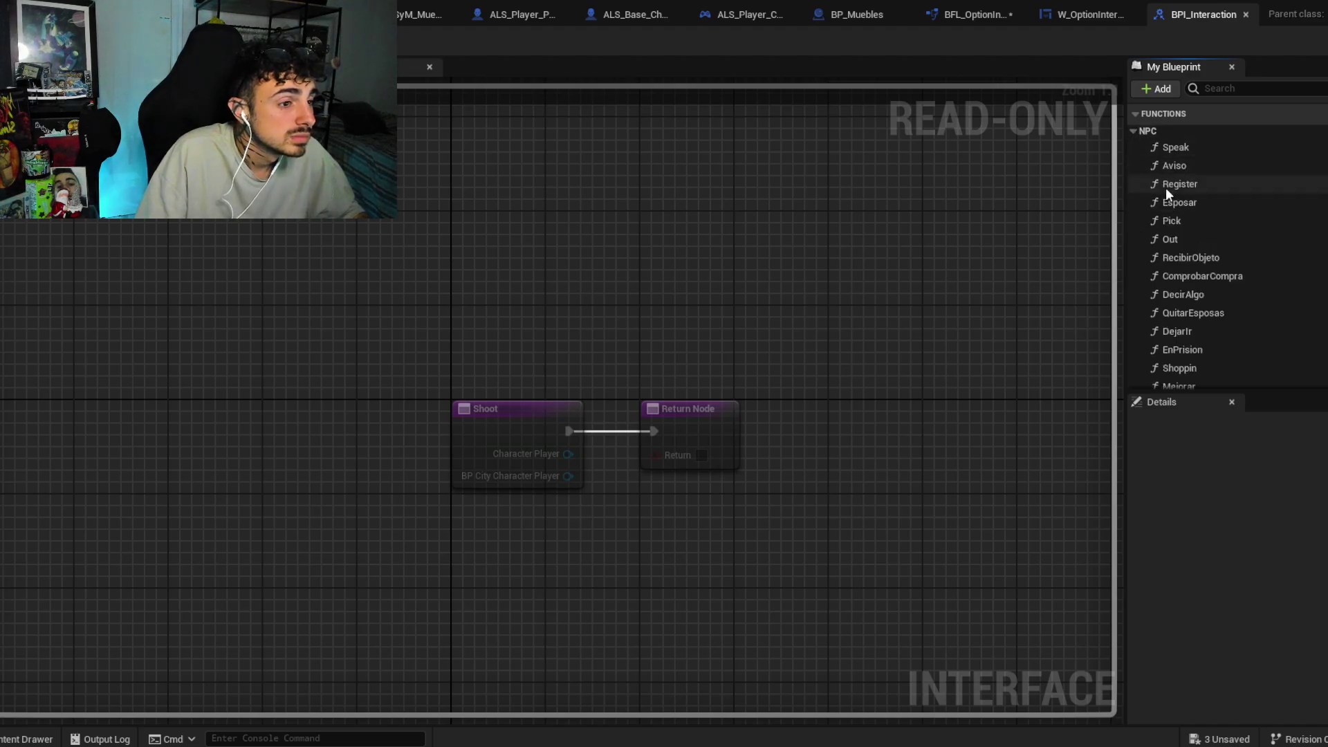
{"action": "scroll", "coordinate": [1164, 188], "scroll_direction": "down", "scroll_amount": 2}
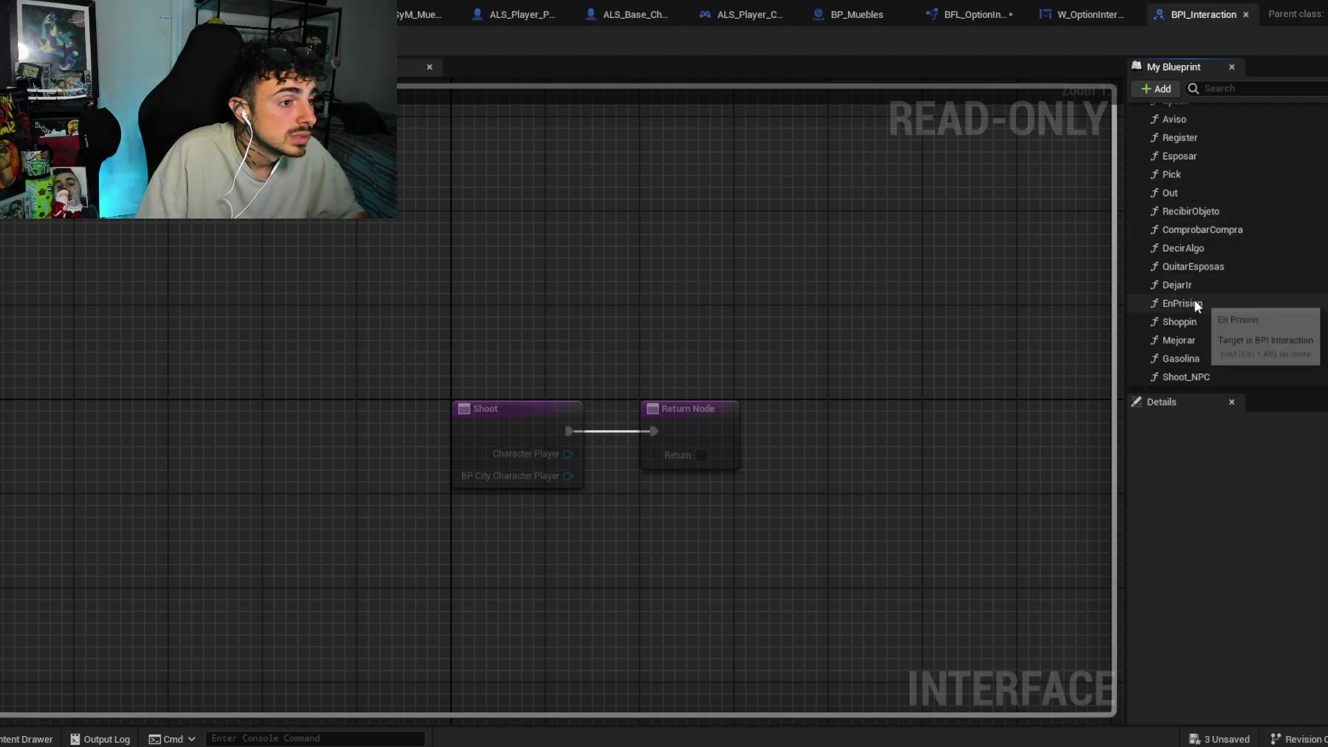
{"action": "scroll", "coordinate": [1194, 302], "scroll_direction": "up", "scroll_amount": 2}
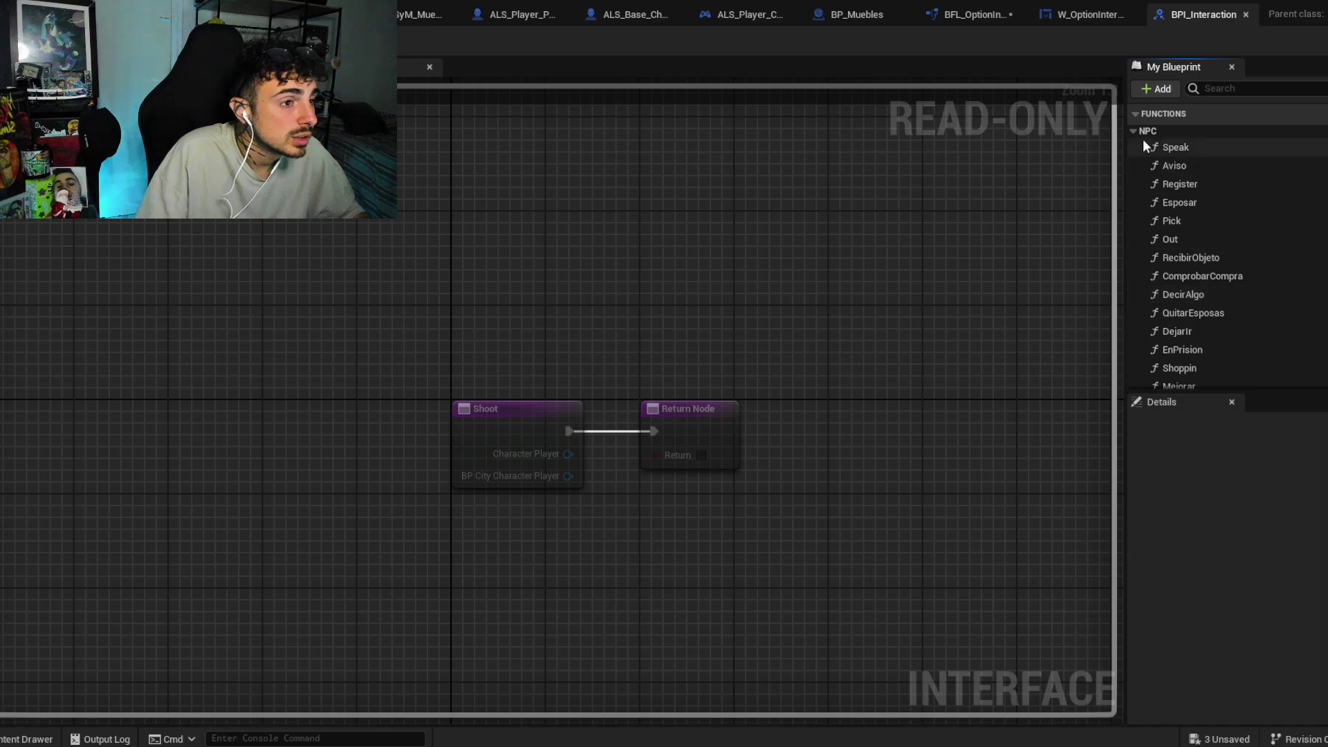
Step: Collapse the NPC, Player and Options groups and inspect HacerPipi0's inputs
{"action": "left_click", "coordinate": [1138, 132]}
{"action": "left_click", "coordinate": [1138, 144]}
{"action": "left_click", "coordinate": [1139, 157]}
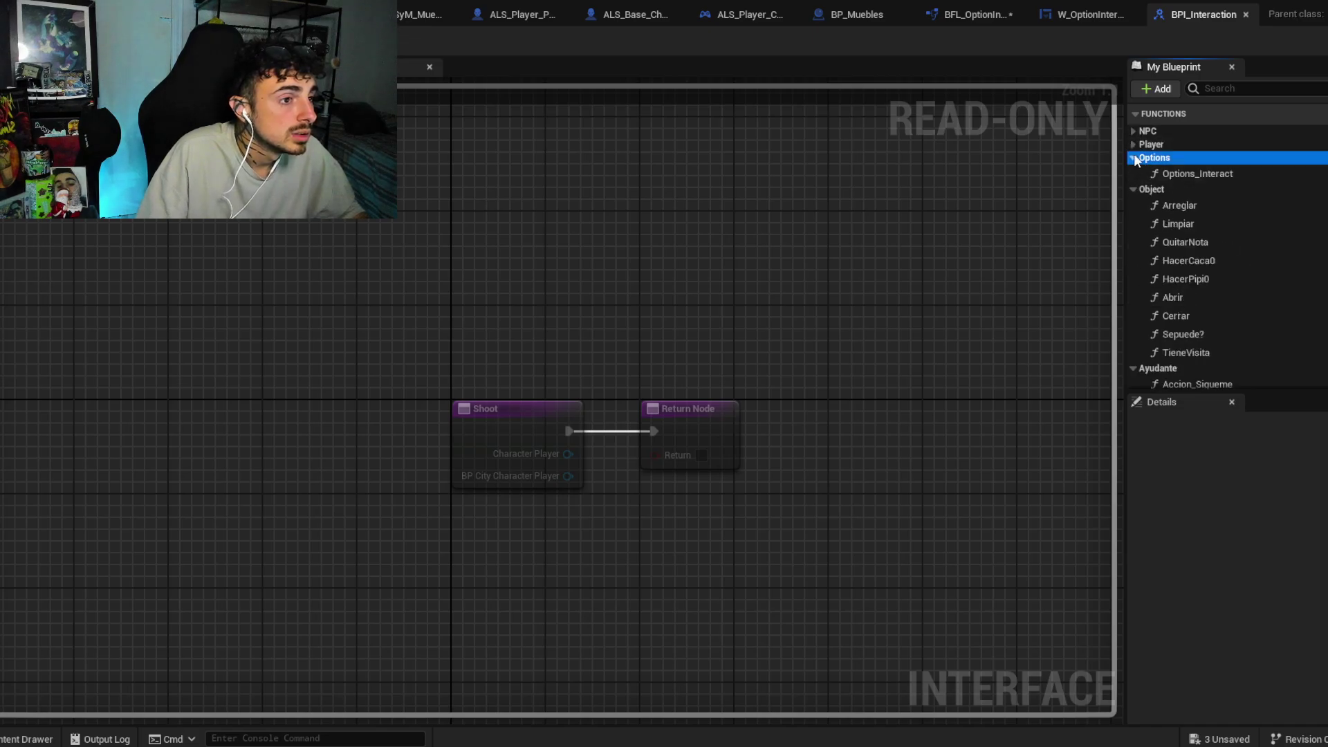
{"action": "left_click", "coordinate": [1133, 158]}
{"action": "left_click", "coordinate": [1198, 267]}
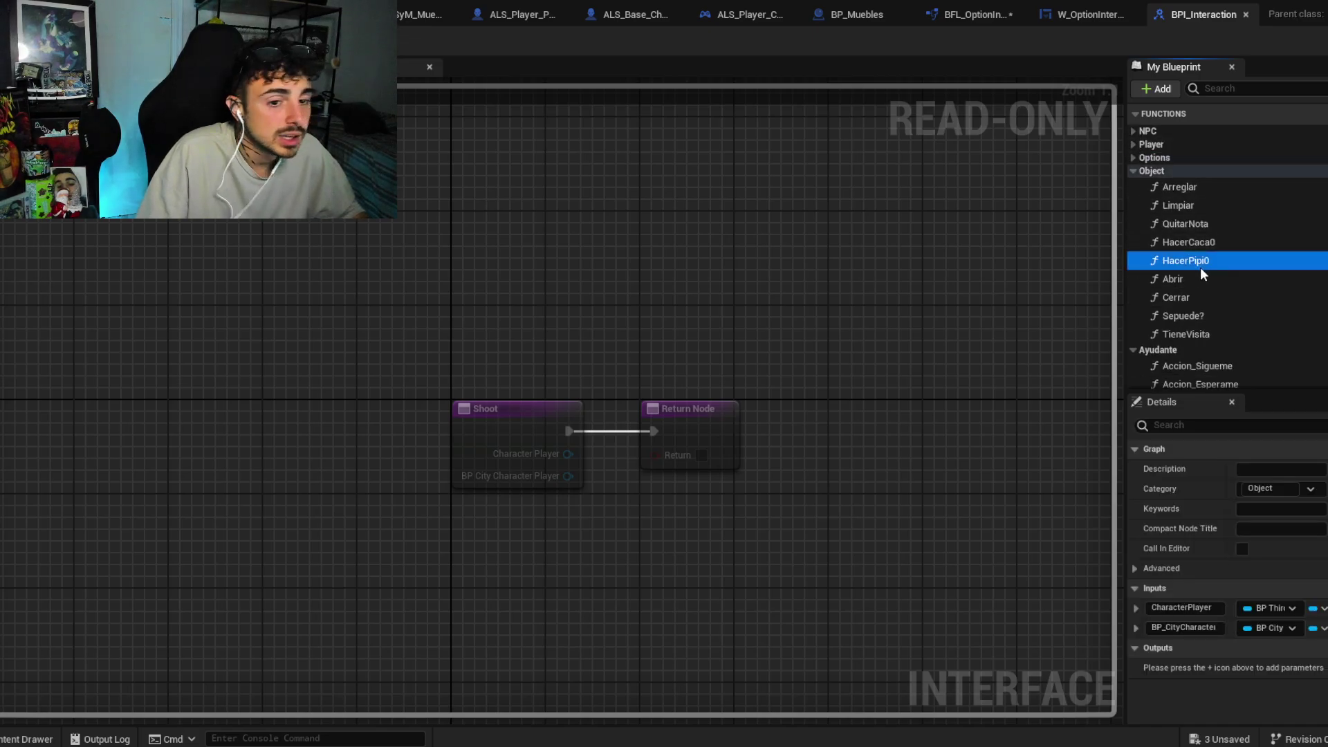
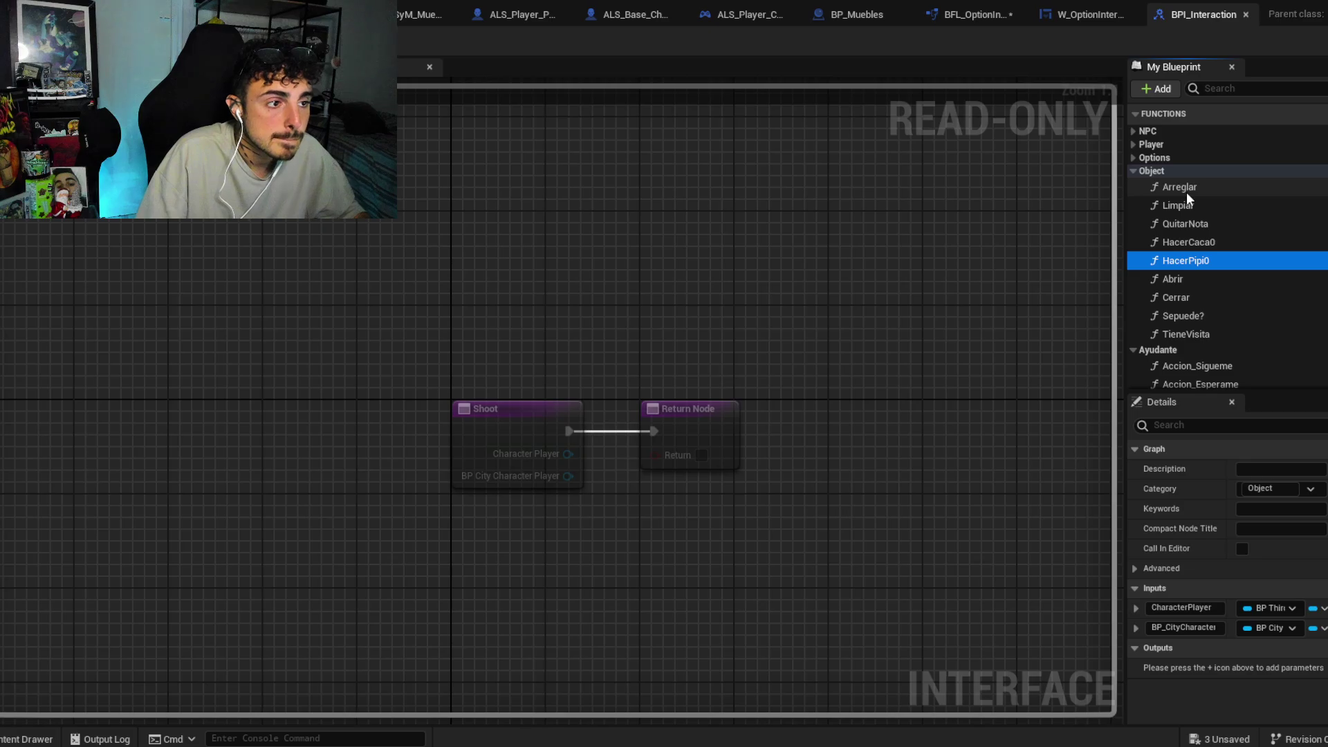
Step: Expand the Player and NPC function categories and duplicate RecibirObjeto with Ctrl+D
{"action": "left_click", "coordinate": [1133, 143]}
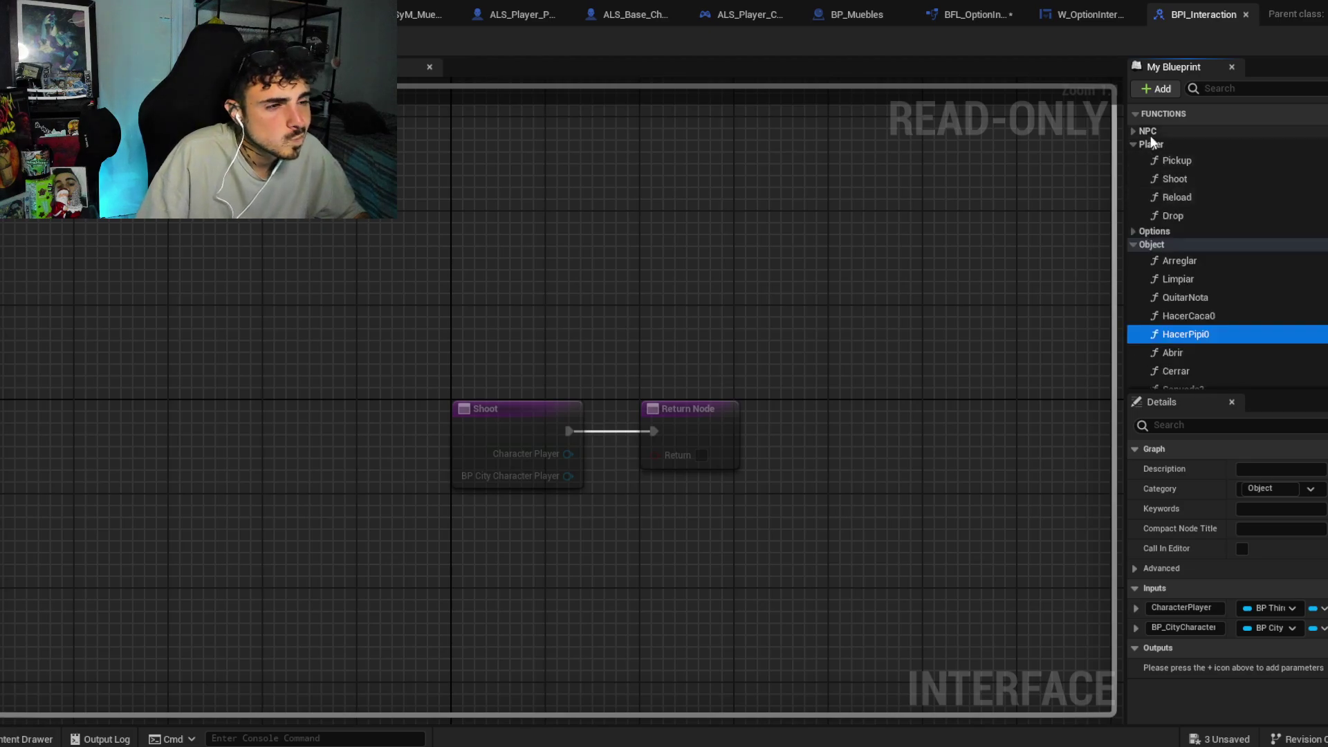
{"action": "left_click", "coordinate": [1132, 131]}
{"action": "scroll", "coordinate": [1199, 291], "scroll_direction": "down", "scroll_amount": 3}
{"action": "left_click", "coordinate": [1182, 263]}
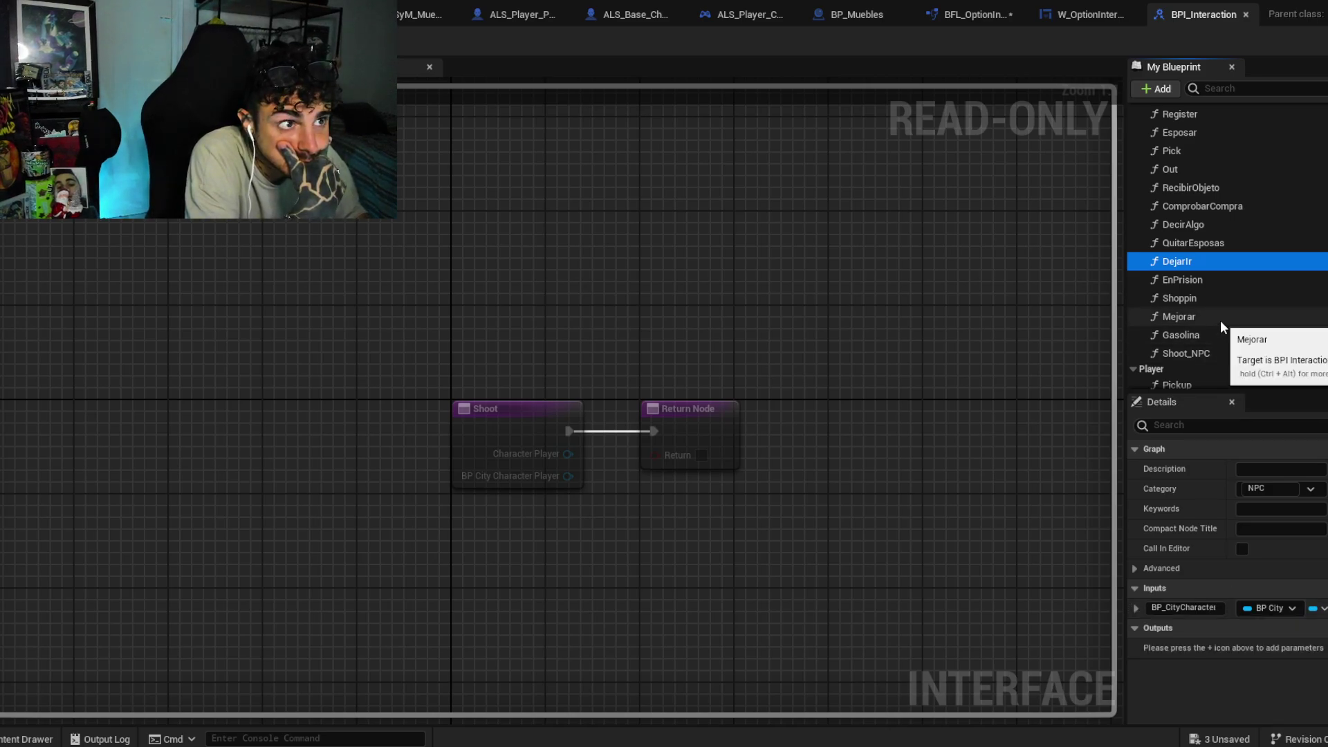
{"action": "scroll", "coordinate": [1225, 239], "scroll_direction": "up", "scroll_amount": 3}
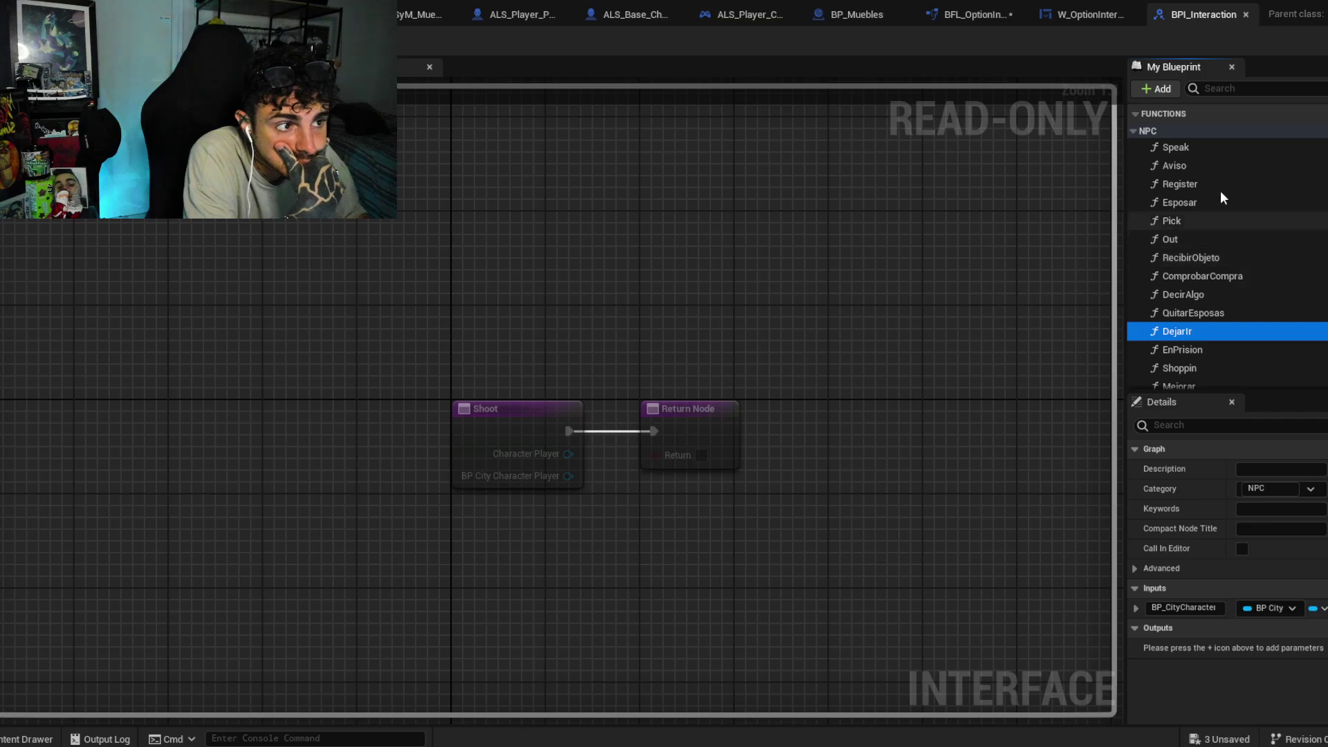
{"action": "left_click", "coordinate": [1218, 256]}
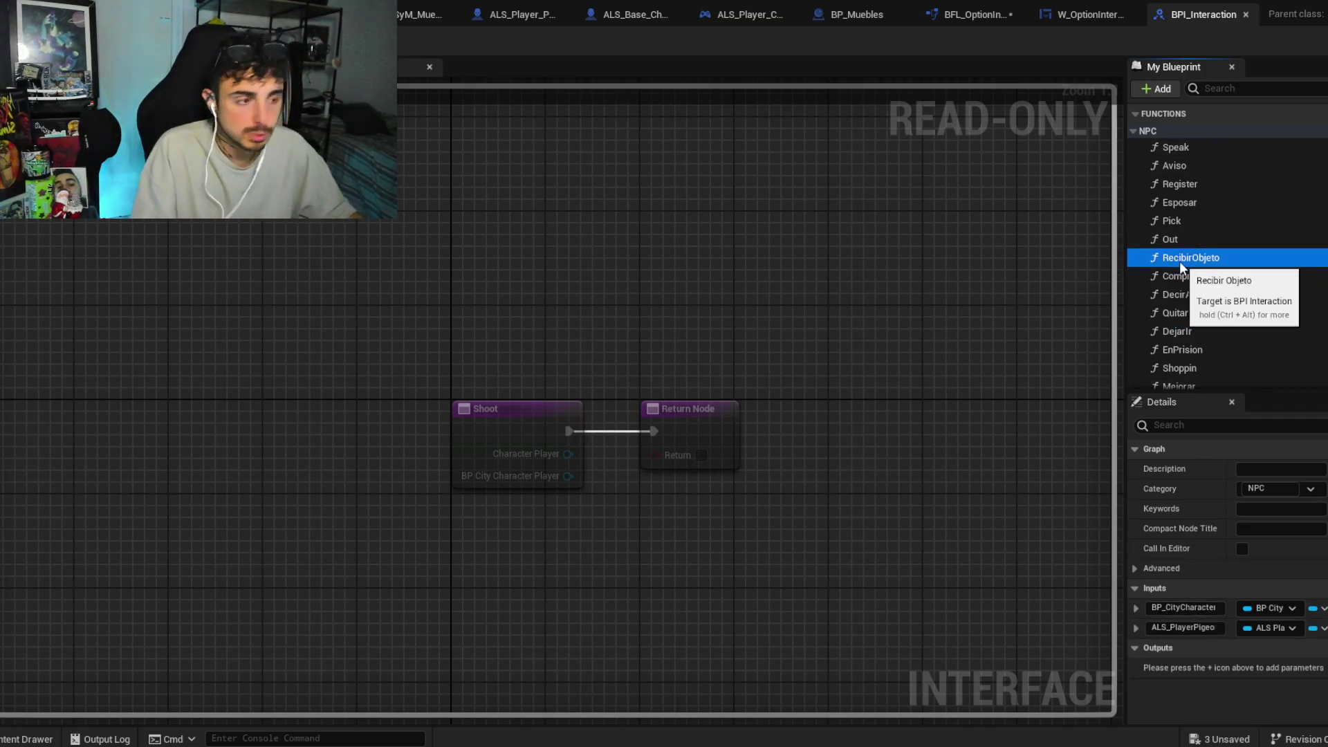
{"action": "key", "text": "ctrl+d"}
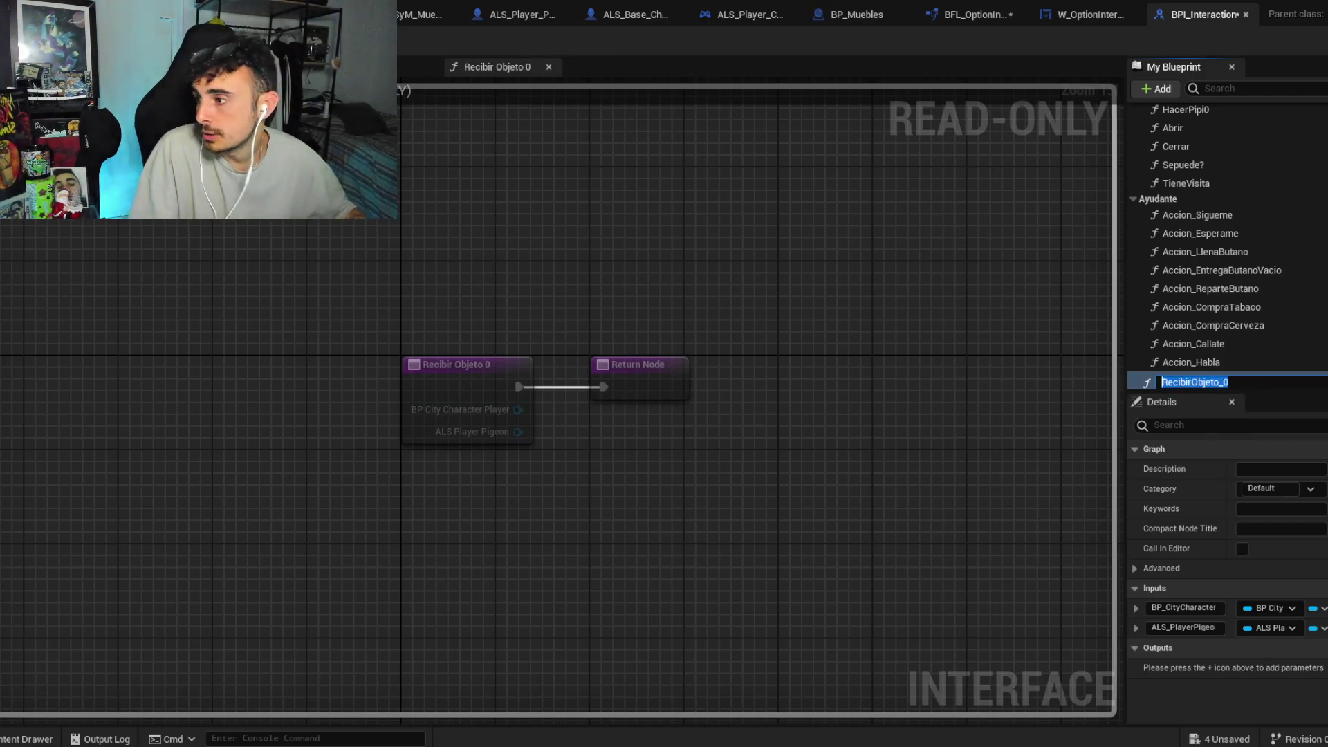
Step: Rename the duplicate to Mover_Mueble, remove its BP_CityCharacter input, and save
{"action": "left_click", "coordinate": [561, 376]}
{"action": "left_click", "coordinate": [1207, 382]}
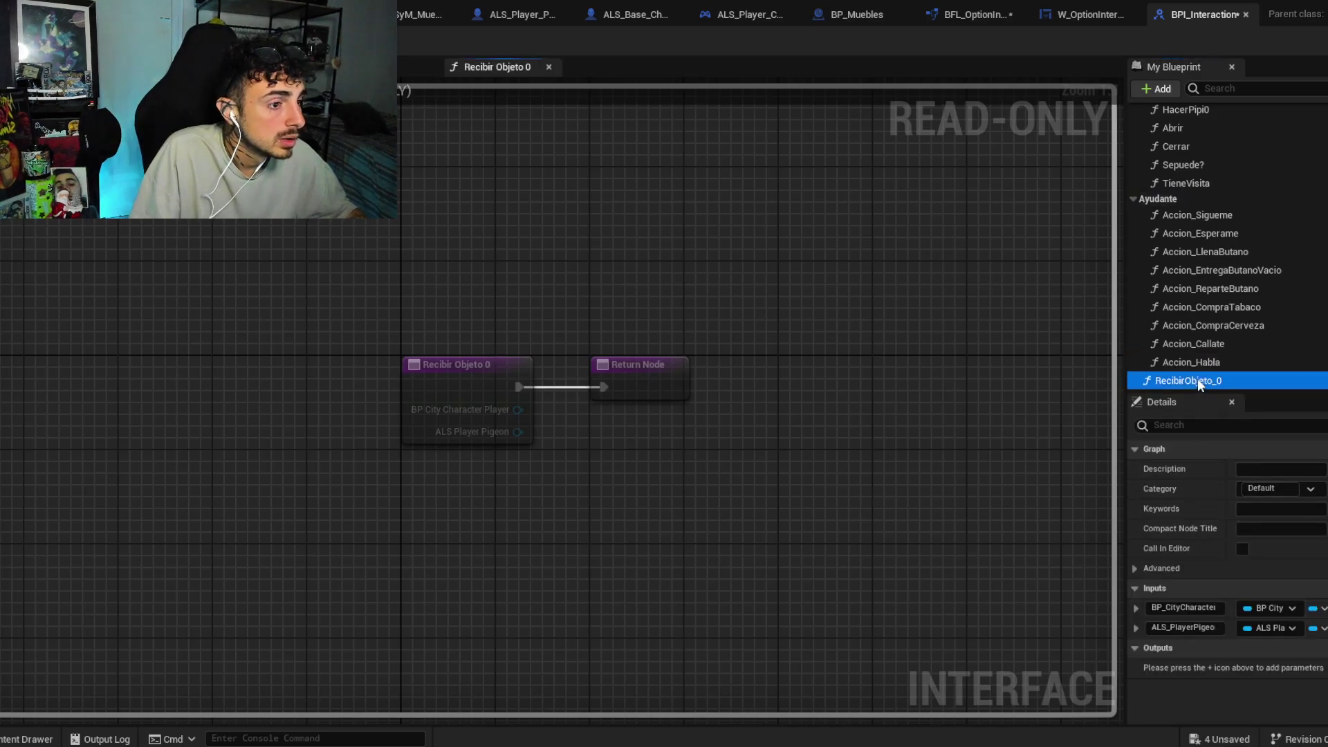
{"action": "right_click", "coordinate": [1198, 379]}
{"action": "key", "text": "F2"}
{"action": "type", "text": "Mover_Mueble"}
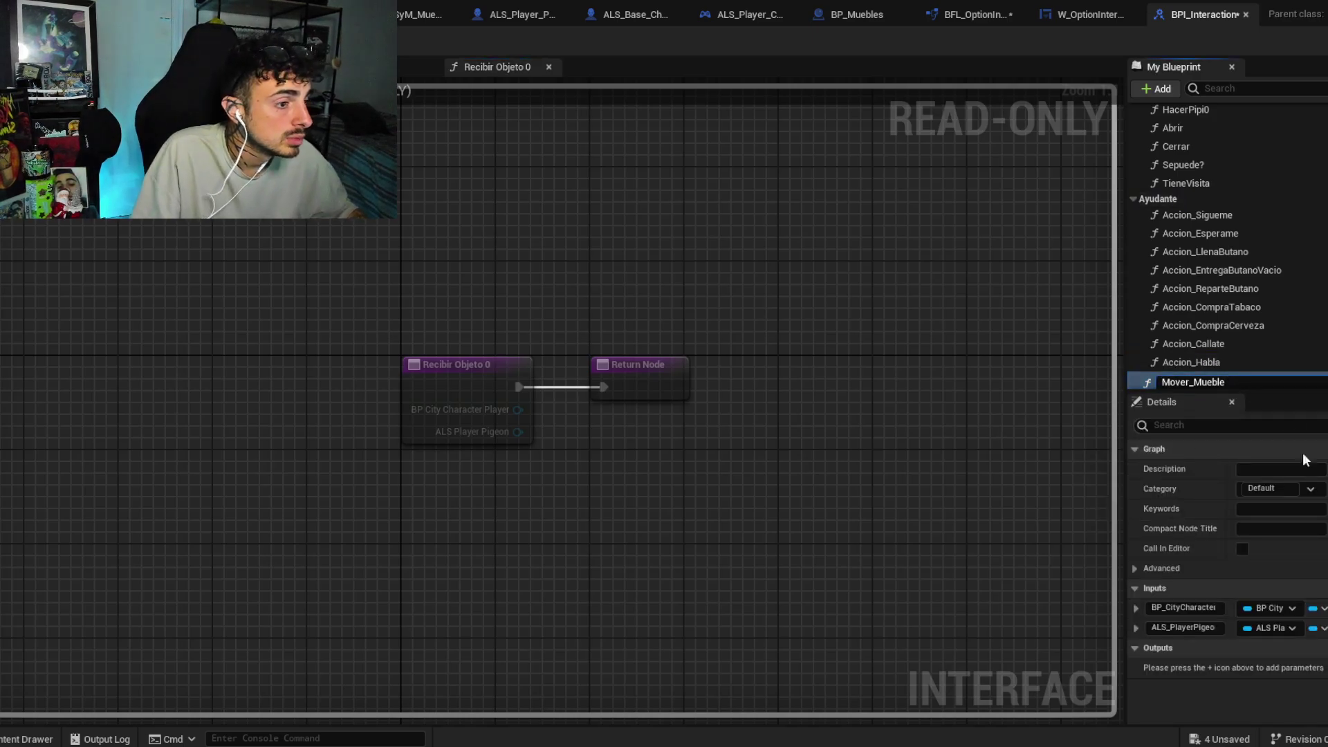
{"action": "key", "text": "Return"}
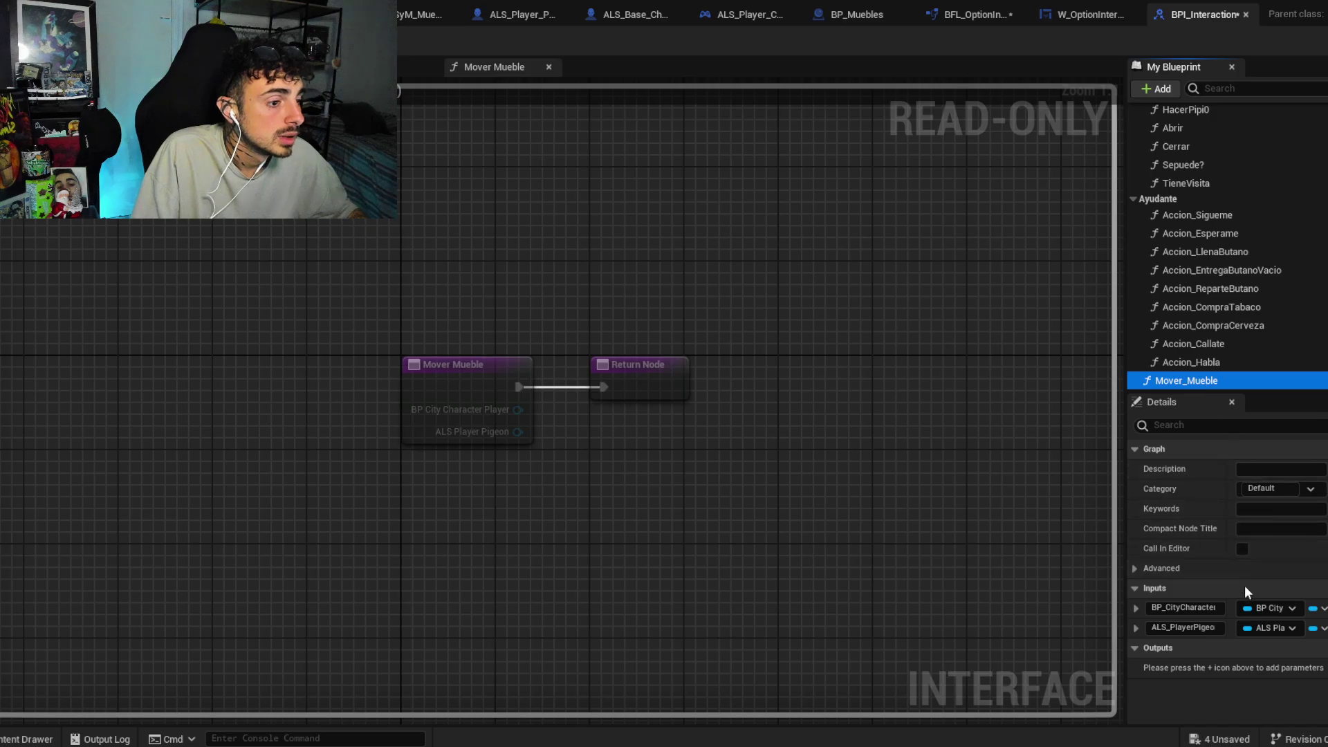
{"action": "left_click", "coordinate": [1324, 608]}
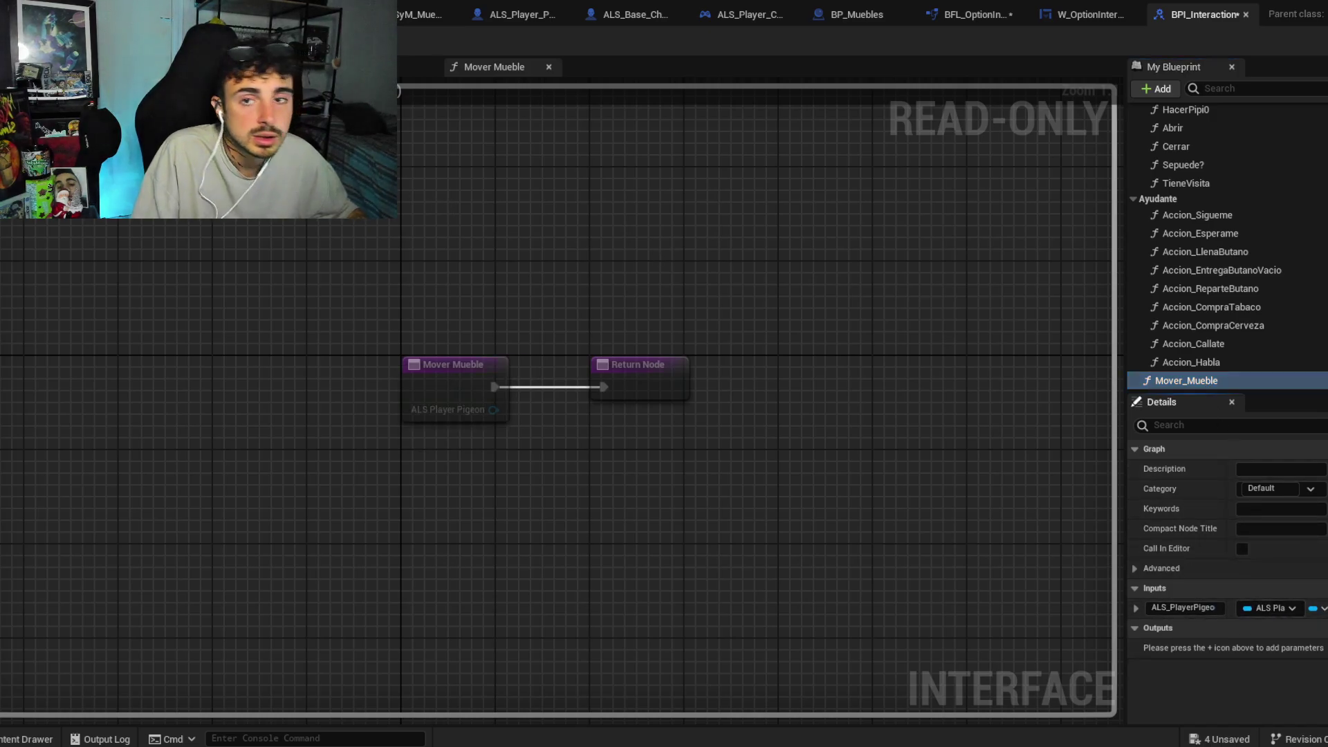
{"action": "key", "text": "ctrl+s"}
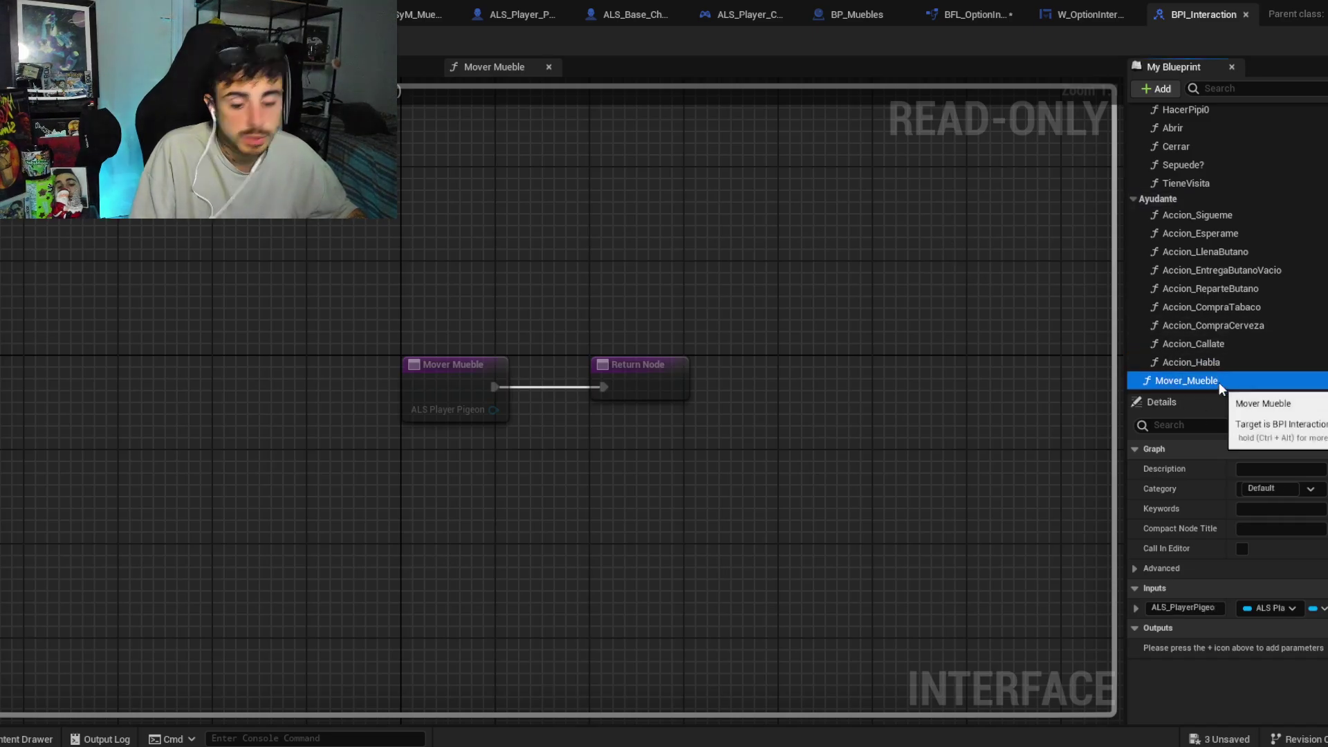
Step: Duplicate Mover_Mueble and rename the copy Desmontar_Mueble
{"action": "key", "text": "ctrl+w"}
{"action": "key", "text": "Return"}
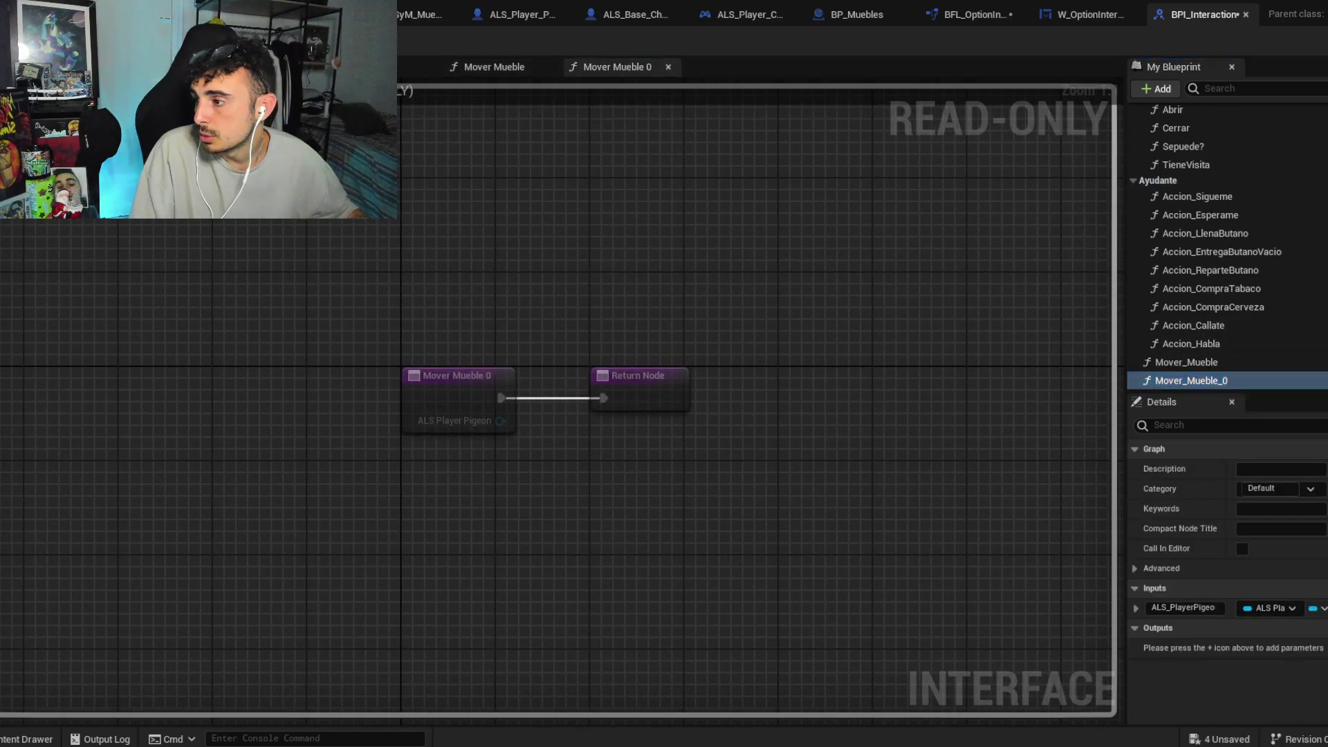
{"action": "right_click", "coordinate": [1200, 381]}
{"action": "left_click", "coordinate": [1238, 441]}
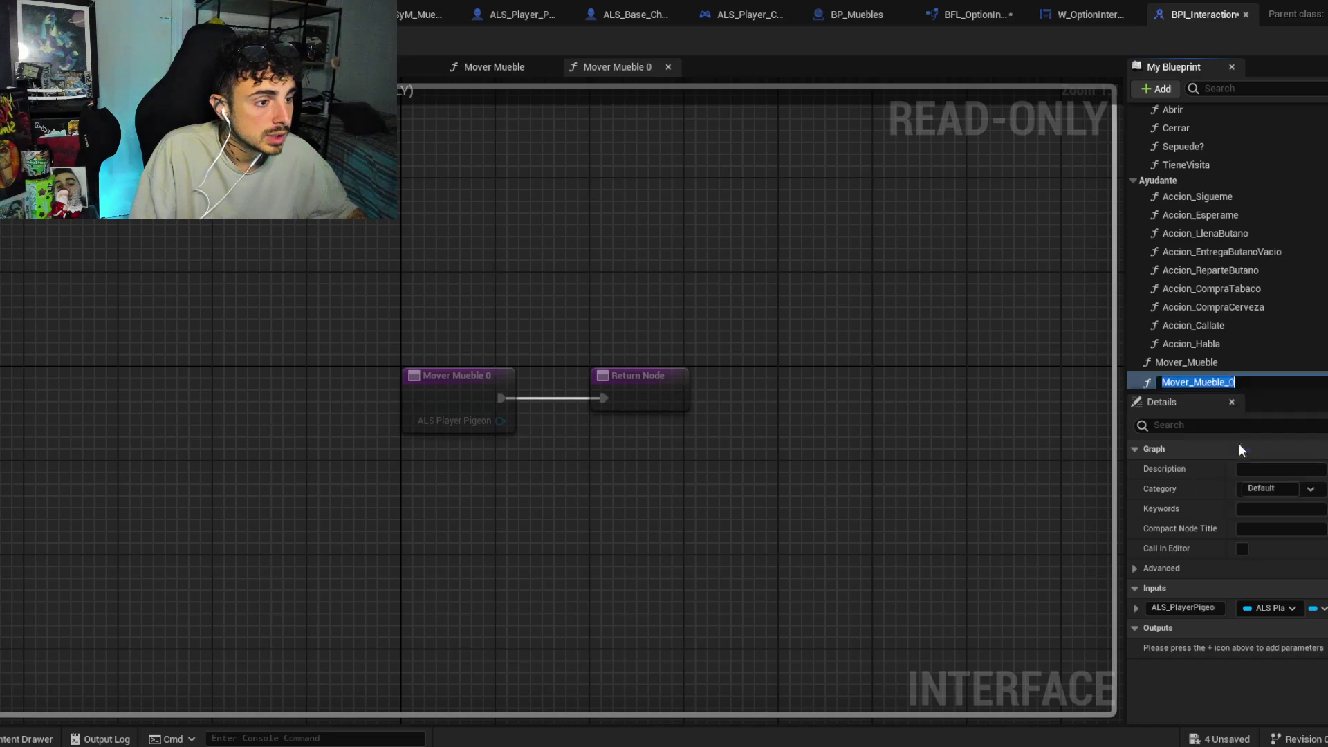
{"action": "type", "text": "Desmontar_Mueble"}
{"action": "key", "text": "Return"}
{"action": "key", "text": "Up"}
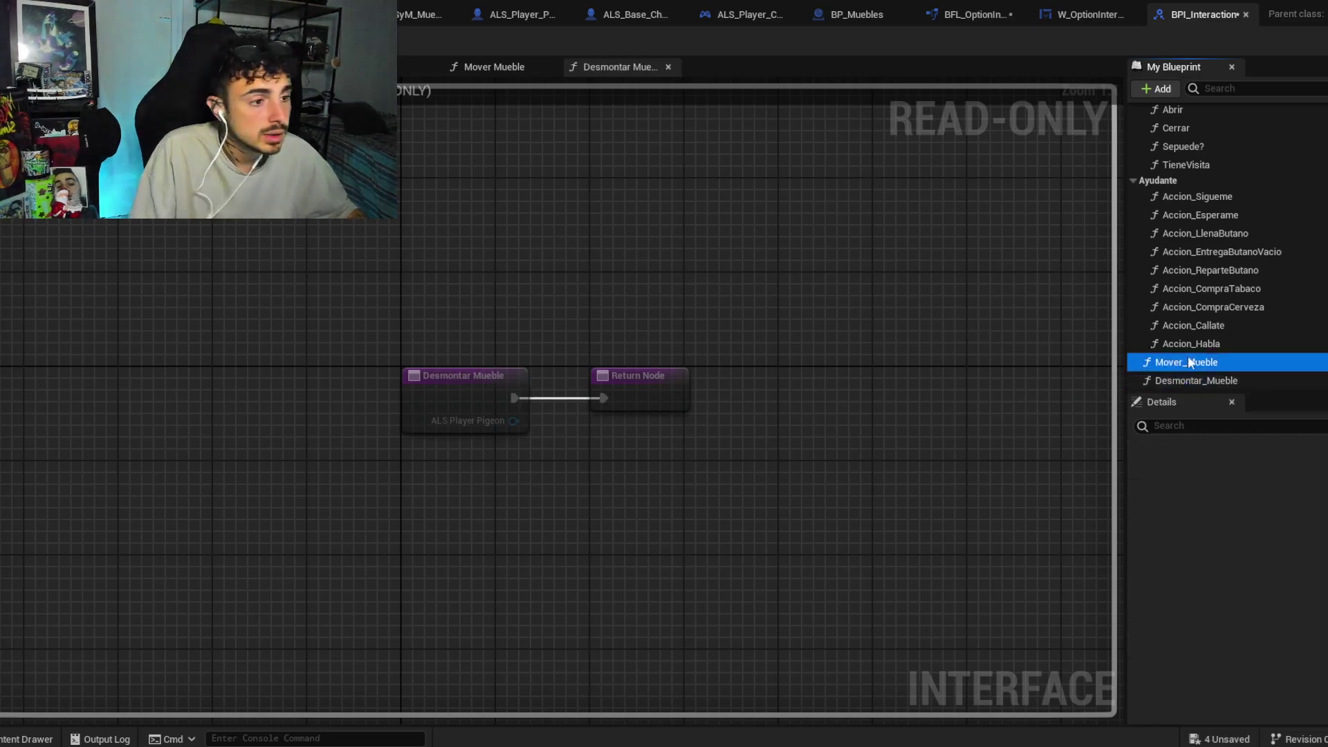
{"action": "key", "text": "Down"}
Step: Duplicate Desmontar_Mueble and rename the copy Vender_Mueble
{"action": "key", "text": "ctrl+d"}
{"action": "key", "text": "Return"}
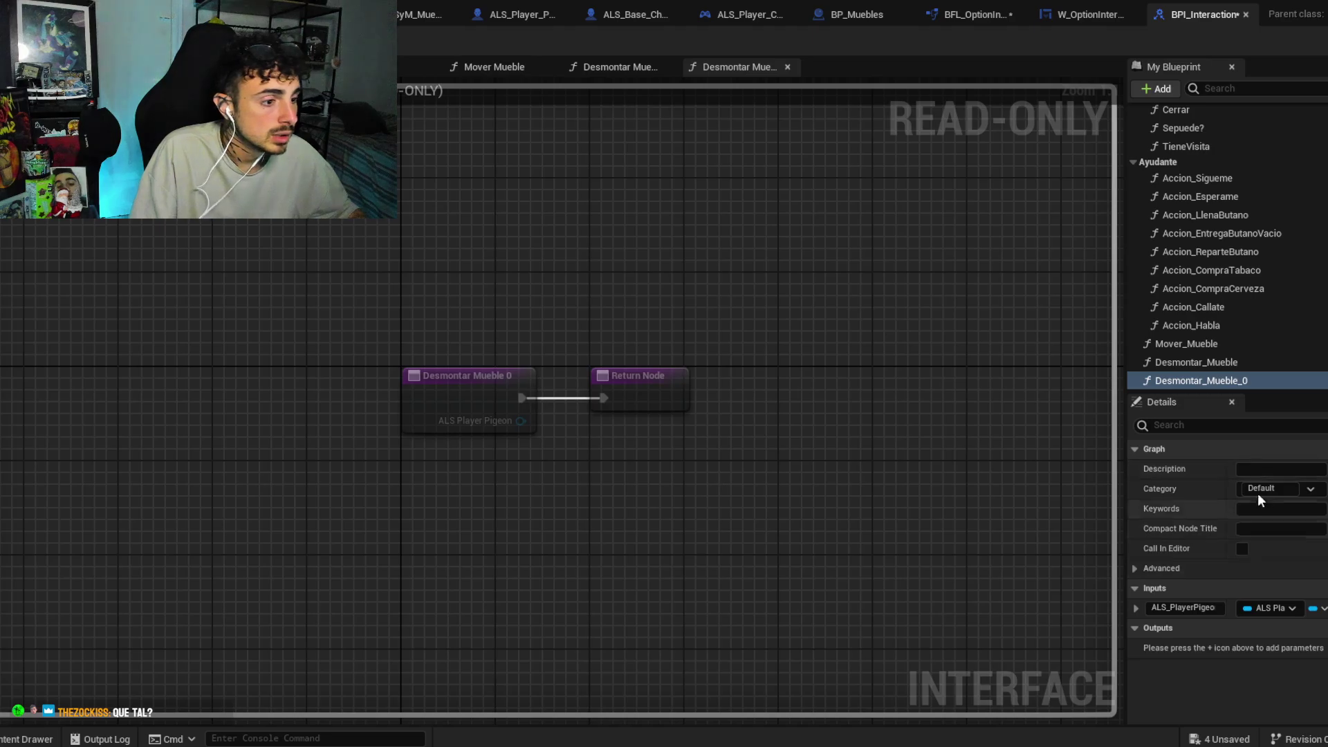
{"action": "right_click", "coordinate": [1222, 388]}
{"action": "left_click", "coordinate": [1249, 430]}
{"action": "type", "text": "Vender_Mueble"}
{"action": "key", "text": "Return"}
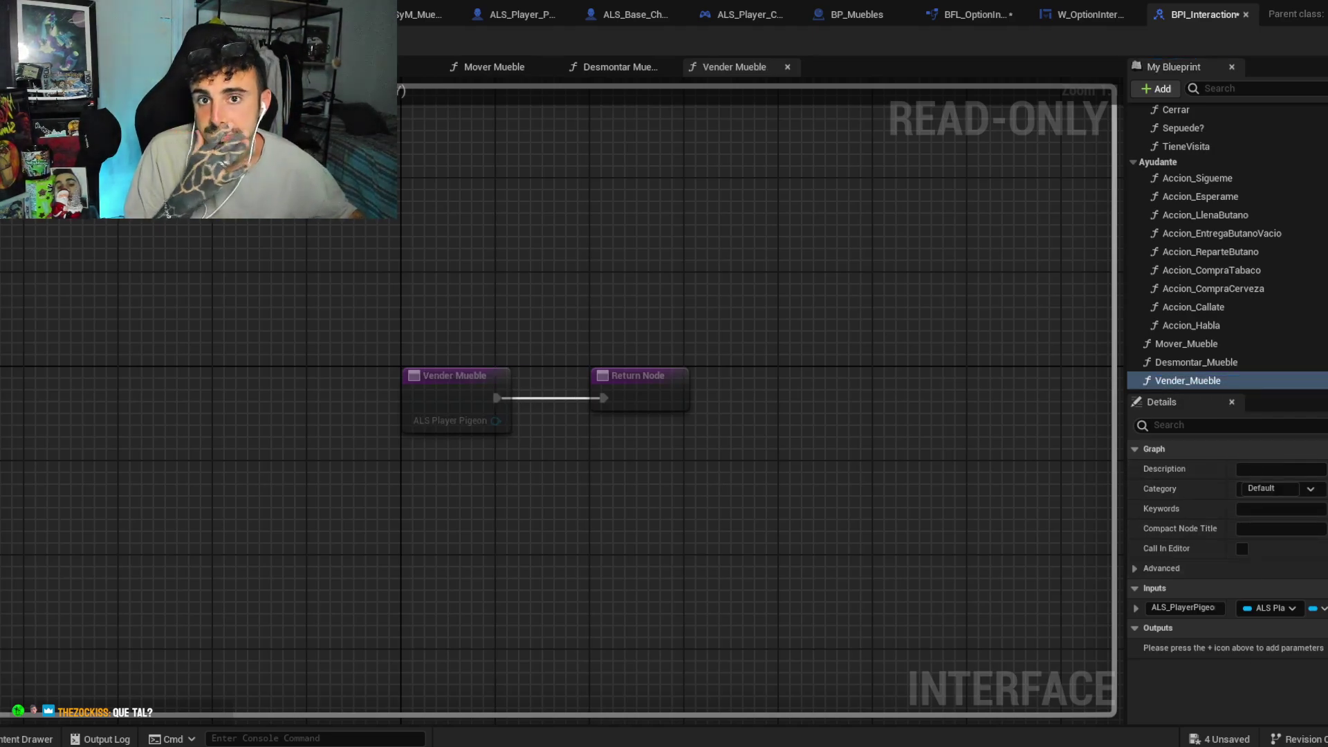
Step: Save the selected packages and close the BPI_Interaction blueprint
{"action": "key", "text": "ctrl+shift+s"}
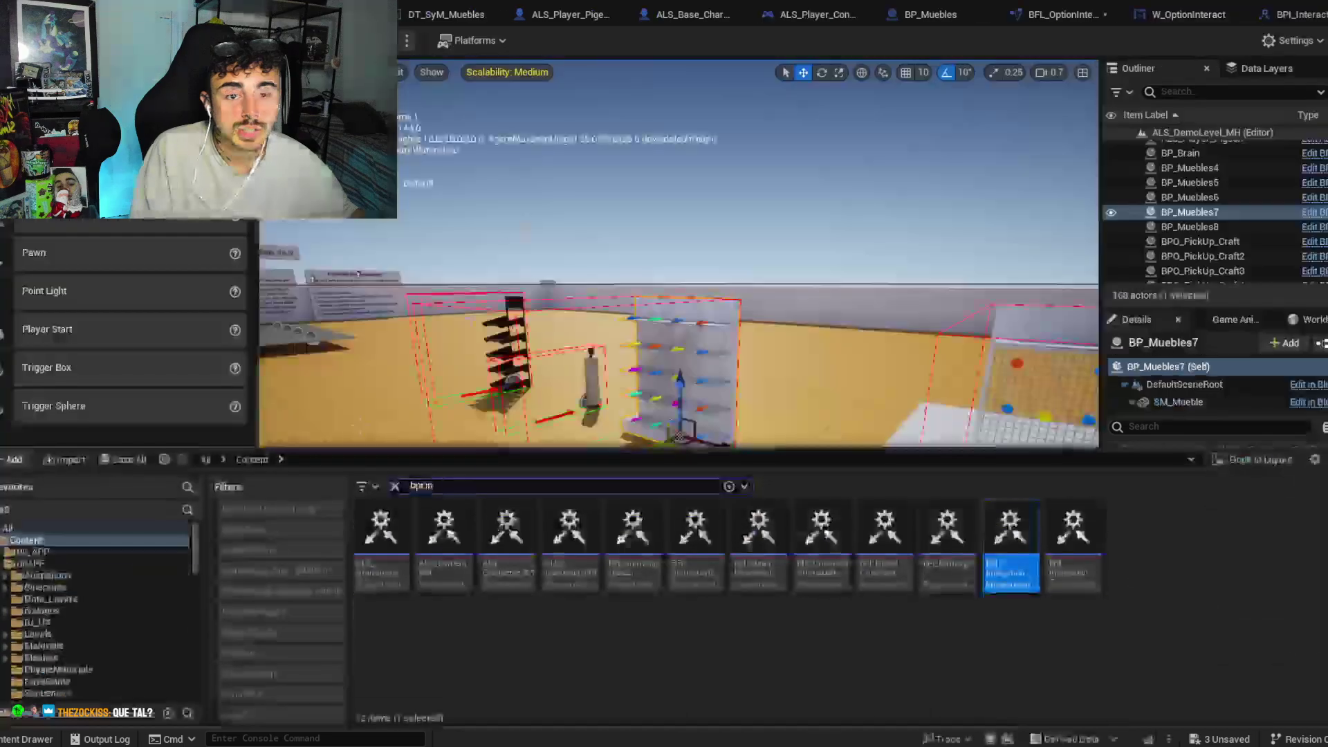
{"action": "left_click", "coordinate": [812, 538]}
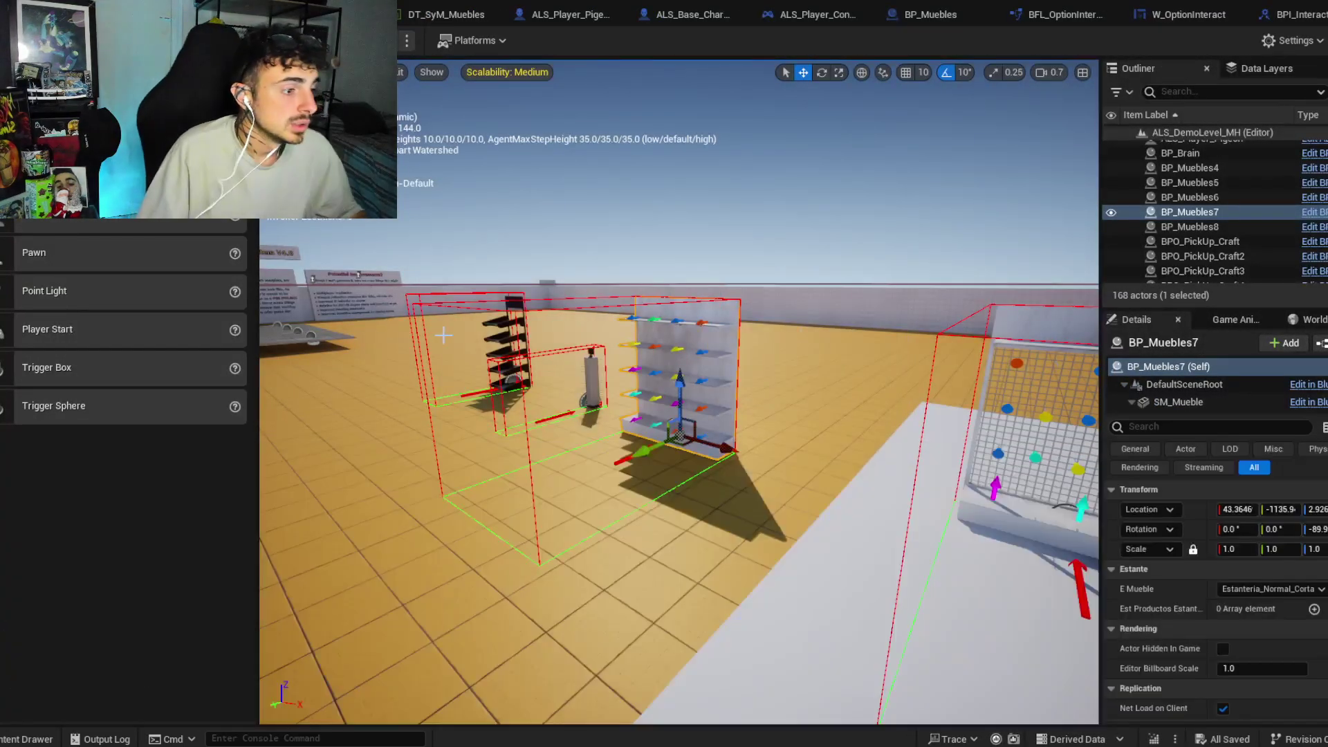
{"action": "left_click", "coordinate": [685, 310]}
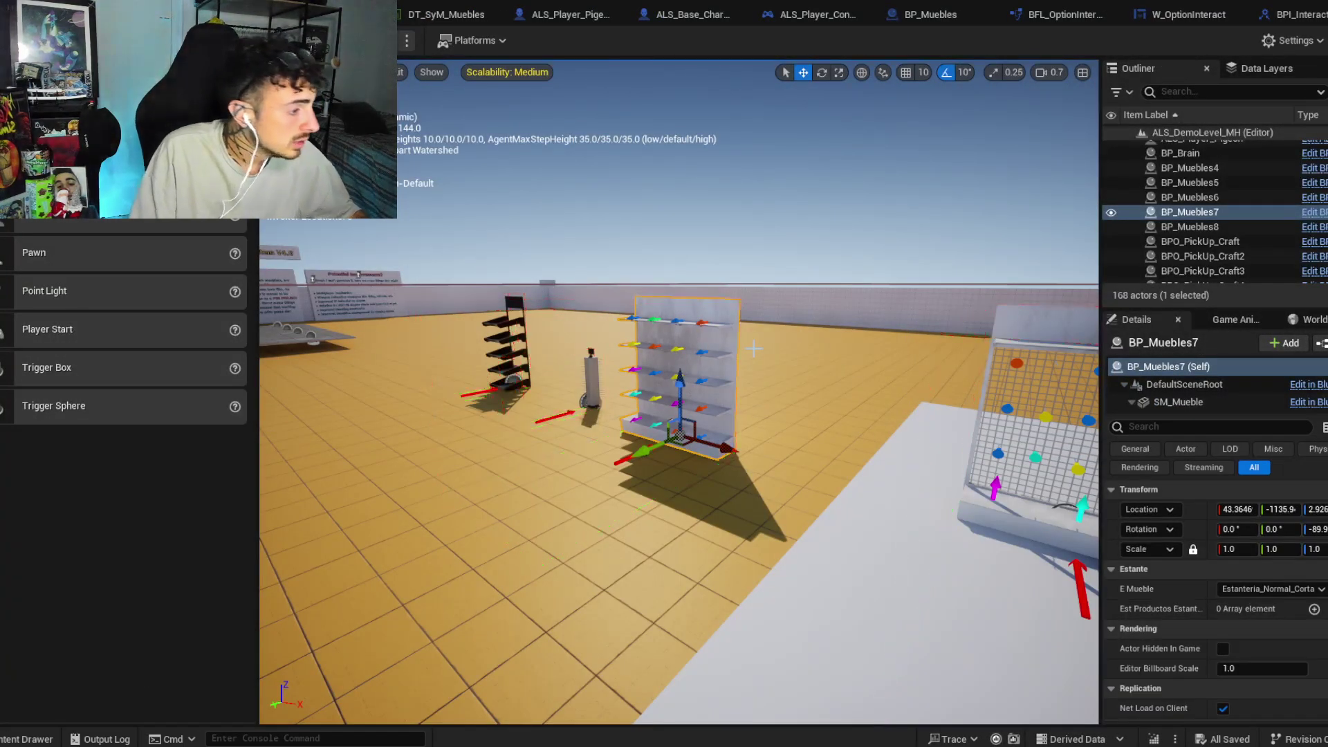
{"action": "right_click_drag", "start_coordinate": [754, 348], "coordinate": [775, 373]}
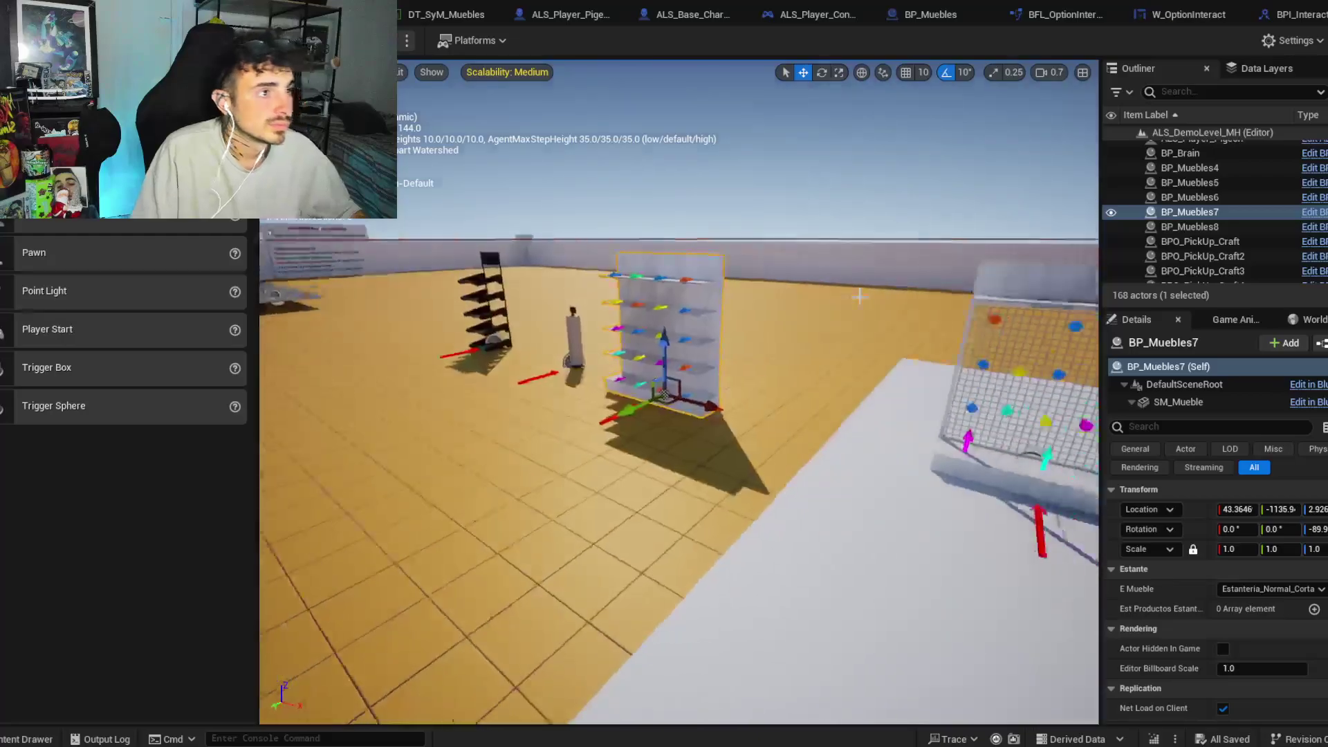
{"action": "left_click", "coordinate": [1290, 15]}
{"action": "left_click", "coordinate": [1245, 15]}
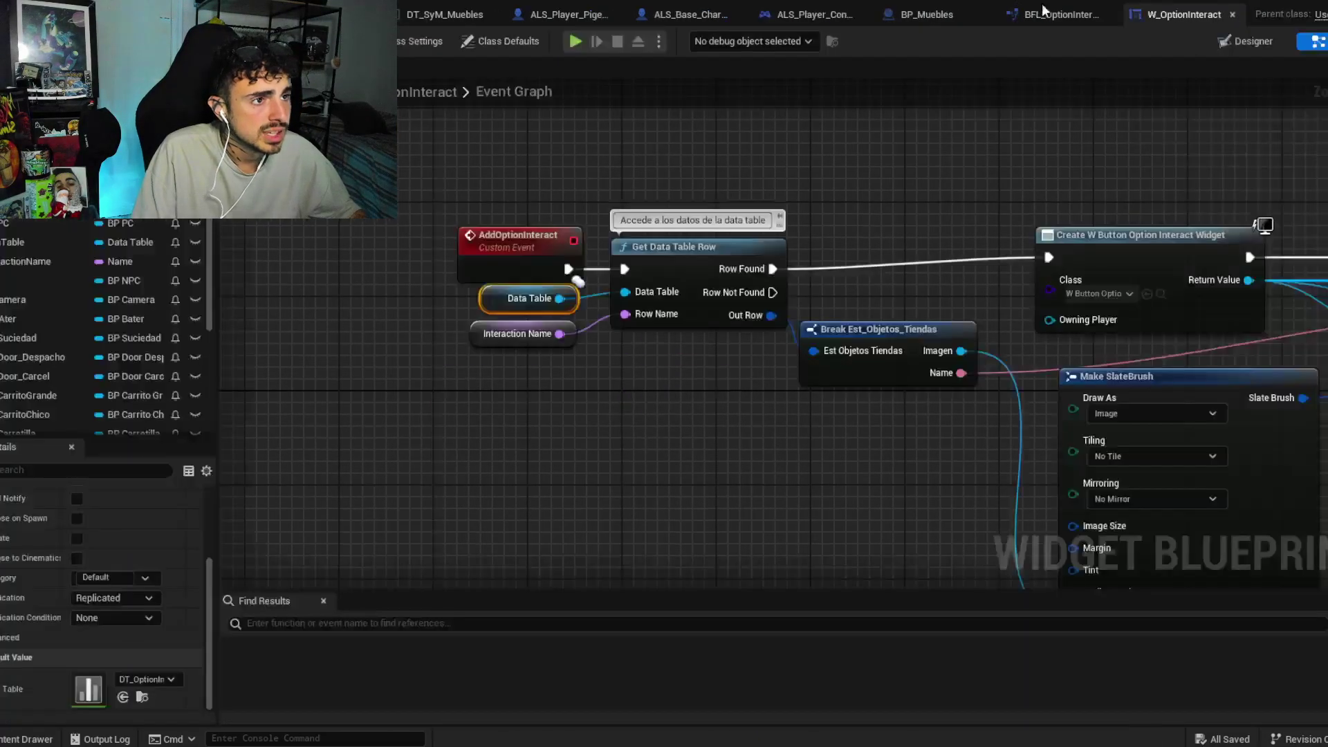
Step: Inspect the Create W OI calls in BFL_OptionInteract, then the W_OptionInteract Event Graph
{"action": "left_click", "coordinate": [1061, 14]}
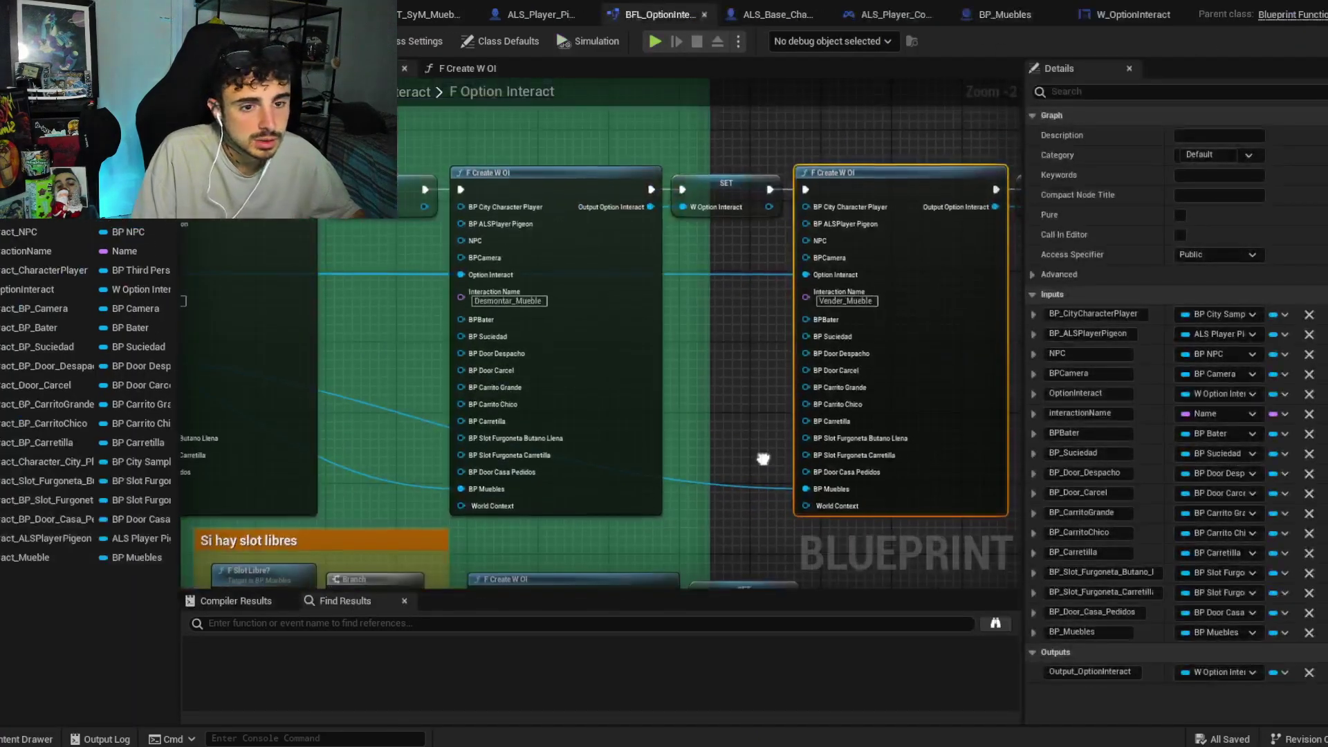
{"action": "mouse_move", "coordinate": [608, 359]}
{"action": "right_mouse_down"}
{"action": "mouse_move", "coordinate": [855, 450]}
{"action": "mouse_move", "coordinate": [696, 382]}
{"action": "right_mouse_up"}
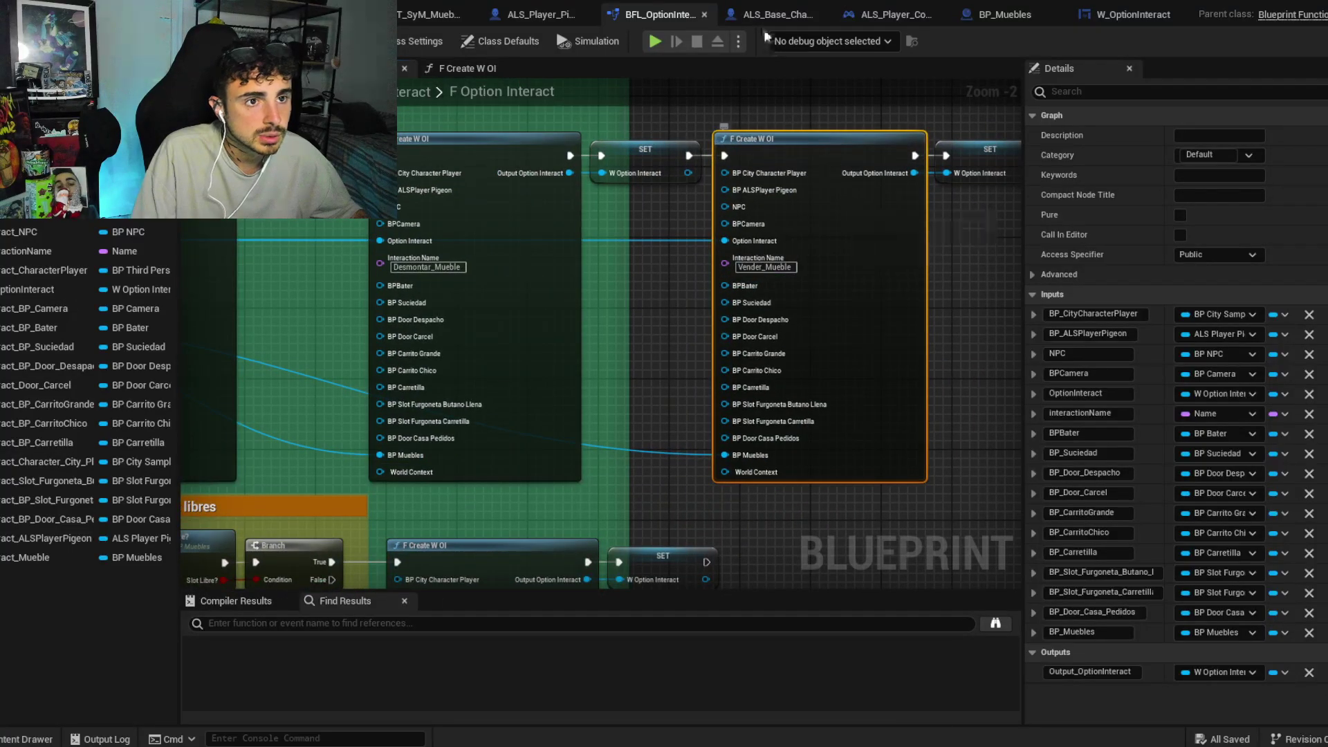
{"action": "left_click_drag", "start_coordinate": [695, 10], "coordinate": [1061, 14]}
{"action": "left_click", "coordinate": [1184, 14]}
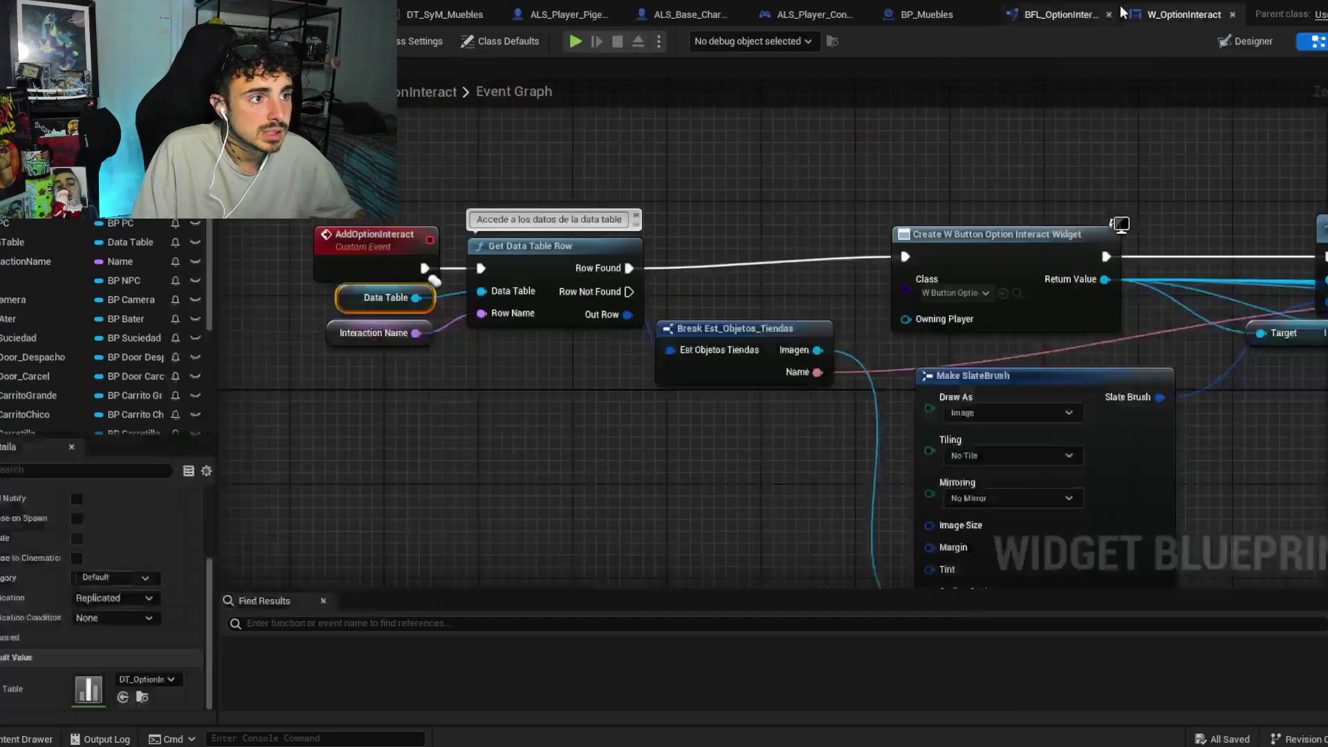
{"action": "scroll", "coordinate": [634, 306], "scroll_direction": "down", "scroll_amount": 2}
{"action": "scroll", "coordinate": [635, 306], "scroll_direction": "down", "scroll_amount": 2}
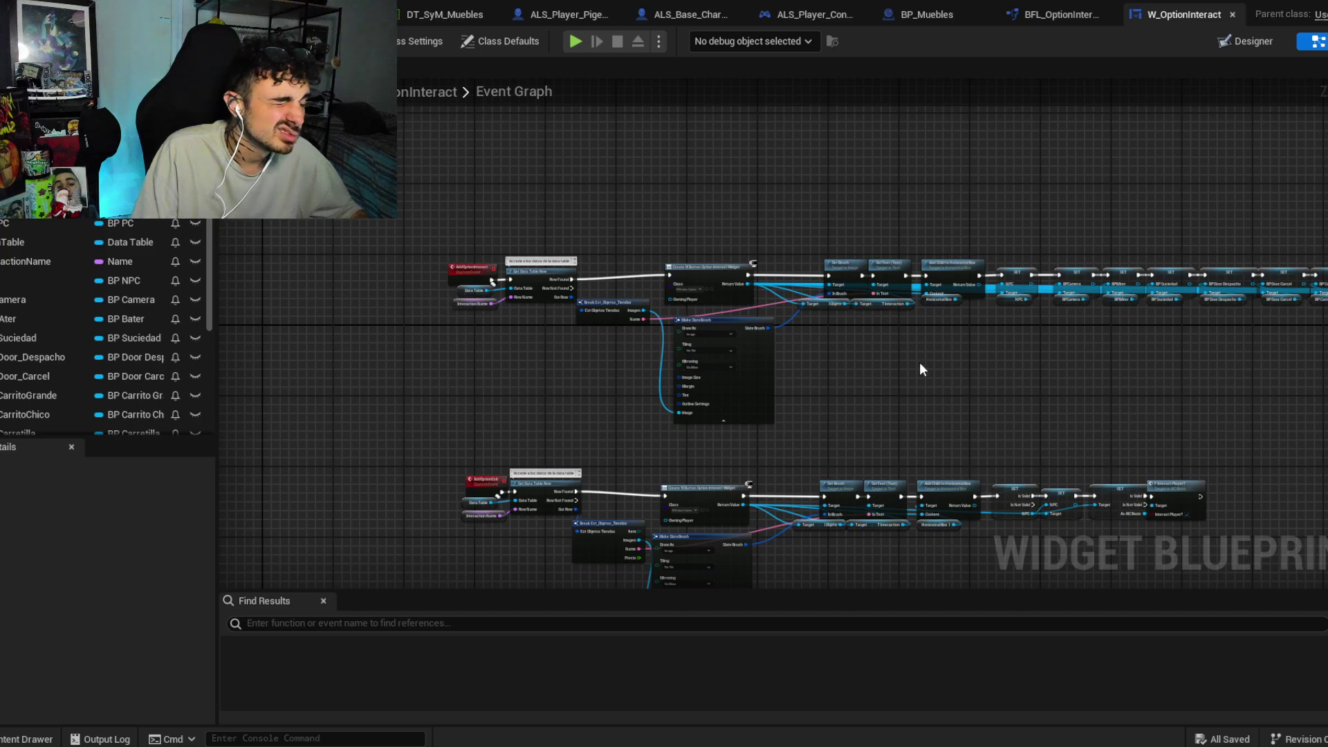
{"action": "mouse_move", "coordinate": [1046, 383]}
{"action": "right_mouse_down"}
{"action": "mouse_move", "coordinate": [349, 323]}
{"action": "mouse_move", "coordinate": [965, 323]}
{"action": "right_mouse_up"}
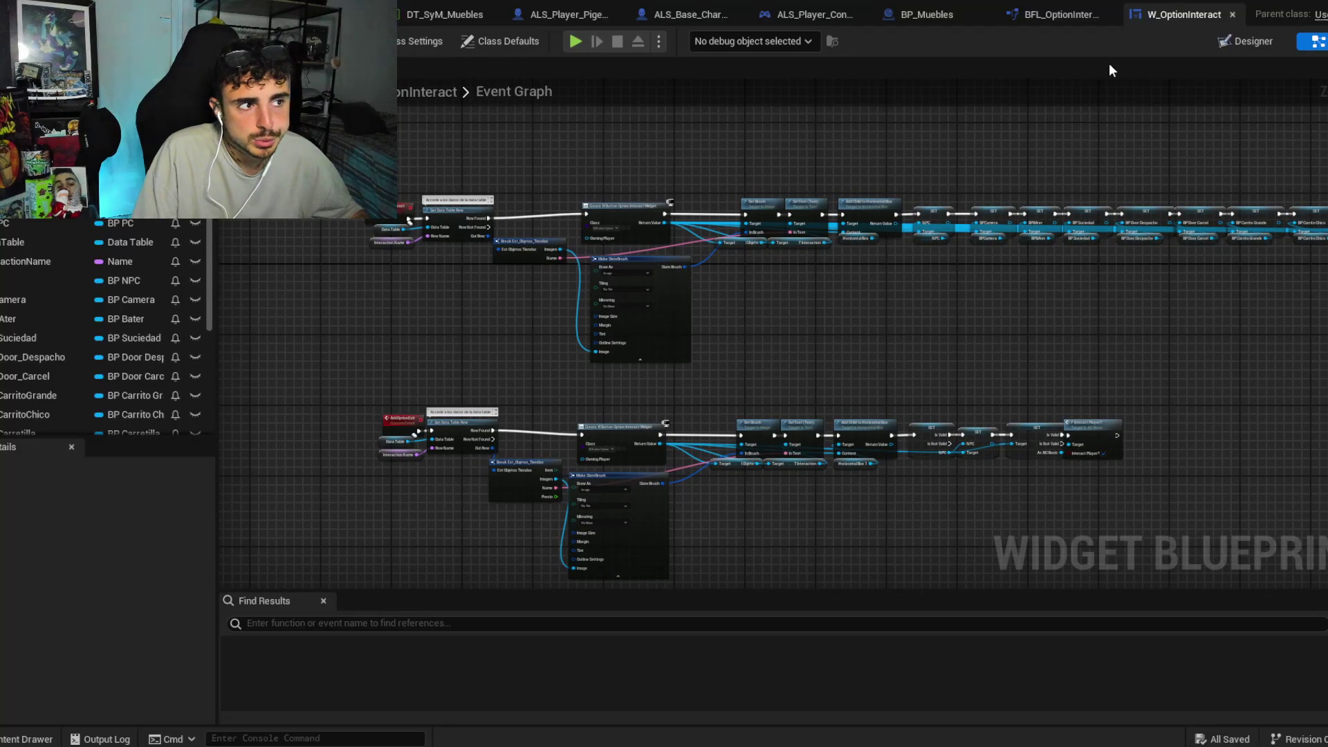
Step: Review the F Create W OI overview and locate the button widget class in W_OptionInteract
{"action": "left_click", "coordinate": [1047, 14]}
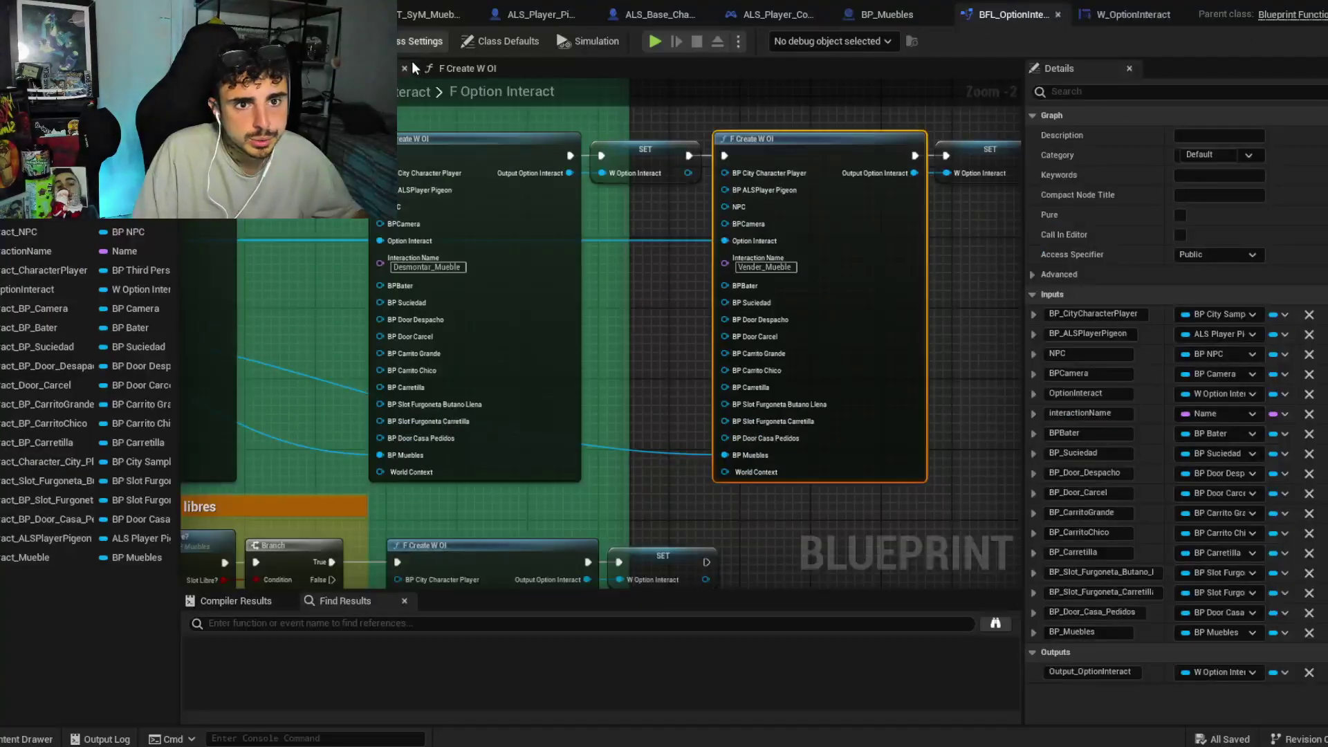
{"action": "left_click", "coordinate": [524, 68]}
{"action": "scroll", "coordinate": [639, 252], "scroll_direction": "down", "scroll_amount": 3}
{"action": "right_click_drag", "start_coordinate": [639, 252], "coordinate": [598, 231]}
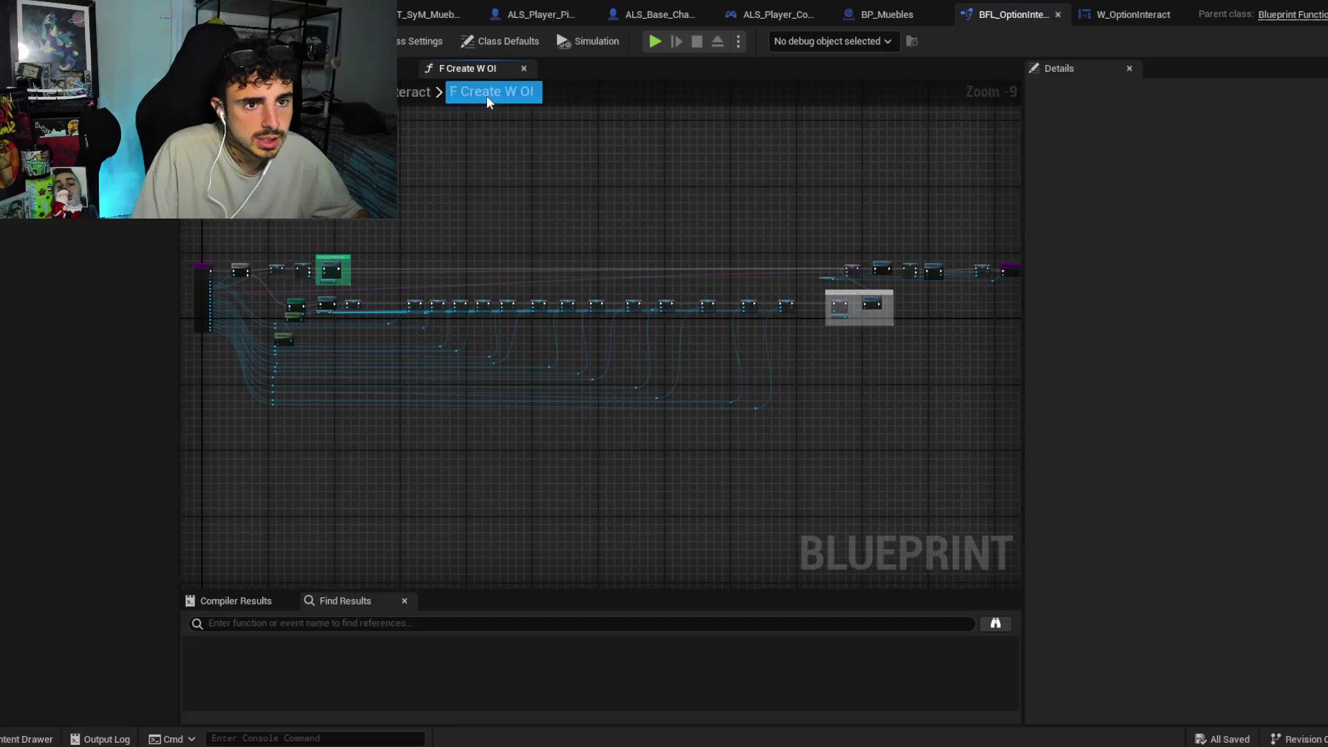
{"action": "key", "text": "ctrl+Tab"}
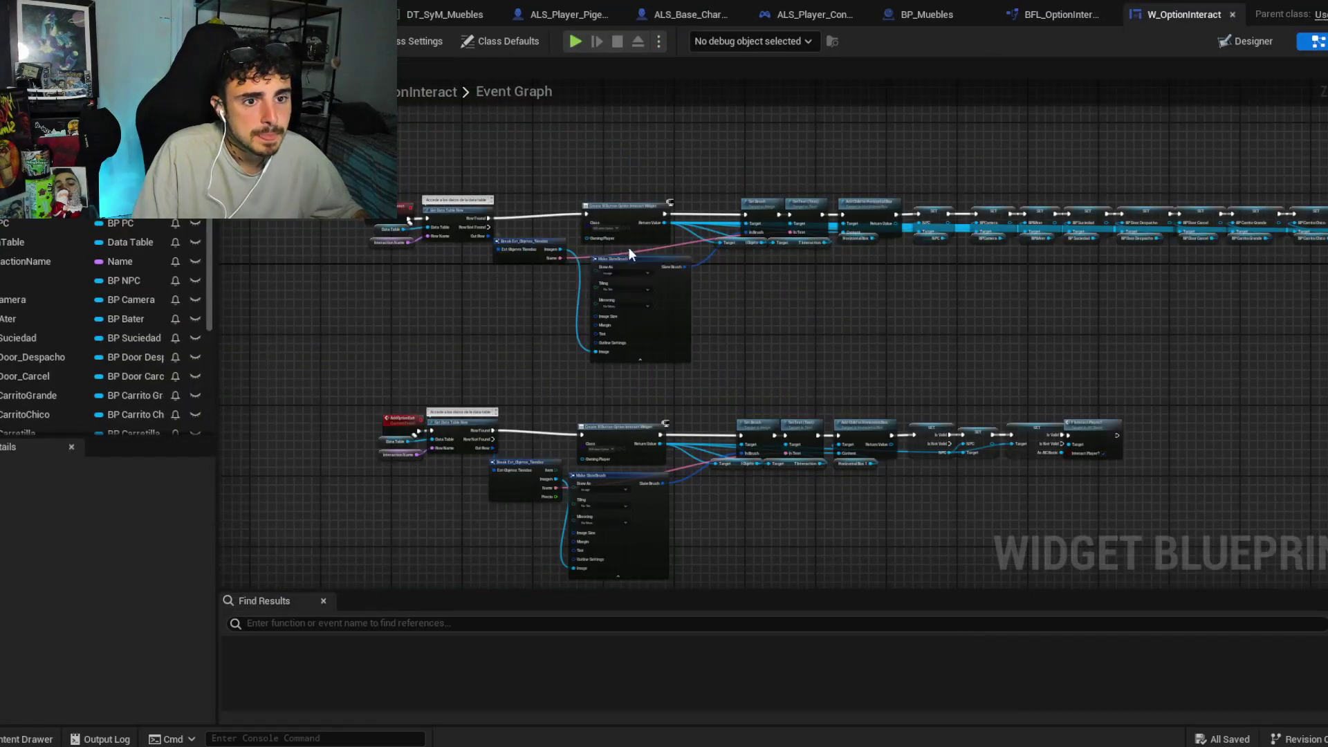
{"action": "scroll", "coordinate": [629, 253], "scroll_direction": "up", "scroll_amount": 3}
{"action": "left_click", "coordinate": [634, 222]}
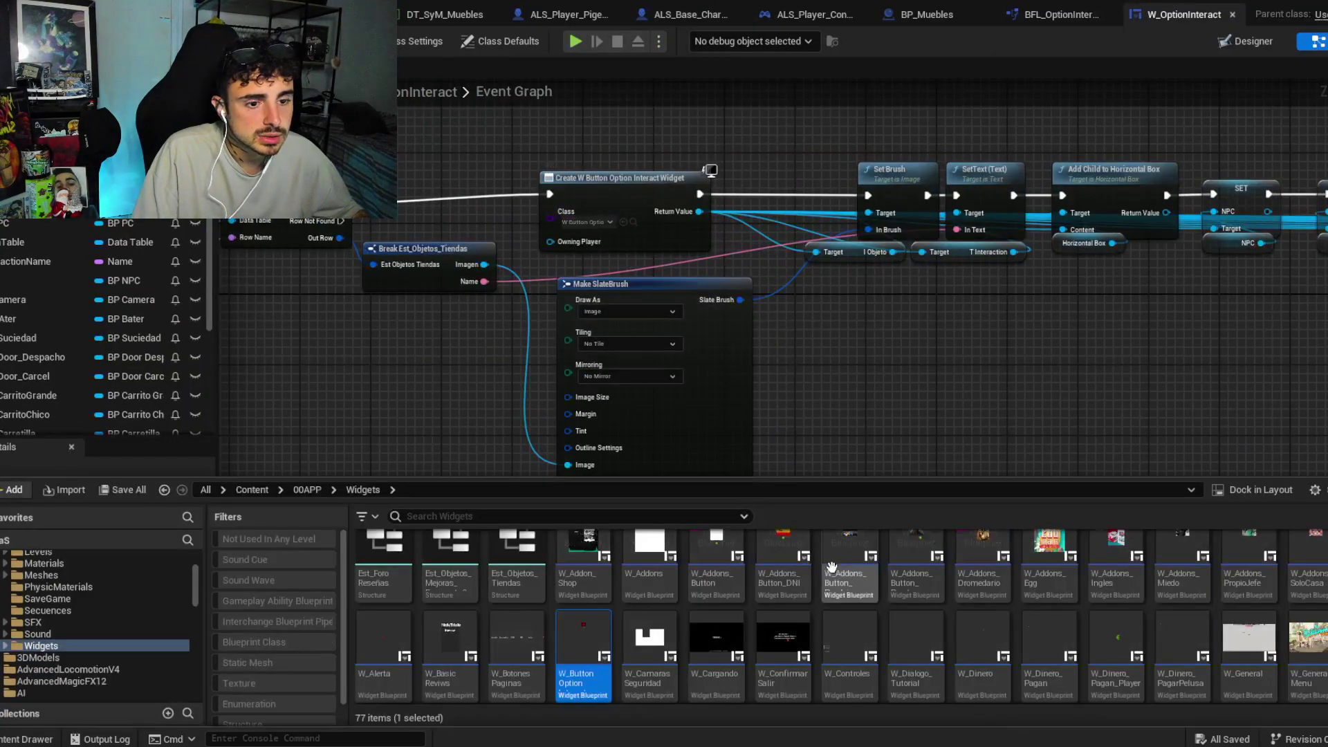
Step: Open W_ButtonOptionInteract and view the Muebles section of its Event Graph
{"action": "double_click", "coordinate": [570, 650]}
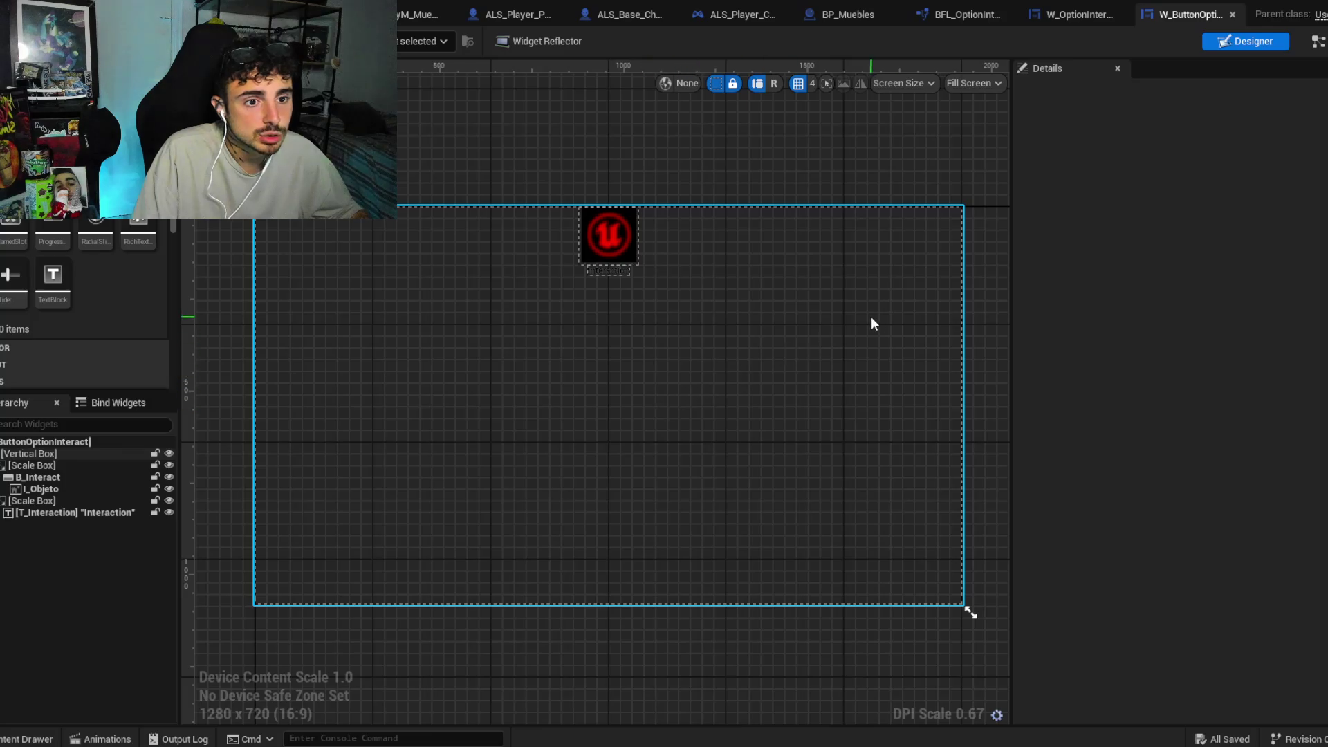
{"action": "left_click", "coordinate": [1318, 41]}
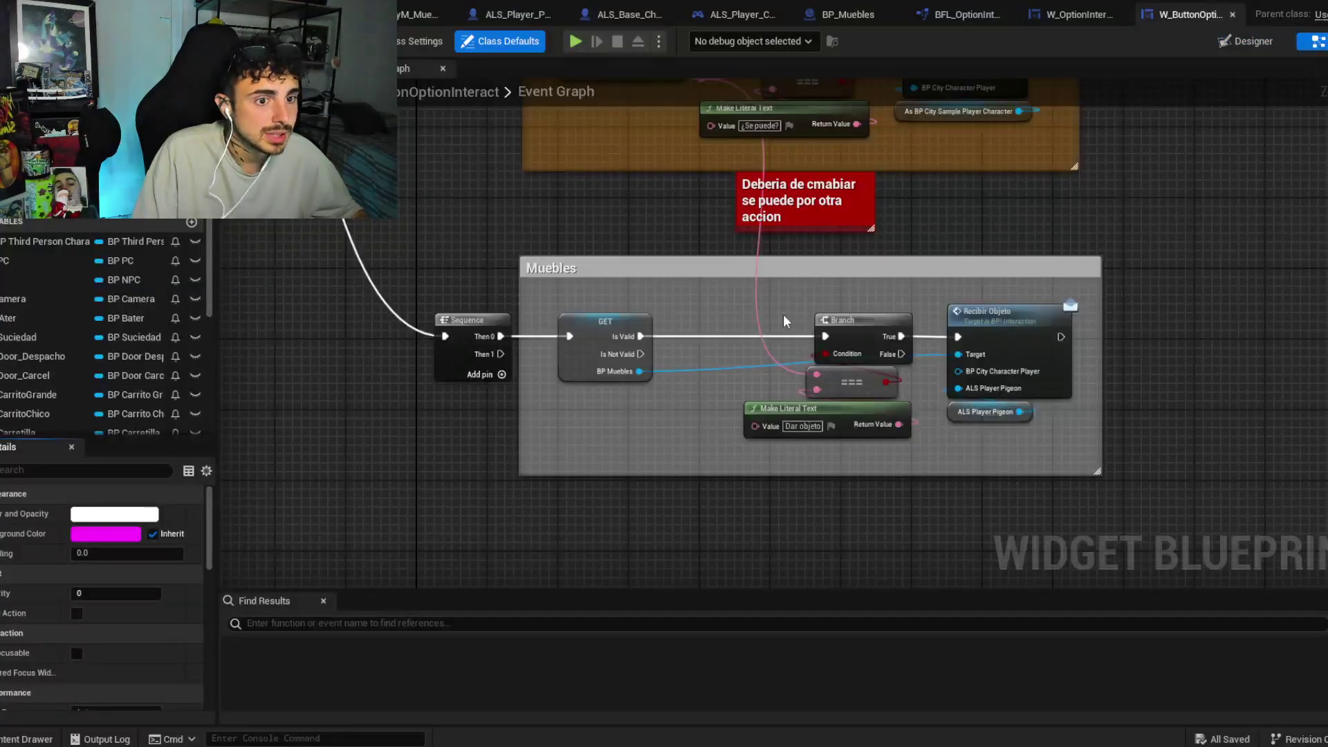
{"action": "scroll", "coordinate": [586, 312], "scroll_direction": "down", "scroll_amount": 3}
{"action": "scroll", "coordinate": [637, 326], "scroll_direction": "up", "scroll_amount": 3}
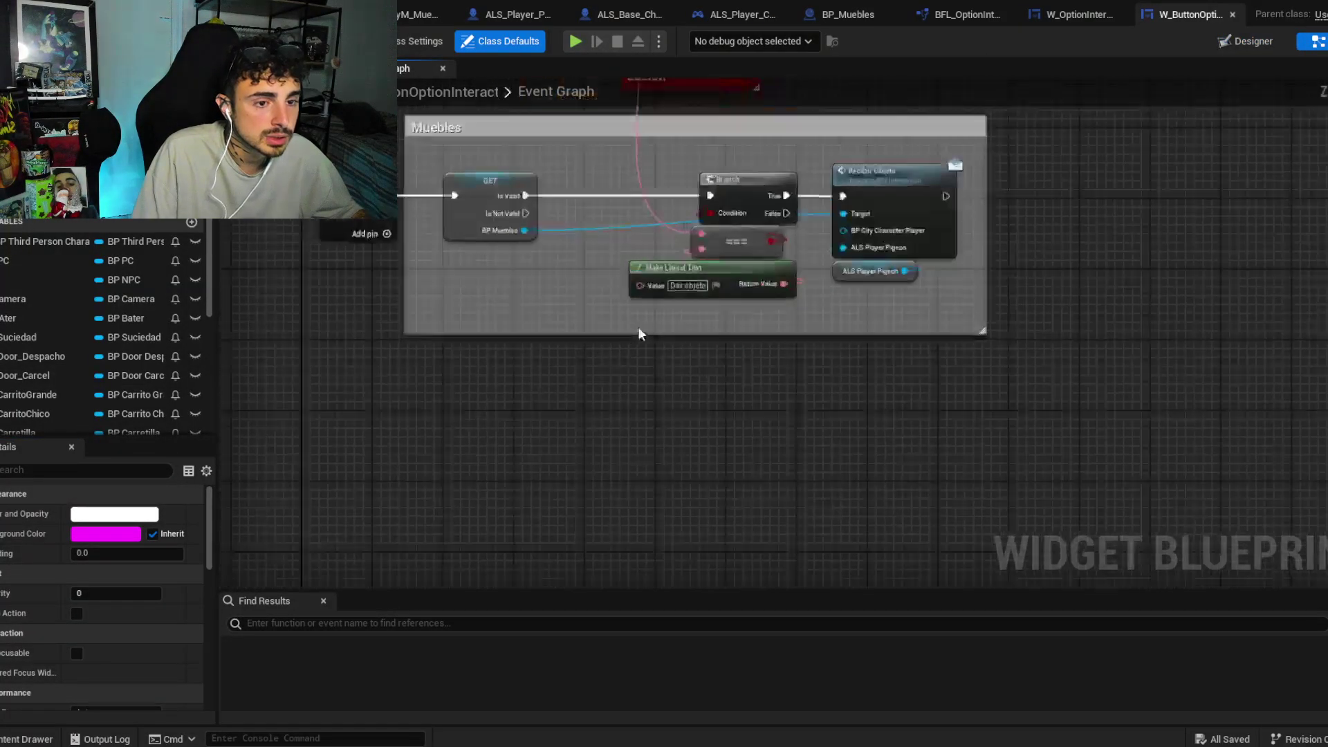
Step: Paste three copies of the Muebles Branch and Recibir Objeto check, stacked below the original
{"action": "left_click_drag", "start_coordinate": [1049, 377], "coordinate": [750, 194]}
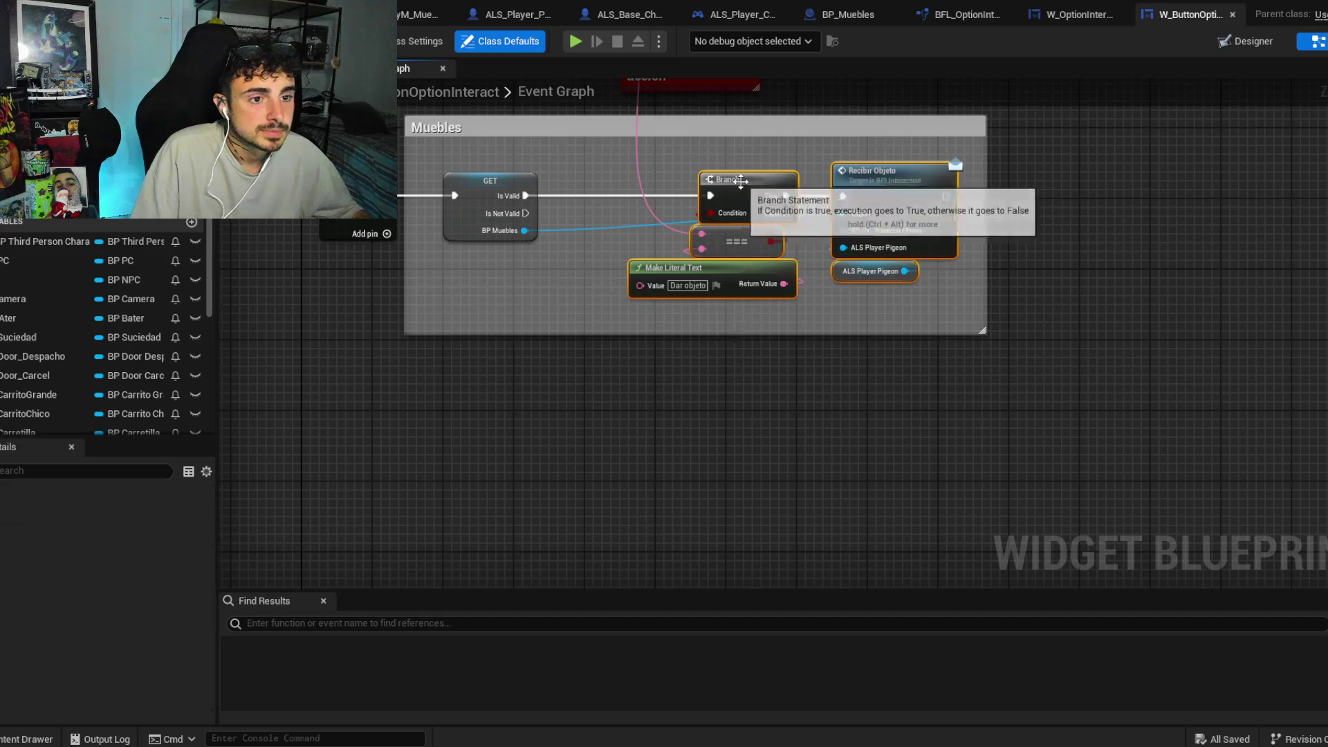
{"action": "key", "text": "ctrl+v"}
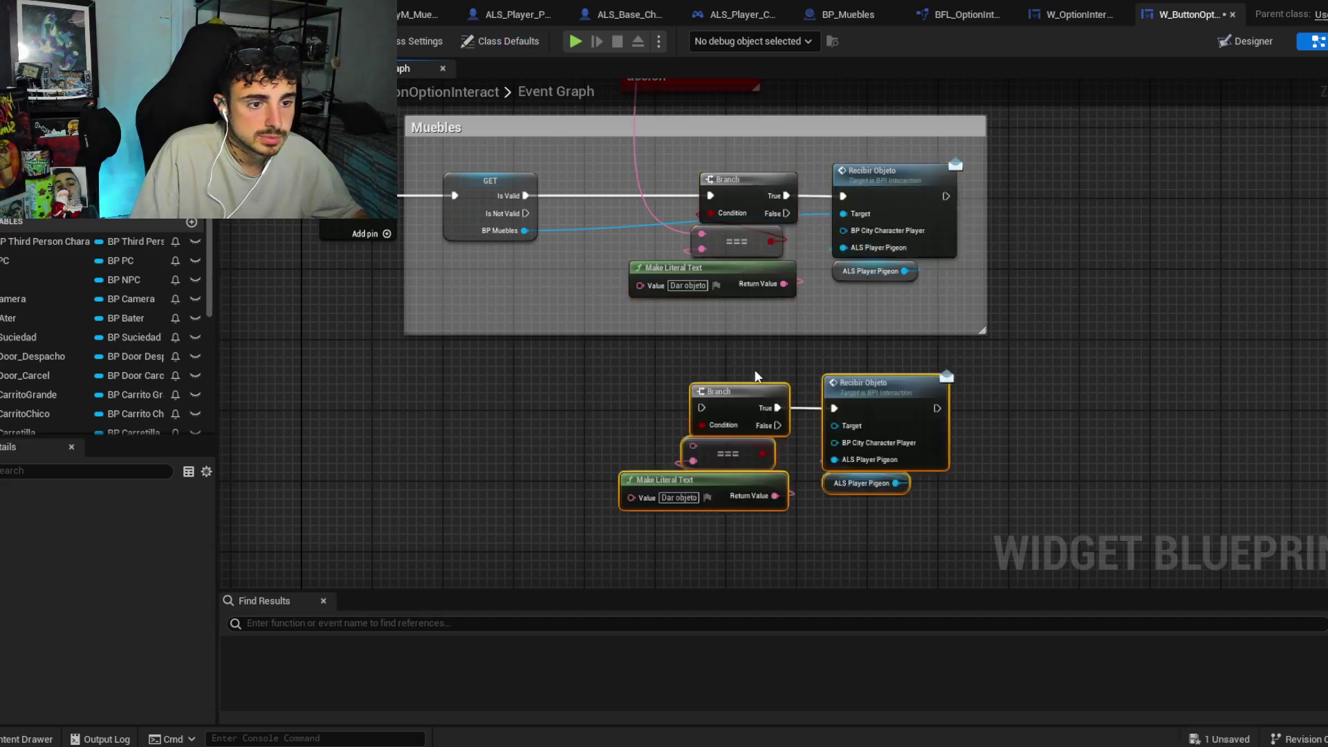
{"action": "left_click_drag", "start_coordinate": [752, 396], "coordinate": [755, 333]}
{"action": "right_click_drag", "start_coordinate": [818, 443], "coordinate": [808, 360]}
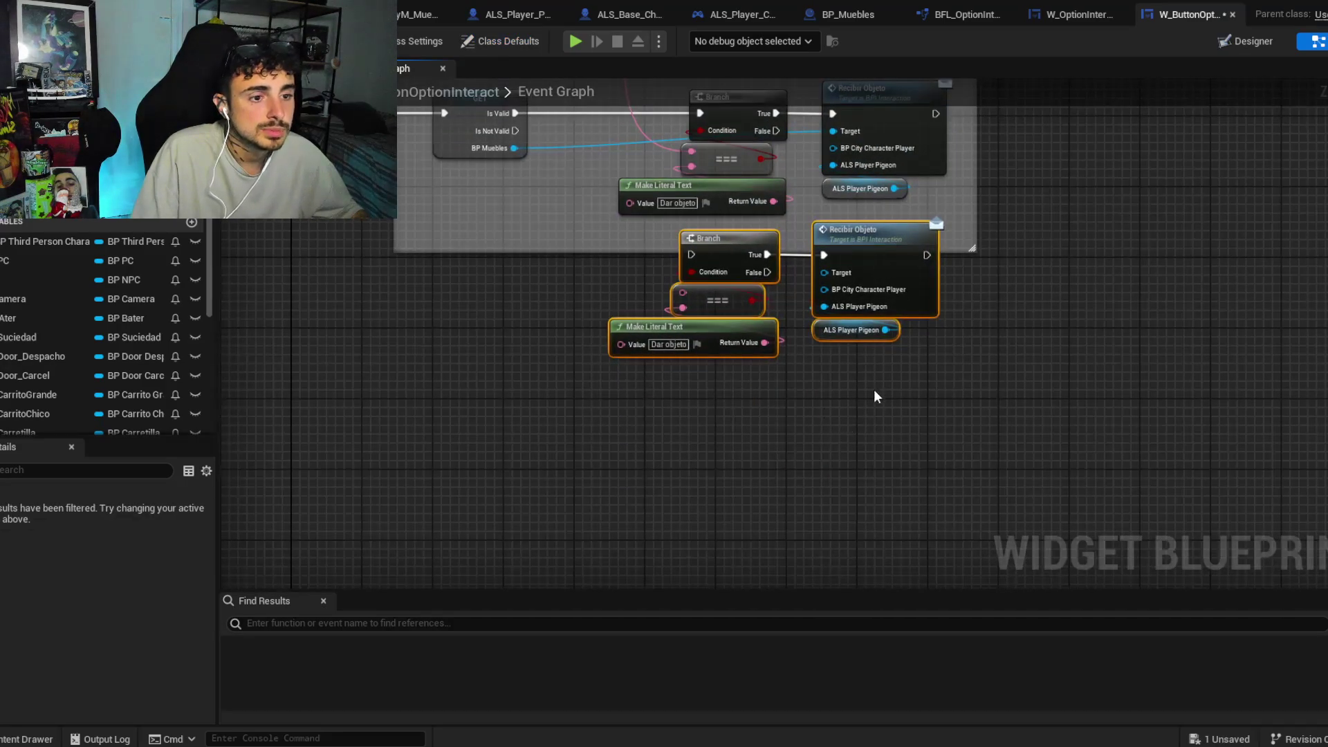
{"action": "key", "text": "ctrl+v"}
{"action": "left_click_drag", "start_coordinate": [991, 365], "coordinate": [858, 365]}
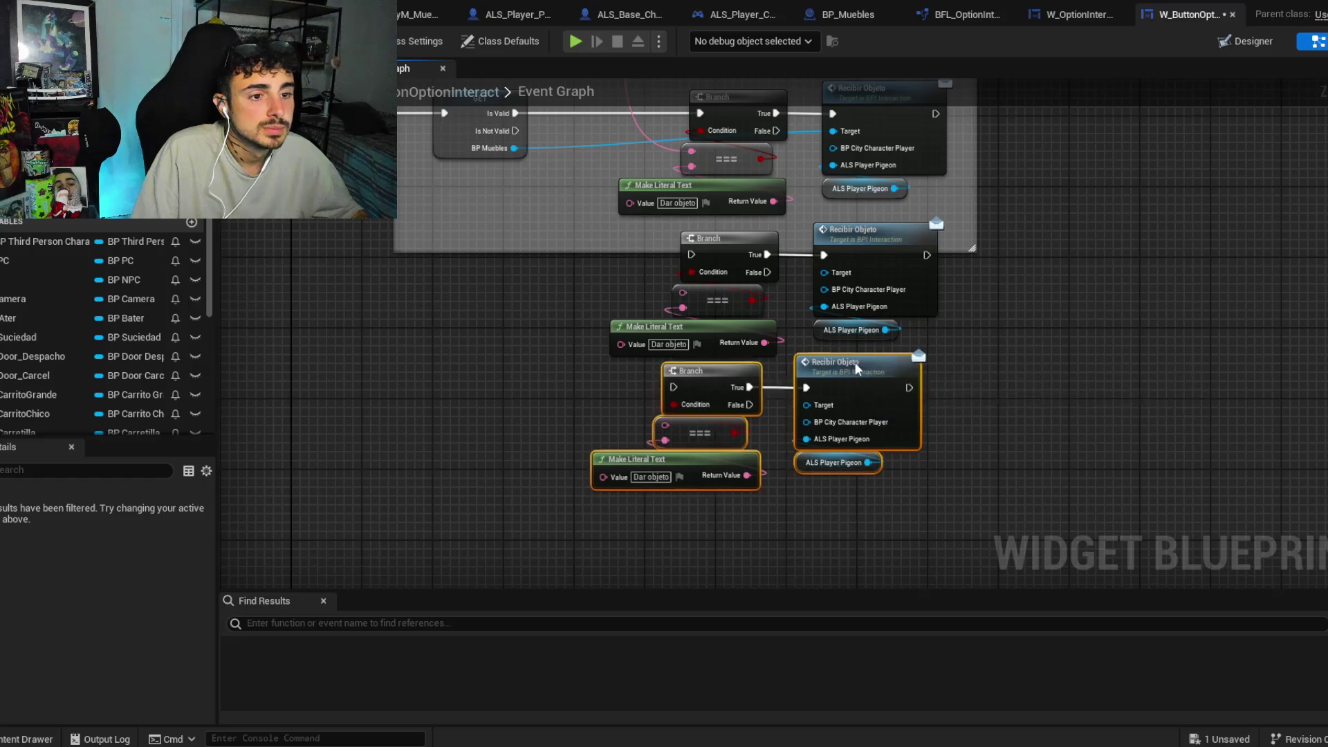
{"action": "right_click_drag", "start_coordinate": [1059, 443], "coordinate": [1041, 270]}
{"action": "key", "text": "ctrl+v"}
{"action": "left_click_drag", "start_coordinate": [1082, 229], "coordinate": [849, 334]}
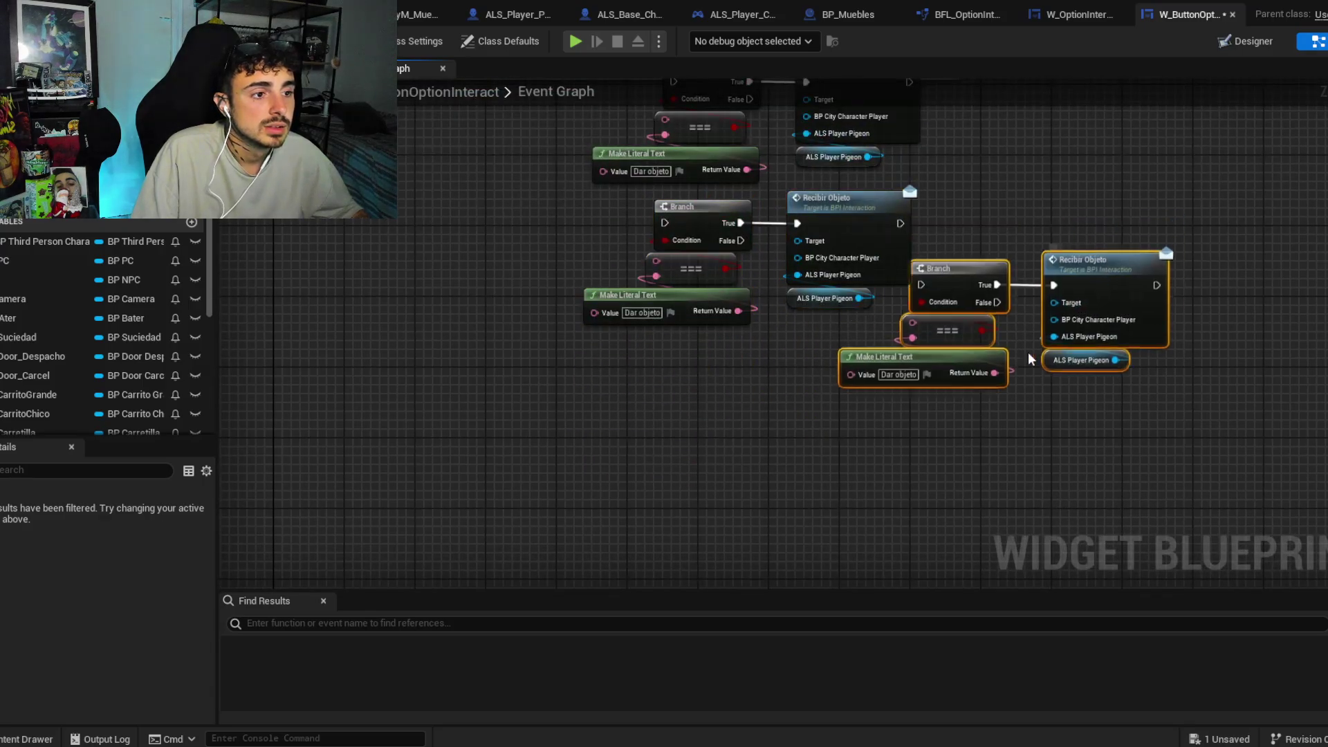
{"action": "right_click_drag", "start_coordinate": [849, 334], "coordinate": [727, 382]}
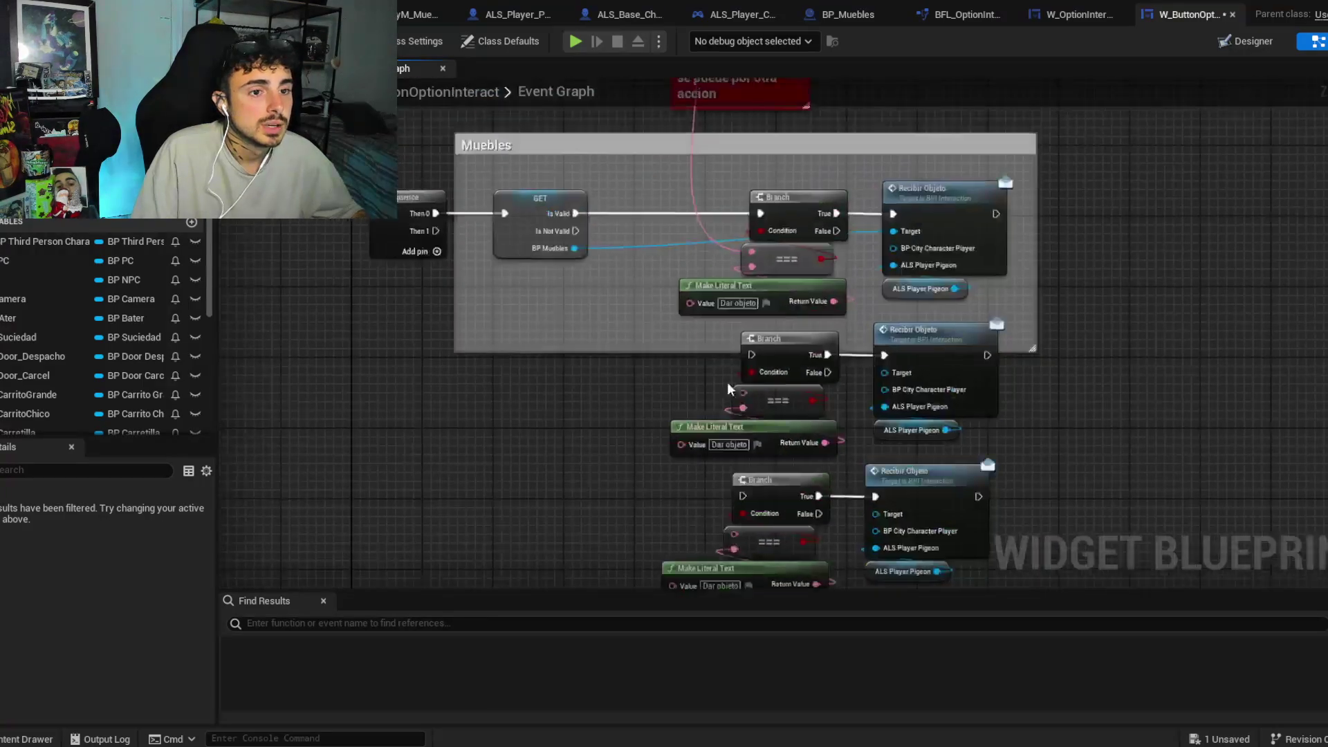
Step: Add a reroute on the pink wire and connect it to the three copied === nodes
{"action": "double_click", "coordinate": [728, 218]}
{"action": "left_click_drag", "start_coordinate": [733, 214], "coordinate": [672, 303]}
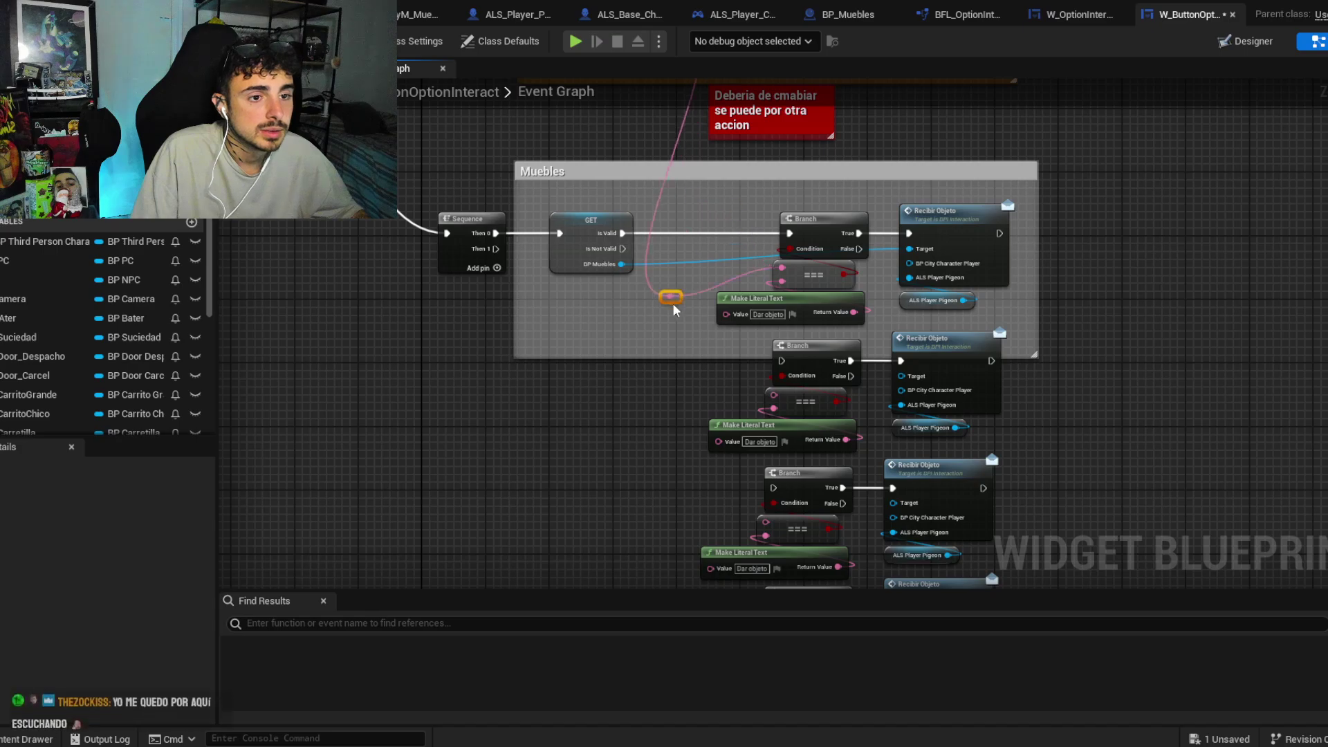
{"action": "right_click_drag", "start_coordinate": [673, 303], "coordinate": [626, 191]}
{"action": "left_click_drag", "start_coordinate": [626, 189], "coordinate": [741, 279]}
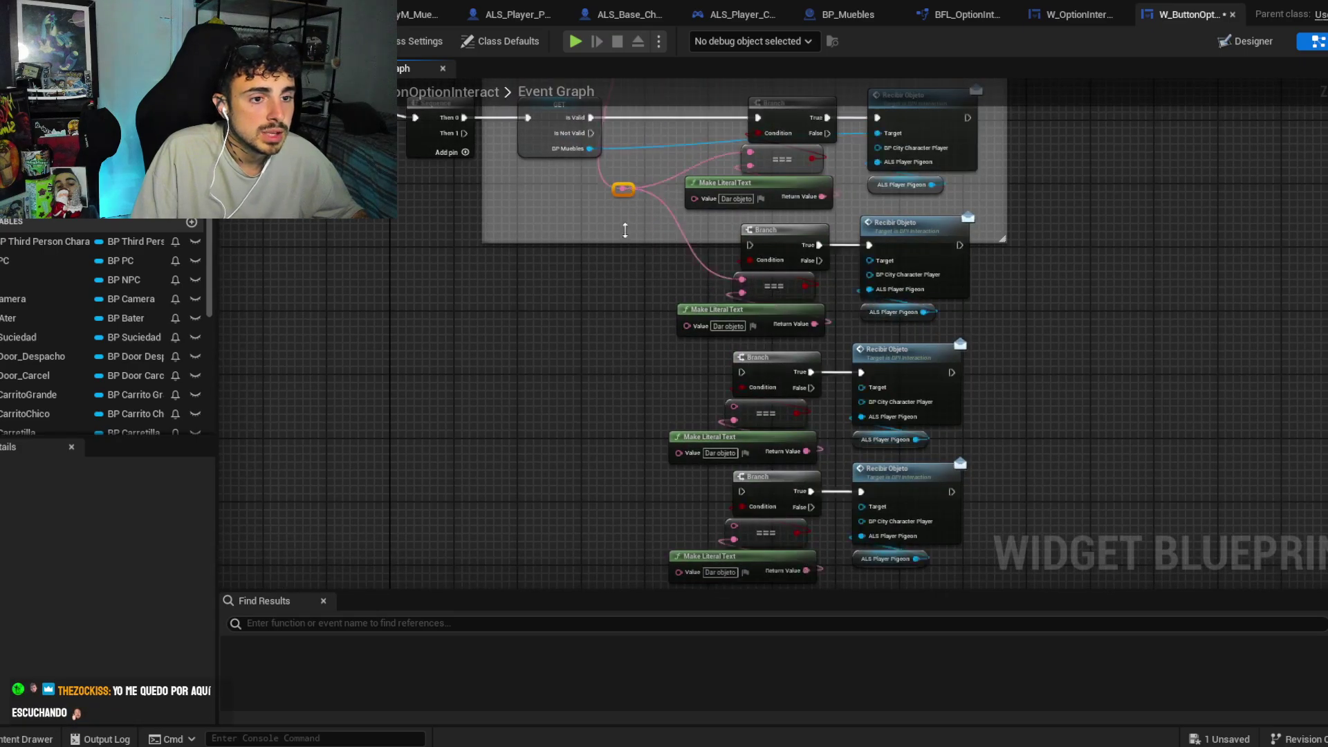
{"action": "mouse_move", "coordinate": [618, 188]}
{"action": "left_mouse_down"}
{"action": "mouse_move", "coordinate": [639, 252]}
{"action": "mouse_move", "coordinate": [742, 413]}
{"action": "left_mouse_up"}
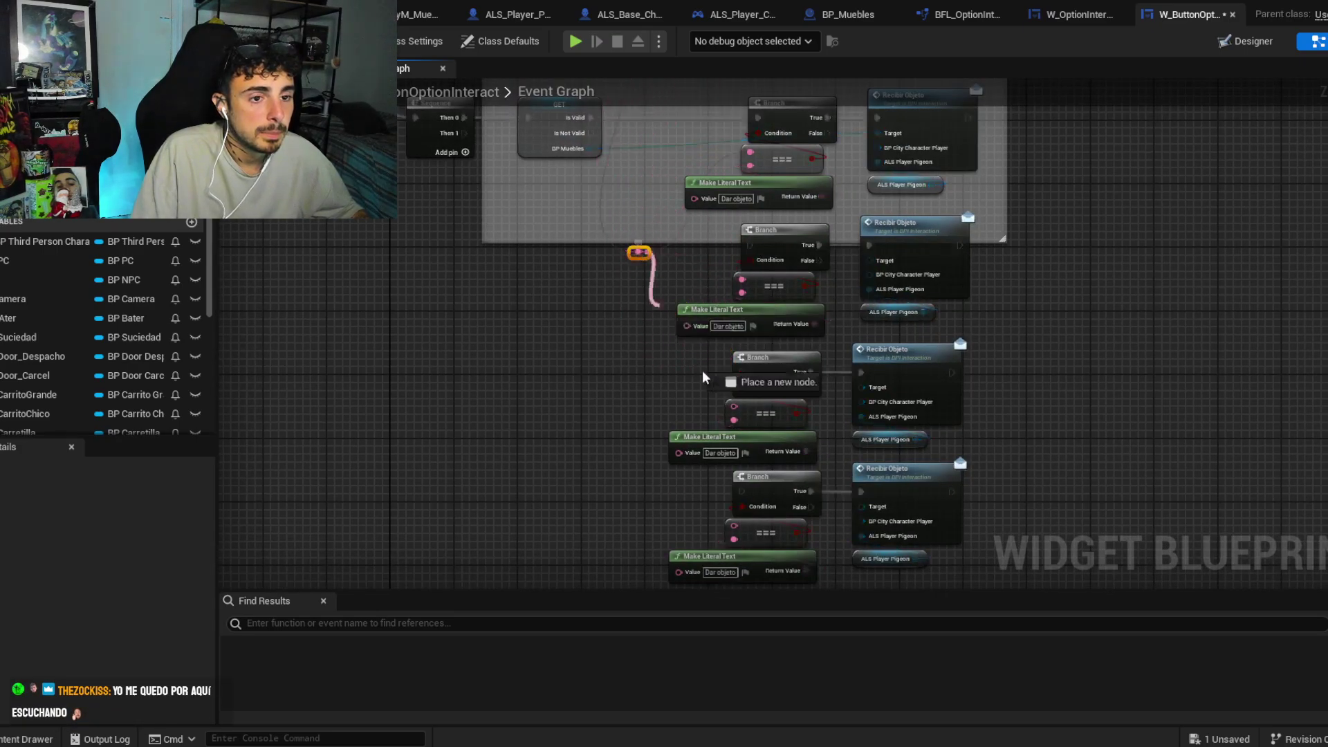
{"action": "left_click_drag", "start_coordinate": [639, 252], "coordinate": [734, 526]}
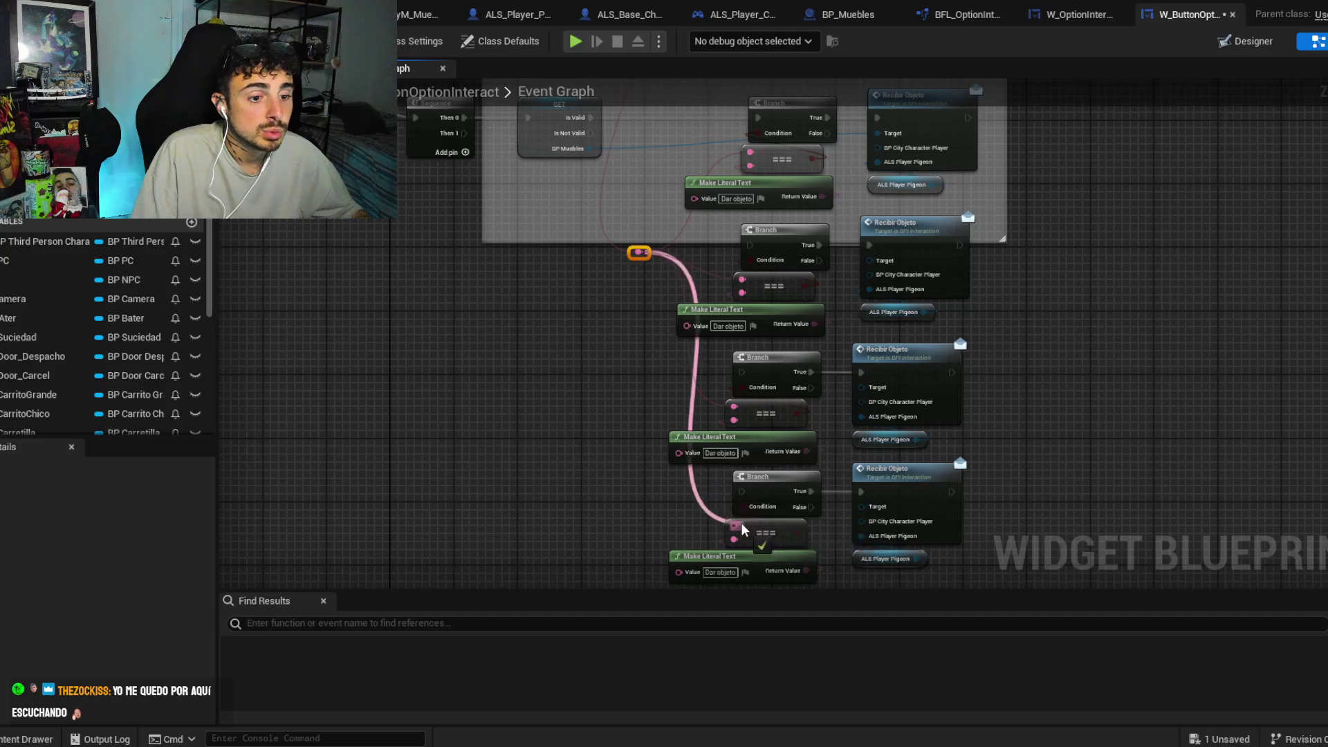
{"action": "right_click_drag", "start_coordinate": [557, 336], "coordinate": [583, 474]}
{"action": "left_click", "coordinate": [539, 192]}
Step: Color the Muebles comment green and stretch it to enclose all the copies
{"action": "left_click", "coordinate": [92, 553]}
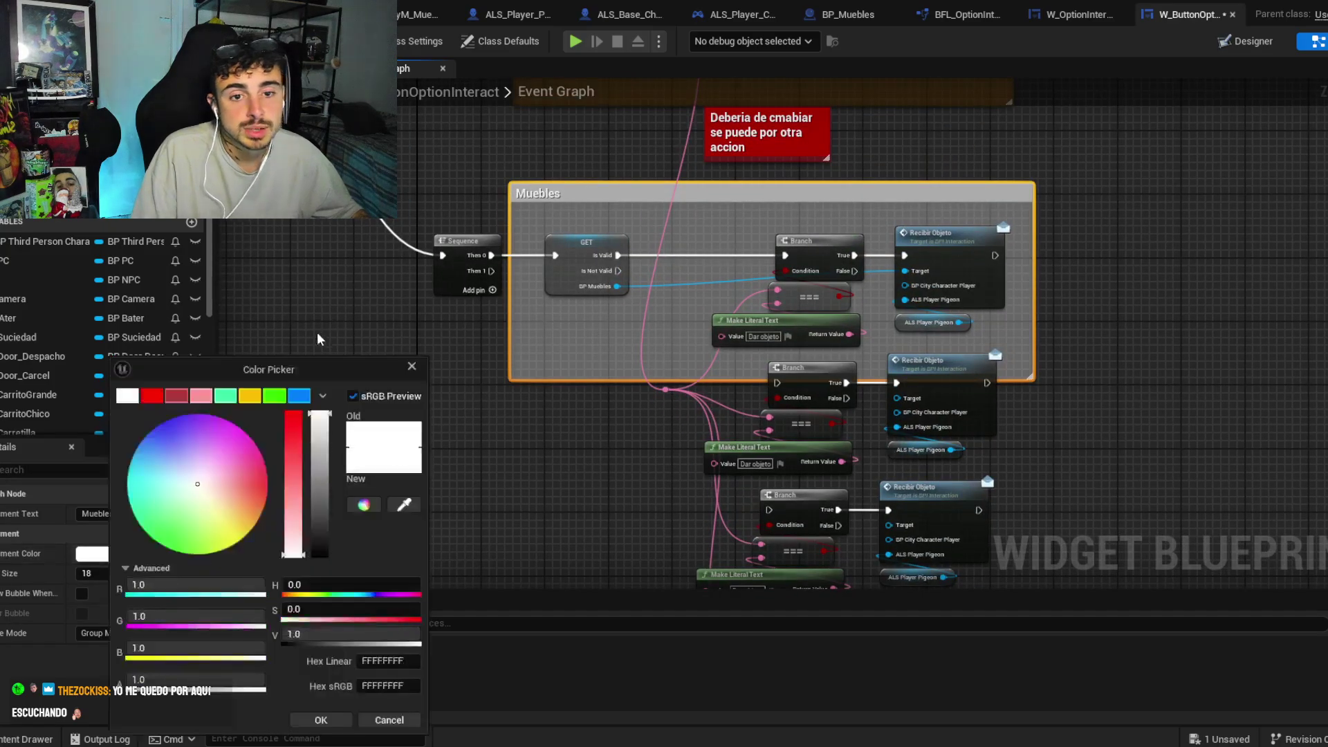
{"action": "left_click", "coordinate": [232, 399]}
{"action": "left_click", "coordinate": [321, 720]}
{"action": "scroll", "coordinate": [501, 334], "scroll_direction": "down", "scroll_amount": 3}
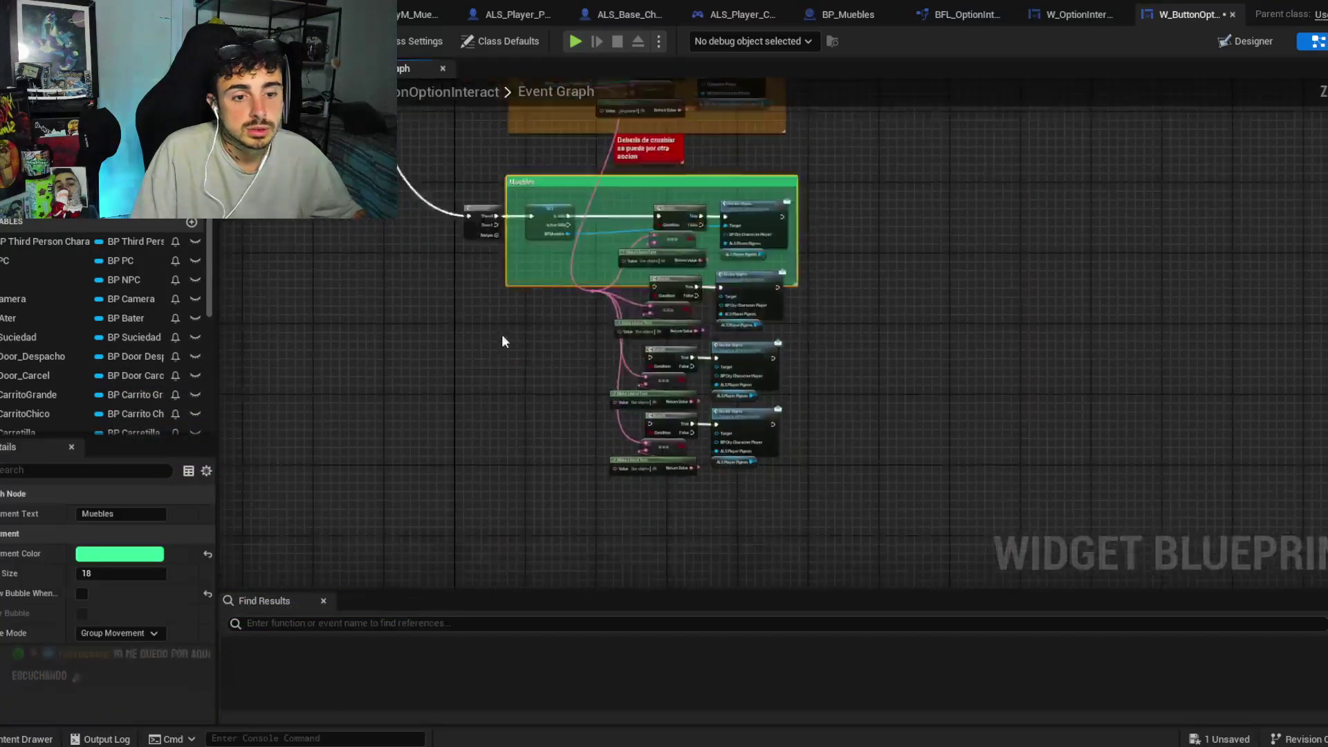
{"action": "left_click_drag", "start_coordinate": [512, 285], "coordinate": [515, 503]}
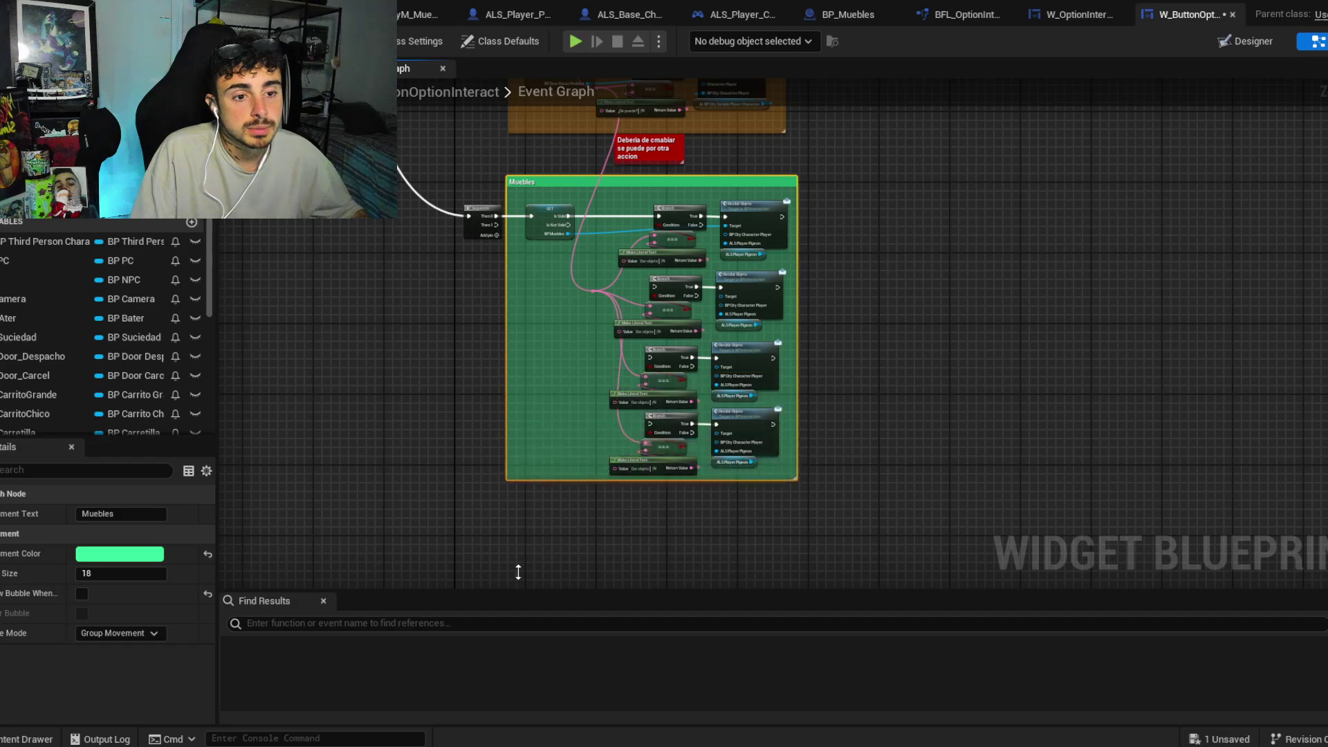
Step: Move the Sequence node beside GET and wire Is Valid into it
{"action": "mouse_move", "coordinate": [559, 396]}
{"action": "right_mouse_down"}
{"action": "mouse_move", "coordinate": [616, 471]}
{"action": "mouse_move", "coordinate": [707, 425]}
{"action": "right_mouse_up"}
{"action": "scroll", "coordinate": [673, 405], "scroll_direction": "up", "scroll_amount": 2}
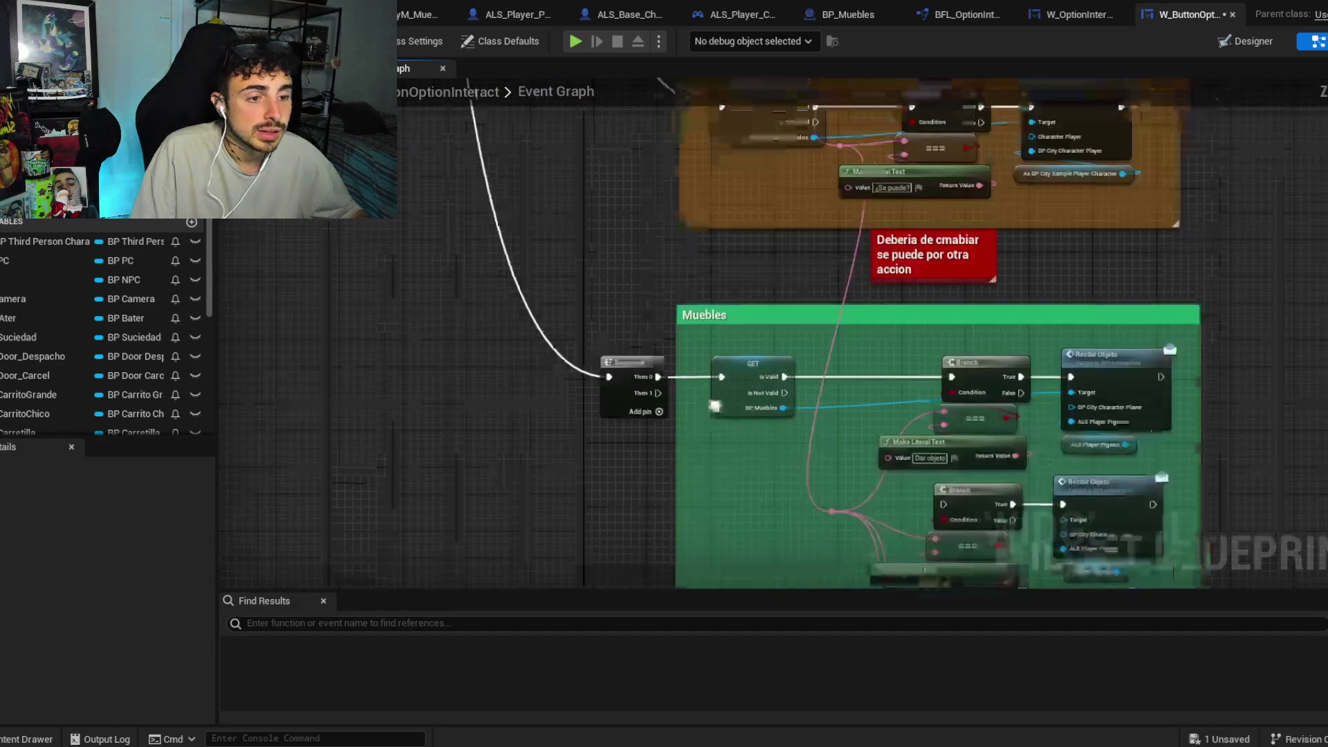
{"action": "scroll", "coordinate": [673, 405], "scroll_direction": "up", "scroll_amount": 2}
{"action": "mouse_move", "coordinate": [609, 339]}
{"action": "left_mouse_down"}
{"action": "mouse_move", "coordinate": [592, 385]}
{"action": "mouse_move", "coordinate": [601, 407]}
{"action": "mouse_move", "coordinate": [691, 398]}
{"action": "left_mouse_up"}
{"action": "mouse_move", "coordinate": [693, 318]}
{"action": "left_mouse_down"}
{"action": "mouse_move", "coordinate": [685, 413]}
{"action": "mouse_move", "coordinate": [917, 318]}
{"action": "left_mouse_up"}
{"action": "mouse_move", "coordinate": [714, 387]}
{"action": "left_mouse_down"}
{"action": "mouse_move", "coordinate": [796, 298]}
{"action": "mouse_move", "coordinate": [644, 366]}
{"action": "left_mouse_up"}
Step: Add two Sequence pins and wire Then 1, Then 2 and Then 3 to the copied Branches
{"action": "left_click", "coordinate": [781, 289]}
{"action": "right_click_drag", "start_coordinate": [782, 289], "coordinate": [581, 233]}
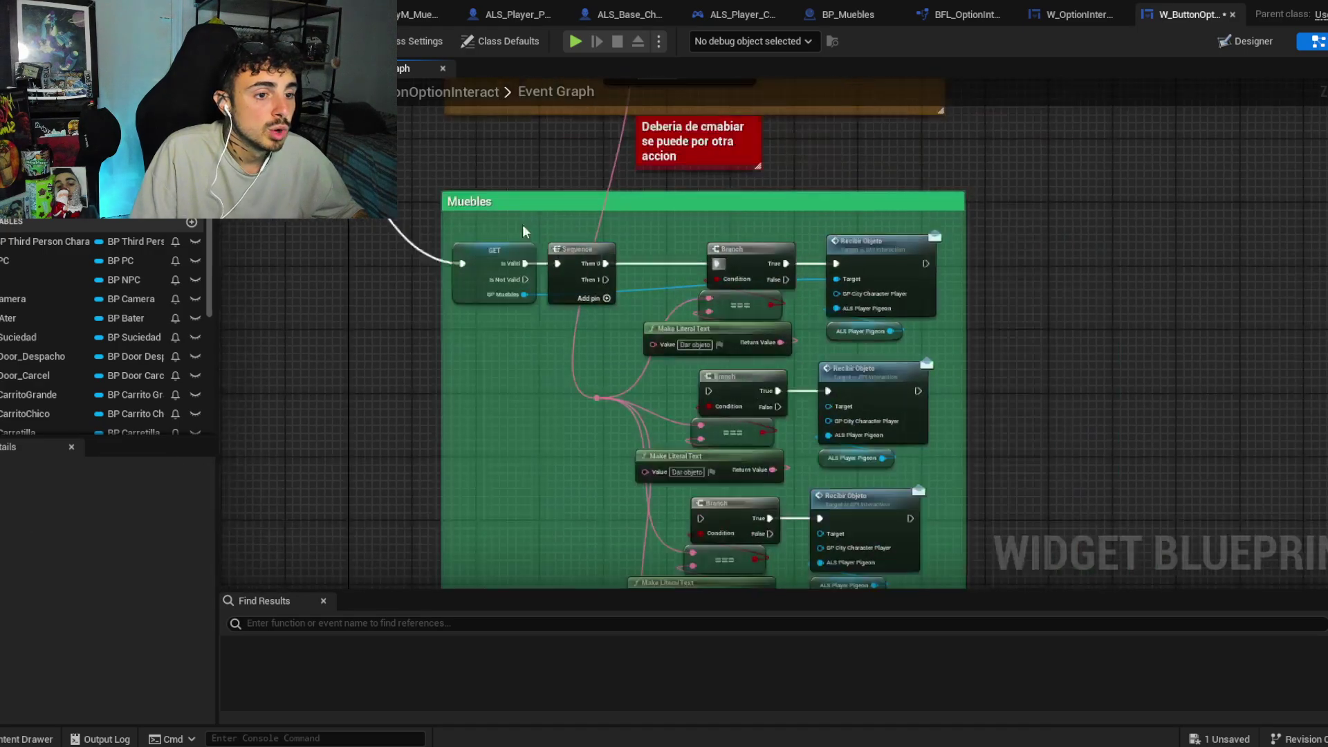
{"action": "left_click", "coordinate": [607, 314]}
{"action": "left_click", "coordinate": [607, 314]}
{"action": "right_click_drag", "start_coordinate": [607, 314], "coordinate": [514, 169]}
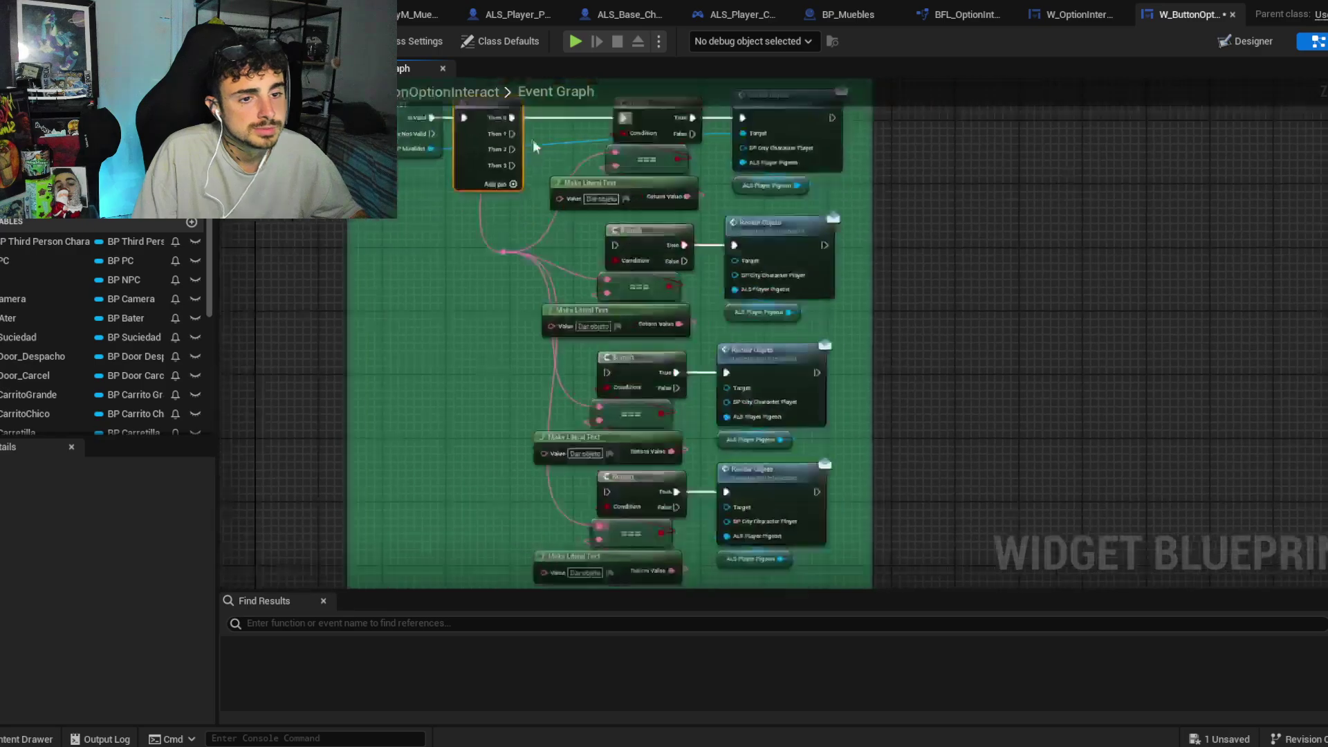
{"action": "left_click_drag", "start_coordinate": [512, 133], "coordinate": [614, 245]}
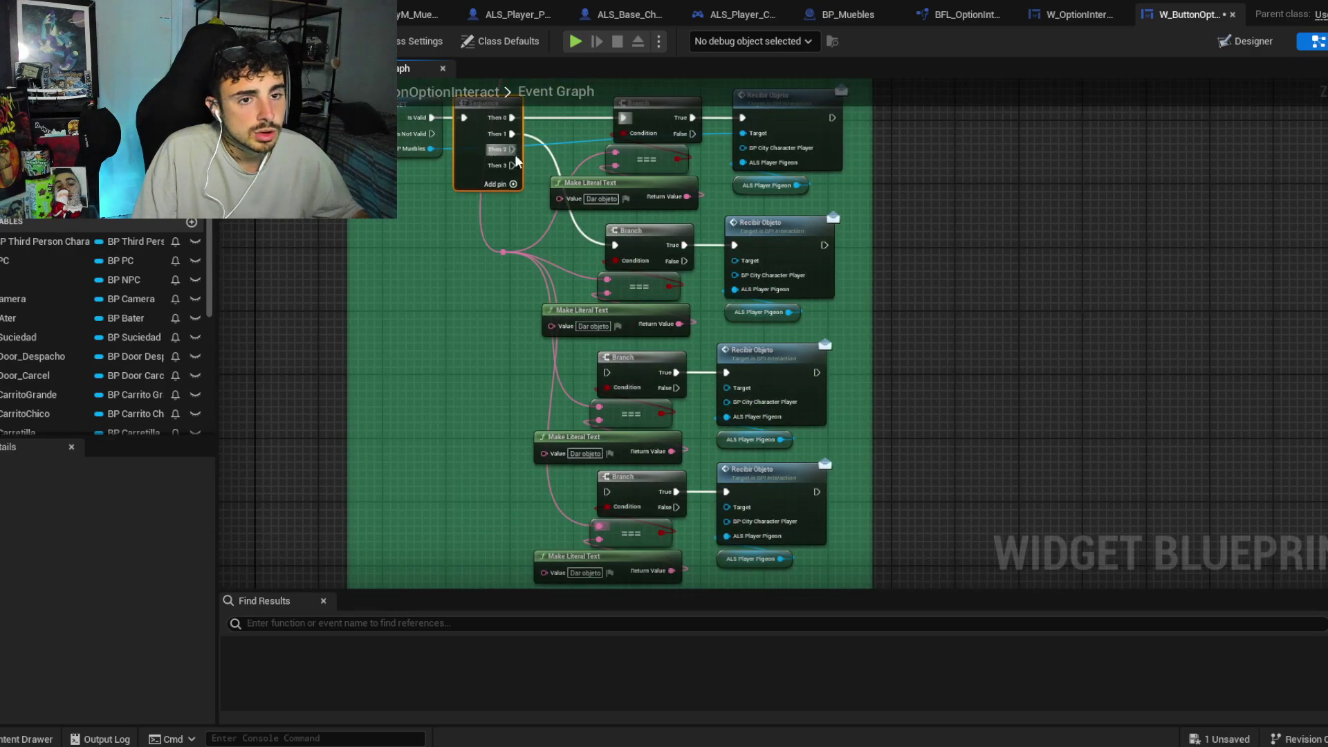
{"action": "left_click_drag", "start_coordinate": [512, 149], "coordinate": [607, 372]}
{"action": "left_click_drag", "start_coordinate": [512, 165], "coordinate": [607, 496]}
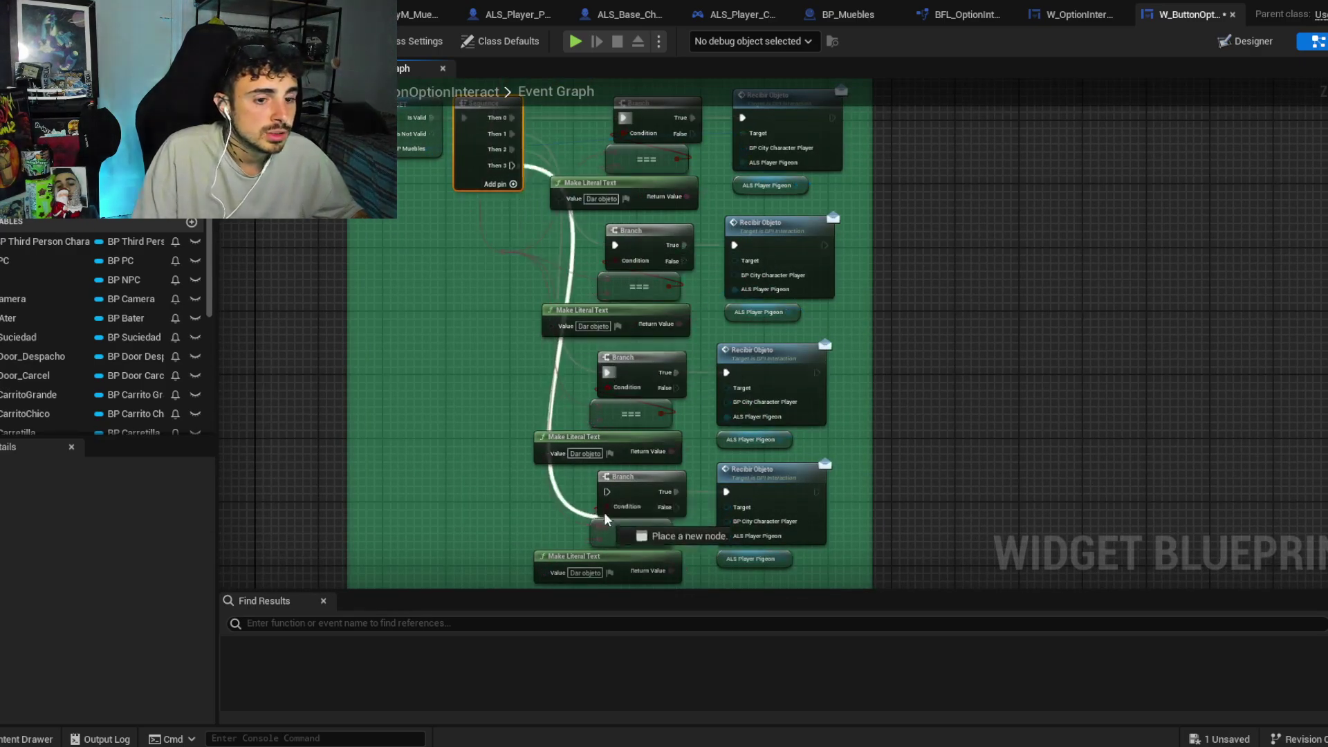
{"action": "right_click_drag", "start_coordinate": [467, 373], "coordinate": [521, 414]}
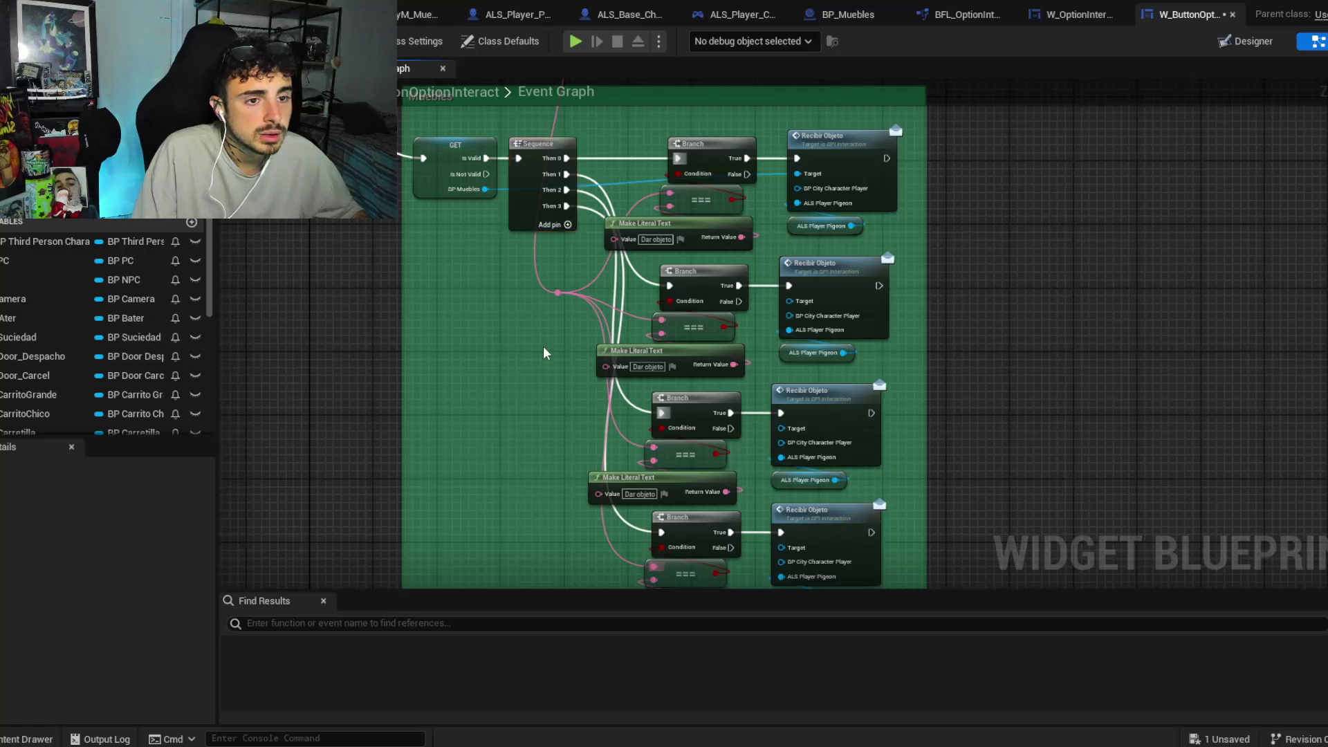
Step: Pan over the Sacudir, Slot Furgoneta and Pedidos sections, returning to the Muebles branches
{"action": "right_click_drag", "start_coordinate": [543, 346], "coordinate": [537, 482]}
{"action": "scroll", "coordinate": [536, 482], "scroll_direction": "down", "scroll_amount": 2}
{"action": "scroll", "coordinate": [643, 342], "scroll_direction": "up", "scroll_amount": 2}
{"action": "scroll", "coordinate": [643, 342], "scroll_direction": "up", "scroll_amount": 2}
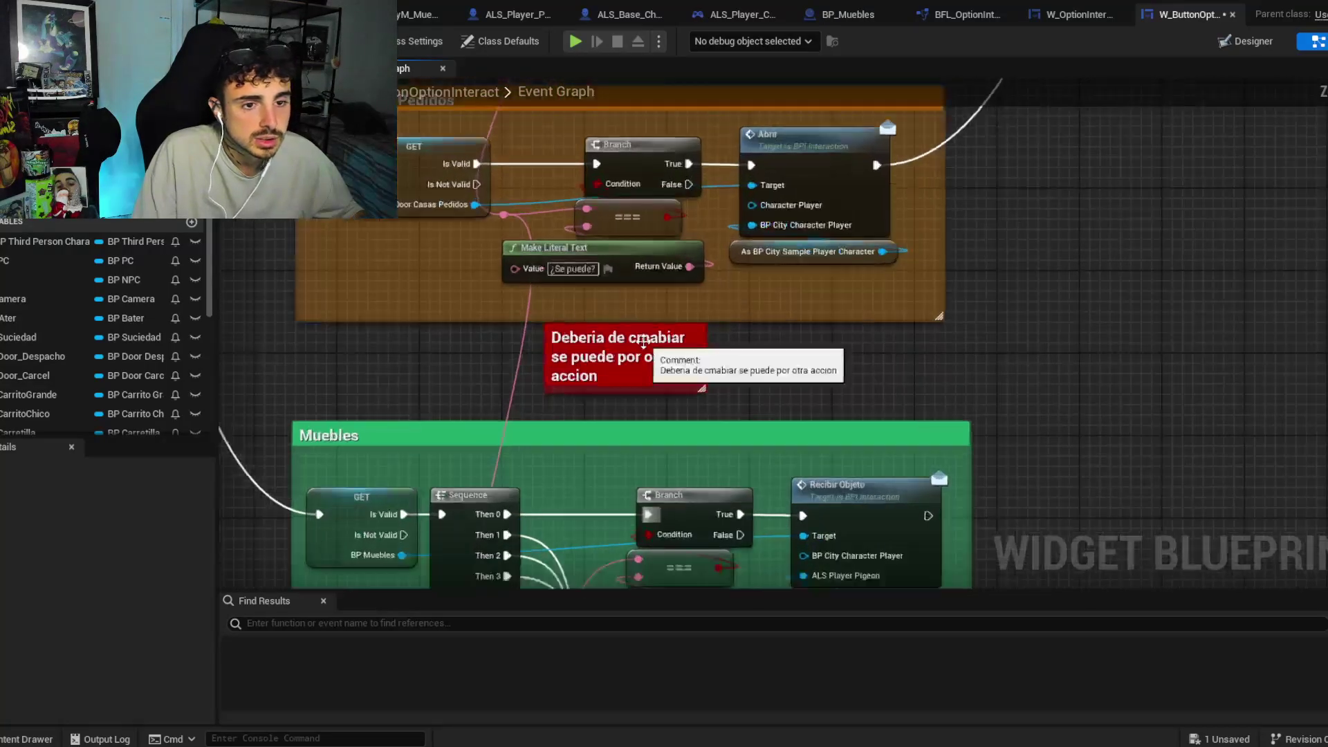
{"action": "right_click_drag", "start_coordinate": [643, 342], "coordinate": [675, 500]}
{"action": "scroll", "coordinate": [687, 473], "scroll_direction": "down", "scroll_amount": 3}
{"action": "scroll", "coordinate": [692, 388], "scroll_direction": "up", "scroll_amount": 2}
{"action": "scroll", "coordinate": [694, 306], "scroll_direction": "up", "scroll_amount": 3}
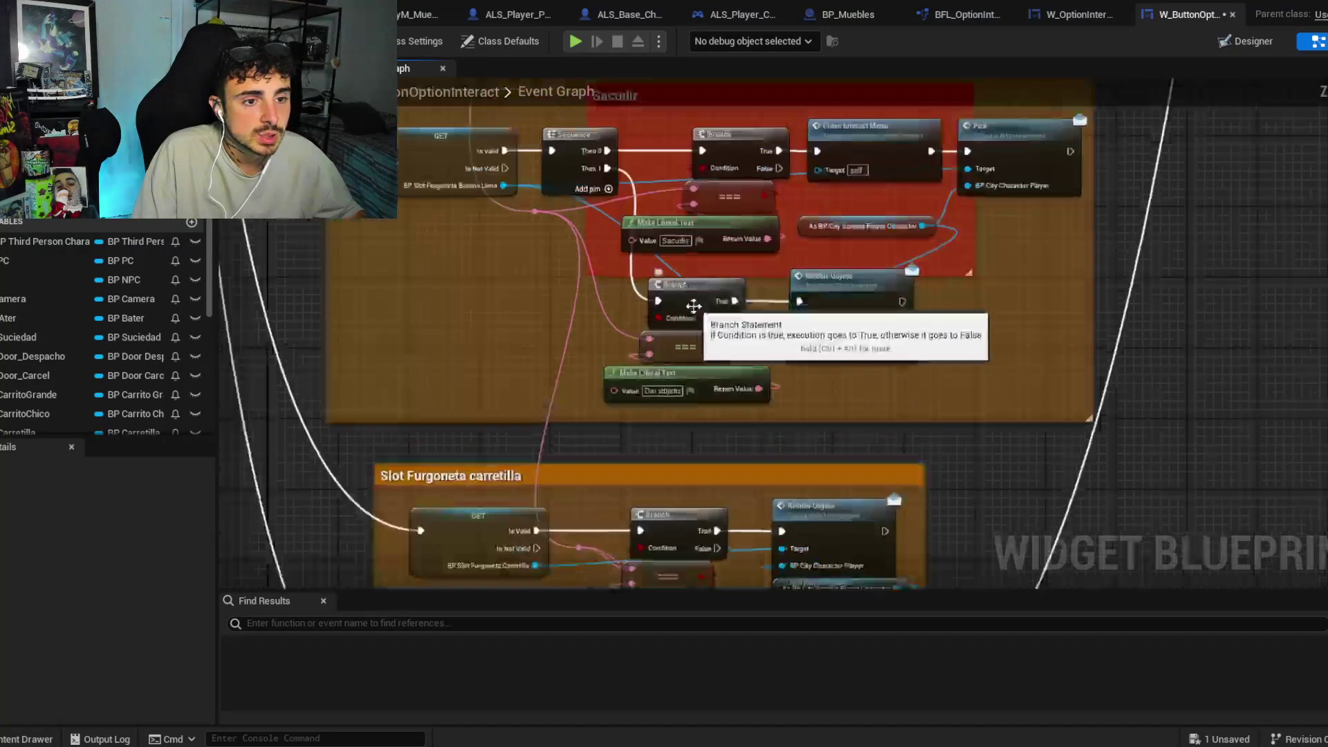
{"action": "right_click_drag", "start_coordinate": [698, 525], "coordinate": [699, 187]}
{"action": "right_click_drag", "start_coordinate": [845, 477], "coordinate": [846, 190]}
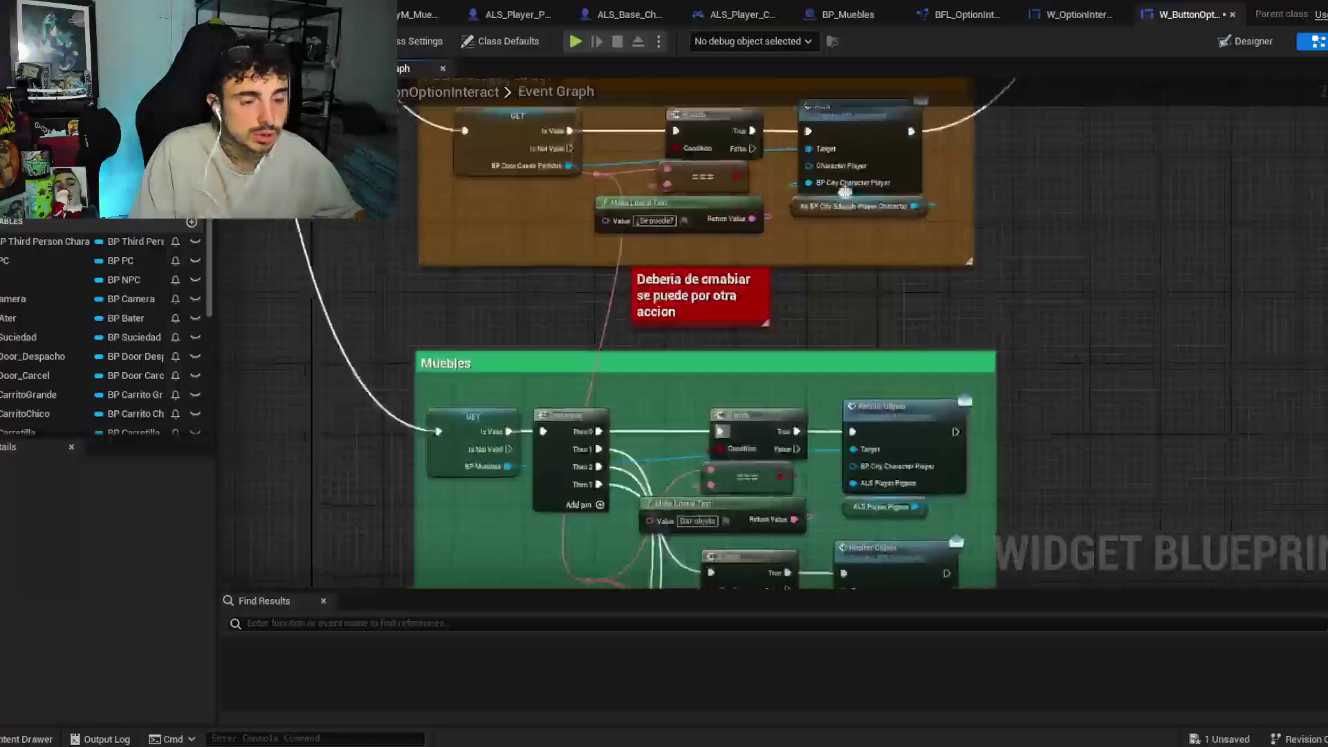
{"action": "right_click_drag", "start_coordinate": [795, 581], "coordinate": [795, 317]}
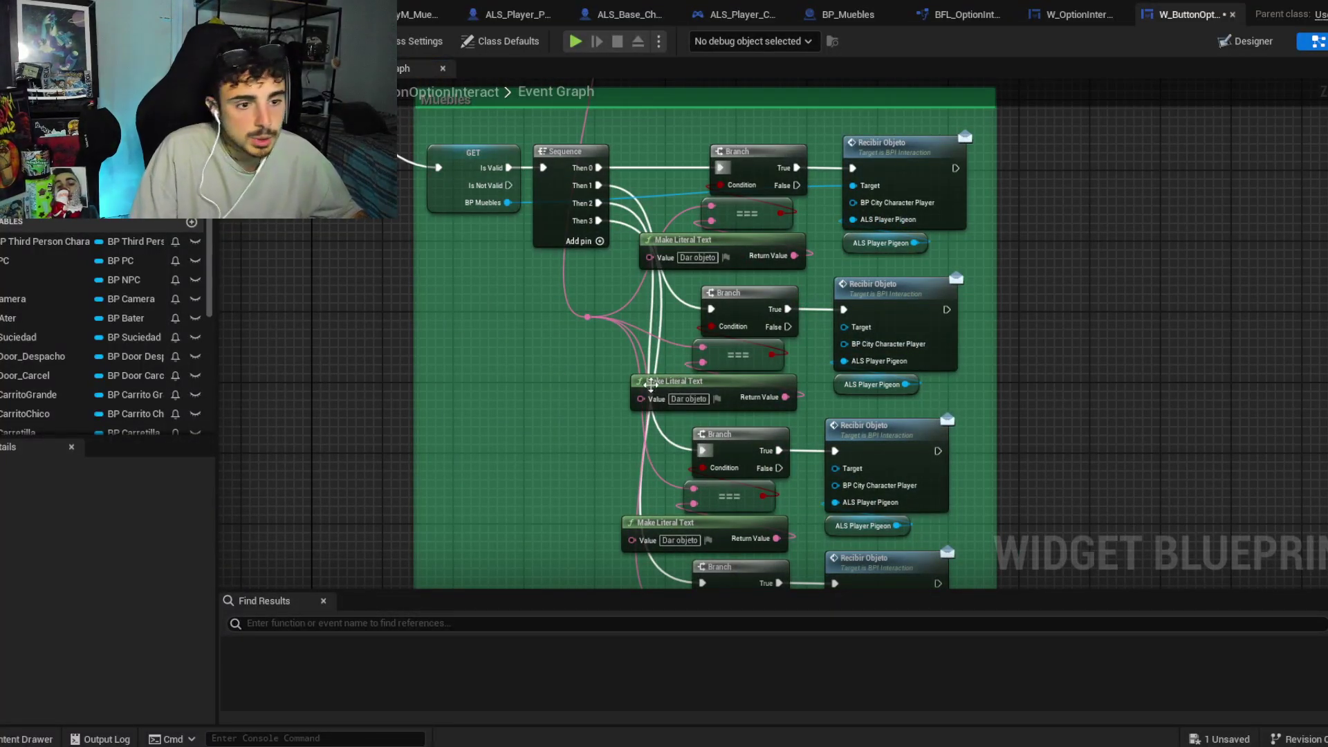
Step: Replace Dar objeto in the lower literal text values with Mover and Desmontar
{"action": "double_click", "coordinate": [714, 257]}
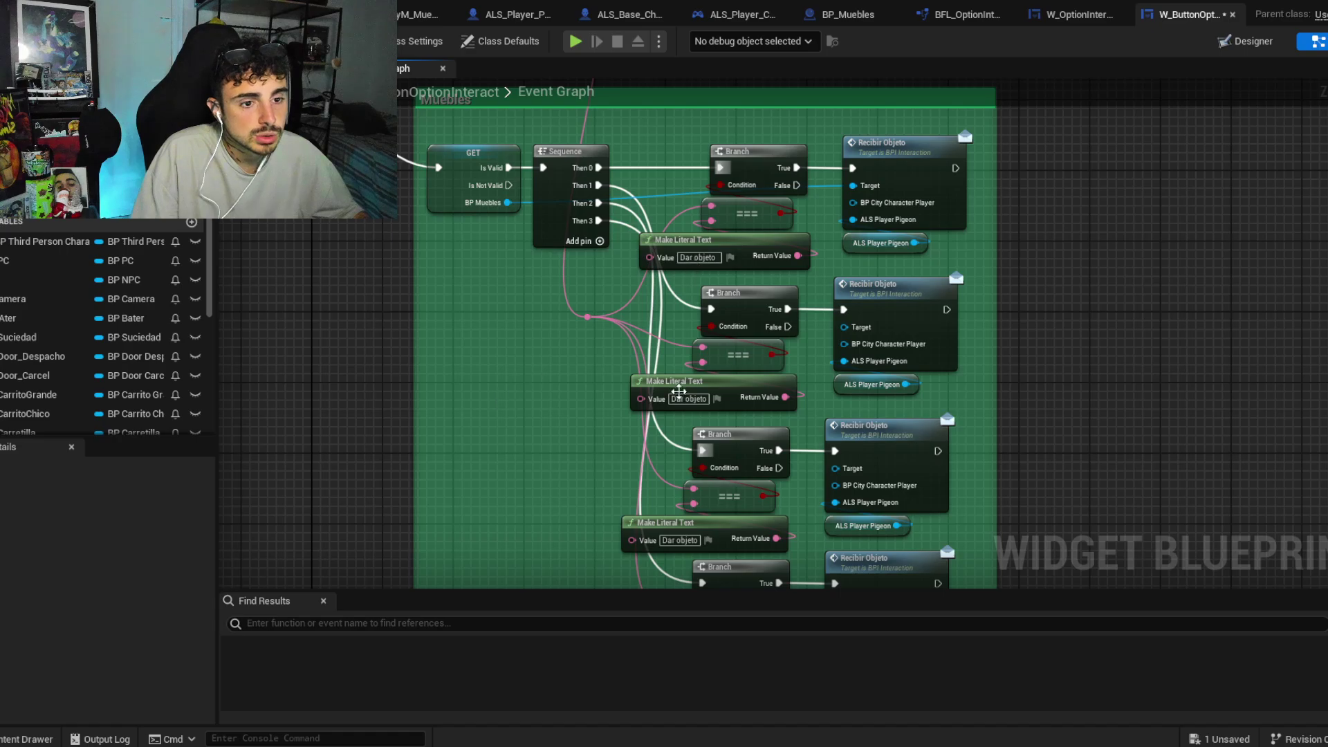
{"action": "left_click", "coordinate": [685, 399]}
{"action": "type", "text": "Mover"}
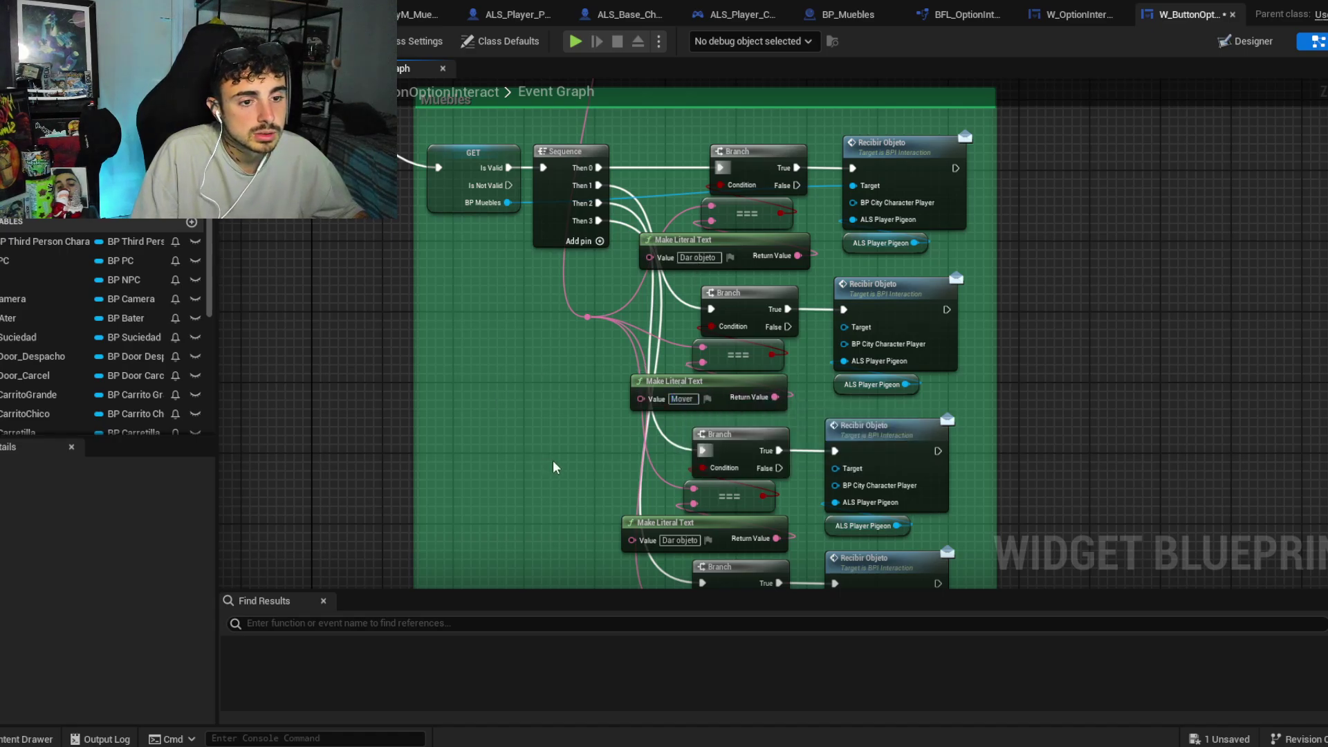
{"action": "right_click_drag", "start_coordinate": [554, 467], "coordinate": [439, 228]}
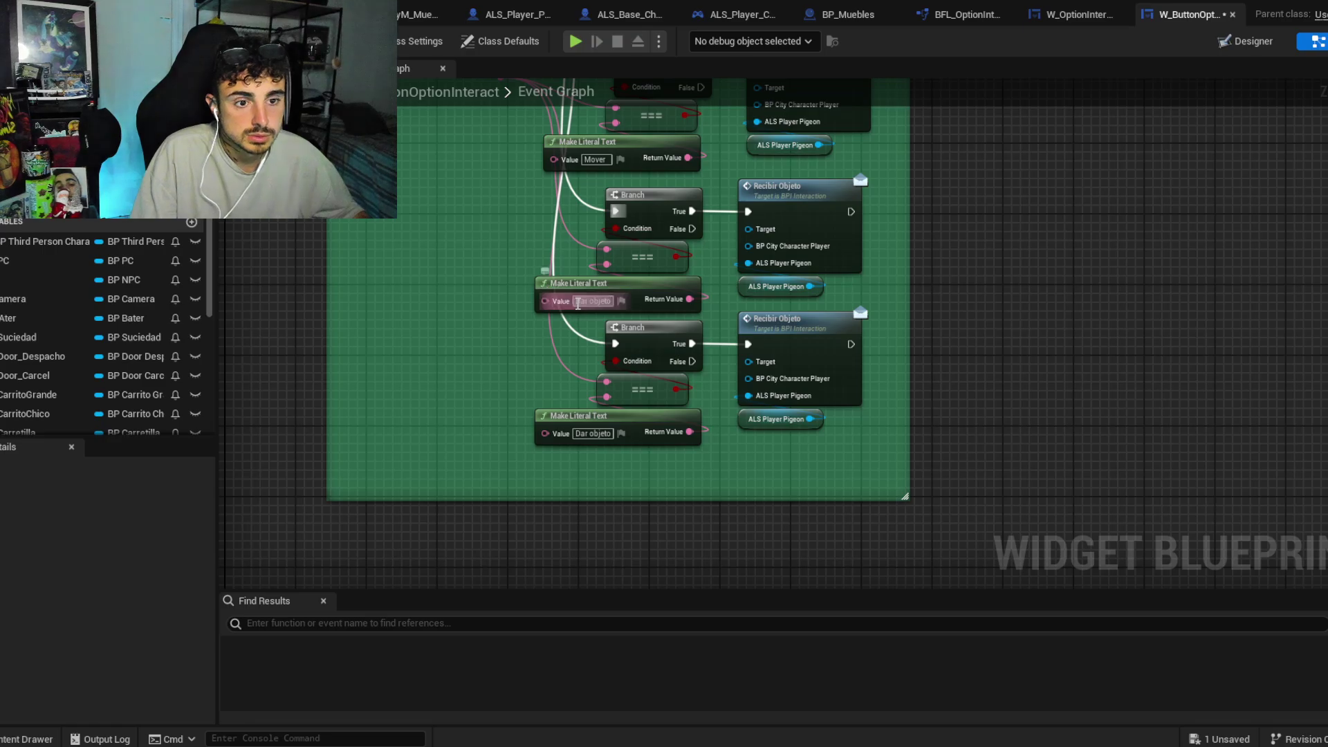
{"action": "left_click", "coordinate": [577, 301]}
{"action": "type", "text": "Desmontar"}
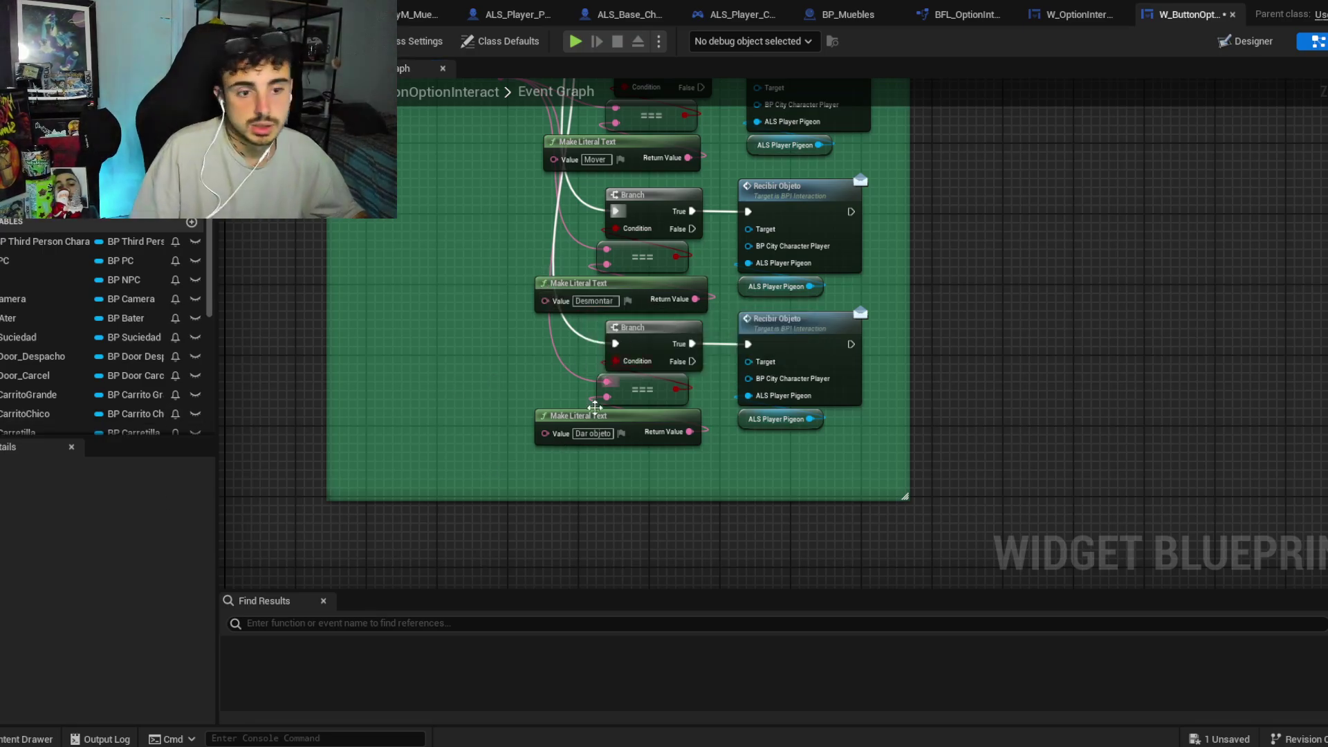
{"action": "type", "text": "Vender"}
Step: Add a Mover Mueble message on the second Branch's True output and delete its old Recibir Objeto node
{"action": "scroll", "coordinate": [685, 526], "scroll_direction": "down", "scroll_amount": 3}
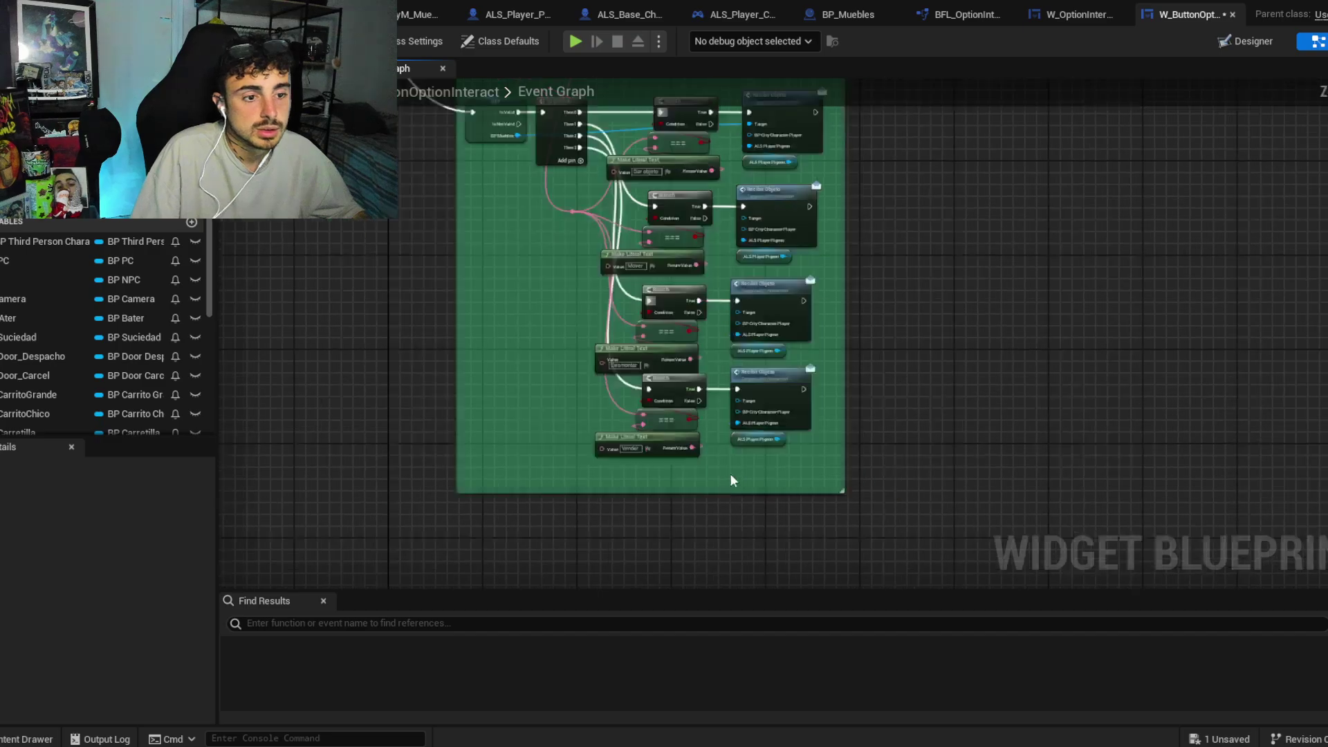
{"action": "scroll", "coordinate": [751, 269], "scroll_direction": "up", "scroll_amount": 3}
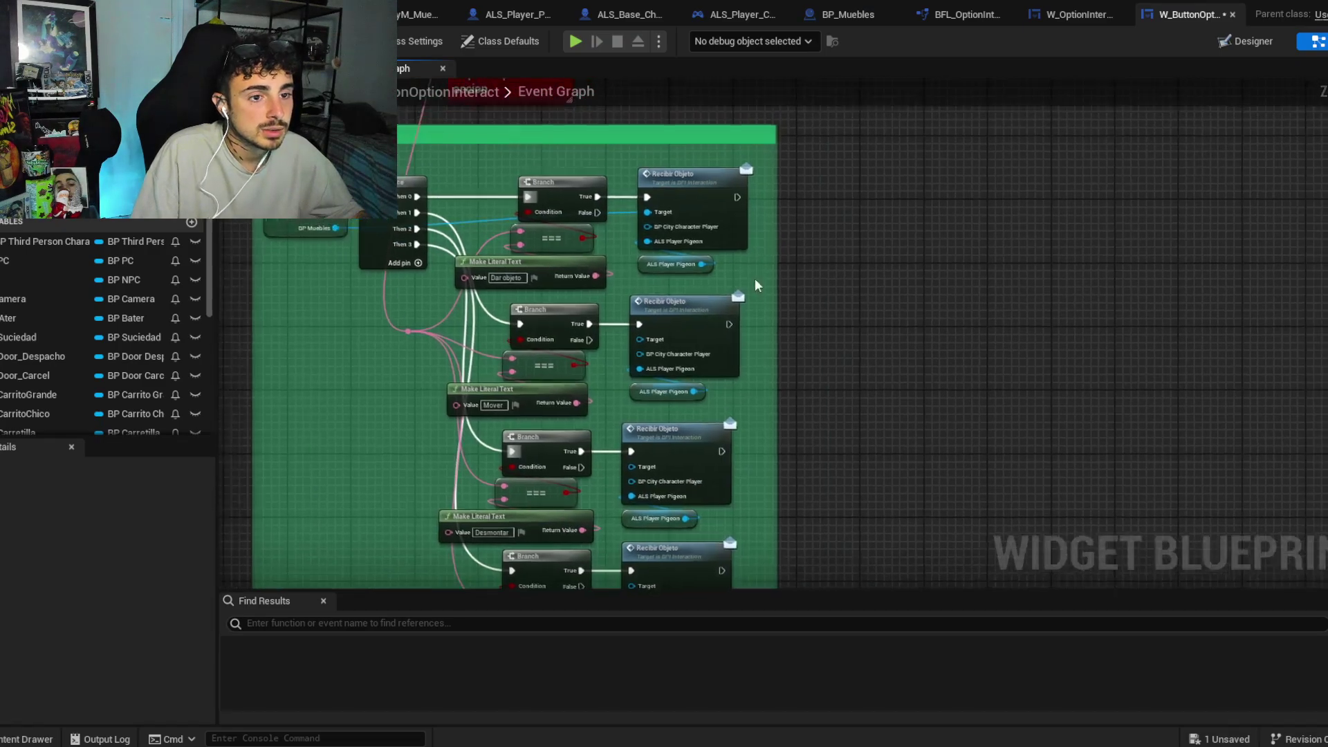
{"action": "right_click_drag", "start_coordinate": [734, 288], "coordinate": [776, 236]}
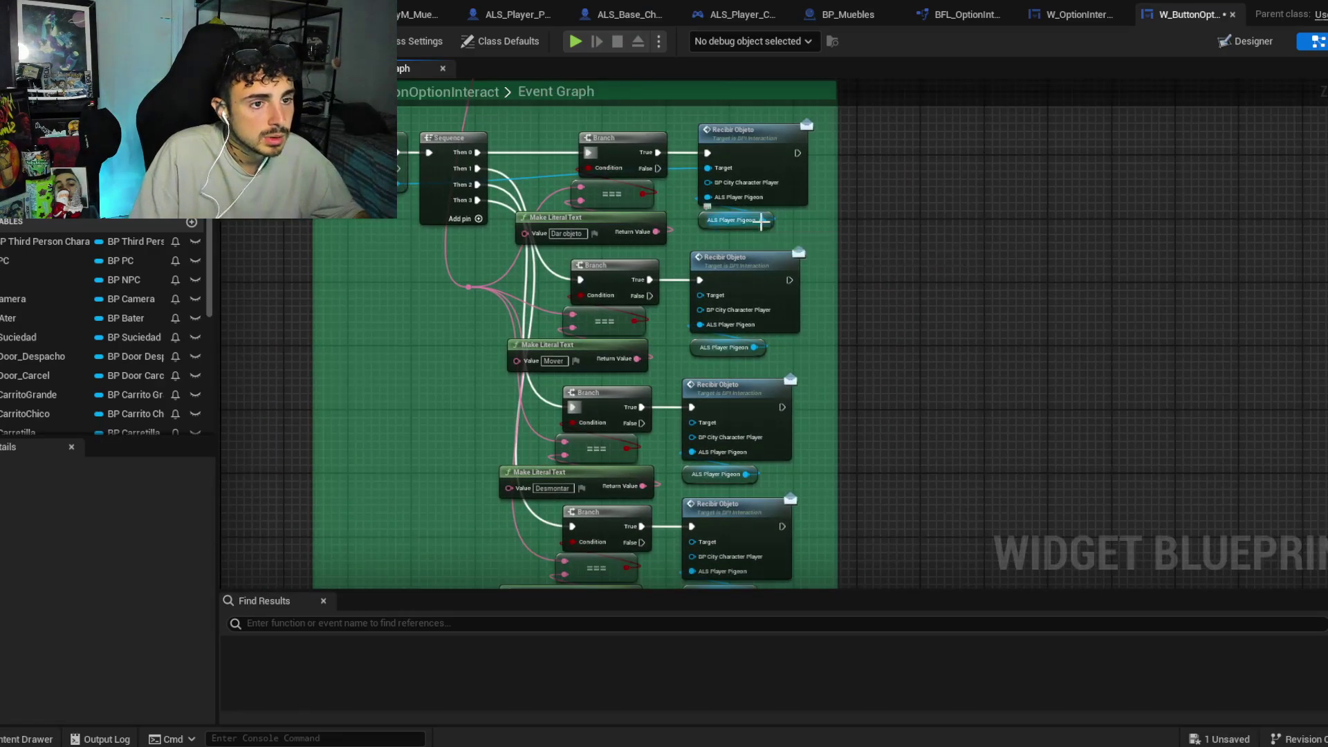
{"action": "left_click_drag", "start_coordinate": [762, 219], "coordinate": [819, 237]}
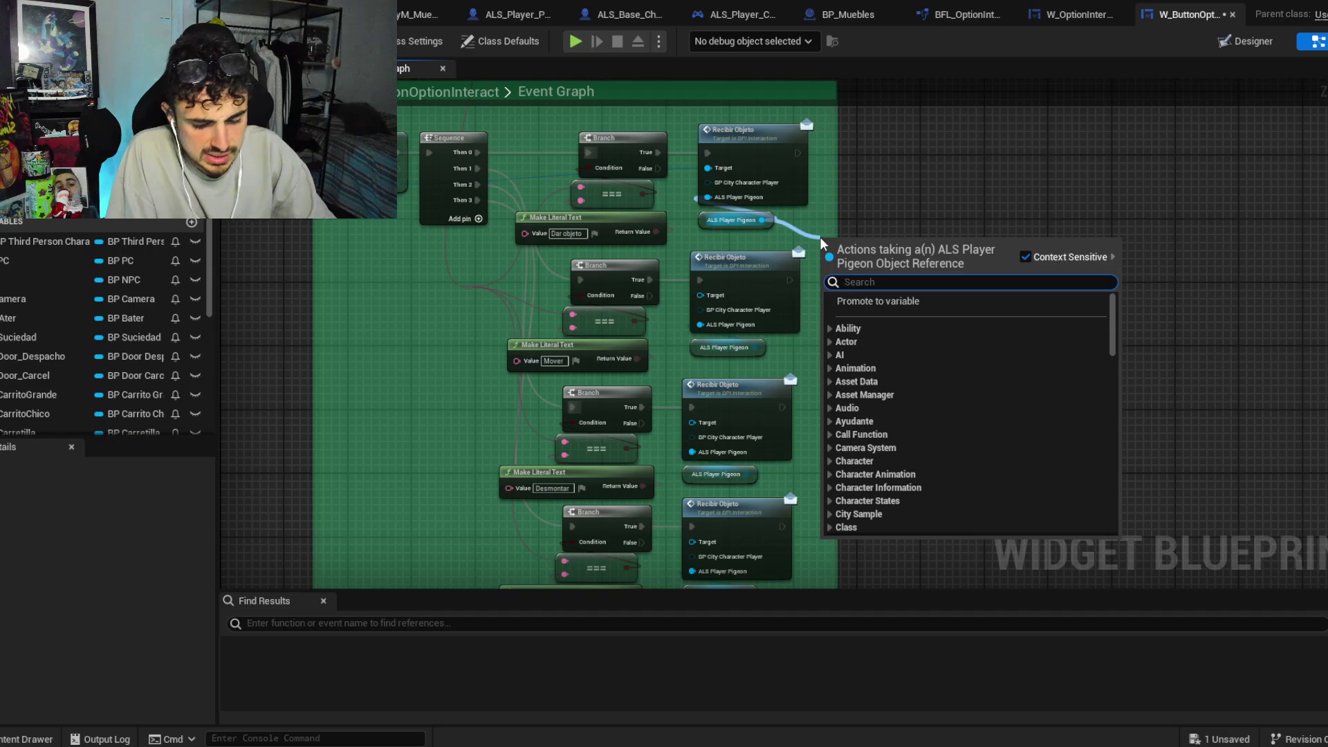
{"action": "type", "text": "mover m"}
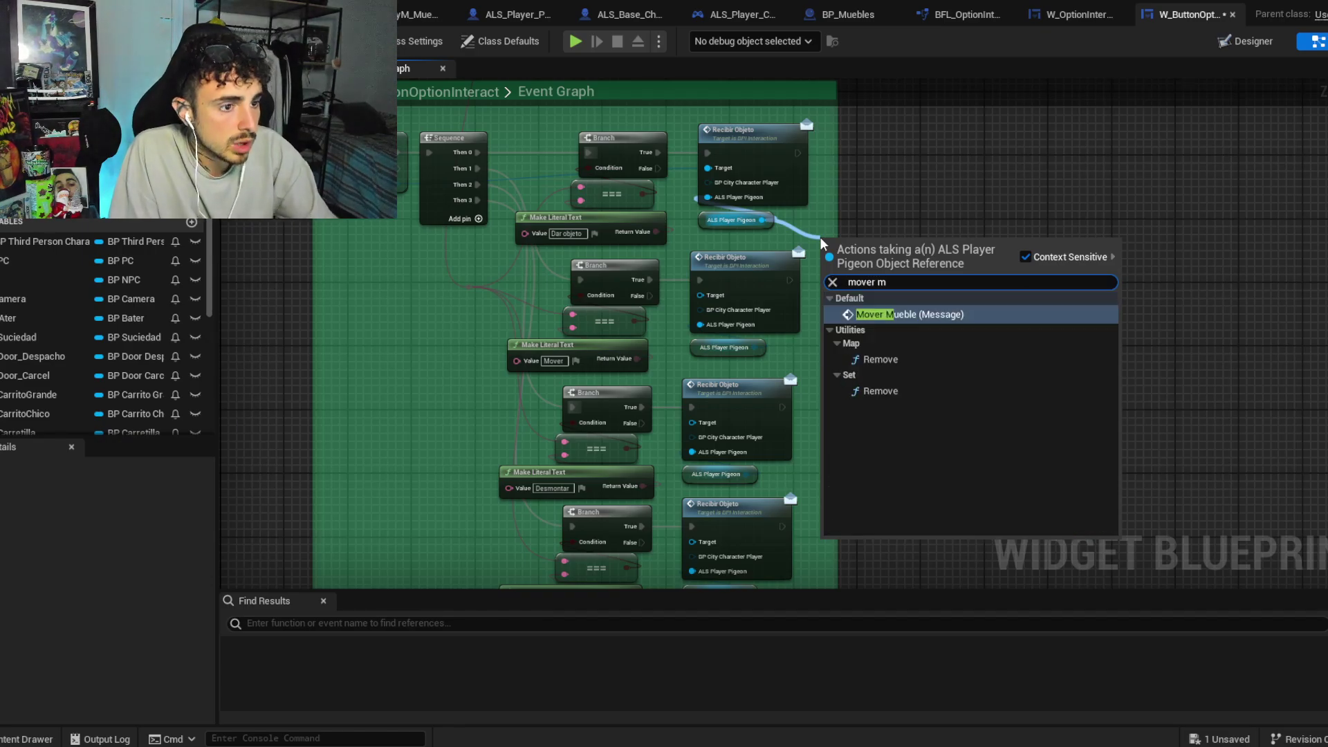
{"action": "left_click", "coordinate": [899, 314]}
{"action": "right_click_drag", "start_coordinate": [899, 312], "coordinate": [883, 282]}
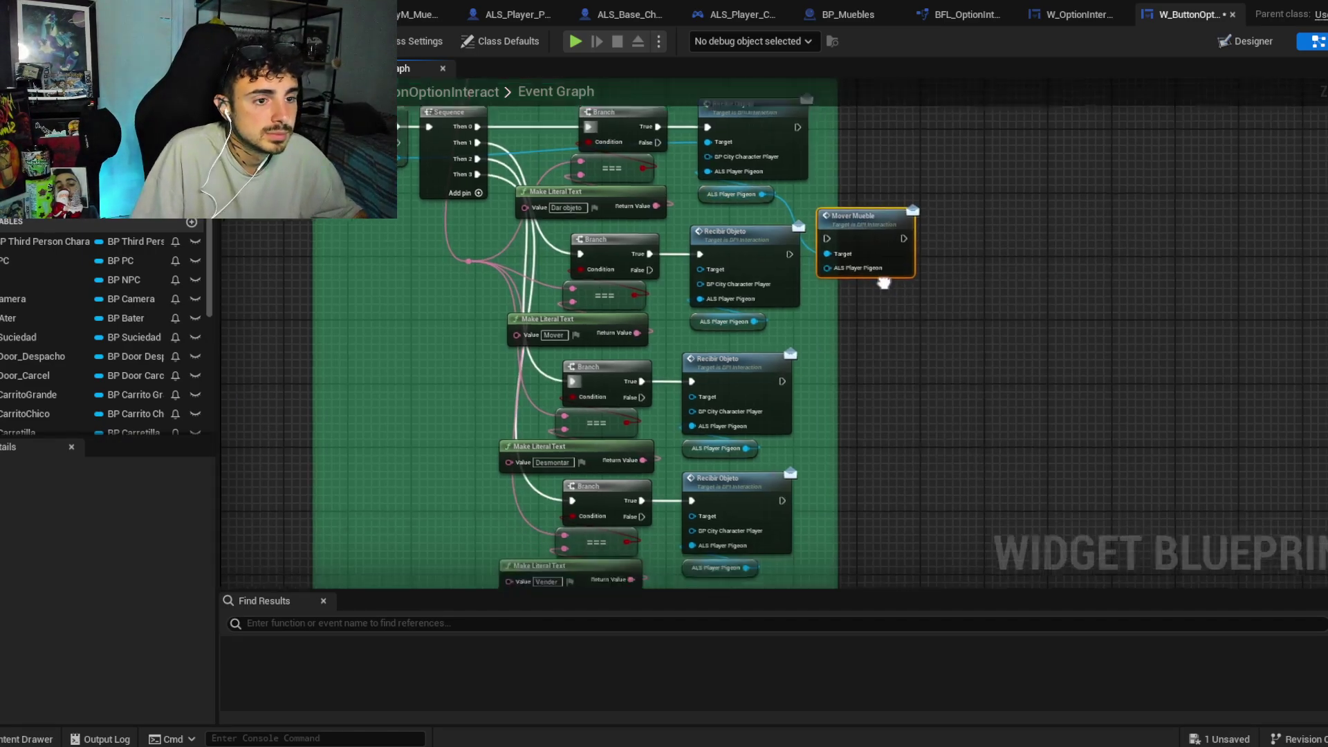
{"action": "scroll", "coordinate": [764, 307], "scroll_direction": "up", "scroll_amount": 2}
{"action": "left_click_drag", "start_coordinate": [871, 171], "coordinate": [892, 192]}
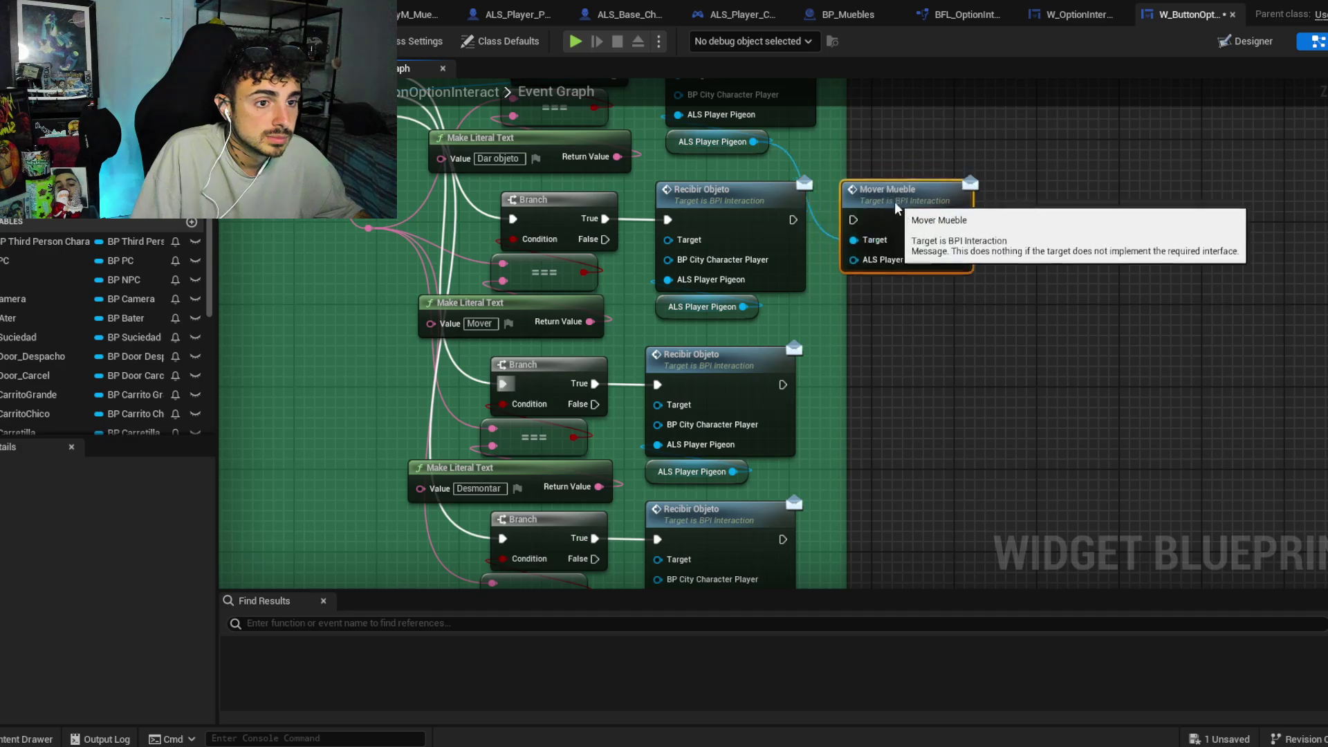
{"action": "left_click_drag", "start_coordinate": [858, 240], "coordinate": [855, 260], "text": "ctrl"}
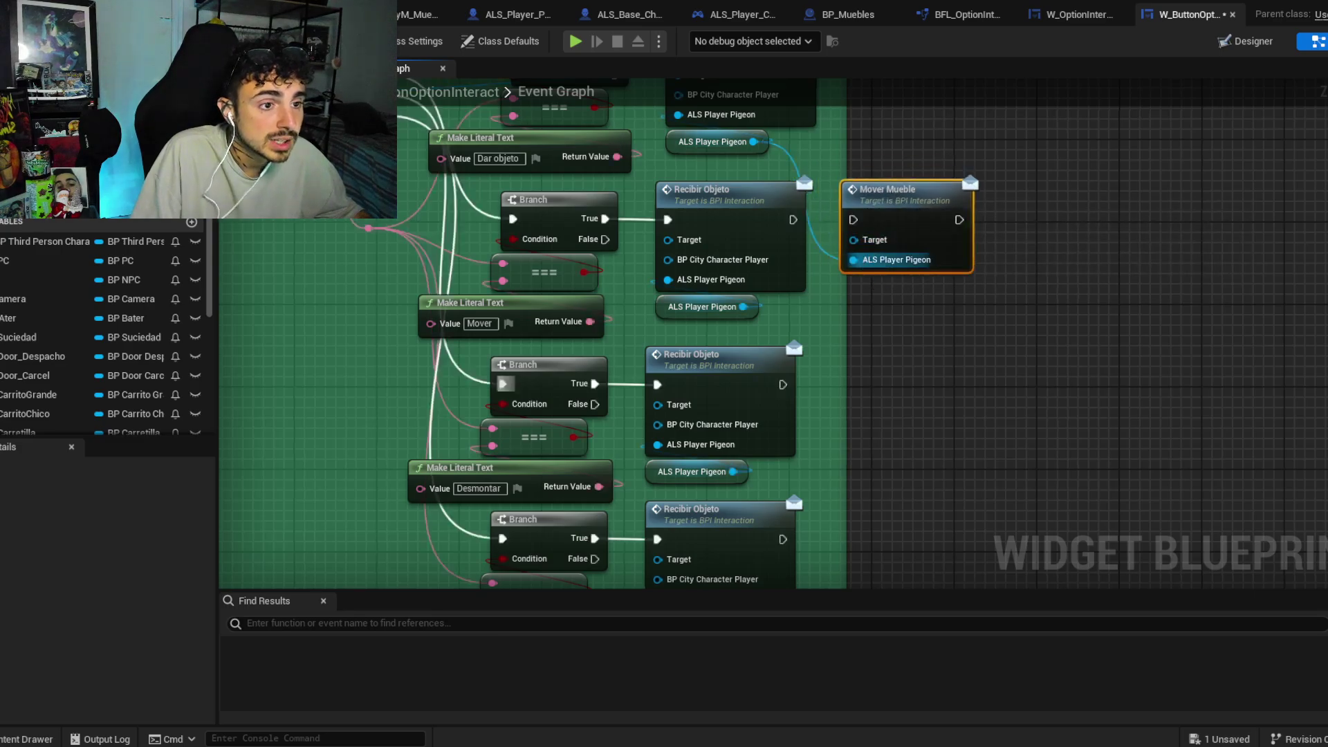
{"action": "right_click_drag", "start_coordinate": [882, 161], "coordinate": [908, 242]}
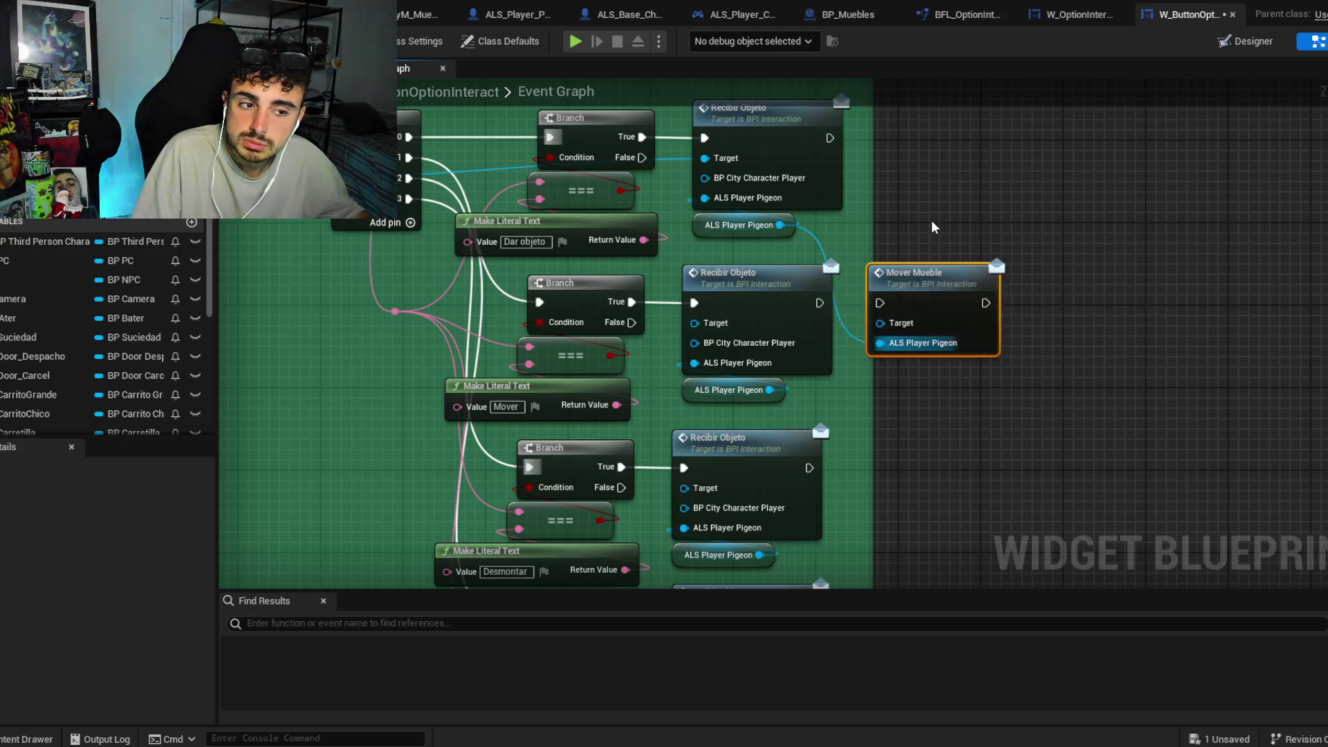
{"action": "left_click_drag", "start_coordinate": [630, 302], "coordinate": [879, 305]}
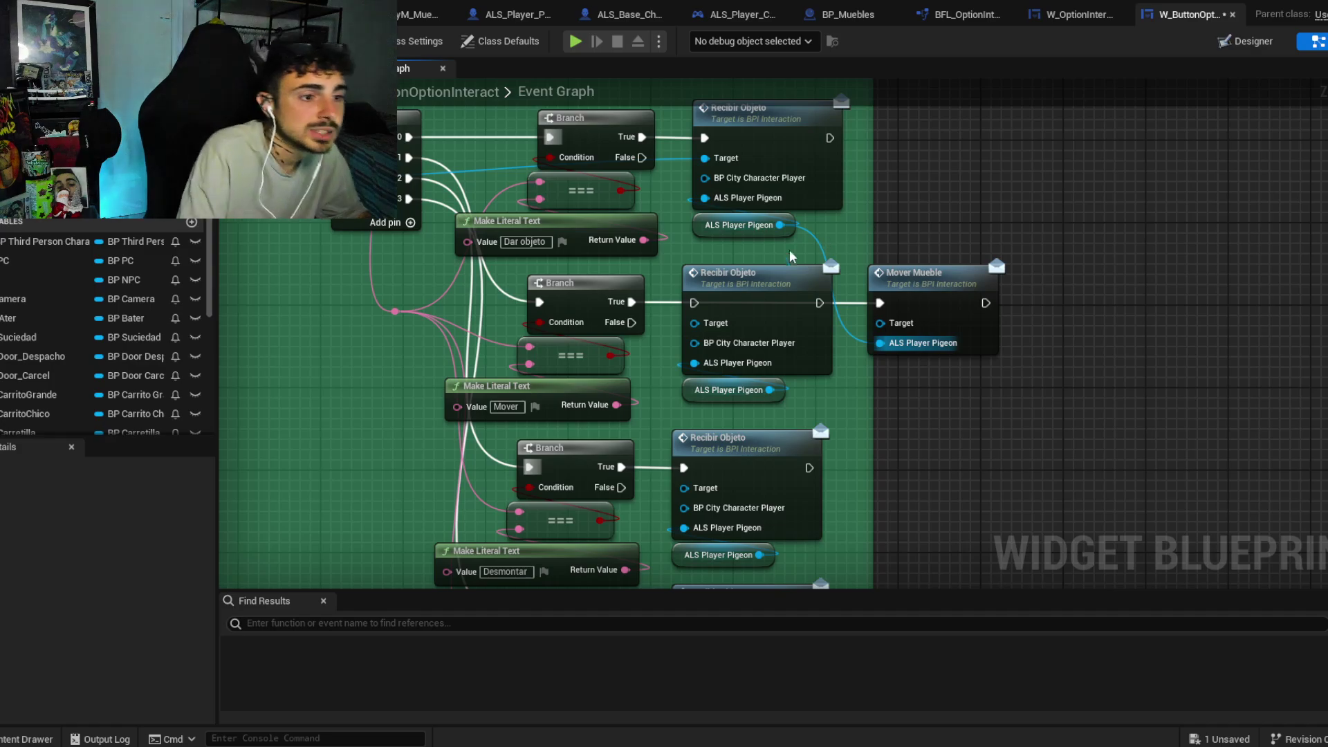
{"action": "left_click", "coordinate": [760, 276]}
{"action": "key", "text": "Delete"}
{"action": "left_click", "coordinate": [730, 390]}
{"action": "key", "text": "Delete"}
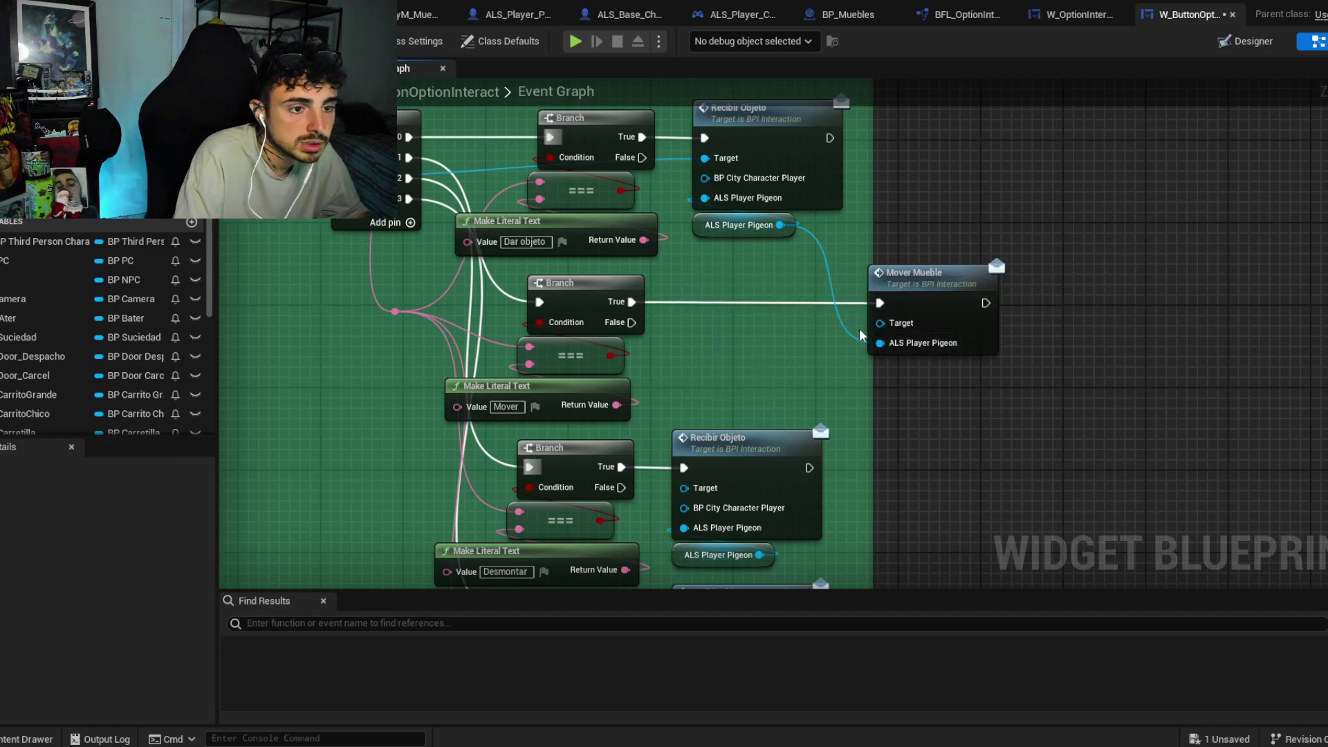
{"action": "left_click_drag", "start_coordinate": [873, 333], "coordinate": [742, 335]}
{"action": "scroll", "coordinate": [750, 376], "scroll_direction": "down", "scroll_amount": 2}
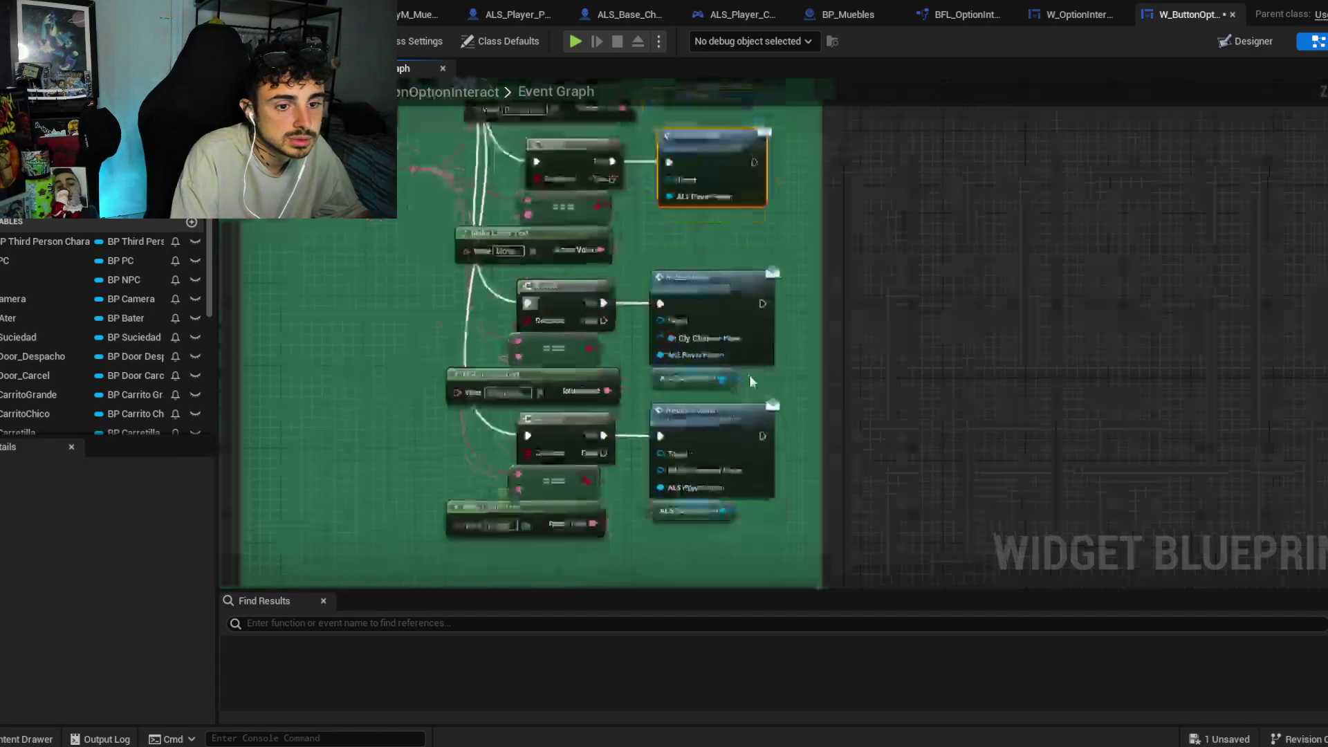
{"action": "left_click_drag", "start_coordinate": [758, 495], "coordinate": [721, 306]}
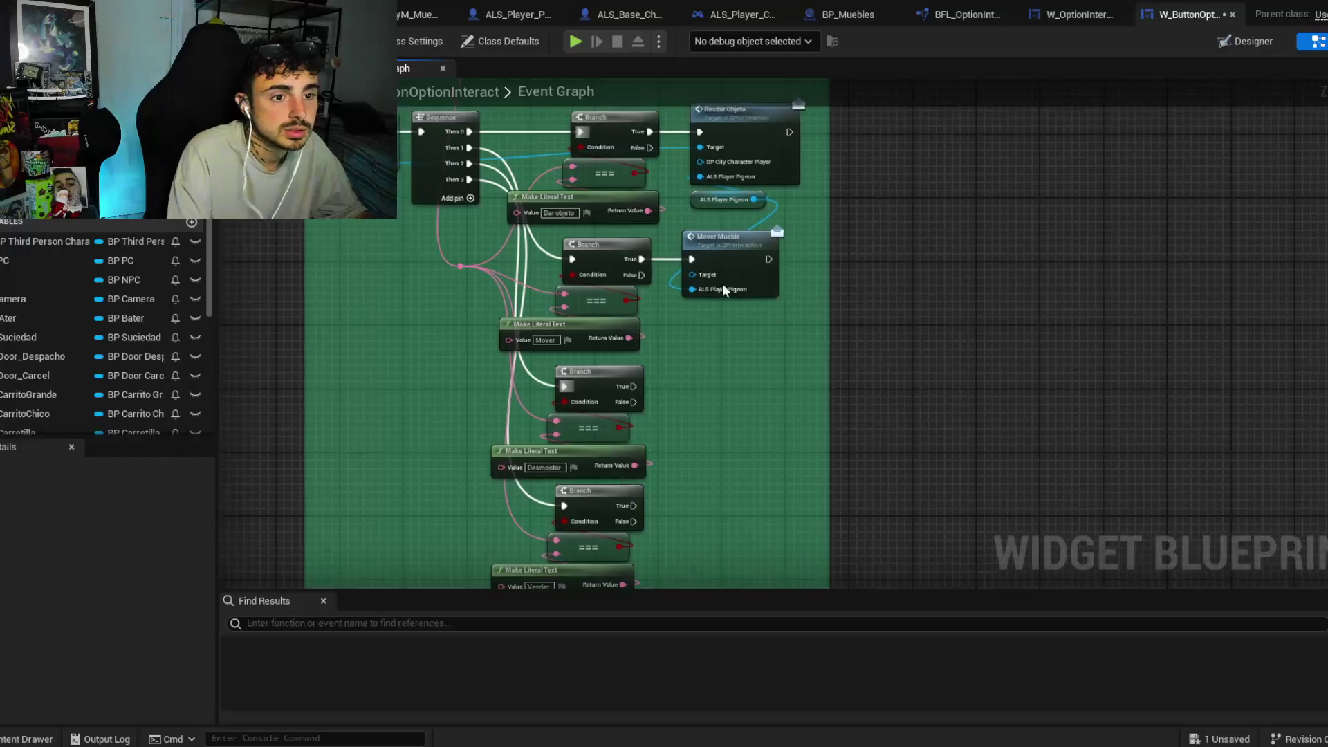
Step: Add a Desmontar Mueble message triggered by the third Branch
{"action": "left_click_drag", "start_coordinate": [754, 199], "coordinate": [712, 358]}
{"action": "type", "text": "mueble"}
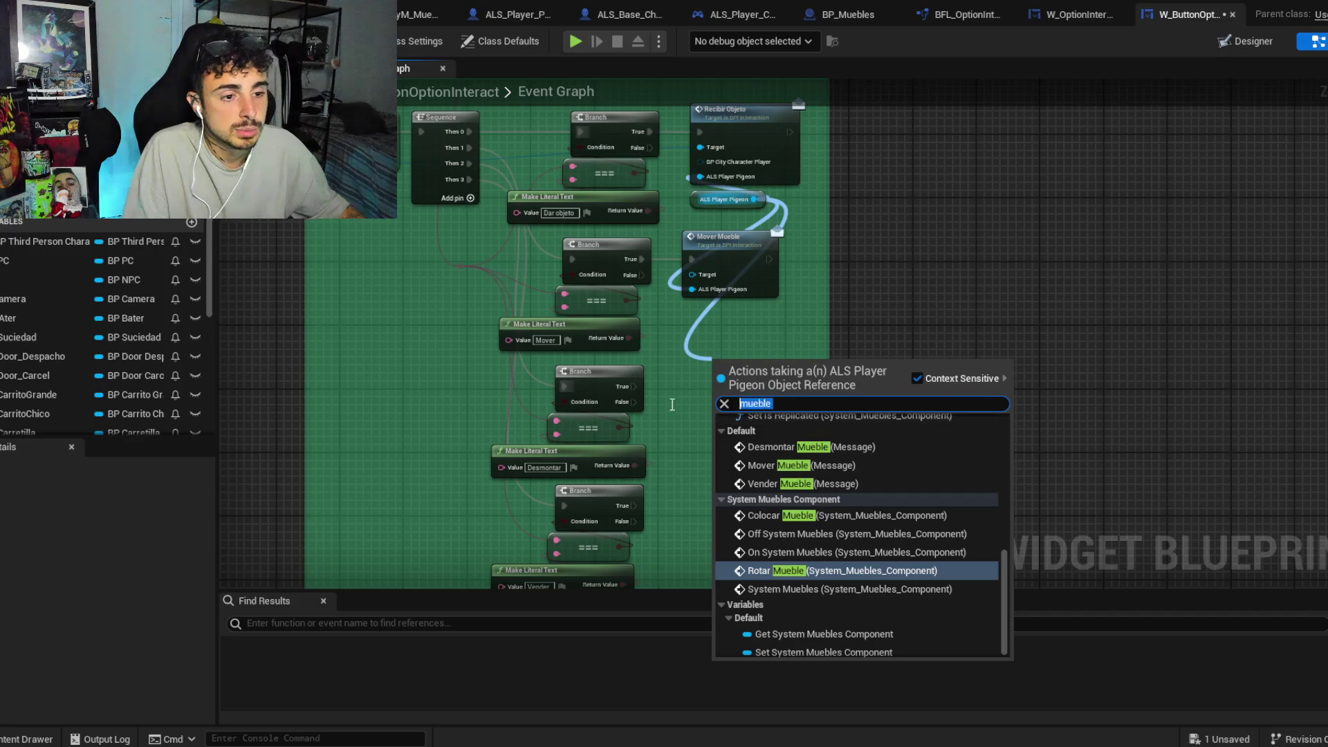
{"action": "type", "text": " des"}
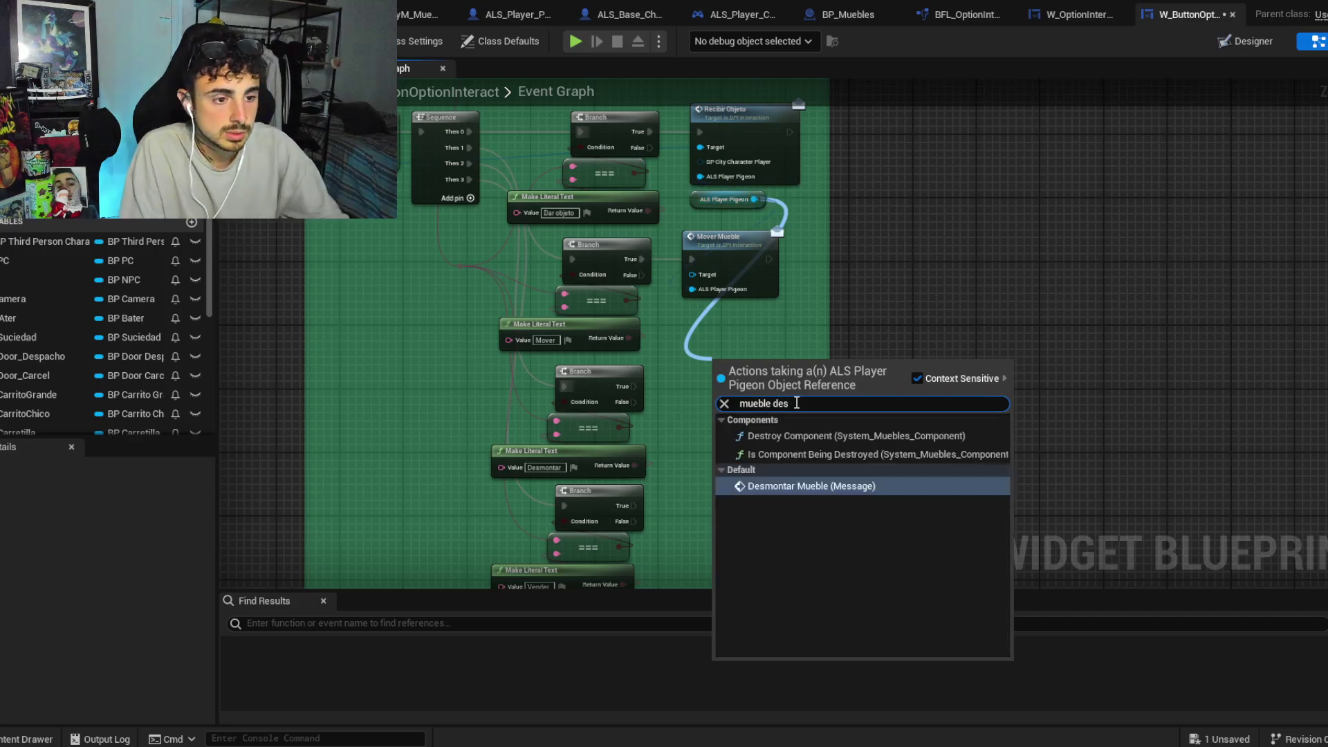
{"action": "key", "text": "Return"}
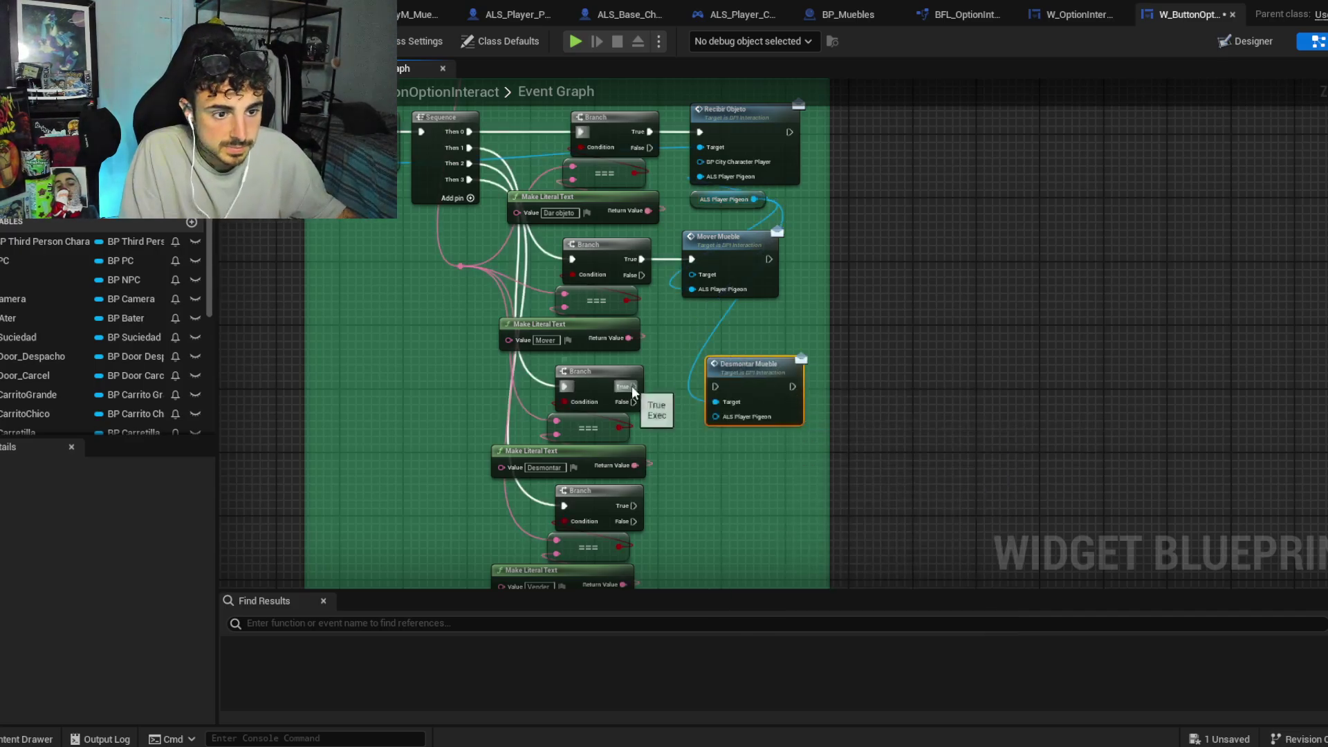
{"action": "left_click_drag", "start_coordinate": [632, 392], "coordinate": [717, 384]}
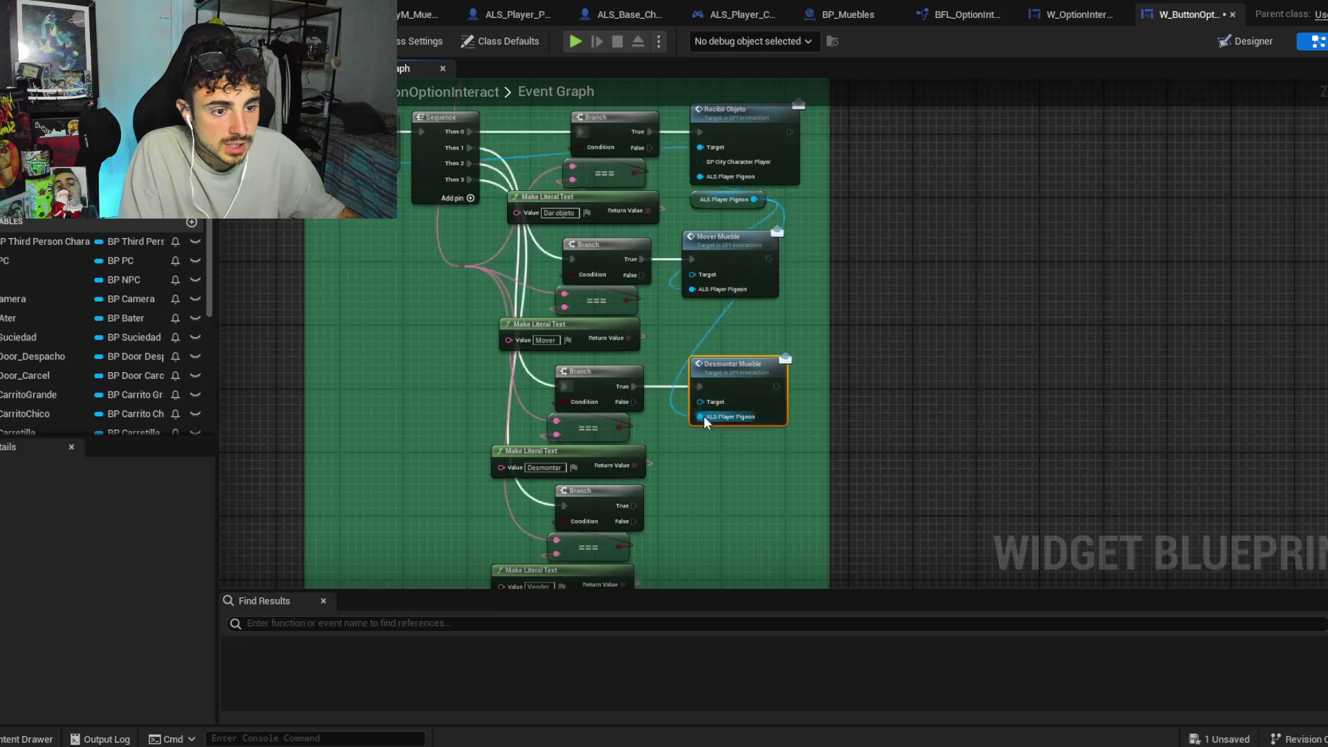
Step: Add a Vender Mueble message on the last Branch and compile the widget
{"action": "left_click_drag", "start_coordinate": [703, 417], "coordinate": [688, 454]}
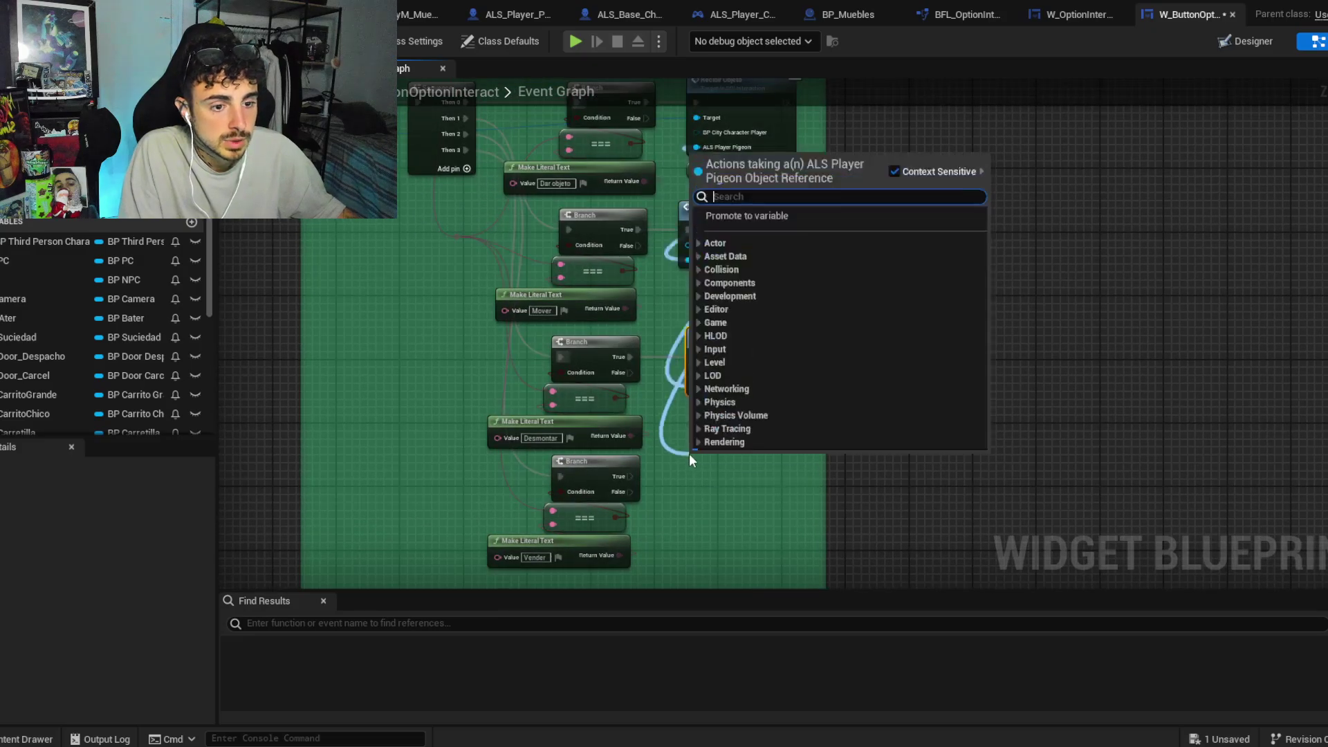
{"action": "type", "text": "mueble "}
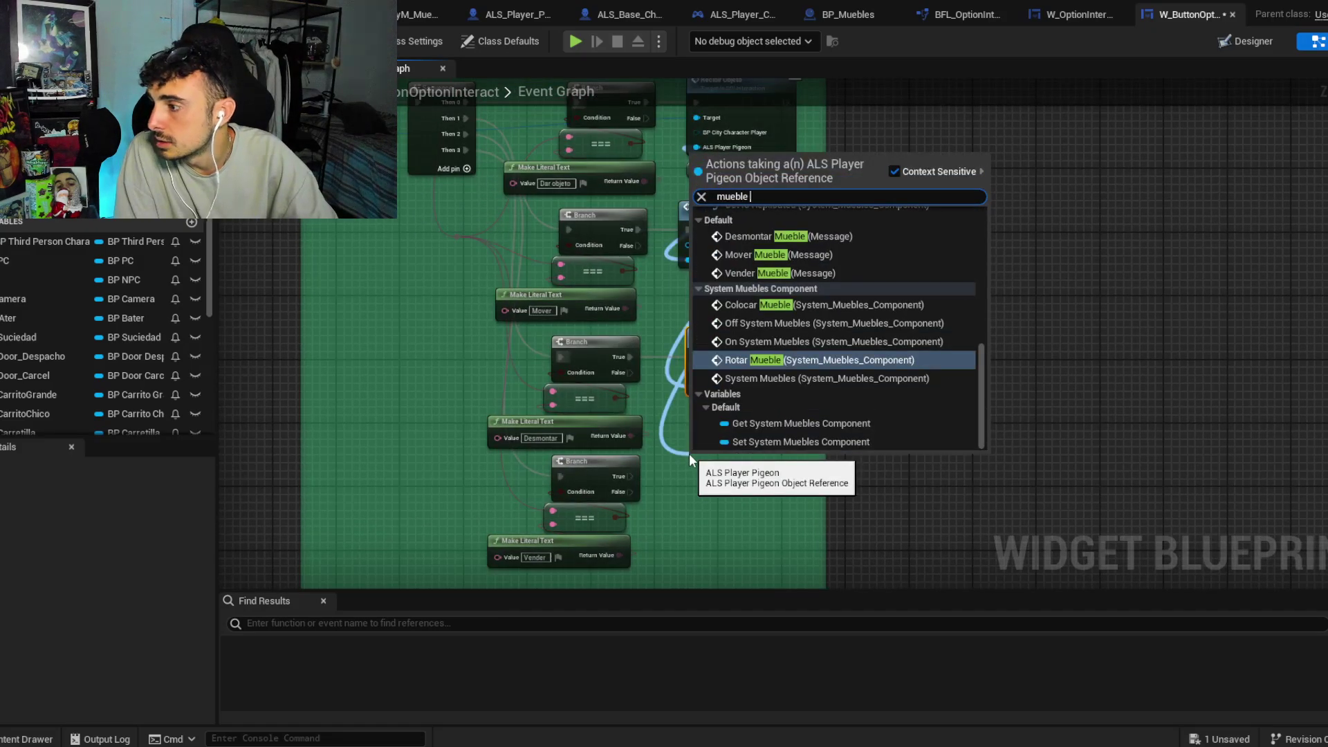
{"action": "type", "text": "vend"}
{"action": "key", "text": "Return"}
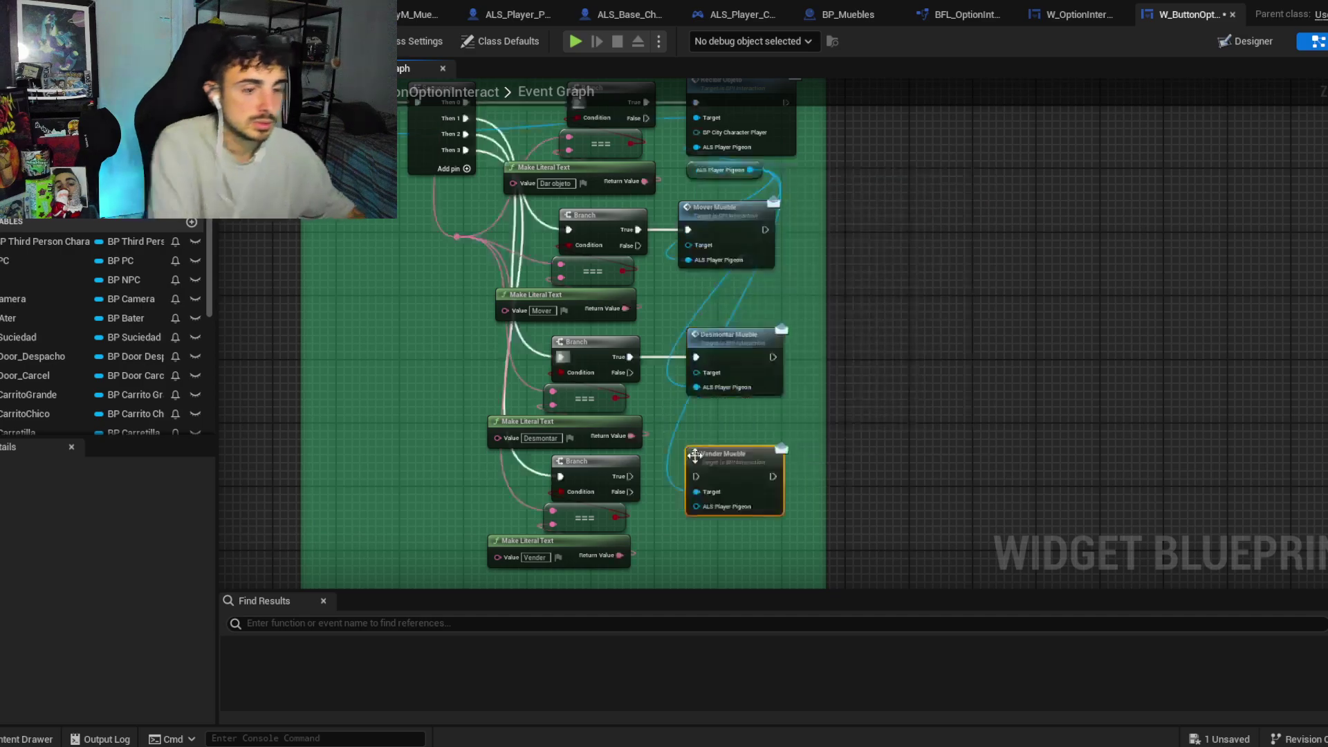
{"action": "scroll", "coordinate": [622, 391], "scroll_direction": "up", "scroll_amount": 2}
{"action": "left_click_drag", "start_coordinate": [612, 395], "coordinate": [694, 396]}
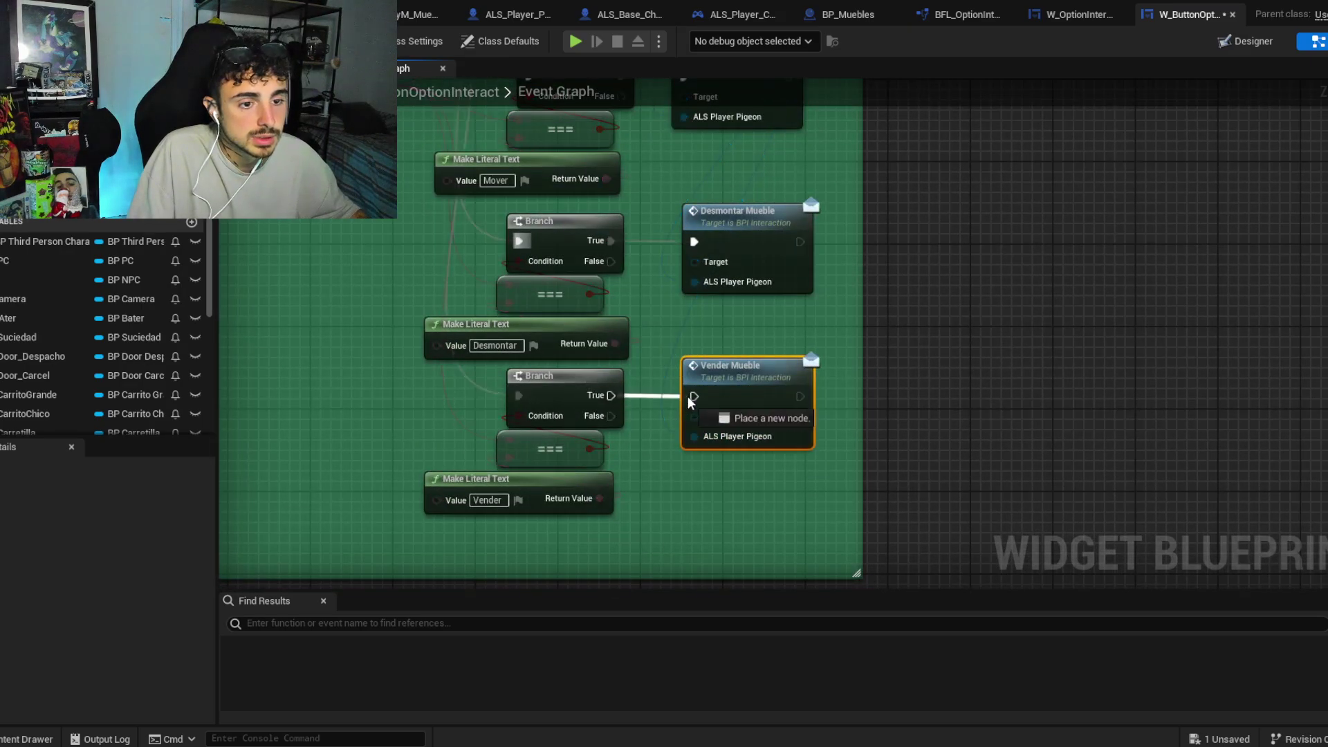
{"action": "scroll", "coordinate": [736, 359], "scroll_direction": "down", "scroll_amount": 3}
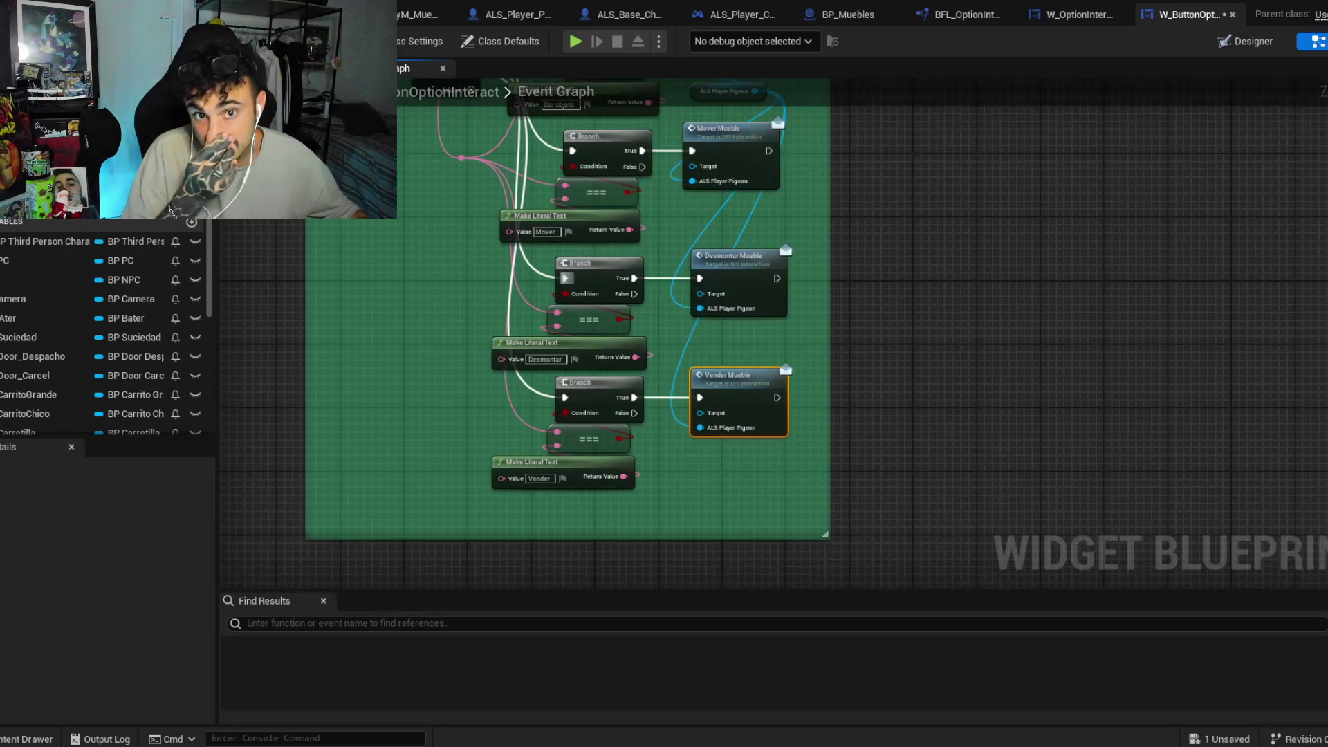
{"action": "key", "text": "F7"}
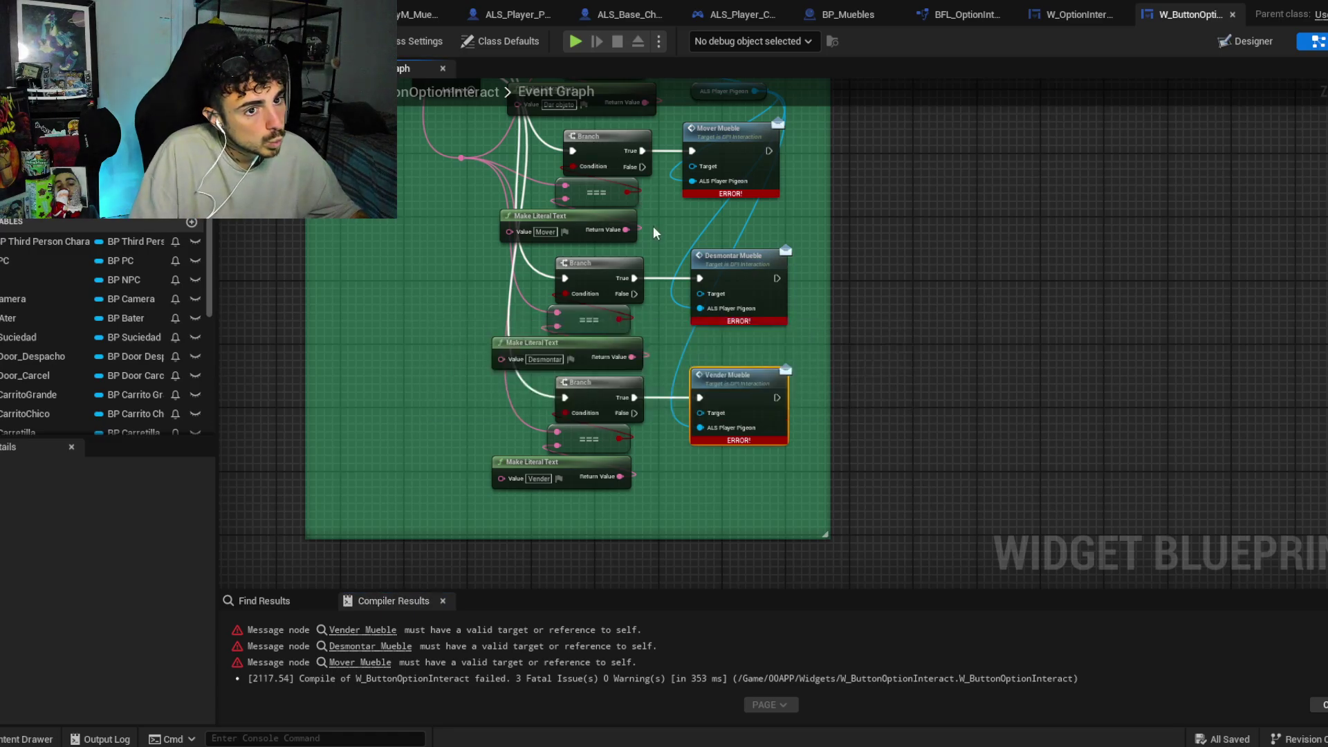
Step: Wire a target into Desmontar Mueble, recompile the widget with F7, and switch to BP_Muebles
{"action": "right_click_drag", "start_coordinate": [653, 225], "coordinate": [685, 361]}
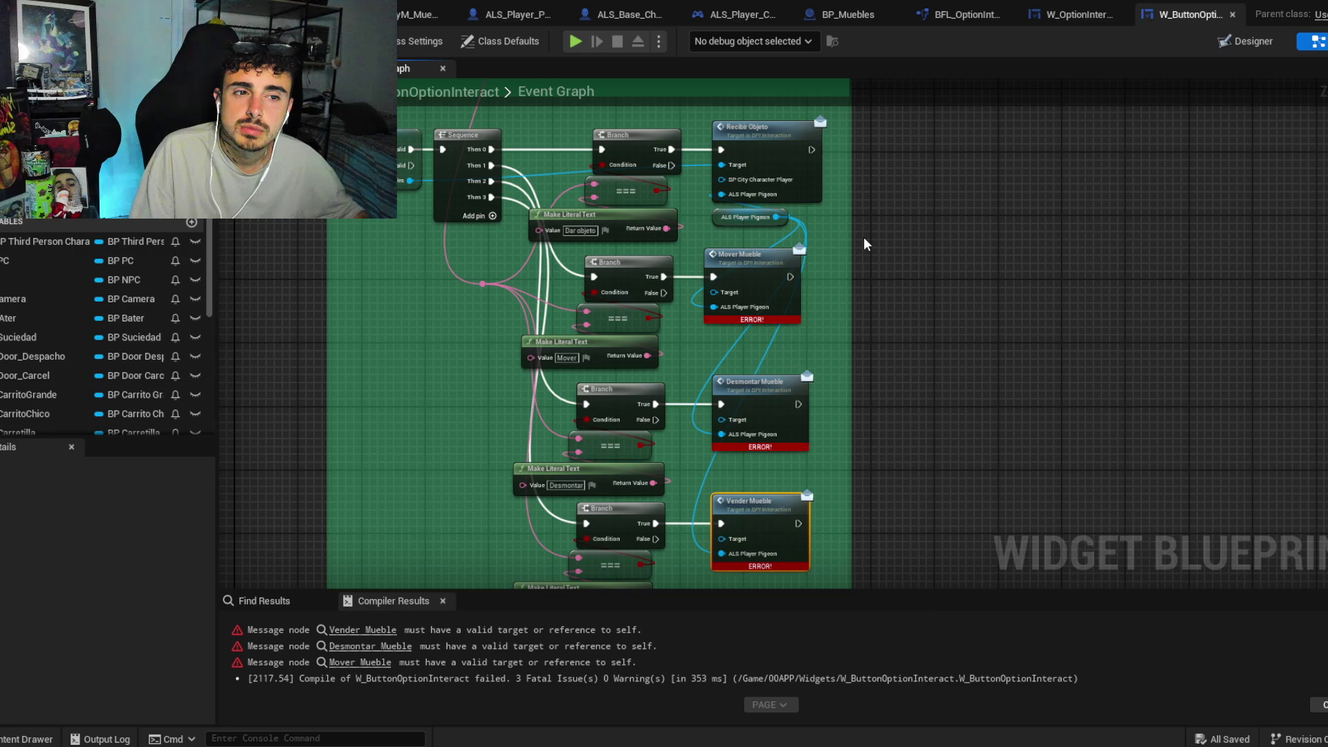
{"action": "mouse_move", "coordinate": [408, 180]}
{"action": "left_mouse_down"}
{"action": "mouse_move", "coordinate": [726, 420]}
{"action": "mouse_move", "coordinate": [723, 538]}
{"action": "left_mouse_up"}
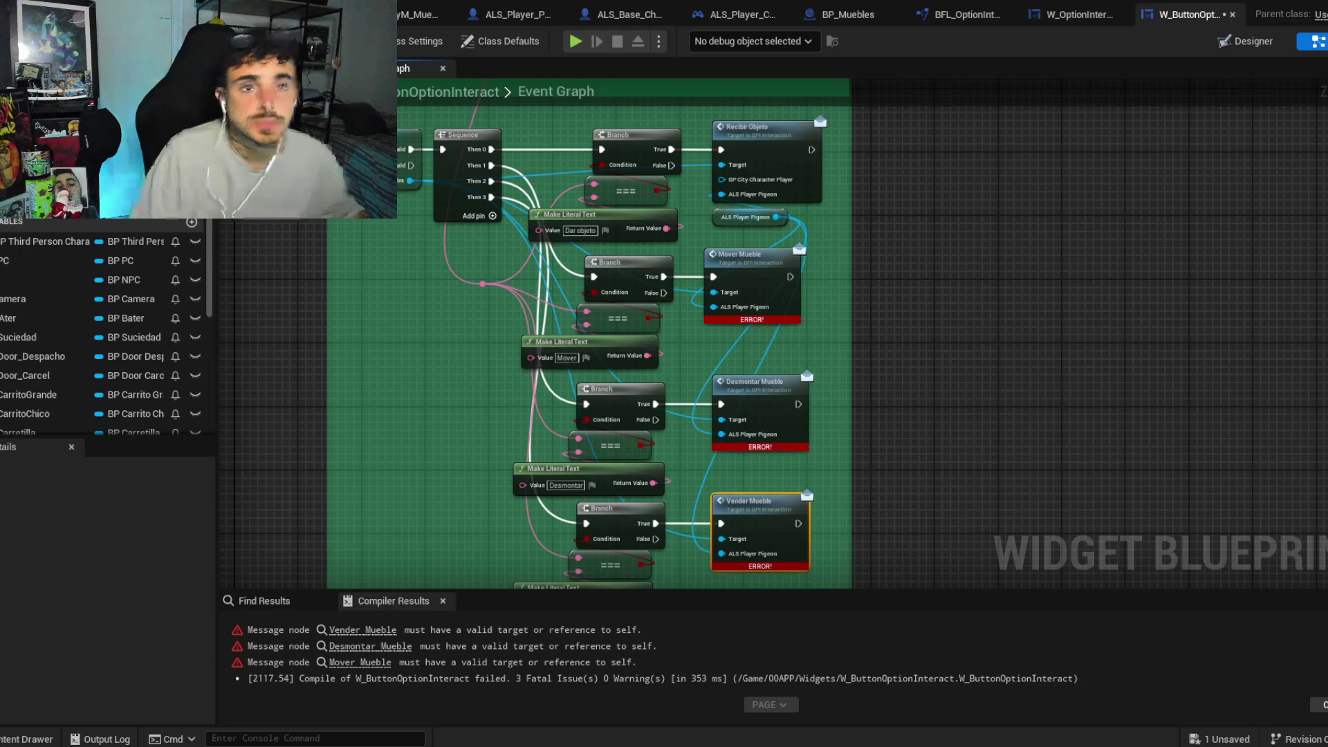
{"action": "key", "text": "F7"}
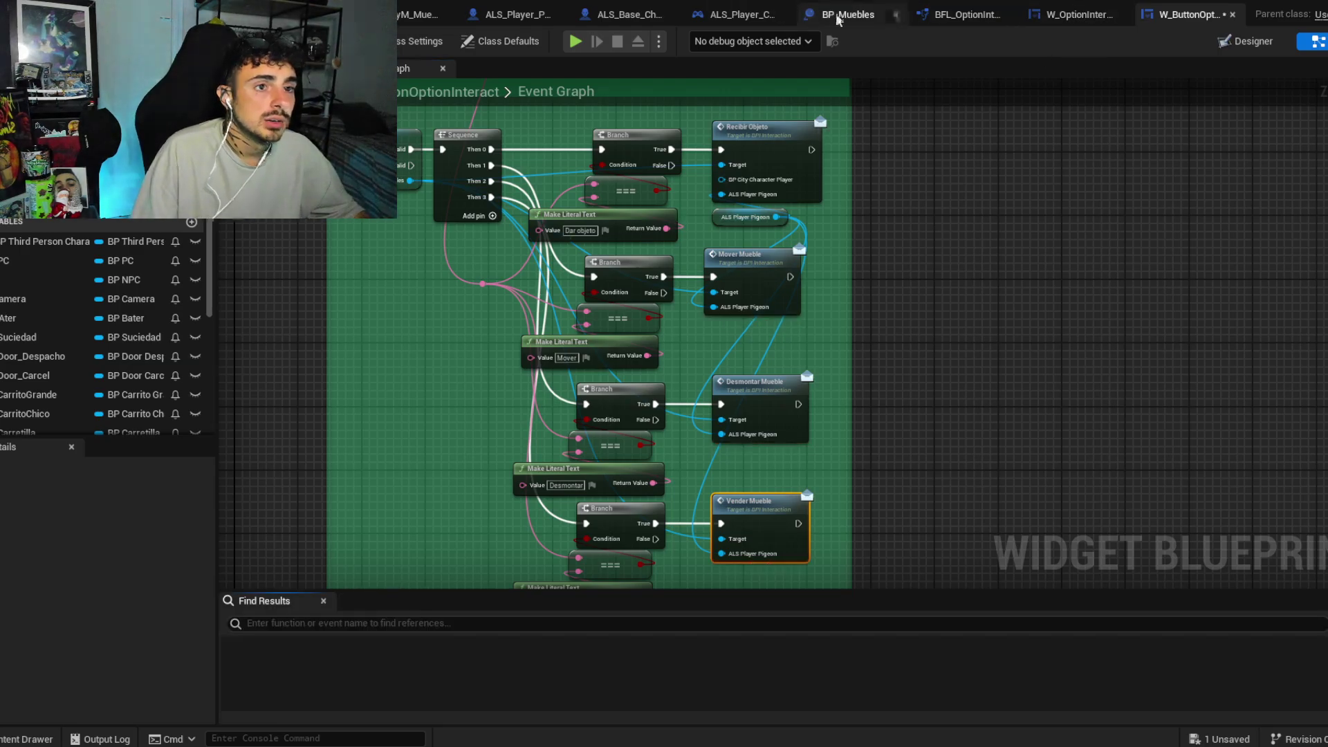
{"action": "left_click", "coordinate": [848, 14]}
Step: Search 'mueble mover' in the BP_Muebles graph, then delete the wrongly added Mover Mueble node
{"action": "left_click", "coordinate": [787, 69]}
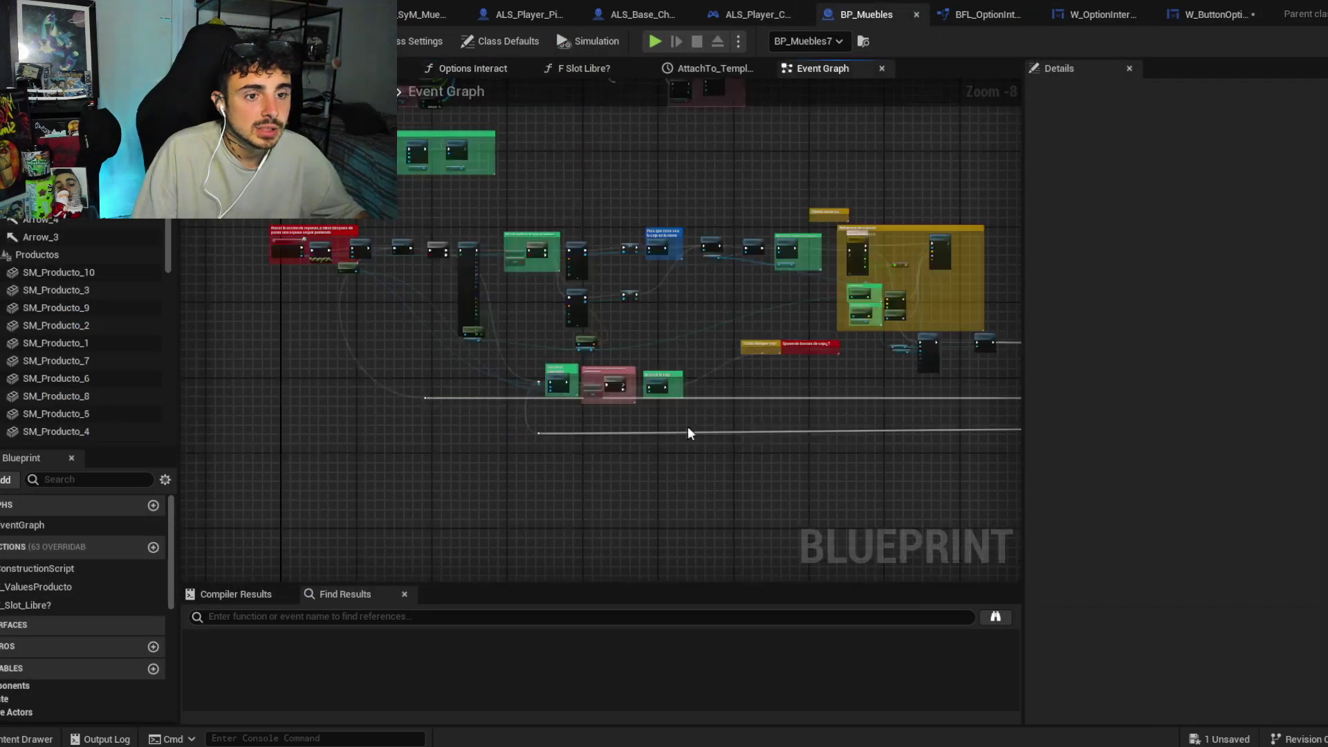
{"action": "scroll", "coordinate": [687, 426], "scroll_direction": "down", "scroll_amount": 5}
{"action": "scroll", "coordinate": [554, 331], "scroll_direction": "up", "scroll_amount": 4}
{"action": "scroll", "coordinate": [546, 328], "scroll_direction": "up", "scroll_amount": 6}
{"action": "scroll", "coordinate": [535, 326], "scroll_direction": "down", "scroll_amount": 5}
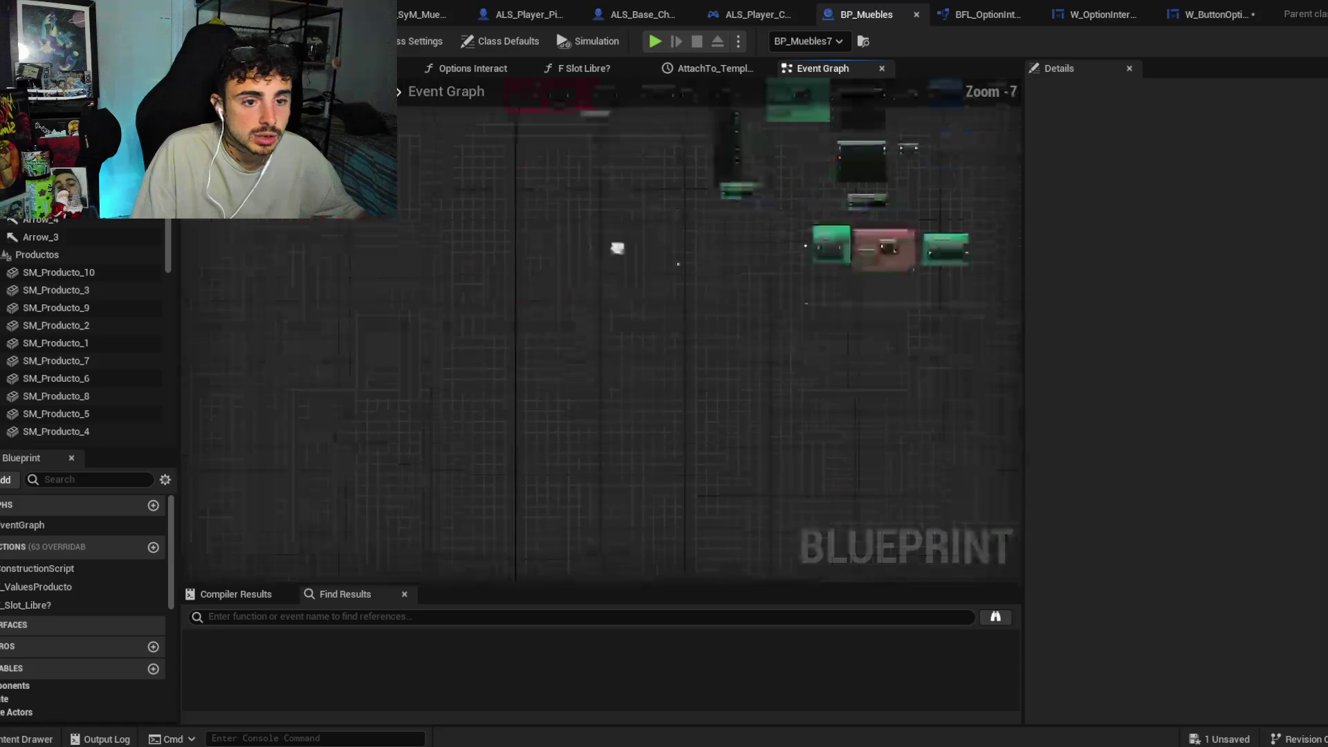
{"action": "right_click", "coordinate": [454, 330]}
{"action": "type", "text": "mueble"}
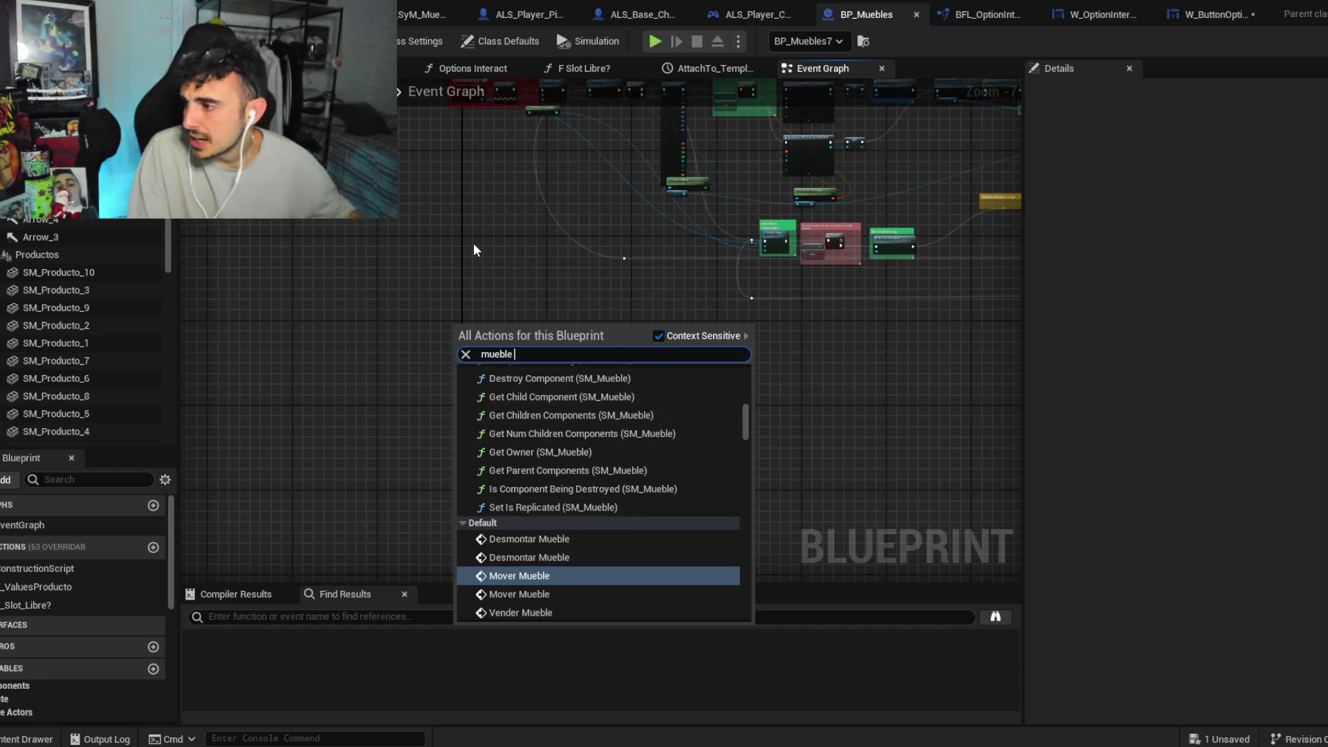
{"action": "type", "text": "mover"}
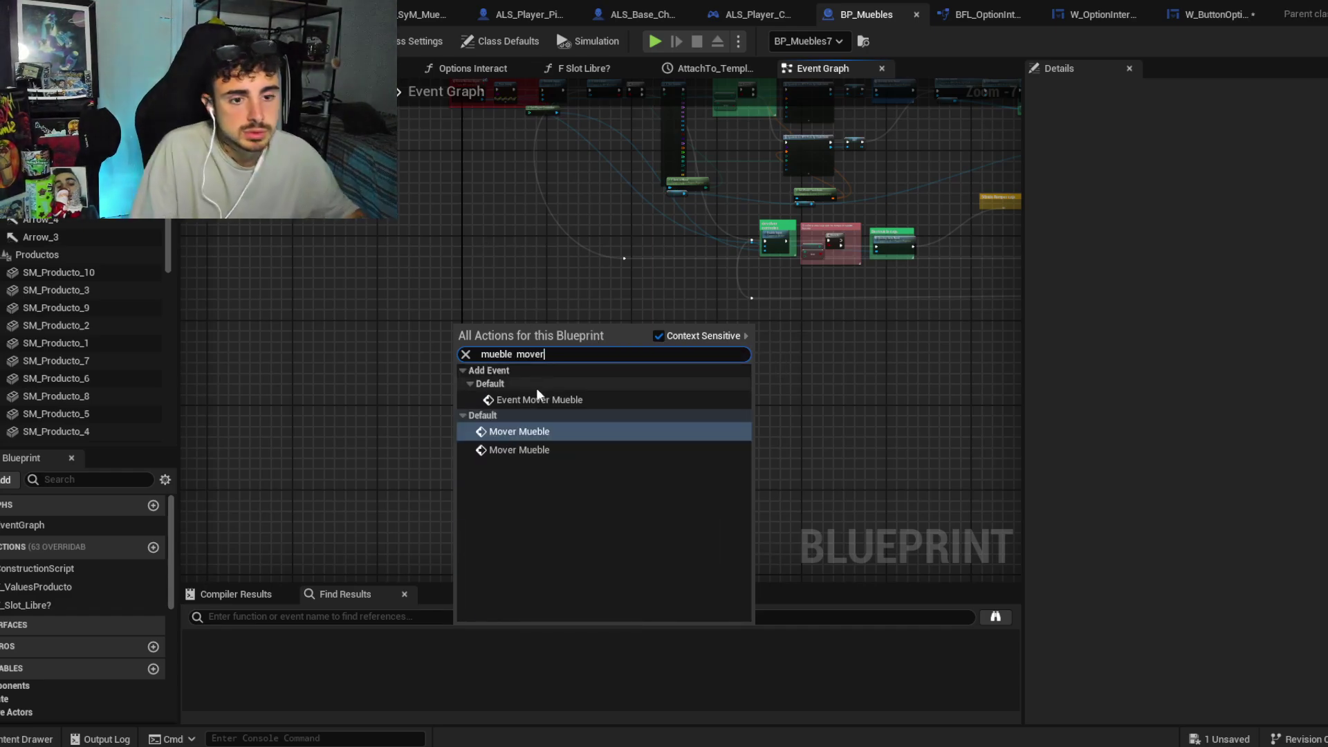
{"action": "left_click", "coordinate": [549, 431]}
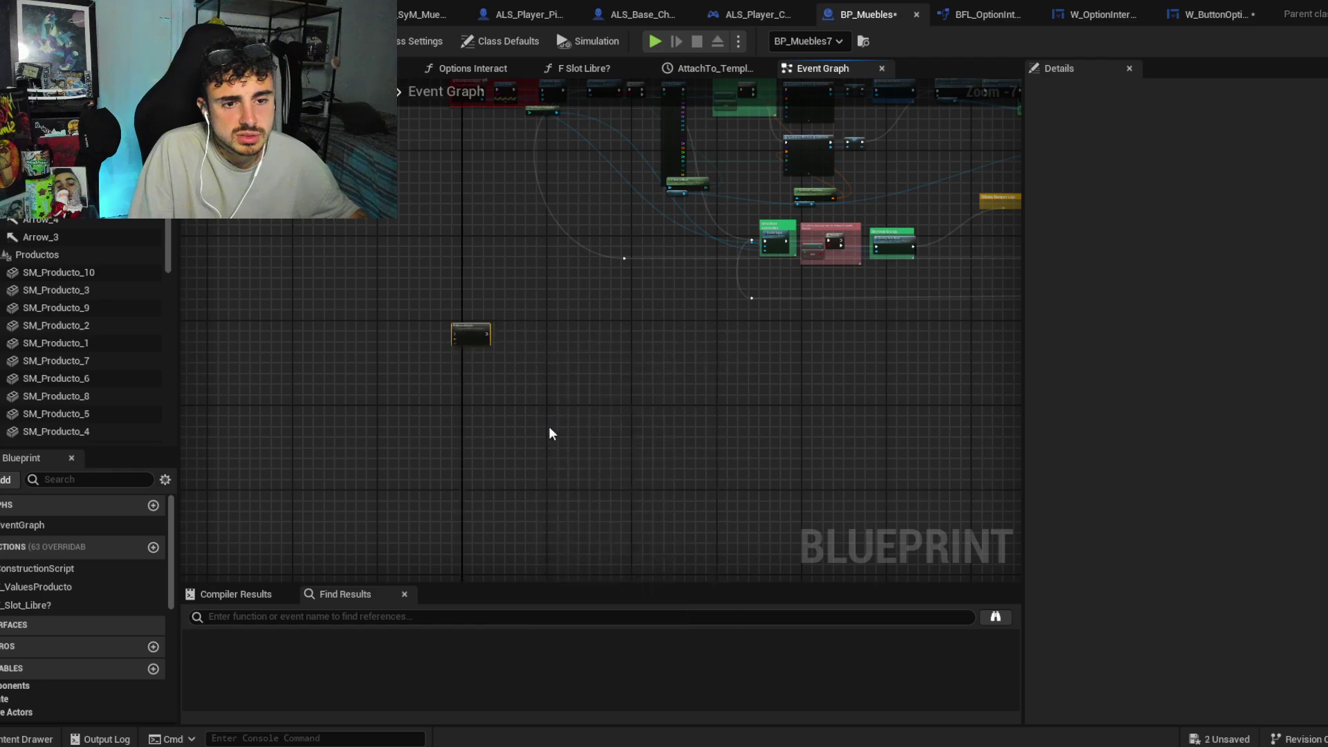
{"action": "scroll", "coordinate": [470, 339], "scroll_direction": "up", "scroll_amount": 4}
{"action": "scroll", "coordinate": [496, 333], "scroll_direction": "up", "scroll_amount": 1}
{"action": "key", "text": "Delete"}
Step: Add the Event Mover Mueble event node to the graph
{"action": "right_click", "coordinate": [485, 295]}
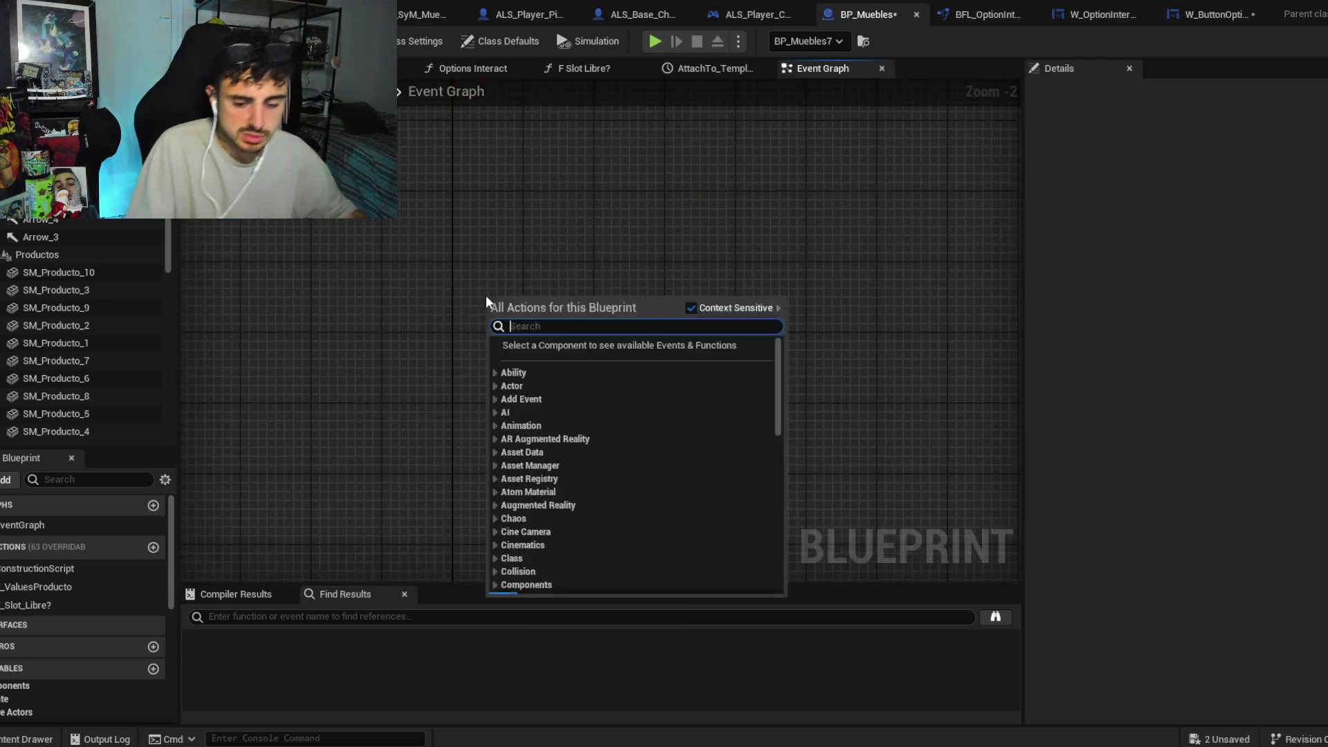
{"action": "type", "text": "mueble mover"}
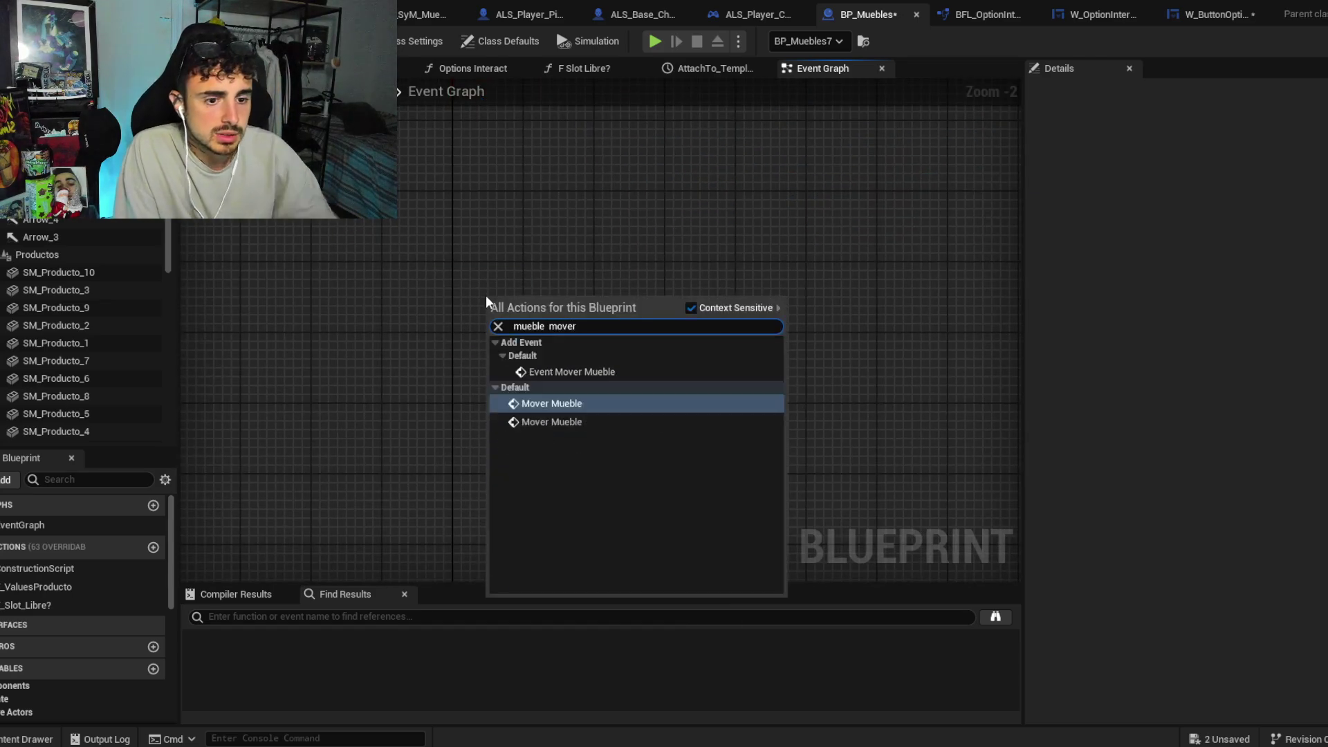
{"action": "left_click", "coordinate": [563, 374]}
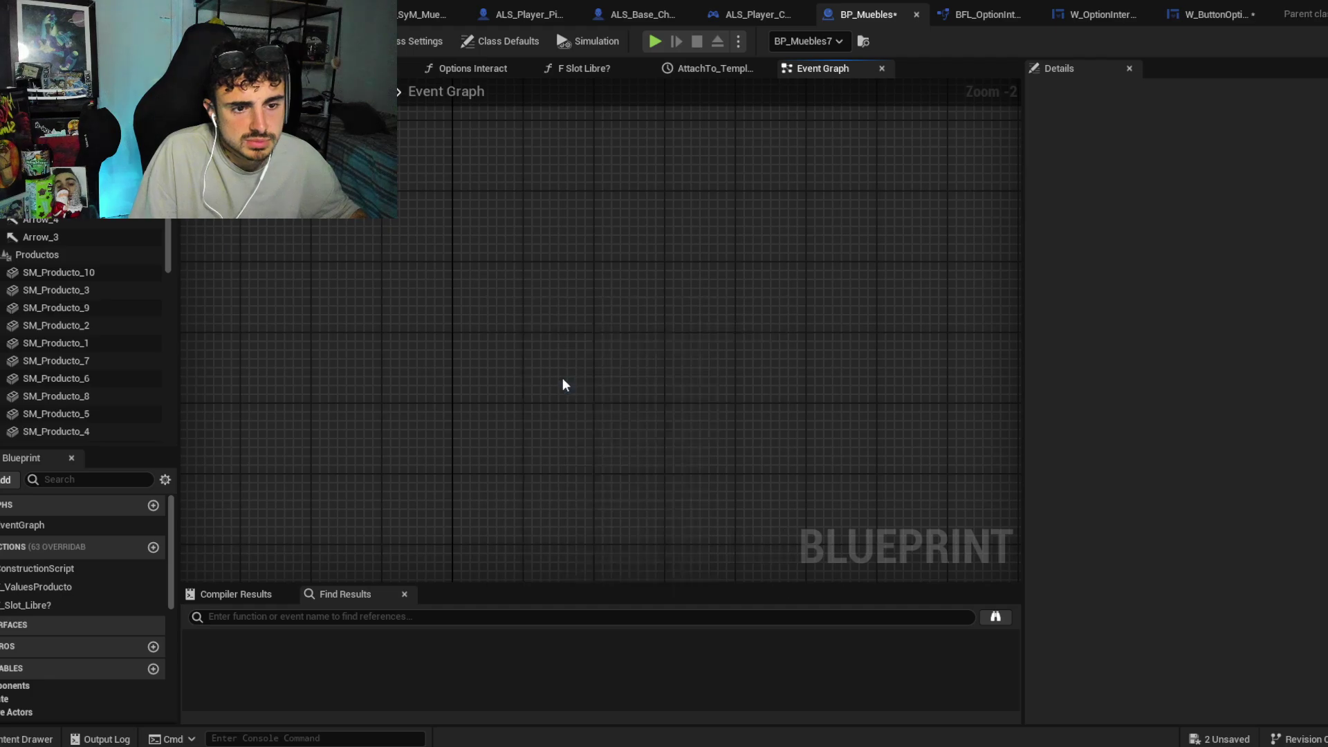
{"action": "right_click_drag", "start_coordinate": [504, 447], "coordinate": [557, 306]}
Step: Add the Event Desmontar Mueble and Event Vender Mueble nodes below it
{"action": "right_click", "coordinate": [558, 306]}
{"action": "type", "text": "mueble"}
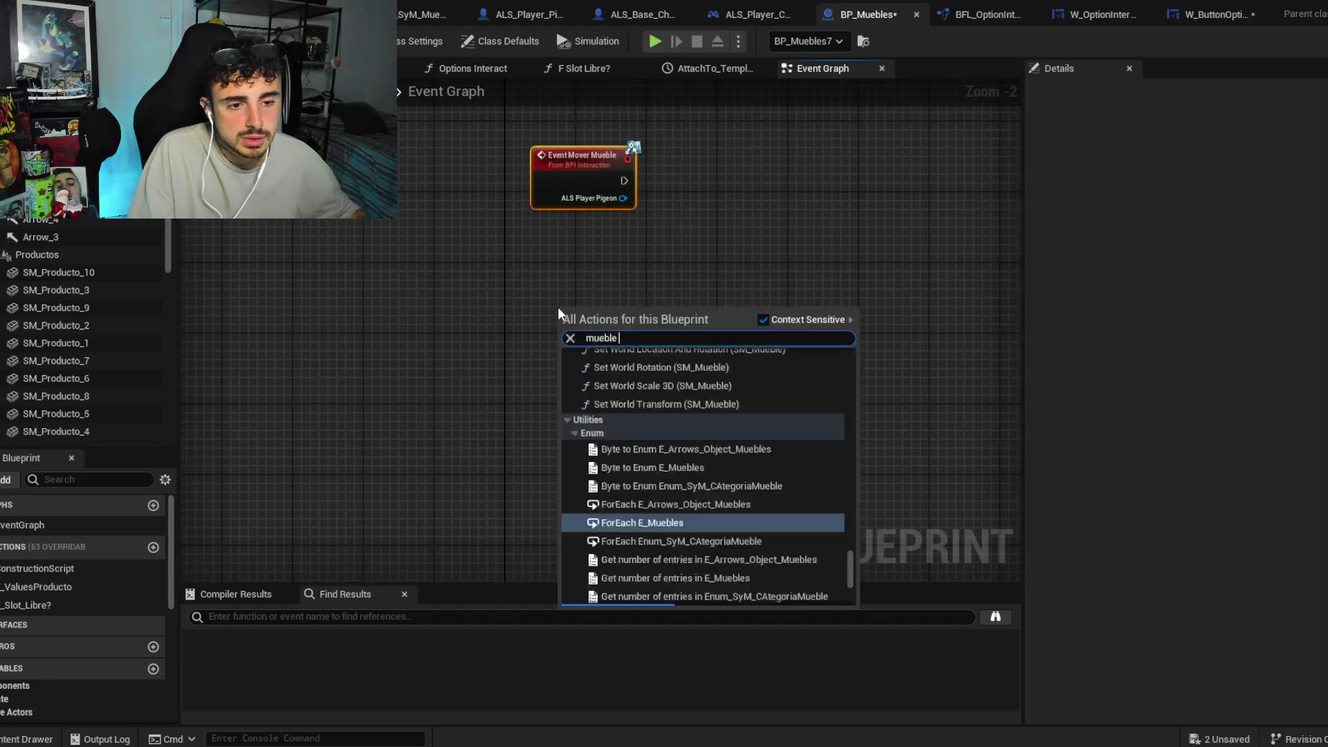
{"action": "type", "text": " desmon"}
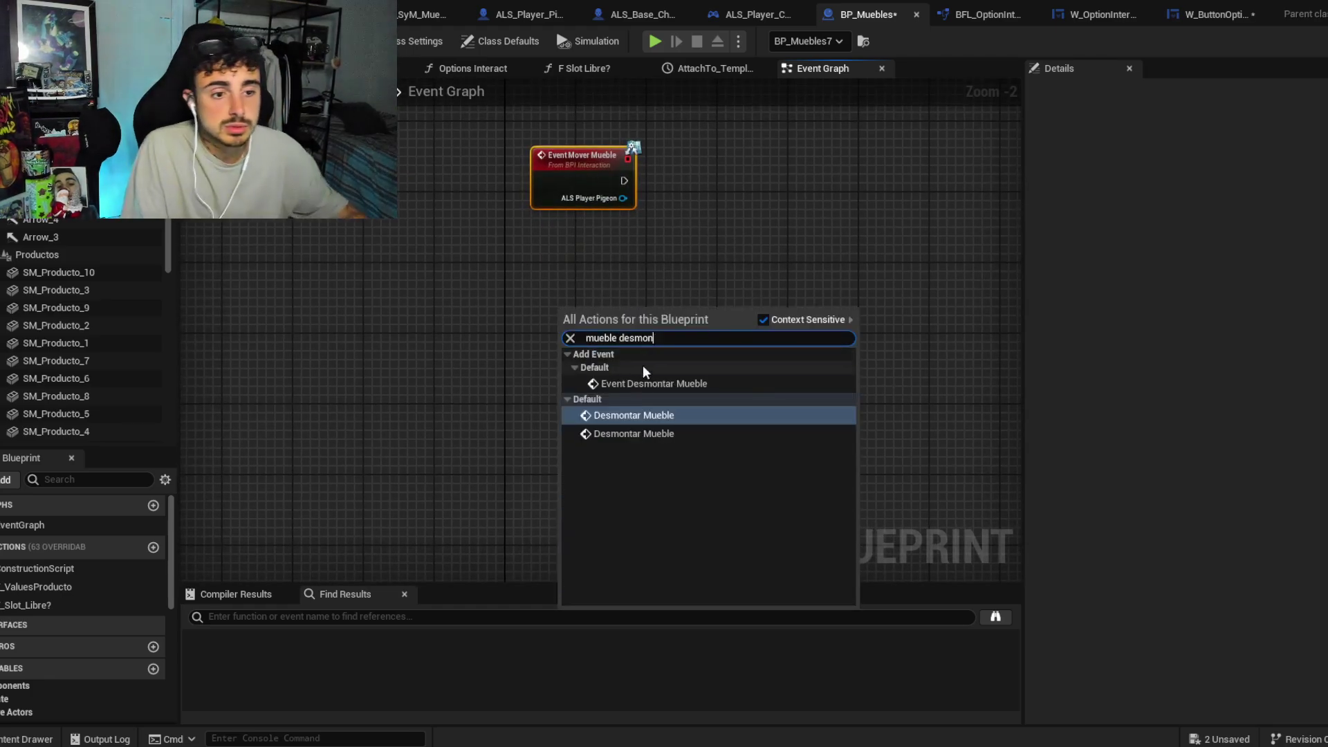
{"action": "left_click", "coordinate": [642, 381]}
{"action": "right_click", "coordinate": [563, 399]}
{"action": "type", "text": "mueble"}
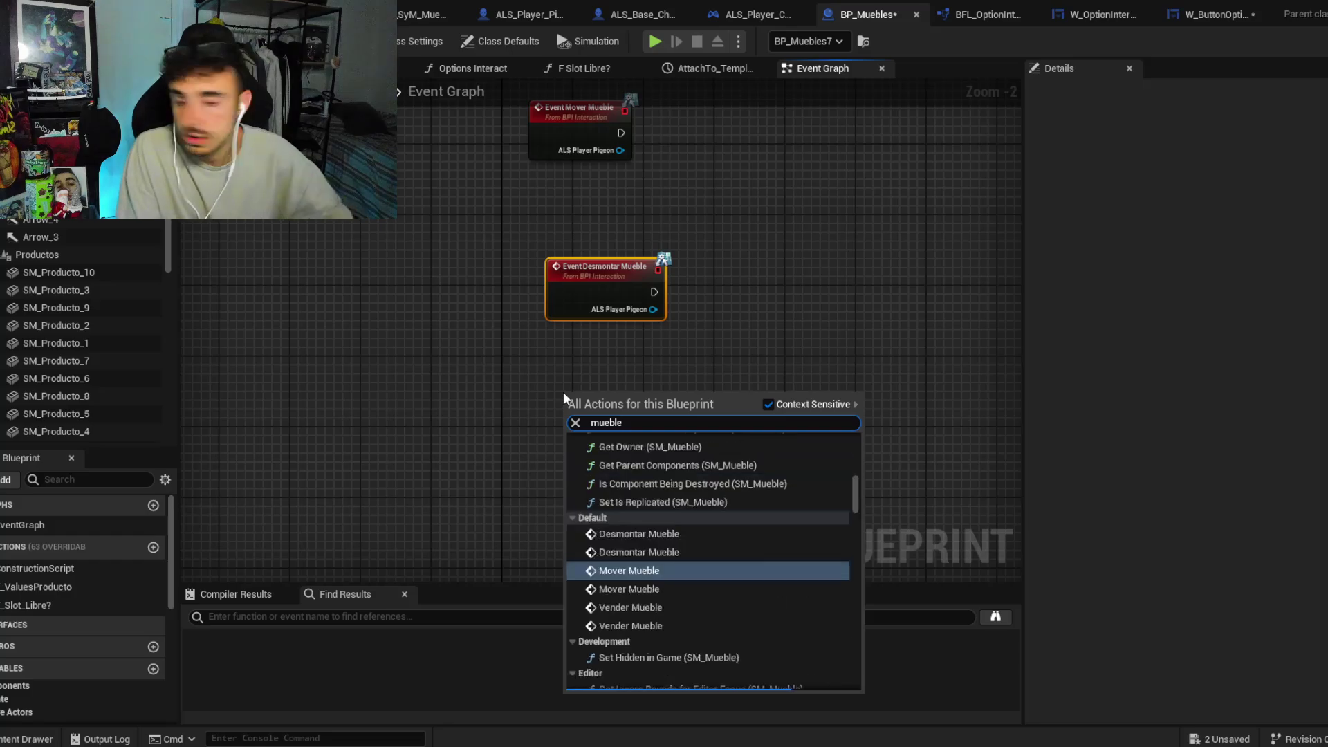
{"action": "type", "text": "  vender"}
{"action": "left_click", "coordinate": [613, 465]}
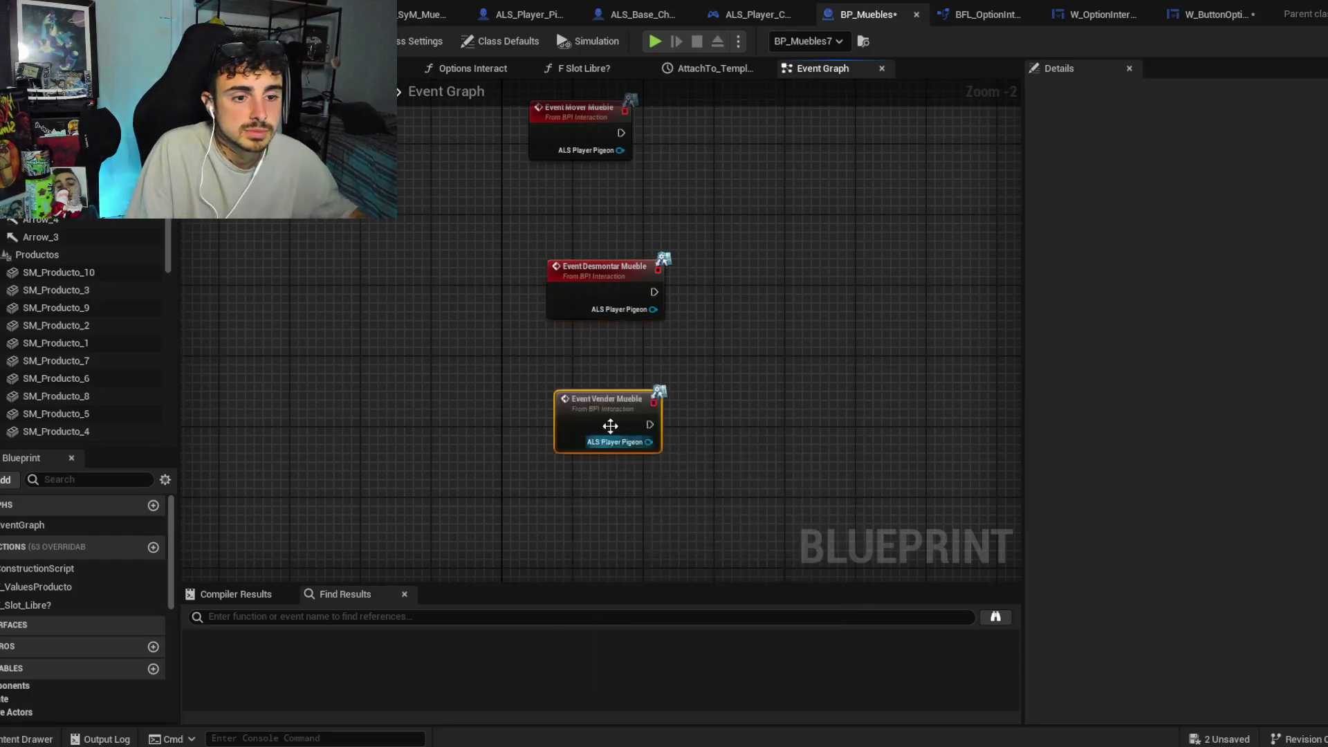
{"action": "scroll", "coordinate": [603, 434], "scroll_direction": "down", "scroll_amount": 3}
{"action": "mouse_move", "coordinate": [603, 435]}
{"action": "right_mouse_down"}
{"action": "mouse_move", "coordinate": [629, 433]}
{"action": "mouse_move", "coordinate": [624, 460]}
{"action": "mouse_move", "coordinate": [657, 365]}
{"action": "right_mouse_up"}
{"action": "scroll", "coordinate": [607, 287], "scroll_direction": "up", "scroll_amount": 1}
Step: Attach a Print String showing 'mover' to Event Mover Mueble
{"action": "left_click", "coordinate": [578, 296]}
{"action": "scroll", "coordinate": [529, 376], "scroll_direction": "up", "scroll_amount": 2}
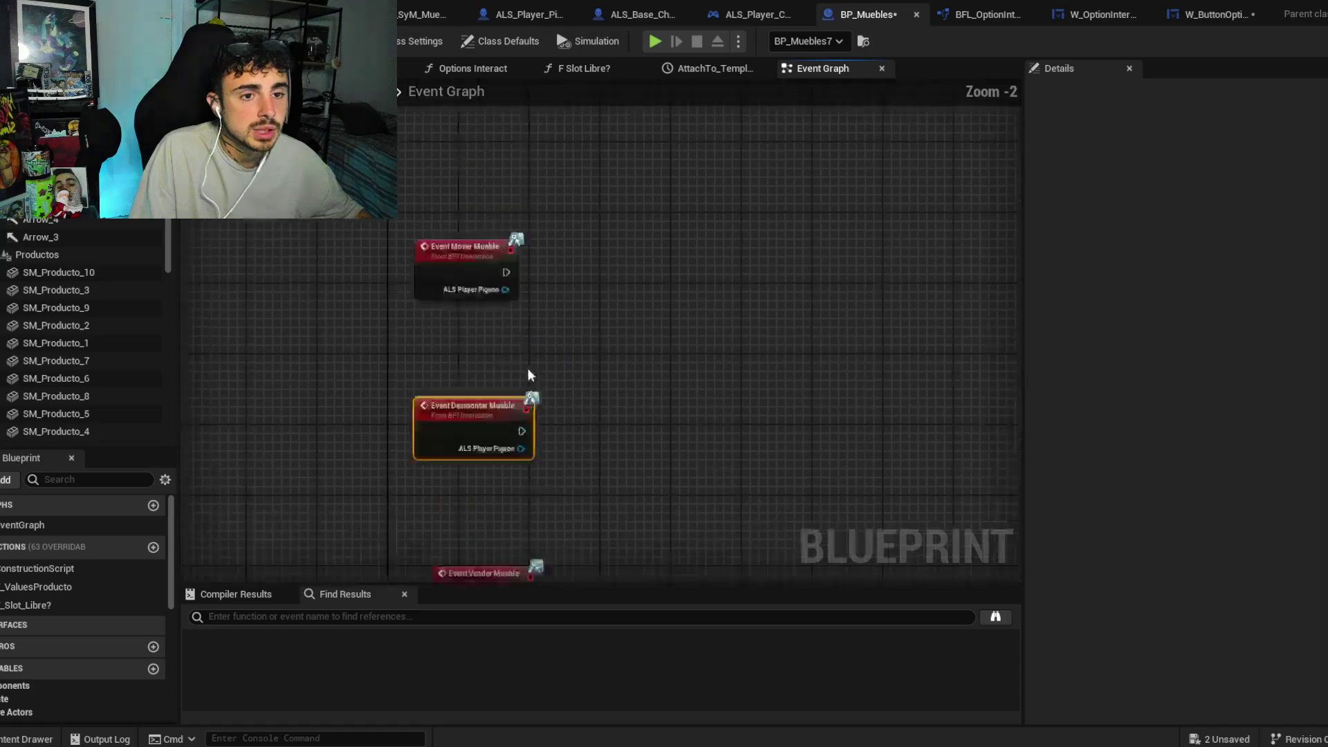
{"action": "left_click", "coordinate": [529, 376]}
{"action": "left_click", "coordinate": [510, 460]}
{"action": "left_click", "coordinate": [549, 332]}
{"action": "right_click_drag", "start_coordinate": [548, 332], "coordinate": [534, 245]}
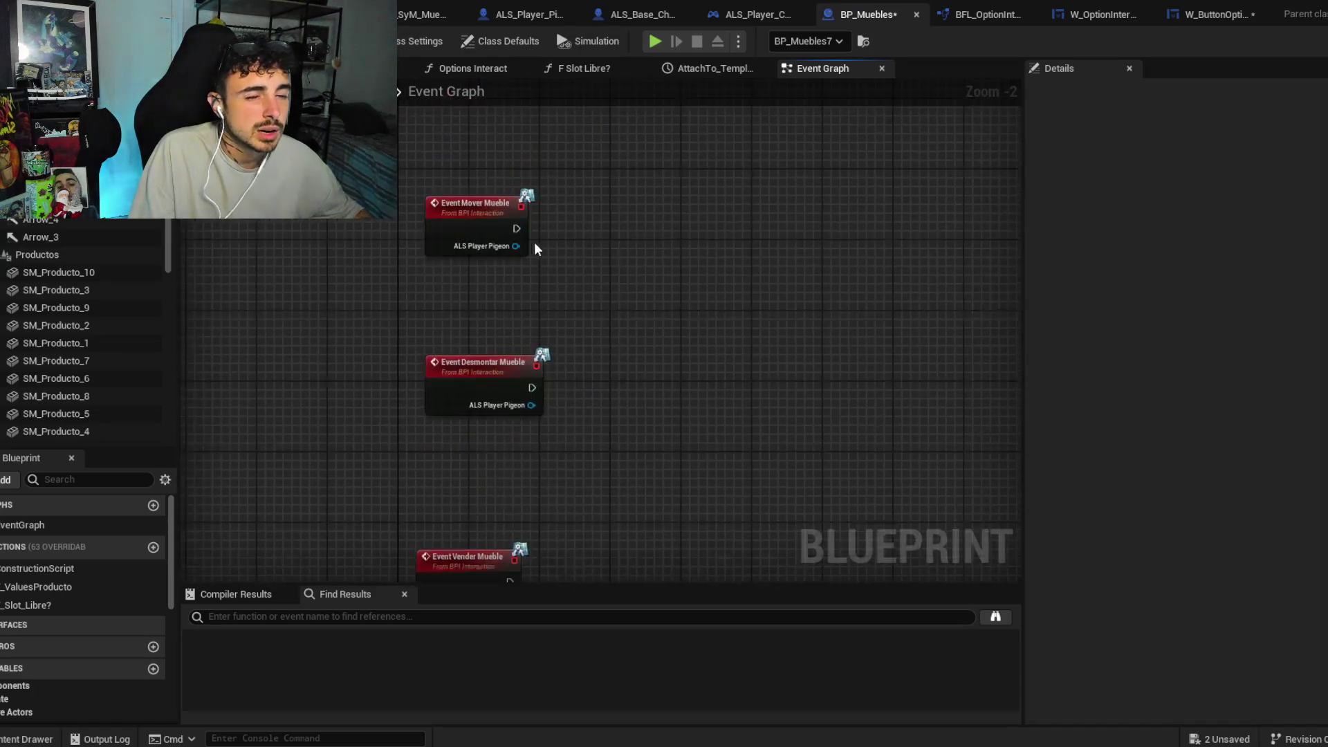
{"action": "left_click_drag", "start_coordinate": [553, 235], "coordinate": [678, 219]}
{"action": "type", "text": "print"}
{"action": "key", "text": "Return"}
{"action": "type", "text": "mover"}
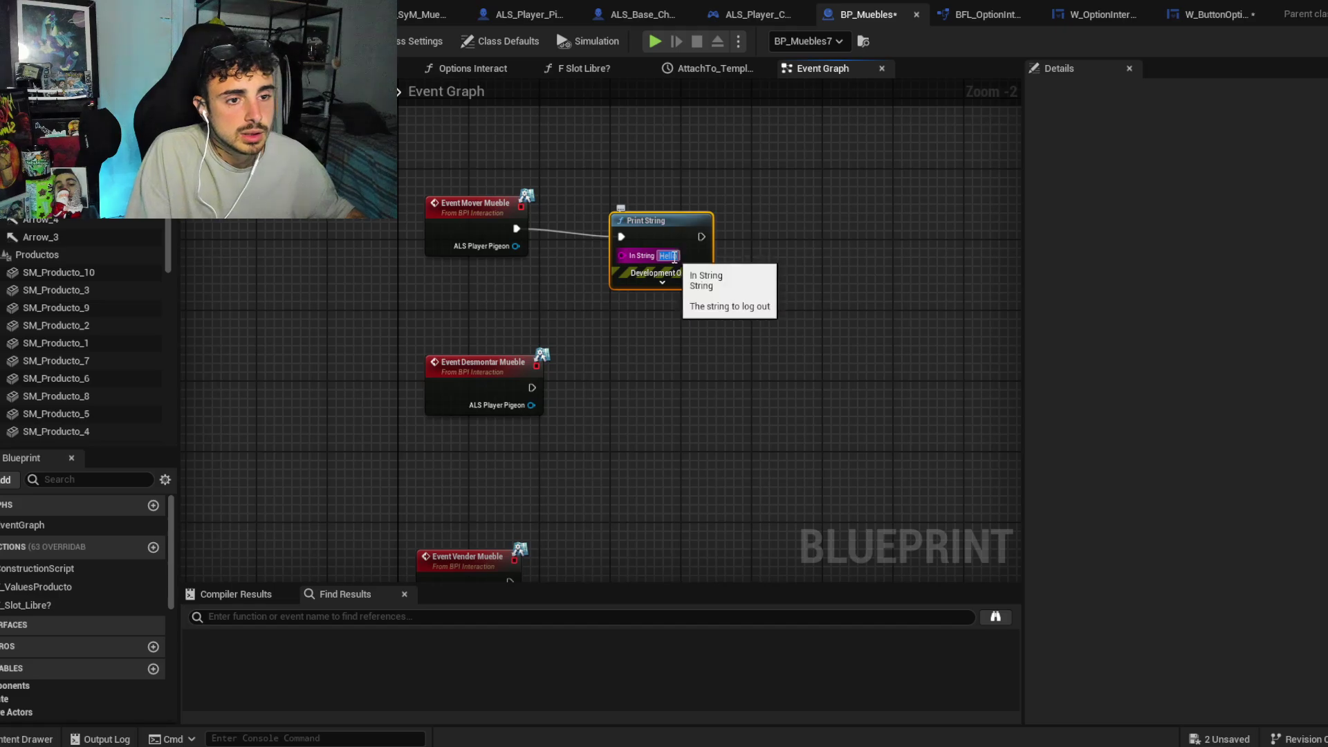
{"action": "key", "text": "Return"}
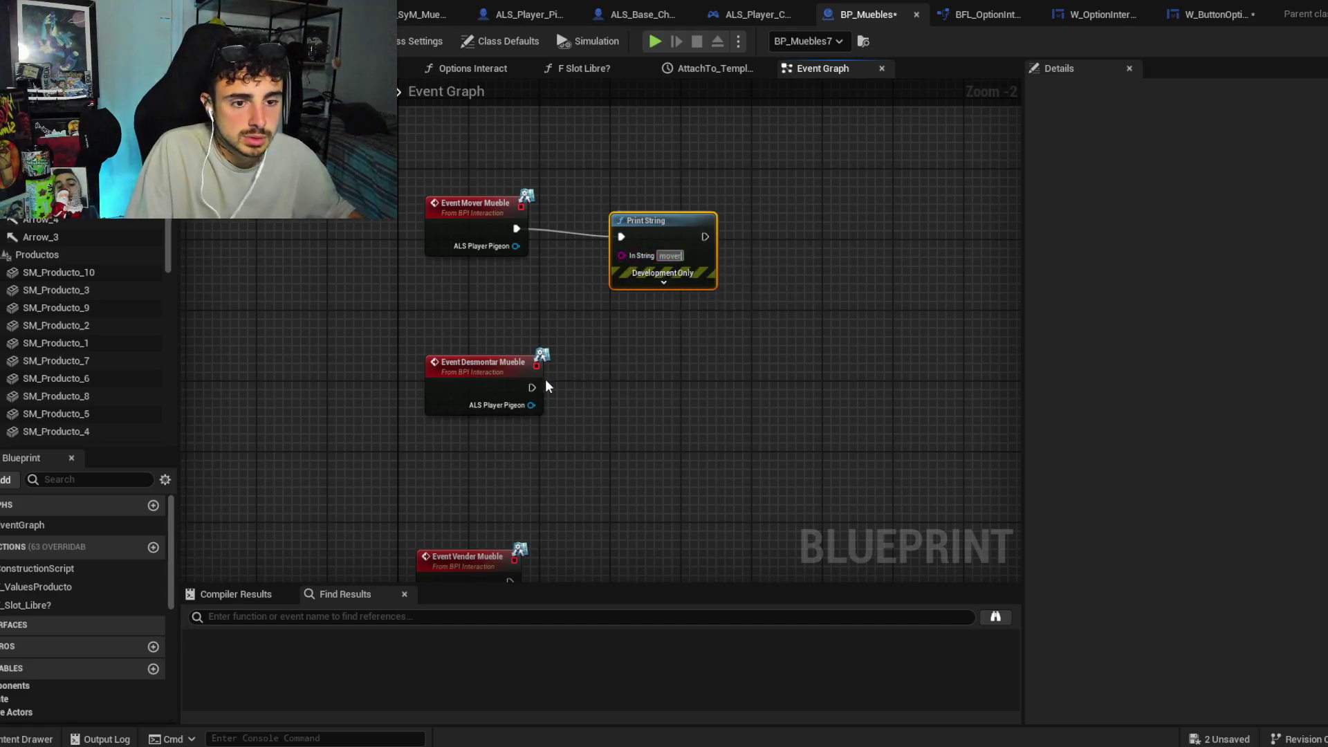
Step: Attach Print Strings showing 'desmontar' and 'Vennder' to the Desmontar and Vender events
{"action": "left_click_drag", "start_coordinate": [546, 386], "coordinate": [579, 383]}
{"action": "type", "text": "print"}
{"action": "key", "text": "Return"}
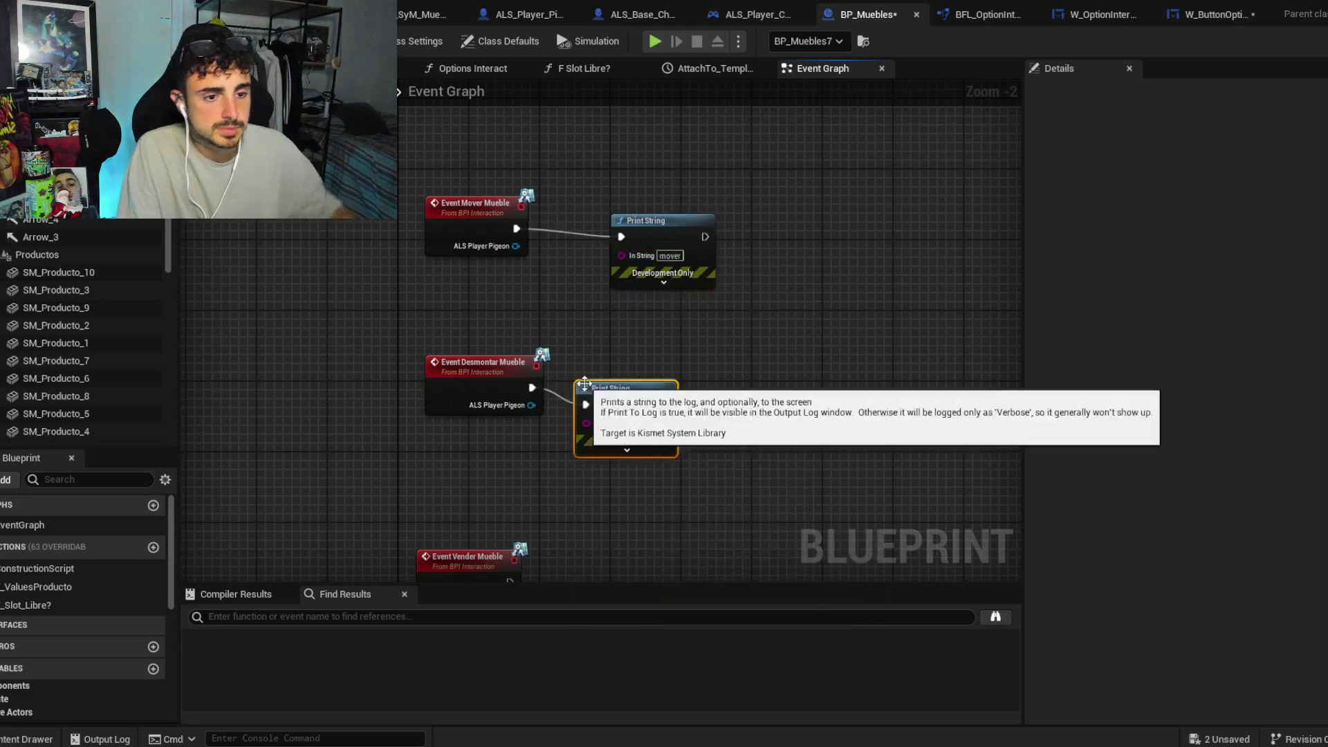
{"action": "left_click", "coordinate": [631, 424]}
{"action": "type", "text": "desmontar"}
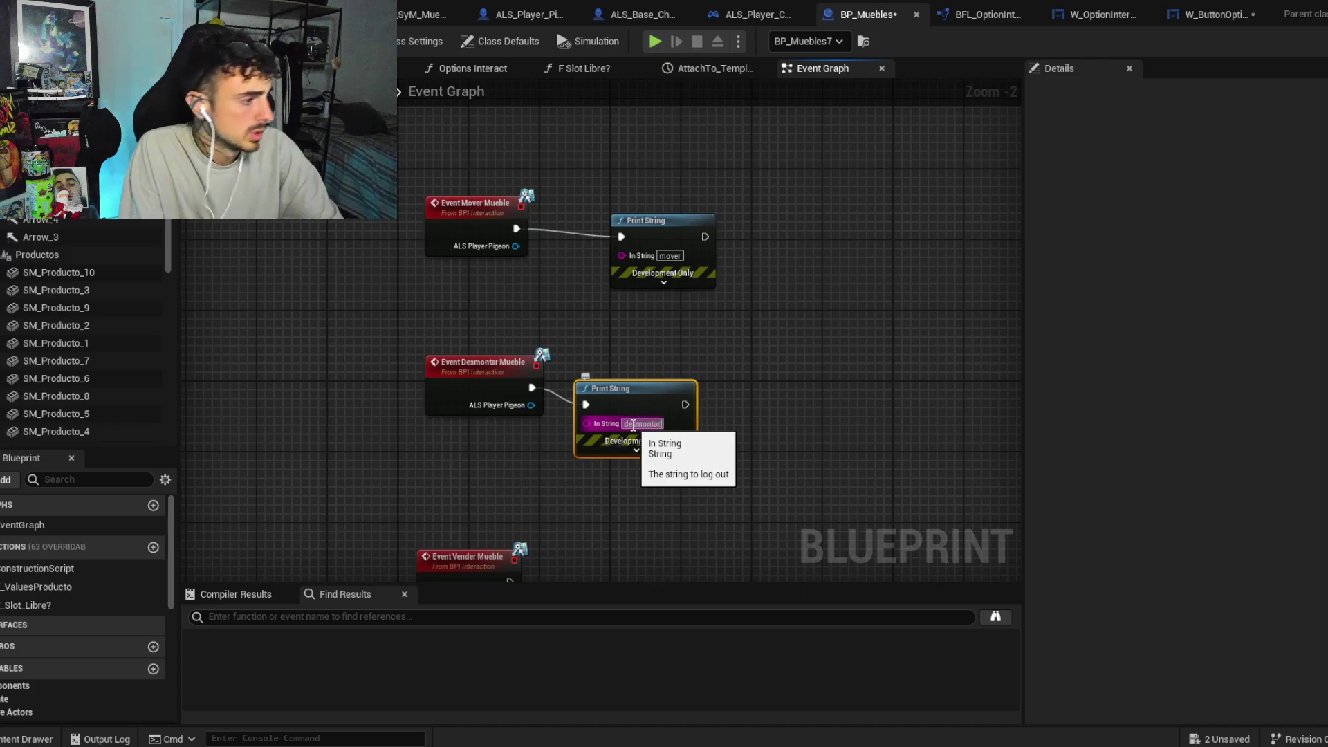
{"action": "key", "text": "Return"}
{"action": "right_click_drag", "start_coordinate": [655, 455], "coordinate": [653, 377]}
{"action": "left_click_drag", "start_coordinate": [513, 503], "coordinate": [555, 500]}
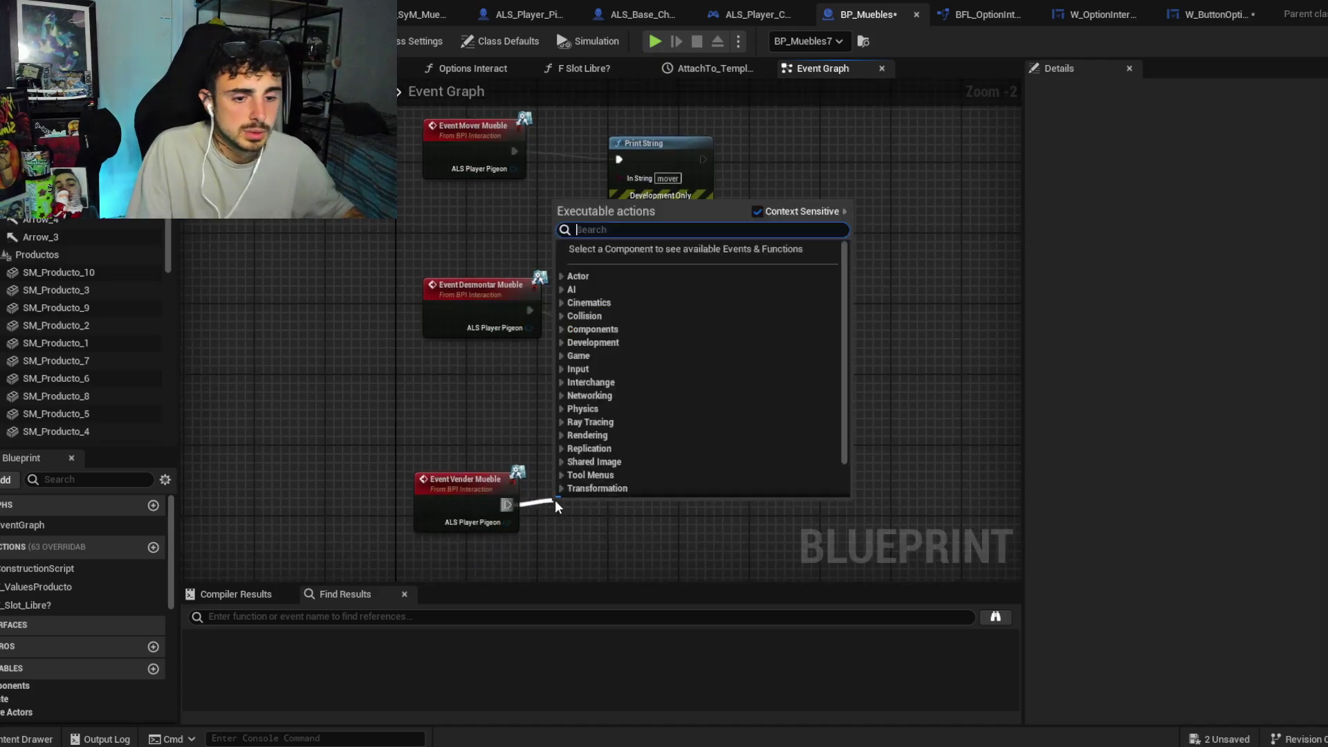
{"action": "type", "text": "pri"}
{"action": "key", "text": "Return"}
{"action": "left_click", "coordinate": [618, 523]}
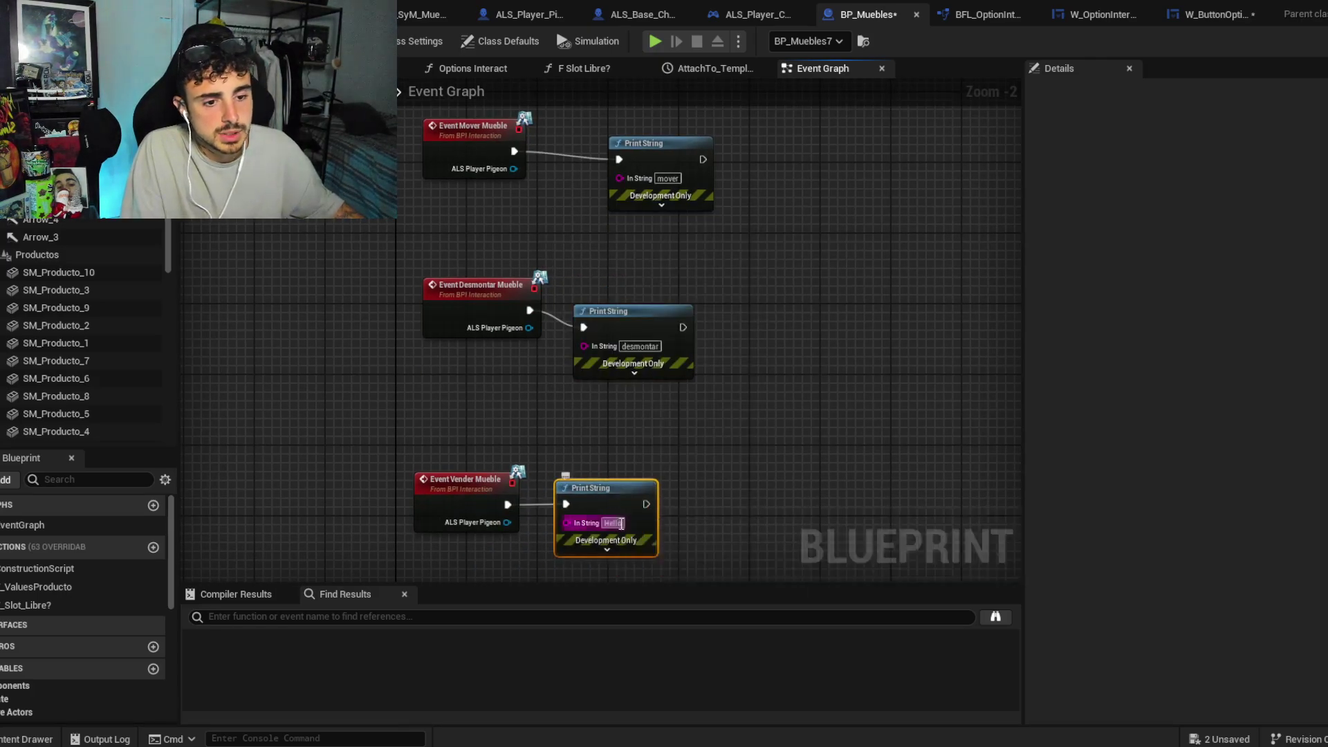
{"action": "type", "text": "vende"}
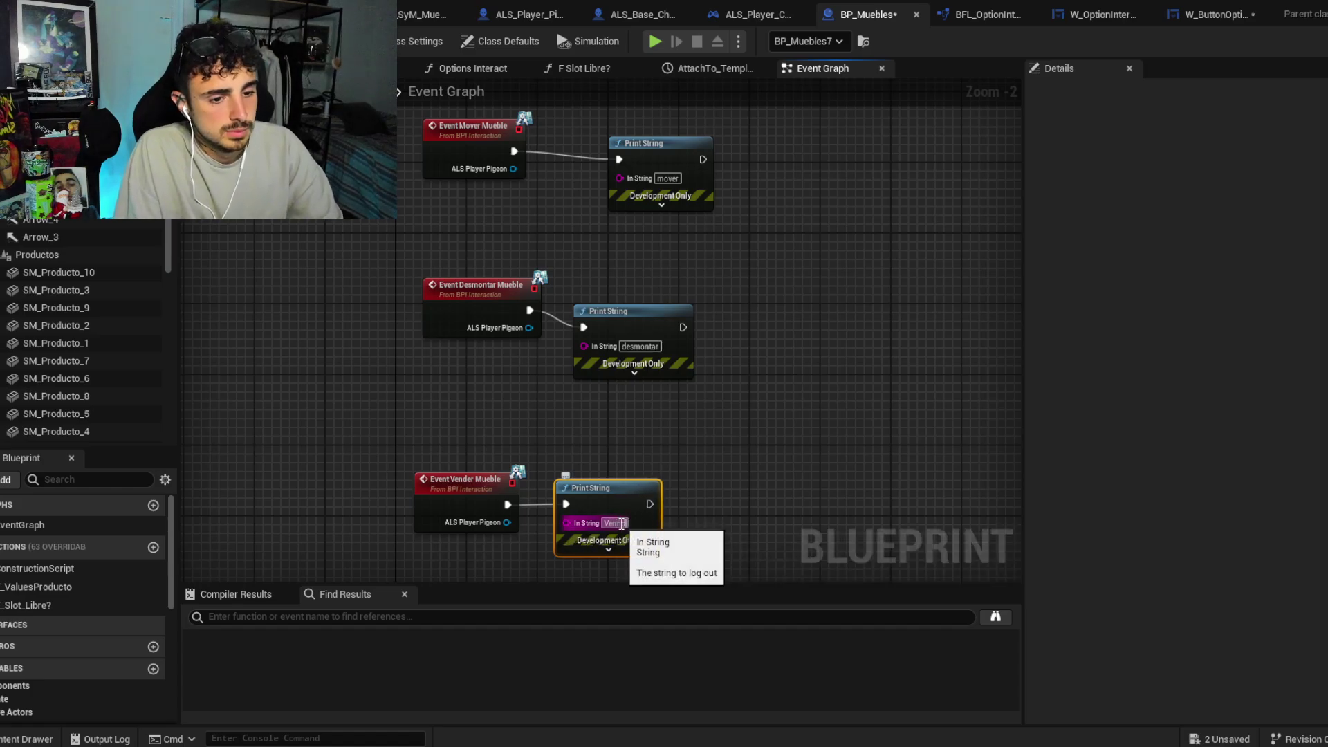
{"action": "left_click", "coordinate": [640, 453]}
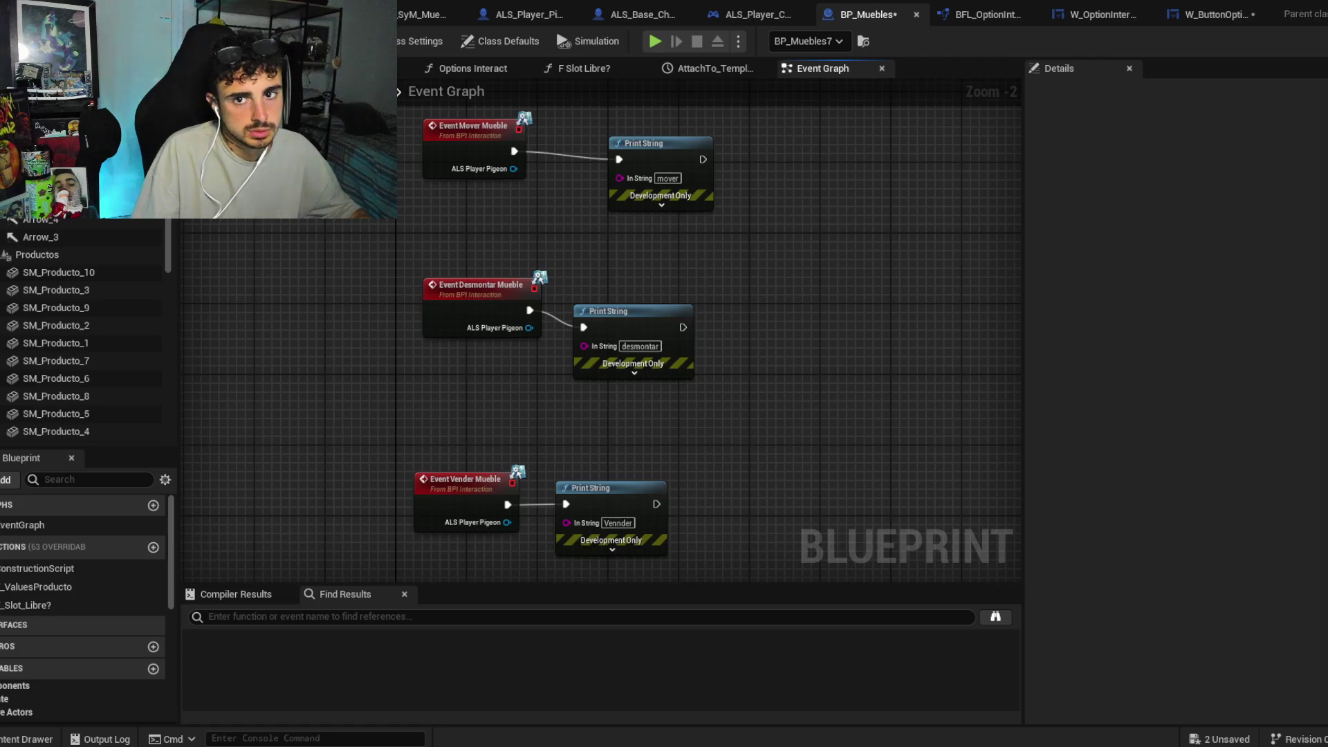
Step: Save the BP_Muebles blueprint and all remaining unsaved assets
{"action": "key", "text": "ctrl+s"}
{"action": "key", "text": "ctrl+space"}
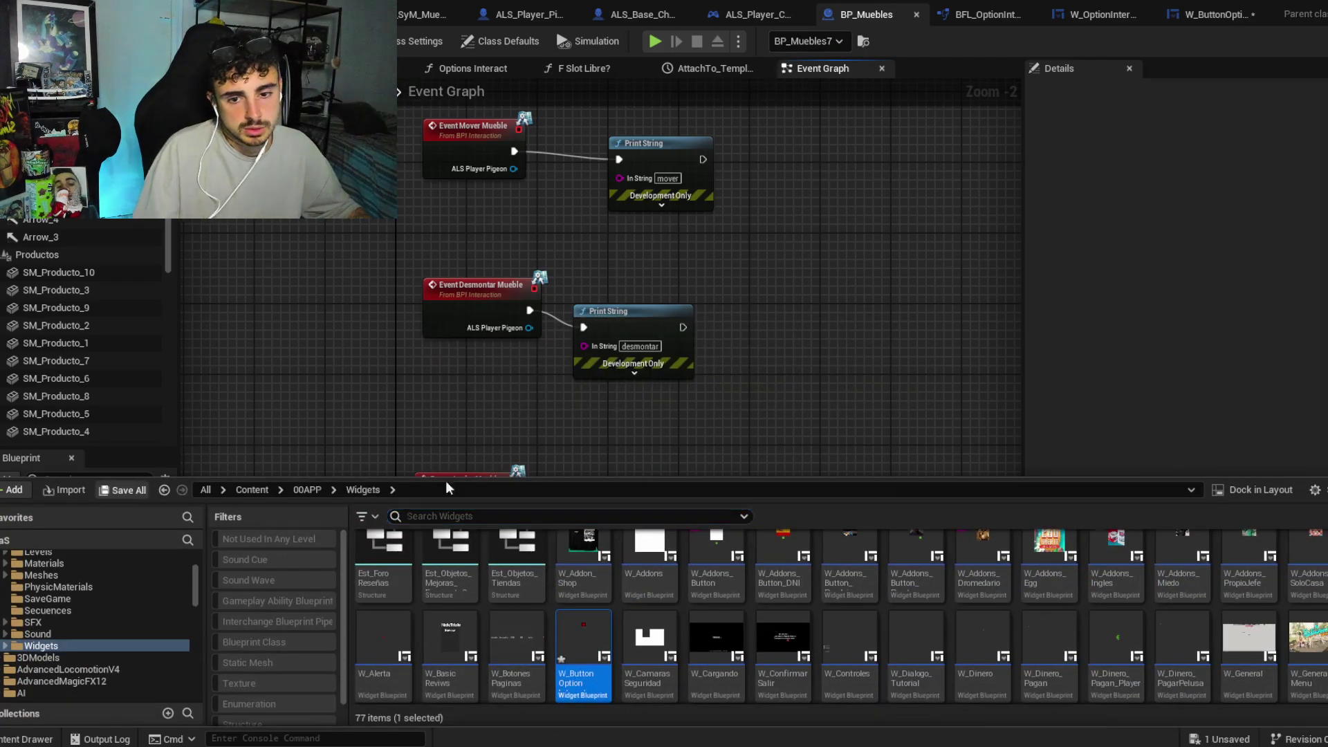
{"action": "key", "text": "ctrl+shift+s"}
{"action": "left_click", "coordinate": [789, 542]}
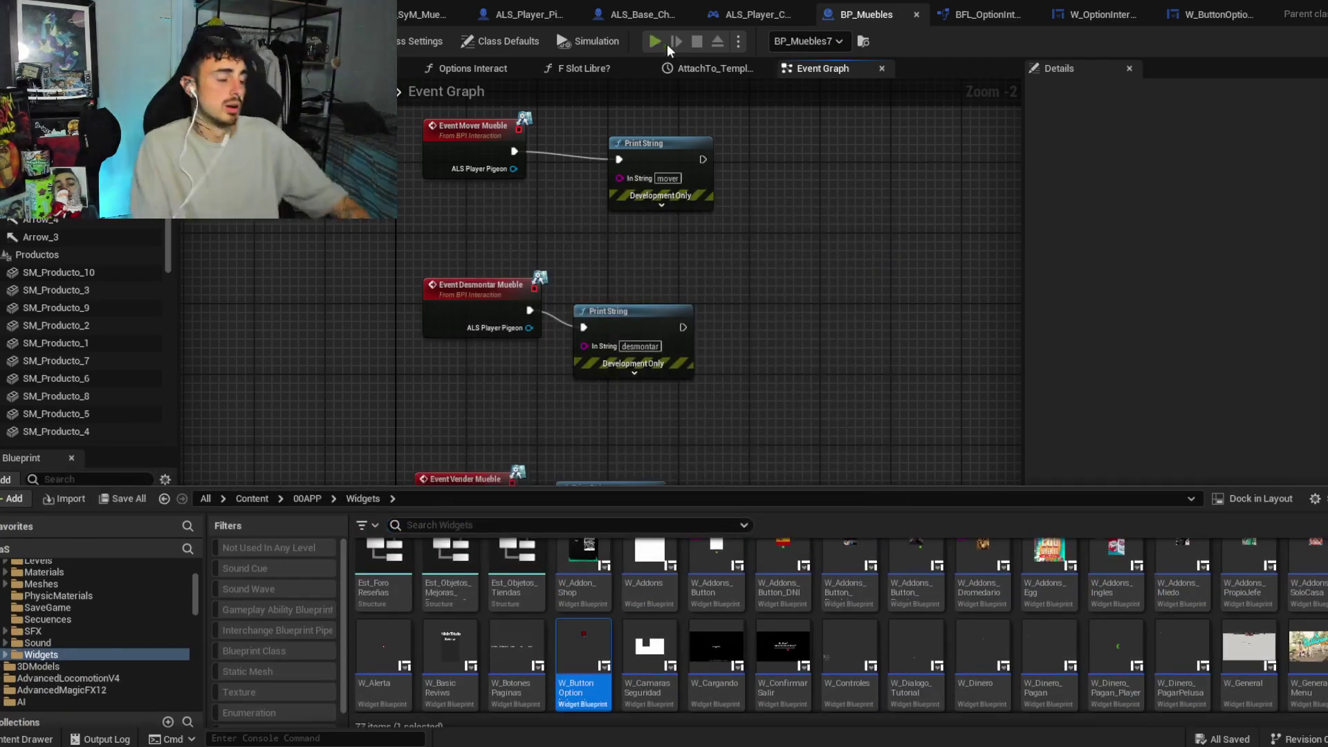
Step: Play-test, walking past the blue shelf to the white shelving, then return to BFL_OptionInteract
{"action": "left_click", "coordinate": [666, 45]}
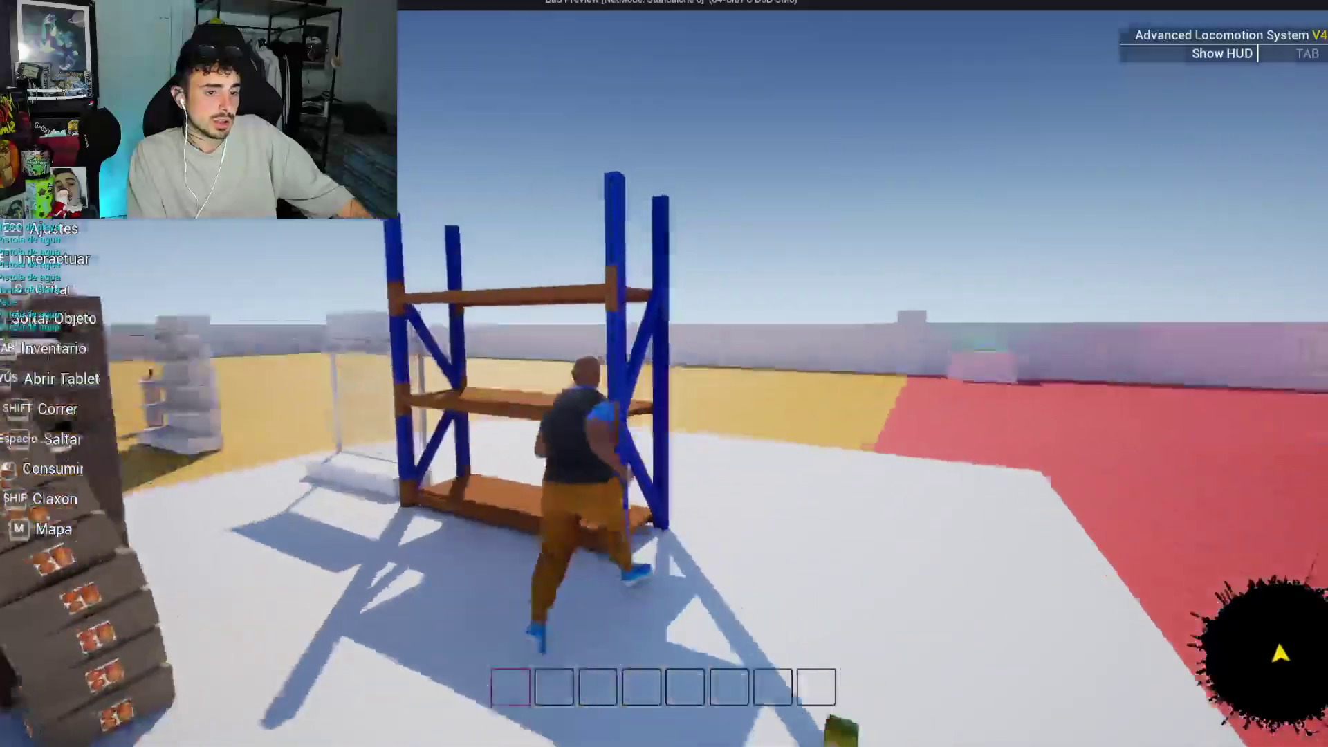
{"action": "key", "text": "w"}
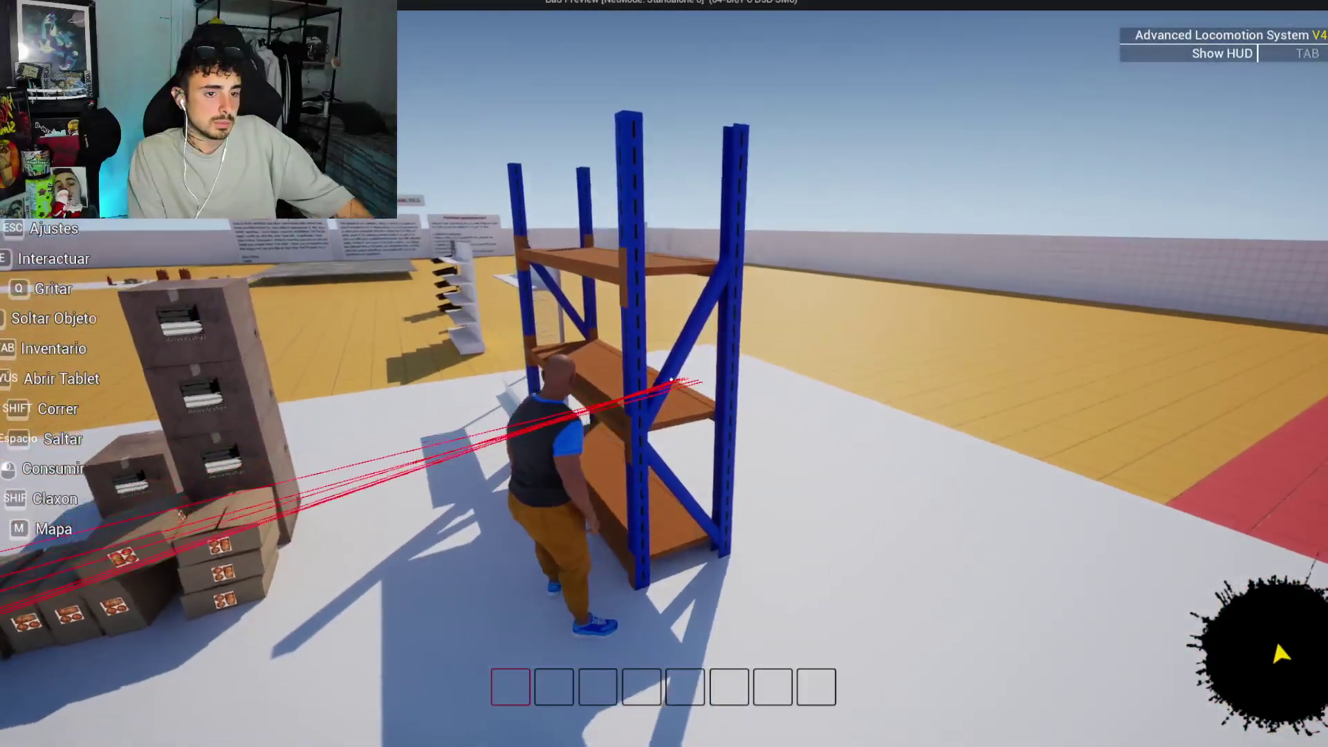
{"action": "key", "text": "w"}
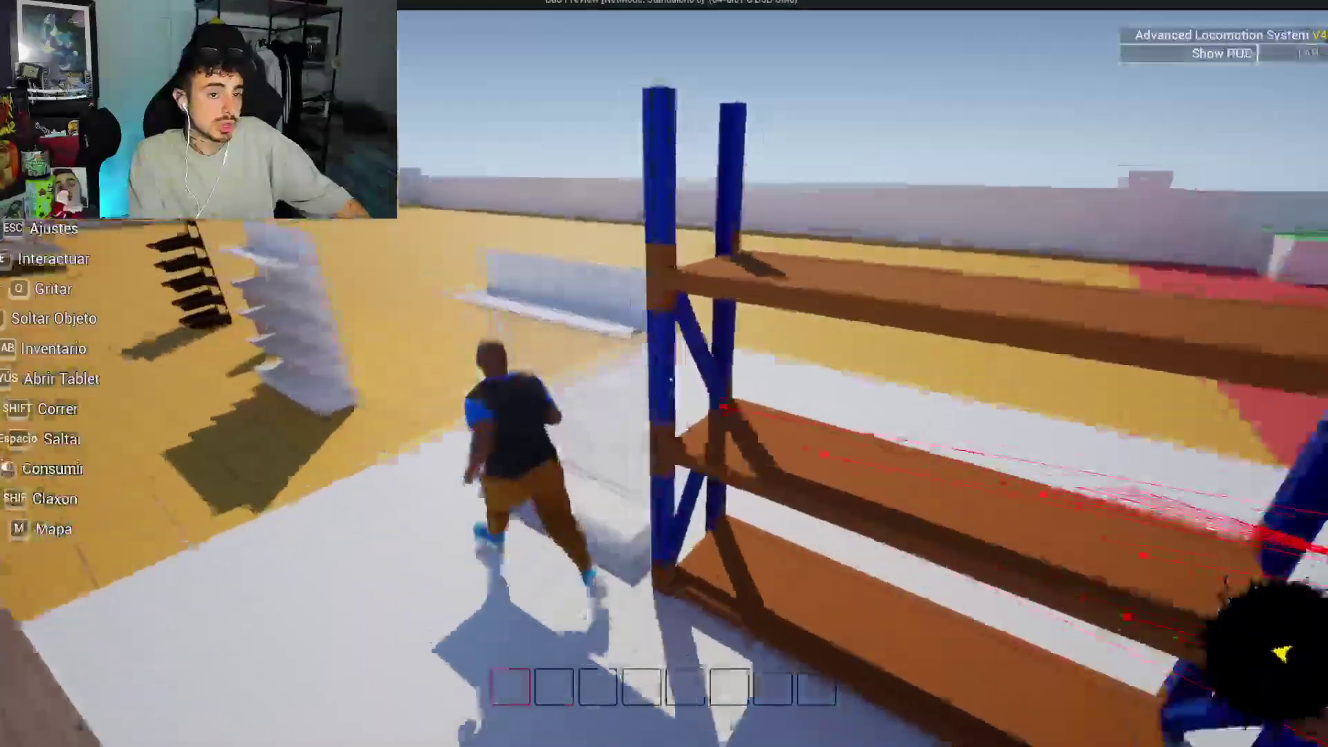
{"action": "key", "text": "w"}
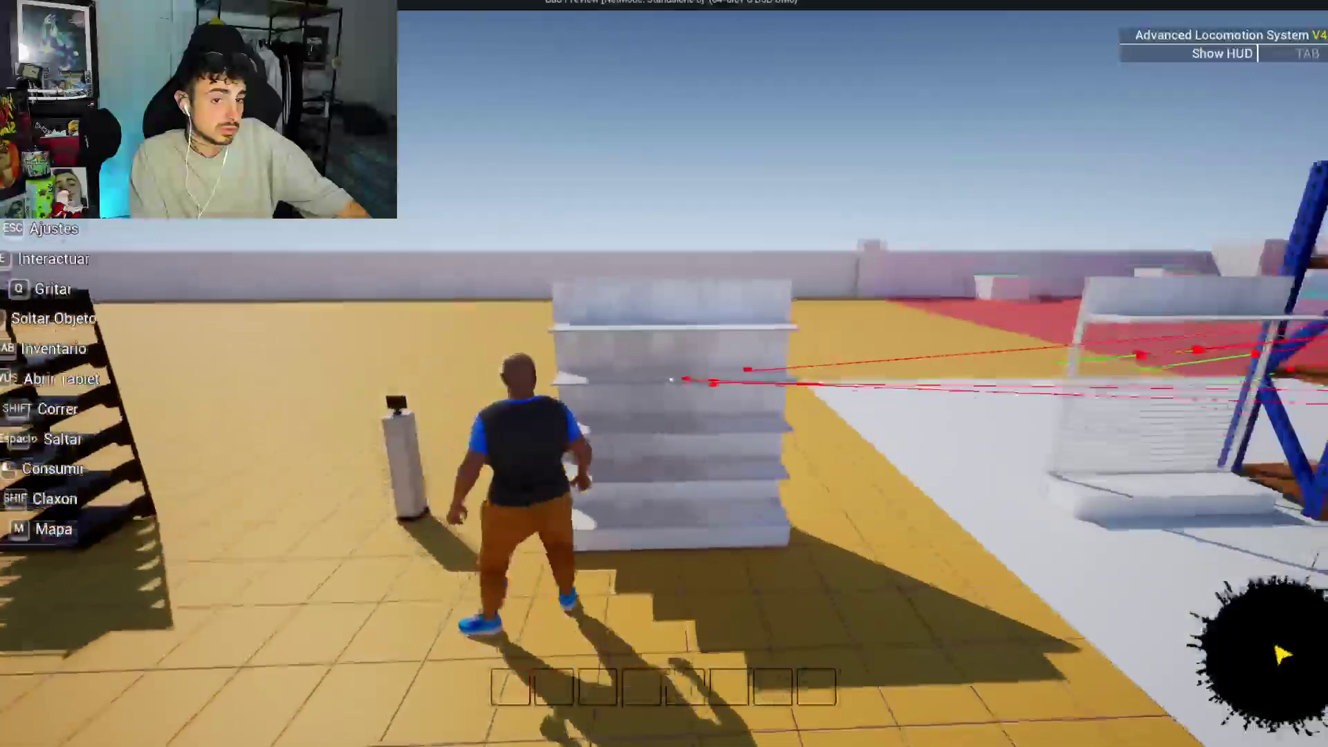
{"action": "key", "text": "Escape"}
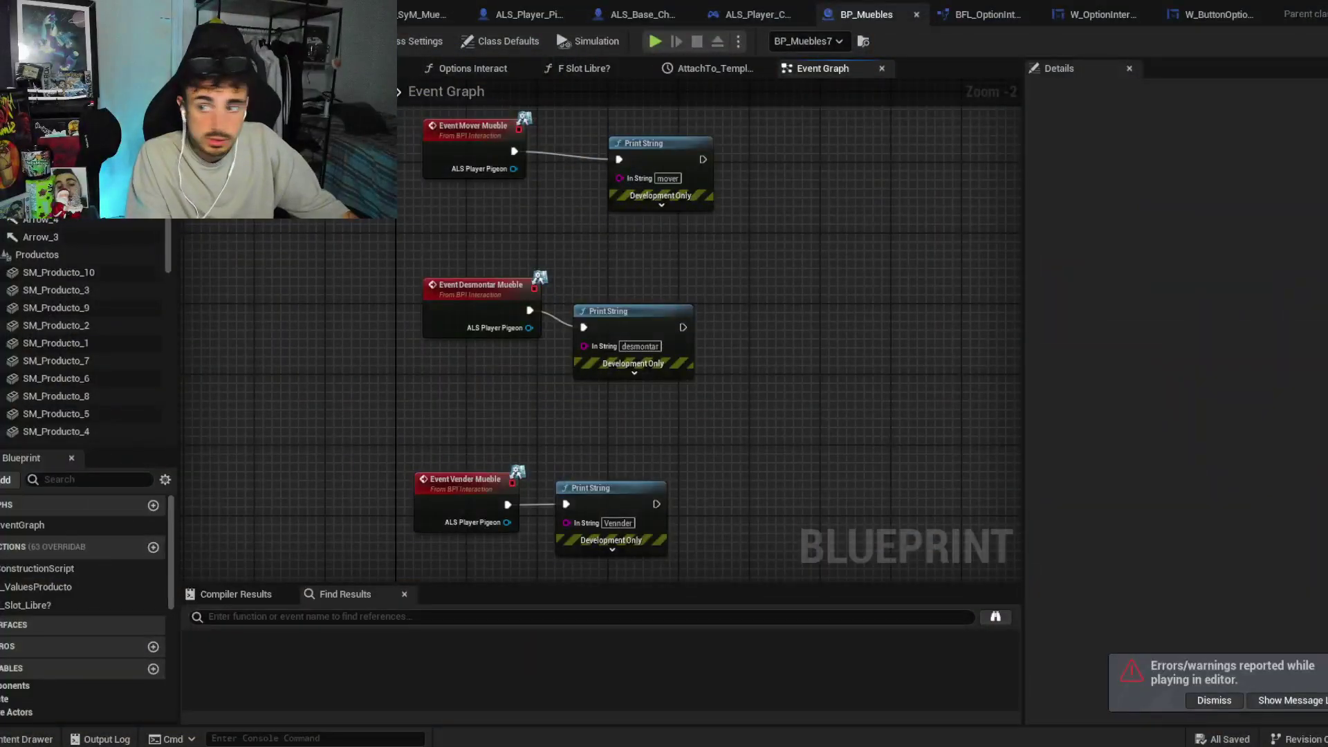
{"action": "left_click_drag", "start_coordinate": [609, 311], "coordinate": [601, 293]}
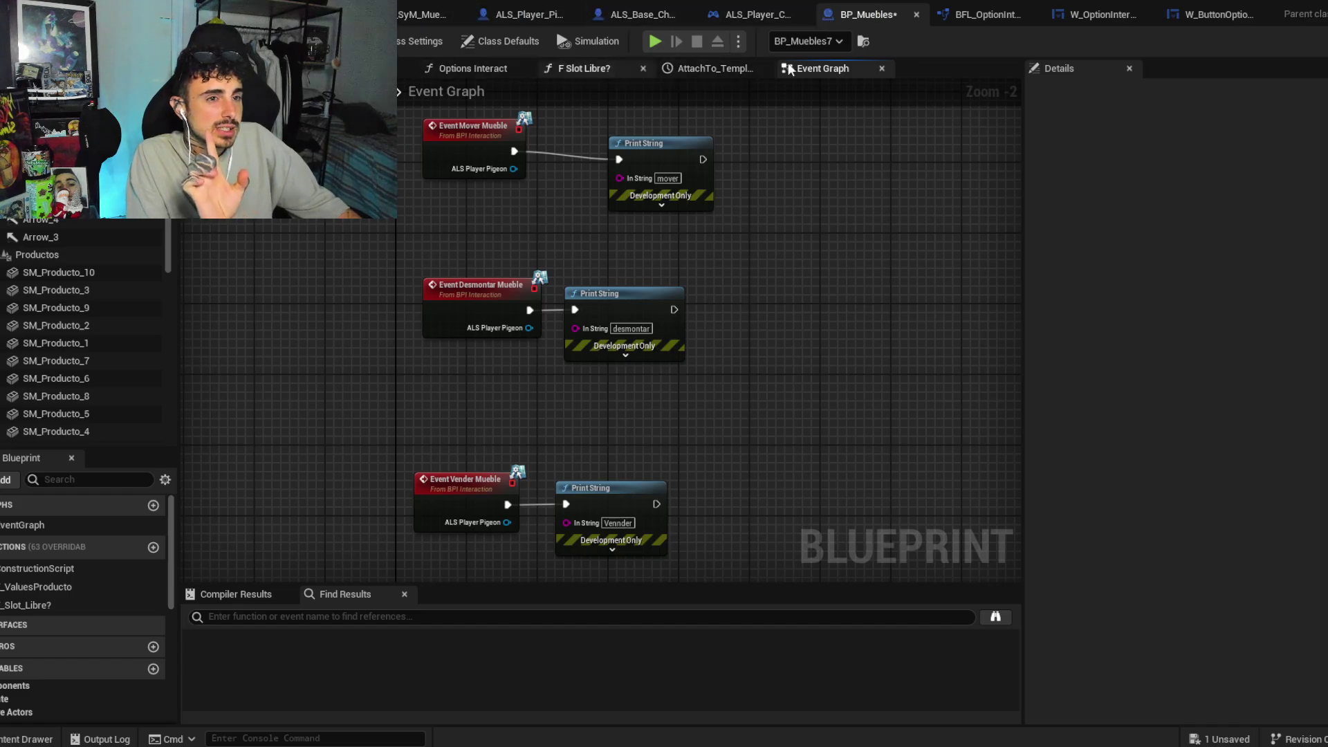
{"action": "left_click", "coordinate": [996, 16]}
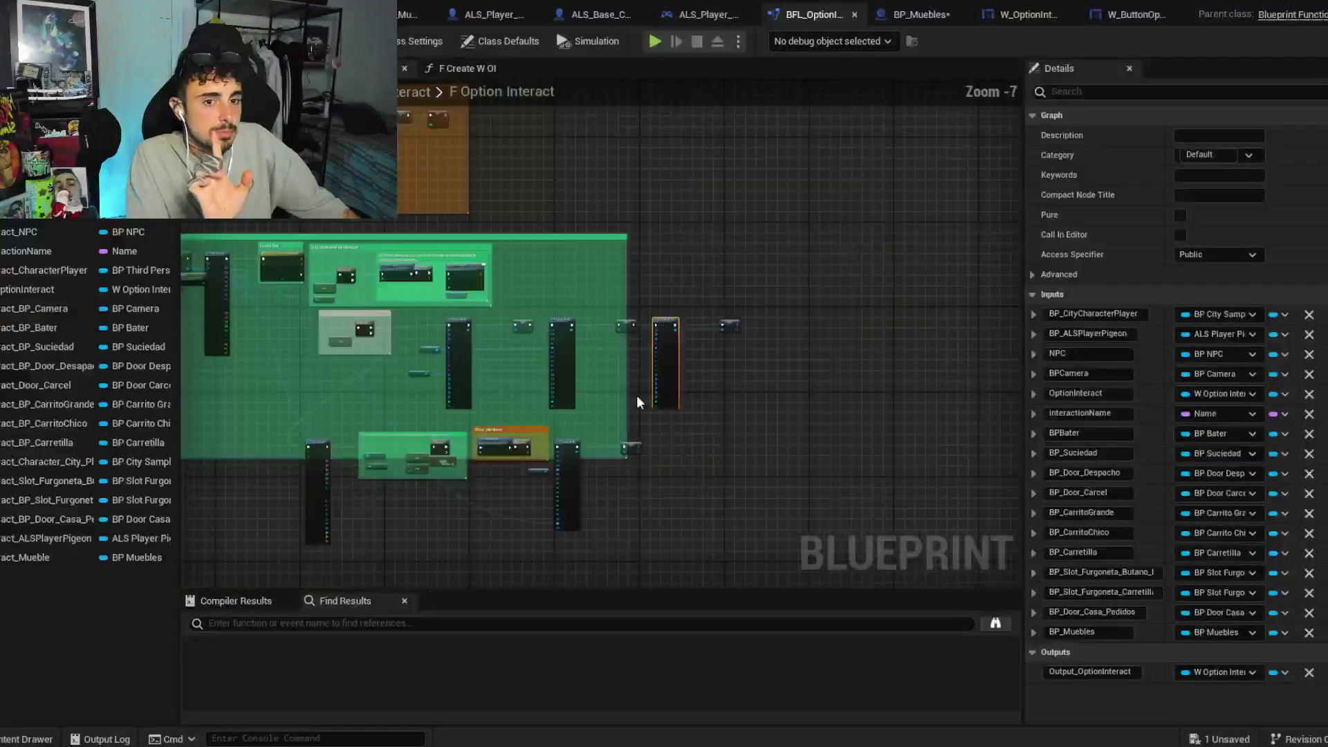
Step: Inspect the comparison's item-value dropdown near F Set Values, leaving it unchanged
{"action": "scroll", "coordinate": [649, 305], "scroll_direction": "up", "scroll_amount": 4}
{"action": "mouse_move", "coordinate": [624, 322]}
{"action": "right_mouse_down"}
{"action": "mouse_move", "coordinate": [538, 150]}
{"action": "mouse_move", "coordinate": [542, 334]}
{"action": "mouse_move", "coordinate": [776, 451]}
{"action": "right_mouse_up"}
{"action": "mouse_move", "coordinate": [376, 362]}
{"action": "right_mouse_down"}
{"action": "mouse_move", "coordinate": [809, 346]}
{"action": "mouse_move", "coordinate": [597, 355]}
{"action": "right_mouse_up"}
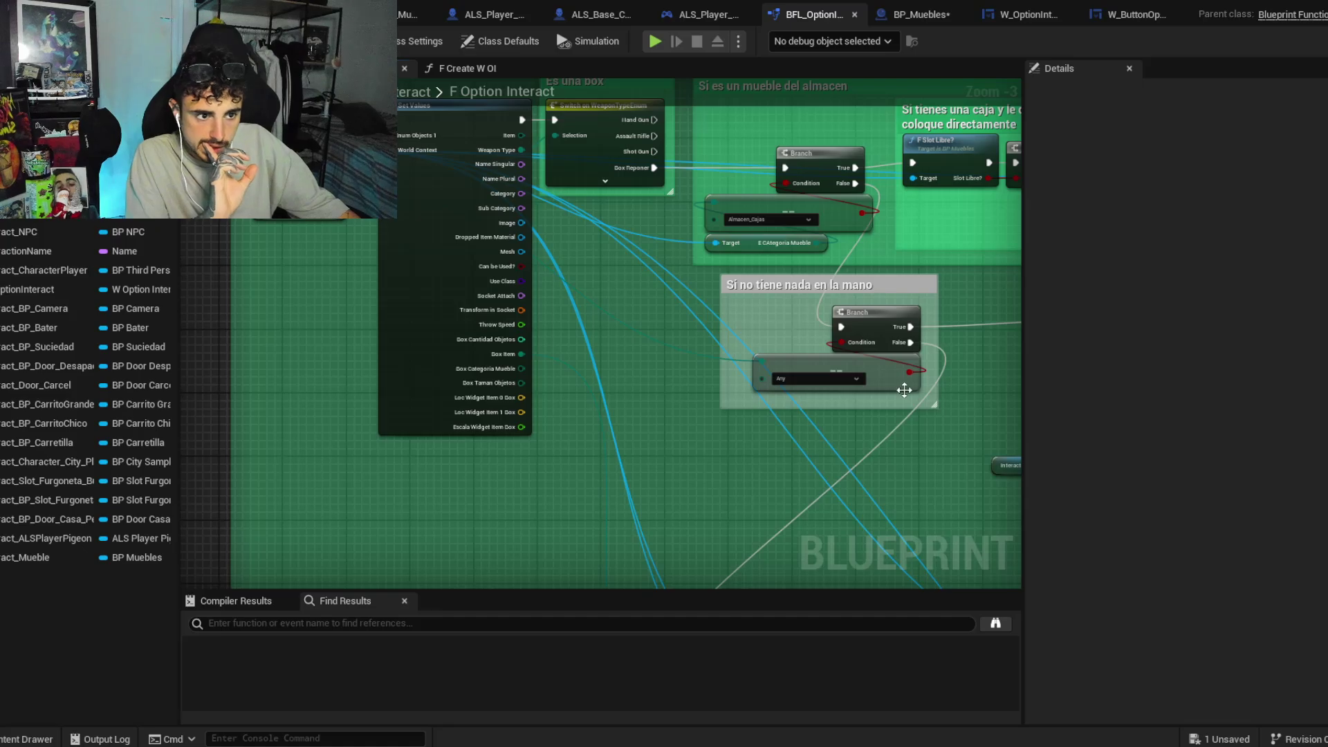
{"action": "scroll", "coordinate": [904, 385], "scroll_direction": "up", "scroll_amount": 3}
{"action": "left_click", "coordinate": [616, 332]}
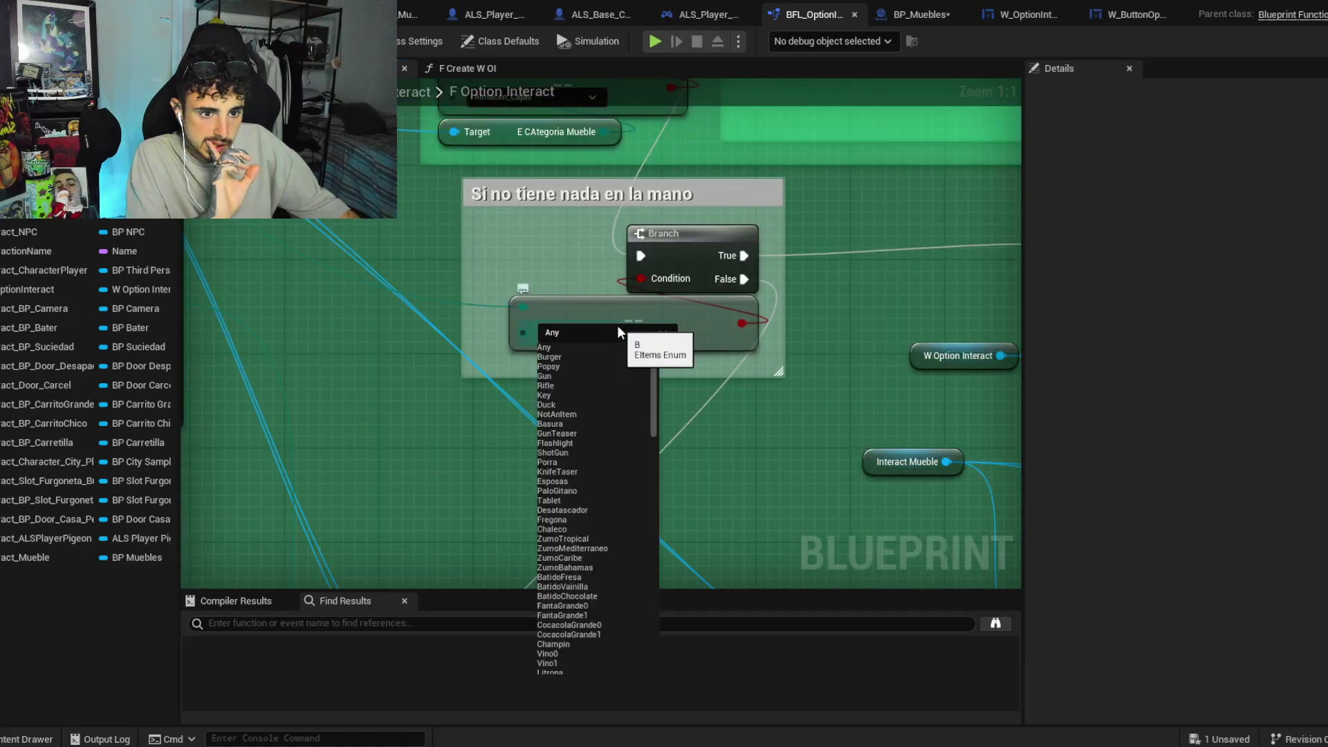
{"action": "mouse_move", "coordinate": [653, 394]}
{"action": "left_mouse_down"}
{"action": "mouse_move", "coordinate": [637, 668]}
{"action": "mouse_move", "coordinate": [641, 367]}
{"action": "left_mouse_up"}
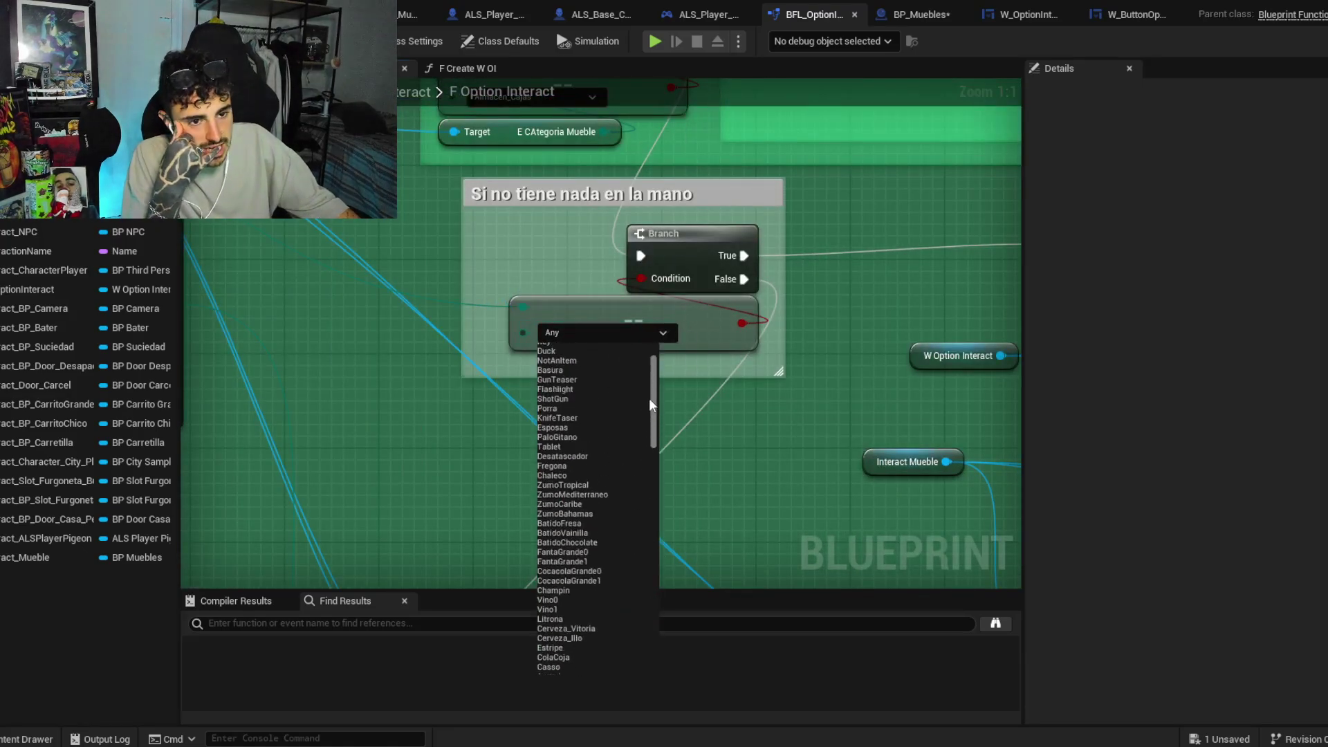
{"action": "left_click", "coordinate": [422, 416]}
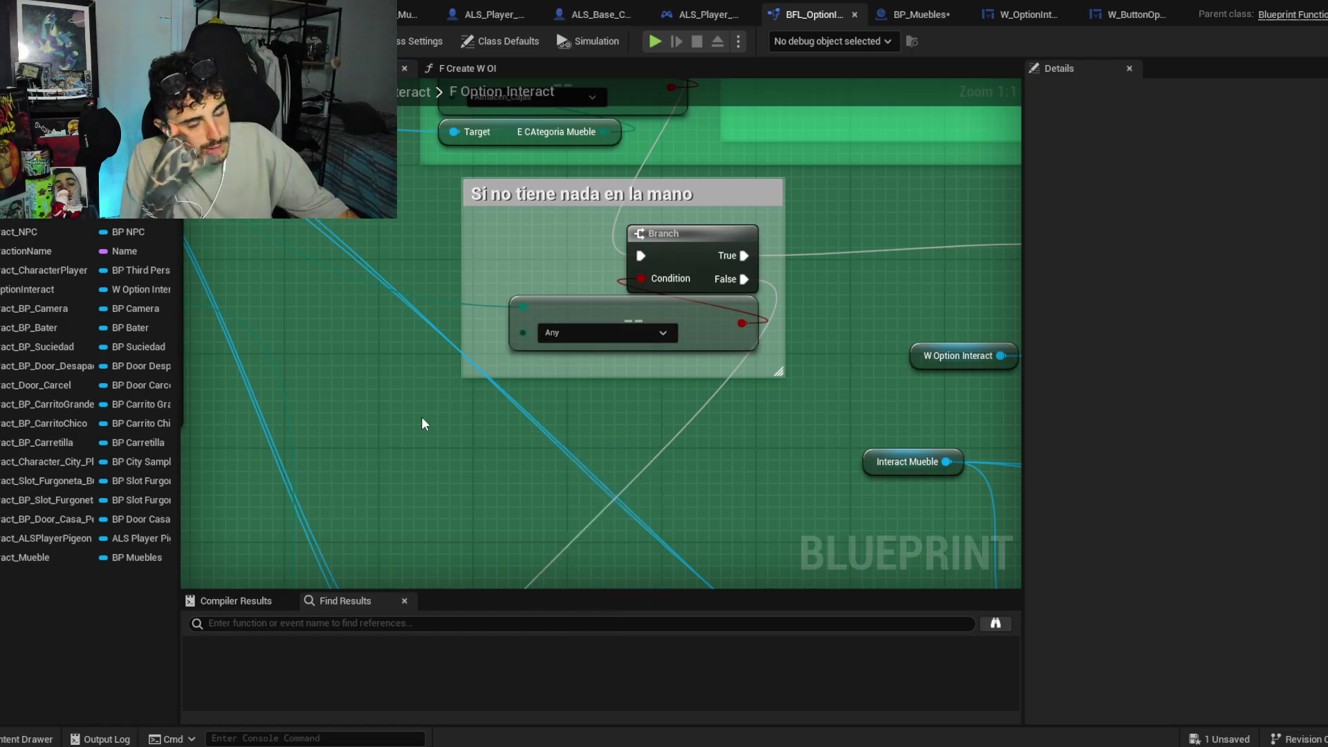
Step: Move the Branch True execution wire from F Create W OI to the Slot Libre check
{"action": "mouse_move", "coordinate": [716, 412]}
{"action": "right_mouse_down"}
{"action": "mouse_move", "coordinate": [446, 430]}
{"action": "mouse_move", "coordinate": [507, 309]}
{"action": "right_mouse_up"}
{"action": "scroll", "coordinate": [450, 430], "scroll_direction": "down", "scroll_amount": 3}
{"action": "scroll", "coordinate": [534, 276], "scroll_direction": "down", "scroll_amount": 1}
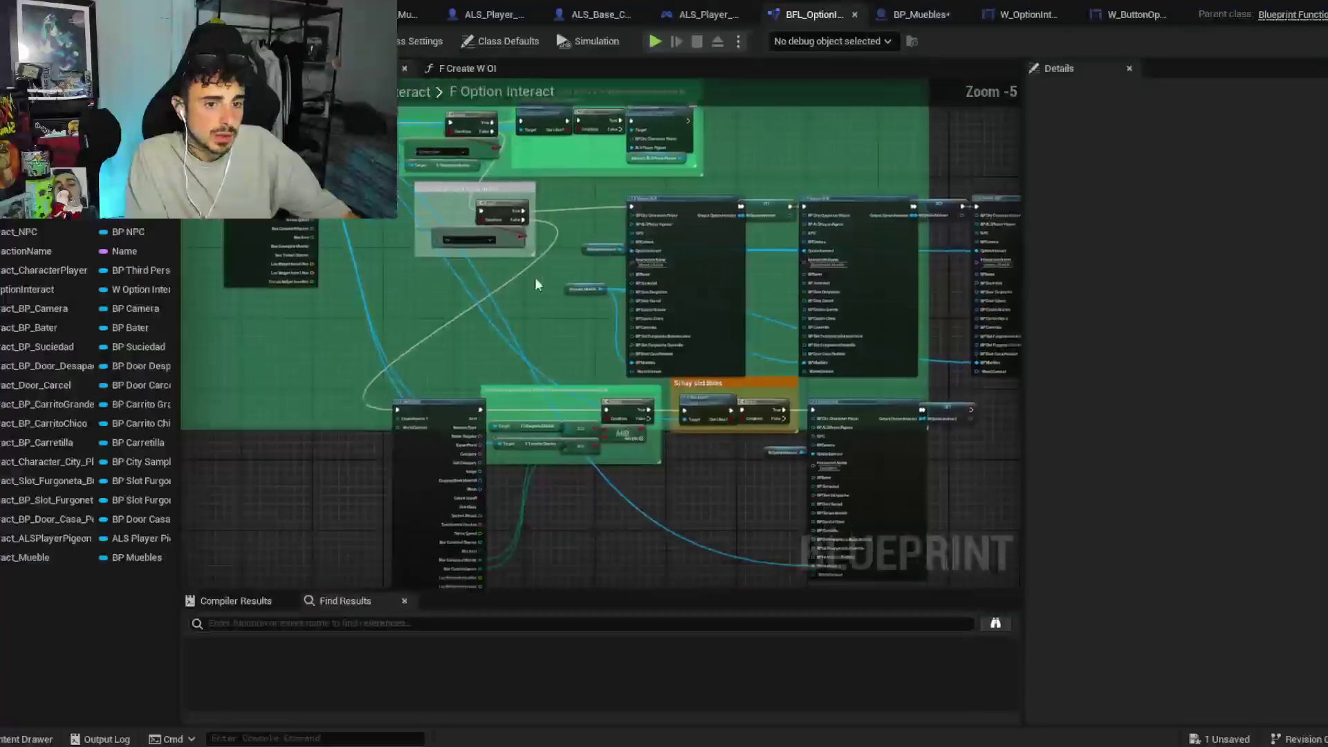
{"action": "left_click_drag", "start_coordinate": [510, 187], "coordinate": [730, 455]}
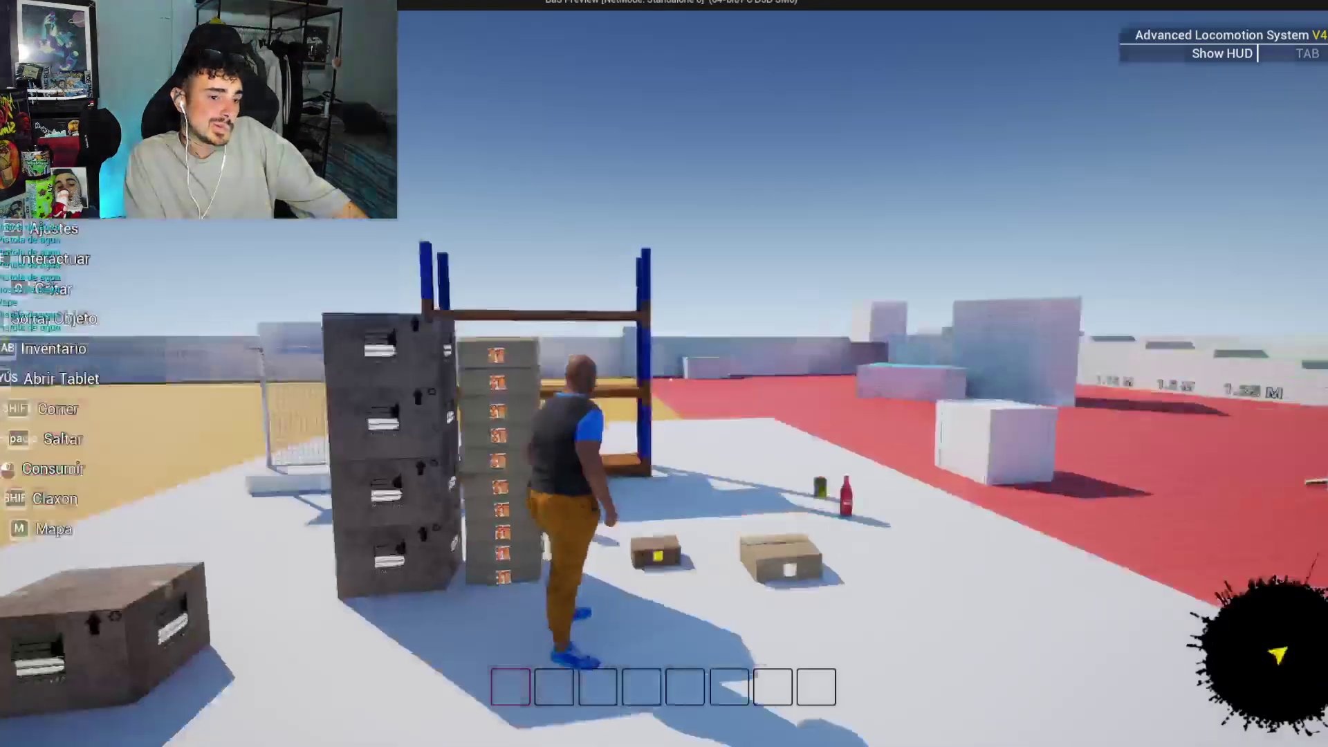
Step: Walk the character through the level to test interactions, then stop the play session
{"action": "key", "text": "w"}
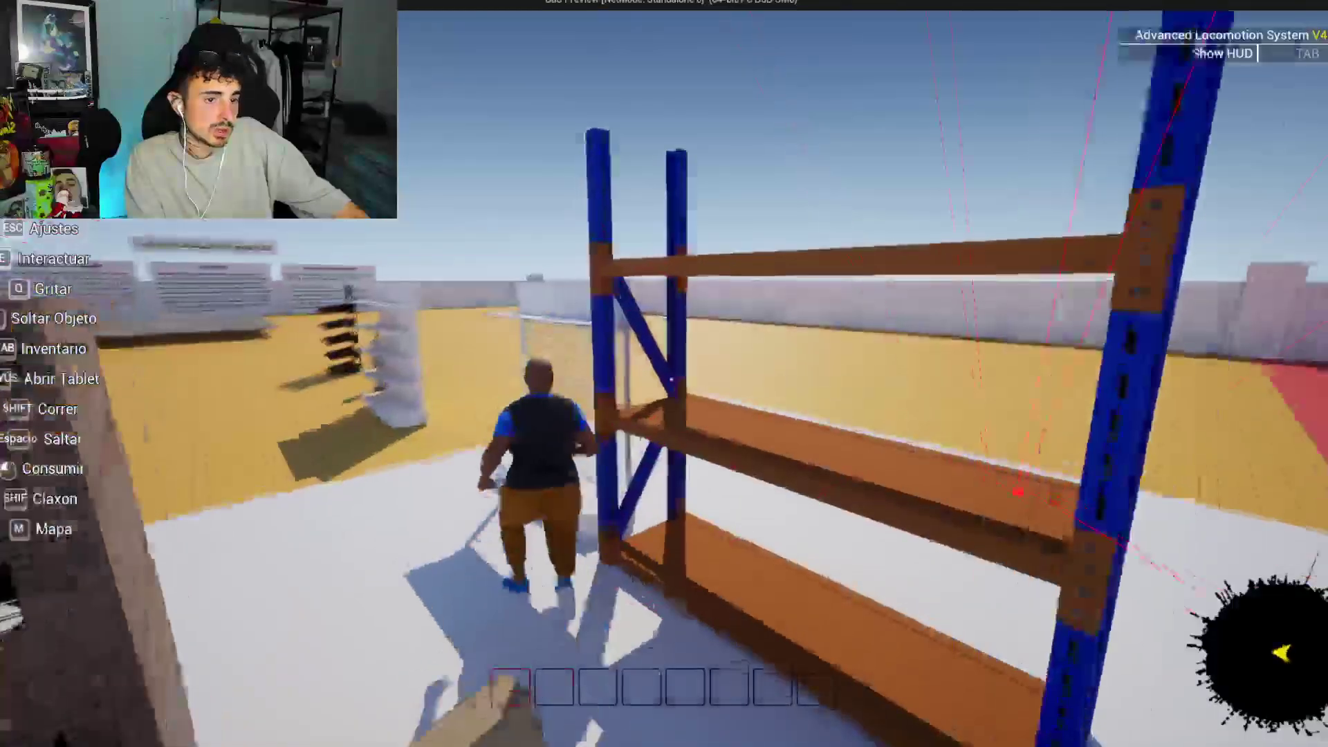
{"action": "key", "text": "w"}
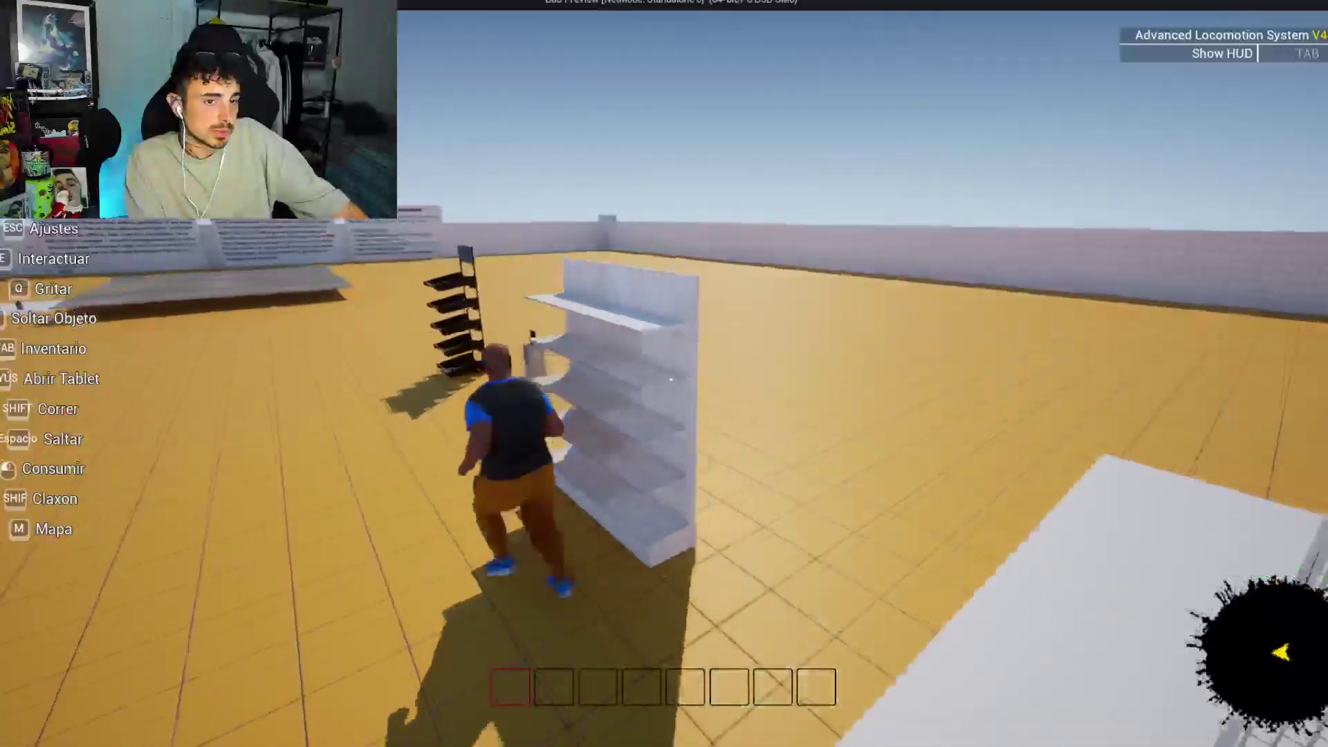
{"action": "key", "text": "Escape"}
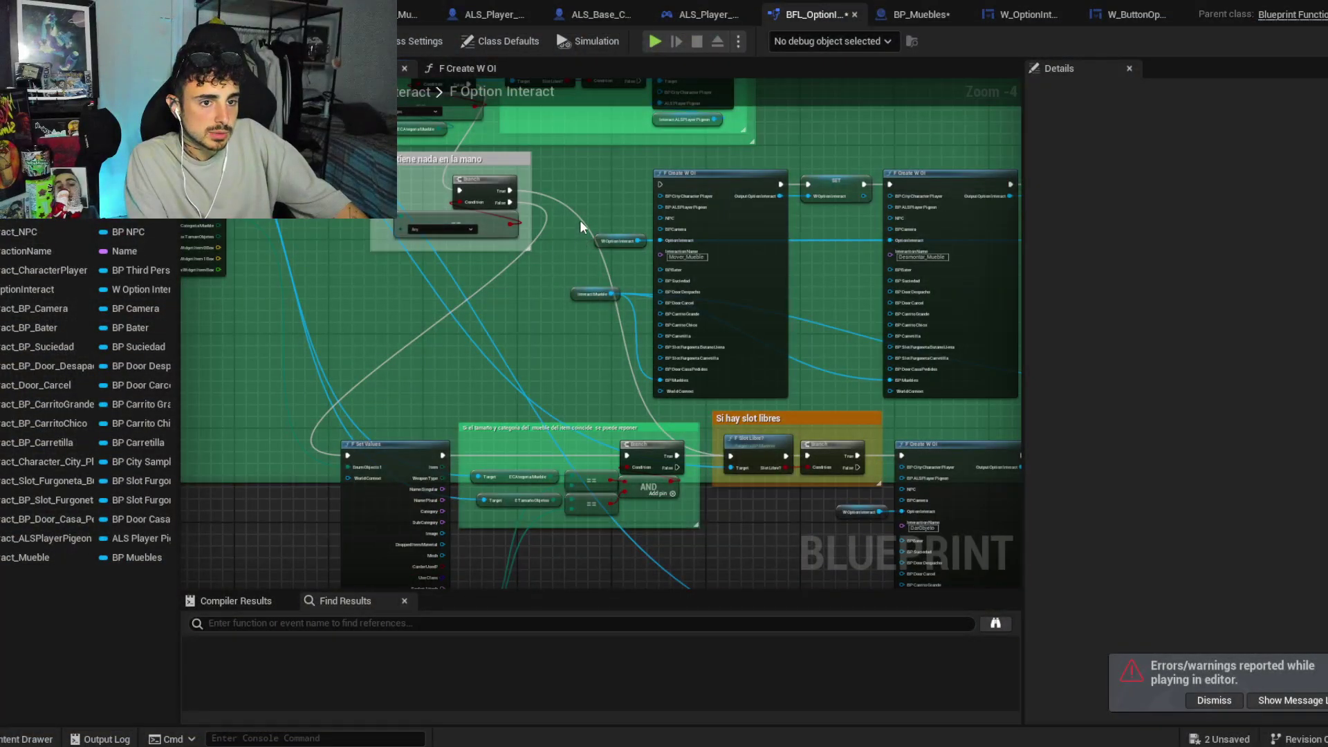
Step: Route the upper Branch's False output into F Create W OI's exec input
{"action": "scroll", "coordinate": [580, 214], "scroll_direction": "up", "scroll_amount": 2}
{"action": "scroll", "coordinate": [437, 186], "scroll_direction": "up", "scroll_amount": 1}
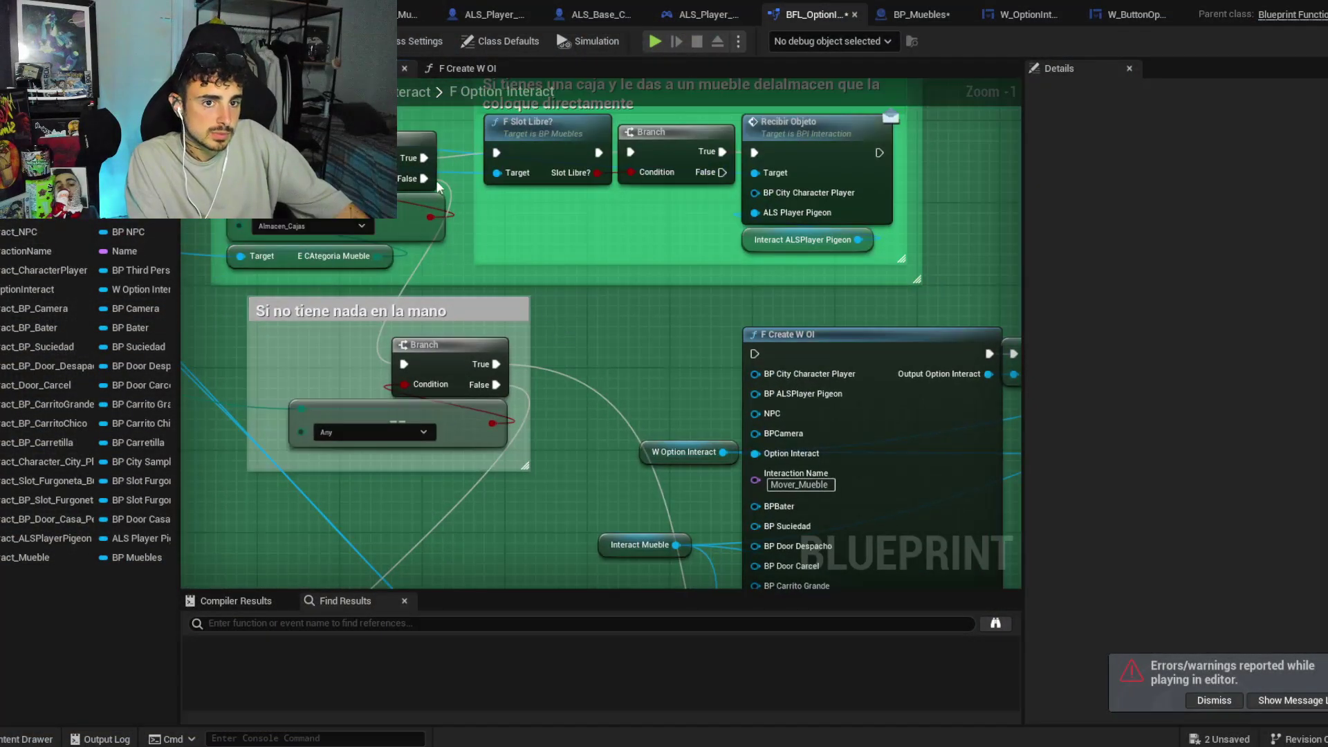
{"action": "left_click_drag", "start_coordinate": [424, 179], "coordinate": [754, 353]}
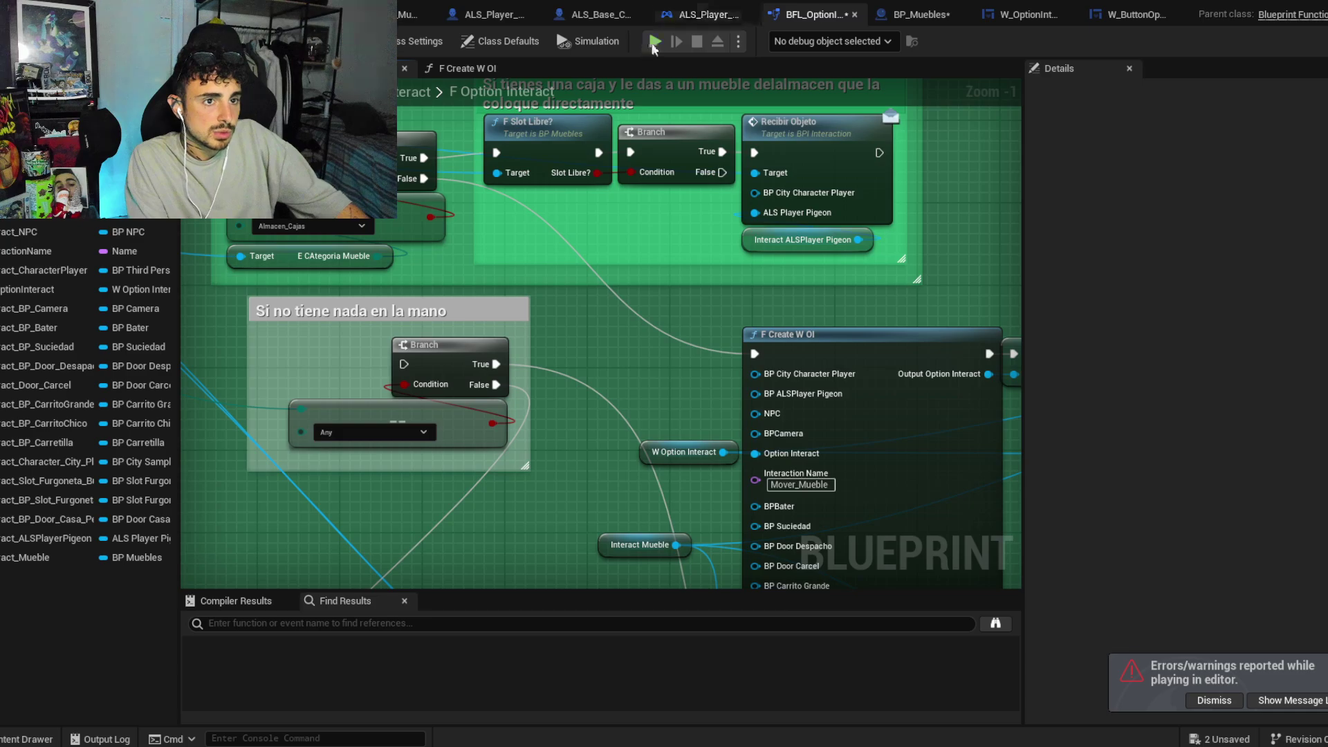
Step: Play-test again, running between the white shelves and blue rack, then end it
{"action": "key", "text": "alt+p"}
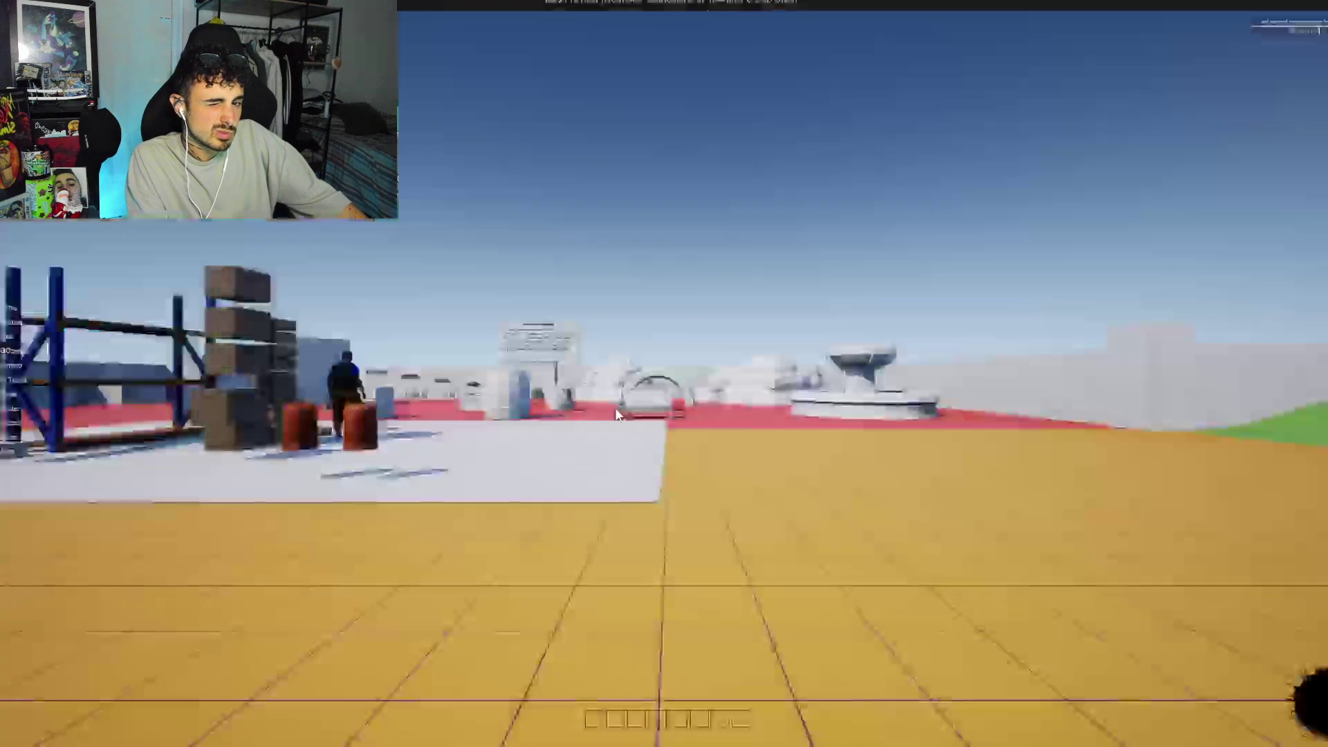
{"action": "key", "text": "w"}
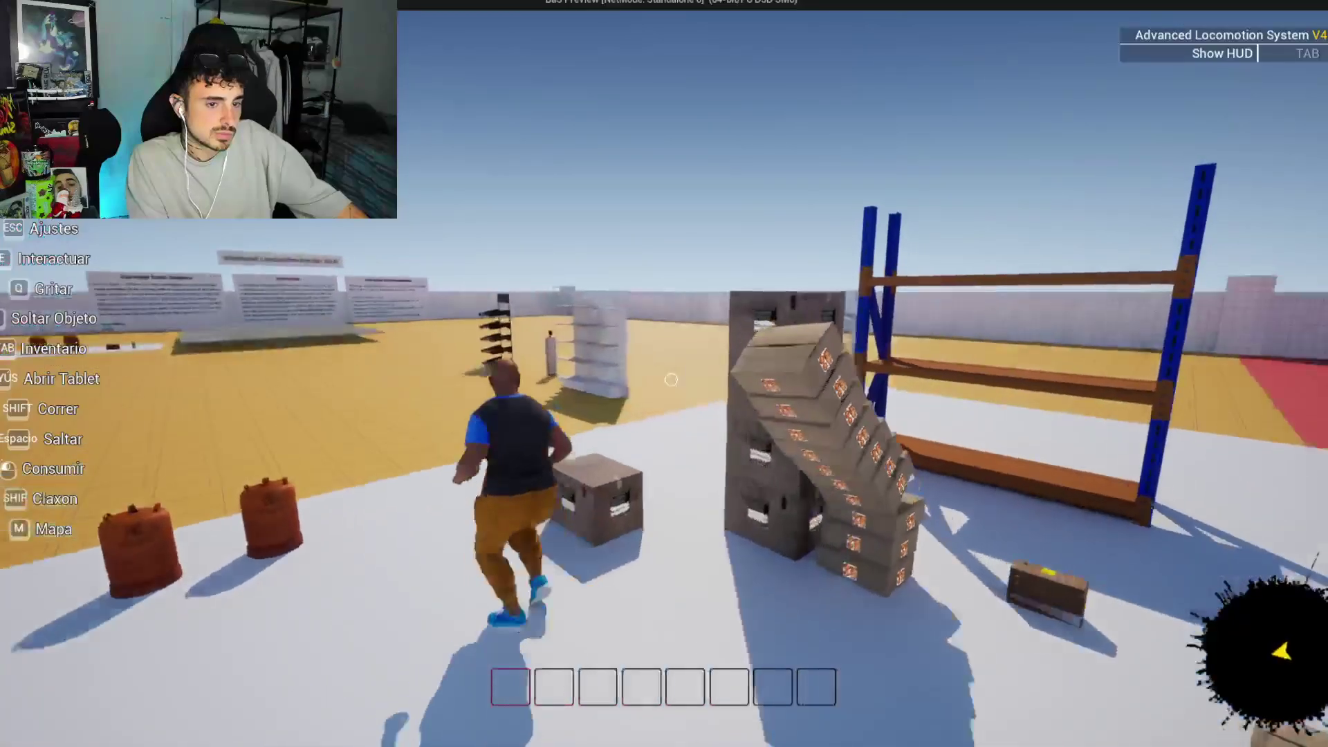
{"action": "key", "text": "w"}
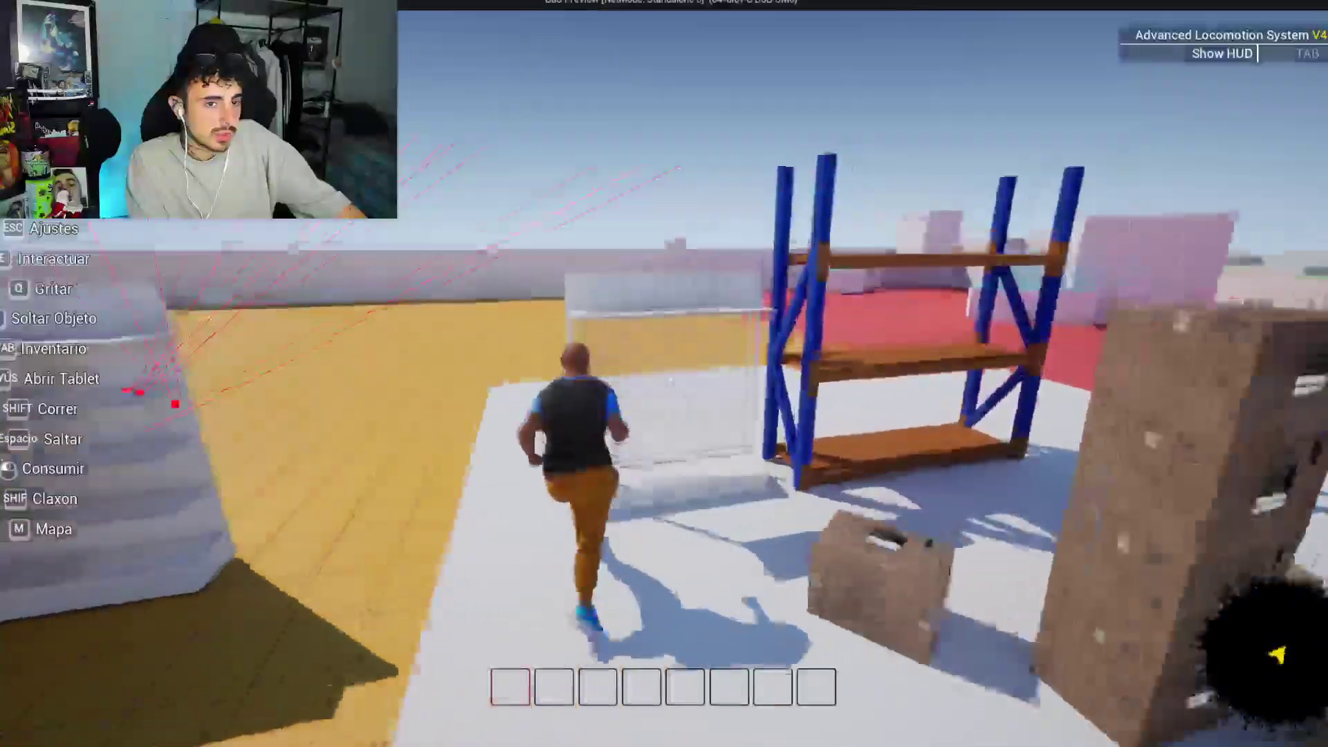
{"action": "key", "text": "Escape"}
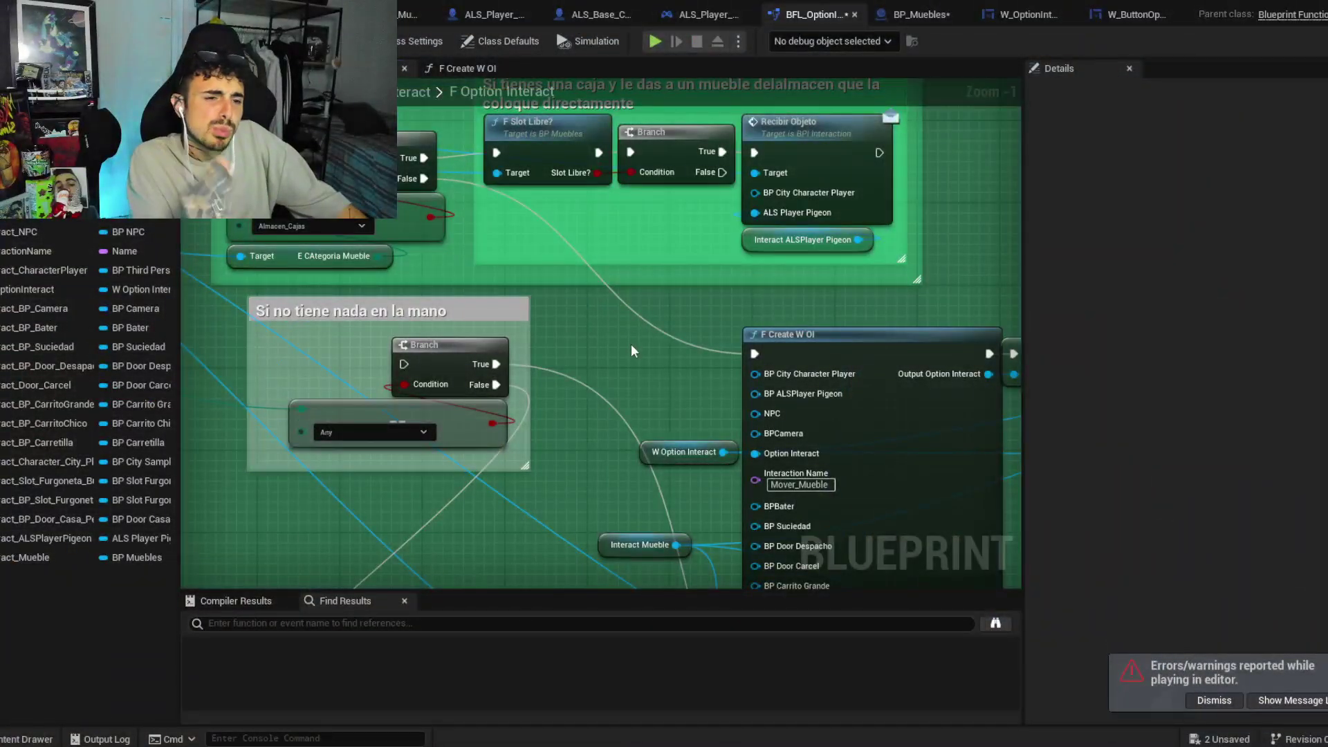
Step: Connect the top Branch's False output to the Set Values node
{"action": "right_click_drag", "start_coordinate": [633, 358], "coordinate": [407, 291]}
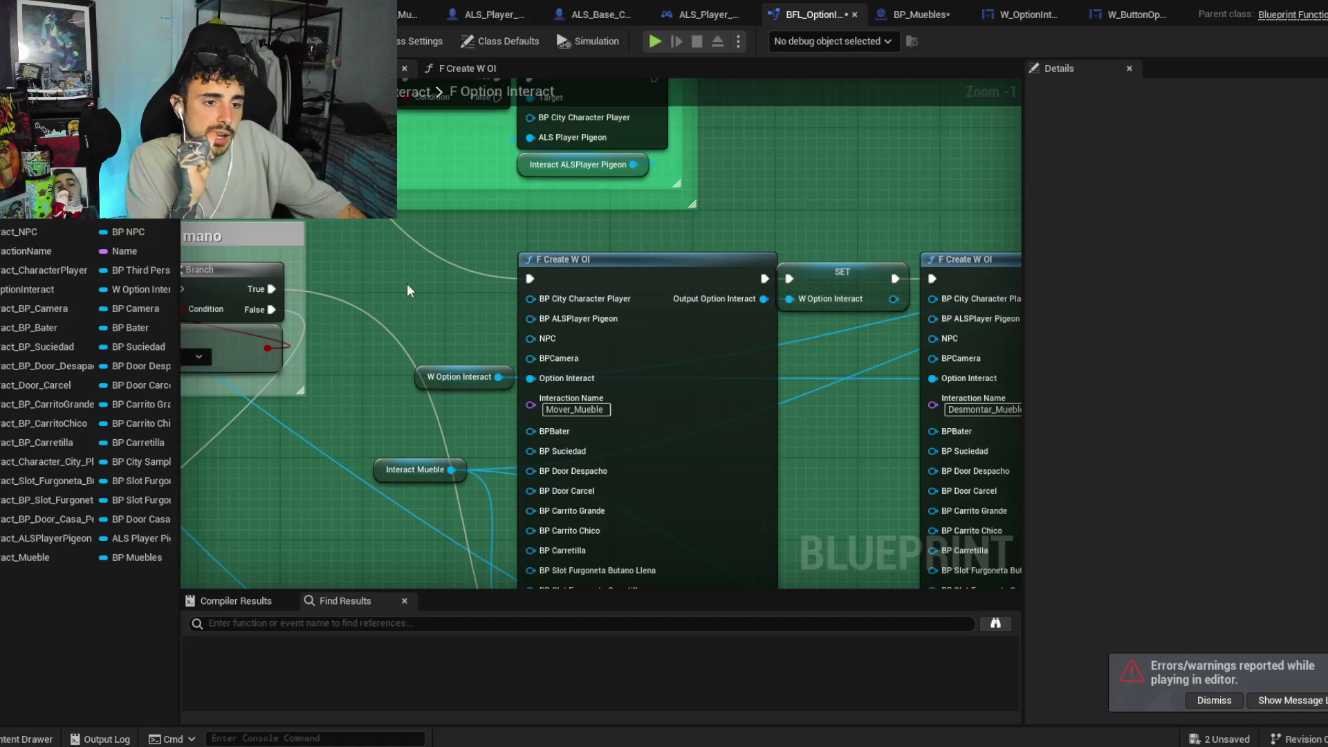
{"action": "scroll", "coordinate": [408, 287], "scroll_direction": "down", "scroll_amount": 5}
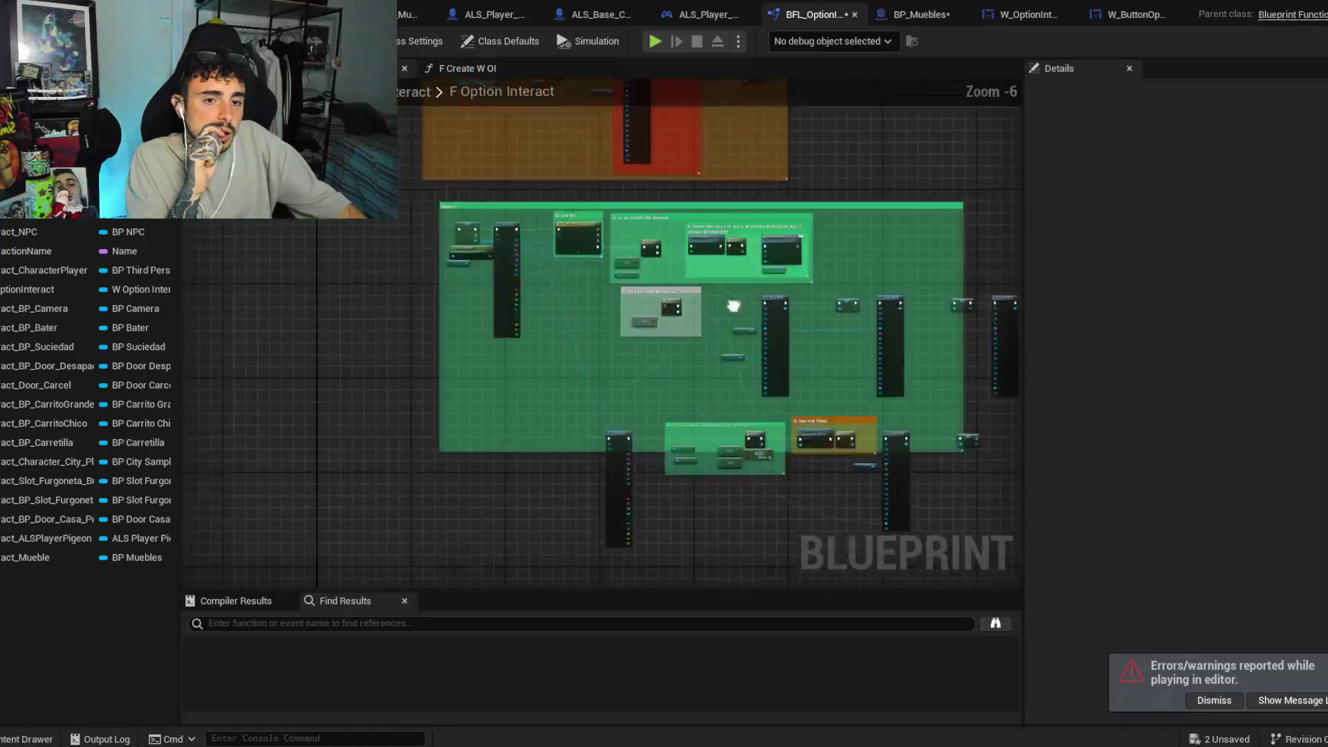
{"action": "right_click_drag", "start_coordinate": [733, 305], "coordinate": [717, 301]}
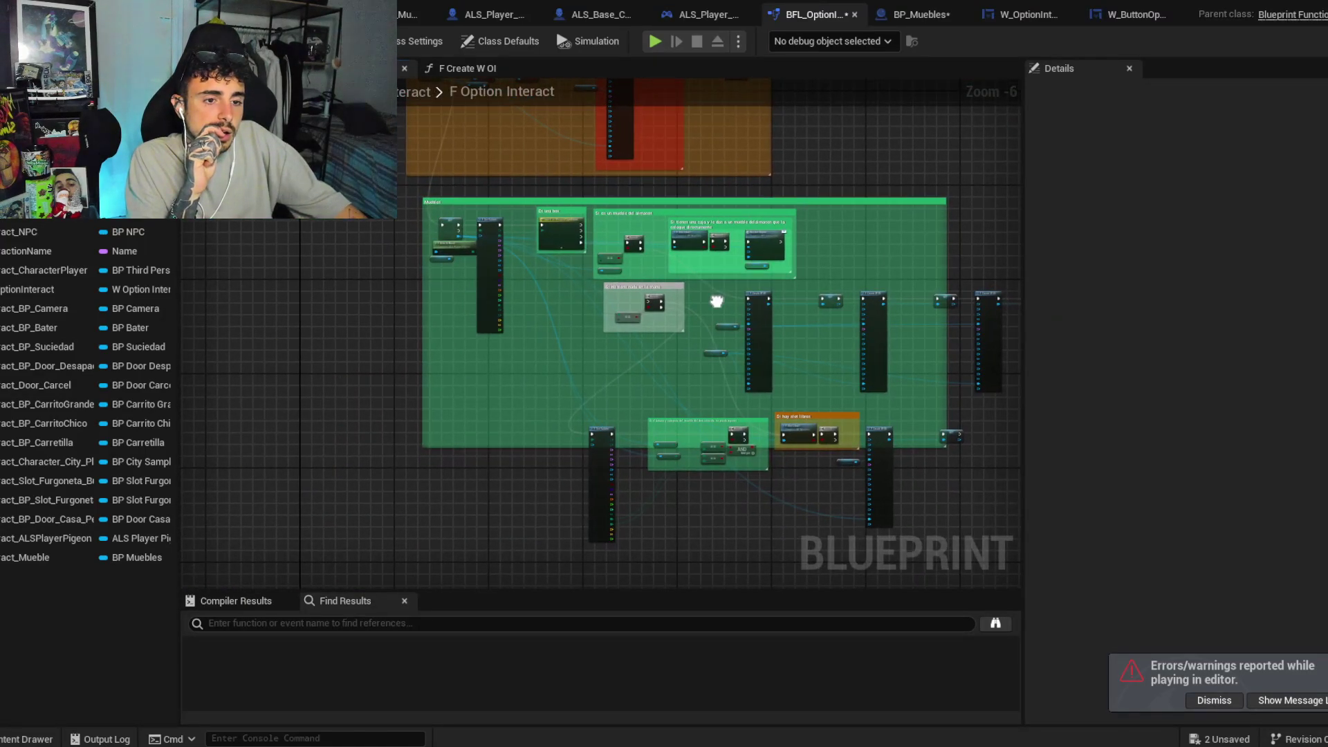
{"action": "scroll", "coordinate": [615, 281], "scroll_direction": "up", "scroll_amount": 5}
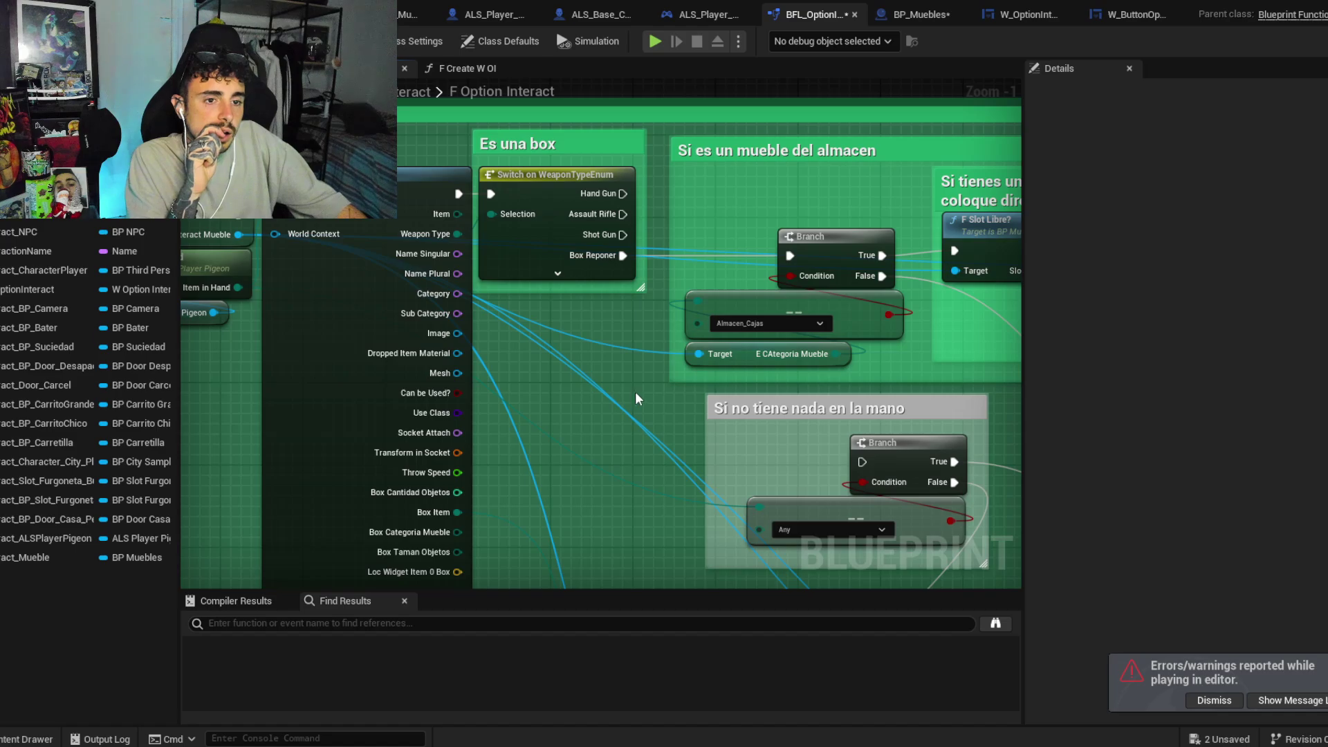
{"action": "scroll", "coordinate": [634, 391], "scroll_direction": "down", "scroll_amount": 1}
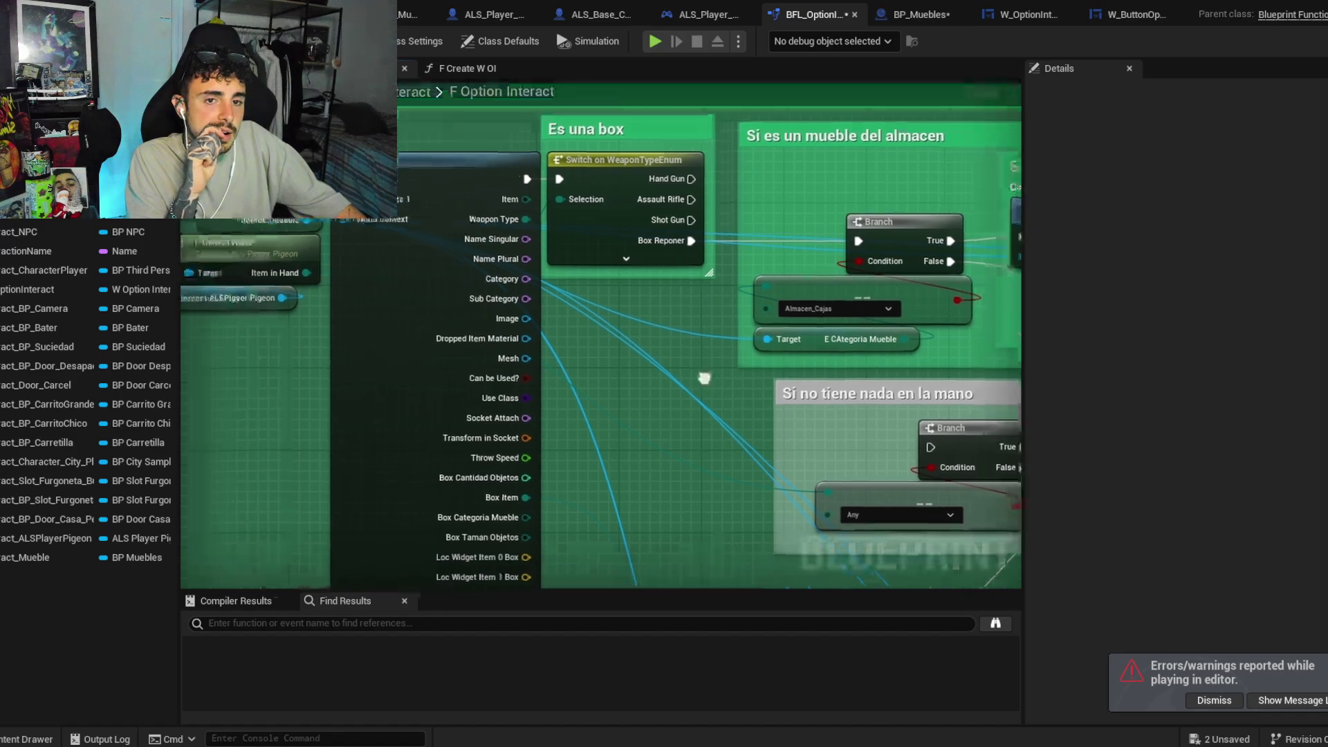
{"action": "right_click_drag", "start_coordinate": [706, 376], "coordinate": [553, 219]}
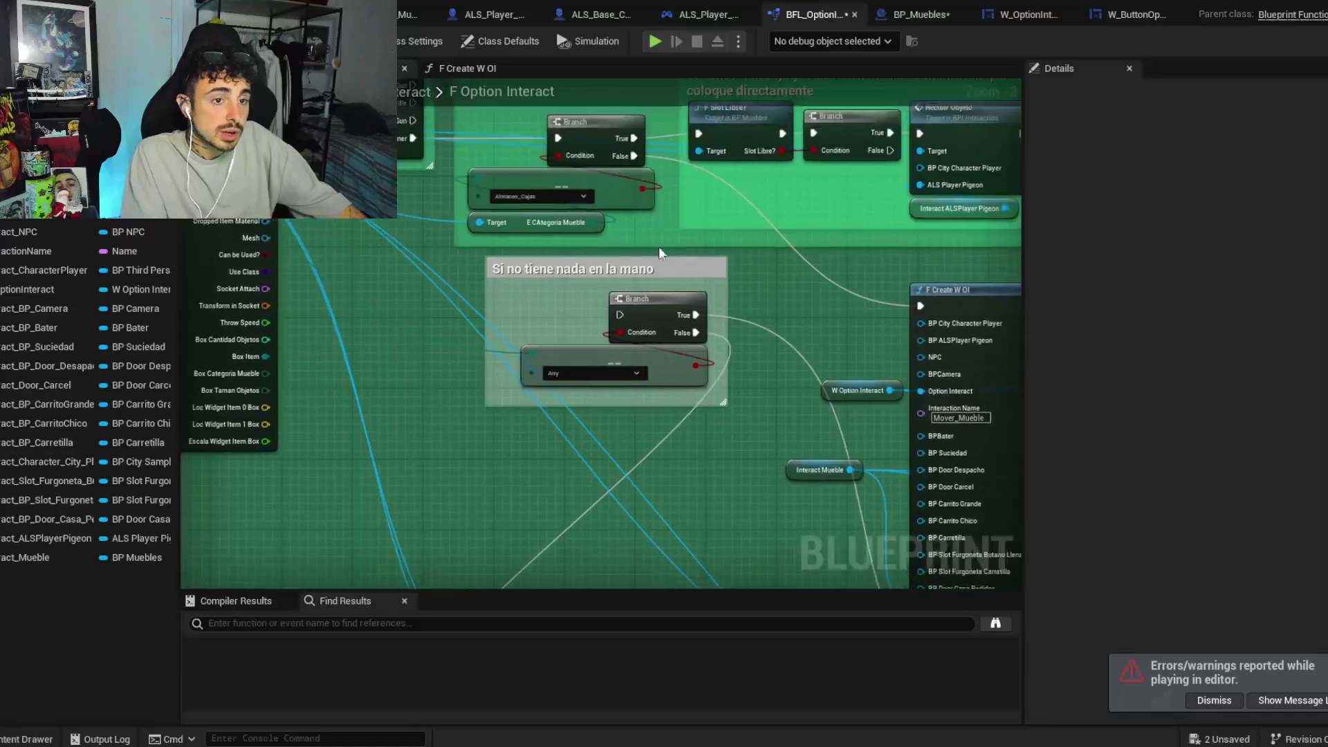
{"action": "right_click_drag", "start_coordinate": [658, 246], "coordinate": [581, 243]}
{"action": "scroll", "coordinate": [614, 171], "scroll_direction": "down", "scroll_amount": 1}
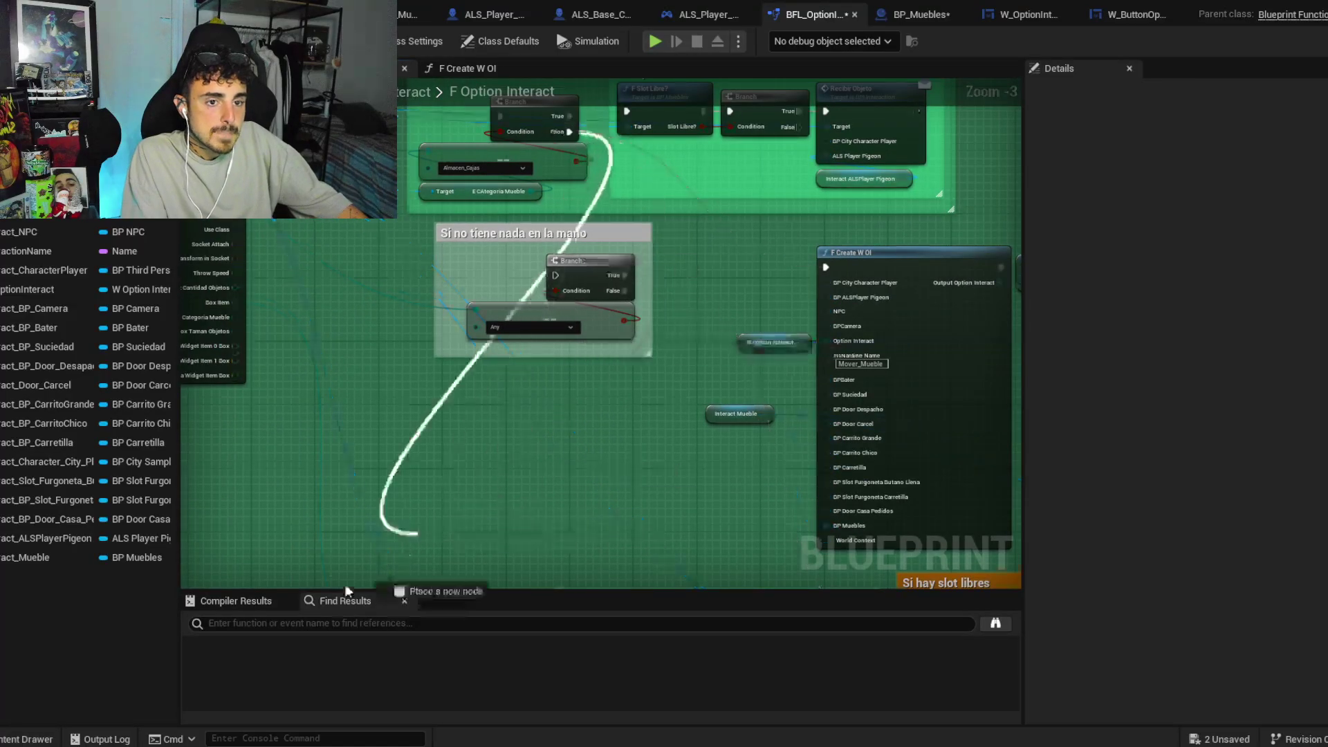
{"action": "left_click_drag", "start_coordinate": [568, 131], "coordinate": [401, 547]}
Step: Pull a wire from the Branch True output to F Create W OI's exec pin
{"action": "scroll", "coordinate": [515, 411], "scroll_direction": "down", "scroll_amount": 2}
{"action": "scroll", "coordinate": [570, 338], "scroll_direction": "up", "scroll_amount": 2}
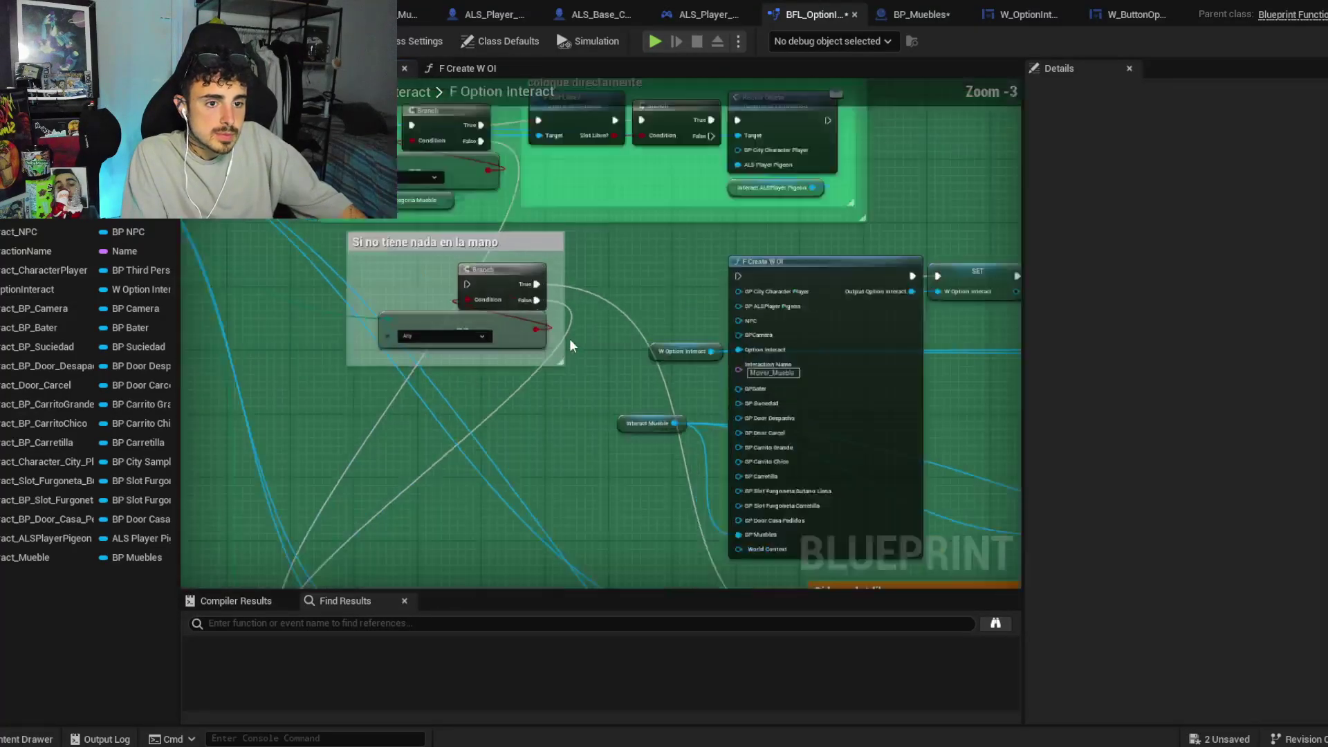
{"action": "mouse_move", "coordinate": [570, 338]}
{"action": "right_mouse_down"}
{"action": "mouse_move", "coordinate": [583, 186]}
{"action": "mouse_move", "coordinate": [553, 293]}
{"action": "right_mouse_up"}
{"action": "left_click_drag", "start_coordinate": [466, 244], "coordinate": [667, 238]}
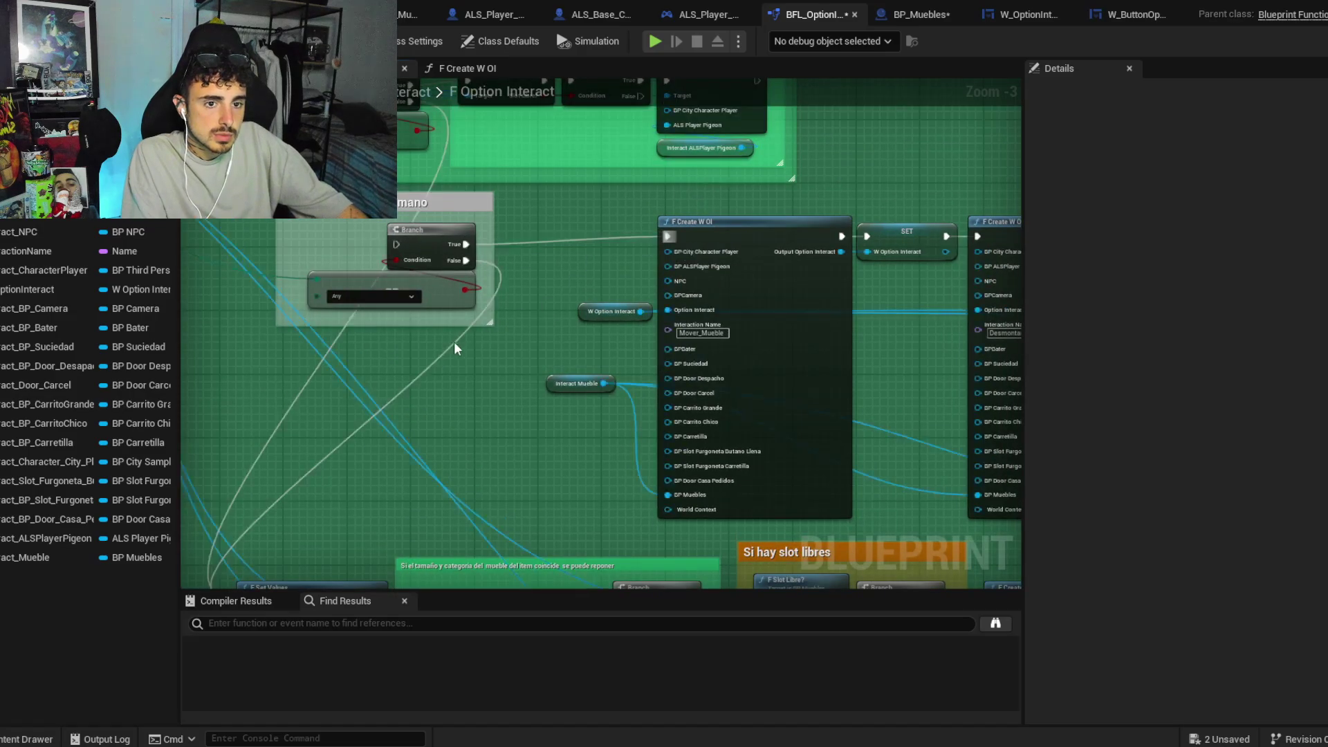
Step: Box-select a group of nodes in the F Option Interact graph
{"action": "scroll", "coordinate": [485, 297], "scroll_direction": "down", "scroll_amount": 2}
{"action": "scroll", "coordinate": [487, 303], "scroll_direction": "down", "scroll_amount": 2}
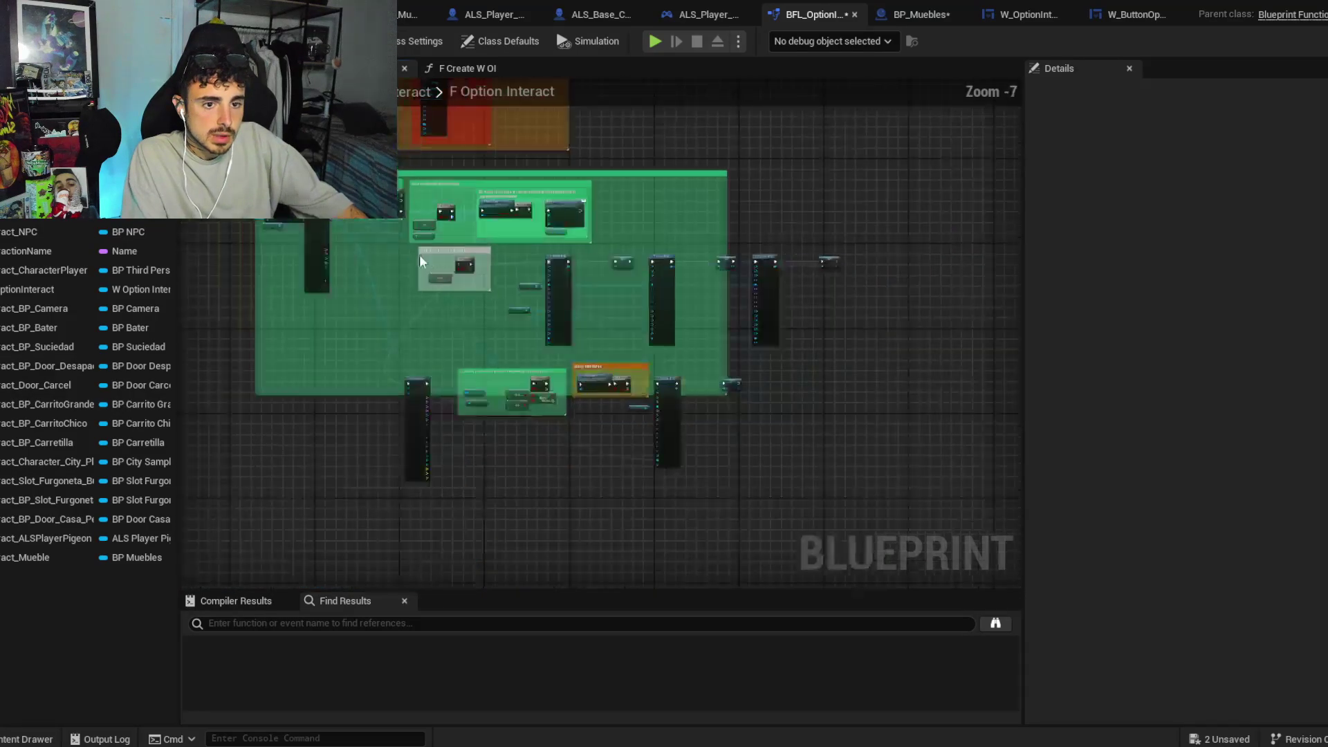
{"action": "left_click_drag", "start_coordinate": [419, 255], "coordinate": [853, 313]}
{"action": "right_click_drag", "start_coordinate": [794, 350], "coordinate": [819, 260]}
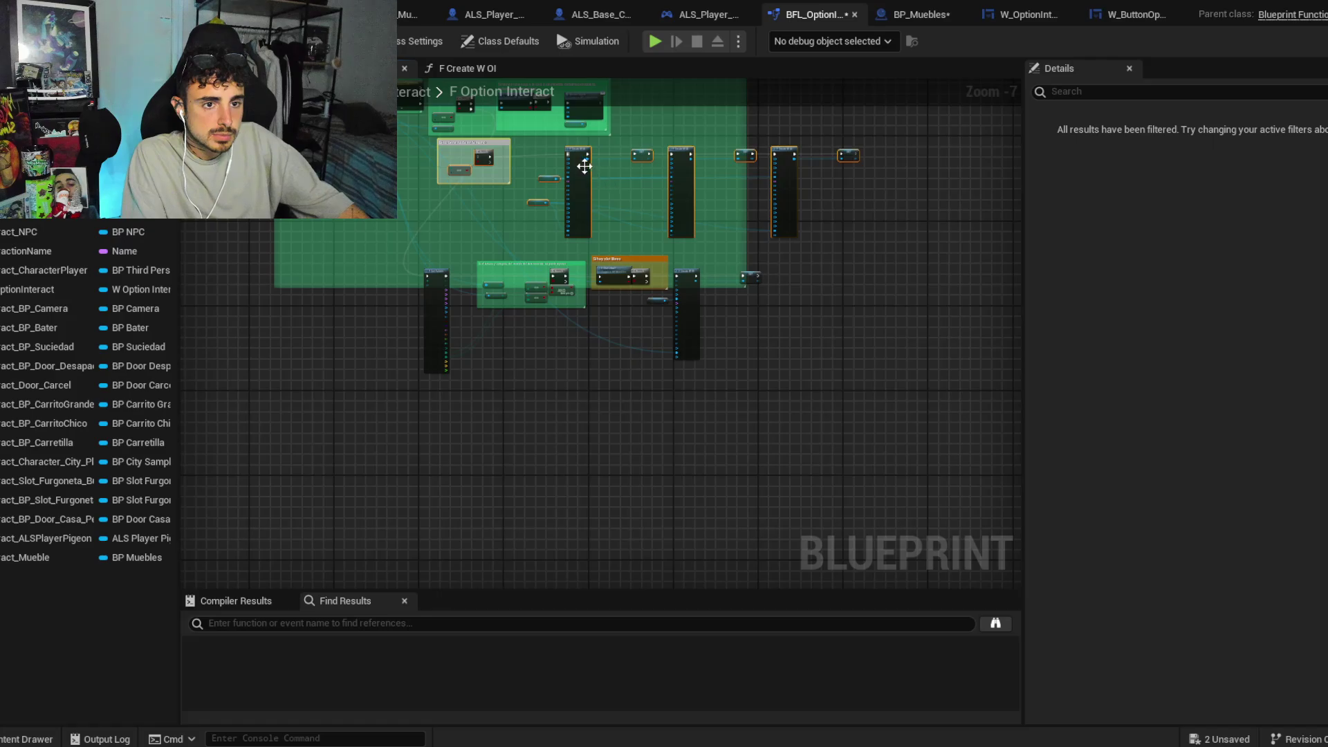
Step: Move the selected nodes into the green comment and shift the lower nodes up beneath it
{"action": "left_click_drag", "start_coordinate": [585, 166], "coordinate": [649, 487]}
{"action": "right_click_drag", "start_coordinate": [599, 386], "coordinate": [691, 376]}
{"action": "left_click_drag", "start_coordinate": [690, 316], "coordinate": [513, 231]}
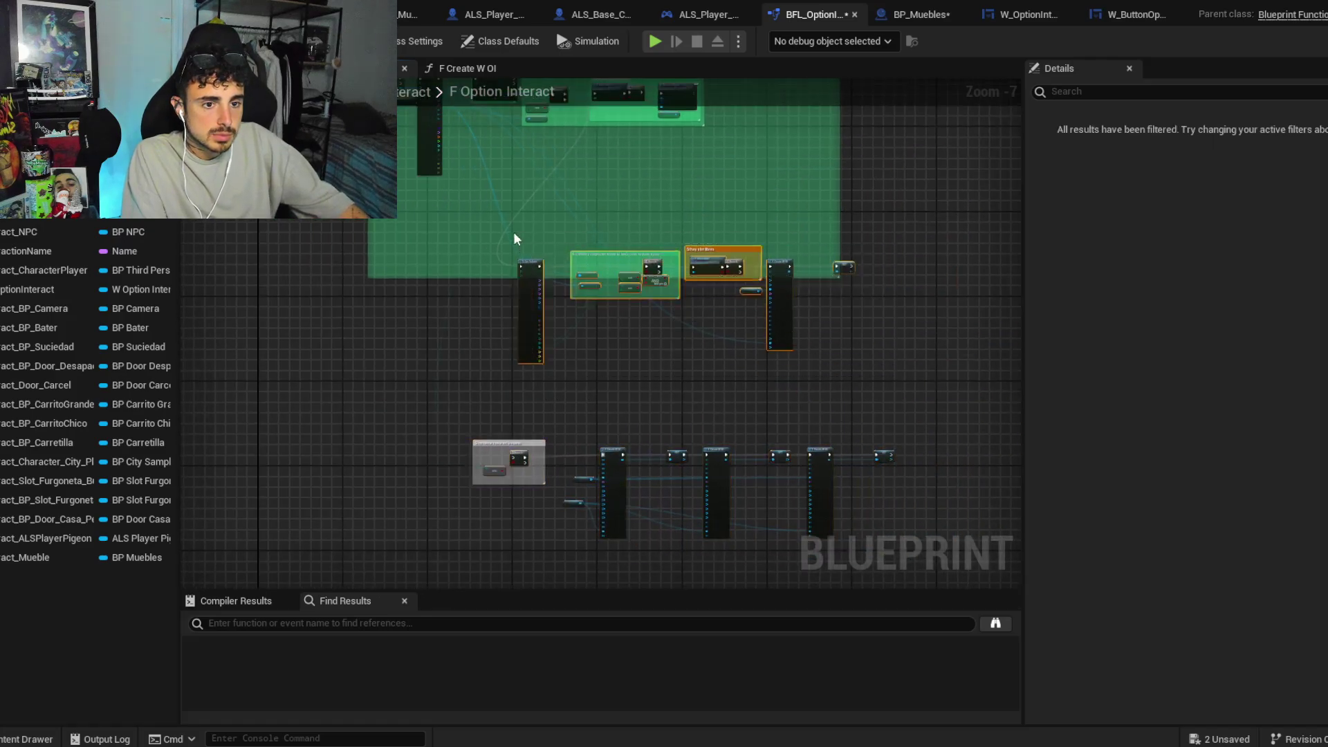
{"action": "right_click_drag", "start_coordinate": [513, 231], "coordinate": [461, 391]}
{"action": "left_click_drag", "start_coordinate": [472, 441], "coordinate": [496, 310]}
{"action": "left_click", "coordinate": [537, 437]}
{"action": "mouse_move", "coordinate": [450, 565]}
{"action": "right_mouse_down"}
{"action": "mouse_move", "coordinate": [446, 380]}
{"action": "mouse_move", "coordinate": [439, 503]}
{"action": "right_mouse_up"}
{"action": "key", "text": "ctrl+a"}
{"action": "left_click_drag", "start_coordinate": [437, 487], "coordinate": [504, 301]}
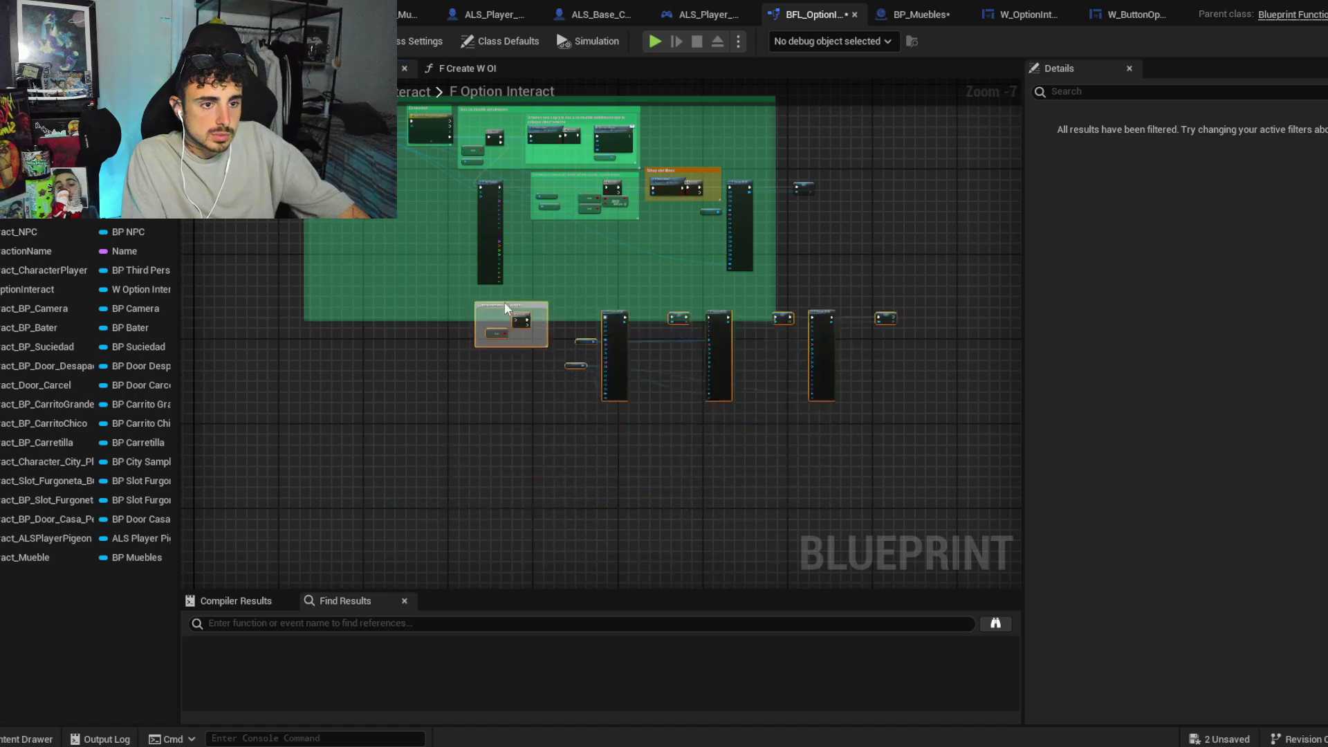
Step: Expand all Switch on WeaponTypeEnum outputs and select the GET, F Item in Hand and Interact nodes
{"action": "scroll", "coordinate": [484, 312], "scroll_direction": "up", "scroll_amount": 6}
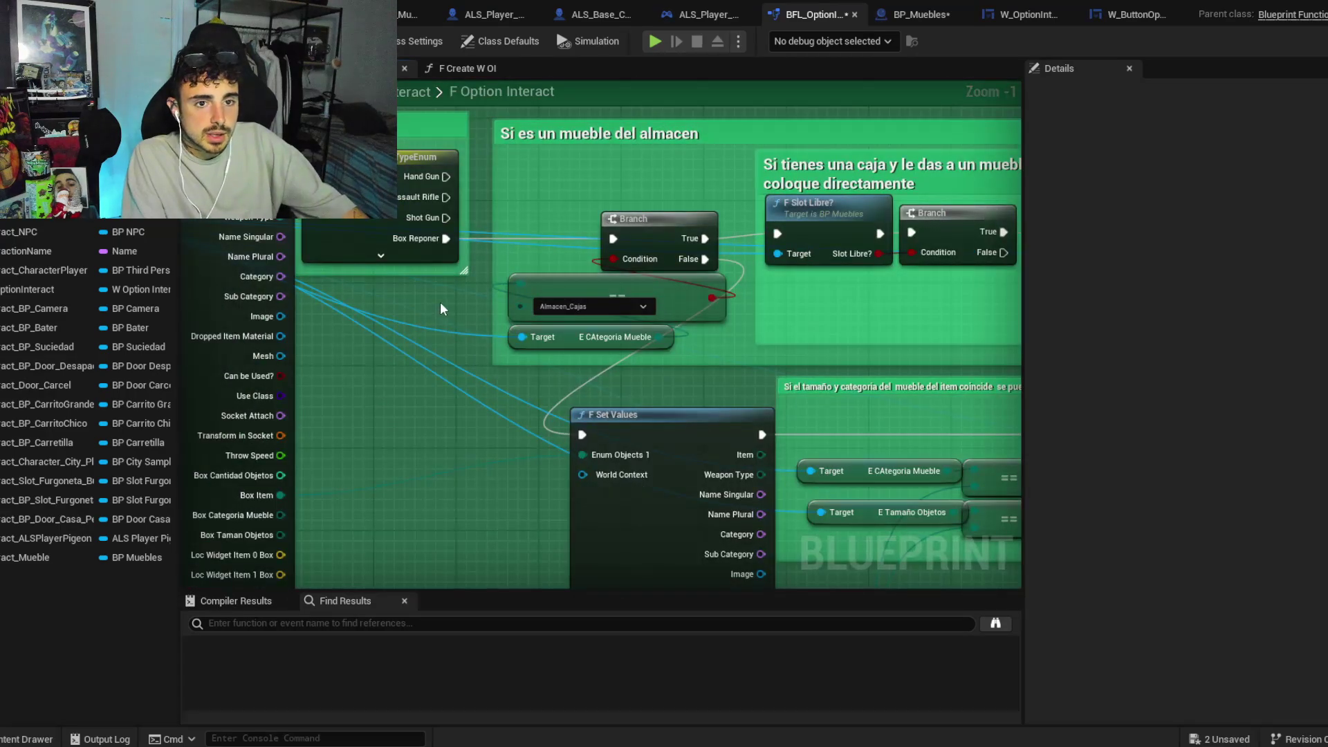
{"action": "left_click", "coordinate": [386, 256]}
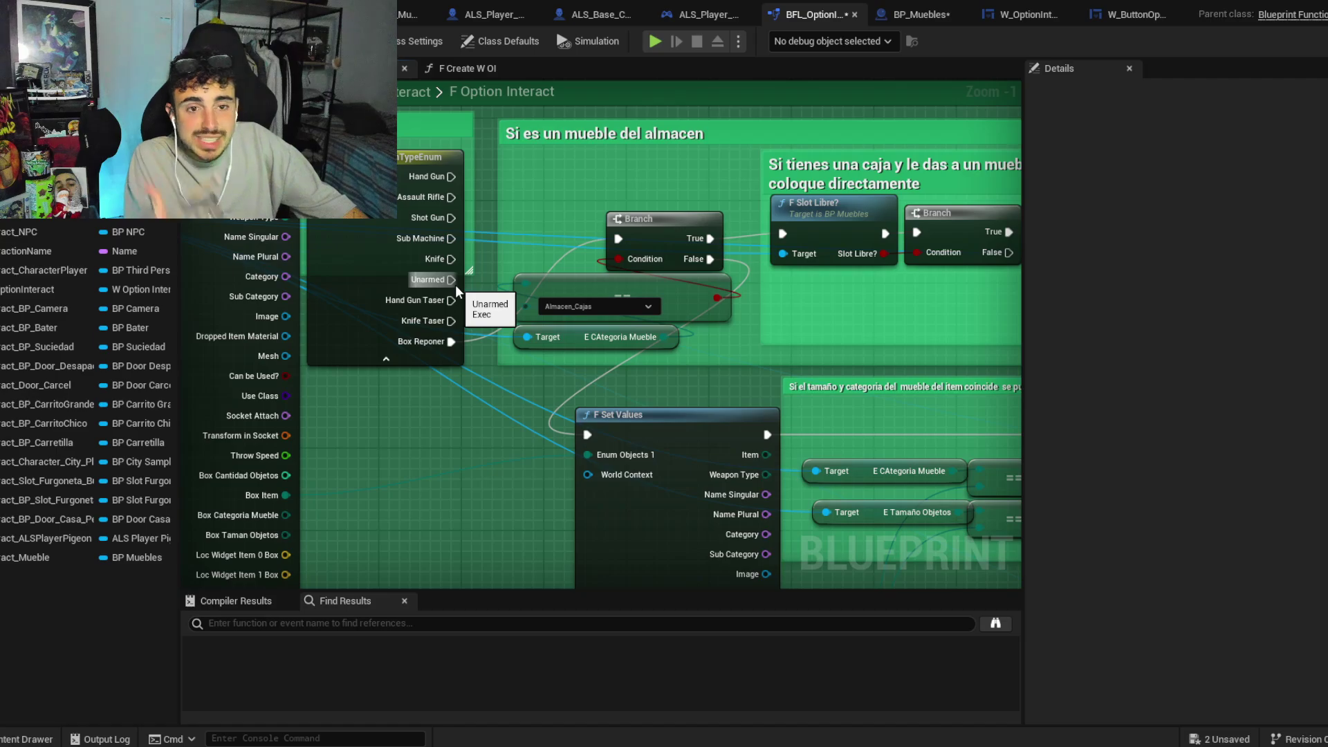
{"action": "right_click_drag", "start_coordinate": [401, 440], "coordinate": [661, 438]}
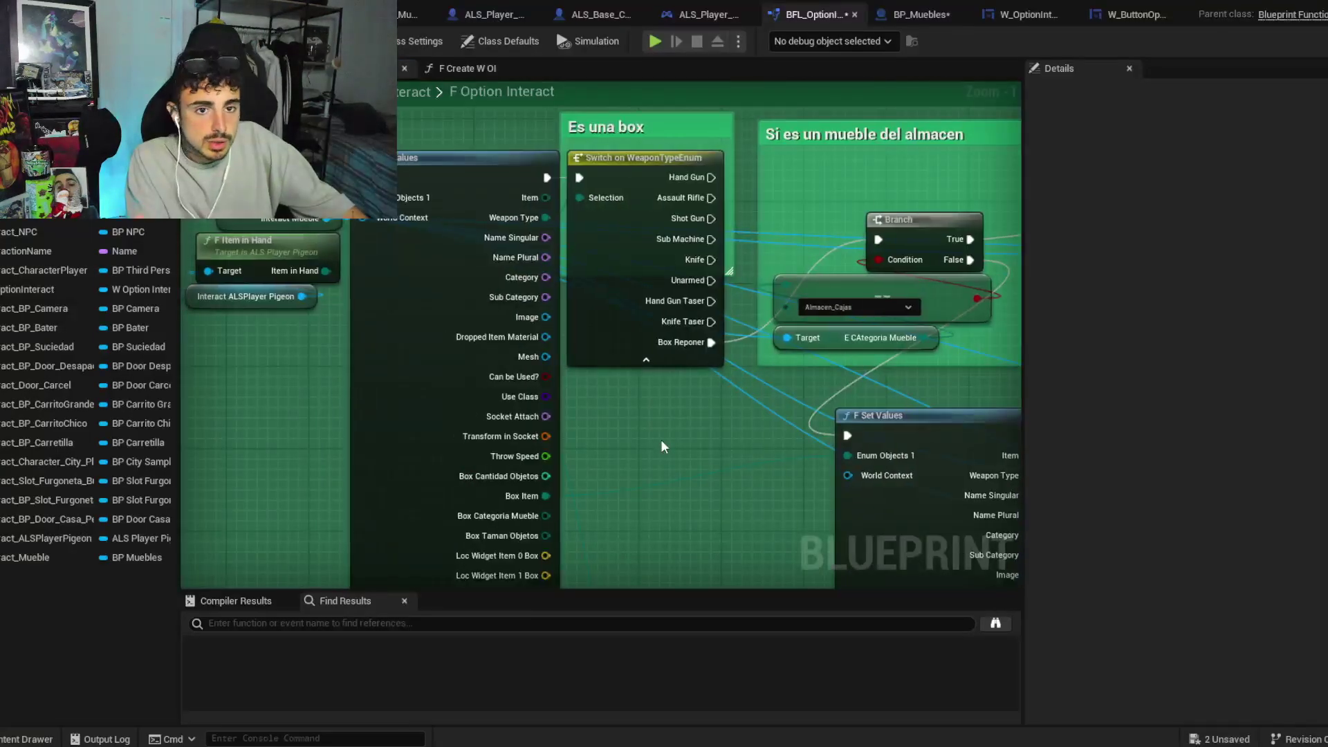
{"action": "scroll", "coordinate": [680, 388], "scroll_direction": "down", "scroll_amount": 1}
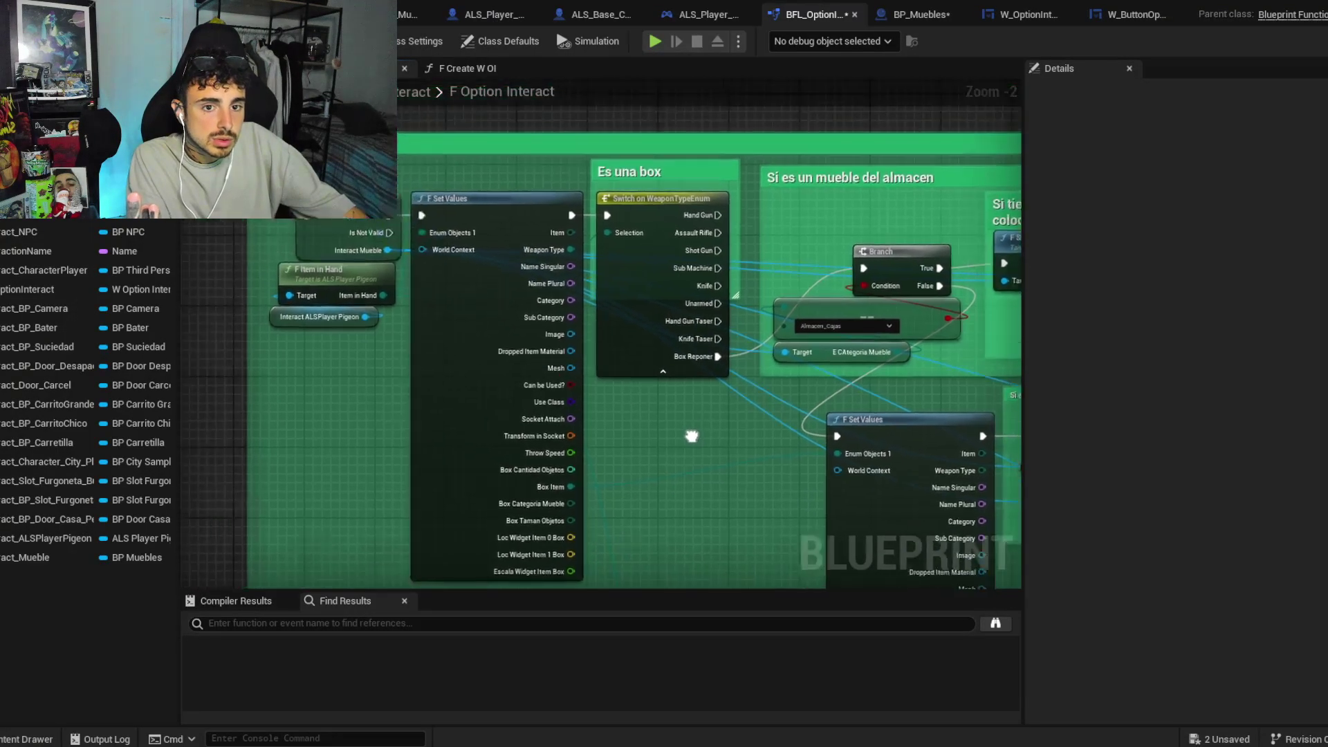
{"action": "right_click_drag", "start_coordinate": [642, 389], "coordinate": [770, 432]}
{"action": "left_click_drag", "start_coordinate": [525, 427], "coordinate": [478, 269]}
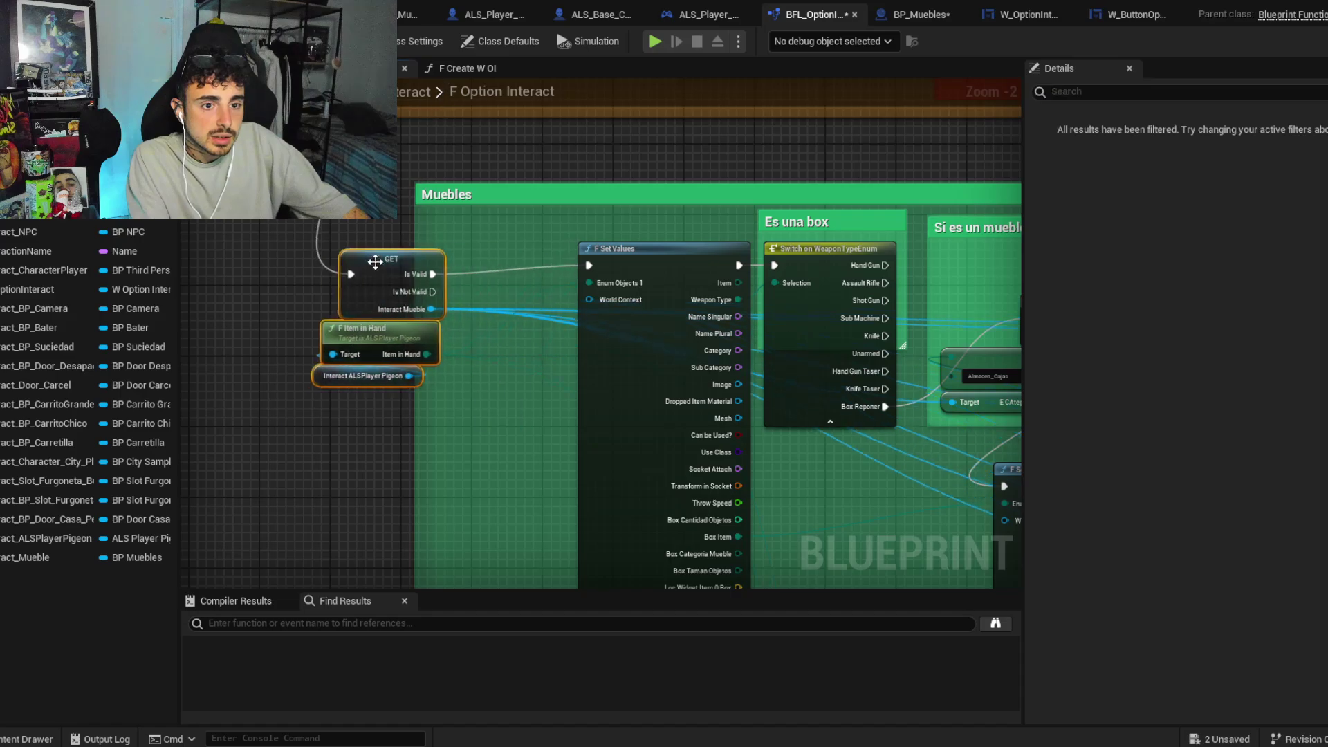
{"action": "scroll", "coordinate": [478, 270], "scroll_direction": "down", "scroll_amount": 2}
{"action": "scroll", "coordinate": [525, 283], "scroll_direction": "down", "scroll_amount": 2}
{"action": "mouse_move", "coordinate": [533, 288]}
{"action": "right_mouse_down"}
{"action": "mouse_move", "coordinate": [537, 330]}
{"action": "mouse_move", "coordinate": [547, 290]}
{"action": "right_mouse_up"}
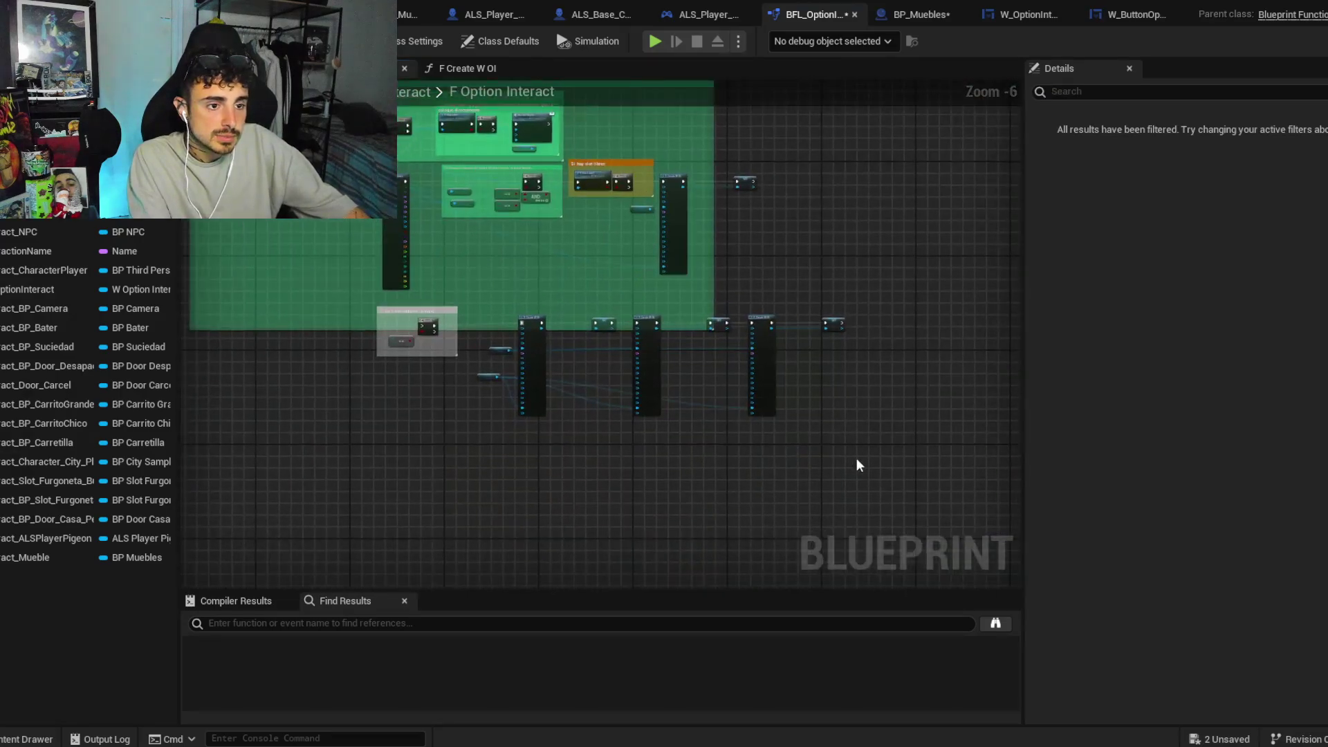
Step: Move the 'Si no tiene nada en la mano' group to a new spot near the Muebles comment
{"action": "left_click_drag", "start_coordinate": [420, 325], "coordinate": [404, 302]}
{"action": "right_click_drag", "start_coordinate": [404, 301], "coordinate": [626, 329]}
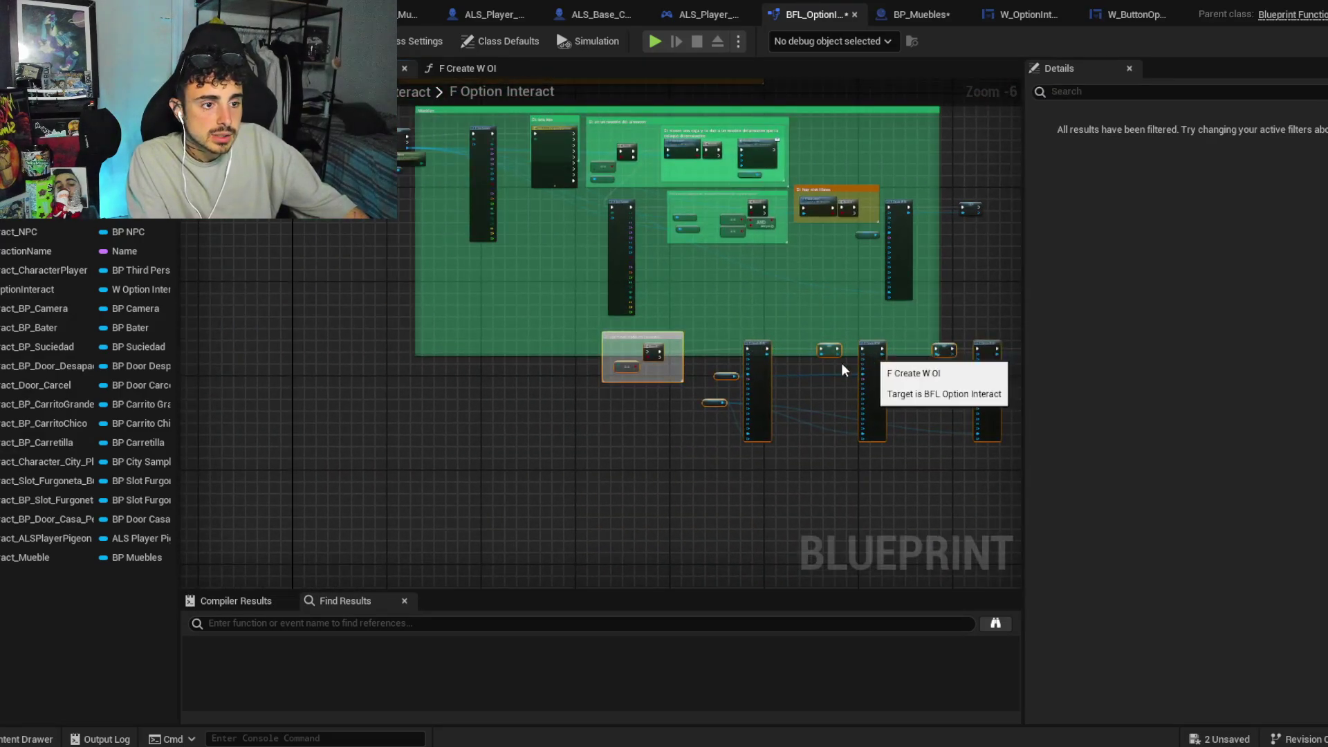
{"action": "left_click_drag", "start_coordinate": [879, 356], "coordinate": [384, 362]}
{"action": "scroll", "coordinate": [415, 291], "scroll_direction": "up", "scroll_amount": 2}
{"action": "right_click_drag", "start_coordinate": [578, 279], "coordinate": [724, 323]}
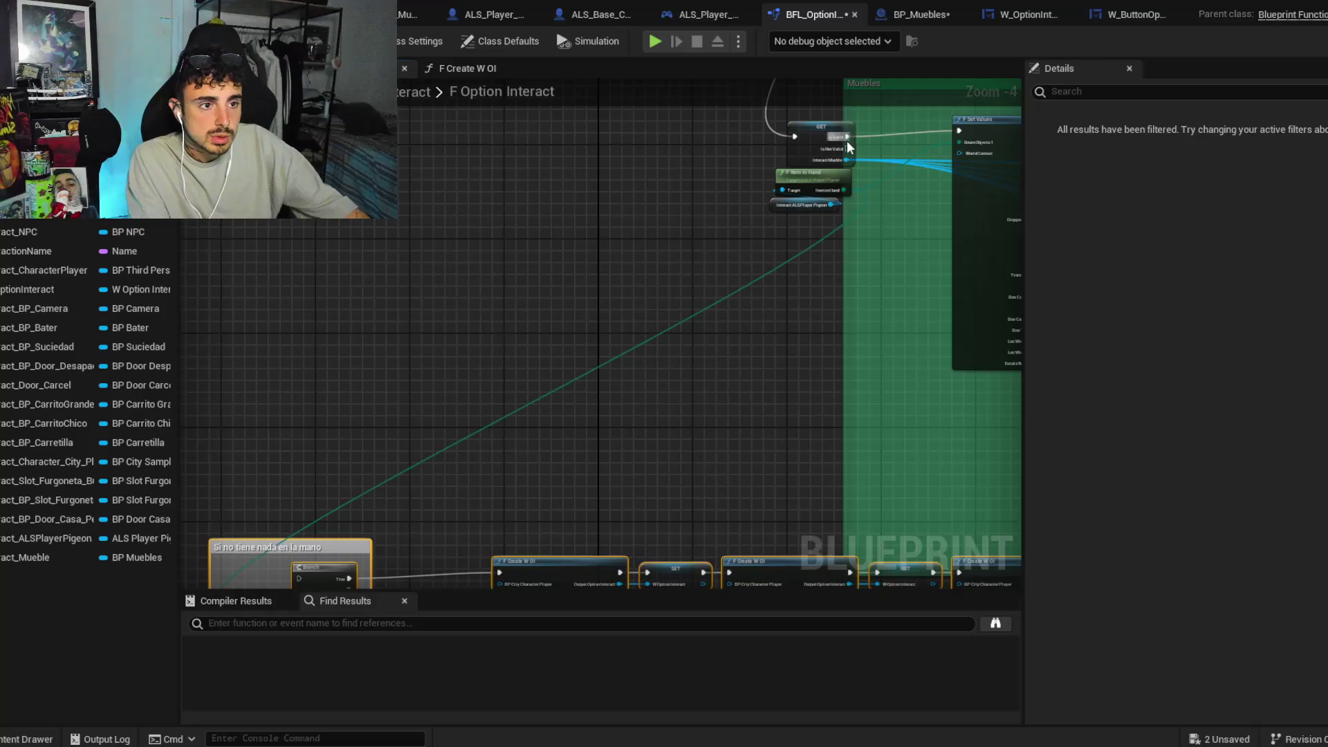
Step: Wire GET's Is Valid into the hand-check Branch and its False output upward
{"action": "left_click_drag", "start_coordinate": [846, 138], "coordinate": [435, 488]}
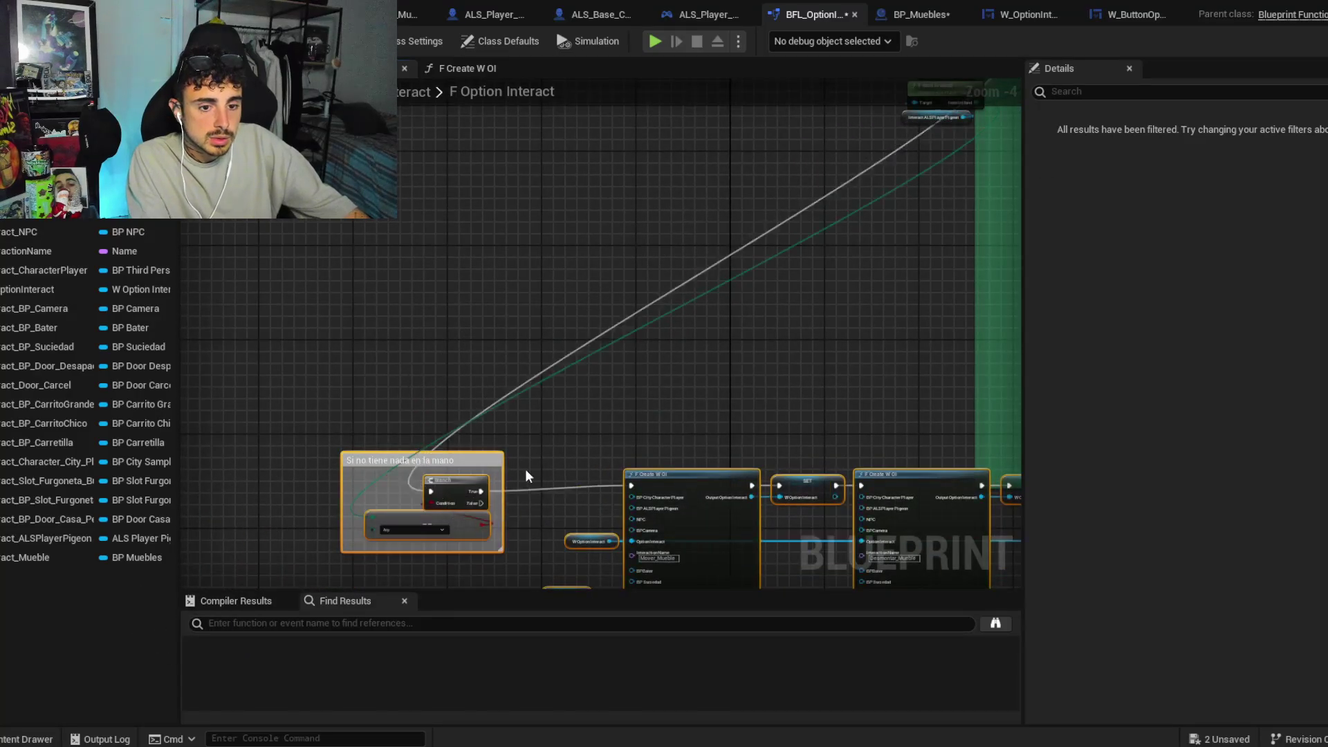
{"action": "right_click_drag", "start_coordinate": [479, 501], "coordinate": [393, 527]}
{"action": "left_click_drag", "start_coordinate": [393, 527], "coordinate": [781, 130]}
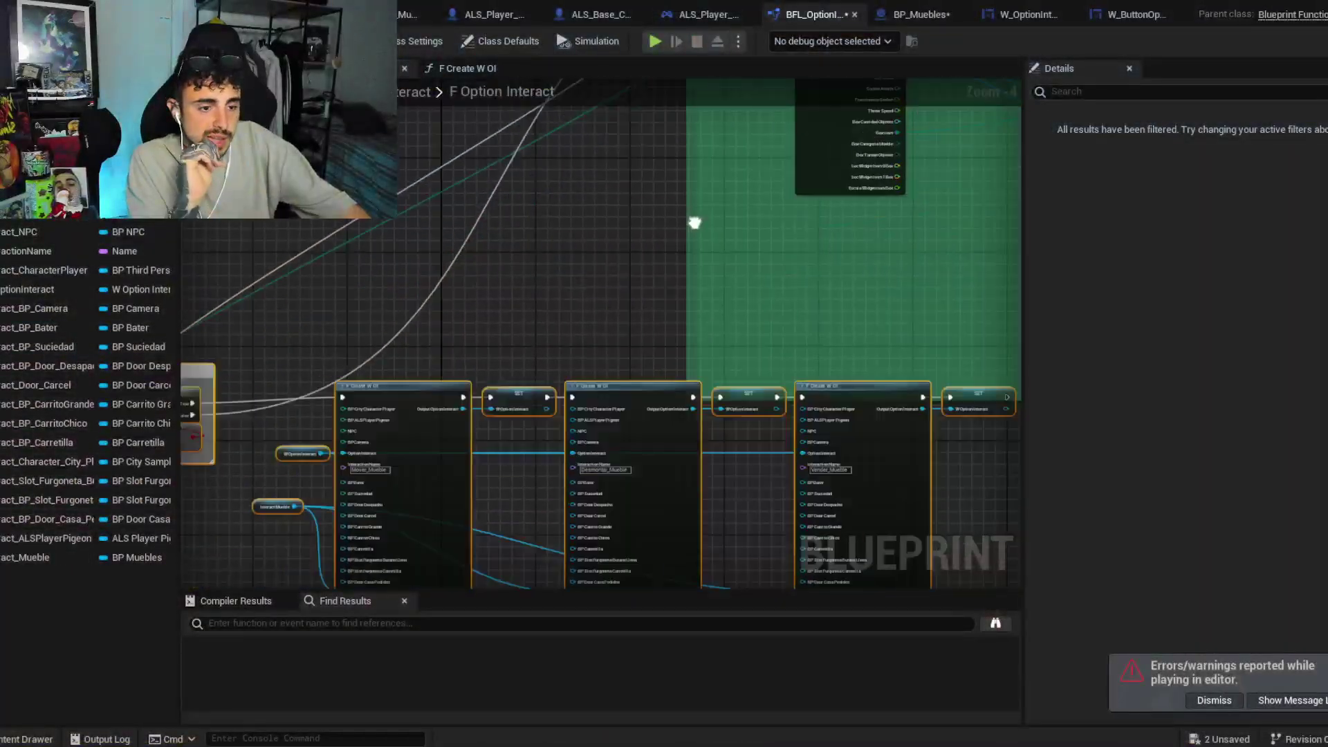
Step: Pan the graph to bring the Create W OI node chain into view
{"action": "right_click_drag", "start_coordinate": [694, 223], "coordinate": [507, 373]}
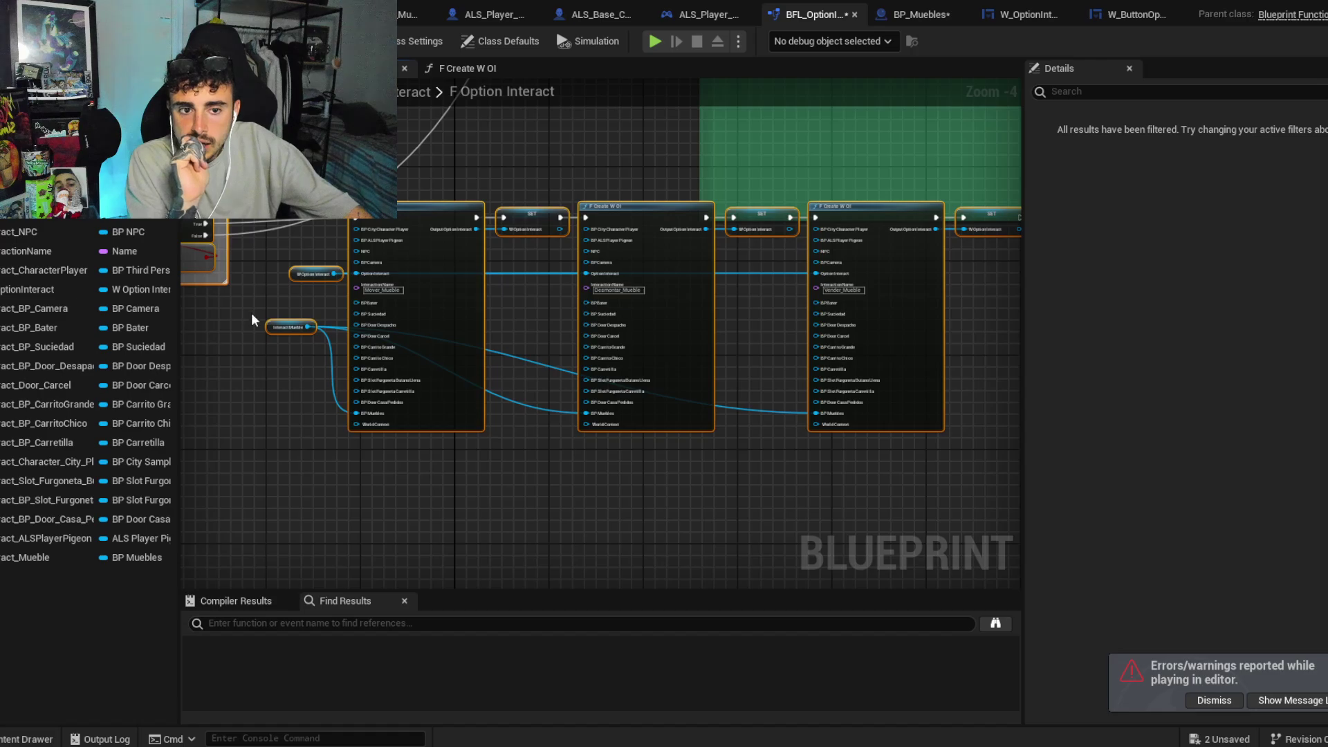
{"action": "mouse_move", "coordinate": [251, 320]}
{"action": "right_mouse_down"}
{"action": "mouse_move", "coordinate": [445, 326]}
{"action": "mouse_move", "coordinate": [331, 519]}
{"action": "right_mouse_up"}
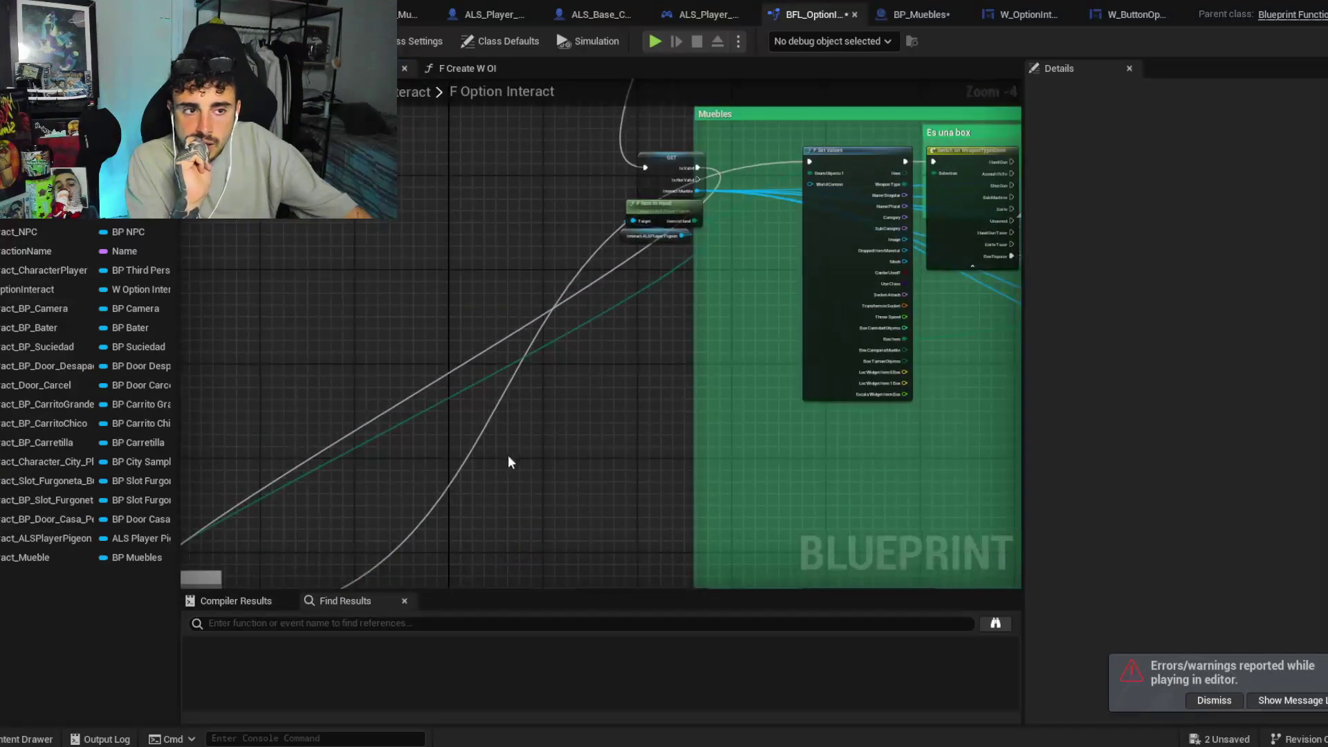
{"action": "mouse_move", "coordinate": [585, 474]}
{"action": "right_mouse_down"}
{"action": "mouse_move", "coordinate": [371, 438]}
{"action": "mouse_move", "coordinate": [427, 433]}
{"action": "mouse_move", "coordinate": [475, 451]}
{"action": "right_mouse_up"}
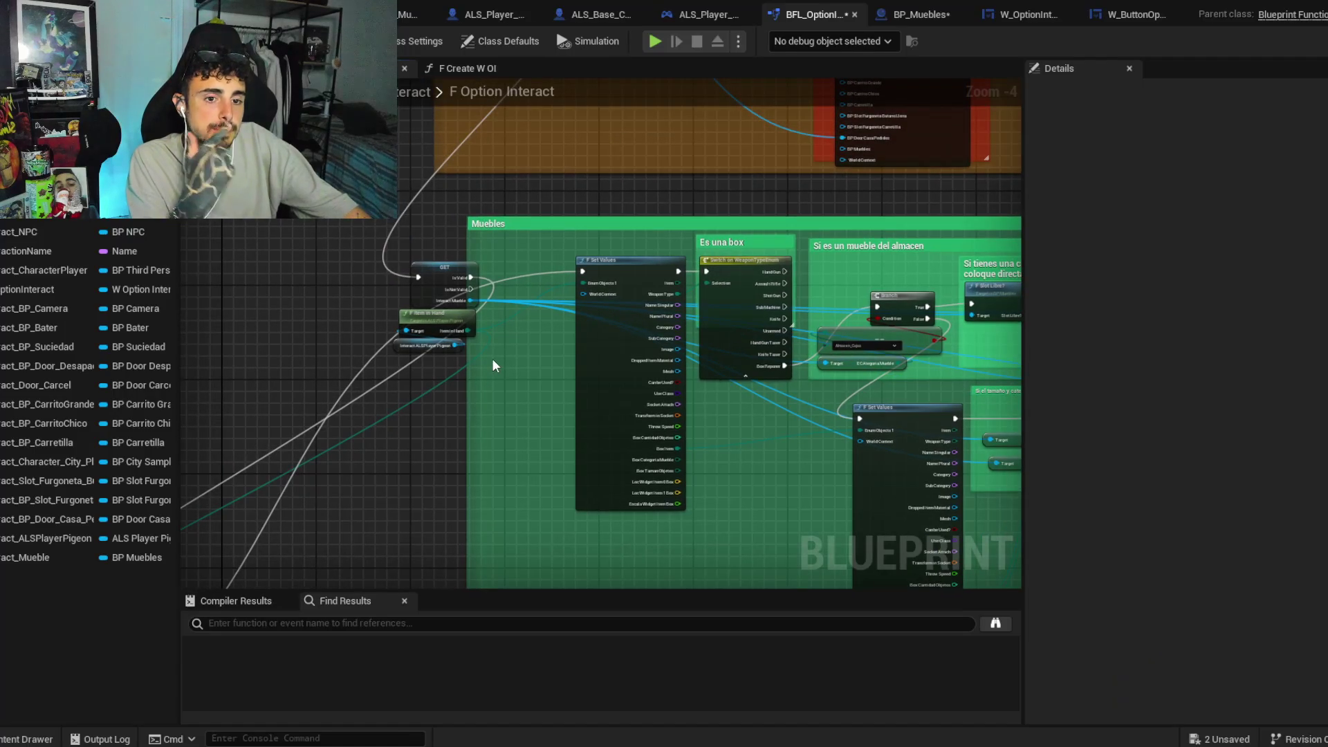
{"action": "mouse_move", "coordinate": [492, 358]}
{"action": "right_mouse_down"}
{"action": "mouse_move", "coordinate": [519, 237]}
{"action": "mouse_move", "coordinate": [637, 110]}
{"action": "mouse_move", "coordinate": [709, 77]}
{"action": "mouse_move", "coordinate": [820, 74]}
{"action": "mouse_move", "coordinate": [862, 279]}
{"action": "mouse_move", "coordinate": [655, 355]}
{"action": "mouse_move", "coordinate": [501, 325]}
{"action": "mouse_move", "coordinate": [296, 328]}
{"action": "right_mouse_up"}
{"action": "scroll", "coordinate": [373, 272], "scroll_direction": "down", "scroll_amount": 2}
{"action": "scroll", "coordinate": [412, 309], "scroll_direction": "down", "scroll_amount": 2}
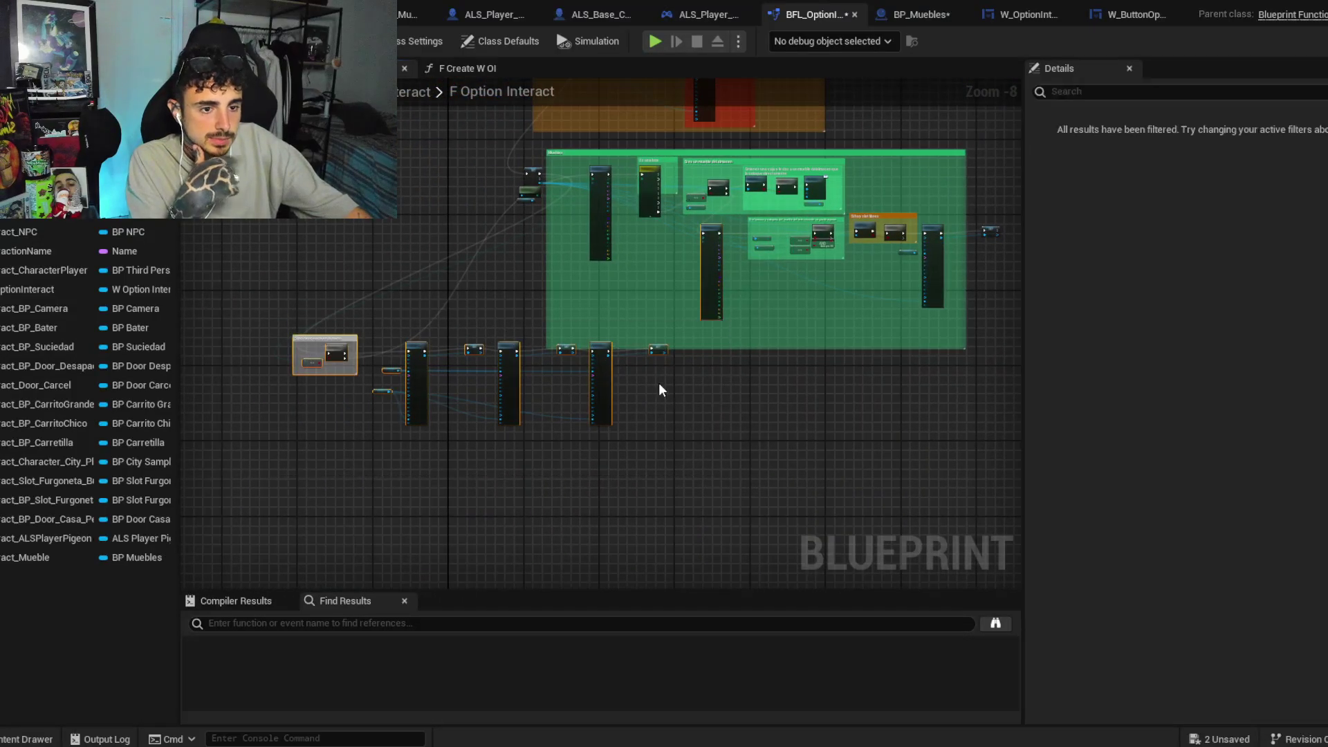
{"action": "left_click_drag", "start_coordinate": [703, 475], "coordinate": [308, 331]}
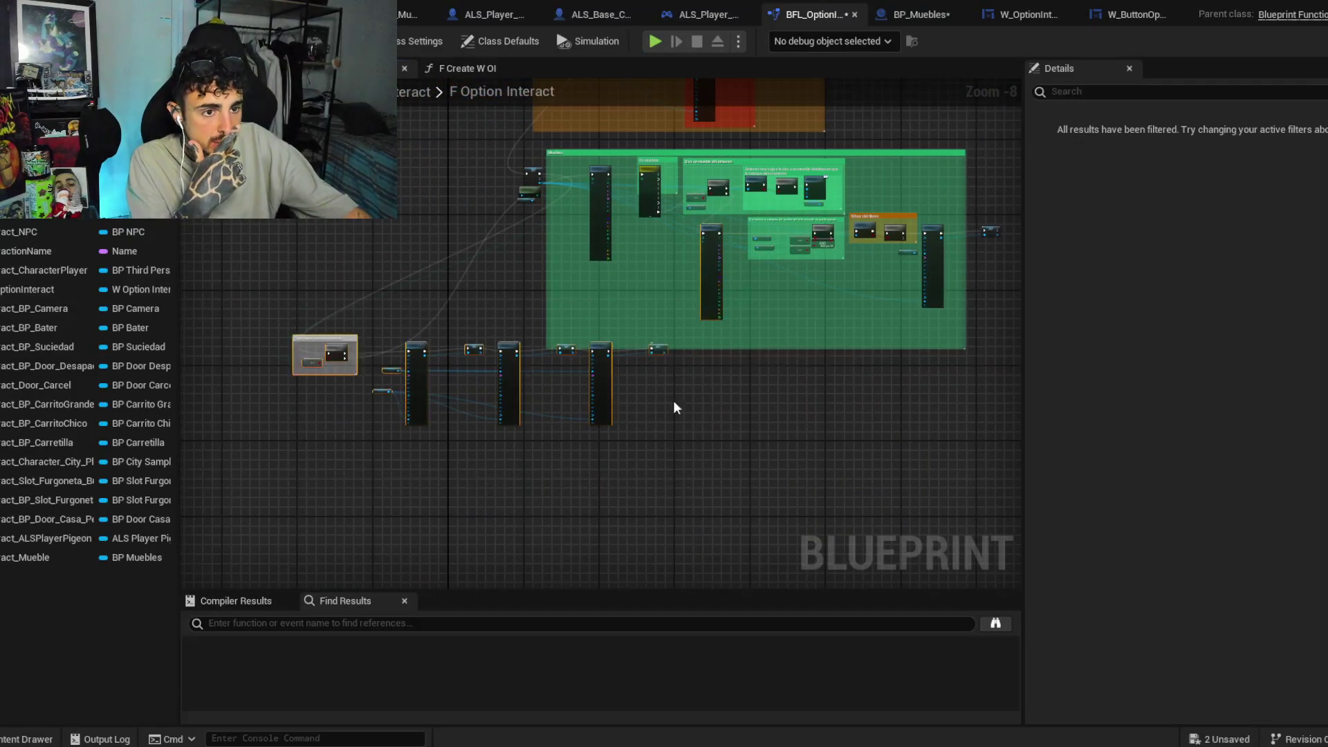
{"action": "left_click_drag", "start_coordinate": [686, 451], "coordinate": [284, 318]}
{"action": "scroll", "coordinate": [416, 326], "scroll_direction": "up", "scroll_amount": 1}
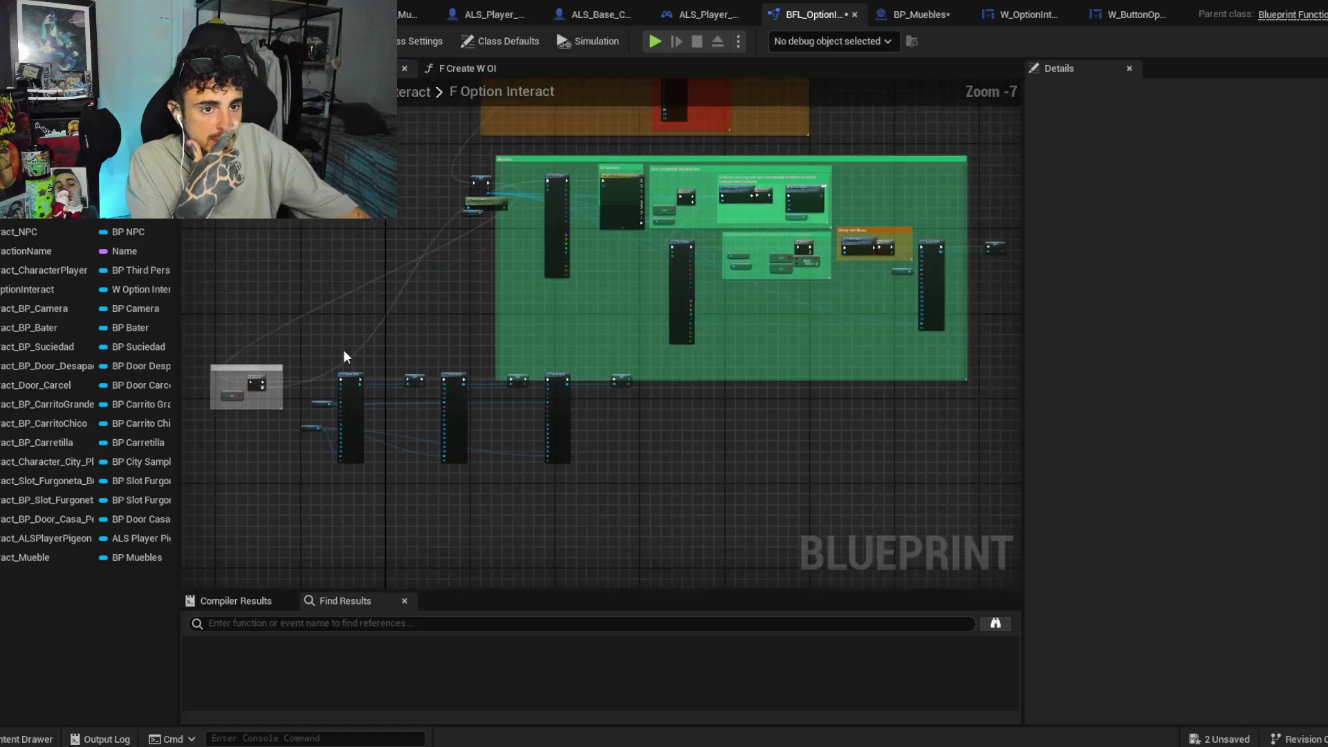
{"action": "scroll", "coordinate": [248, 397], "scroll_direction": "up", "scroll_amount": 1}
{"action": "scroll", "coordinate": [292, 380], "scroll_direction": "up", "scroll_amount": 1}
{"action": "right_click_drag", "start_coordinate": [291, 380], "coordinate": [191, 381]}
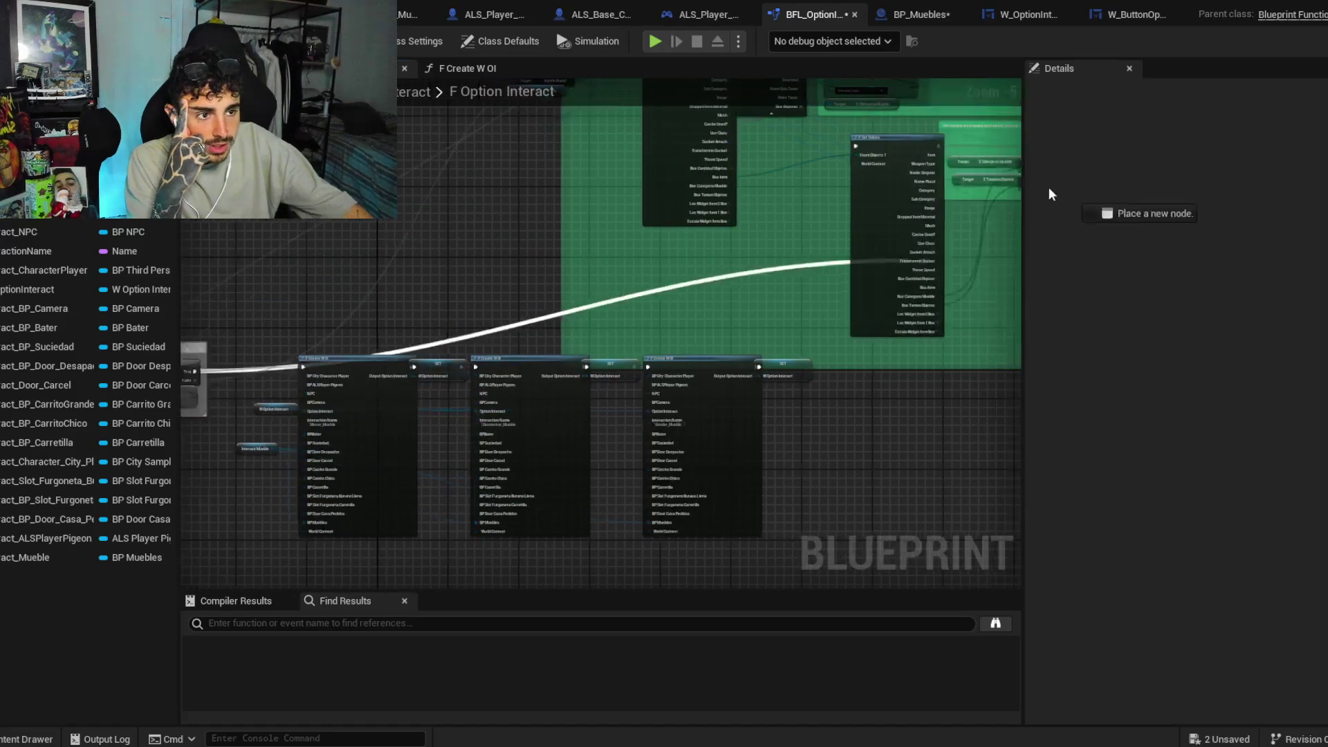
{"action": "left_click_drag", "start_coordinate": [1049, 187], "coordinate": [825, 76]}
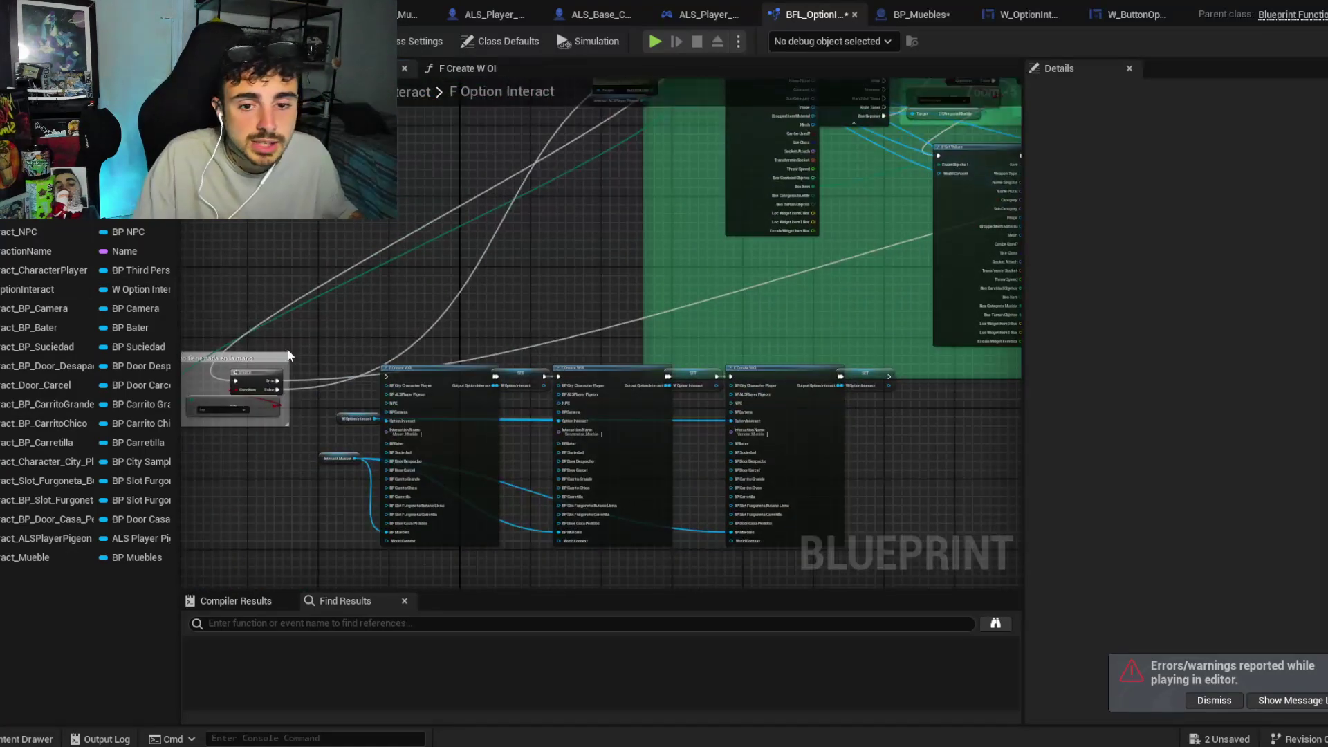
Step: Connect the Branch's True output to F Create W OI in the 'Si no tiene nada en la mano' block
{"action": "left_click", "coordinate": [400, 346]}
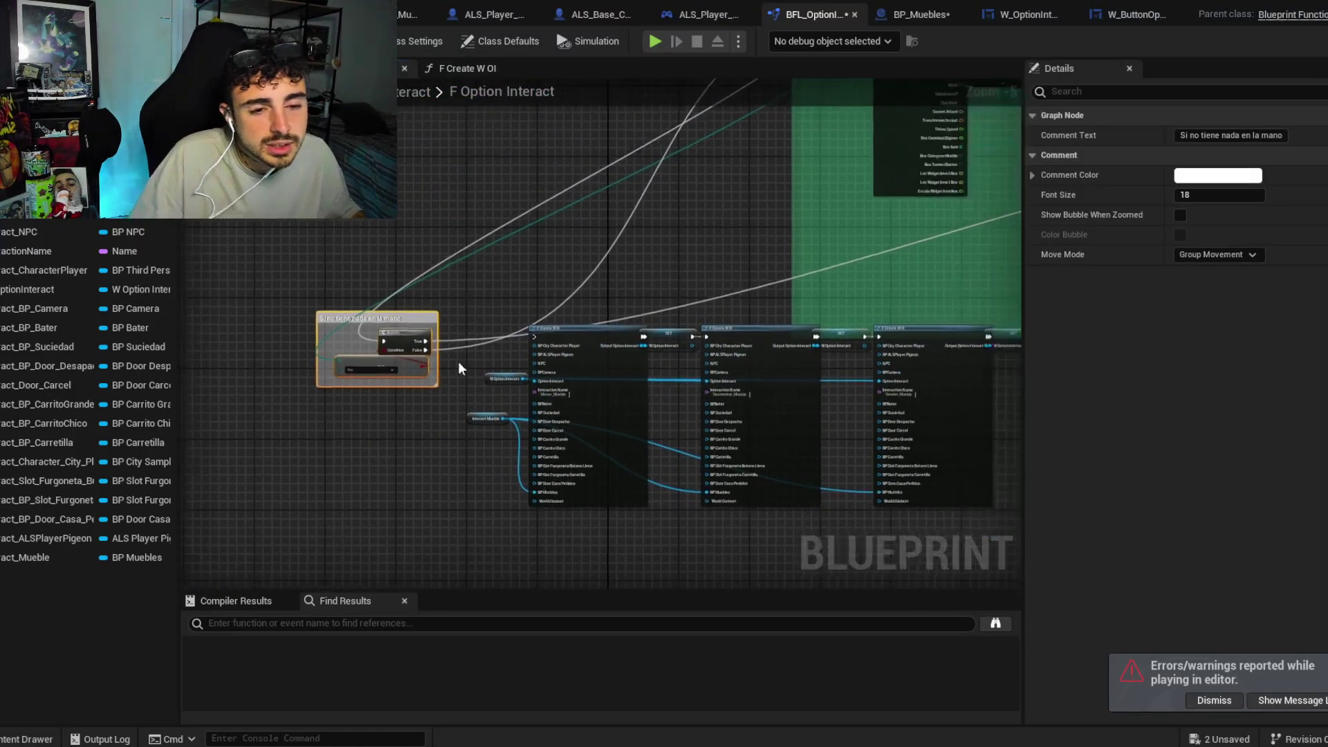
{"action": "scroll", "coordinate": [386, 320], "scroll_direction": "up", "scroll_amount": 3}
{"action": "left_click_drag", "start_coordinate": [385, 321], "coordinate": [612, 311]}
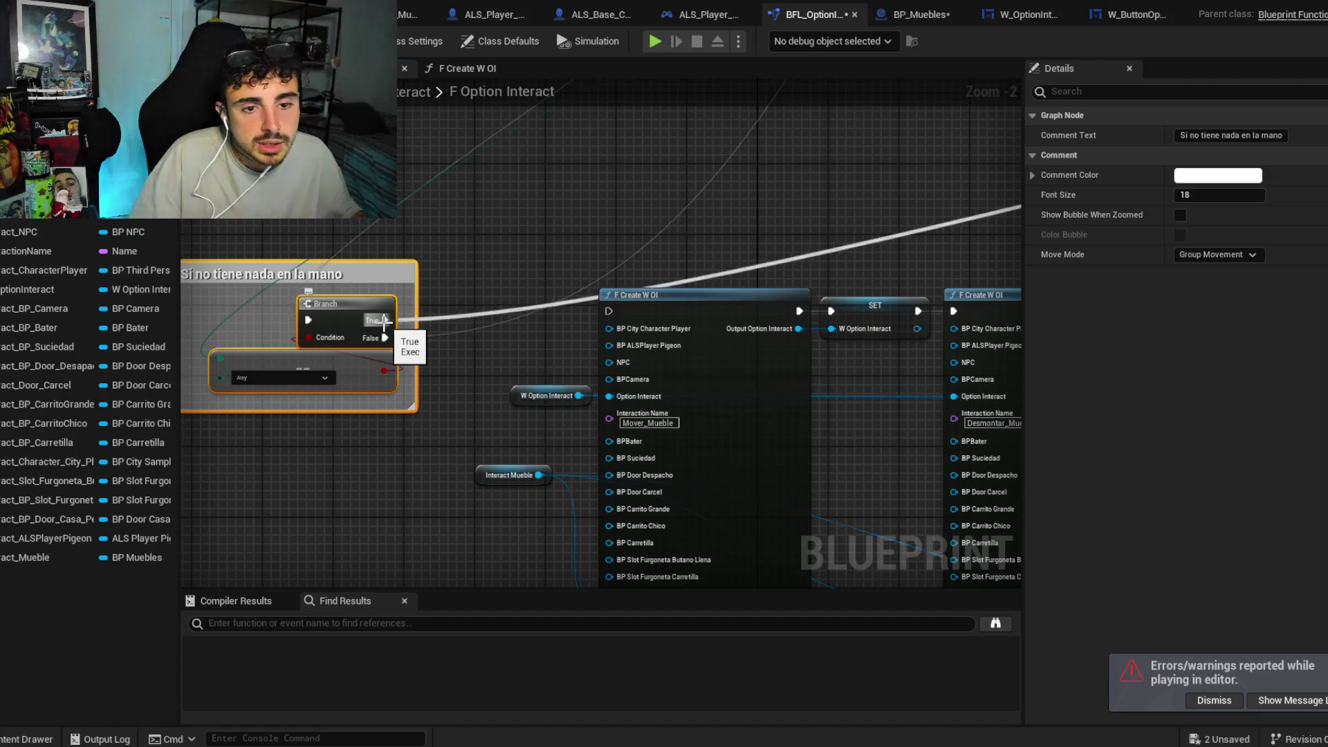
{"action": "scroll", "coordinate": [611, 311], "scroll_direction": "down", "scroll_amount": 7}
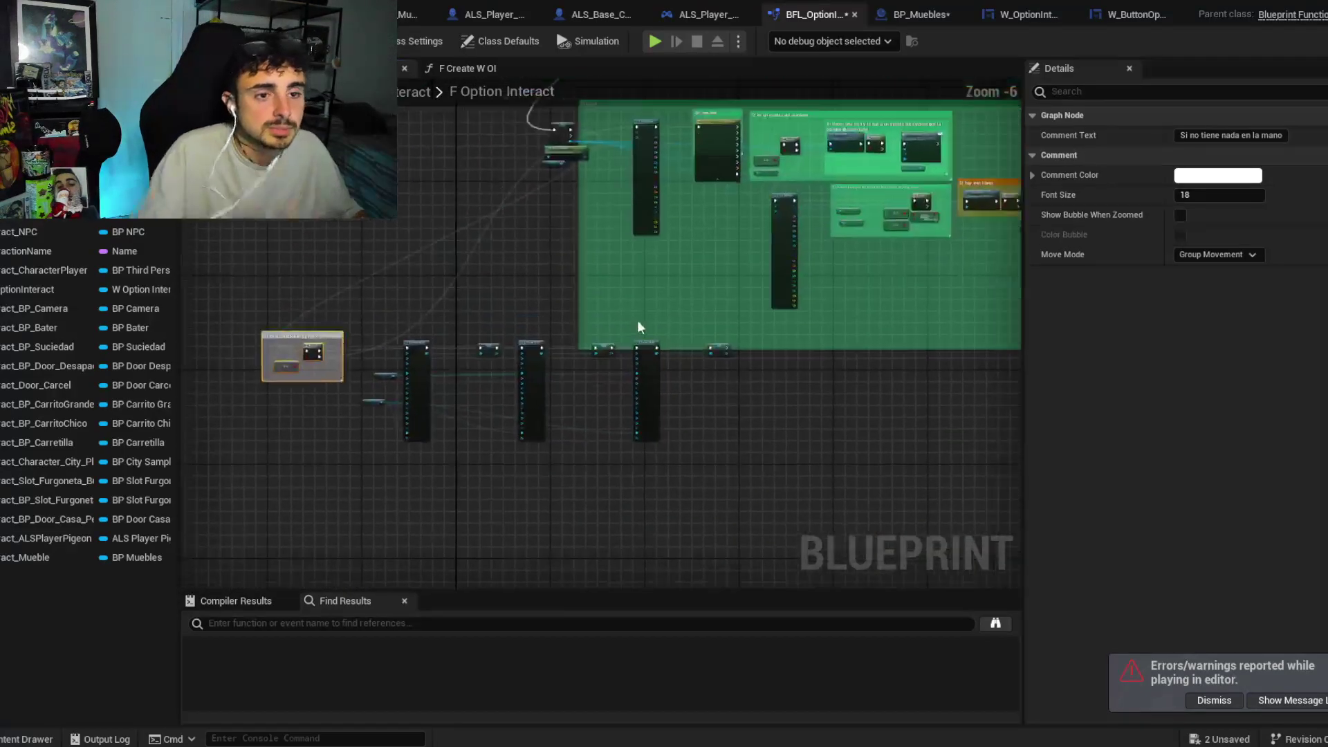
{"action": "right_click_drag", "start_coordinate": [720, 378], "coordinate": [719, 378]}
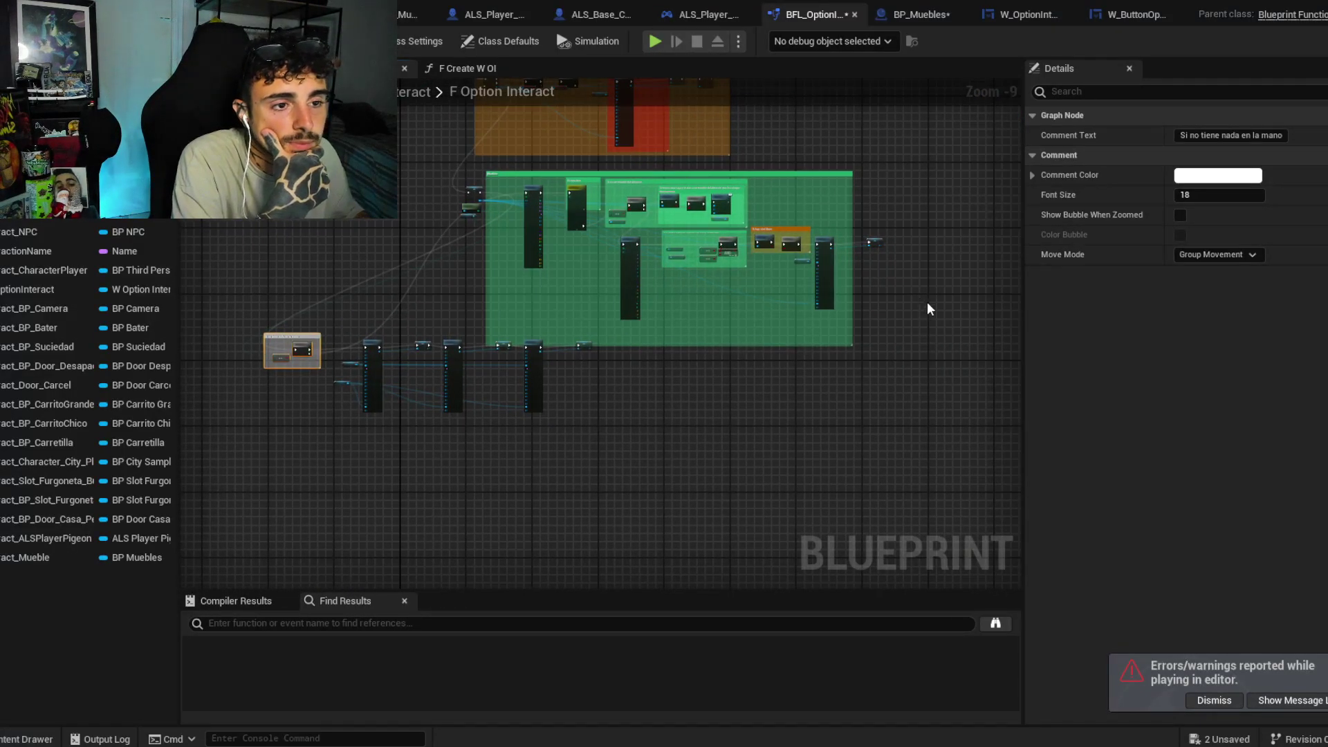
Step: Narrow the 'Si no tiene nada en la mano' comment to fit its nodes
{"action": "mouse_move", "coordinate": [523, 179]}
{"action": "left_mouse_down"}
{"action": "mouse_move", "coordinate": [513, 172]}
{"action": "mouse_move", "coordinate": [687, 410]}
{"action": "left_mouse_up"}
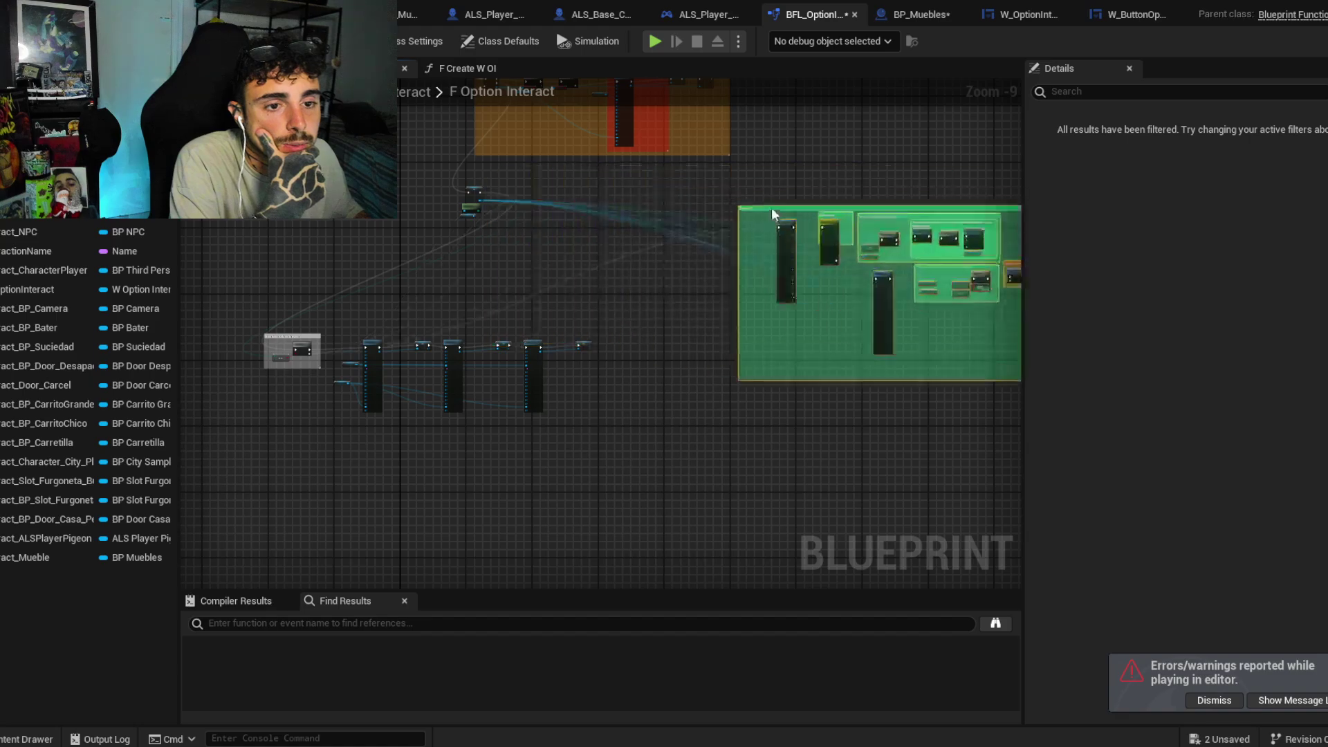
{"action": "right_click_drag", "start_coordinate": [636, 382], "coordinate": [701, 401]}
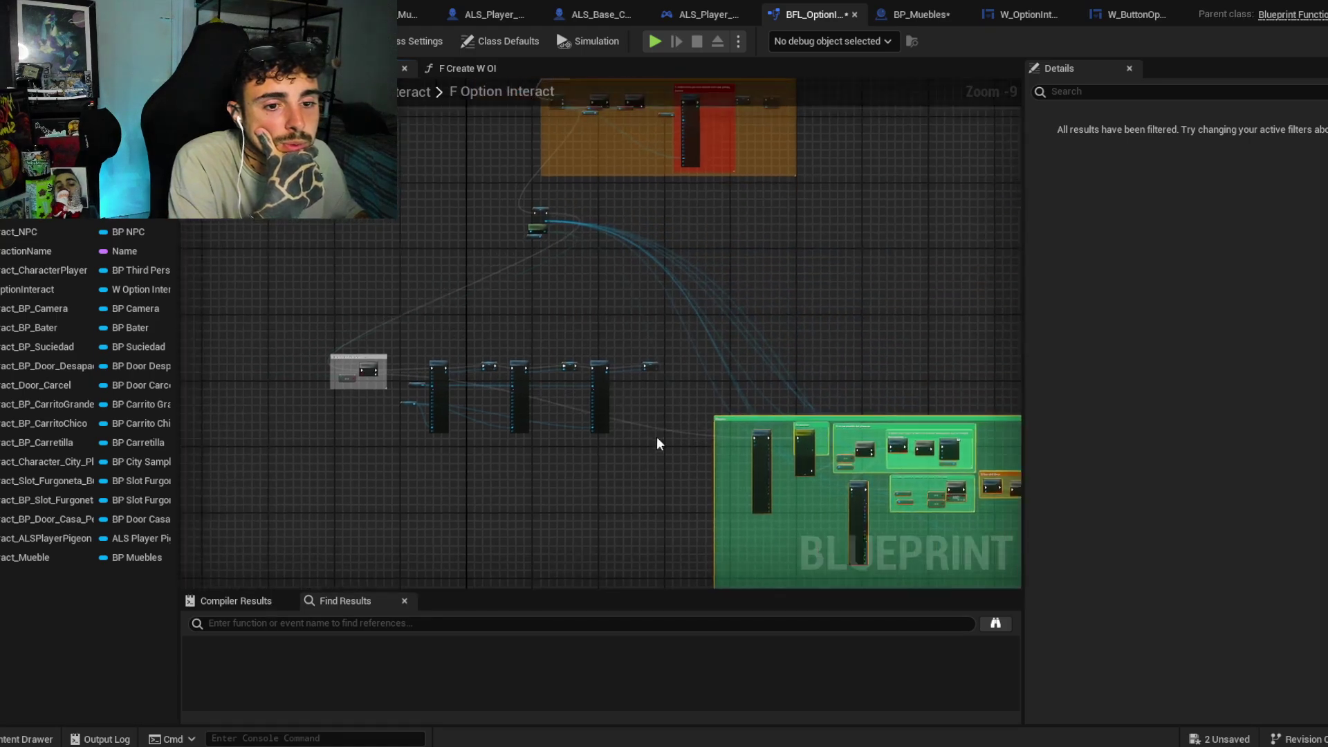
{"action": "mouse_move", "coordinate": [680, 458]}
{"action": "left_mouse_down"}
{"action": "mouse_move", "coordinate": [384, 355]}
{"action": "mouse_move", "coordinate": [630, 209]}
{"action": "left_mouse_up"}
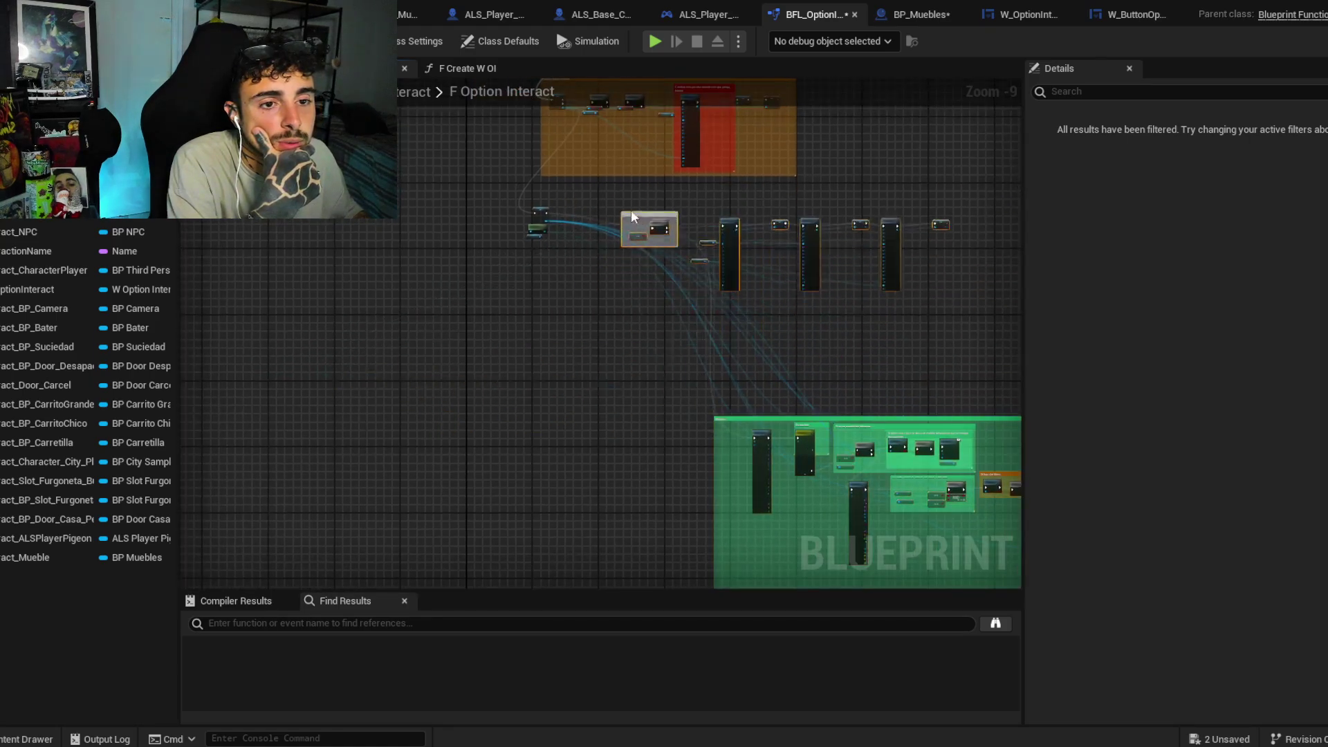
{"action": "scroll", "coordinate": [581, 216], "scroll_direction": "up", "scroll_amount": 8}
{"action": "right_click_drag", "start_coordinate": [621, 205], "coordinate": [547, 248]}
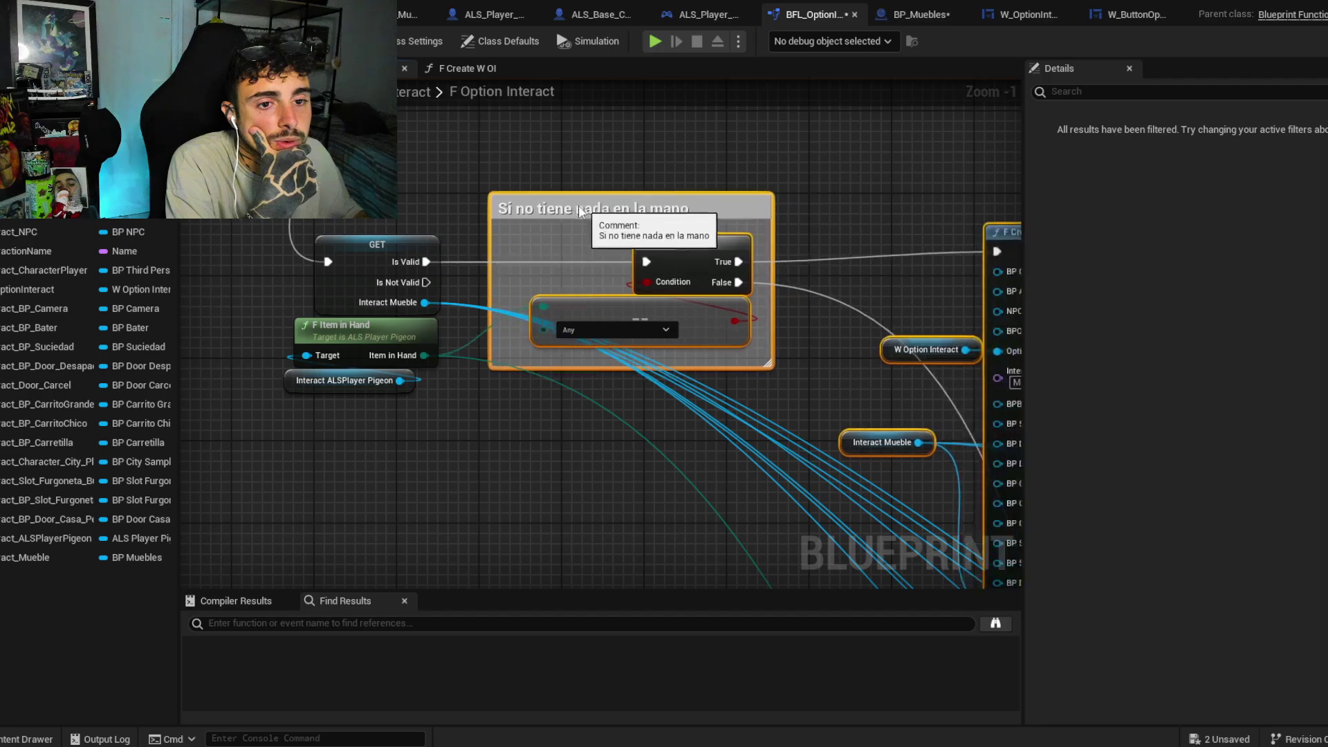
{"action": "left_click", "coordinate": [475, 215]}
{"action": "left_click_drag", "start_coordinate": [479, 215], "coordinate": [519, 215]}
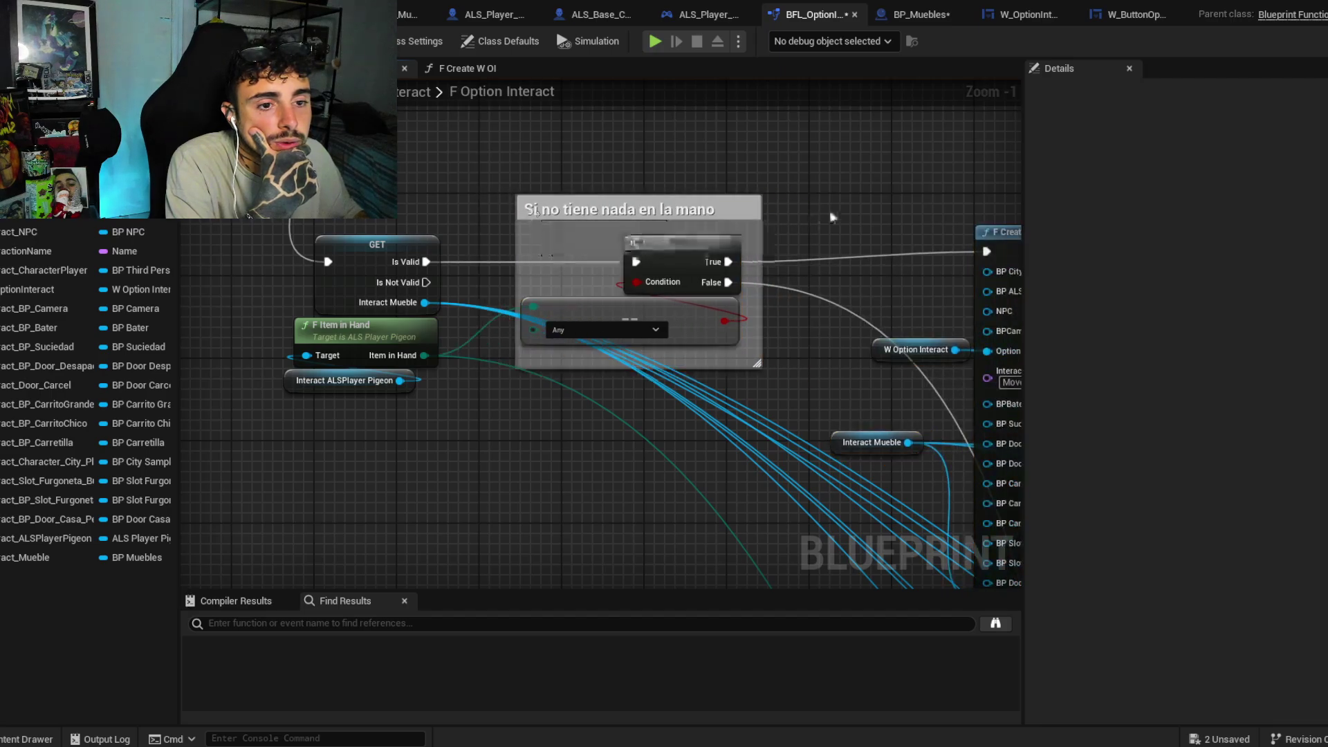
{"action": "scroll", "coordinate": [454, 215], "scroll_direction": "down", "scroll_amount": 3}
{"action": "scroll", "coordinate": [454, 216], "scroll_direction": "down", "scroll_amount": 7}
Step: Move the green Muebles comment block and its nodes up and left
{"action": "left_click_drag", "start_coordinate": [477, 322], "coordinate": [740, 464]}
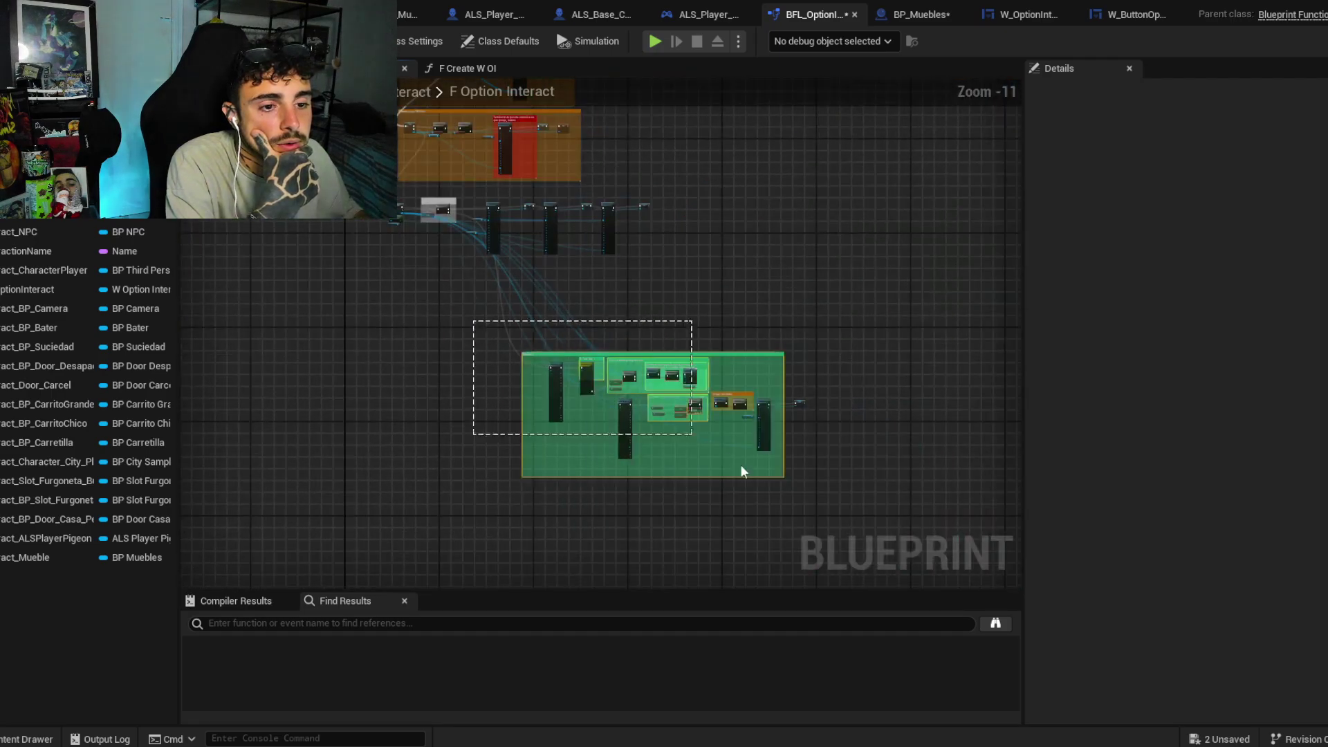
{"action": "scroll", "coordinate": [653, 443], "scroll_direction": "up", "scroll_amount": 3}
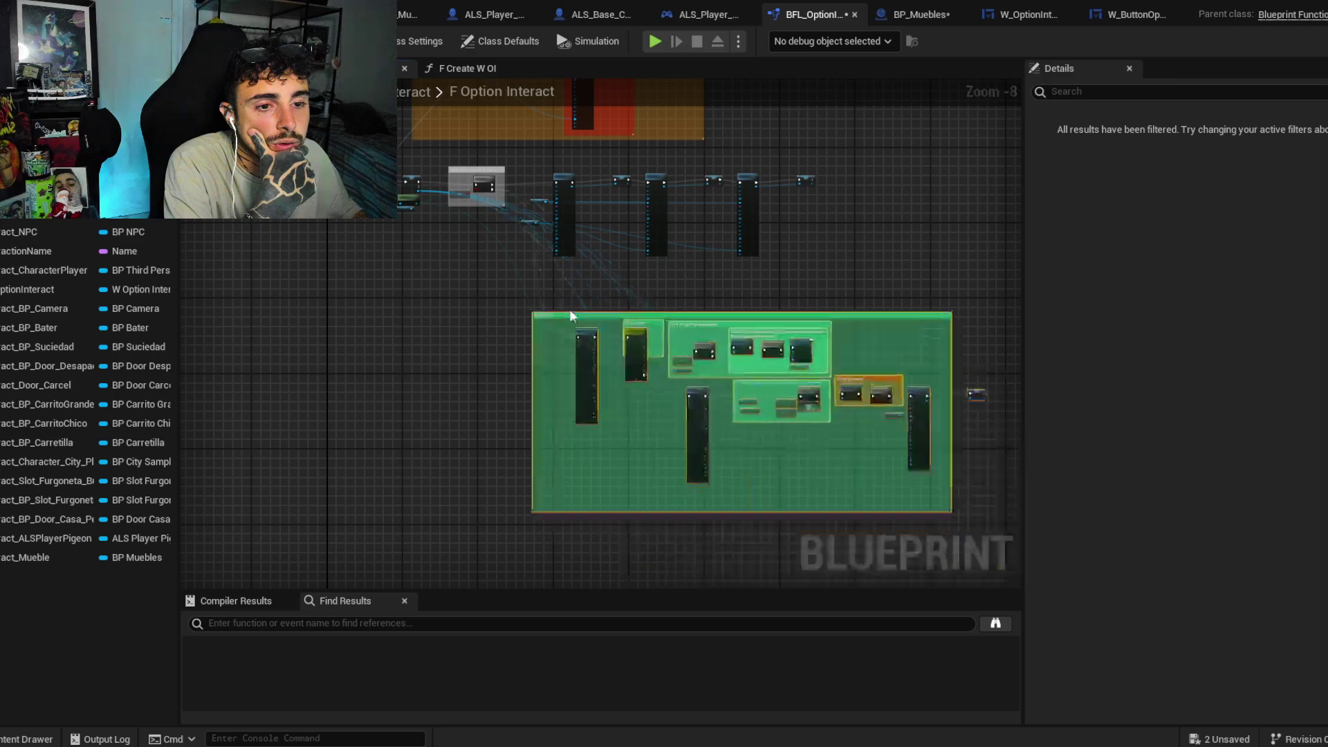
{"action": "left_click_drag", "start_coordinate": [653, 415], "coordinate": [488, 290]}
{"action": "scroll", "coordinate": [499, 322], "scroll_direction": "up", "scroll_amount": 3}
{"action": "scroll", "coordinate": [499, 322], "scroll_direction": "up", "scroll_amount": 1}
{"action": "left_click", "coordinate": [319, 329]}
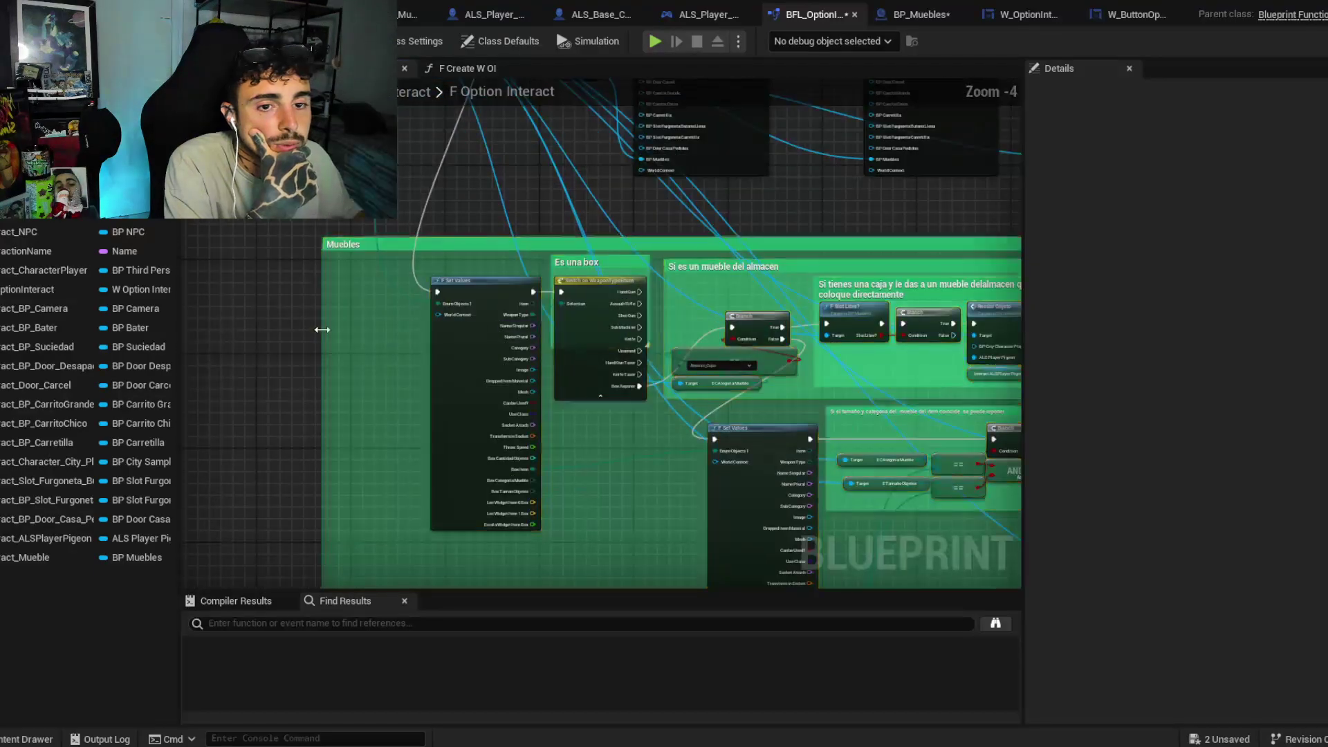
Step: Resize the Muebles comment: left edge inward, right edge outward, bottom edge raised
{"action": "left_click_drag", "start_coordinate": [323, 328], "coordinate": [422, 328]}
{"action": "scroll", "coordinate": [782, 389], "scroll_direction": "down", "scroll_amount": 3}
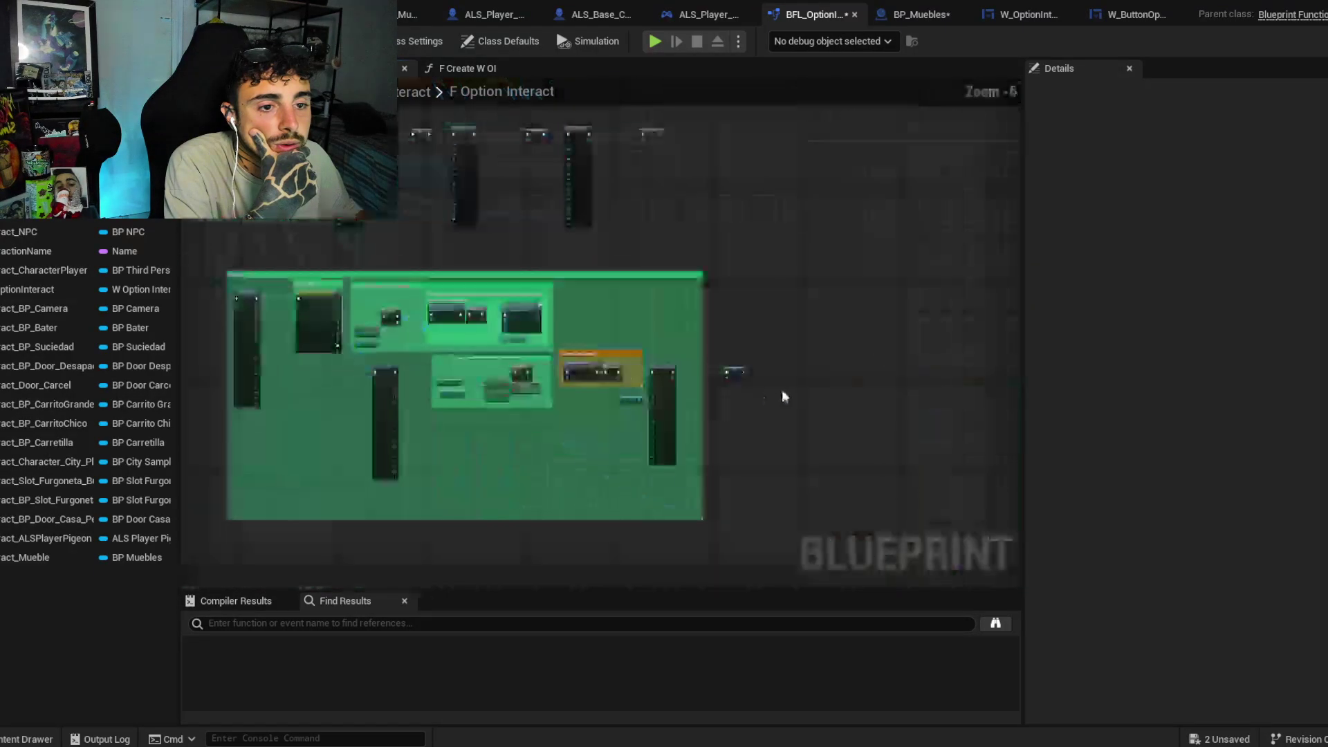
{"action": "scroll", "coordinate": [781, 388], "scroll_direction": "up", "scroll_amount": 3}
{"action": "scroll", "coordinate": [617, 347], "scroll_direction": "up", "scroll_amount": 1}
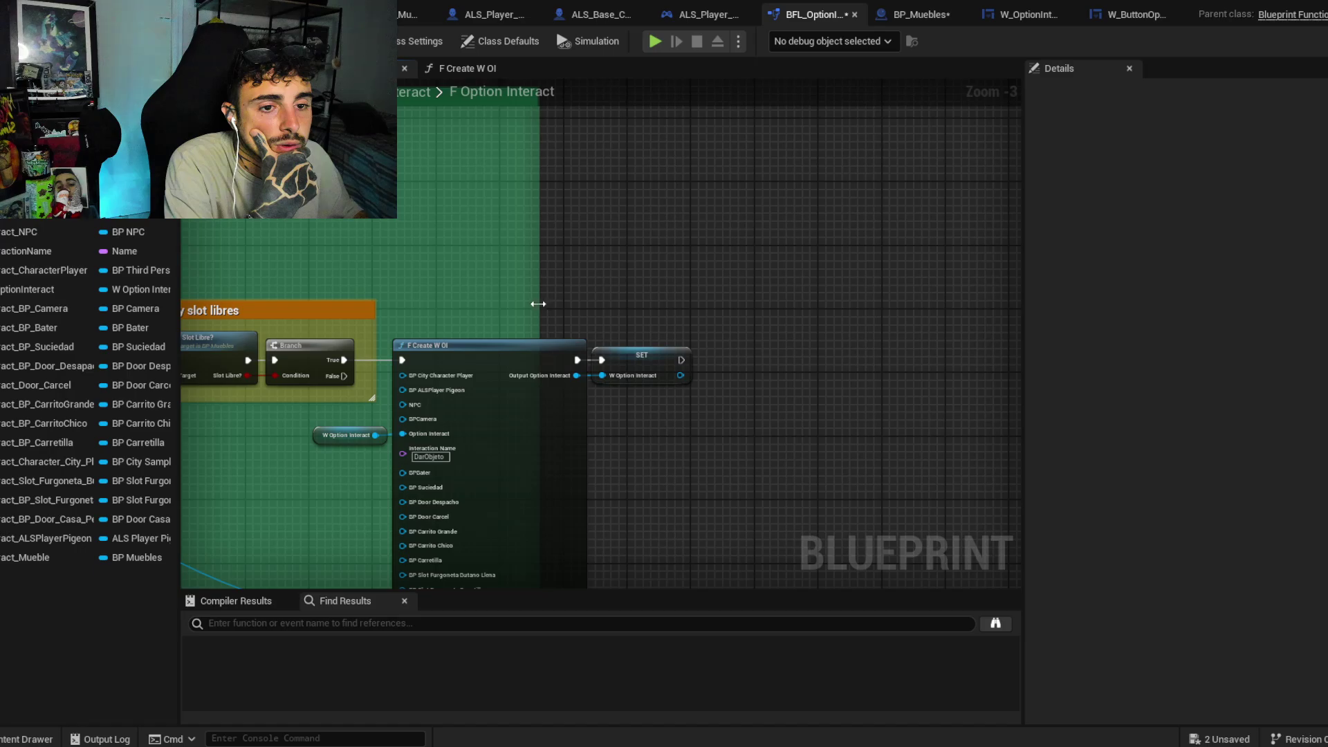
{"action": "left_click_drag", "start_coordinate": [539, 301], "coordinate": [837, 316]}
{"action": "scroll", "coordinate": [837, 316], "scroll_direction": "down", "scroll_amount": 3}
{"action": "scroll", "coordinate": [751, 364], "scroll_direction": "up", "scroll_amount": 1}
{"action": "scroll", "coordinate": [752, 363], "scroll_direction": "up", "scroll_amount": 2}
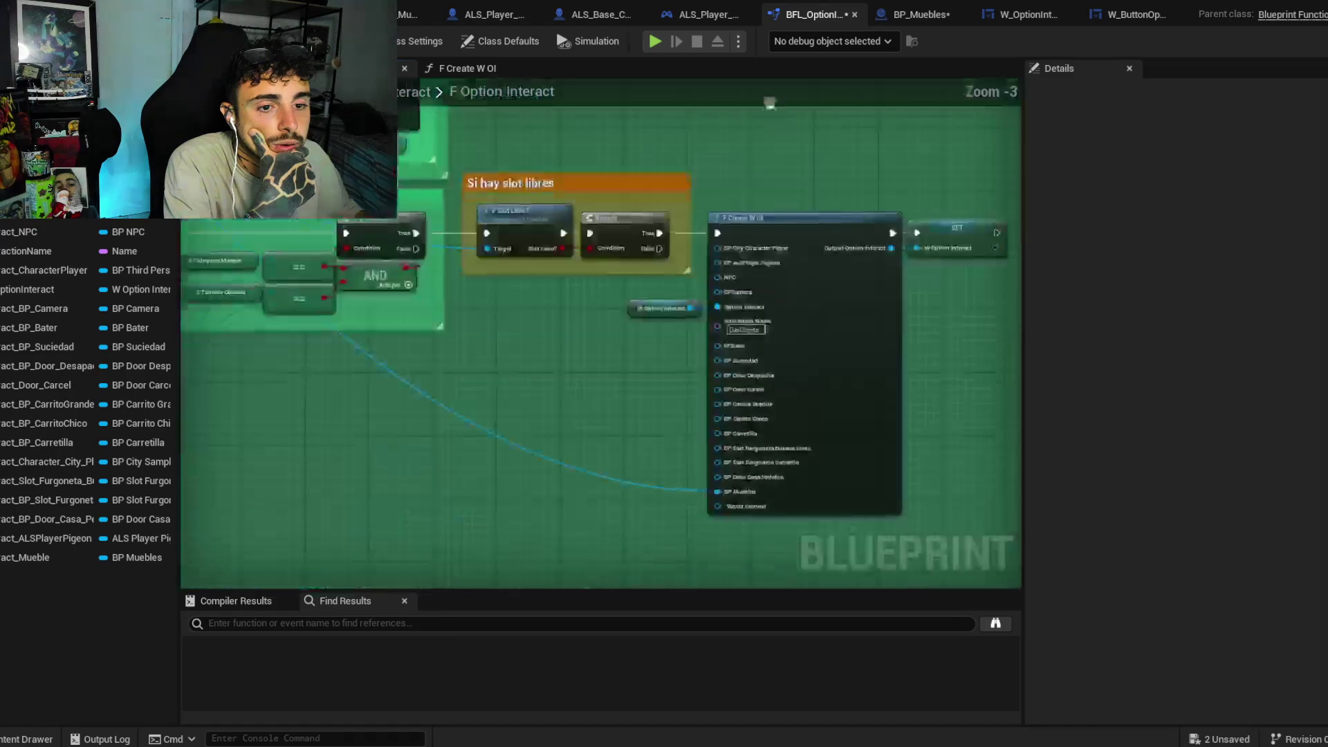
{"action": "mouse_move", "coordinate": [625, 560]}
{"action": "right_mouse_down"}
{"action": "mouse_move", "coordinate": [792, 257]}
{"action": "mouse_move", "coordinate": [879, 370]}
{"action": "right_mouse_up"}
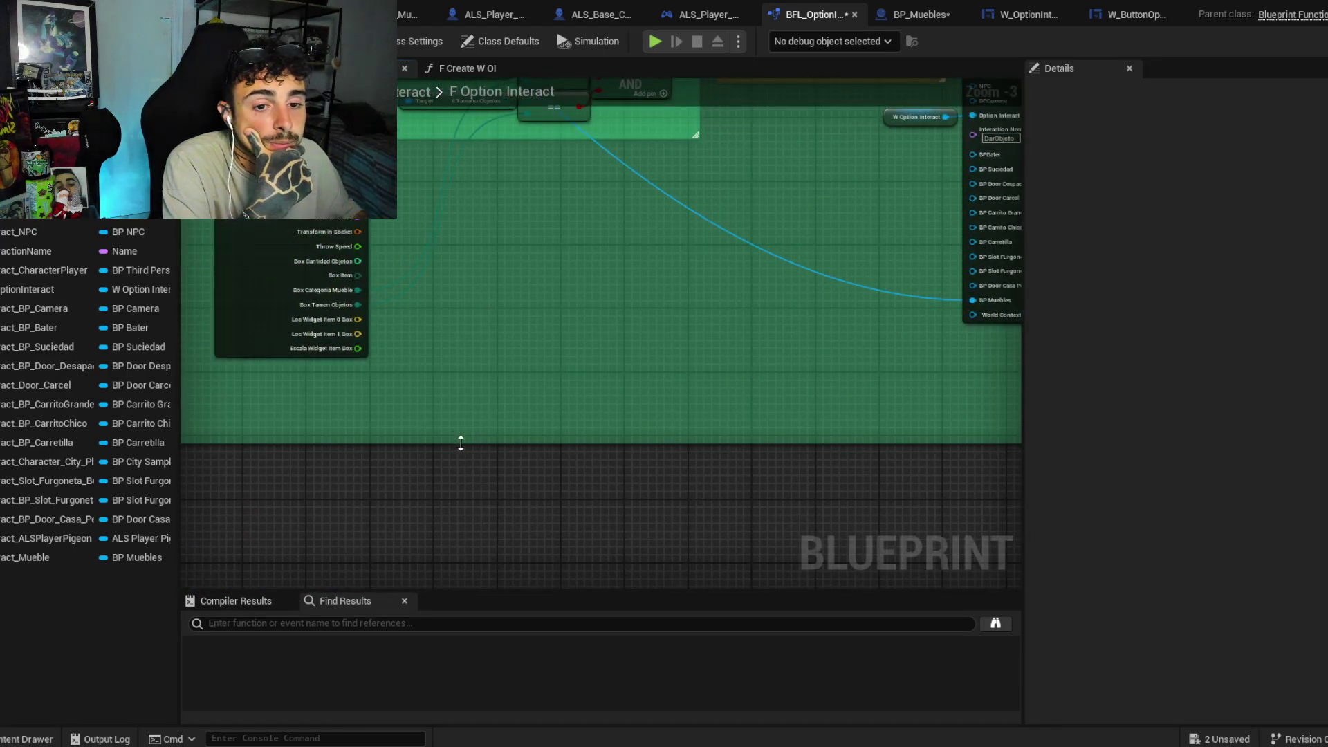
{"action": "left_click_drag", "start_coordinate": [460, 448], "coordinate": [456, 377]}
Step: Shift the Muebles comment and all its furniture nodes up-left, ending on the Item in Hand nodes
{"action": "scroll", "coordinate": [457, 334], "scroll_direction": "down", "scroll_amount": 1}
{"action": "right_click_drag", "start_coordinate": [458, 335], "coordinate": [650, 477]}
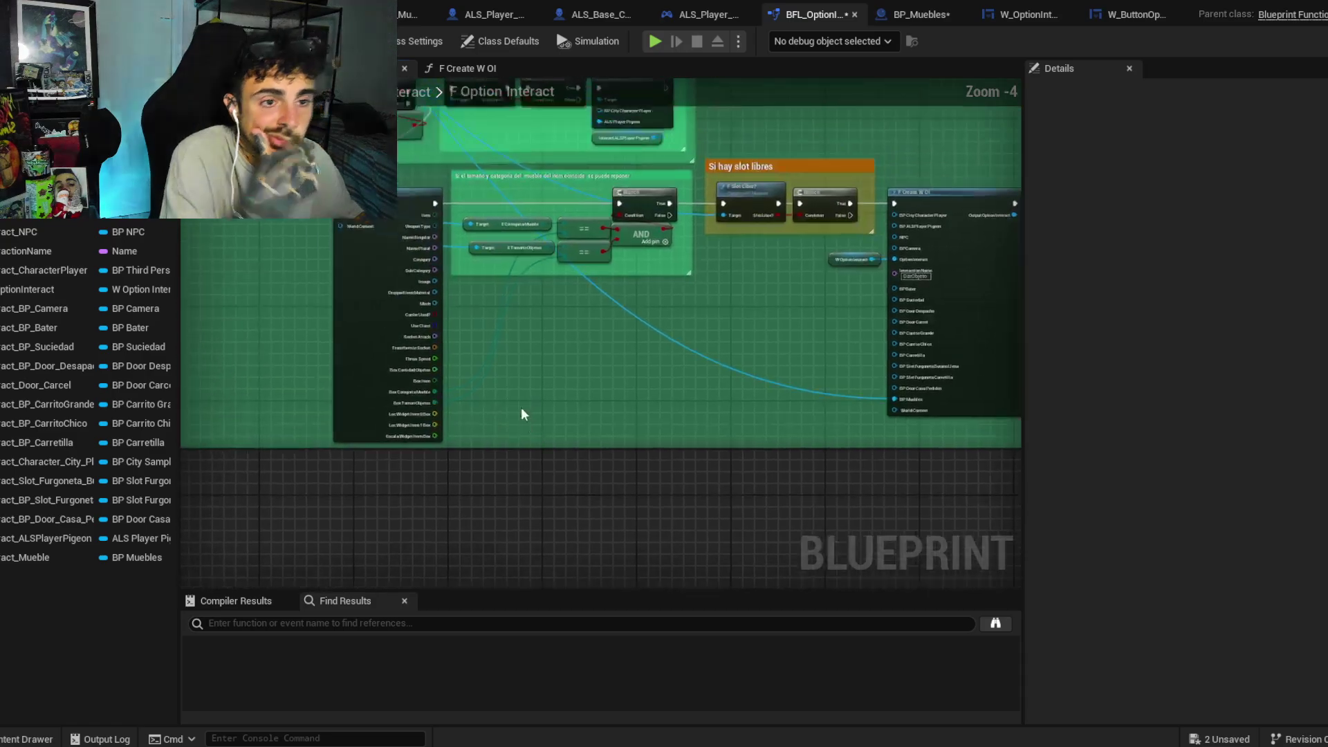
{"action": "scroll", "coordinate": [650, 484], "scroll_direction": "down", "scroll_amount": 2}
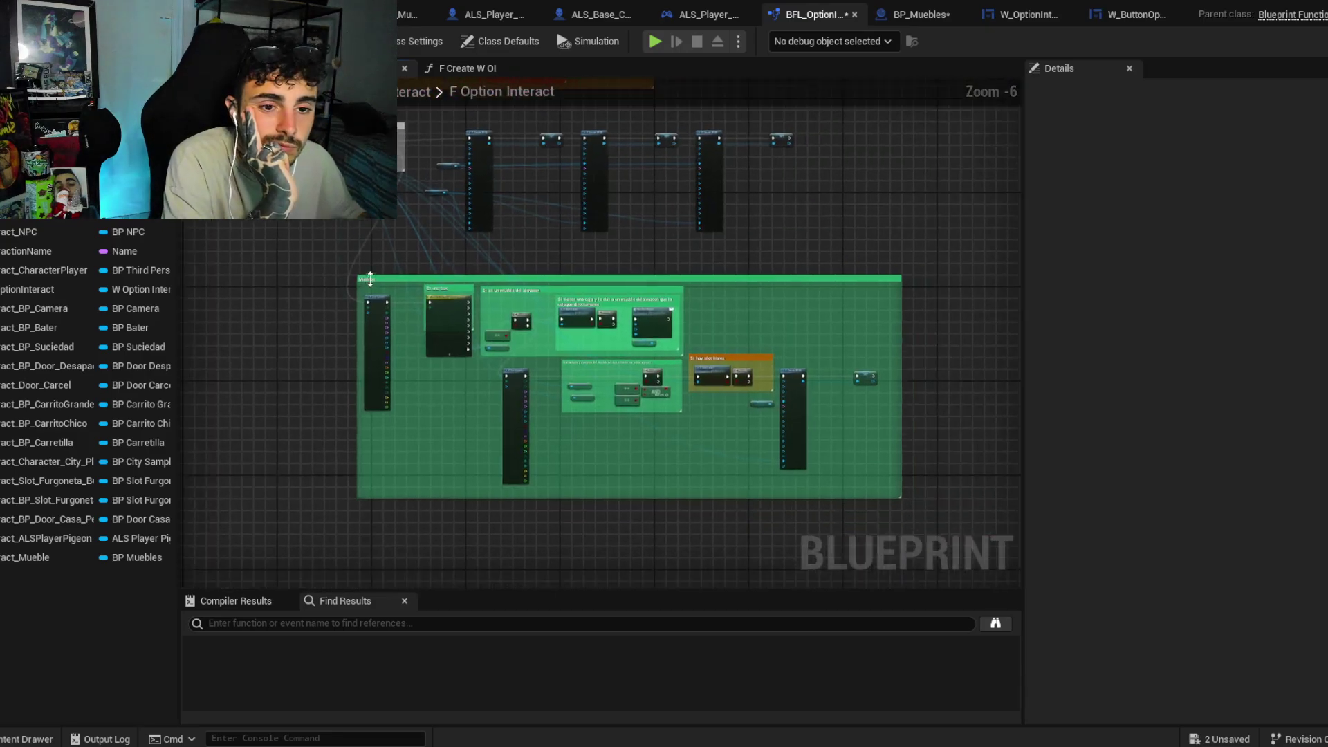
{"action": "mouse_move", "coordinate": [305, 267]}
{"action": "left_mouse_down"}
{"action": "mouse_move", "coordinate": [835, 489]}
{"action": "mouse_move", "coordinate": [785, 454]}
{"action": "left_mouse_up"}
{"action": "scroll", "coordinate": [766, 327], "scroll_direction": "up", "scroll_amount": 2}
{"action": "mouse_move", "coordinate": [767, 327]}
{"action": "right_mouse_down"}
{"action": "mouse_move", "coordinate": [570, 210]}
{"action": "mouse_move", "coordinate": [871, 313]}
{"action": "right_mouse_up"}
{"action": "scroll", "coordinate": [872, 313], "scroll_direction": "down", "scroll_amount": 2}
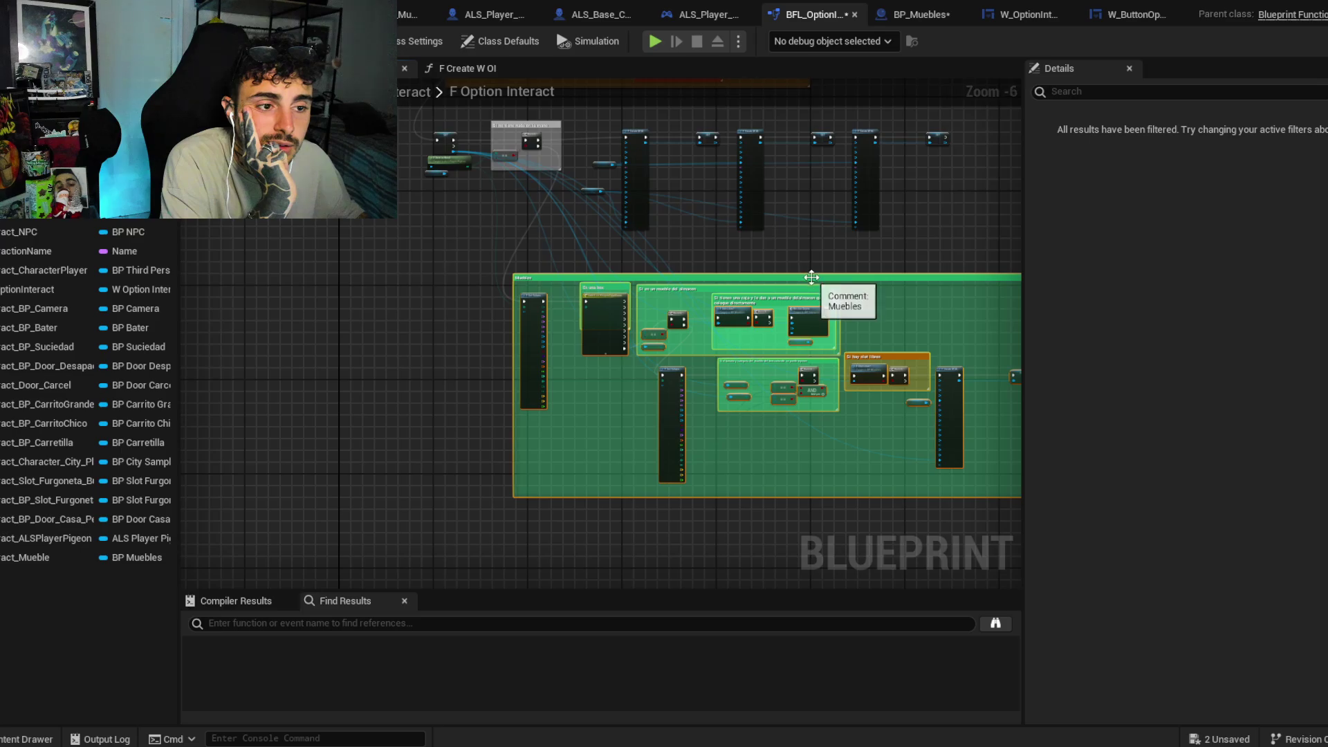
{"action": "left_click_drag", "start_coordinate": [811, 277], "coordinate": [738, 264]}
{"action": "scroll", "coordinate": [612, 257], "scroll_direction": "up", "scroll_amount": 6}
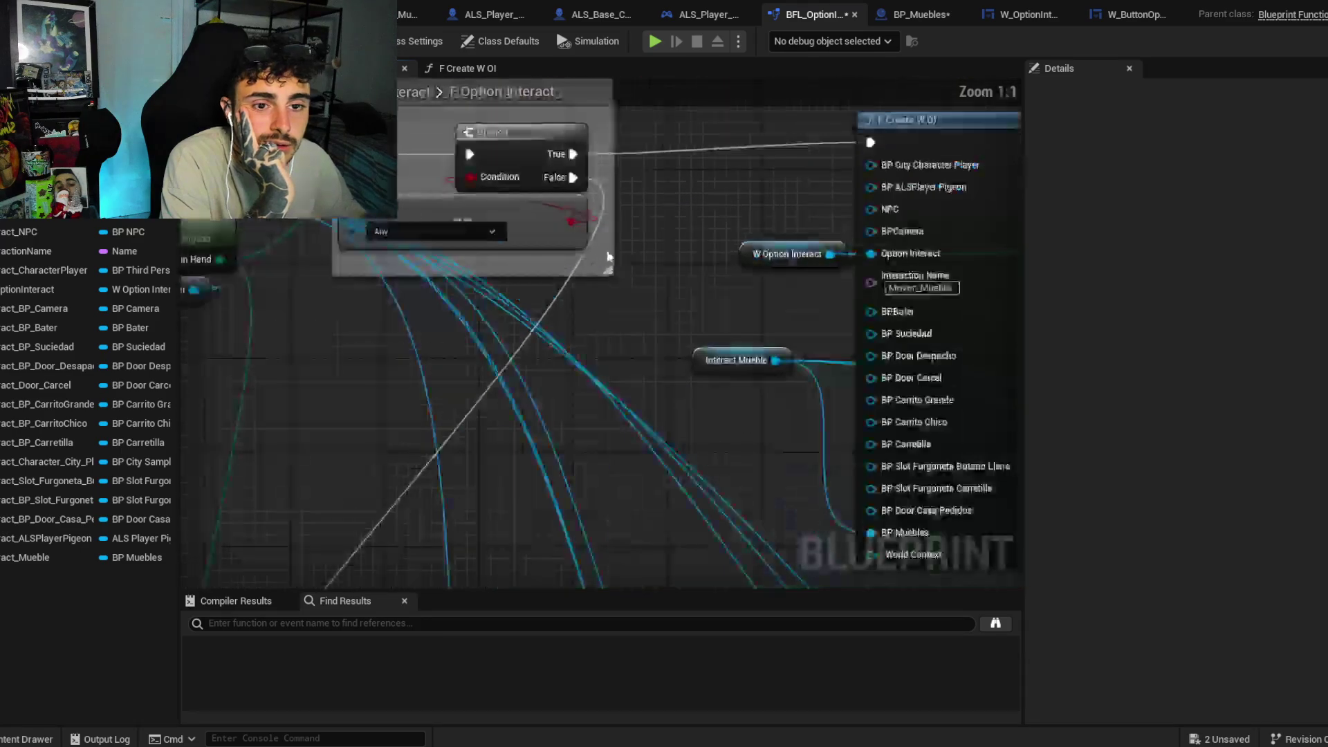
{"action": "right_click_drag", "start_coordinate": [609, 256], "coordinate": [644, 381]}
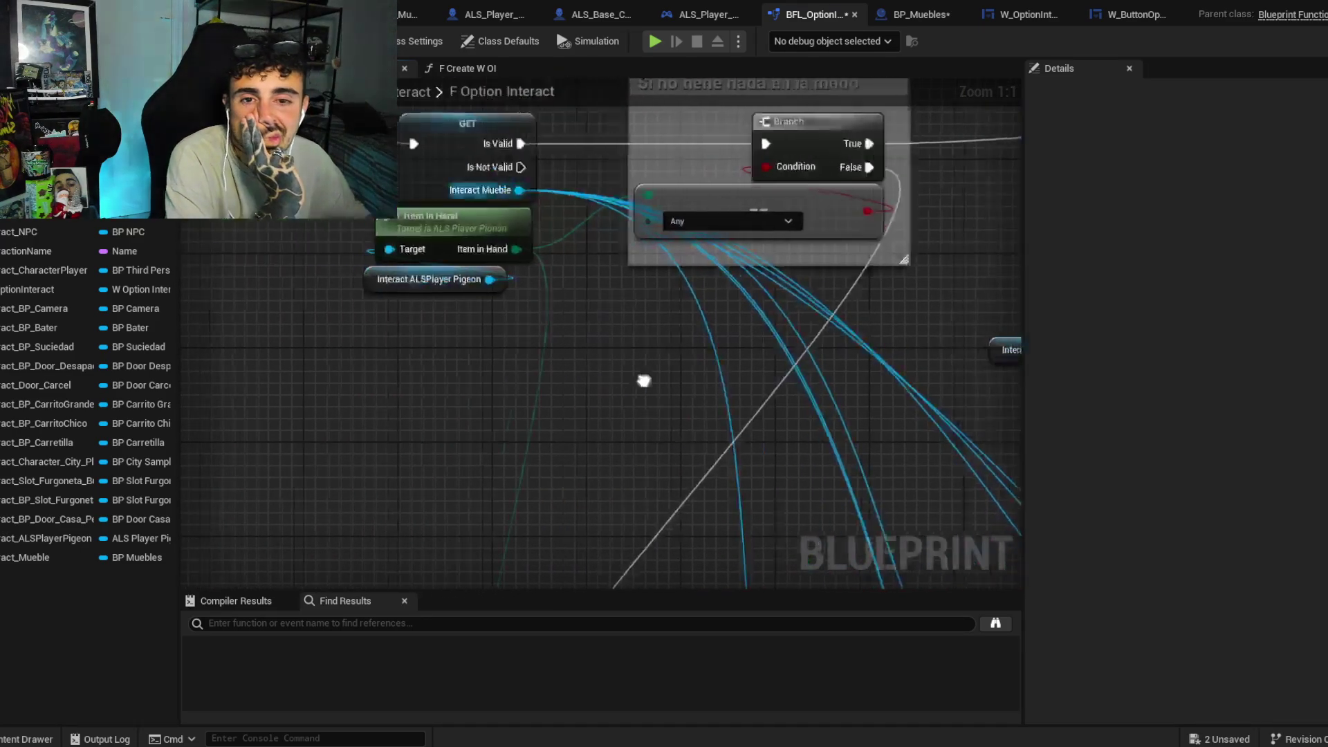
Step: In F Item in Hand, add a Print String after Is Valid printing 'aaaaaaaaaaaaaaaaaa'
{"action": "double_click", "coordinate": [431, 237]}
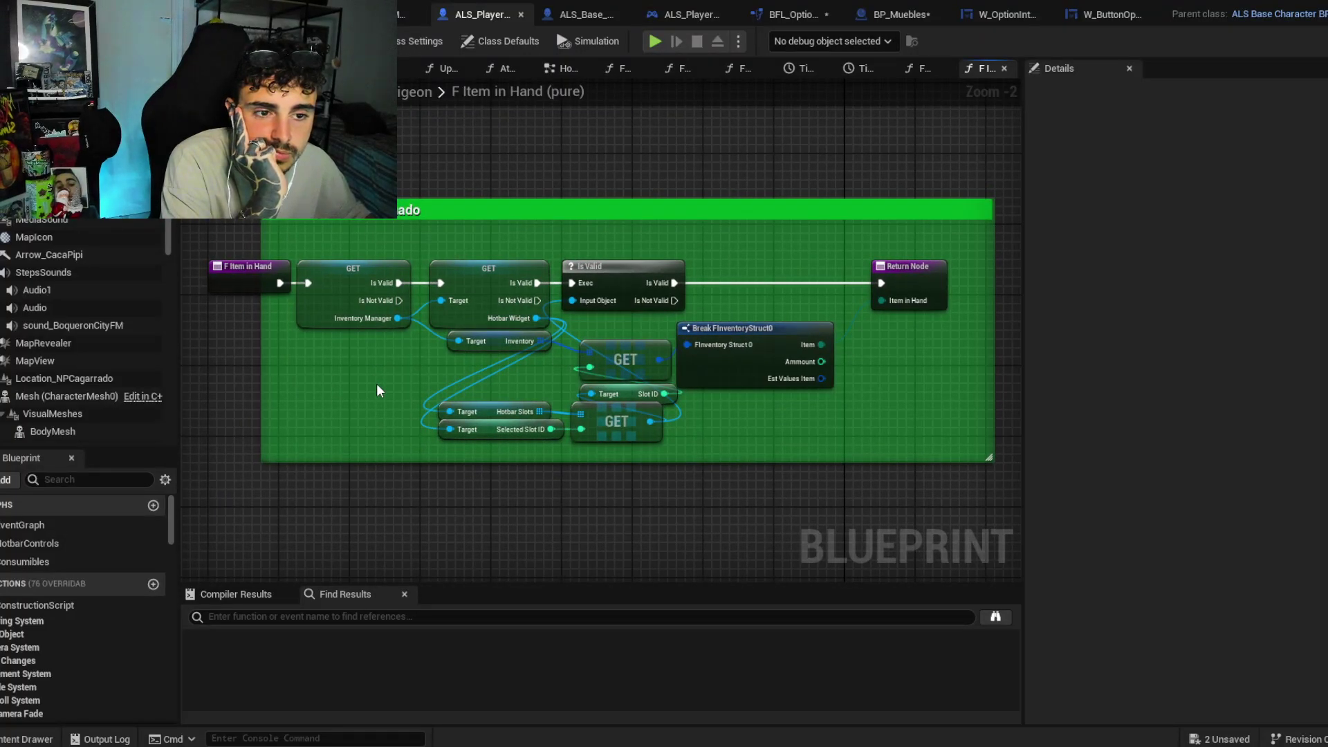
{"action": "right_click_drag", "start_coordinate": [376, 391], "coordinate": [274, 373]}
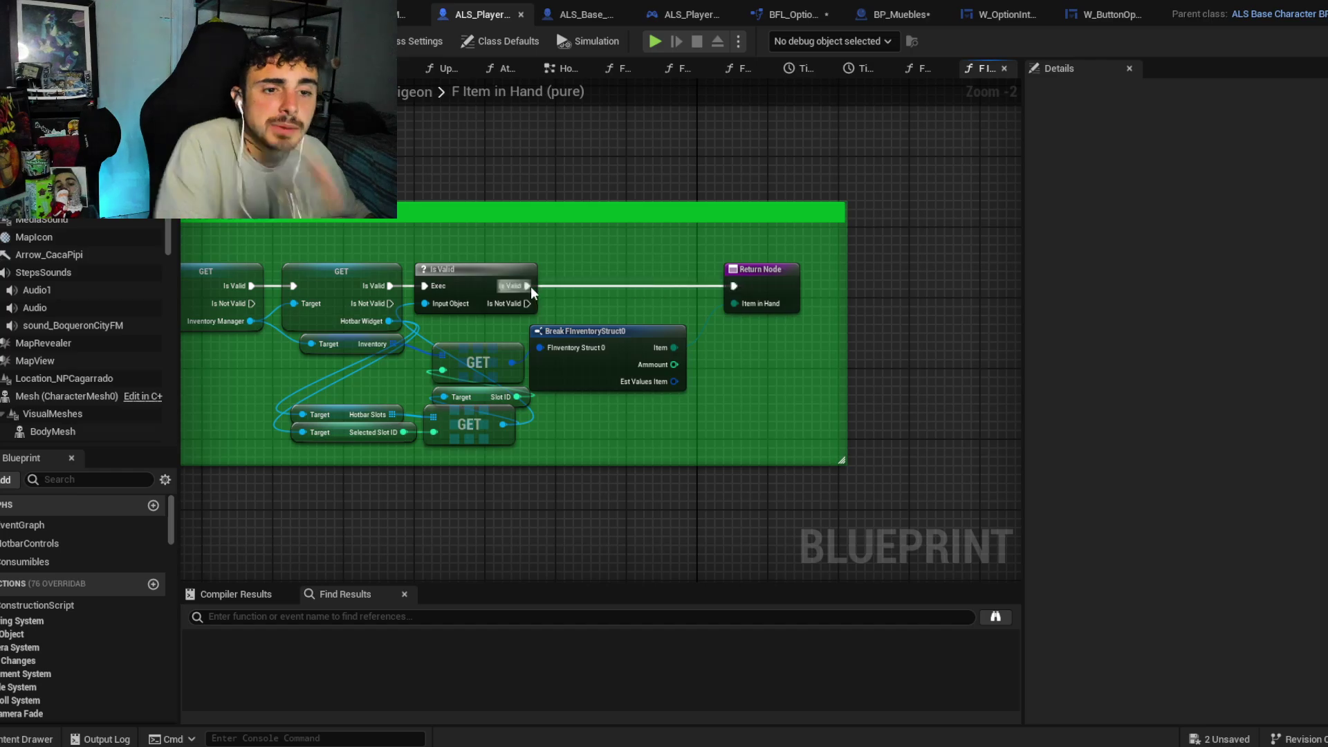
{"action": "left_click_drag", "start_coordinate": [527, 286], "coordinate": [557, 283]}
{"action": "type", "text": "print"}
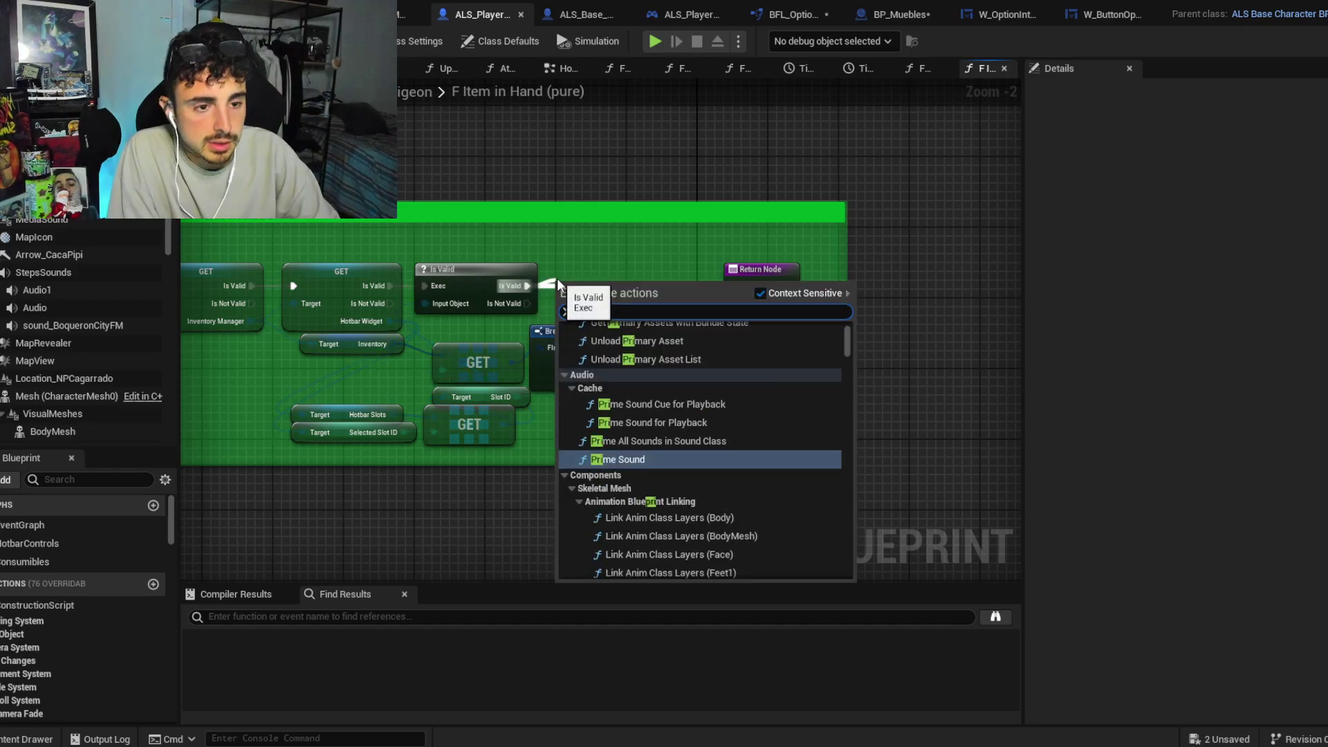
{"action": "key", "text": "Return"}
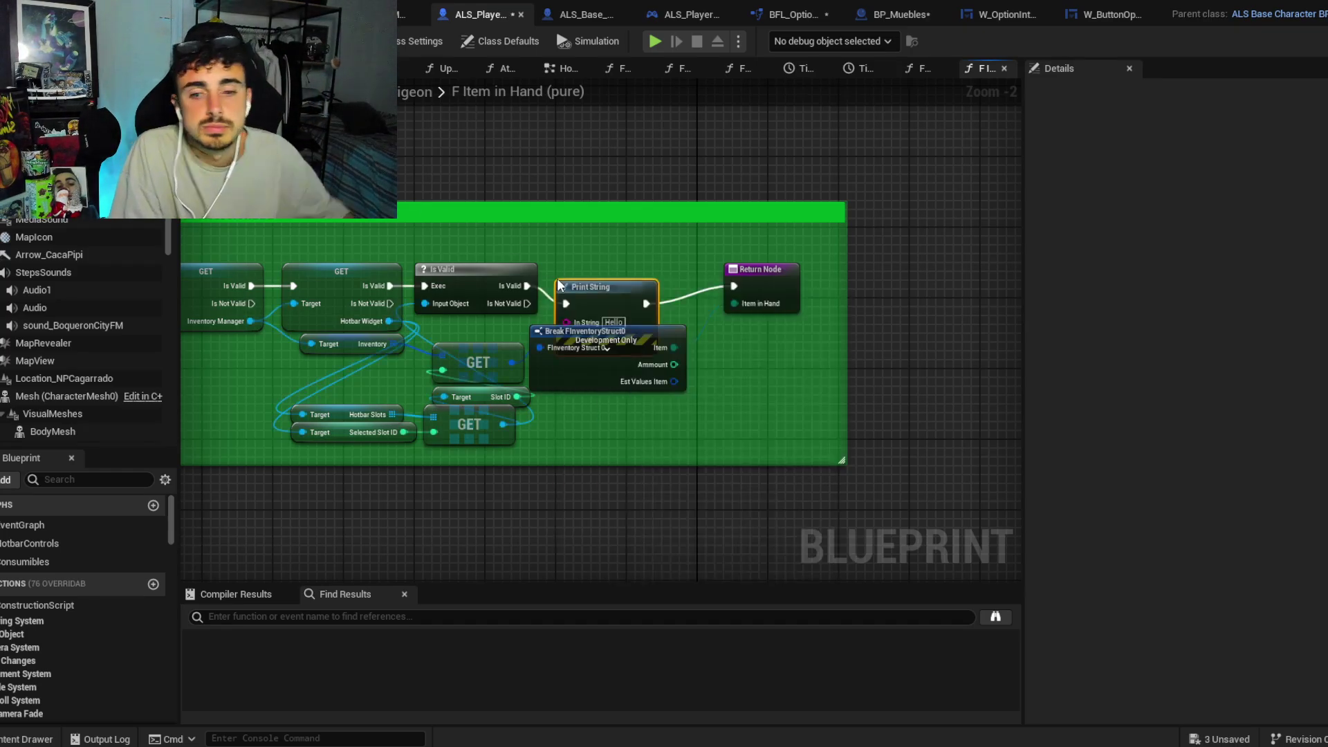
{"action": "left_click_drag", "start_coordinate": [615, 323], "coordinate": [614, 286]}
{"action": "left_click", "coordinate": [615, 286]}
{"action": "type", "text": "aaaaaaaaaaaaaaaaaa"}
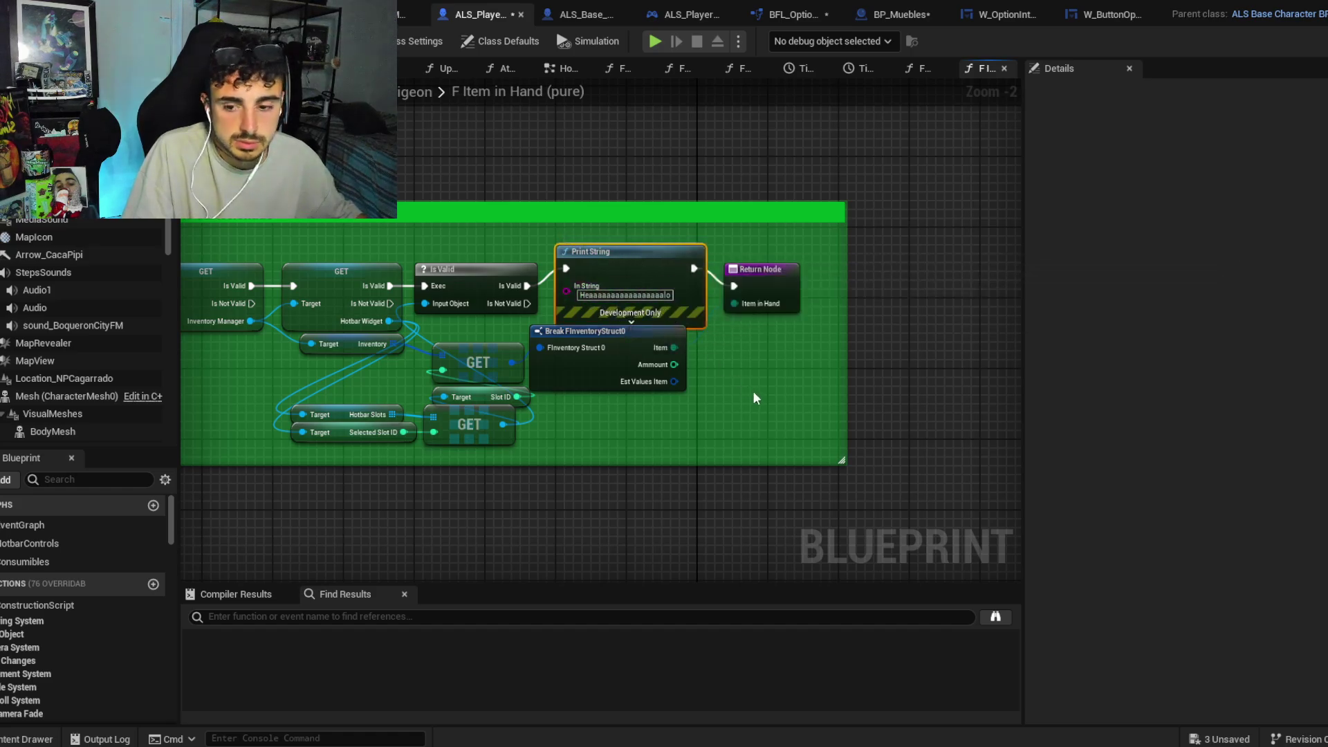
{"action": "key", "text": "ctrl+c"}
{"action": "key", "text": "ctrl+v"}
{"action": "left_click_drag", "start_coordinate": [521, 304], "coordinate": [751, 409]}
{"action": "left_click", "coordinate": [795, 432]}
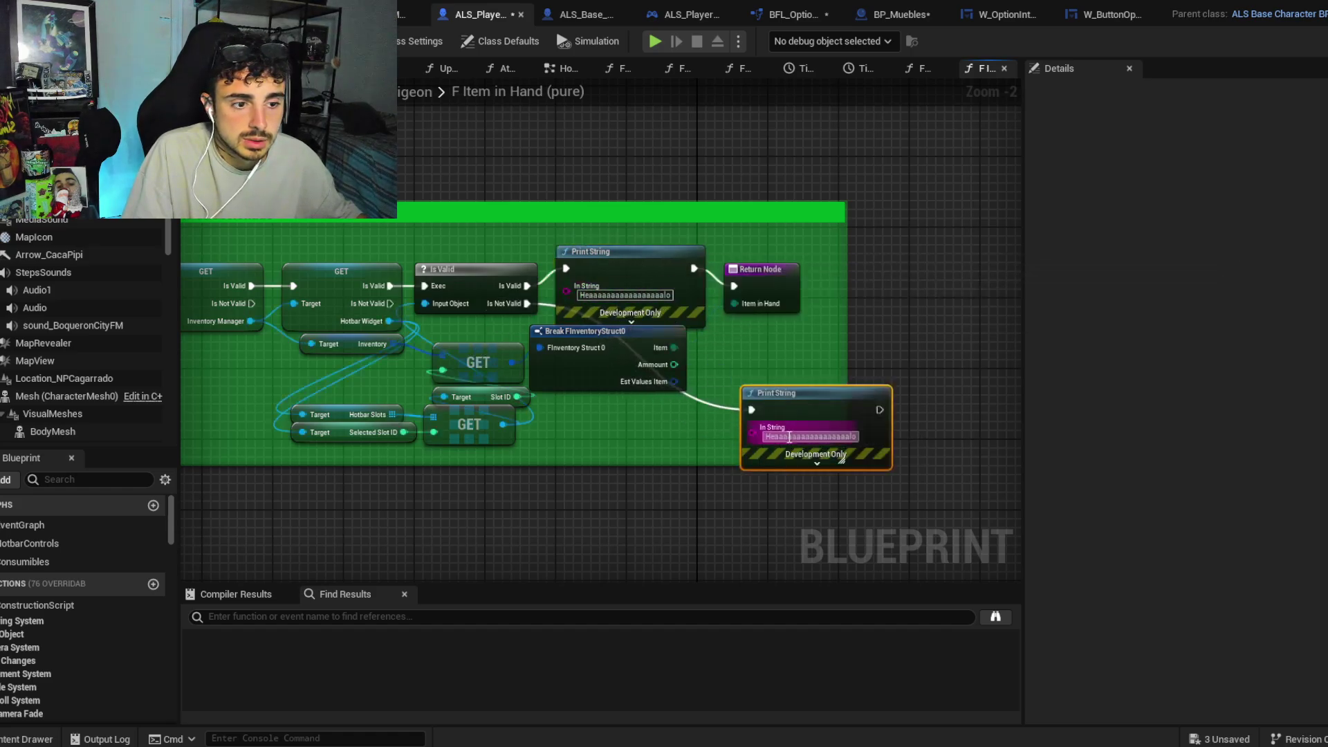
{"action": "type", "text": "3333"}
{"action": "key", "text": "Return"}
{"action": "type", "text": "33333333333"}
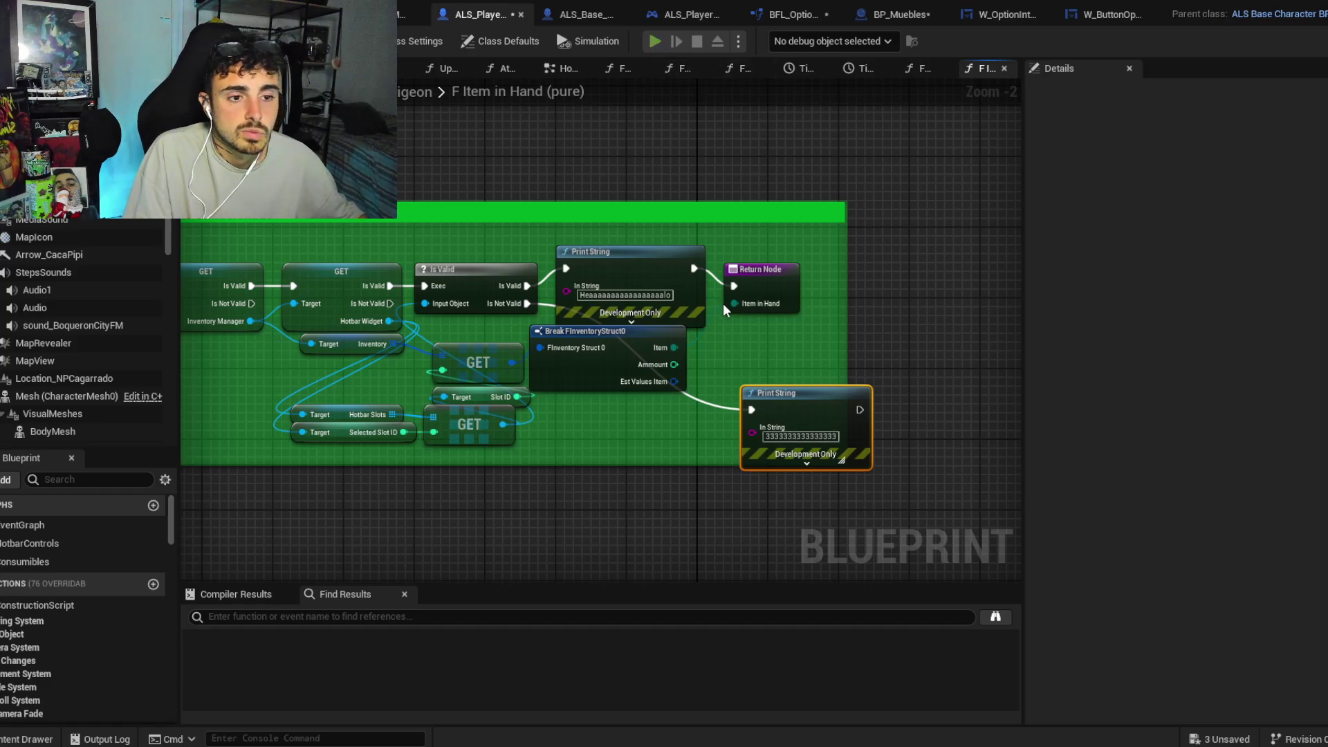
Step: Play-test the game, walking toward the shelving unit, then stop
{"action": "key", "text": "alt+p"}
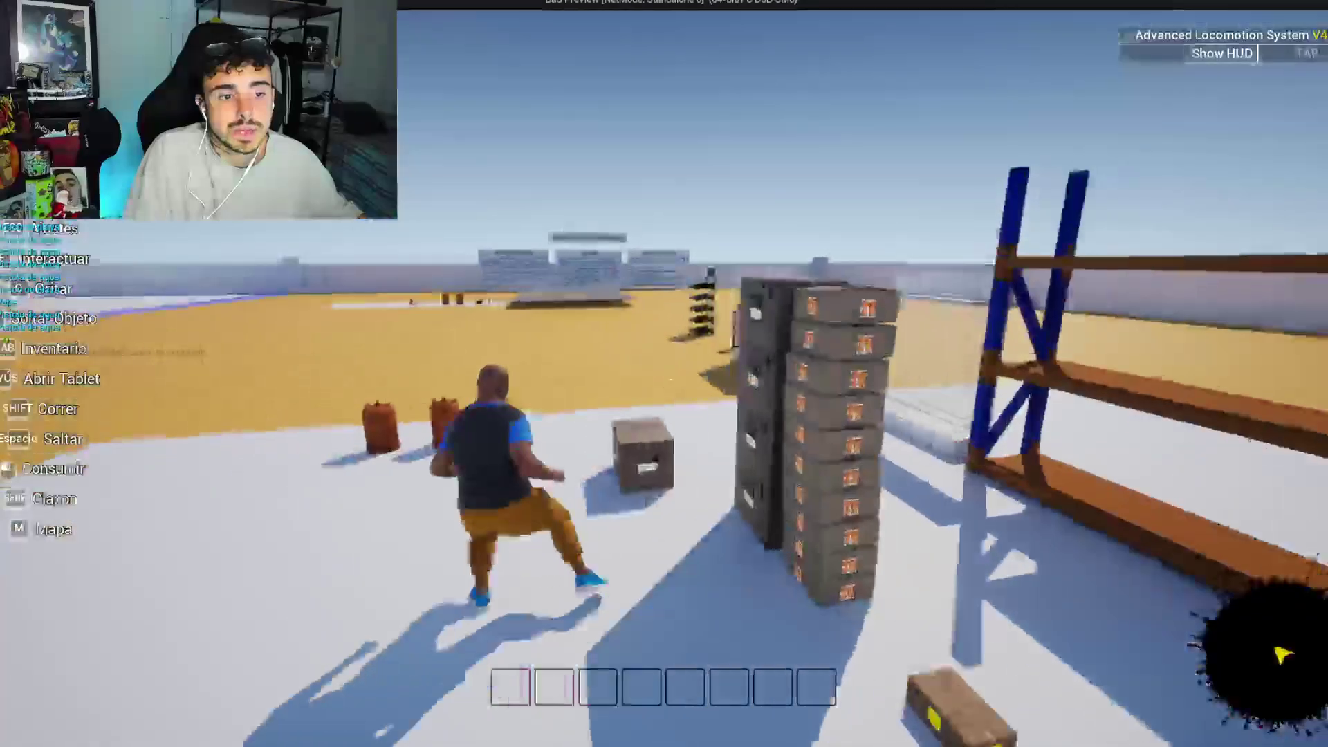
{"action": "key", "text": "w"}
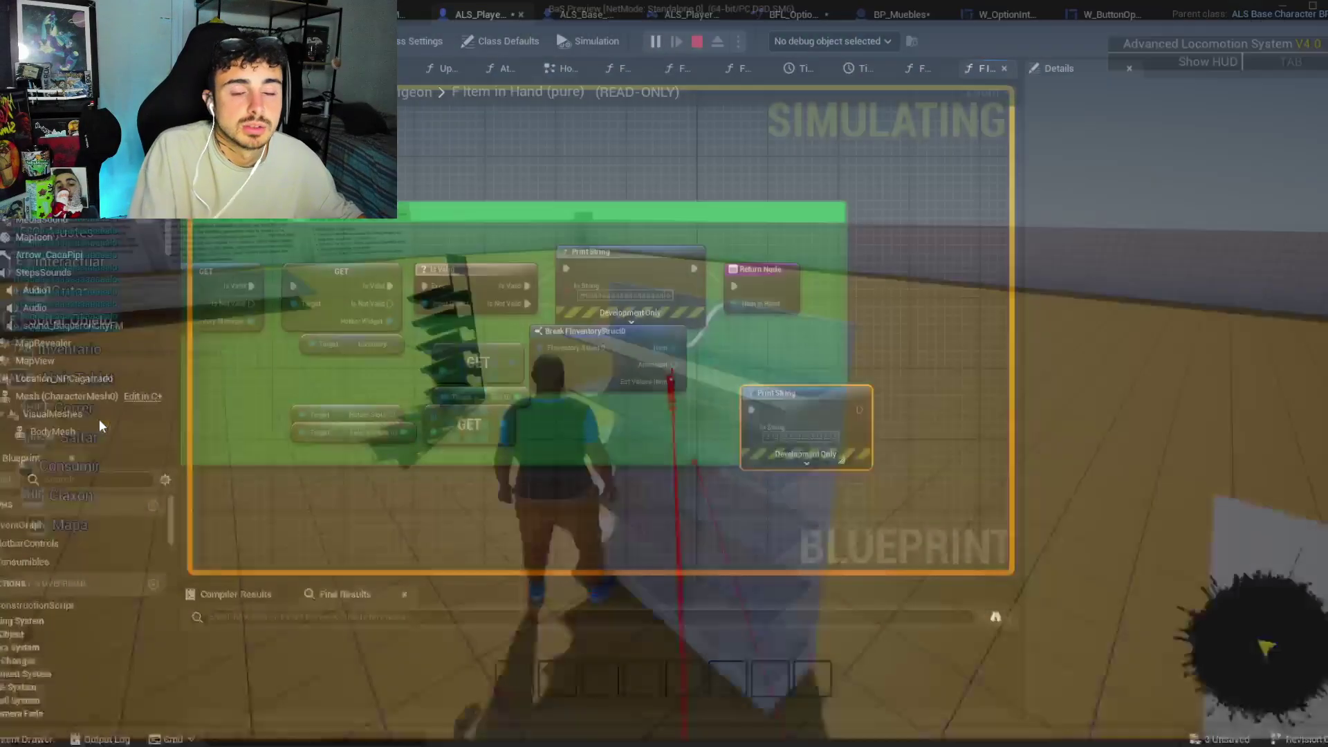
{"action": "key", "text": "Escape"}
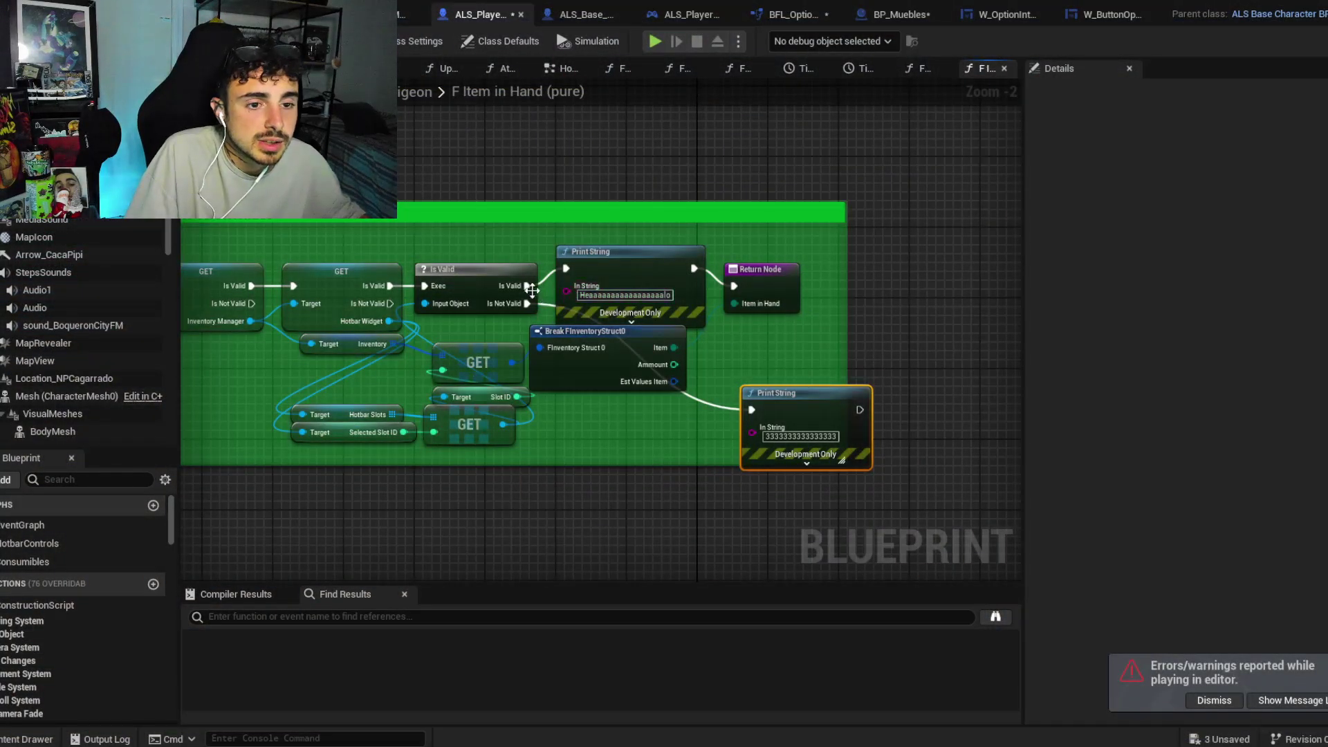
Step: Delete the 3333 Print String and feed the struct's Item into the remaining print's text
{"action": "left_click_drag", "start_coordinate": [527, 285], "coordinate": [558, 281]}
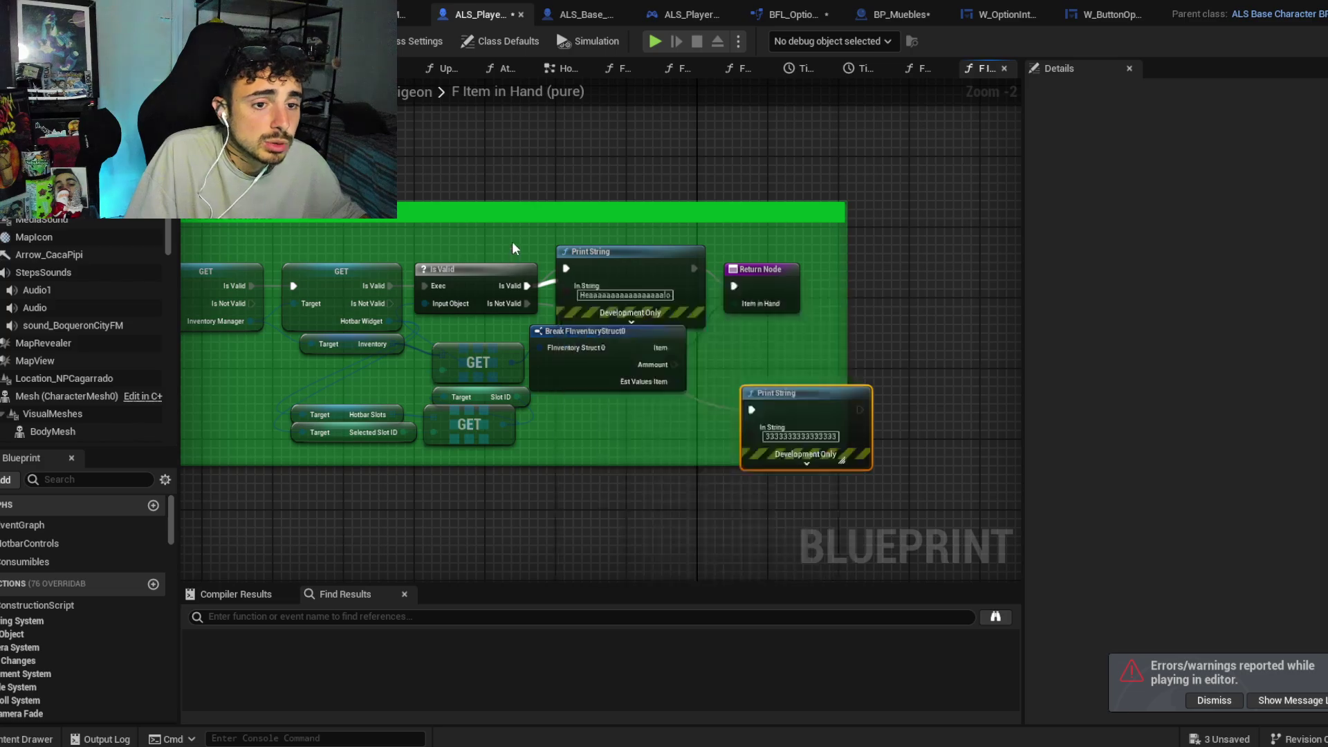
{"action": "left_click", "coordinate": [511, 242]}
{"action": "left_click", "coordinate": [823, 410]}
{"action": "key", "text": "Delete"}
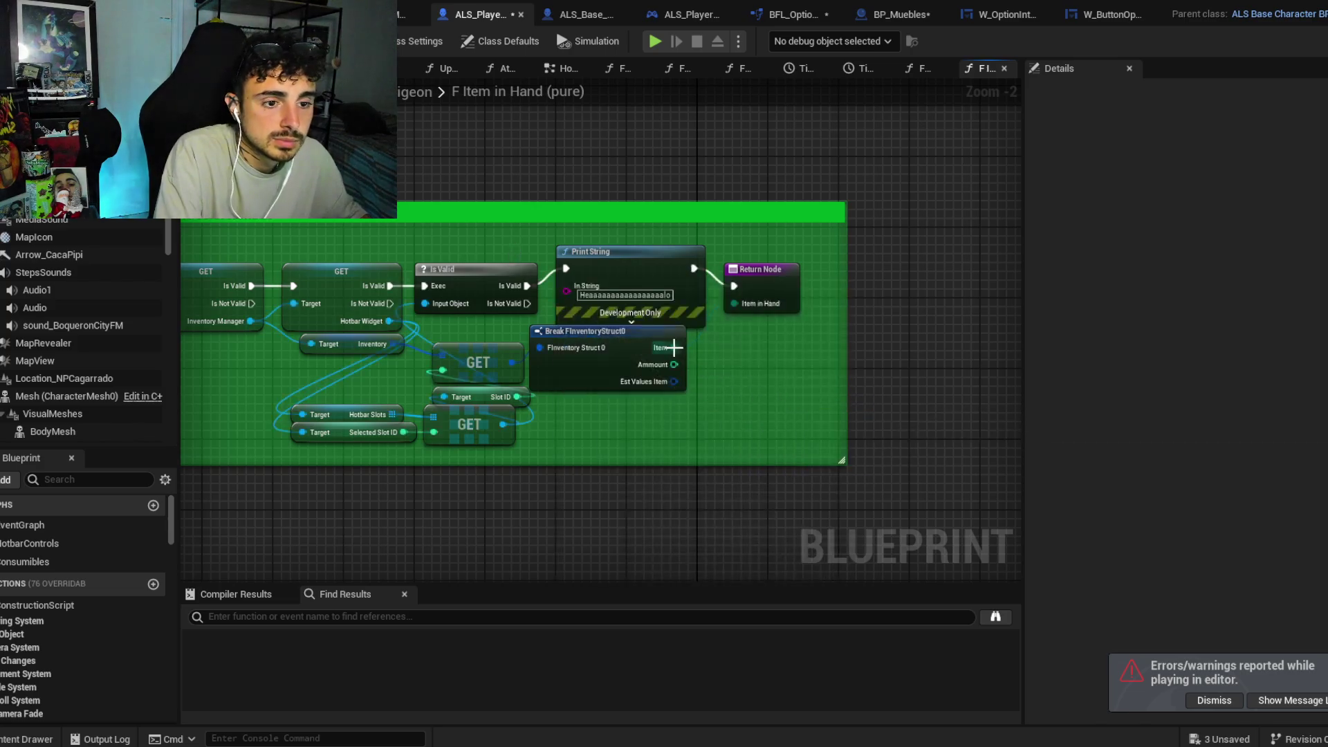
{"action": "left_click_drag", "start_coordinate": [673, 348], "coordinate": [582, 295]}
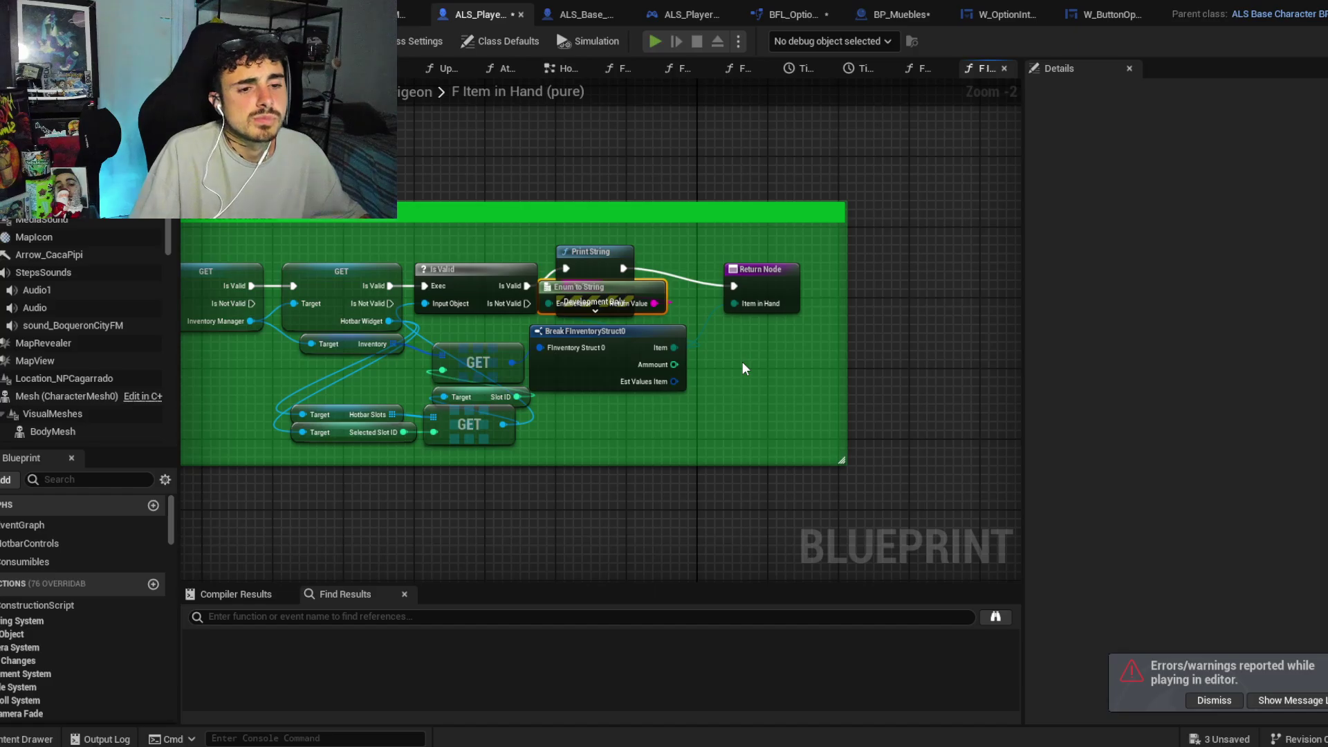
Step: After another play-test, wire Is Valid straight to Return Node and delete the last Print String
{"action": "key", "text": "alt+p"}
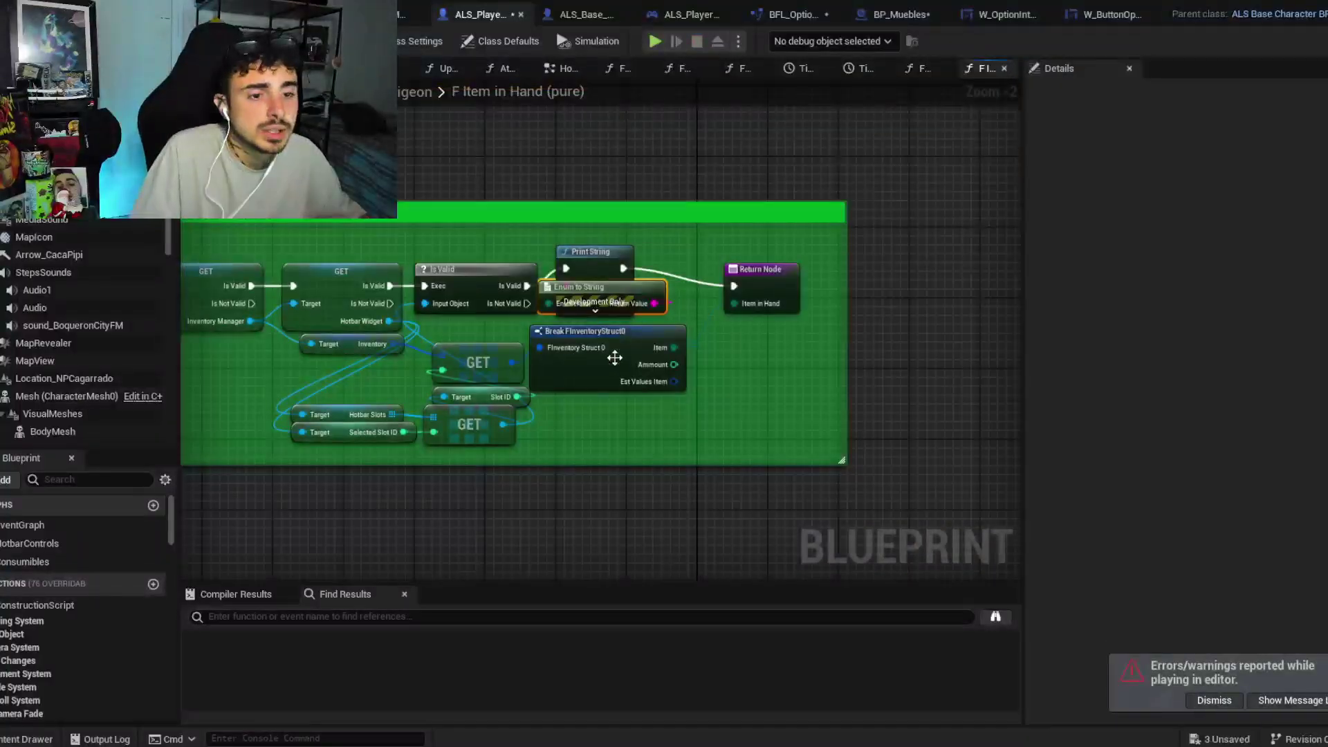
{"action": "scroll", "coordinate": [643, 343], "scroll_direction": "up", "scroll_amount": 2}
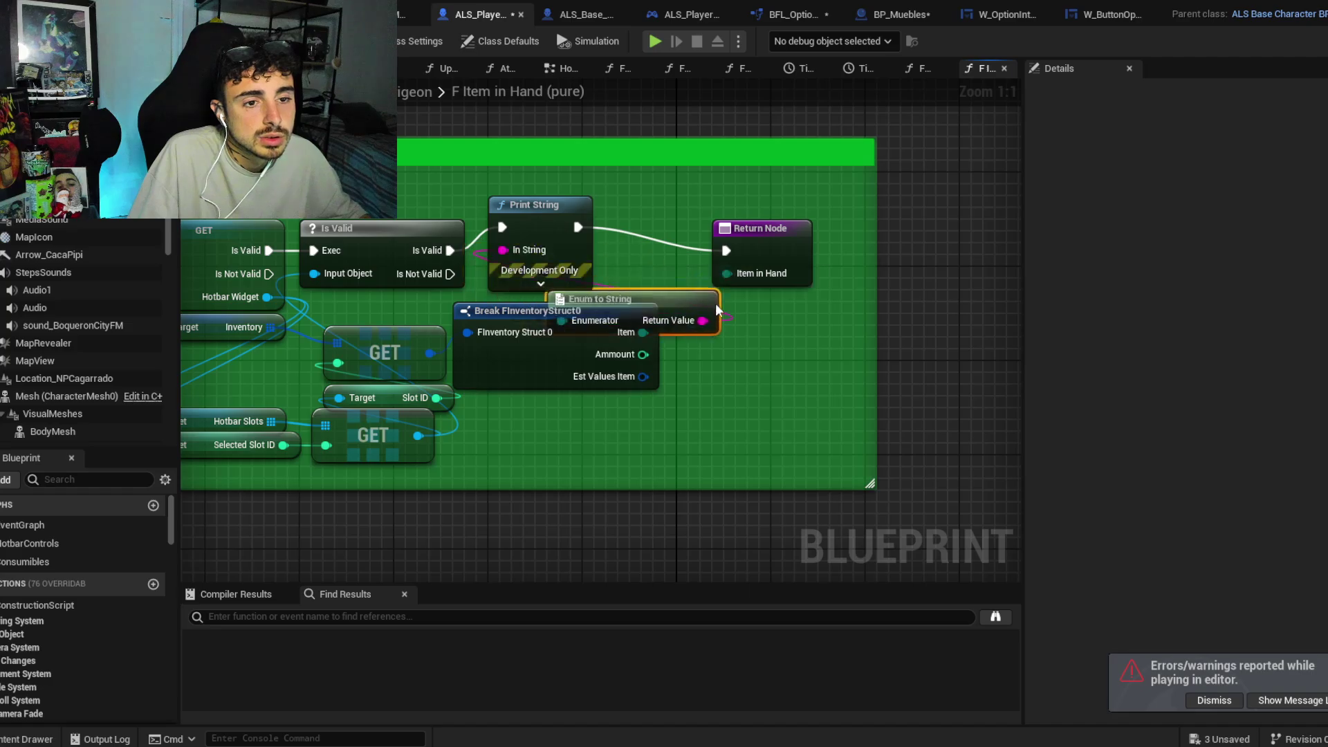
{"action": "left_click_drag", "start_coordinate": [622, 253], "coordinate": [854, 371]}
{"action": "left_click_drag", "start_coordinate": [451, 250], "coordinate": [737, 248]}
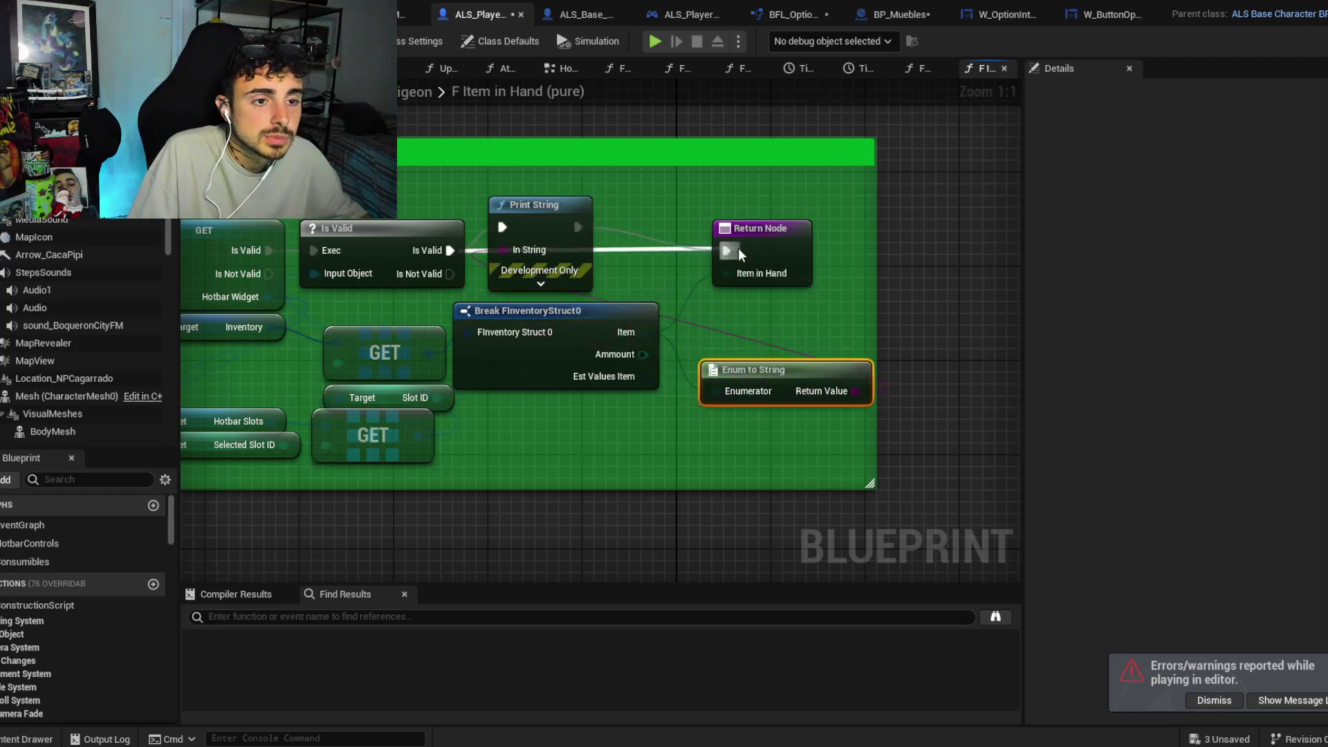
{"action": "left_click", "coordinate": [567, 231]}
{"action": "key", "text": "Delete"}
{"action": "key", "text": "Delete"}
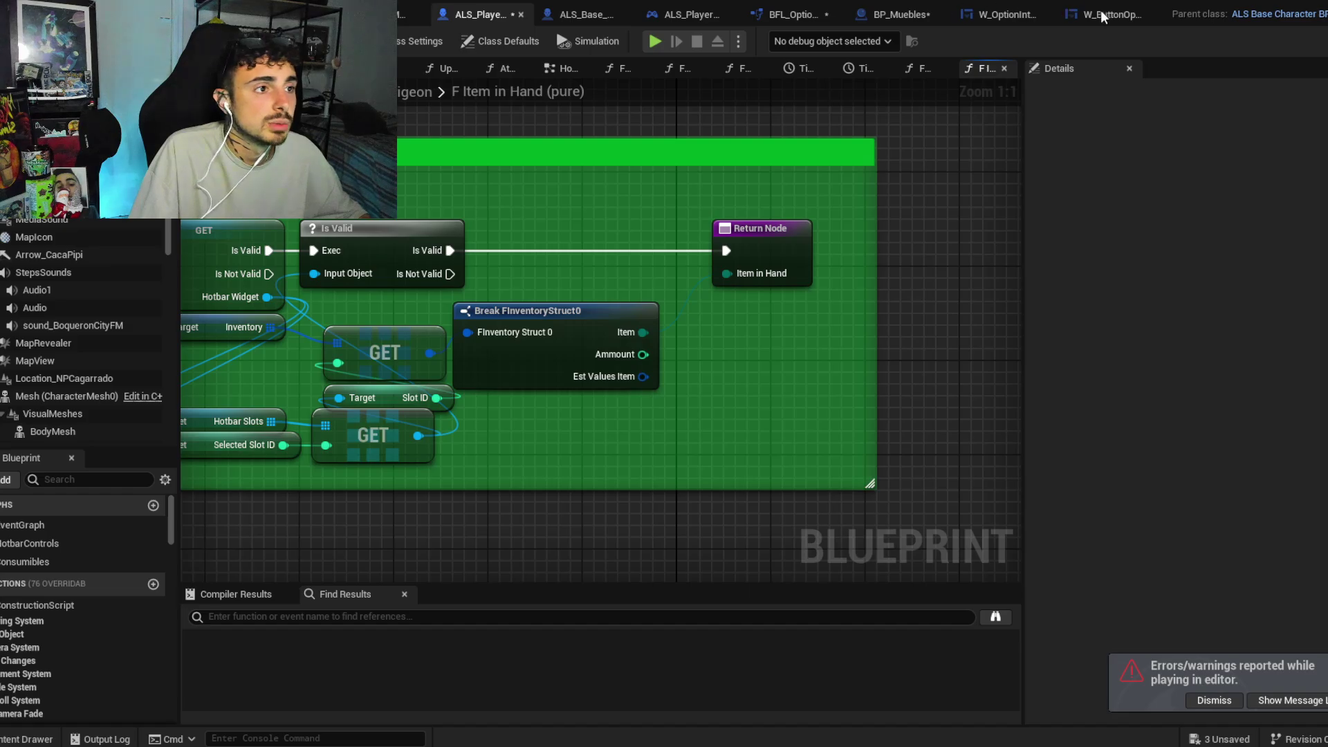
Step: Glance at the W_OptionInteract and button widget graphs, then open F Item in Hand from F Option Interact
{"action": "left_click", "coordinate": [1007, 14]}
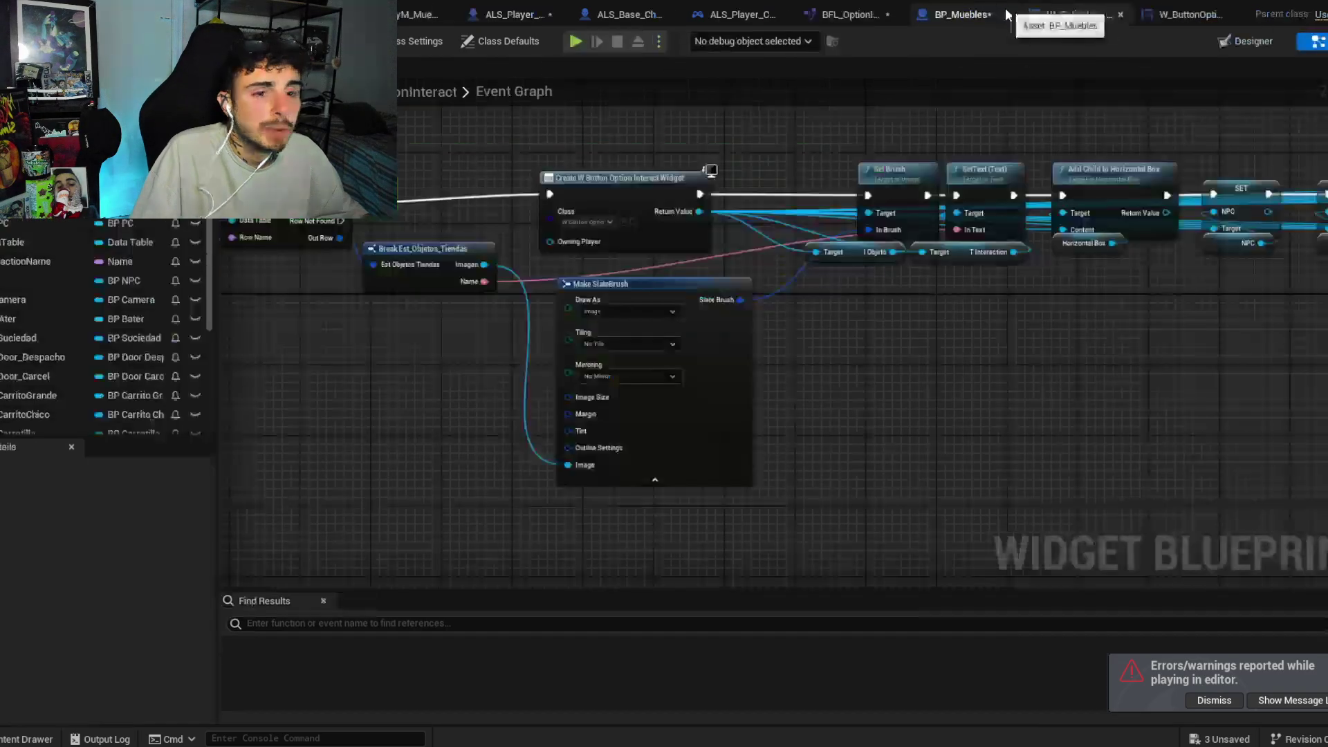
{"action": "left_click", "coordinate": [1166, 15]}
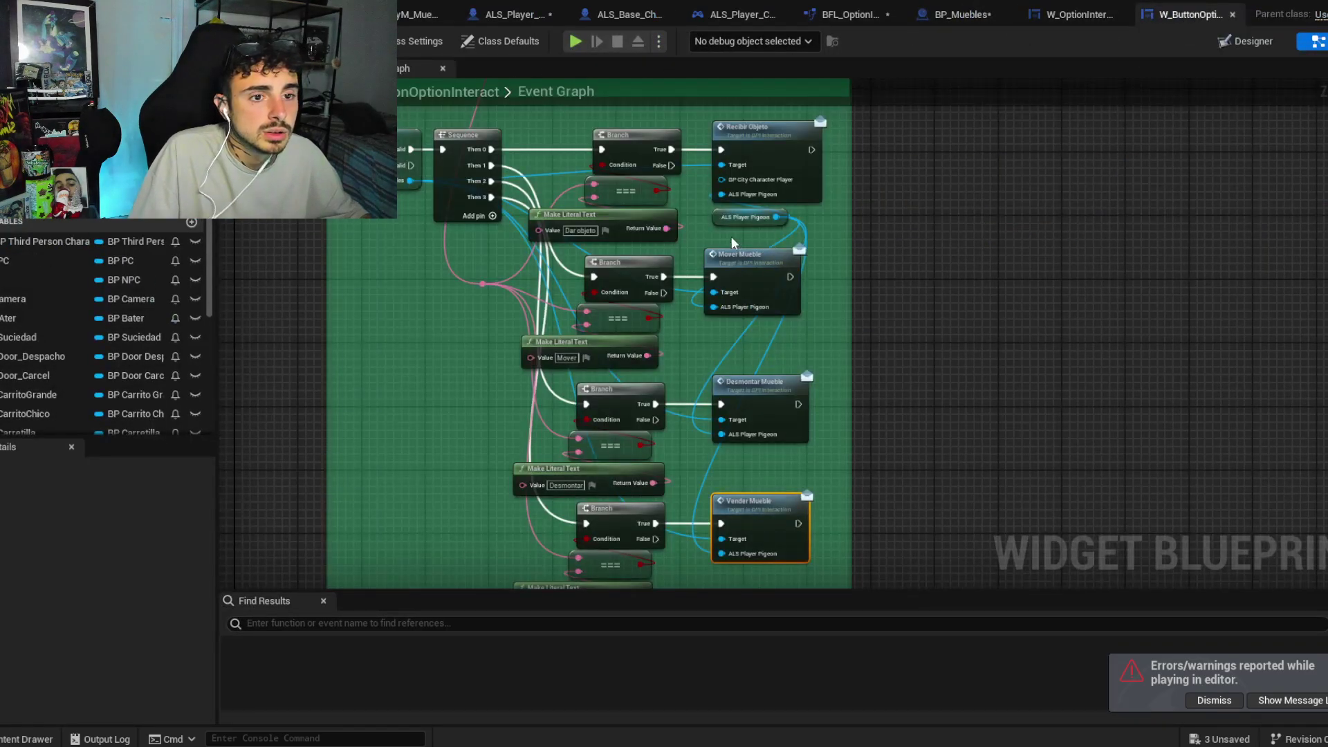
{"action": "left_click", "coordinate": [863, 15]}
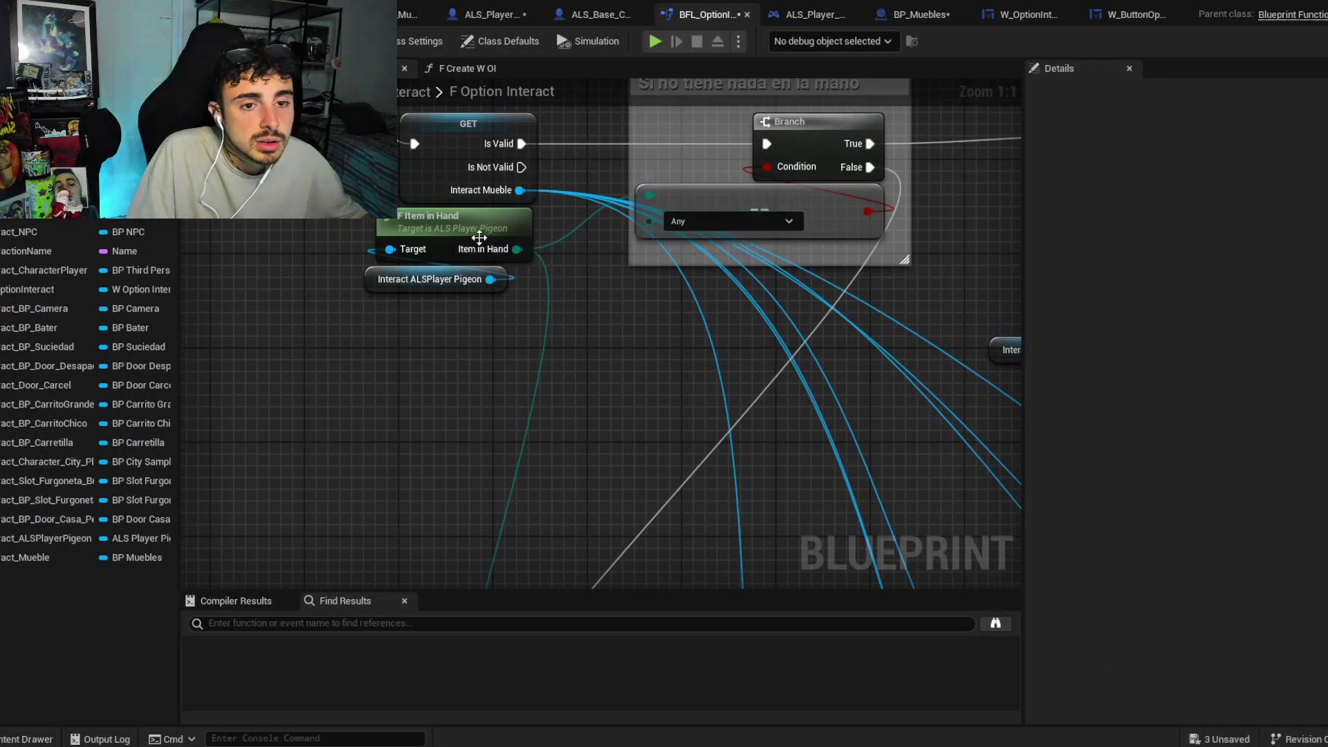
{"action": "double_click", "coordinate": [477, 232]}
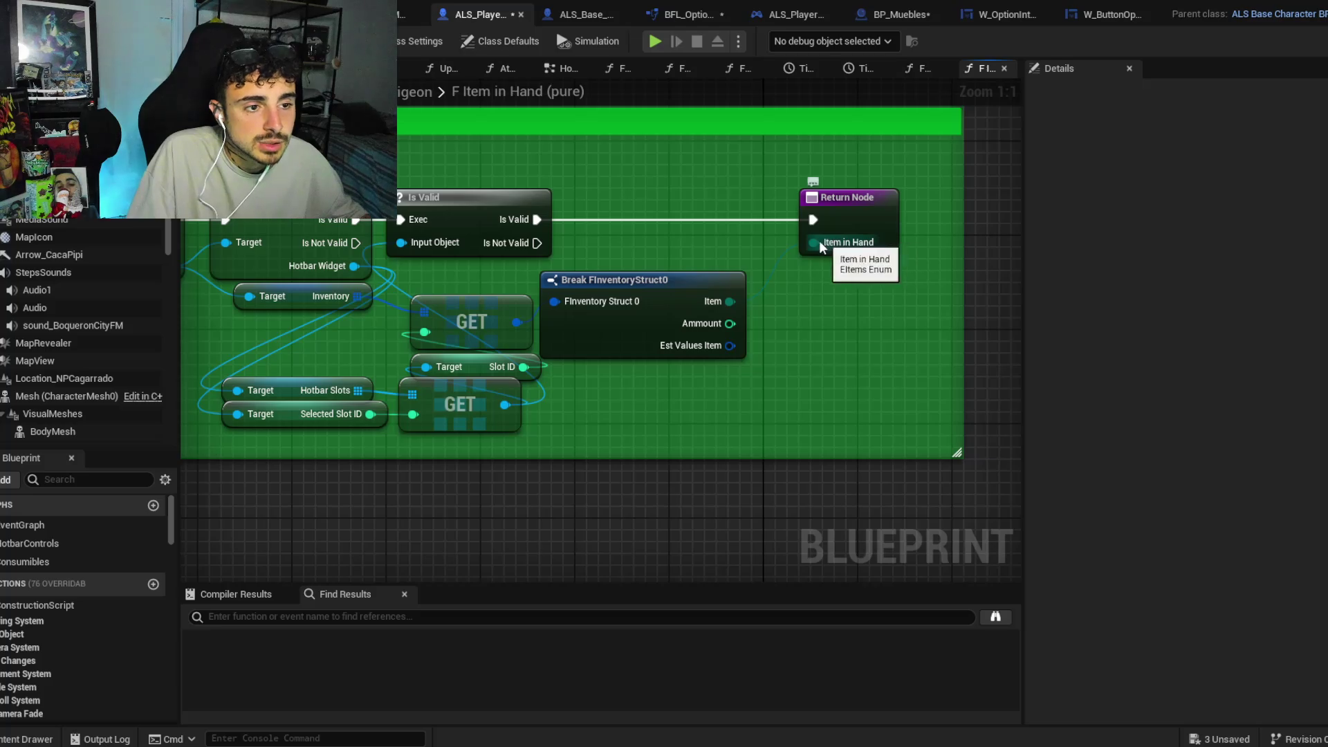
{"action": "mouse_move", "coordinate": [819, 242]}
{"action": "left_mouse_down"}
{"action": "mouse_move", "coordinate": [730, 301]}
{"action": "mouse_move", "coordinate": [841, 348]}
{"action": "left_mouse_up"}
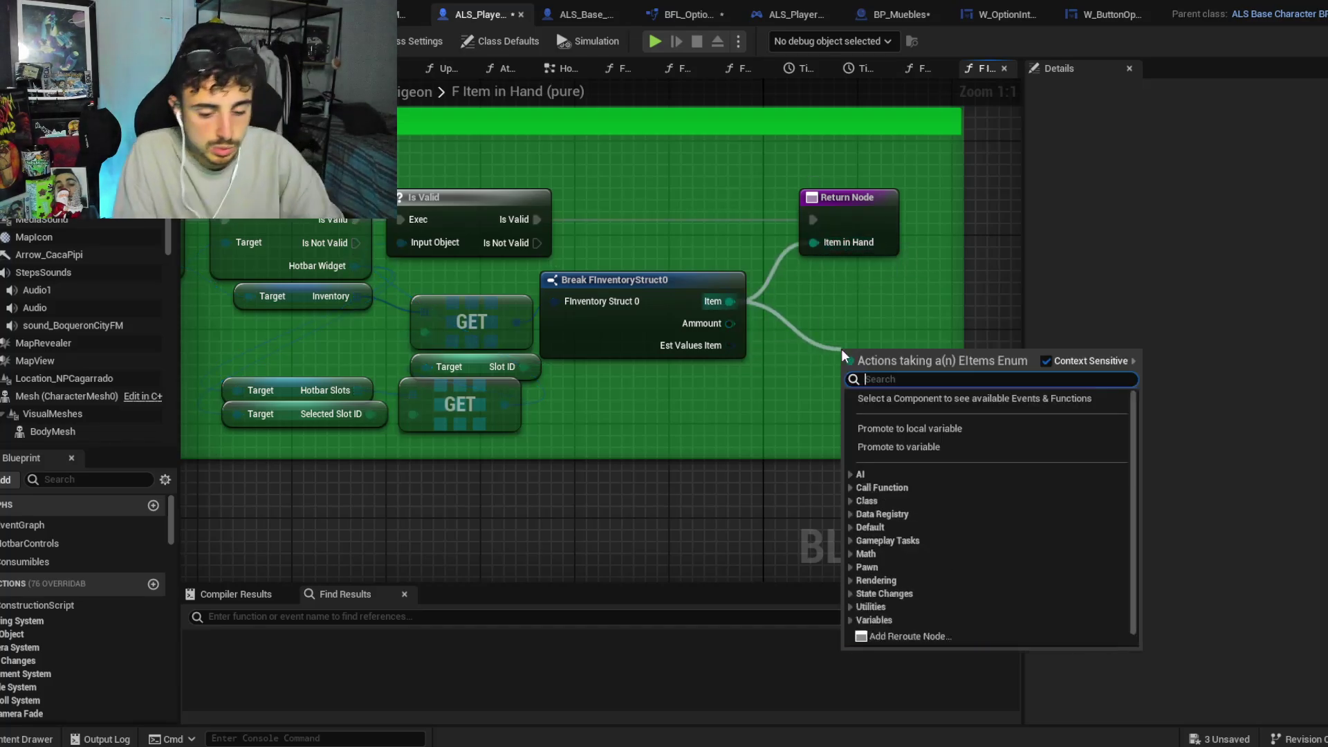
{"action": "type", "text": "=="}
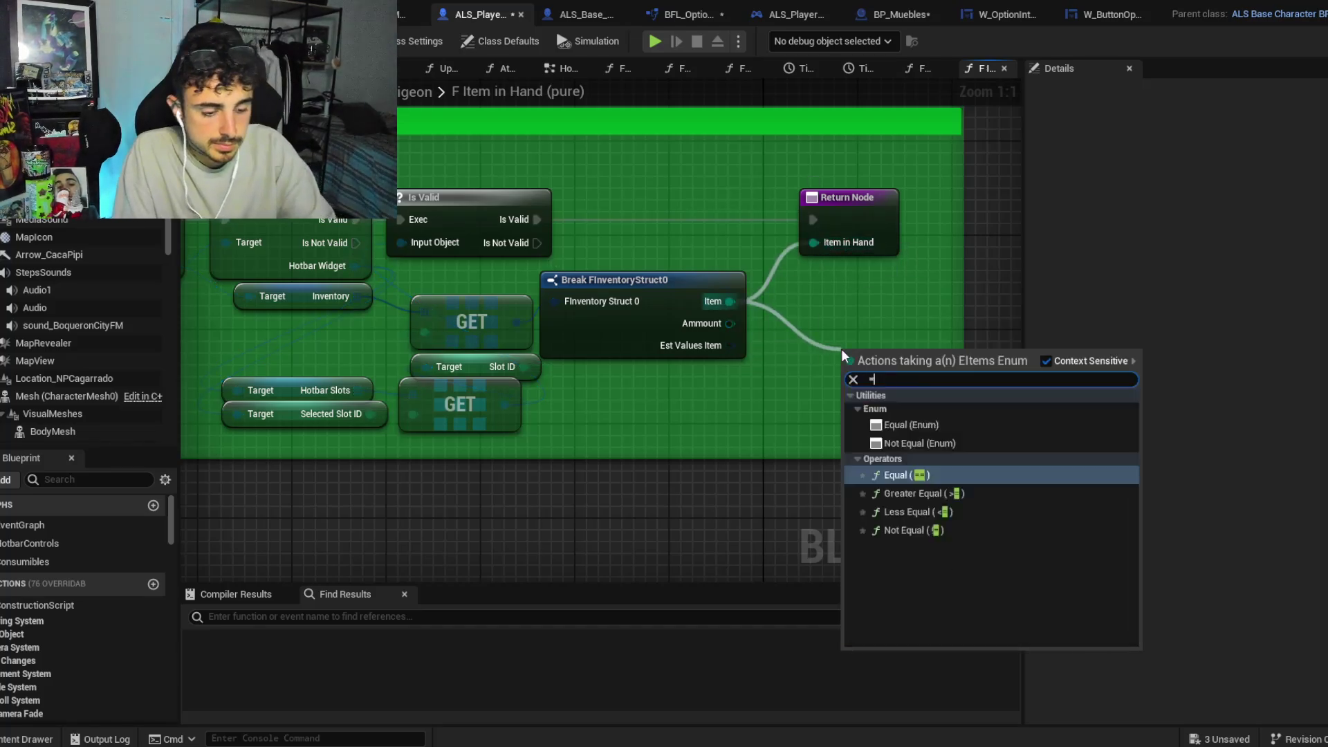
{"action": "key", "text": "Return"}
{"action": "right_click_drag", "start_coordinate": [841, 349], "coordinate": [542, 300]}
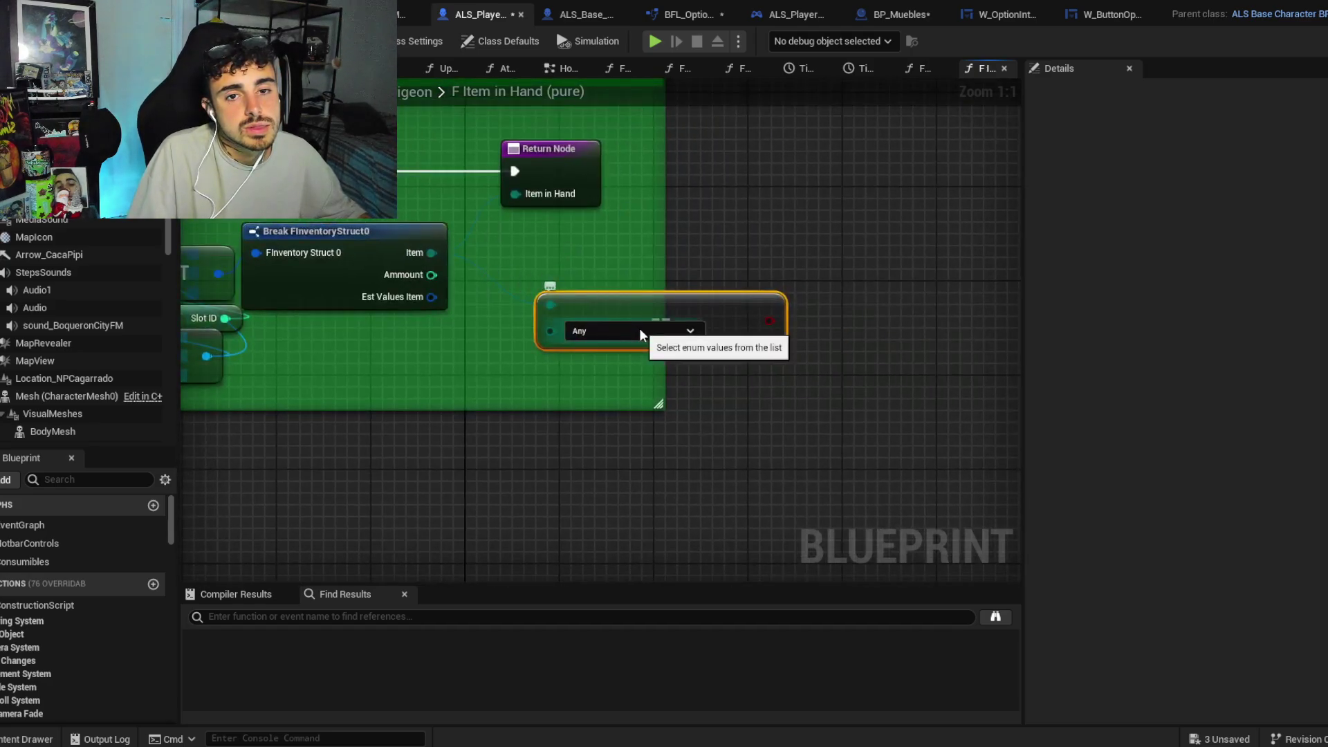
{"action": "left_click", "coordinate": [640, 331]}
{"action": "scroll", "coordinate": [677, 553], "scroll_direction": "down", "scroll_amount": 5}
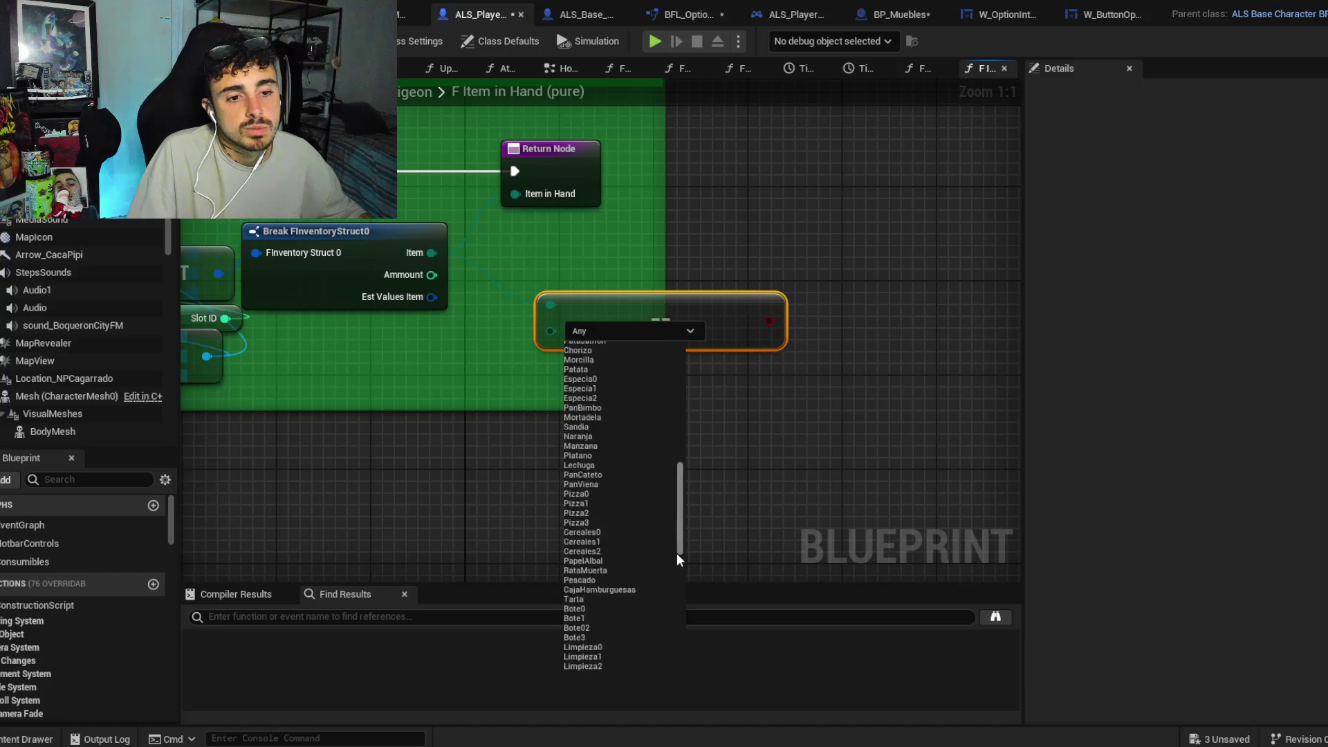
{"action": "scroll", "coordinate": [675, 558], "scroll_direction": "down", "scroll_amount": 5}
{"action": "scroll", "coordinate": [676, 558], "scroll_direction": "down", "scroll_amount": 2}
{"action": "scroll", "coordinate": [682, 559], "scroll_direction": "down", "scroll_amount": 3}
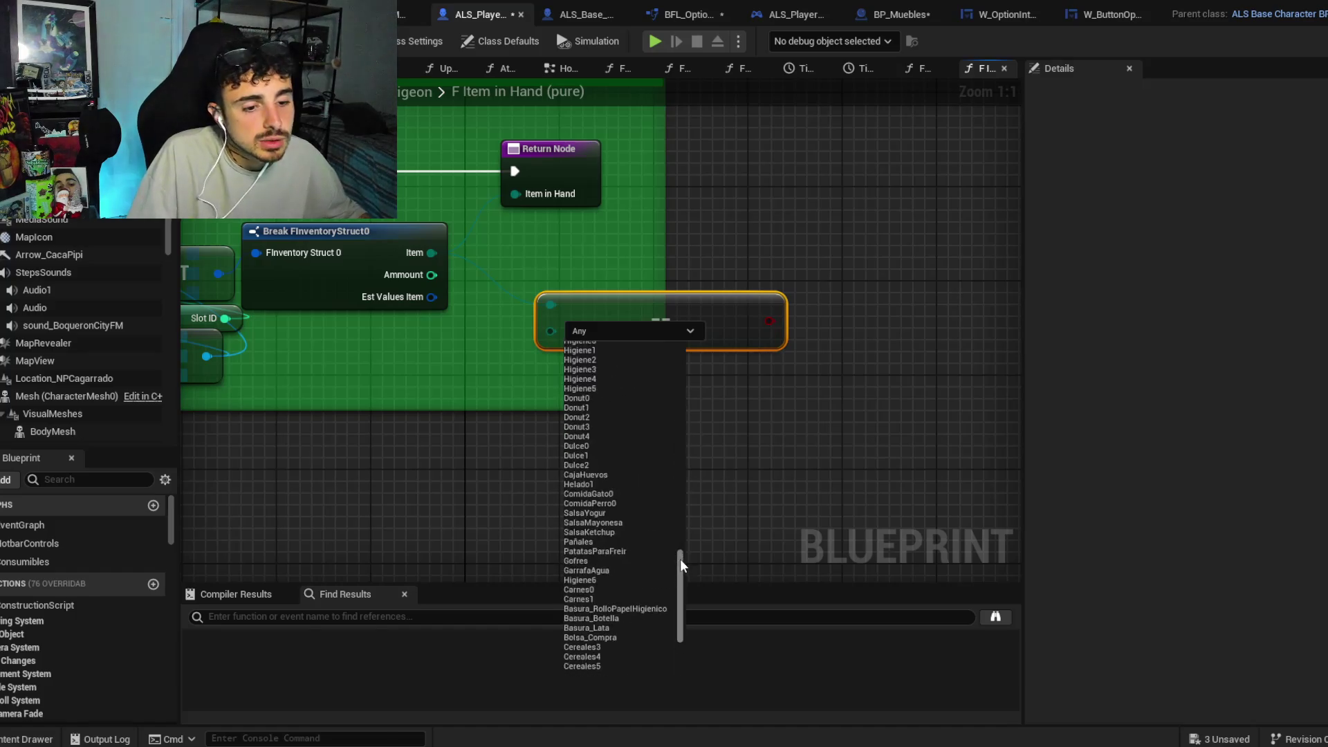
{"action": "scroll", "coordinate": [679, 559], "scroll_direction": "up", "scroll_amount": 15}
{"action": "right_click_drag", "start_coordinate": [827, 431], "coordinate": [941, 429]}
{"action": "left_click_drag", "start_coordinate": [545, 251], "coordinate": [639, 440]}
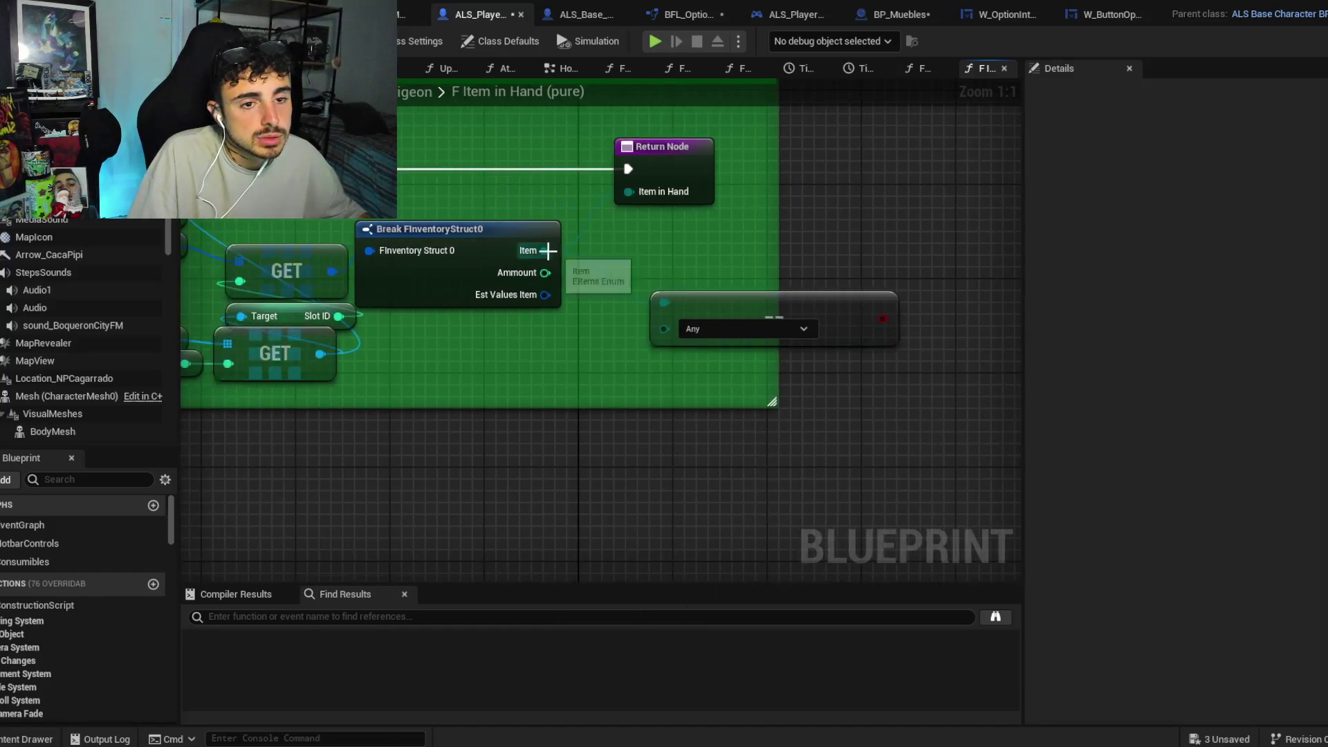
{"action": "type", "text": "is"}
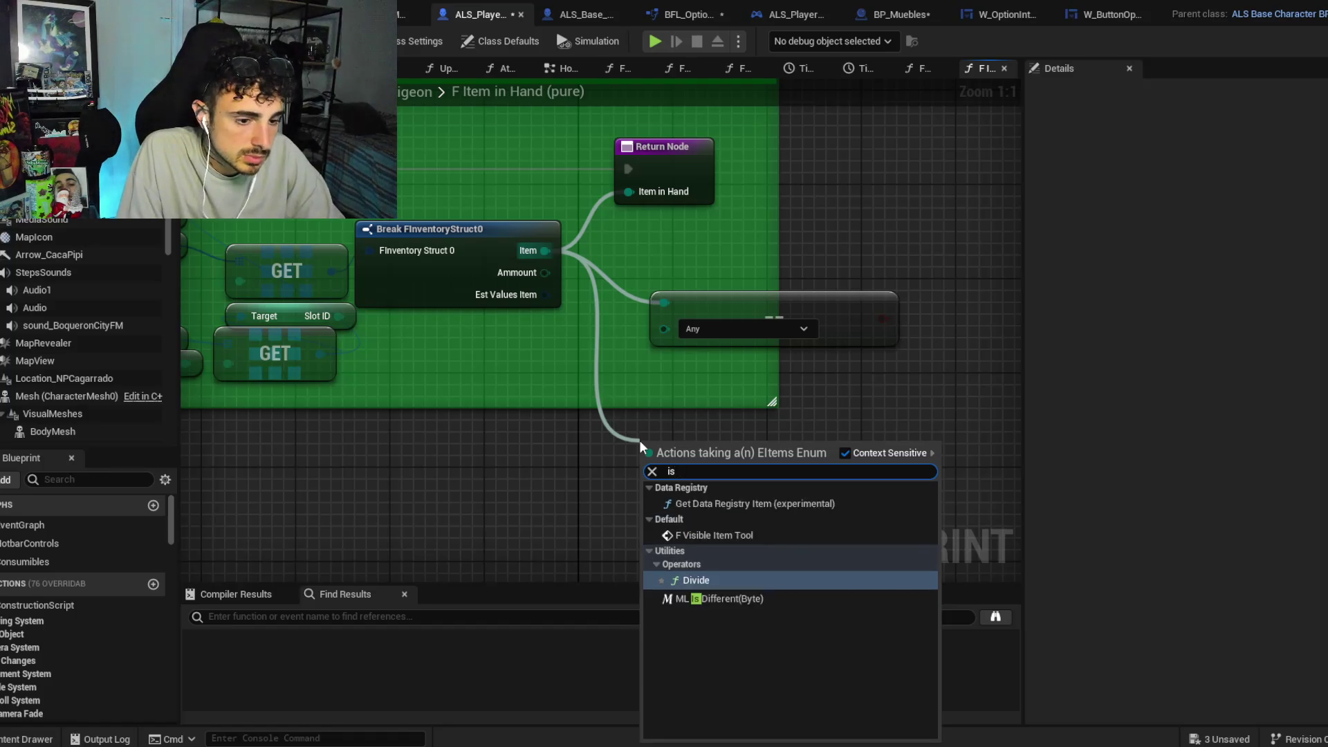
{"action": "key", "text": "BackSpace"}
{"action": "key", "text": "BackSpace"}
{"action": "key", "text": "BackSpace"}
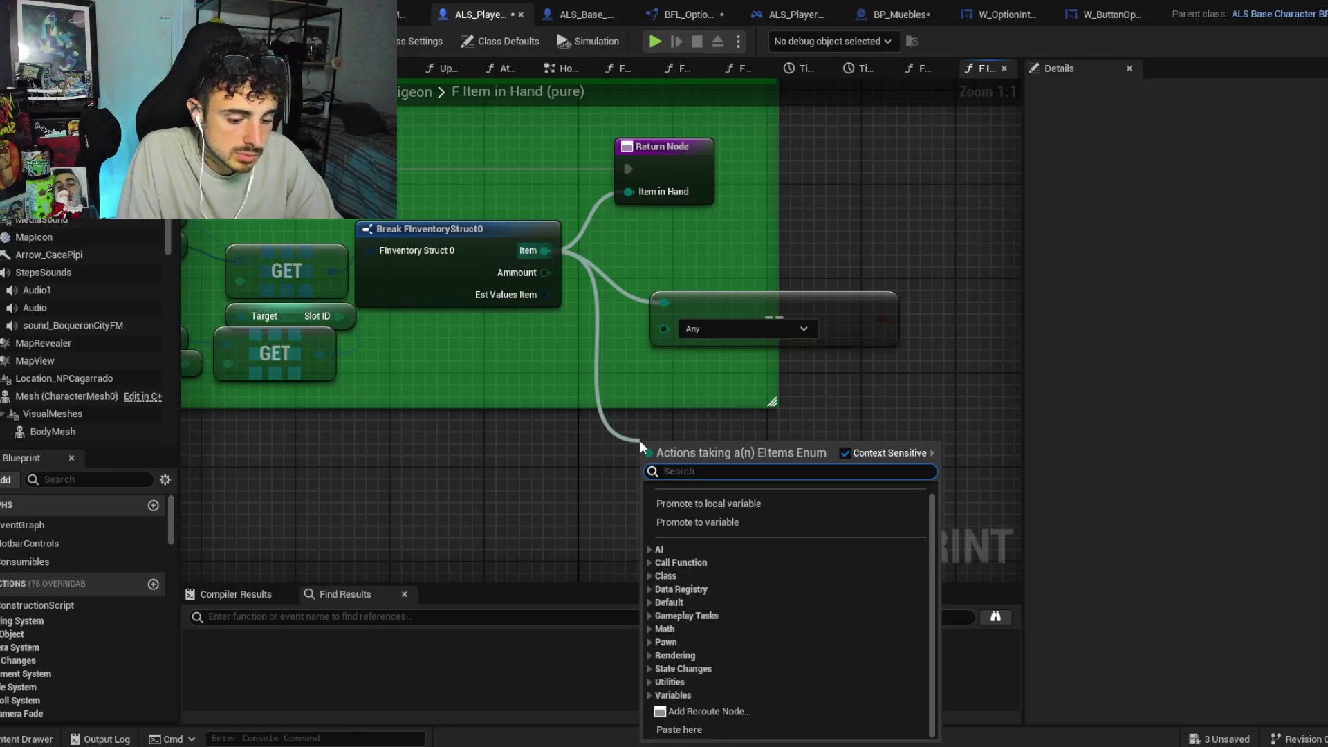
{"action": "type", "text": "=="}
{"action": "key", "text": "Return"}
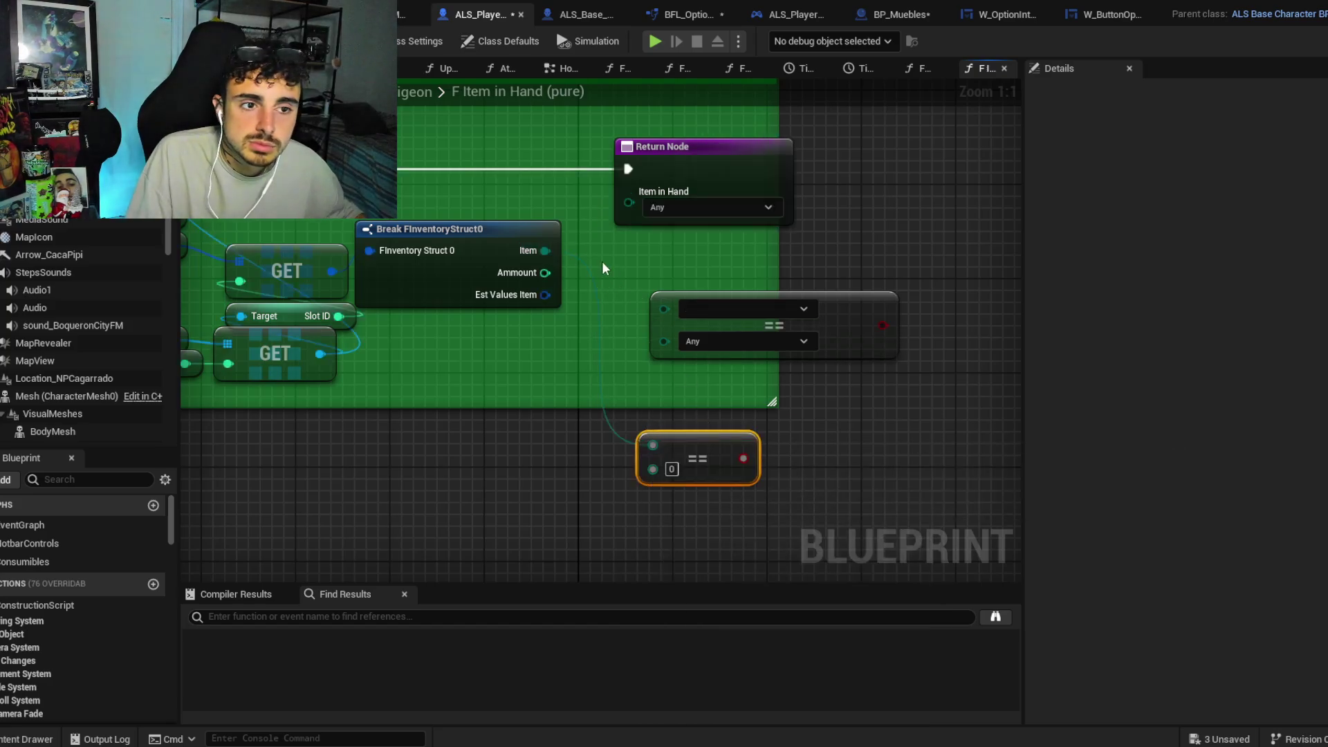
{"action": "left_click_drag", "start_coordinate": [545, 250], "coordinate": [637, 205]}
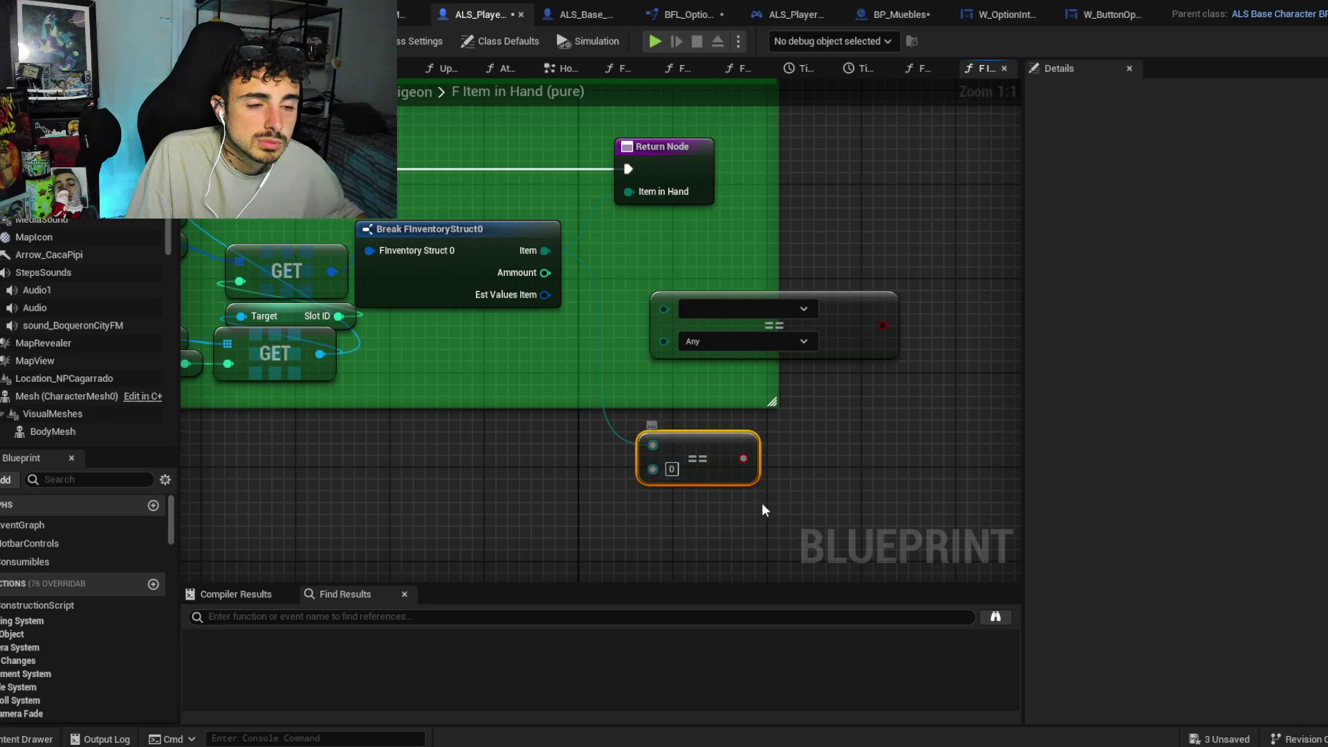
{"action": "left_click", "coordinate": [678, 295], "text": "shift"}
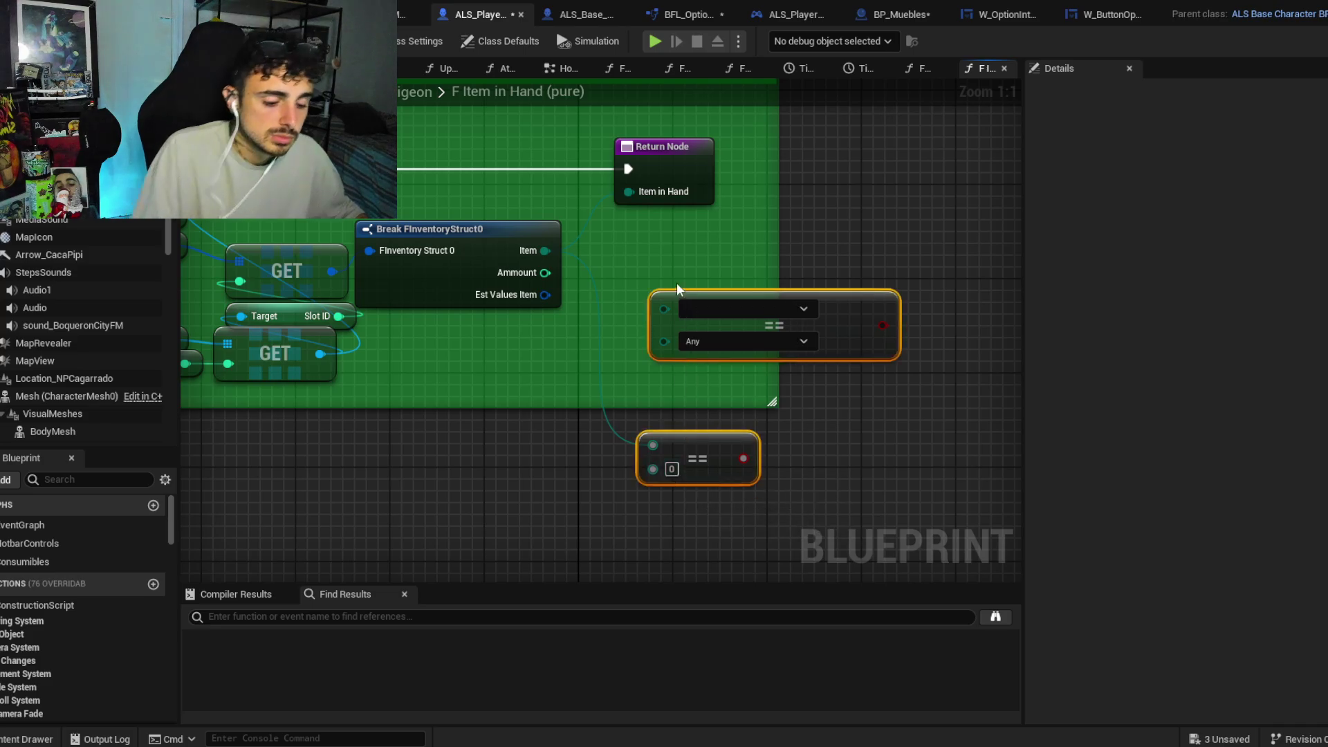
{"action": "key", "text": "Delete"}
{"action": "mouse_move", "coordinate": [510, 343]}
{"action": "right_mouse_down"}
{"action": "mouse_move", "coordinate": [700, 313]}
{"action": "mouse_move", "coordinate": [834, 338]}
{"action": "right_mouse_up"}
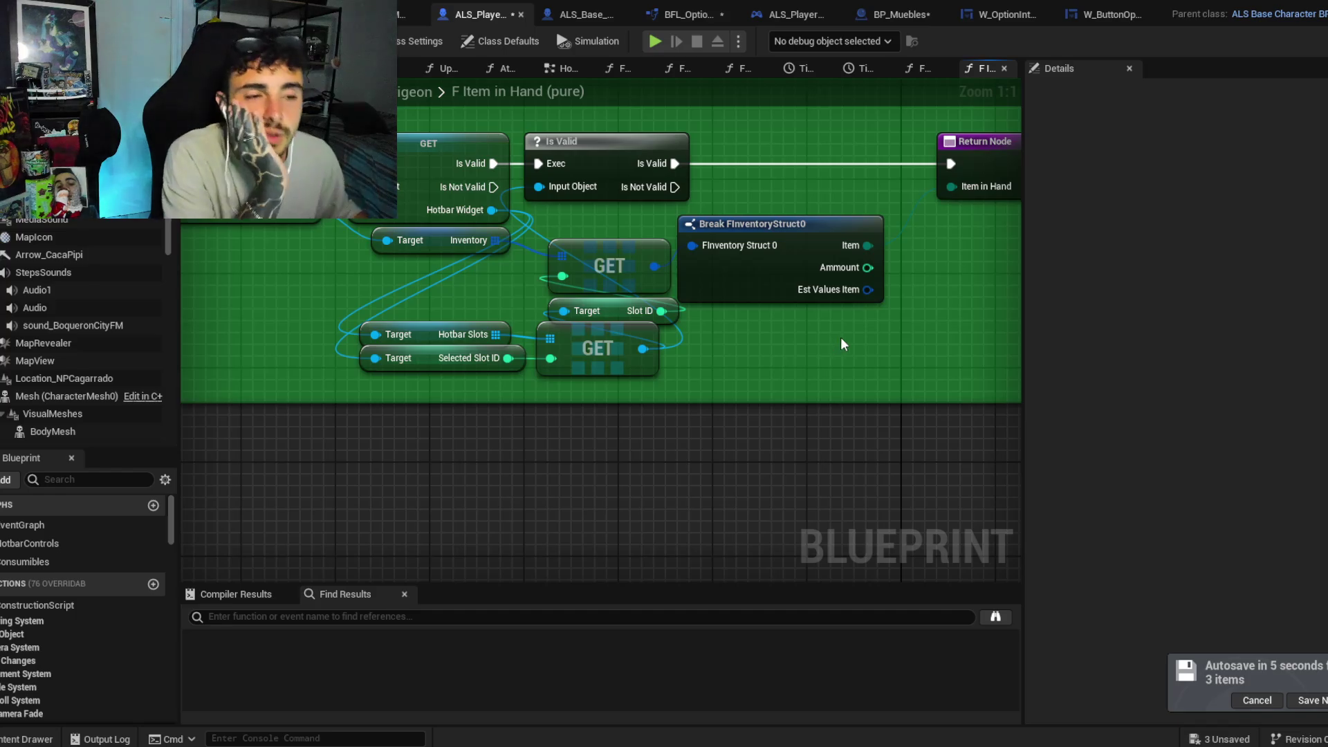
Step: Wire the Break struct's Item toward the Return Node and place a Not Equal (Enum) node
{"action": "mouse_move", "coordinate": [841, 338]}
{"action": "right_mouse_down"}
{"action": "mouse_move", "coordinate": [700, 357]}
{"action": "mouse_move", "coordinate": [699, 374]}
{"action": "right_mouse_up"}
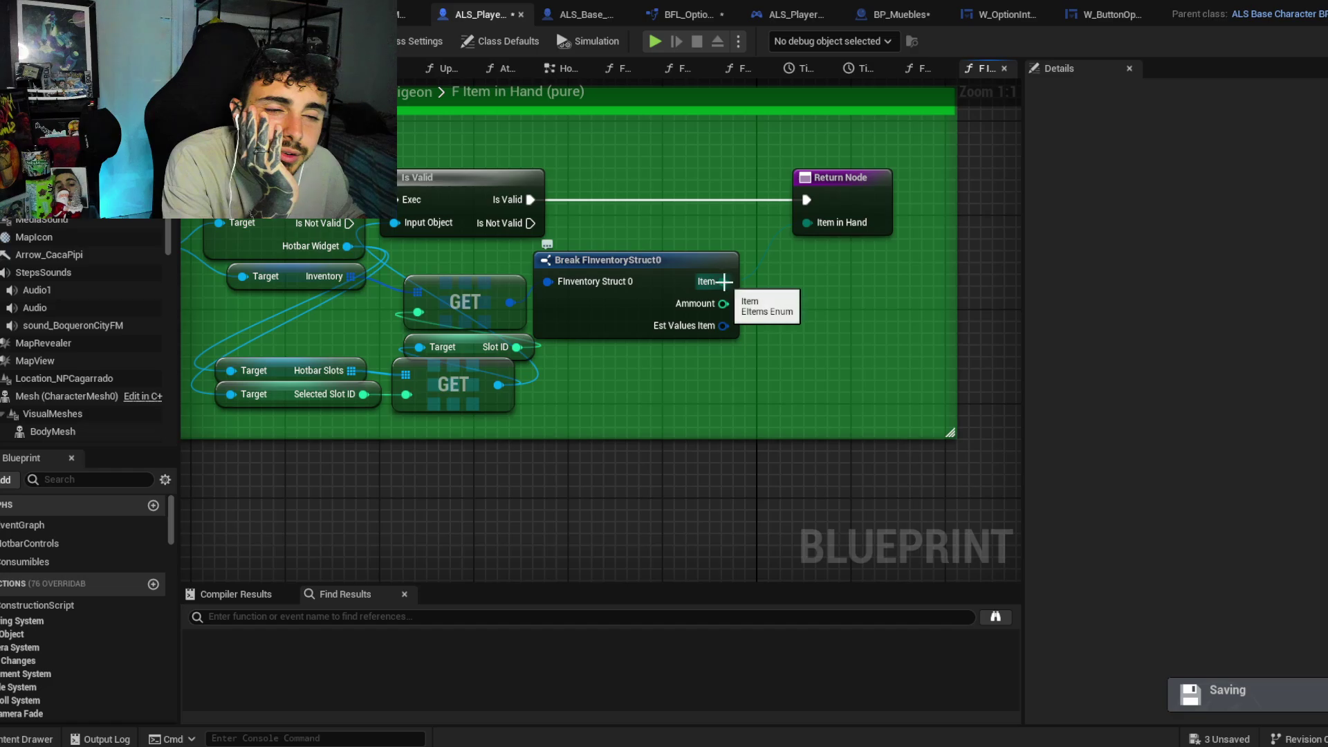
{"action": "mouse_move", "coordinate": [723, 281]}
{"action": "left_mouse_down"}
{"action": "mouse_move", "coordinate": [806, 222]}
{"action": "mouse_move", "coordinate": [845, 370]}
{"action": "left_mouse_up"}
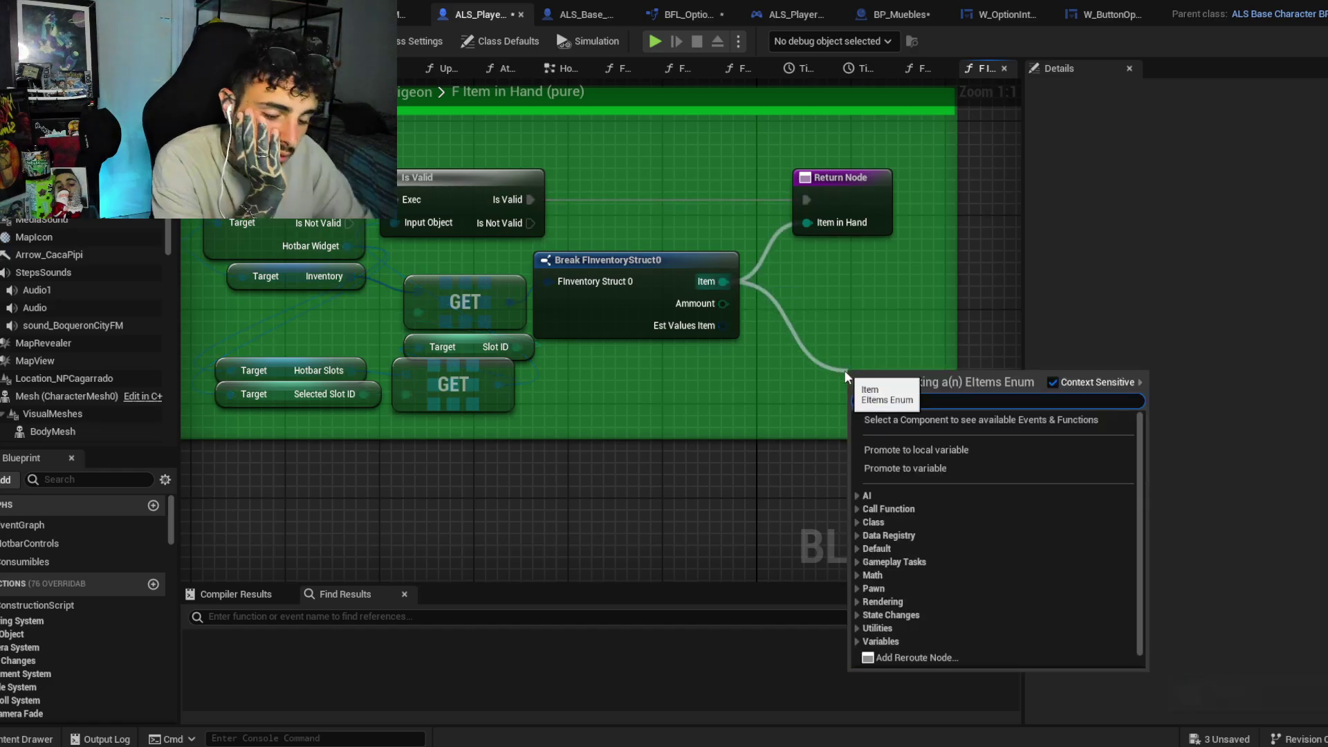
{"action": "type", "text": "=="}
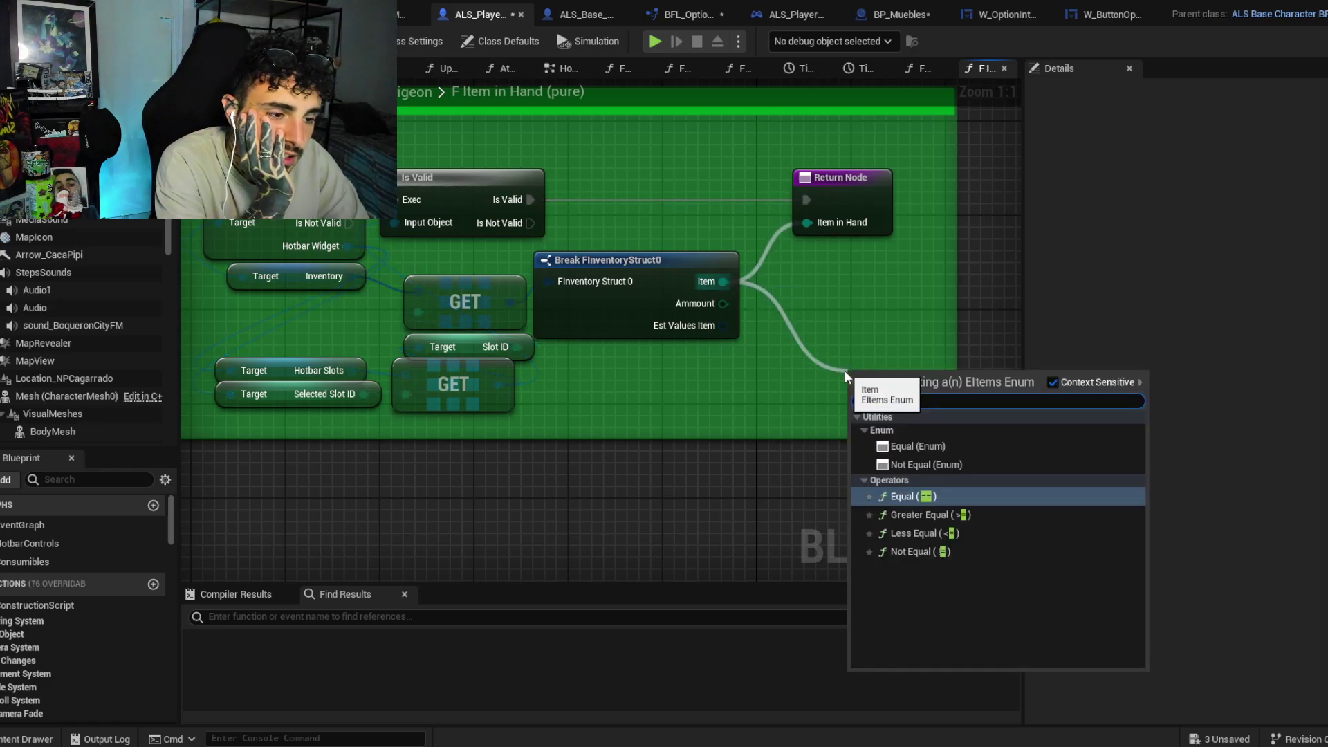
{"action": "key", "text": "Up"}
{"action": "key", "text": "Up"}
{"action": "key", "text": "Return"}
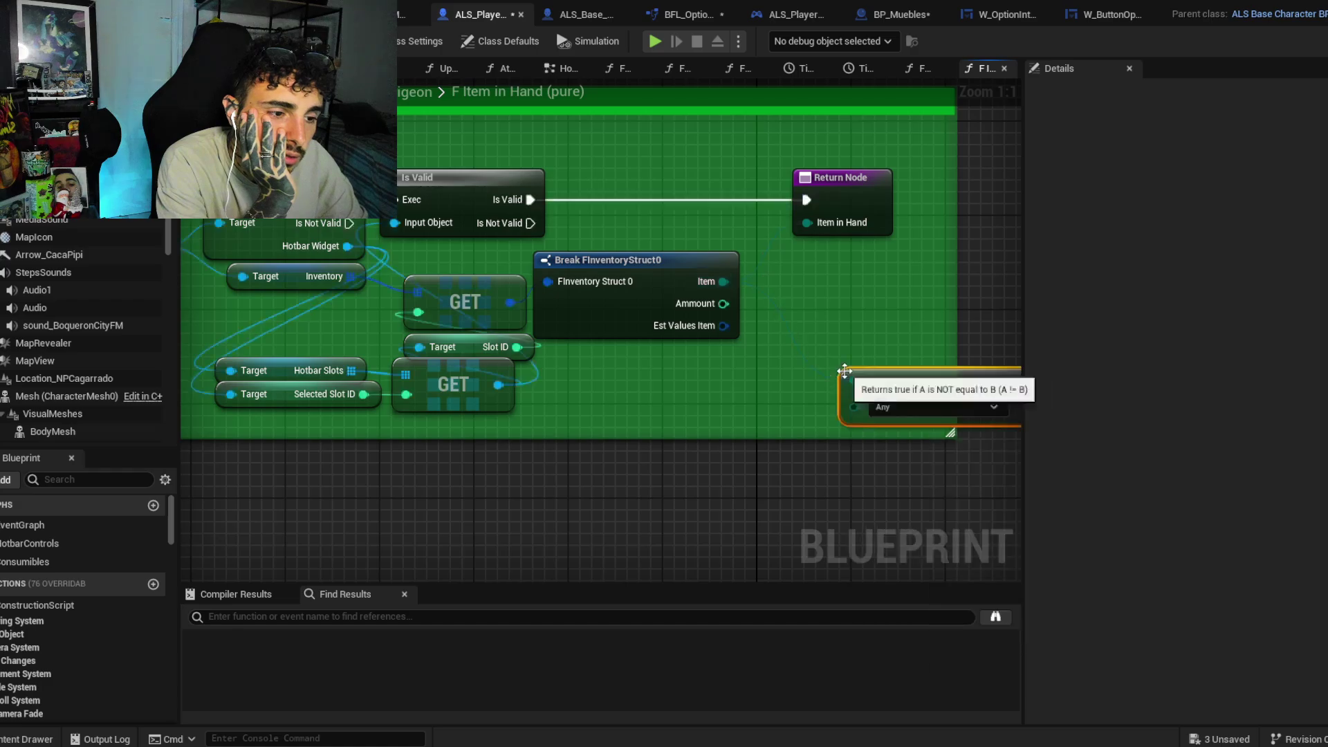
{"action": "right_click_drag", "start_coordinate": [889, 318], "coordinate": [718, 289]}
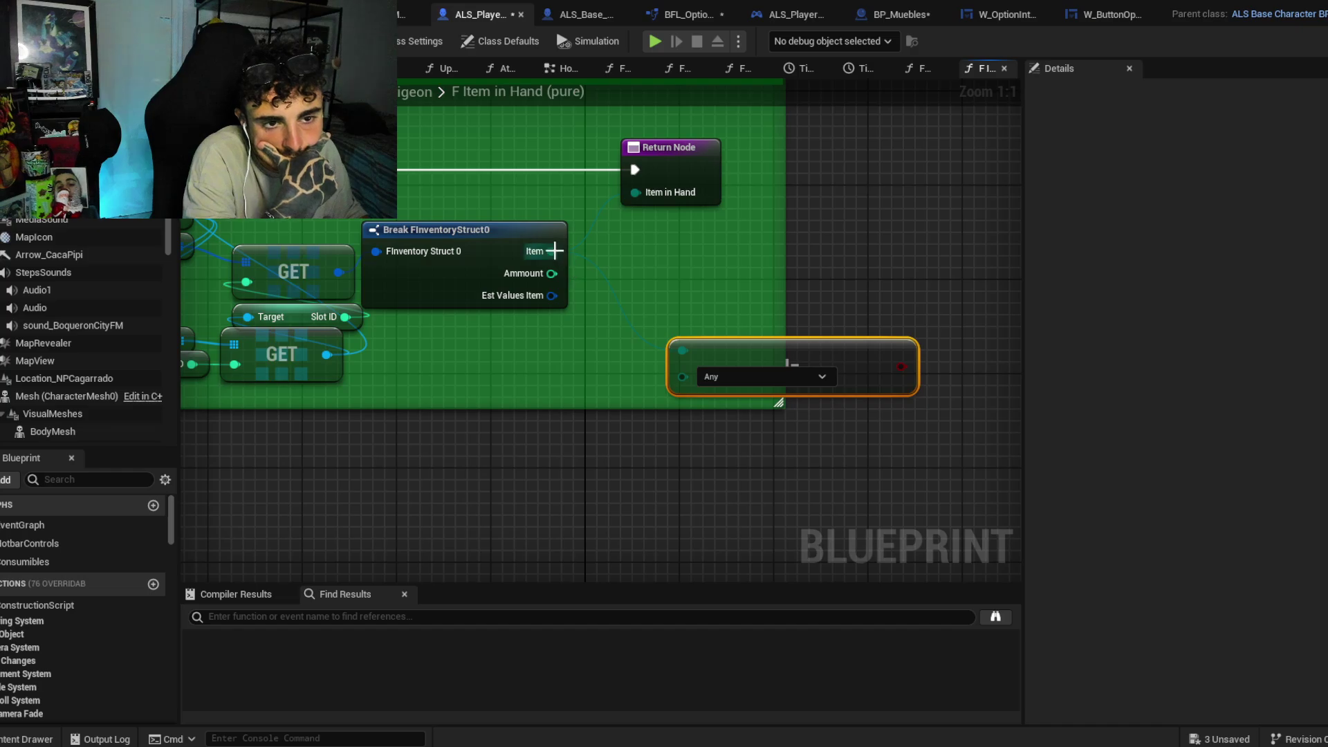
{"action": "right_click_drag", "start_coordinate": [525, 360], "coordinate": [830, 360]}
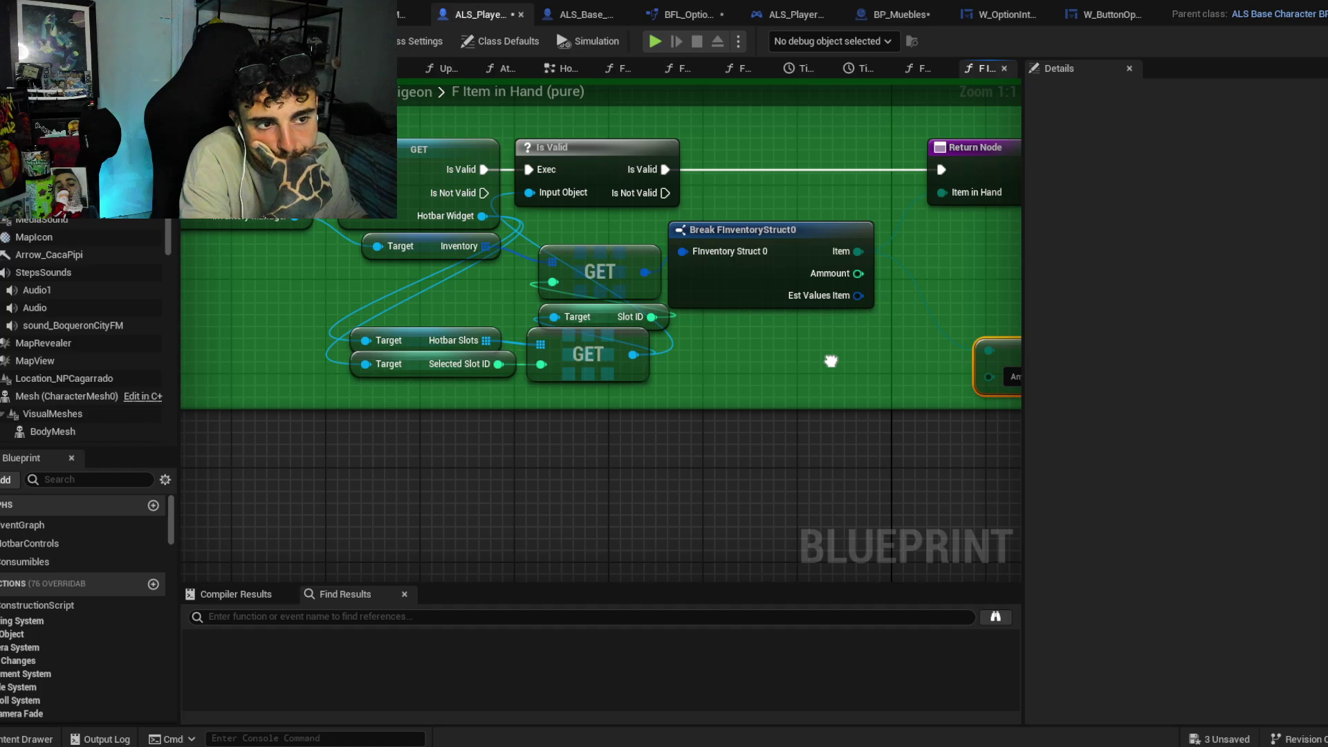
{"action": "right_click_drag", "start_coordinate": [831, 360], "coordinate": [541, 378]}
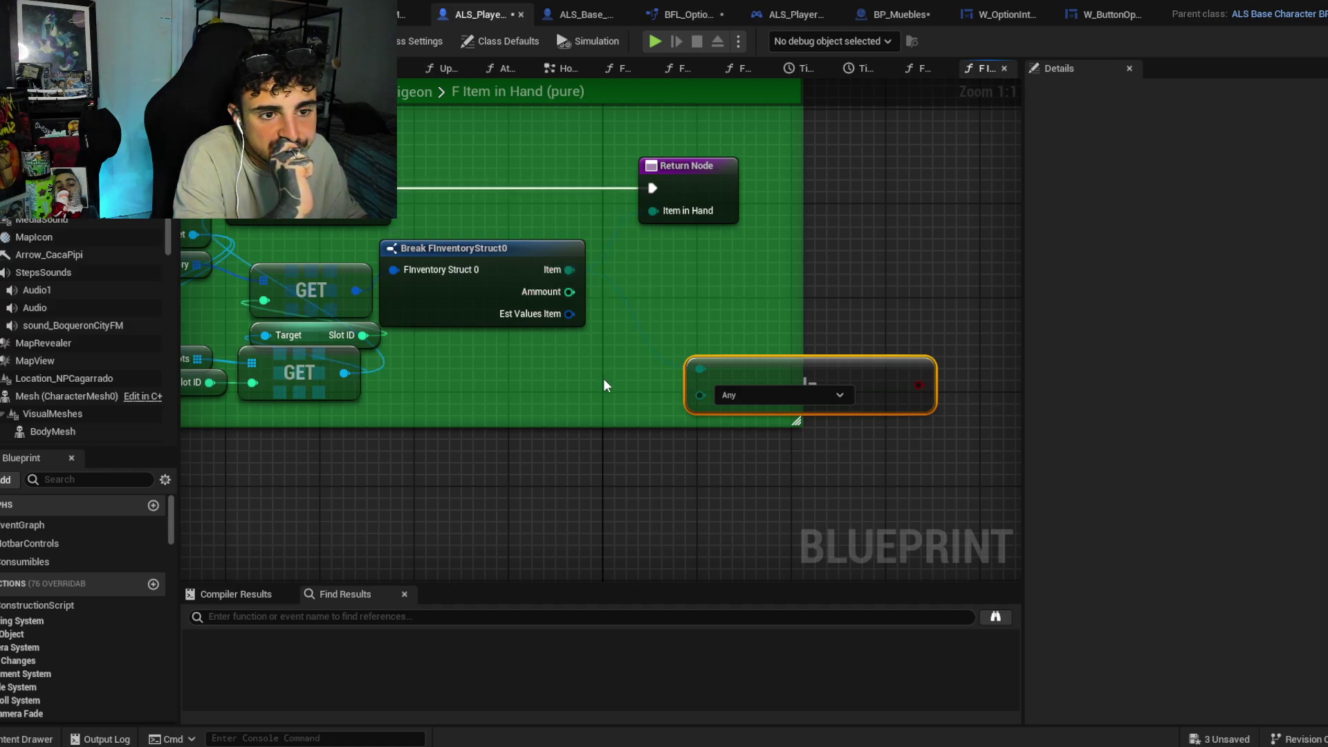
Step: Add a Byte to Enum EItems conversion node from the comparison's input
{"action": "left_click_drag", "start_coordinate": [700, 395], "coordinate": [635, 404]}
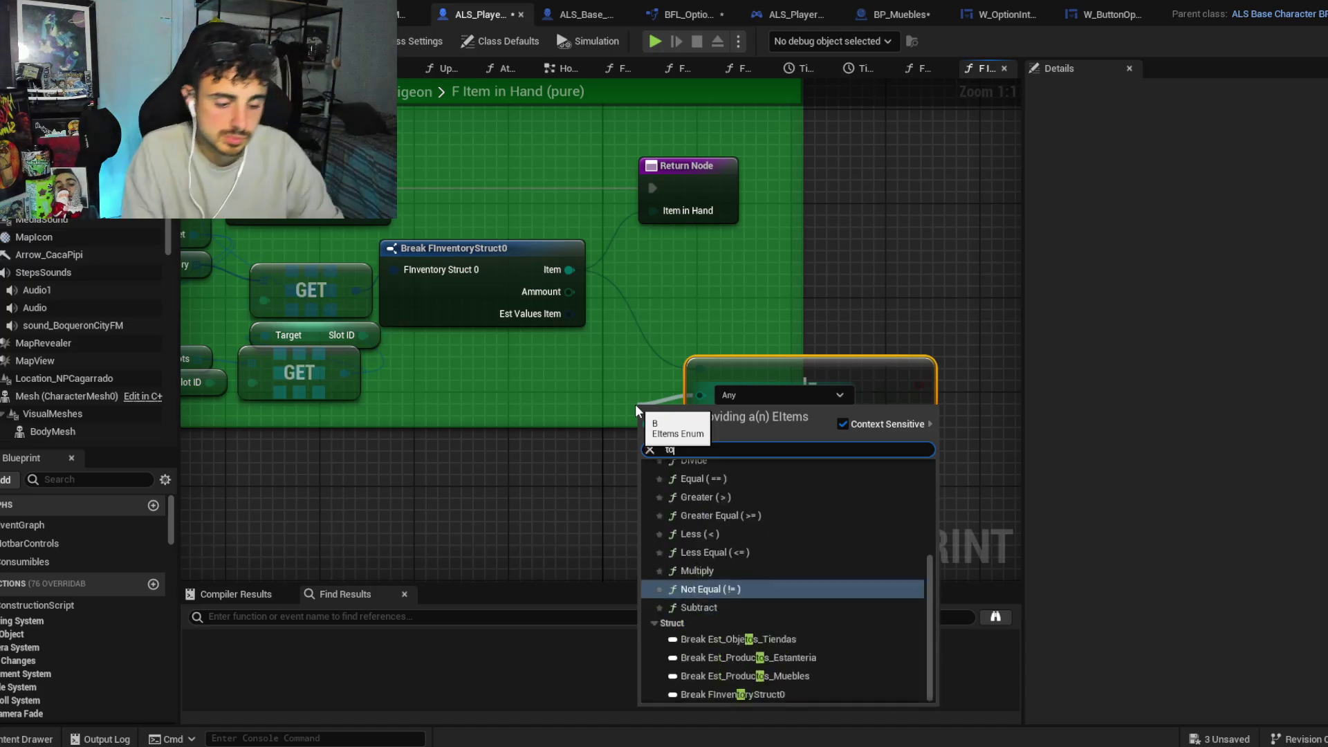
{"action": "type", "text": "to nam"}
{"action": "key", "text": "BackSpace"}
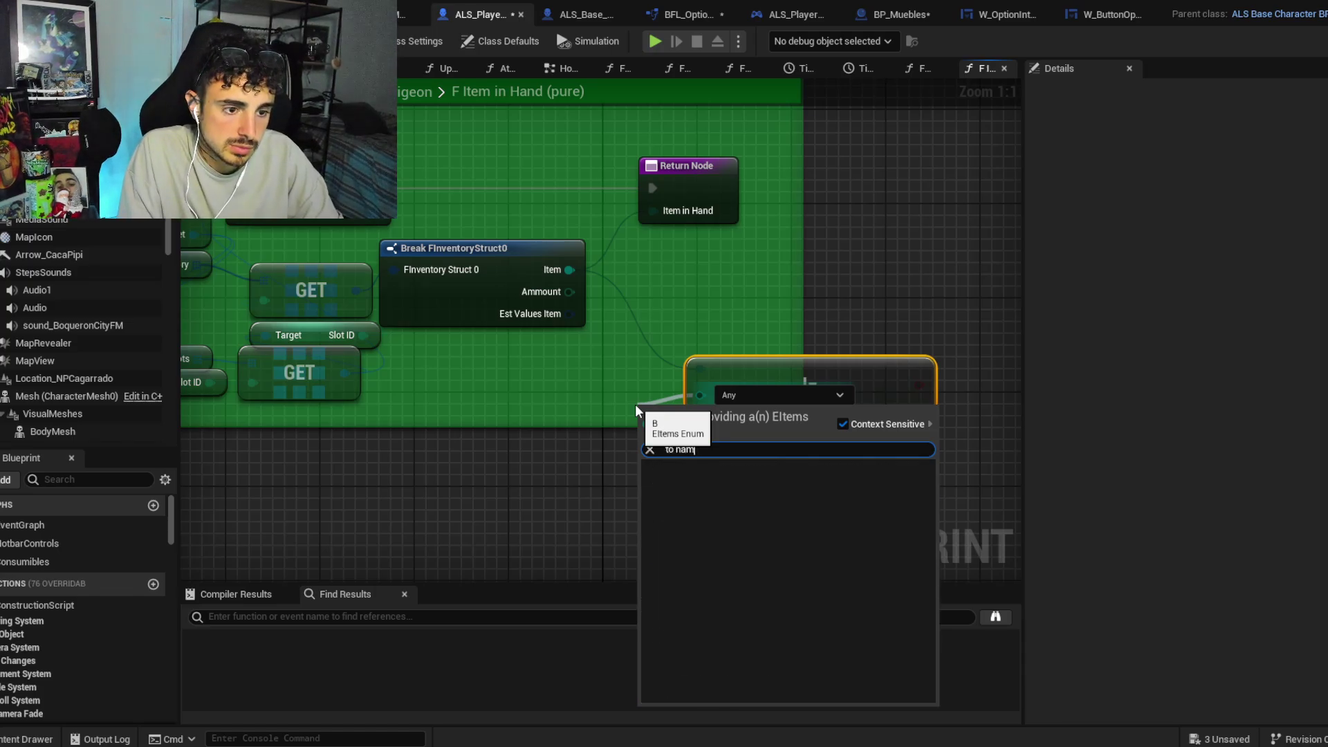
{"action": "key", "text": "BackSpace"}
{"action": "key", "text": "BackSpace"}
{"action": "type", "text": "ter"}
{"action": "key", "text": "BackSpace"}
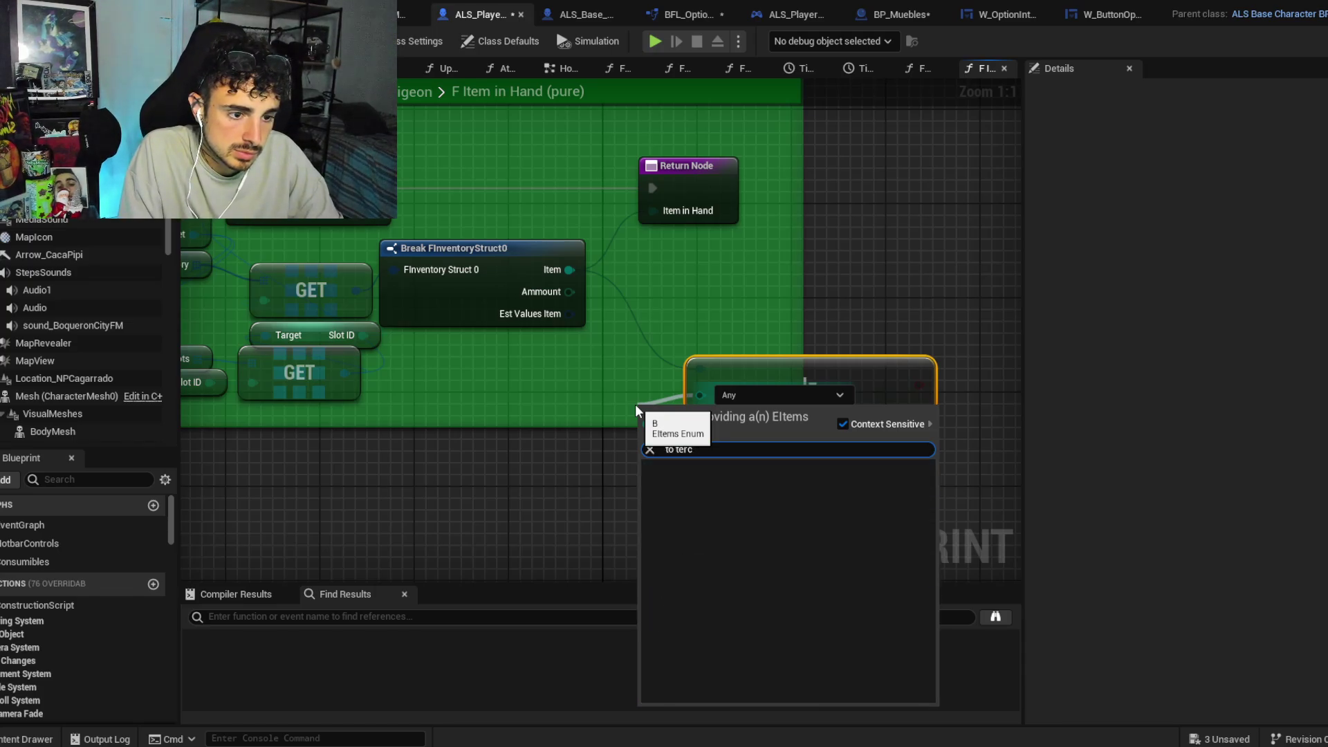
{"action": "key", "text": "BackSpace"}
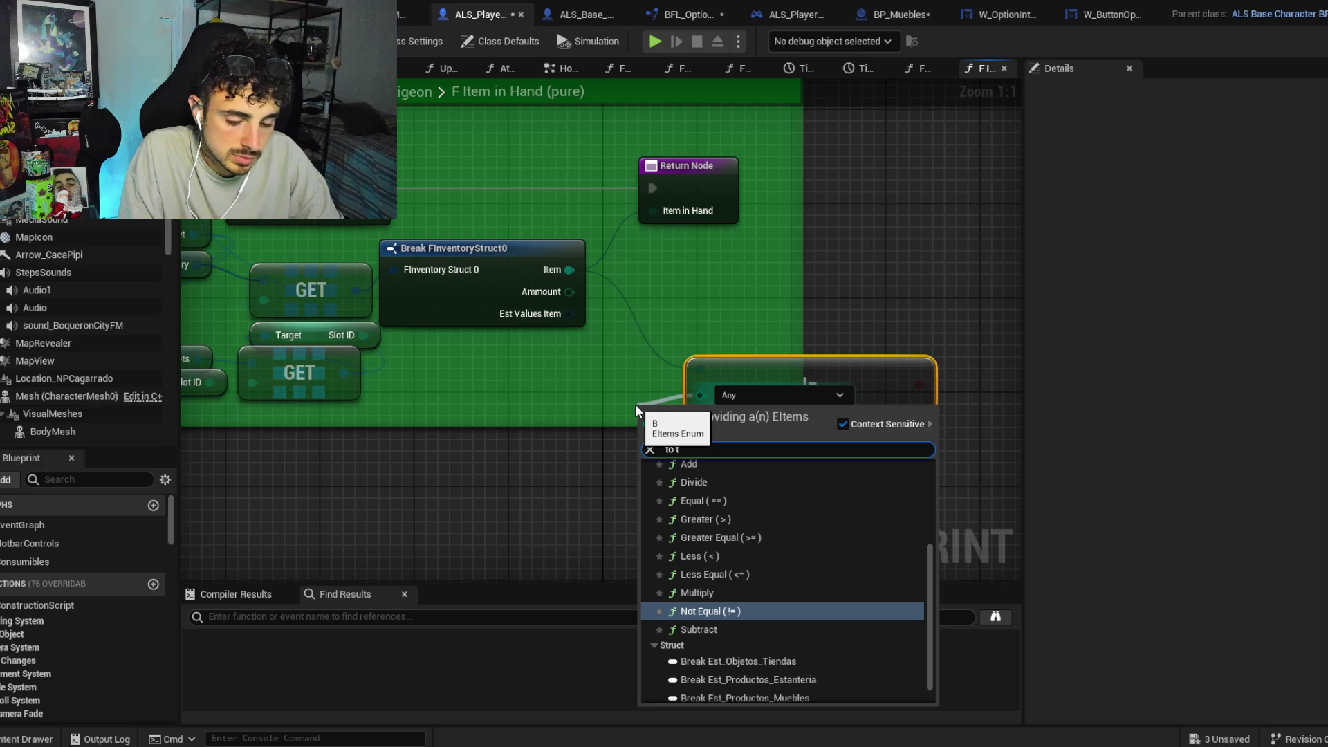
{"action": "key", "text": "BackSpace"}
{"action": "type", "text": "pr"}
{"action": "key", "text": "BackSpace"}
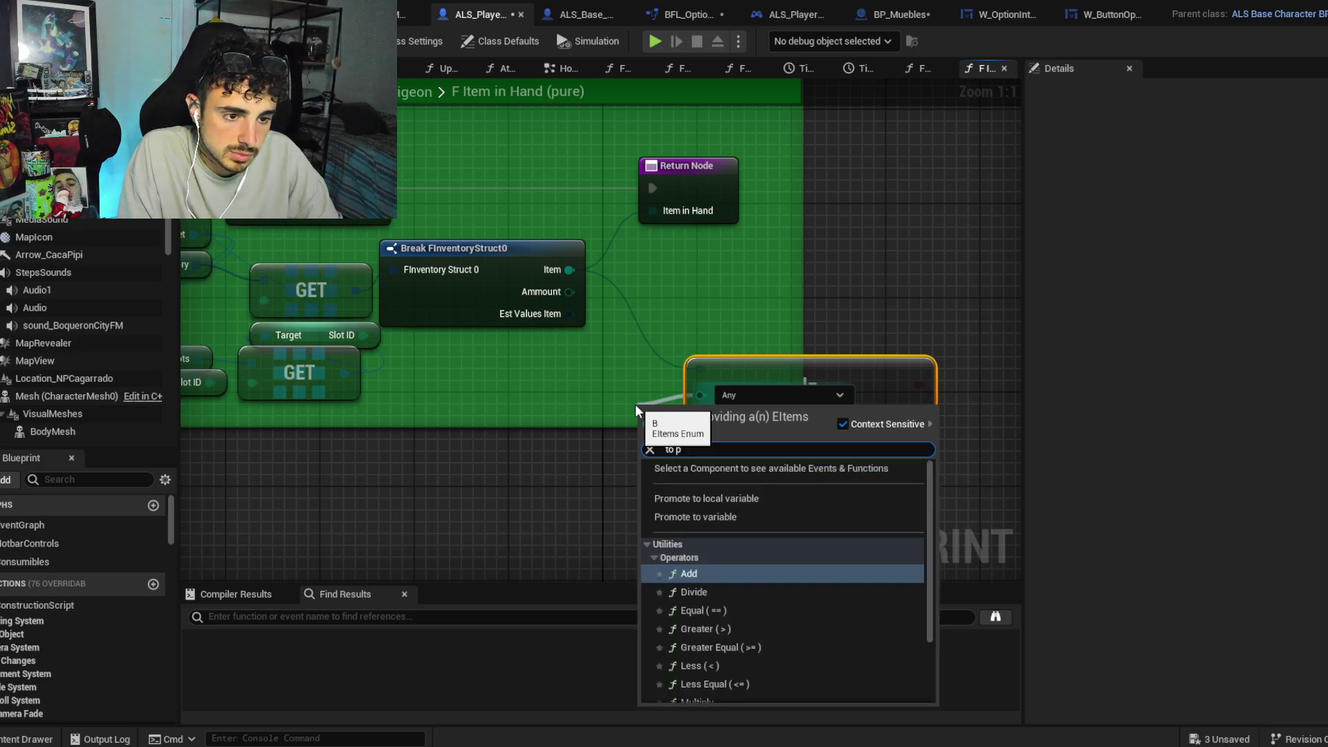
{"action": "key", "text": "BackSpace"}
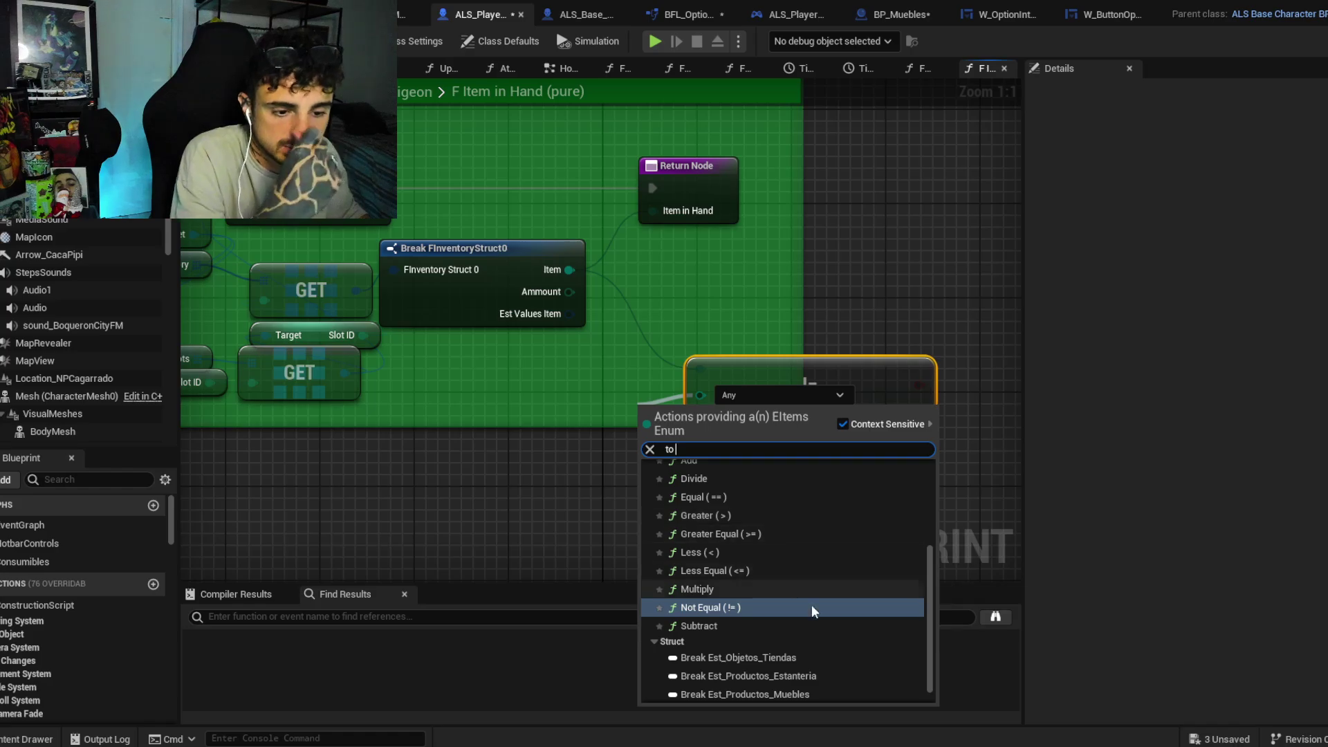
{"action": "scroll", "coordinate": [907, 633], "scroll_direction": "up", "scroll_amount": 3}
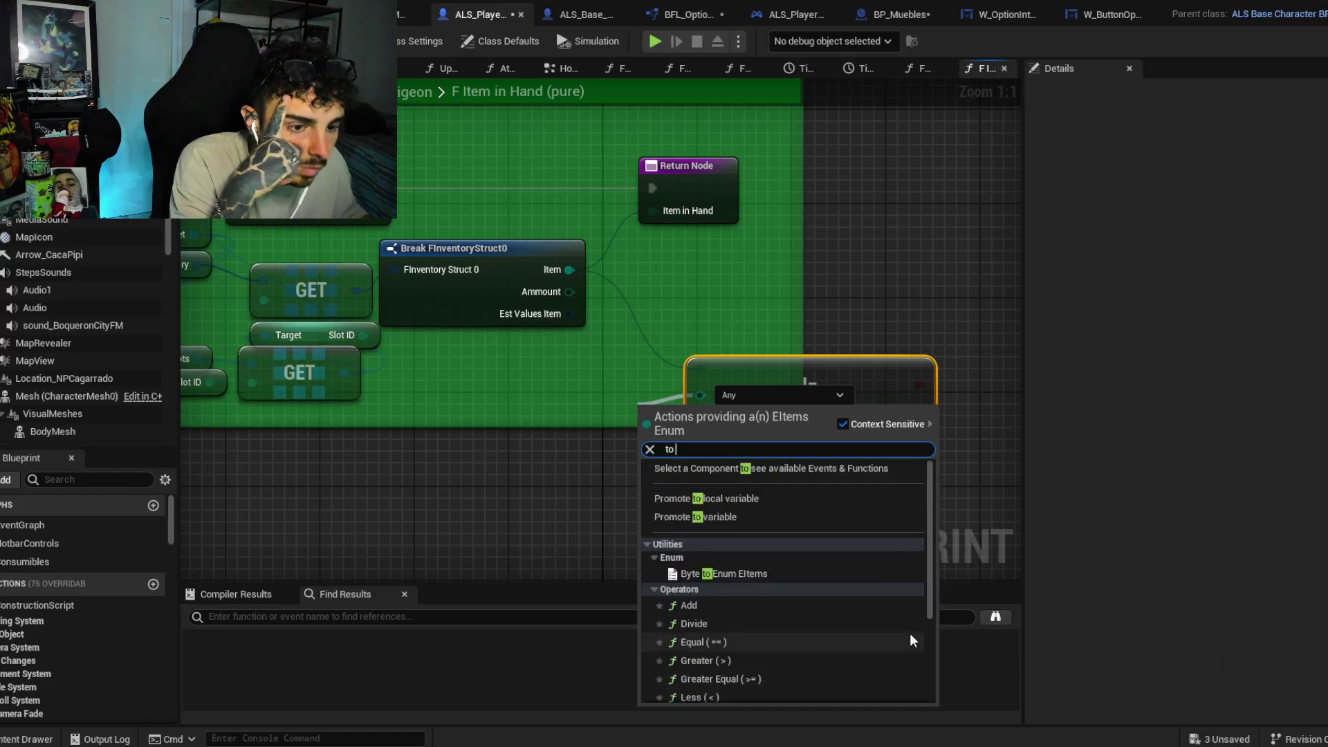
{"action": "left_click", "coordinate": [801, 576]}
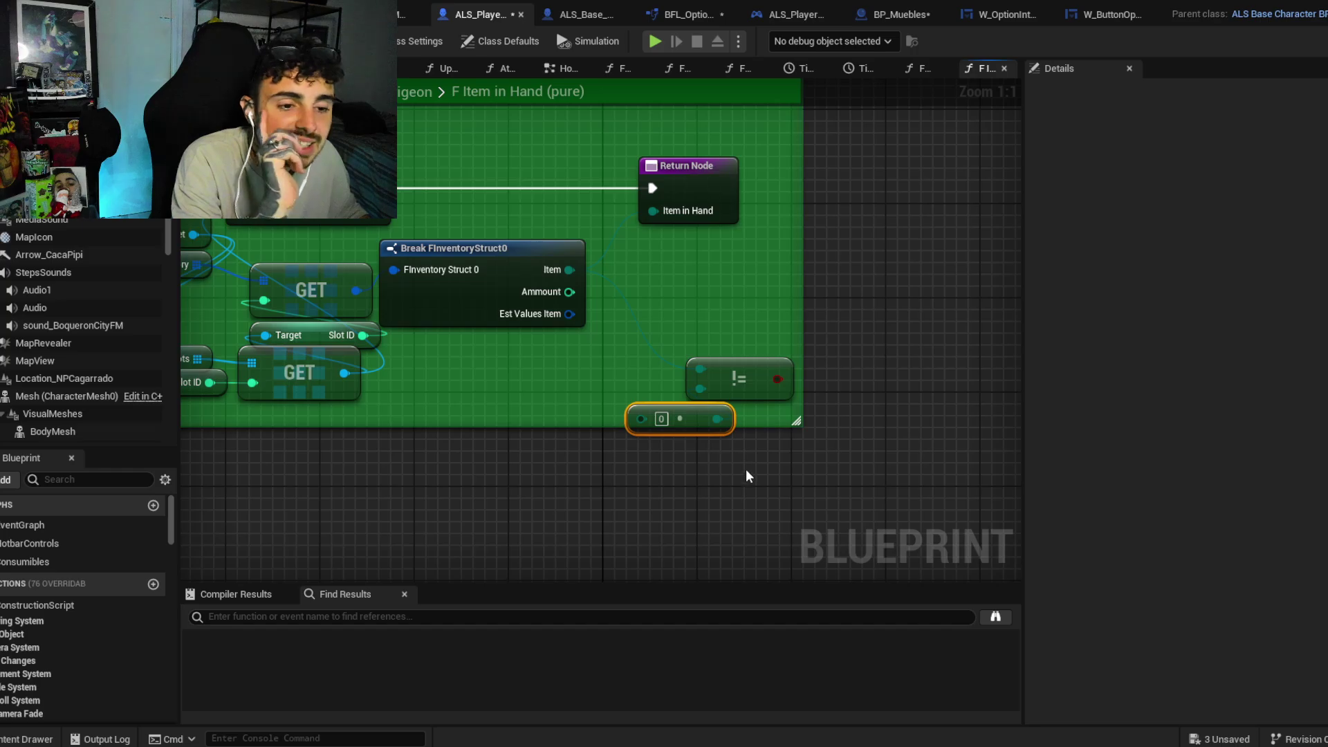
Step: Delete the comparison and conversion nodes, returning to the Return Node
{"action": "left_click", "coordinate": [703, 375], "text": "shift"}
{"action": "key", "text": "Delete"}
{"action": "right_click_drag", "start_coordinate": [685, 365], "coordinate": [790, 331]}
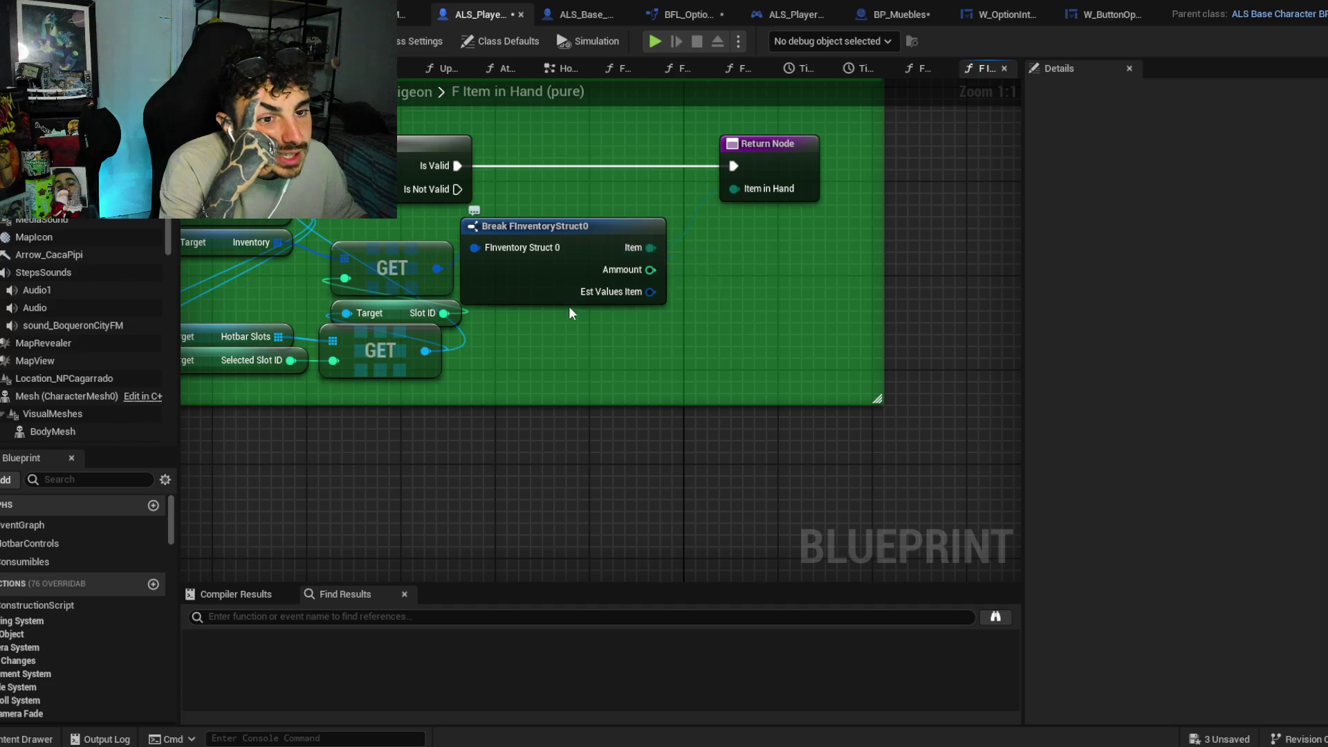
Step: Add a trial Print String after Is Valid and try wiring the inventory struct into its In String and Key pins
{"action": "right_click_drag", "start_coordinate": [568, 313], "coordinate": [761, 315]}
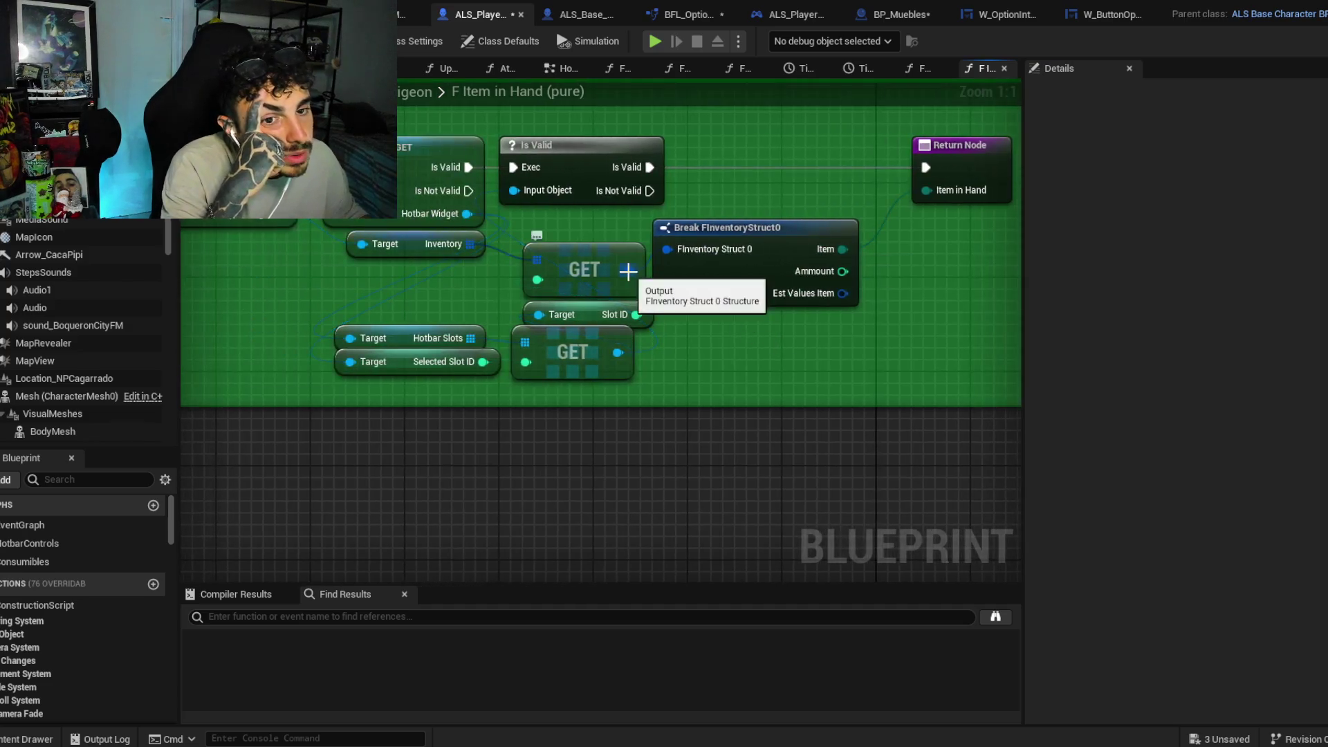
{"action": "right_click_drag", "start_coordinate": [628, 272], "coordinate": [566, 322]}
{"action": "left_click_drag", "start_coordinate": [587, 217], "coordinate": [654, 205]}
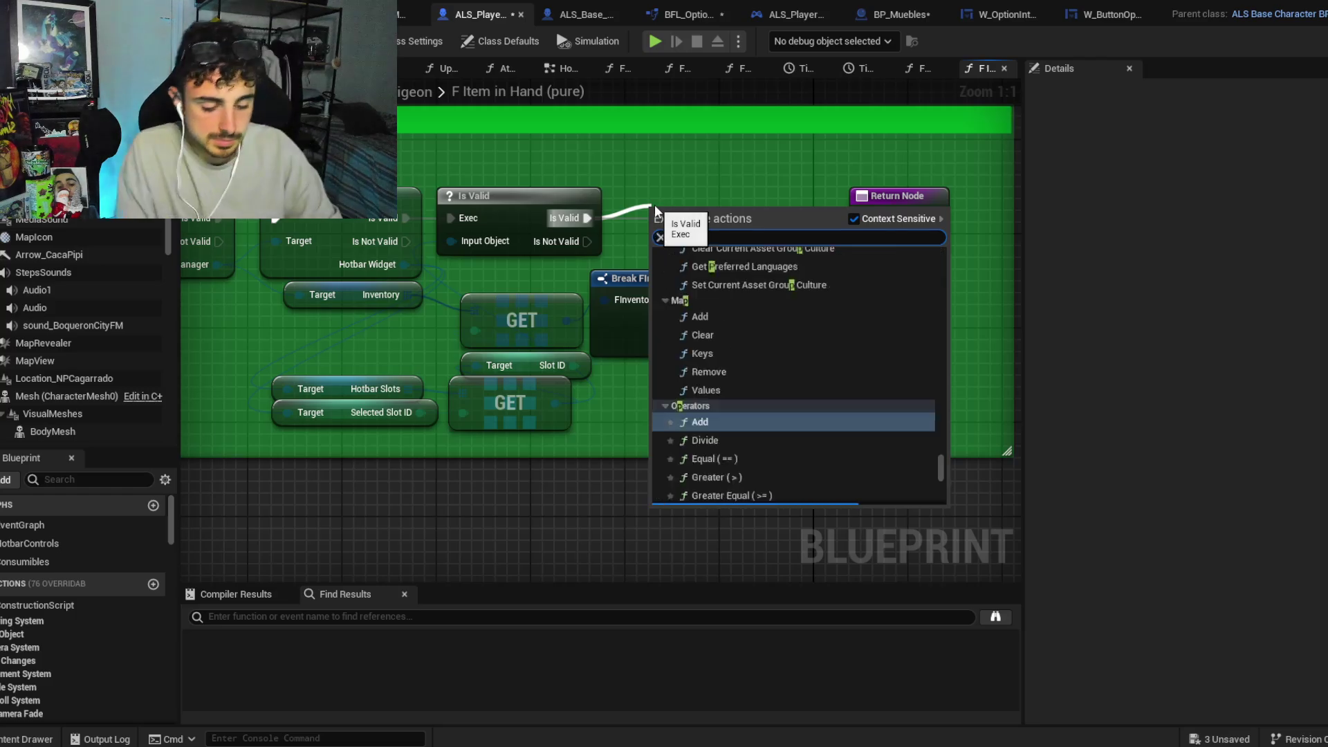
{"action": "type", "text": "rint"}
{"action": "key", "text": "Return"}
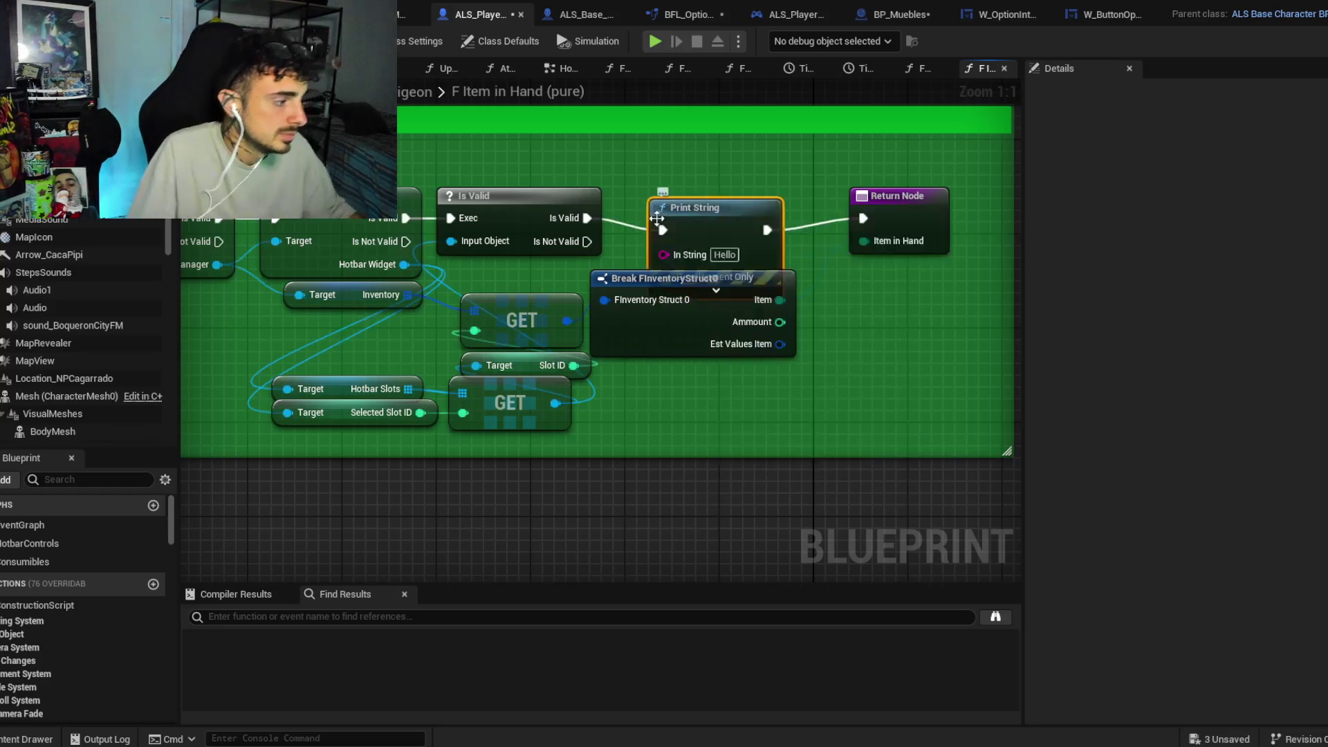
{"action": "left_click_drag", "start_coordinate": [656, 219], "coordinate": [656, 195]}
{"action": "left_click_drag", "start_coordinate": [567, 321], "coordinate": [670, 232]}
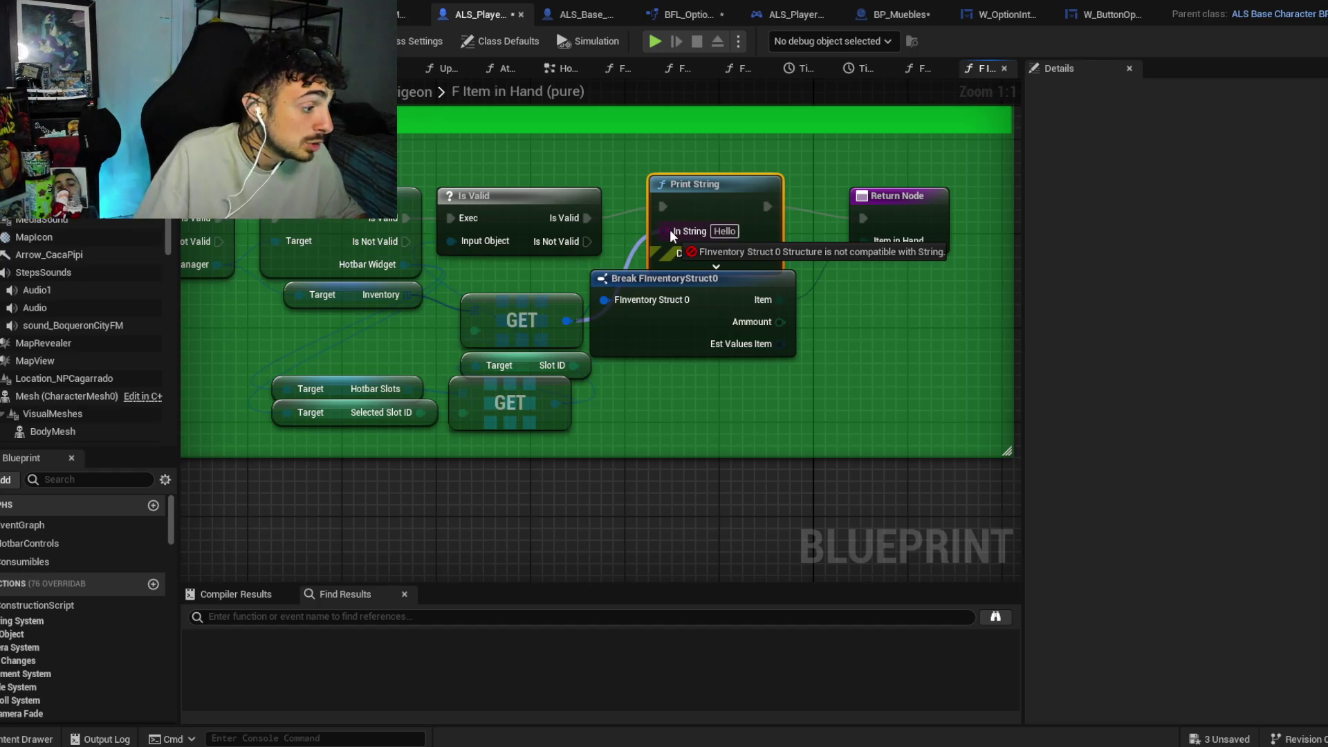
{"action": "left_click_drag", "start_coordinate": [700, 205], "coordinate": [712, 181]}
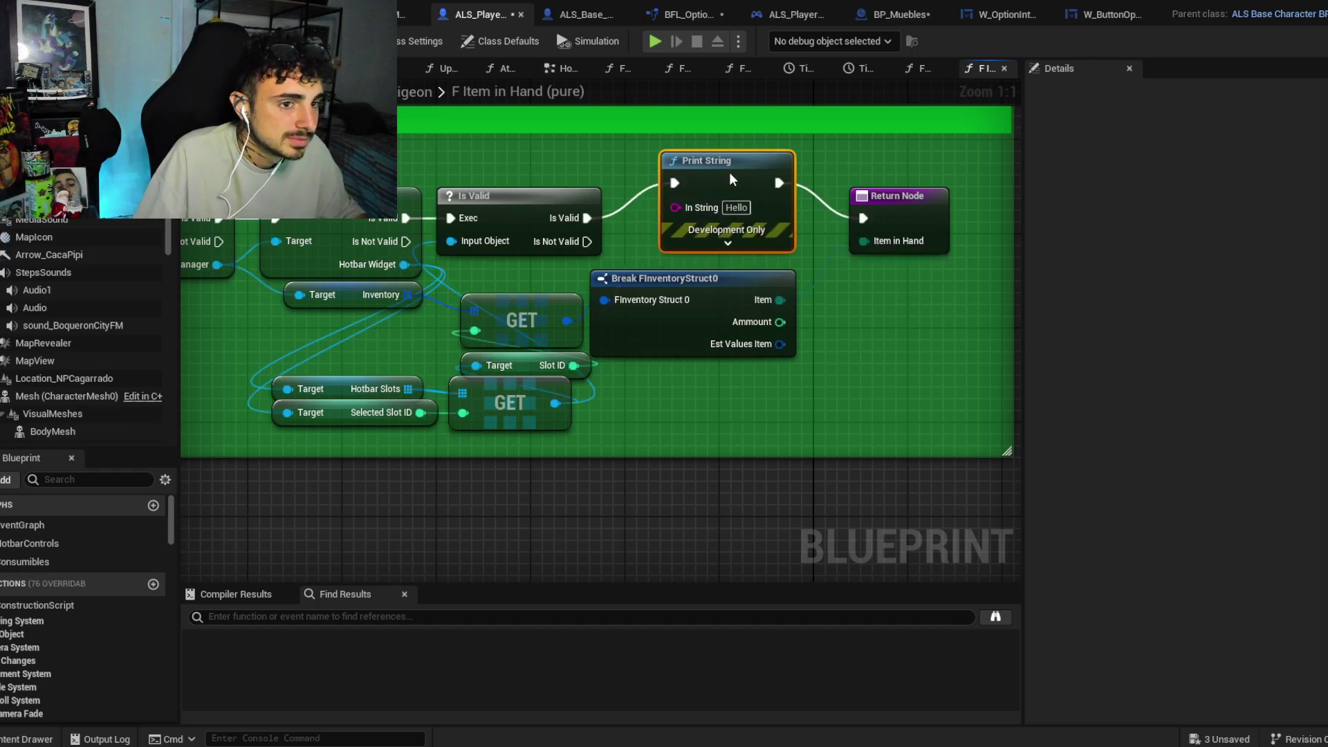
{"action": "left_click", "coordinate": [738, 246]}
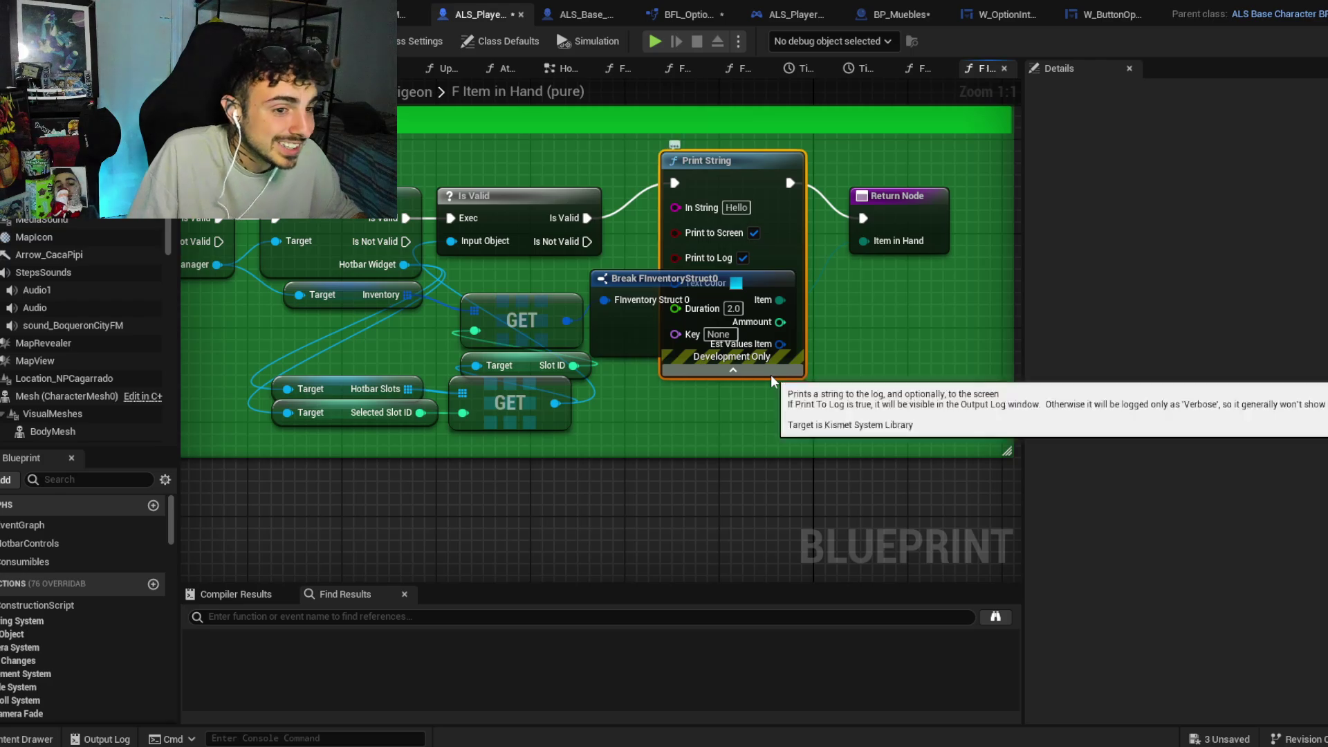
{"action": "mouse_move", "coordinate": [567, 320]}
{"action": "left_mouse_down"}
{"action": "mouse_move", "coordinate": [690, 334]}
{"action": "mouse_move", "coordinate": [687, 420]}
{"action": "mouse_move", "coordinate": [723, 383]}
{"action": "left_mouse_up"}
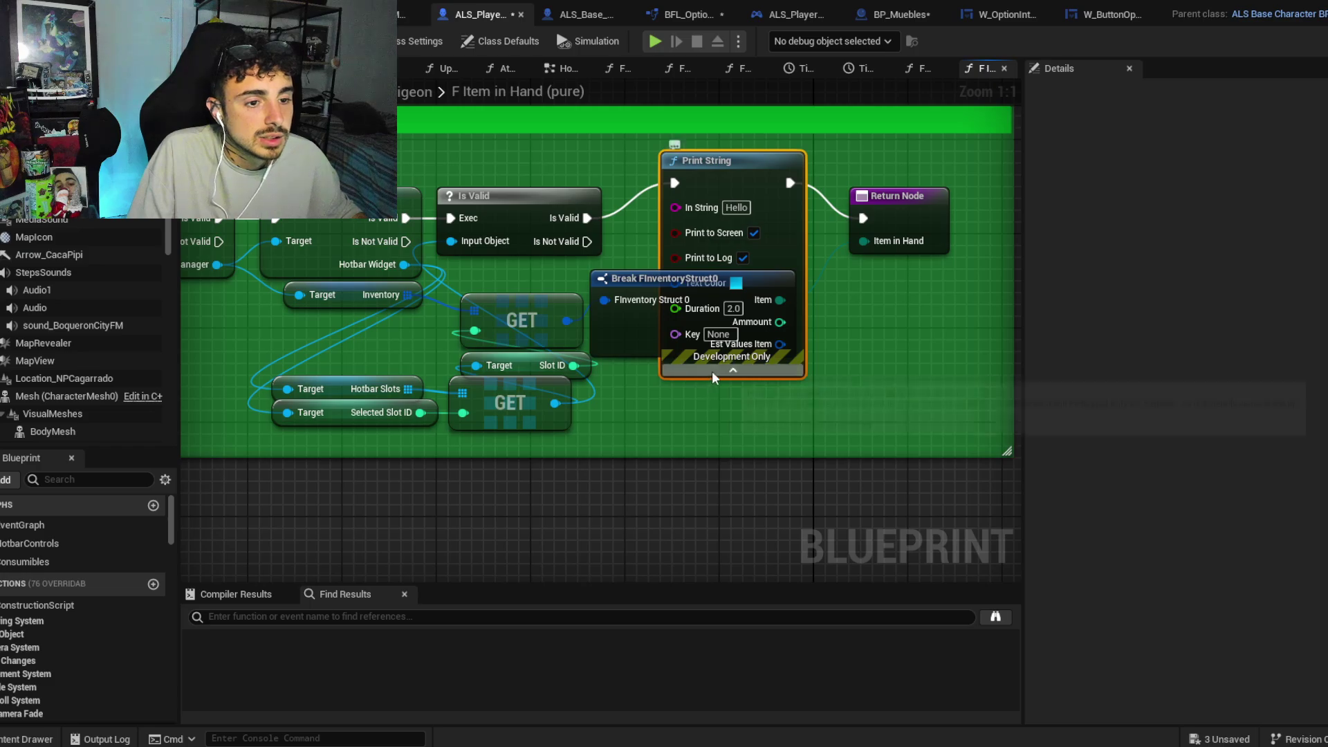
{"action": "left_click", "coordinate": [733, 370]}
{"action": "right_click_drag", "start_coordinate": [291, 302], "coordinate": [440, 303]}
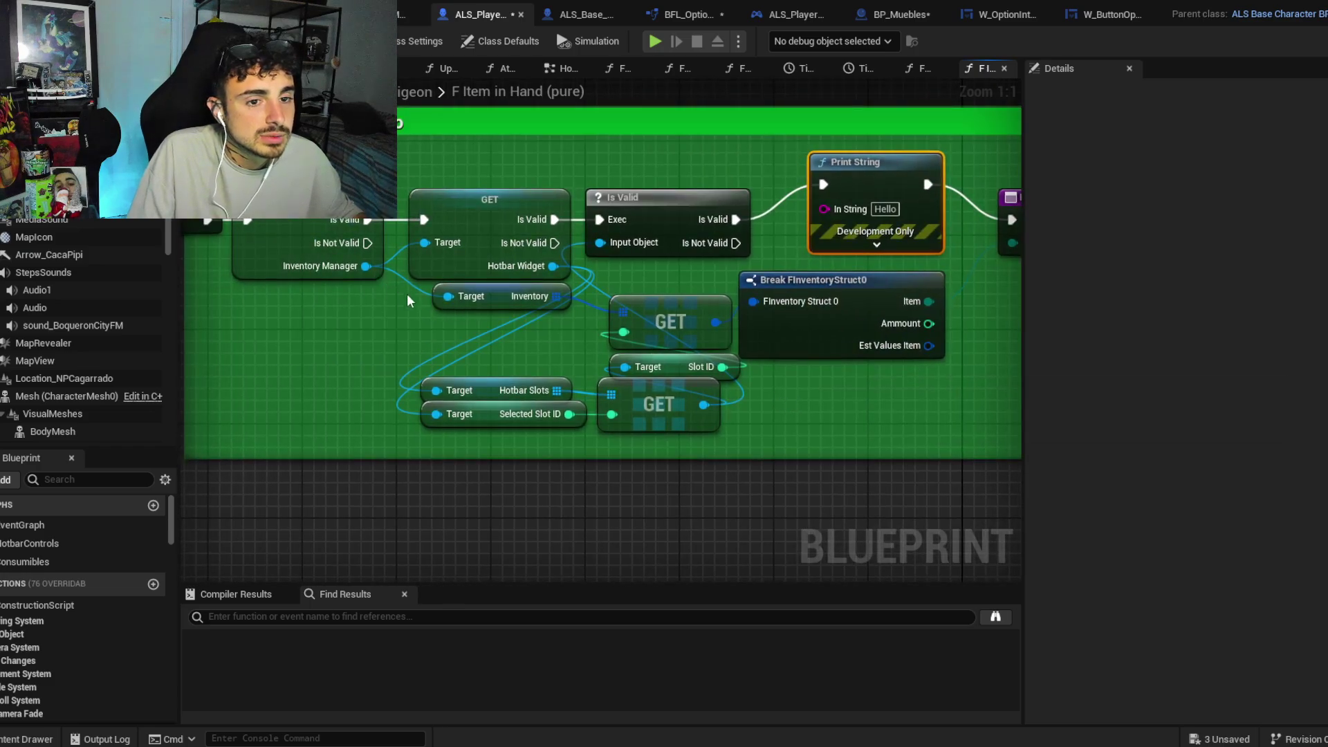
Step: Wire Is Valid directly to the Return Node, delete the Print String, and save the player blueprint
{"action": "right_click_drag", "start_coordinate": [797, 412], "coordinate": [605, 413]}
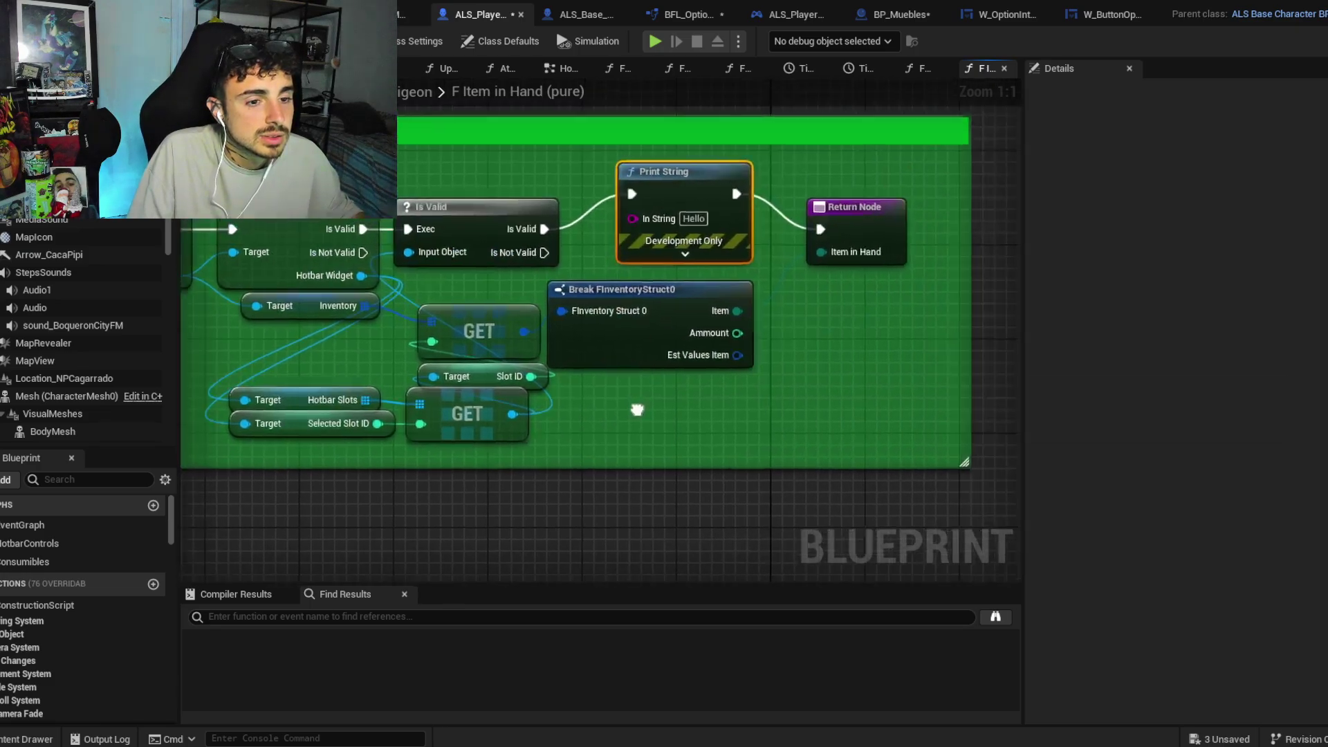
{"action": "left_click_drag", "start_coordinate": [544, 229], "coordinate": [825, 231]}
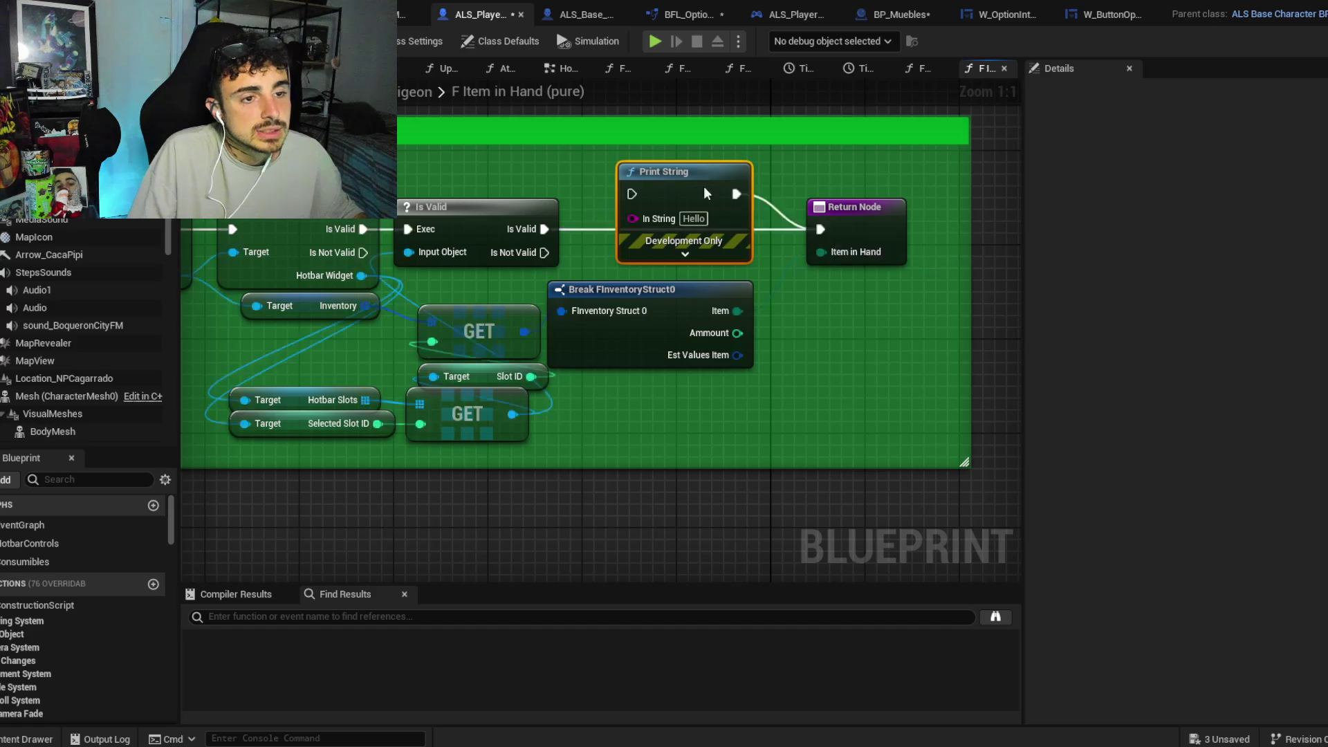
{"action": "key", "text": "Delete"}
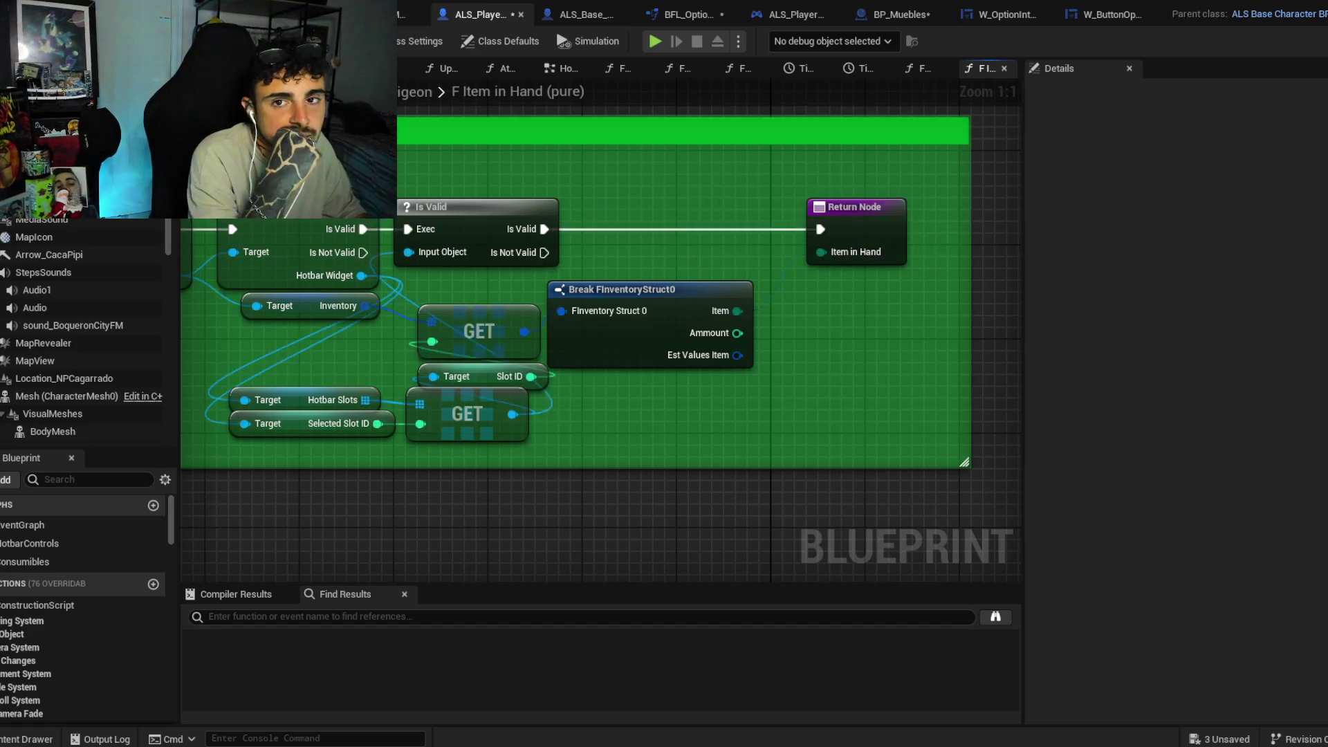
{"action": "key", "text": "ctrl+s"}
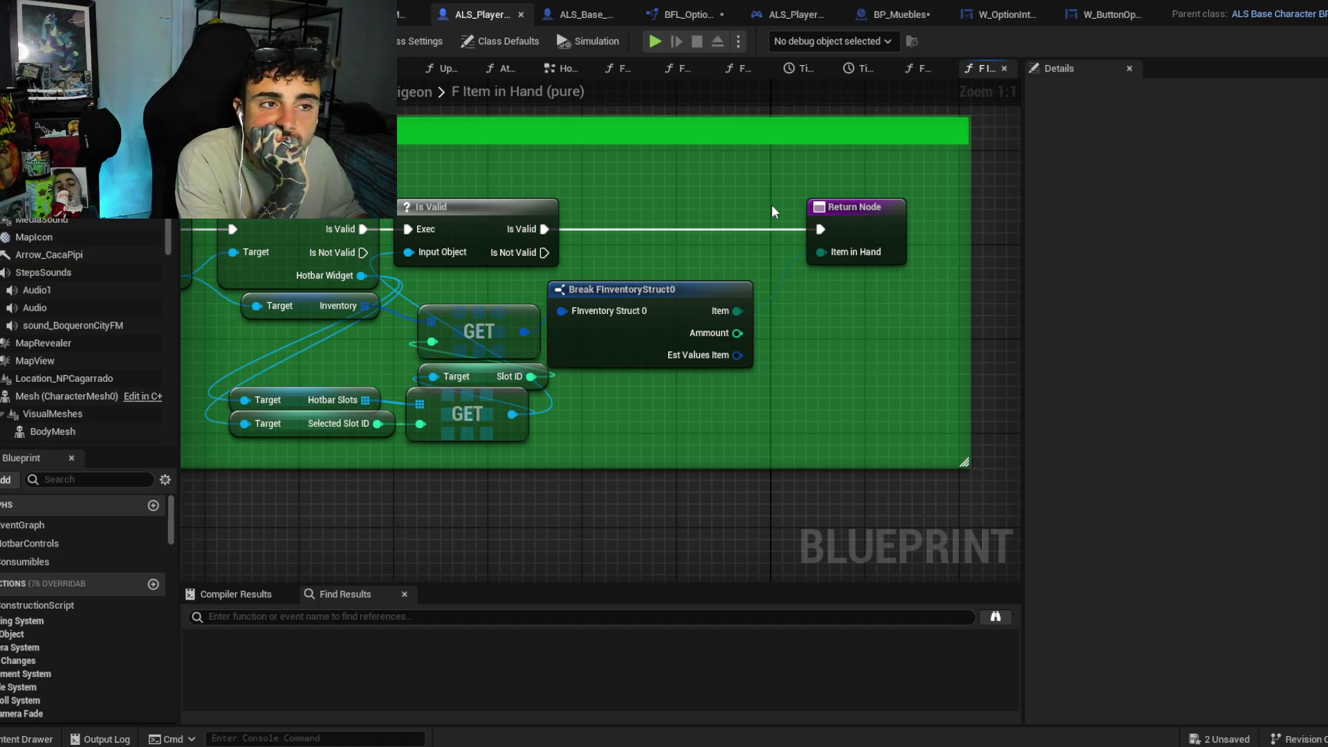
Step: Switch from W_OptionInteract and BP_Muebles to the BFL_OptionInteract F Option Interact graph
{"action": "left_click", "coordinate": [1004, 15]}
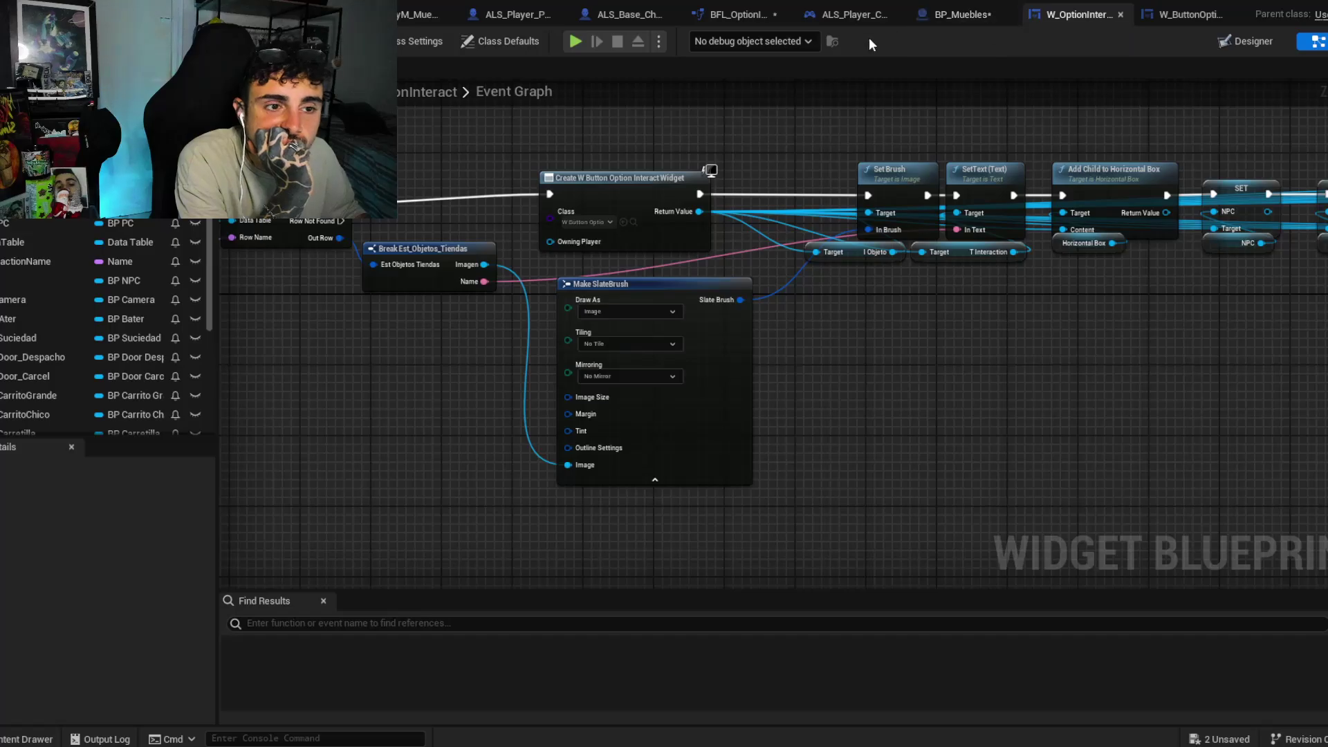
{"action": "left_click", "coordinate": [927, 19]}
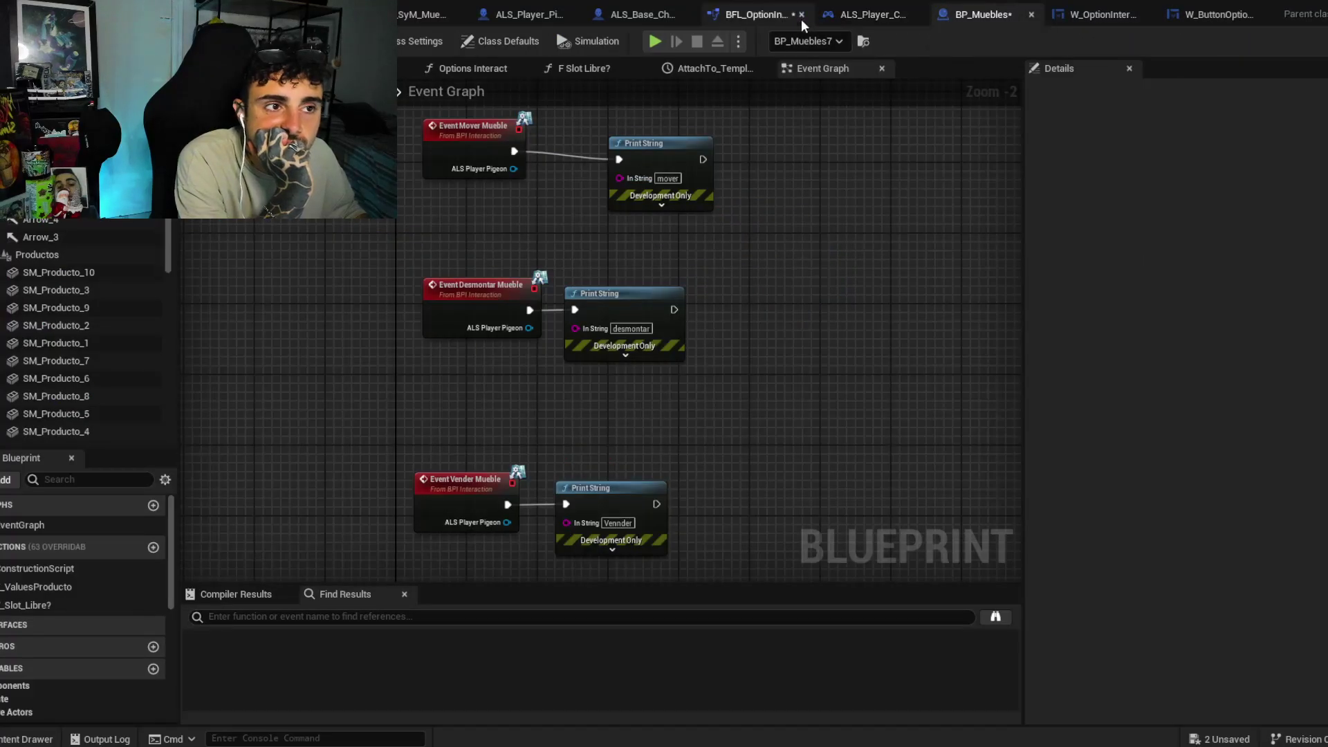
{"action": "left_click", "coordinate": [741, 20]}
Step: Connect the empty-hand check's Is Valid output to the F Set Values input
{"action": "scroll", "coordinate": [661, 374], "scroll_direction": "down", "scroll_amount": 2}
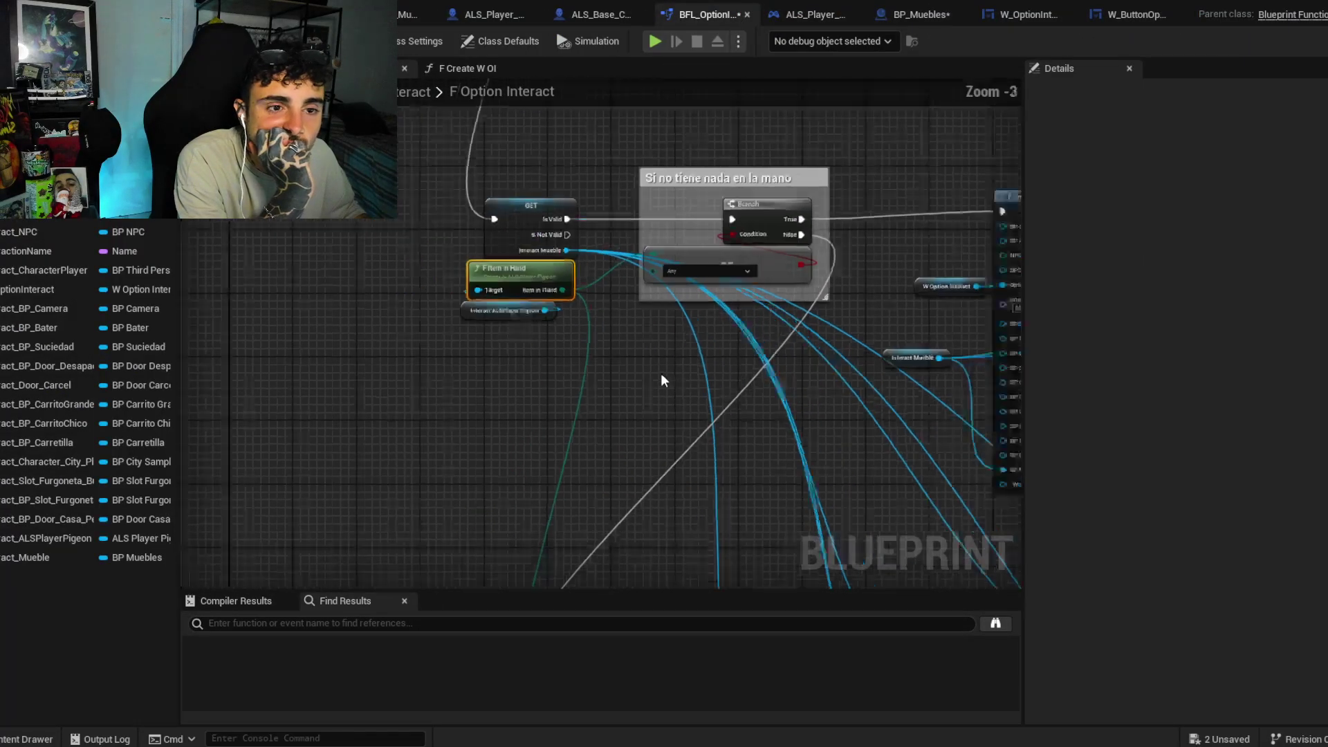
{"action": "right_click_drag", "start_coordinate": [661, 372], "coordinate": [530, 351]}
{"action": "left_click", "coordinate": [531, 358]}
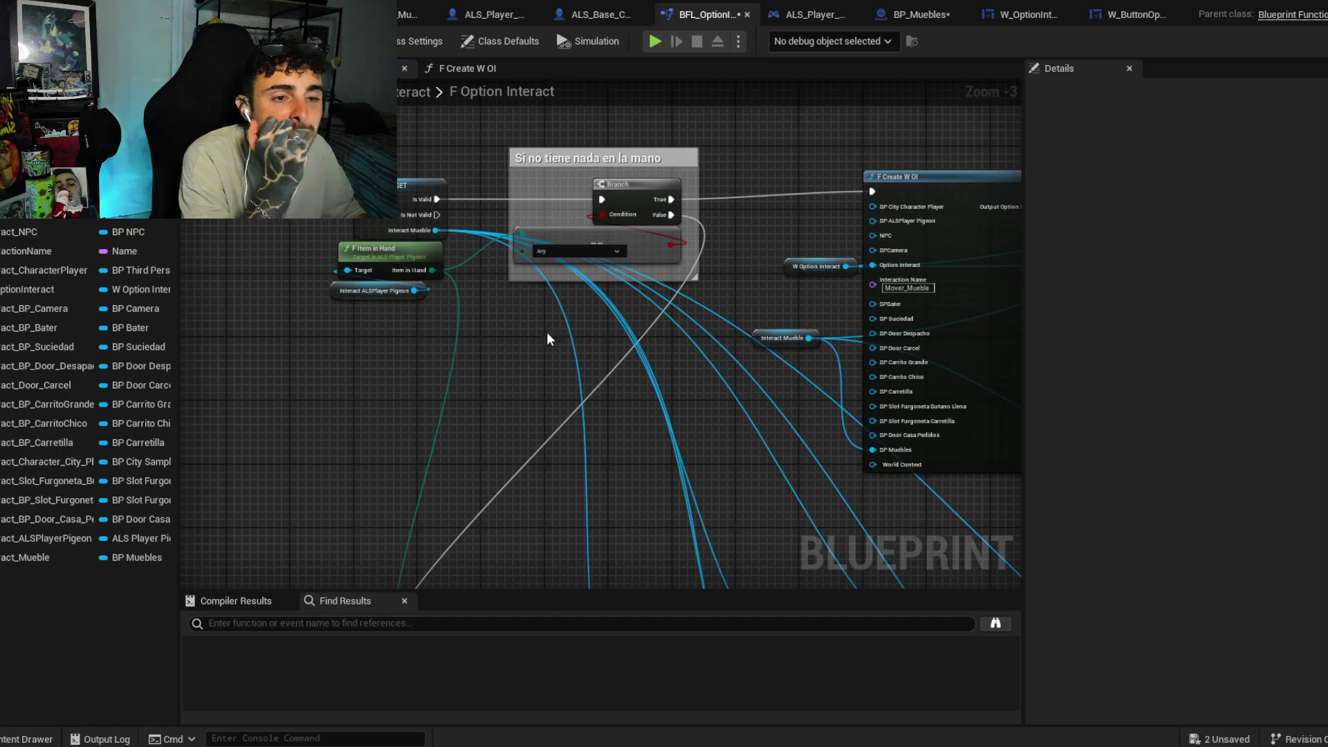
{"action": "scroll", "coordinate": [546, 331], "scroll_direction": "down", "scroll_amount": 2}
{"action": "left_click_drag", "start_coordinate": [523, 188], "coordinate": [505, 446]}
{"action": "left_click_drag", "start_coordinate": [523, 188], "coordinate": [506, 450]}
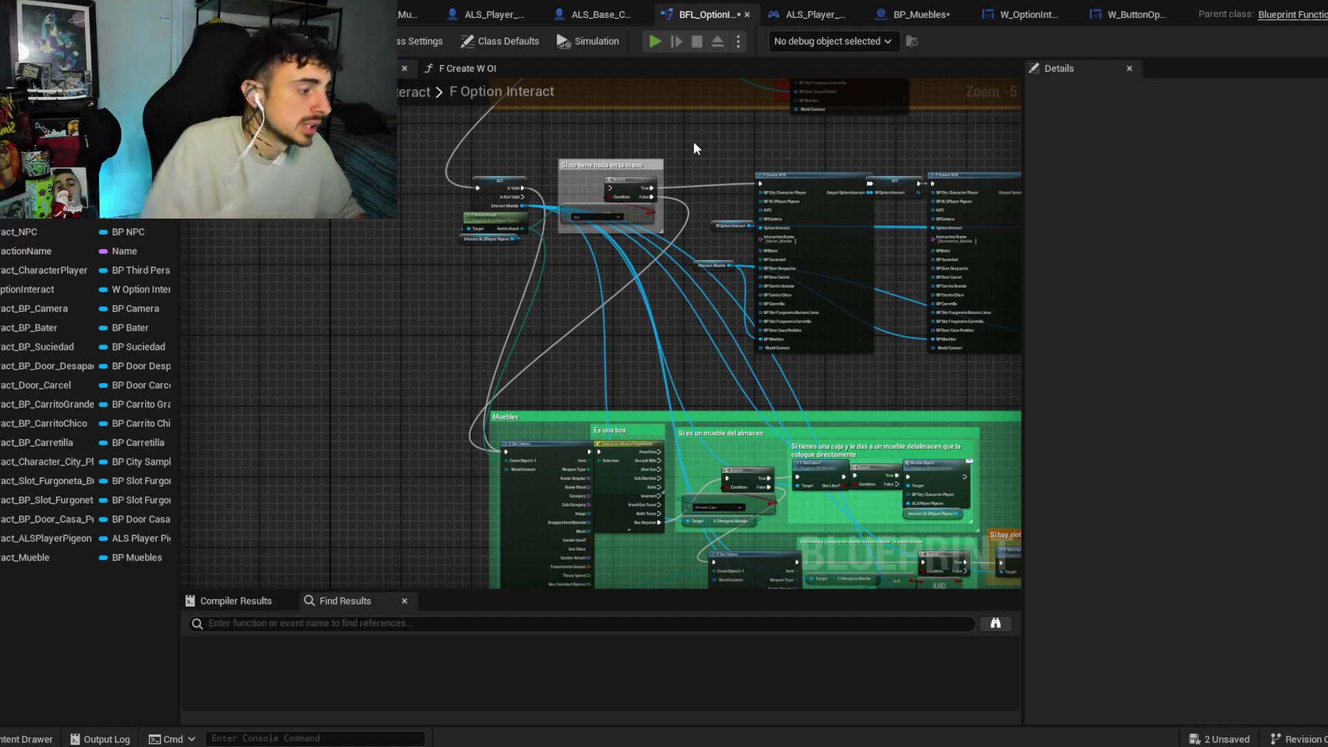
Step: Run the character toward the rack in the running game, then stop the play session
{"action": "left_click", "coordinate": [658, 321]}
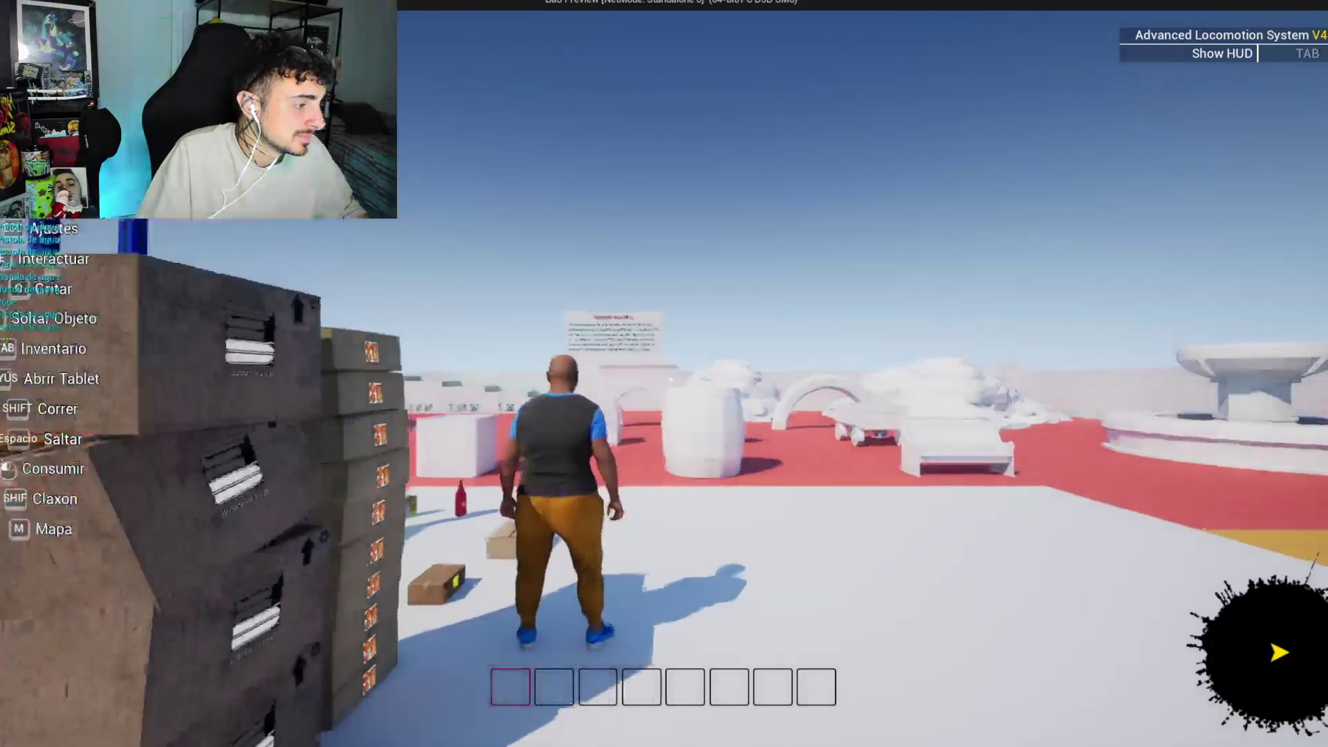
{"action": "key", "text": "w"}
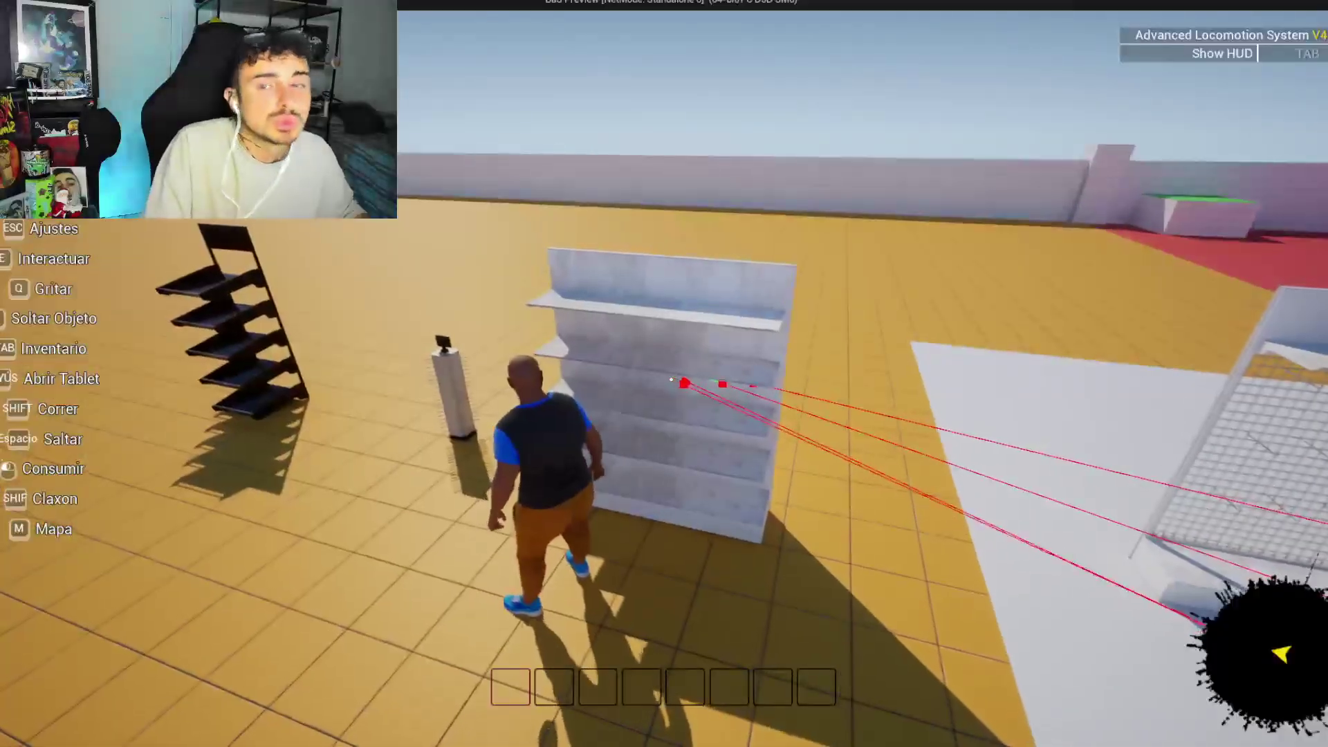
{"action": "key", "text": "Escape"}
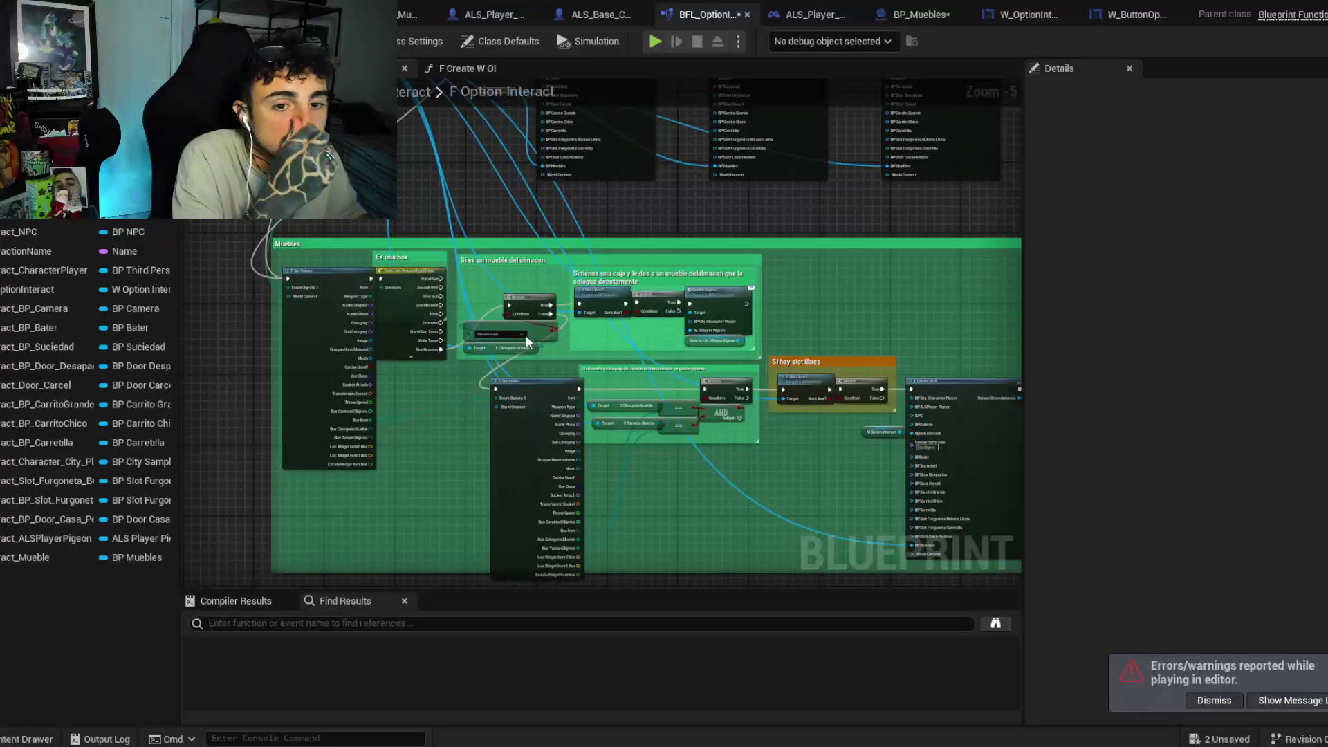
Step: Review the F Option Interact graph and relaunch the level for another play-test
{"action": "scroll", "coordinate": [504, 417], "scroll_direction": "up", "scroll_amount": 2}
{"action": "scroll", "coordinate": [512, 408], "scroll_direction": "down", "scroll_amount": 4}
{"action": "scroll", "coordinate": [512, 389], "scroll_direction": "up", "scroll_amount": 3}
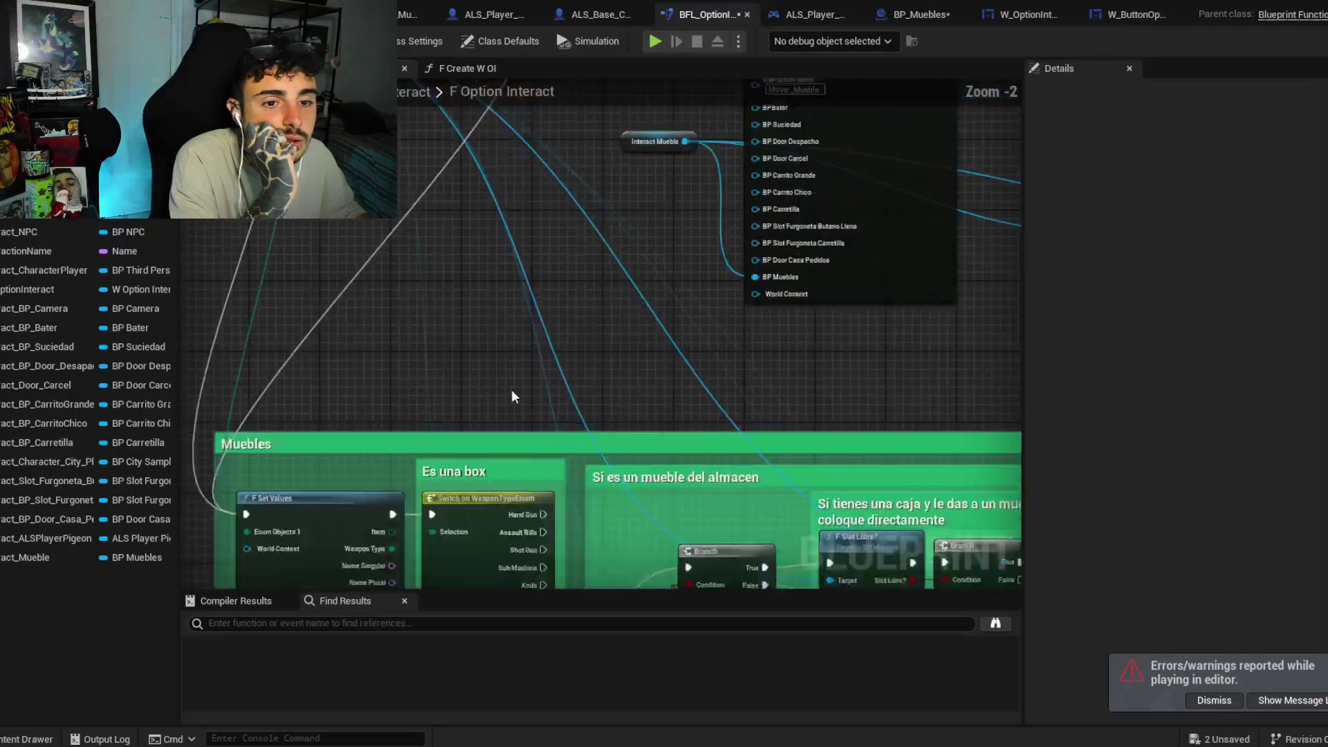
{"action": "scroll", "coordinate": [483, 353], "scroll_direction": "up", "scroll_amount": 2}
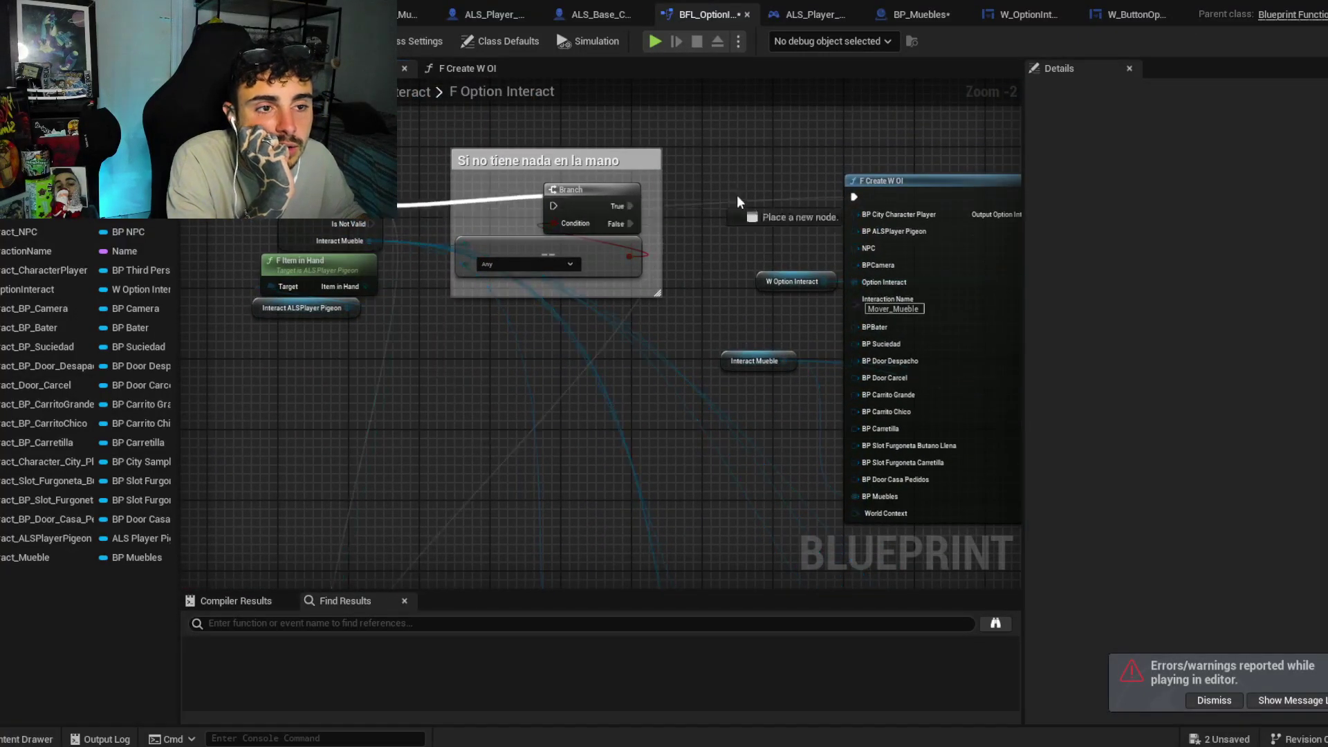
{"action": "scroll", "coordinate": [543, 284], "scroll_direction": "down", "scroll_amount": 3}
{"action": "mouse_move", "coordinate": [543, 284]}
{"action": "right_mouse_down"}
{"action": "mouse_move", "coordinate": [544, 265]}
{"action": "mouse_move", "coordinate": [520, 290]}
{"action": "right_mouse_up"}
{"action": "scroll", "coordinate": [547, 273], "scroll_direction": "up", "scroll_amount": 2}
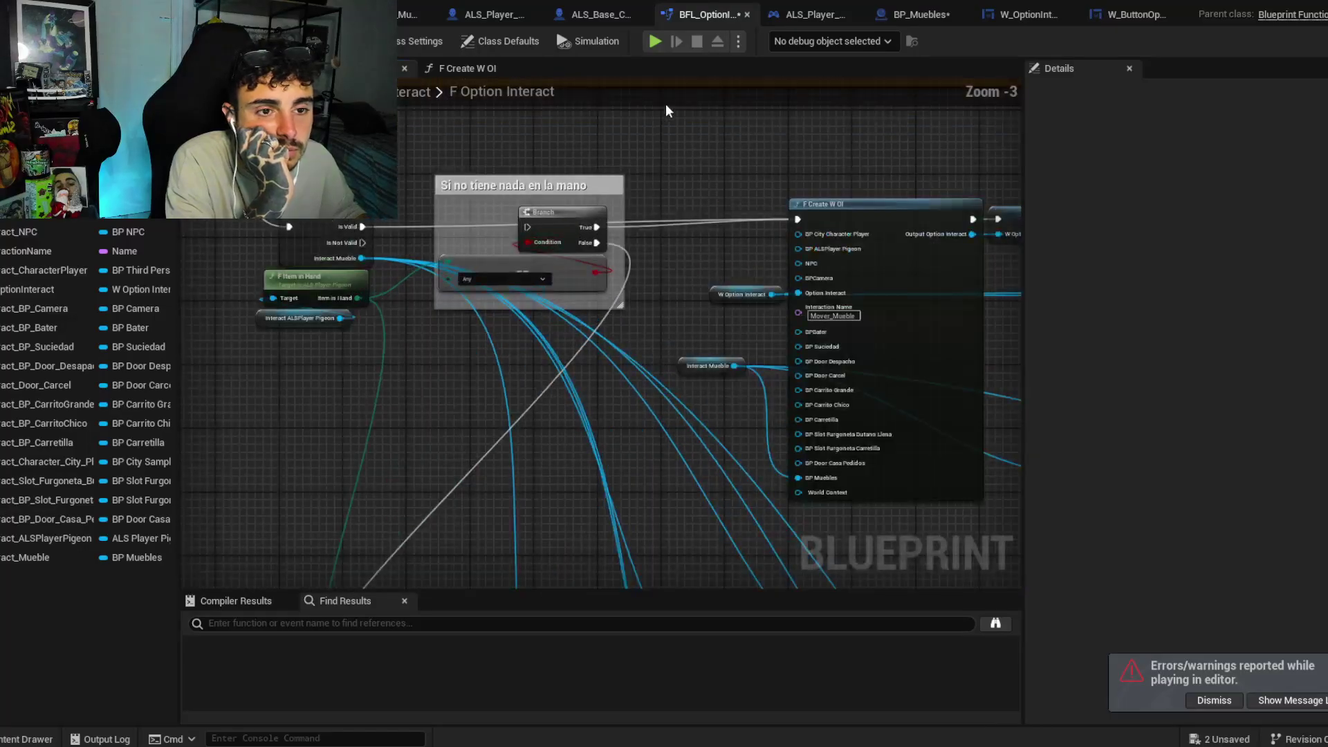
{"action": "left_click", "coordinate": [655, 48]}
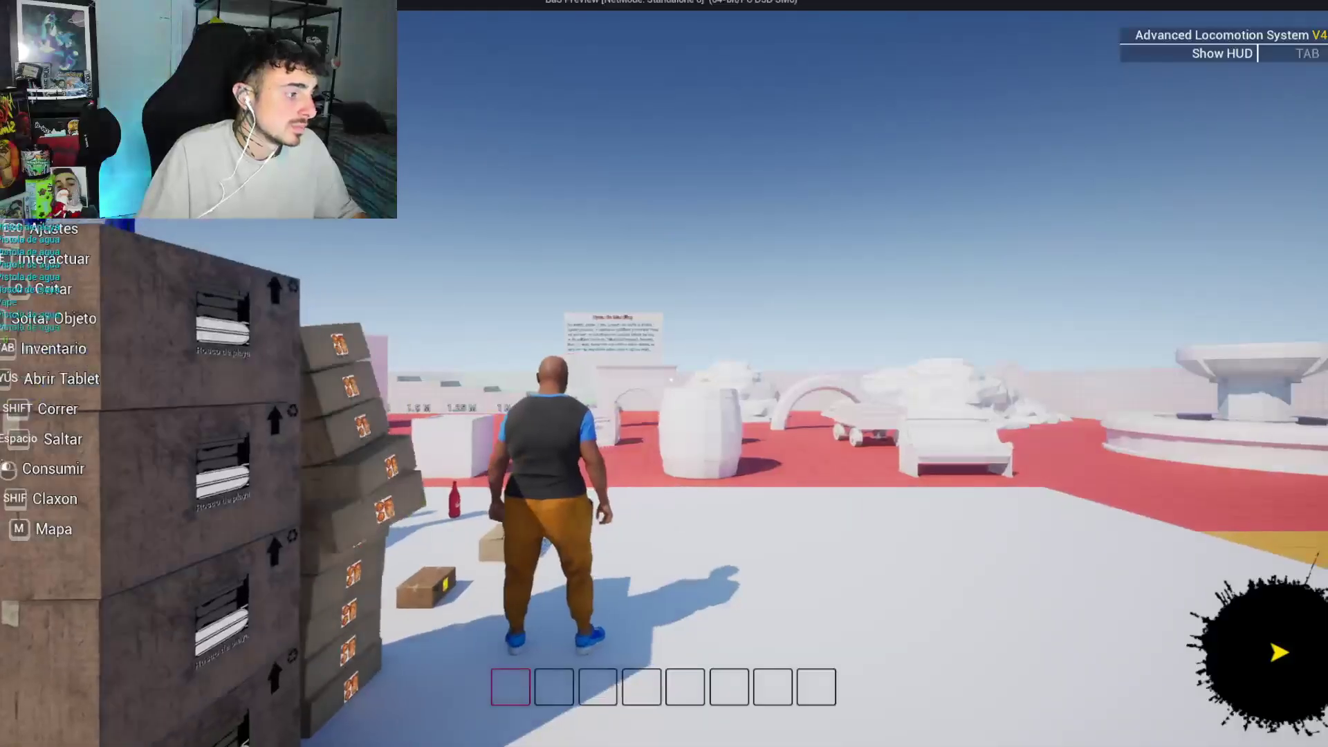
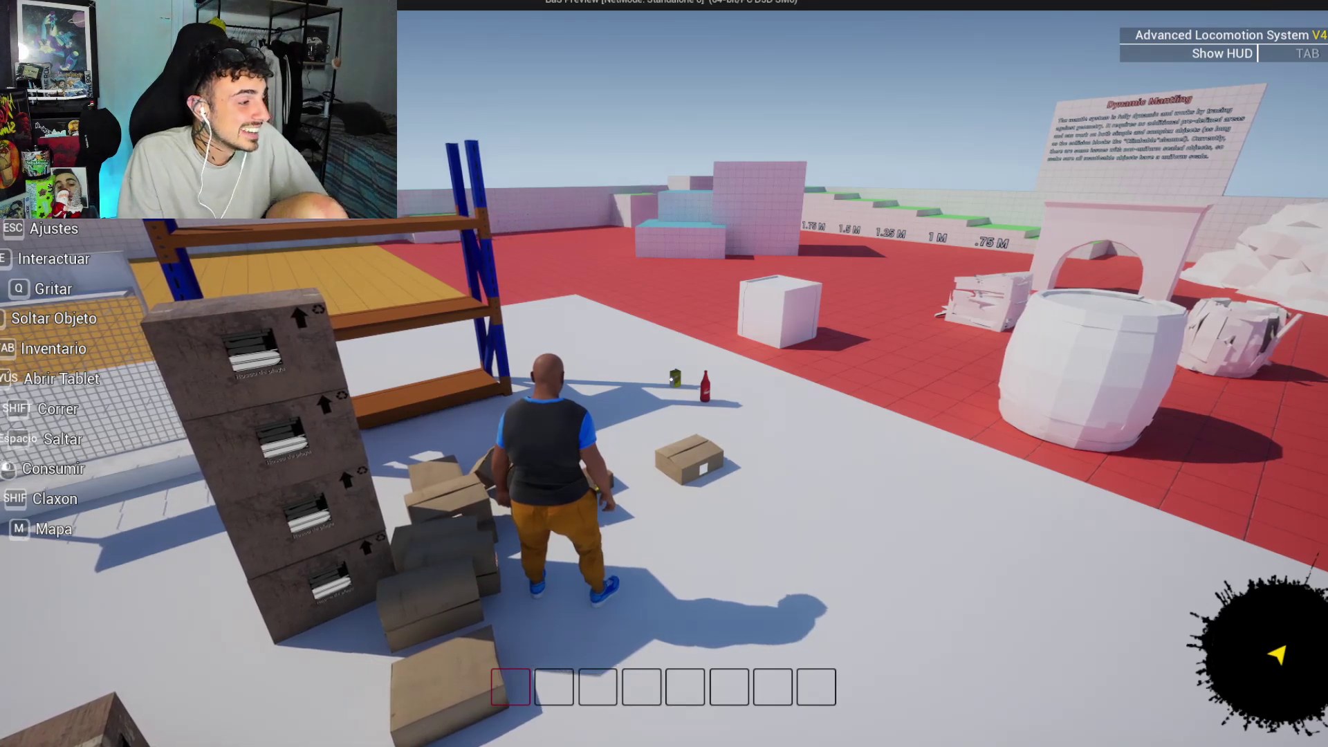
Step: Walk to the wire display case to see its Mover/Desmontar/Vender options, then stop play
{"action": "key", "text": "1"}
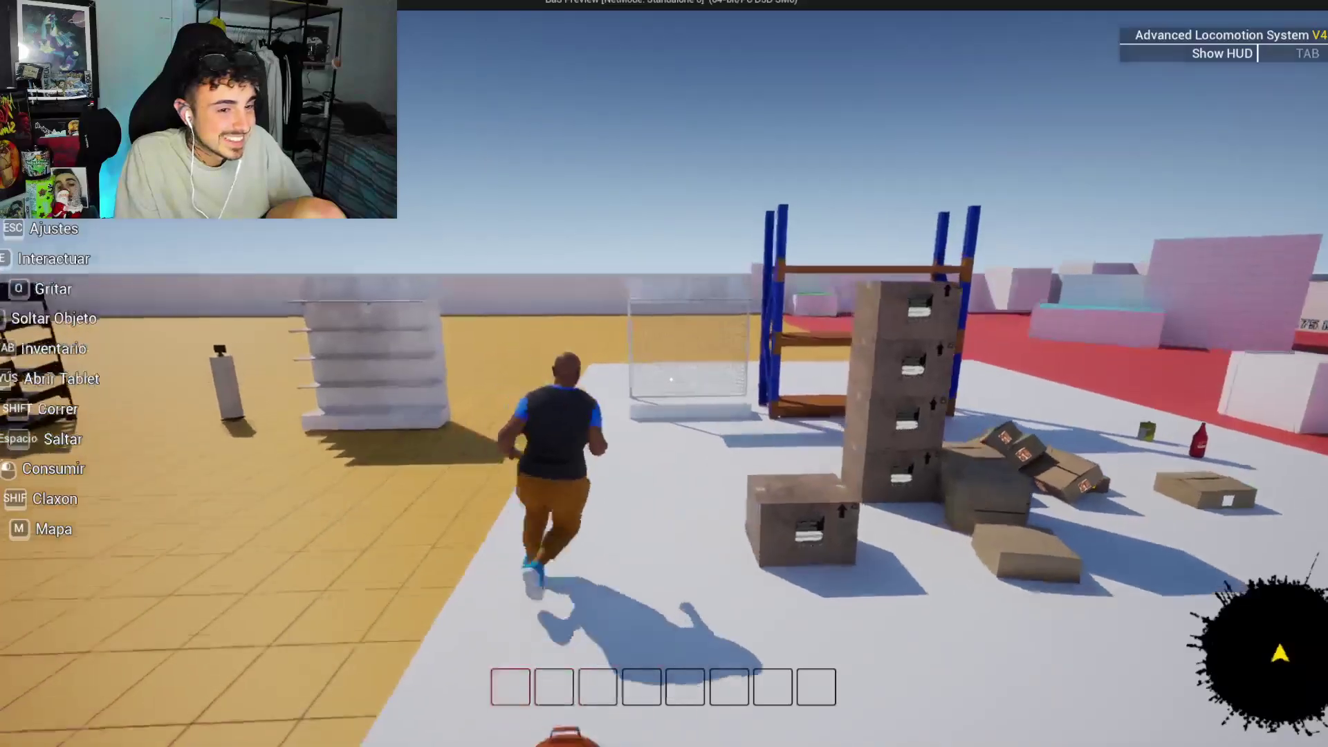
{"action": "key", "text": "1"}
{"action": "key", "text": "w"}
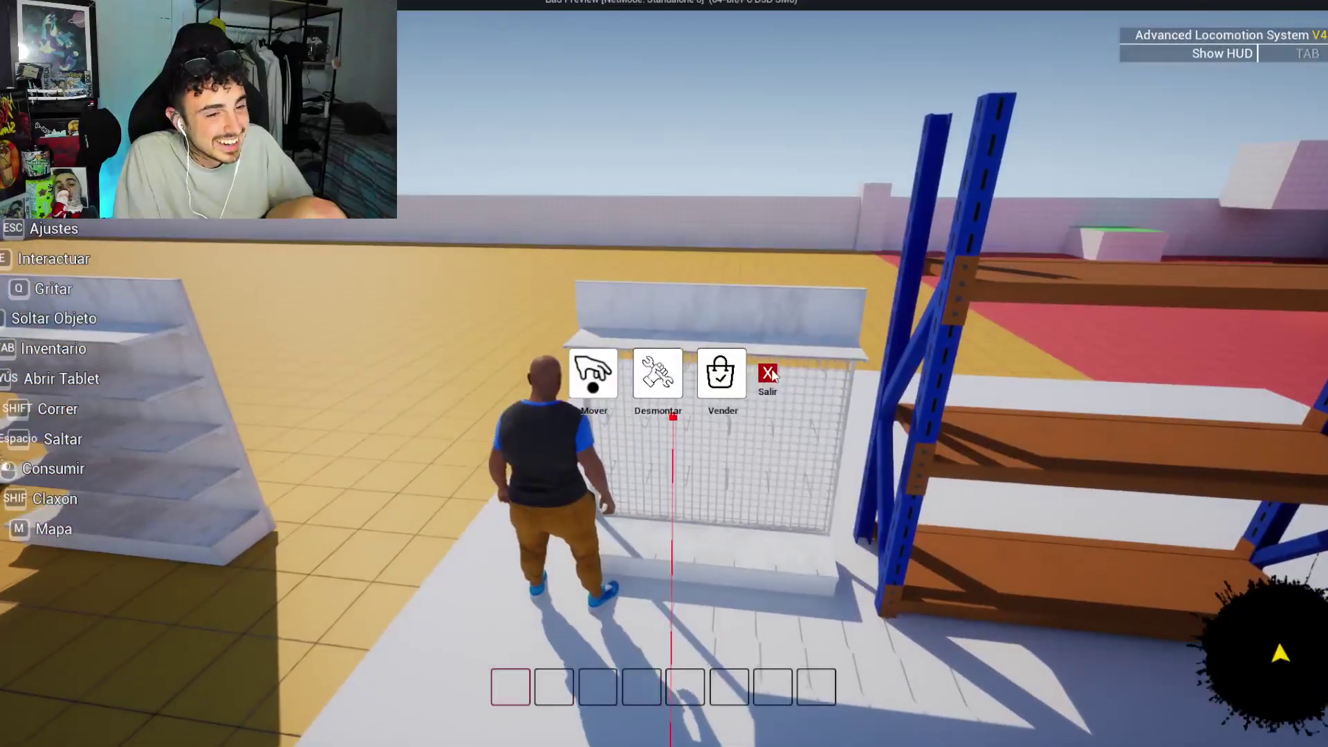
{"action": "key", "text": "s"}
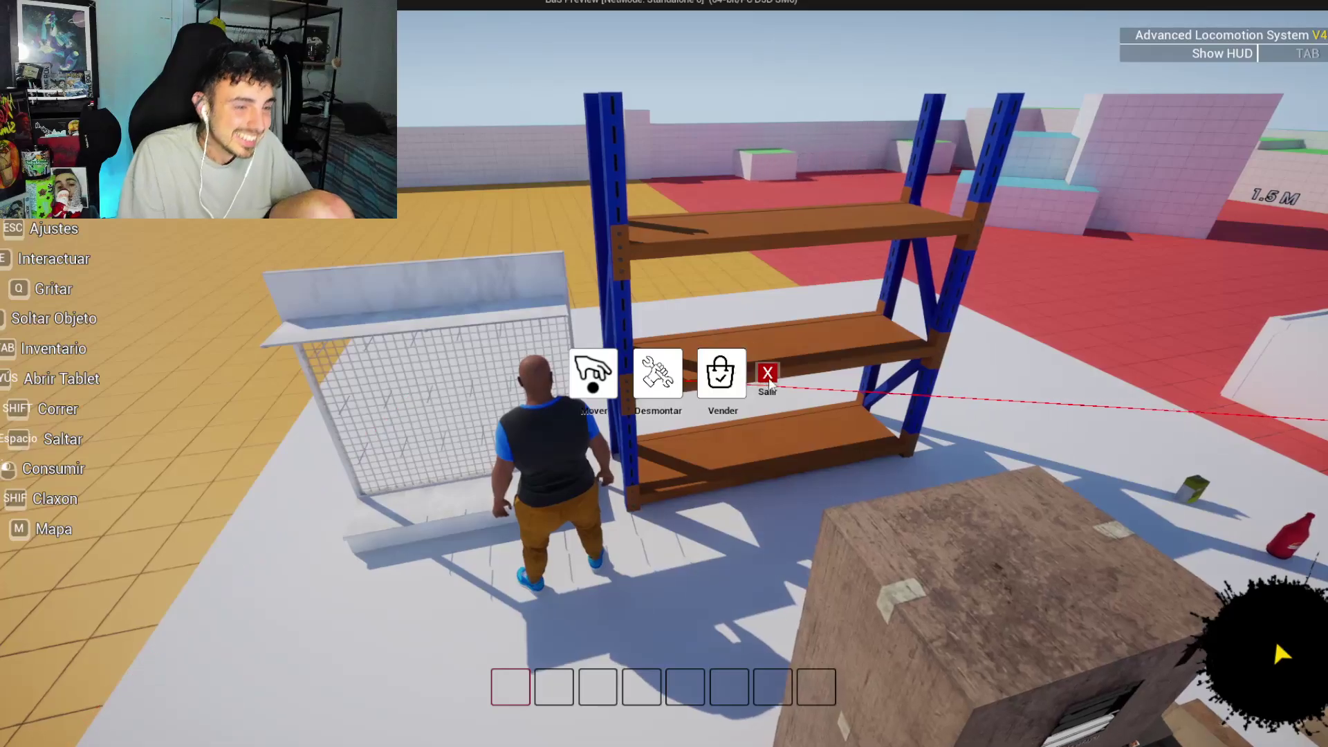
{"action": "key", "text": "Escape"}
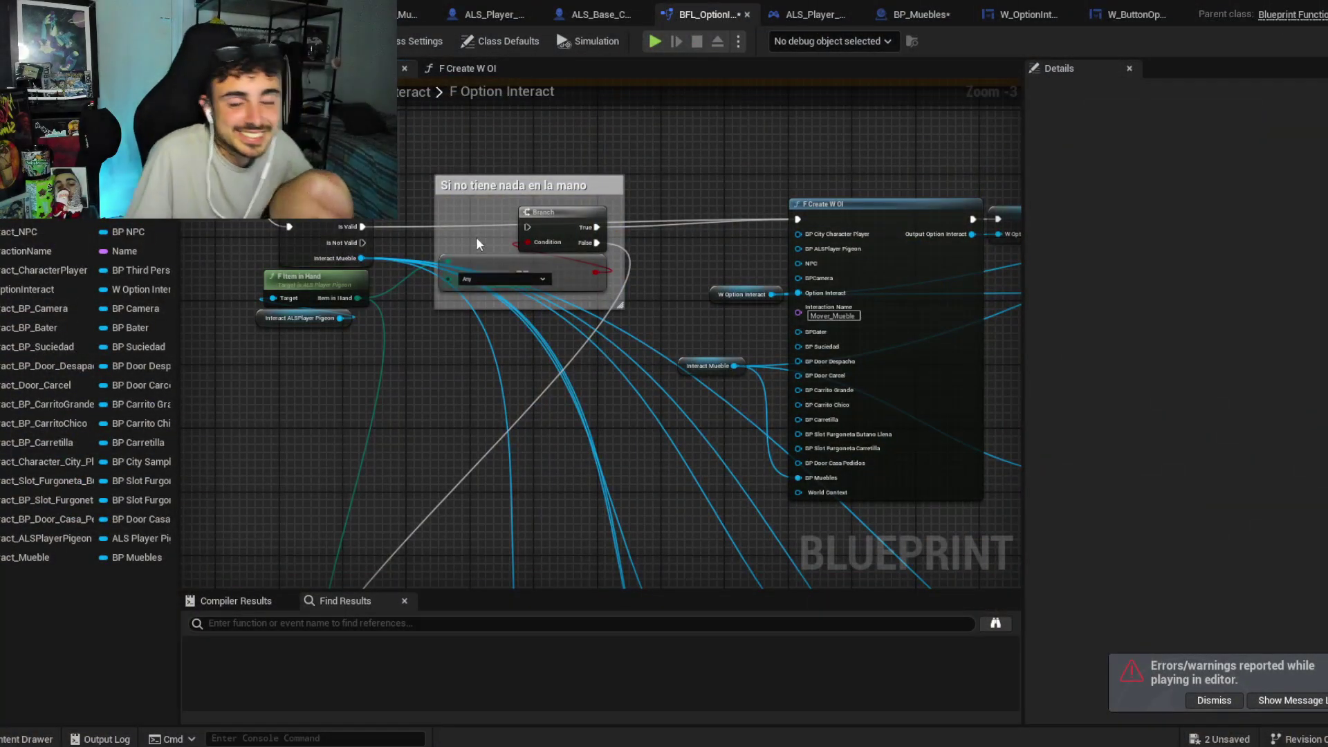
Step: Rearrange the graph, moving Interact Mueble lower and framing the GET and Branch nodes
{"action": "mouse_move", "coordinate": [363, 227]}
{"action": "left_mouse_down"}
{"action": "mouse_move", "coordinate": [558, 236]}
{"action": "mouse_move", "coordinate": [533, 229]}
{"action": "left_mouse_up"}
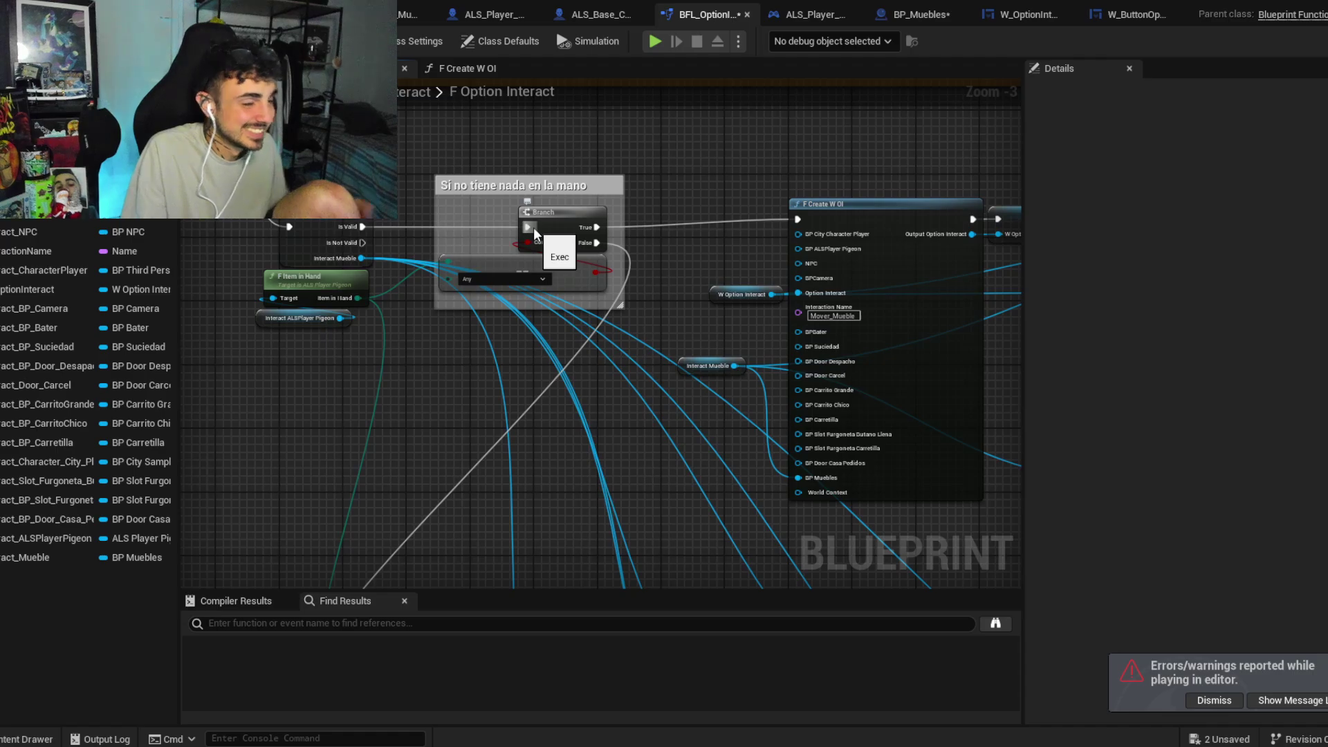
{"action": "mouse_move", "coordinate": [657, 287]}
{"action": "right_mouse_down"}
{"action": "mouse_move", "coordinate": [525, 253]}
{"action": "mouse_move", "coordinate": [385, 272]}
{"action": "mouse_move", "coordinate": [468, 289]}
{"action": "right_mouse_up"}
{"action": "left_click_drag", "start_coordinate": [450, 310], "coordinate": [453, 396]}
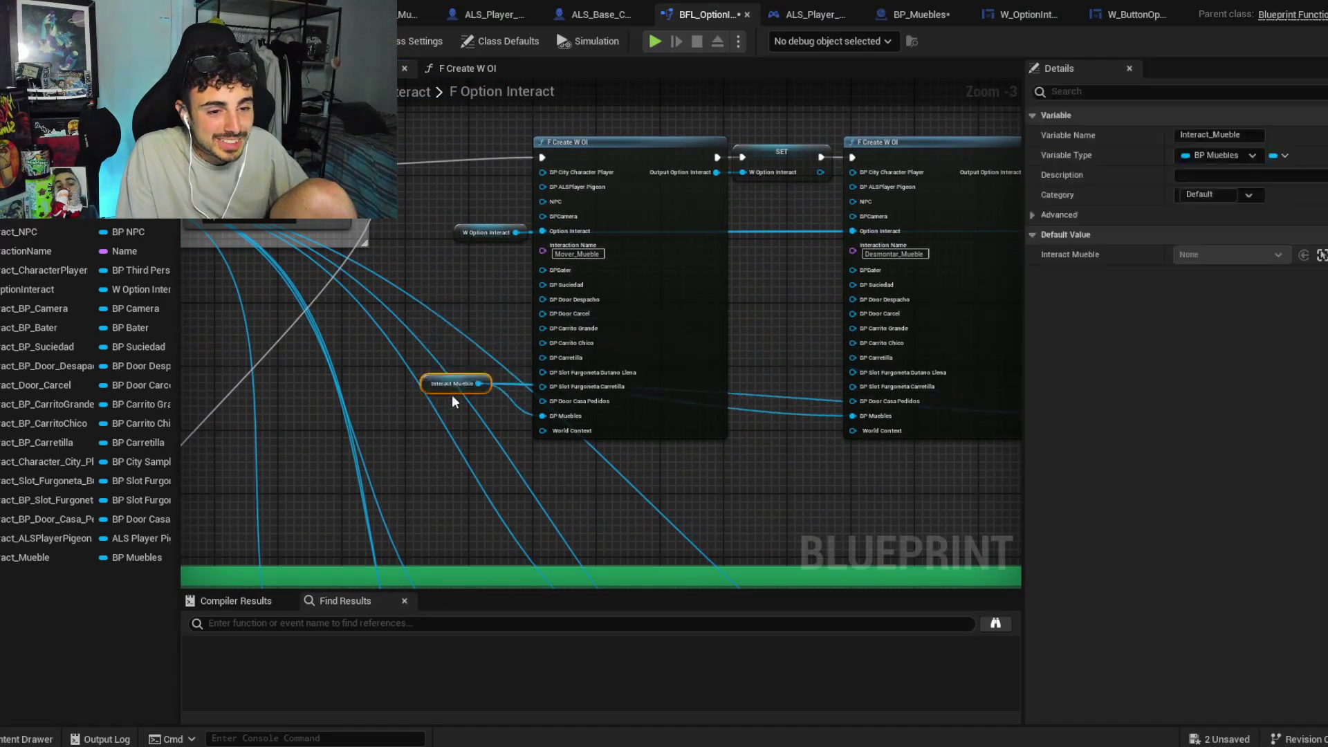
{"action": "scroll", "coordinate": [495, 347], "scroll_direction": "down", "scroll_amount": 5}
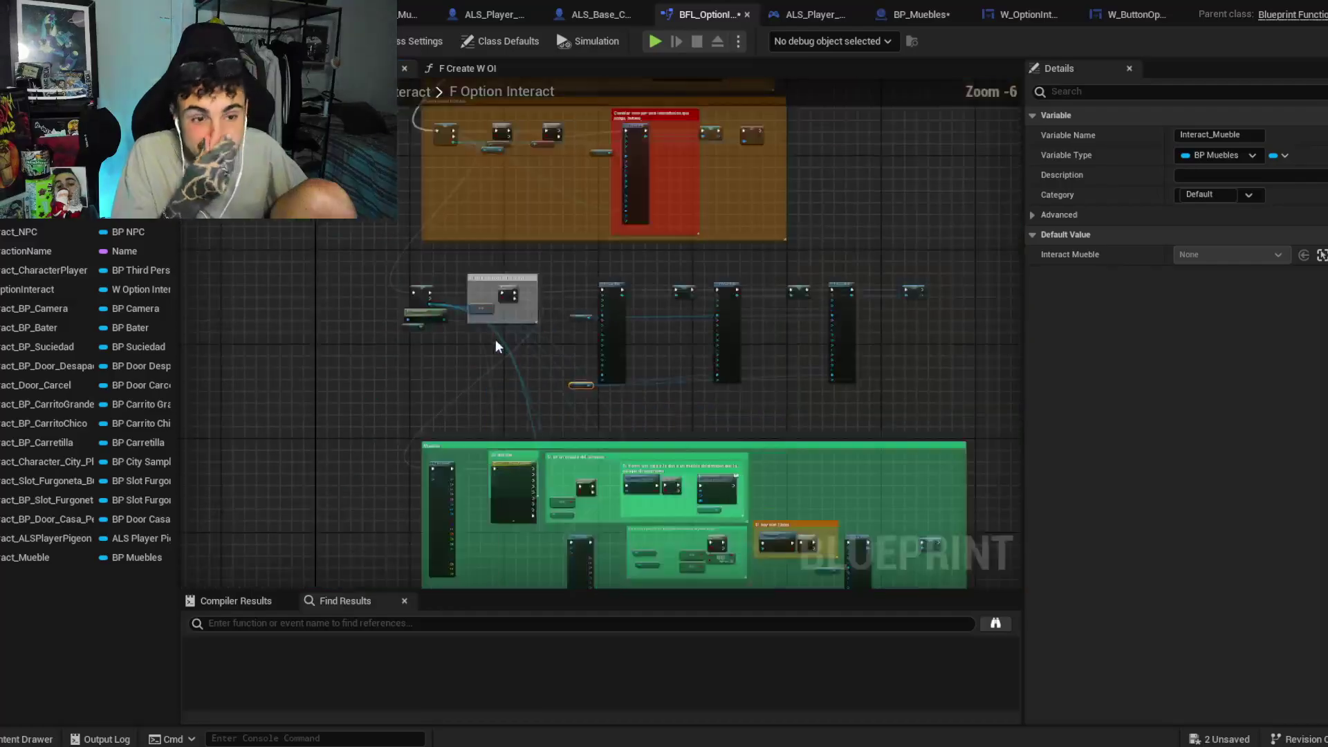
{"action": "scroll", "coordinate": [495, 347], "scroll_direction": "up", "scroll_amount": 6}
{"action": "scroll", "coordinate": [491, 420], "scroll_direction": "up", "scroll_amount": 2}
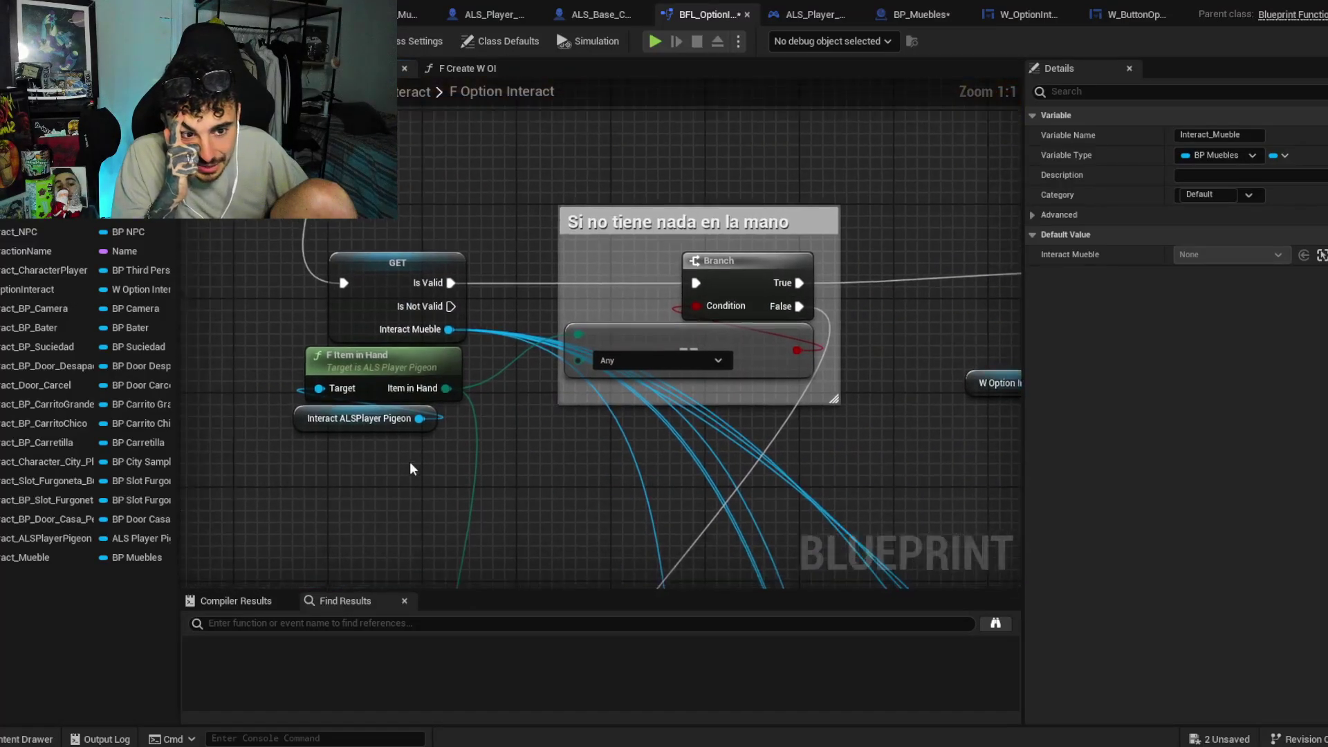
{"action": "left_click_drag", "start_coordinate": [410, 462], "coordinate": [355, 368]}
{"action": "left_click", "coordinate": [383, 458]}
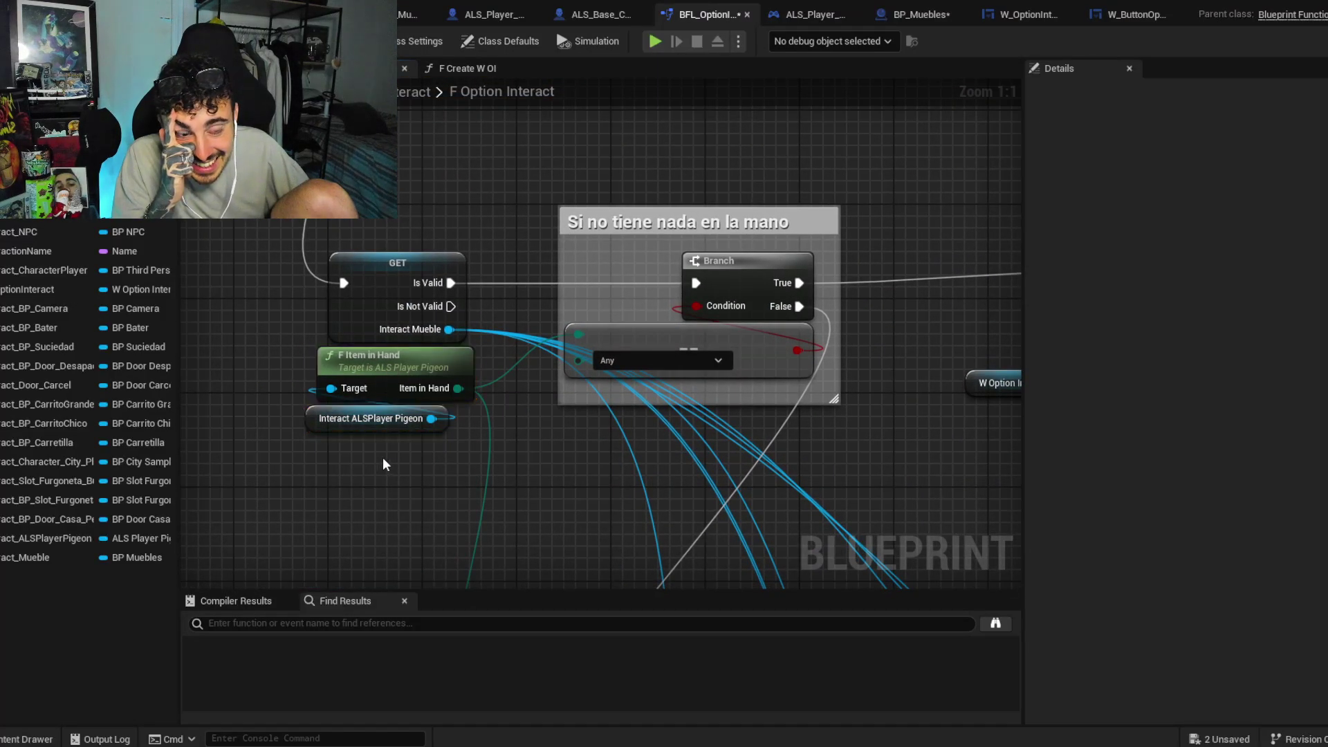
{"action": "right_click_drag", "start_coordinate": [428, 436], "coordinate": [281, 384]}
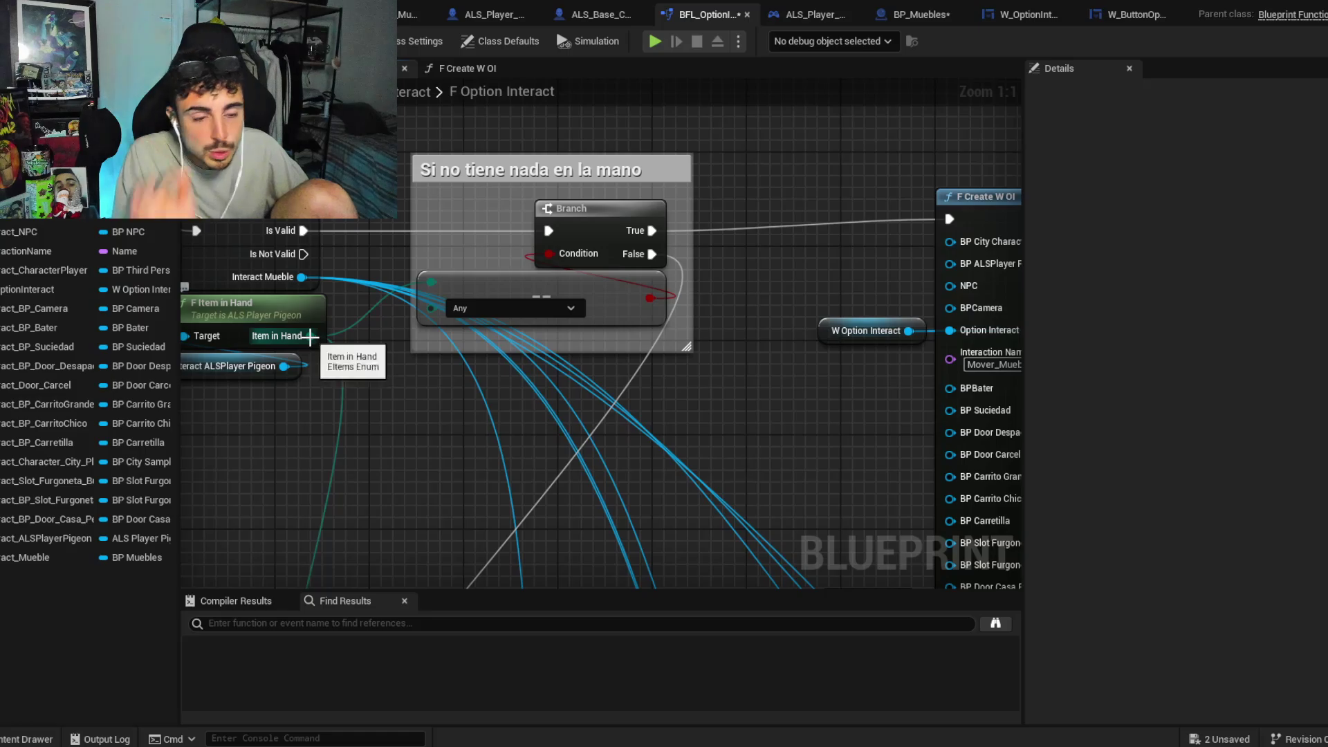
Step: Add a Print String node from the Is Valid output, ahead of the Branch
{"action": "left_click_drag", "start_coordinate": [310, 337], "coordinate": [410, 383]}
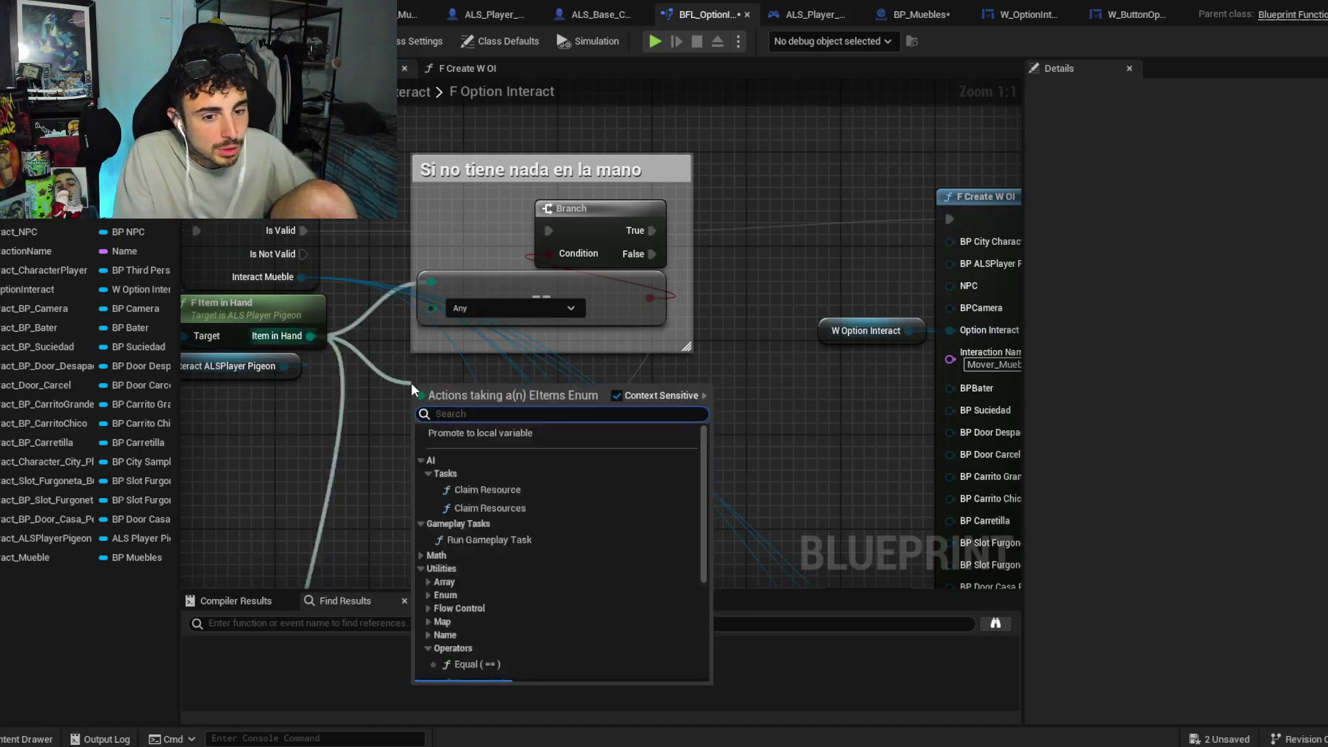
{"action": "type", "text": "Val"}
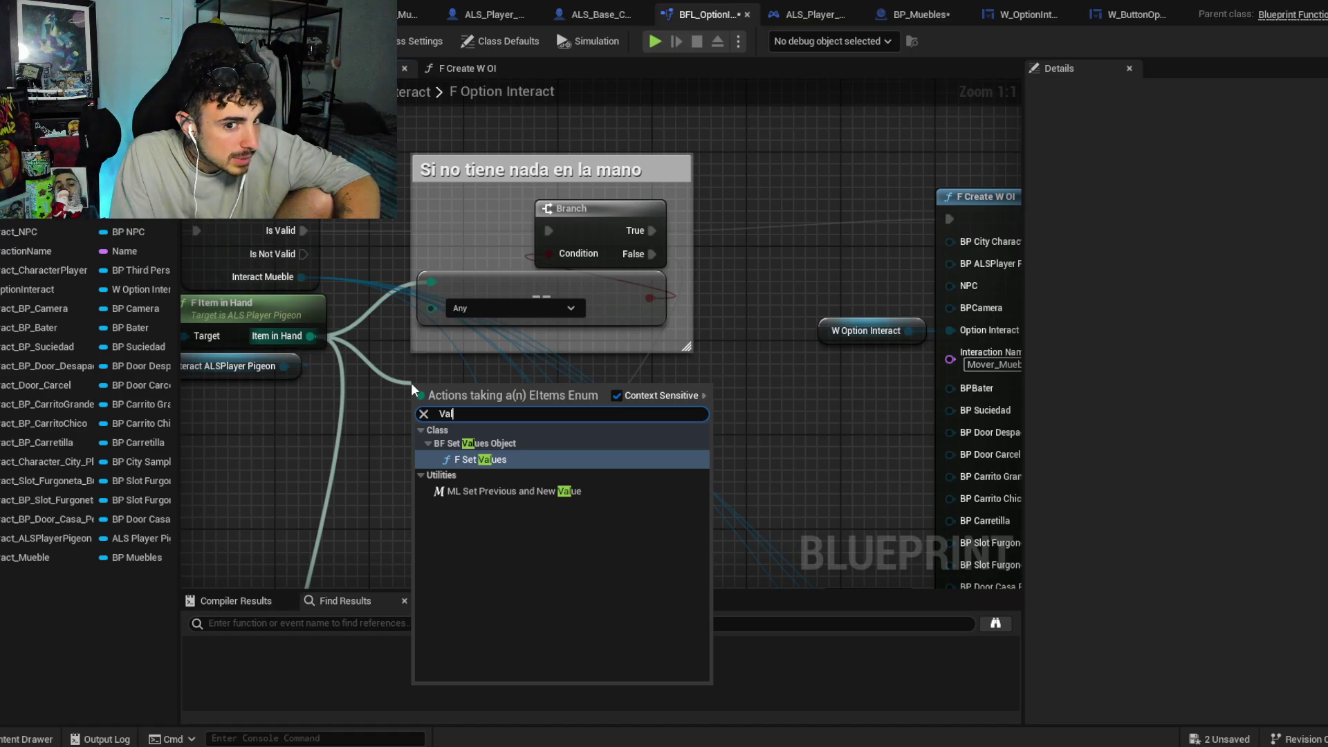
{"action": "left_click", "coordinate": [380, 421]}
{"action": "left_click_drag", "start_coordinate": [303, 231], "coordinate": [364, 221]}
{"action": "type", "text": "print"}
{"action": "key", "text": "Return"}
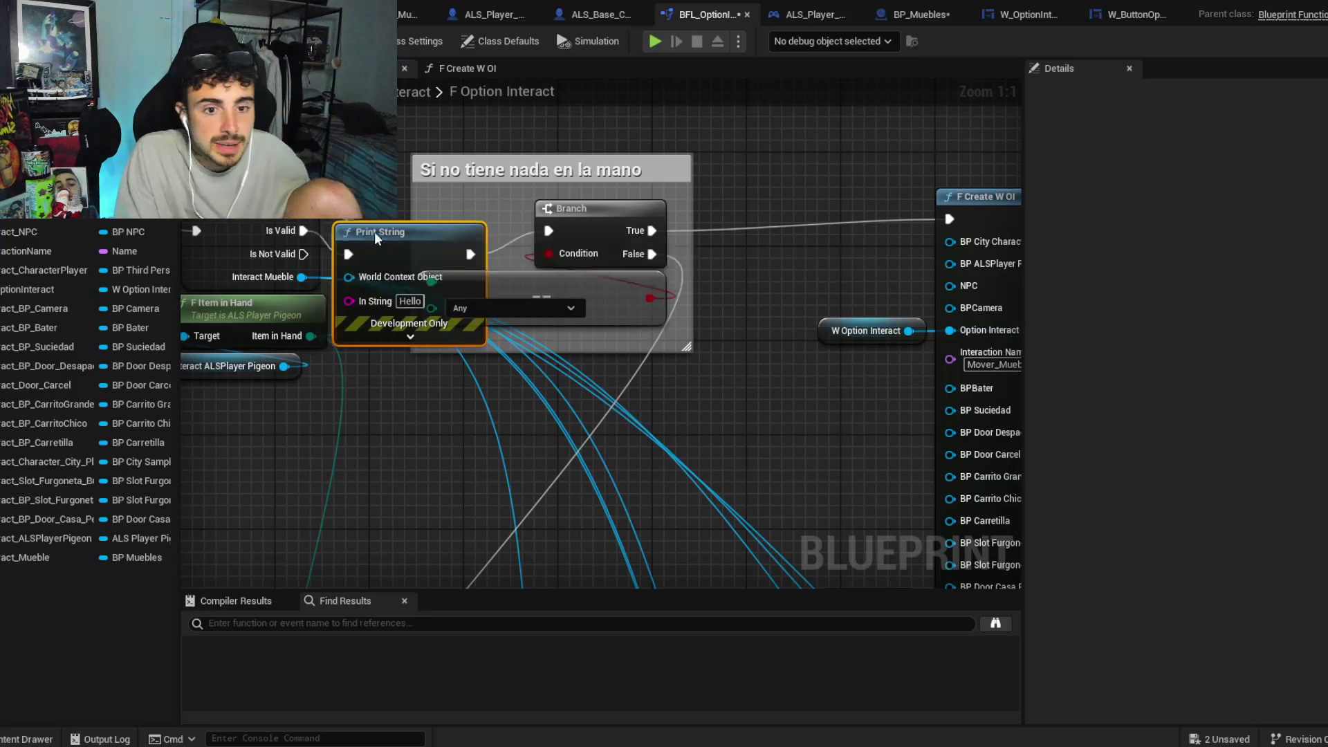
Step: Move Print String beside the Branch and add == and exact === nodes from Enum to String's result
{"action": "mouse_move", "coordinate": [317, 338]}
{"action": "left_mouse_down"}
{"action": "mouse_move", "coordinate": [305, 338]}
{"action": "mouse_move", "coordinate": [374, 289]}
{"action": "mouse_move", "coordinate": [290, 426]}
{"action": "left_mouse_up"}
{"action": "right_click_drag", "start_coordinate": [367, 482], "coordinate": [399, 496]}
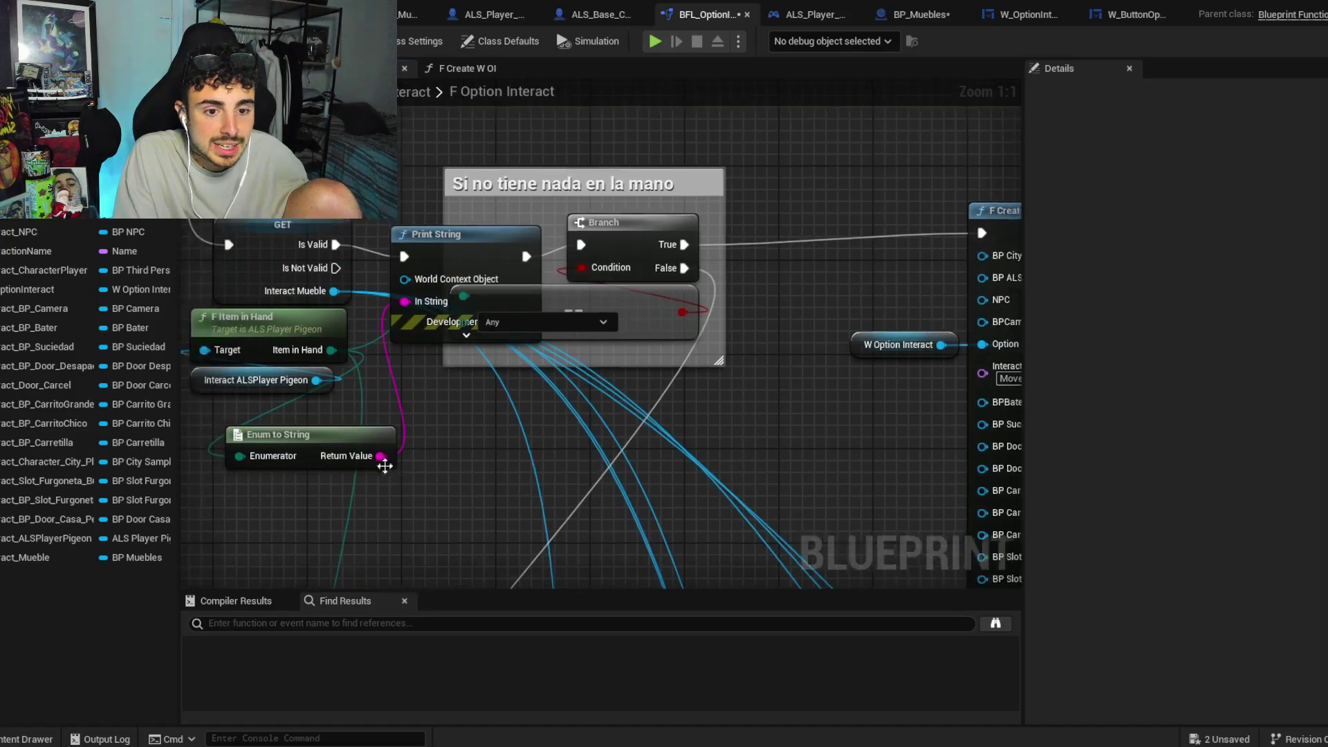
{"action": "left_click_drag", "start_coordinate": [381, 456], "coordinate": [432, 453]}
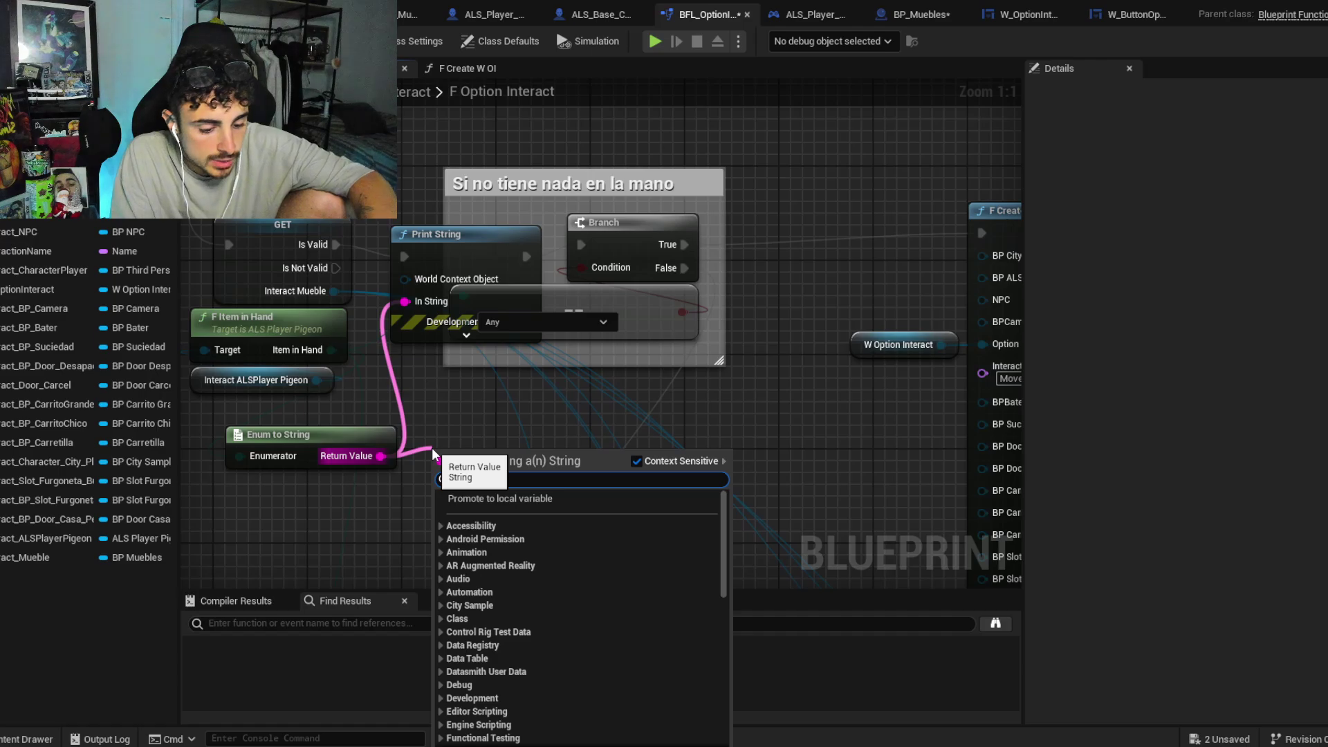
{"action": "type", "text": "=="}
{"action": "key", "text": "Return"}
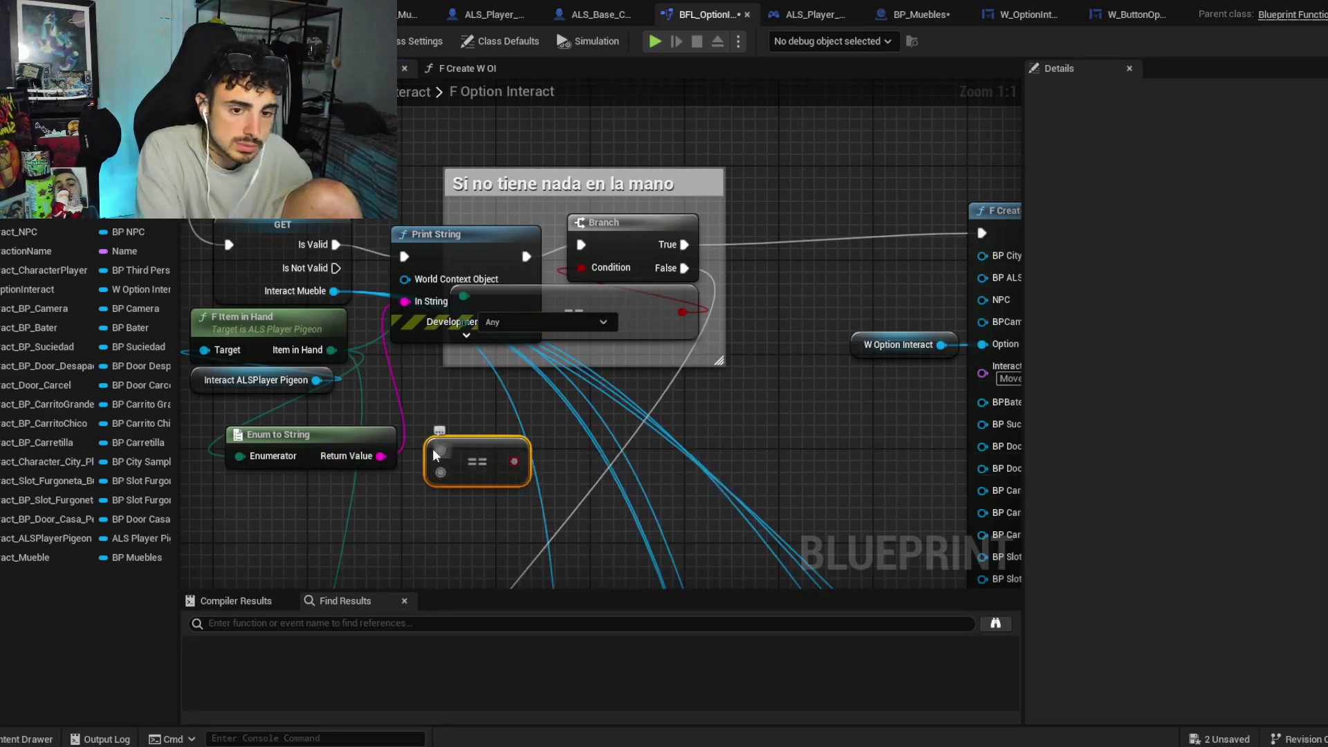
{"action": "left_click_drag", "start_coordinate": [386, 458], "coordinate": [446, 440]}
{"action": "type", "text": "=="}
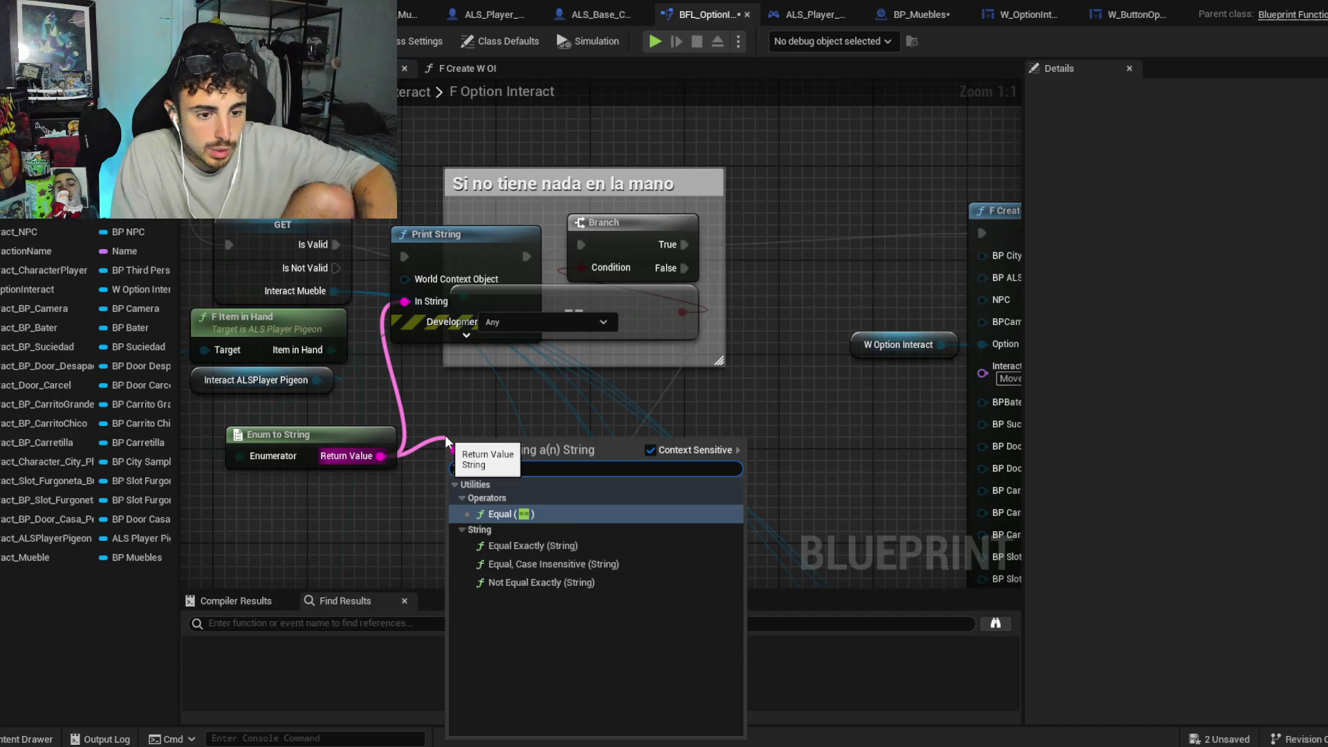
{"action": "key", "text": "Down"}
{"action": "key", "text": "Return"}
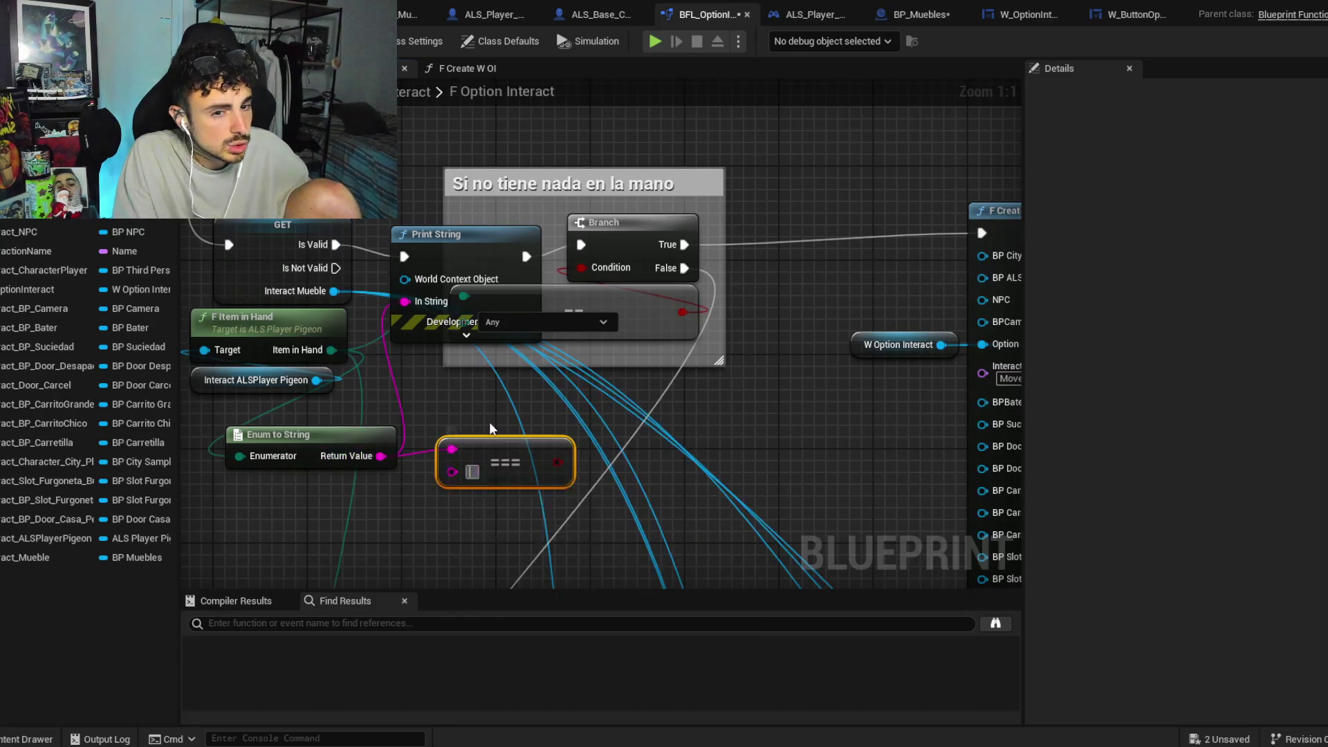
Step: Set the comparison text to 'None item', delete the old Any comparison, and wire === into Branch Condition
{"action": "left_click_drag", "start_coordinate": [451, 258], "coordinate": [439, 222]}
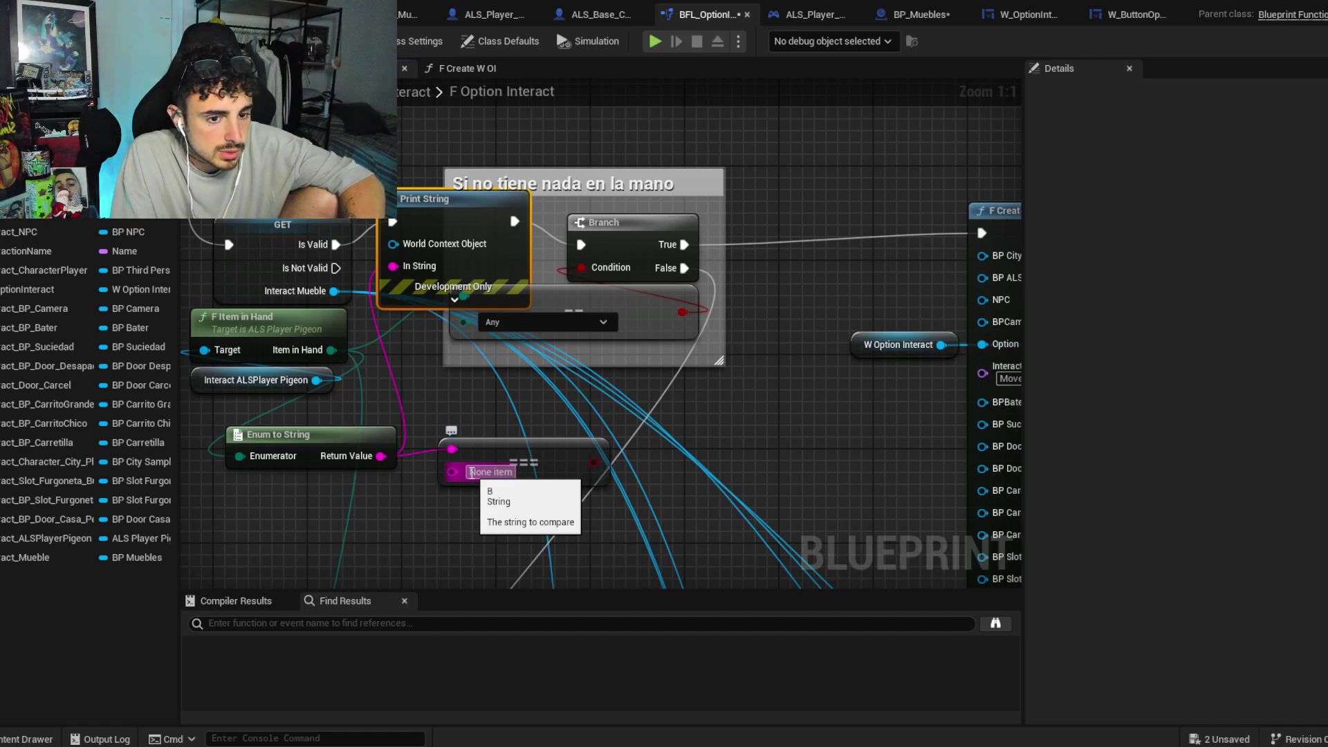
{"action": "left_click", "coordinate": [484, 401]}
{"action": "right_click_drag", "start_coordinate": [486, 399], "coordinate": [339, 401]}
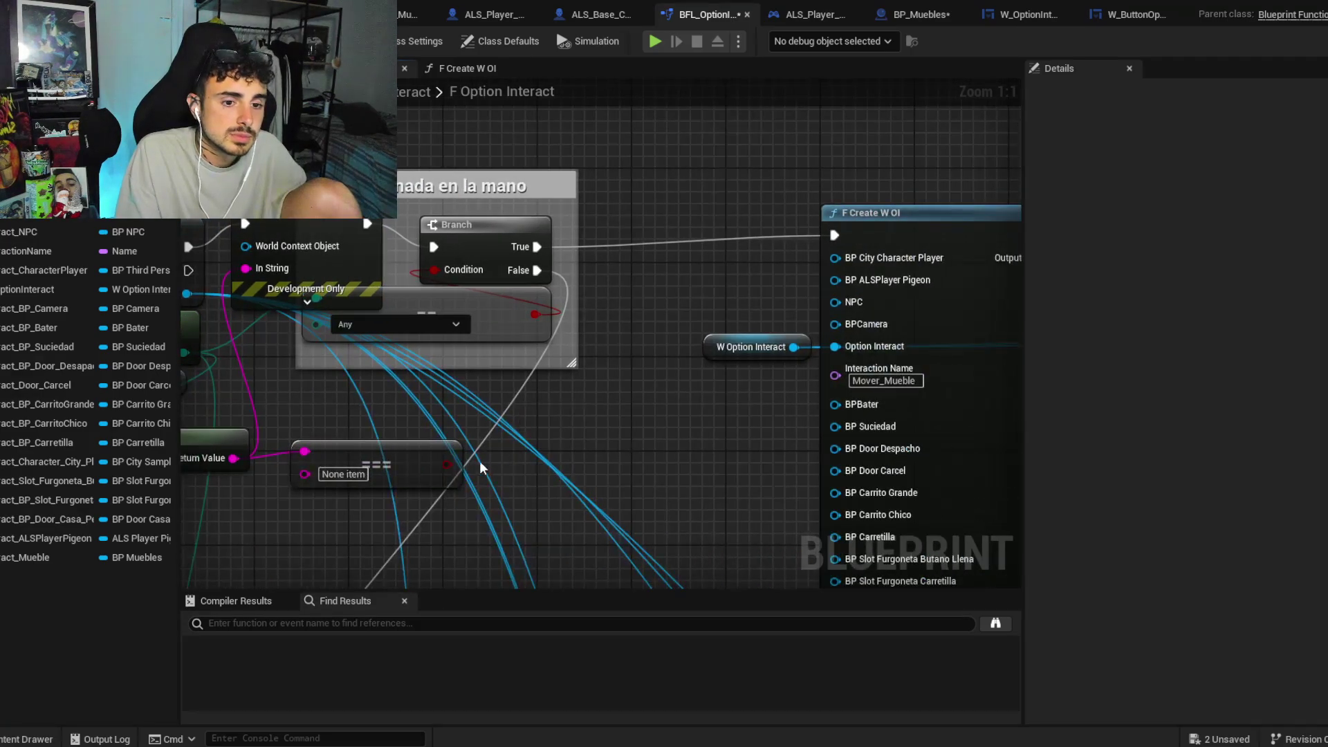
{"action": "left_click", "coordinate": [521, 337]}
{"action": "key", "text": "Delete"}
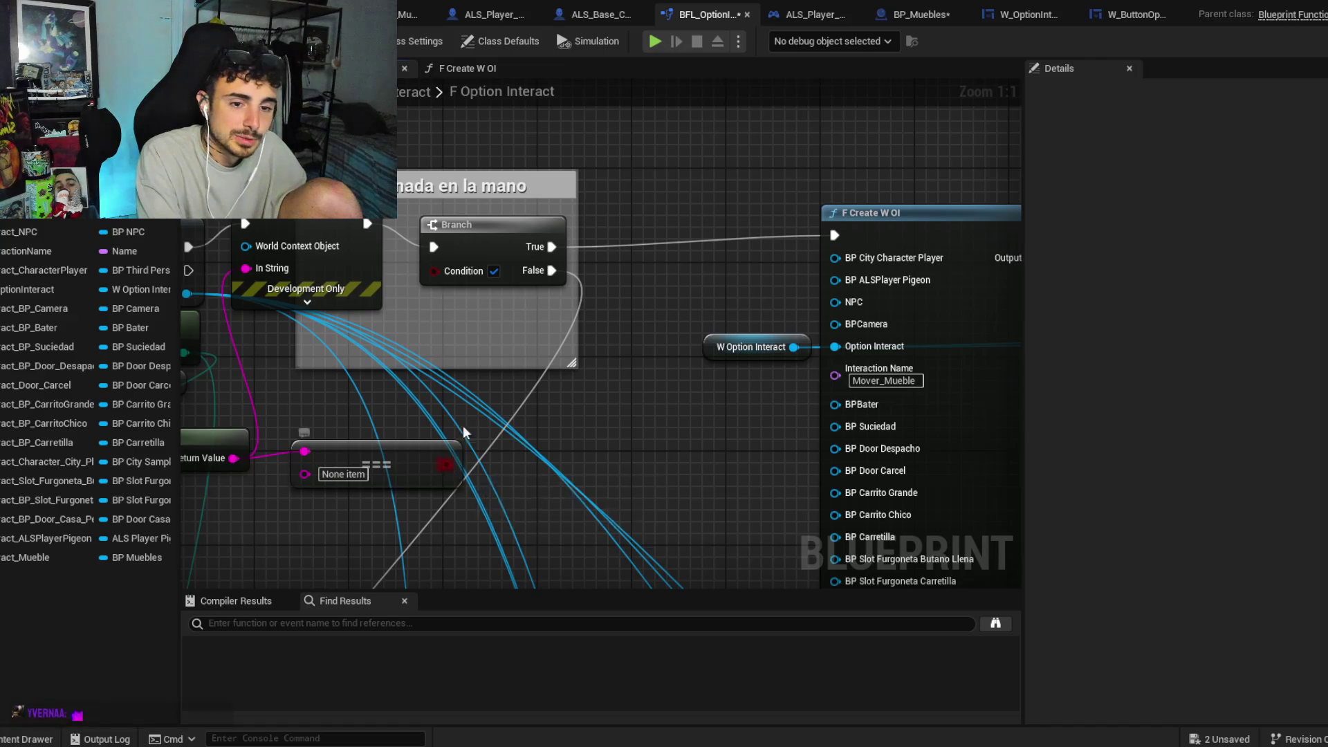
{"action": "left_click_drag", "start_coordinate": [444, 465], "coordinate": [435, 271]}
{"action": "right_click_drag", "start_coordinate": [433, 272], "coordinate": [567, 273]}
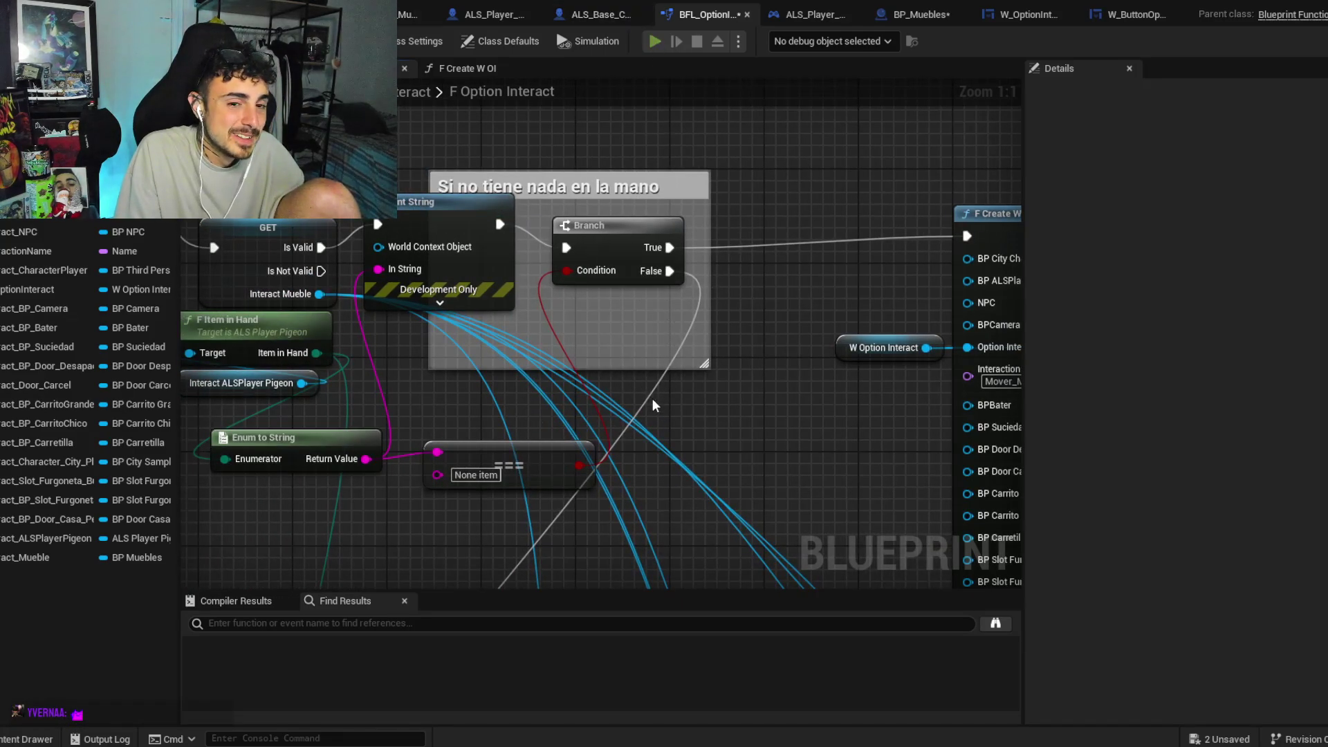
Step: Playtest by walking to the wire display case and interacting, then stop the game
{"action": "key", "text": "alt+p"}
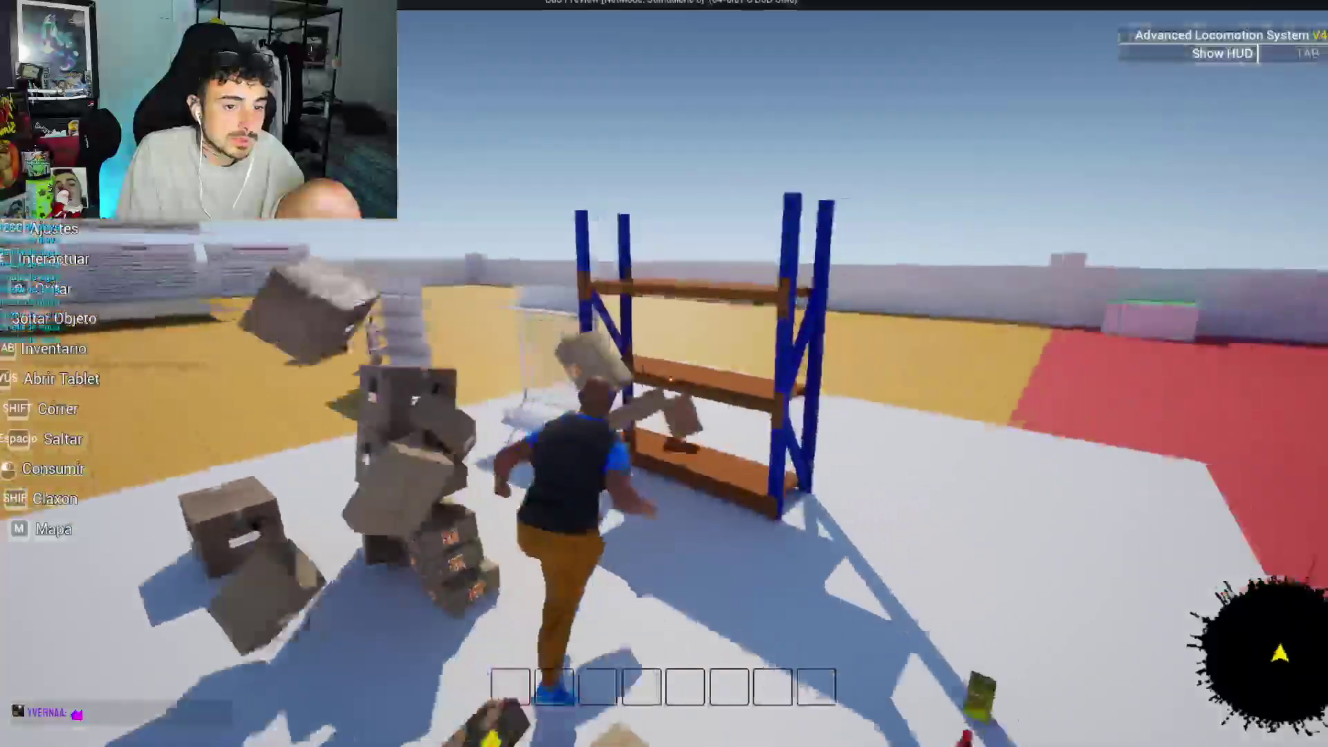
{"action": "key", "text": "w"}
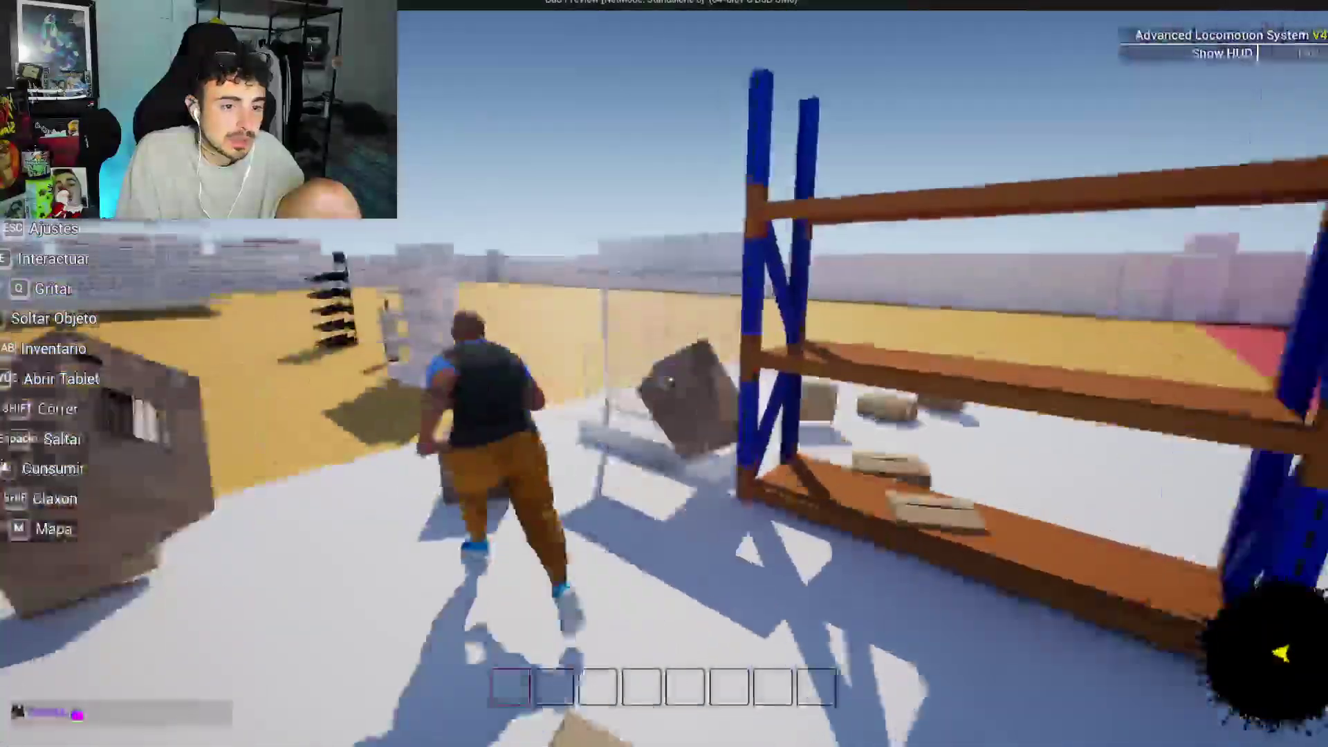
{"action": "key", "text": "w"}
{"action": "key", "text": "e"}
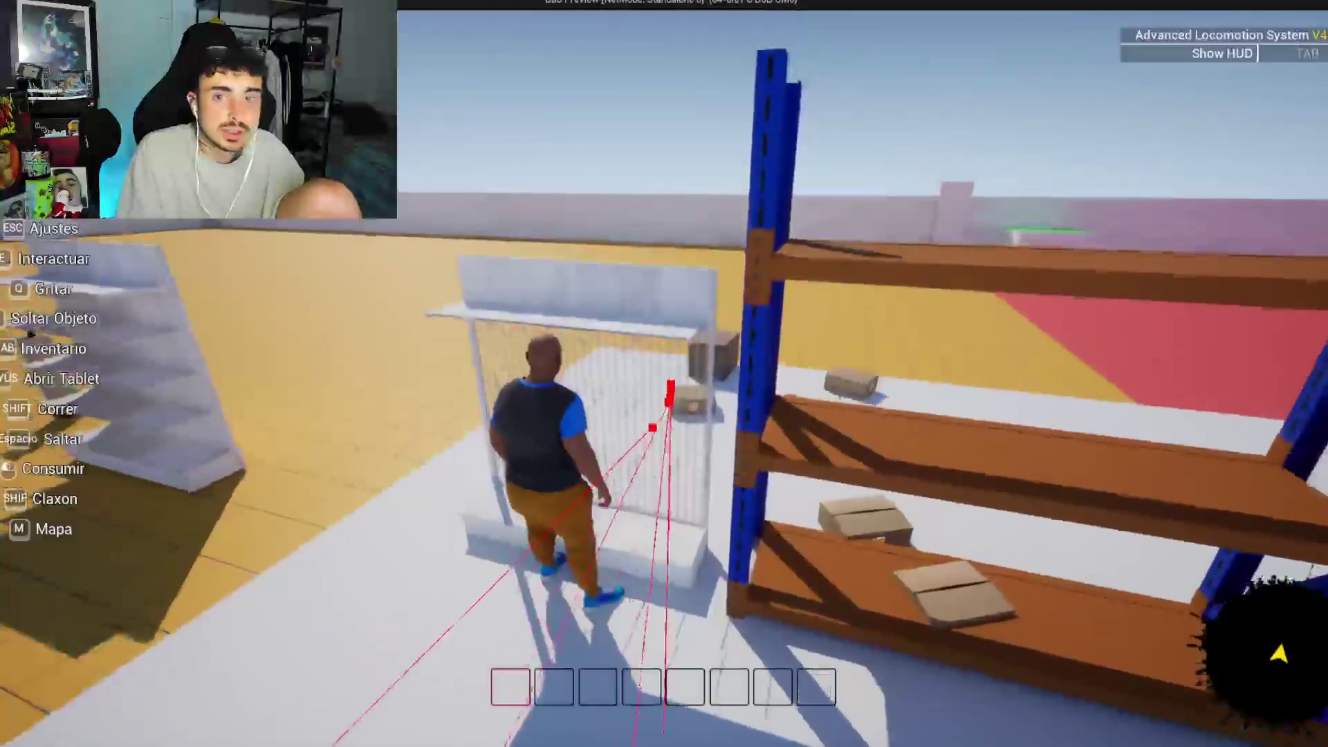
{"action": "key", "text": "Escape"}
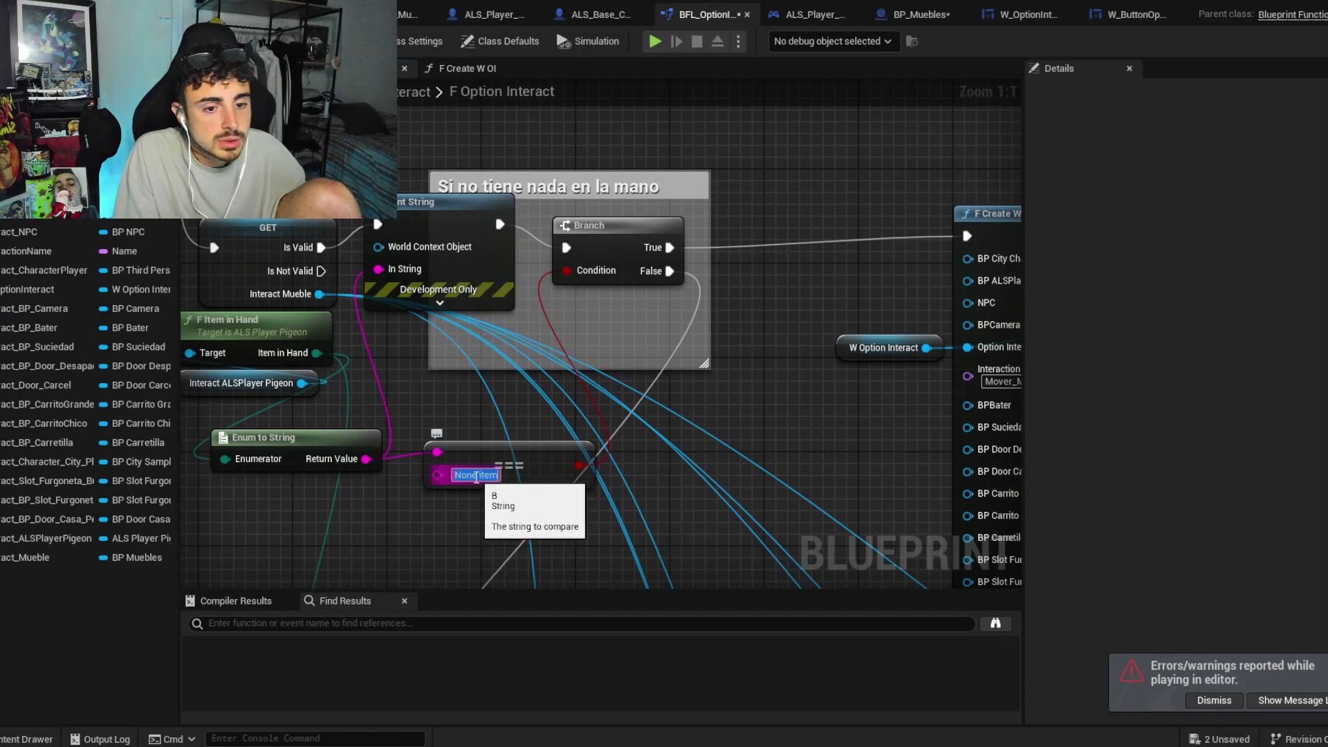
Step: Shorten the comparison string by one character and playtest the display case again
{"action": "key", "text": "BackSpace"}
{"action": "type", "text": "tAi"}
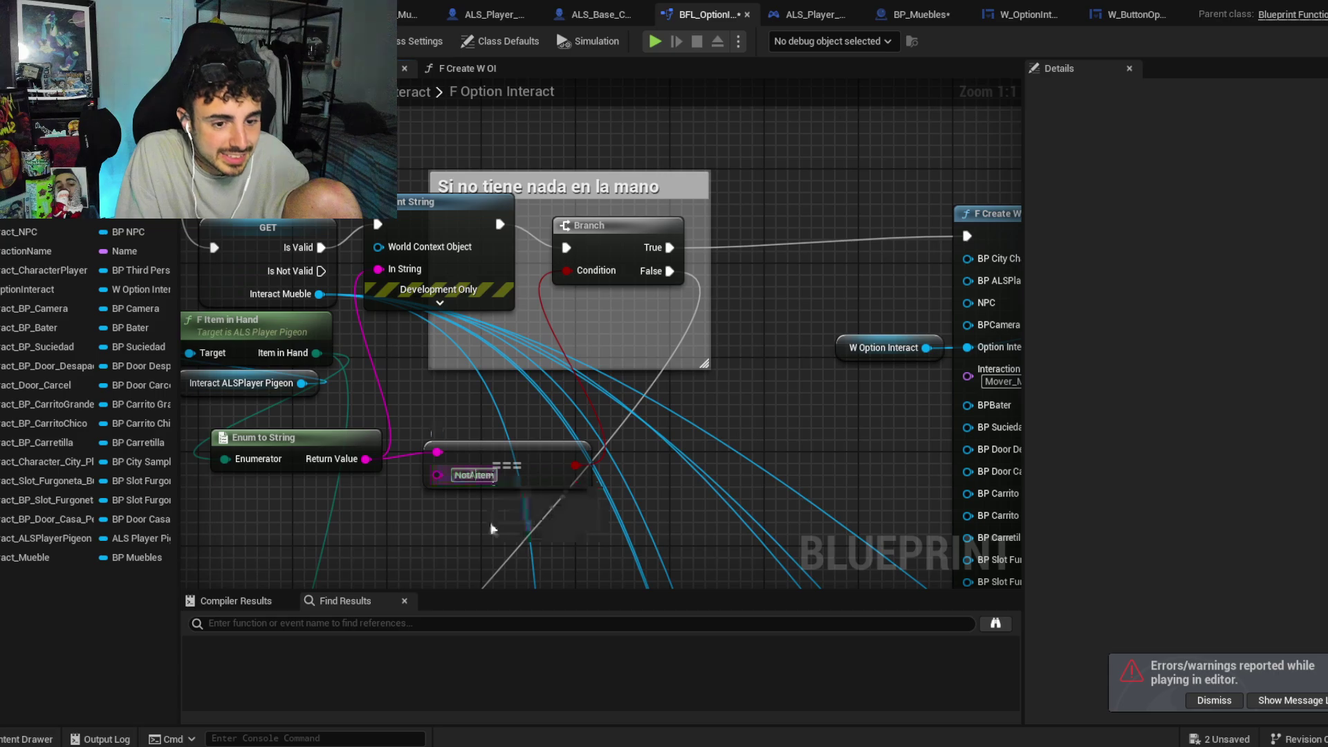
{"action": "left_click", "coordinate": [655, 43]}
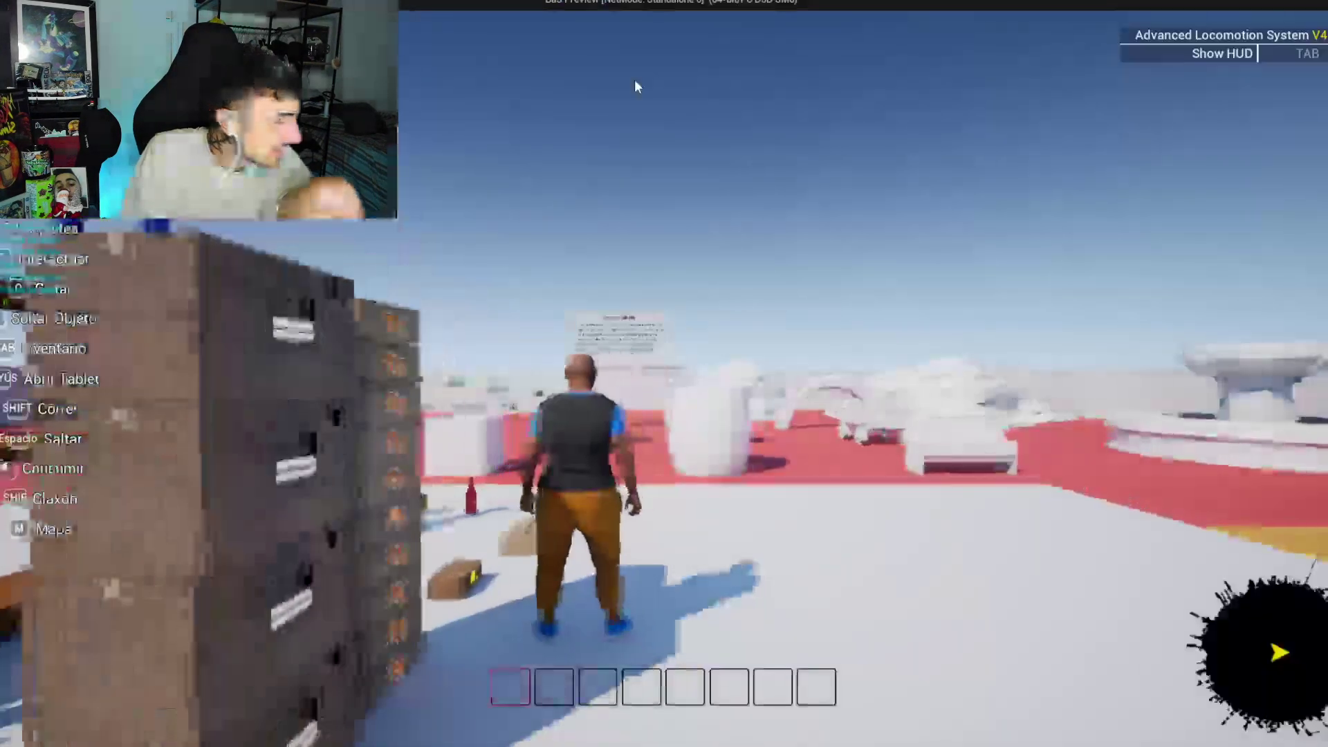
{"action": "left_click", "coordinate": [637, 87]}
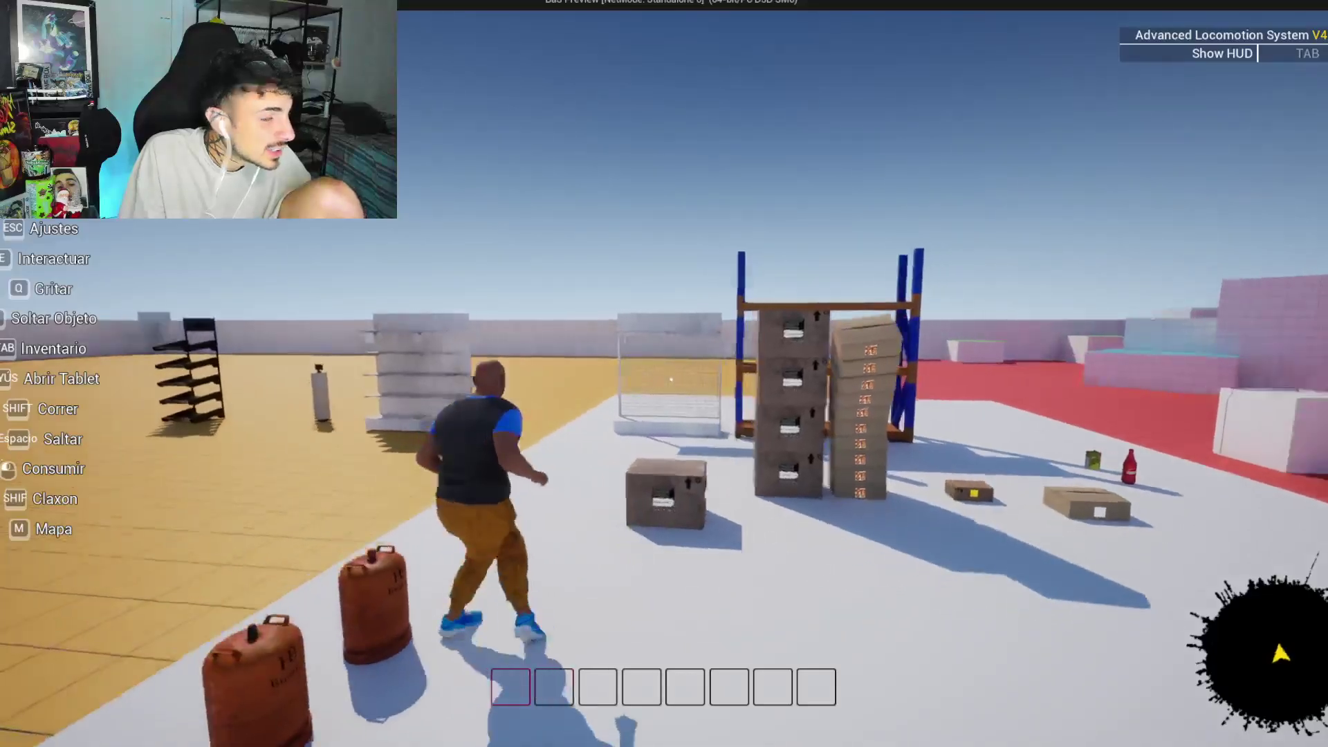
{"action": "key", "text": "w"}
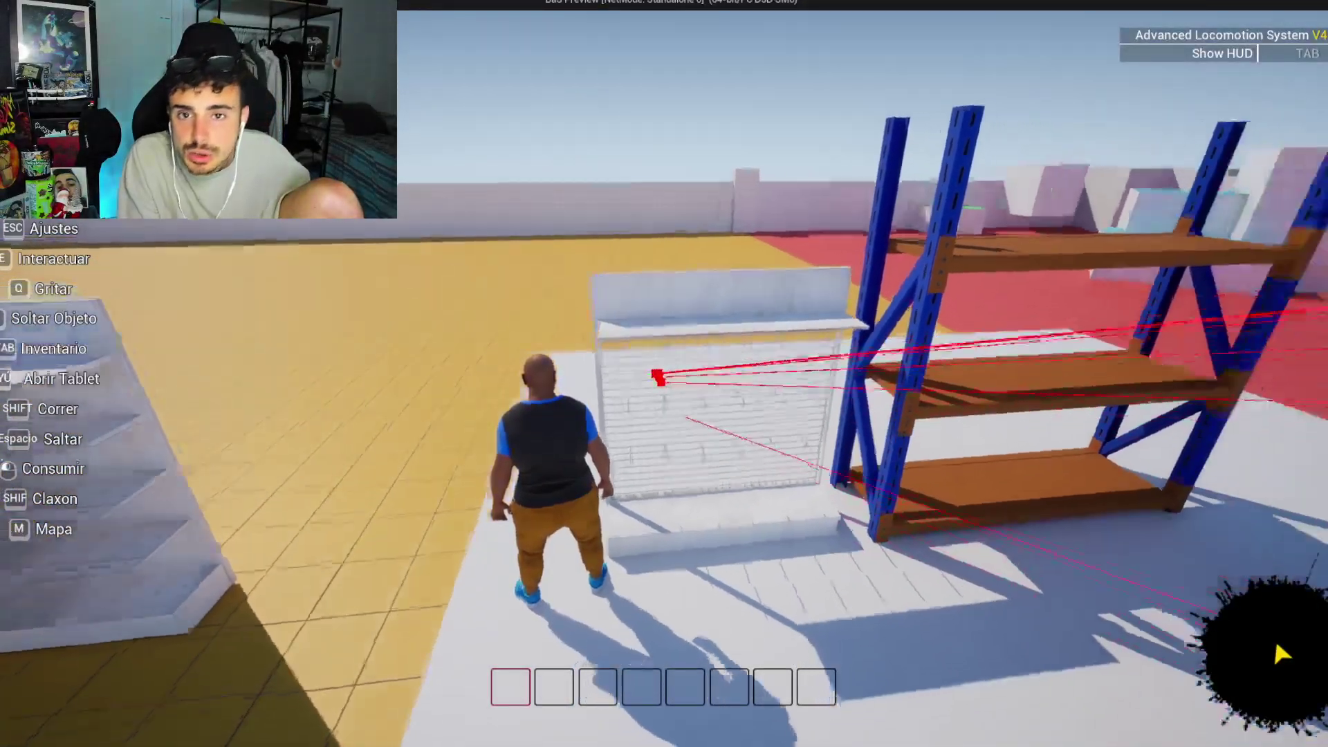
{"action": "key", "text": "Escape"}
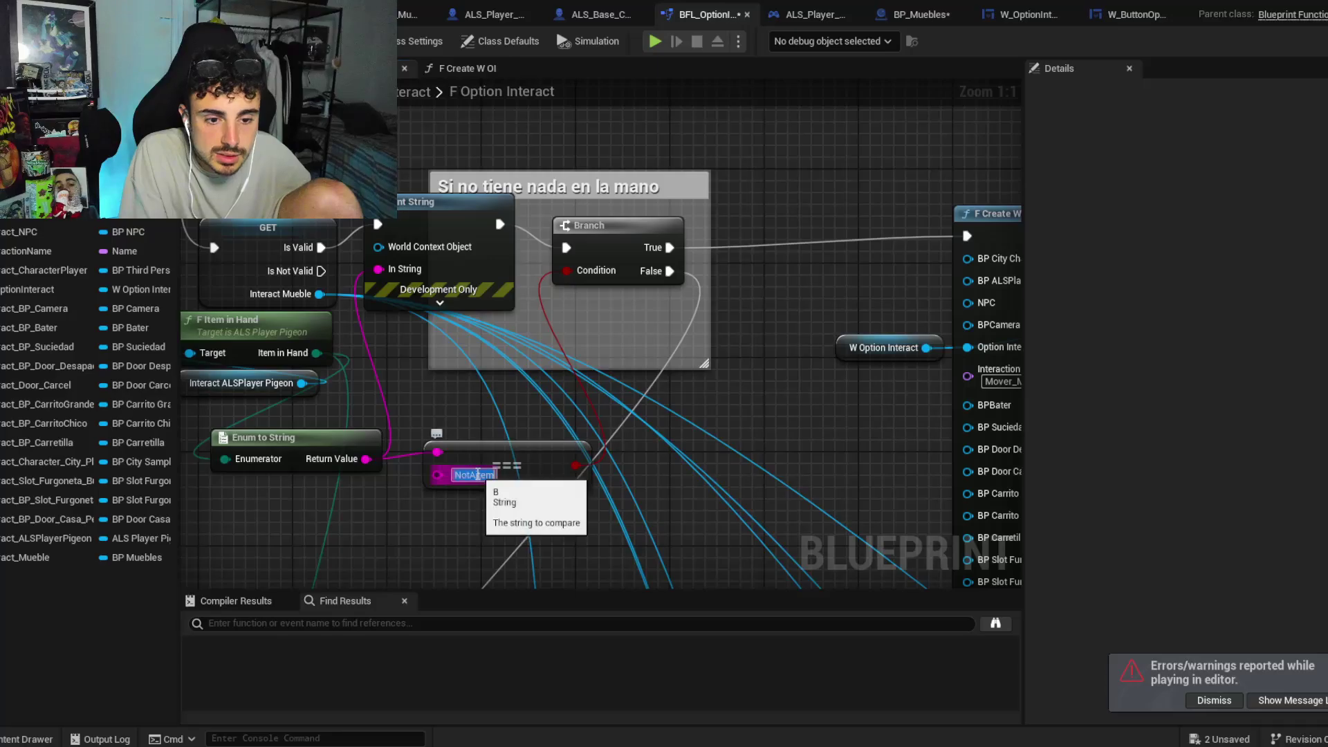
Step: Fix the string to 'NotAnItem' and playtest that the white rack shows its furniture options
{"action": "key", "text": "BackSpace"}
{"action": "type", "text": "n"}
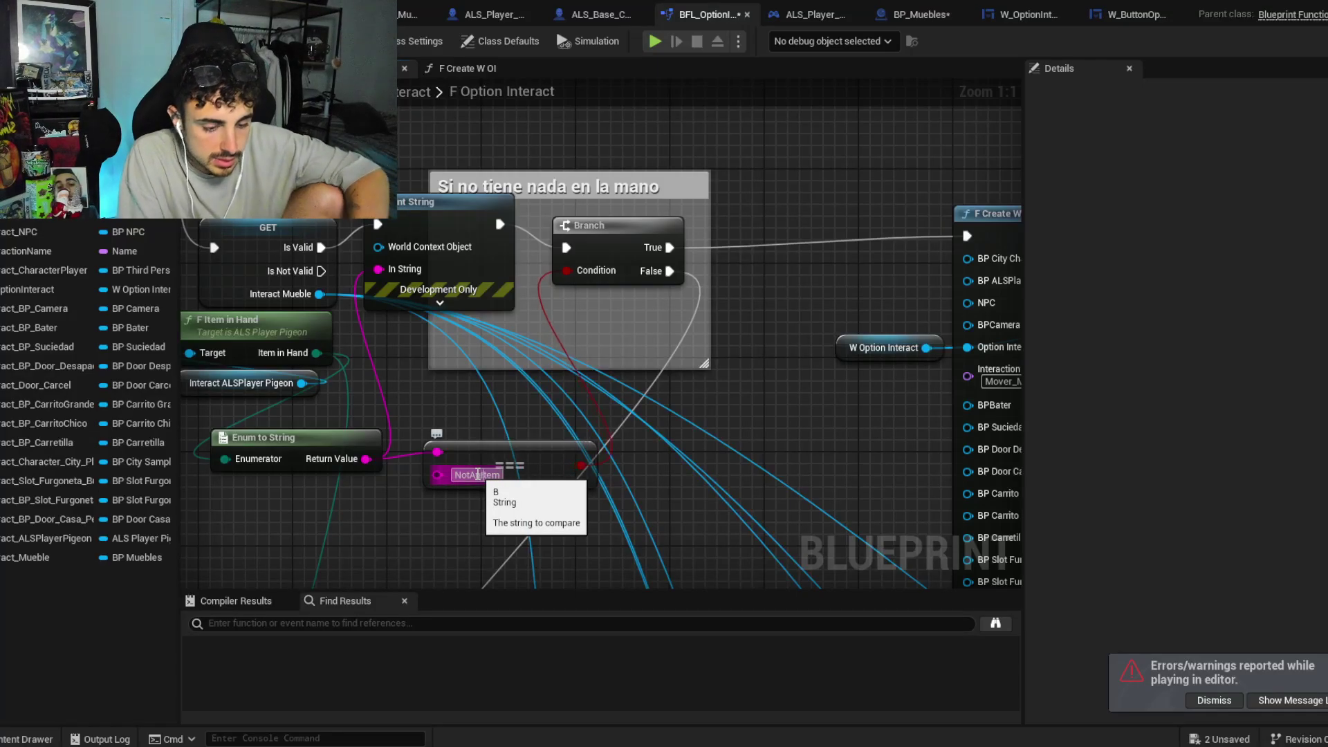
{"action": "left_click", "coordinate": [521, 404]}
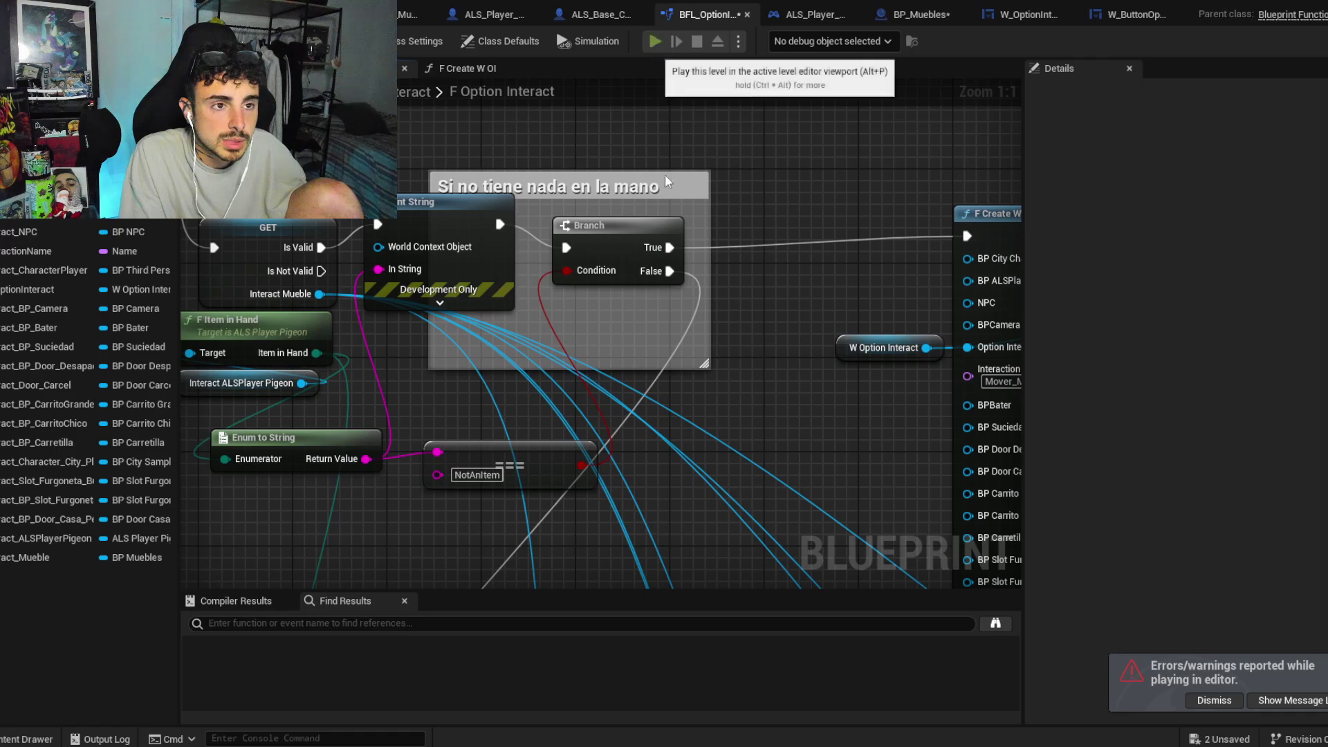
{"action": "left_click", "coordinate": [655, 42]}
{"action": "key", "text": "w"}
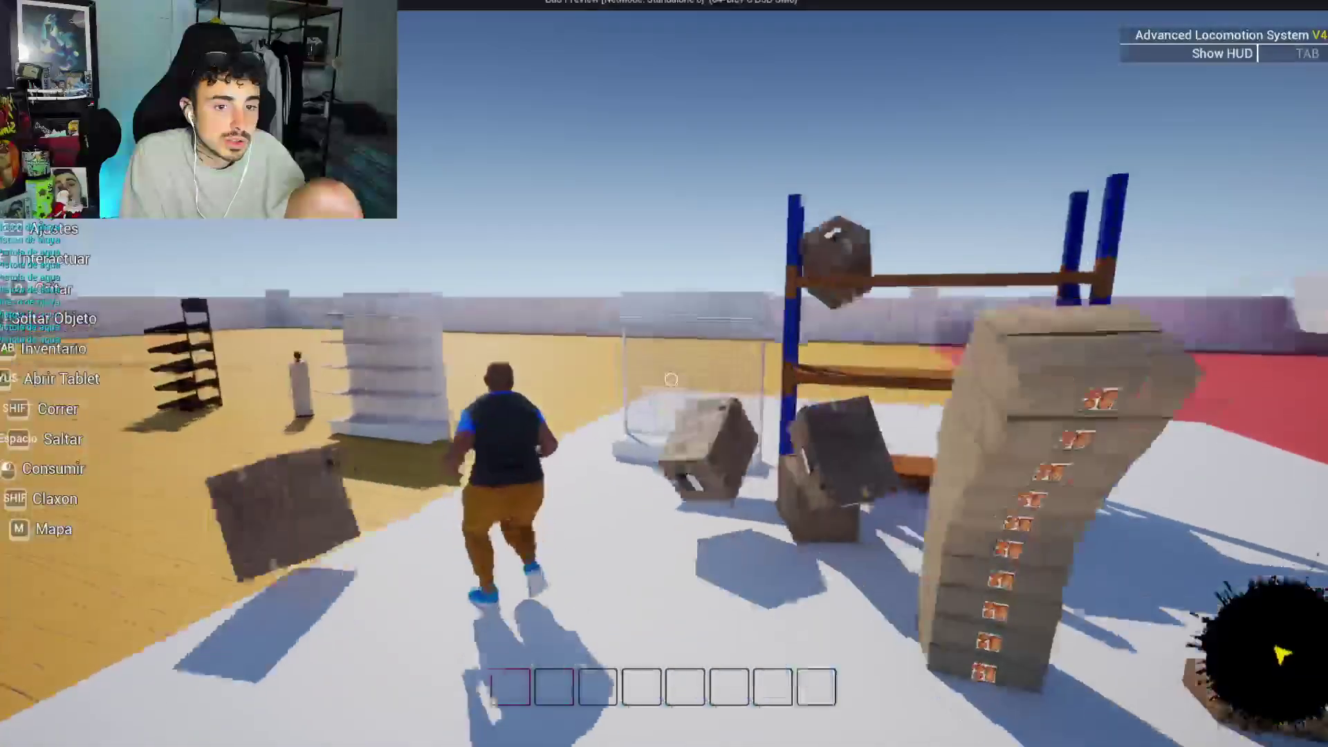
{"action": "key", "text": "e"}
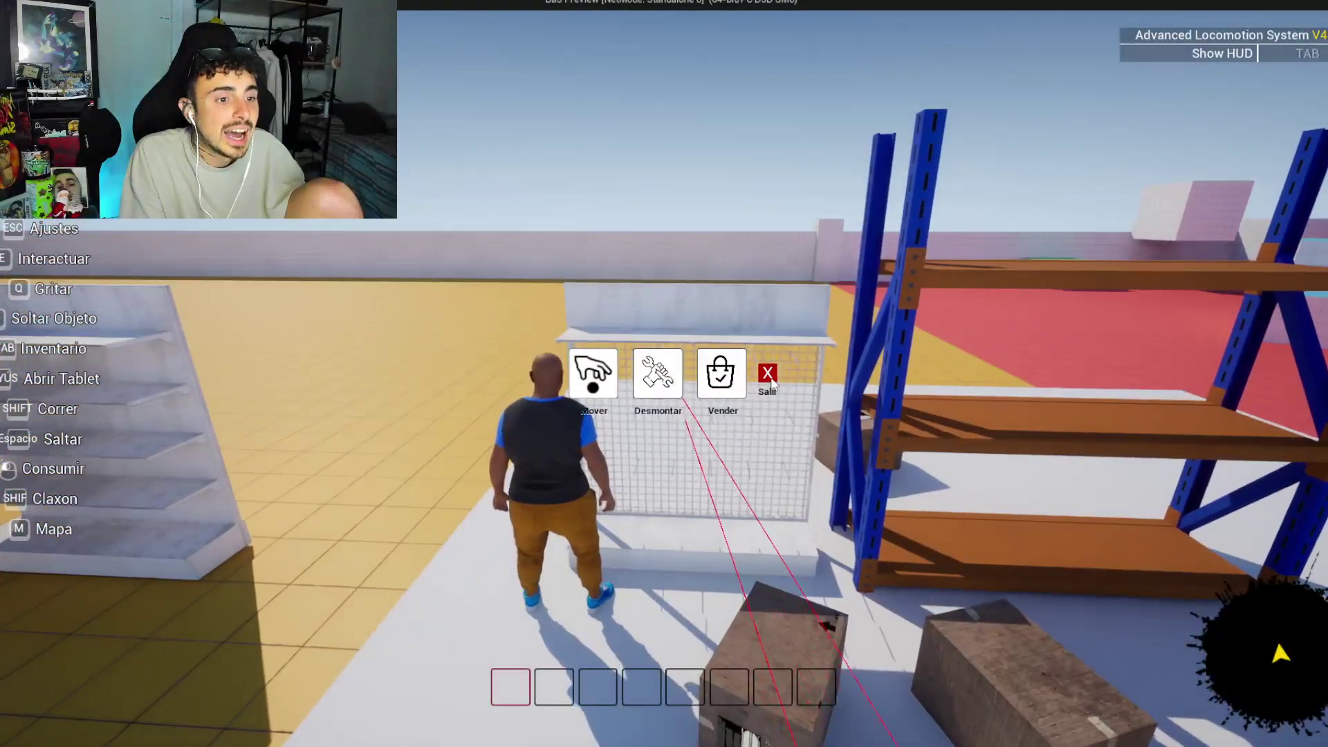
{"action": "key", "text": "s"}
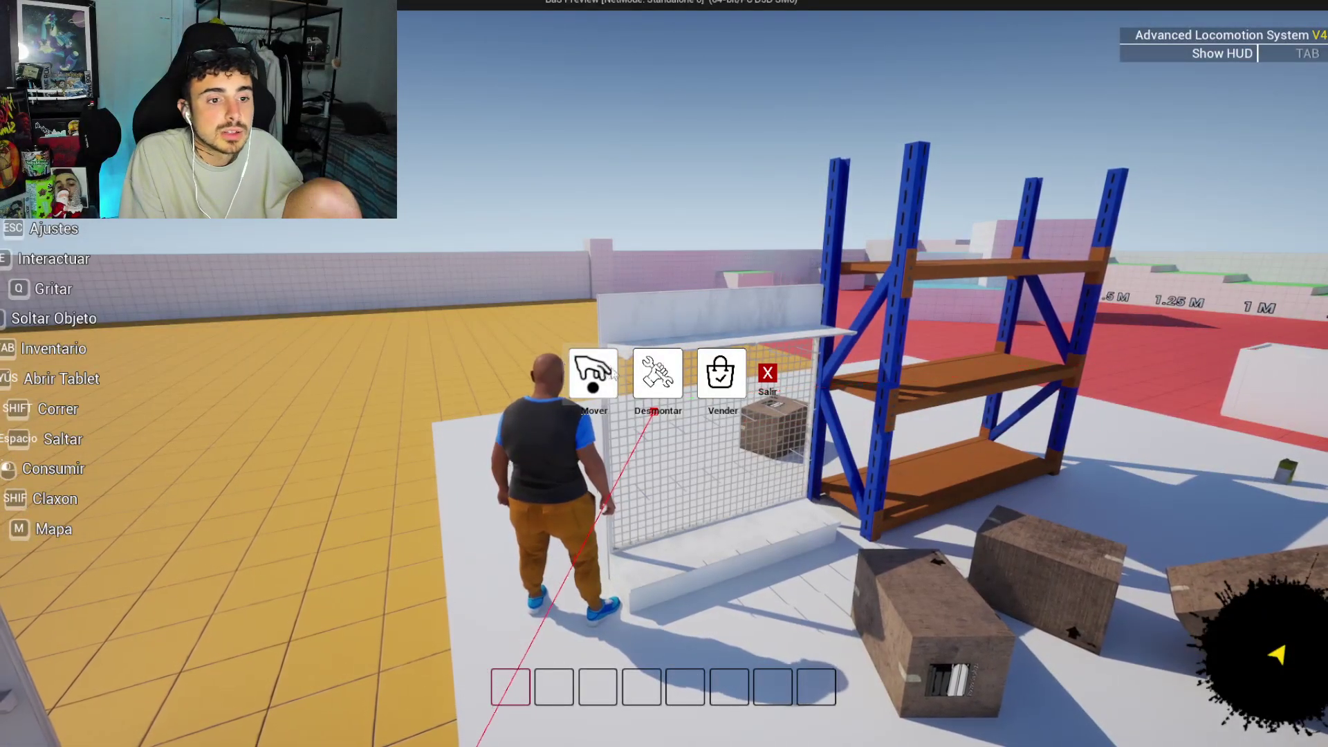
{"action": "key", "text": "Escape"}
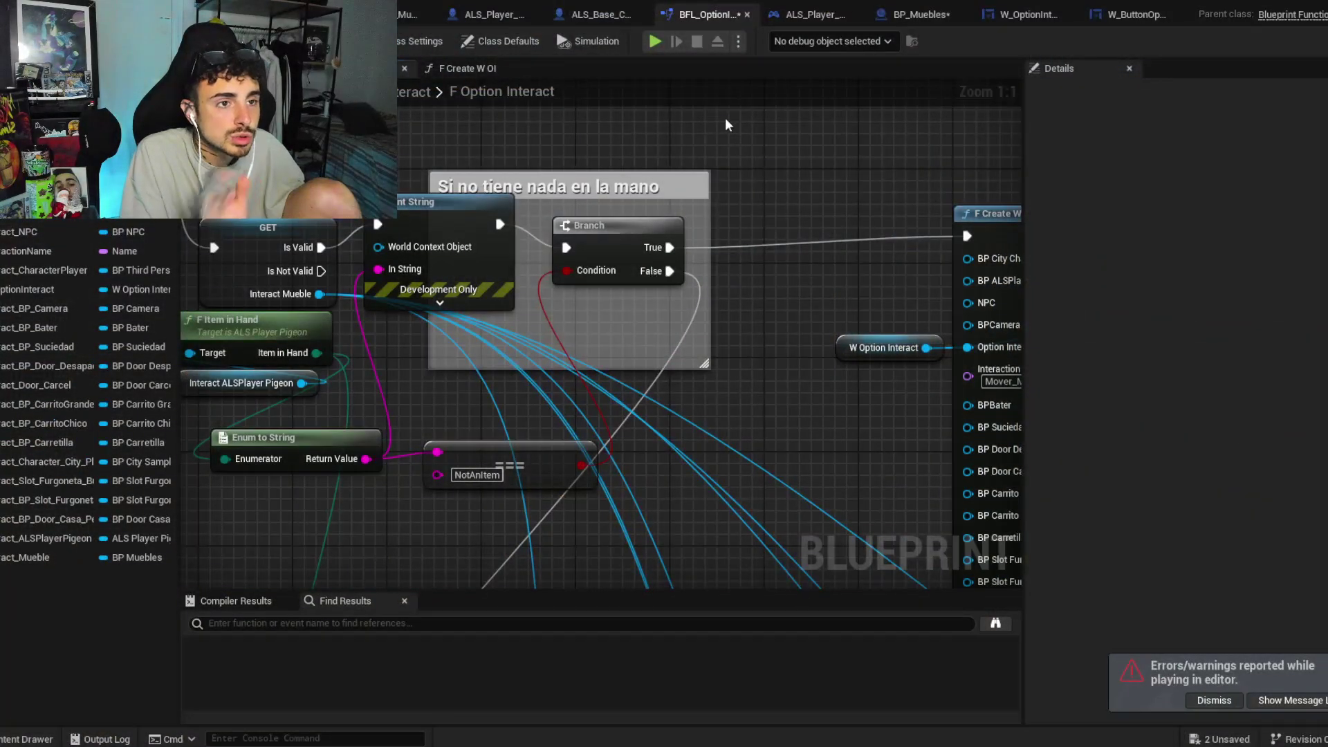
Step: In the W_ButtonOption Event Graph, move the Play Sound 2D chain next to the furniture nodes
{"action": "left_click", "coordinate": [1035, 15]}
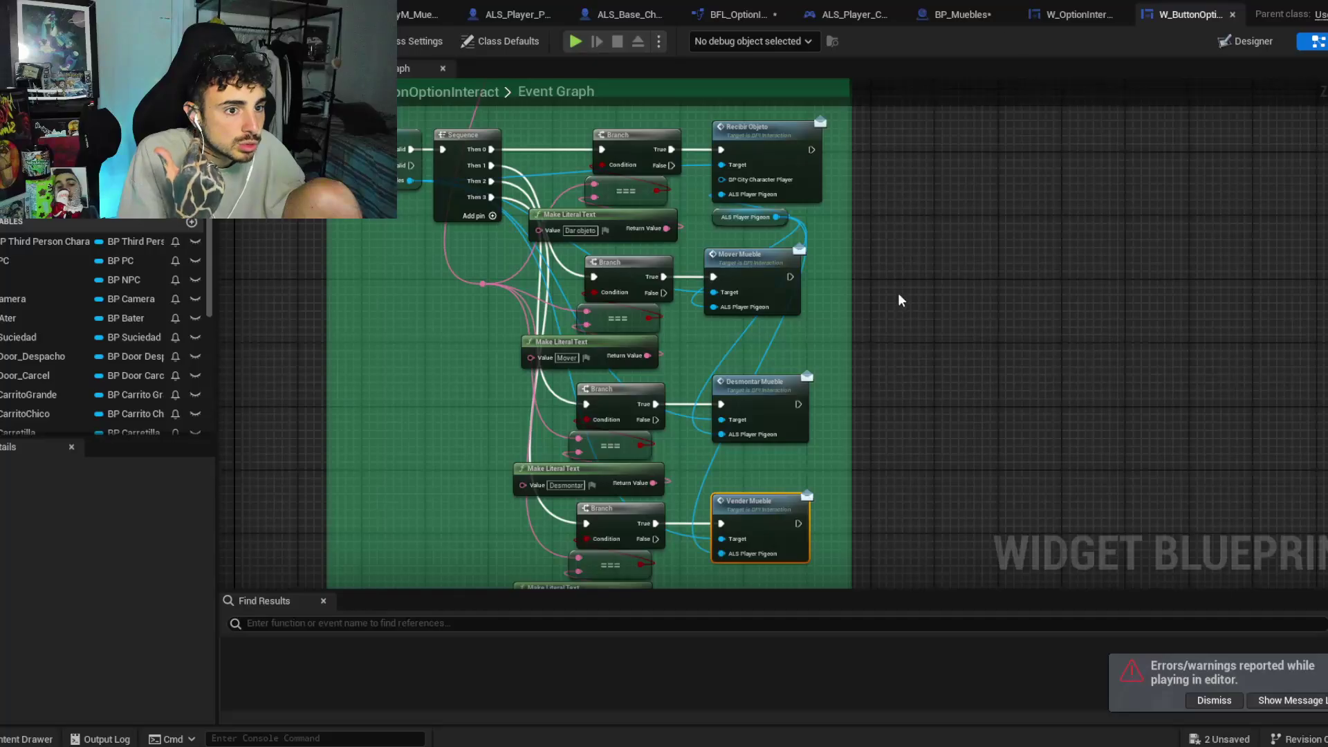
{"action": "scroll", "coordinate": [782, 332], "scroll_direction": "down", "scroll_amount": 5}
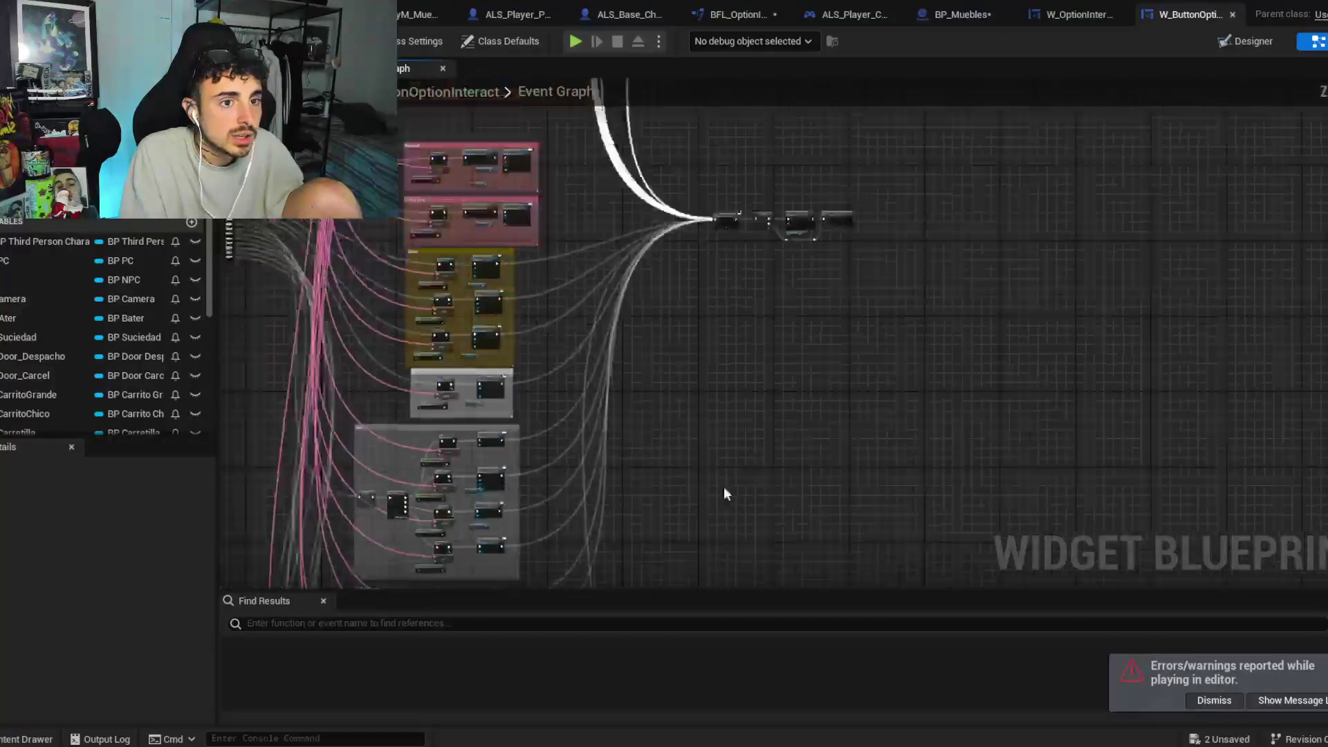
{"action": "scroll", "coordinate": [723, 486], "scroll_direction": "down", "scroll_amount": 2}
{"action": "left_click_drag", "start_coordinate": [720, 318], "coordinate": [707, 527]}
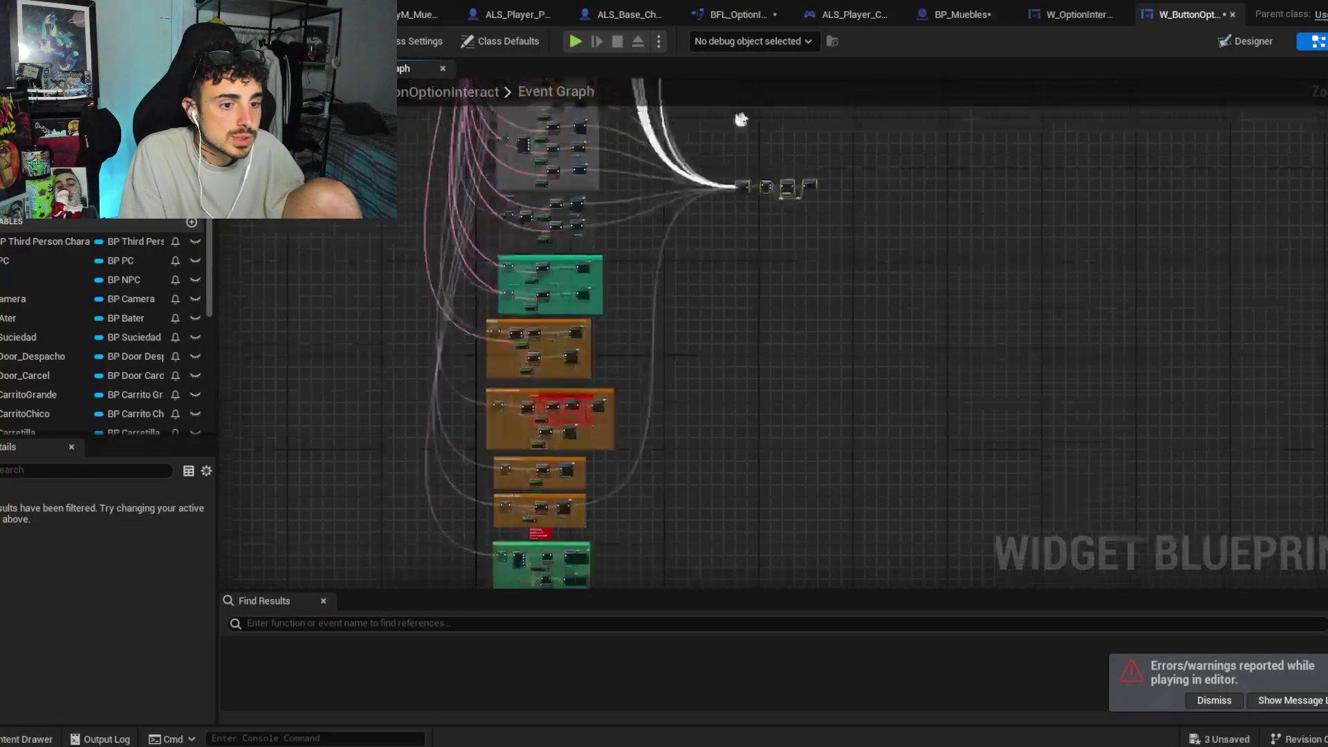
{"action": "scroll", "coordinate": [617, 327], "scroll_direction": "up", "scroll_amount": 4}
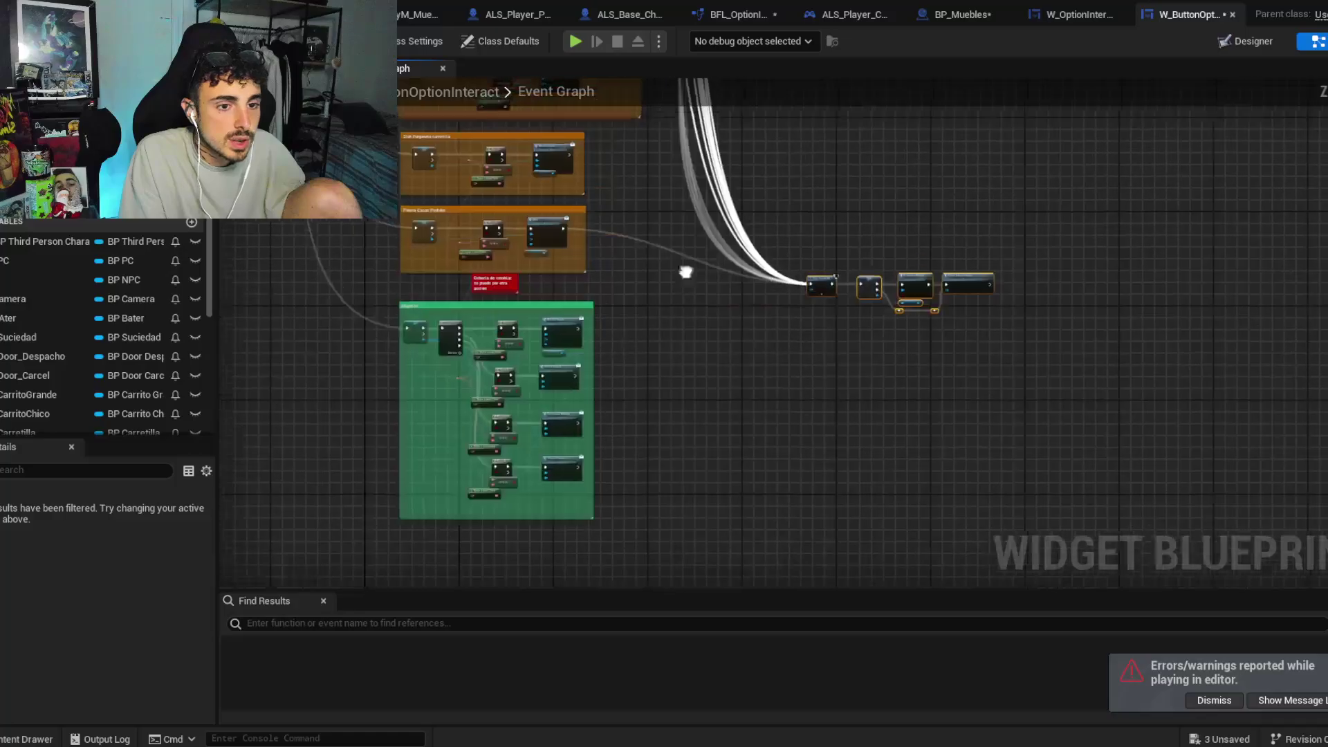
{"action": "scroll", "coordinate": [491, 230], "scroll_direction": "up", "scroll_amount": 3}
{"action": "scroll", "coordinate": [492, 230], "scroll_direction": "down", "scroll_amount": 2}
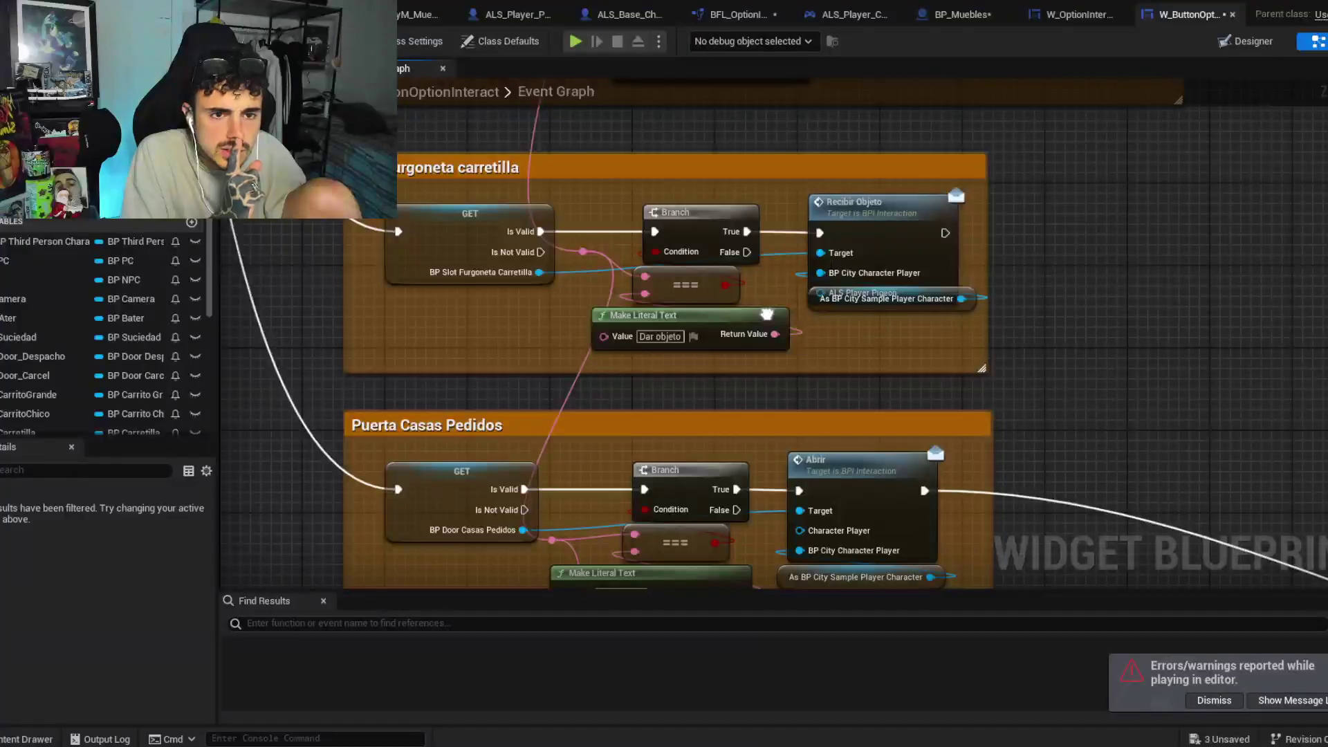
{"action": "scroll", "coordinate": [815, 351], "scroll_direction": "down", "scroll_amount": 3}
{"action": "right_click_drag", "start_coordinate": [815, 351], "coordinate": [683, 192]}
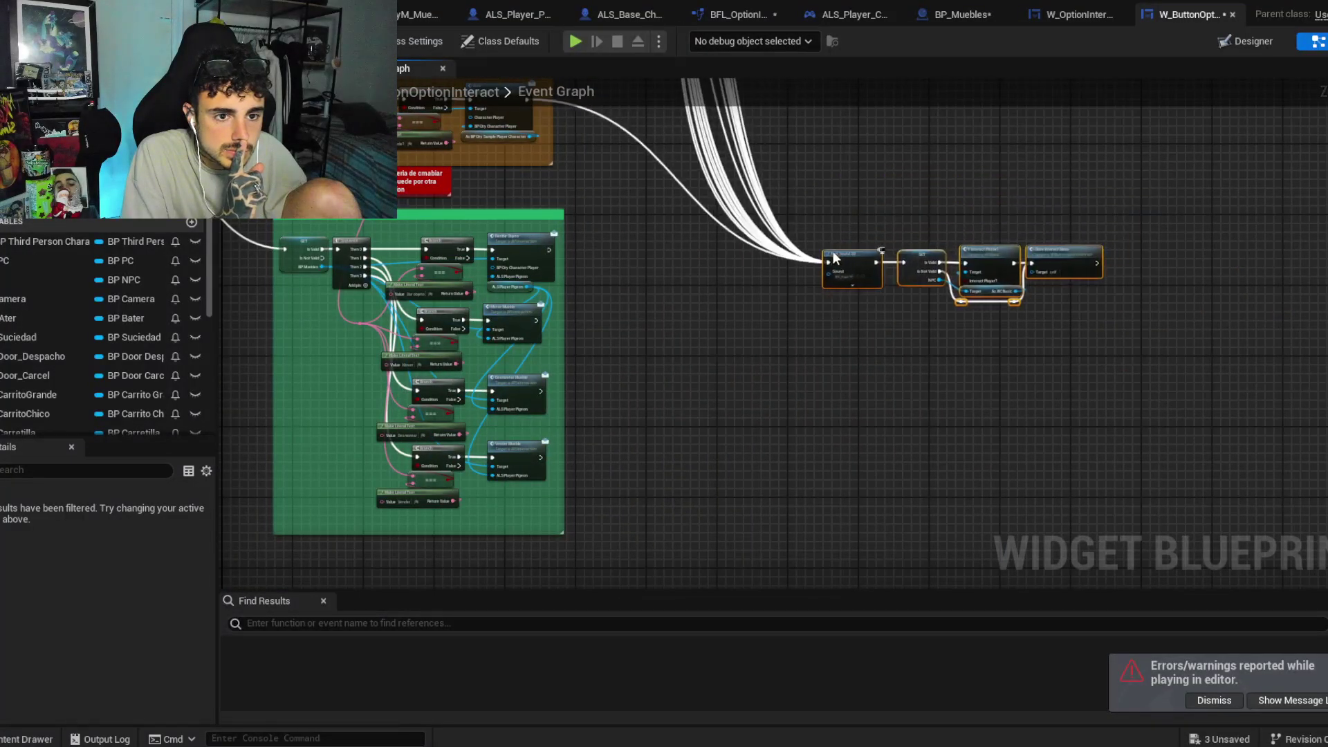
{"action": "scroll", "coordinate": [574, 308], "scroll_direction": "up", "scroll_amount": 4}
{"action": "right_click_drag", "start_coordinate": [574, 308], "coordinate": [607, 271]}
{"action": "left_click_drag", "start_coordinate": [1012, 182], "coordinate": [835, 254]}
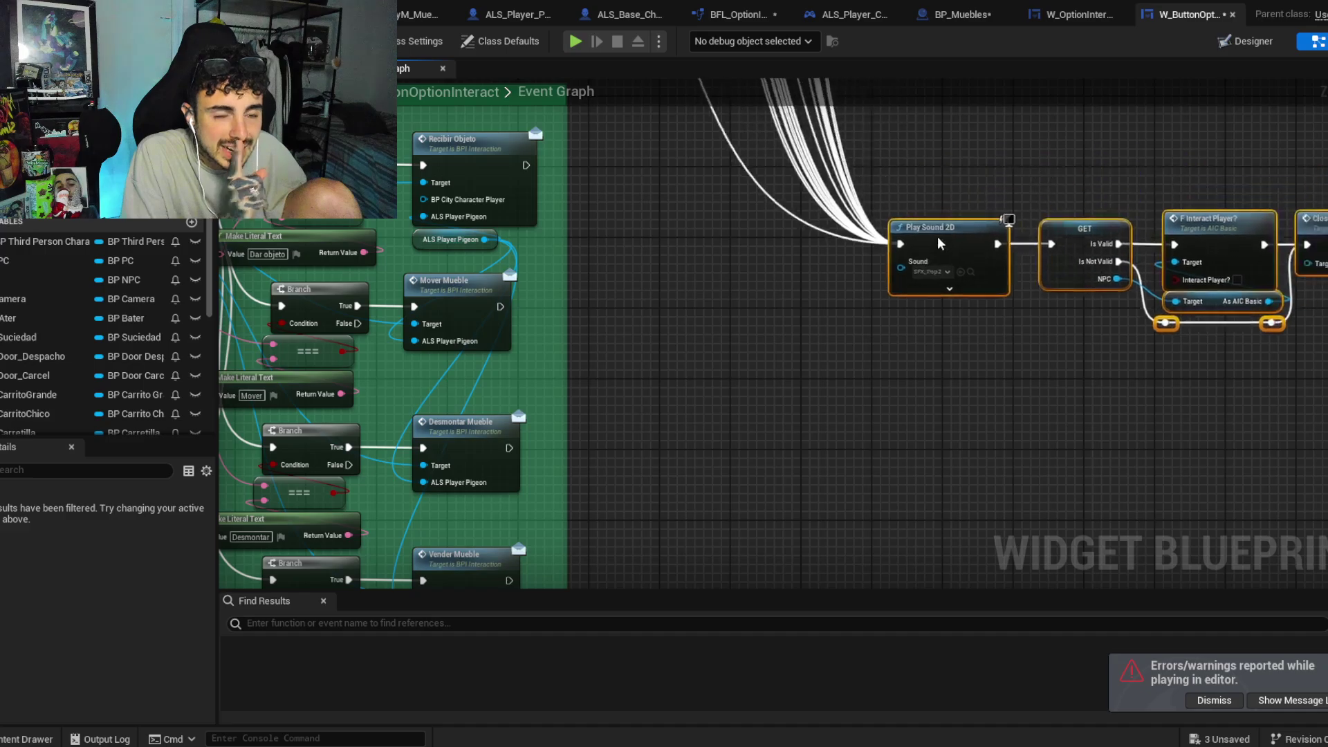
{"action": "right_click_drag", "start_coordinate": [636, 373], "coordinate": [631, 314]}
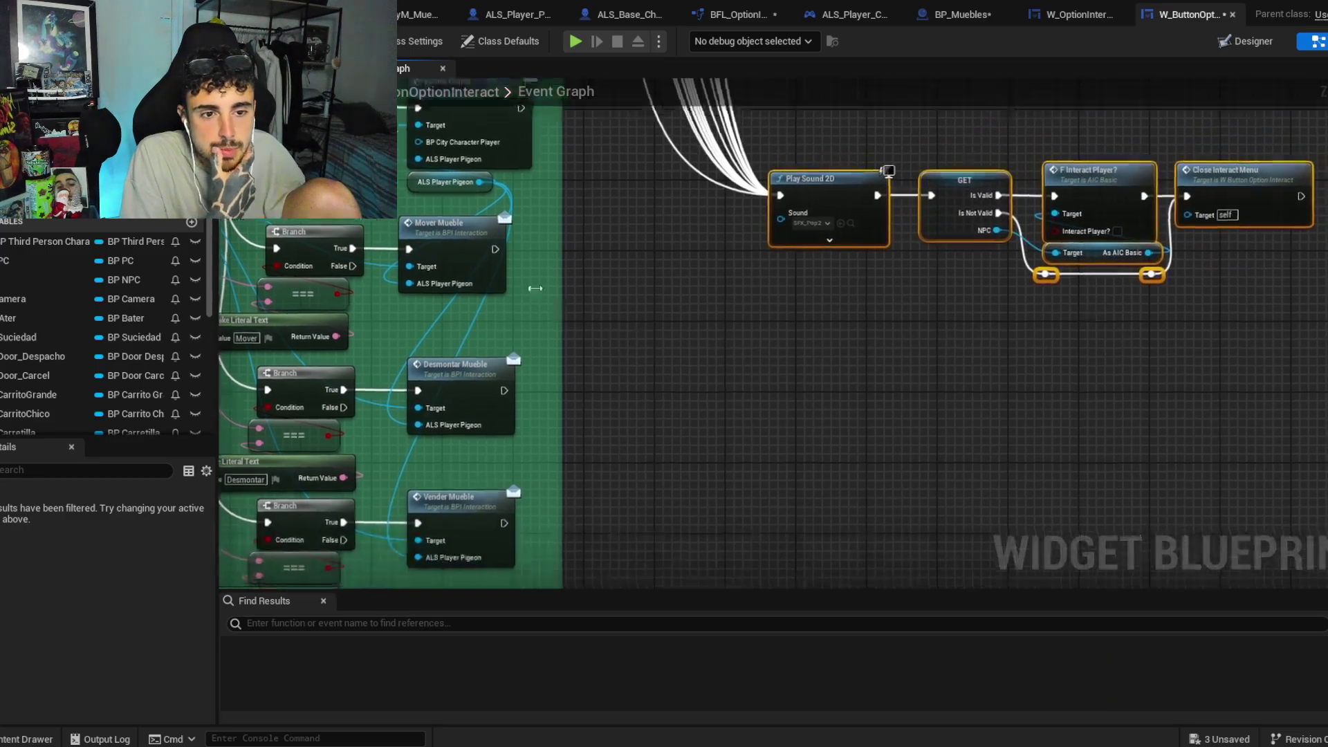
Step: Wire the Mover, Desmontar and Vender Mueble exec outputs into Play Sound 2D
{"action": "left_click_drag", "start_coordinate": [496, 249], "coordinate": [782, 195]}
{"action": "left_click_drag", "start_coordinate": [503, 391], "coordinate": [780, 195]}
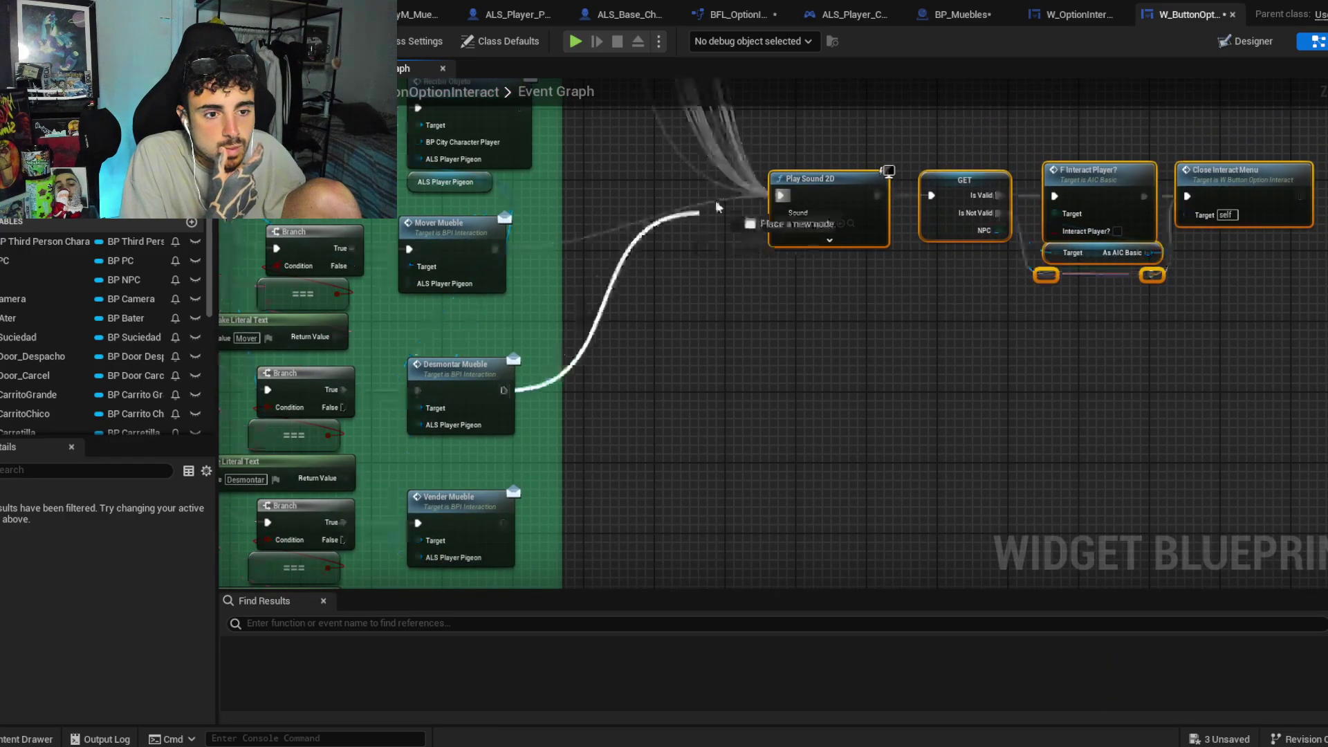
{"action": "left_click_drag", "start_coordinate": [504, 523], "coordinate": [780, 195]}
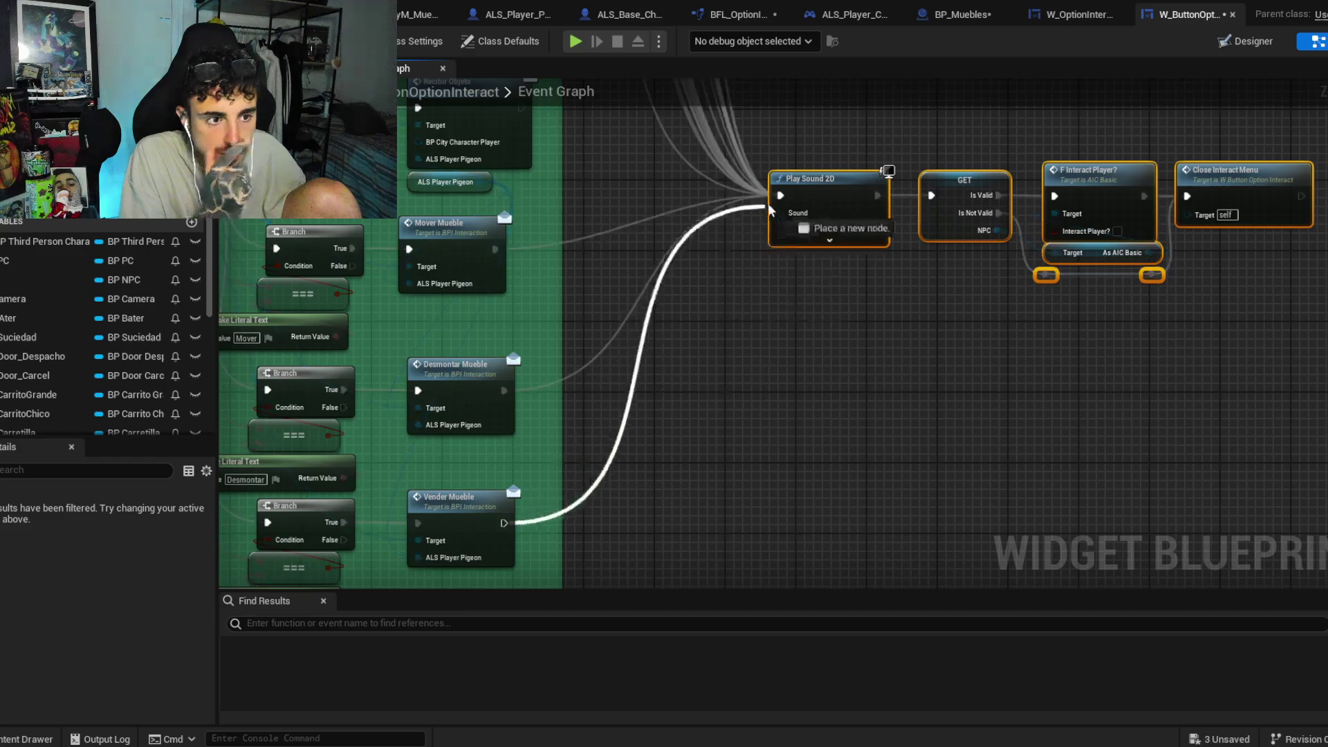
{"action": "scroll", "coordinate": [780, 332], "scroll_direction": "down", "scroll_amount": 2}
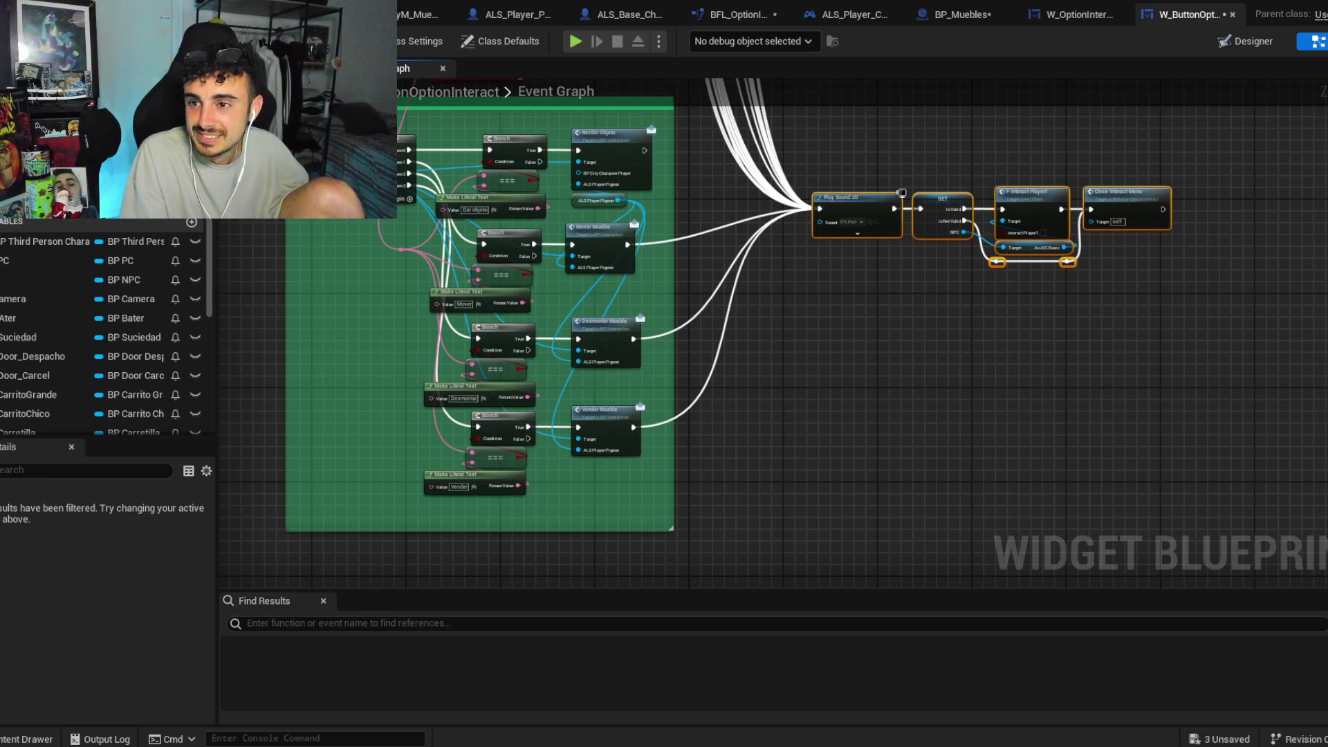
{"action": "left_click", "coordinate": [839, 328]}
{"action": "right_click_drag", "start_coordinate": [885, 342], "coordinate": [839, 317]}
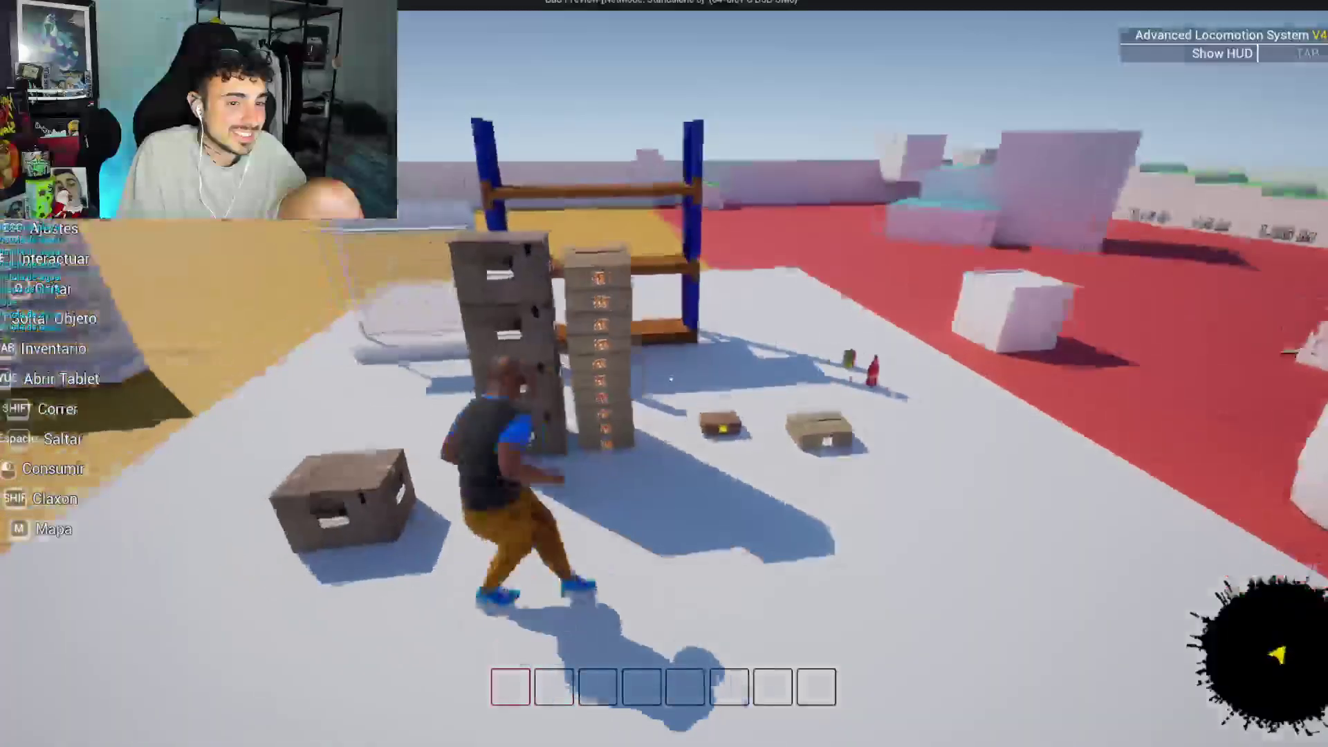
Step: Walk to the white shelf and fill its levels with green items
{"action": "key", "text": "w"}
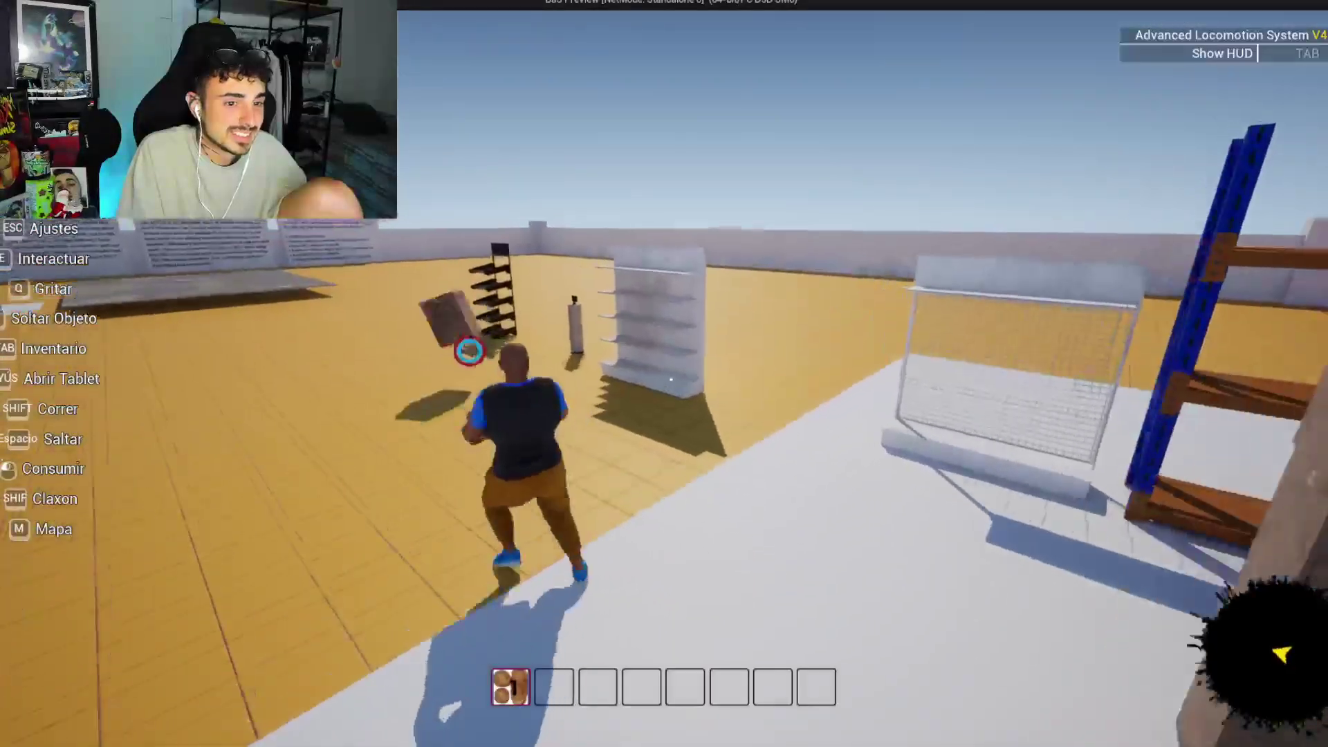
{"action": "key", "text": "w"}
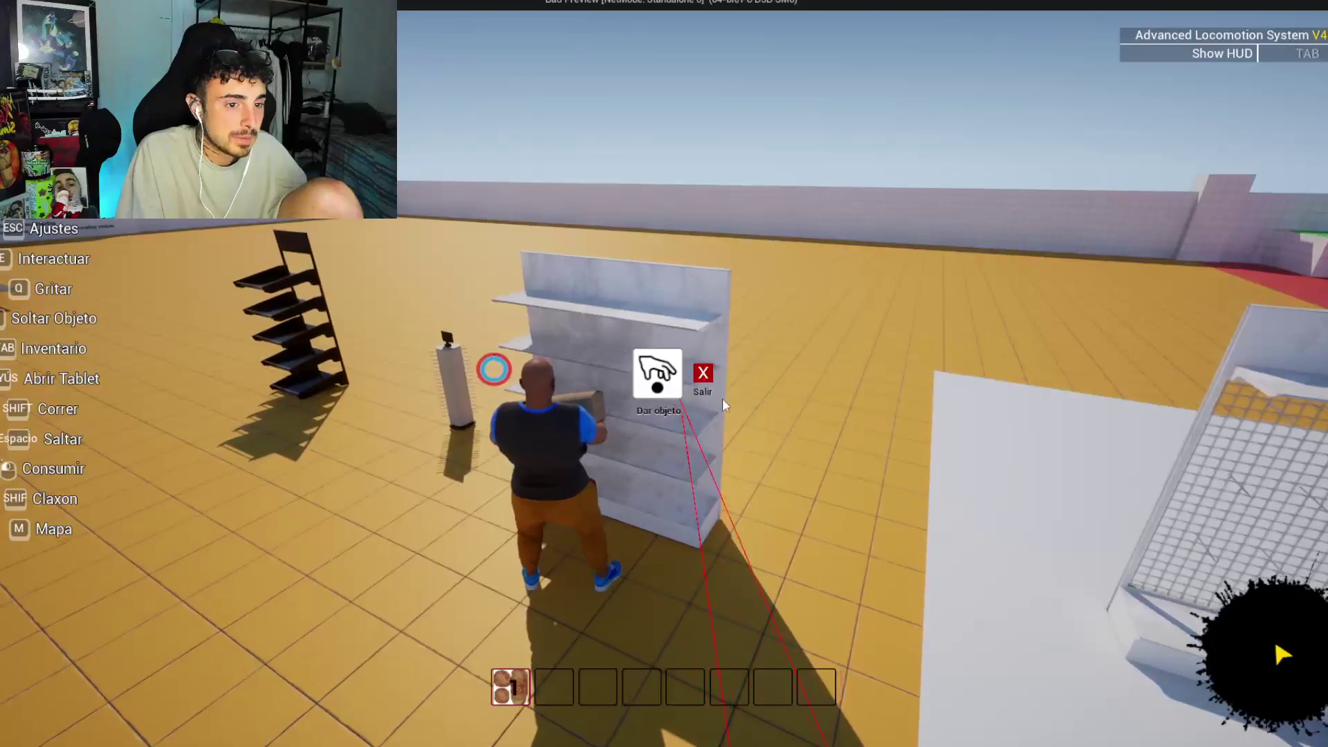
{"action": "key", "text": "e"}
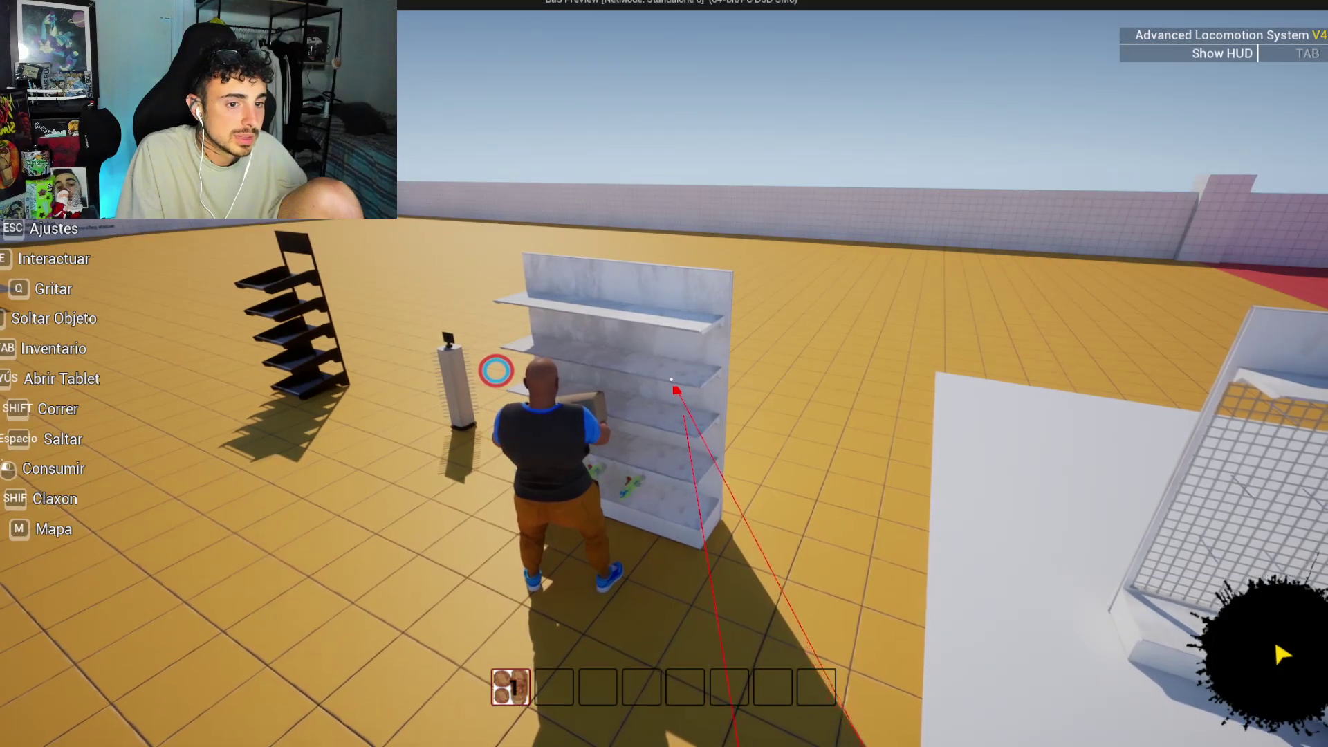
{"action": "key", "text": "e"}
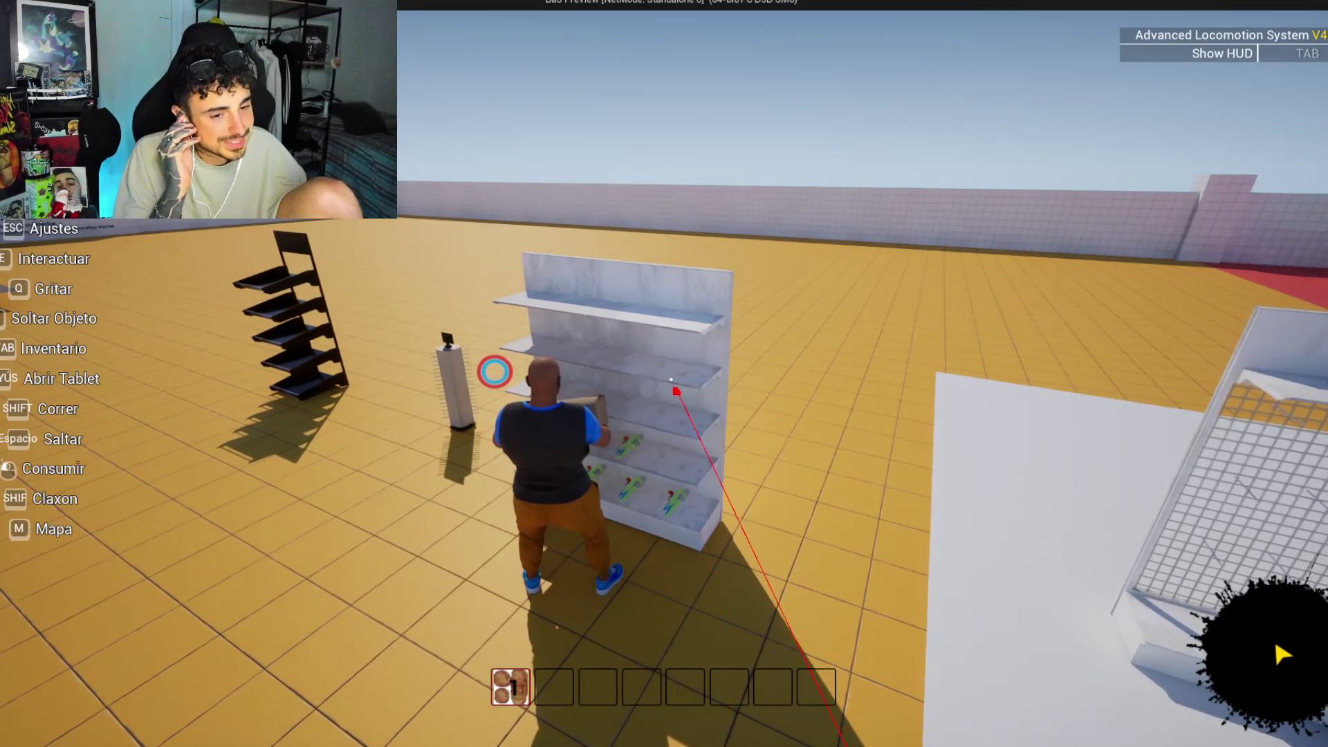
{"action": "key", "text": "e"}
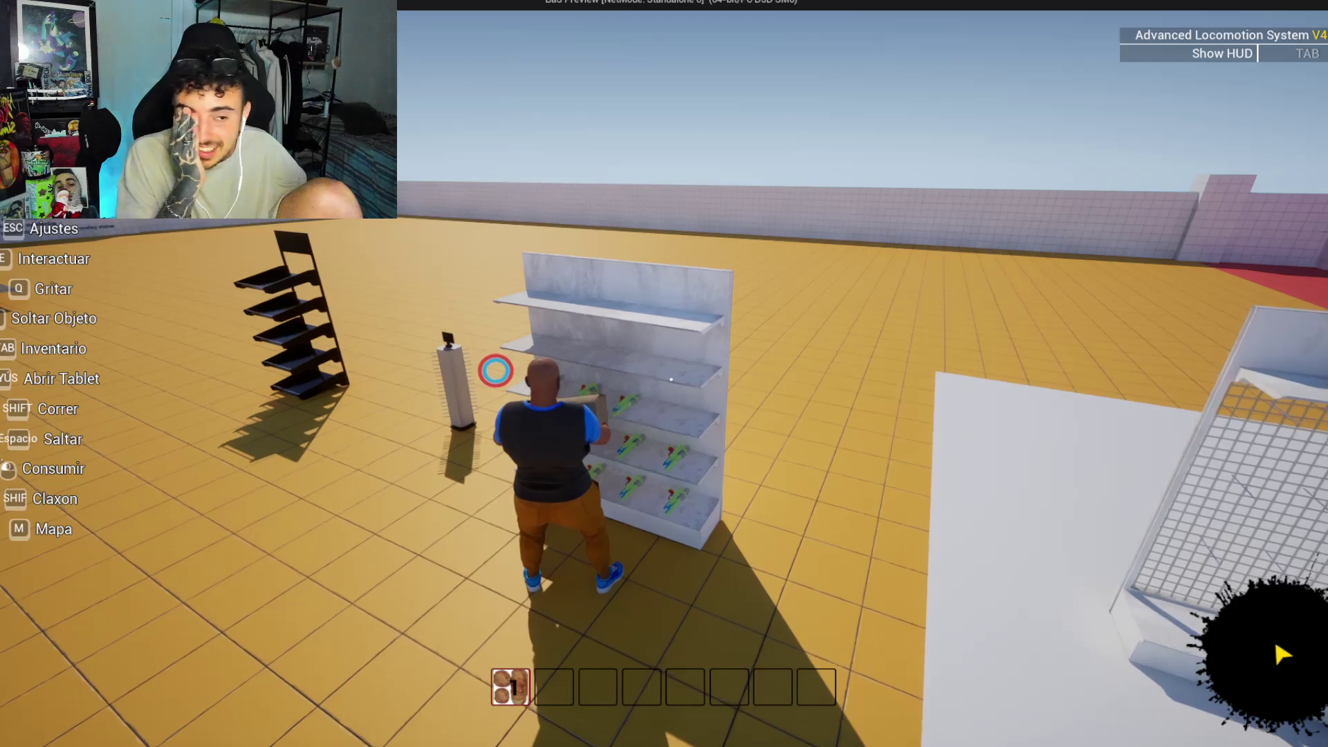
{"action": "key", "text": "e"}
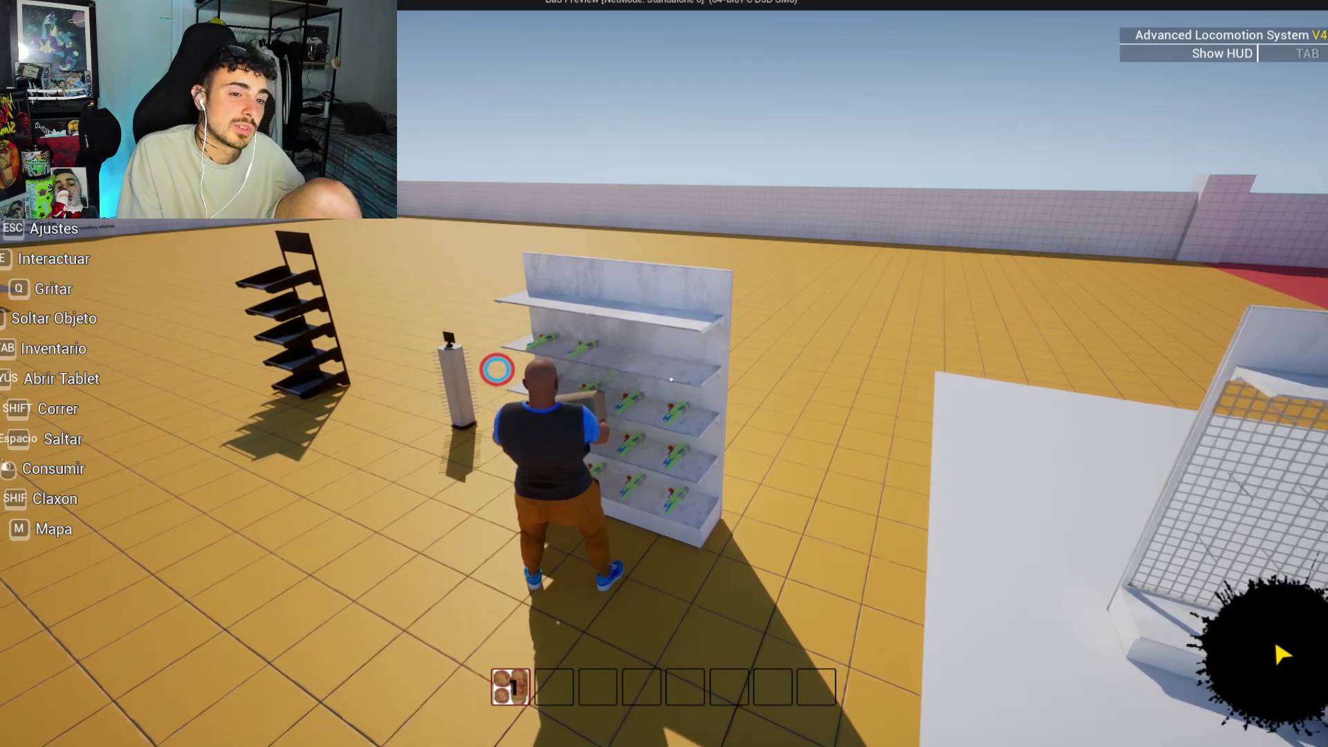
{"action": "key", "text": "e"}
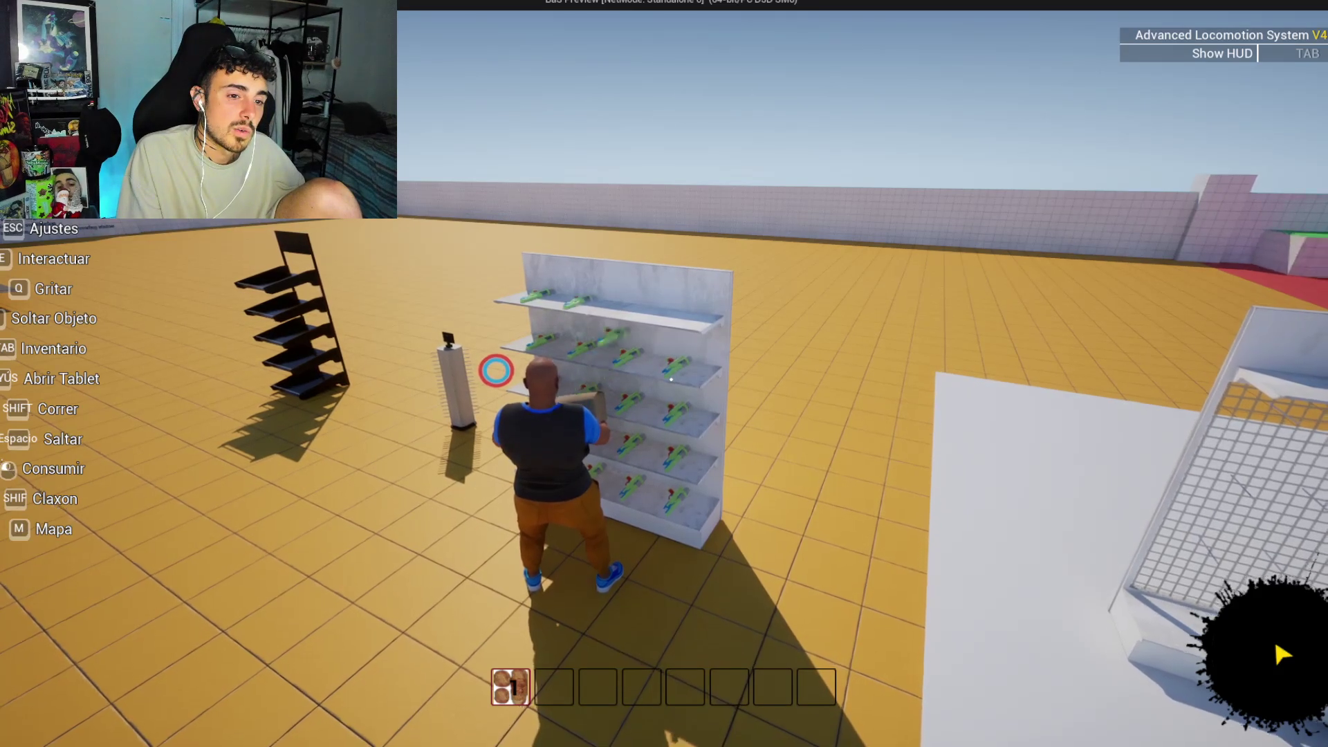
{"action": "key", "text": "s"}
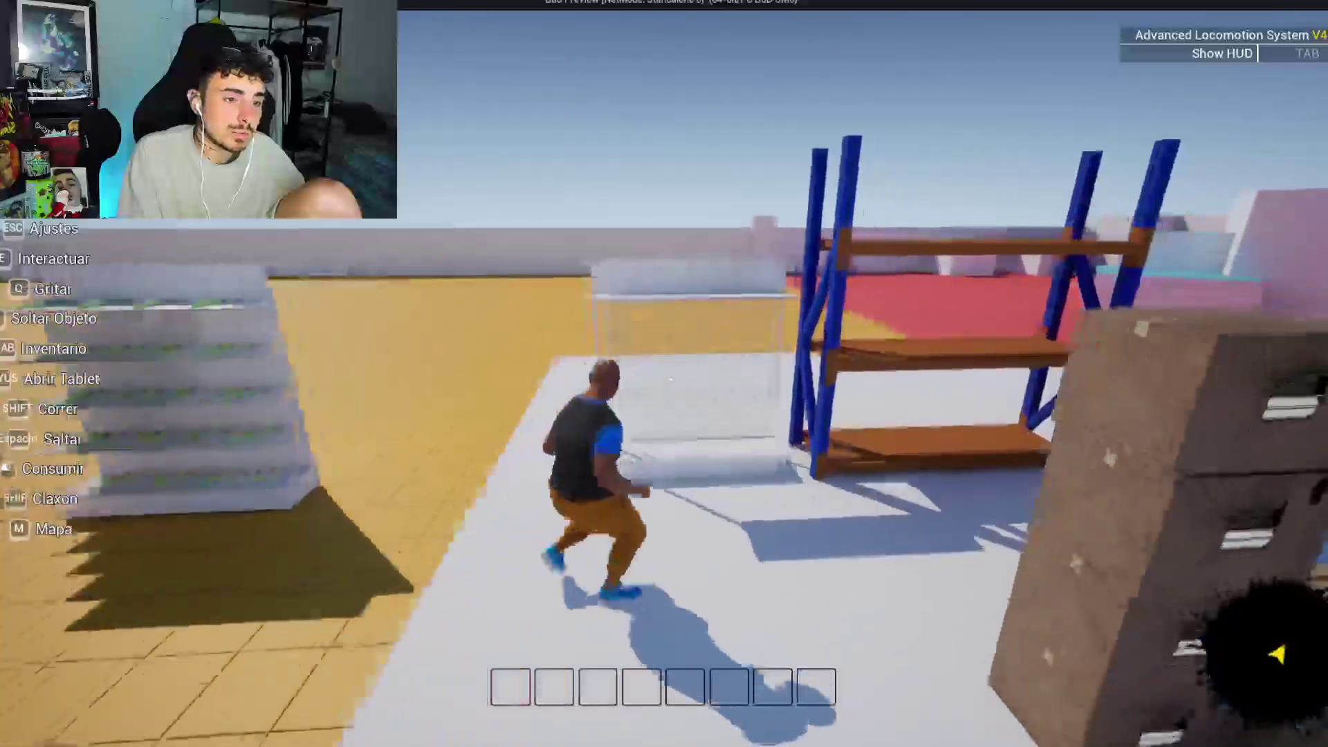
Step: Return to the stocked shelf, bring up its furniture options, and close them
{"action": "key", "text": "w"}
{"action": "key", "text": "e"}
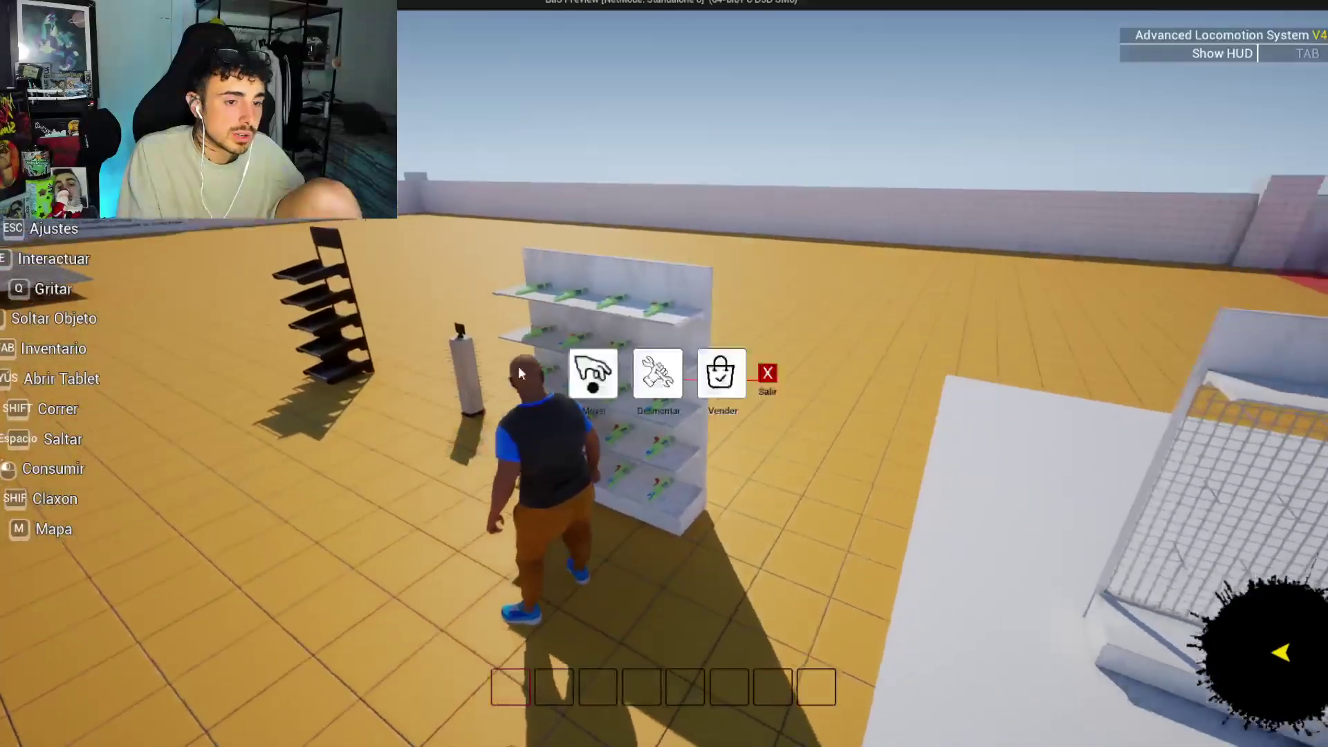
{"action": "left_click", "coordinate": [767, 373]}
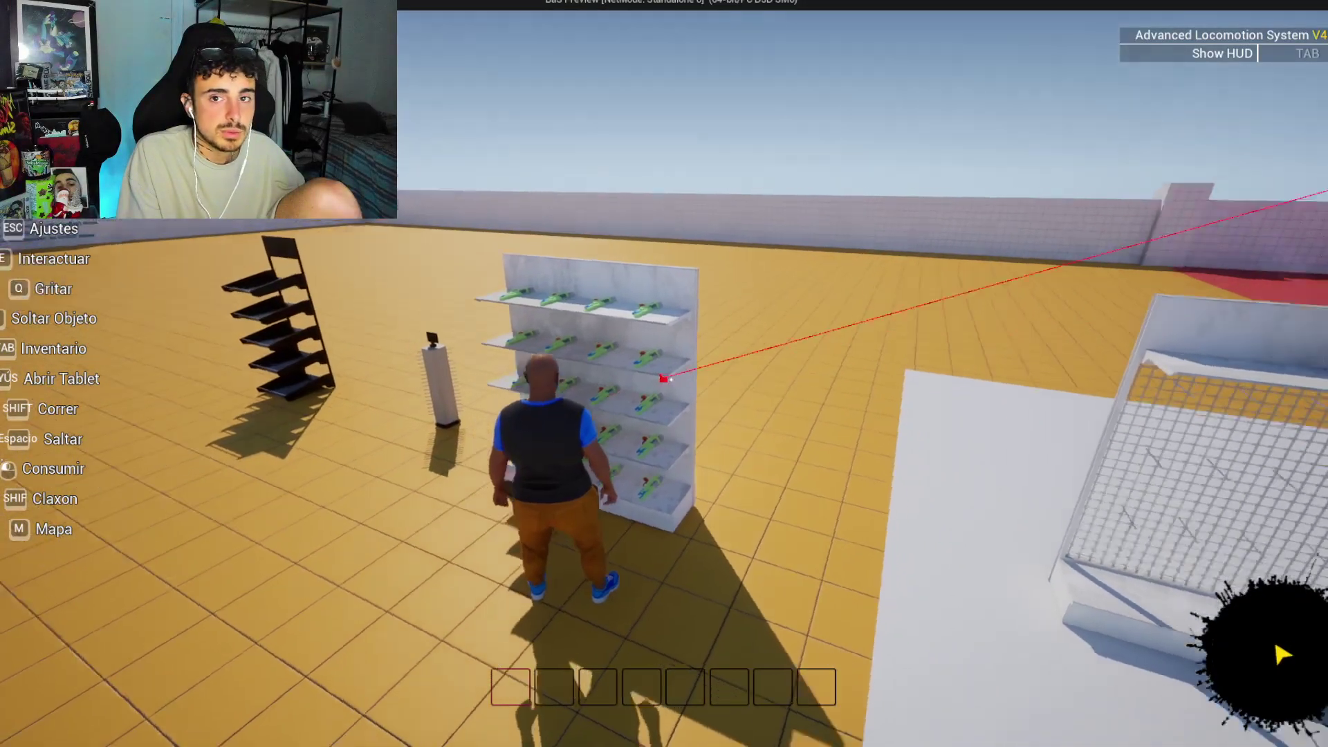
Step: Run to the white mesh panel and put it into move mode
{"action": "key", "text": "w"}
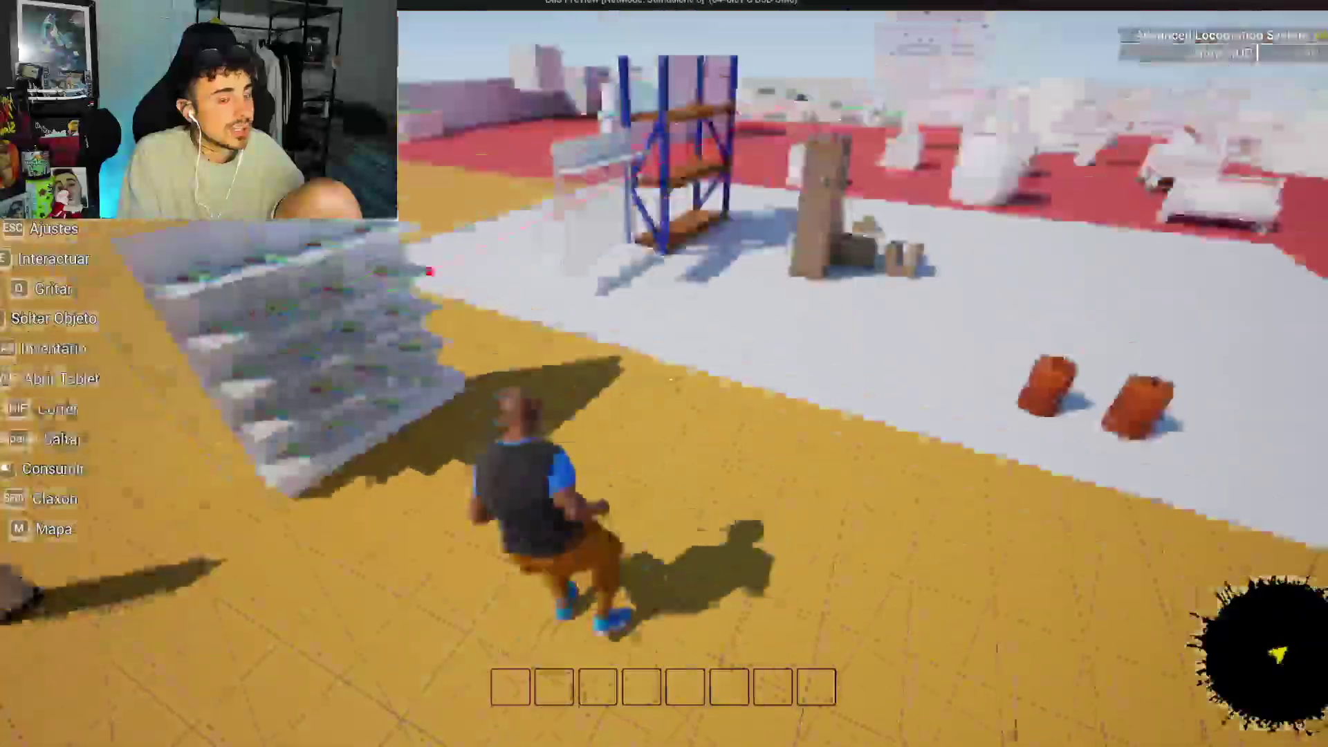
{"action": "key", "text": "w"}
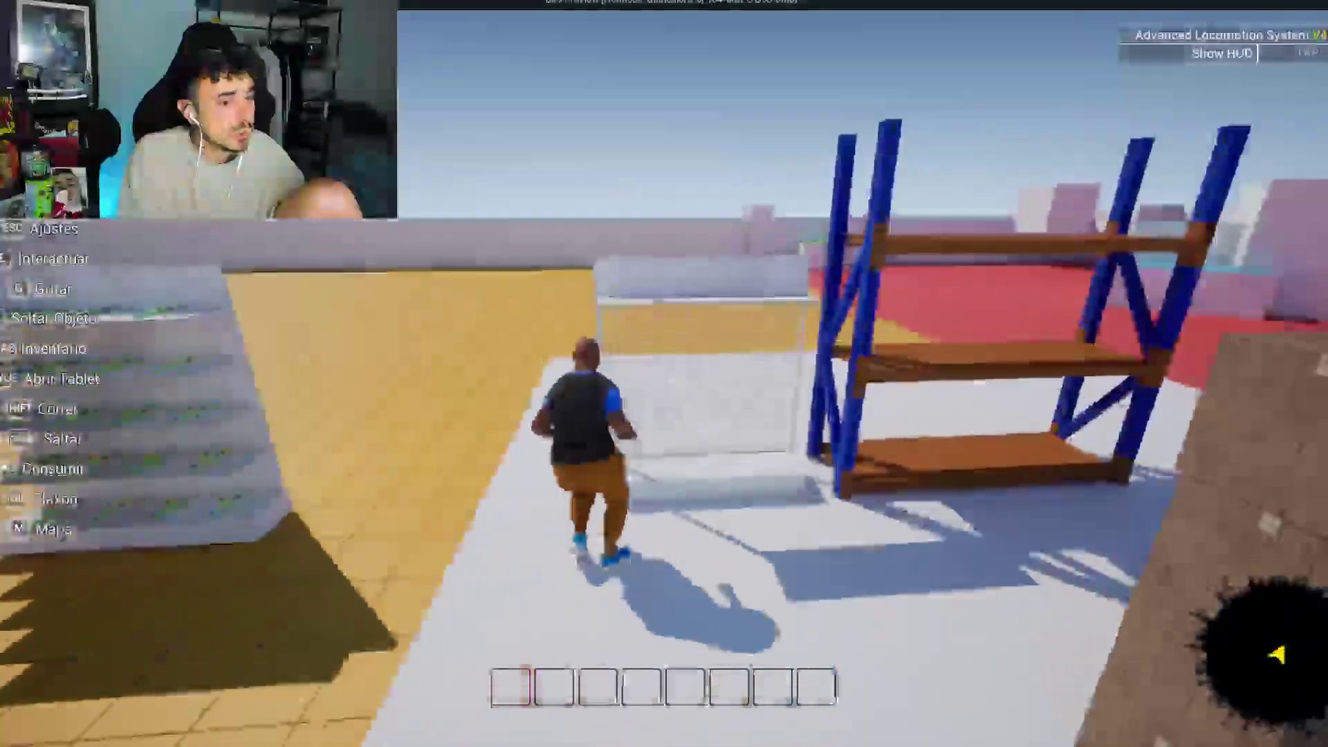
{"action": "key", "text": "e"}
{"action": "left_click", "coordinate": [590, 370]}
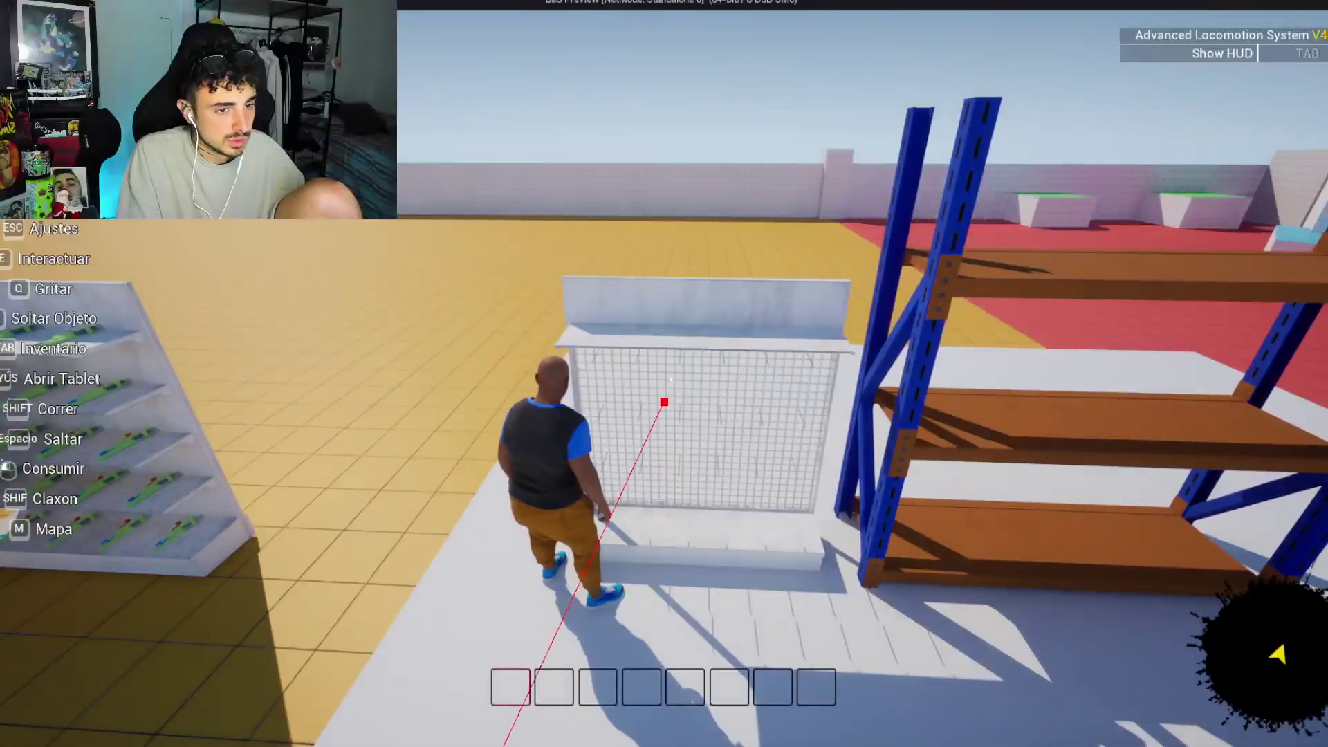
Step: Carry the piece toward the shelves and inspect the shelf placement preview from several angles
{"action": "key", "text": "w"}
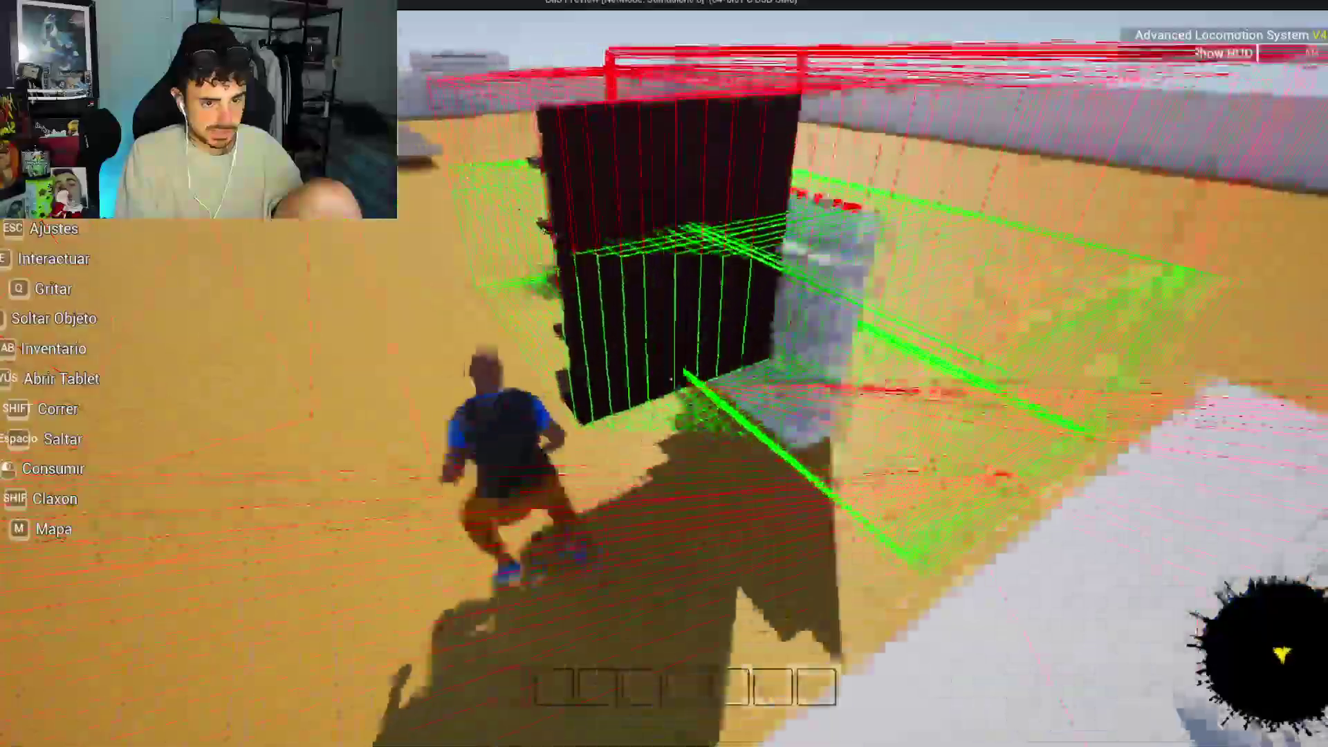
{"action": "key", "text": "w"}
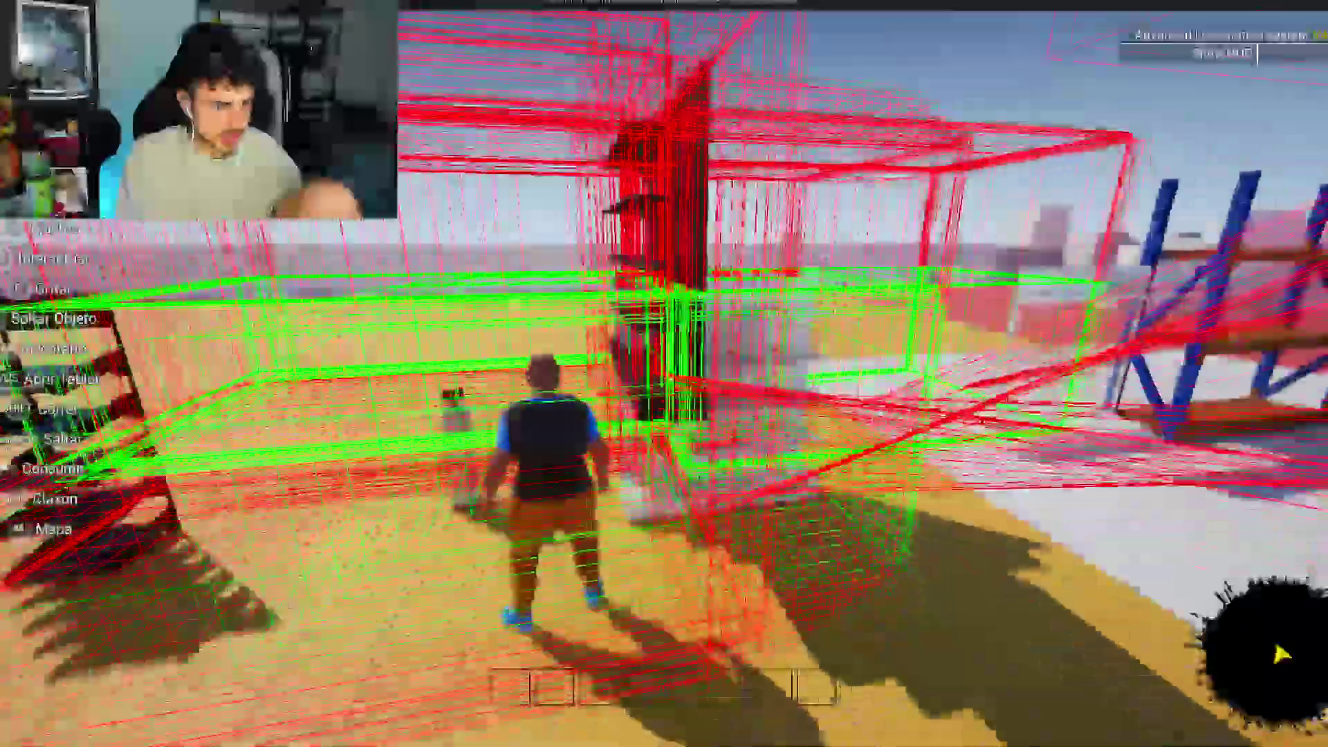
{"action": "key", "text": "w"}
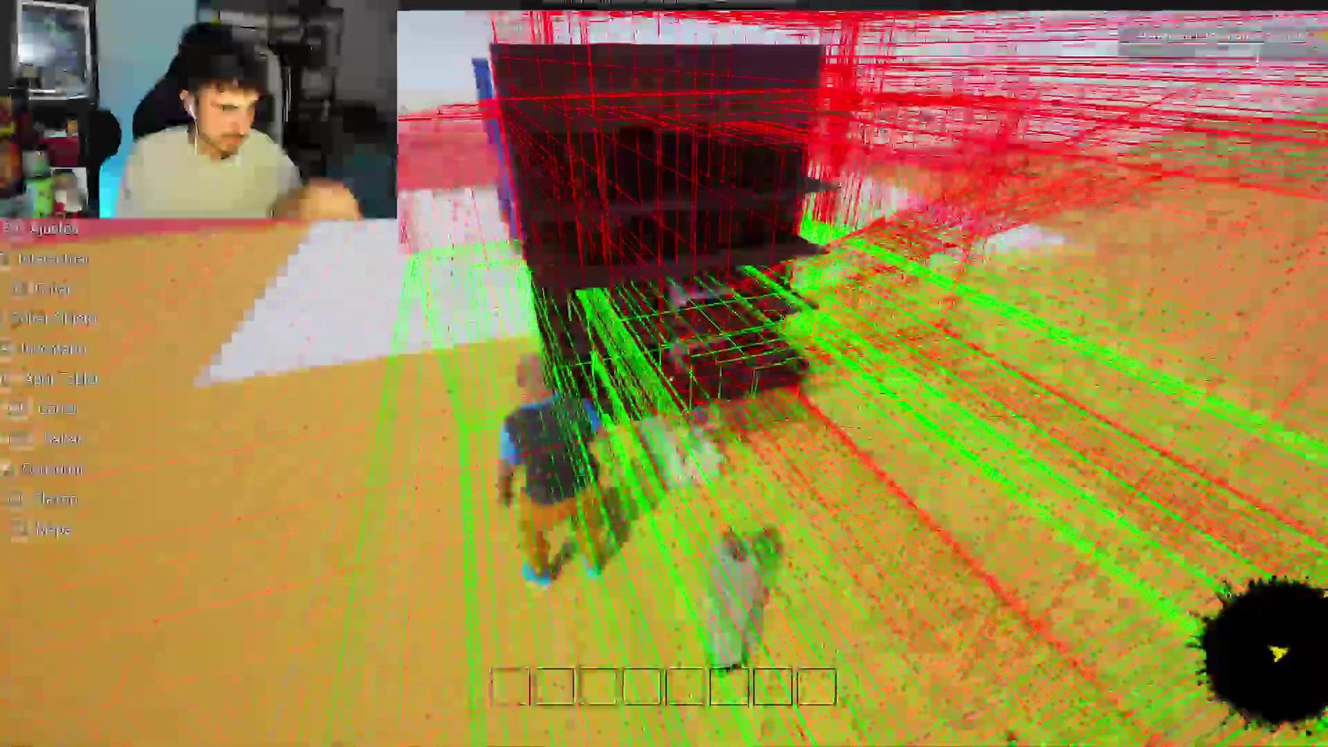
{"action": "key", "text": "w"}
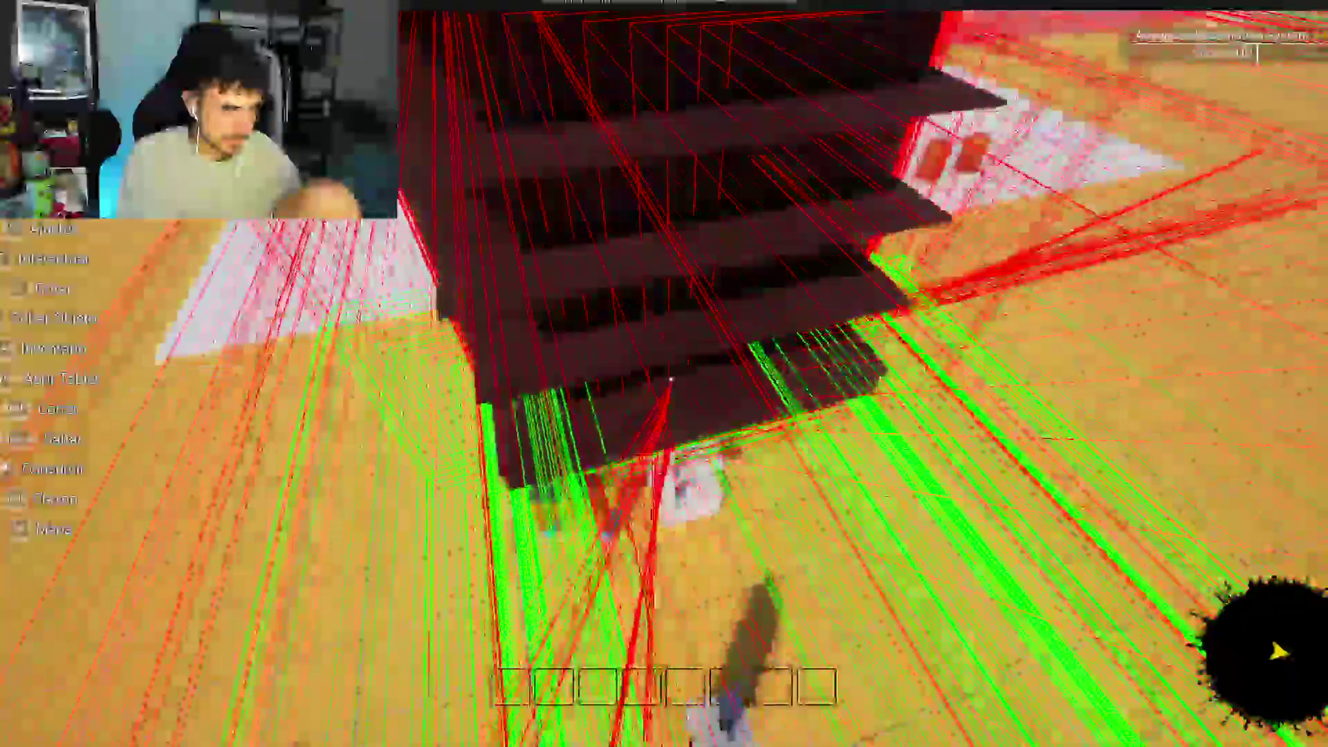
{"action": "key", "text": "w"}
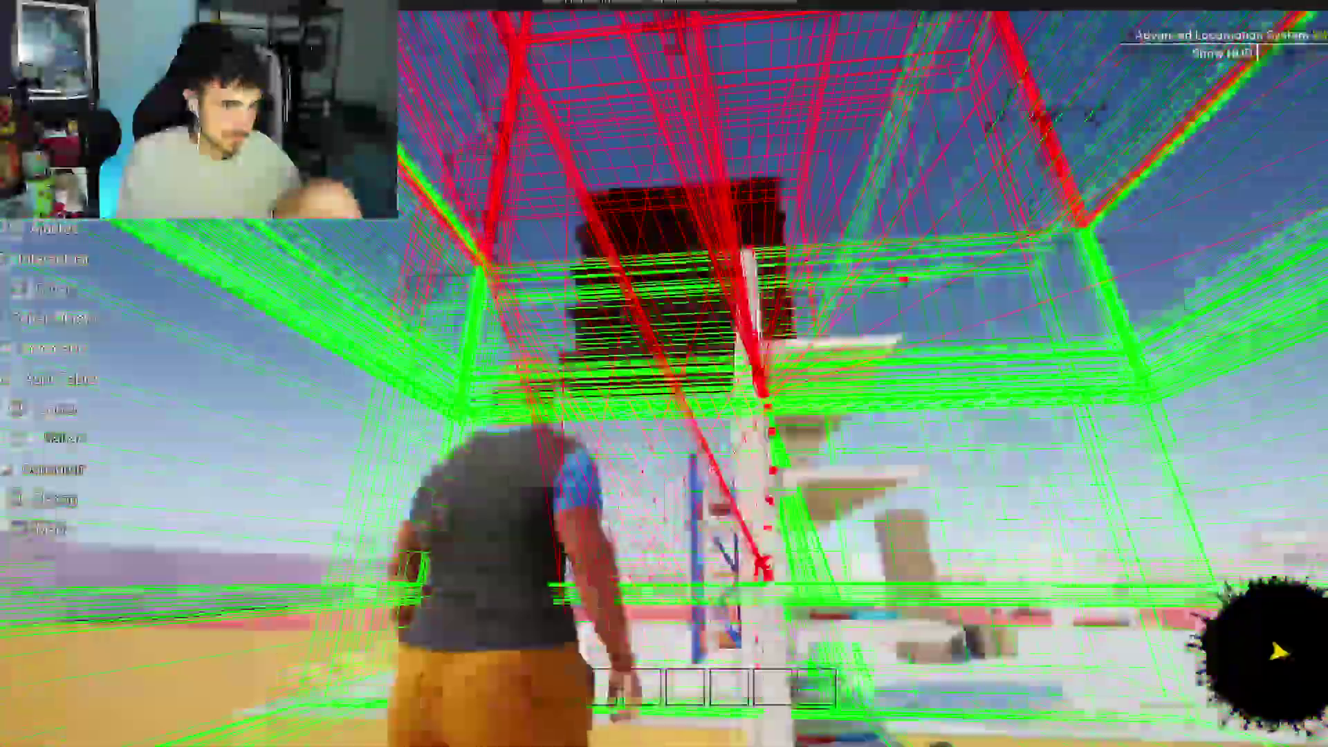
{"action": "key", "text": "w"}
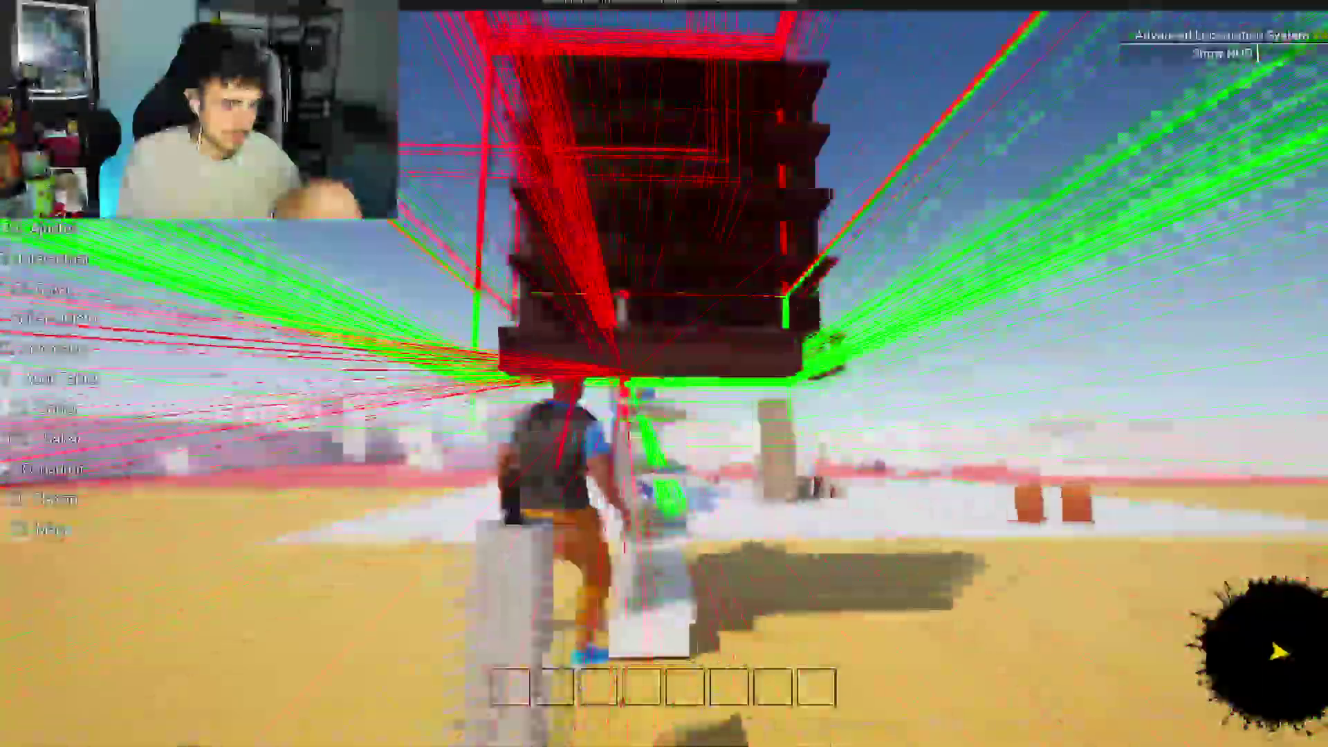
{"action": "key", "text": "w"}
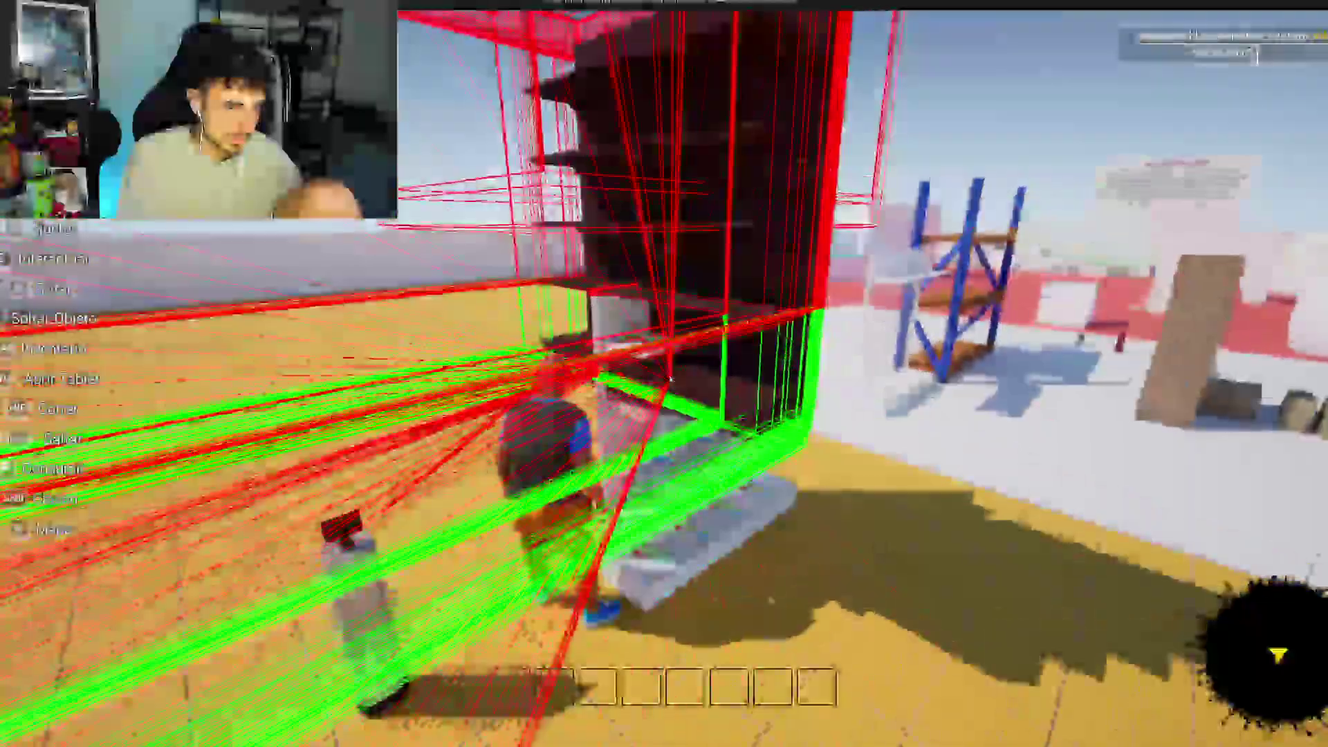
{"action": "key", "text": "w"}
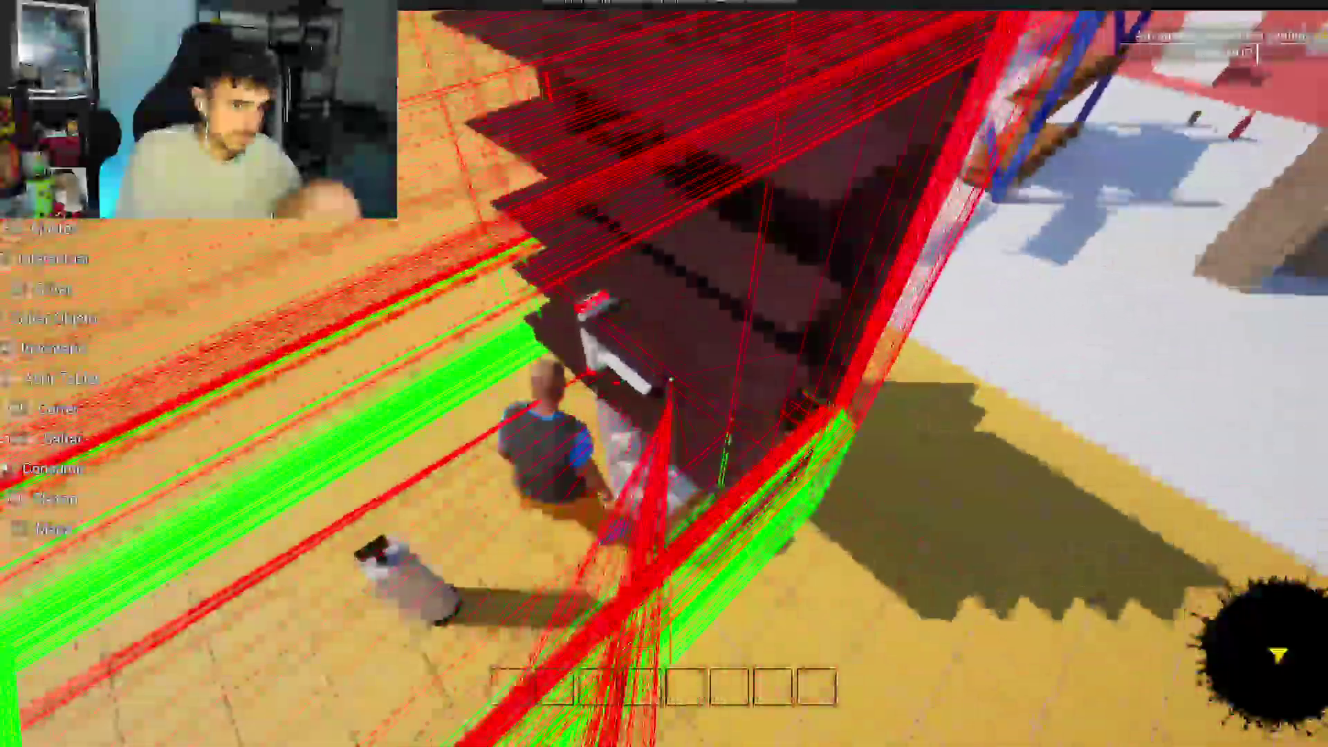
{"action": "key", "text": "w"}
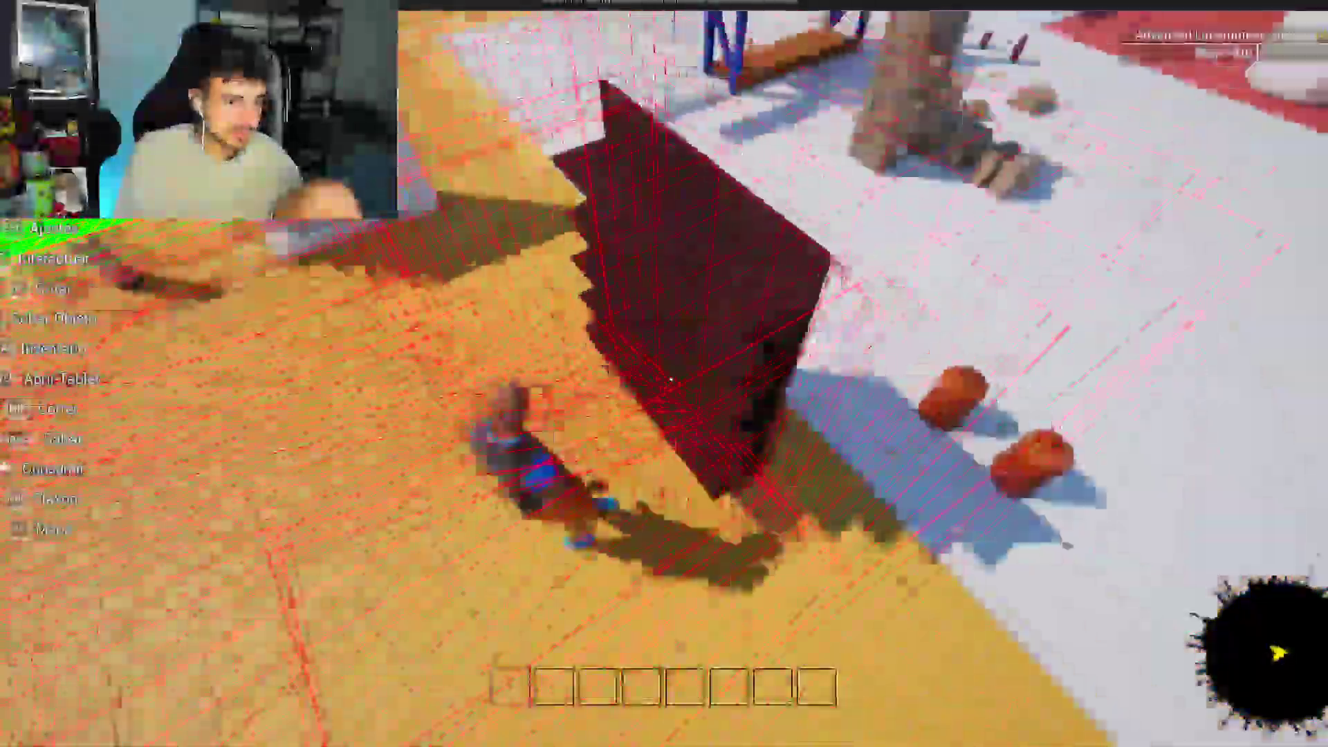
{"action": "key", "text": "w"}
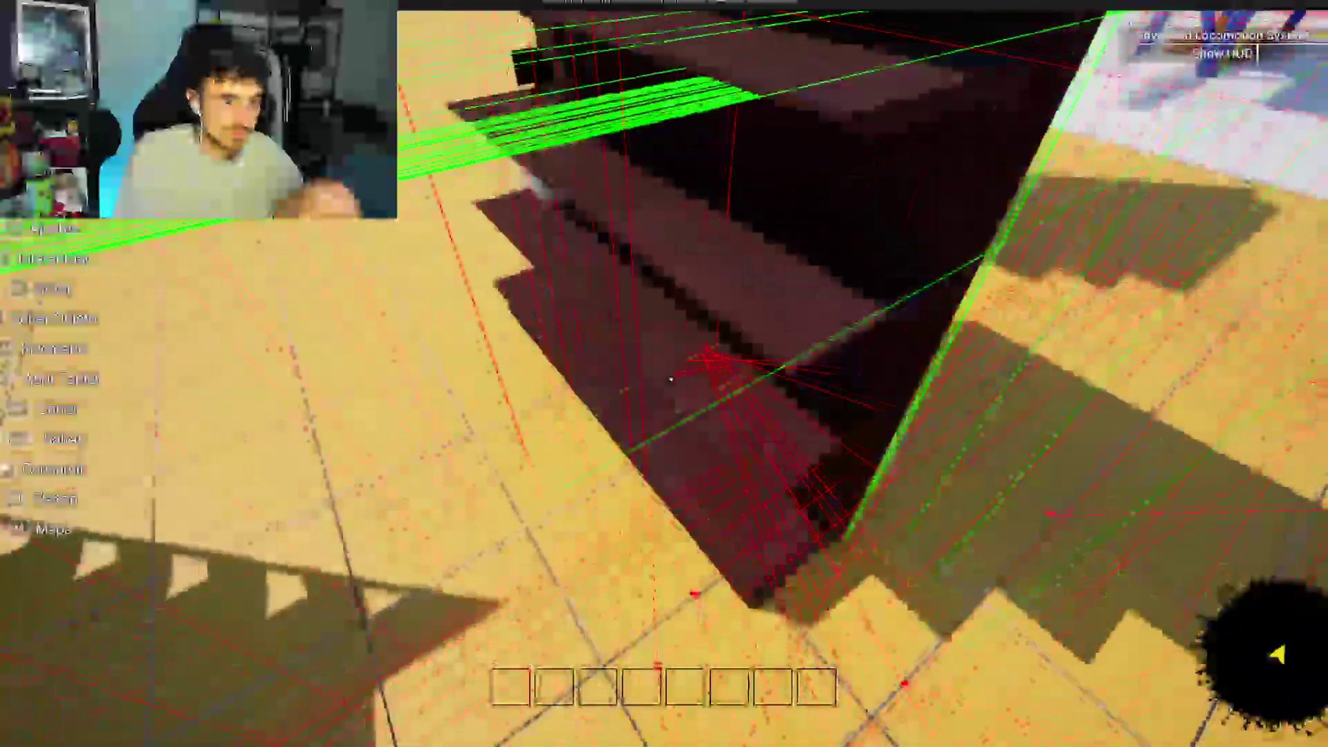
{"action": "key", "text": "w"}
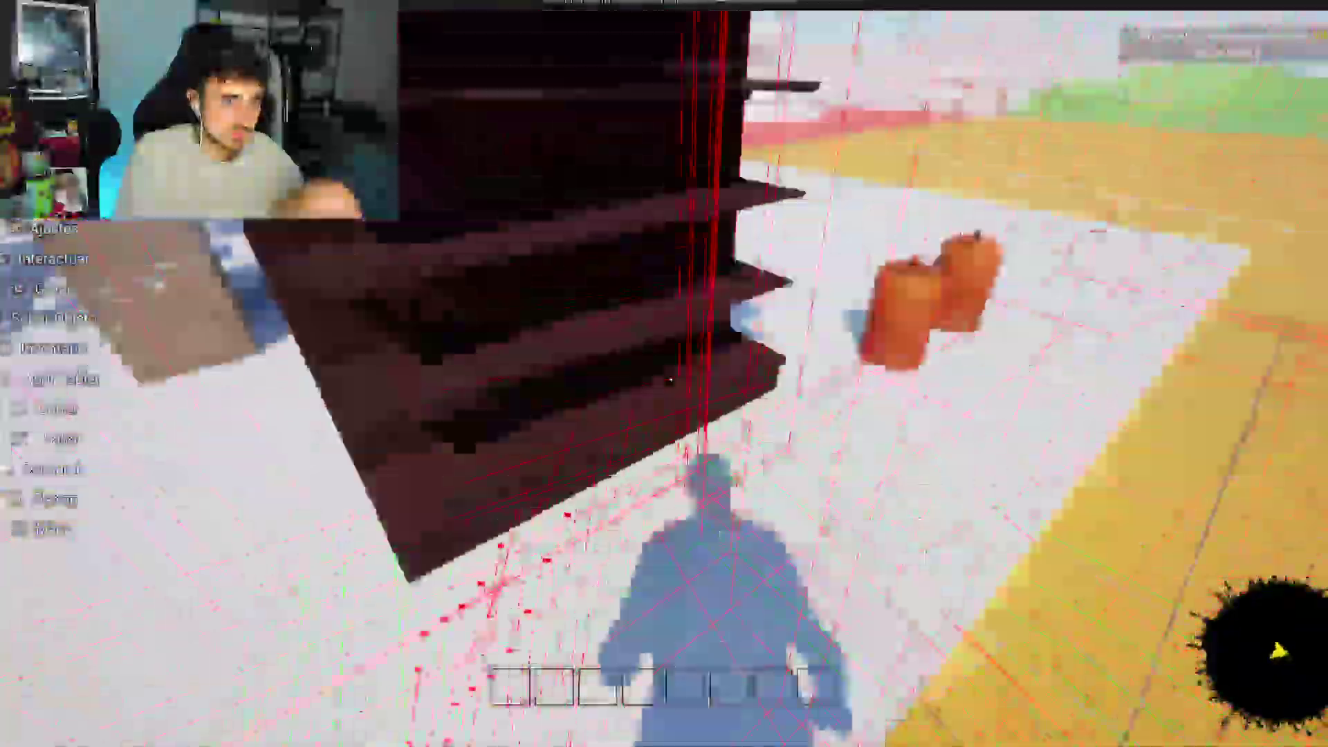
{"action": "key", "text": "w"}
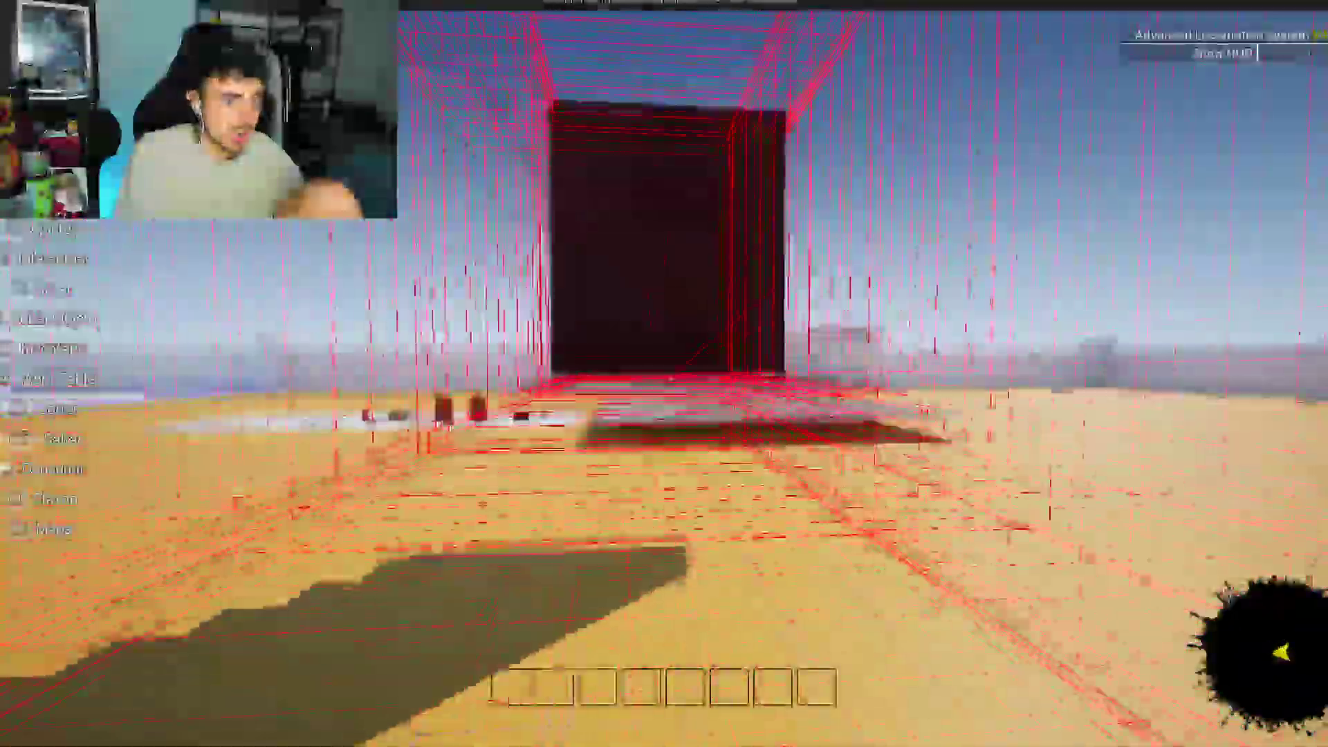
{"action": "key", "text": "w"}
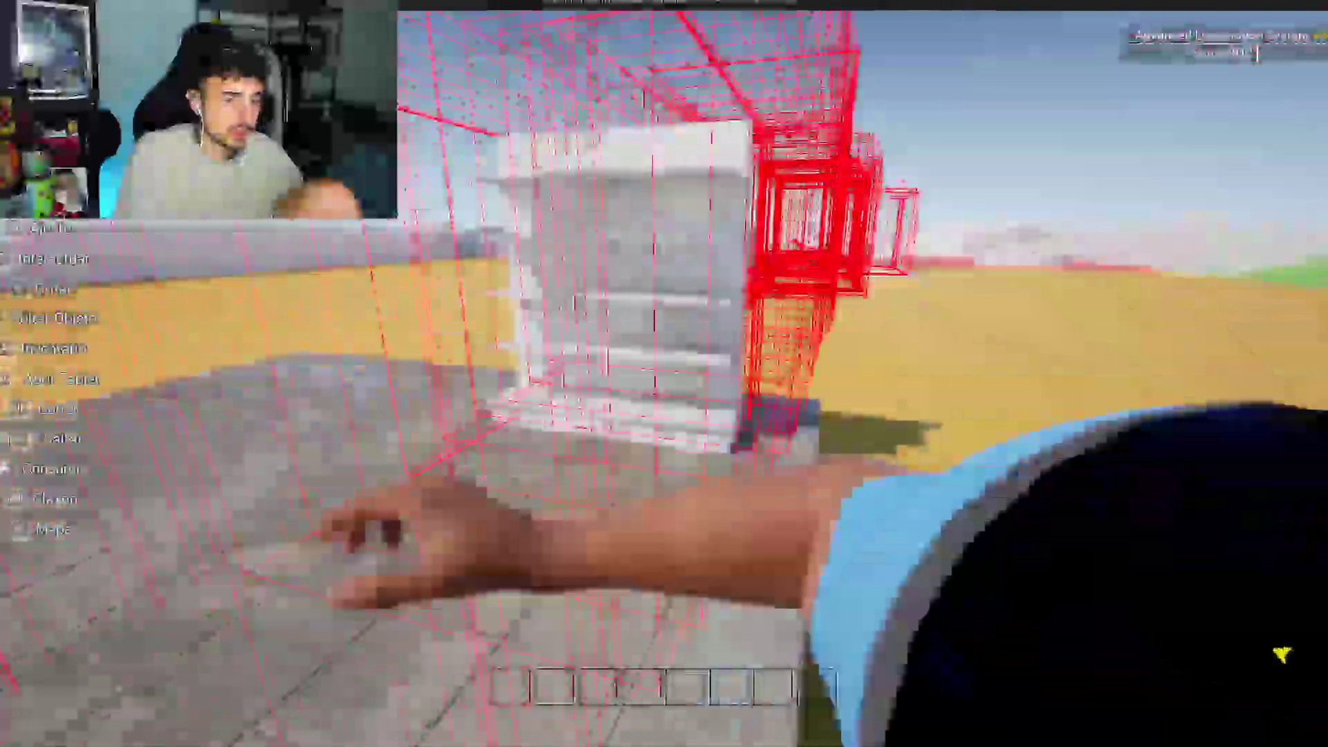
Step: Confirm the shelf's new placement and walk back to face the white shelf
{"action": "left_click", "coordinate": [1279, 653]}
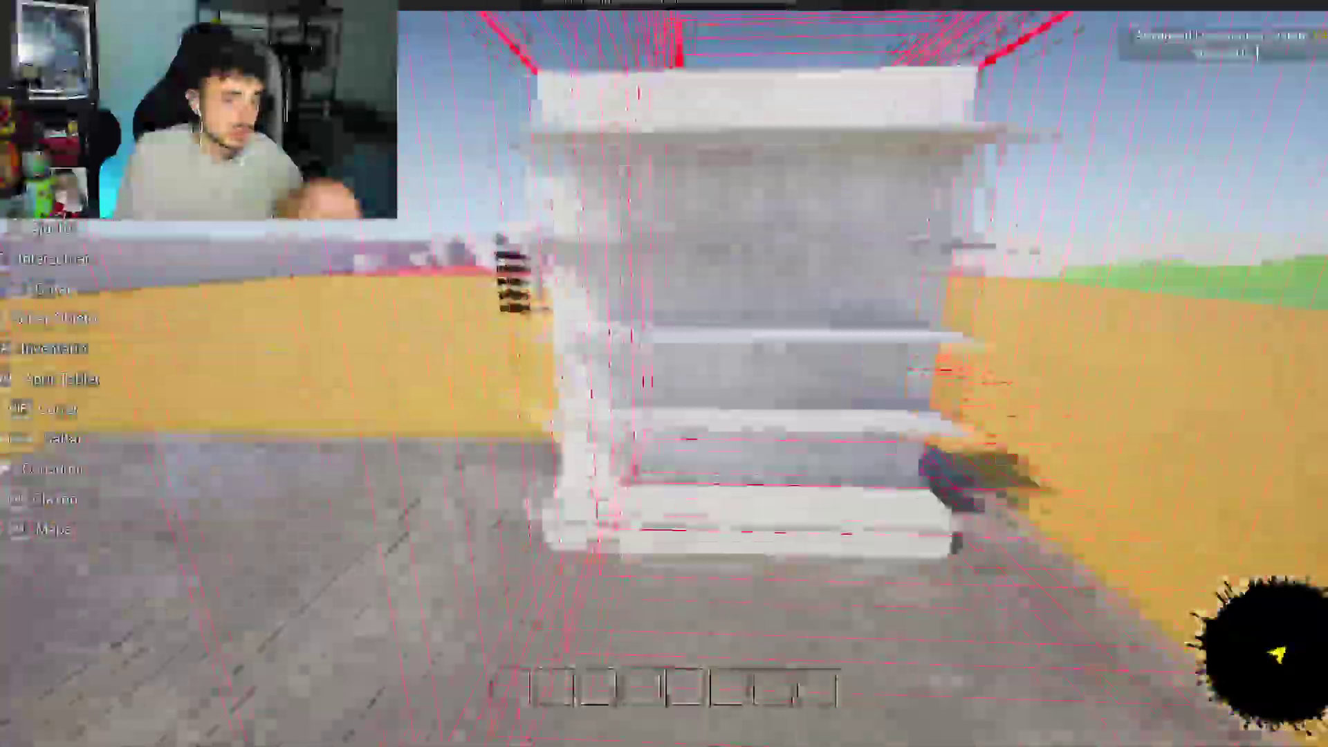
{"action": "key", "text": "w"}
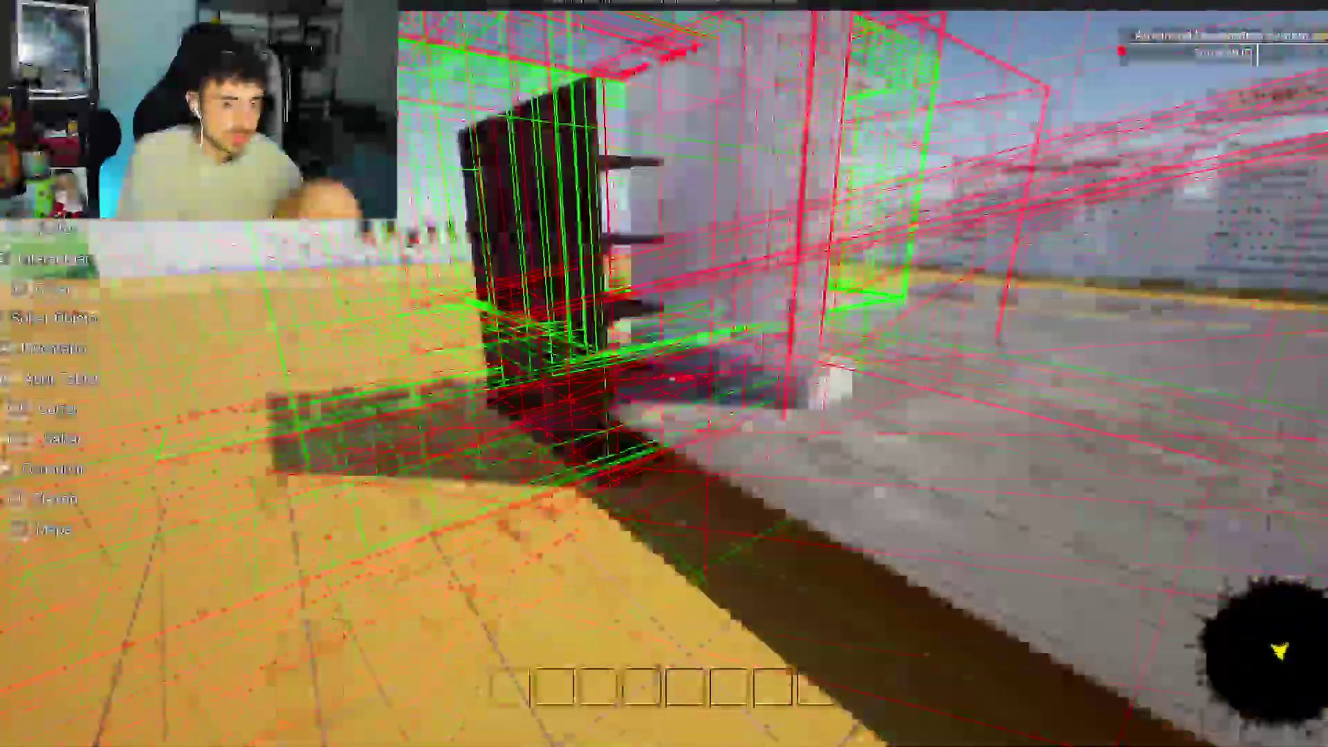
{"action": "key", "text": "w"}
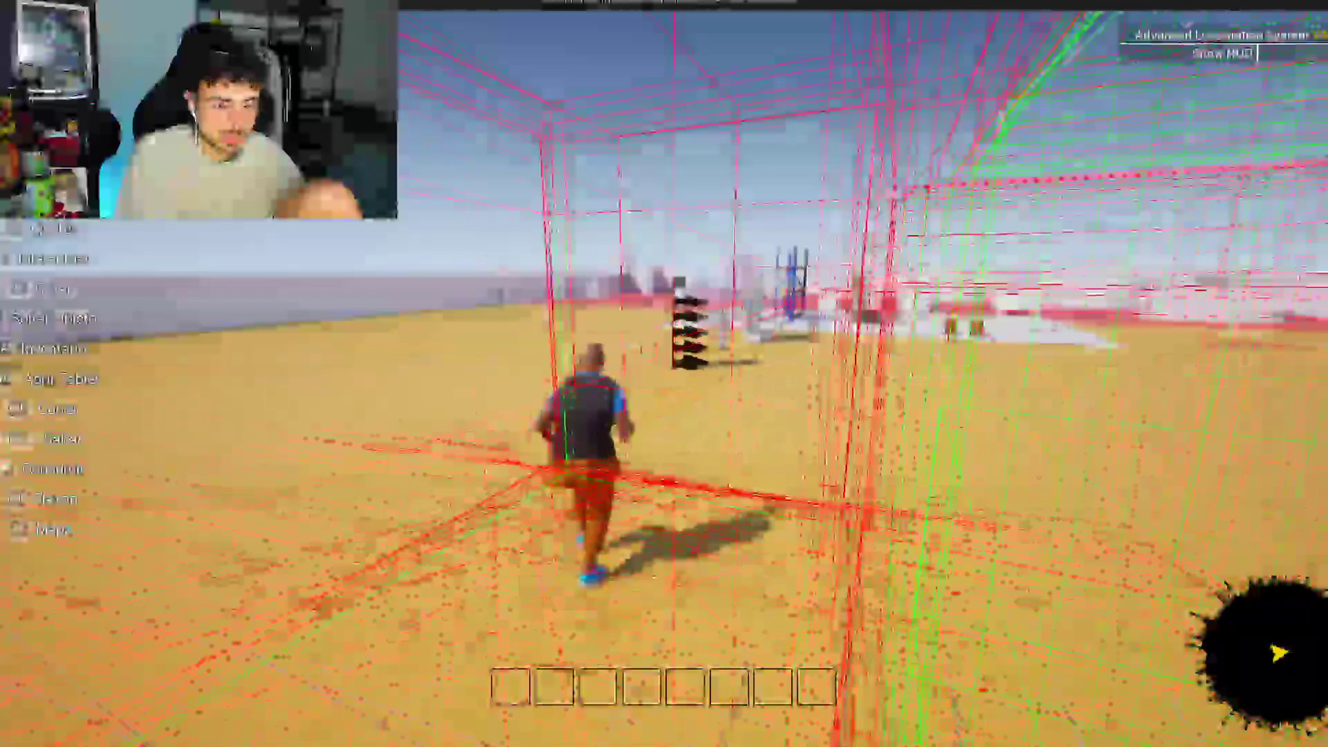
{"action": "key", "text": "w"}
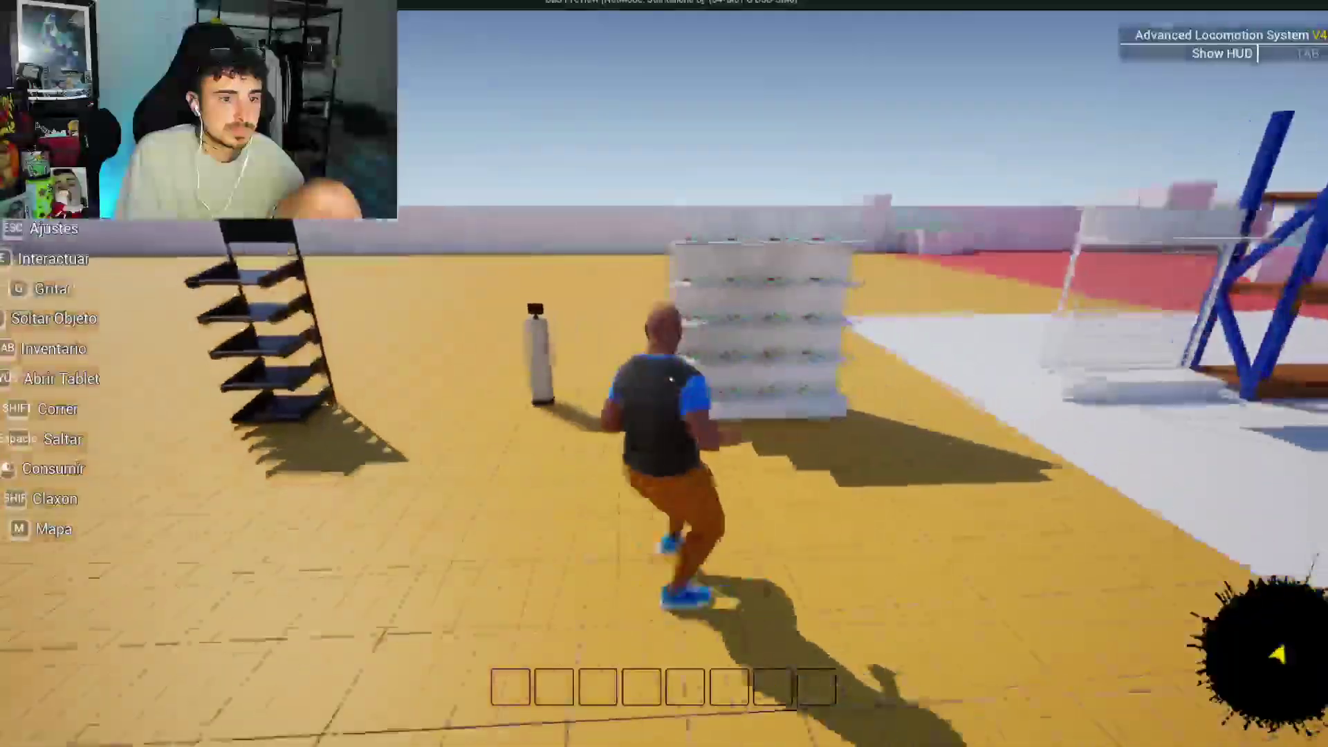
{"action": "key", "text": "w"}
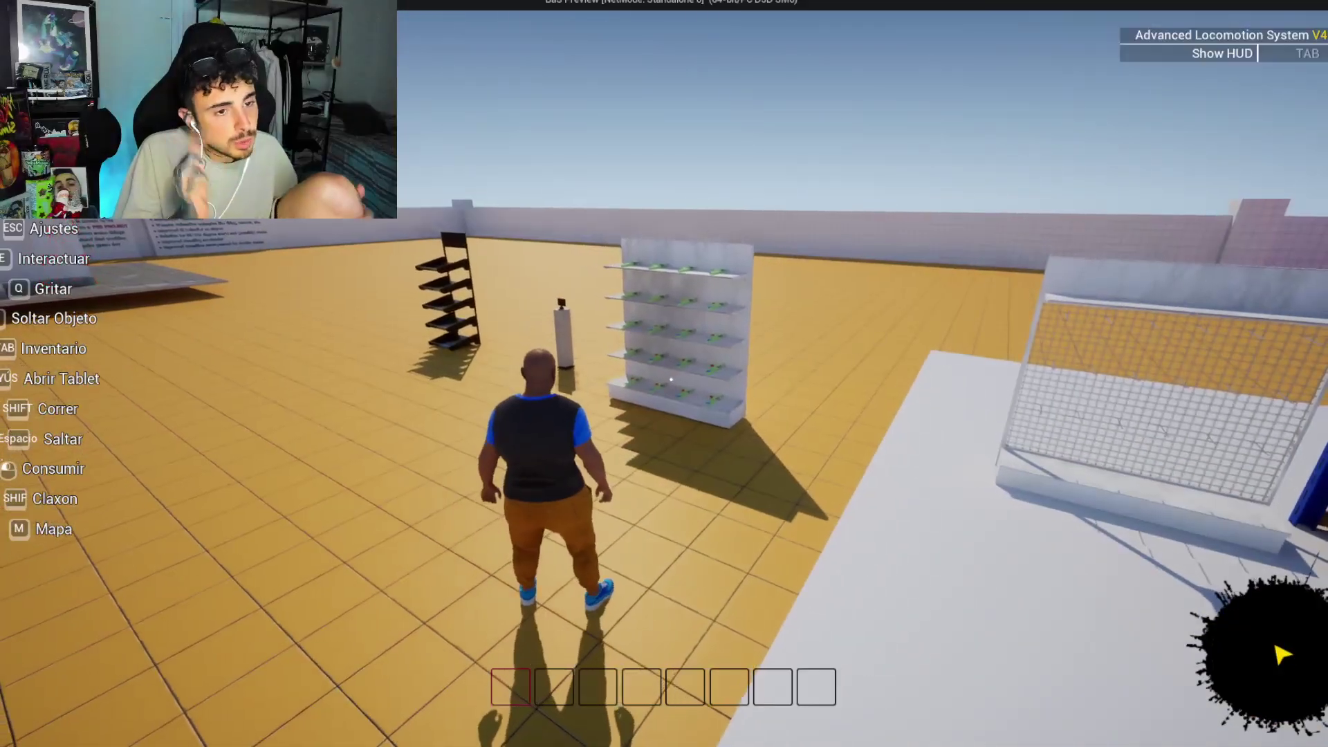
{"action": "key", "text": "1"}
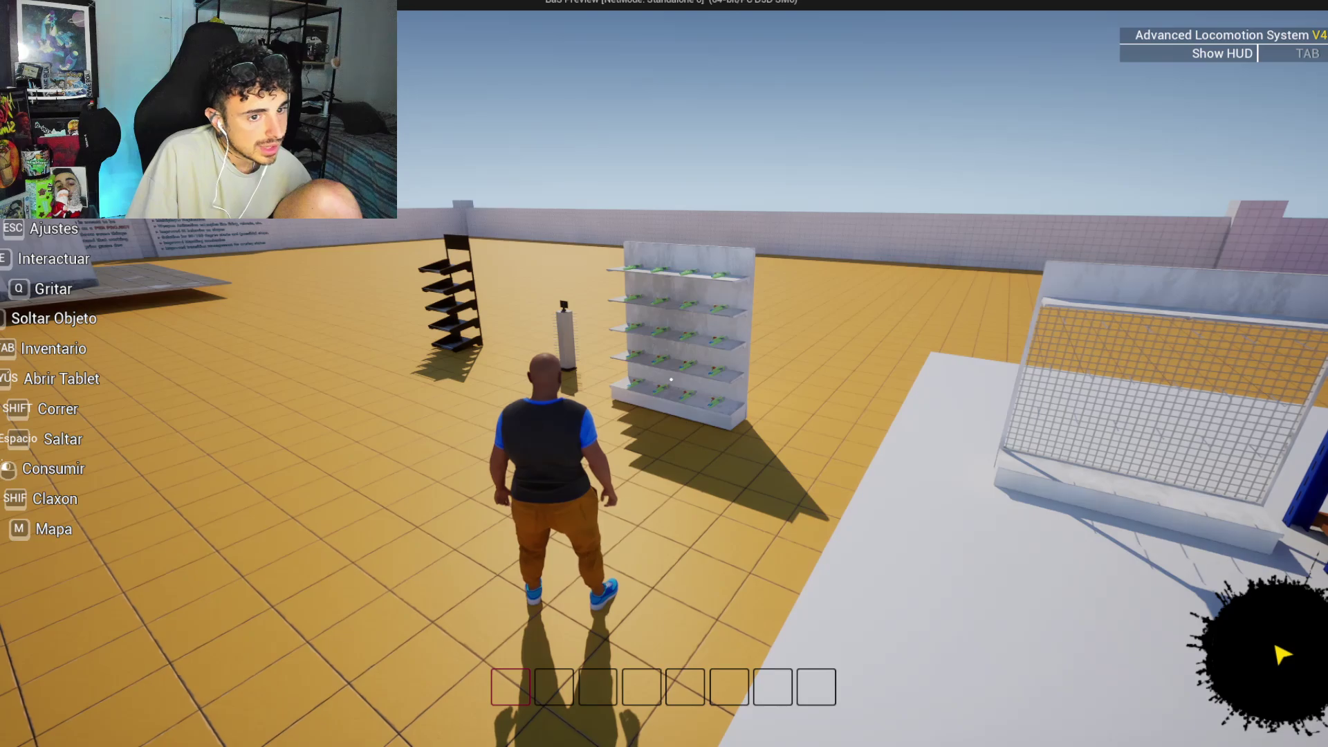
Step: Stop the playtest, dismiss the errors notice, and switch to the BP_Muebles Event Graph
{"action": "key", "text": "Escape"}
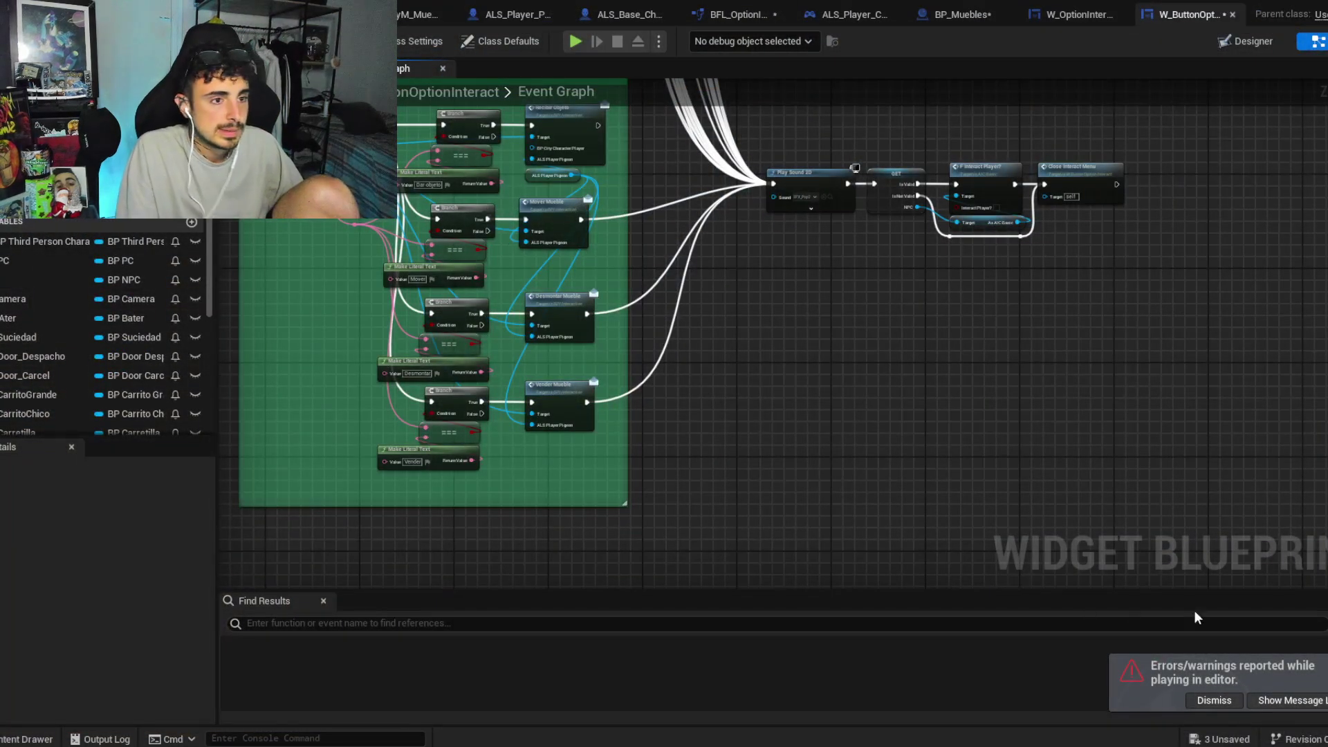
{"action": "left_click", "coordinate": [1205, 704]}
{"action": "scroll", "coordinate": [771, 499], "scroll_direction": "down", "scroll_amount": 1}
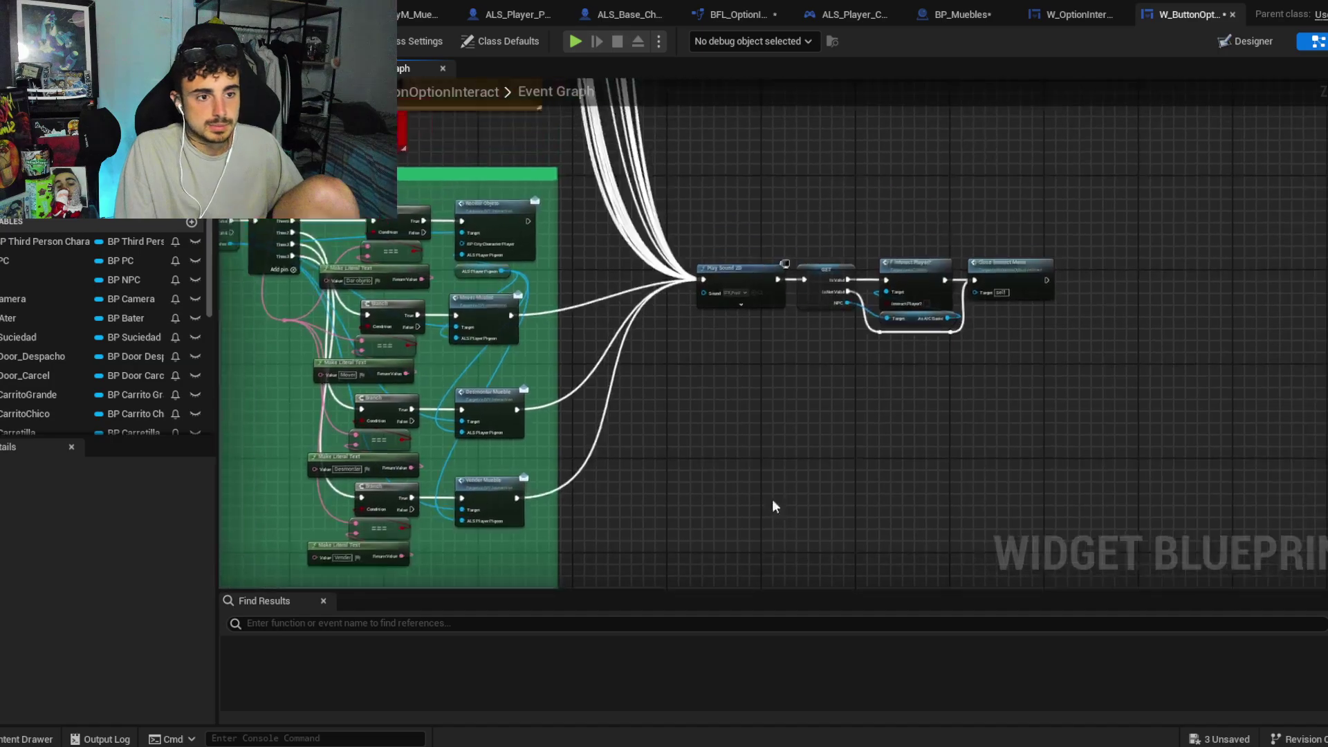
{"action": "scroll", "coordinate": [771, 499], "scroll_direction": "down", "scroll_amount": 3}
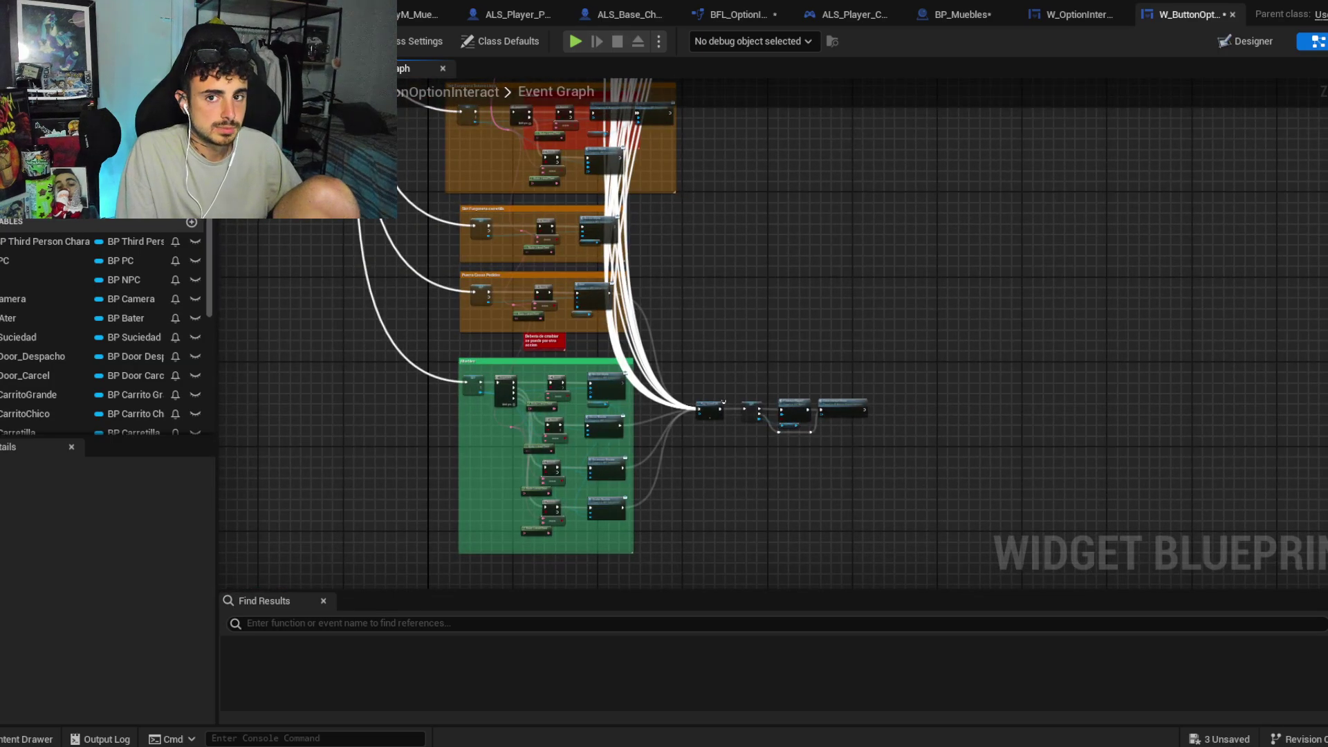
{"action": "left_click", "coordinate": [963, 13]}
Step: Add a comment near the mover print node describing the Mover teleport flow
{"action": "right_click_drag", "start_coordinate": [721, 367], "coordinate": [645, 428]}
{"action": "scroll", "coordinate": [645, 429], "scroll_direction": "down", "scroll_amount": 3}
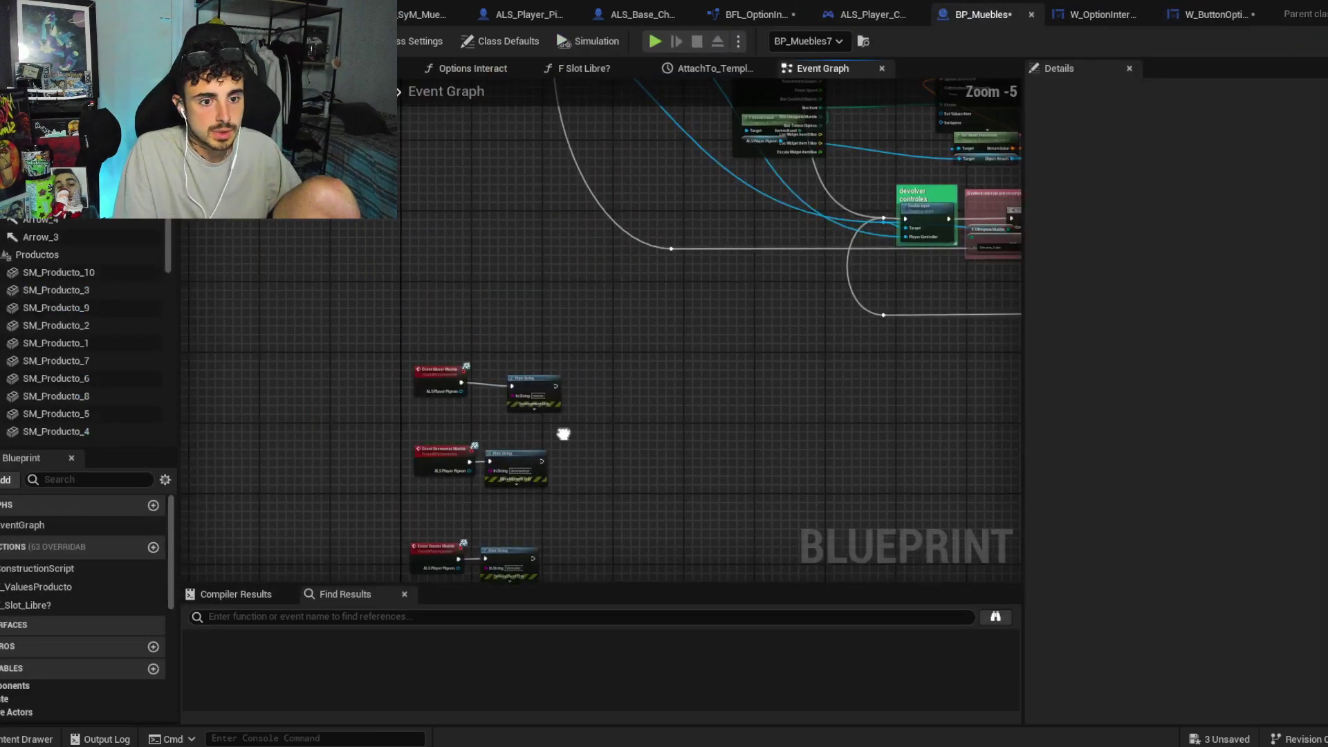
{"action": "left_click", "coordinate": [526, 391]}
{"action": "scroll", "coordinate": [573, 309], "scroll_direction": "up", "scroll_amount": 3}
{"action": "left_click", "coordinate": [573, 309]}
{"action": "key", "text": "c"}
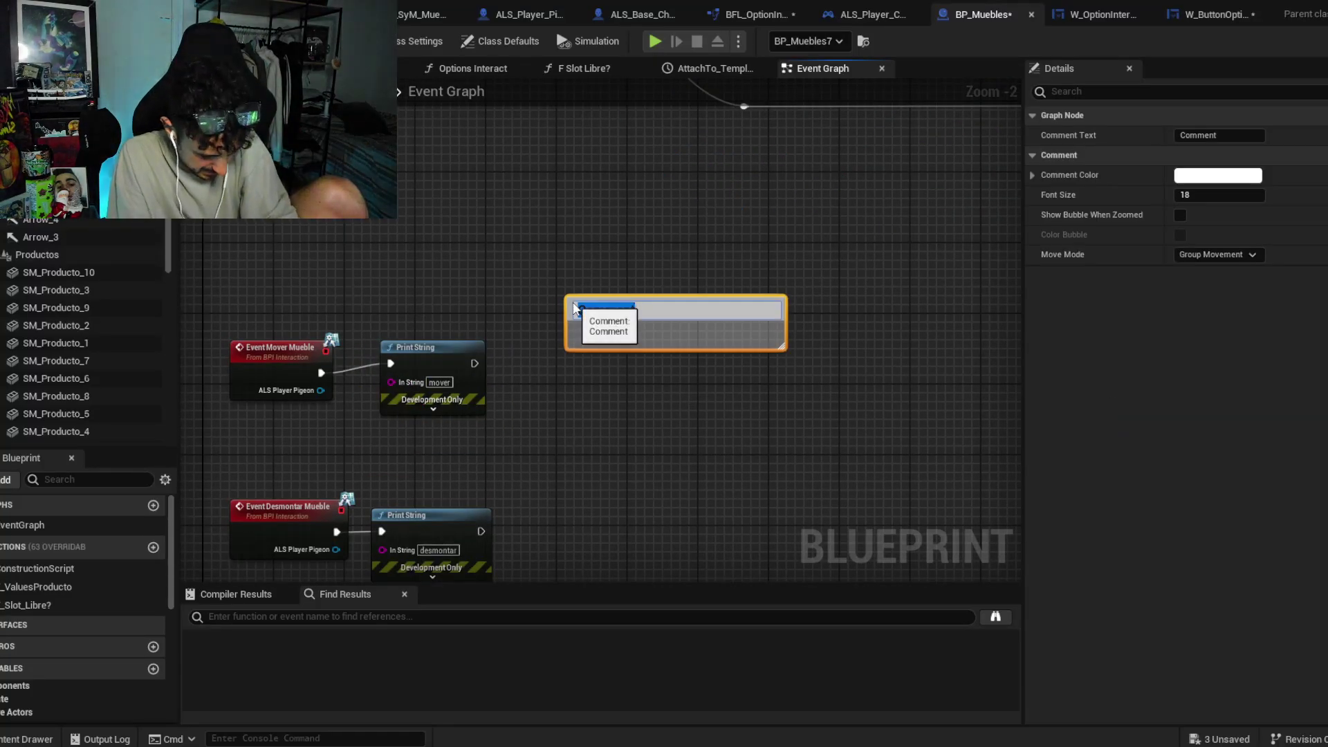
{"action": "type", "text": "ci"}
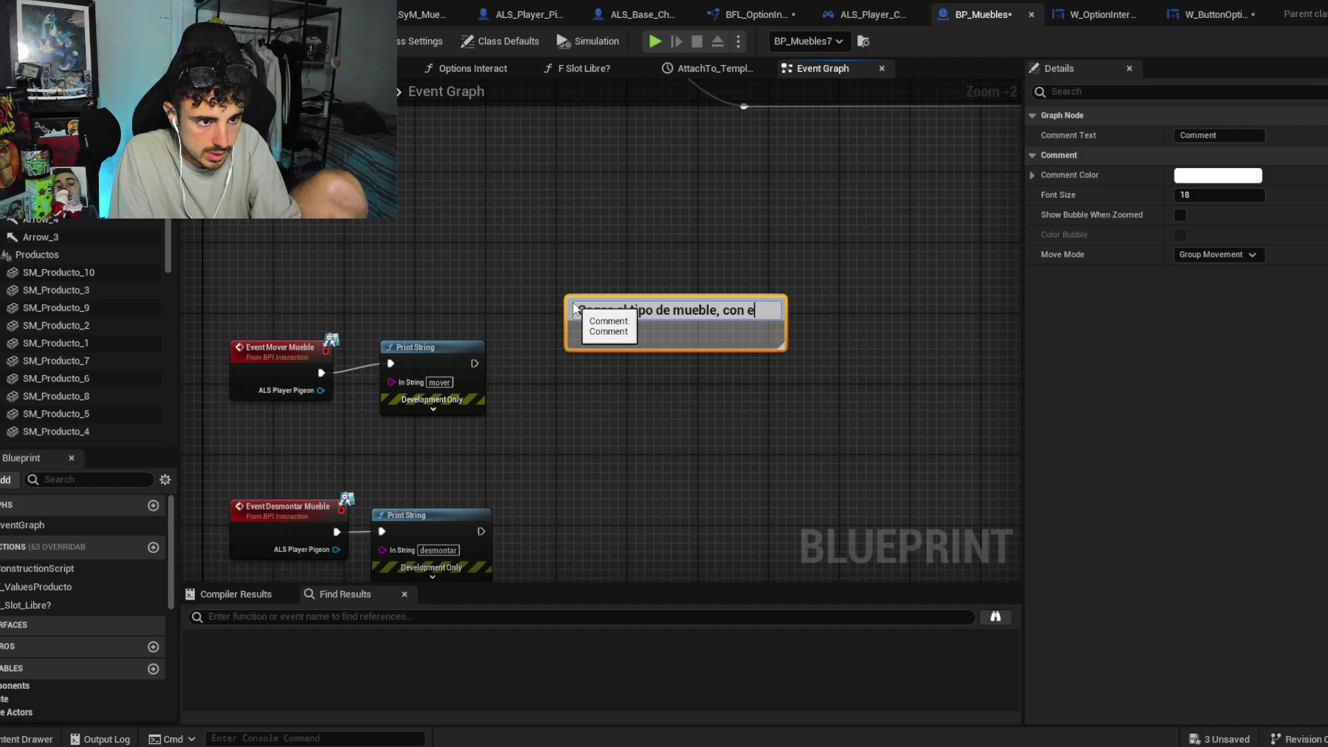
{"action": "type", "text": "se enum coges su mesh, act"}
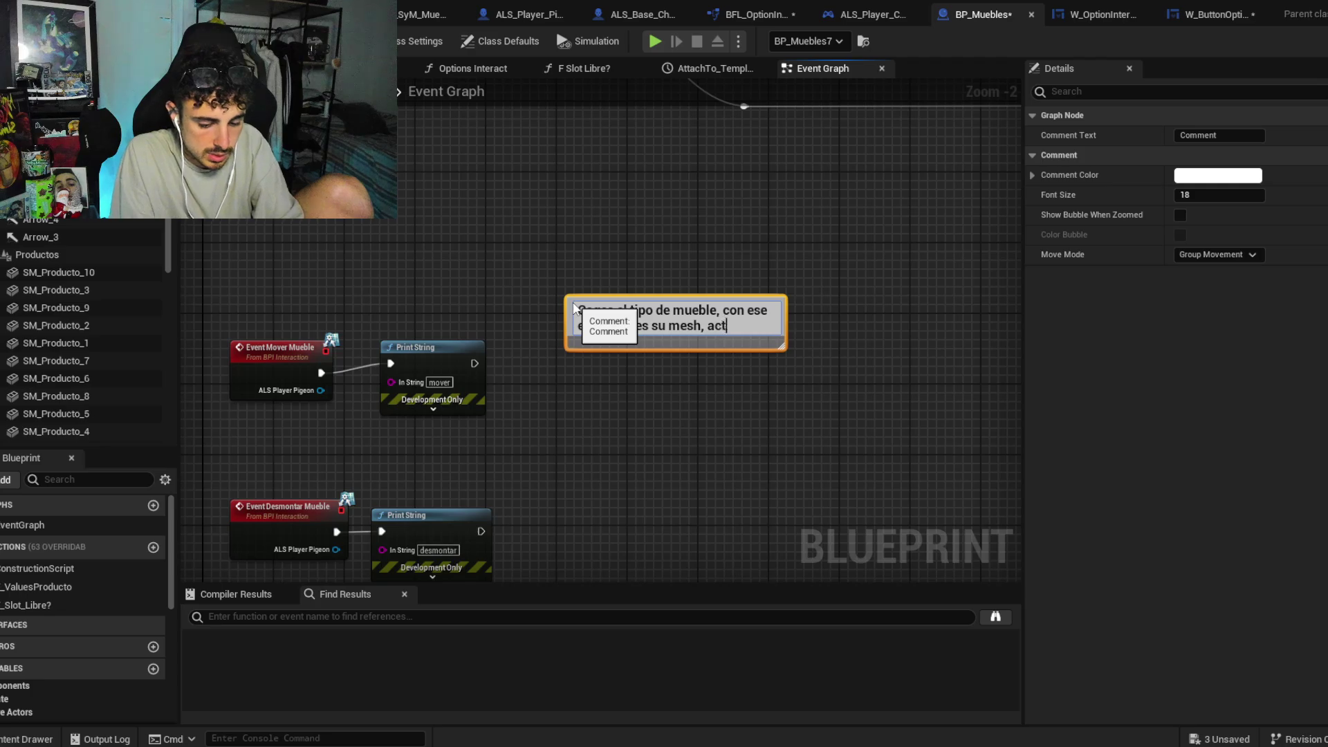
{"action": "type", "text": "ebles paro mar"}
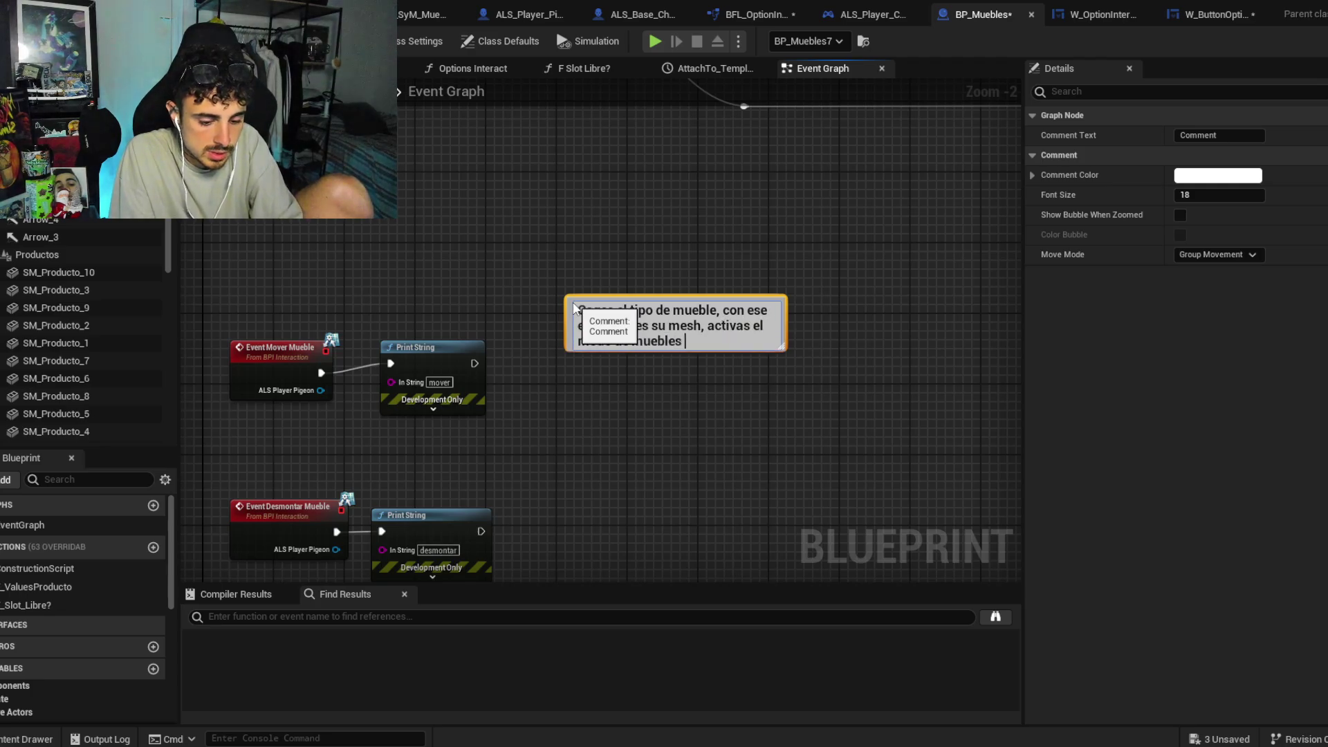
{"action": "type", "text": "cando "}
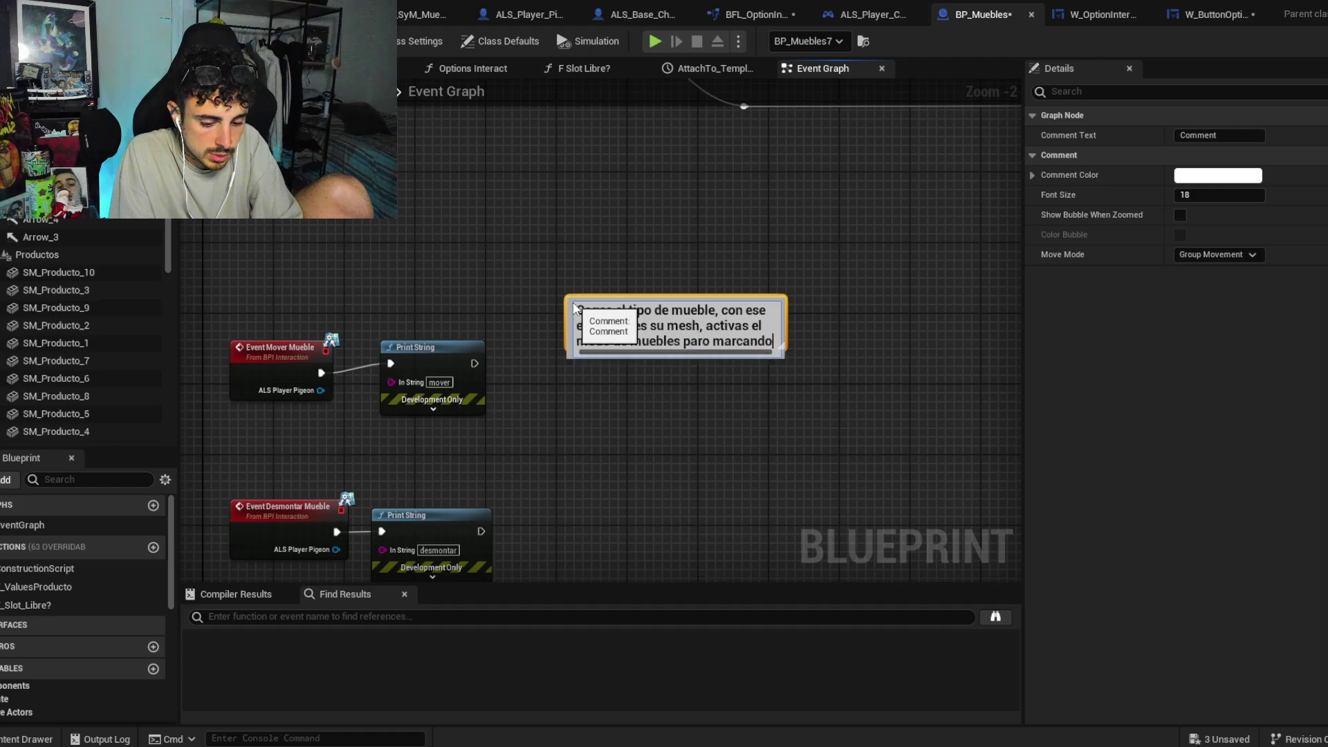
{"action": "type", "text": "que es un Teleport - Mover"}
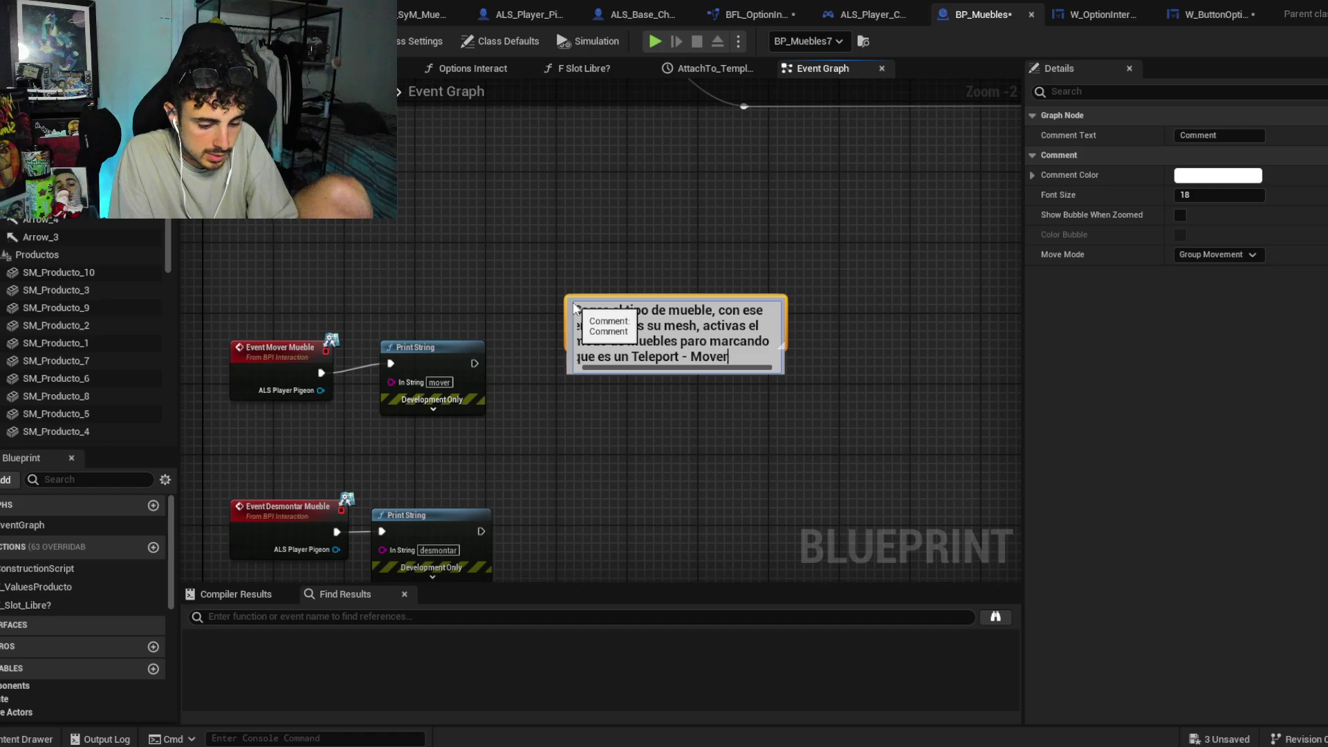
{"action": "type", "text": "nfirmas, se hace TP"}
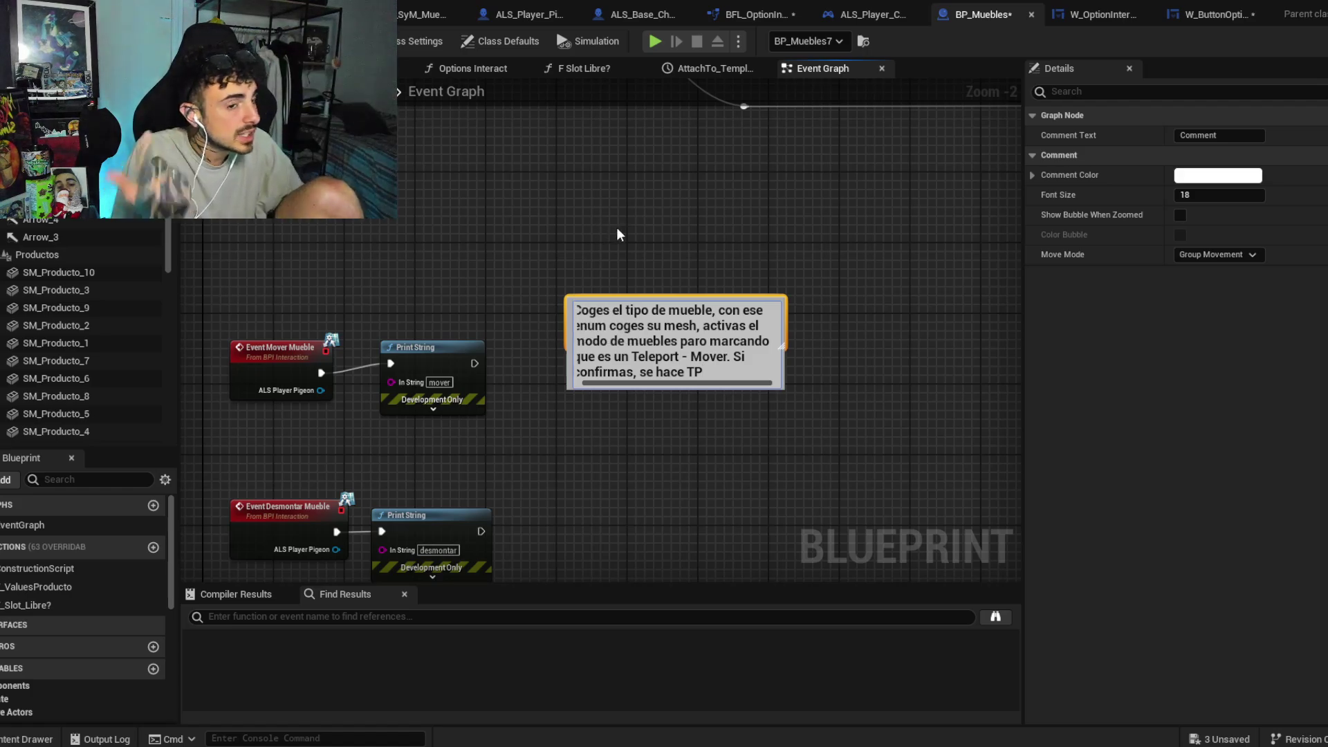
{"action": "left_click_drag", "start_coordinate": [781, 346], "coordinate": [802, 381]}
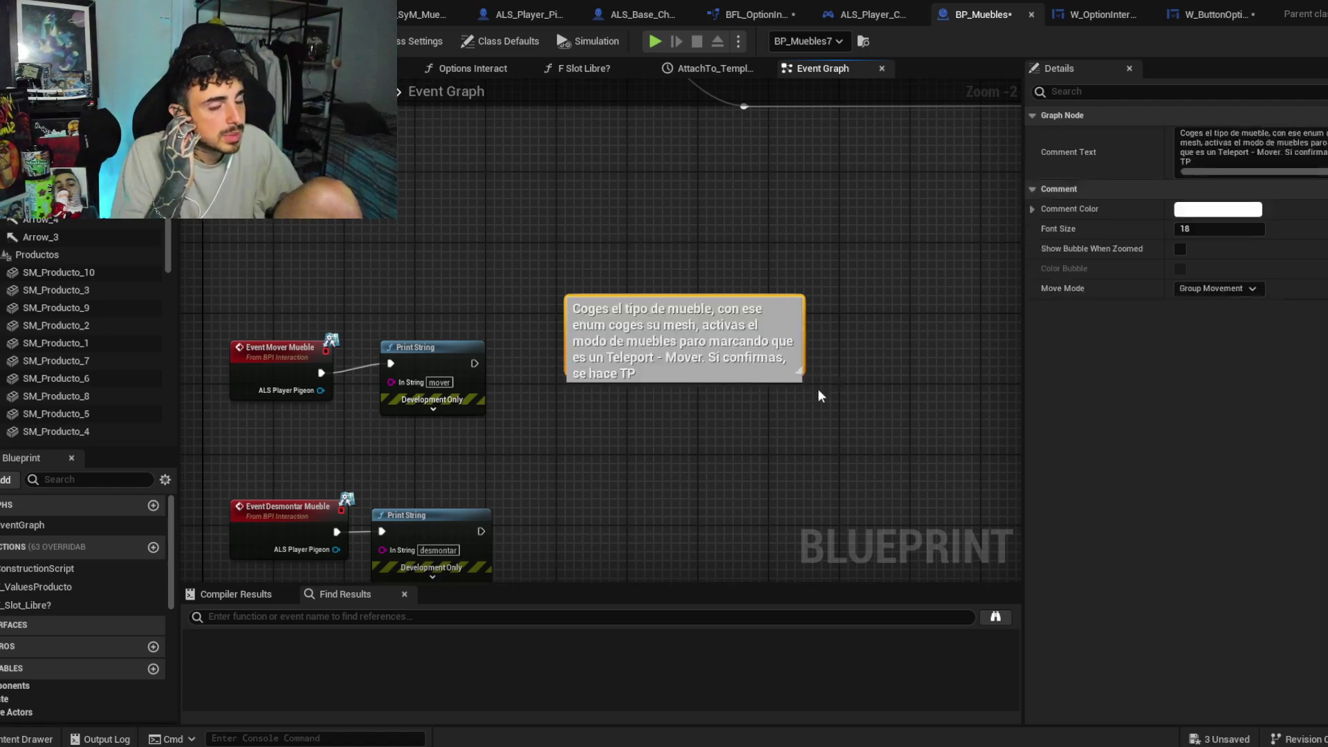
{"action": "left_click", "coordinate": [870, 395]}
Step: Colour the comment red and resize it so its text wraps to four lines
{"action": "left_click", "coordinate": [796, 345]}
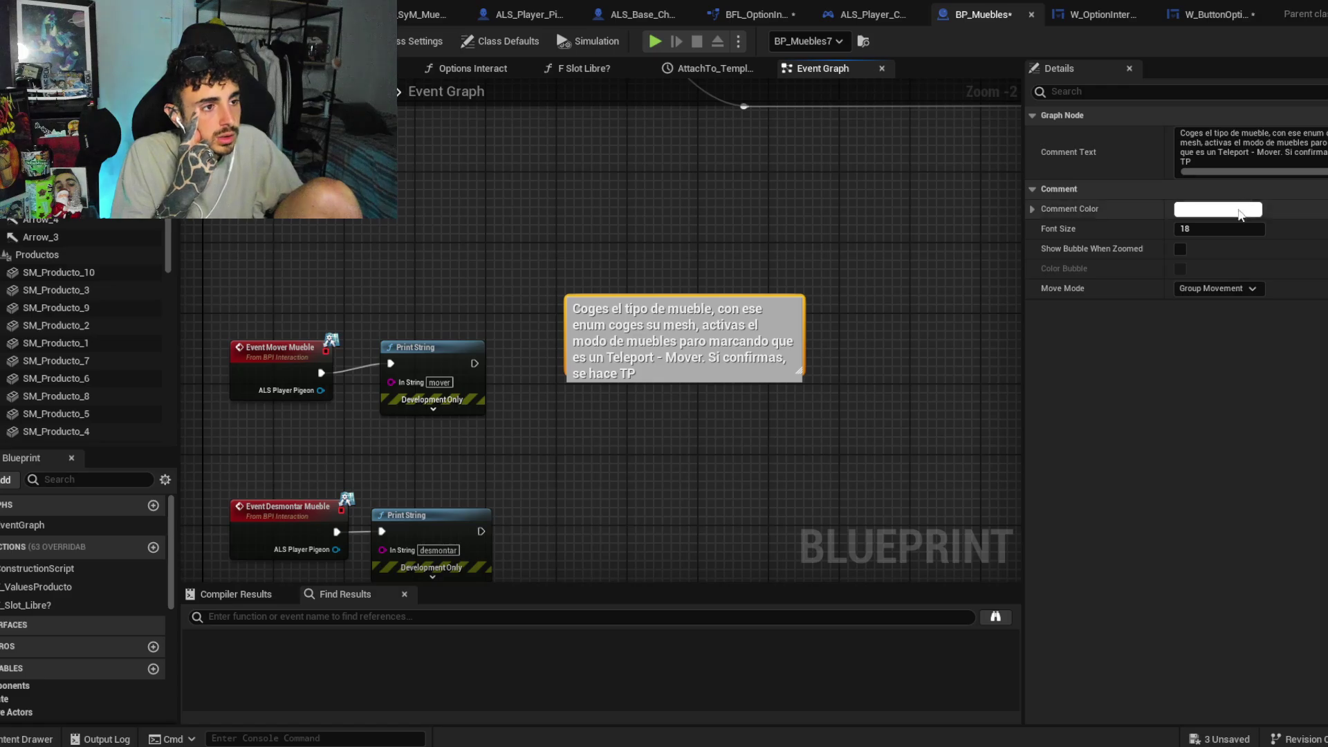
{"action": "left_click", "coordinate": [1217, 209]}
{"action": "left_click", "coordinate": [956, 252]}
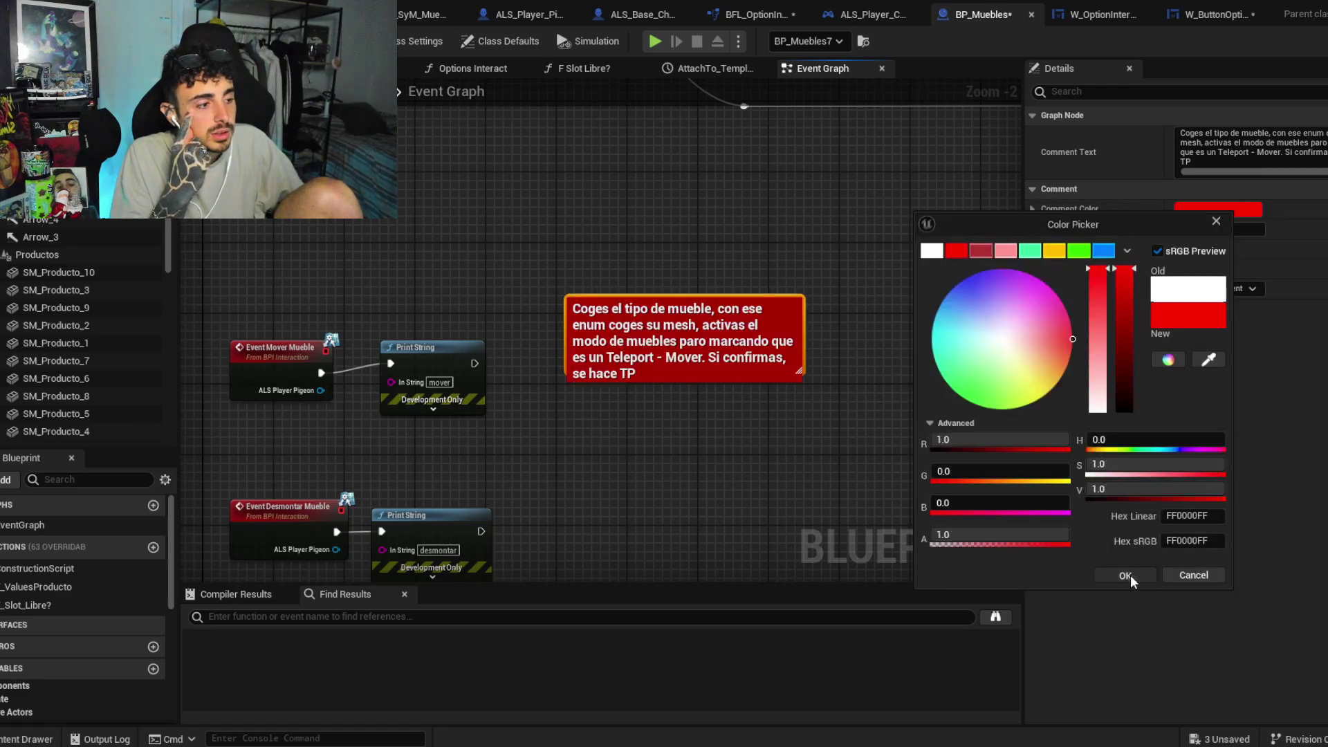
{"action": "left_click", "coordinate": [1129, 574]}
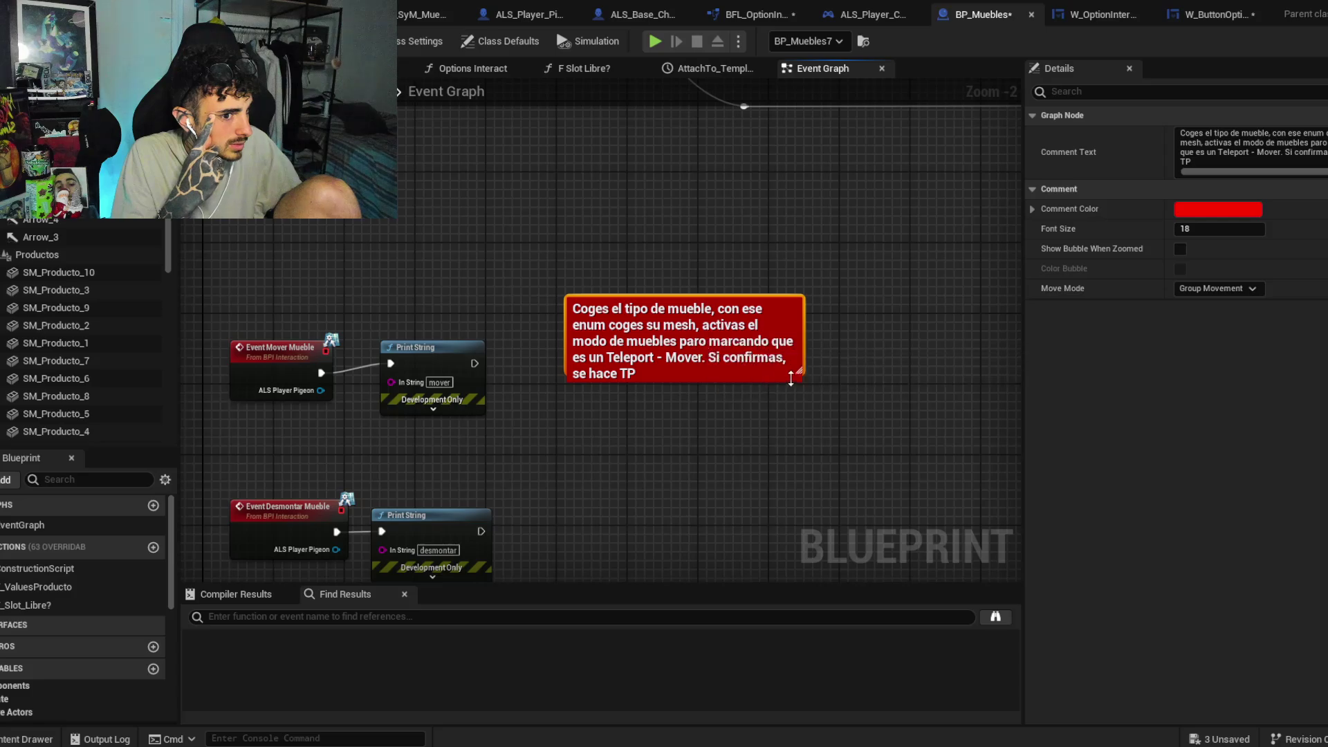
{"action": "left_click_drag", "start_coordinate": [799, 373], "coordinate": [841, 380]}
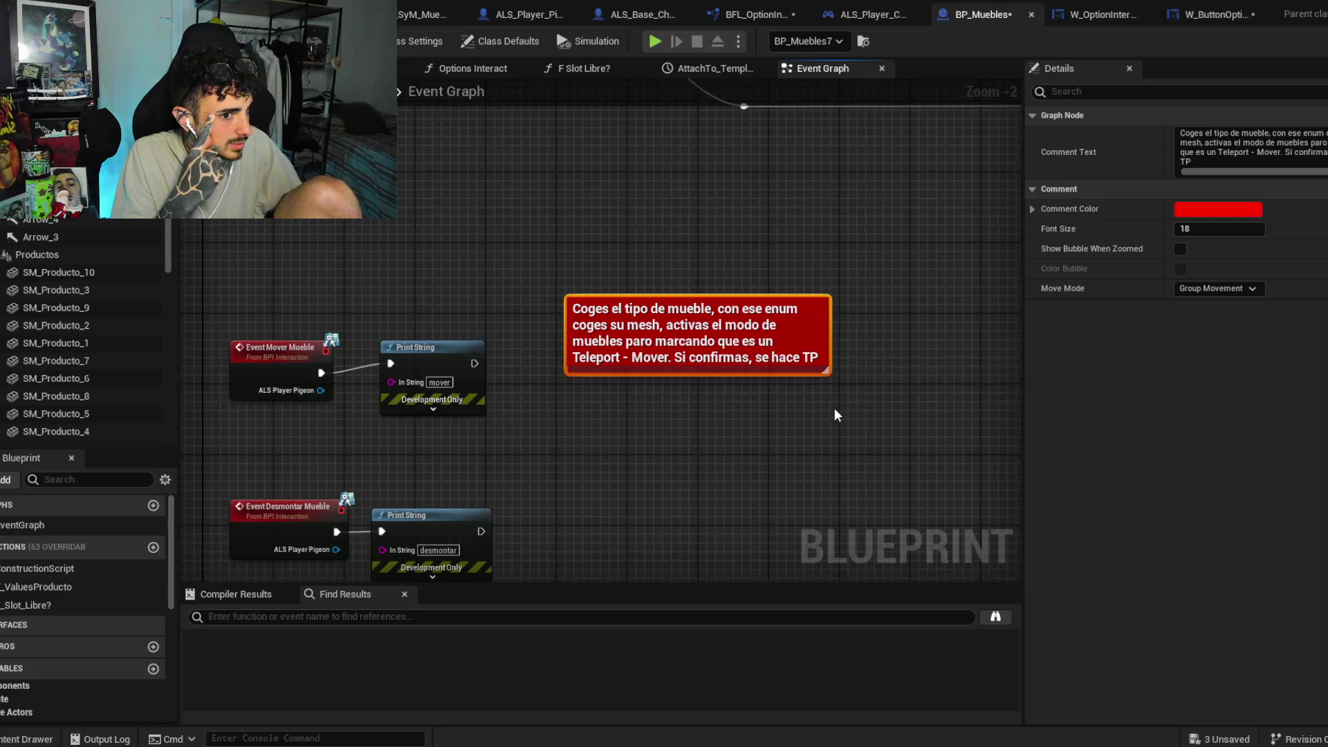
Step: Position the red comment just above the Event Mover Mueble and desmontar nodes
{"action": "right_click_drag", "start_coordinate": [755, 383], "coordinate": [671, 380]}
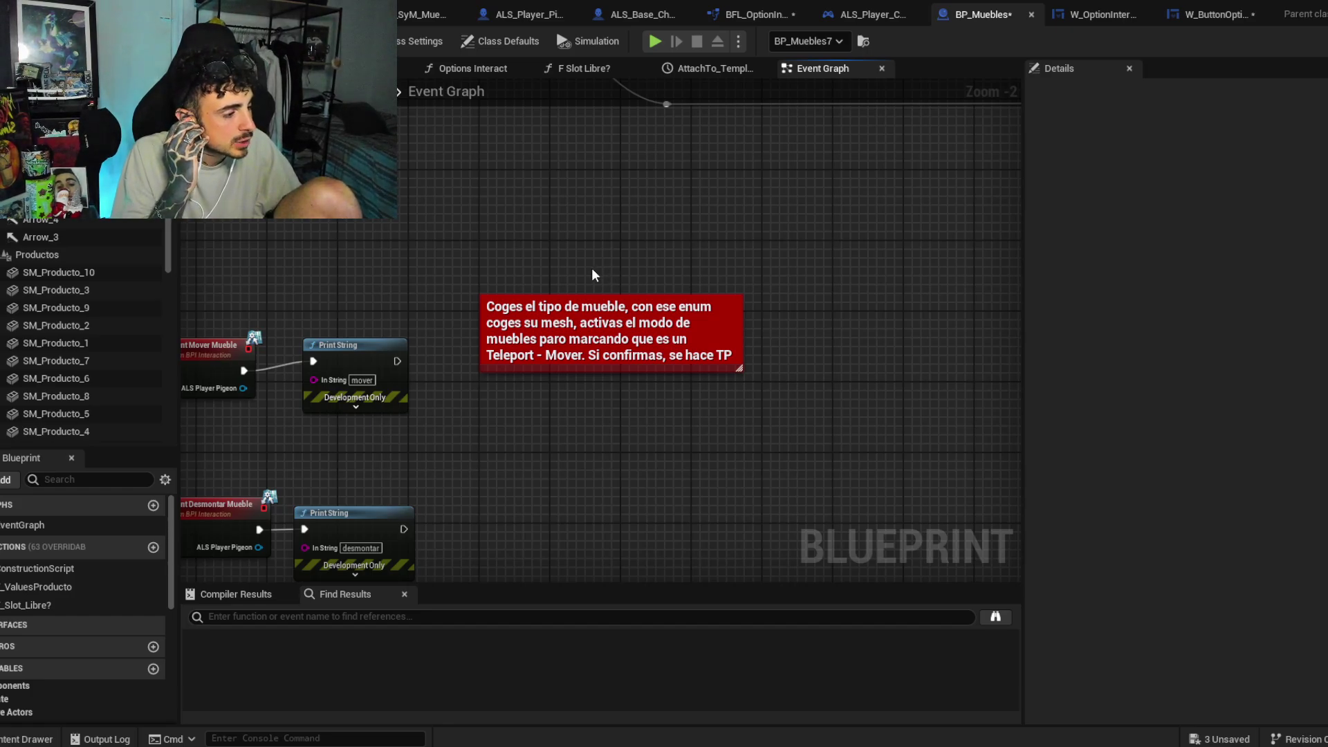
{"action": "right_click_drag", "start_coordinate": [511, 256], "coordinate": [658, 227]}
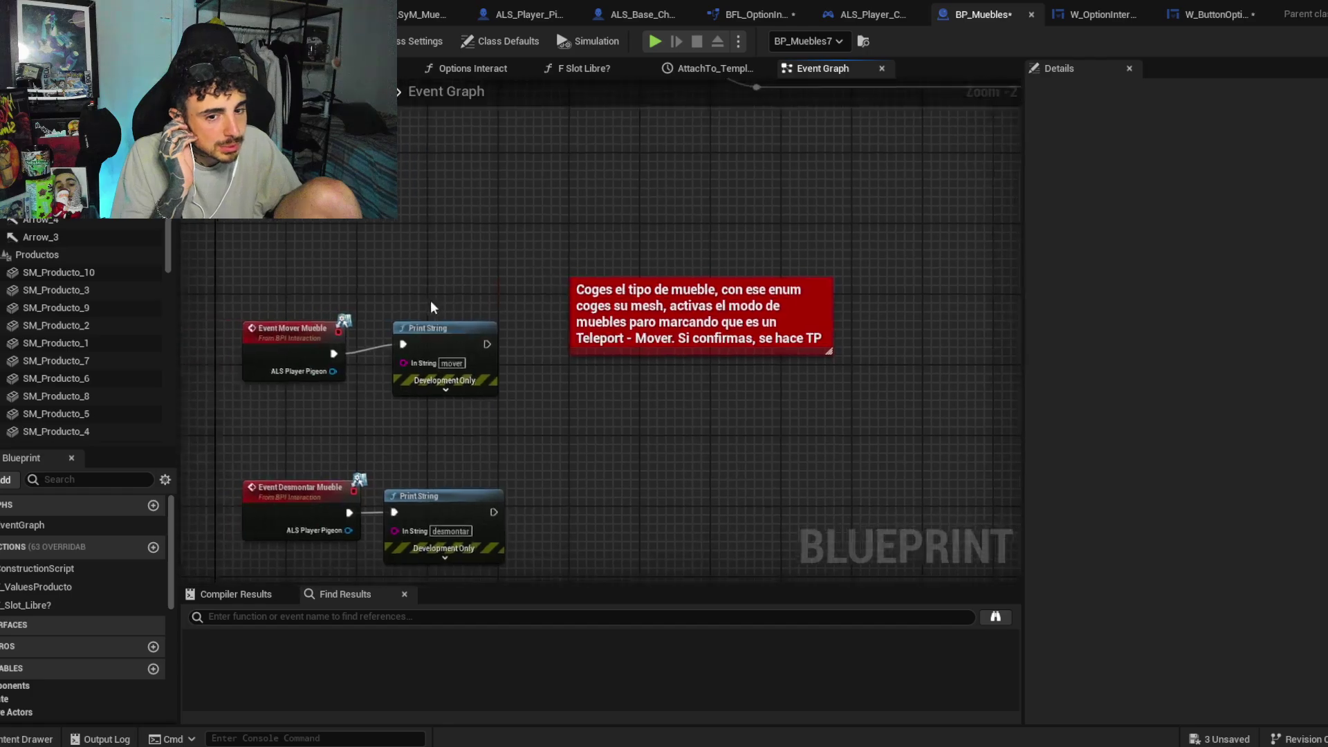
{"action": "left_click_drag", "start_coordinate": [491, 328], "coordinate": [467, 334]}
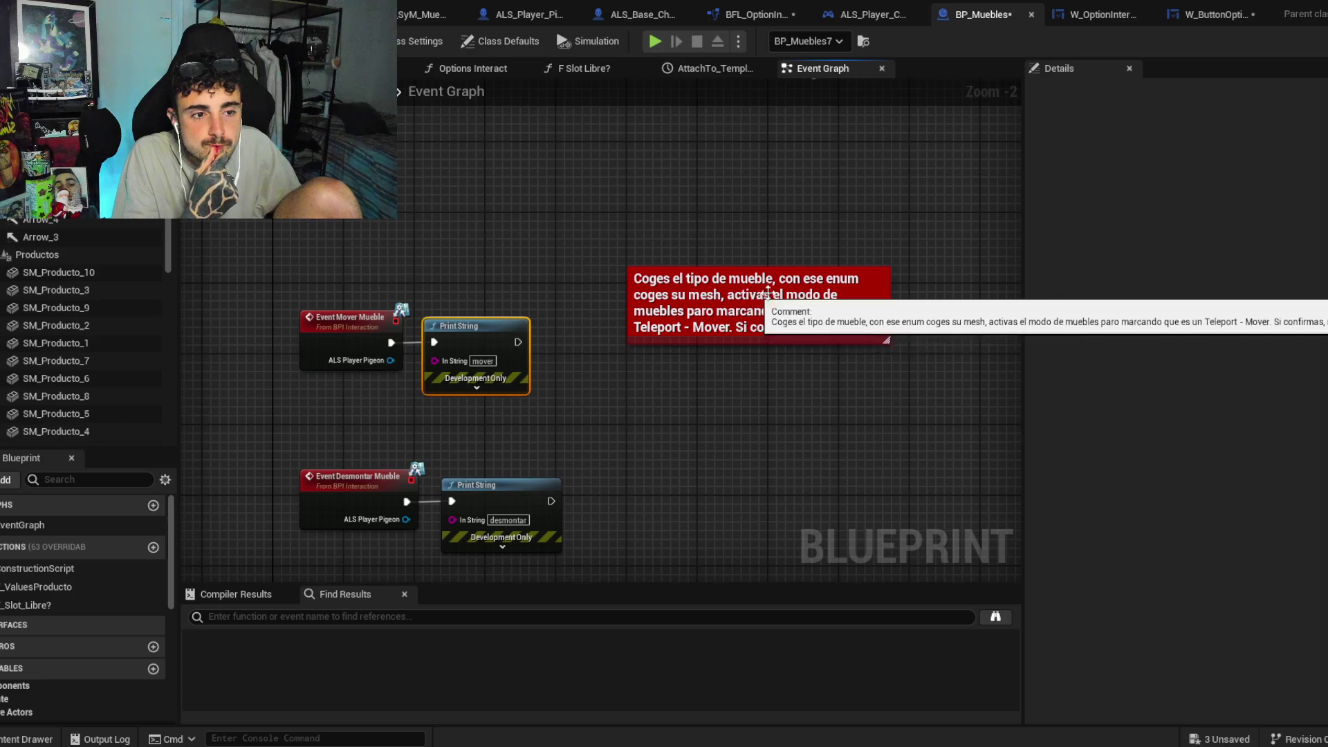
{"action": "right_click_drag", "start_coordinate": [816, 264], "coordinate": [657, 234]}
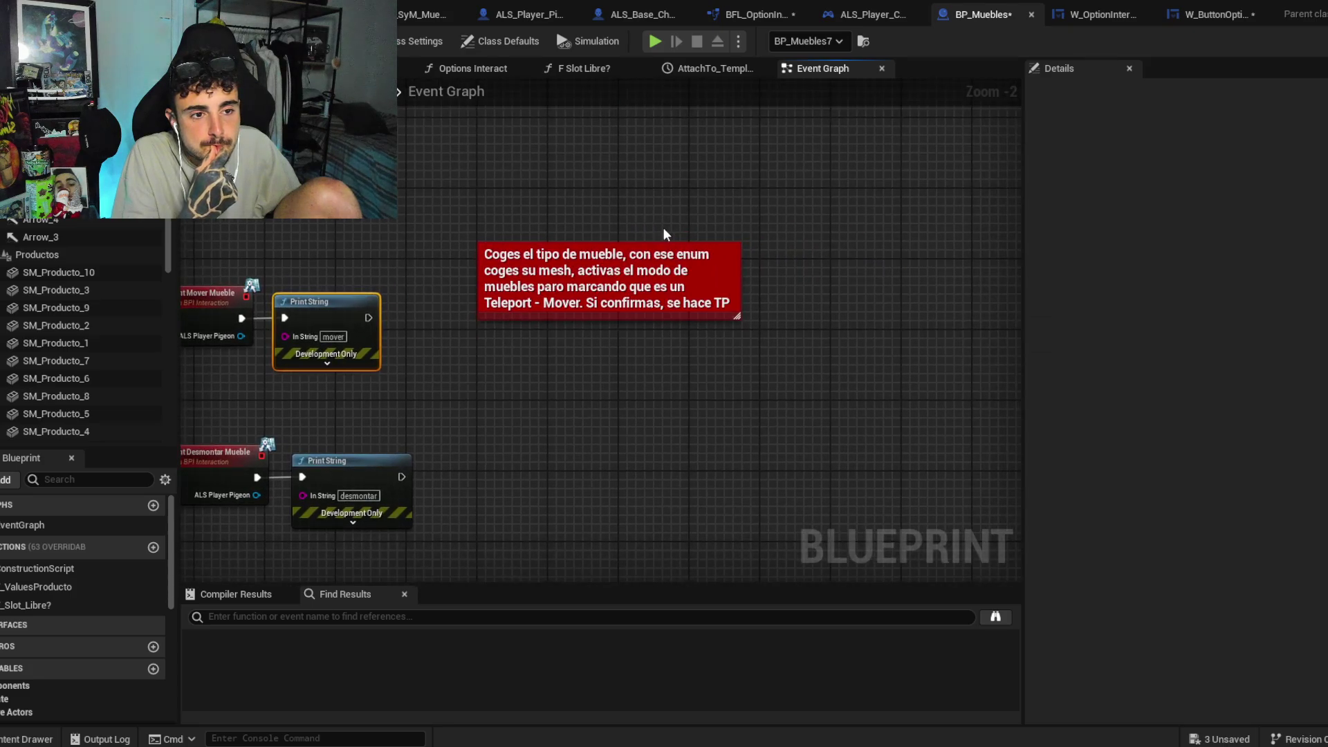
{"action": "mouse_move", "coordinate": [687, 262]}
{"action": "left_mouse_down"}
{"action": "mouse_move", "coordinate": [609, 254]}
{"action": "mouse_move", "coordinate": [556, 215]}
{"action": "left_mouse_up"}
{"action": "left_click", "coordinate": [488, 192]}
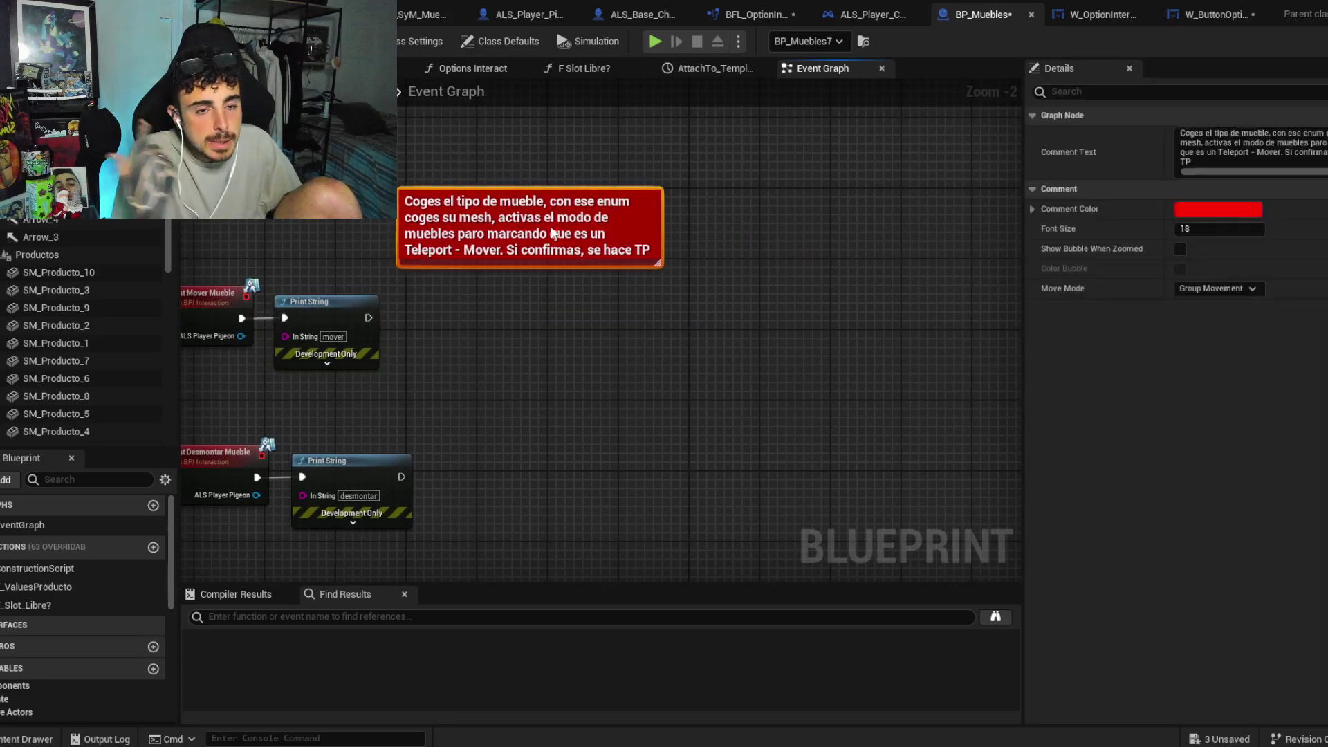
{"action": "scroll", "coordinate": [566, 280], "scroll_direction": "down", "scroll_amount": 4}
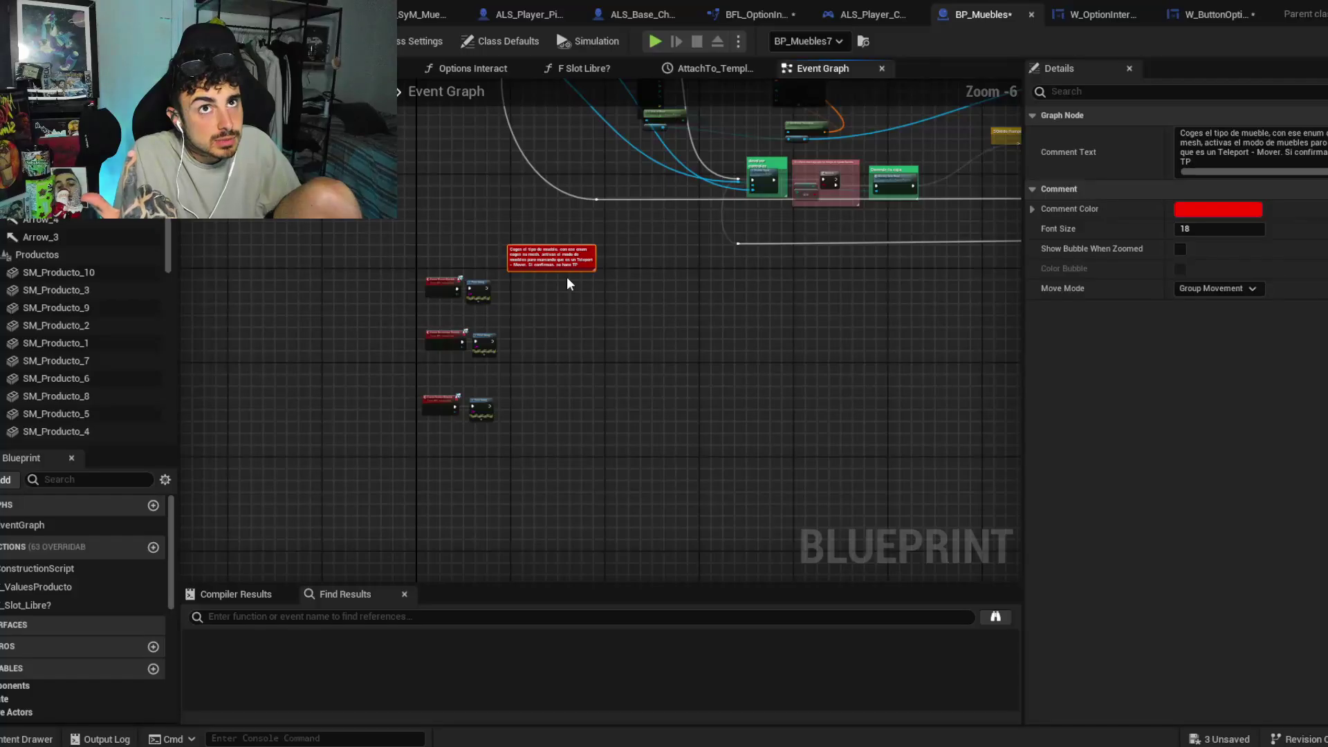
{"action": "scroll", "coordinate": [545, 286], "scroll_direction": "up", "scroll_amount": 4}
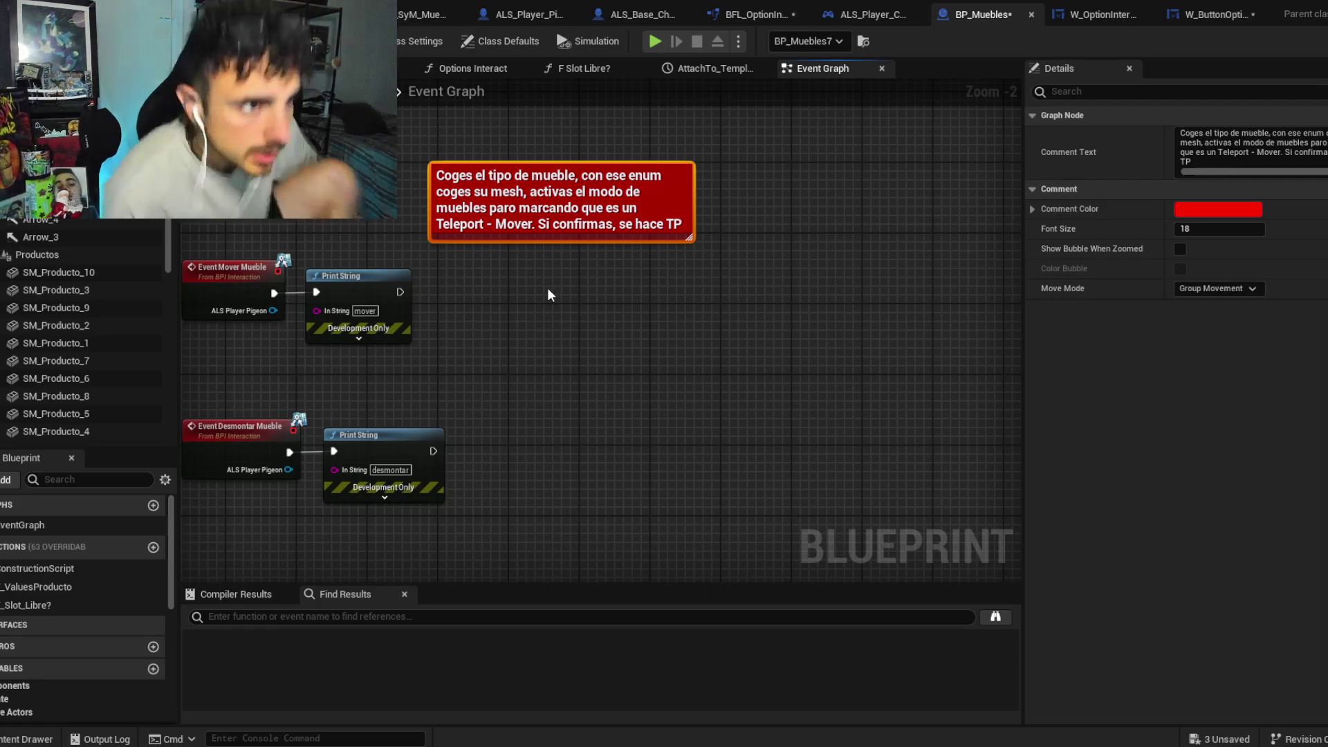
Step: Close ALS_Base_CharacterBP and open the player's System_Muebles_Component blueprint for editing
{"action": "left_click", "coordinate": [612, 16]}
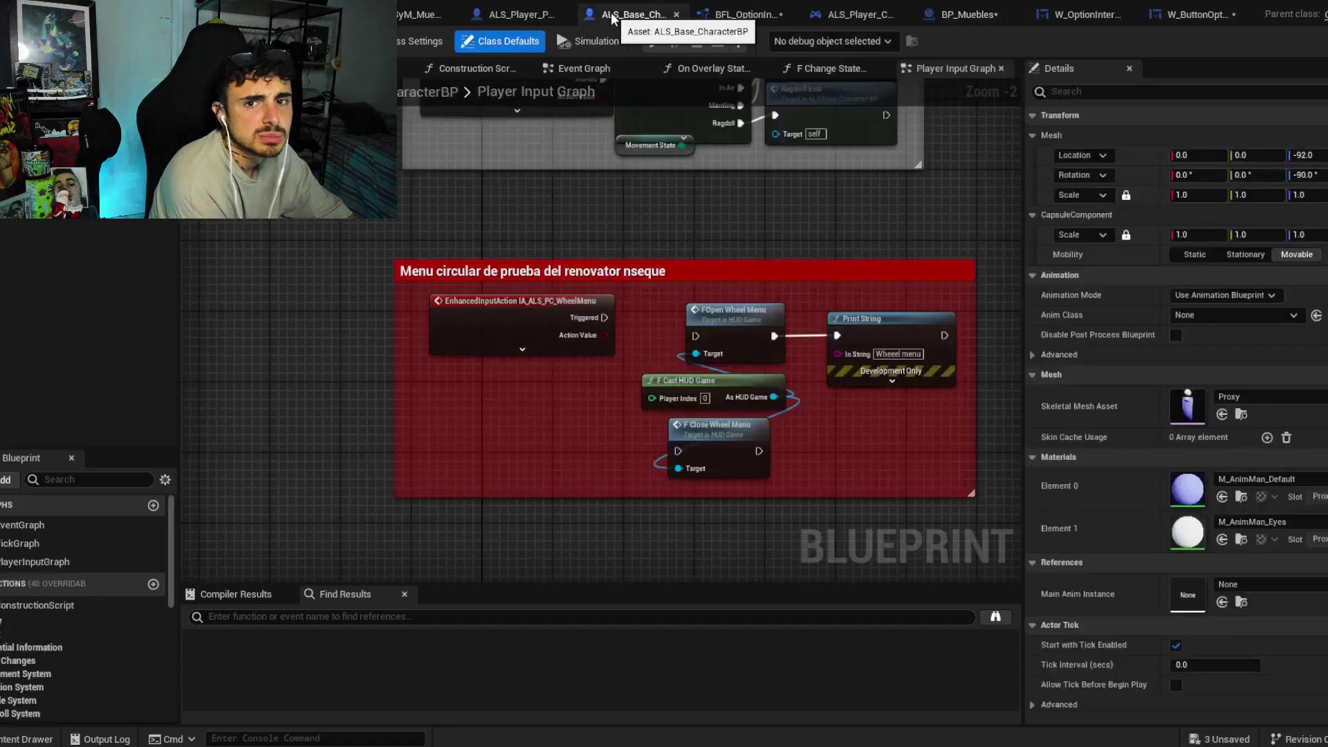
{"action": "left_click", "coordinate": [676, 15]}
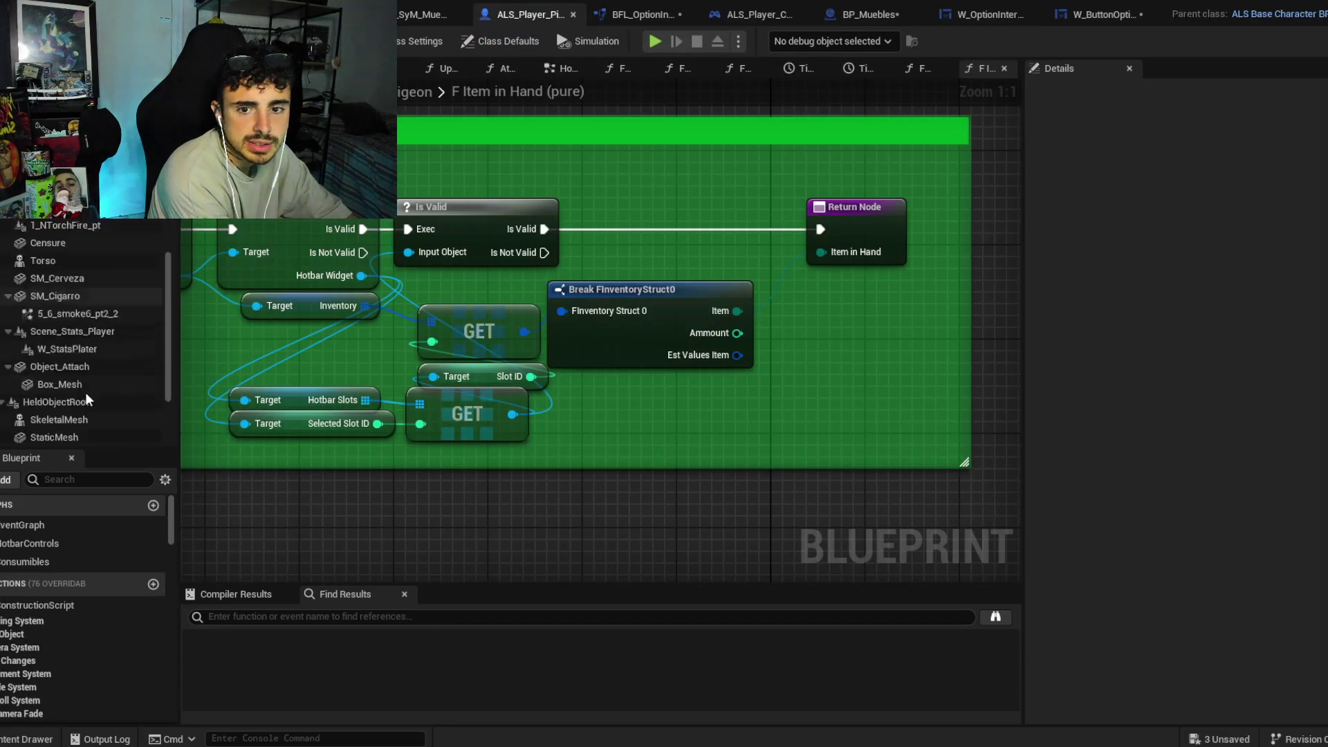
{"action": "left_click", "coordinate": [69, 434]}
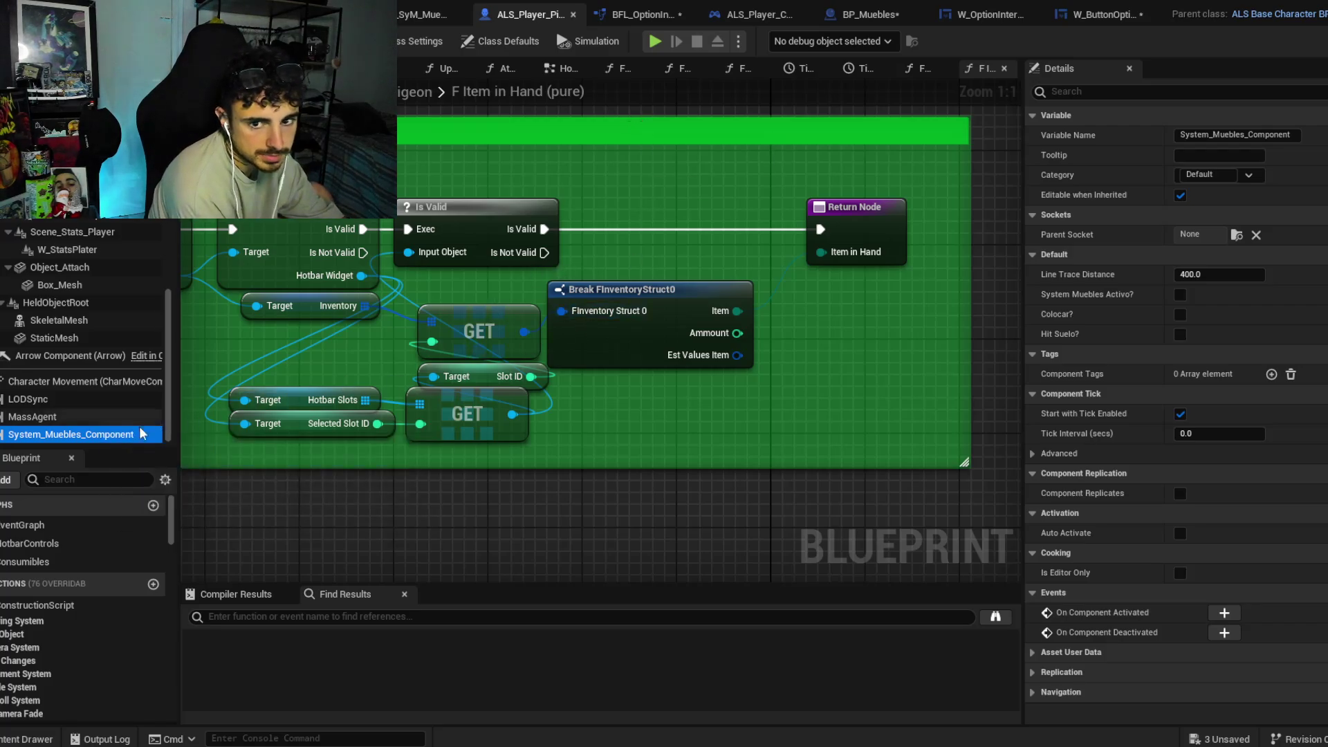
{"action": "left_click", "coordinate": [71, 440]}
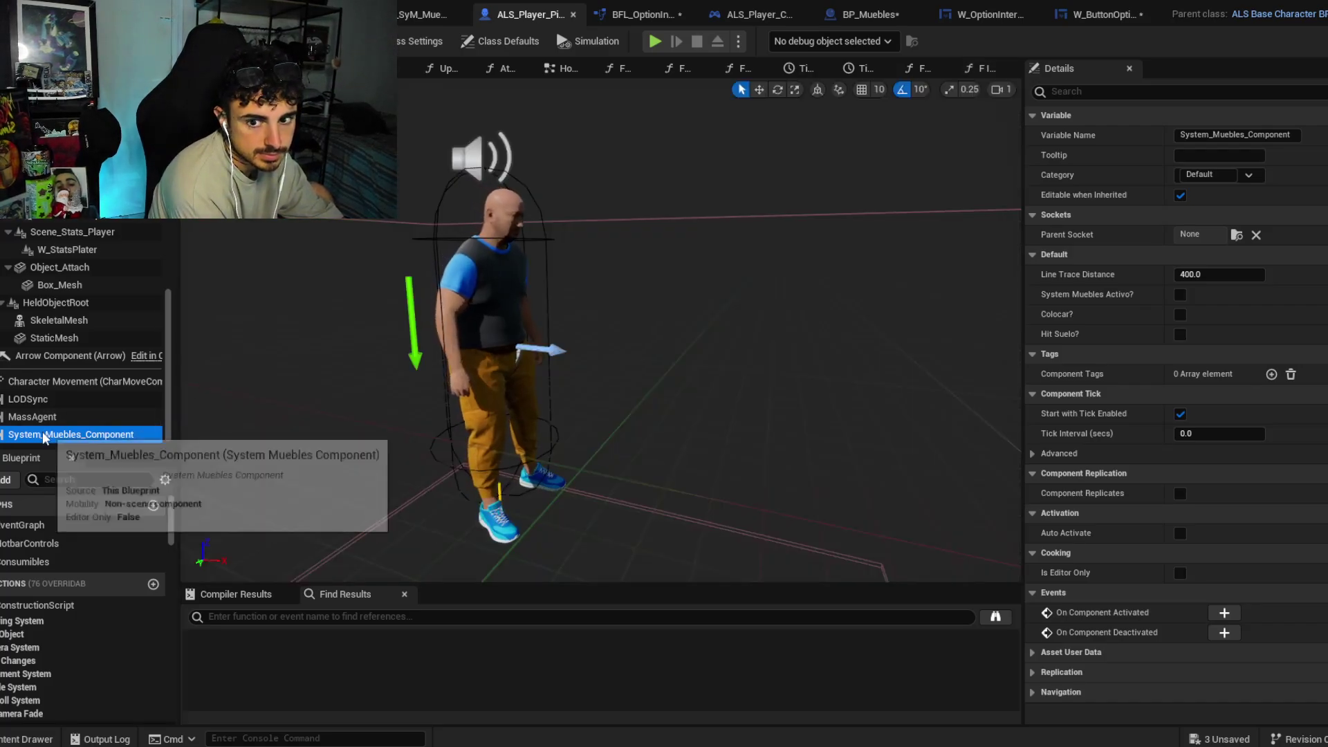
{"action": "right_click", "coordinate": [44, 436]}
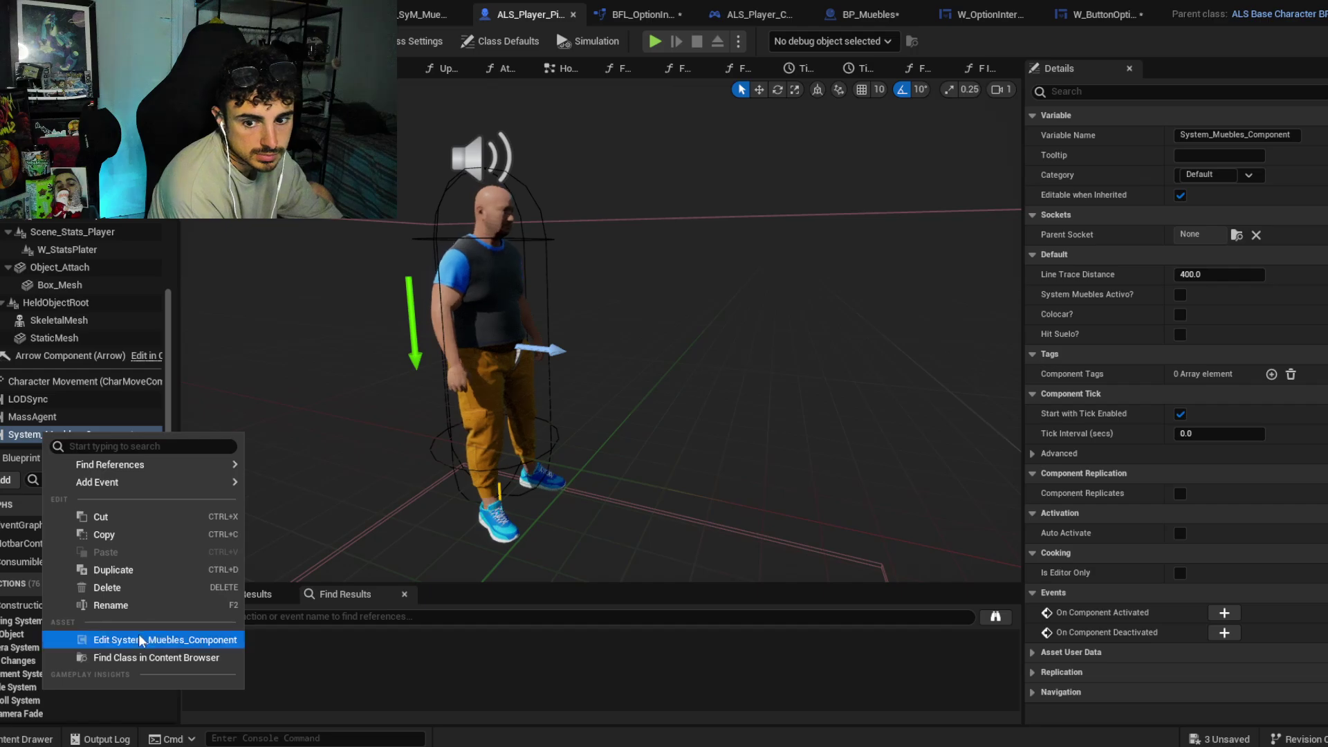
{"action": "left_click", "coordinate": [148, 640]}
{"action": "scroll", "coordinate": [521, 219], "scroll_direction": "down", "scroll_amount": 7}
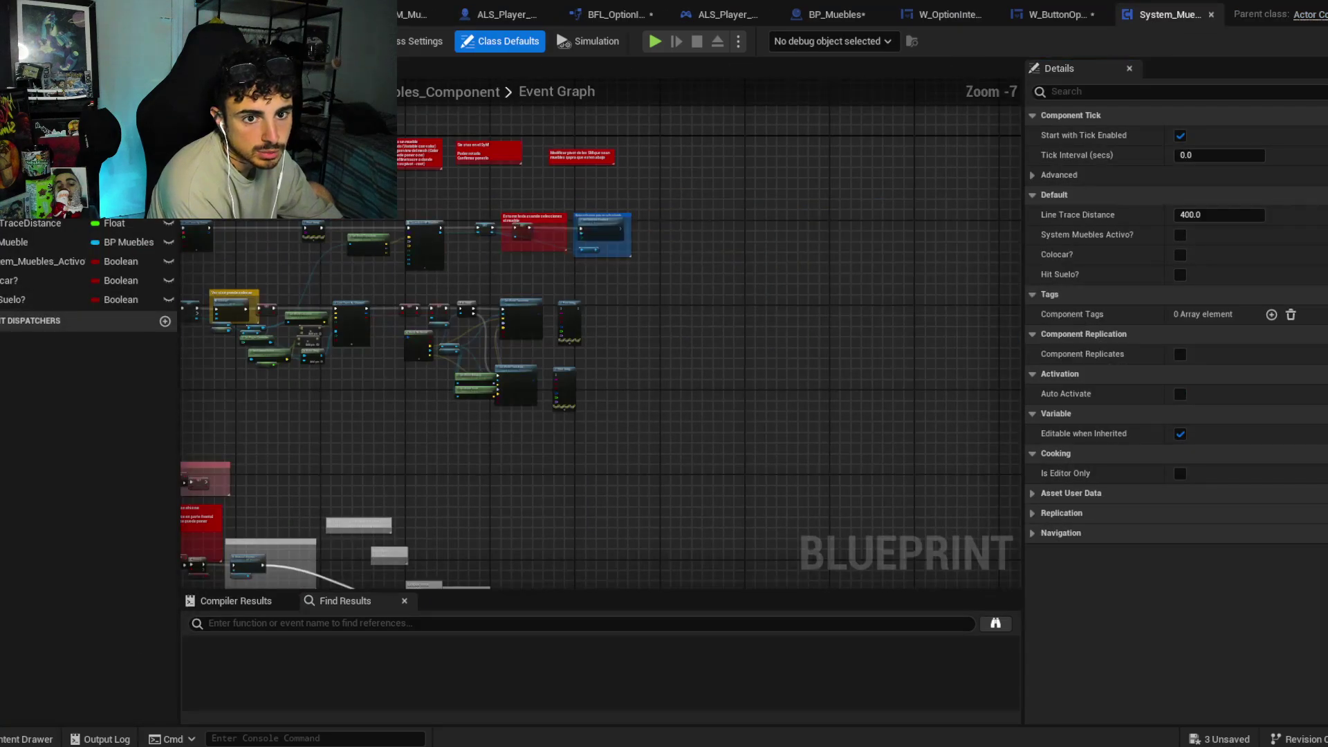
{"action": "right_click_drag", "start_coordinate": [398, 251], "coordinate": [570, 255]}
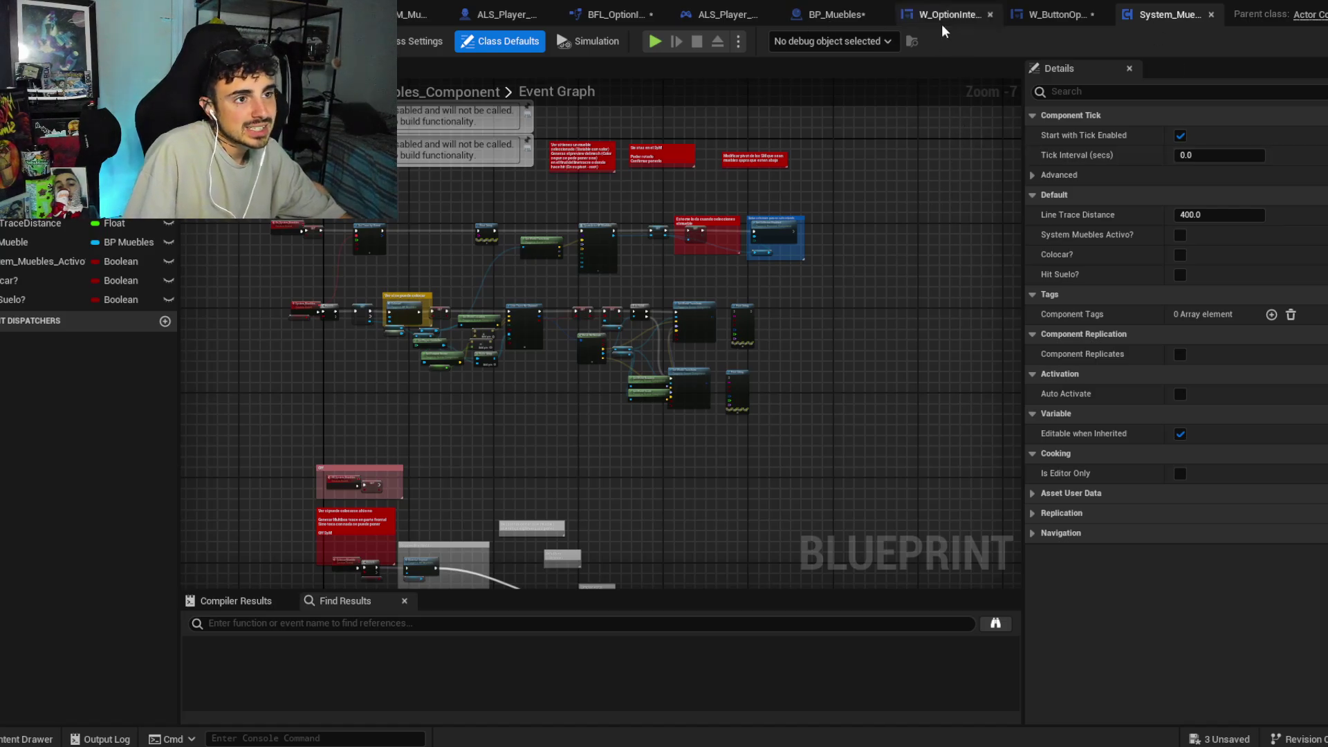
Step: In BP_Muebles, add a Get System Muebles Component node off the ALS Player Pigeon reference
{"action": "left_click", "coordinate": [807, 22]}
{"action": "right_click_drag", "start_coordinate": [477, 303], "coordinate": [533, 289]}
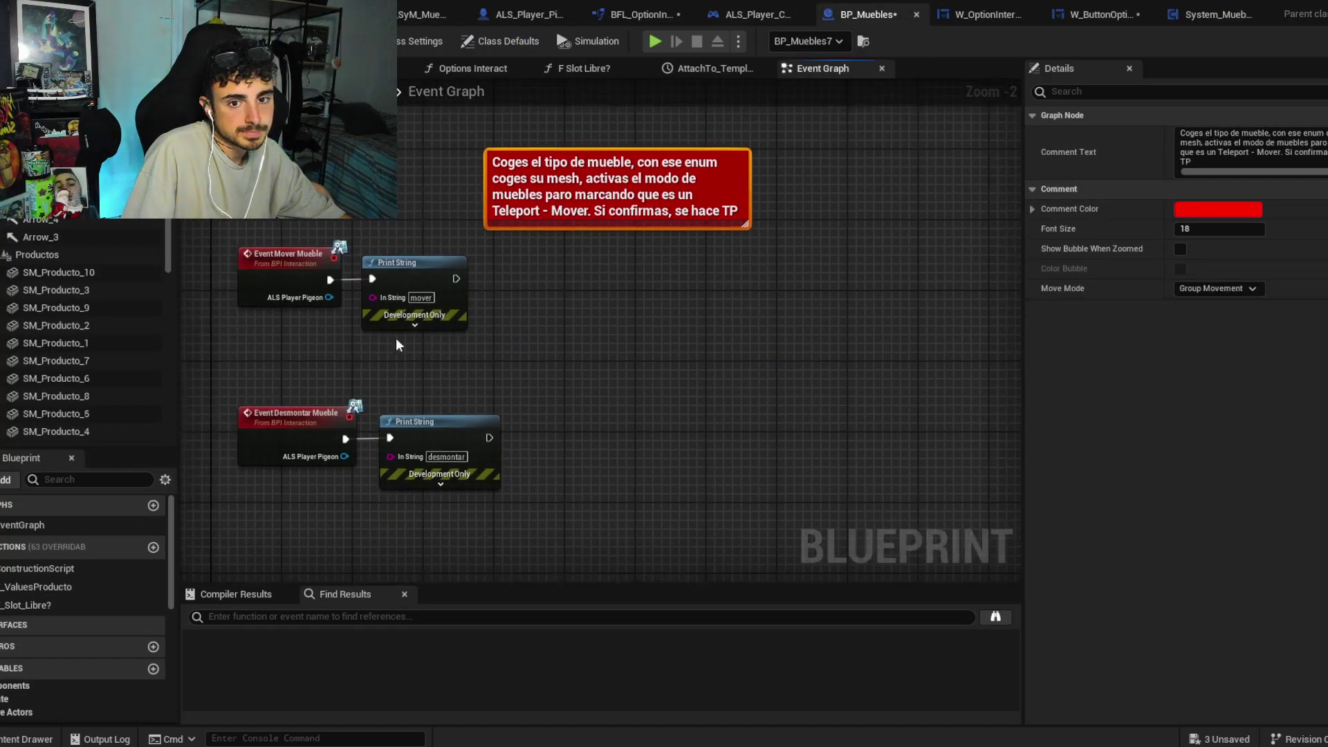
{"action": "left_click_drag", "start_coordinate": [326, 299], "coordinate": [531, 339]}
{"action": "type", "text": "system"}
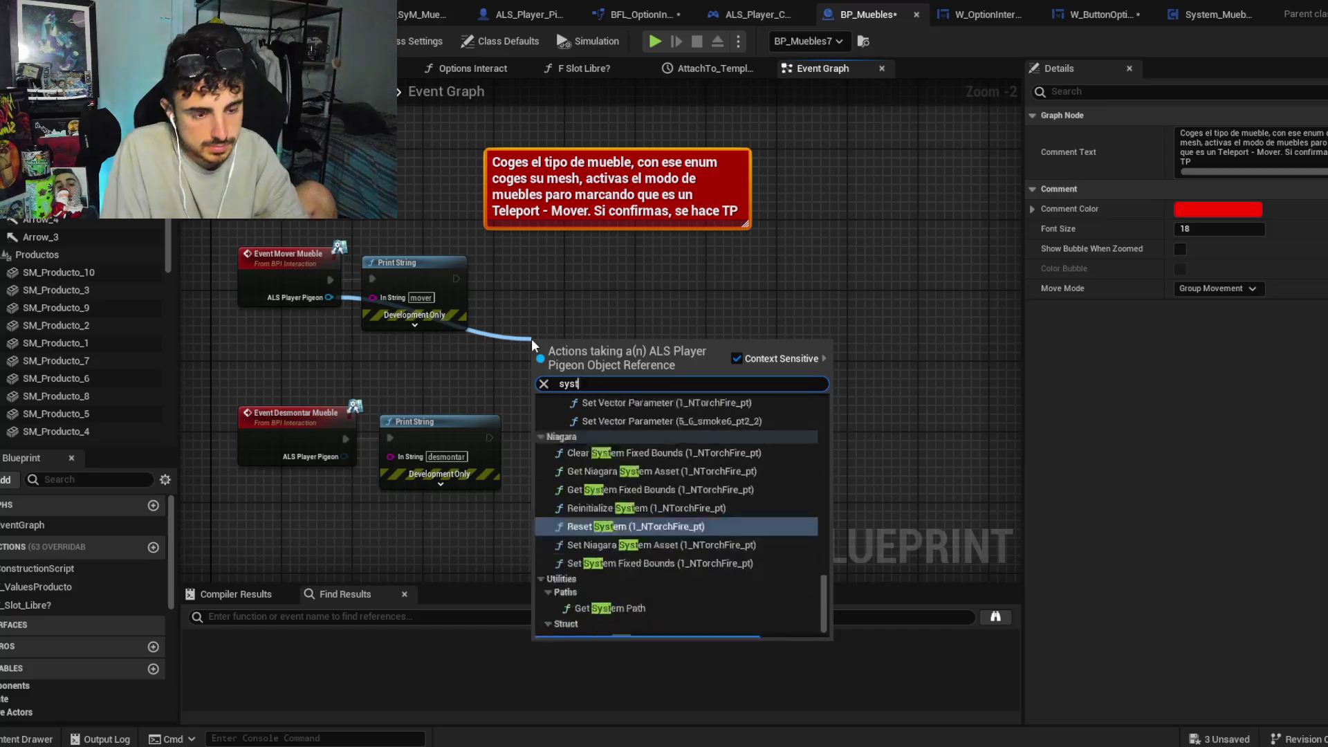
{"action": "type", "text": " mue"}
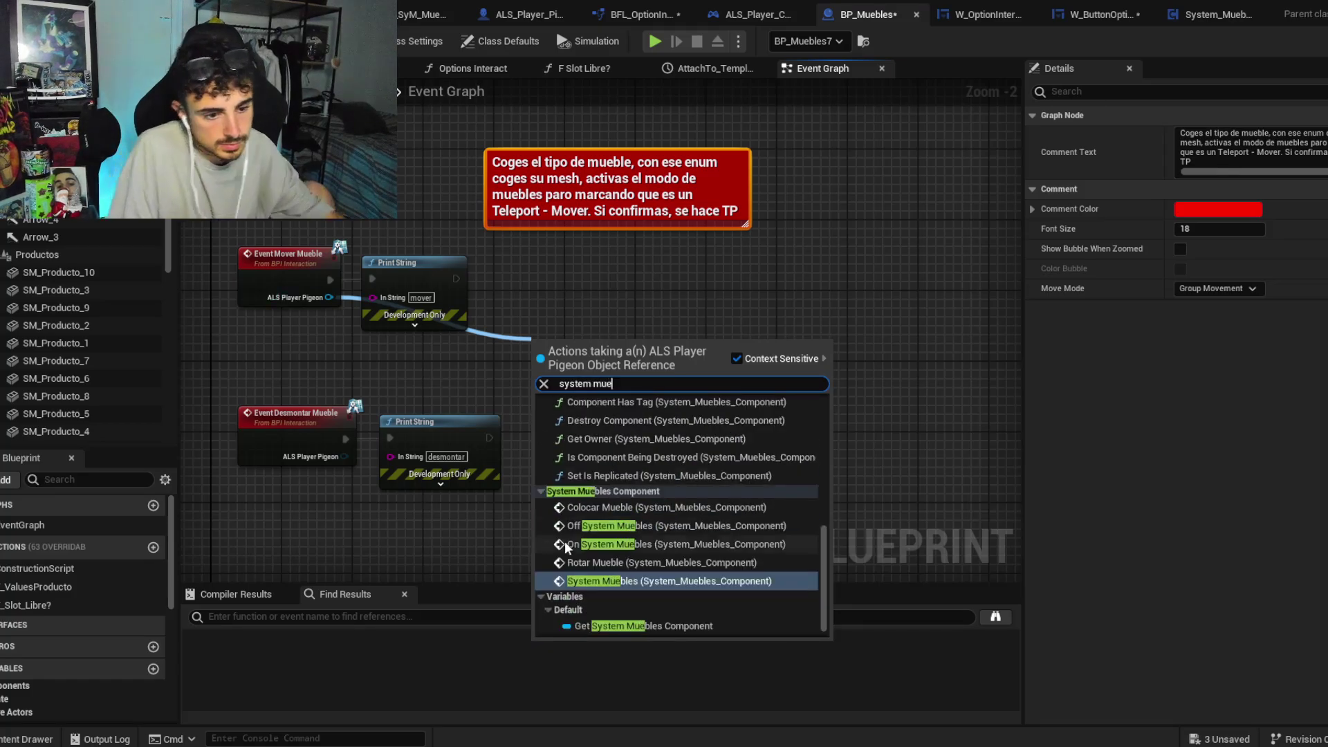
{"action": "left_click", "coordinate": [653, 626]}
{"action": "scroll", "coordinate": [604, 392], "scroll_direction": "up", "scroll_amount": 2}
{"action": "left_click_drag", "start_coordinate": [587, 318], "coordinate": [439, 330]}
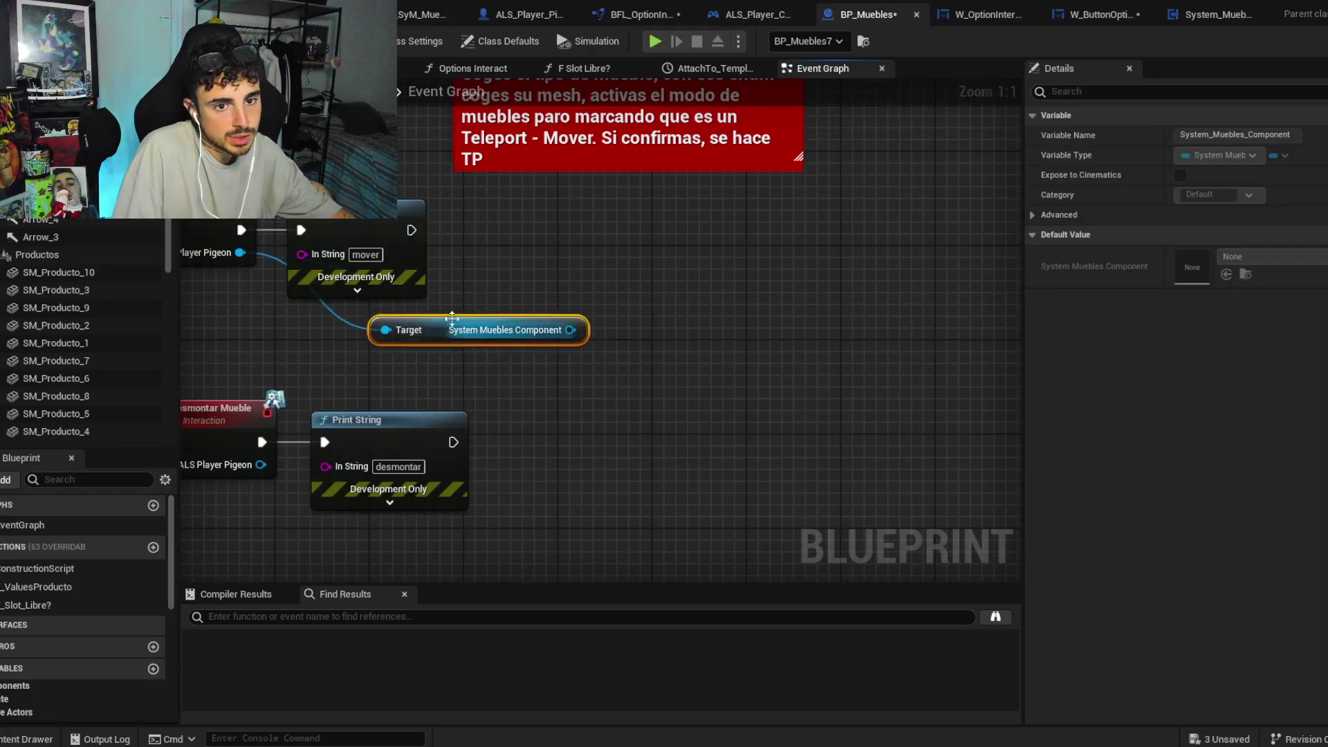
{"action": "left_click", "coordinate": [1213, 14]}
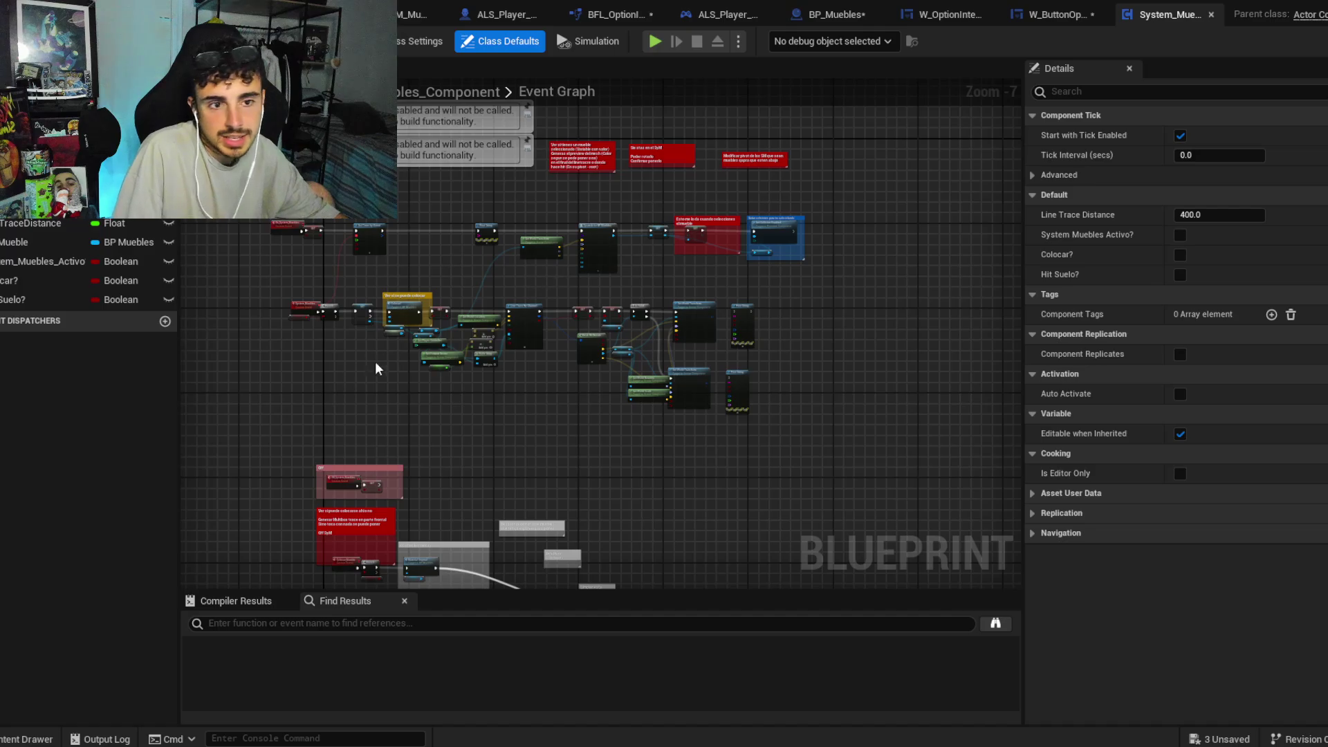
{"action": "scroll", "coordinate": [437, 256], "scroll_direction": "up", "scroll_amount": 4}
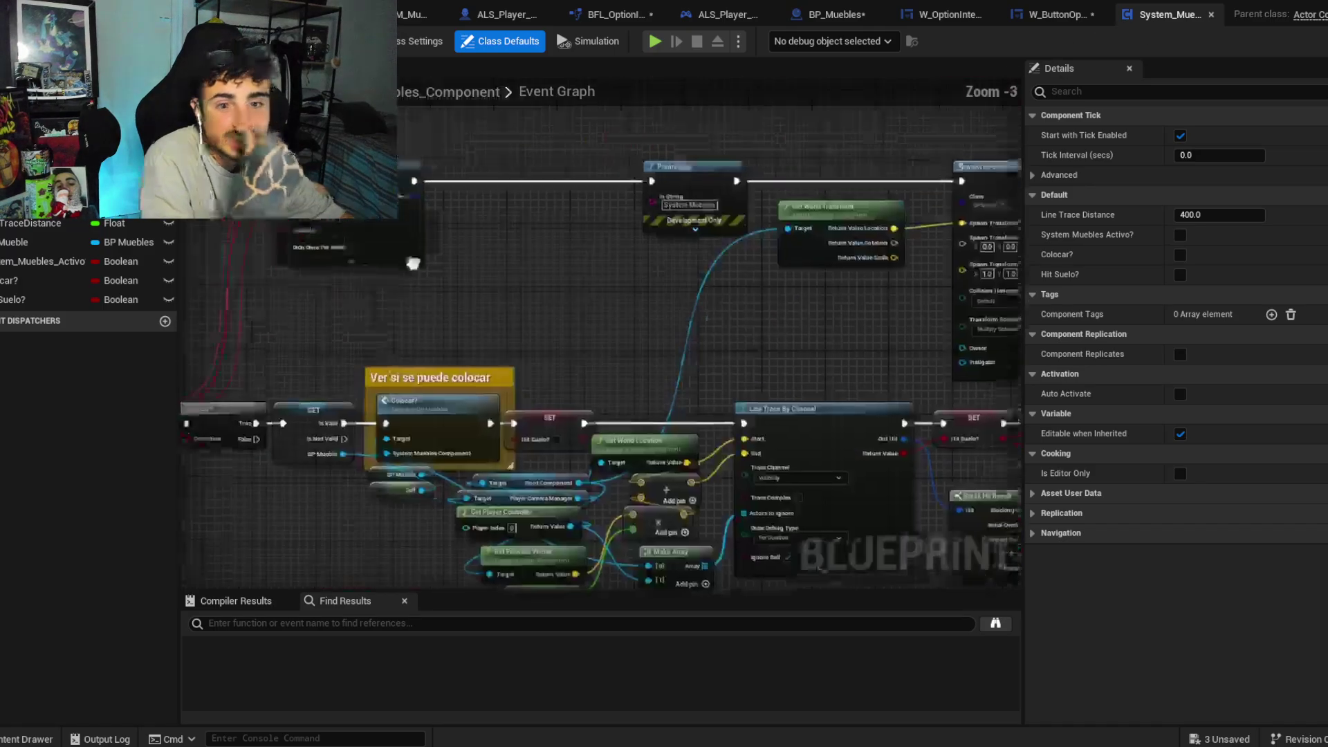
{"action": "right_click_drag", "start_coordinate": [436, 256], "coordinate": [649, 288]}
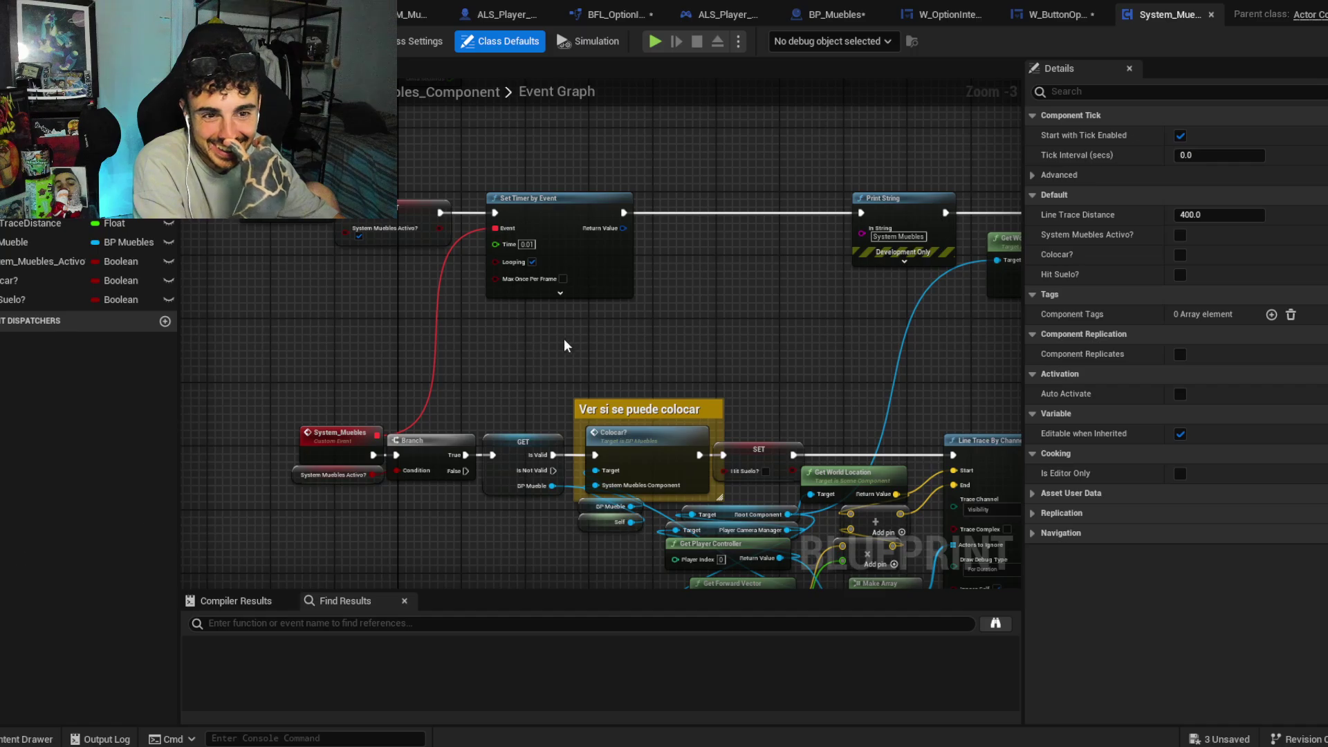
{"action": "scroll", "coordinate": [584, 333], "scroll_direction": "down", "scroll_amount": 2}
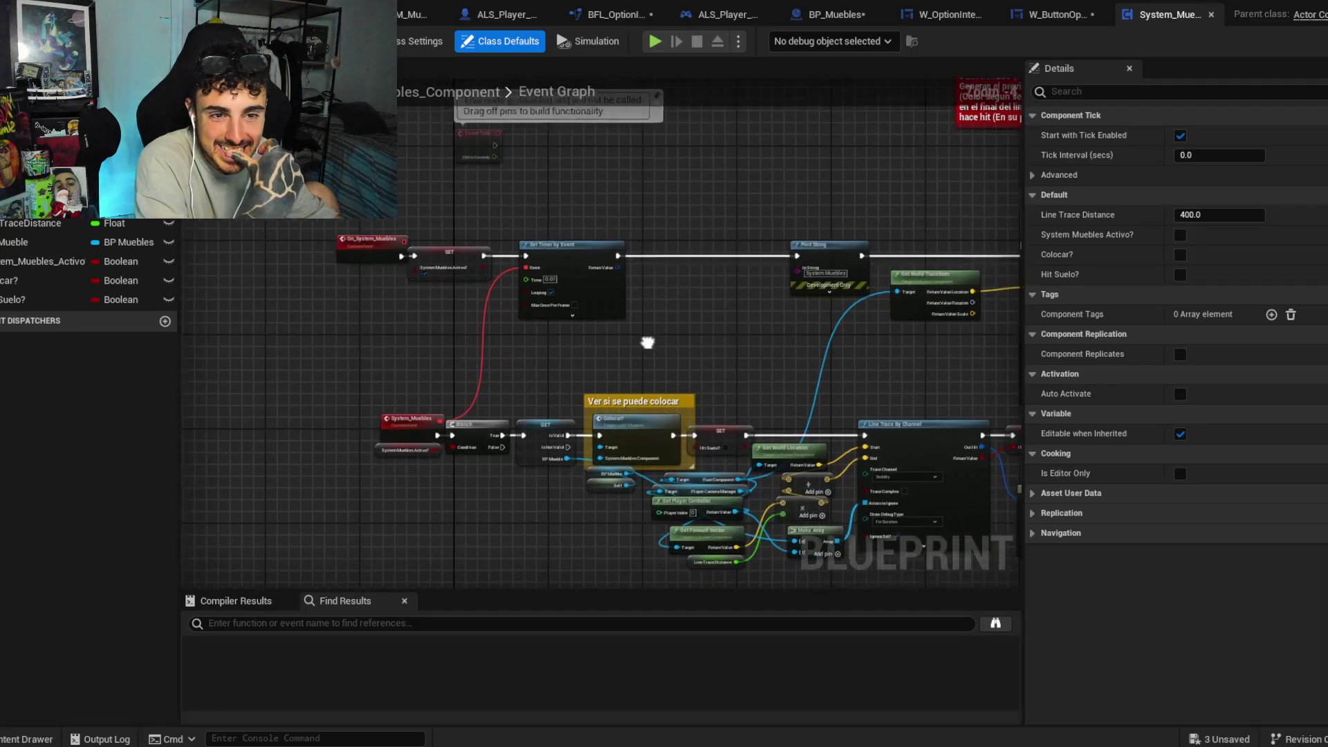
{"action": "scroll", "coordinate": [641, 351], "scroll_direction": "up", "scroll_amount": 3}
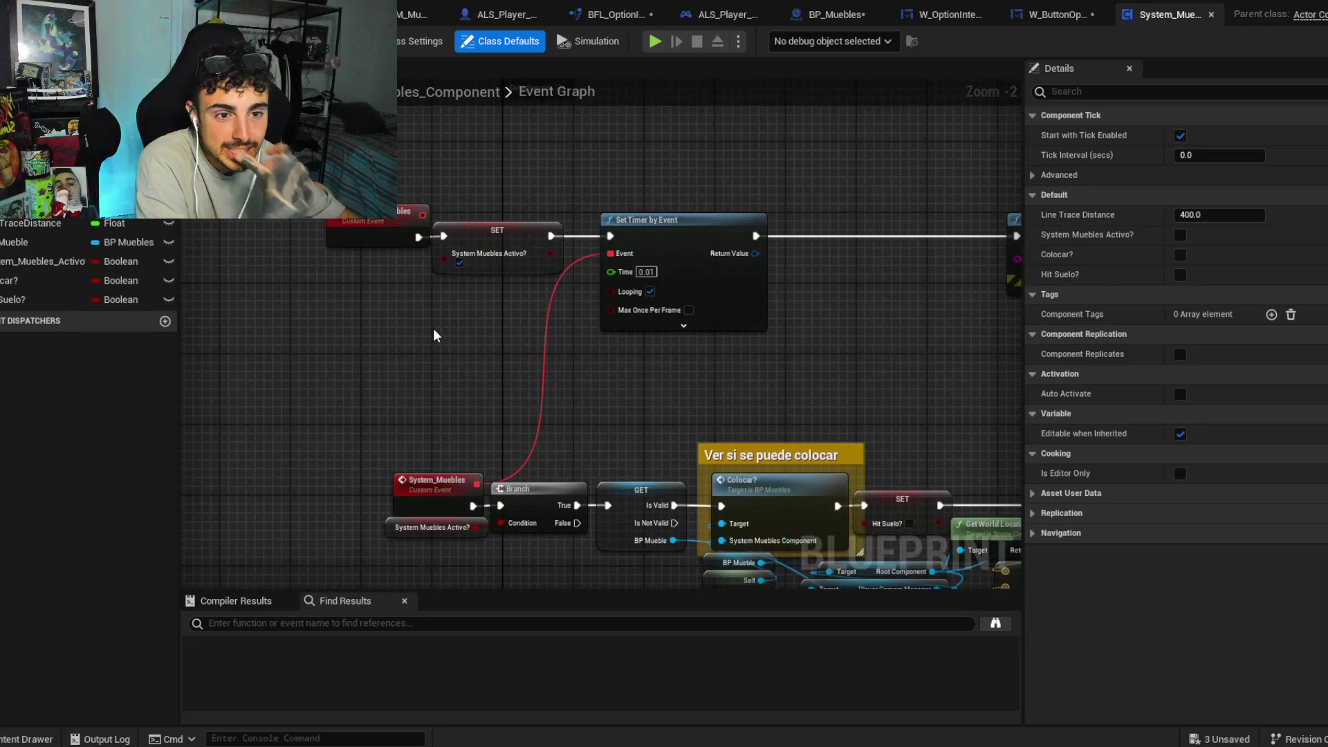
{"action": "right_click_drag", "start_coordinate": [700, 393], "coordinate": [438, 343]}
{"action": "scroll", "coordinate": [438, 344], "scroll_direction": "down", "scroll_amount": 3}
{"action": "scroll", "coordinate": [380, 292], "scroll_direction": "up", "scroll_amount": 2}
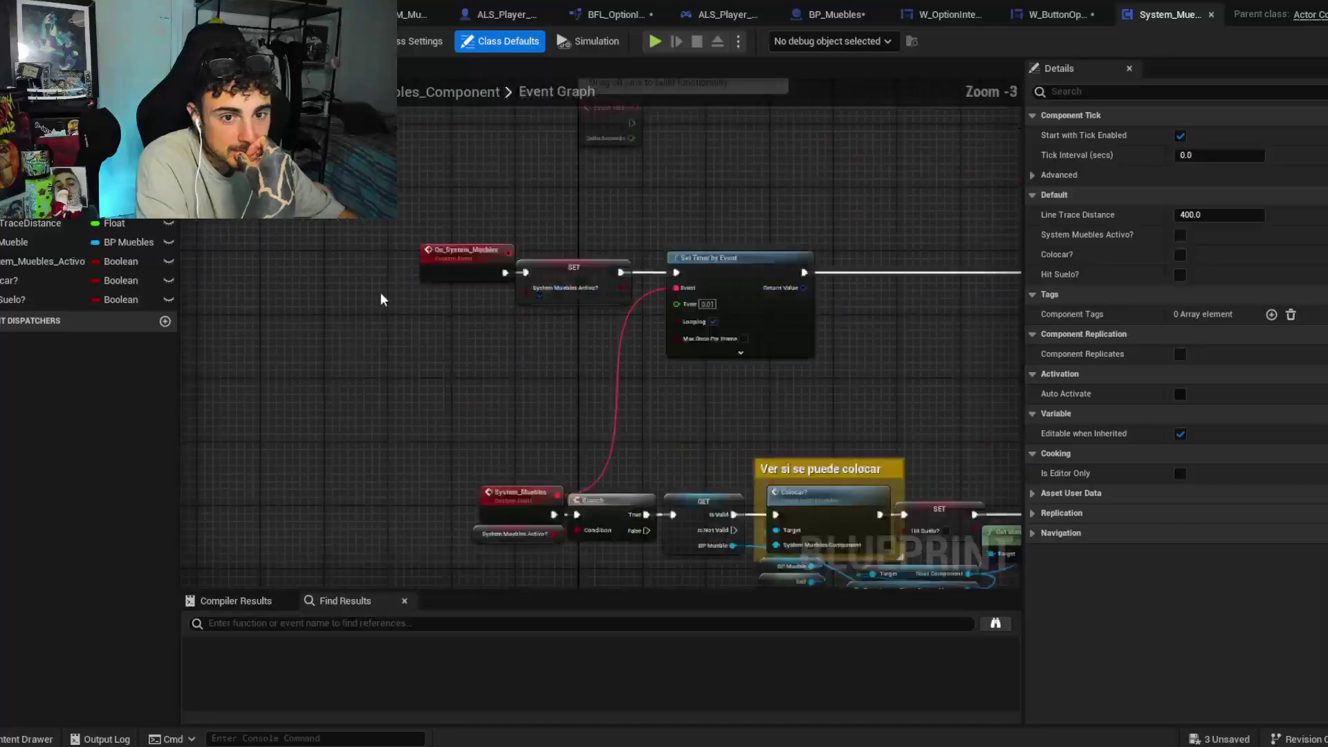
{"action": "right_click_drag", "start_coordinate": [529, 338], "coordinate": [442, 330]}
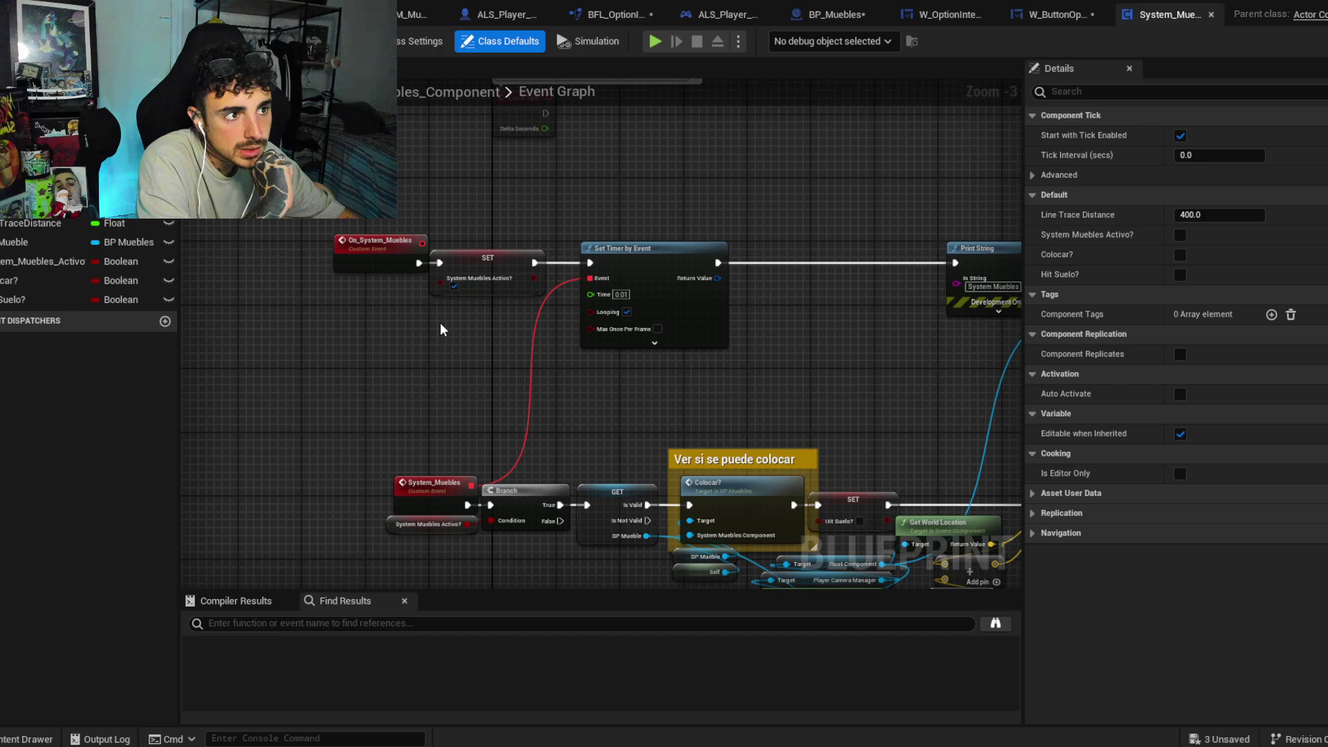
{"action": "left_click", "coordinate": [387, 241]}
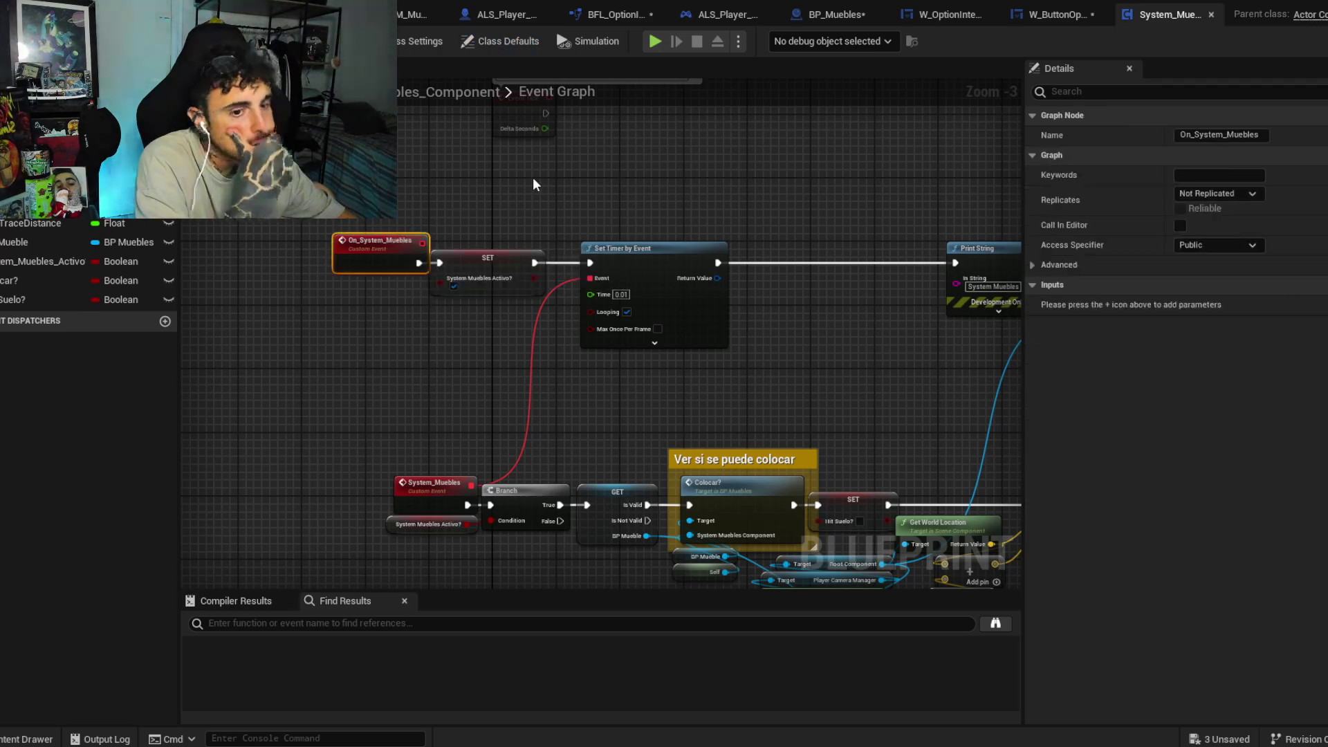
{"action": "right_click_drag", "start_coordinate": [851, 389], "coordinate": [616, 358]}
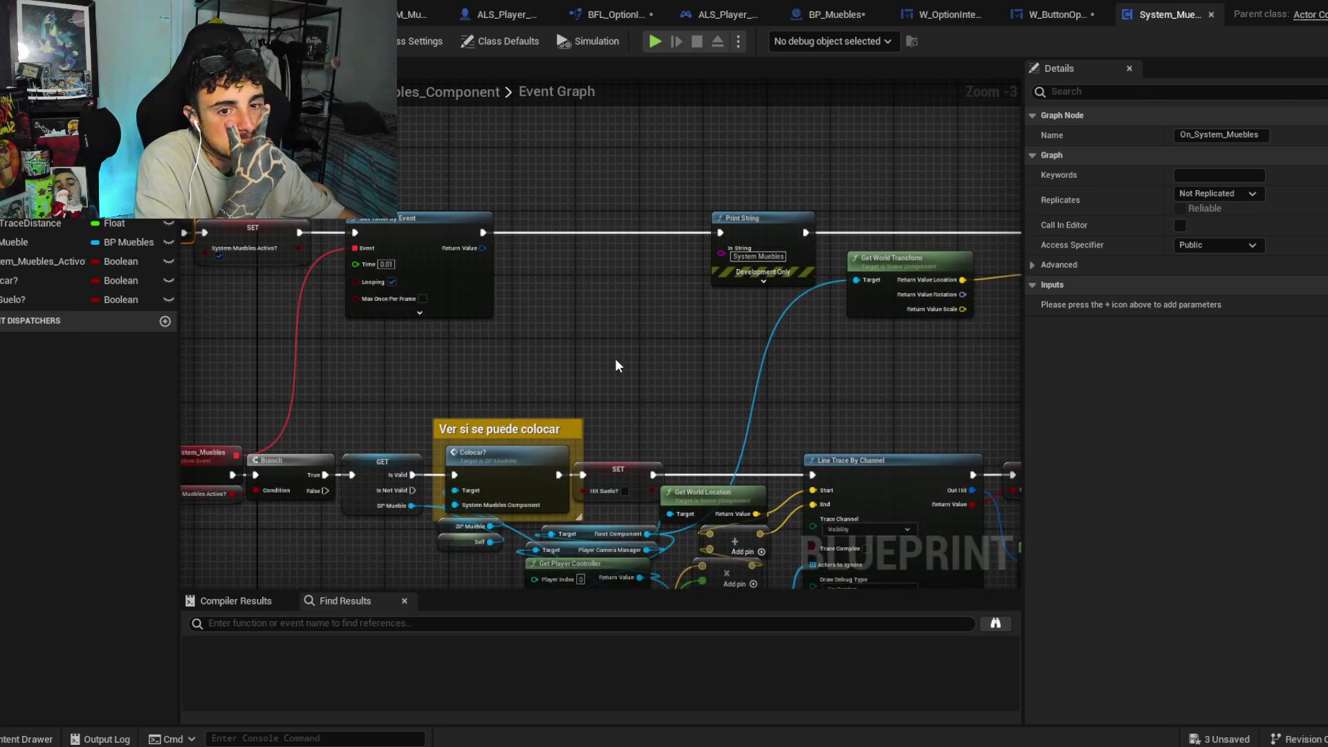
{"action": "right_click_drag", "start_coordinate": [616, 358], "coordinate": [350, 362]}
{"action": "scroll", "coordinate": [347, 361], "scroll_direction": "down", "scroll_amount": 3}
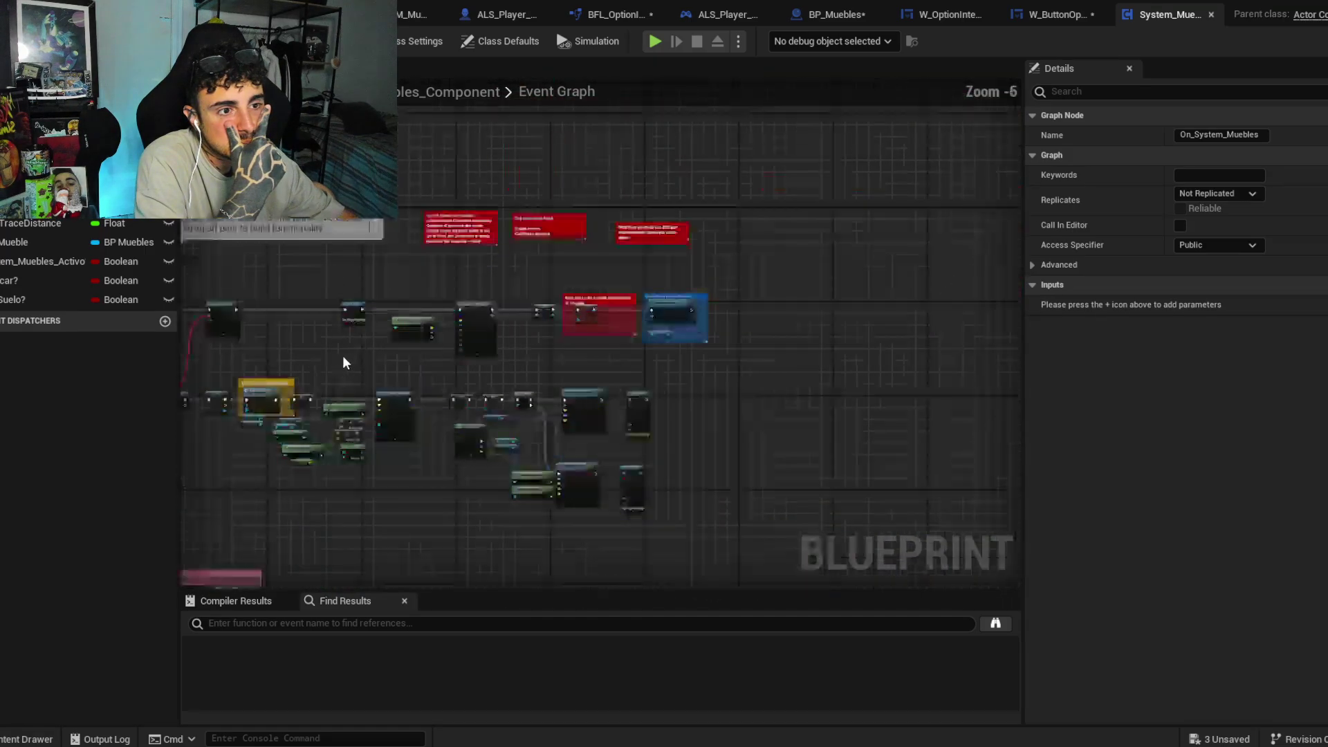
{"action": "scroll", "coordinate": [569, 342], "scroll_direction": "up", "scroll_amount": 4}
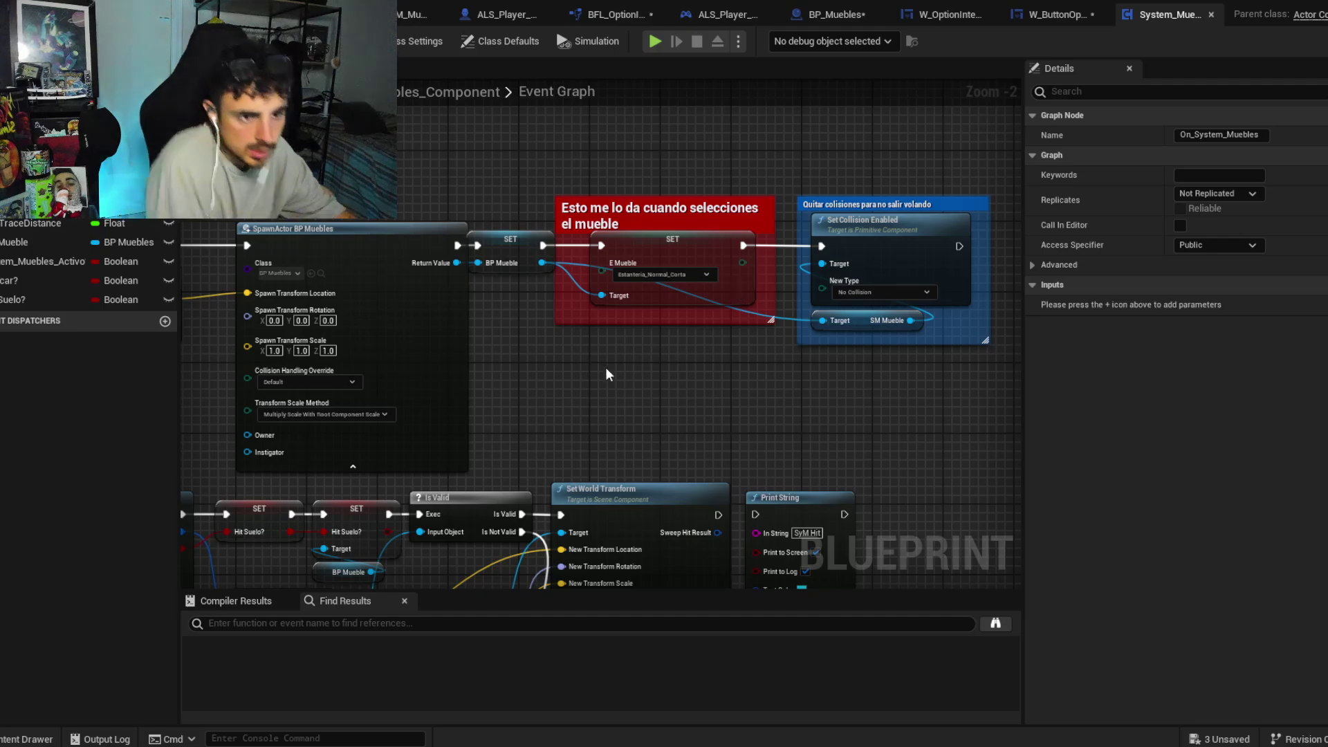
Step: Pan past the SET and Set Collision Enabled nodes to locate the On_System_Muebles event
{"action": "scroll", "coordinate": [606, 370], "scroll_direction": "down", "scroll_amount": 4}
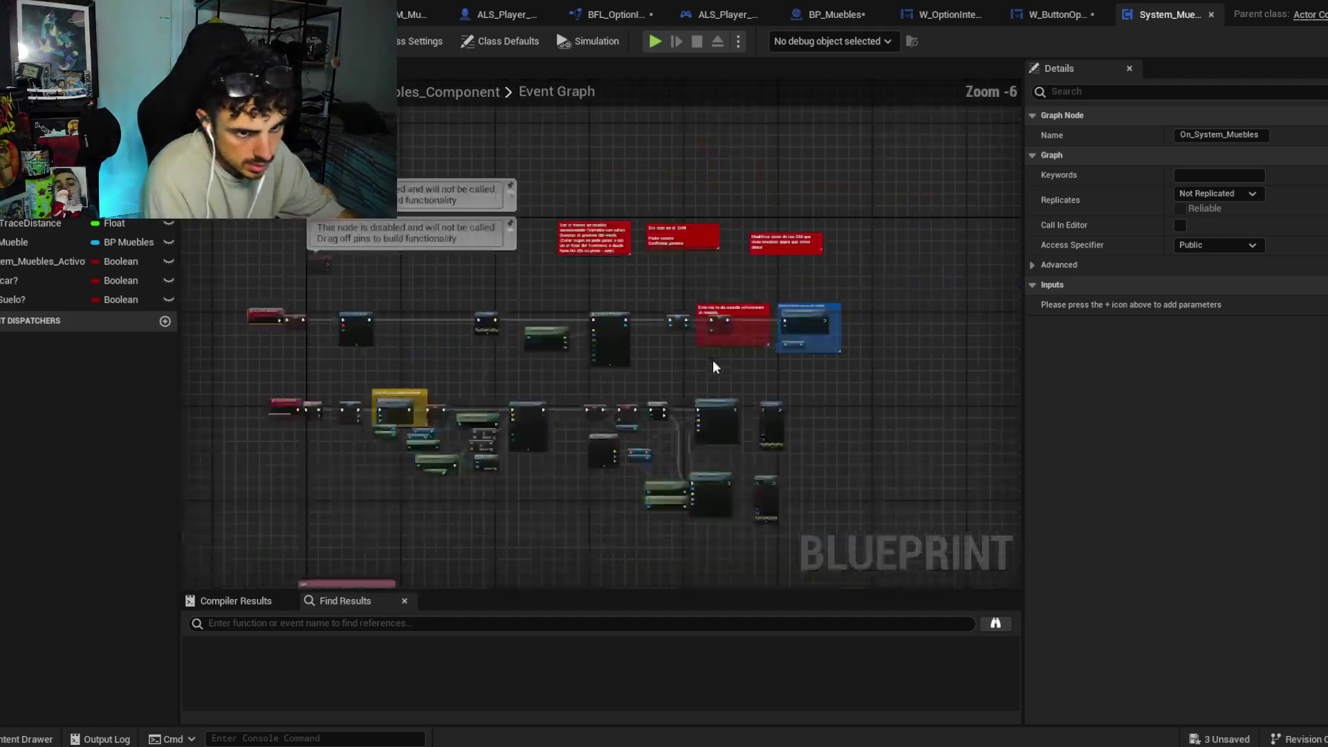
{"action": "left_click", "coordinate": [314, 361]}
{"action": "scroll", "coordinate": [285, 341], "scroll_direction": "up", "scroll_amount": 2}
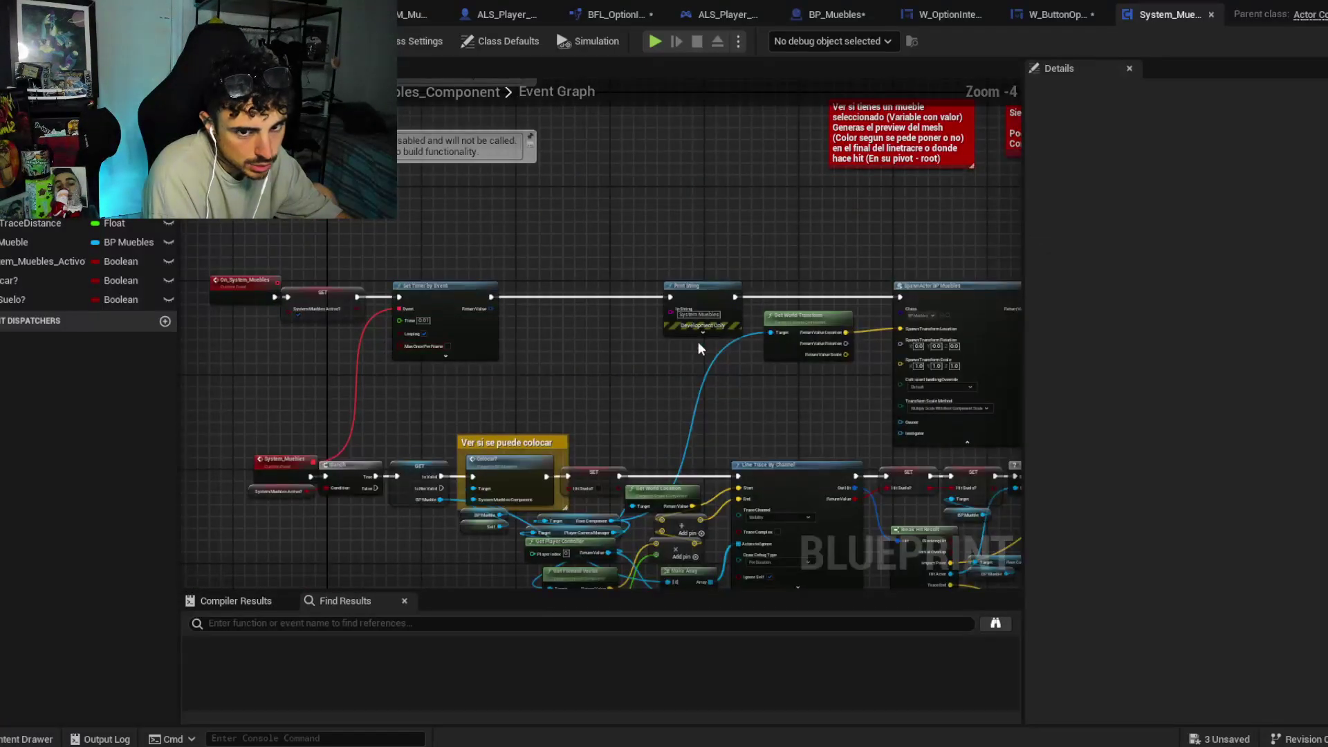
{"action": "right_click_drag", "start_coordinate": [770, 357], "coordinate": [504, 358]}
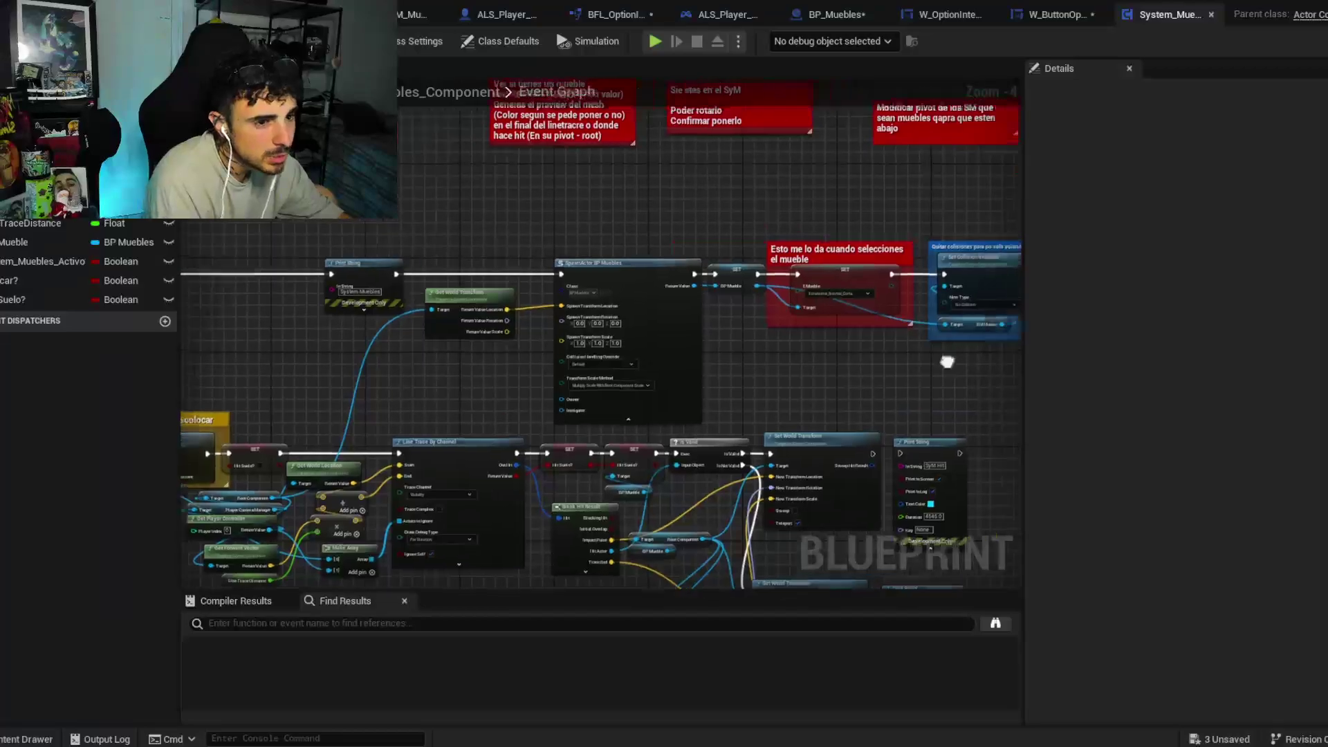
{"action": "scroll", "coordinate": [468, 275], "scroll_direction": "up", "scroll_amount": 3}
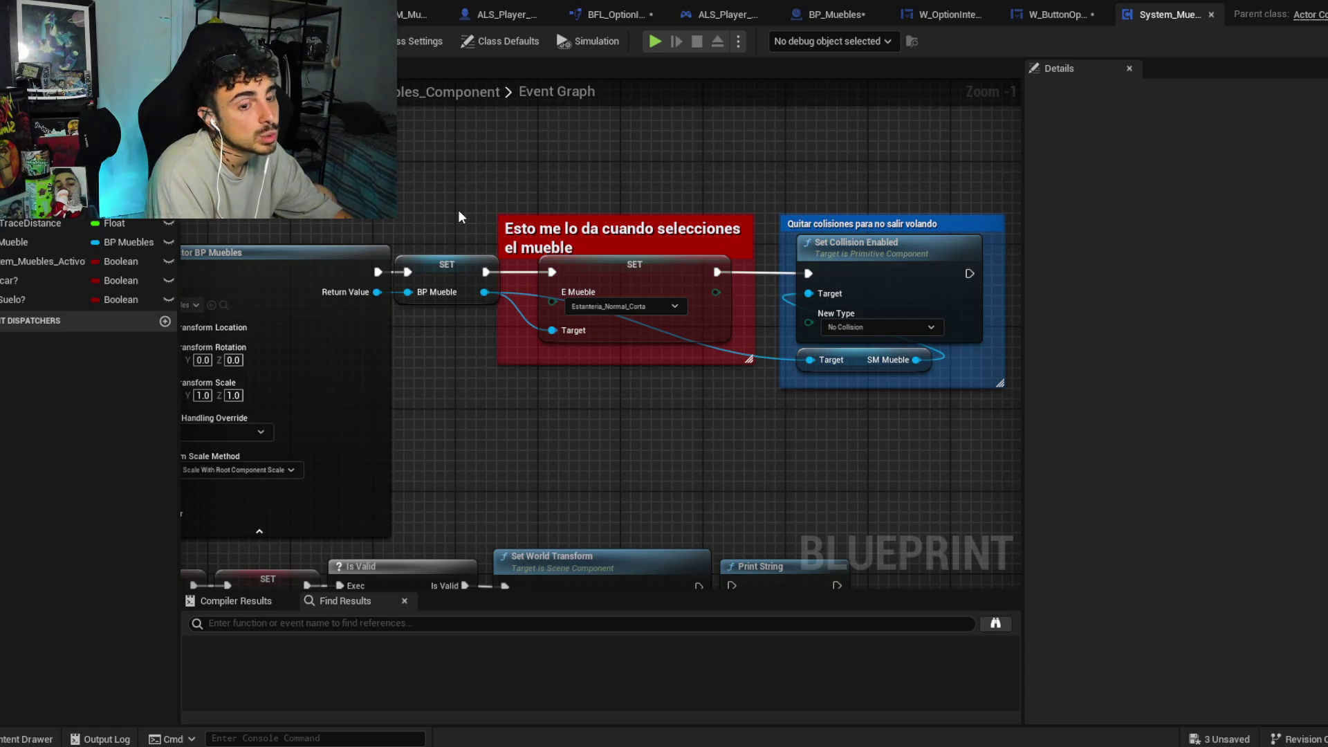
{"action": "scroll", "coordinate": [458, 216], "scroll_direction": "down", "scroll_amount": 2}
{"action": "right_click_drag", "start_coordinate": [458, 217], "coordinate": [666, 371]}
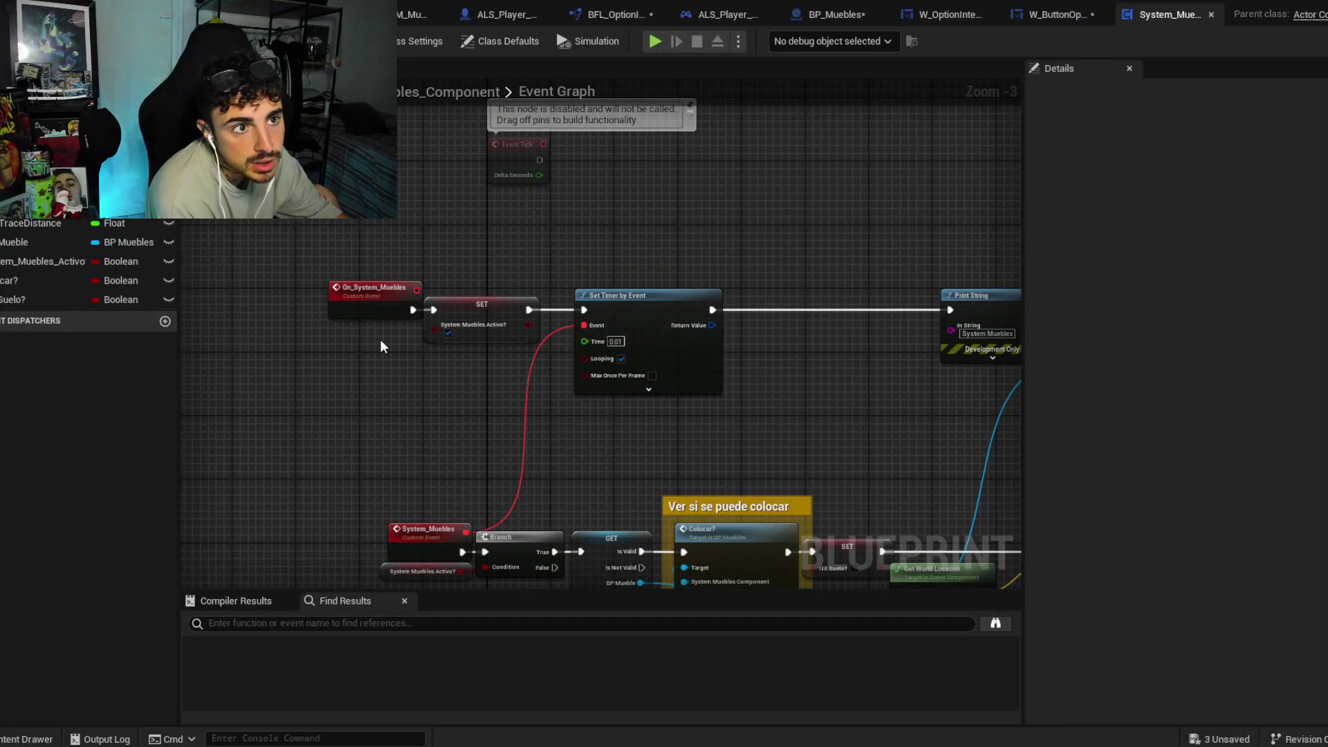
Step: Select On_System_Muebles to inspect its Details, reviewing the SpawnActor and furniture SET nodes
{"action": "left_click", "coordinate": [359, 301]}
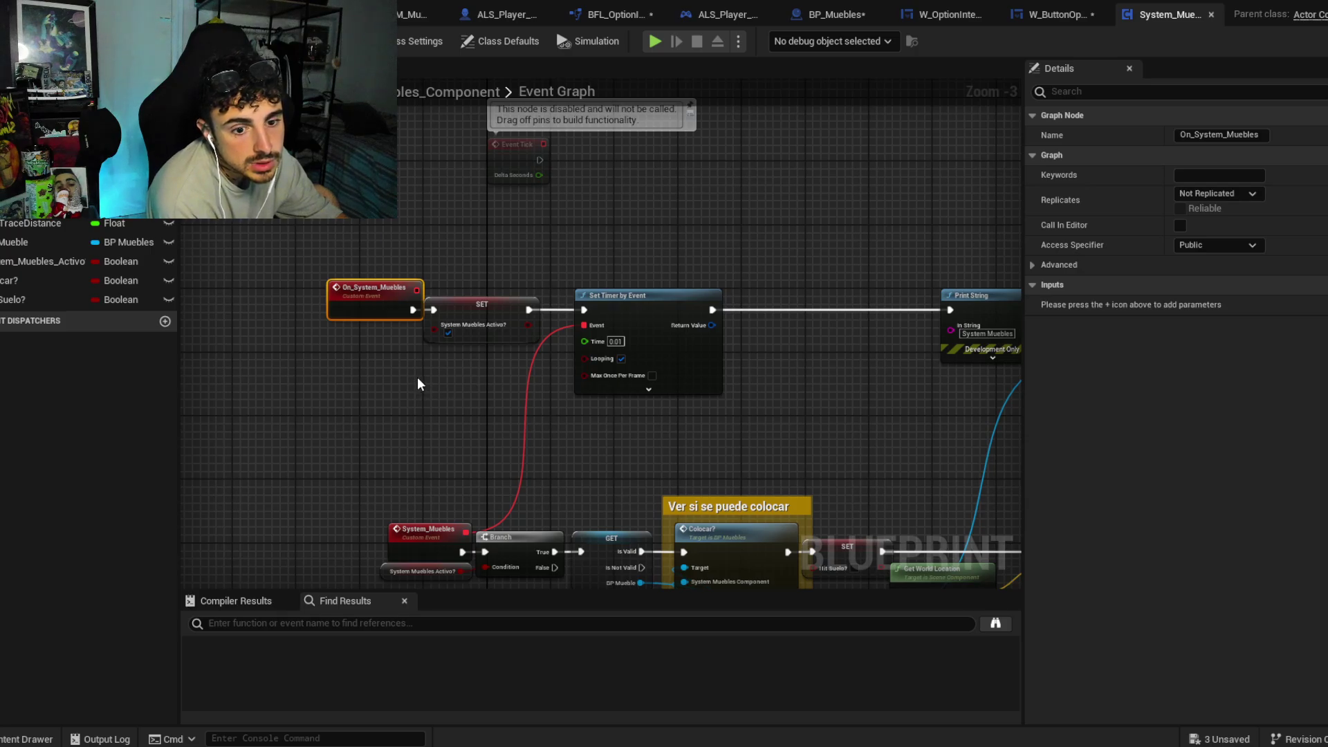
{"action": "right_click_drag", "start_coordinate": [786, 400], "coordinate": [260, 393]}
{"action": "right_click_drag", "start_coordinate": [811, 395], "coordinate": [606, 397]}
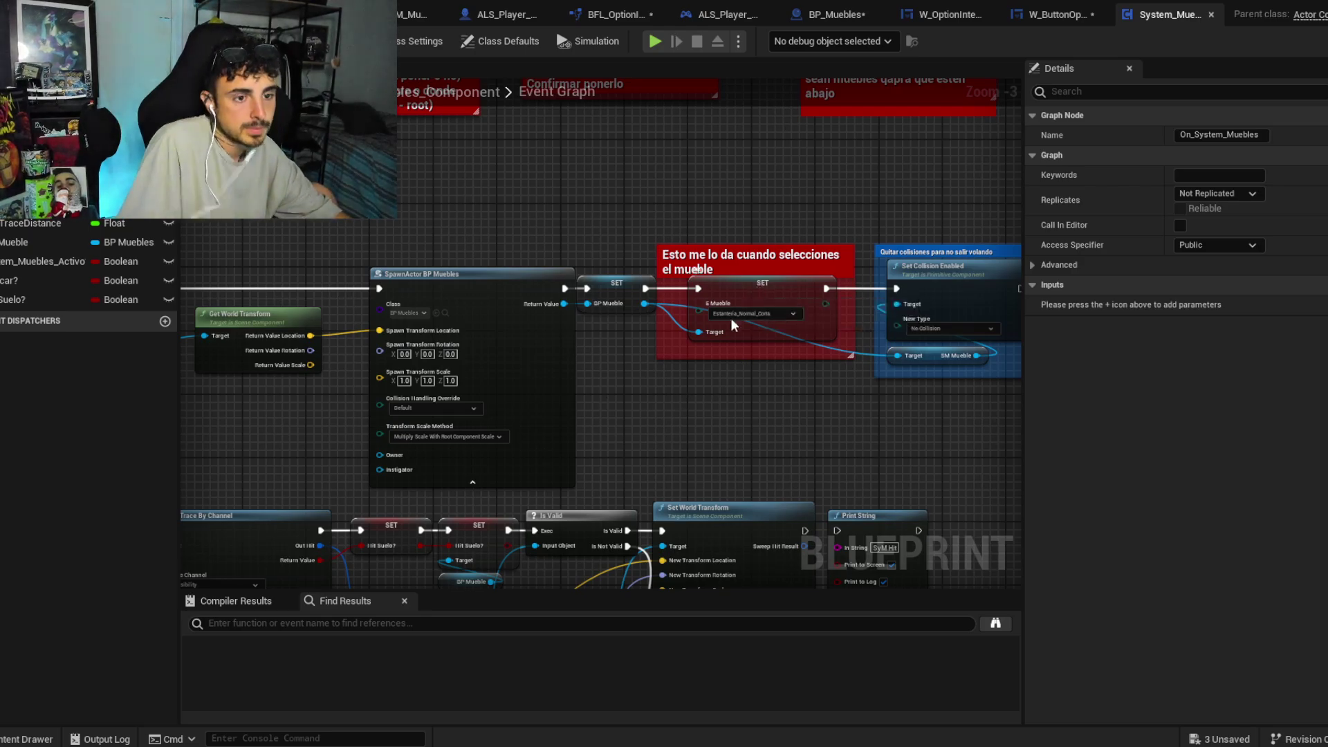
{"action": "scroll", "coordinate": [824, 353], "scroll_direction": "down", "scroll_amount": 2}
{"action": "scroll", "coordinate": [842, 338], "scroll_direction": "down", "scroll_amount": 1}
{"action": "scroll", "coordinate": [843, 338], "scroll_direction": "up", "scroll_amount": 2}
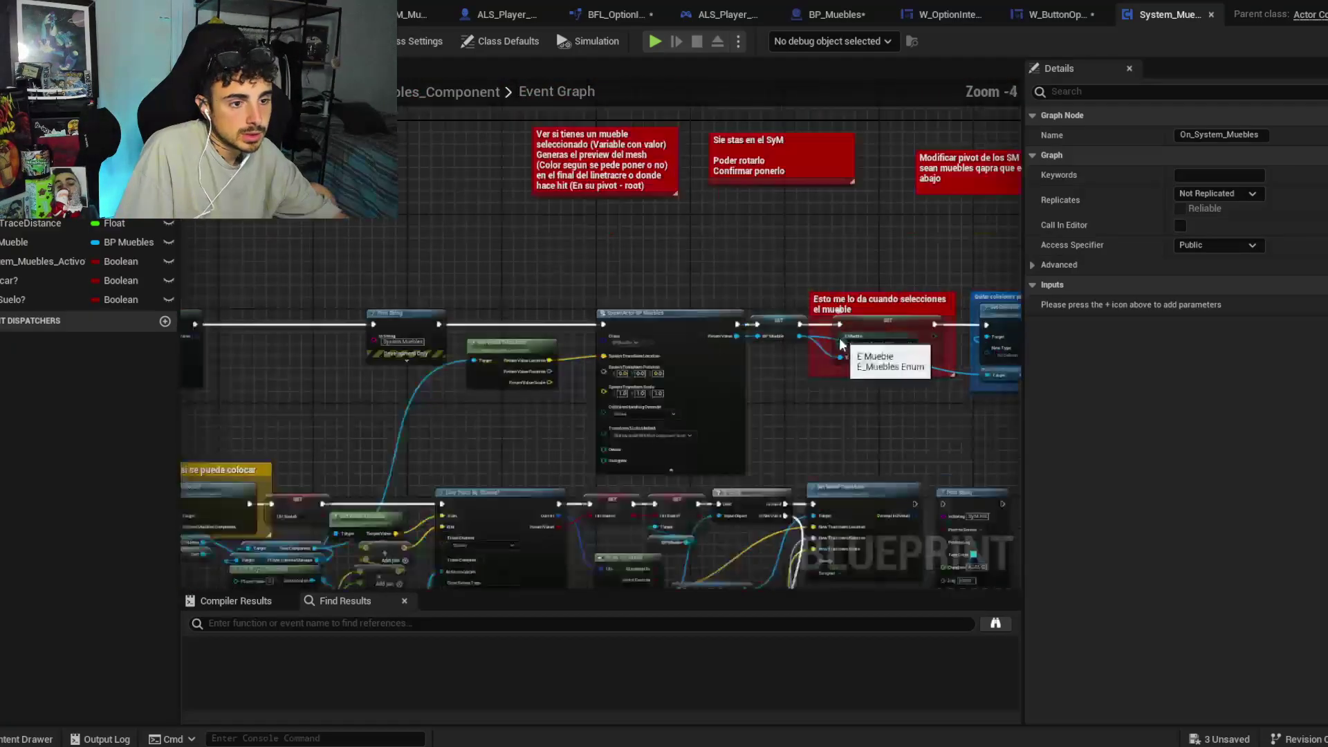
{"action": "right_click_drag", "start_coordinate": [842, 338], "coordinate": [1129, 338]}
Step: Add the E_Mueble input to On_System_Muebles and bring it beside Set Timer by Event
{"action": "left_click", "coordinate": [239, 322]}
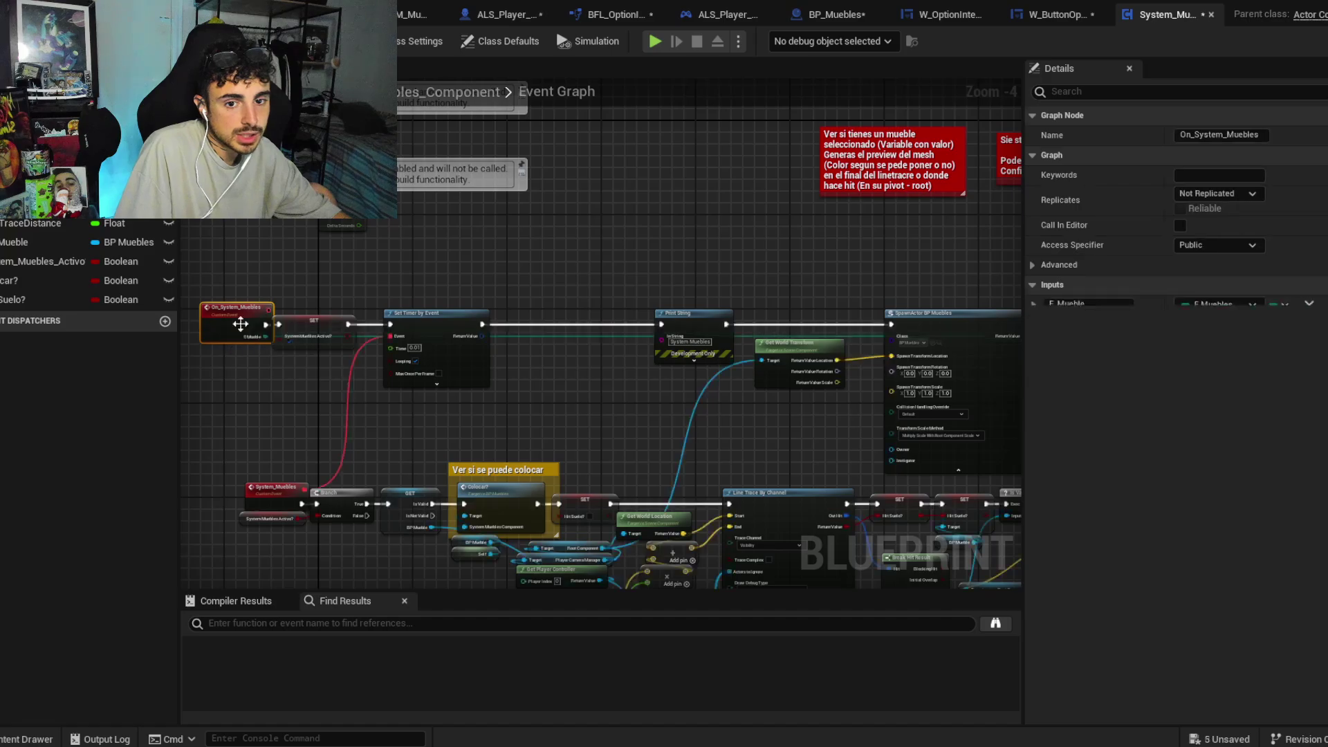
{"action": "scroll", "coordinate": [305, 301], "scroll_direction": "up", "scroll_amount": 2}
{"action": "mouse_move", "coordinate": [732, 334]}
{"action": "right_mouse_down"}
{"action": "mouse_move", "coordinate": [421, 334]}
{"action": "mouse_move", "coordinate": [752, 331]}
{"action": "right_mouse_up"}
{"action": "scroll", "coordinate": [421, 334], "scroll_direction": "down", "scroll_amount": 2}
{"action": "scroll", "coordinate": [484, 328], "scroll_direction": "up", "scroll_amount": 1}
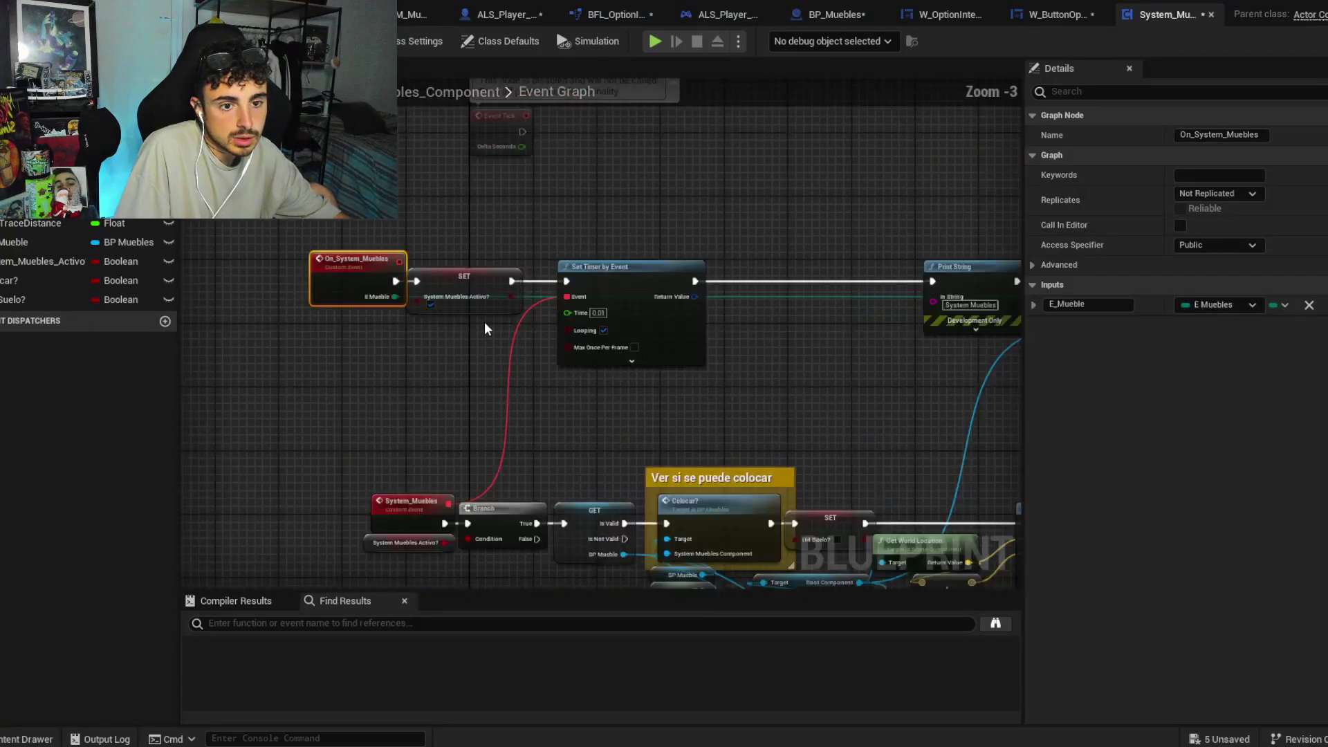
{"action": "right_click", "coordinate": [537, 293]}
{"action": "left_click", "coordinate": [865, 364]}
{"action": "right_click_drag", "start_coordinate": [865, 365], "coordinate": [412, 379]}
{"action": "scroll", "coordinate": [412, 379], "scroll_direction": "down", "scroll_amount": 2}
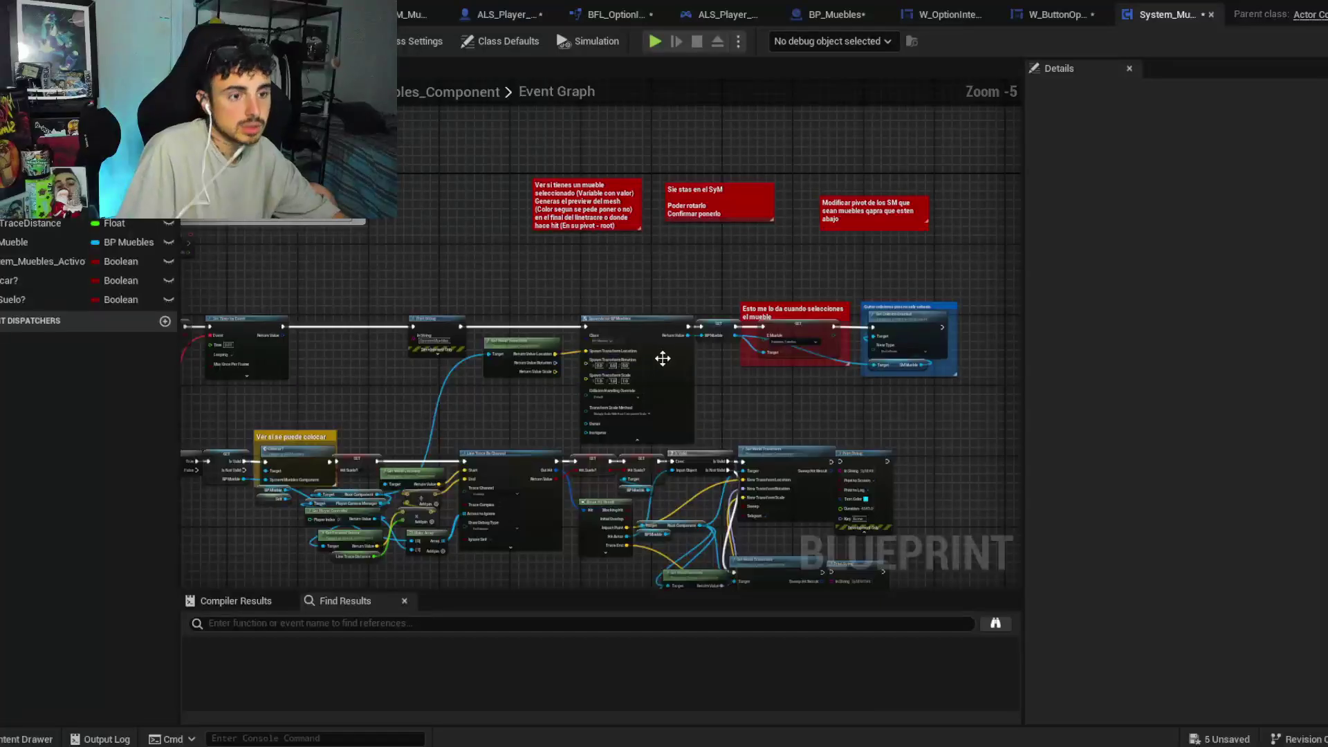
{"action": "right_click_drag", "start_coordinate": [755, 389], "coordinate": [739, 372]}
{"action": "scroll", "coordinate": [738, 372], "scroll_direction": "up", "scroll_amount": 3}
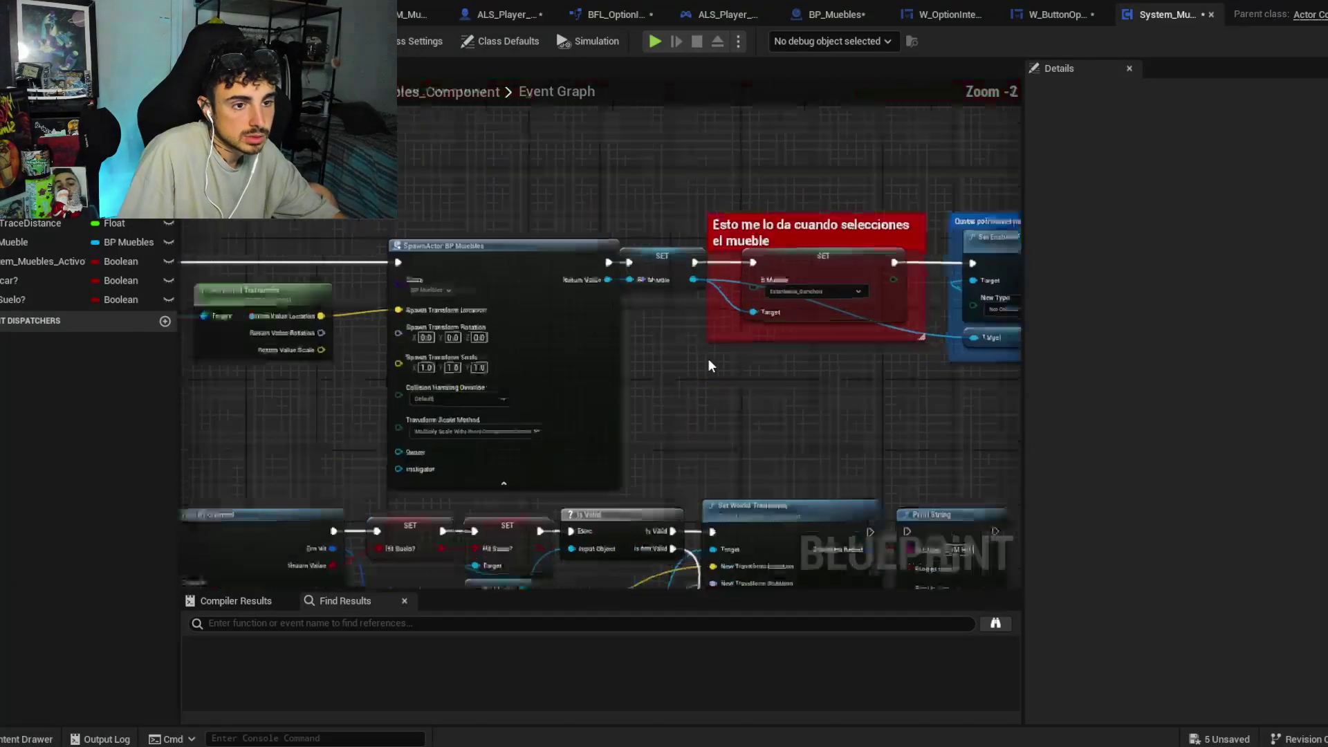
{"action": "mouse_move", "coordinate": [516, 368]}
{"action": "right_mouse_down"}
{"action": "mouse_move", "coordinate": [731, 380]}
{"action": "mouse_move", "coordinate": [802, 365]}
{"action": "right_mouse_up"}
Step: Promote E Mueble to a variable, chain its SET before Set Timer by Event, feed the furniture SET, and compile
{"action": "mouse_move", "coordinate": [803, 366]}
{"action": "left_mouse_down"}
{"action": "mouse_move", "coordinate": [682, 267]}
{"action": "mouse_move", "coordinate": [461, 267]}
{"action": "mouse_move", "coordinate": [661, 339]}
{"action": "left_mouse_up"}
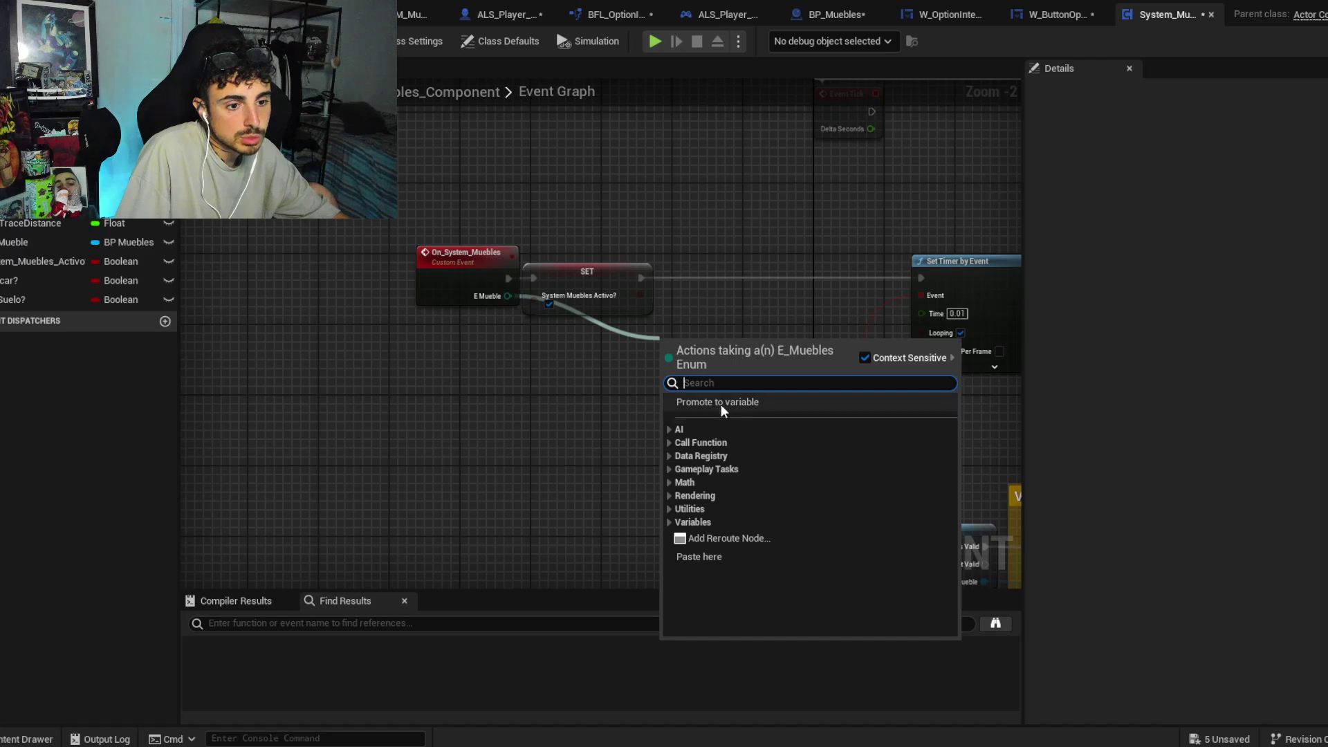
{"action": "left_click", "coordinate": [721, 404]}
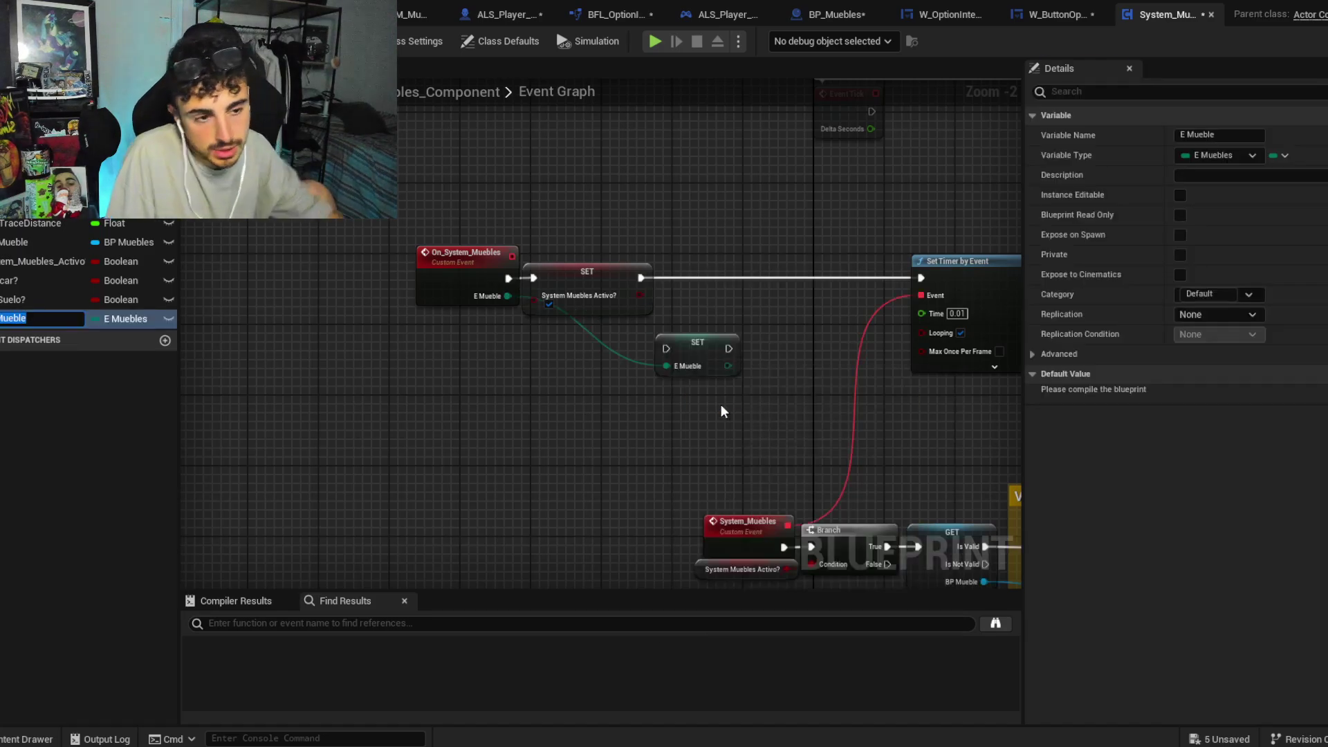
{"action": "mouse_move", "coordinate": [641, 277]}
{"action": "left_mouse_down"}
{"action": "mouse_move", "coordinate": [665, 352]}
{"action": "mouse_move", "coordinate": [703, 283]}
{"action": "mouse_move", "coordinate": [924, 278]}
{"action": "left_mouse_up"}
{"action": "right_click_drag", "start_coordinate": [924, 278], "coordinate": [823, 376]}
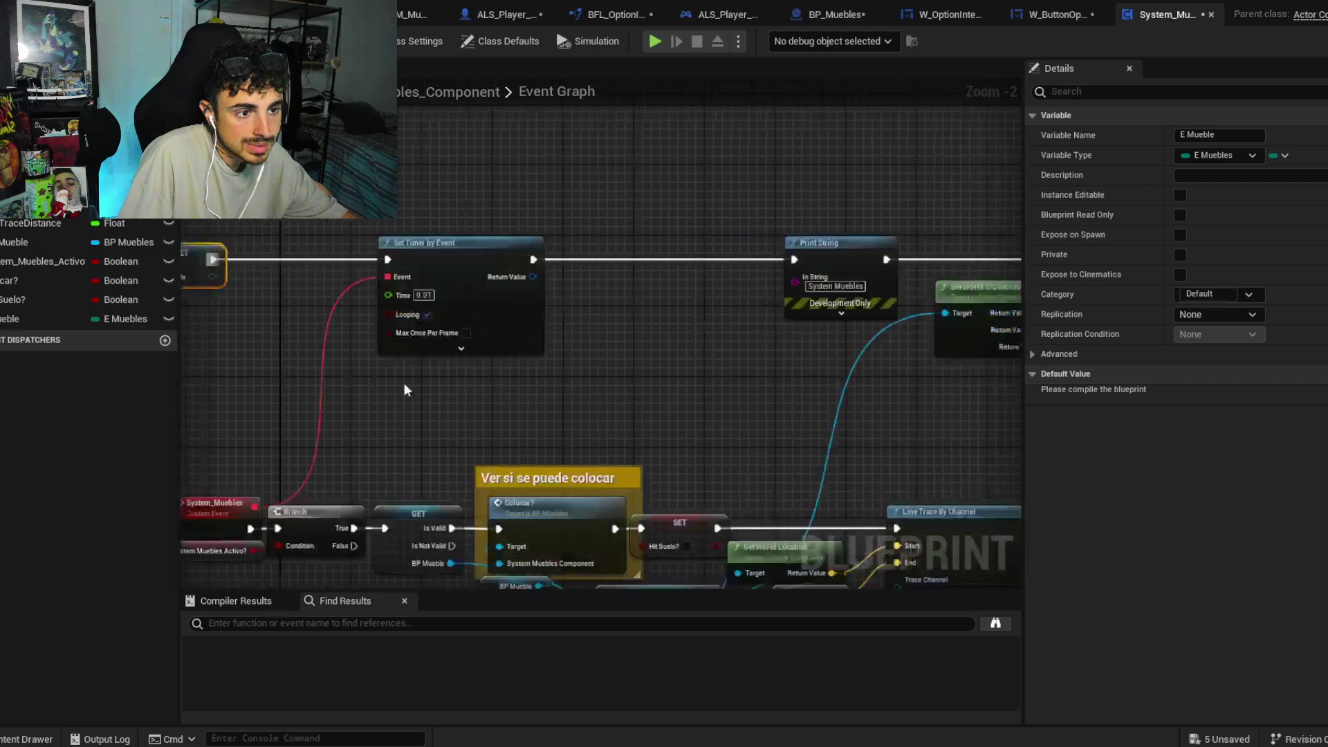
{"action": "scroll", "coordinate": [823, 376], "scroll_direction": "down", "scroll_amount": 2}
{"action": "scroll", "coordinate": [823, 376], "scroll_direction": "up", "scroll_amount": 2}
{"action": "mouse_move", "coordinate": [21, 318]}
{"action": "left_mouse_down"}
{"action": "mouse_move", "coordinate": [828, 325]}
{"action": "mouse_move", "coordinate": [847, 355]}
{"action": "left_mouse_up"}
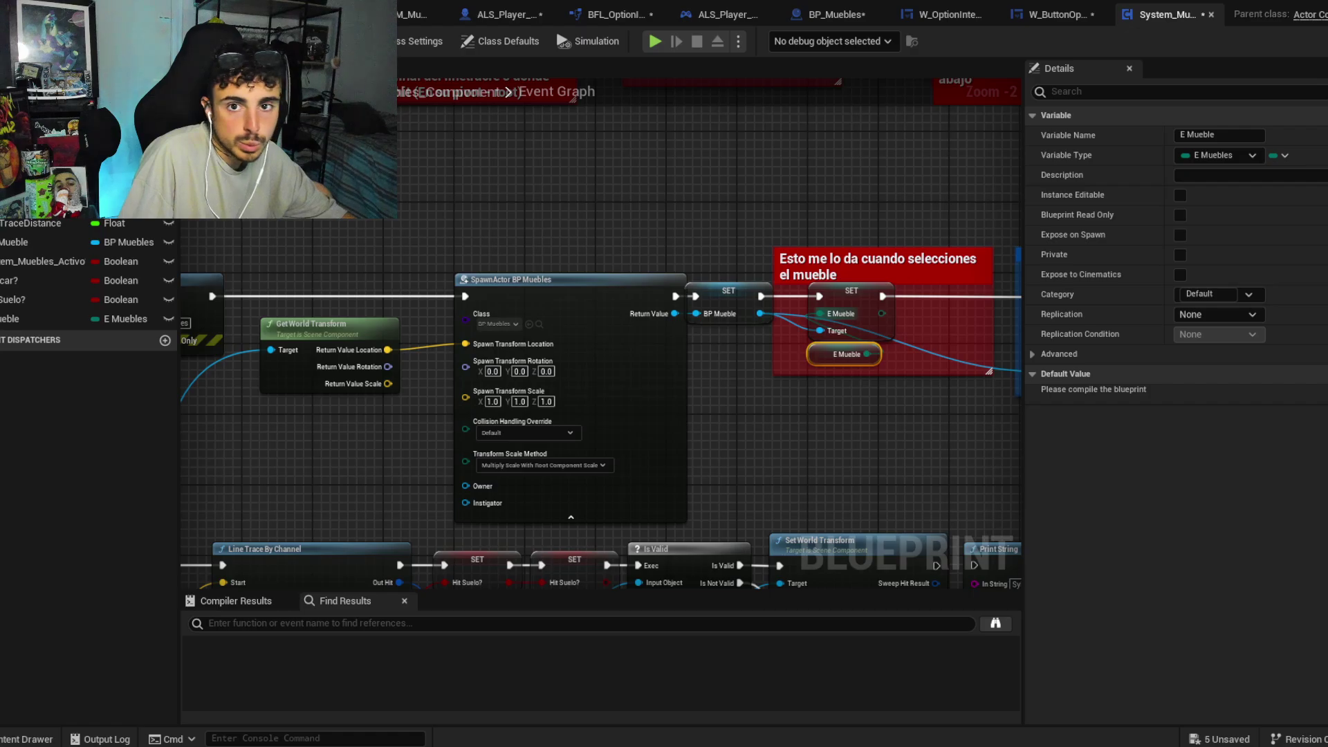
{"action": "key", "text": "F7"}
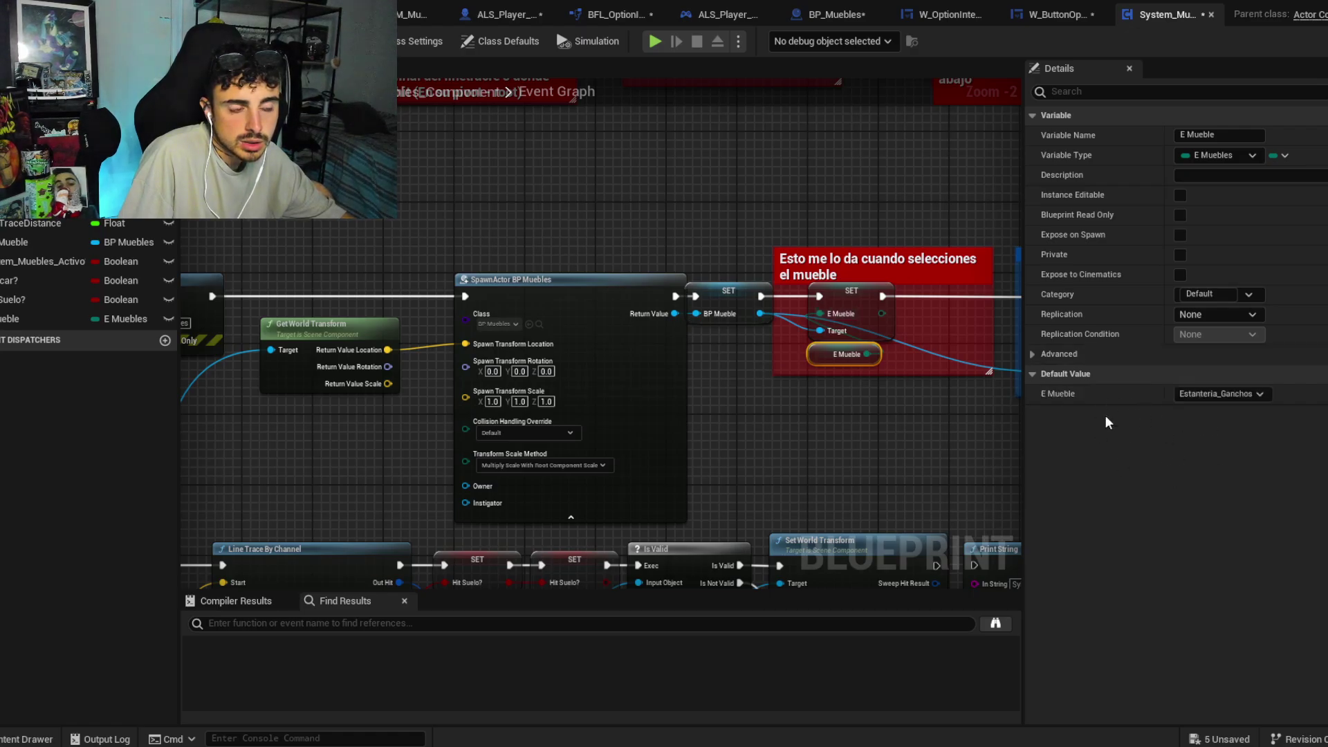
Step: Set E Mueble's default to Estanteria_Normal_Corta and narrow the red comment box to fit
{"action": "left_click", "coordinate": [1235, 400]}
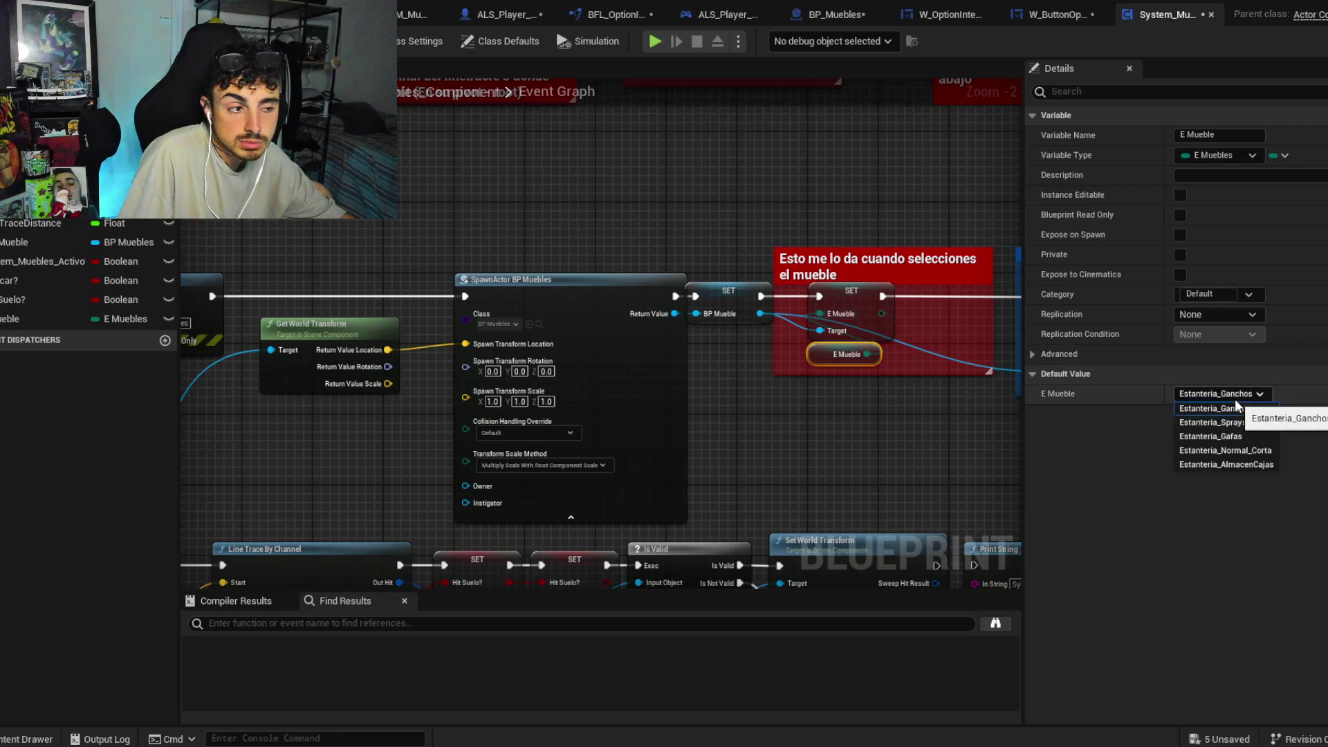
{"action": "left_click", "coordinate": [902, 472]}
{"action": "scroll", "coordinate": [613, 408], "scroll_direction": "down", "scroll_amount": 2}
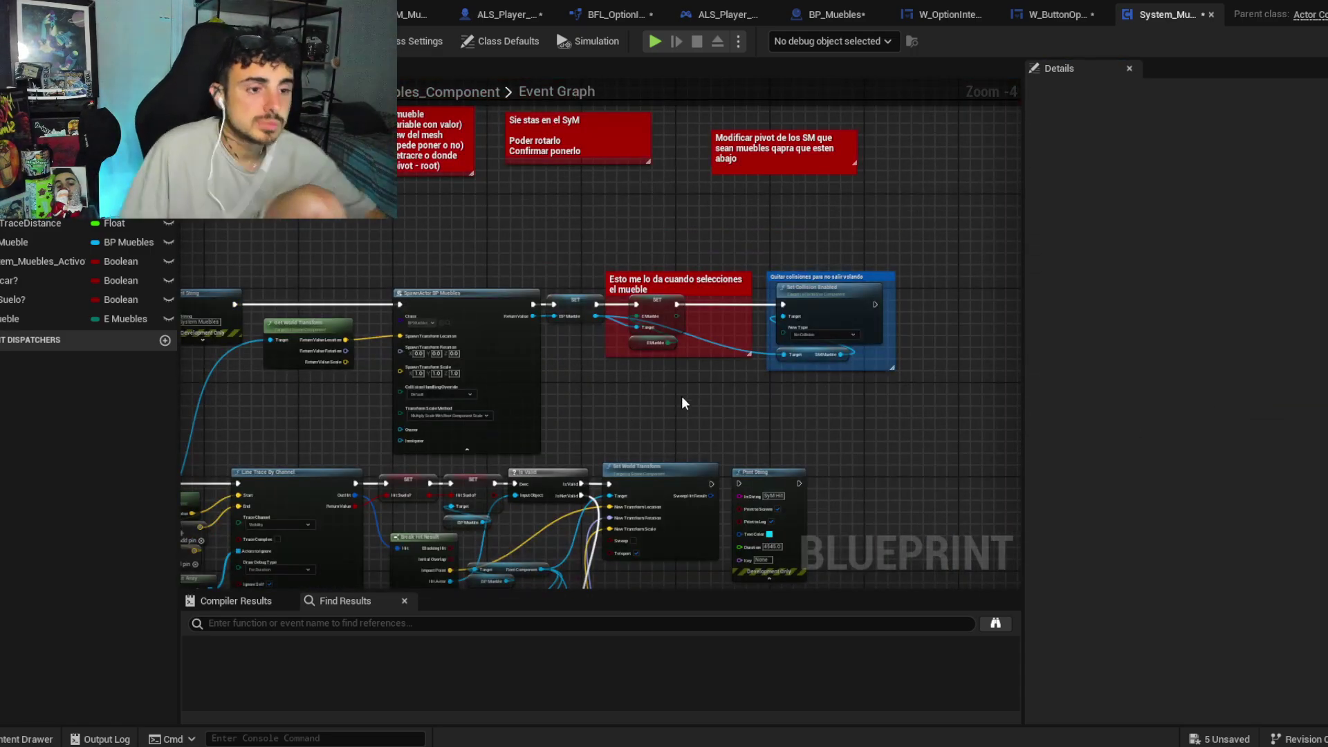
{"action": "left_click", "coordinate": [647, 344]}
{"action": "left_click", "coordinate": [1220, 396]}
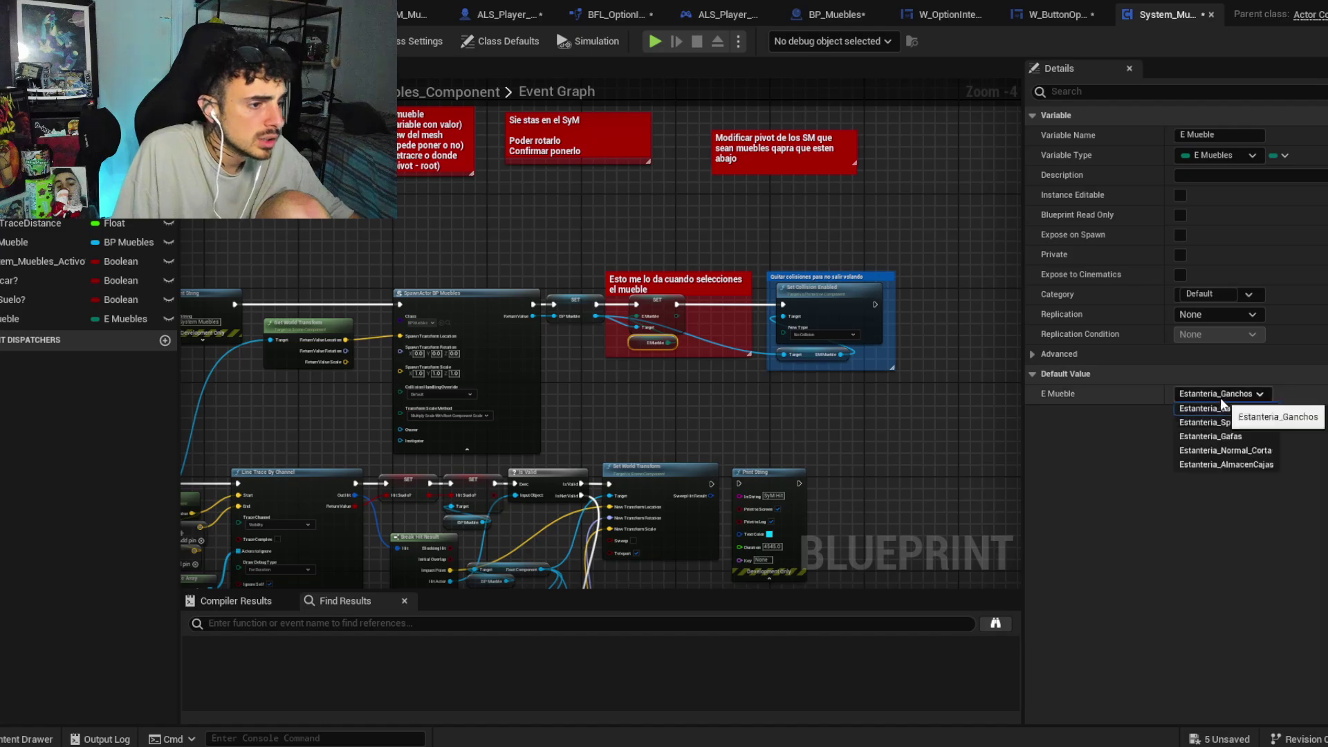
{"action": "left_click", "coordinate": [1267, 451]}
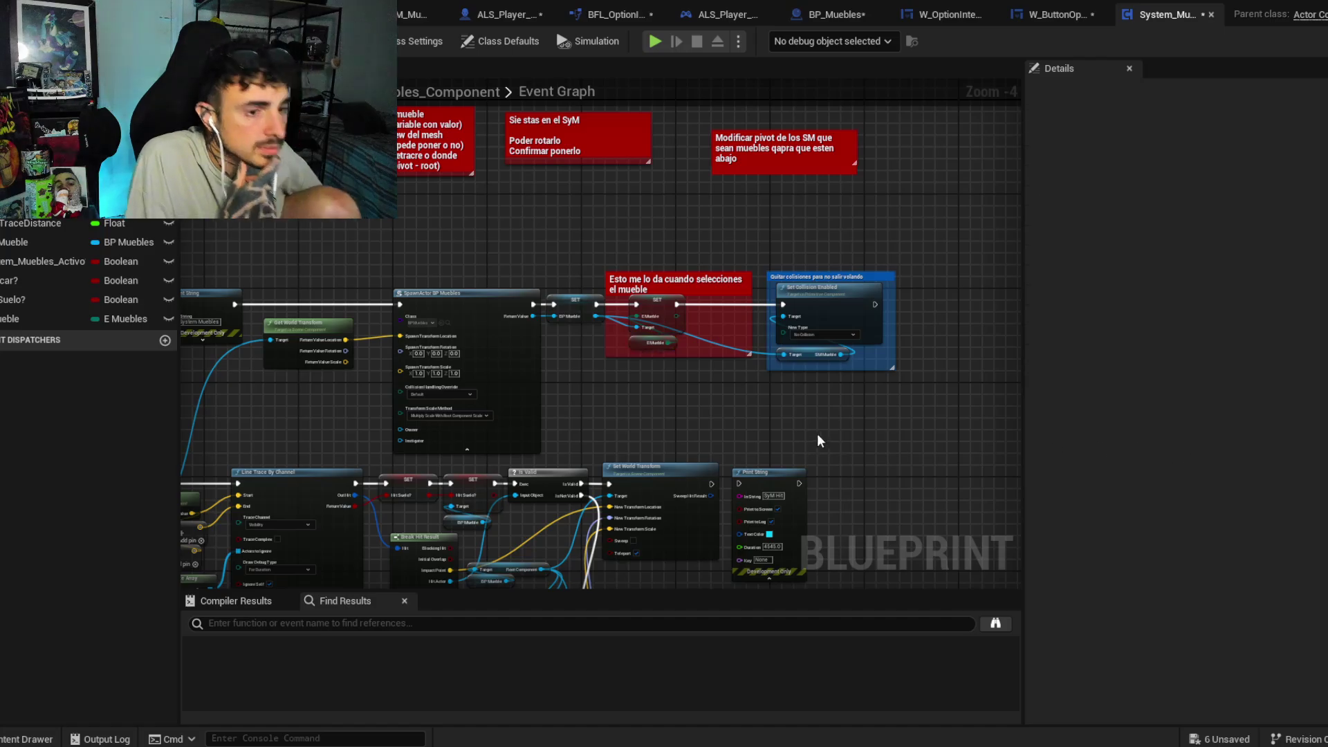
{"action": "right_click_drag", "start_coordinate": [787, 415], "coordinate": [843, 379]}
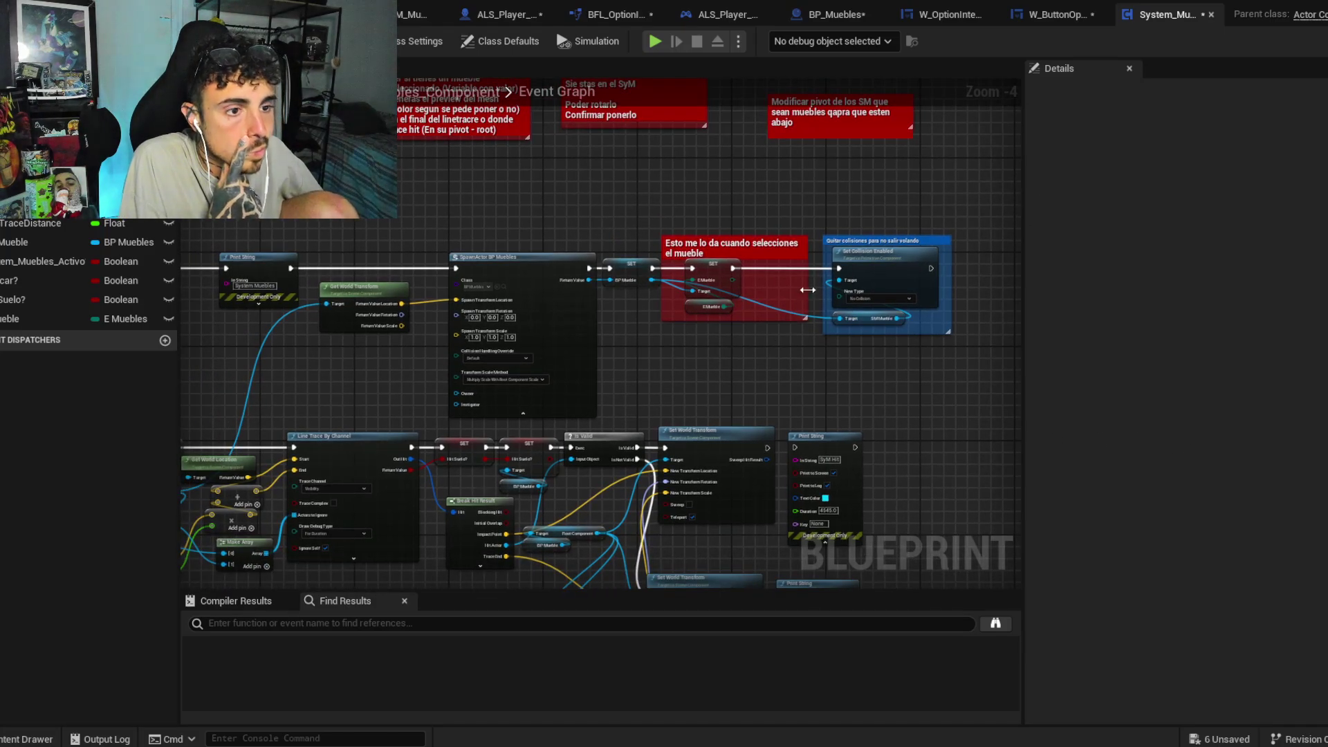
{"action": "left_click_drag", "start_coordinate": [807, 289], "coordinate": [763, 291]}
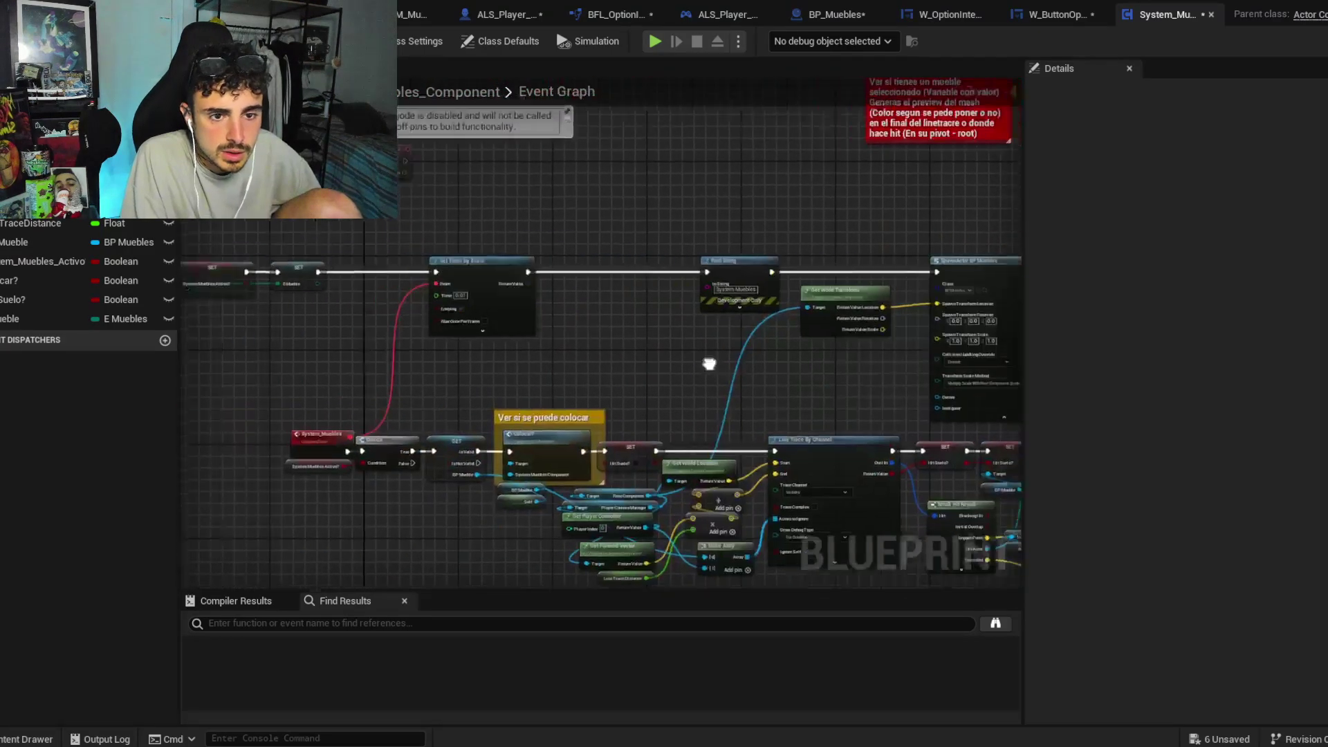
Step: Add a Boolean input named Moimiento_Mueble? to On_System_Muebles and save the blueprint
{"action": "scroll", "coordinate": [385, 341], "scroll_direction": "up", "scroll_amount": 3}
{"action": "mouse_move", "coordinate": [385, 341]}
{"action": "right_mouse_down"}
{"action": "mouse_move", "coordinate": [468, 346]}
{"action": "mouse_move", "coordinate": [437, 359]}
{"action": "right_mouse_up"}
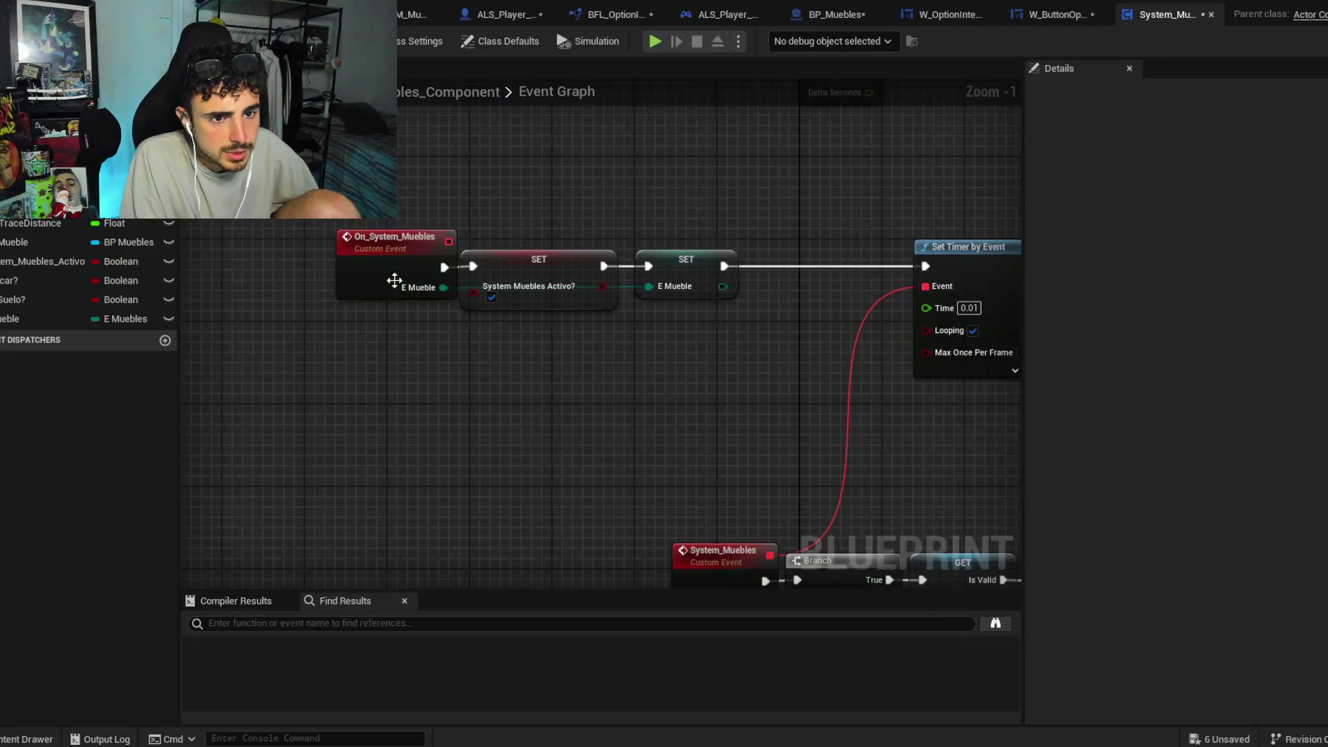
{"action": "left_click_drag", "start_coordinate": [394, 258], "coordinate": [373, 256]}
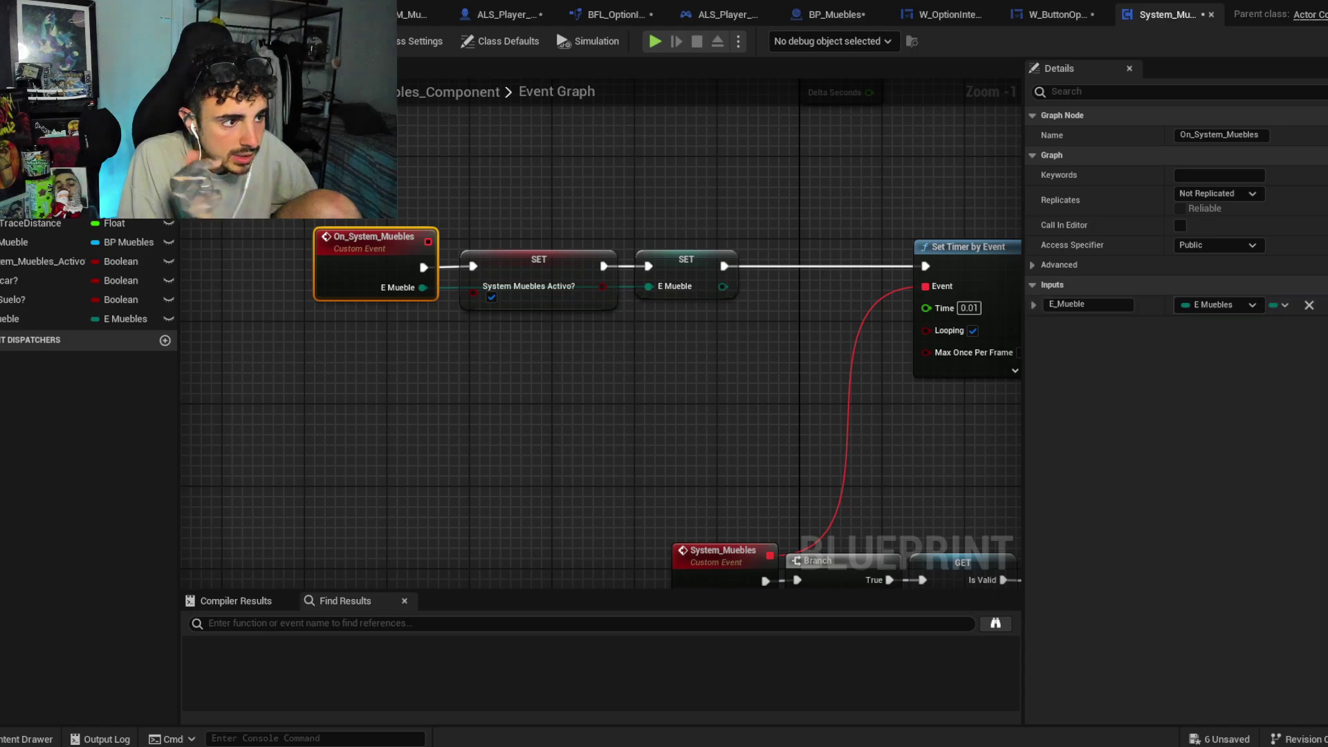
{"action": "left_click", "coordinate": [1322, 284]}
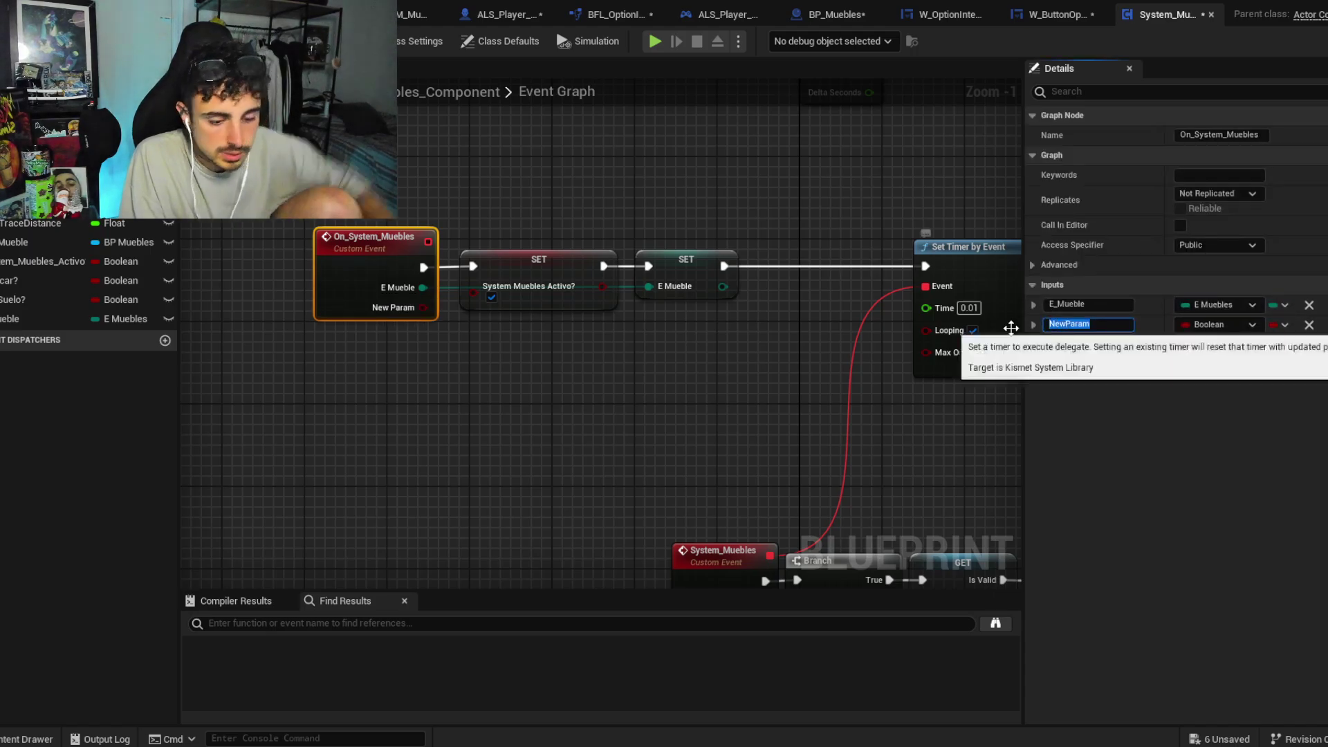
{"action": "type", "text": "Mover_Mu"}
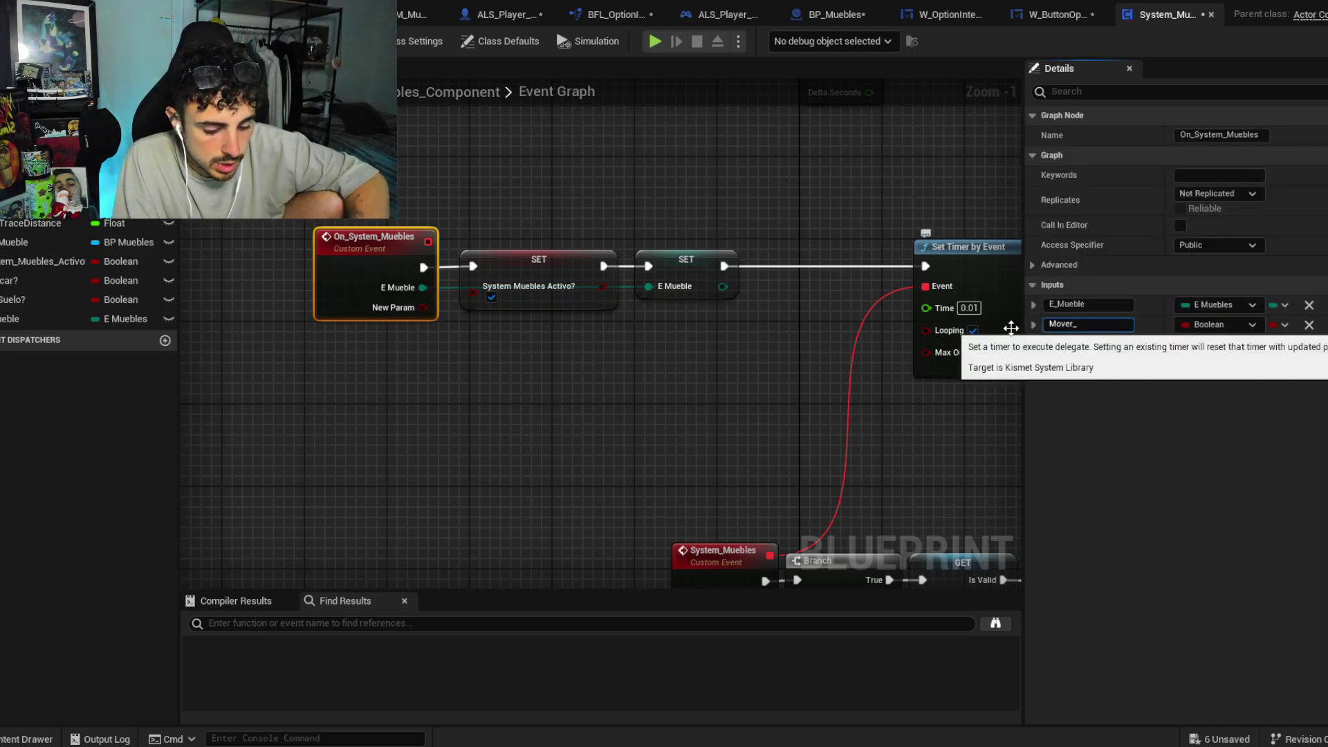
{"action": "type", "text": "eble?"}
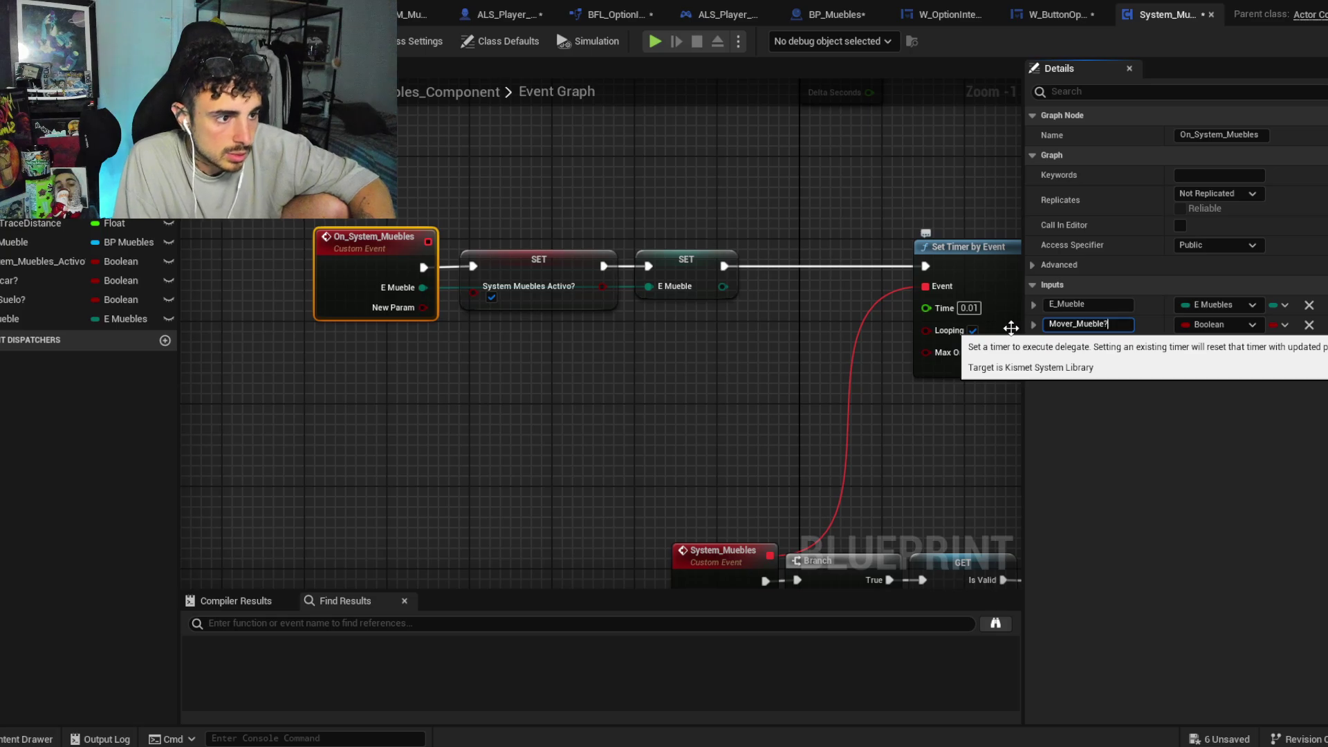
{"action": "key", "text": "Left"}
{"action": "key", "text": "Left"}
{"action": "key", "text": "Left"}
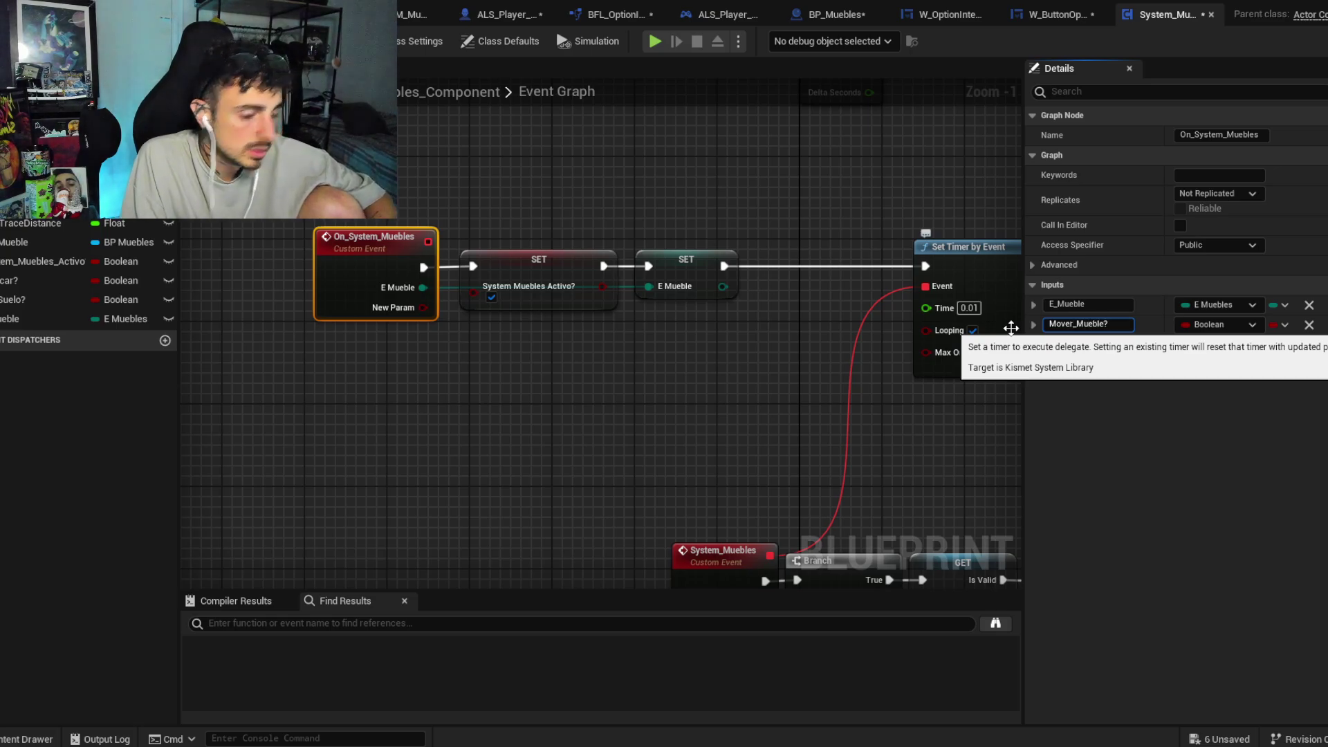
{"action": "key", "text": "BackSpace"}
{"action": "key", "text": "BackSpace"}
{"action": "type", "text": "imien"}
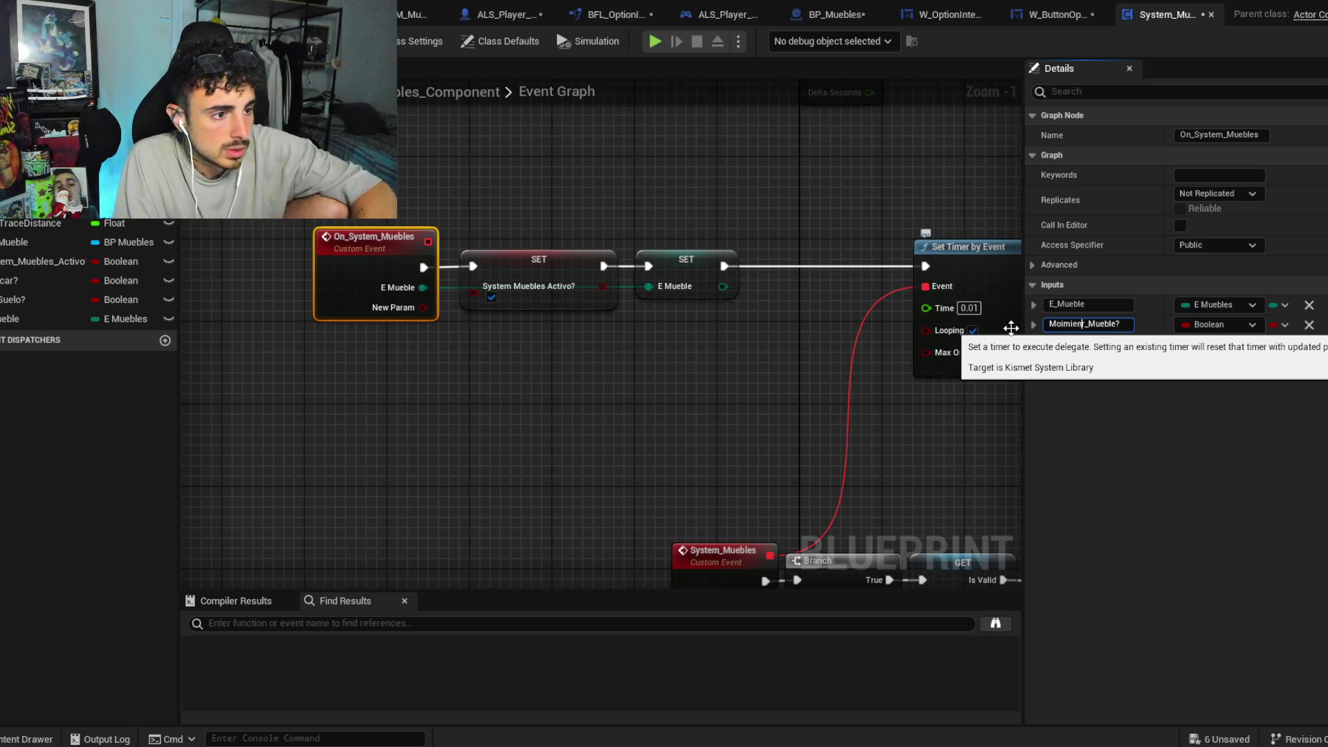
{"action": "type", "text": "t"}
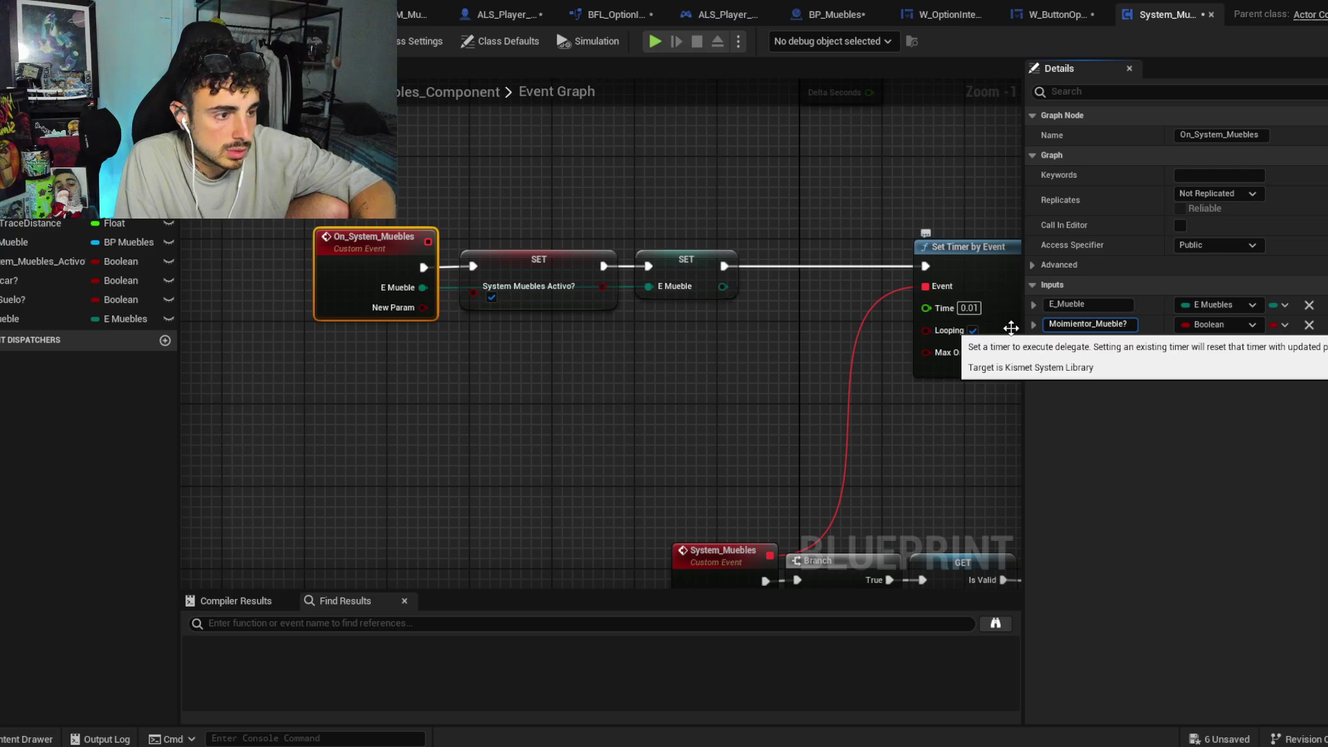
{"action": "type", "text": "o"}
{"action": "key", "text": "Return"}
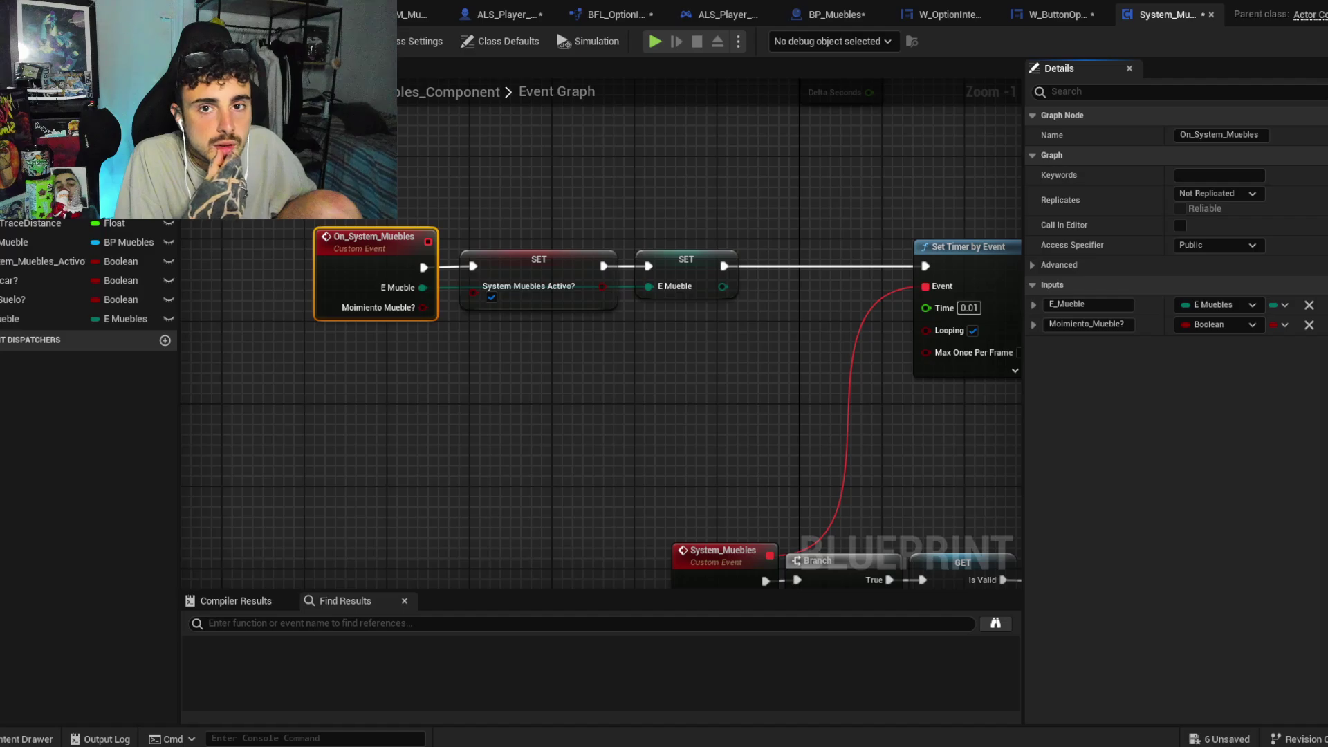
{"action": "key", "text": "ctrl+s"}
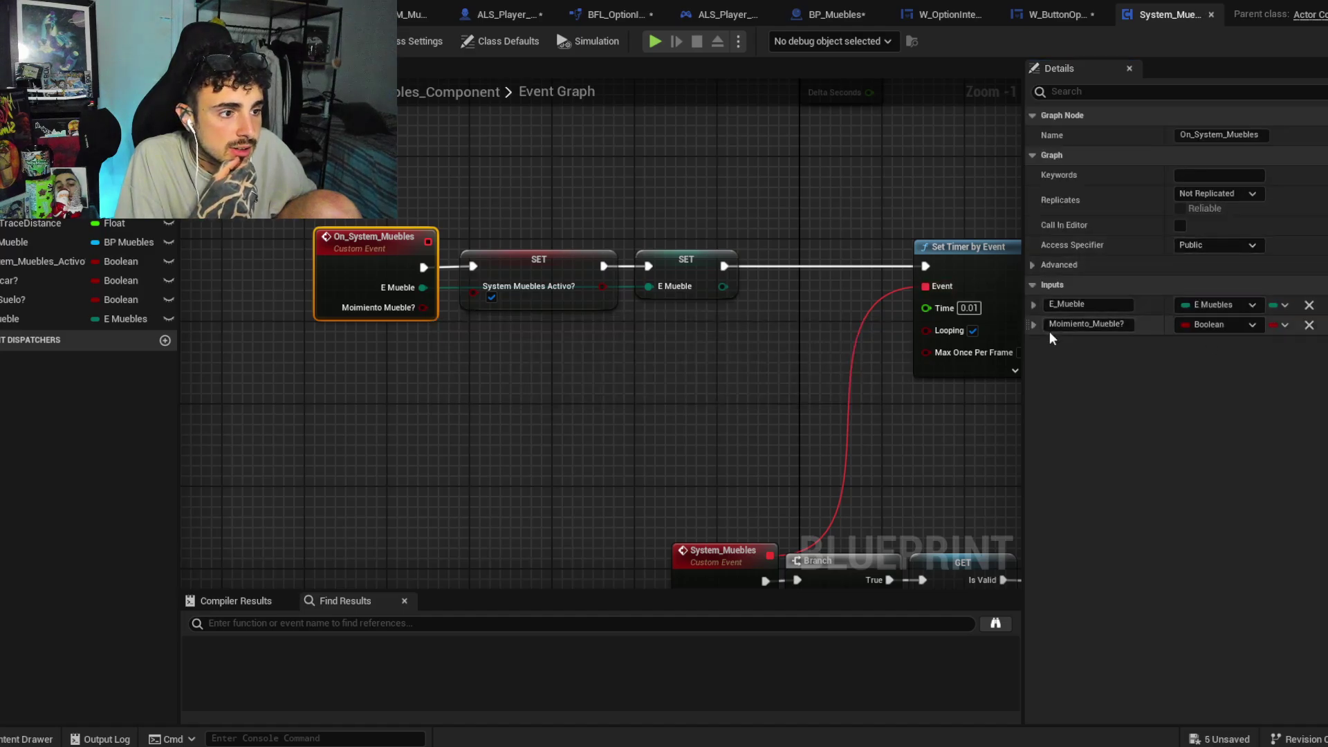
Step: Promote Moimiento Mueble? to a variable and chain its SET node before the timer
{"action": "left_click", "coordinate": [1033, 325]}
{"action": "right_click_drag", "start_coordinate": [498, 359], "coordinate": [429, 325]}
{"action": "left_click_drag", "start_coordinate": [354, 272], "coordinate": [394, 312]}
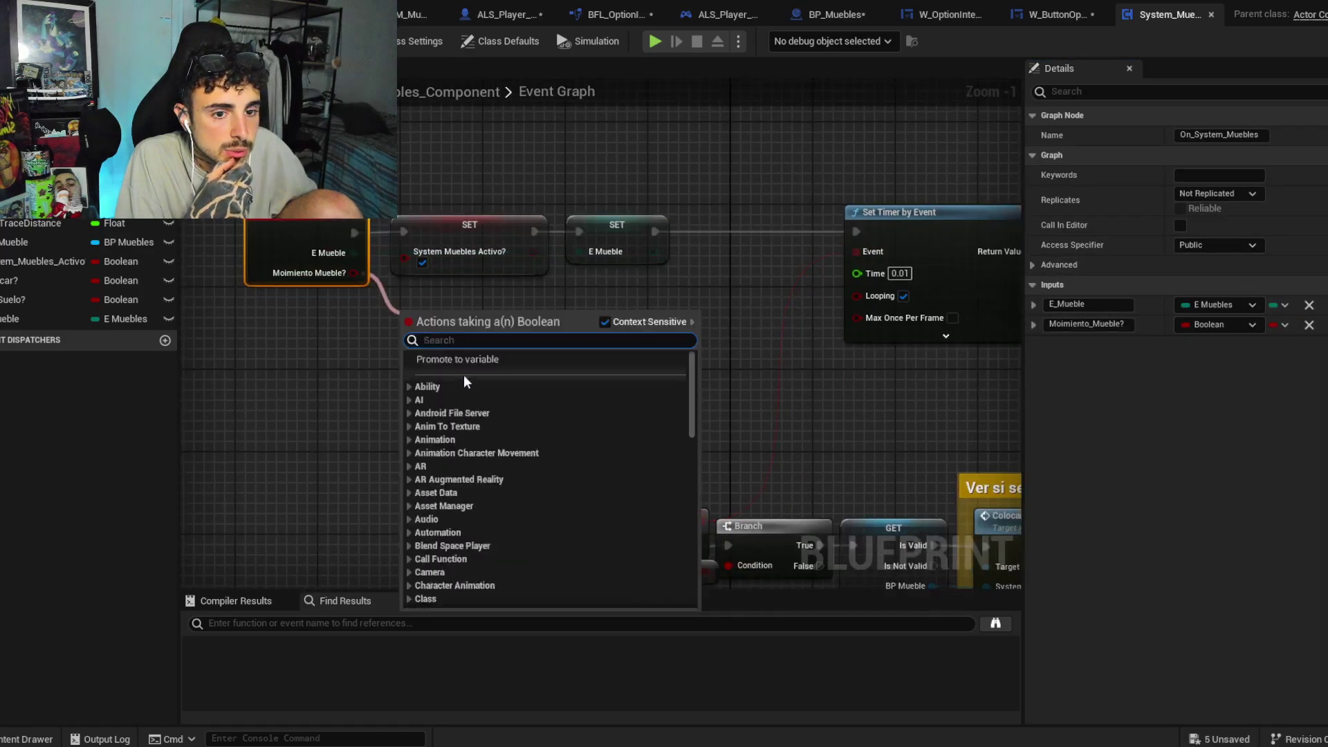
{"action": "left_click", "coordinate": [466, 361]}
{"action": "key", "text": "Return"}
{"action": "right_click_drag", "start_coordinate": [443, 326], "coordinate": [480, 328]}
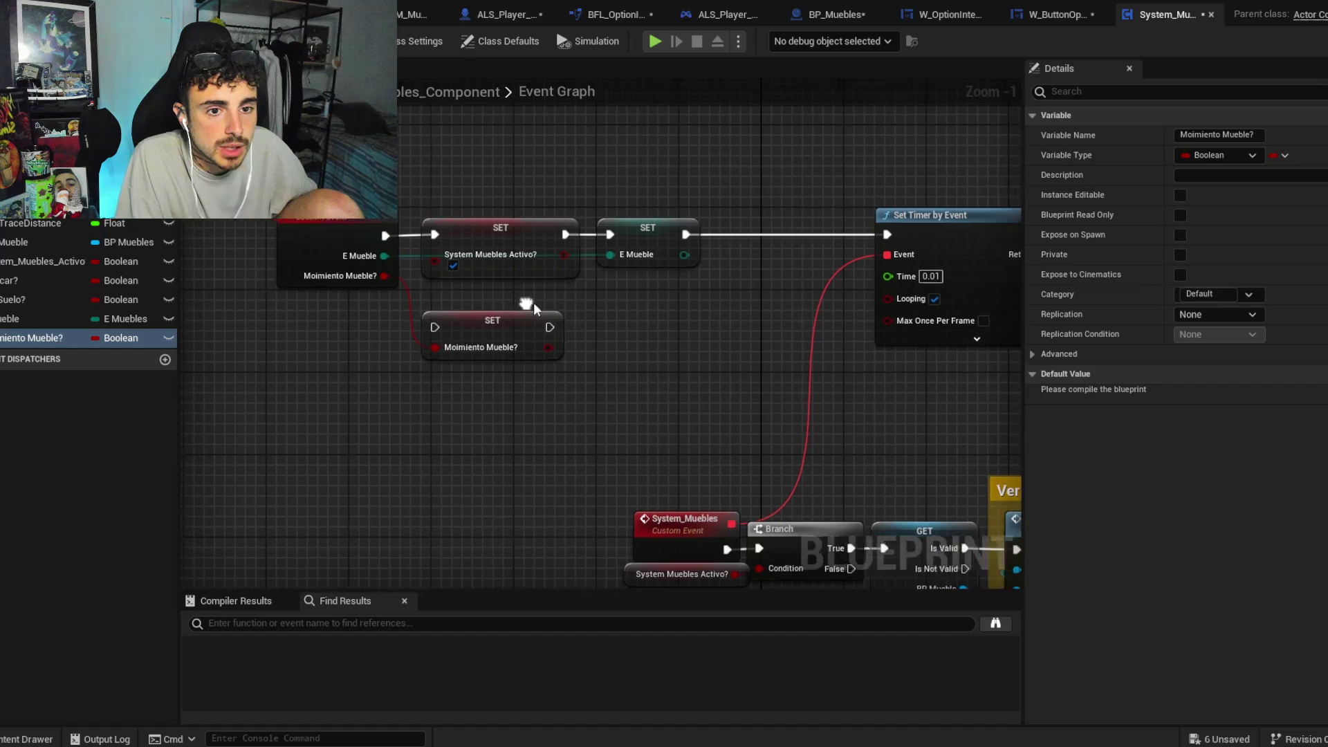
{"action": "mouse_move", "coordinate": [515, 310]}
{"action": "left_mouse_down"}
{"action": "mouse_move", "coordinate": [724, 273]}
{"action": "mouse_move", "coordinate": [755, 231]}
{"action": "mouse_move", "coordinate": [730, 234]}
{"action": "mouse_move", "coordinate": [893, 235]}
{"action": "left_mouse_up"}
{"action": "right_click_drag", "start_coordinate": [878, 253], "coordinate": [585, 259]}
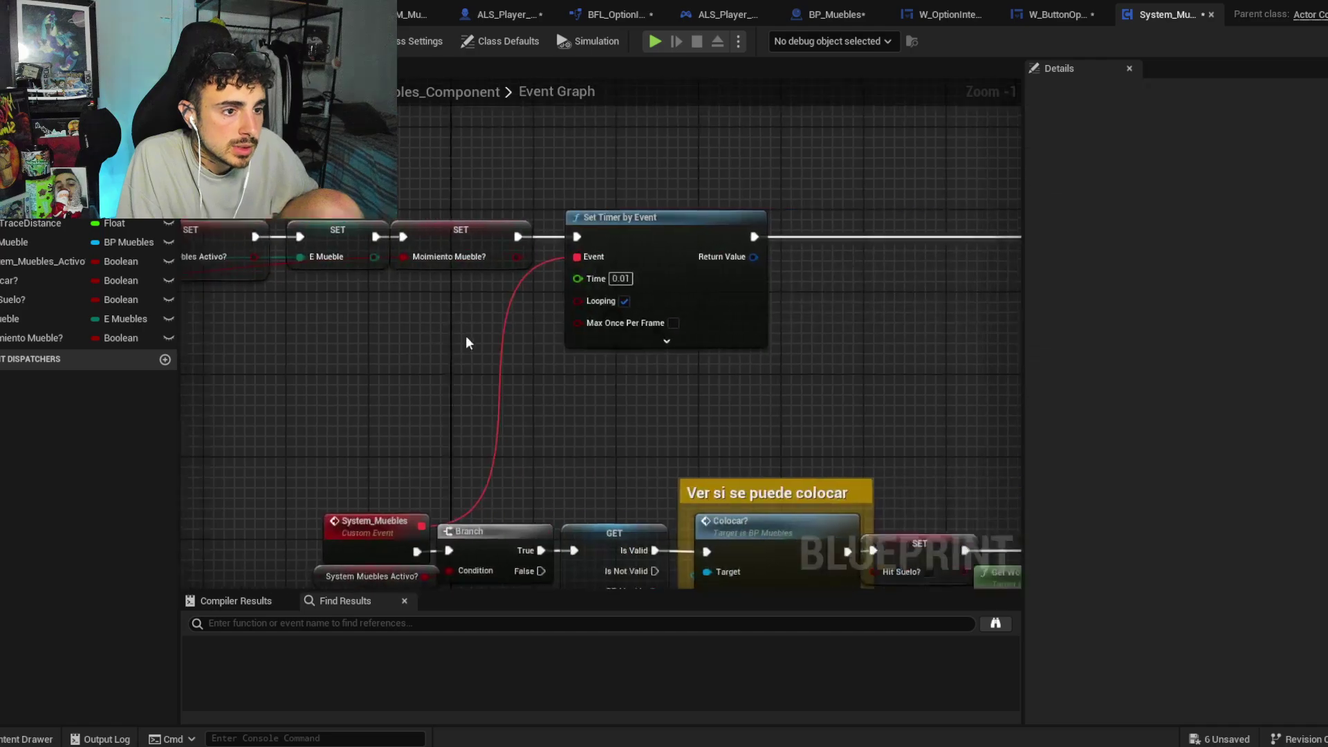
{"action": "scroll", "coordinate": [633, 364], "scroll_direction": "down", "scroll_amount": 3}
{"action": "mouse_move", "coordinate": [632, 365]}
{"action": "right_mouse_down"}
{"action": "mouse_move", "coordinate": [374, 339]}
{"action": "mouse_move", "coordinate": [363, 286]}
{"action": "right_mouse_up"}
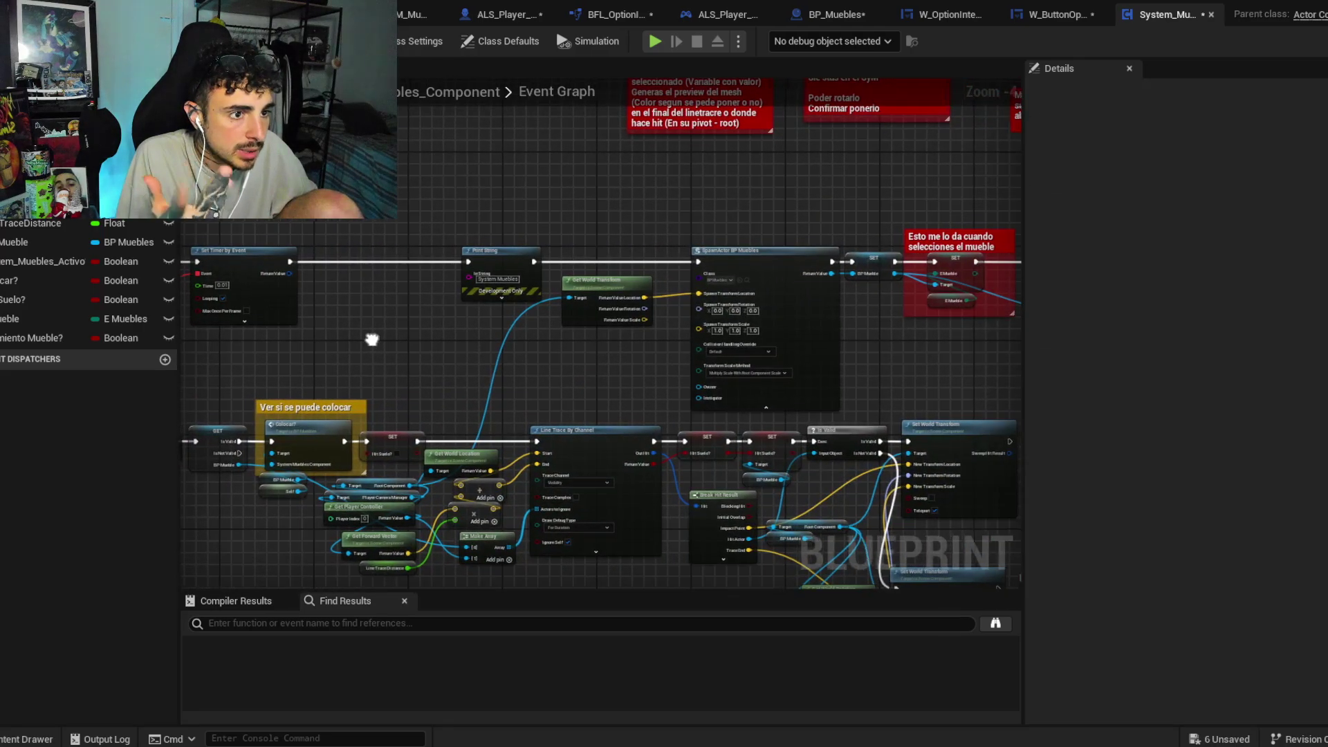
Step: Move the System Muebles Activo? node under the Branch condition
{"action": "right_click_drag", "start_coordinate": [877, 313], "coordinate": [552, 334]}
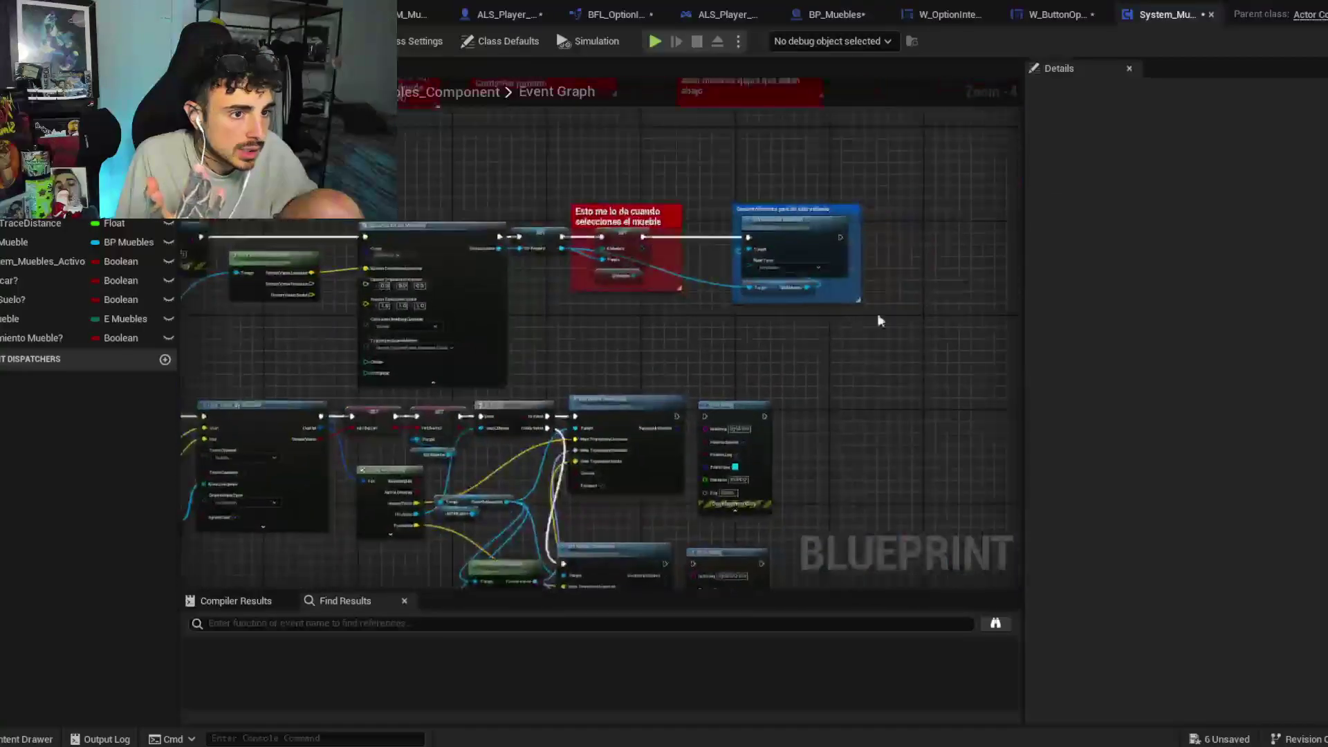
{"action": "left_click", "coordinate": [723, 210]}
{"action": "scroll", "coordinate": [723, 210], "scroll_direction": "up", "scroll_amount": 2}
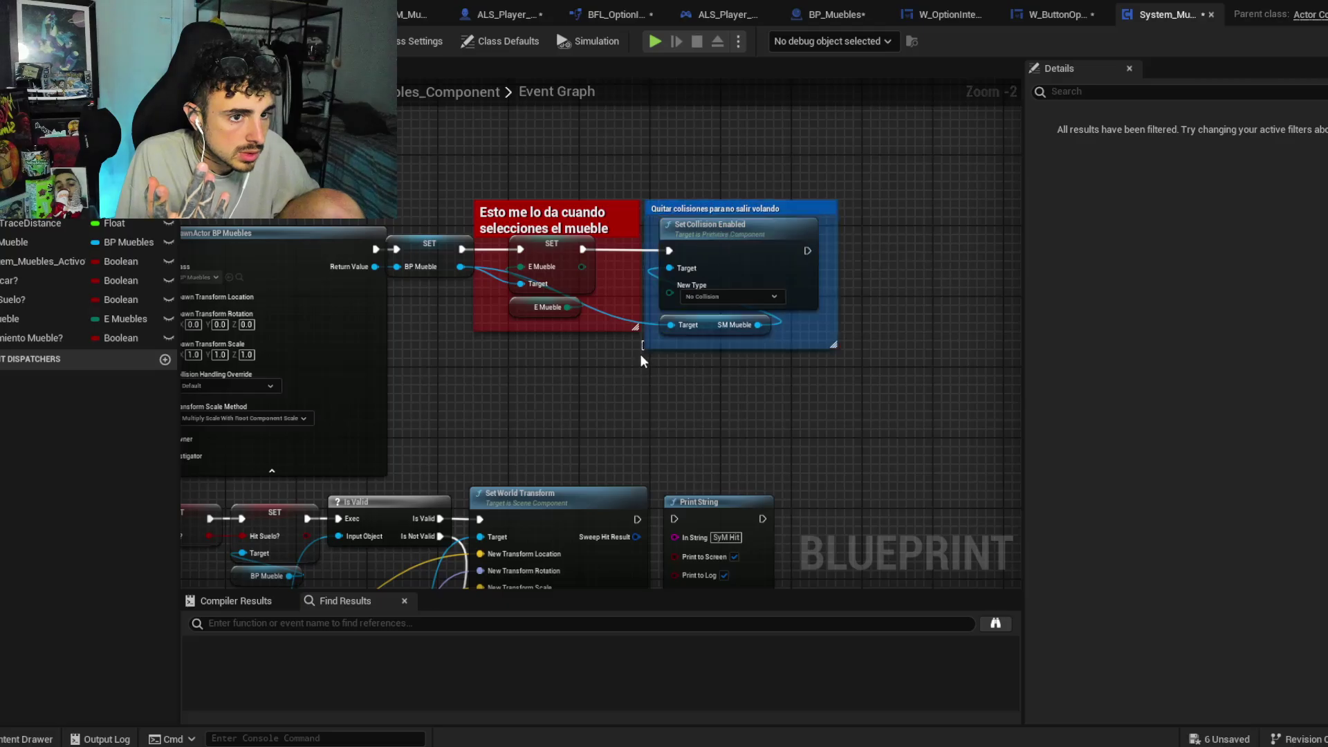
{"action": "scroll", "coordinate": [640, 354], "scroll_direction": "down", "scroll_amount": 4}
{"action": "right_click_drag", "start_coordinate": [640, 354], "coordinate": [505, 331]}
{"action": "scroll", "coordinate": [505, 330], "scroll_direction": "up", "scroll_amount": 2}
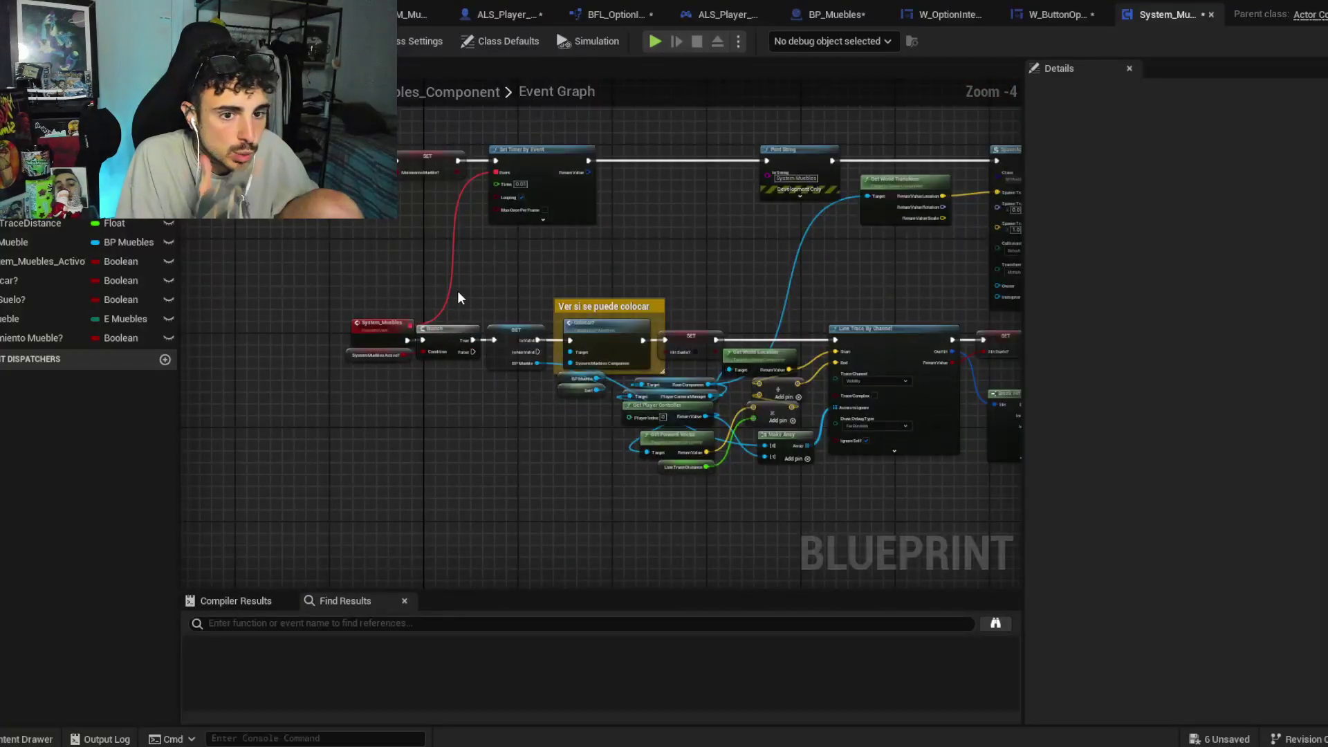
{"action": "scroll", "coordinate": [400, 346], "scroll_direction": "up", "scroll_amount": 1}
{"action": "scroll", "coordinate": [351, 393], "scroll_direction": "up", "scroll_amount": 3}
{"action": "left_click_drag", "start_coordinate": [324, 369], "coordinate": [457, 388]}
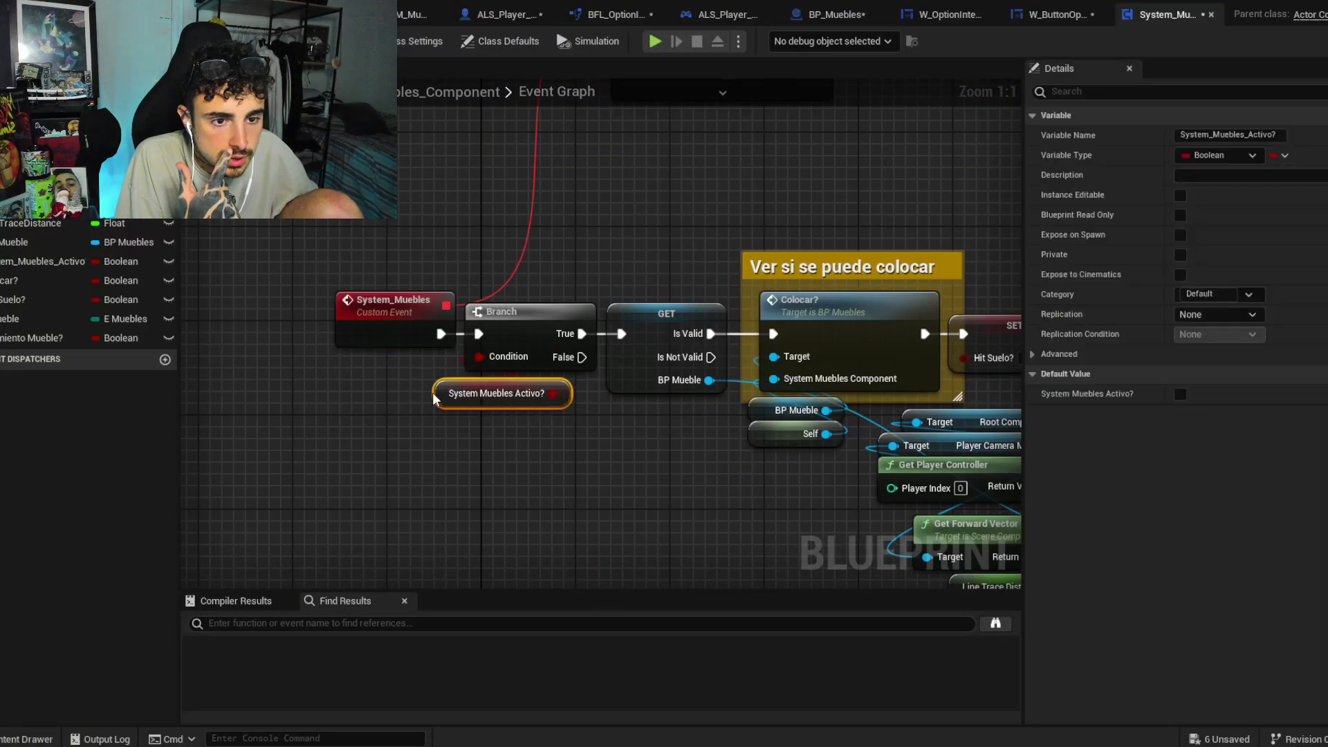
{"action": "left_click", "coordinate": [504, 415]}
Step: Review the Ver si se puede colocar section, selecting its System_Muebles, Branch and GET nodes
{"action": "scroll", "coordinate": [621, 429], "scroll_direction": "down", "scroll_amount": 1}
{"action": "right_click_drag", "start_coordinate": [621, 423], "coordinate": [553, 421]}
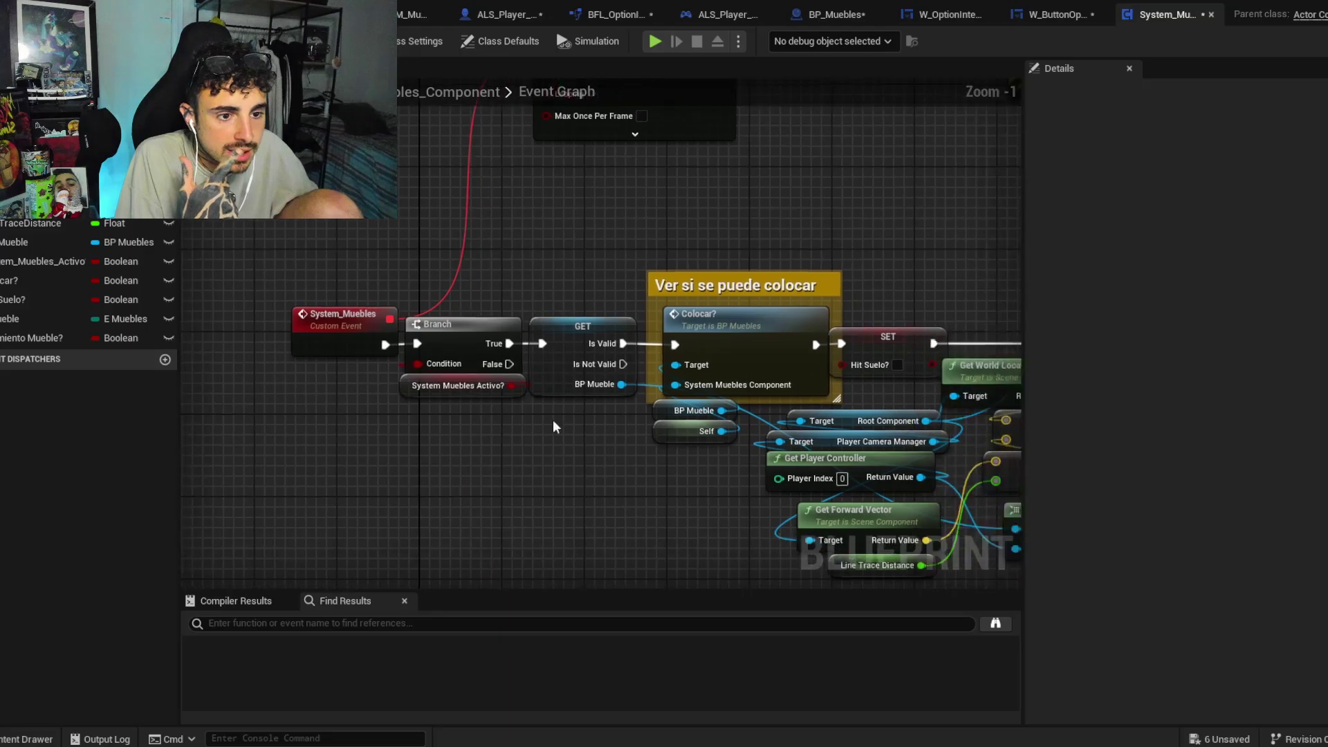
{"action": "scroll", "coordinate": [508, 333], "scroll_direction": "down", "scroll_amount": 5}
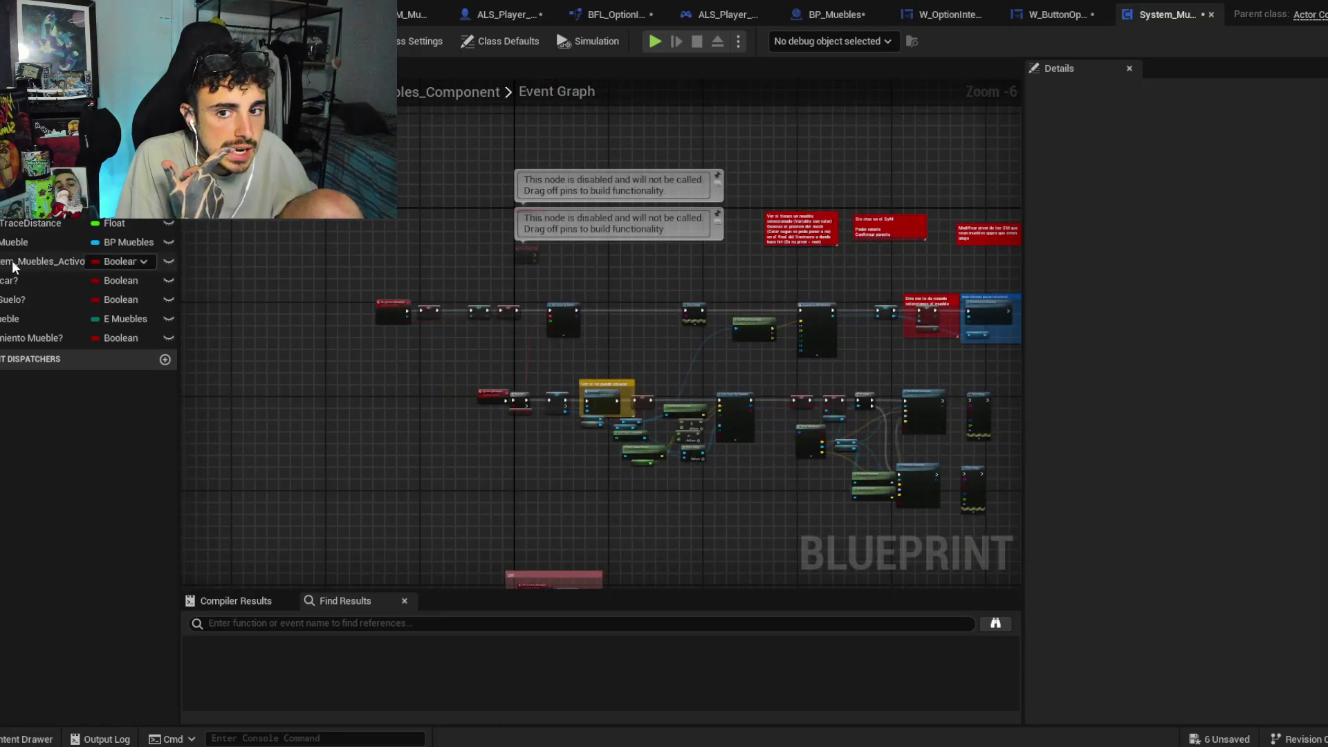
{"action": "right_click_drag", "start_coordinate": [1002, 345], "coordinate": [671, 348]}
{"action": "scroll", "coordinate": [671, 348], "scroll_direction": "up", "scroll_amount": 4}
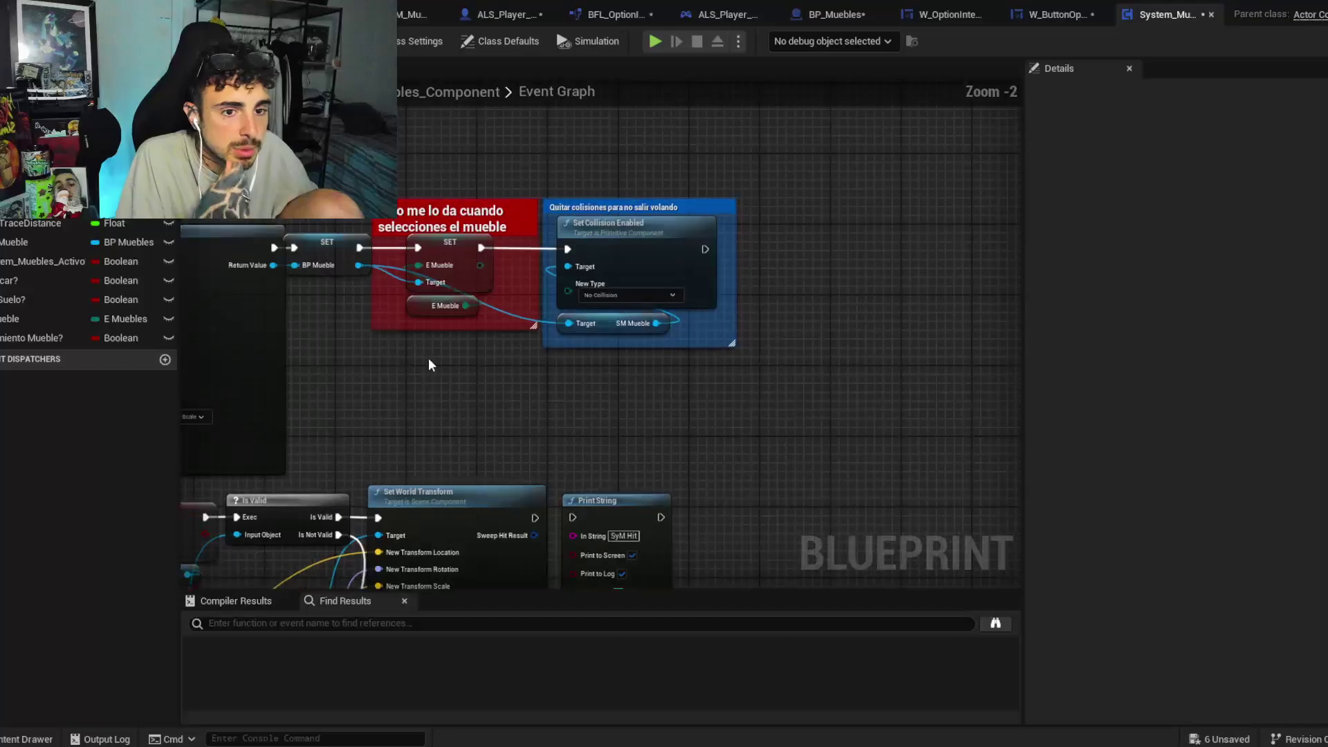
{"action": "right_click_drag", "start_coordinate": [429, 358], "coordinate": [944, 188]}
{"action": "scroll", "coordinate": [944, 188], "scroll_direction": "down", "scroll_amount": 2}
{"action": "right_click_drag", "start_coordinate": [181, 353], "coordinate": [448, 293]}
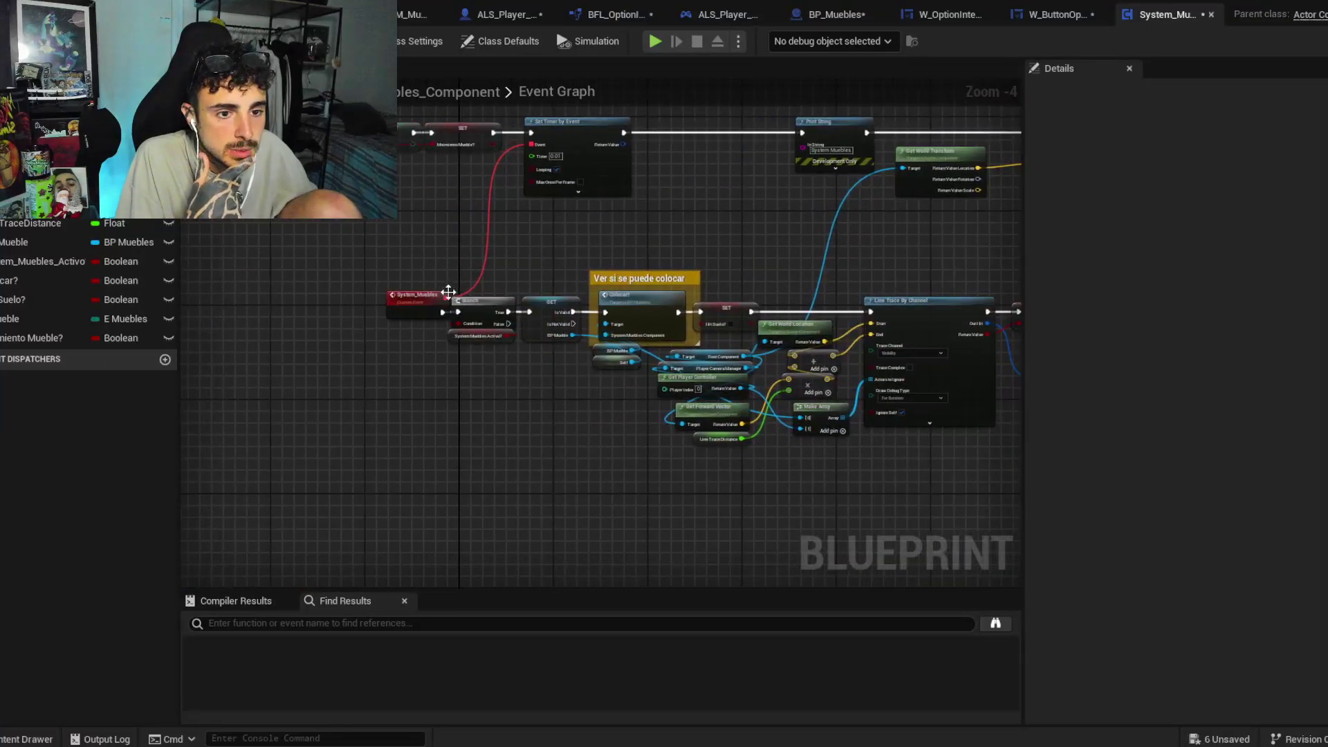
{"action": "left_click_drag", "start_coordinate": [344, 280], "coordinate": [525, 341]}
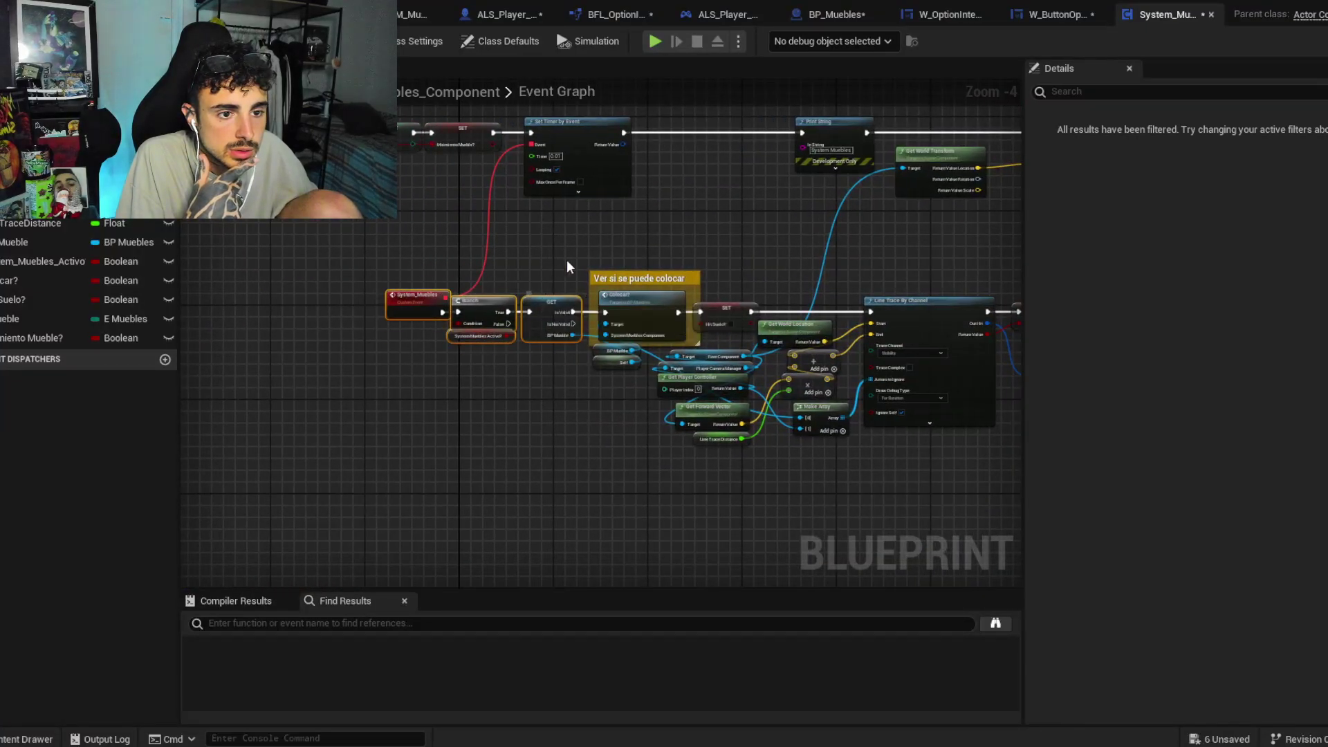
{"action": "left_click", "coordinate": [549, 262]}
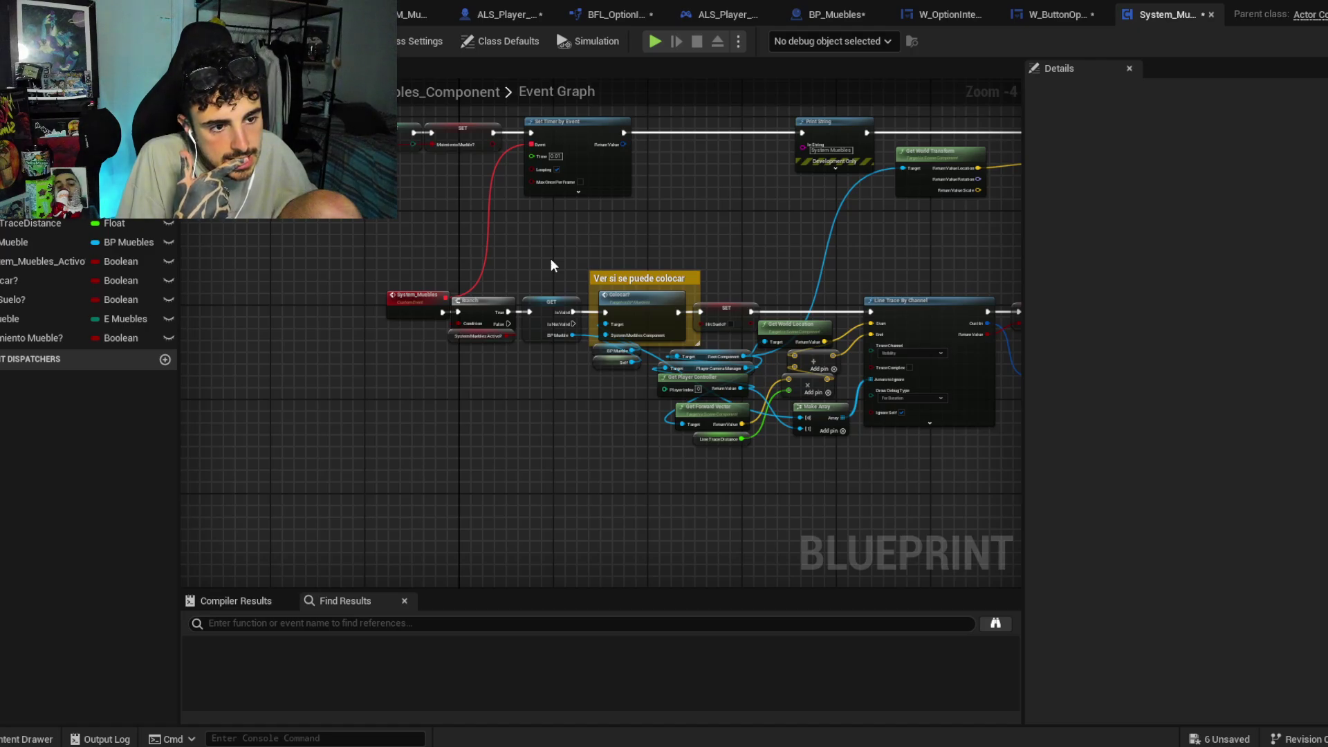
Step: Move and enlarge the red comment box, shifting the Colocar_Mueble nodes down inside it
{"action": "right_click_drag", "start_coordinate": [725, 256], "coordinate": [329, 264]}
{"action": "scroll", "coordinate": [729, 374], "scroll_direction": "down", "scroll_amount": 1}
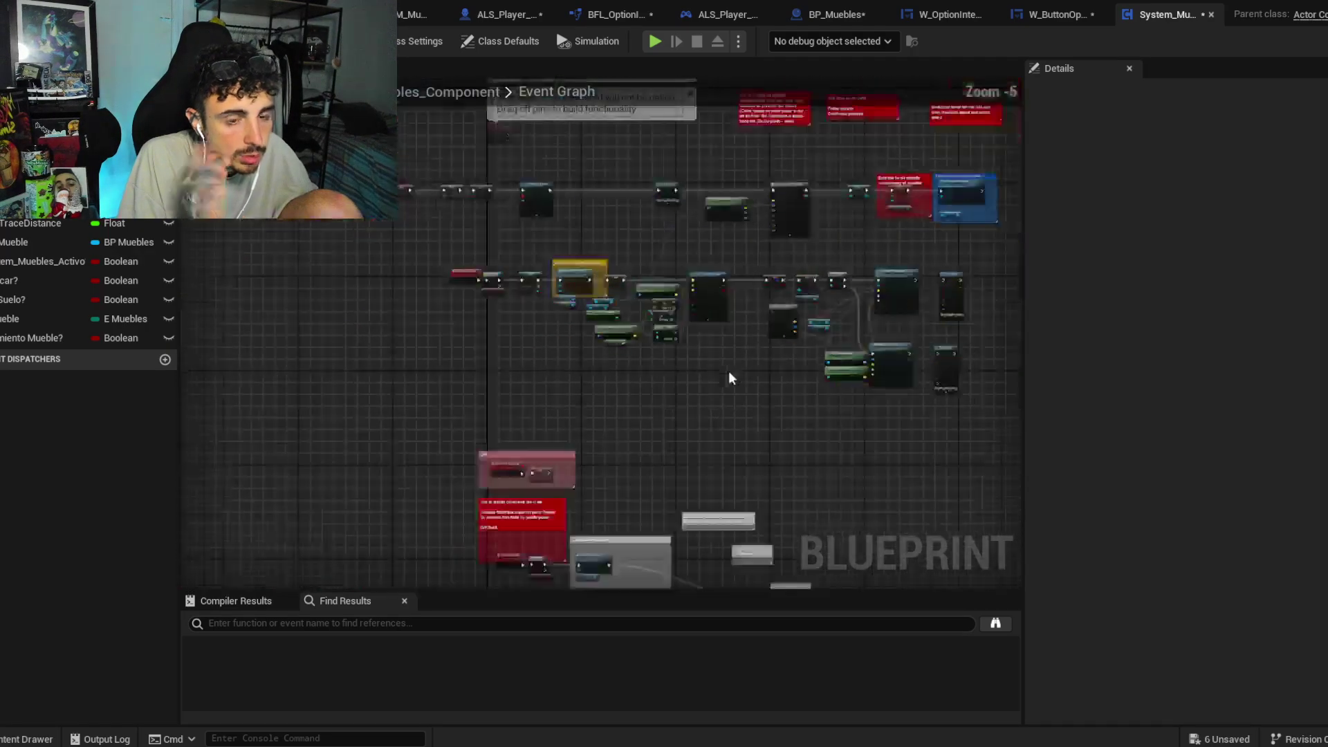
{"action": "scroll", "coordinate": [515, 496], "scroll_direction": "up", "scroll_amount": 3}
{"action": "scroll", "coordinate": [529, 481], "scroll_direction": "down", "scroll_amount": 3}
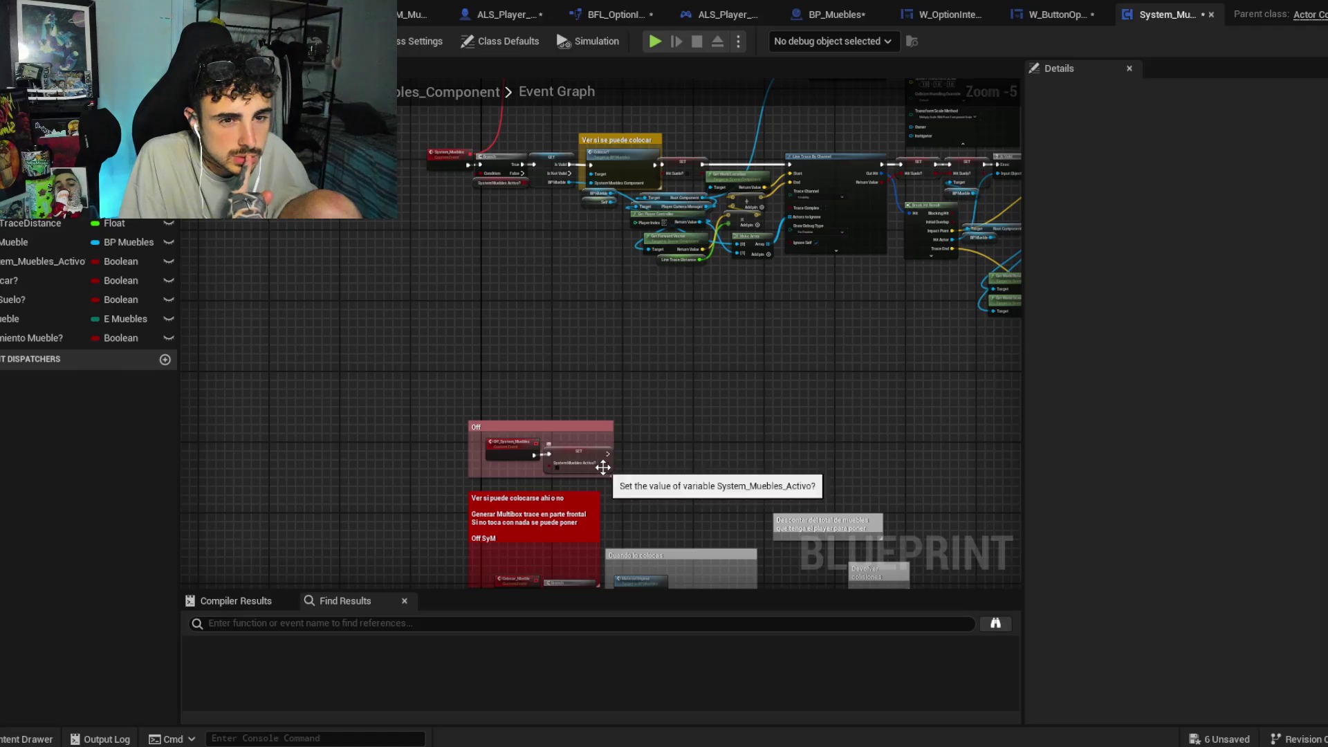
{"action": "right_click_drag", "start_coordinate": [603, 467], "coordinate": [592, 322]}
{"action": "scroll", "coordinate": [528, 455], "scroll_direction": "up", "scroll_amount": 1}
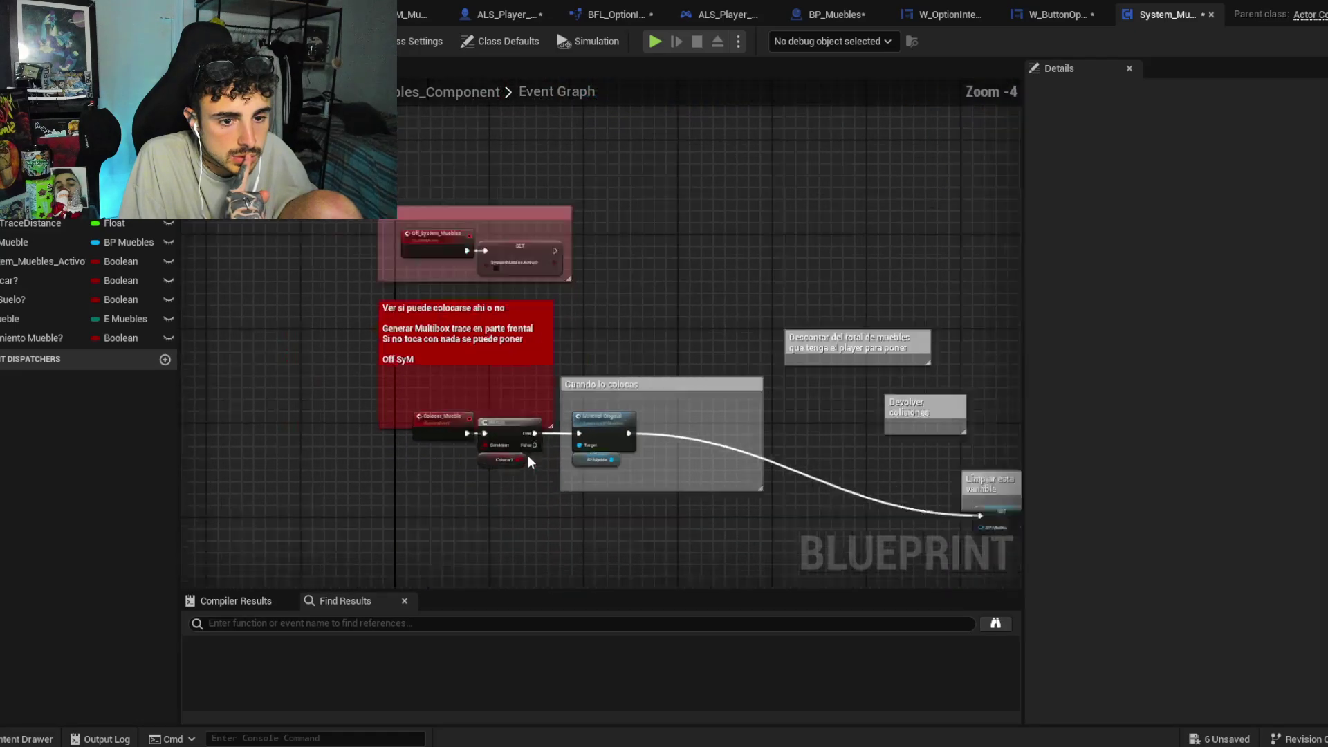
{"action": "scroll", "coordinate": [528, 455], "scroll_direction": "up", "scroll_amount": 1}
{"action": "left_click", "coordinate": [449, 309]}
{"action": "left_click_drag", "start_coordinate": [448, 309], "coordinate": [455, 350]}
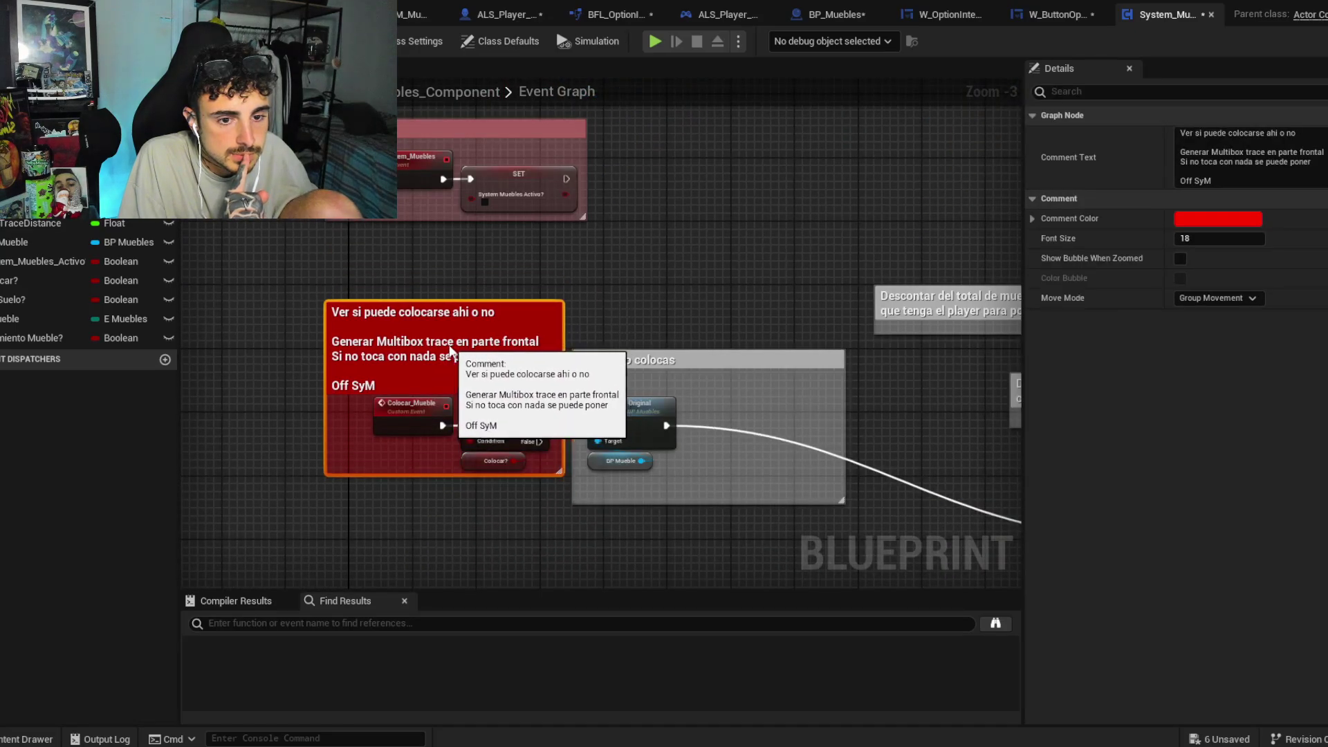
{"action": "left_click_drag", "start_coordinate": [569, 300], "coordinate": [576, 266]}
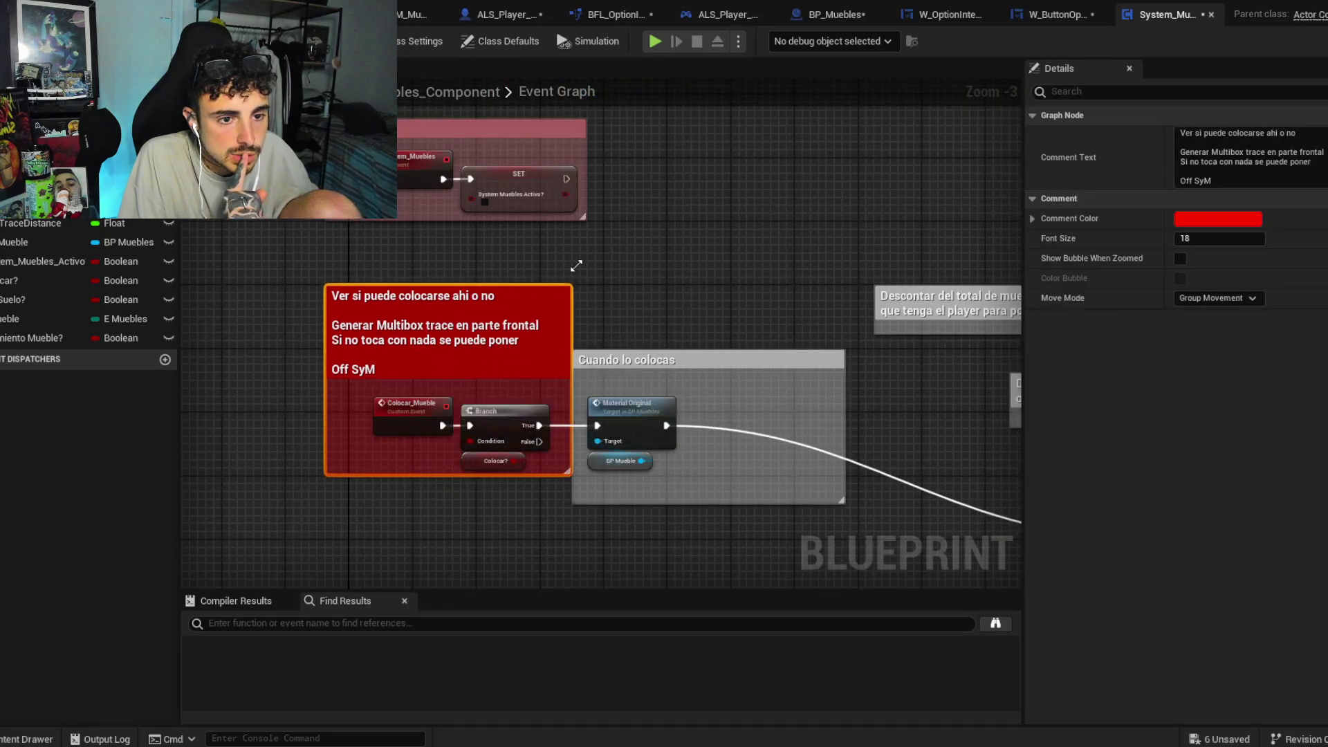
{"action": "double_click", "coordinate": [529, 334]}
{"action": "mouse_move", "coordinate": [430, 397]}
{"action": "left_mouse_down"}
{"action": "mouse_move", "coordinate": [518, 462]}
{"action": "mouse_move", "coordinate": [527, 438]}
{"action": "left_mouse_up"}
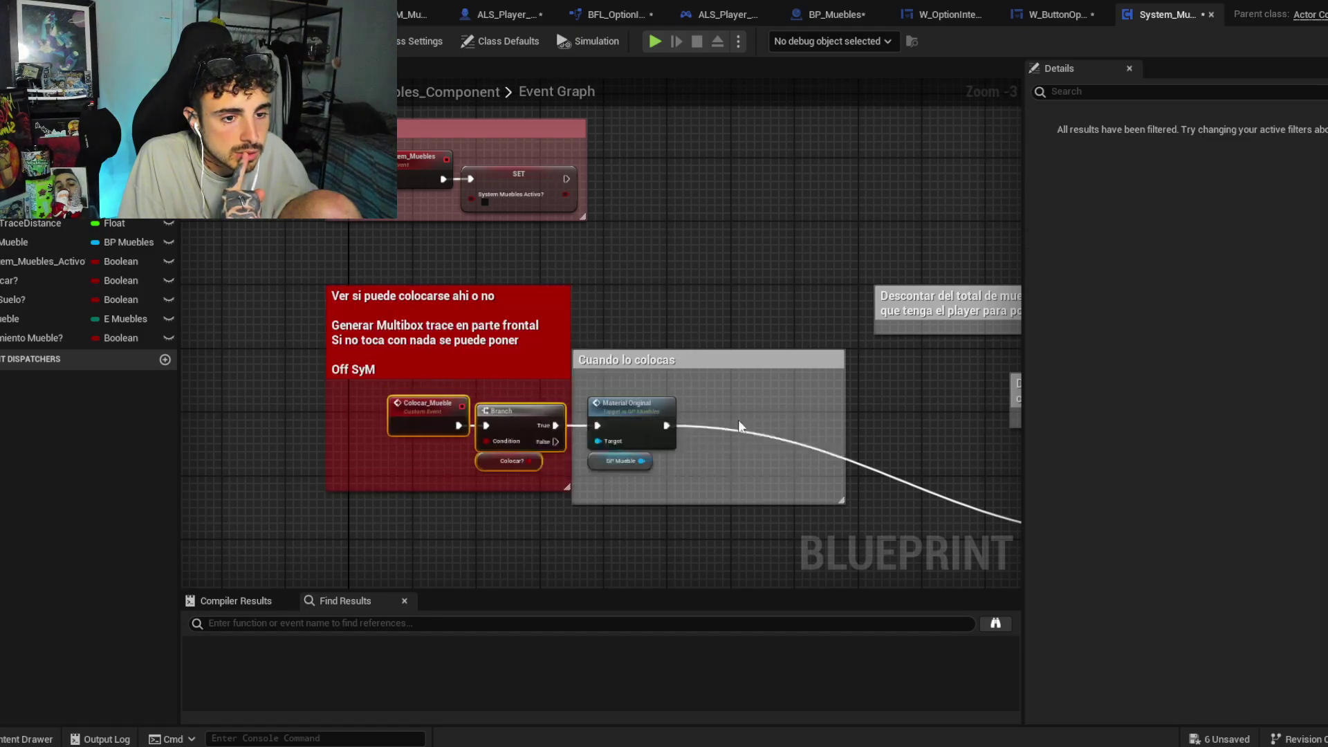
{"action": "left_click", "coordinate": [738, 419]}
Step: Move the Limpiar and Off SyM groups up and to the right
{"action": "scroll", "coordinate": [737, 419], "scroll_direction": "down", "scroll_amount": 4}
{"action": "scroll", "coordinate": [655, 373], "scroll_direction": "up", "scroll_amount": 5}
{"action": "scroll", "coordinate": [601, 375], "scroll_direction": "down", "scroll_amount": 2}
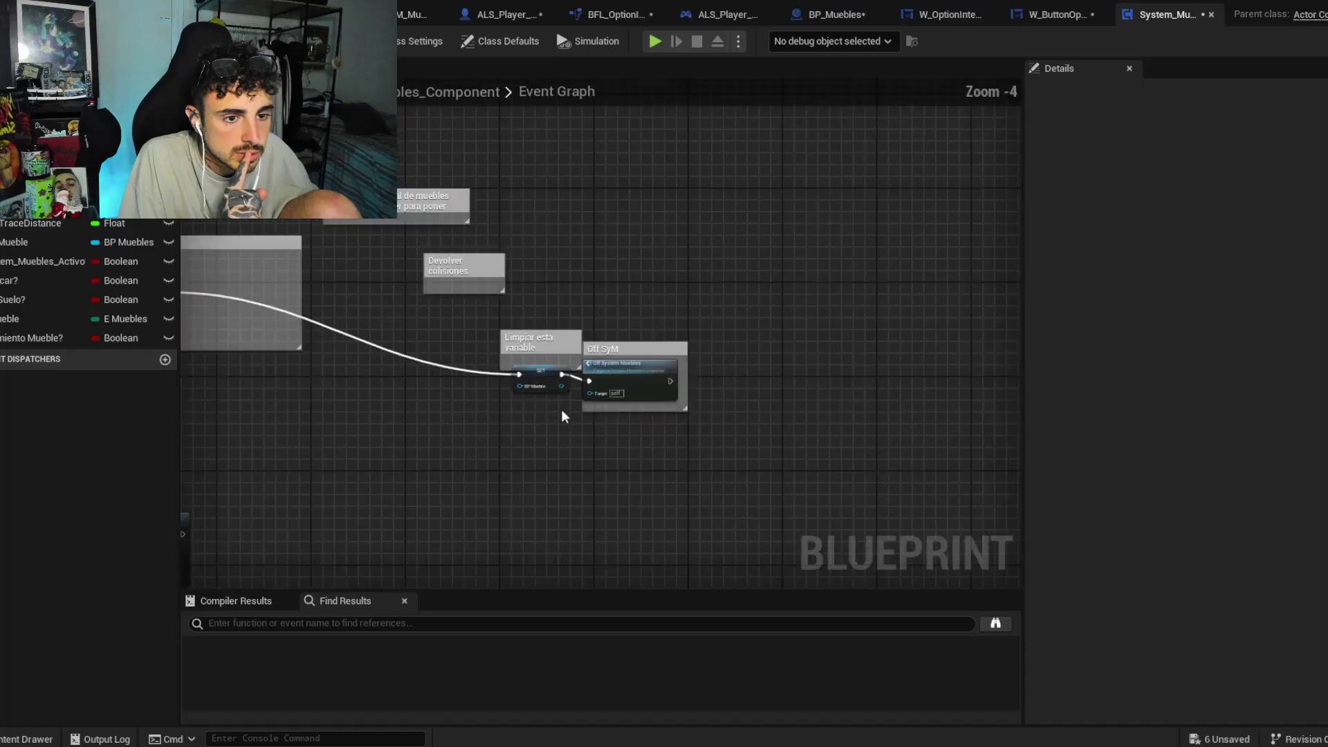
{"action": "right_click_drag", "start_coordinate": [561, 408], "coordinate": [688, 424]}
{"action": "mouse_move", "coordinate": [798, 417]}
{"action": "left_mouse_down"}
{"action": "mouse_move", "coordinate": [671, 356]}
{"action": "mouse_move", "coordinate": [702, 293]}
{"action": "left_mouse_up"}
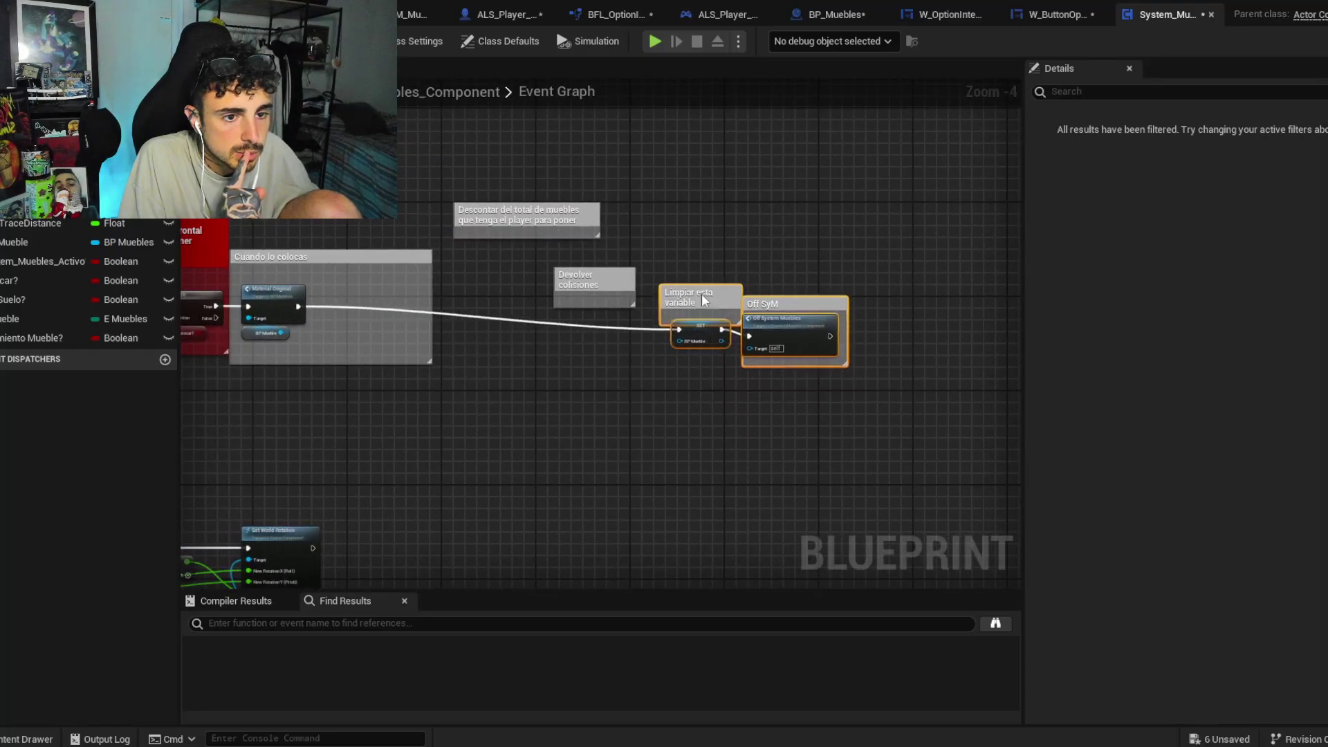
{"action": "left_click", "coordinate": [695, 252]}
{"action": "right_click_drag", "start_coordinate": [211, 292], "coordinate": [533, 353]}
Step: Pan out to review the whole rearranged Colocar_Mueble node network
{"action": "scroll", "coordinate": [533, 352], "scroll_direction": "up", "scroll_amount": 1}
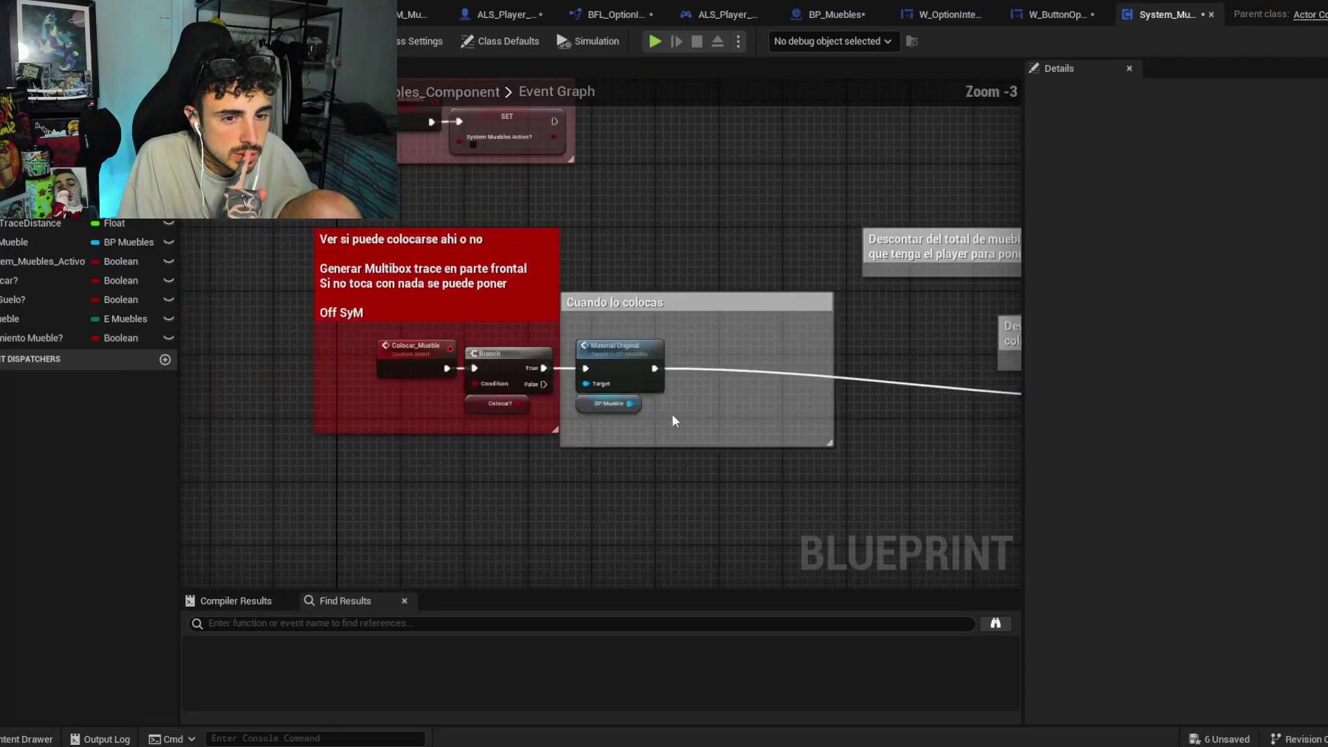
{"action": "right_click_drag", "start_coordinate": [716, 425], "coordinate": [691, 512]}
{"action": "right_click_drag", "start_coordinate": [621, 327], "coordinate": [571, 453]}
{"action": "scroll", "coordinate": [571, 454], "scroll_direction": "down", "scroll_amount": 2}
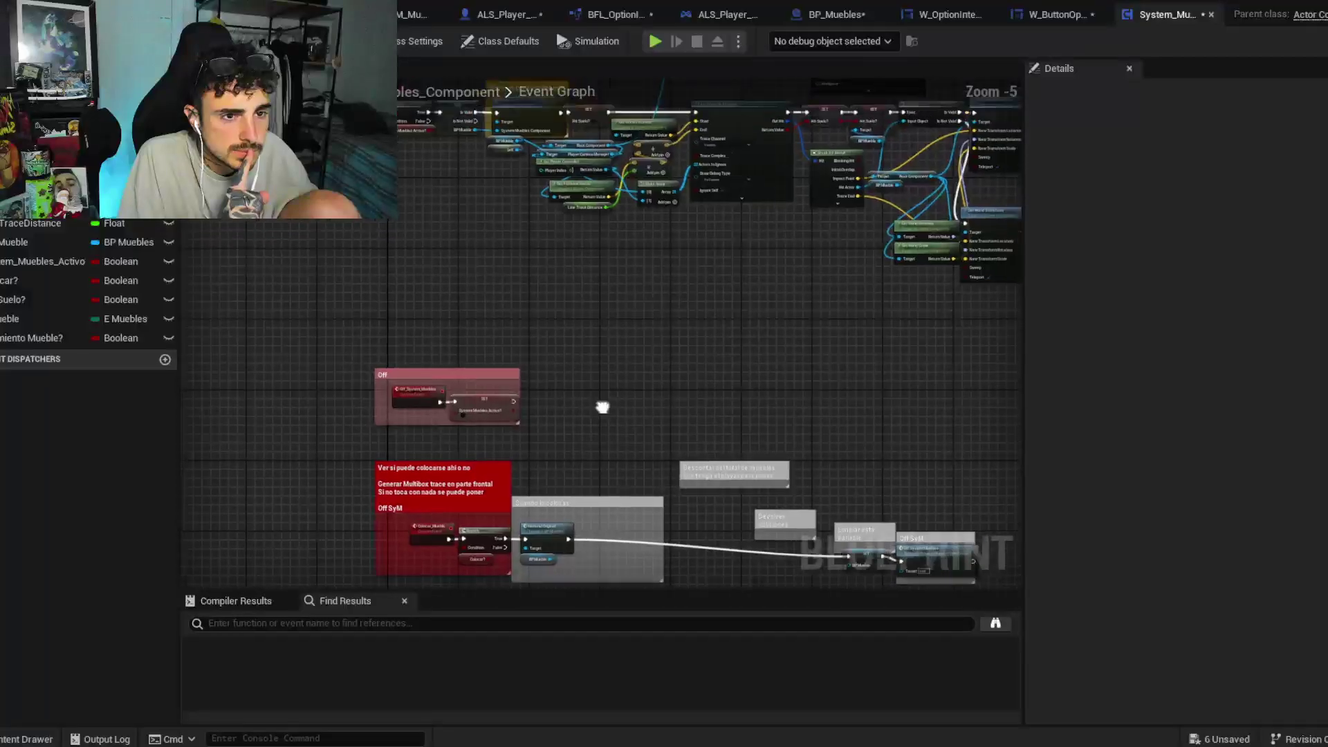
{"action": "right_click_drag", "start_coordinate": [602, 403], "coordinate": [466, 477]}
{"action": "mouse_move", "coordinate": [563, 438]}
{"action": "right_mouse_down"}
{"action": "mouse_move", "coordinate": [487, 477]}
{"action": "mouse_move", "coordinate": [804, 482]}
{"action": "right_mouse_up"}
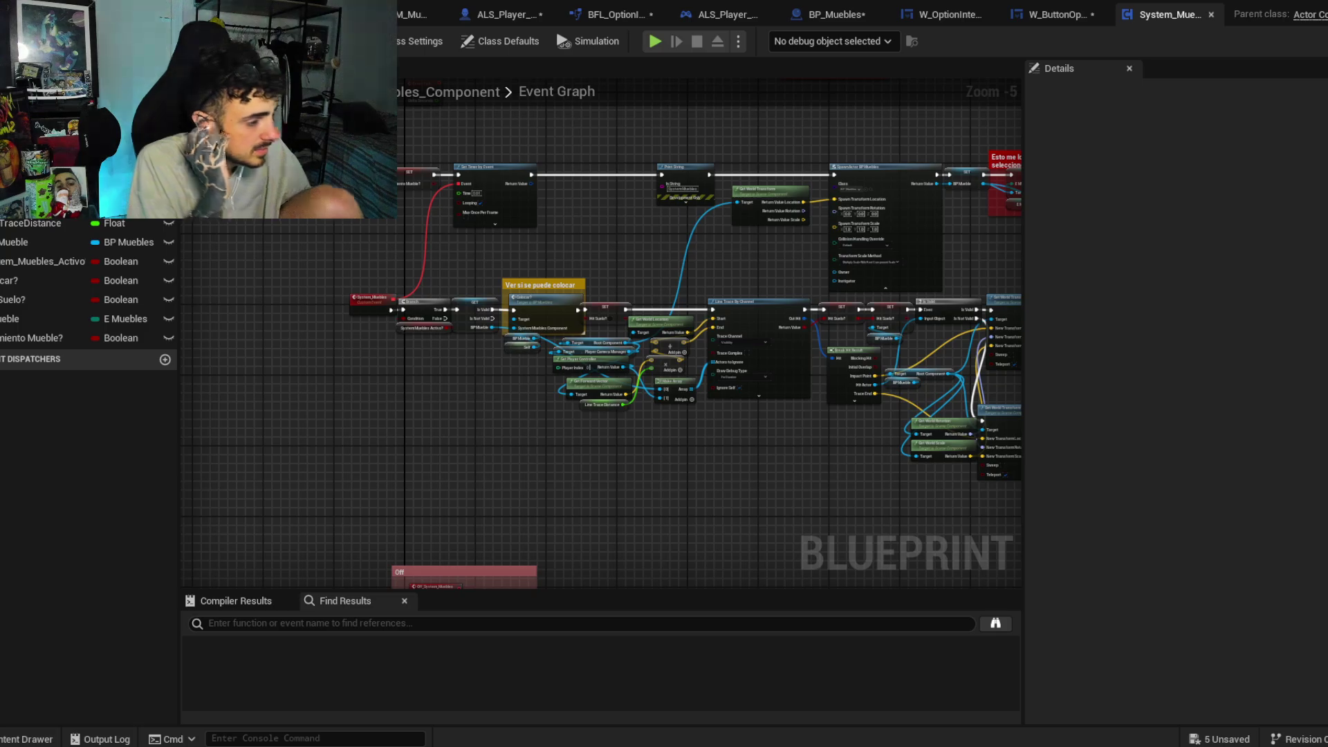
Step: Pan and zoom across the Event Graph to survey the System_Muebles node rows and comments
{"action": "right_click_drag", "start_coordinate": [265, 279], "coordinate": [188, 259]}
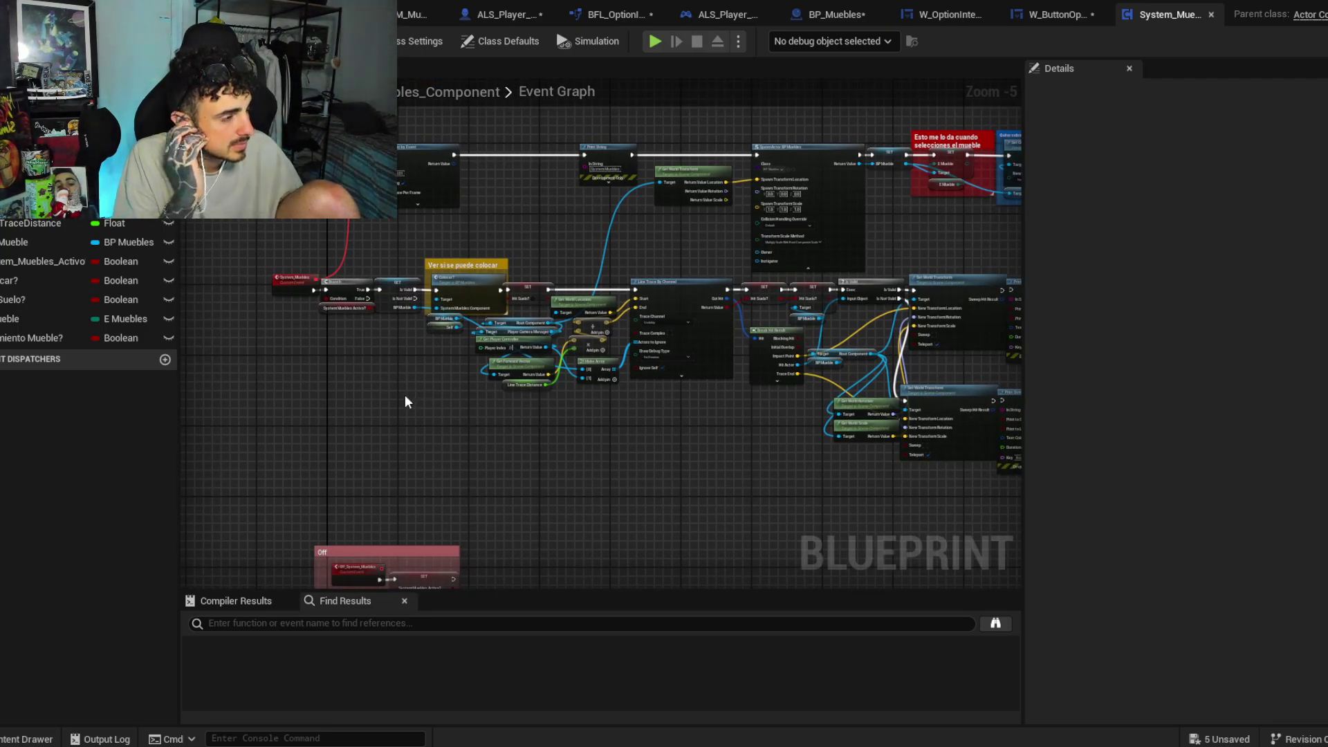
{"action": "right_click_drag", "start_coordinate": [656, 454], "coordinate": [439, 407]}
{"action": "scroll", "coordinate": [440, 407], "scroll_direction": "down", "scroll_amount": 1}
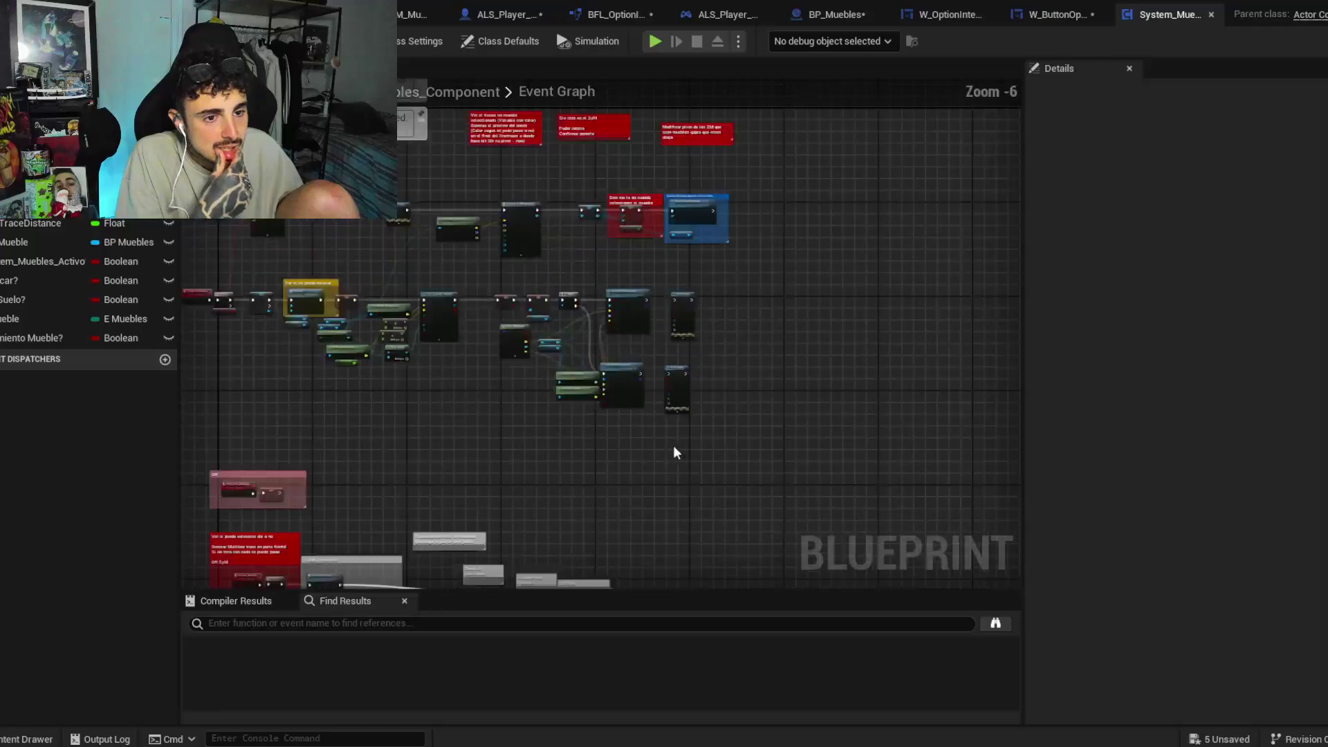
{"action": "right_click_drag", "start_coordinate": [676, 451], "coordinate": [749, 458]}
{"action": "left_click_drag", "start_coordinate": [857, 431], "coordinate": [252, 287]}
{"action": "scroll", "coordinate": [253, 289], "scroll_direction": "up", "scroll_amount": 3}
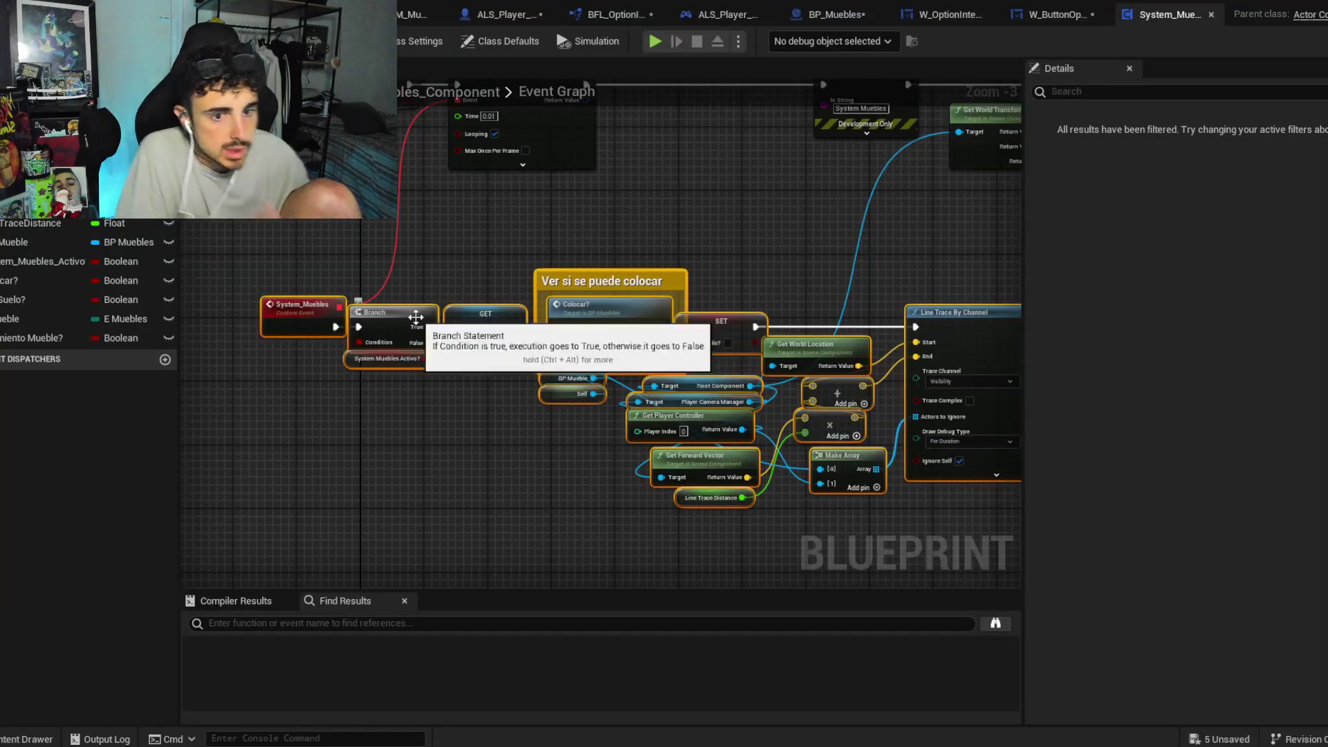
{"action": "scroll", "coordinate": [392, 467], "scroll_direction": "down", "scroll_amount": 3}
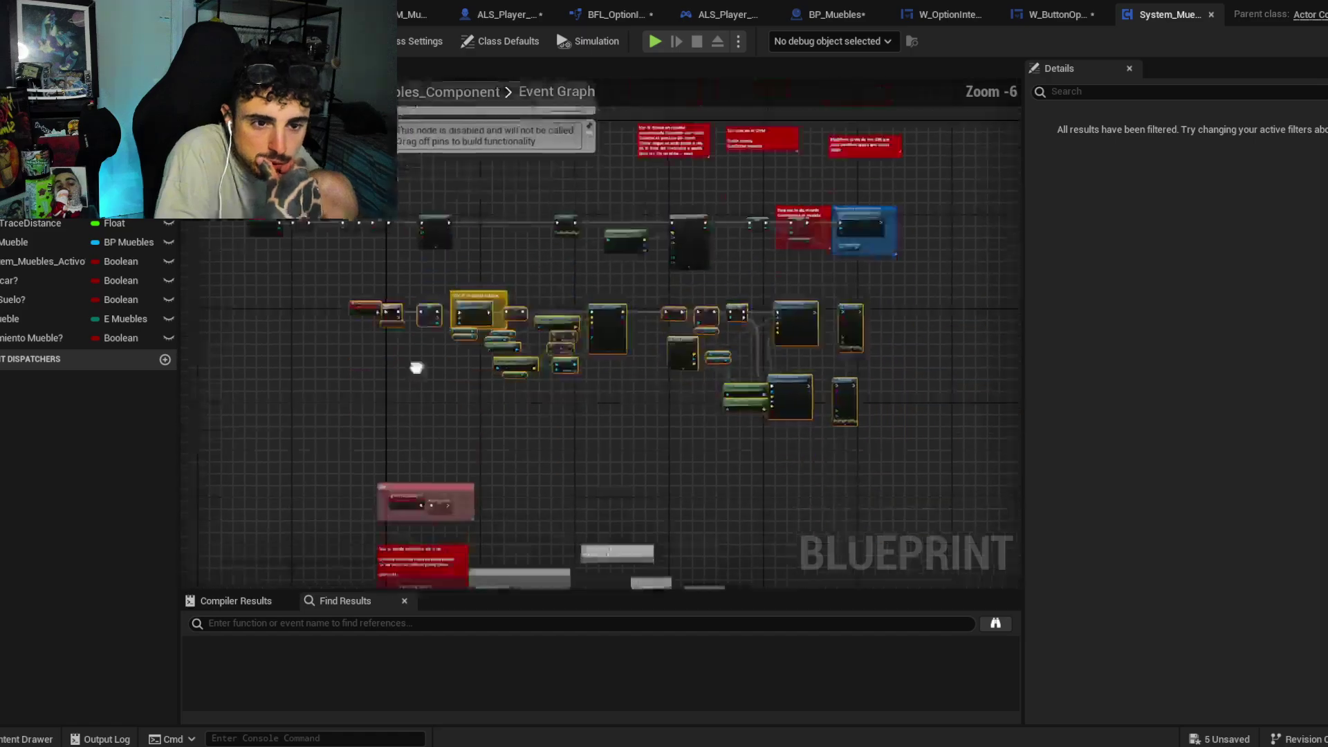
{"action": "right_click_drag", "start_coordinate": [415, 367], "coordinate": [429, 300]}
{"action": "scroll", "coordinate": [419, 409], "scroll_direction": "up", "scroll_amount": 3}
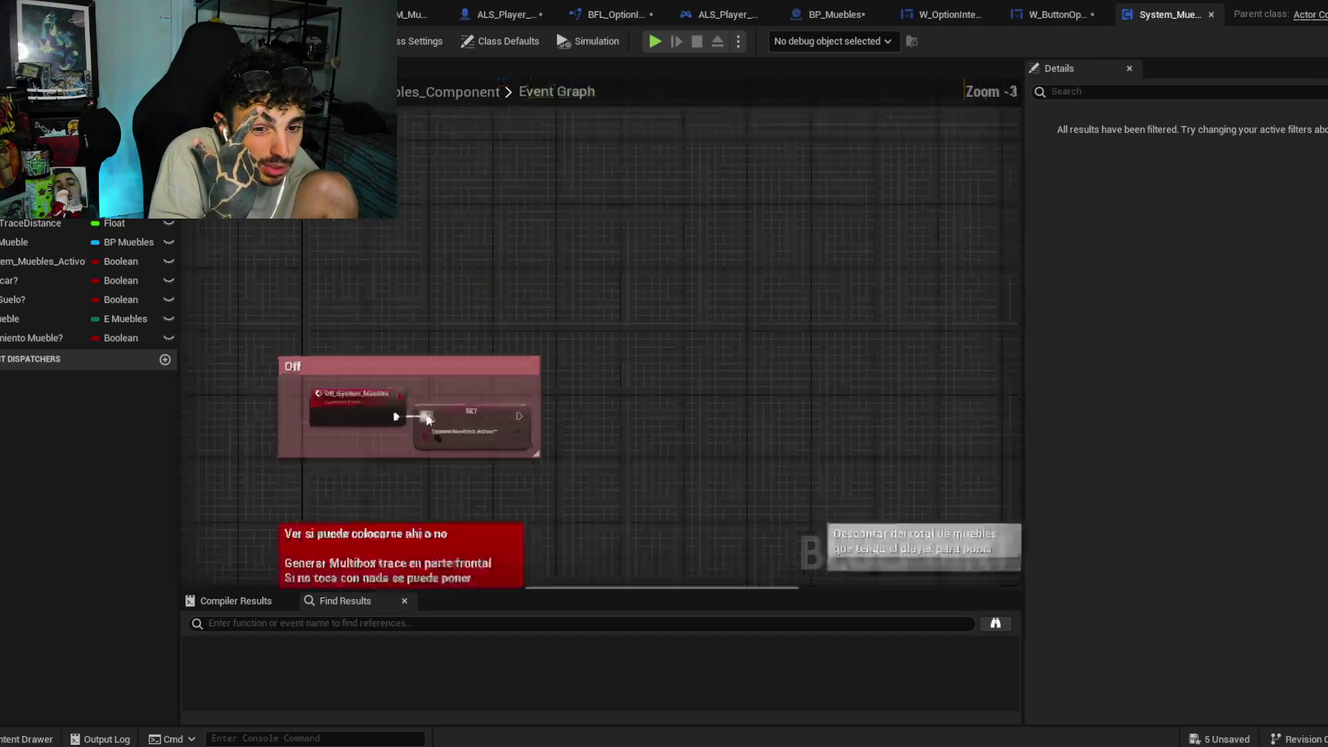
{"action": "right_click_drag", "start_coordinate": [522, 460], "coordinate": [547, 261]}
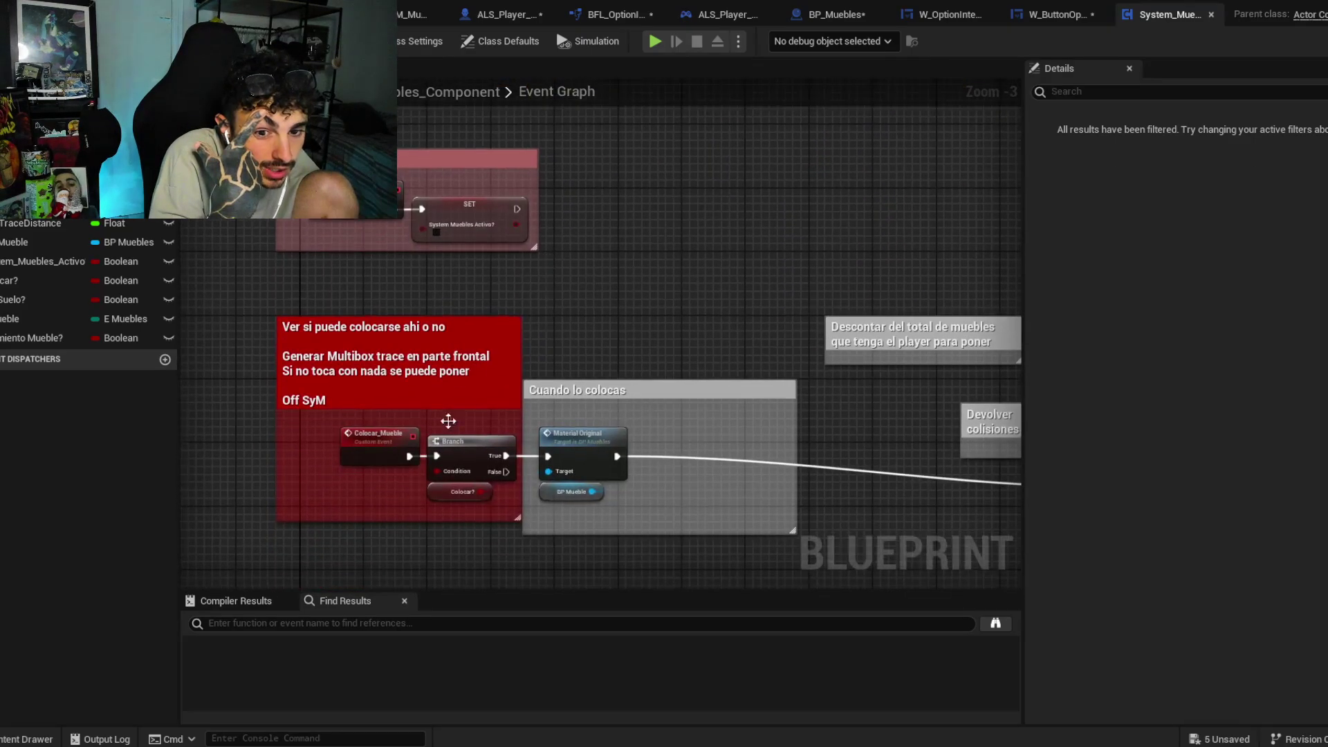
Step: Inspect the Colocar_Mueble event and line trace nodes, then view the SET and Off SyM nodes
{"action": "left_click", "coordinate": [389, 439]}
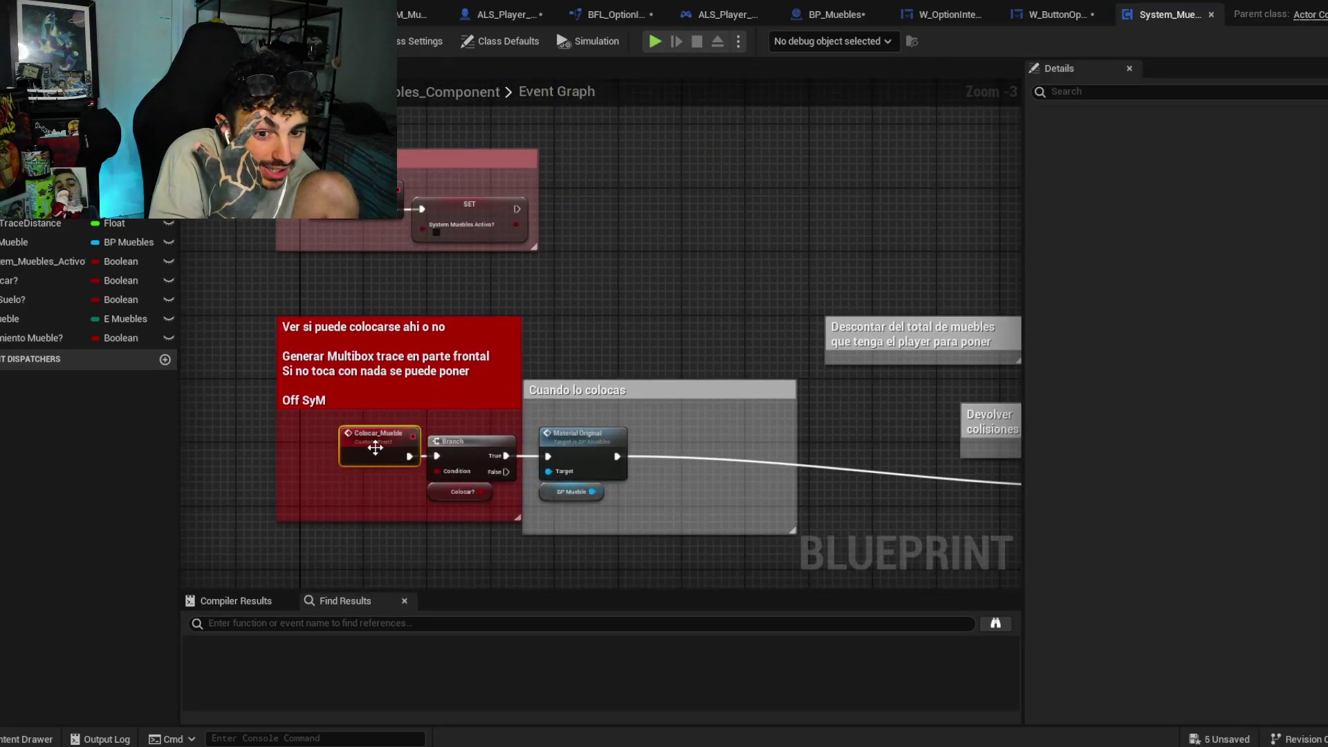
{"action": "left_click", "coordinate": [465, 507]}
{"action": "scroll", "coordinate": [565, 497], "scroll_direction": "down", "scroll_amount": 4}
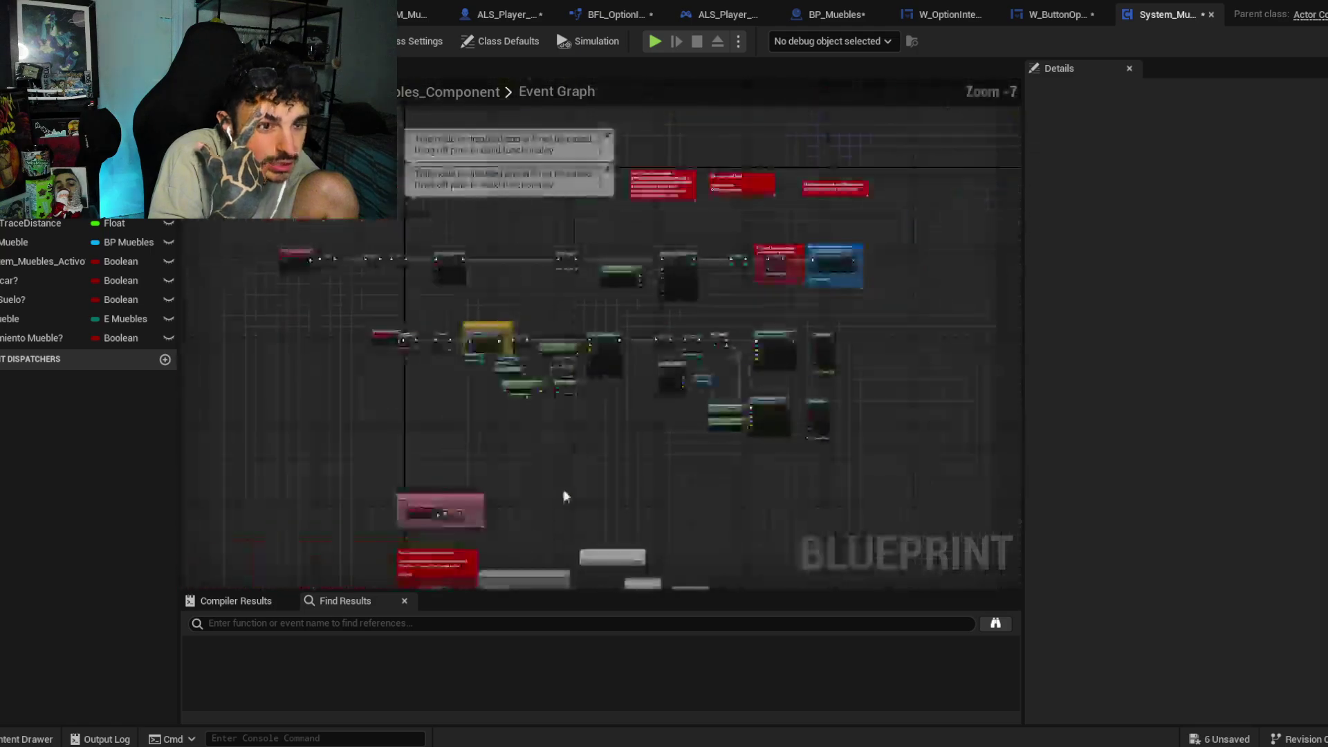
{"action": "scroll", "coordinate": [565, 497], "scroll_direction": "up", "scroll_amount": 5}
{"action": "scroll", "coordinate": [498, 465], "scroll_direction": "down", "scroll_amount": 1}
{"action": "mouse_move", "coordinate": [581, 465]}
{"action": "right_mouse_down"}
{"action": "mouse_move", "coordinate": [236, 442]}
{"action": "mouse_move", "coordinate": [729, 421]}
{"action": "mouse_move", "coordinate": [1007, 445]}
{"action": "mouse_move", "coordinate": [797, 447]}
{"action": "right_mouse_up"}
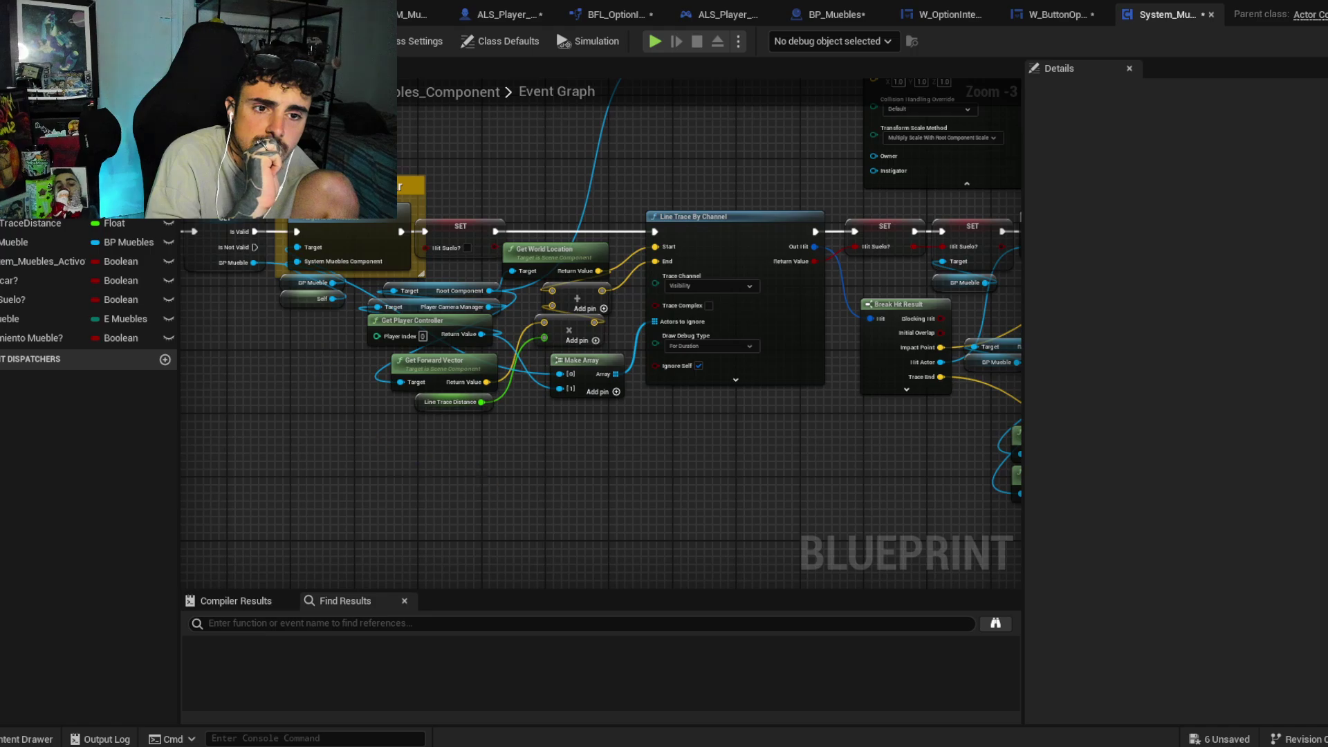
{"action": "scroll", "coordinate": [394, 371], "scroll_direction": "down", "scroll_amount": 1}
{"action": "scroll", "coordinate": [508, 382], "scroll_direction": "down", "scroll_amount": 1}
{"action": "scroll", "coordinate": [525, 449], "scroll_direction": "up", "scroll_amount": 2}
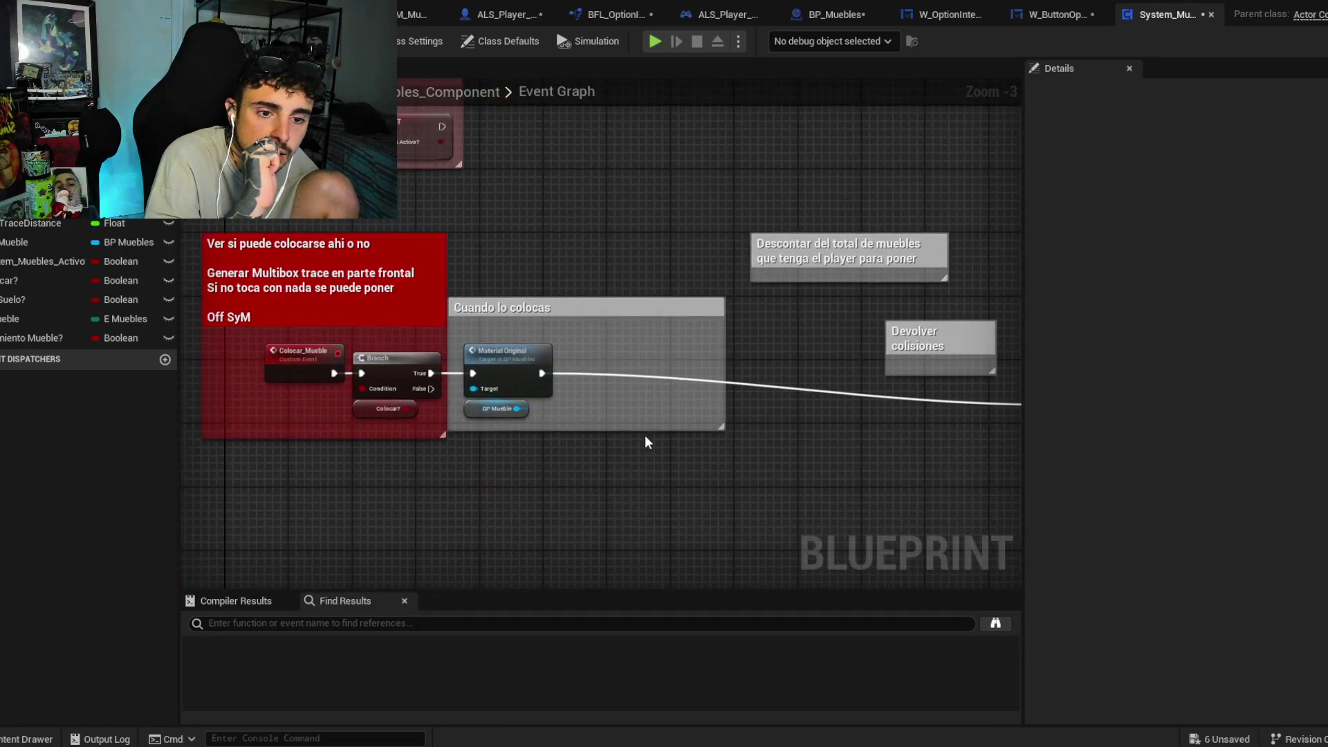
{"action": "right_click_drag", "start_coordinate": [645, 435], "coordinate": [540, 447]}
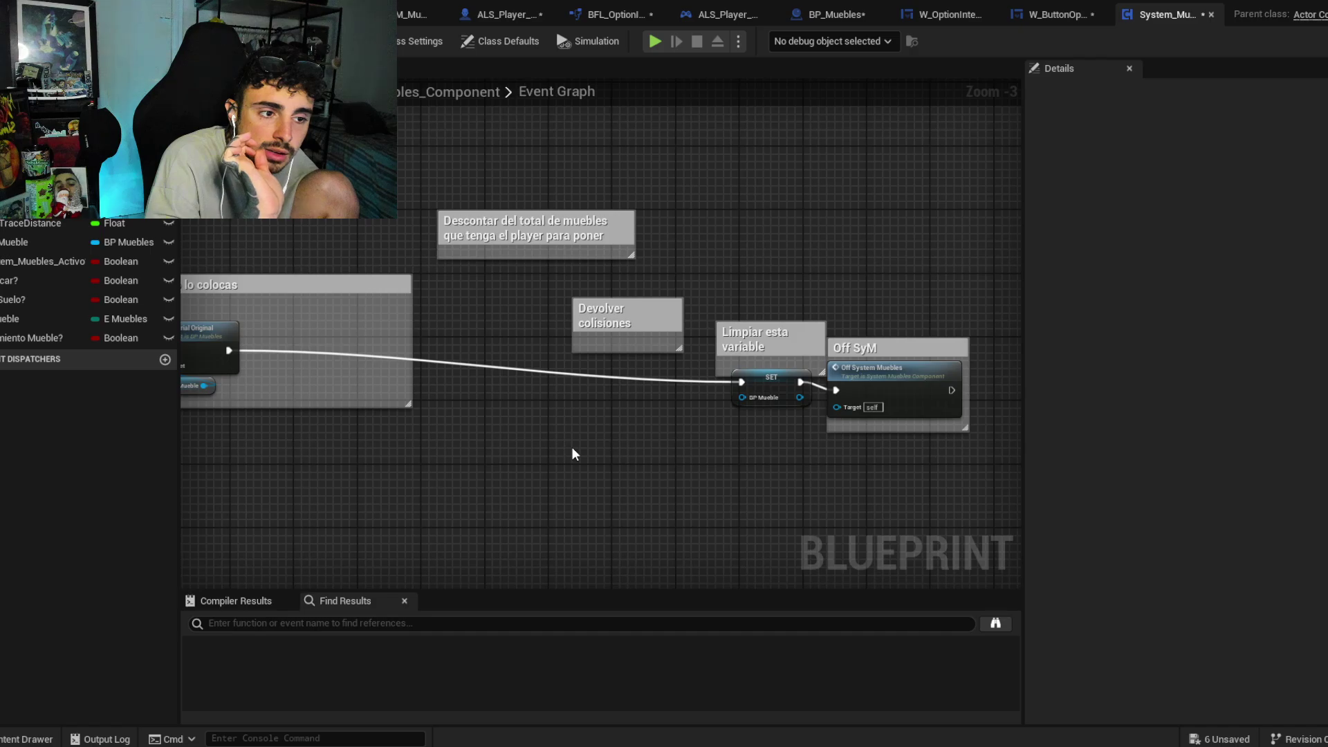
Step: Drag the Off SyM comment group below the red 'Ver si puede colocarse' comment
{"action": "left_click_drag", "start_coordinate": [865, 348], "coordinate": [873, 340]}
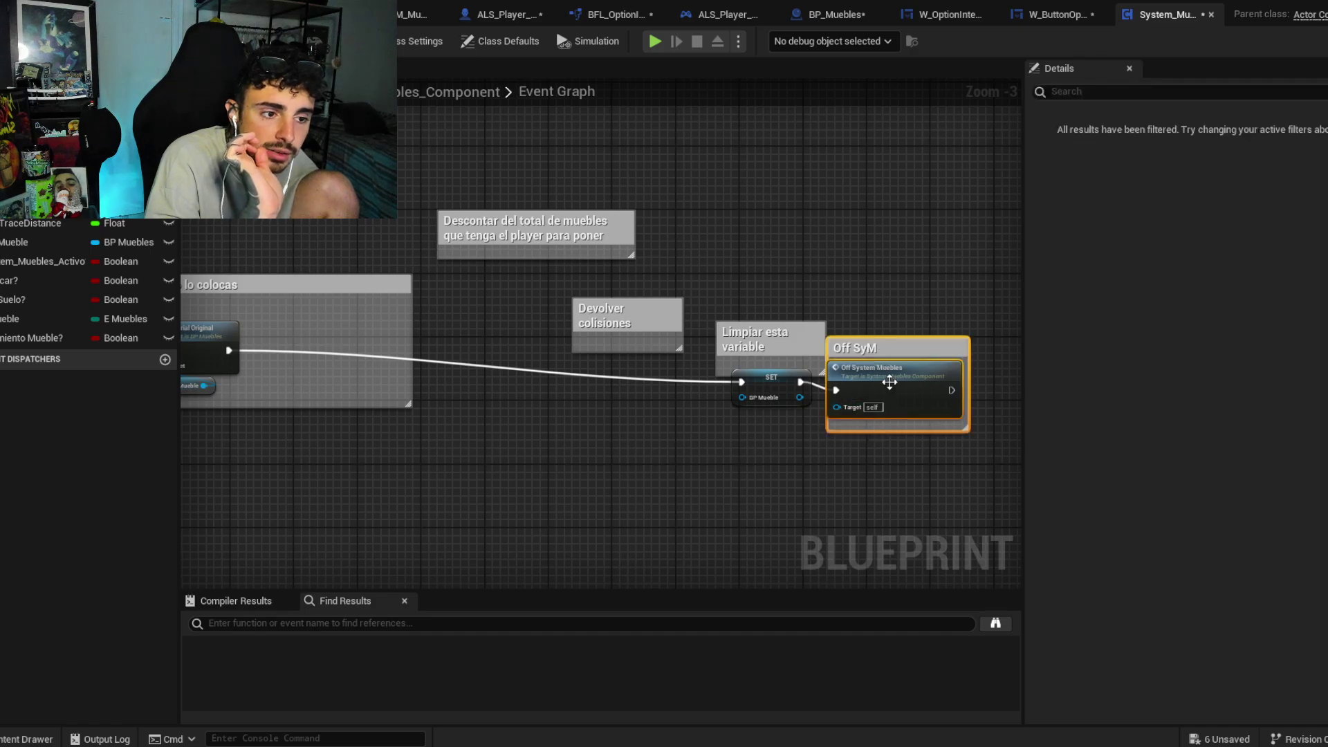
{"action": "left_click", "coordinate": [760, 295]}
{"action": "scroll", "coordinate": [936, 367], "scroll_direction": "up", "scroll_amount": 2}
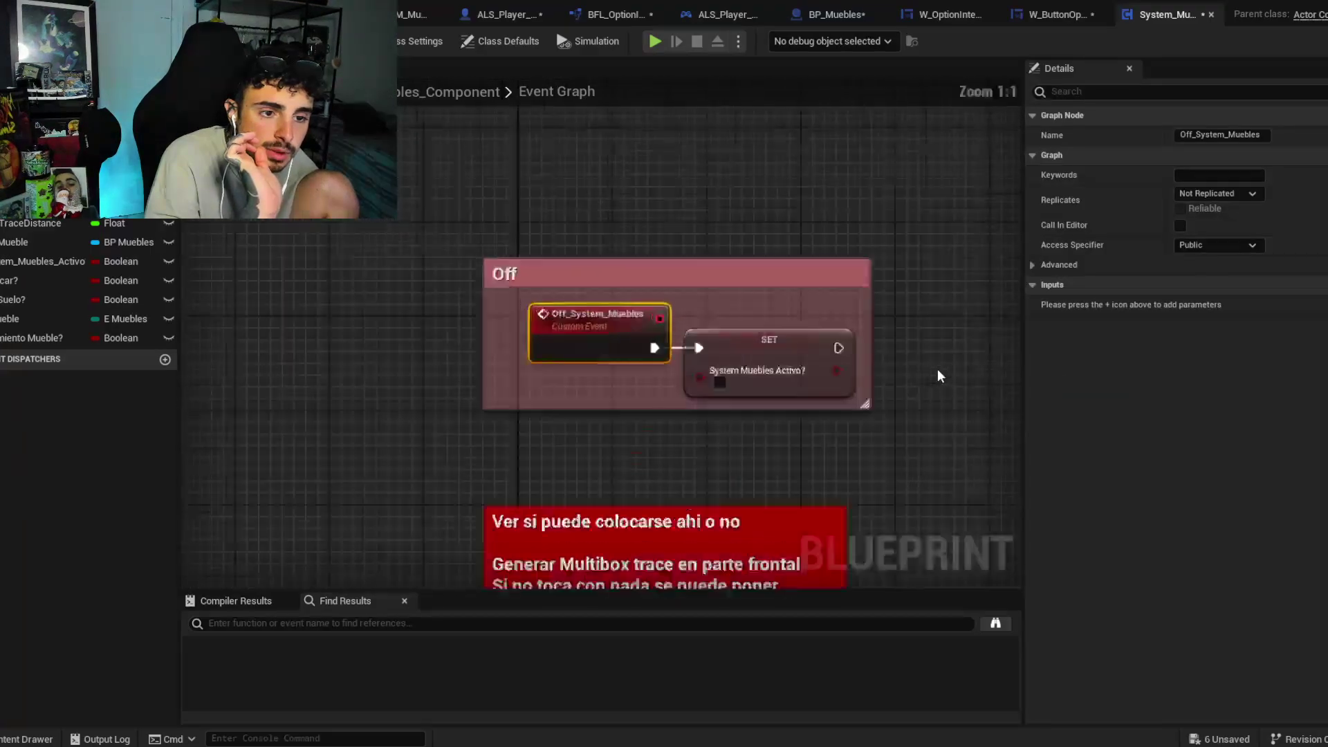
{"action": "scroll", "coordinate": [690, 314], "scroll_direction": "down", "scroll_amount": 3}
{"action": "scroll", "coordinate": [532, 276], "scroll_direction": "down", "scroll_amount": 3}
{"action": "scroll", "coordinate": [531, 275], "scroll_direction": "up", "scroll_amount": 1}
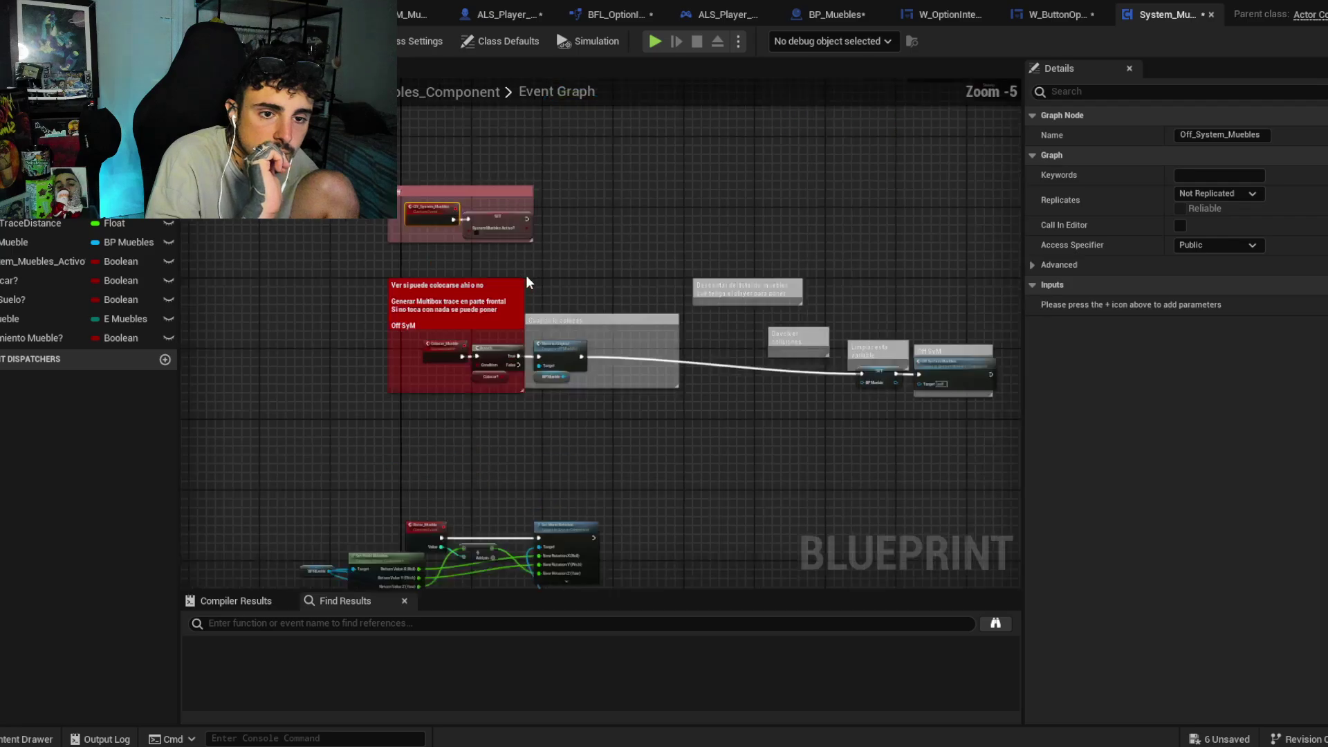
{"action": "left_click_drag", "start_coordinate": [434, 190], "coordinate": [439, 405]}
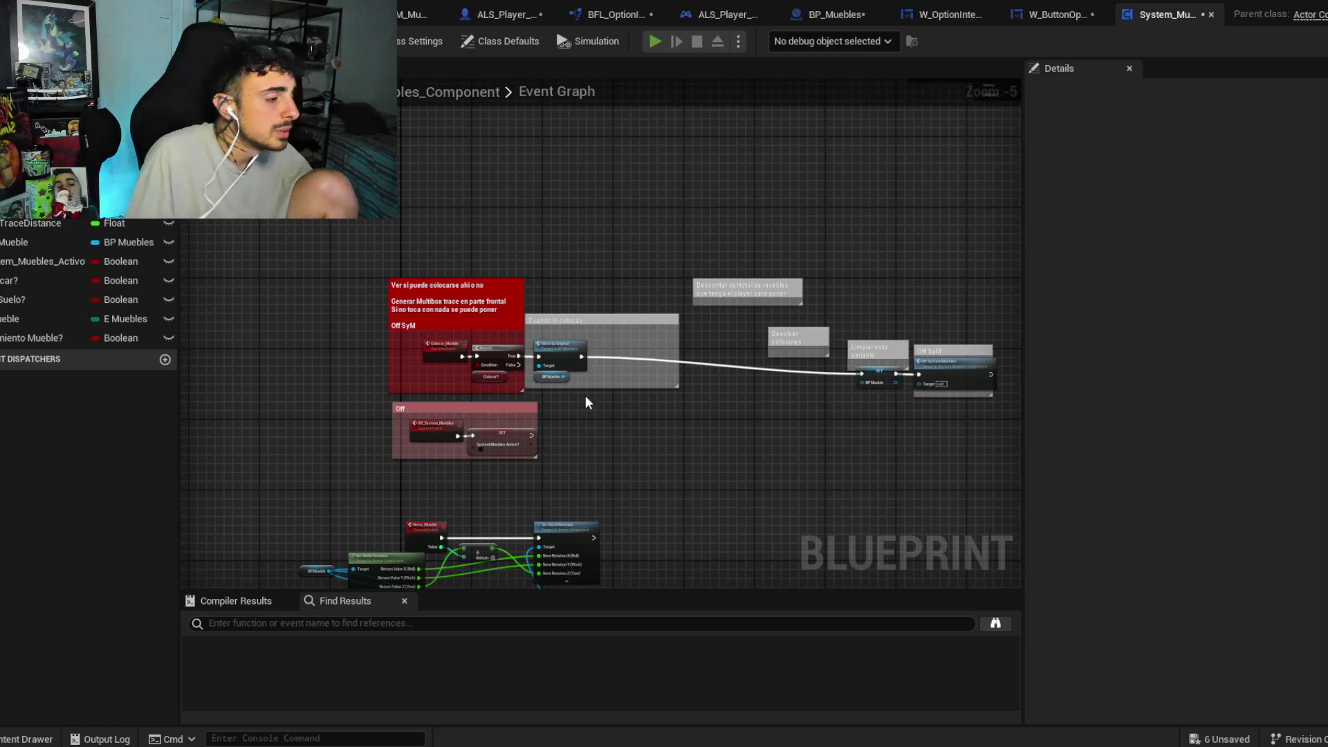
{"action": "key", "text": "alt+p"}
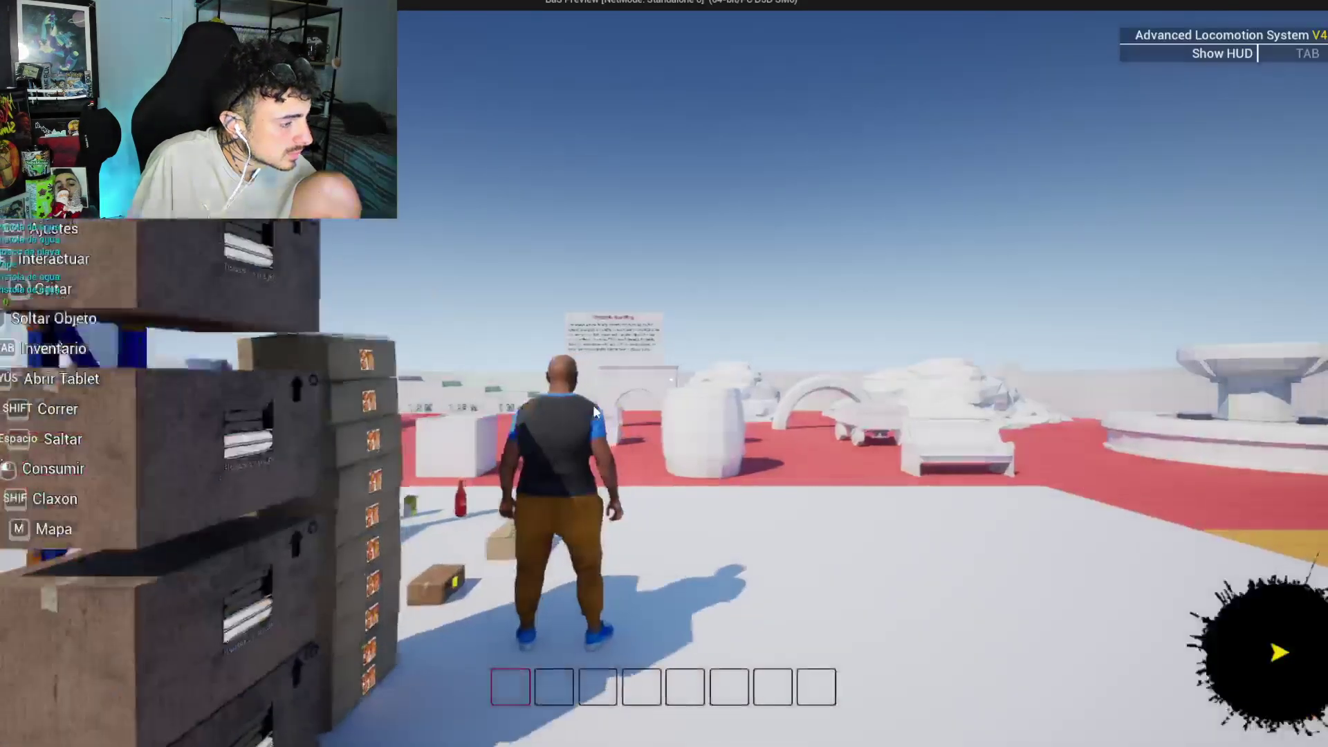
{"action": "key", "text": "w"}
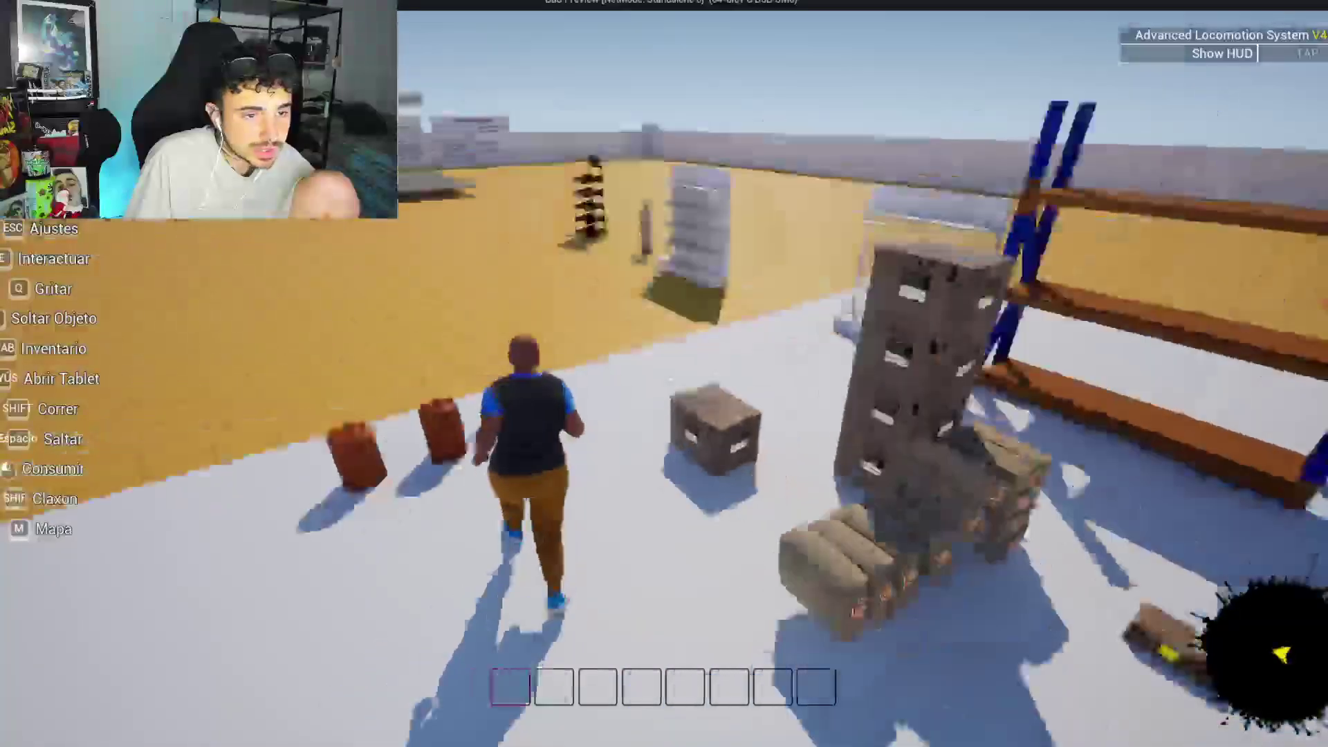
{"action": "key", "text": "w"}
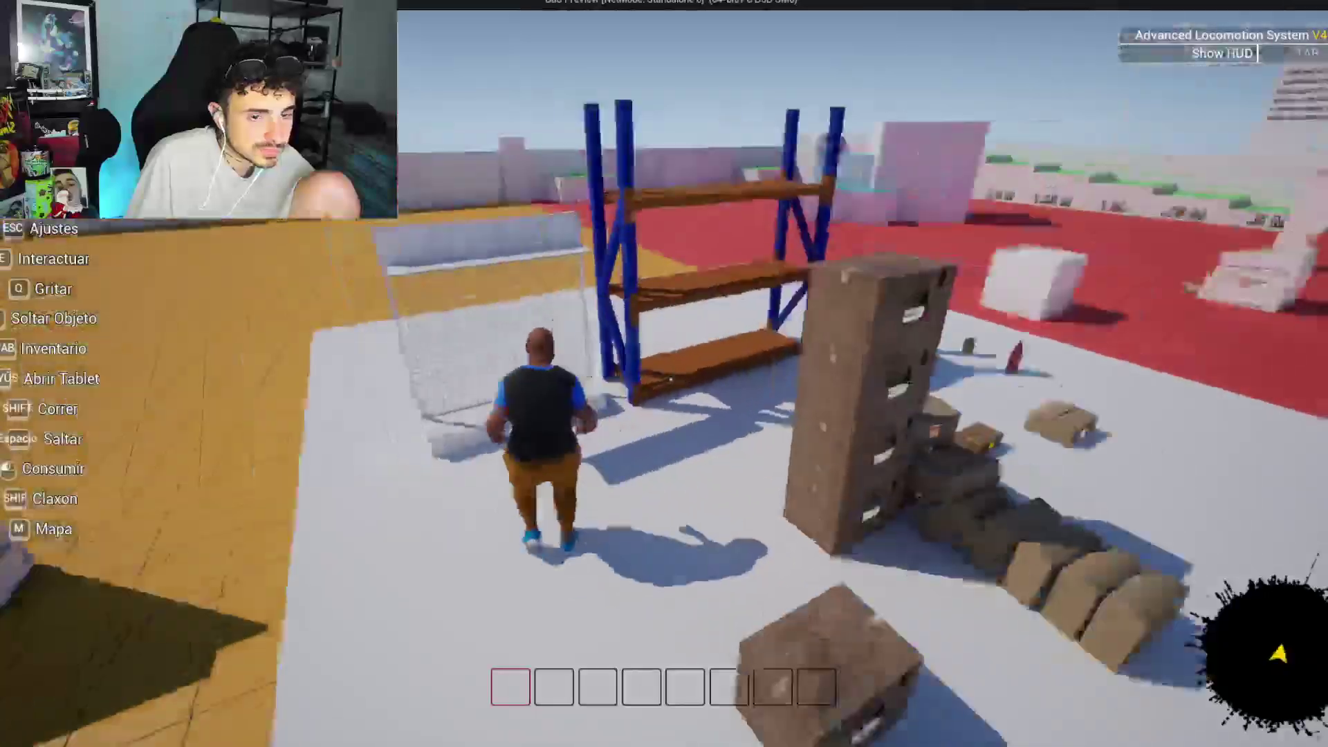
{"action": "key", "text": "w"}
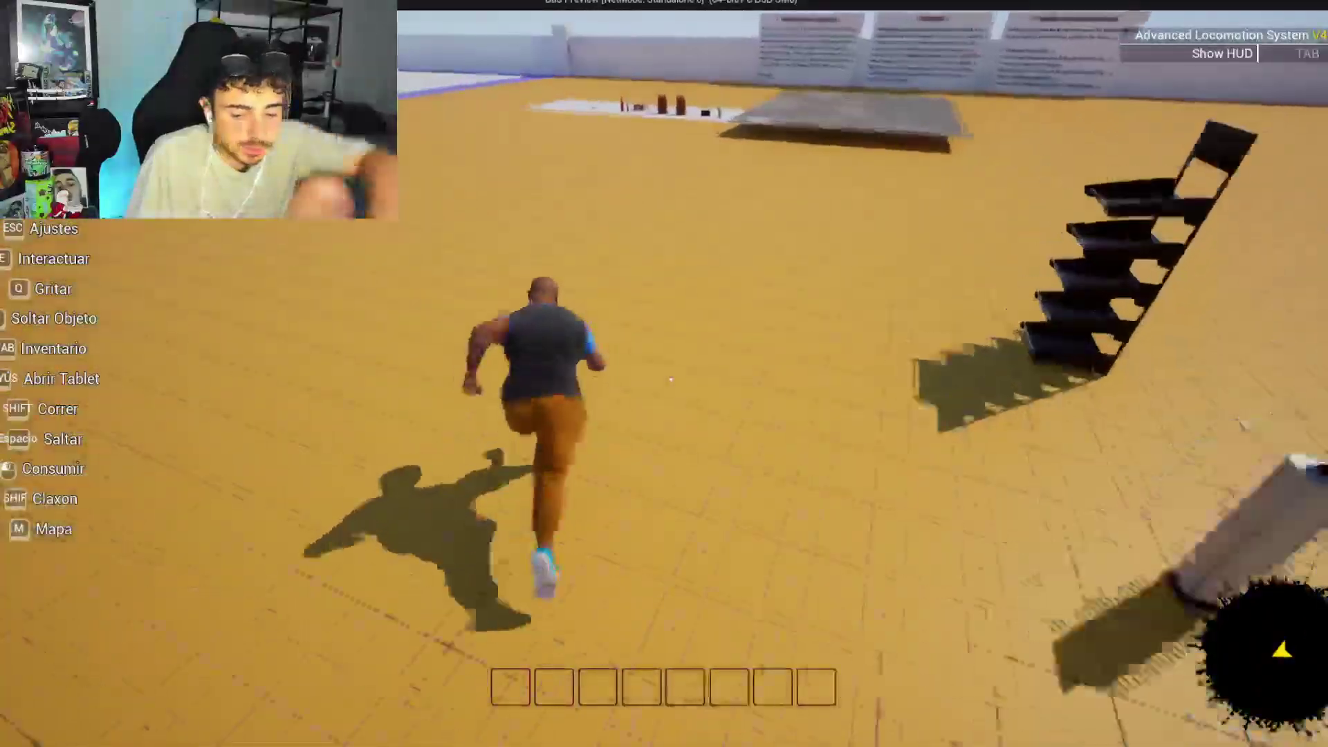
{"action": "key", "text": "w"}
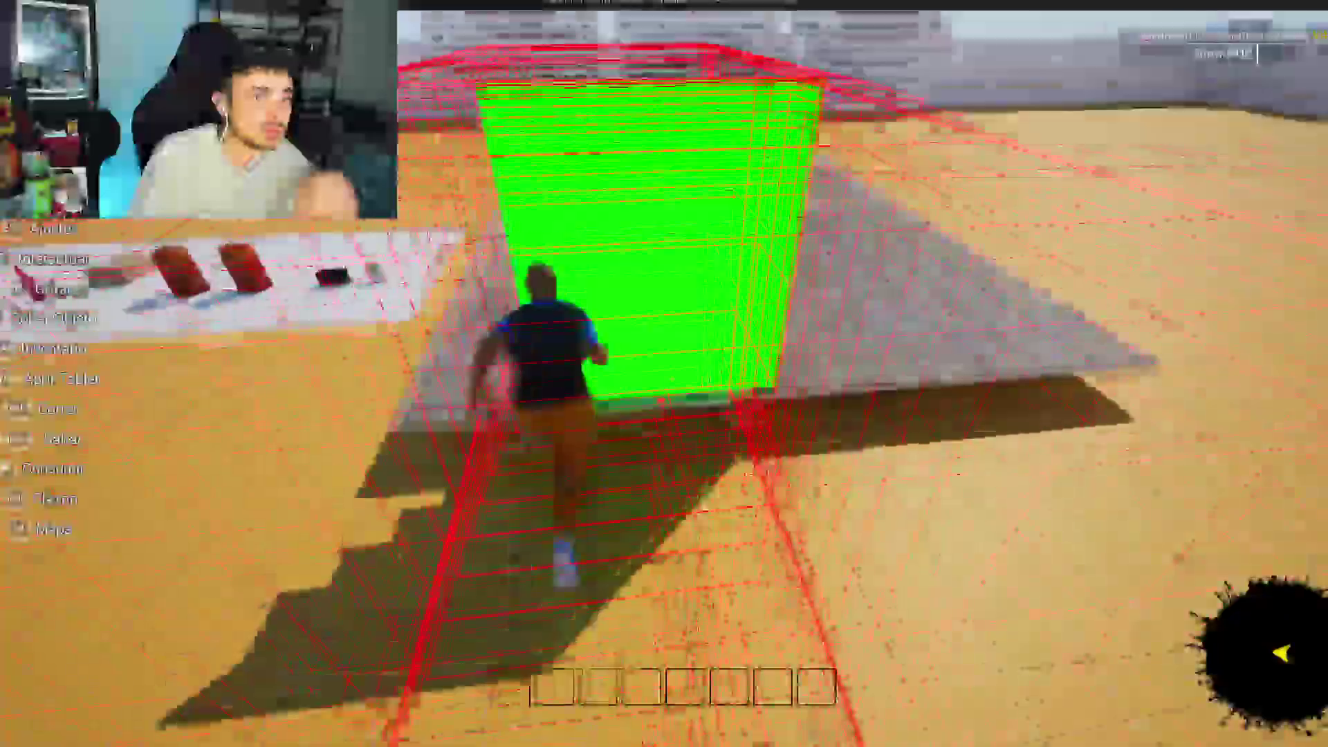
{"action": "key", "text": "Escape"}
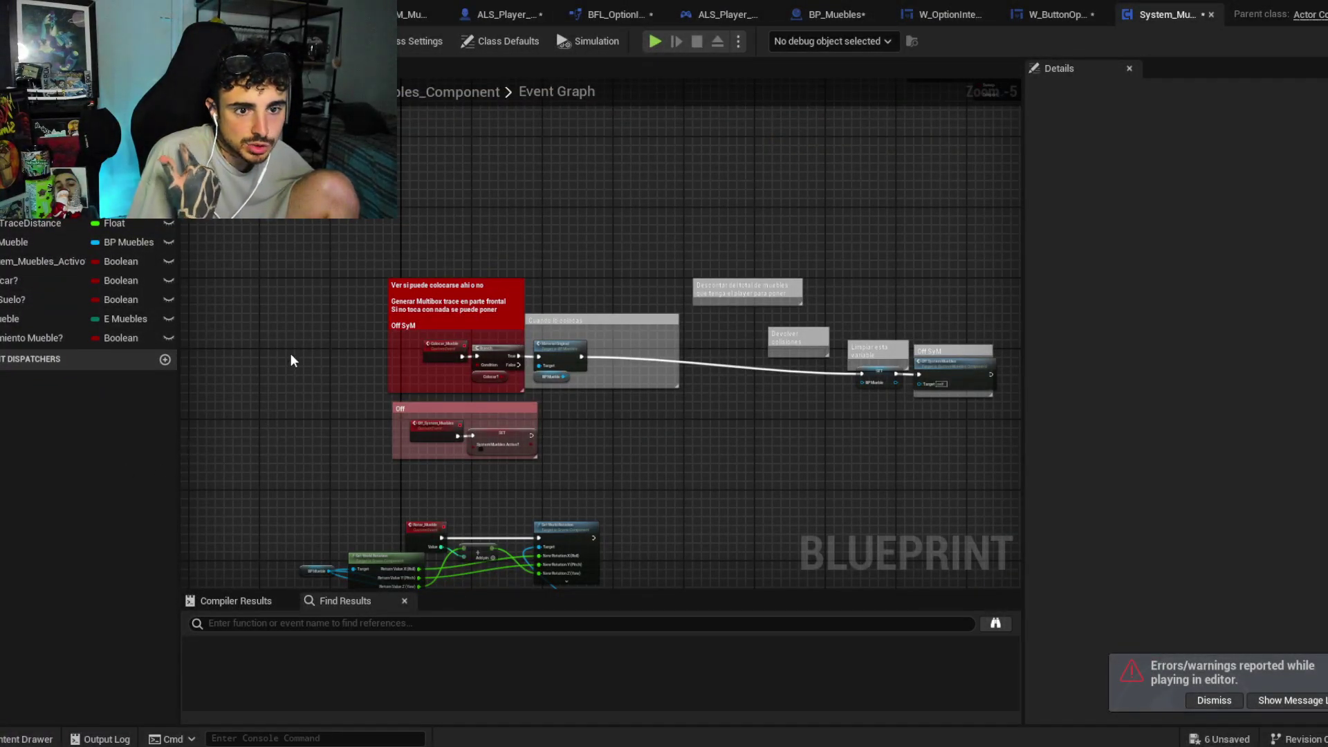
Step: In the ALS_Player blueprint, close both Timeline graph tabs
{"action": "left_click", "coordinate": [494, 14]}
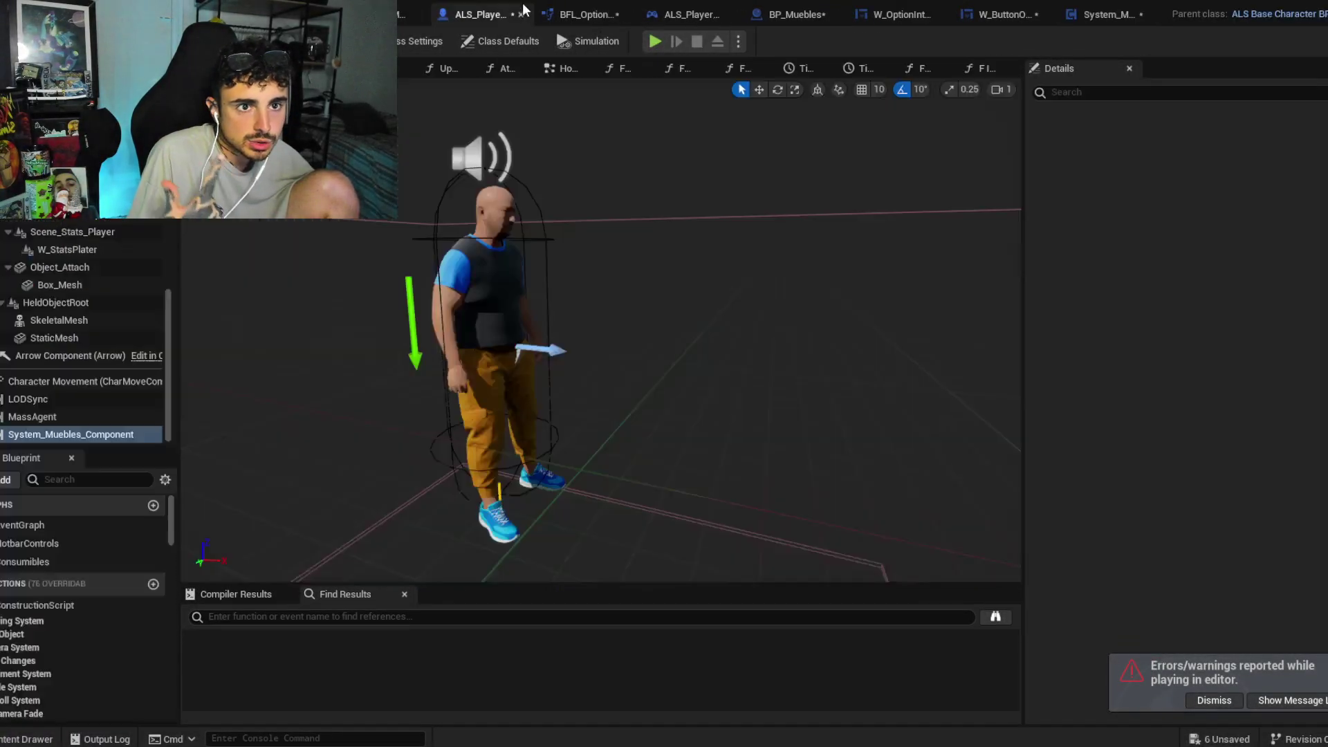
{"action": "left_click", "coordinate": [835, 68]}
{"action": "left_click", "coordinate": [886, 67]}
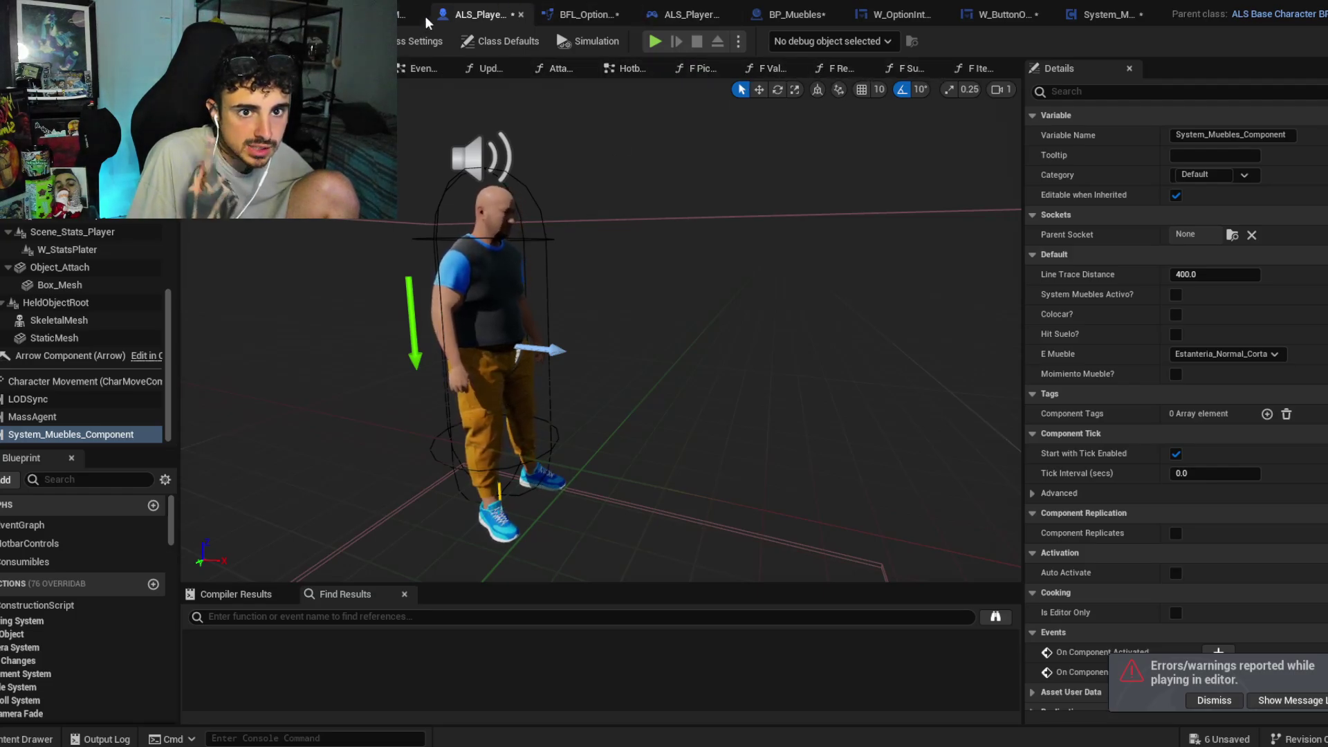
Step: Go to the player's Event Graph and locate the Colocar Mueble call among the interaction nodes
{"action": "left_click_drag", "start_coordinate": [420, 79], "coordinate": [492, 70]}
{"action": "scroll", "coordinate": [529, 373], "scroll_direction": "down", "scroll_amount": 3}
{"action": "scroll", "coordinate": [753, 332], "scroll_direction": "down", "scroll_amount": 3}
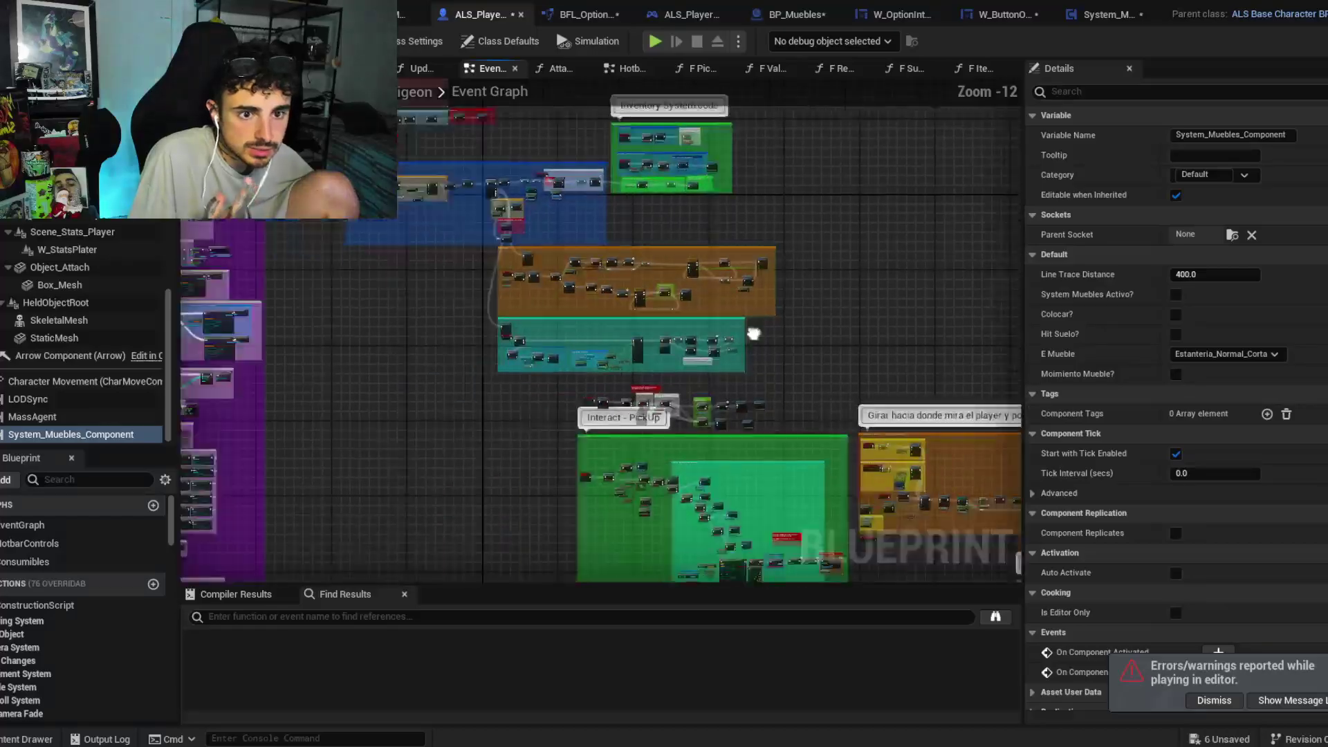
{"action": "mouse_move", "coordinate": [713, 188]}
{"action": "right_mouse_down"}
{"action": "mouse_move", "coordinate": [740, 155]}
{"action": "mouse_move", "coordinate": [511, 200]}
{"action": "right_mouse_up"}
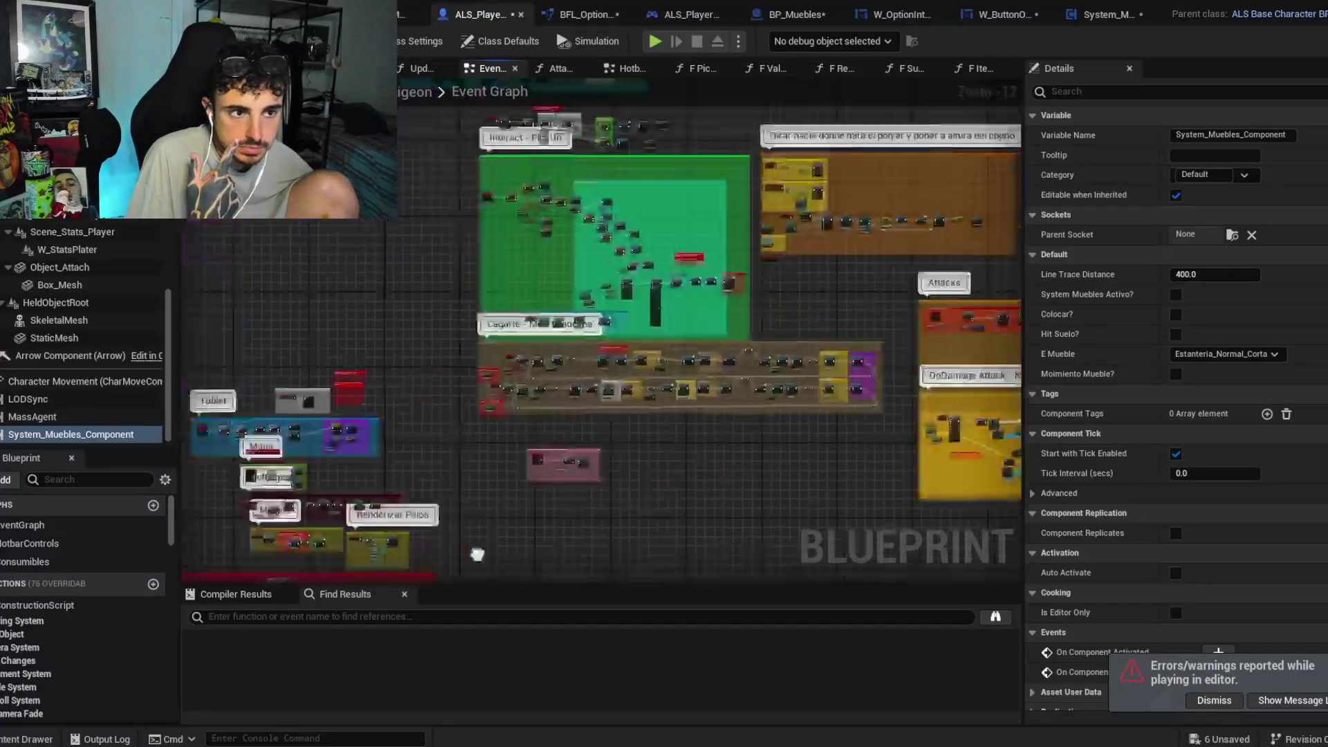
{"action": "scroll", "coordinate": [511, 200], "scroll_direction": "up", "scroll_amount": 5}
{"action": "scroll", "coordinate": [522, 300], "scroll_direction": "up", "scroll_amount": 6}
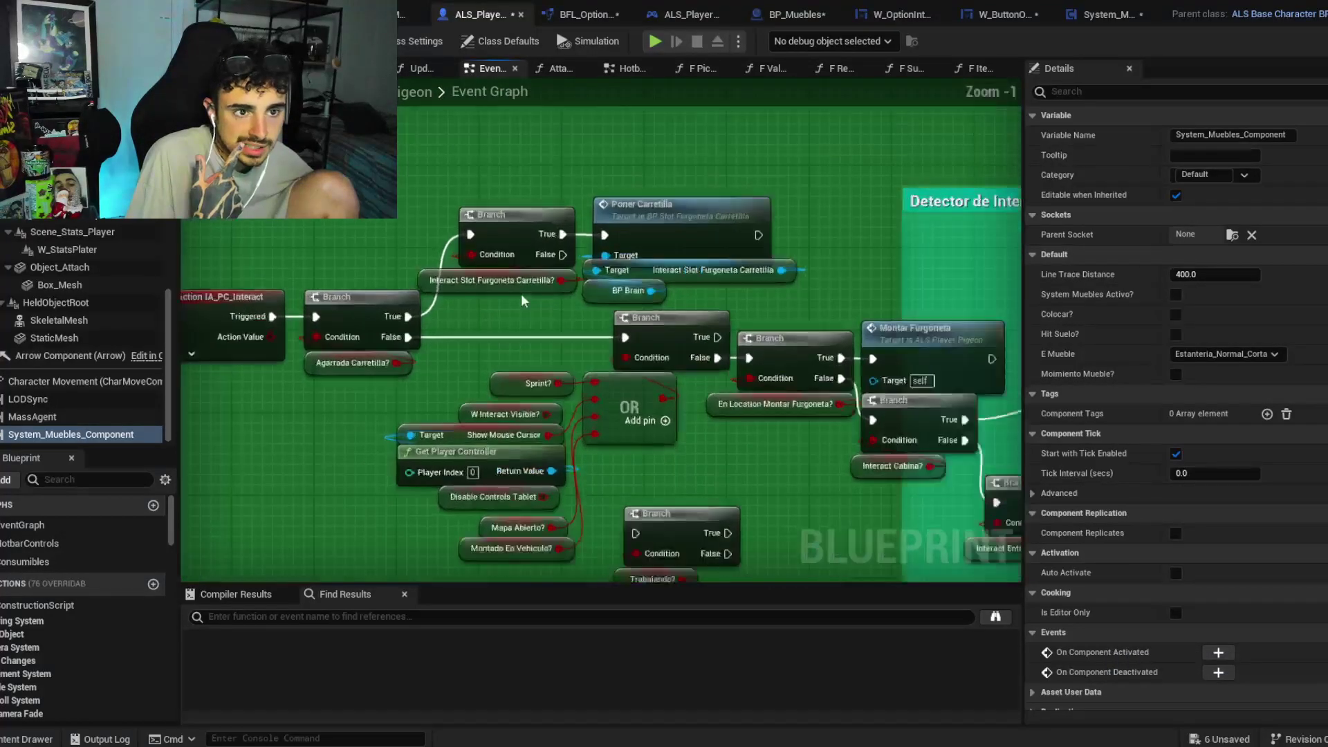
{"action": "scroll", "coordinate": [533, 312], "scroll_direction": "down", "scroll_amount": 4}
{"action": "scroll", "coordinate": [566, 333], "scroll_direction": "up", "scroll_amount": 4}
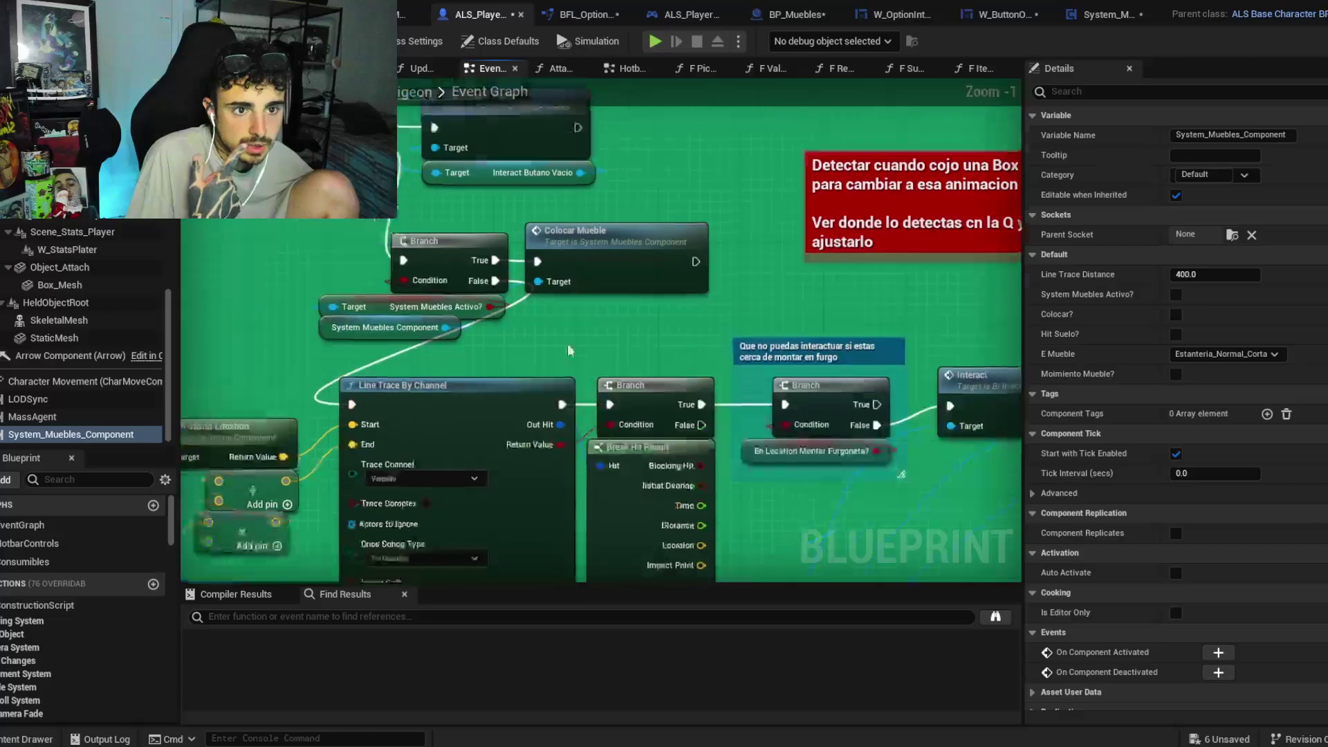
{"action": "right_click_drag", "start_coordinate": [565, 331], "coordinate": [661, 376]}
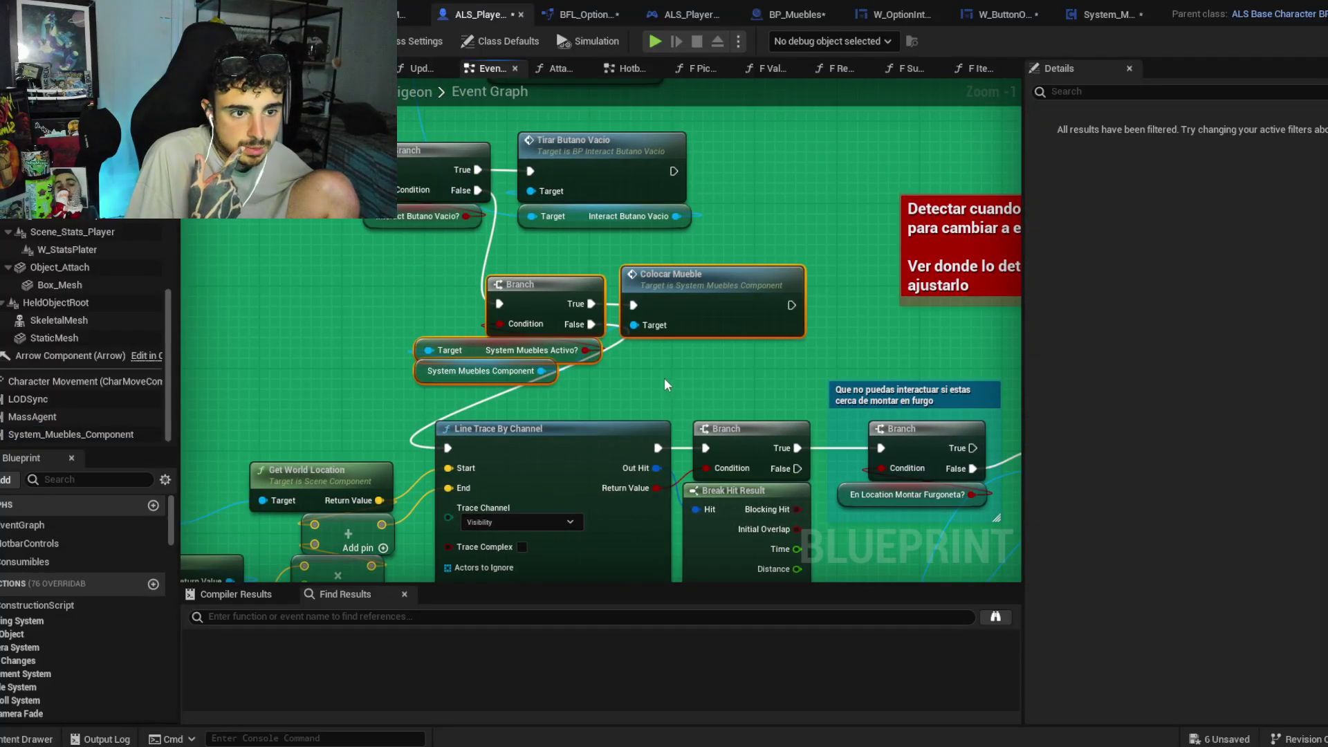
Step: Select the Branch and System Muebles getter, then jump to the Colocar_Mueble event definition
{"action": "left_click_drag", "start_coordinate": [600, 384], "coordinate": [518, 328]}
{"action": "left_click_drag", "start_coordinate": [601, 385], "coordinate": [486, 310]}
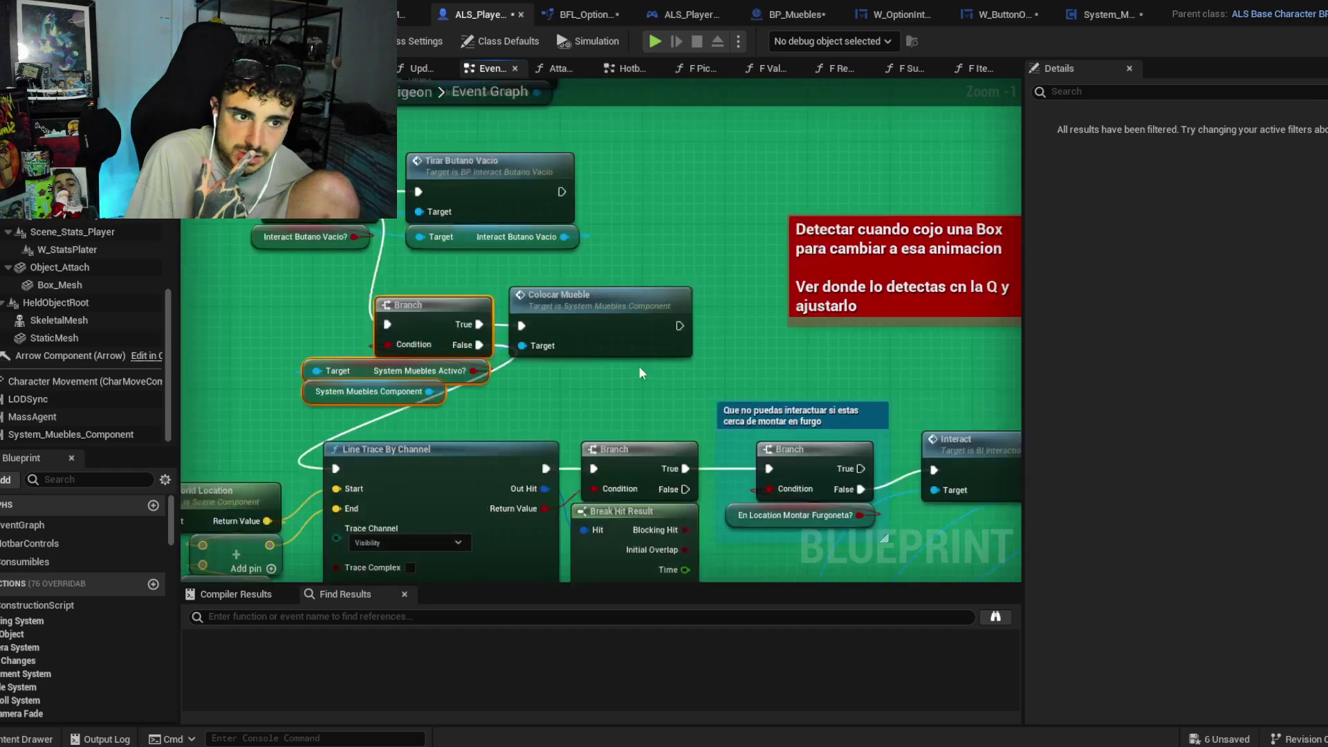
{"action": "double_click", "coordinate": [637, 346]}
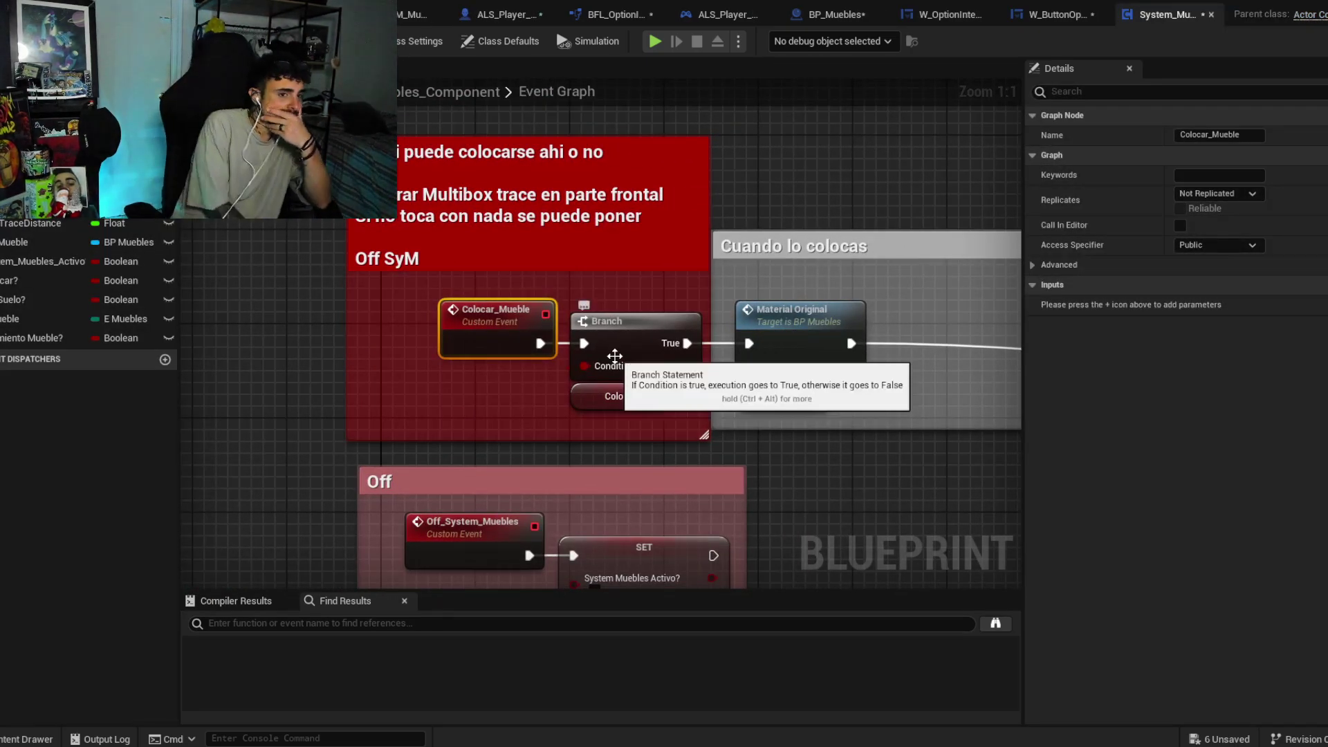
{"action": "scroll", "coordinate": [615, 356], "scroll_direction": "down", "scroll_amount": 5}
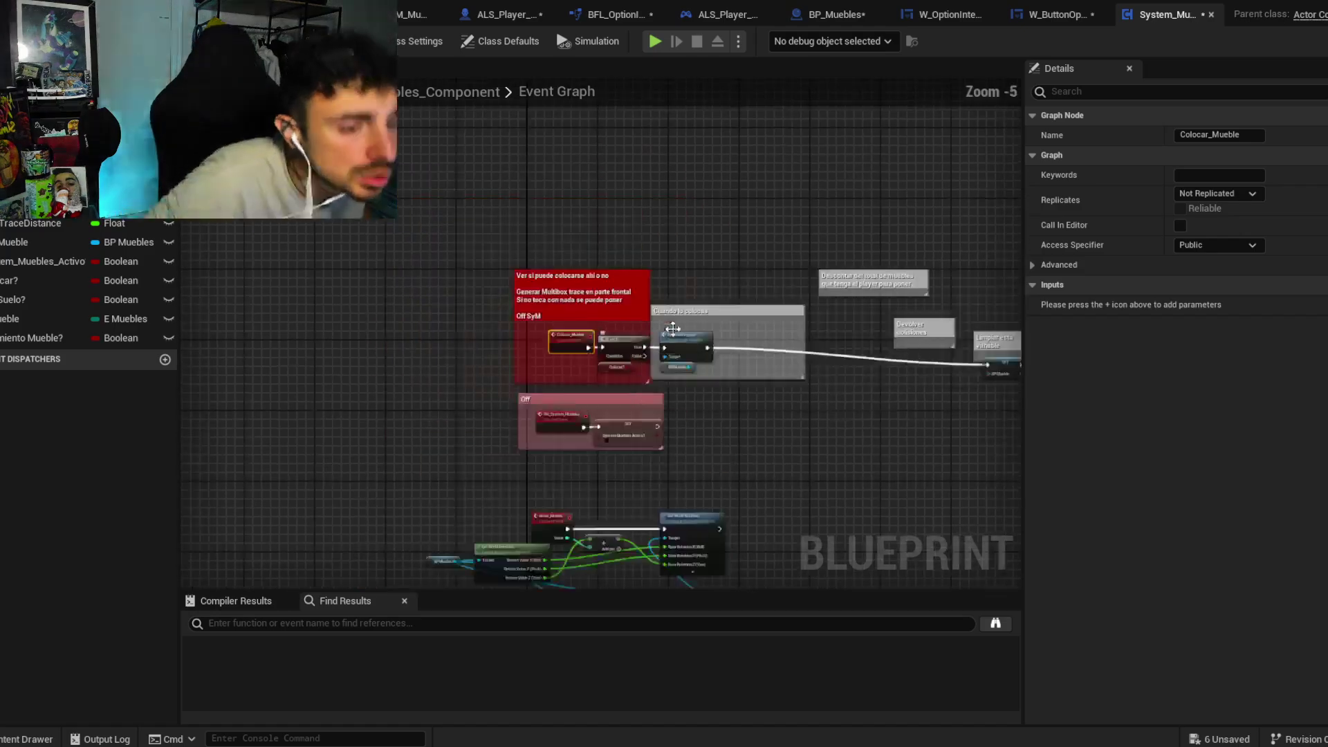
{"action": "right_click_drag", "start_coordinate": [769, 221], "coordinate": [467, 391]}
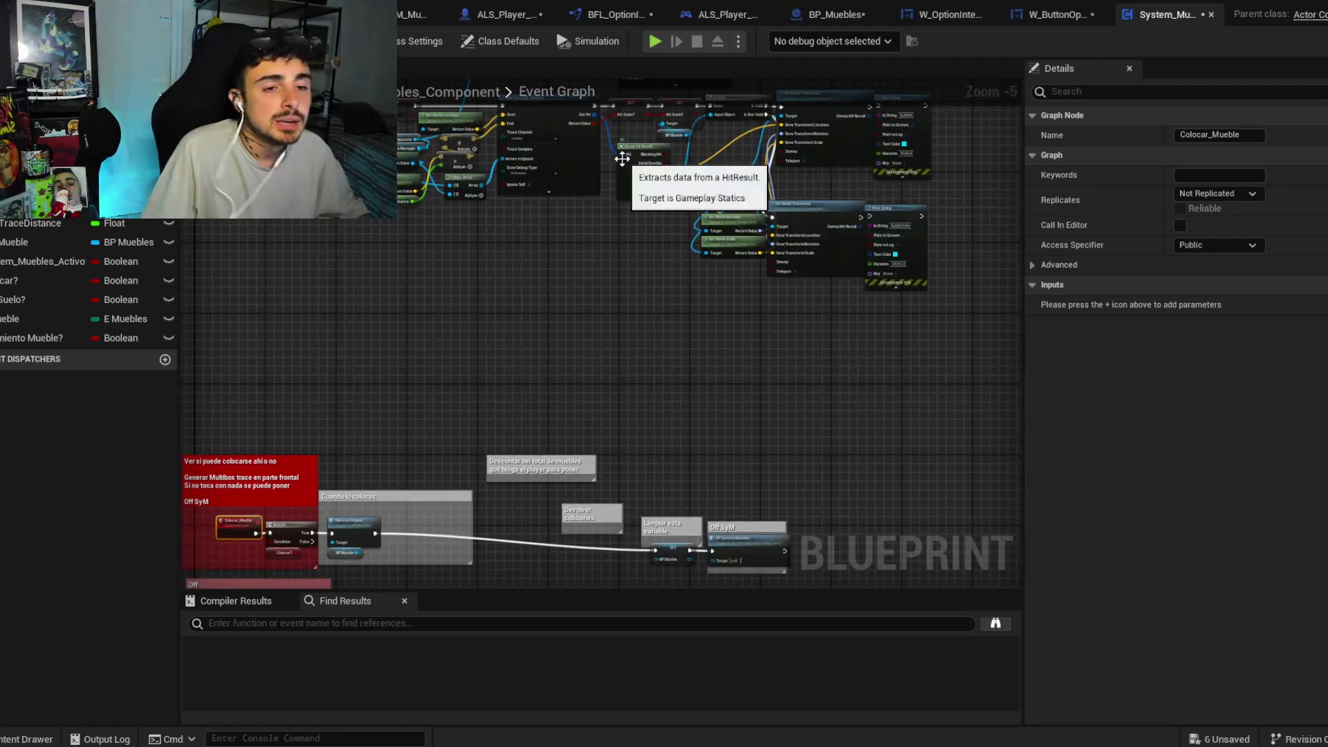
{"action": "right_click_drag", "start_coordinate": [623, 158], "coordinate": [634, 299]}
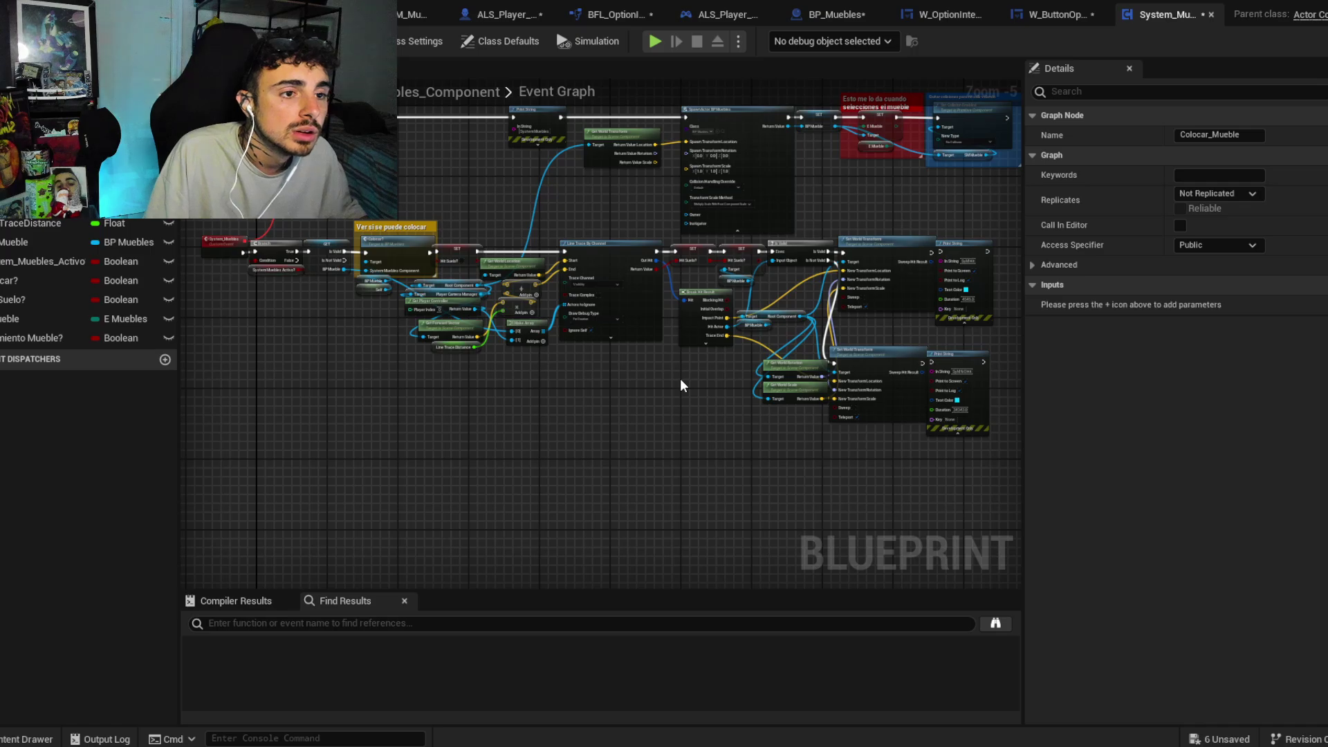
{"action": "right_click_drag", "start_coordinate": [706, 352], "coordinate": [681, 509]}
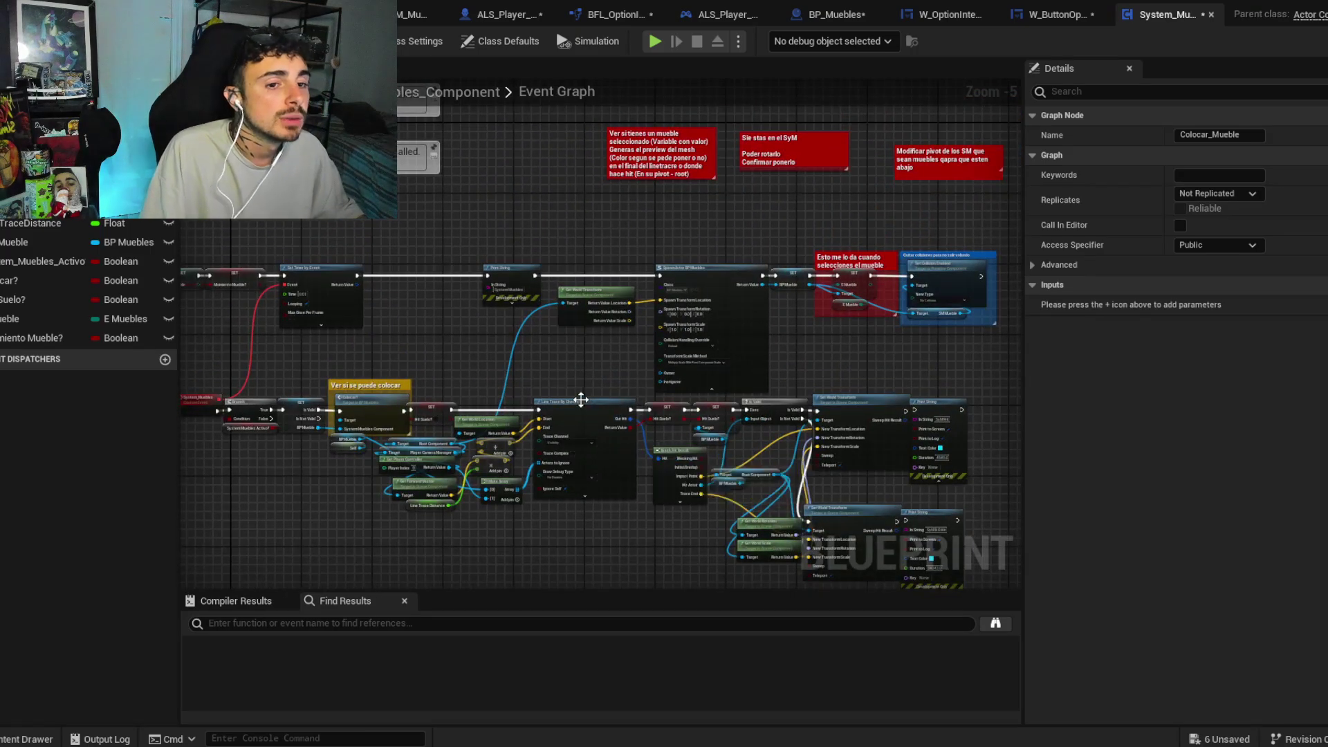
{"action": "scroll", "coordinate": [752, 316], "scroll_direction": "up", "scroll_amount": 3}
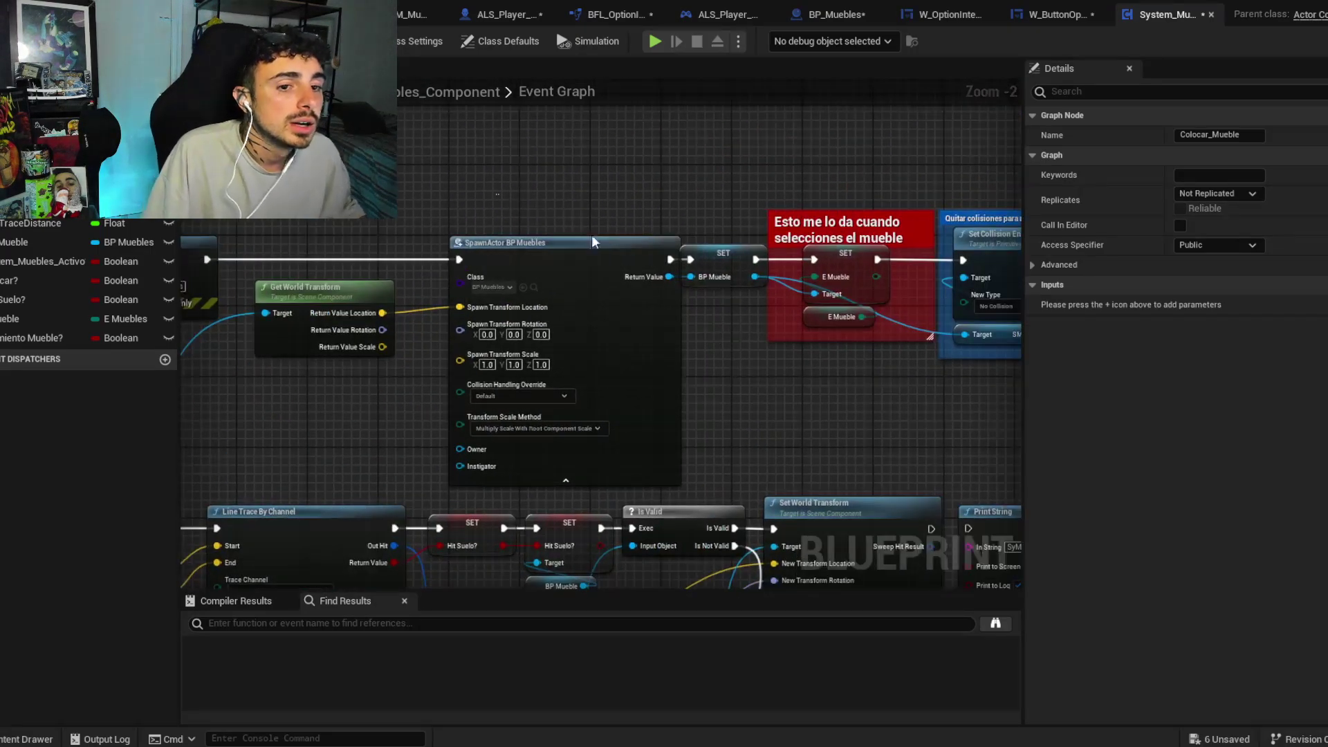
{"action": "left_click_drag", "start_coordinate": [591, 235], "coordinate": [915, 376]}
{"action": "left_click", "coordinate": [848, 428]}
{"action": "scroll", "coordinate": [848, 428], "scroll_direction": "down", "scroll_amount": 2}
{"action": "mouse_move", "coordinate": [848, 427]}
{"action": "right_mouse_down"}
{"action": "mouse_move", "coordinate": [840, 406]}
{"action": "mouse_move", "coordinate": [782, 415]}
{"action": "right_mouse_up"}
{"action": "right_click_drag", "start_coordinate": [324, 386], "coordinate": [742, 354]}
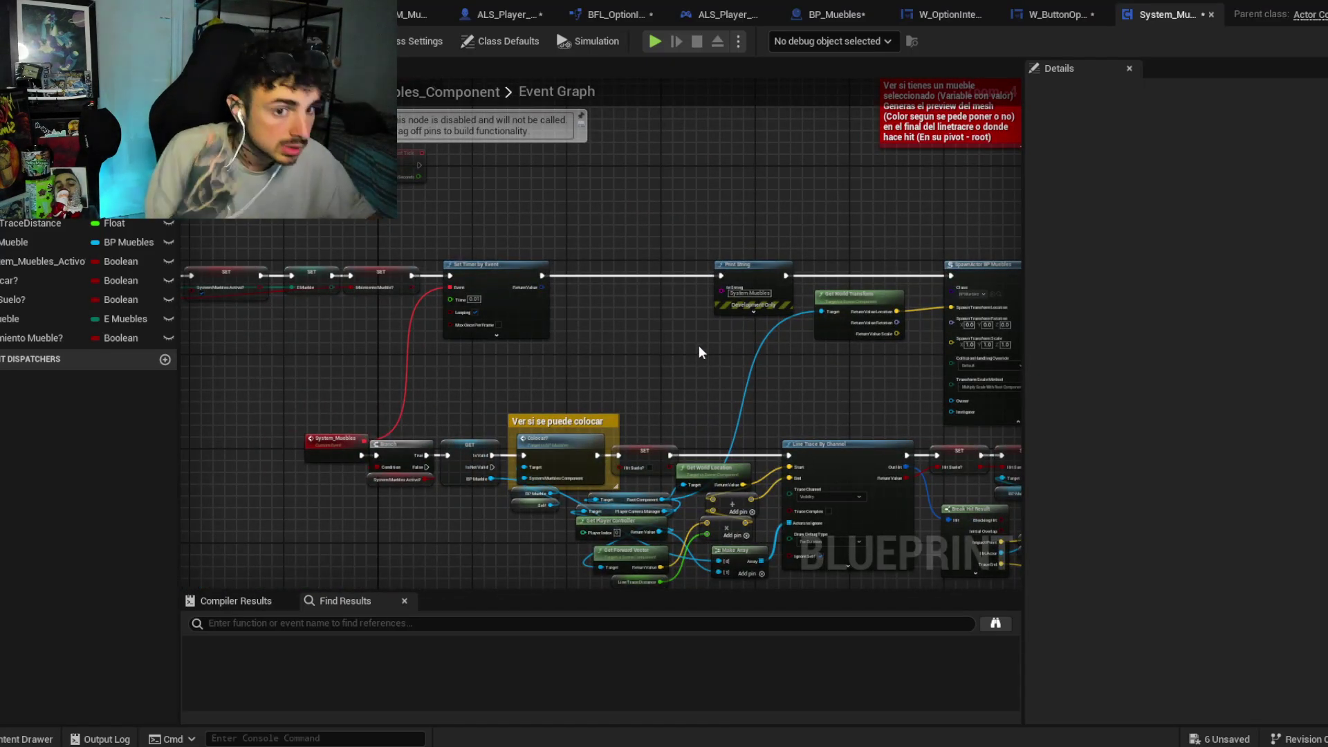
{"action": "right_click_drag", "start_coordinate": [691, 347], "coordinate": [466, 385]}
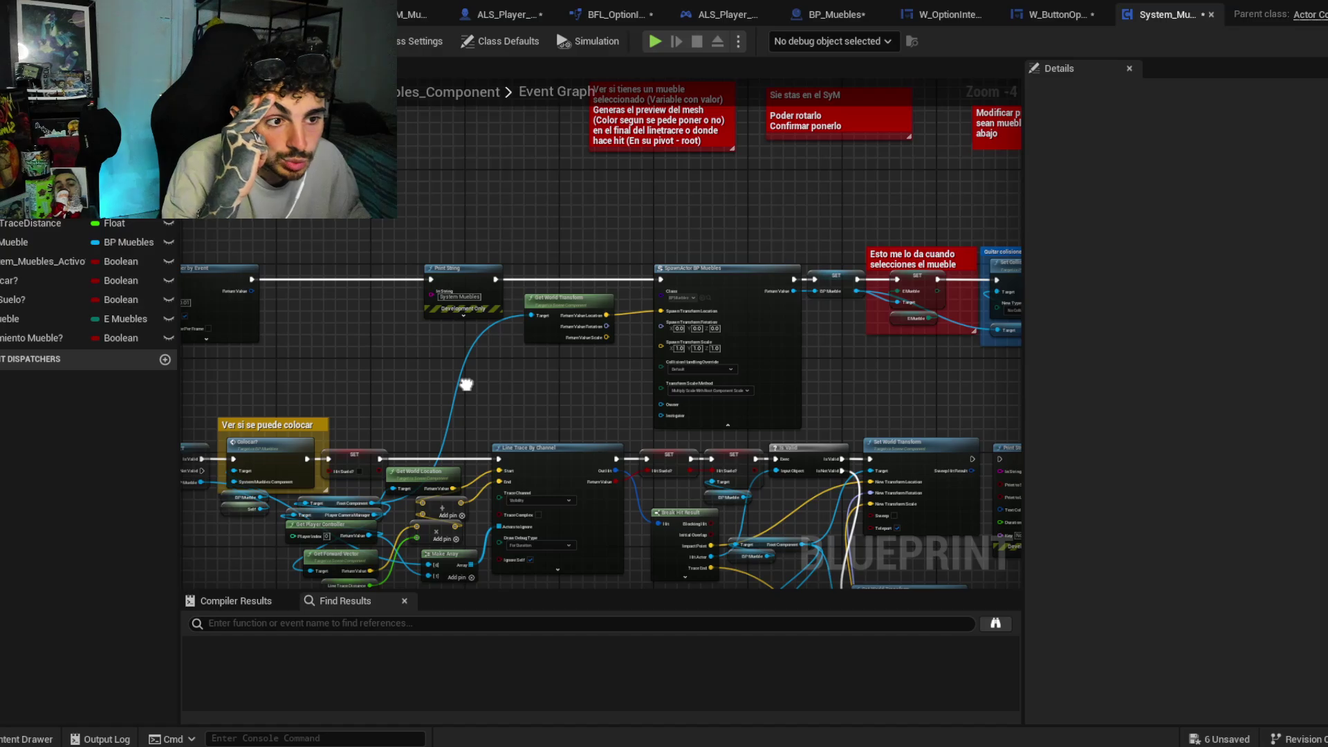
{"action": "mouse_move", "coordinate": [466, 385]}
{"action": "right_mouse_down"}
{"action": "mouse_move", "coordinate": [652, 275]}
{"action": "mouse_move", "coordinate": [509, 279]}
{"action": "right_mouse_up"}
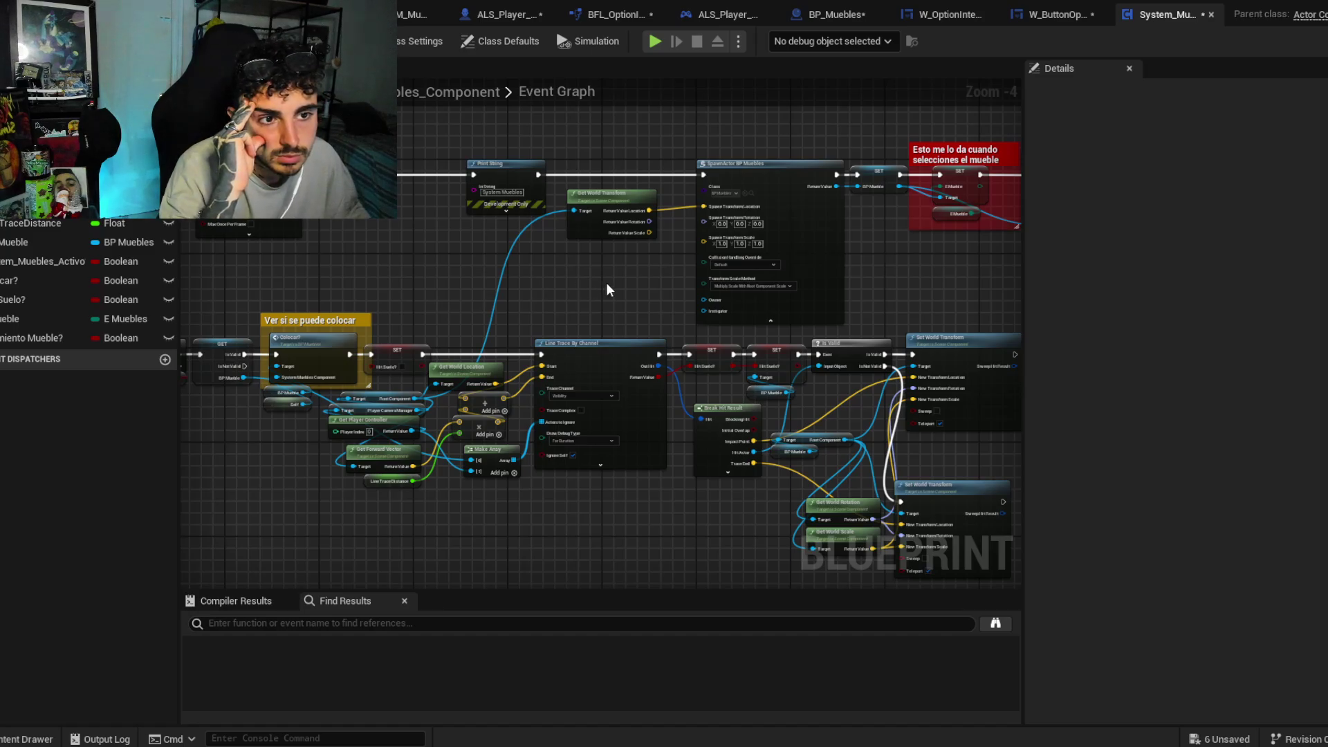
{"action": "mouse_move", "coordinate": [606, 289]}
{"action": "right_mouse_down"}
{"action": "mouse_move", "coordinate": [641, 414]}
{"action": "mouse_move", "coordinate": [541, 339]}
{"action": "mouse_move", "coordinate": [662, 397]}
{"action": "right_mouse_up"}
{"action": "scroll", "coordinate": [635, 386], "scroll_direction": "up", "scroll_amount": 2}
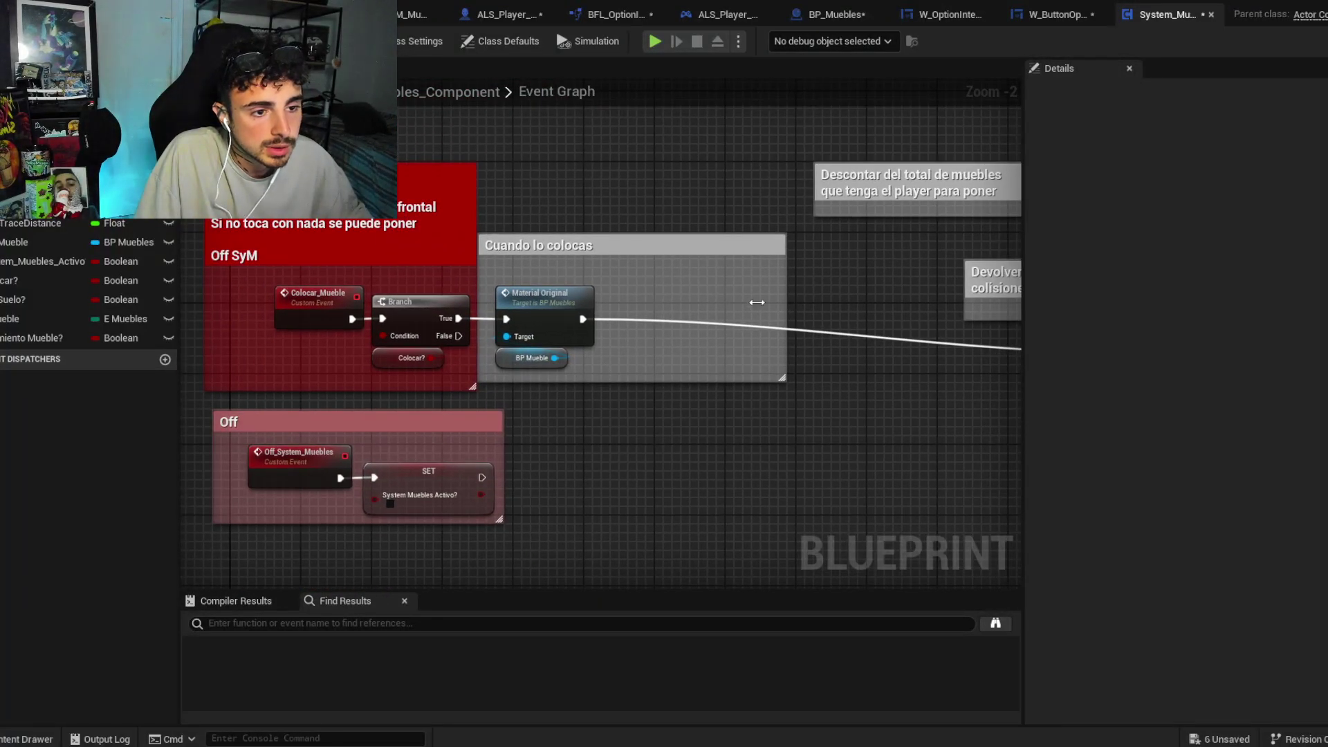
Step: Shift the Cuando lo colocas group right and add a second Branch on True, conditioned on Moimiento Mueble?
{"action": "left_click_drag", "start_coordinate": [756, 302], "coordinate": [593, 302]}
{"action": "left_click_drag", "start_coordinate": [539, 244], "coordinate": [742, 245]}
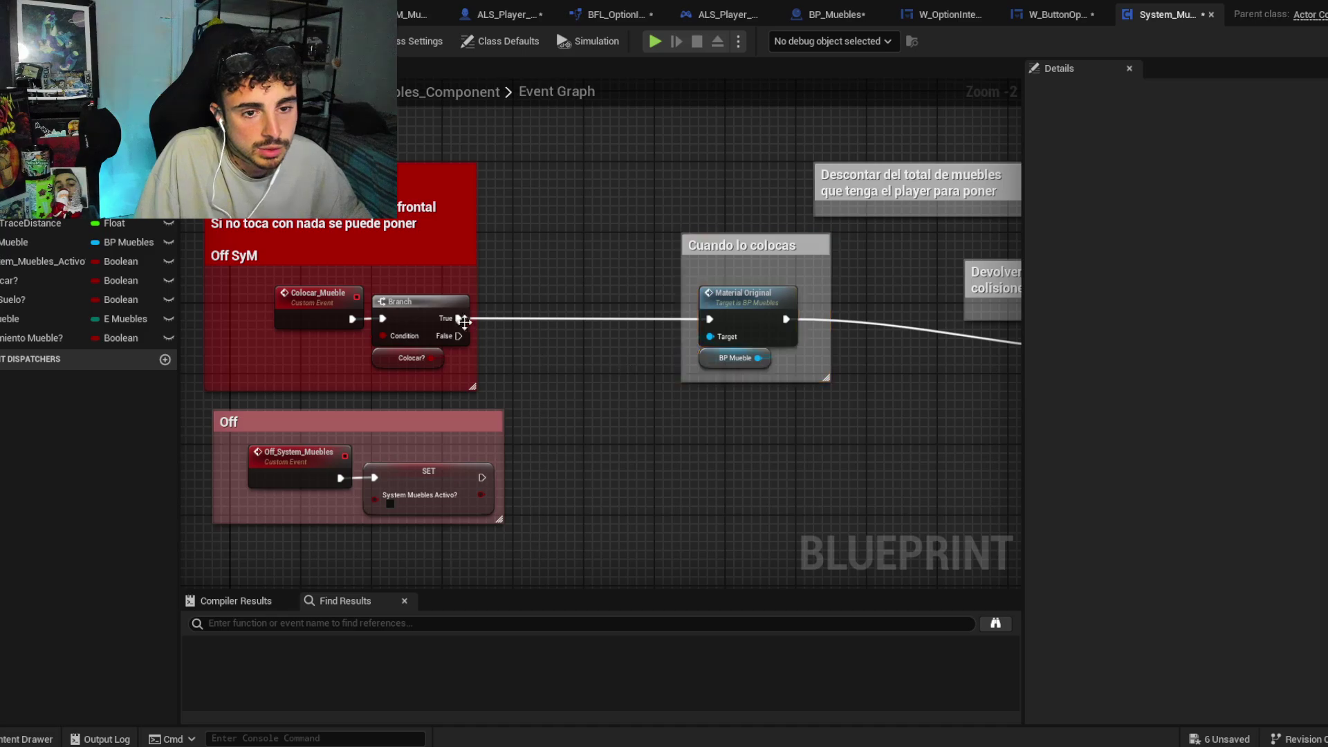
{"action": "left_click_drag", "start_coordinate": [464, 320], "coordinate": [547, 319]}
{"action": "type", "text": "bran"}
{"action": "key", "text": "Return"}
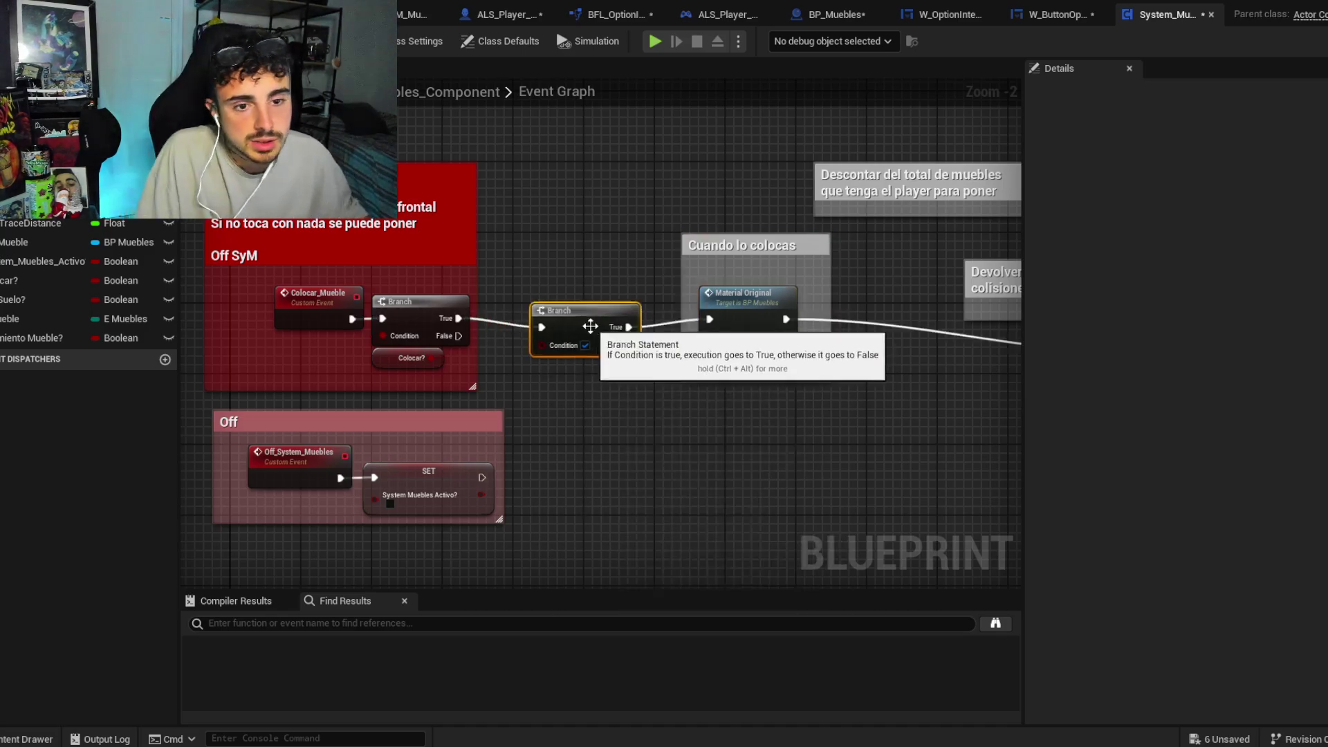
{"action": "left_click_drag", "start_coordinate": [32, 337], "coordinate": [542, 344]}
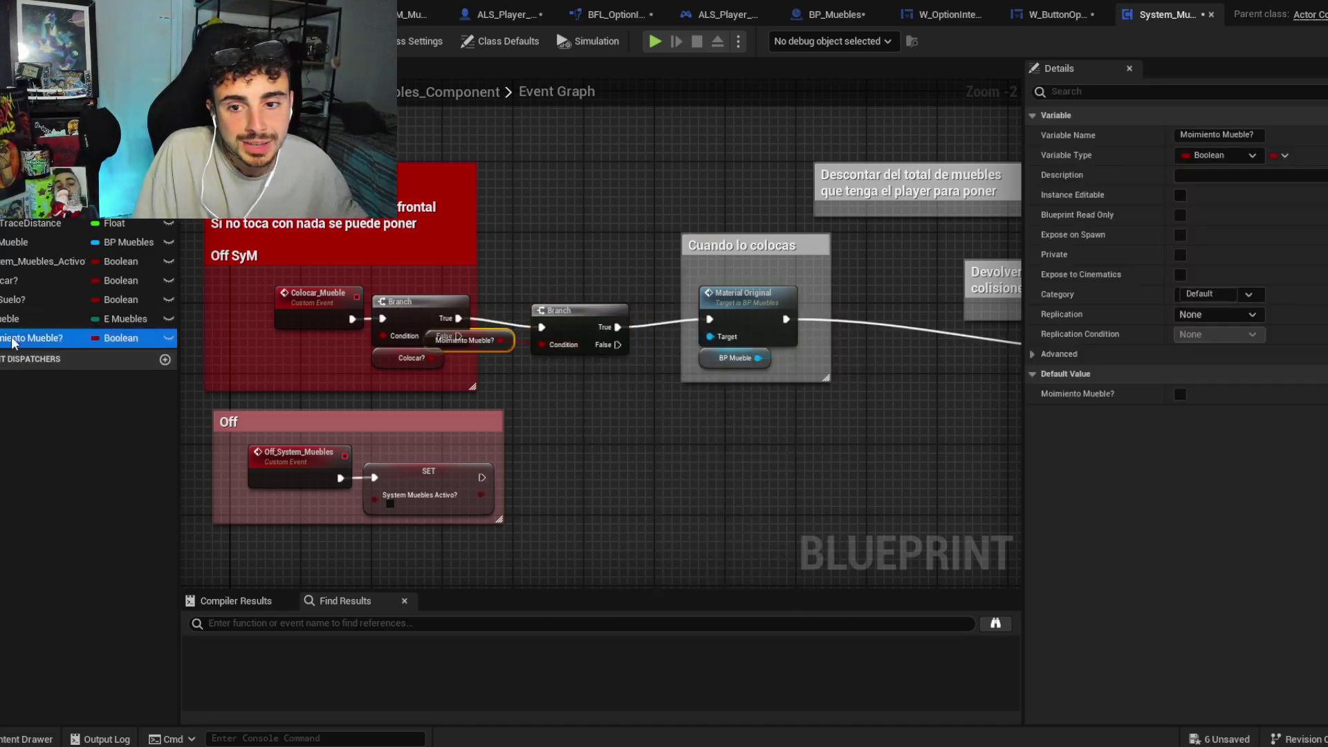
Step: Rename the variable to Movimiento Mueble? and tuck the new Branch and its getter beside the first
{"action": "left_click", "coordinate": [1193, 136]}
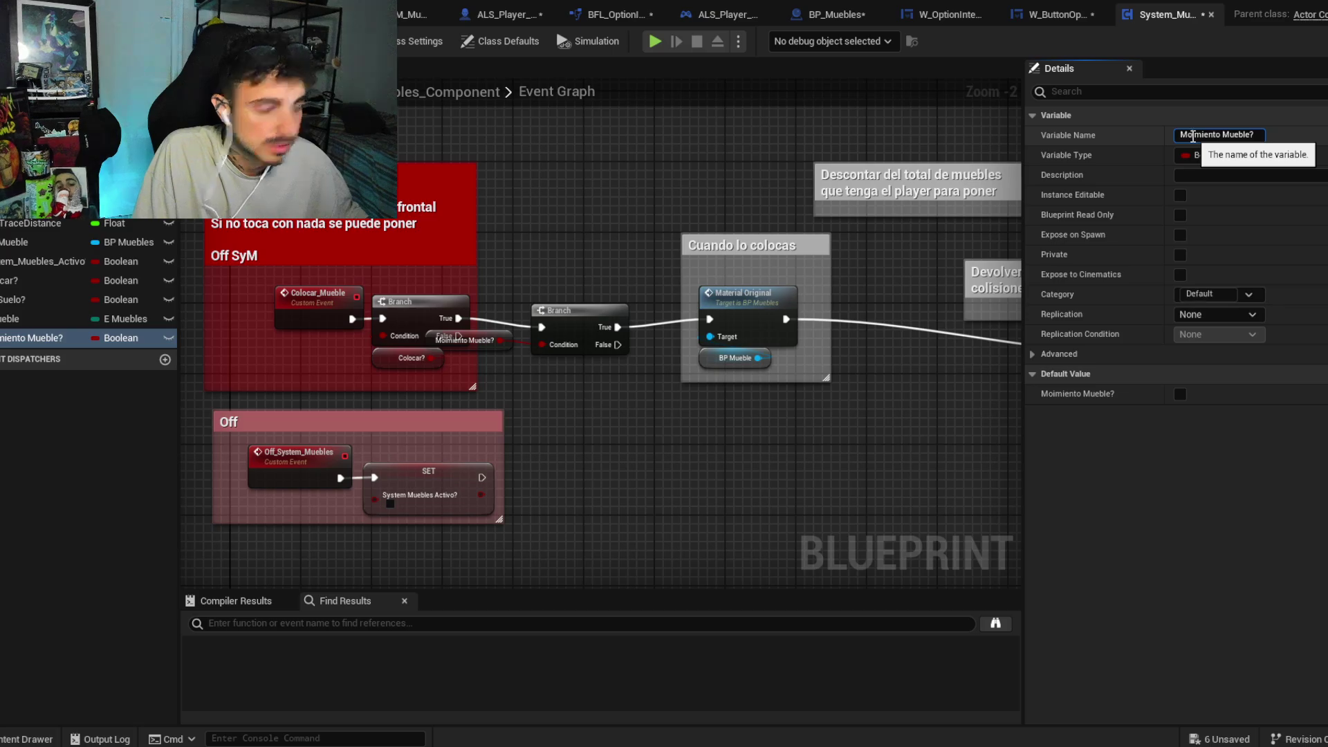
{"action": "type", "text": "v"}
{"action": "key", "text": "Return"}
{"action": "right_click_drag", "start_coordinate": [530, 357], "coordinate": [537, 416]}
{"action": "mouse_move", "coordinate": [499, 412]}
{"action": "left_mouse_down"}
{"action": "mouse_move", "coordinate": [587, 433]}
{"action": "mouse_move", "coordinate": [614, 432]}
{"action": "mouse_move", "coordinate": [616, 414]}
{"action": "left_mouse_up"}
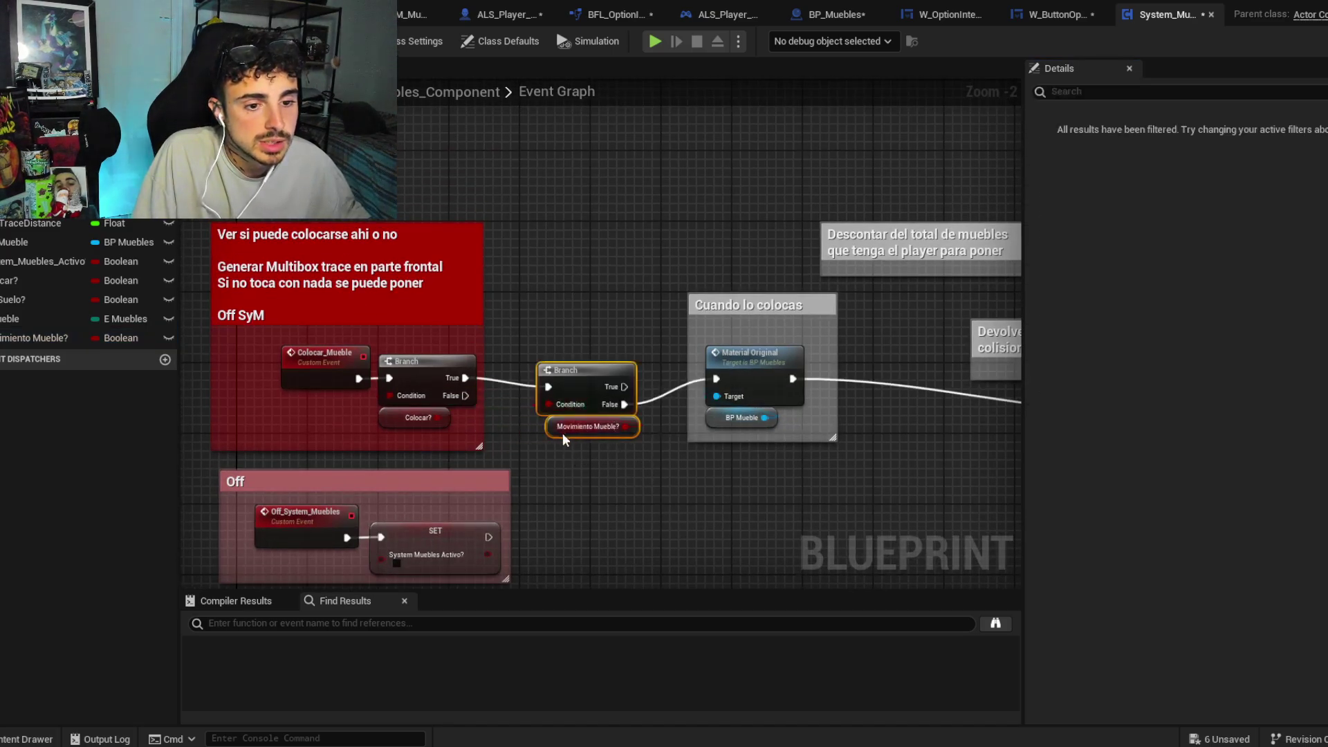
{"action": "left_click", "coordinate": [590, 468]}
{"action": "left_click_drag", "start_coordinate": [591, 467], "coordinate": [546, 378]}
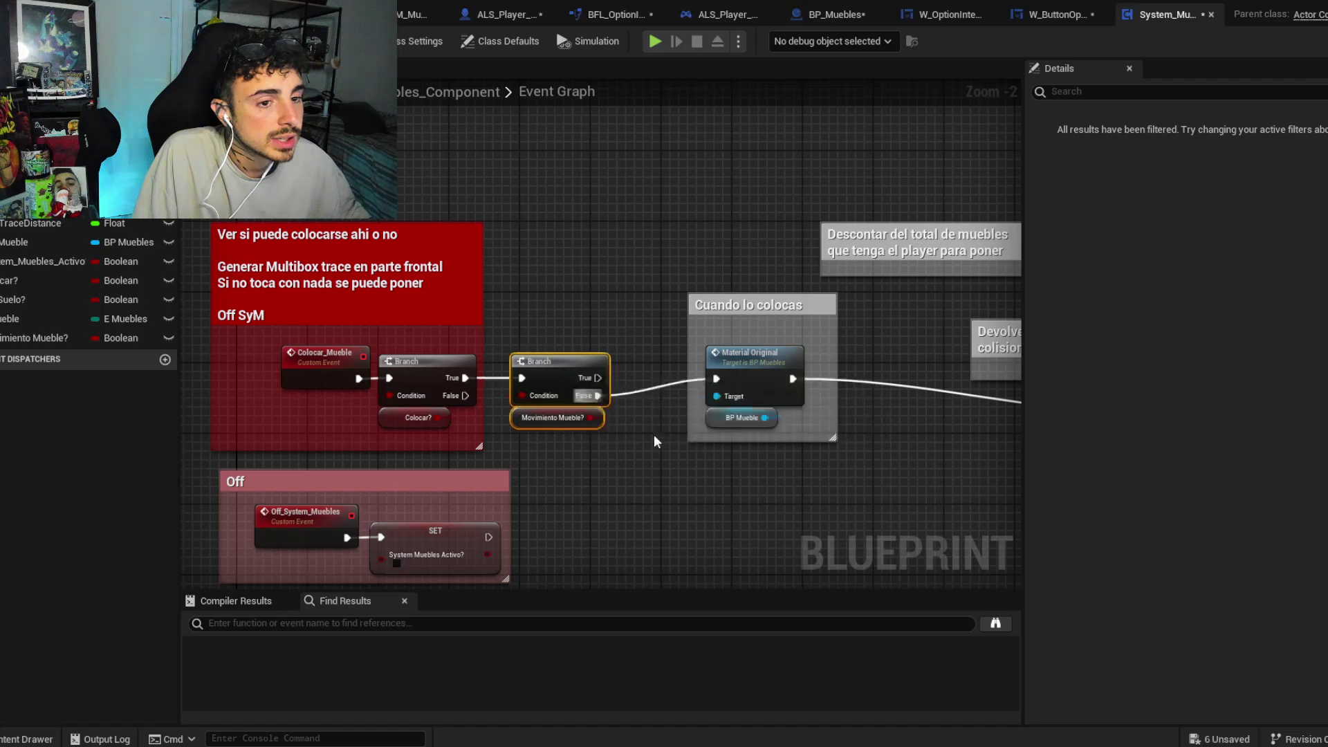
{"action": "left_click", "coordinate": [596, 314]}
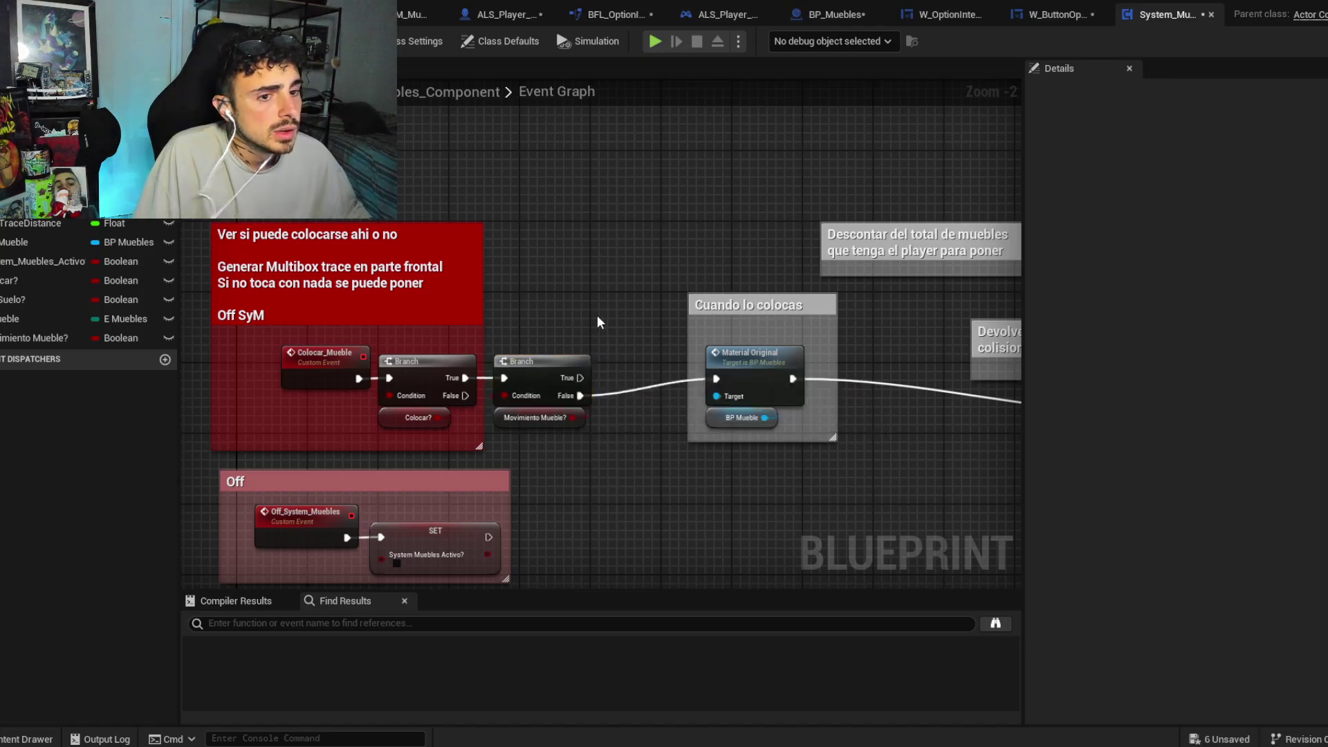
Step: Move the placement comment groups right and down to make room
{"action": "scroll", "coordinate": [596, 314], "scroll_direction": "down", "scroll_amount": 3}
{"action": "left_click_drag", "start_coordinate": [895, 377], "coordinate": [468, 222]}
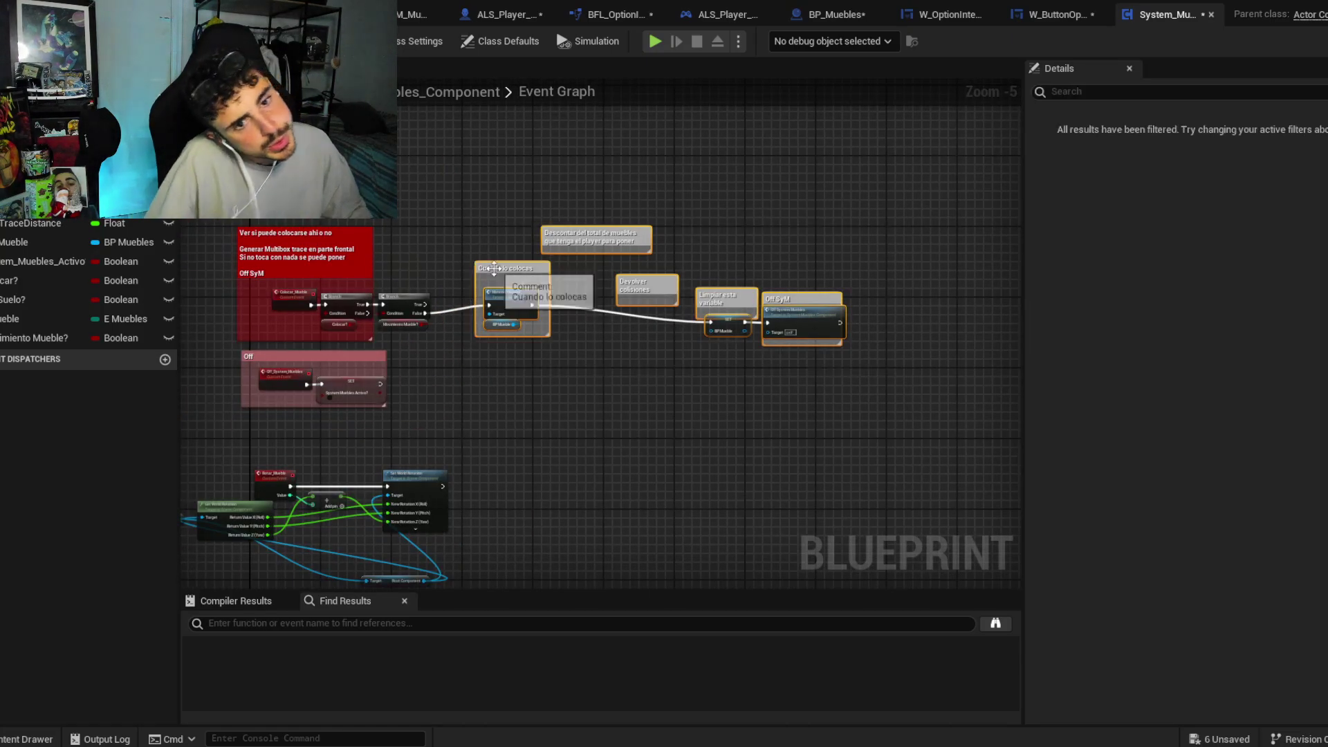
{"action": "left_click_drag", "start_coordinate": [525, 260], "coordinate": [546, 300]}
{"action": "left_click", "coordinate": [445, 300]}
{"action": "scroll", "coordinate": [445, 300], "scroll_direction": "up", "scroll_amount": 3}
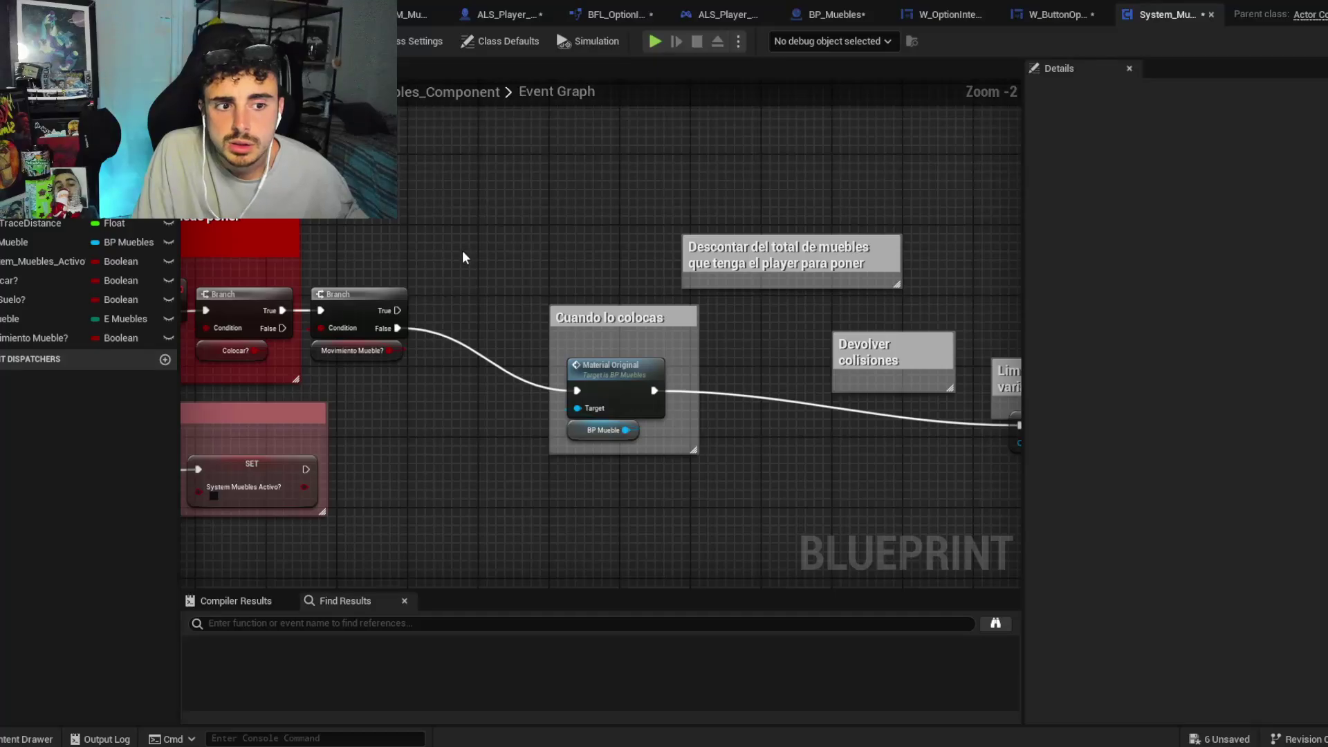
{"action": "right_click_drag", "start_coordinate": [499, 267], "coordinate": [242, 278]}
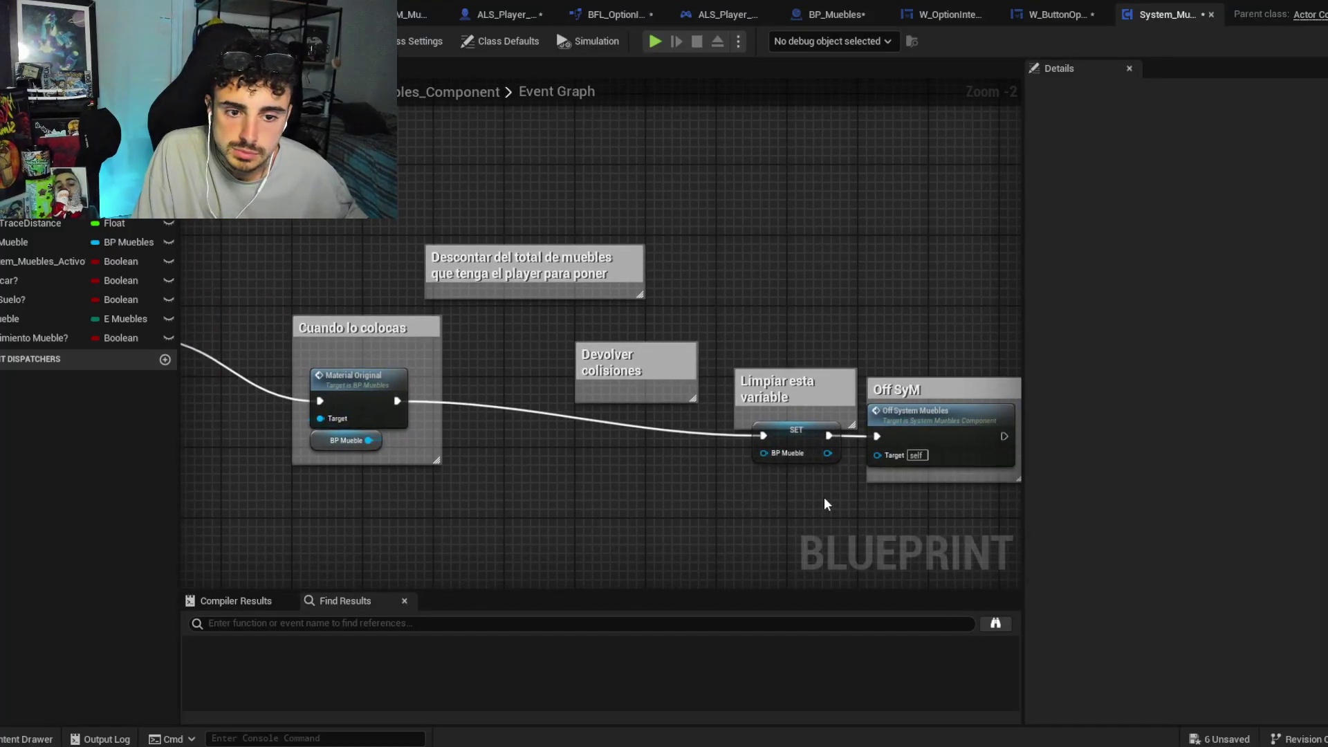
{"action": "right_click_drag", "start_coordinate": [376, 482], "coordinate": [588, 488]}
Step: Paste a BP Mueble getter and add a Destroy Actor node, disconnecting its target pin
{"action": "key", "text": "ctrl+c"}
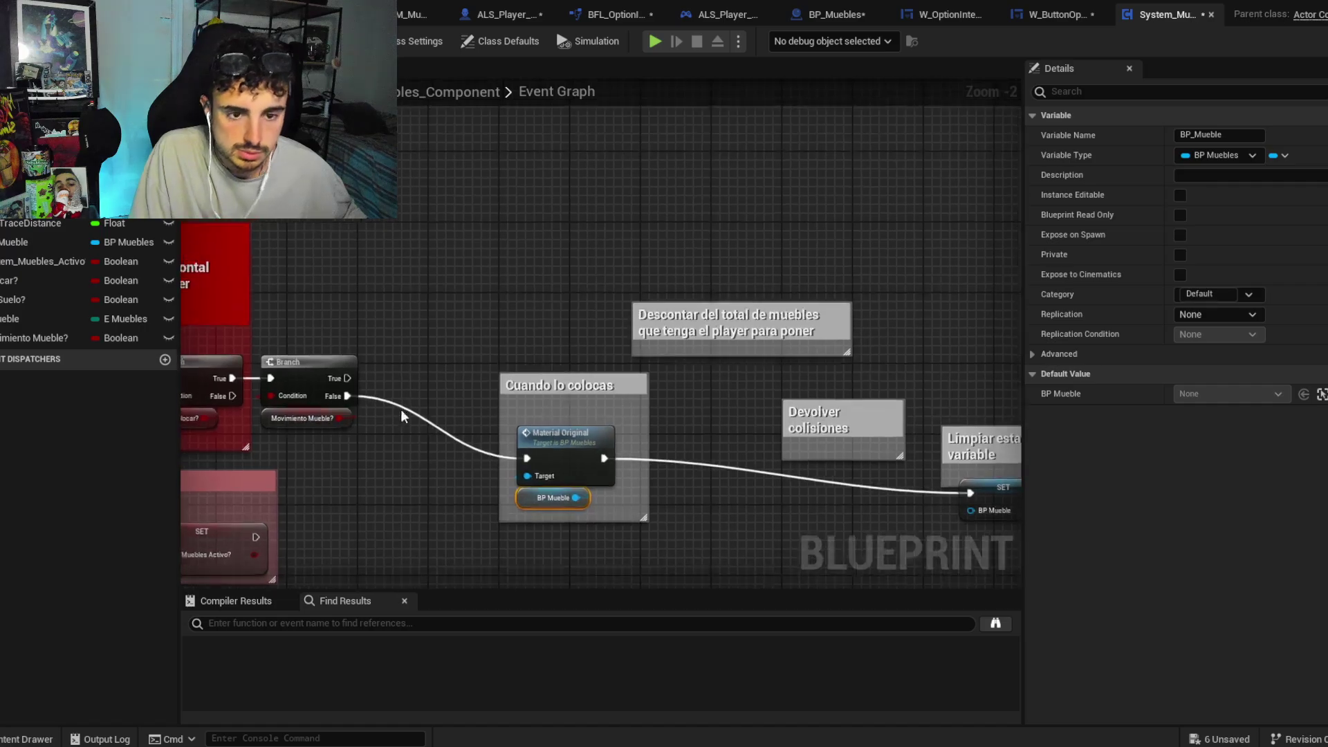
{"action": "key", "text": "ctrl+v"}
{"action": "mouse_move", "coordinate": [451, 346]}
{"action": "left_mouse_down"}
{"action": "mouse_move", "coordinate": [436, 321]}
{"action": "mouse_move", "coordinate": [684, 290]}
{"action": "left_mouse_up"}
{"action": "type", "text": "destroy"}
{"action": "key", "text": "Return"}
{"action": "left_click", "coordinate": [555, 349], "text": "alt"}
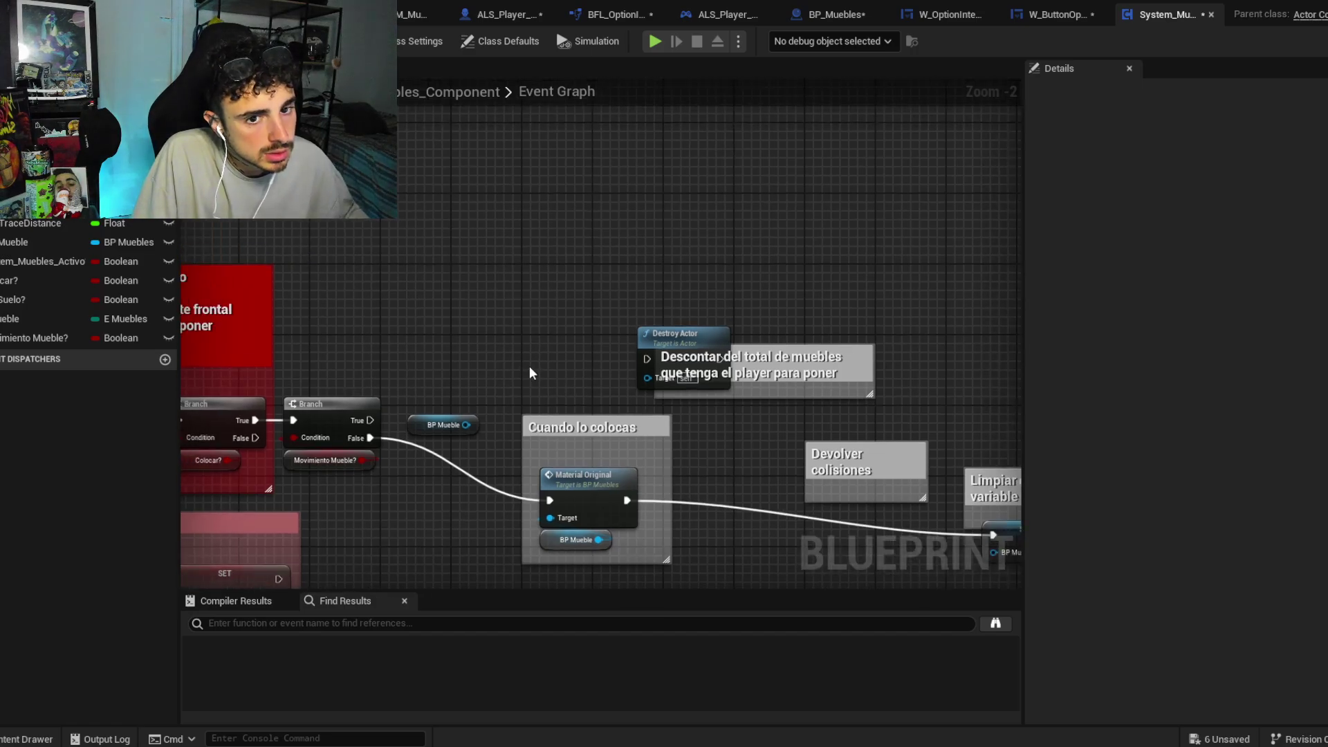
Step: Switch to BP_Muebles and pull a new call from the System Muebles Component reference
{"action": "scroll", "coordinate": [529, 367], "scroll_direction": "down", "scroll_amount": 6}
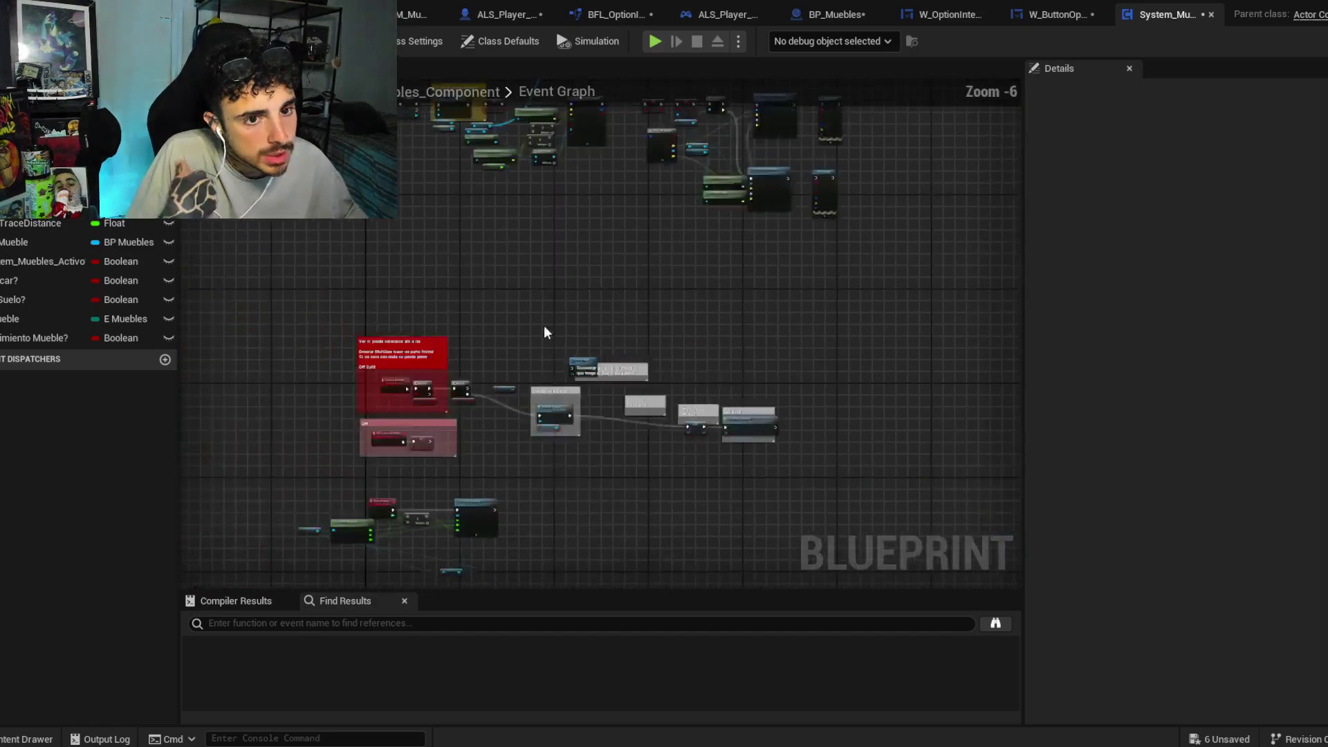
{"action": "scroll", "coordinate": [438, 245], "scroll_direction": "up", "scroll_amount": 6}
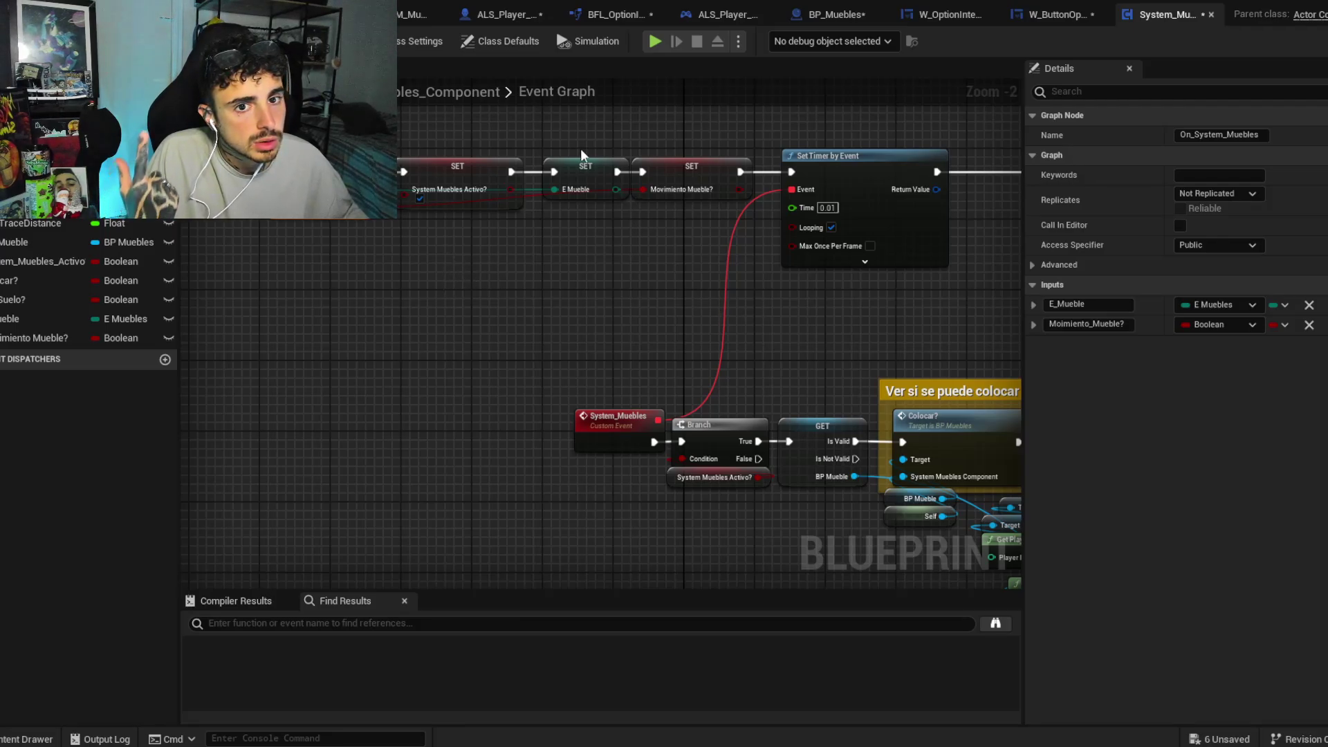
{"action": "left_click", "coordinate": [522, 121]}
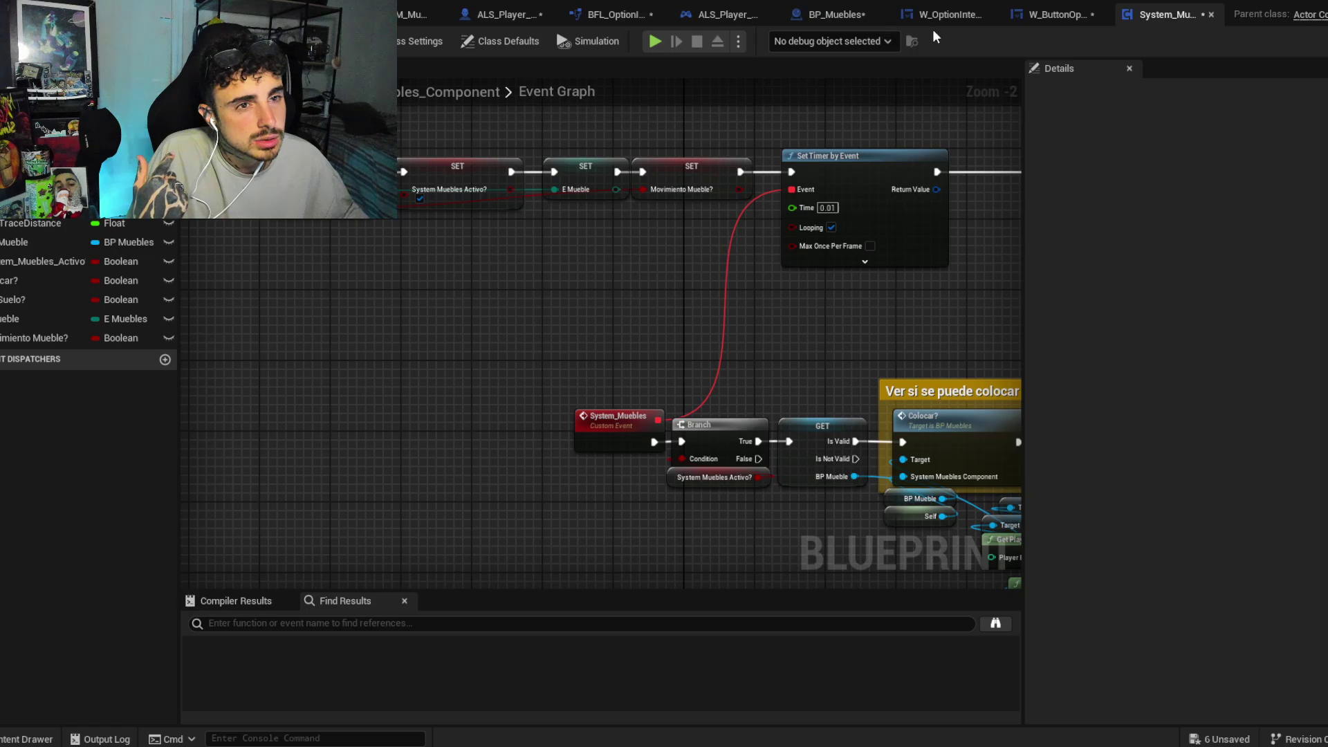
{"action": "left_click", "coordinate": [828, 14]}
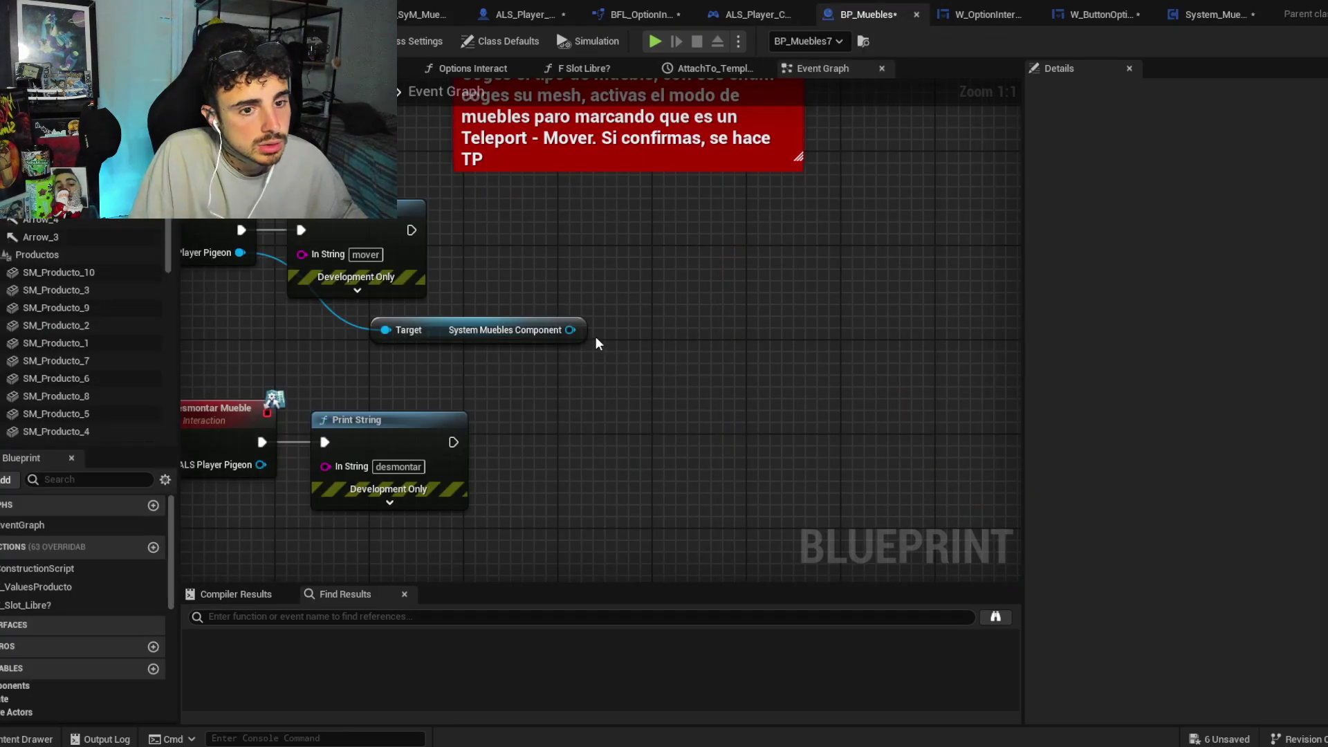
{"action": "left_click_drag", "start_coordinate": [690, 242], "coordinate": [691, 242]}
Step: Add an On System Muebles call on System Muebles Component, E Mueble defaulting to Estanteria_Ganchos
{"action": "type", "text": "on syst"}
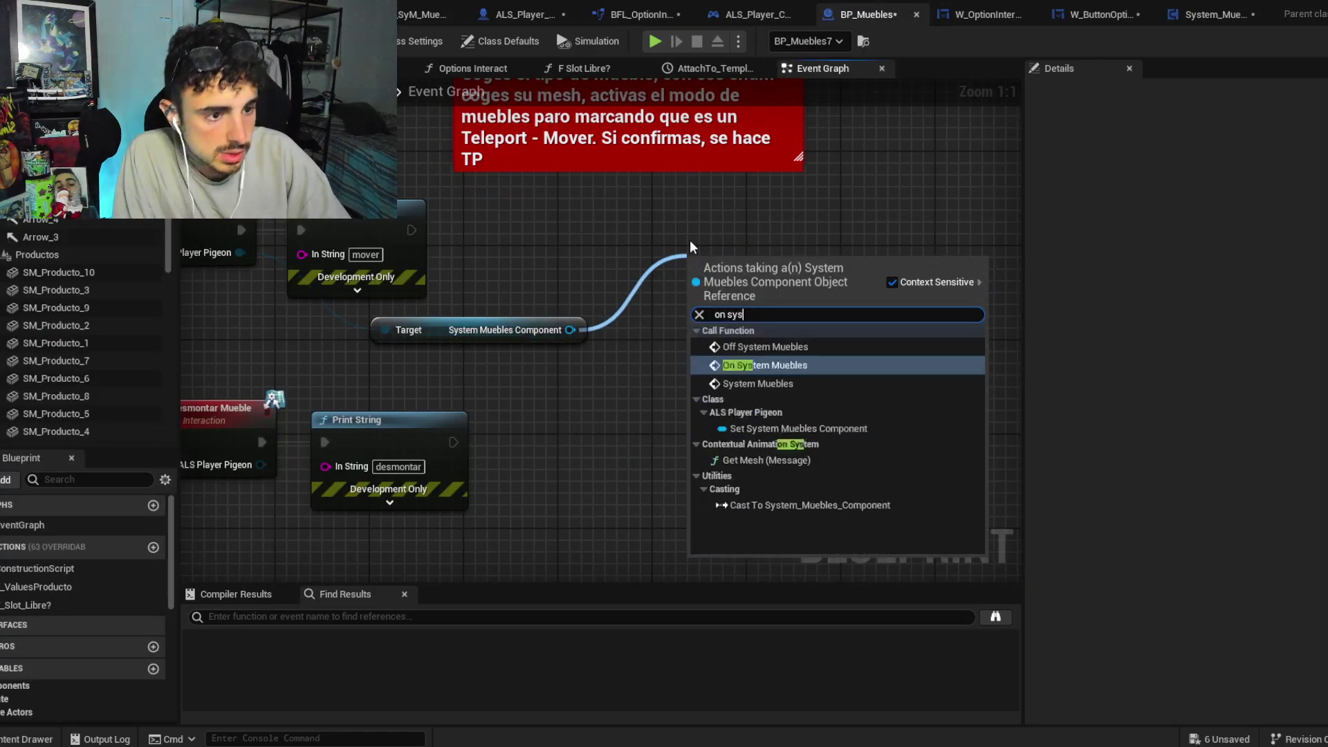
{"action": "key", "text": "Return"}
{"action": "left_click_drag", "start_coordinate": [720, 255], "coordinate": [668, 204]}
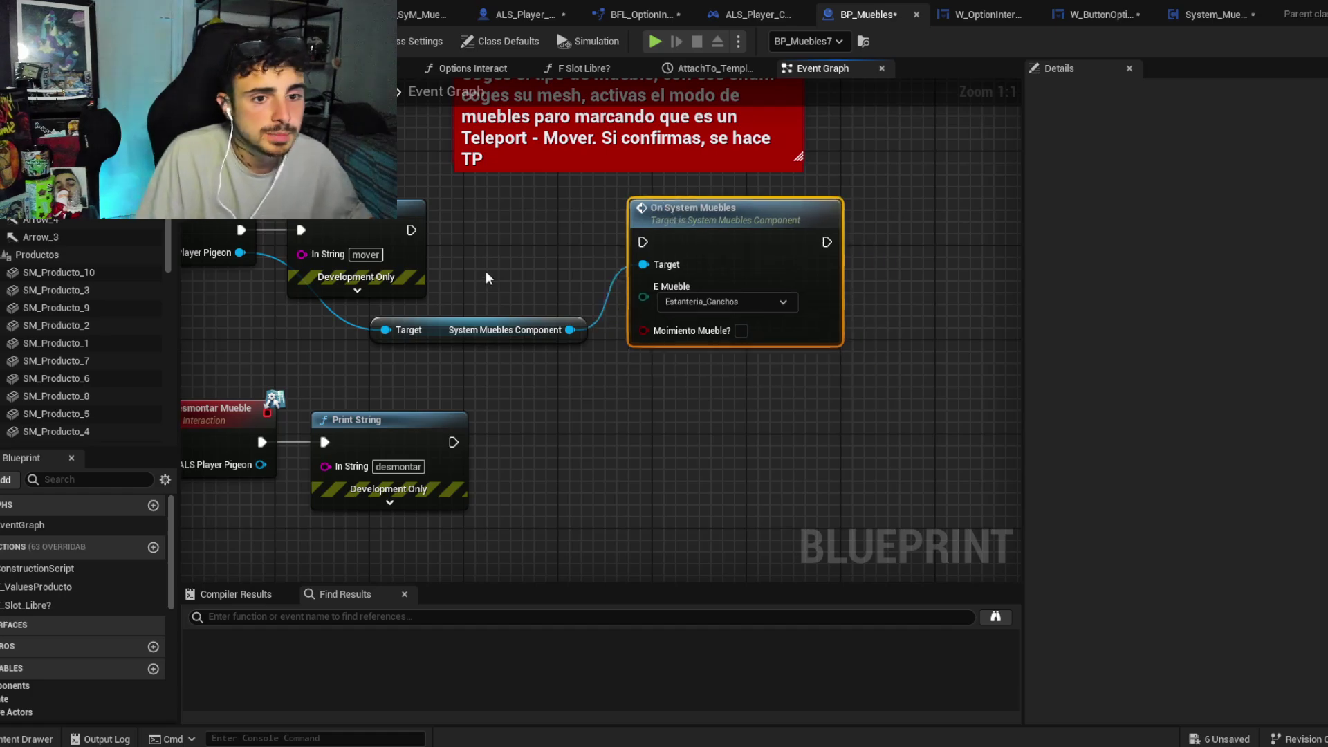
{"action": "right_click_drag", "start_coordinate": [485, 271], "coordinate": [593, 272]}
{"action": "right_click_drag", "start_coordinate": [787, 391], "coordinate": [690, 371]}
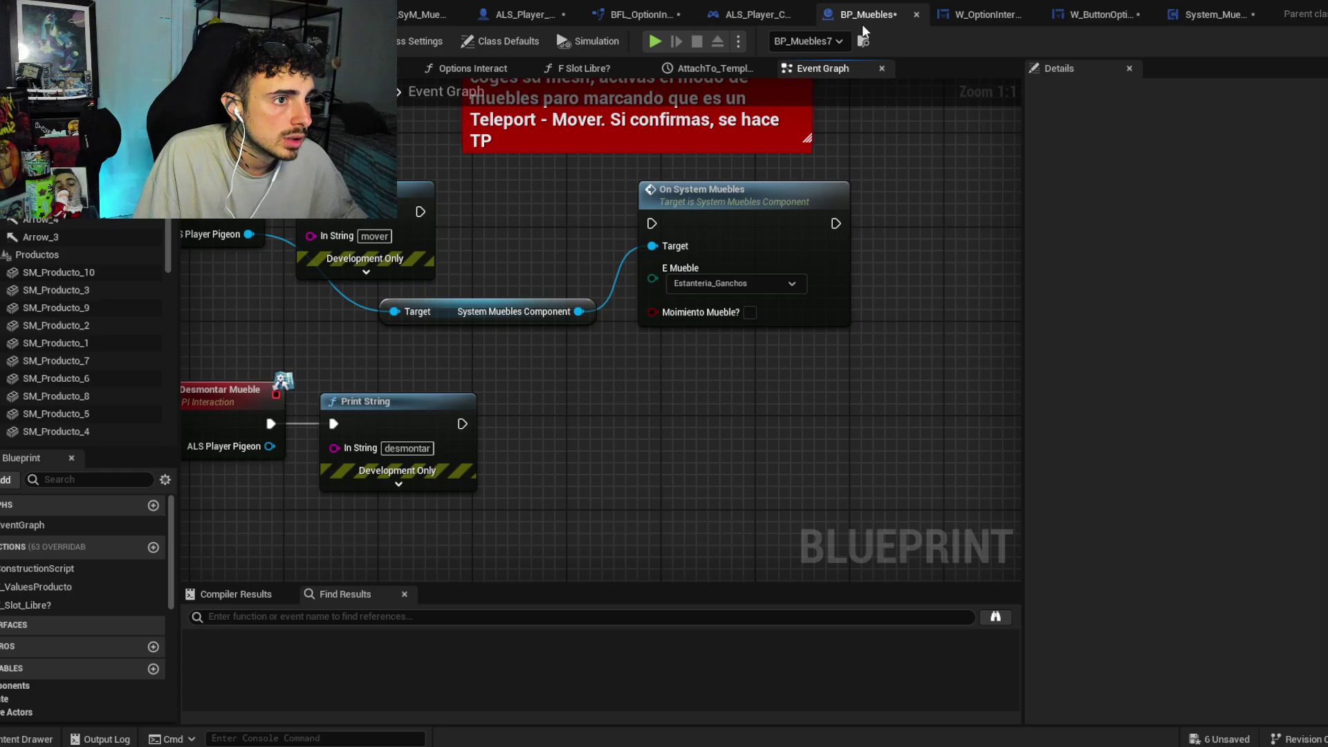
Step: Return to the System_Muebles_Component graph and bring the spawn section into view
{"action": "left_click", "coordinate": [1200, 16]}
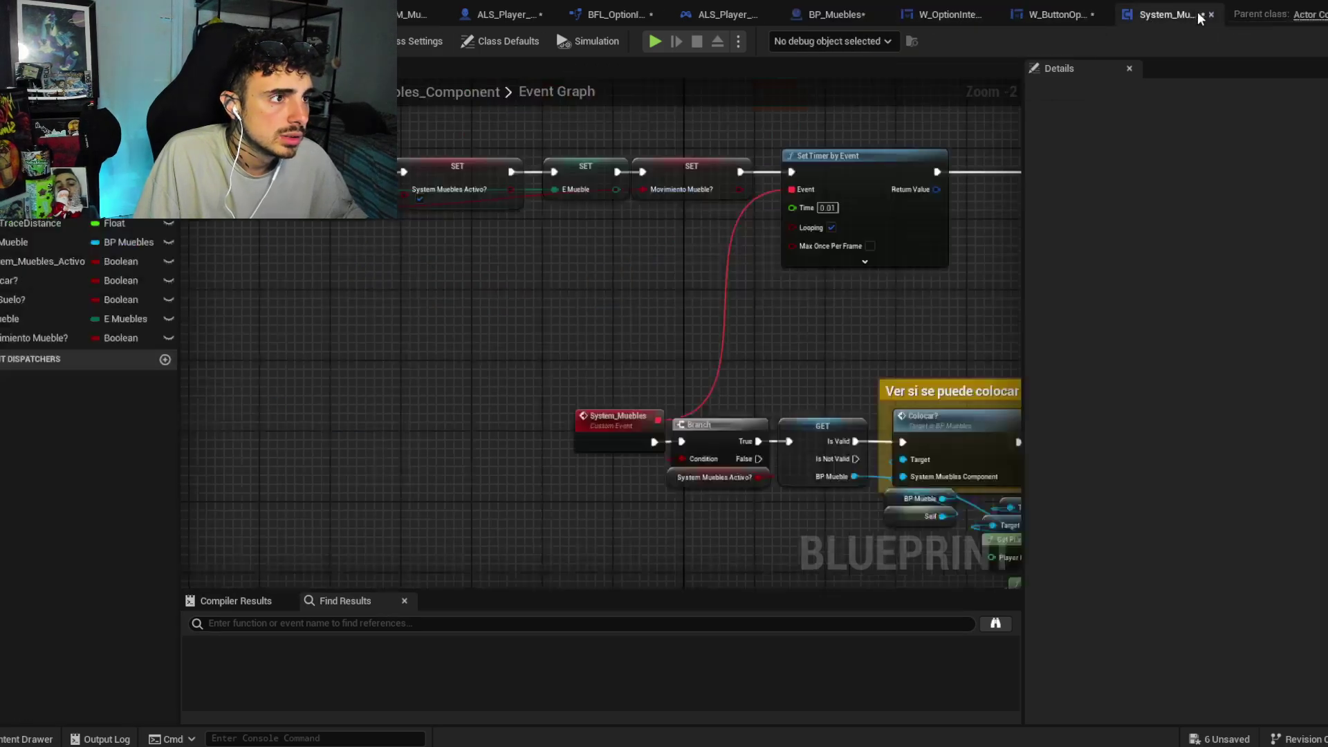
{"action": "right_click_drag", "start_coordinate": [542, 343], "coordinate": [387, 315]}
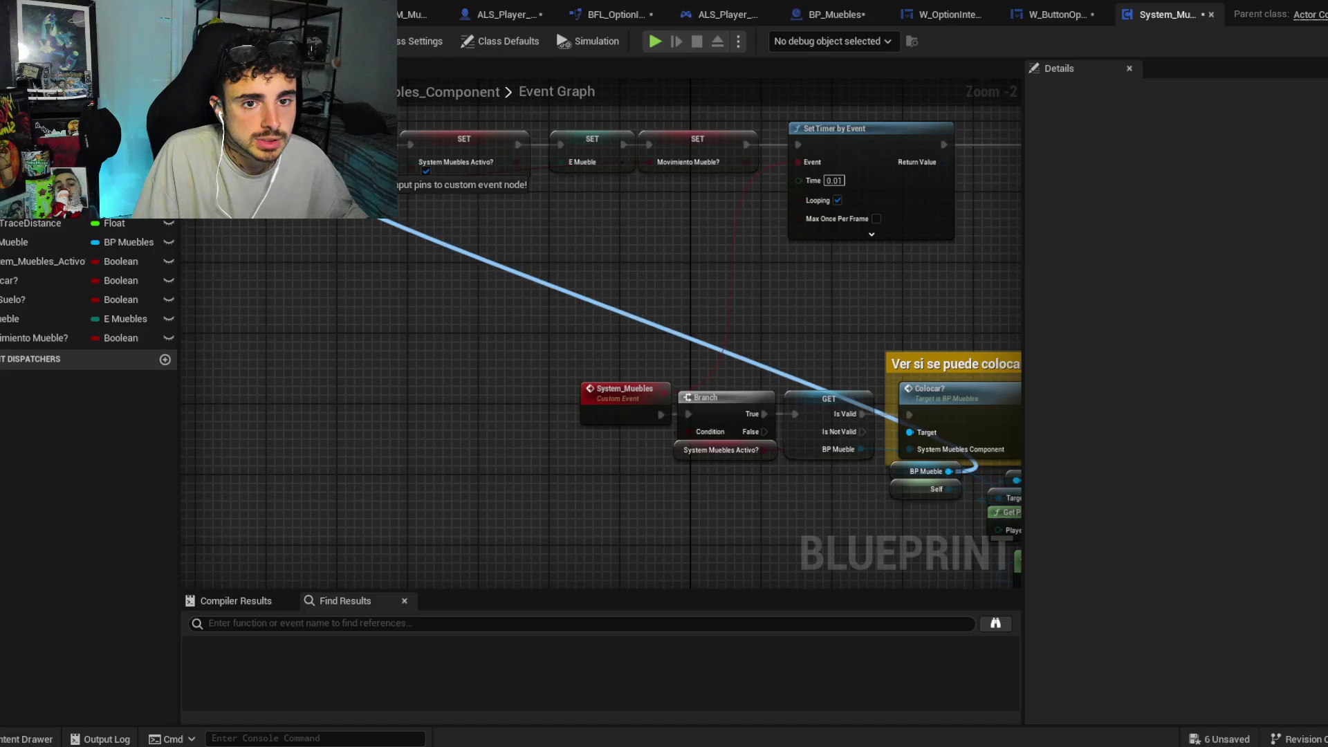
{"action": "left_click_drag", "start_coordinate": [773, 472], "coordinate": [336, 234]}
{"action": "left_click", "coordinate": [695, 279]}
{"action": "scroll", "coordinate": [395, 347], "scroll_direction": "down", "scroll_amount": 2}
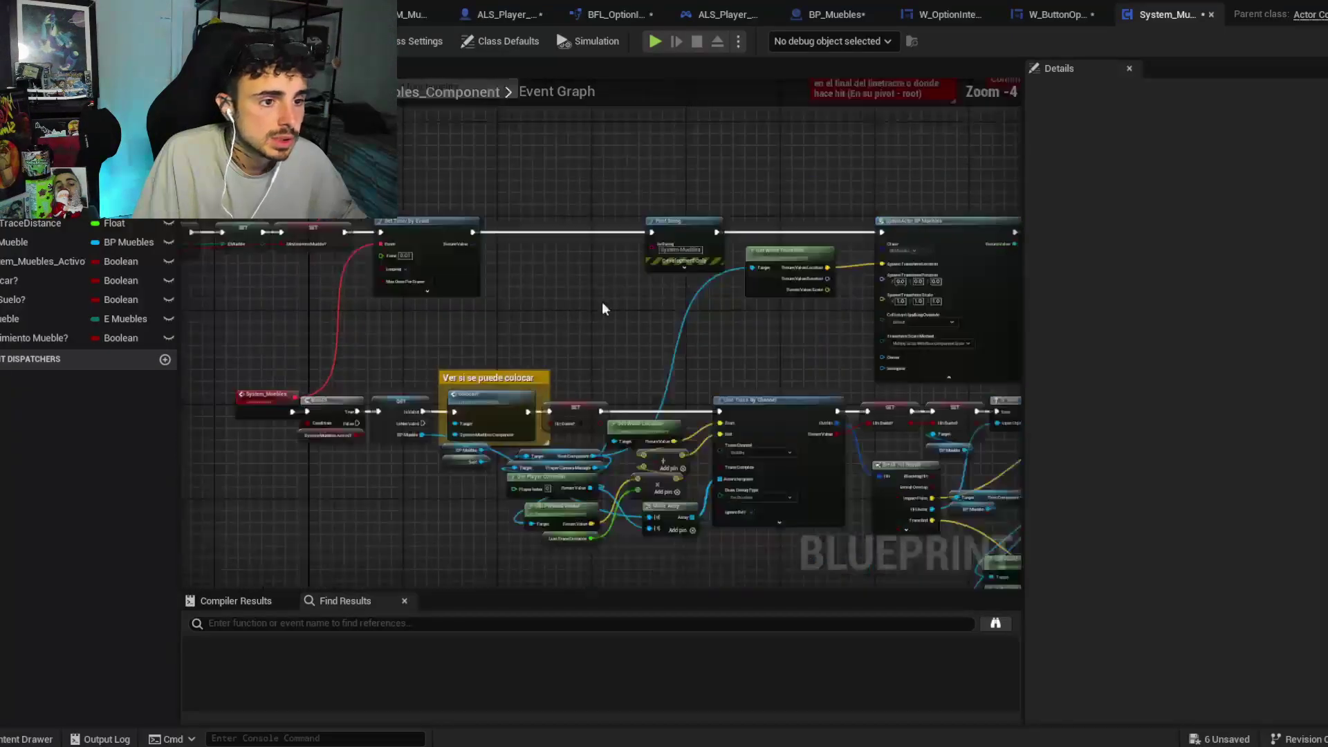
{"action": "right_click_drag", "start_coordinate": [561, 298], "coordinate": [459, 312]}
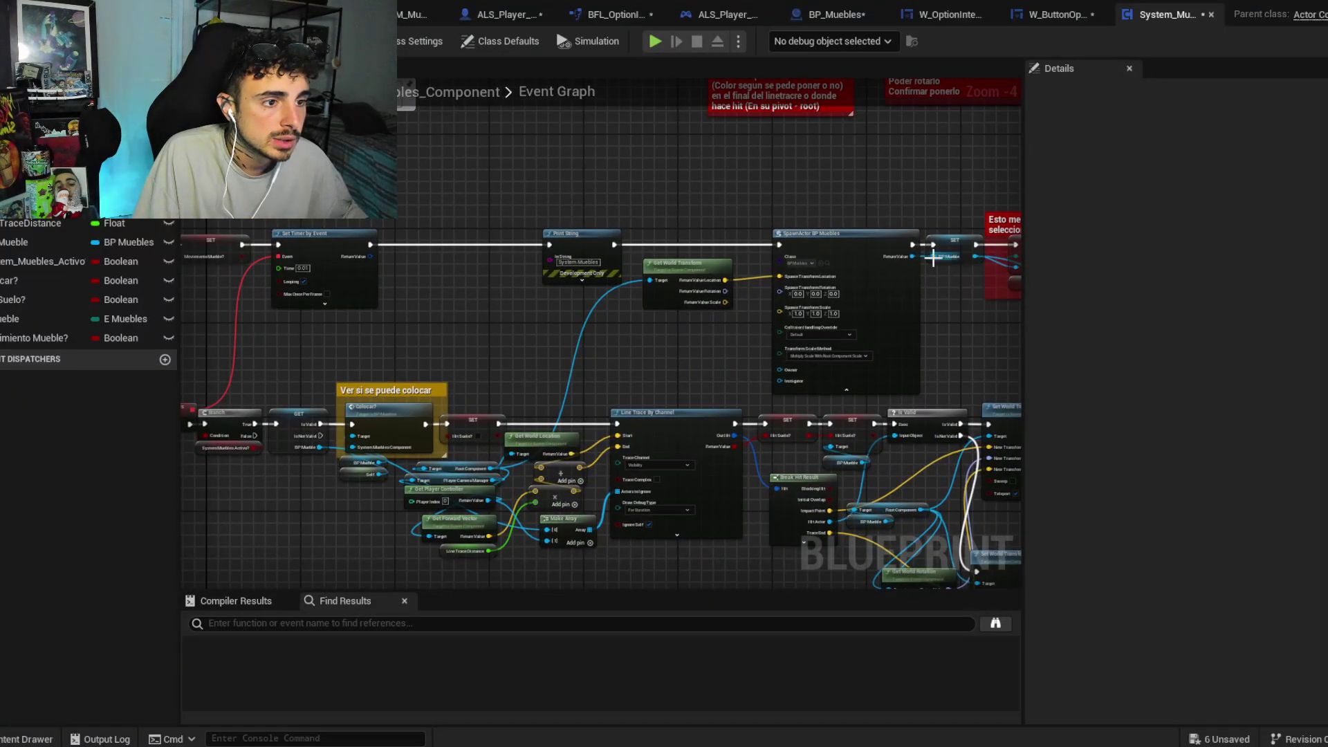
Step: Add the spawned actor reference as a BP Mueble input on On_System_Muebles
{"action": "mouse_move", "coordinate": [933, 257]}
{"action": "left_mouse_down"}
{"action": "mouse_move", "coordinate": [476, 256]}
{"action": "mouse_move", "coordinate": [492, 255]}
{"action": "left_mouse_up"}
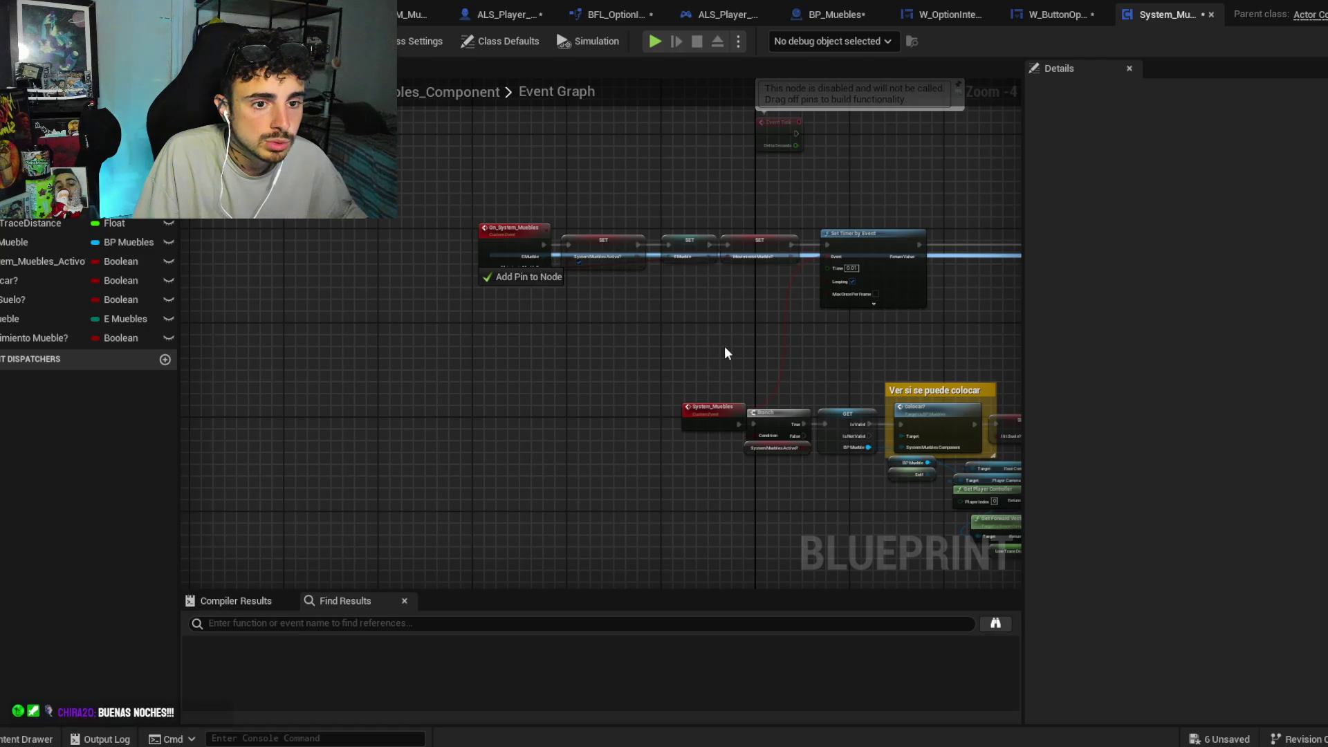
{"action": "right_click_drag", "start_coordinate": [721, 336], "coordinate": [634, 336]}
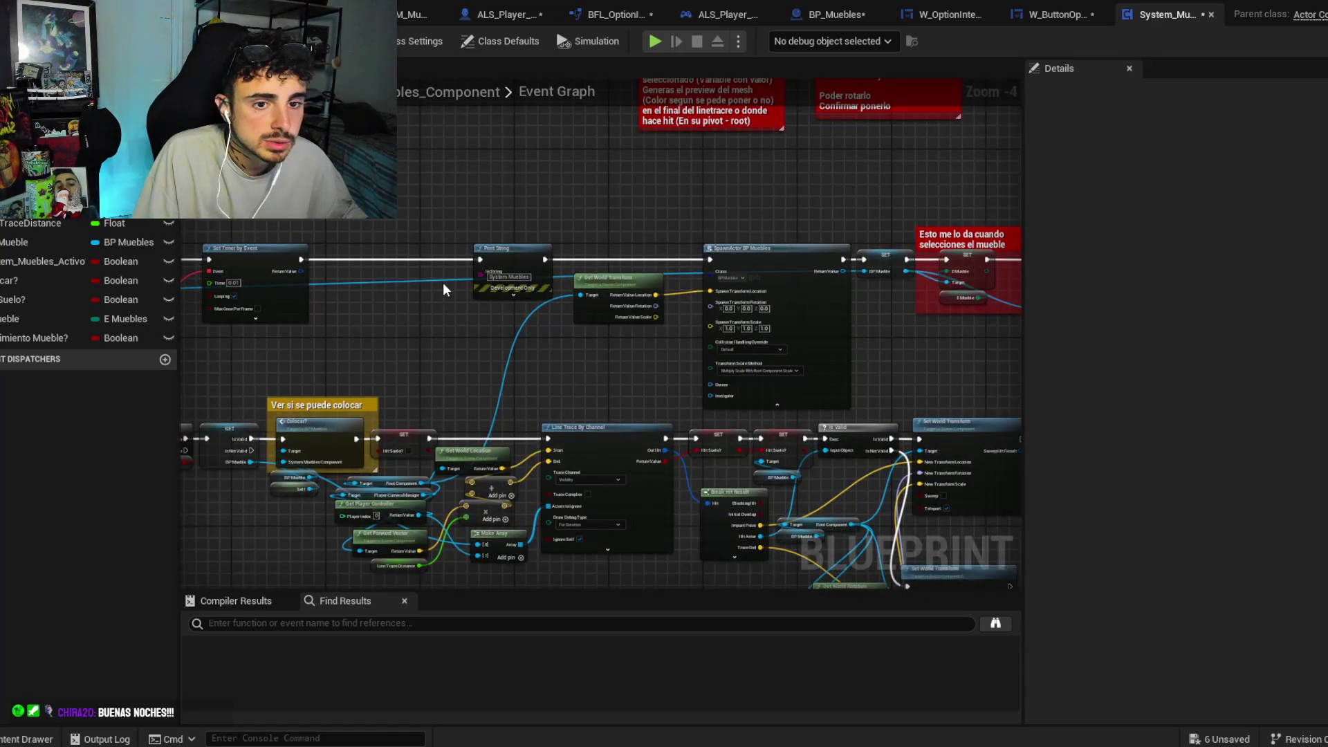
{"action": "scroll", "coordinate": [865, 273], "scroll_direction": "up", "scroll_amount": 2}
{"action": "mouse_move", "coordinate": [467, 335]}
{"action": "right_mouse_down"}
{"action": "mouse_move", "coordinate": [543, 335]}
{"action": "mouse_move", "coordinate": [500, 280]}
{"action": "right_mouse_up"}
{"action": "scroll", "coordinate": [500, 282], "scroll_direction": "up", "scroll_amount": 1}
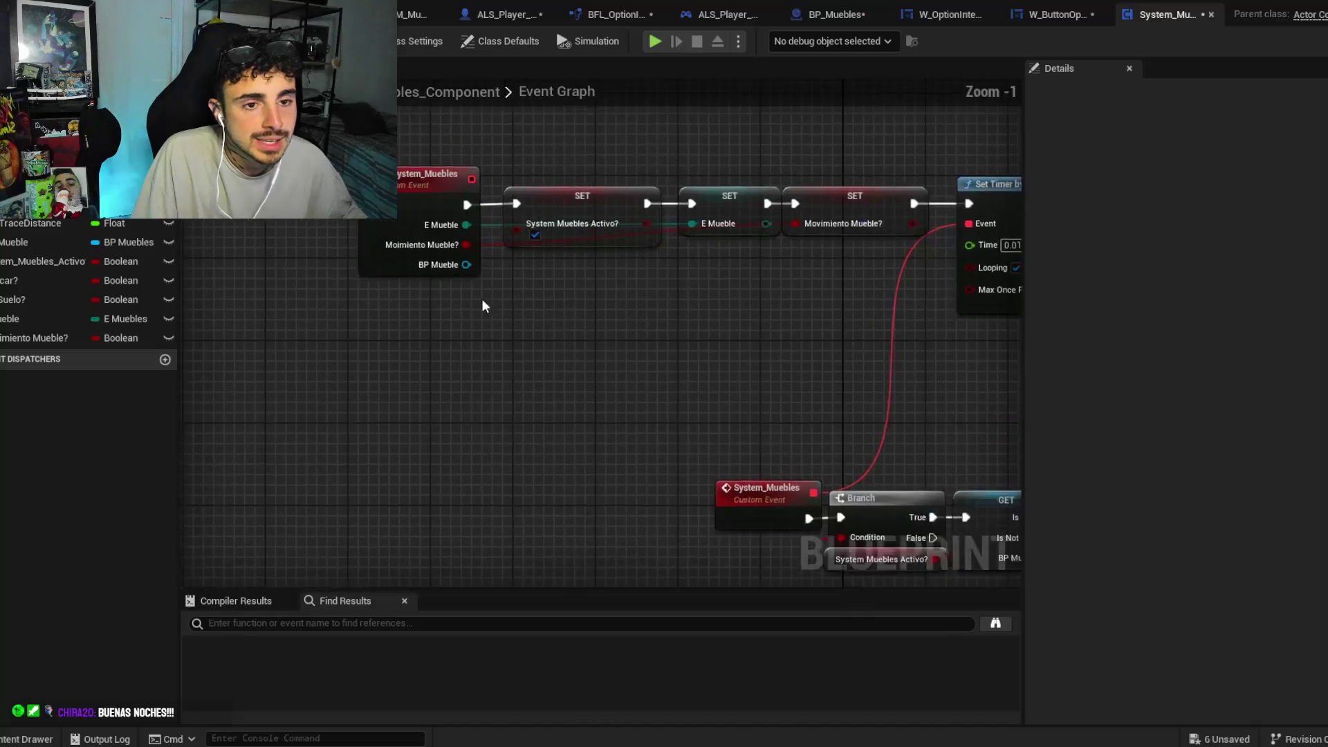
Step: Promote the BP Mueble input to a new variable named BP Mueble Teleport
{"action": "left_click_drag", "start_coordinate": [467, 265], "coordinate": [510, 295]}
{"action": "left_click", "coordinate": [579, 346]}
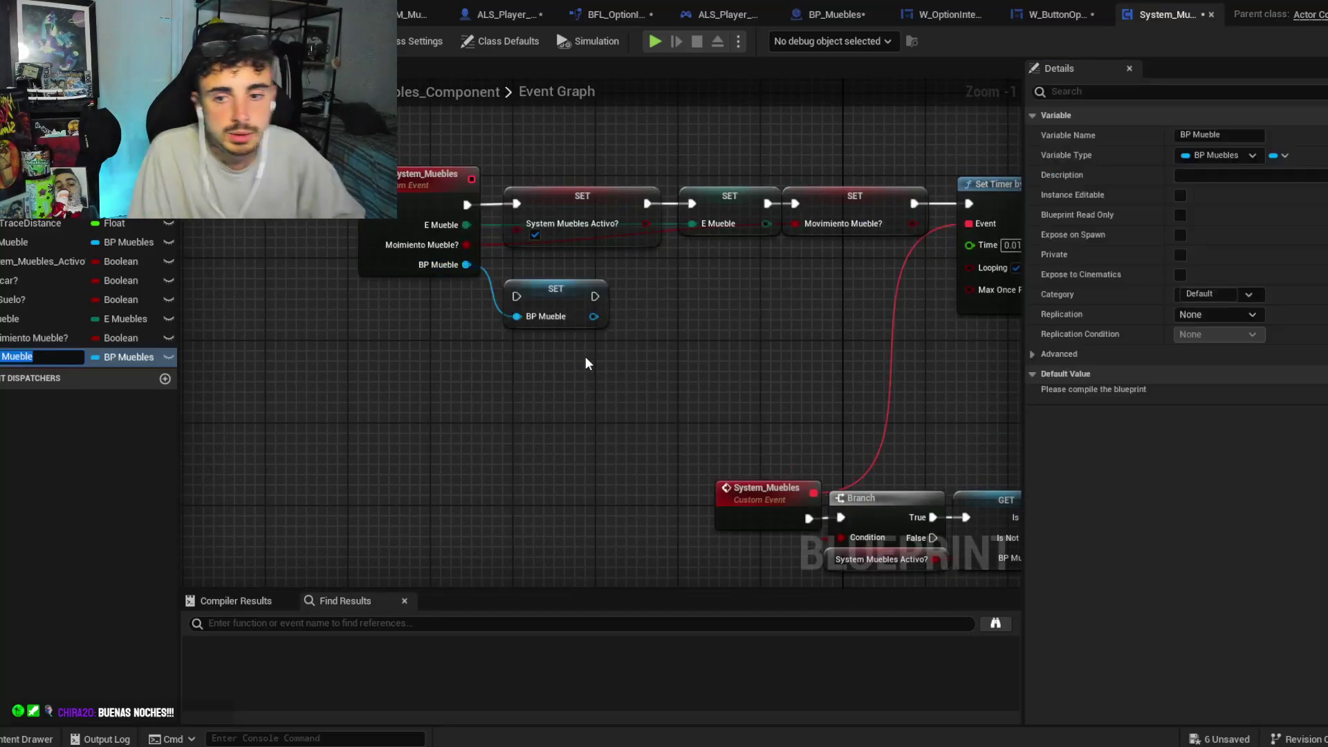
{"action": "left_click", "coordinate": [56, 355]}
{"action": "type", "text": "Telepo"}
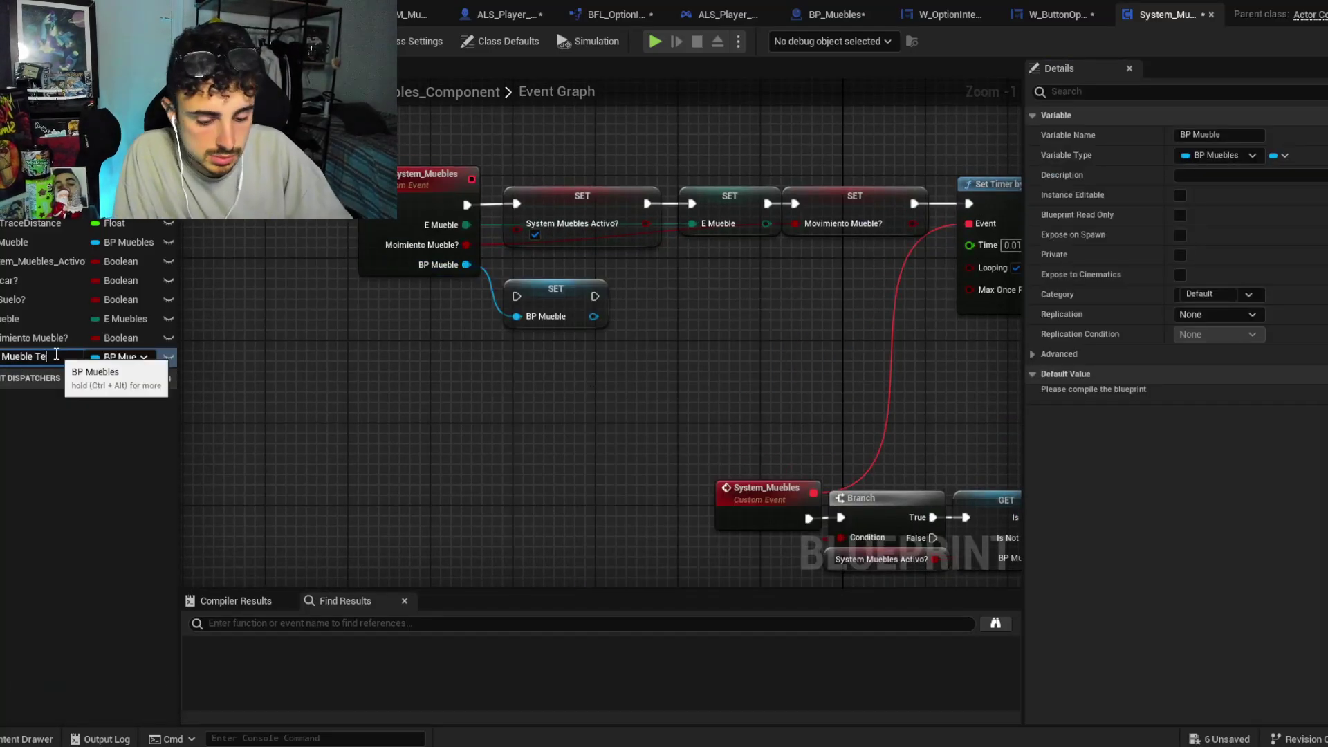
{"action": "type", "text": "rt"}
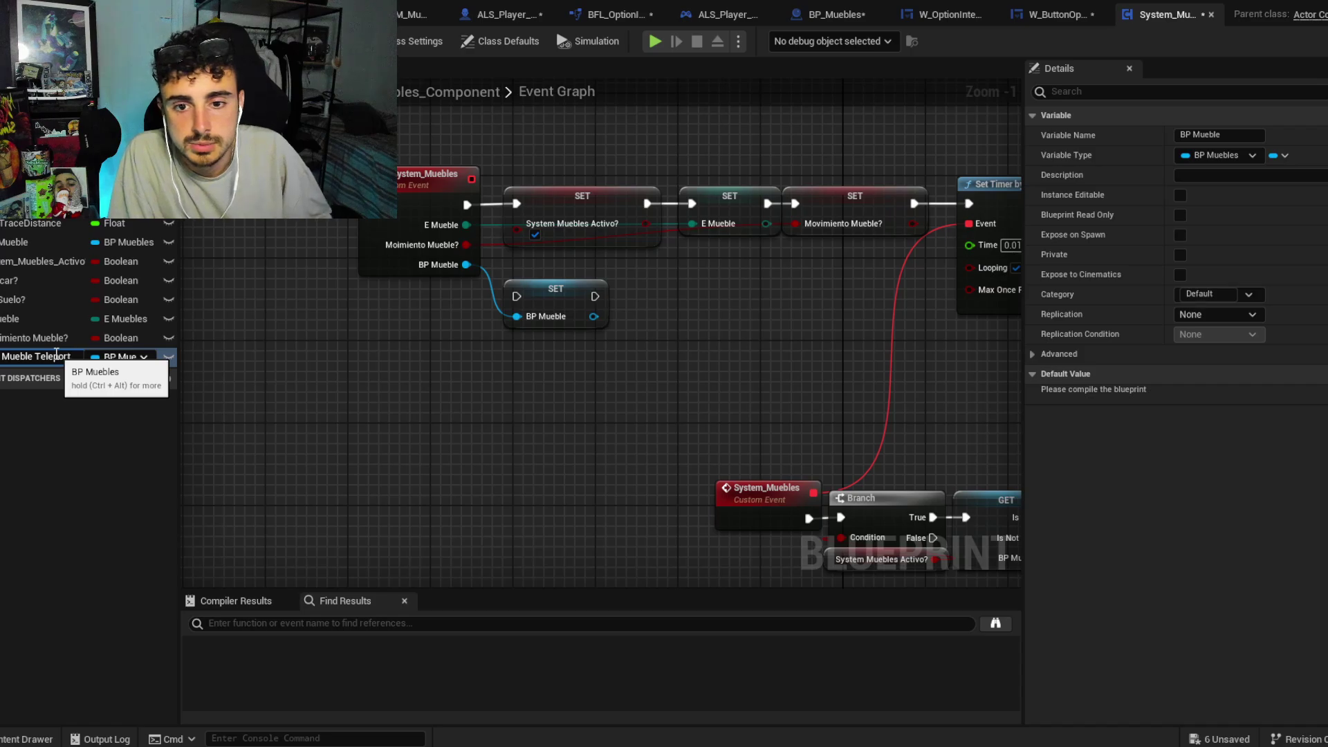
{"action": "key", "text": "Return"}
Step: Move the new Teleport SET node right and shift the event's SET chain left
{"action": "right_click_drag", "start_coordinate": [808, 173], "coordinate": [656, 180]}
{"action": "left_click_drag", "start_coordinate": [423, 294], "coordinate": [691, 293]}
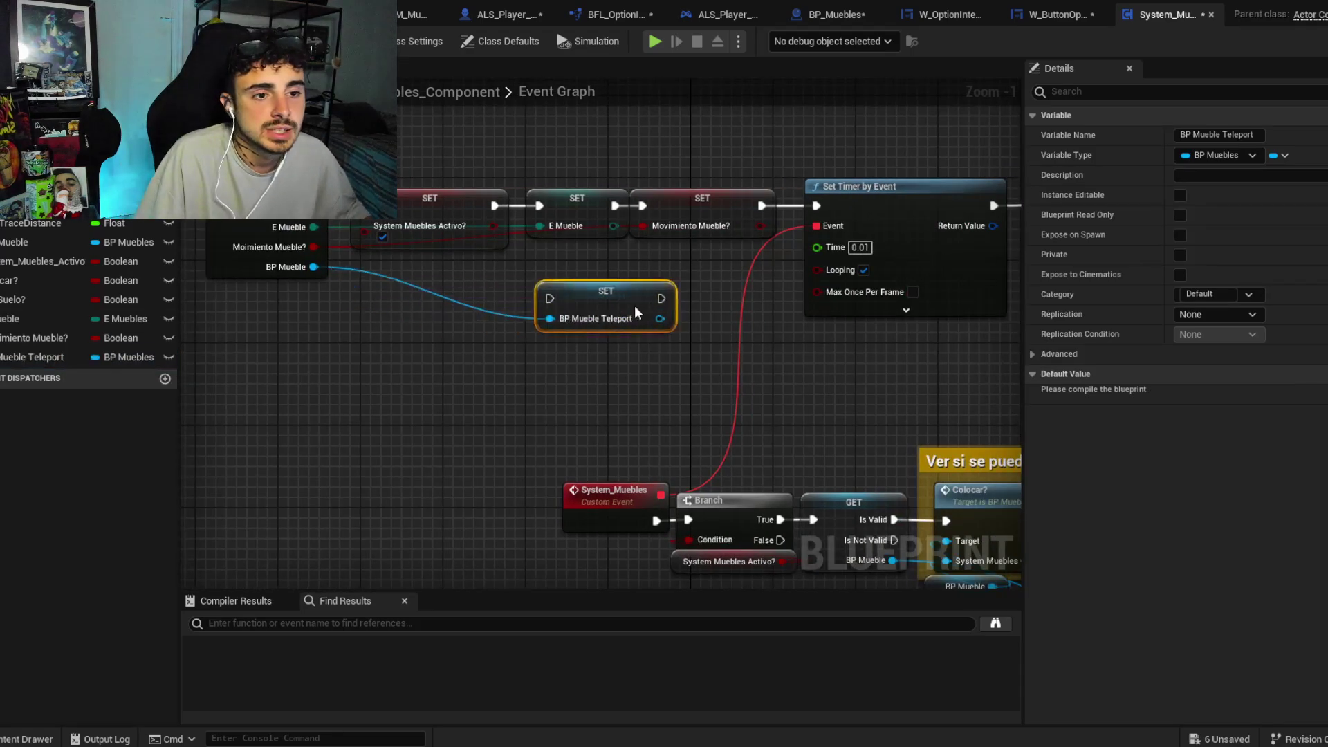
{"action": "left_click_drag", "start_coordinate": [520, 266], "coordinate": [574, 194]}
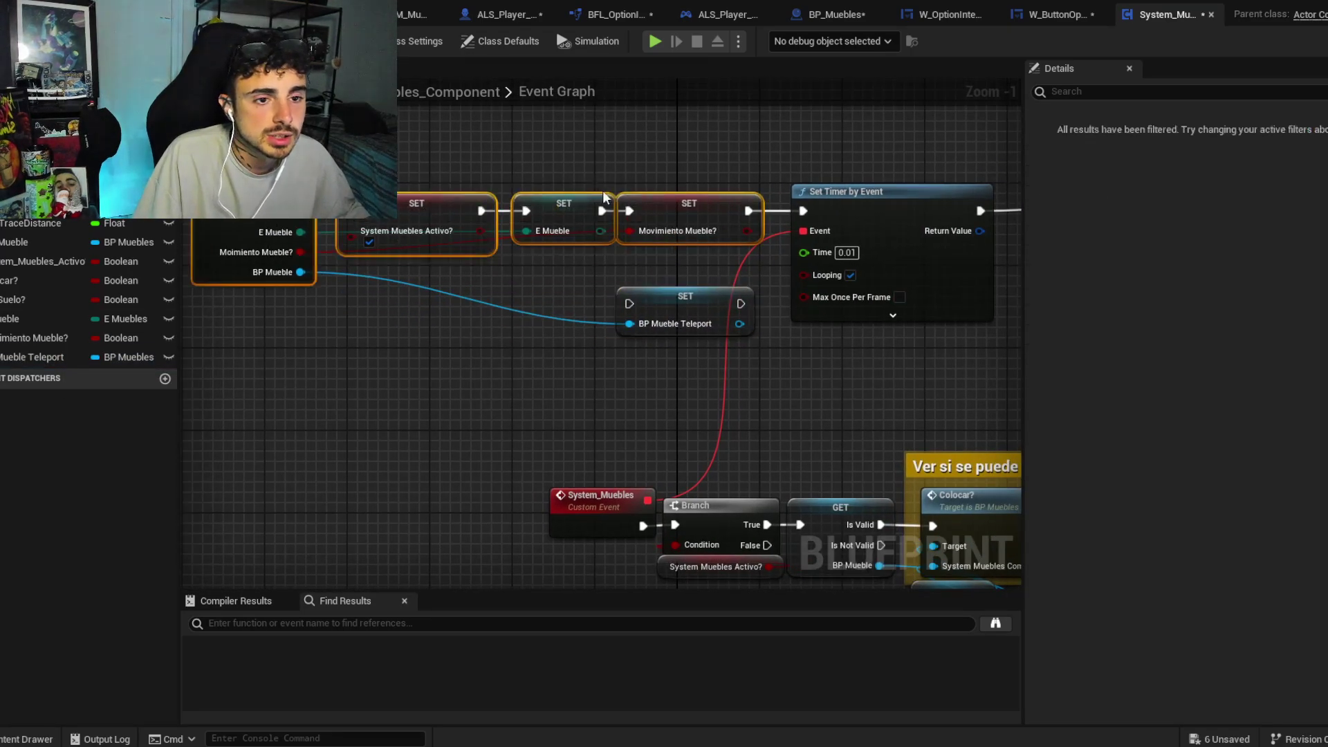
{"action": "left_click_drag", "start_coordinate": [768, 183], "coordinate": [277, 263]}
Step: Chain the Teleport SET between Movimiento Mueble? and Set Timer by Event, aligned in the row
{"action": "mouse_move", "coordinate": [688, 208]}
{"action": "left_mouse_down"}
{"action": "mouse_move", "coordinate": [543, 207]}
{"action": "mouse_move", "coordinate": [629, 303]}
{"action": "left_mouse_up"}
{"action": "left_click_drag", "start_coordinate": [742, 305], "coordinate": [777, 215]}
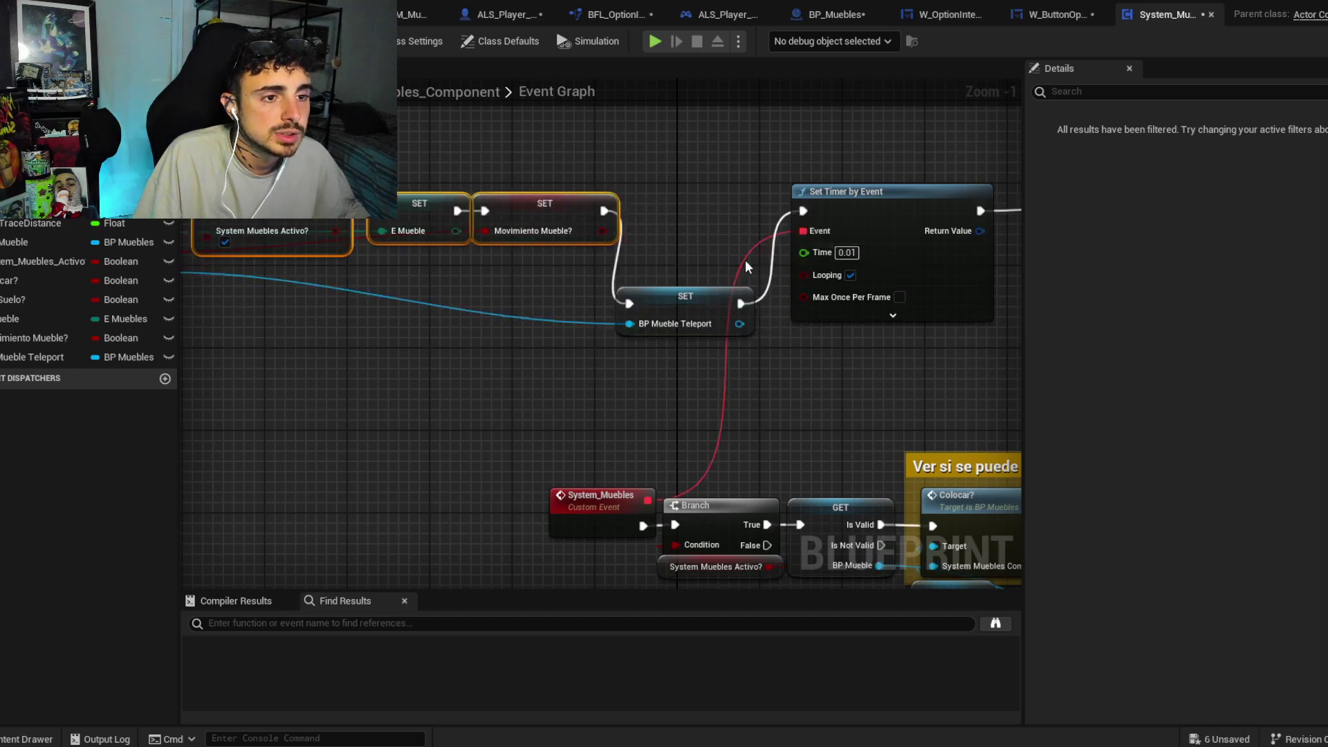
{"action": "left_click_drag", "start_coordinate": [718, 305], "coordinate": [728, 213]}
{"action": "right_click_drag", "start_coordinate": [675, 300], "coordinate": [799, 322]}
{"action": "left_click_drag", "start_coordinate": [800, 322], "coordinate": [317, 235]}
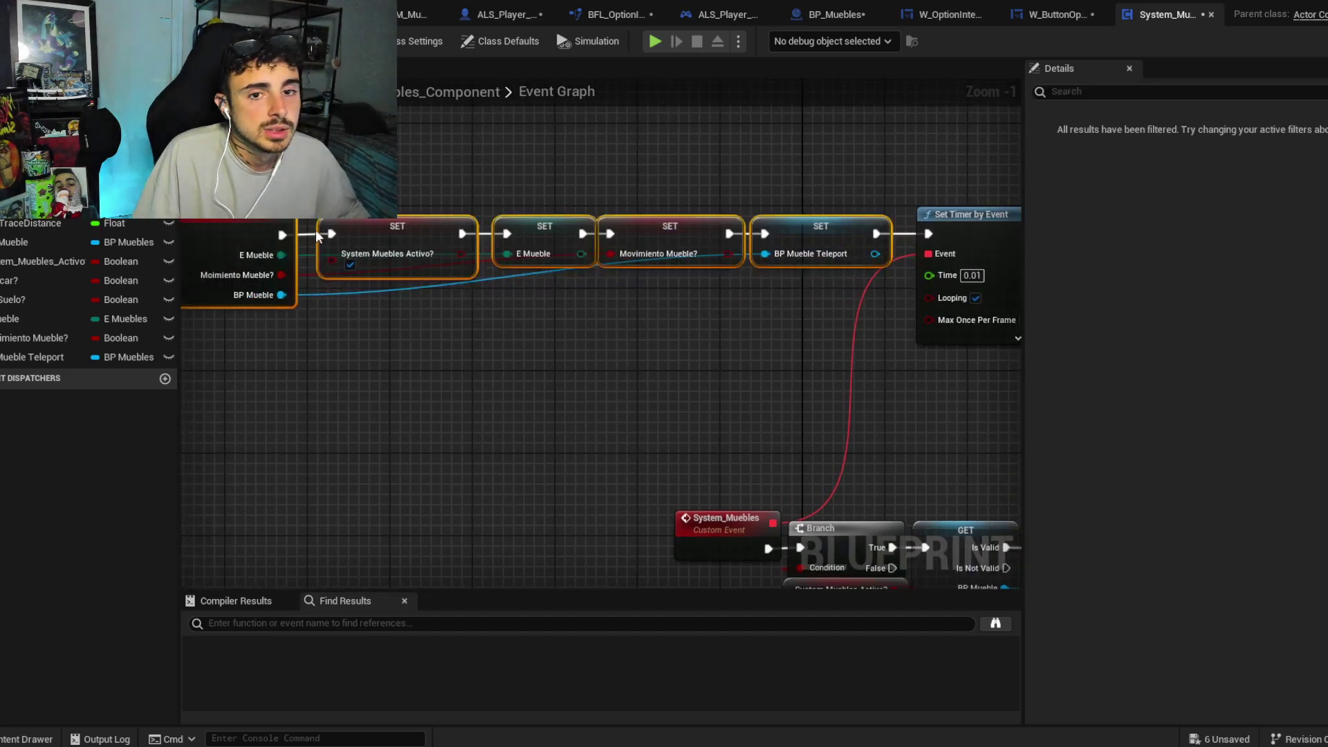
{"action": "right_click_drag", "start_coordinate": [317, 237], "coordinate": [593, 210]}
{"action": "scroll", "coordinate": [593, 209], "scroll_direction": "down", "scroll_amount": 7}
Step: Place a BP Mueble Teleport getter in the graph near the placement branch
{"action": "scroll", "coordinate": [594, 209], "scroll_direction": "up", "scroll_amount": 5}
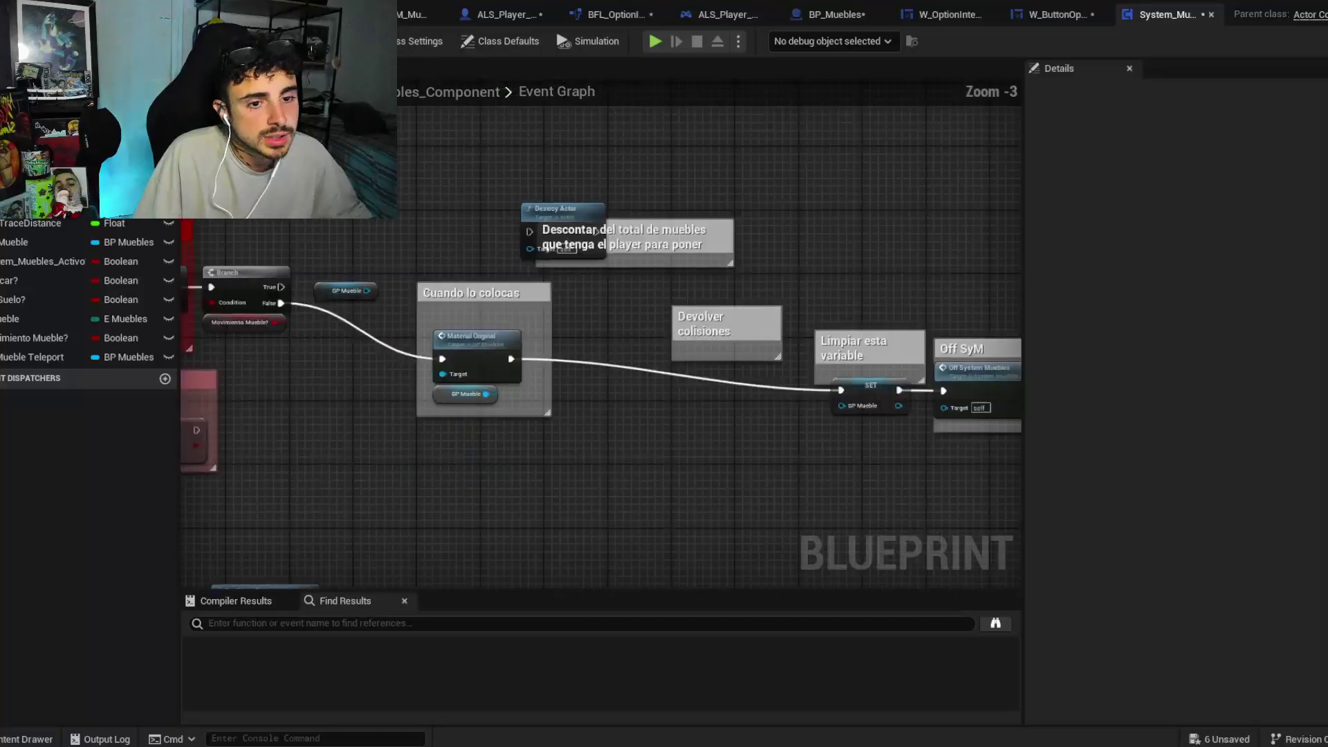
{"action": "scroll", "coordinate": [459, 420], "scroll_direction": "up", "scroll_amount": 1}
{"action": "scroll", "coordinate": [299, 430], "scroll_direction": "up", "scroll_amount": 1}
{"action": "left_click_drag", "start_coordinate": [57, 357], "coordinate": [493, 421]}
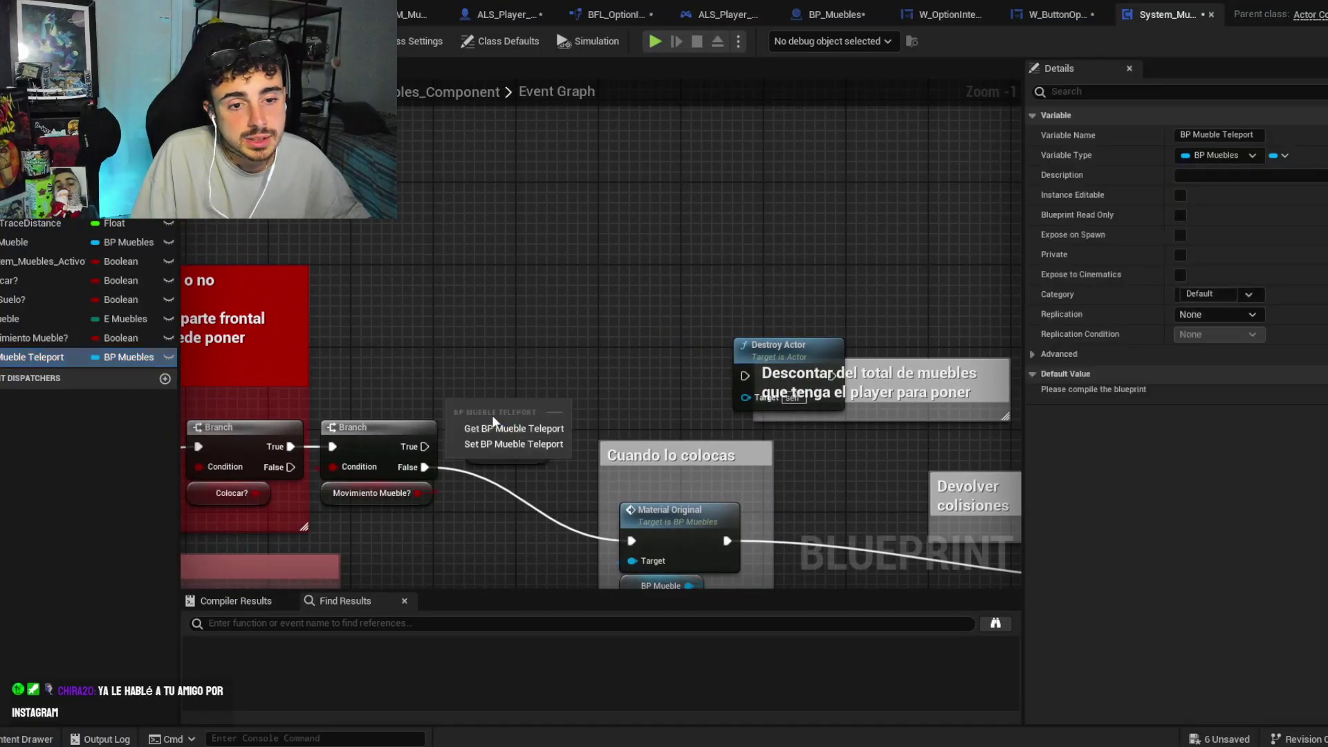
{"action": "left_click", "coordinate": [516, 428]}
Step: Add a Teleport node from the BP Mueble Teleport reference
{"action": "left_click_drag", "start_coordinate": [562, 335], "coordinate": [562, 334]}
{"action": "type", "text": "yele"}
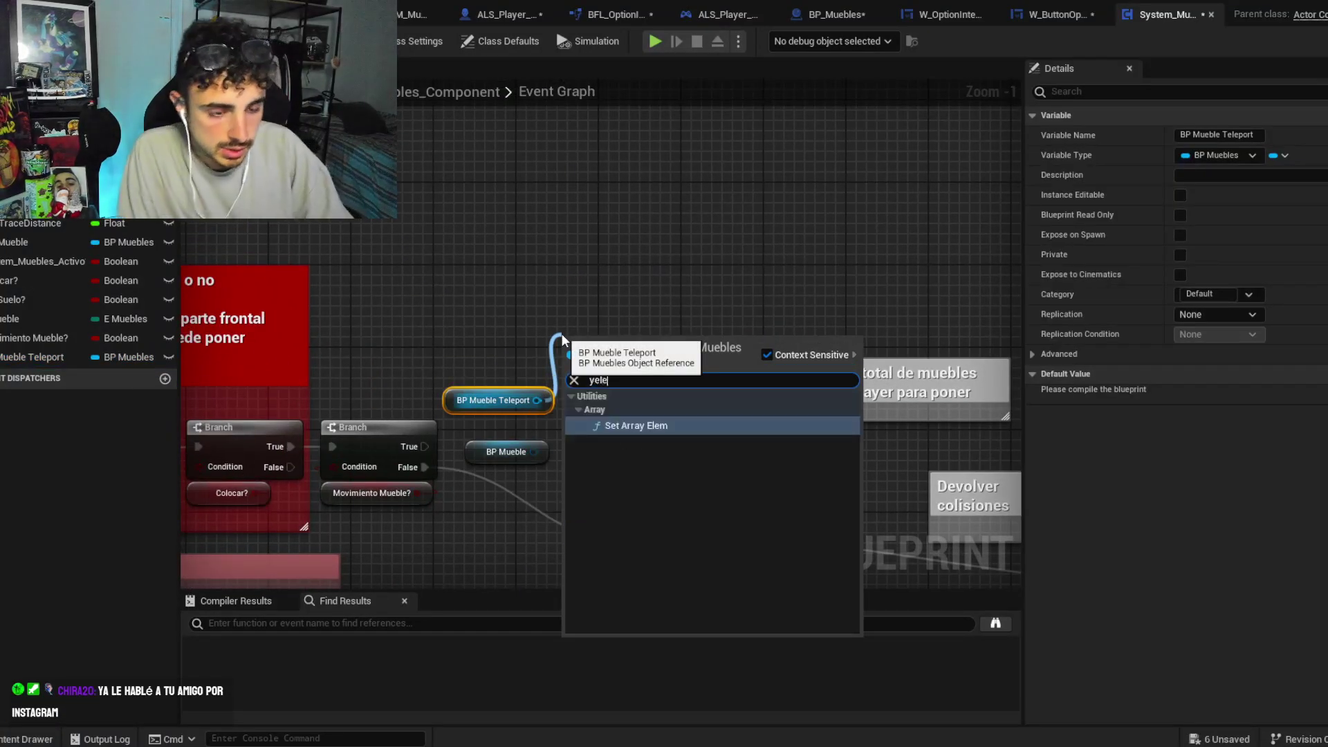
{"action": "key", "text": "BackSpace"}
{"action": "key", "text": "BackSpace"}
{"action": "type", "text": "te"}
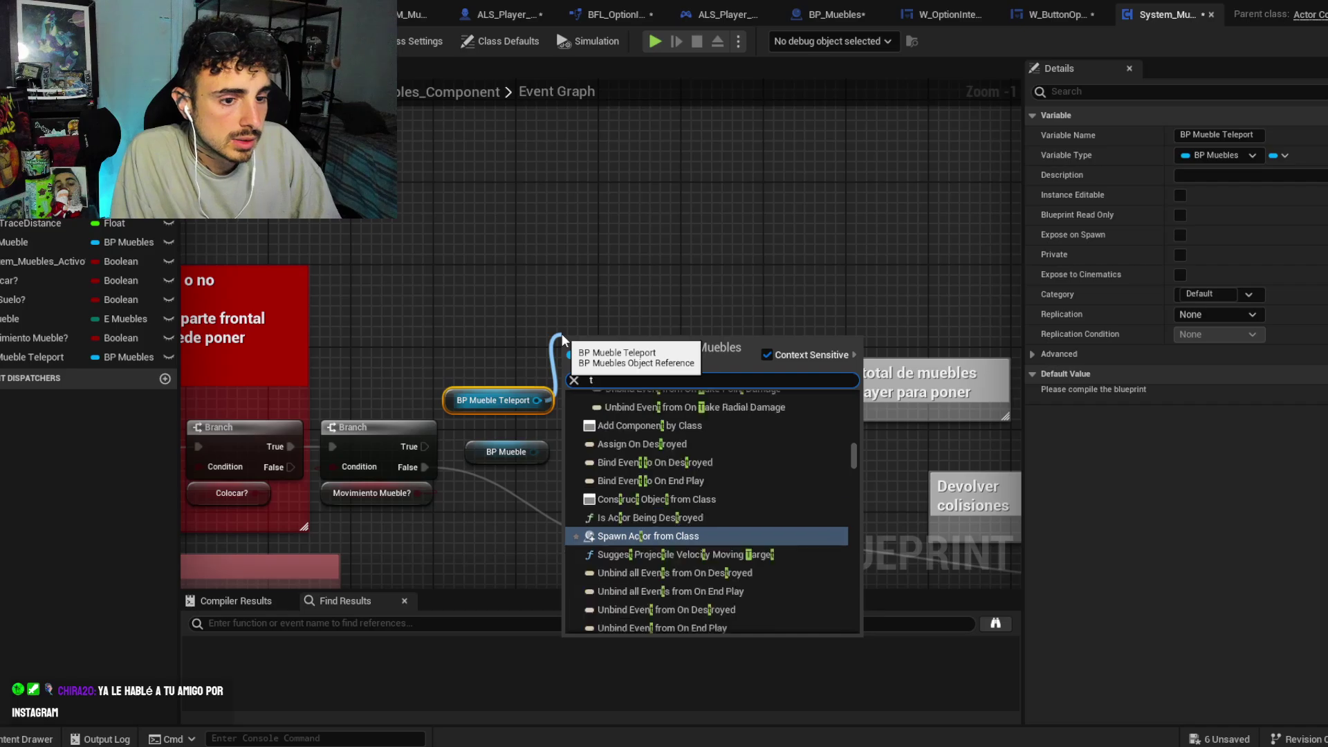
{"action": "type", "text": "lep"}
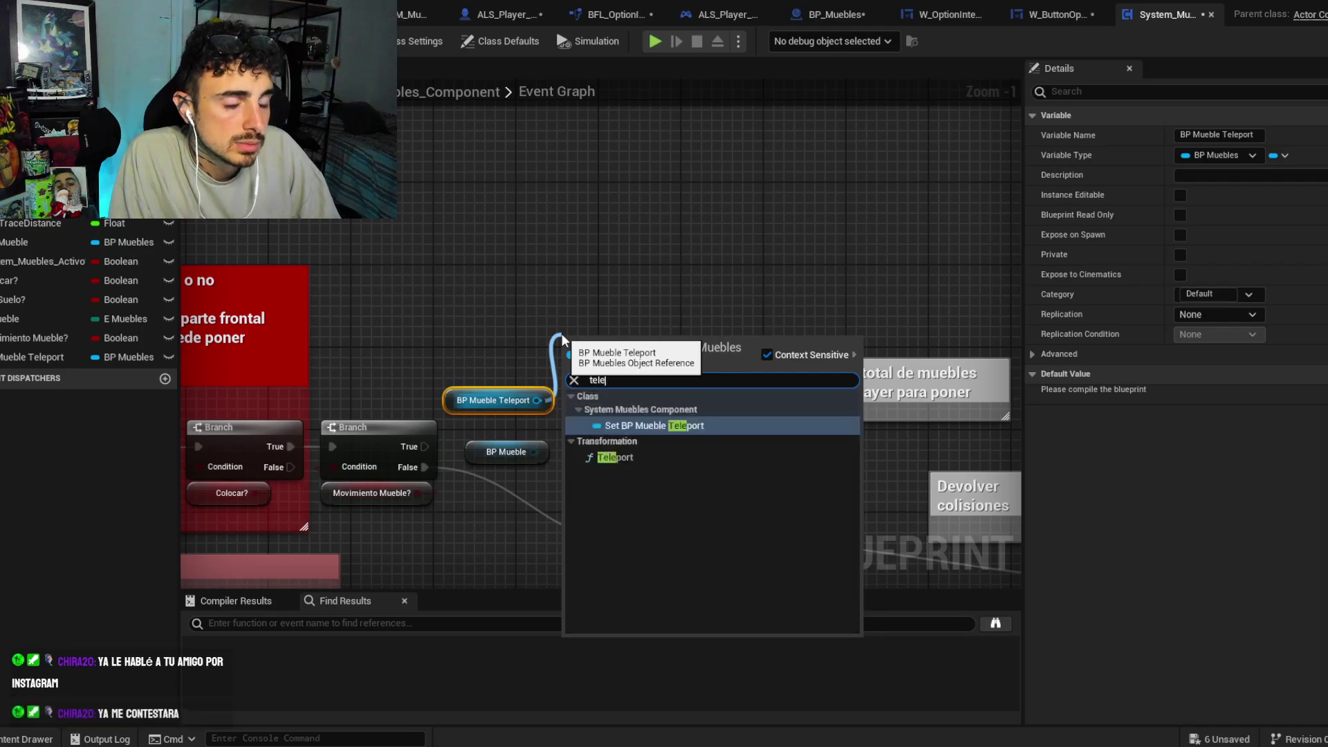
{"action": "type", "text": "o"}
{"action": "key", "text": "Down"}
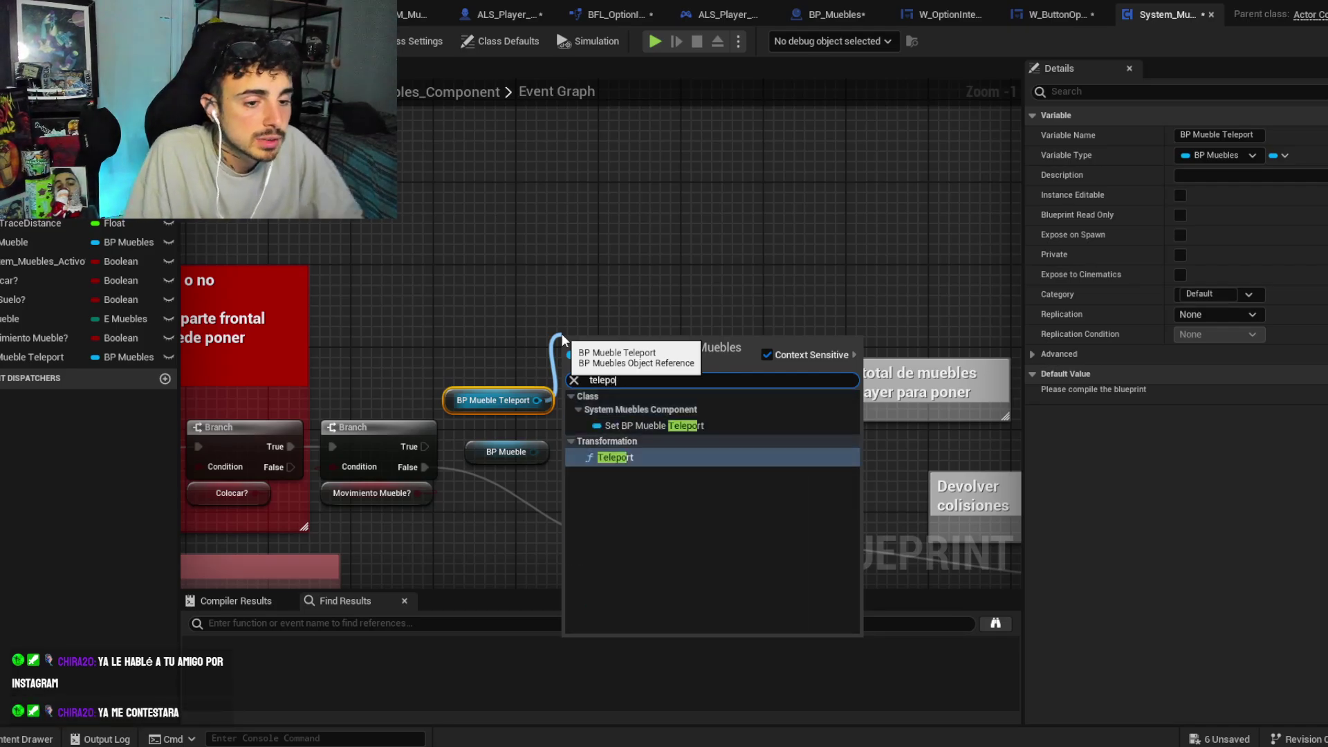
{"action": "key", "text": "Return"}
Step: Raise the Teleport node and getter, and move Destroy Actor out of the way
{"action": "left_click_drag", "start_coordinate": [600, 337], "coordinate": [621, 244]}
{"action": "right_click_drag", "start_coordinate": [838, 314], "coordinate": [729, 281]}
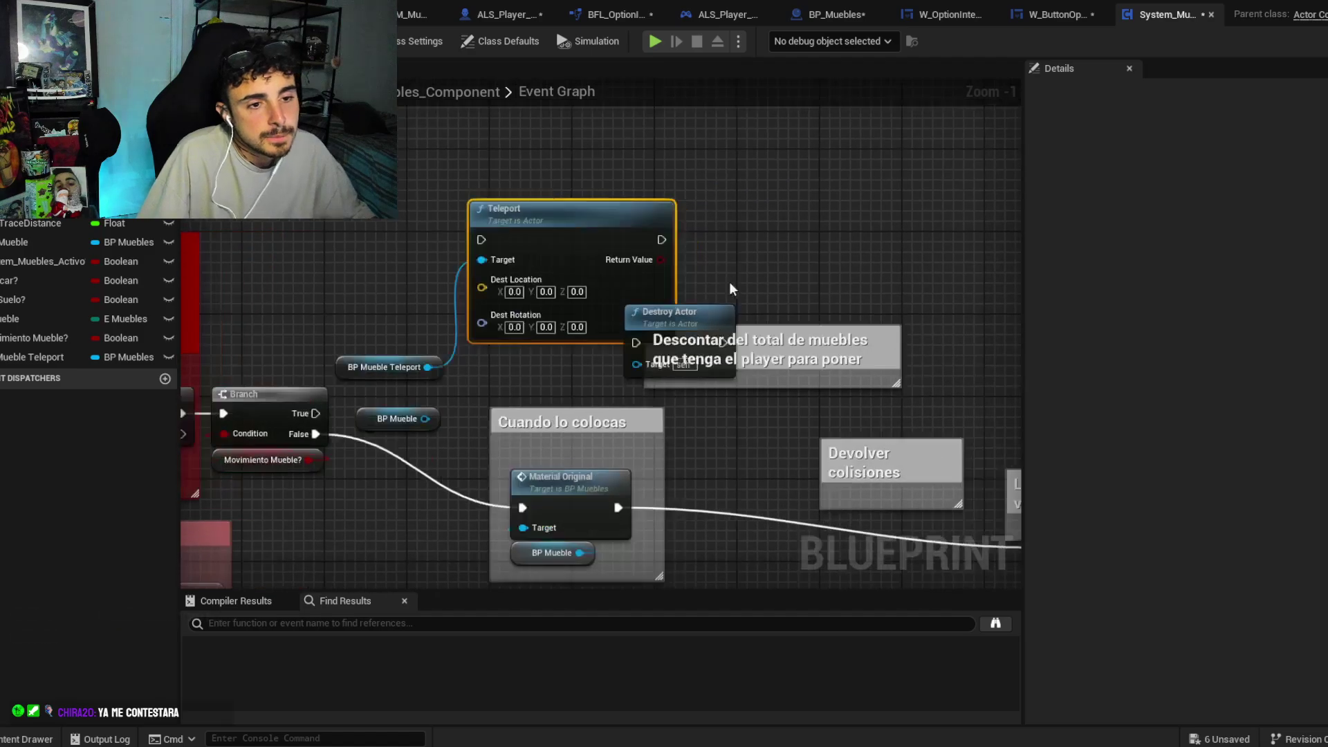
{"action": "left_click_drag", "start_coordinate": [727, 313], "coordinate": [962, 323]}
{"action": "right_click_drag", "start_coordinate": [405, 367], "coordinate": [474, 371]}
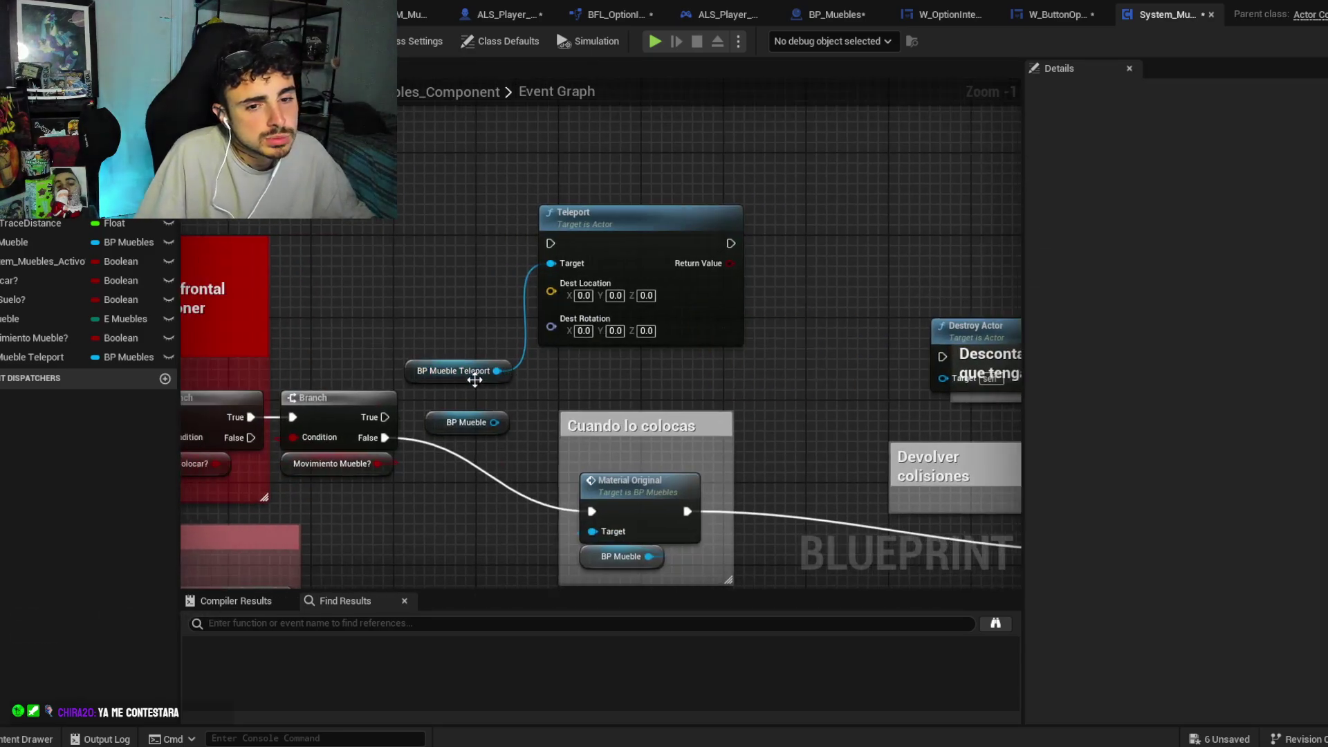
{"action": "left_click_drag", "start_coordinate": [474, 372], "coordinate": [483, 269]}
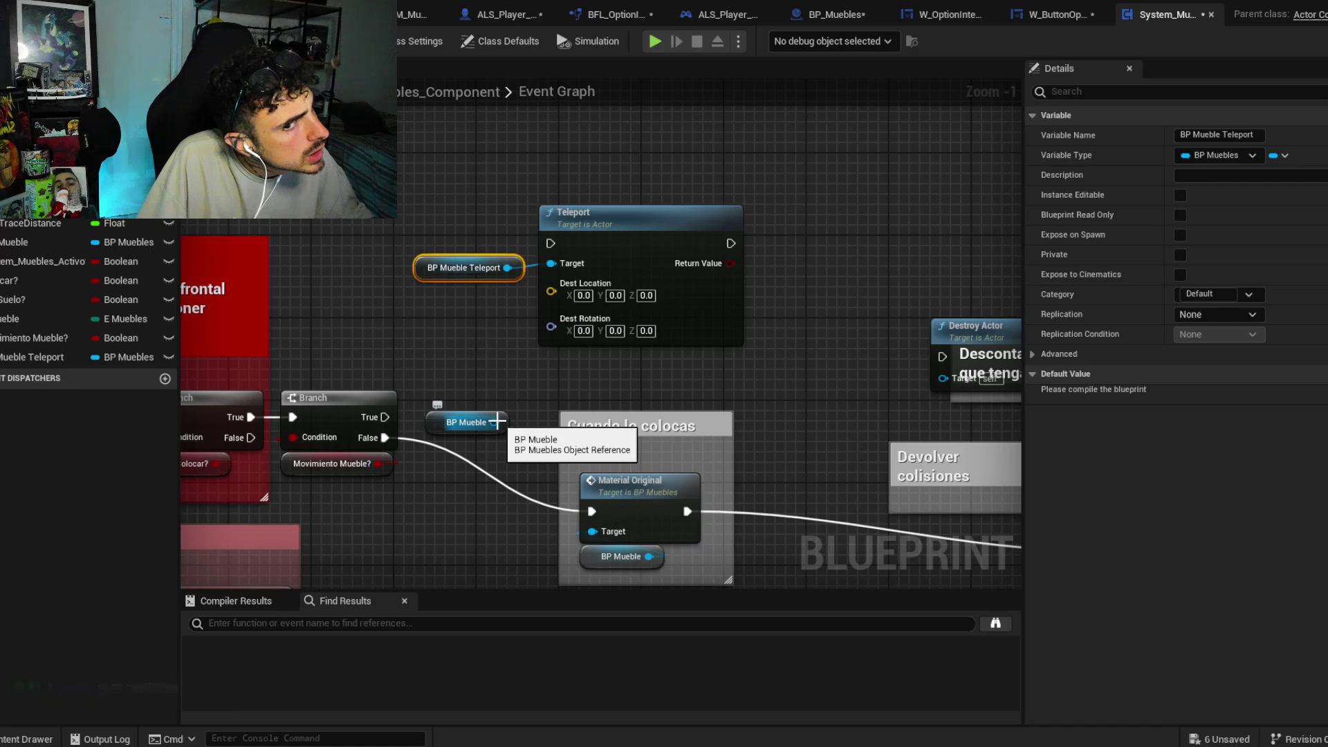
Step: Add a Set World Transform node targeting BP Mueble Teleport's Arrow Object 20
{"action": "left_click_drag", "start_coordinate": [484, 383], "coordinate": [484, 384]}
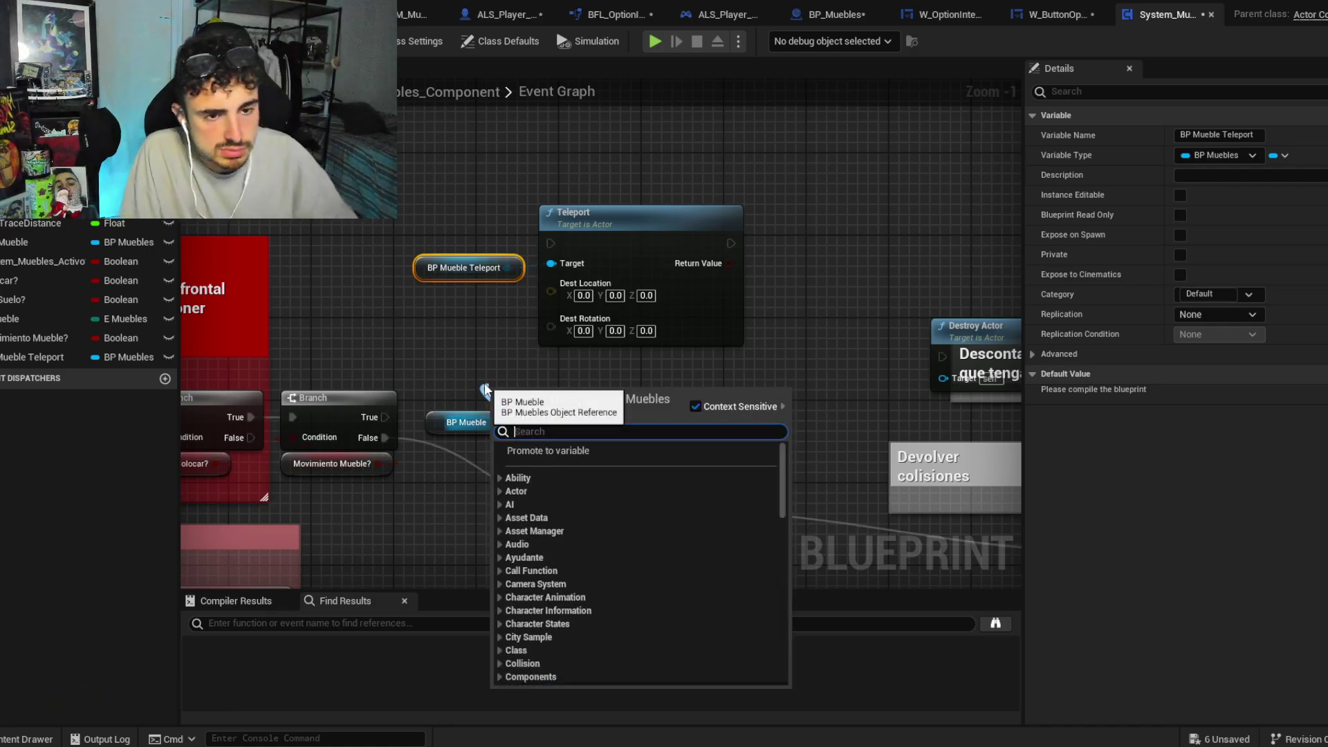
{"action": "left_click", "coordinate": [463, 314]}
{"action": "mouse_move", "coordinate": [502, 273]}
{"action": "left_mouse_down"}
{"action": "mouse_move", "coordinate": [446, 303]}
{"action": "mouse_move", "coordinate": [477, 187]}
{"action": "left_mouse_up"}
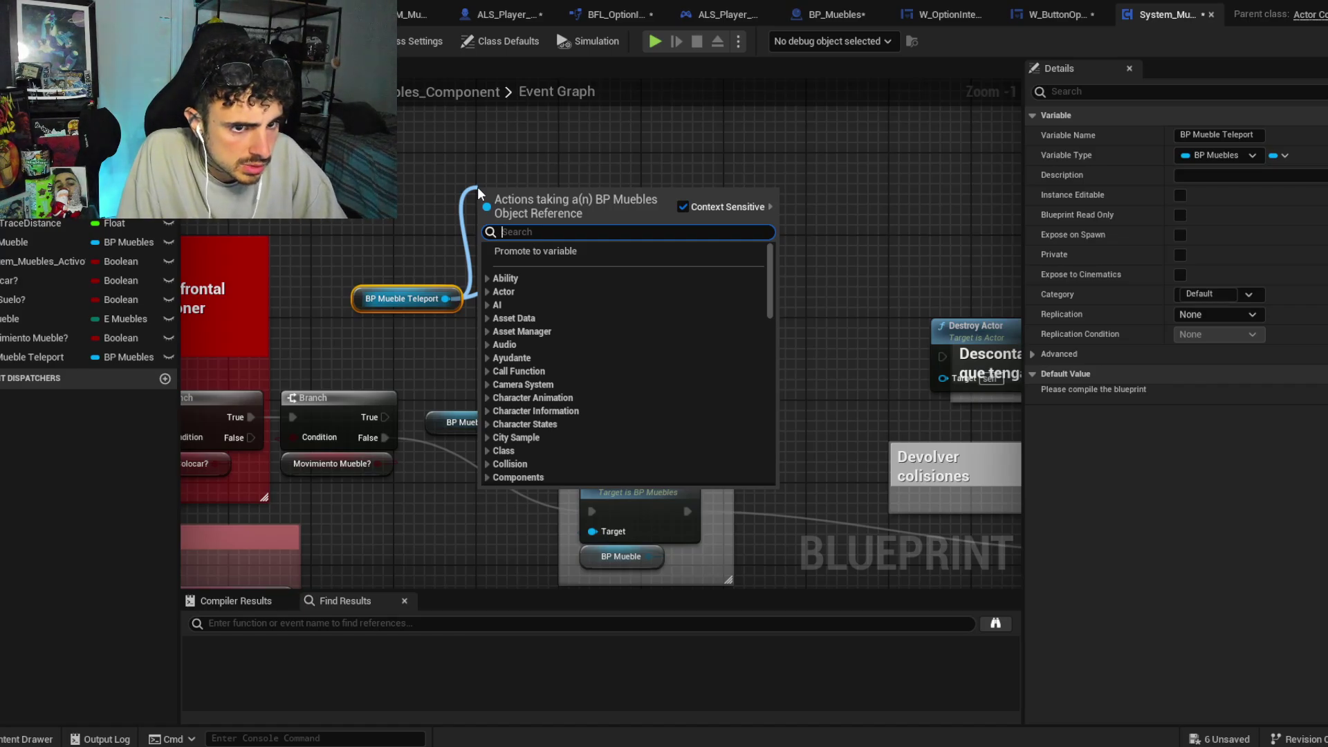
{"action": "type", "text": "set world"}
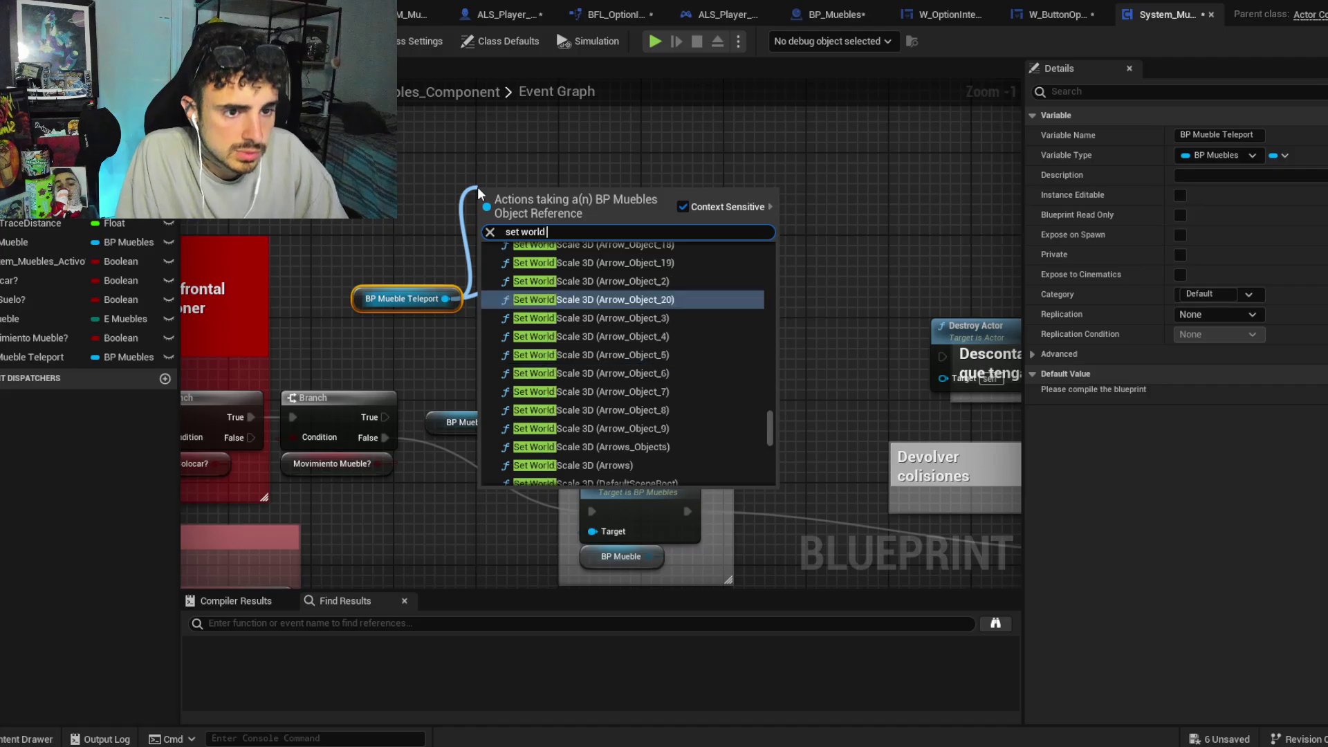
{"action": "type", "text": " trans"}
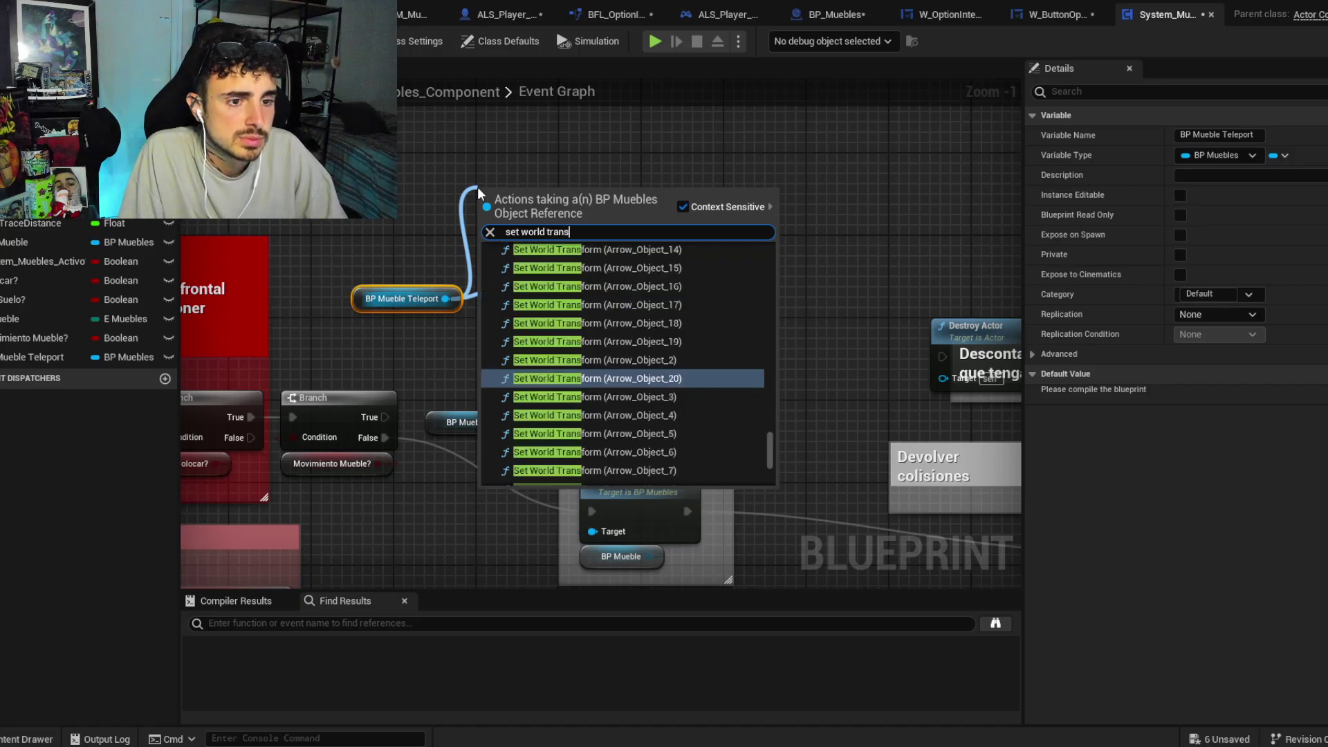
{"action": "key", "text": "Return"}
Step: Point Set World Transform at the teleport furniture's root component, deleting the Arrow Object 20 getter
{"action": "right_click_drag", "start_coordinate": [601, 221], "coordinate": [710, 238]}
{"action": "left_click_drag", "start_coordinate": [709, 238], "coordinate": [823, 196]}
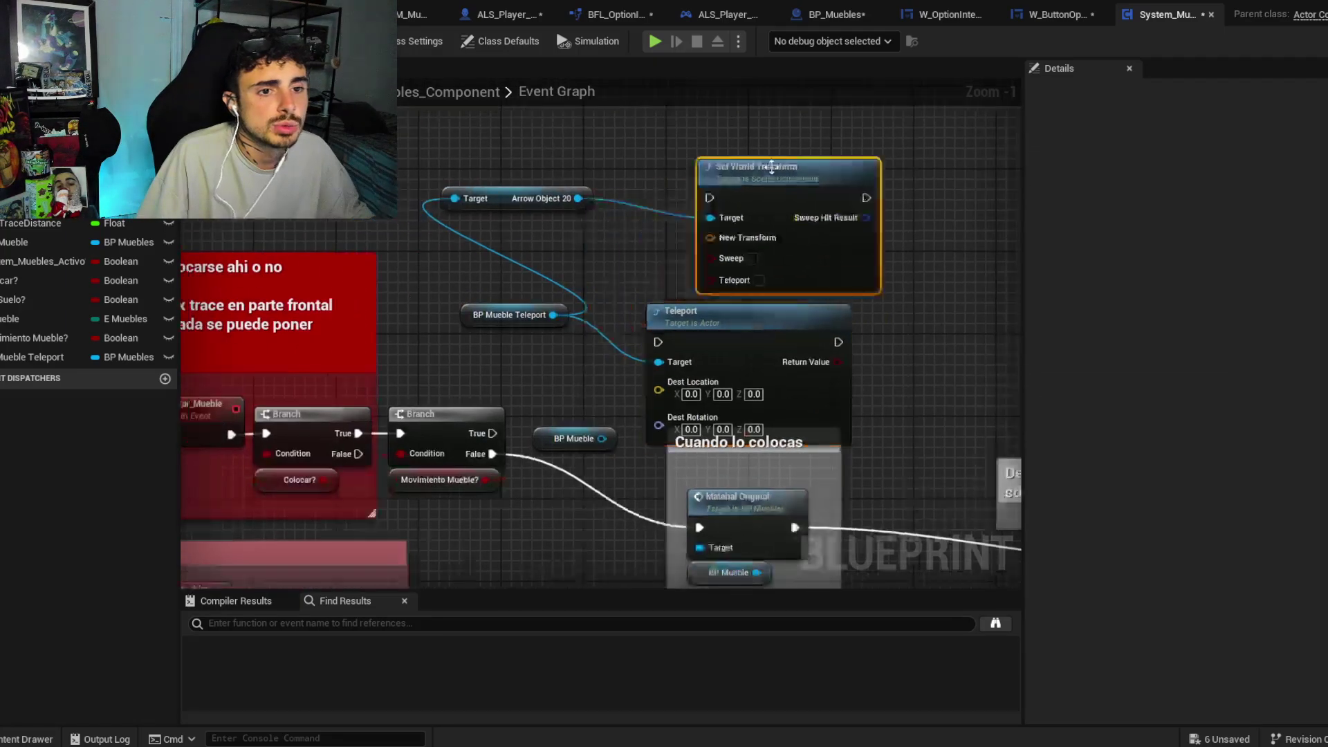
{"action": "left_click", "coordinate": [546, 199]}
{"action": "key", "text": "Delete"}
{"action": "left_click_drag", "start_coordinate": [553, 315], "coordinate": [710, 219]}
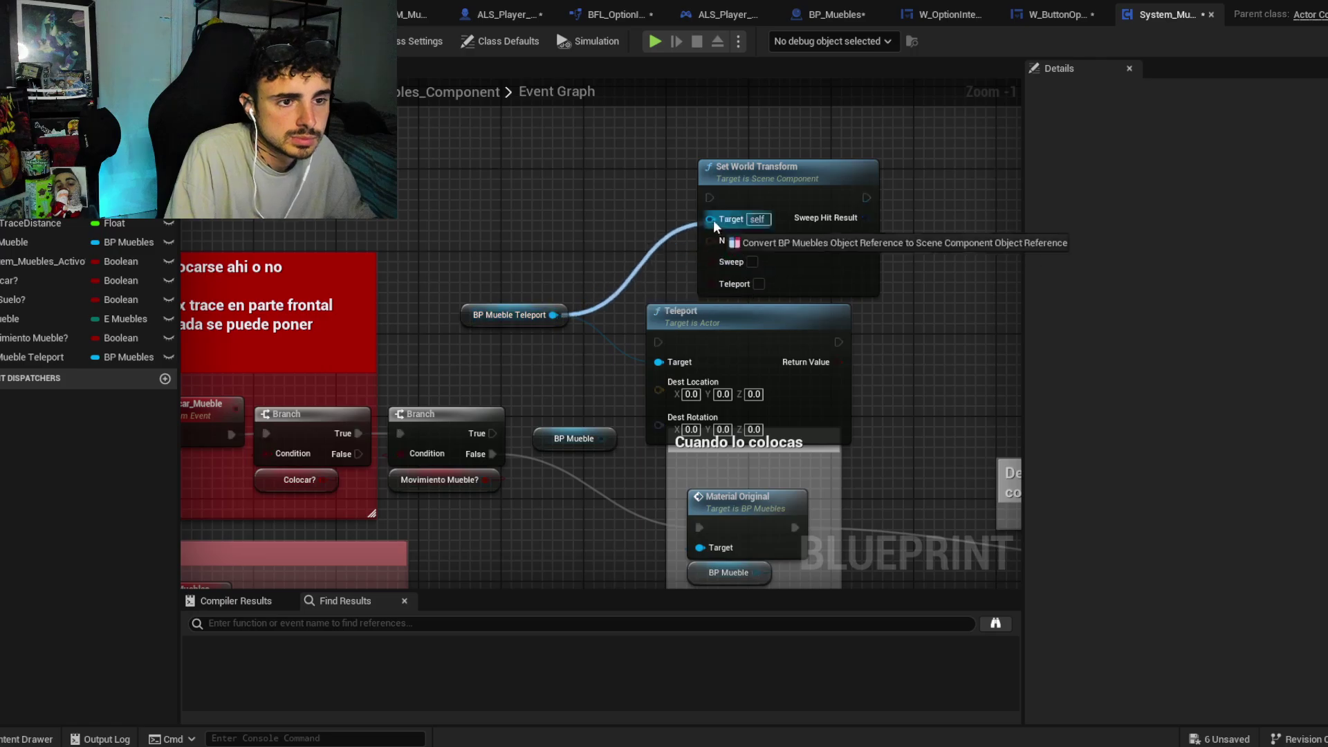
Step: Add a Get World Transform node from the BP Mueble preview
{"action": "left_click_drag", "start_coordinate": [601, 439], "coordinate": [551, 381]}
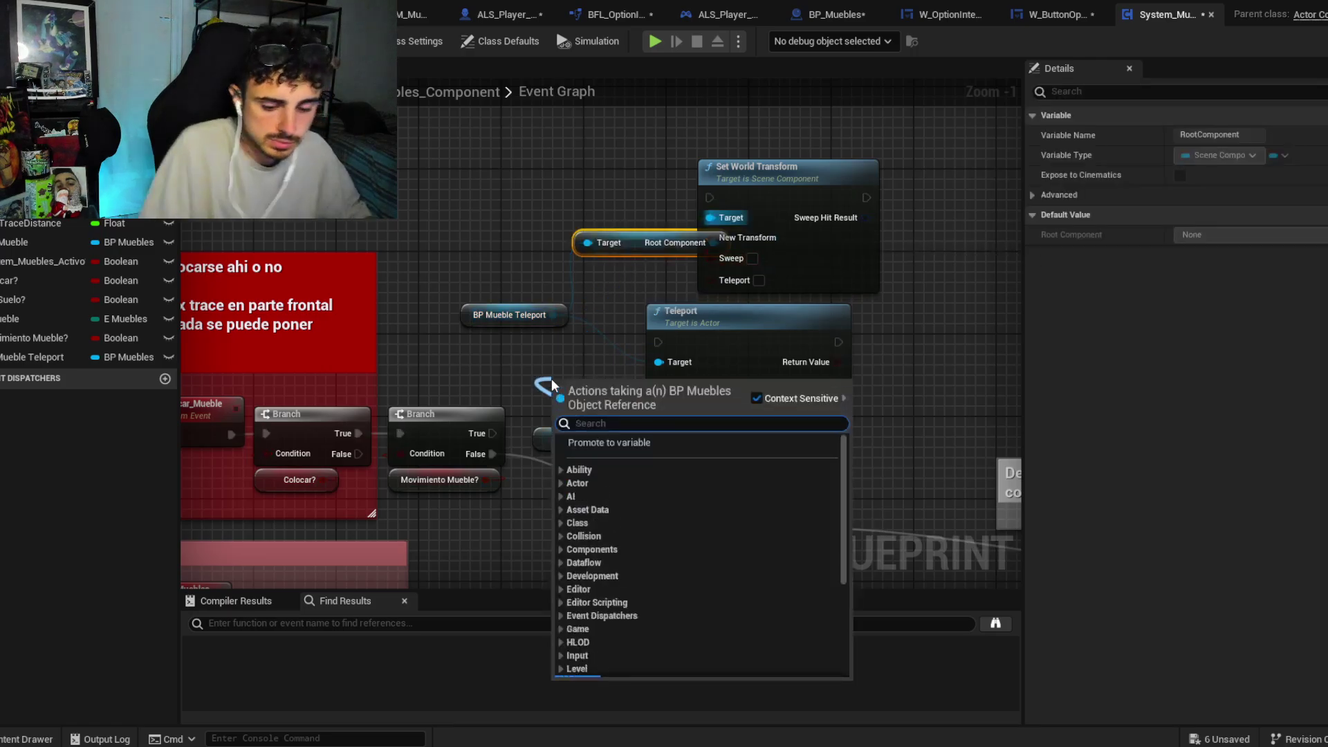
{"action": "type", "text": "get"}
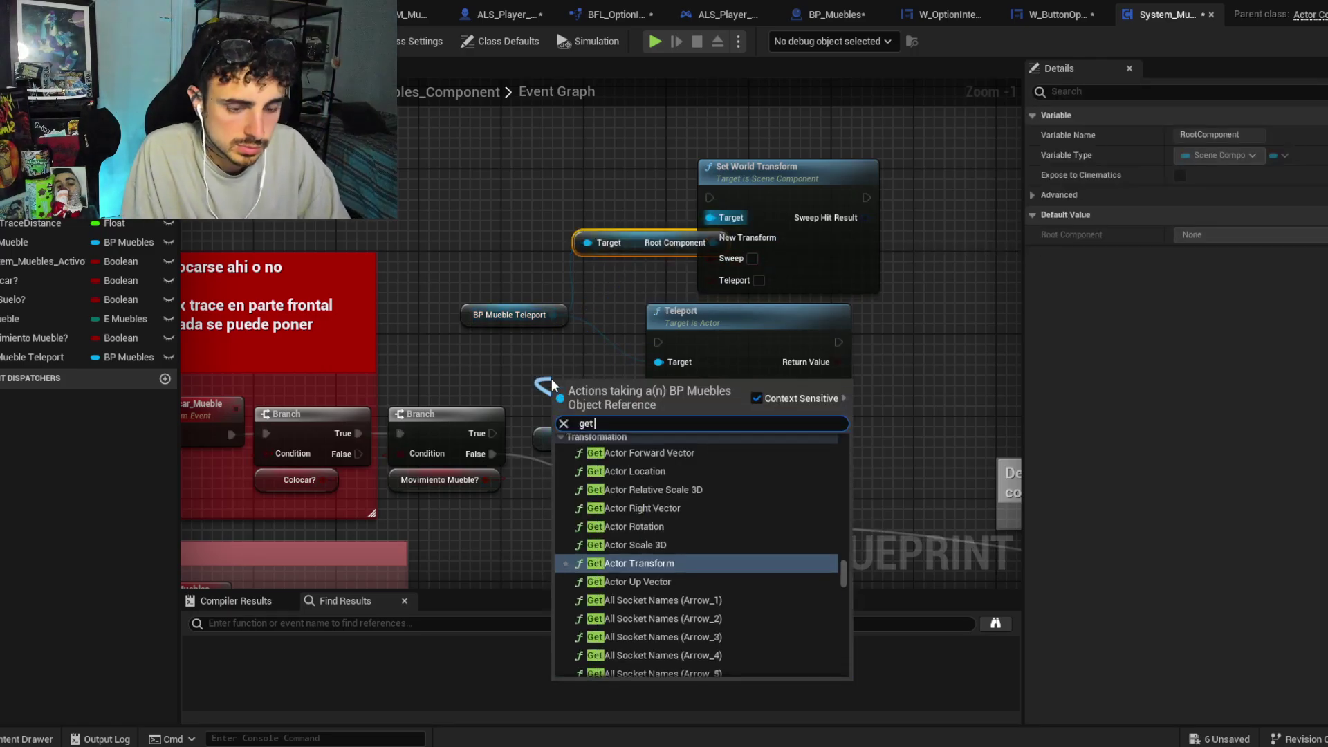
{"action": "type", "text": " world ytr"}
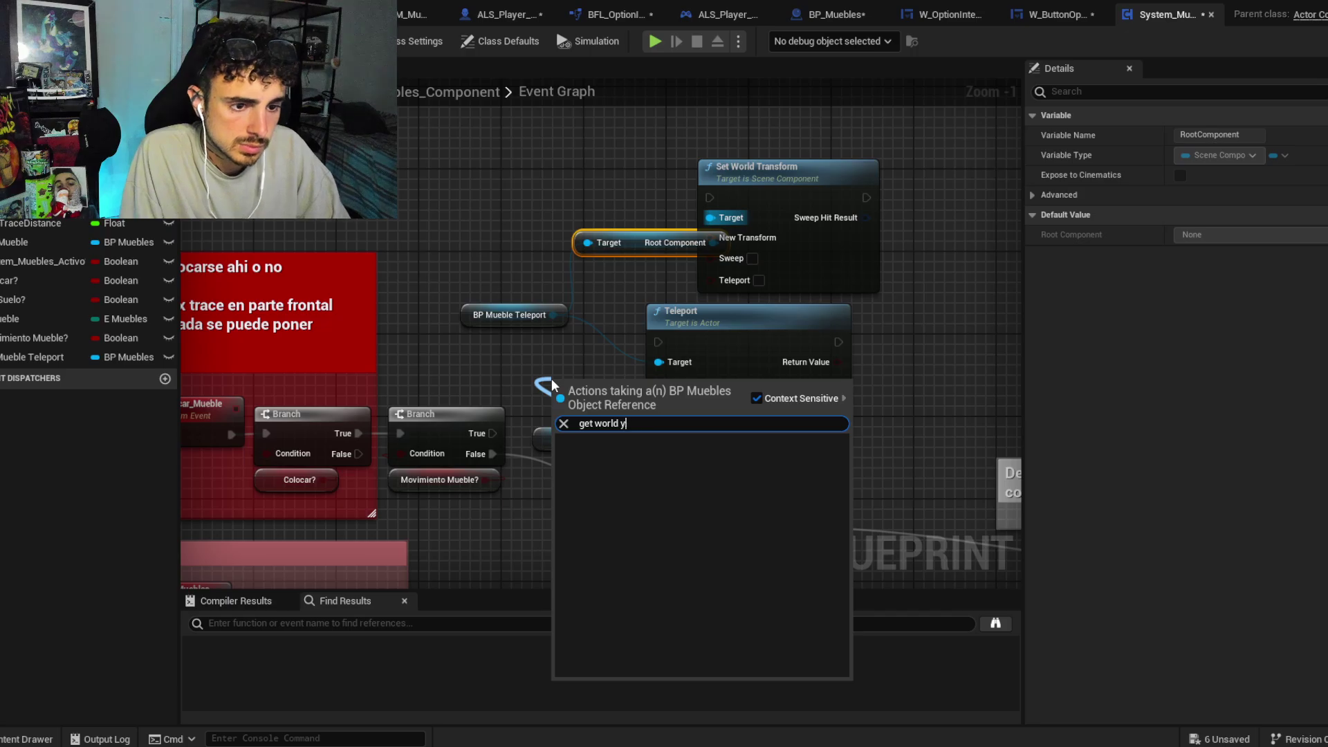
{"action": "key", "text": "BackSpace"}
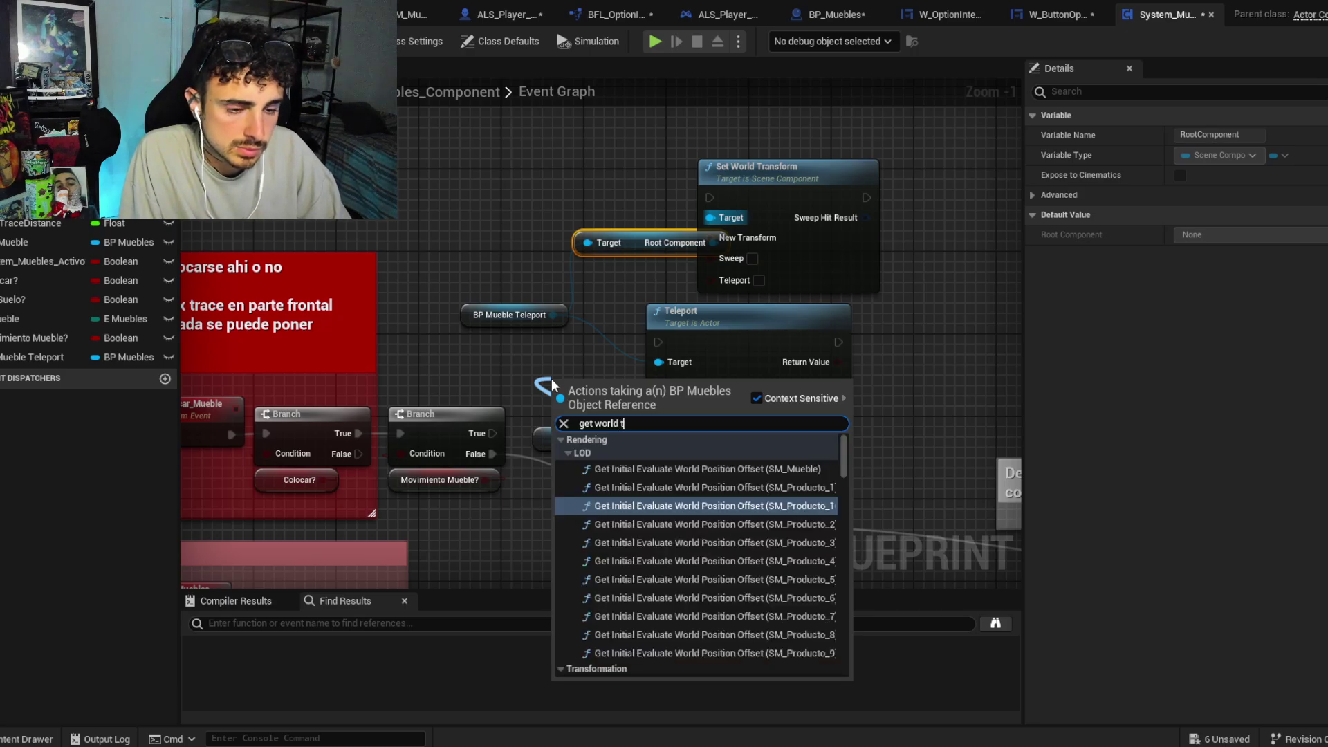
{"action": "type", "text": "ras"}
{"action": "key", "text": "BackSpace"}
{"action": "type", "text": "ns"}
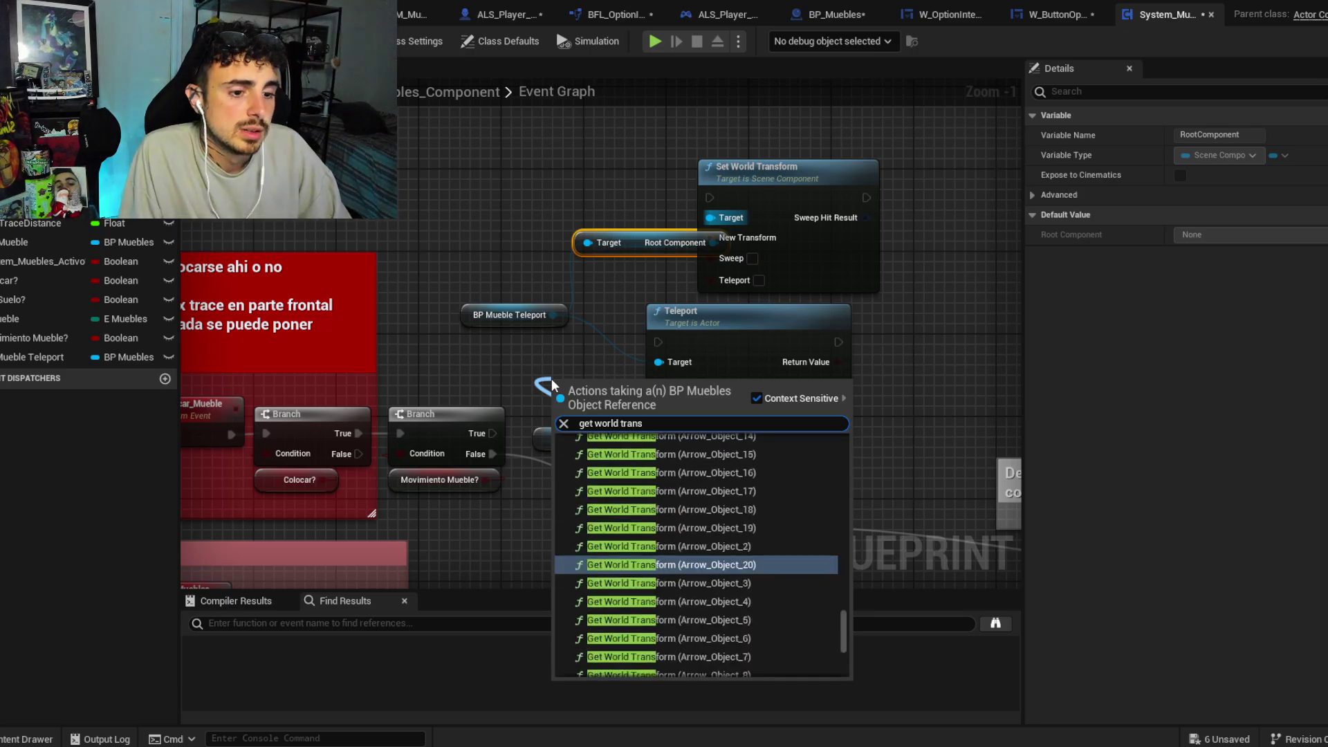
{"action": "key", "text": "Return"}
Step: Delete the unneeded Teleport node and connect the preview to Get World Transform
{"action": "left_click", "coordinate": [697, 315]}
{"action": "right_click", "coordinate": [747, 341]}
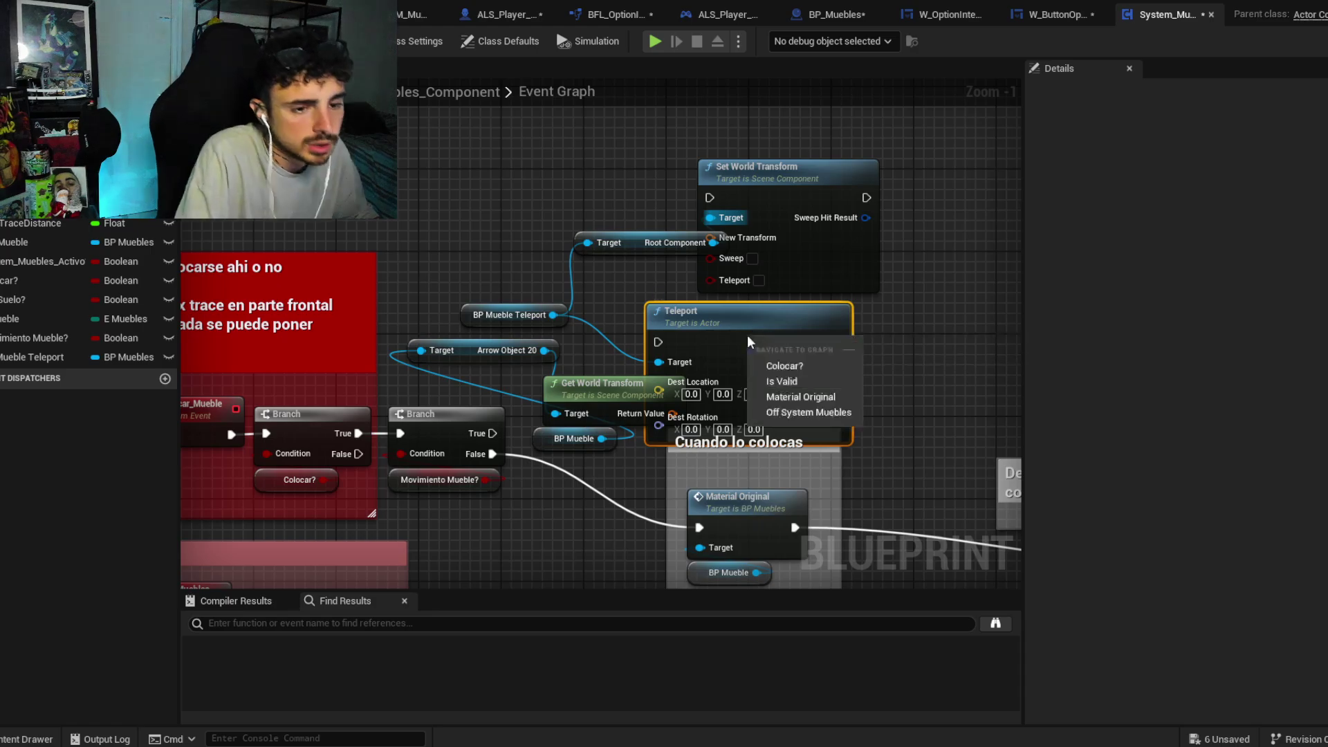
{"action": "left_click", "coordinate": [701, 314]}
{"action": "key", "text": "Delete"}
{"action": "left_click_drag", "start_coordinate": [622, 384], "coordinate": [672, 341]}
{"action": "left_click_drag", "start_coordinate": [602, 438], "coordinate": [607, 375]}
{"action": "left_click", "coordinate": [525, 351]}
{"action": "key", "text": "Delete"}
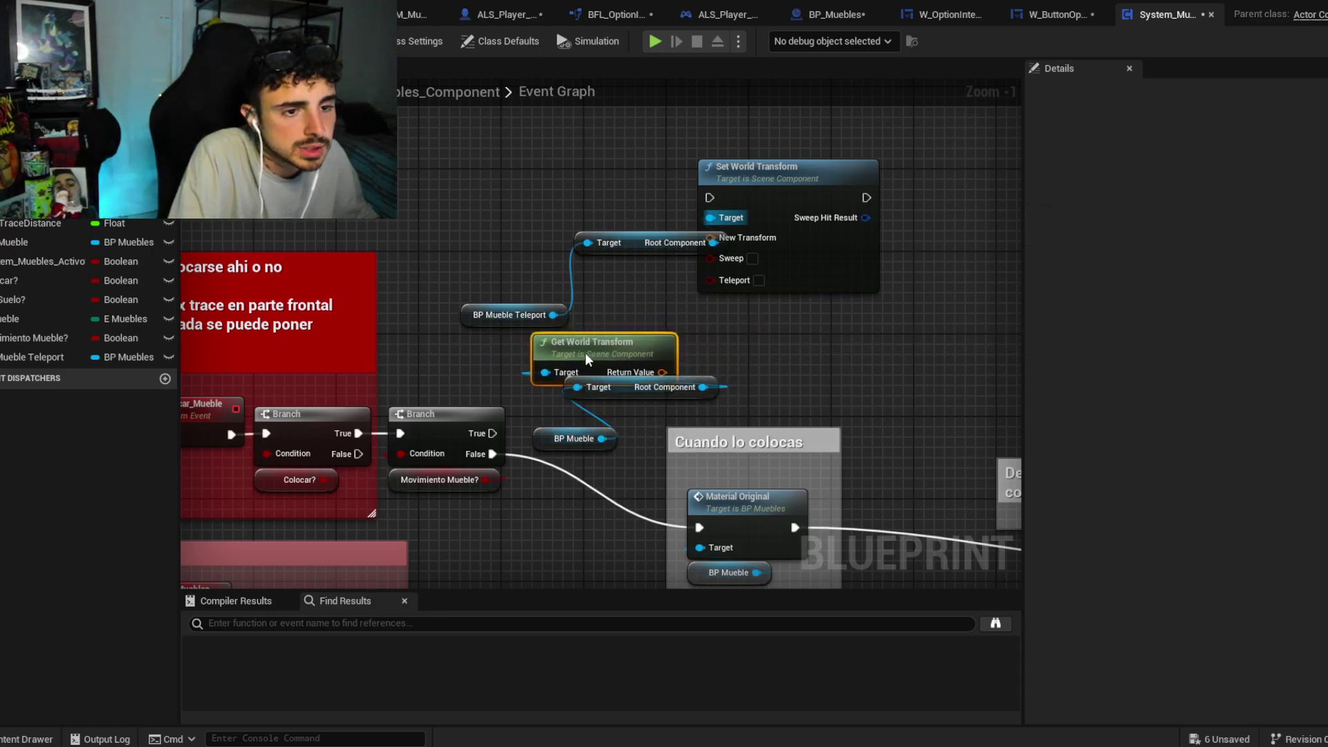
{"action": "right_click_drag", "start_coordinate": [585, 352], "coordinate": [510, 361]}
Step: Feed the preview's transform into New Transform and run Set World Transform on the True branch
{"action": "left_click_drag", "start_coordinate": [577, 381], "coordinate": [654, 249]}
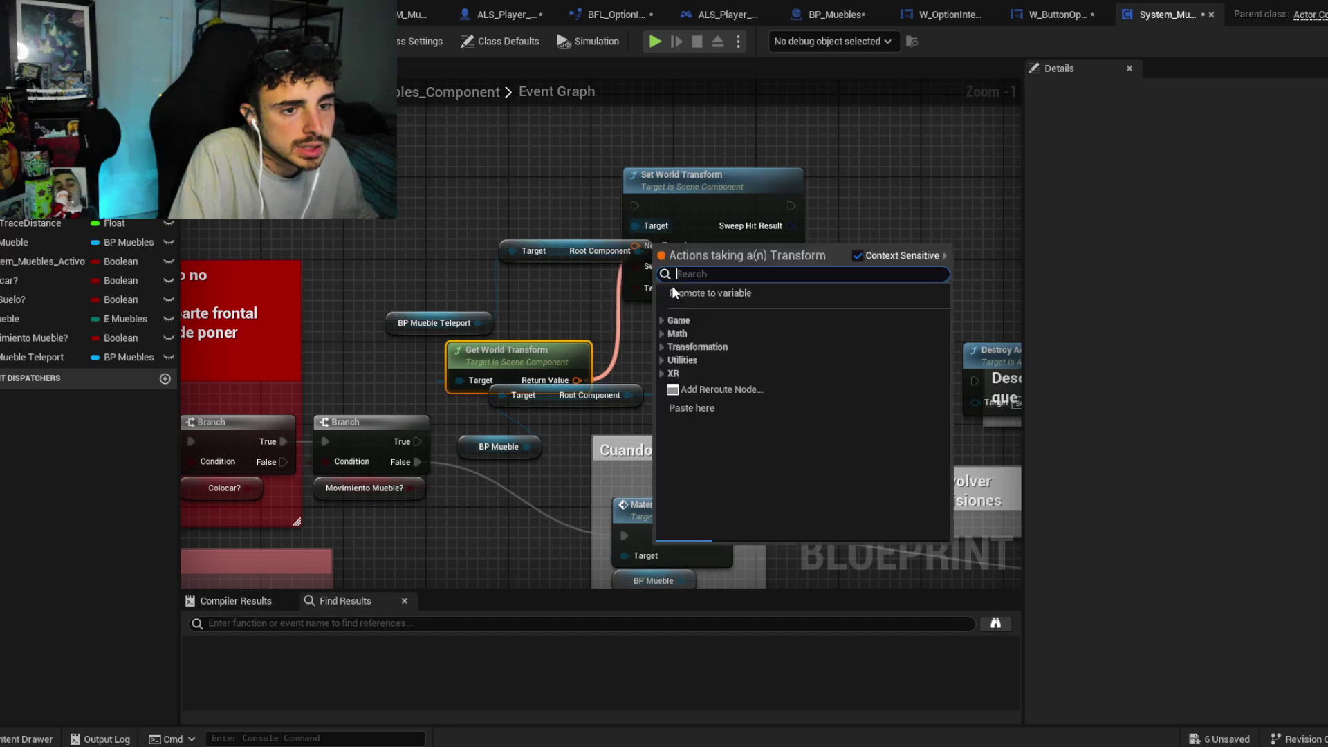
{"action": "left_click_drag", "start_coordinate": [690, 207], "coordinate": [762, 217]}
{"action": "mouse_move", "coordinate": [576, 380]}
{"action": "left_mouse_down"}
{"action": "mouse_move", "coordinate": [704, 277]}
{"action": "mouse_move", "coordinate": [707, 256]}
{"action": "left_mouse_up"}
{"action": "right_click_drag", "start_coordinate": [446, 446], "coordinate": [396, 446]}
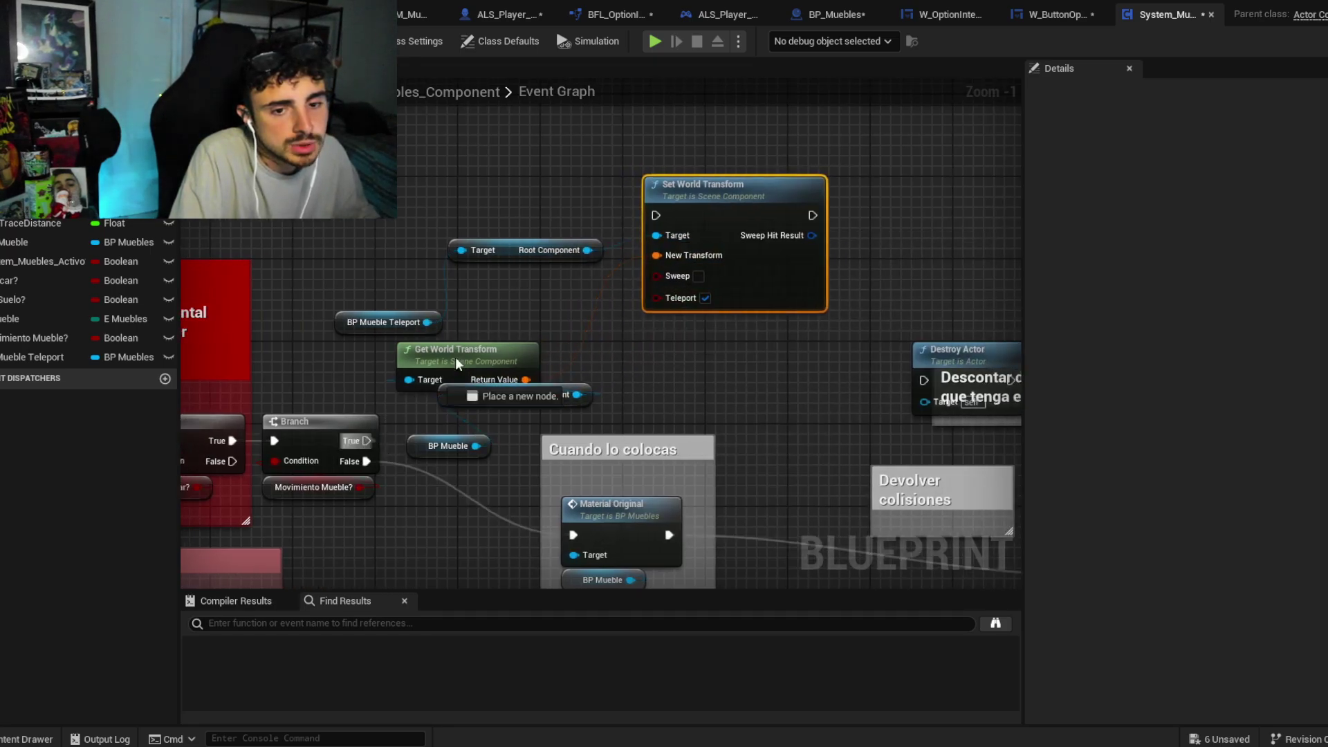
{"action": "left_click_drag", "start_coordinate": [367, 440], "coordinate": [656, 215]}
{"action": "right_click_drag", "start_coordinate": [728, 269], "coordinate": [587, 266]}
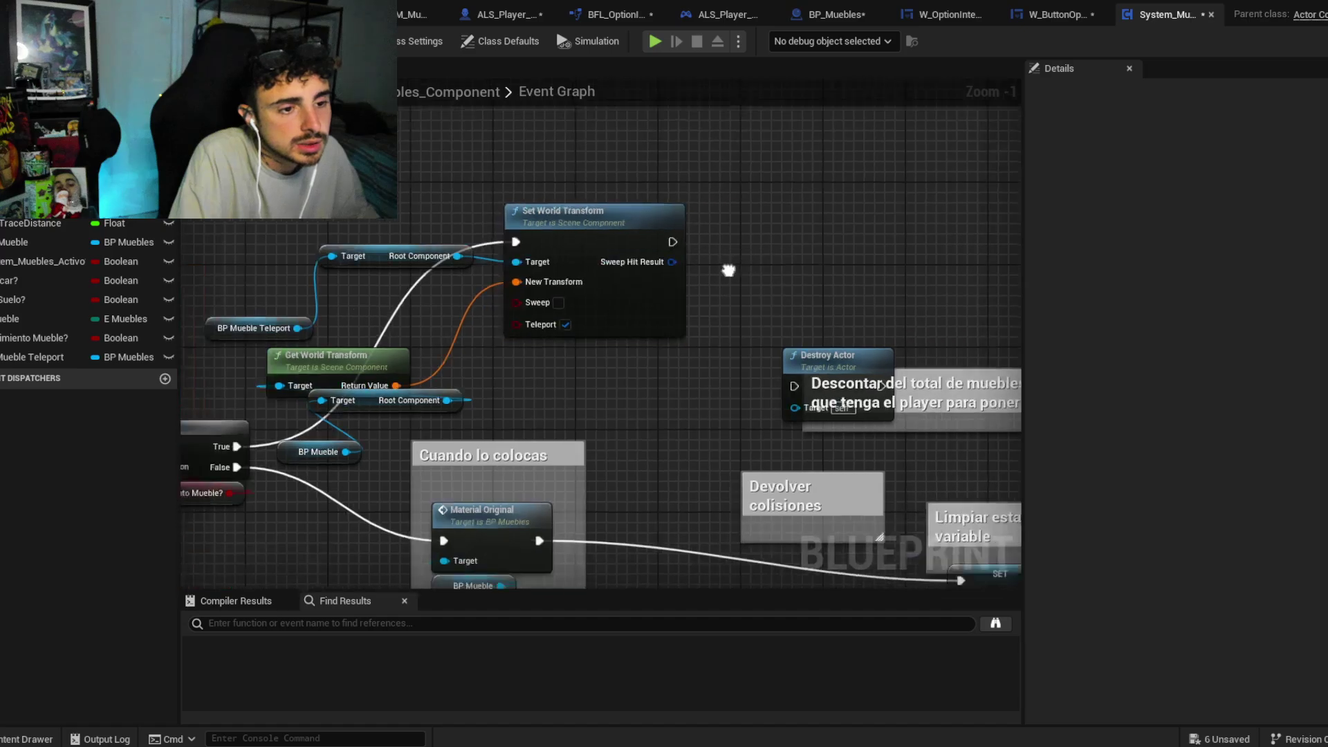
Step: Destroy the BP Mueble preview after Set World Transform, then run the variable-clearing SET
{"action": "right_click_drag", "start_coordinate": [728, 269], "coordinate": [750, 188]}
{"action": "mouse_move", "coordinate": [369, 370]}
{"action": "left_mouse_down"}
{"action": "mouse_move", "coordinate": [765, 243]}
{"action": "mouse_move", "coordinate": [801, 261]}
{"action": "left_mouse_up"}
{"action": "mouse_move", "coordinate": [694, 160]}
{"action": "left_mouse_down"}
{"action": "mouse_move", "coordinate": [795, 232]}
{"action": "mouse_move", "coordinate": [772, 168]}
{"action": "left_mouse_up"}
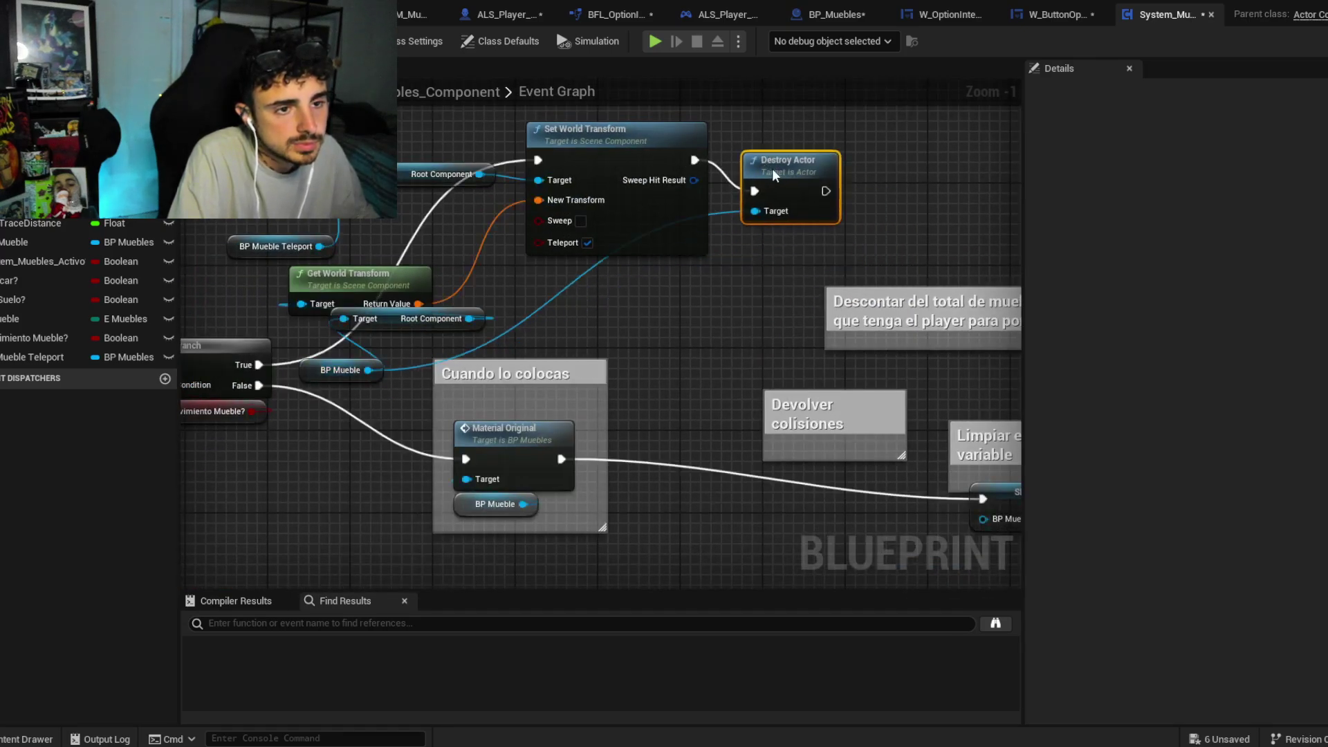
{"action": "scroll", "coordinate": [705, 218], "scroll_direction": "down", "scroll_amount": 3}
{"action": "left_click_drag", "start_coordinate": [695, 199], "coordinate": [718, 243]}
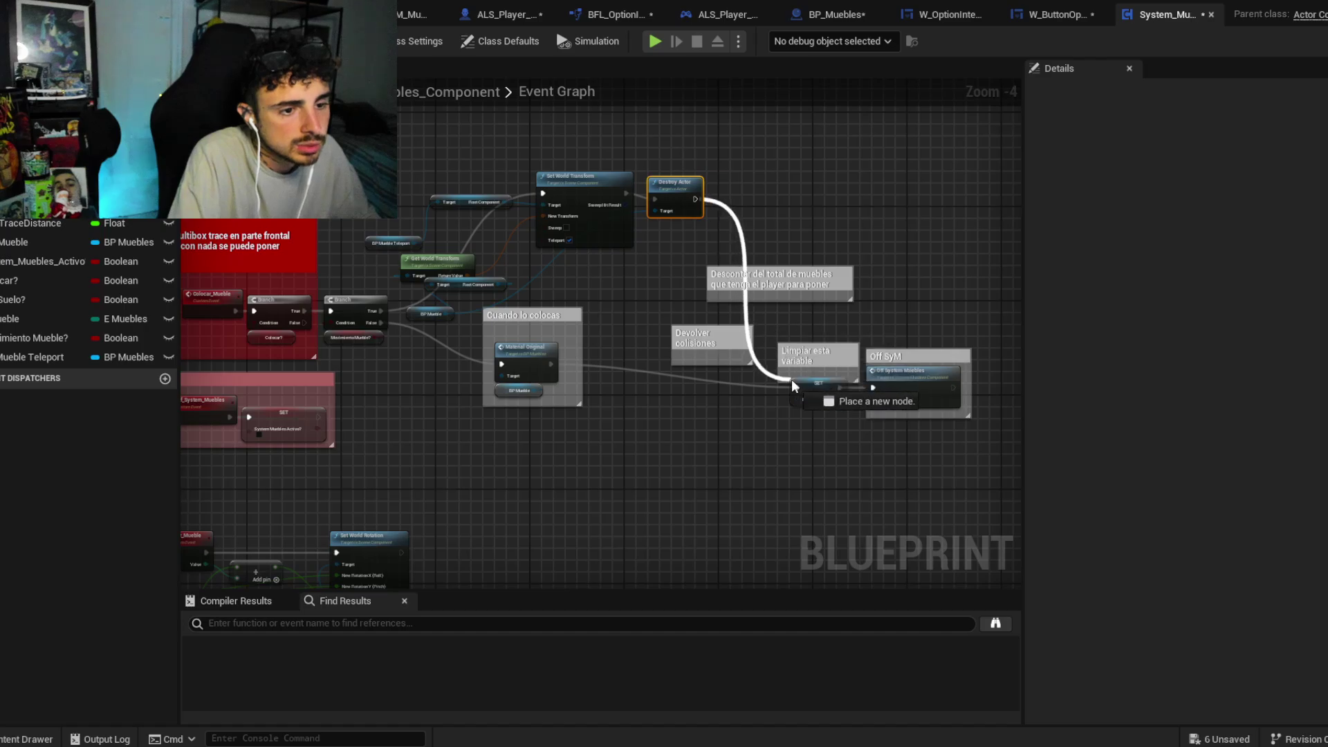
{"action": "left_click_drag", "start_coordinate": [791, 379], "coordinate": [793, 385]}
{"action": "right_click_drag", "start_coordinate": [823, 325], "coordinate": [932, 327]}
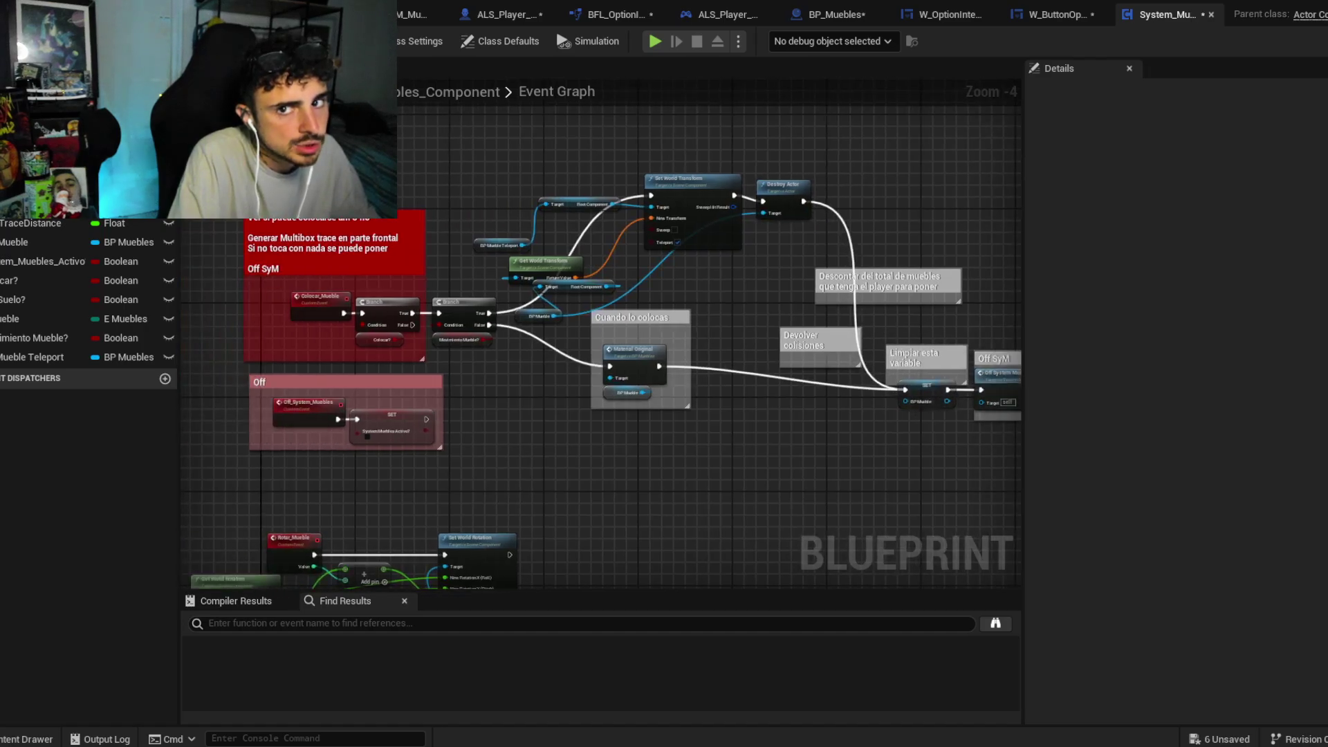
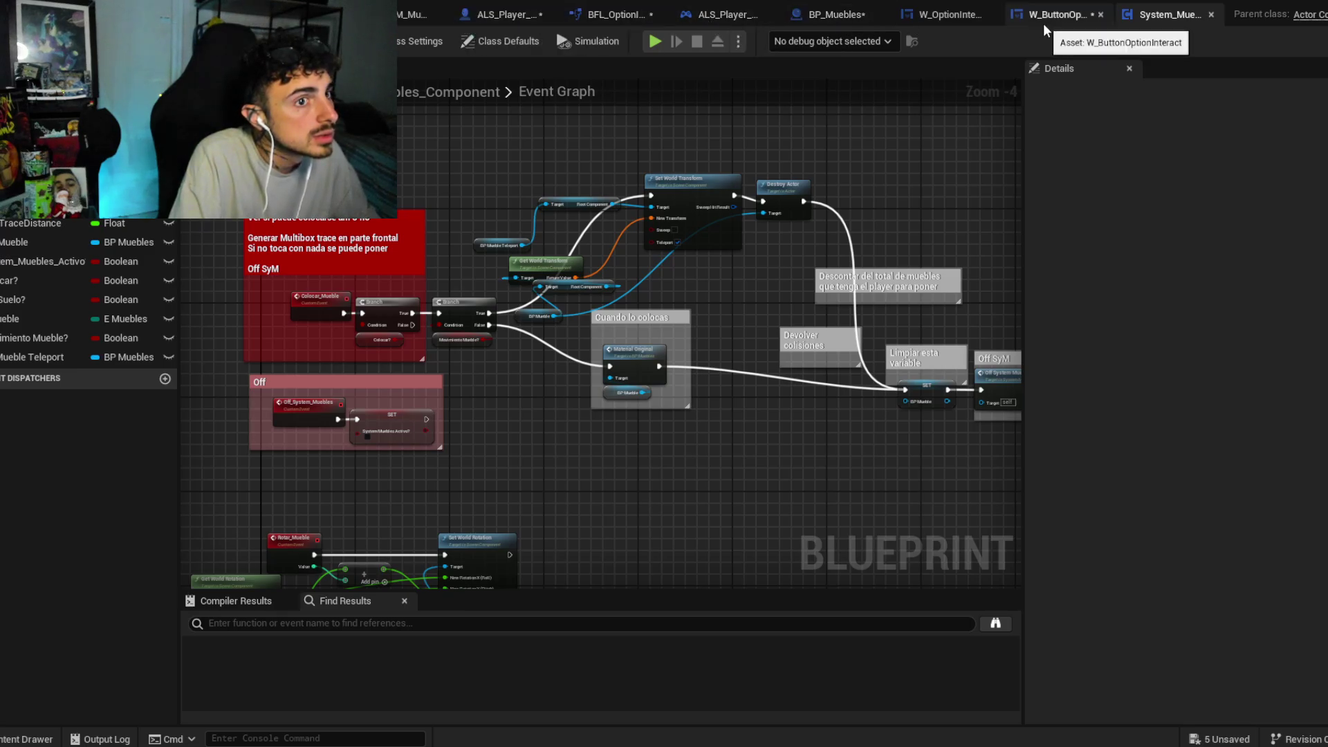
Step: Check Moimiento Mueble and wire a Self reference into the BP Mueble input
{"action": "left_click", "coordinate": [837, 17]}
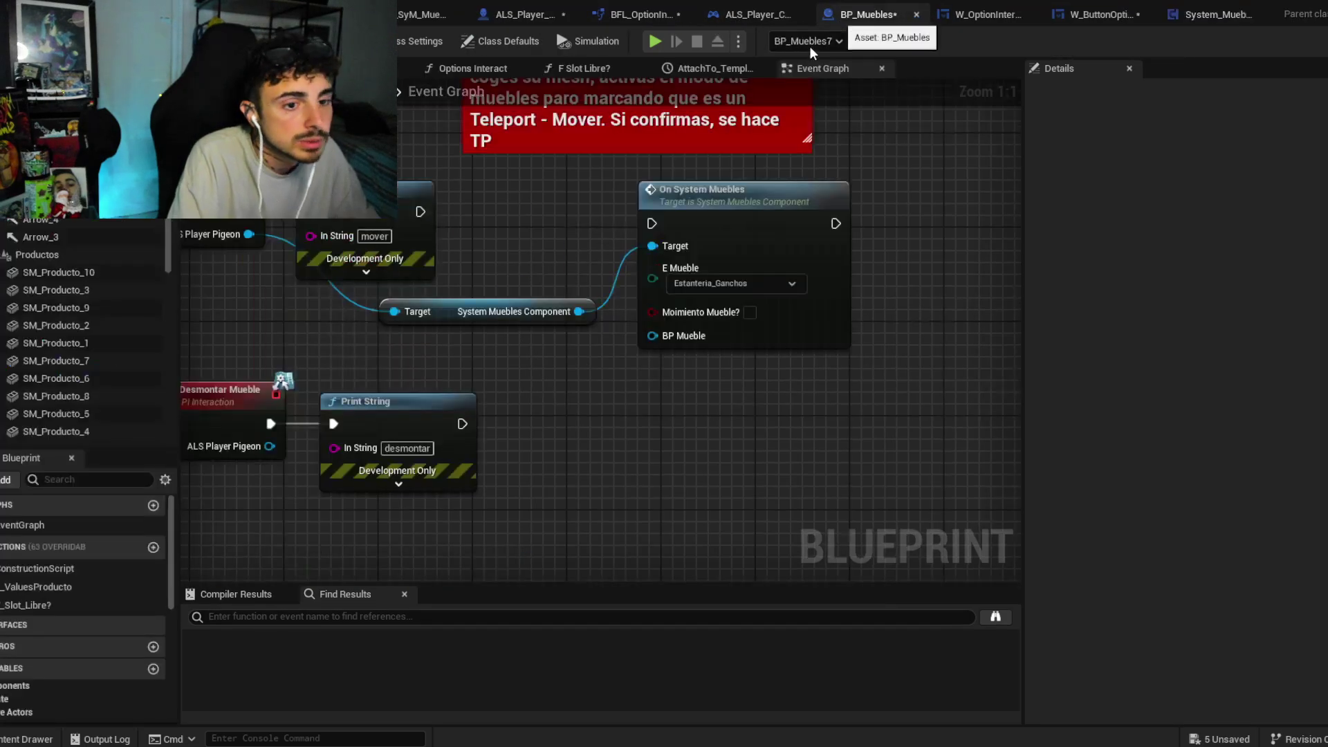
{"action": "left_click", "coordinate": [748, 313]}
{"action": "right_click_drag", "start_coordinate": [748, 312], "coordinate": [805, 316]}
{"action": "left_click_drag", "start_coordinate": [710, 338], "coordinate": [691, 357]}
{"action": "type", "text": "sel"}
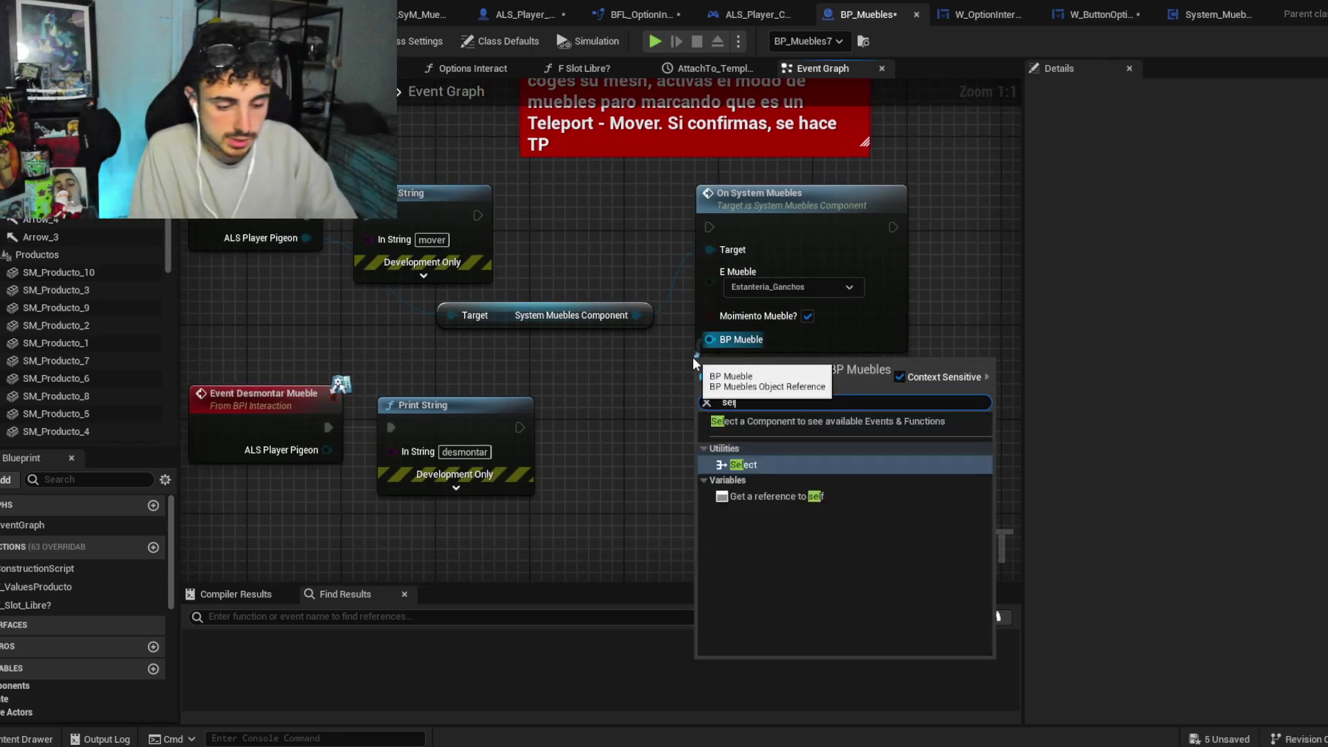
{"action": "key", "text": "Down"}
{"action": "key", "text": "Return"}
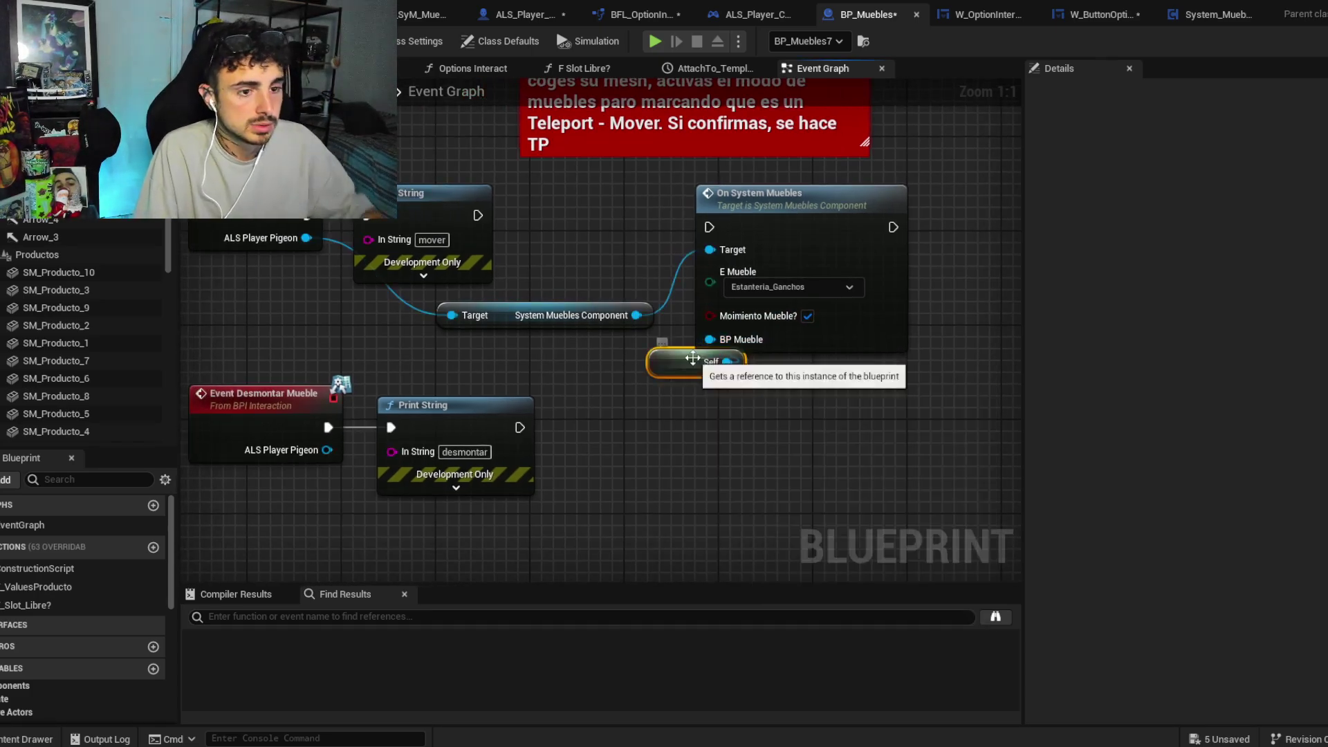
{"action": "left_click_drag", "start_coordinate": [692, 357], "coordinate": [736, 359]}
{"action": "right_click_drag", "start_coordinate": [765, 313], "coordinate": [756, 346]}
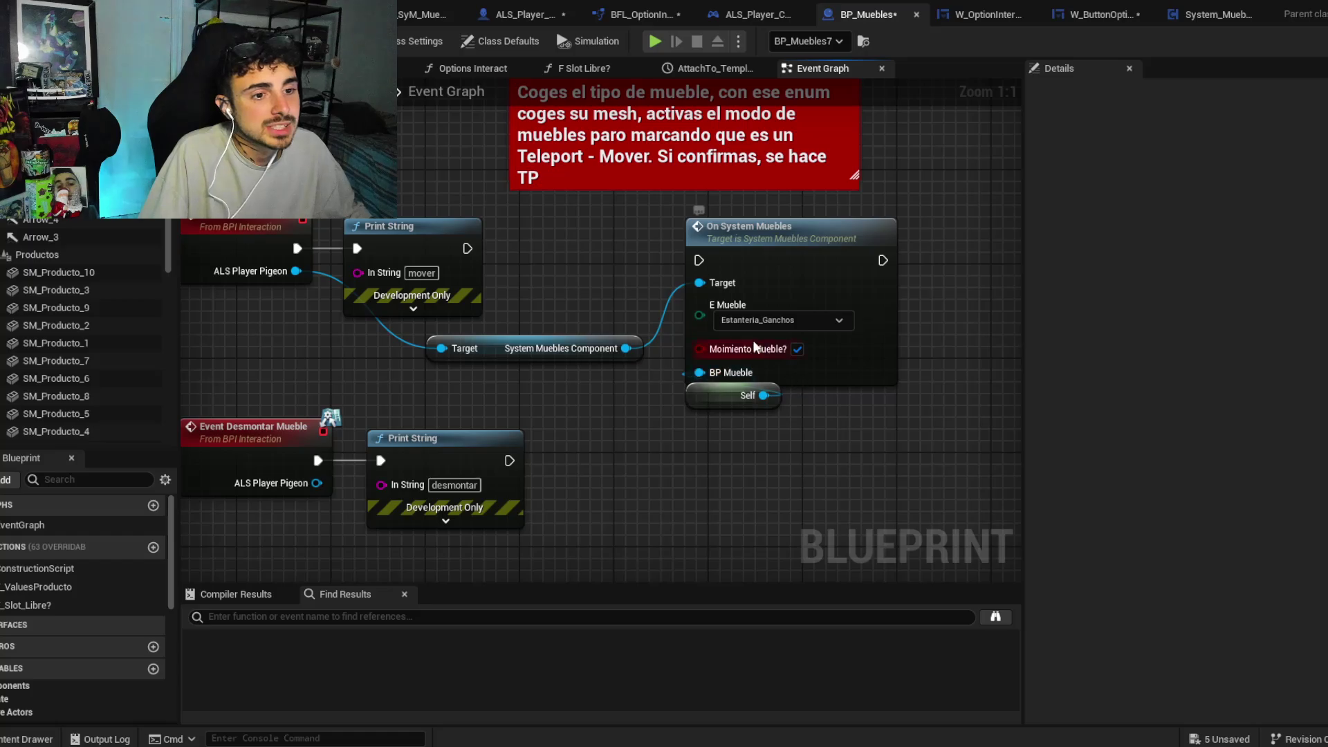
{"action": "right_click_drag", "start_coordinate": [544, 412], "coordinate": [626, 420]}
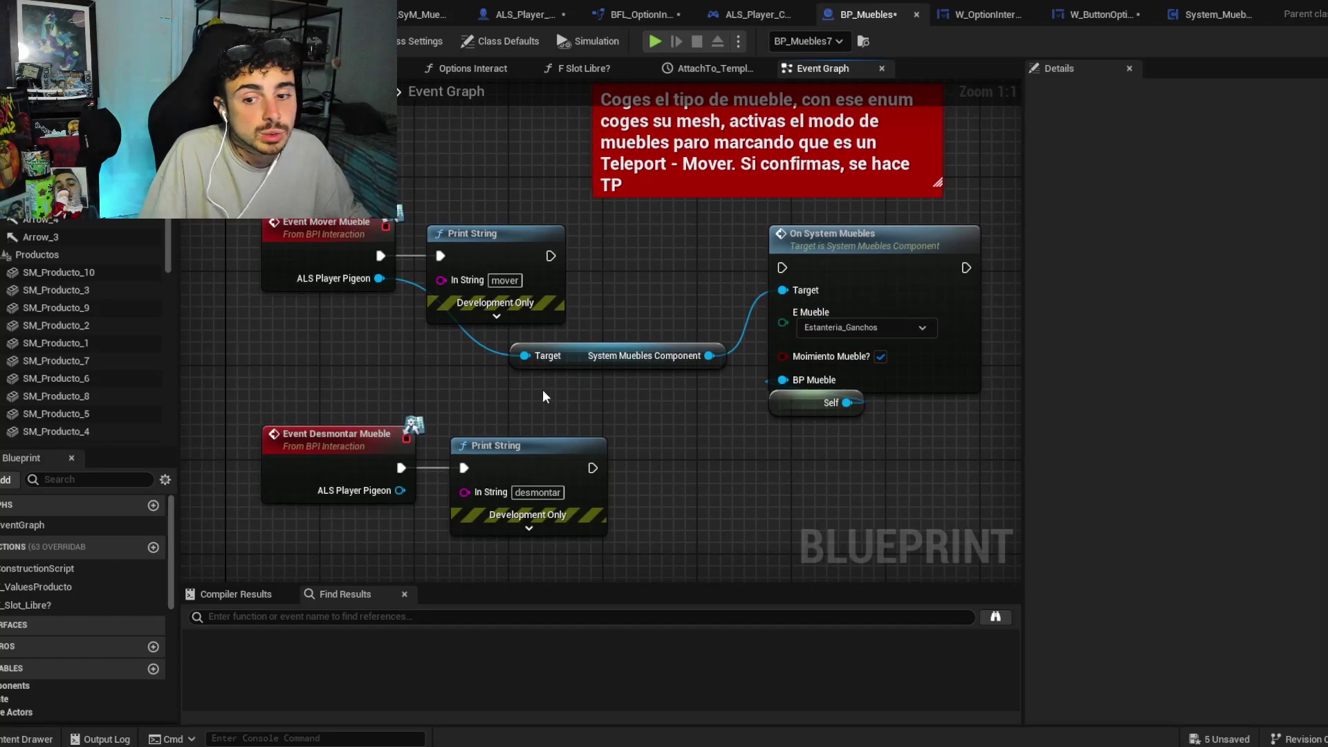
Step: Connect an E Mueble getter to the E Mueble input and delete the stray E Categoria Mueble getter
{"action": "left_click_drag", "start_coordinate": [169, 538], "coordinate": [167, 671]}
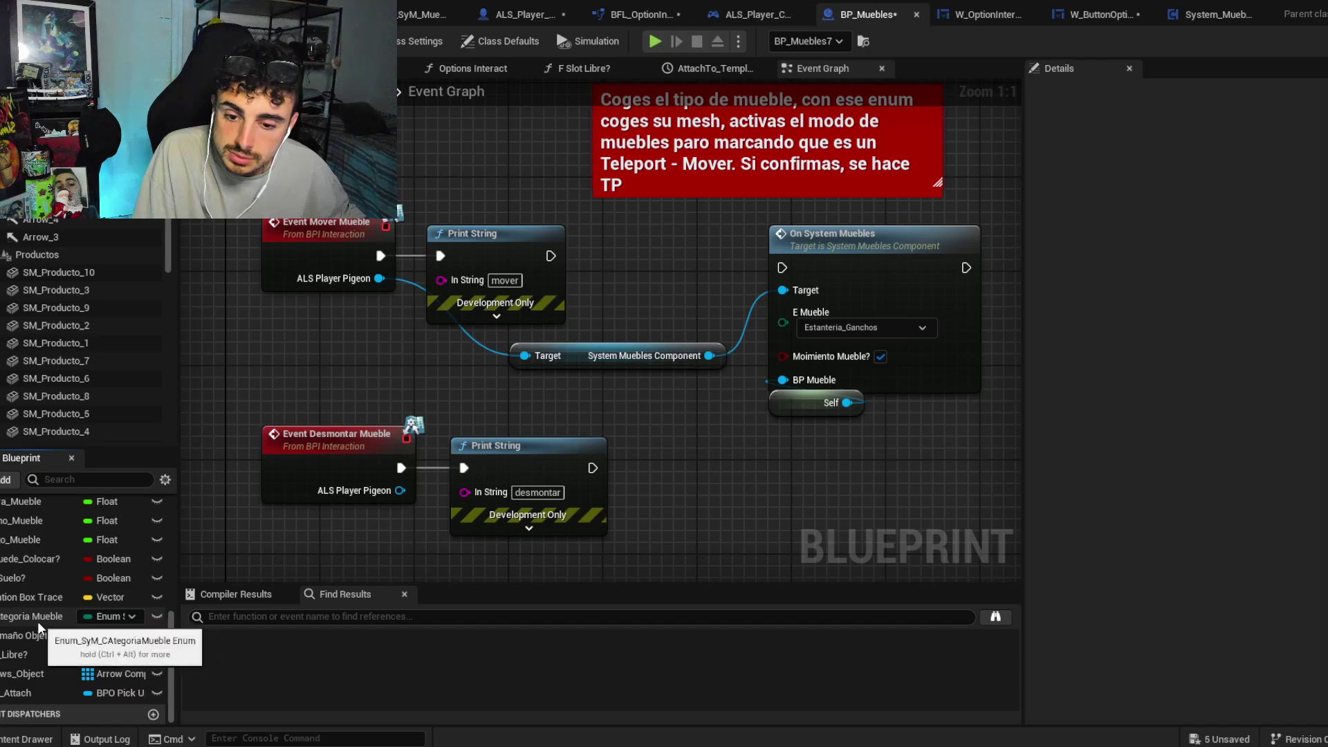
{"action": "mouse_move", "coordinate": [37, 616]}
{"action": "left_mouse_down", "text": "ctrl"}
{"action": "mouse_move", "coordinate": [690, 414]}
{"action": "mouse_move", "coordinate": [790, 324]}
{"action": "mouse_move", "coordinate": [685, 391]}
{"action": "left_mouse_up", "text": "ctrl"}
{"action": "left_click", "coordinate": [749, 326]}
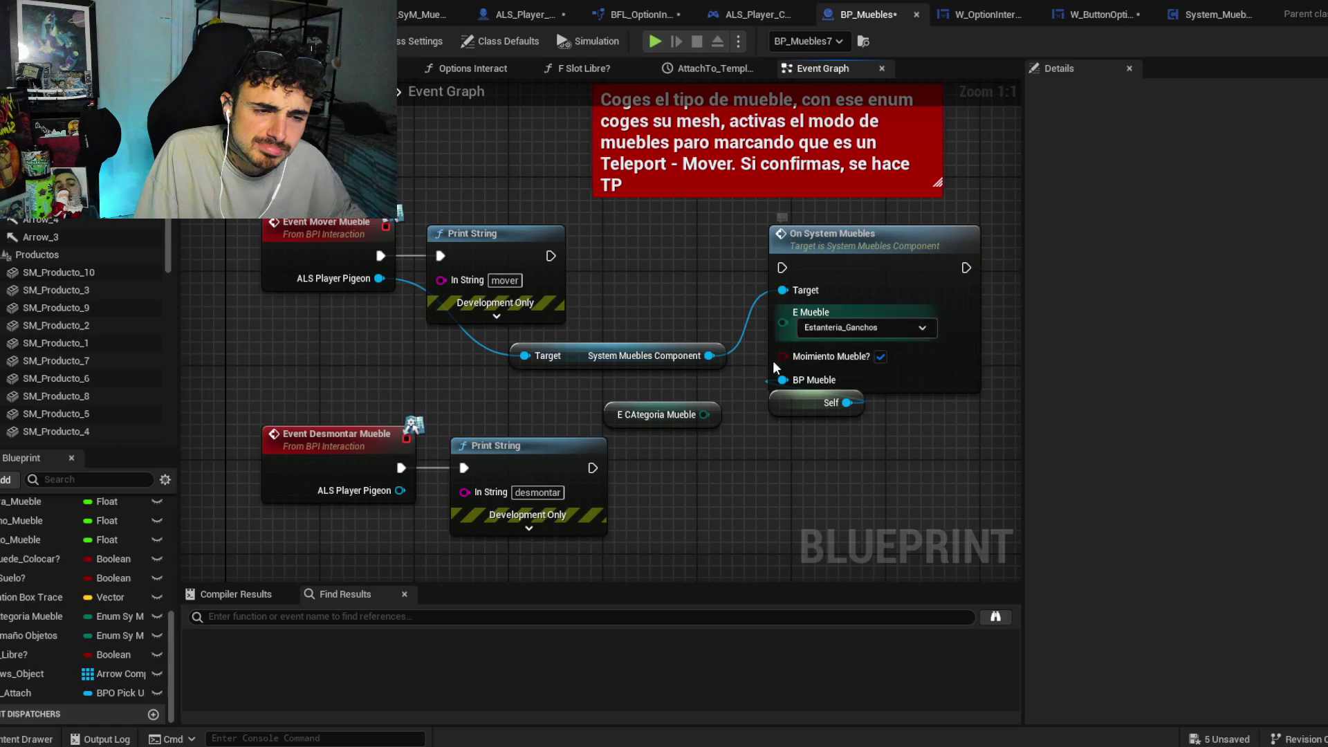
{"action": "left_click", "coordinate": [632, 423]}
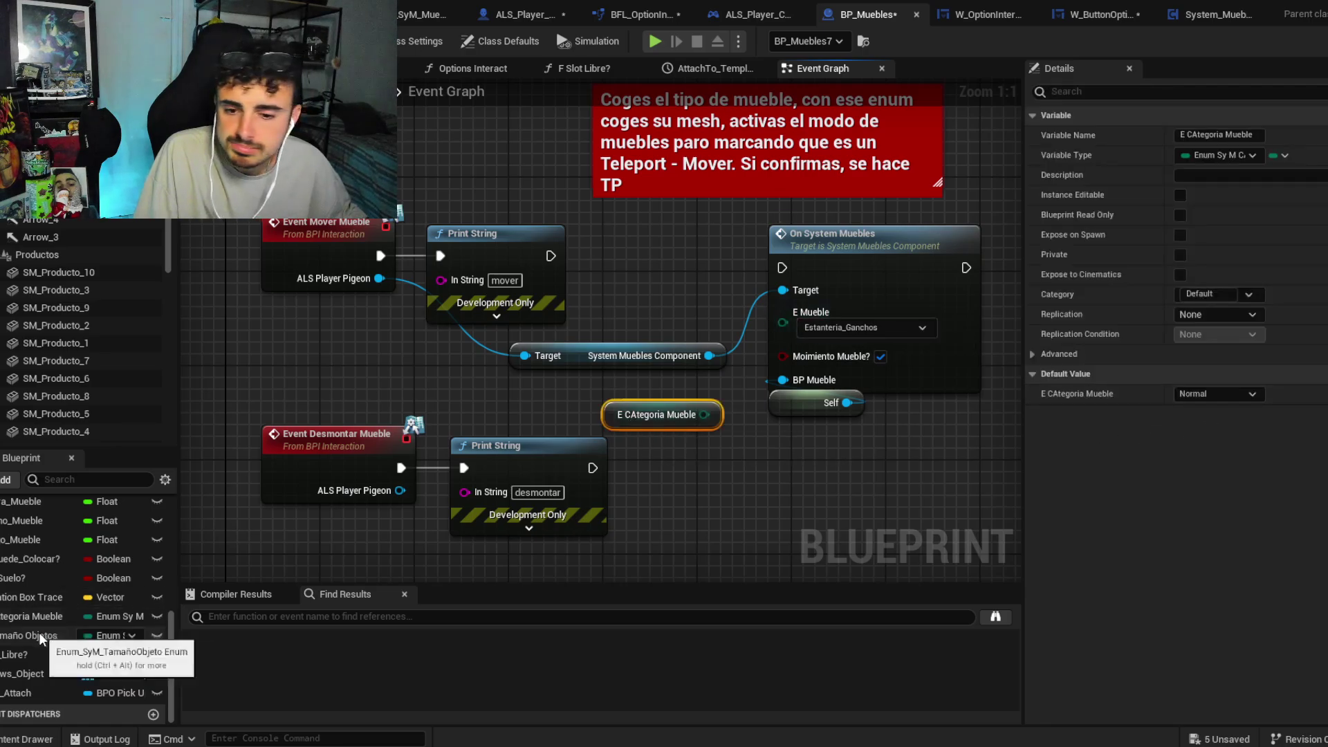
{"action": "scroll", "coordinate": [55, 685], "scroll_direction": "up", "scroll_amount": 3}
{"action": "scroll", "coordinate": [55, 683], "scroll_direction": "up", "scroll_amount": 3}
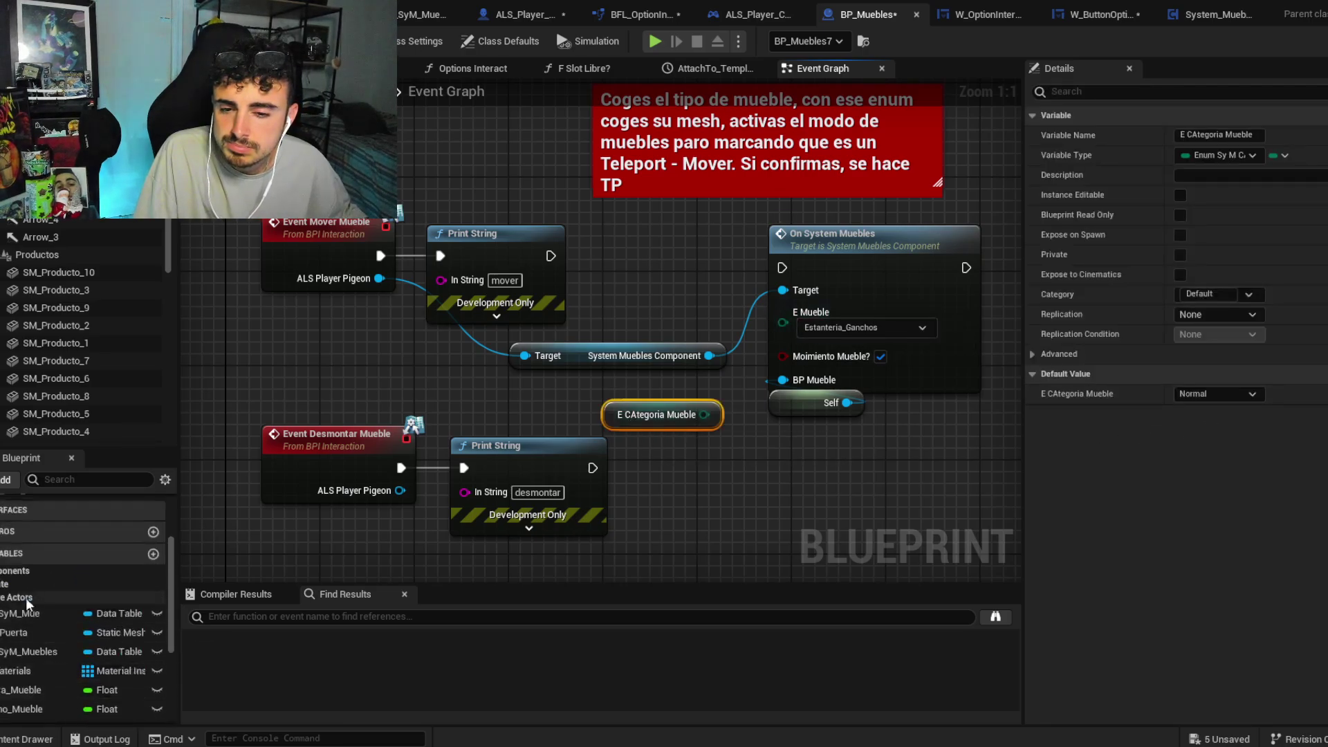
{"action": "scroll", "coordinate": [55, 683], "scroll_direction": "up", "scroll_amount": 2}
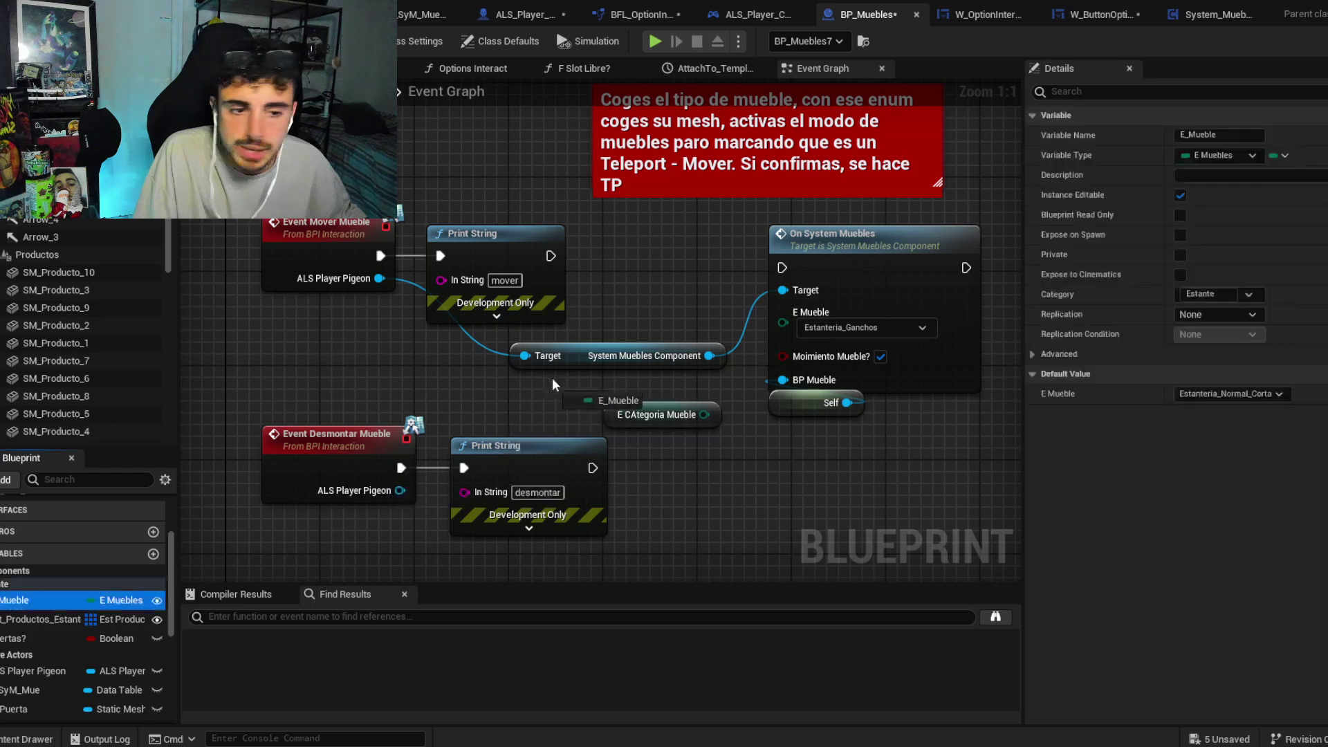
{"action": "left_click_drag", "start_coordinate": [6, 602], "coordinate": [553, 378]}
{"action": "left_click", "coordinate": [596, 404]}
{"action": "left_click_drag", "start_coordinate": [635, 379], "coordinate": [786, 322]}
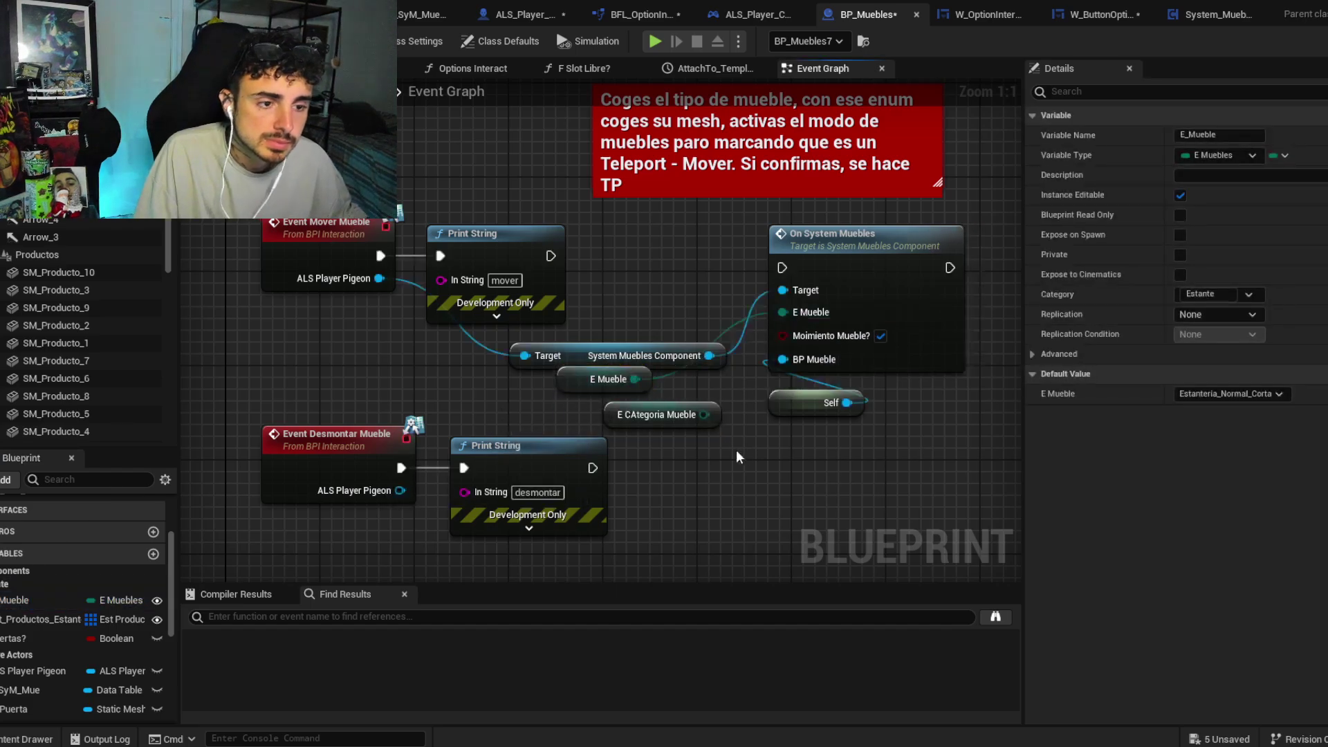
{"action": "left_click", "coordinate": [691, 418]}
{"action": "key", "text": "Delete"}
Step: Tuck Self below E Mueble, run On System Muebles after Print String, and start Play
{"action": "left_click_drag", "start_coordinate": [829, 410], "coordinate": [617, 410]}
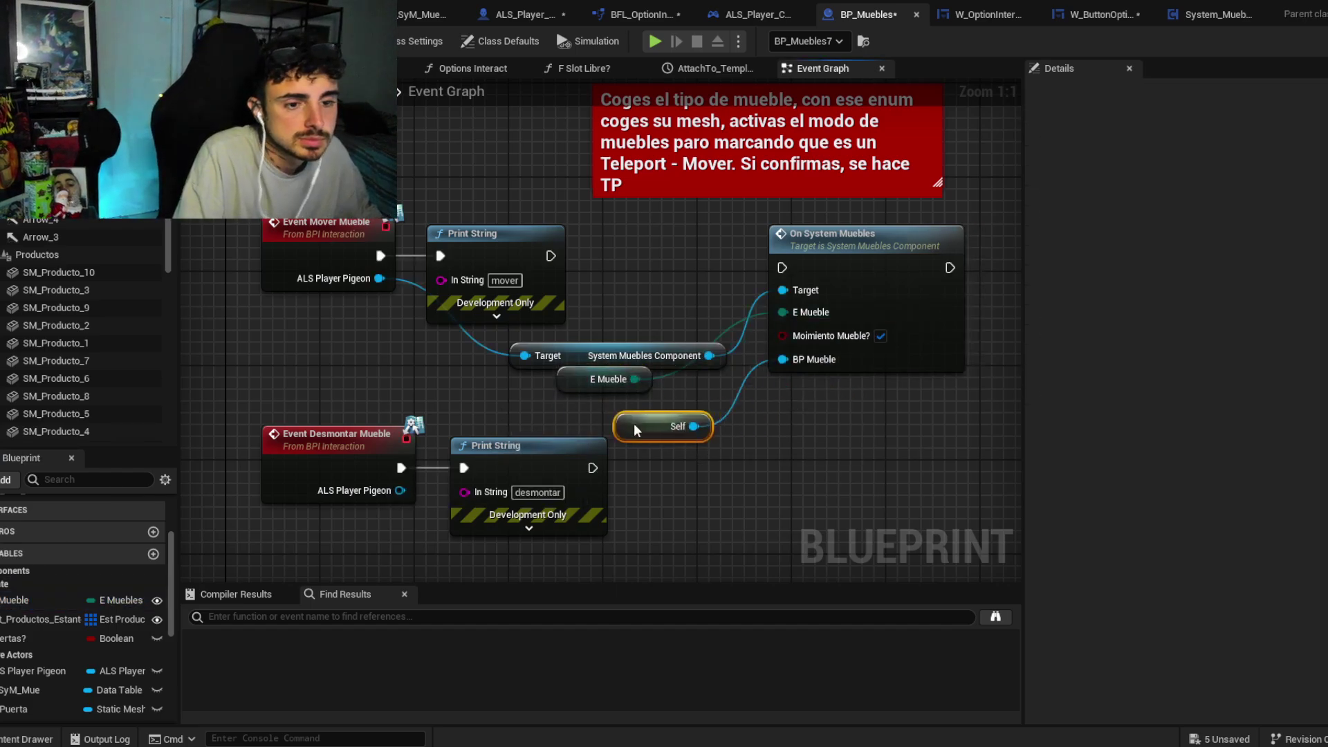
{"action": "left_click", "coordinate": [591, 282]}
{"action": "left_click_drag", "start_coordinate": [551, 256], "coordinate": [782, 268]}
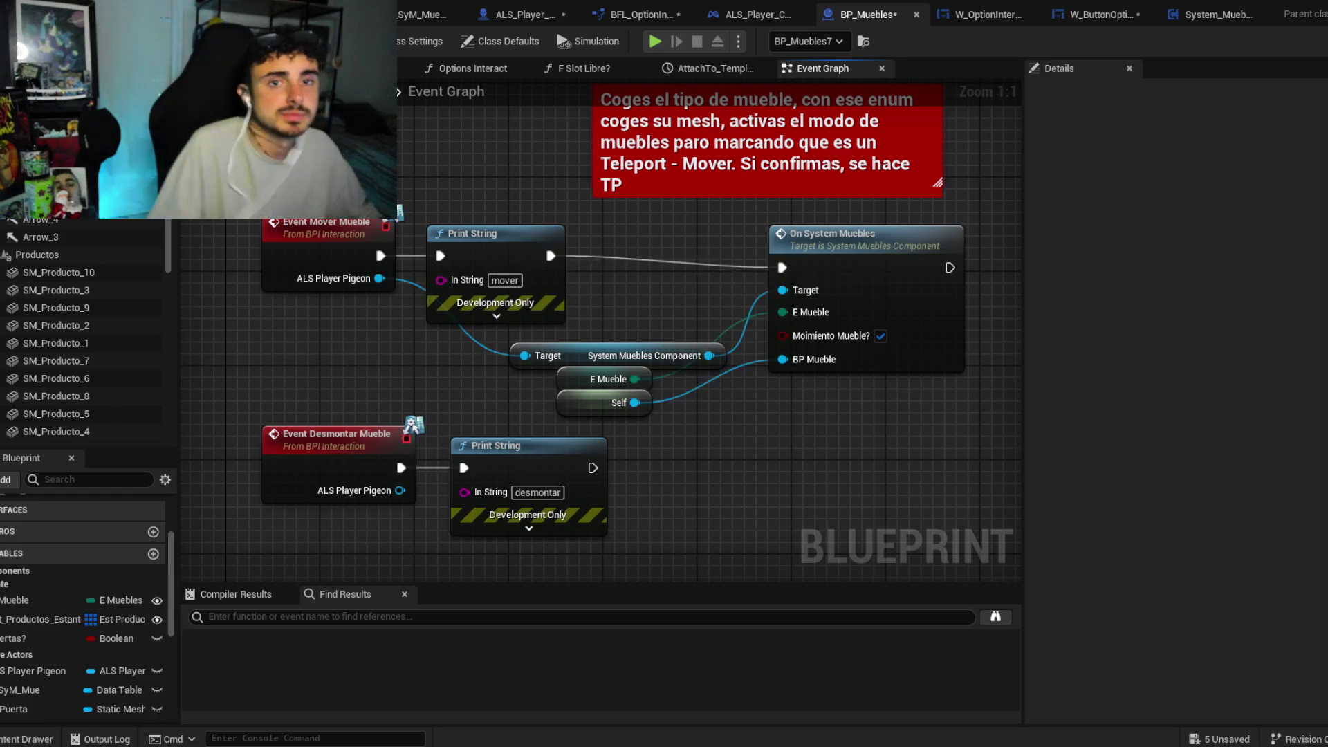
{"action": "left_click", "coordinate": [654, 42]}
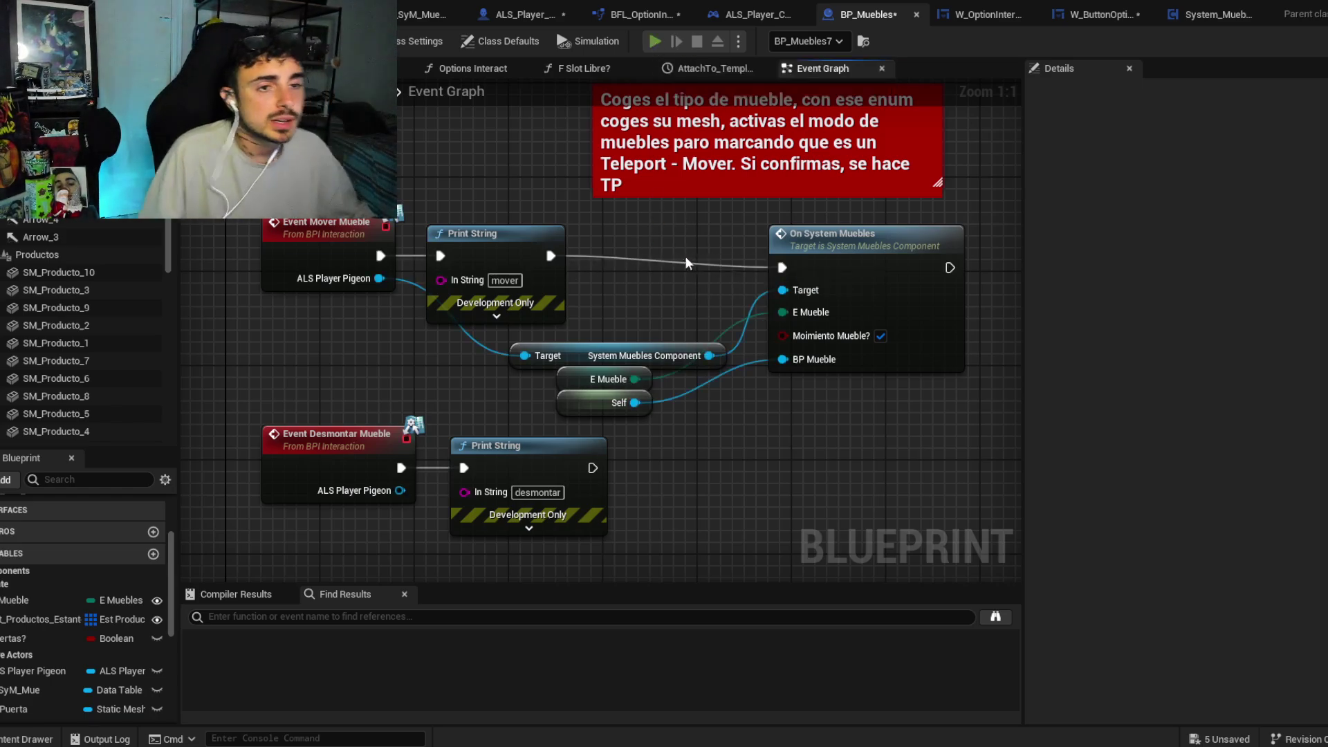
Step: Choose Move on the white shelf, then run around the dark block and across the arena
{"action": "key", "text": "w"}
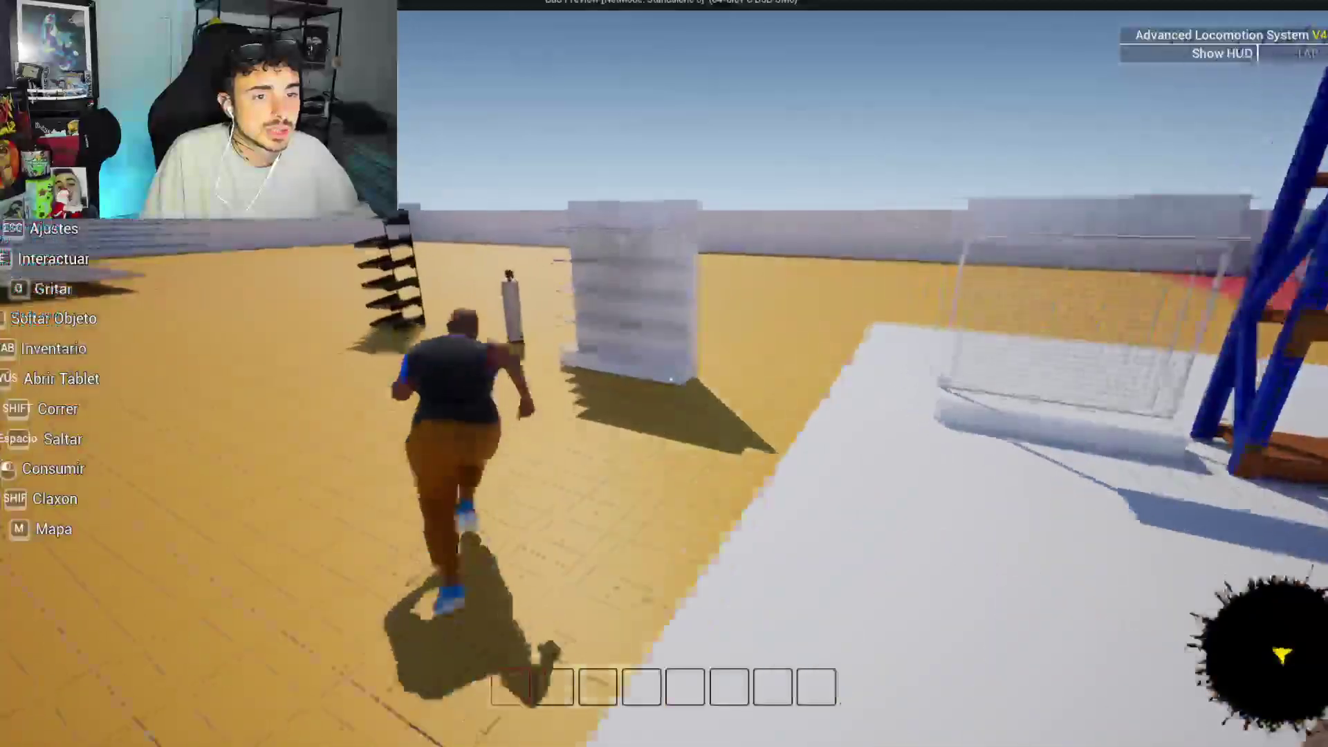
{"action": "key", "text": "e"}
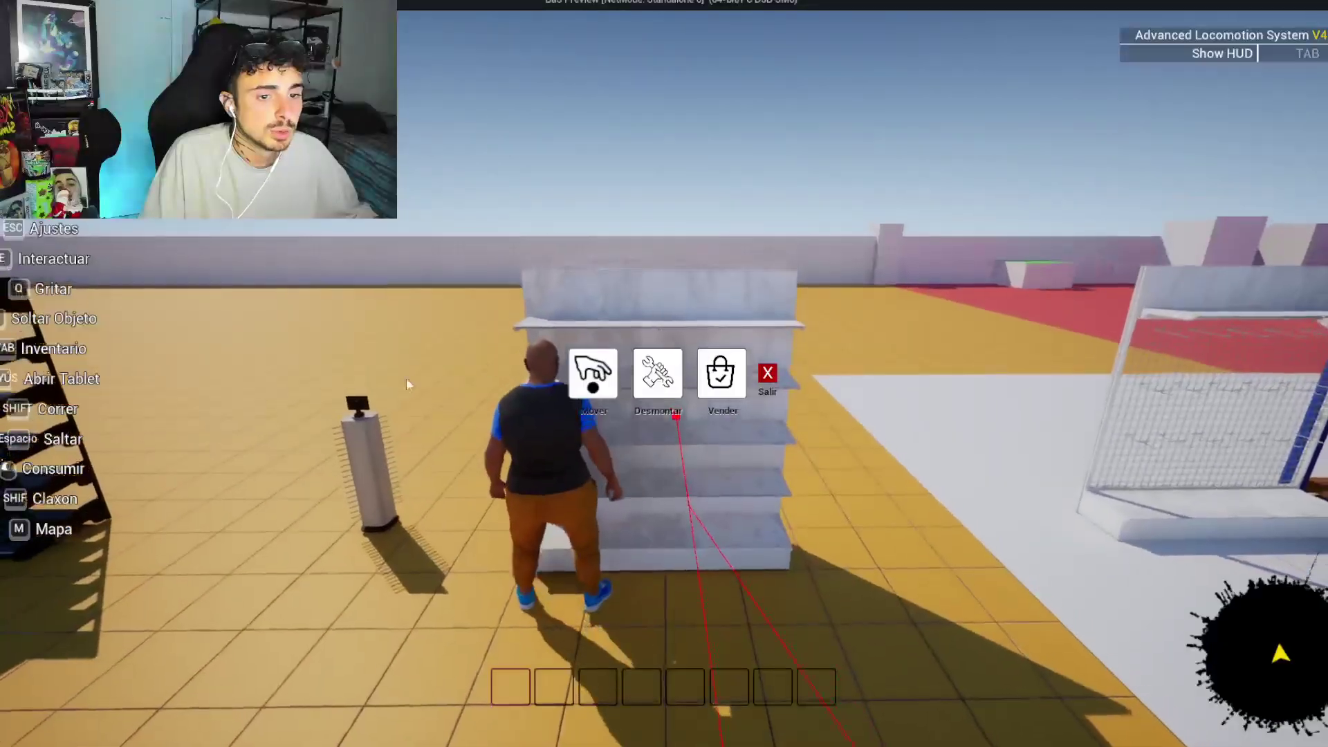
{"action": "left_click", "coordinate": [671, 379]}
{"action": "key", "text": "w"}
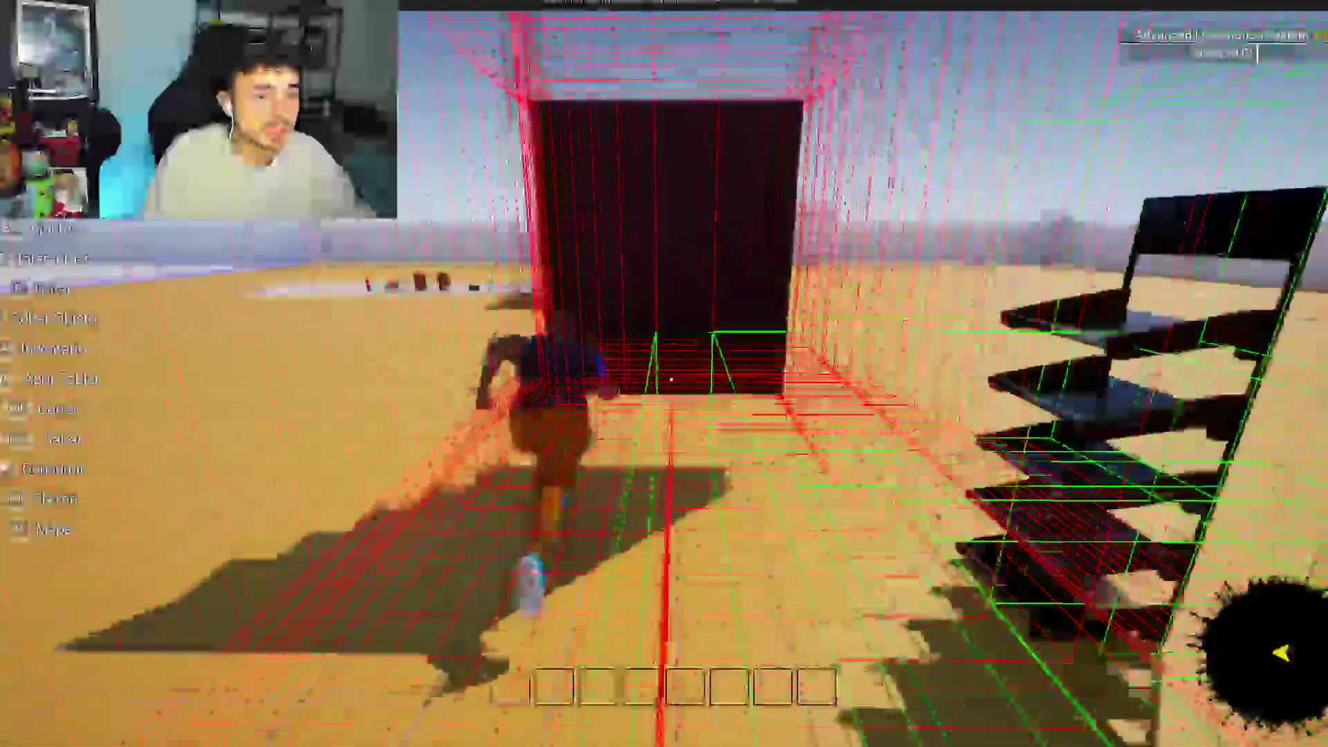
{"action": "key", "text": "w"}
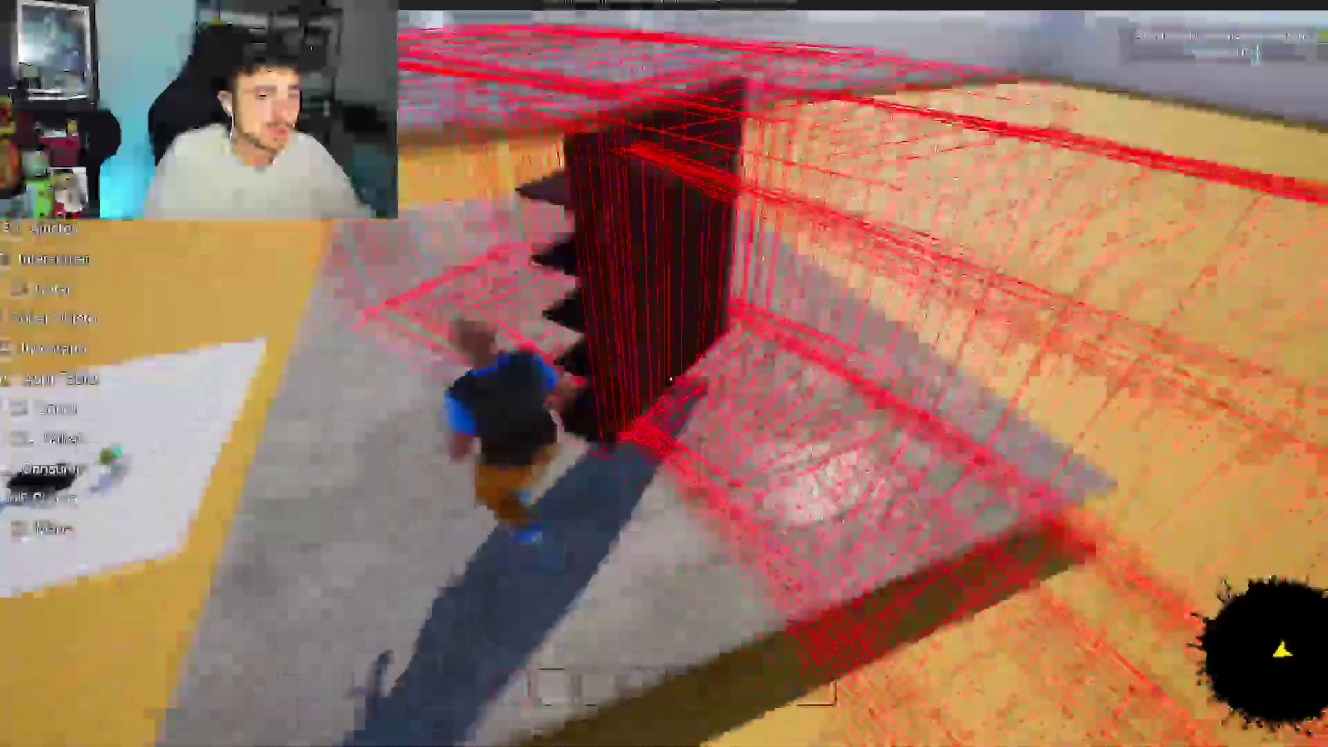
{"action": "key", "text": "w"}
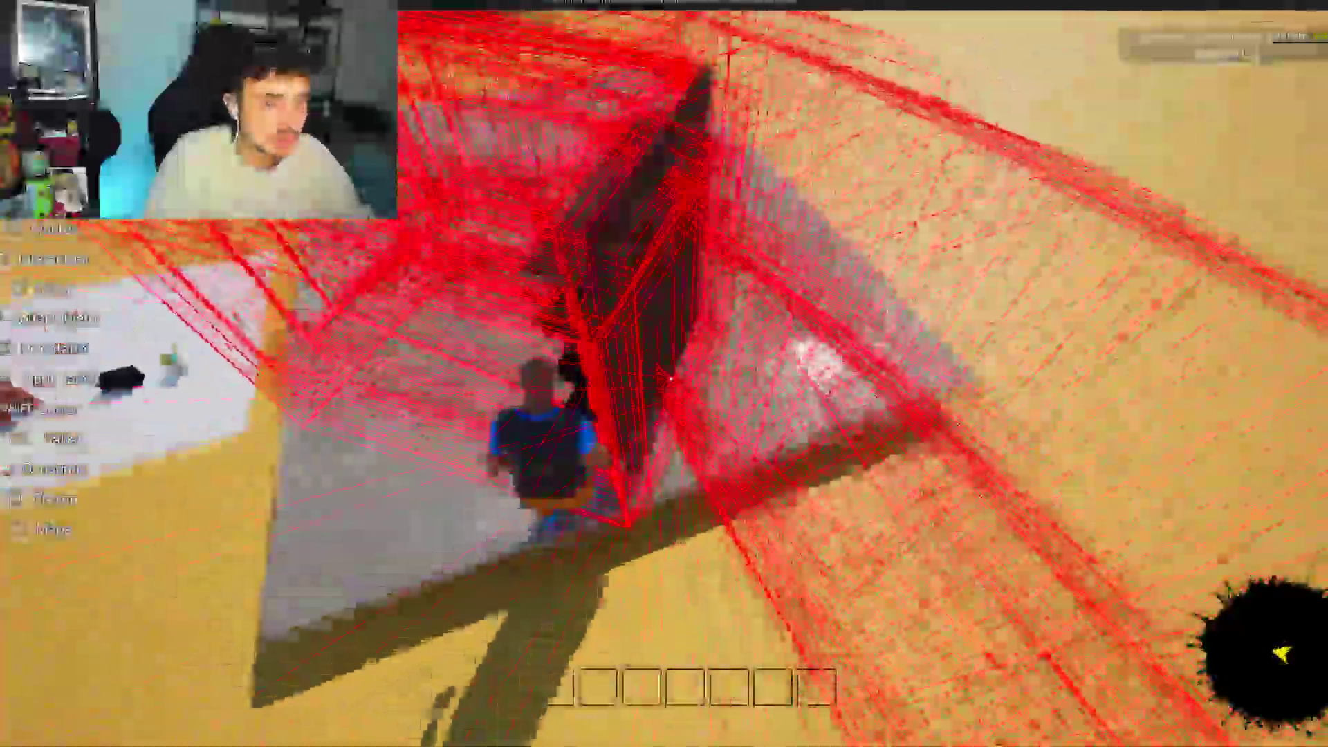
{"action": "key", "text": "w"}
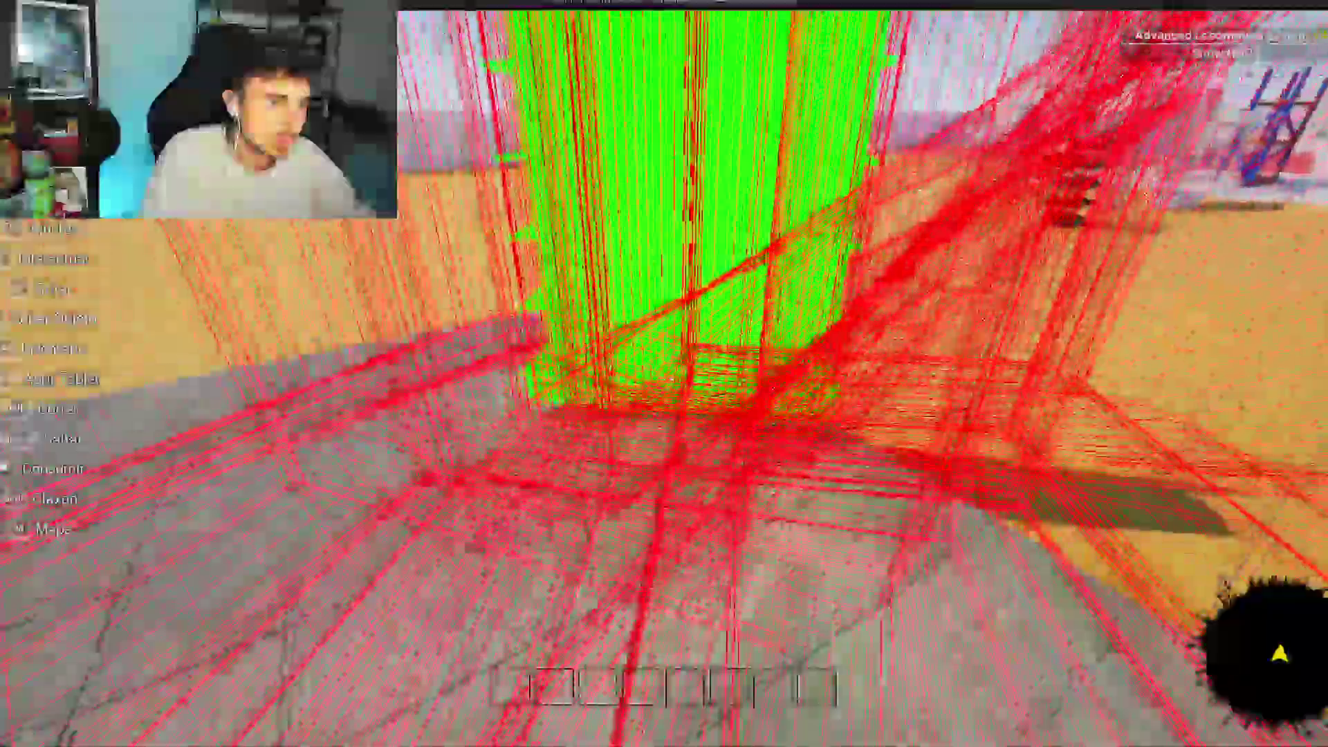
{"action": "key", "text": "w"}
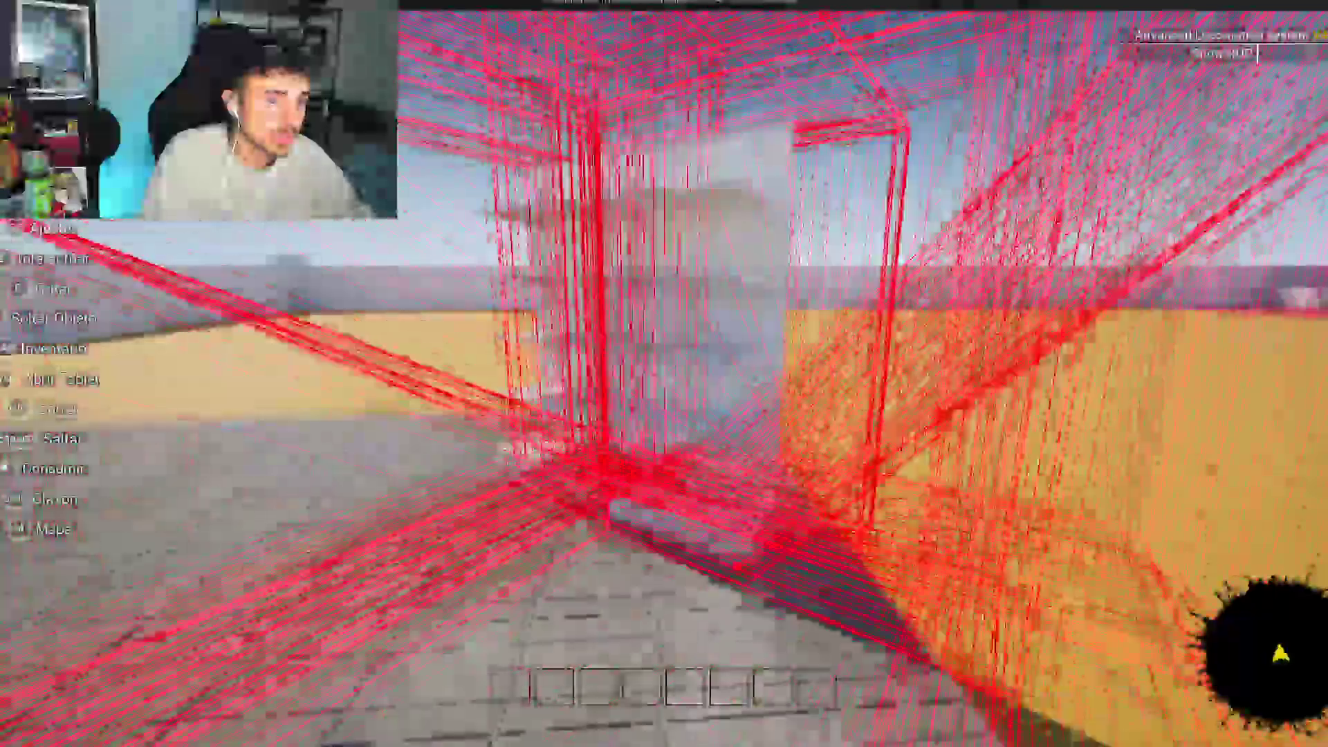
{"action": "key", "text": "w"}
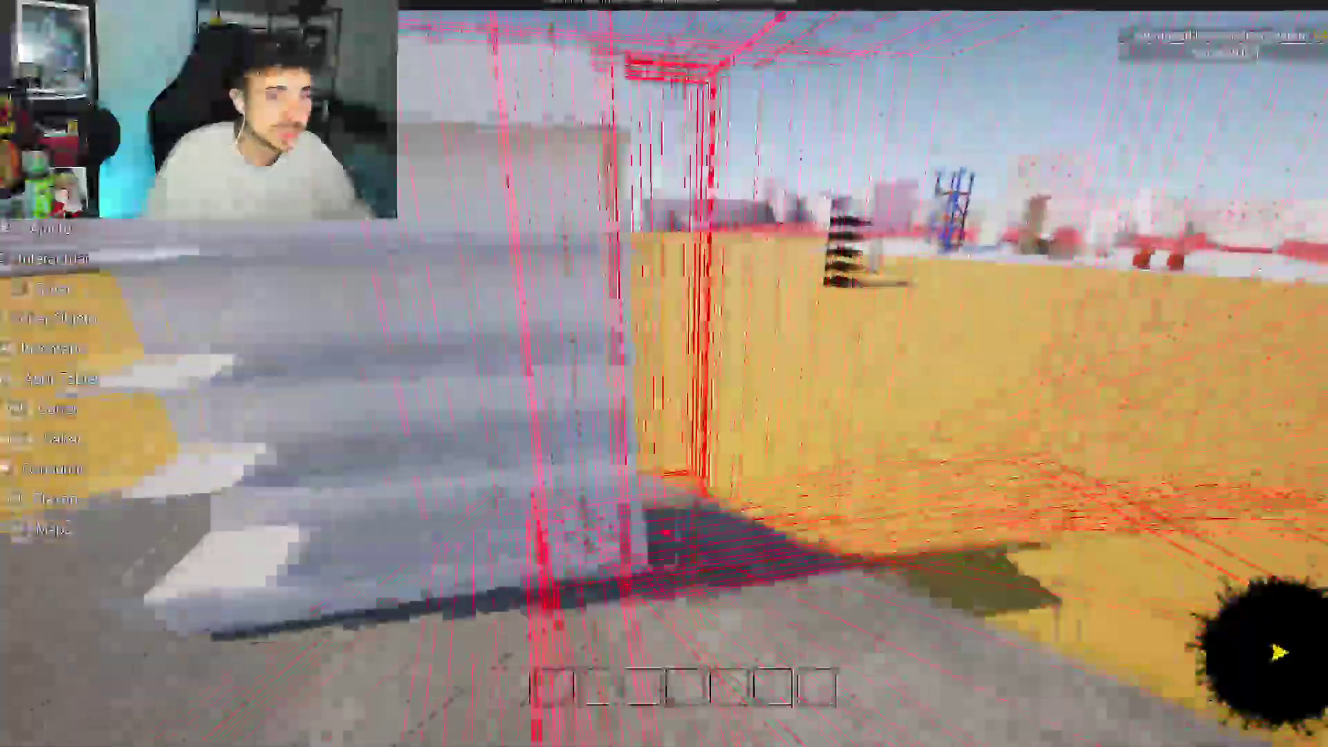
{"action": "key", "text": "w"}
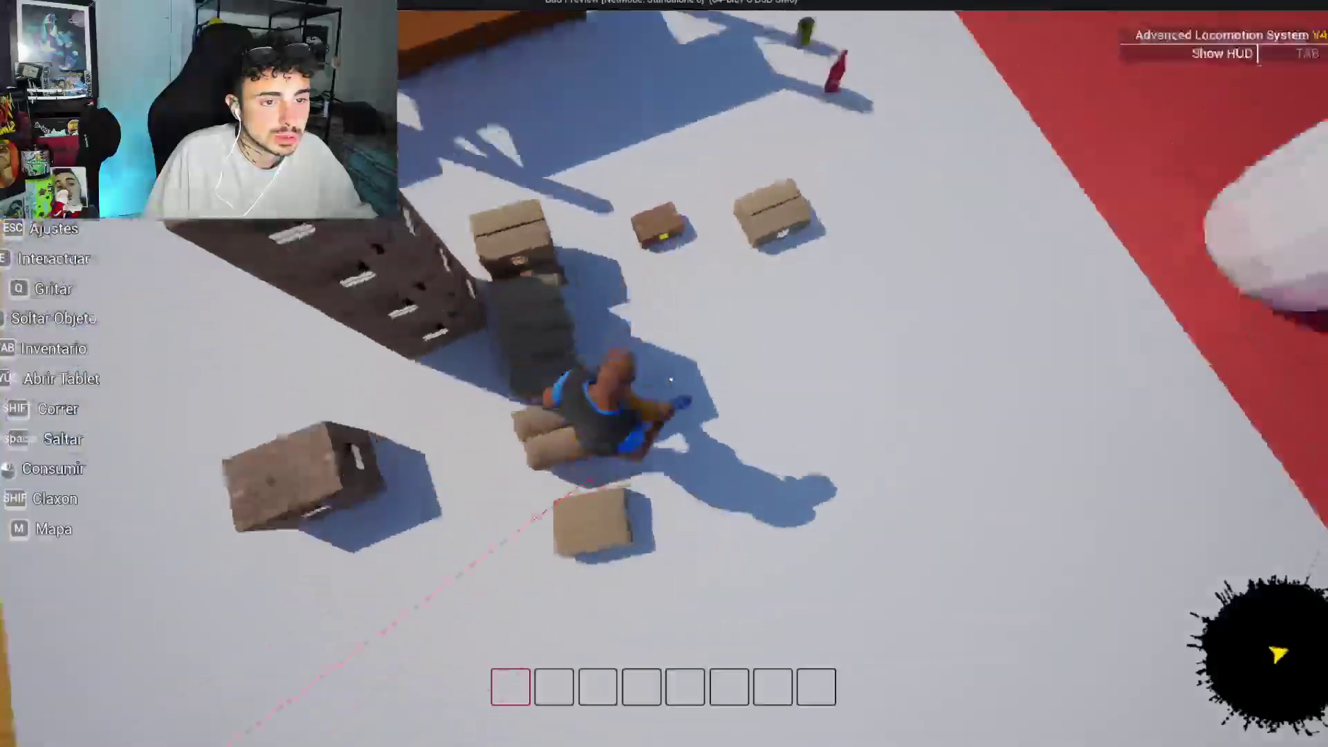
Step: Pick up a box, then move the white shelf and place it at a new spot
{"action": "key", "text": "e"}
{"action": "key", "text": "w"}
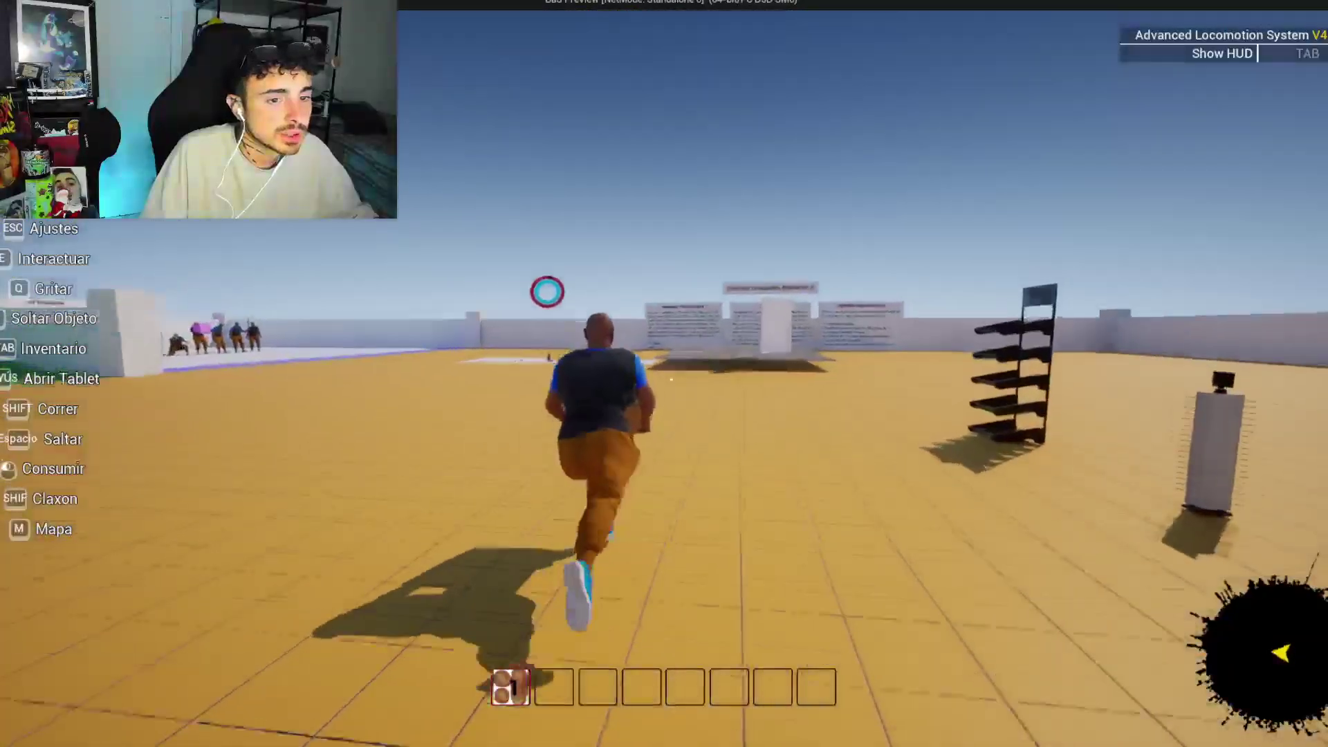
{"action": "key", "text": "w"}
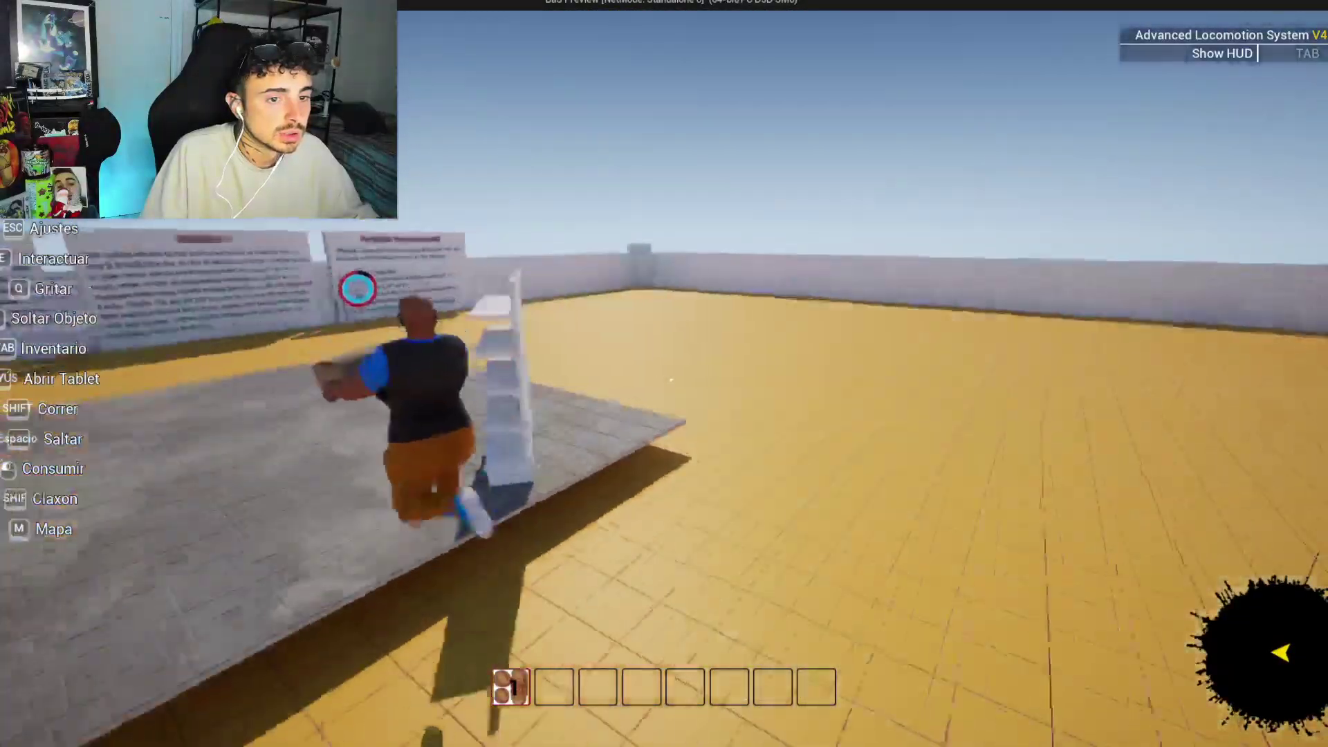
{"action": "key", "text": "w"}
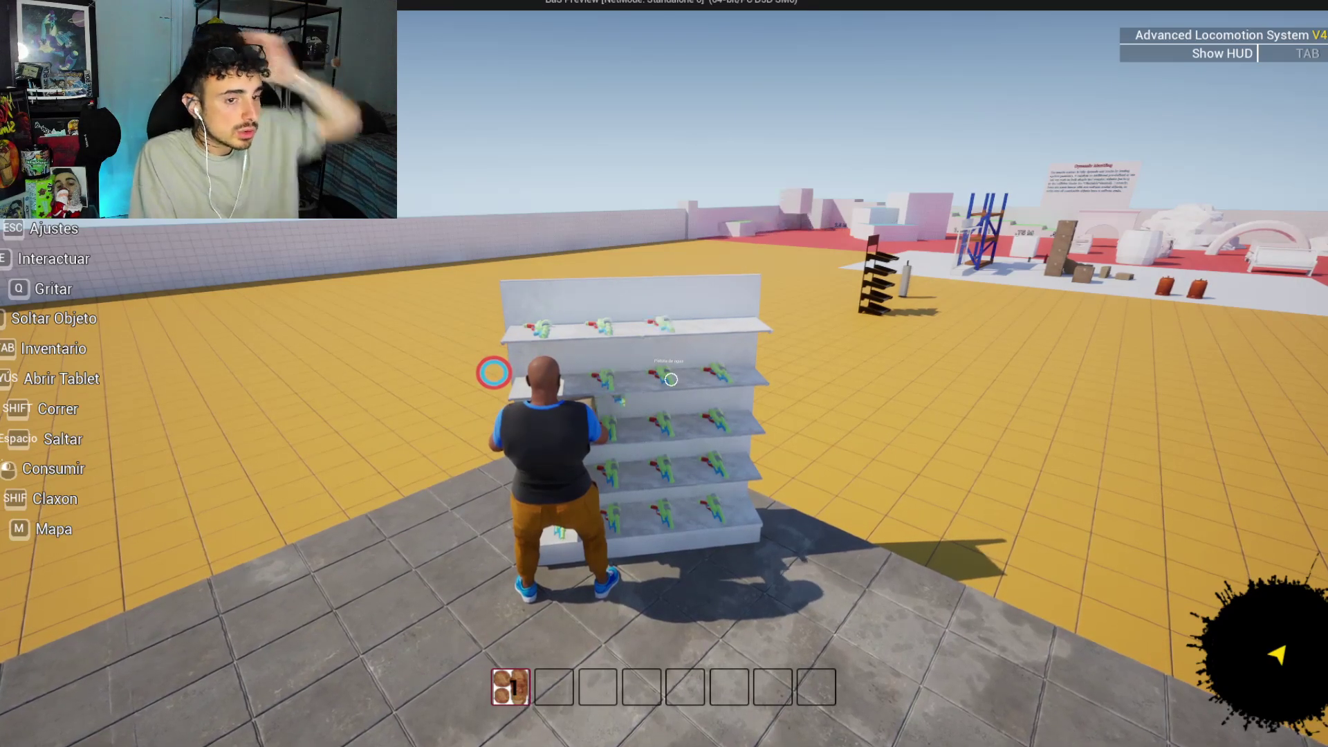
{"action": "key", "text": "s"}
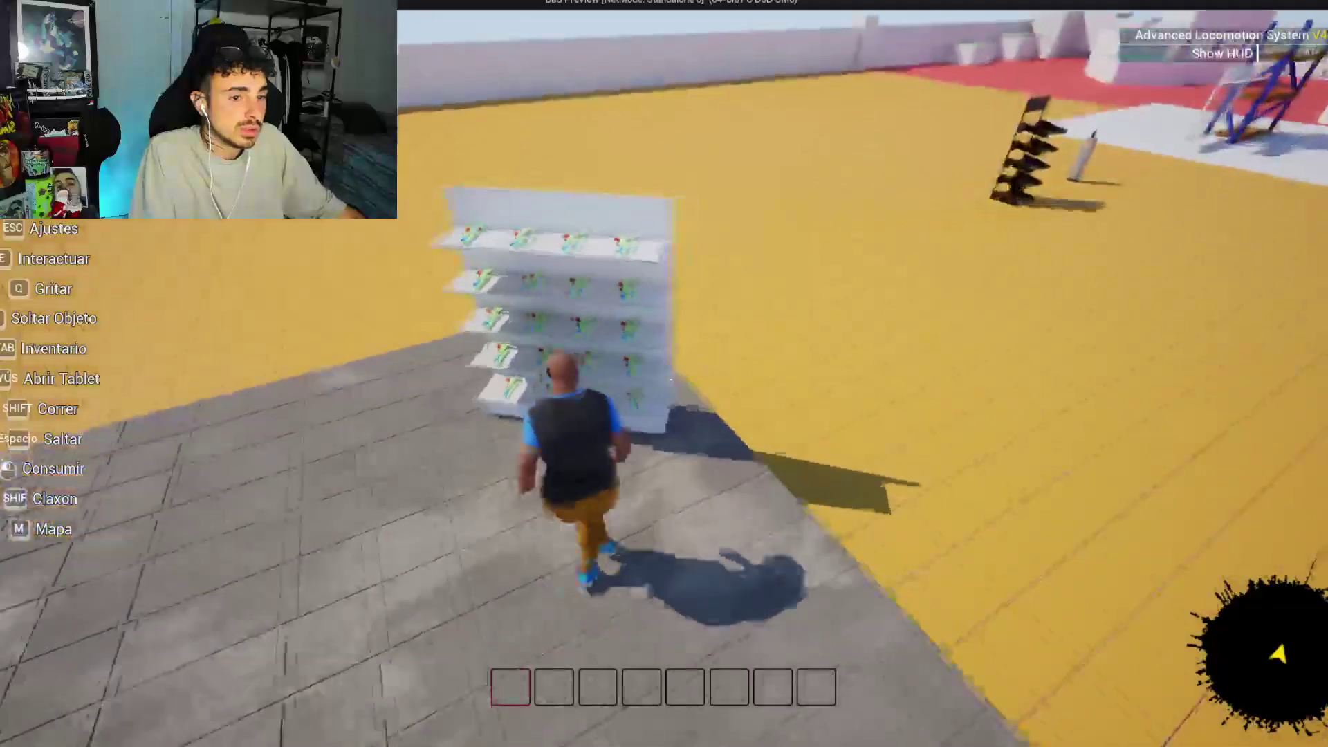
{"action": "key", "text": "e"}
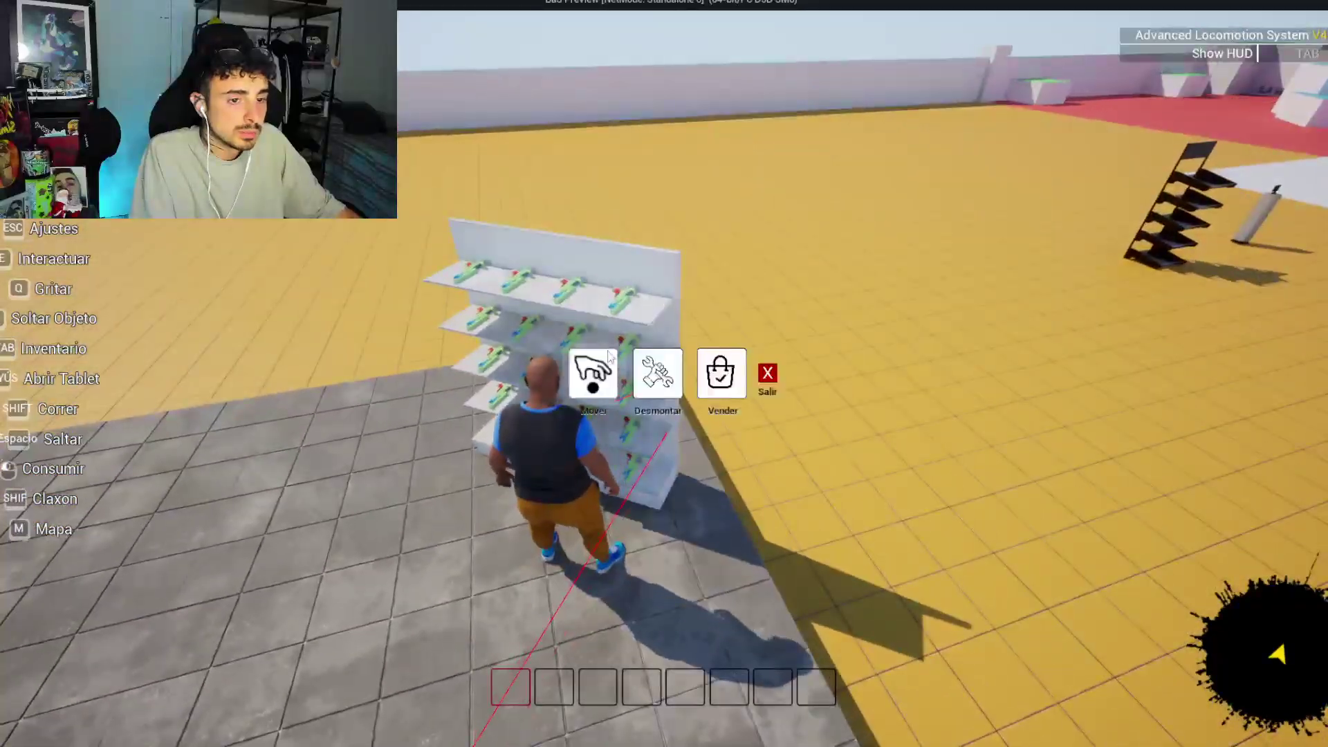
{"action": "left_click", "coordinate": [670, 379]}
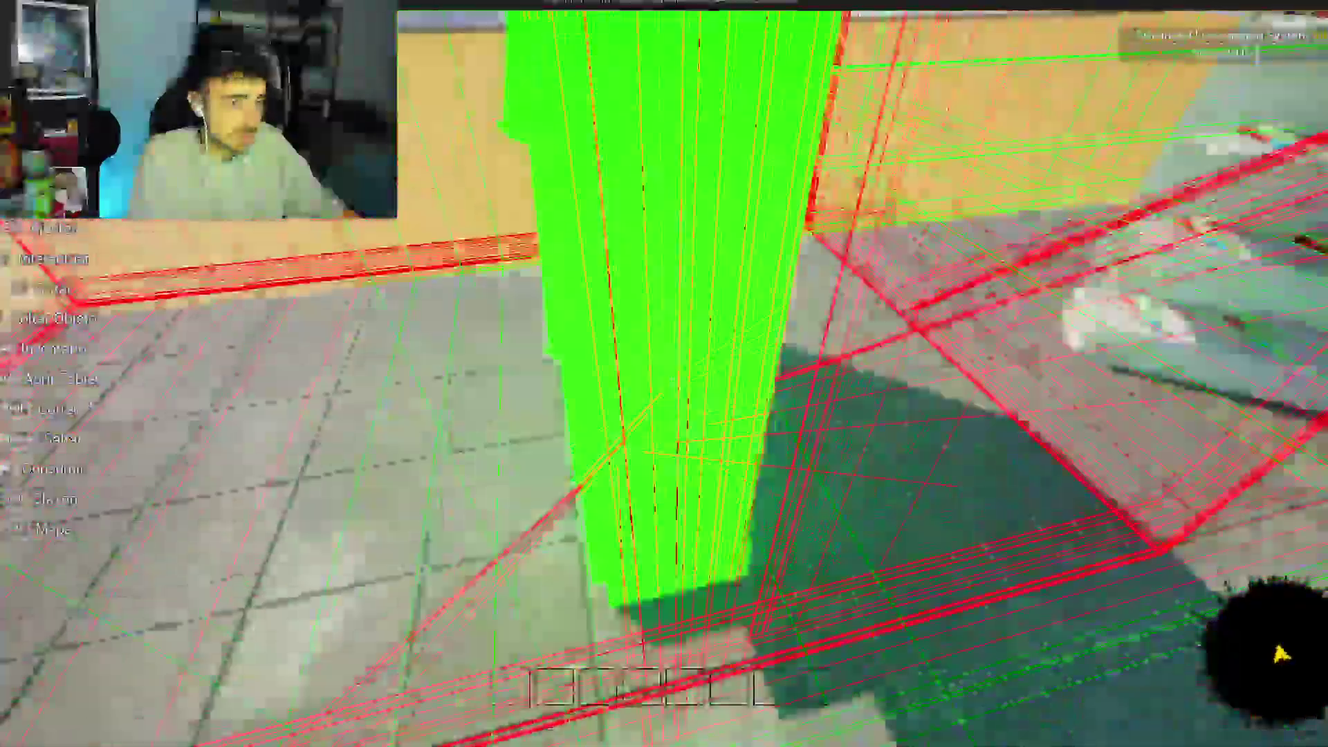
{"action": "left_click", "coordinate": [1281, 654]}
Step: Step back to view the placed shelf and pick a bottle into the first inventory slot
{"action": "key", "text": "s"}
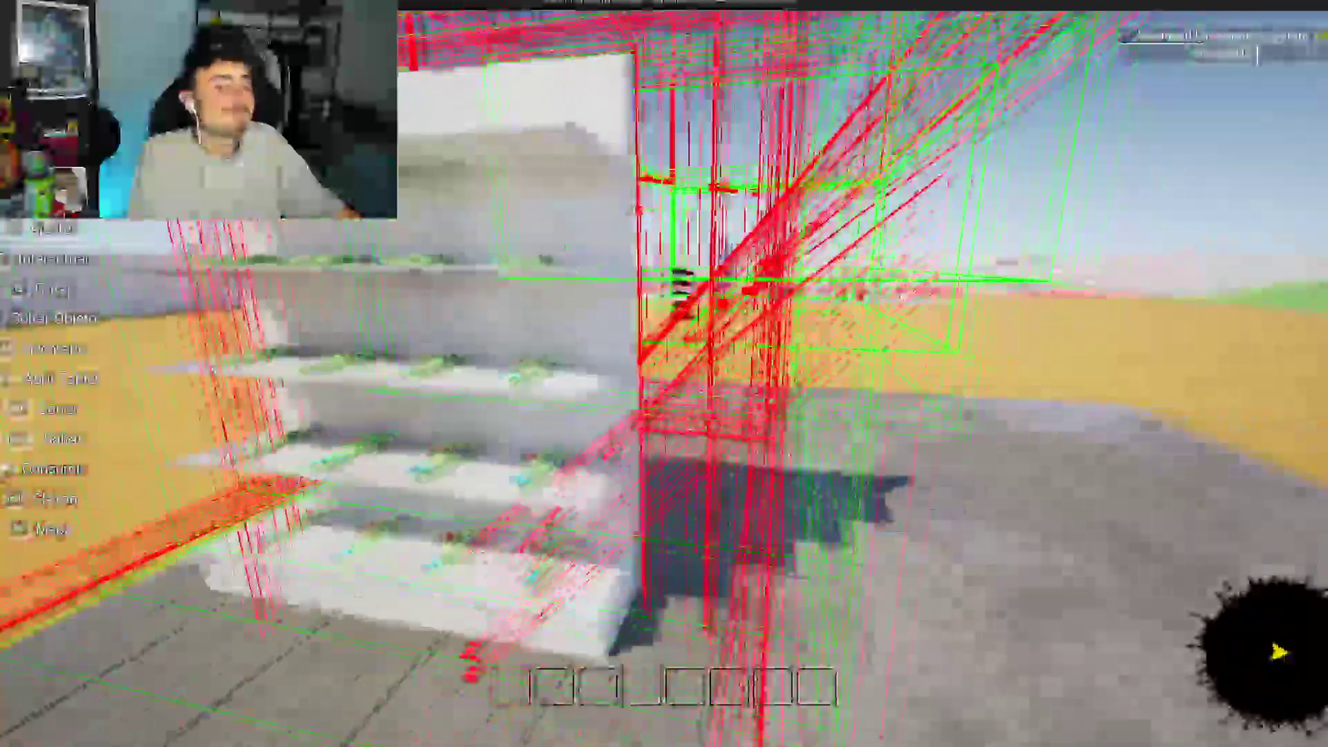
{"action": "key", "text": "w"}
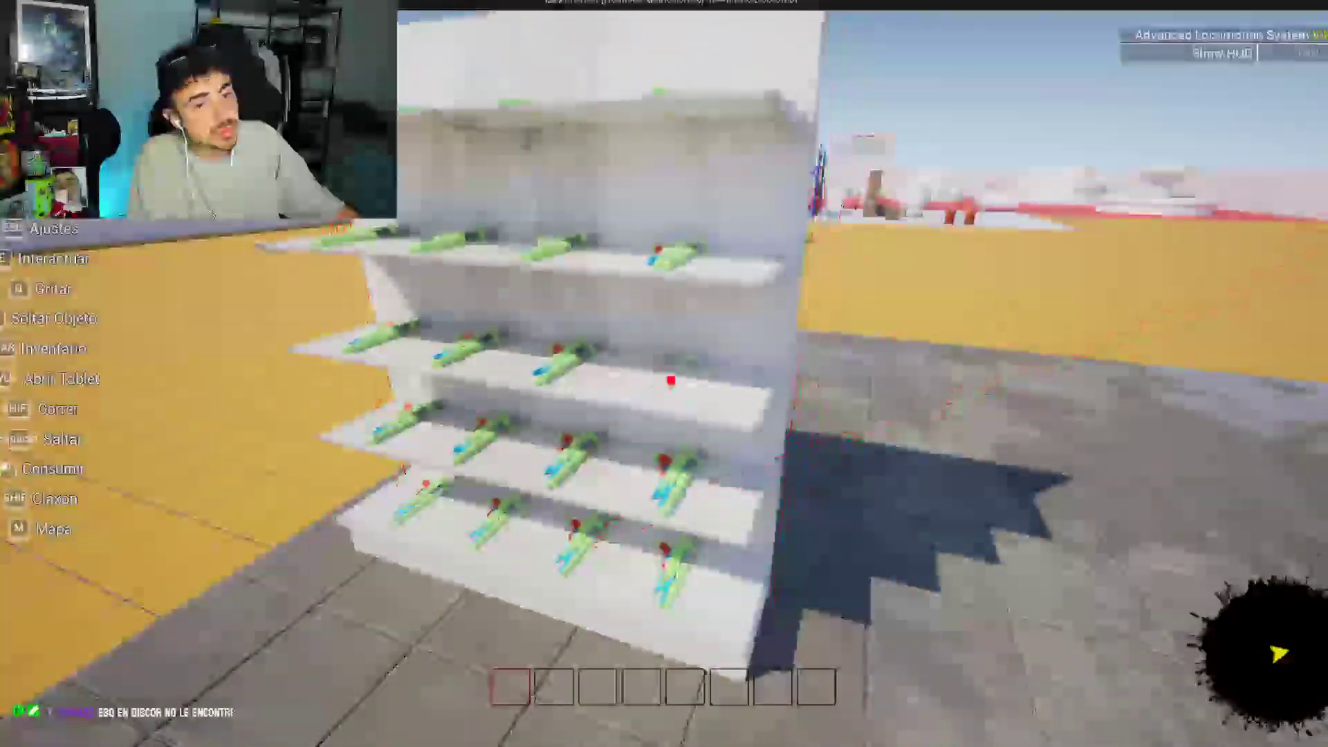
{"action": "key", "text": "w"}
{"action": "key", "text": "w"}
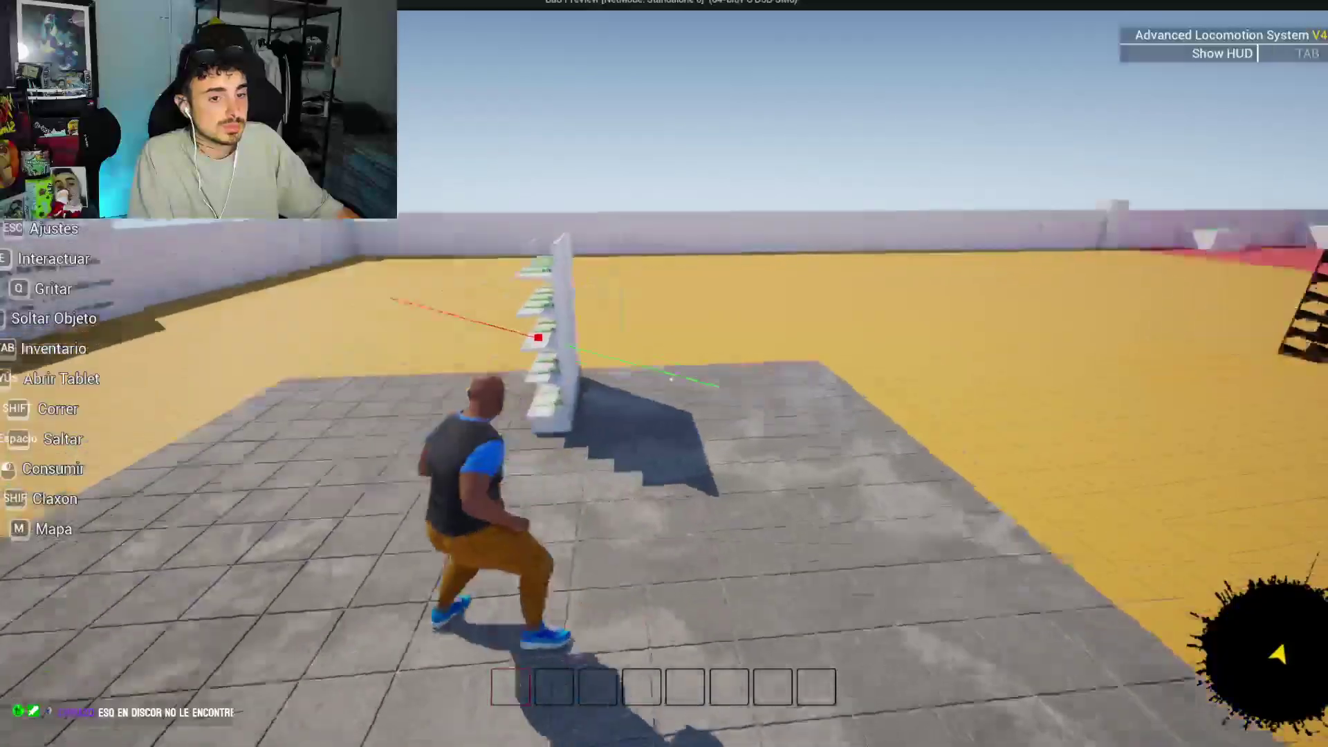
{"action": "key", "text": "e"}
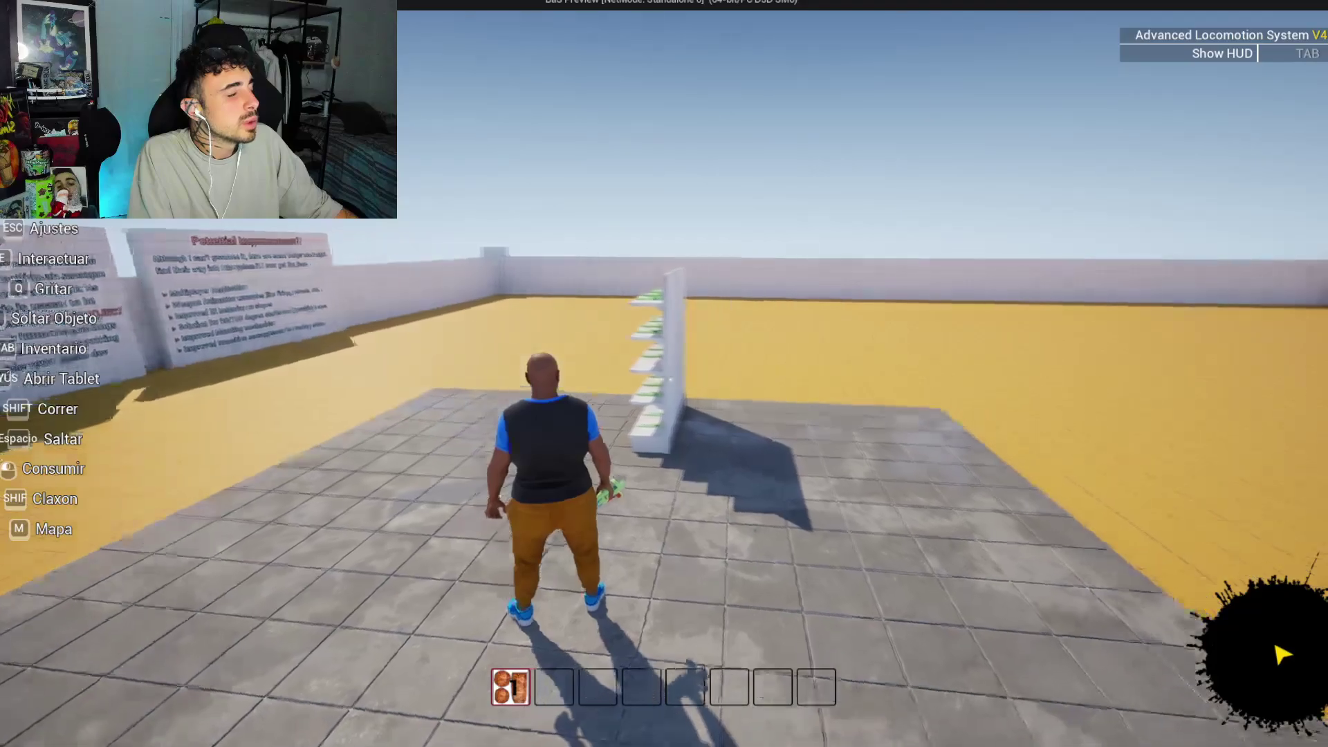
{"action": "key", "text": "w"}
{"action": "key", "text": "w"}
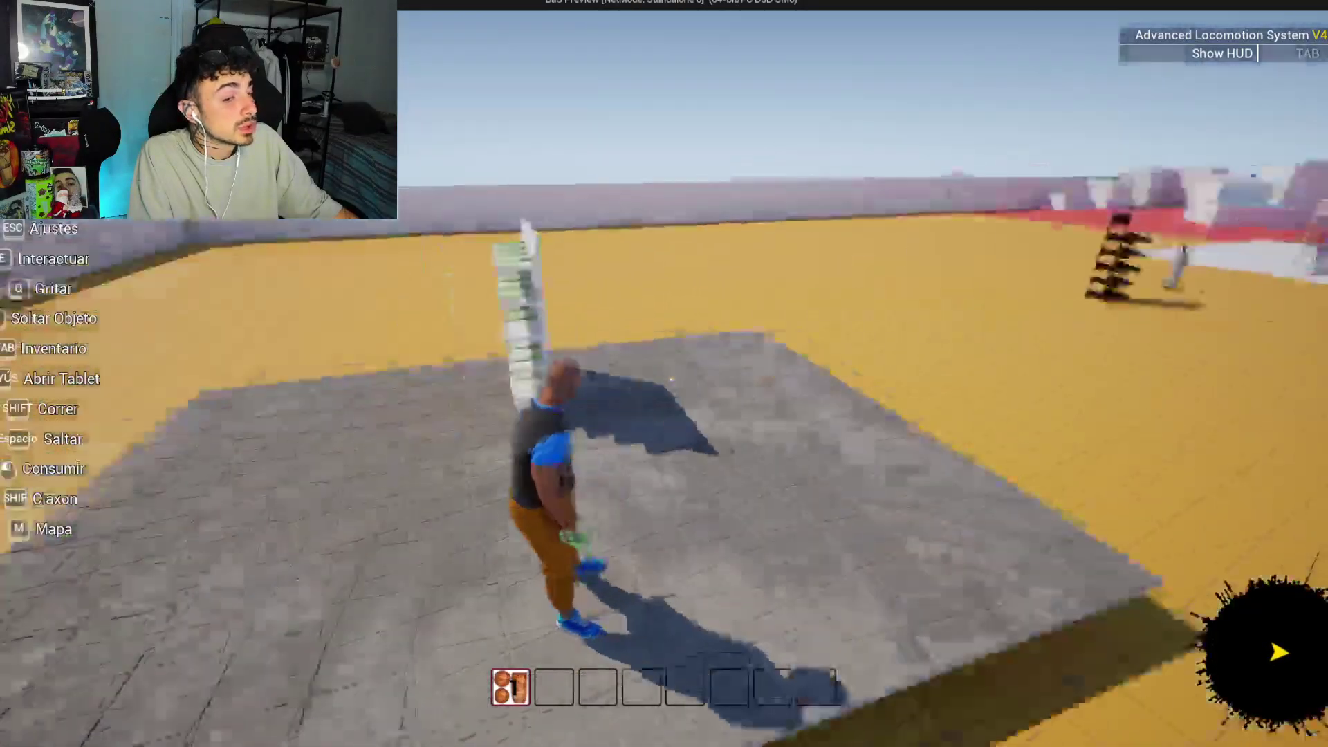
Step: Stop the play-test with Esc and bring the graph nodes into view
{"action": "key", "text": "w"}
{"action": "key", "text": "Escape"}
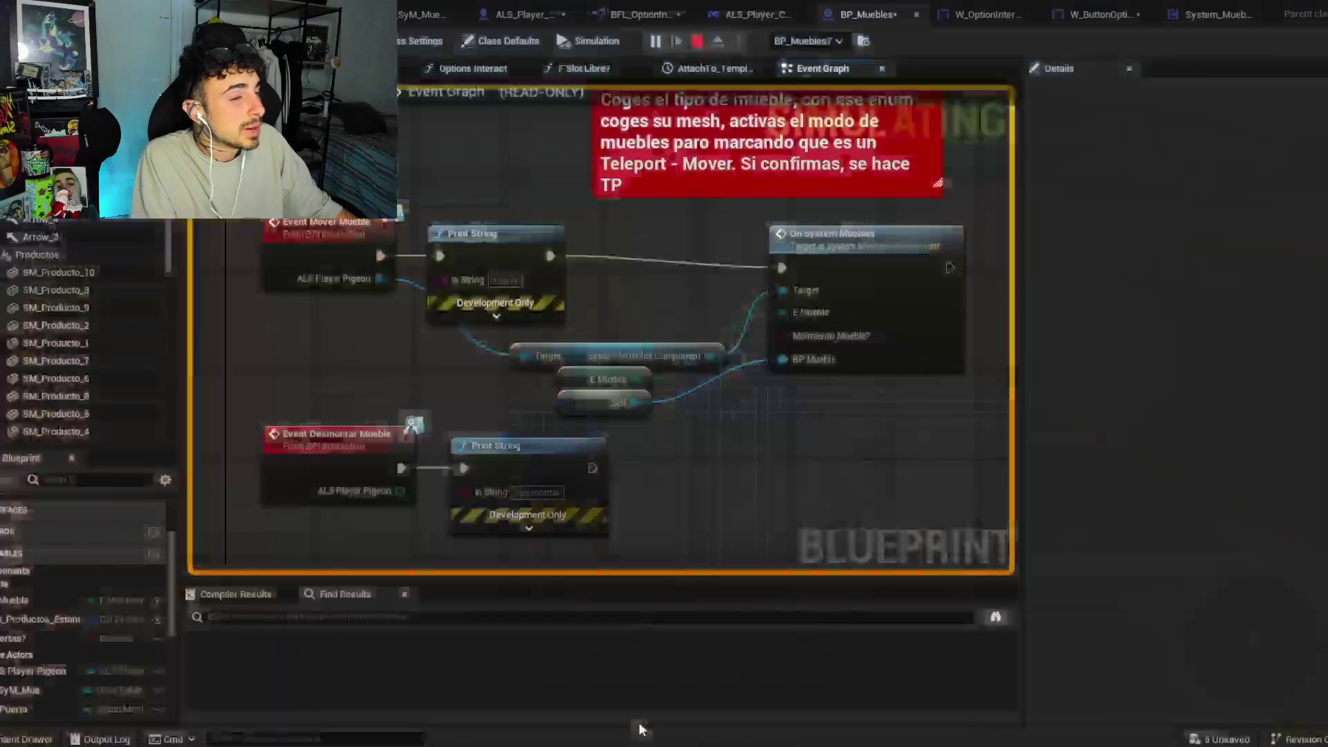
{"action": "scroll", "coordinate": [653, 476], "scroll_direction": "down", "scroll_amount": 8}
{"action": "key", "text": "Home"}
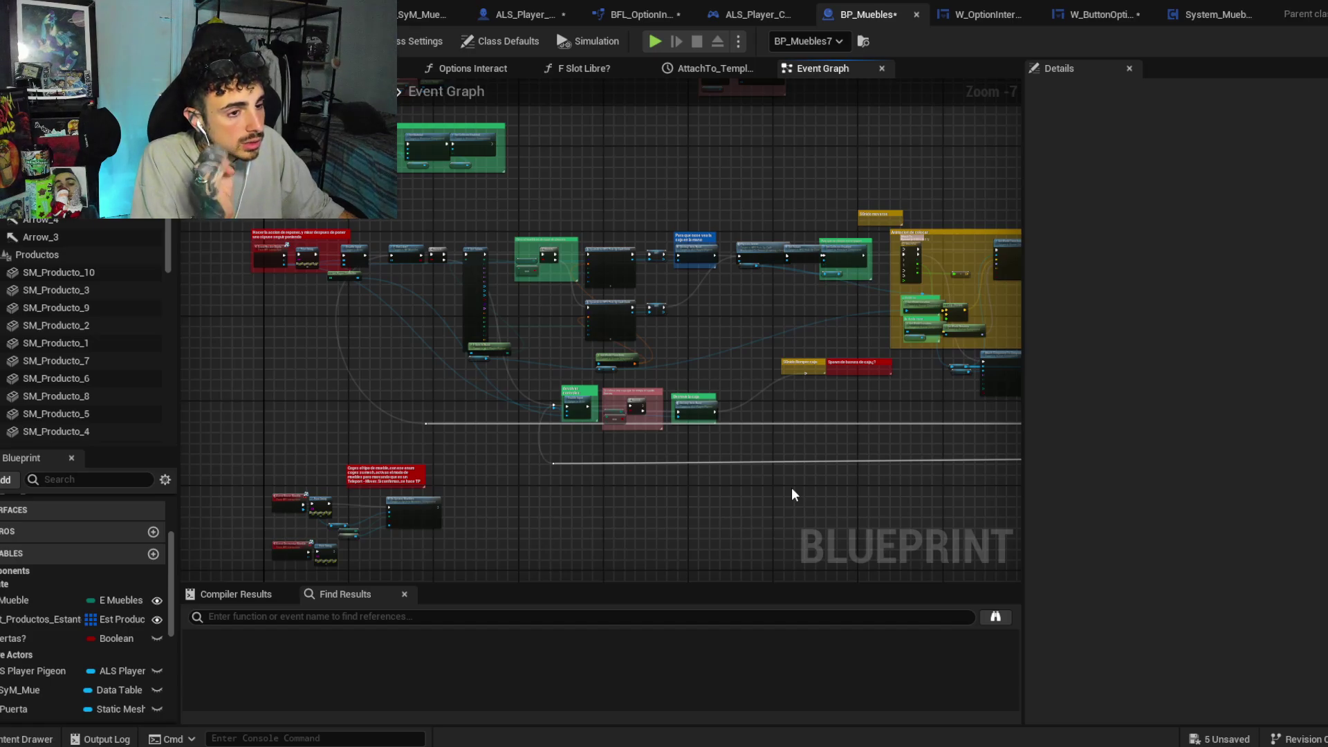
Step: Marquee-select the upper row of event graph nodes
{"action": "right_click_drag", "start_coordinate": [839, 404], "coordinate": [670, 411]}
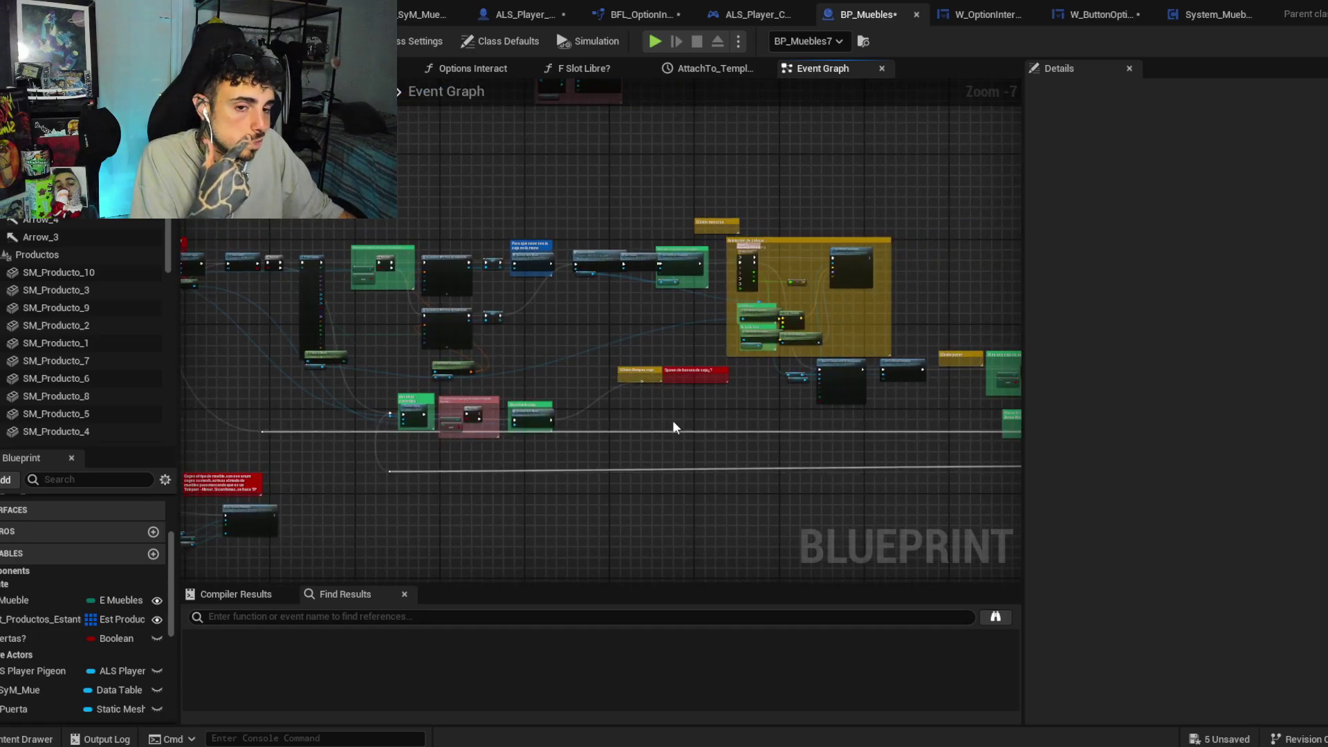
{"action": "scroll", "coordinate": [675, 423], "scroll_direction": "up", "scroll_amount": 1}
{"action": "scroll", "coordinate": [341, 255], "scroll_direction": "up", "scroll_amount": 2}
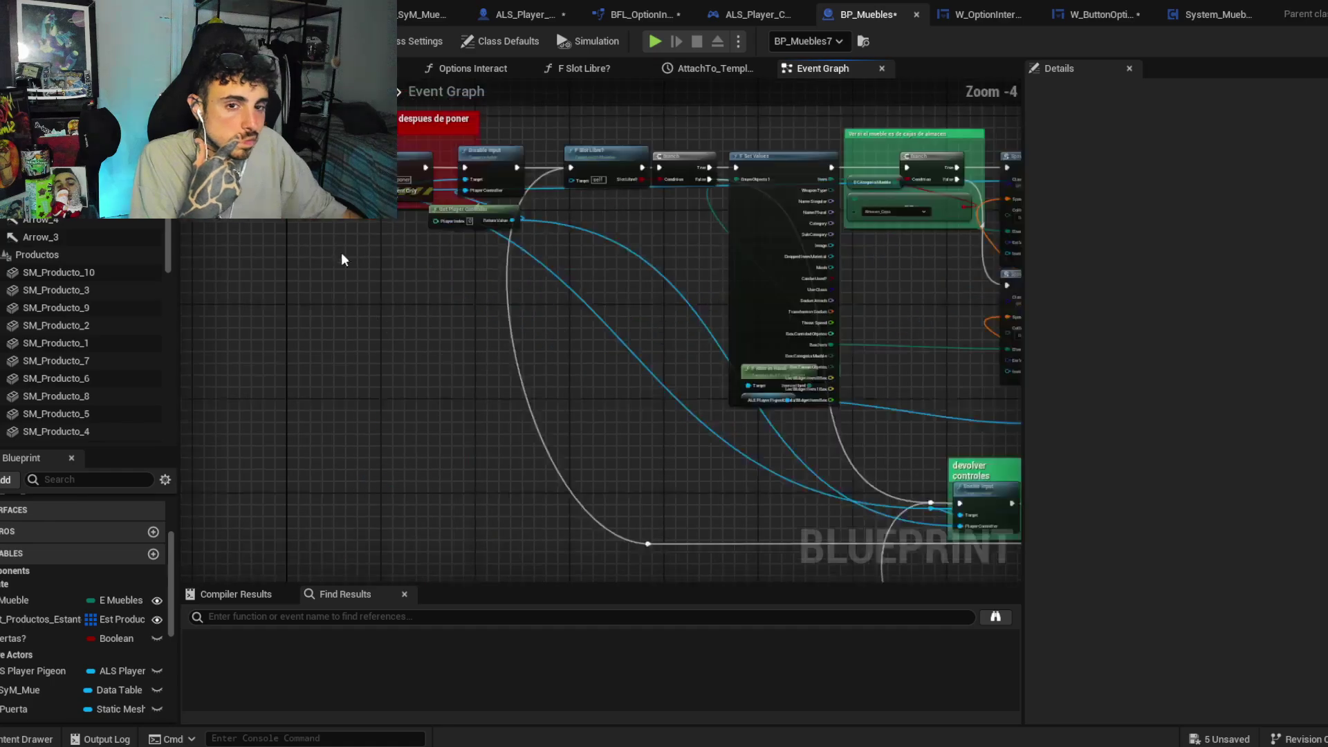
{"action": "scroll", "coordinate": [341, 254], "scroll_direction": "down", "scroll_amount": 3}
{"action": "scroll", "coordinate": [342, 254], "scroll_direction": "down", "scroll_amount": 2}
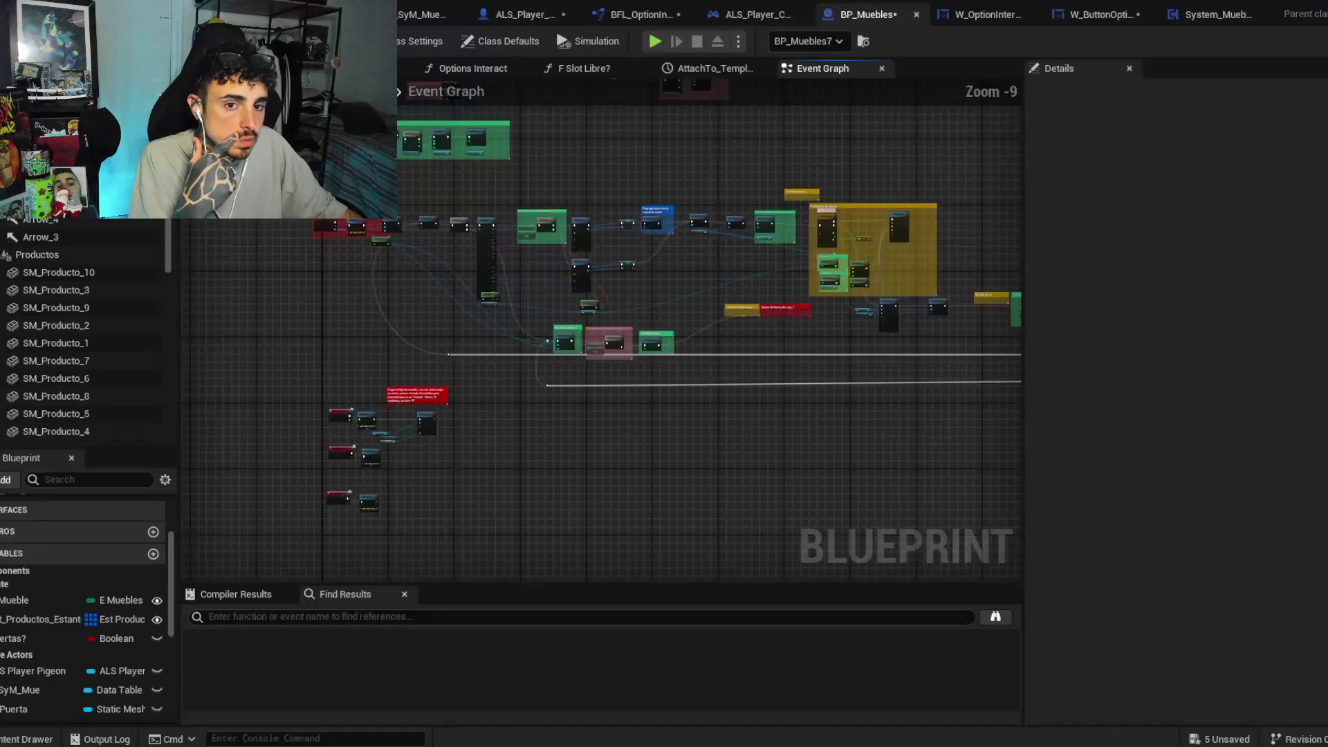
{"action": "left_click_drag", "start_coordinate": [1017, 382], "coordinate": [830, 380]}
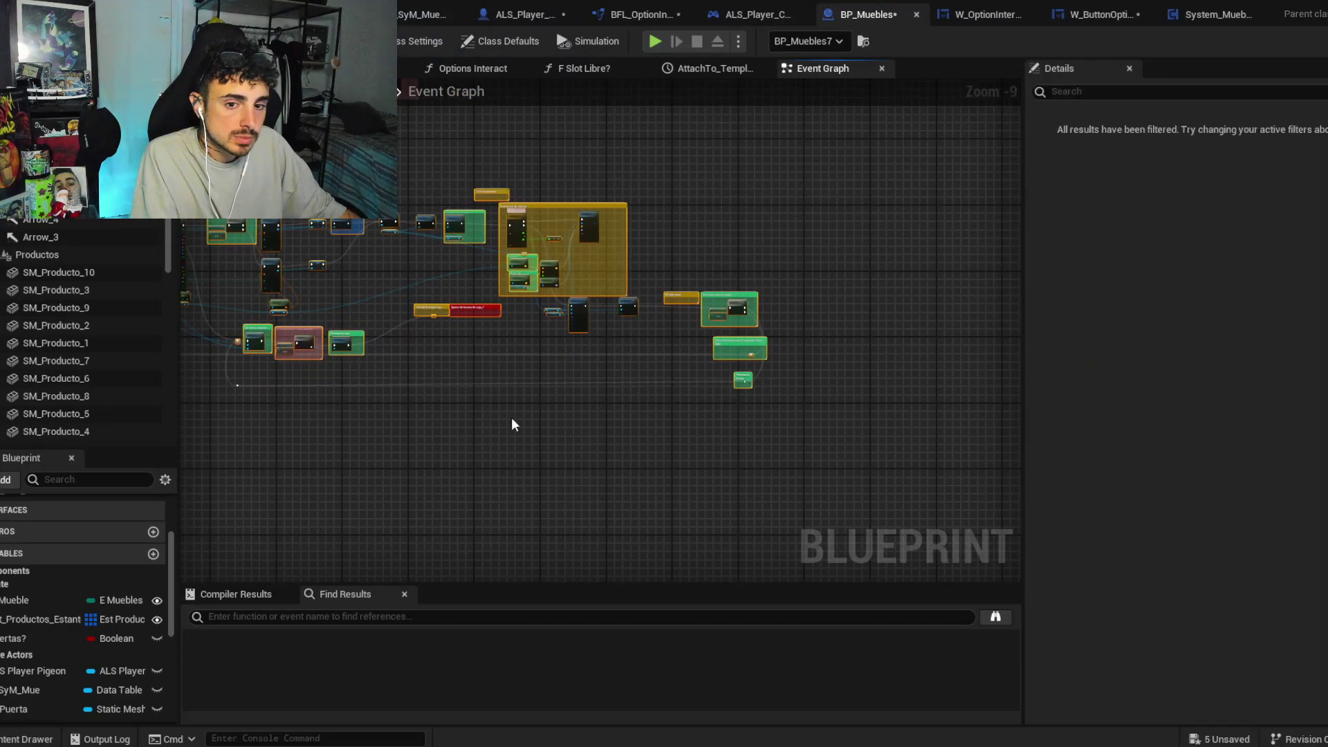
{"action": "right_click_drag", "start_coordinate": [513, 424], "coordinate": [915, 421]}
Step: Wrap the selected nodes in a comment titled 'Recibir objetos' coloured mint green
{"action": "key", "text": "c"}
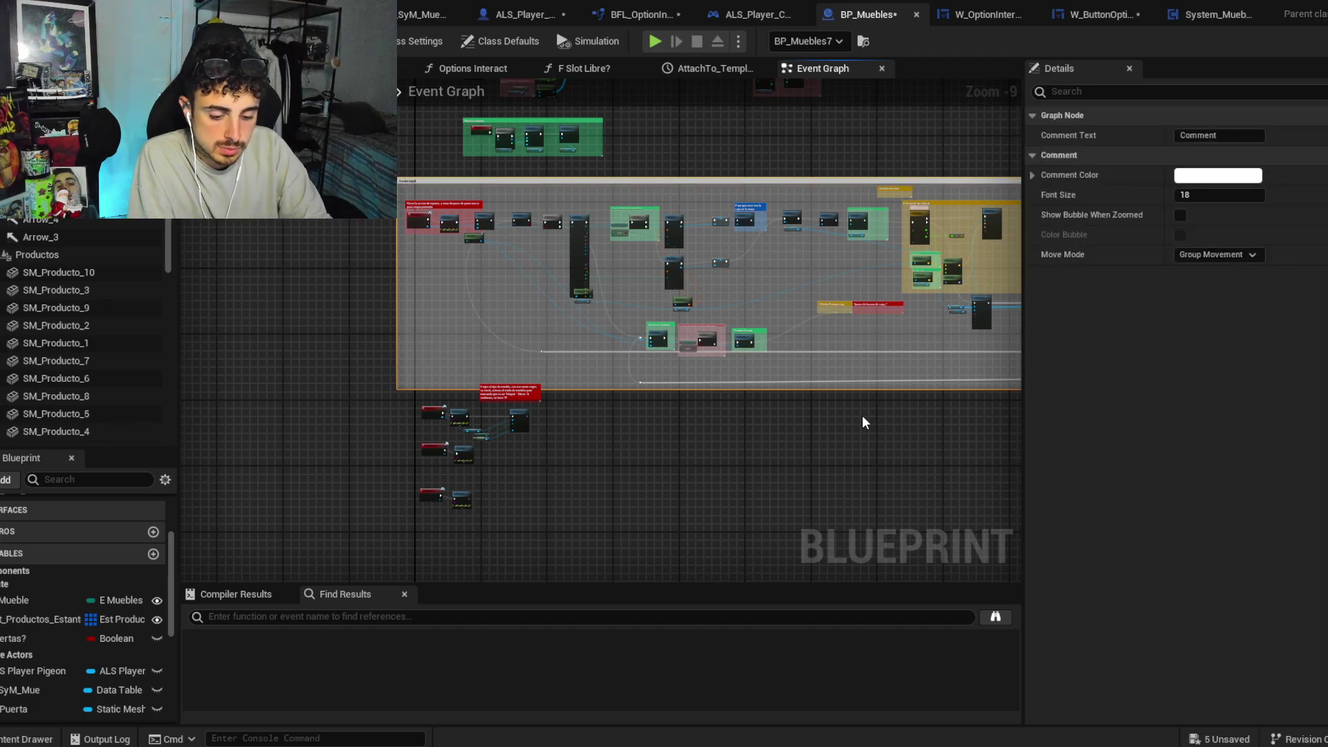
{"action": "type", "text": "Recibir objetos"}
{"action": "key", "text": "Return"}
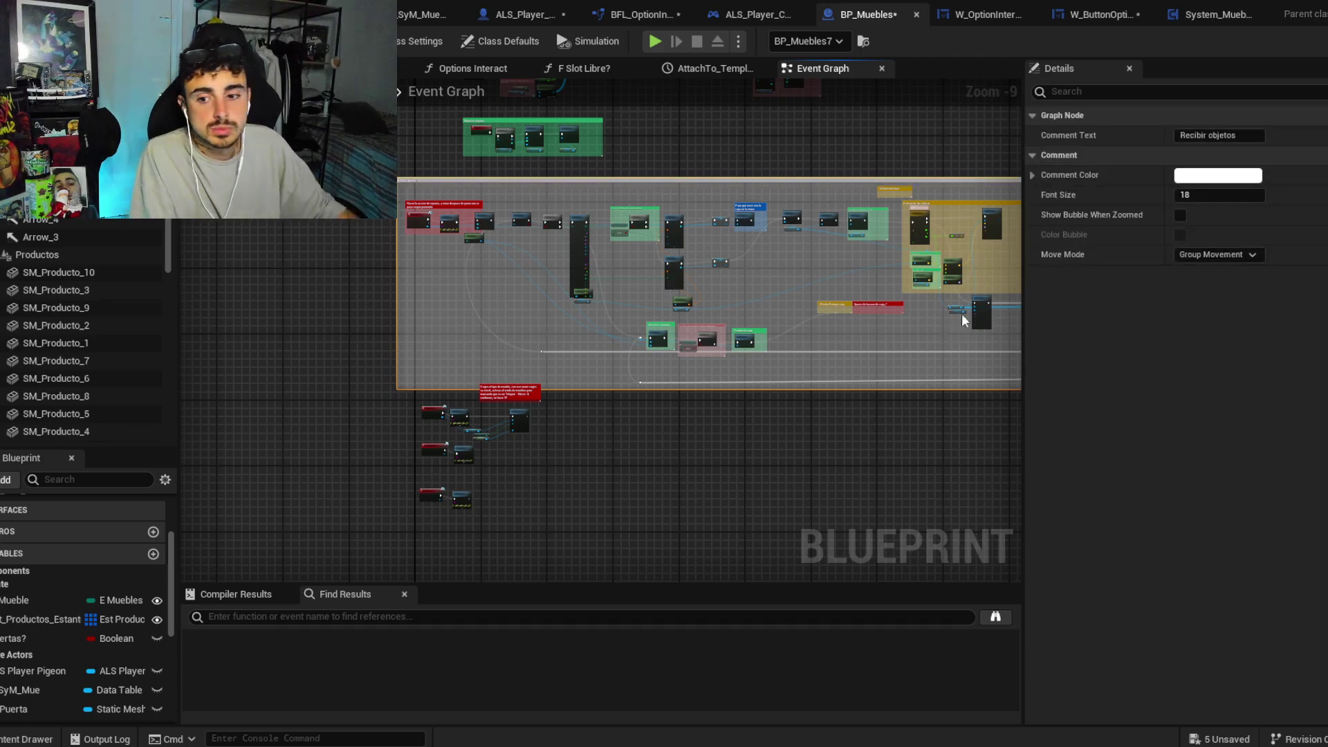
{"action": "left_click", "coordinate": [1217, 175]}
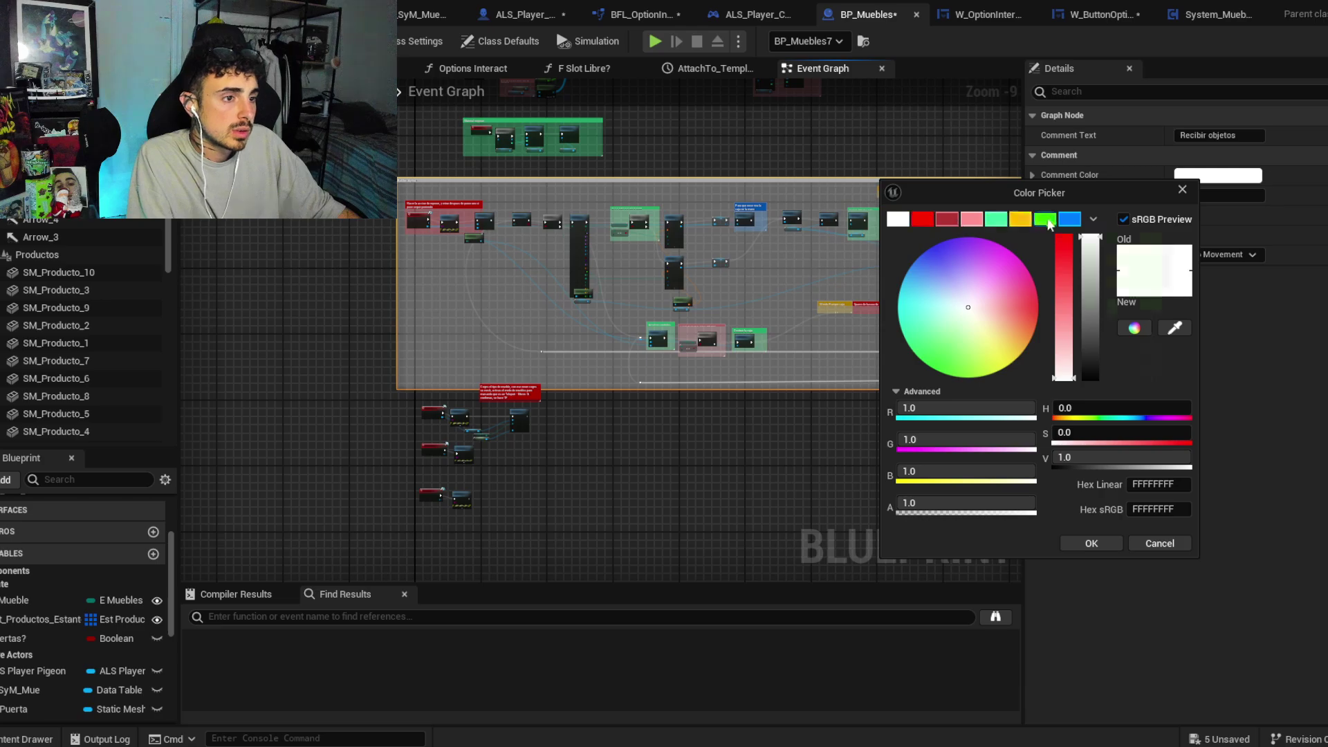
{"action": "left_click", "coordinate": [996, 219]}
{"action": "left_click", "coordinate": [1091, 543]}
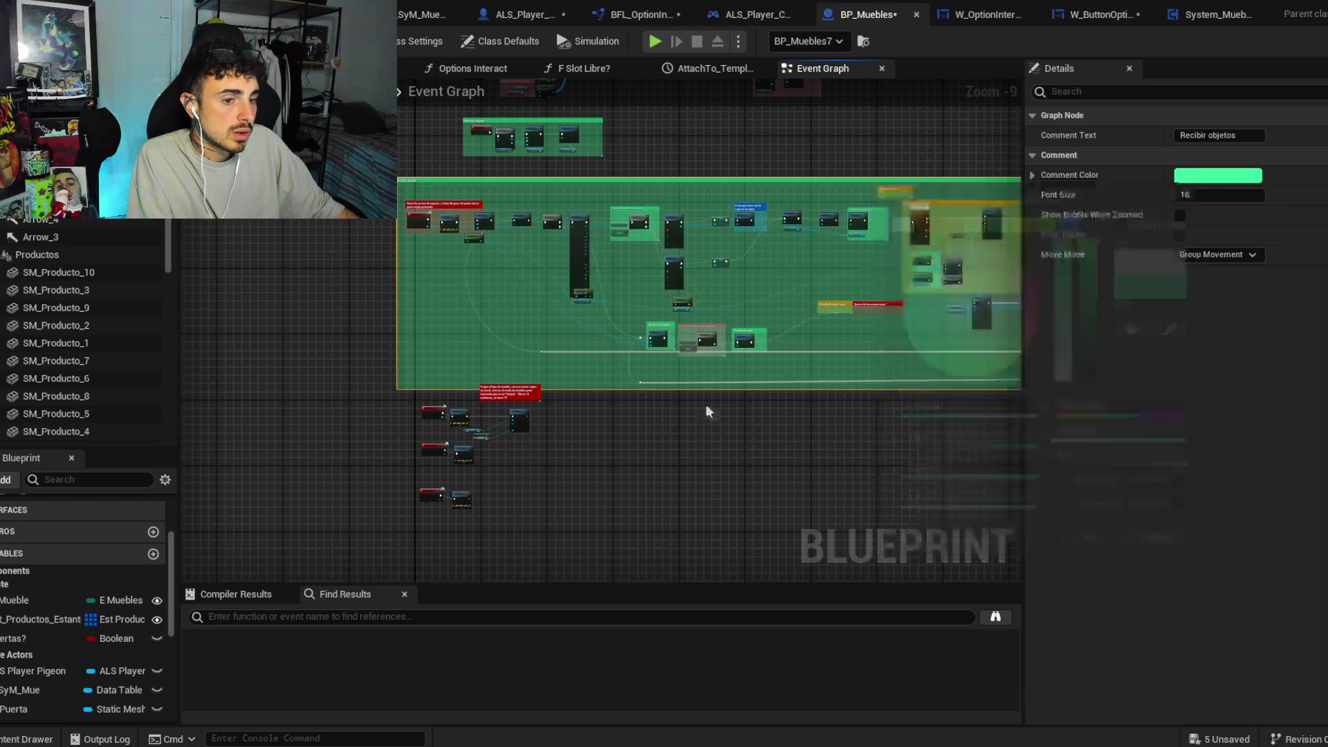
Step: Frame the Mover Mueble and Desmontar events and nudge the On System Muebles node up-left
{"action": "scroll", "coordinate": [529, 419], "scroll_direction": "up", "scroll_amount": 5}
{"action": "scroll", "coordinate": [530, 418], "scroll_direction": "up", "scroll_amount": 2}
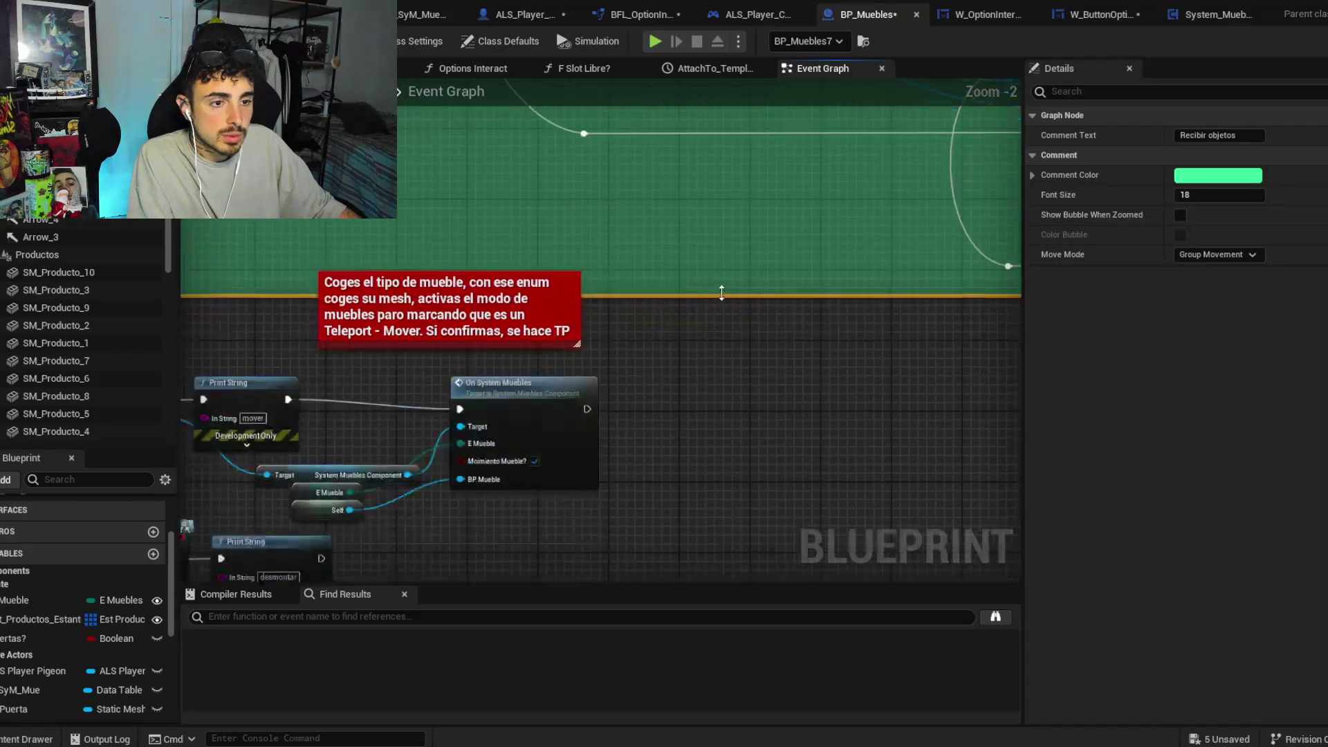
{"action": "left_click", "coordinate": [537, 305]}
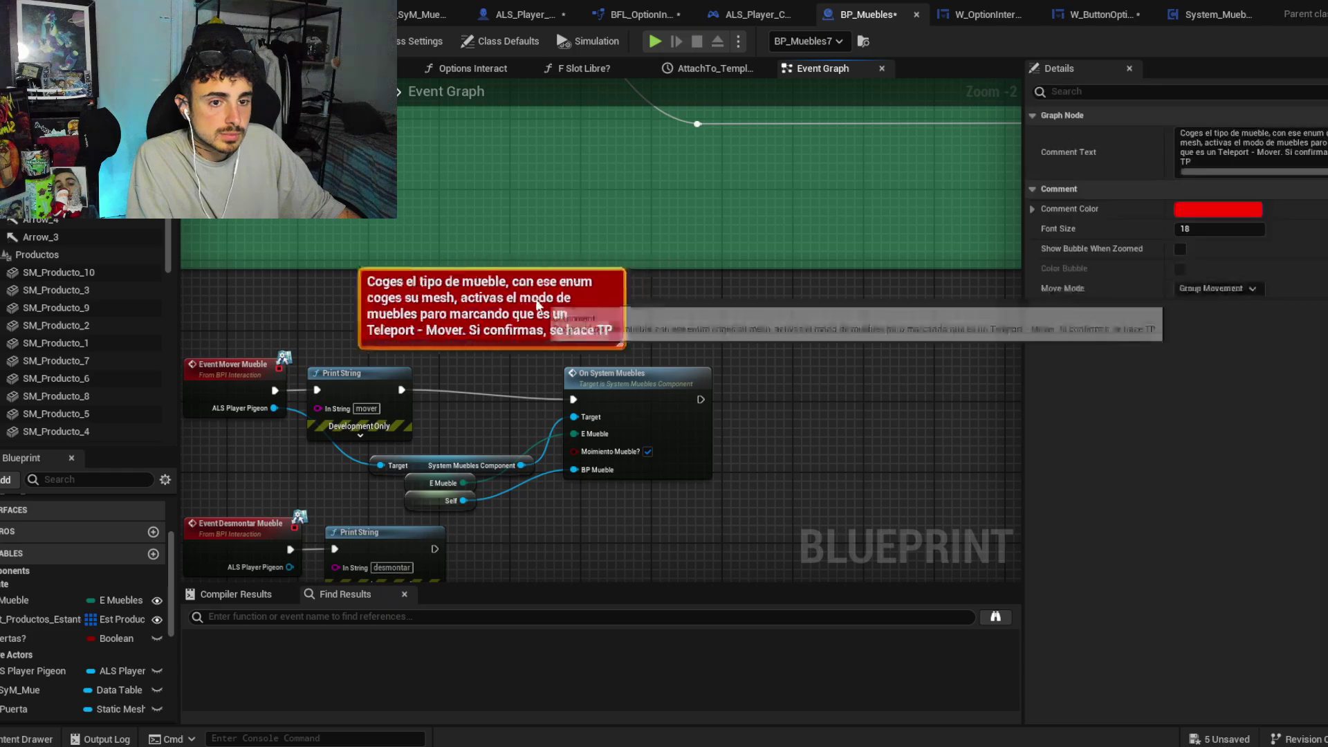
{"action": "left_click", "coordinate": [740, 317]}
{"action": "right_click_drag", "start_coordinate": [740, 317], "coordinate": [773, 314]}
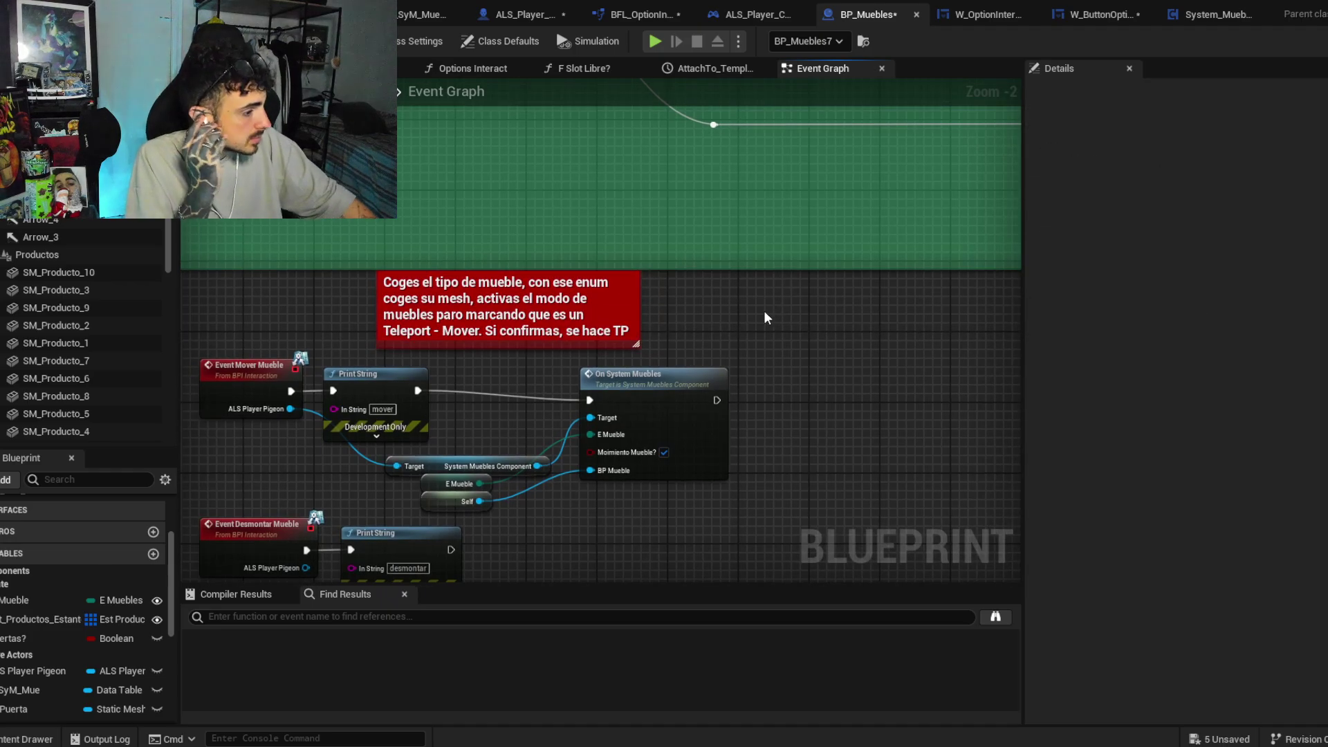
{"action": "right_click_drag", "start_coordinate": [688, 321], "coordinate": [752, 296]}
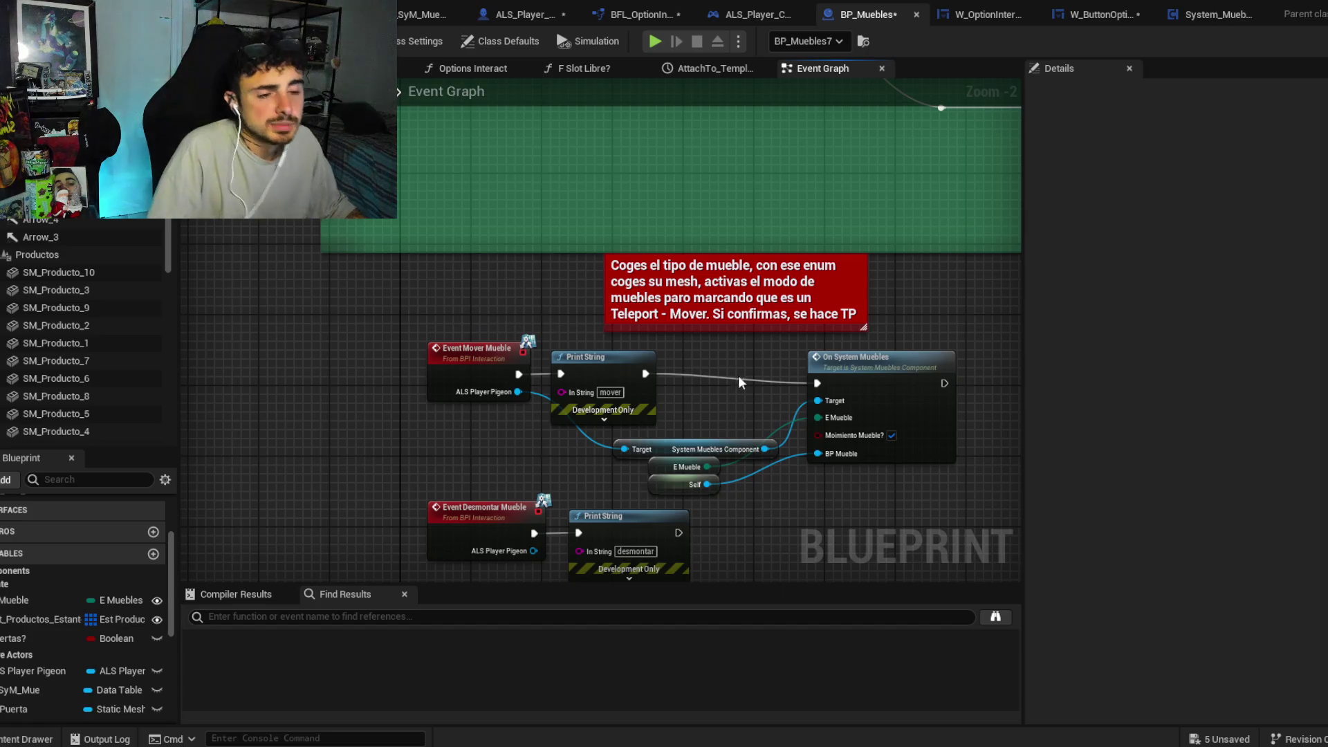
{"action": "right_click_drag", "start_coordinate": [740, 382], "coordinate": [539, 394]}
{"action": "left_click", "coordinate": [622, 304]}
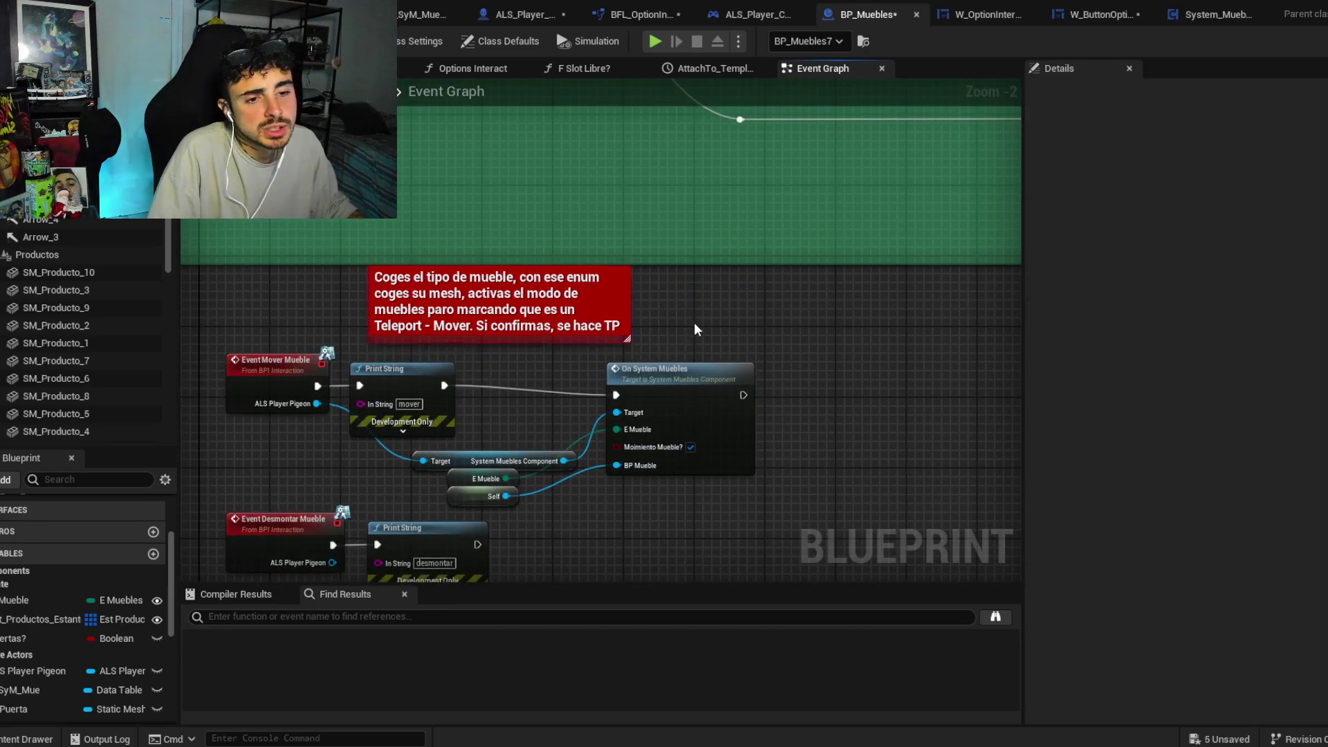
{"action": "left_click_drag", "start_coordinate": [688, 381], "coordinate": [679, 372]}
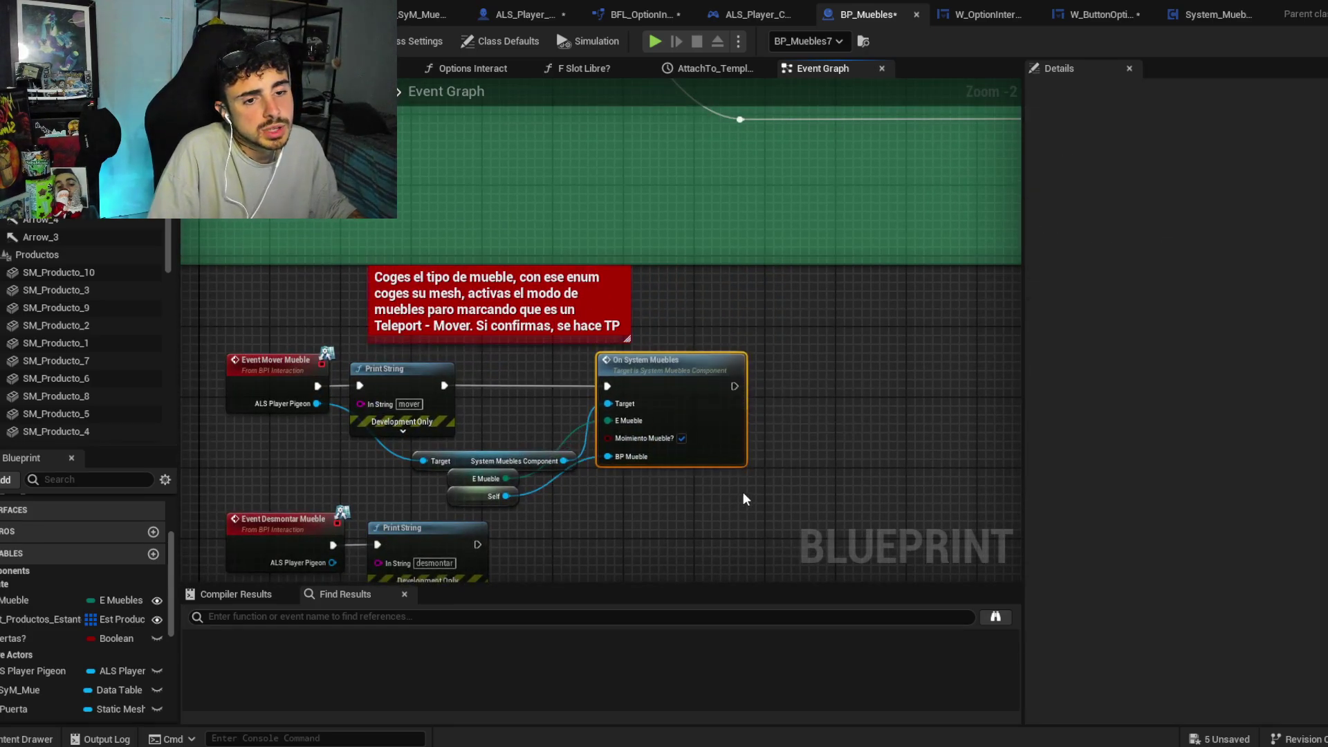
{"action": "left_click", "coordinate": [849, 414]}
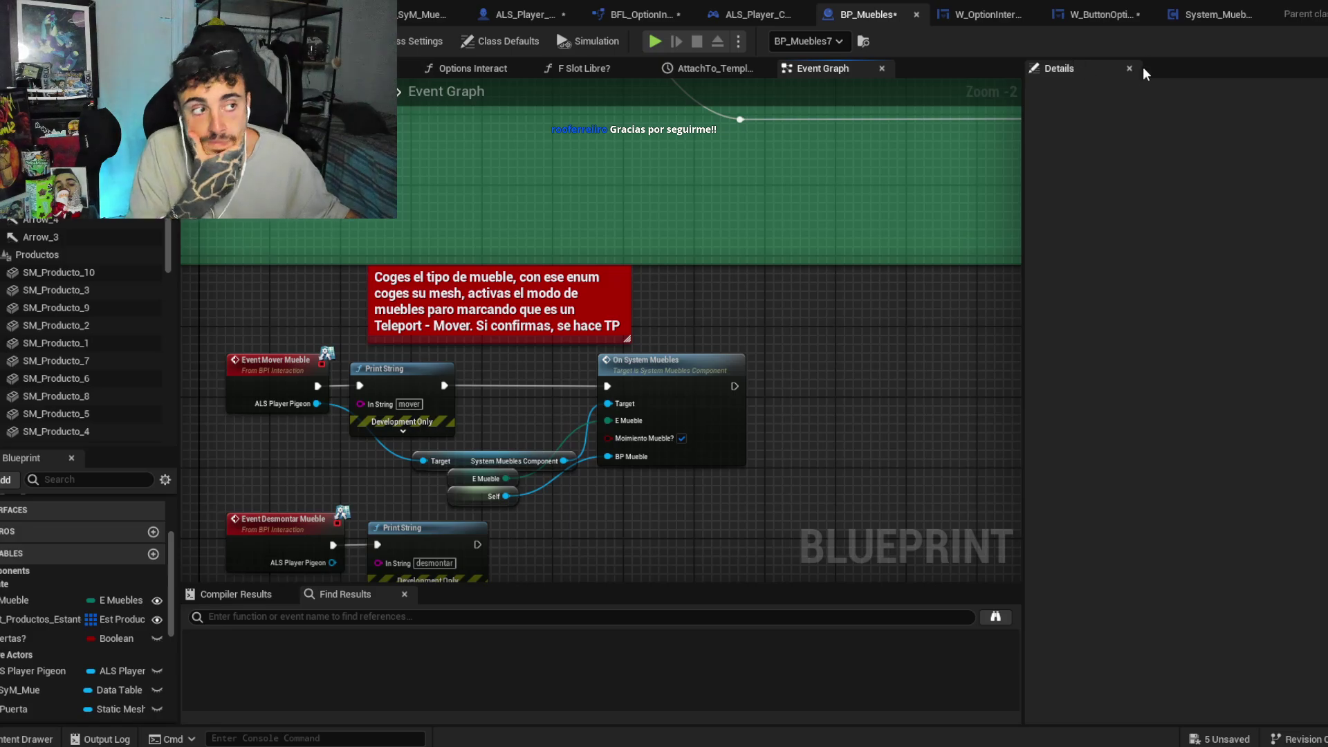
Step: In the System Muebles component graph, move the right-hand comment boxes up and right
{"action": "left_click", "coordinate": [1211, 15]}
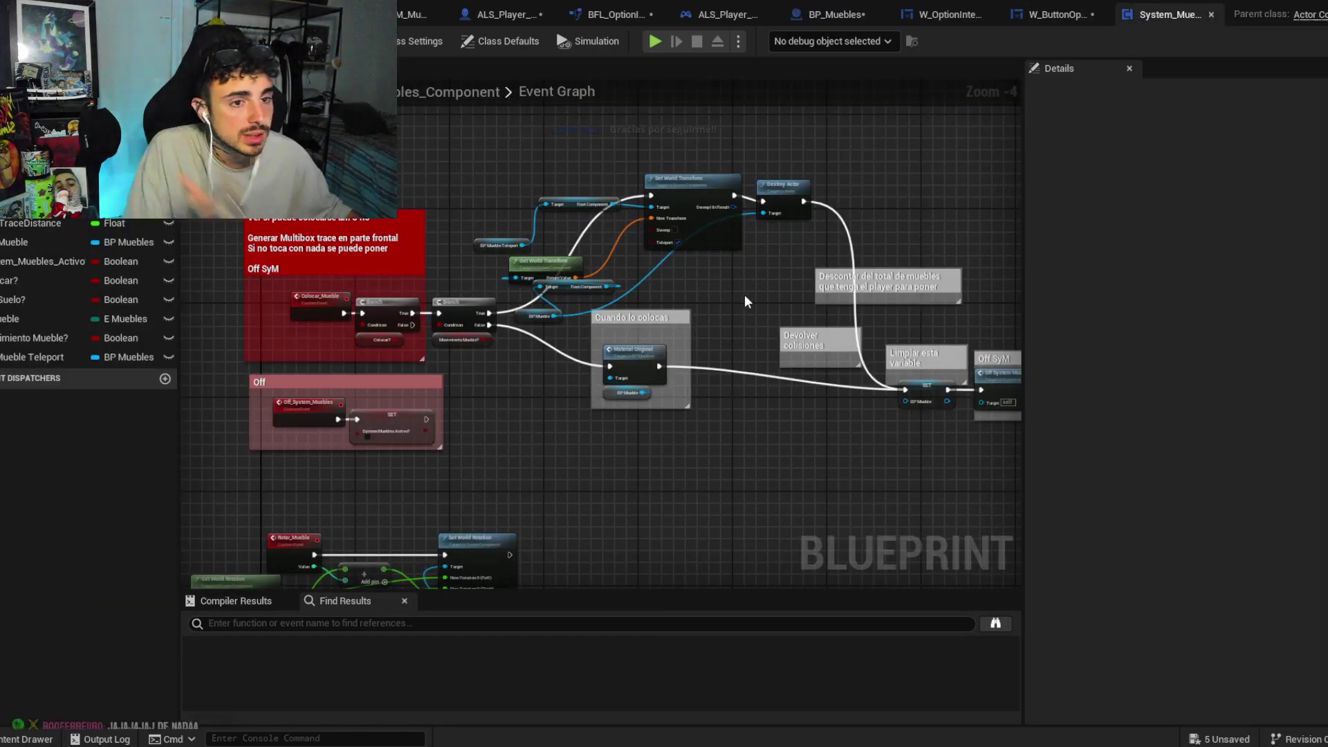
{"action": "right_click_drag", "start_coordinate": [744, 294], "coordinate": [612, 297]}
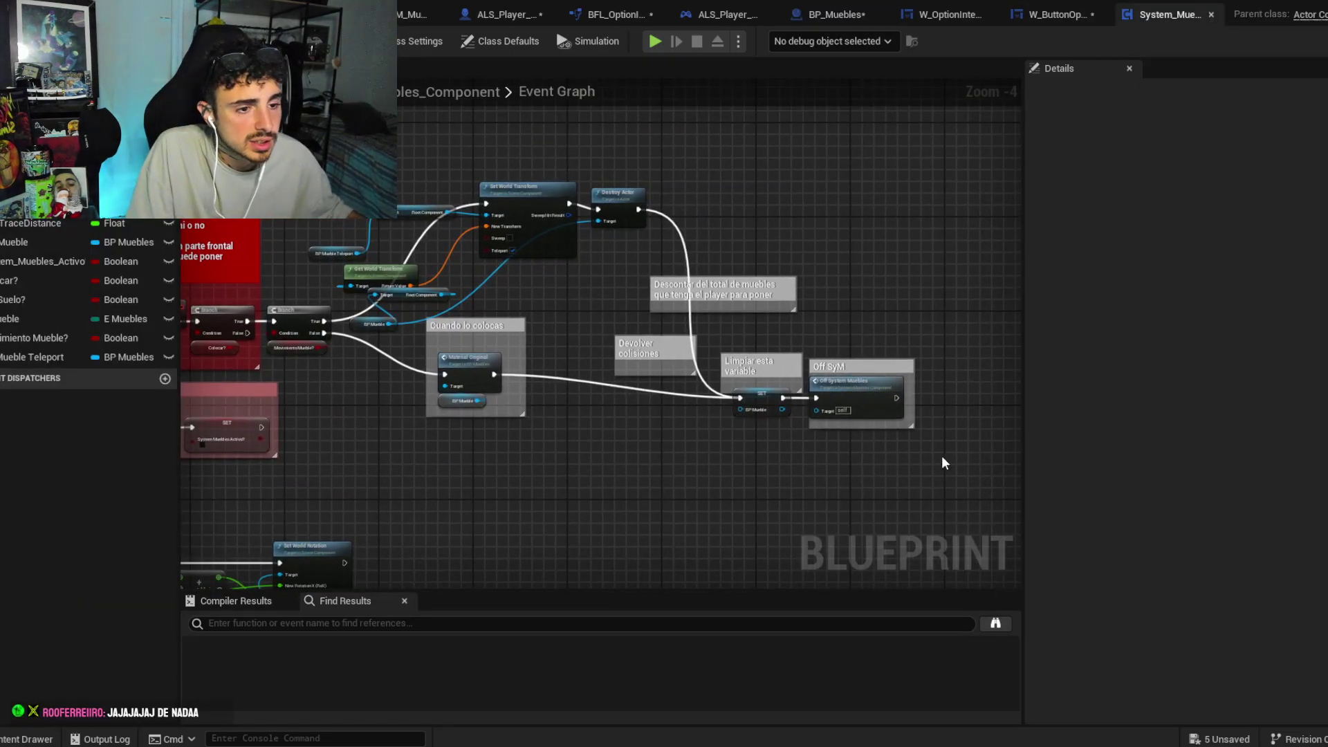
{"action": "scroll", "coordinate": [681, 372], "scroll_direction": "up", "scroll_amount": 2}
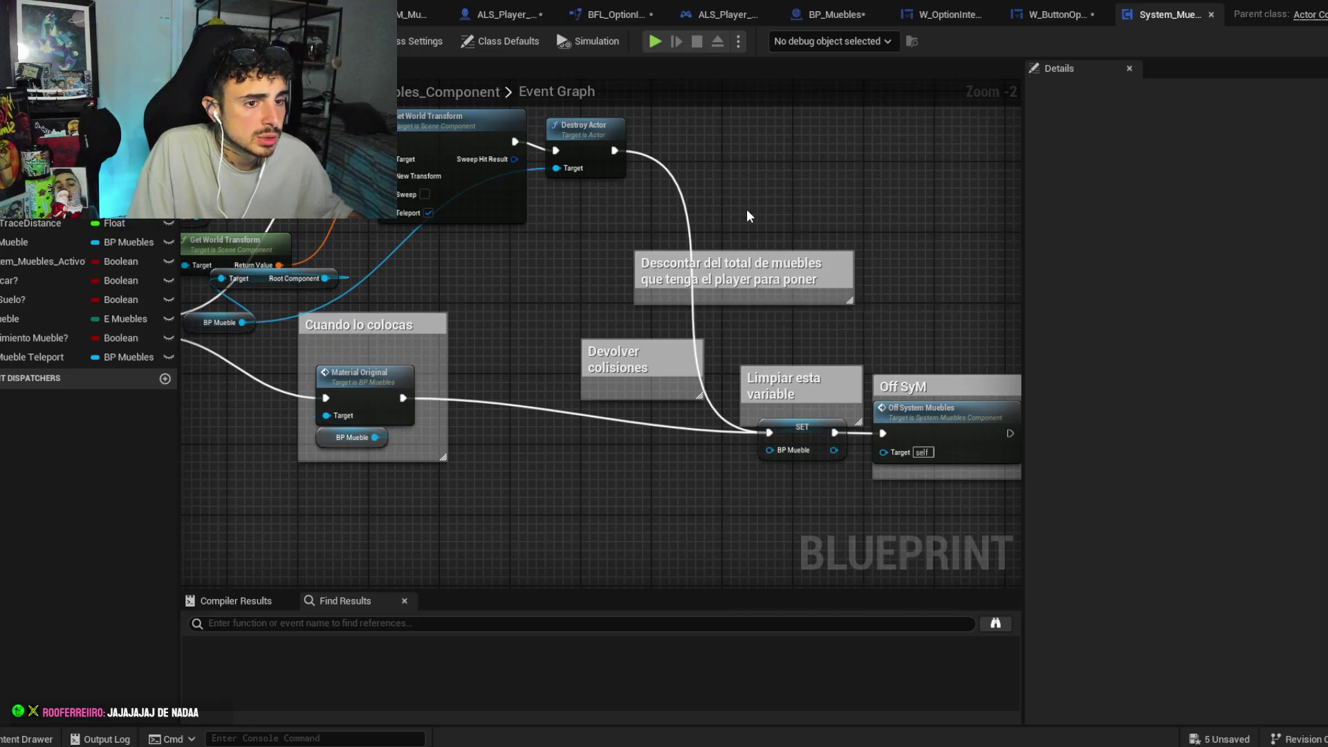
{"action": "scroll", "coordinate": [654, 328], "scroll_direction": "down", "scroll_amount": 3}
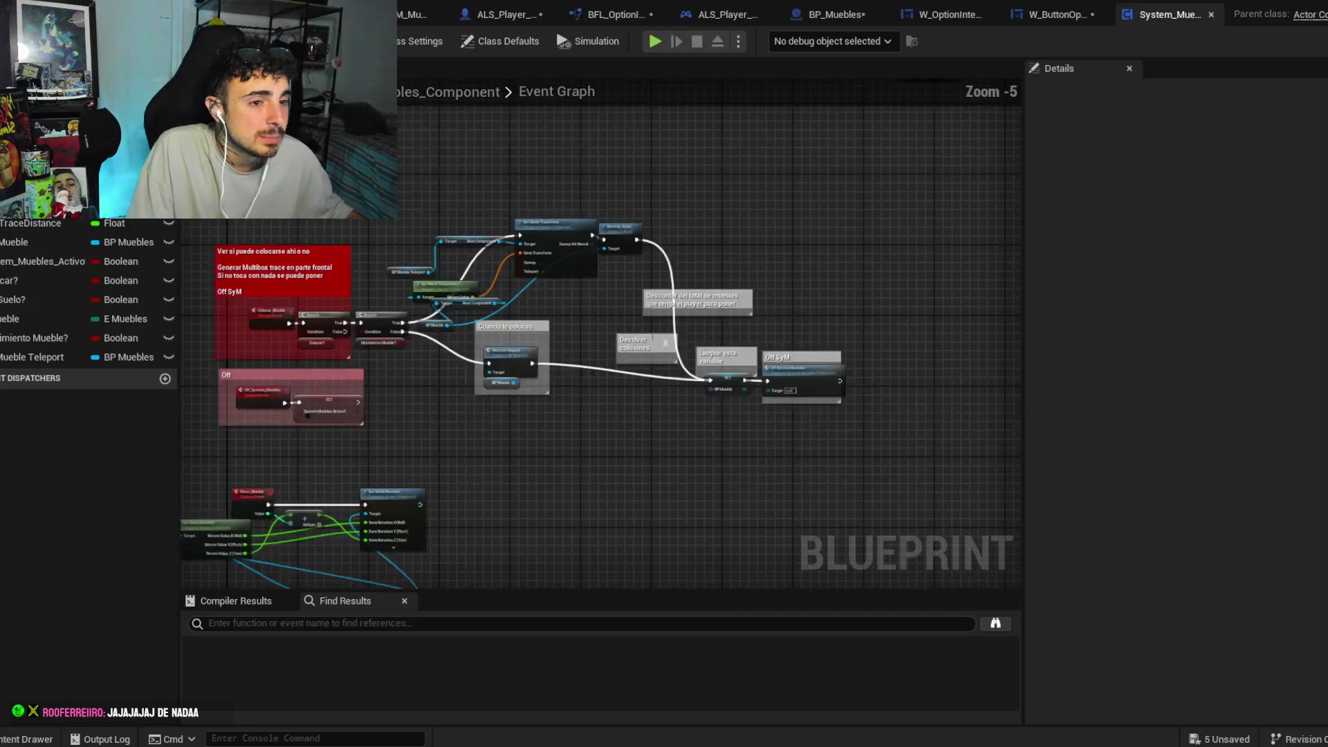
{"action": "left_click_drag", "start_coordinate": [907, 460], "coordinate": [524, 304]}
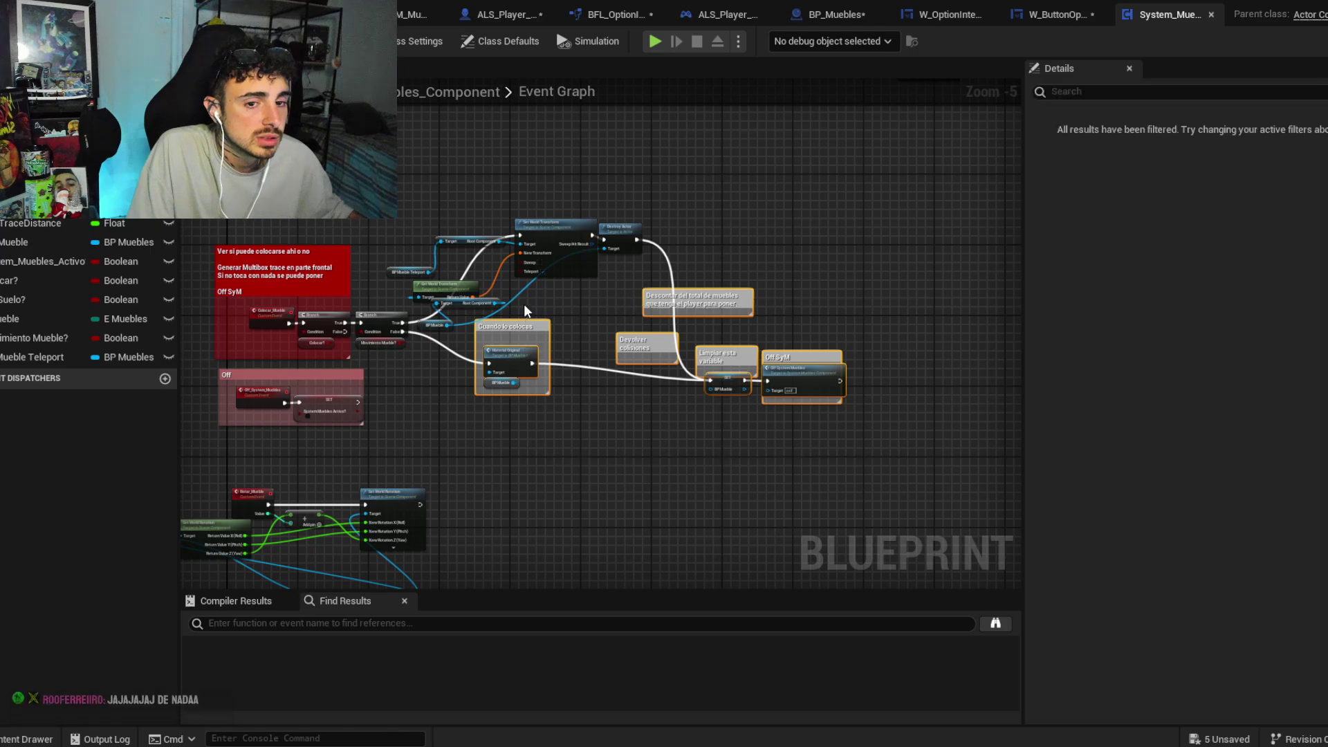
{"action": "right_click_drag", "start_coordinate": [524, 304], "coordinate": [632, 327]}
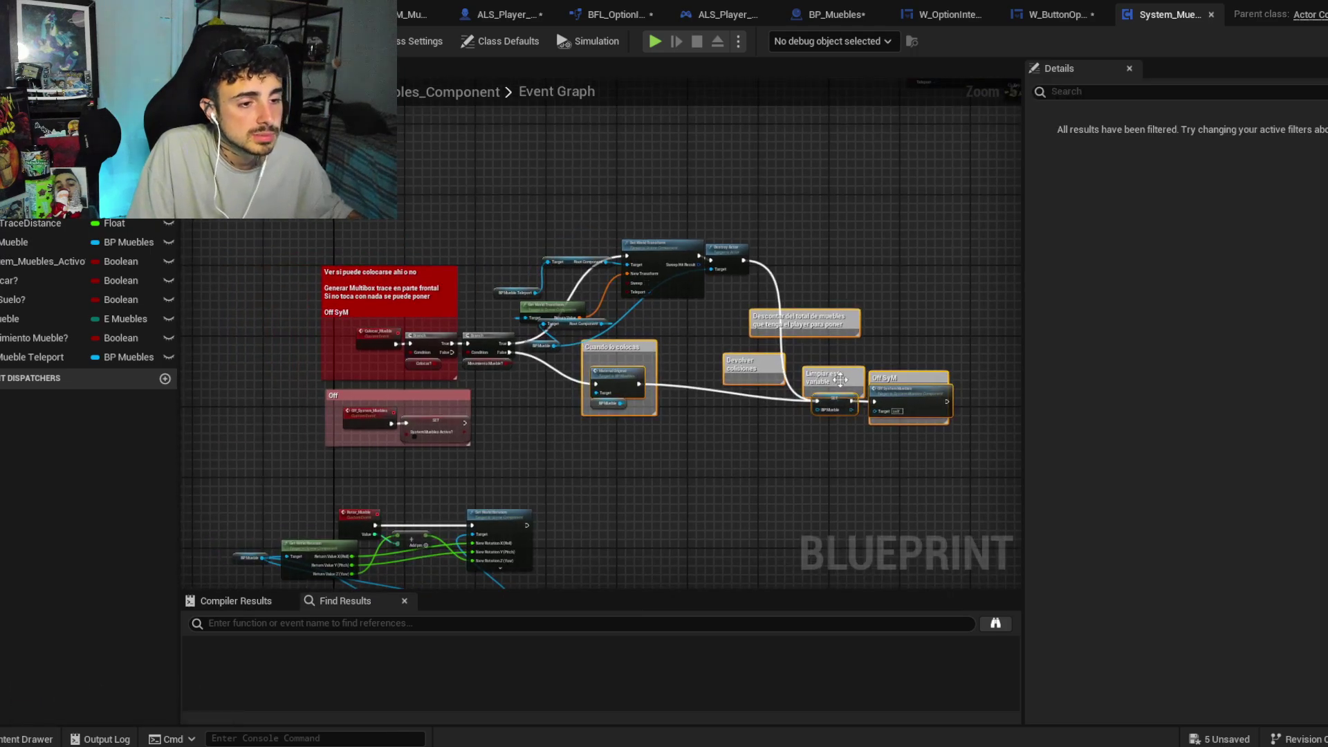
{"action": "left_click_drag", "start_coordinate": [839, 379], "coordinate": [888, 349]}
{"action": "left_click", "coordinate": [814, 405]}
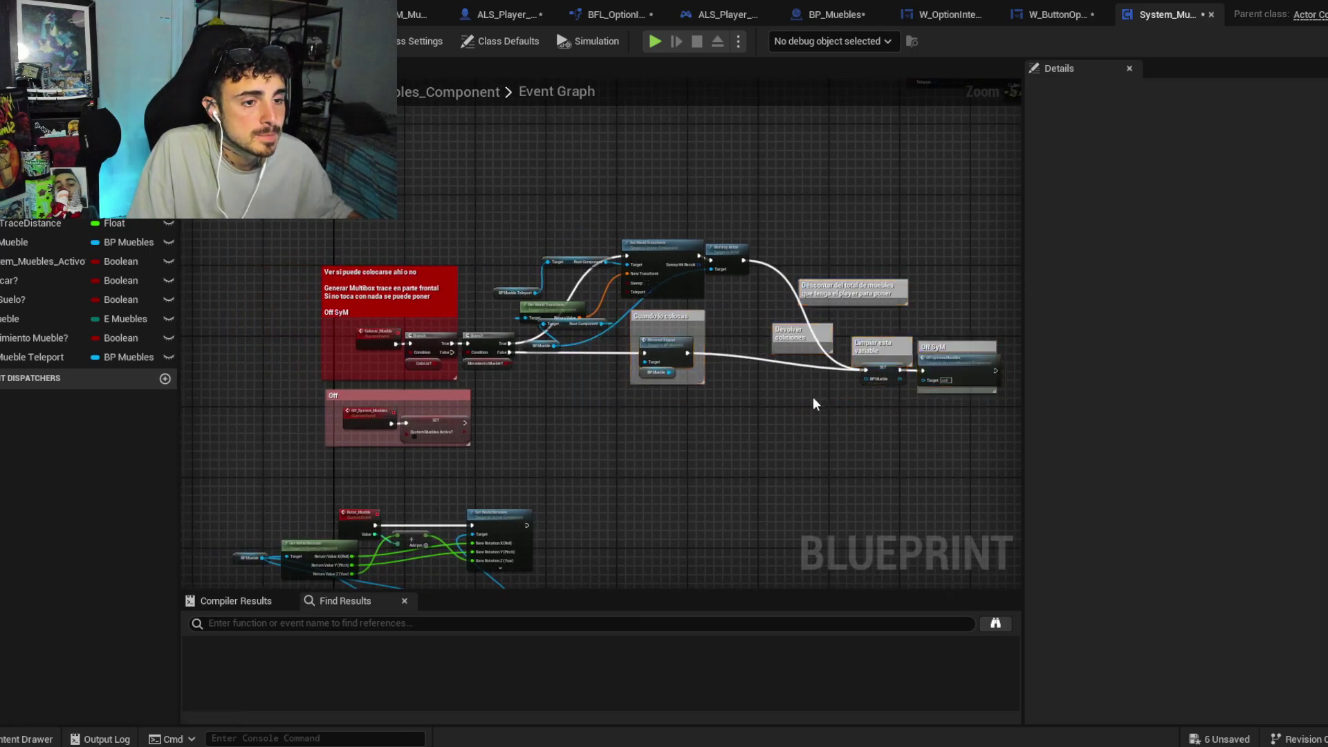
Step: Shift Devolver colisiones left and the Limpiar esta variable and Off SyM comments up-right
{"action": "scroll", "coordinate": [758, 397], "scroll_direction": "up", "scroll_amount": 1}
{"action": "left_click_drag", "start_coordinate": [969, 439], "coordinate": [737, 268]}
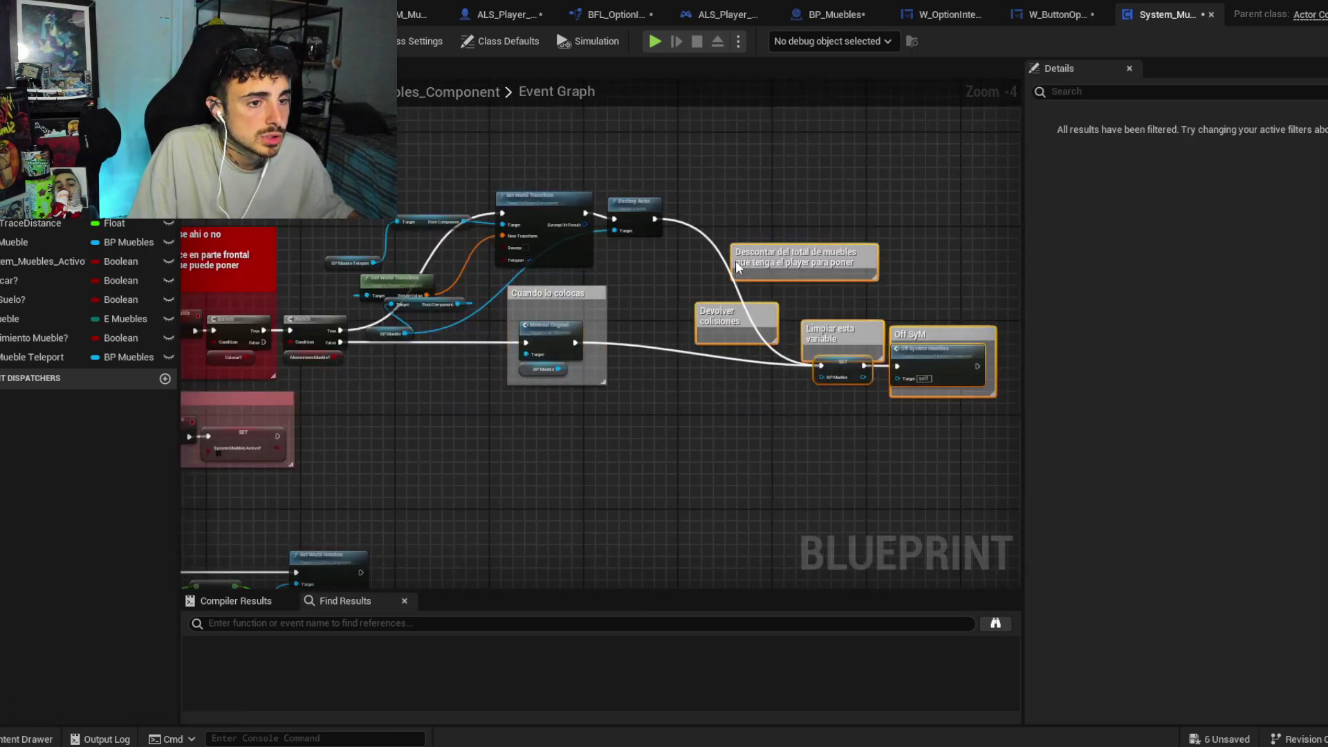
{"action": "left_click", "coordinate": [749, 322]}
{"action": "left_click_drag", "start_coordinate": [749, 322], "coordinate": [667, 312]}
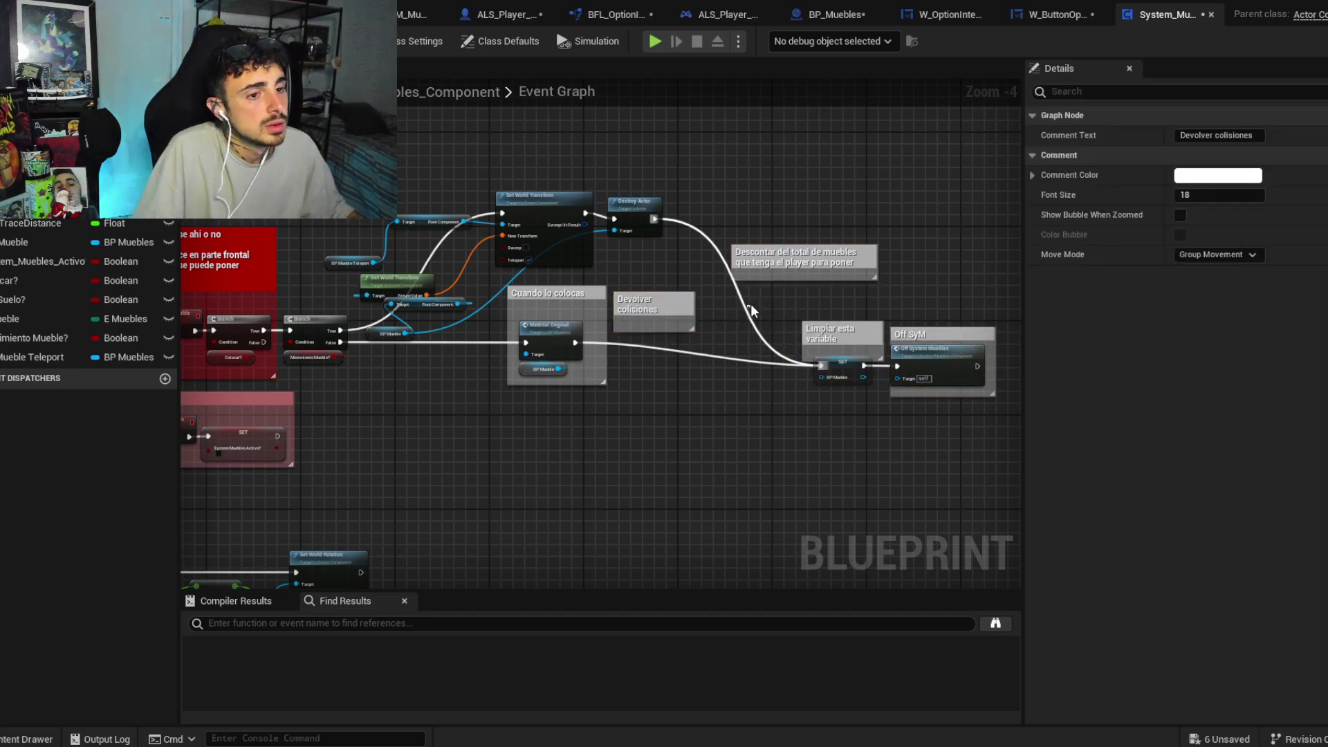
{"action": "right_click_drag", "start_coordinate": [848, 444], "coordinate": [735, 445]}
{"action": "left_click_drag", "start_coordinate": [979, 439], "coordinate": [765, 326]}
{"action": "left_click_drag", "start_coordinate": [685, 325], "coordinate": [780, 300]}
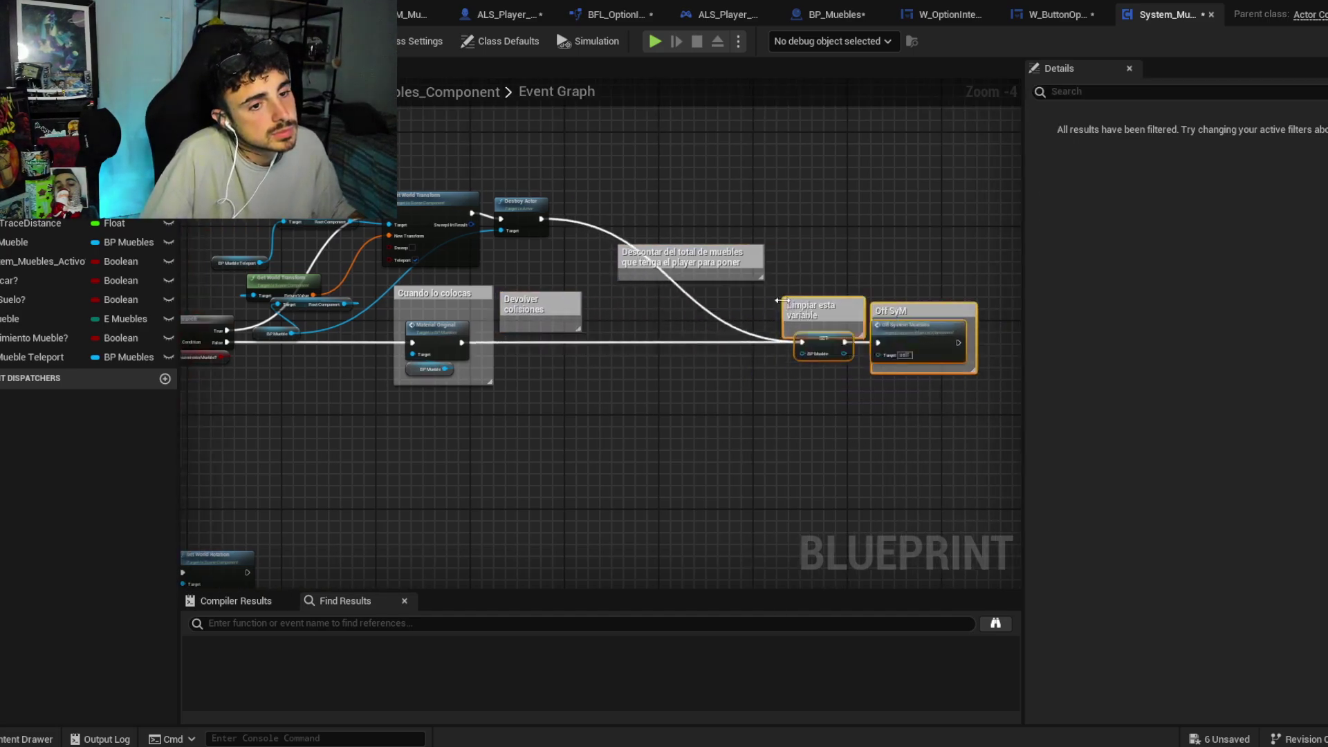
Step: Move the Descontar del total de muebles comment down and left
{"action": "left_click", "coordinate": [670, 216]}
{"action": "left_click_drag", "start_coordinate": [678, 251], "coordinate": [654, 296]}
{"action": "right_click_drag", "start_coordinate": [457, 278], "coordinate": [599, 287]}
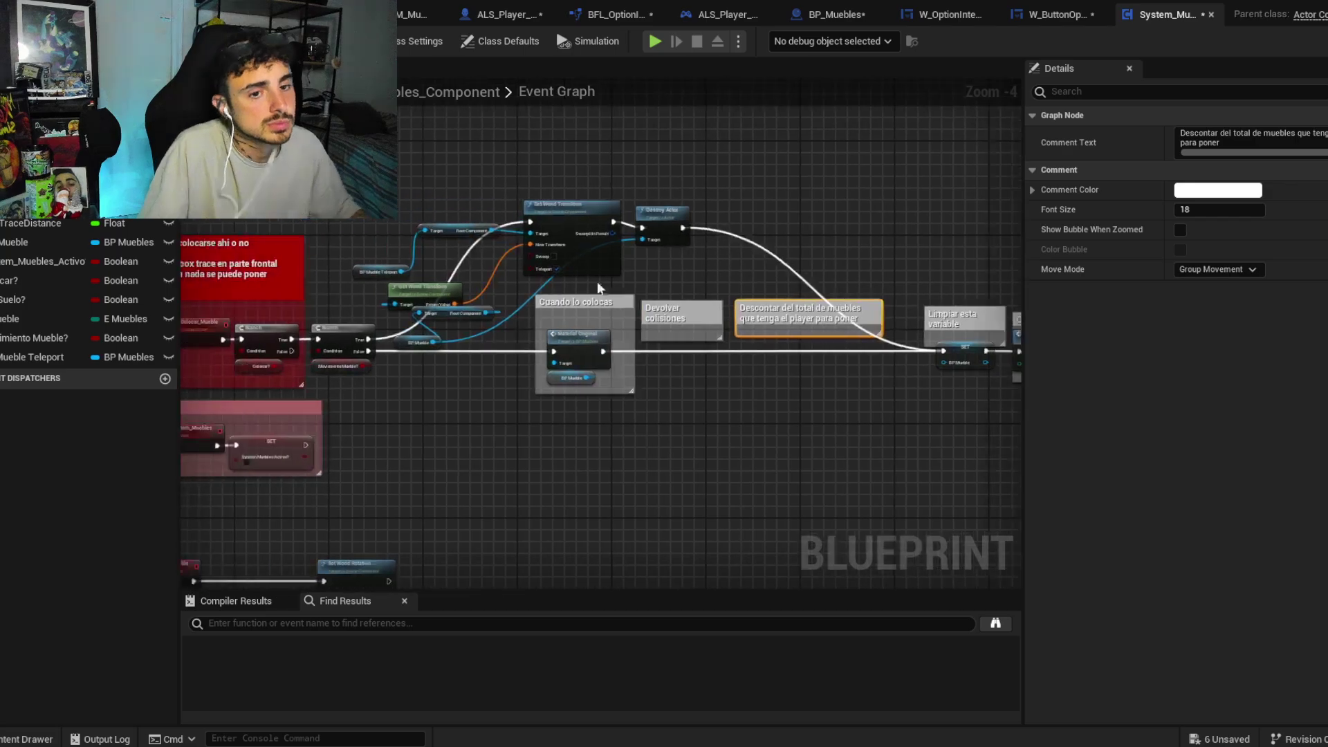
{"action": "scroll", "coordinate": [599, 288], "scroll_direction": "up", "scroll_amount": 3}
Step: Stack the BP Mueble Teleport, Root Component, Get World Transform and BP Mueble nodes compactly
{"action": "left_click", "coordinate": [546, 294]}
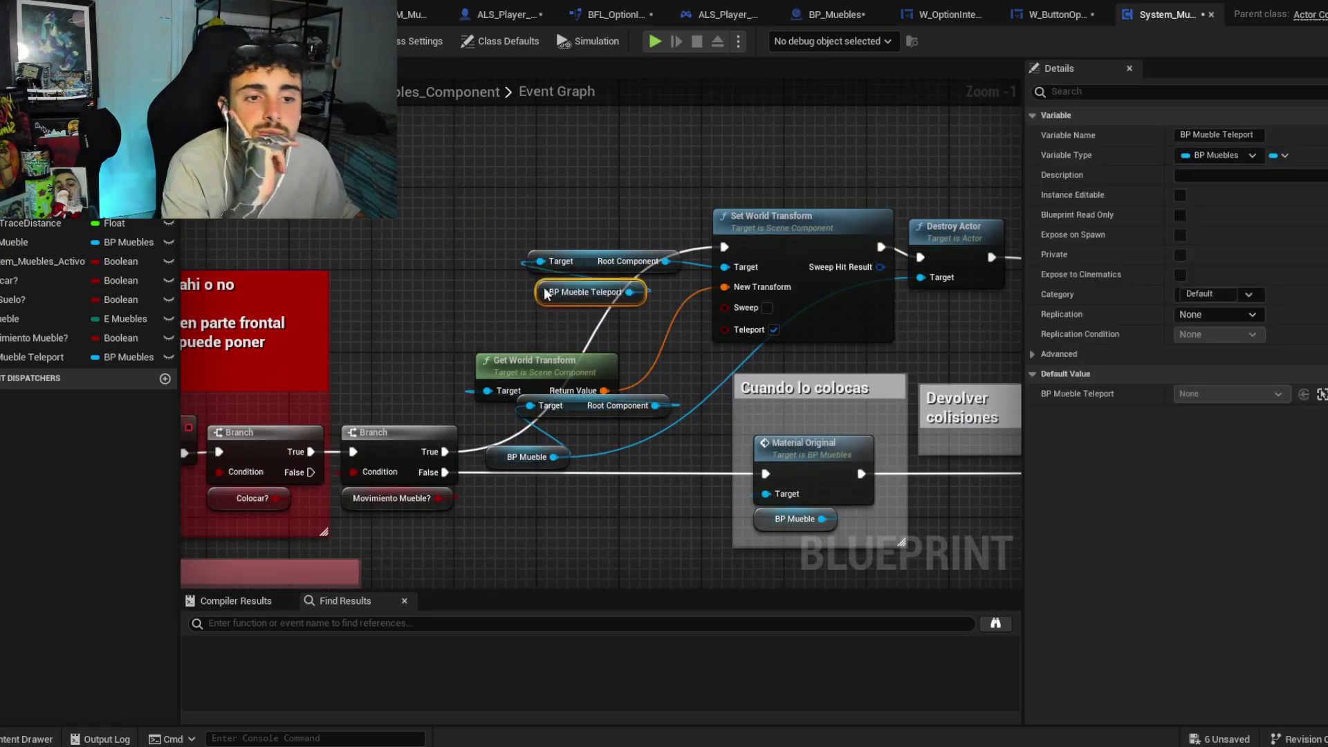
{"action": "left_click_drag", "start_coordinate": [546, 294], "coordinate": [535, 294]}
{"action": "left_click", "coordinate": [585, 257], "text": "ctrl"}
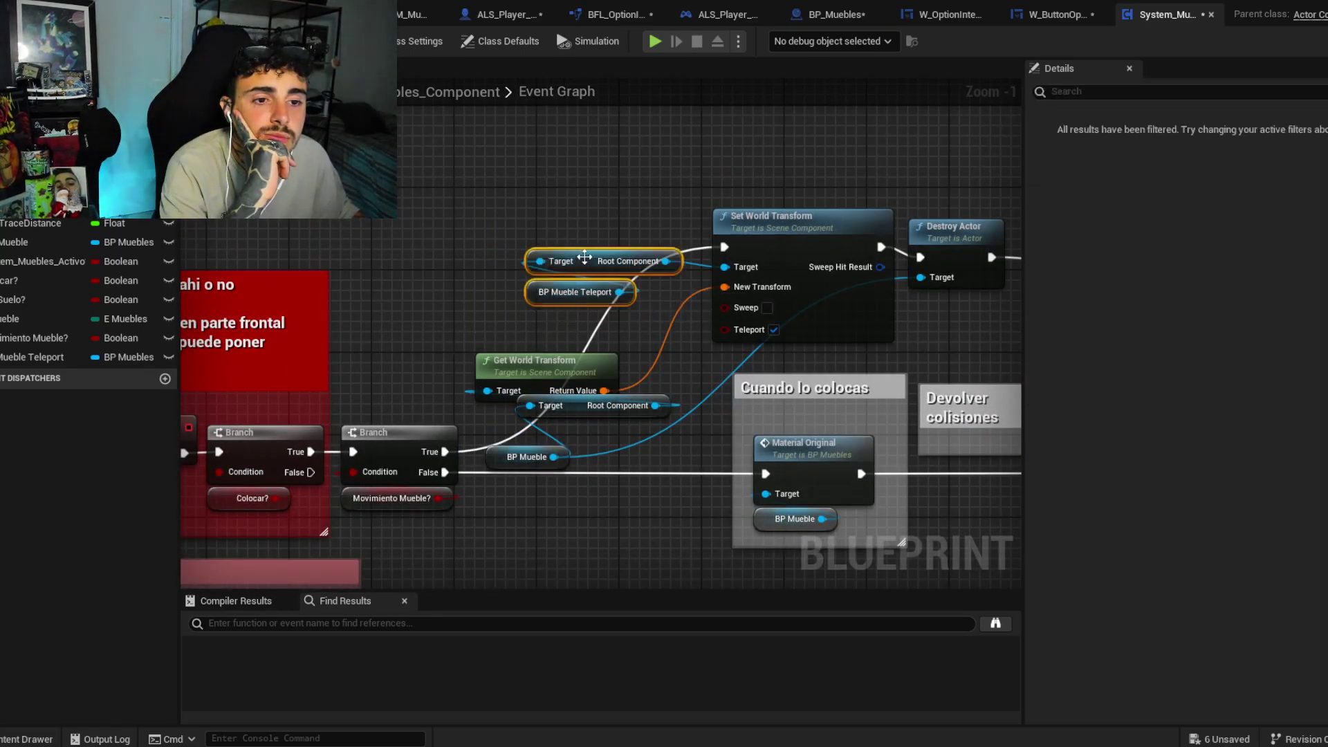
{"action": "left_click_drag", "start_coordinate": [584, 258], "coordinate": [606, 268]}
{"action": "left_click_drag", "start_coordinate": [552, 370], "coordinate": [603, 360]}
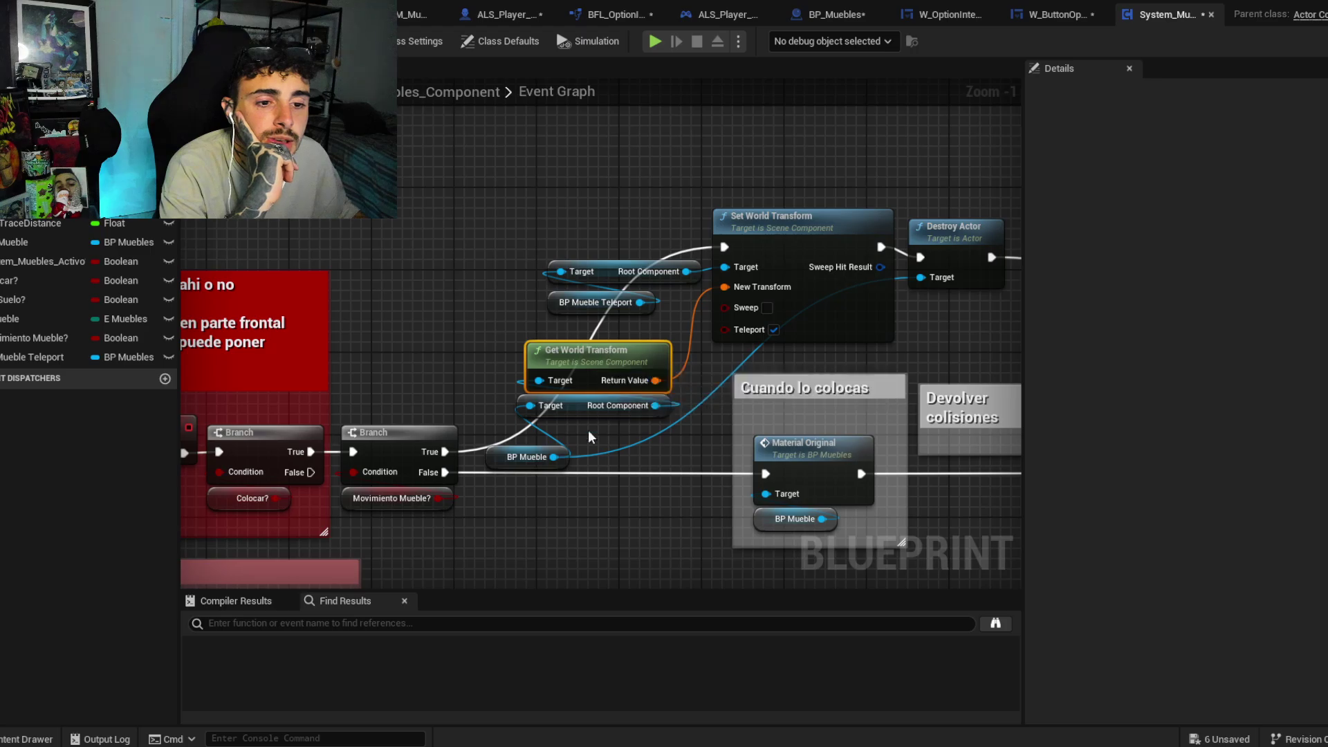
{"action": "left_click_drag", "start_coordinate": [498, 463], "coordinate": [525, 430]}
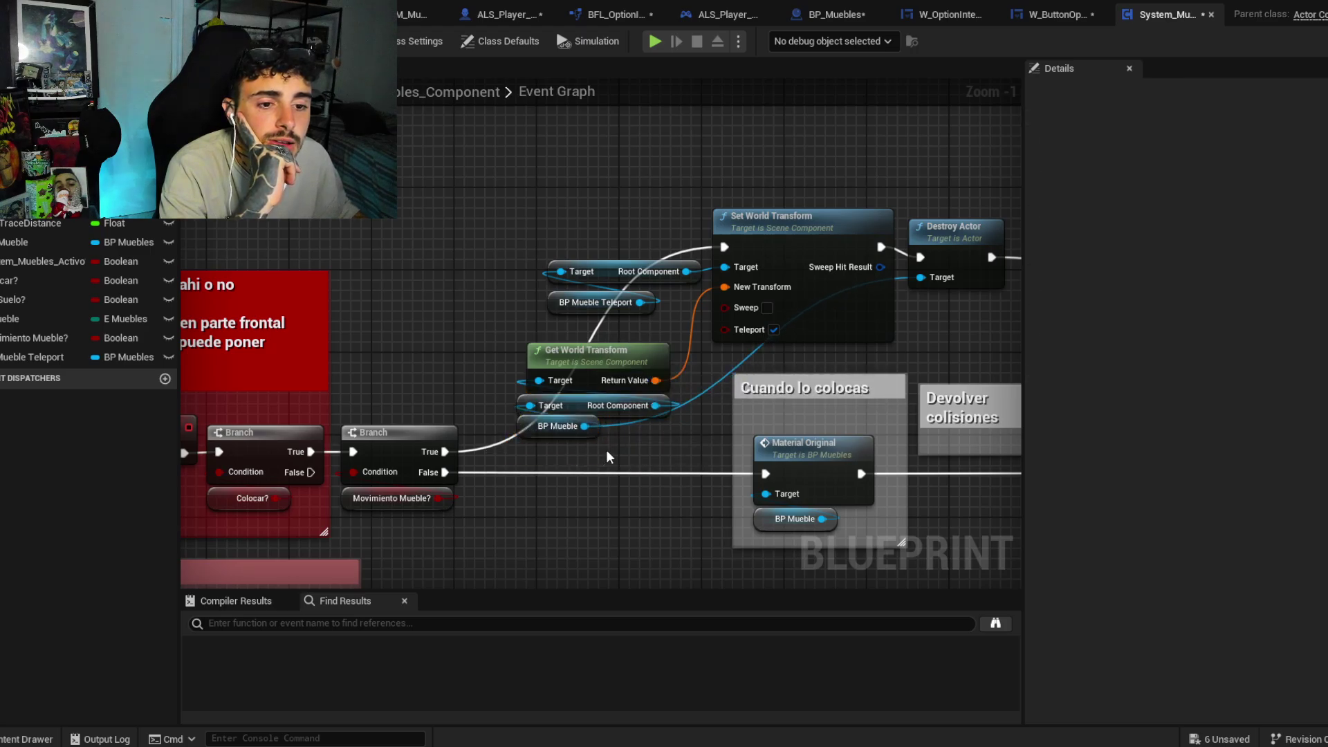
{"action": "mouse_move", "coordinate": [606, 449]}
{"action": "left_mouse_down"}
{"action": "mouse_move", "coordinate": [595, 361]}
{"action": "mouse_move", "coordinate": [617, 343]}
{"action": "left_mouse_up"}
{"action": "left_click", "coordinate": [638, 412]}
Step: Pan around to check the Descontar comment and the rearranged nodes
{"action": "right_click_drag", "start_coordinate": [801, 371], "coordinate": [704, 334]}
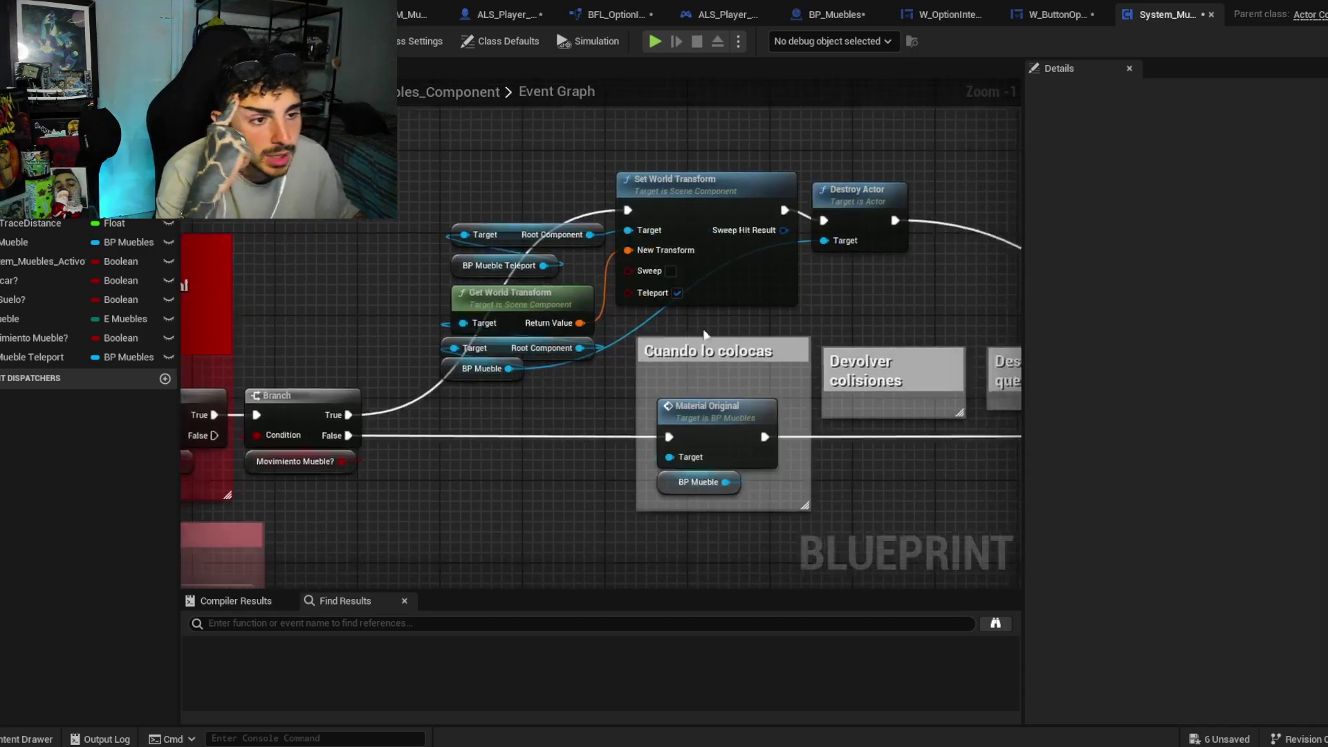
{"action": "scroll", "coordinate": [736, 151], "scroll_direction": "down", "scroll_amount": 2}
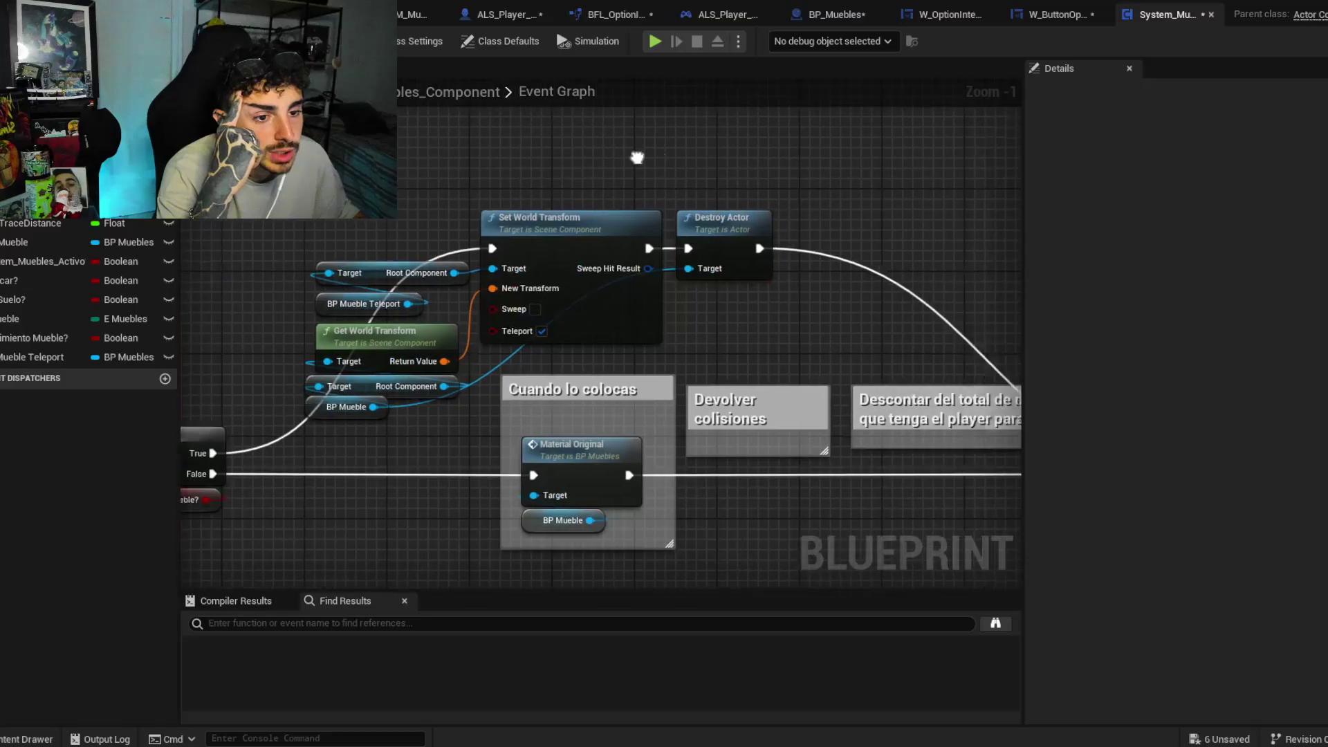
{"action": "right_click_drag", "start_coordinate": [736, 151], "coordinate": [614, 216]}
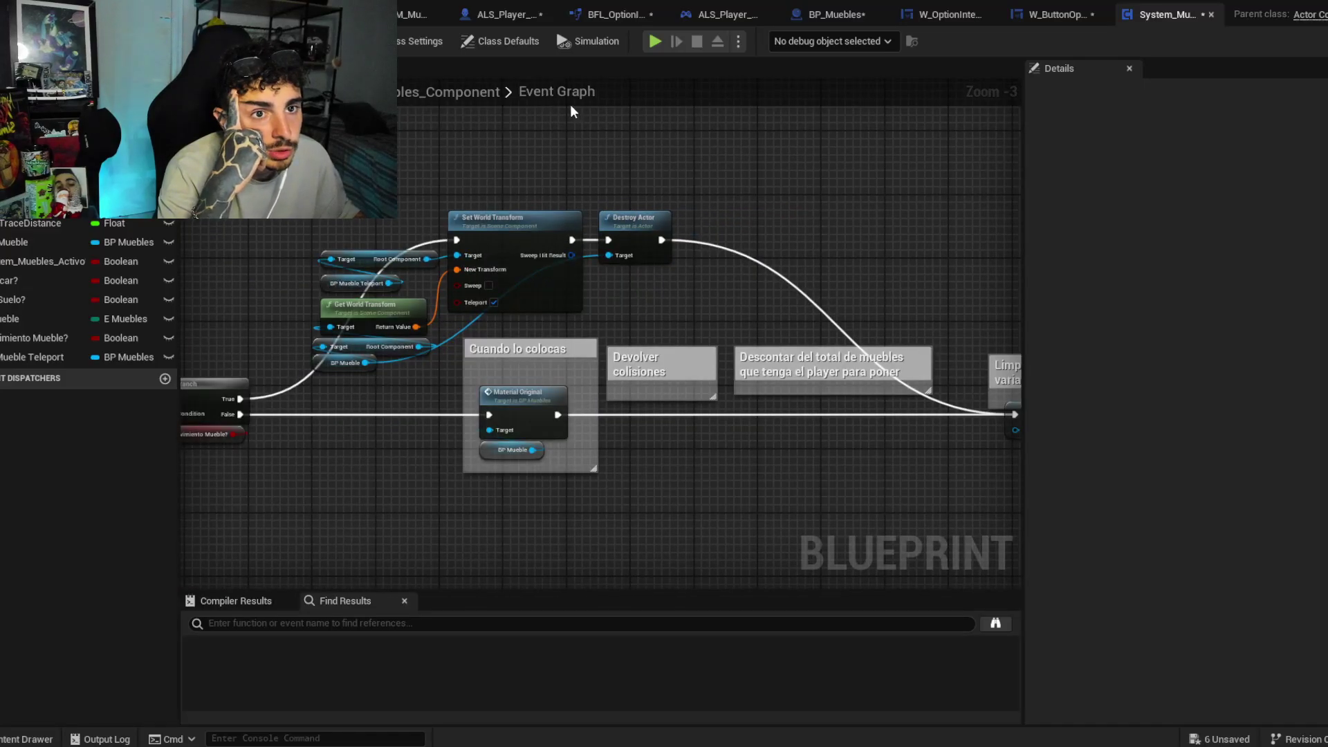
{"action": "scroll", "coordinate": [608, 166], "scroll_direction": "down", "scroll_amount": 7}
{"action": "scroll", "coordinate": [566, 266], "scroll_direction": "up", "scroll_amount": 2}
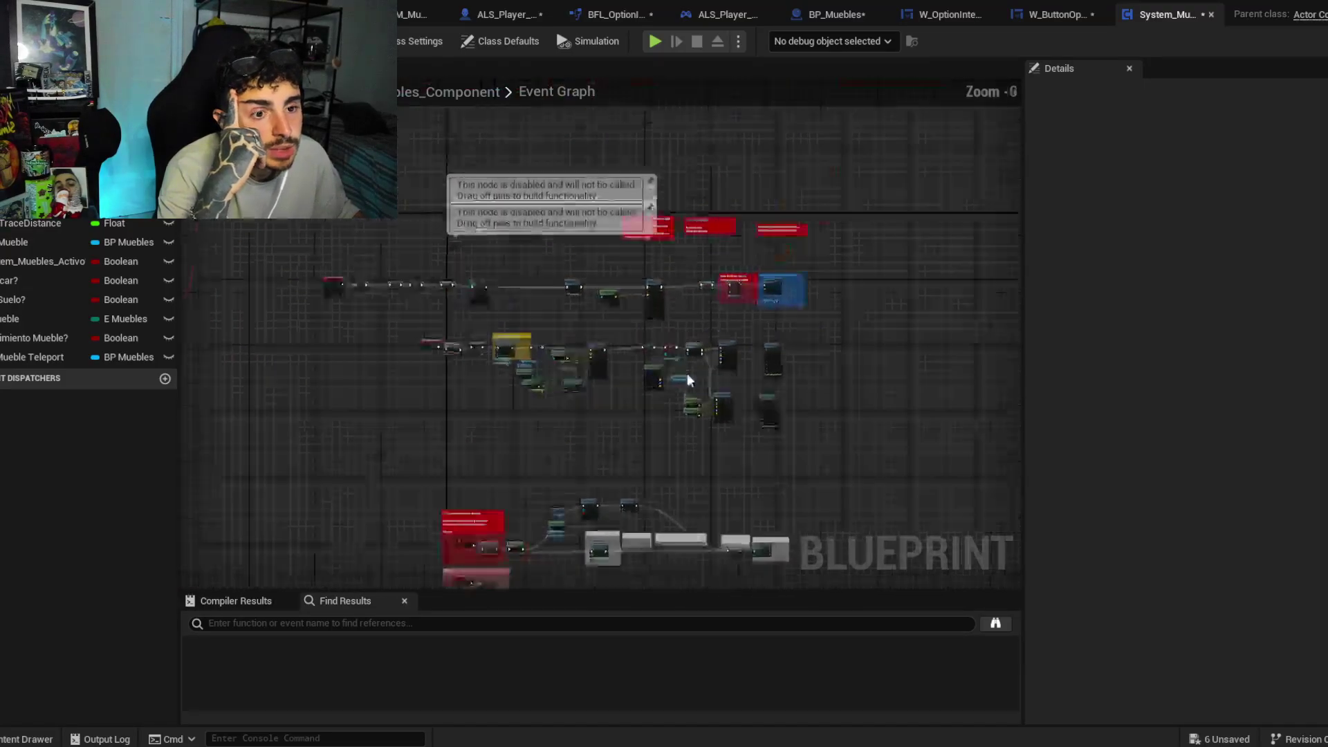
{"action": "scroll", "coordinate": [566, 266], "scroll_direction": "up", "scroll_amount": 5}
Step: Review the Line Trace and Ver si se puede colocar sections, then center the whole graph
{"action": "right_click_drag", "start_coordinate": [566, 266], "coordinate": [682, 261]}
{"action": "scroll", "coordinate": [682, 261], "scroll_direction": "down", "scroll_amount": 5}
{"action": "scroll", "coordinate": [688, 163], "scroll_direction": "up", "scroll_amount": 7}
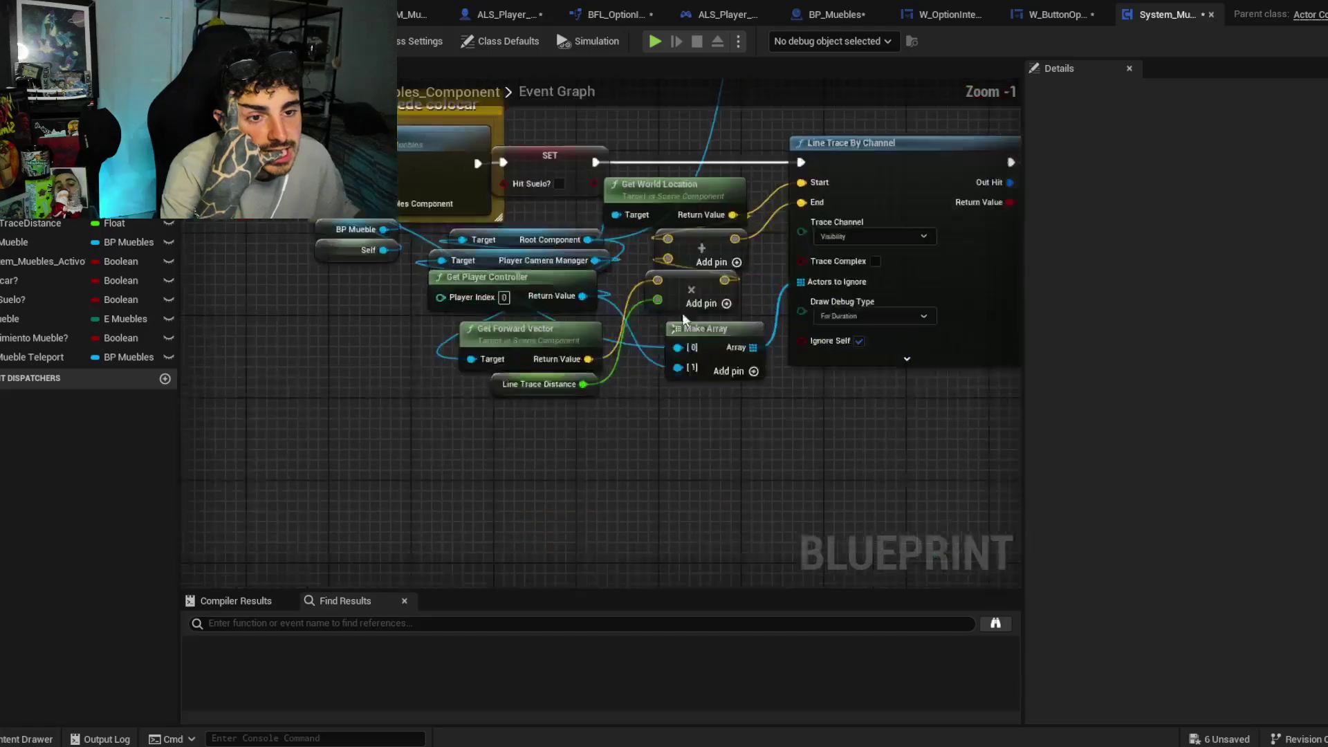
{"action": "right_click_drag", "start_coordinate": [688, 162], "coordinate": [851, 225]}
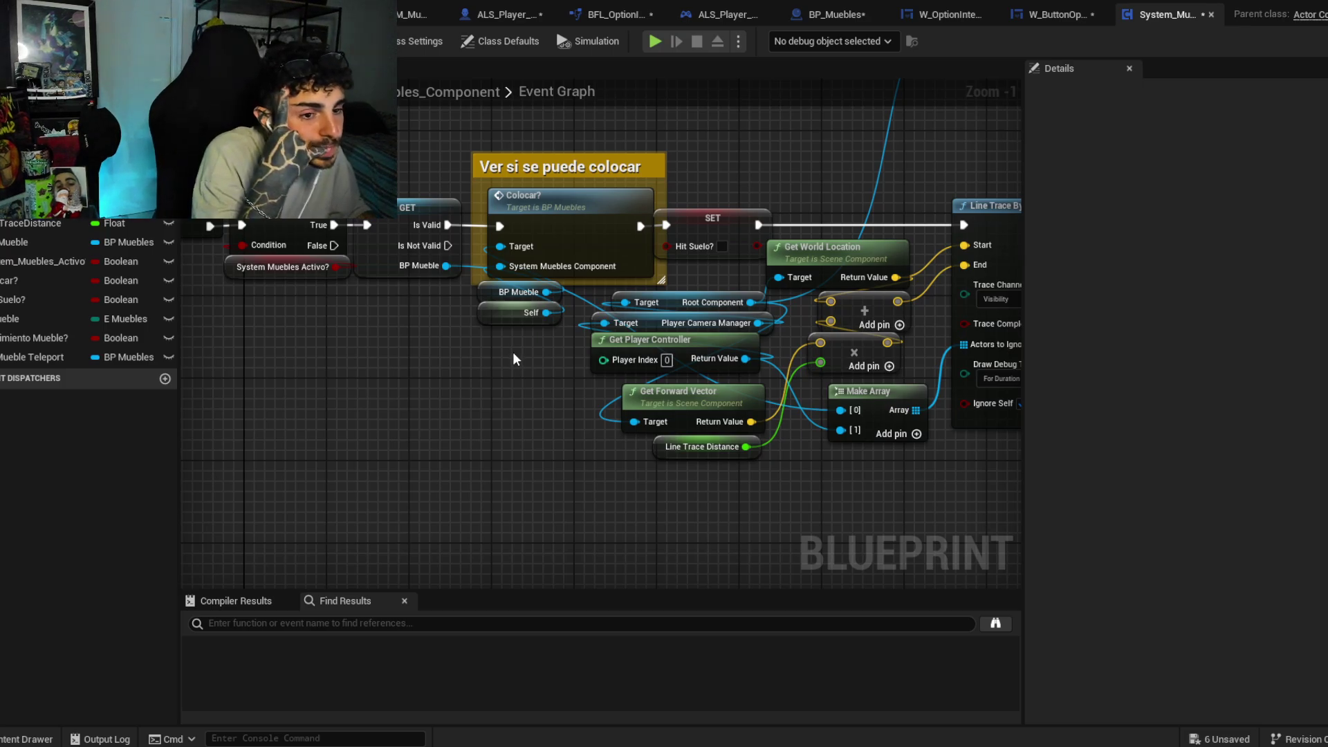
{"action": "scroll", "coordinate": [513, 353], "scroll_direction": "down", "scroll_amount": 3}
{"action": "mouse_move", "coordinate": [691, 443]}
{"action": "right_mouse_down"}
{"action": "mouse_move", "coordinate": [611, 450]}
{"action": "mouse_move", "coordinate": [510, 436]}
{"action": "right_mouse_up"}
{"action": "scroll", "coordinate": [403, 417], "scroll_direction": "down", "scroll_amount": 2}
{"action": "scroll", "coordinate": [376, 409], "scroll_direction": "down", "scroll_amount": 2}
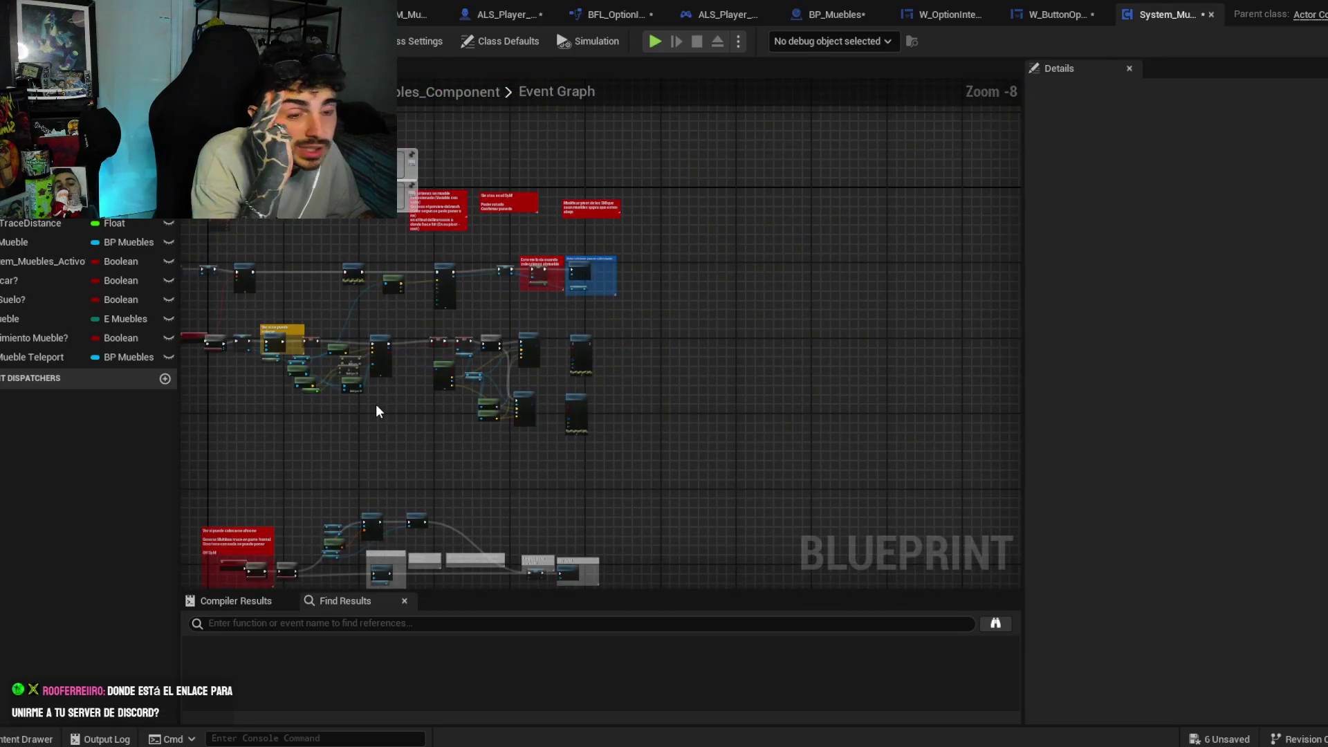
{"action": "right_click_drag", "start_coordinate": [376, 410], "coordinate": [648, 207]}
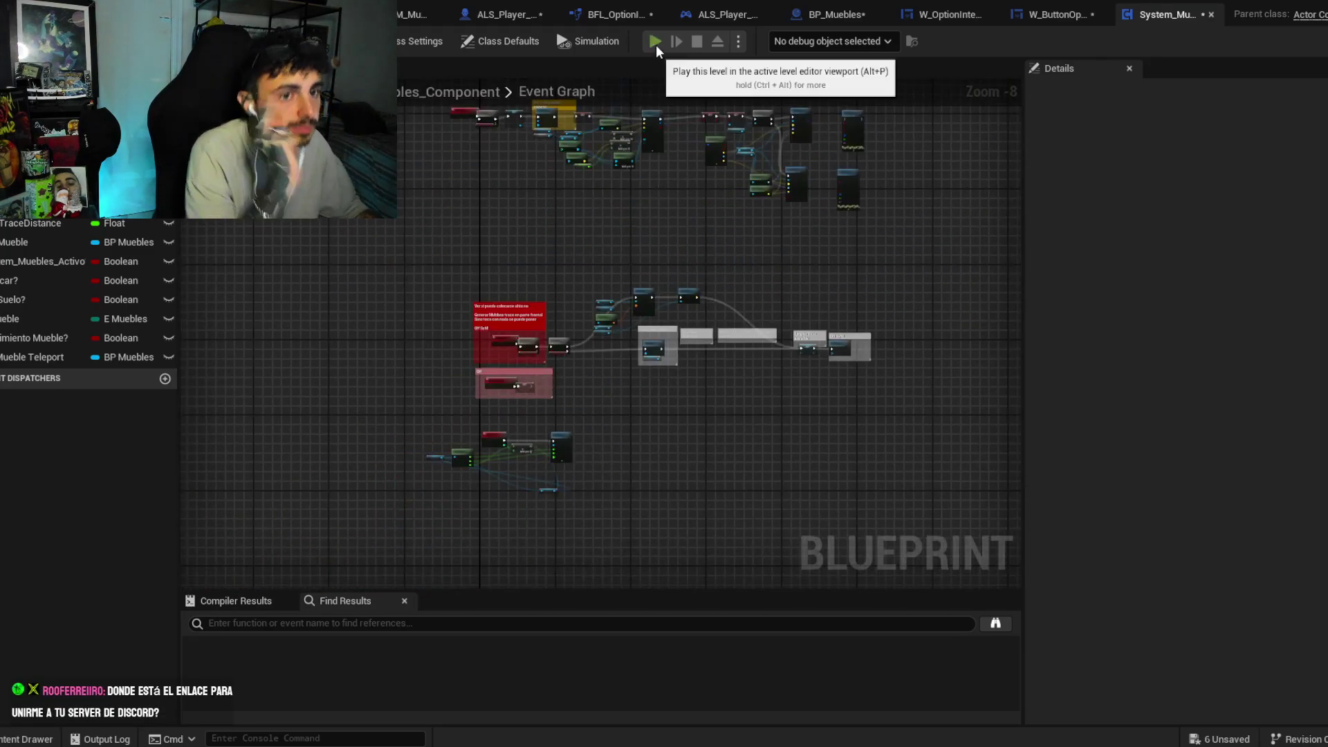
Step: Play the level, move the shelf to a new spot, then pick it up and set it down again
{"action": "left_click", "coordinate": [654, 42]}
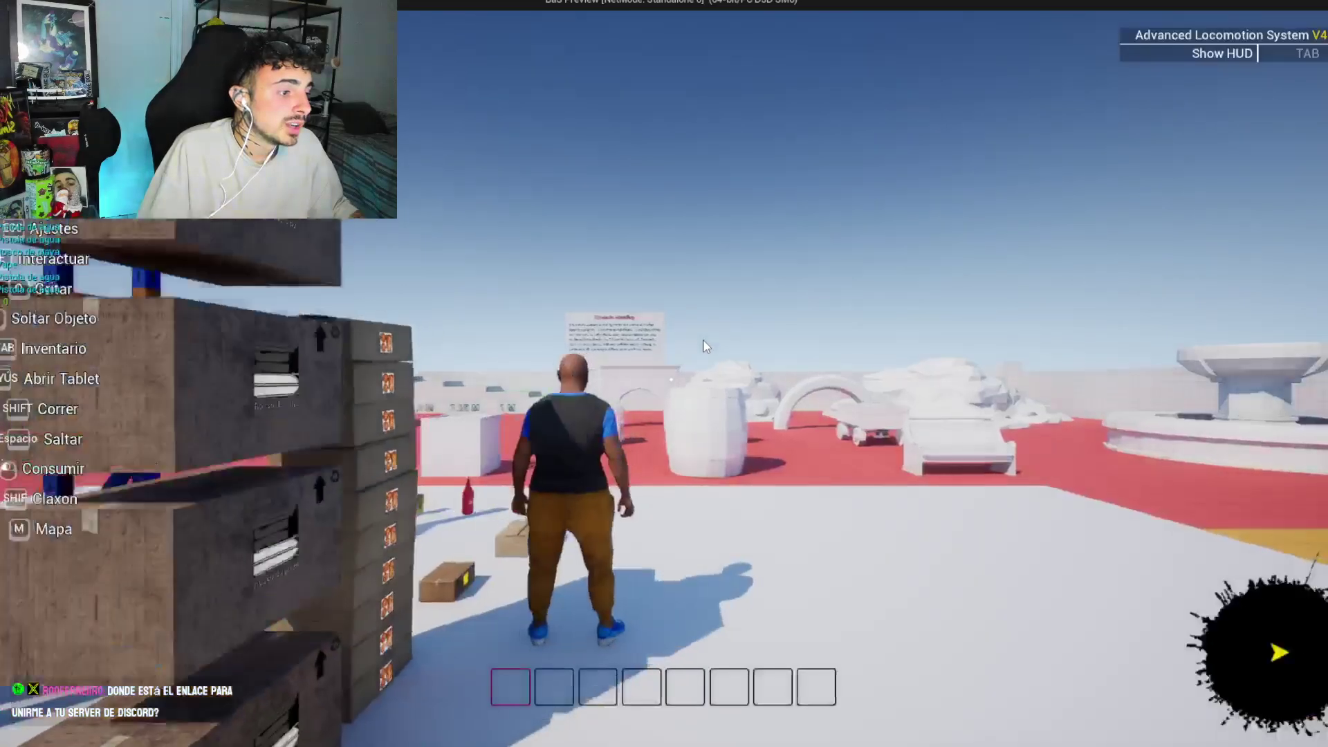
{"action": "key", "text": "w"}
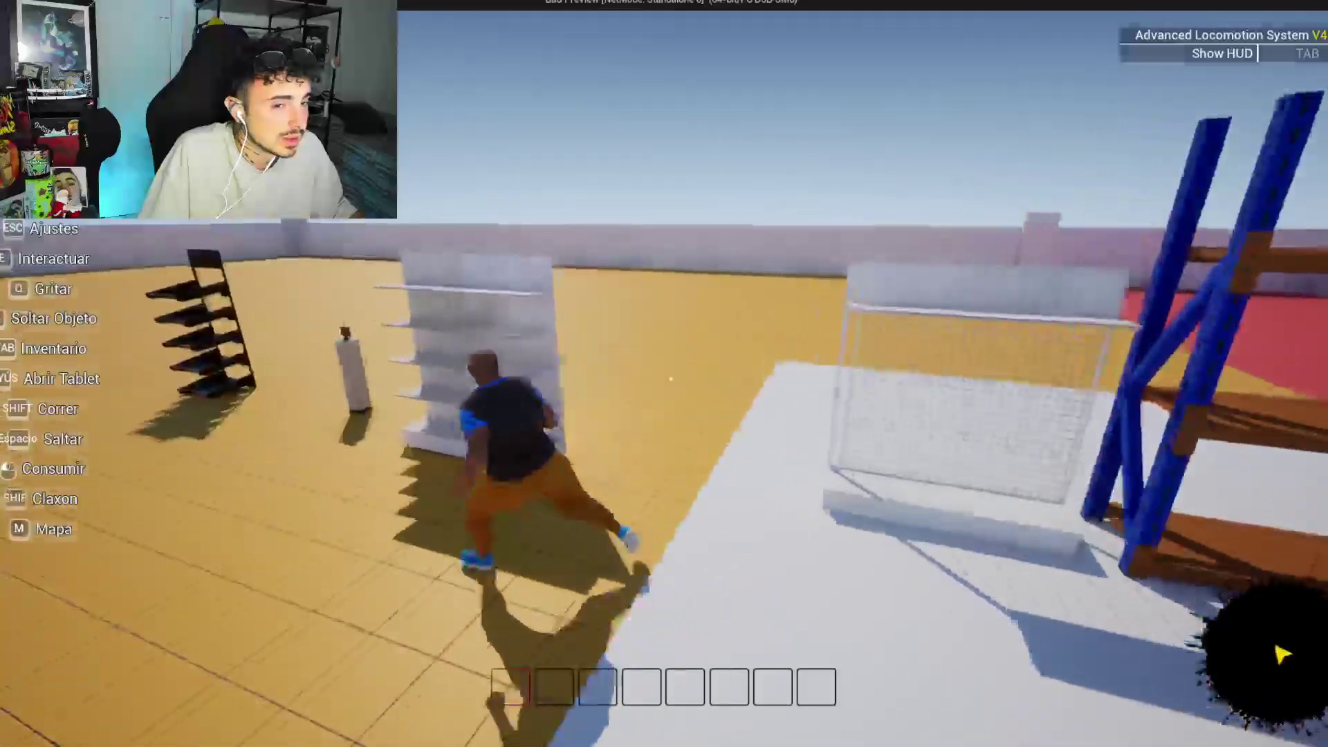
{"action": "key", "text": "e"}
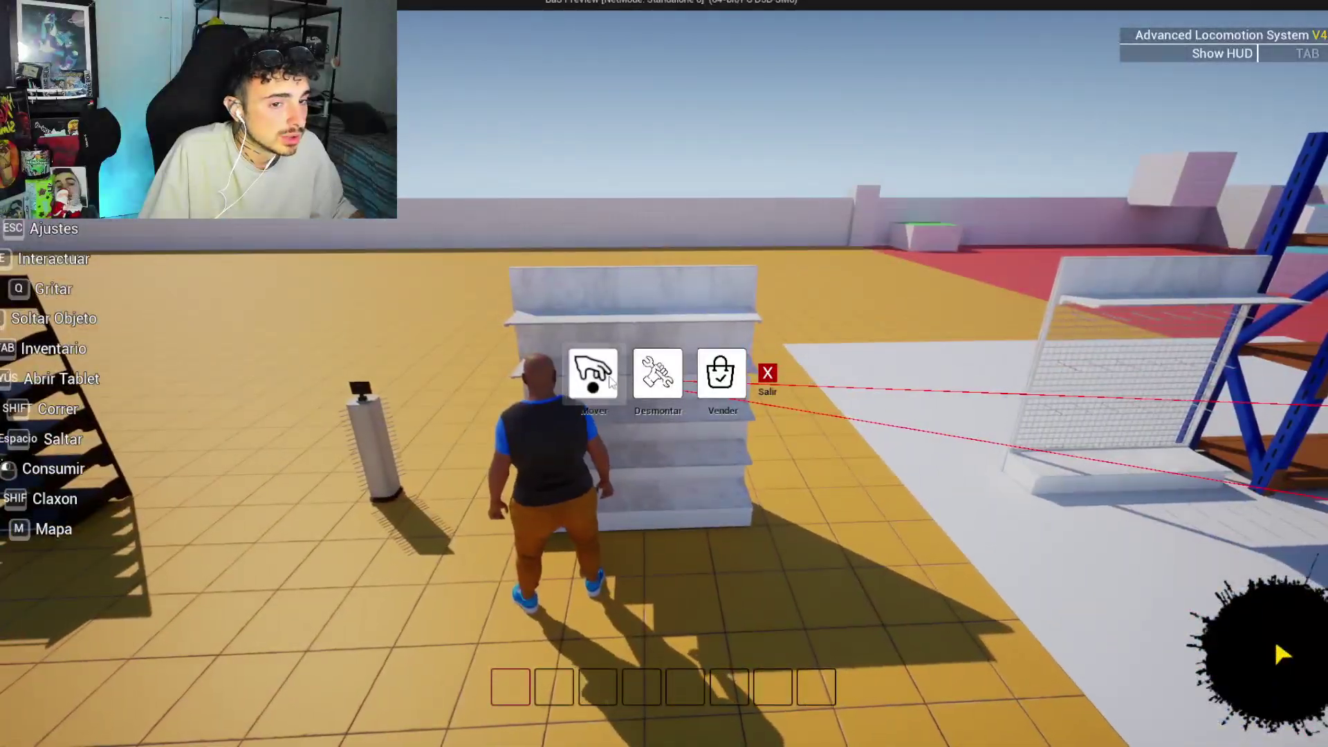
{"action": "left_click", "coordinate": [610, 382]}
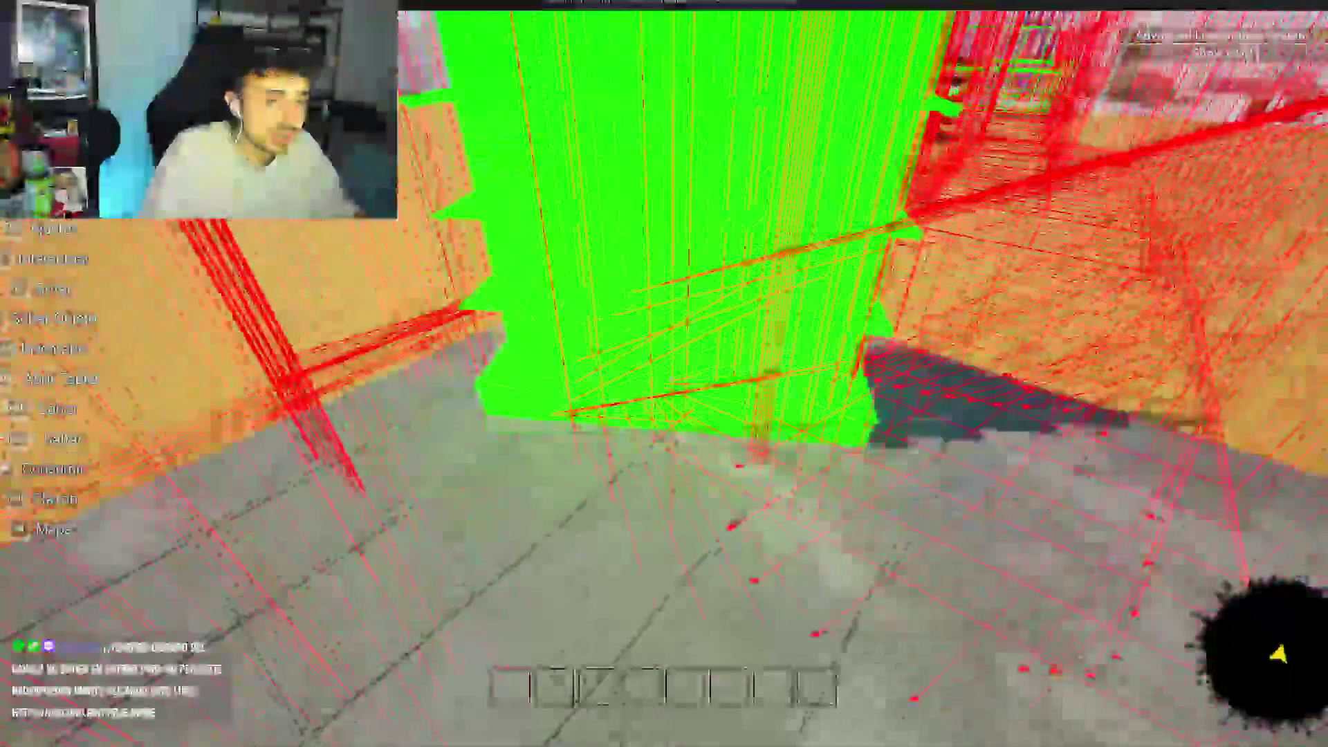
{"action": "left_click", "coordinate": [664, 373]}
{"action": "left_click", "coordinate": [664, 373]}
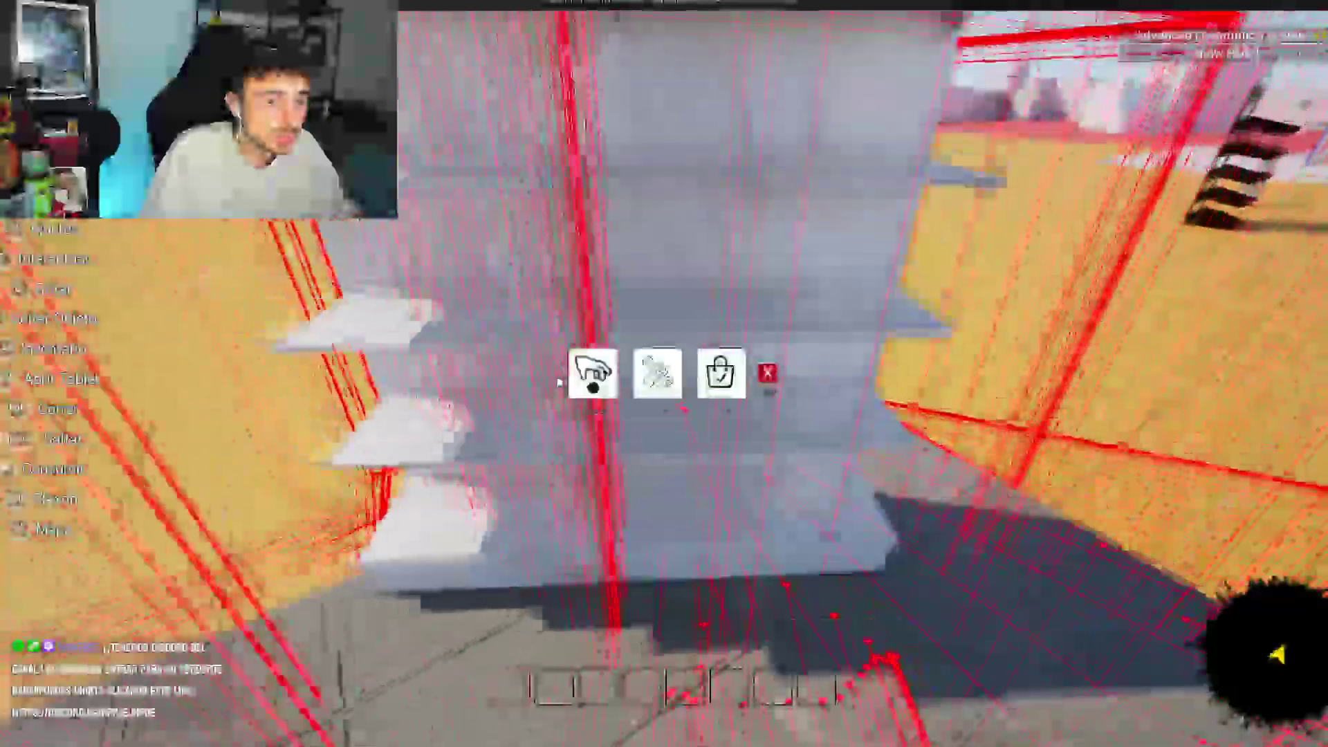
{"action": "left_click", "coordinate": [592, 374]}
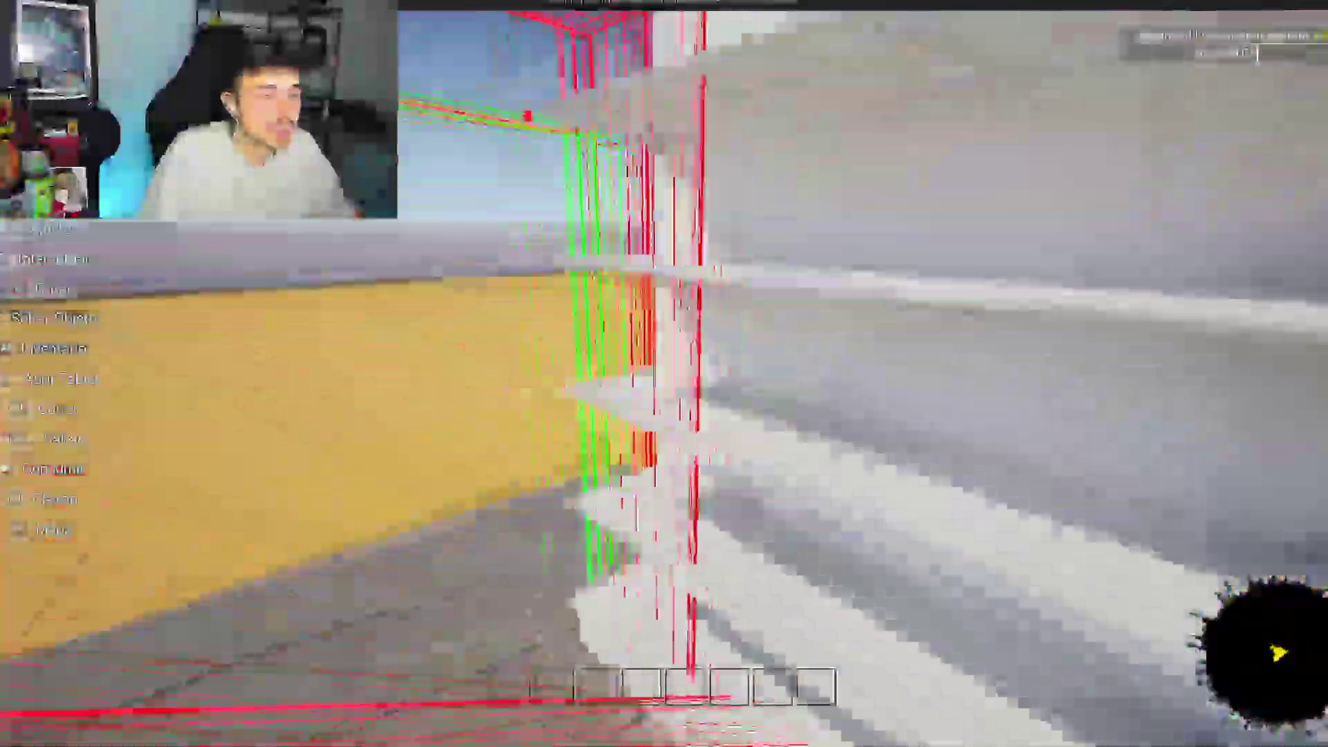
{"action": "key", "text": "Escape"}
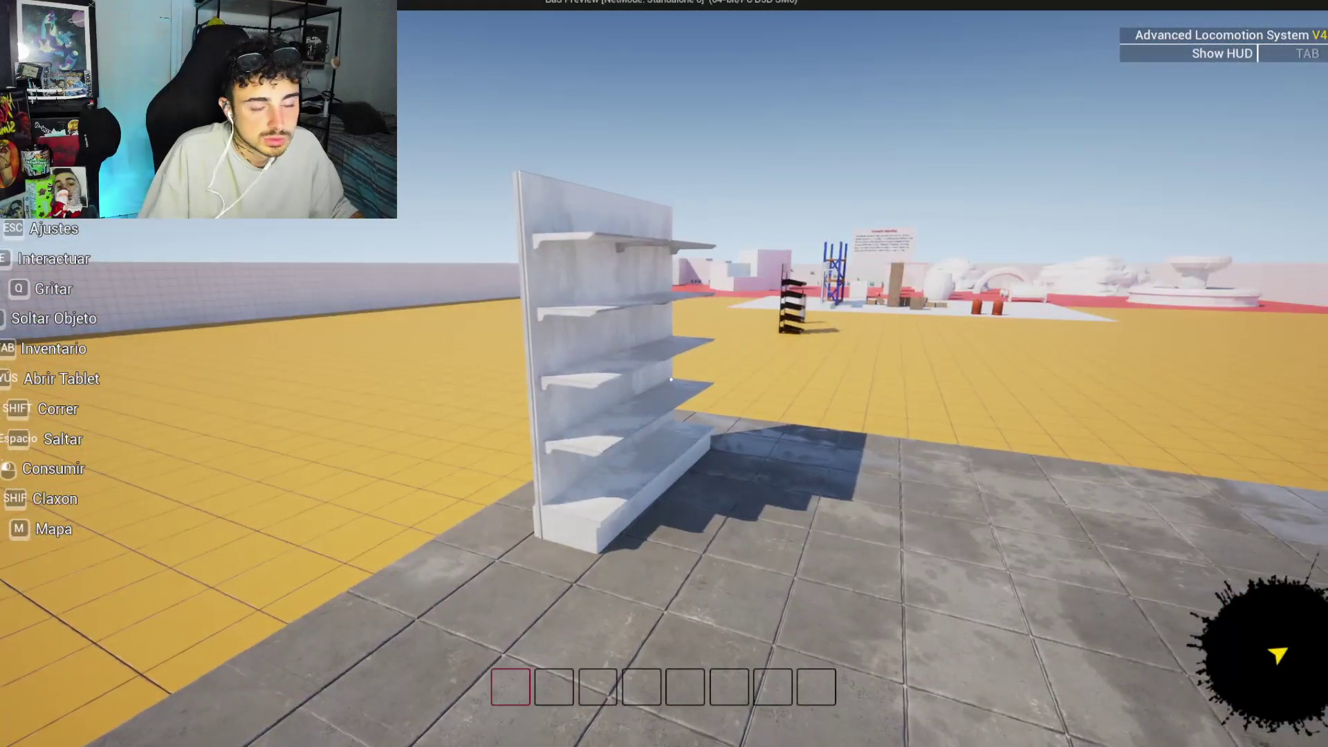
Step: Walk across the yellow floor, pick up the blue metal rack, then stop the play session
{"action": "key", "text": "v"}
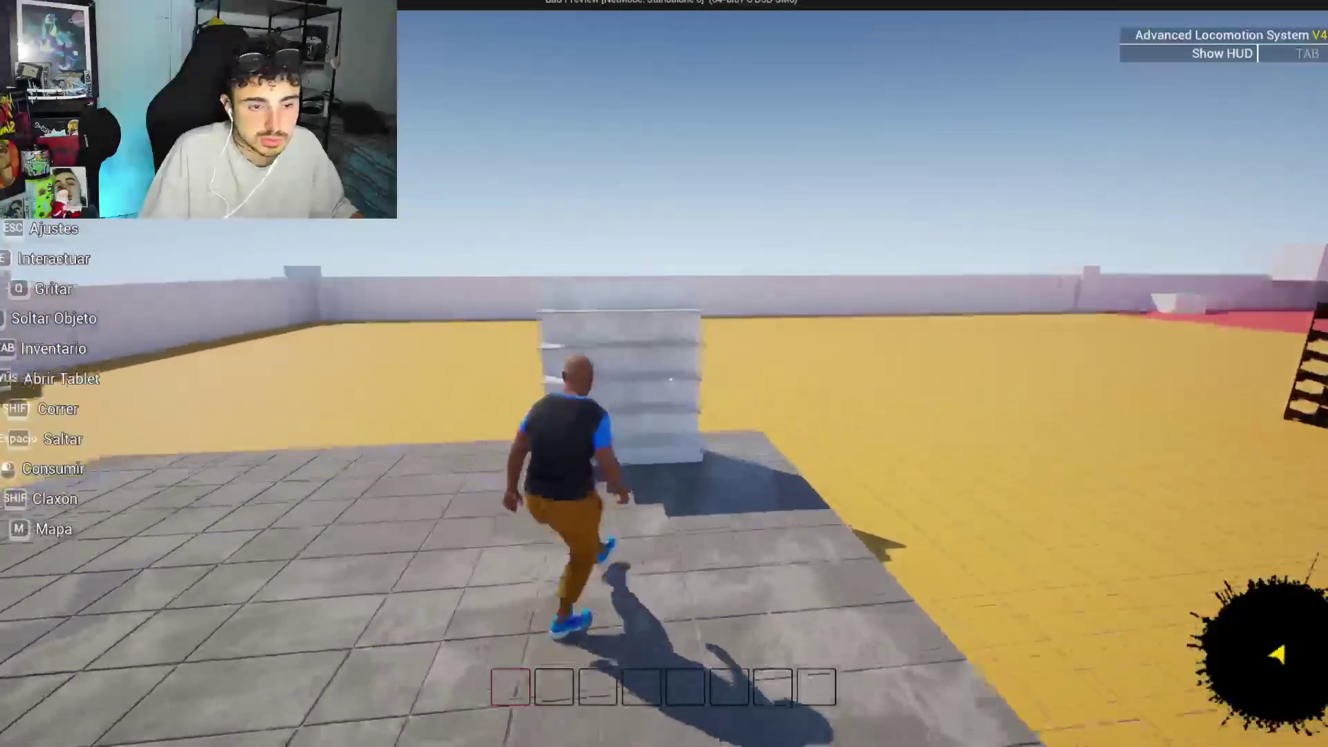
{"action": "key", "text": "w"}
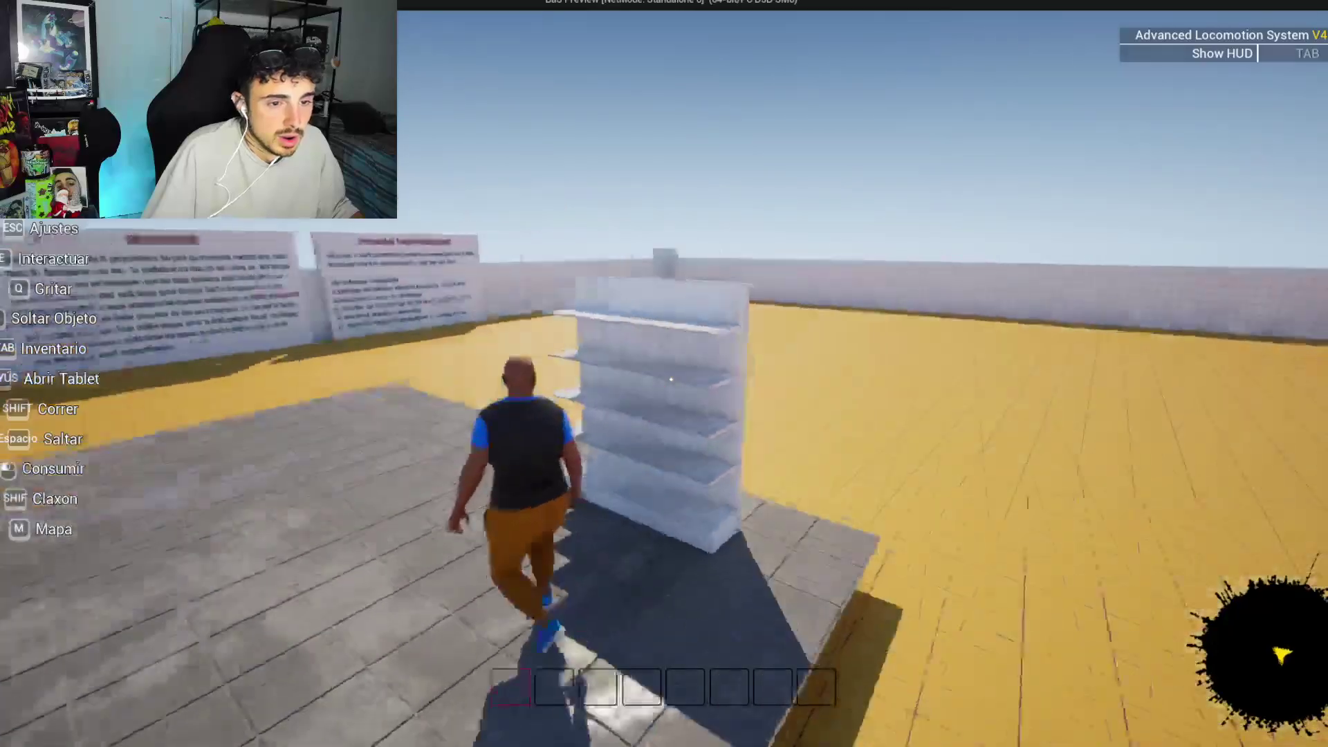
{"action": "key", "text": "w"}
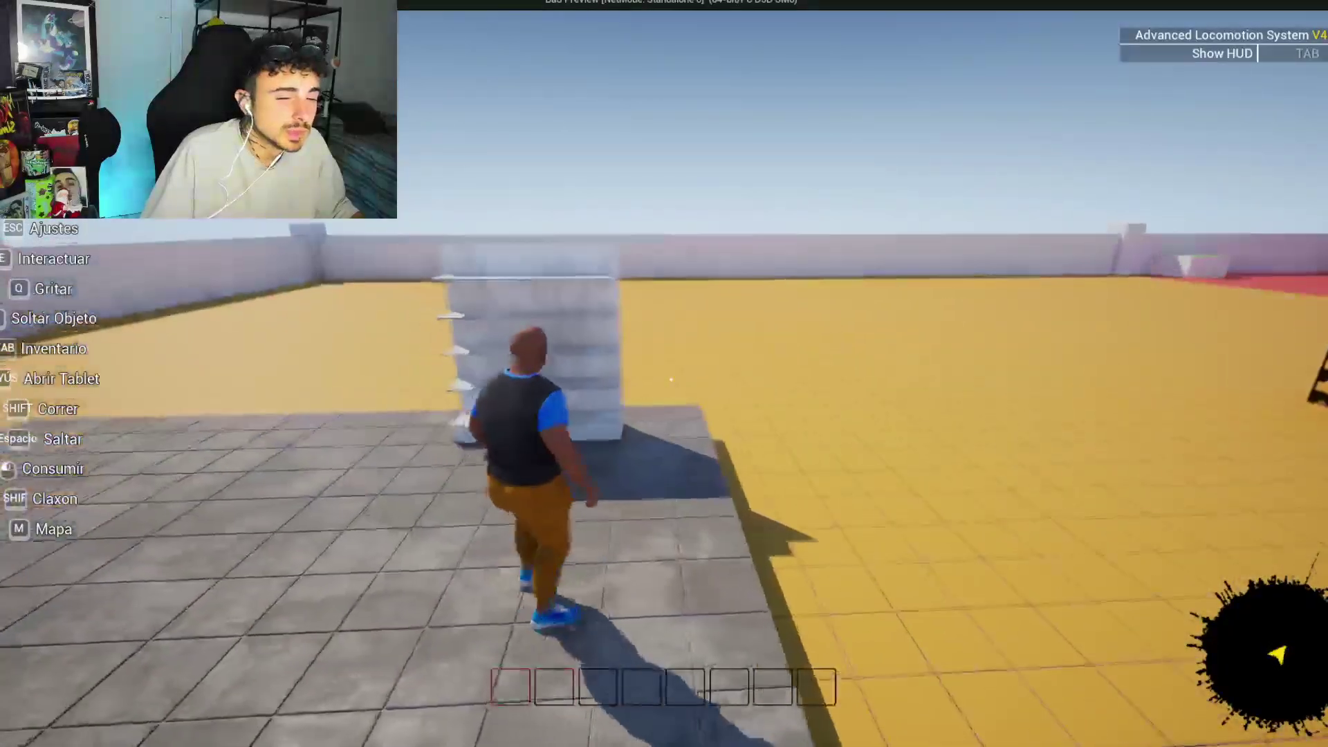
{"action": "key", "text": "w"}
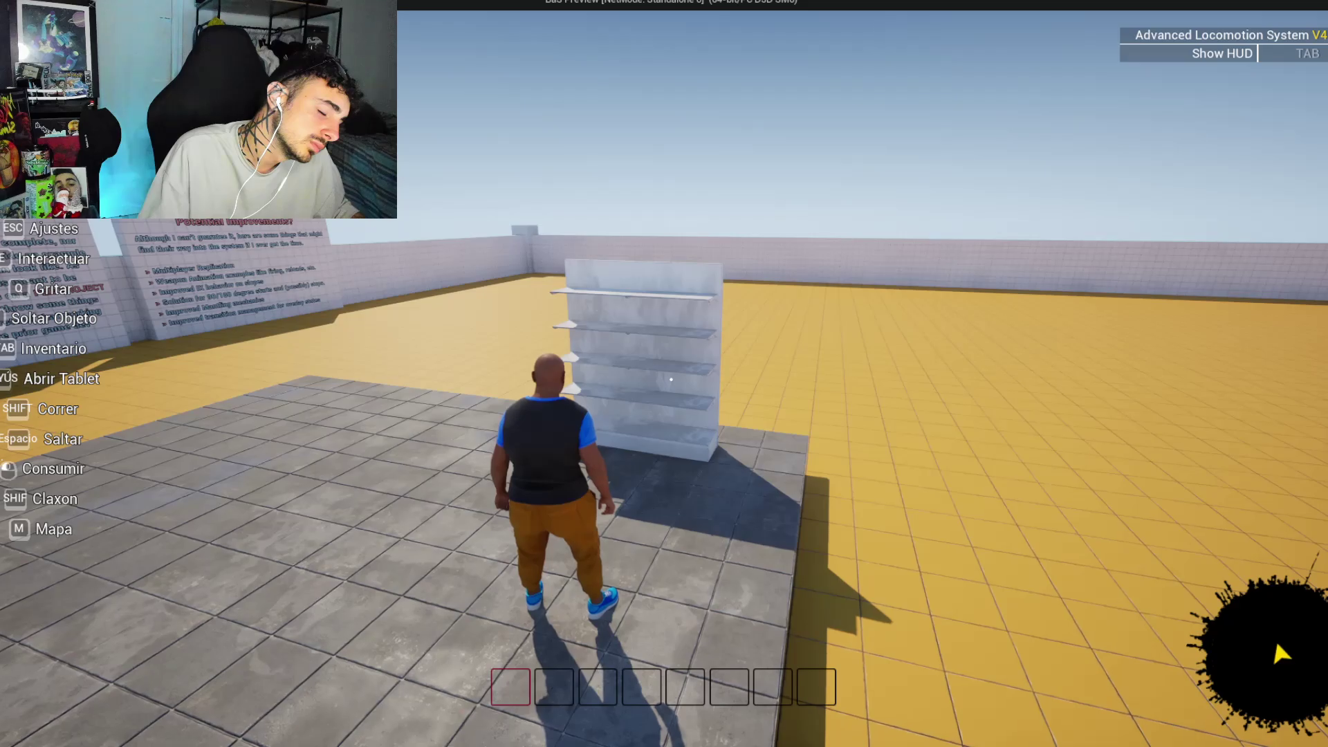
{"action": "key", "text": "w"}
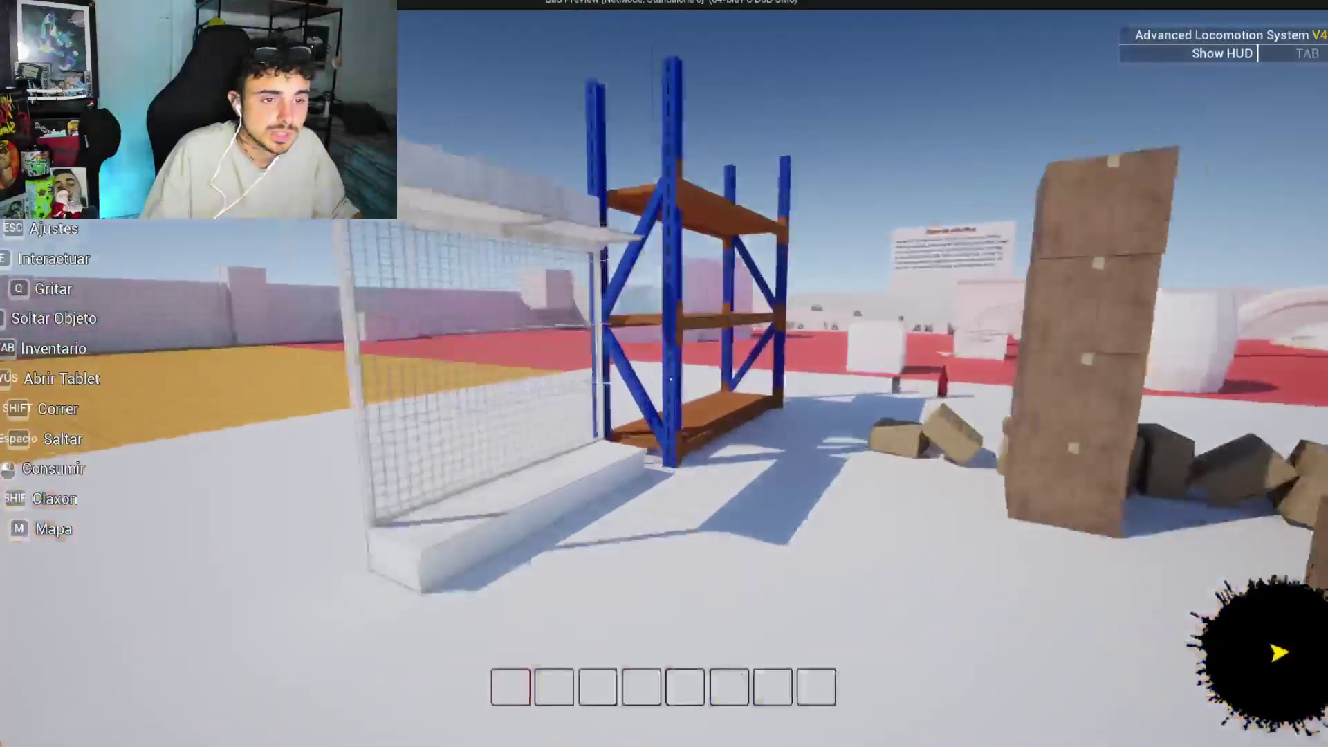
{"action": "key", "text": "e"}
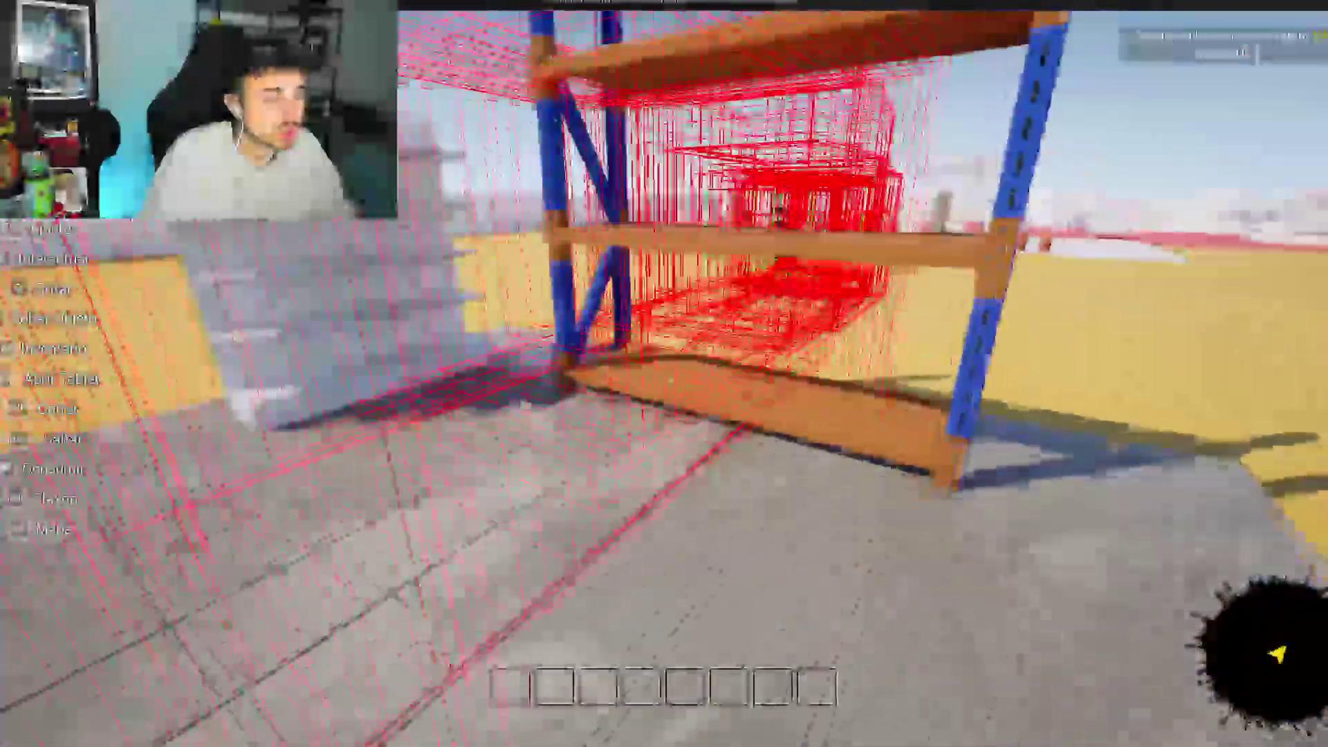
{"action": "key", "text": "Escape"}
{"action": "right_click_drag", "start_coordinate": [587, 271], "coordinate": [636, 471]}
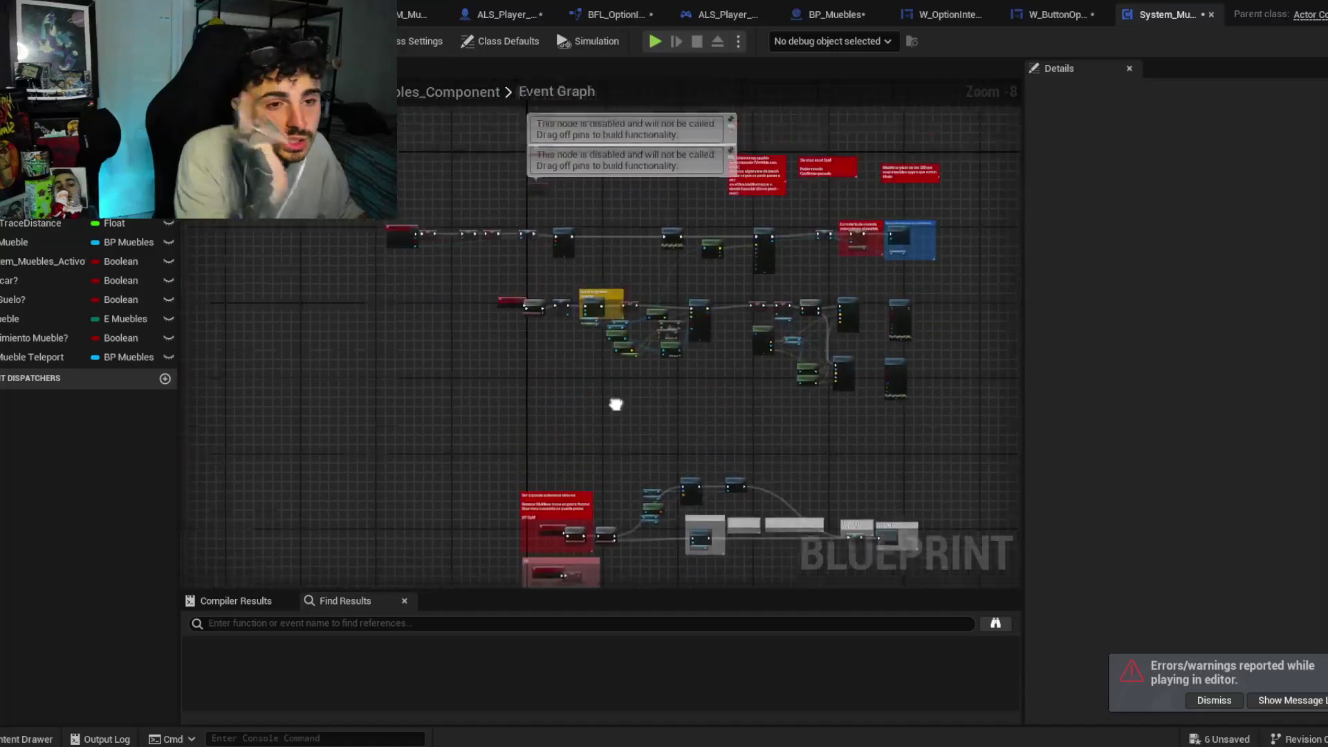
{"action": "scroll", "coordinate": [587, 271], "scroll_direction": "up", "scroll_amount": 4}
{"action": "mouse_move", "coordinate": [688, 274]}
{"action": "right_mouse_down"}
{"action": "mouse_move", "coordinate": [762, 310]}
{"action": "mouse_move", "coordinate": [376, 305]}
{"action": "right_mouse_up"}
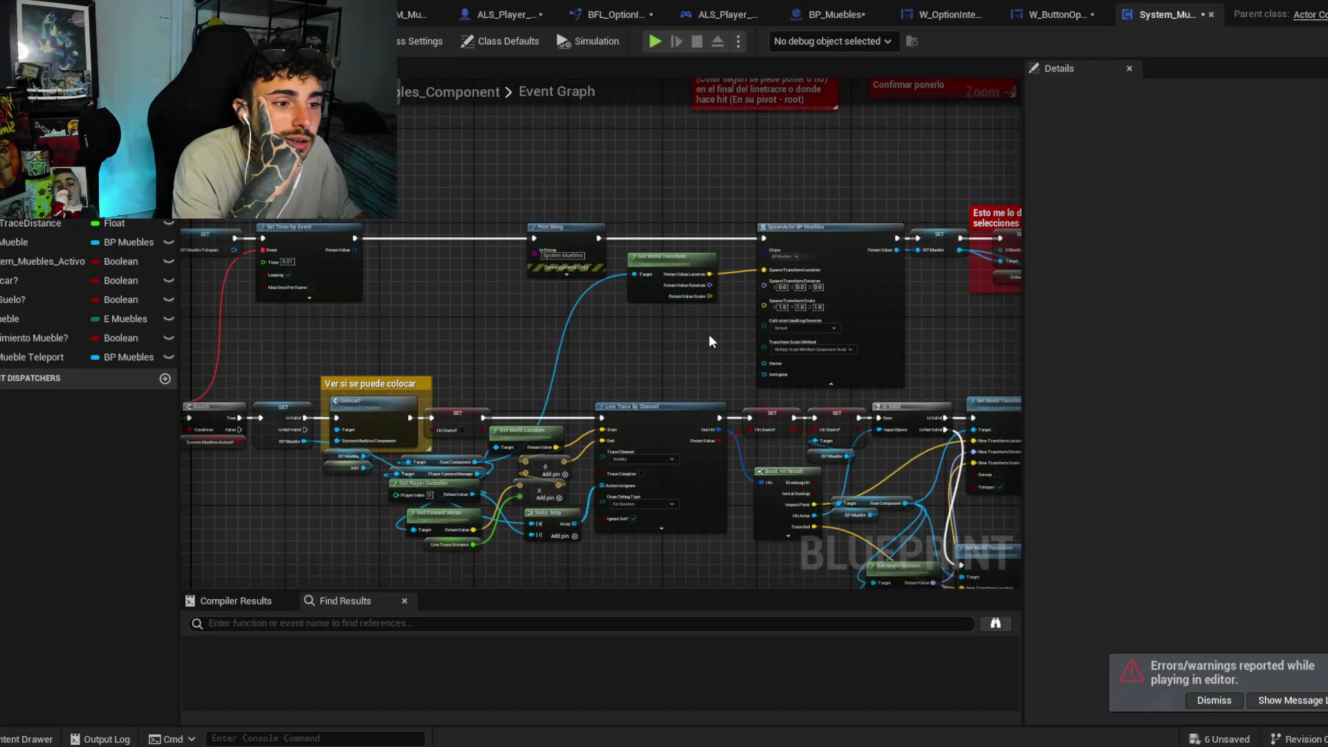
{"action": "right_click_drag", "start_coordinate": [710, 339], "coordinate": [454, 344]}
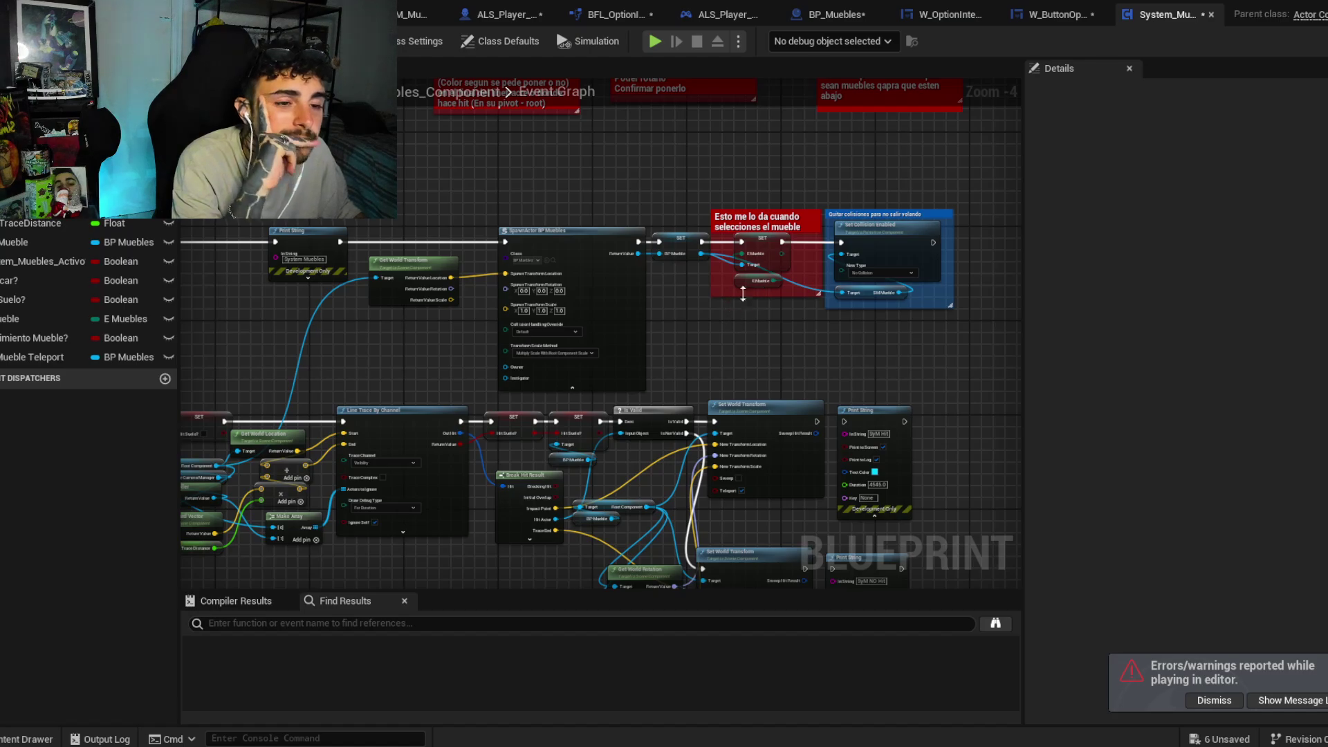
{"action": "scroll", "coordinate": [751, 290], "scroll_direction": "up", "scroll_amount": 4}
{"action": "left_click", "coordinate": [741, 283]}
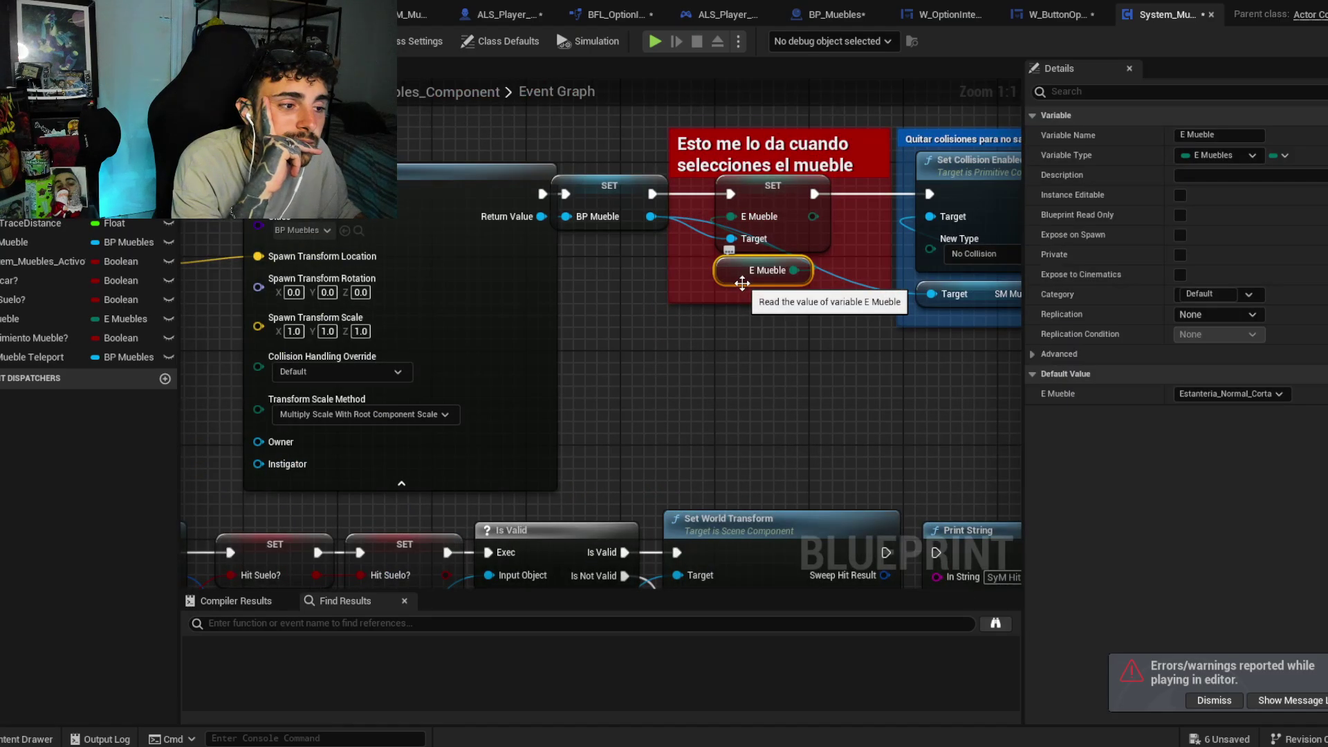
{"action": "scroll", "coordinate": [692, 368], "scroll_direction": "down", "scroll_amount": 4}
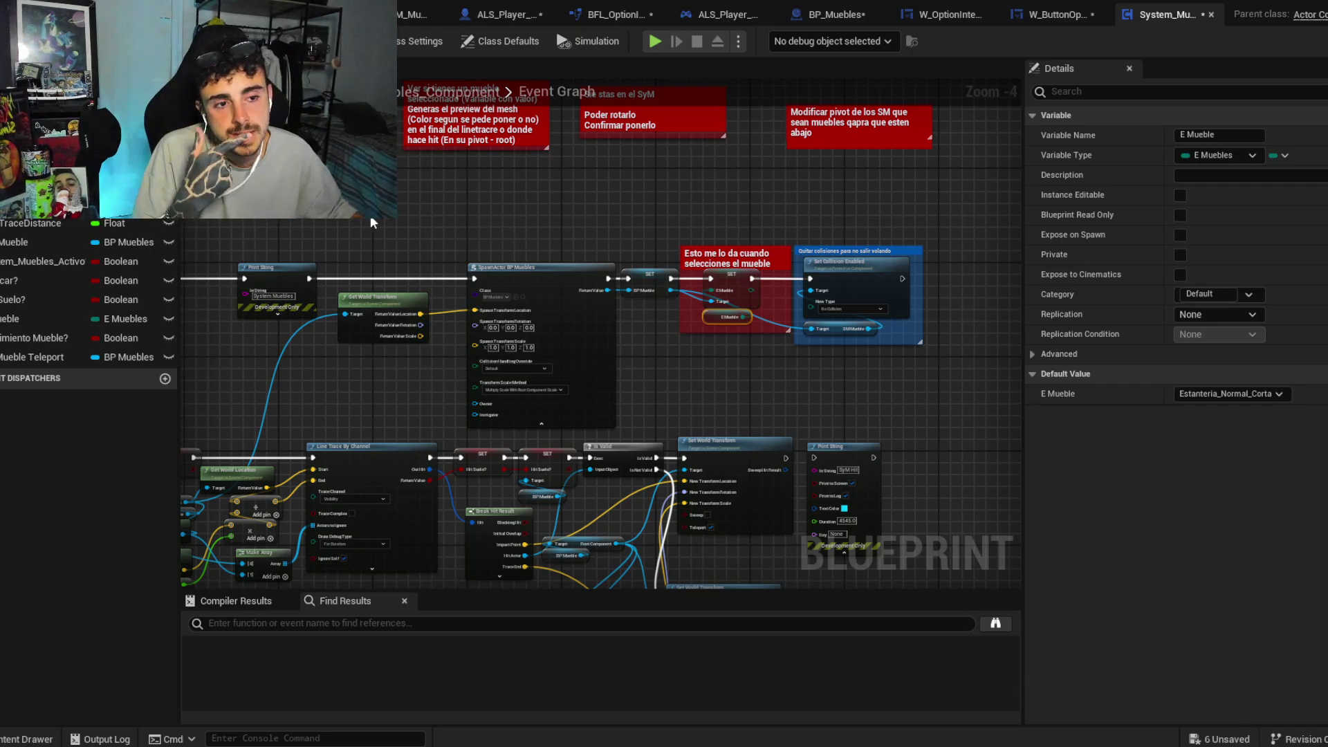
{"action": "mouse_move", "coordinate": [370, 214]}
{"action": "right_mouse_down"}
{"action": "mouse_move", "coordinate": [799, 211]}
{"action": "mouse_move", "coordinate": [787, 384]}
{"action": "right_mouse_up"}
{"action": "scroll", "coordinate": [787, 383], "scroll_direction": "up", "scroll_amount": 4}
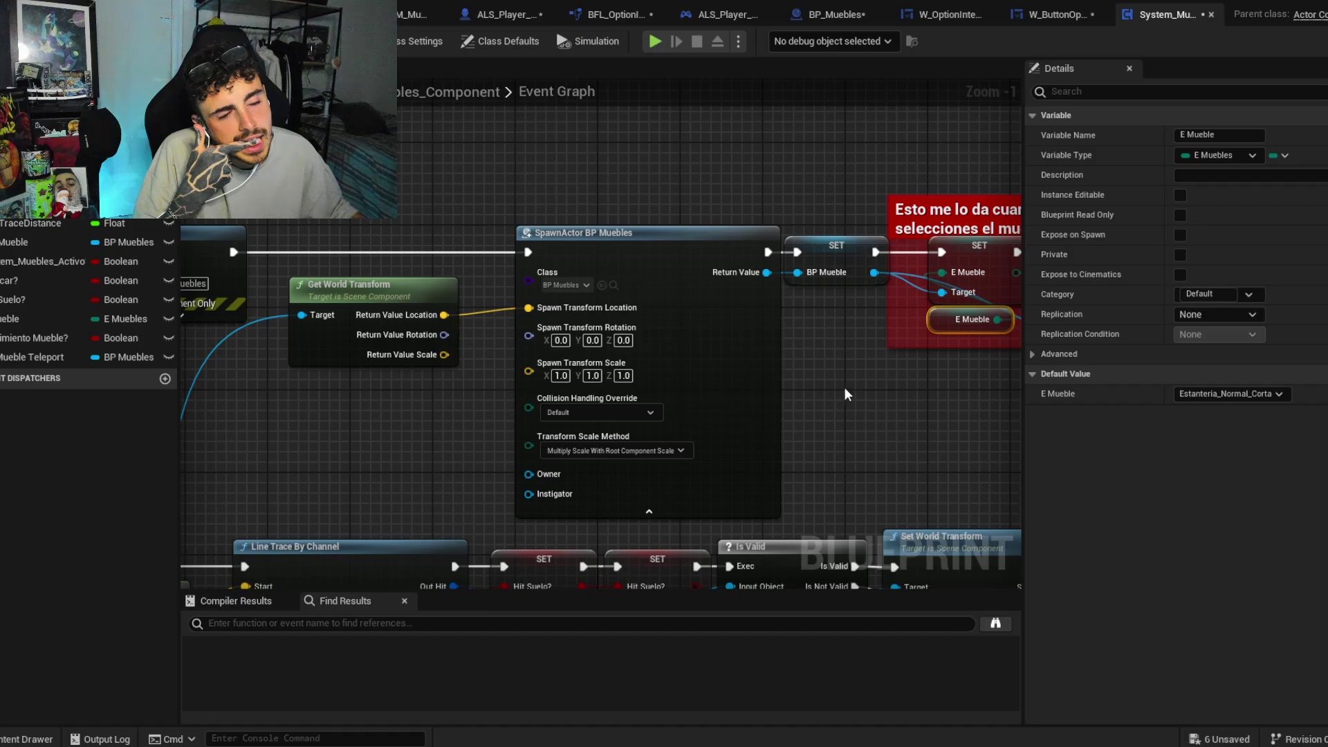
{"action": "right_click_drag", "start_coordinate": [845, 391], "coordinate": [554, 387]}
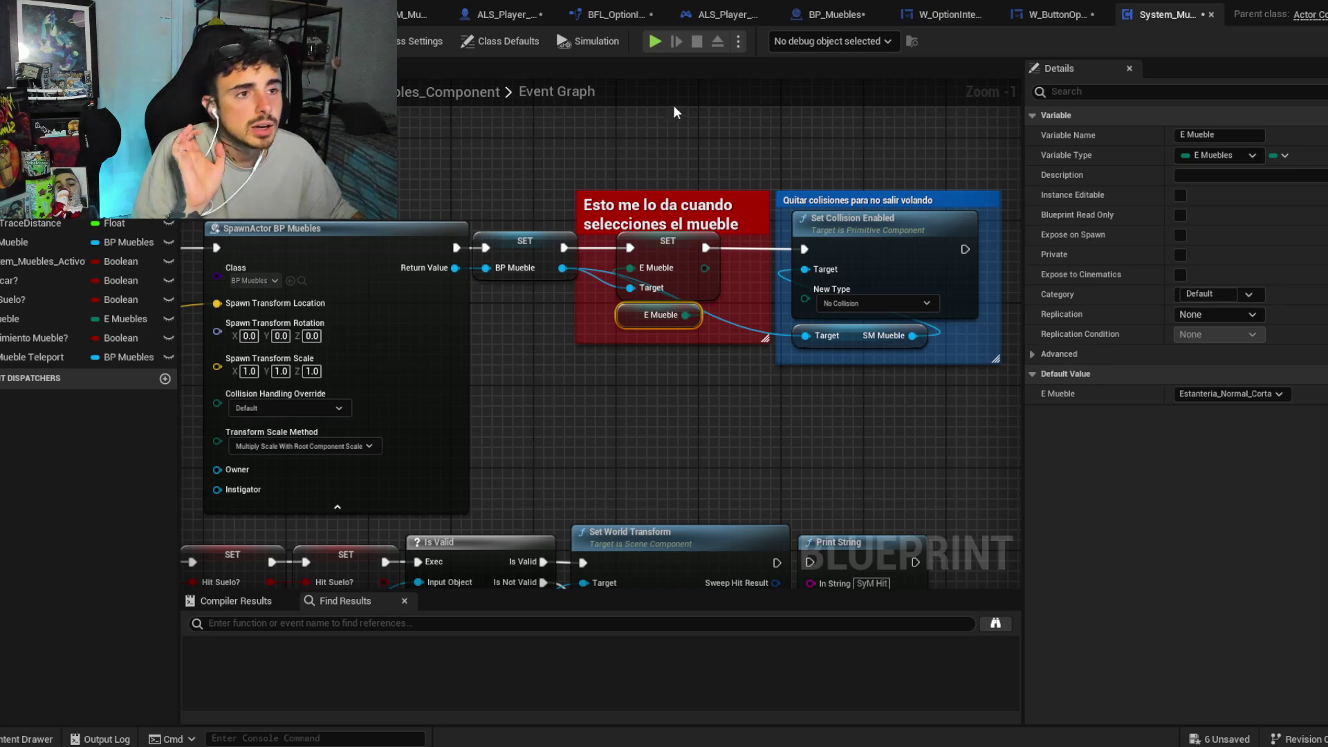
Step: Switch to the BP_Muebles blueprint and look over its Event Graph
{"action": "left_click", "coordinate": [848, 14]}
{"action": "scroll", "coordinate": [588, 346], "scroll_direction": "down", "scroll_amount": 5}
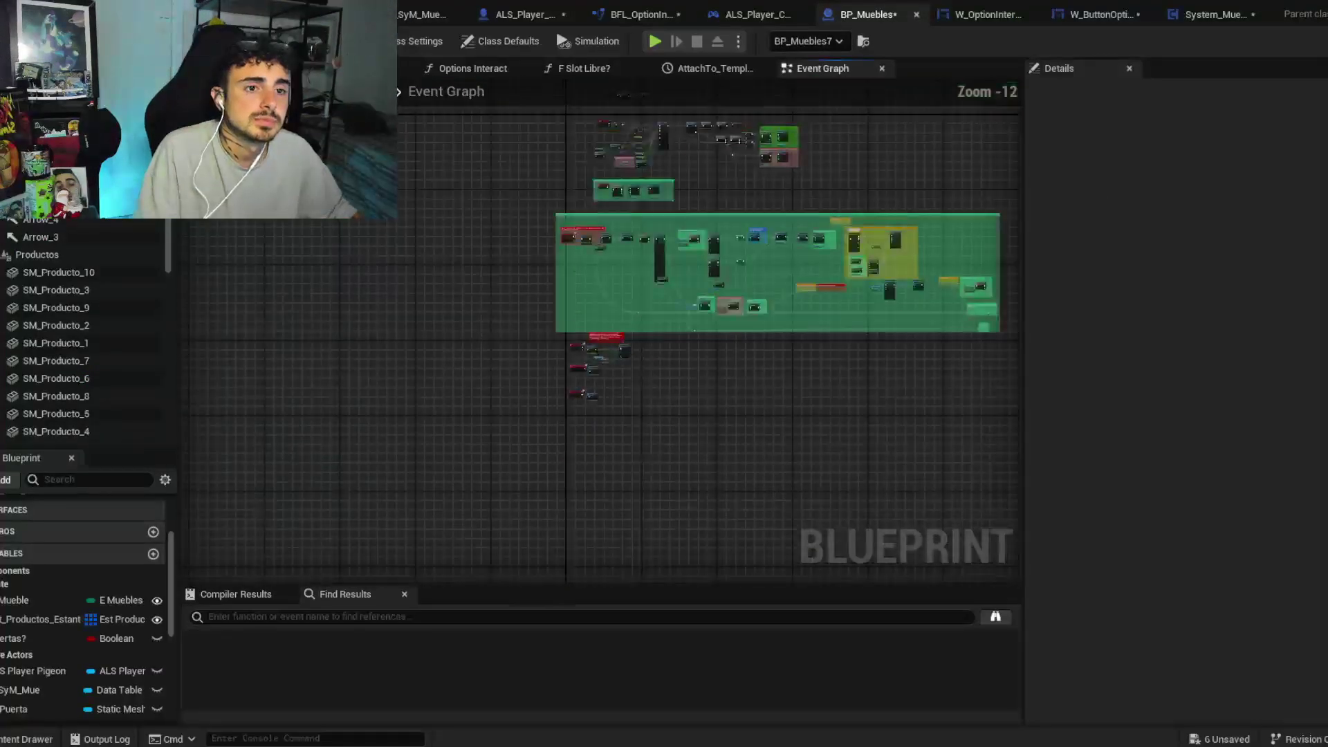
{"action": "scroll", "coordinate": [588, 346], "scroll_direction": "up", "scroll_amount": 5}
{"action": "right_click_drag", "start_coordinate": [588, 345], "coordinate": [703, 422]}
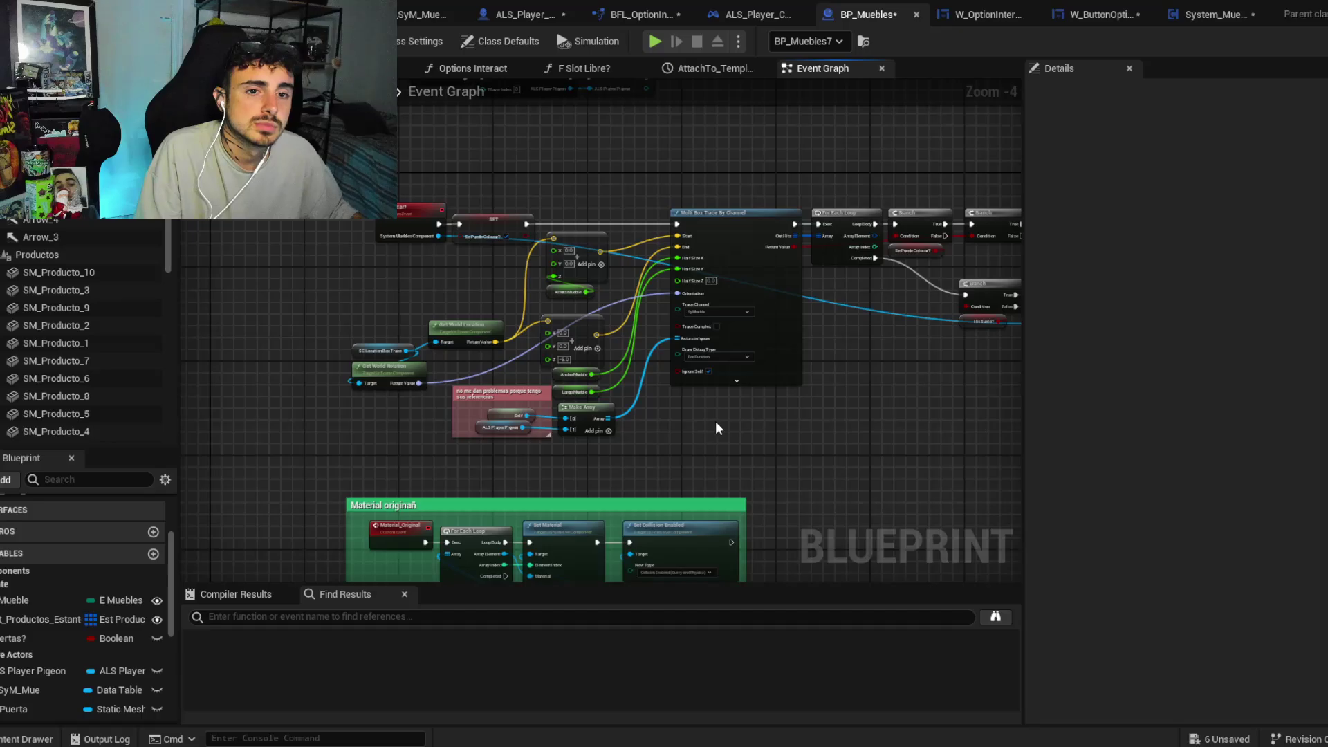
{"action": "scroll", "coordinate": [722, 418], "scroll_direction": "down", "scroll_amount": 3}
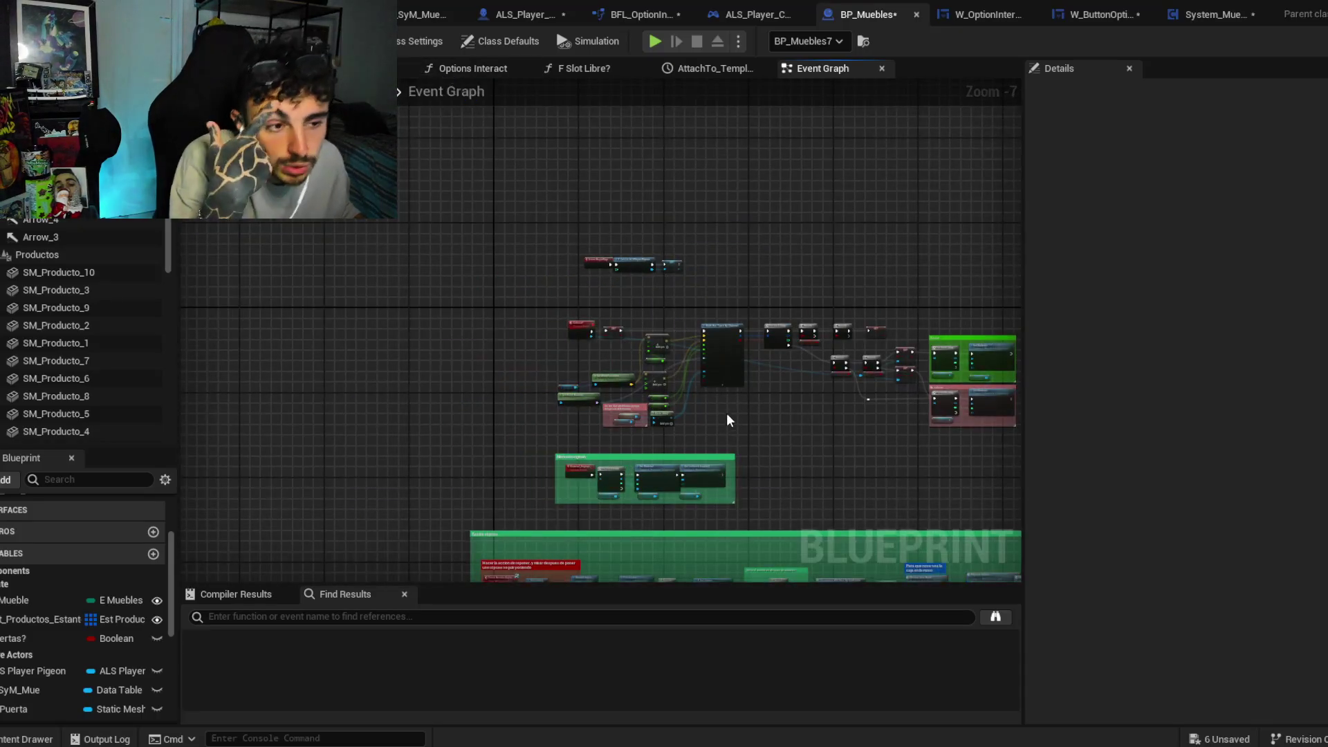
{"action": "scroll", "coordinate": [708, 428], "scroll_direction": "up", "scroll_amount": 3}
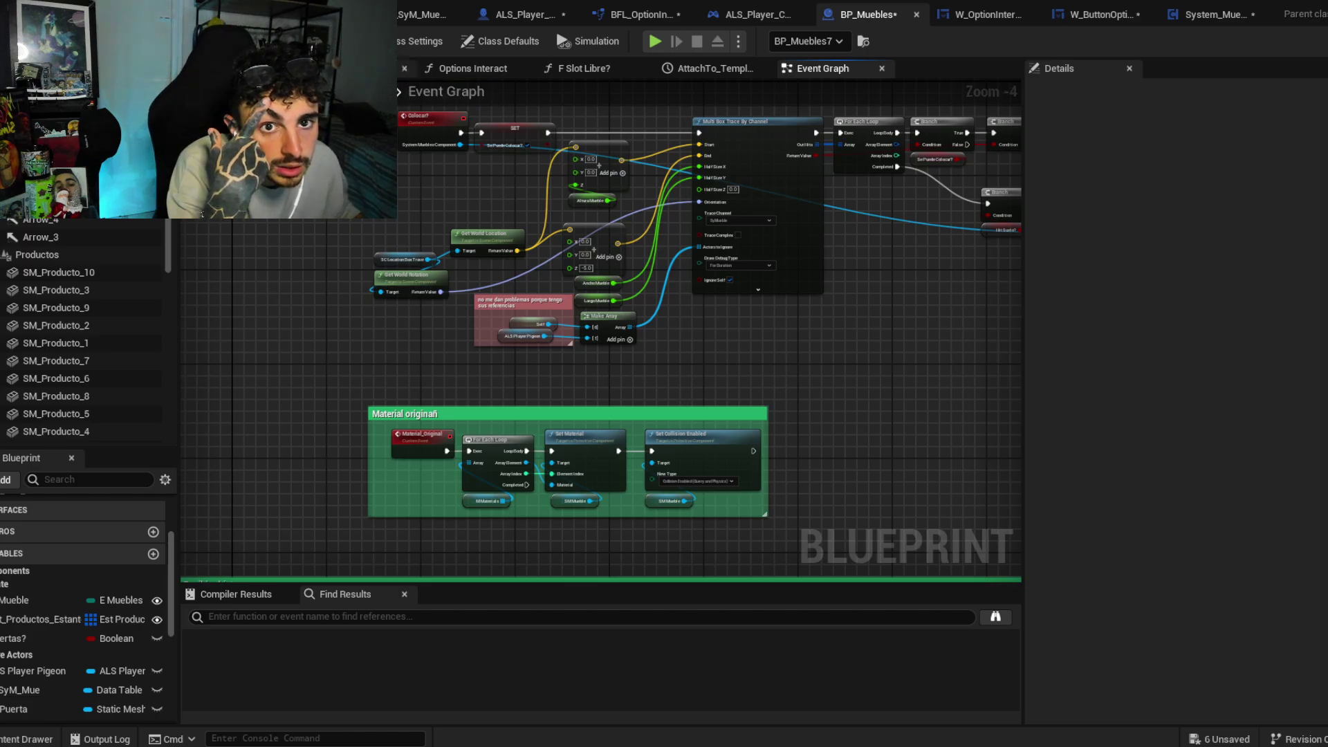
Step: Open the Construction Script graph and look around its nodes
{"action": "left_click", "coordinate": [353, 67]}
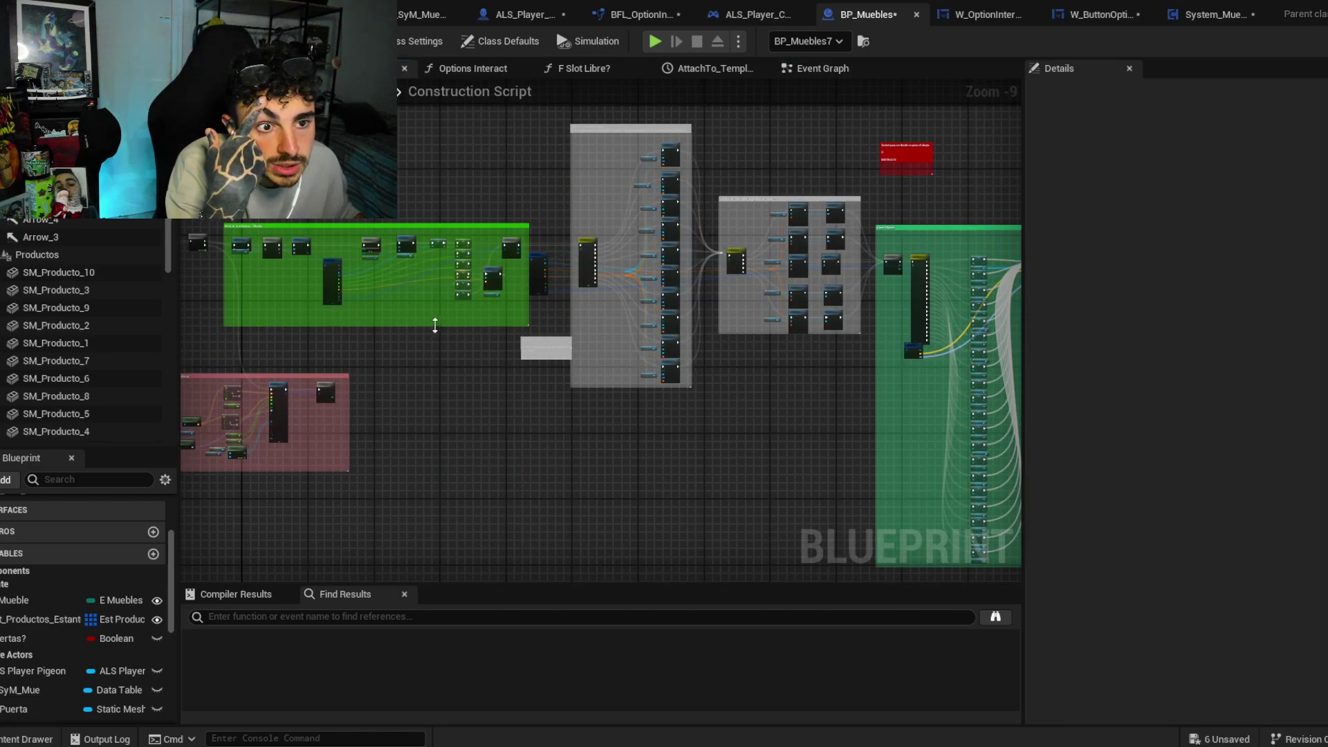
{"action": "right_click_drag", "start_coordinate": [368, 339], "coordinate": [599, 323]}
{"action": "scroll", "coordinate": [492, 376], "scroll_direction": "up", "scroll_amount": 1}
{"action": "scroll", "coordinate": [443, 376], "scroll_direction": "up", "scroll_amount": 4}
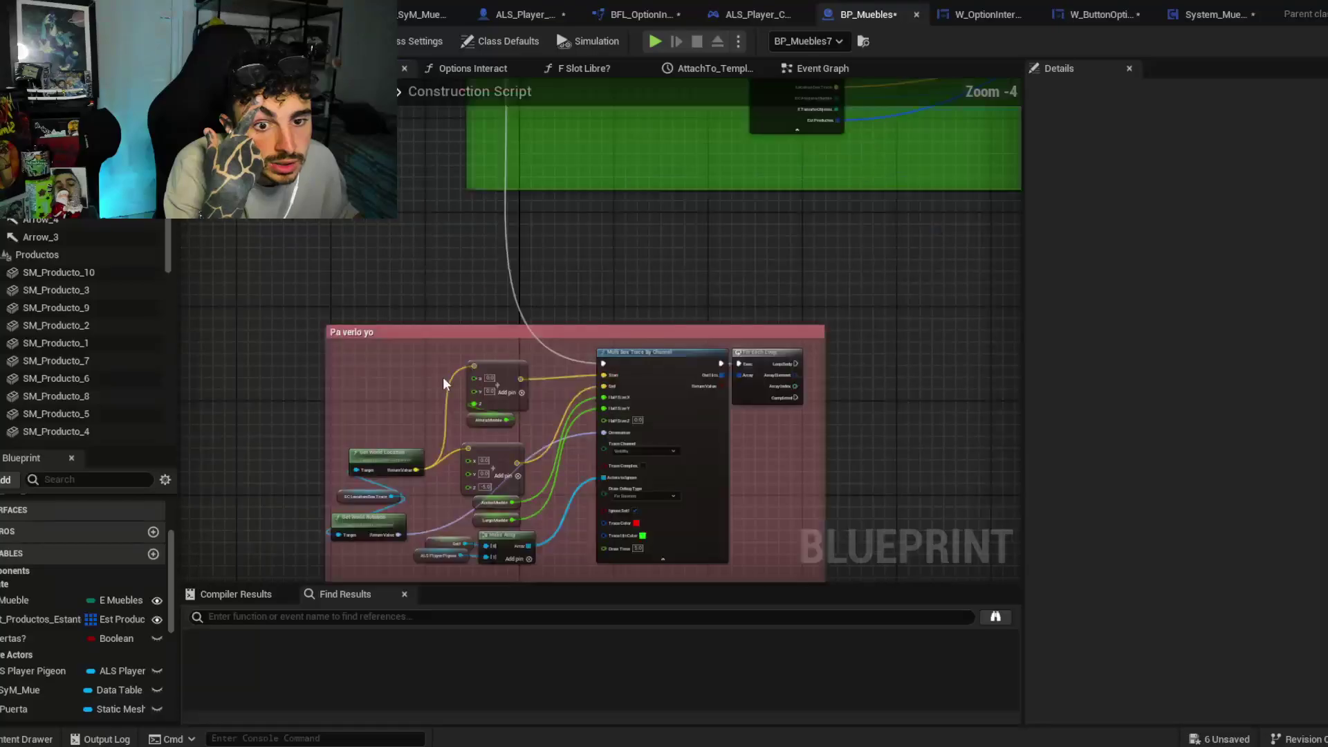
{"action": "scroll", "coordinate": [443, 376], "scroll_direction": "down", "scroll_amount": 5}
{"action": "scroll", "coordinate": [474, 270], "scroll_direction": "up", "scroll_amount": 5}
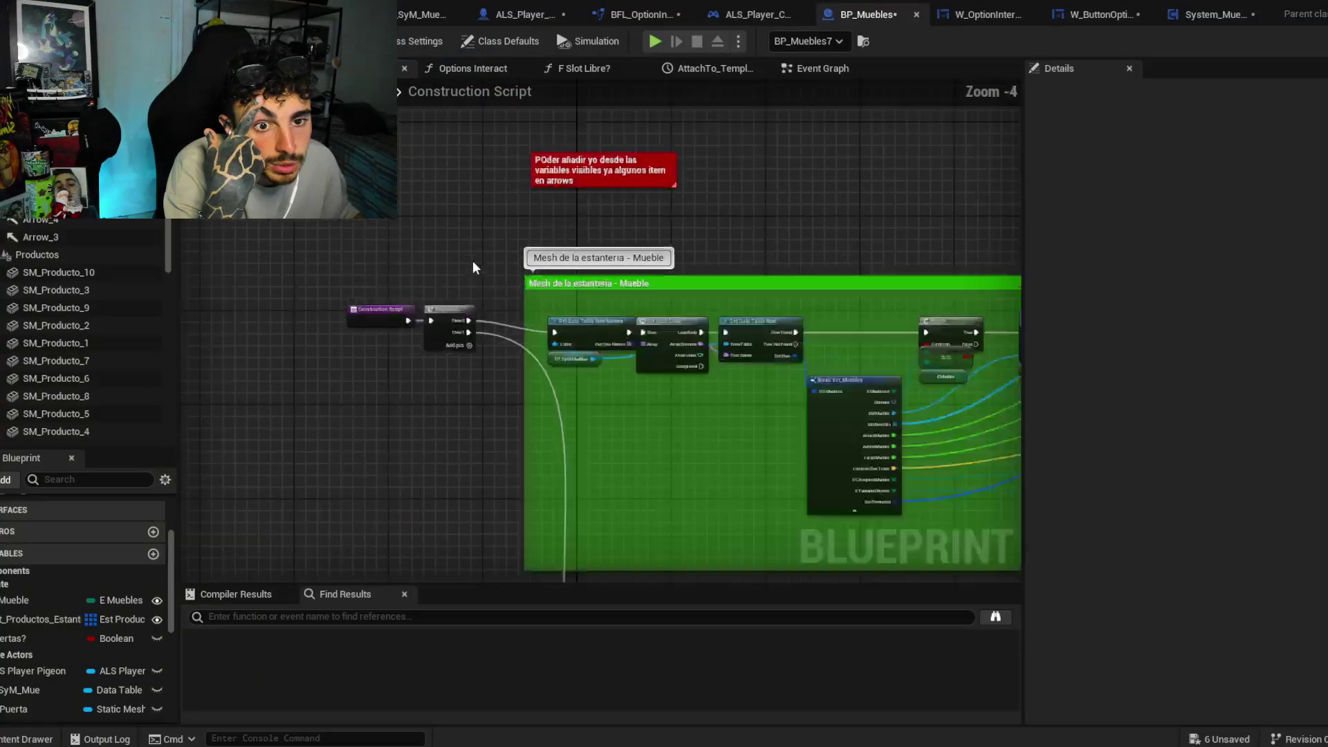
Step: Search the node list for 'ven', then cancel without adding a node
{"action": "right_click", "coordinate": [467, 276]}
{"action": "type", "text": "custo"}
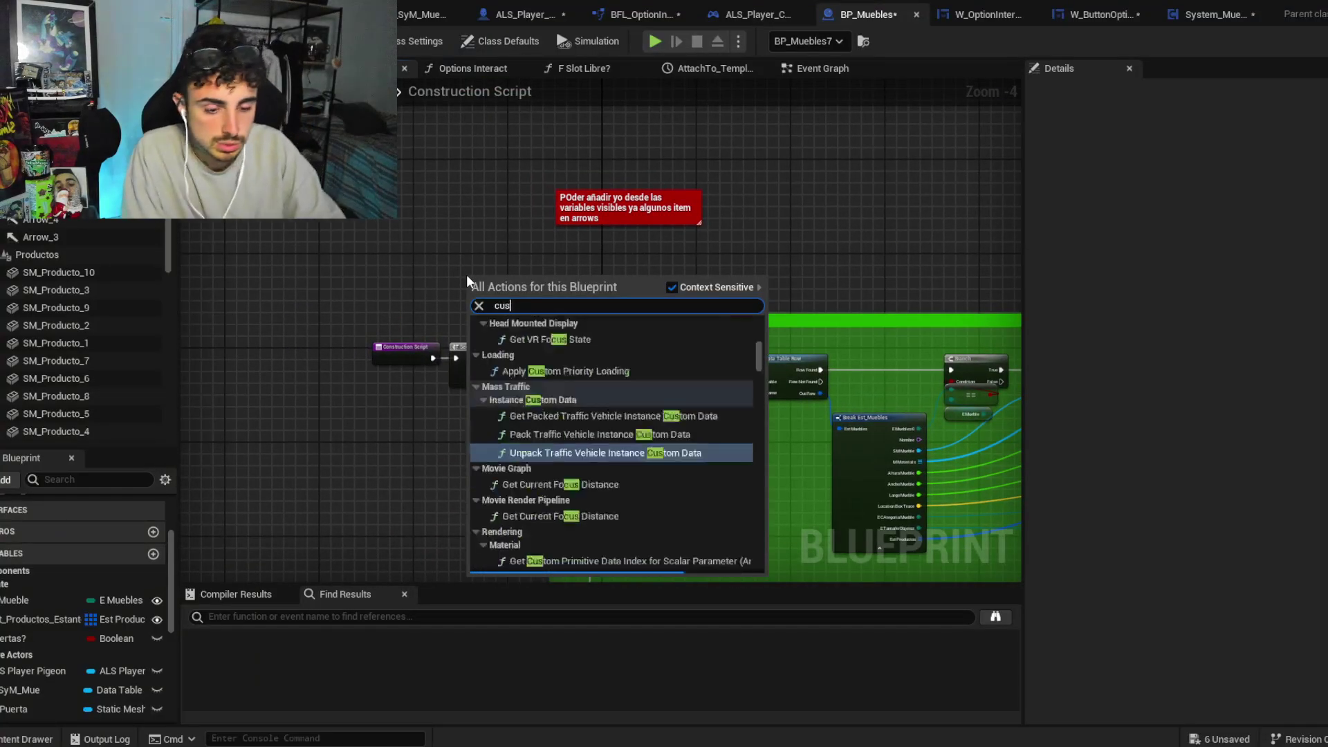
{"action": "type", "text": " em"}
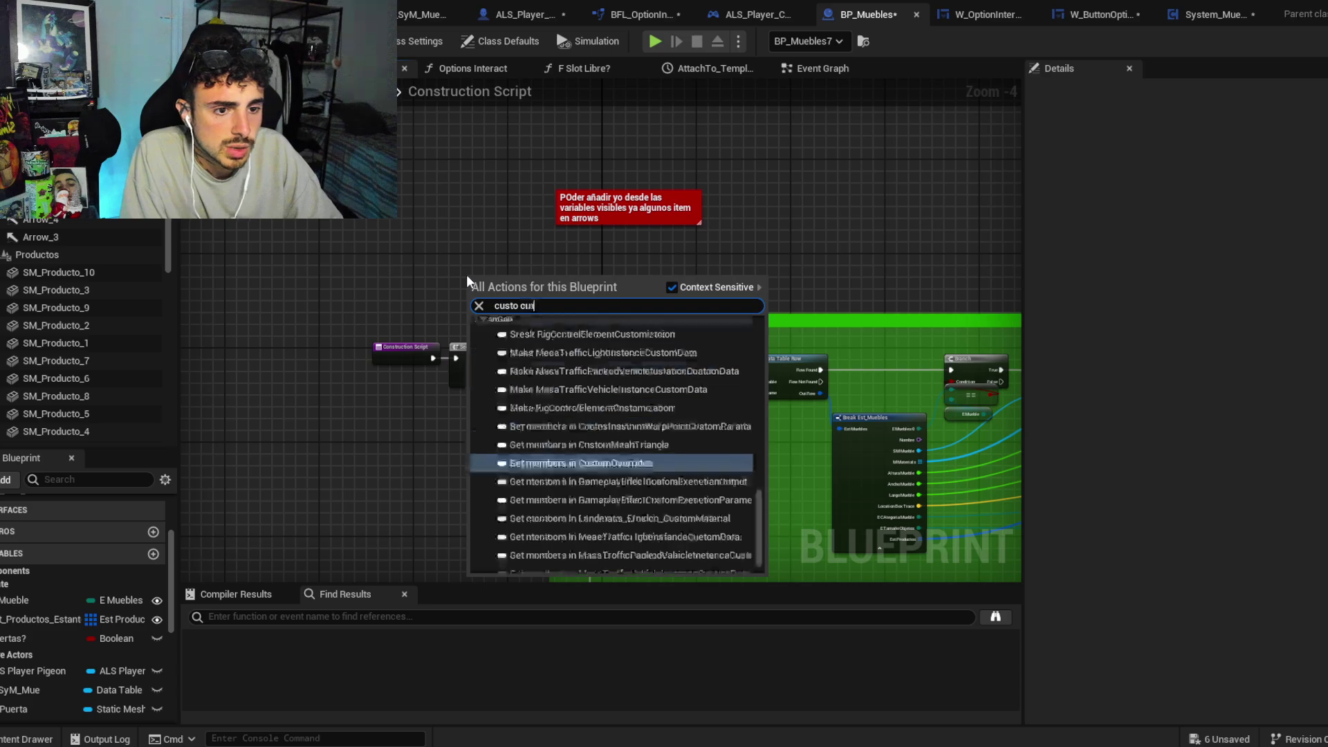
{"action": "key", "text": "BackSpace"}
{"action": "type", "text": "ven"}
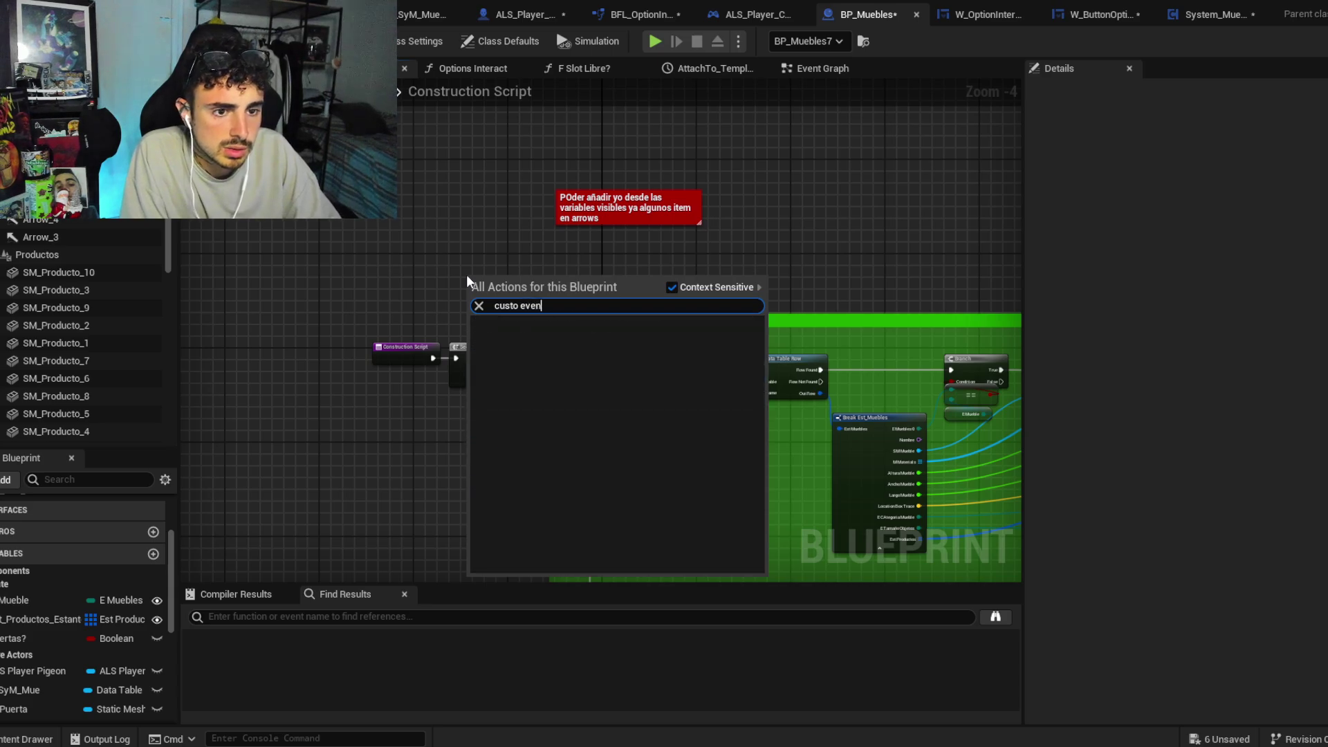
{"action": "key", "text": "Escape"}
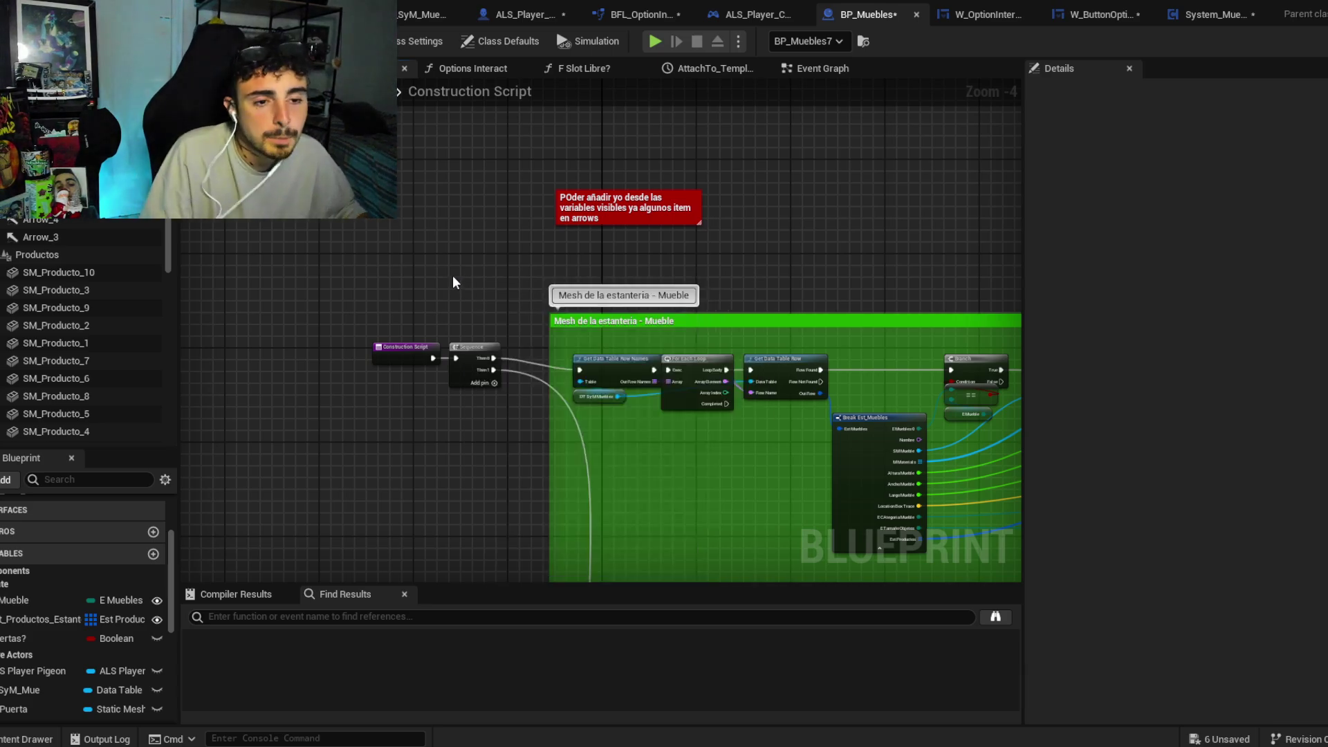
Step: Move the Construction Script and Sequence entry nodes slightly to the right
{"action": "mouse_move", "coordinate": [353, 321]}
{"action": "left_mouse_down"}
{"action": "mouse_move", "coordinate": [463, 385]}
{"action": "mouse_move", "coordinate": [499, 385]}
{"action": "left_mouse_up"}
{"action": "left_click", "coordinate": [455, 317]}
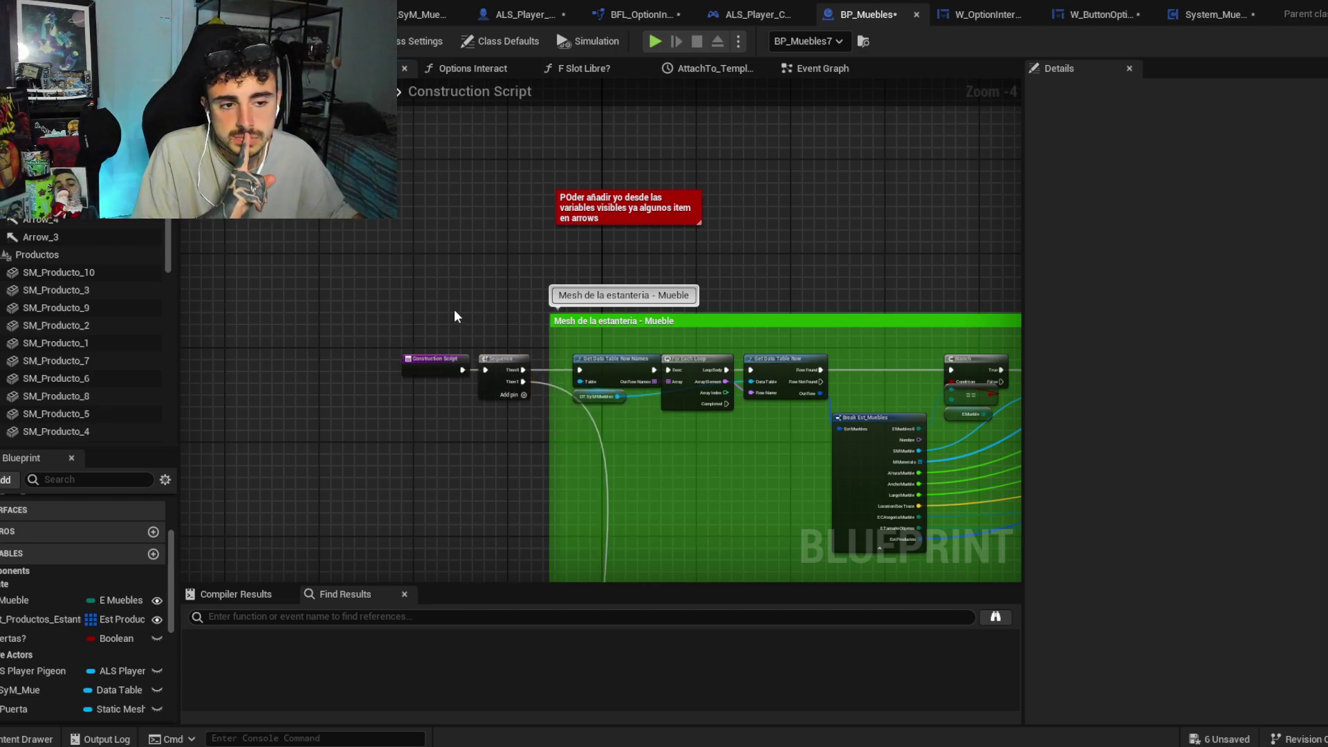
{"action": "scroll", "coordinate": [619, 392], "scroll_direction": "down", "scroll_amount": 4}
{"action": "mouse_move", "coordinate": [675, 432]}
{"action": "right_mouse_down"}
{"action": "mouse_move", "coordinate": [420, 374]}
{"action": "mouse_move", "coordinate": [659, 351]}
{"action": "mouse_move", "coordinate": [629, 374]}
{"action": "mouse_move", "coordinate": [281, 374]}
{"action": "right_mouse_up"}
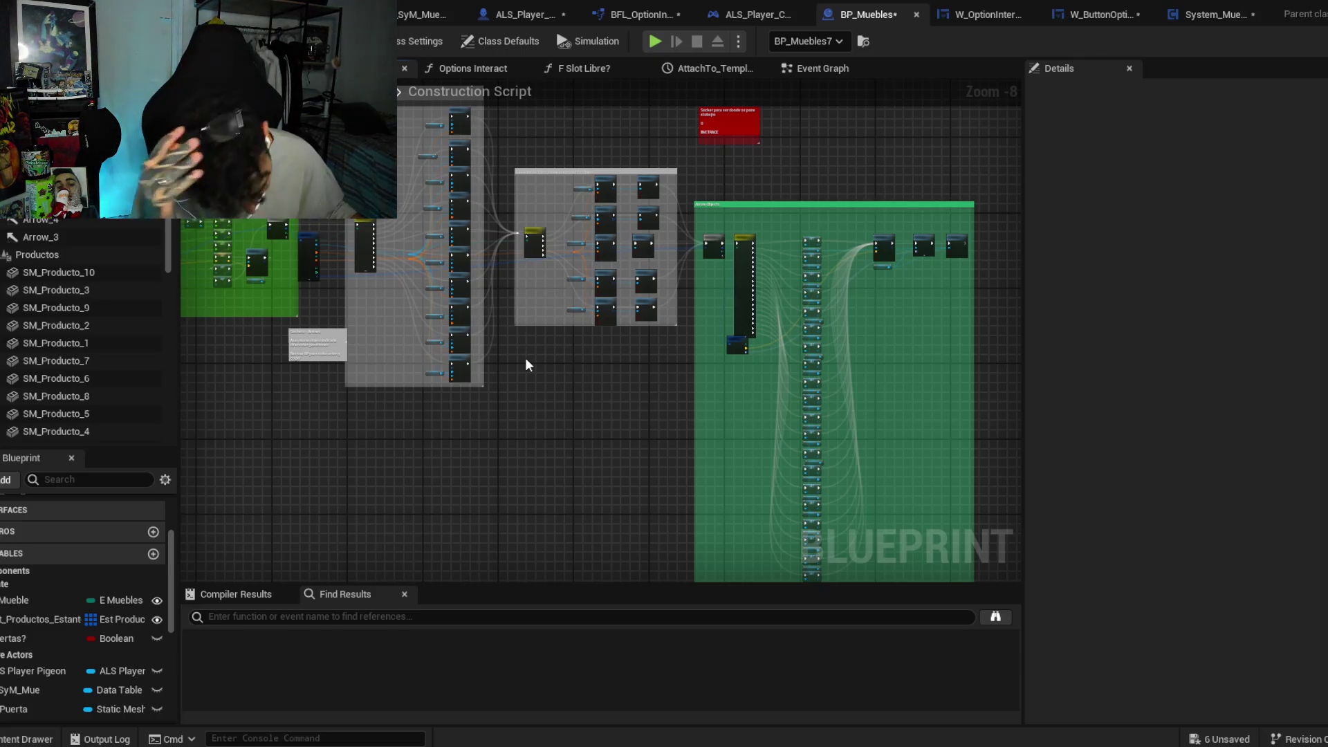
Step: Select the comment boxes around the green Mesh de la estanteria comment, then return to the Event Graph
{"action": "right_click_drag", "start_coordinate": [334, 359], "coordinate": [765, 401]}
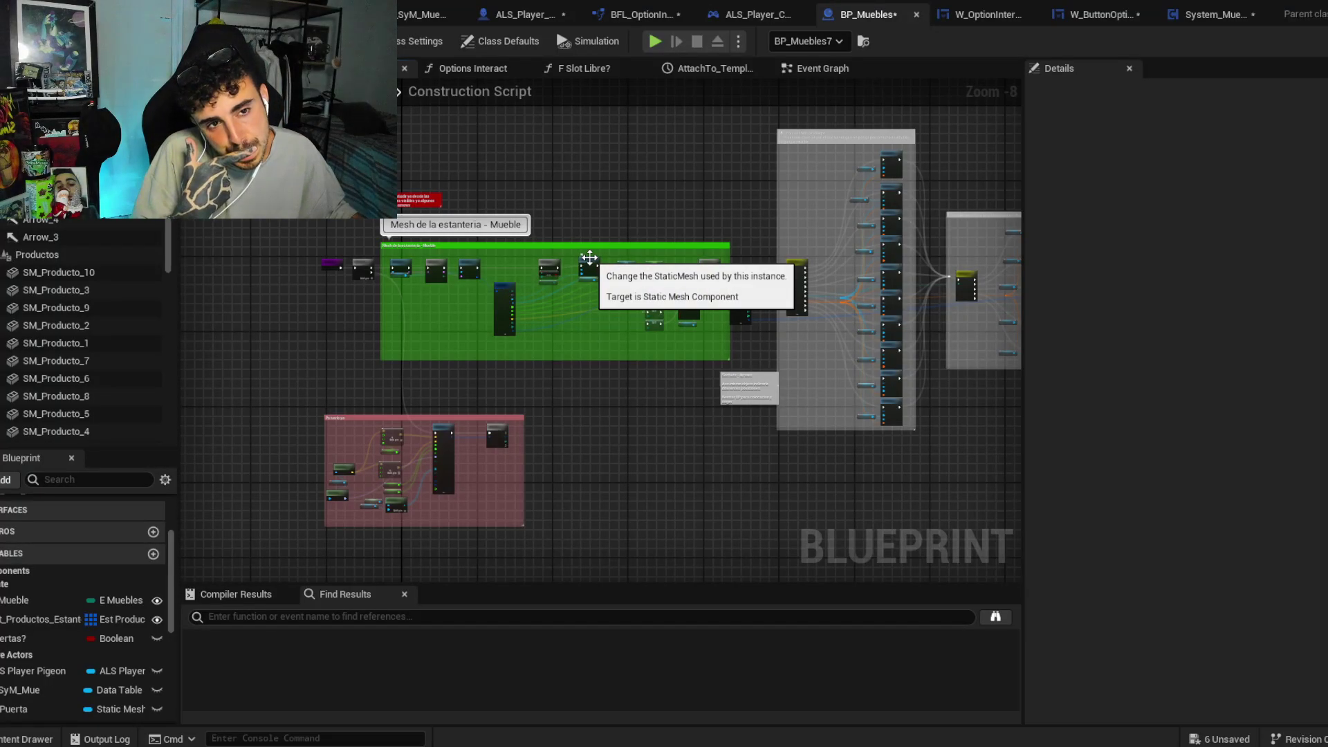
{"action": "scroll", "coordinate": [602, 277], "scroll_direction": "down", "scroll_amount": 4}
{"action": "right_click_drag", "start_coordinate": [943, 398], "coordinate": [683, 359]}
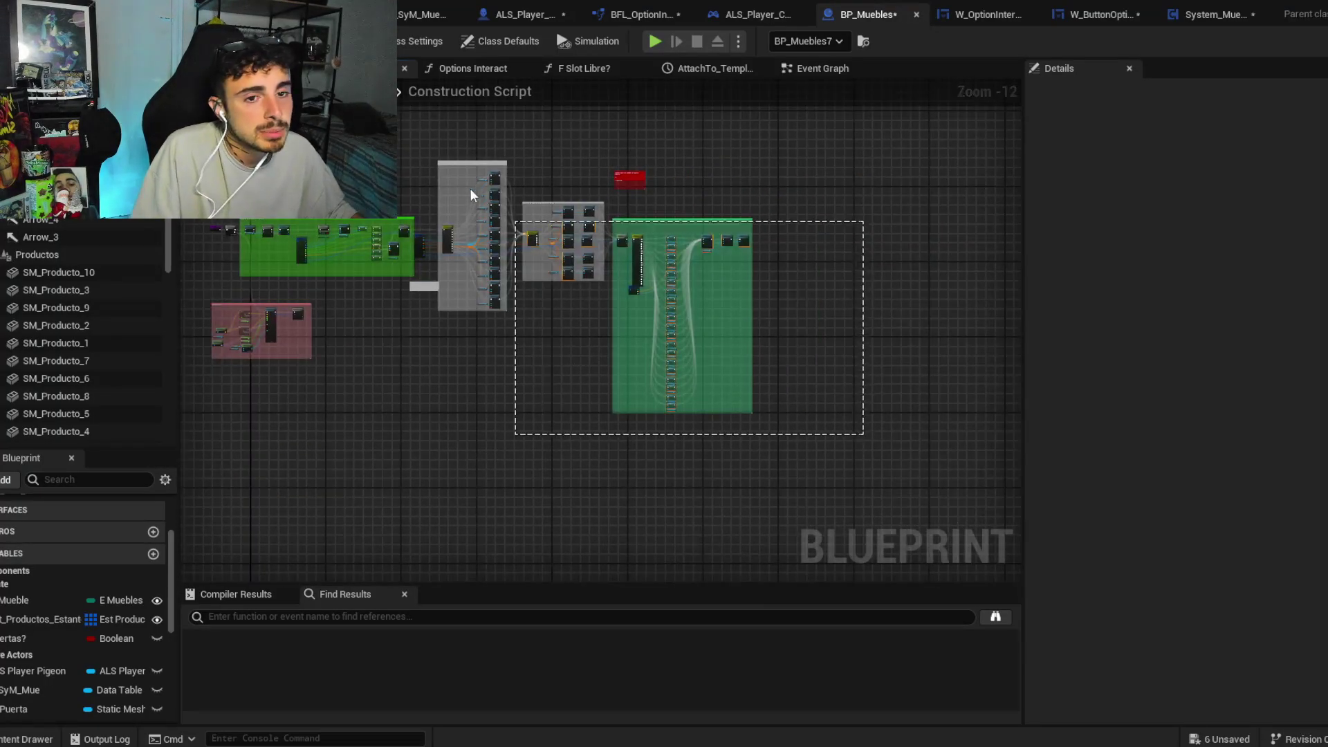
{"action": "scroll", "coordinate": [374, 207], "scroll_direction": "up", "scroll_amount": 5}
{"action": "mouse_move", "coordinate": [470, 188]}
{"action": "left_mouse_down"}
{"action": "mouse_move", "coordinate": [374, 145]}
{"action": "mouse_move", "coordinate": [639, 347]}
{"action": "left_mouse_up"}
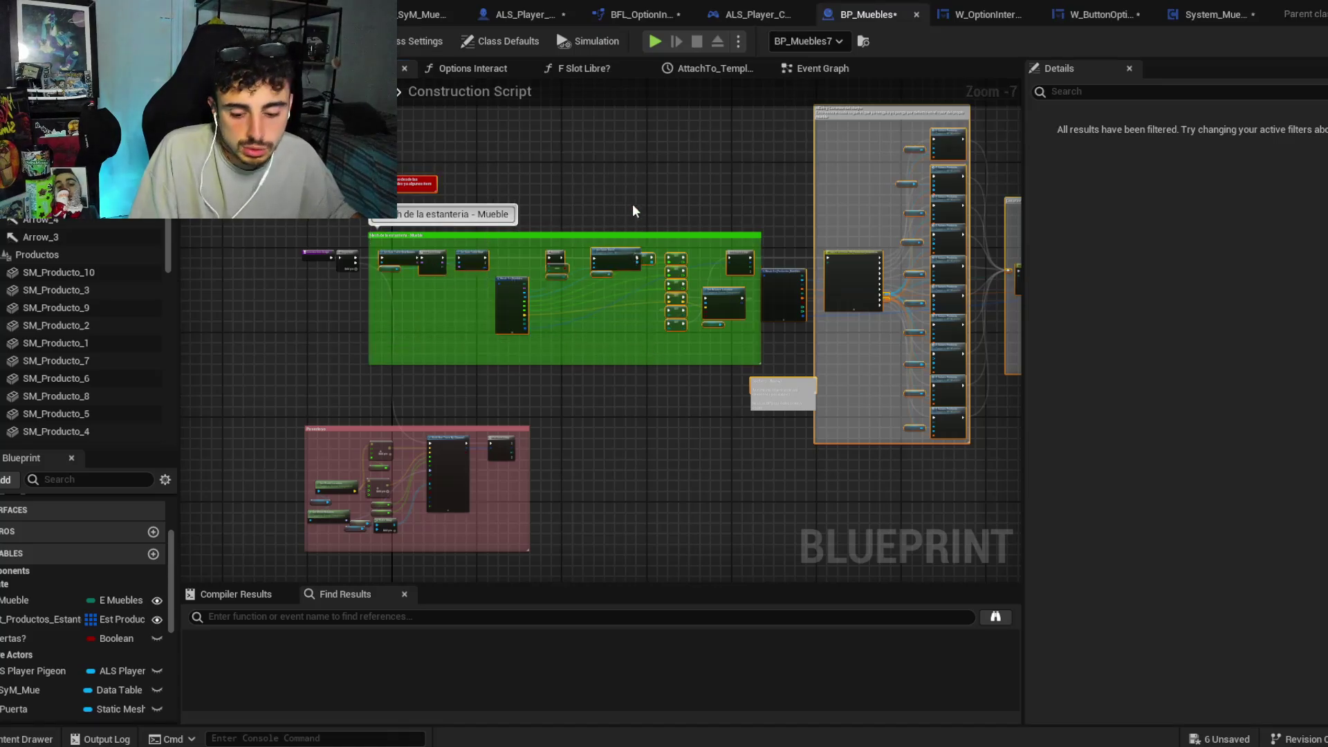
{"action": "left_click", "coordinate": [840, 69]}
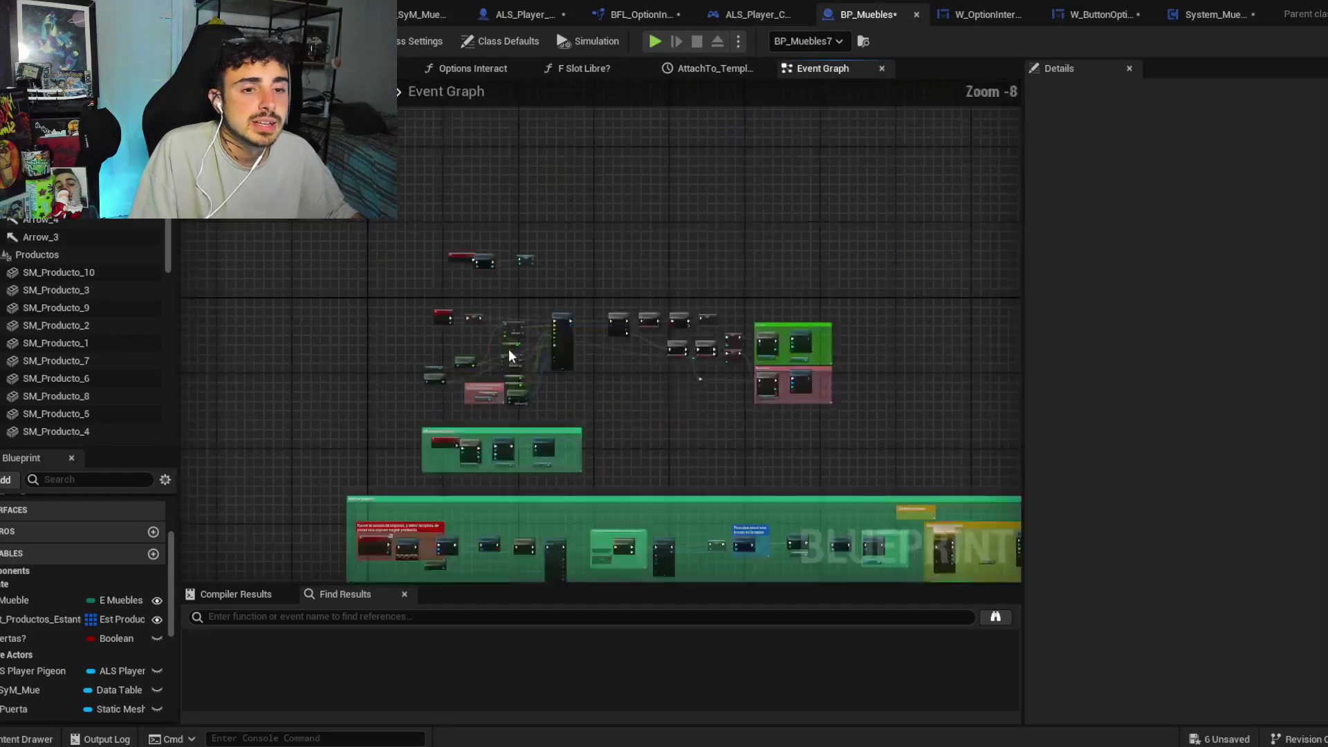
Step: Find the existing Event BeginPlay node via a 'begin' search and drag a wire off the data table node
{"action": "right_click", "coordinate": [530, 235]}
{"action": "type", "text": "be"}
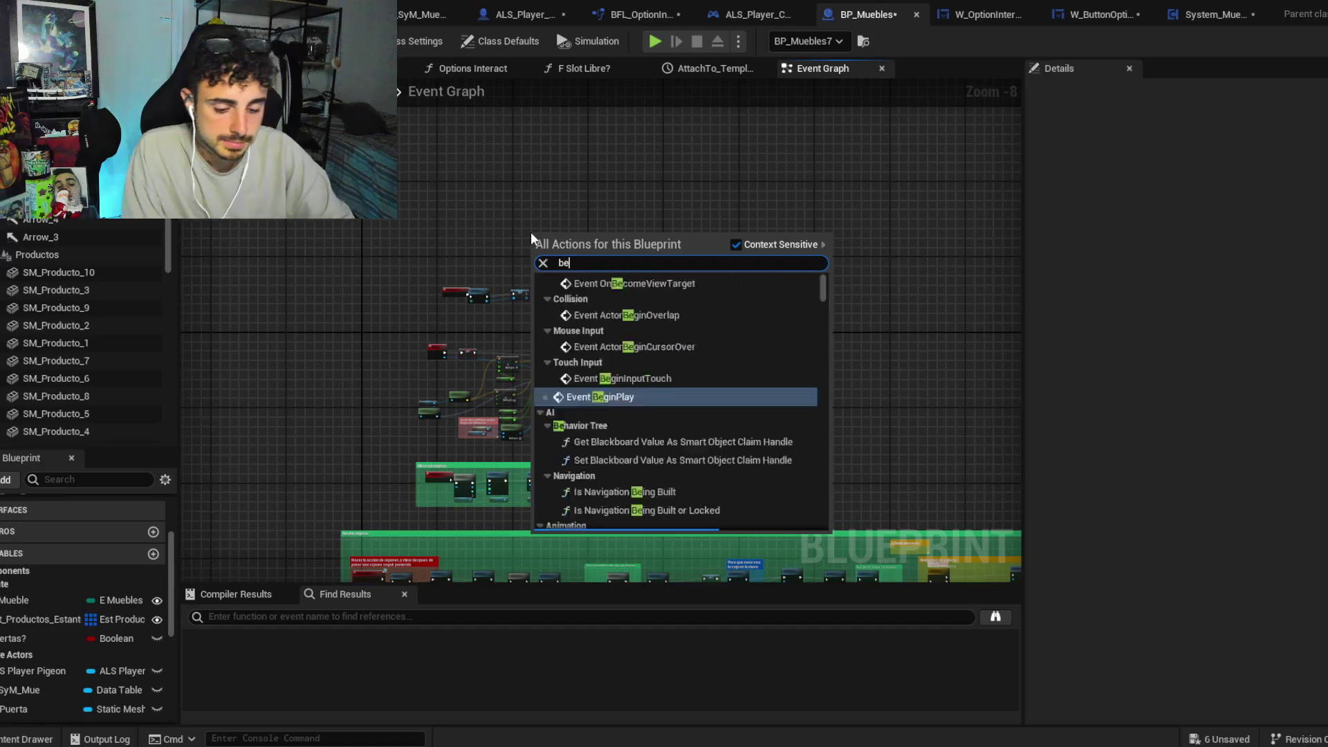
{"action": "type", "text": "gin"}
{"action": "key", "text": "Return"}
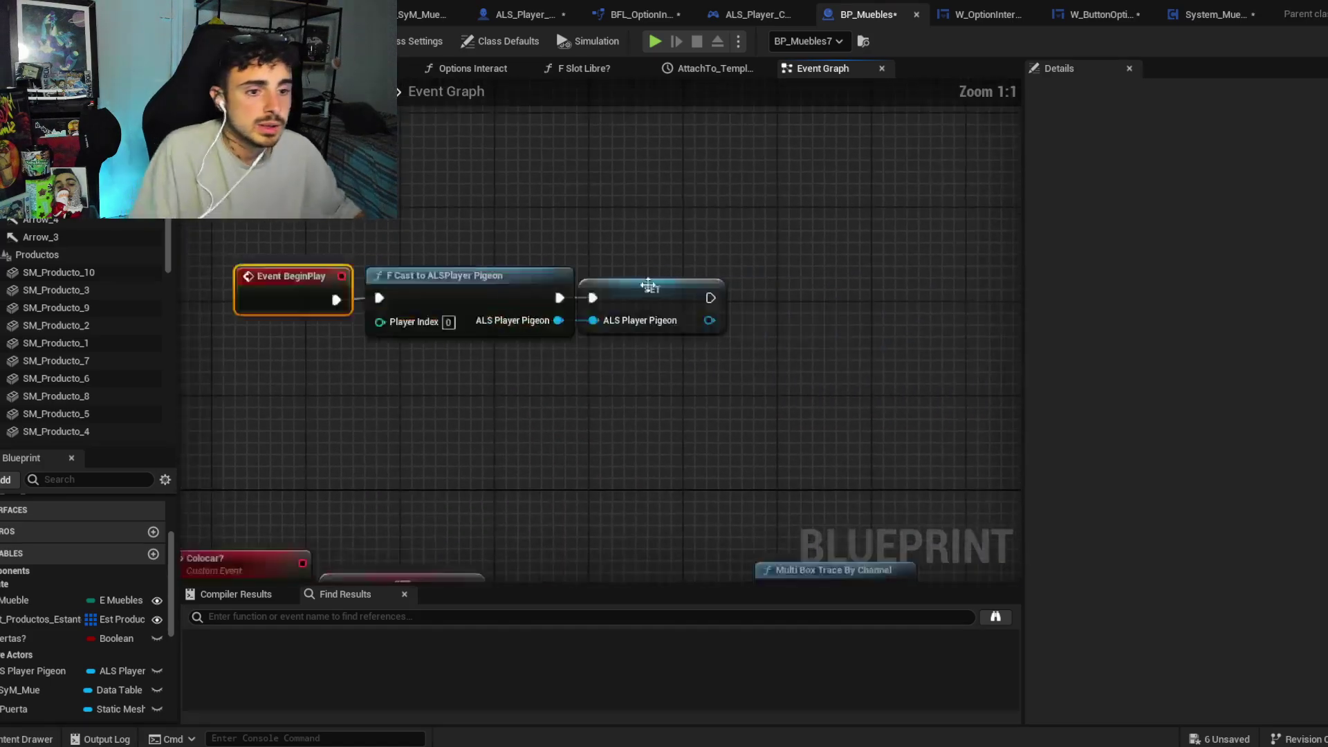
{"action": "scroll", "coordinate": [483, 397], "scroll_direction": "down", "scroll_amount": 8}
{"action": "scroll", "coordinate": [595, 352], "scroll_direction": "down", "scroll_amount": 4}
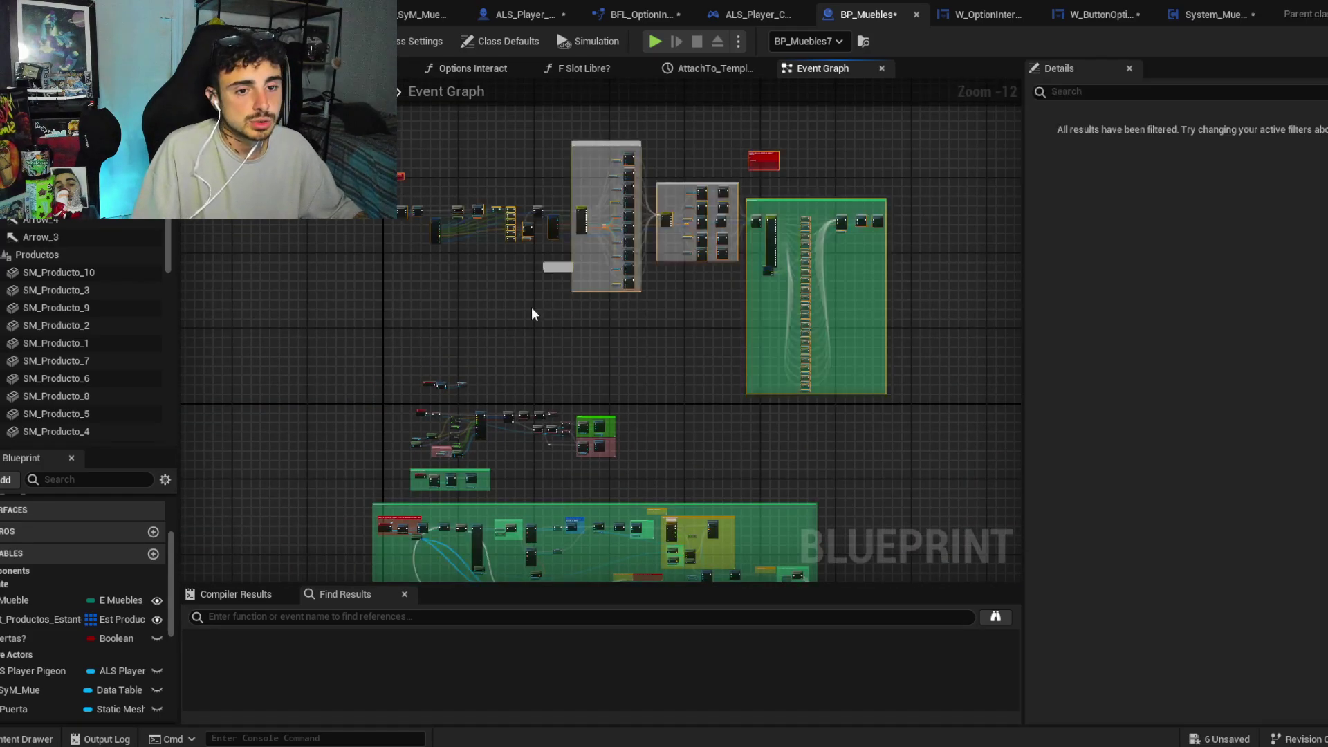
{"action": "scroll", "coordinate": [468, 386], "scroll_direction": "up", "scroll_amount": 5}
{"action": "scroll", "coordinate": [468, 386], "scroll_direction": "up", "scroll_amount": 3}
{"action": "mouse_move", "coordinate": [470, 377]}
{"action": "left_mouse_down"}
{"action": "mouse_move", "coordinate": [566, 121]}
{"action": "mouse_move", "coordinate": [390, 267]}
{"action": "left_mouse_up"}
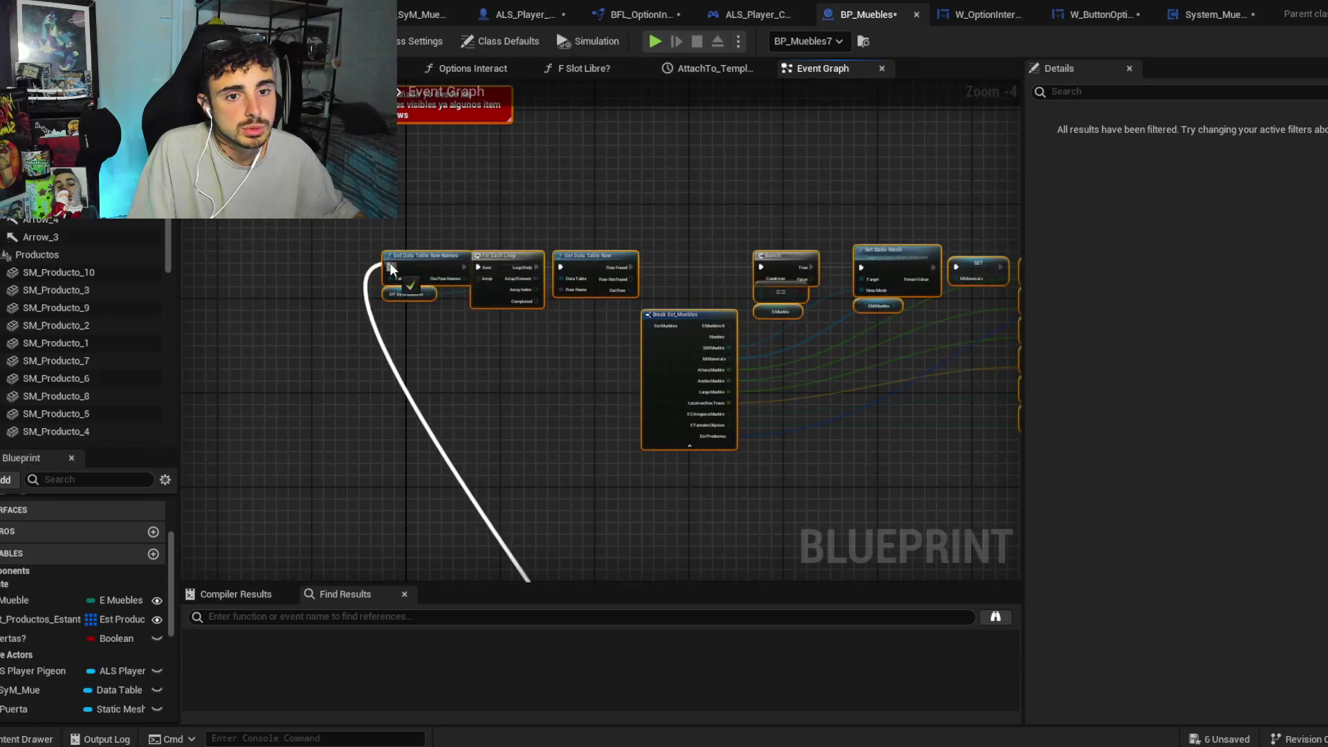
Step: Compile BP_Muebles with F7 to check for errors
{"action": "key", "text": "F7"}
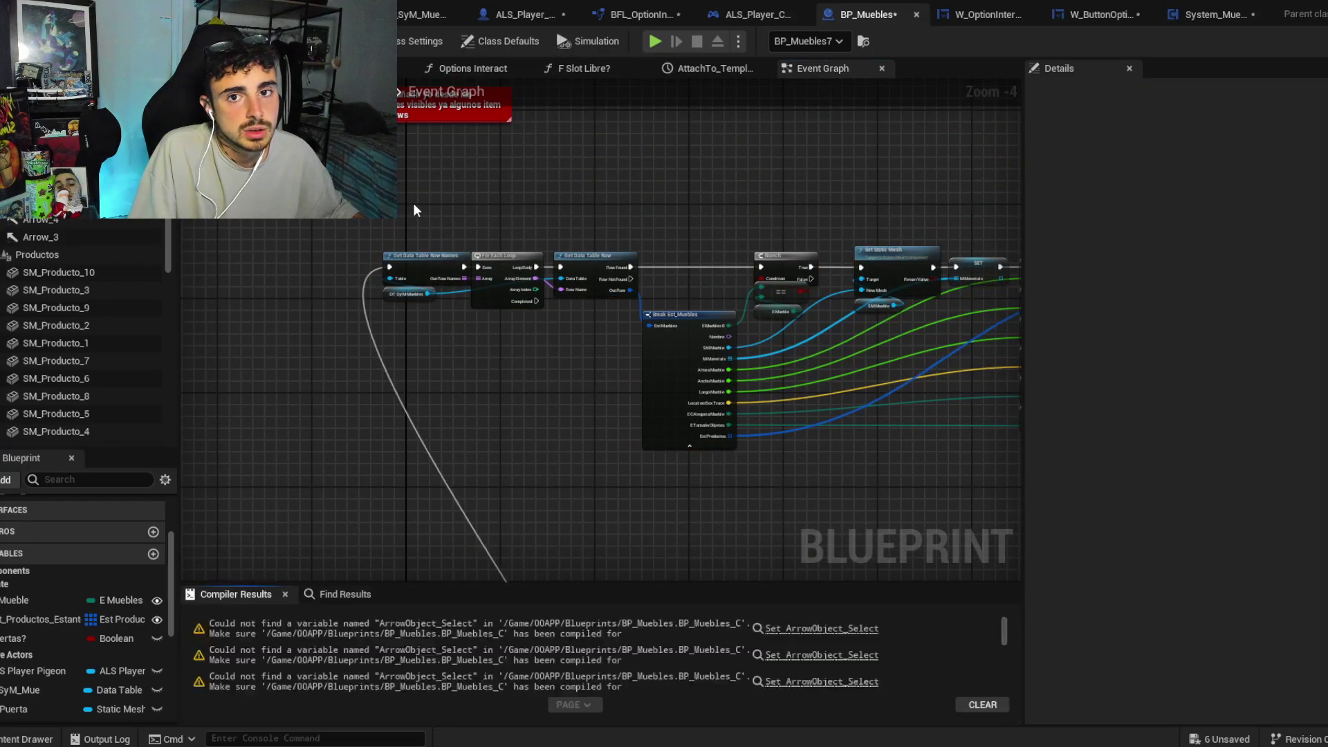
{"action": "scroll", "coordinate": [415, 263], "scroll_direction": "down", "scroll_amount": 8}
{"action": "scroll", "coordinate": [643, 255], "scroll_direction": "up", "scroll_amount": 5}
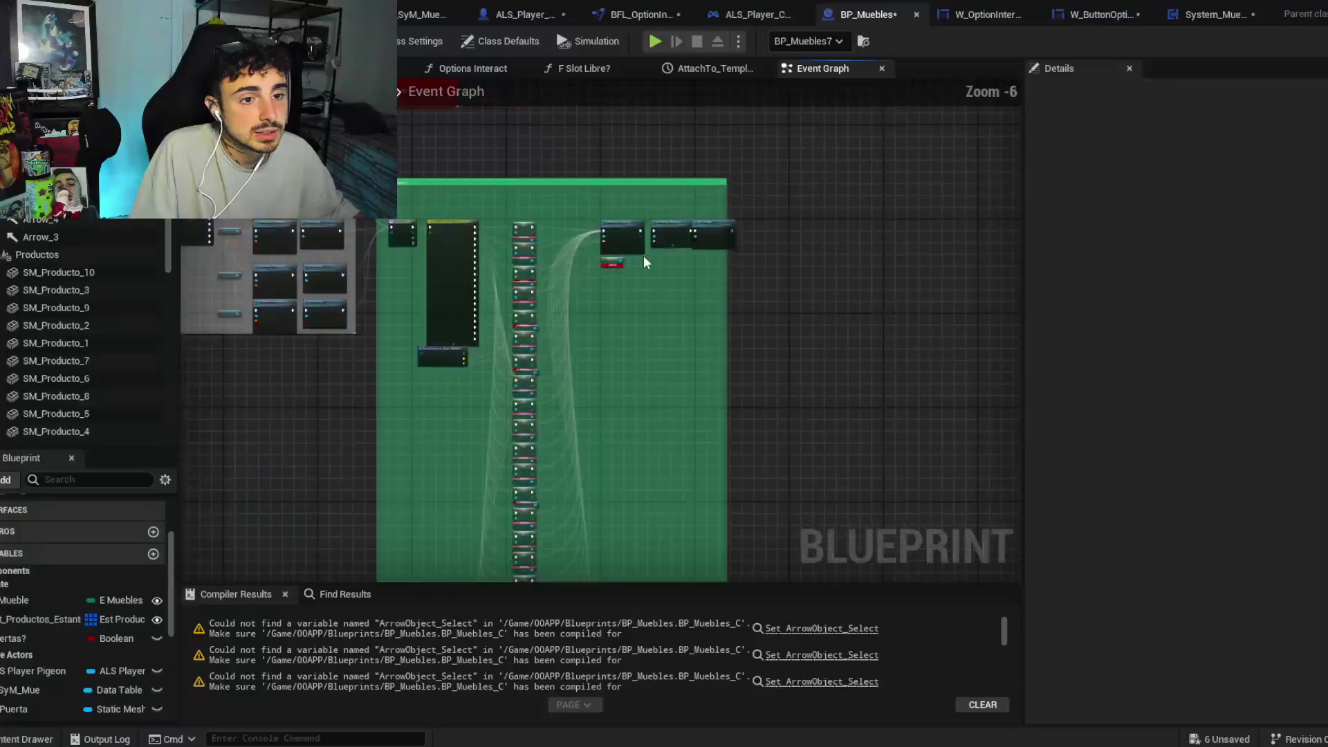
{"action": "scroll", "coordinate": [621, 313], "scroll_direction": "up", "scroll_amount": 8}
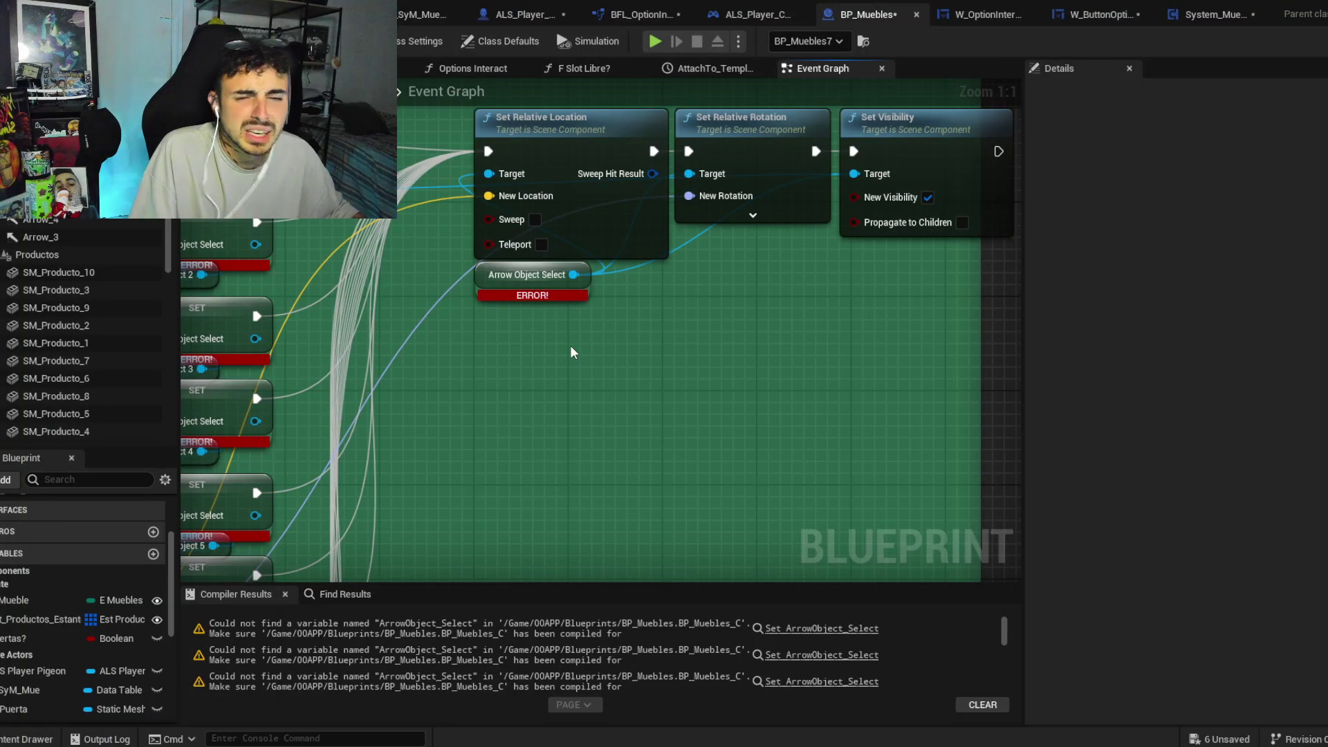
{"action": "scroll", "coordinate": [459, 375], "scroll_direction": "down", "scroll_amount": 5}
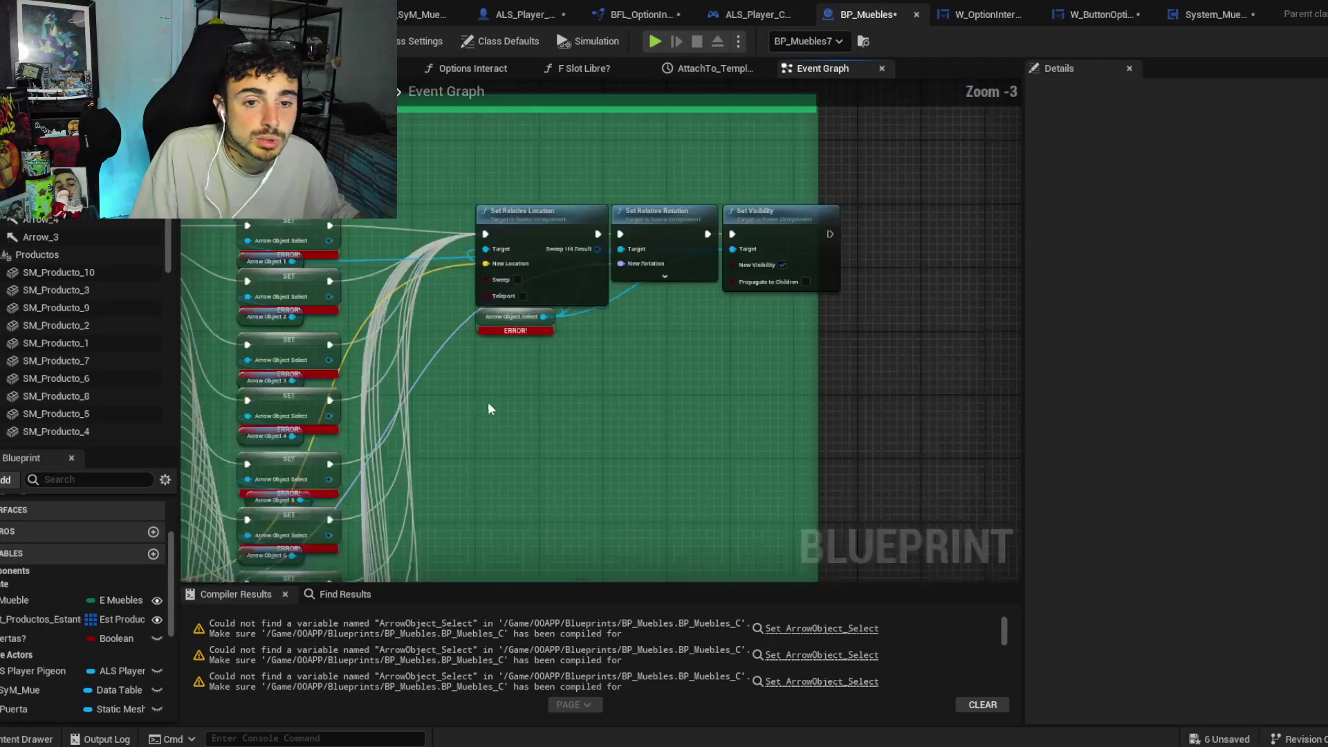
Step: Unlink Loop Body and Array Element from the Switch on E_Arrows_Object_Muebles node, then recompile
{"action": "right_click_drag", "start_coordinate": [487, 401], "coordinate": [650, 381]}
{"action": "scroll", "coordinate": [467, 264], "scroll_direction": "up", "scroll_amount": 2}
{"action": "right_click_drag", "start_coordinate": [466, 271], "coordinate": [641, 231]}
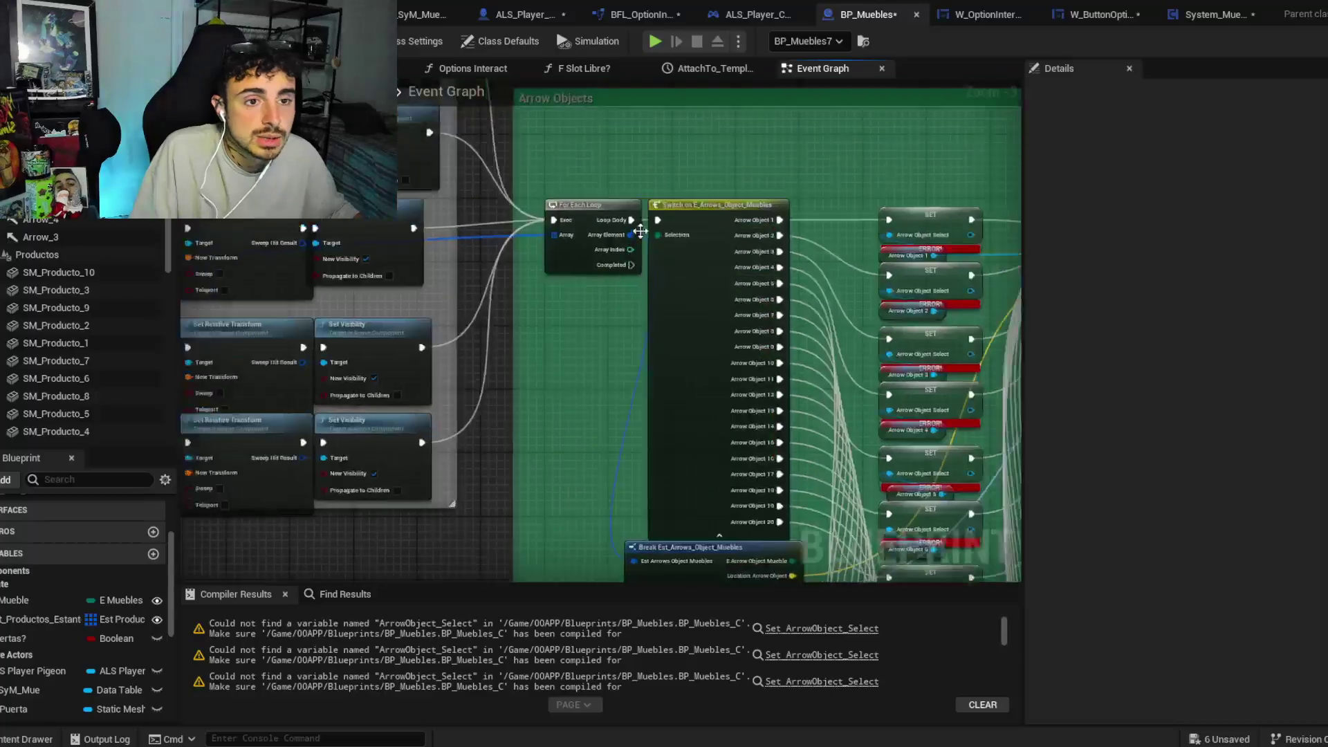
{"action": "left_click", "coordinate": [646, 220], "text": "alt"}
{"action": "left_click", "coordinate": [644, 237], "text": "alt"}
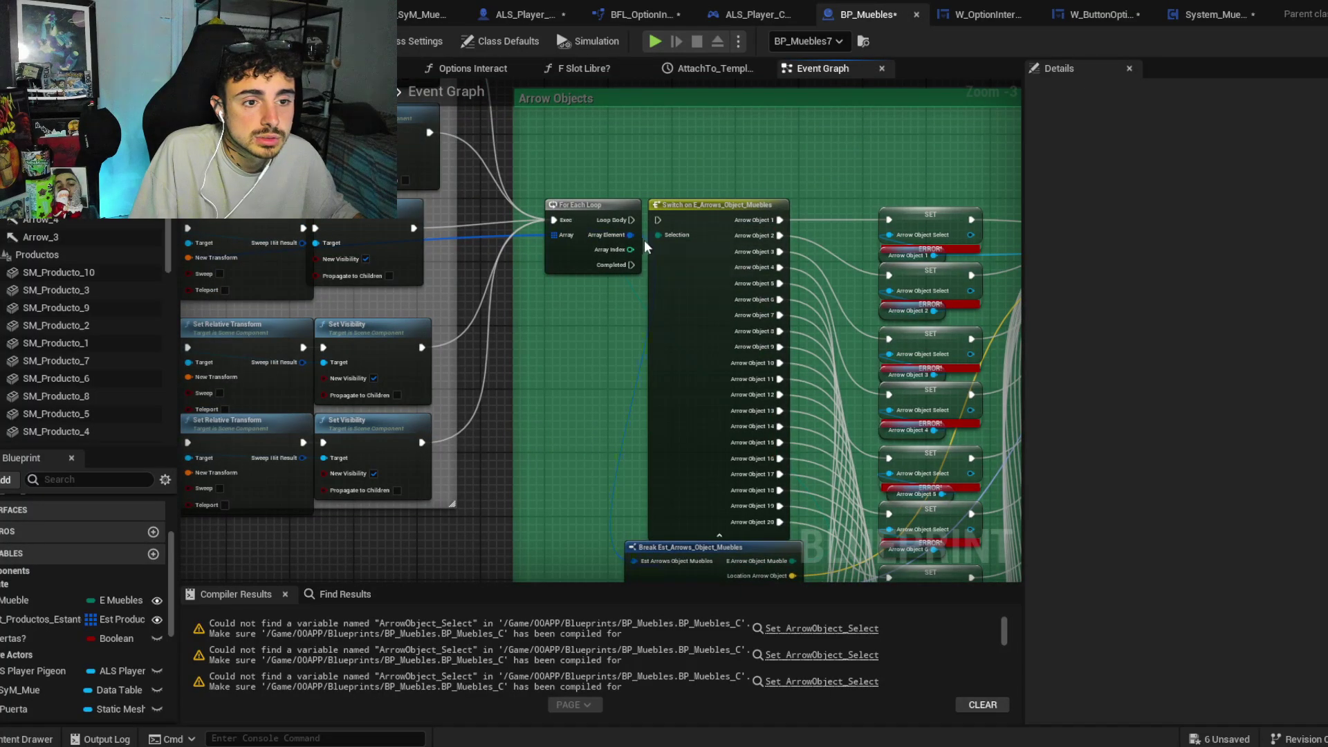
{"action": "key", "text": "F7"}
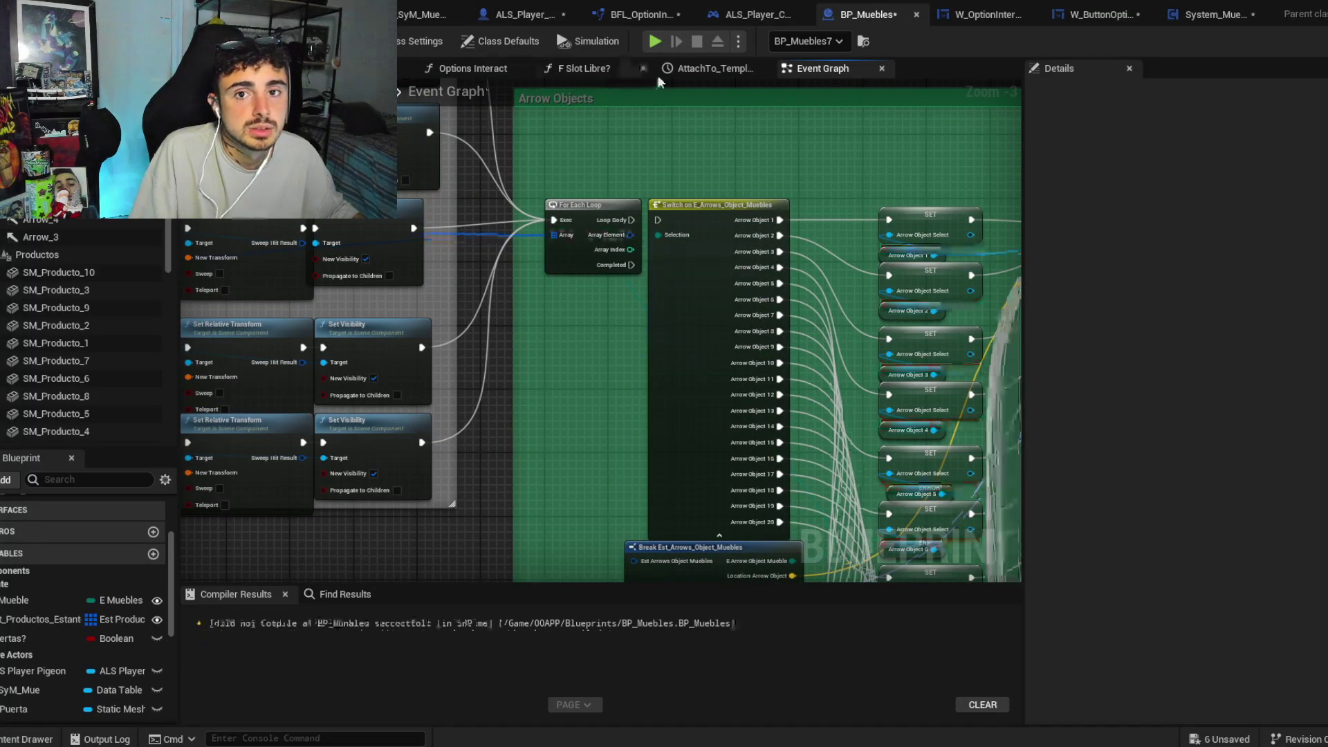
Step: Play-test moving the shelf in the game preview, then stop playing
{"action": "left_click", "coordinate": [650, 41]}
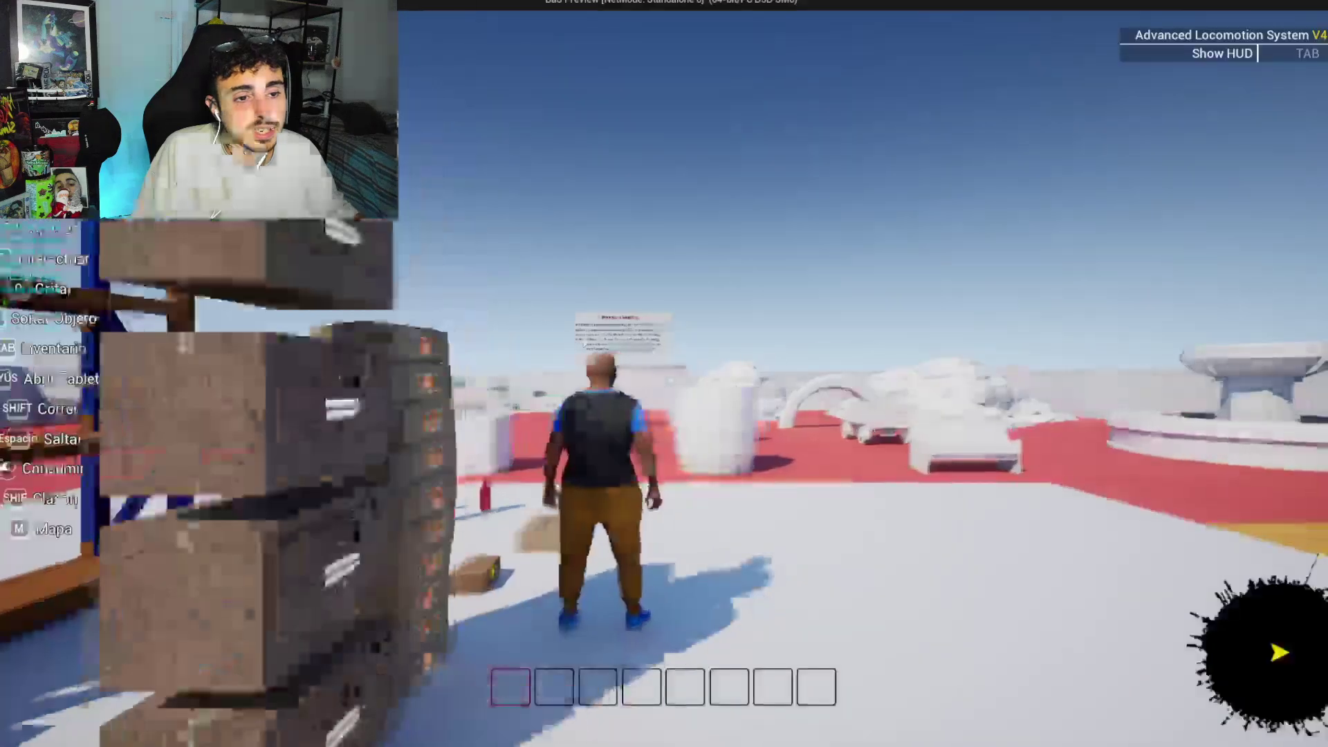
{"action": "key", "text": "e"}
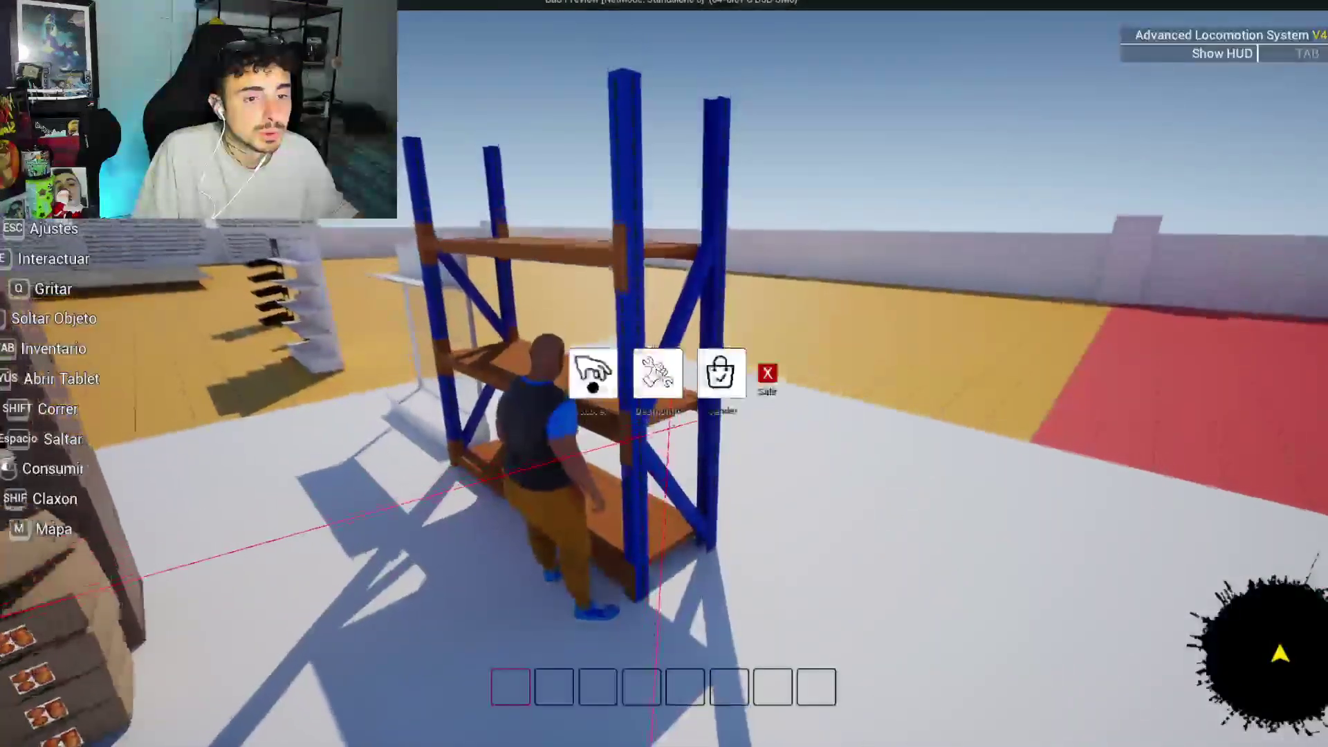
{"action": "key", "text": "w"}
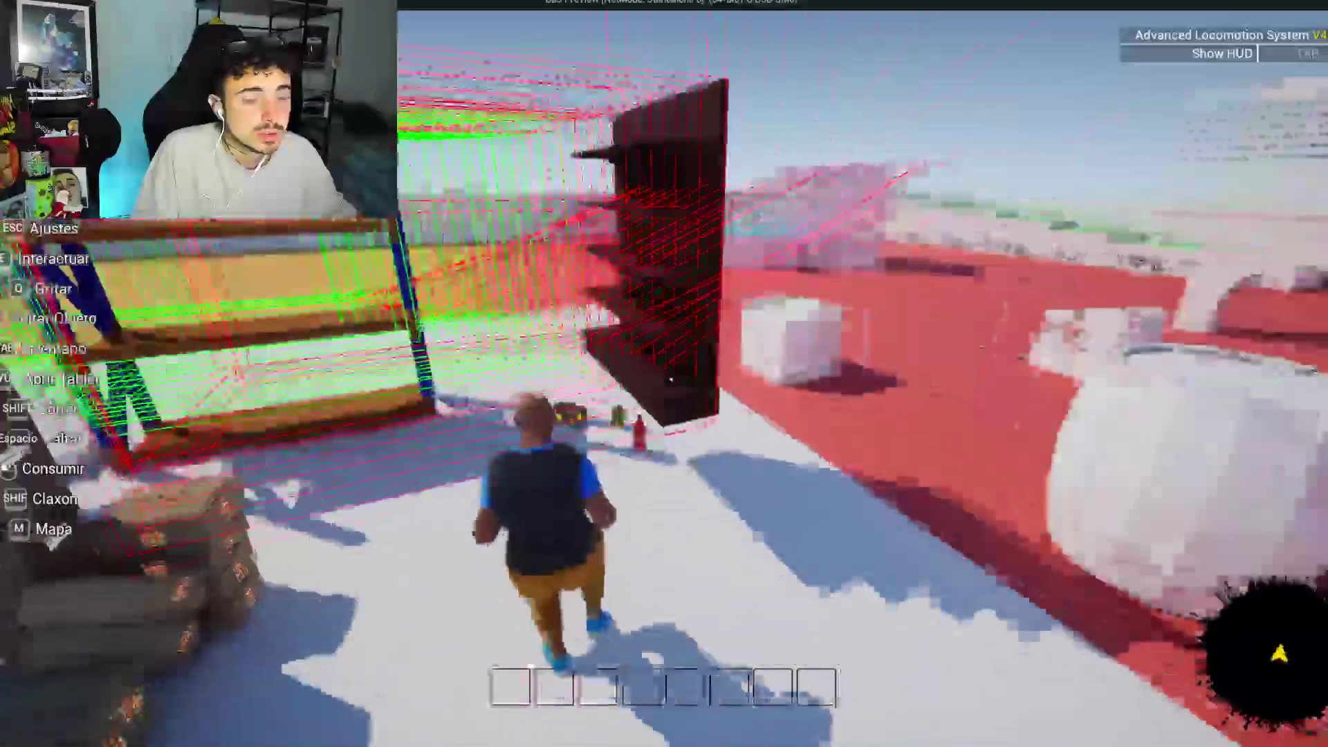
{"action": "key", "text": "Escape"}
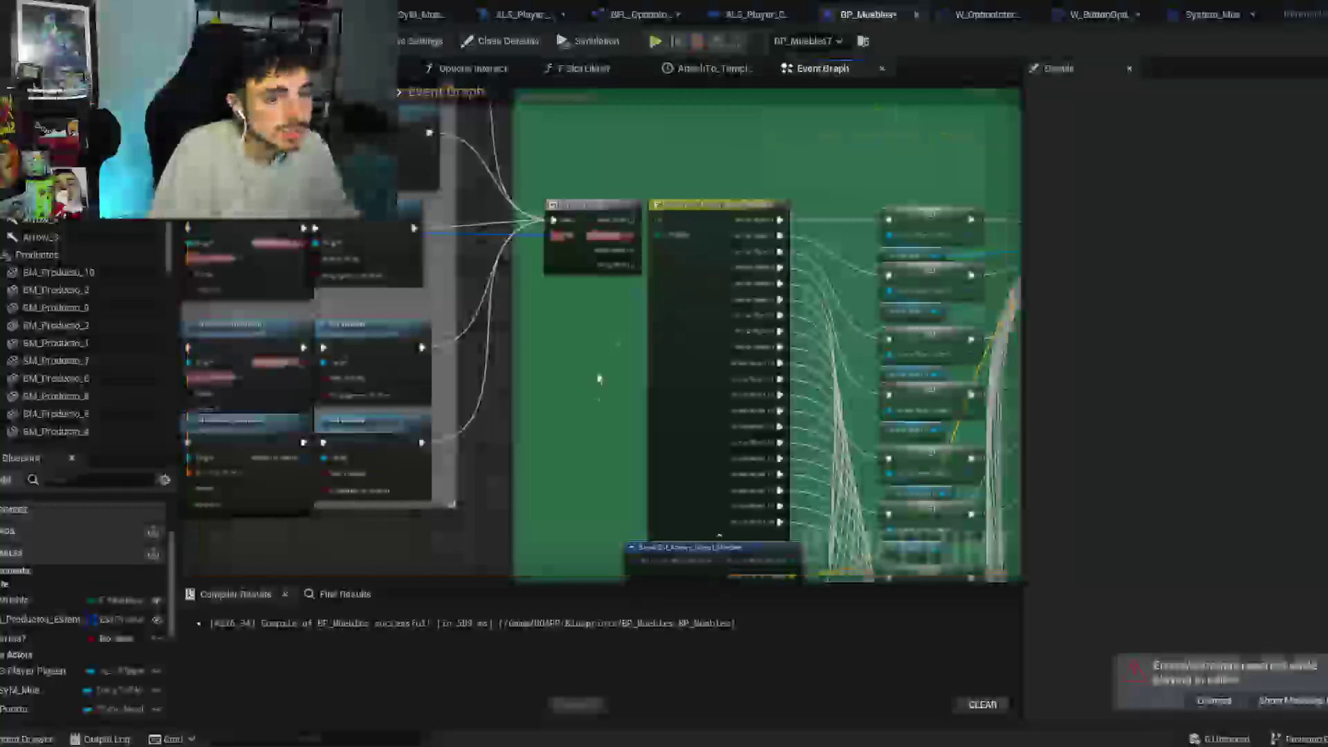
Step: Delete the upper block of nodes and comment boxes from the Event Graph
{"action": "scroll", "coordinate": [603, 391], "scroll_direction": "down", "scroll_amount": 3}
{"action": "scroll", "coordinate": [592, 391], "scroll_direction": "down", "scroll_amount": 2}
{"action": "scroll", "coordinate": [381, 296], "scroll_direction": "down", "scroll_amount": 2}
{"action": "right_click_drag", "start_coordinate": [380, 296], "coordinate": [613, 252]}
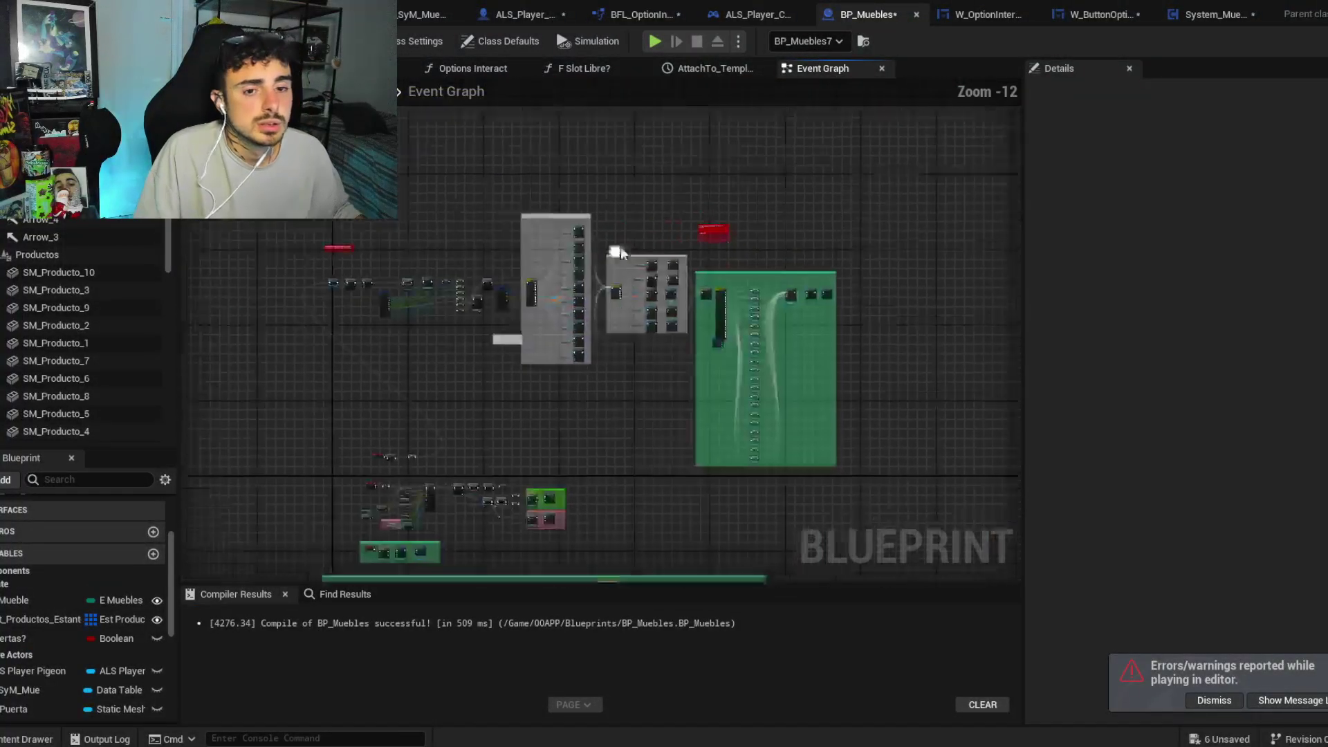
{"action": "left_click_drag", "start_coordinate": [270, 204], "coordinate": [922, 363]}
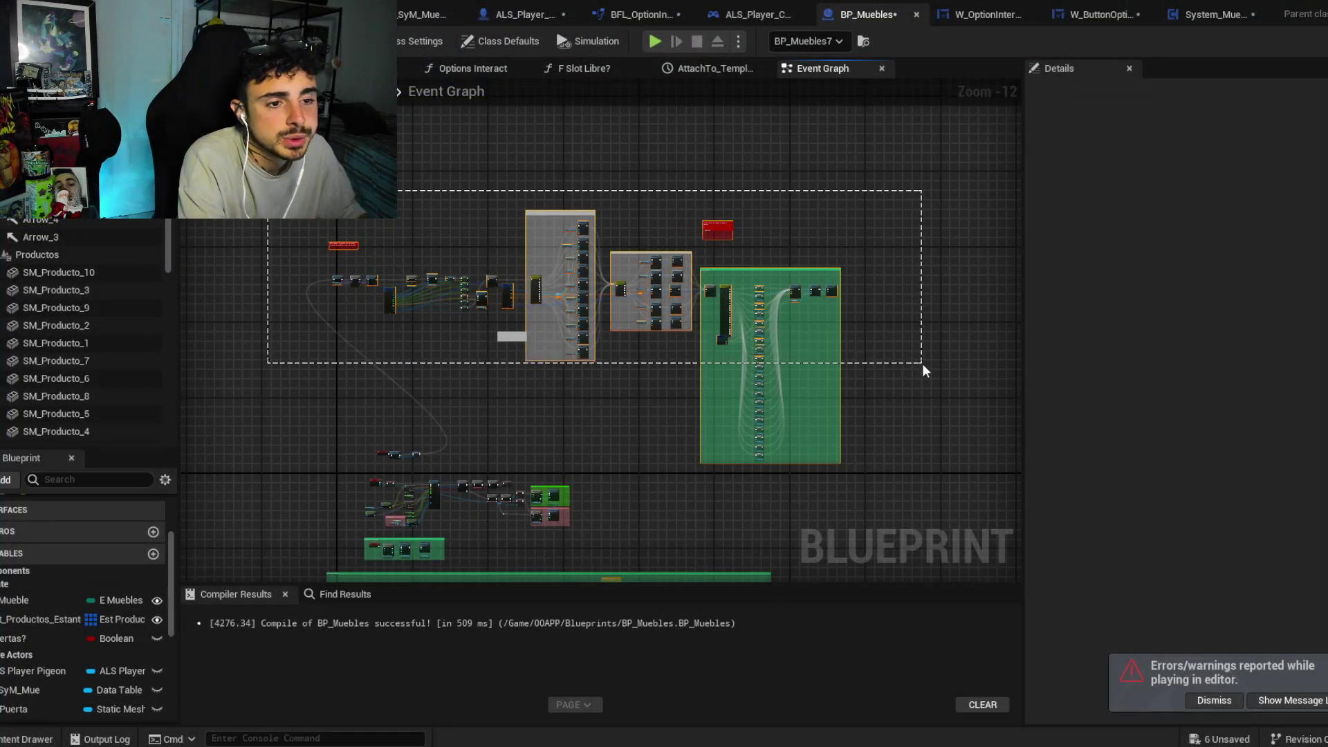
{"action": "key", "text": "Delete"}
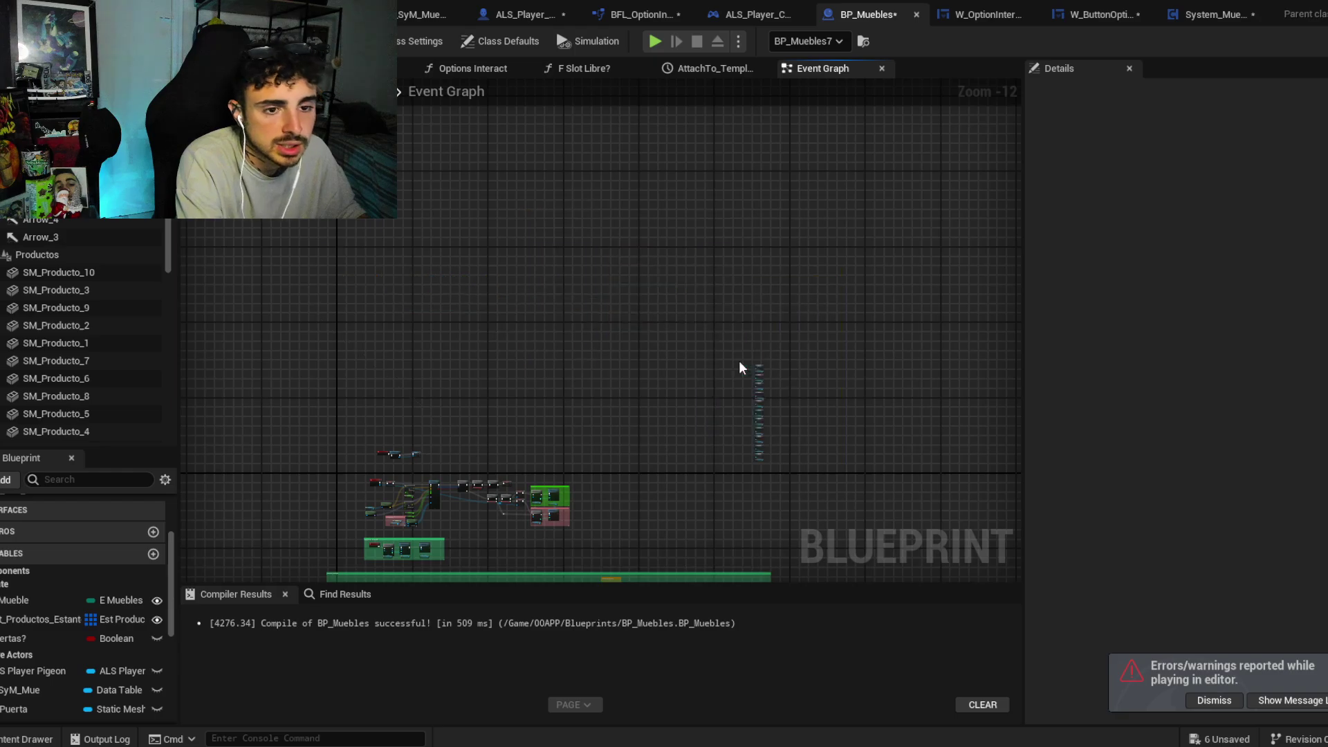
{"action": "scroll", "coordinate": [670, 463], "scroll_direction": "up", "scroll_amount": 8}
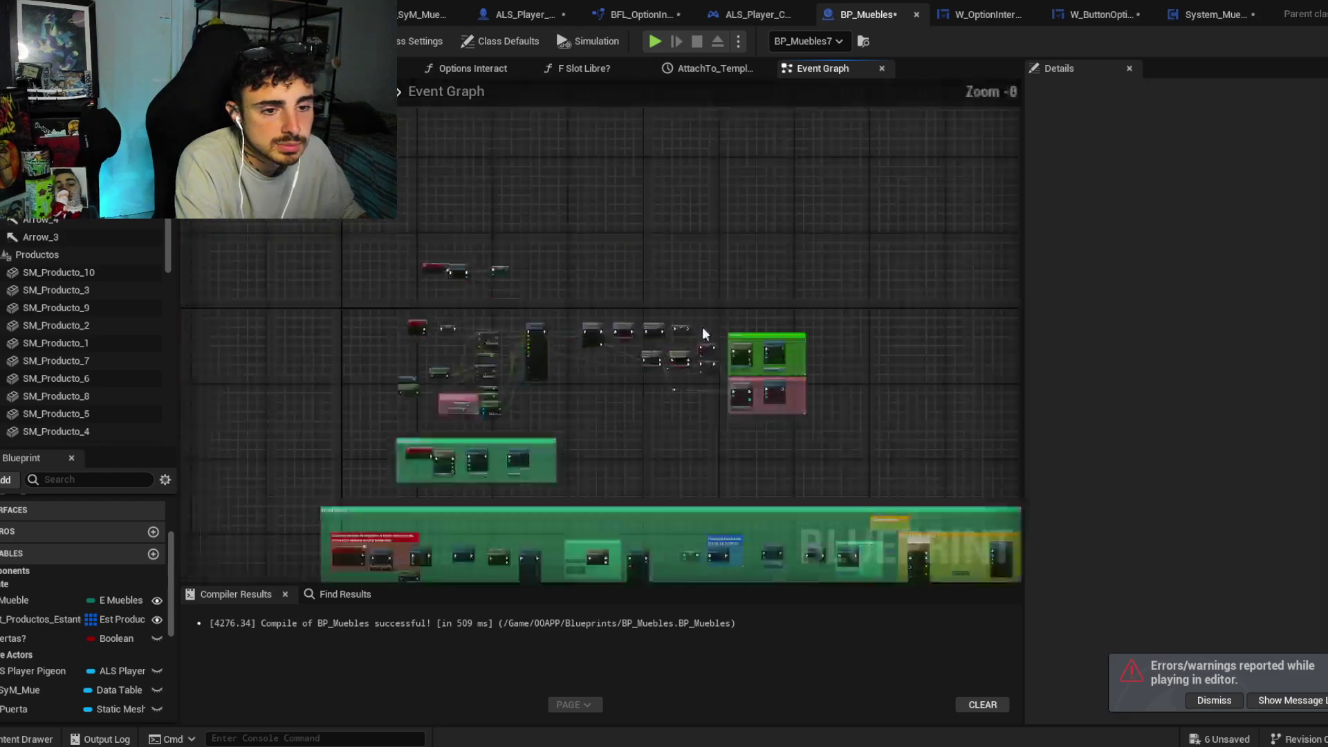
{"action": "mouse_move", "coordinate": [595, 401]}
{"action": "right_mouse_down"}
{"action": "mouse_move", "coordinate": [704, 356]}
{"action": "mouse_move", "coordinate": [680, 333]}
{"action": "right_mouse_up"}
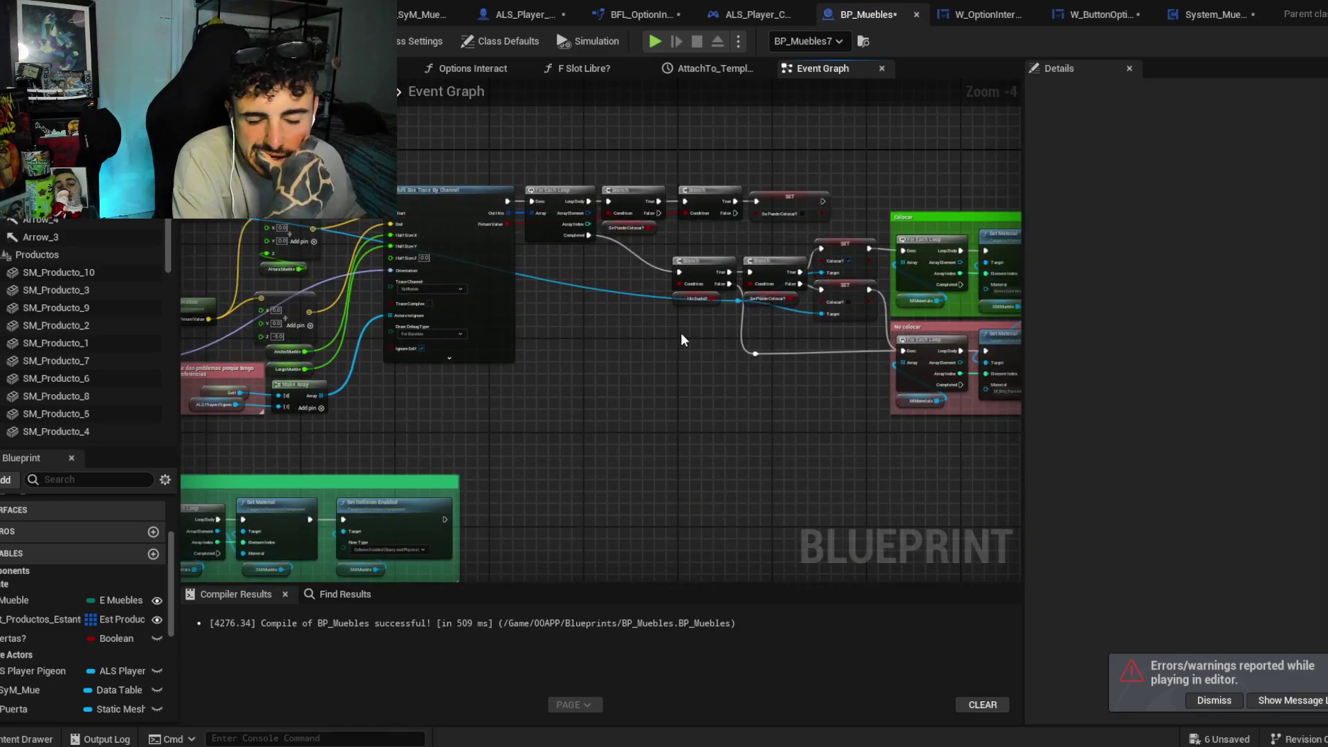
{"action": "scroll", "coordinate": [678, 366], "scroll_direction": "down", "scroll_amount": 3}
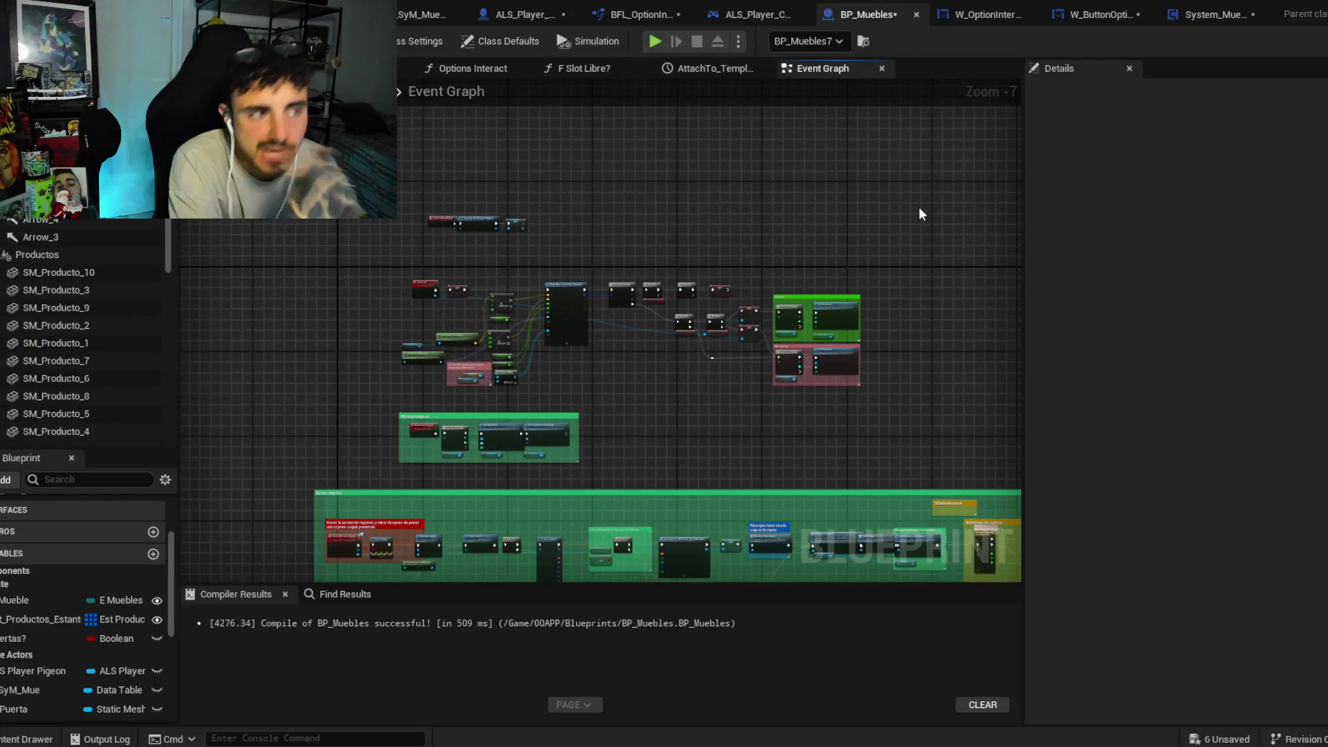
Step: Switch to the System_Muebles_Component graph and clear the node selection
{"action": "left_click", "coordinate": [1179, 19]}
{"action": "left_click", "coordinate": [521, 434]}
{"action": "mouse_move", "coordinate": [520, 434]}
{"action": "right_mouse_down"}
{"action": "mouse_move", "coordinate": [549, 386]}
{"action": "mouse_move", "coordinate": [787, 277]}
{"action": "right_mouse_up"}
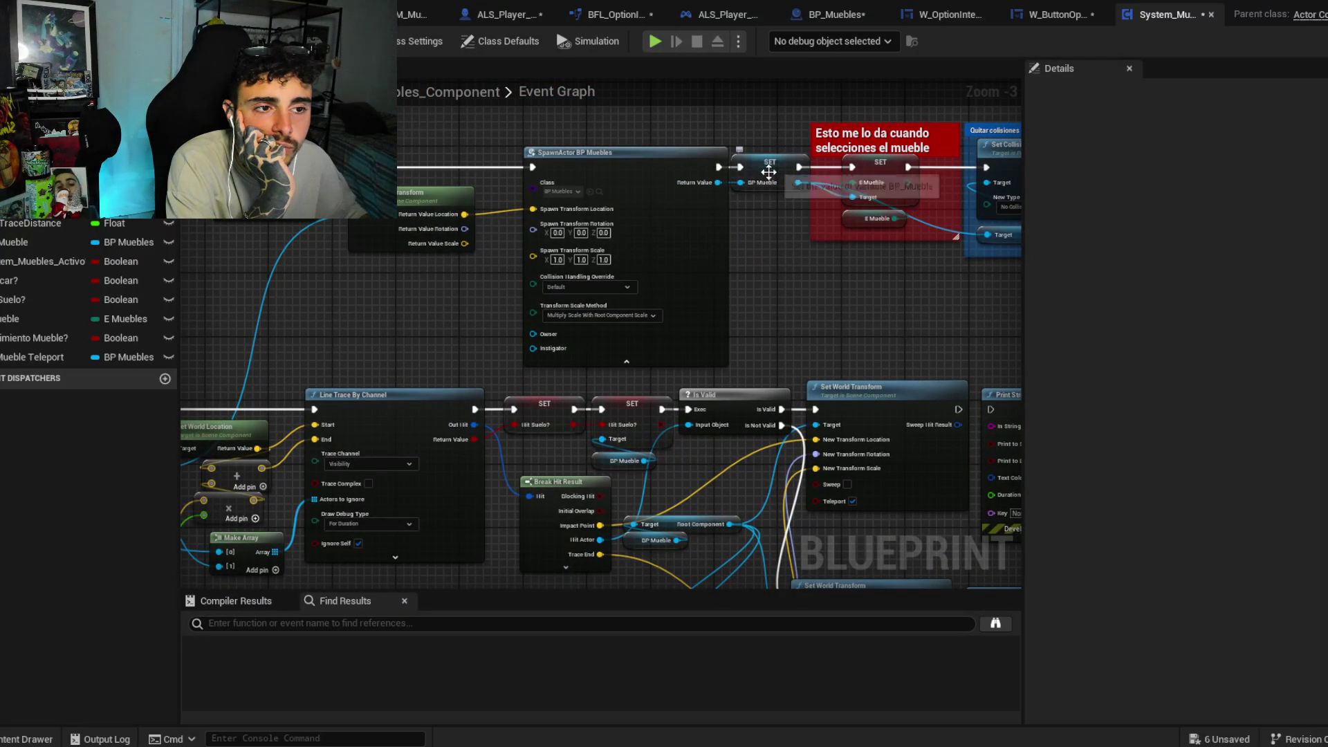
Step: Select the E Mueble node beside the spawn and line-trace nodes
{"action": "right_click_drag", "start_coordinate": [908, 279], "coordinate": [699, 325]}
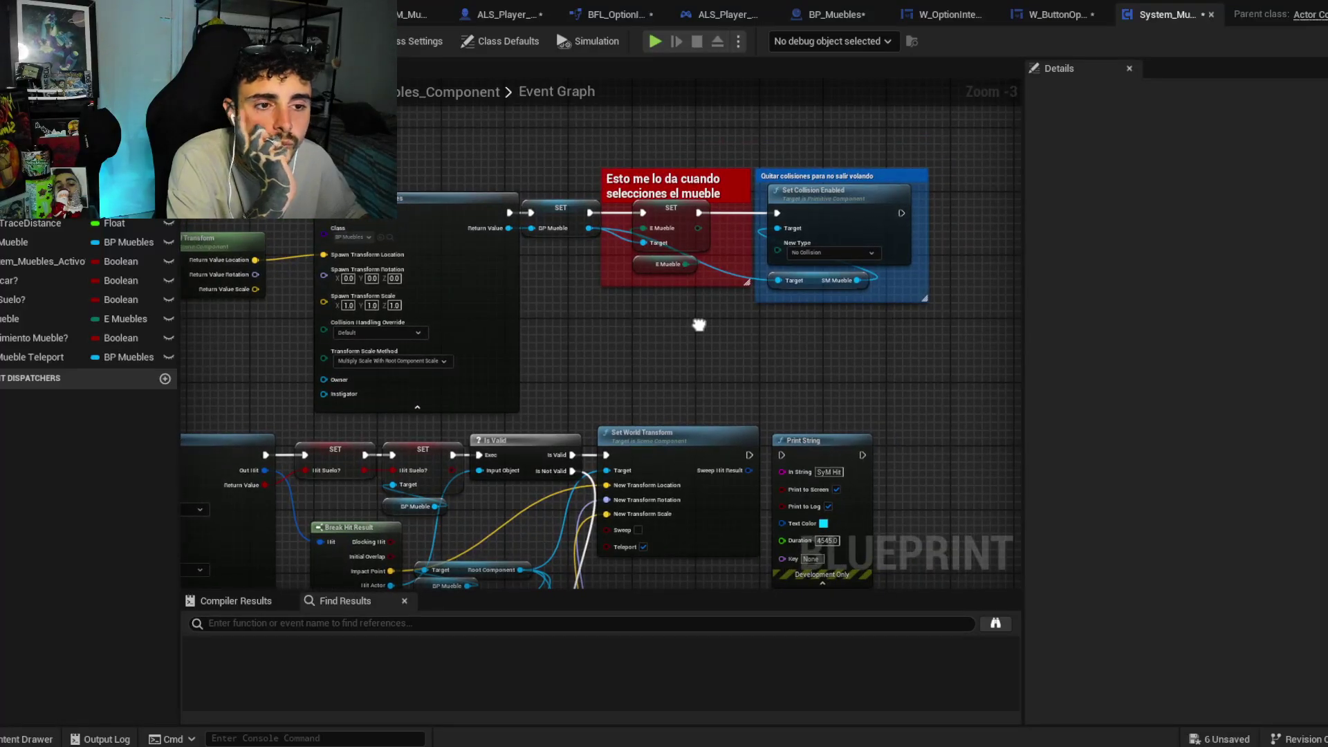
{"action": "left_click", "coordinate": [643, 269]}
{"action": "left_click", "coordinate": [784, 311]}
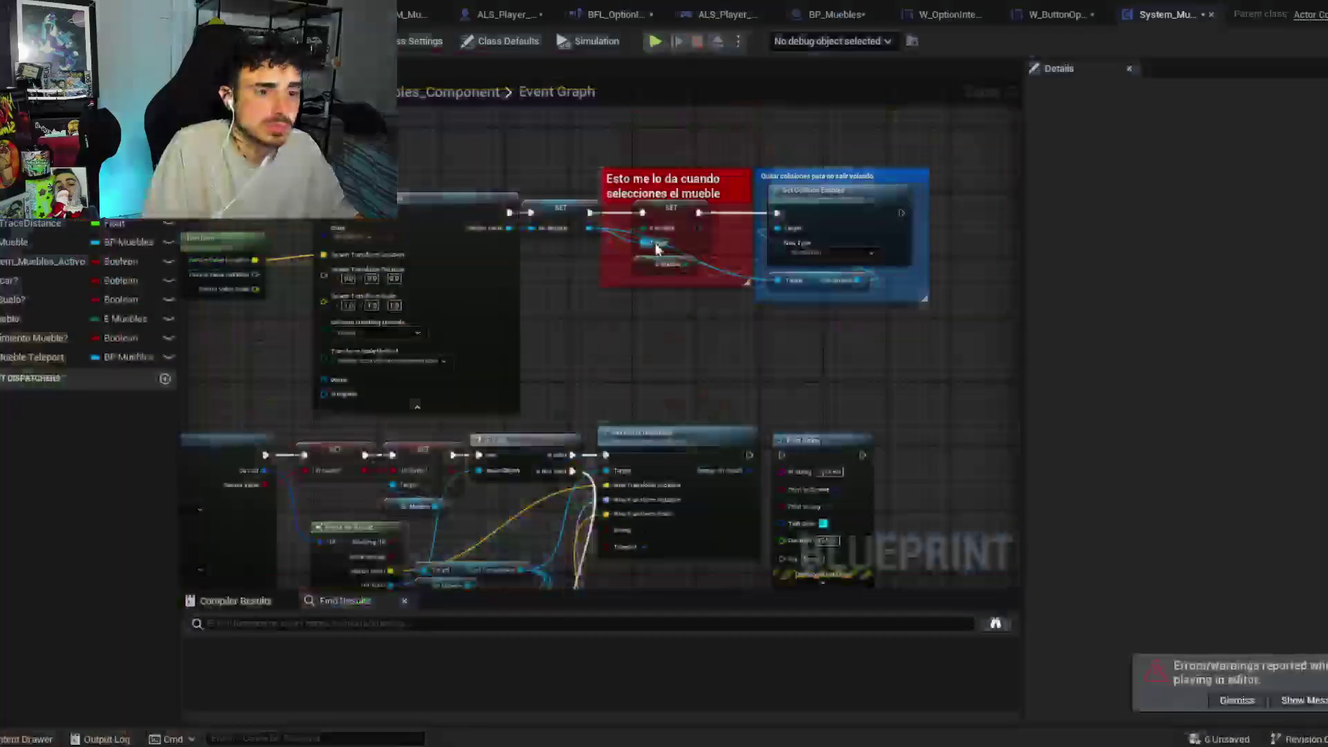
{"action": "left_click", "coordinate": [653, 263]}
Step: Try E Mueble's default as Estanteria_Sprays, restore Estanteria_Normal_Corta, and return to BP_Muebles
{"action": "left_click", "coordinate": [1230, 393]}
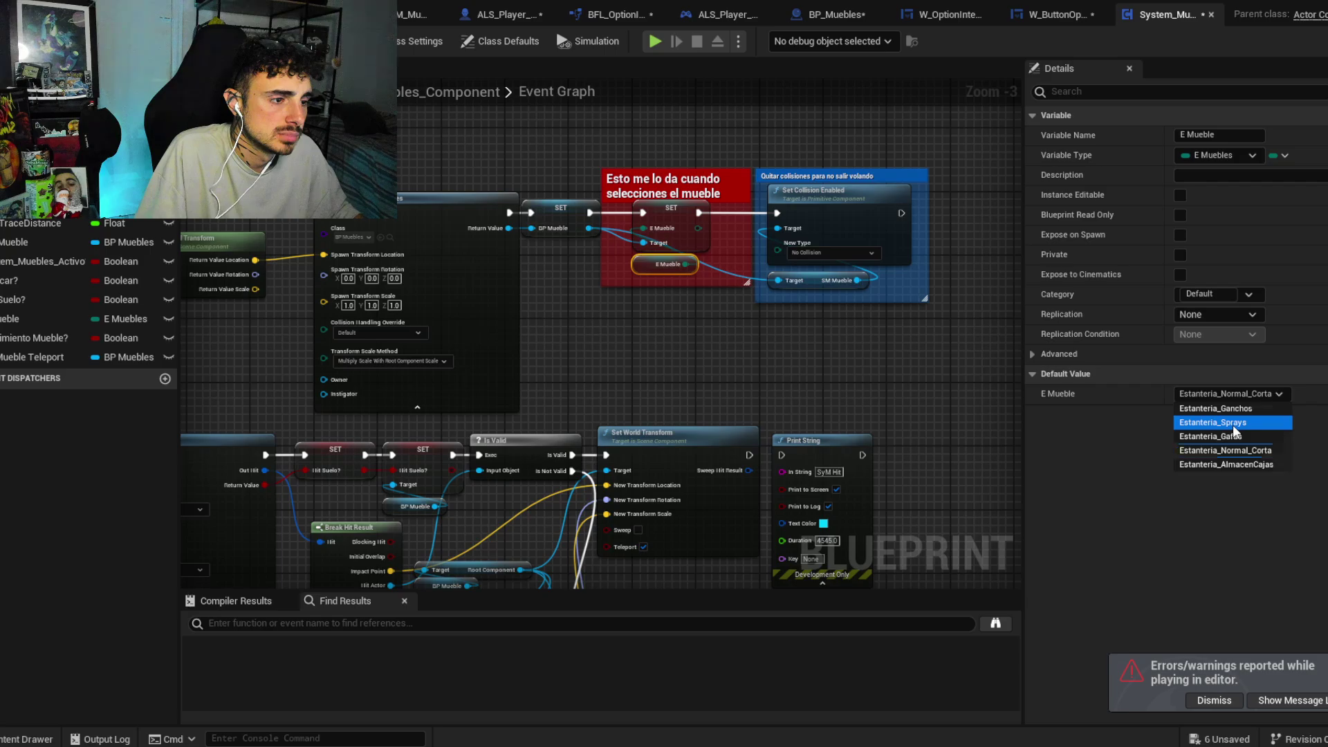
{"action": "left_click", "coordinate": [1217, 422]}
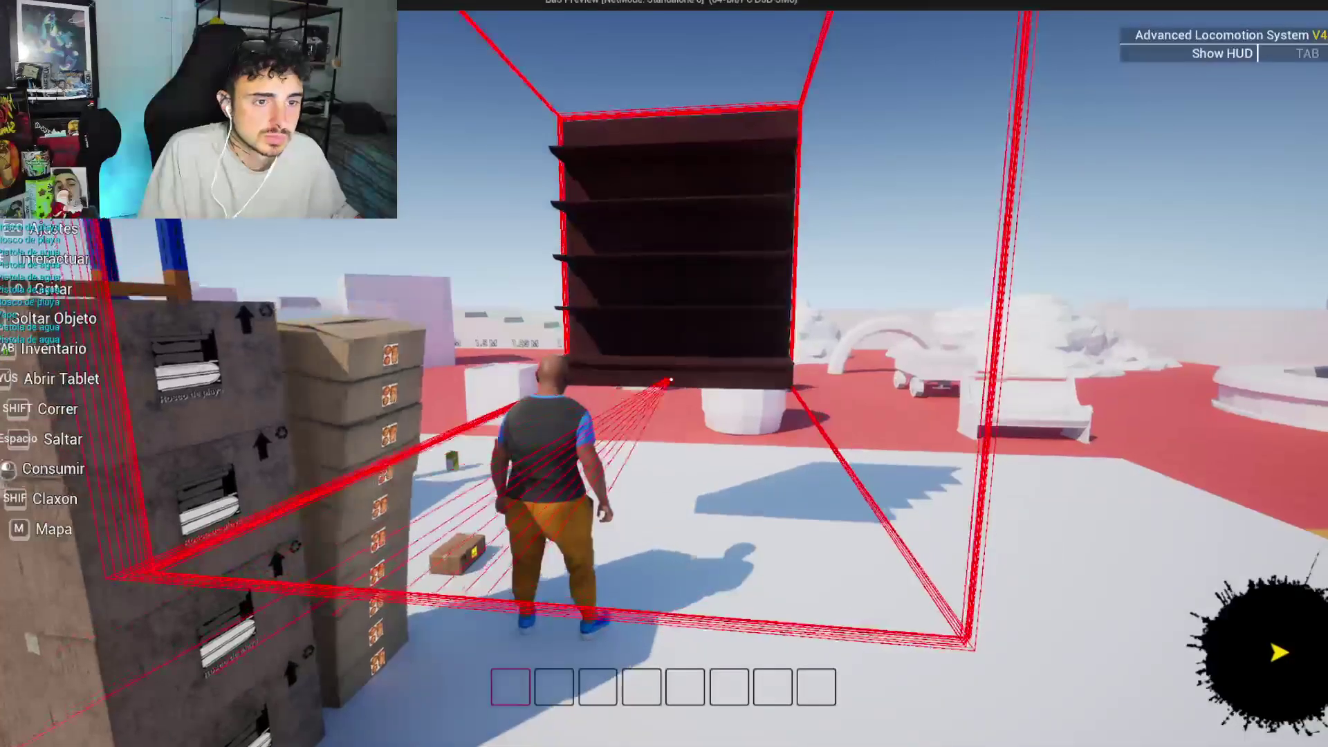
{"action": "left_click", "coordinate": [1214, 394]}
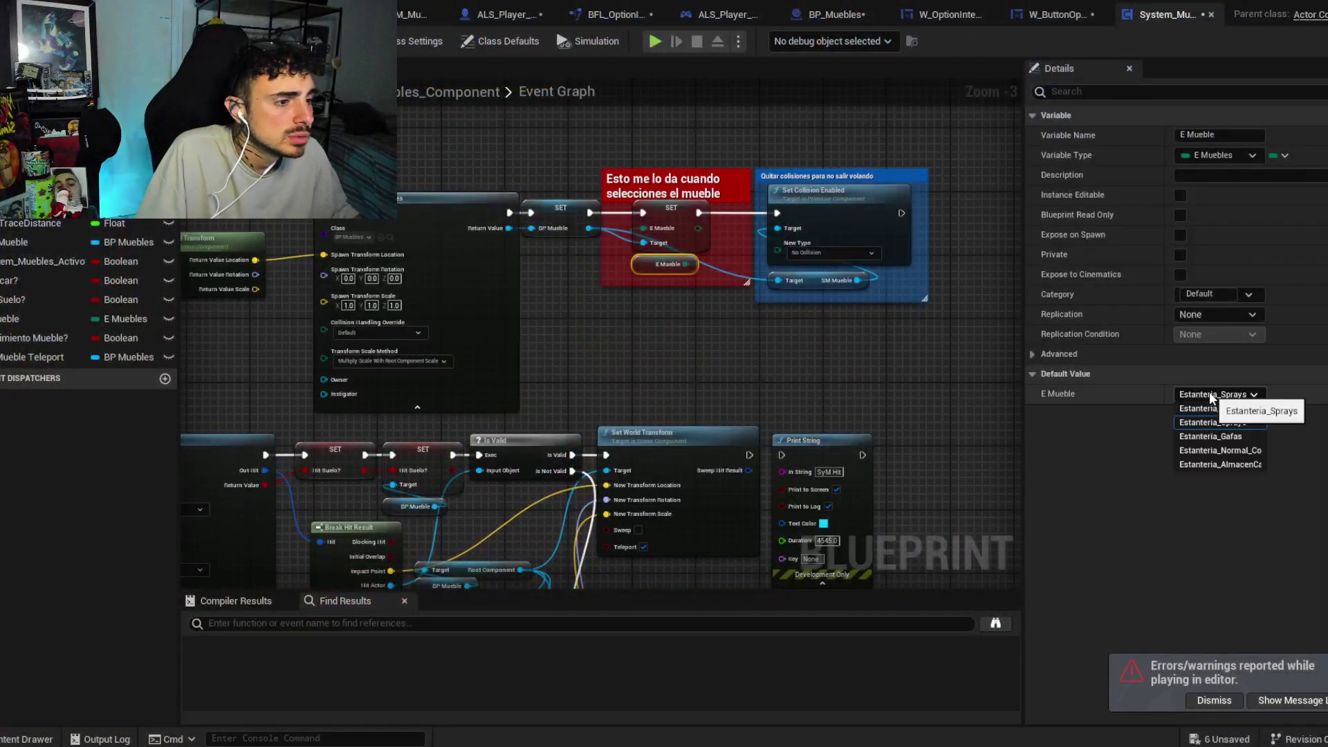
{"action": "left_click", "coordinate": [1231, 450]}
{"action": "mouse_move", "coordinate": [790, 342]}
{"action": "right_mouse_down"}
{"action": "mouse_move", "coordinate": [593, 268]}
{"action": "mouse_move", "coordinate": [800, 210]}
{"action": "right_mouse_up"}
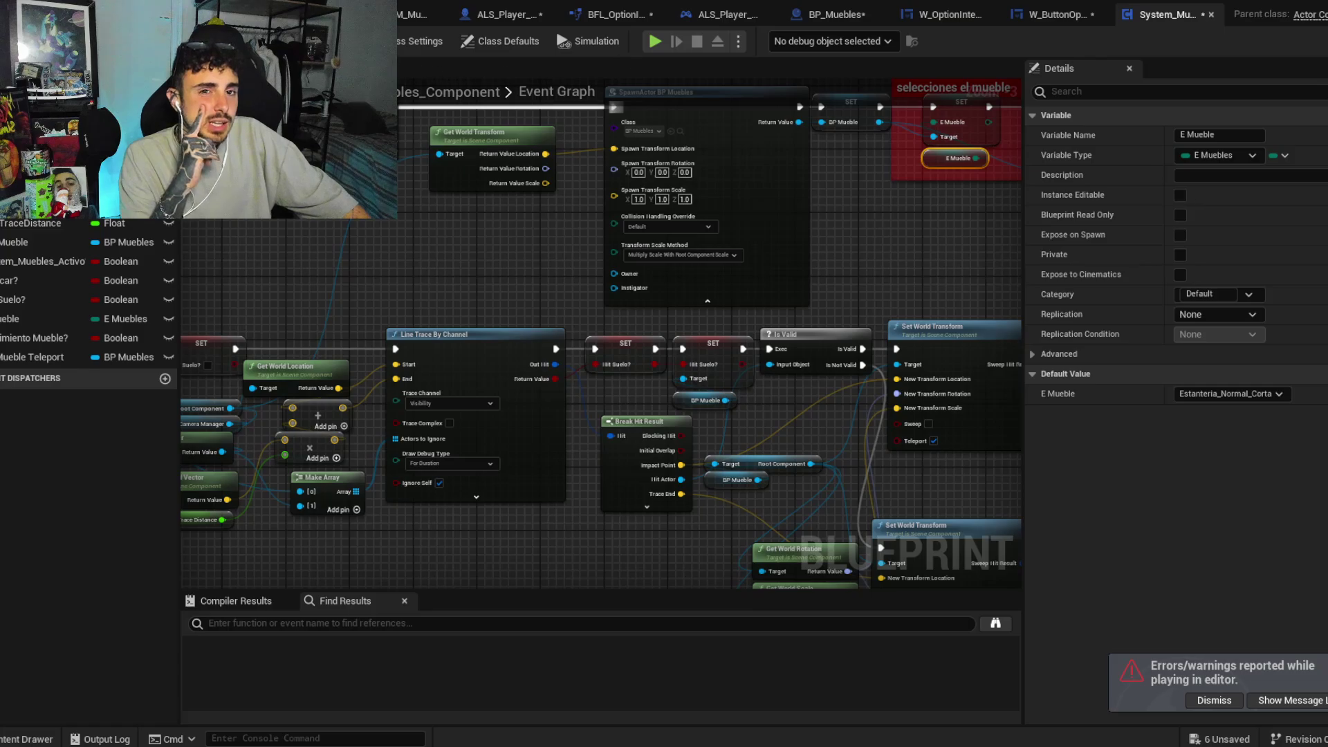
{"action": "left_click", "coordinate": [841, 22]}
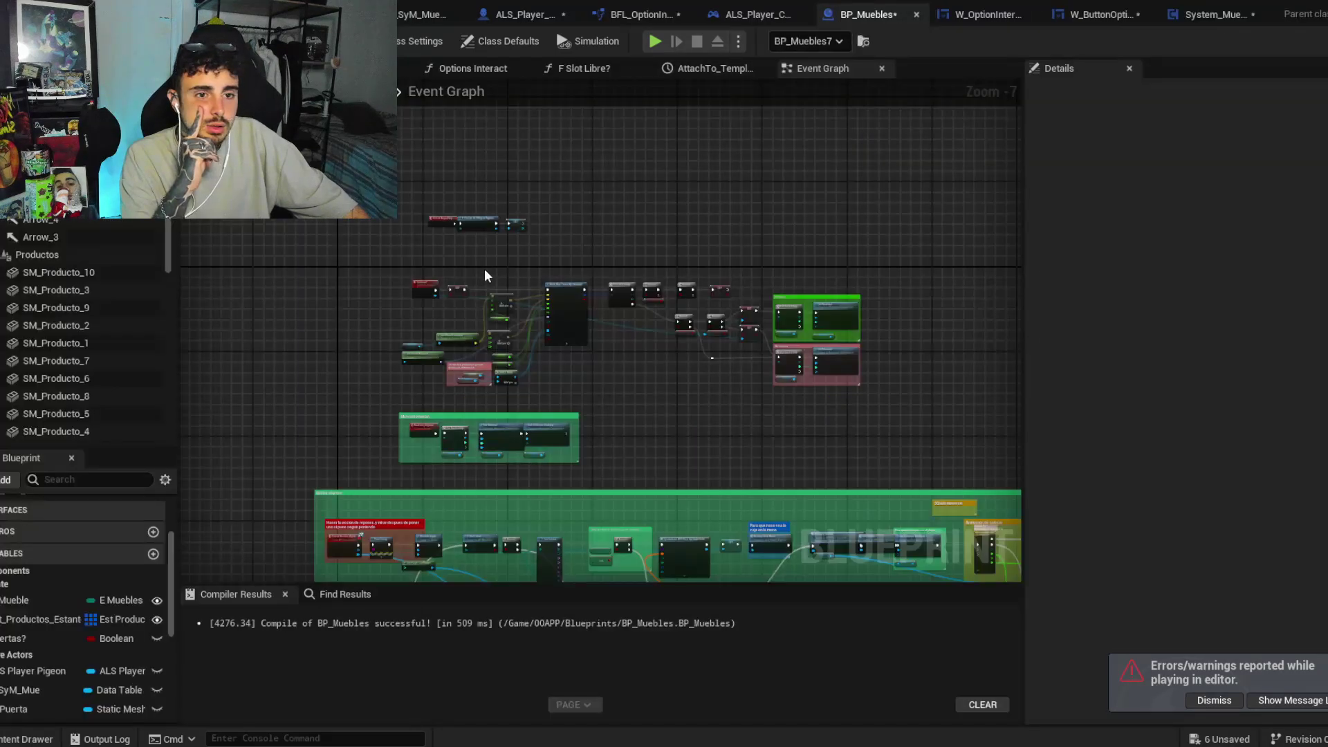
Step: Set E_Mueble's default to Estanteria_Ganchos and run a quick play-test
{"action": "left_click", "coordinate": [41, 600]}
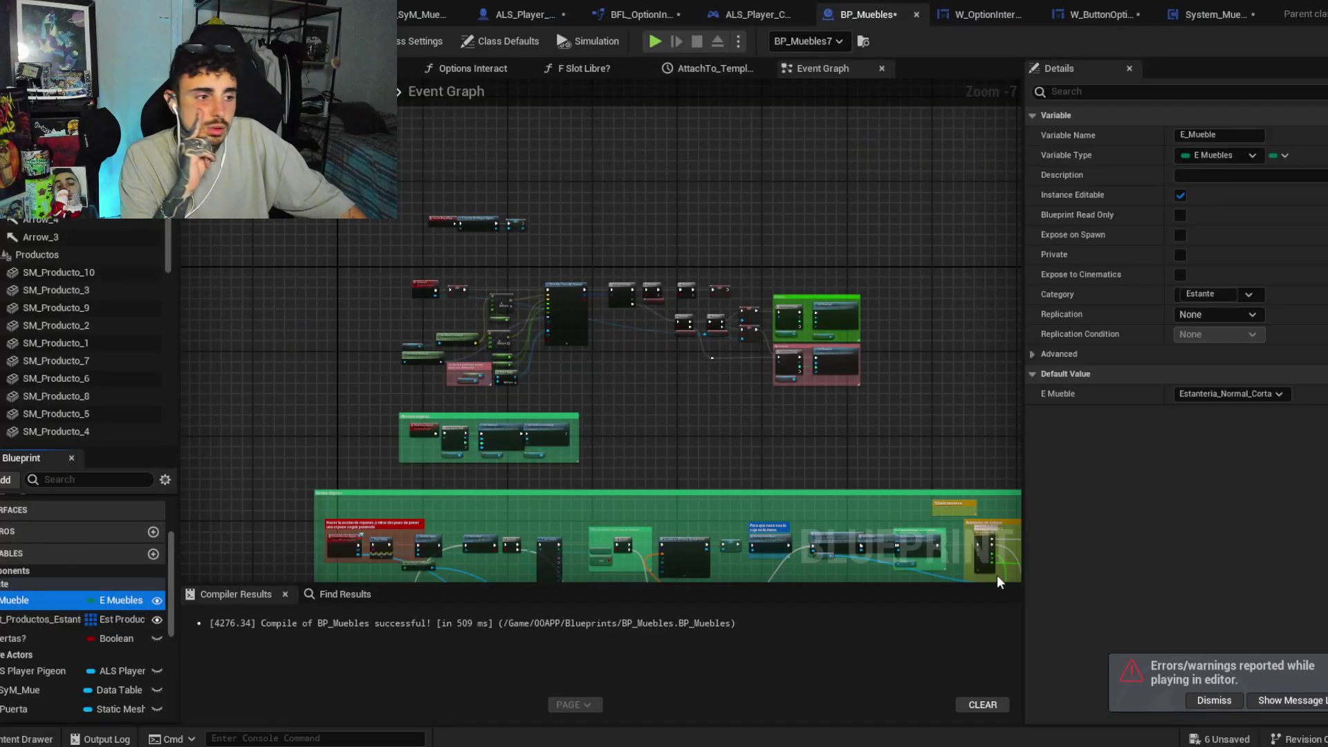
{"action": "left_click", "coordinate": [1220, 401]}
{"action": "left_click", "coordinate": [1224, 408]}
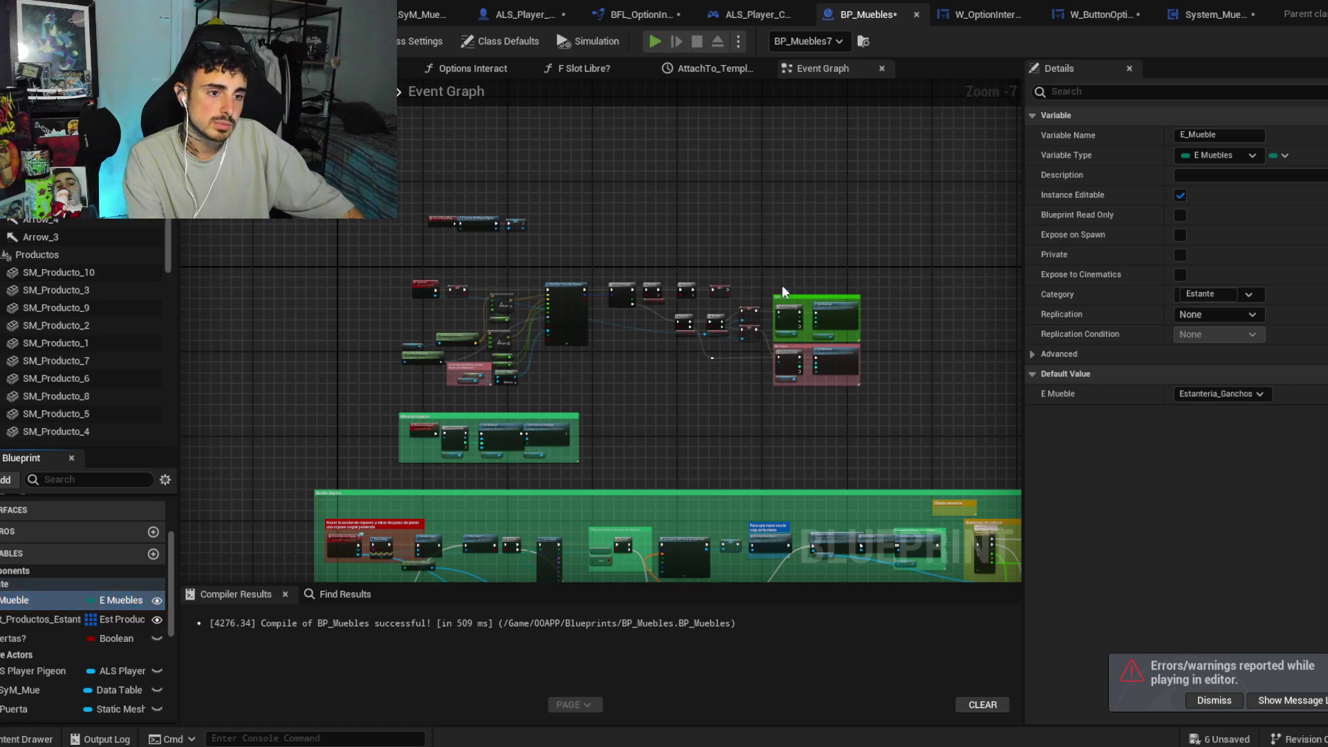
{"action": "key", "text": "alt+p"}
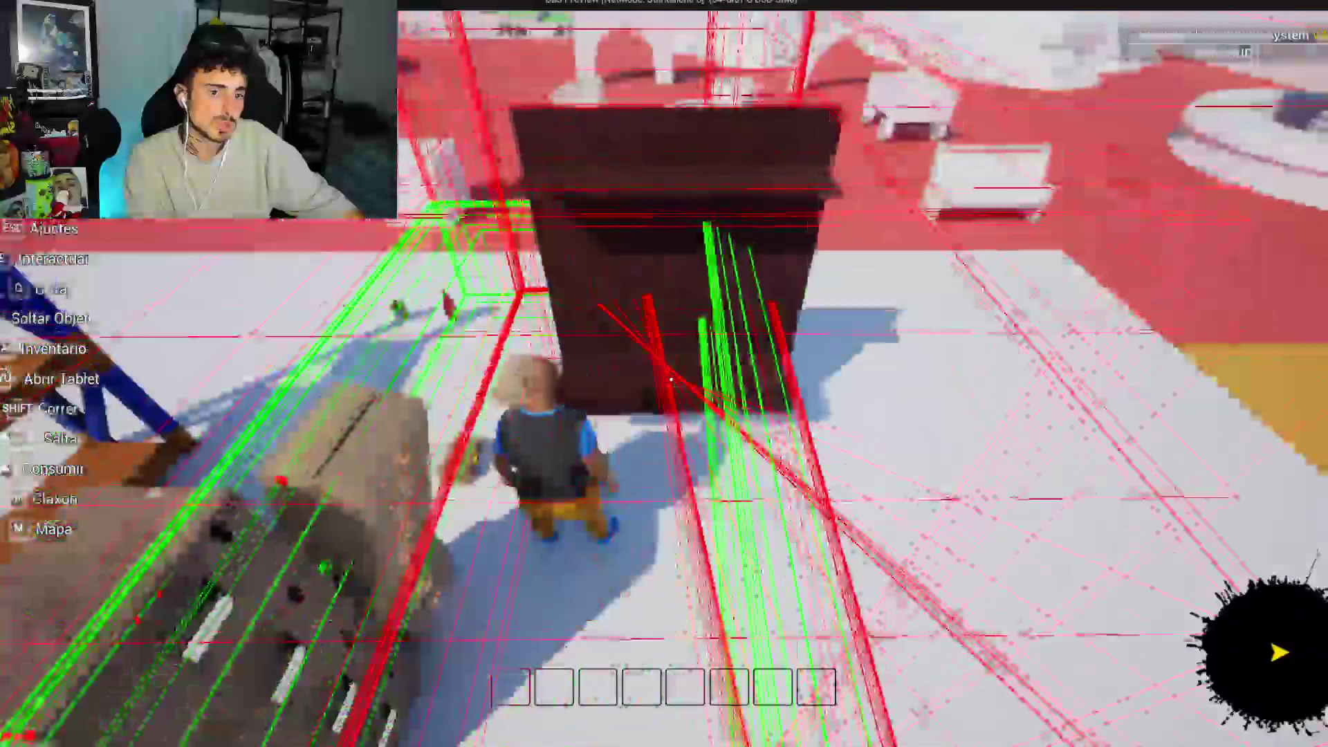
{"action": "key", "text": "Escape"}
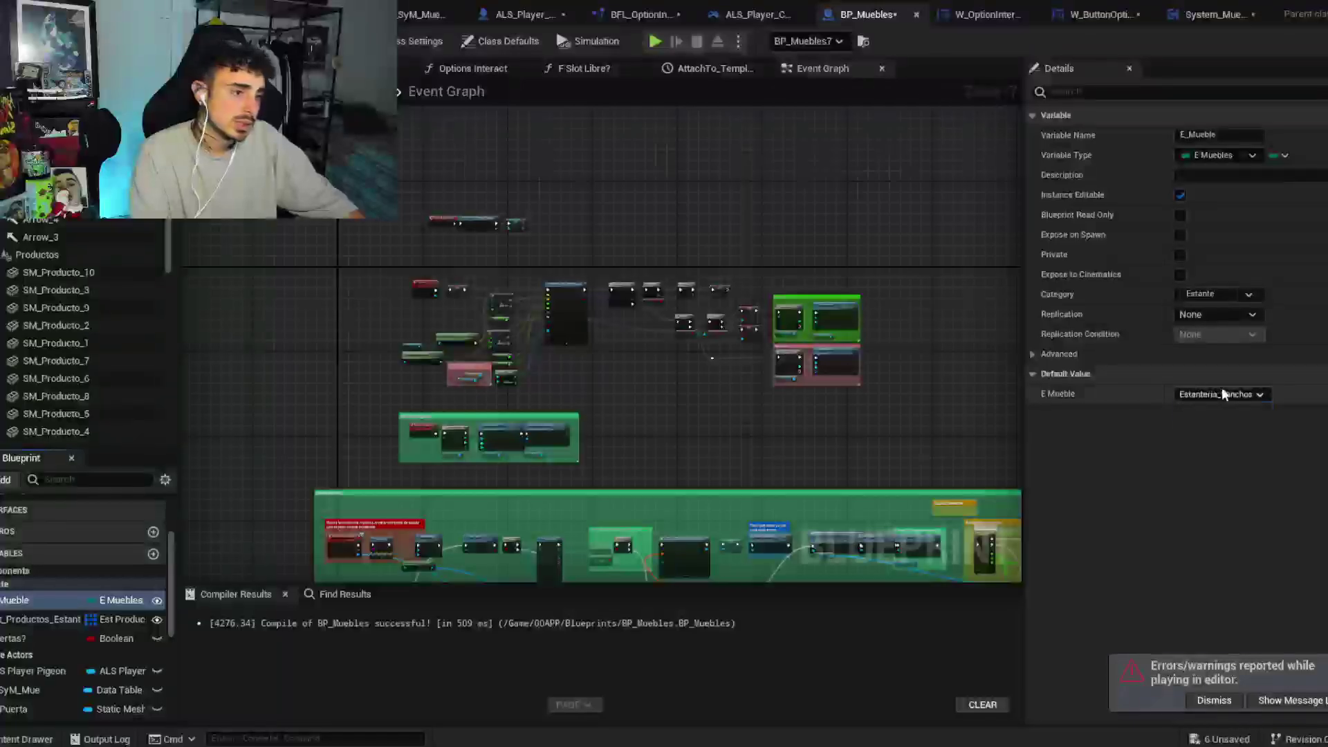
Step: Revert E_Mueble's default to Estanteria_Normal_Corta and switch to the System_Muebles_Component graph
{"action": "left_click", "coordinate": [1222, 393]}
{"action": "left_click", "coordinate": [1228, 448]}
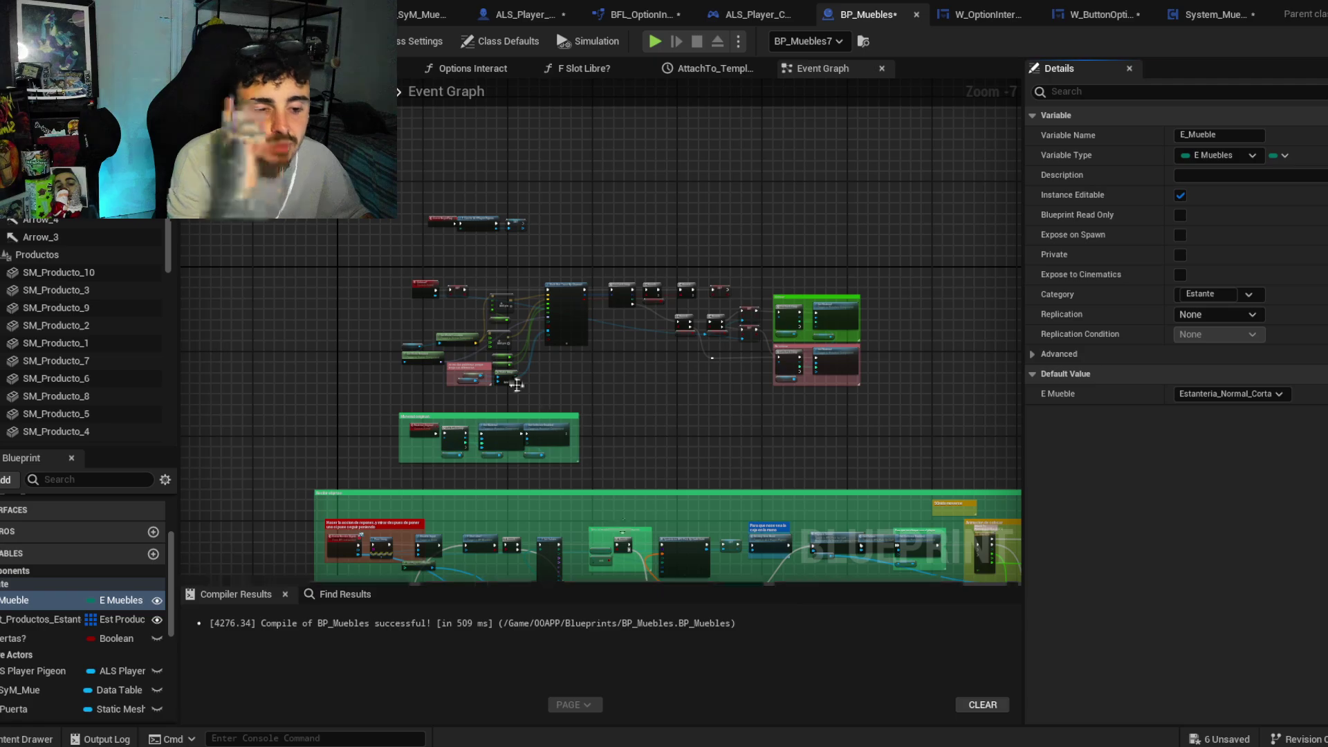
{"action": "right_click_drag", "start_coordinate": [546, 385], "coordinate": [590, 344]}
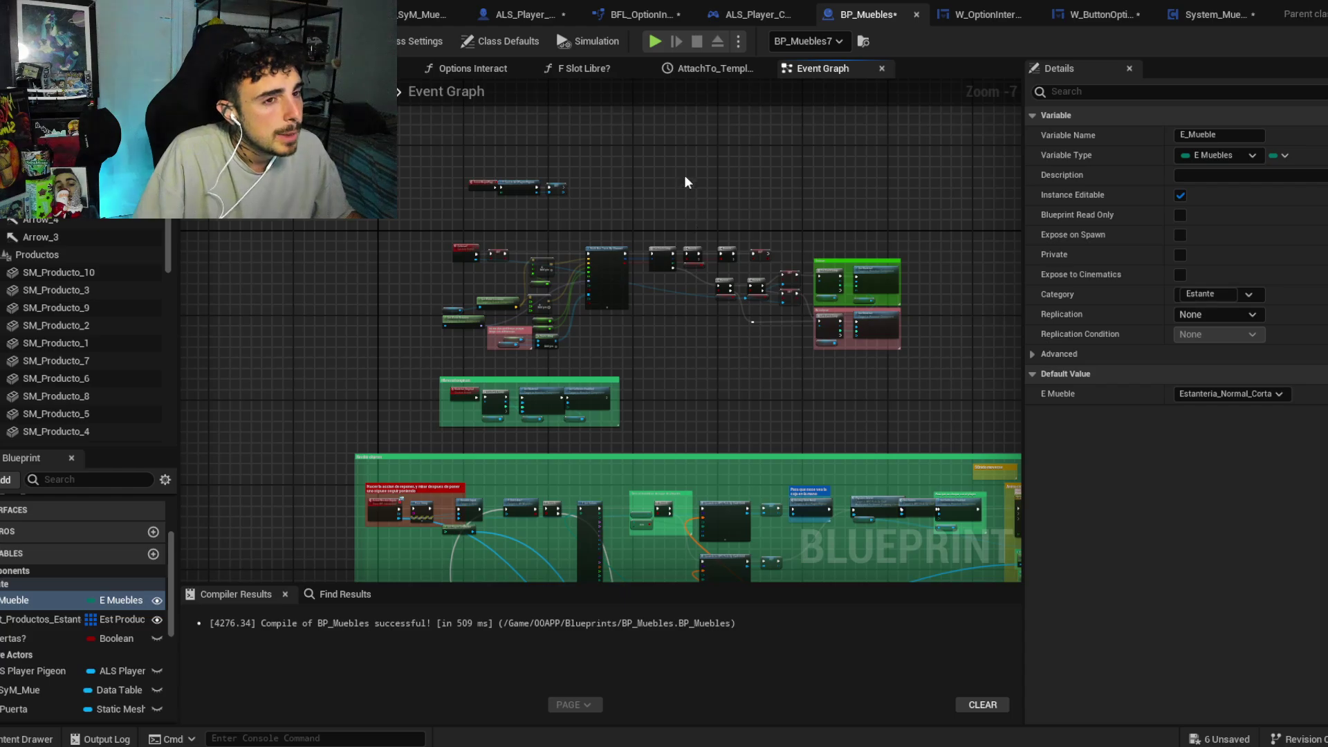
{"action": "left_click", "coordinate": [1213, 15]}
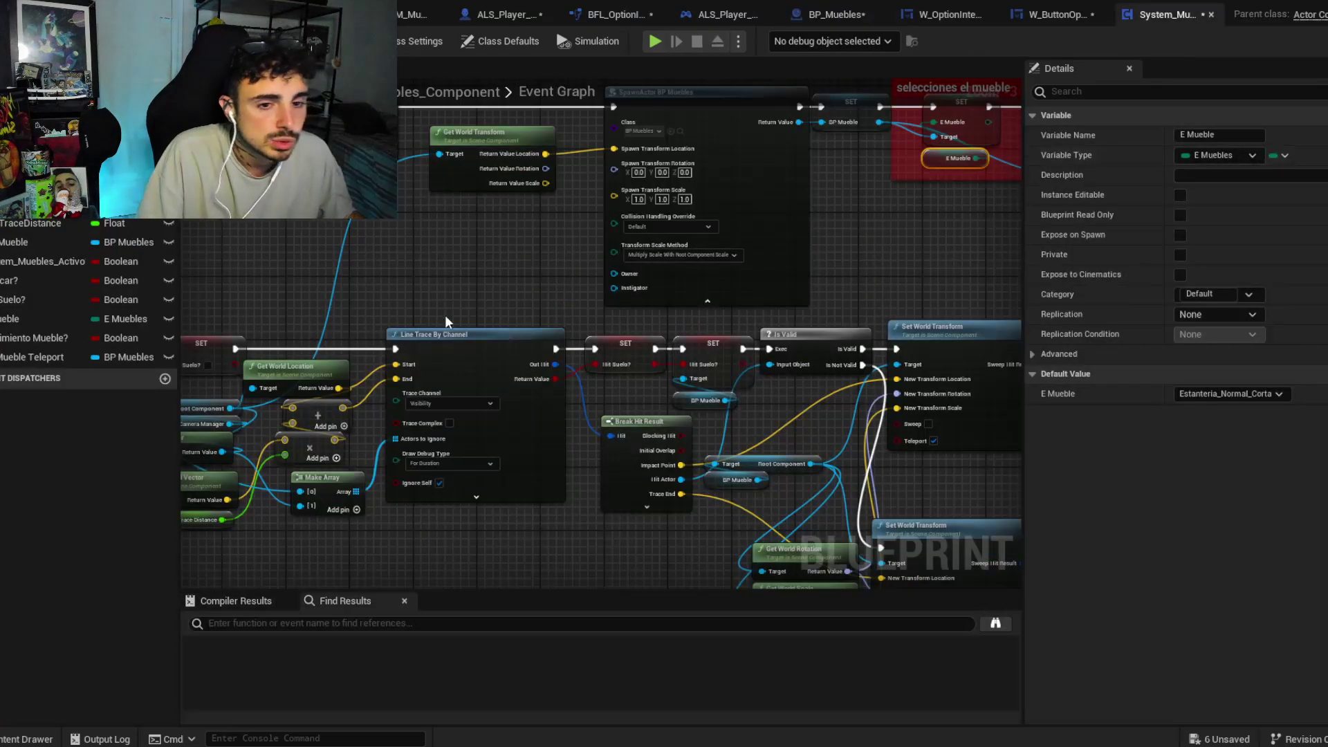
Step: Show the SpawnActor node's BP_Muebles class asset in the Content Browser, then return to BP_Muebles
{"action": "mouse_move", "coordinate": [445, 314]}
{"action": "right_mouse_down"}
{"action": "mouse_move", "coordinate": [669, 228]}
{"action": "mouse_move", "coordinate": [765, 216]}
{"action": "right_mouse_up"}
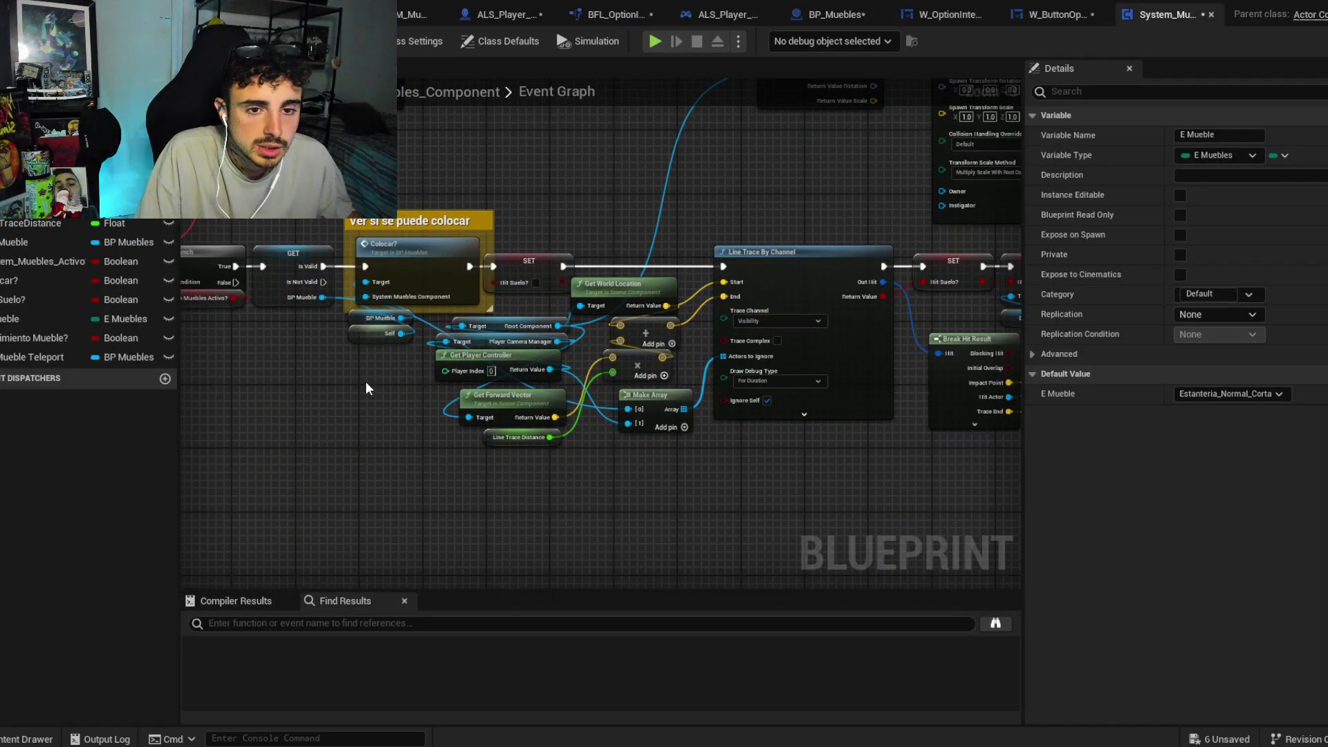
{"action": "scroll", "coordinate": [294, 488], "scroll_direction": "down", "scroll_amount": 4}
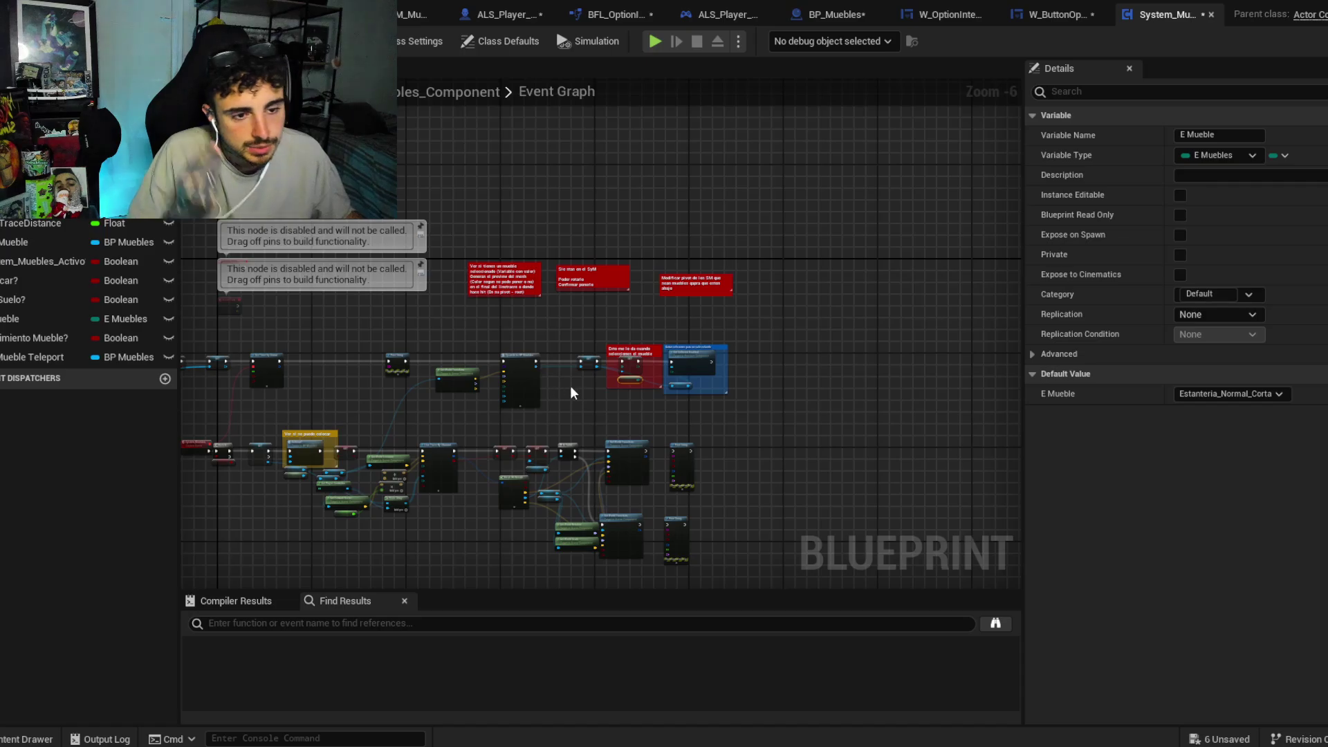
{"action": "scroll", "coordinate": [570, 388], "scroll_direction": "up", "scroll_amount": 3}
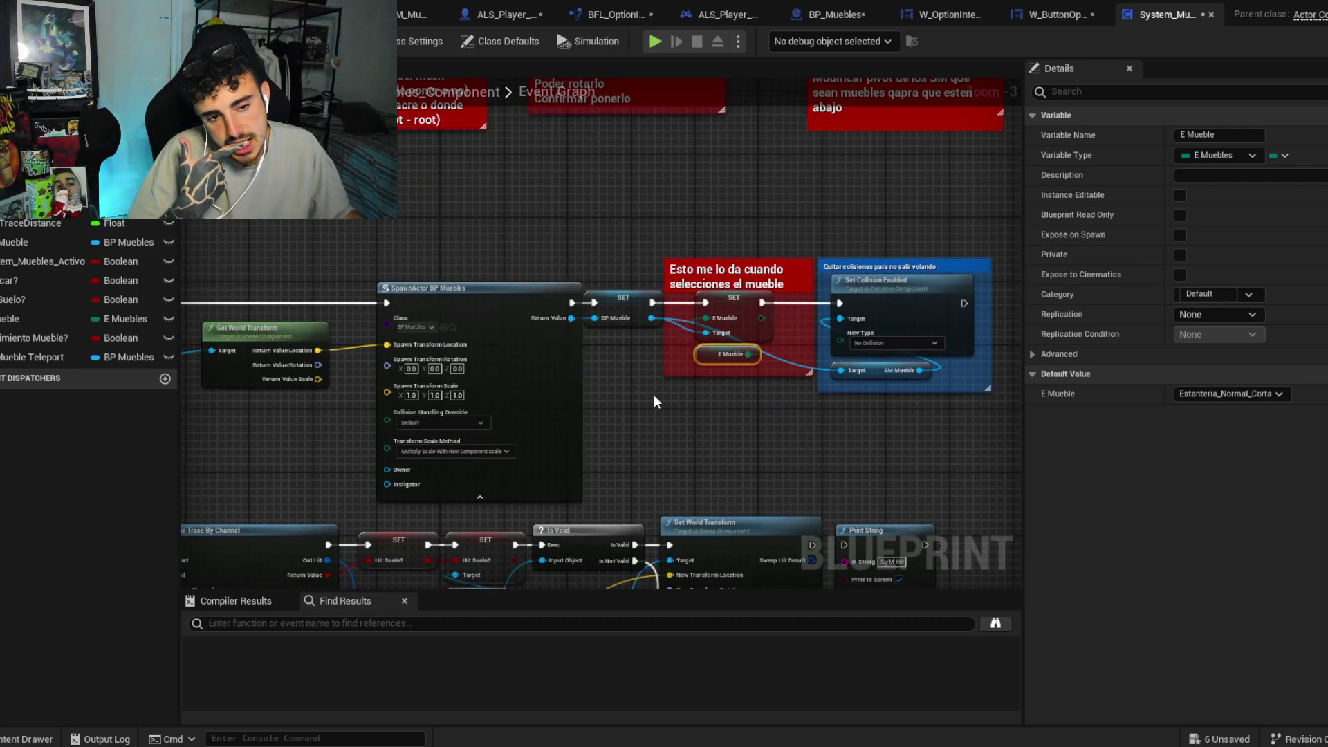
{"action": "left_click", "coordinate": [565, 394]}
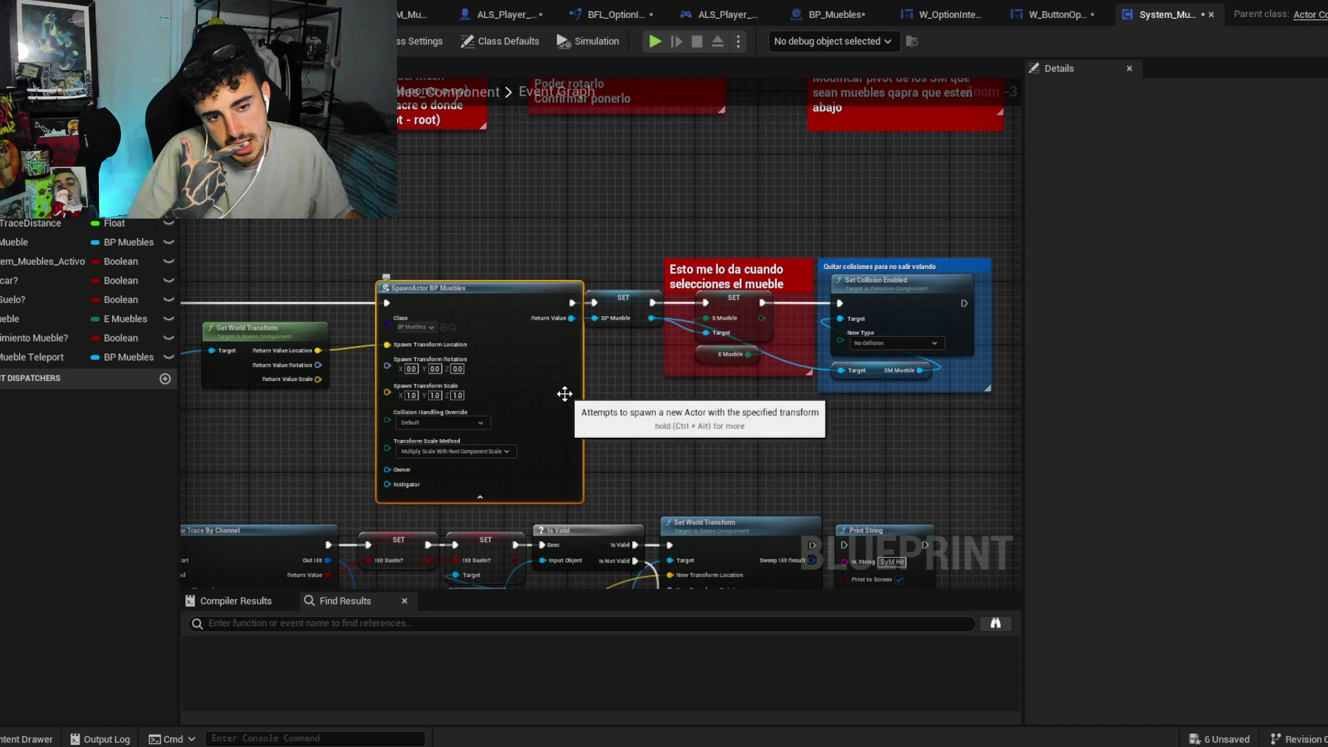
{"action": "left_click", "coordinate": [453, 327]}
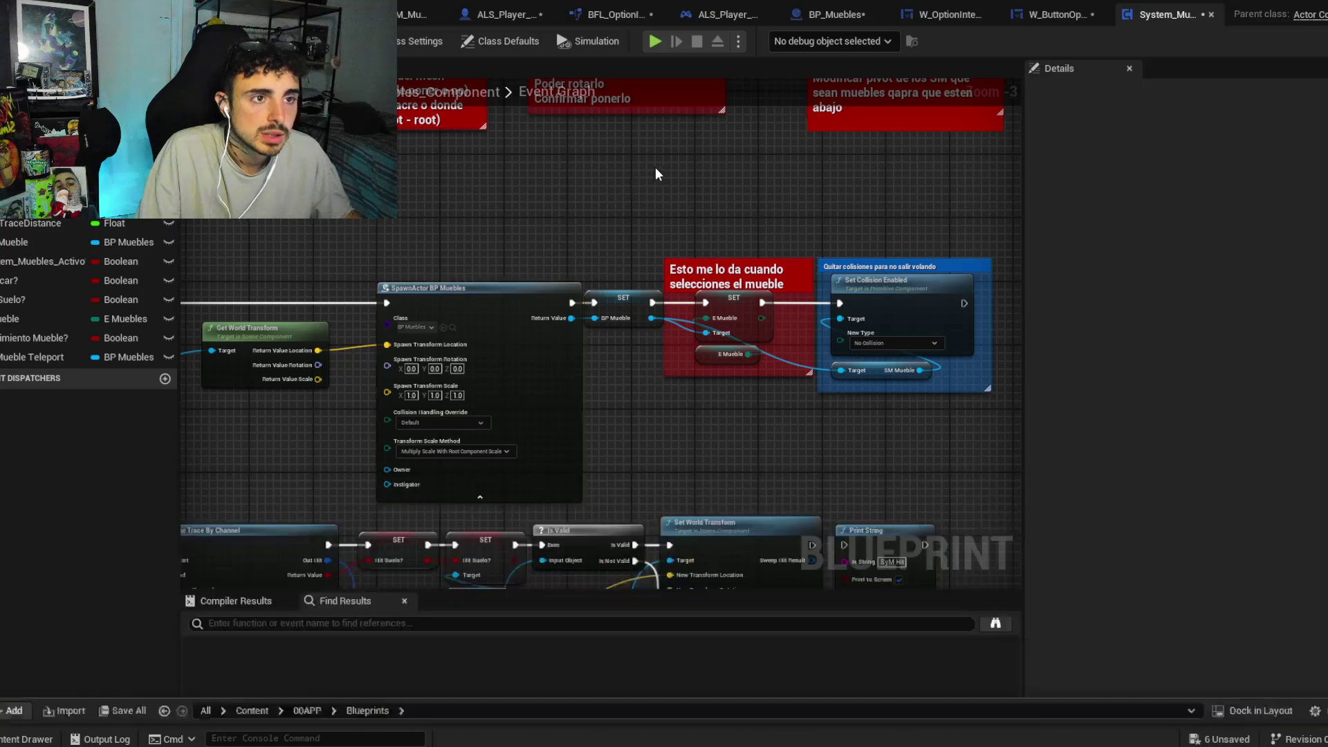
{"action": "left_click", "coordinate": [833, 12]}
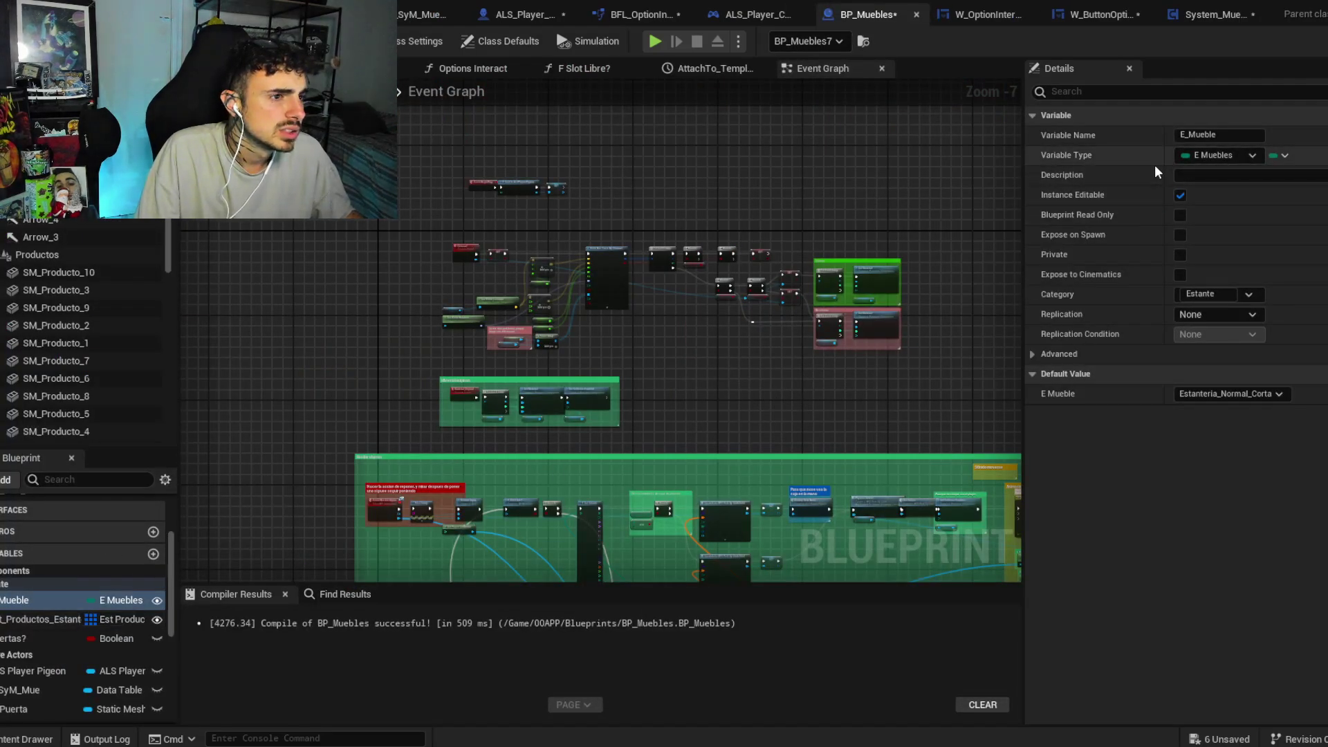
Step: Enable Expose on Spawn for E Mueble and recompile BP_Muebles
{"action": "mouse_move", "coordinate": [1103, 240]}
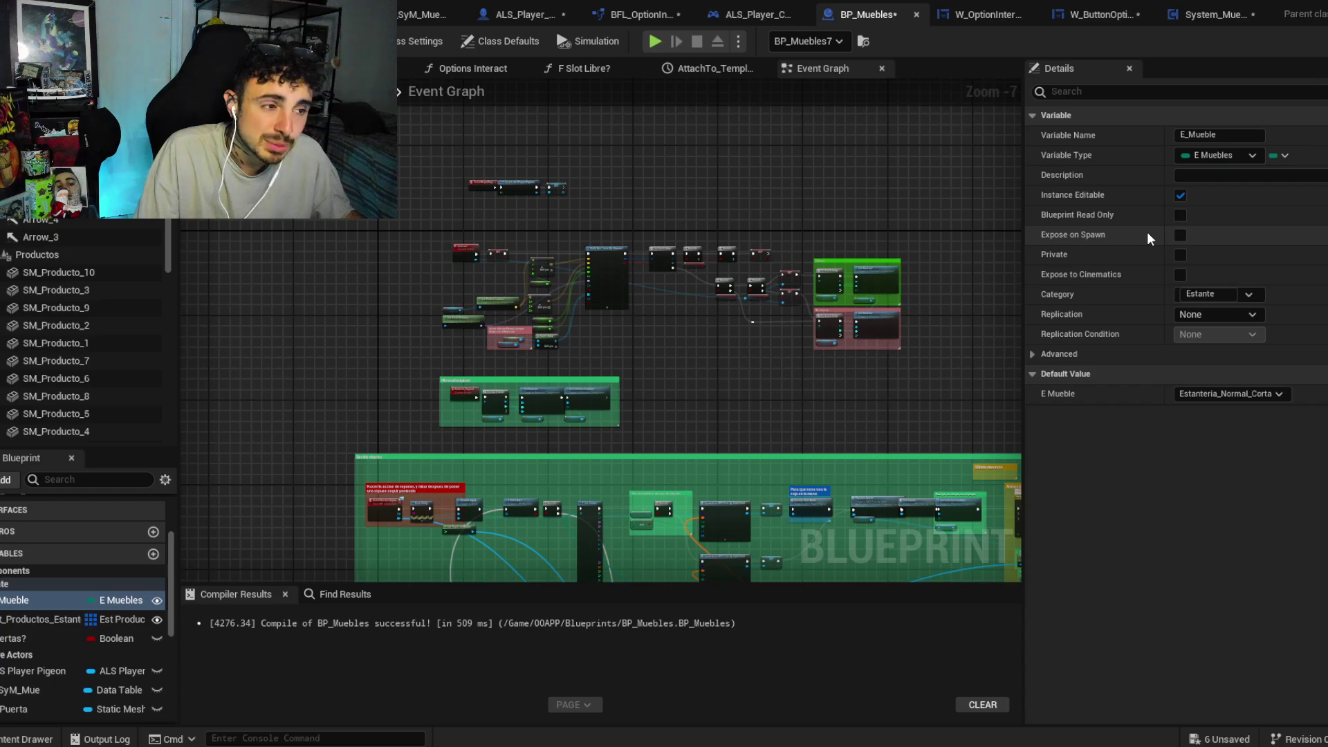
{"action": "left_click", "coordinate": [1180, 235]}
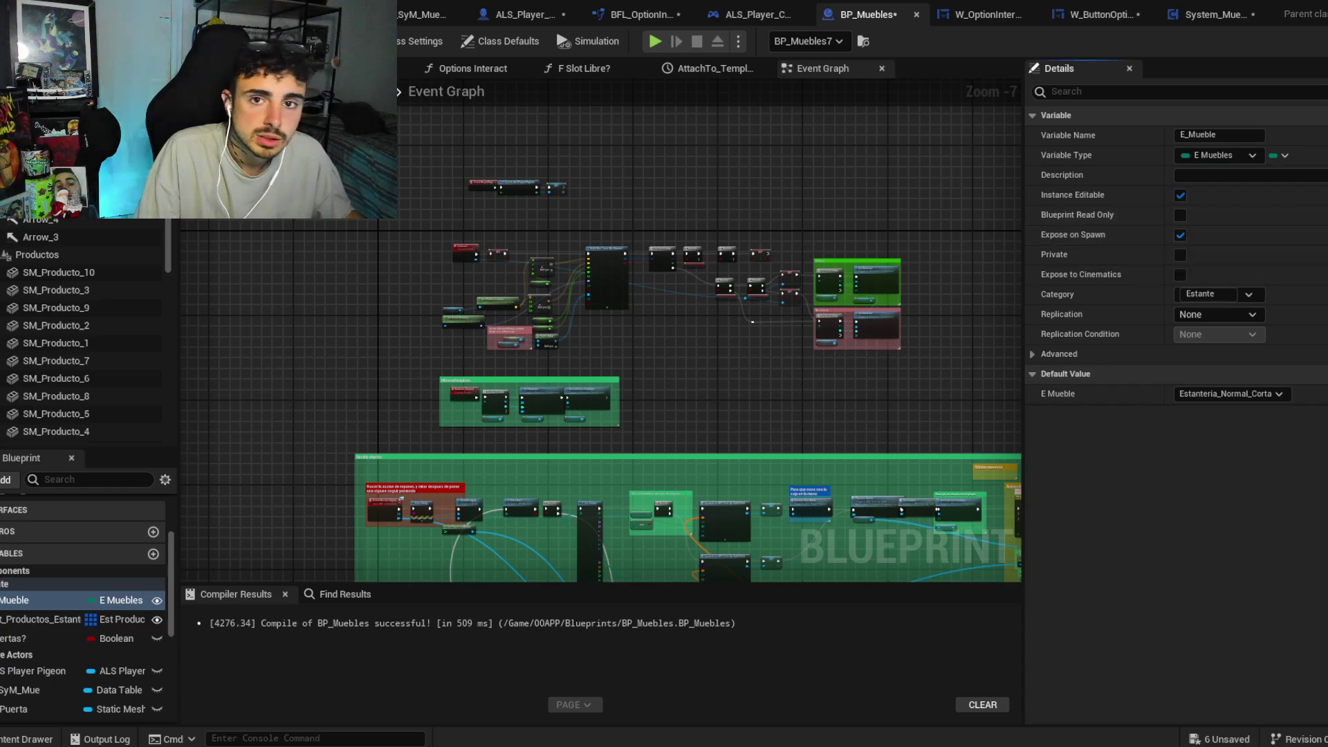
{"action": "key", "text": "F7"}
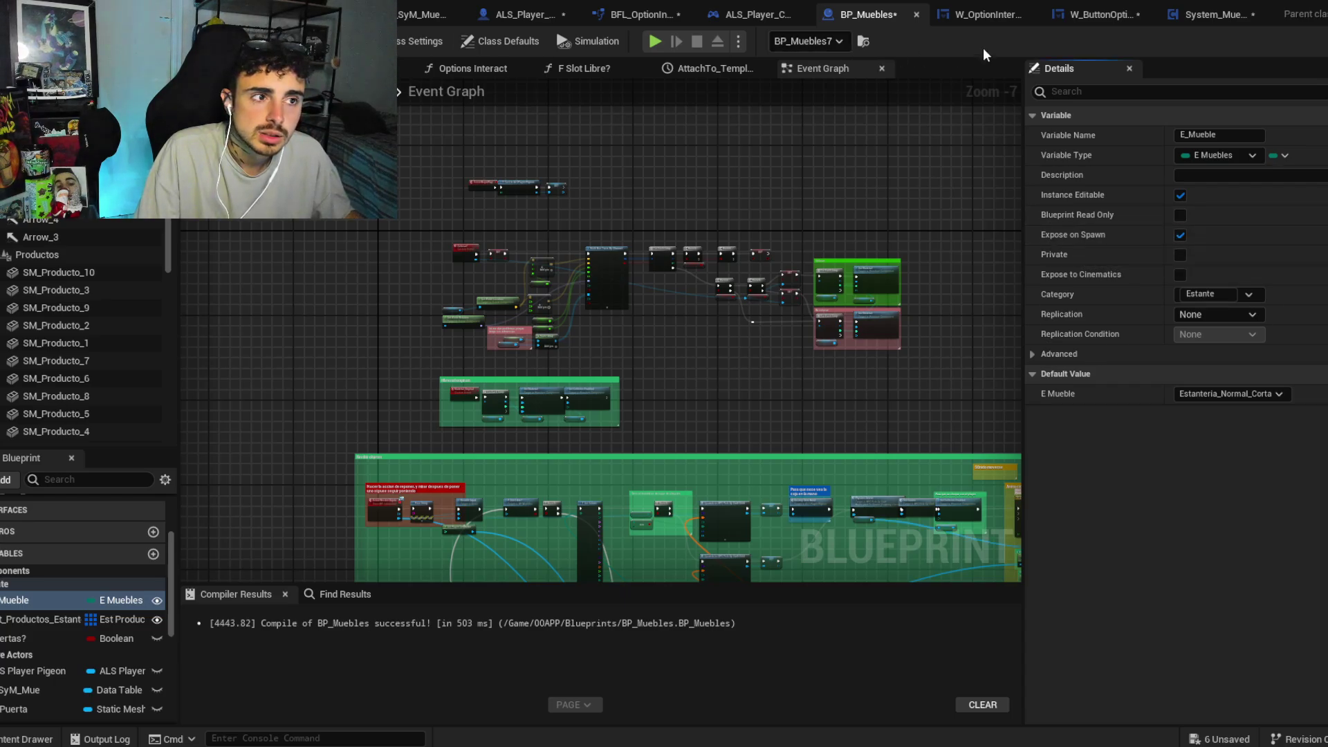
Step: In System_Muebles_Component, wire the E Mueble getter into SpawnActor's E Mueble pin and start playing
{"action": "left_click", "coordinate": [1209, 19]}
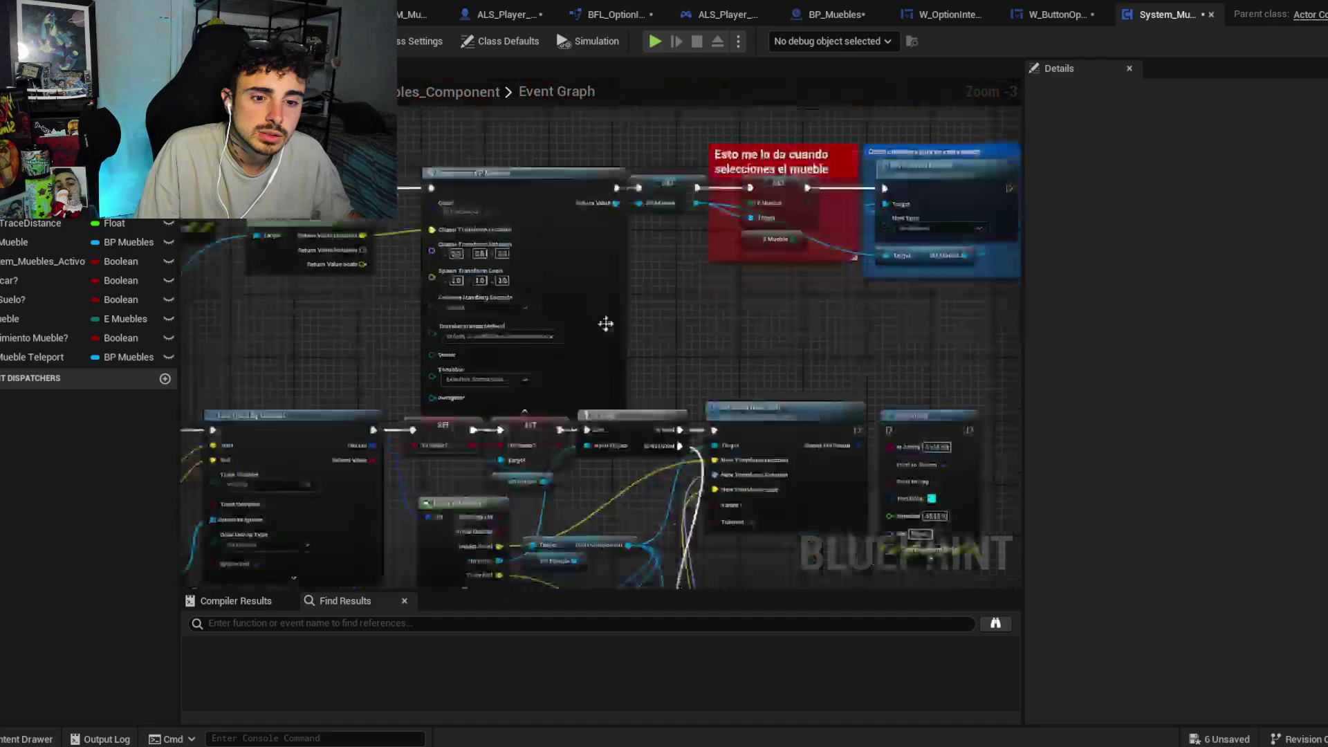
{"action": "right_click_drag", "start_coordinate": [663, 289], "coordinate": [691, 342]}
{"action": "right_click_drag", "start_coordinate": [780, 342], "coordinate": [806, 320]}
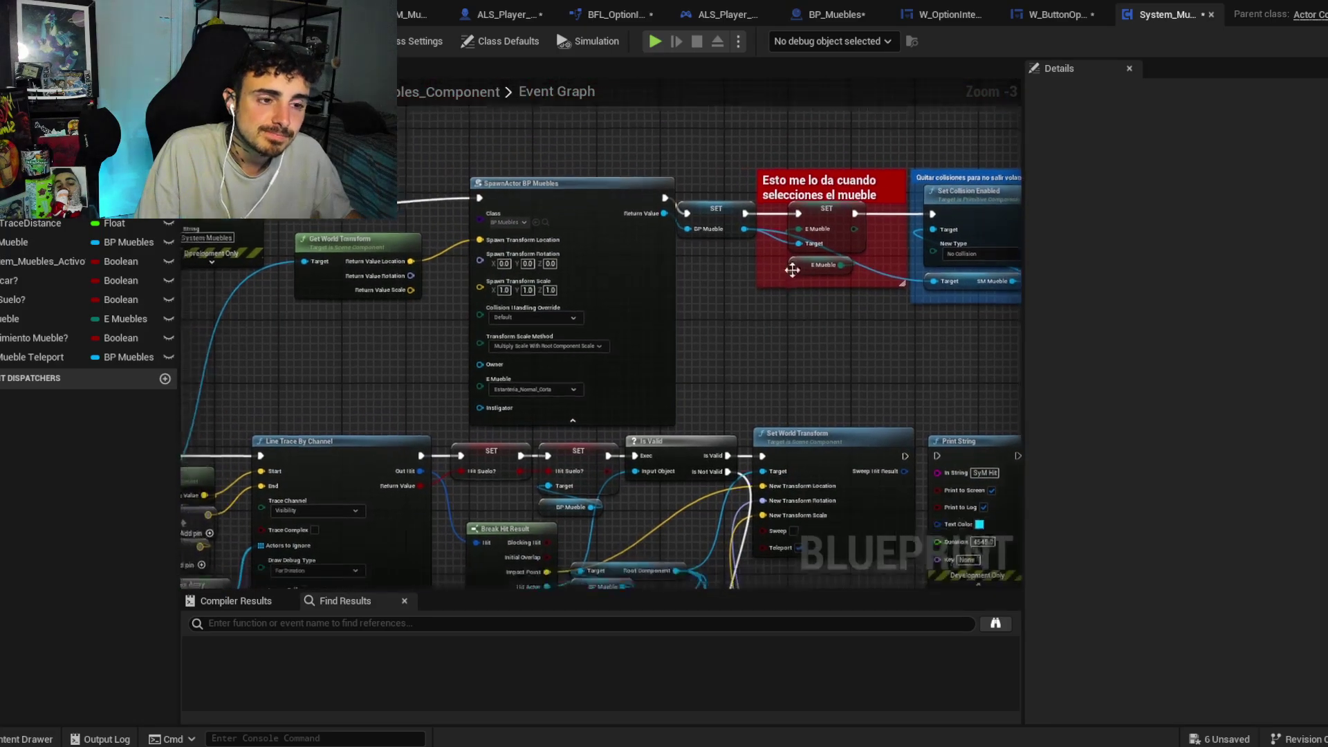
{"action": "mouse_move", "coordinate": [792, 270]}
{"action": "left_mouse_down"}
{"action": "mouse_move", "coordinate": [354, 364]}
{"action": "mouse_move", "coordinate": [479, 379]}
{"action": "left_mouse_up"}
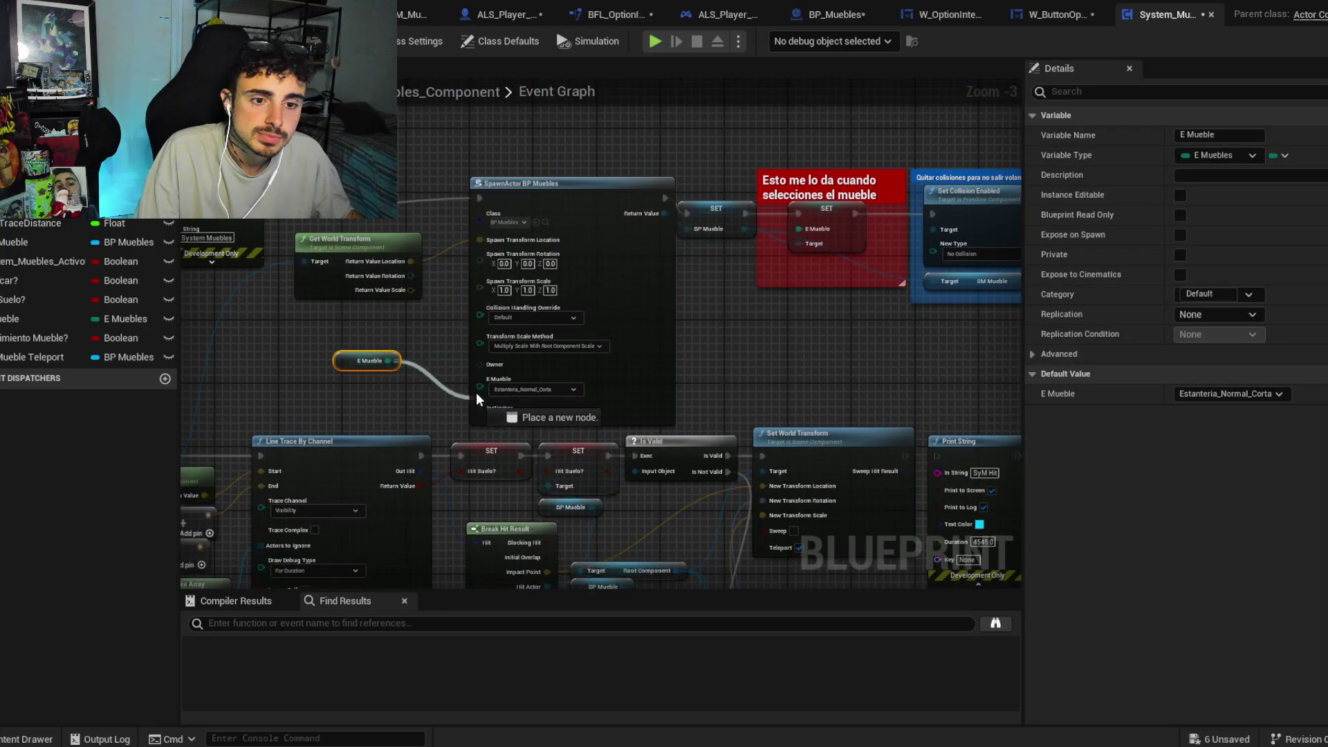
{"action": "left_click_drag", "start_coordinate": [370, 360], "coordinate": [394, 376]}
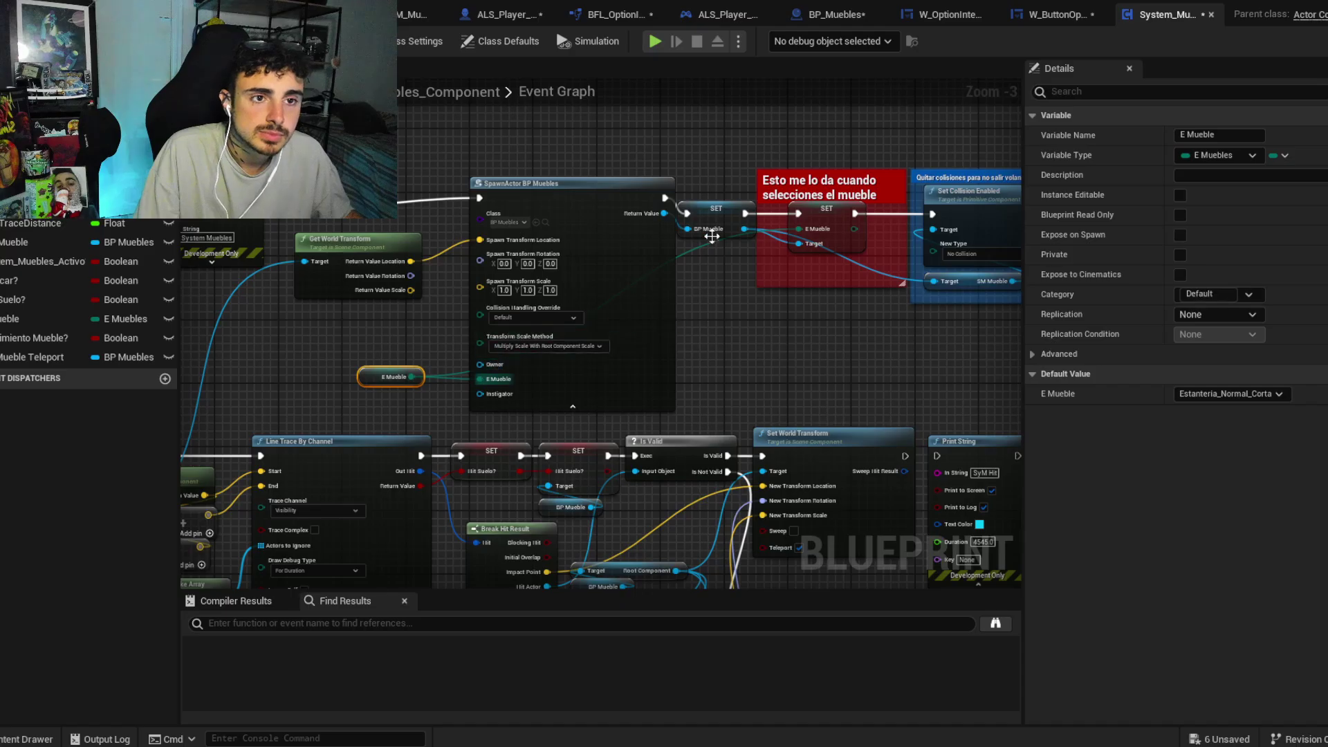
{"action": "left_click", "coordinate": [654, 43]}
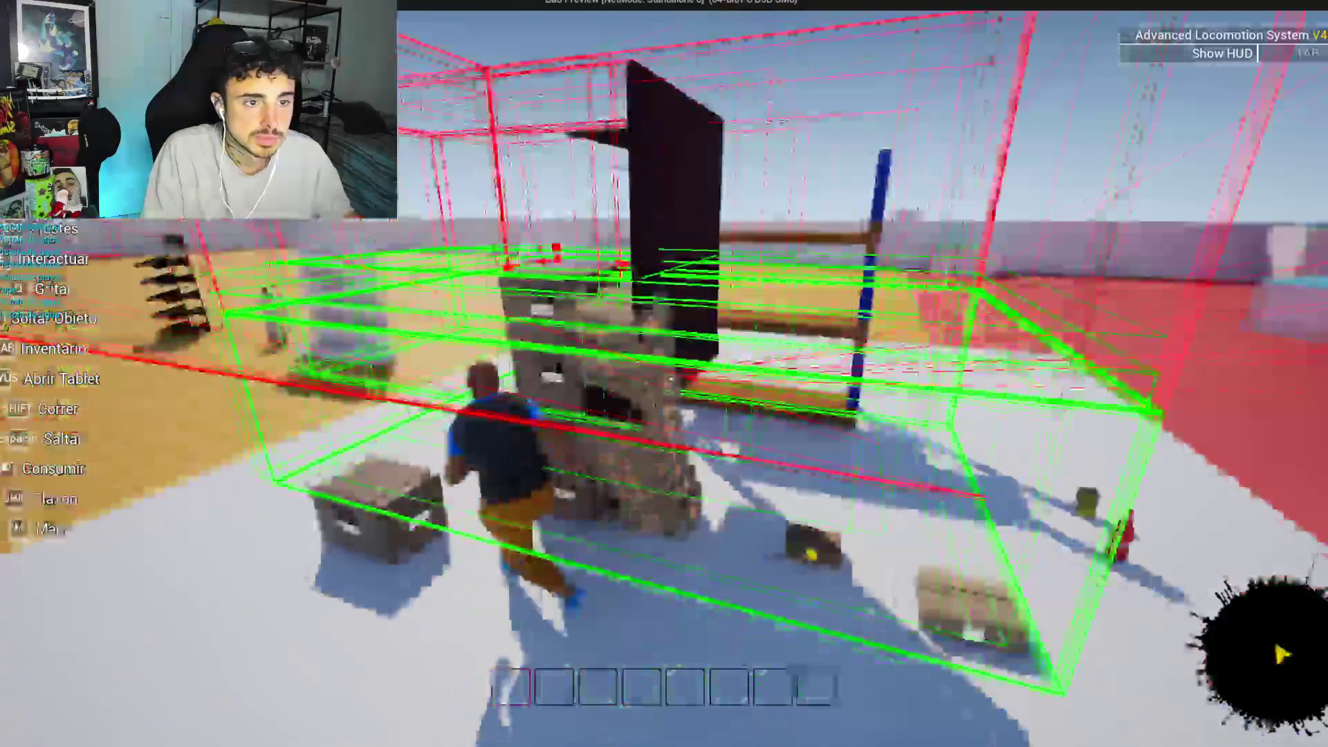
Step: Walk to the black shelf, choose Mover from its E interaction menu, then stop playing
{"action": "key", "text": "w"}
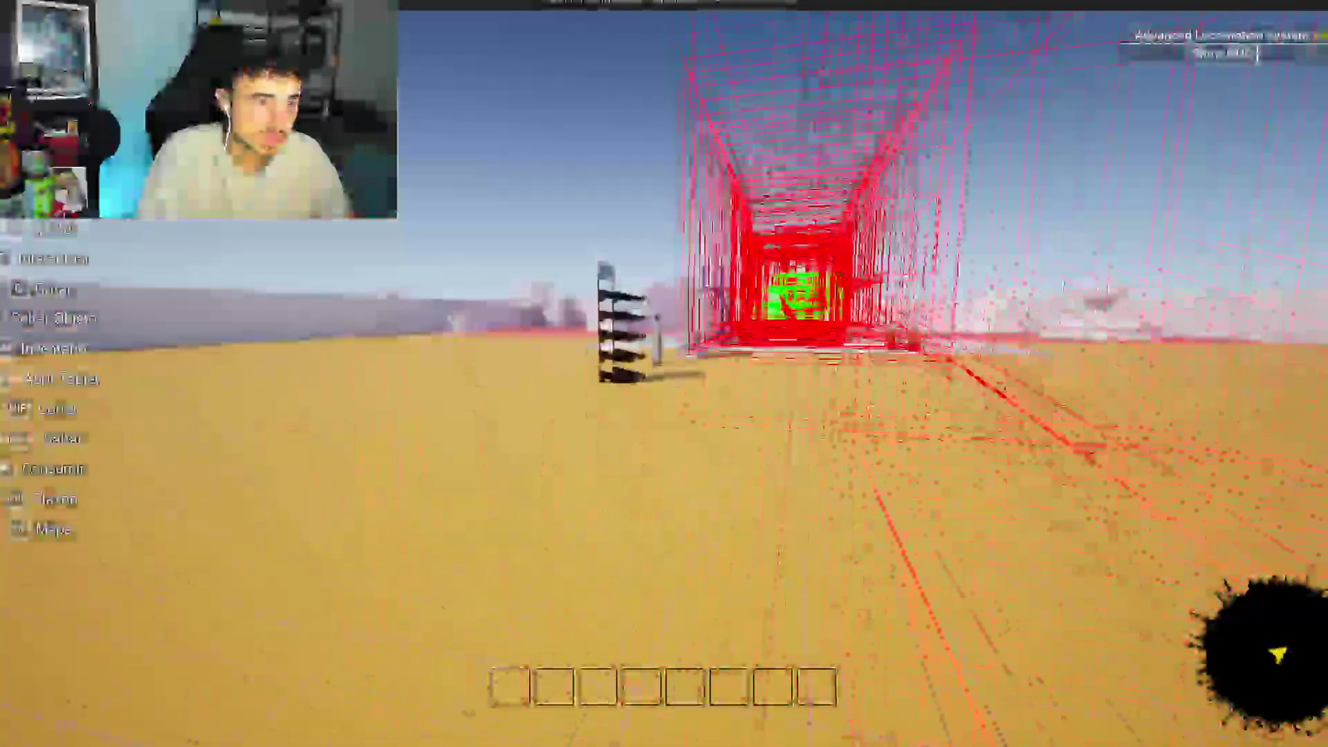
{"action": "key", "text": "w"}
{"action": "key", "text": "e"}
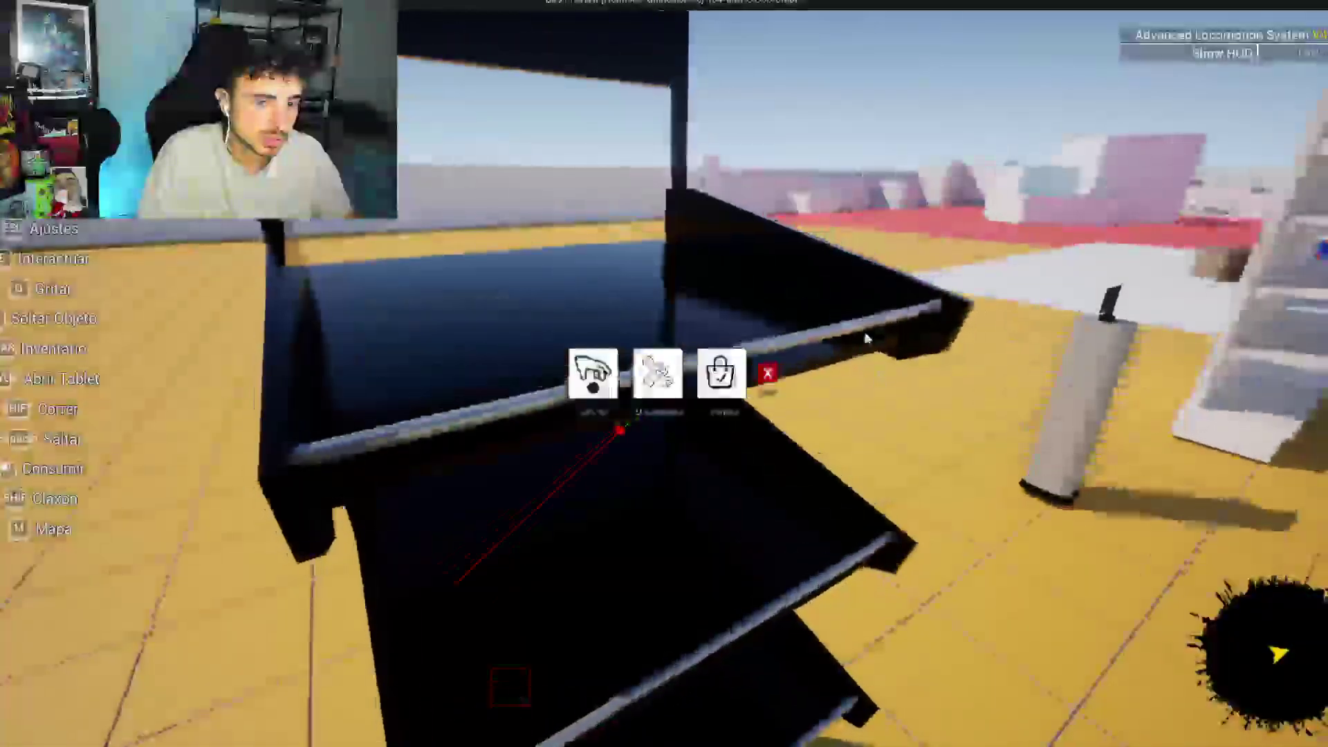
{"action": "key", "text": "e"}
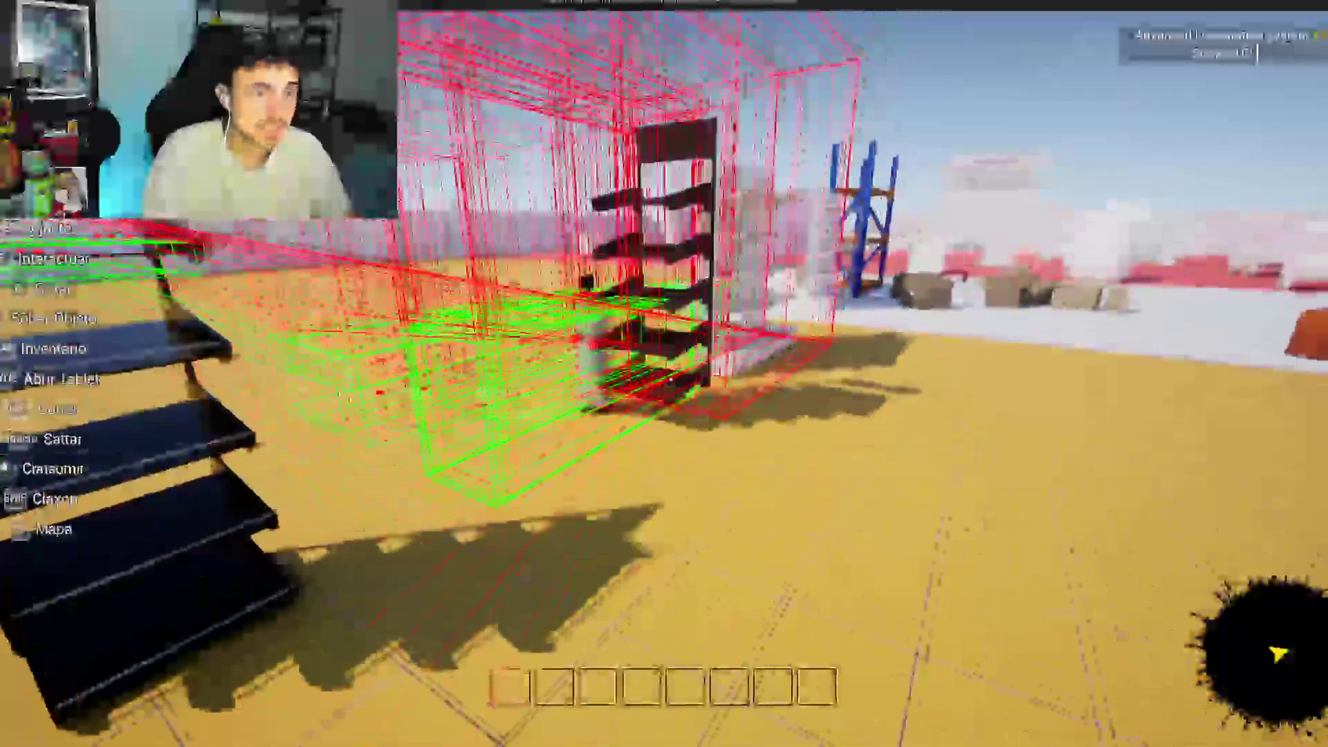
{"action": "key", "text": "Escape"}
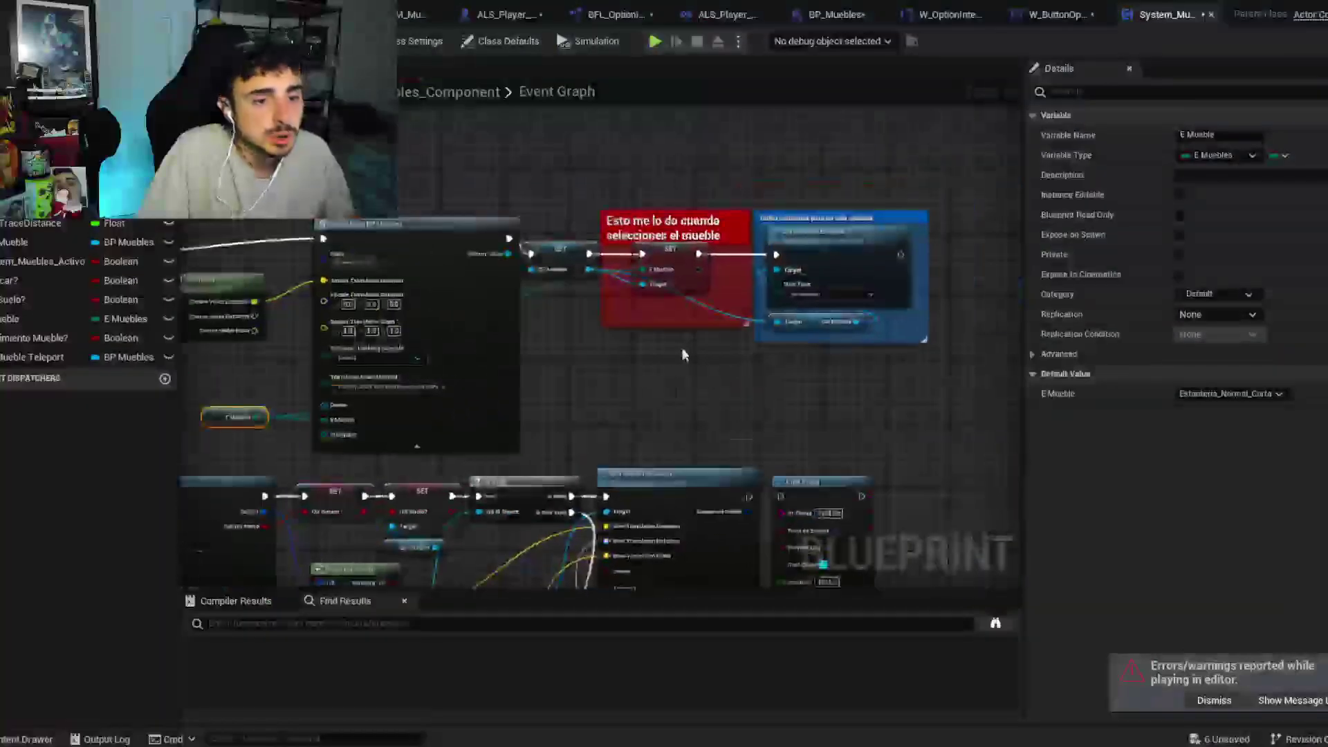
Step: Delete the old E Mueble SET node inside the red comment
{"action": "scroll", "coordinate": [692, 369], "scroll_direction": "up", "scroll_amount": 1}
{"action": "mouse_move", "coordinate": [691, 369]}
{"action": "right_mouse_down"}
{"action": "mouse_move", "coordinate": [807, 411]}
{"action": "mouse_move", "coordinate": [833, 343]}
{"action": "right_mouse_up"}
{"action": "left_click", "coordinate": [786, 304]}
{"action": "key", "text": "Delete"}
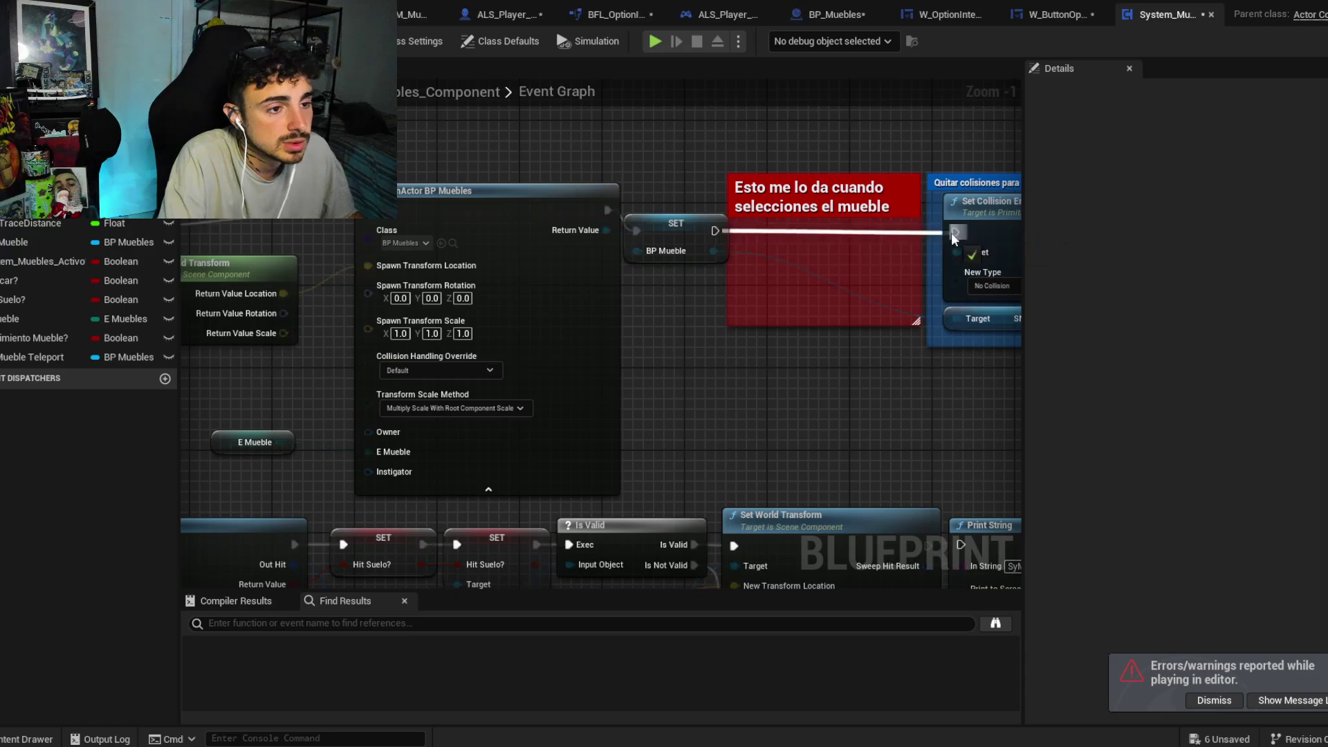
Step: Move the red comment beside the spawn node and shrink it around the E Mueble getter
{"action": "scroll", "coordinate": [779, 339], "scroll_direction": "down", "scroll_amount": 2}
{"action": "mouse_move", "coordinate": [778, 232]}
{"action": "left_mouse_down"}
{"action": "mouse_move", "coordinate": [534, 168]}
{"action": "mouse_move", "coordinate": [382, 432]}
{"action": "left_mouse_up"}
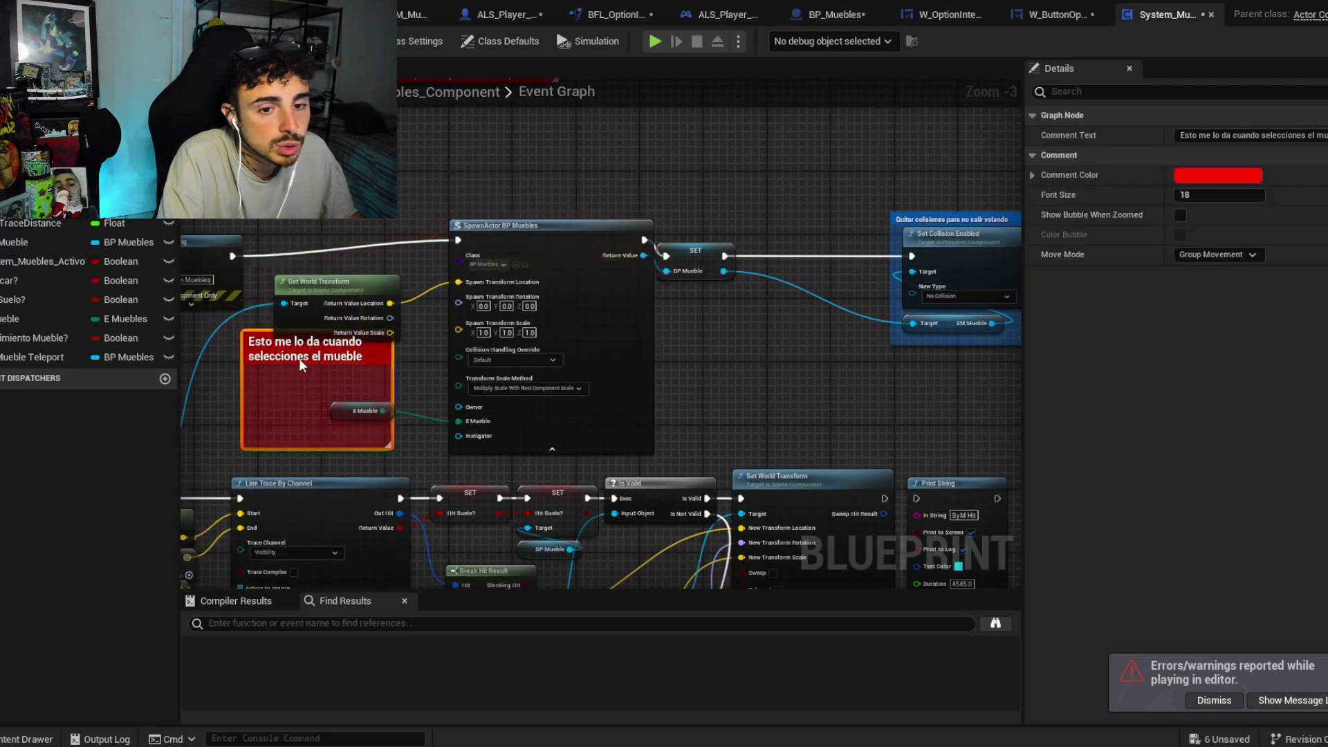
{"action": "left_click_drag", "start_coordinate": [435, 476], "coordinate": [406, 437]}
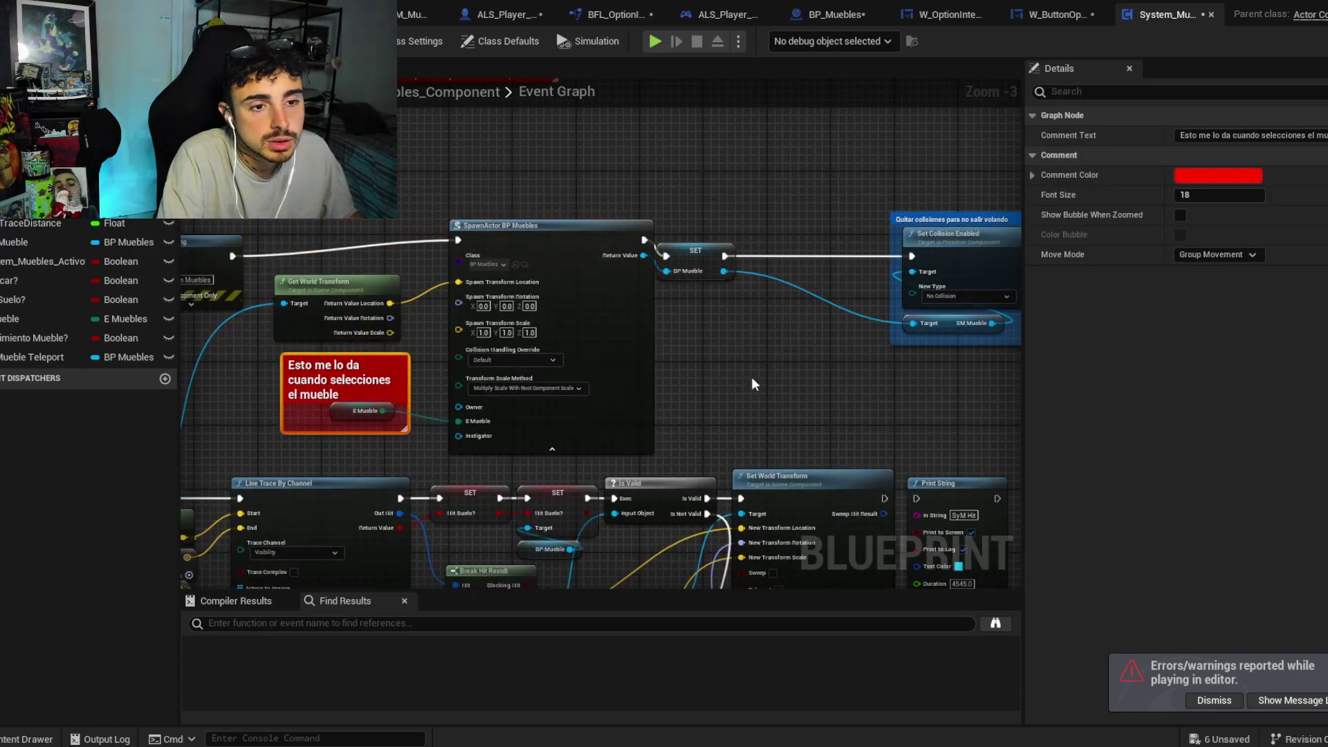
{"action": "right_click_drag", "start_coordinate": [751, 376], "coordinate": [636, 395]}
Step: Move the Quitar colisiones comment next to the SET BP_Mueble node and save
{"action": "left_click", "coordinate": [581, 273]}
{"action": "right_click_drag", "start_coordinate": [1020, 349], "coordinate": [965, 346]}
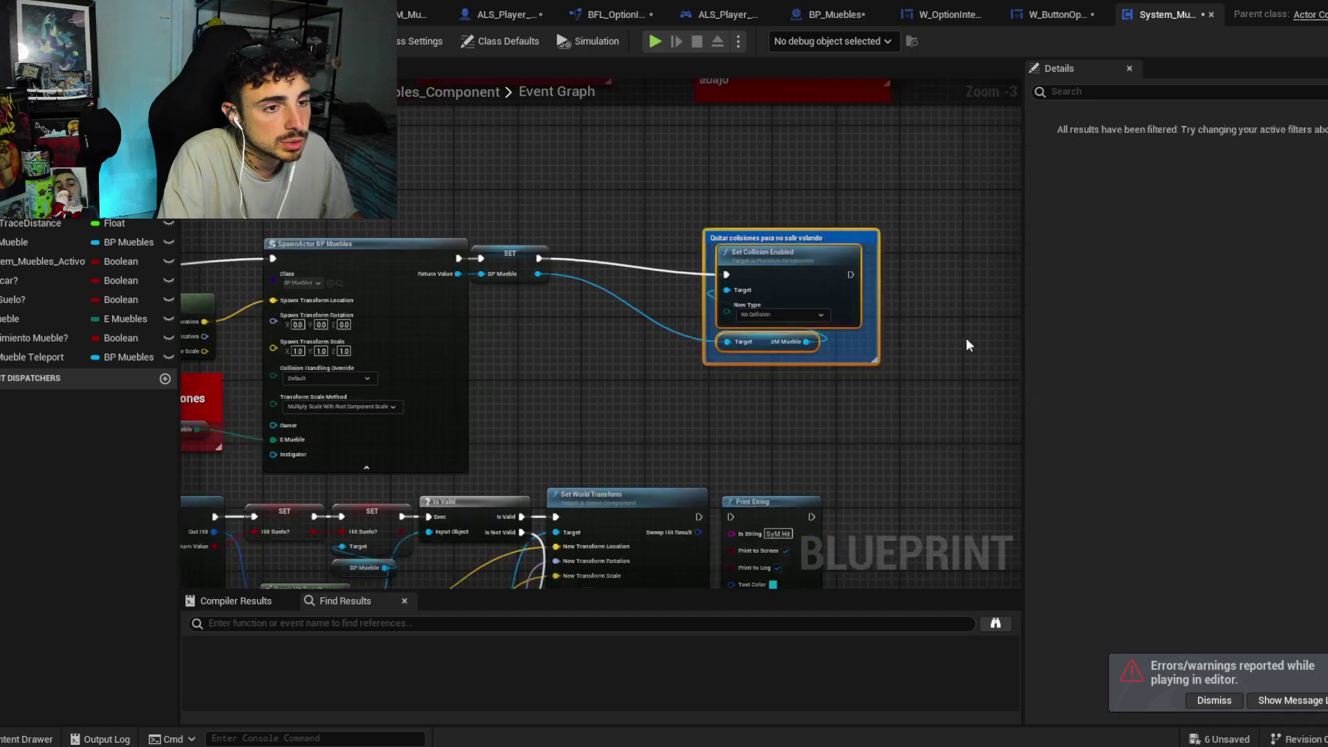
{"action": "left_click_drag", "start_coordinate": [785, 269], "coordinate": [633, 261]}
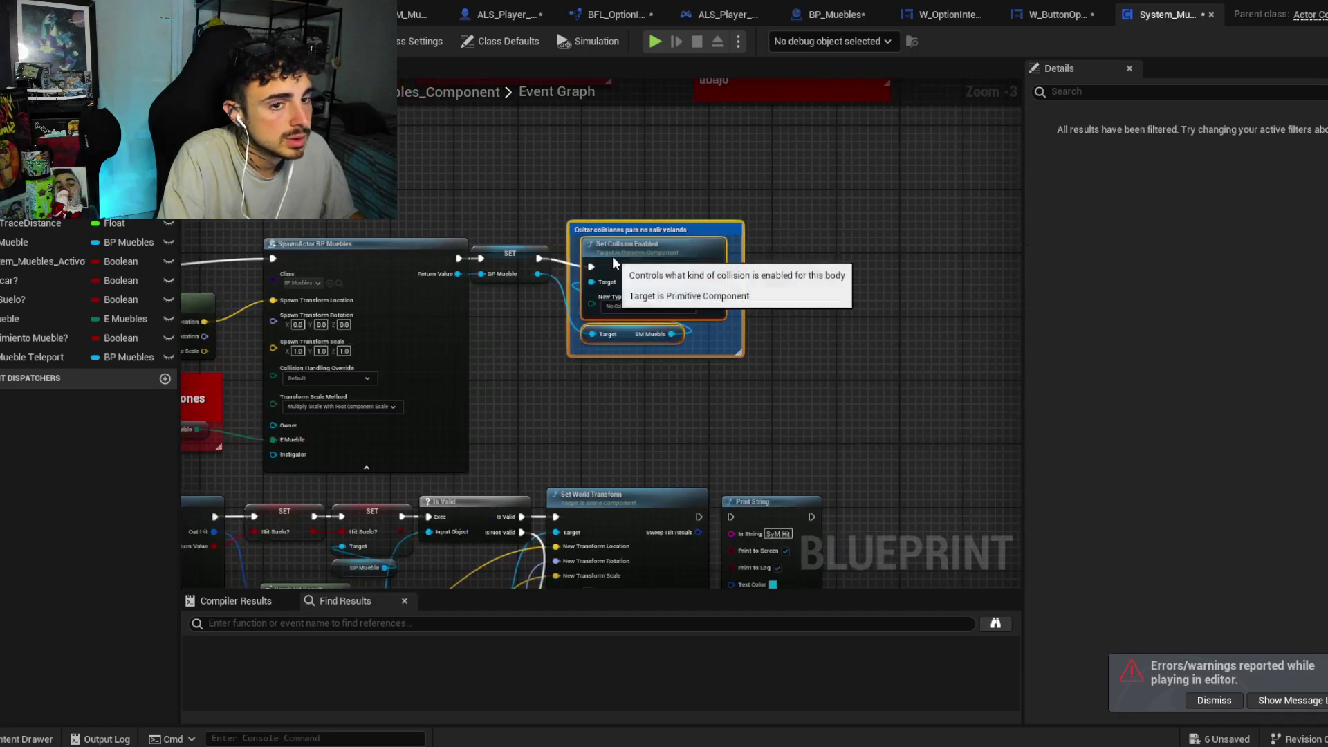
{"action": "right_click_drag", "start_coordinate": [489, 346], "coordinate": [592, 332]}
{"action": "scroll", "coordinate": [591, 332], "scroll_direction": "down", "scroll_amount": 3}
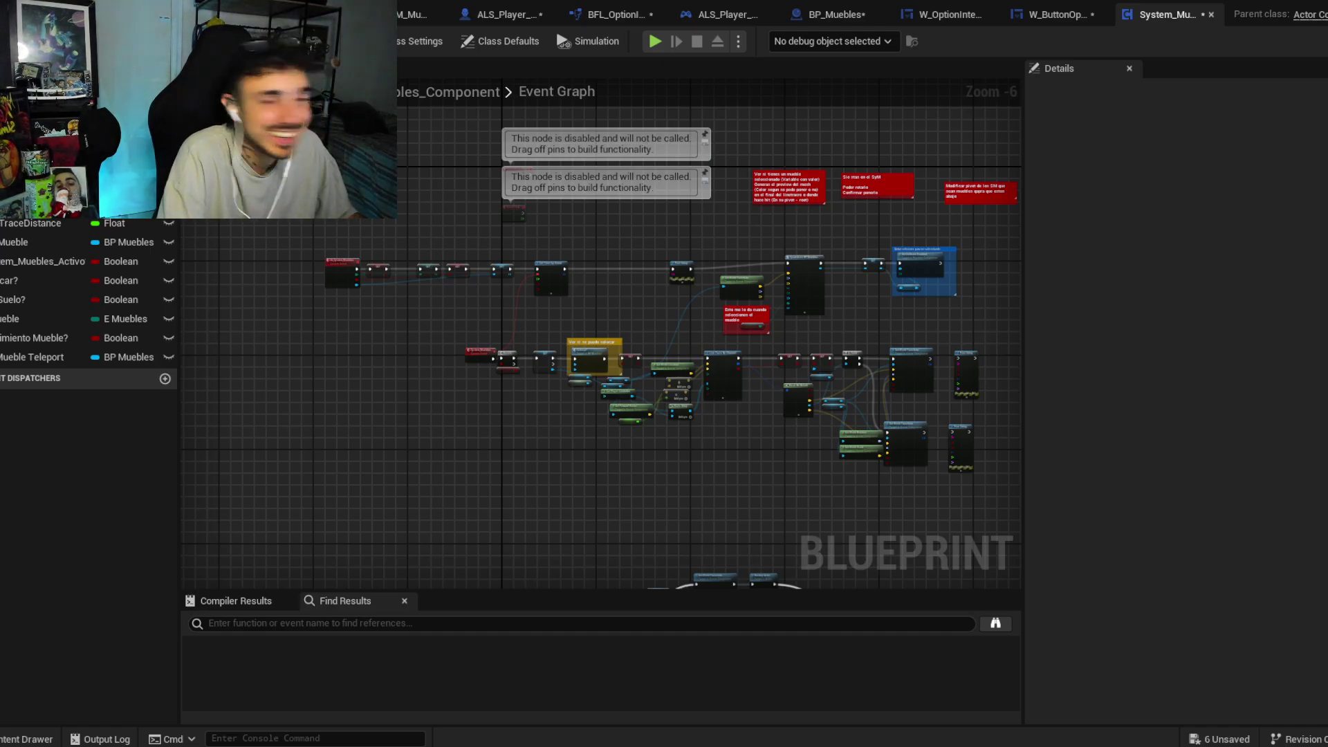
{"action": "key", "text": "ctrl+s"}
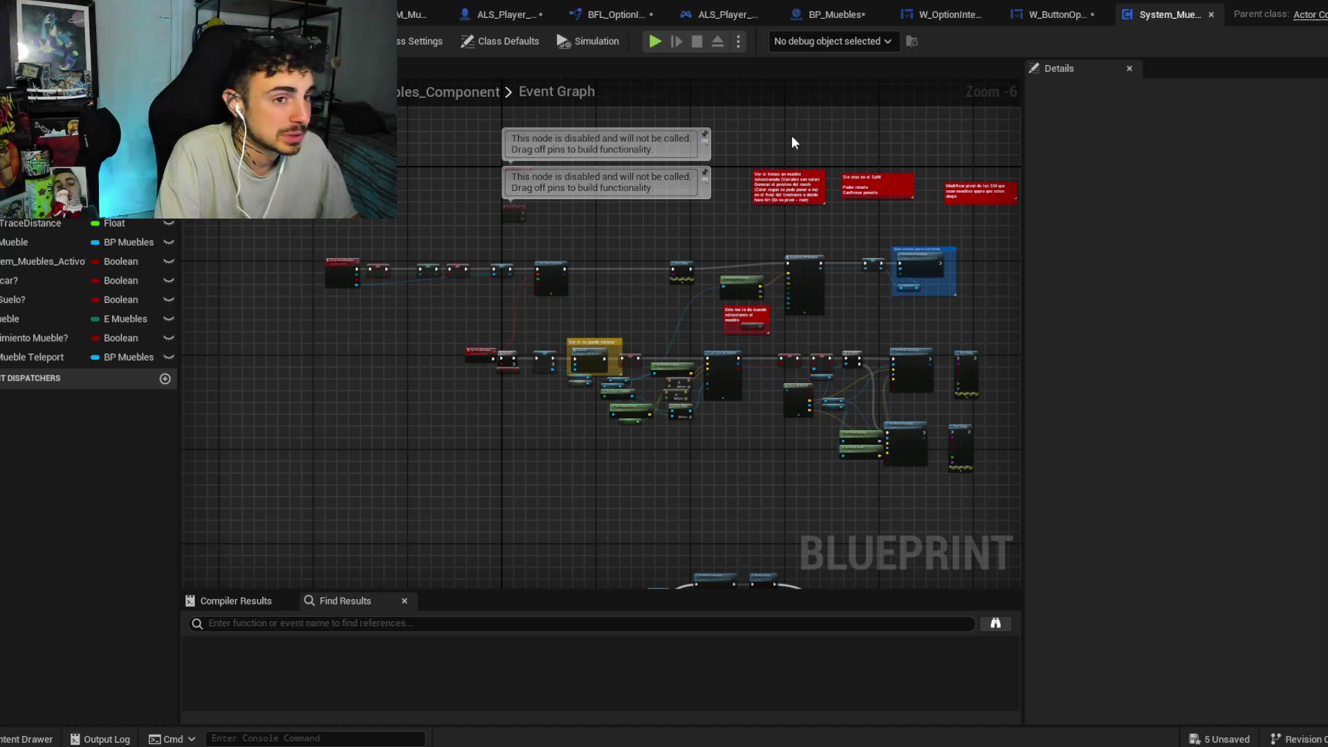
Step: Launch the game preview and choose to move the blue shelf
{"action": "key", "text": "alt+p"}
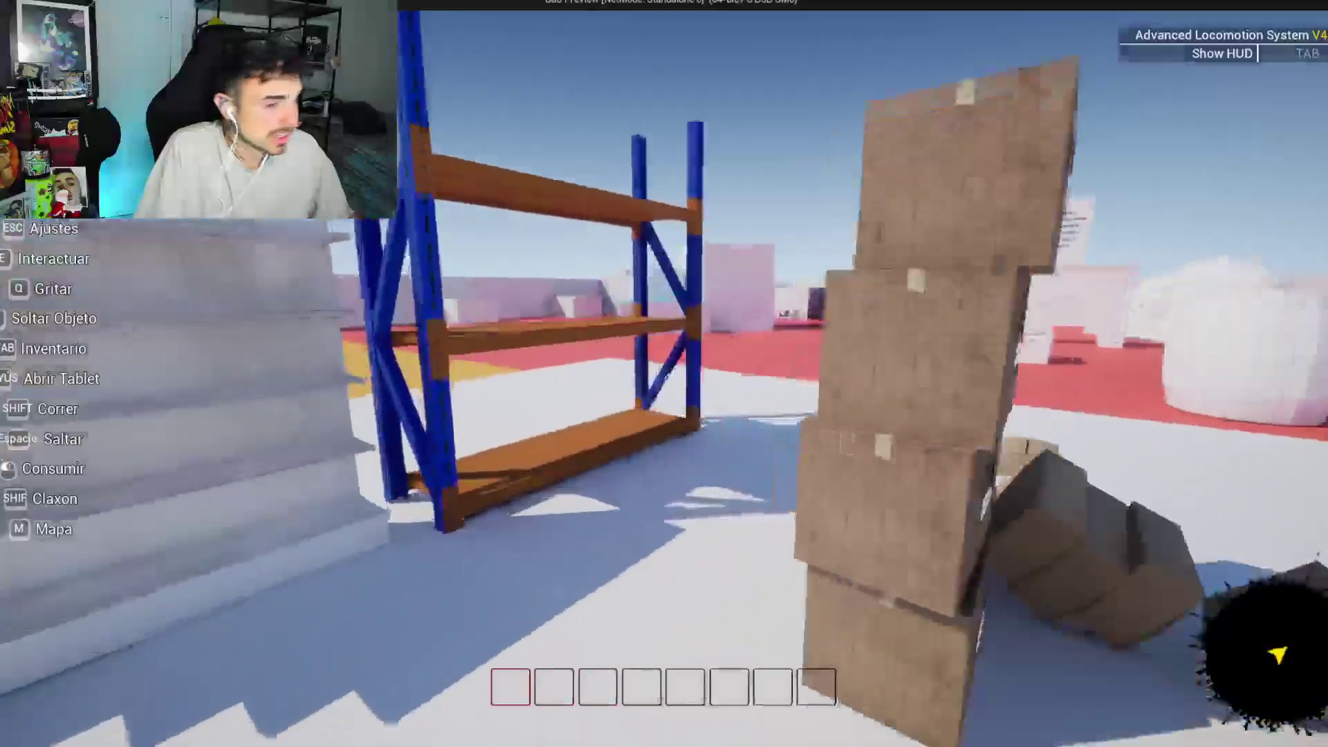
{"action": "key", "text": "e"}
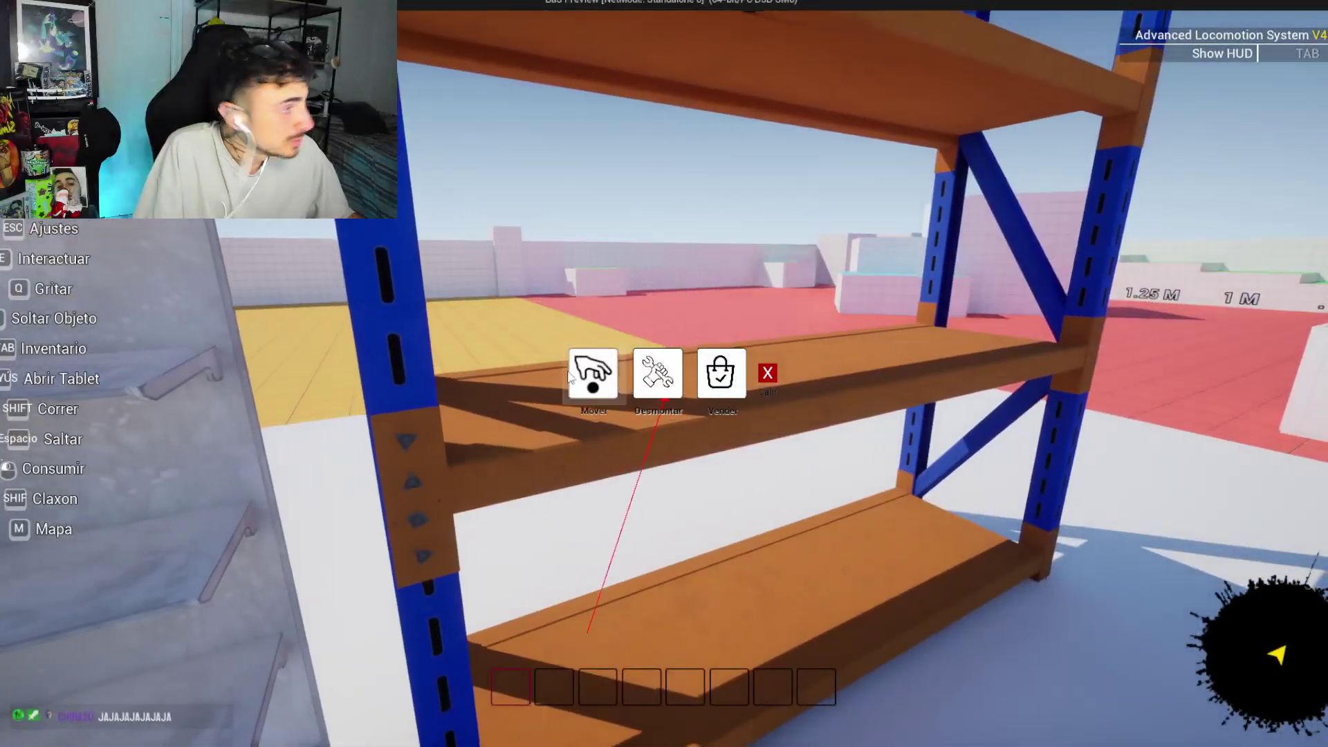
{"action": "left_click", "coordinate": [598, 379]}
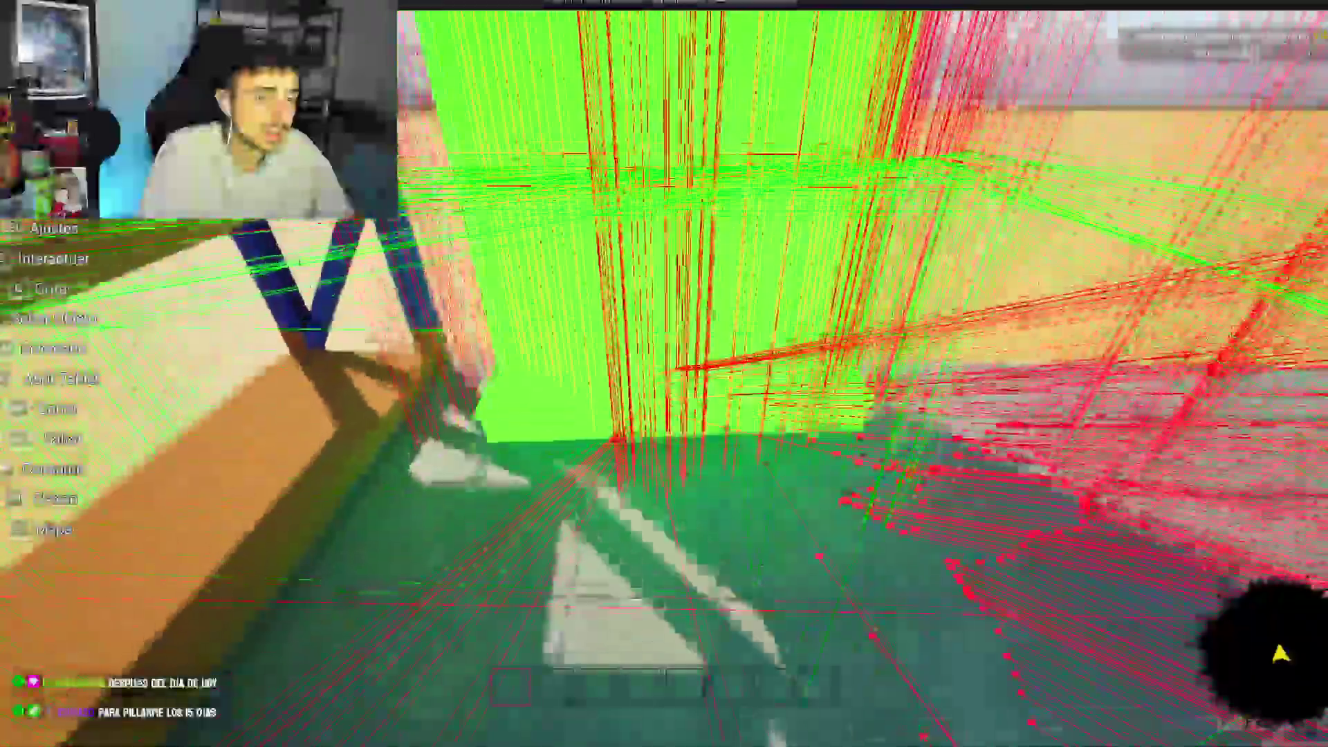
Step: Pick up a box and place it on the shelf's bottom level
{"action": "key", "text": "s"}
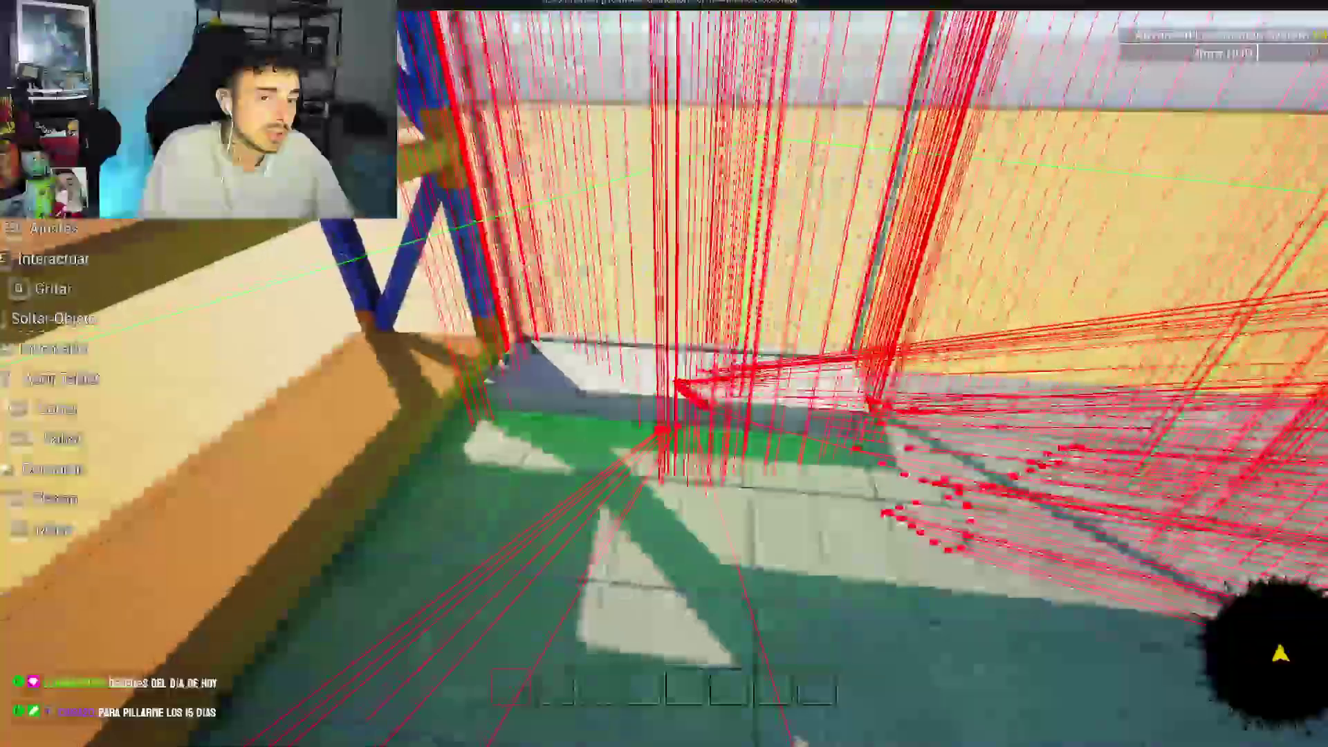
{"action": "key", "text": "w"}
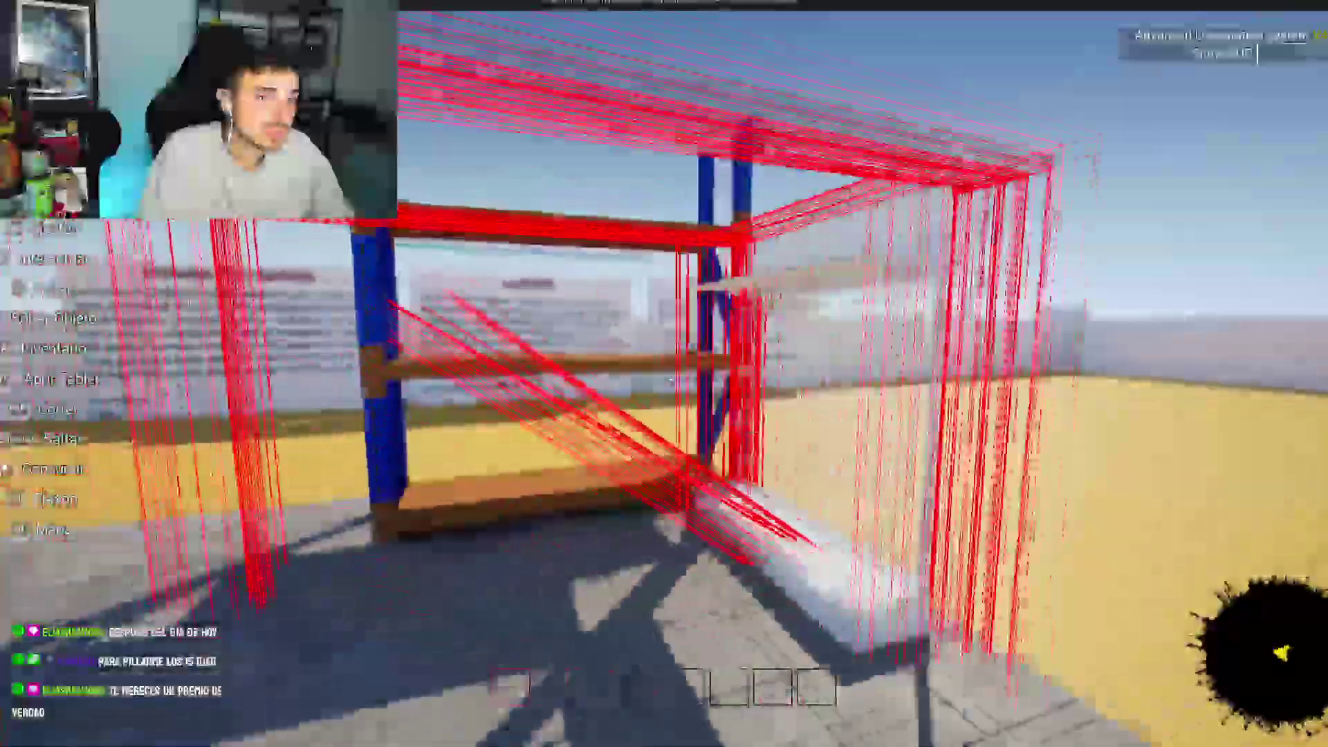
{"action": "key", "text": "w"}
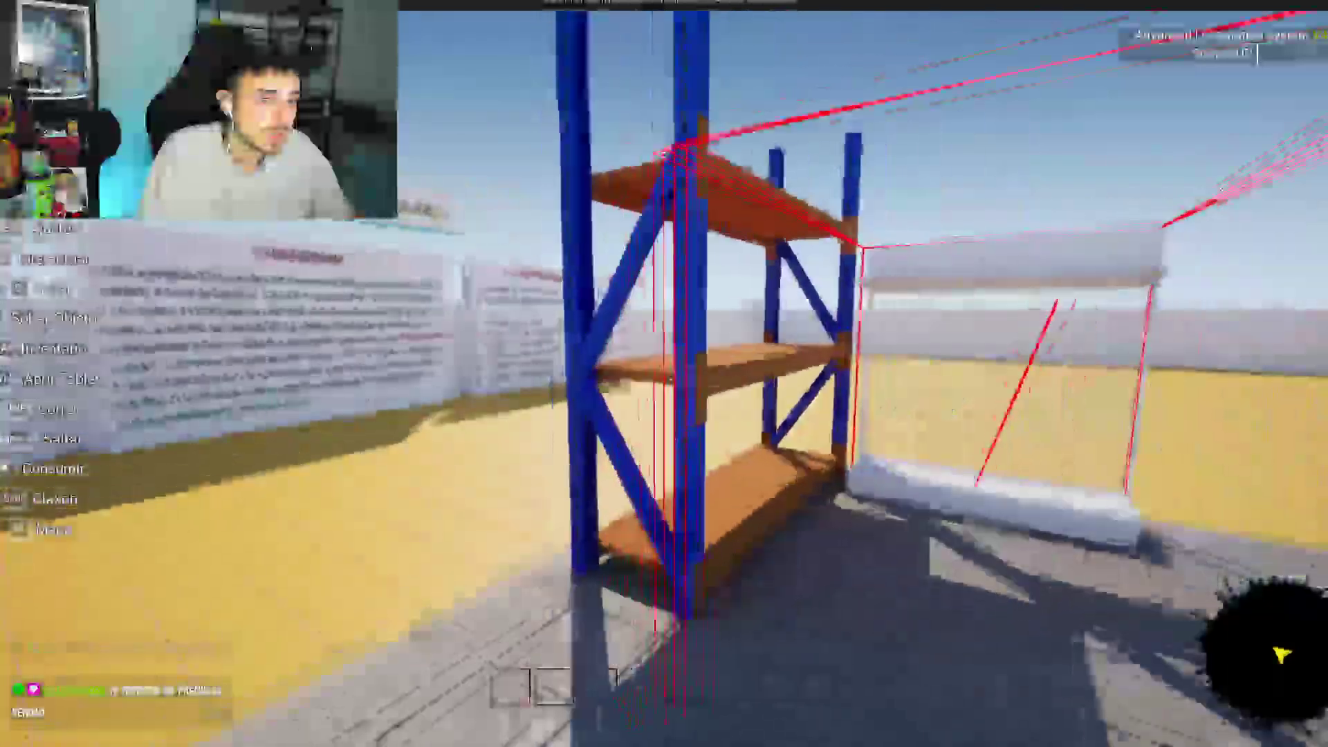
{"action": "key", "text": "w"}
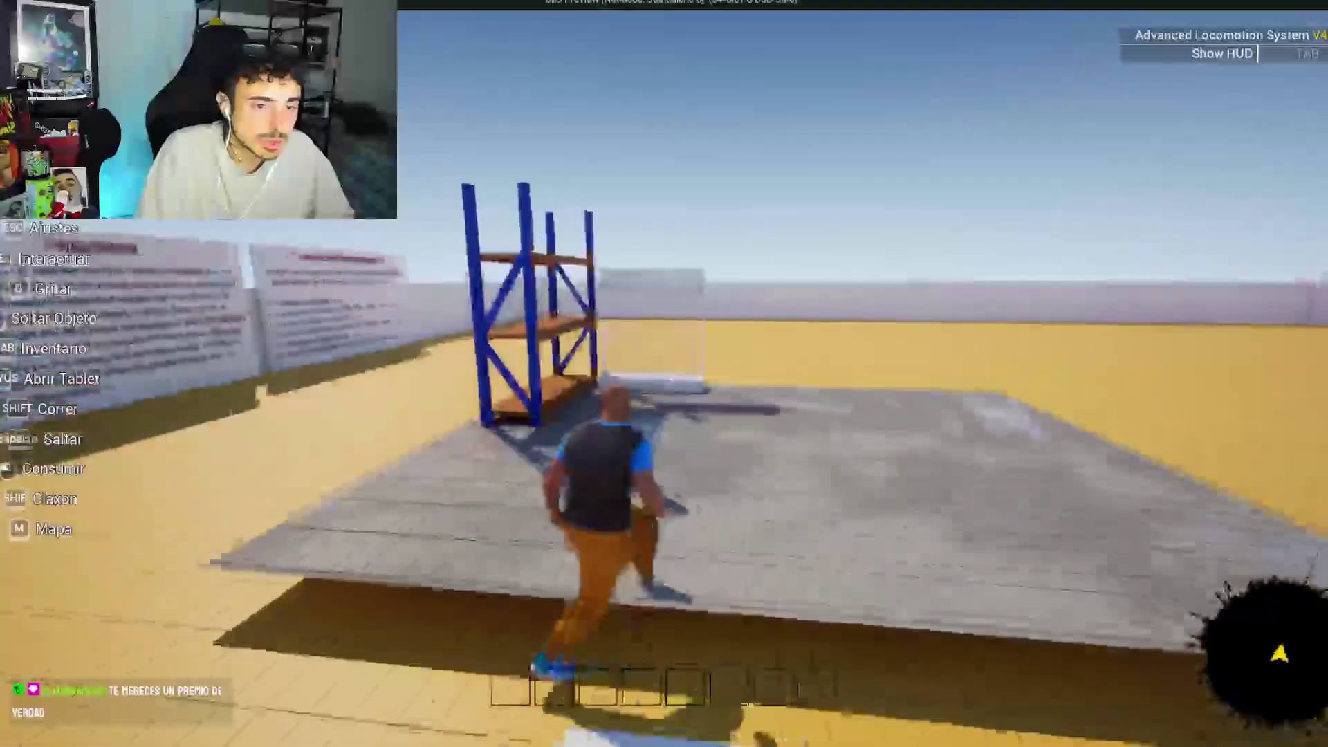
{"action": "key", "text": "w"}
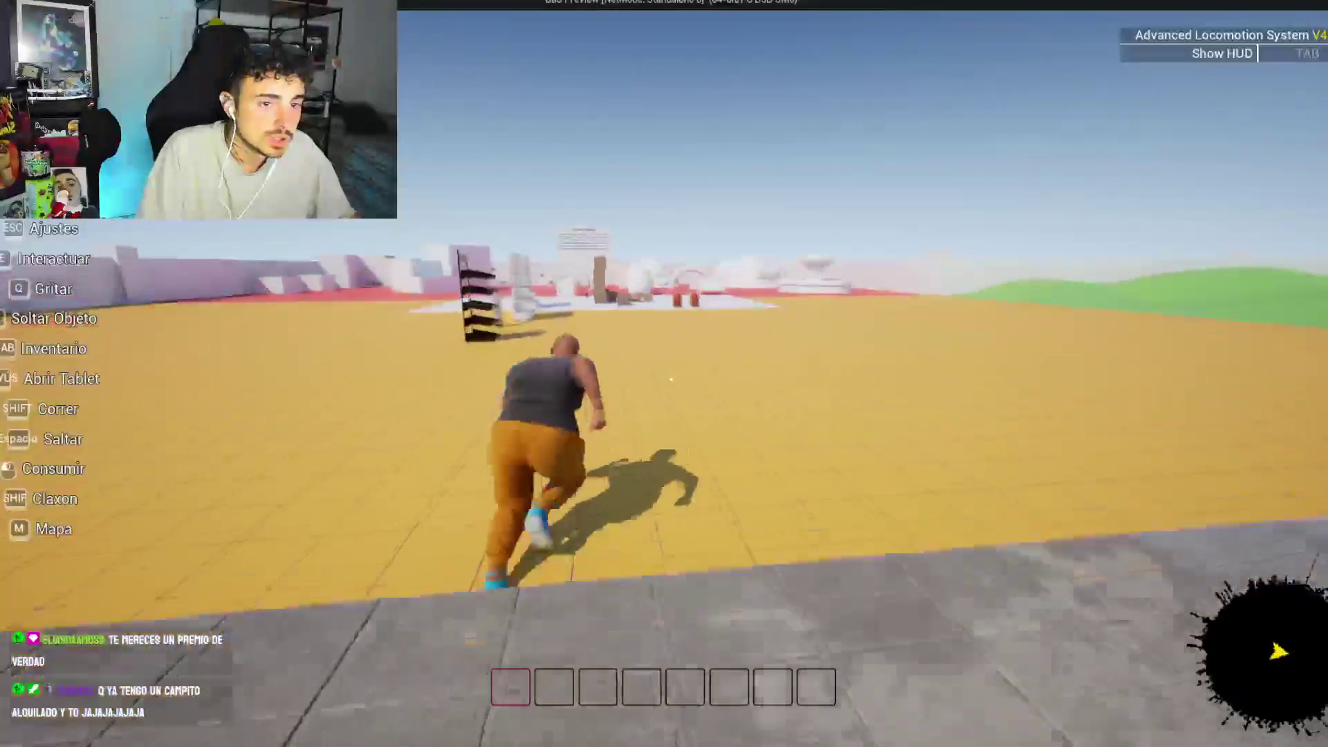
{"action": "key", "text": "w"}
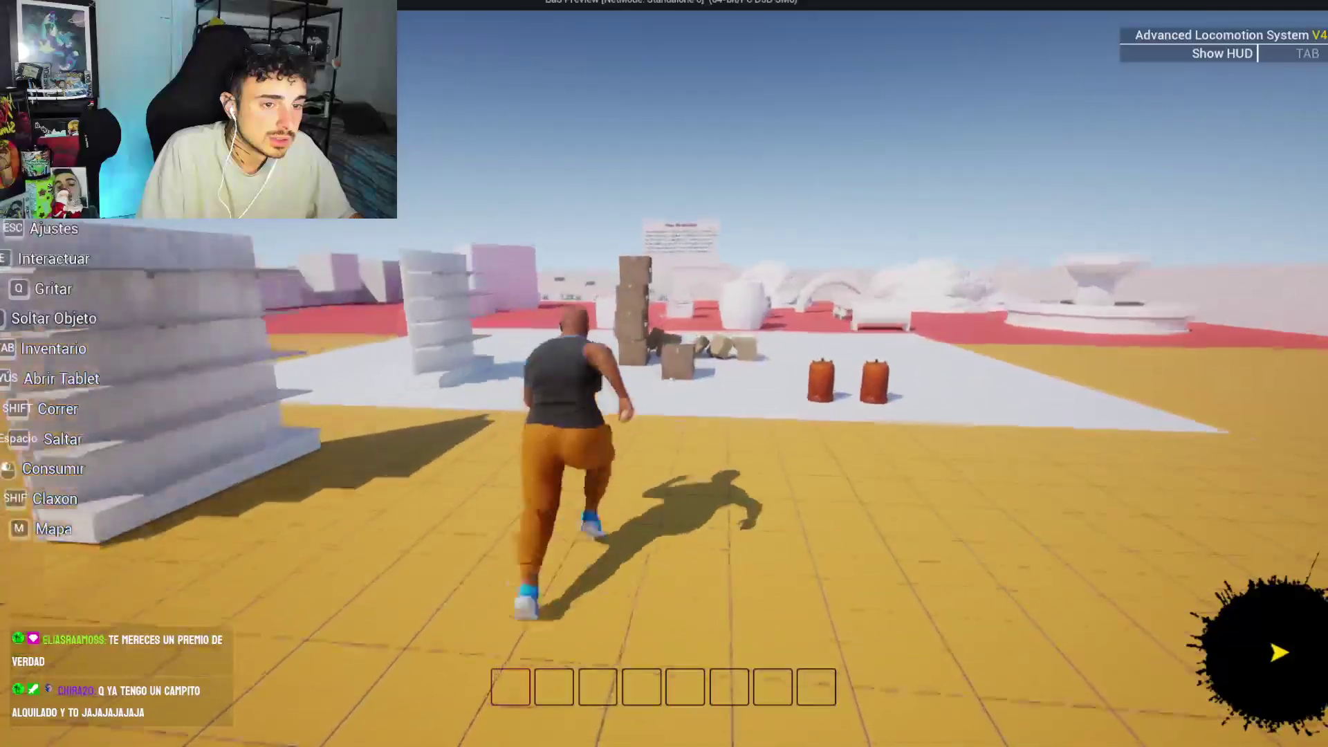
{"action": "key", "text": "e"}
{"action": "key", "text": "w"}
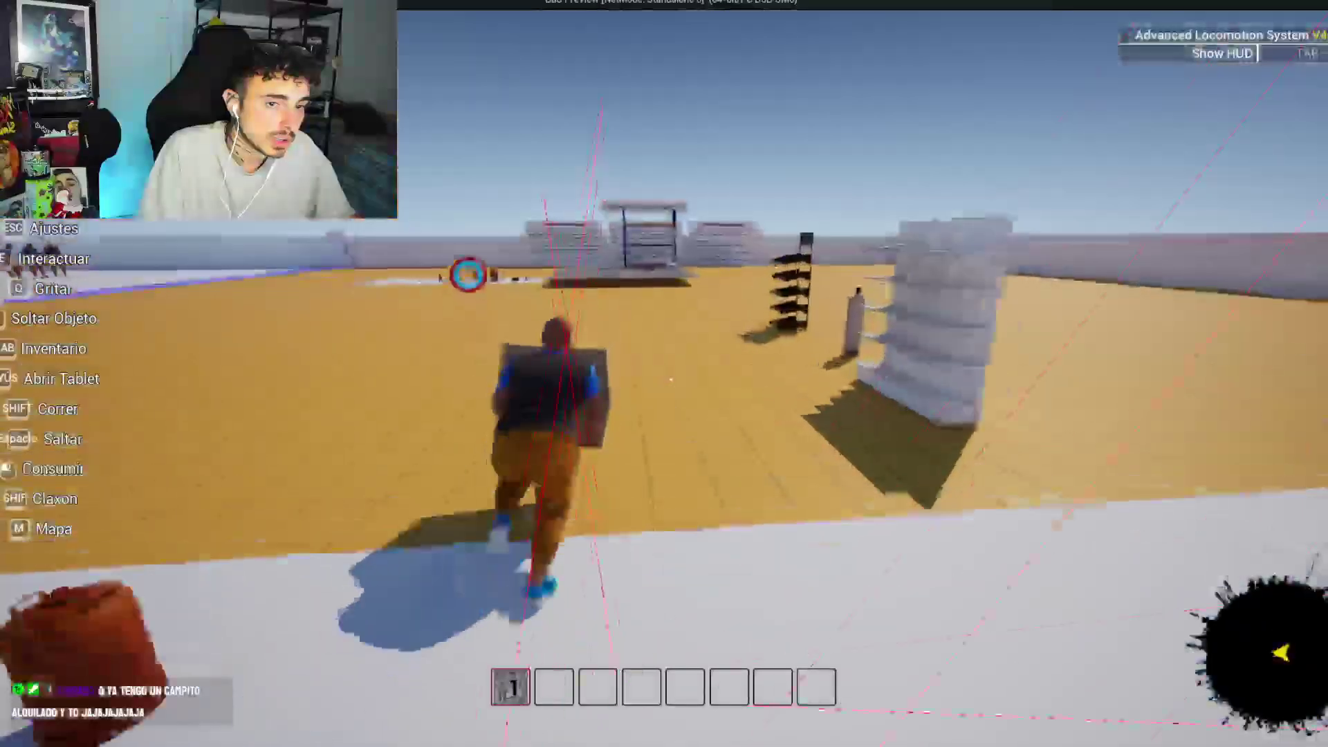
{"action": "key", "text": "w"}
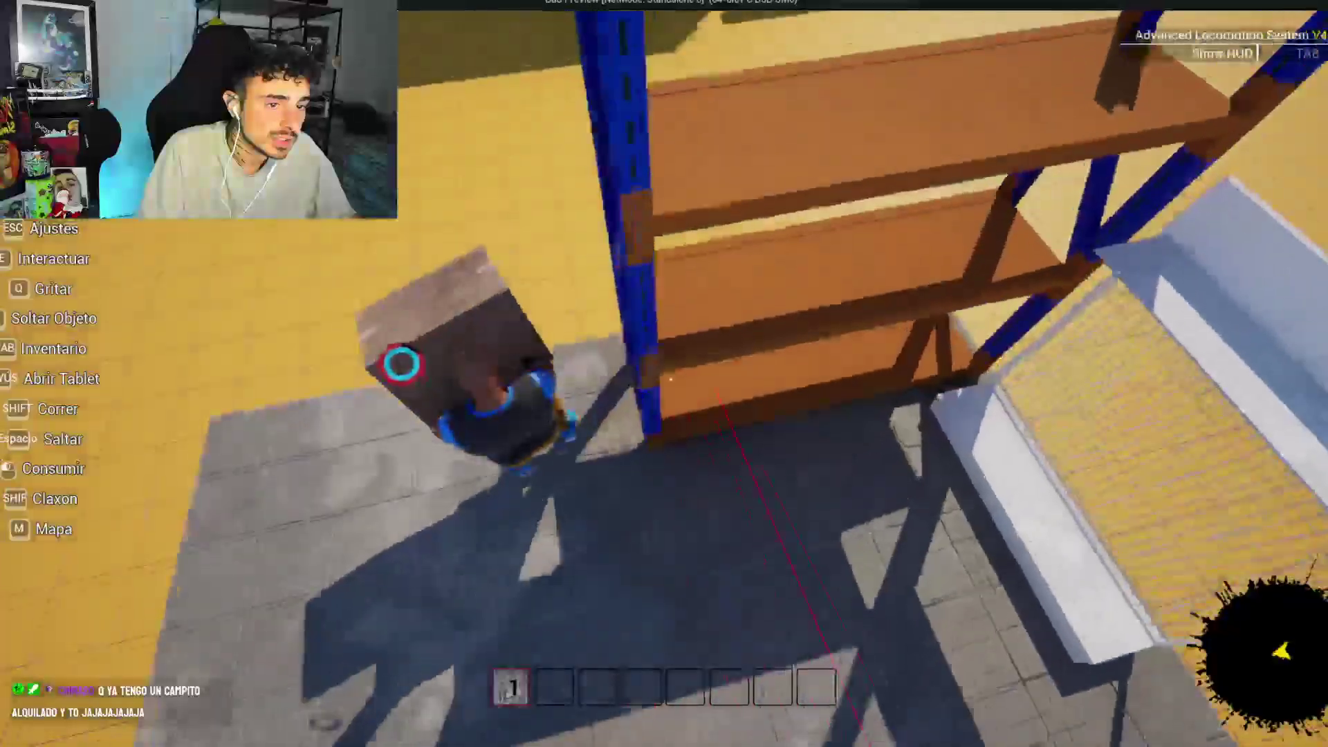
{"action": "key", "text": "e"}
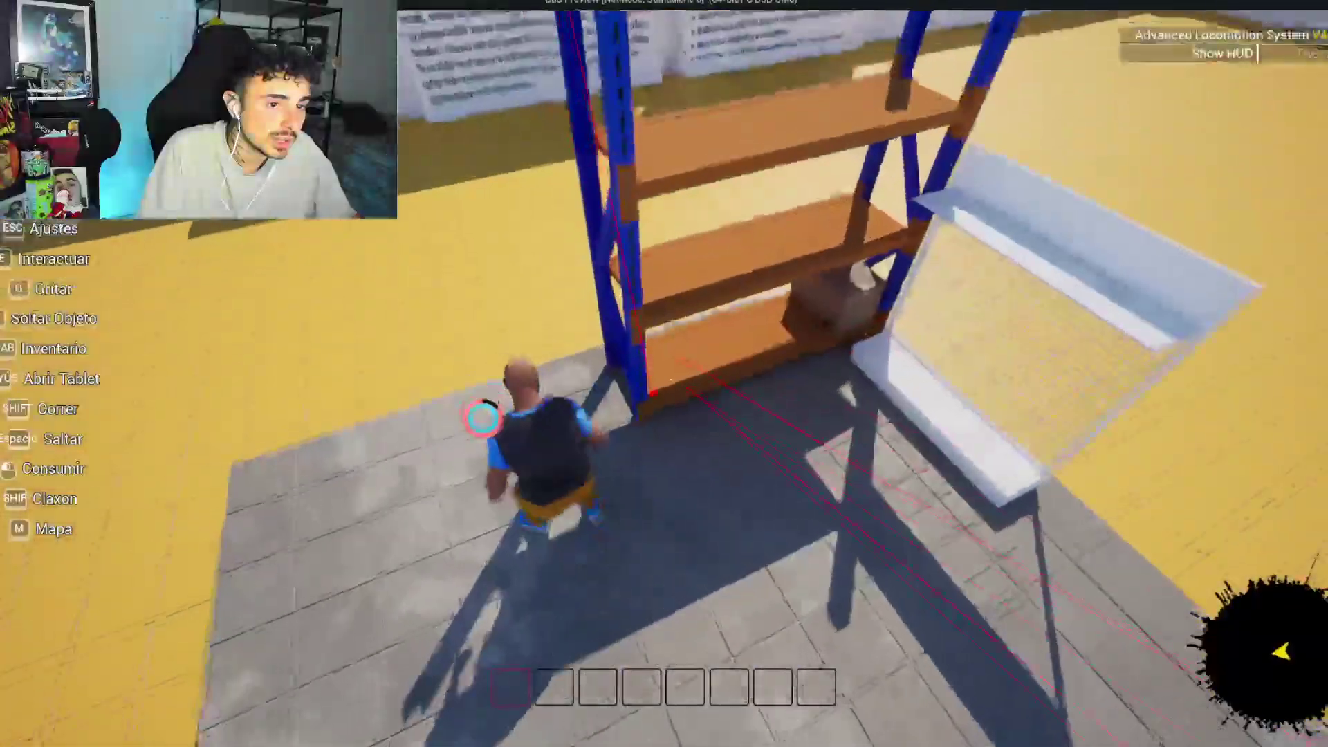
Step: Move the shelf to a new spot, set it down, and stop the play test
{"action": "key", "text": "e"}
{"action": "left_click", "coordinate": [592, 373]}
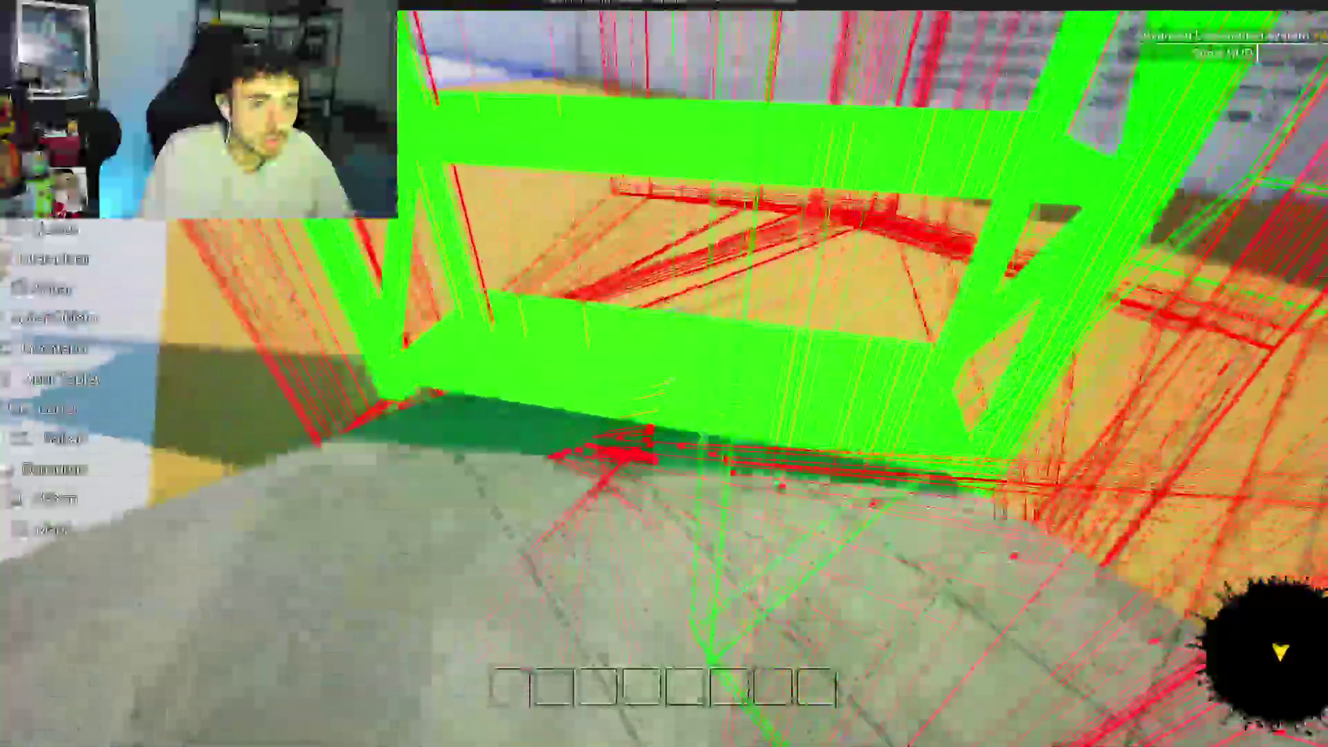
{"action": "left_click", "coordinate": [664, 374]}
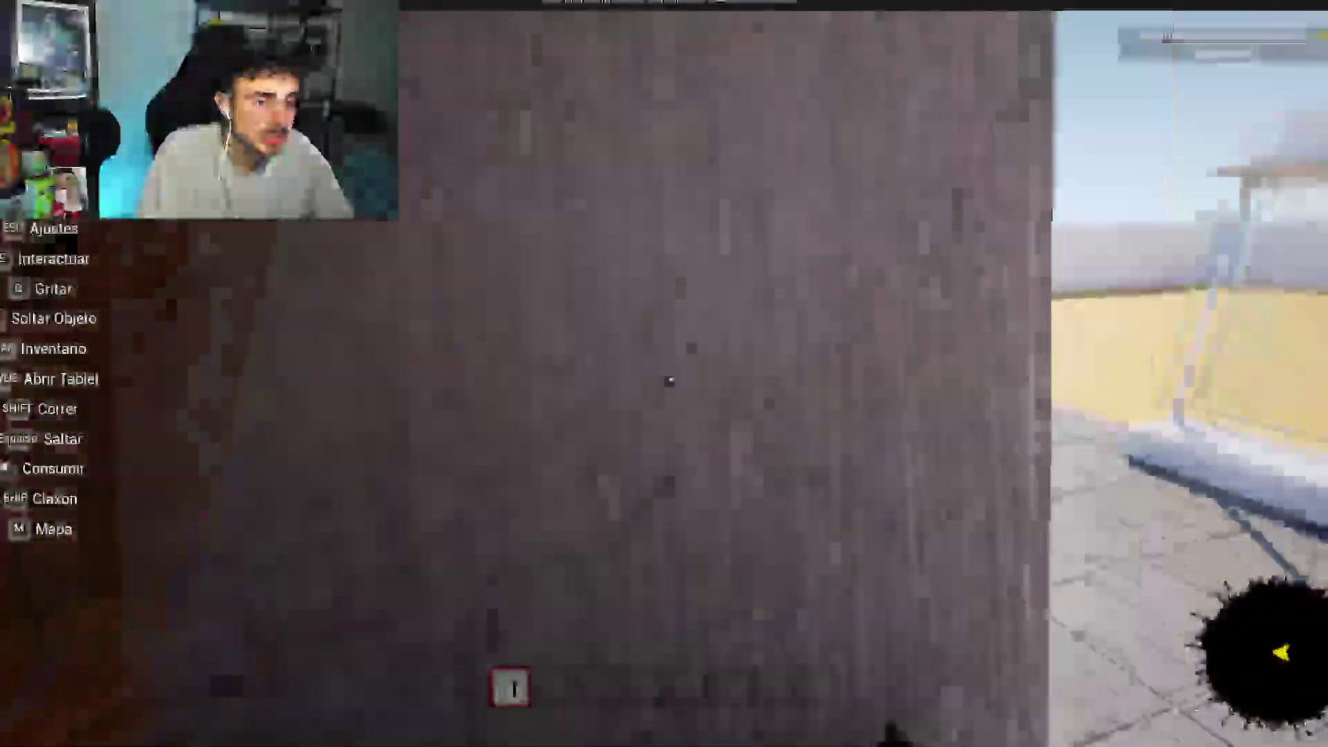
{"action": "key", "text": "w"}
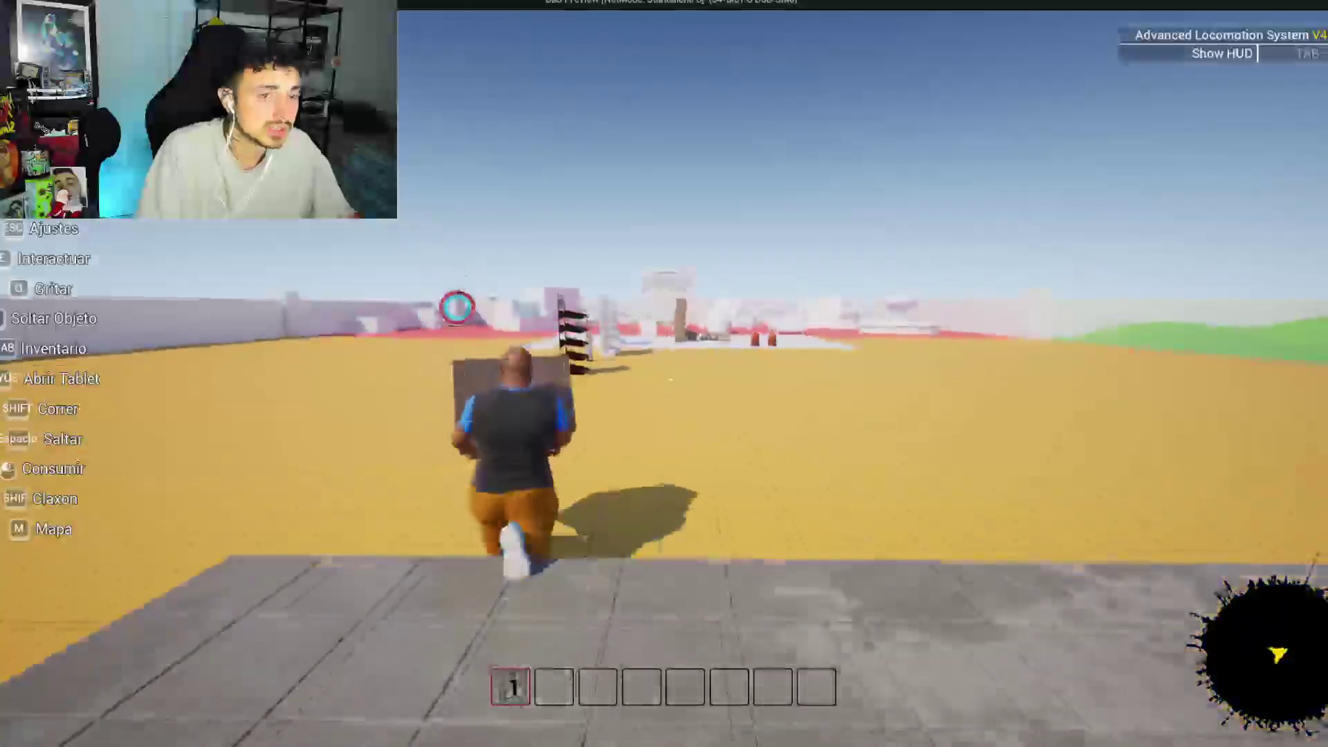
{"action": "key", "text": "Escape"}
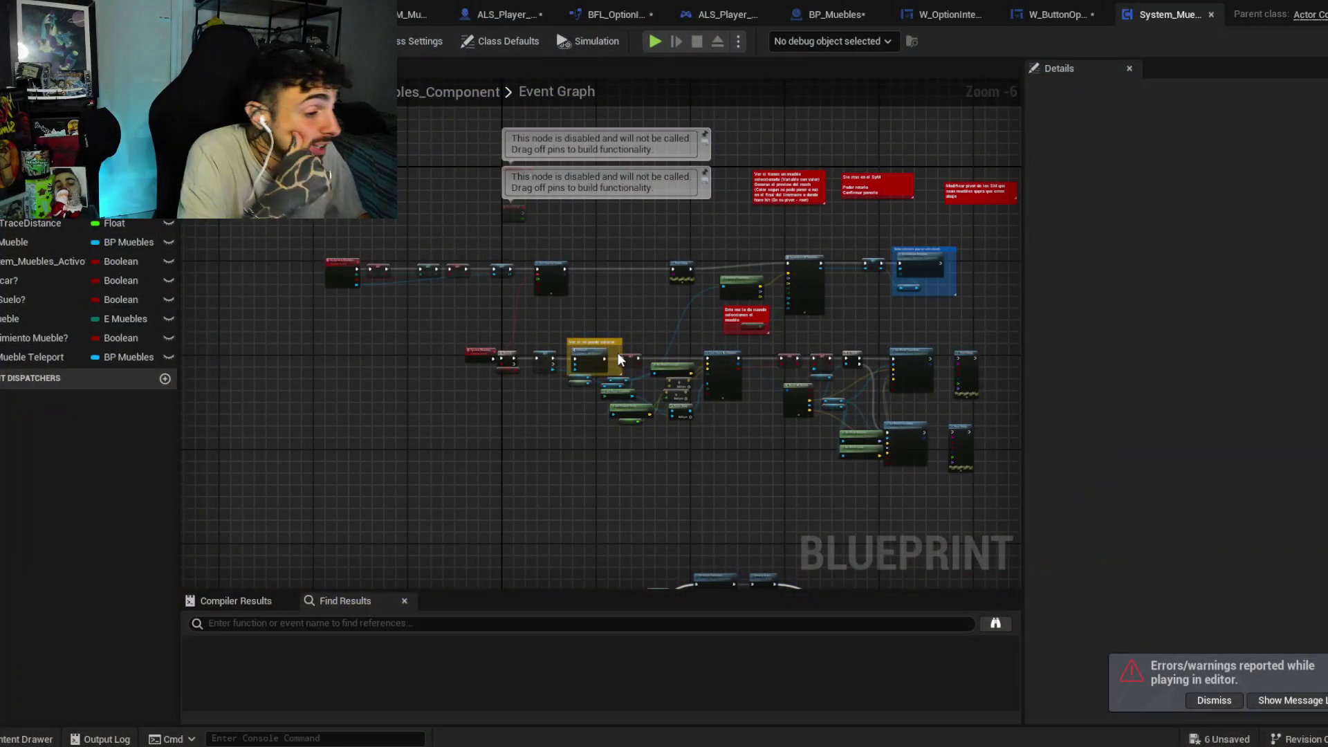
Step: Select the Set World Transform, teleport, getter and Destroy Actor nodes and comment them 'Teleport - Mover mueble'
{"action": "right_click_drag", "start_coordinate": [771, 454], "coordinate": [691, 296]}
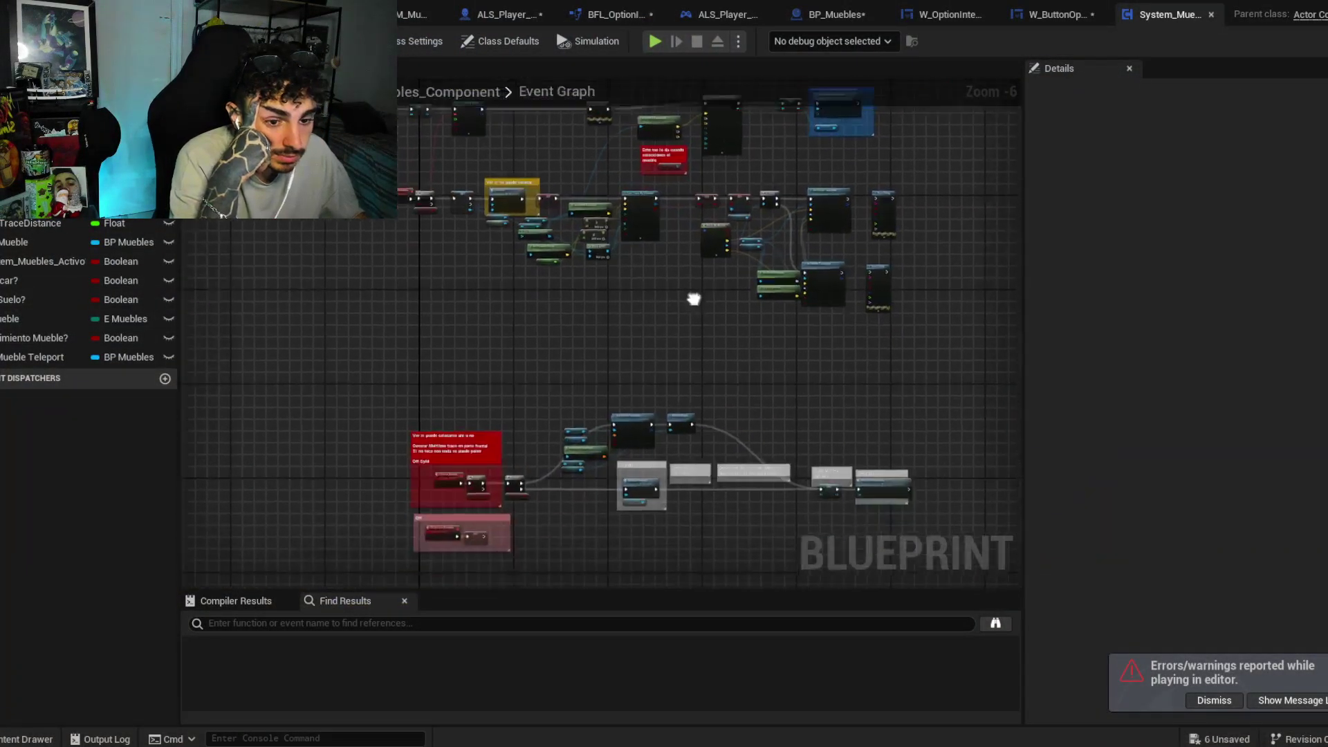
{"action": "scroll", "coordinate": [535, 316], "scroll_direction": "up", "scroll_amount": 2}
{"action": "scroll", "coordinate": [495, 320], "scroll_direction": "up", "scroll_amount": 2}
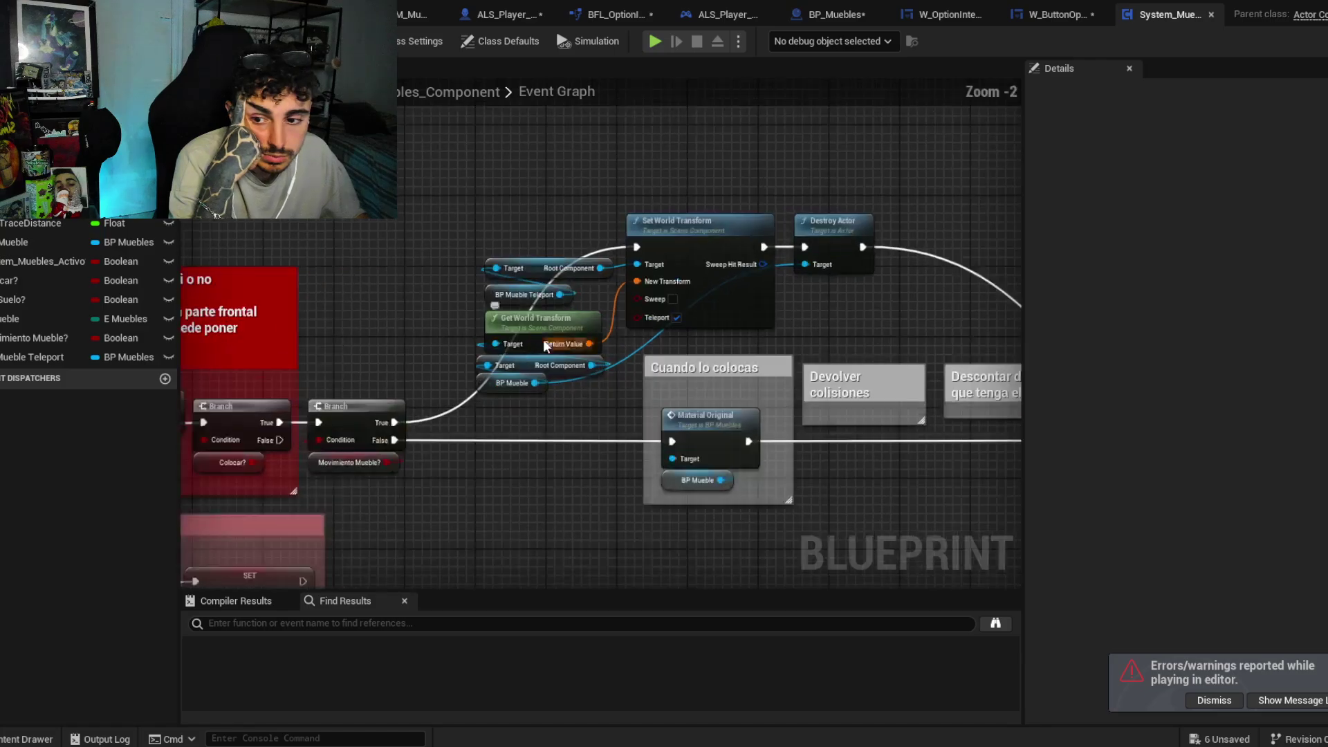
{"action": "left_click_drag", "start_coordinate": [474, 174], "coordinate": [686, 249]}
{"action": "left_click_drag", "start_coordinate": [770, 267], "coordinate": [869, 322]}
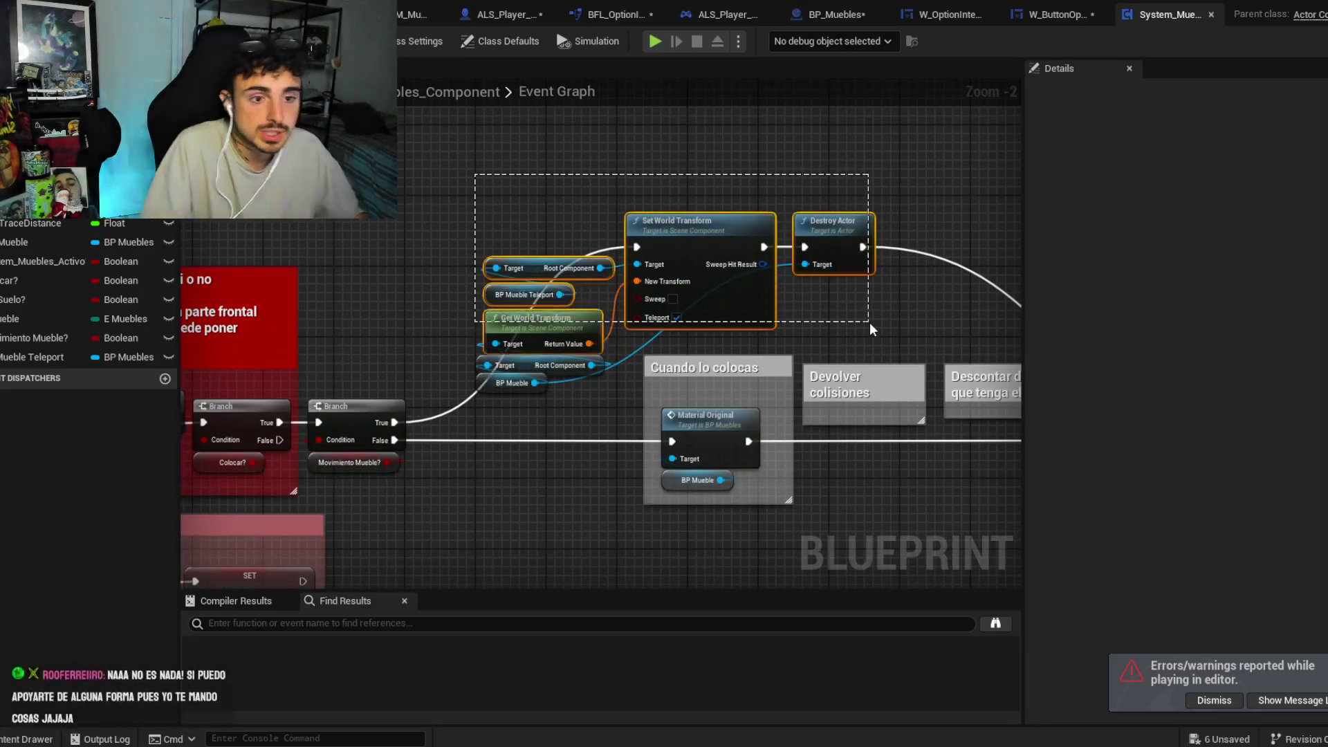
{"action": "mouse_move", "coordinate": [645, 411]}
{"action": "left_mouse_down", "text": "shift"}
{"action": "mouse_move", "coordinate": [521, 366]}
{"action": "mouse_move", "coordinate": [517, 320]}
{"action": "left_mouse_up", "text": "shift"}
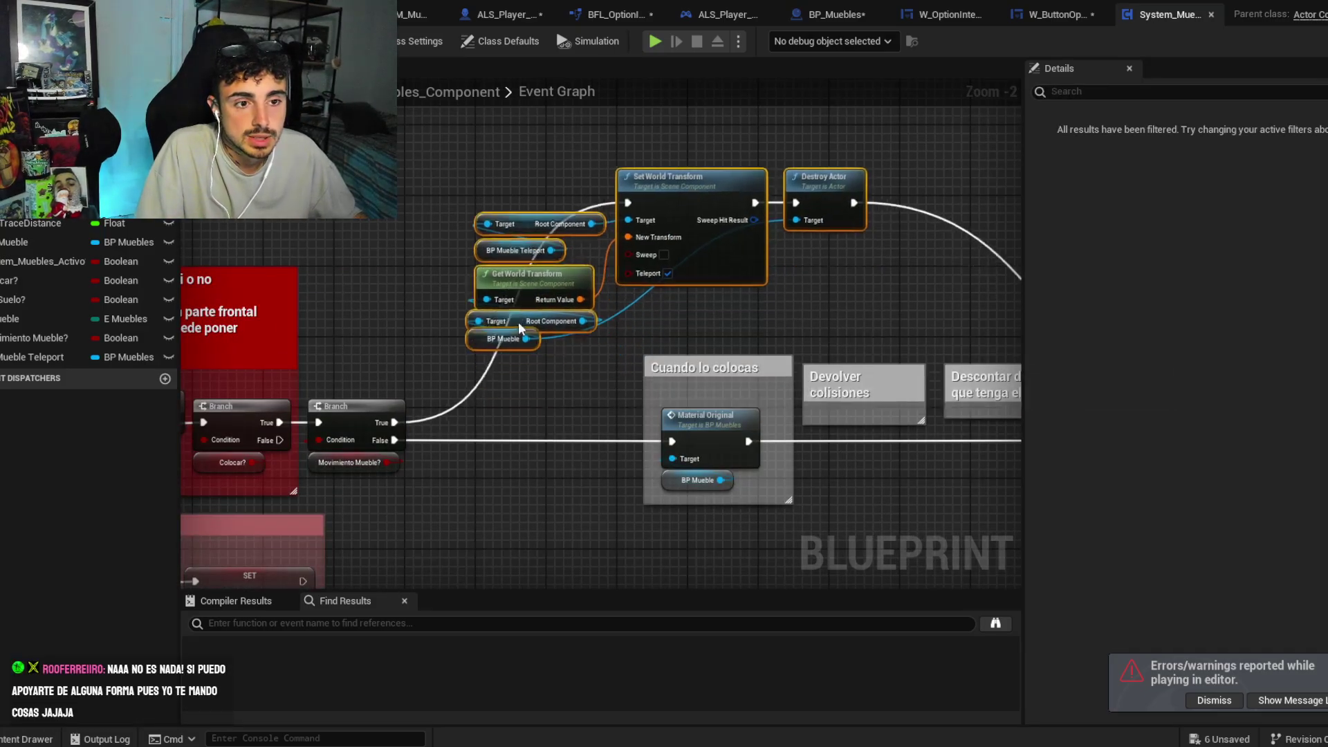
{"action": "type", "text": "c"}
{"action": "type", "text": "Teleport - Mo"}
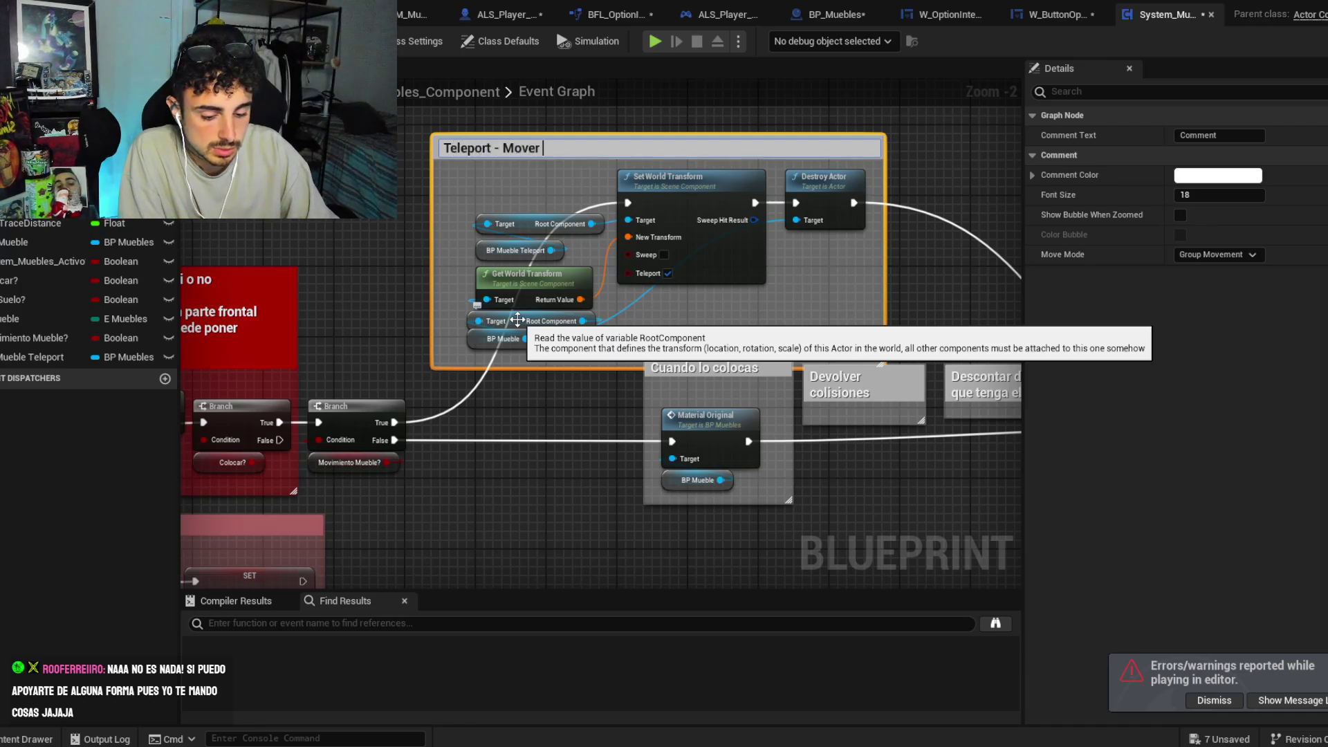
{"action": "type", "text": " v"}
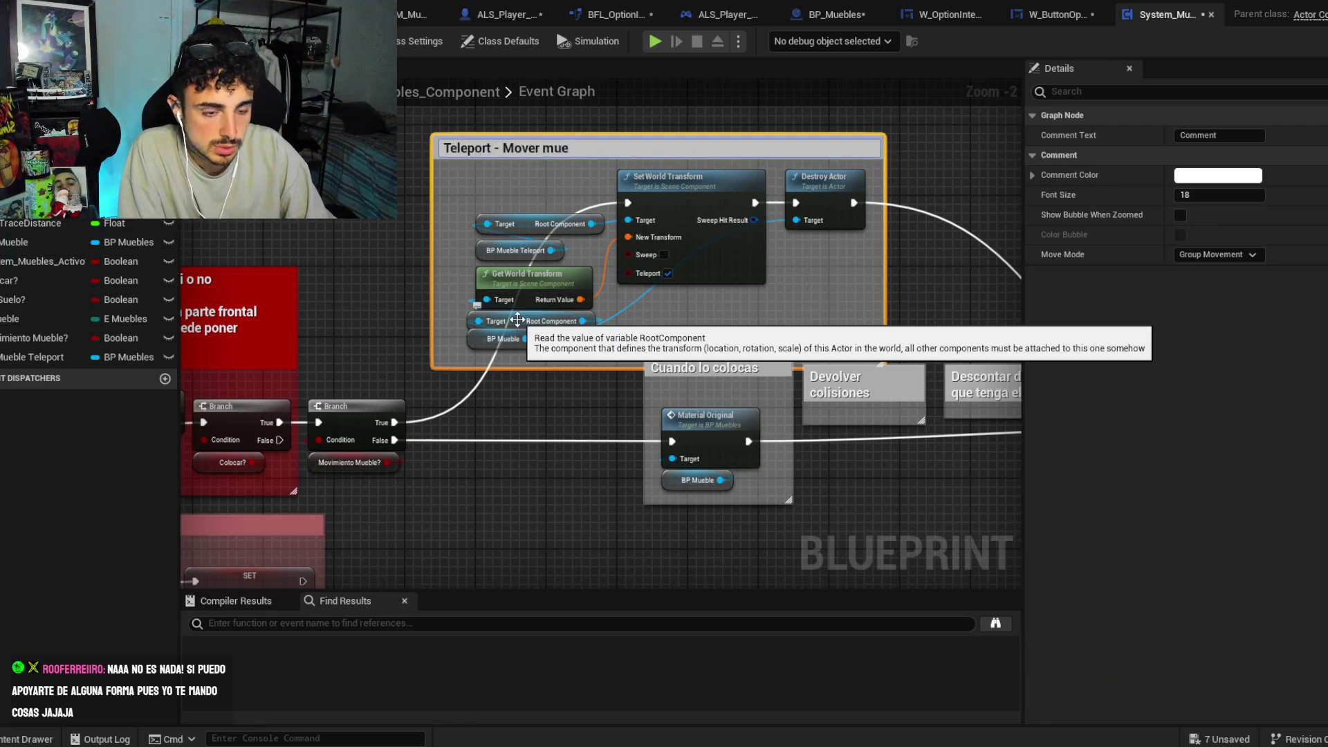
{"action": "type", "text": "e"}
{"action": "key", "text": "Return"}
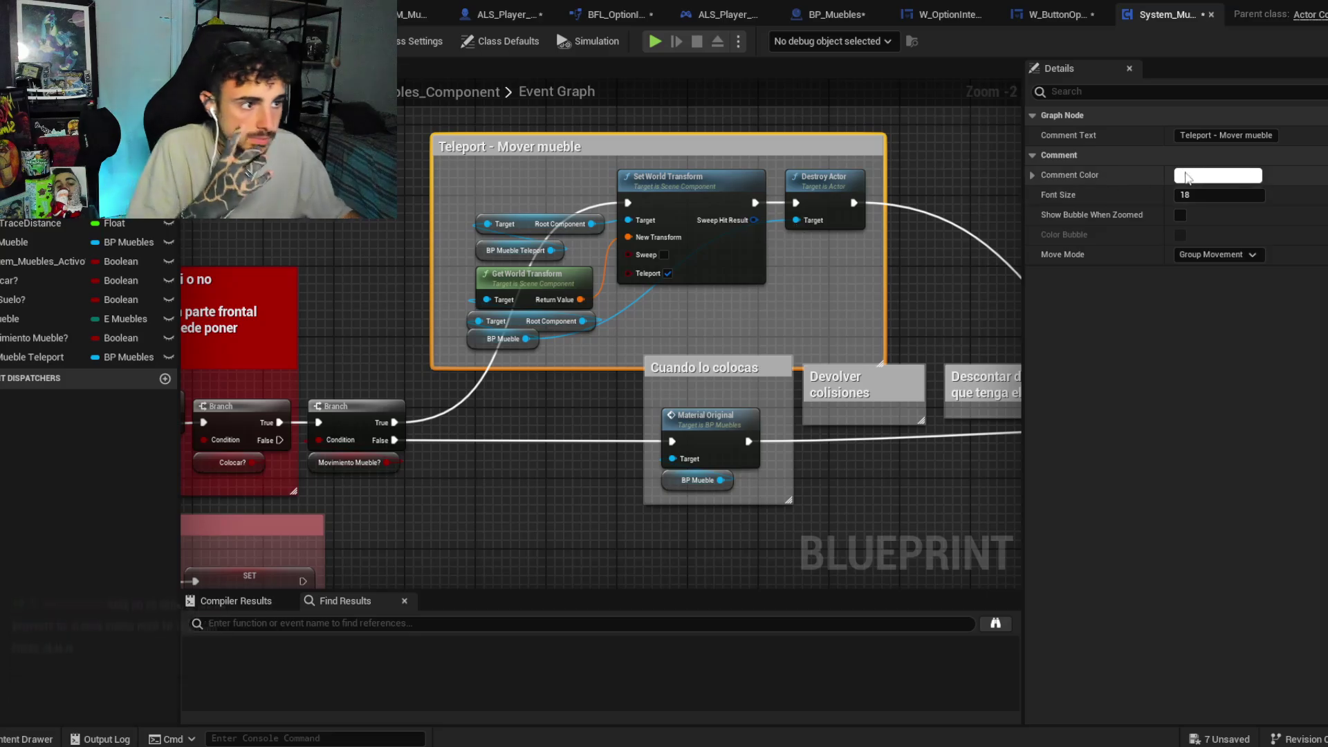
Step: Color the comment green and trim its bottom and left edges to the nodes
{"action": "left_click", "coordinate": [1218, 175]}
{"action": "left_click", "coordinate": [980, 212]}
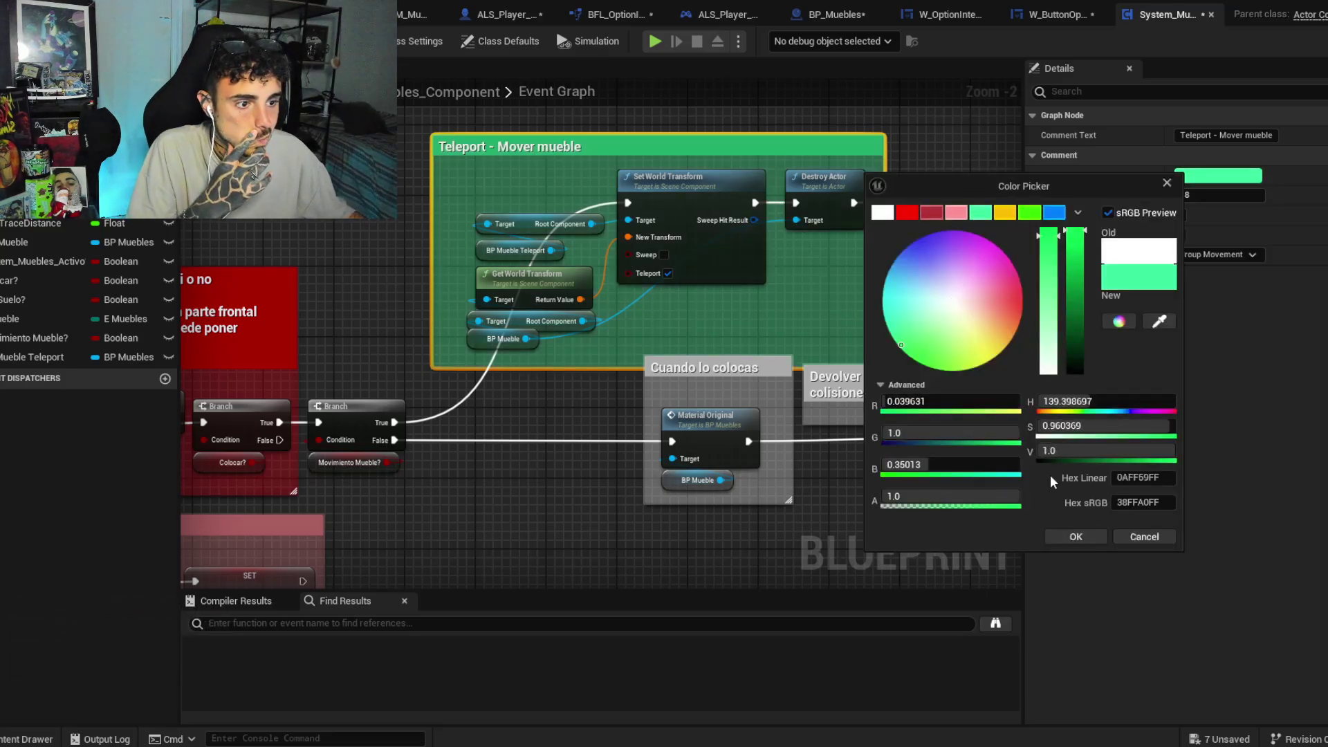
{"action": "left_click", "coordinate": [1071, 536]}
{"action": "left_click_drag", "start_coordinate": [605, 367], "coordinate": [605, 348]}
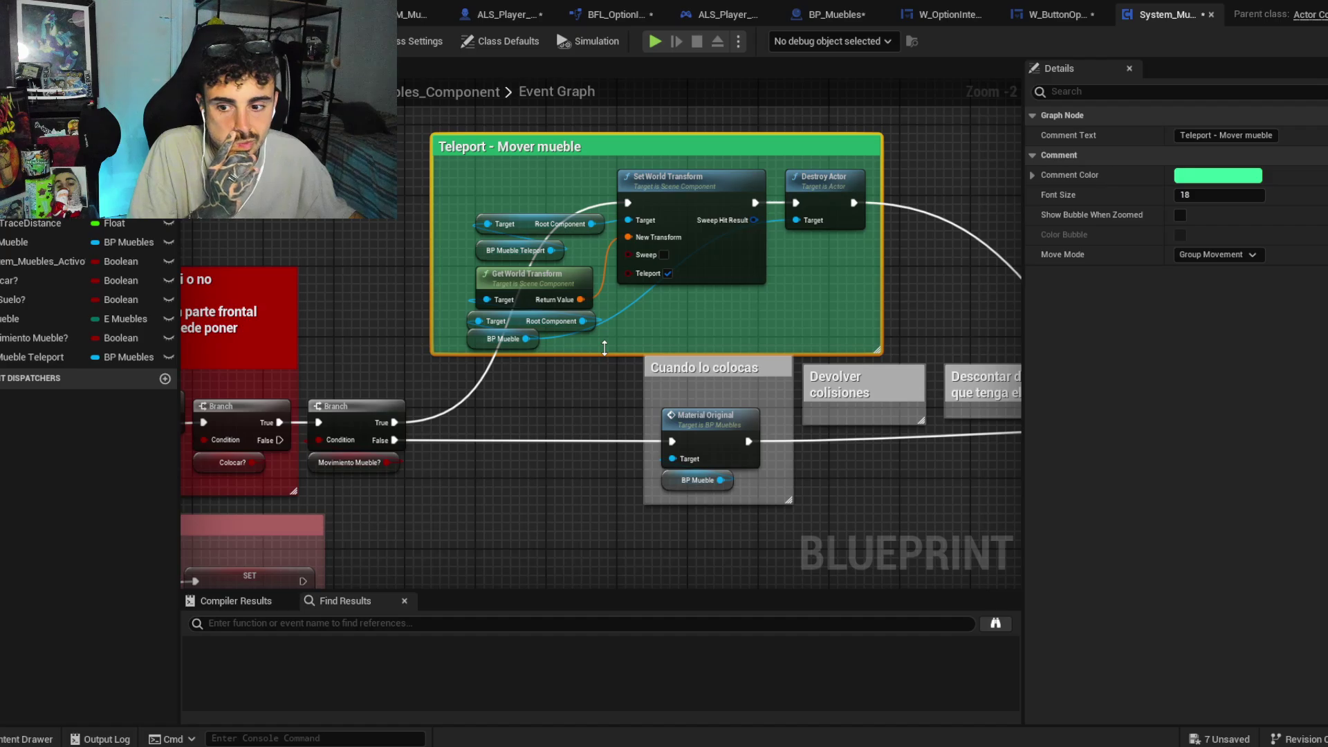
{"action": "left_click", "coordinate": [596, 392]}
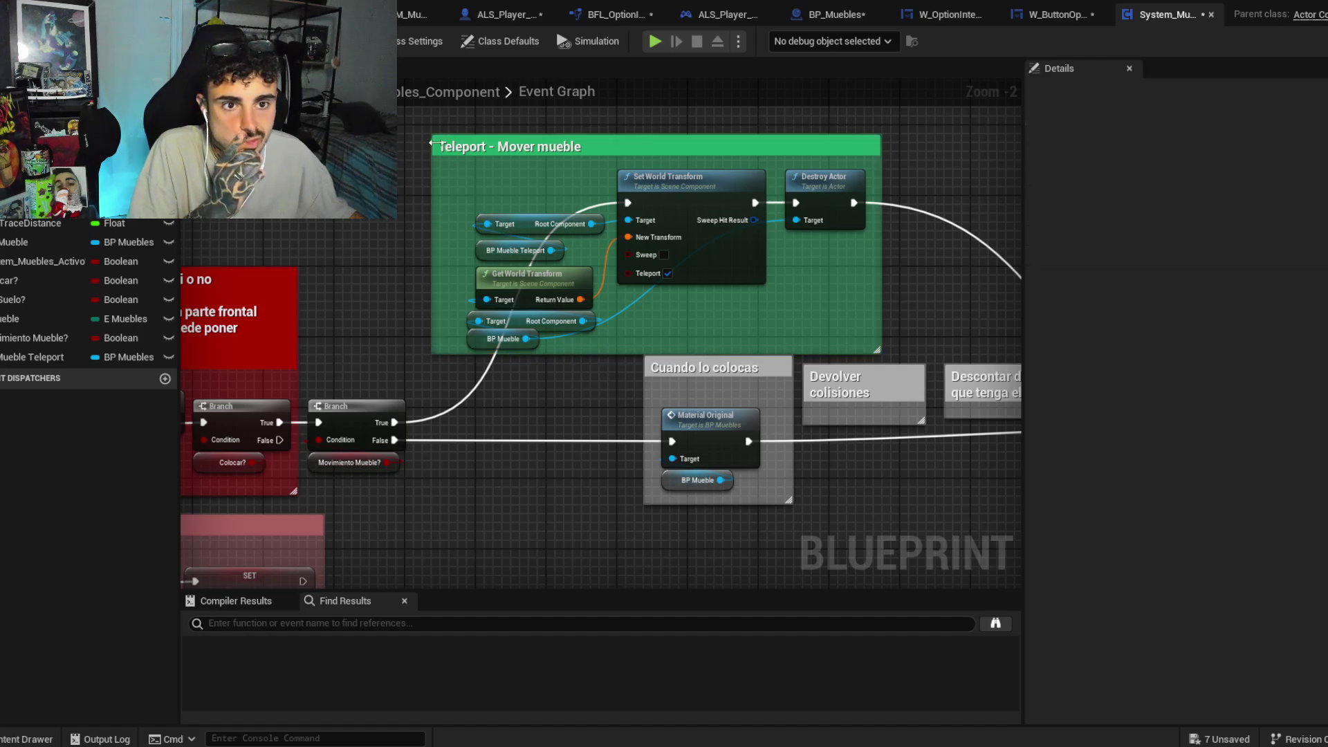
{"action": "left_click_drag", "start_coordinate": [430, 143], "coordinate": [467, 142]}
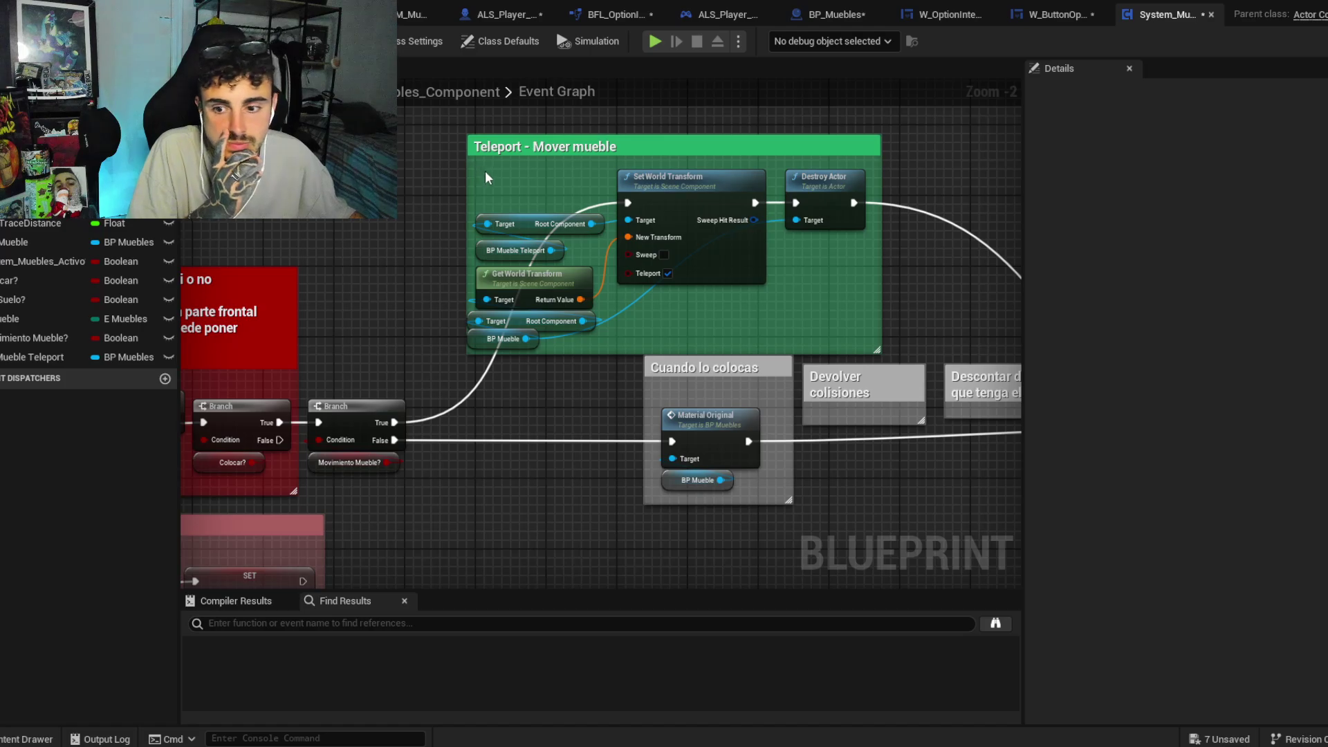
Step: Extend the green comment left, shift Destroy Actor inside it, and select the five getters
{"action": "left_click_drag", "start_coordinate": [466, 166], "coordinate": [458, 166]}
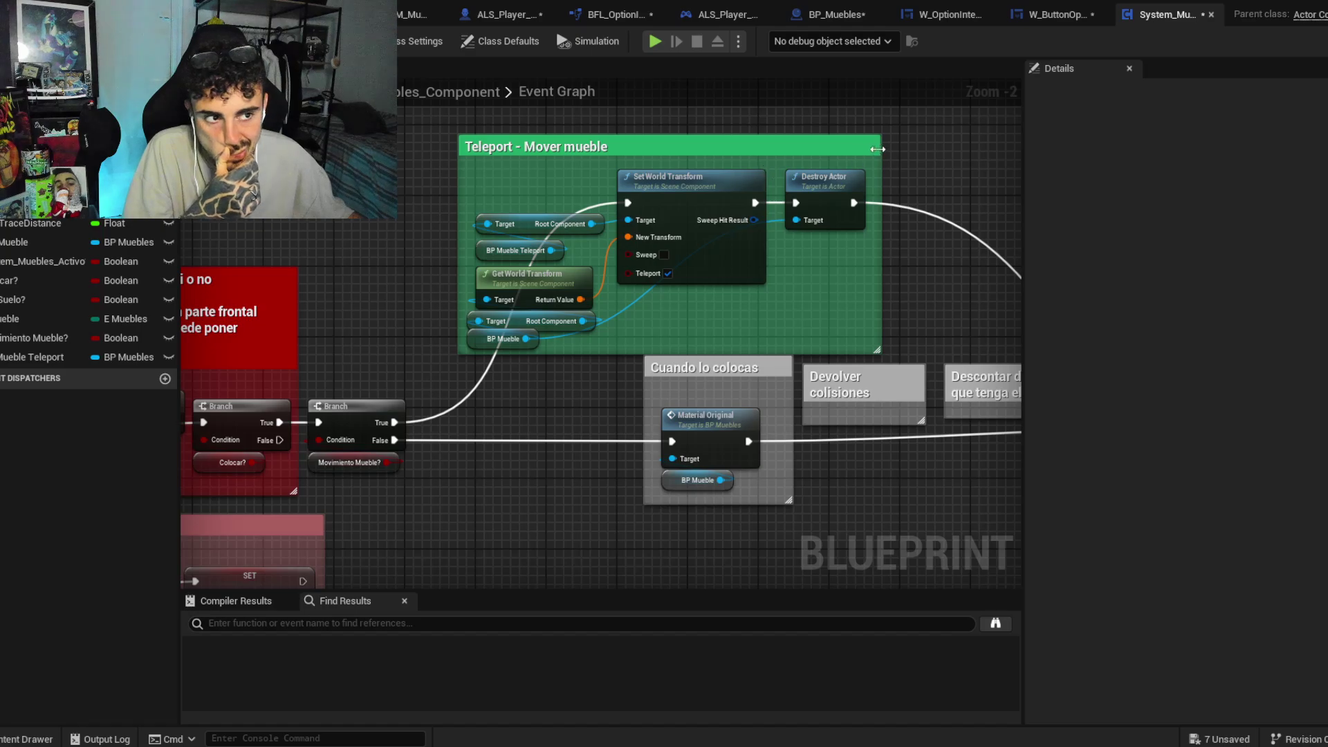
{"action": "mouse_move", "coordinate": [826, 177]}
{"action": "left_mouse_down"}
{"action": "mouse_move", "coordinate": [808, 178]}
{"action": "mouse_move", "coordinate": [850, 170]}
{"action": "left_mouse_up"}
{"action": "scroll", "coordinate": [484, 250], "scroll_direction": "up", "scroll_amount": 1}
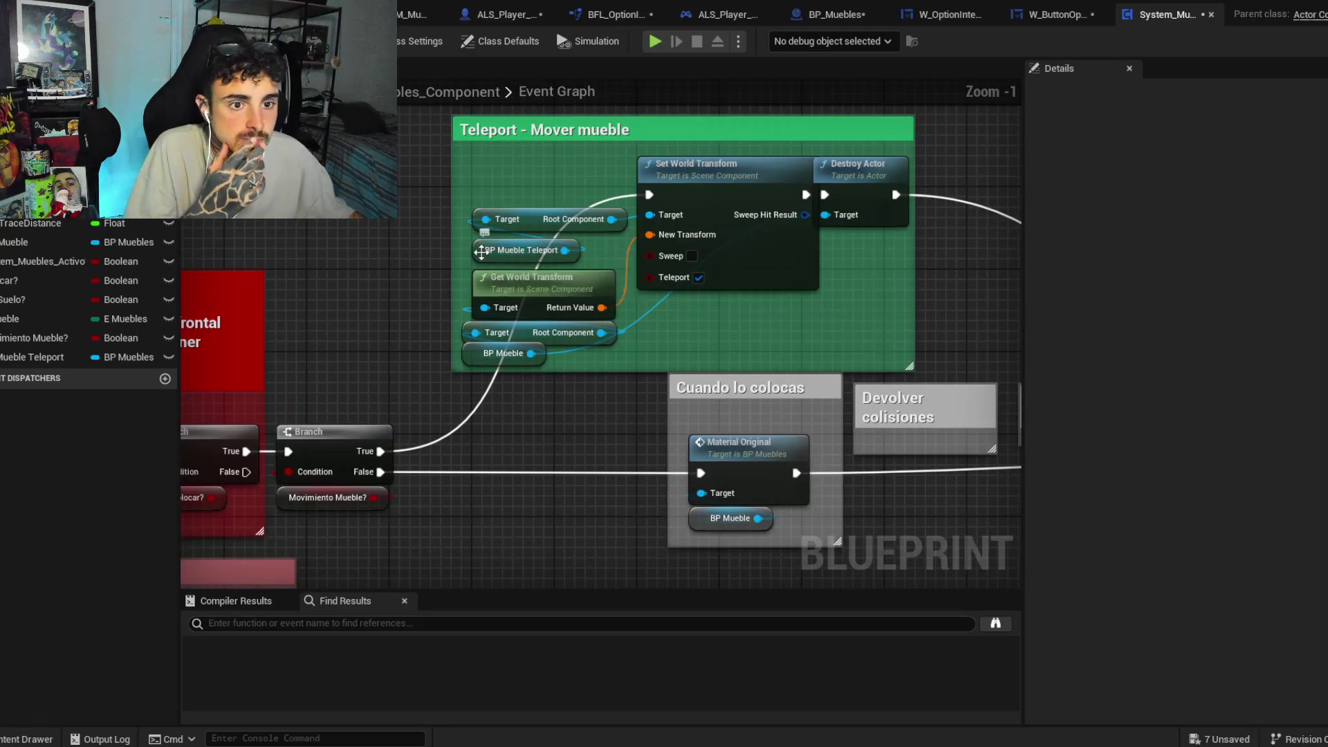
{"action": "left_click", "coordinate": [481, 253]}
{"action": "left_click_drag", "start_coordinate": [470, 200], "coordinate": [498, 252]}
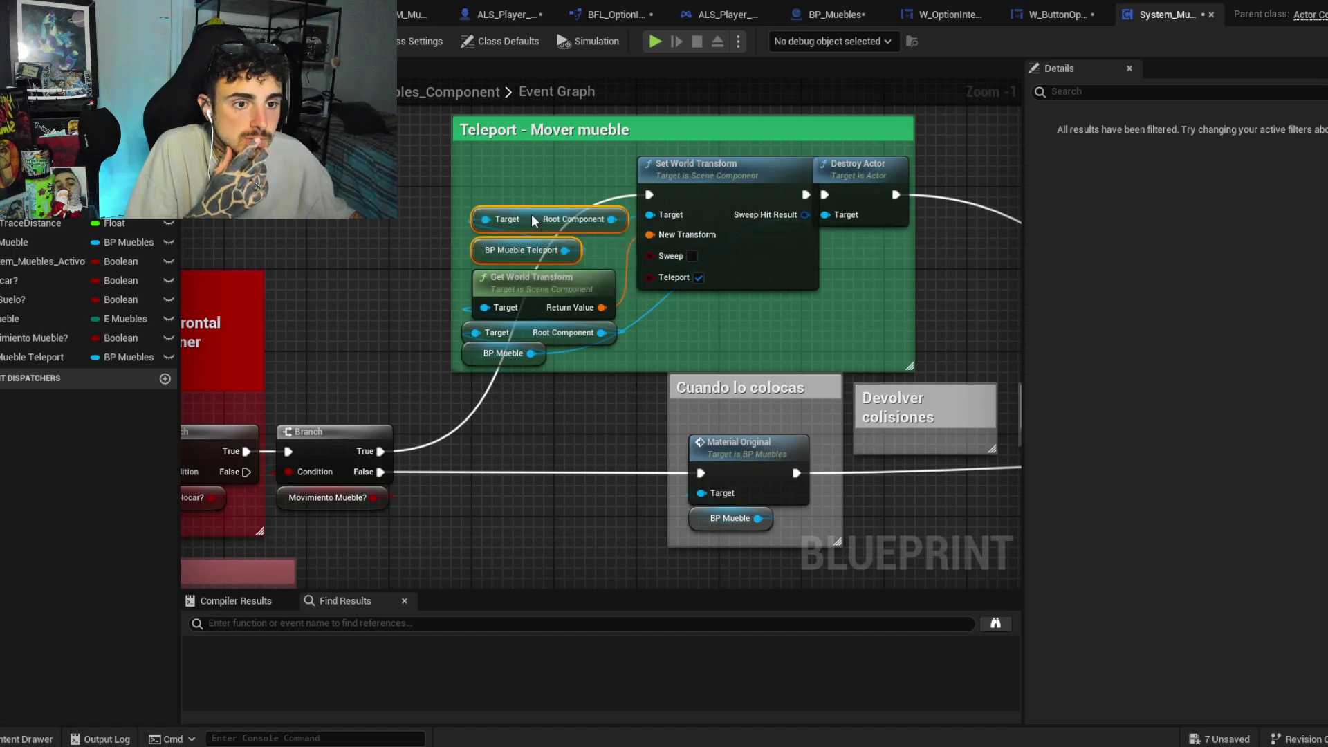
{"action": "left_click_drag", "start_coordinate": [574, 362], "coordinate": [508, 198]}
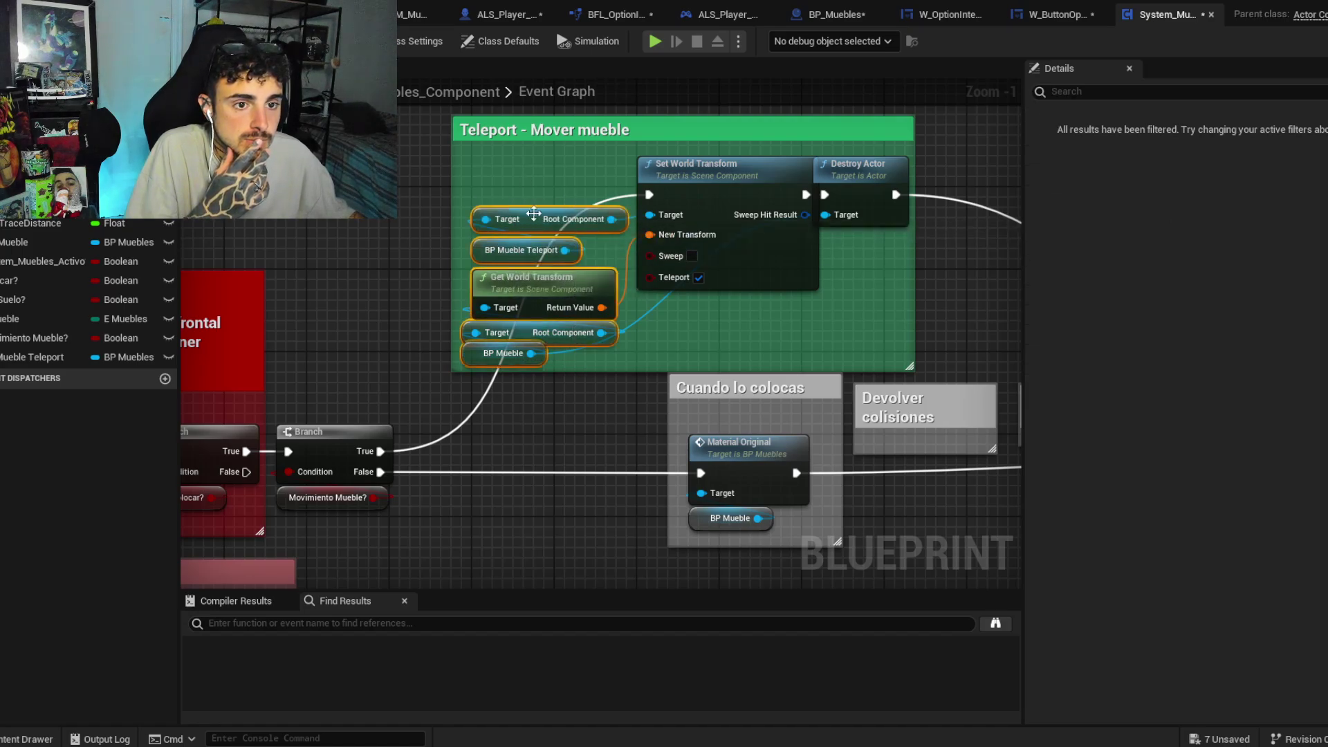
Step: Enlarge the 'Limpiar esta variable' comment to enclose the SET BP Mueble node and save the blueprint
{"action": "scroll", "coordinate": [528, 188], "scroll_direction": "down", "scroll_amount": 3}
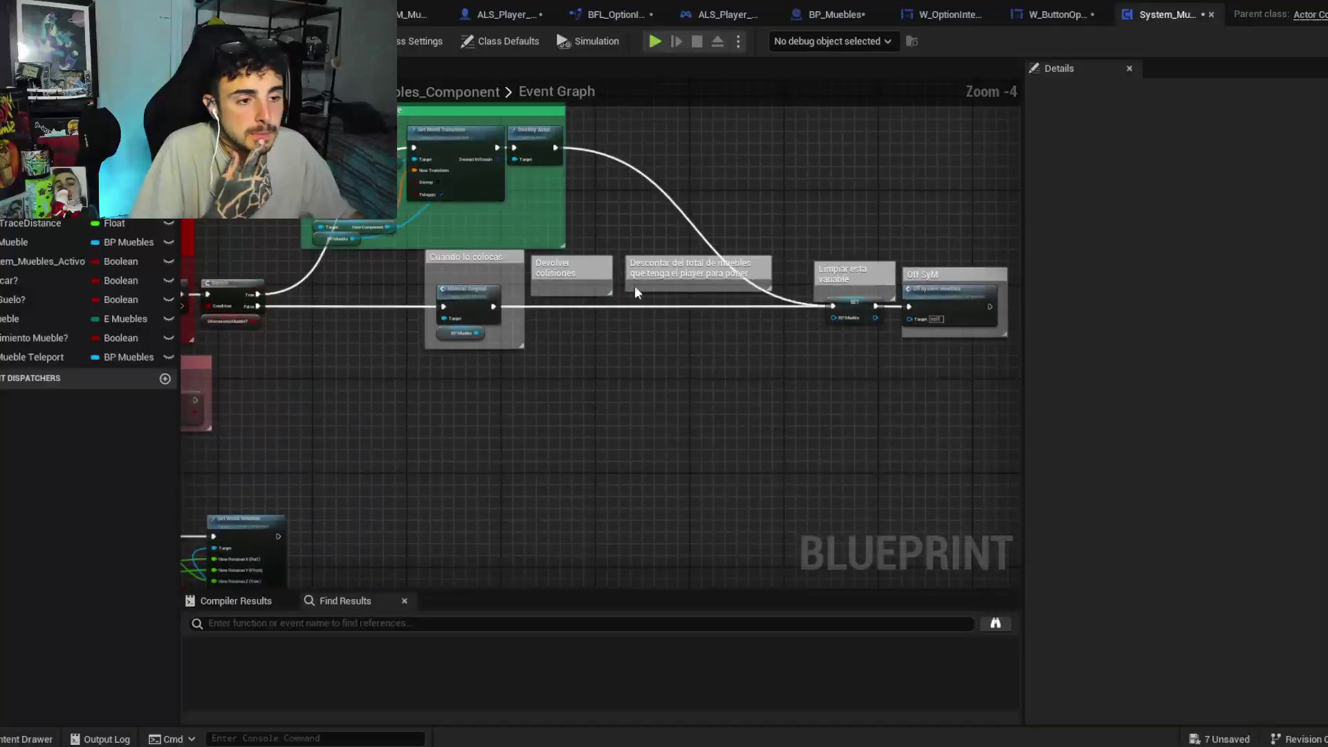
{"action": "right_click_drag", "start_coordinate": [634, 285], "coordinate": [506, 285]}
{"action": "scroll", "coordinate": [688, 330], "scroll_direction": "up", "scroll_amount": 3}
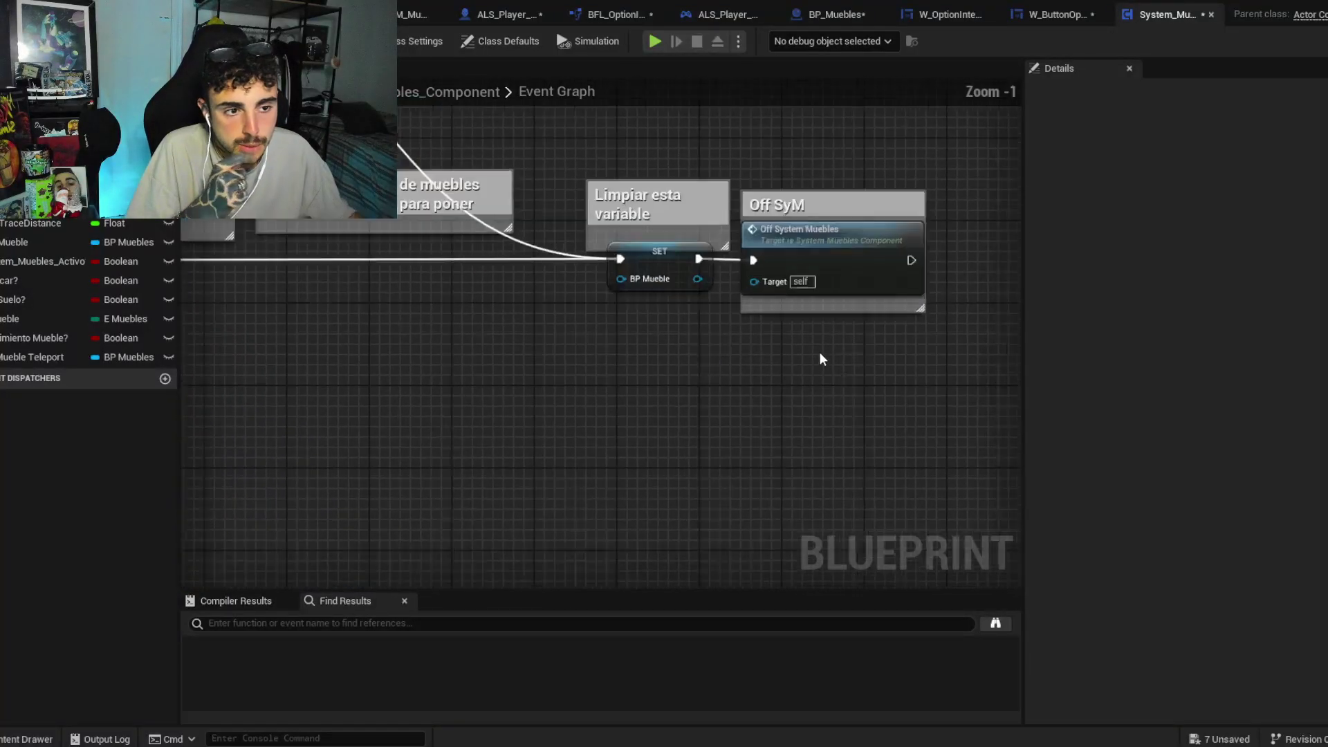
{"action": "scroll", "coordinate": [645, 402], "scroll_direction": "down", "scroll_amount": 3}
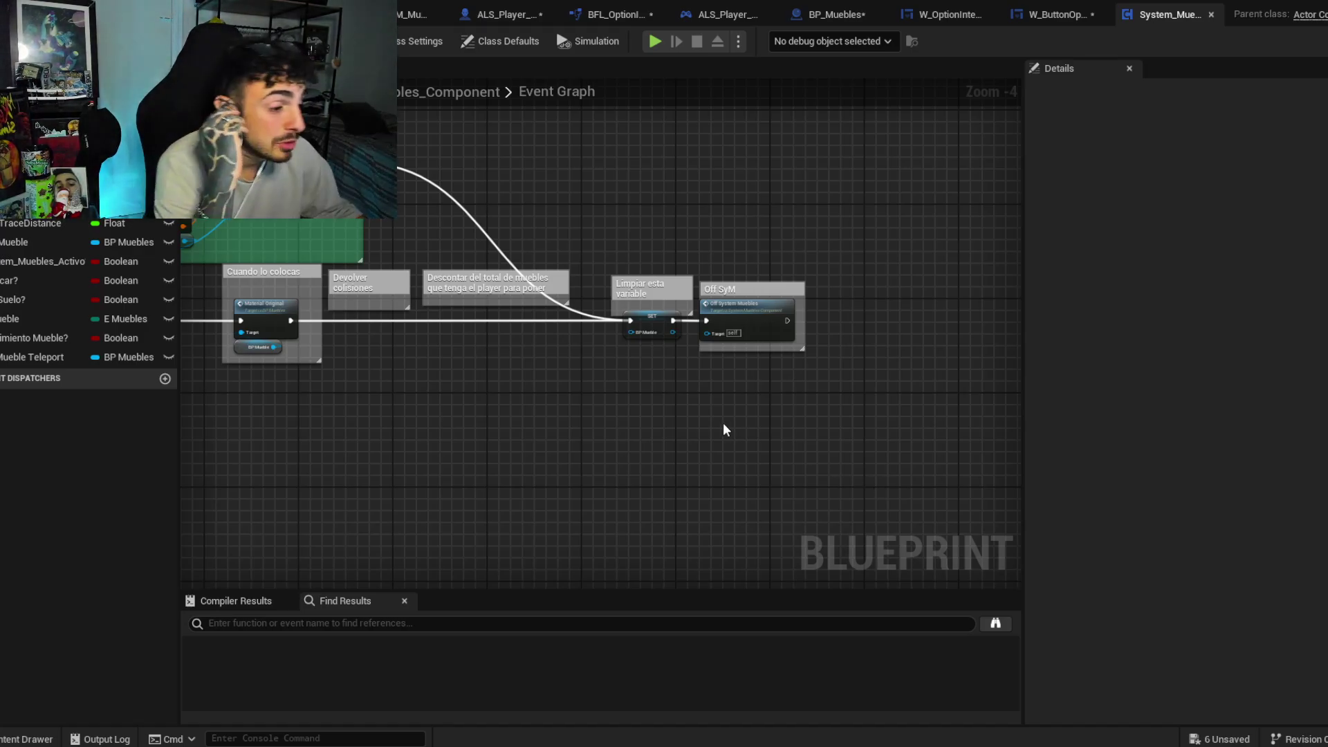
{"action": "scroll", "coordinate": [723, 422], "scroll_direction": "up", "scroll_amount": 2}
{"action": "scroll", "coordinate": [697, 385], "scroll_direction": "up", "scroll_amount": 2}
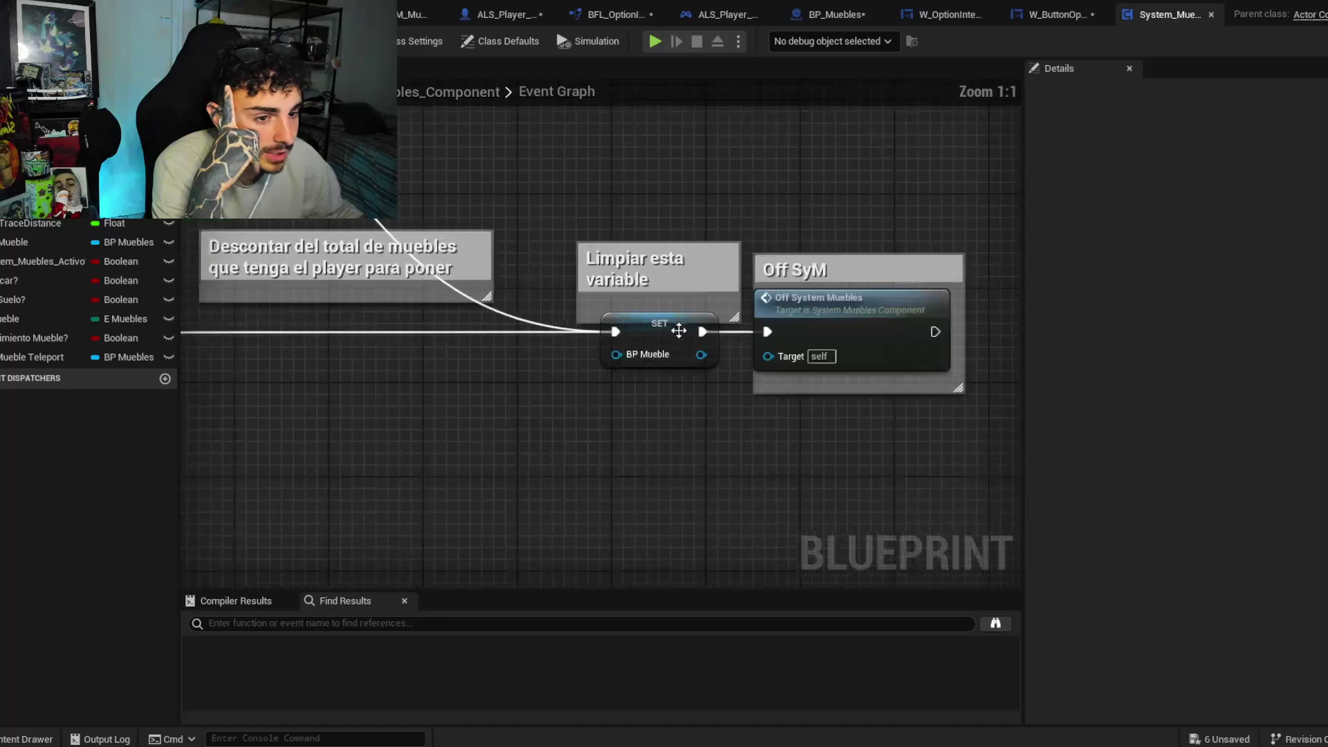
{"action": "left_click", "coordinate": [695, 326]}
{"action": "left_click", "coordinate": [746, 423]}
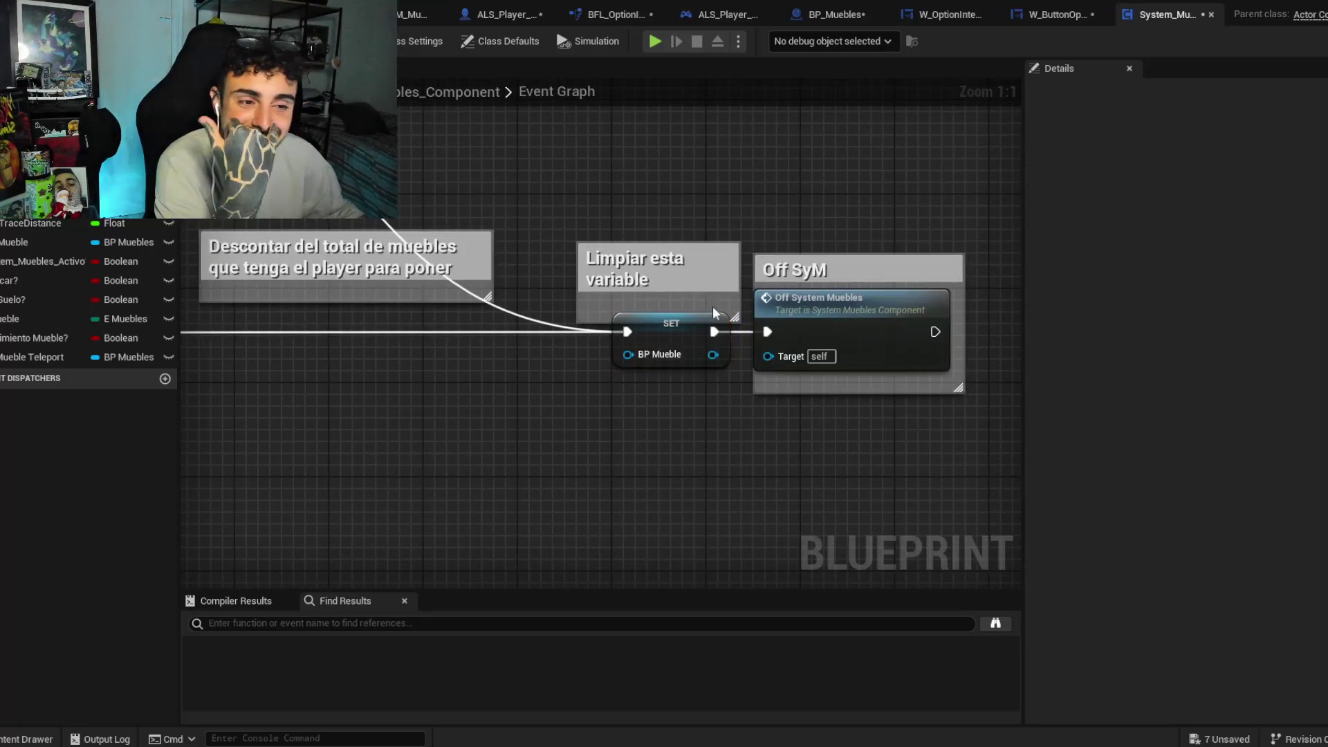
{"action": "left_click_drag", "start_coordinate": [722, 268], "coordinate": [716, 281]}
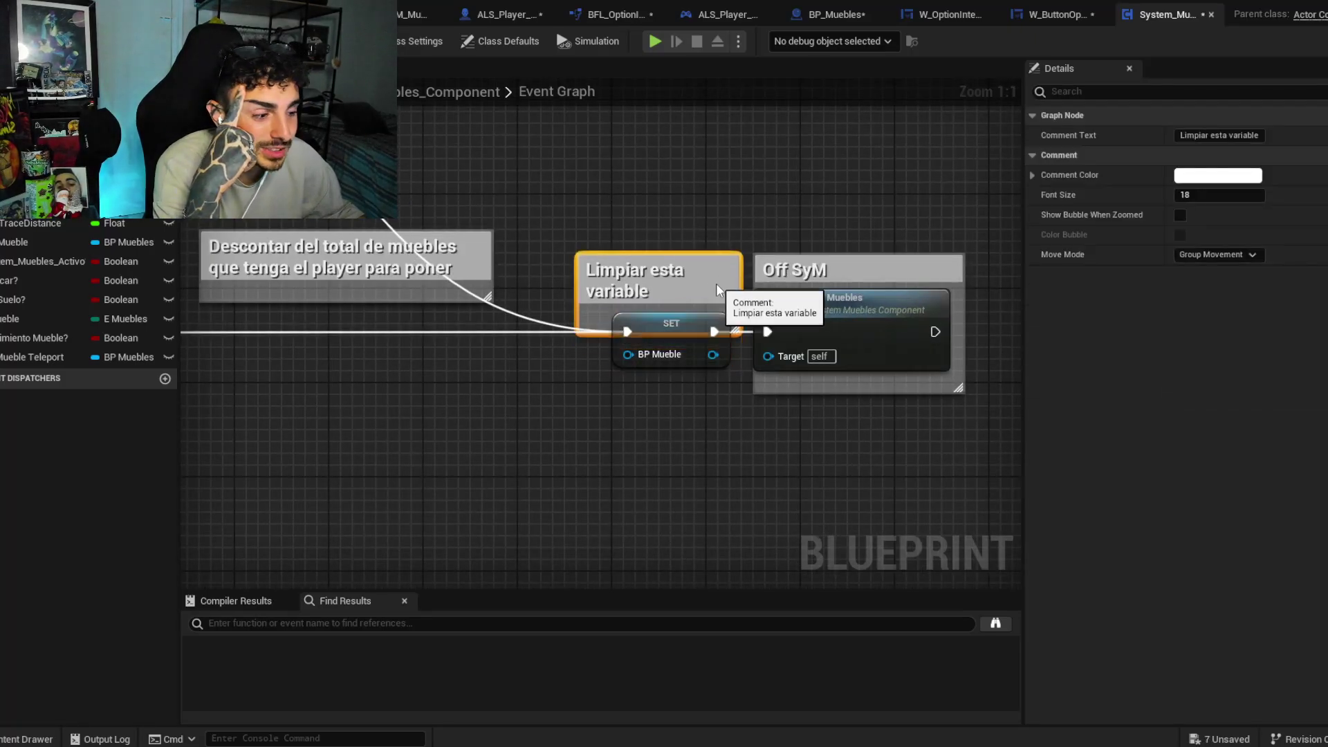
{"action": "left_click_drag", "start_coordinate": [735, 332], "coordinate": [735, 378]}
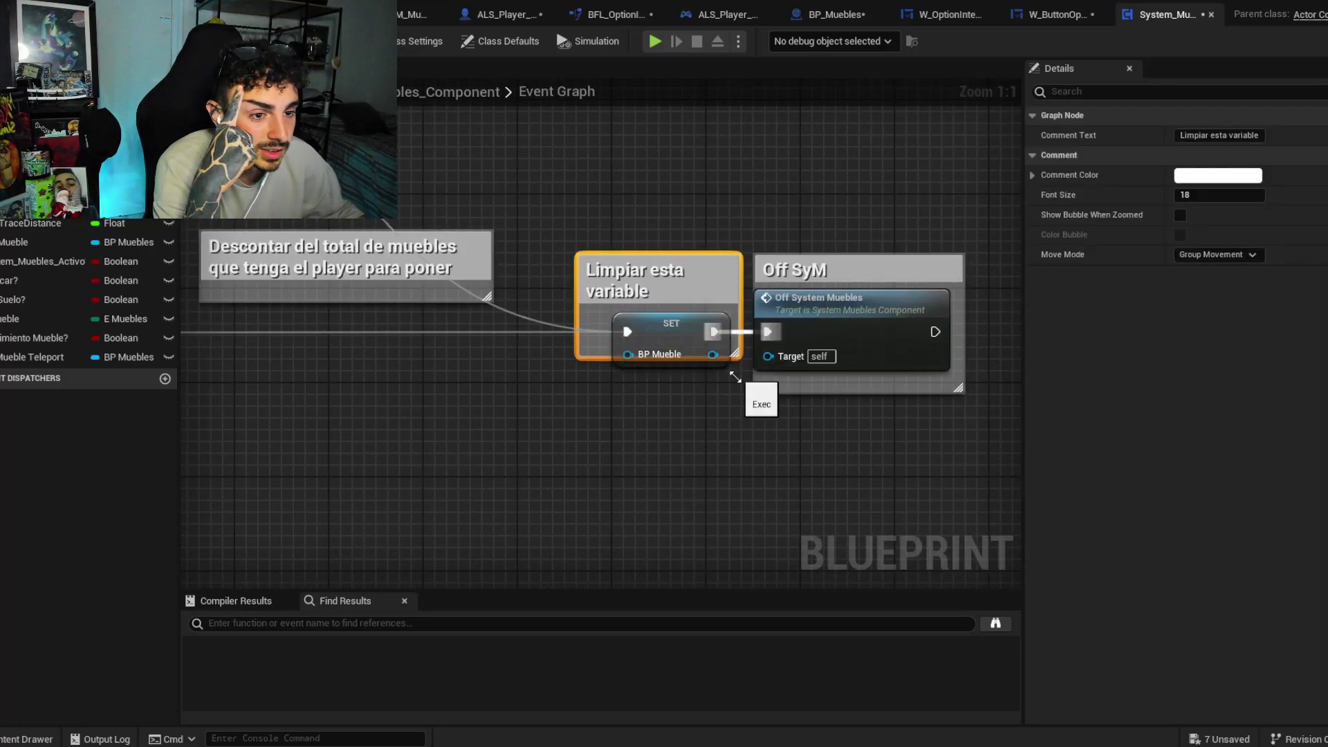
{"action": "left_click", "coordinate": [756, 450]}
{"action": "key", "text": "ctrl+s"}
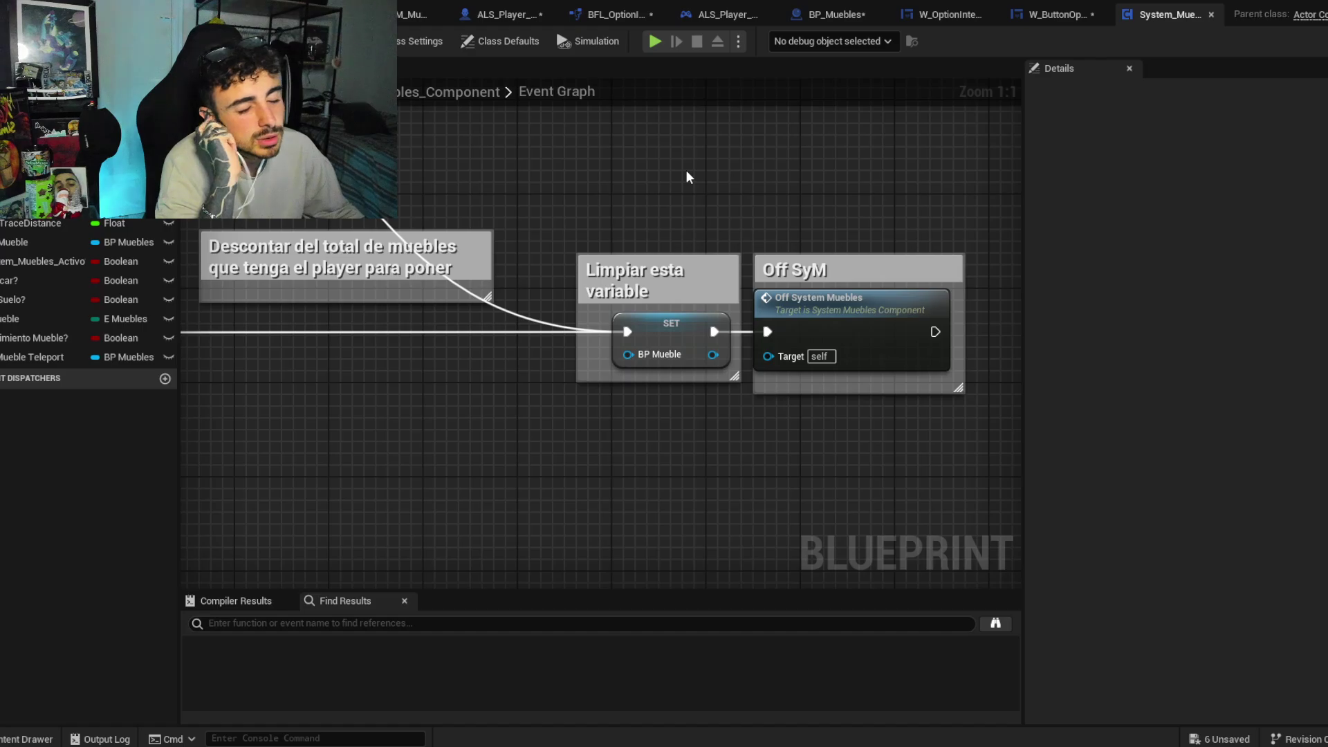
Step: In BP_Muebles, delete the red explanatory comment
{"action": "left_click", "coordinate": [833, 14]}
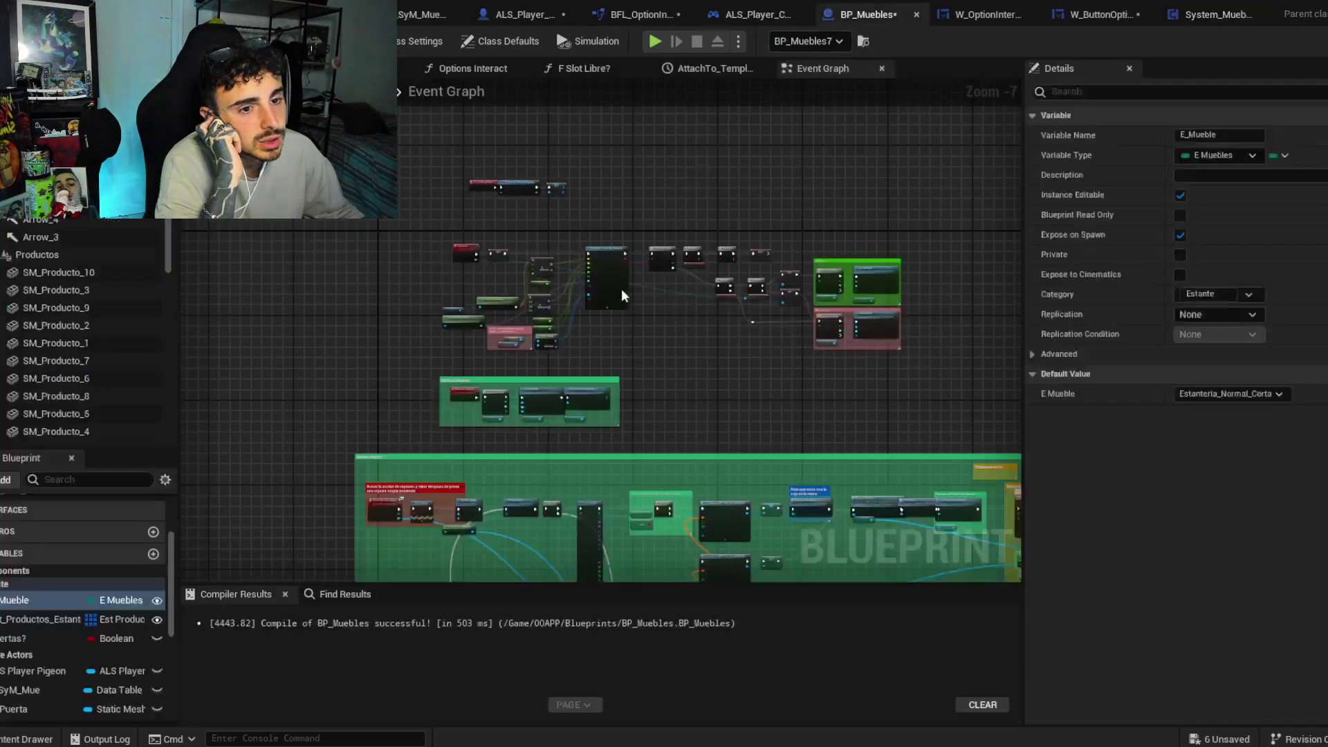
{"action": "scroll", "coordinate": [567, 401], "scroll_direction": "up", "scroll_amount": 3}
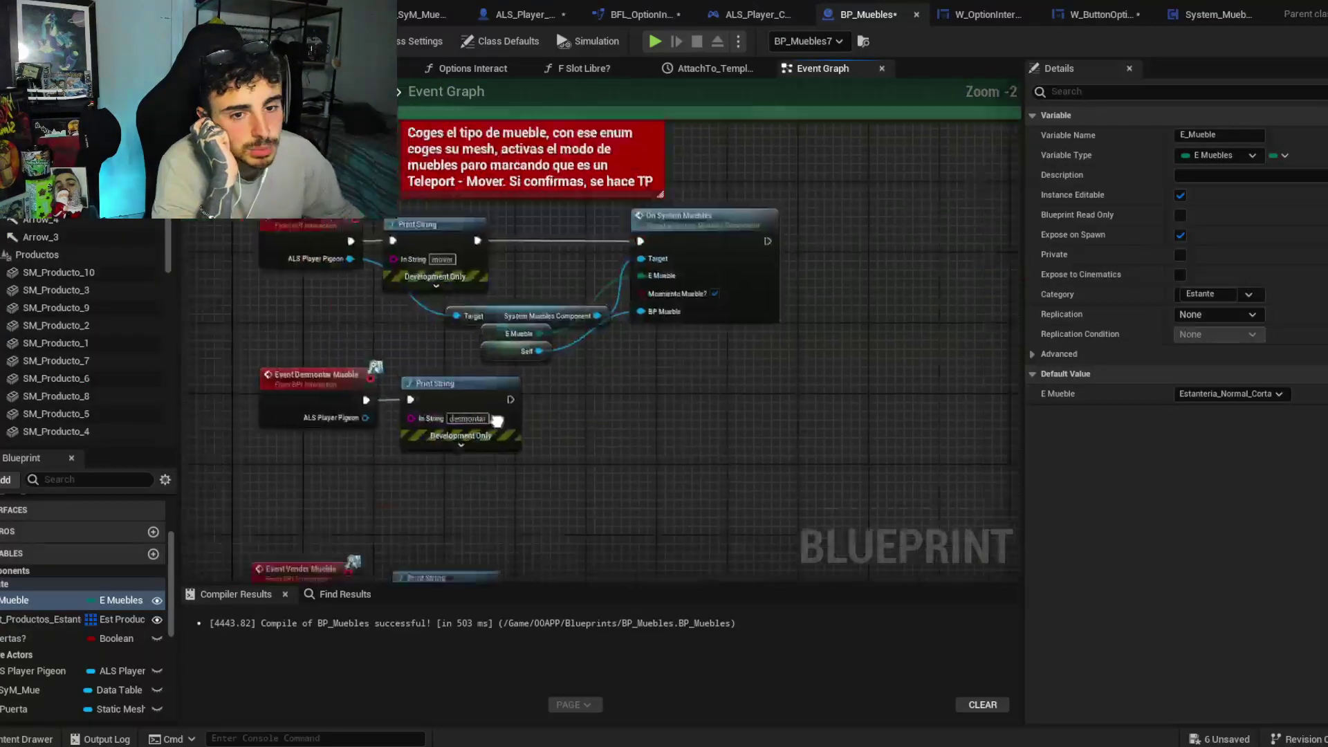
{"action": "left_click", "coordinate": [526, 235]}
{"action": "key", "text": "Delete"}
{"action": "scroll", "coordinate": [521, 266], "scroll_direction": "up", "scroll_amount": 5}
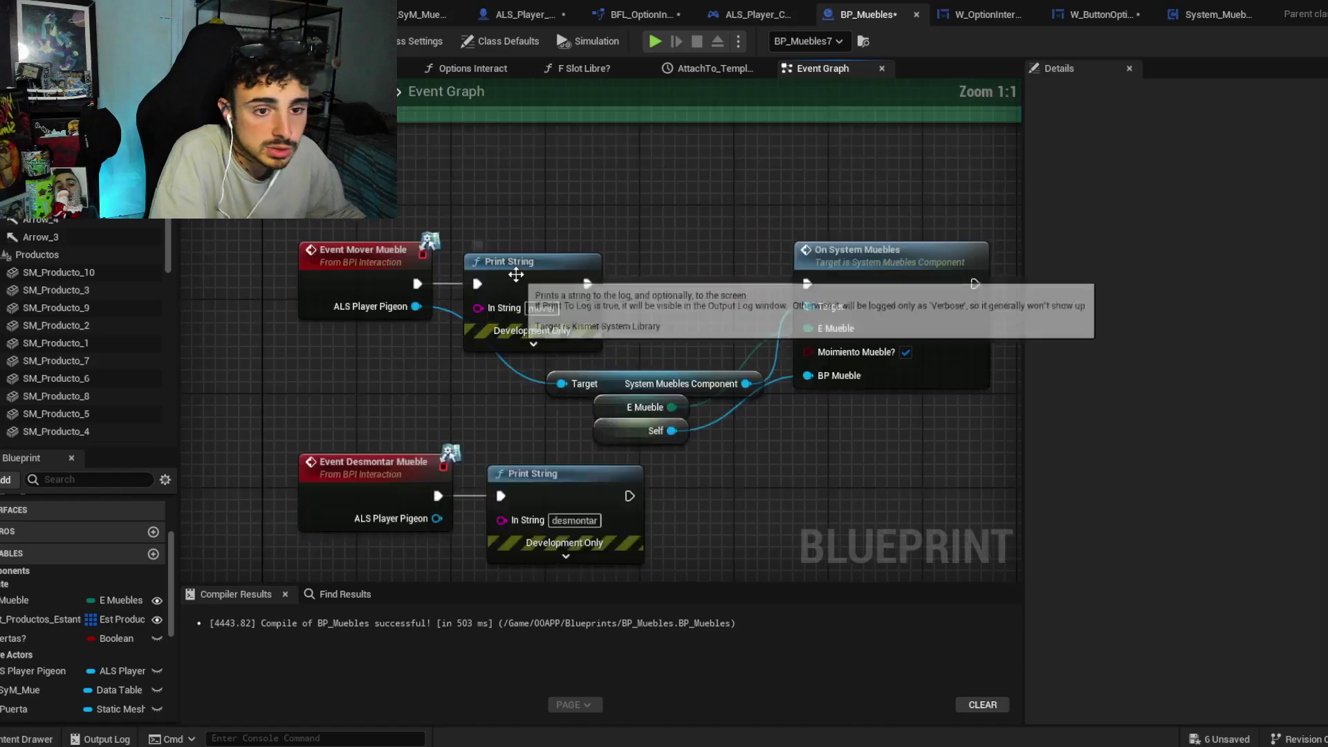
Step: Connect Event Mover Mueble to On System Muebles and tidy the getter and event nodes
{"action": "left_click_drag", "start_coordinate": [417, 283], "coordinate": [806, 284]}
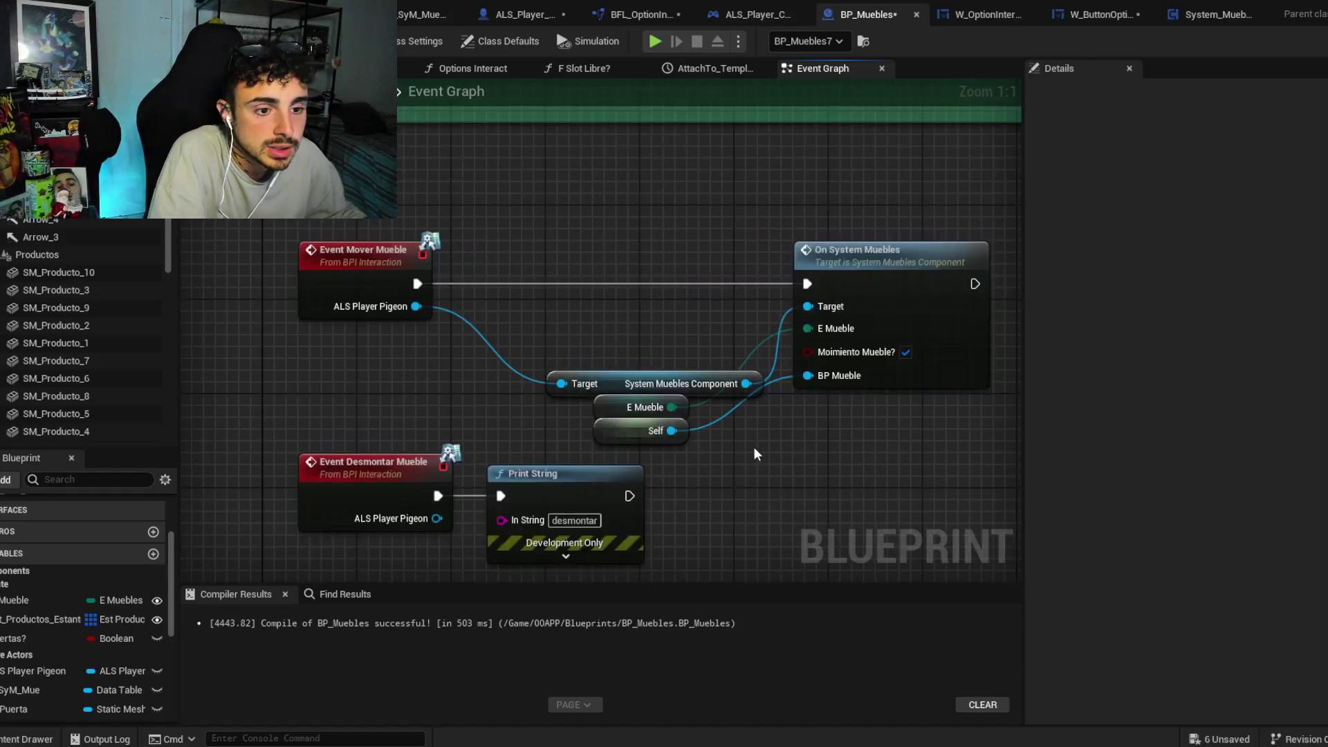
{"action": "mouse_move", "coordinate": [661, 395]}
{"action": "left_mouse_down"}
{"action": "mouse_move", "coordinate": [662, 312]}
{"action": "mouse_move", "coordinate": [535, 305]}
{"action": "mouse_move", "coordinate": [658, 453]}
{"action": "mouse_move", "coordinate": [589, 342]}
{"action": "left_mouse_up"}
{"action": "right_click_drag", "start_coordinate": [616, 362], "coordinate": [703, 374]}
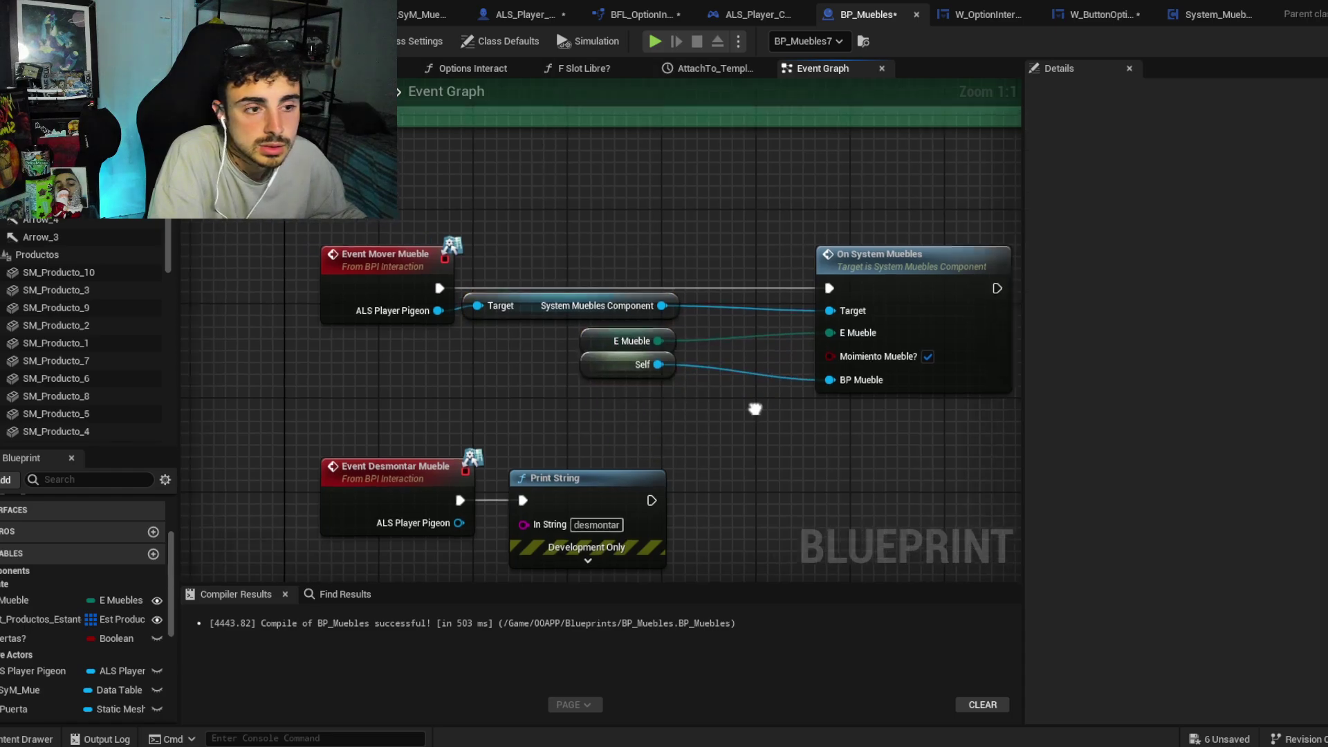
{"action": "left_click", "coordinate": [924, 276]}
{"action": "left_click_drag", "start_coordinate": [924, 275], "coordinate": [800, 276]}
Step: Wrap the Mover Mueble event nodes in a comment titled 'Mover mueble' and tighten it
{"action": "right_click_drag", "start_coordinate": [518, 268], "coordinate": [422, 269]}
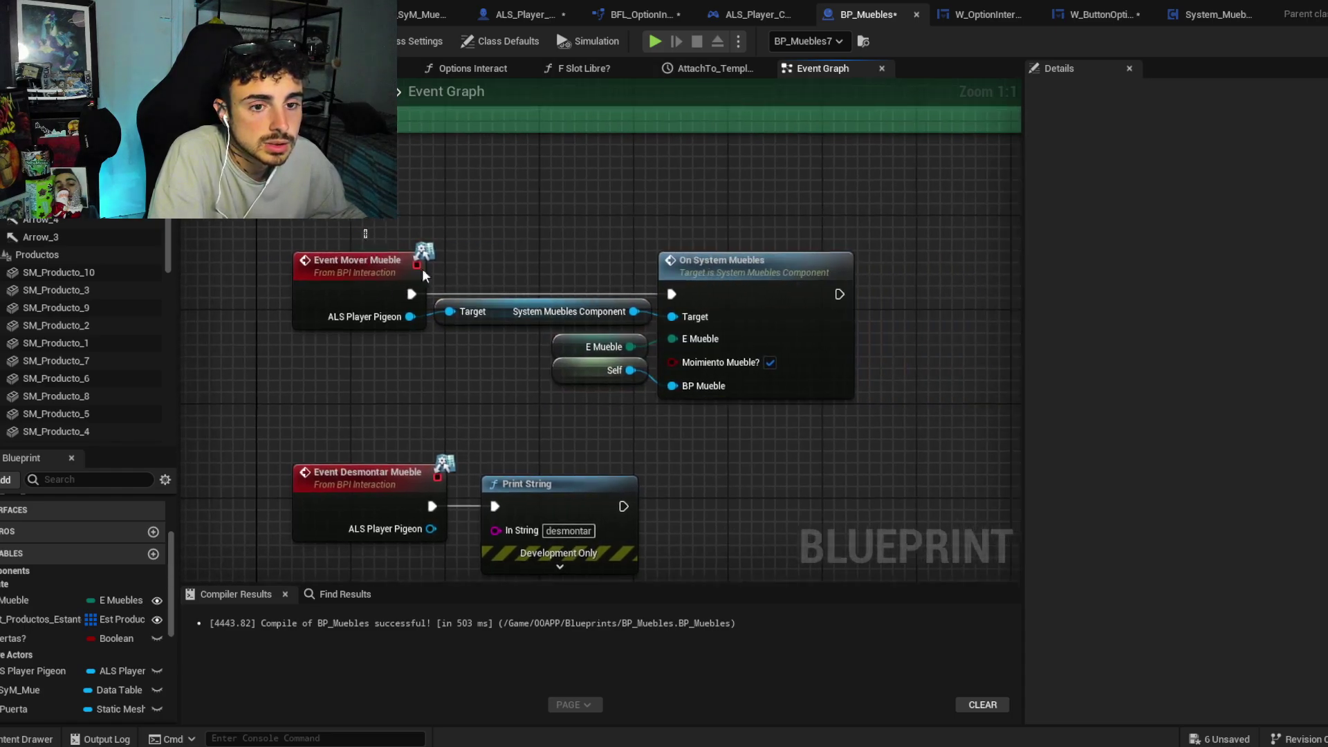
{"action": "left_click_drag", "start_coordinate": [367, 229], "coordinate": [792, 390]}
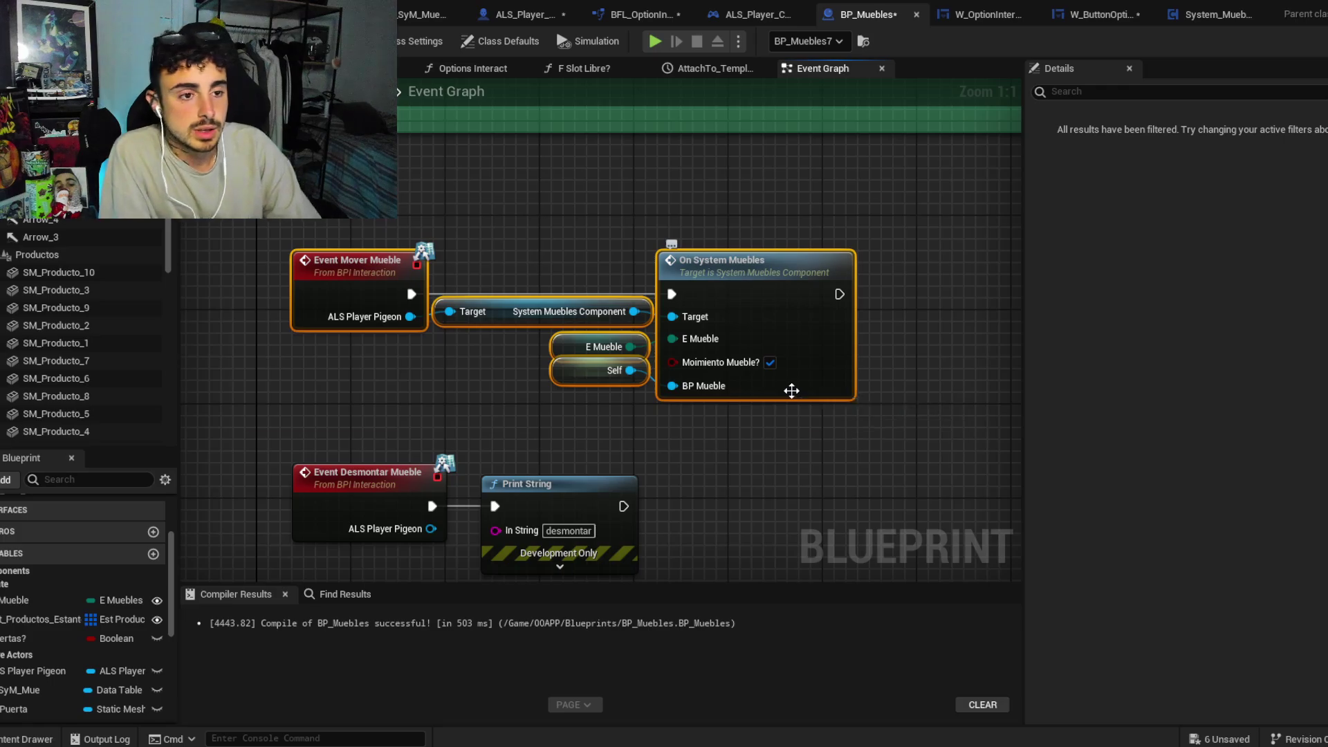
{"action": "type", "text": "c"}
{"action": "type", "text": "Mov"}
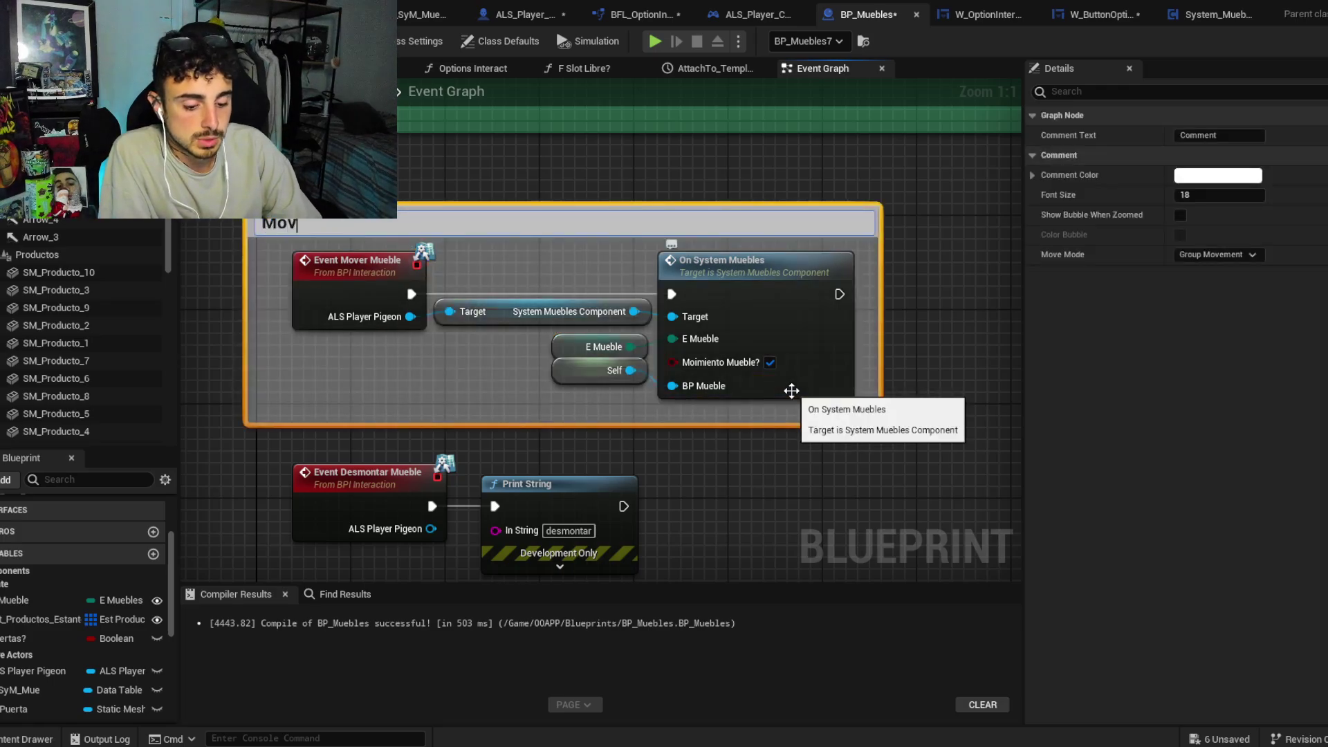
{"action": "type", "text": "er bue"}
{"action": "key", "text": "BackSpace"}
{"action": "key", "text": "BackSpace"}
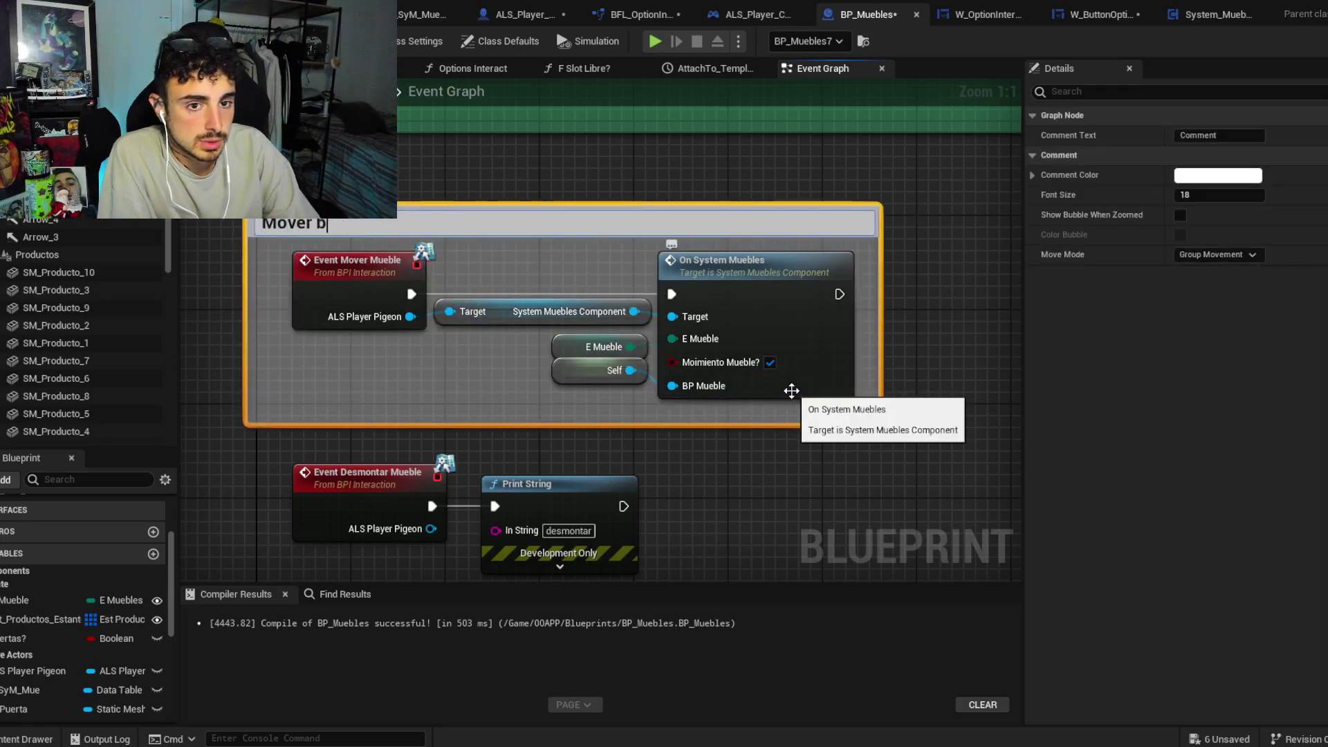
{"action": "key", "text": "BackSpace"}
{"action": "type", "text": "muebl"}
{"action": "key", "text": "Return"}
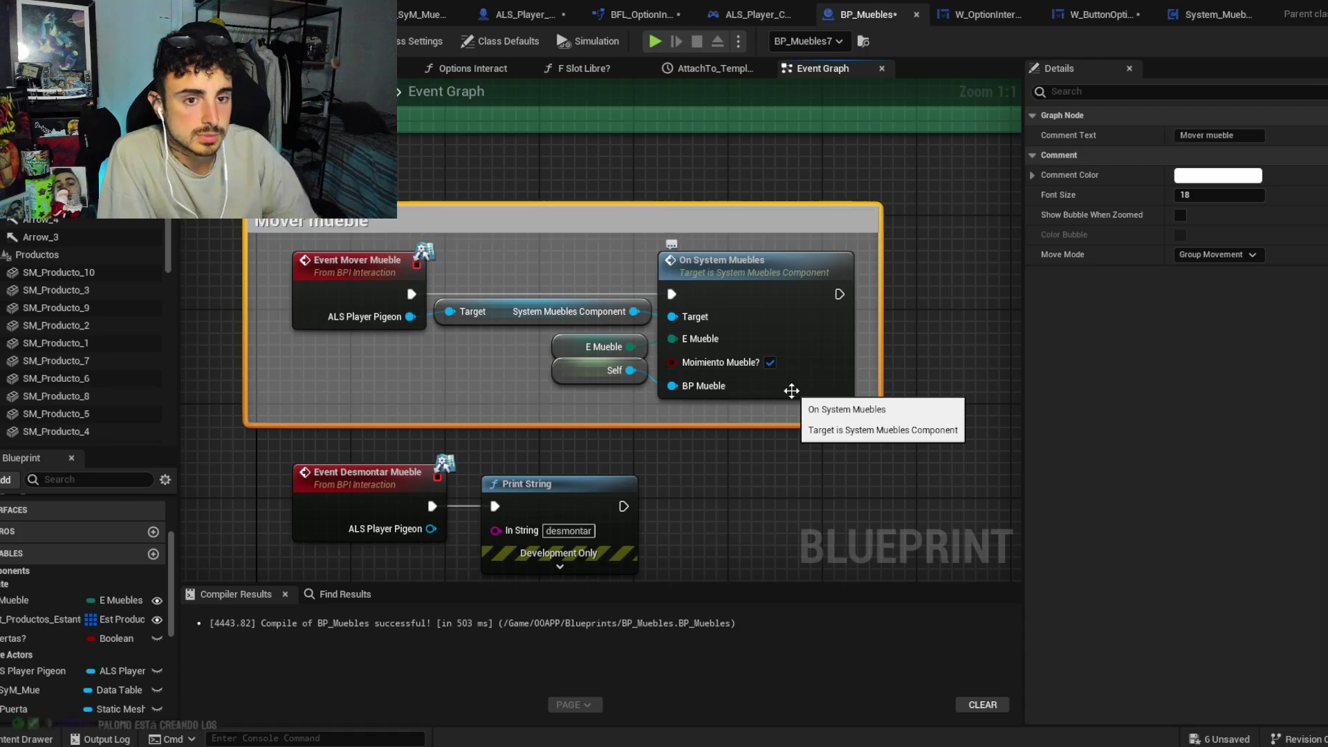
{"action": "scroll", "coordinate": [671, 309], "scroll_direction": "down", "scroll_amount": 2}
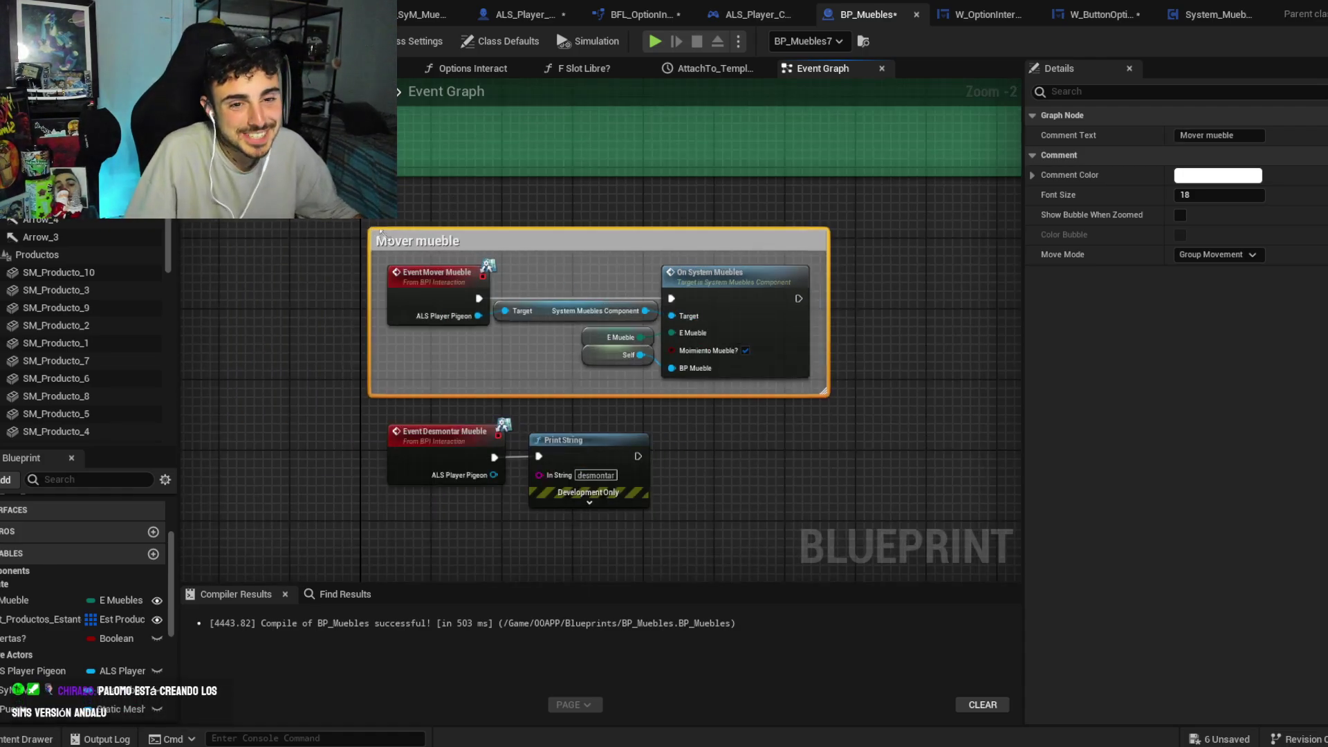
{"action": "mouse_move", "coordinate": [352, 229]}
{"action": "left_mouse_down"}
{"action": "mouse_move", "coordinate": [378, 229]}
{"action": "mouse_move", "coordinate": [325, 200]}
{"action": "left_mouse_up"}
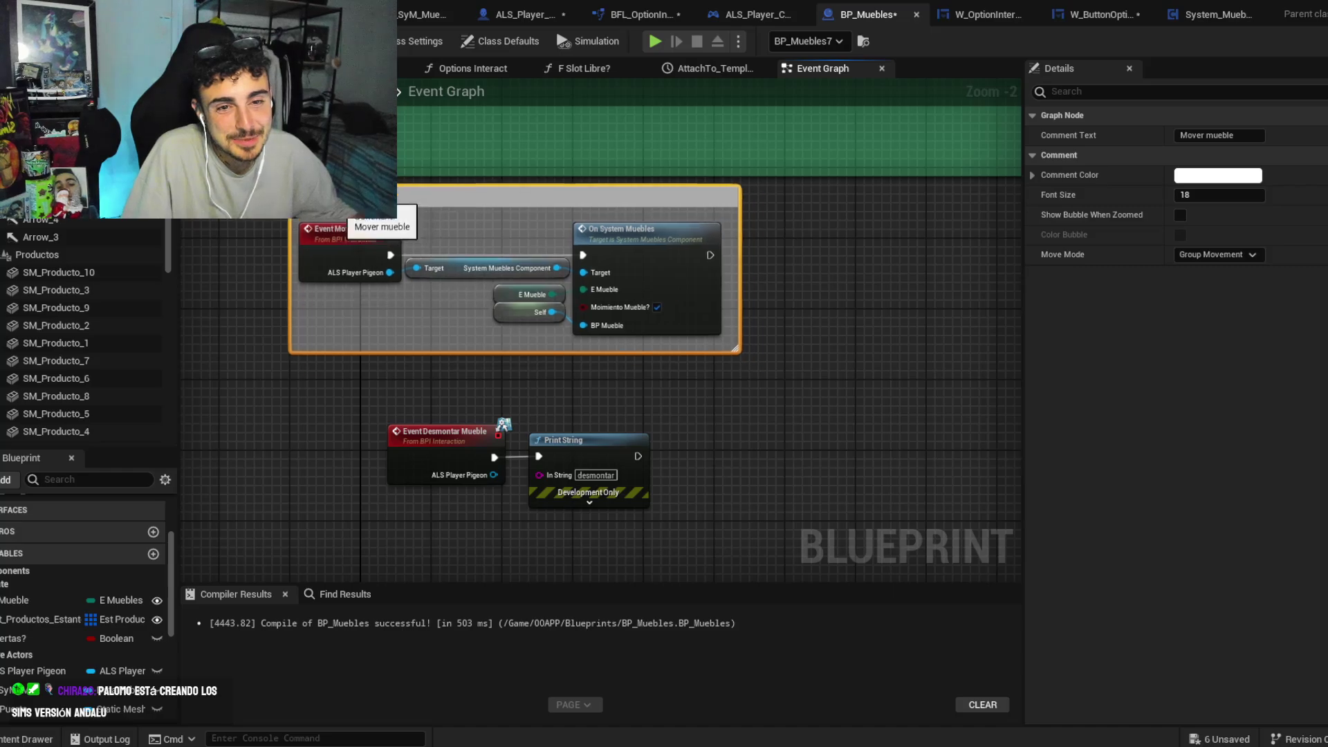
Step: Make the 'Mover mueble' comment green
{"action": "left_click", "coordinate": [1217, 175]}
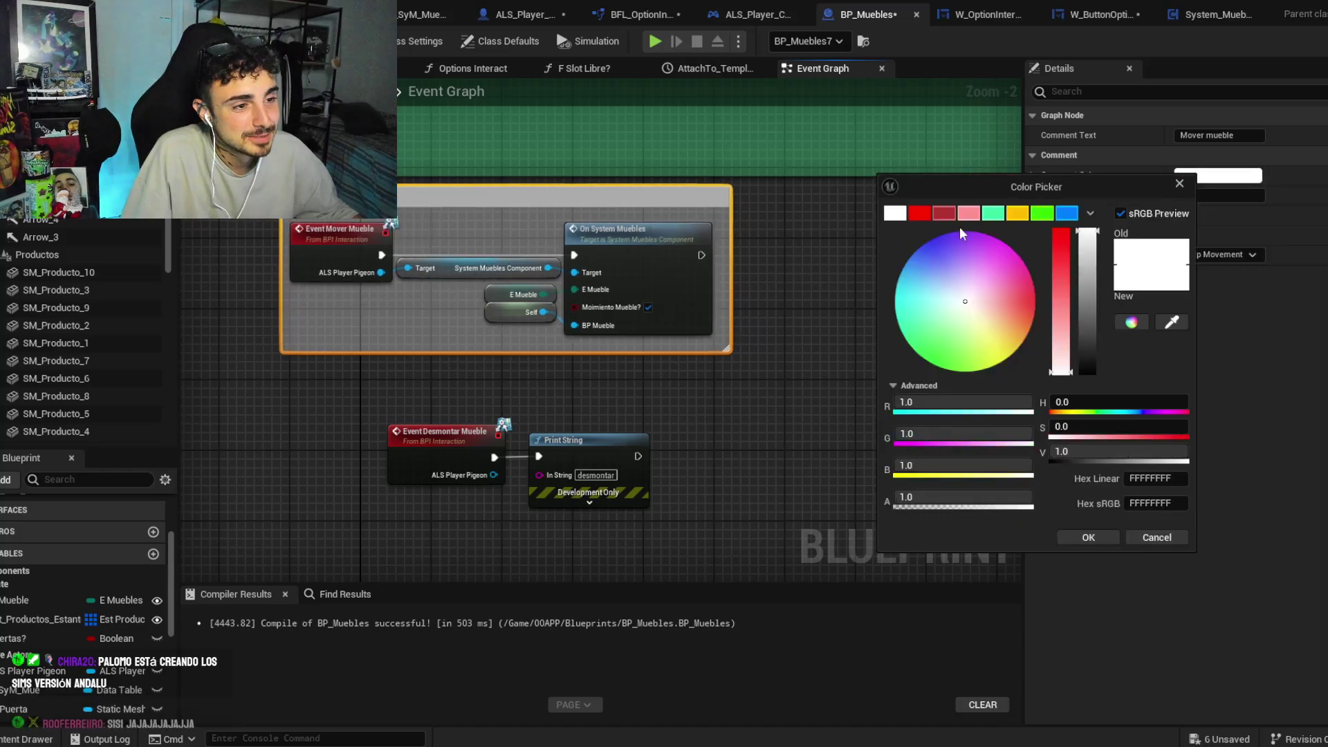
{"action": "left_click", "coordinate": [994, 214]}
{"action": "left_click", "coordinate": [1073, 536]}
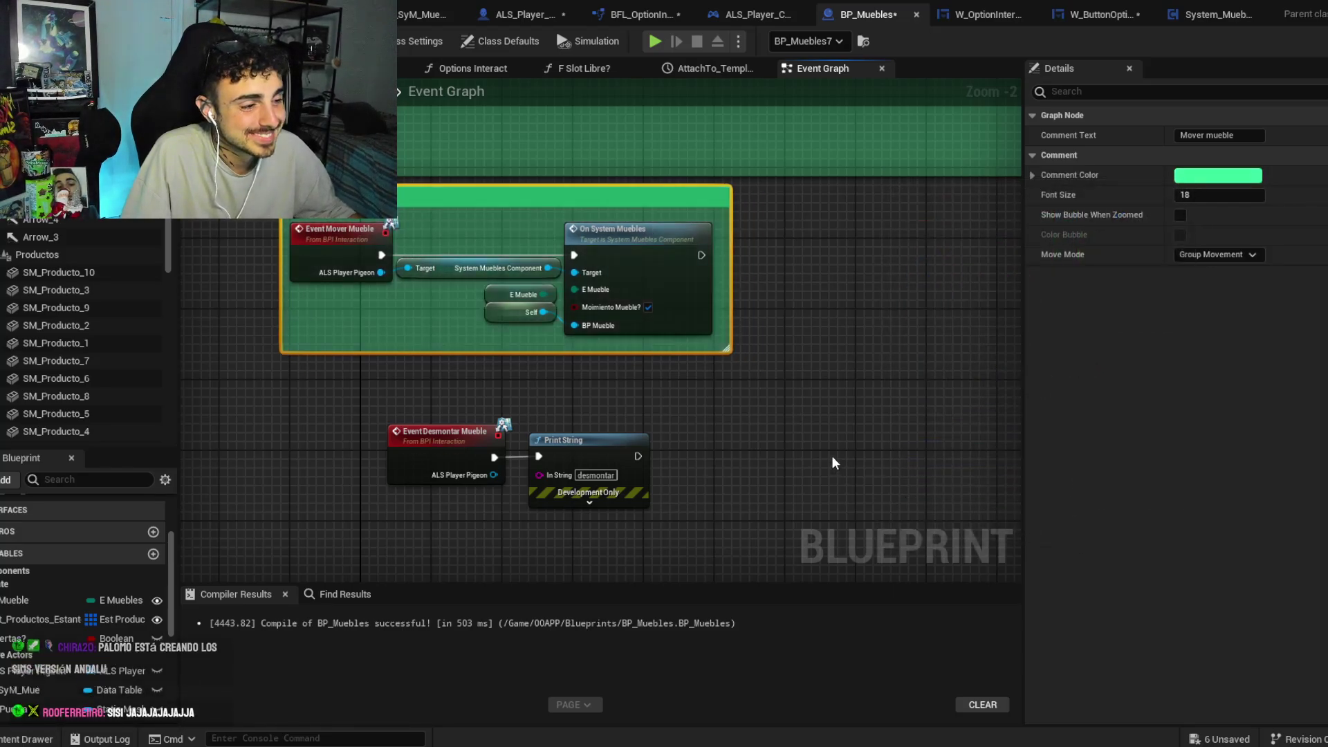
{"action": "left_click", "coordinate": [794, 435]}
Step: Reposition the Vender Mueble nodes and add a new comment beside the Desmontar nodes
{"action": "right_click_drag", "start_coordinate": [751, 429], "coordinate": [749, 268]}
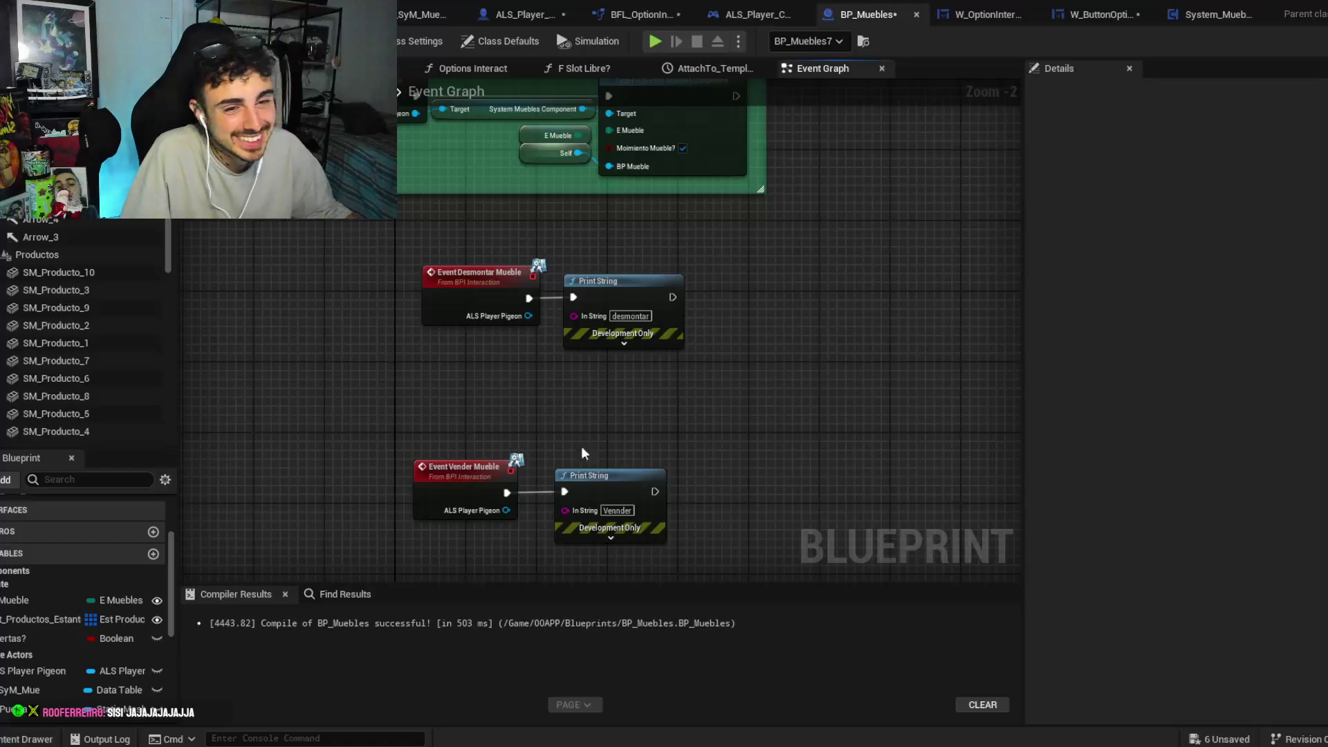
{"action": "right_click_drag", "start_coordinate": [581, 446], "coordinate": [550, 376]}
{"action": "mouse_move", "coordinate": [397, 355]}
{"action": "left_mouse_down"}
{"action": "mouse_move", "coordinate": [592, 429]}
{"action": "mouse_move", "coordinate": [542, 458]}
{"action": "mouse_move", "coordinate": [495, 451]}
{"action": "left_mouse_up"}
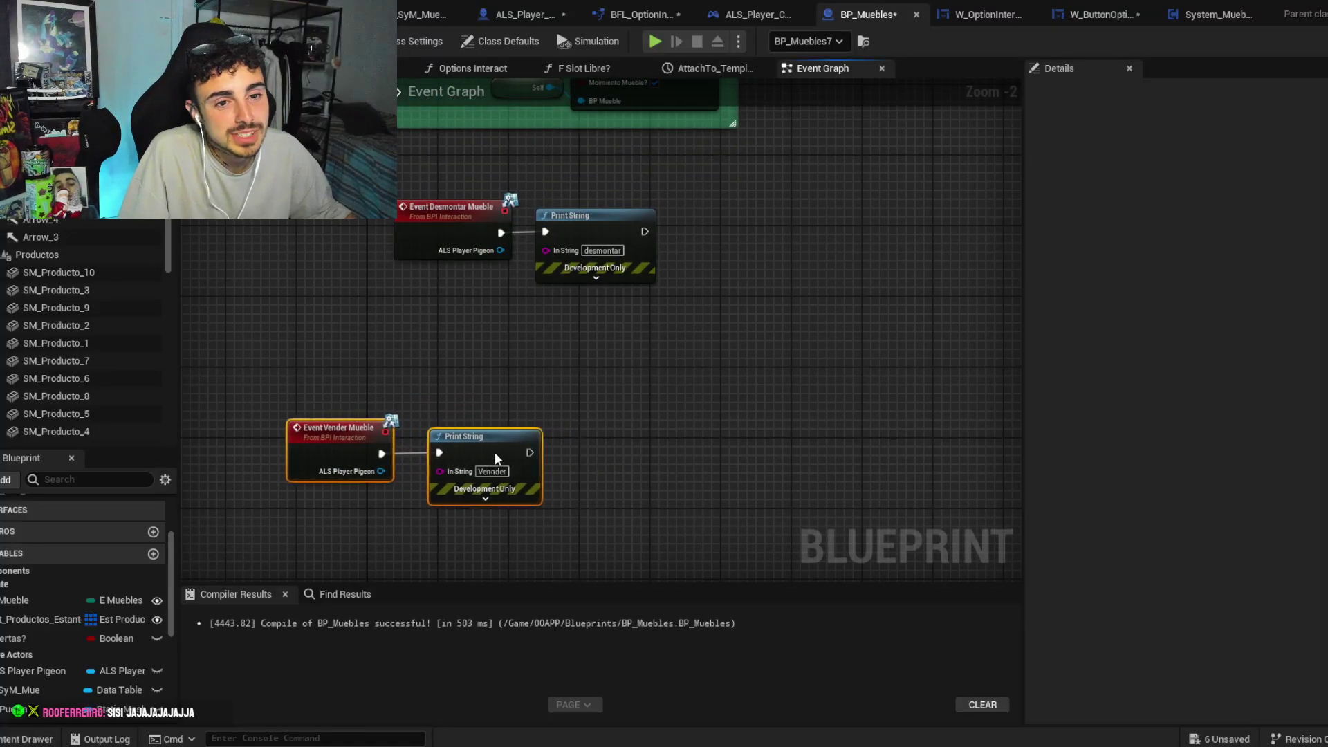
{"action": "right_click_drag", "start_coordinate": [569, 394], "coordinate": [669, 418]}
{"action": "left_click_drag", "start_coordinate": [761, 318], "coordinate": [570, 242]}
{"action": "left_click", "coordinate": [734, 309]}
{"action": "right_click_drag", "start_coordinate": [734, 309], "coordinate": [589, 471]}
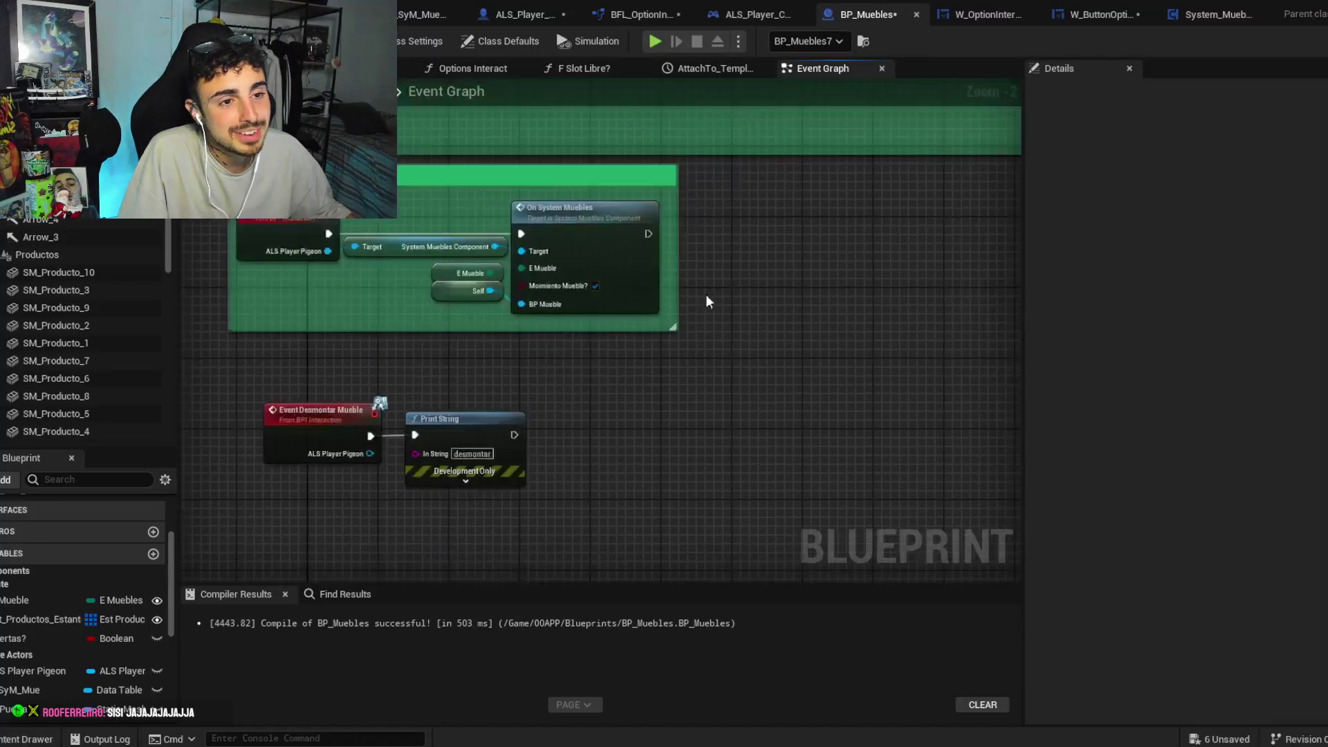
{"action": "key", "text": "c"}
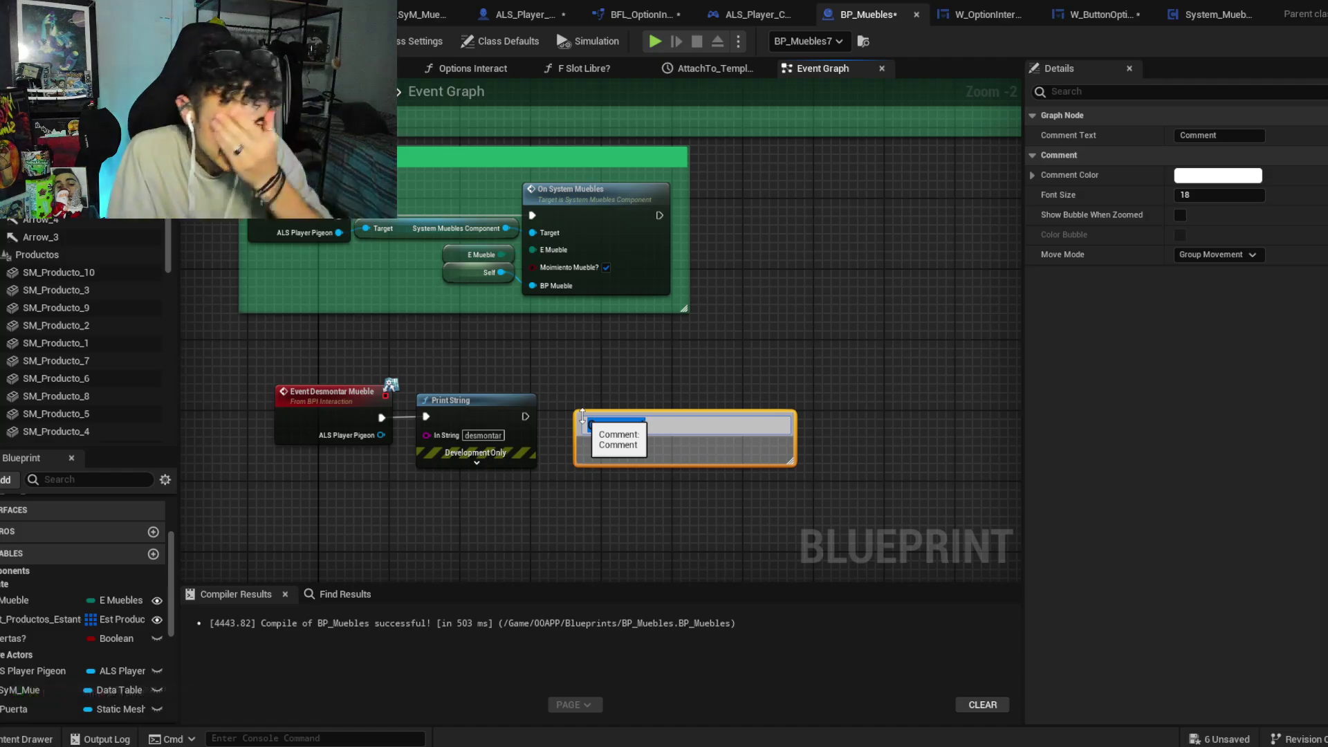
{"action": "type", "text": "Desmontar"}
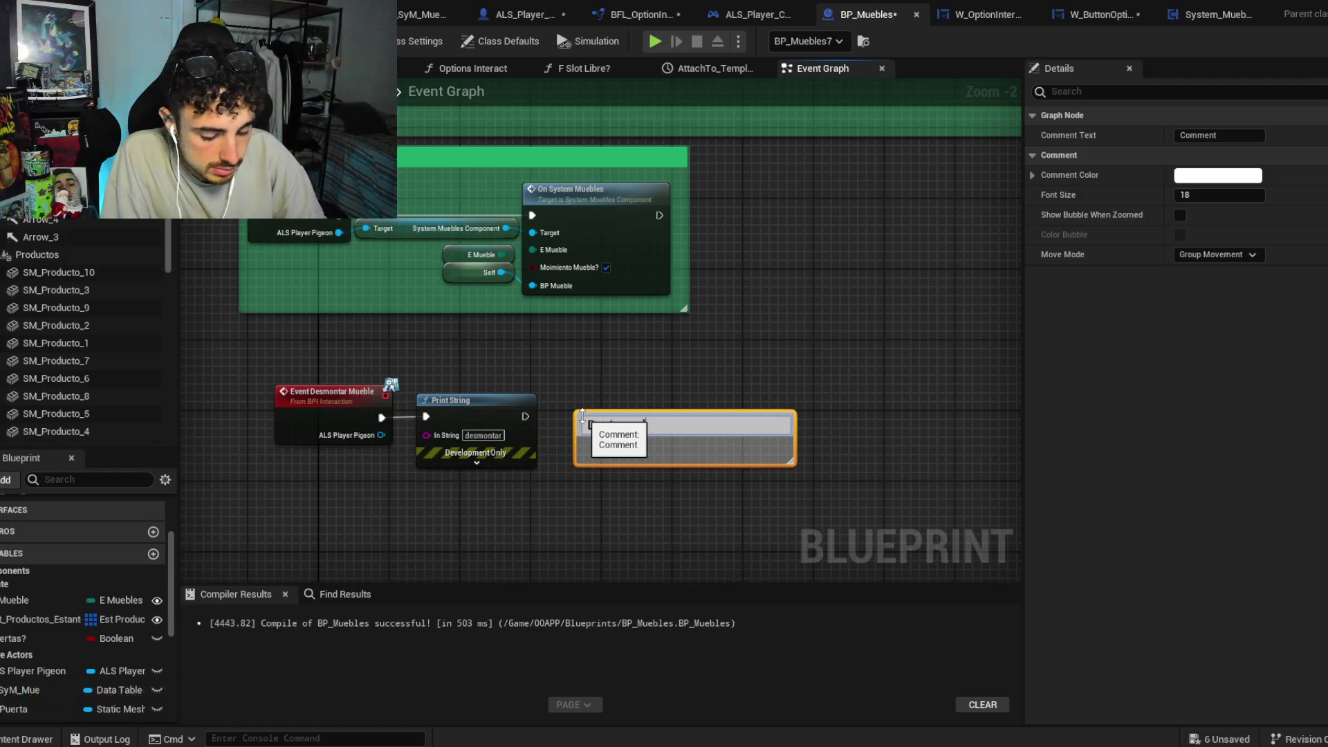
Step: Write the note about destroying the items and updating the save game in the comment
{"action": "type", "text": "estruir todos los ite"}
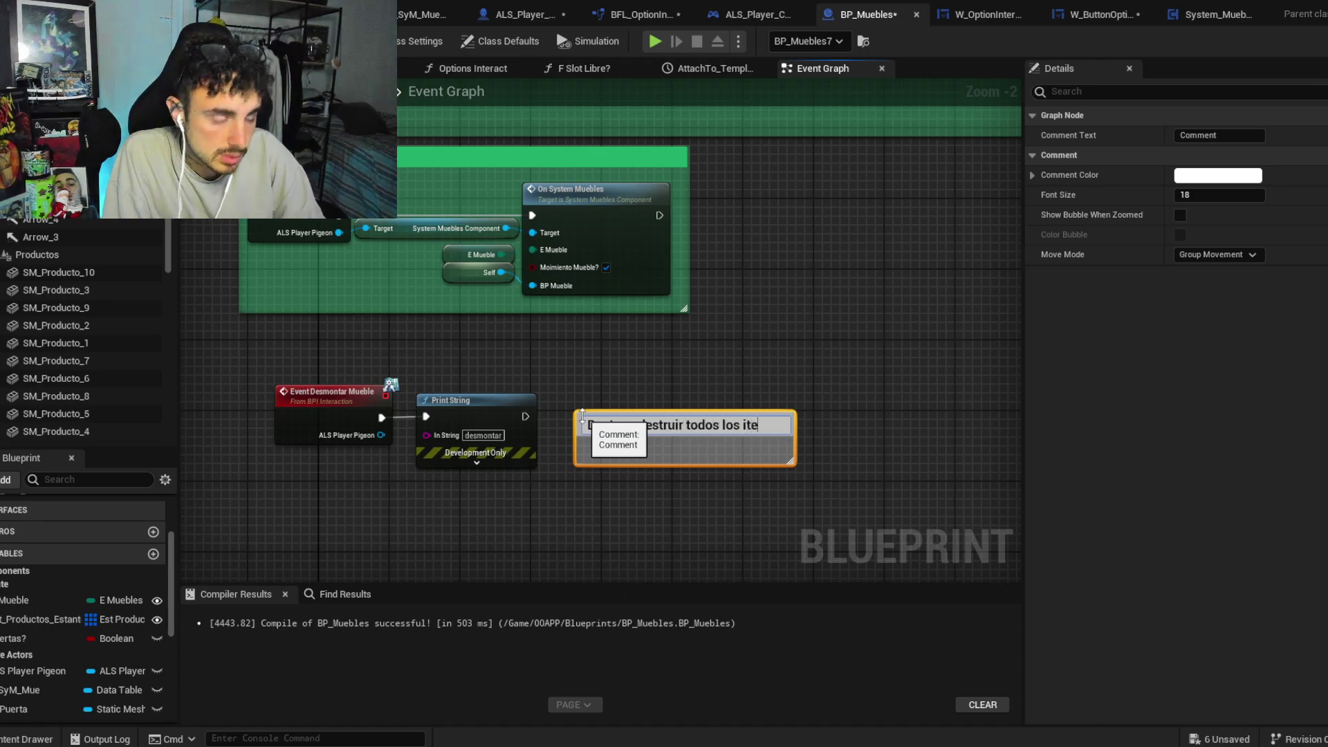
{"action": "type", "text": "ms e"}
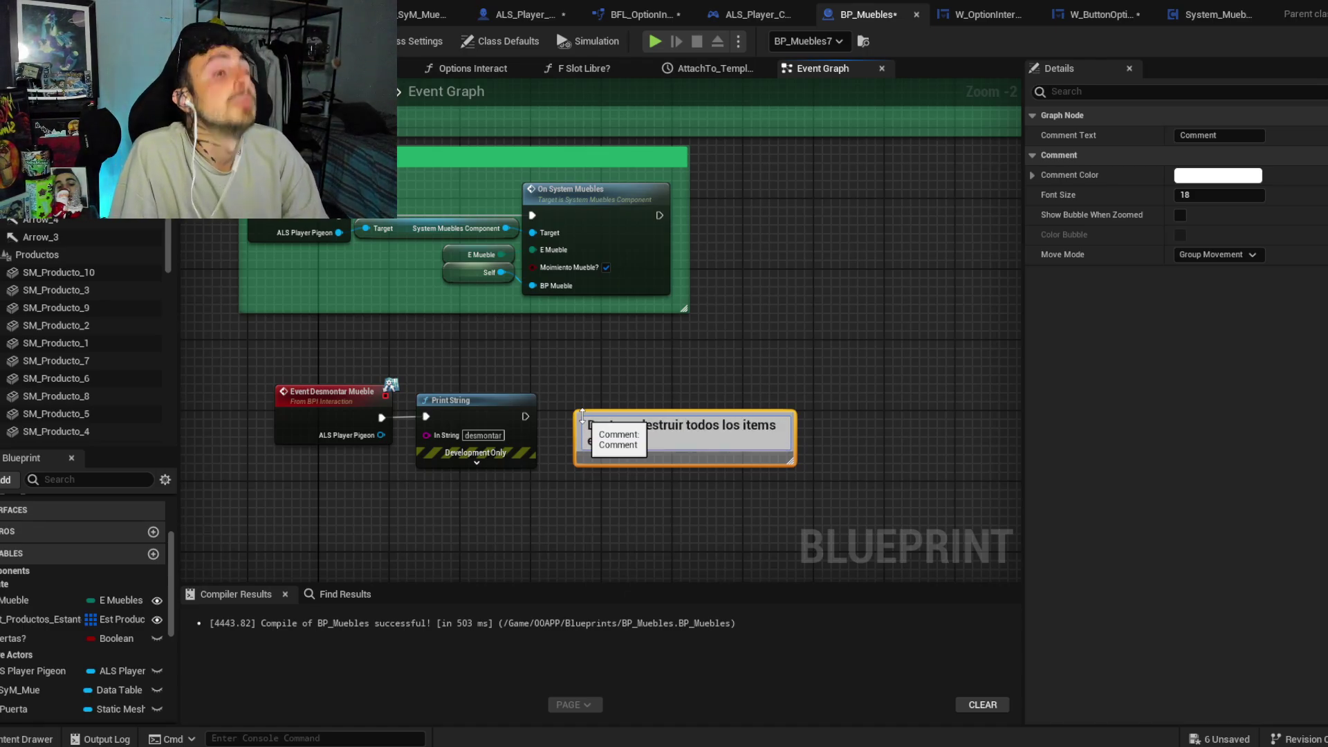
{"action": "type", "text": "l"}
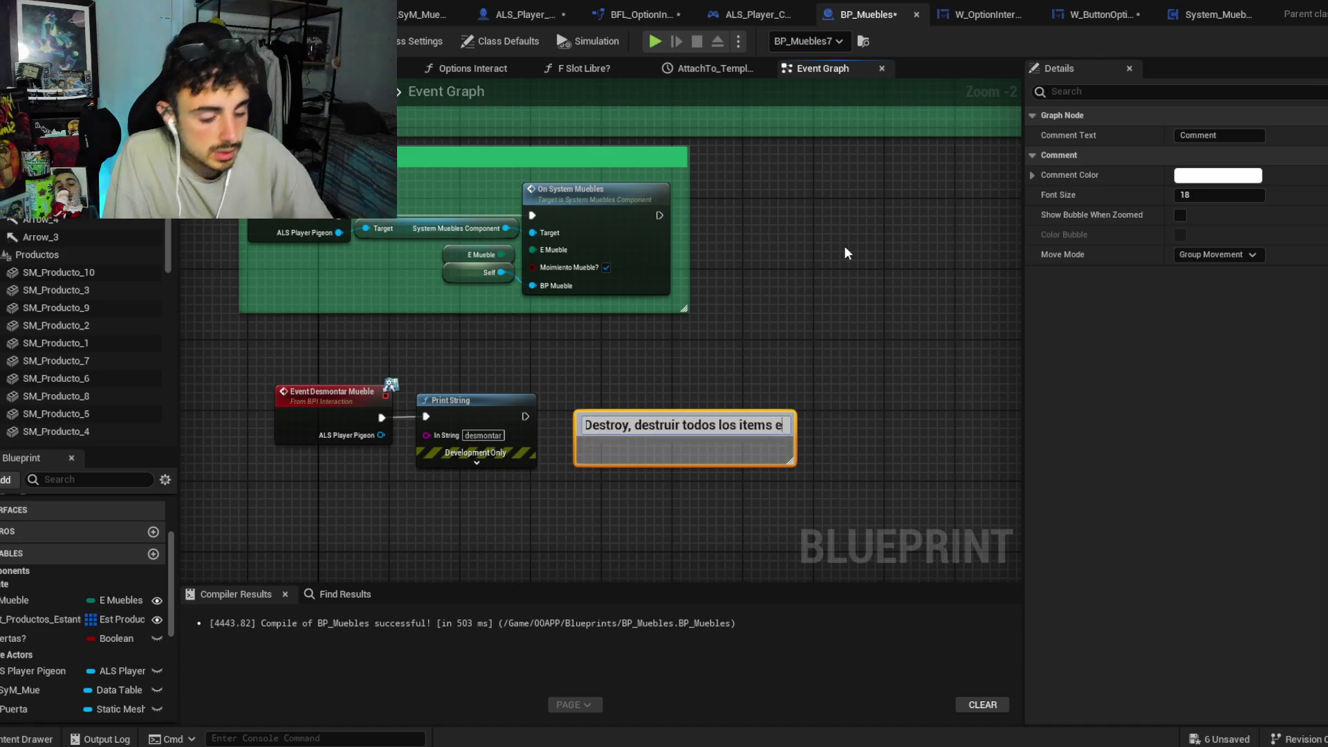
{"action": "type", "text": "rlod el ç"}
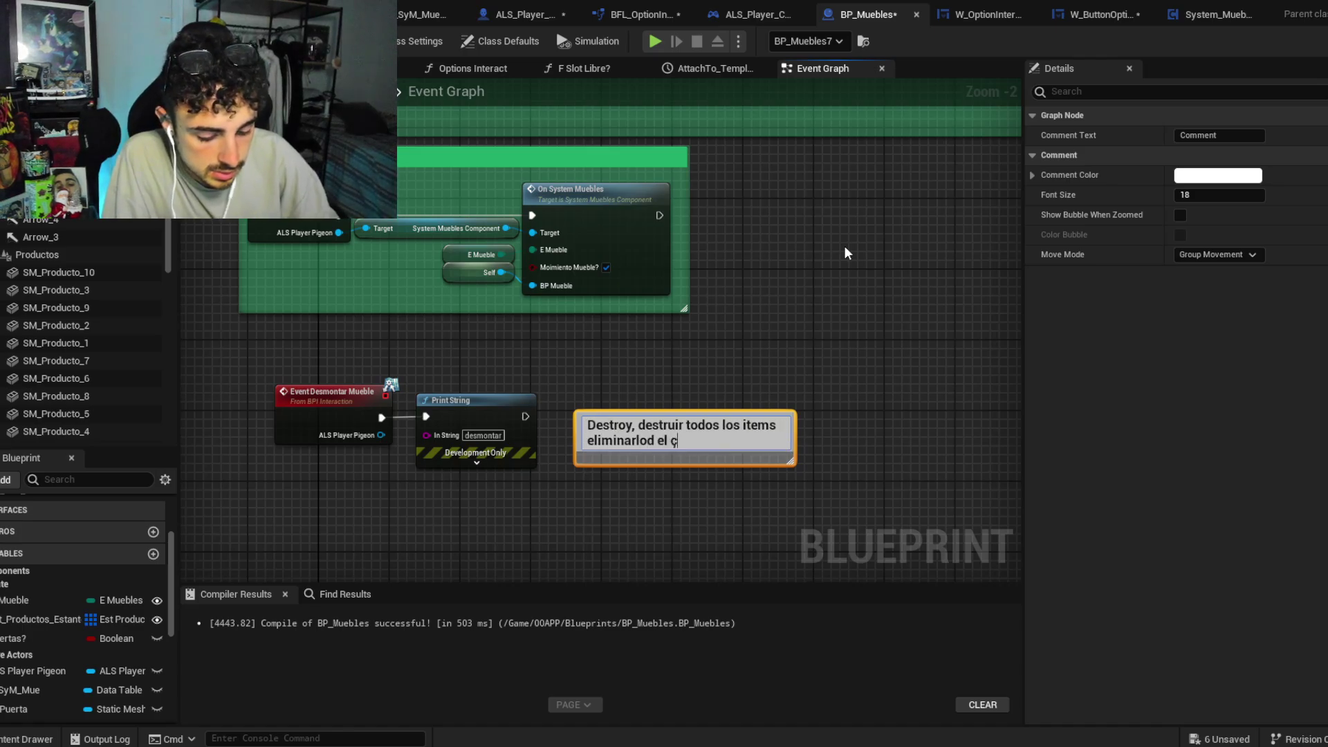
{"action": "key", "text": "BackSpace"}
{"action": "key", "text": "BackSpace"}
{"action": "type", "text": "ve gane ("}
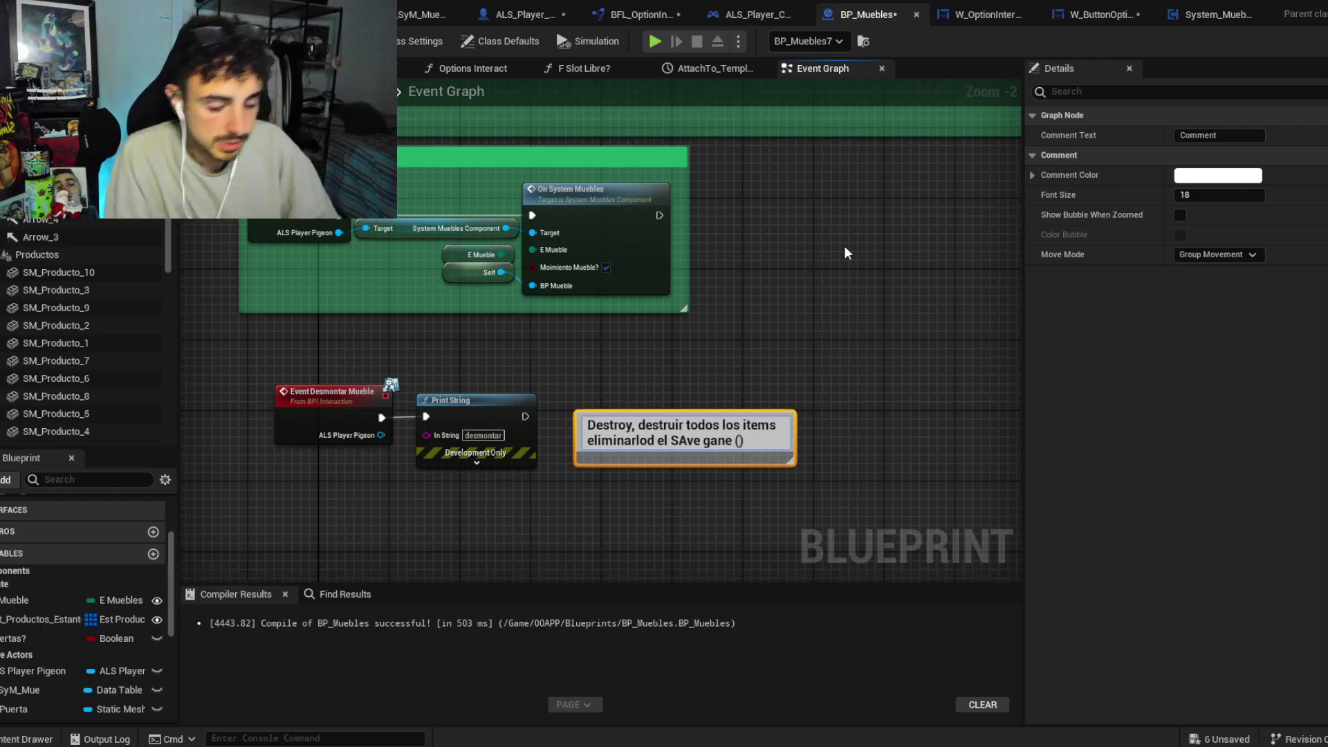
{"action": "type", "text": " (aunque noi hace flat aporque al "}
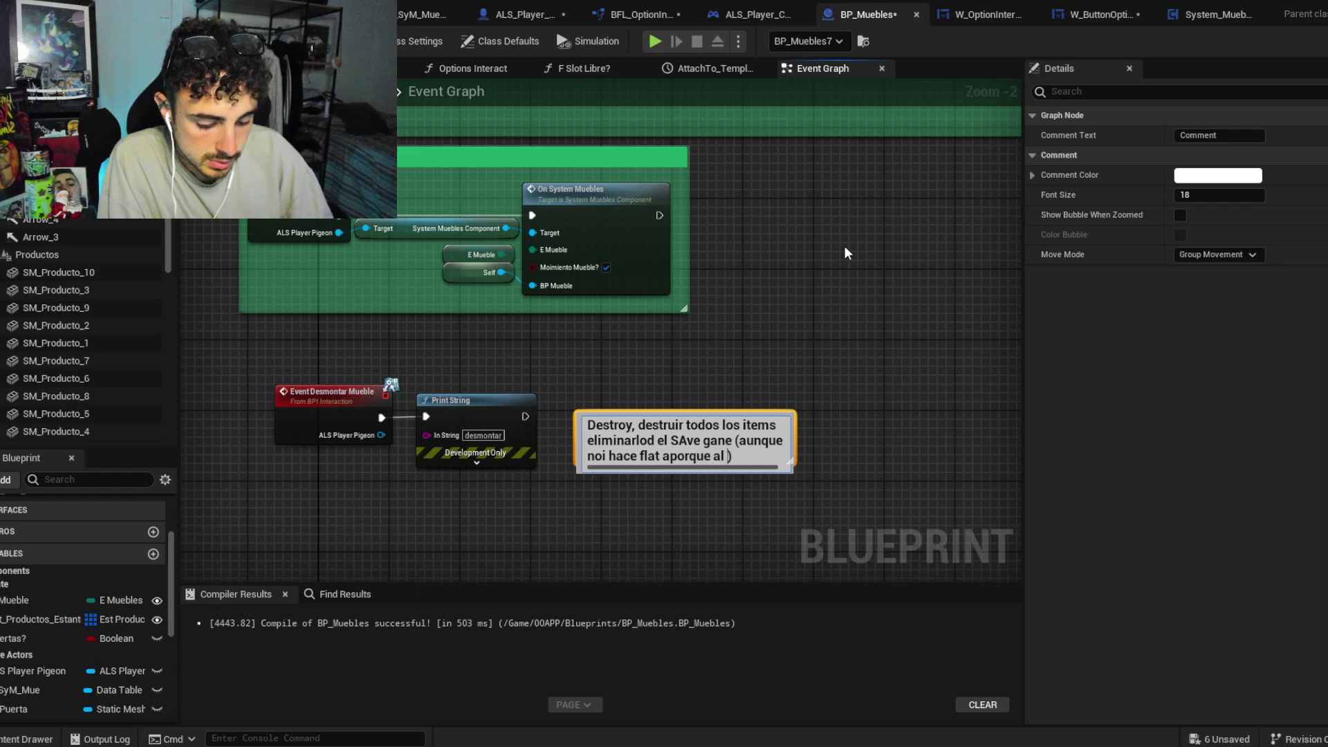
{"action": "type", "text": "ar coge los que haya"}
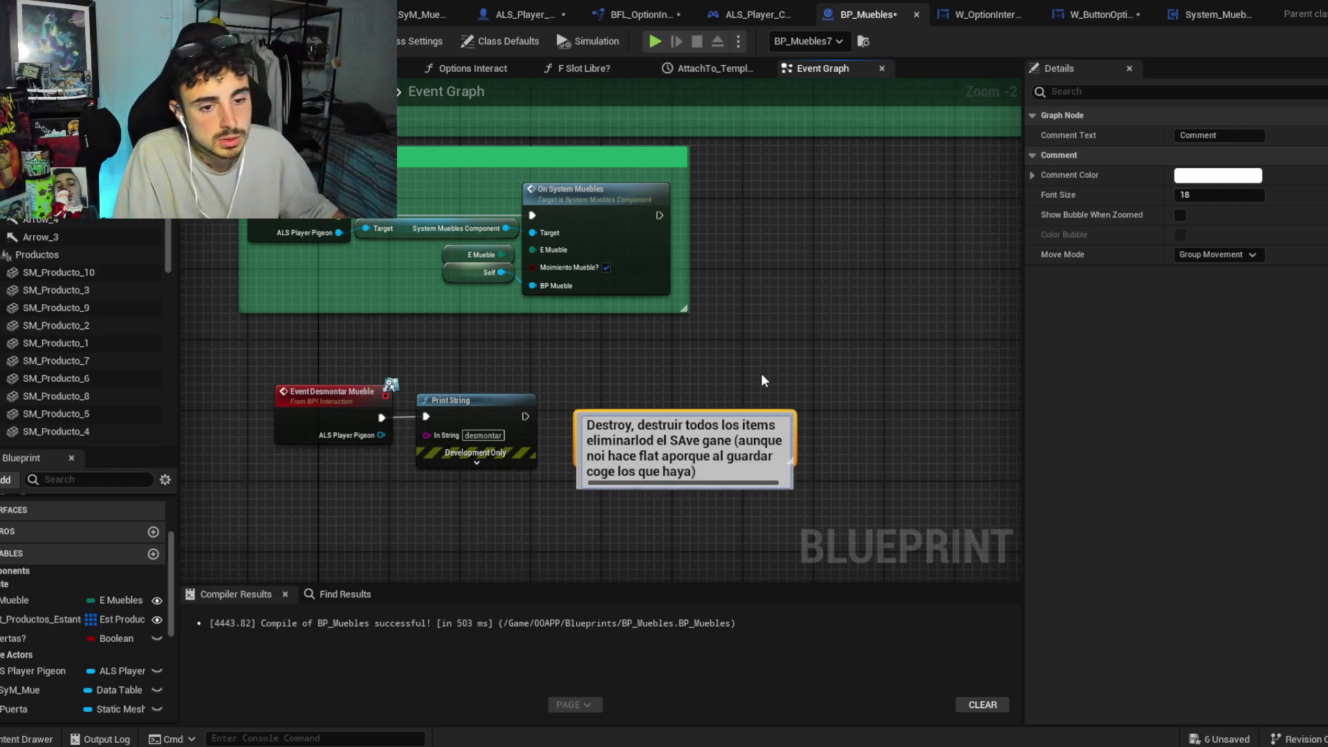
{"action": "type", "text": " sumar 1 en"}
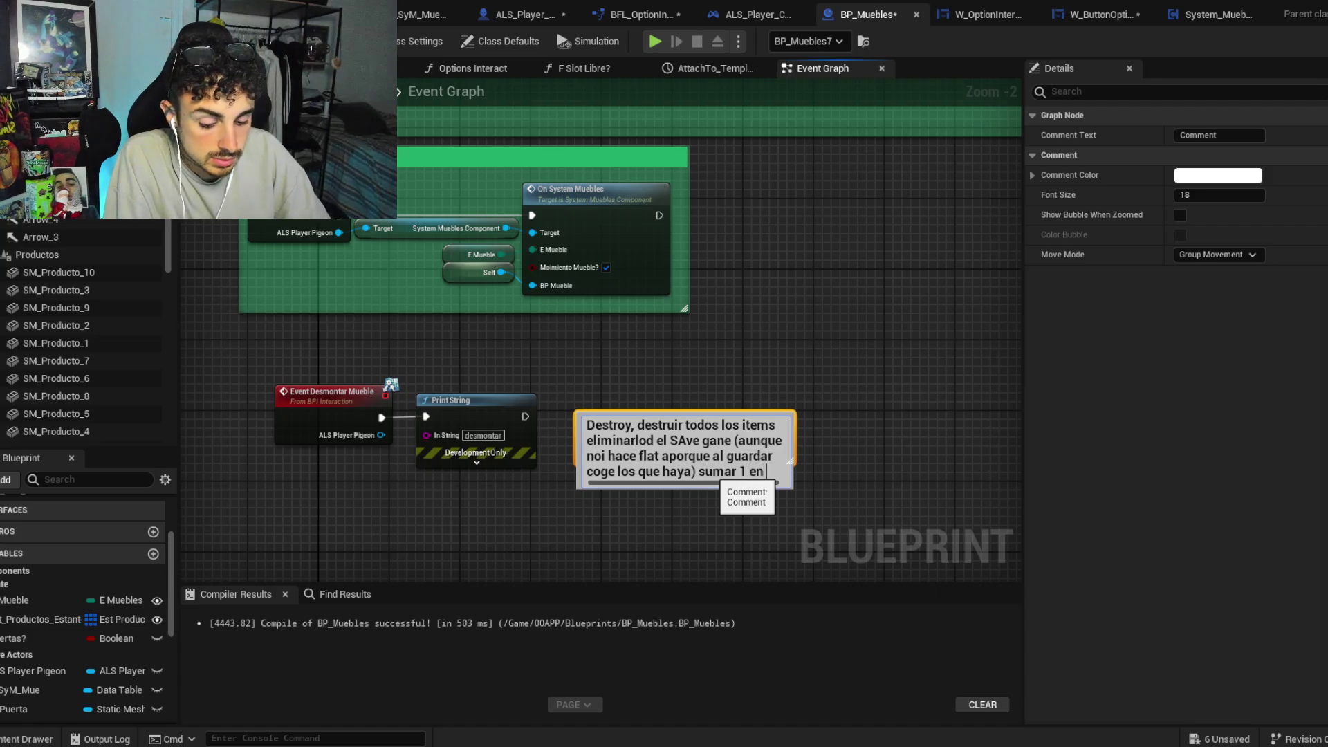
{"action": "type", "text": " array de ese Muebe"}
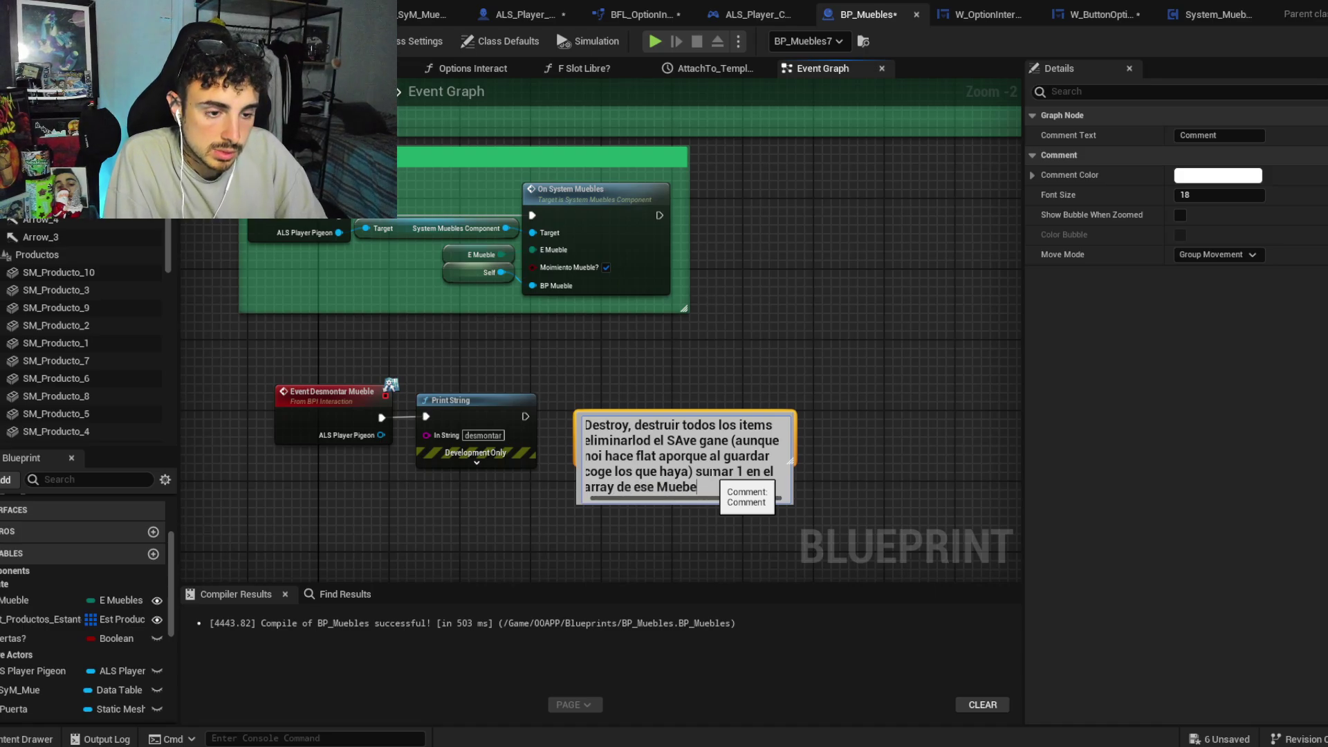
{"action": "key", "text": "Return"}
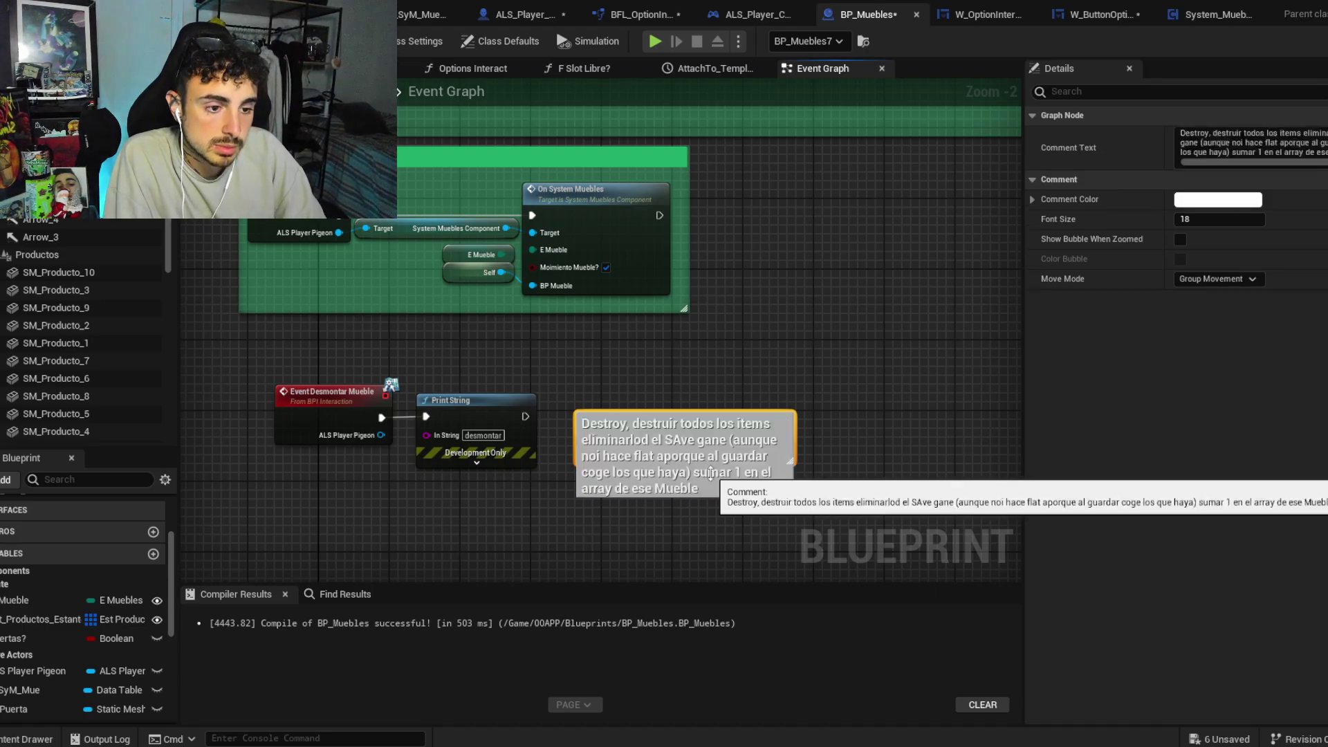
Step: Make the note red and widen it to fit its text
{"action": "left_click", "coordinate": [1217, 200]}
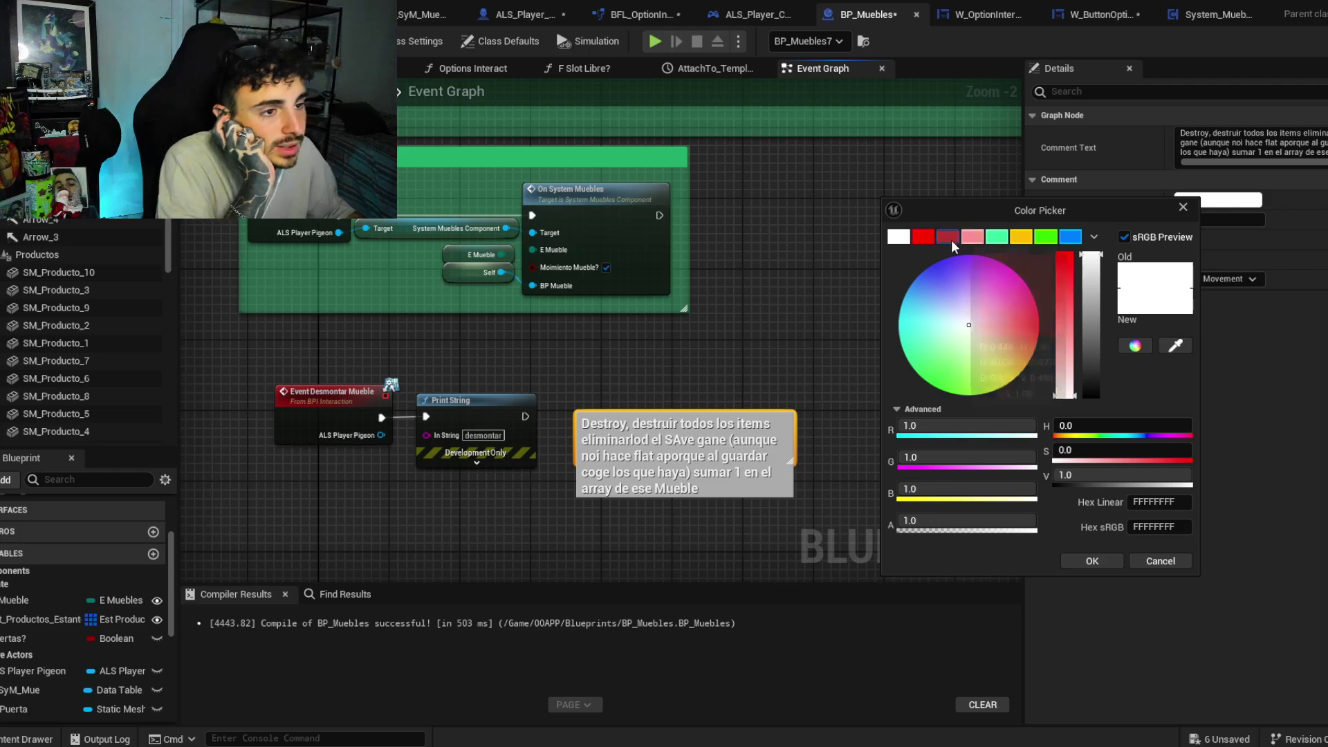
{"action": "left_click", "coordinate": [922, 236]}
{"action": "left_click", "coordinate": [1092, 561]}
{"action": "right_click_drag", "start_coordinate": [851, 394], "coordinate": [824, 287]}
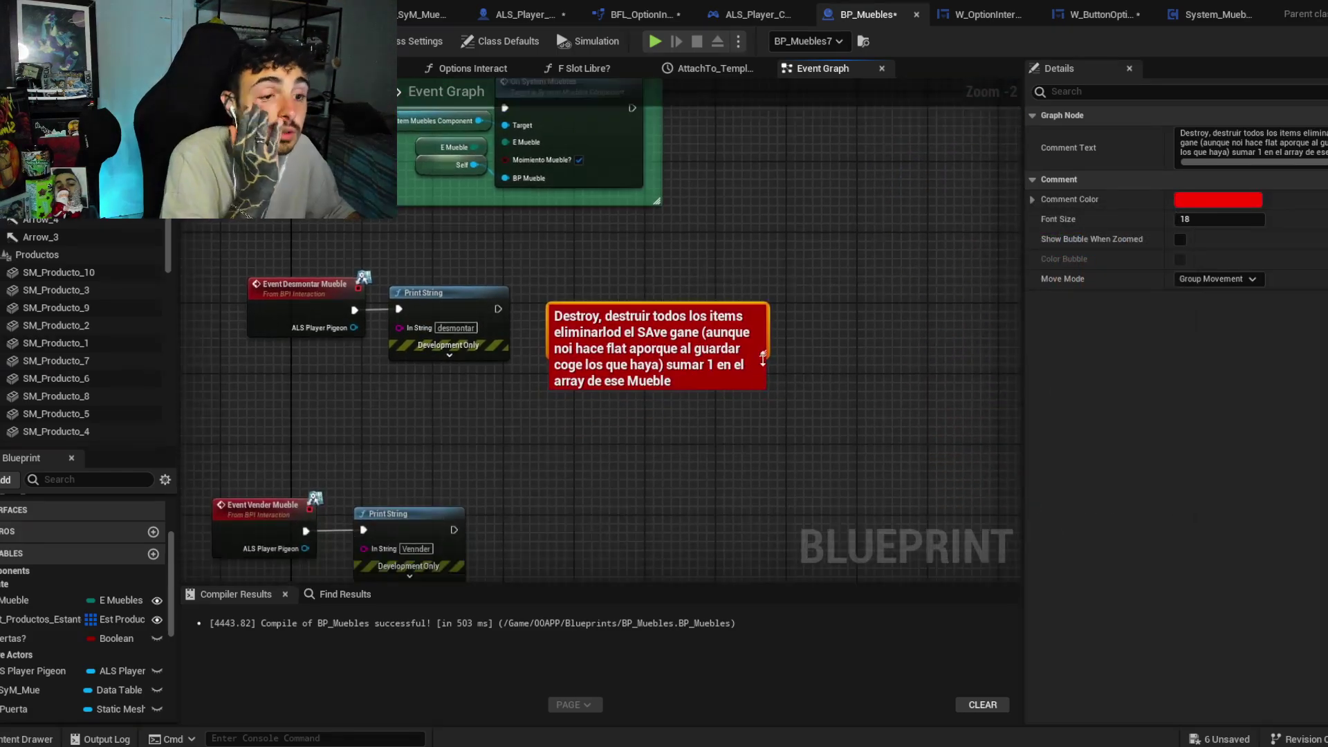
{"action": "left_click_drag", "start_coordinate": [769, 389], "coordinate": [789, 389]}
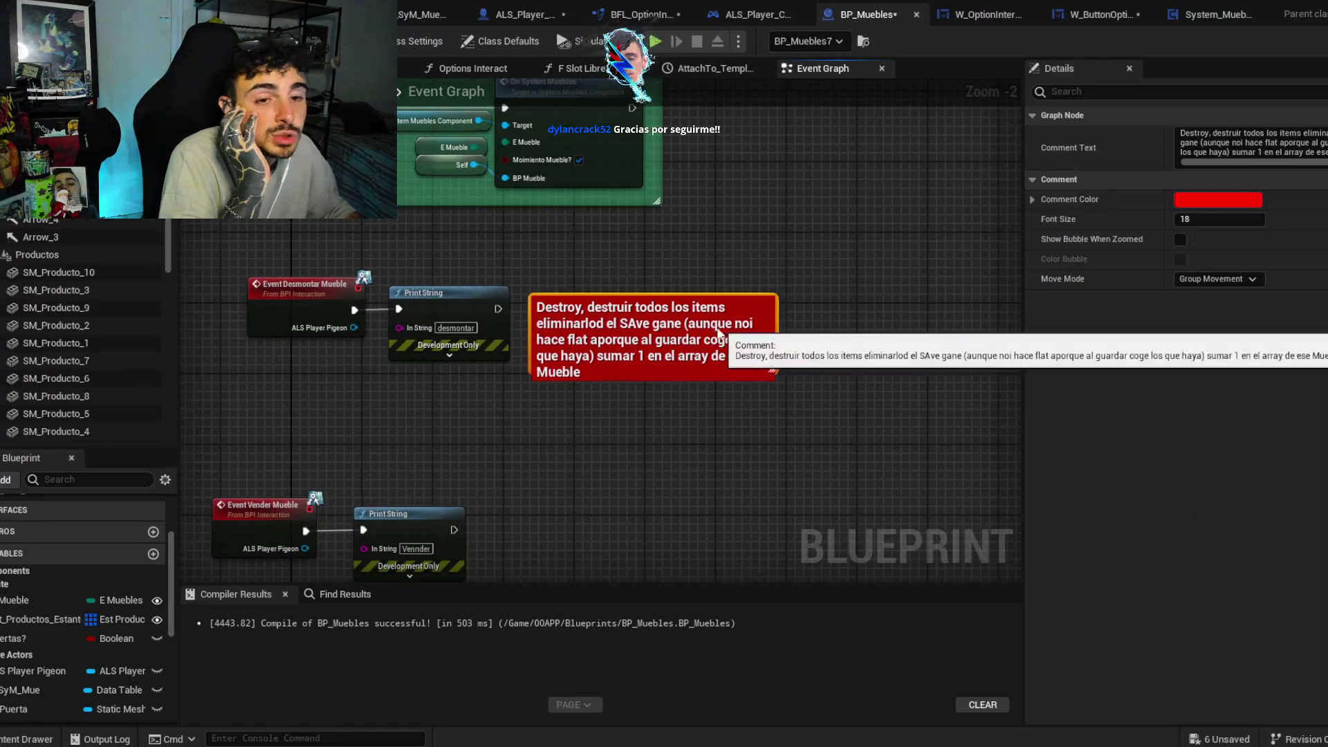
{"action": "mouse_move", "coordinate": [767, 204]}
{"action": "right_mouse_down"}
{"action": "mouse_move", "coordinate": [761, 334]}
{"action": "mouse_move", "coordinate": [781, 374]}
{"action": "right_mouse_up"}
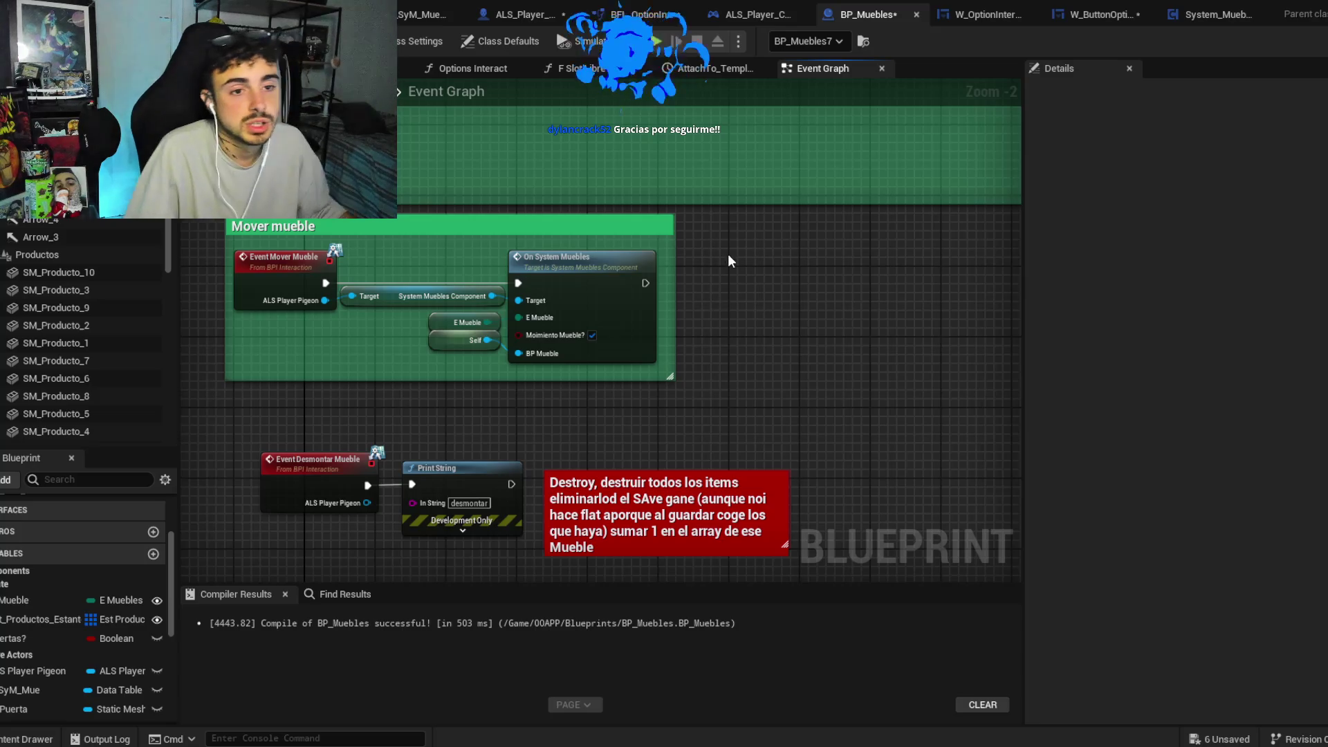
Step: Discard a stray extra comment and title the new one 'Sonido metal destruir'
{"action": "key", "text": "c"}
{"action": "key", "text": "Return"}
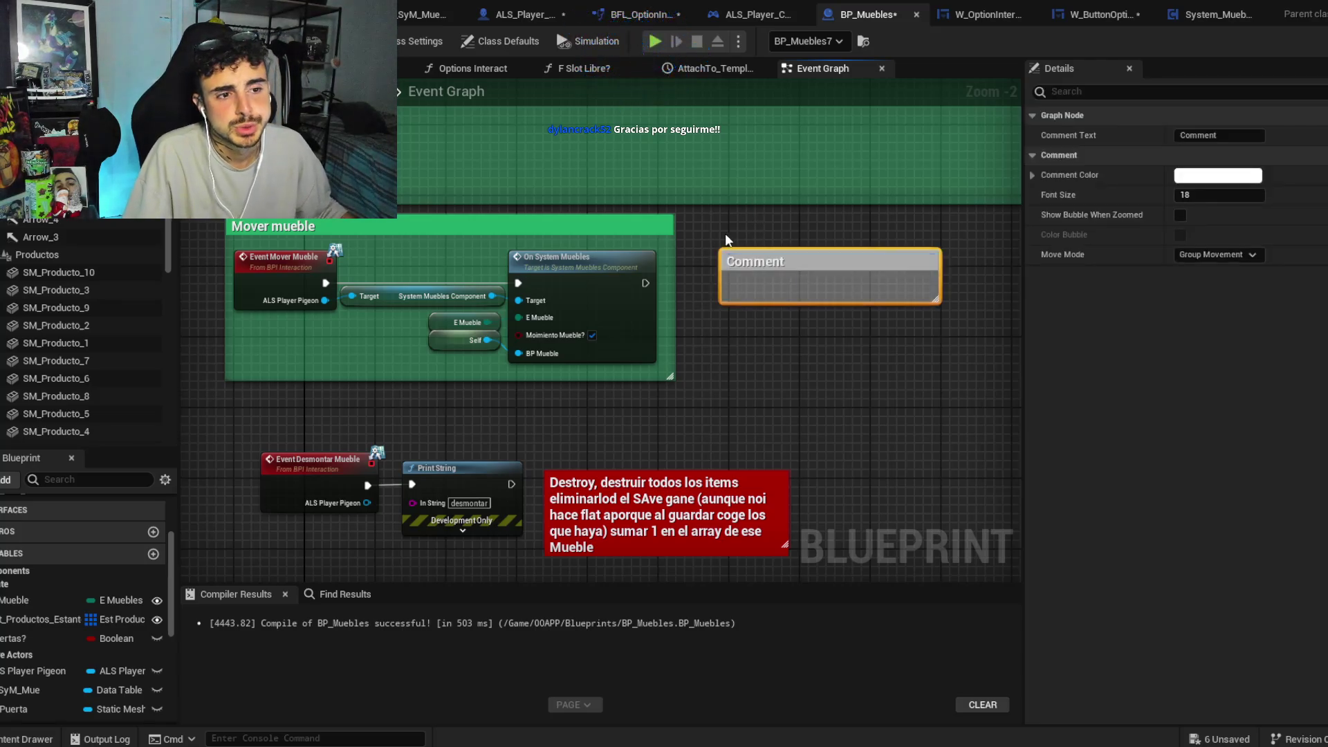
{"action": "left_click", "coordinate": [725, 234]}
{"action": "left_click", "coordinate": [820, 280]}
{"action": "key", "text": "Delete"}
{"action": "right_click_drag", "start_coordinate": [807, 473], "coordinate": [686, 296]}
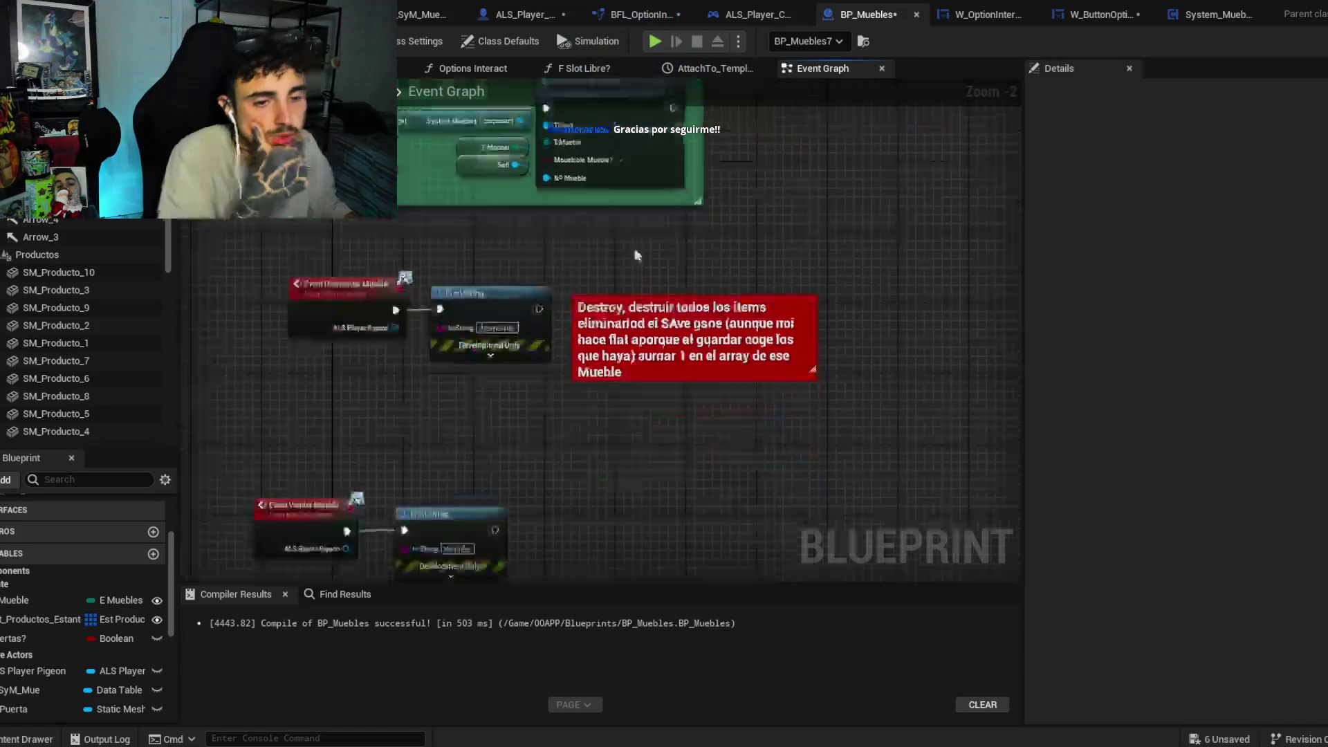
{"action": "type", "text": "coni"}
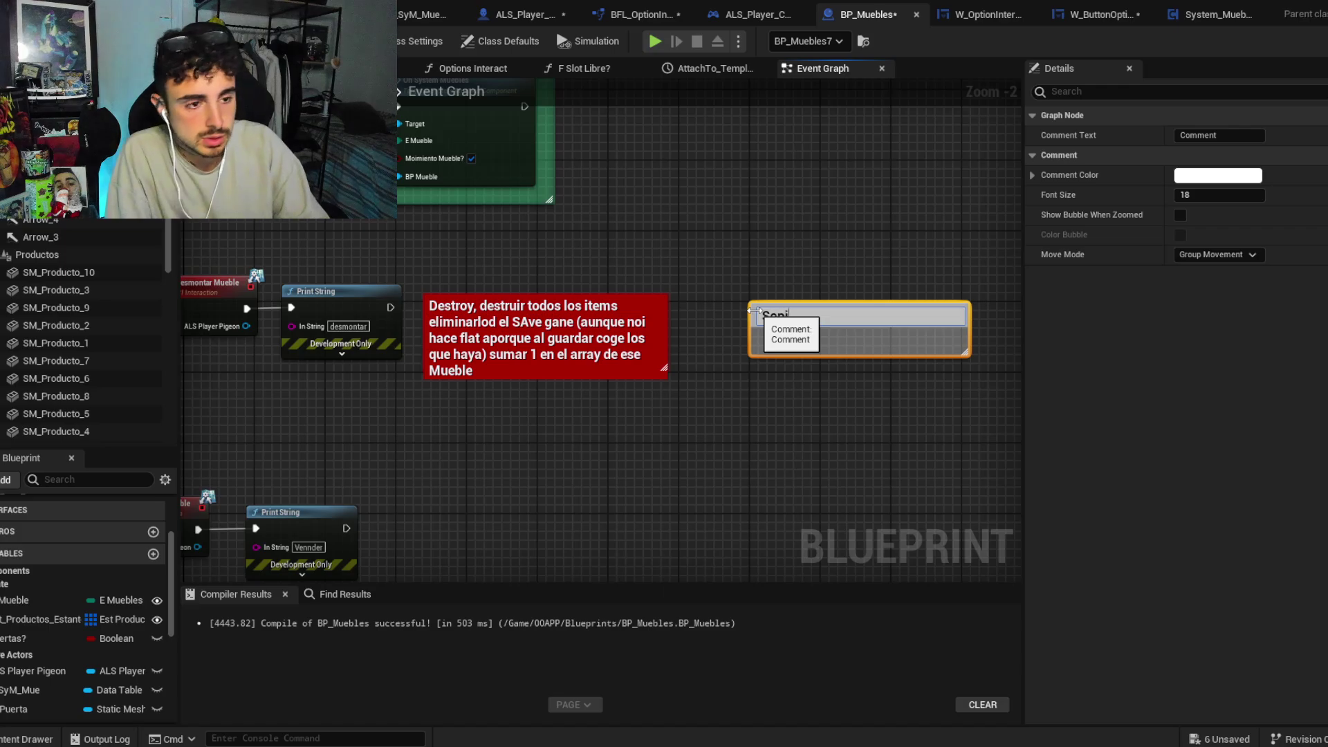
{"action": "key", "text": "Return"}
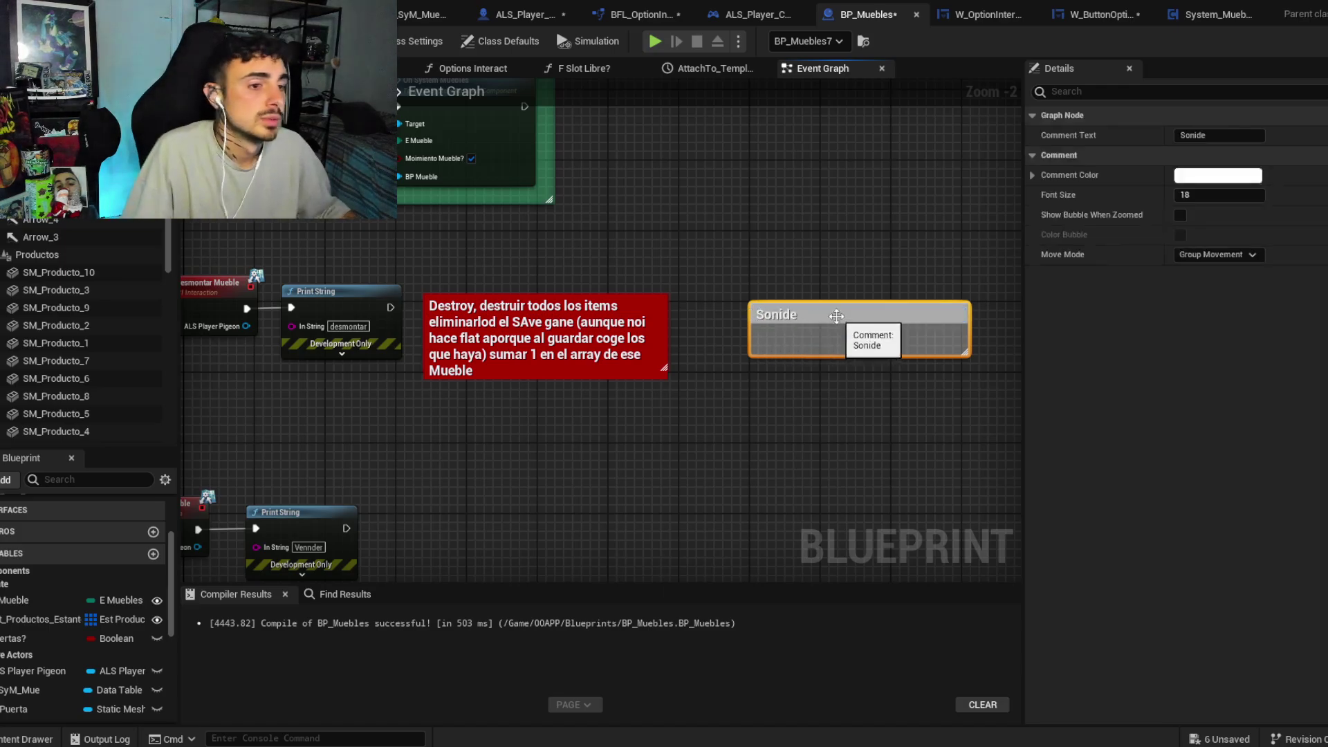
{"action": "key", "text": "BackSpace"}
{"action": "type", "text": "o metal"}
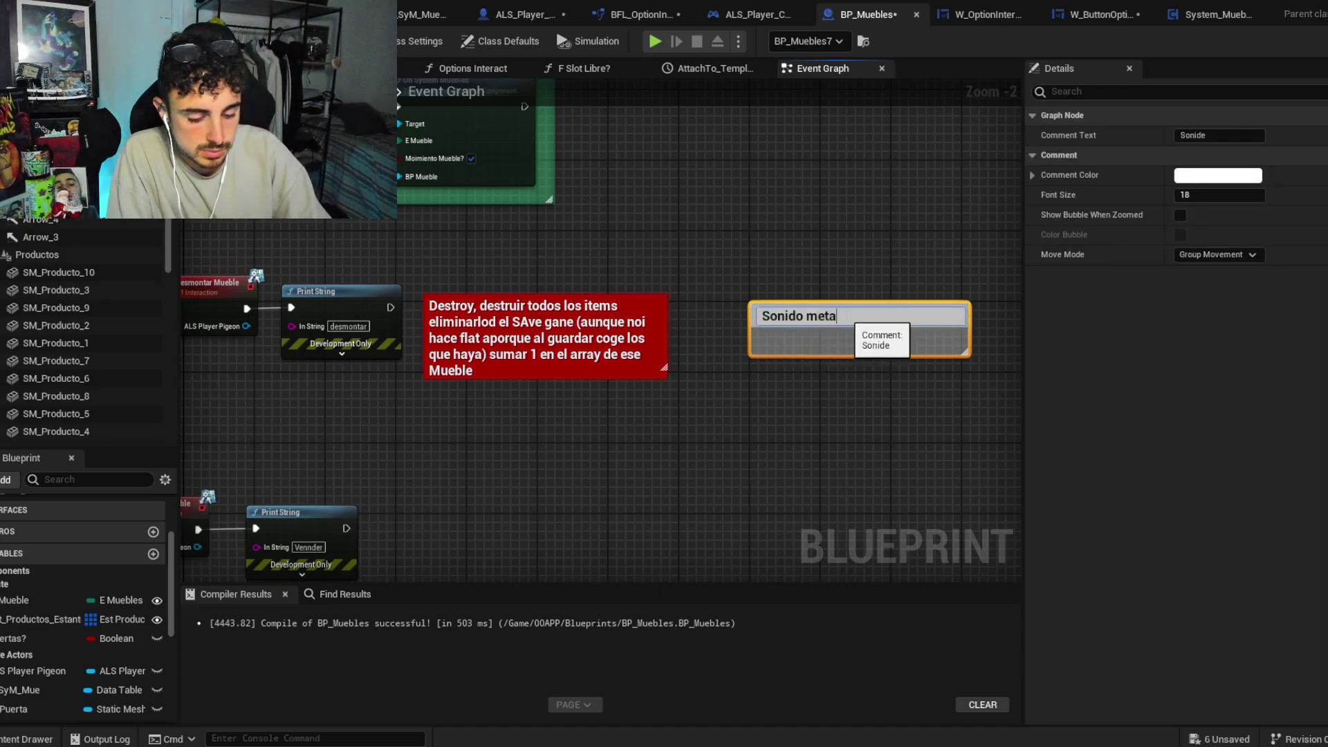
{"action": "type", "text": " destruir"}
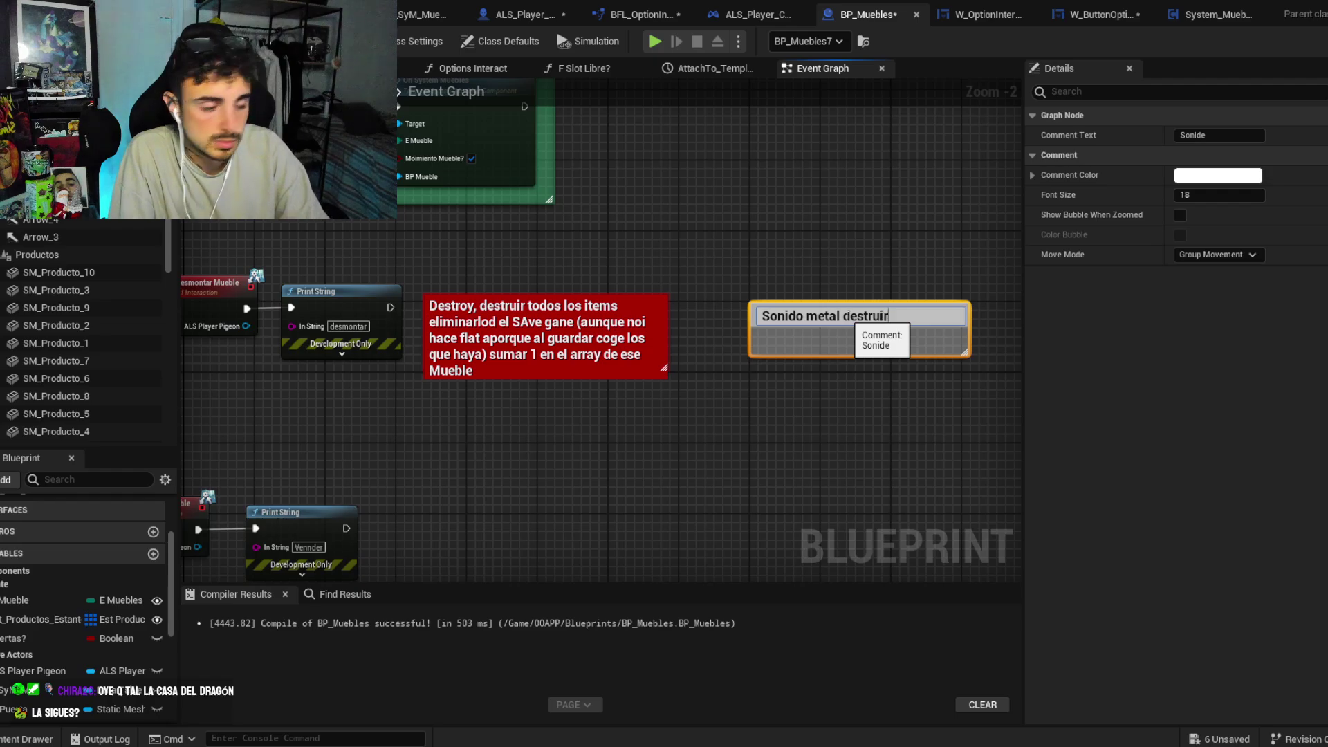
{"action": "key", "text": "Return"}
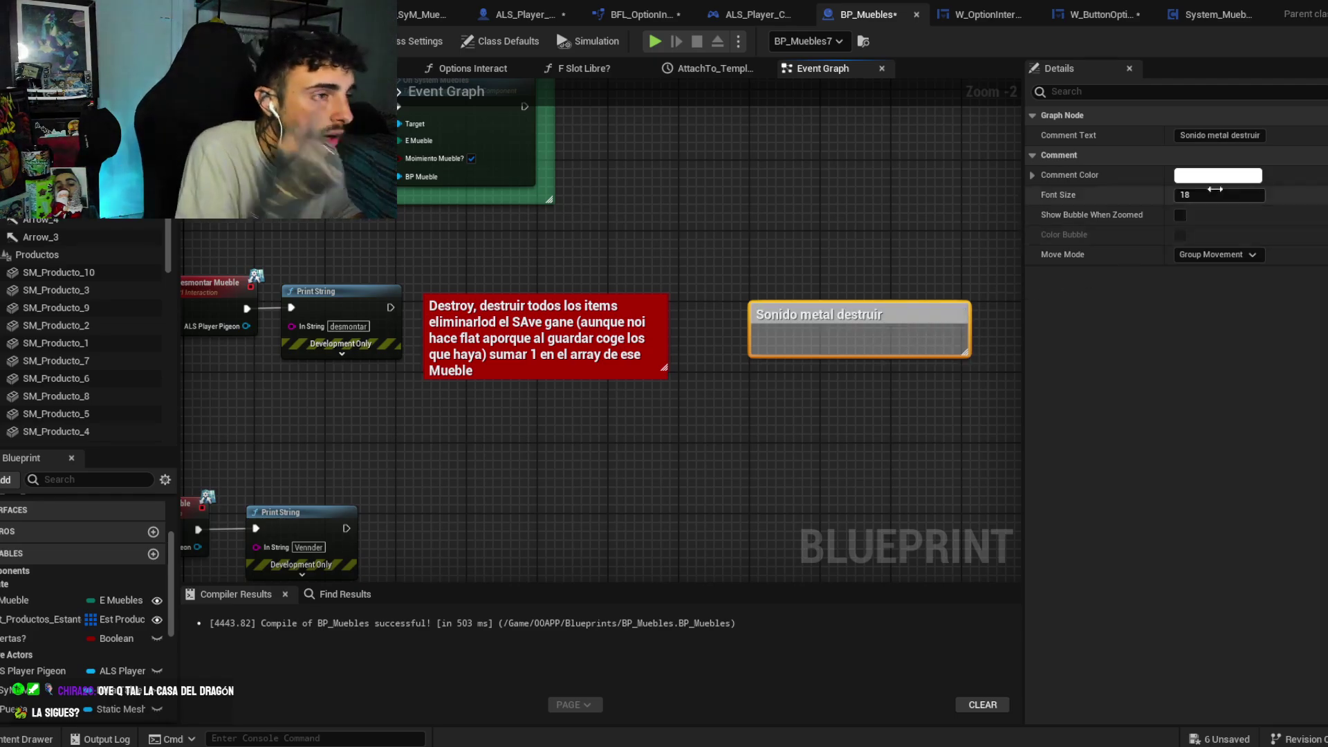
Step: Color the label yellow, shorten its height and place it beside the red note
{"action": "left_click", "coordinate": [1218, 175]}
{"action": "left_click", "coordinate": [1035, 220]}
{"action": "left_click", "coordinate": [1106, 544]}
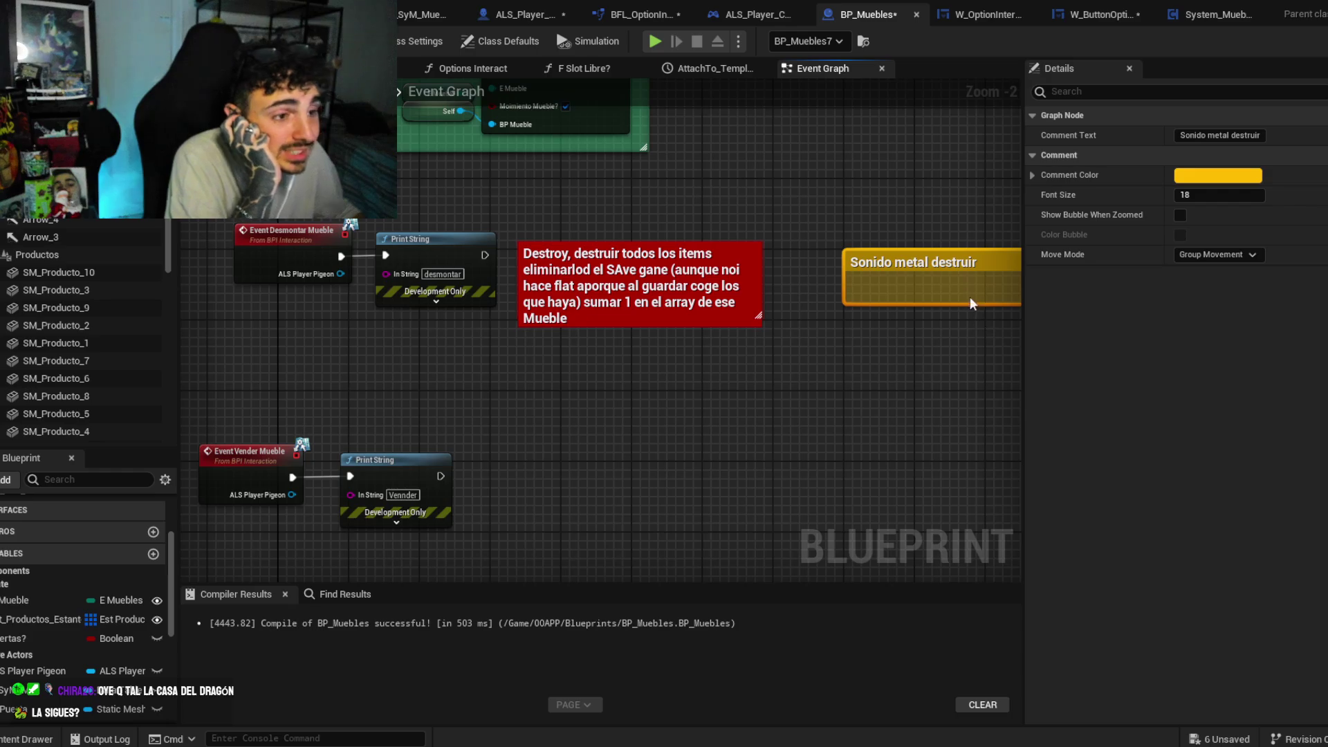
{"action": "left_click_drag", "start_coordinate": [962, 299], "coordinate": [962, 282]}
{"action": "right_click_drag", "start_coordinate": [858, 234], "coordinate": [722, 233]}
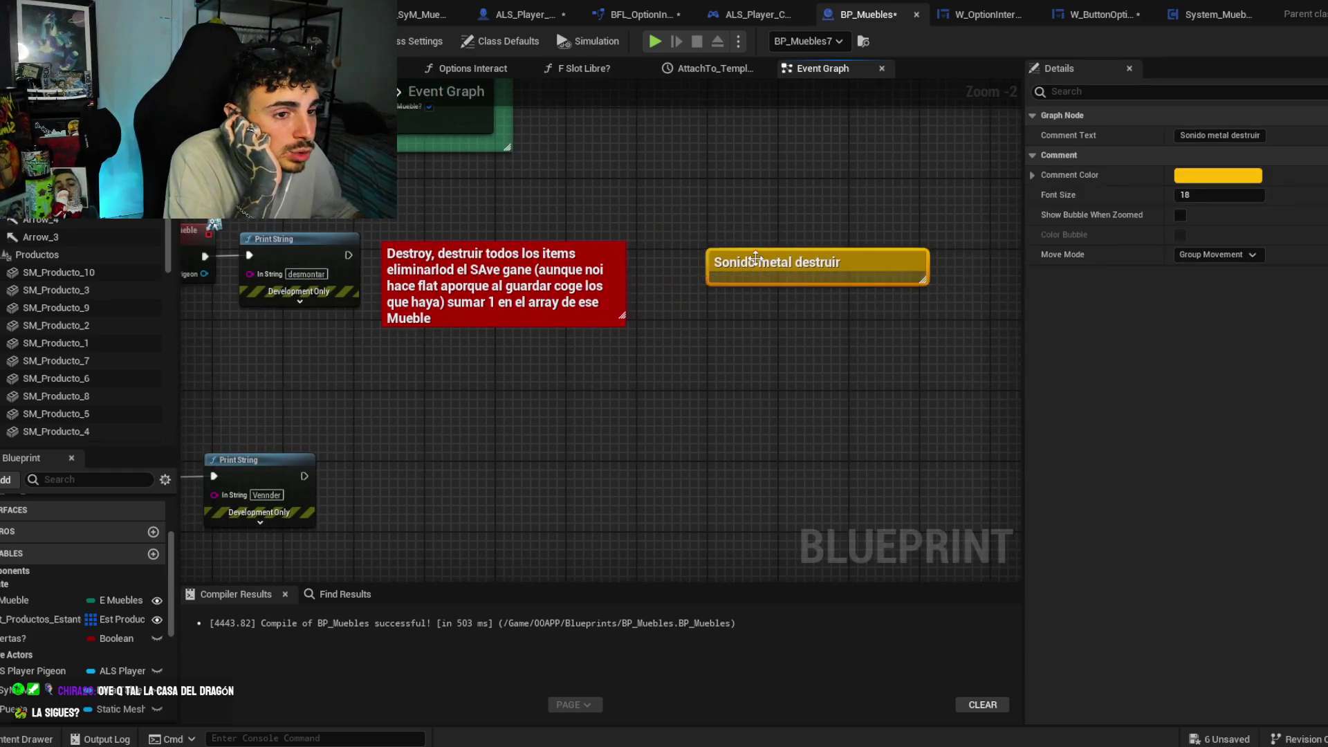
{"action": "left_click_drag", "start_coordinate": [755, 257], "coordinate": [695, 249]}
{"action": "left_click", "coordinate": [682, 329]}
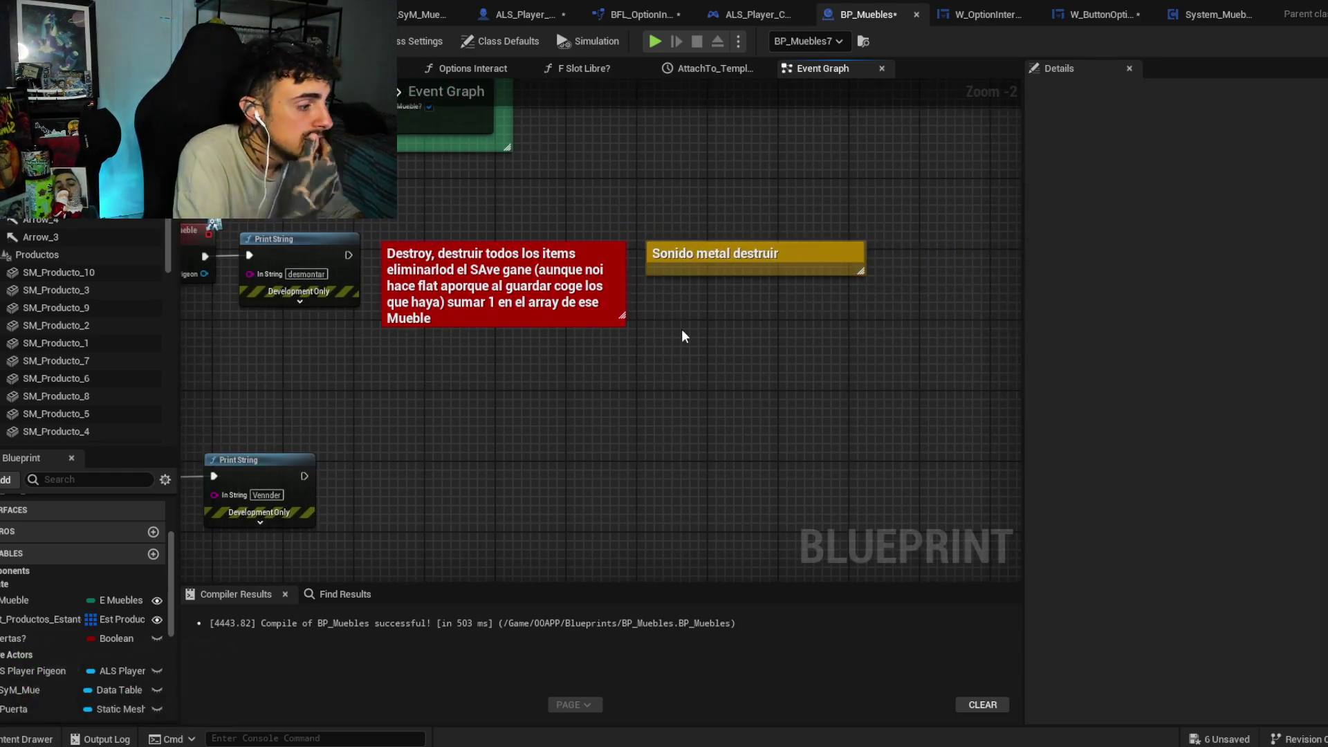
{"action": "right_click_drag", "start_coordinate": [646, 427], "coordinate": [672, 433]}
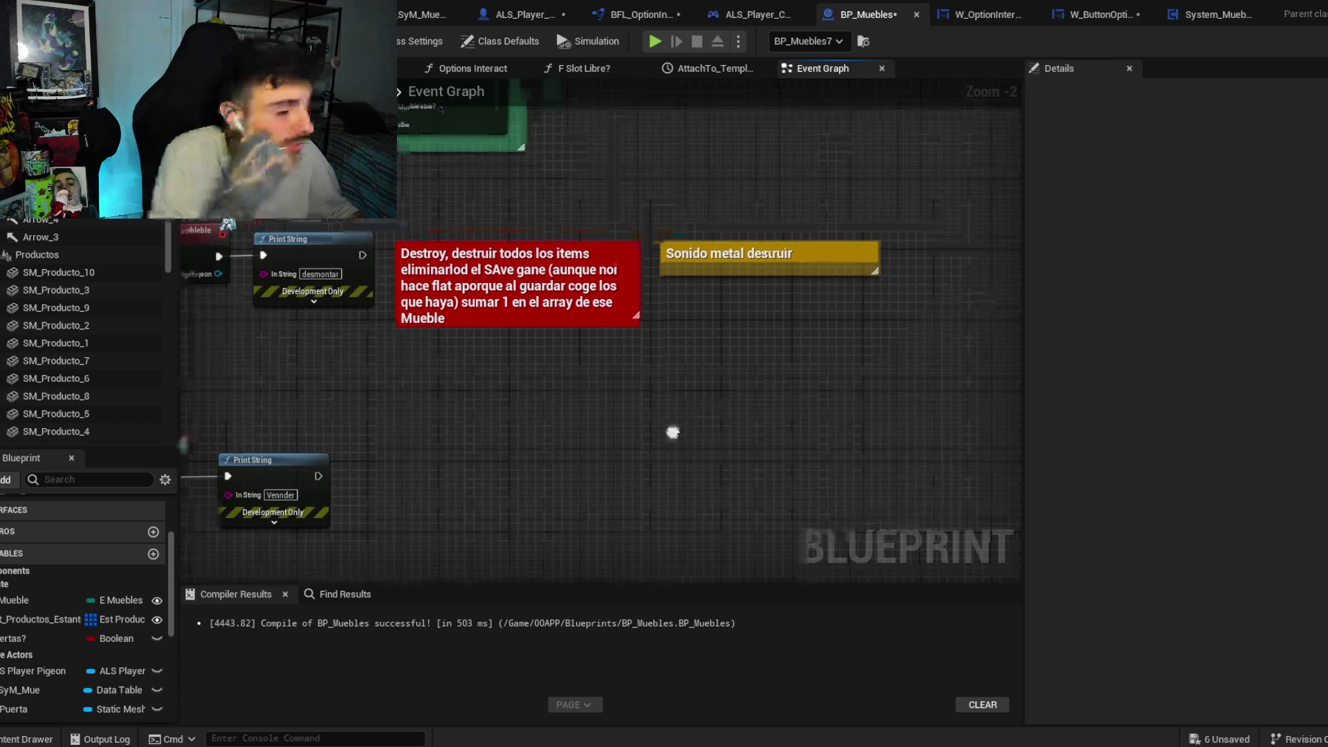
{"action": "scroll", "coordinate": [791, 390], "scroll_direction": "down", "scroll_amount": 1}
{"action": "scroll", "coordinate": [599, 412], "scroll_direction": "down", "scroll_amount": 1}
{"action": "scroll", "coordinate": [560, 426], "scroll_direction": "up", "scroll_amount": 5}
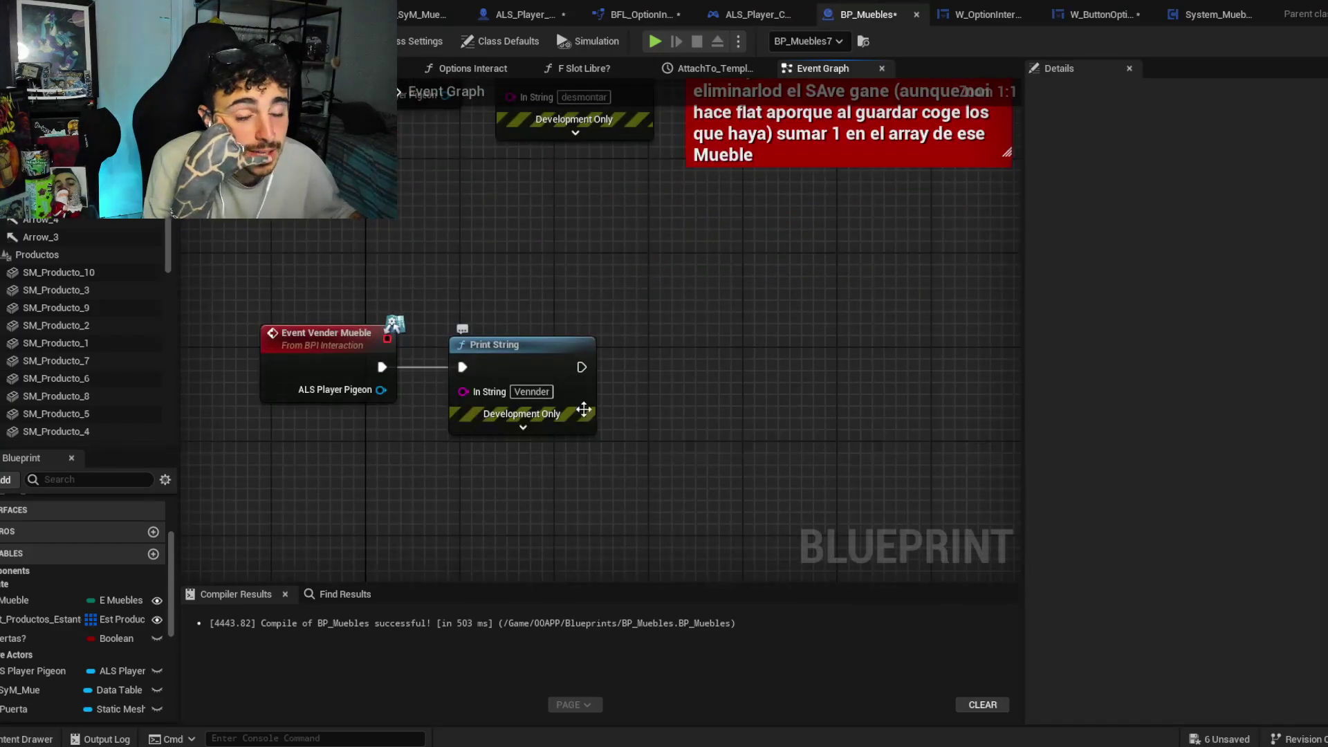
Step: Copy the red note and yellow label and paste them beside the Vender event
{"action": "left_click", "coordinate": [538, 393]}
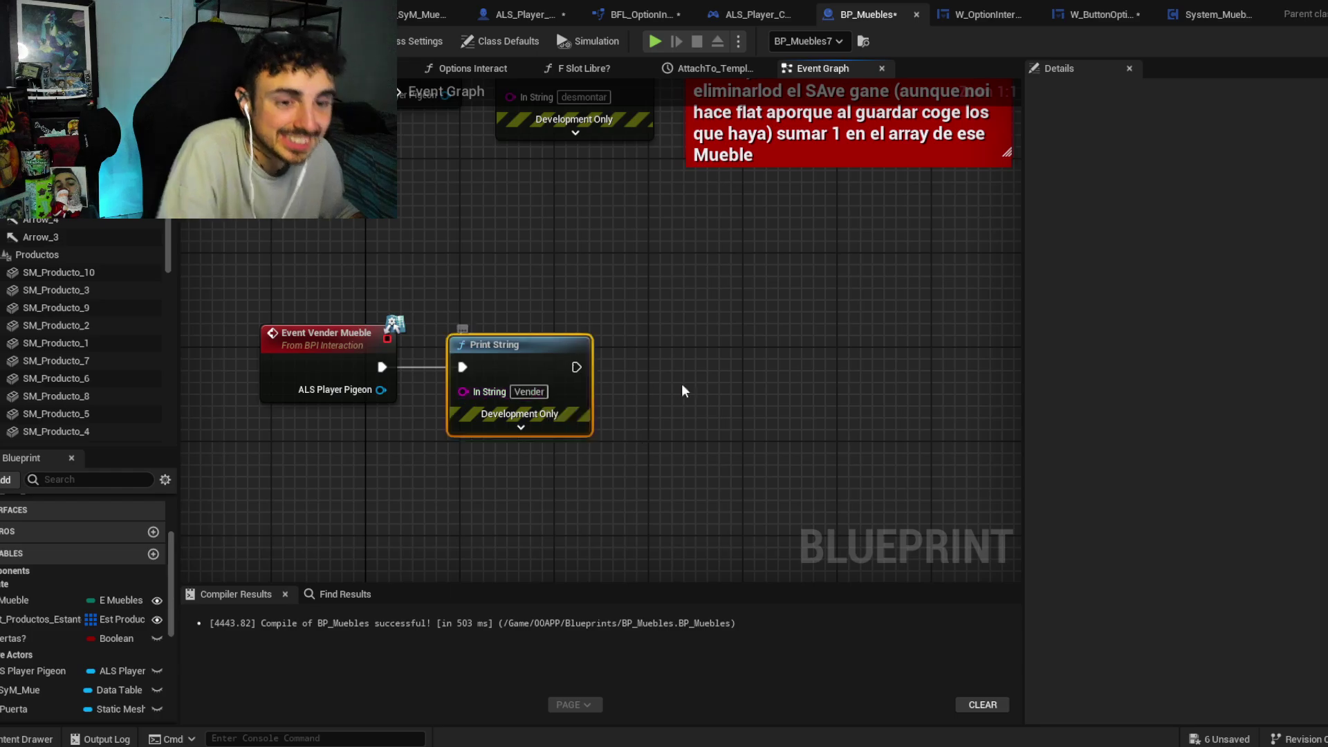
{"action": "scroll", "coordinate": [583, 394], "scroll_direction": "down", "scroll_amount": 3}
{"action": "left_click_drag", "start_coordinate": [860, 309], "coordinate": [670, 199]}
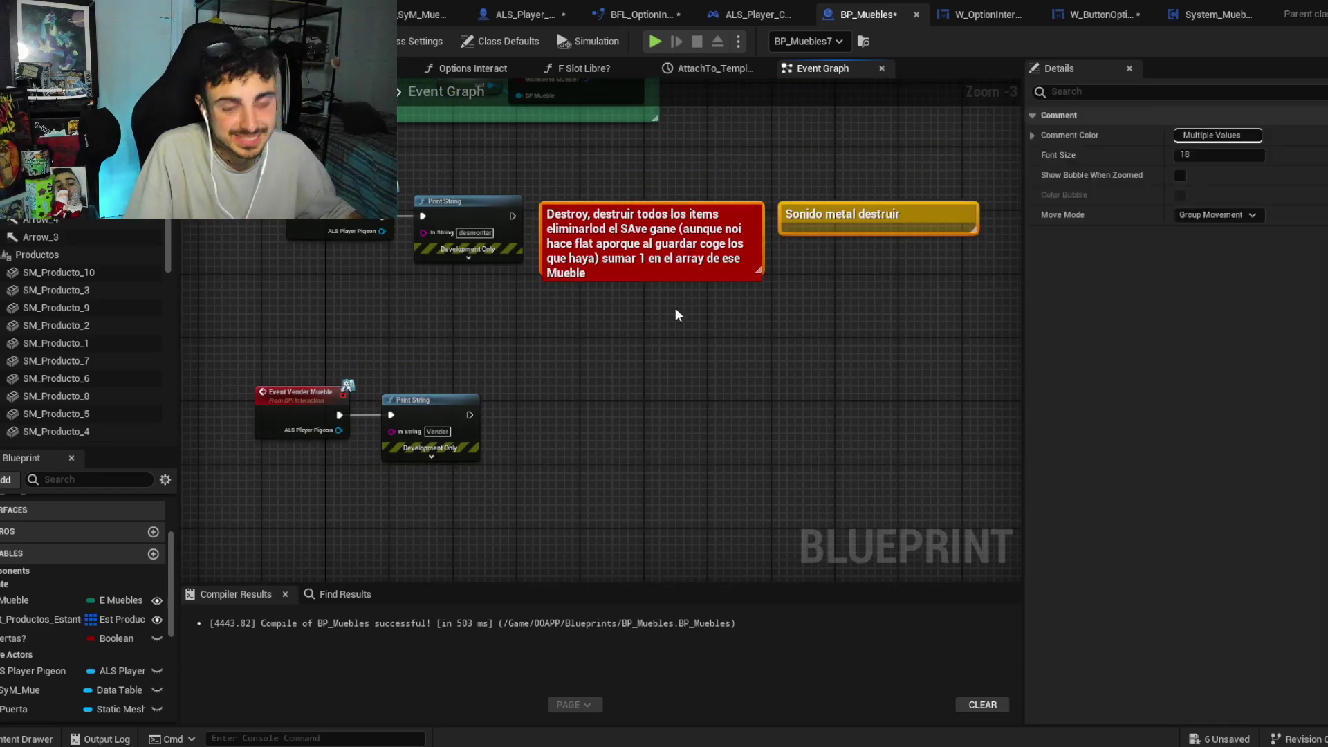
{"action": "key", "text": "ctrl+c"}
{"action": "key", "text": "ctrl+v"}
{"action": "left_click_drag", "start_coordinate": [663, 453], "coordinate": [633, 428]}
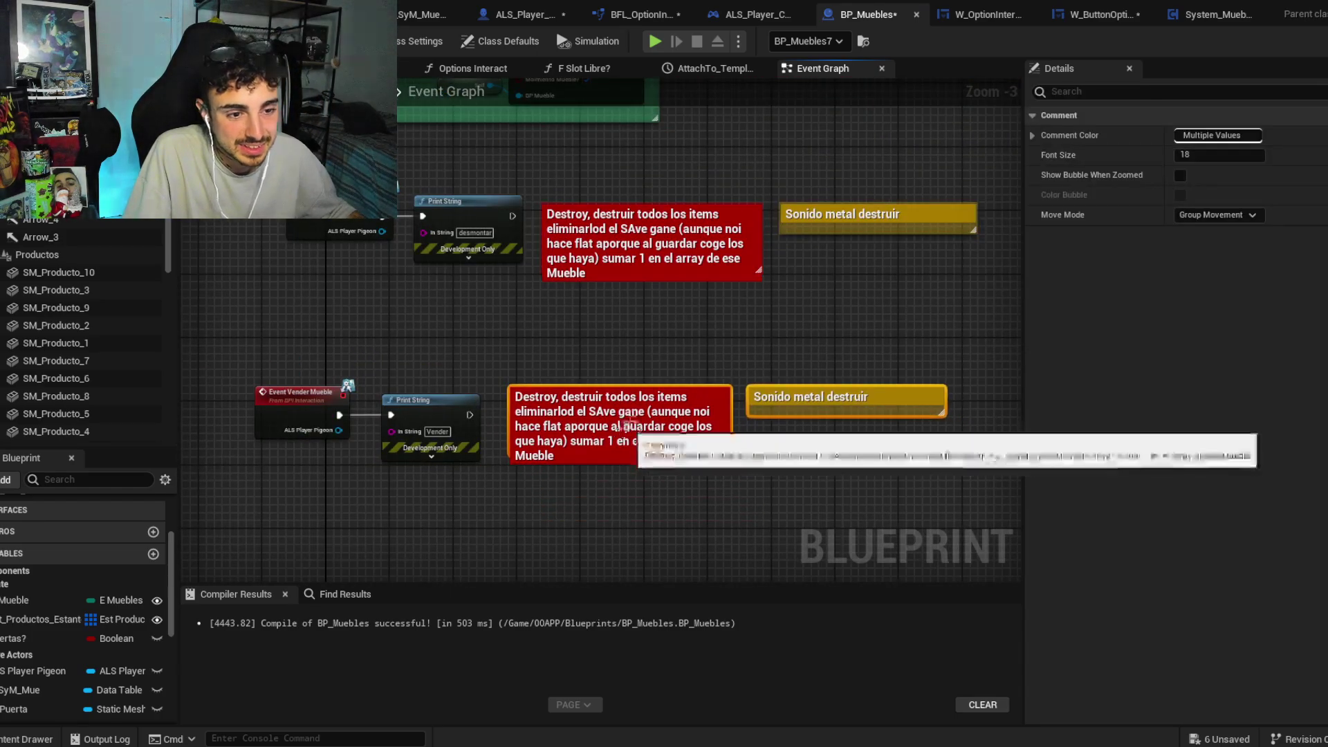
Step: Edit the red copy so its text ends with 'No sumar'
{"action": "double_click", "coordinate": [633, 428]}
{"action": "scroll", "coordinate": [633, 429], "scroll_direction": "up", "scroll_amount": 3}
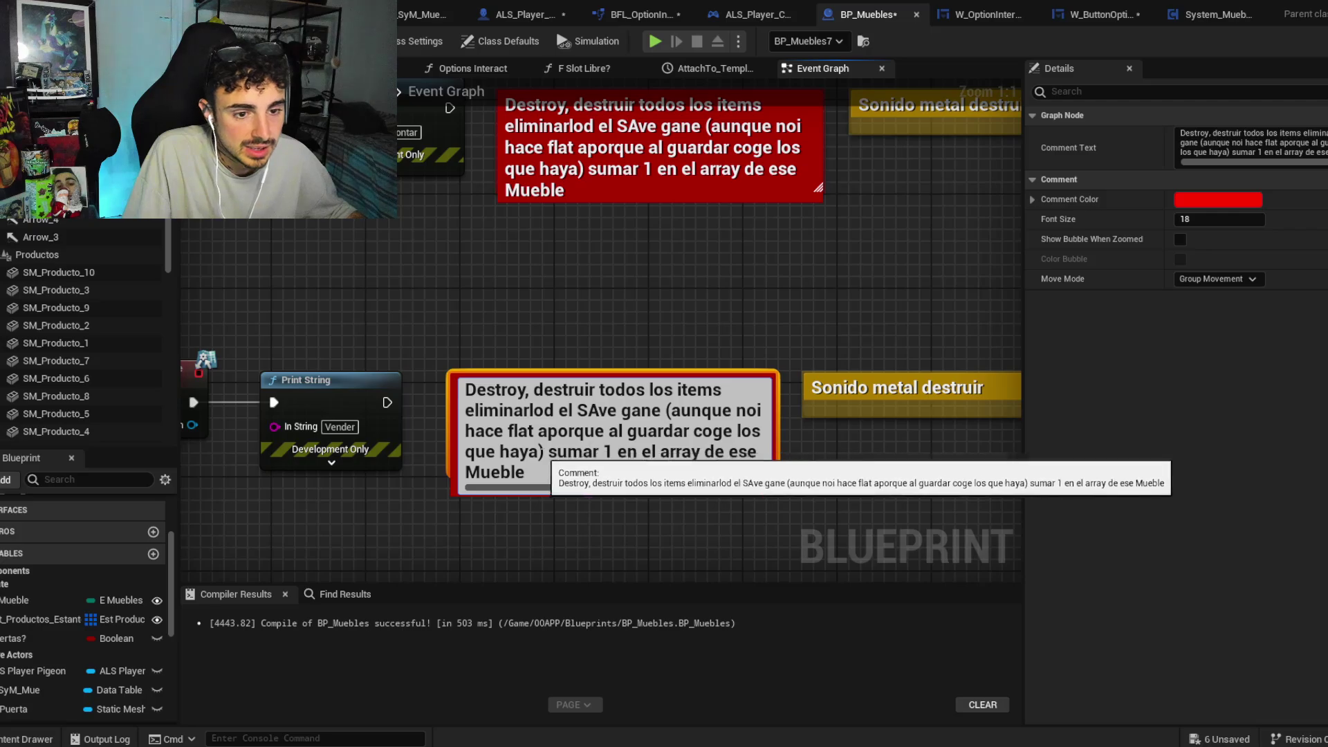
{"action": "double_click", "coordinate": [552, 453]}
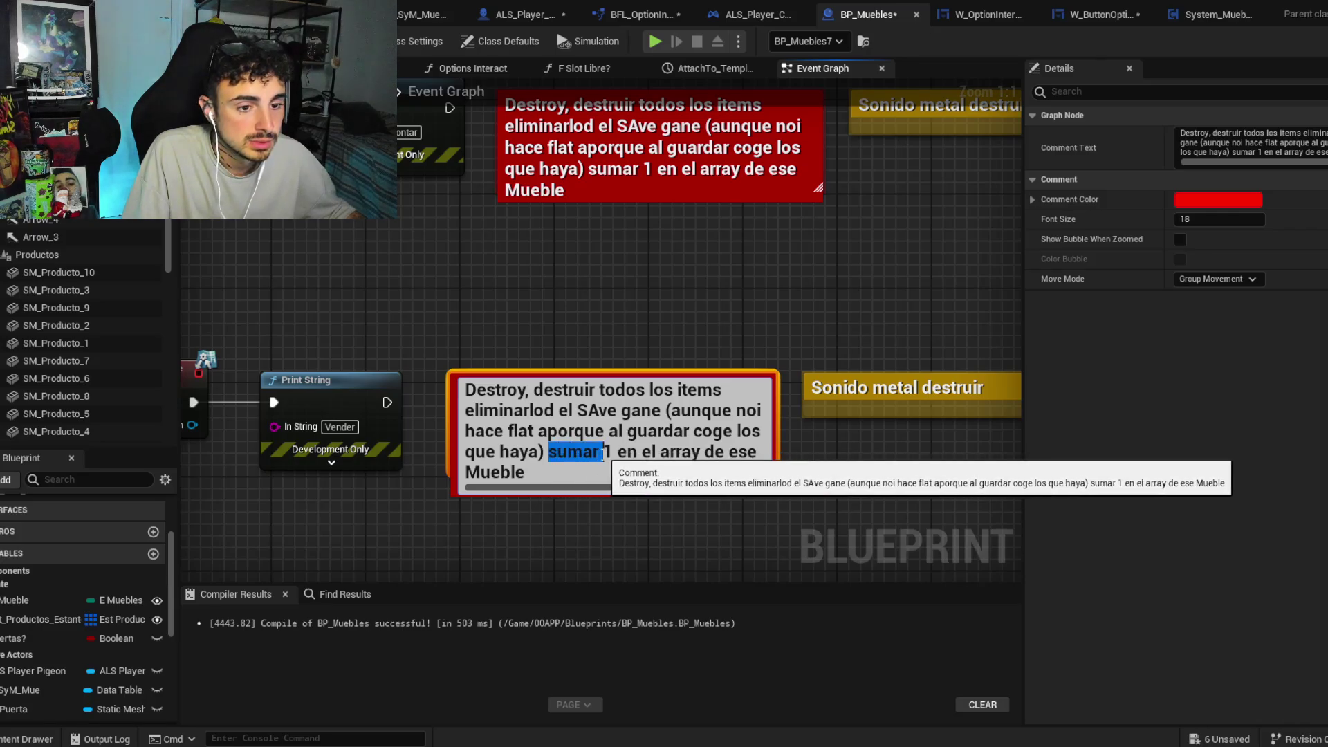
{"action": "left_click", "coordinate": [547, 453]}
{"action": "type", "text": "No"}
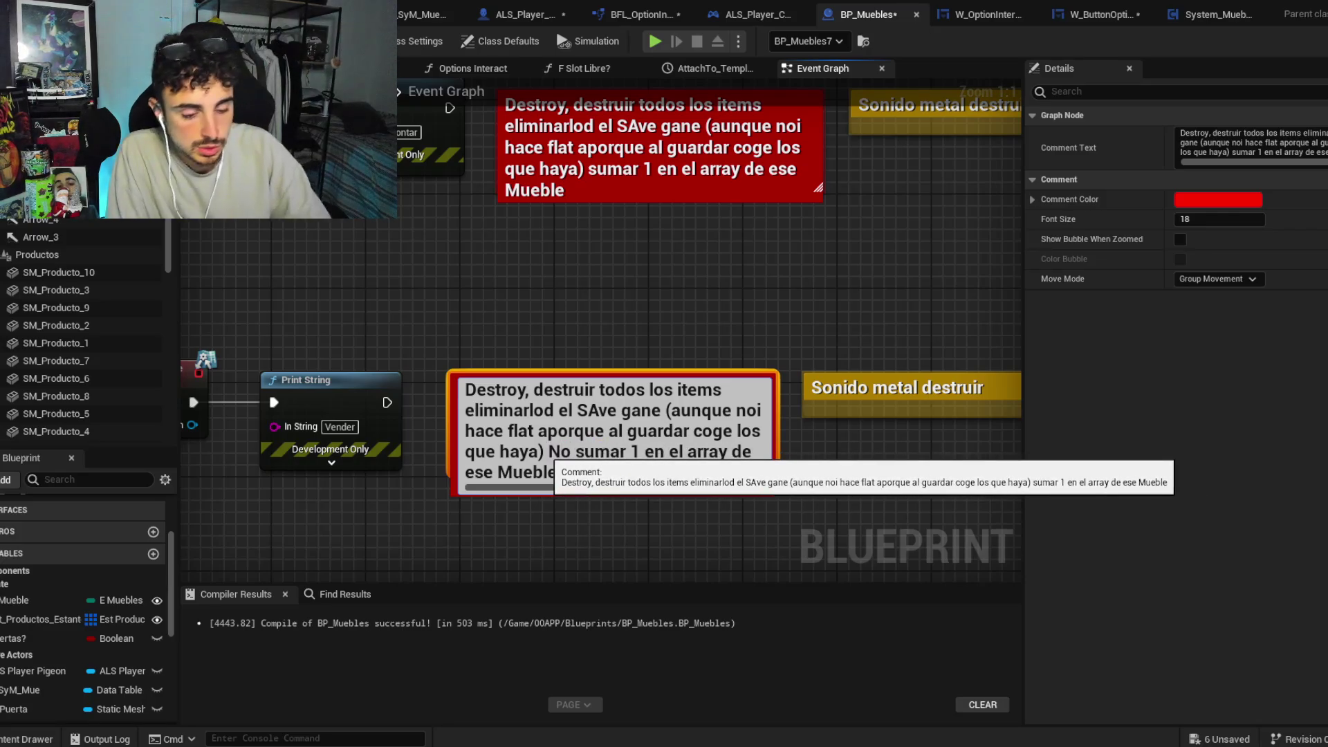
{"action": "left_click", "coordinate": [636, 453]}
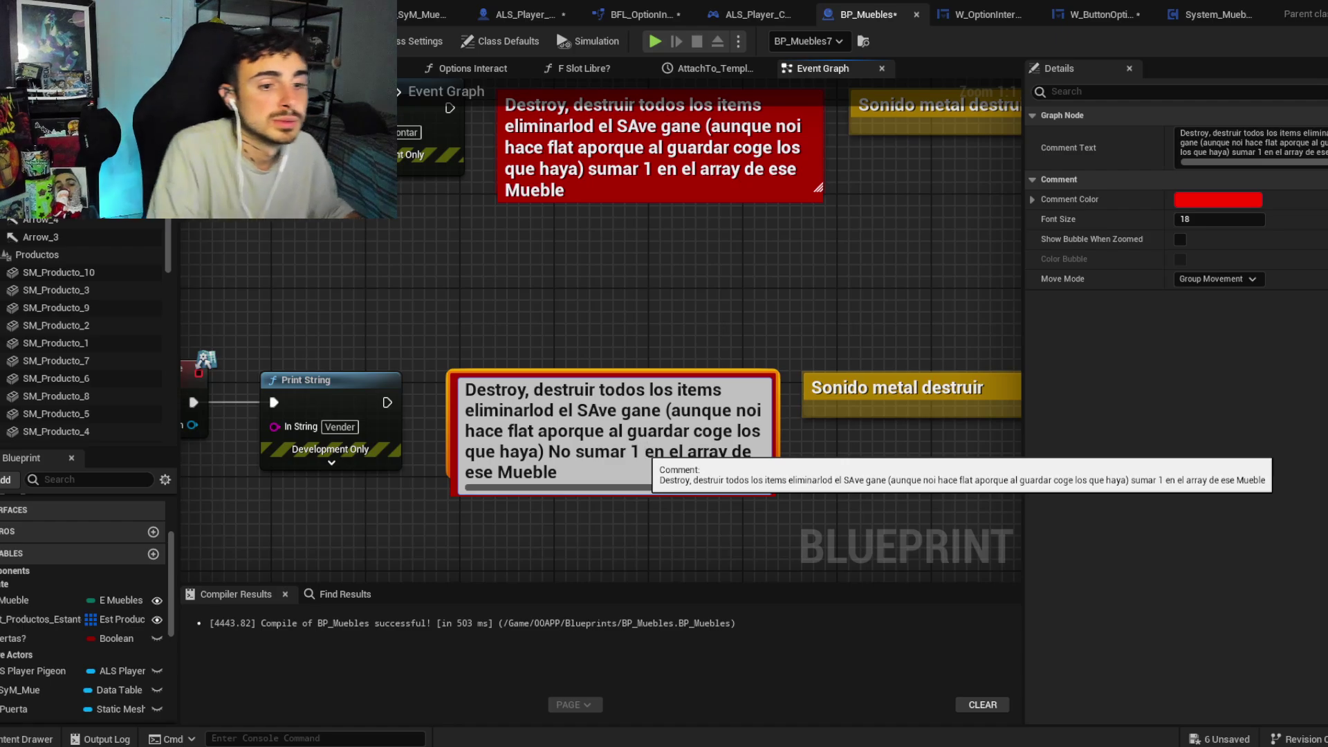
{"action": "key", "text": "BackSpace"}
{"action": "left_click_drag", "start_coordinate": [631, 453], "coordinate": [557, 473]}
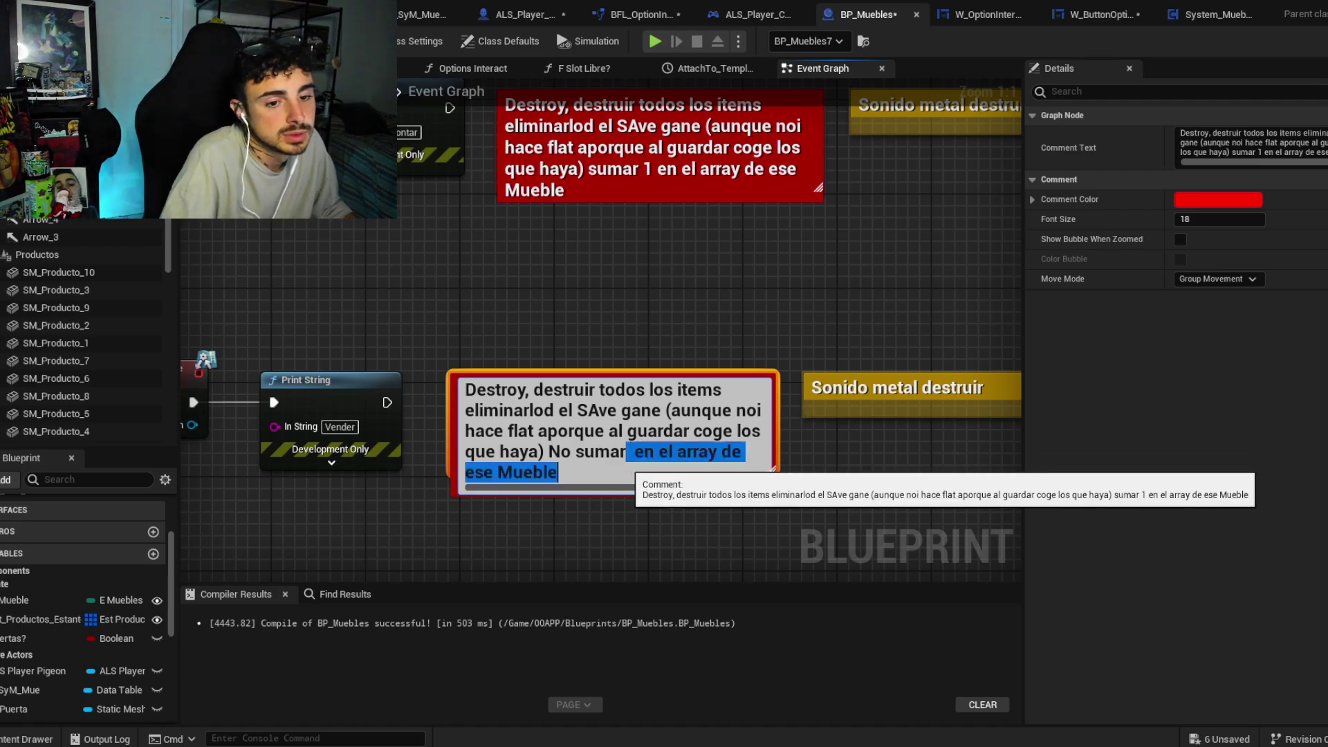
{"action": "key", "text": "BackSpace"}
{"action": "left_click", "coordinate": [839, 471]}
Step: Rename the yellow copy to 'Sonido de dinero'
{"action": "right_click_drag", "start_coordinate": [861, 402], "coordinate": [767, 382]}
{"action": "double_click", "coordinate": [767, 373]}
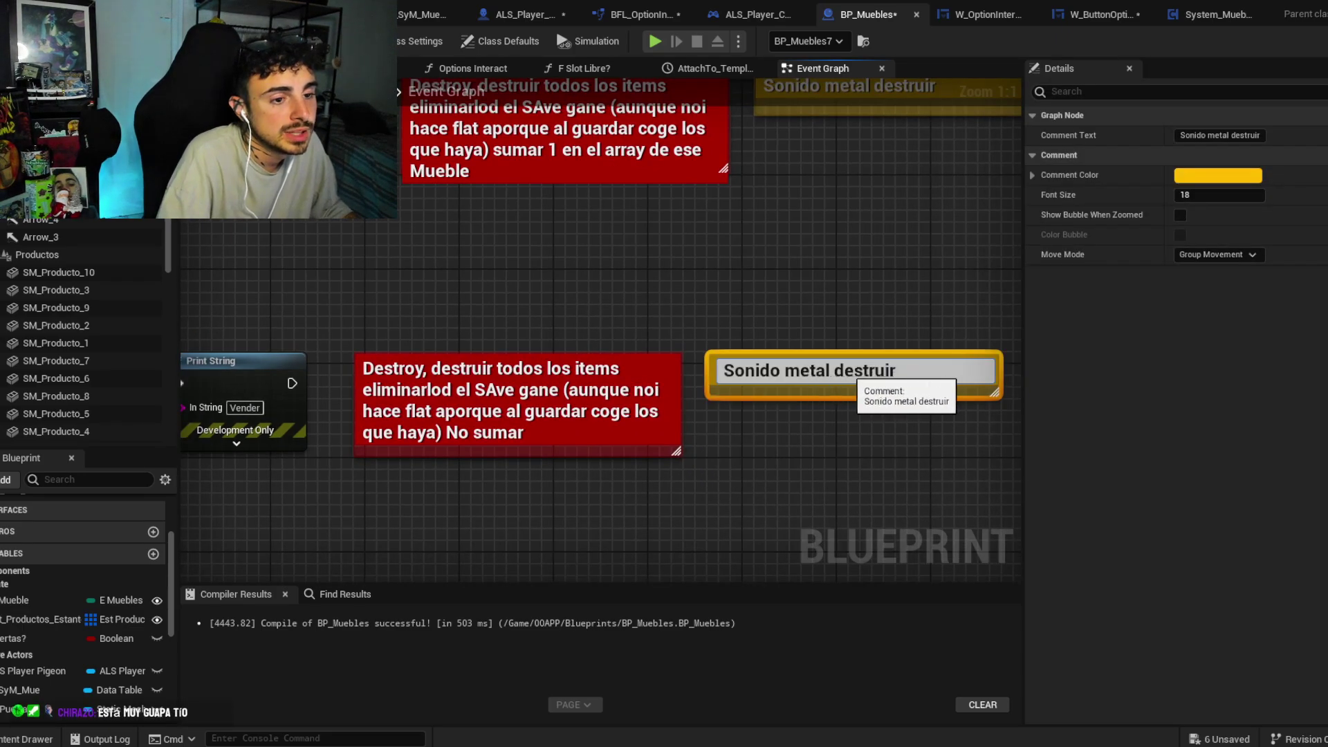
{"action": "left_click_drag", "start_coordinate": [786, 371], "coordinate": [899, 372]}
{"action": "type", "text": "de"}
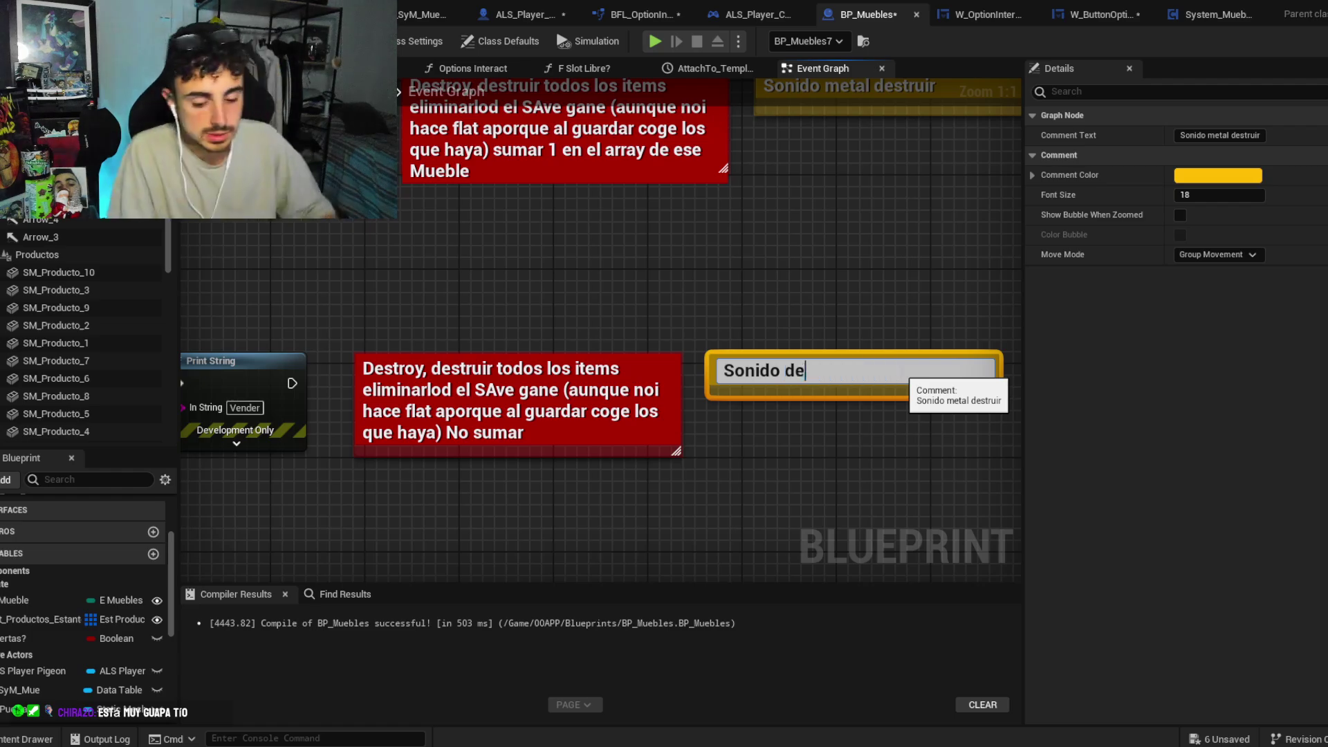
{"action": "type", "text": " dinero"}
{"action": "key", "text": "Return"}
{"action": "left_click", "coordinate": [701, 296]}
Step: Align the Desmontar row, move the Vender row up closer to it, and save BP_Muebles
{"action": "scroll", "coordinate": [701, 296], "scroll_direction": "down", "scroll_amount": 5}
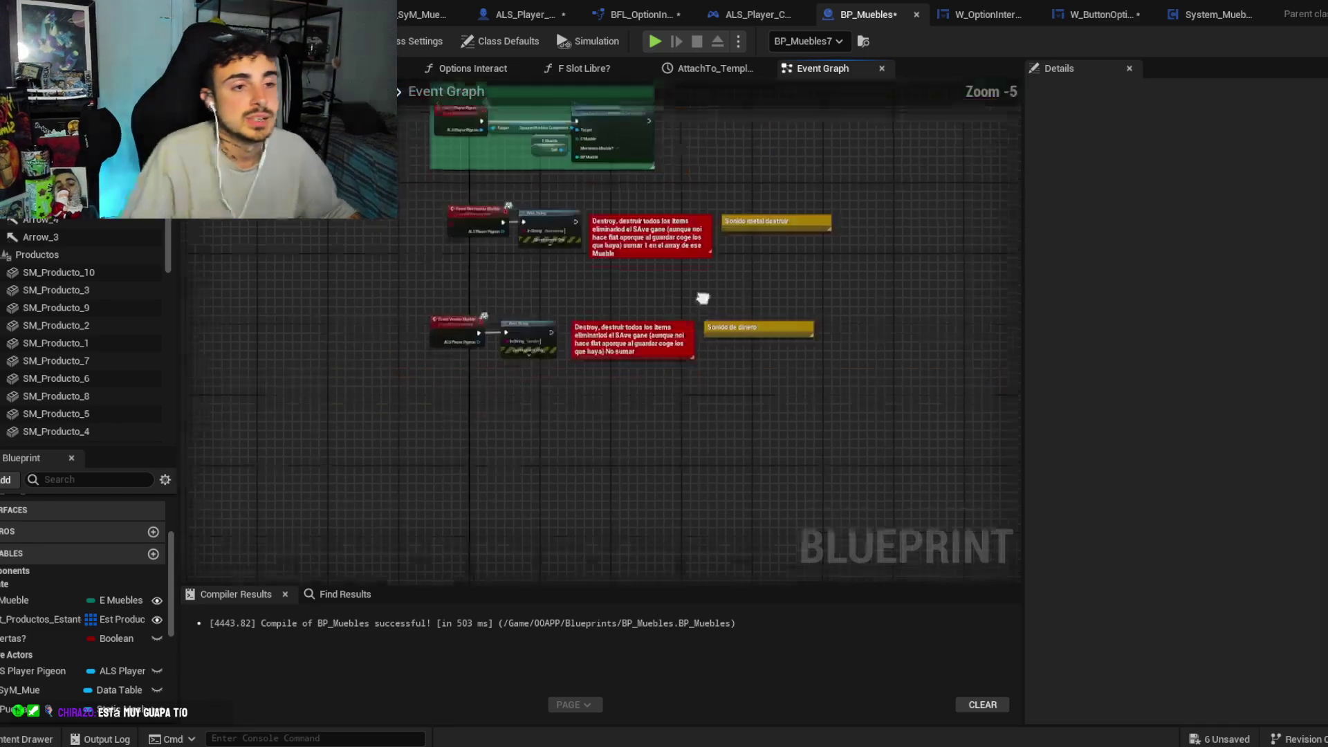
{"action": "right_click_drag", "start_coordinate": [842, 356], "coordinate": [856, 414]}
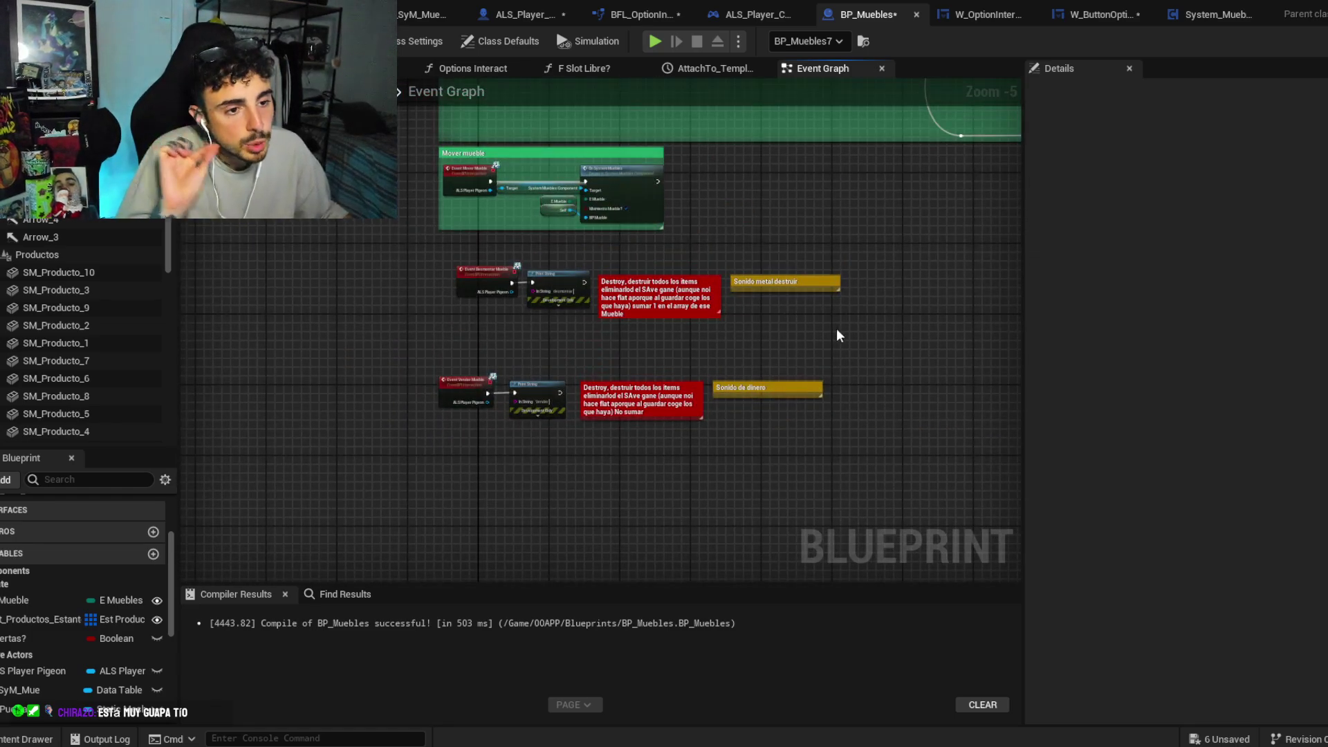
{"action": "left_click_drag", "start_coordinate": [836, 328], "coordinate": [464, 264]}
{"action": "left_click_drag", "start_coordinate": [422, 362], "coordinate": [811, 448]}
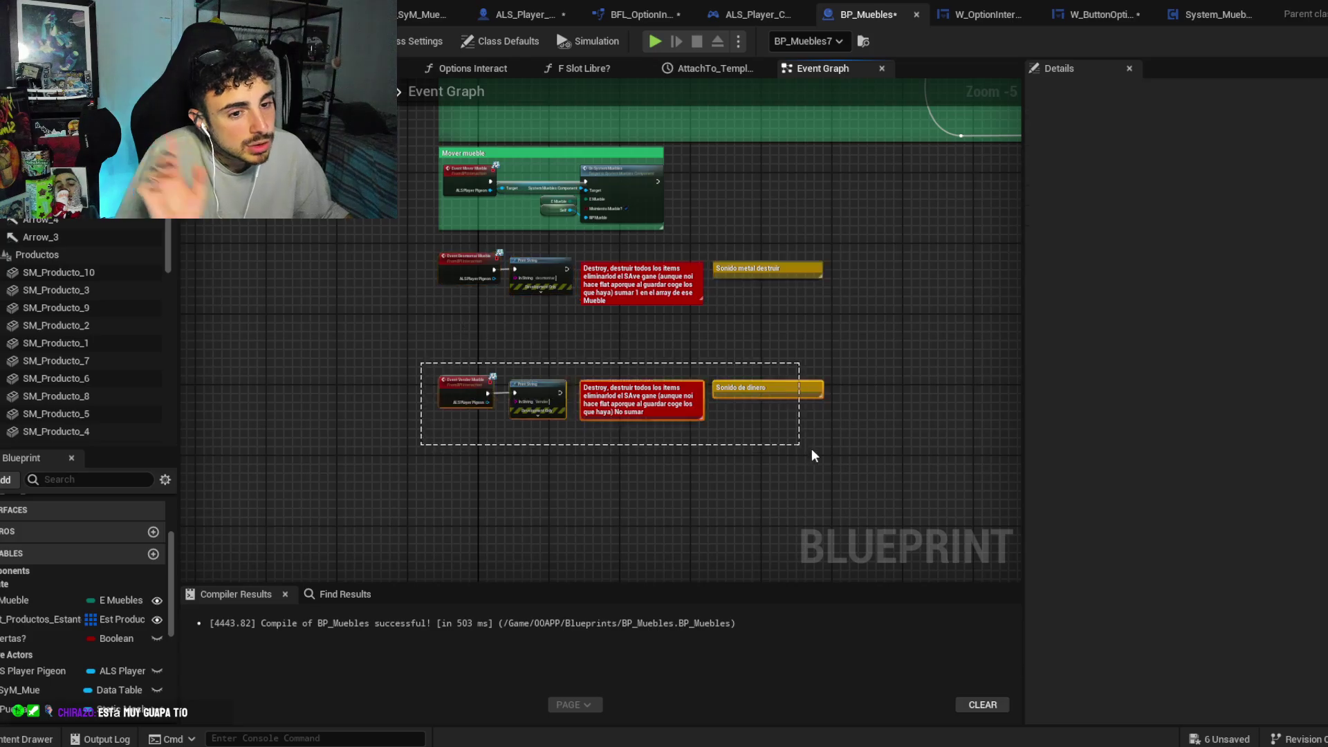
{"action": "left_click_drag", "start_coordinate": [464, 381], "coordinate": [463, 350]}
{"action": "right_click", "coordinate": [463, 350]}
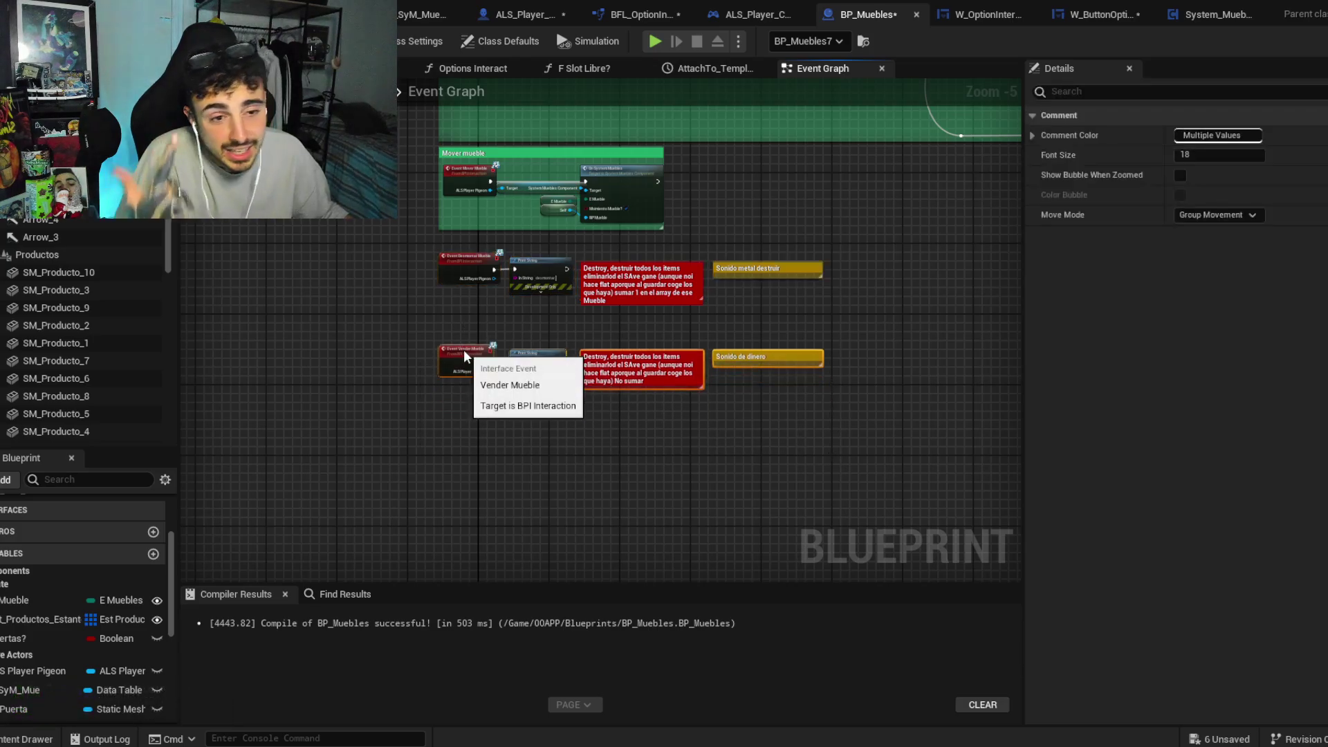
{"action": "left_click", "coordinate": [476, 407]}
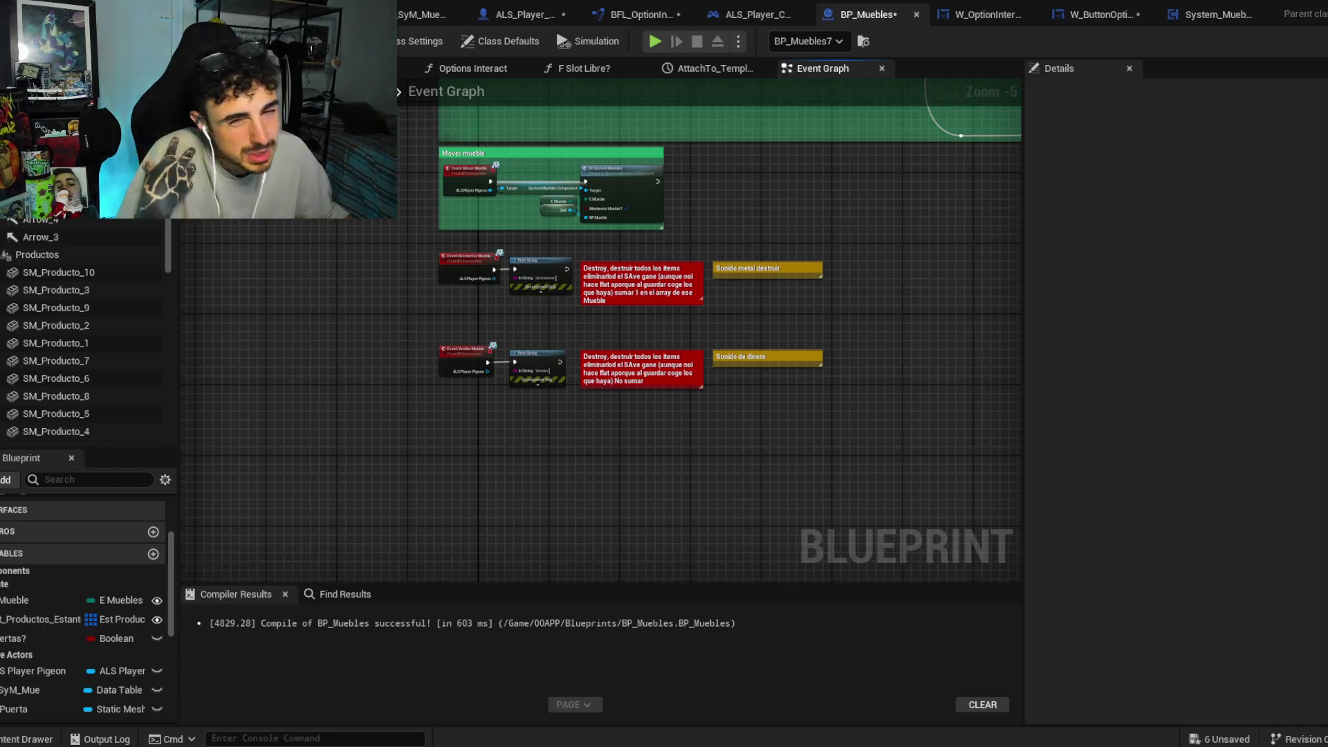
{"action": "key", "text": "ctrl+s"}
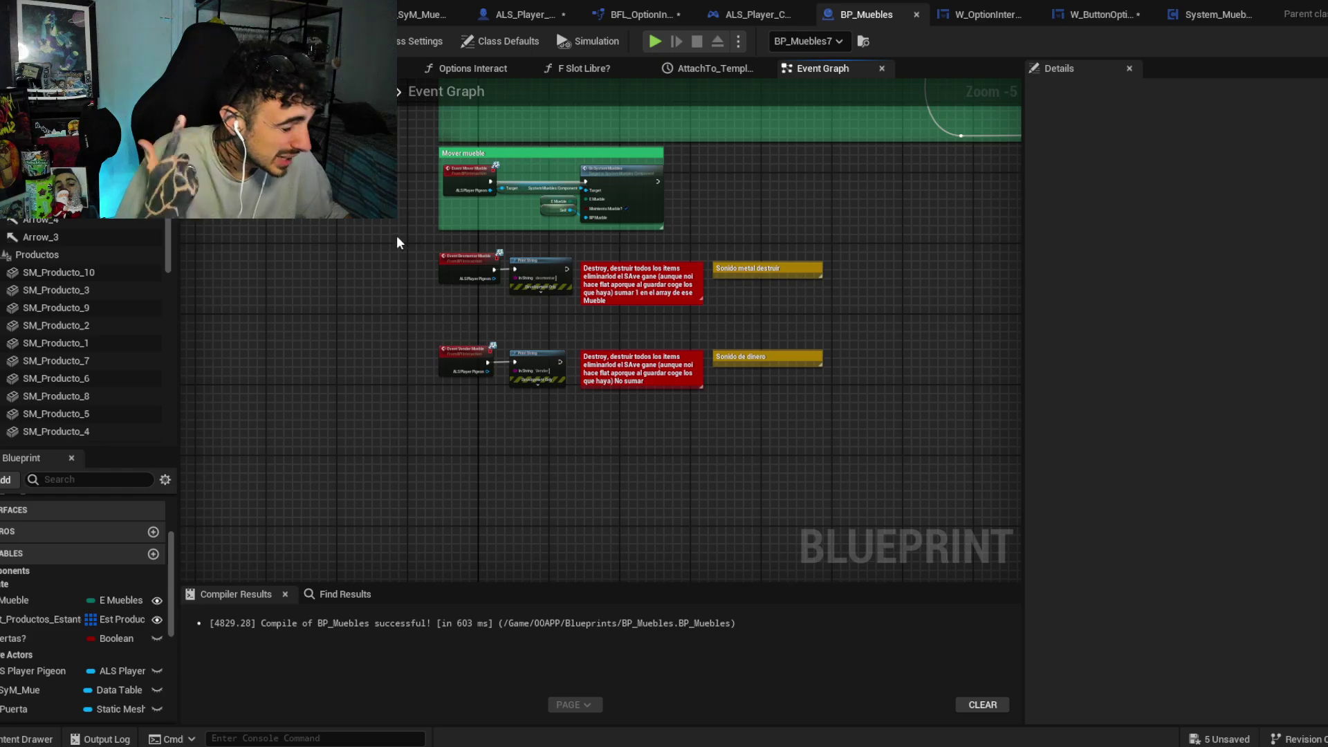
{"action": "right_click_drag", "start_coordinate": [408, 222], "coordinate": [712, 312]}
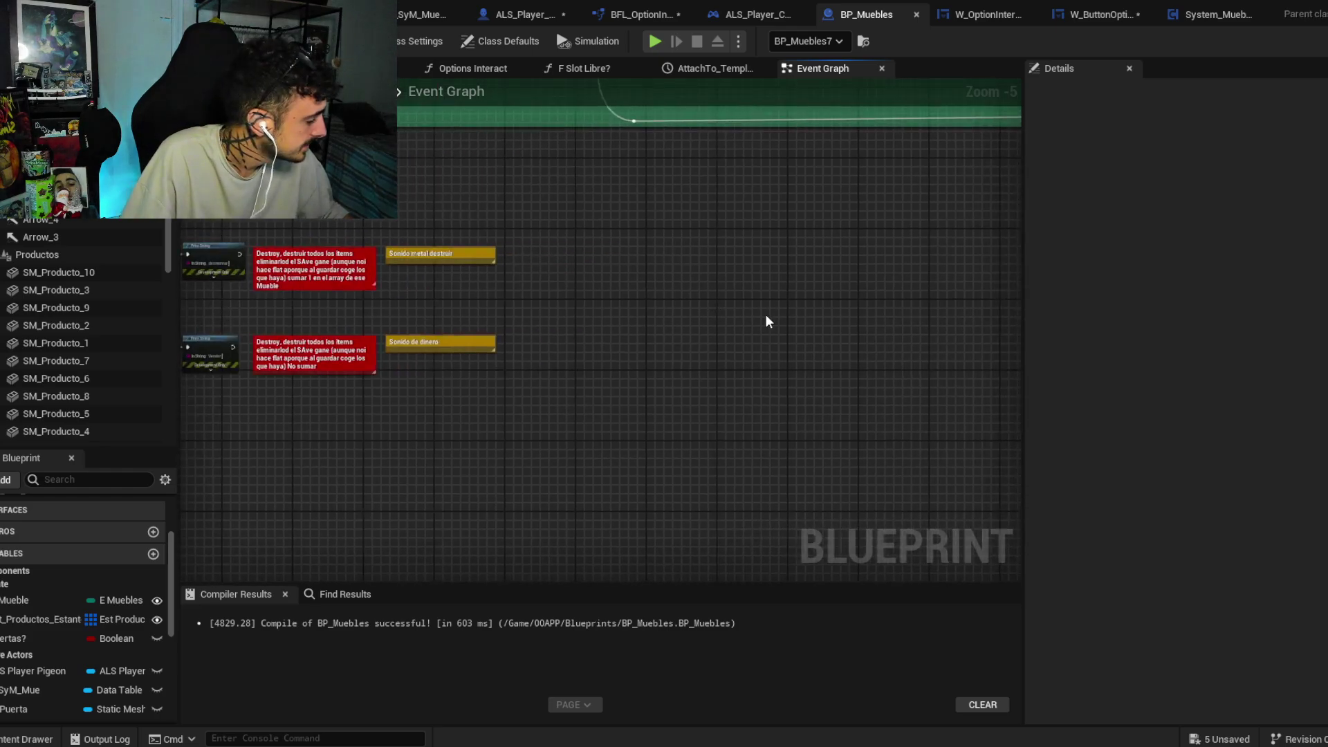
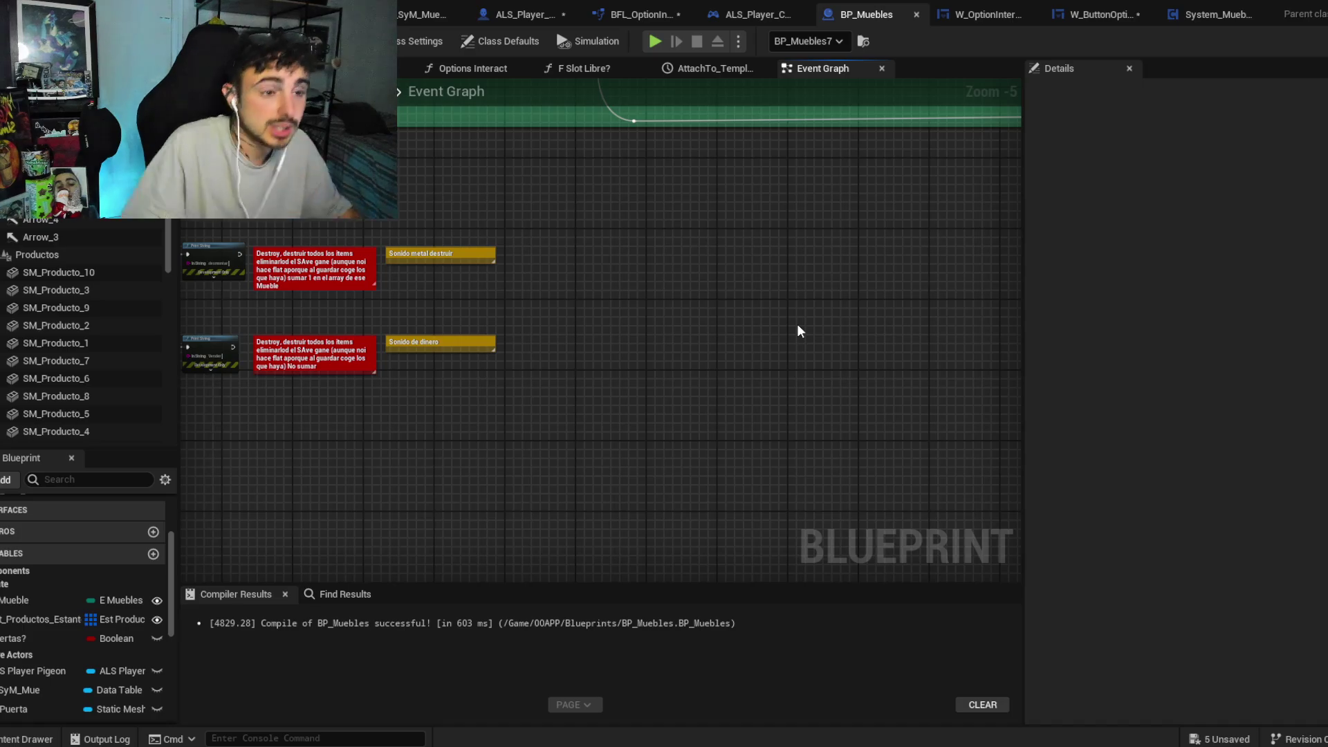
Step: Pan the BP_Muebles event graph to bring the red comment nodes into view
{"action": "mouse_move", "coordinate": [796, 323]}
{"action": "right_mouse_down"}
{"action": "mouse_move", "coordinate": [771, 314]}
{"action": "mouse_move", "coordinate": [719, 329]}
{"action": "right_mouse_up"}
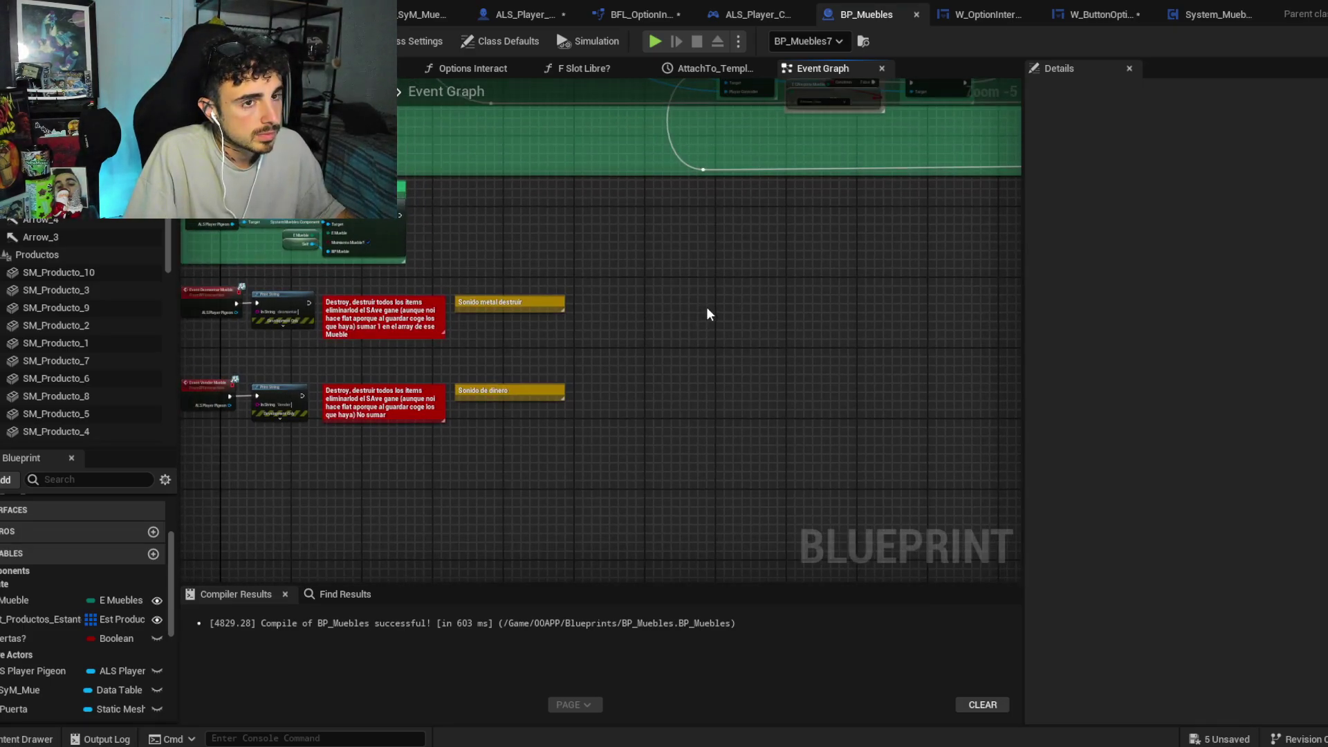
{"action": "right_click_drag", "start_coordinate": [650, 264], "coordinate": [672, 289]}
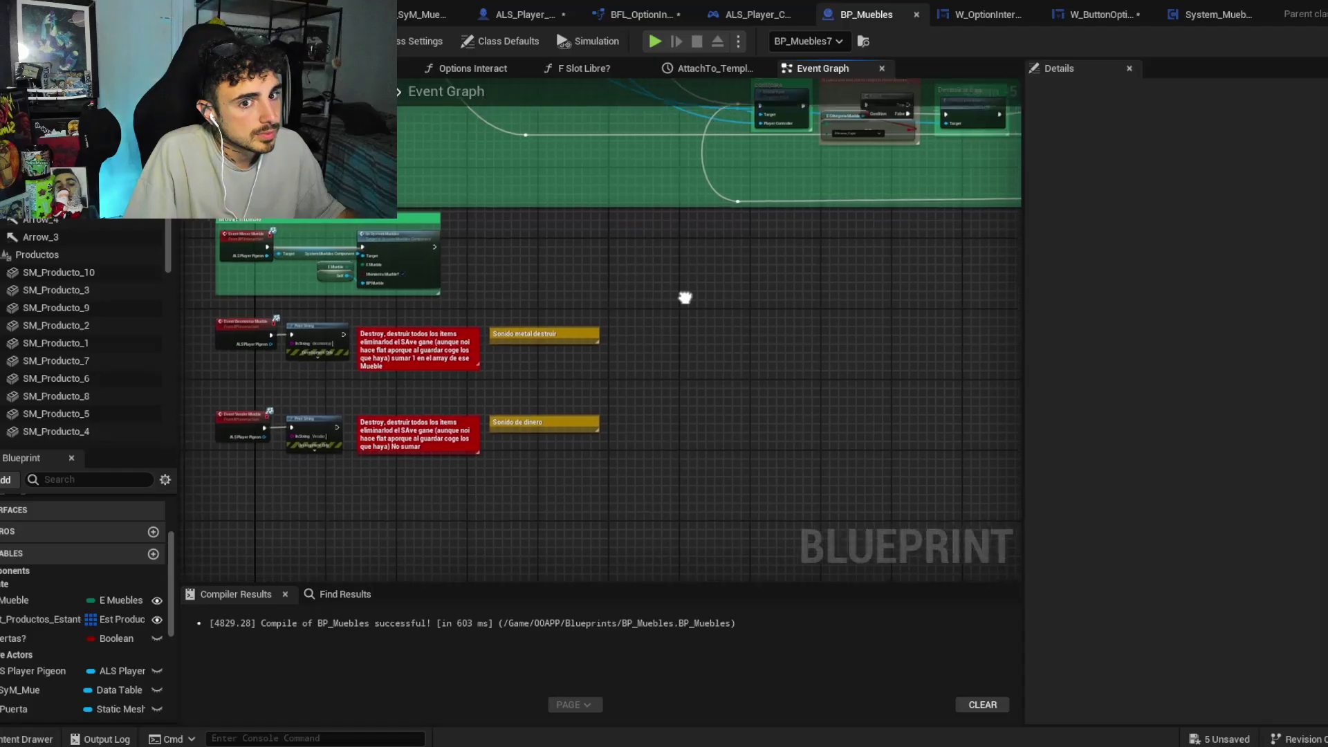
{"action": "right_click_drag", "start_coordinate": [476, 286], "coordinate": [558, 271]}
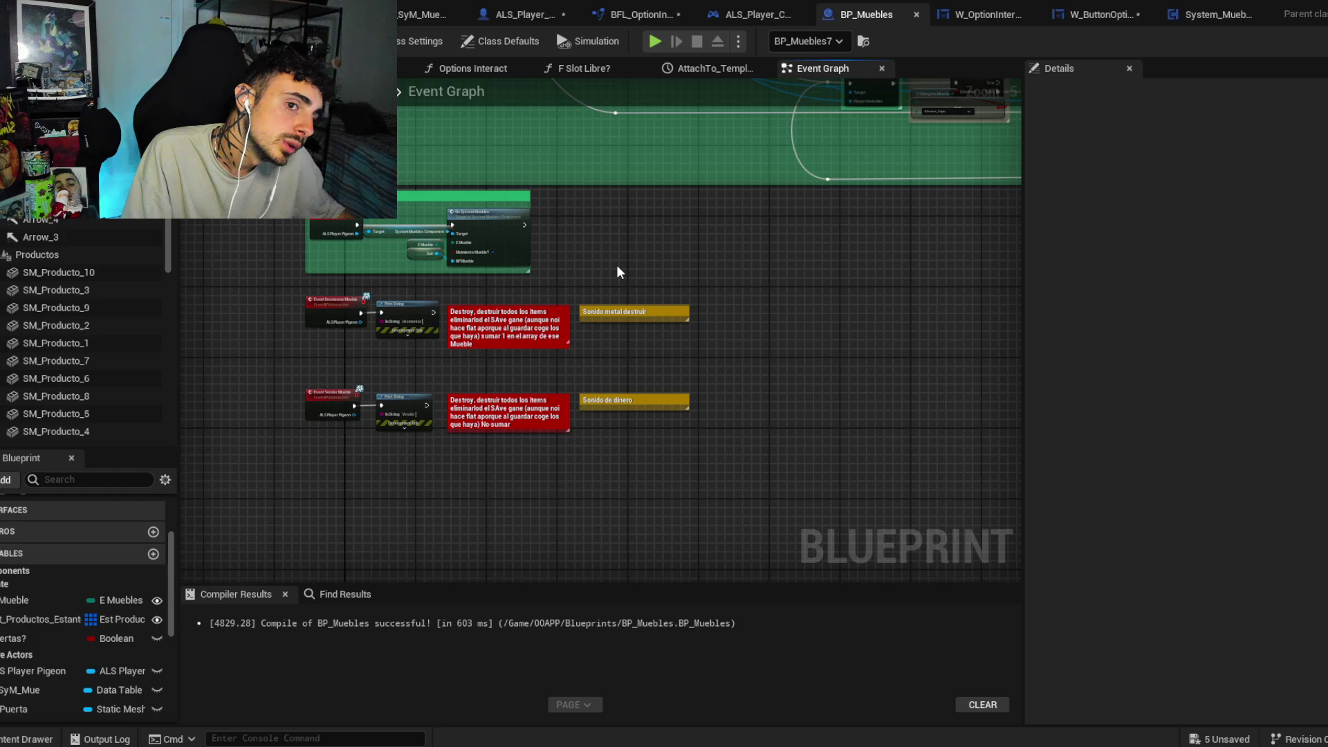
Step: Search the assets for 'est', then 'mueble', and open the E_Arrows_Object enumeration
{"action": "key", "text": "ctrl+space"}
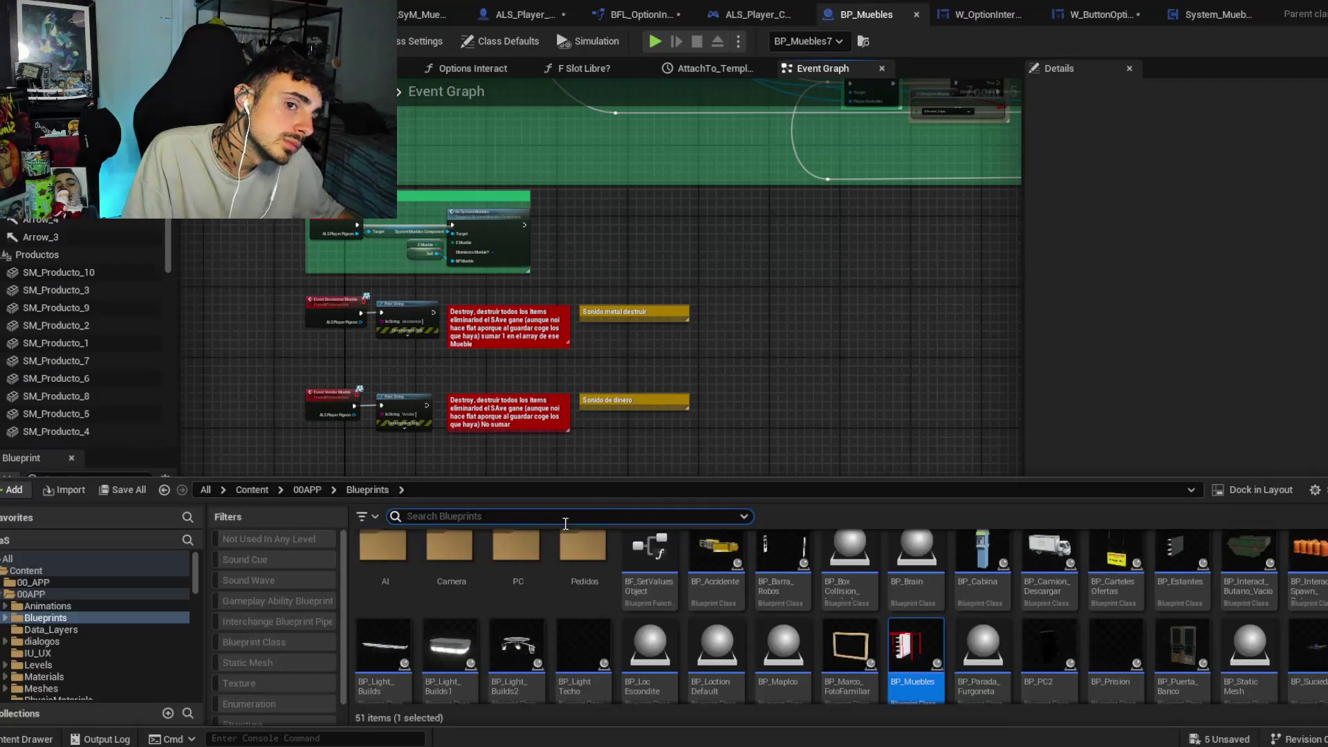
{"action": "type", "text": "est"}
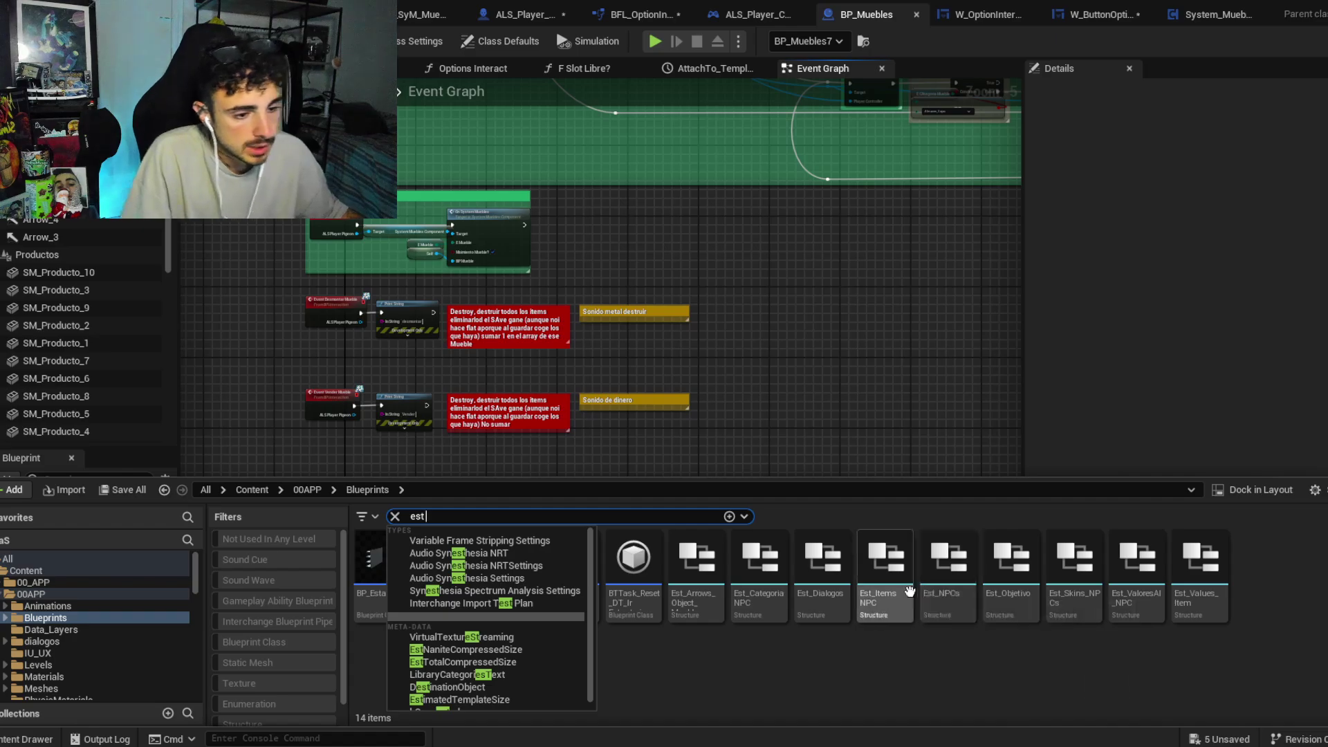
{"action": "left_click", "coordinate": [907, 589]}
{"action": "left_click", "coordinate": [554, 516]}
{"action": "type", "text": "muebl"}
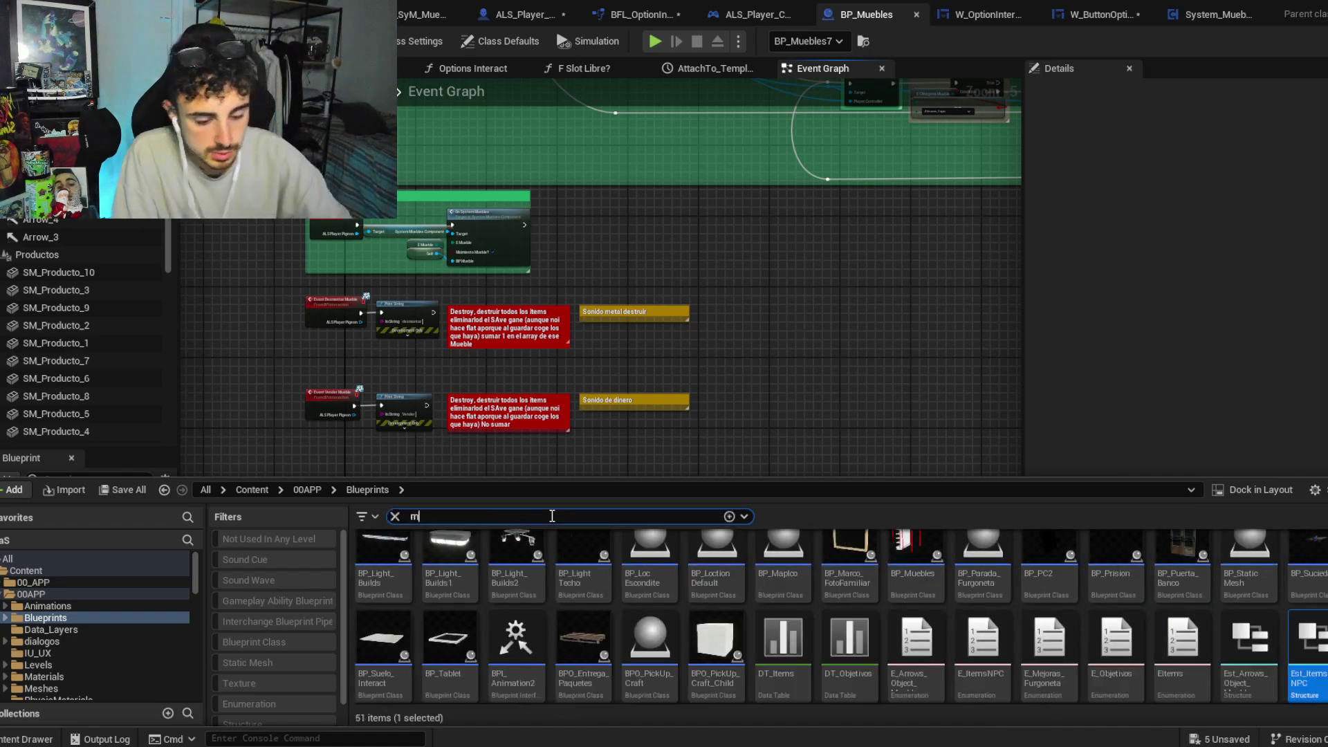
{"action": "type", "text": "e"}
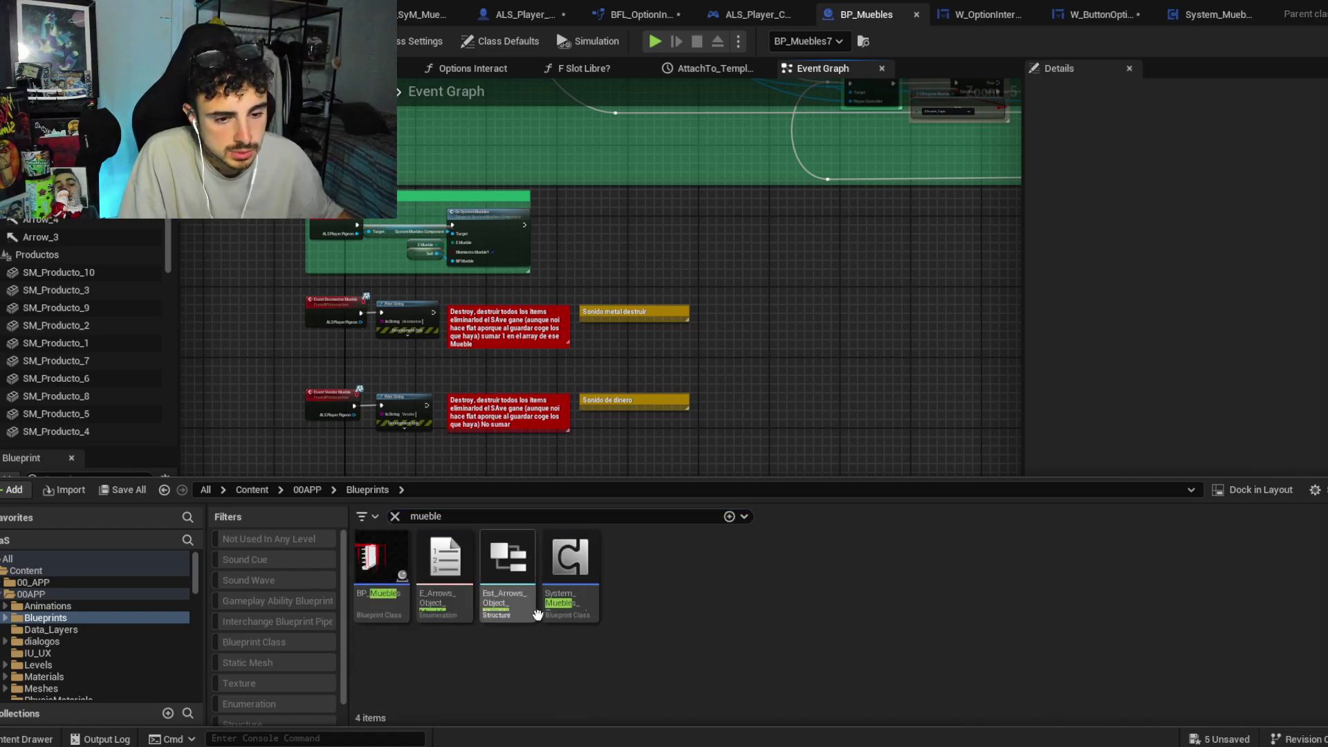
{"action": "key", "text": "F7"}
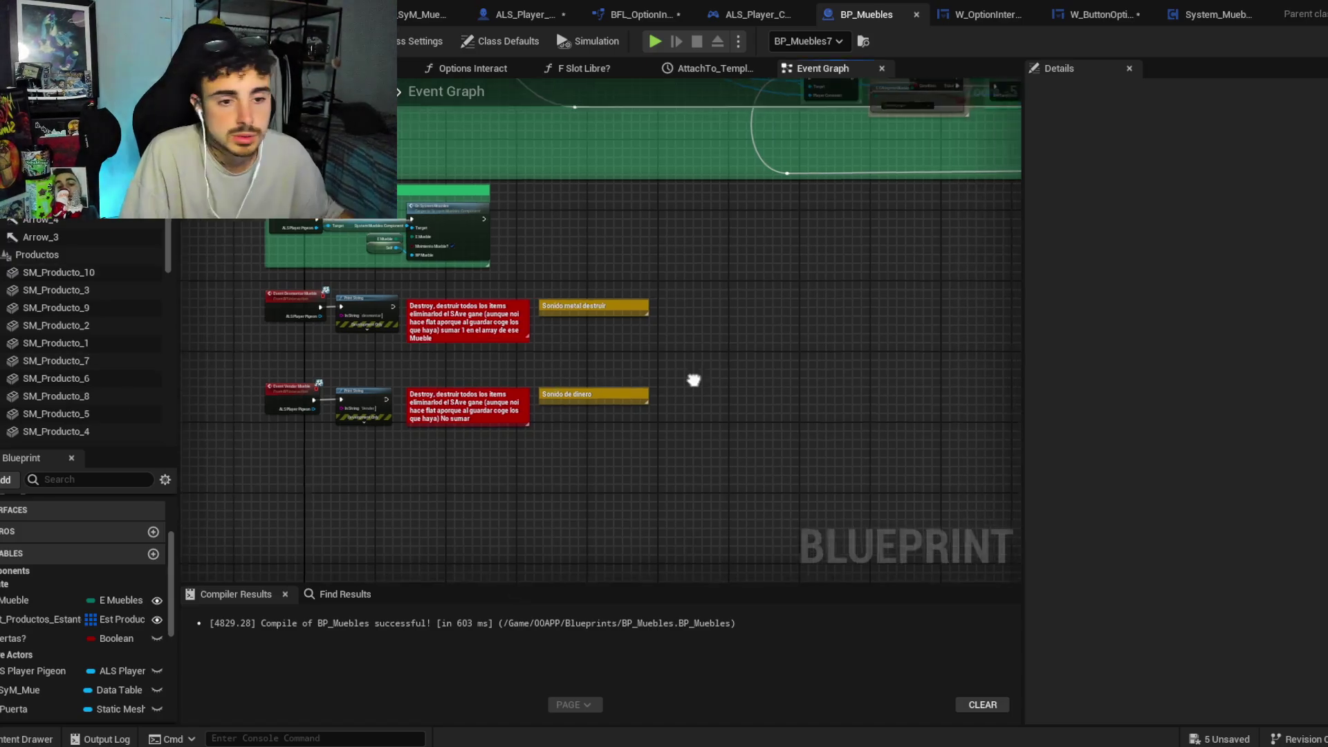
{"action": "key", "text": "ctrl+space"}
{"action": "double_click", "coordinate": [444, 596]}
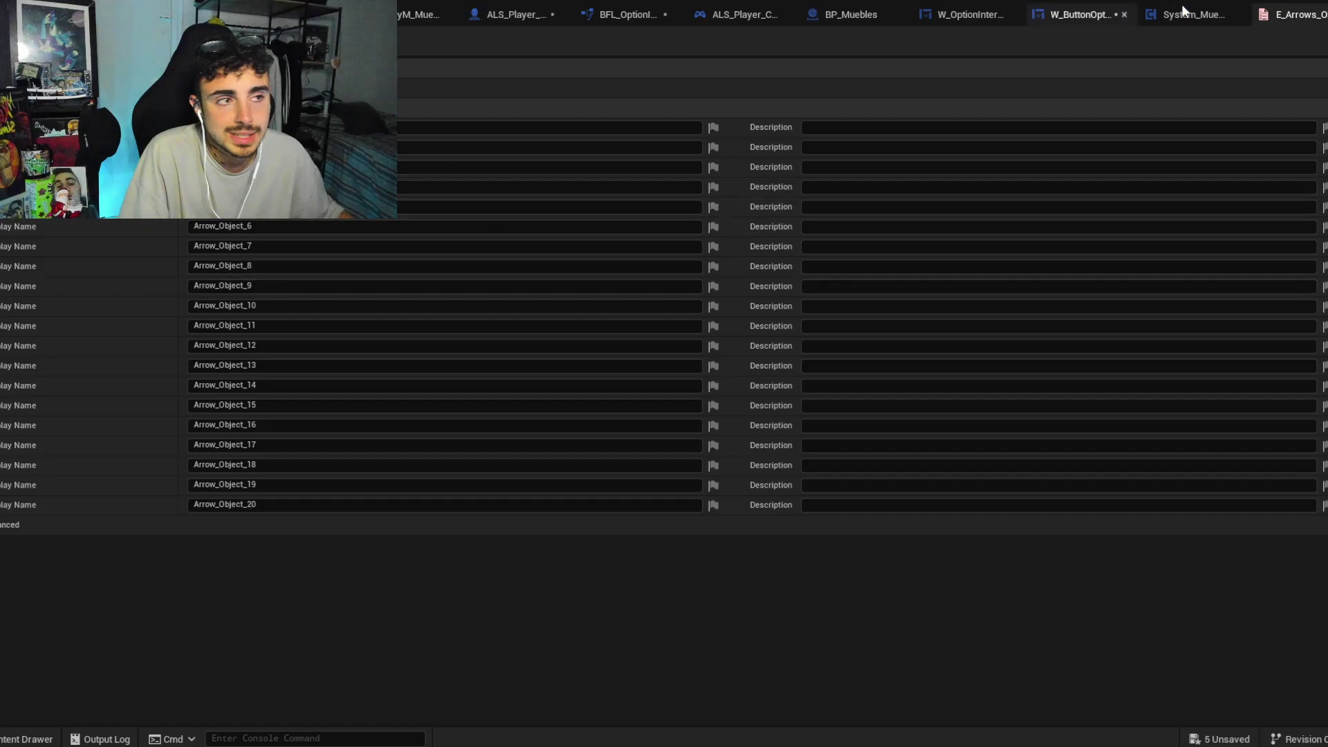
Step: Close the E_Arrows_Object enum and browse the full asset list in the Content Drawer
{"action": "middle_click", "coordinate": [1293, 15]}
{"action": "key", "text": "ctrl+space"}
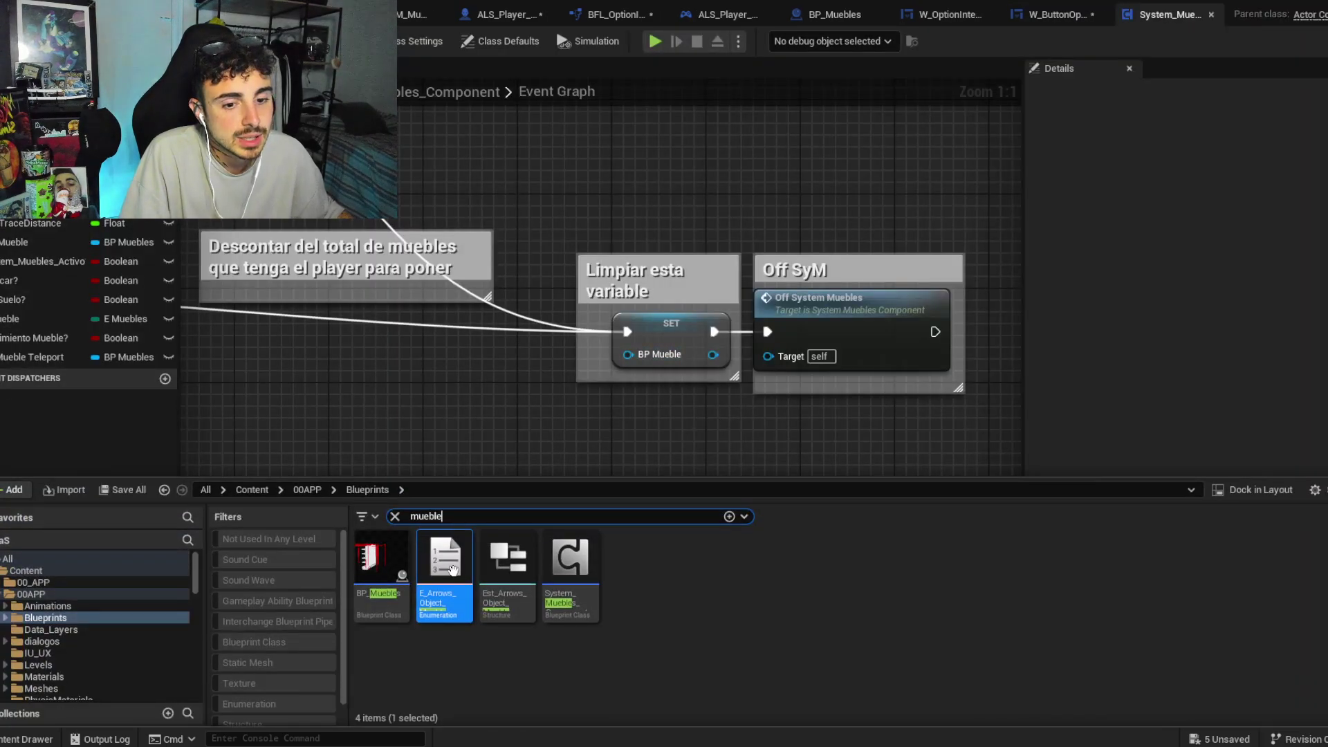
{"action": "left_click", "coordinate": [394, 518]}
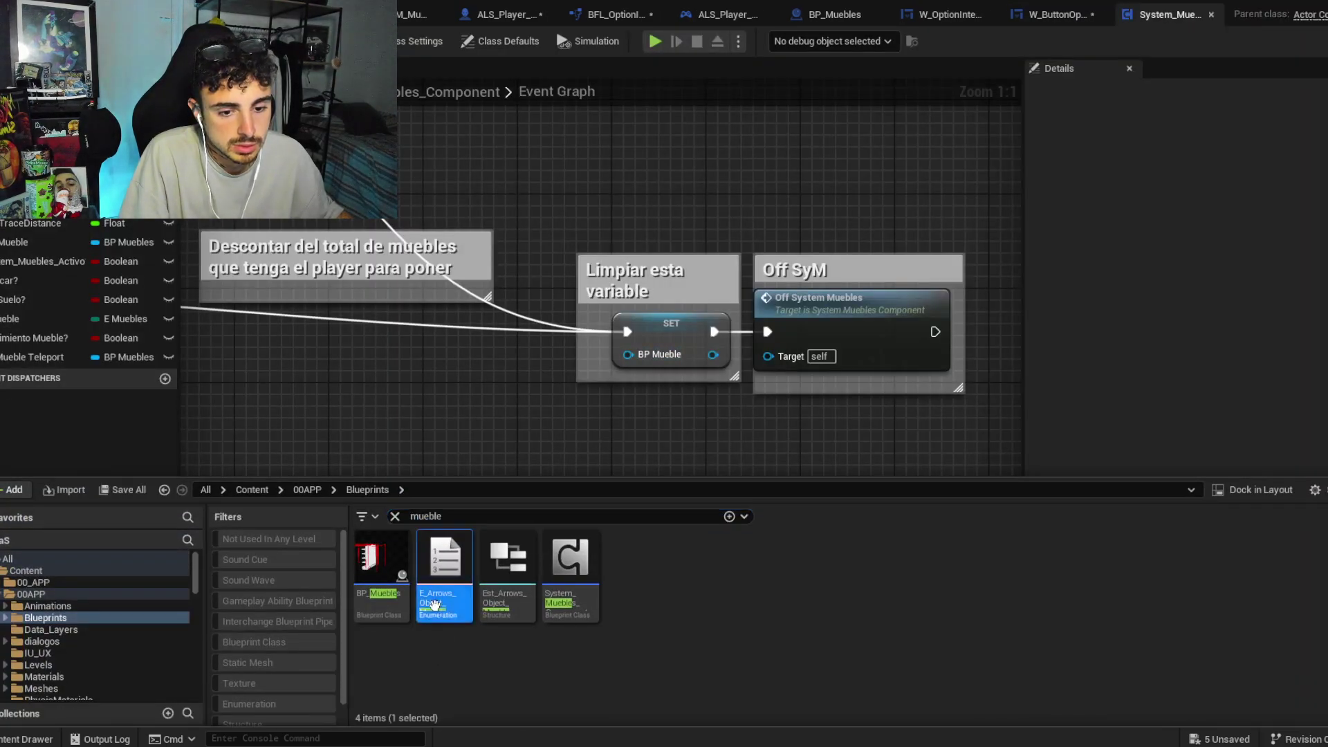
{"action": "scroll", "coordinate": [982, 664], "scroll_direction": "down", "scroll_amount": 1}
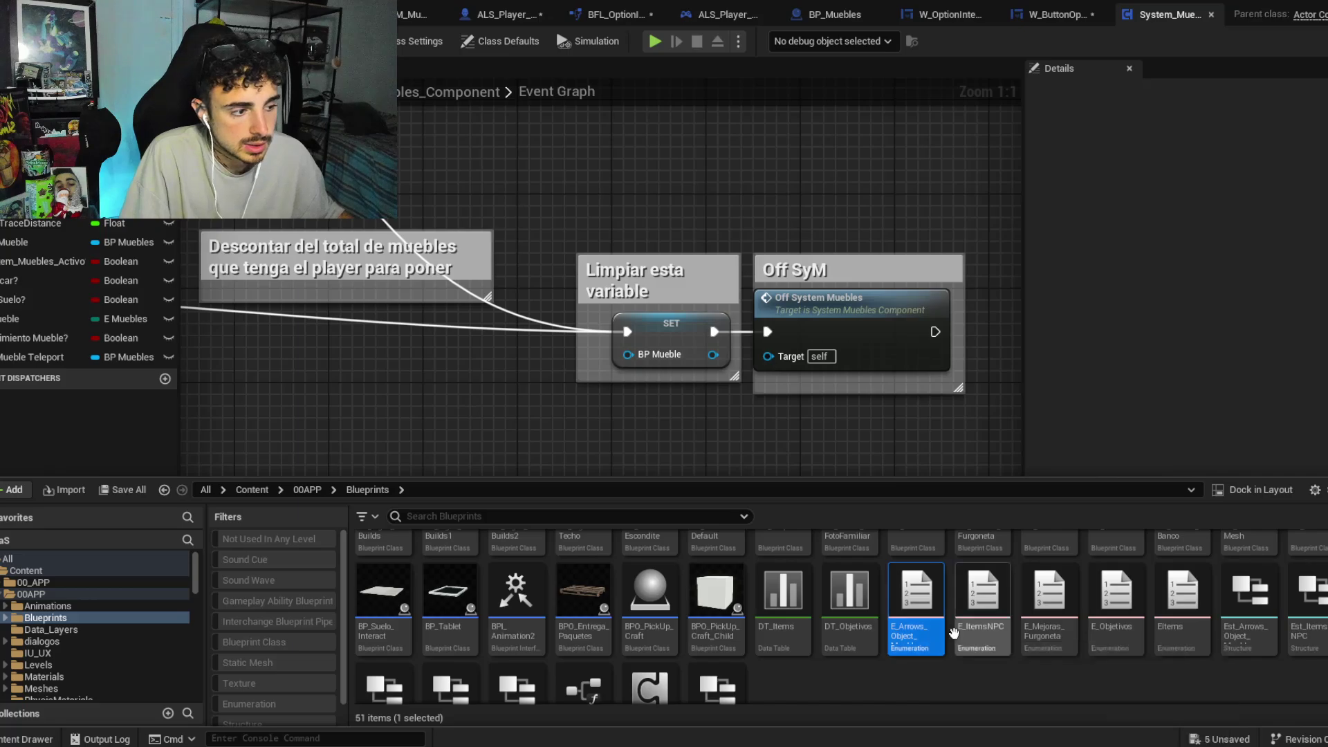
{"action": "scroll", "coordinate": [1027, 688], "scroll_direction": "down", "scroll_amount": 1}
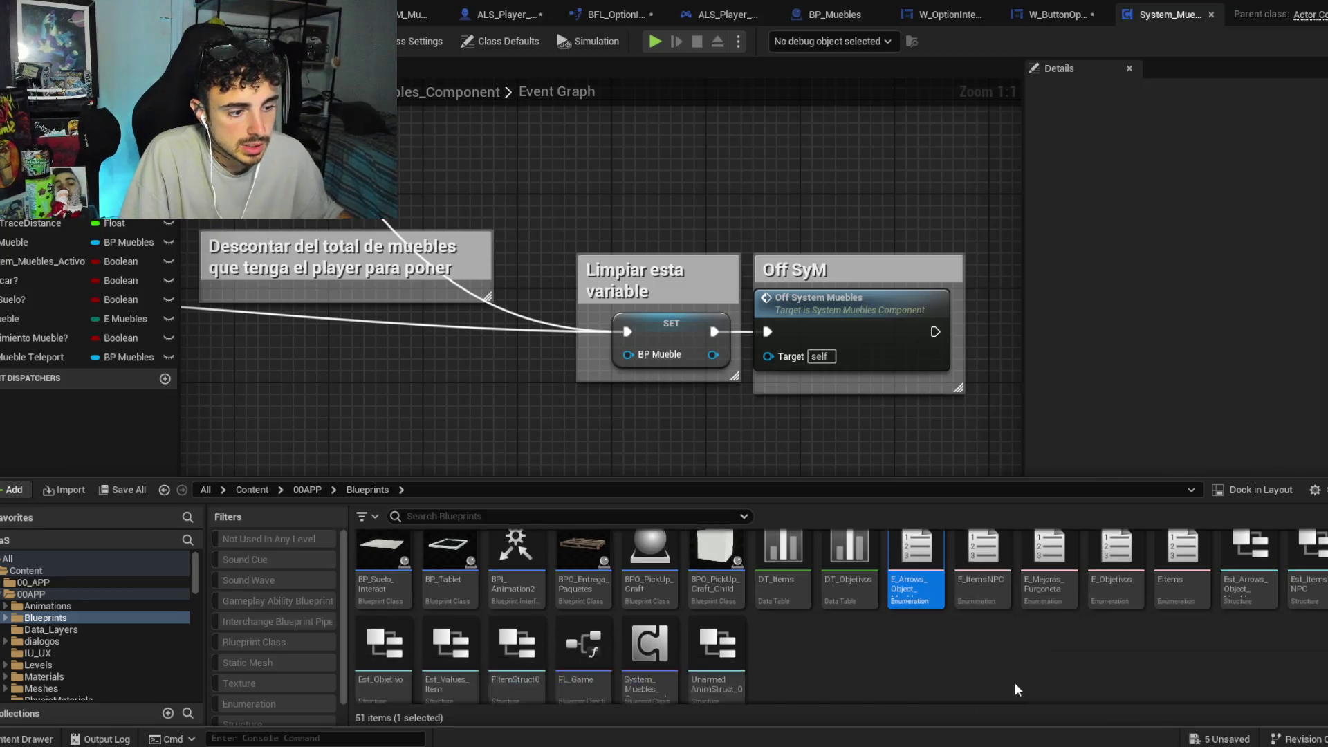
{"action": "left_click", "coordinate": [919, 657]}
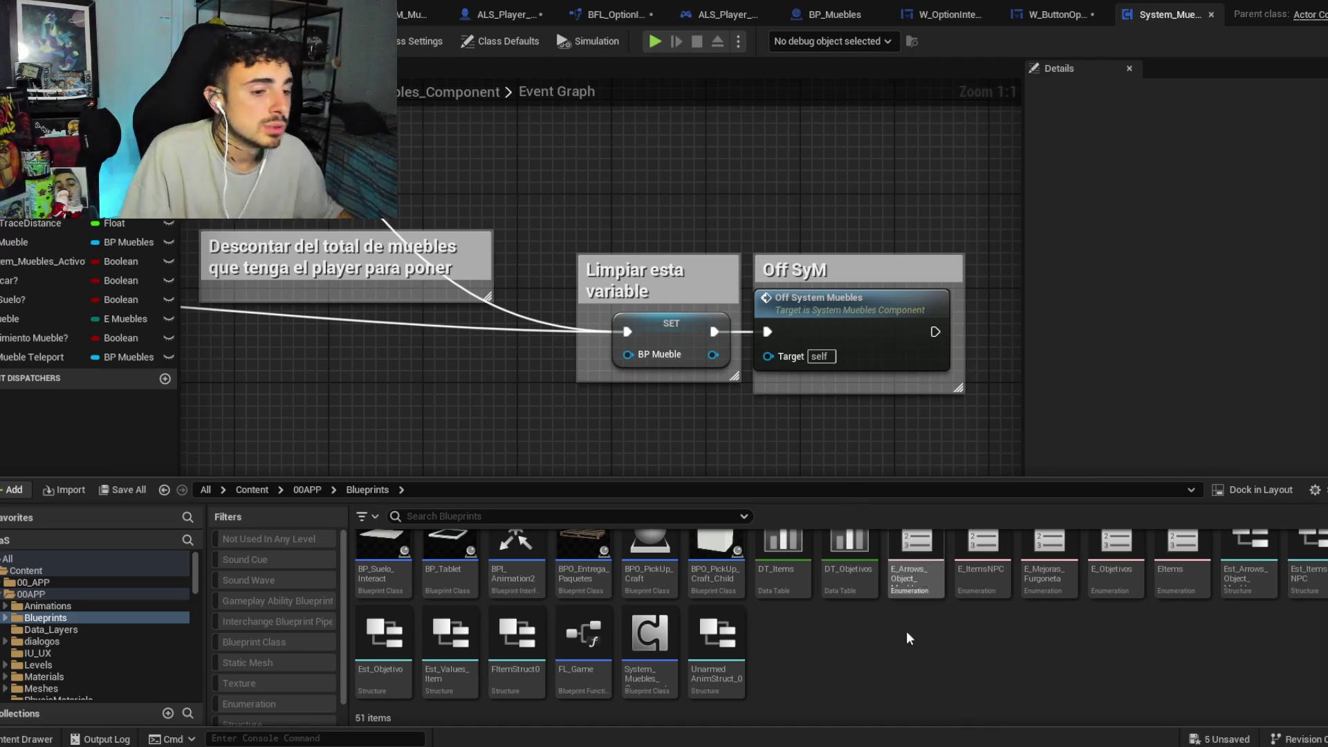
Step: Search the Content folder for 'muelle' and inspect the DT_SyM_Muebles data table
{"action": "left_click", "coordinate": [252, 489]}
{"action": "left_click", "coordinate": [429, 516]}
{"action": "type", "text": "muelle"}
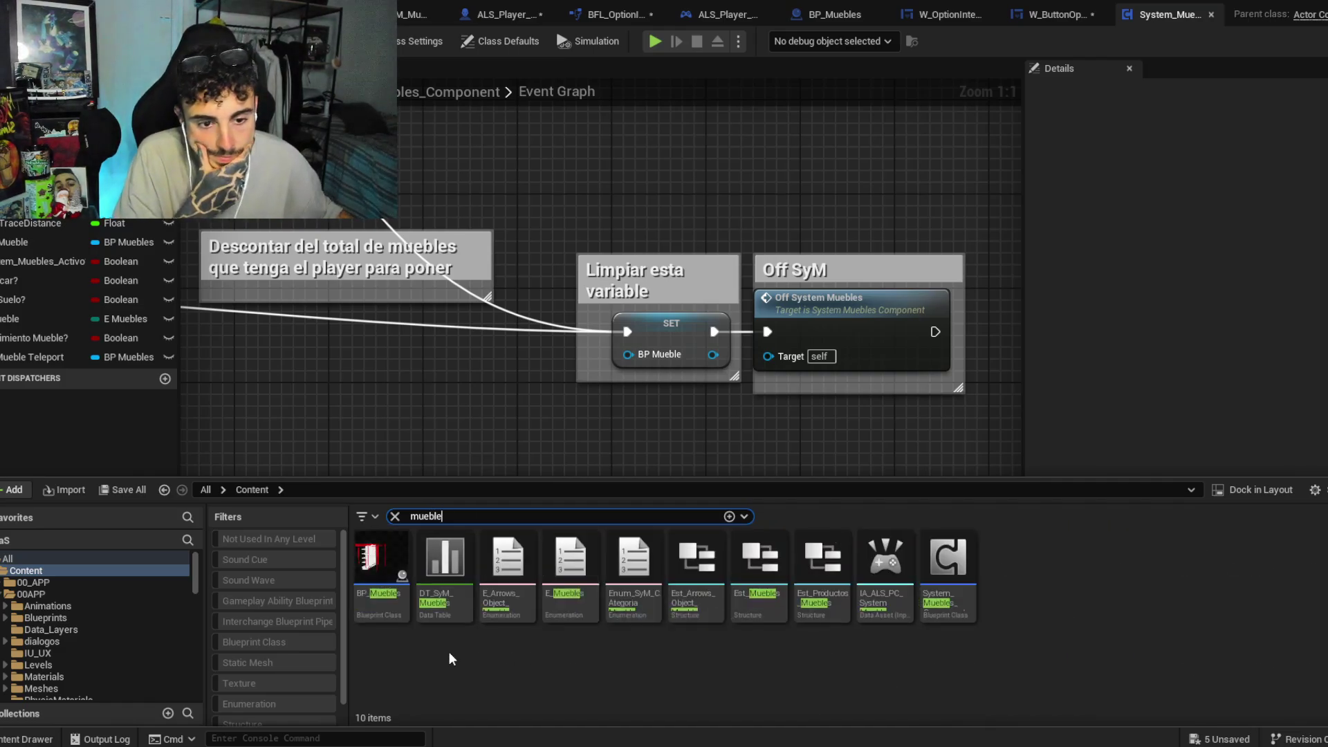
{"action": "double_click", "coordinate": [450, 570]}
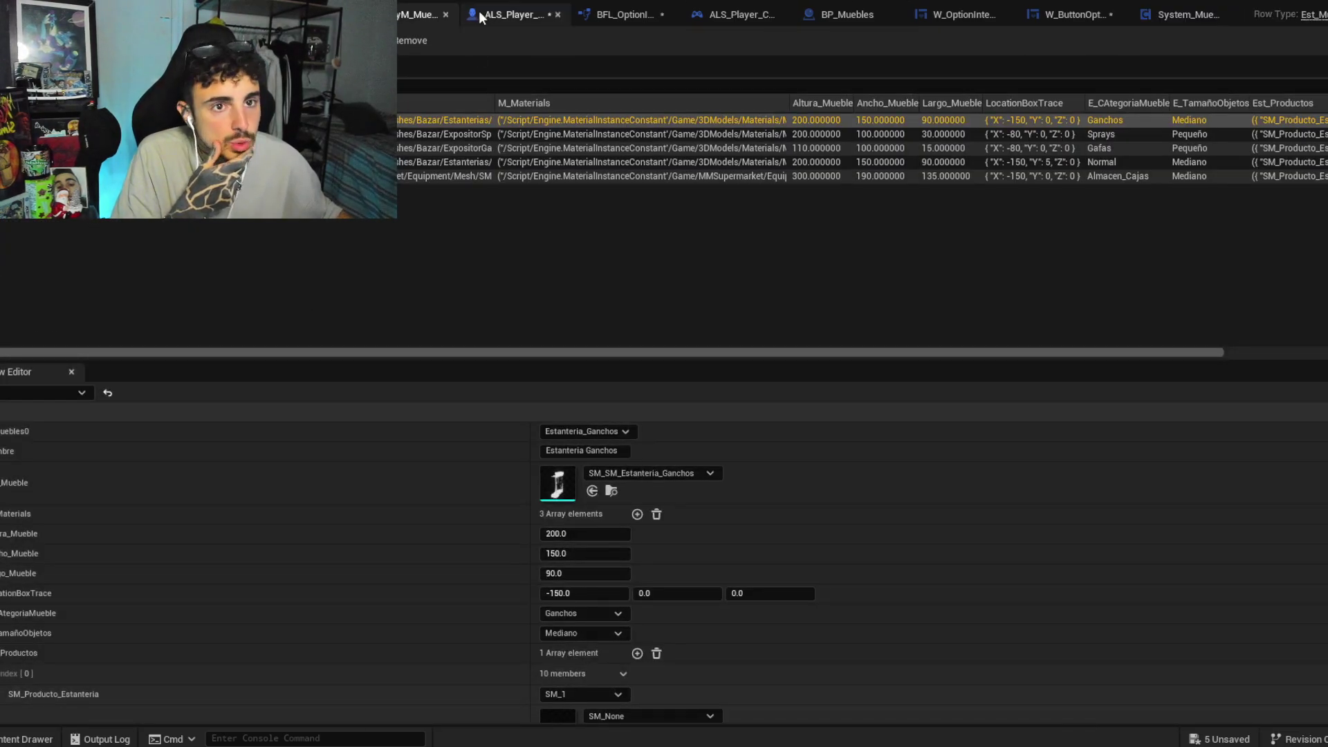
{"action": "left_click", "coordinate": [446, 14]}
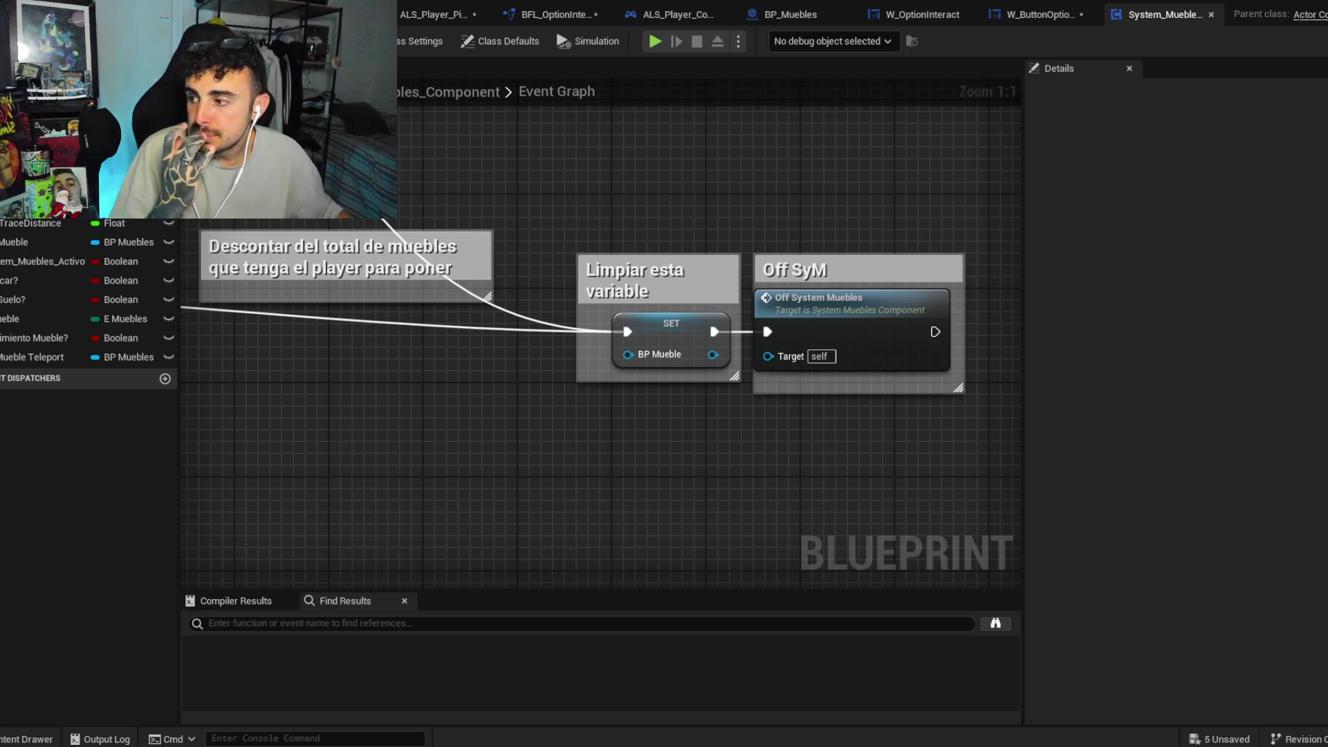
Step: Locate E_Muebles in its Content/Objects folder
{"action": "key", "text": "ctrl+space"}
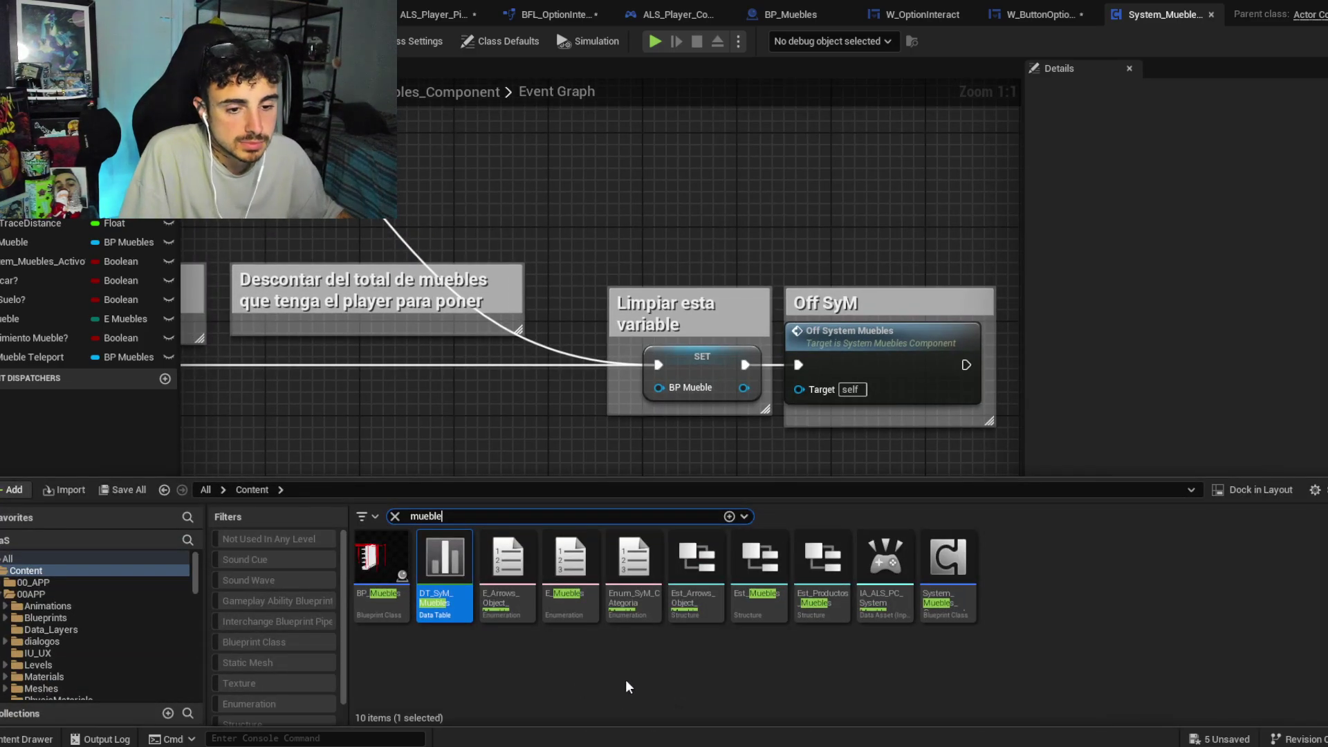
{"action": "left_click", "coordinate": [570, 560]}
{"action": "key", "text": "ctrl+b"}
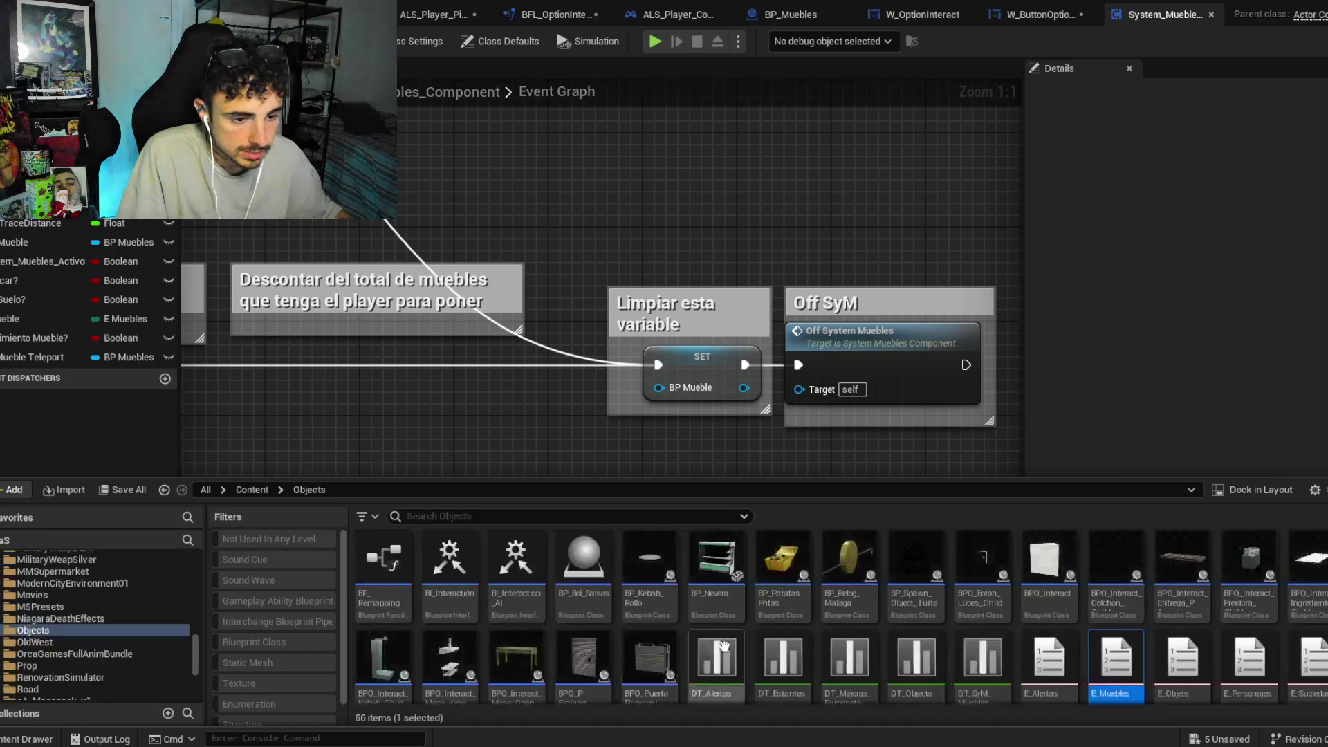
{"action": "scroll", "coordinate": [723, 645], "scroll_direction": "down", "scroll_amount": 3}
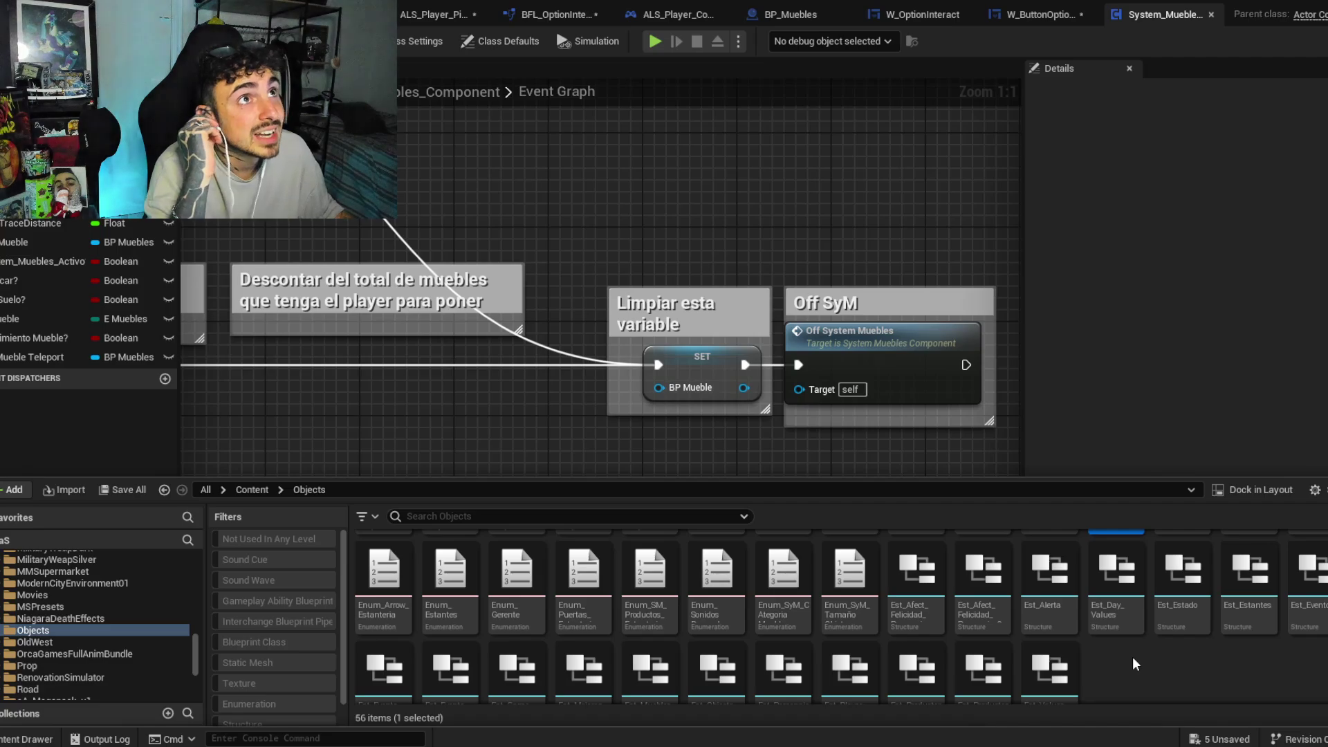
Step: Add a Blueprint Structure named Est_Cant_Muebles_Player to Content/Objects
{"action": "right_click", "coordinate": [1136, 662]}
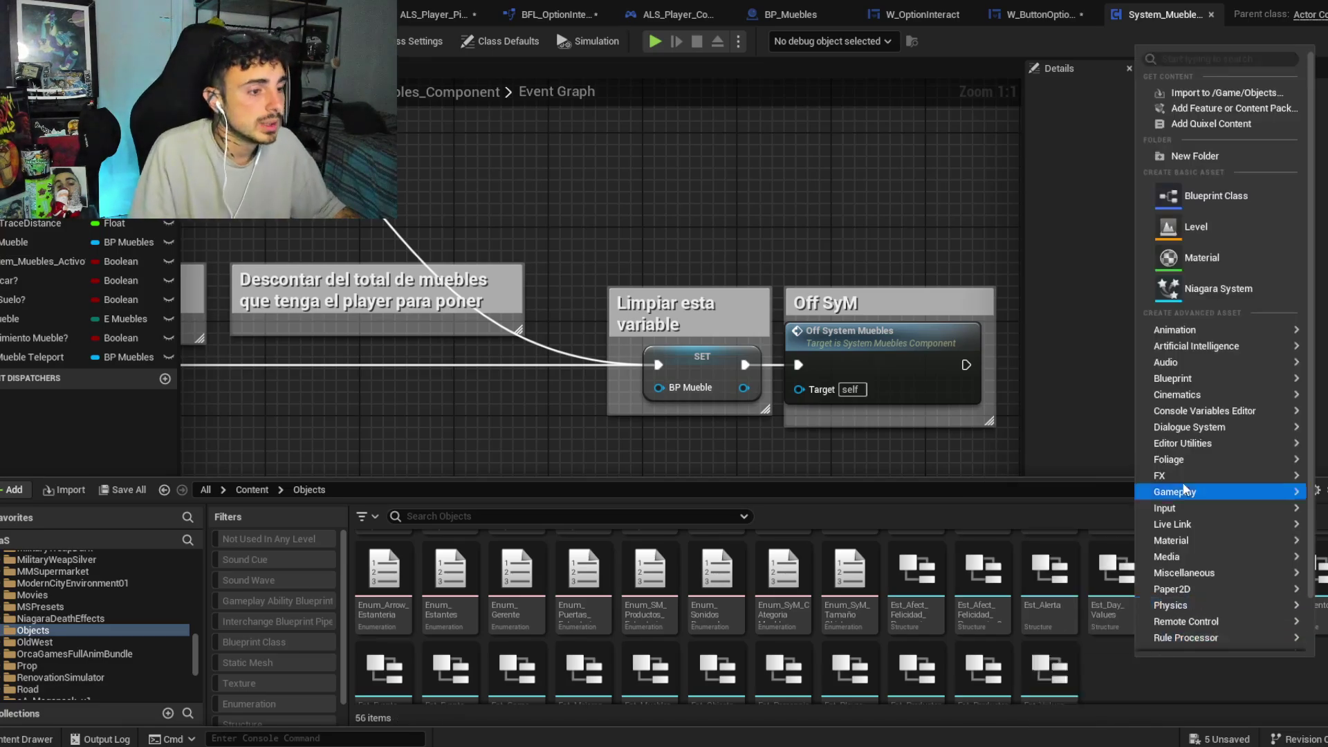
{"action": "mouse_move", "coordinate": [1199, 523]}
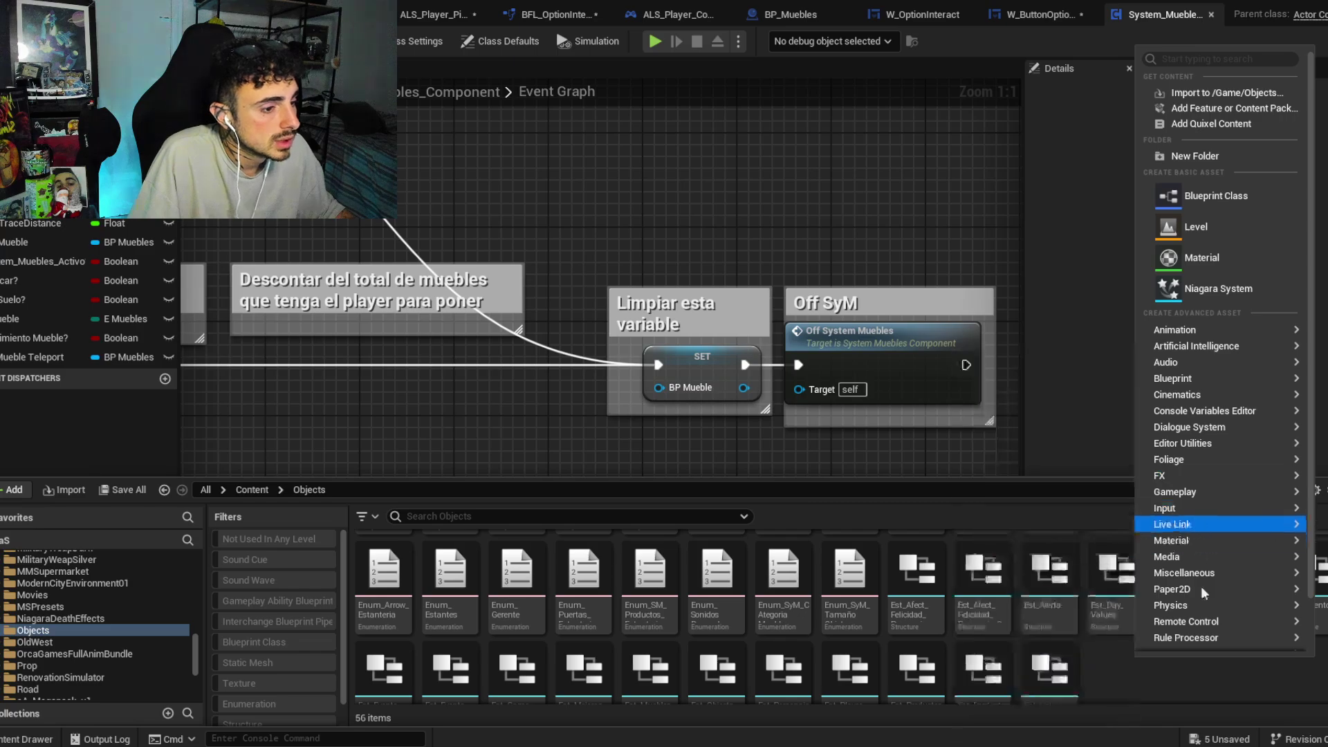
{"action": "mouse_move", "coordinate": [1175, 573]}
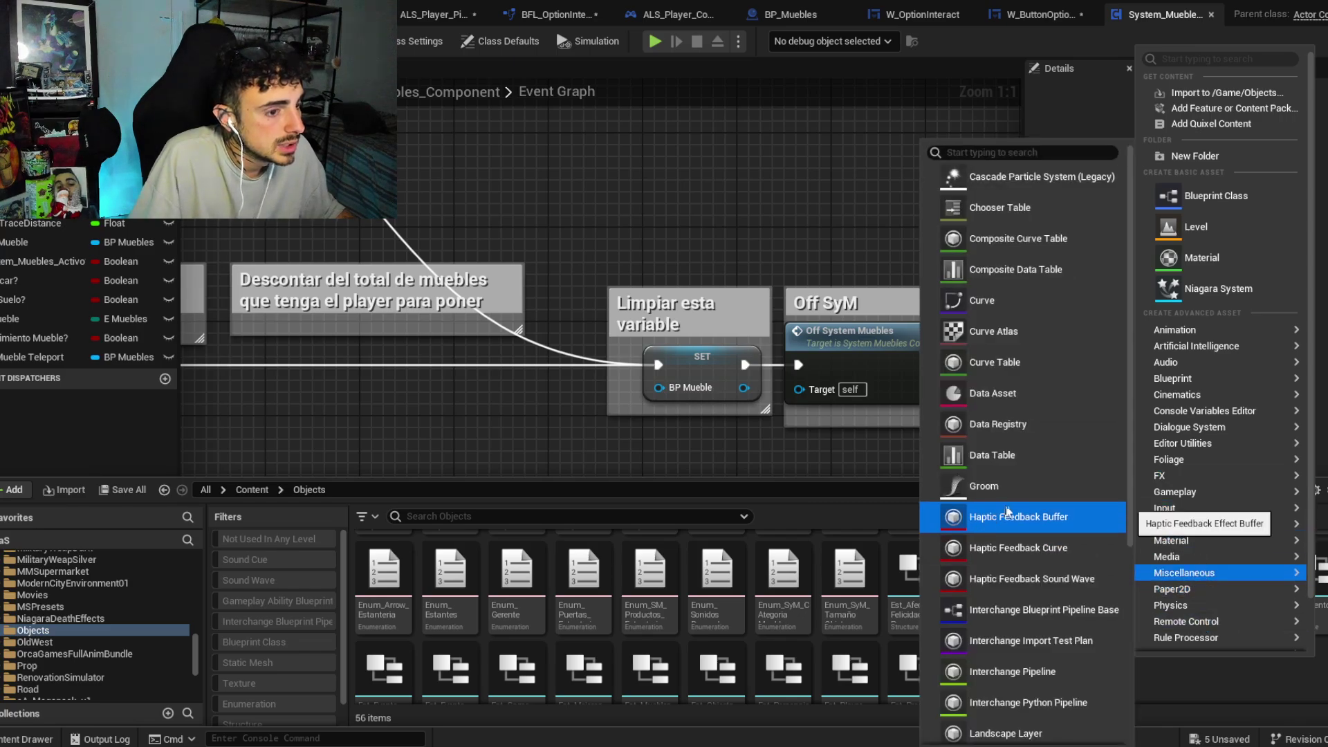
{"action": "mouse_move", "coordinate": [1180, 379]}
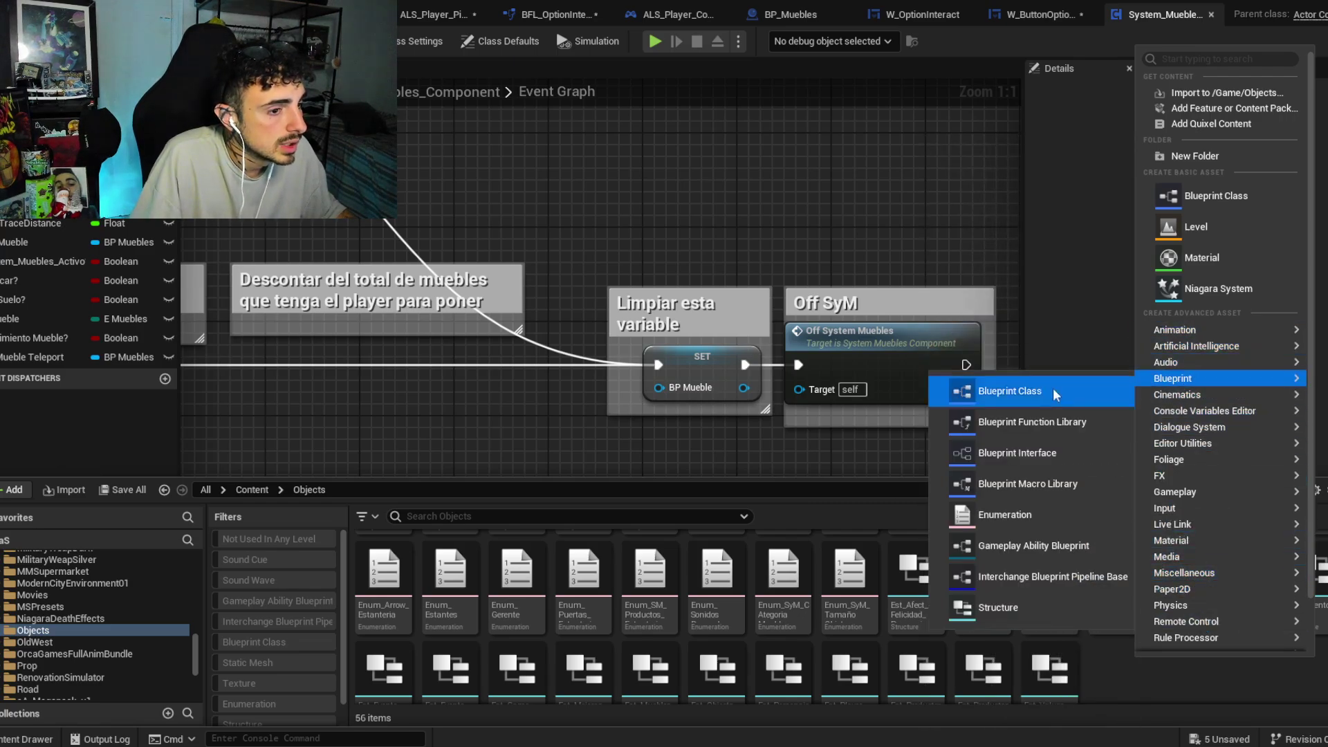
{"action": "left_click", "coordinate": [1017, 607]}
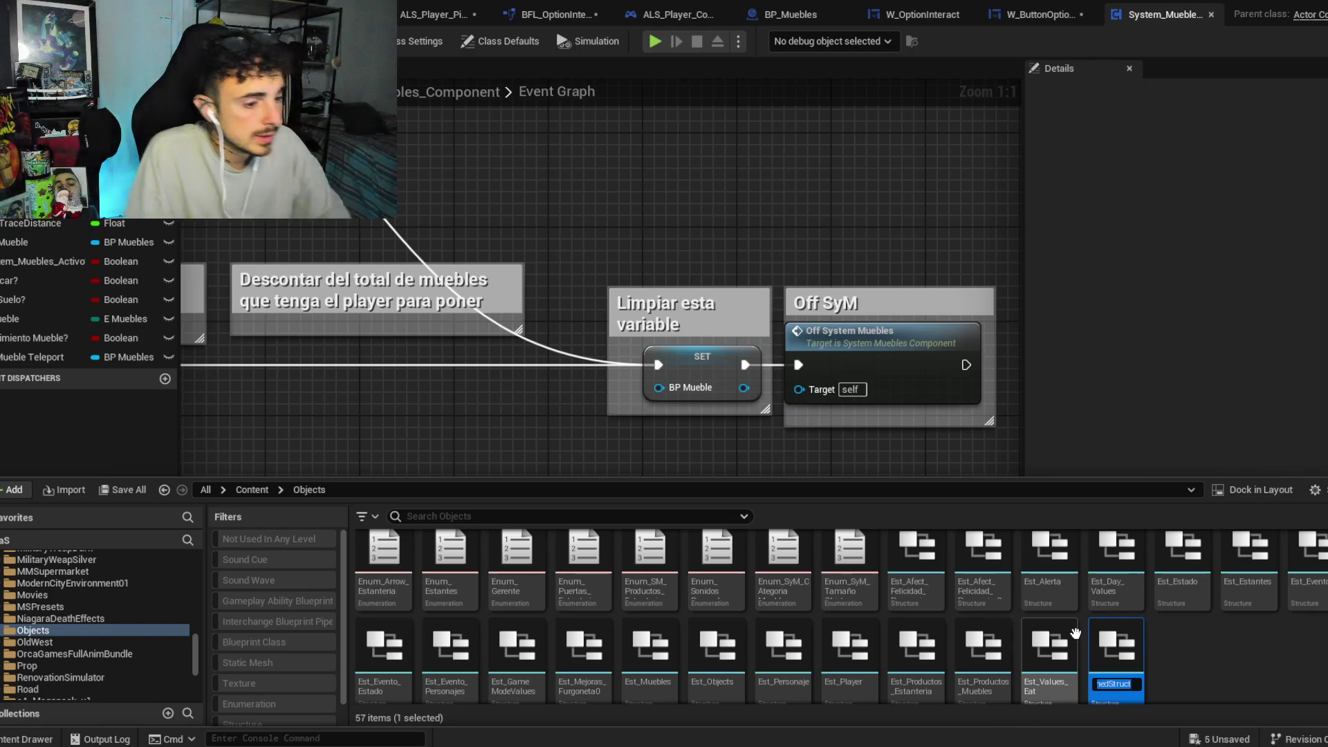
{"action": "type", "text": "Est"}
{"action": "type", "text": "_"}
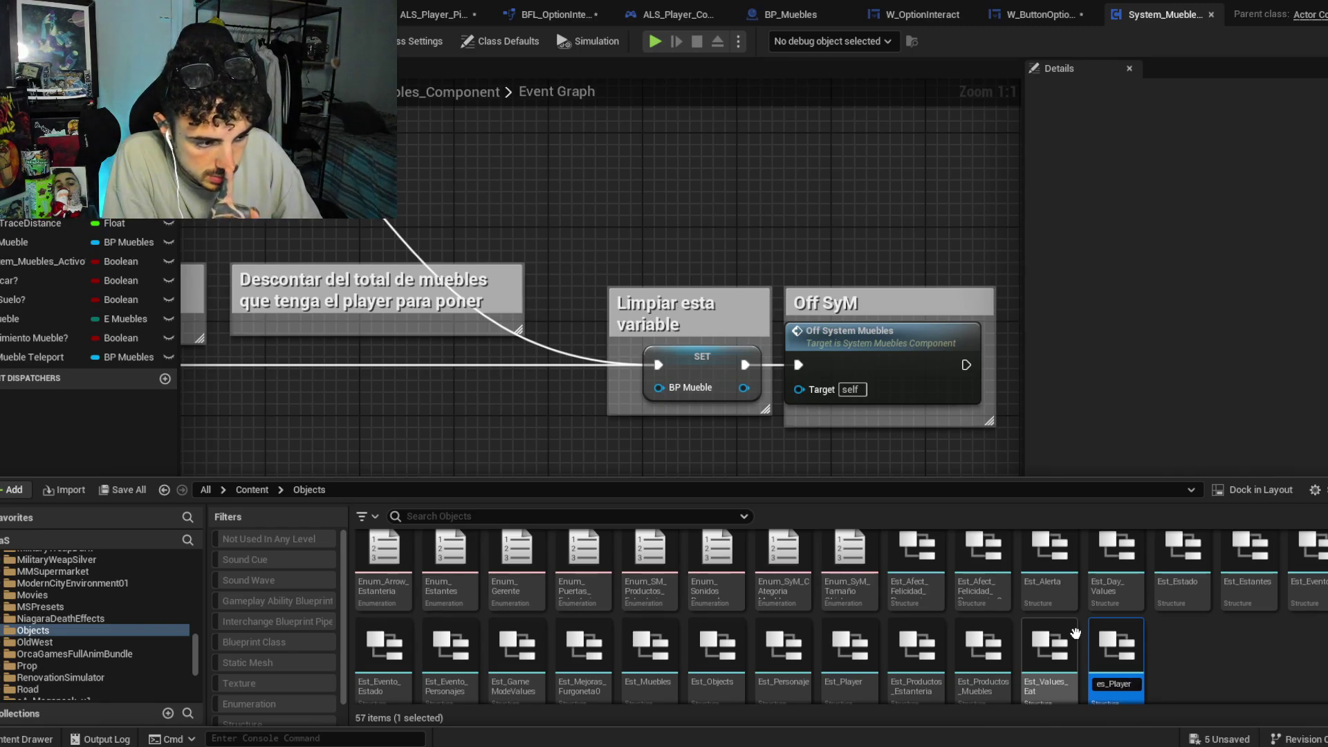
{"action": "key", "text": "Return"}
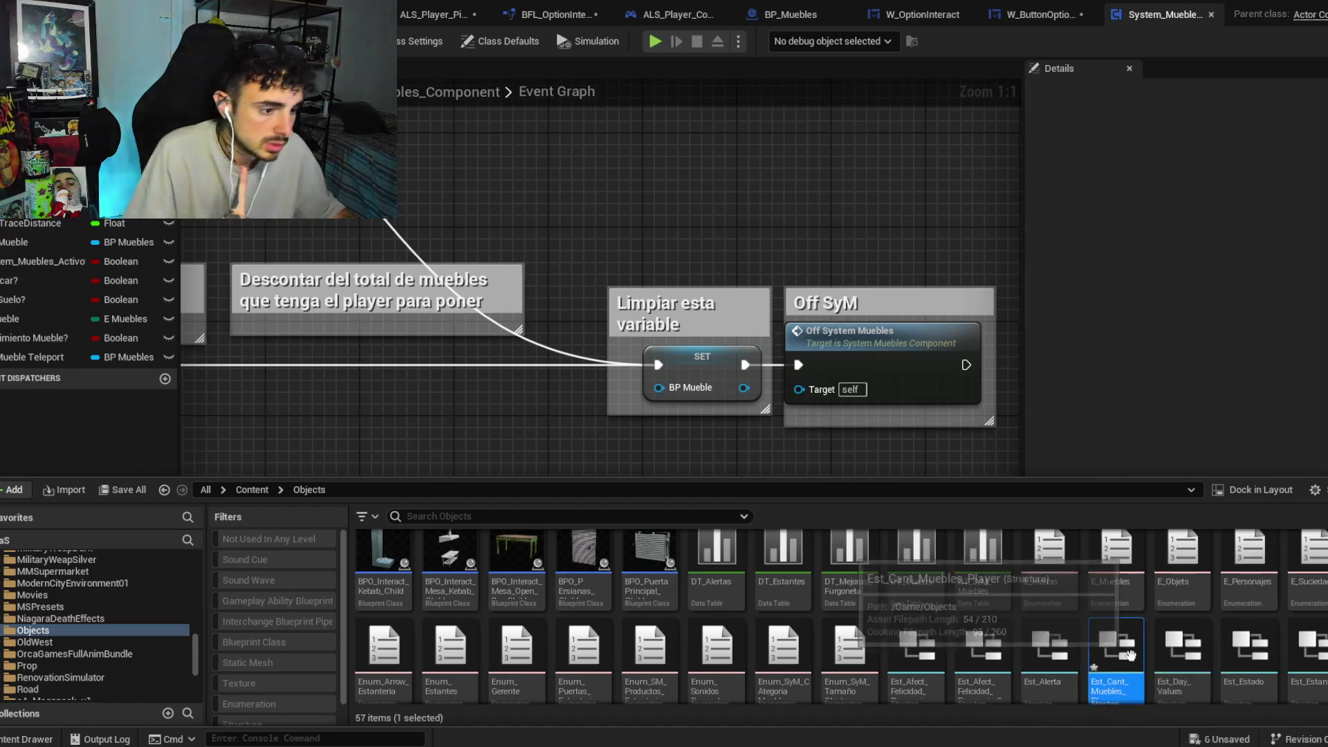
{"action": "left_click", "coordinate": [1127, 650]}
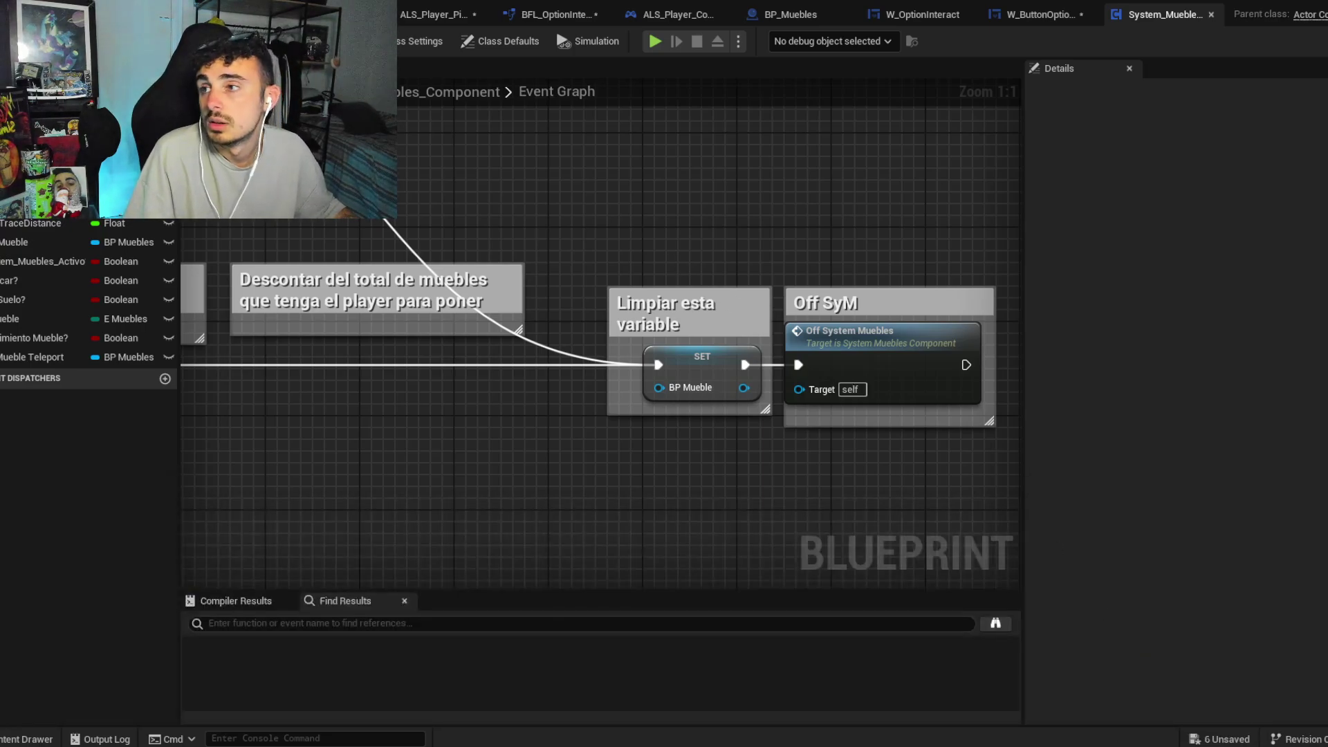
Step: In Est_Cant_Muebles_Player, make the second member an Integer and the first an E Muebles enum
{"action": "double_click", "coordinate": [1156, 48]}
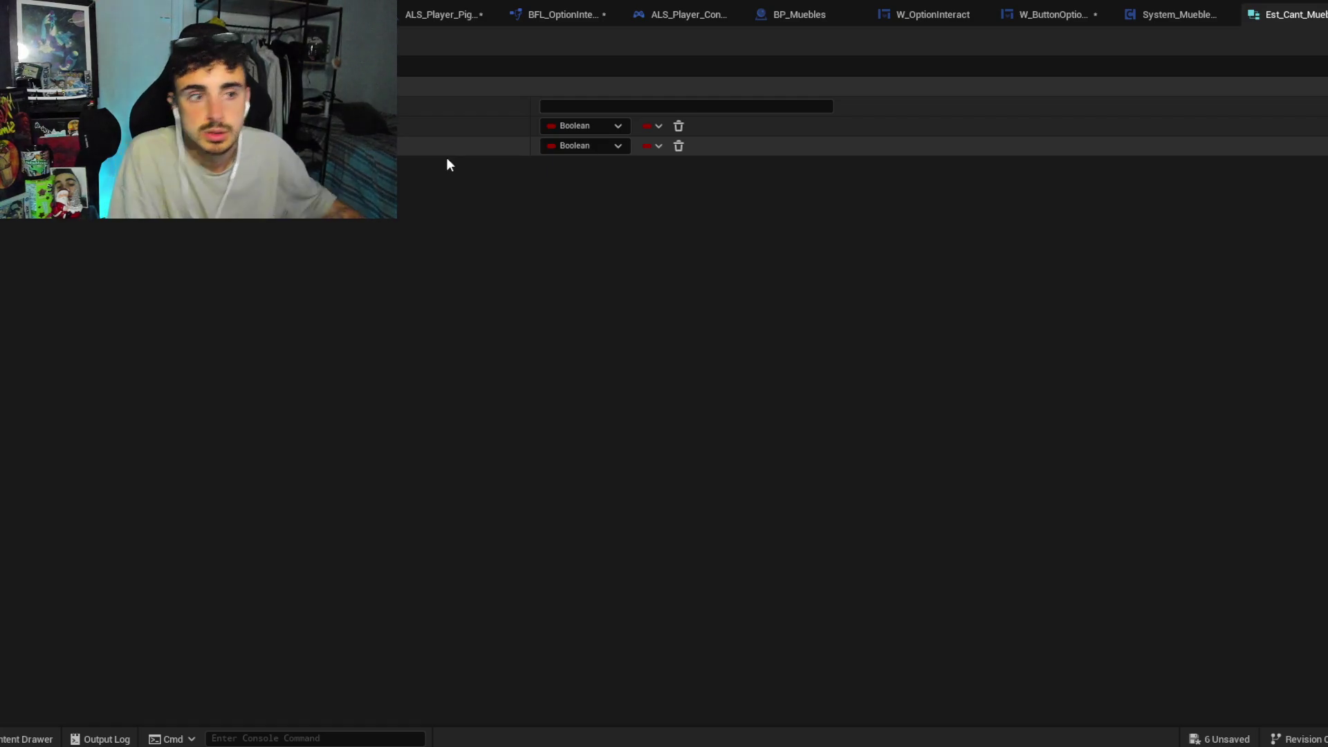
{"action": "left_click", "coordinate": [604, 144]}
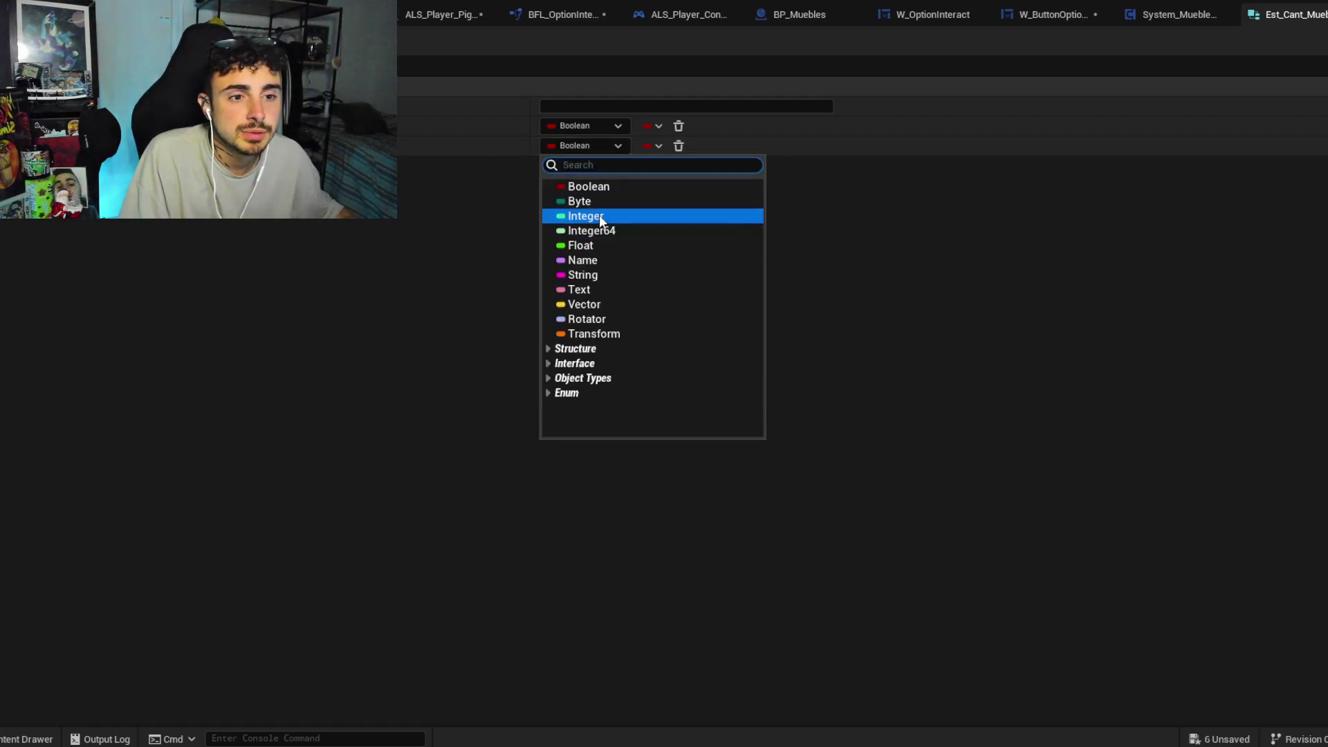
{"action": "left_click", "coordinate": [599, 215]}
{"action": "left_click", "coordinate": [591, 127]}
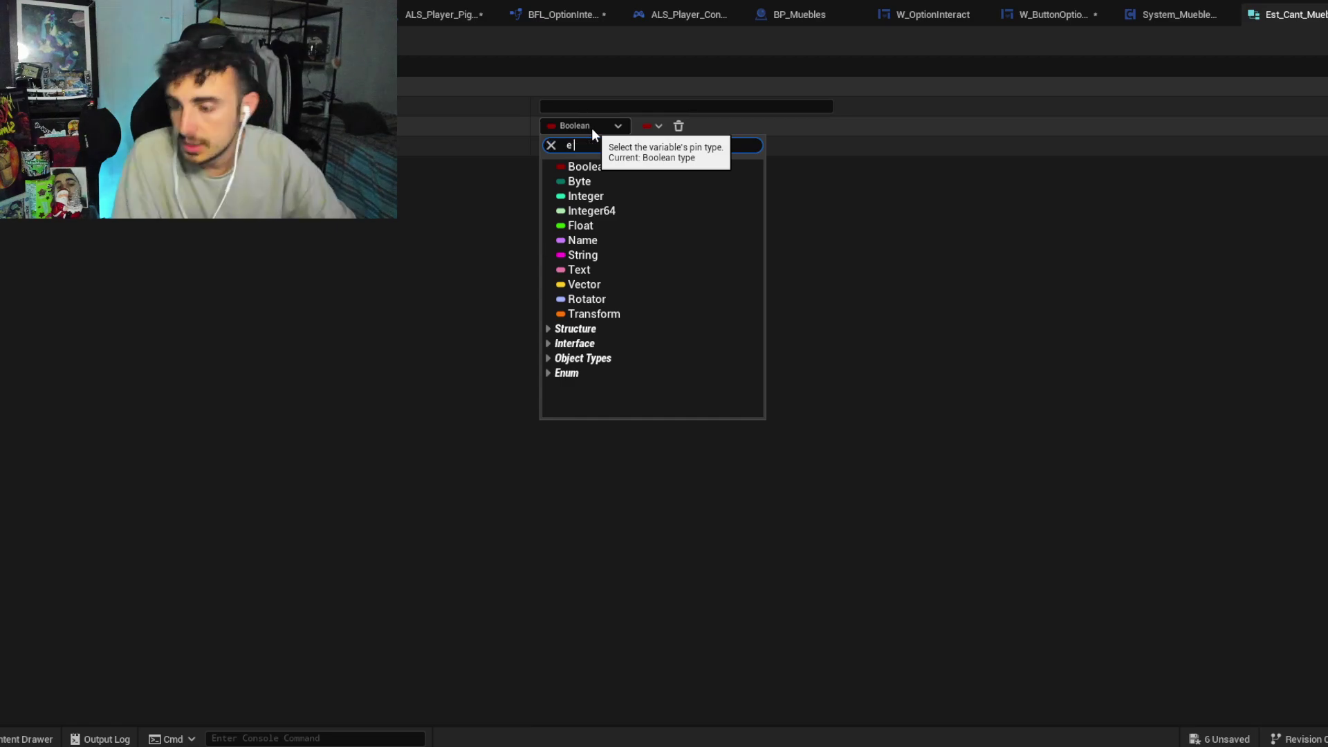
{"action": "type", "text": "e mueble"}
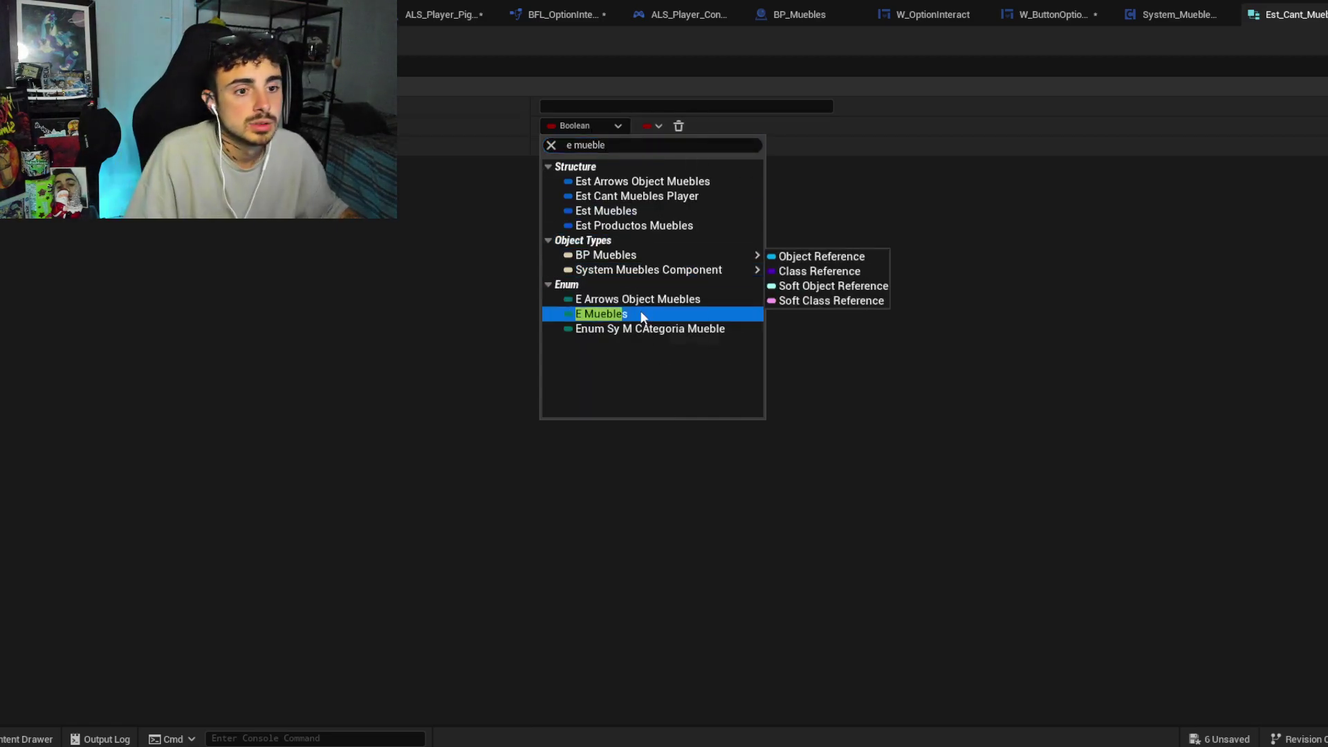
{"action": "left_click", "coordinate": [640, 314]}
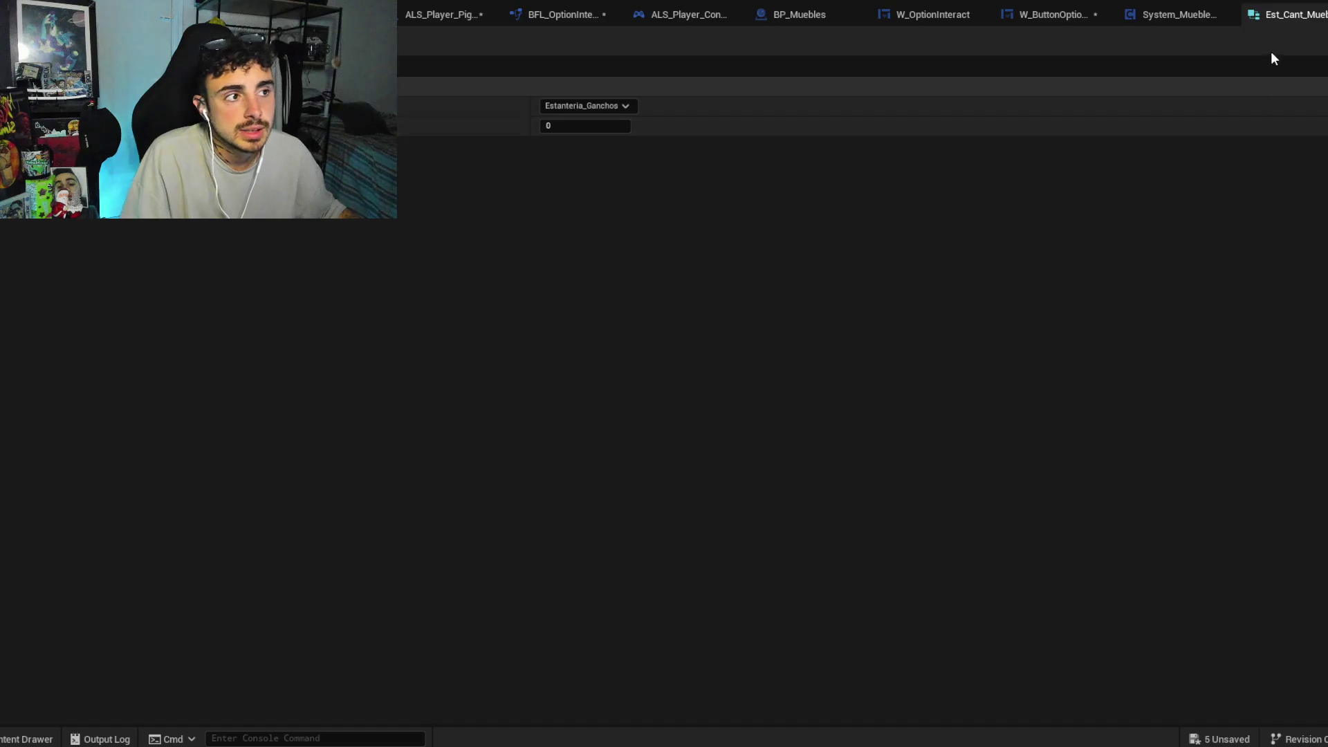
Step: Close the furniture-count struct, find Est_Player via 'est player', and dock its editor
{"action": "left_click", "coordinate": [1318, 15]}
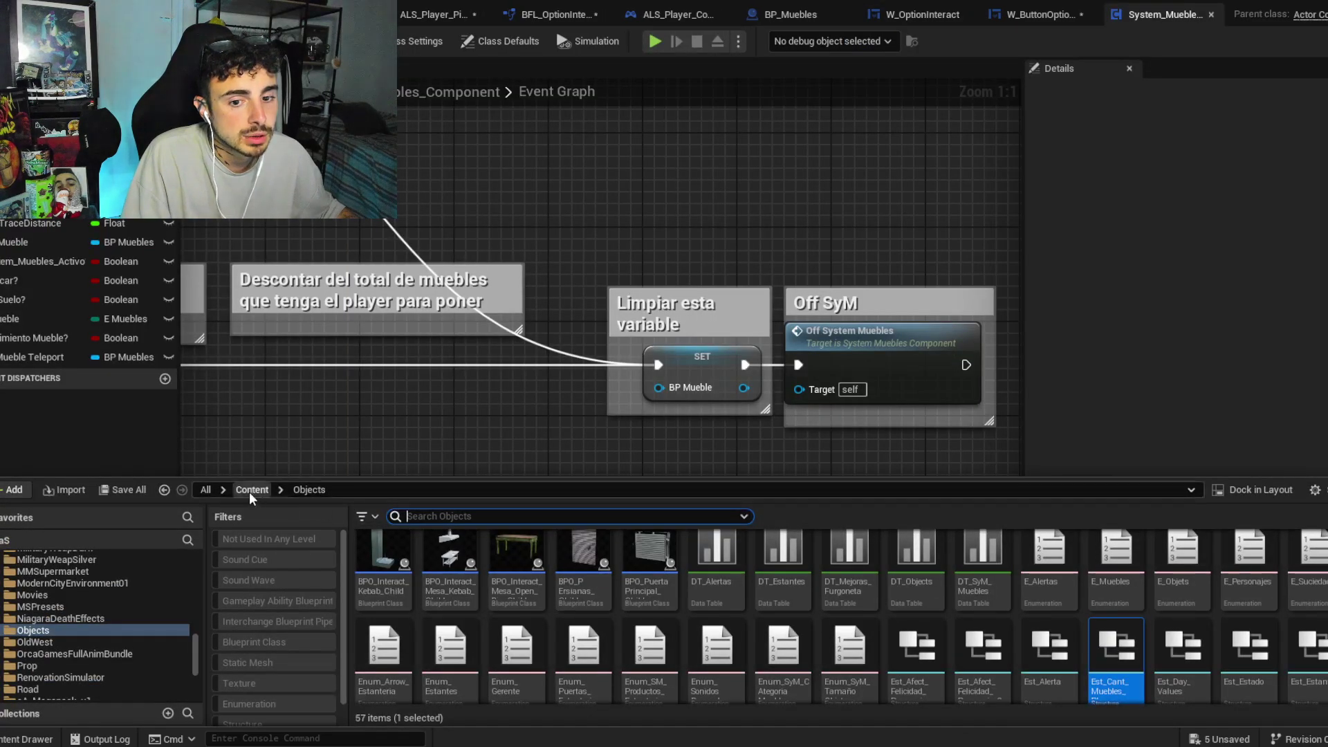
{"action": "left_click", "coordinate": [251, 489]}
{"action": "left_click", "coordinate": [420, 516]}
{"action": "type", "text": "est player"}
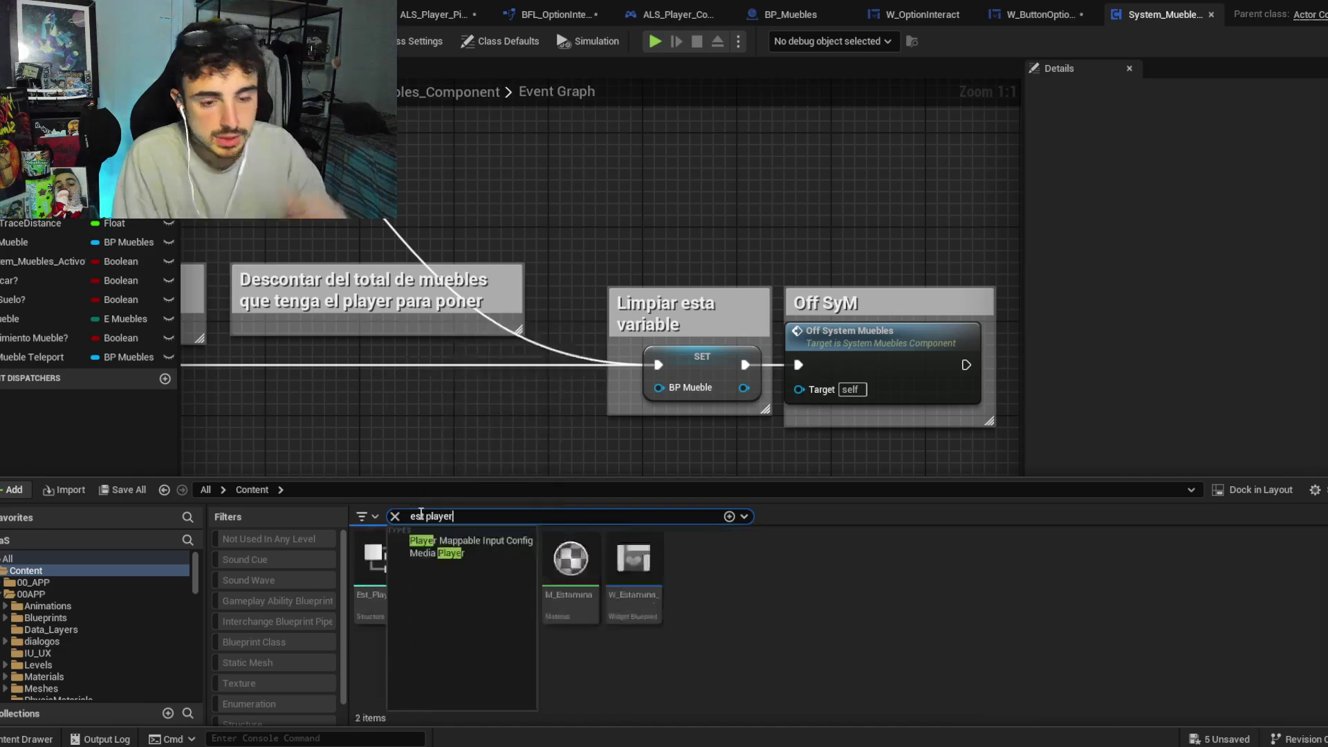
{"action": "key", "text": "Return"}
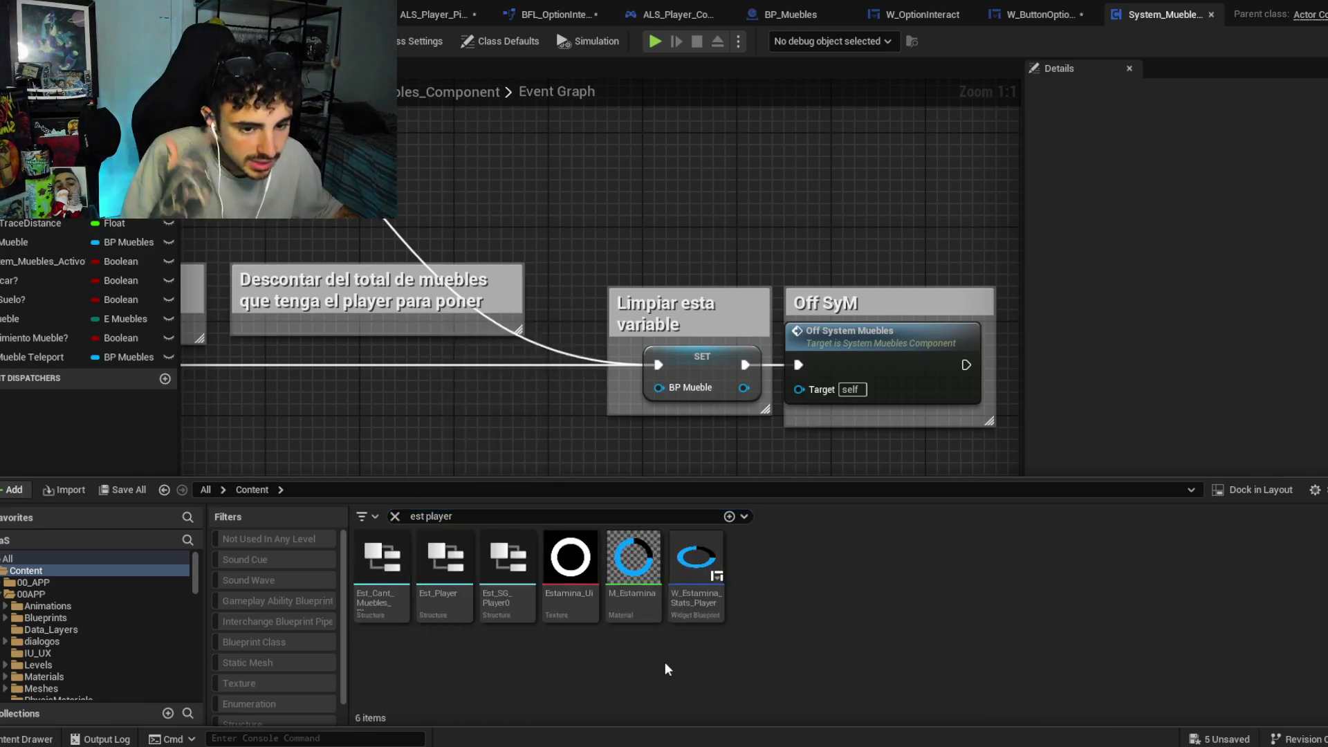
{"action": "left_click", "coordinate": [506, 588]}
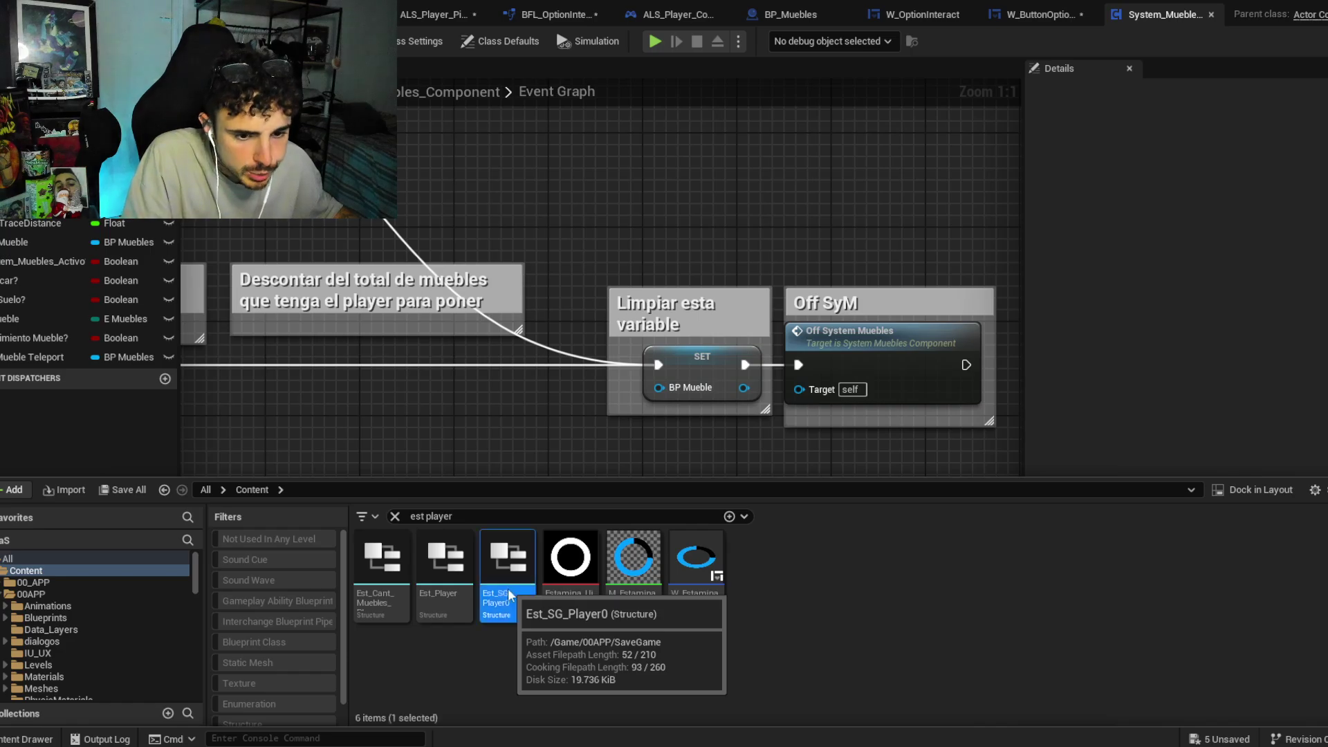
{"action": "key", "text": "ctrl+space"}
{"action": "key", "text": "ctrl+space"}
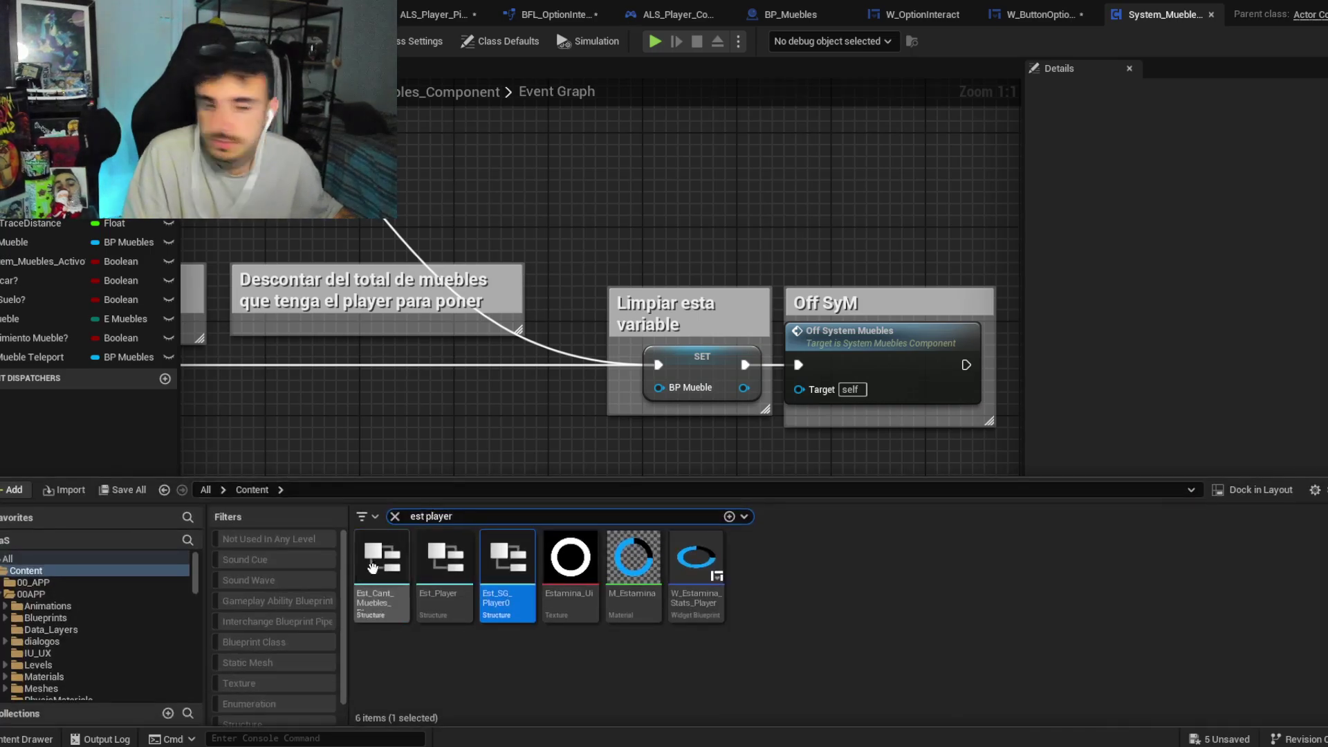
{"action": "left_click", "coordinate": [467, 583]}
{"action": "key", "text": "ctrl+space"}
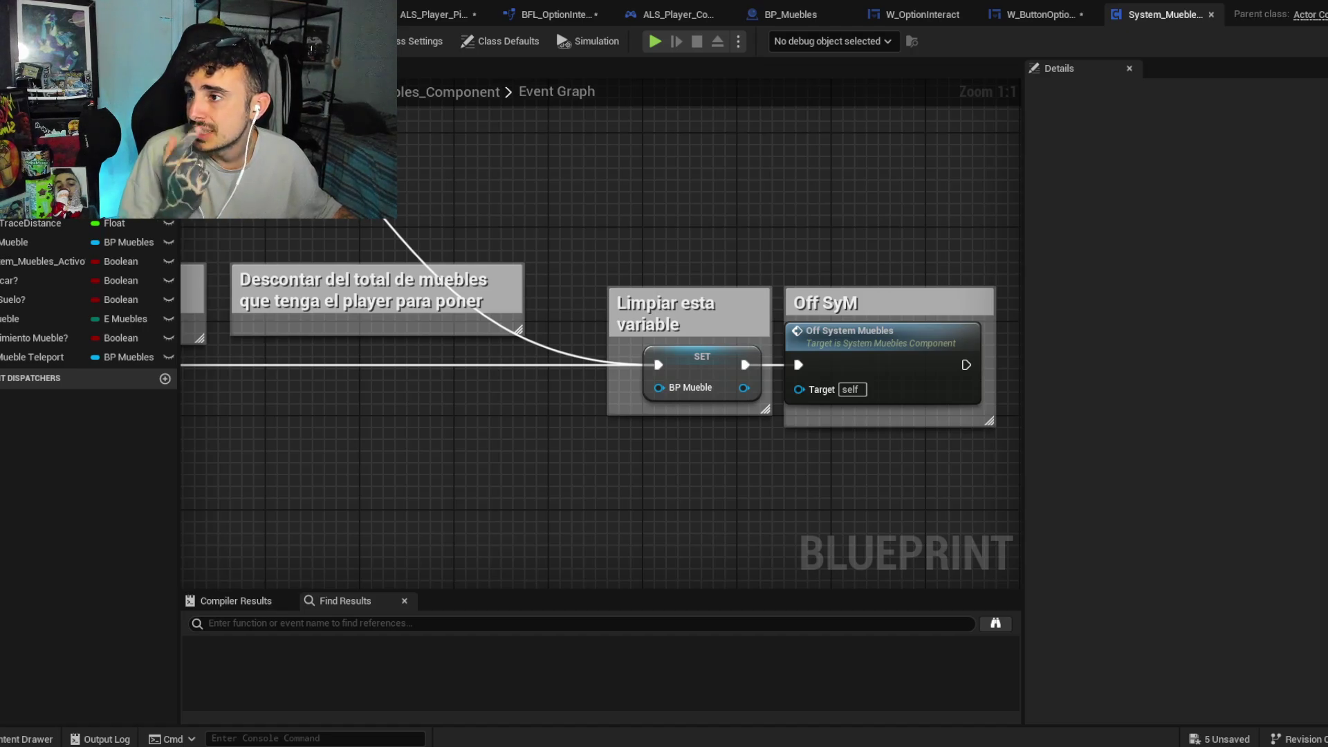
{"action": "key", "text": "alt+Tab"}
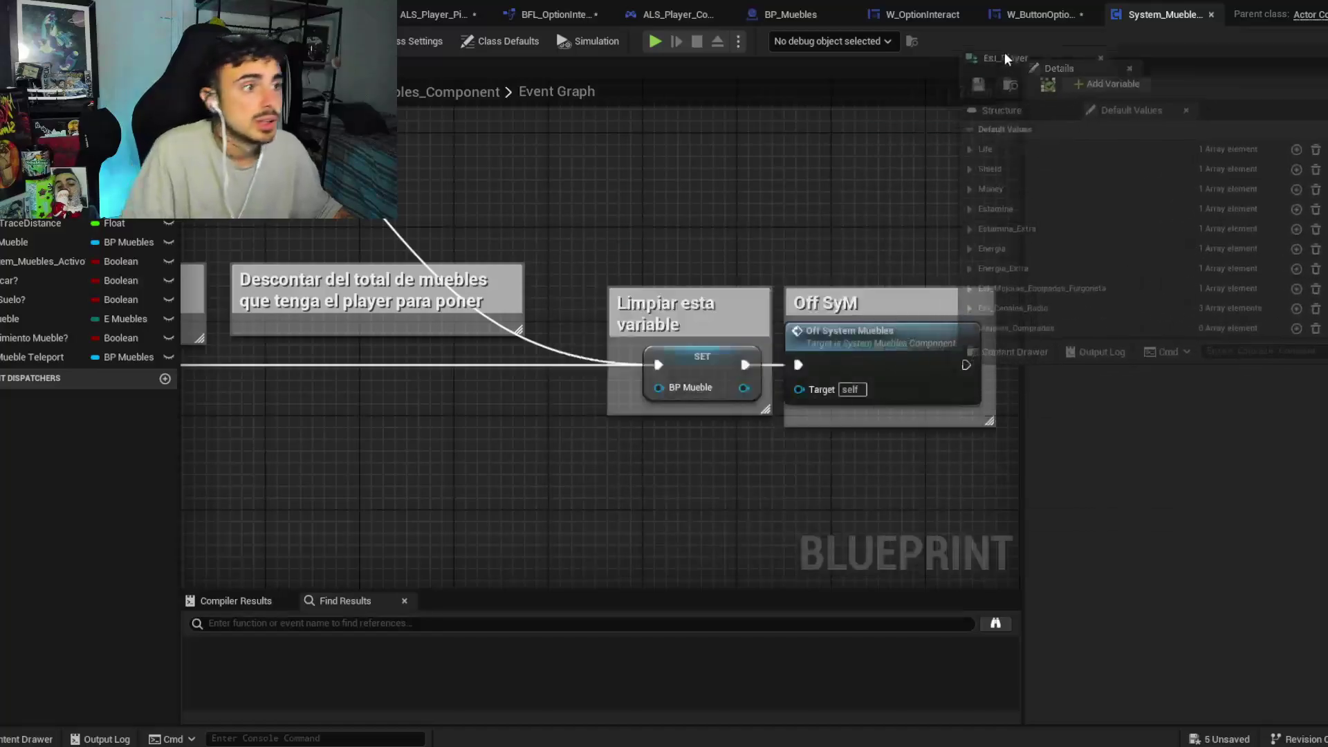
{"action": "left_click_drag", "start_coordinate": [526, 294], "coordinate": [1171, 19]}
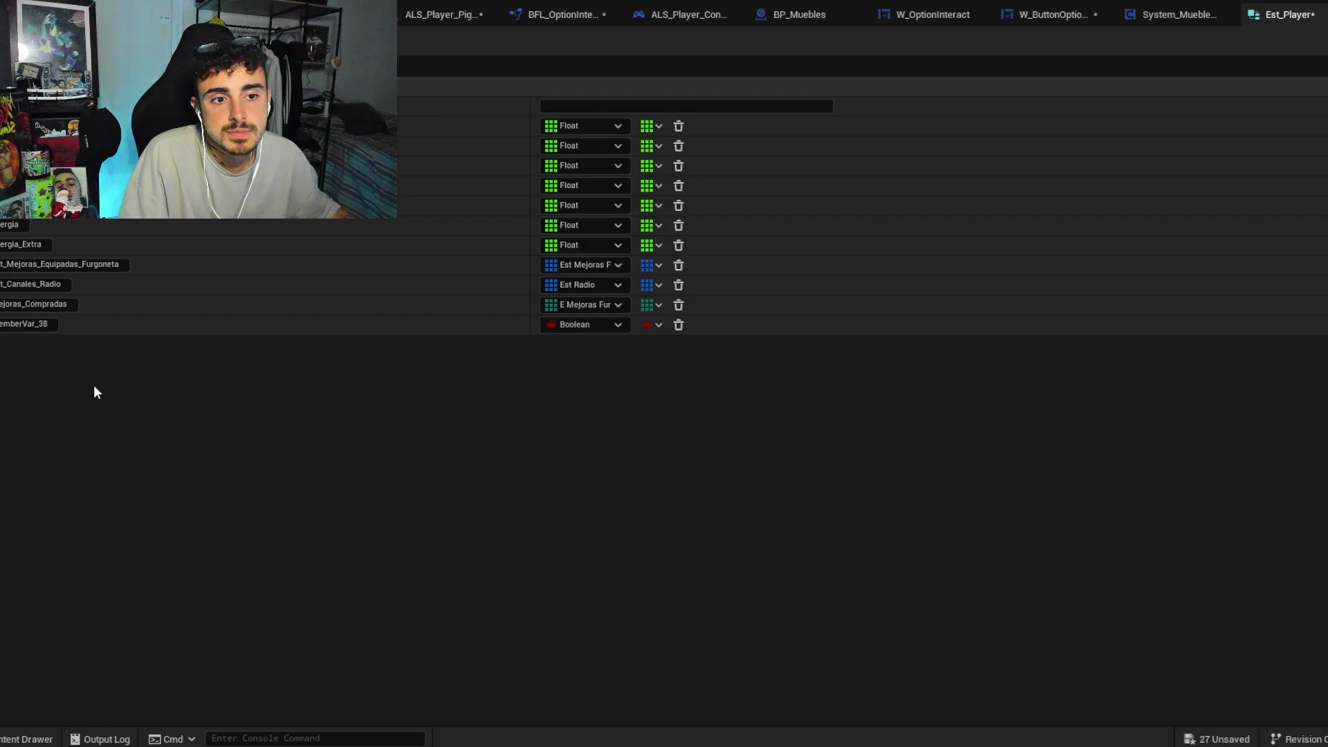
Step: Rename the new member, type it as a single Est Cant Muebles Player, then delete it
{"action": "left_click", "coordinate": [45, 325]}
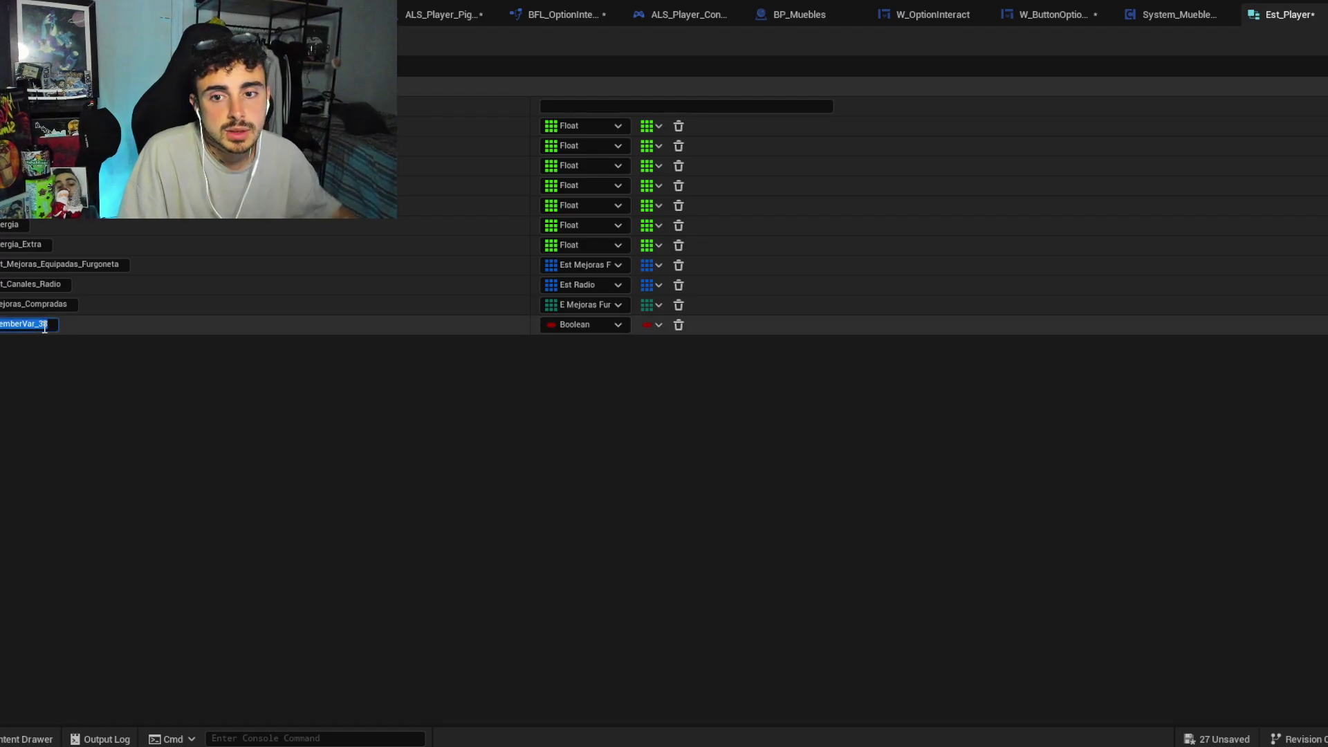
{"action": "type", "text": "Double"}
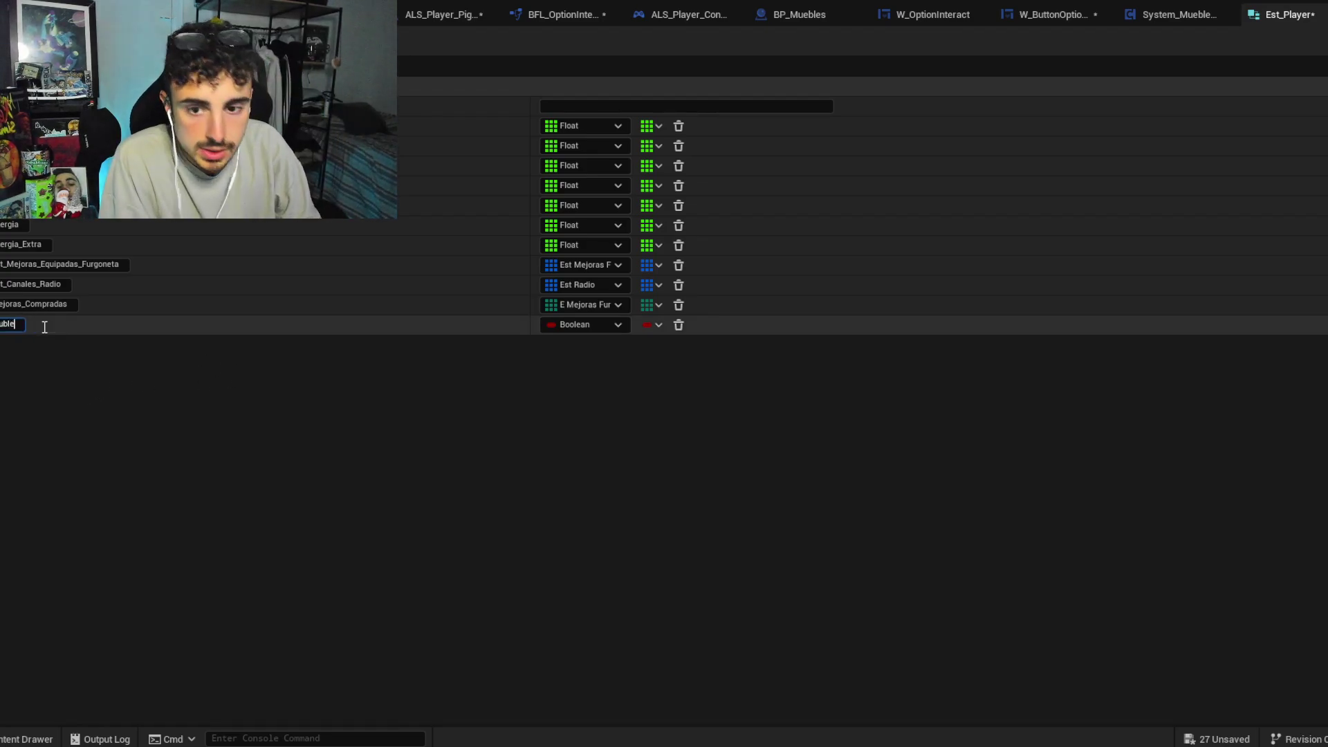
{"action": "key", "text": "BackSpace"}
{"action": "key", "text": "BackSpace"}
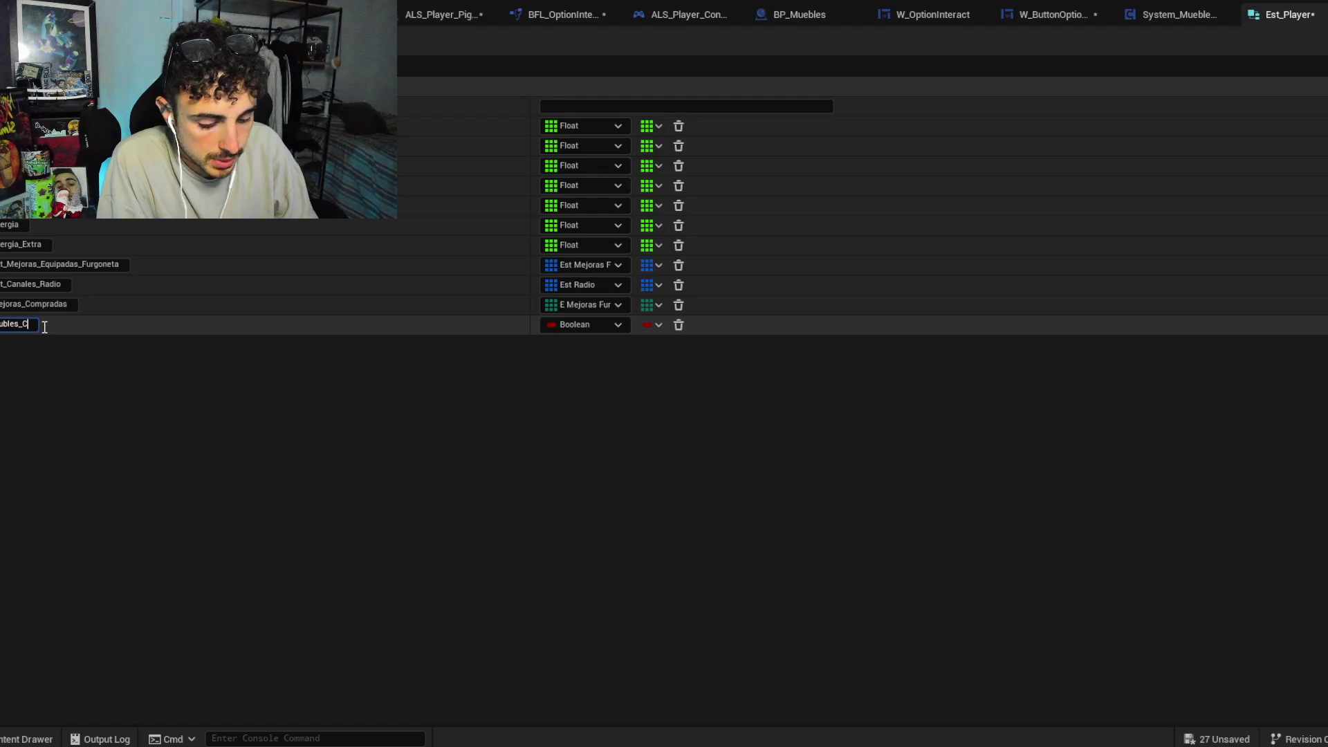
{"action": "type", "text": "prados"}
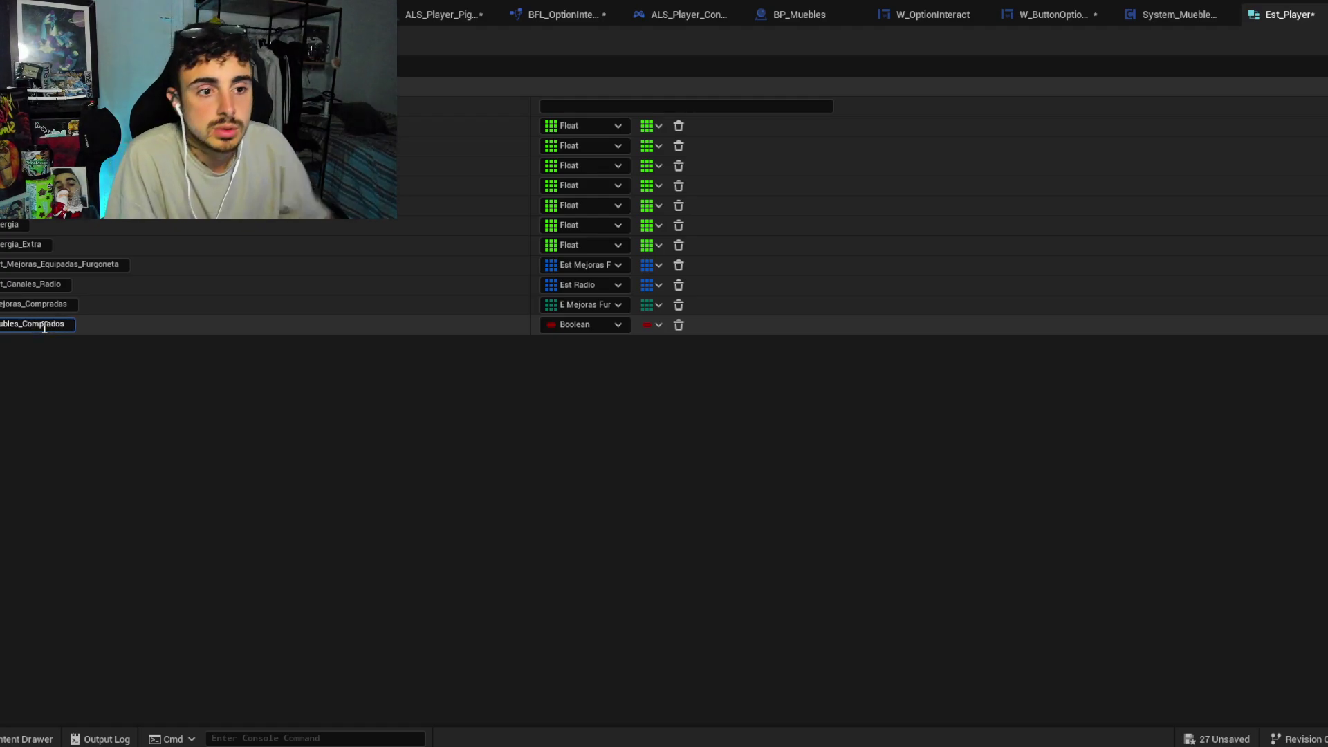
{"action": "key", "text": "Return"}
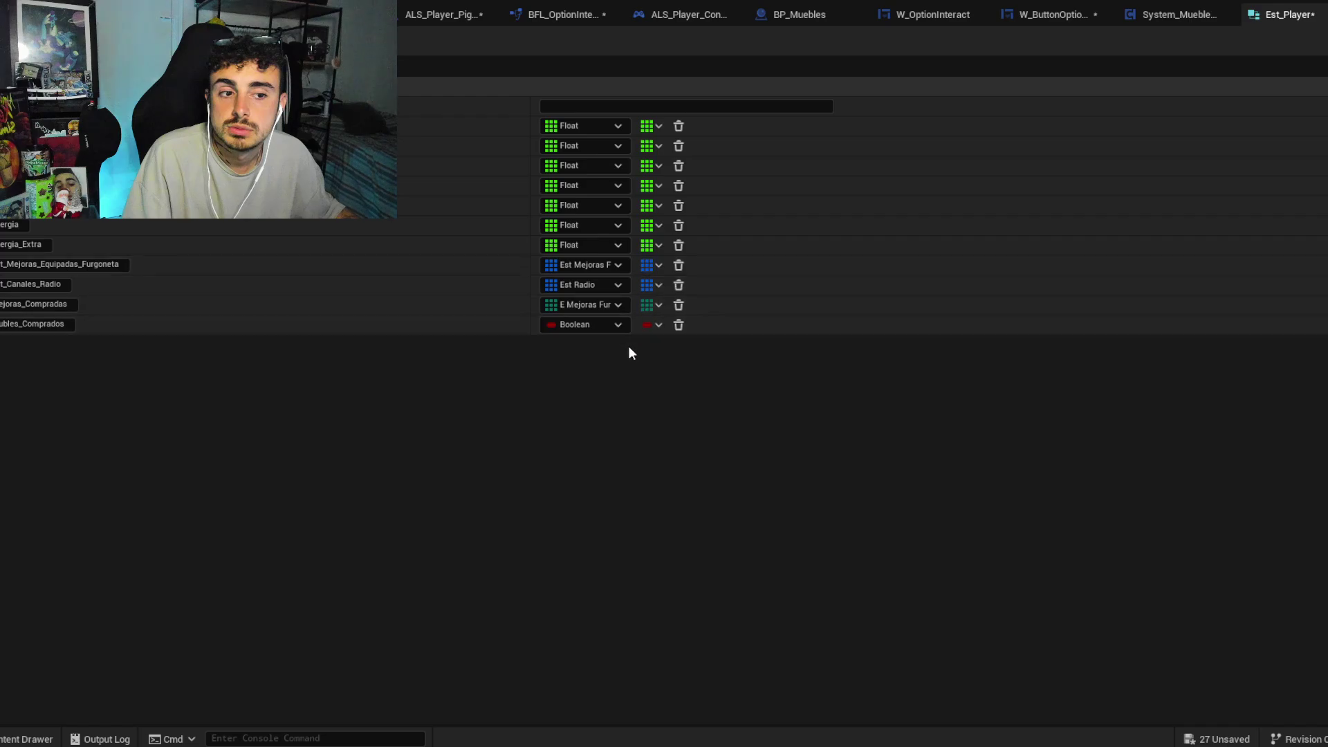
{"action": "left_click", "coordinate": [610, 326]}
{"action": "type", "text": "est"}
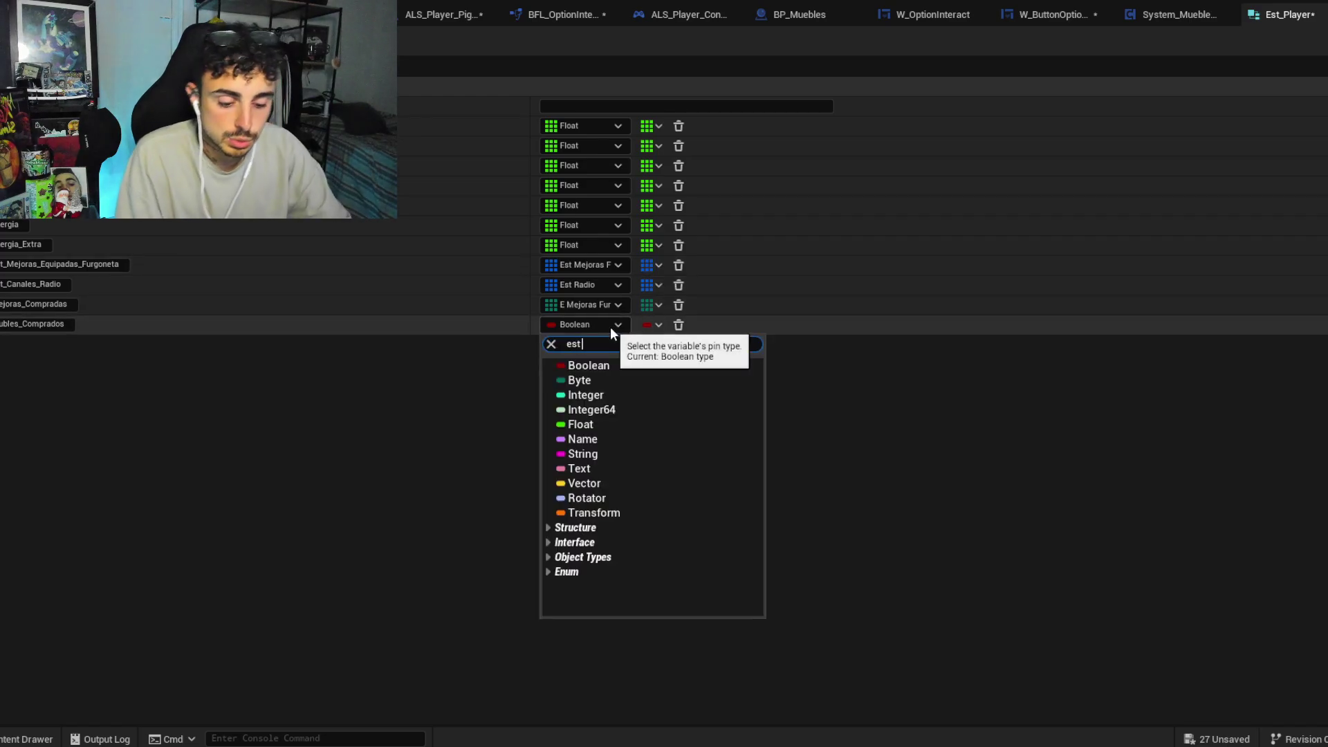
{"action": "type", "text": "nt"}
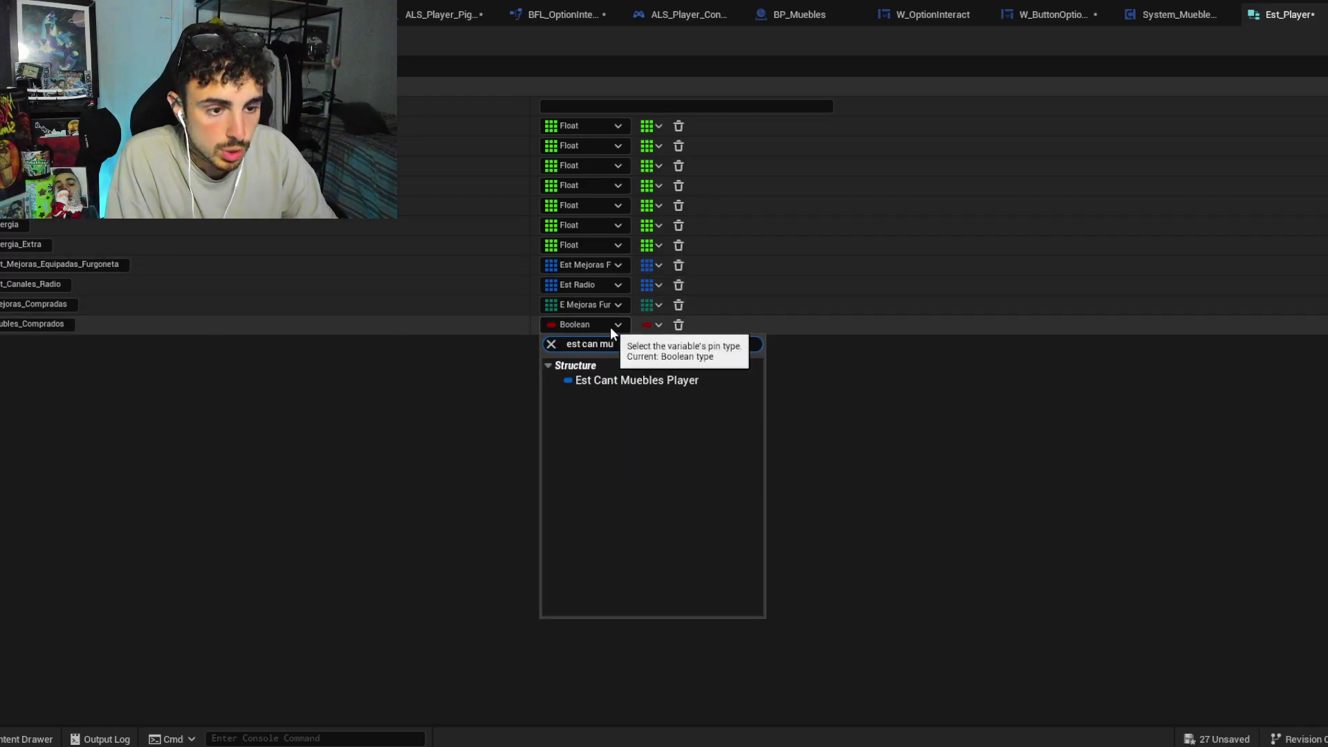
{"action": "left_click", "coordinate": [641, 375]}
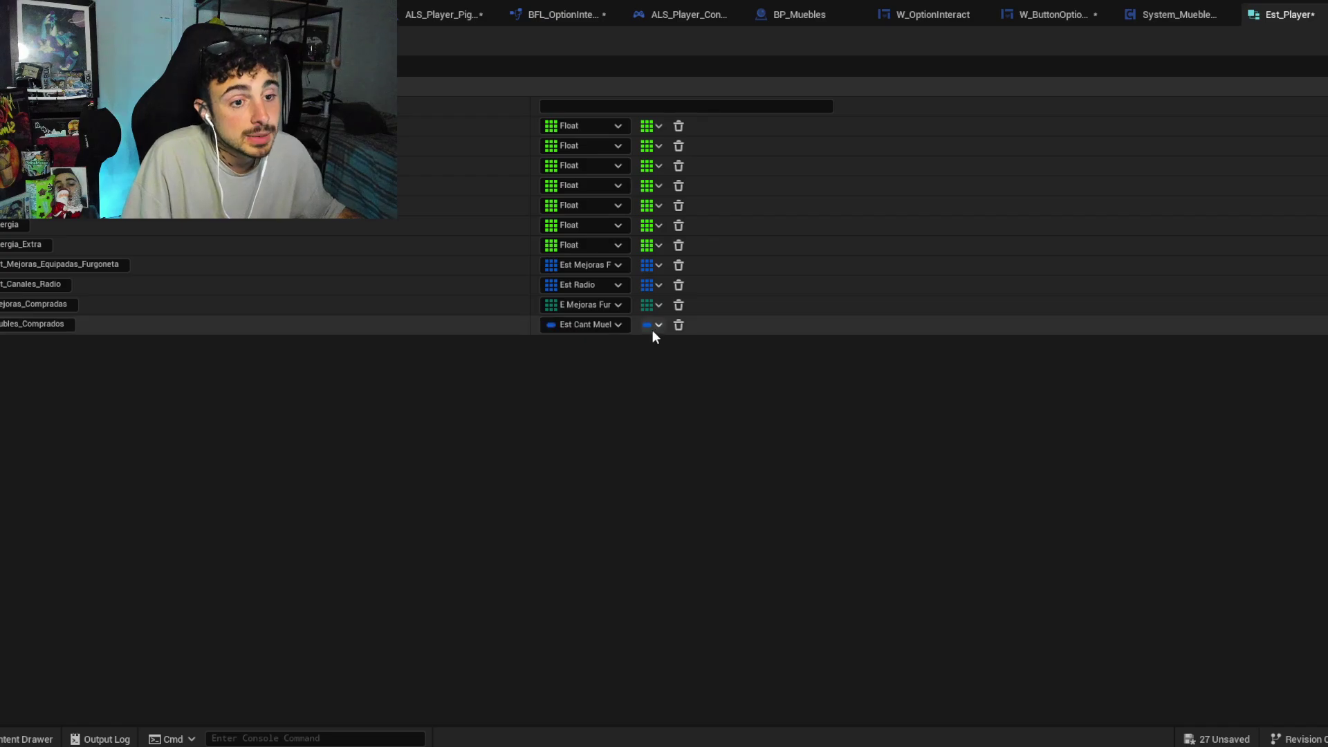
{"action": "left_click", "coordinate": [652, 329]}
{"action": "left_click", "coordinate": [646, 363]}
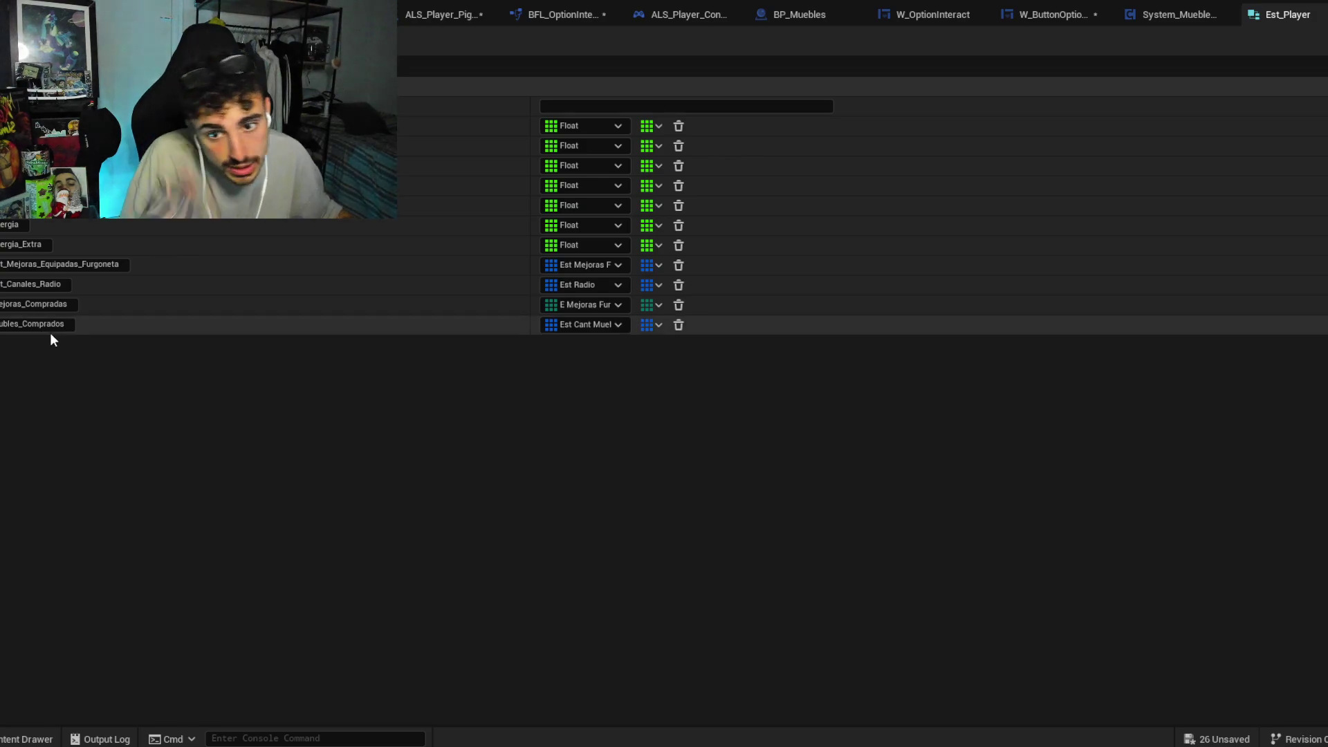
{"action": "left_click", "coordinate": [679, 326]}
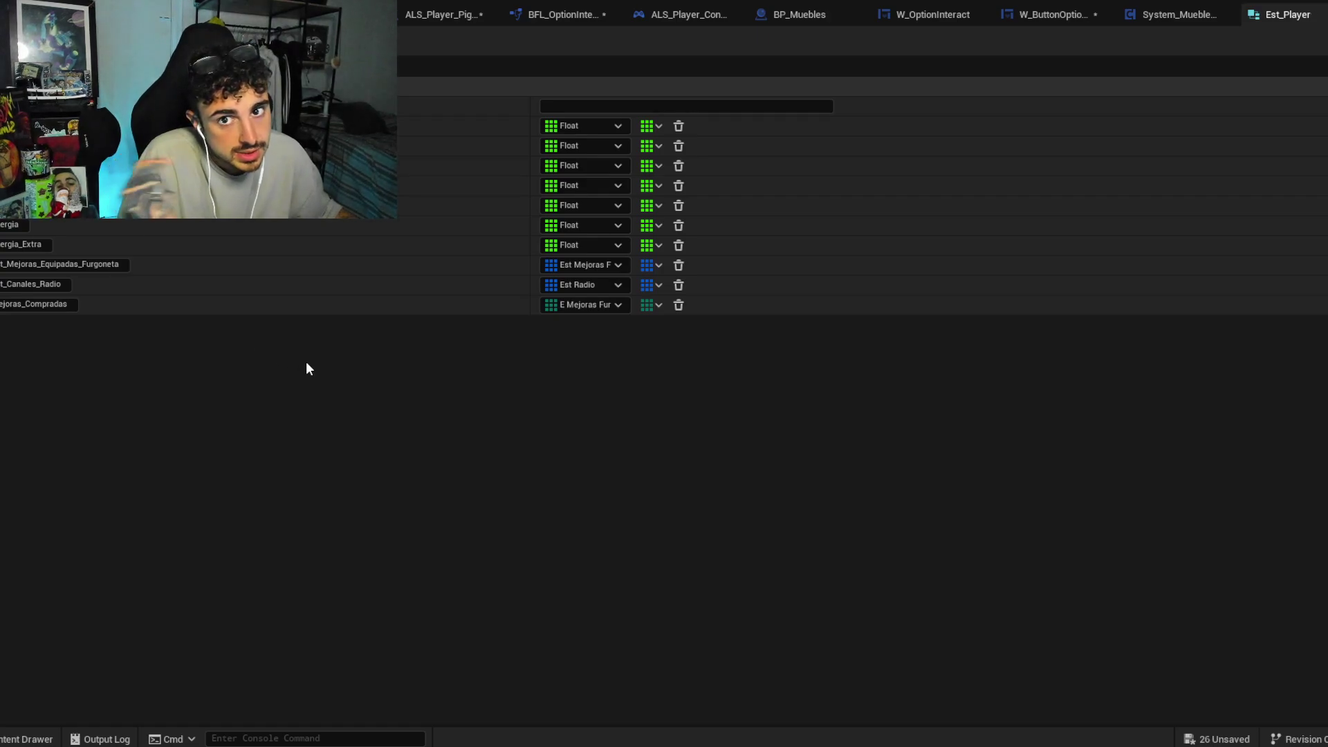
Step: Open the Objects folder by browsing to the Est_Cant_Muebles structure
{"action": "key", "text": "ctrl+space"}
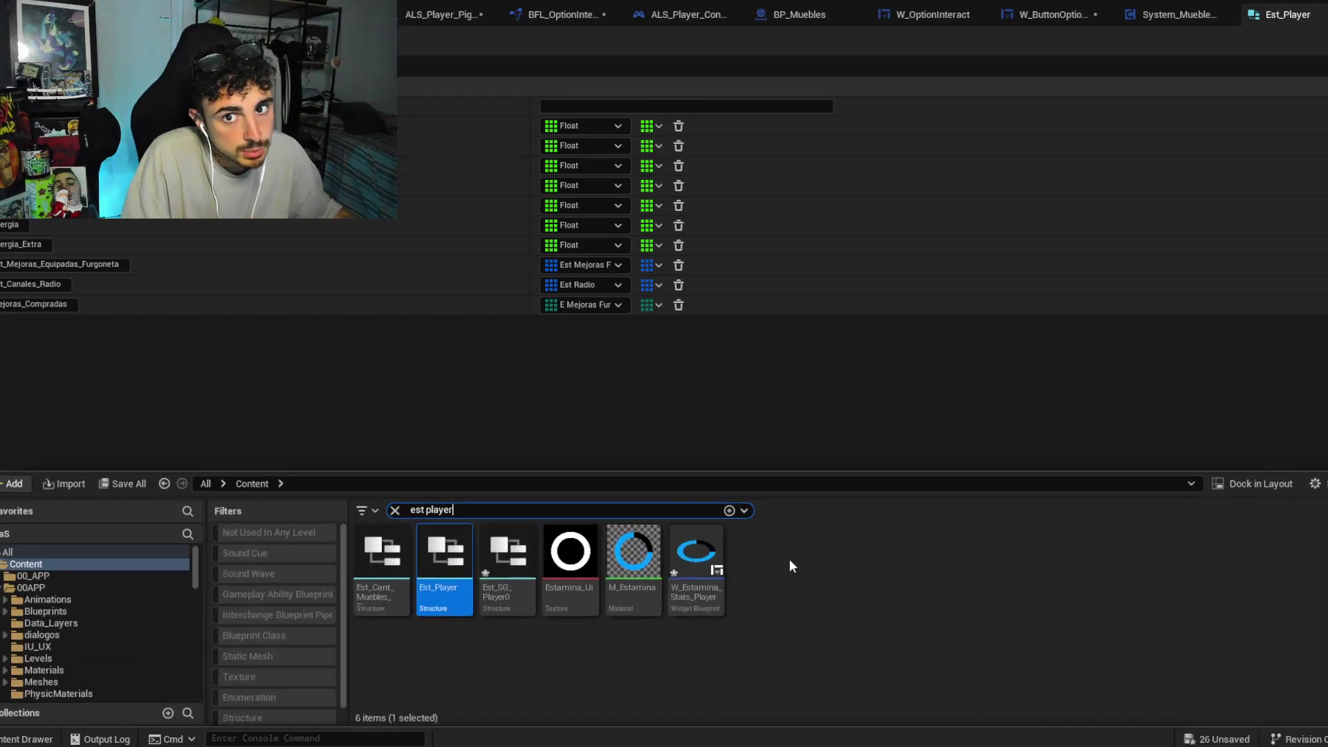
{"action": "left_click", "coordinate": [799, 581]}
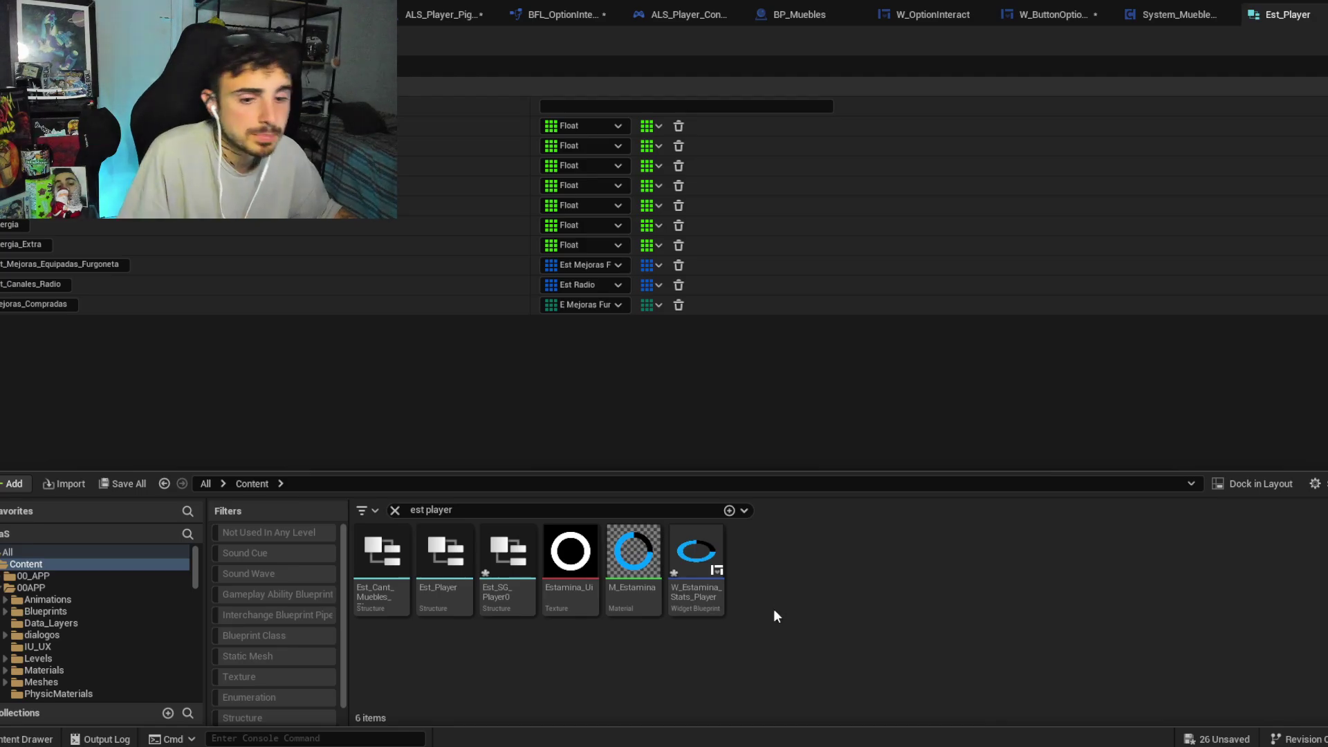
{"action": "left_click", "coordinate": [382, 553]}
{"action": "key", "text": "ctrl+b"}
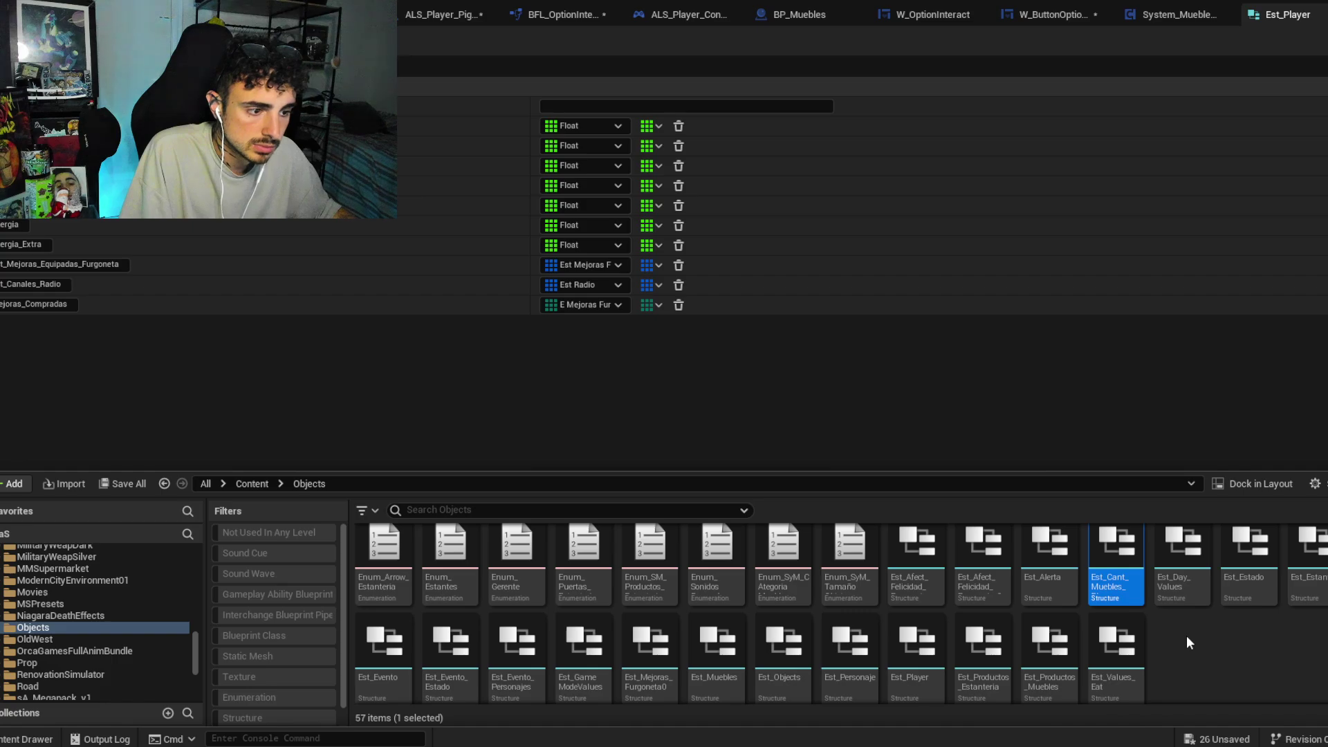
Step: Create a Blueprint Structure named Est_Sy_Mue… and confirm the name
{"action": "right_click", "coordinate": [1186, 635]}
{"action": "mouse_move", "coordinate": [1234, 552]}
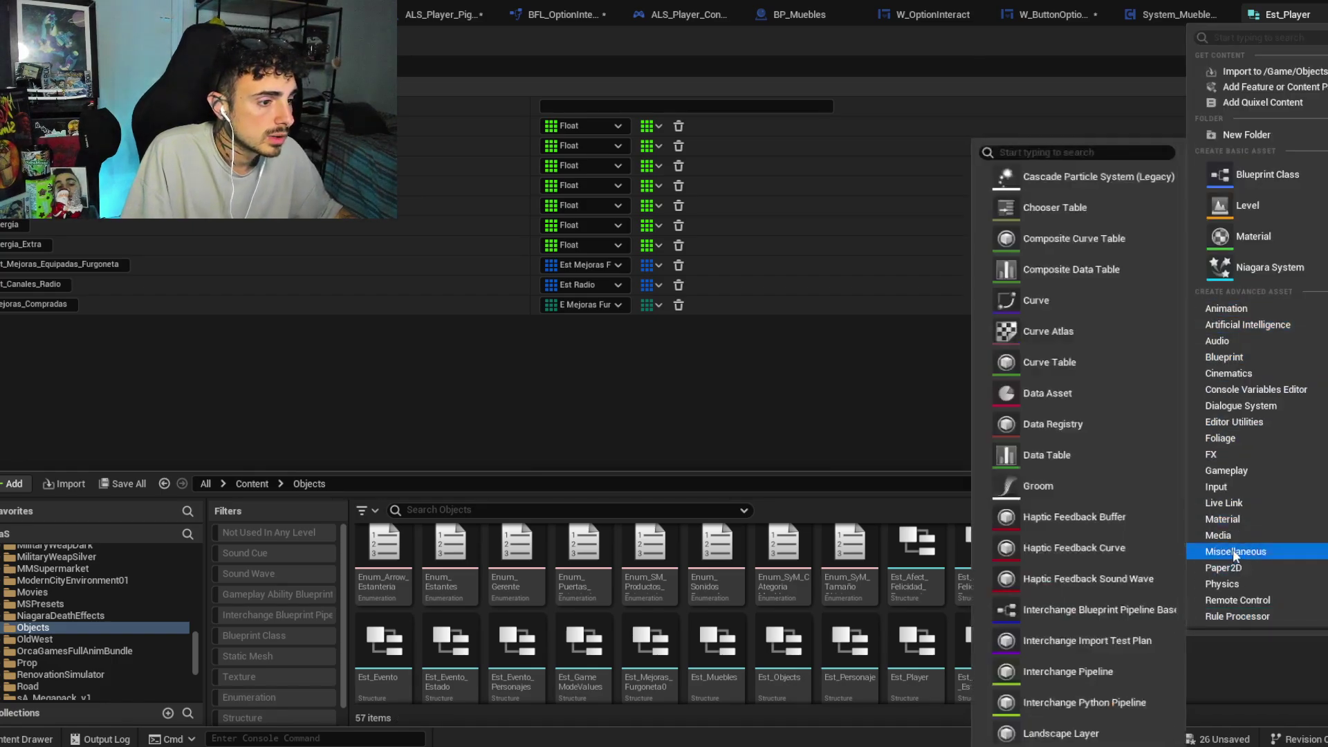
{"action": "mouse_move", "coordinate": [1226, 358]}
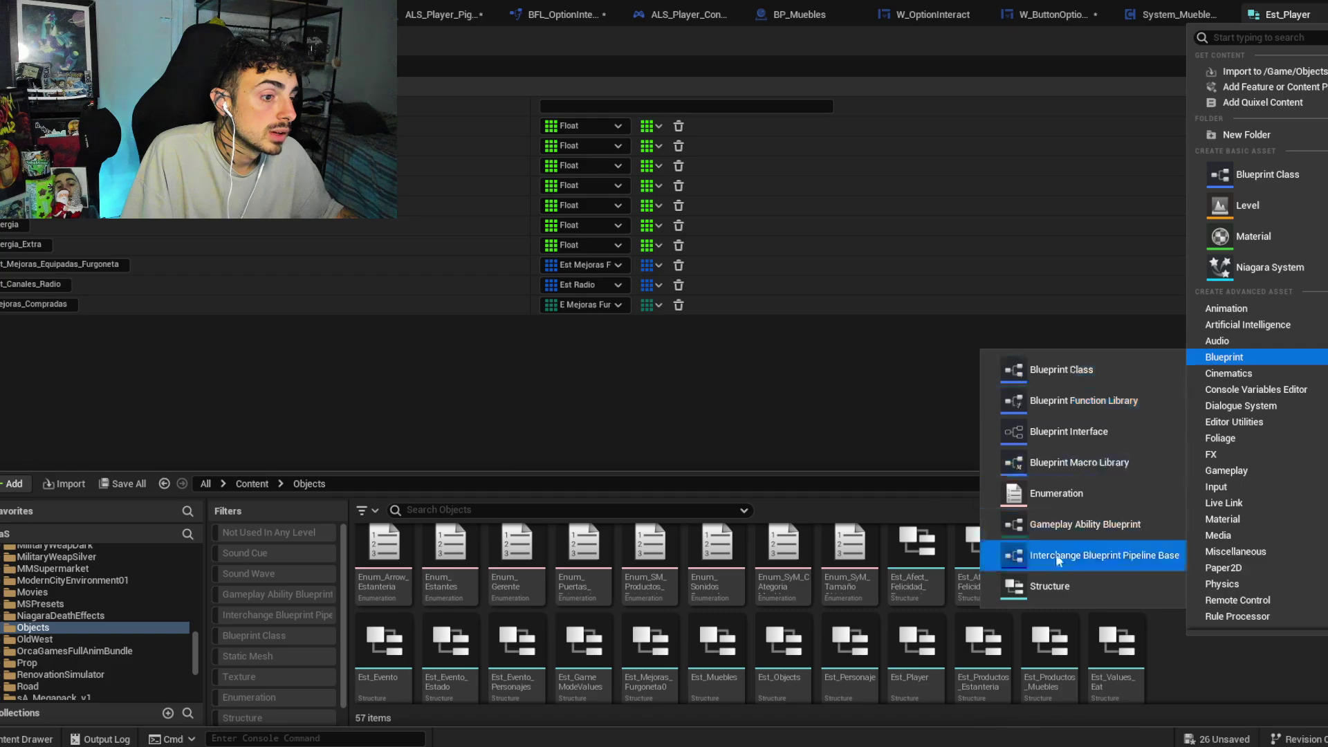
{"action": "left_click", "coordinate": [1051, 585]}
{"action": "type", "text": "Est_S"}
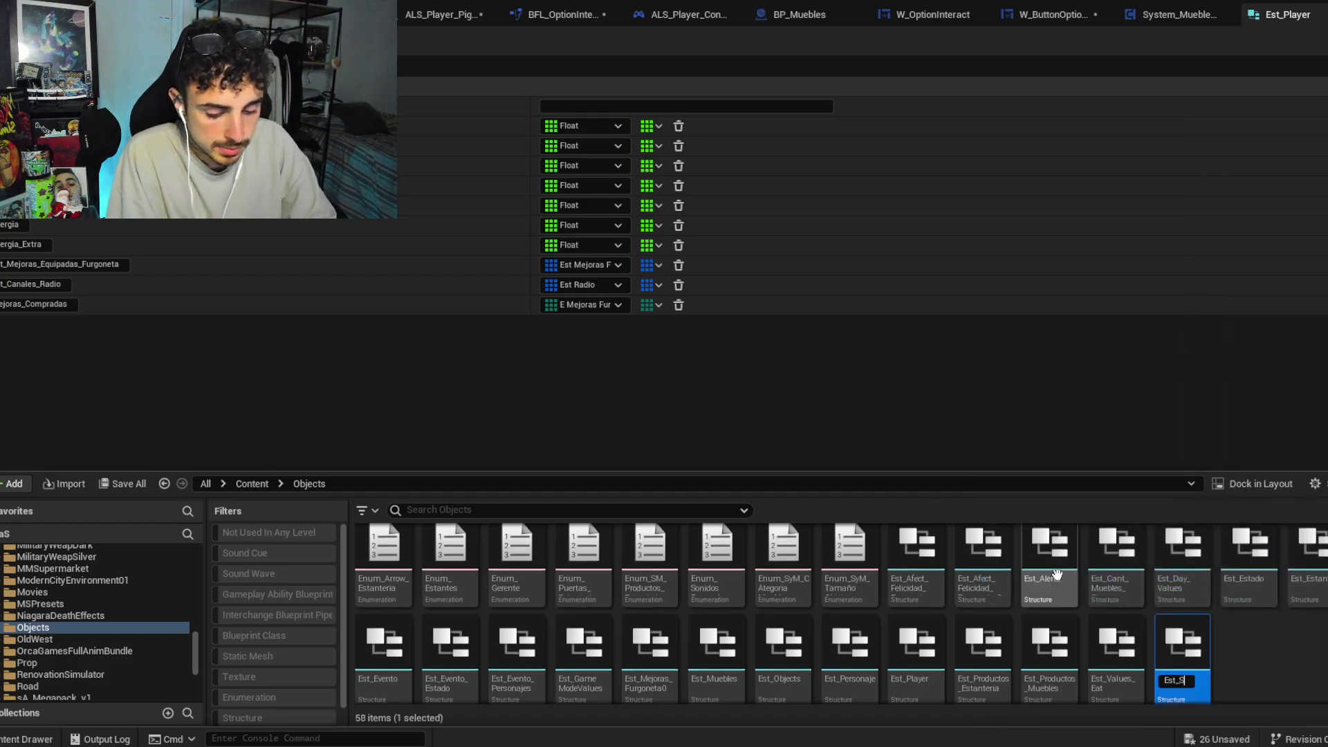
{"action": "type", "text": "yst"}
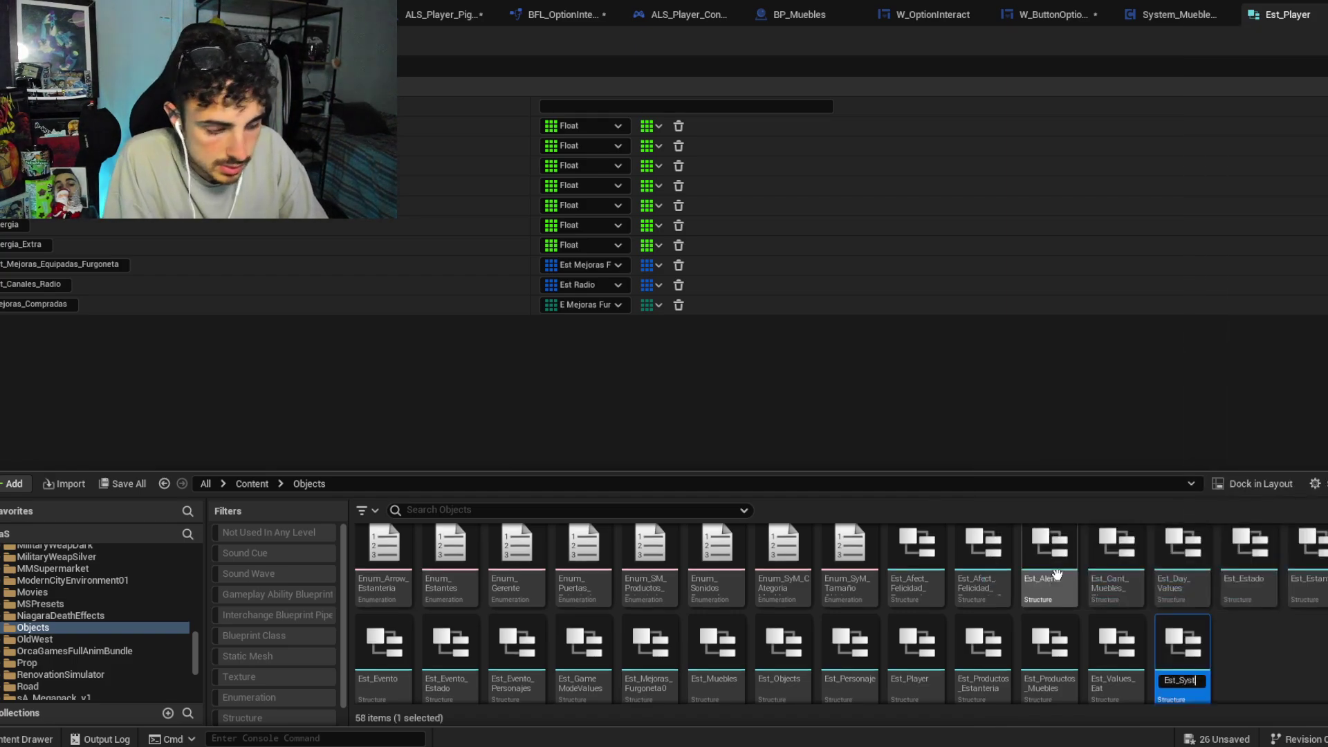
{"action": "type", "text": "_Muebles"}
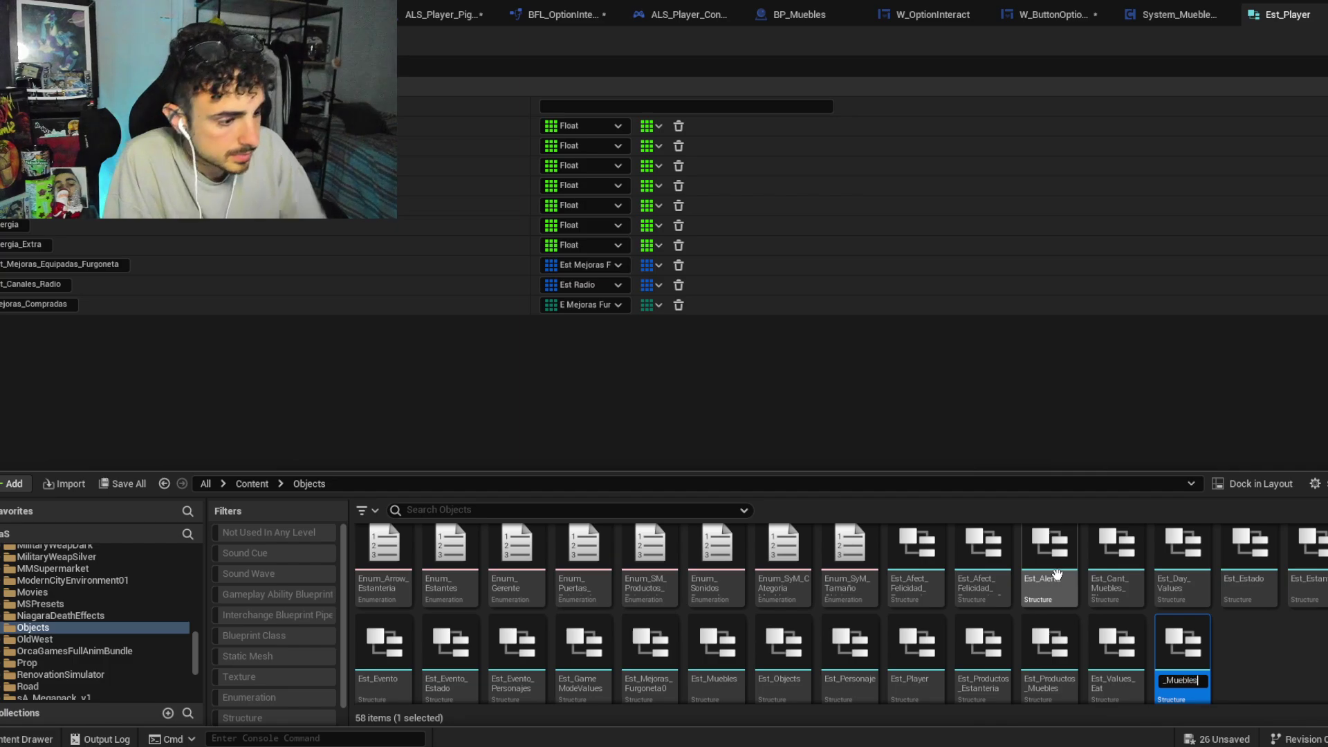
{"action": "key", "text": "Return"}
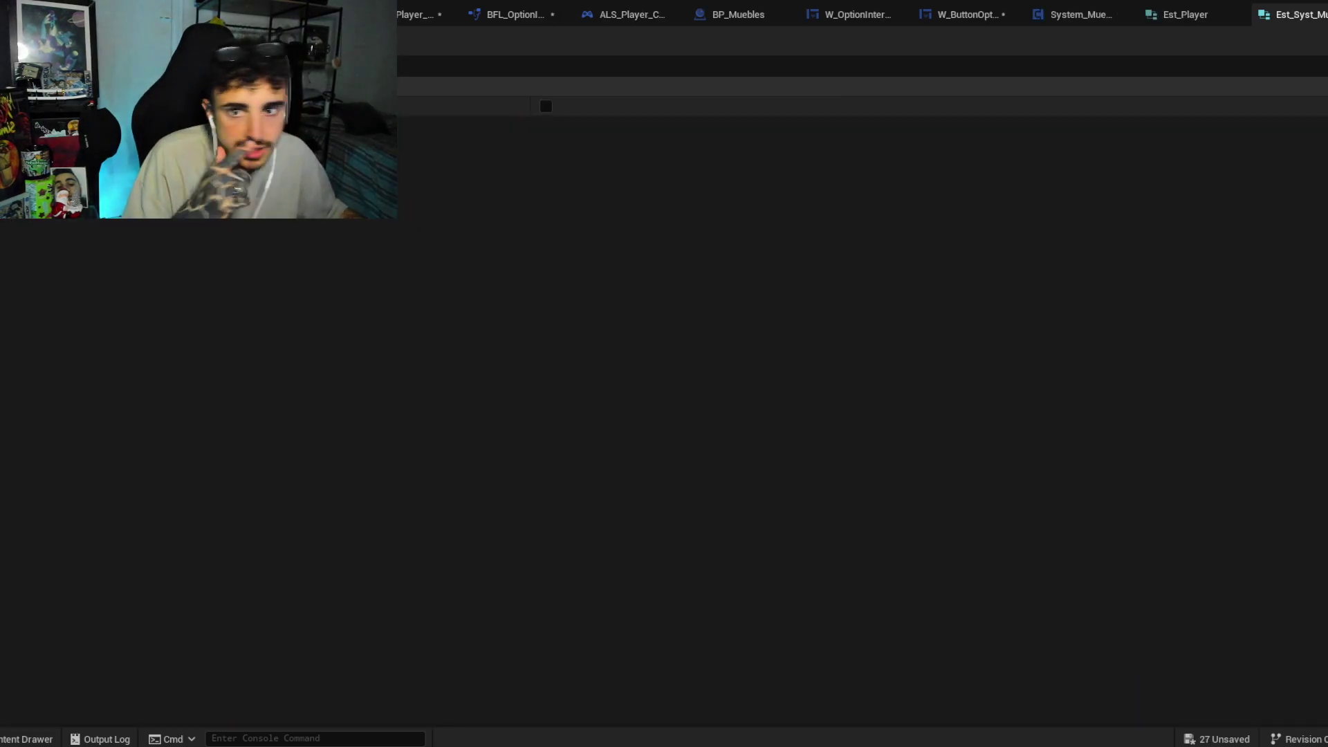
Step: Set the first member's type to Float and add a second member
{"action": "left_click", "coordinate": [590, 126]}
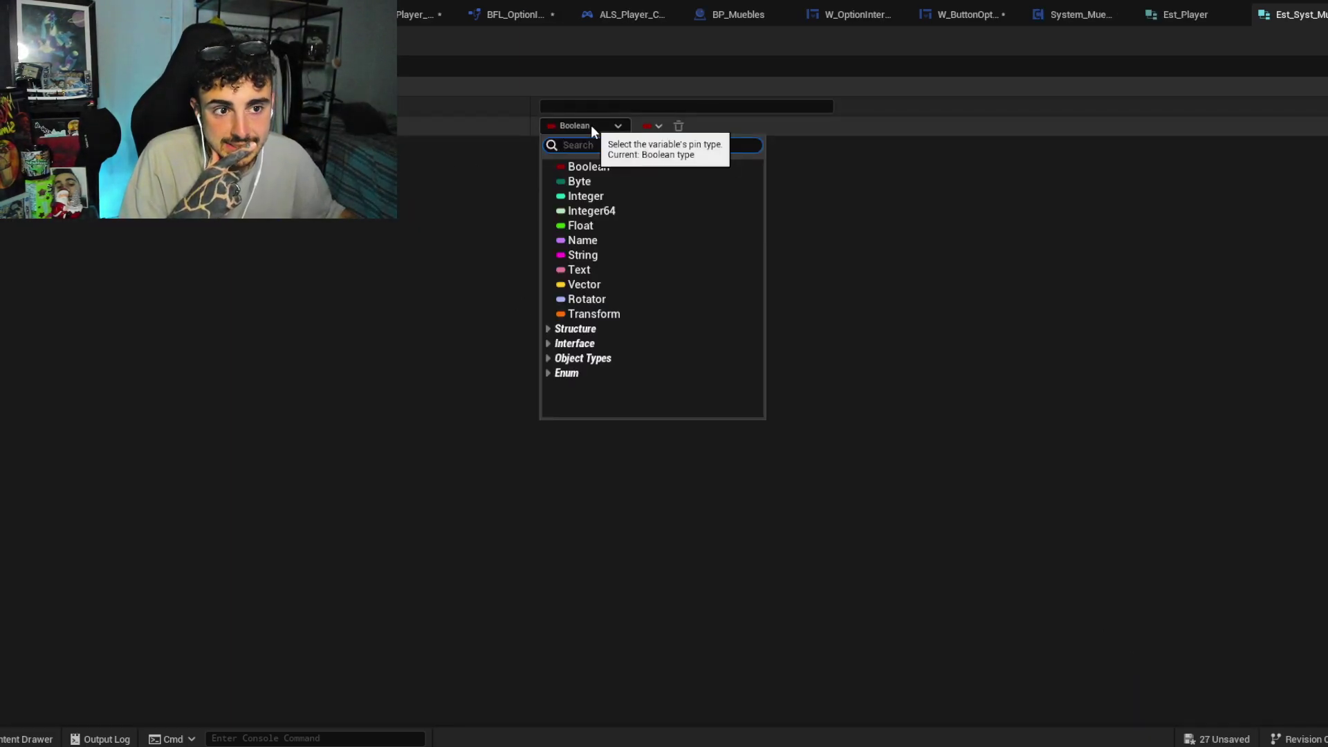
{"action": "left_click", "coordinate": [599, 225]}
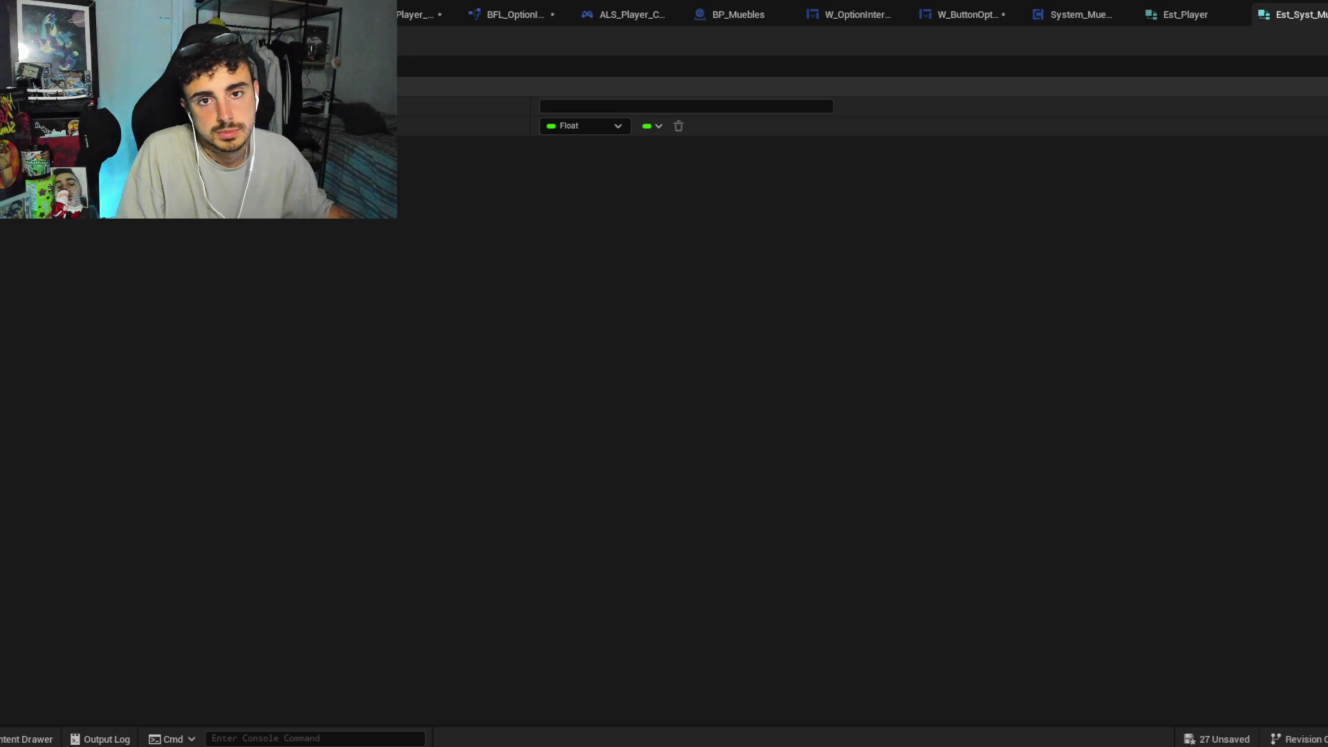
{"action": "left_click", "coordinate": [267, 222]}
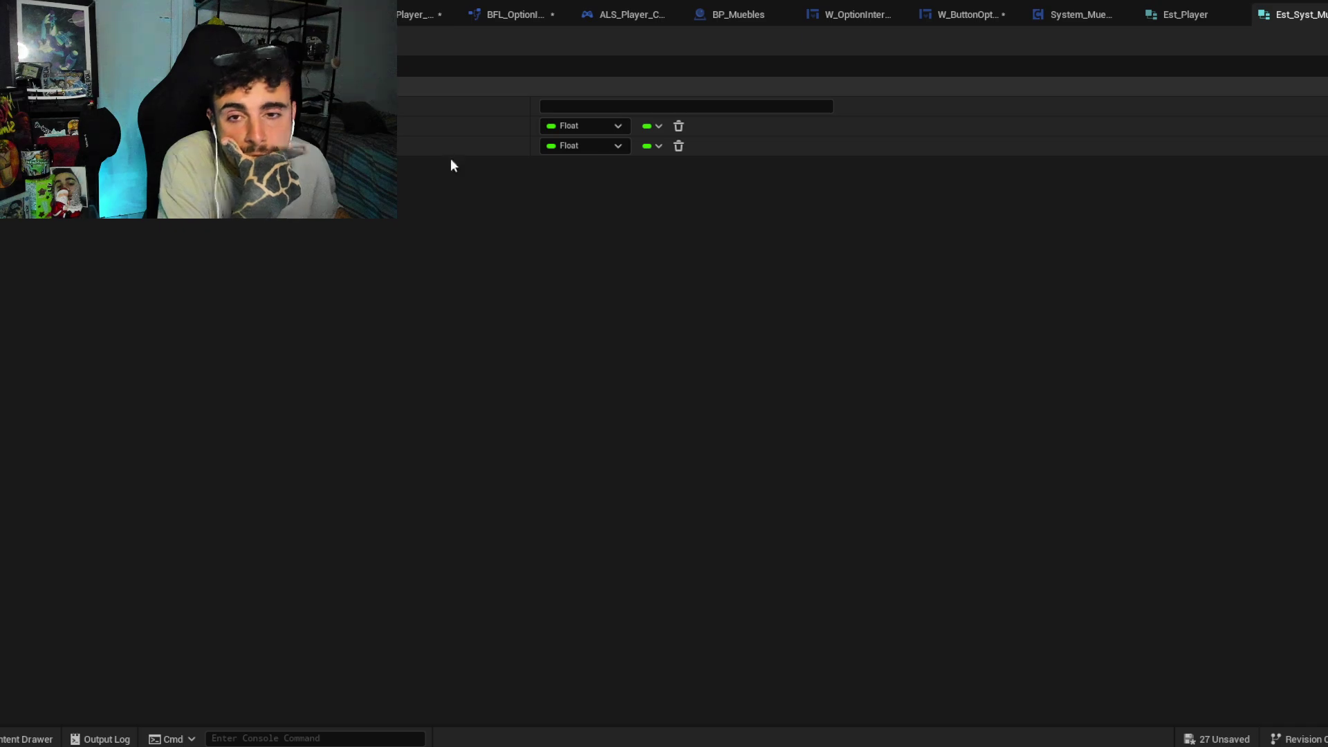
{"action": "left_click", "coordinate": [602, 128]}
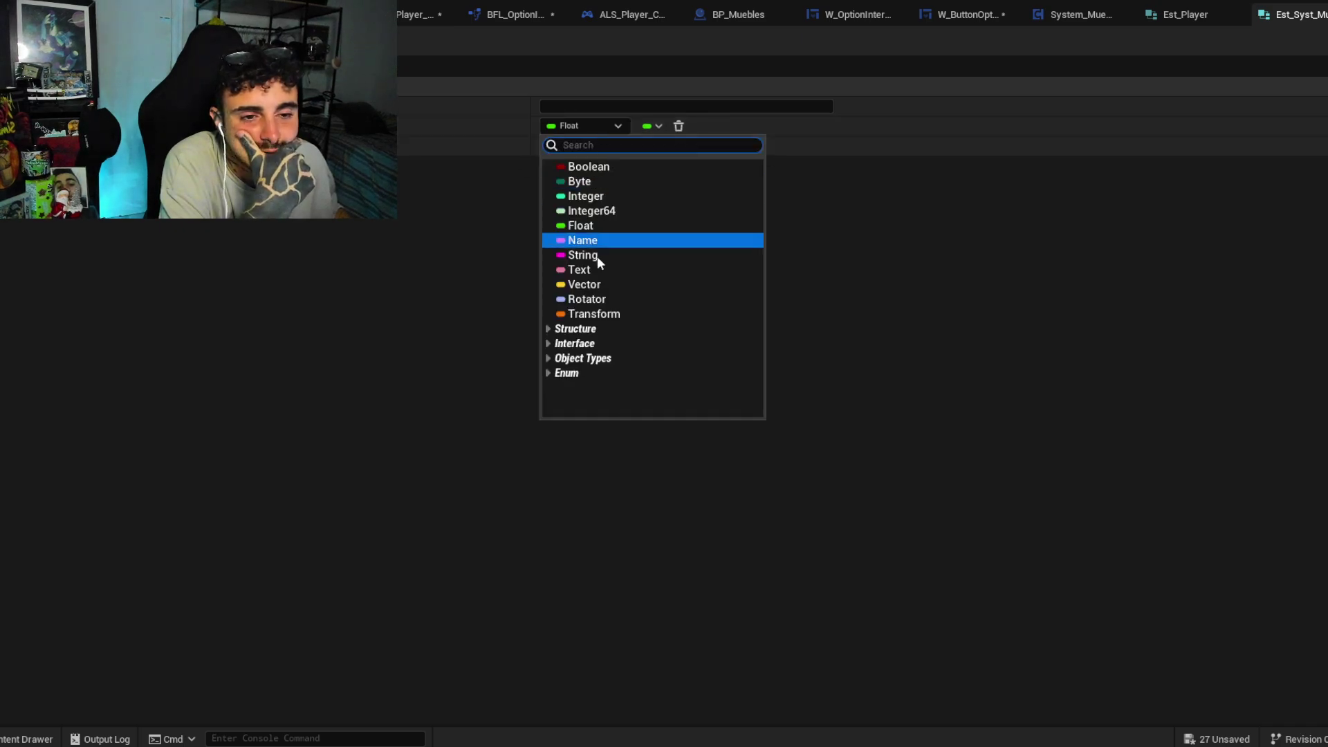
{"action": "left_click", "coordinate": [326, 435]}
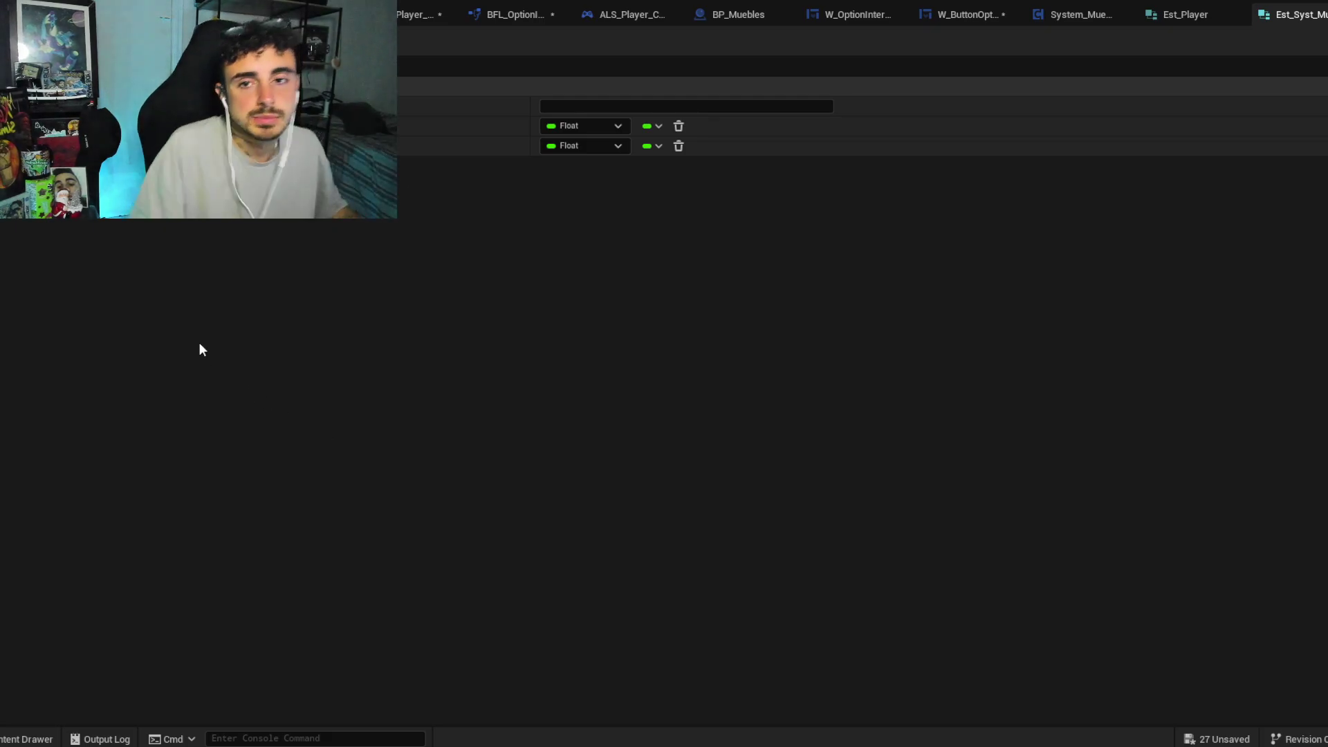
Step: Add a Blueprint Enumeration named E_Niveles to the Objects folder and open it
{"action": "key", "text": "ctrl+space"}
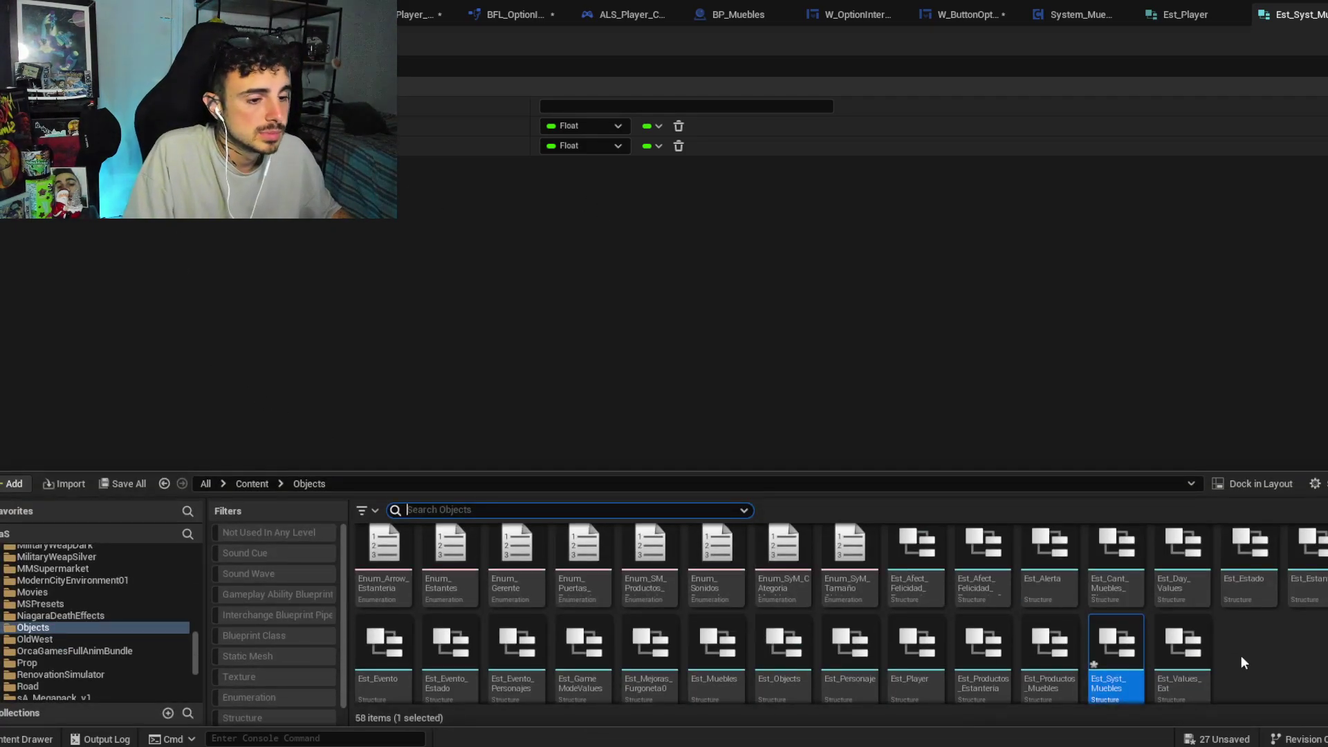
{"action": "right_click", "coordinate": [1241, 654]}
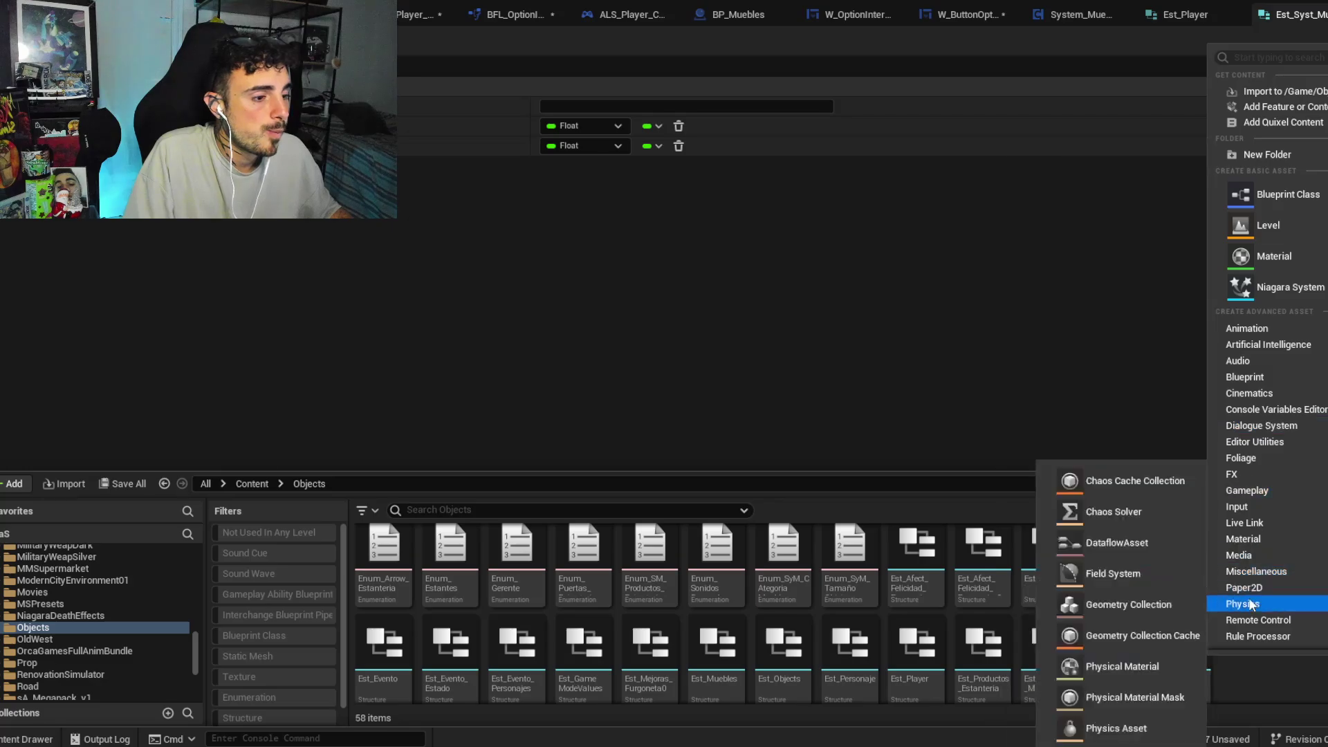
{"action": "mouse_move", "coordinate": [1255, 572]}
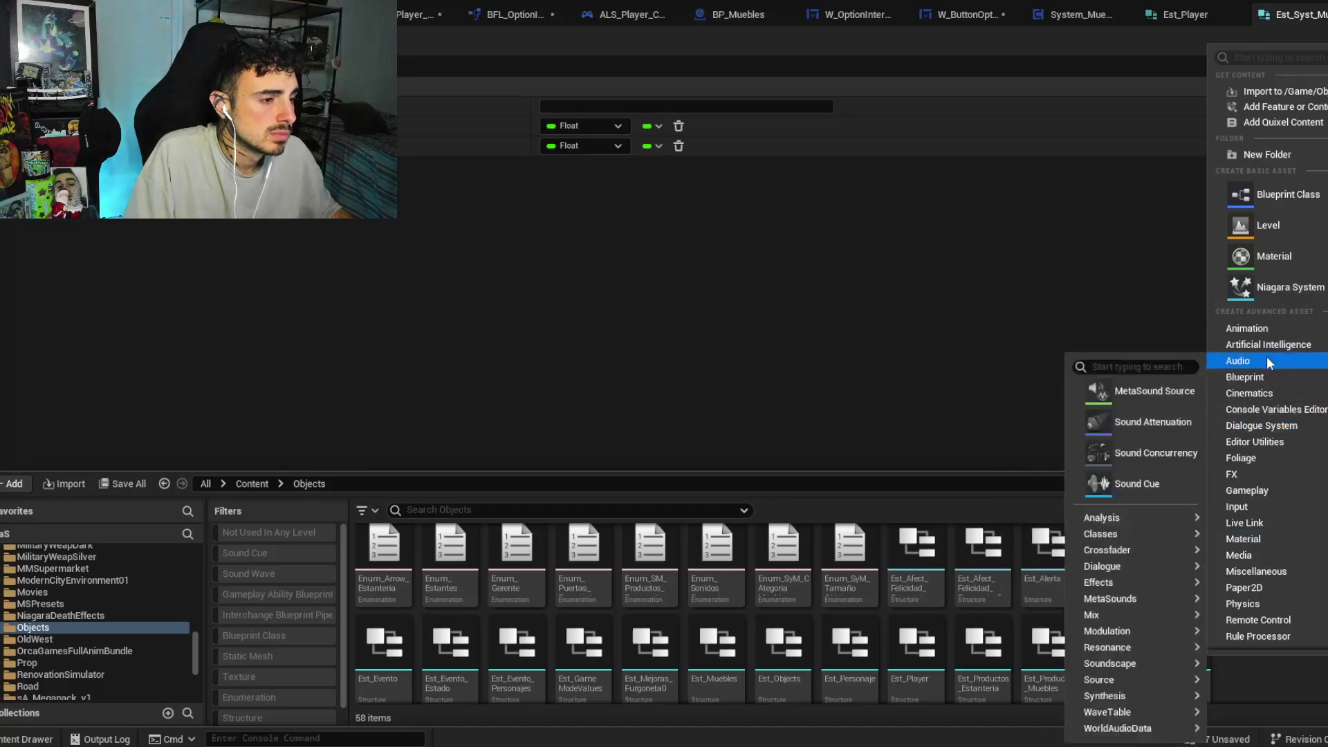
{"action": "mouse_move", "coordinate": [1261, 392]}
{"action": "left_click", "coordinate": [1130, 509]}
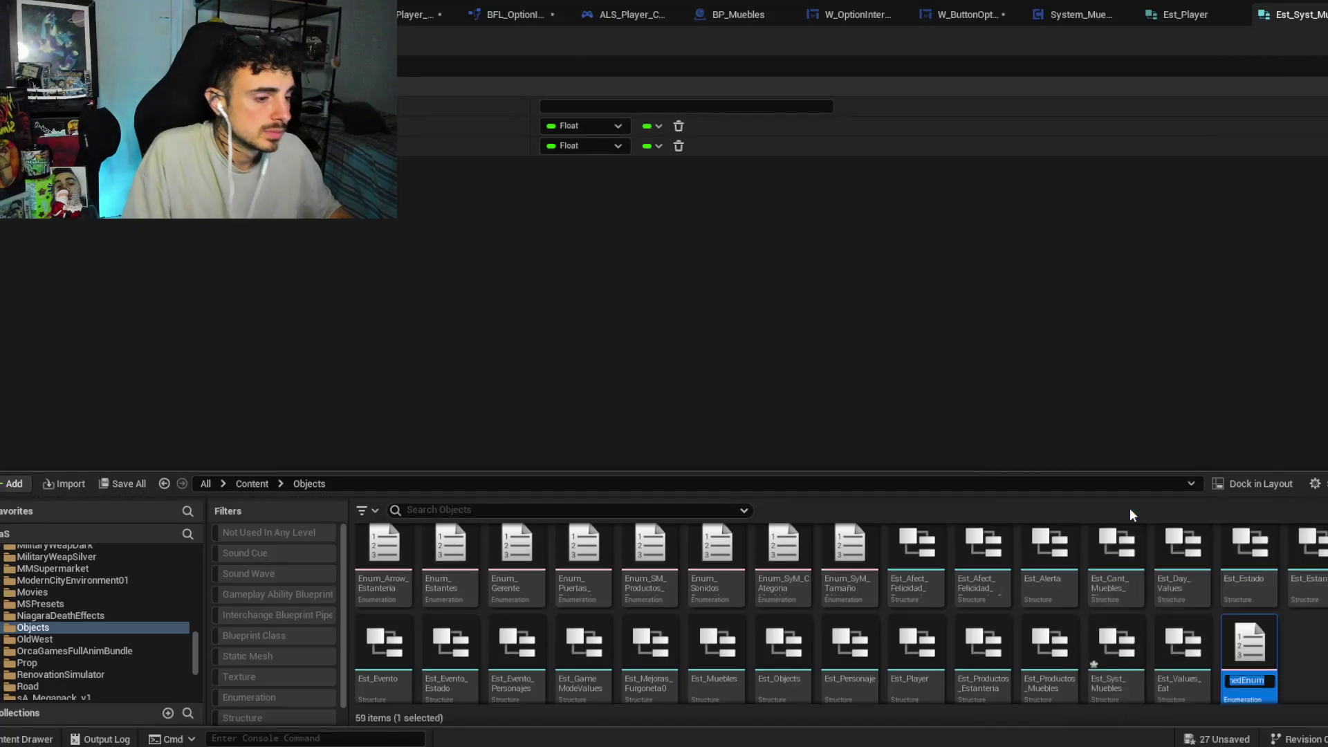
{"action": "type", "text": "_Nivel"}
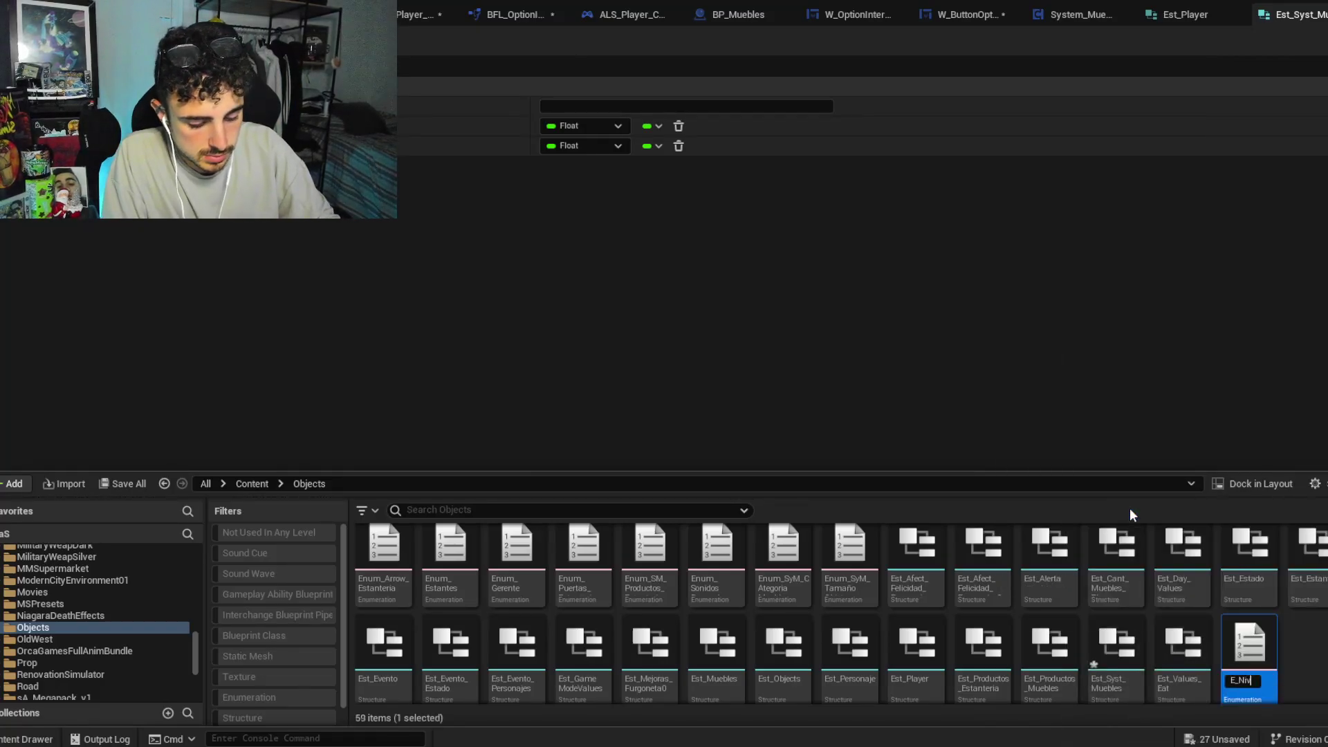
{"action": "type", "text": "es"}
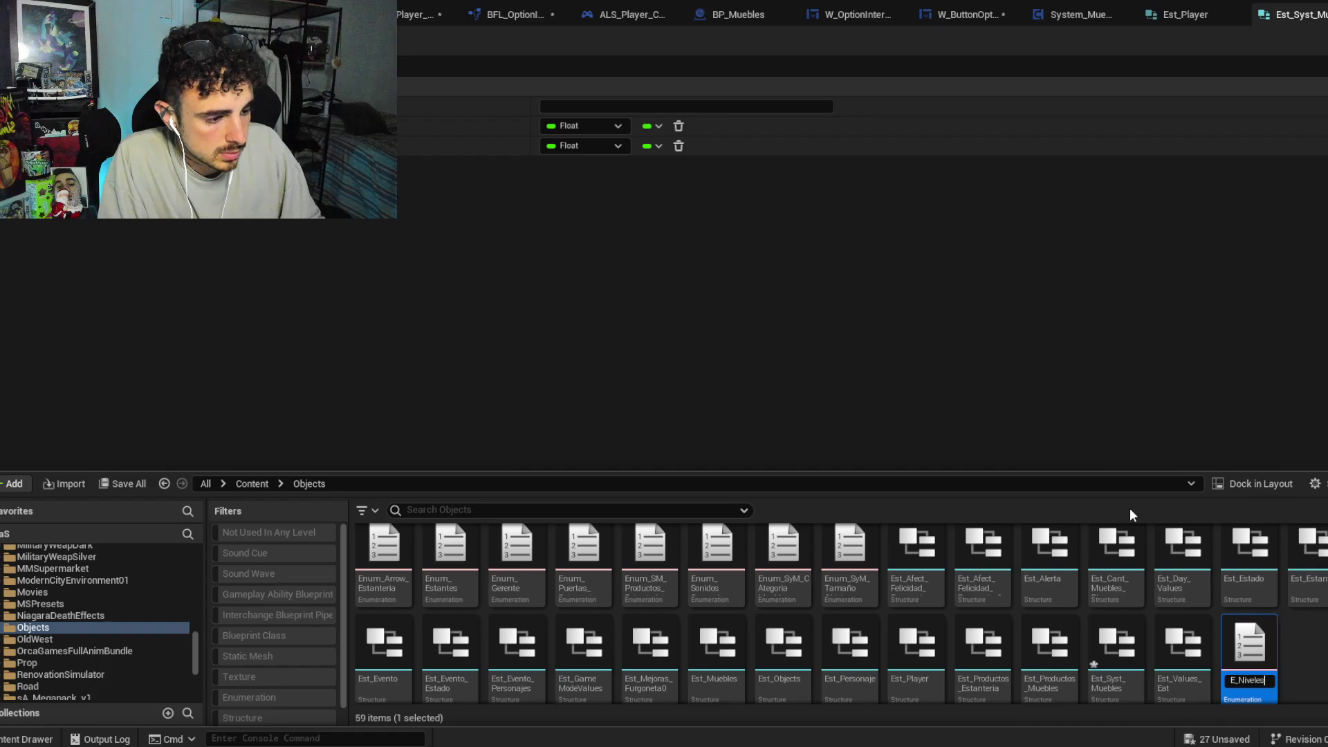
{"action": "key", "text": "Return"}
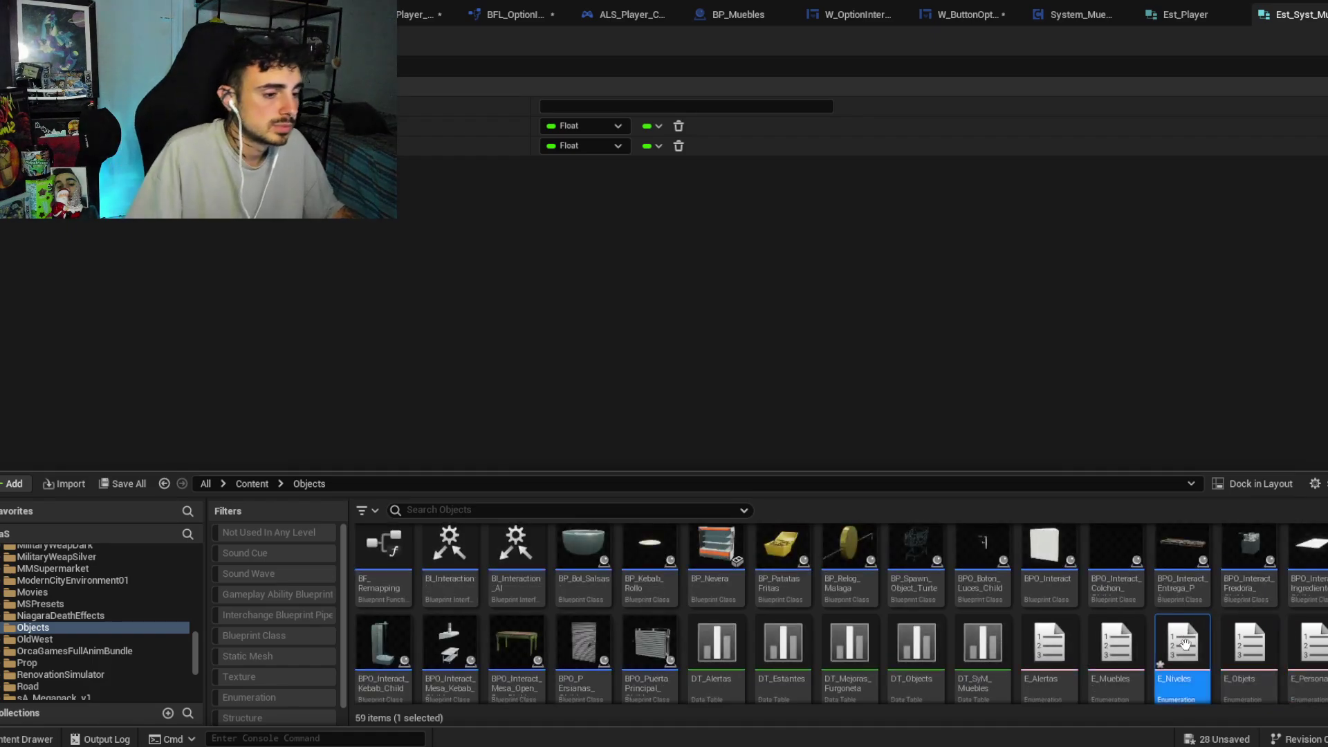
{"action": "double_click", "coordinate": [1220, 642]}
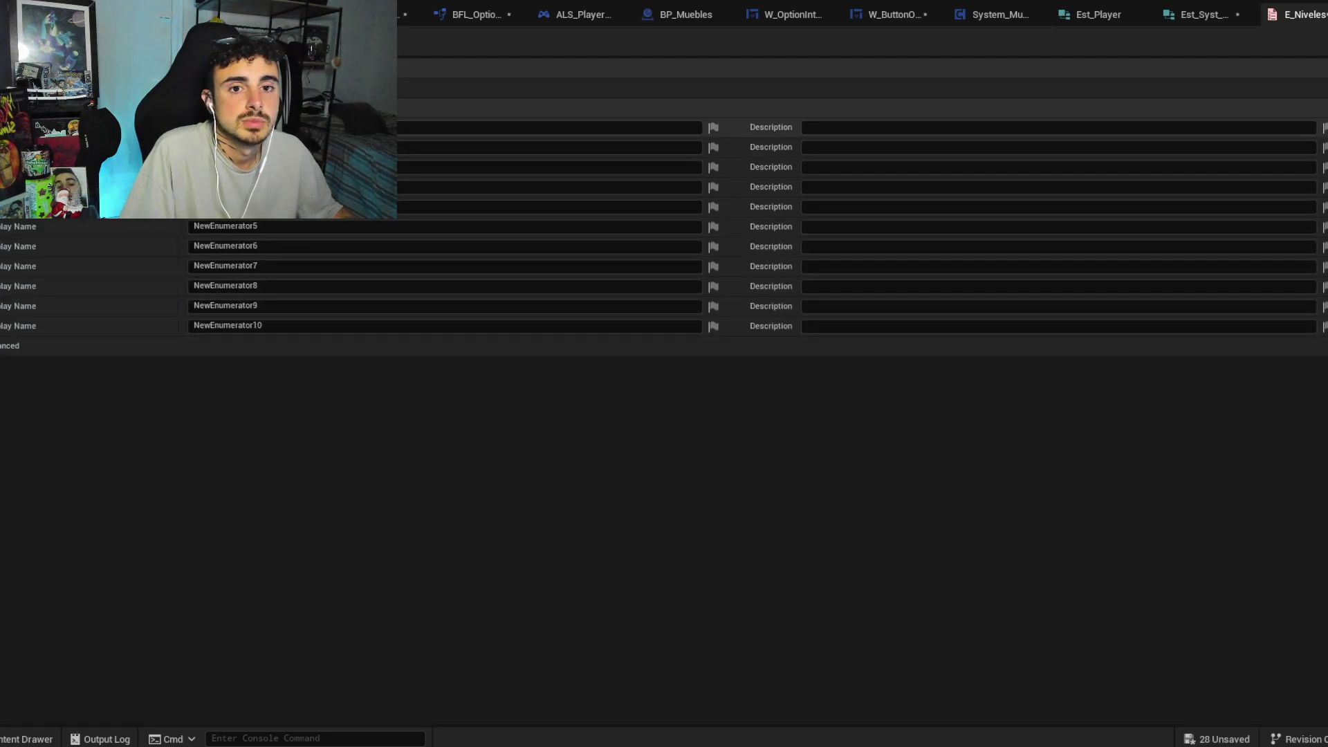
Step: Add more enumerators and edit the first five entries' display names
{"action": "left_click", "coordinate": [549, 128]}
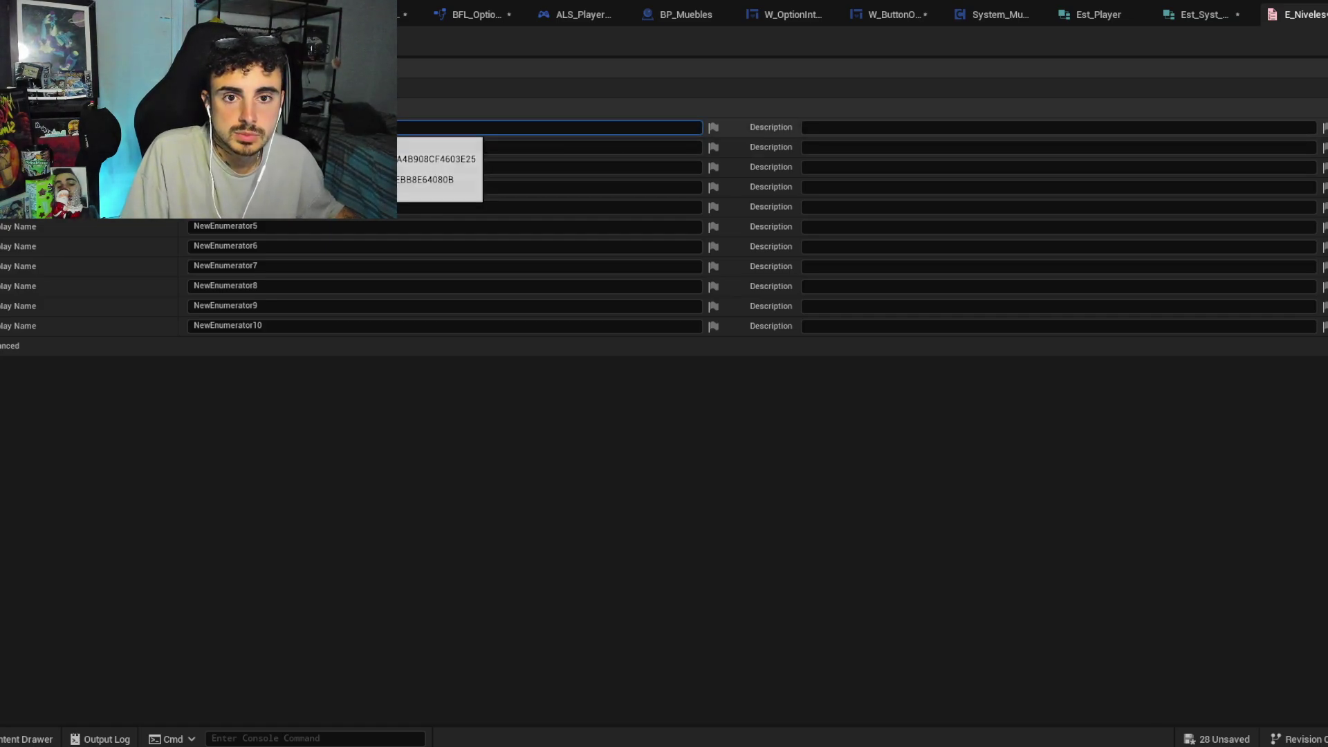
{"action": "key", "text": "Return"}
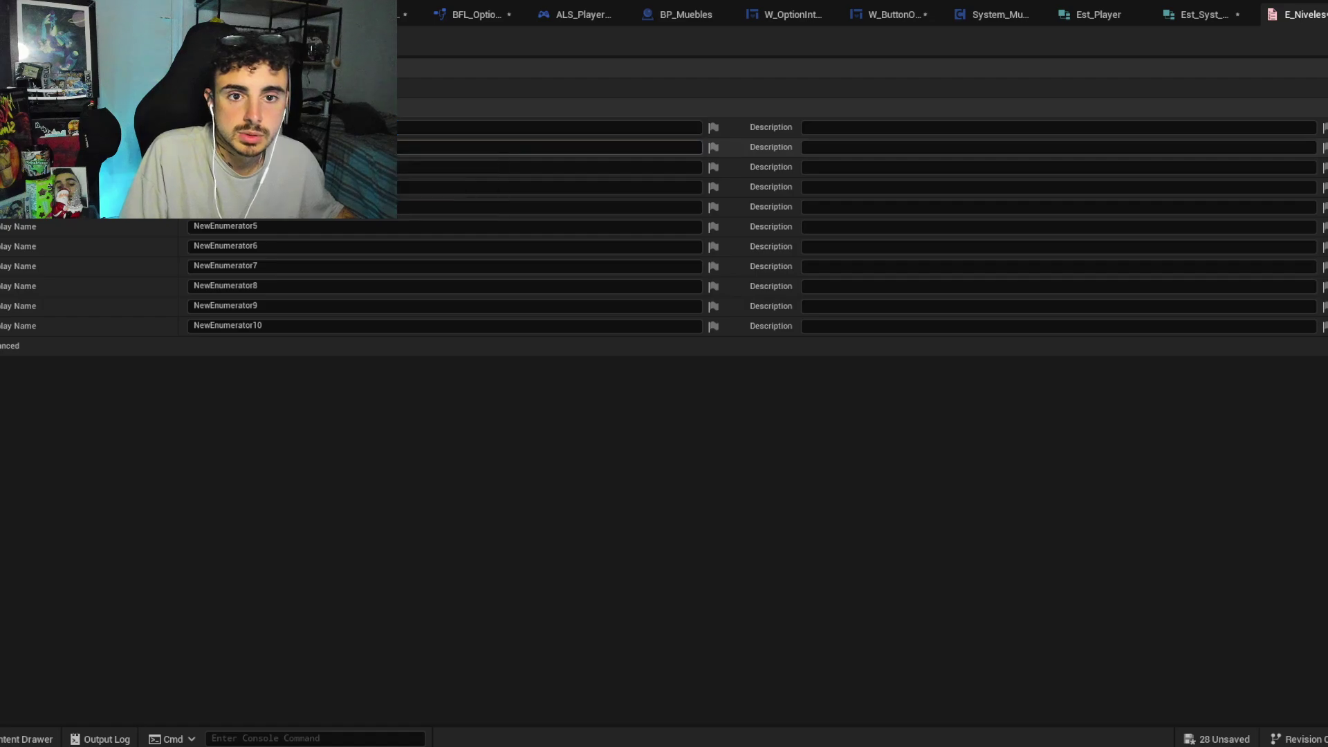
{"action": "left_click", "coordinate": [311, 146]}
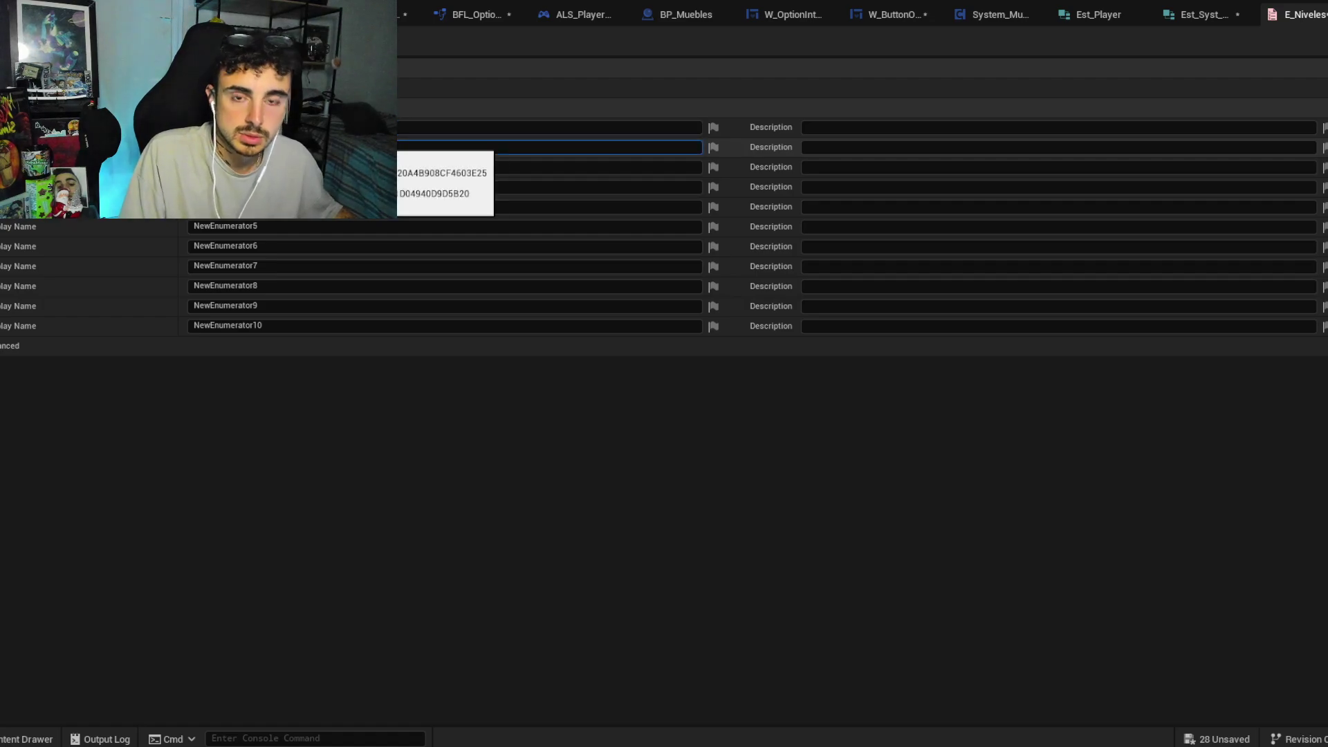
{"action": "left_click", "coordinate": [311, 127]}
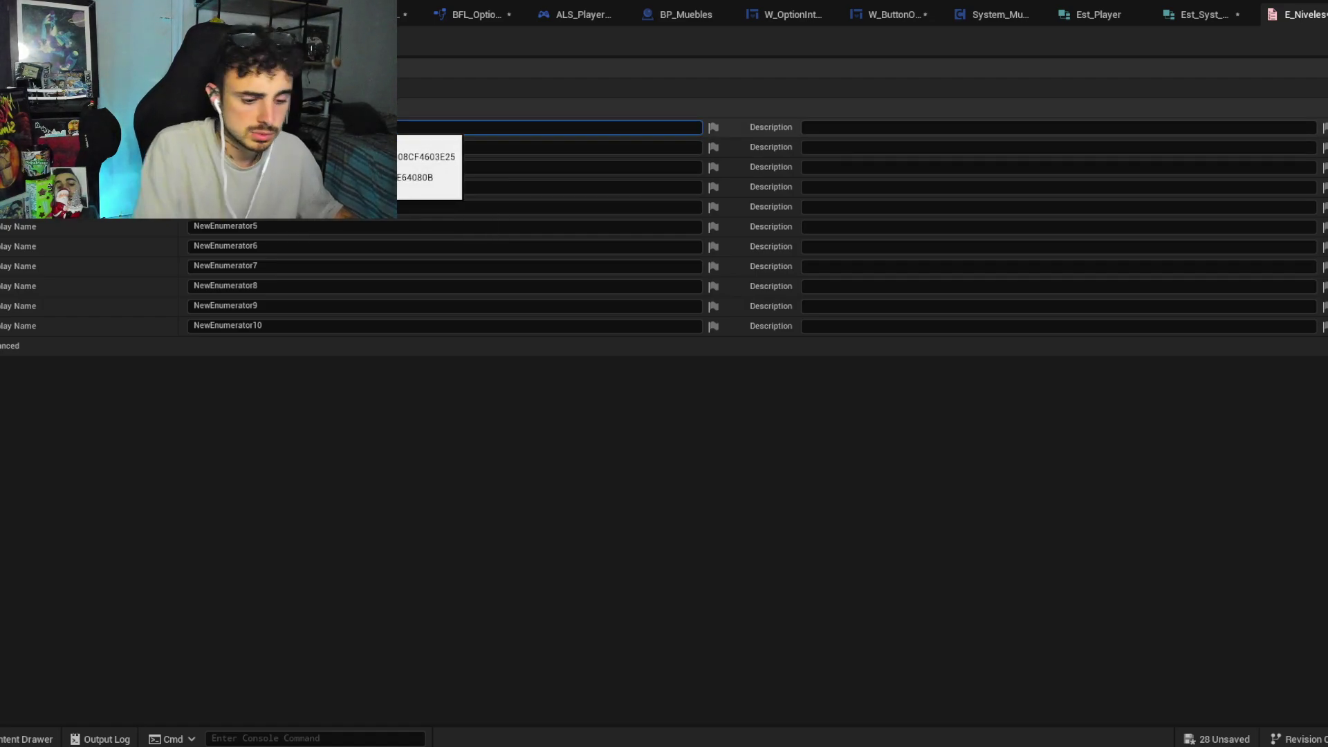
{"action": "left_click", "coordinate": [311, 147]}
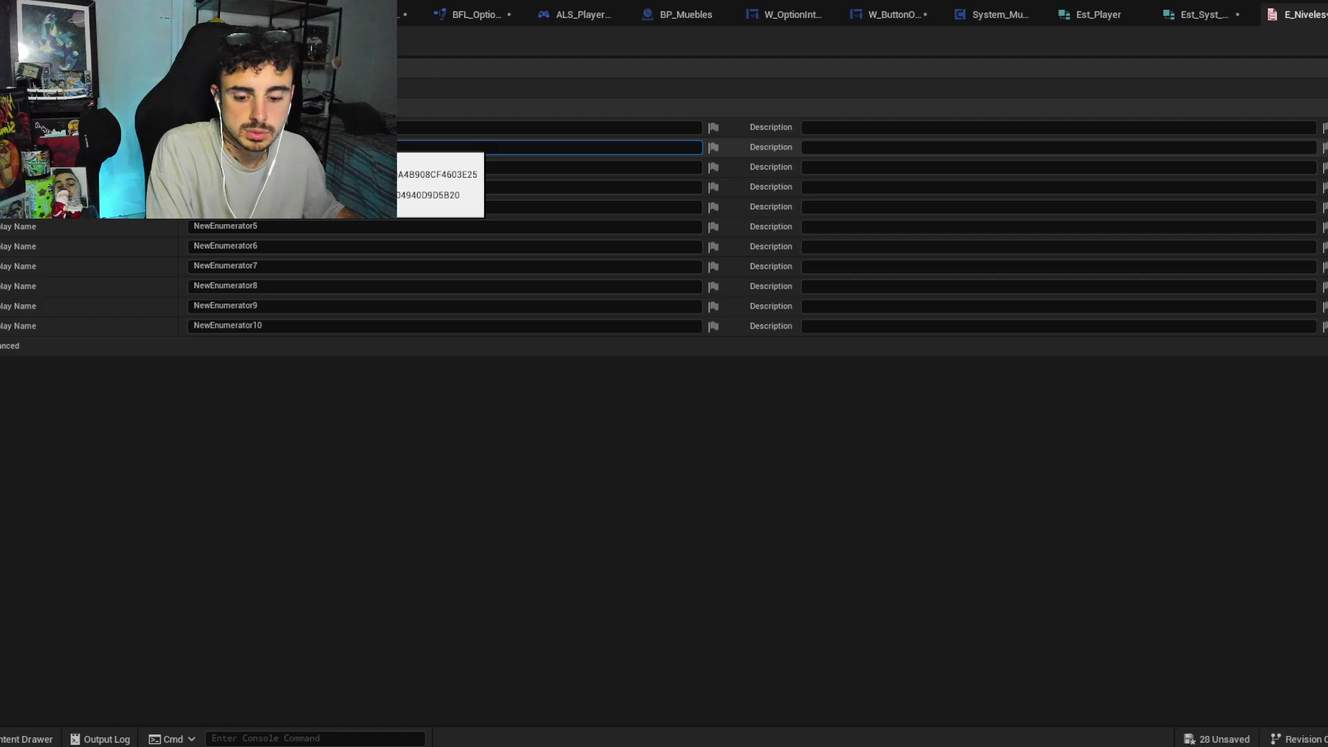
{"action": "key", "text": "Escape"}
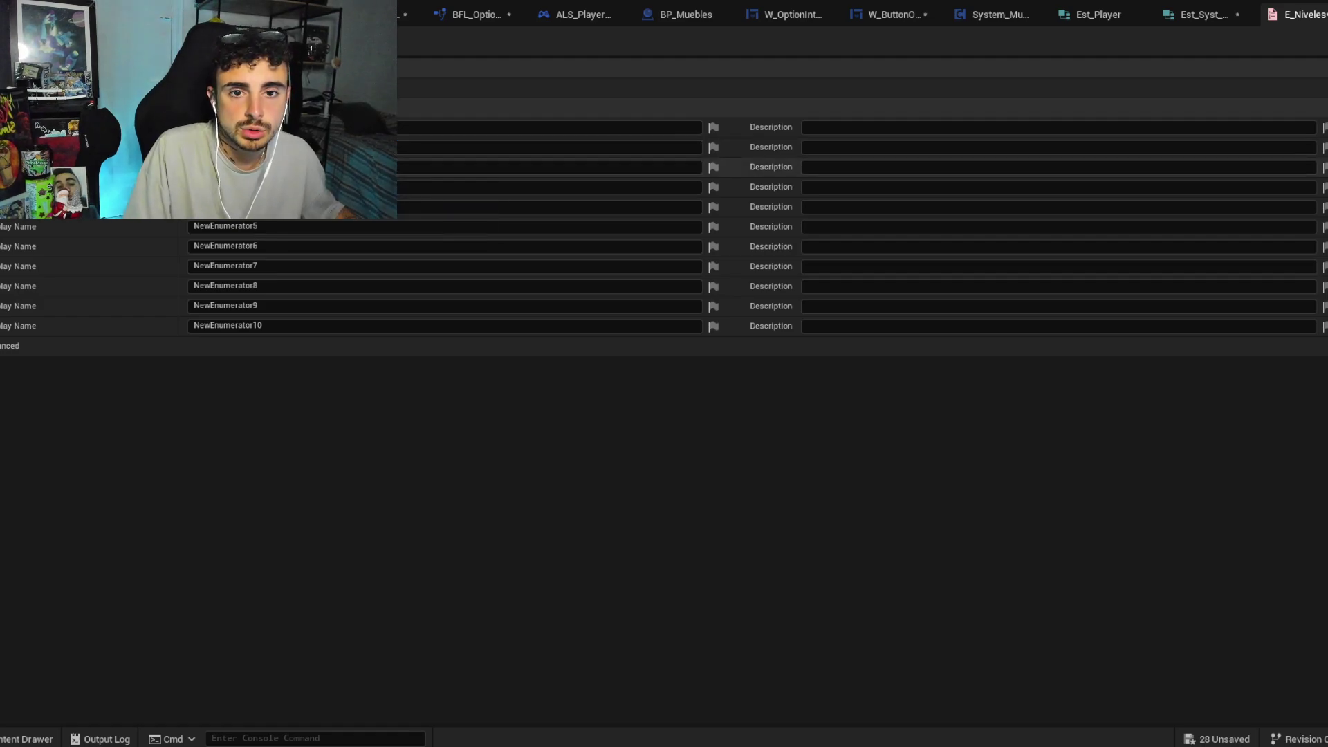
{"action": "left_click", "coordinate": [311, 167]}
{"action": "left_click", "coordinate": [277, 187]}
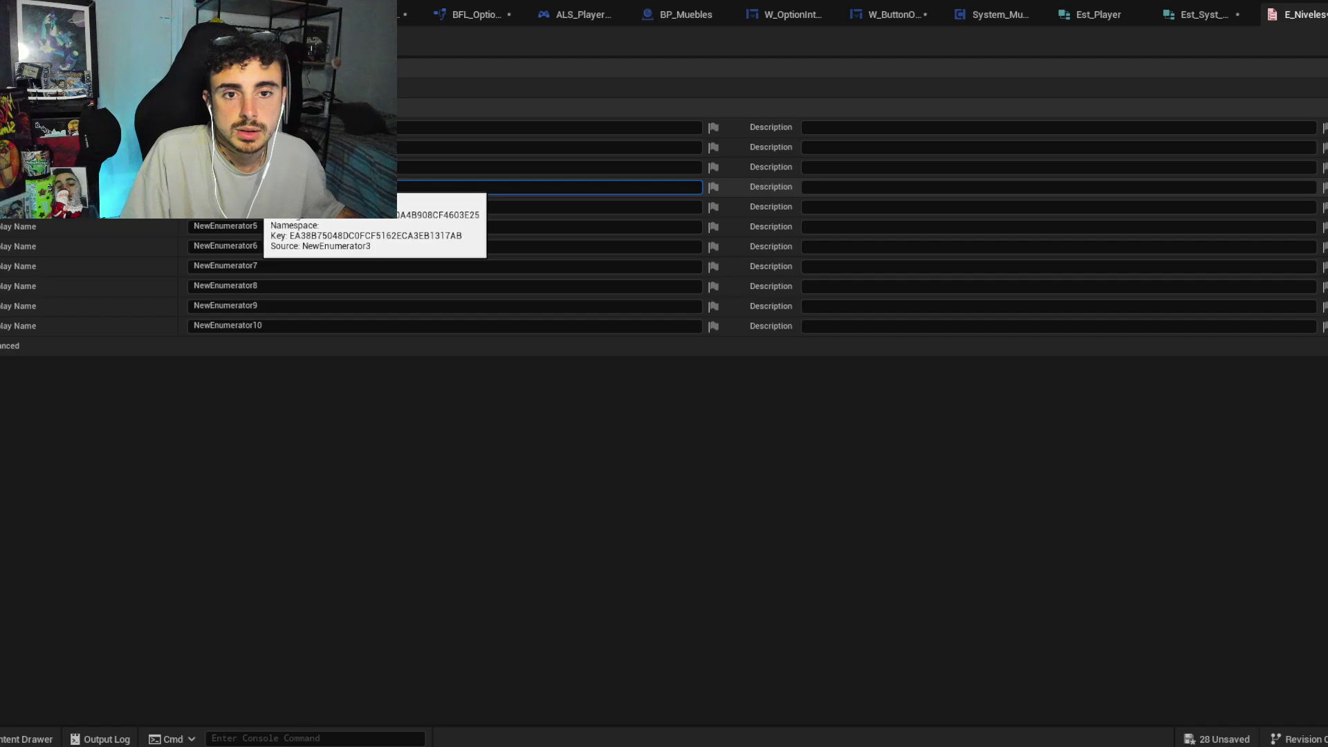
{"action": "left_click", "coordinate": [245, 207]}
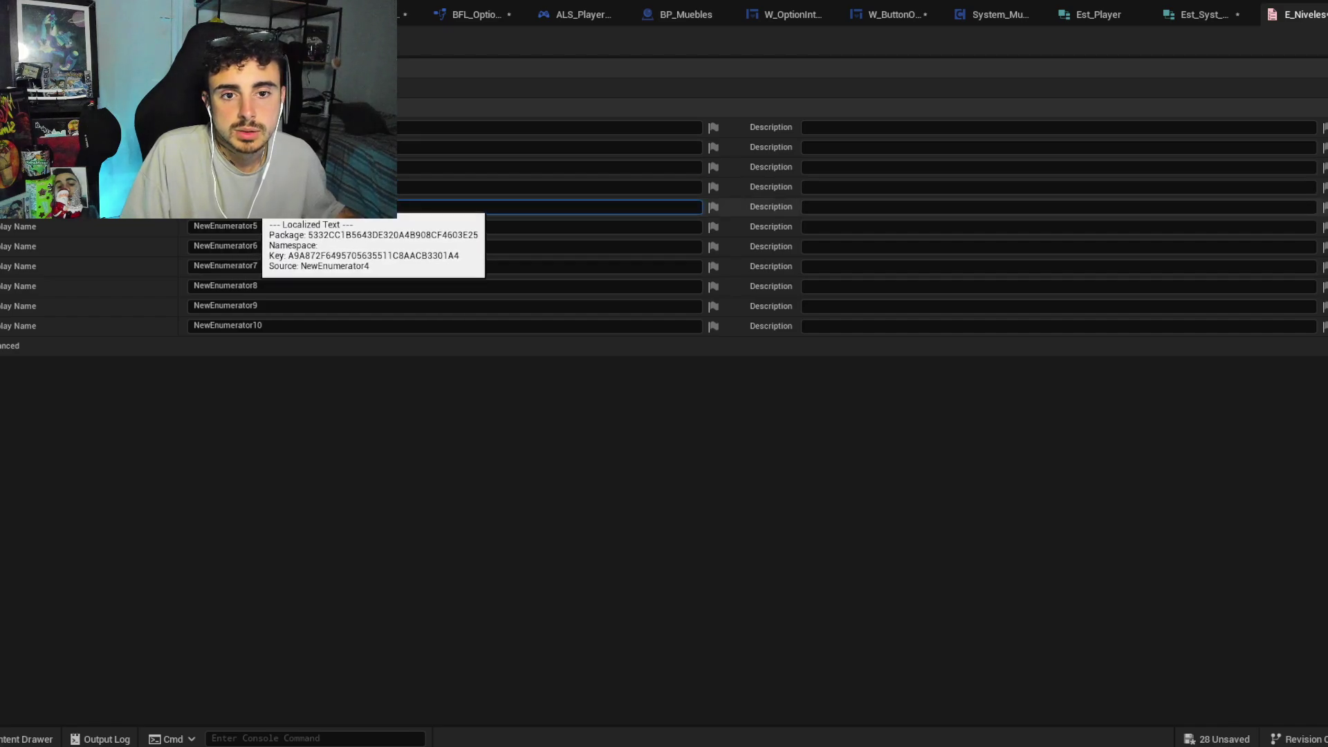
Step: Rename the remaining entries to Nivel 5 through Nivel 10 and save E_Niveles
{"action": "left_click", "coordinate": [253, 225]}
{"action": "mouse_move", "coordinate": [254, 226]}
{"action": "left_mouse_down"}
{"action": "mouse_move", "coordinate": [186, 225]}
{"action": "mouse_move", "coordinate": [191, 246]}
{"action": "left_mouse_up"}
{"action": "type", "text": "Nivel 5"}
{"action": "left_click", "coordinate": [241, 247]}
{"action": "type", "text": "Nivel"}
{"action": "left_click", "coordinate": [255, 266]}
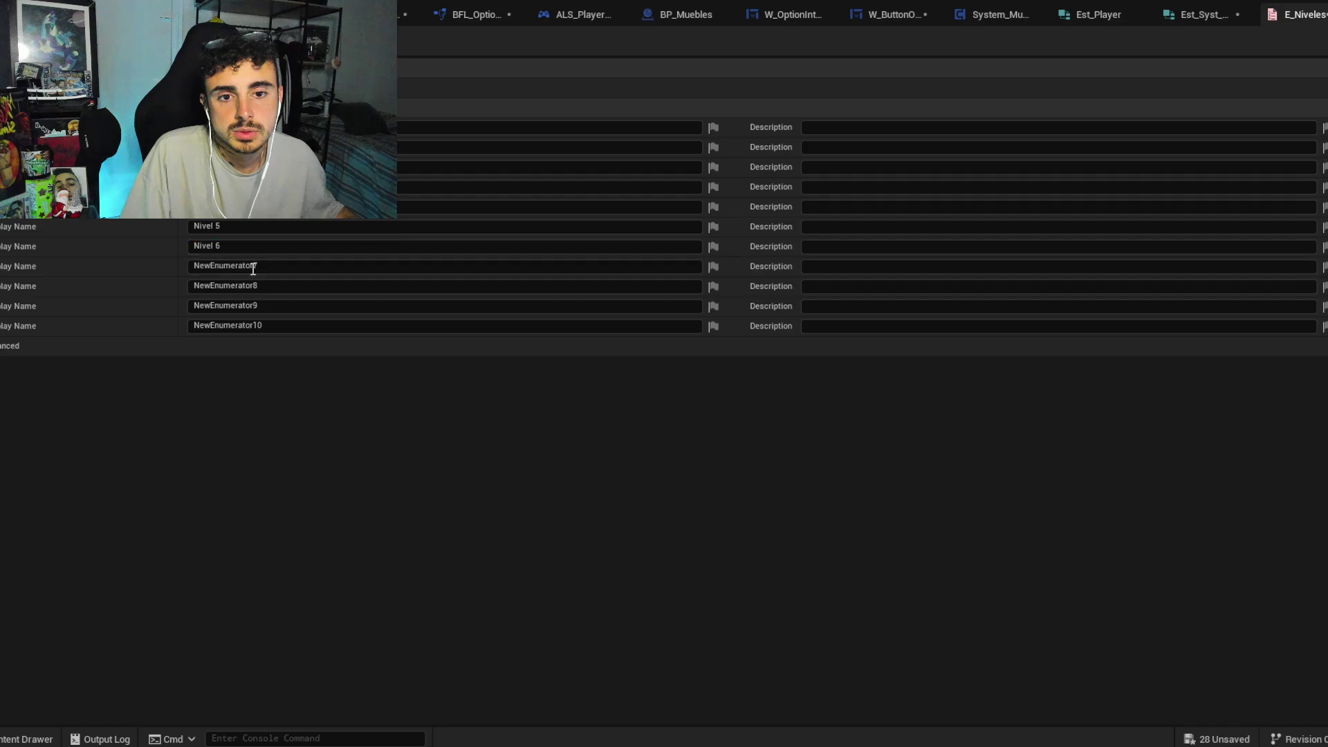
{"action": "double_click", "coordinate": [256, 266]}
{"action": "type", "text": "Nivel 7"}
{"action": "double_click", "coordinate": [254, 286]}
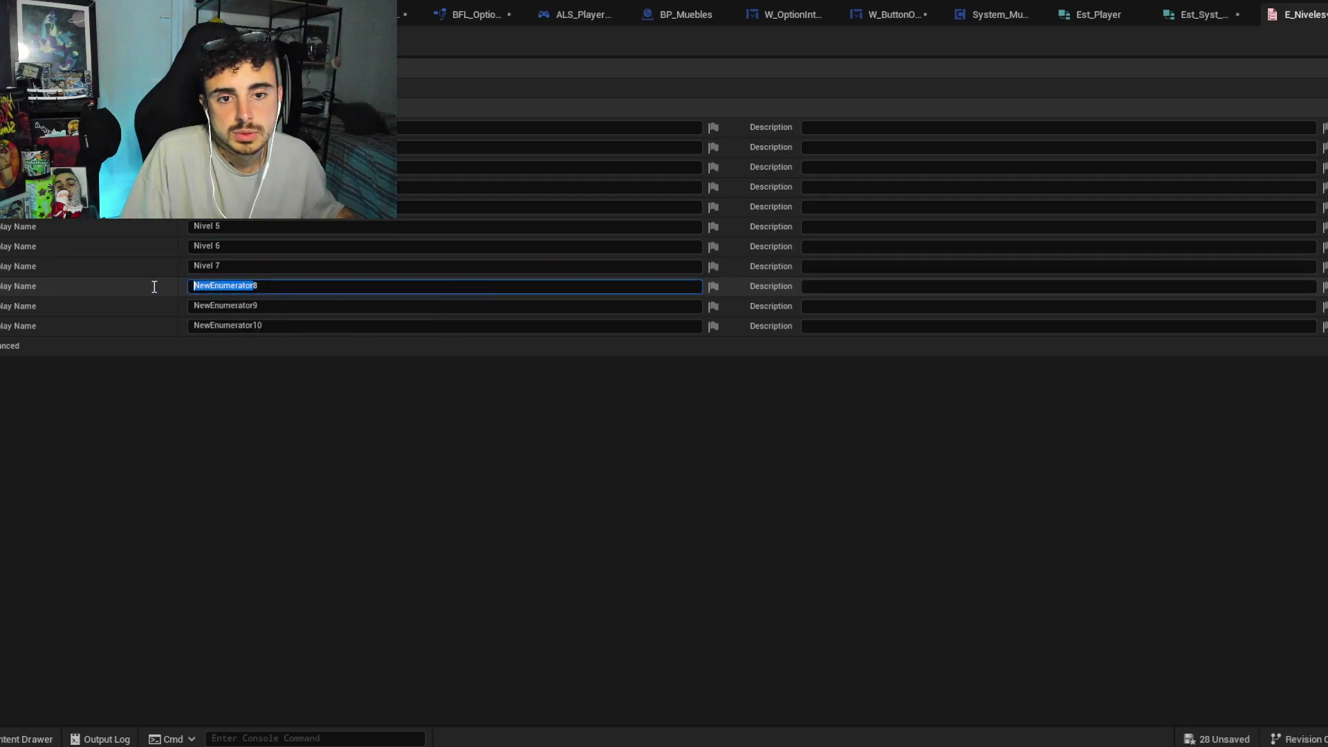
{"action": "type", "text": "Nivel 8"}
{"action": "type", "text": "Nivel"}
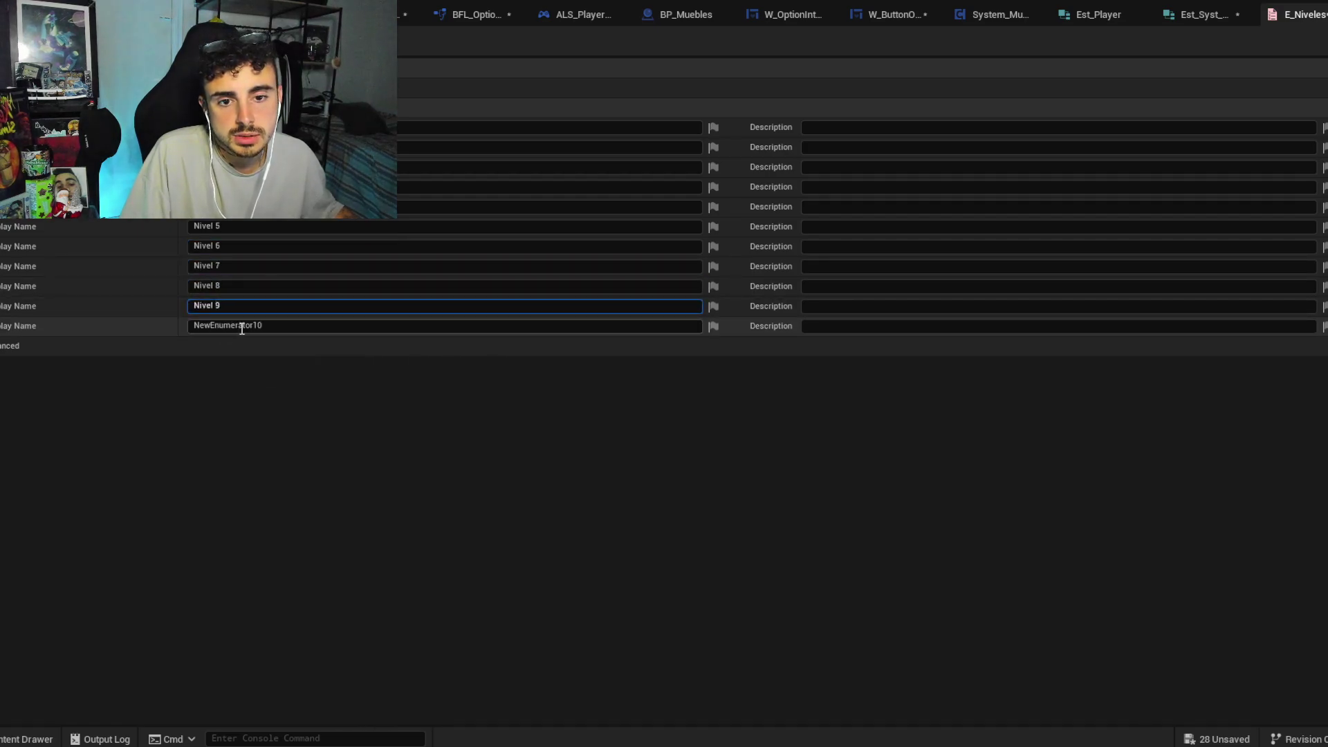
{"action": "double_click", "coordinate": [238, 325]}
{"action": "type", "text": "Nivel"}
{"action": "key", "text": "ctrl+s"}
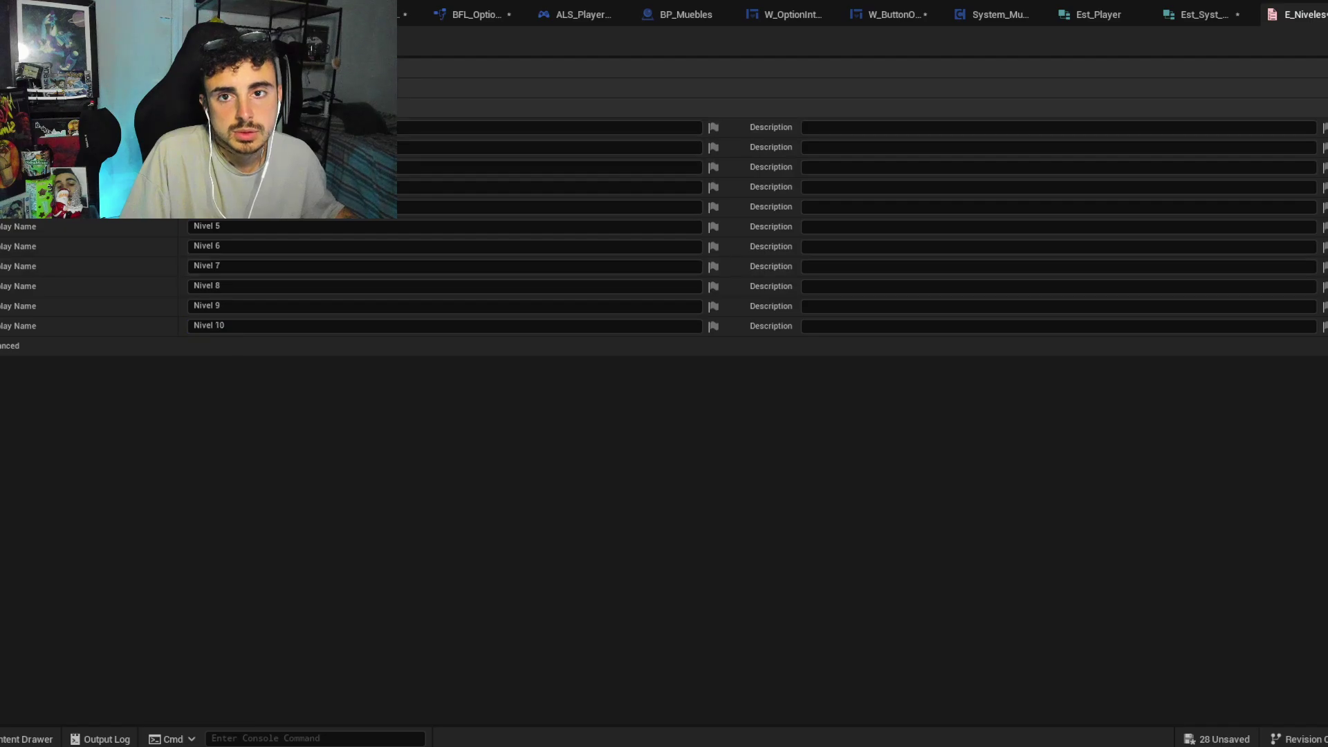
Step: Close E_Niveles, type the struct's second variable as E Niveles, and add a third variable
{"action": "middle_click", "coordinate": [1286, 23]}
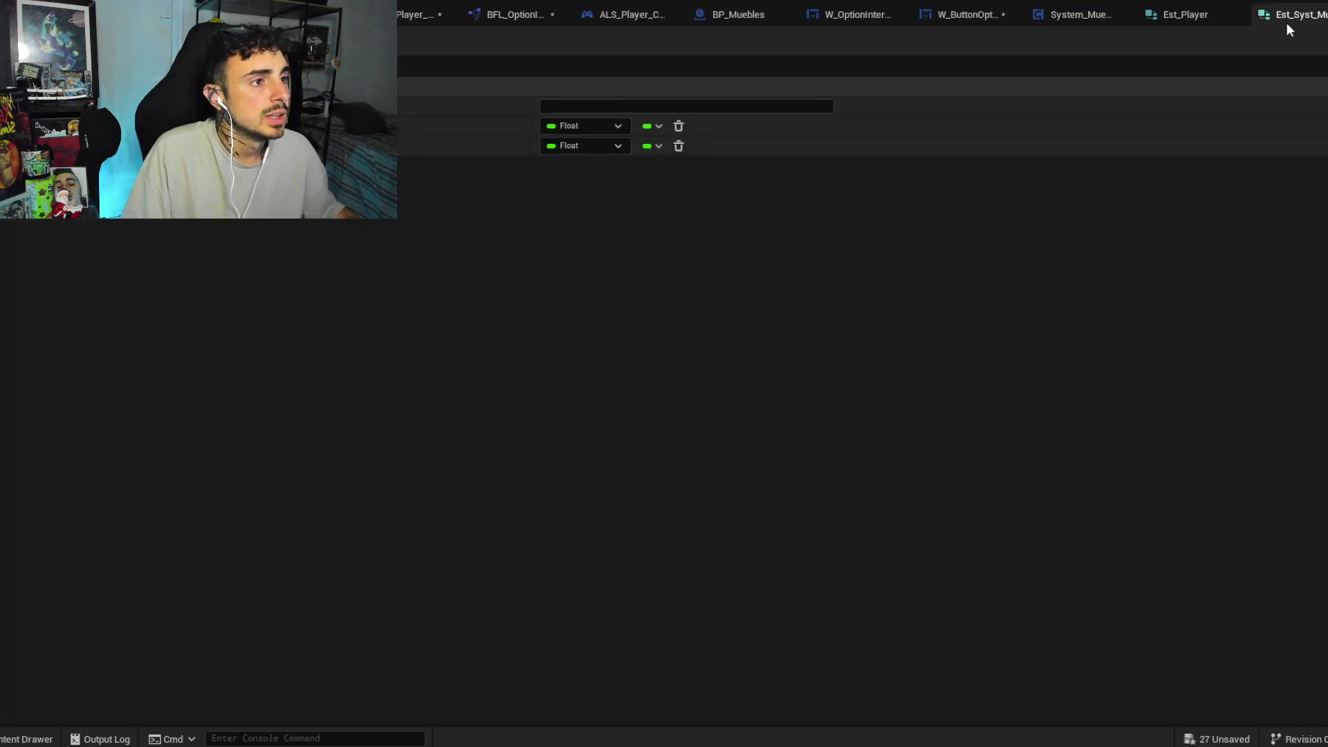
{"action": "left_click", "coordinate": [563, 145]}
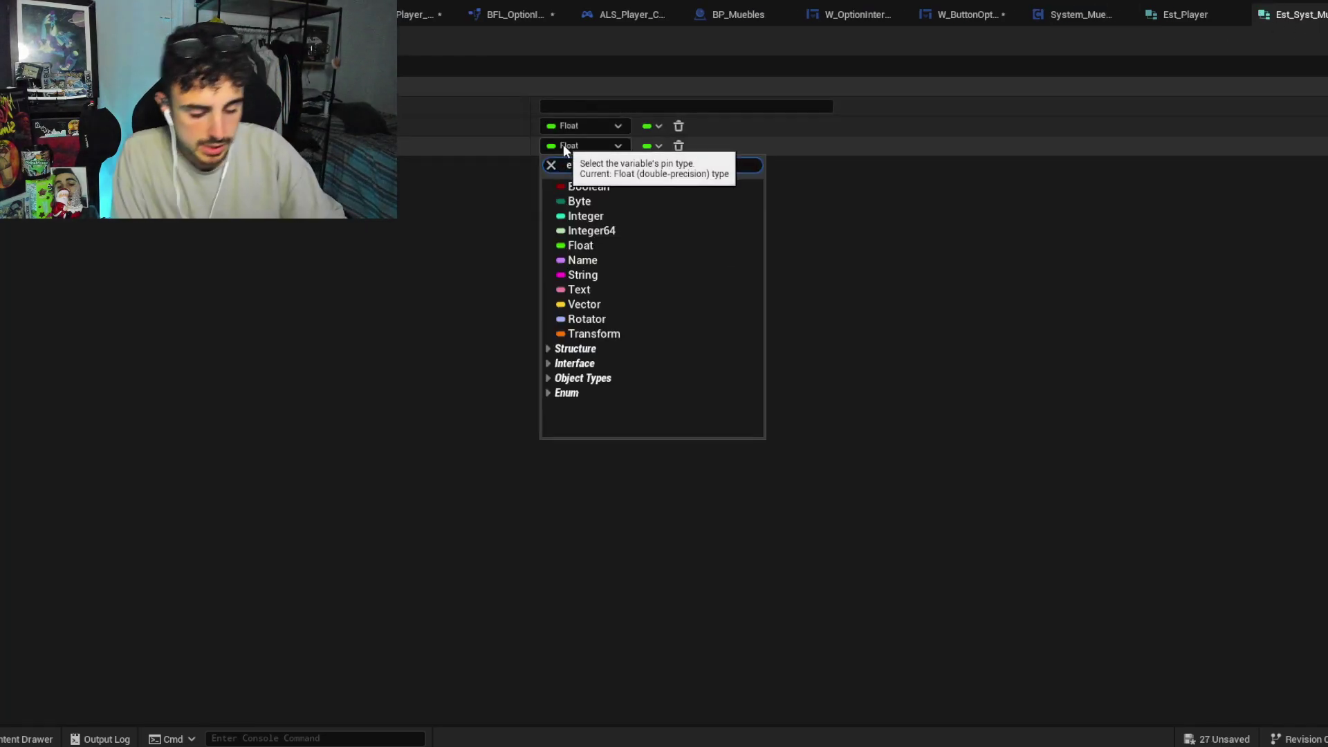
{"action": "type", "text": "e_nivel"}
{"action": "left_click", "coordinate": [601, 201]}
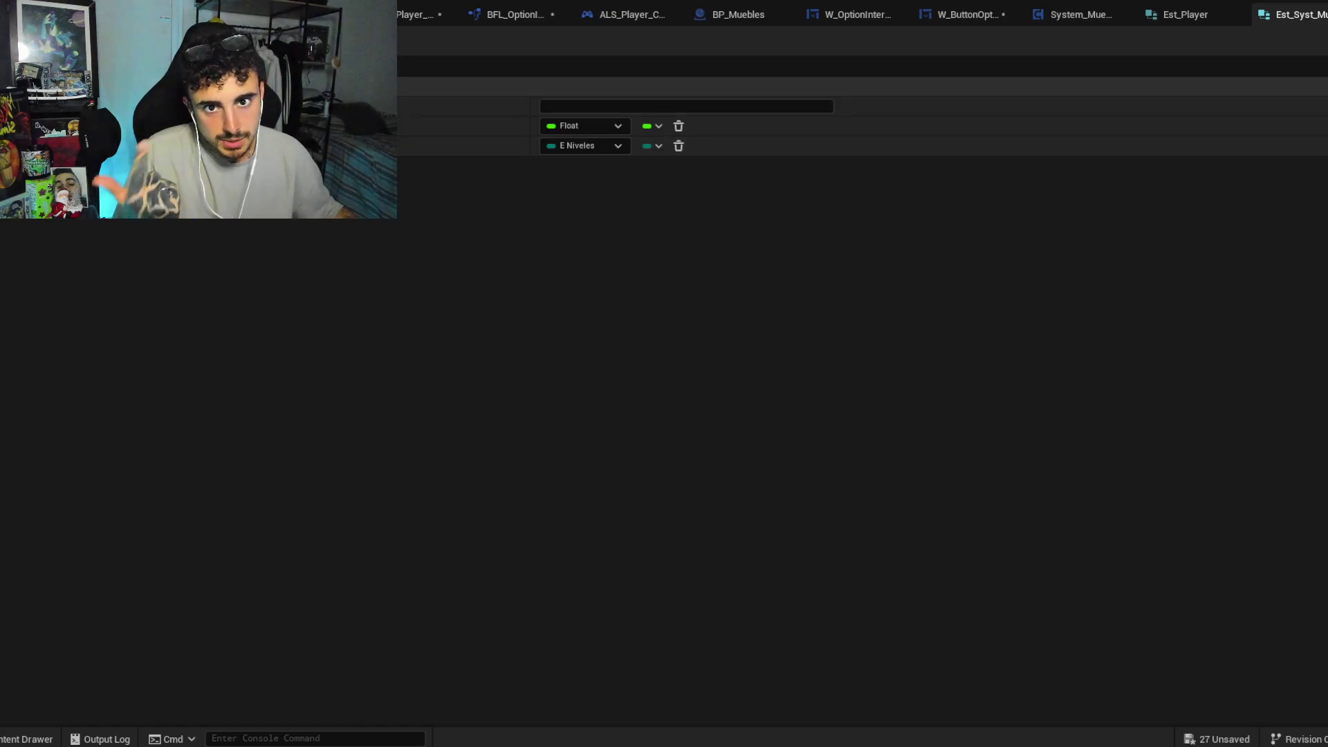
{"action": "left_click", "coordinate": [170, 217]}
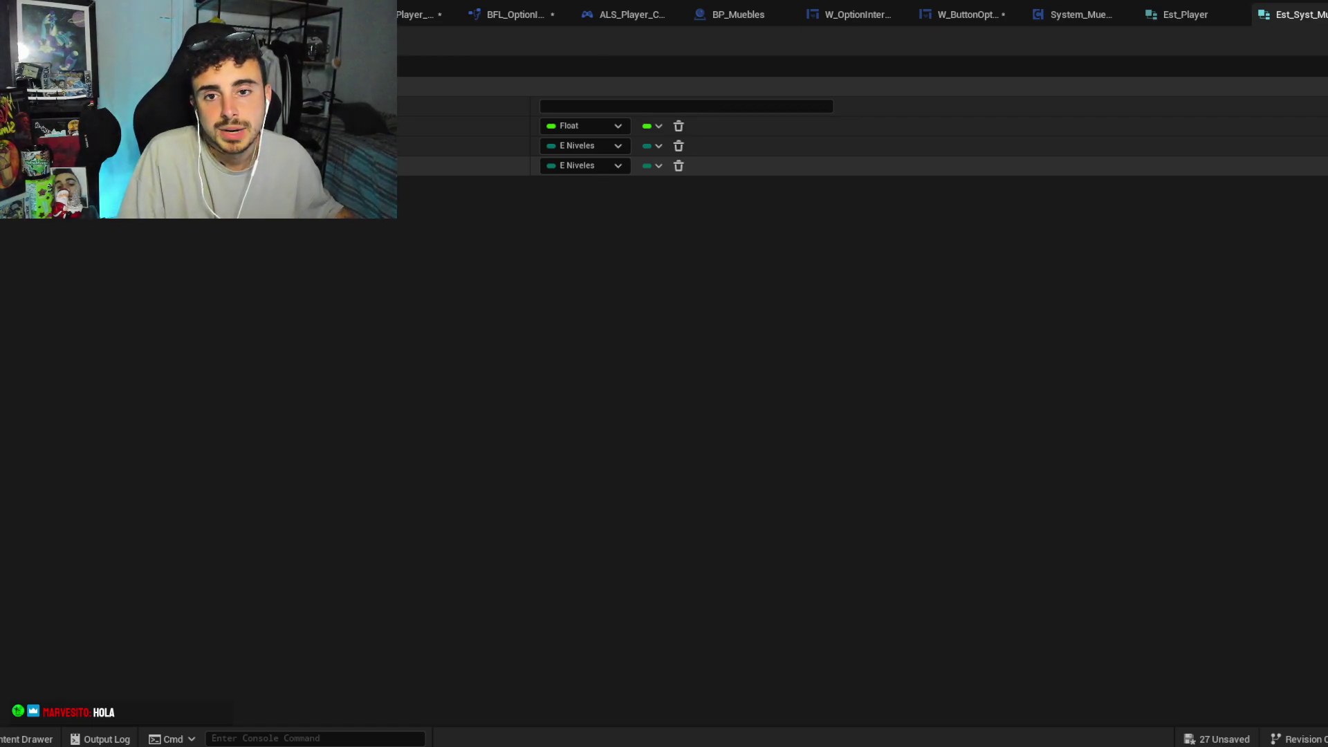
Step: Change the third Est_Syst_Muebles variable to an Est_Cant_Muebles_Player array
{"action": "left_click", "coordinate": [1194, 19]}
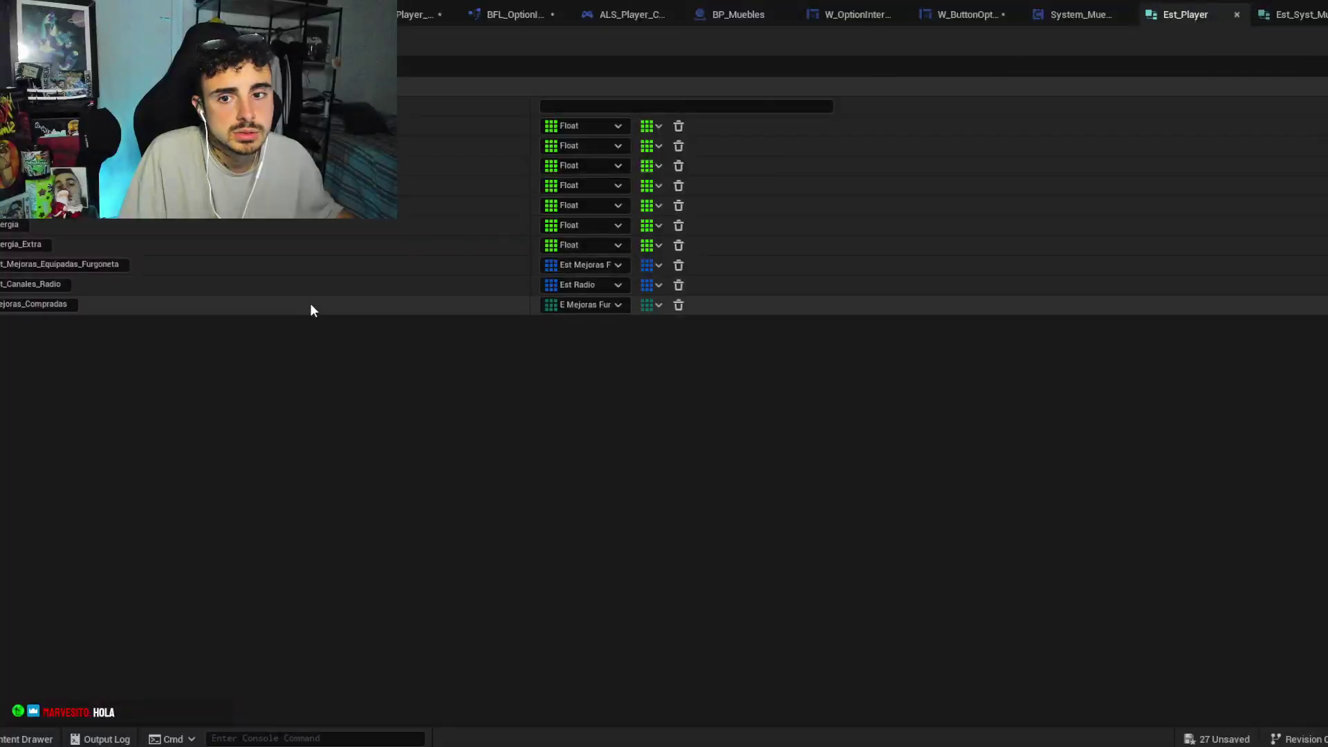
{"action": "left_click", "coordinate": [1297, 14]}
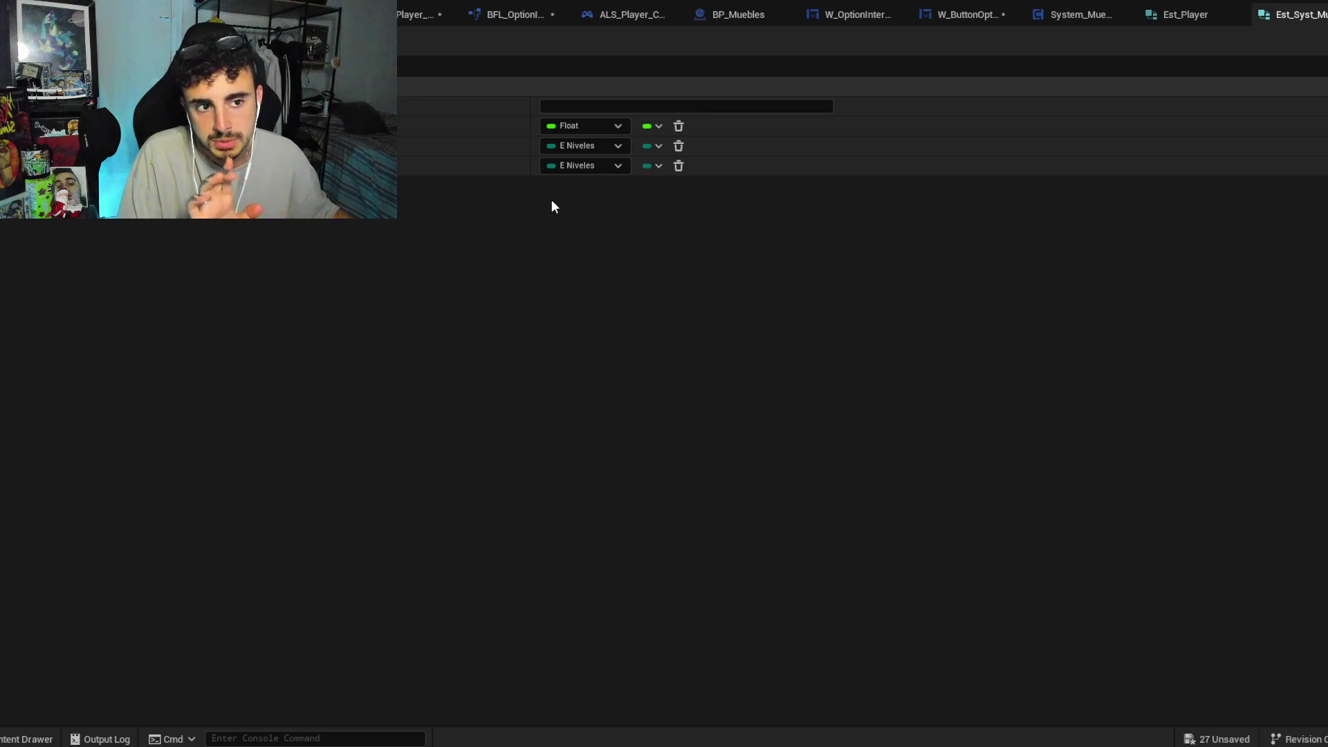
{"action": "left_click", "coordinate": [596, 166]}
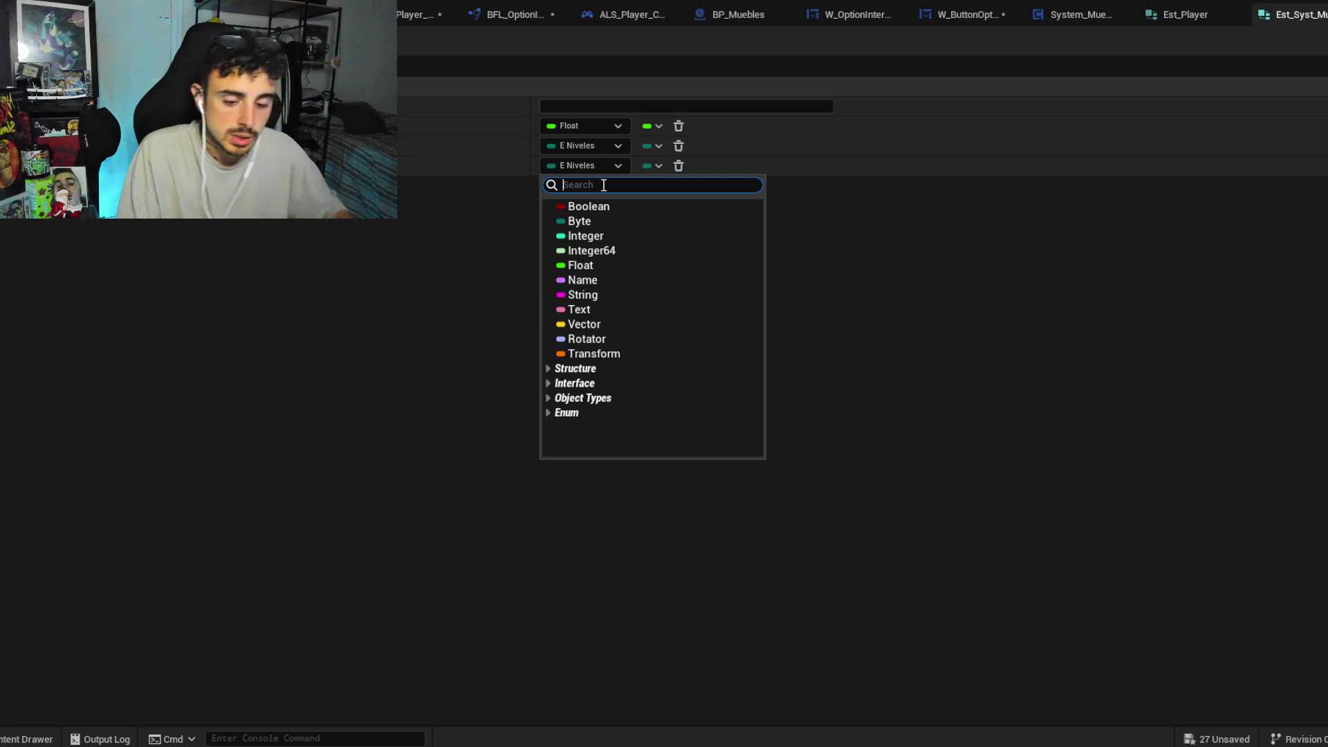
{"action": "type", "text": "cant mue"}
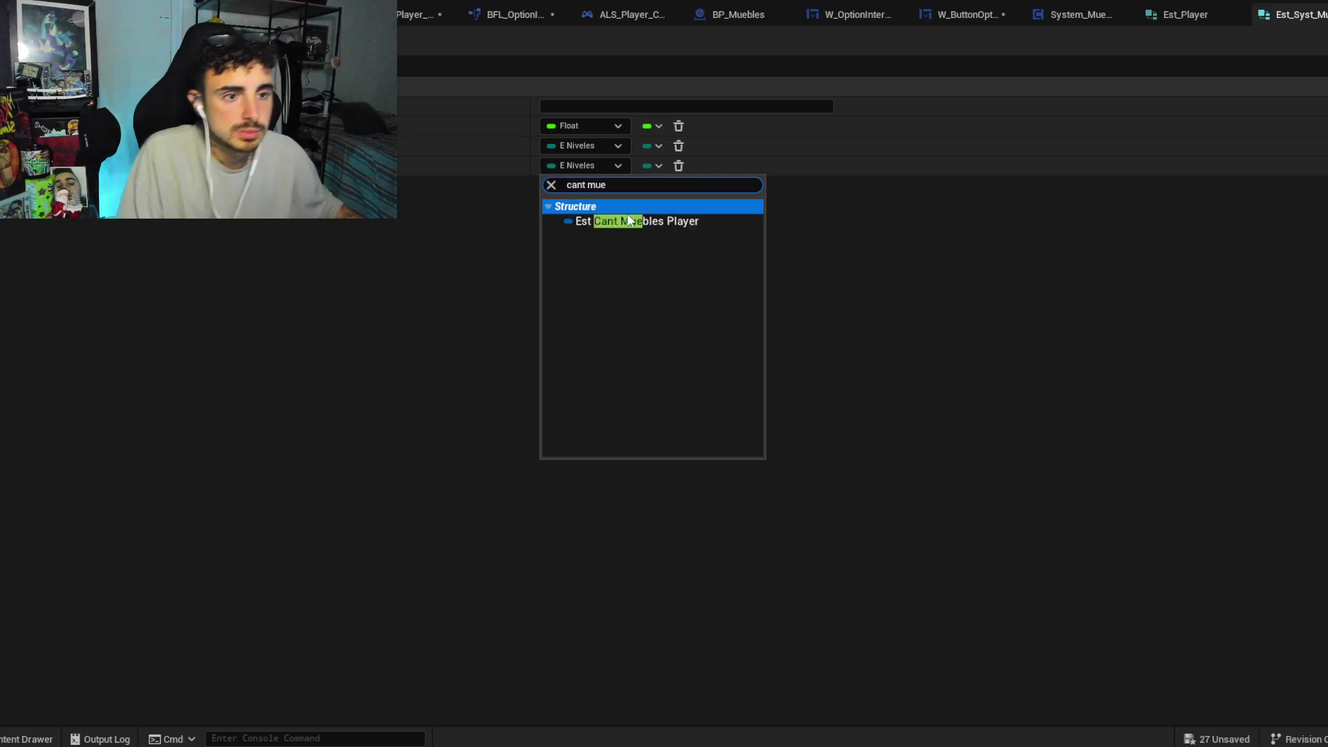
{"action": "left_click", "coordinate": [628, 222]}
{"action": "left_click", "coordinate": [649, 166]}
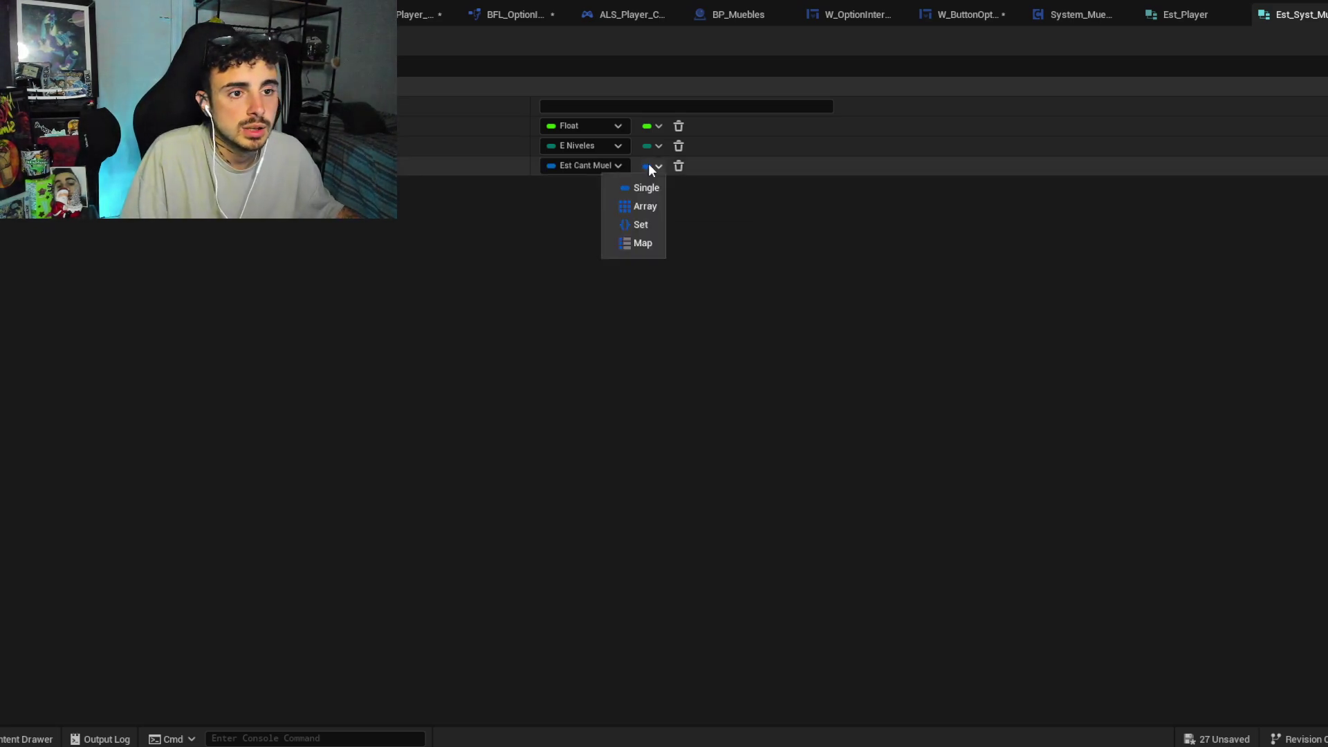
{"action": "left_click", "coordinate": [643, 206]}
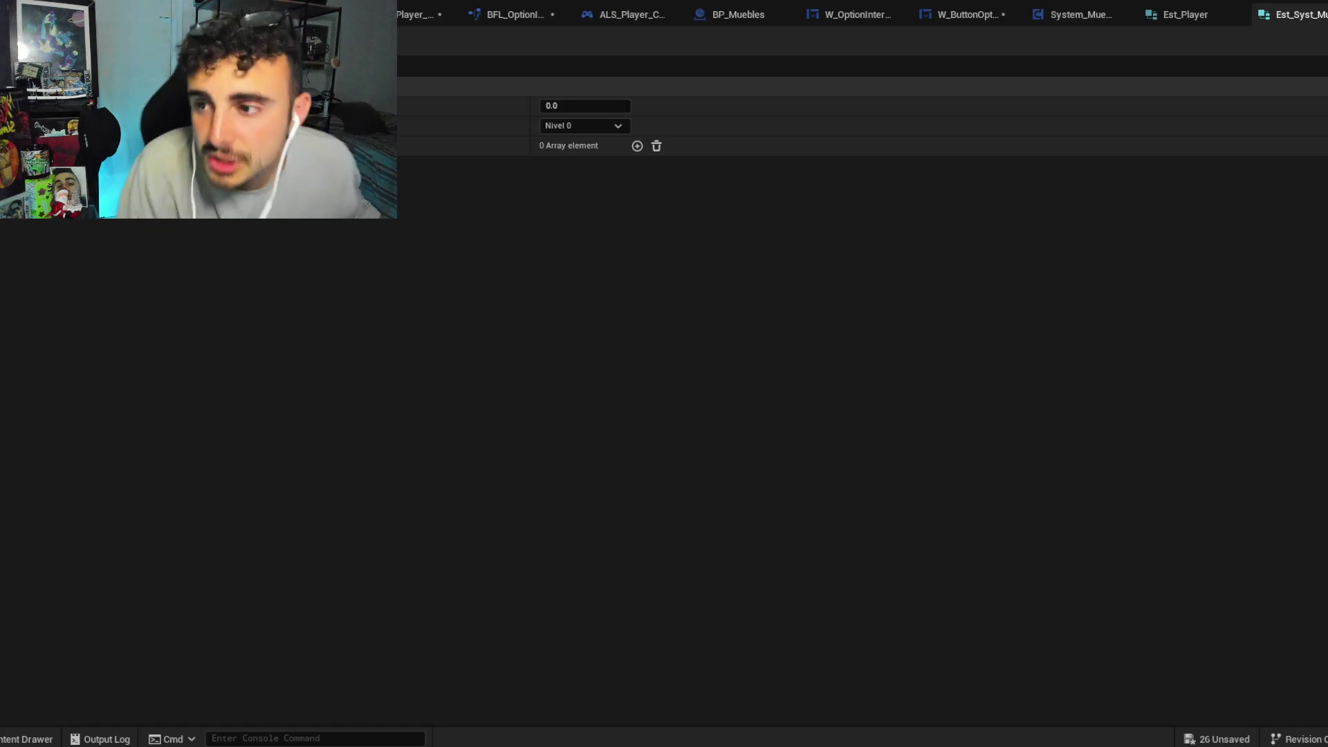
{"action": "left_click_drag", "start_coordinate": [395, 267], "coordinate": [1262, 15]}
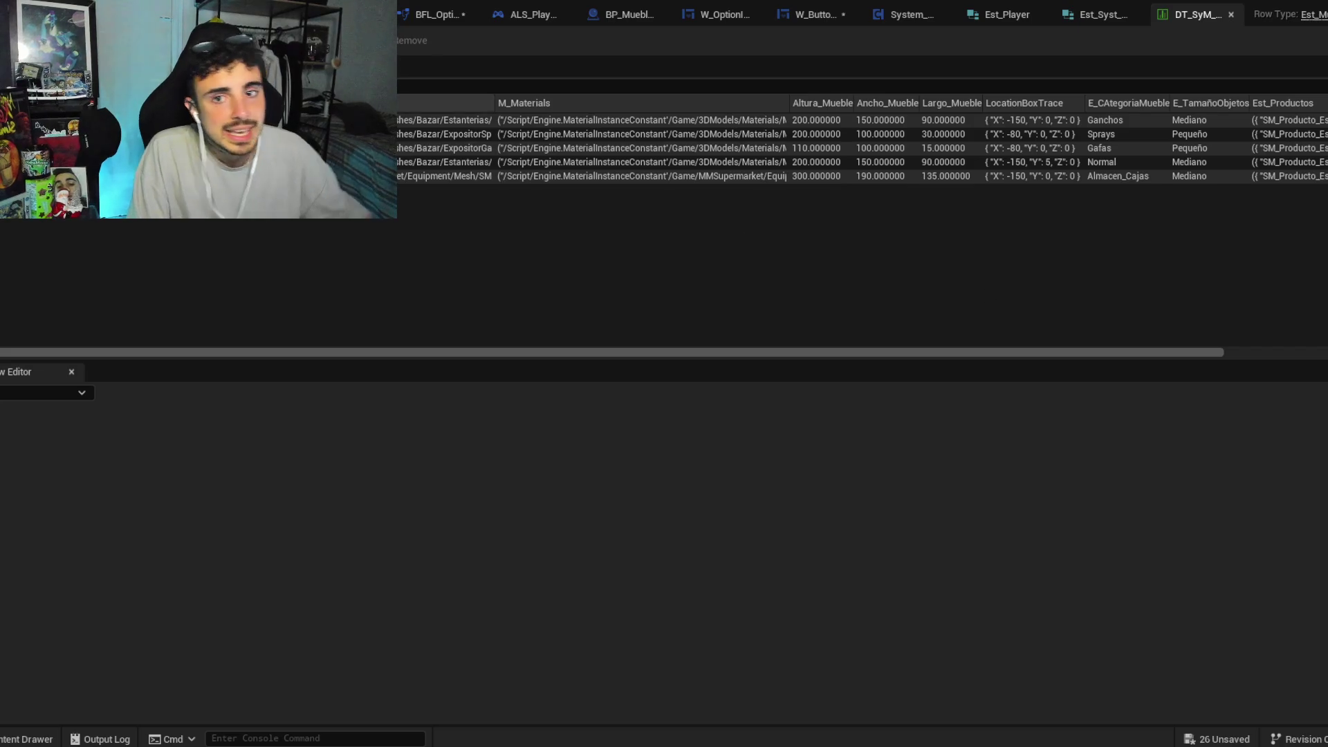
{"action": "left_click", "coordinate": [446, 162]}
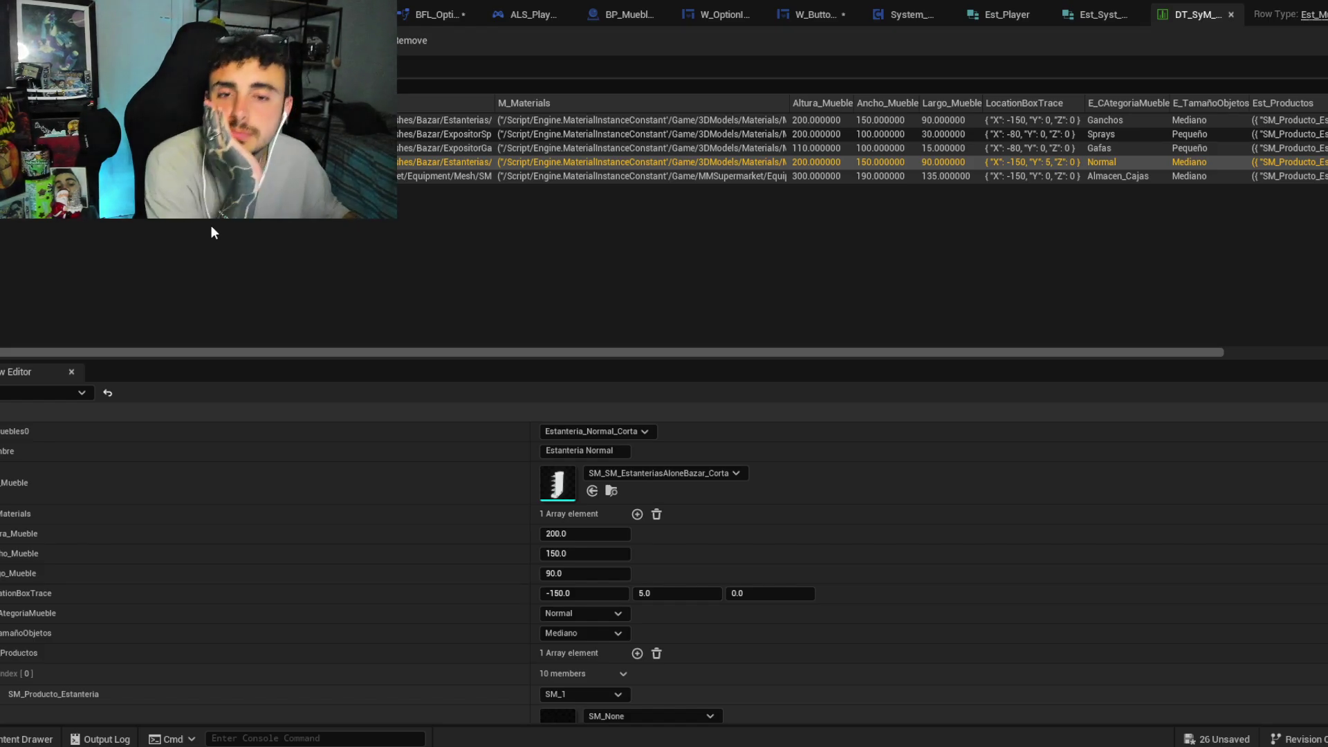
{"action": "key", "text": "Up"}
{"action": "key", "text": "Up"}
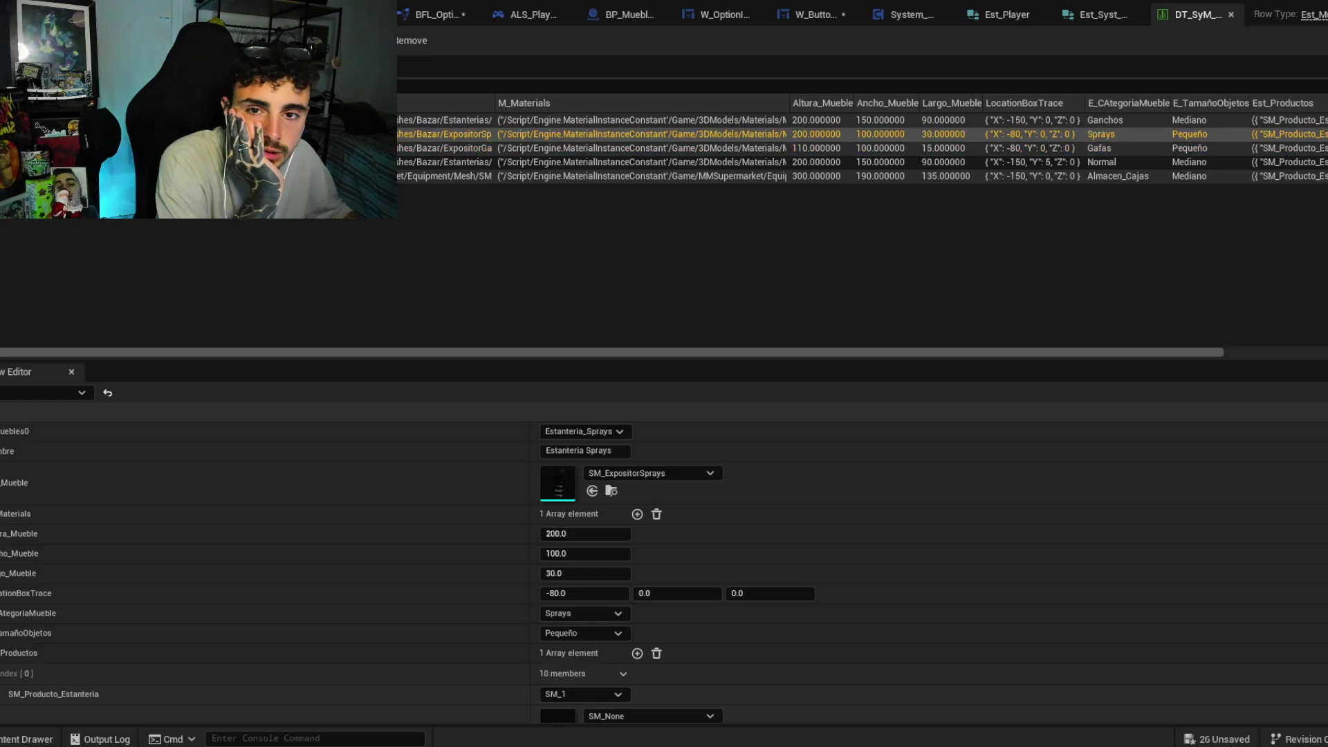
{"action": "key", "text": "Up"}
{"action": "key", "text": "Down"}
{"action": "key", "text": "Down"}
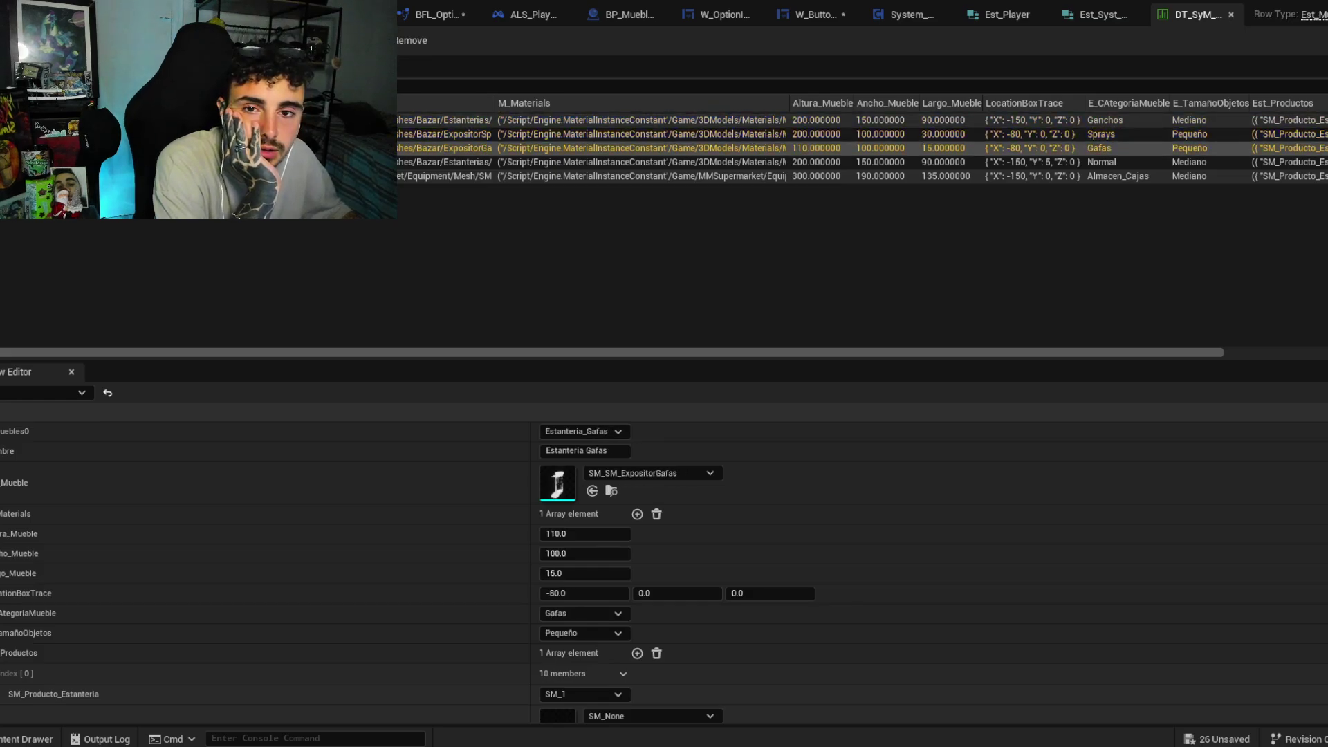
{"action": "key", "text": "Up"}
{"action": "key", "text": "Up"}
{"action": "key", "text": "Down"}
{"action": "key", "text": "Down"}
{"action": "key", "text": "Down"}
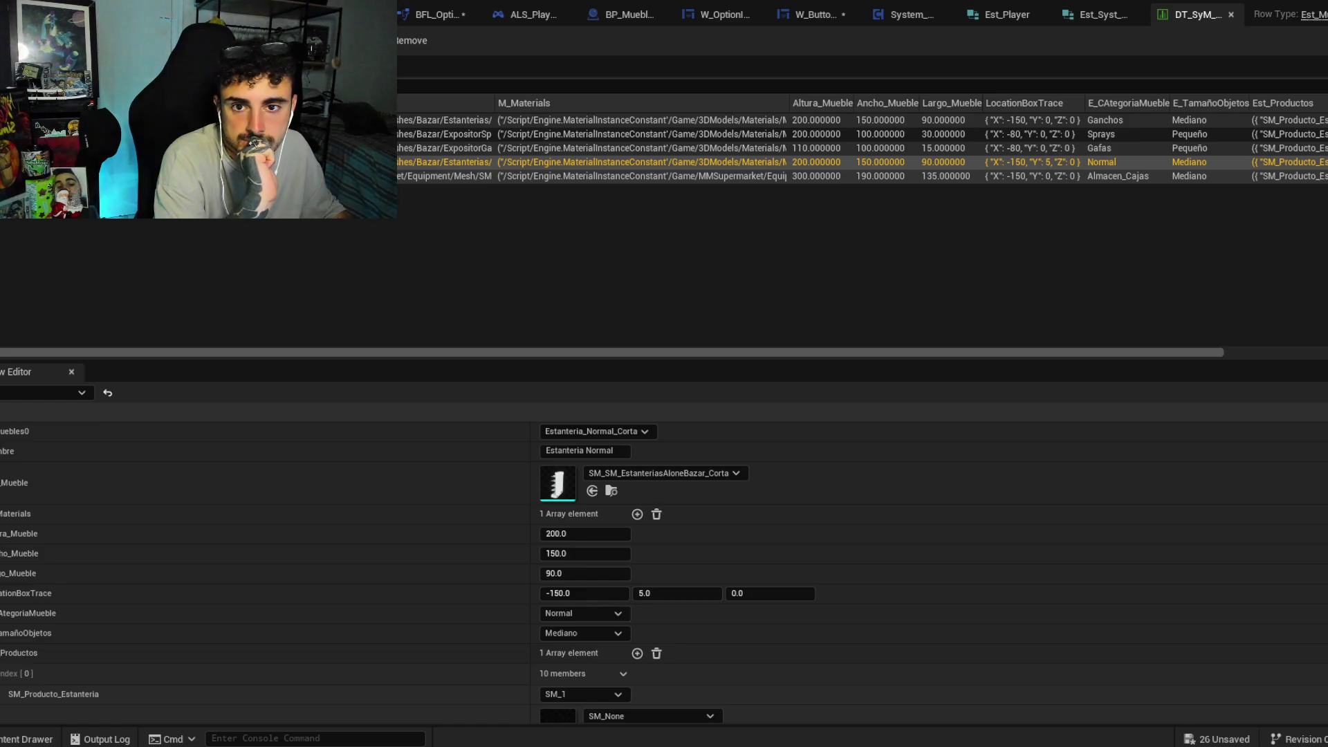
{"action": "left_click", "coordinate": [443, 175]}
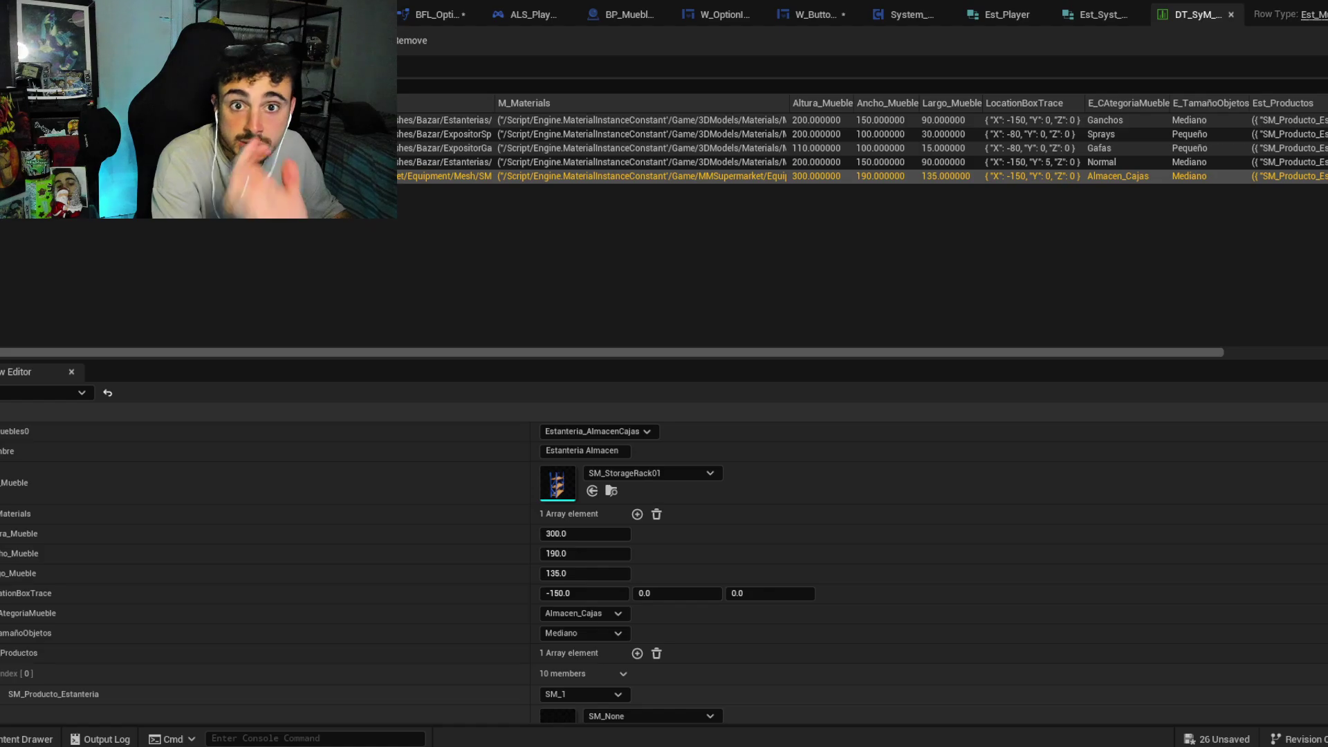
Step: Add a test row to the furniture data table, then remove it again
{"action": "left_click", "coordinate": [166, 40]}
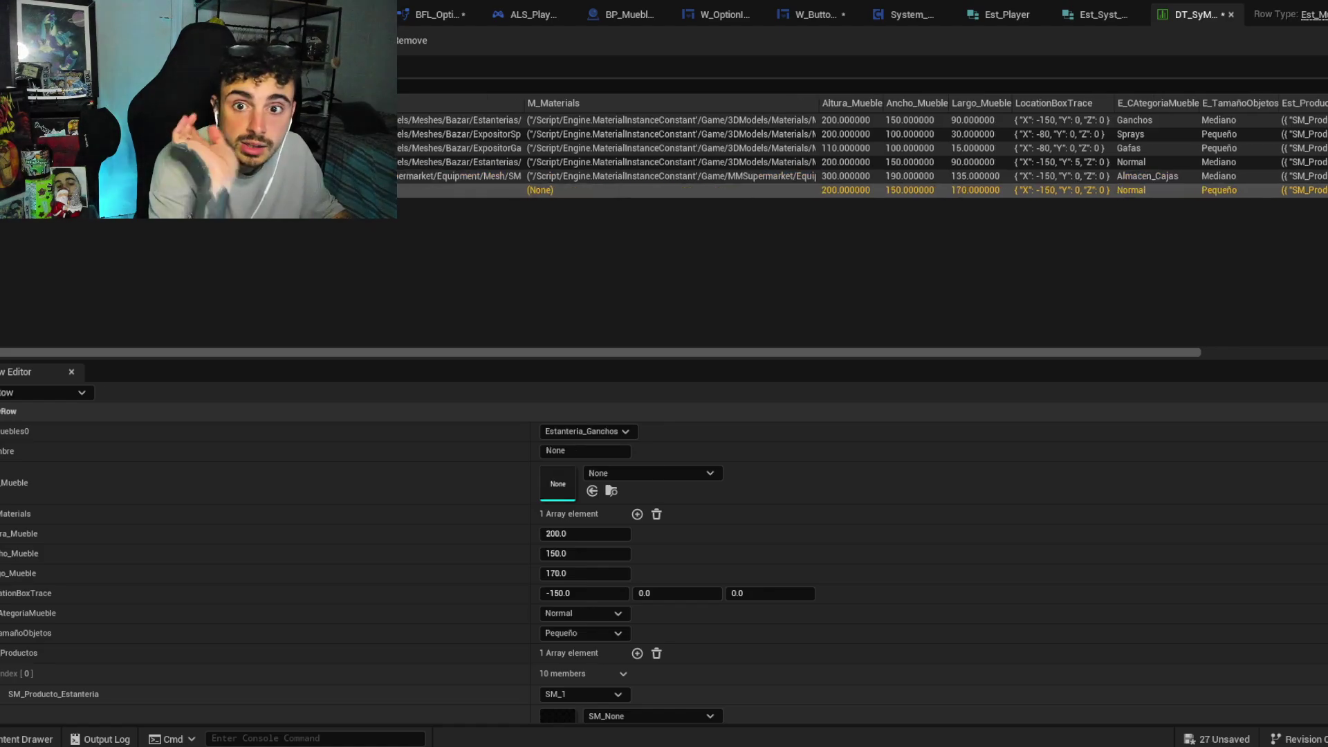
{"action": "left_click", "coordinate": [605, 435]}
{"action": "left_click", "coordinate": [606, 443]}
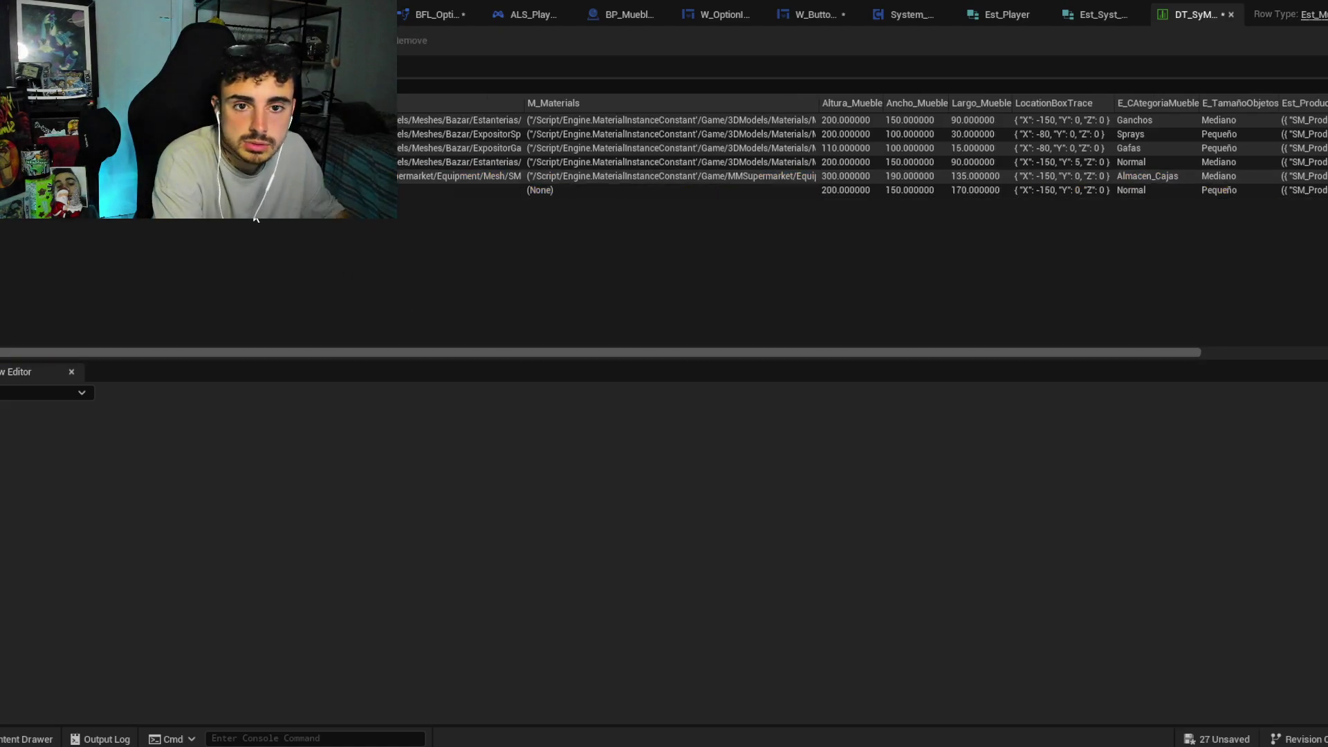
{"action": "left_click", "coordinate": [404, 40]}
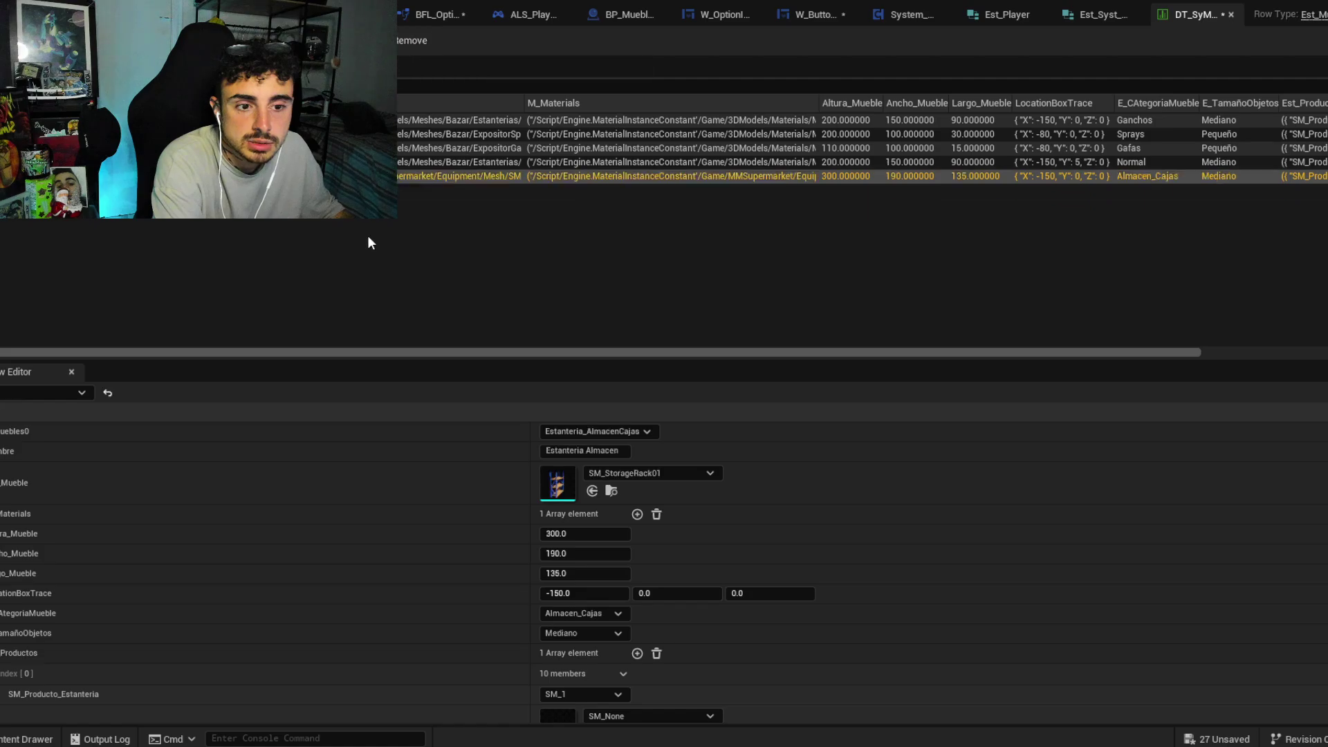
{"action": "left_click", "coordinate": [249, 243]}
Step: Open E_Muebles from the Content Drawer search 'e mueb', save all assets, and close the drawer
{"action": "key", "text": "ctrl+space"}
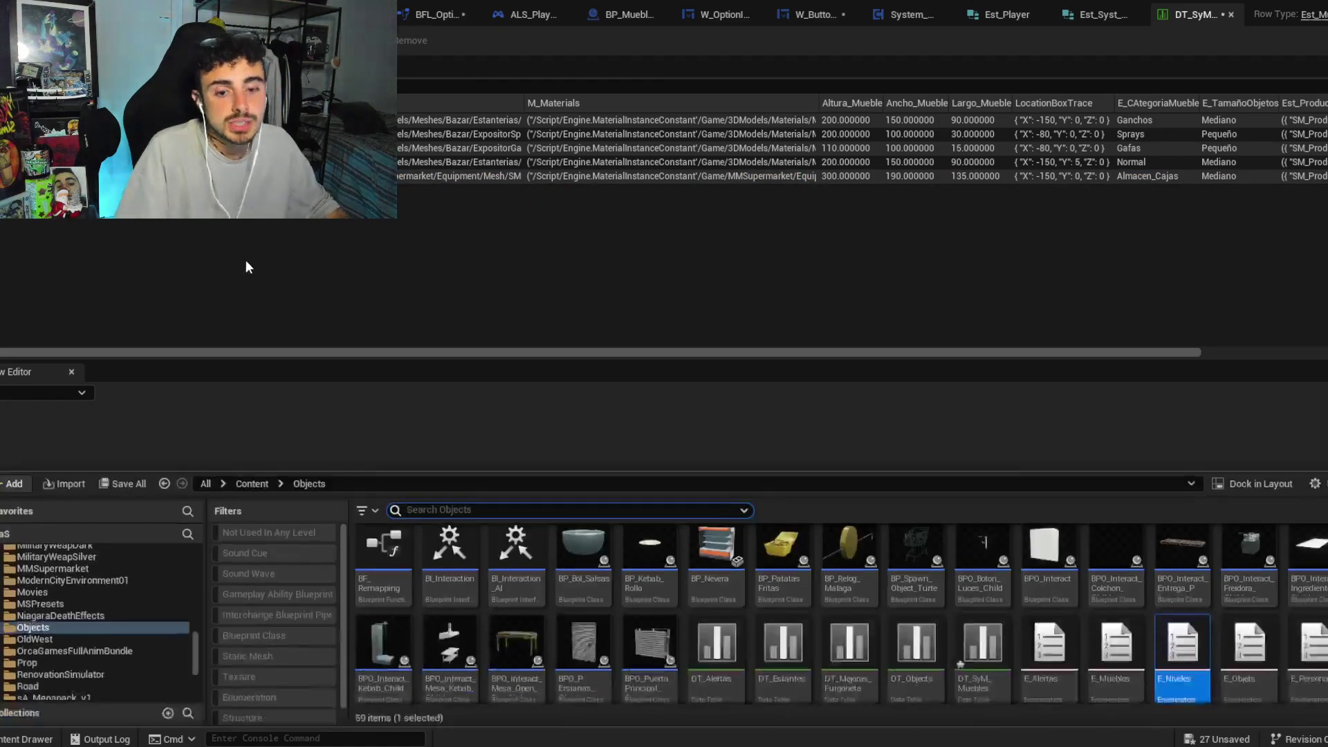
{"action": "type", "text": "e mueb"}
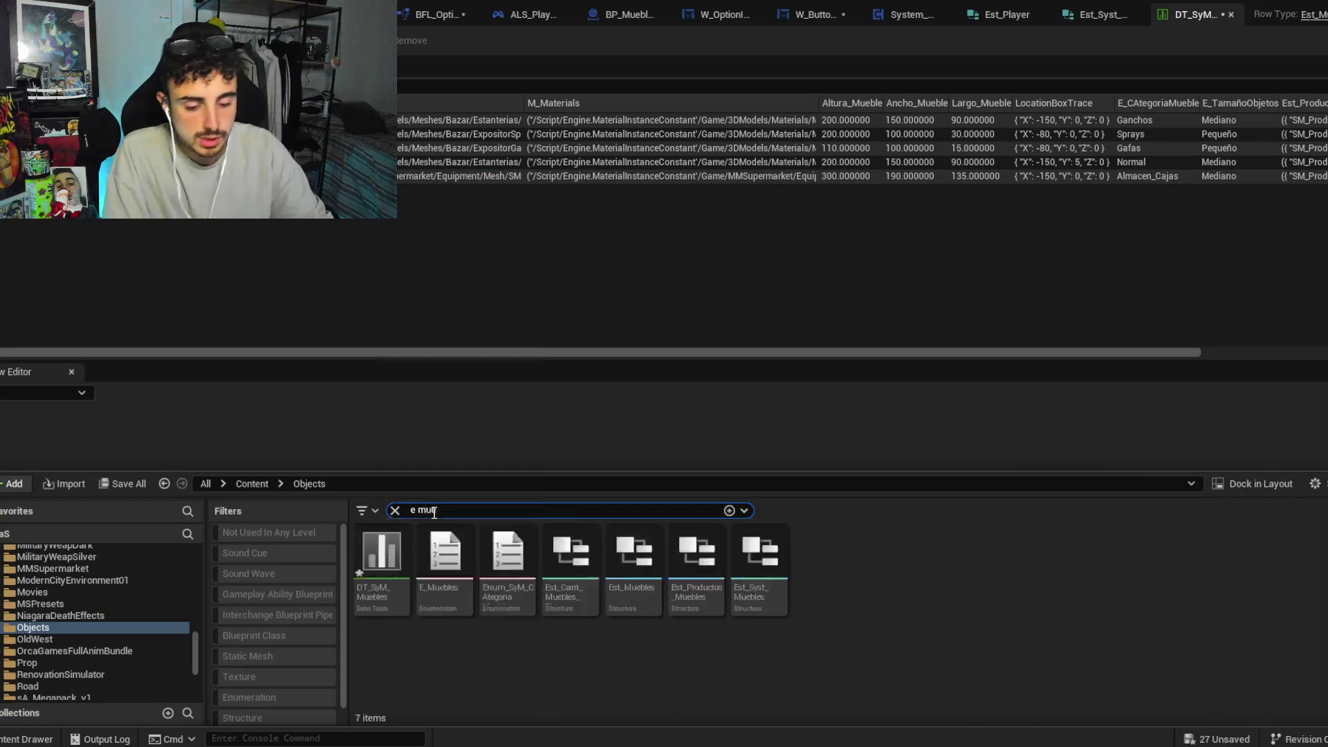
{"action": "double_click", "coordinate": [450, 591]}
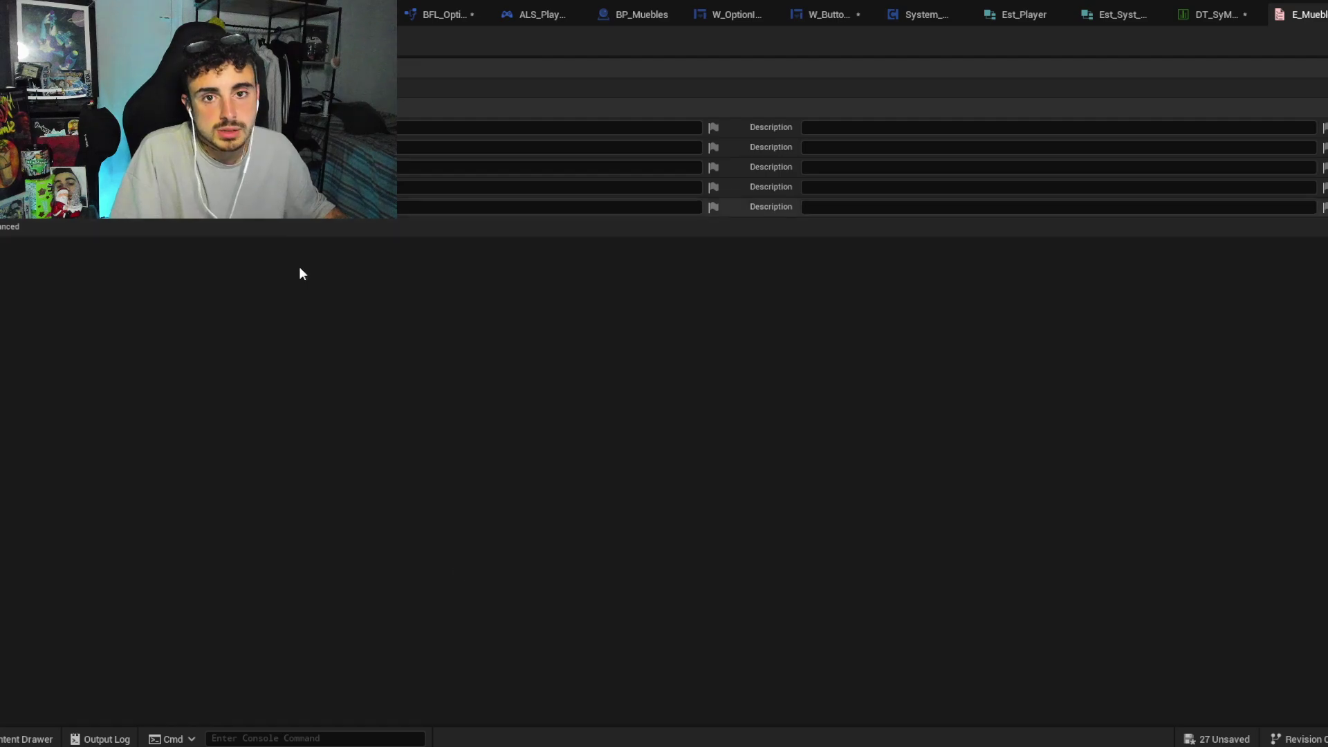
{"action": "left_click", "coordinate": [135, 483]}
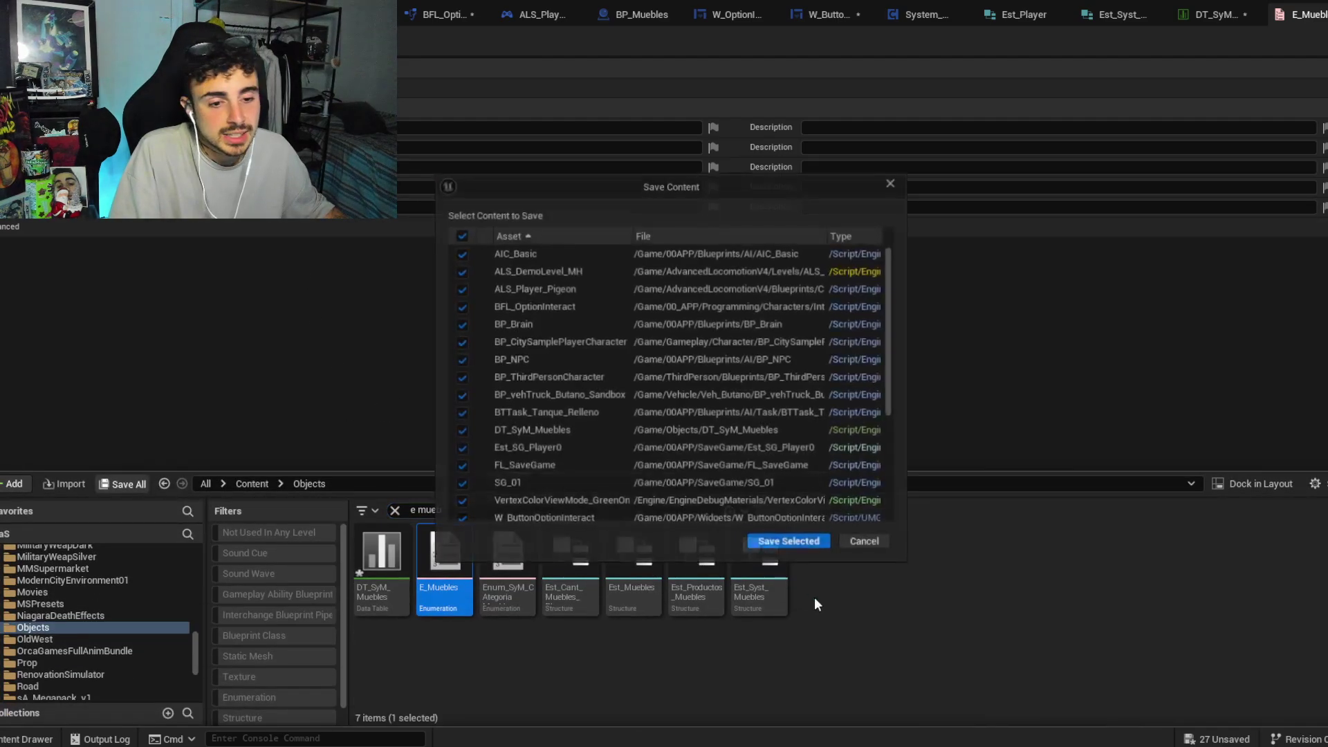
{"action": "left_click", "coordinate": [781, 543]}
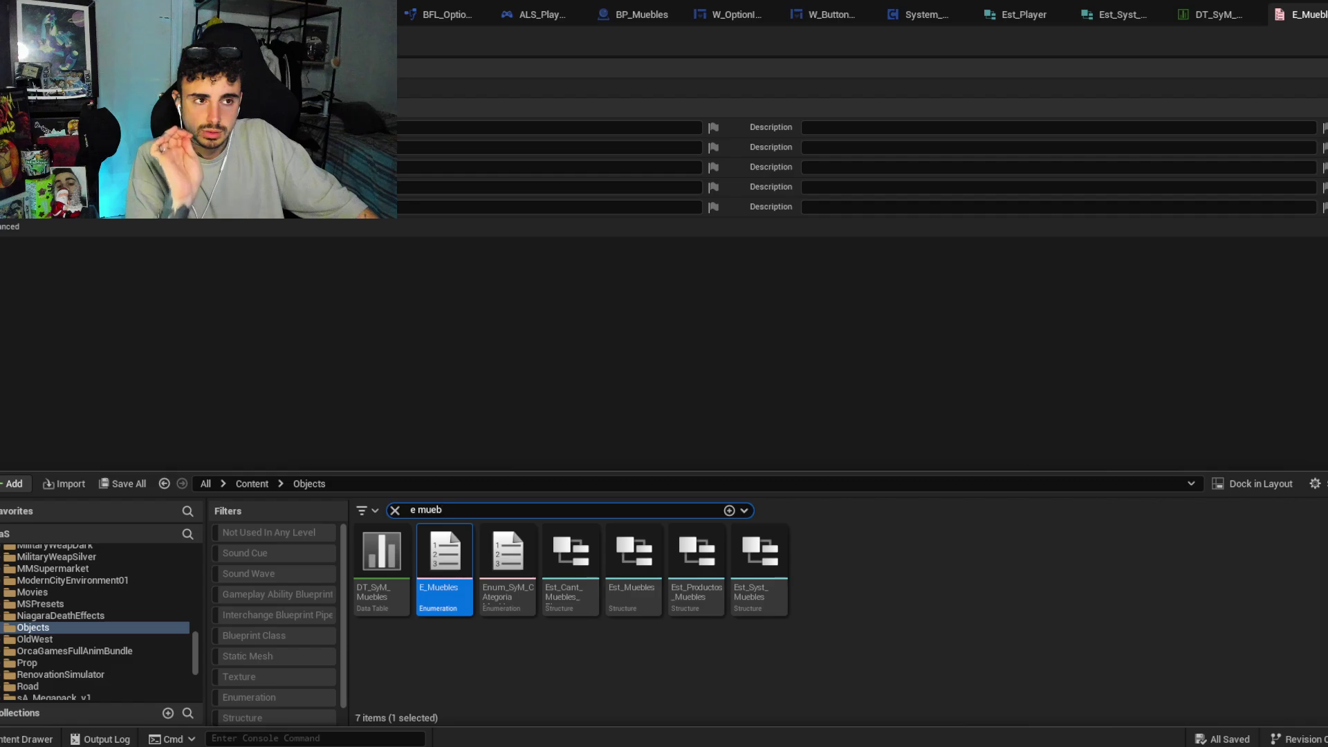
{"action": "left_click", "coordinate": [445, 405]}
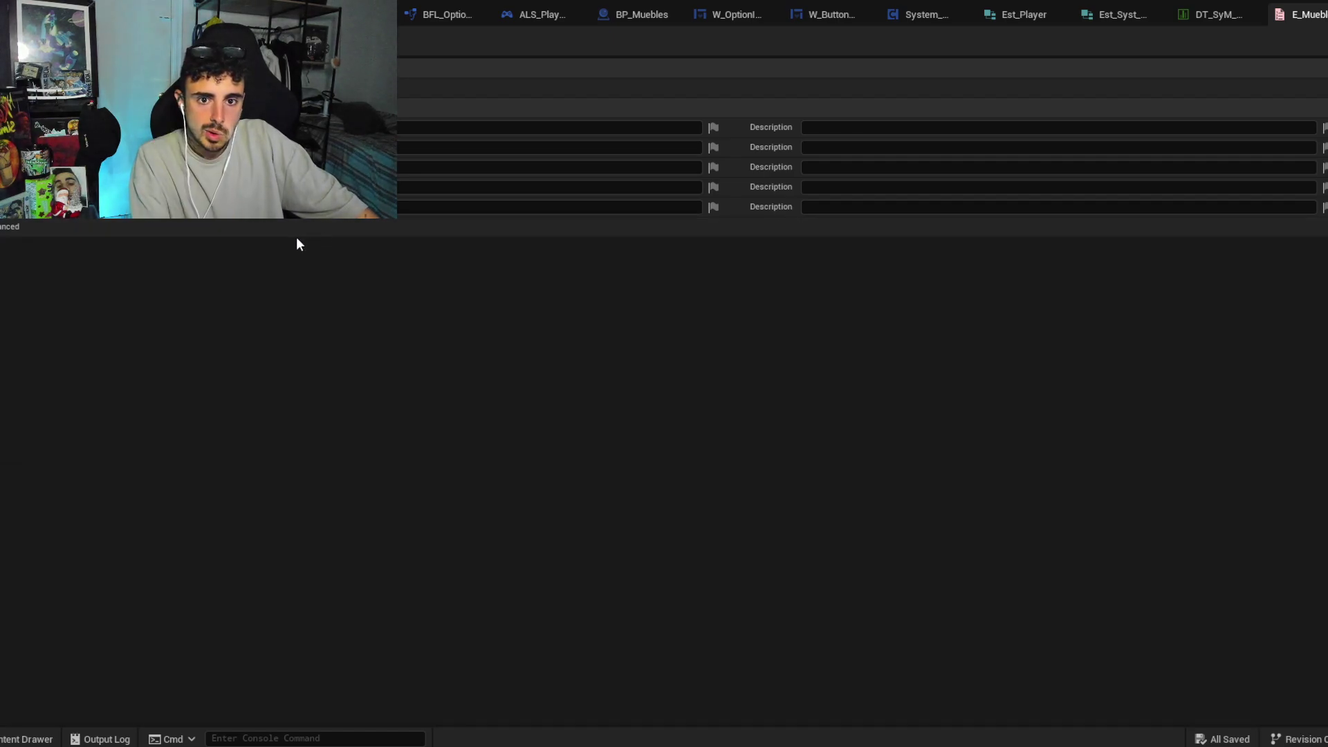
Step: Add an enumeration entry named Mueble_CajaPagar
{"action": "left_click", "coordinate": [274, 226]}
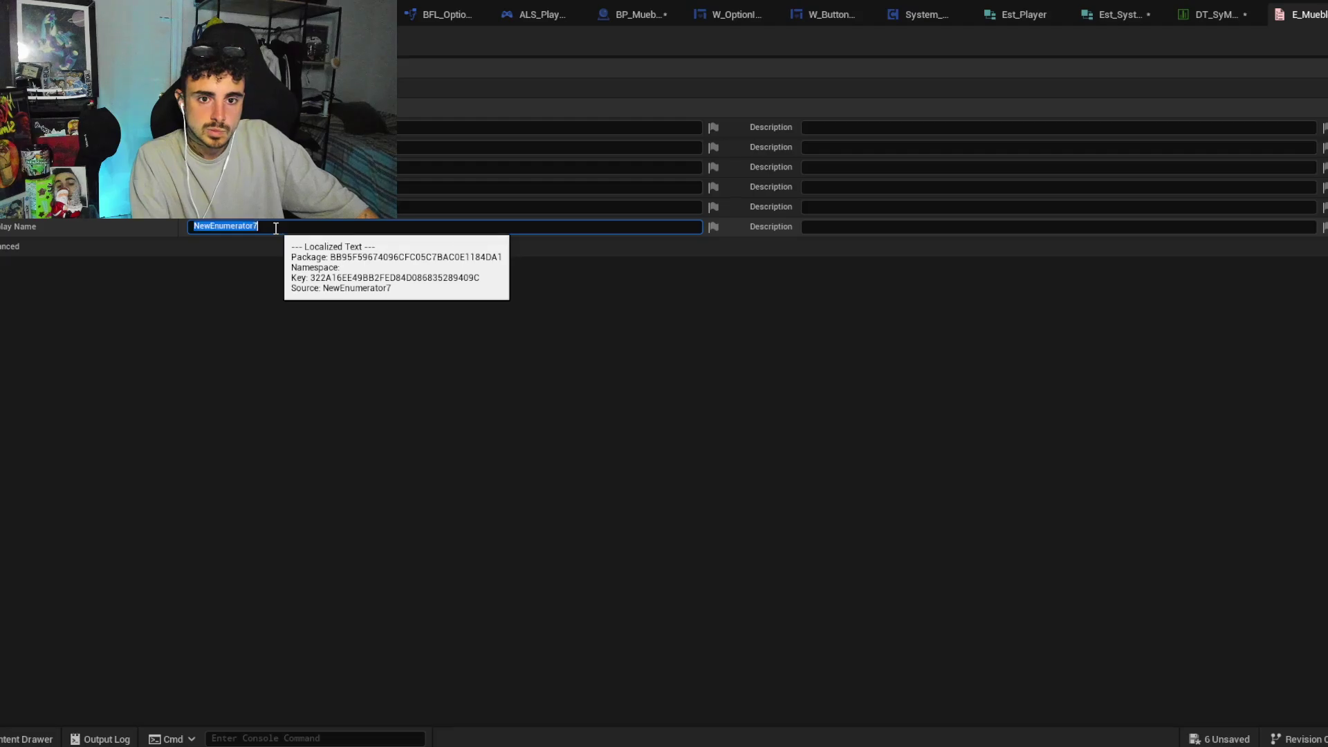
{"action": "type", "text": "Mueble"}
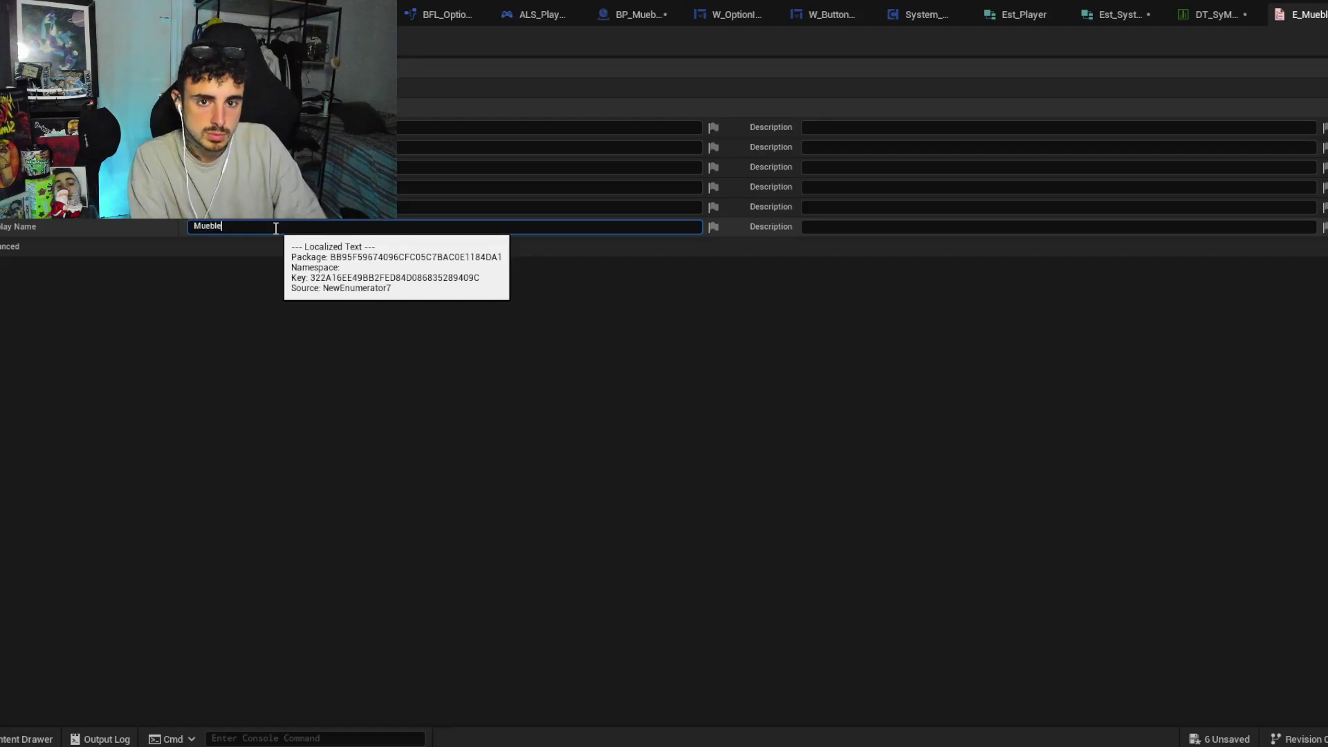
{"action": "type", "text": "_CajaPAgo"}
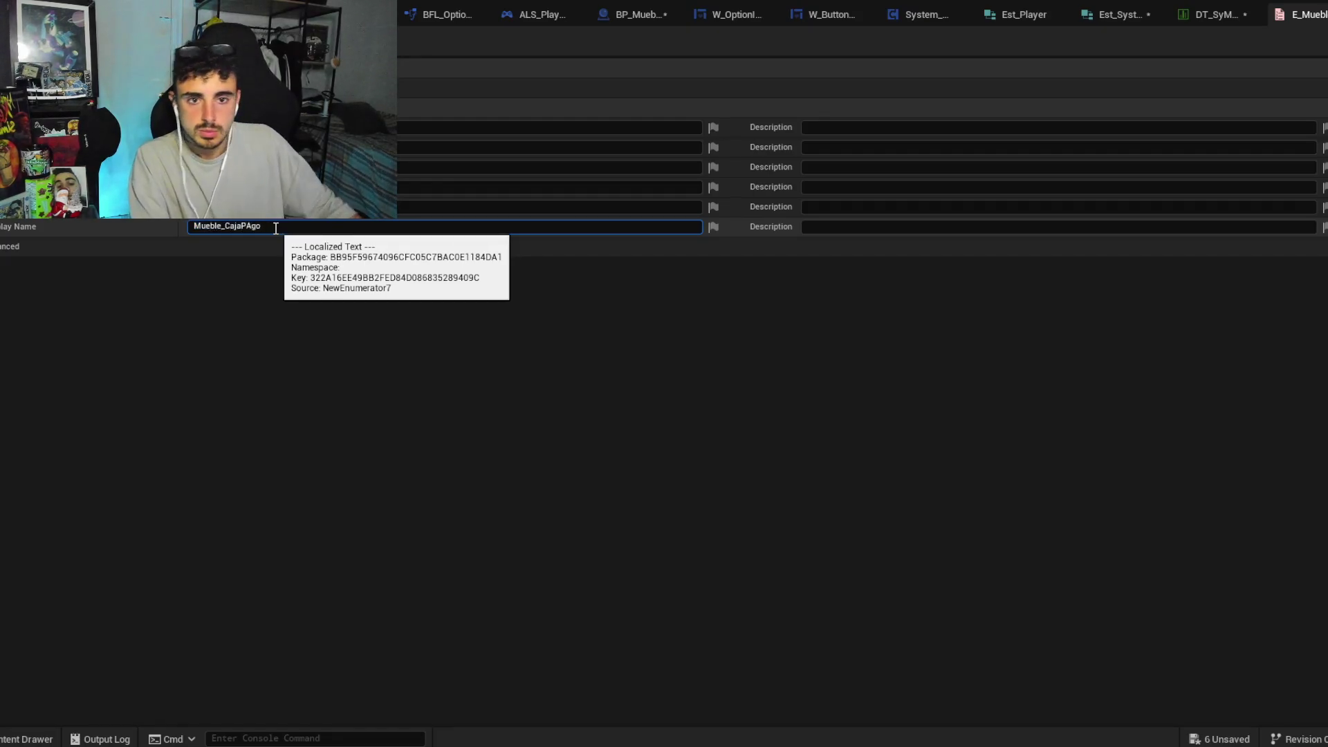
{"action": "key", "text": "Return"}
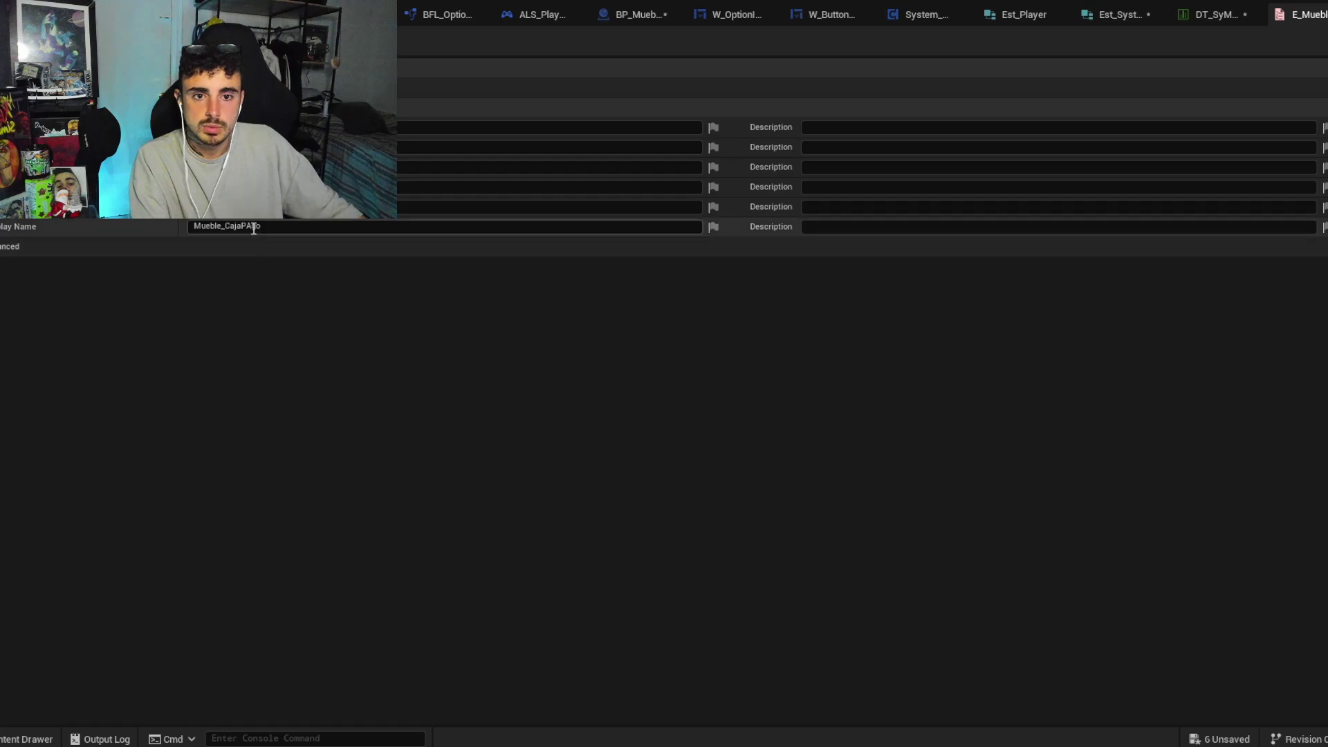
{"action": "left_click", "coordinate": [252, 227]}
{"action": "left_click", "coordinate": [263, 226]}
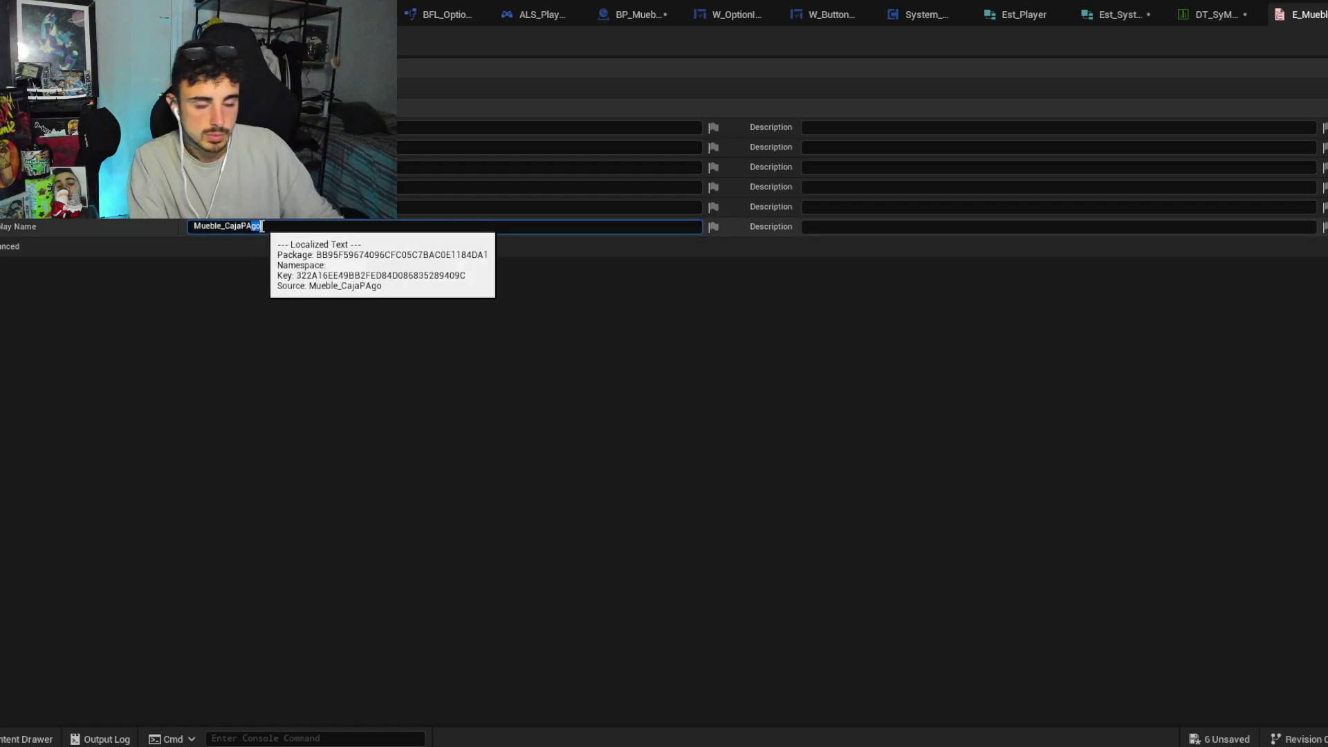
{"action": "key", "text": "BackSpace"}
{"action": "key", "text": "BackSpace"}
{"action": "key", "text": "BackSpace"}
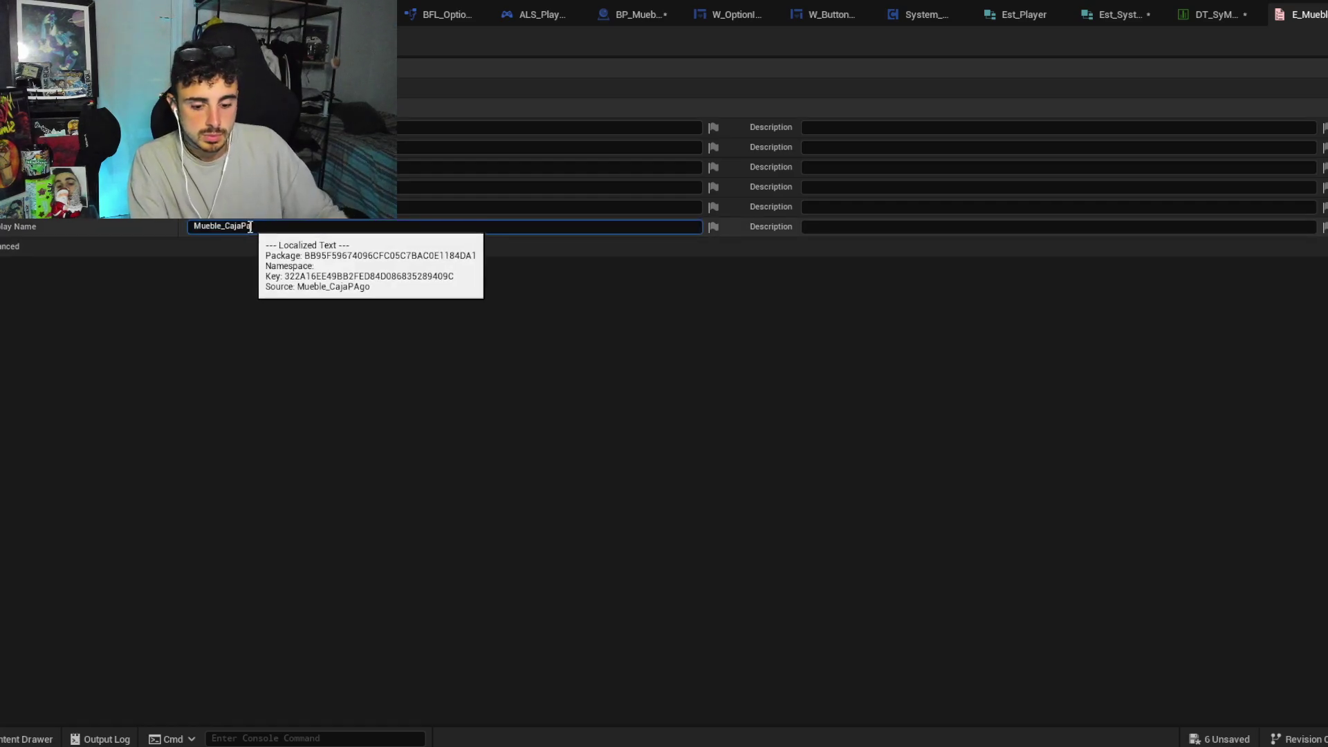
{"action": "type", "text": "agar"}
{"action": "key", "text": "Return"}
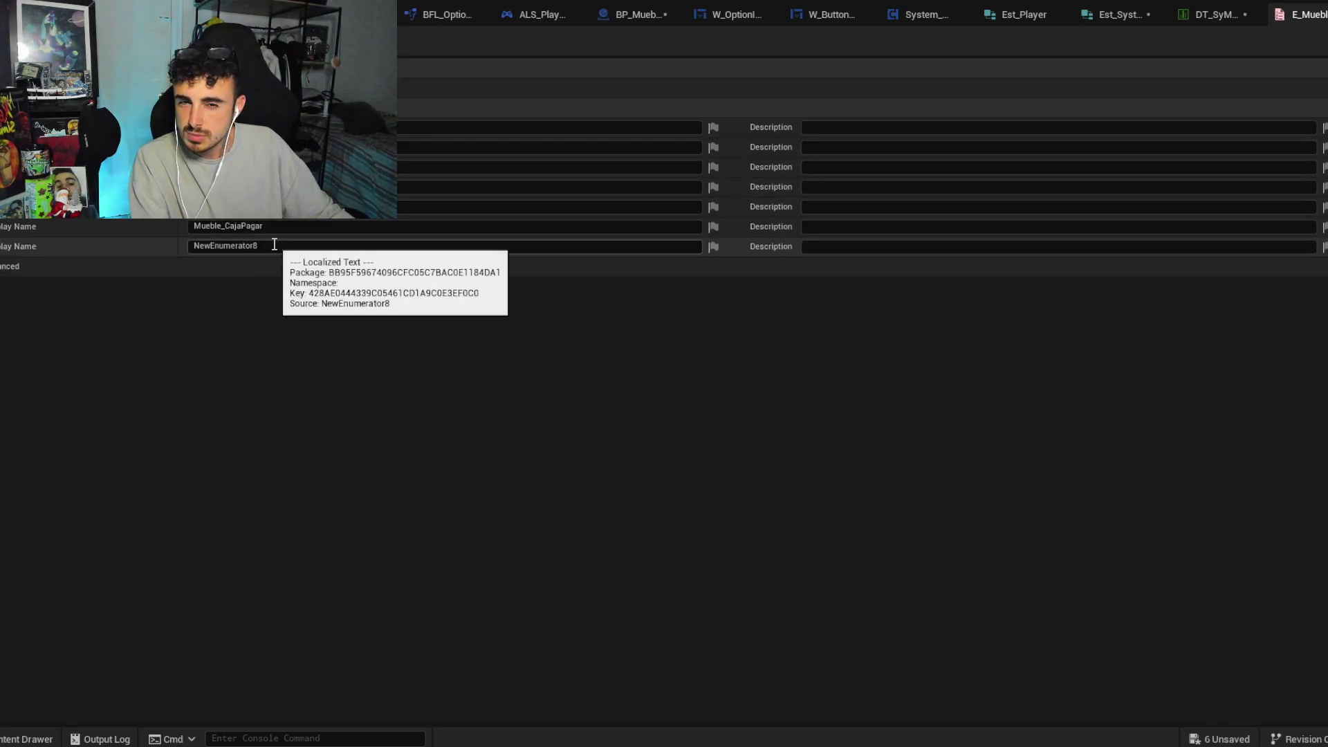
Step: Add another entry named Mueble_TV
{"action": "left_click", "coordinate": [274, 245]}
{"action": "type", "text": "Mueble_TVC"}
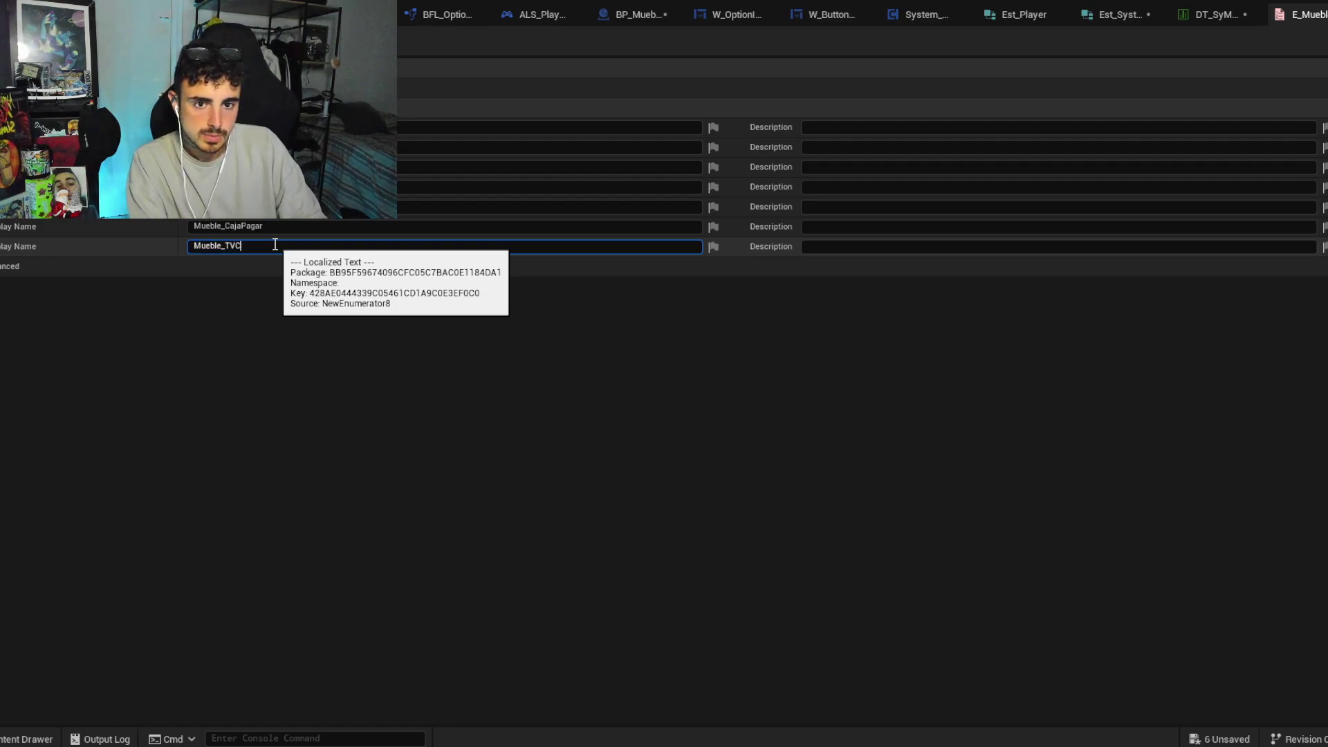
{"action": "type", "text": "aara"}
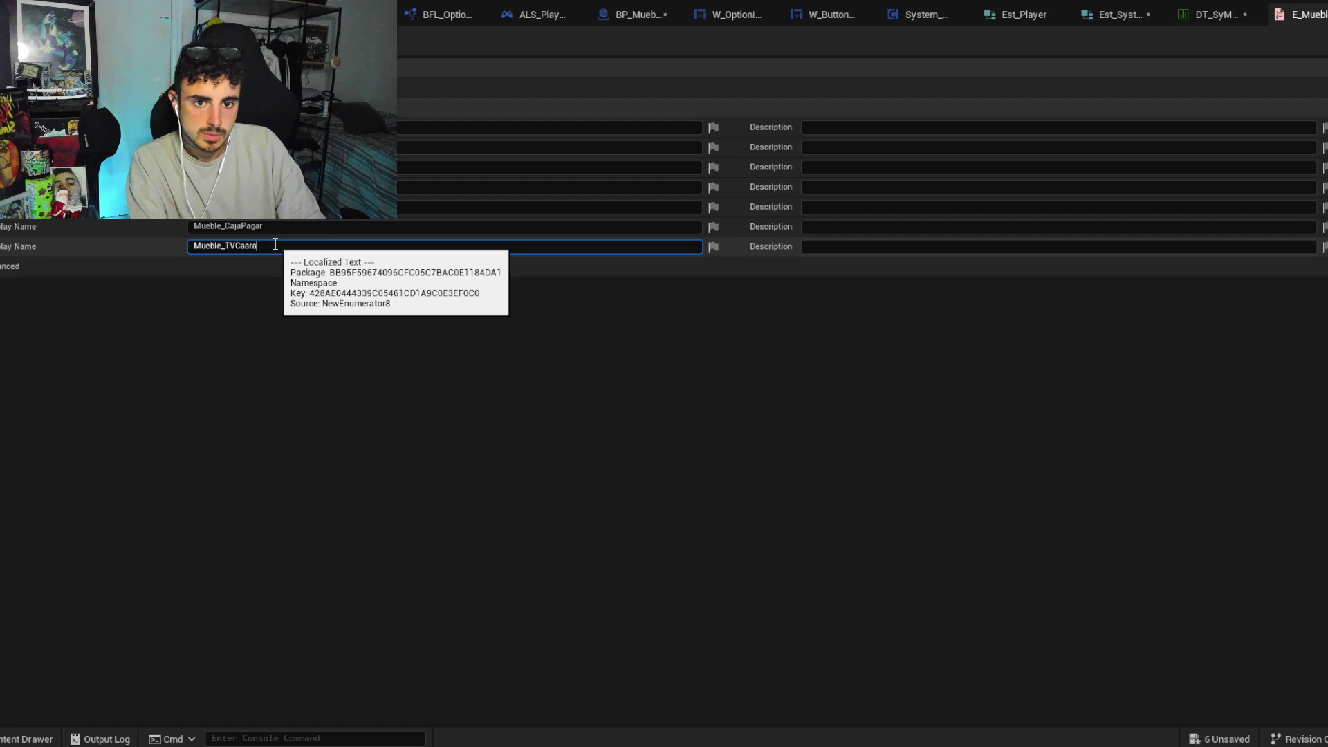
{"action": "key", "text": "Return"}
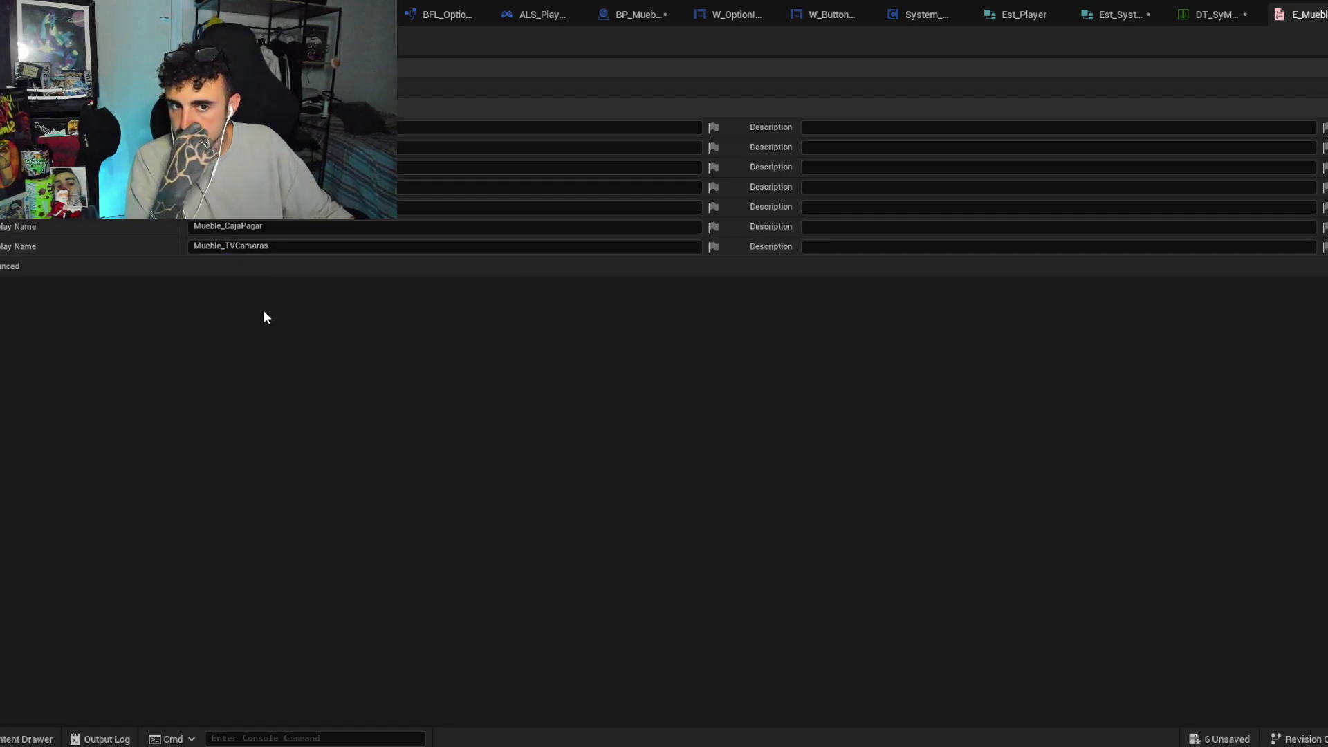
{"action": "left_click", "coordinate": [280, 247]}
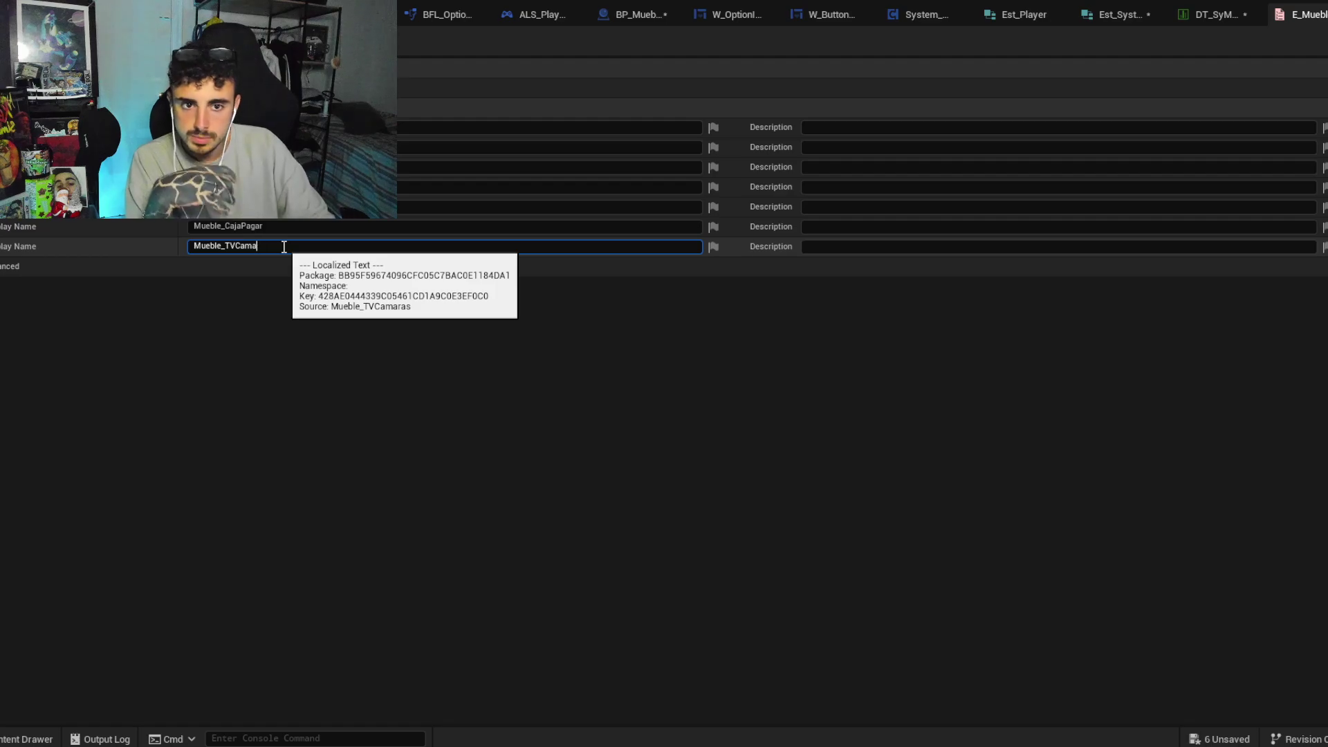
{"action": "key", "text": "BackSpace"}
{"action": "key", "text": "BackSpace"}
{"action": "key", "text": "BackSpace"}
{"action": "key", "text": "Return"}
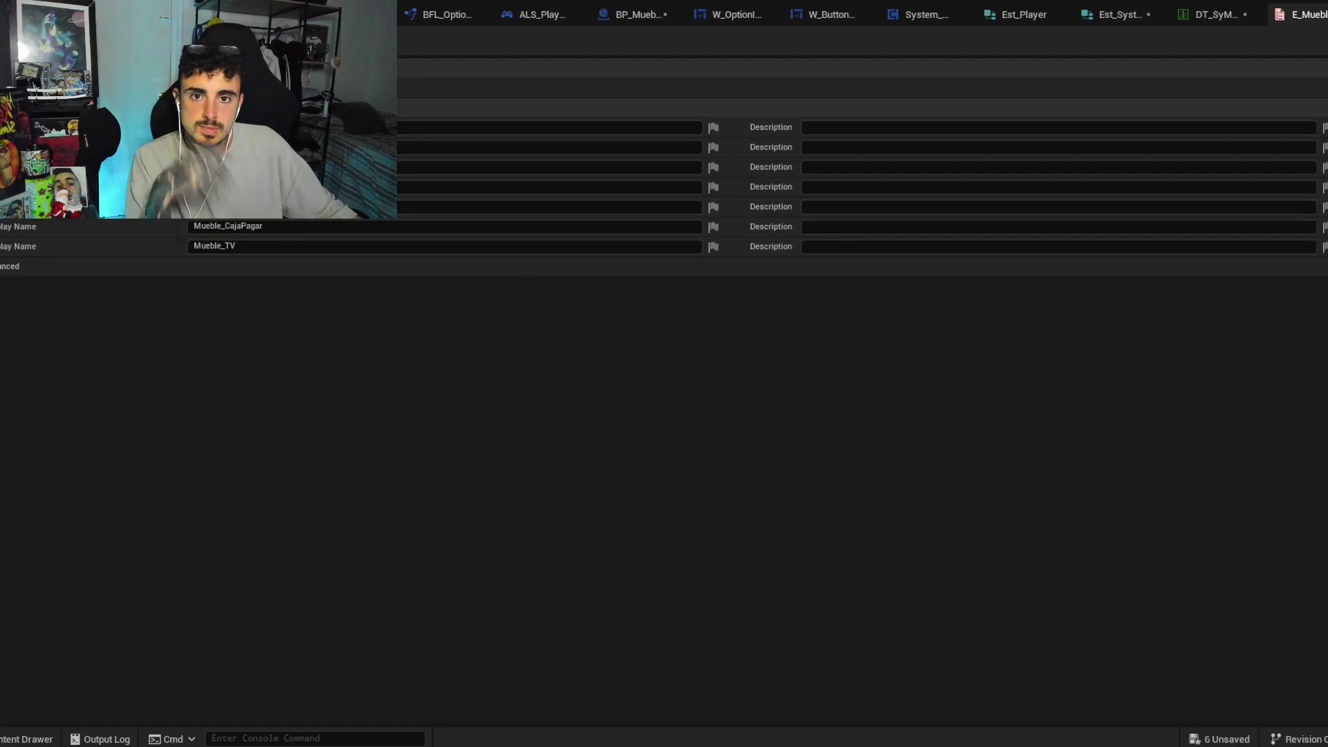
Step: Add one more entry and rename Mueble_TV to Seguridad_TV
{"action": "left_click", "coordinate": [69, 87]}
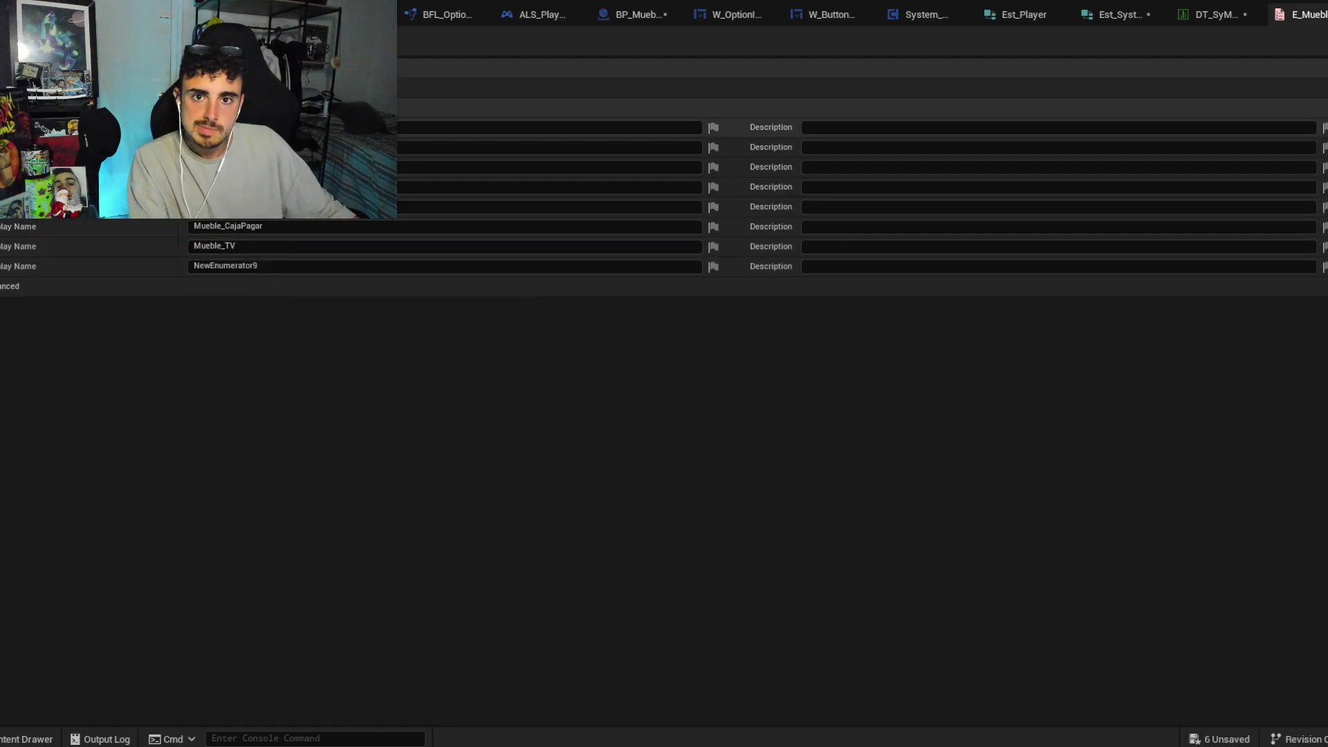
{"action": "left_click", "coordinate": [236, 248]}
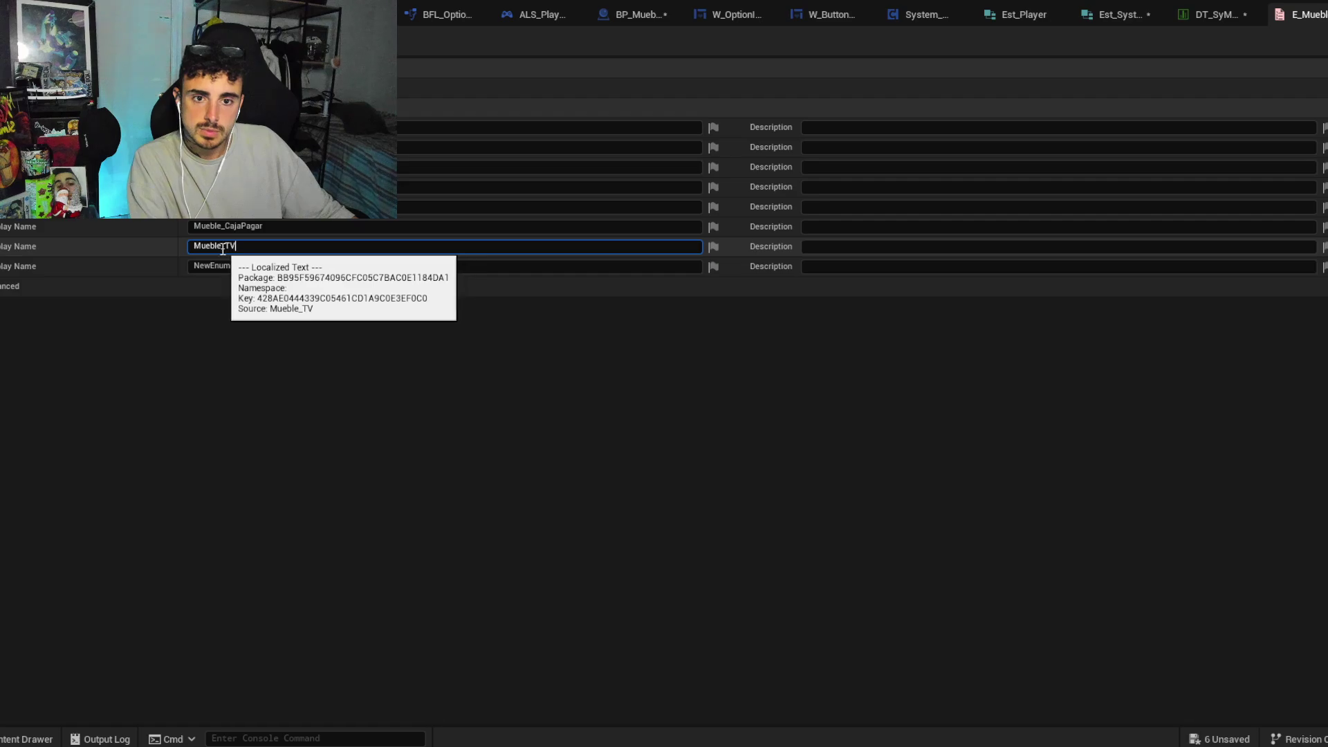
{"action": "left_click_drag", "start_coordinate": [221, 247], "coordinate": [183, 249]}
{"action": "type", "text": "Se"}
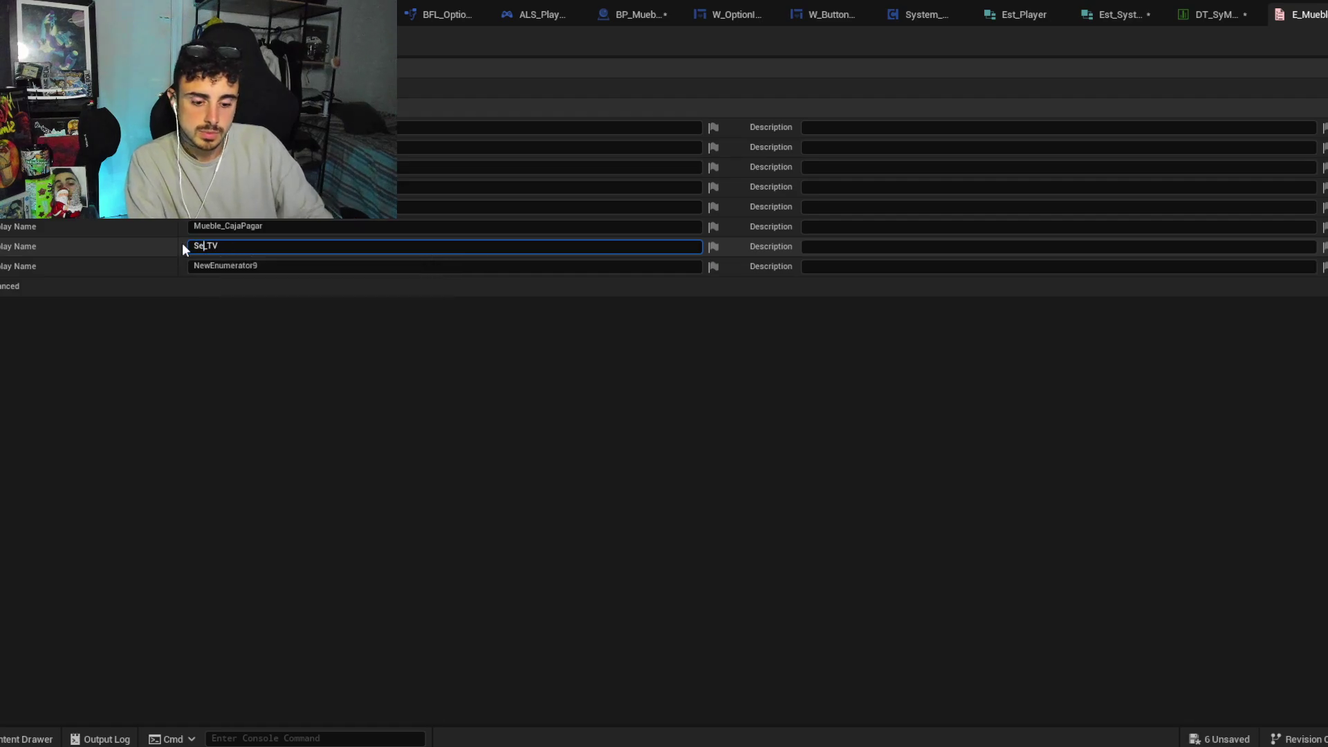
{"action": "type", "text": "guridad"}
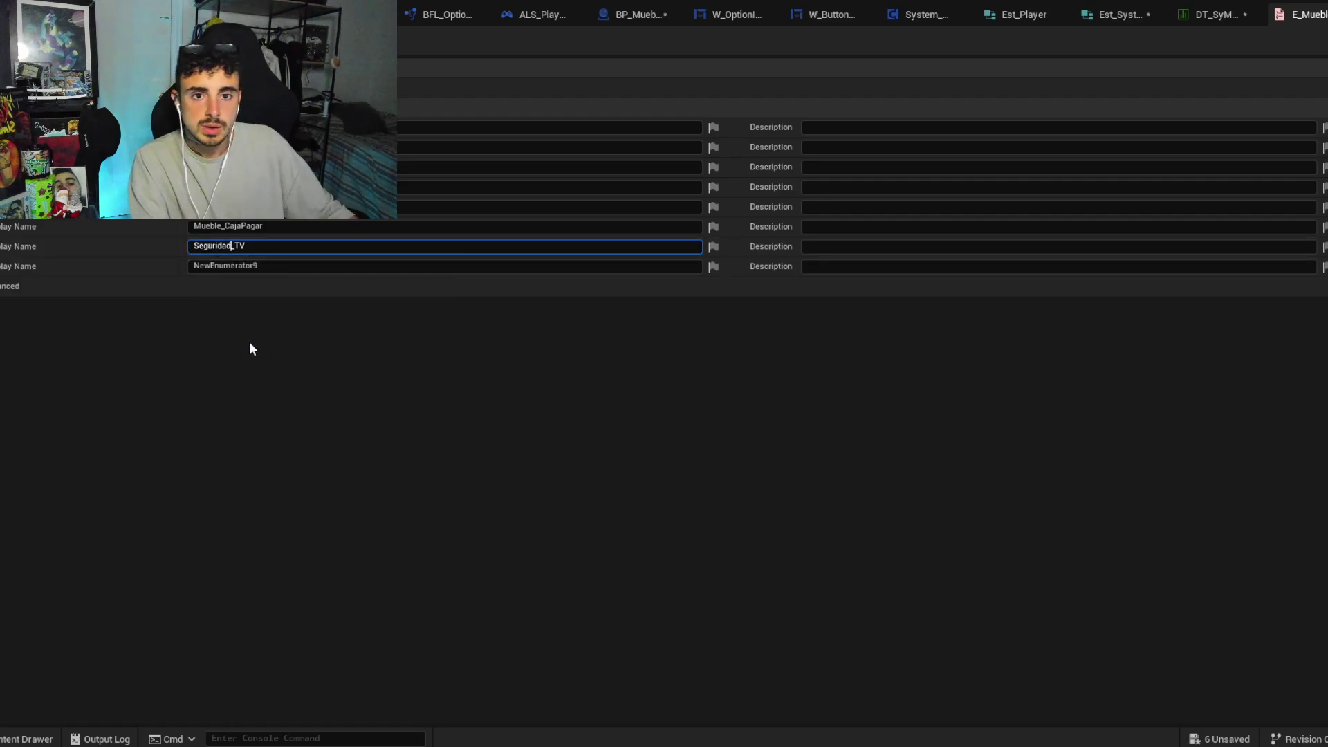
{"action": "key", "text": "Return"}
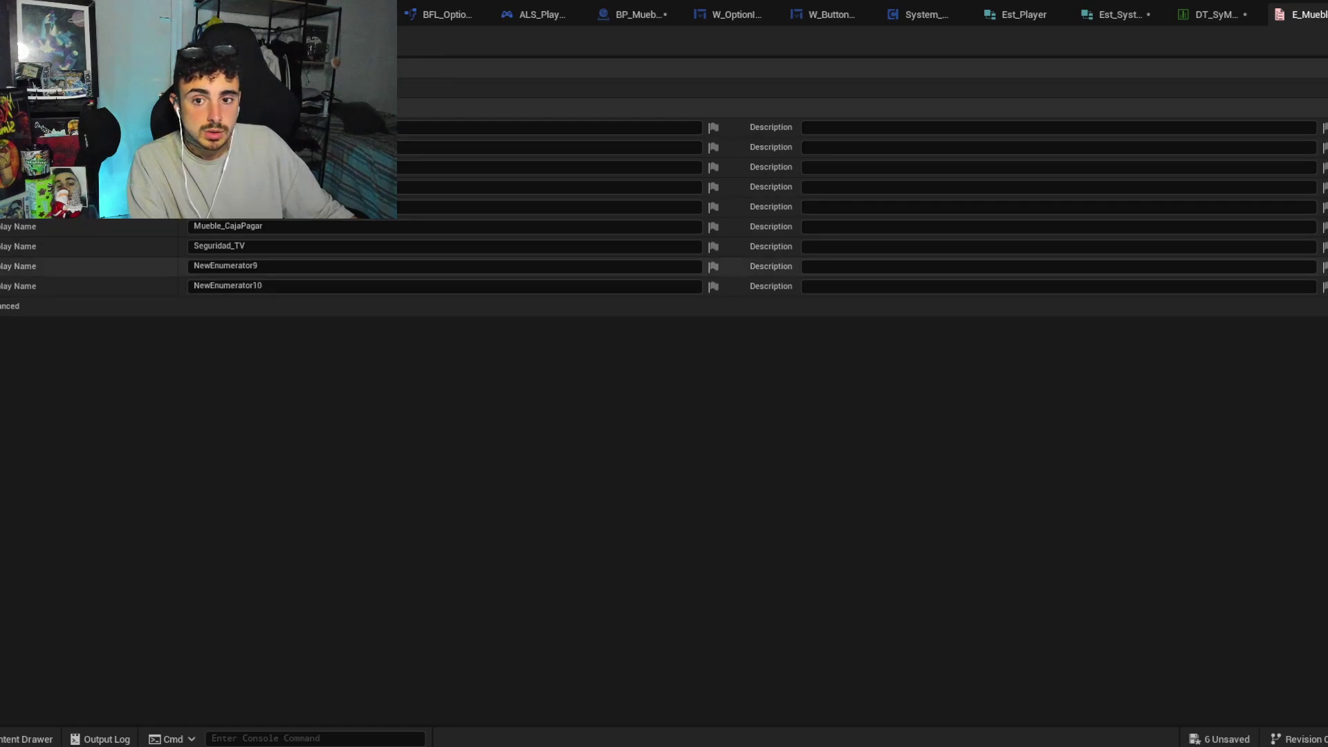
Step: Move NewEnumerator10 below Mueble_CajaPagar and name it Mueble_Taburete
{"action": "left_click_drag", "start_coordinate": [7, 286], "coordinate": [4, 265]}
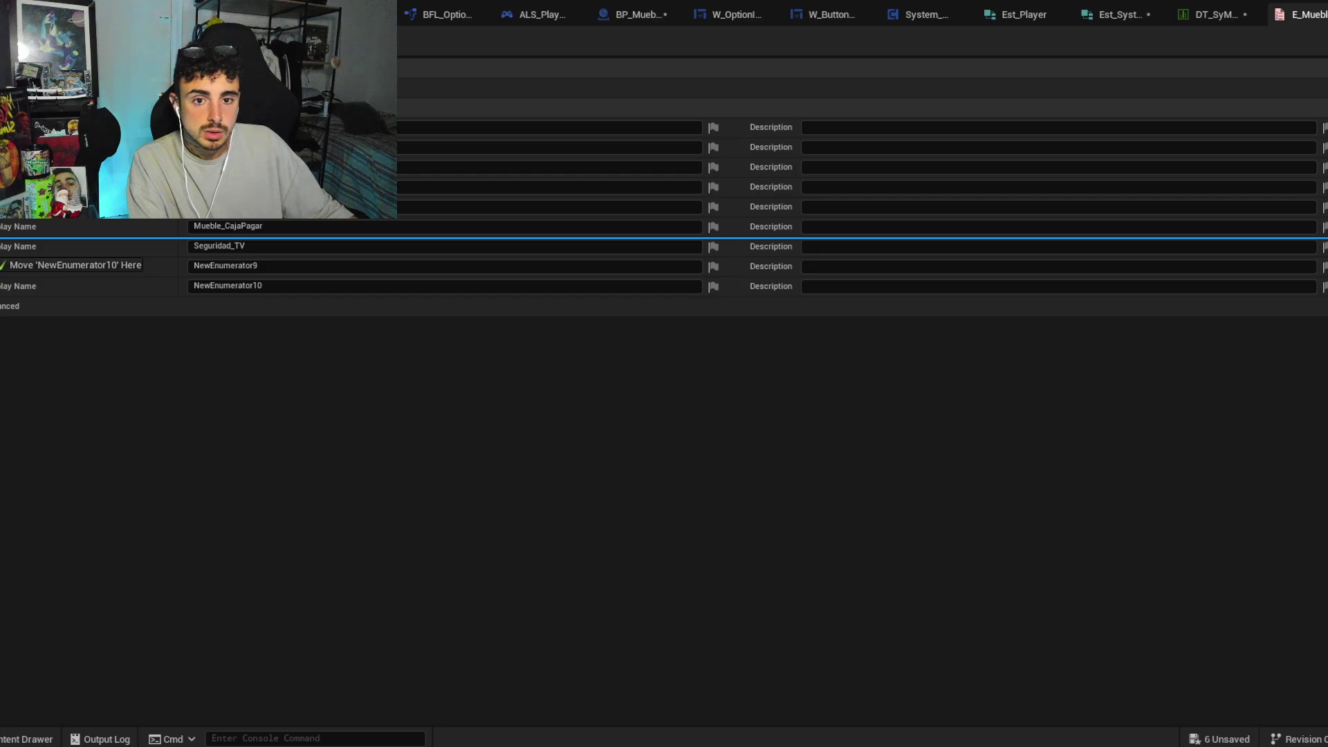
{"action": "left_click_drag", "start_coordinate": [3, 265], "coordinate": [4, 256]}
{"action": "left_click", "coordinate": [251, 246]}
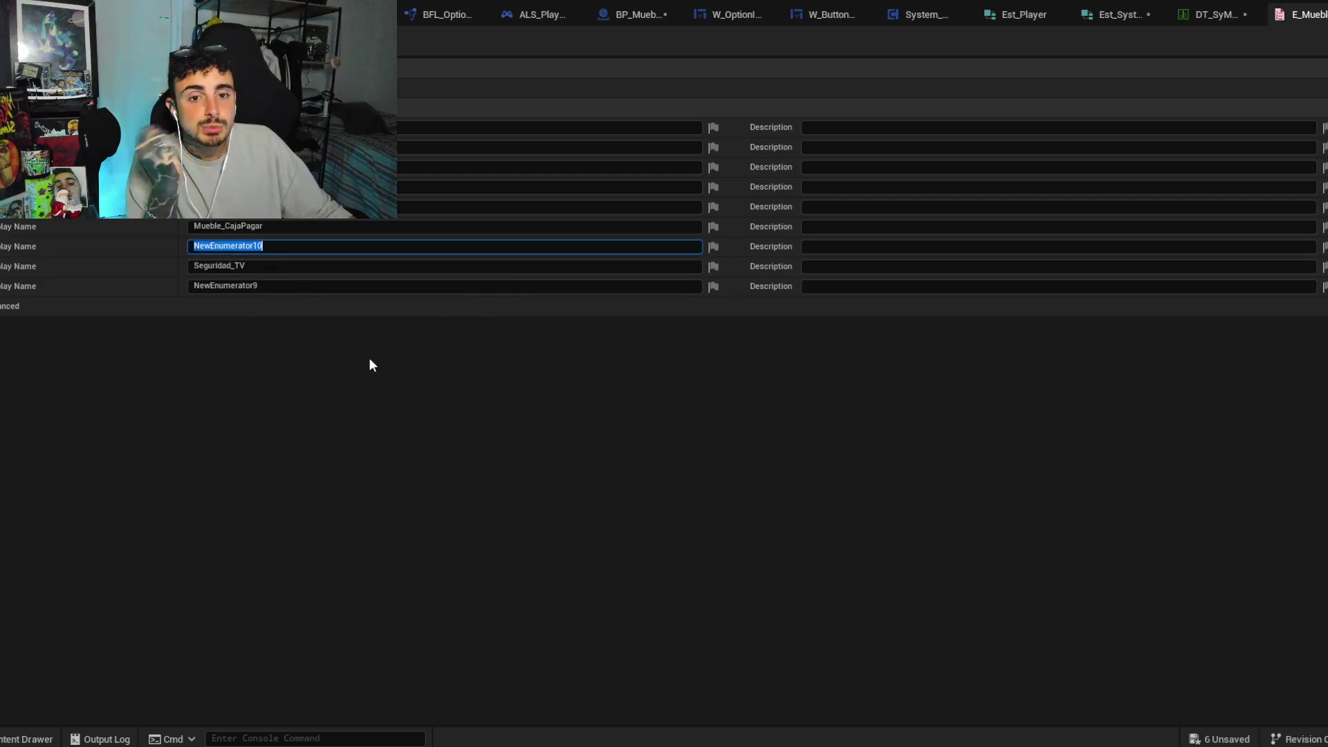
{"action": "type", "text": "Mu"}
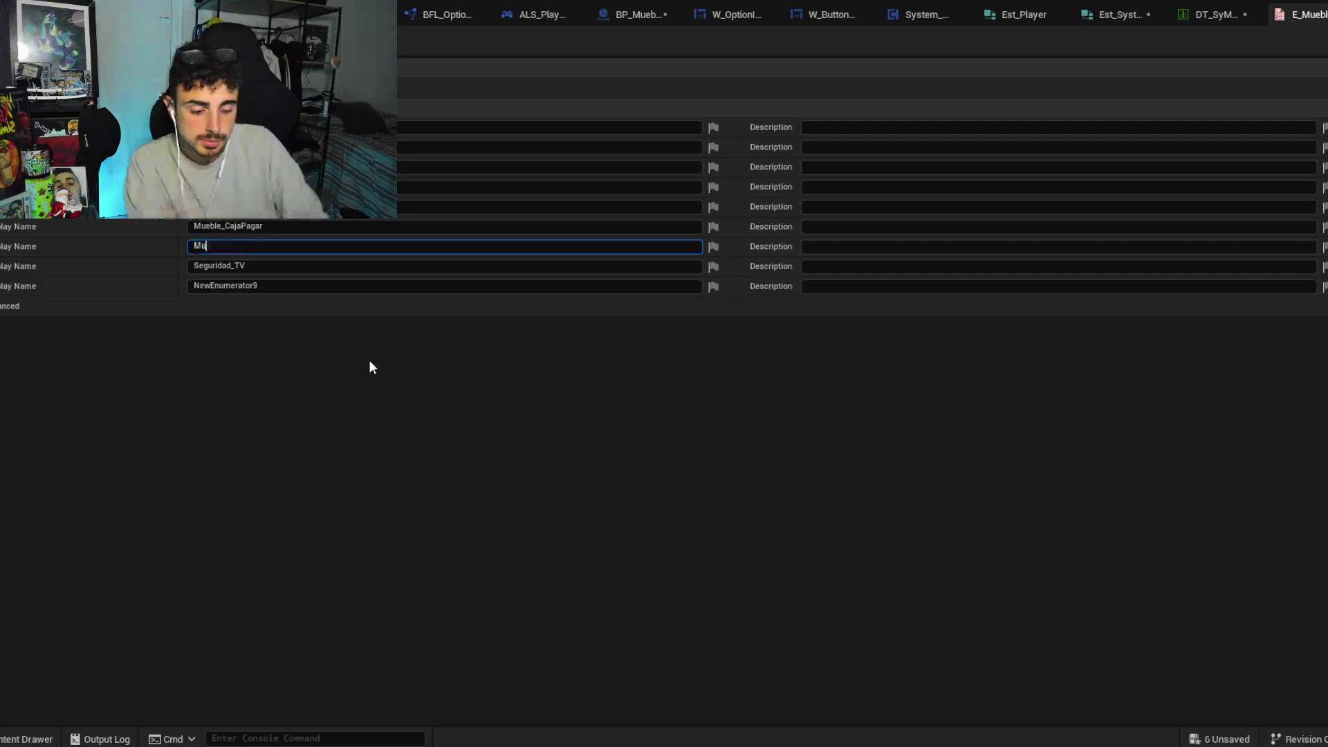
{"action": "type", "text": "eble_Tabu"}
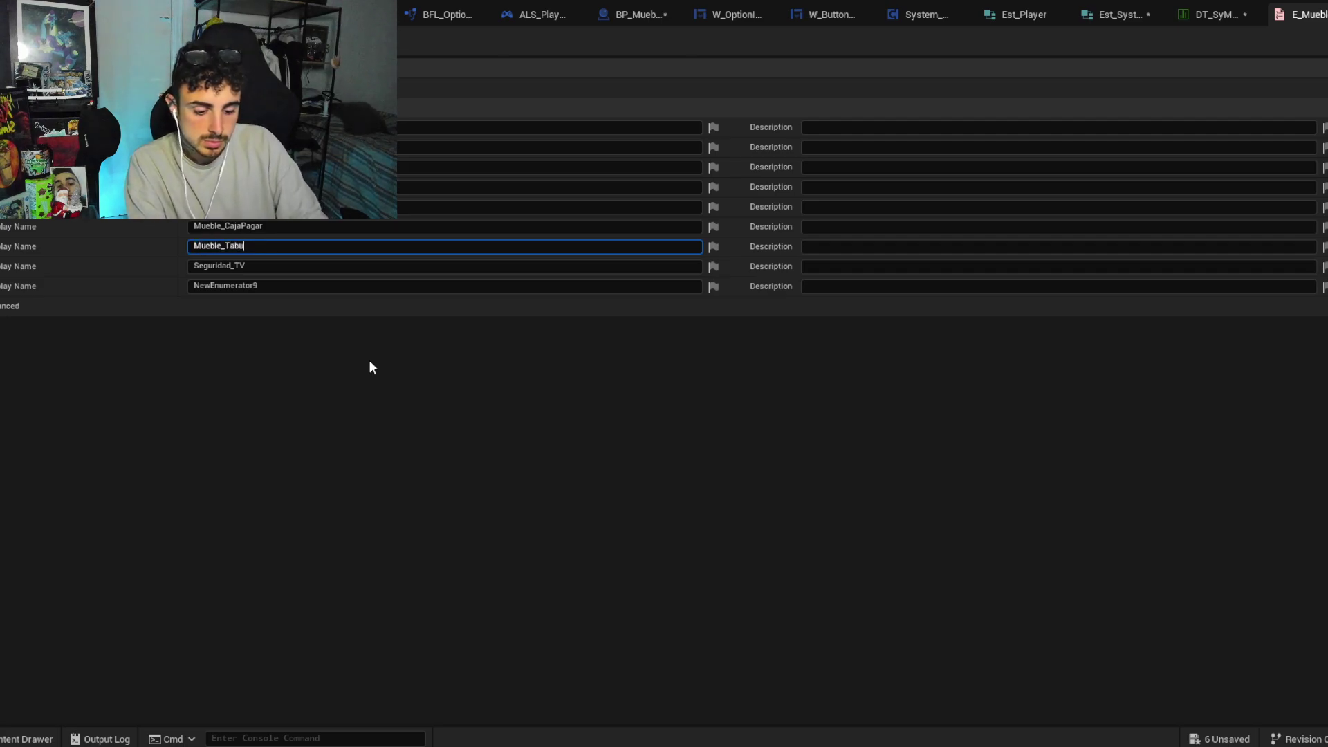
{"action": "type", "text": "rete"}
{"action": "key", "text": "Return"}
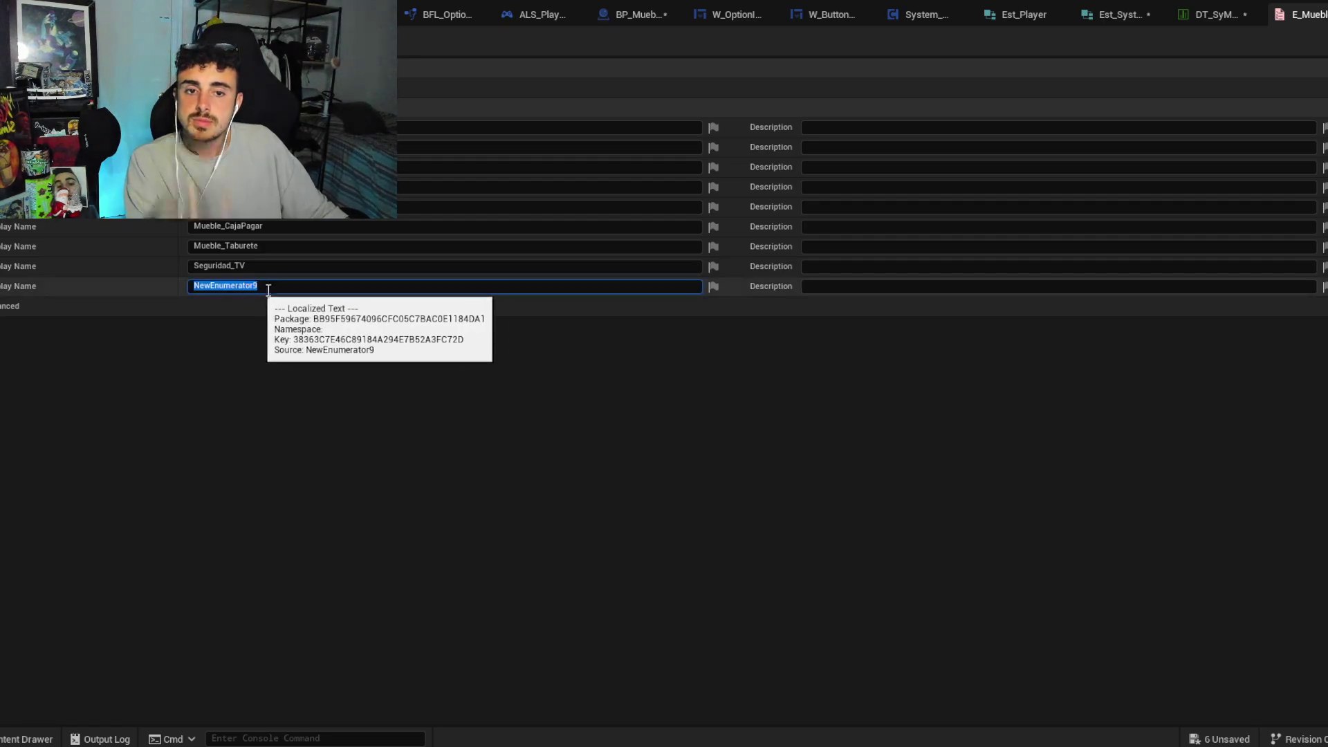
Step: Name the next entry Seguridad_Camara and add a new Seguridad_BarraRobos entry
{"action": "type", "text": "Seguridad"}
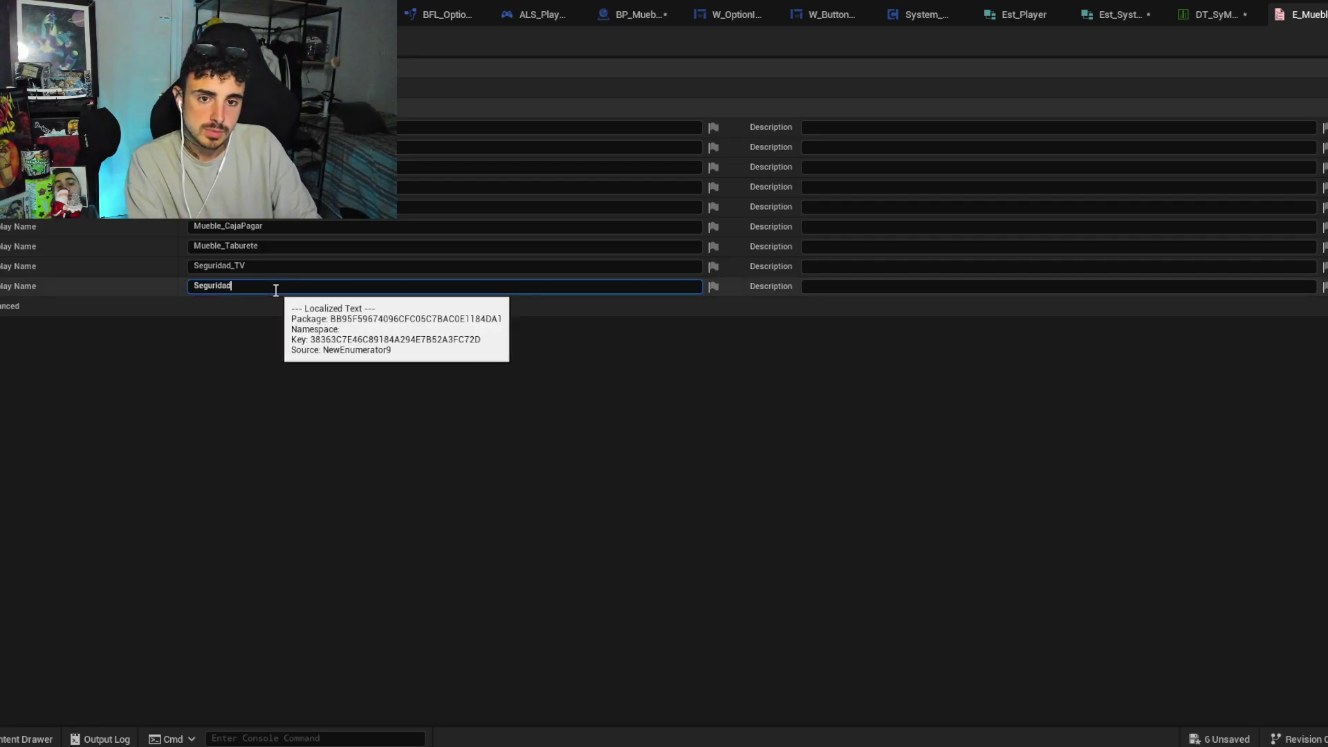
{"action": "type", "text": "_Camara"}
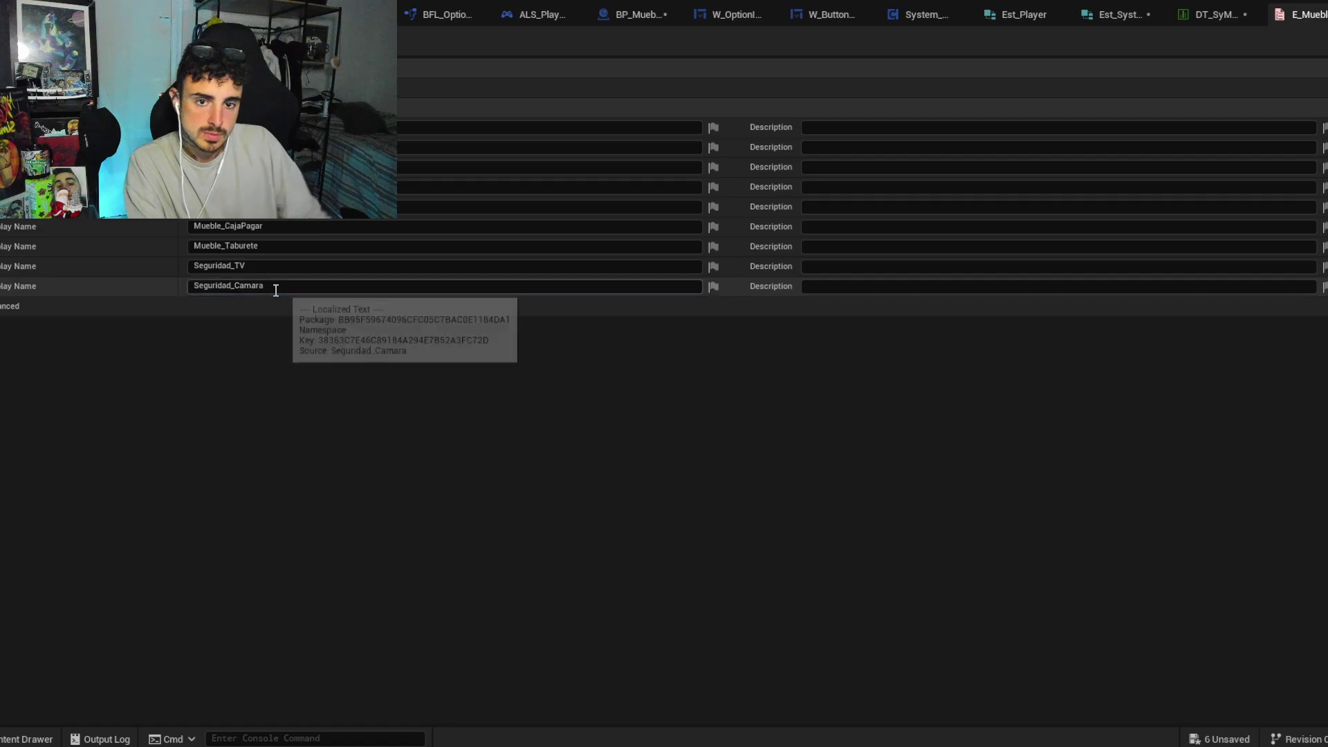
{"action": "key", "text": "Return"}
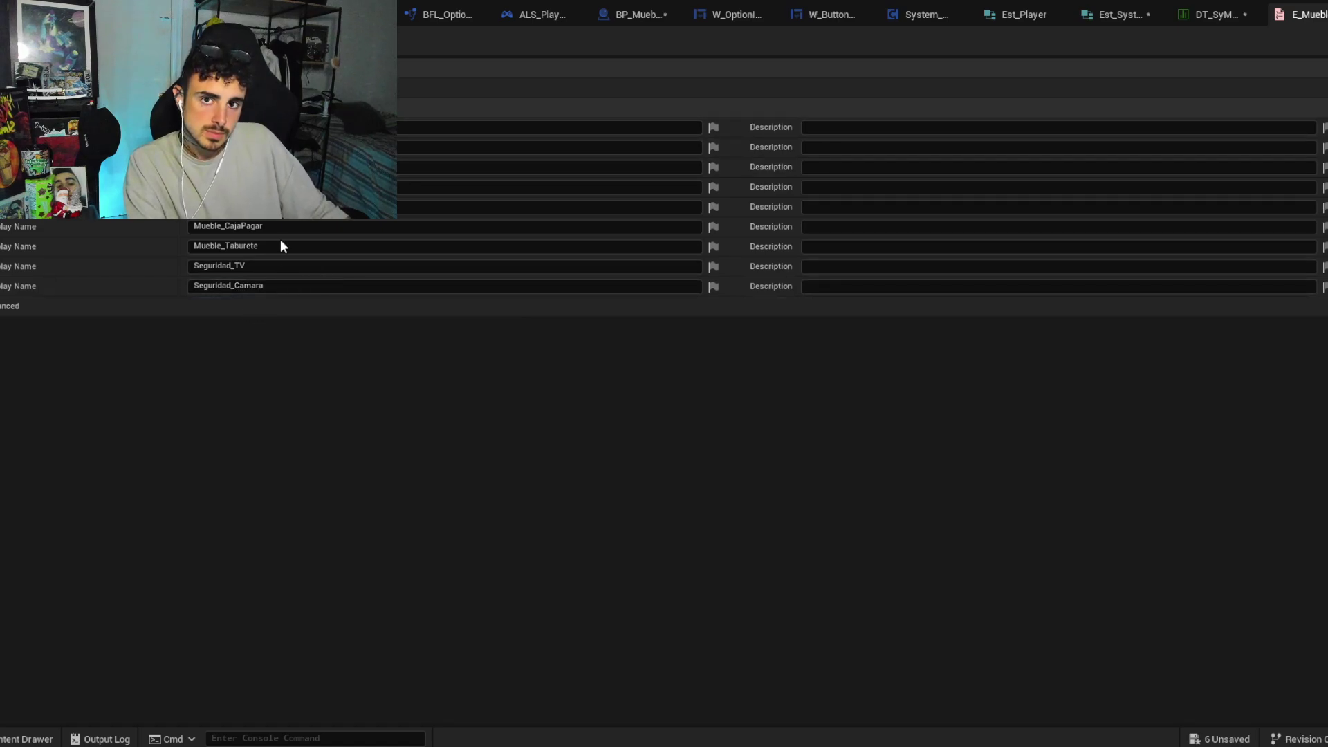
{"action": "left_click", "coordinate": [228, 107]}
{"action": "left_click", "coordinate": [290, 305]}
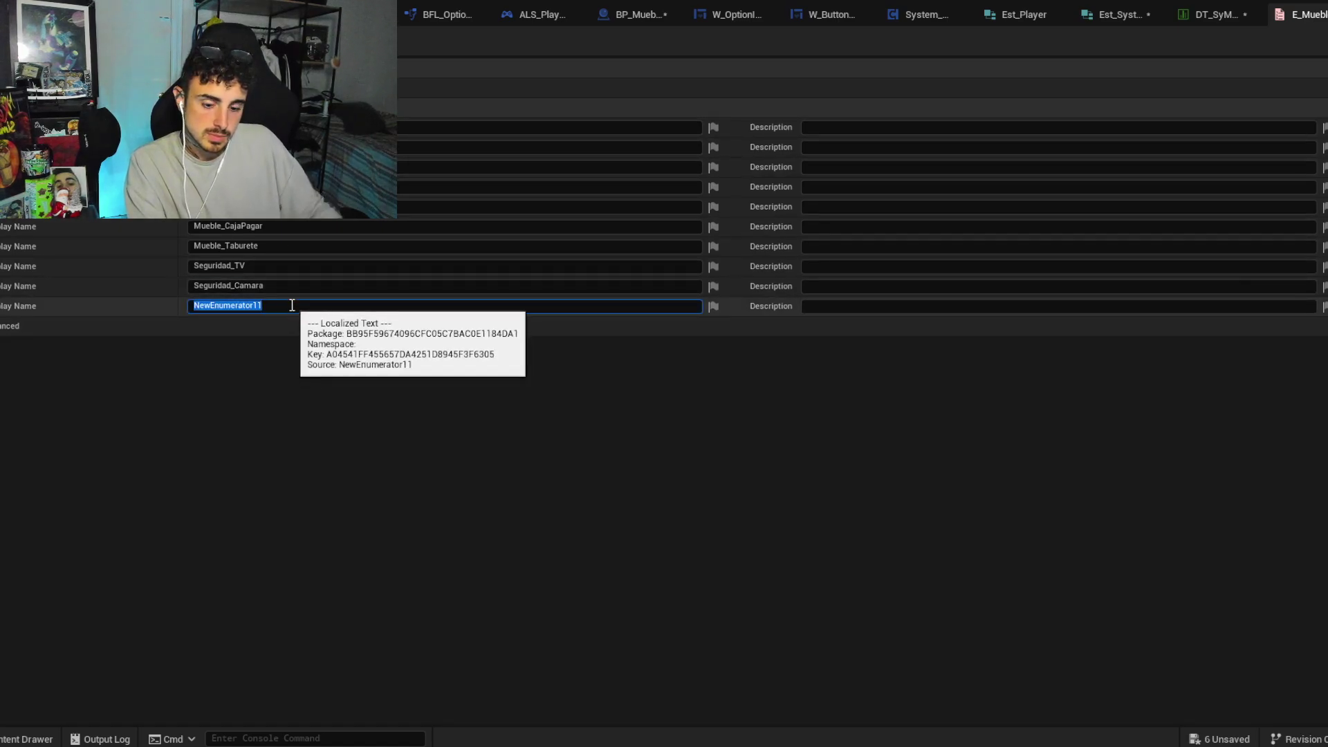
{"action": "type", "text": "Seguridad_"}
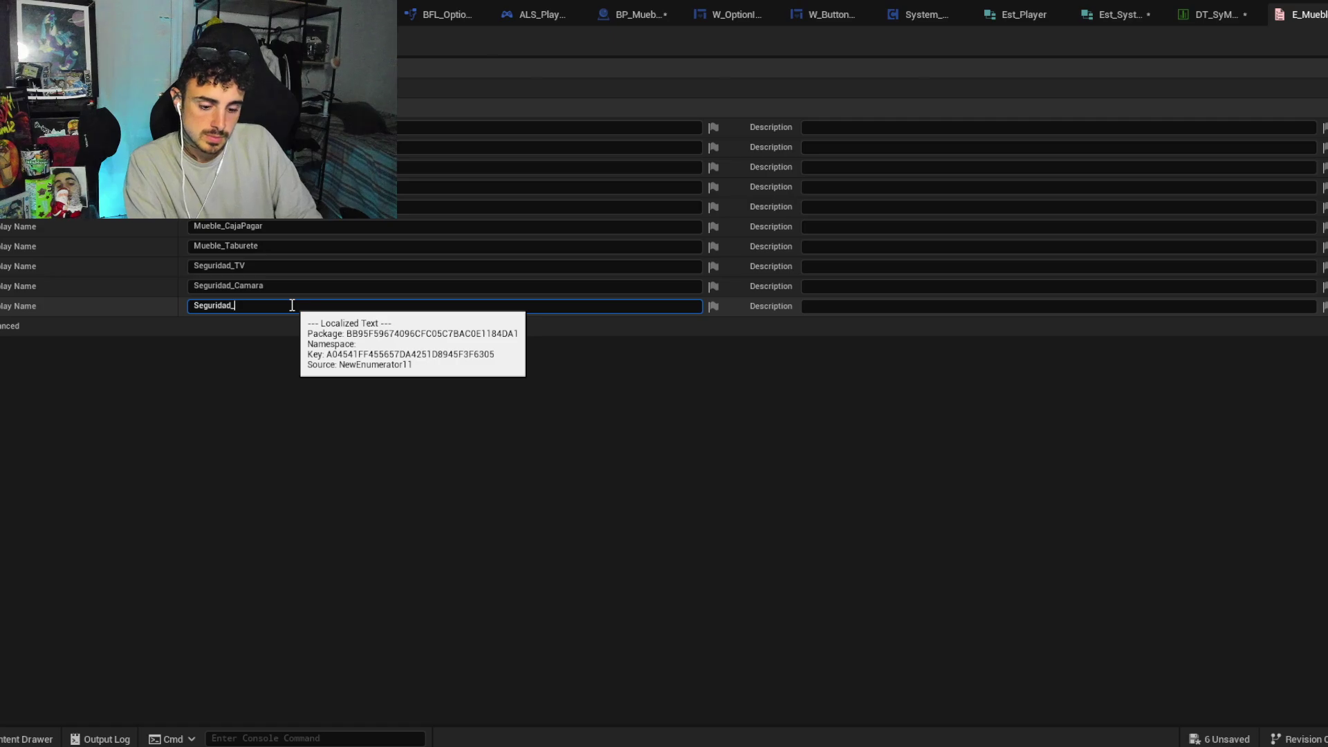
{"action": "type", "text": "BarraRobo"}
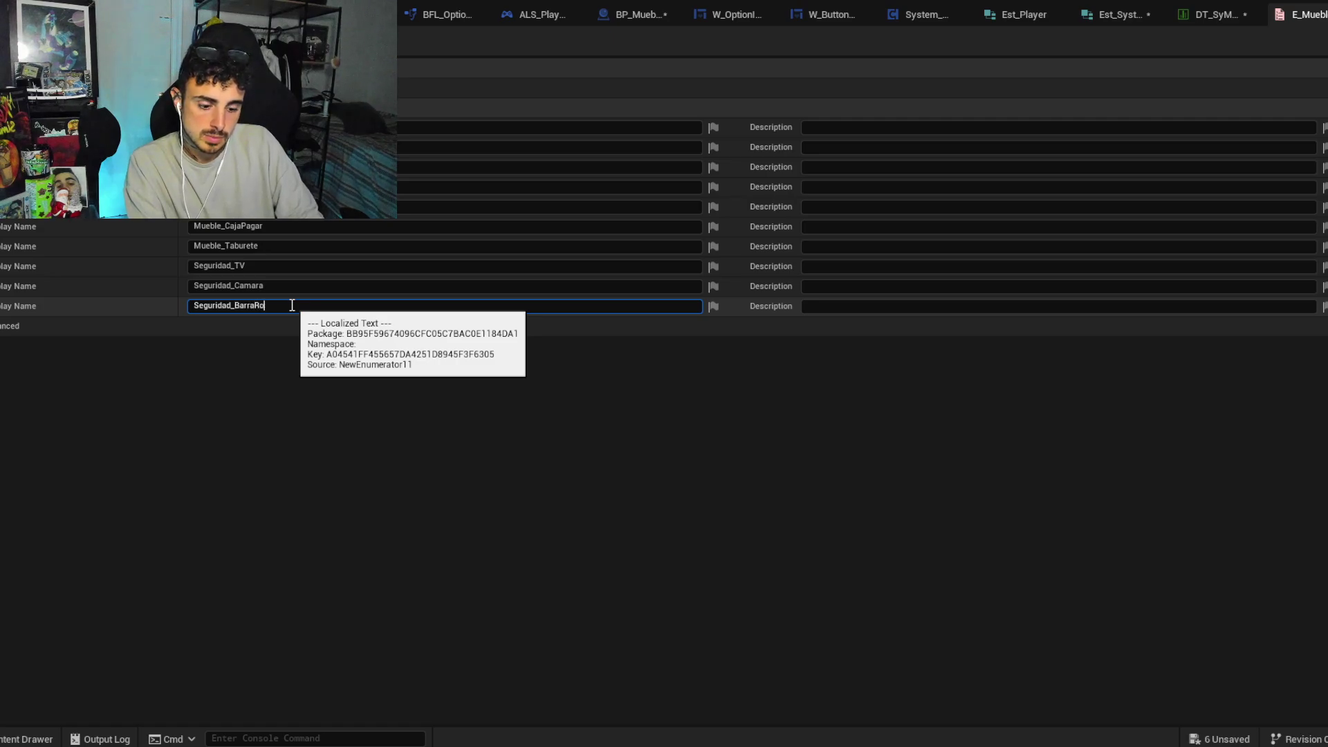
{"action": "type", "text": "s"}
{"action": "key", "text": "Return"}
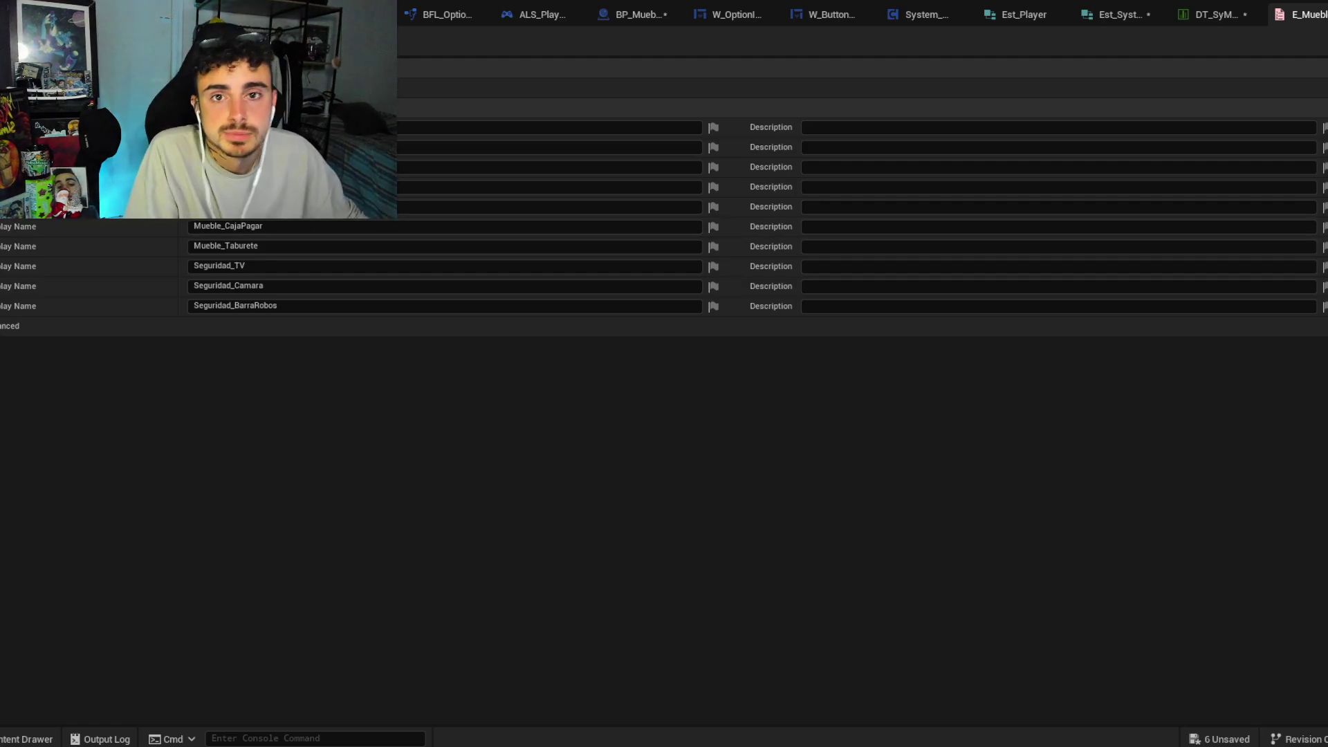
Step: Add an Estanteria_Rollos entry and move it to the top of the list
{"action": "left_click", "coordinate": [207, 88]}
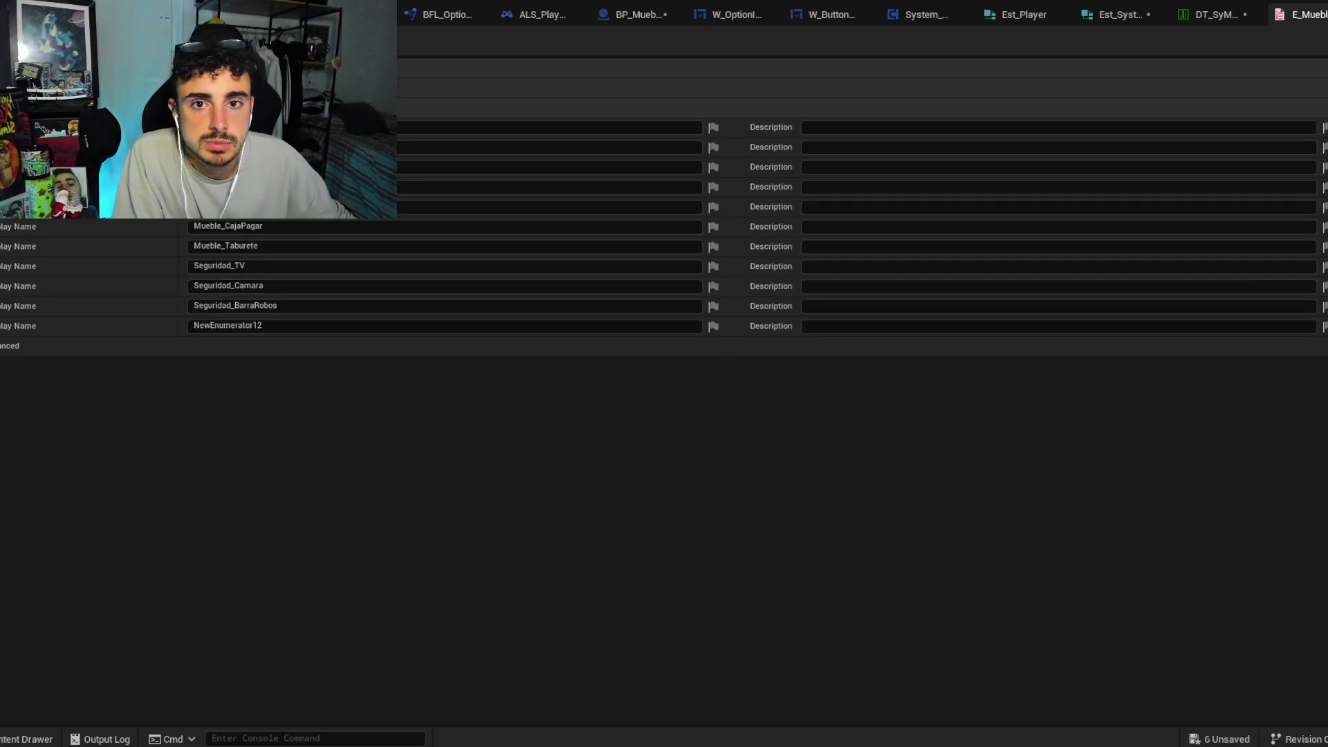
{"action": "left_click", "coordinate": [247, 327]}
{"action": "type", "text": "Estanteria"}
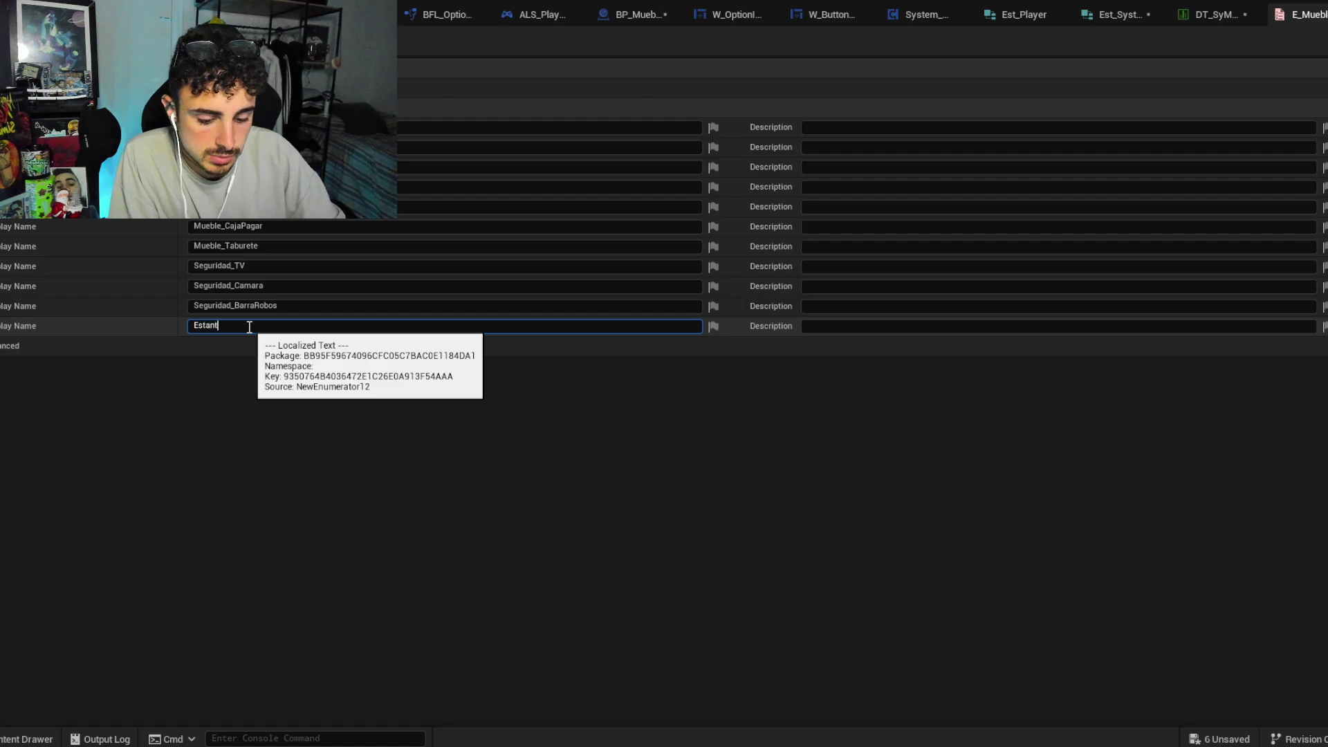
{"action": "type", "text": "_Rollos"}
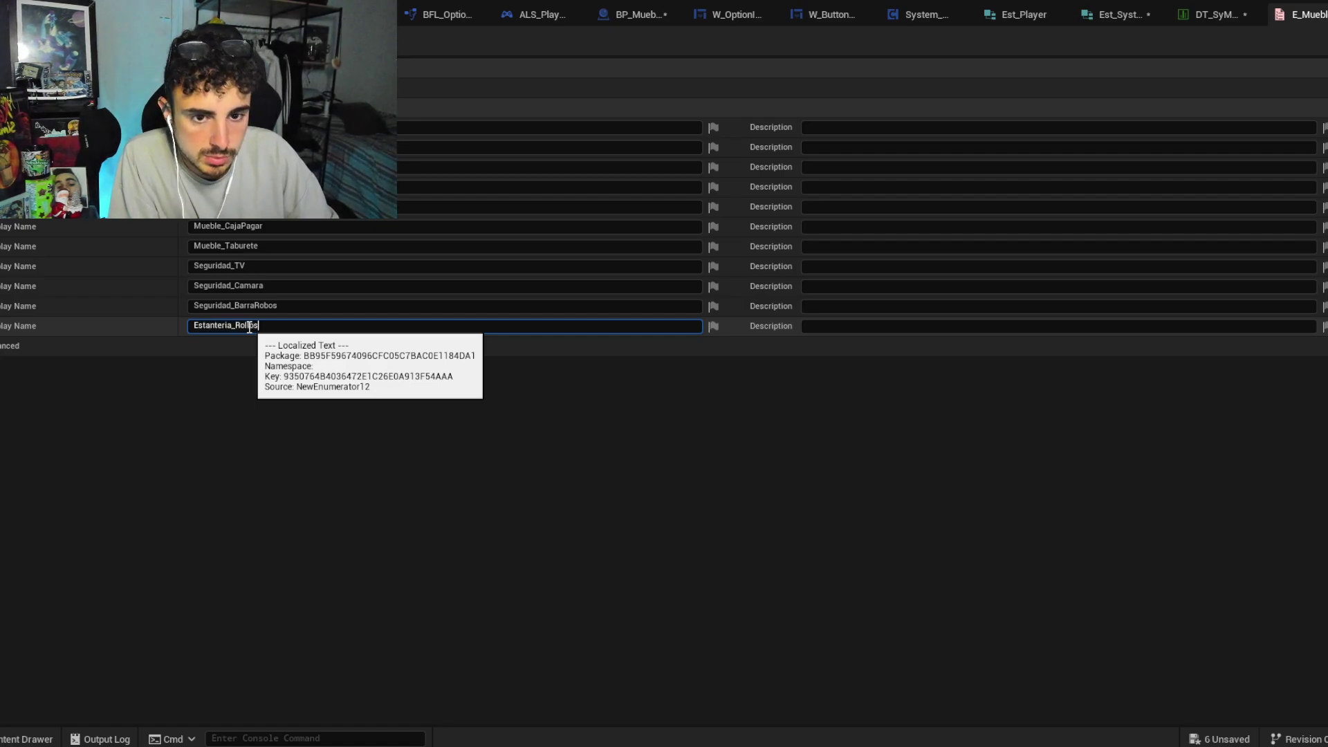
{"action": "mouse_move", "coordinate": [5, 326]}
{"action": "left_mouse_down"}
{"action": "mouse_move", "coordinate": [2, 214]}
{"action": "mouse_move", "coordinate": [4, 229]}
{"action": "left_mouse_up"}
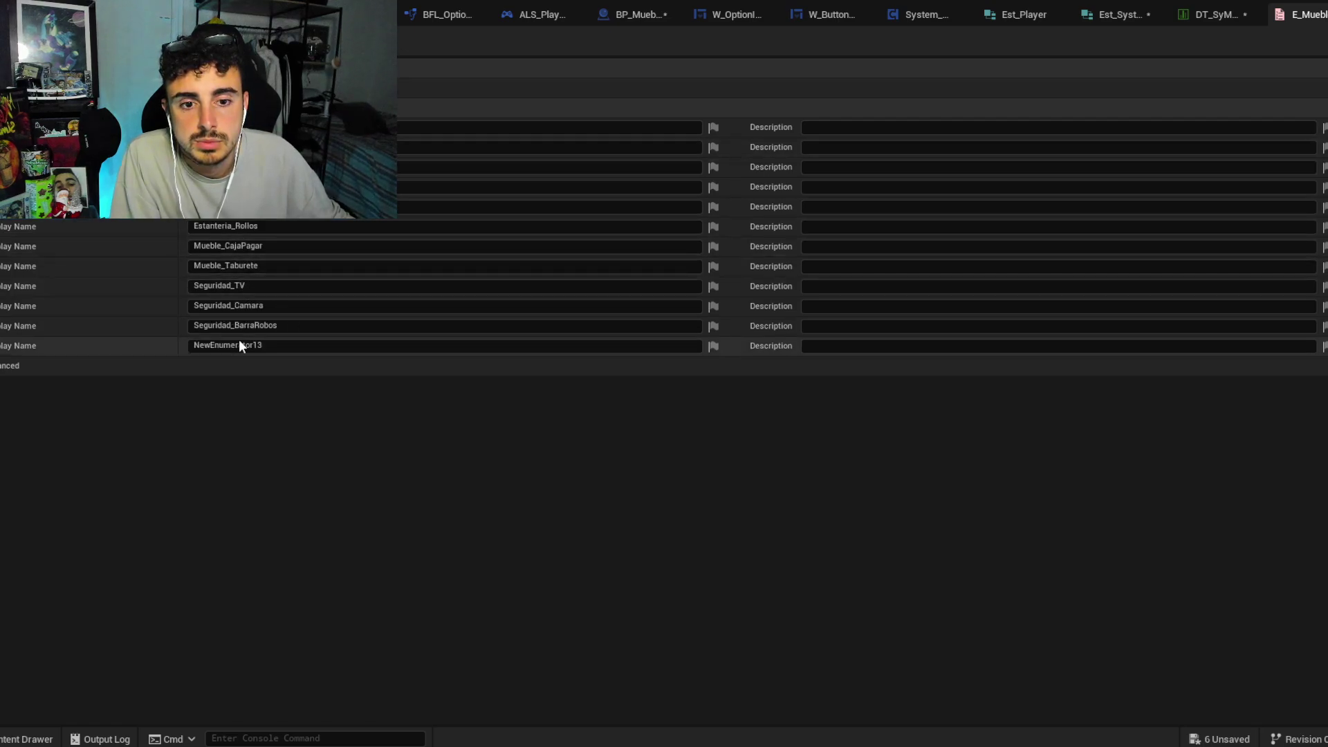
Step: Add an Estanteria_PapelRegalo entry and move it into second place
{"action": "left_click", "coordinate": [242, 345]}
{"action": "type", "text": "Estanteria"}
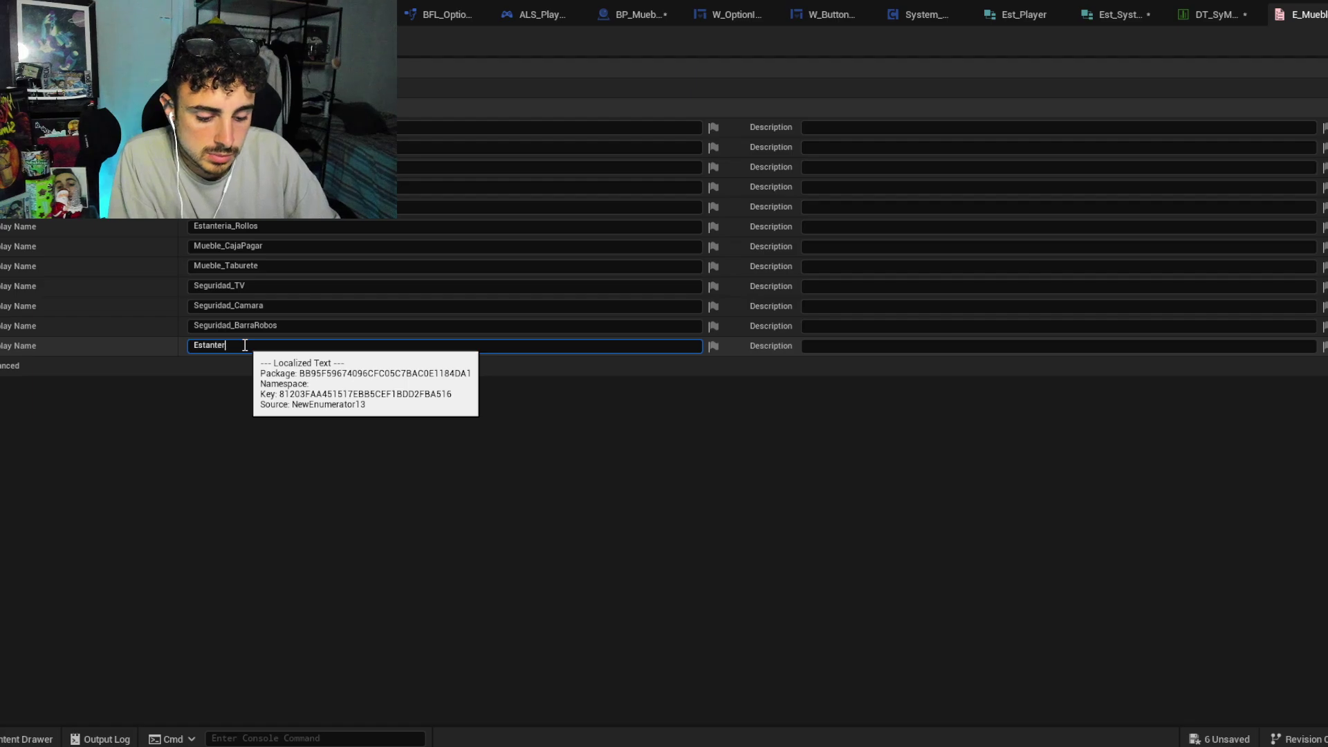
{"action": "type", "text": "_P"}
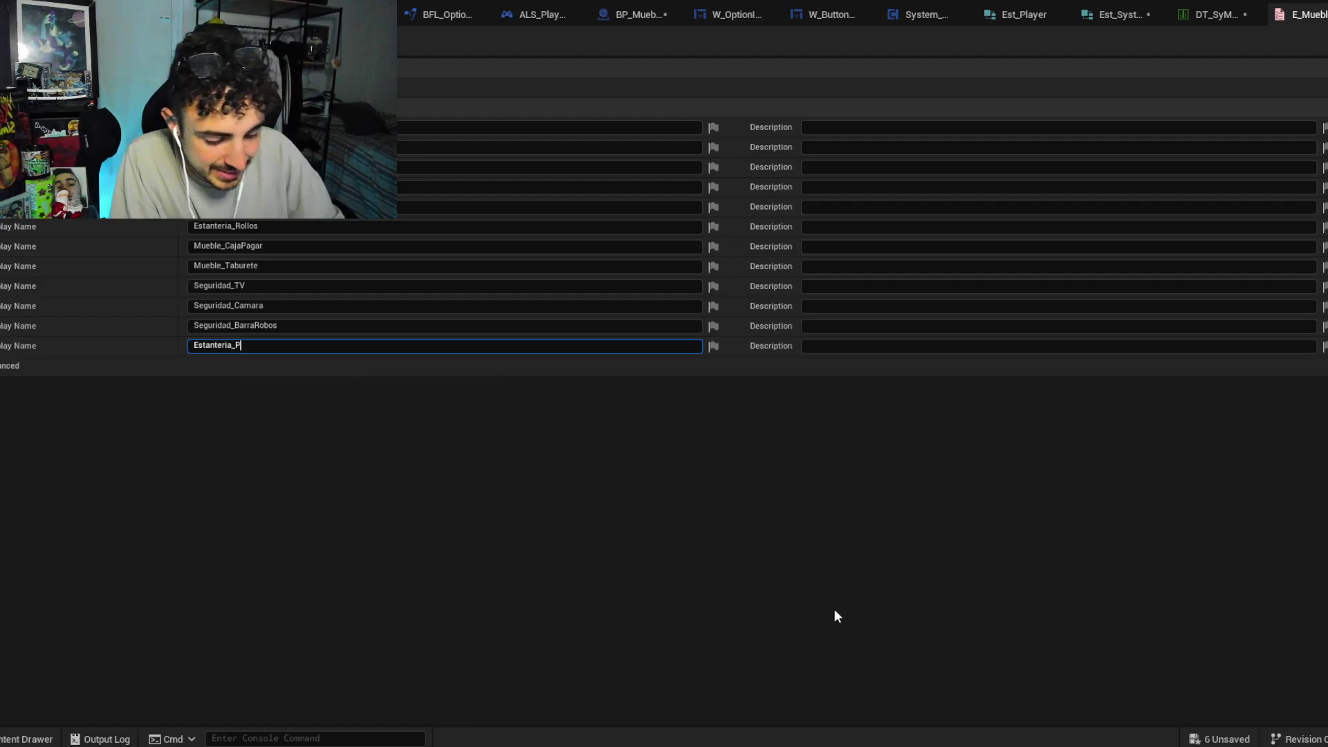
{"action": "type", "text": "apelRegalo"}
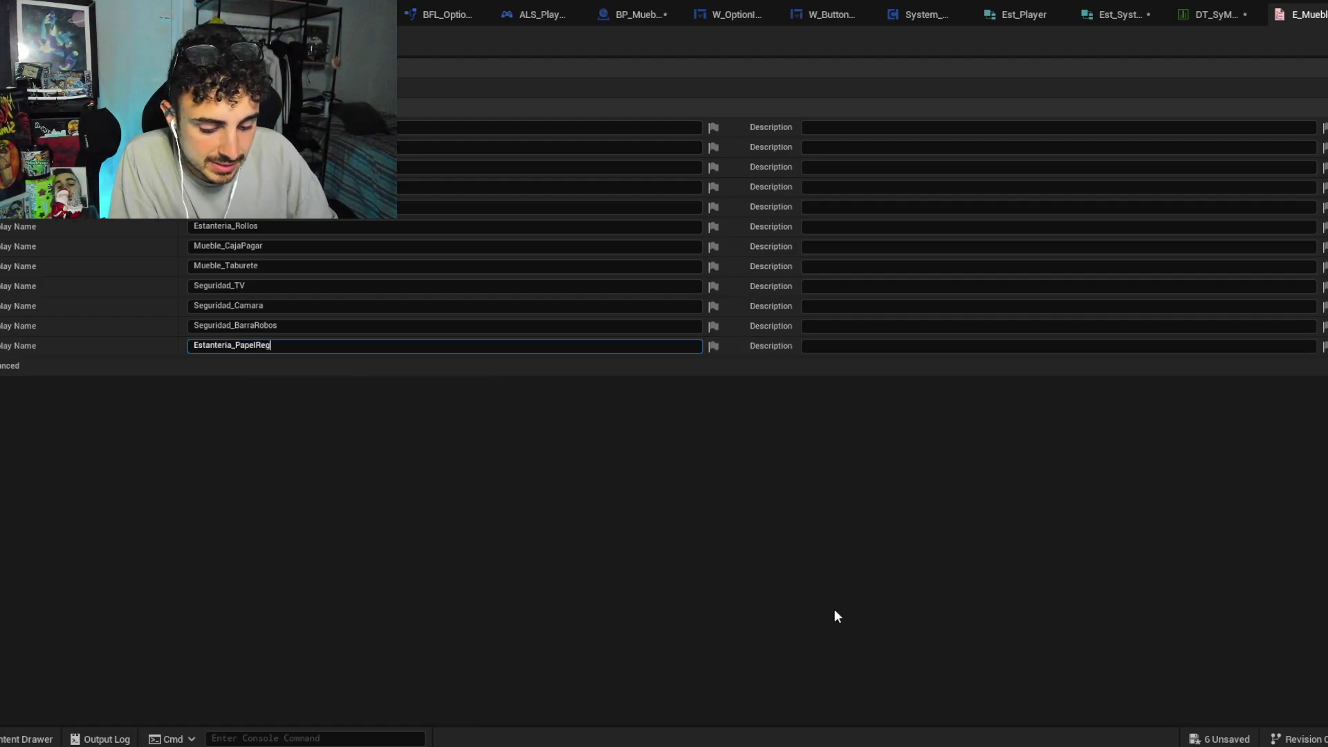
{"action": "key", "text": "Return"}
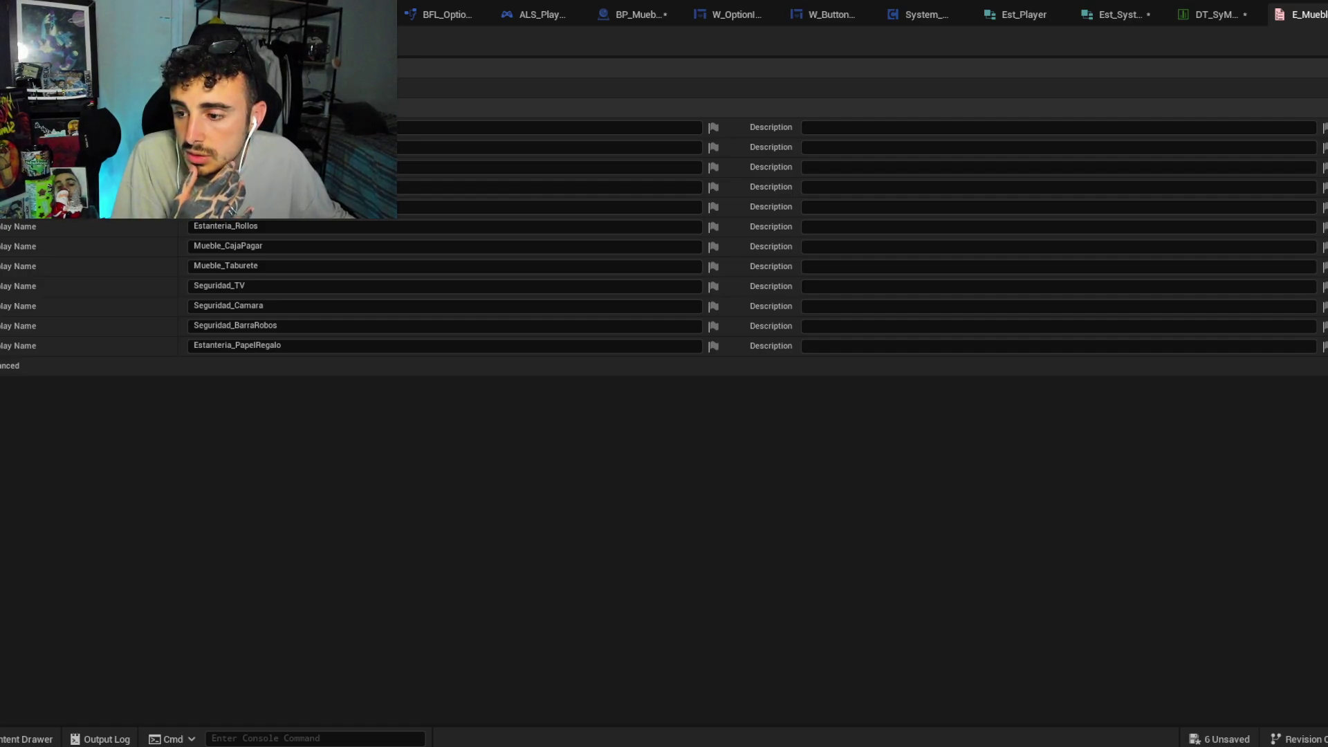
{"action": "left_click_drag", "start_coordinate": [7, 346], "coordinate": [4, 257]}
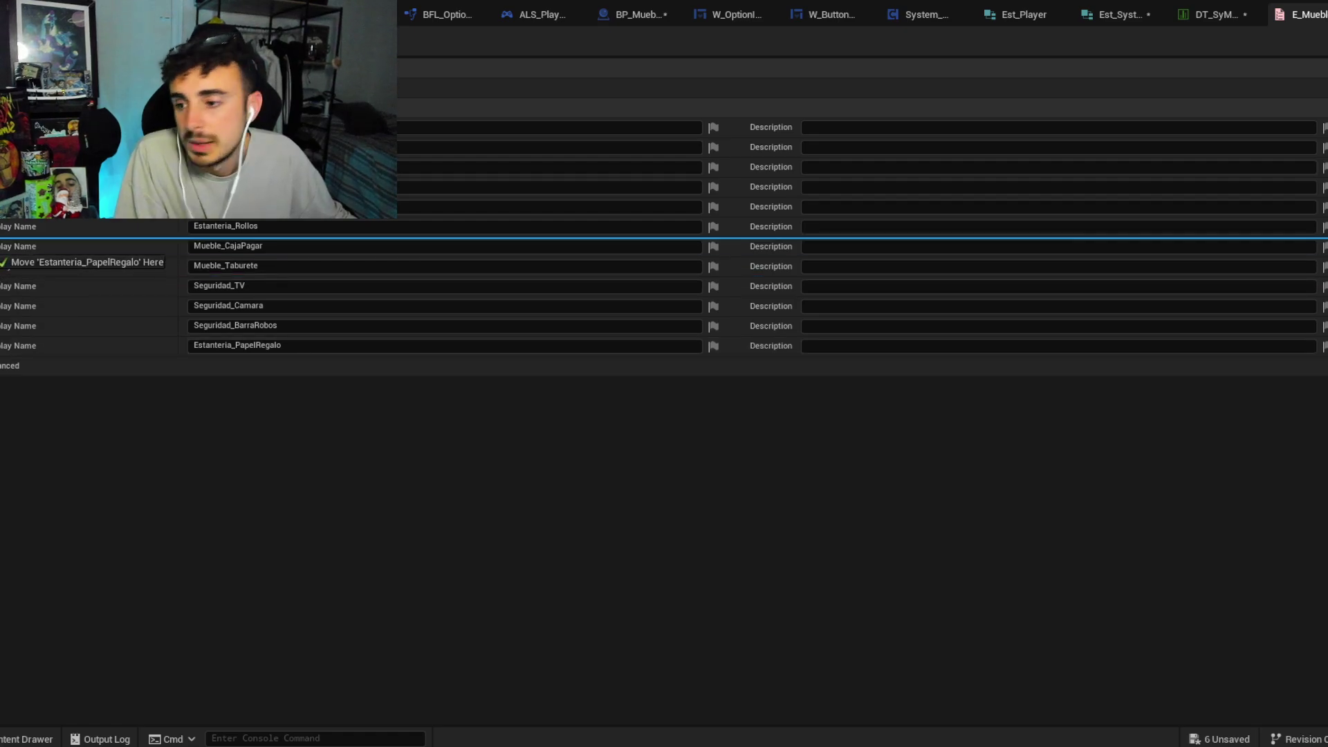
{"action": "left_click_drag", "start_coordinate": [5, 257], "coordinate": [5, 258]}
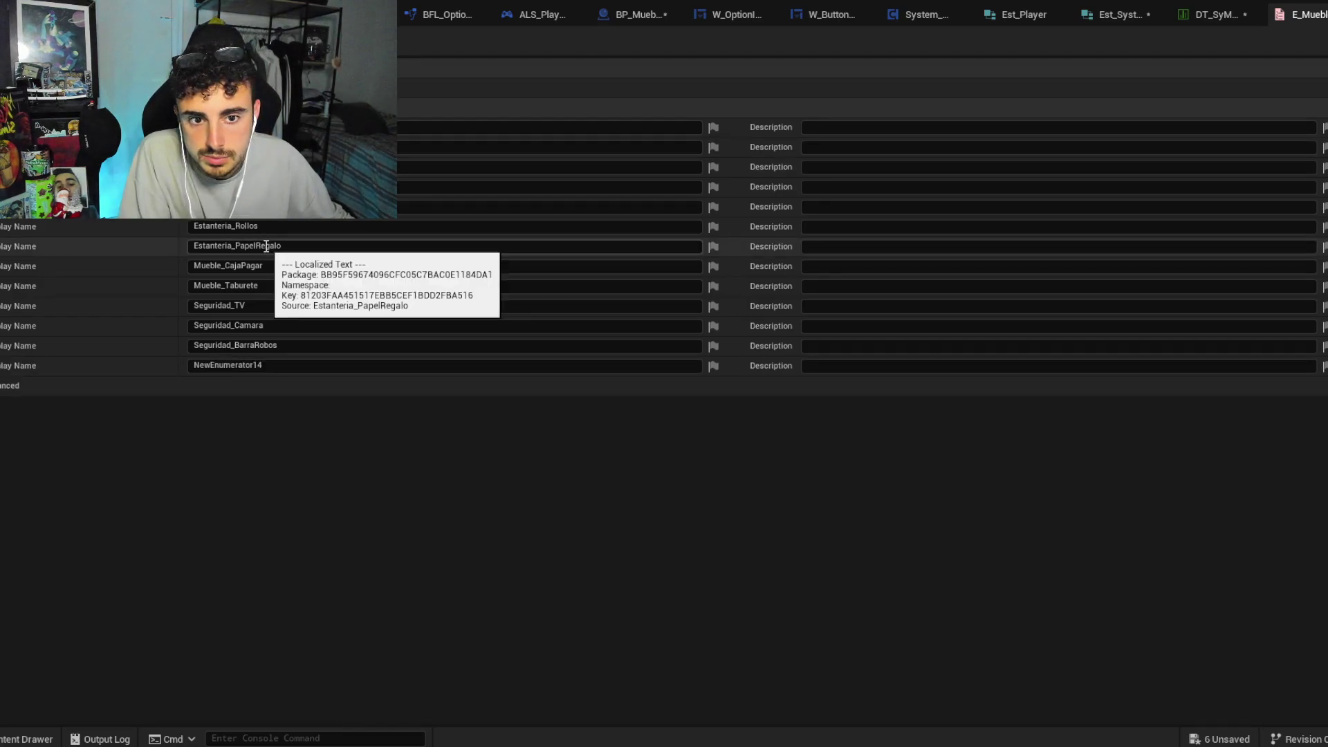
Step: Add an Estanteria_Pelotas entry, fixing the PElotas typo, and move it to third place
{"action": "left_click_drag", "start_coordinate": [236, 246], "coordinate": [158, 251]}
{"action": "key", "text": "ctrl+c"}
{"action": "left_click", "coordinate": [270, 365]}
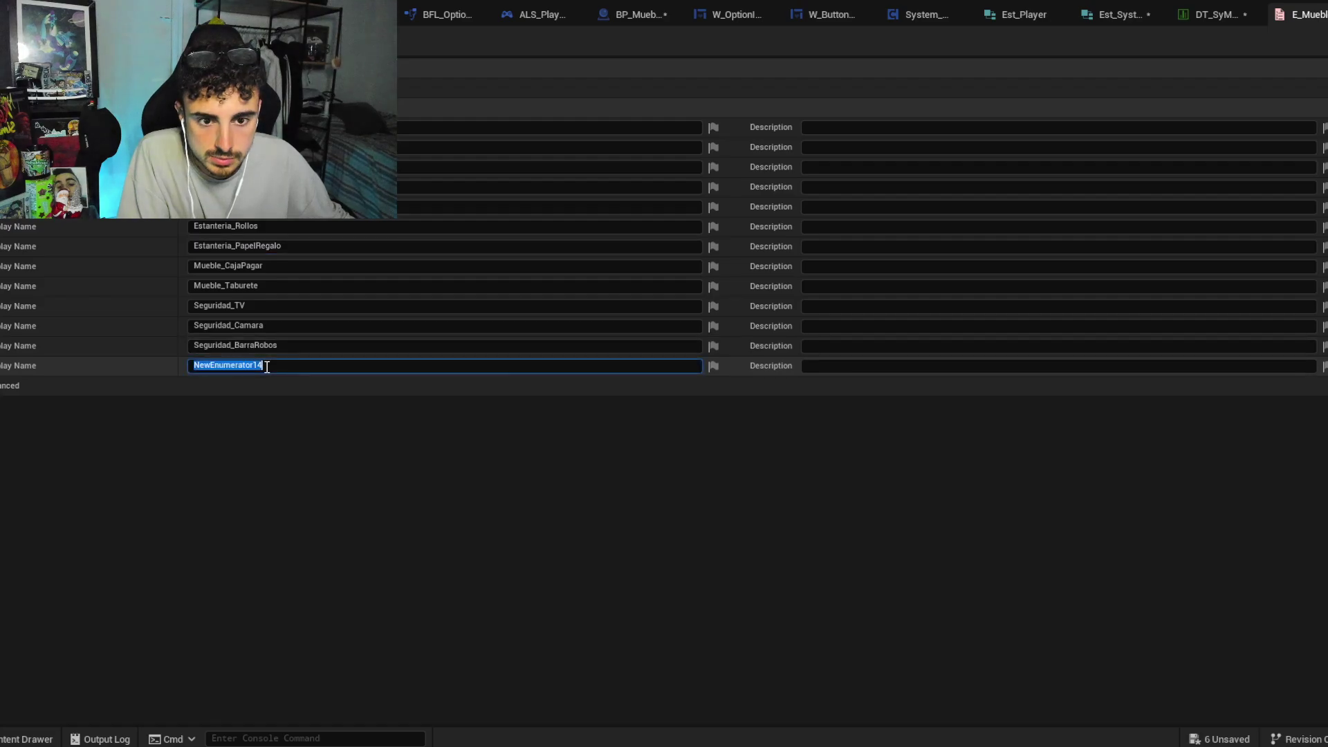
{"action": "key", "text": "ctrl+v"}
{"action": "type", "text": "PEl"}
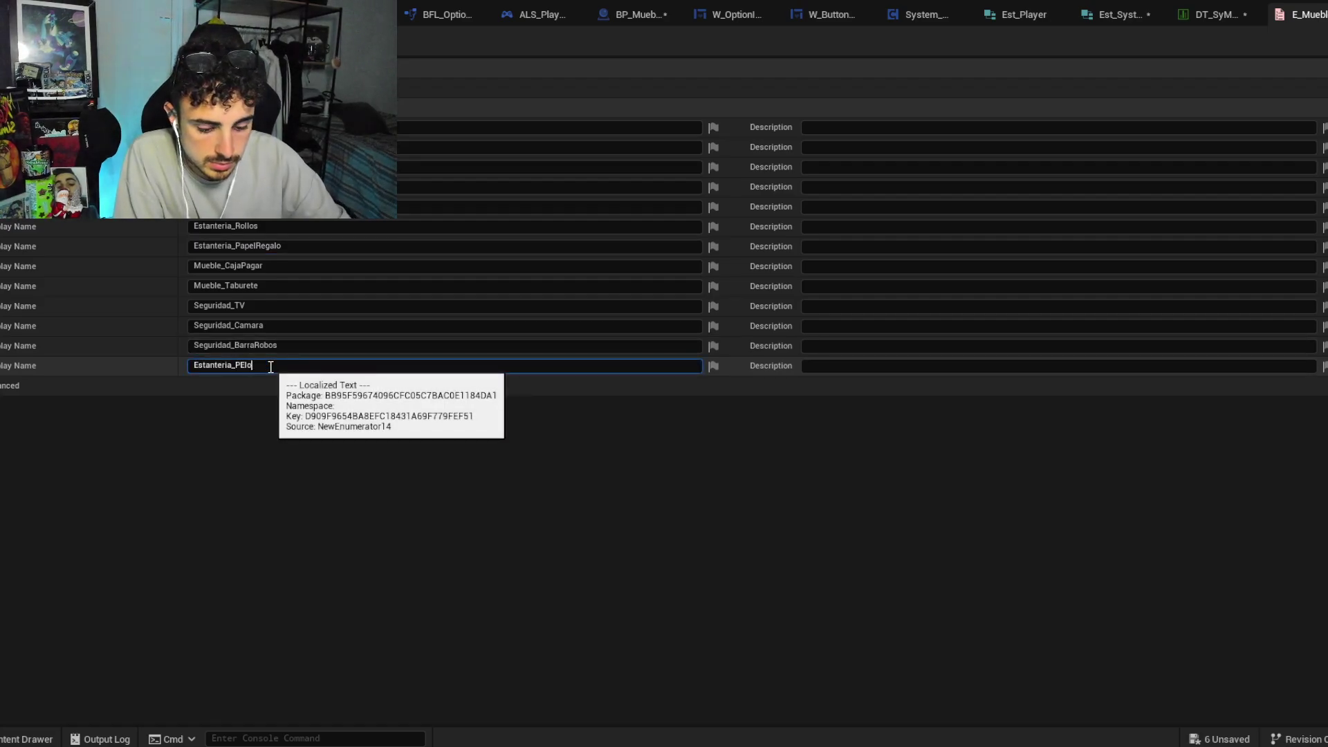
{"action": "type", "text": "otas"}
{"action": "double_click", "coordinate": [245, 366]}
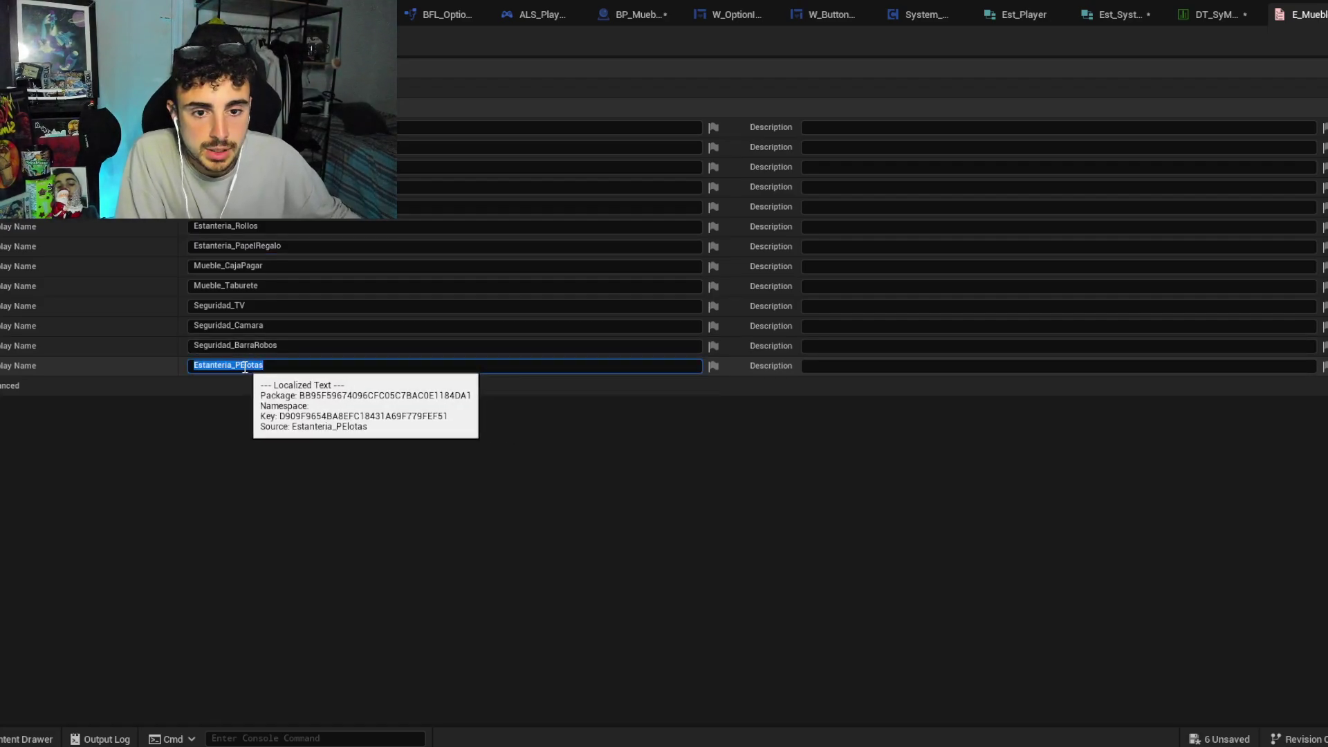
{"action": "left_click", "coordinate": [245, 367]}
{"action": "key", "text": "BackSpace"}
{"action": "type", "text": "e"}
{"action": "key", "text": "Return"}
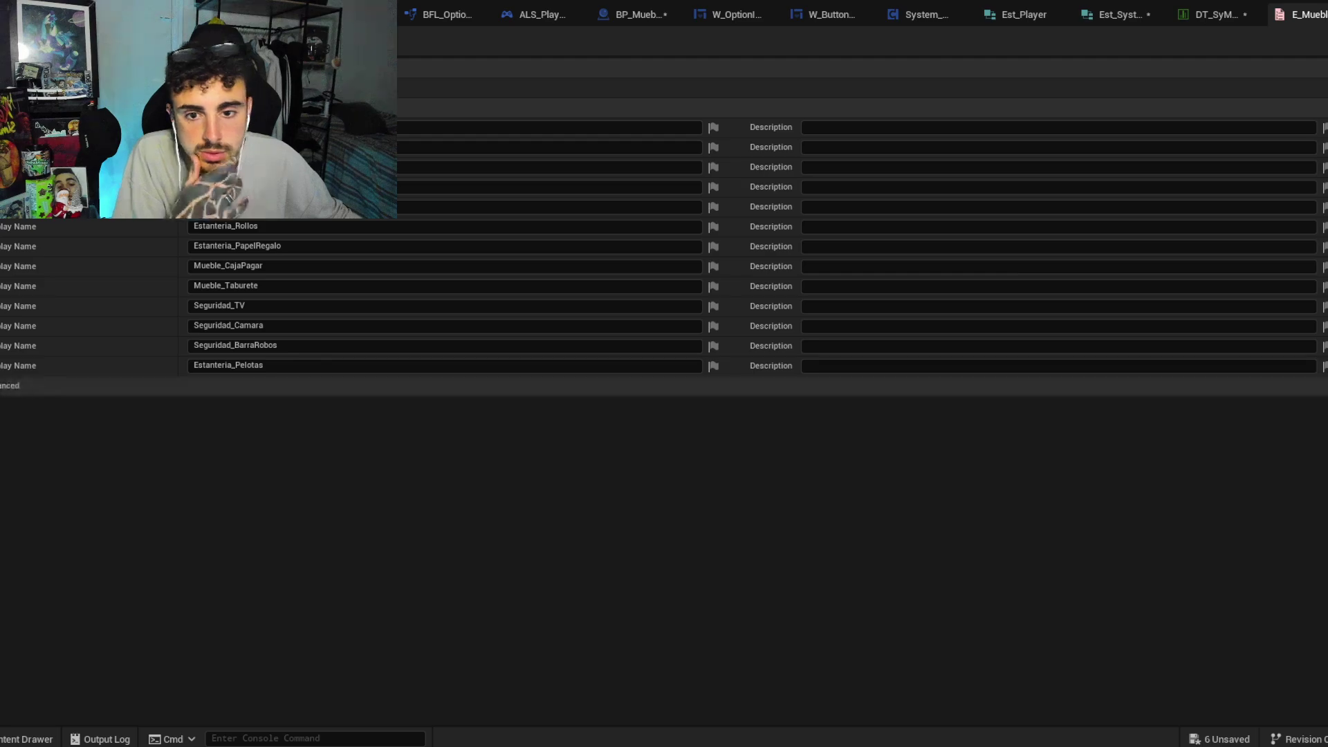
{"action": "left_click_drag", "start_coordinate": [10, 365], "coordinate": [3, 283]}
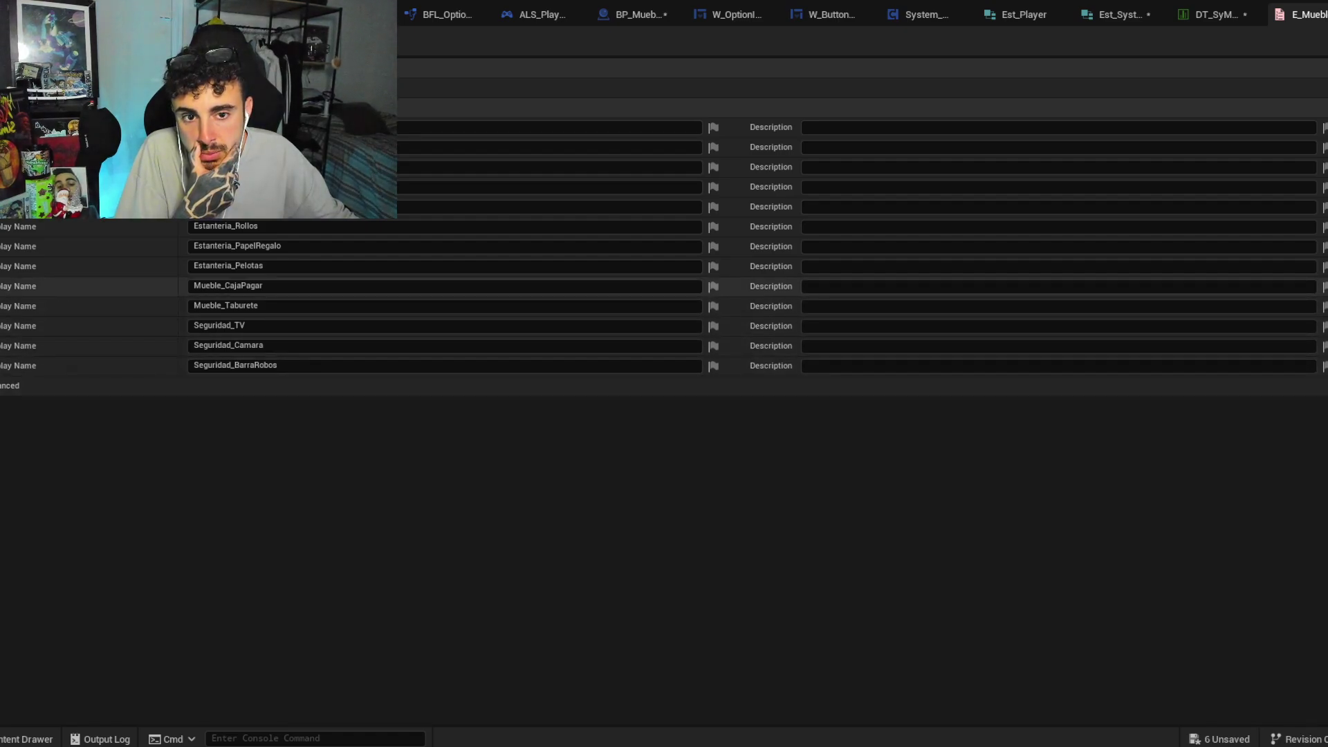
Step: Move Mueble_CajaPagar and Mueble_Taburete to the end of E_Muebles and save it
{"action": "left_click_drag", "start_coordinate": [4, 285], "coordinate": [3, 379]}
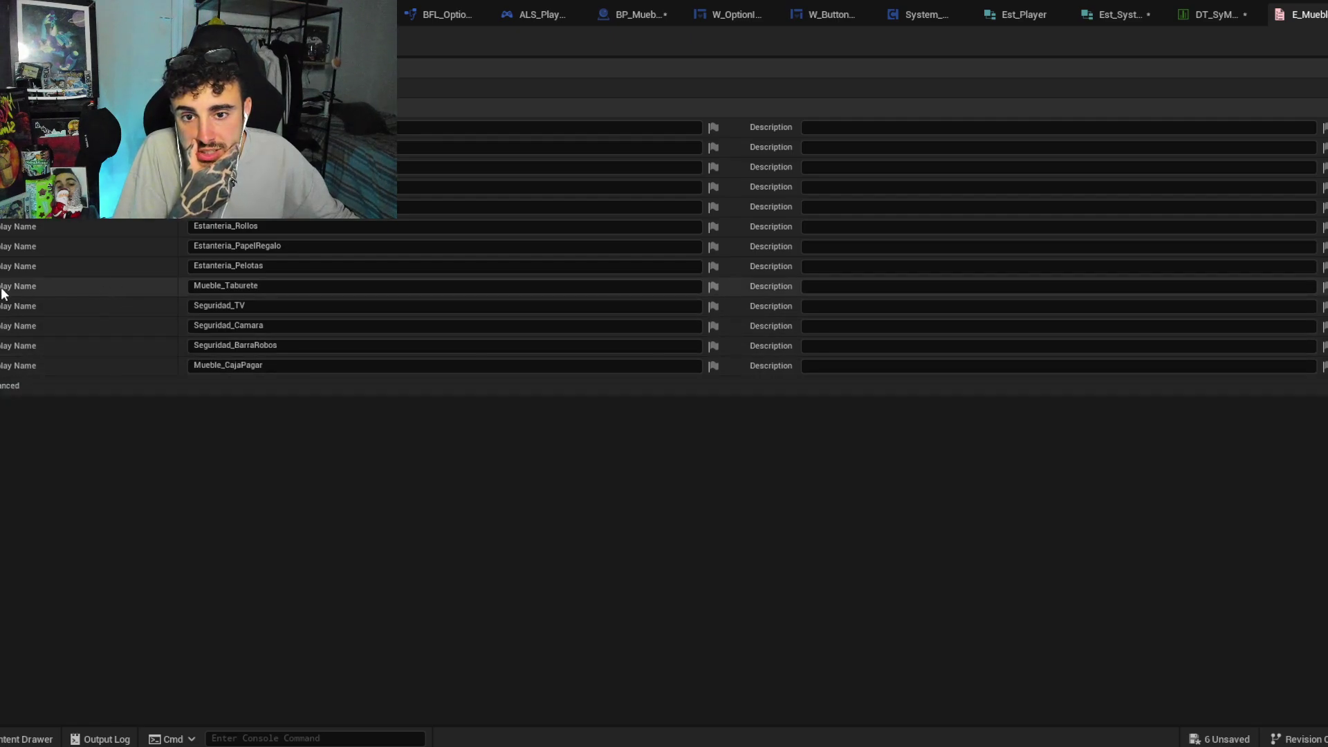
{"action": "left_click_drag", "start_coordinate": [3, 285], "coordinate": [16, 372]}
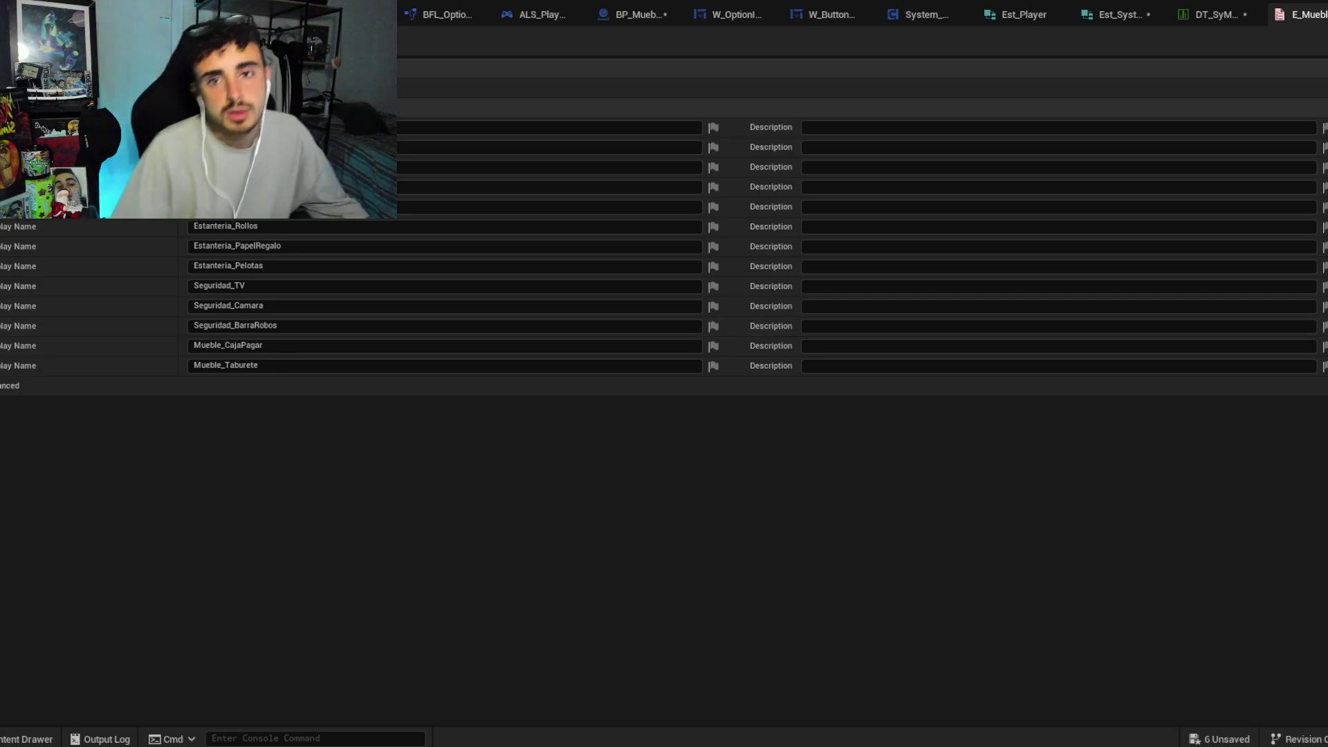
{"action": "key", "text": "ctrl+s"}
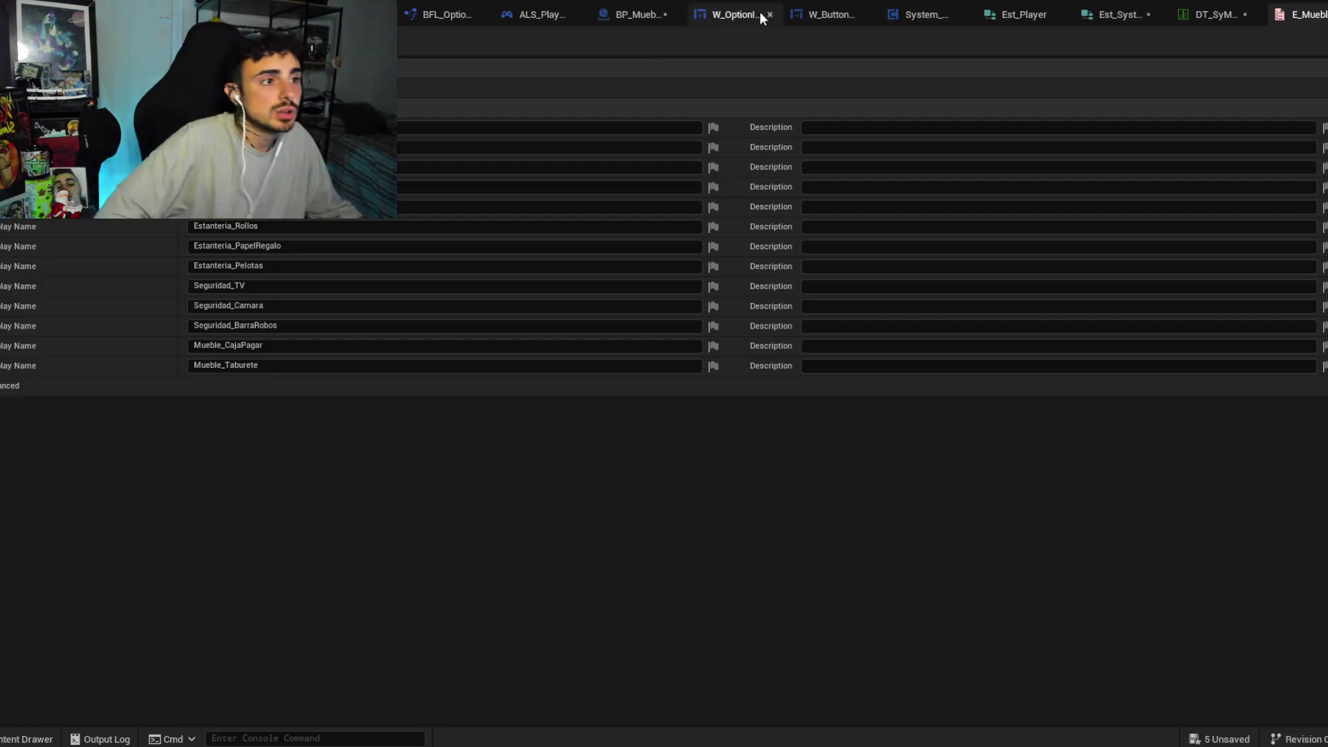
Step: Save all remaining unsaved assets from the level editor
{"action": "left_click", "coordinate": [332, 14]}
{"action": "left_click", "coordinate": [114, 460]}
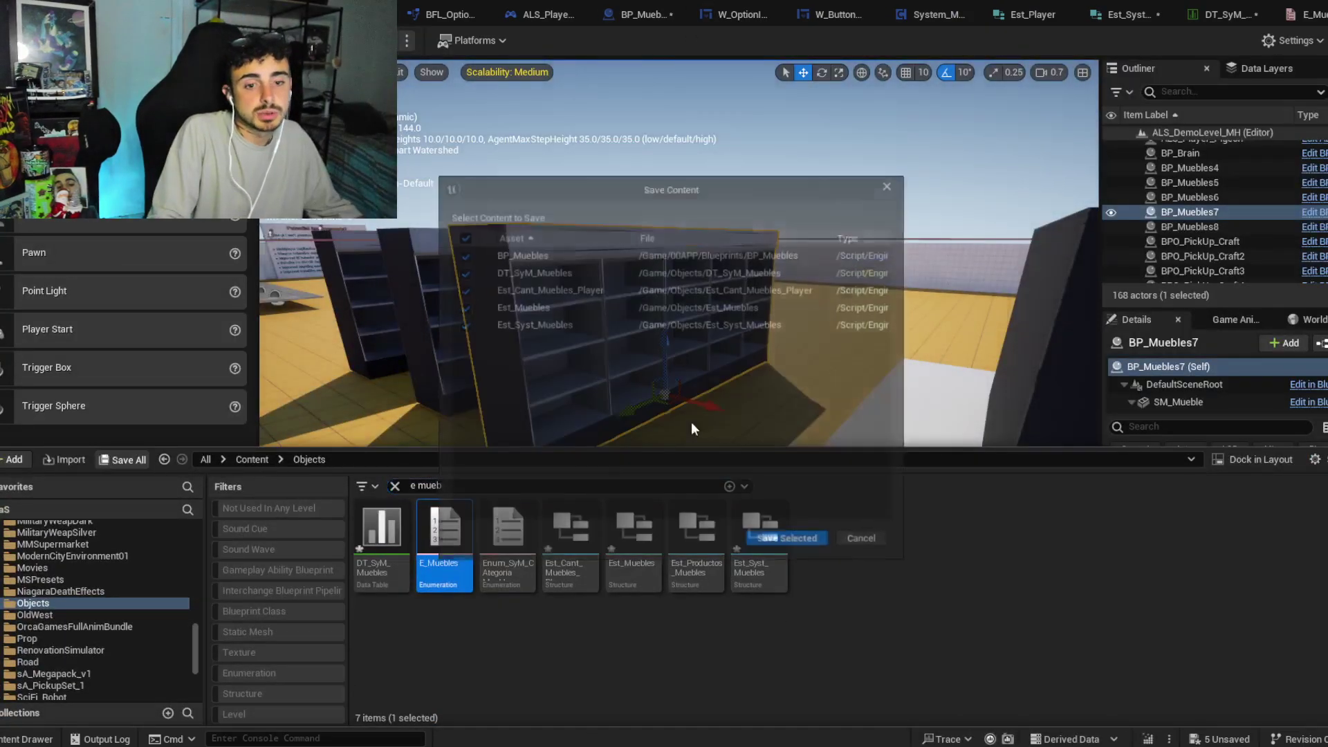
{"action": "key", "text": "Return"}
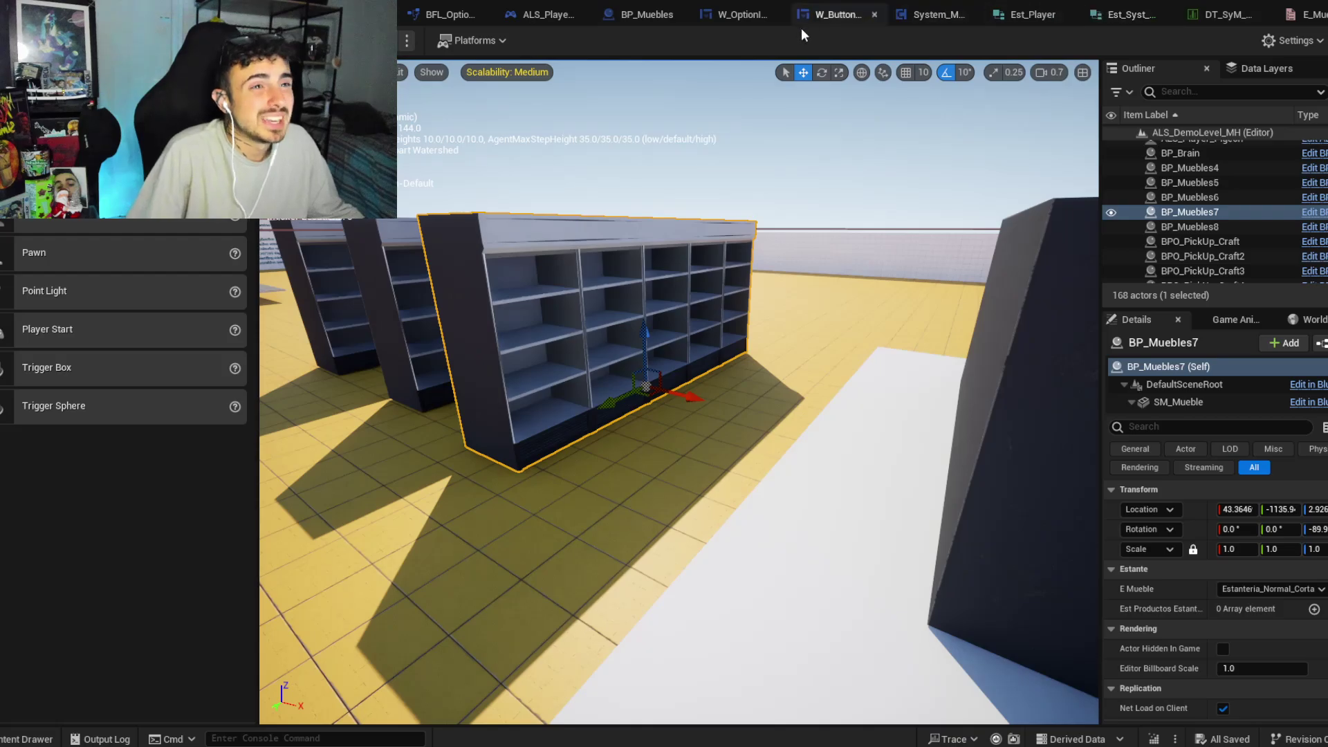
Step: Nudge the BP_Muebles7 bookshelf along X, open BP_Muebles, and bring E_Muebles forward
{"action": "left_click_drag", "start_coordinate": [705, 393], "coordinate": [714, 388]}
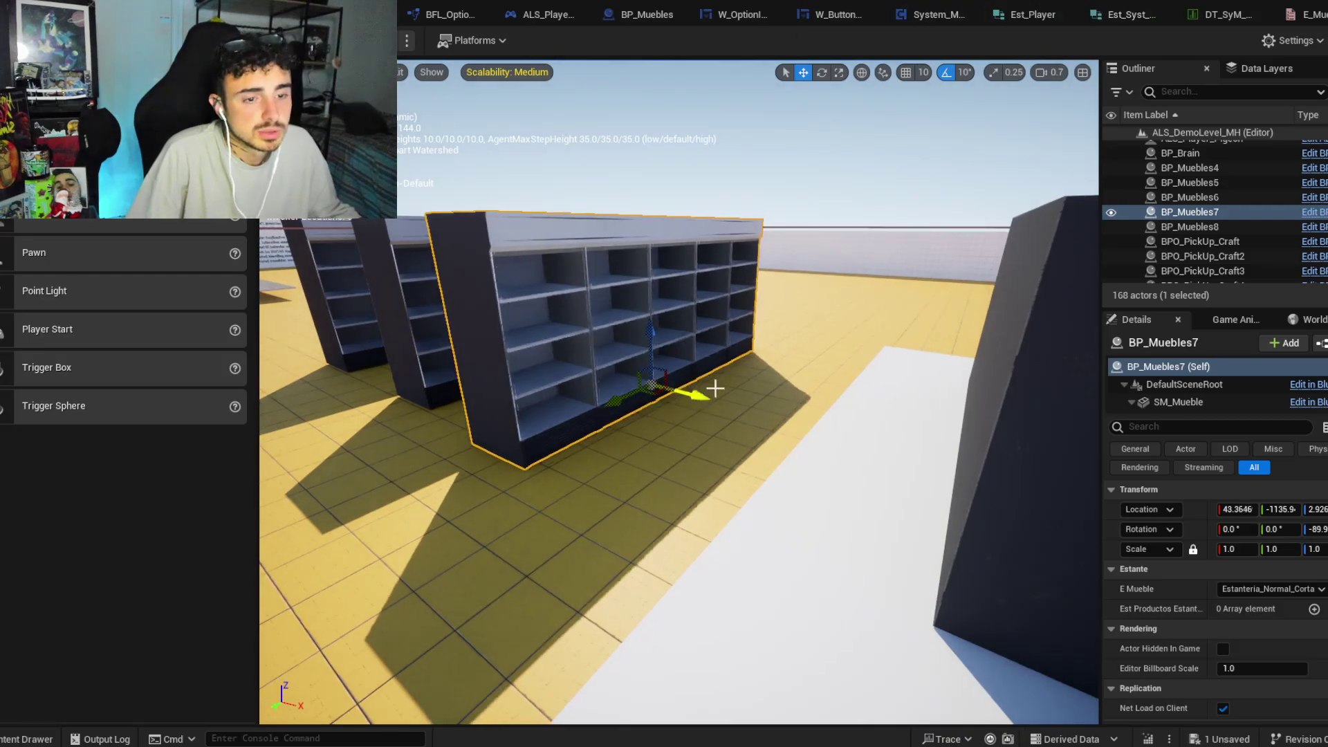
{"action": "key", "text": "ctrl+space"}
{"action": "double_click", "coordinate": [916, 664]}
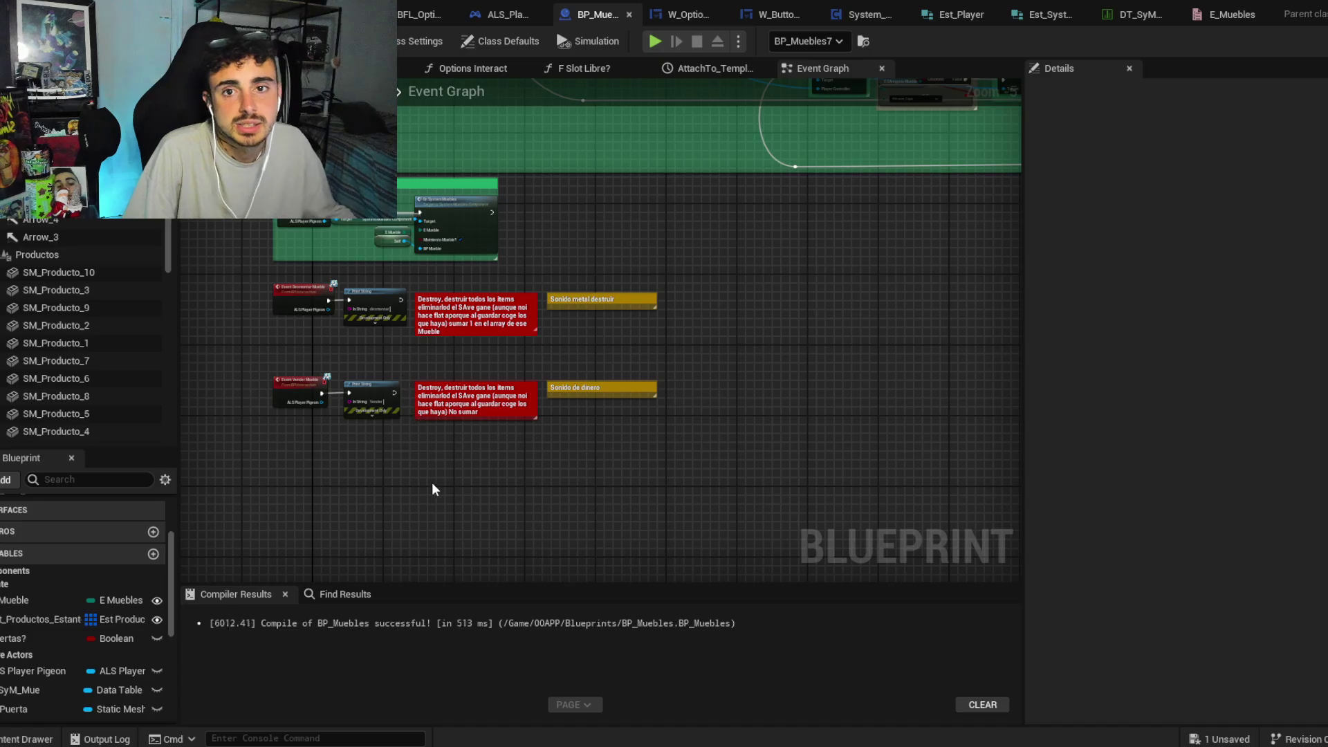
{"action": "left_click", "coordinate": [332, 14]}
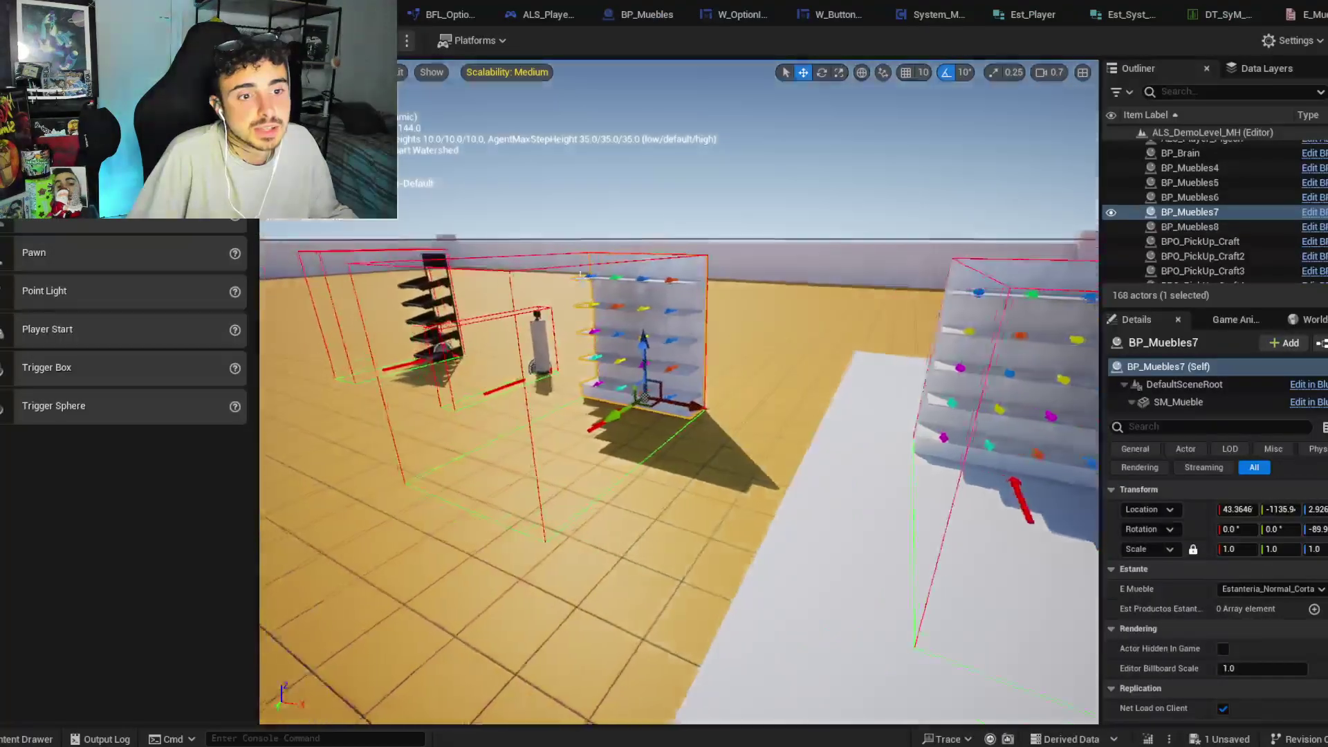
{"action": "left_click", "coordinate": [1304, 14]}
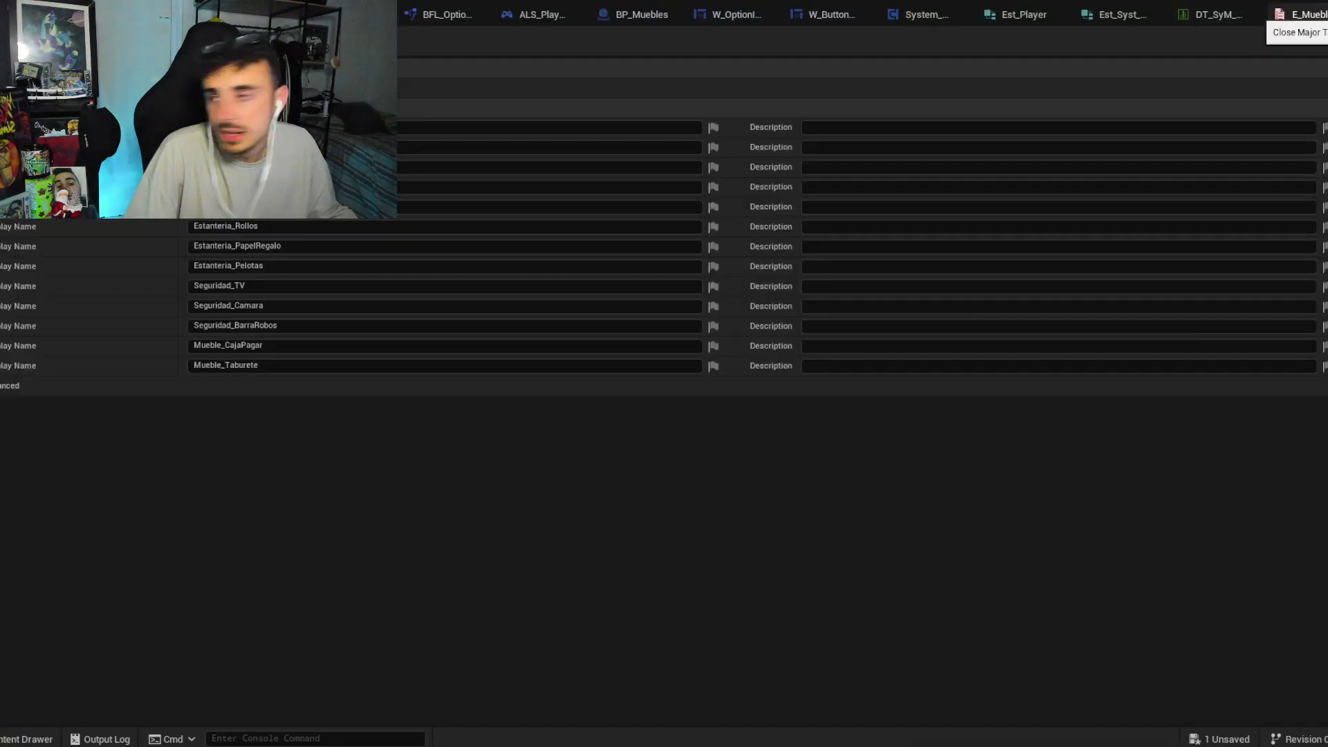
Step: Close E_Muebles and check the Almacen_Cajas row's furniture type and category in DT_SyM_Muebles
{"action": "left_click", "coordinate": [1321, 14]}
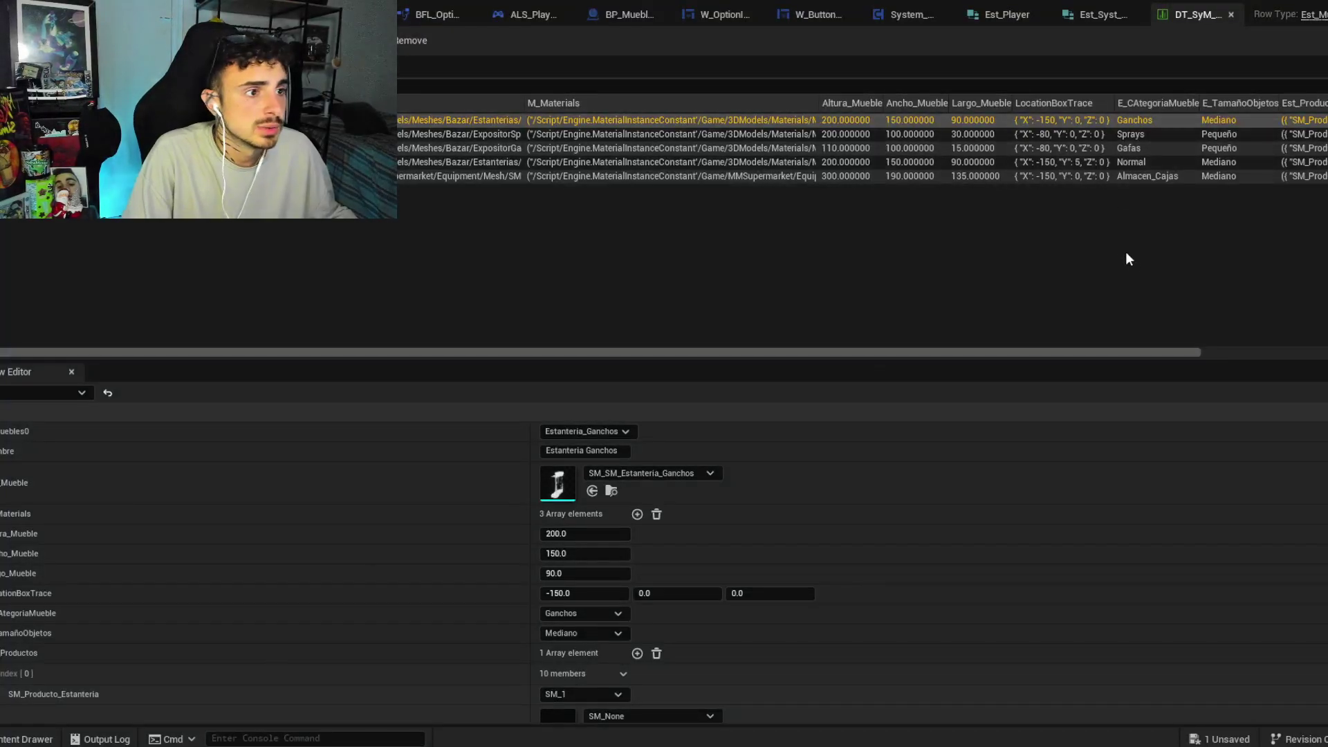
{"action": "left_click", "coordinate": [1076, 228]}
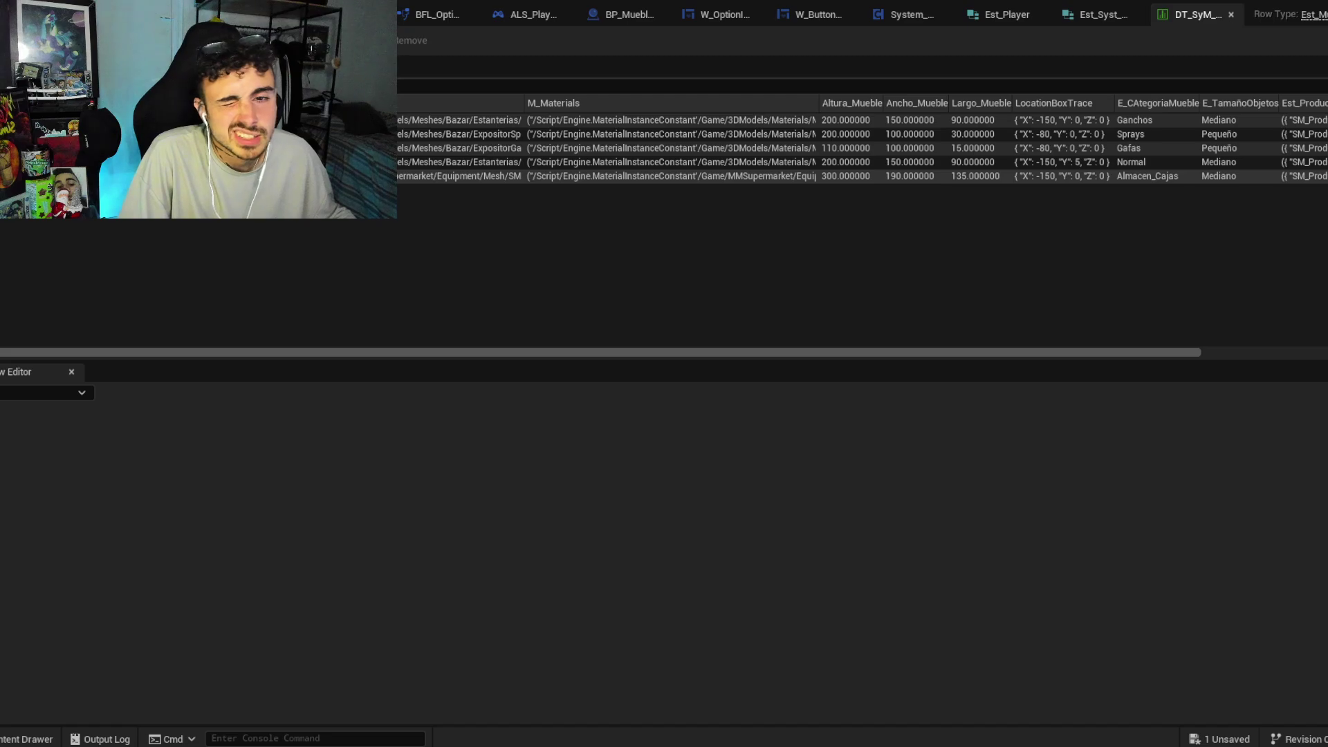
{"action": "left_click", "coordinate": [221, 175]}
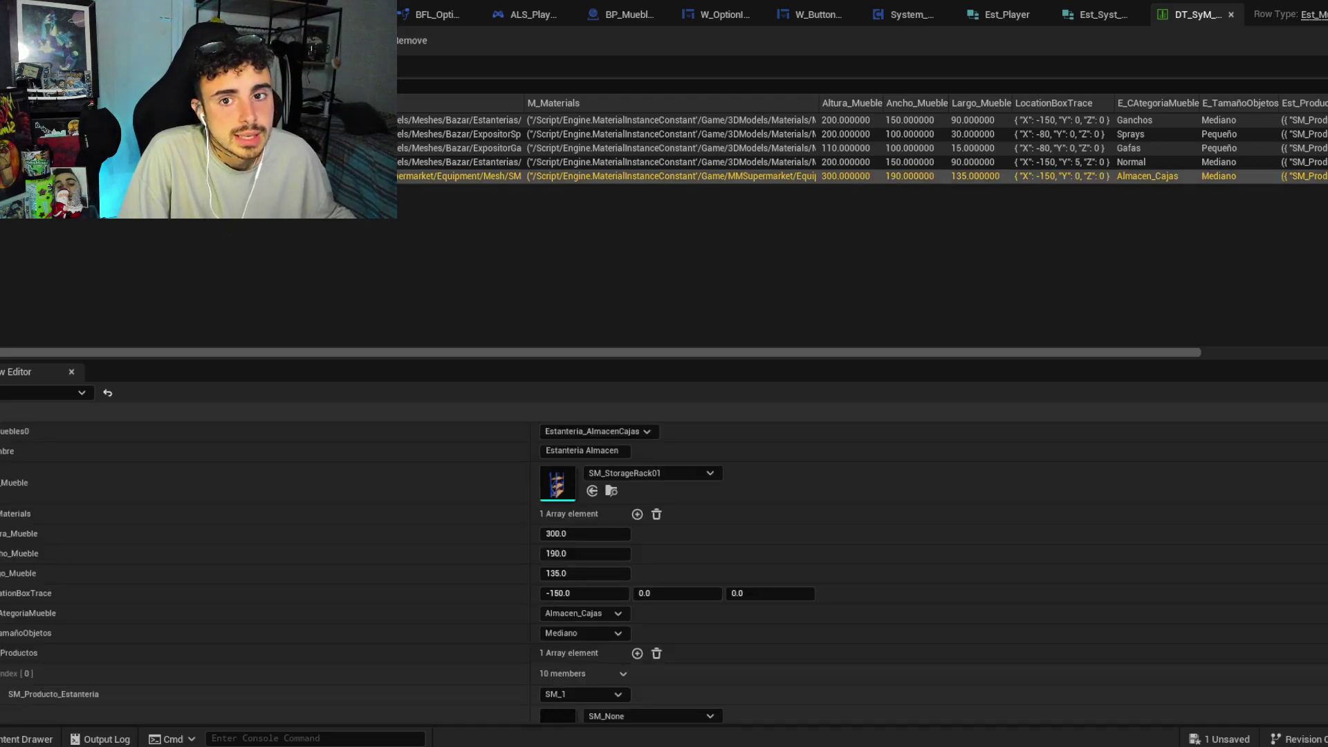
{"action": "left_click", "coordinate": [599, 429]}
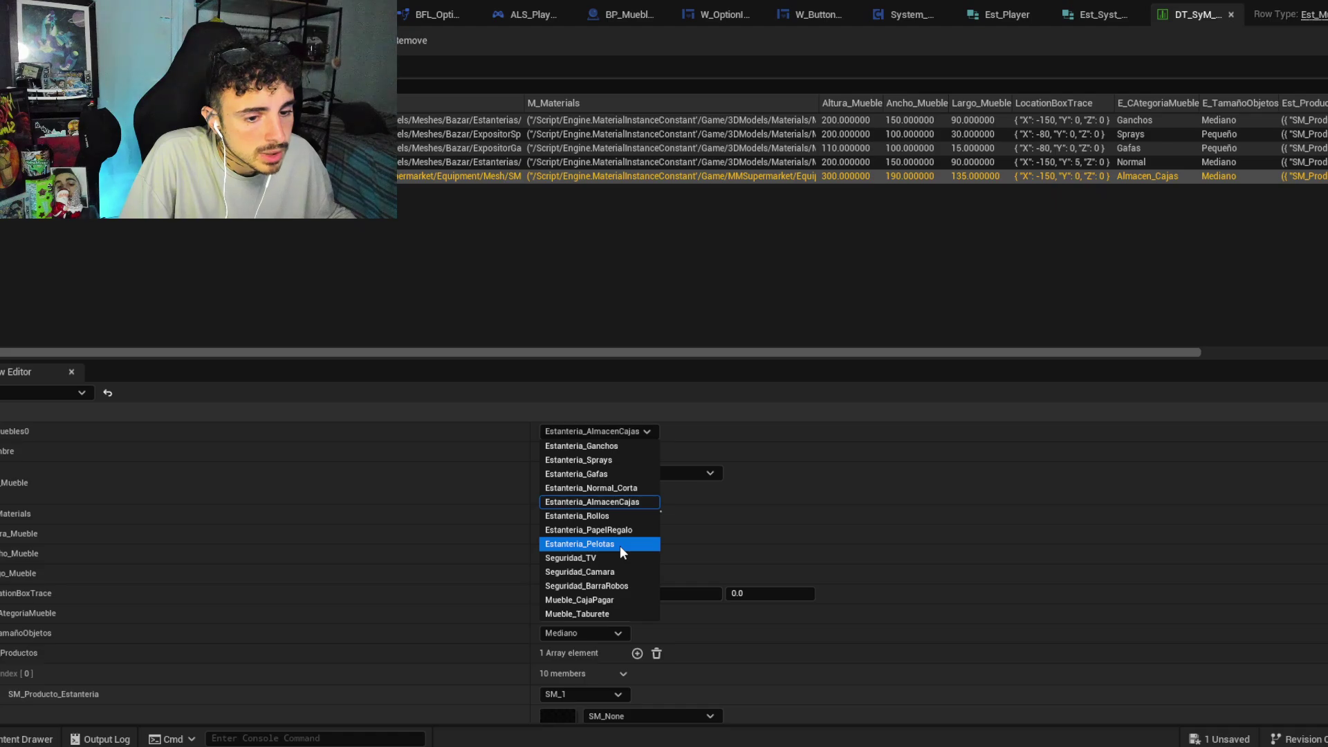
{"action": "left_click", "coordinate": [396, 269]}
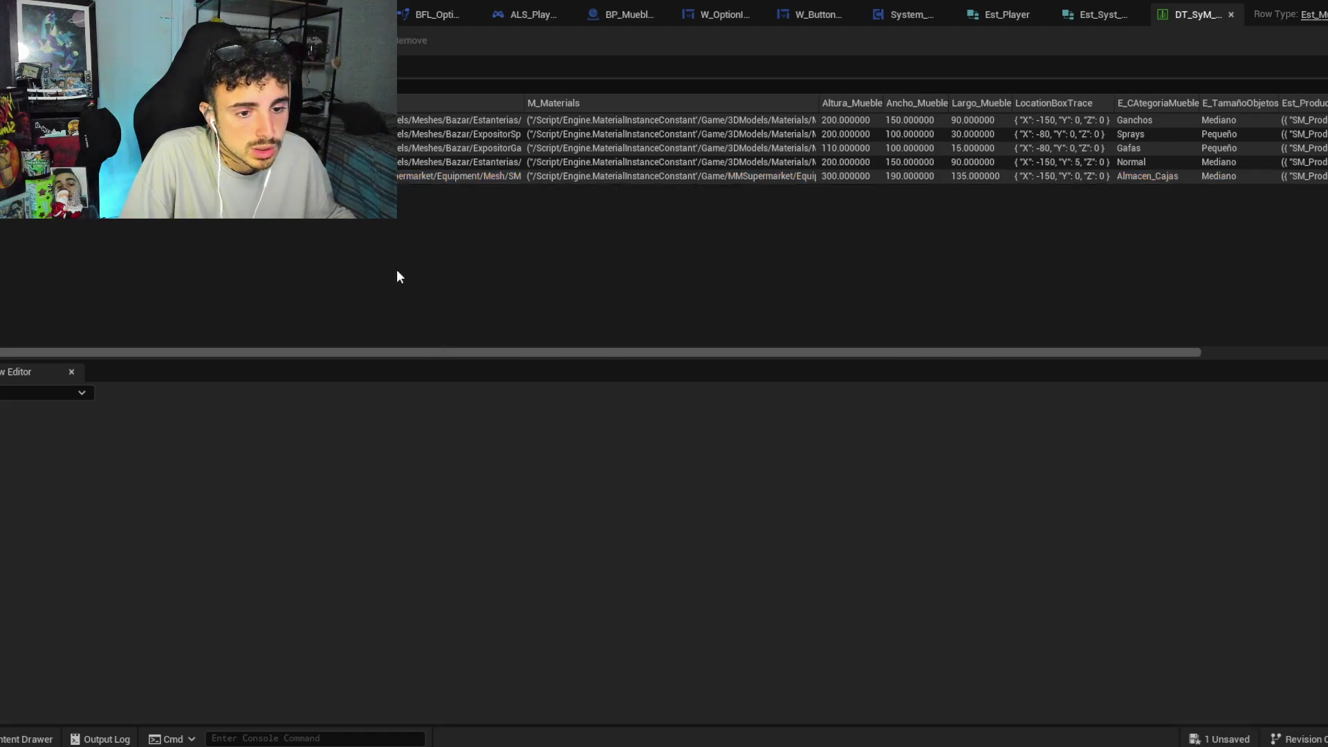
{"action": "left_click", "coordinate": [332, 175]}
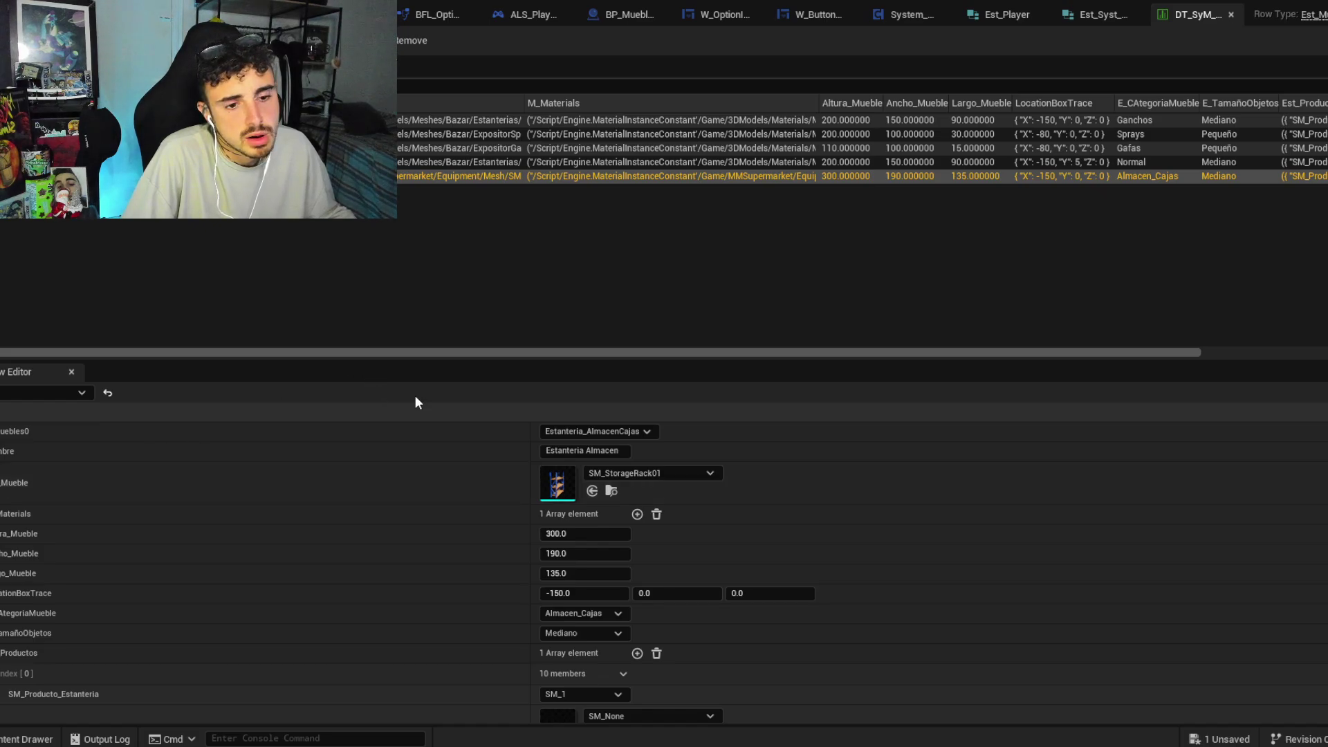
{"action": "scroll", "coordinate": [525, 532], "scroll_direction": "down", "scroll_amount": 3}
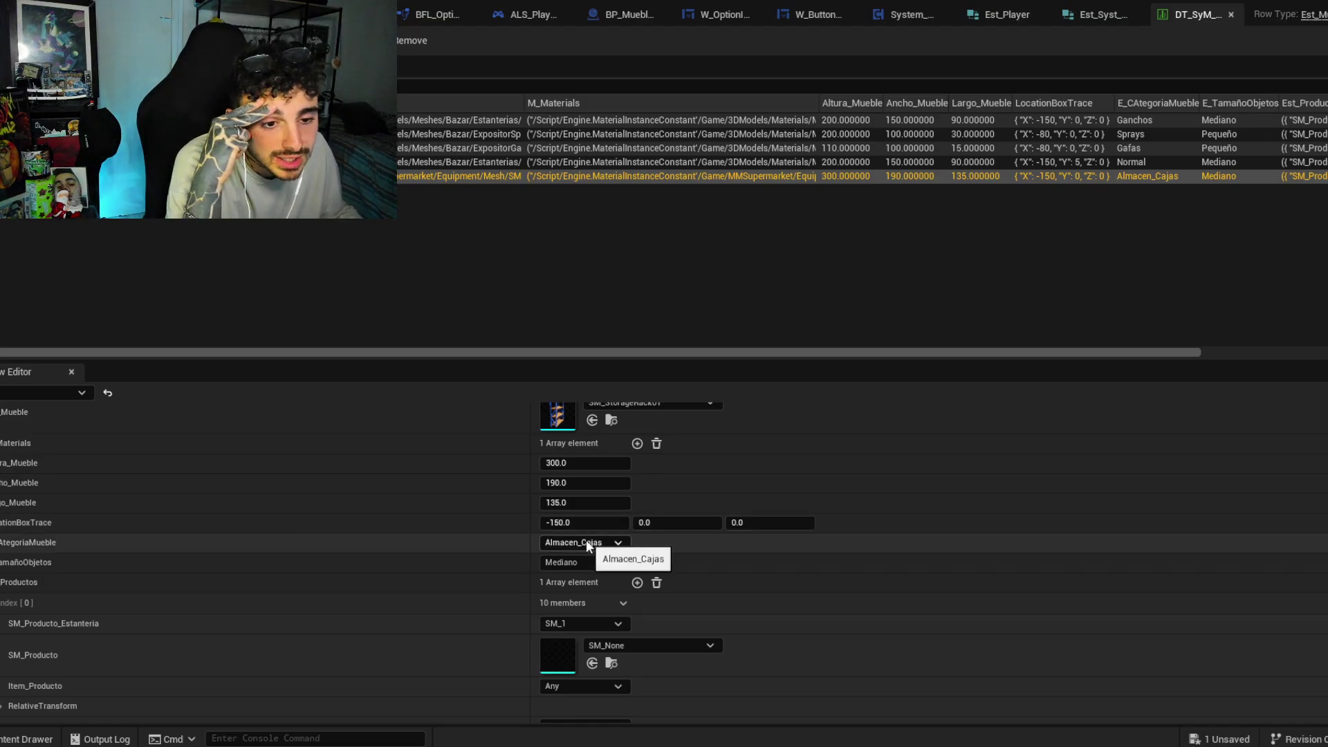
{"action": "left_click", "coordinate": [617, 543]}
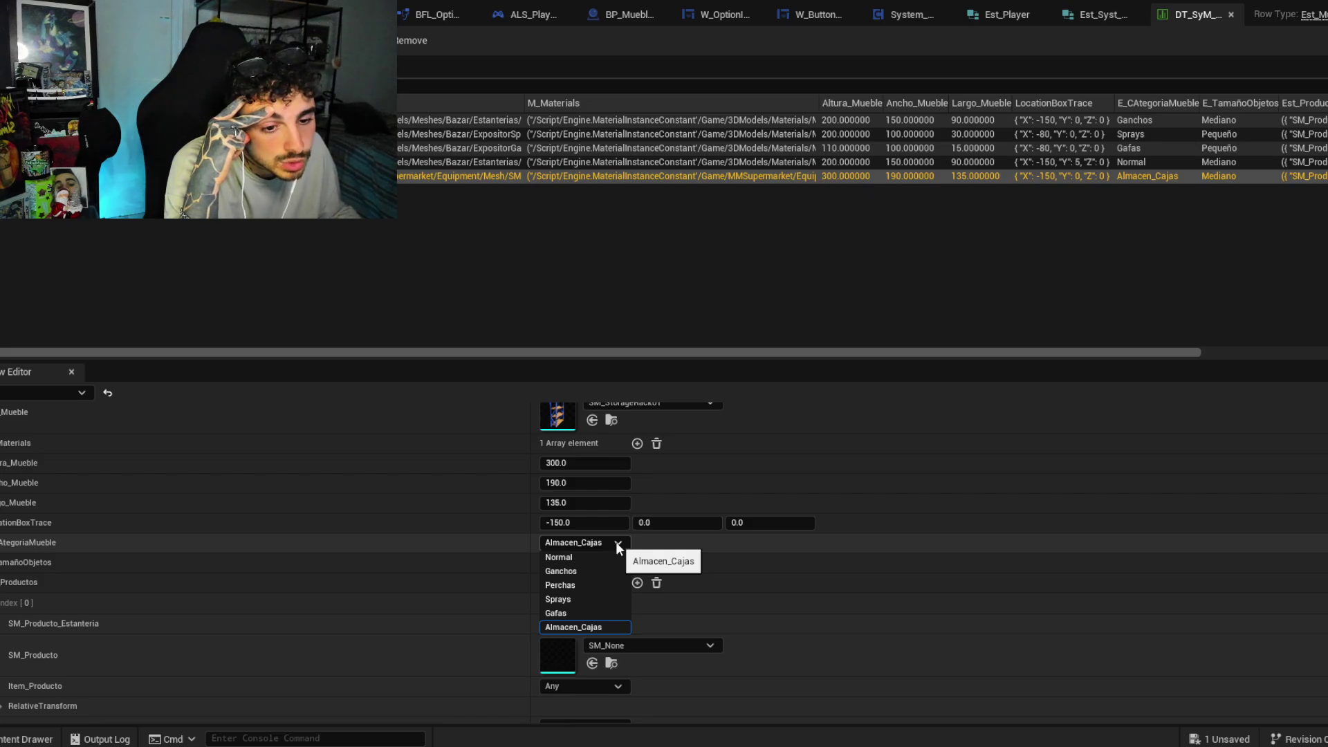
Step: In the Est_Syst_Muebles struct, add a first Estanteria_Ganchos entry to the furniture array
{"action": "left_click", "coordinate": [615, 542]}
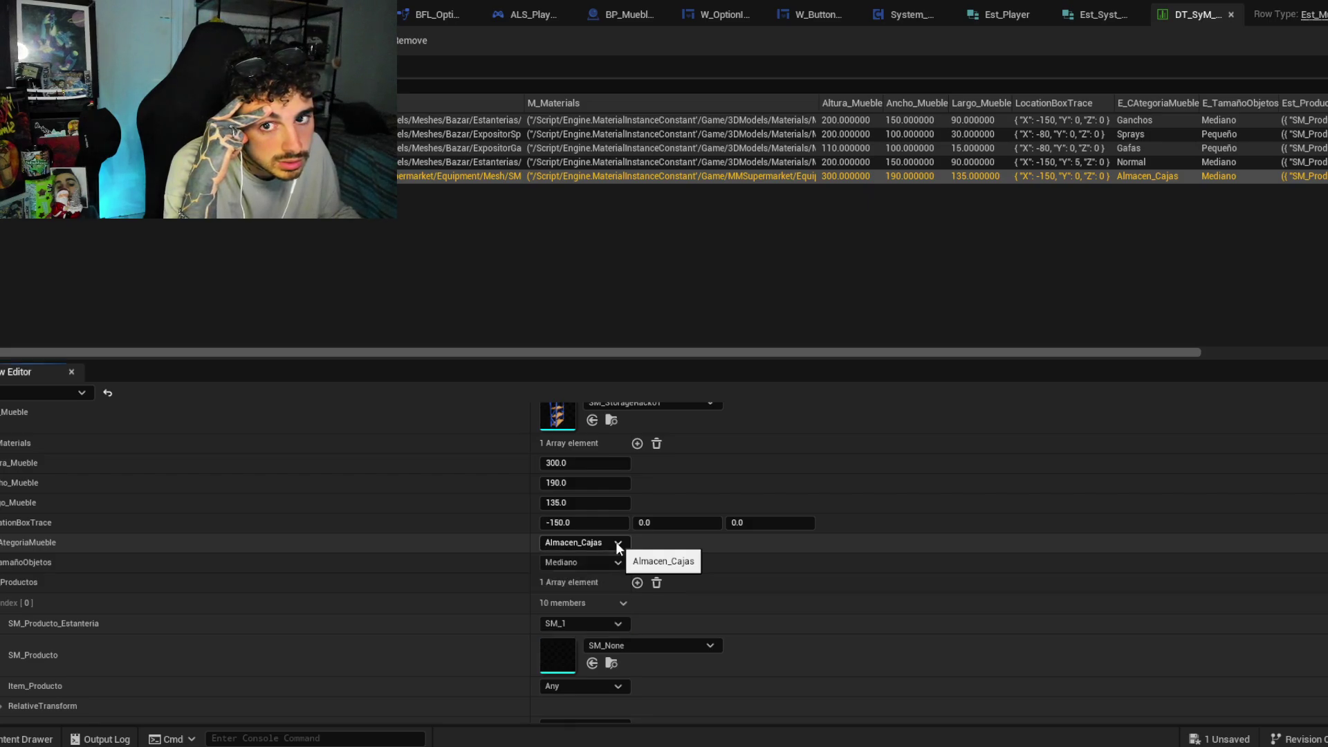
{"action": "left_click", "coordinate": [552, 239]}
{"action": "left_click", "coordinate": [1090, 15]}
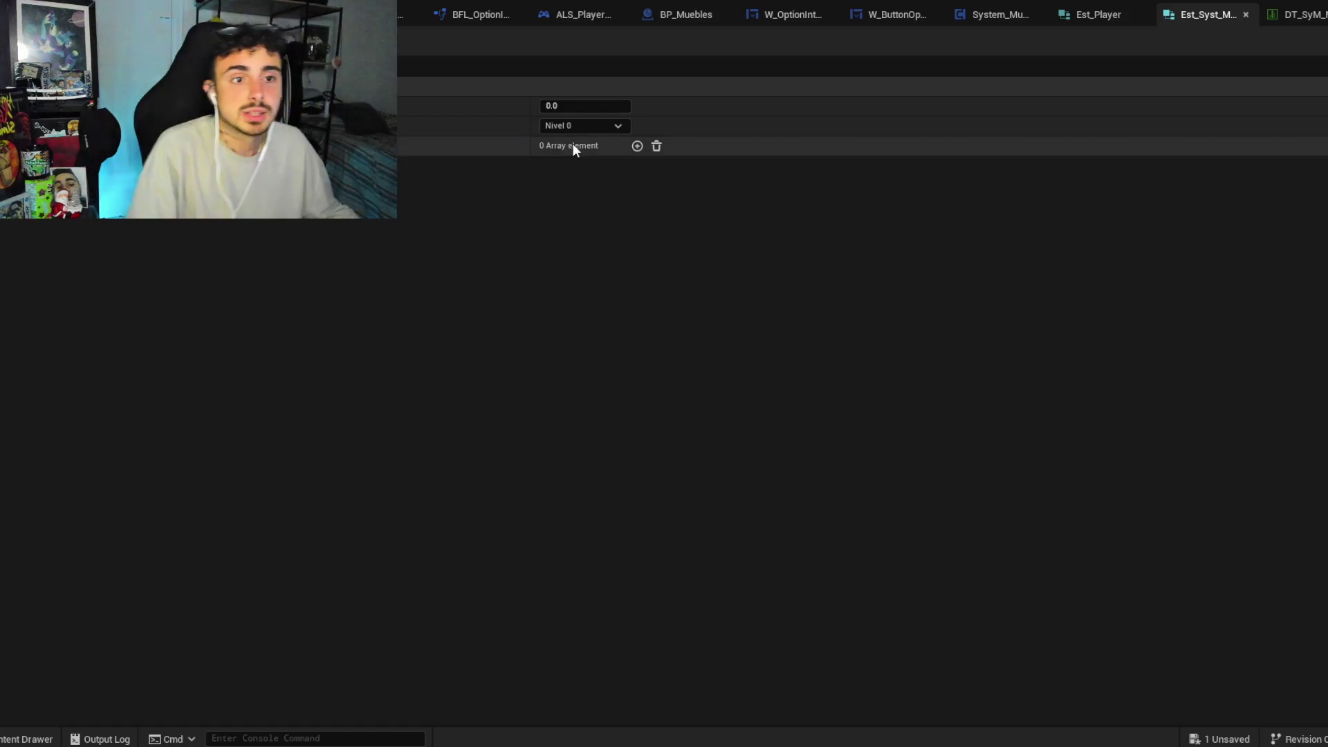
{"action": "left_click", "coordinate": [636, 147]}
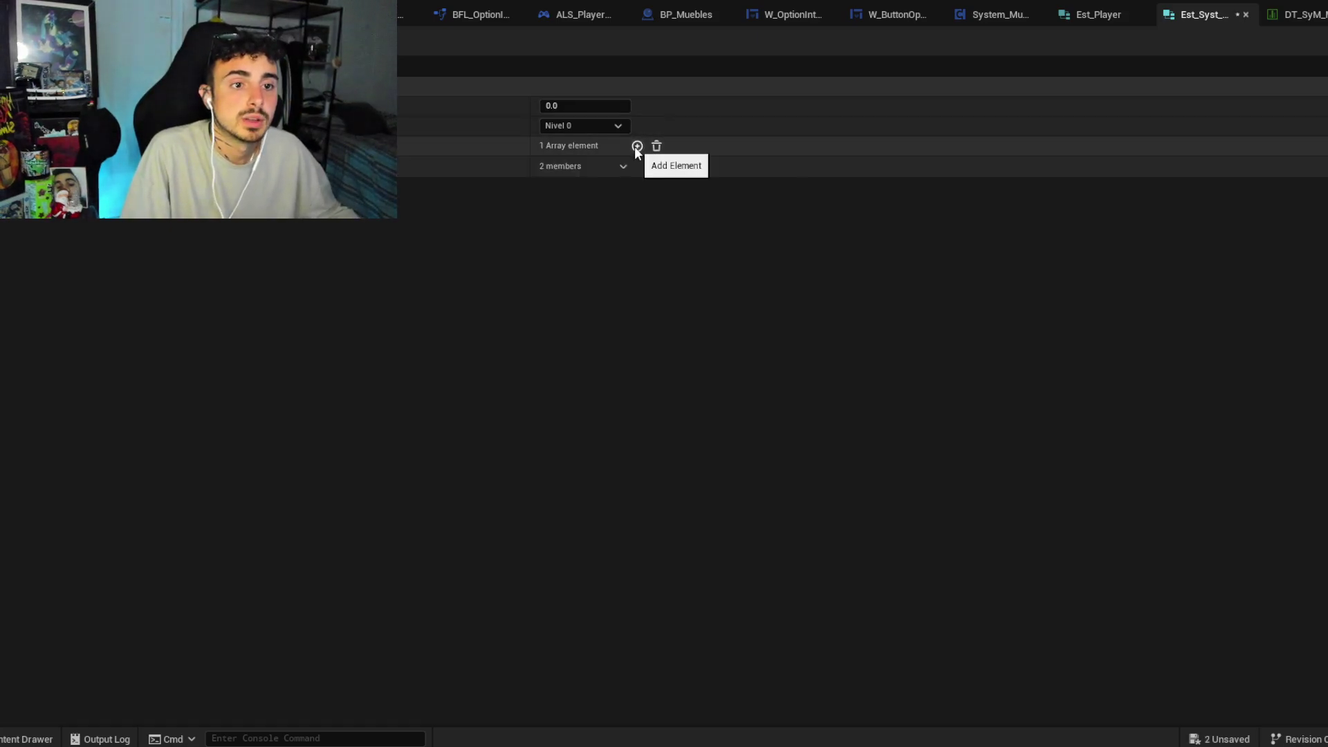
{"action": "left_click", "coordinate": [402, 166]}
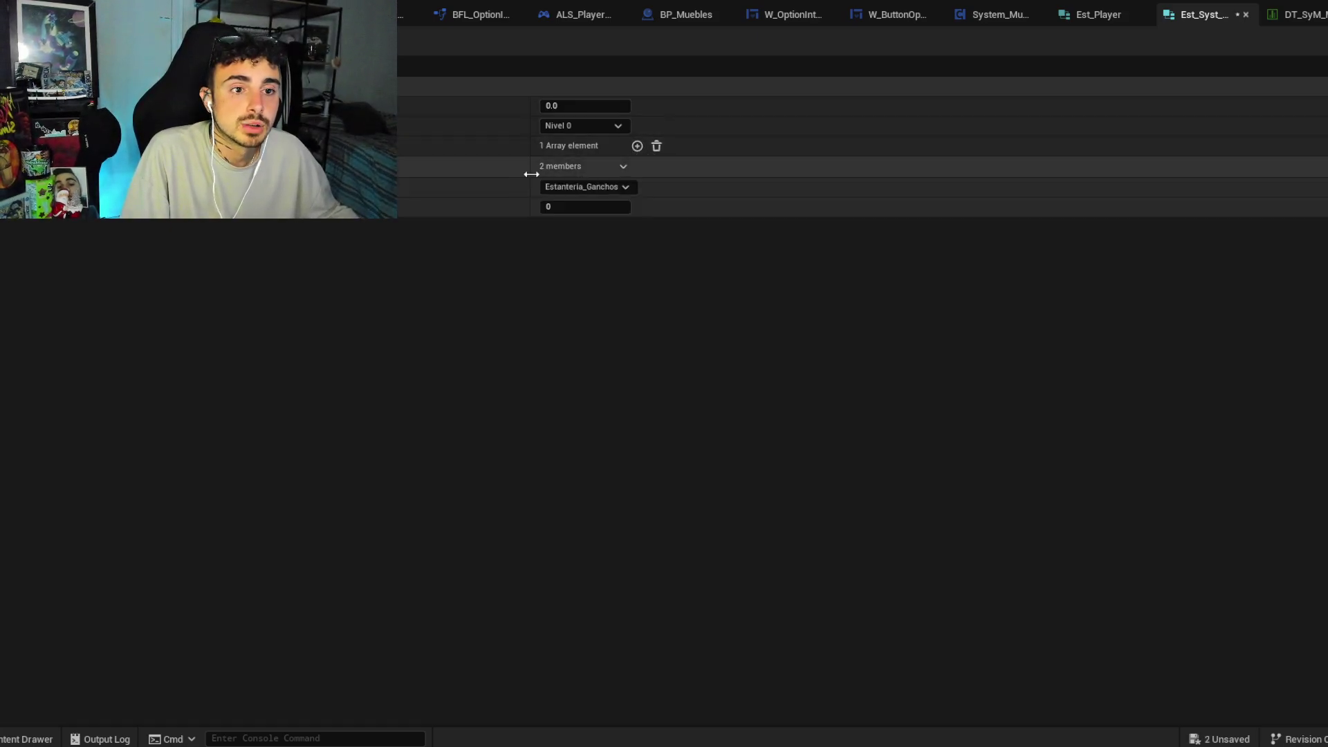
{"action": "left_click", "coordinate": [582, 188]}
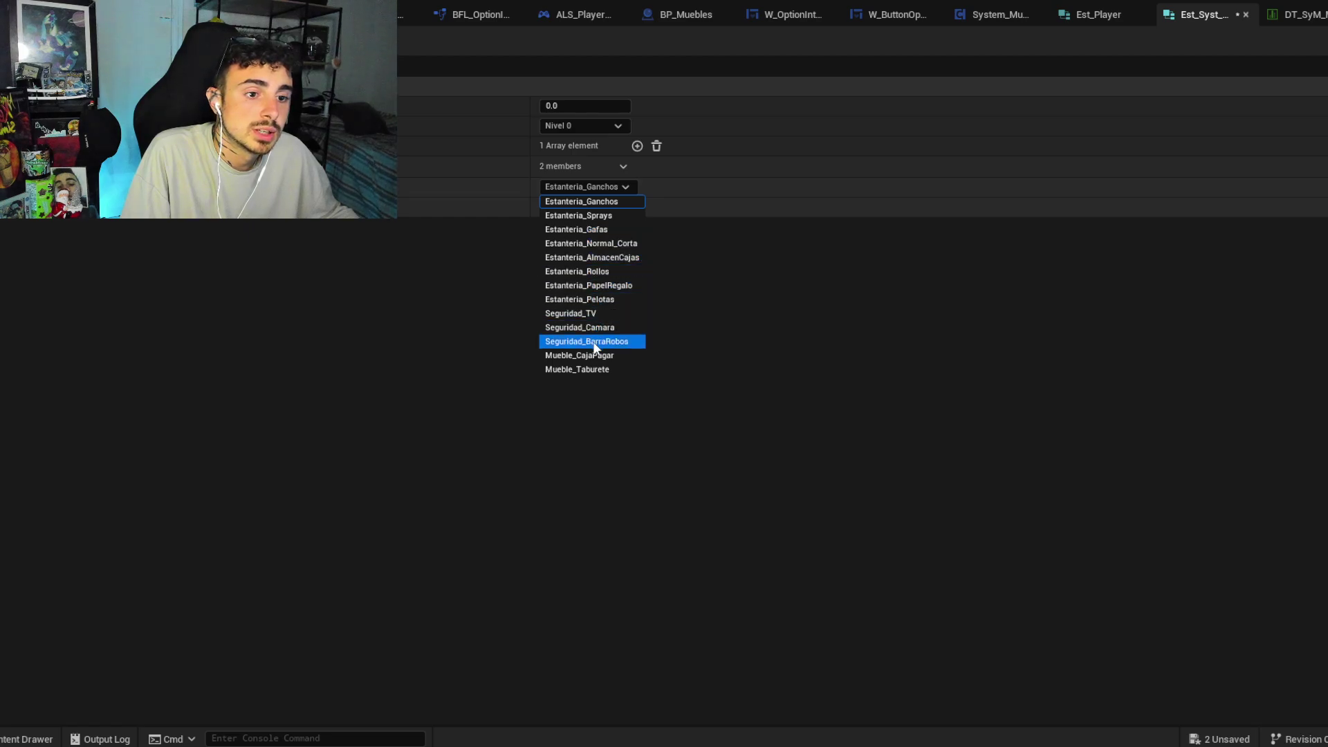
{"action": "left_click", "coordinate": [655, 447]}
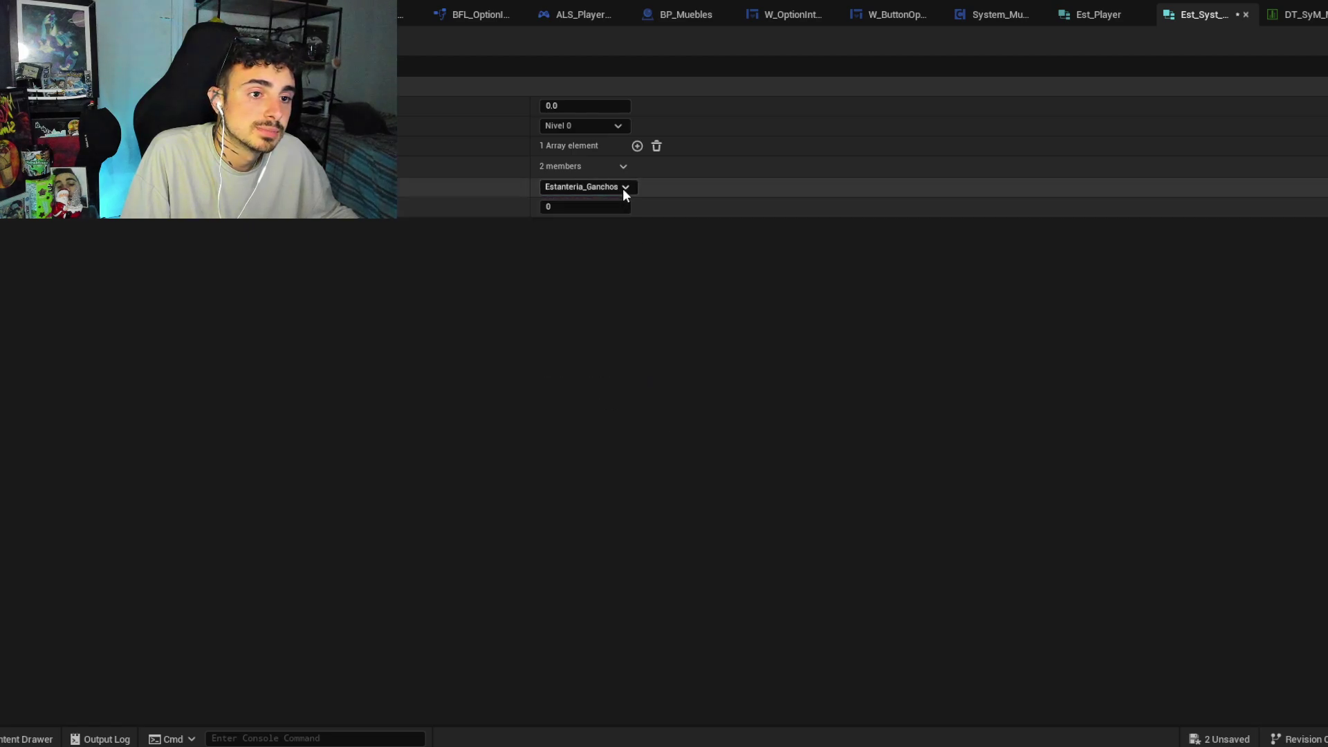
Step: Keep adding entries until the array holds 14, then expand them all
{"action": "left_click", "coordinate": [637, 146]}
{"action": "double_click", "coordinate": [637, 146]}
{"action": "triple_click", "coordinate": [637, 146]}
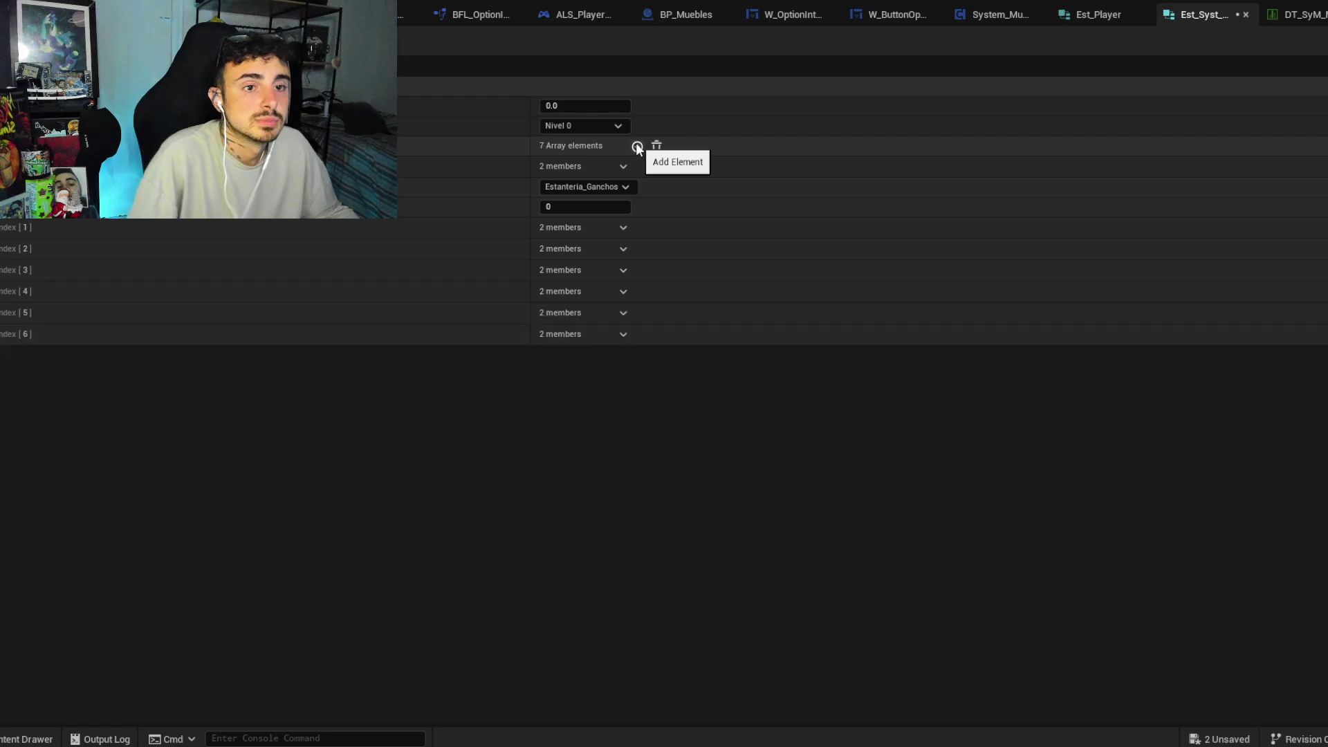
{"action": "triple_click", "coordinate": [637, 146]}
{"action": "triple_click", "coordinate": [637, 146]}
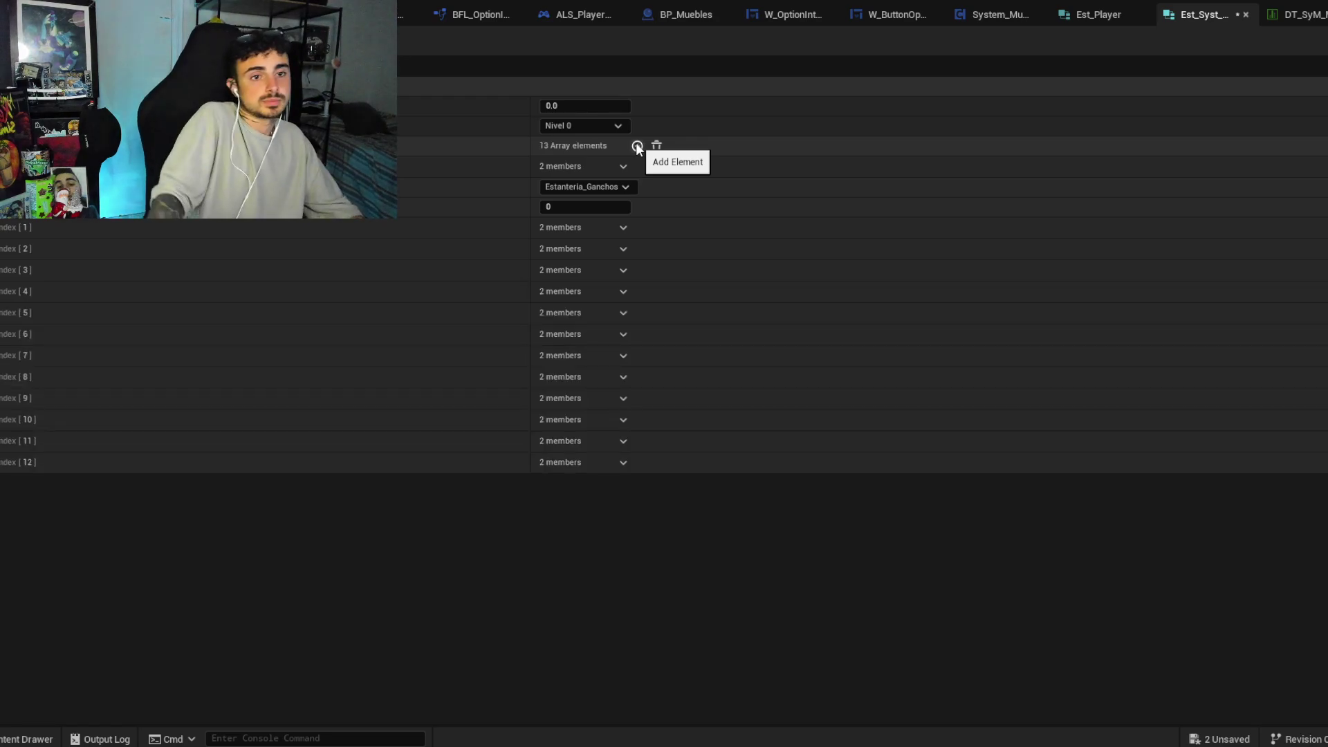
{"action": "left_click", "coordinate": [637, 146]}
{"action": "right_click", "coordinate": [43, 220]}
{"action": "left_click", "coordinate": [13, 145], "text": "shift"}
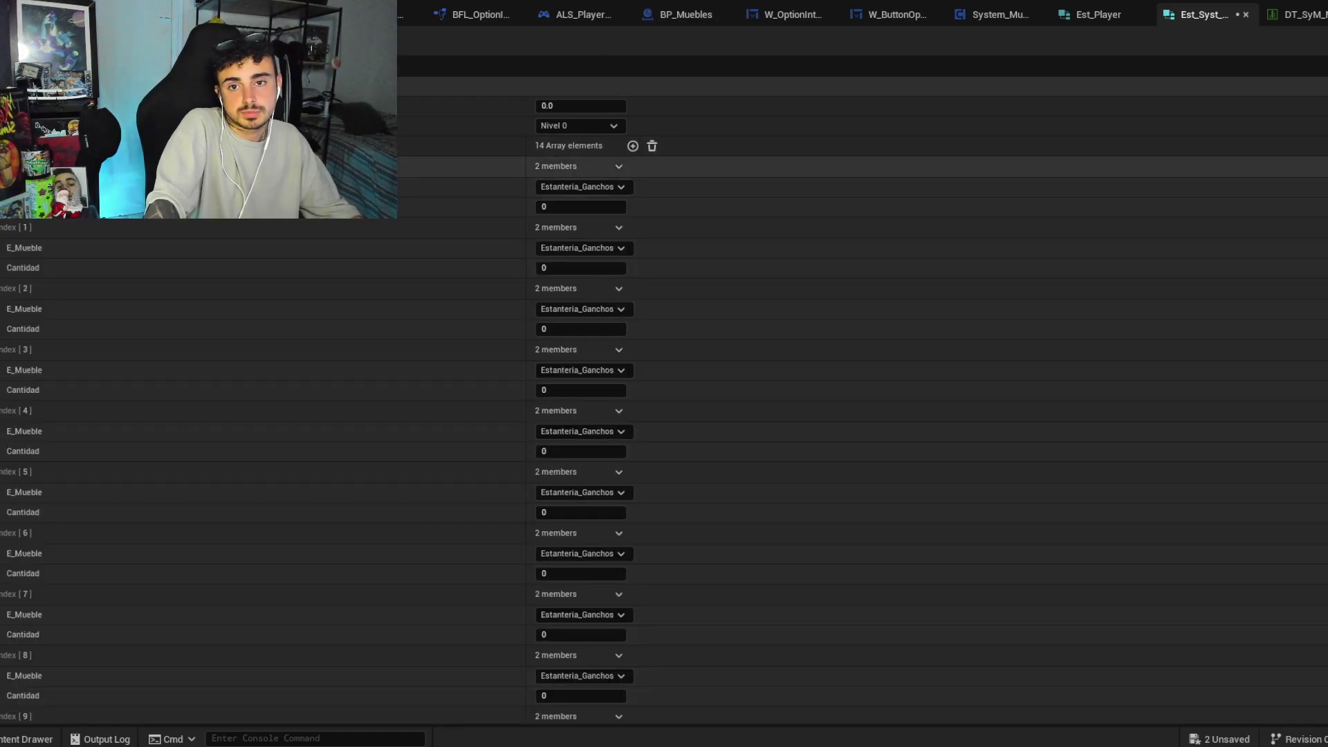
Step: Set entries 1–4 to Estanteria_Sprays, Estanteria_Gafas, Estanteria_Normal_Corta and Estanteria_AlmacenCajas
{"action": "left_click", "coordinate": [611, 247]}
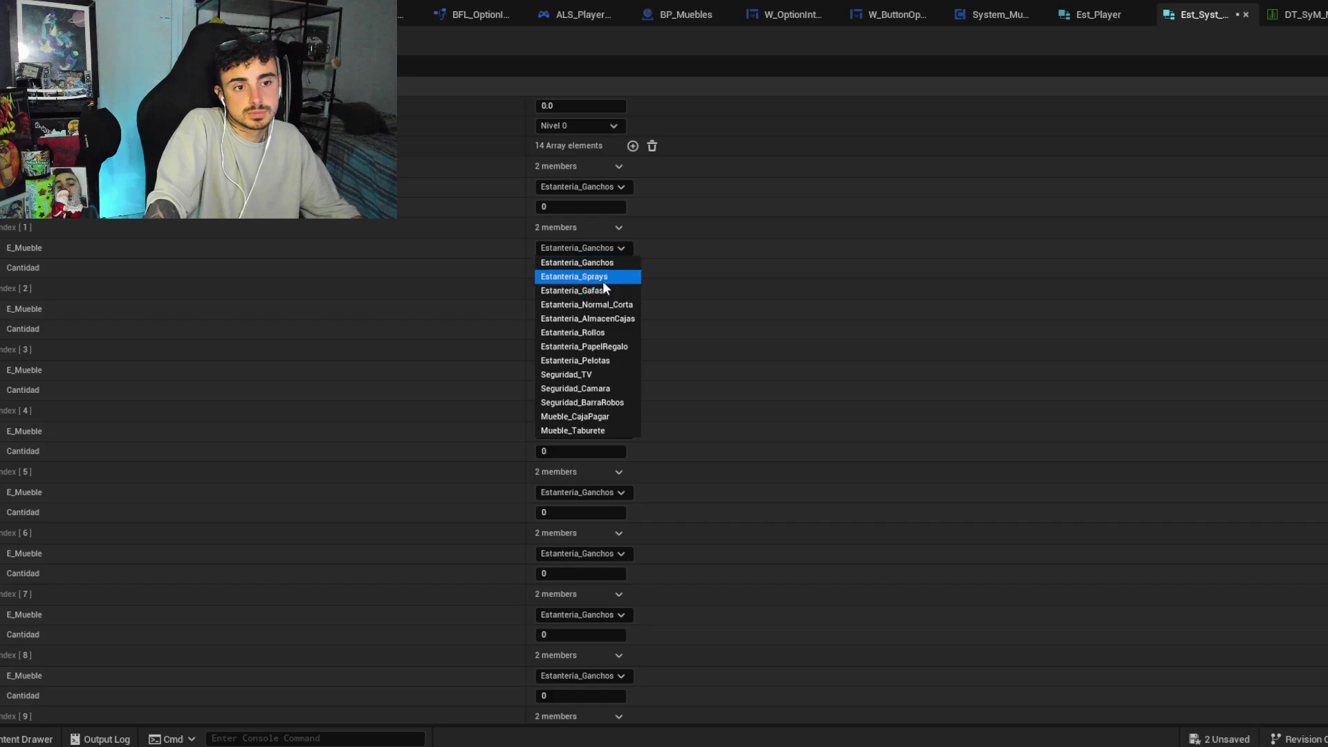
{"action": "left_click", "coordinate": [603, 278]}
{"action": "left_click", "coordinate": [597, 309]}
{"action": "left_click", "coordinate": [603, 337]}
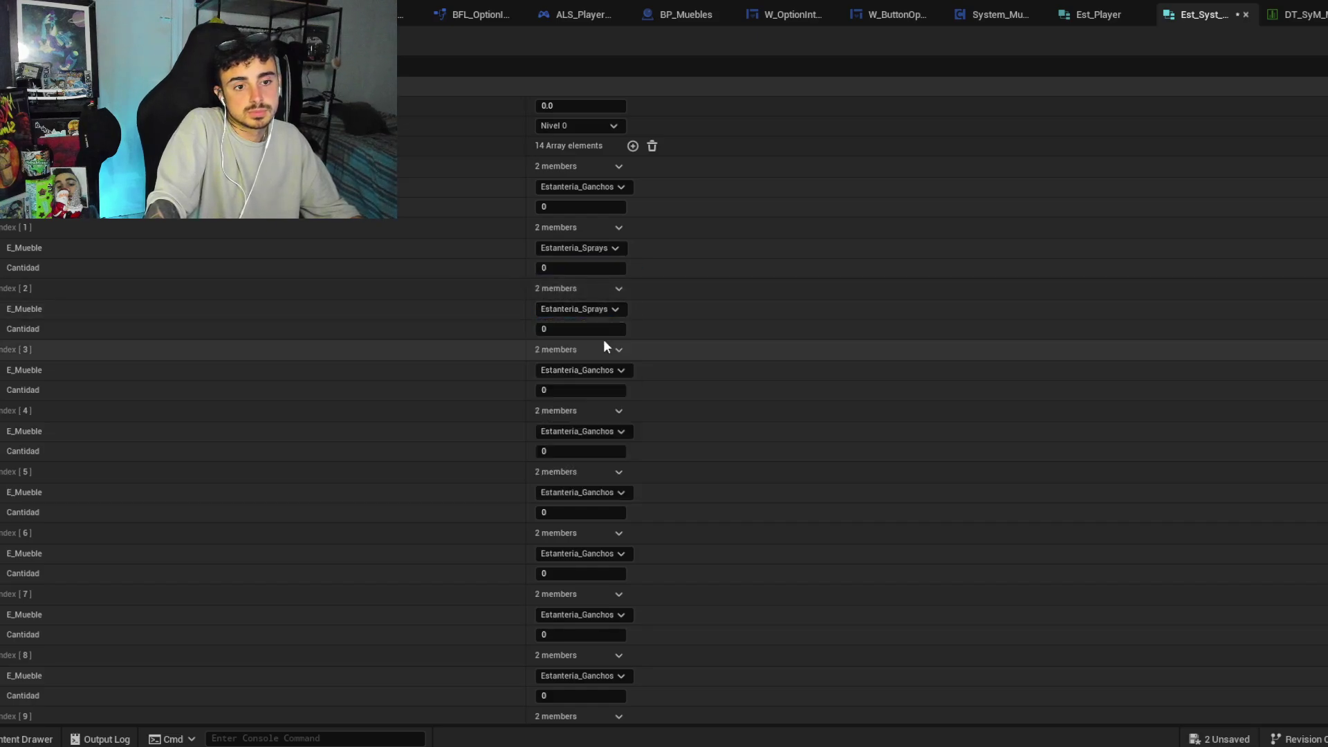
{"action": "left_click", "coordinate": [603, 313]}
{"action": "left_click", "coordinate": [601, 352]}
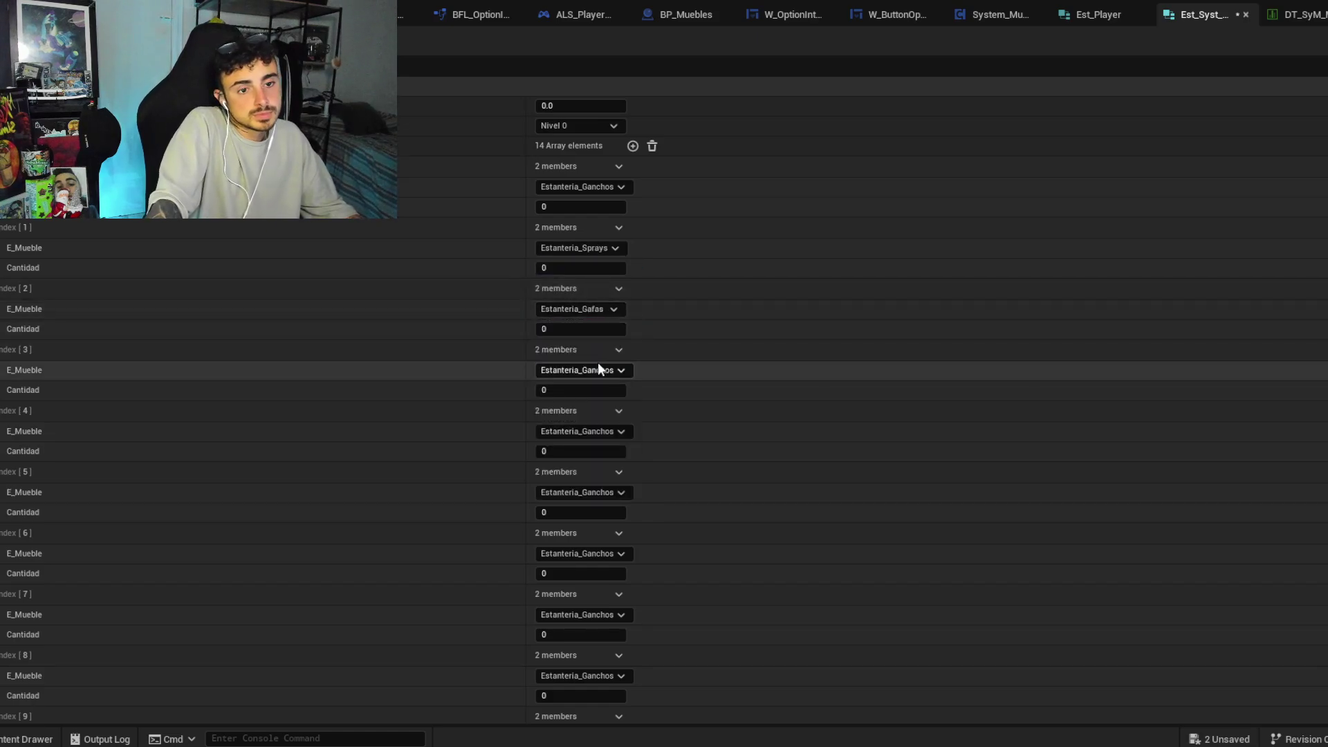
{"action": "left_click", "coordinate": [596, 369]}
{"action": "left_click", "coordinate": [600, 426]}
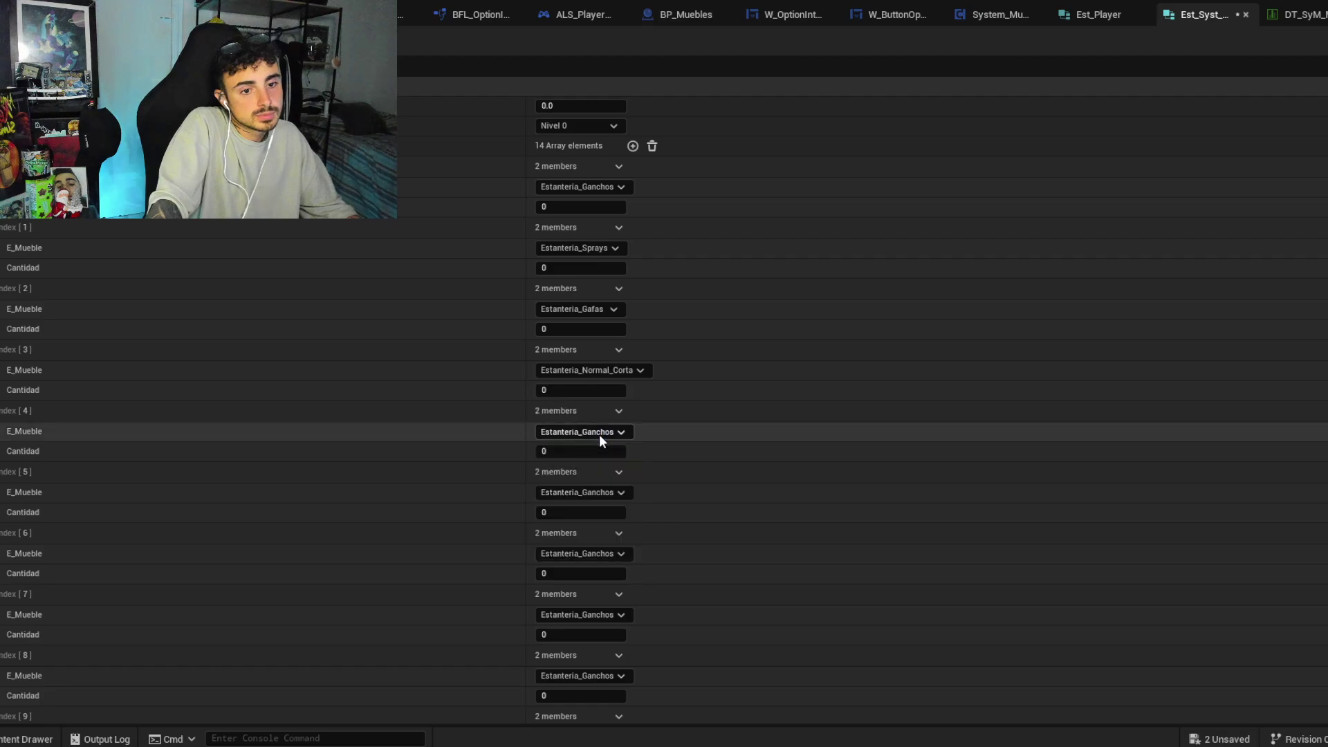
{"action": "left_click", "coordinate": [599, 432]}
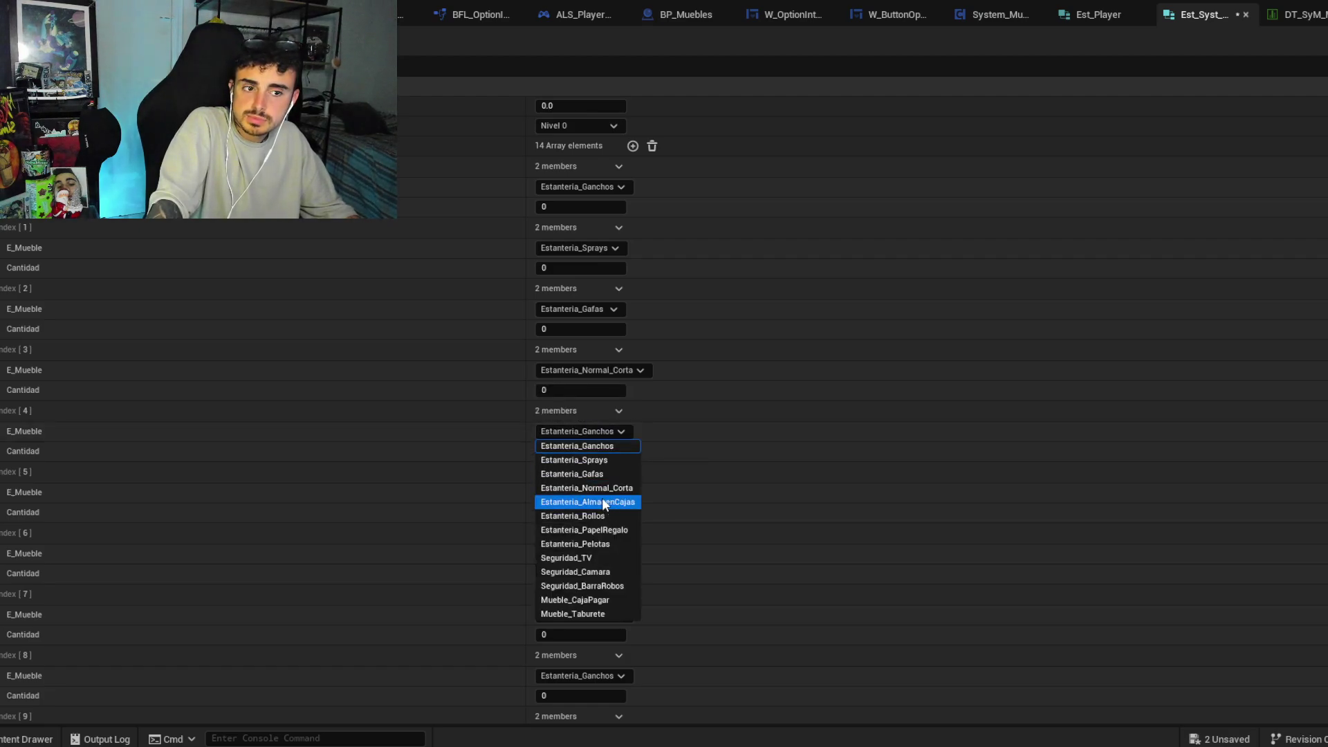
{"action": "left_click", "coordinate": [604, 503]}
Step: Set entries 5–7 to Estanteria_Rollos, Estanteria_PapelRegalo and Estanteria_Pelotas
{"action": "left_click", "coordinate": [610, 492]}
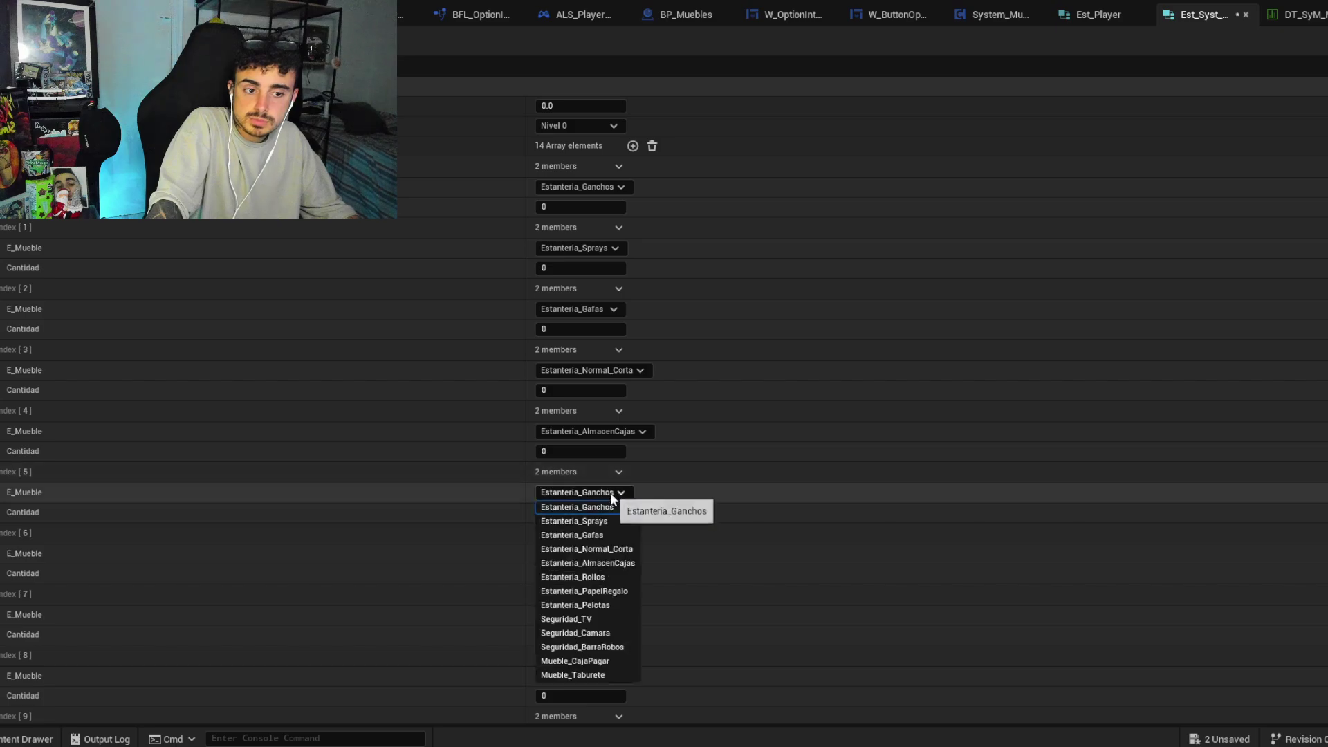
{"action": "left_click", "coordinate": [609, 578]}
{"action": "left_click", "coordinate": [581, 554]}
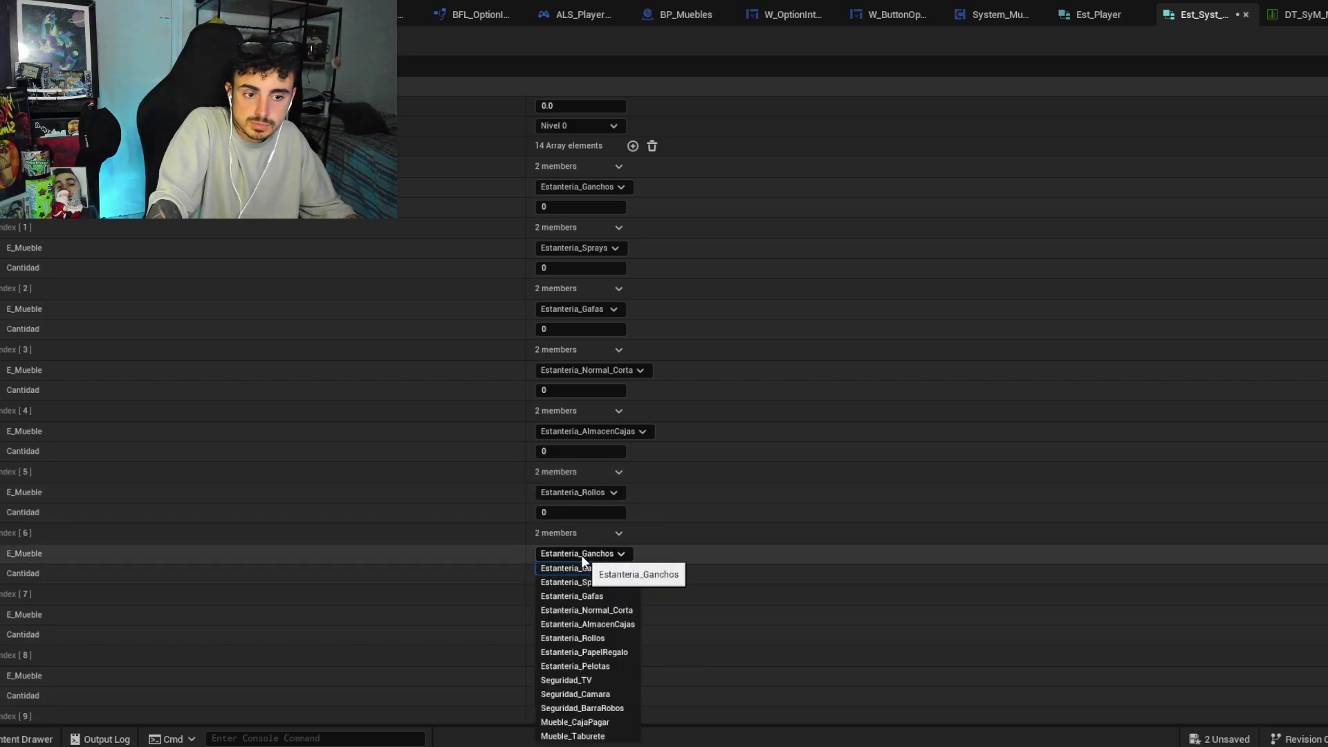
{"action": "left_click", "coordinate": [596, 652]}
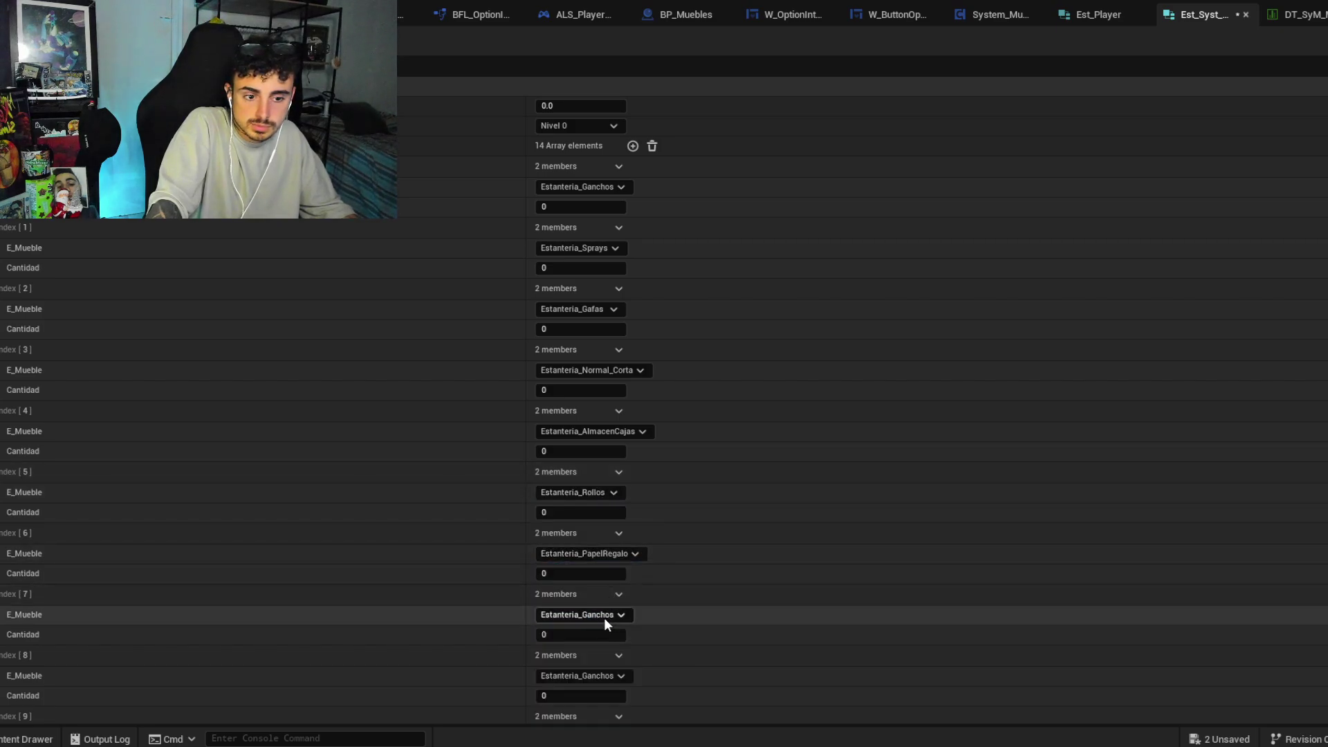
{"action": "left_click", "coordinate": [604, 615]}
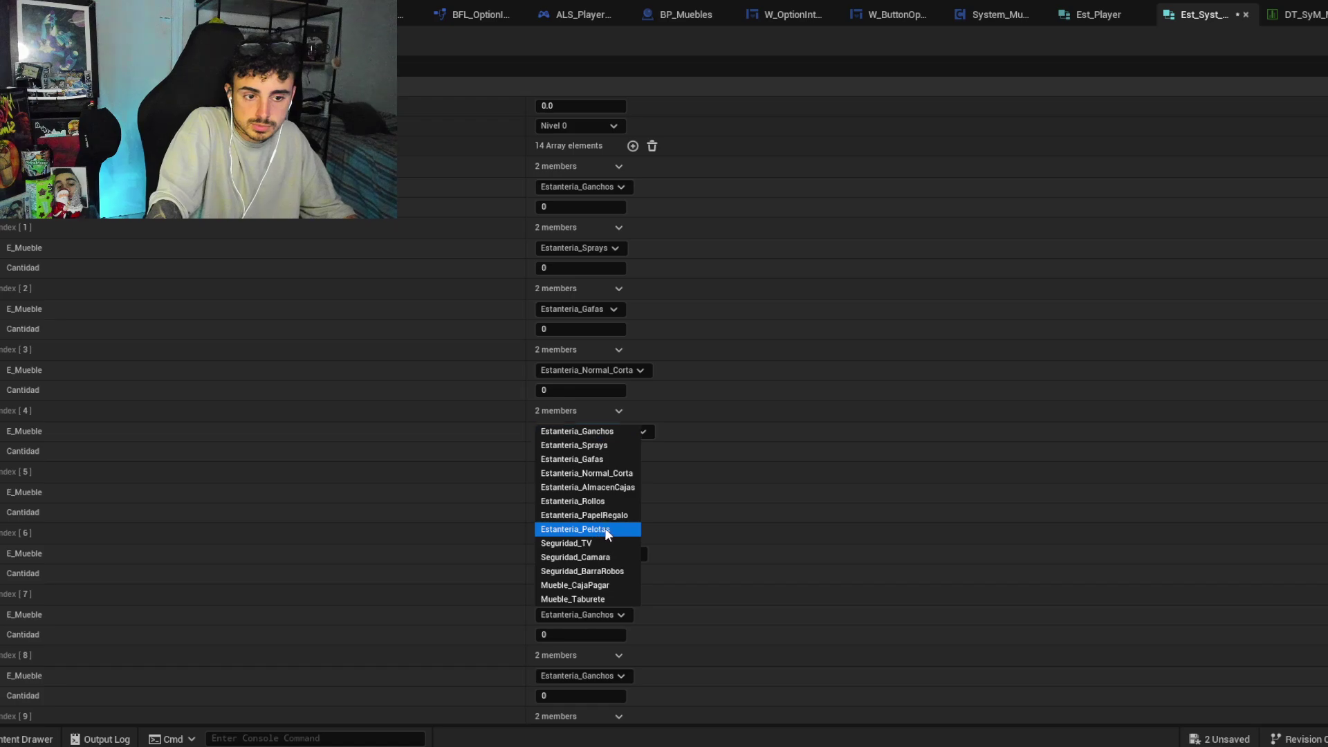
{"action": "left_click", "coordinate": [596, 529]}
Step: Assign Seguridad_TV, Seguridad_Camara and Seguridad_BarraRobos to Index 8, 9 and 10
{"action": "scroll", "coordinate": [683, 551], "scroll_direction": "down", "scroll_amount": 5}
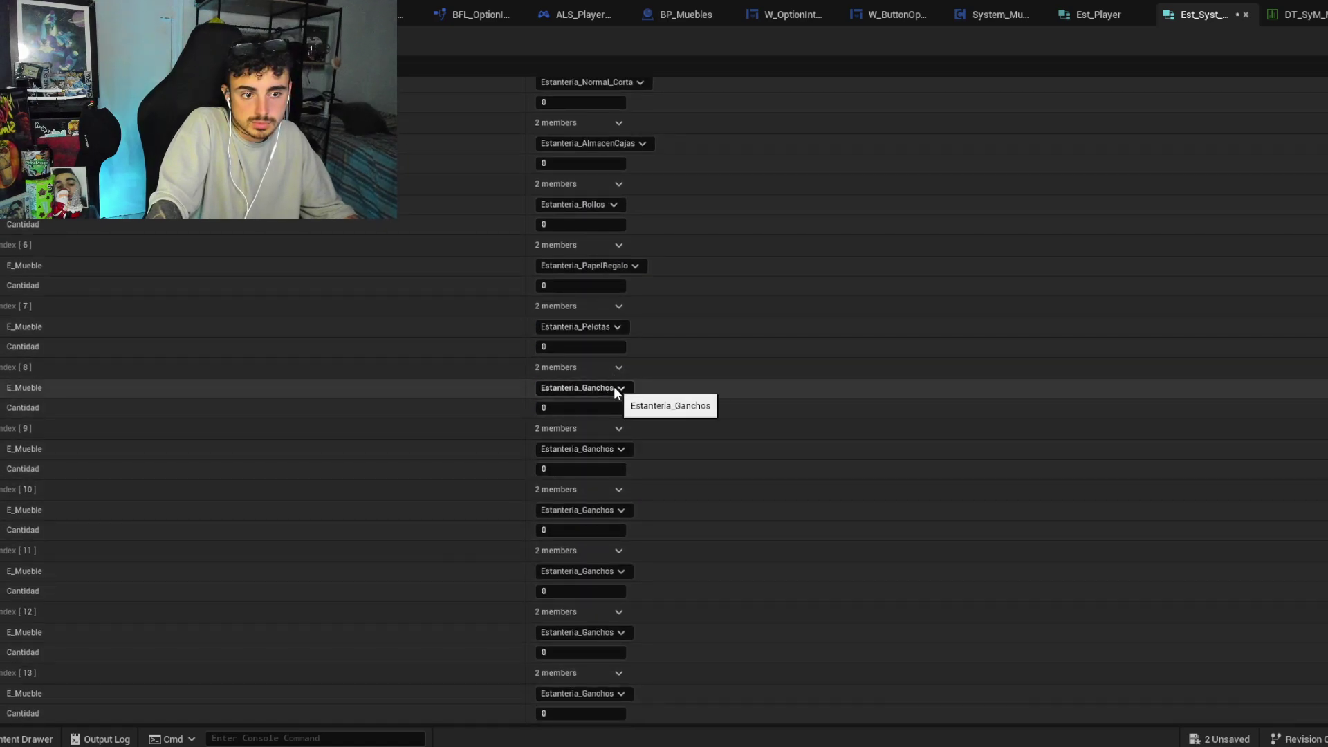
{"action": "left_click", "coordinate": [613, 386]}
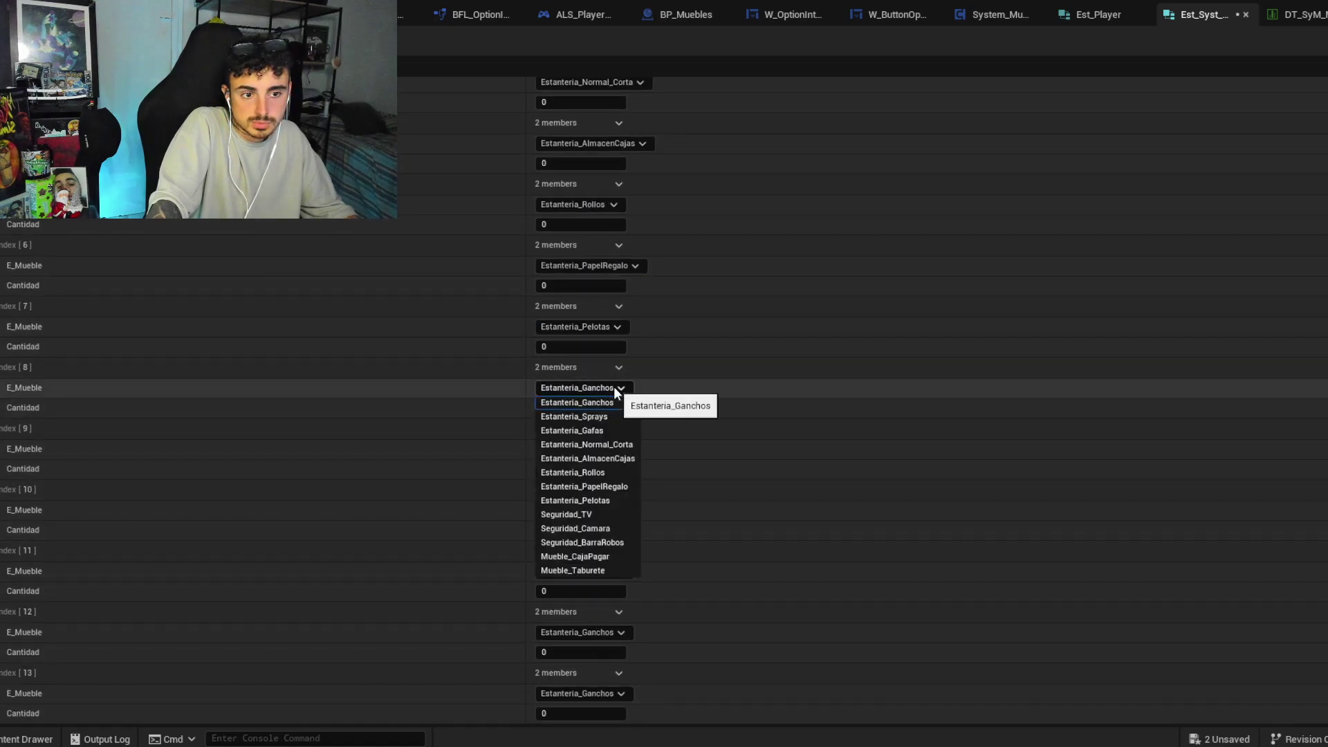
{"action": "left_click", "coordinate": [614, 516]}
{"action": "left_click", "coordinate": [613, 449]}
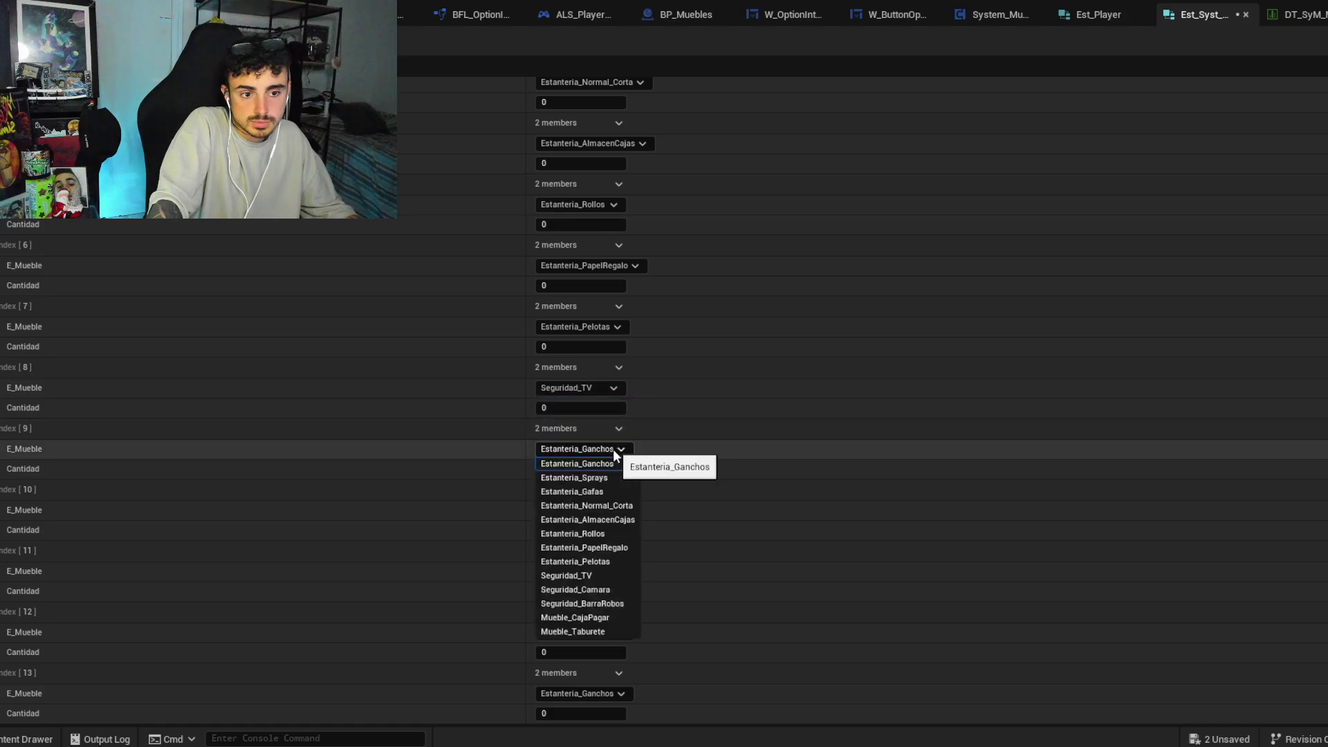
{"action": "left_click", "coordinate": [603, 589]}
{"action": "left_click", "coordinate": [609, 510]}
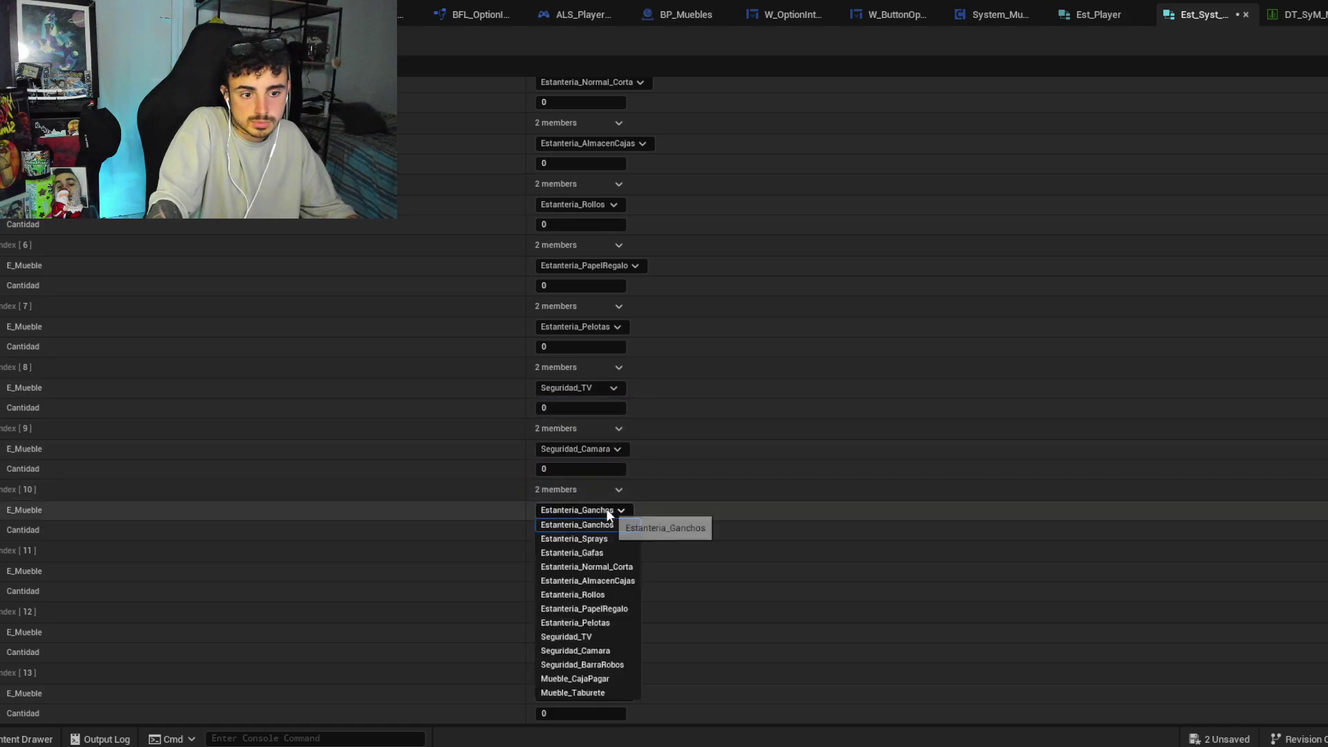
{"action": "left_click", "coordinate": [592, 668]}
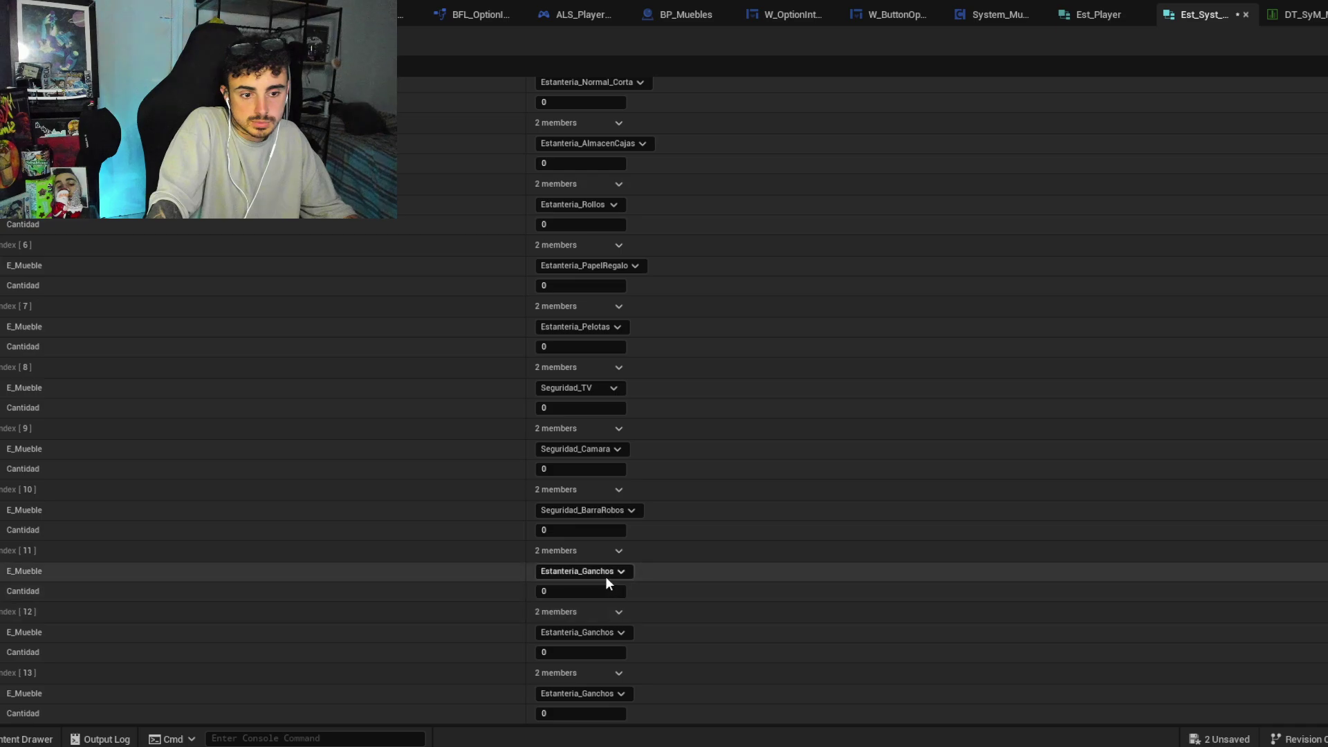
{"action": "scroll", "coordinate": [609, 574], "scroll_direction": "up", "scroll_amount": 5}
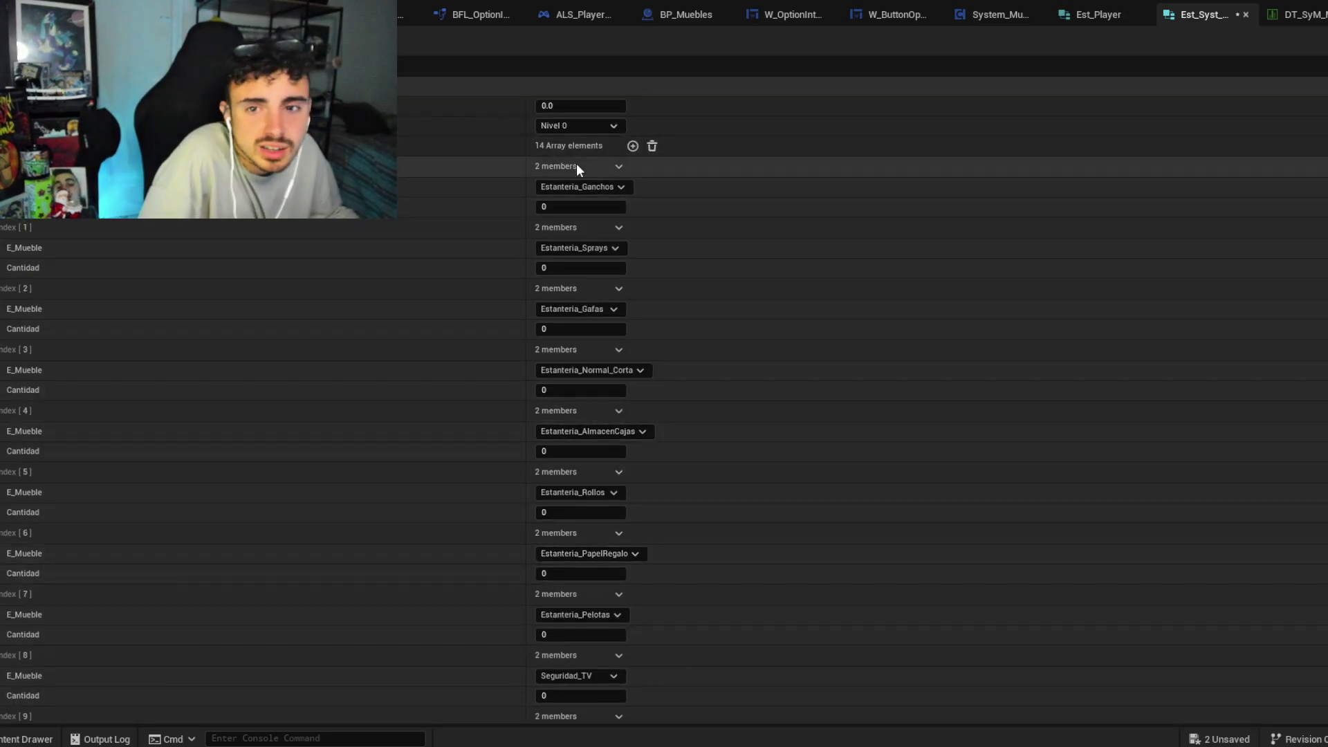
Step: Verify entries 0–4 keep Estanteria_Ganchos, Gafas, Normal_Corta and AlmacenCajas, collapsing each
{"action": "left_click", "coordinate": [593, 186]}
{"action": "left_click", "coordinate": [593, 185]}
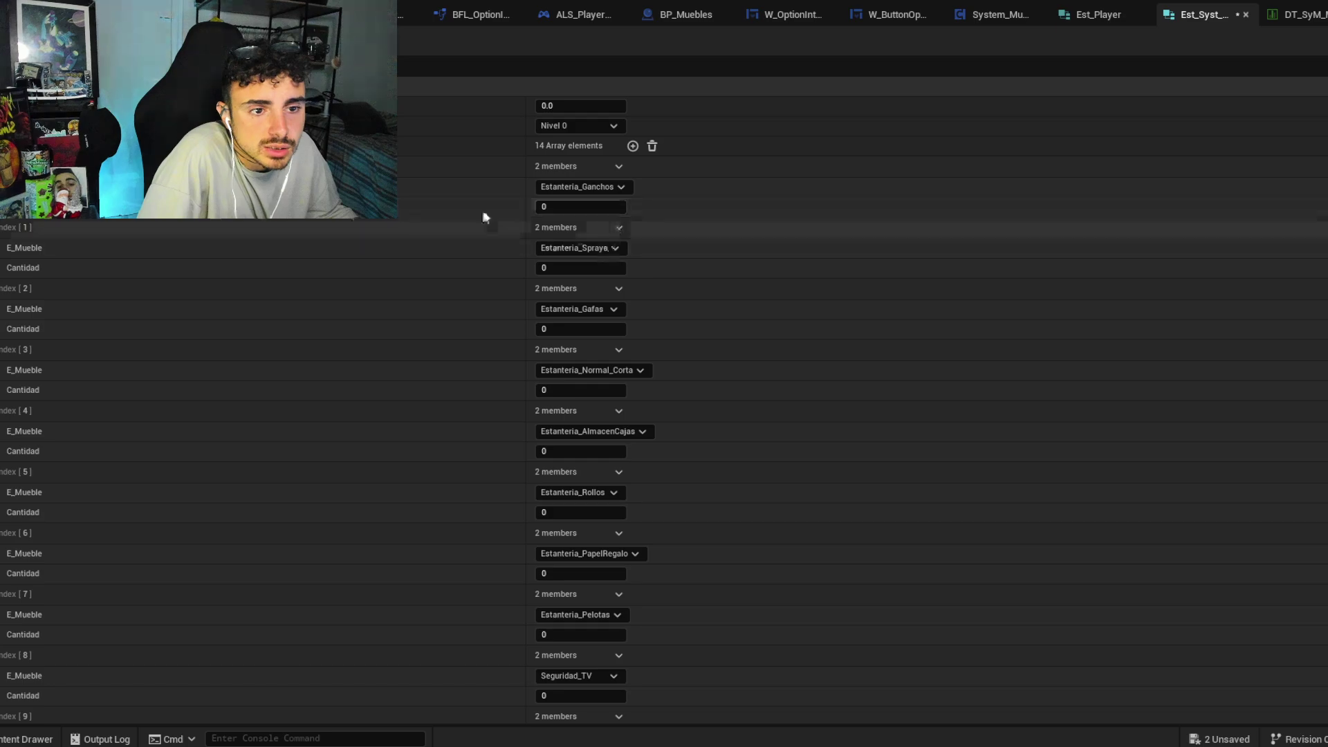
{"action": "scroll", "coordinate": [483, 214], "scroll_direction": "down", "scroll_amount": 1}
{"action": "left_click", "coordinate": [442, 188]}
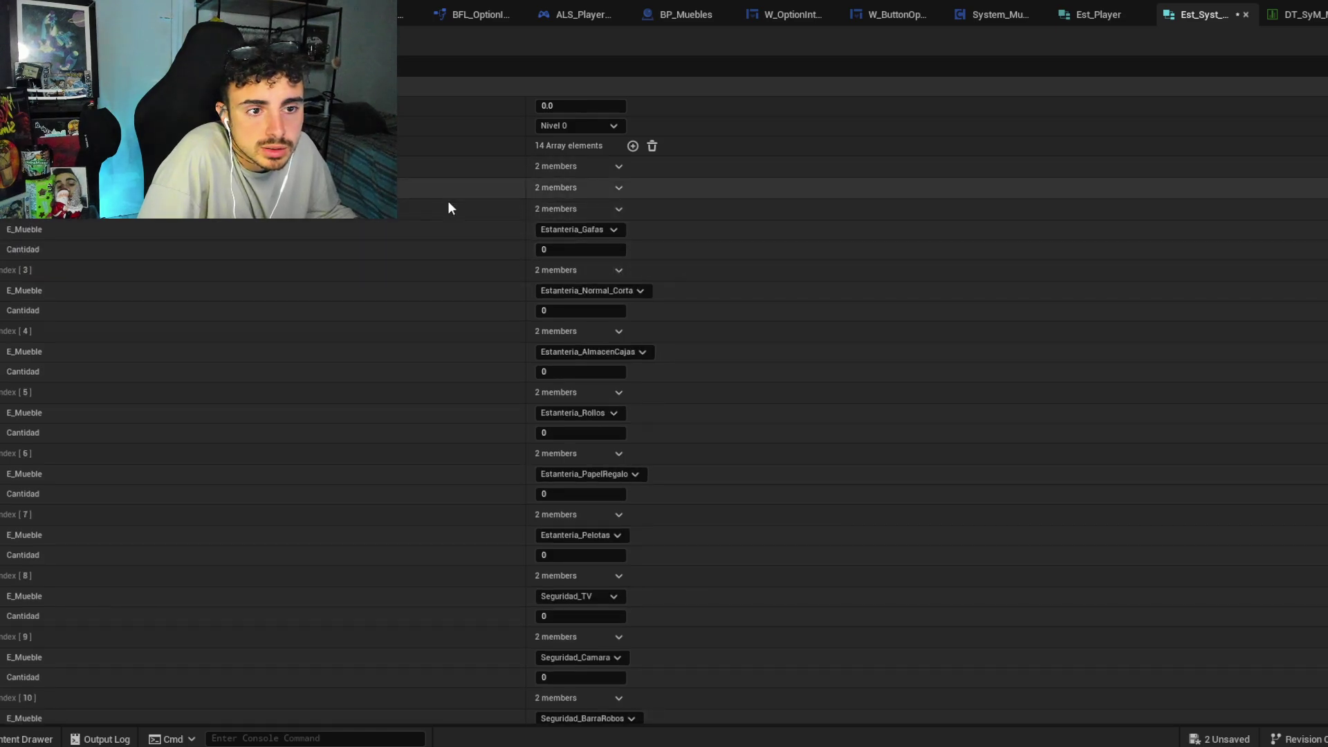
{"action": "left_click", "coordinate": [615, 228]}
{"action": "left_click", "coordinate": [615, 228]}
{"action": "left_click", "coordinate": [34, 209]}
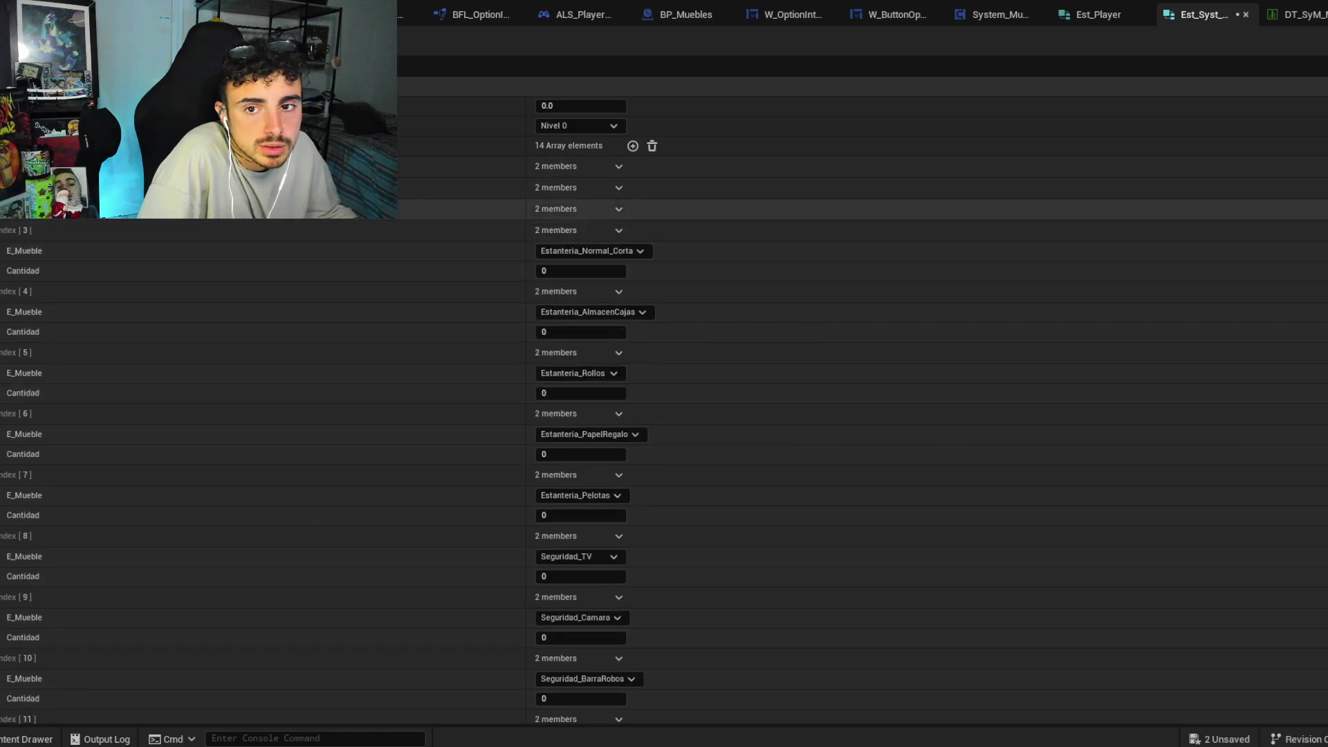
{"action": "left_click", "coordinate": [613, 252]}
{"action": "left_click", "coordinate": [254, 231]}
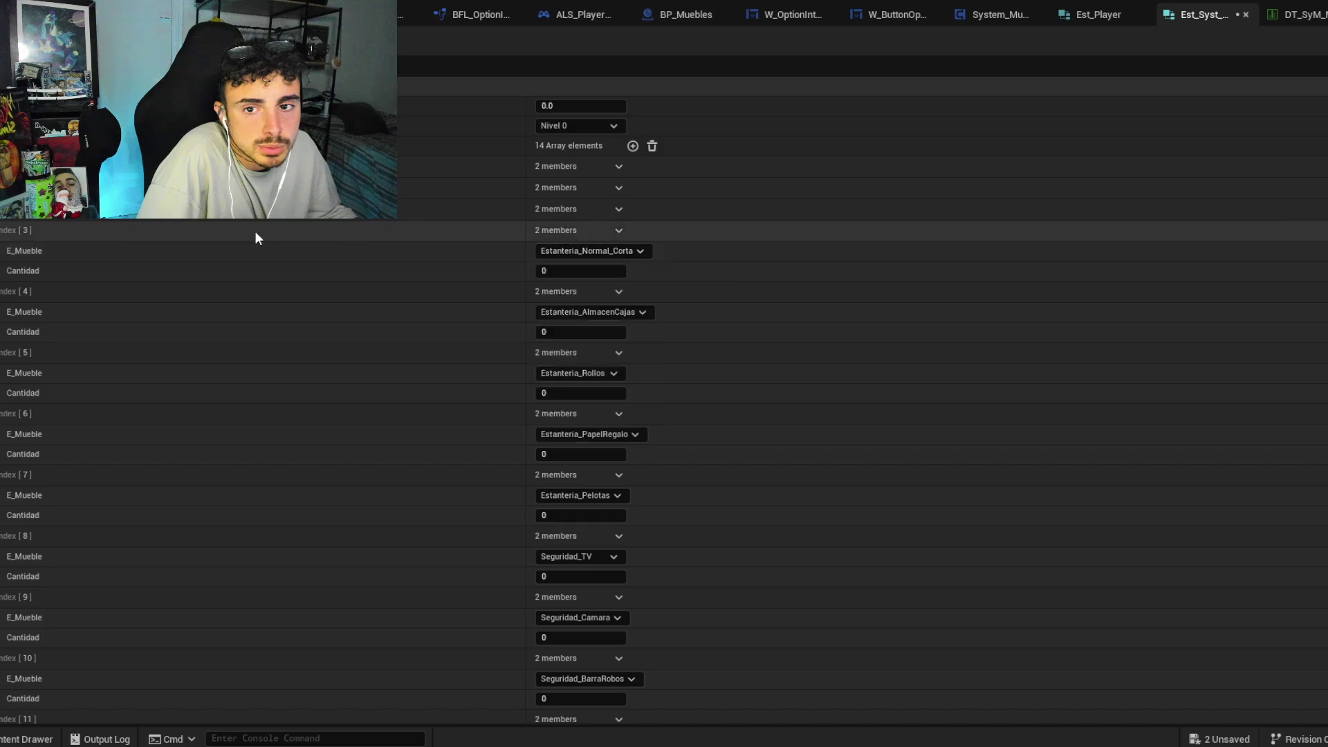
{"action": "left_click", "coordinate": [254, 231]}
{"action": "left_click", "coordinate": [596, 271]}
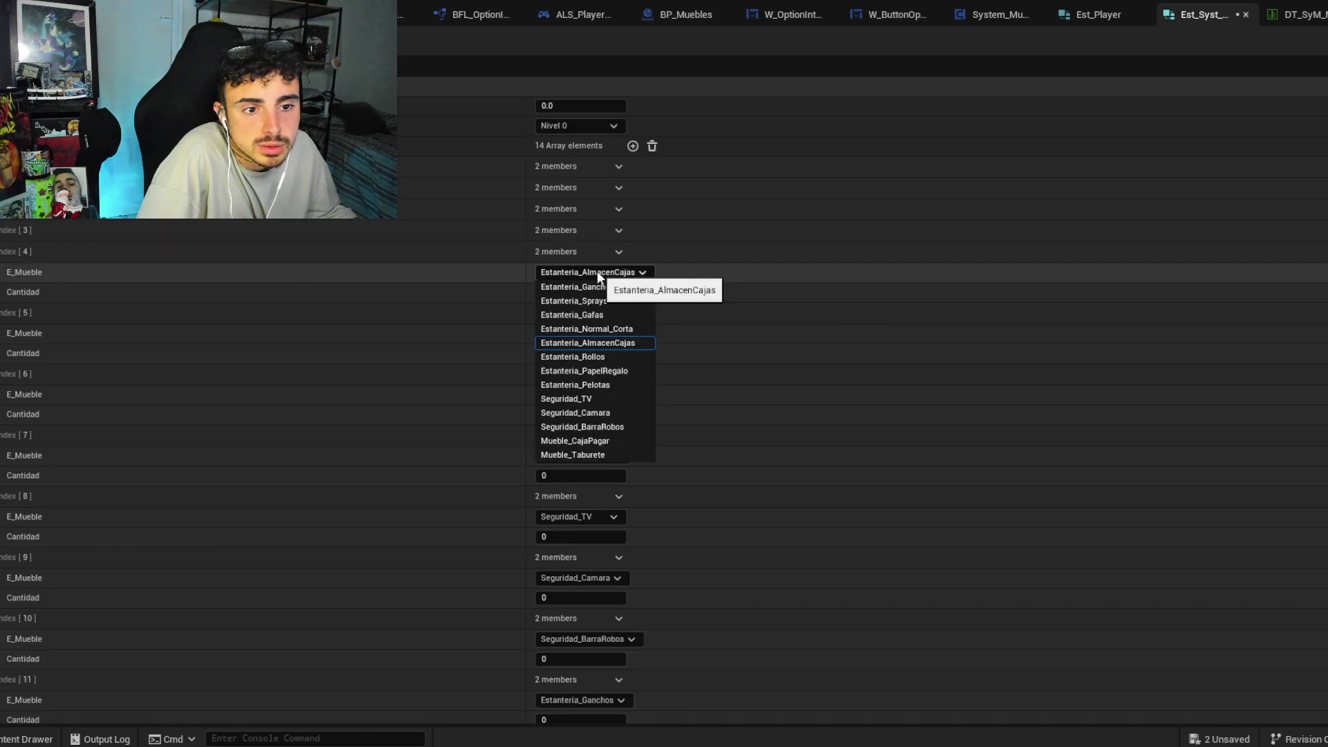
{"action": "left_click", "coordinate": [39, 267]}
{"action": "left_click", "coordinate": [39, 252]}
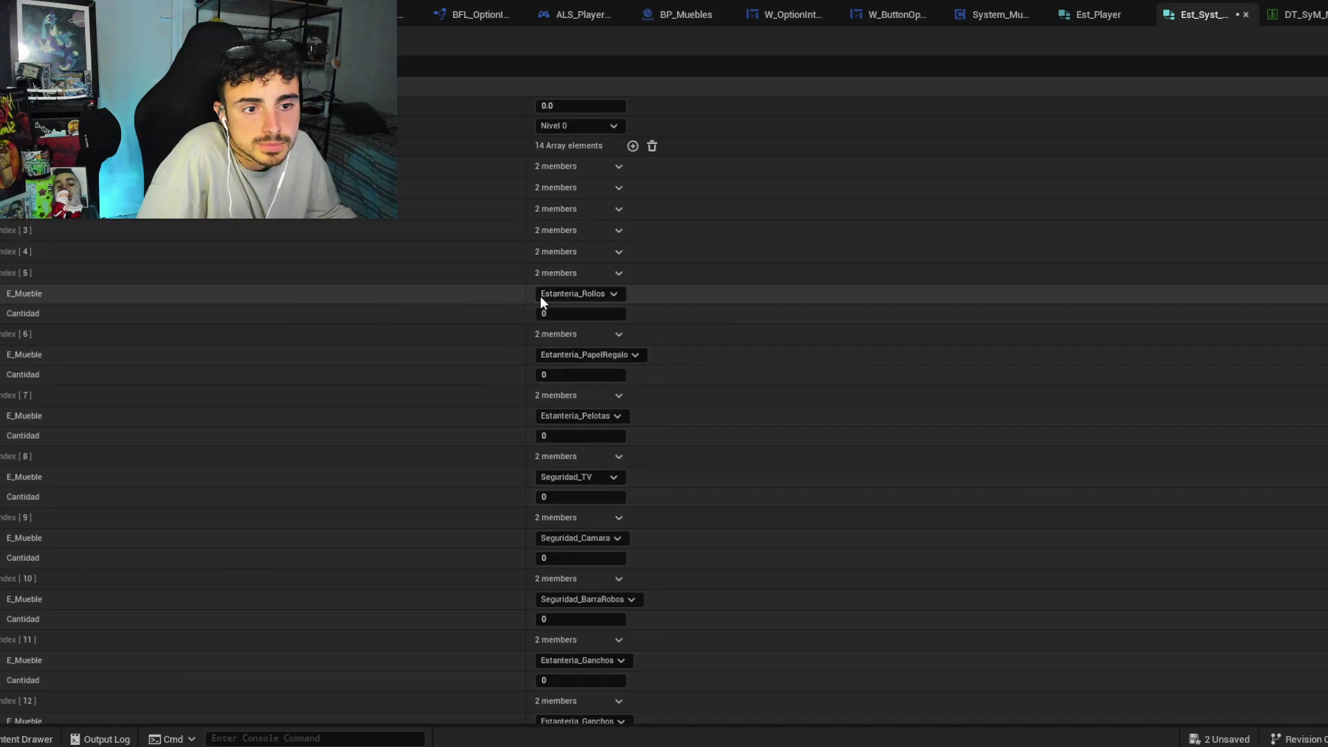
Step: Confirm entries 5–10, keeping Estanteria_Rollos and Estanteria_PapelRegalo, and collapse them
{"action": "left_click", "coordinate": [583, 293]}
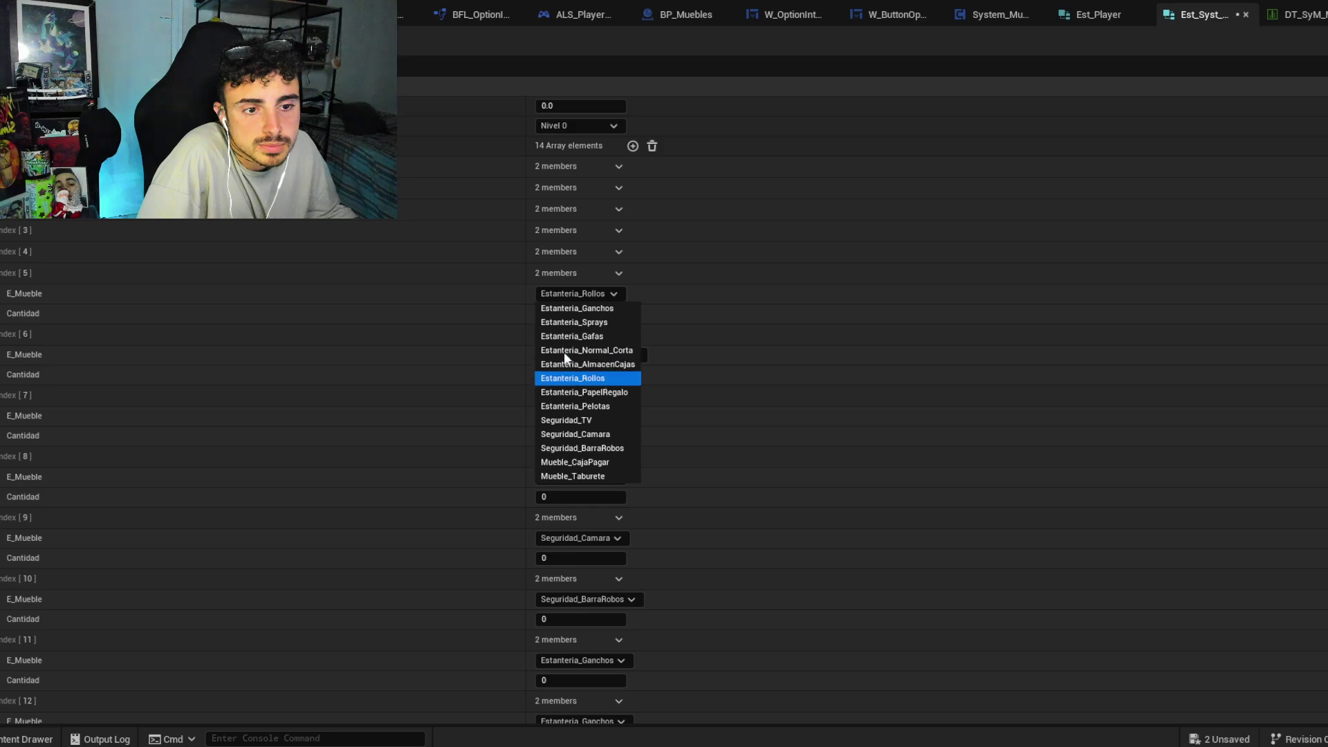
{"action": "left_click", "coordinate": [291, 274]}
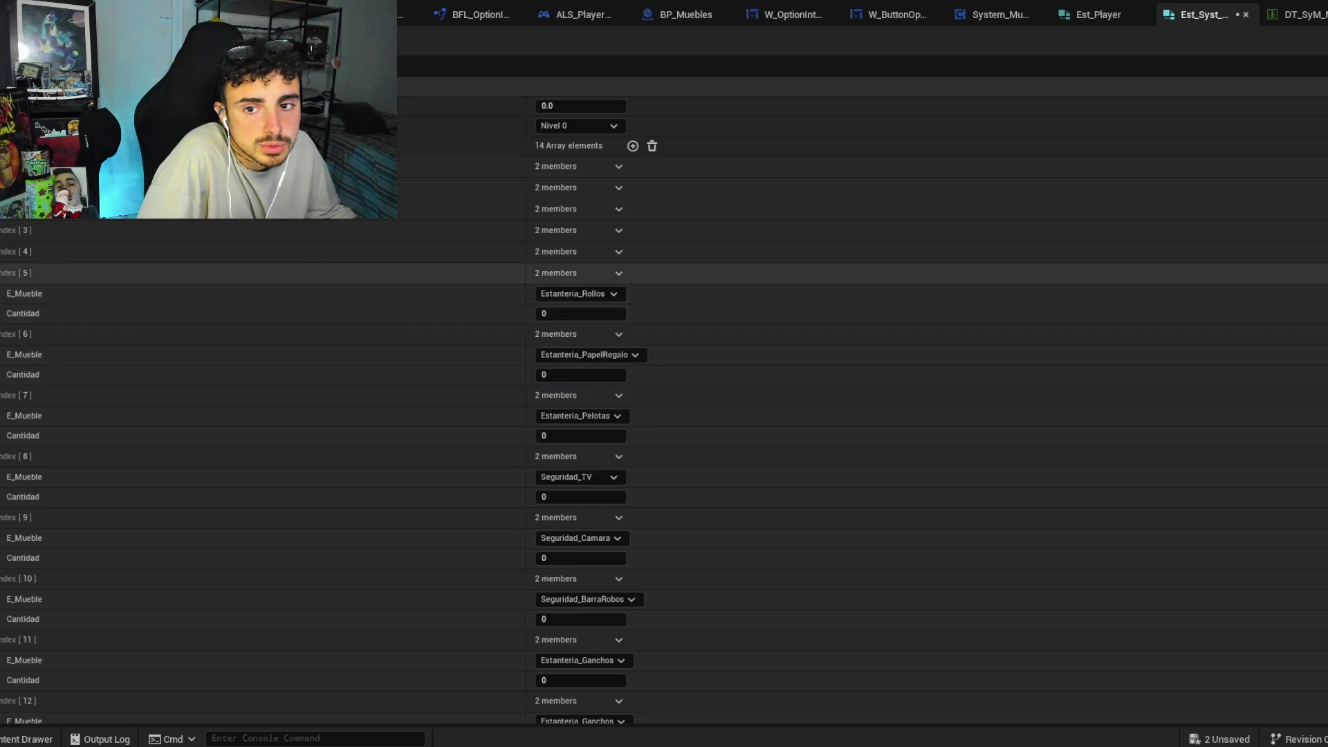
{"action": "left_click", "coordinate": [28, 273]}
{"action": "left_click", "coordinate": [564, 317]}
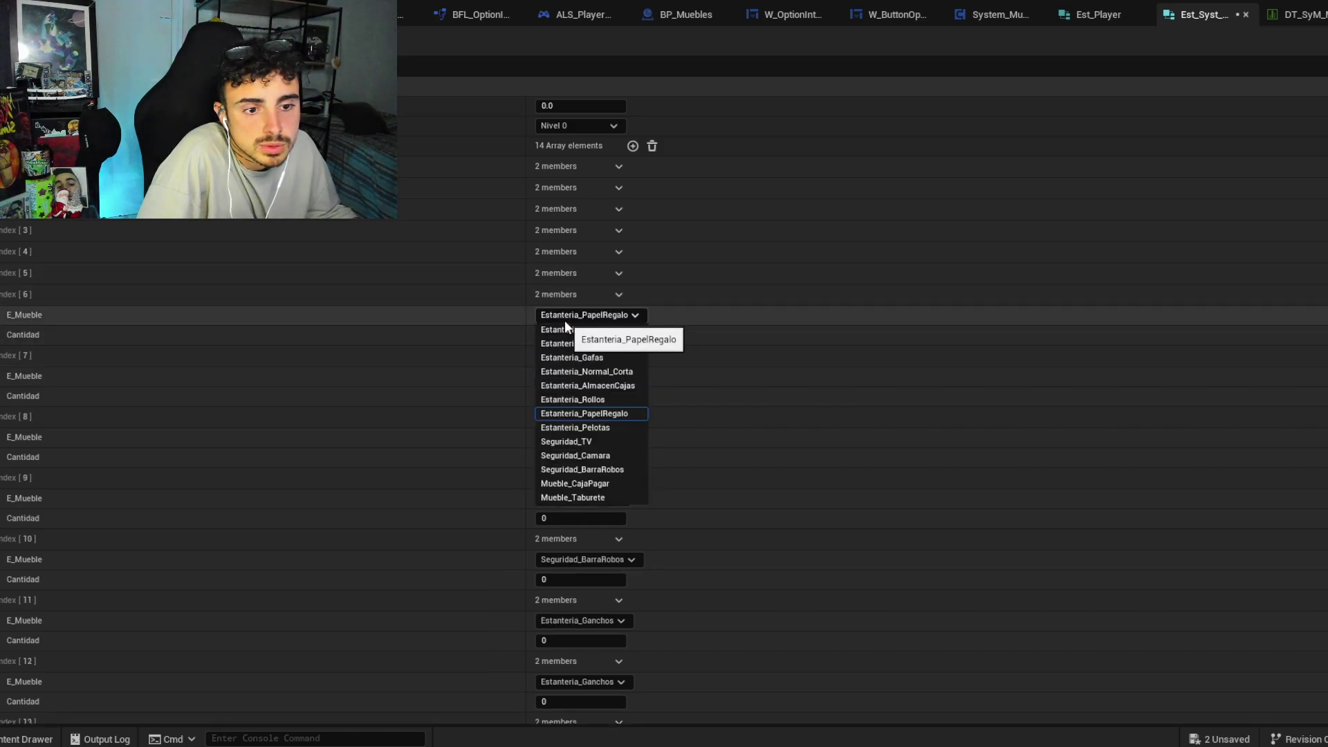
{"action": "left_click", "coordinate": [500, 321]}
{"action": "double_click", "coordinate": [277, 294]}
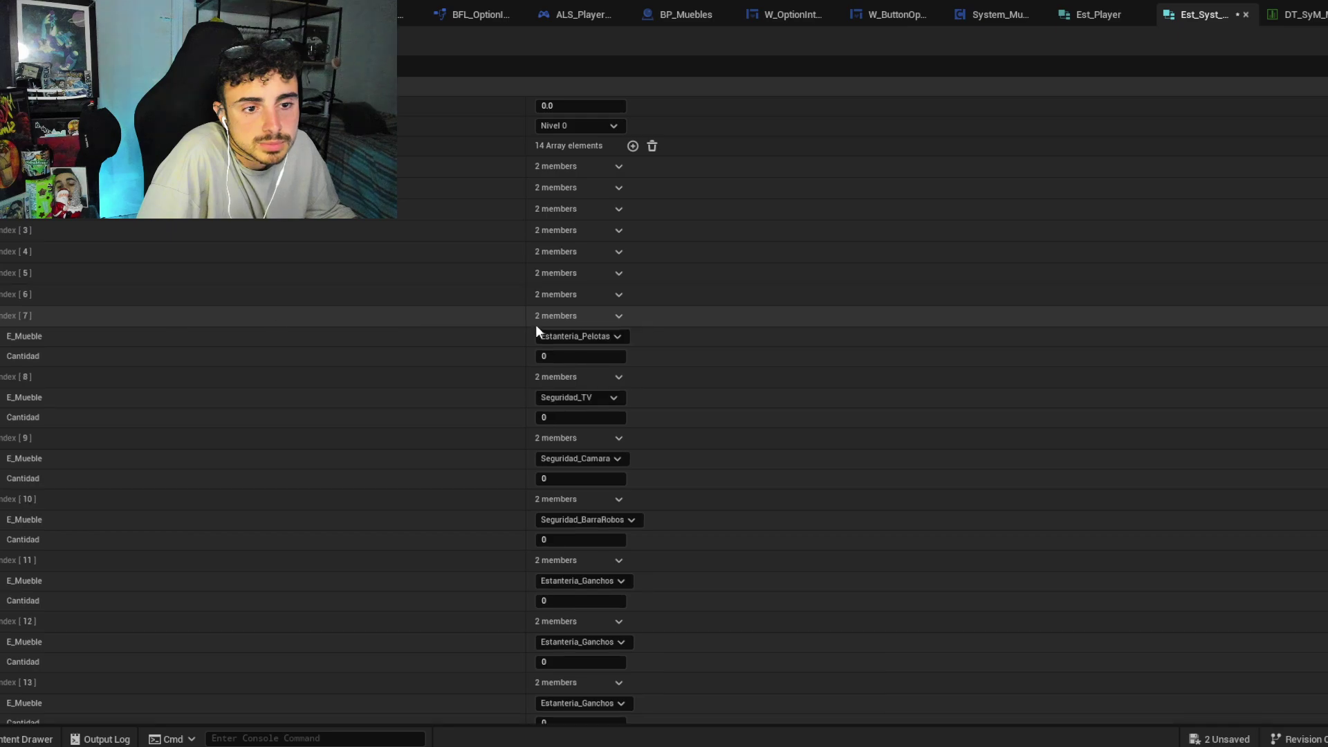
{"action": "left_click", "coordinate": [575, 336]}
{"action": "double_click", "coordinate": [566, 317]}
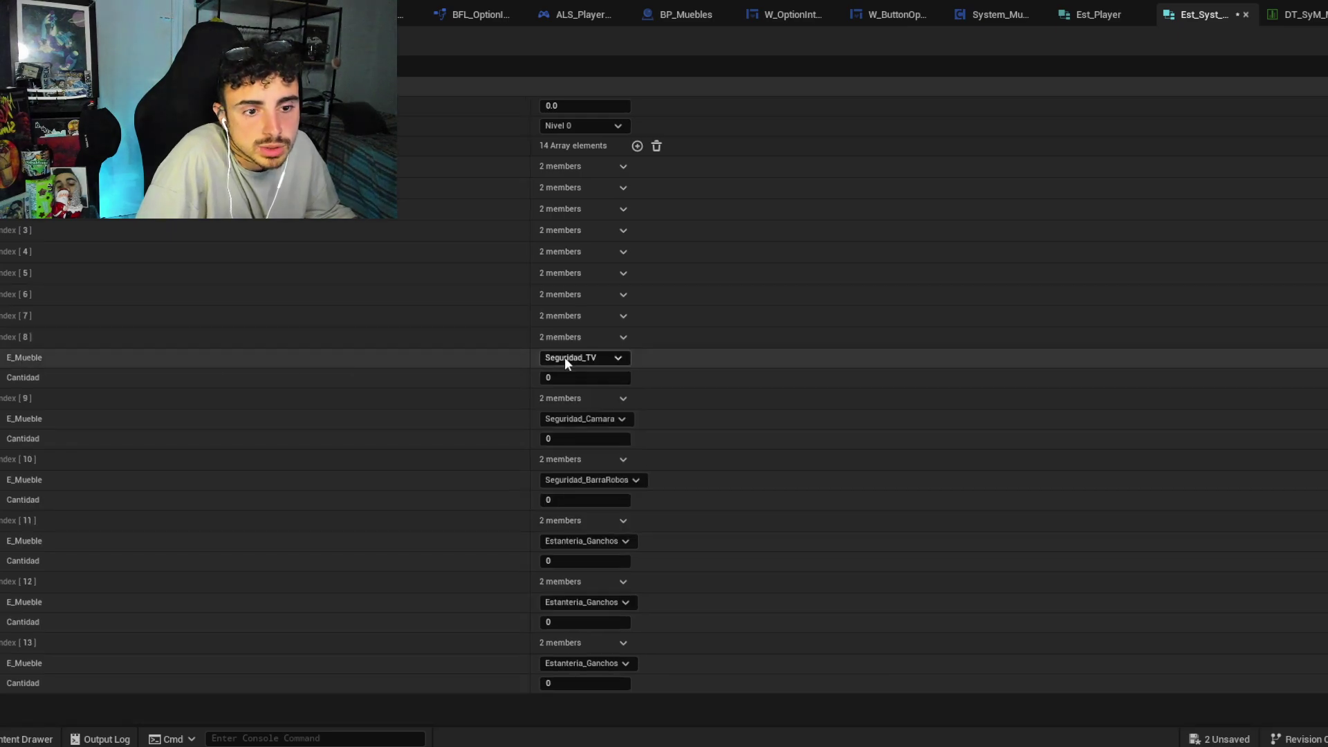
{"action": "double_click", "coordinate": [276, 336]}
{"action": "double_click", "coordinate": [277, 358]}
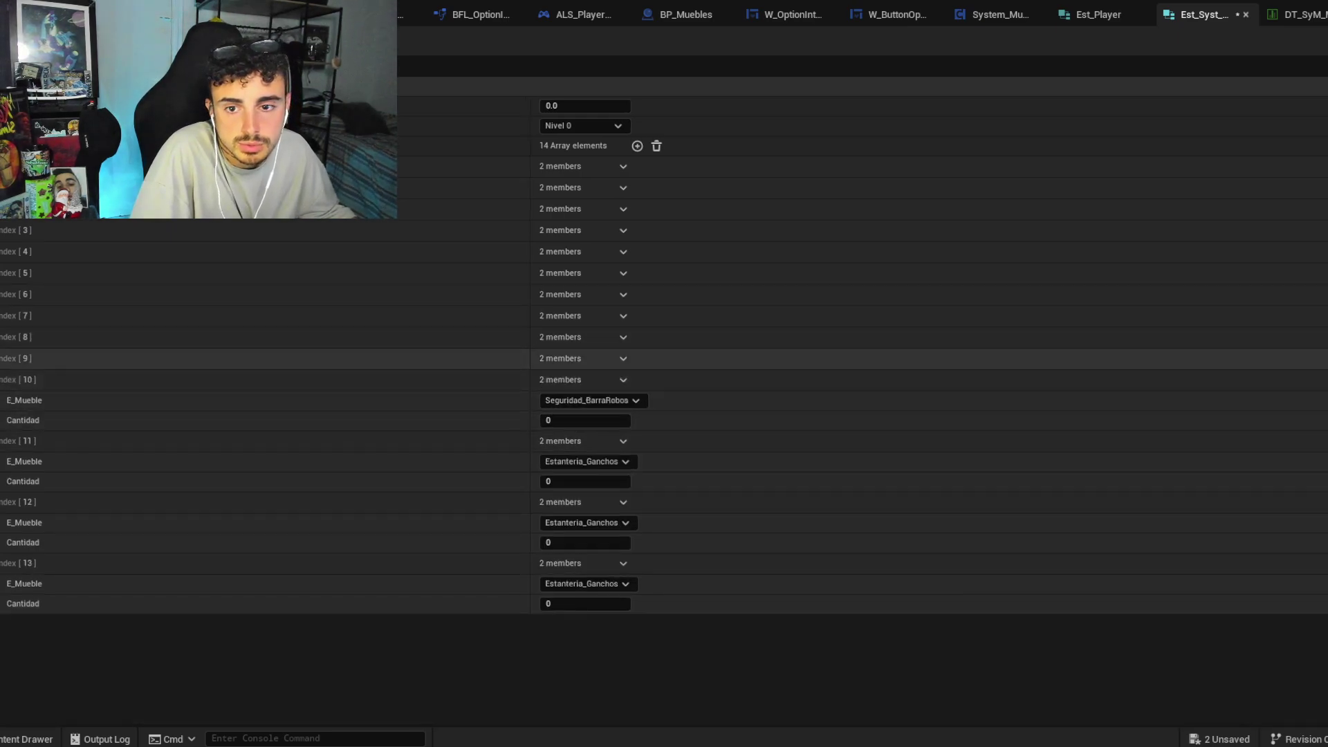
{"action": "double_click", "coordinate": [277, 380]}
Step: Set entries 11 and 12 to Mueble_CajaPagar and Mueble_Taburete, and delete entry 13
{"action": "left_click", "coordinate": [609, 423]}
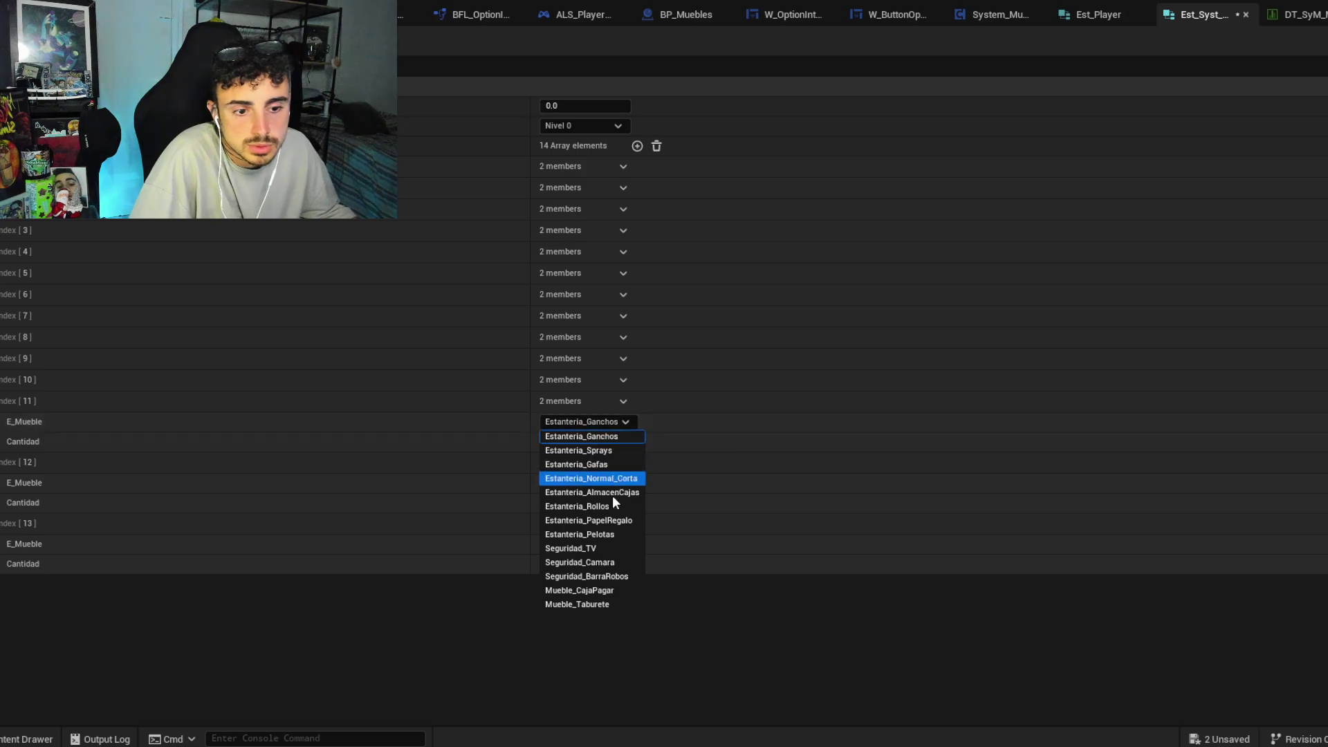
{"action": "left_click", "coordinate": [608, 587]}
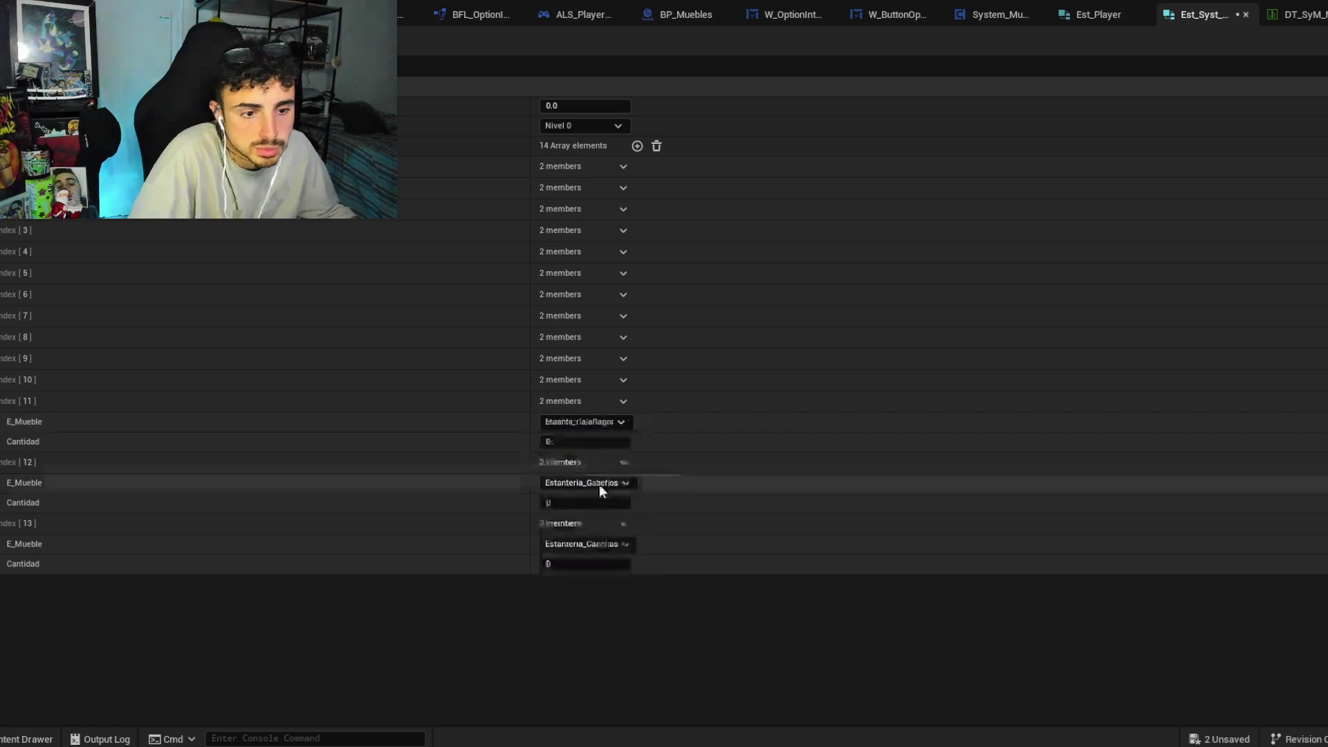
{"action": "left_click", "coordinate": [599, 487]}
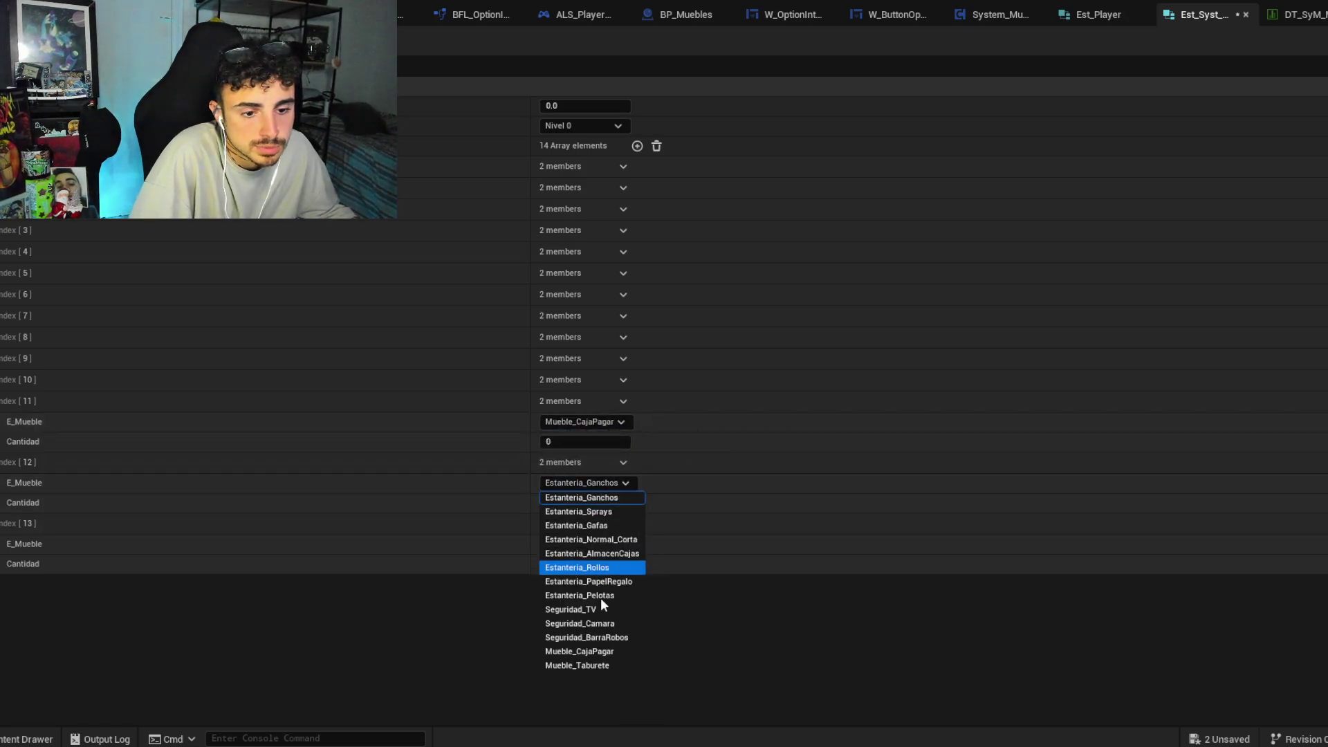
{"action": "left_click", "coordinate": [620, 665]}
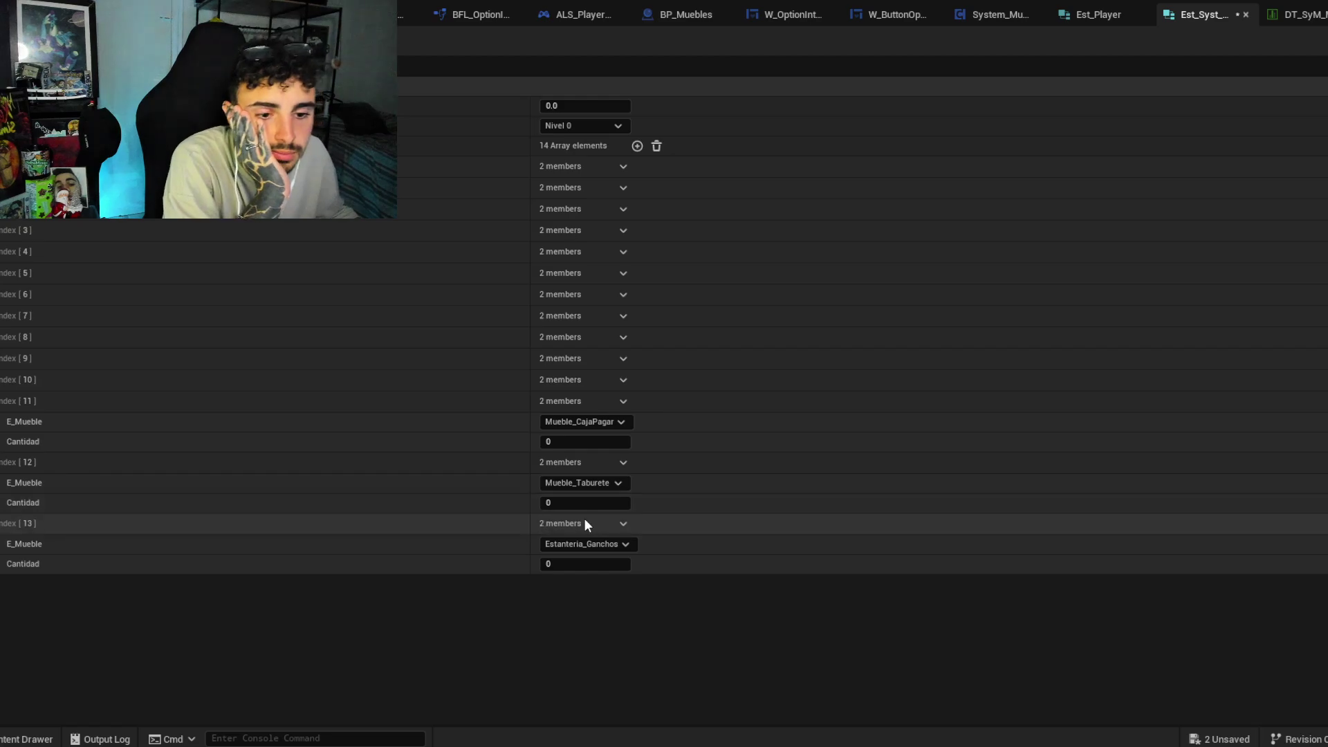
{"action": "left_click", "coordinate": [623, 523]}
{"action": "left_click", "coordinate": [650, 558]}
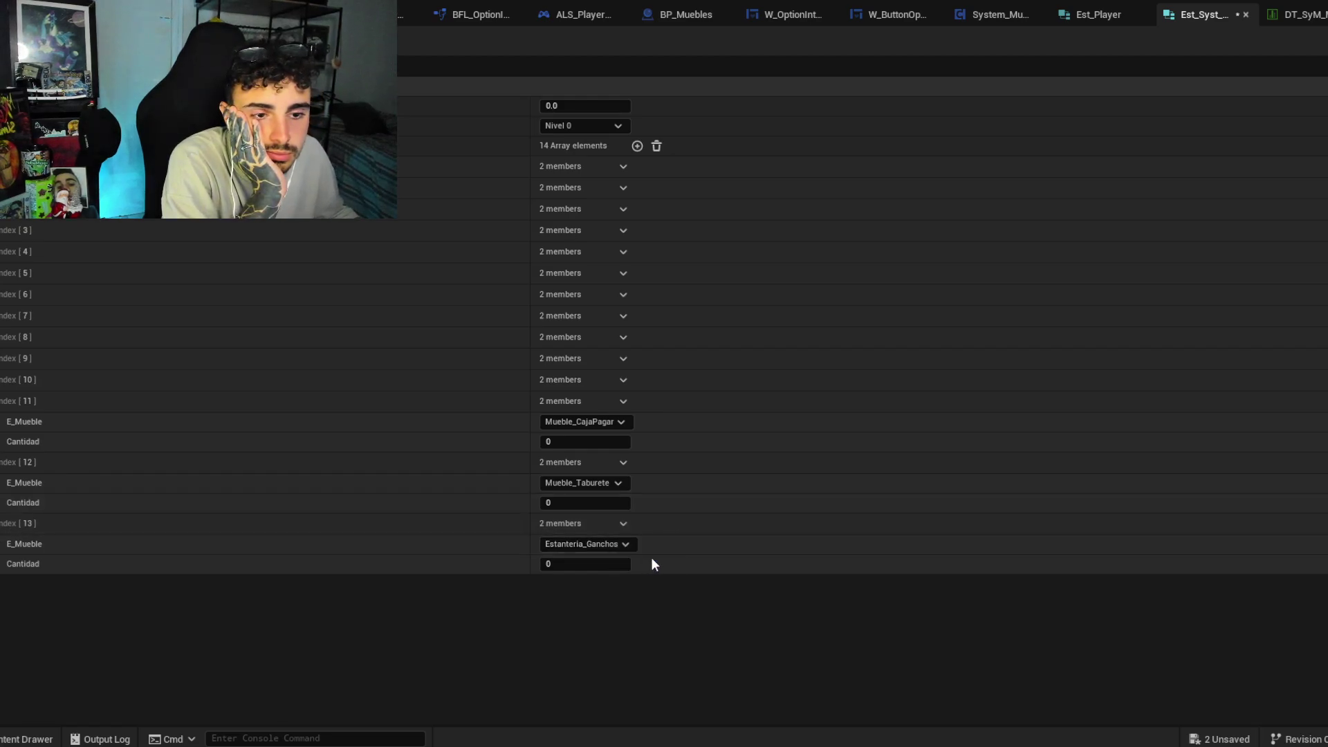
Step: Collapse entries 11 and 12, save the list, and switch to the Est_Player struct
{"action": "left_click", "coordinate": [3, 462]}
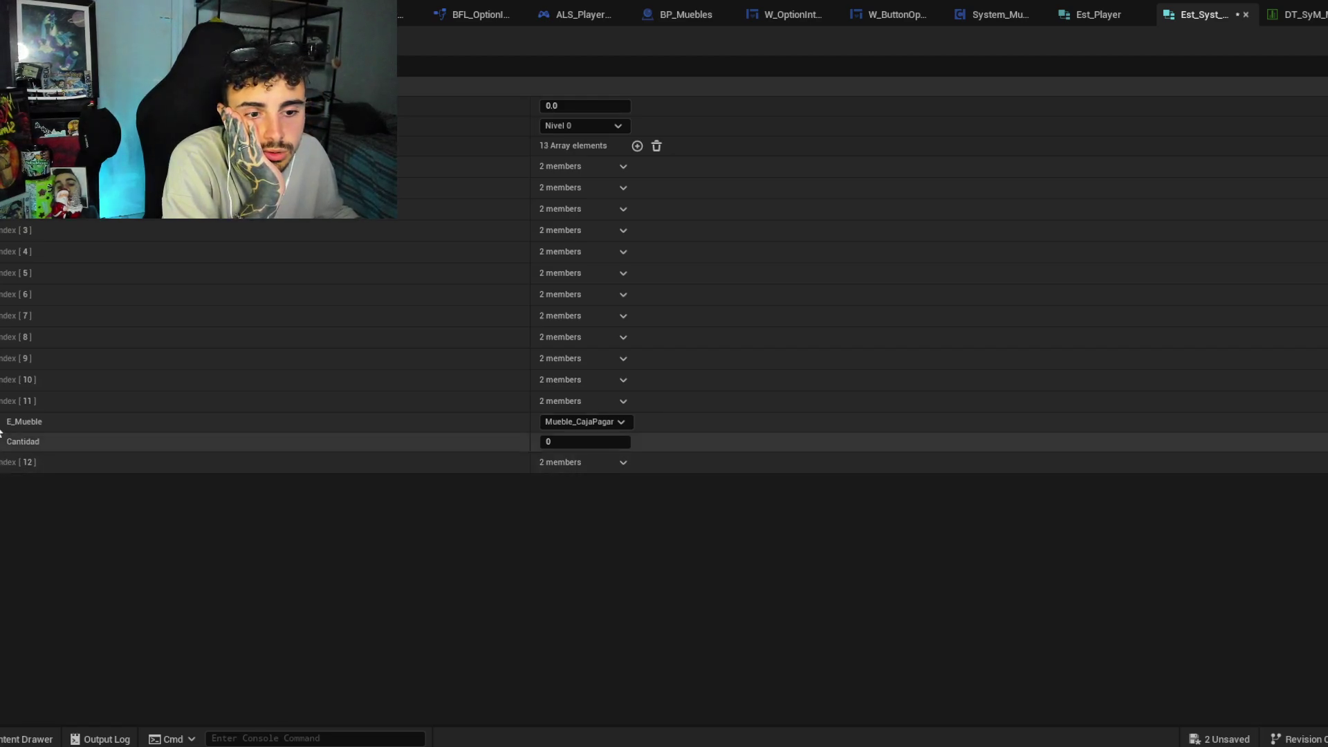
{"action": "left_click", "coordinate": [2, 401]}
{"action": "key", "text": "ctrl+s"}
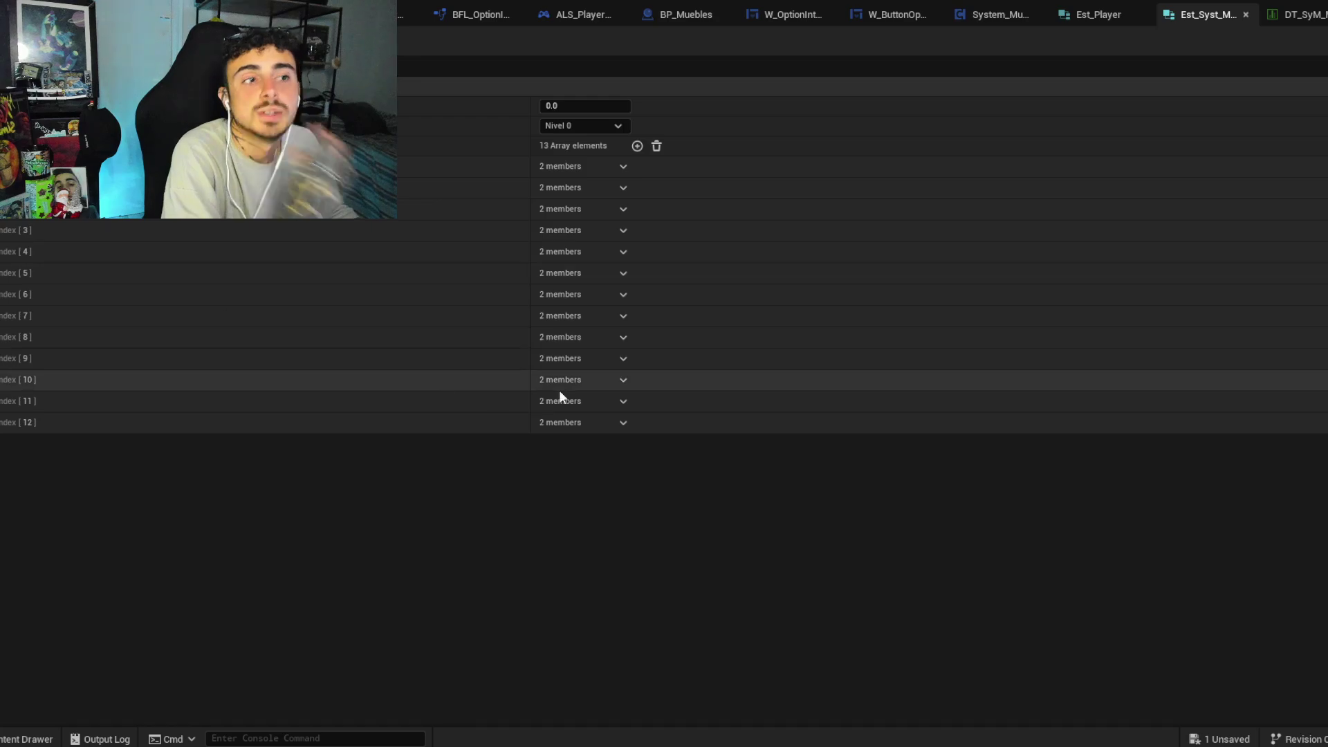
{"action": "left_click", "coordinate": [1086, 15]}
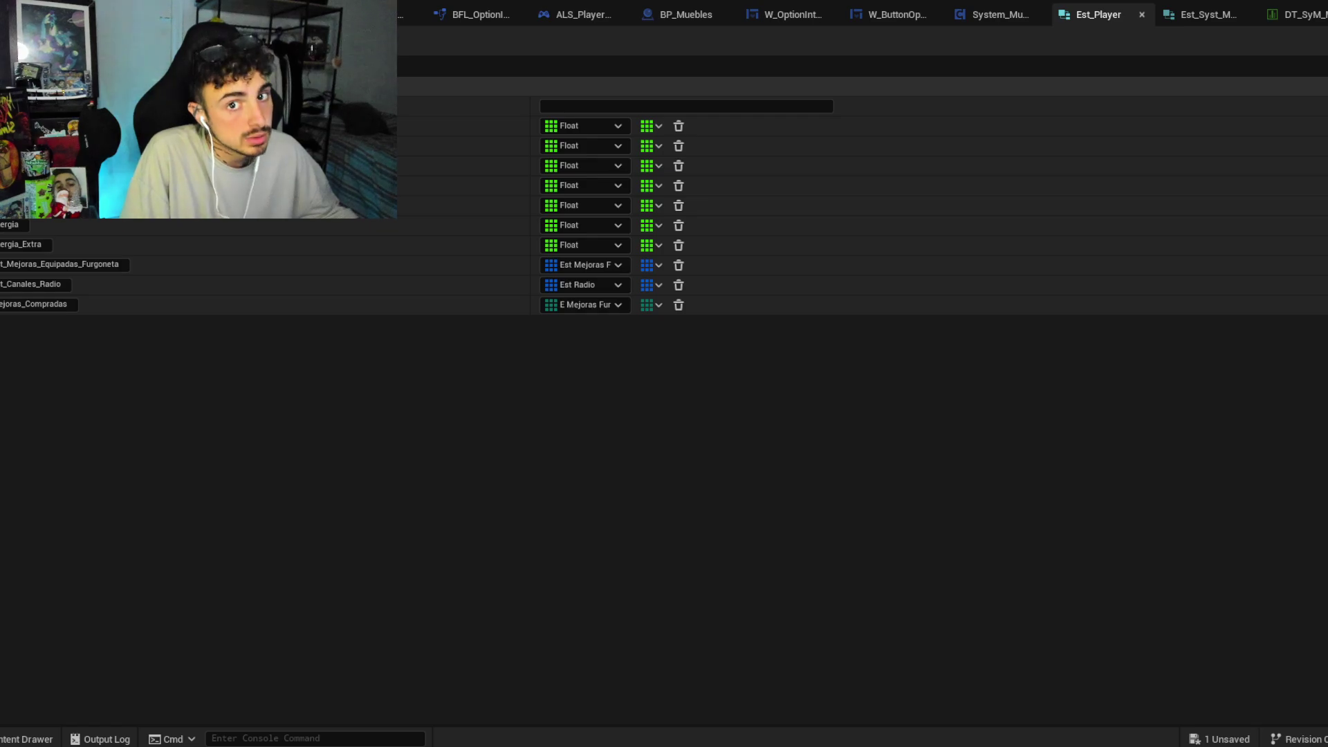
Step: Add a new member to Est_Player and rename it Est_Syst_Tienda
{"action": "left_click", "coordinate": [41, 106]}
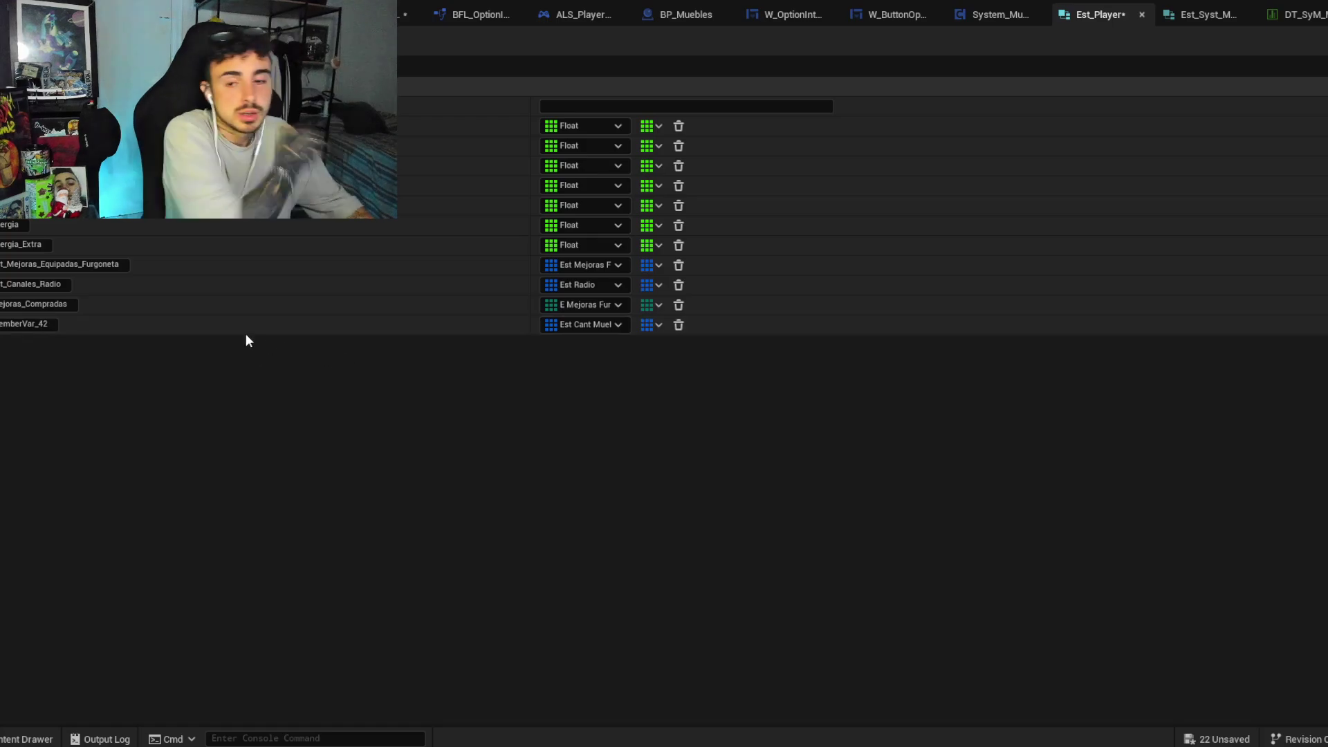
{"action": "double_click", "coordinate": [47, 325]}
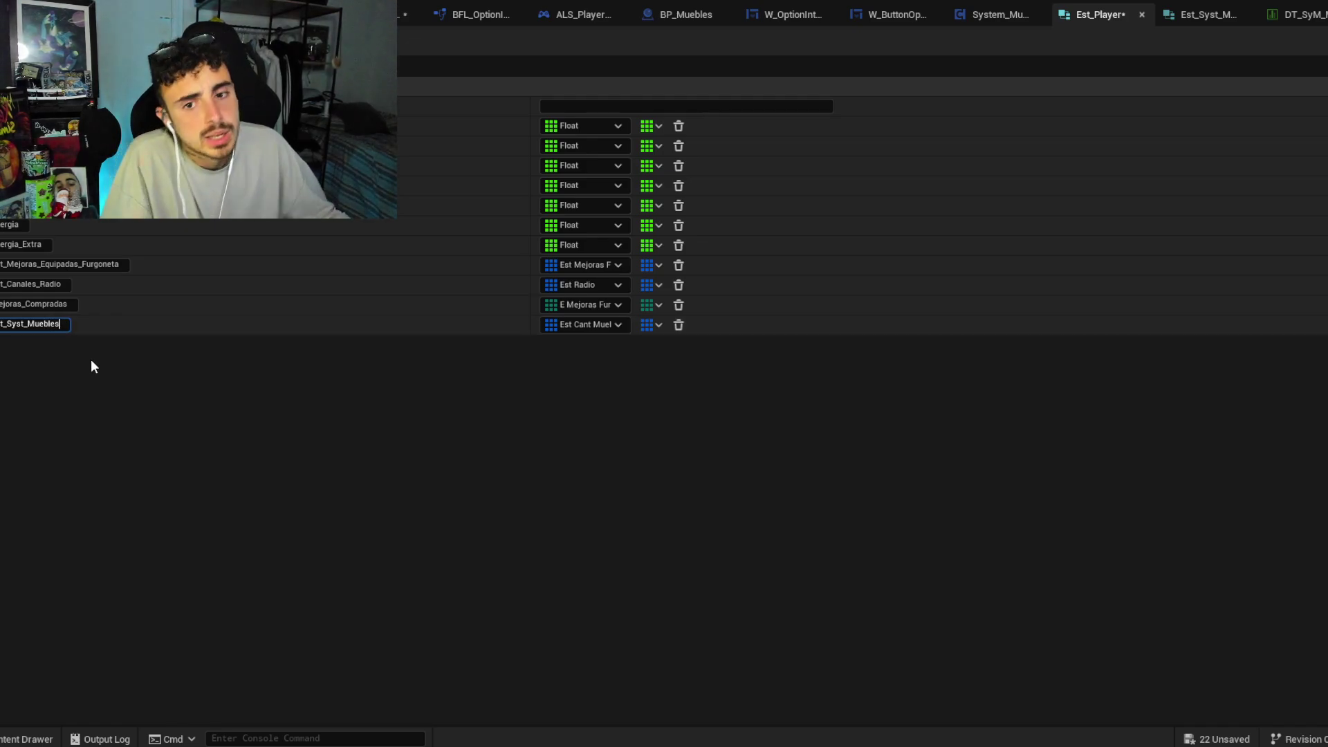
{"action": "left_click", "coordinate": [108, 361]}
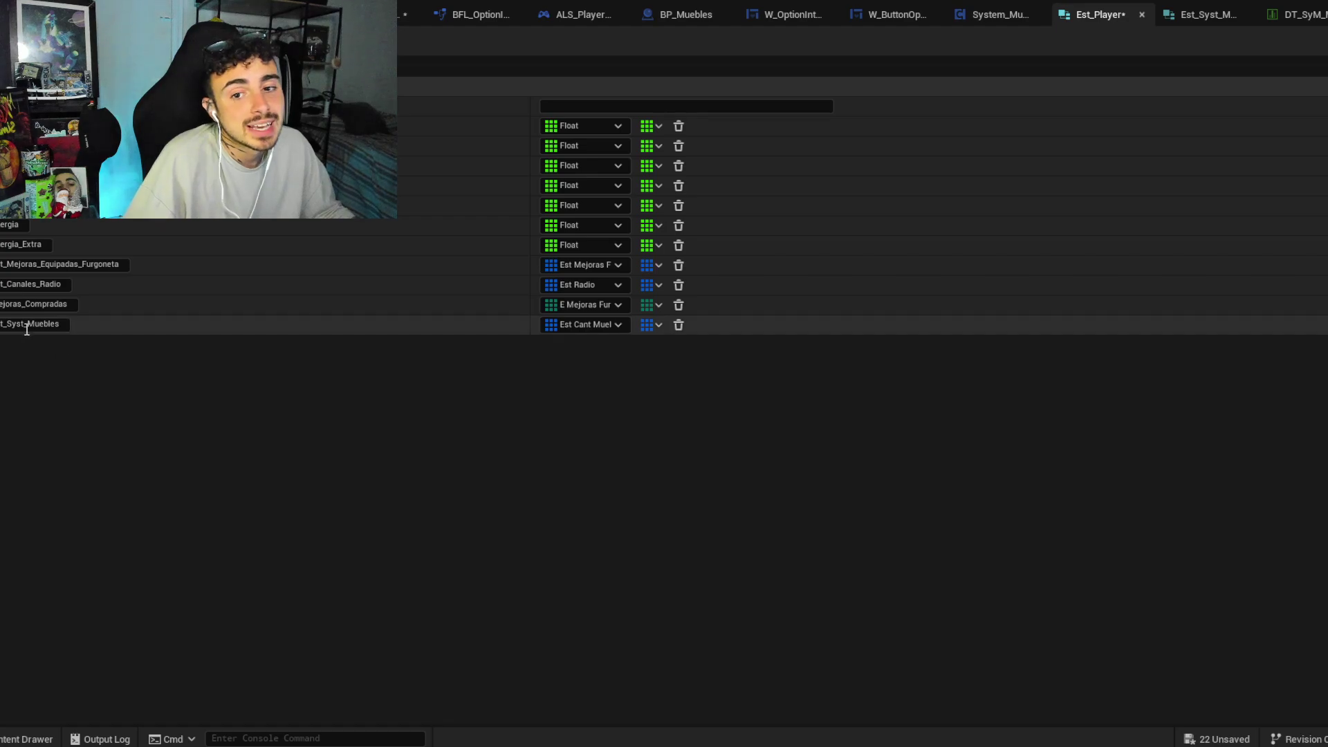
{"action": "left_click_drag", "start_coordinate": [31, 323], "coordinate": [61, 323]}
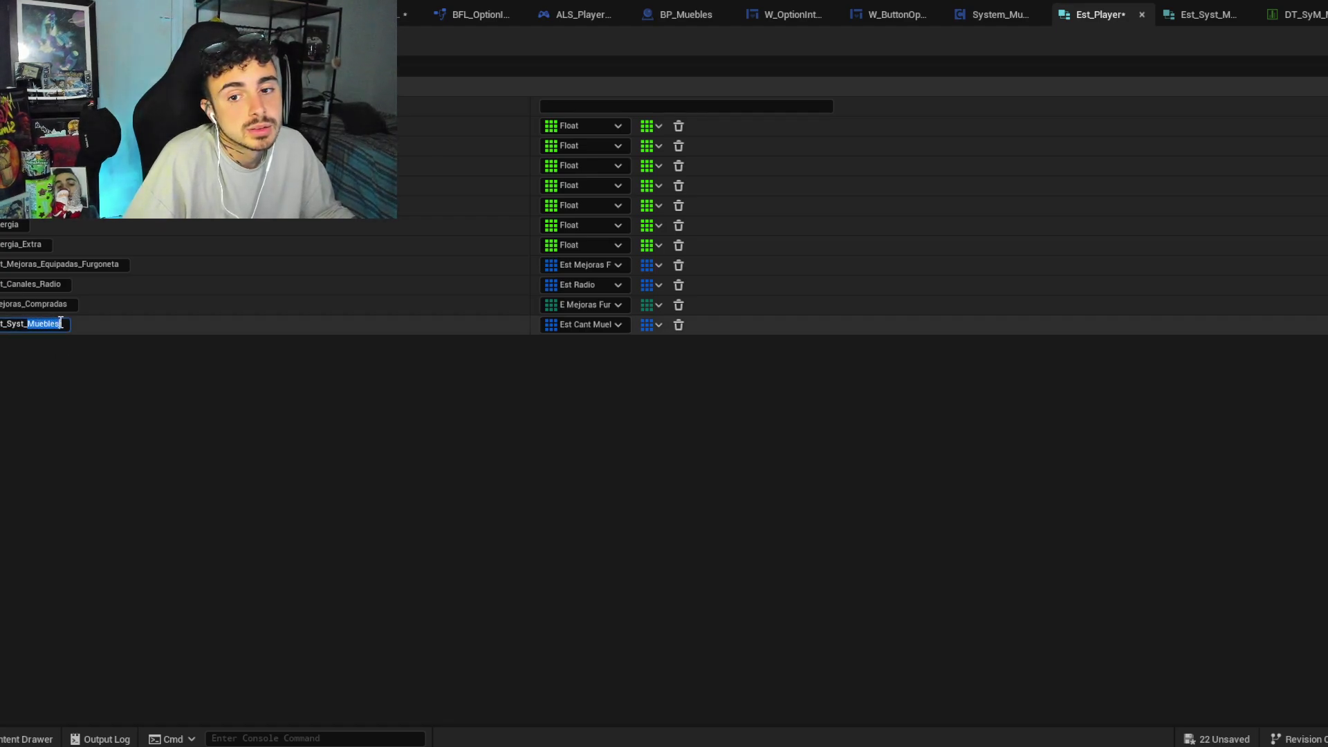
{"action": "type", "text": "Tienda"}
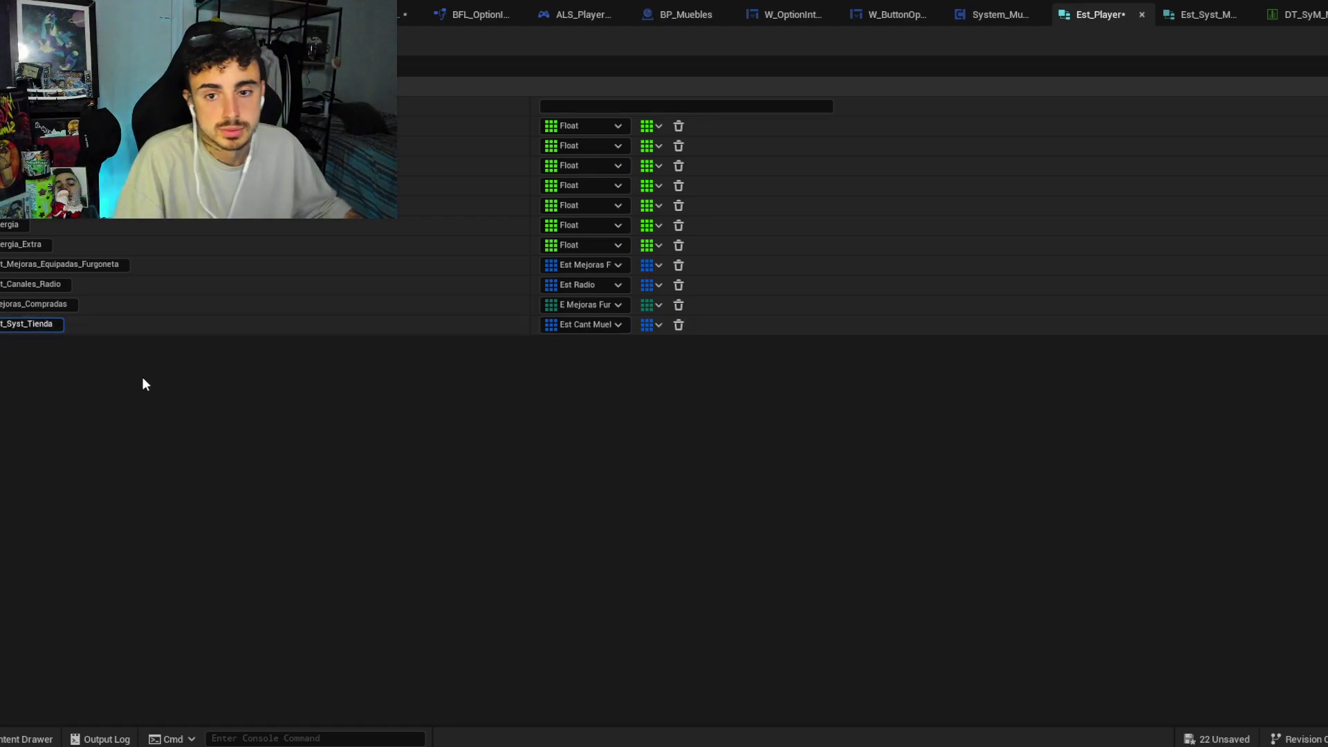
Step: Make Est_Syst_Tienda an Est Syst Muebles structure and show the Default Values
{"action": "left_click", "coordinate": [602, 325]}
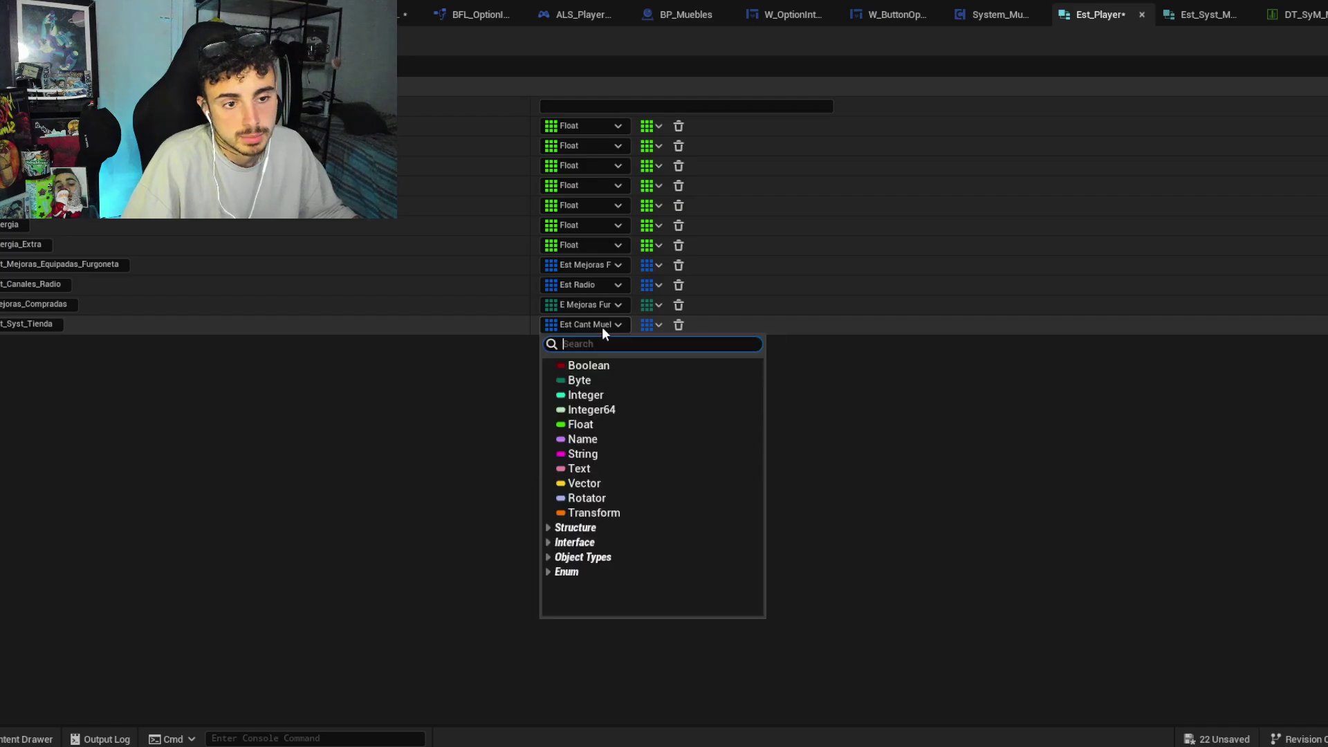
{"action": "type", "text": "est"}
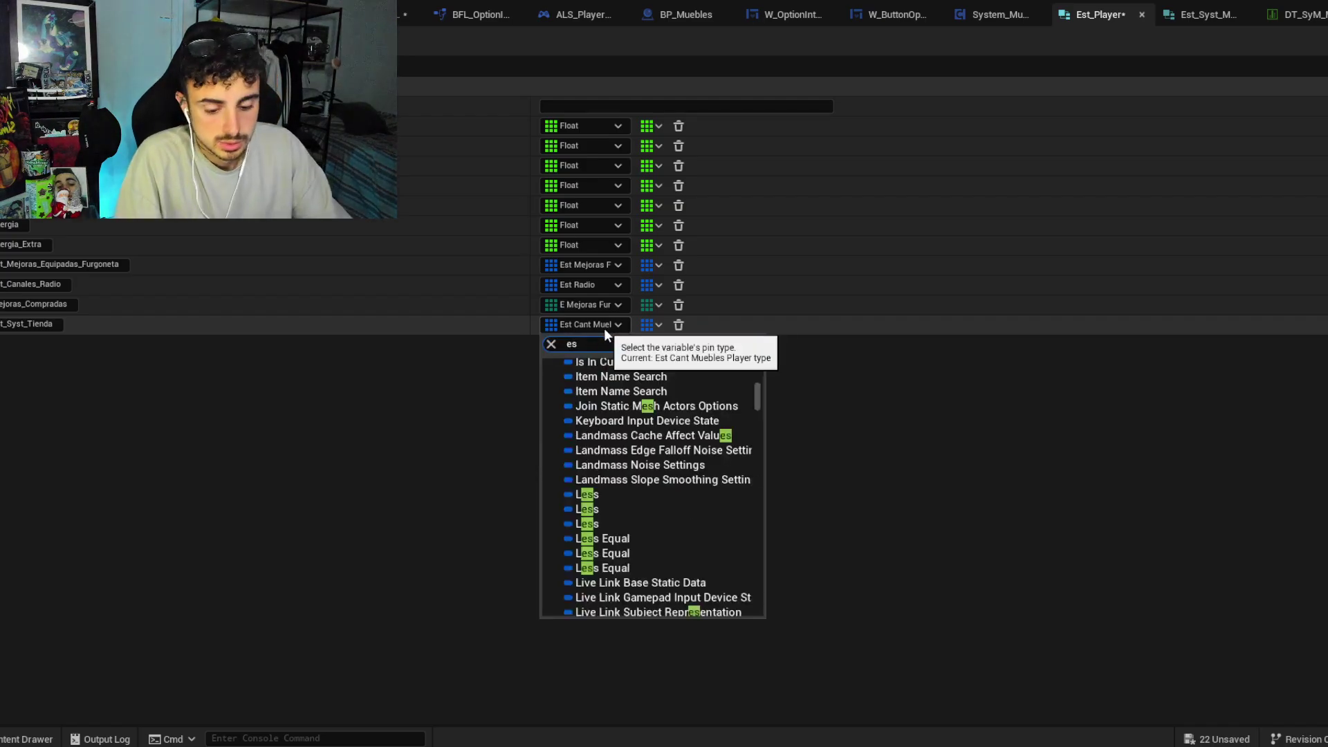
{"action": "type", "text": " sys"}
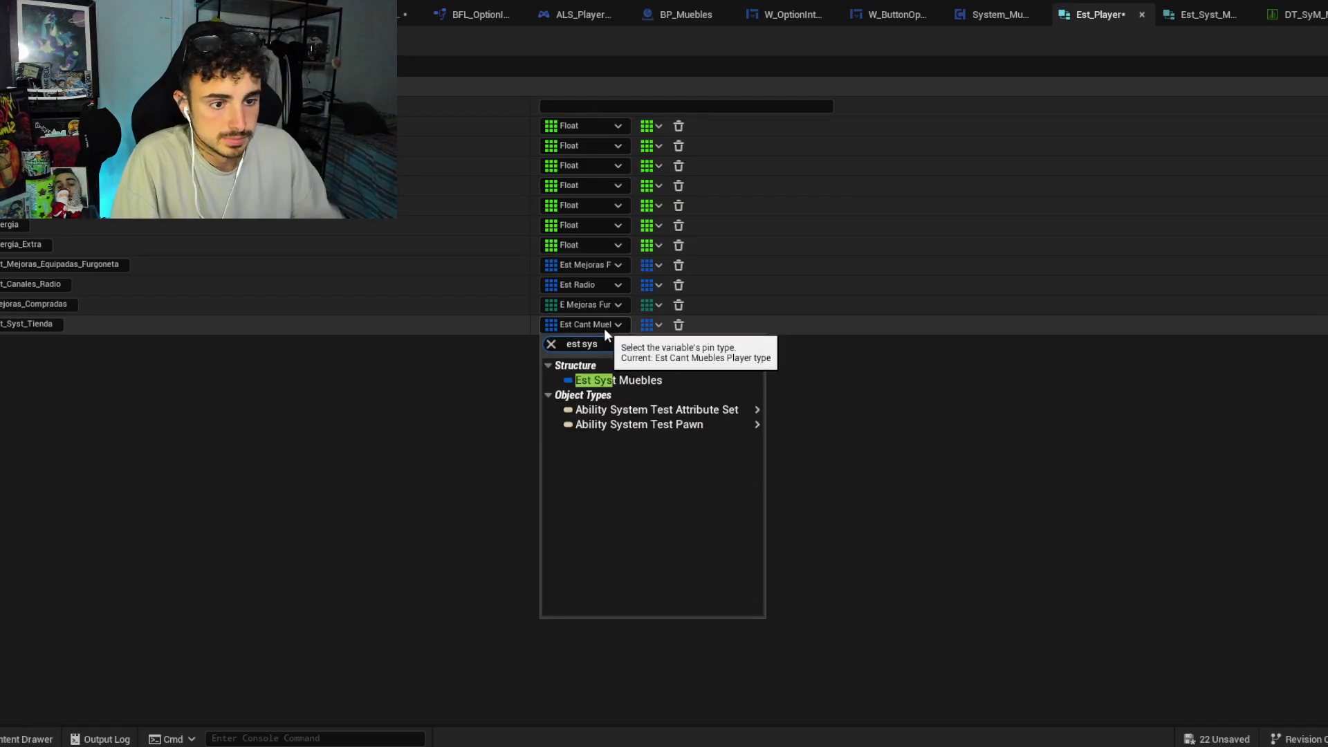
{"action": "left_click", "coordinate": [640, 380]}
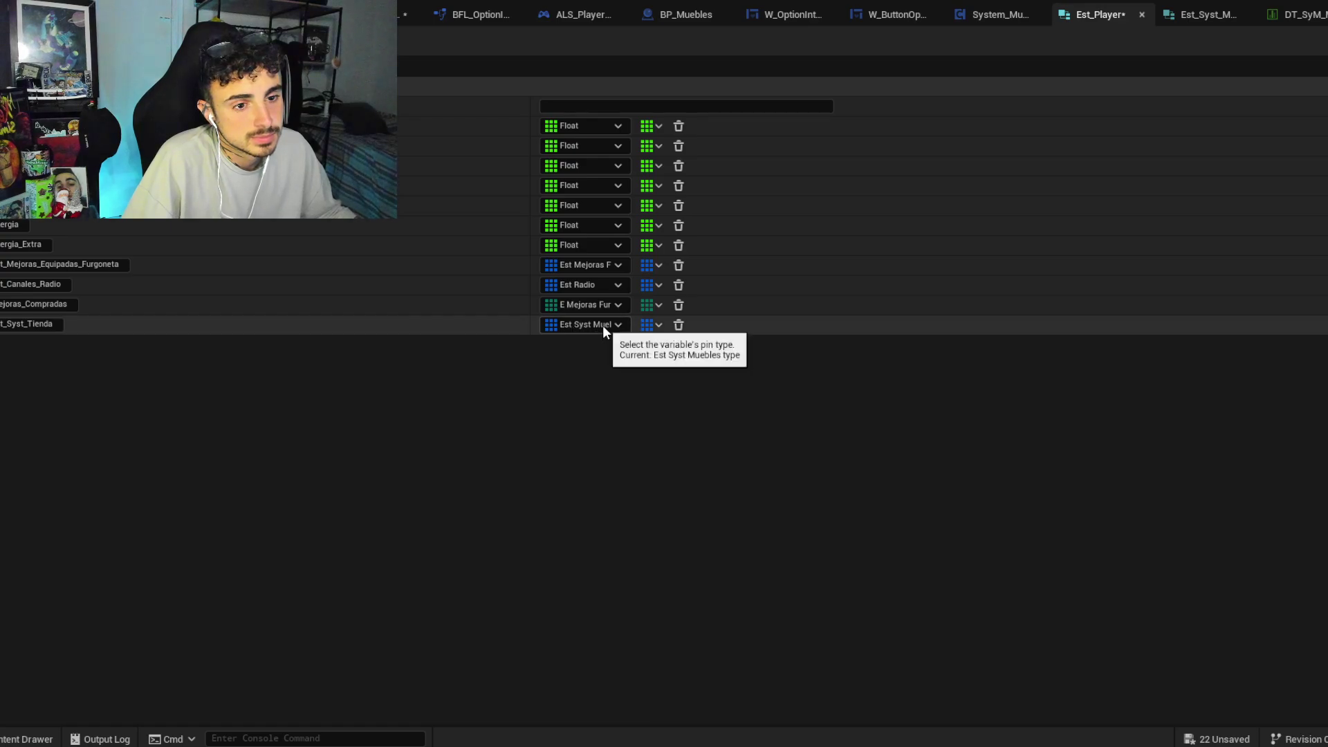
{"action": "left_click", "coordinate": [277, 41]}
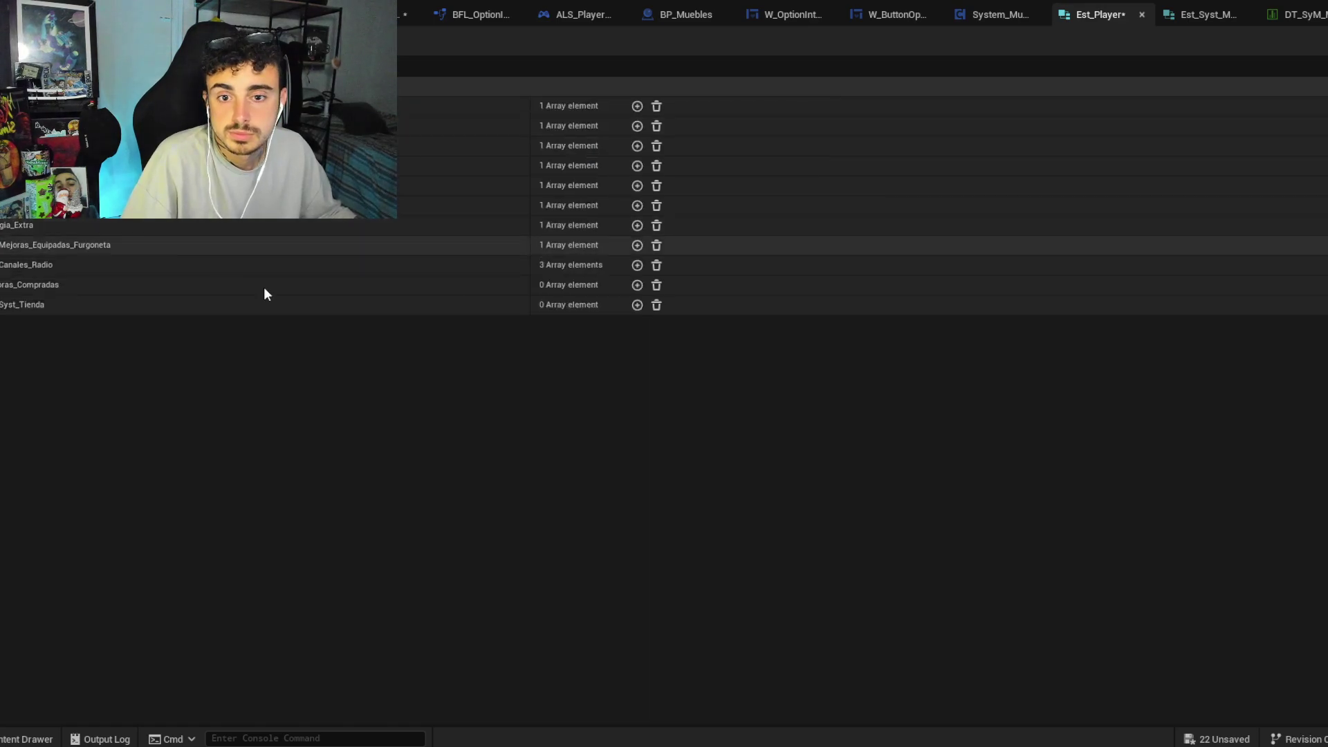
Step: Give Est_Syst_Tienda one default element, save, and close the Est_Syst_Muebles and Est_Player editors
{"action": "left_click", "coordinate": [637, 304]}
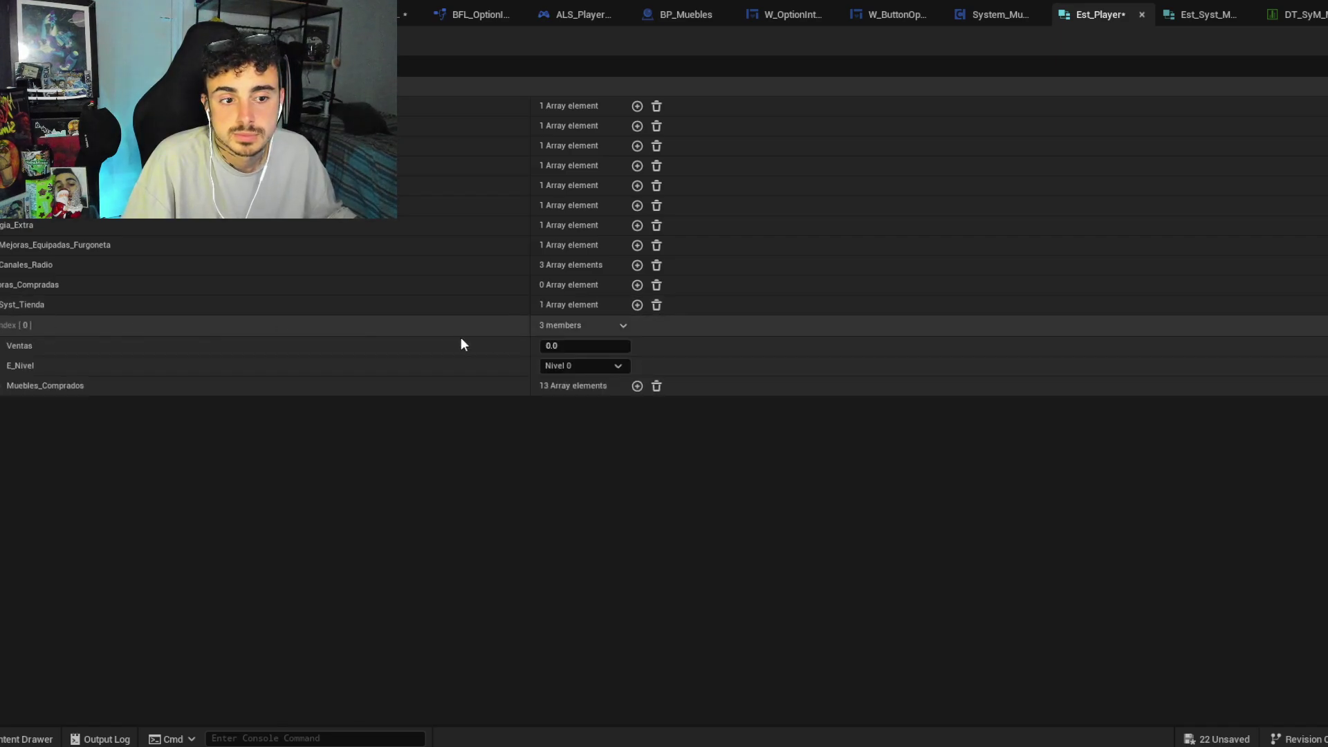
{"action": "left_click", "coordinate": [2, 386]}
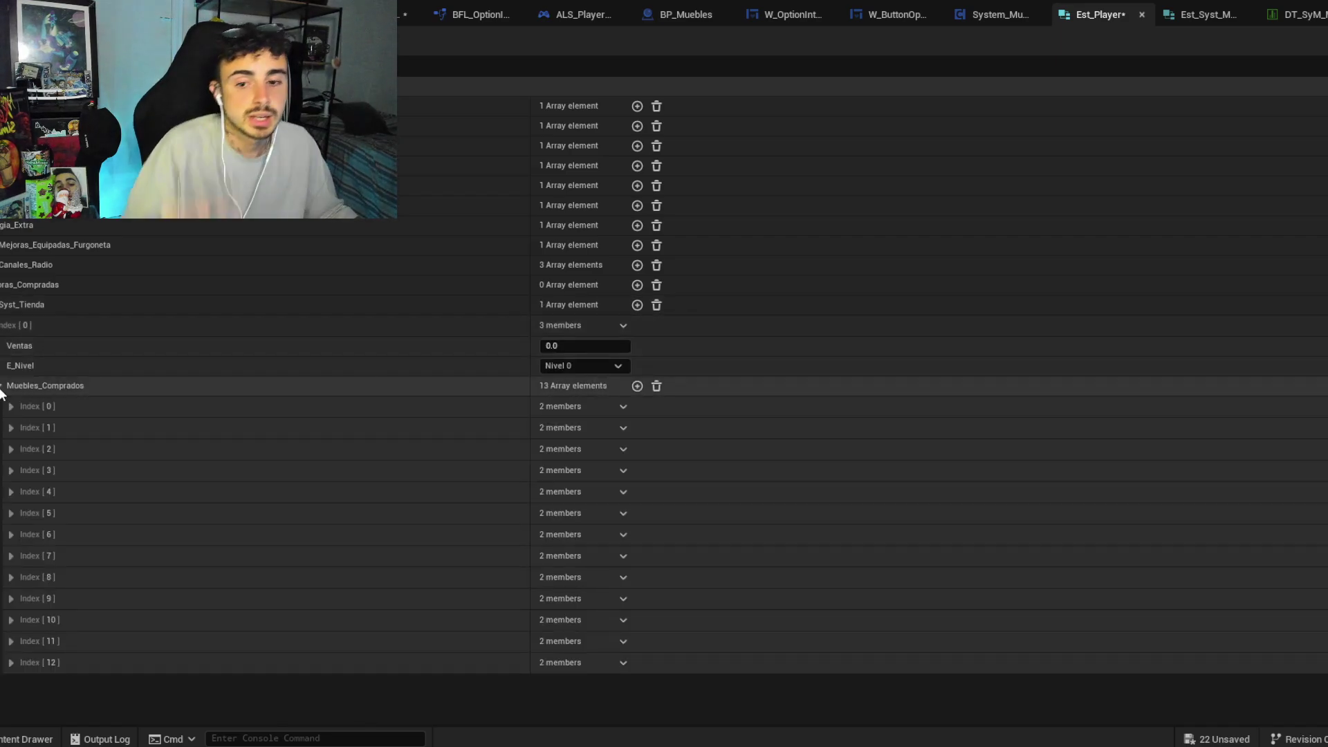
{"action": "left_click", "coordinate": [2, 388]}
{"action": "key", "text": "ctrl+s"}
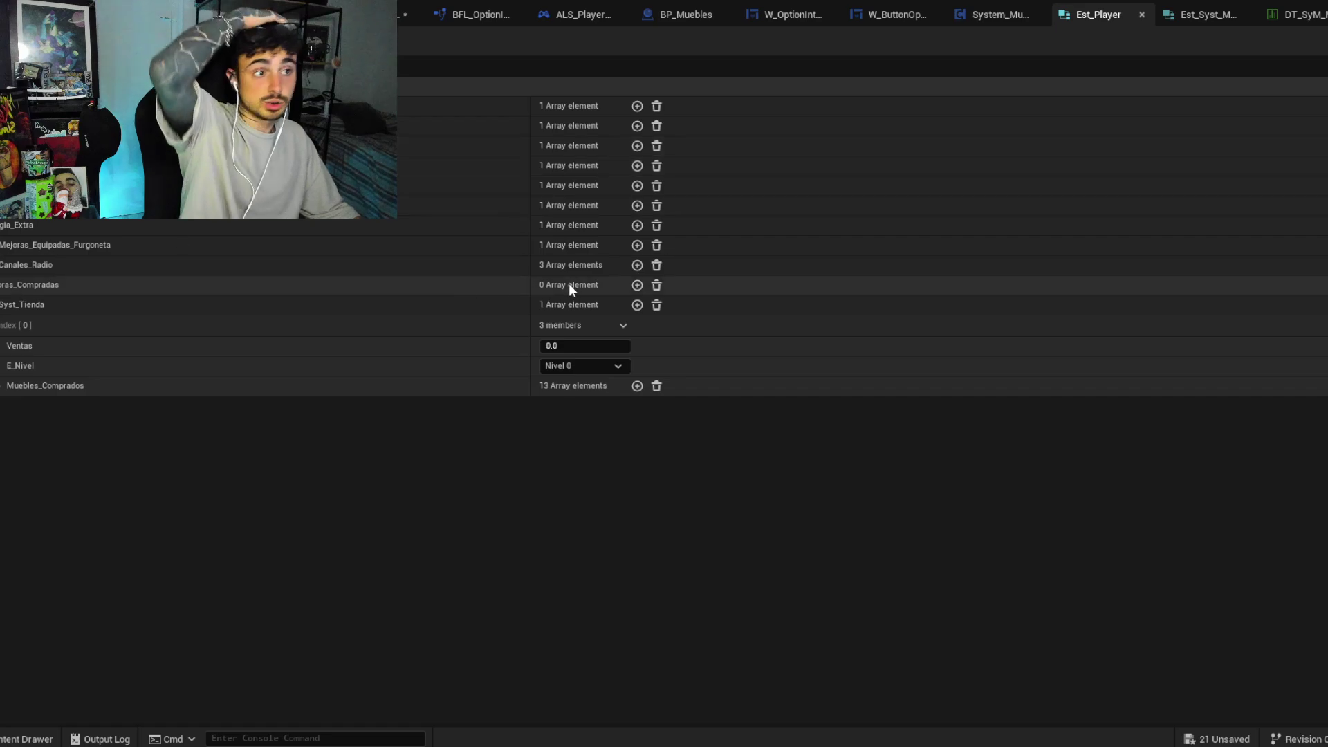
{"action": "left_click", "coordinate": [1201, 20]}
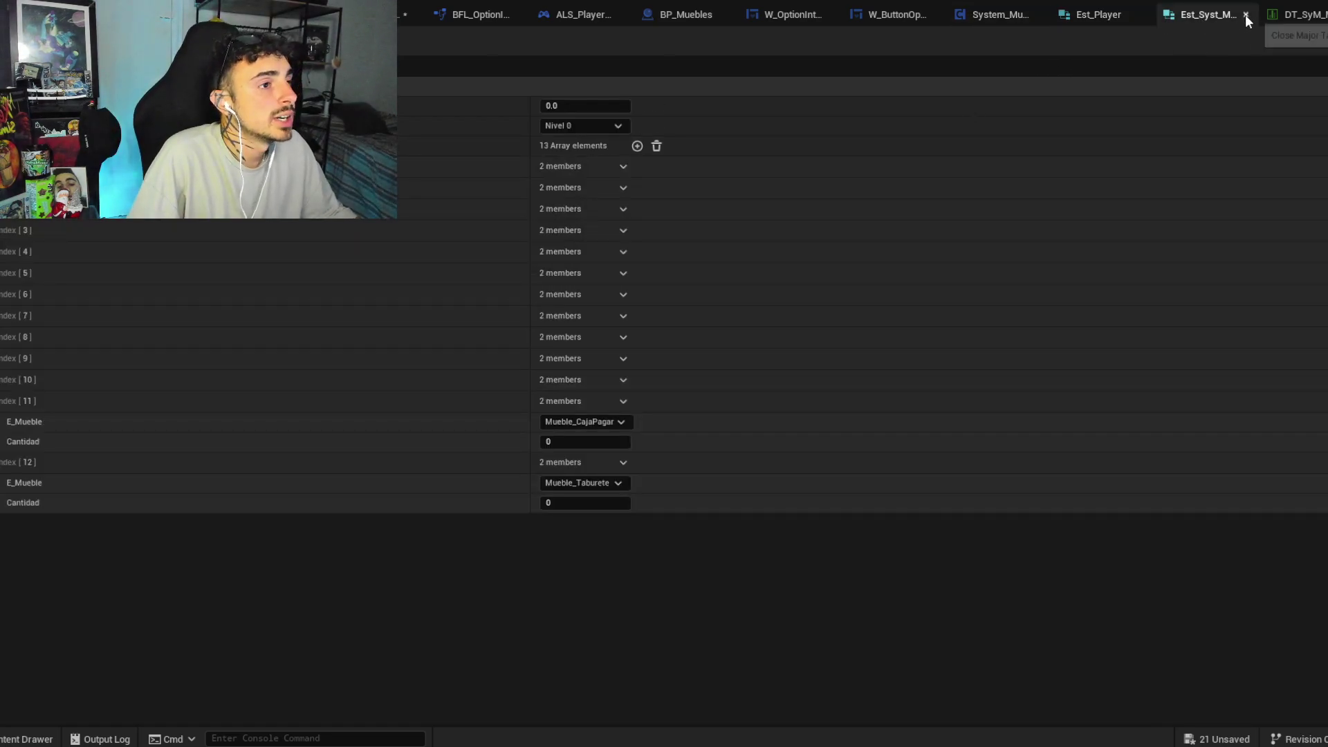
{"action": "left_click", "coordinate": [1246, 14]}
{"action": "left_click", "coordinate": [1243, 15]}
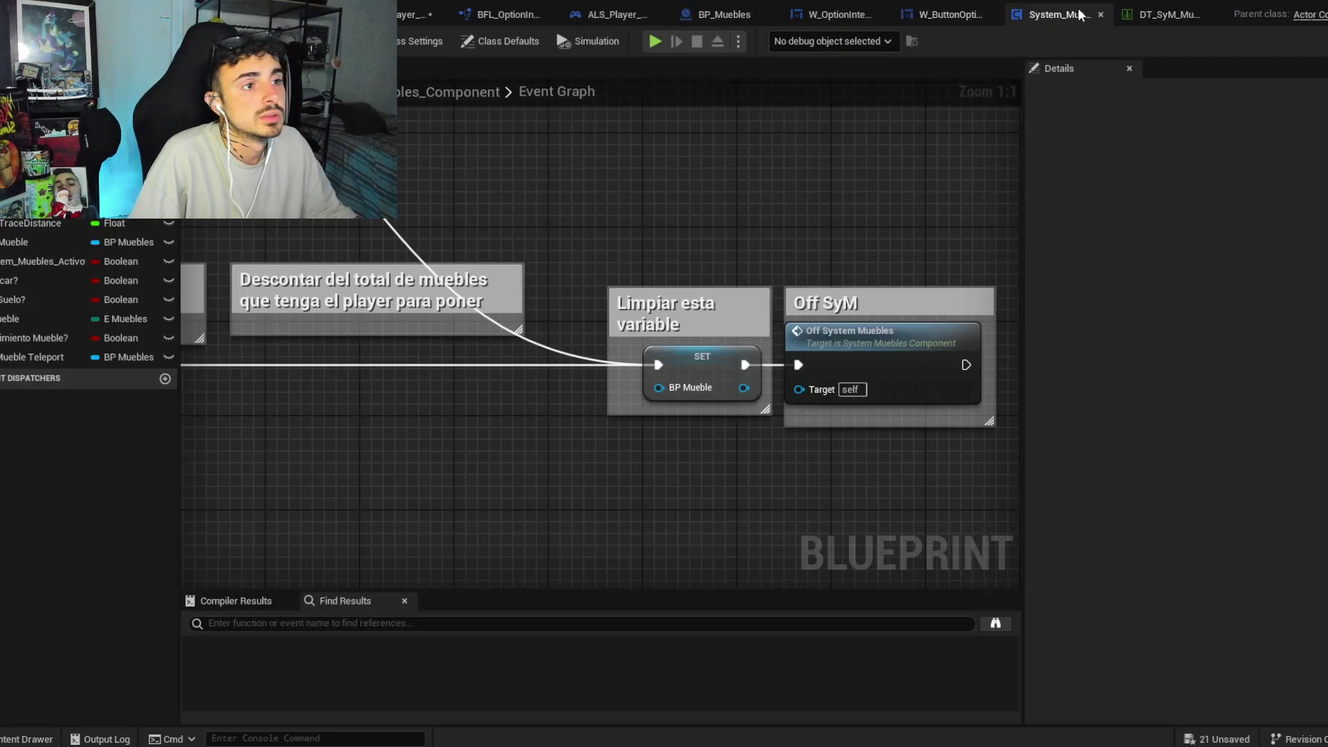
Step: In the level editor, save all modified assets via Ctrl+Shift+S and Save Selected
{"action": "left_click", "coordinate": [104, 14]}
{"action": "key", "text": "ctrl+space"}
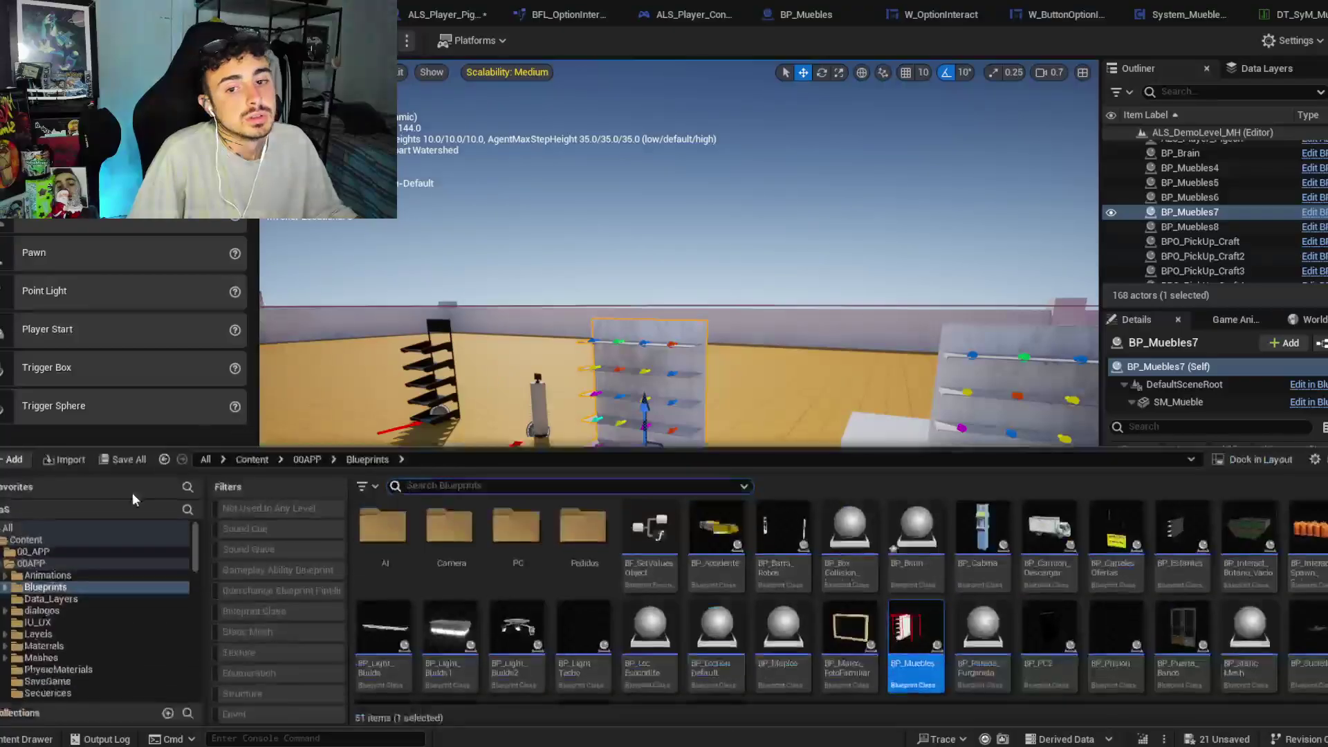
{"action": "key", "text": "ctrl+shift+s"}
{"action": "left_click", "coordinate": [783, 540]}
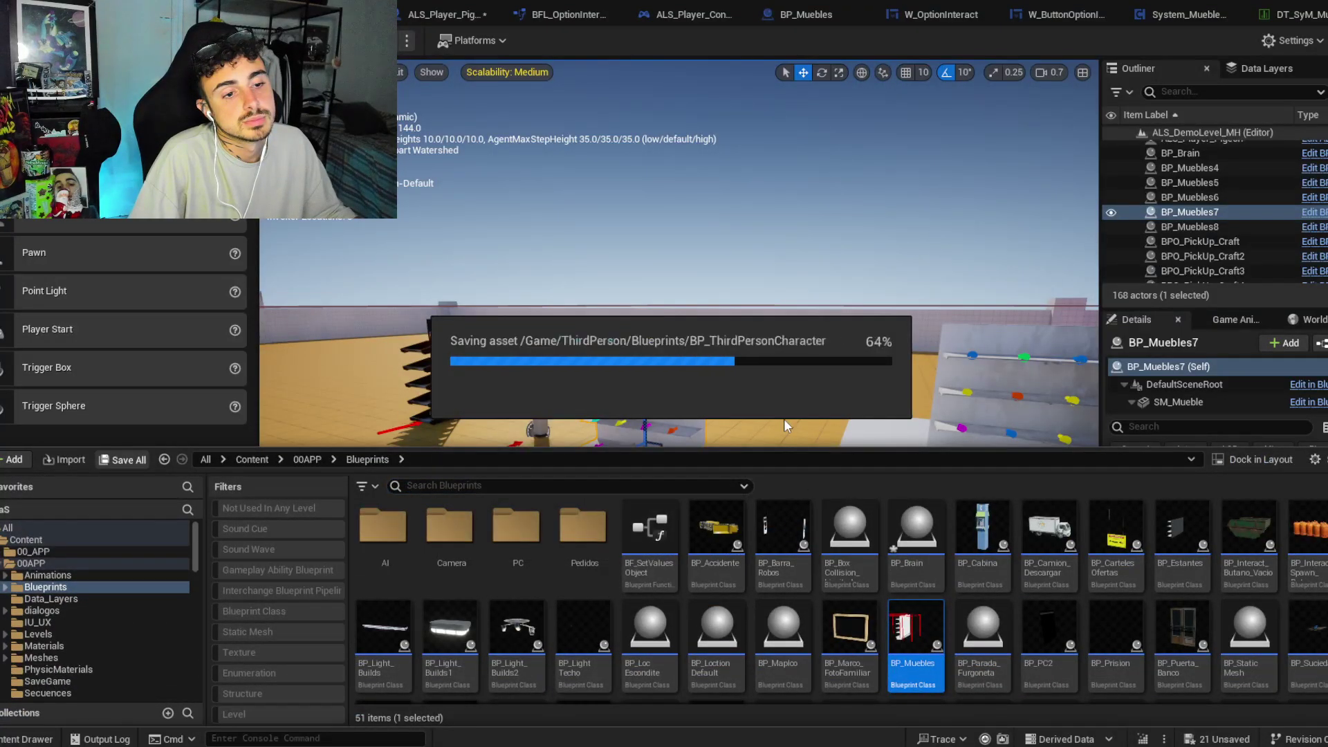
{"action": "right_click_drag", "start_coordinate": [783, 418], "coordinate": [760, 422]}
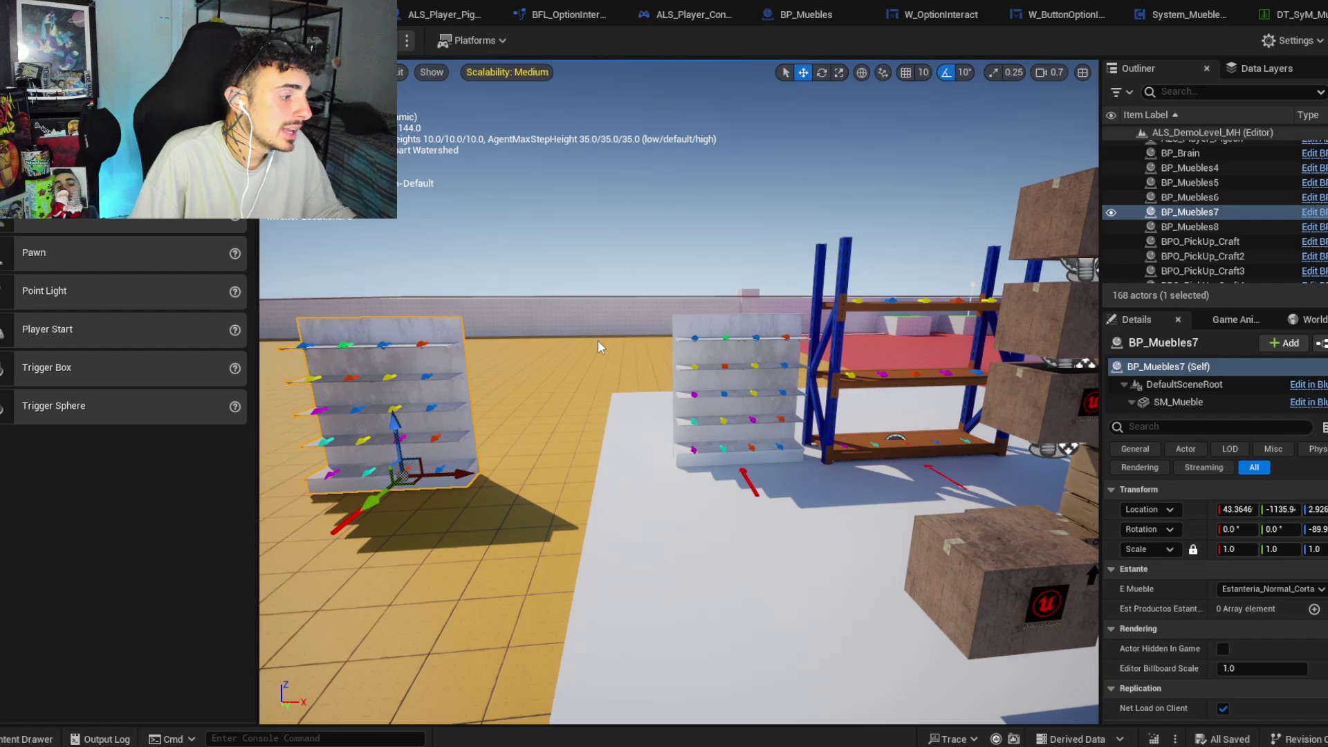
Step: Play in editor, walk to the white shelf, open and close its E menu twice, then stop
{"action": "key", "text": "alt+p"}
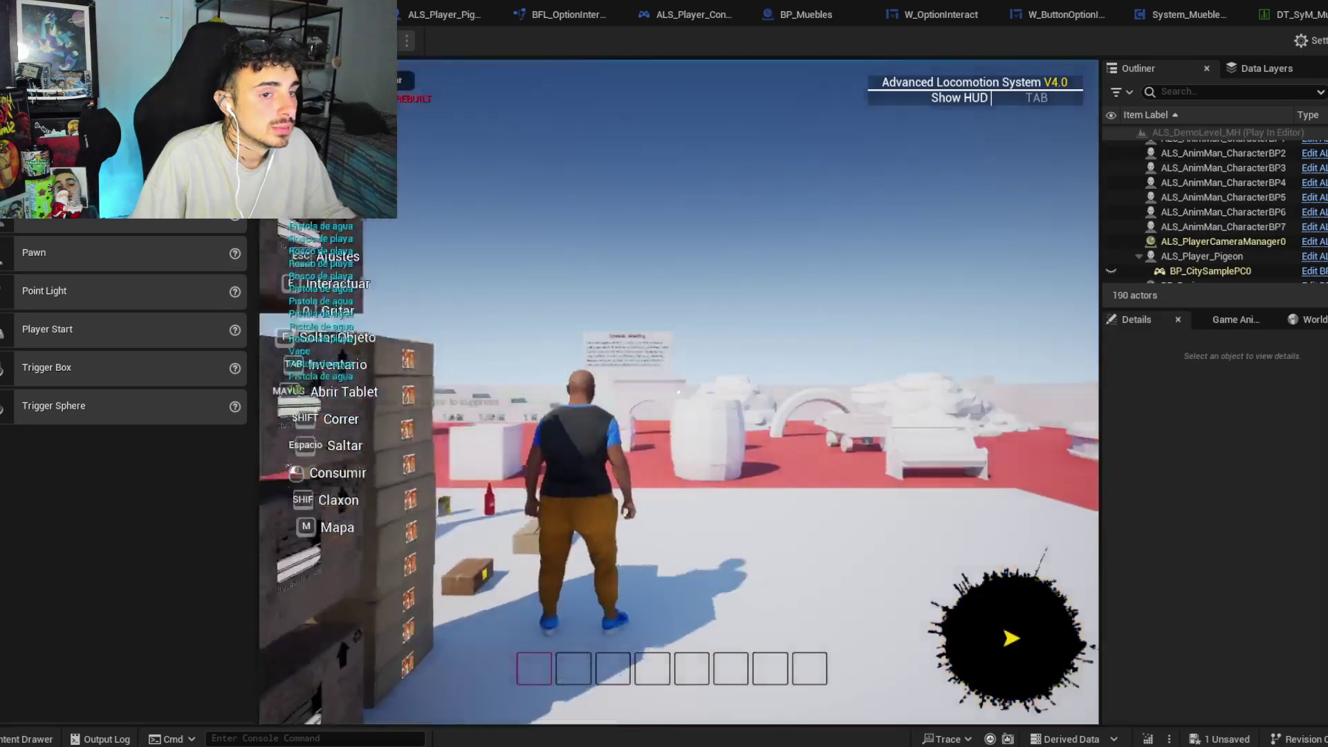
{"action": "key", "text": "w"}
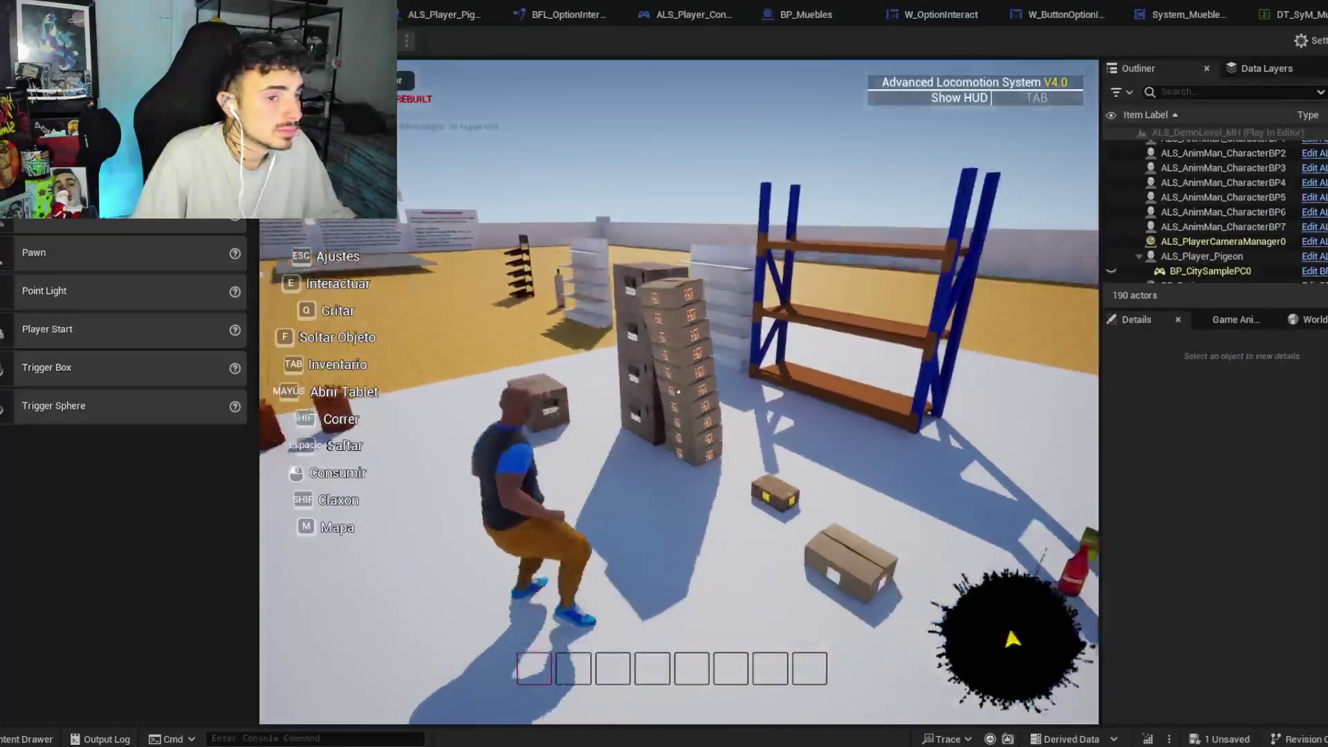
{"action": "key", "text": "w"}
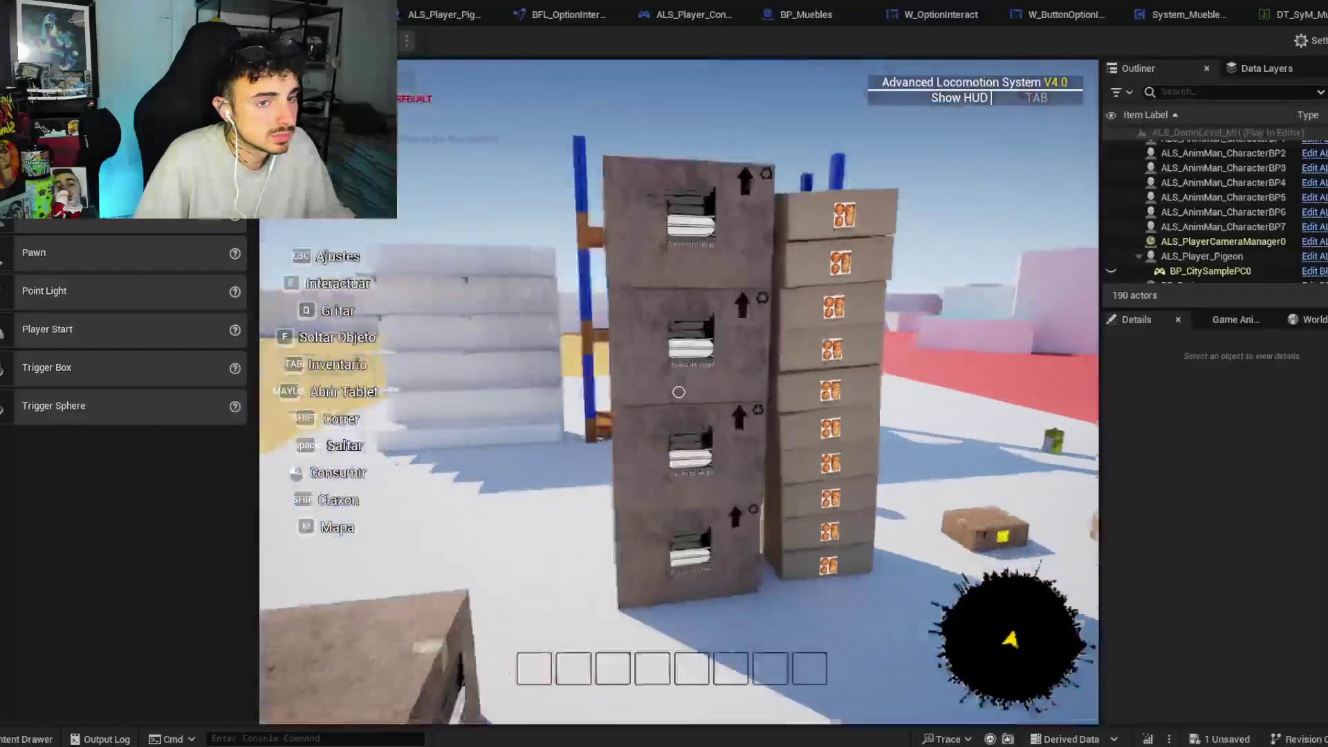
{"action": "key", "text": "w"}
{"action": "key", "text": "e"}
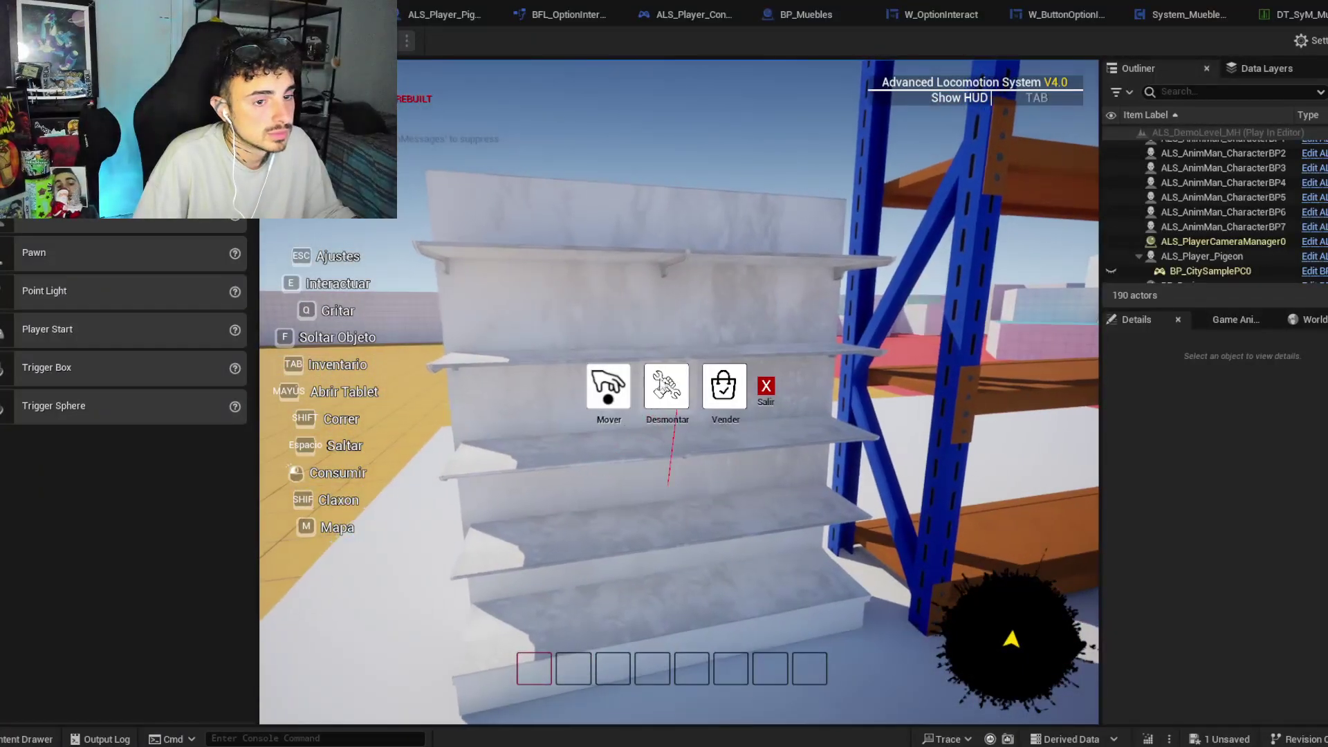
{"action": "left_click", "coordinate": [766, 386]}
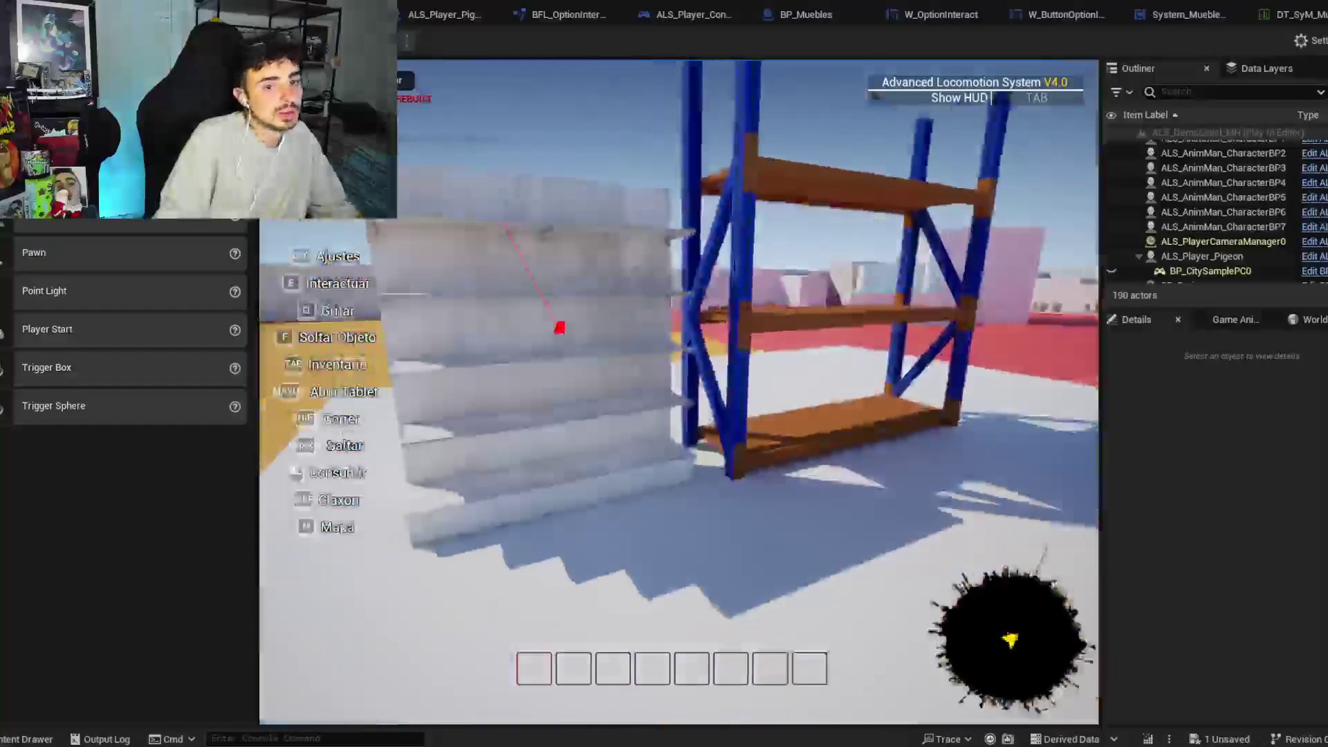
{"action": "key", "text": "e"}
{"action": "left_click", "coordinate": [768, 382]}
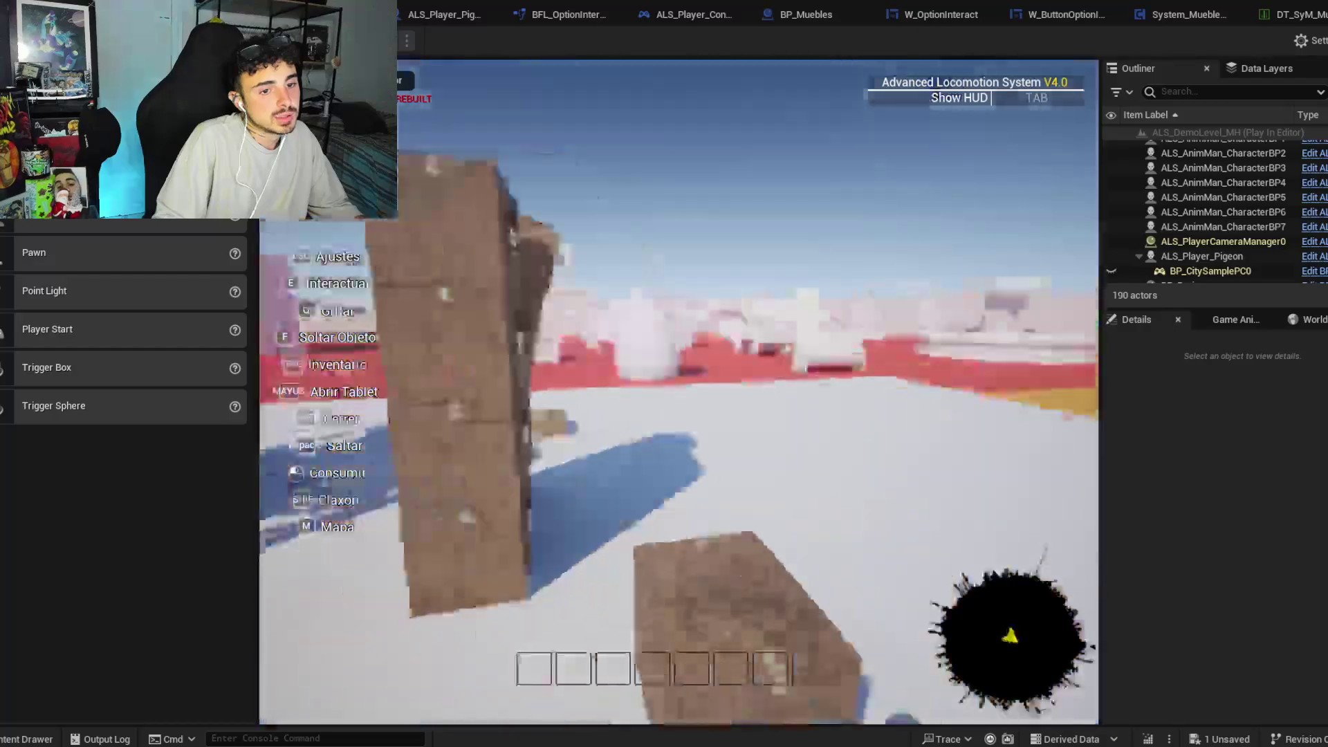
{"action": "key", "text": "w"}
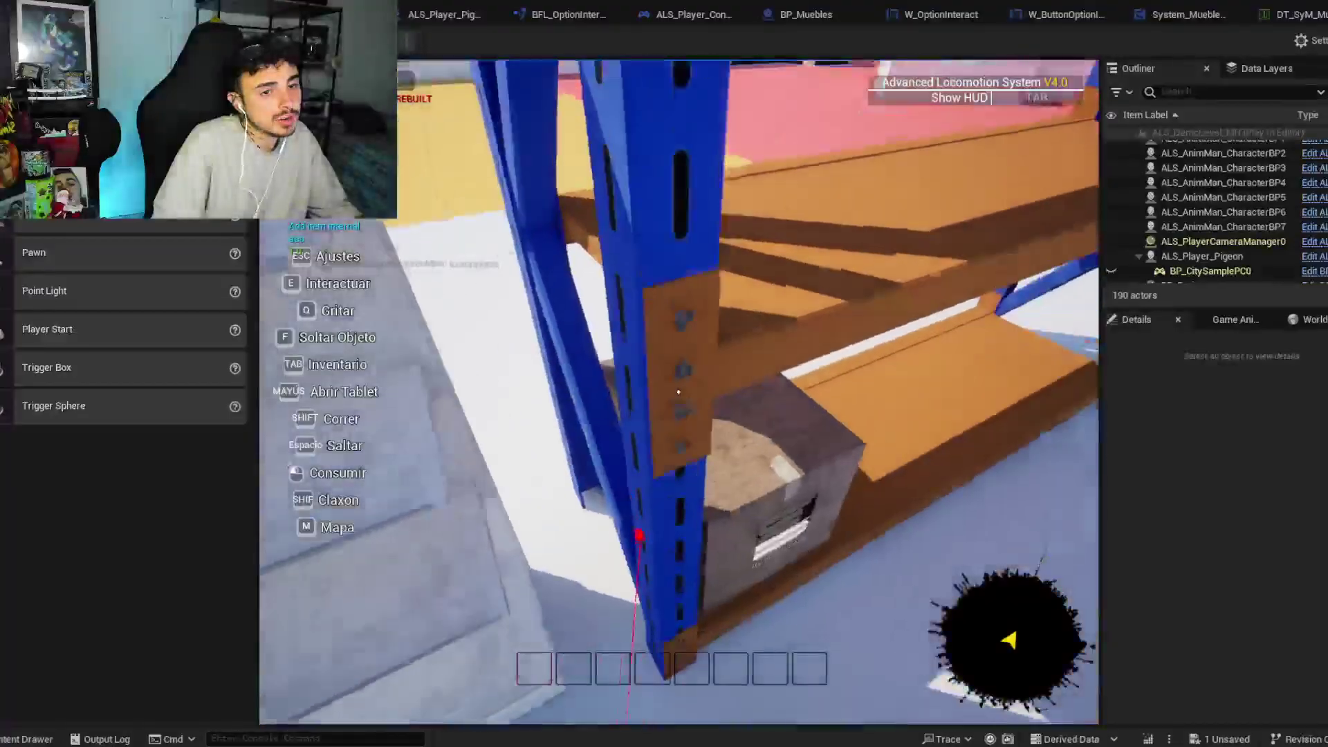
{"action": "key", "text": "s"}
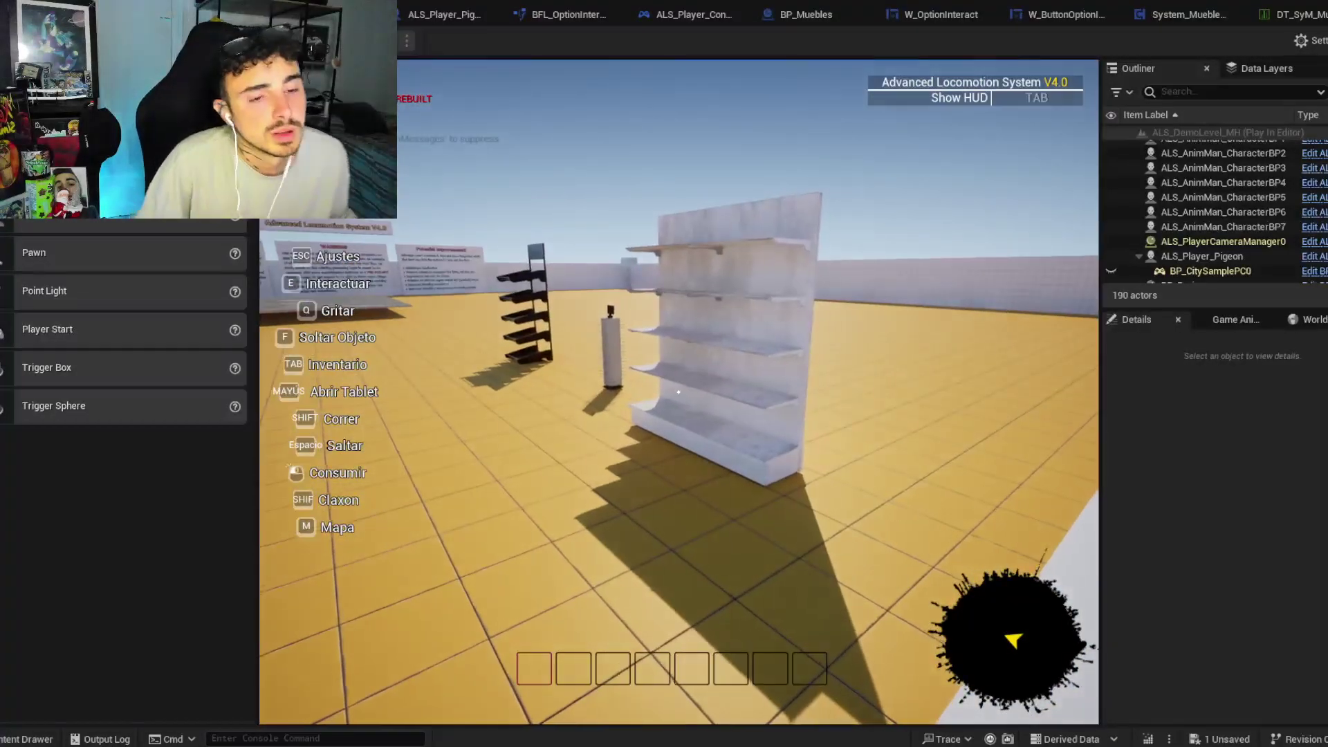
{"action": "key", "text": "w"}
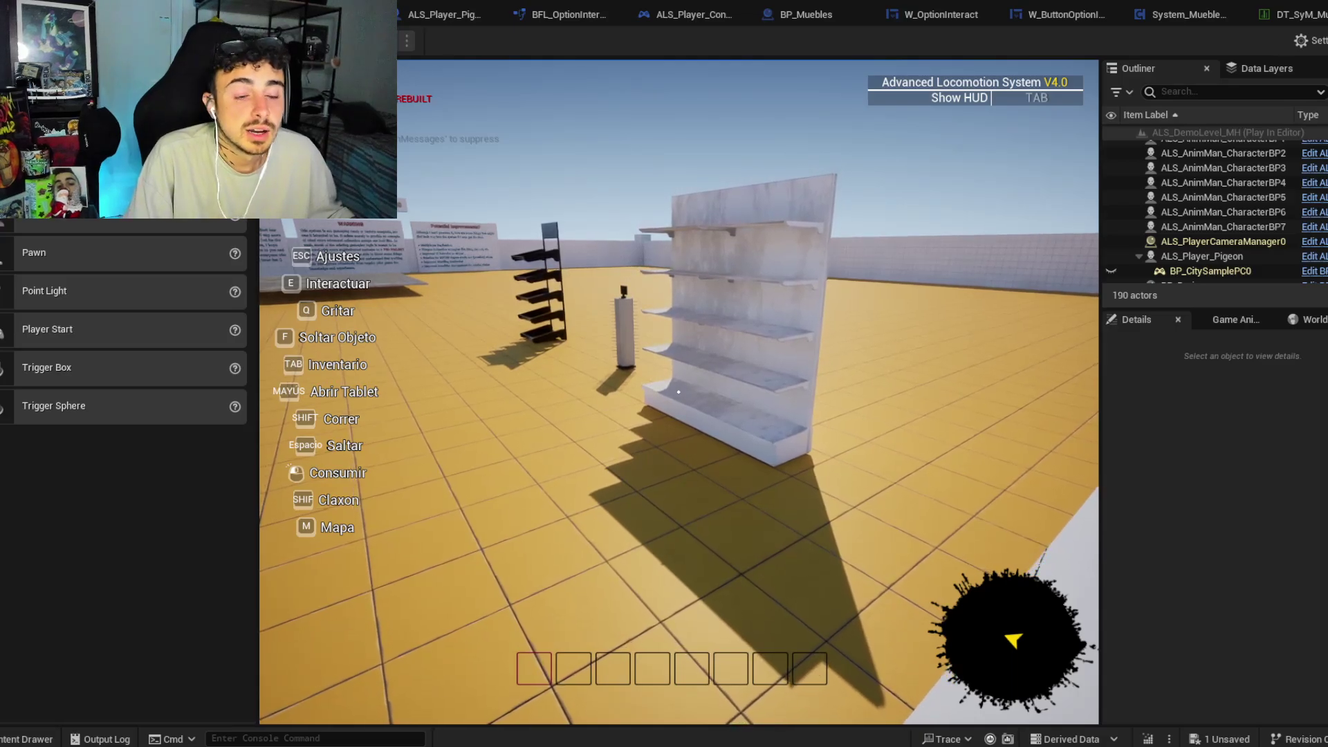
{"action": "key", "text": "Escape"}
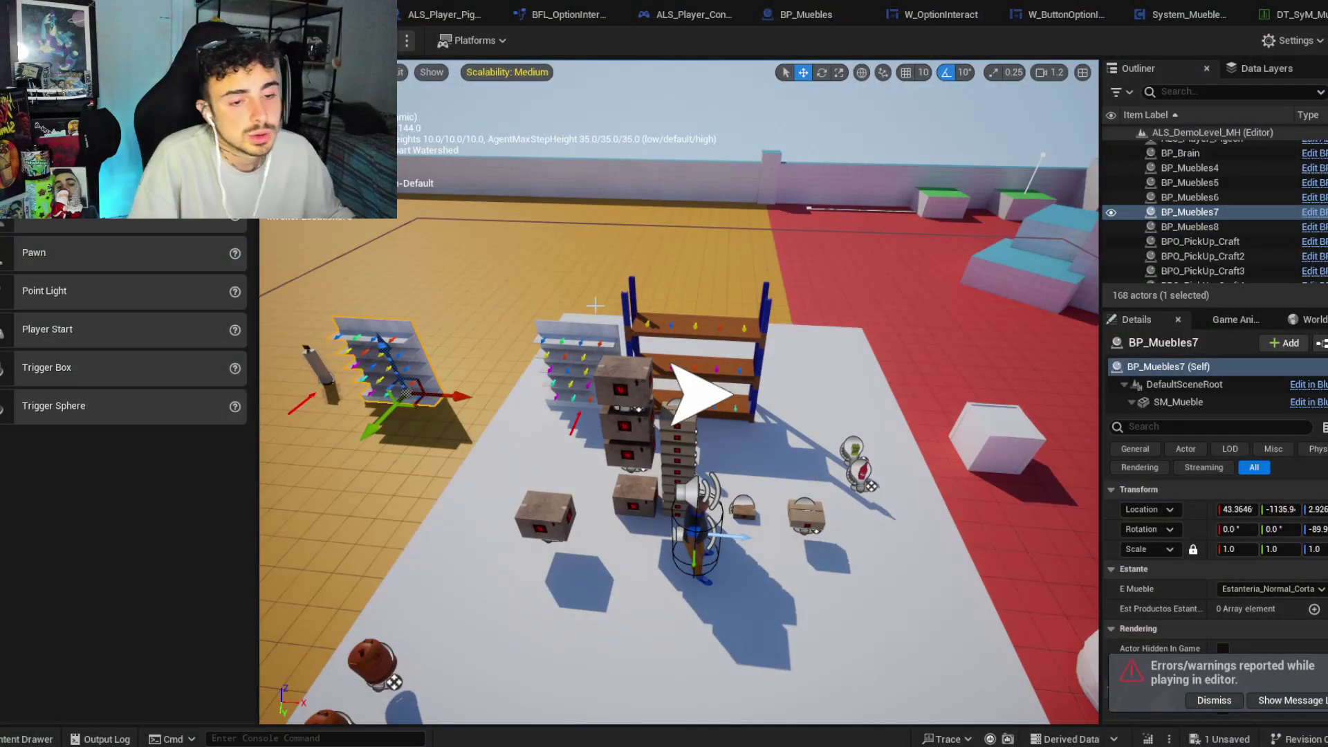
Step: Close the DT_SyM data table and switch to the BP_Muebles event graph
{"action": "left_click", "coordinate": [1270, 13]}
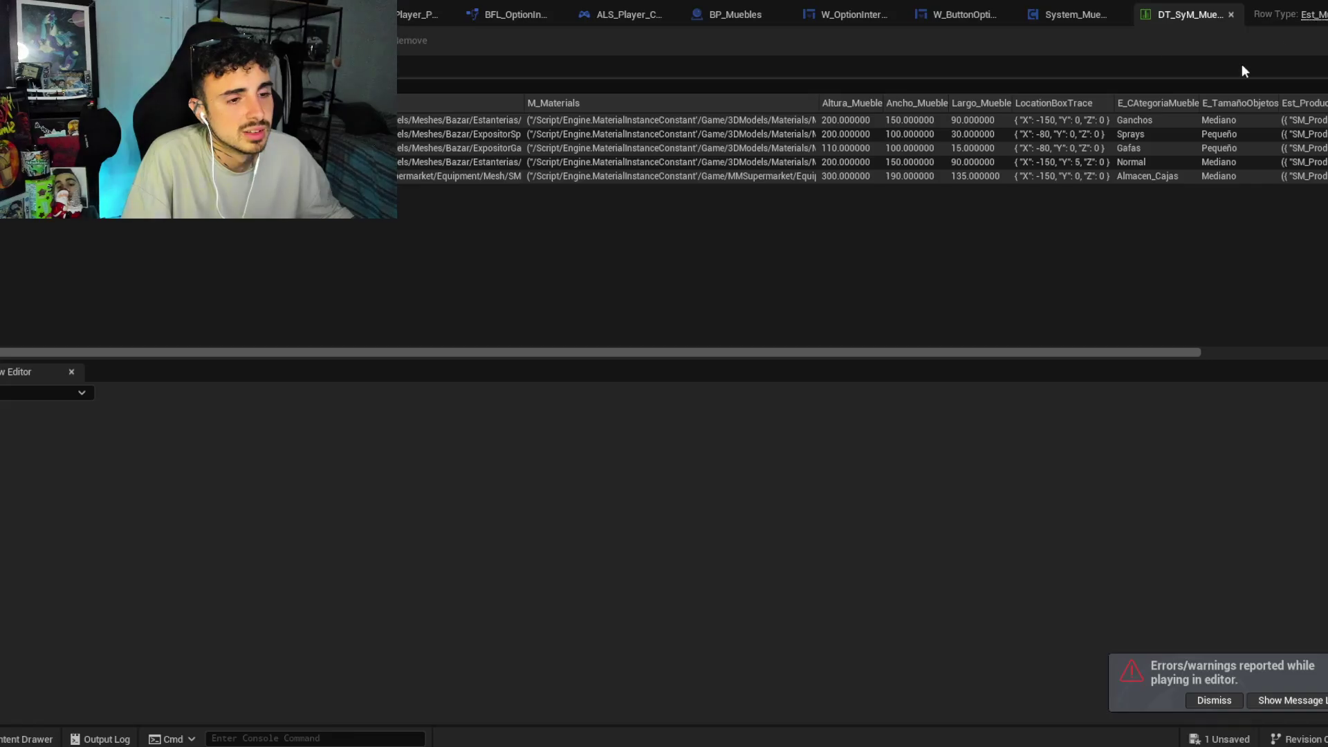
{"action": "left_click", "coordinate": [1231, 14]}
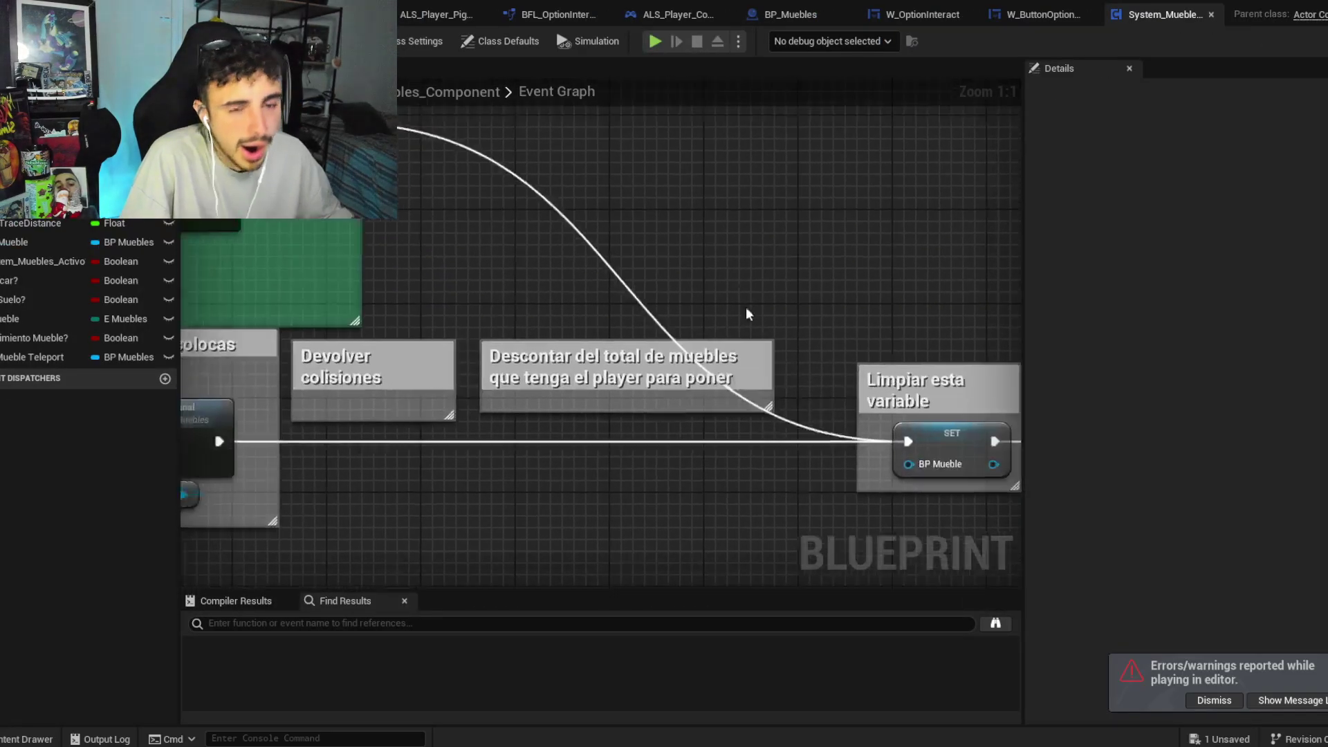
{"action": "scroll", "coordinate": [874, 284], "scroll_direction": "down", "scroll_amount": 4}
{"action": "scroll", "coordinate": [874, 284], "scroll_direction": "down", "scroll_amount": 3}
{"action": "mouse_move", "coordinate": [639, 173]}
{"action": "right_mouse_down"}
{"action": "mouse_move", "coordinate": [610, 238]}
{"action": "mouse_move", "coordinate": [556, 200]}
{"action": "right_mouse_up"}
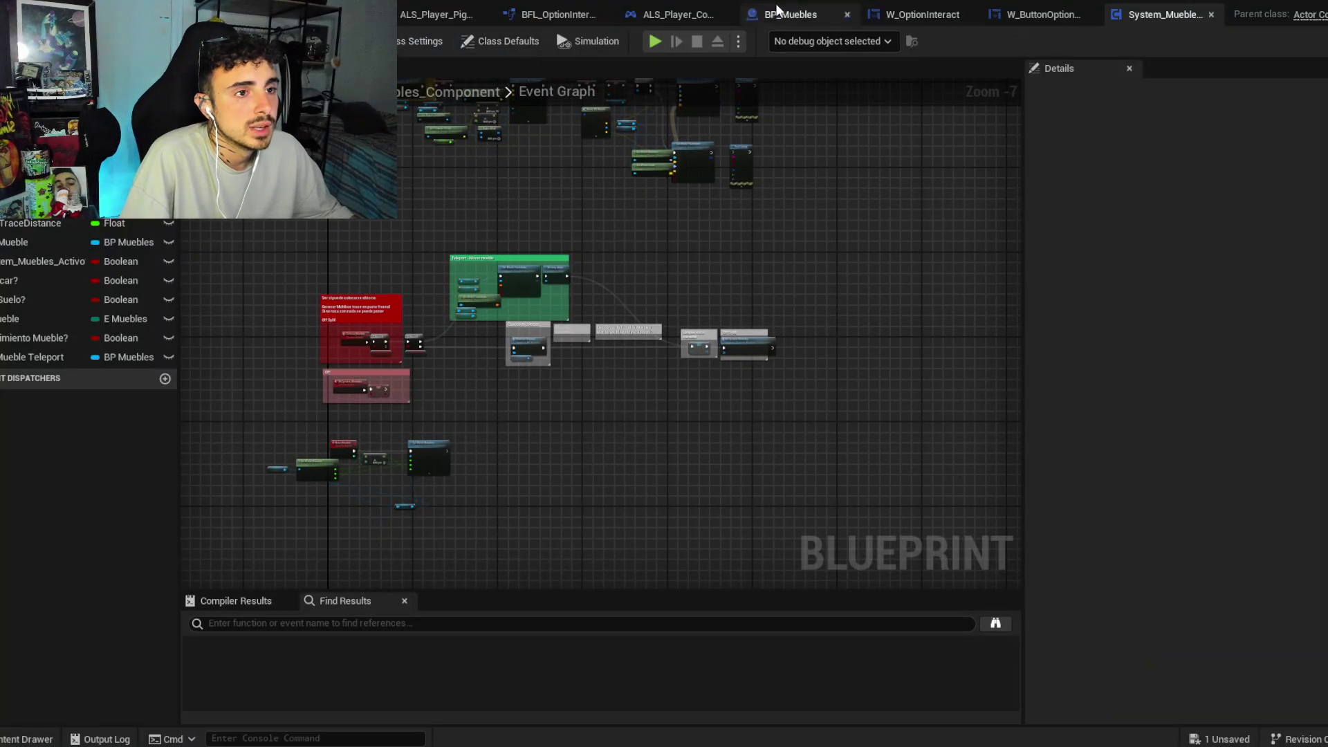
{"action": "left_click", "coordinate": [790, 14]}
{"action": "scroll", "coordinate": [337, 274], "scroll_direction": "up", "scroll_amount": 3}
Step: Add a comment with the tablet-shop to-do text and set its colour to red
{"action": "scroll", "coordinate": [337, 274], "scroll_direction": "down", "scroll_amount": 5}
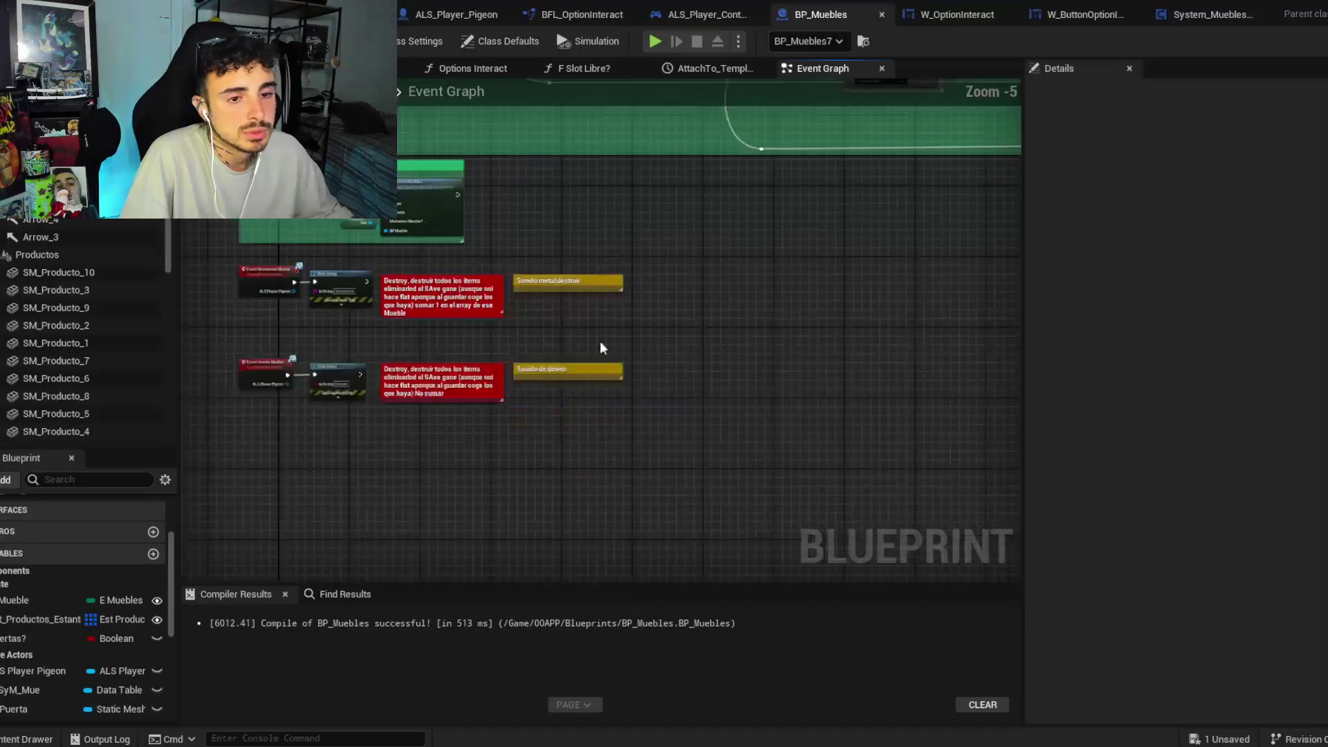
{"action": "right_click_drag", "start_coordinate": [550, 238], "coordinate": [550, 270]}
{"action": "key", "text": "c"}
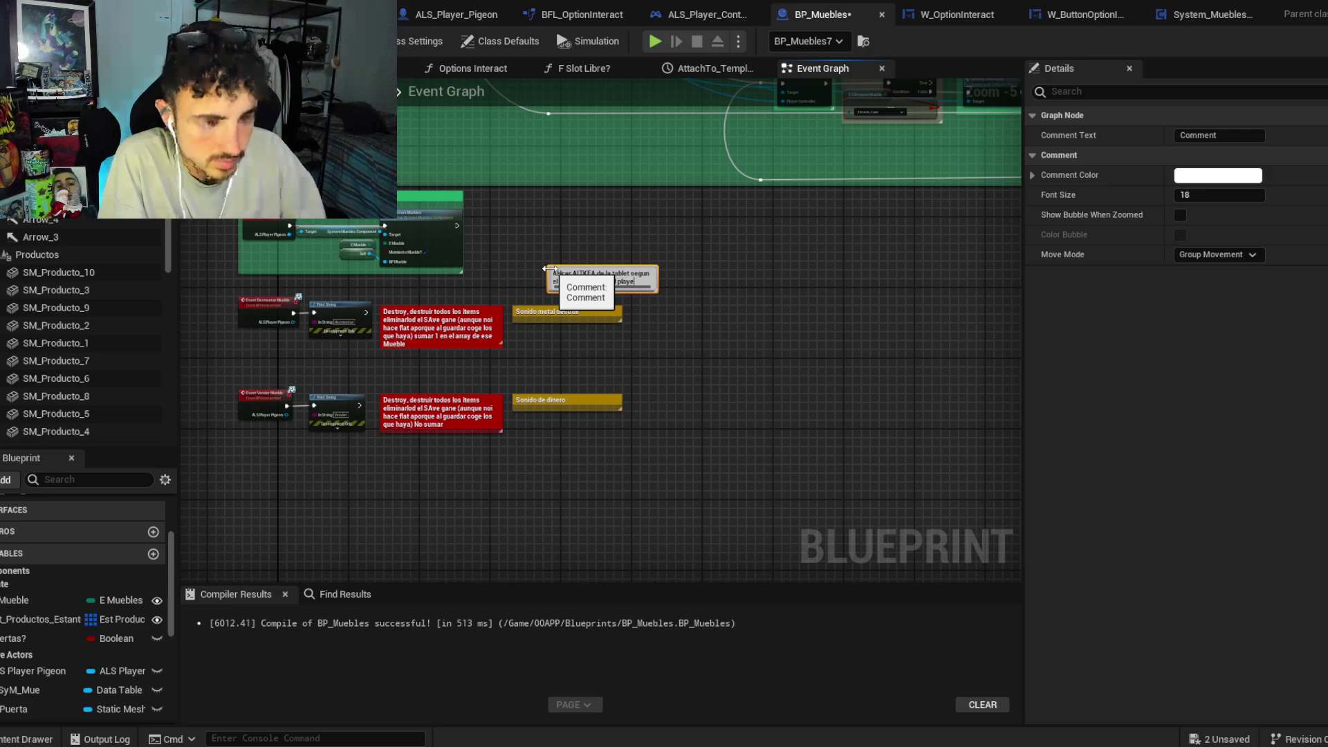
{"action": "type", "text": "r para"}
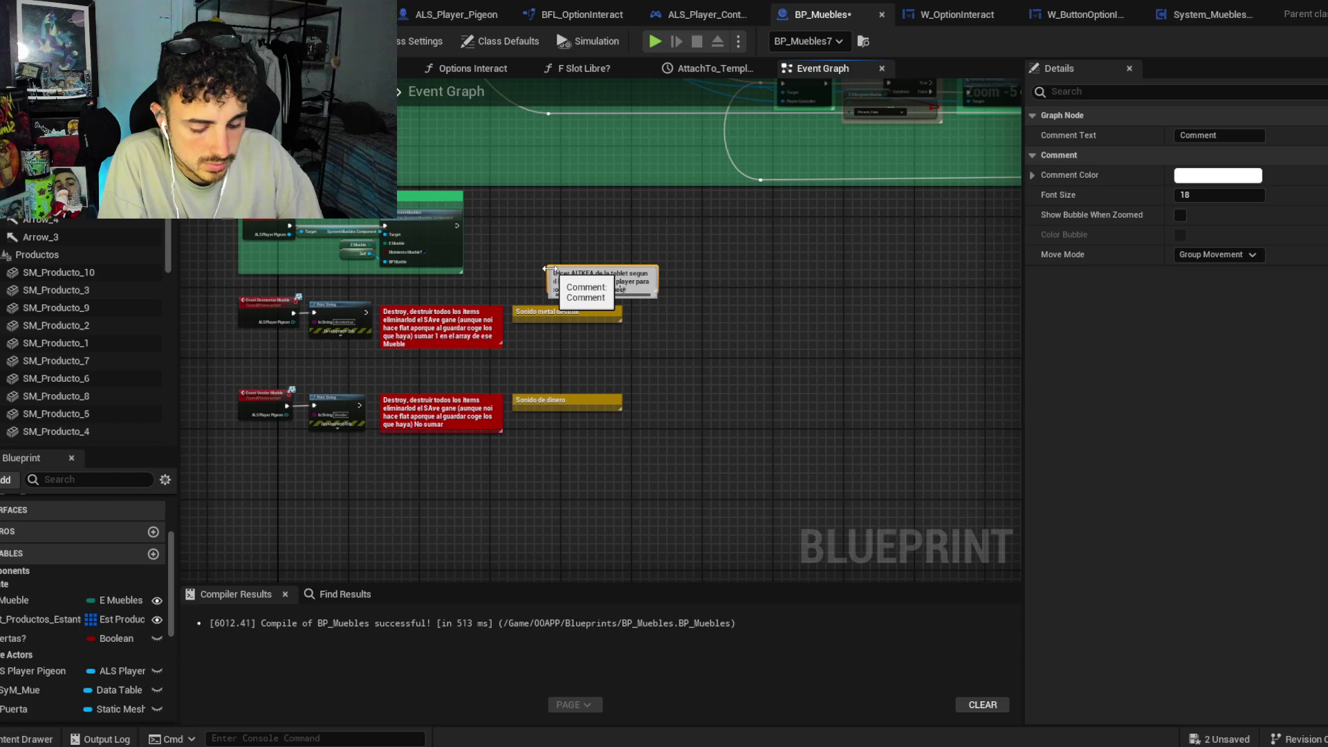
{"action": "key", "text": "Return"}
{"action": "scroll", "coordinate": [743, 292], "scroll_direction": "up", "scroll_amount": 2}
{"action": "left_click", "coordinate": [1189, 192]}
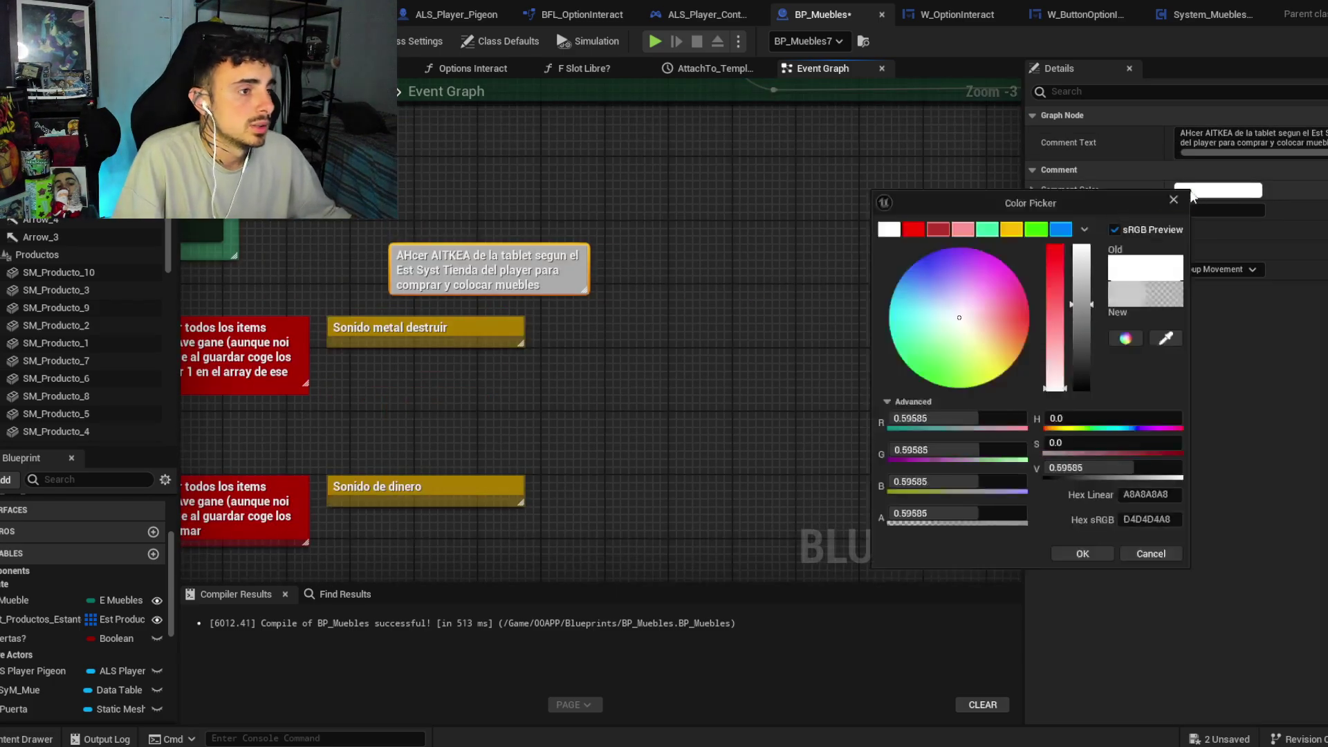
{"action": "left_click", "coordinate": [920, 229]}
{"action": "left_click", "coordinate": [1083, 554]}
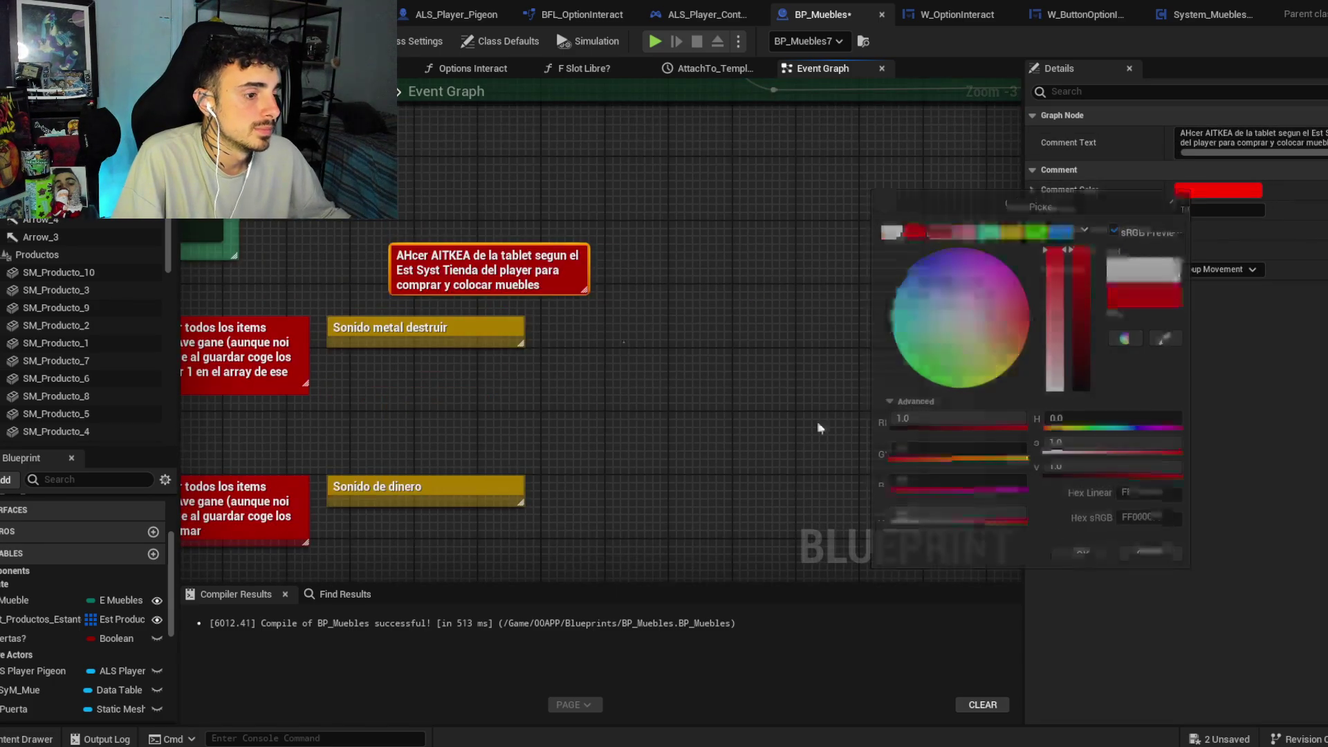
Step: Correct the comment's first word to 'Hacer', then compile and save BP_Muebles
{"action": "scroll", "coordinate": [460, 223], "scroll_direction": "up", "scroll_amount": 3}
{"action": "right_click_drag", "start_coordinate": [460, 223], "coordinate": [429, 240]}
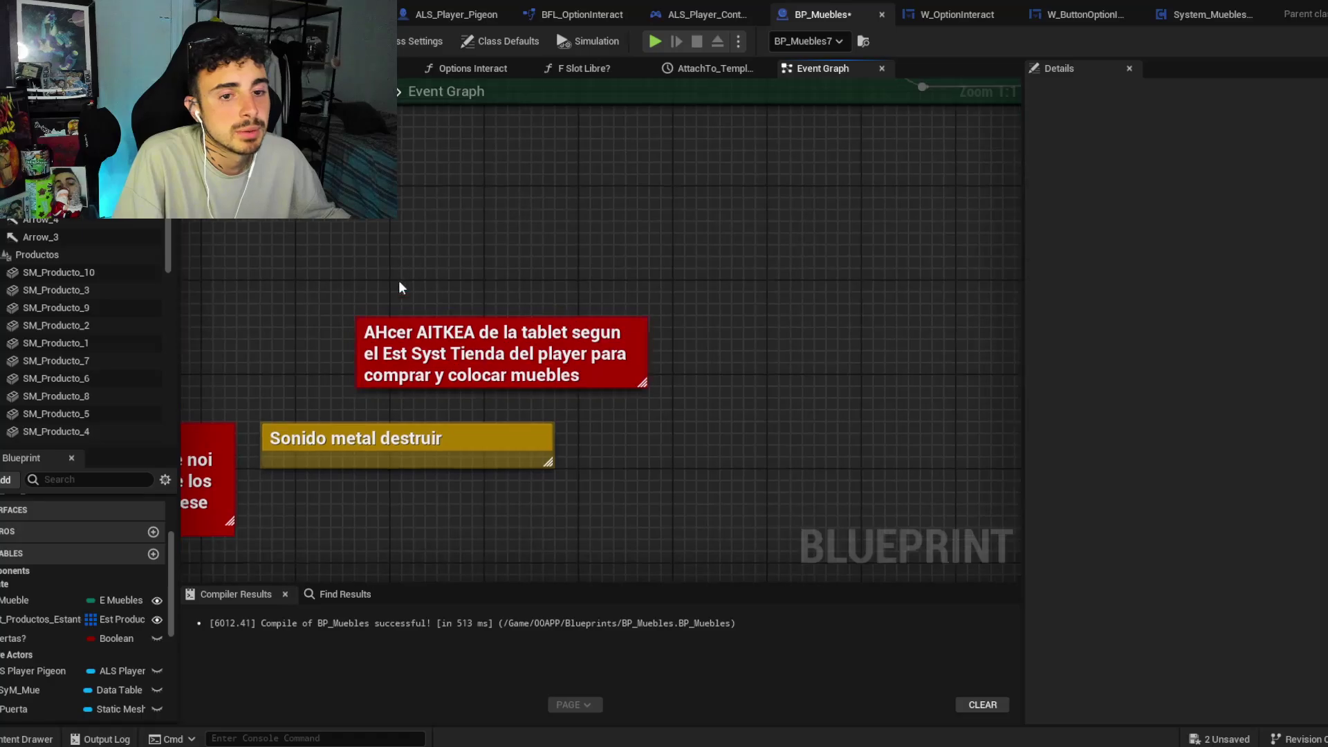
{"action": "double_click", "coordinate": [393, 338]}
{"action": "type", "text": "Hacer"}
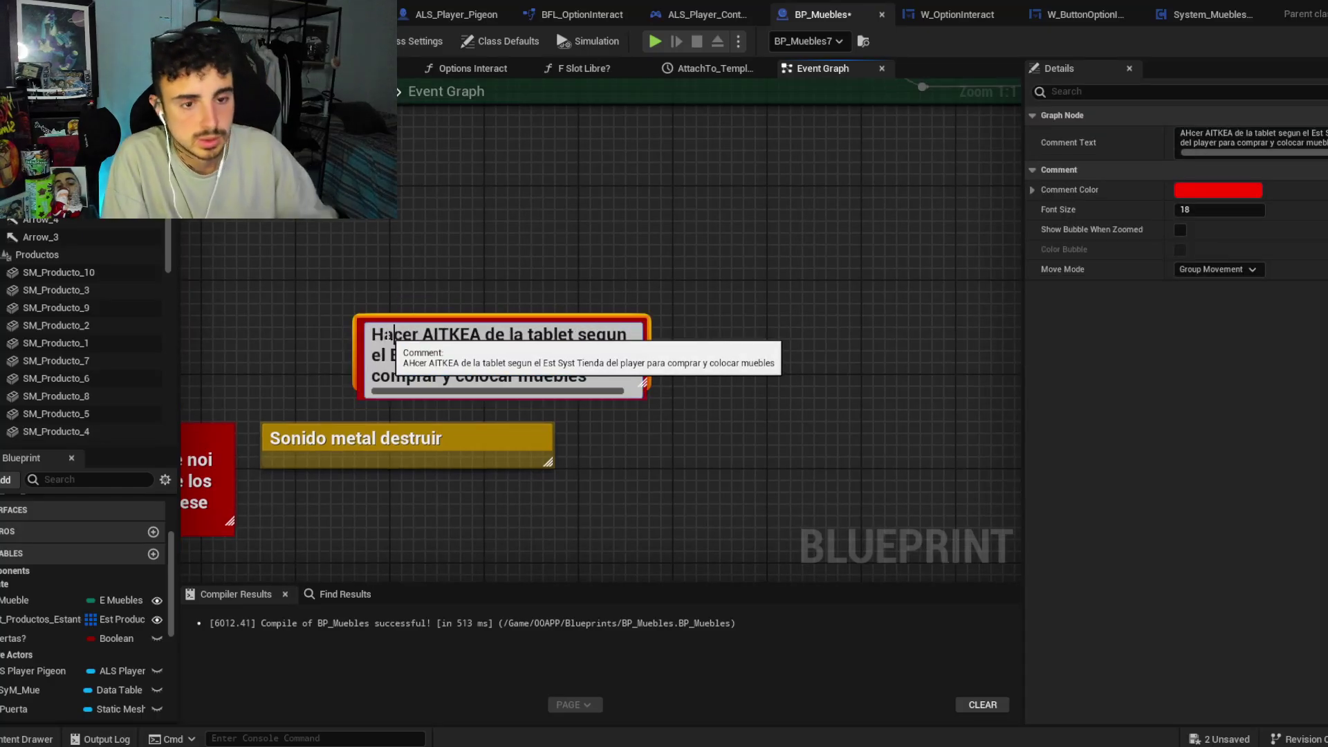
{"action": "key", "text": "Return"}
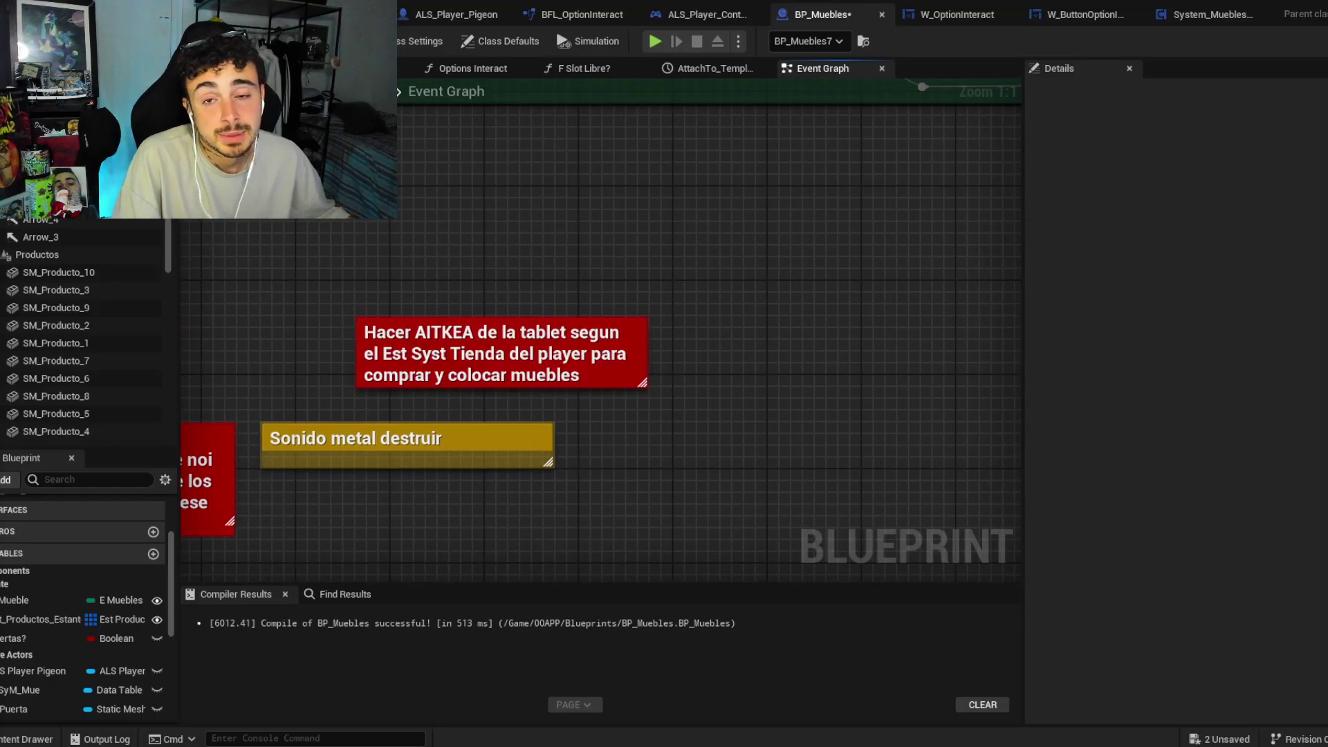
{"action": "key", "text": "F7"}
{"action": "key", "text": "ctrl+s"}
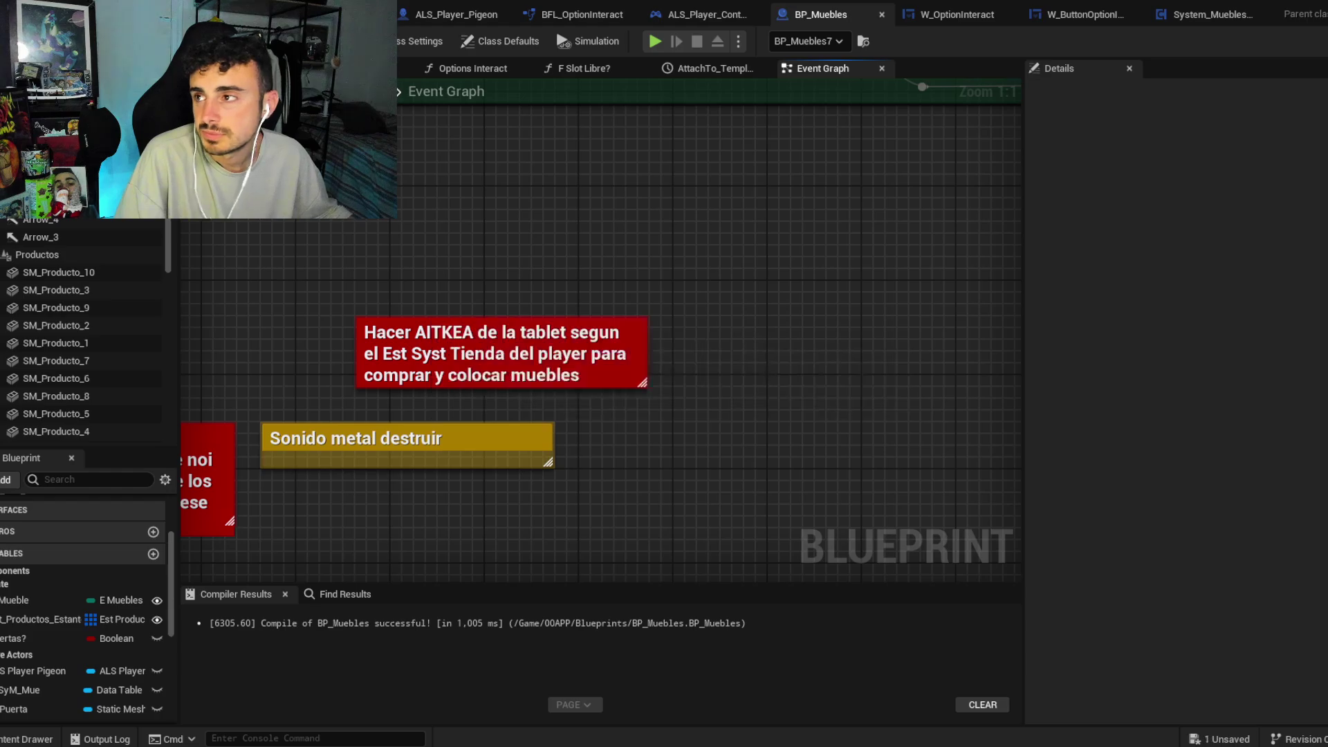